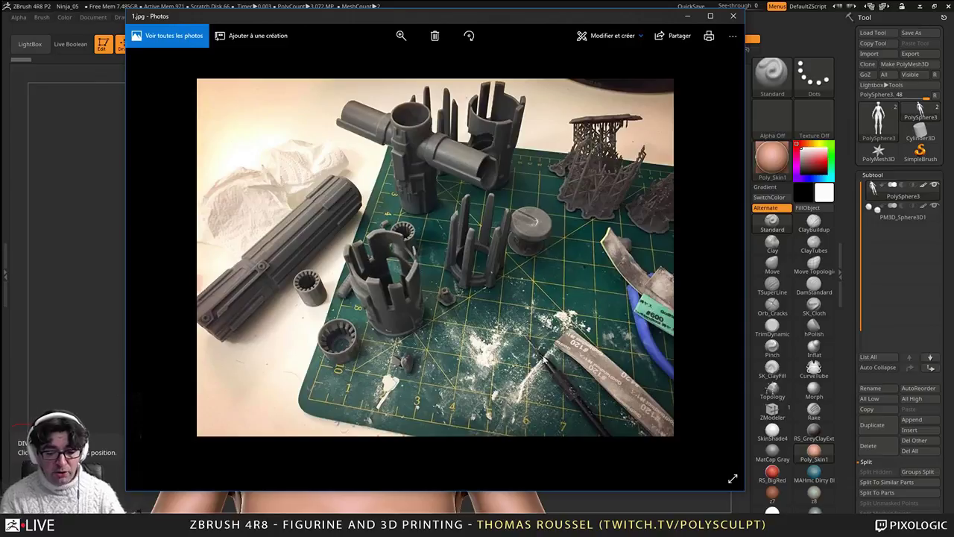
Step: Examine the photos 1.jpg to 7.jpg of the printed and painted lightsaber parts, and close the viewer
key(Right)
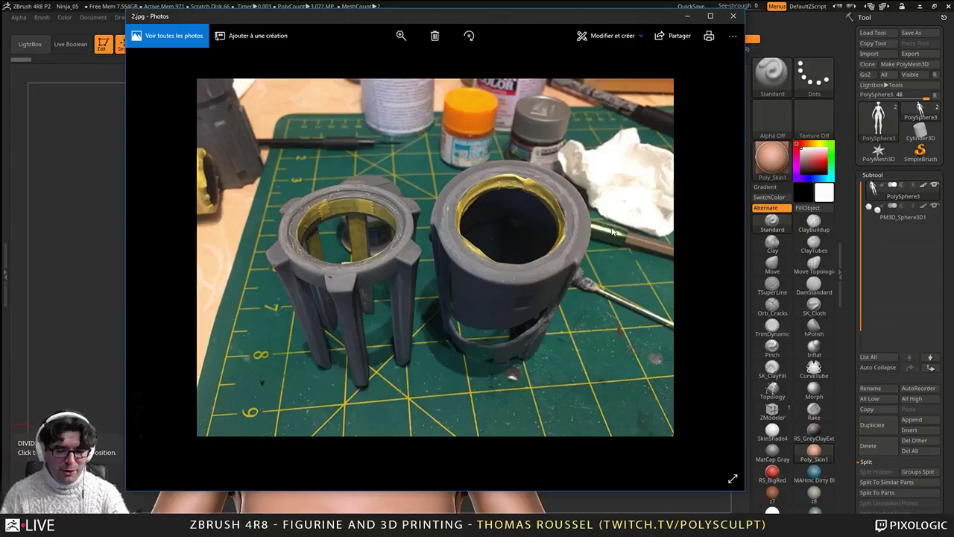
key(Right)
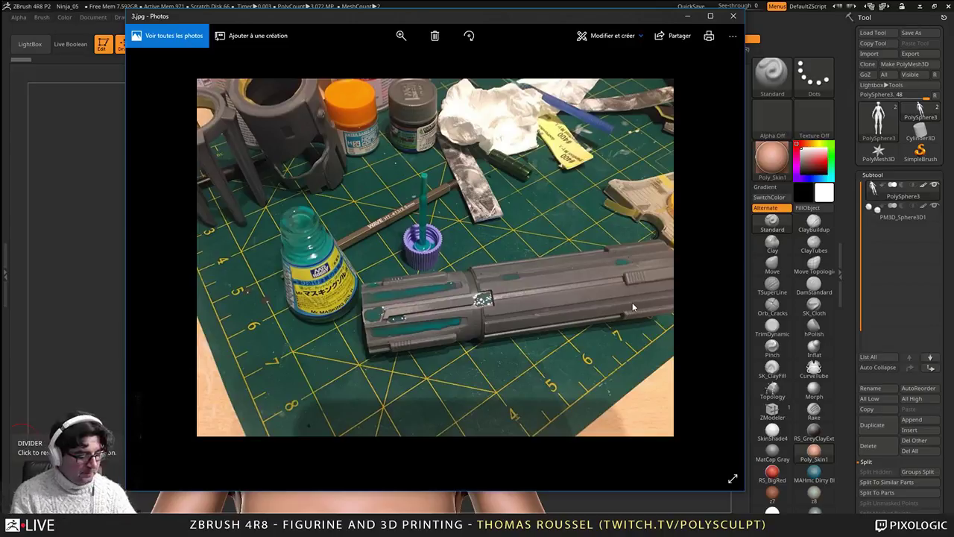
key(Right)
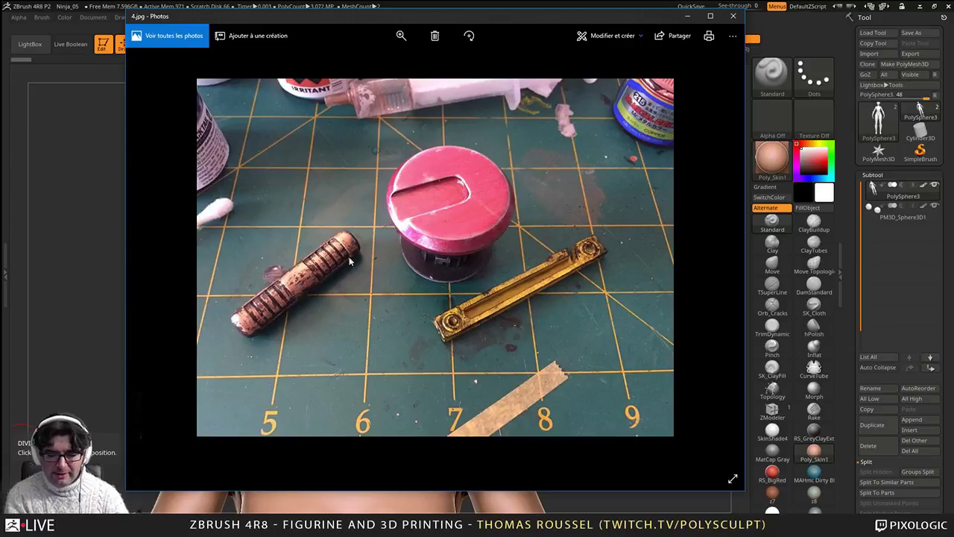
key(Right)
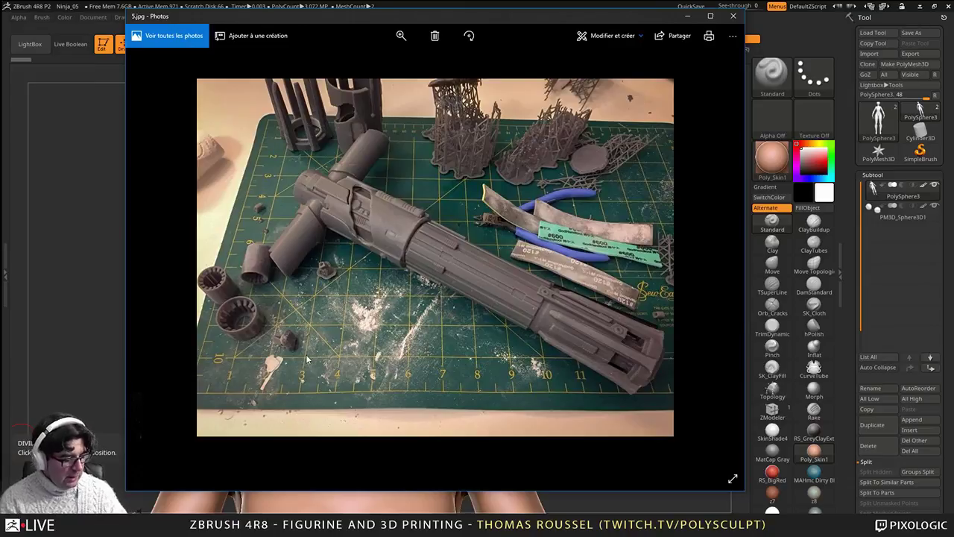
key(Right)
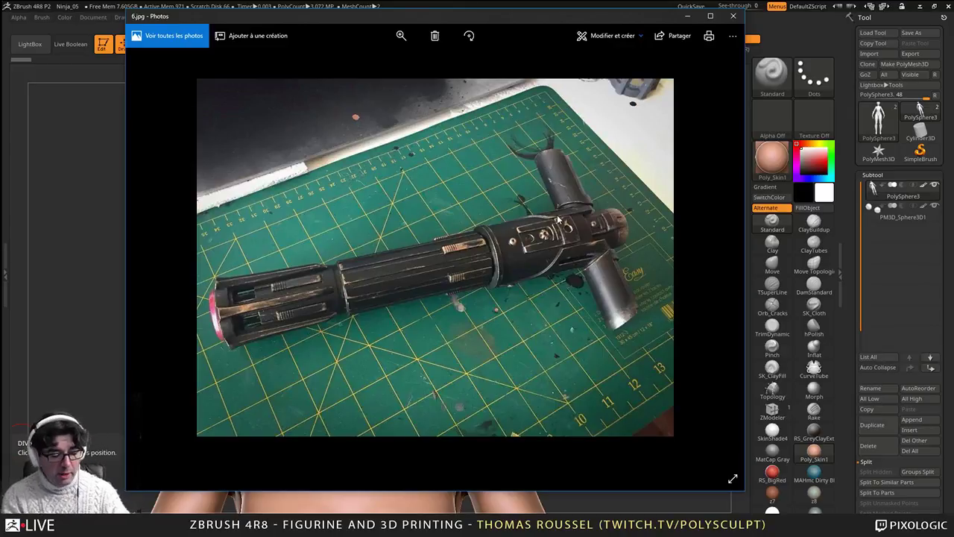
key(Right)
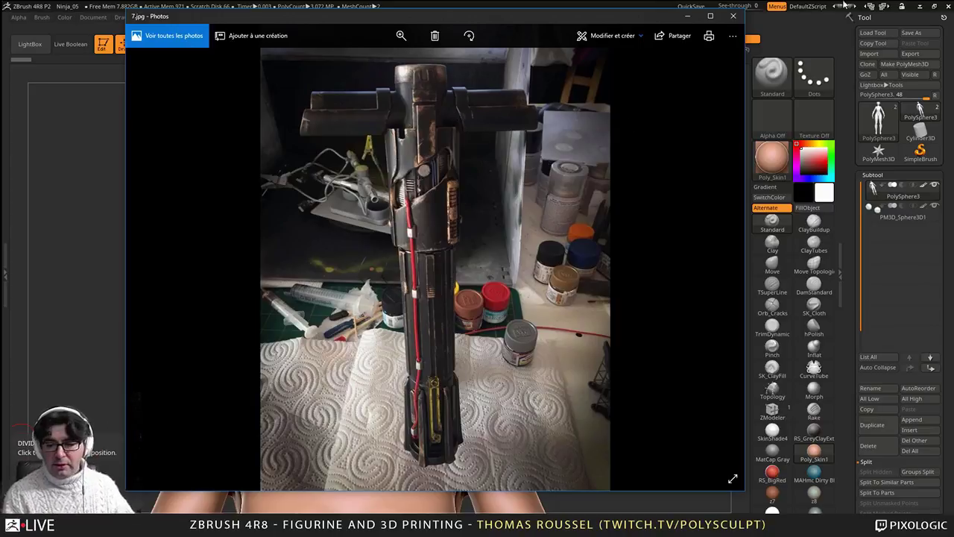
click(733, 16)
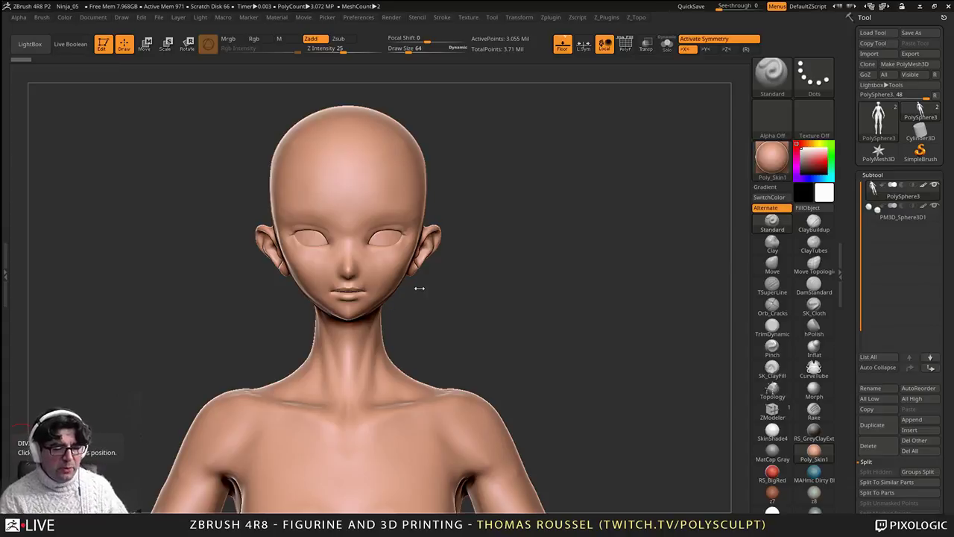
Step: Select the eyeball subtool PM3D_Sphere3D1 and isolate it with Solo to inspect its shape
right_drag(425, 283, 489, 359)
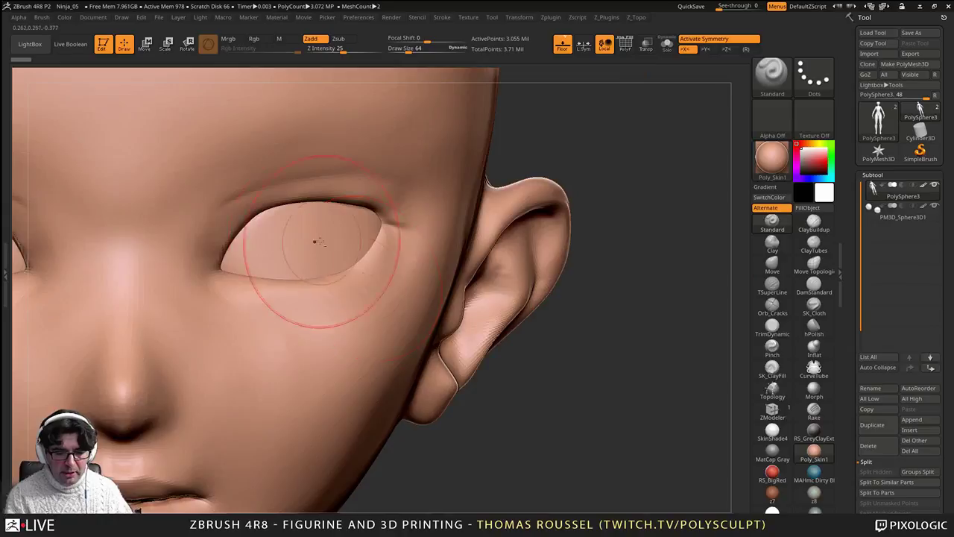
alt+right_drag(315, 240, 412, 292)
mouse_move(412, 292)
ctrl+right_down()
mouse_move(448, 314)
mouse_move(389, 315)
mouse_move(475, 308)
ctrl+right_up()
alt+click(447, 264)
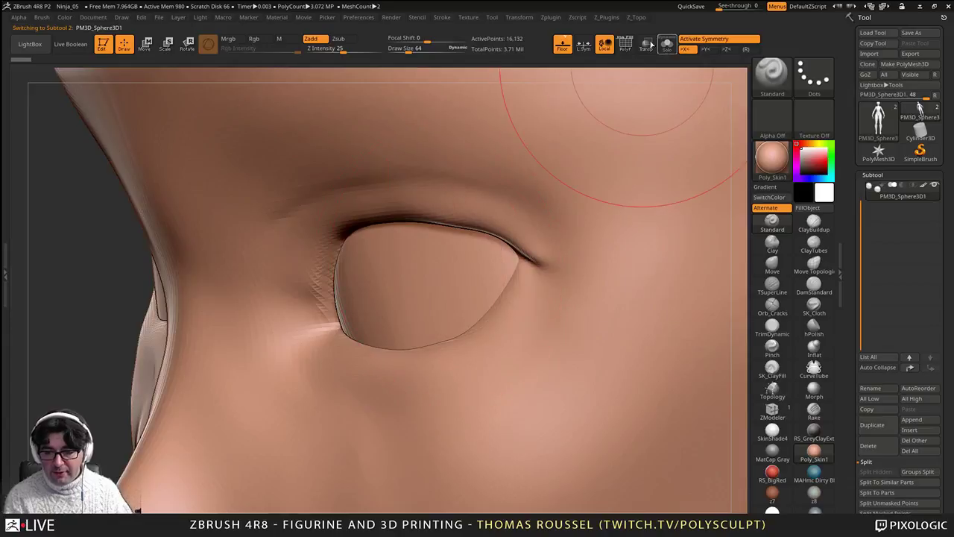
click(674, 47)
right_drag(545, 257, 487, 225)
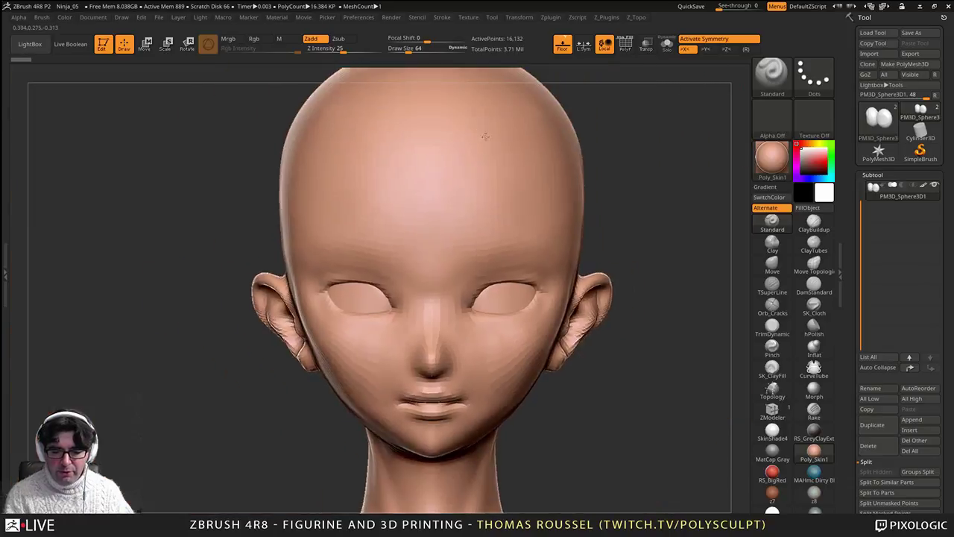
Step: Examine the figure's proportions from head to feet, from the front and the side
alt+drag(516, 447, 503, 326)
alt+drag(517, 244, 611, 299)
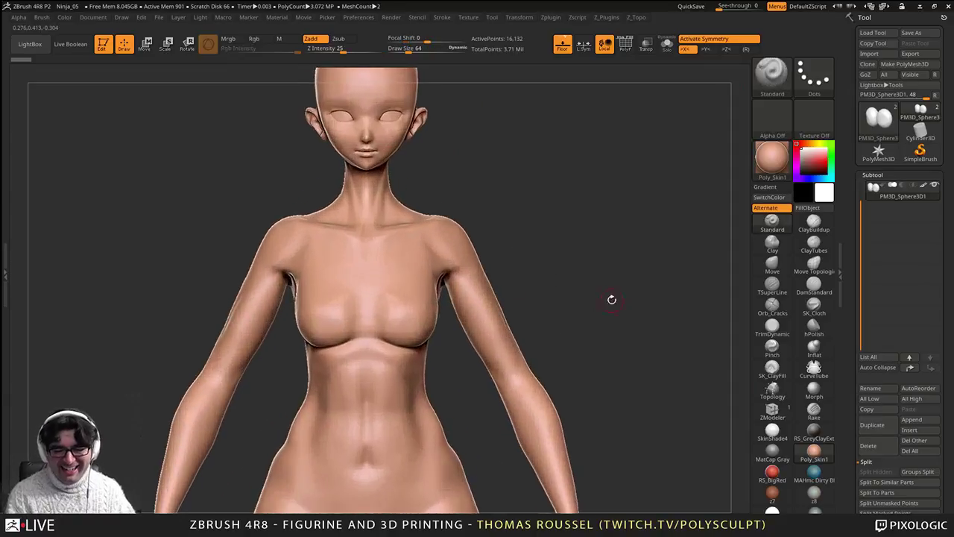
alt+drag(564, 423, 620, 333)
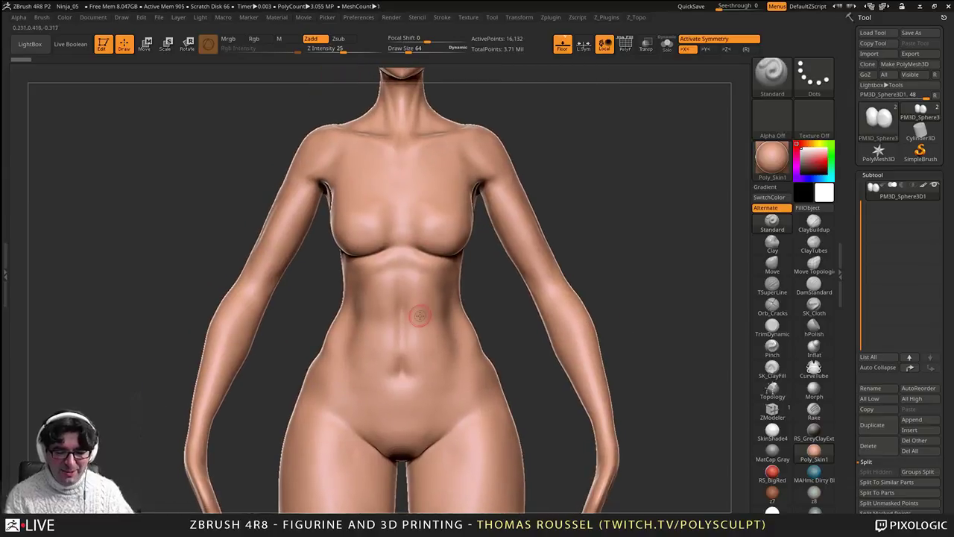
alt+drag(507, 341, 485, 140)
mouse_move(506, 264)
alt+mouse_down()
mouse_move(502, 330)
mouse_move(530, 372)
mouse_move(546, 300)
alt+mouse_up()
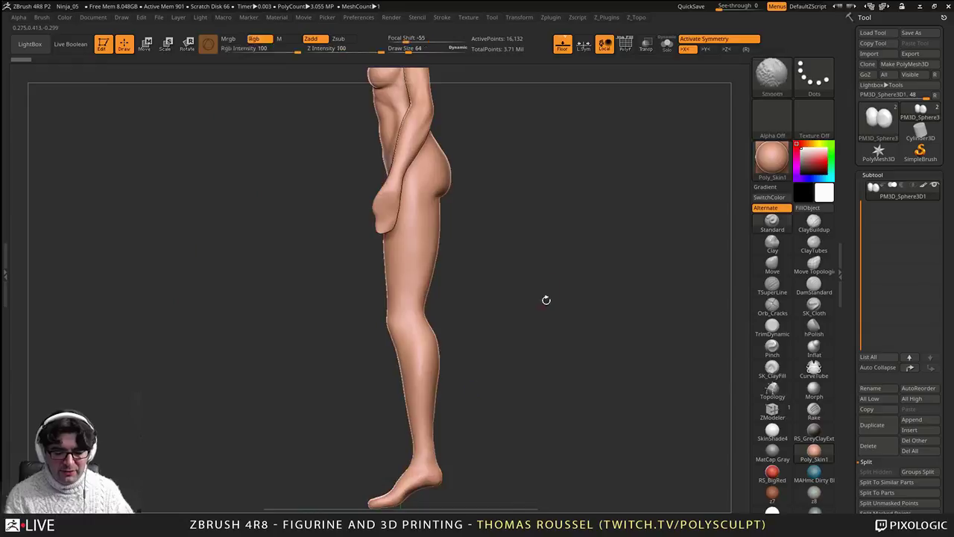
alt+drag(563, 120, 552, 288)
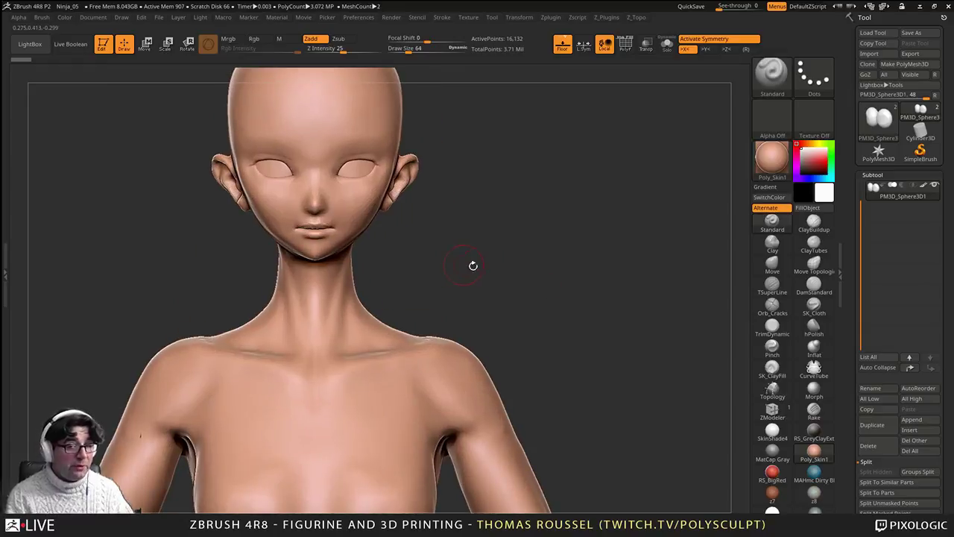
alt+drag(472, 265, 627, 232)
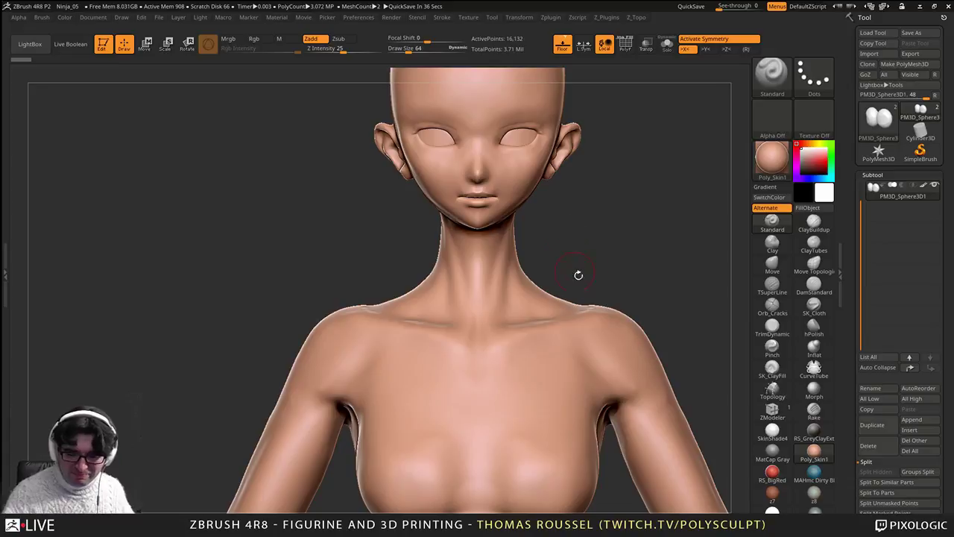
alt+drag(578, 275, 477, 186)
drag(574, 298, 403, 307)
alt+drag(514, 279, 504, 177)
mouse_move(589, 290)
mouse_down()
mouse_move(511, 315)
mouse_move(501, 384)
mouse_move(484, 347)
mouse_move(579, 237)
mouse_move(472, 263)
mouse_move(606, 331)
mouse_move(589, 280)
mouse_move(535, 349)
mouse_move(550, 368)
mouse_up()
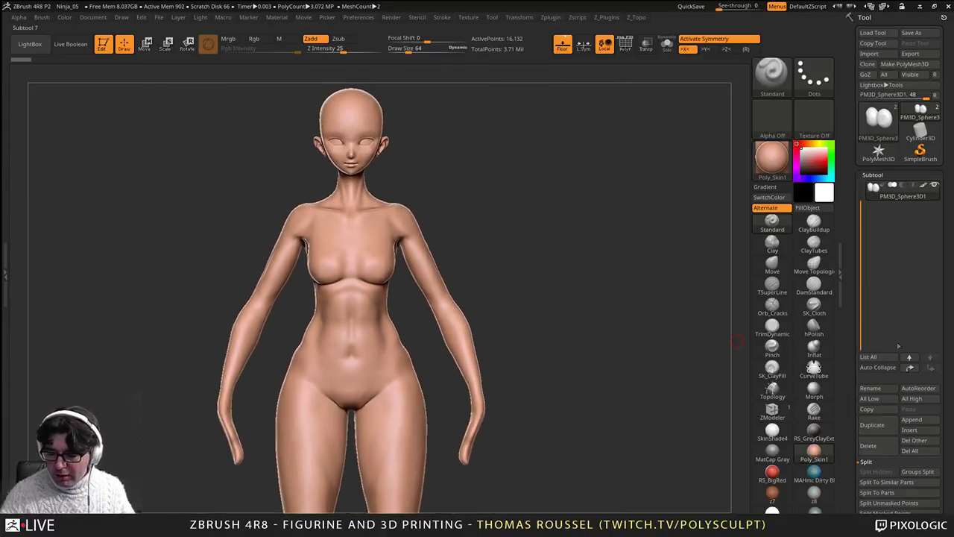
Step: Make the body subtool PolySphere3 active and hide both arms below the shoulders with the SelectLasso brush
drag(860, 217, 863, 181)
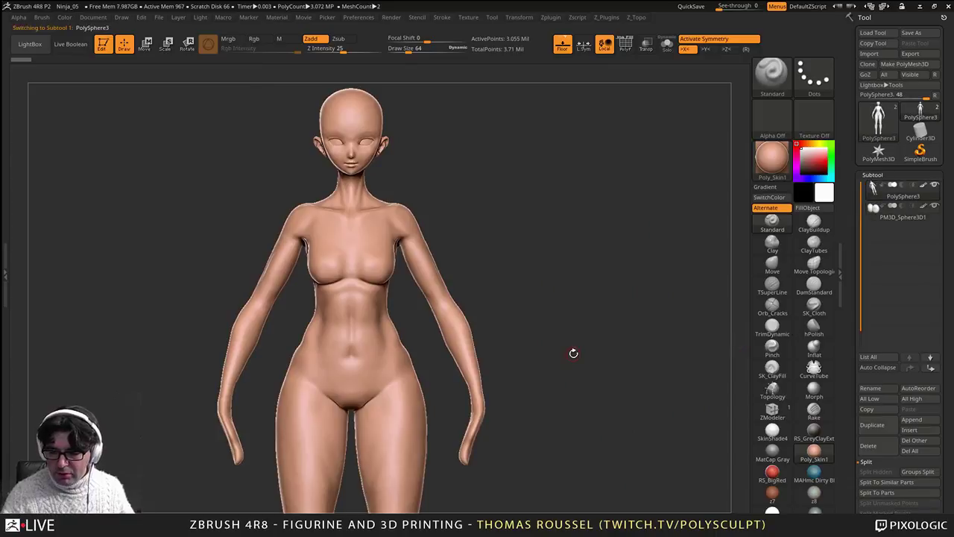
alt+drag(572, 354, 608, 332)
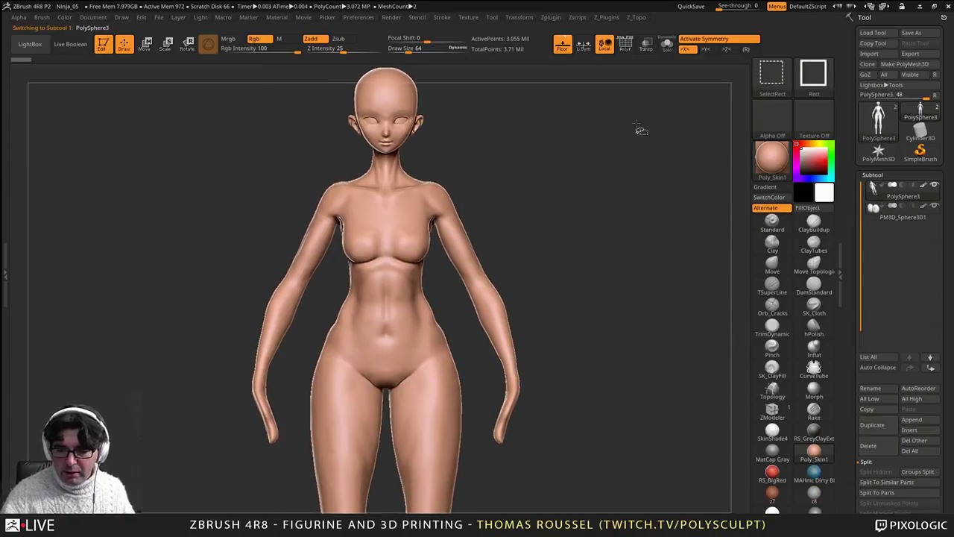
click(775, 74)
click(280, 128)
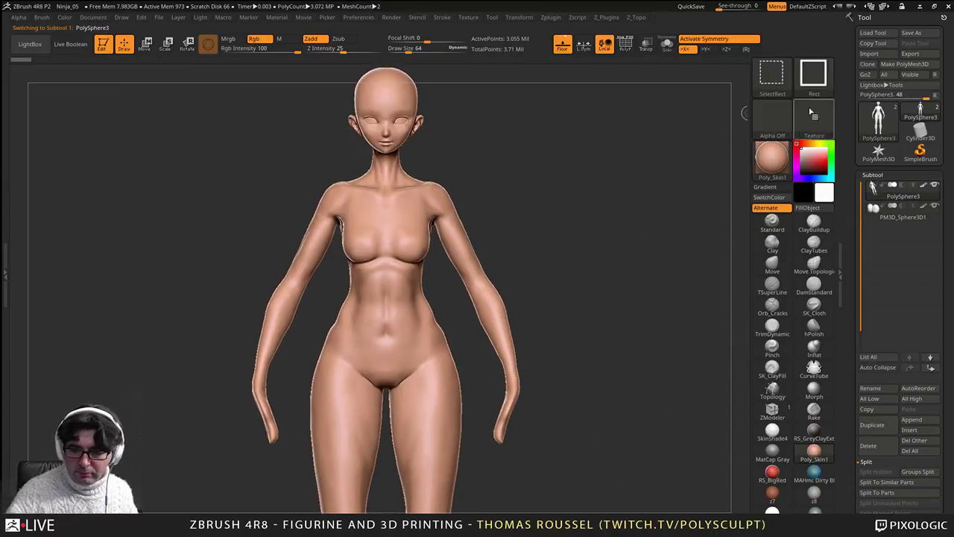
click(775, 80)
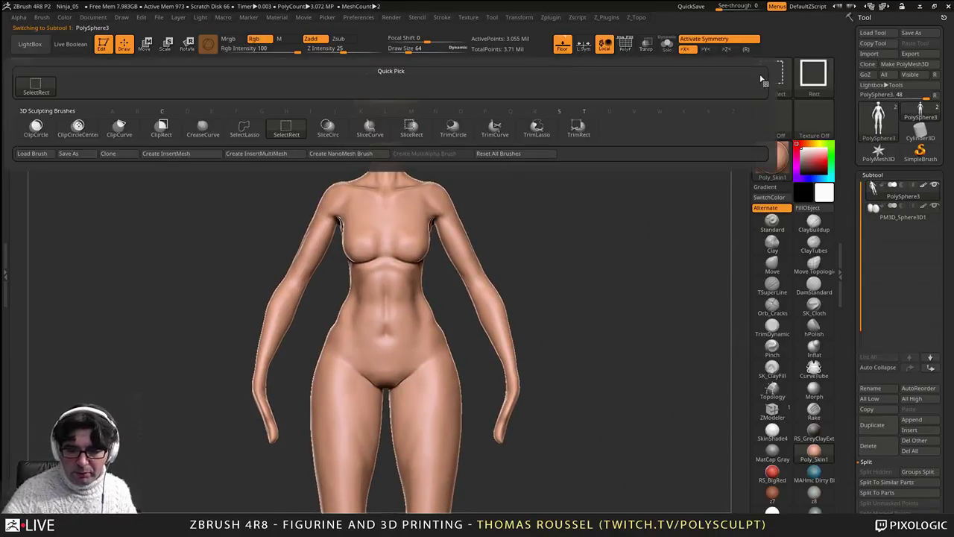
click(256, 125)
alt+drag(569, 322, 497, 267)
mouse_move(480, 438)
ctrl+shift+mouse_down()
mouse_move(407, 387)
mouse_move(362, 196)
mouse_move(402, 160)
mouse_move(458, 148)
ctrl+shift+mouse_up()
Step: Lower the body mesh by four subdivision levels
mouse_move(476, 298)
mouse_down()
mouse_move(460, 307)
mouse_move(405, 243)
mouse_move(450, 300)
mouse_up()
alt+drag(466, 255, 475, 141)
alt+drag(448, 372, 438, 289)
key(shift+d)
key(shift+d)
key(shift+d)
key(shift+d)
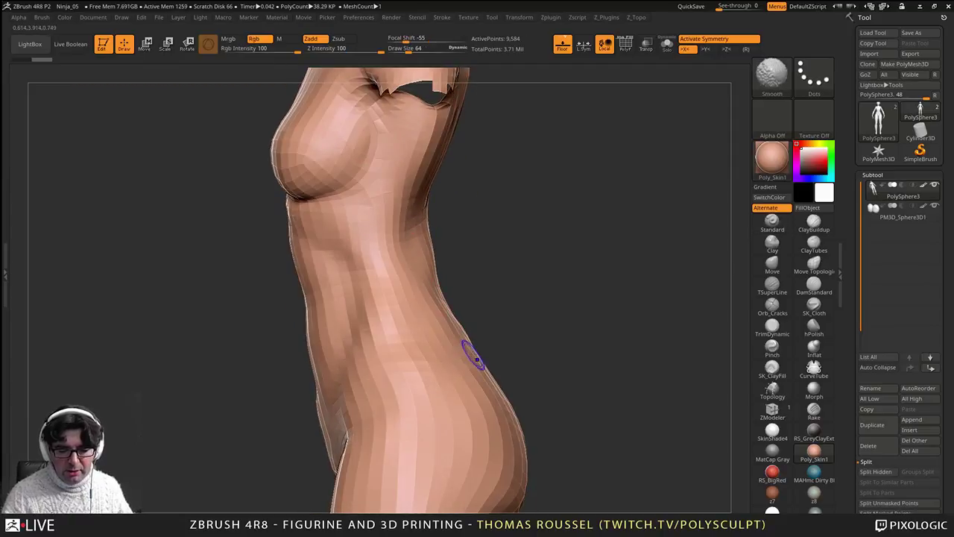
Step: Adjust the contours of the shoulders and upper chest using the Move brush at draw size 238
mouse_move(498, 356)
alt+mouse_down()
mouse_move(428, 333)
mouse_move(445, 298)
alt+mouse_up()
alt+drag(545, 304, 478, 395)
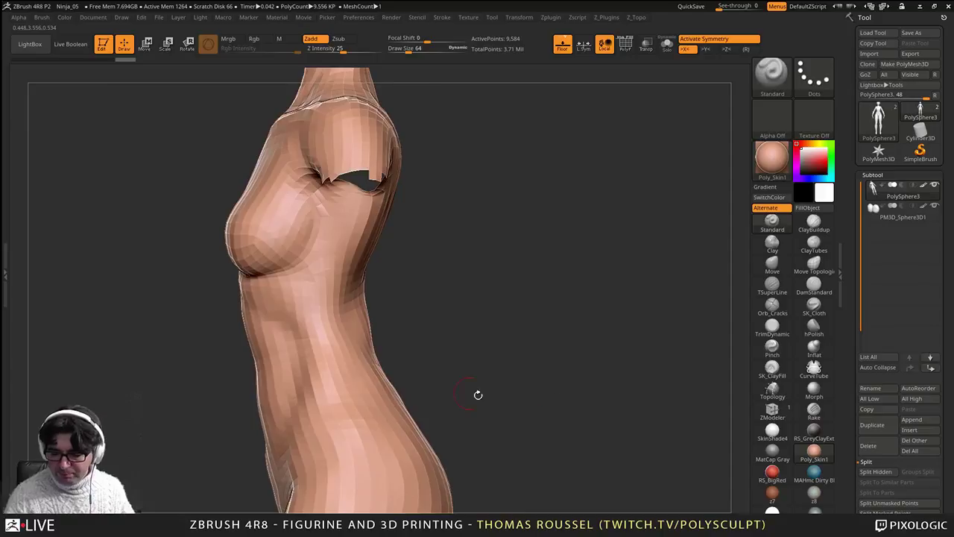
click(773, 265)
key(s)
click(623, 293)
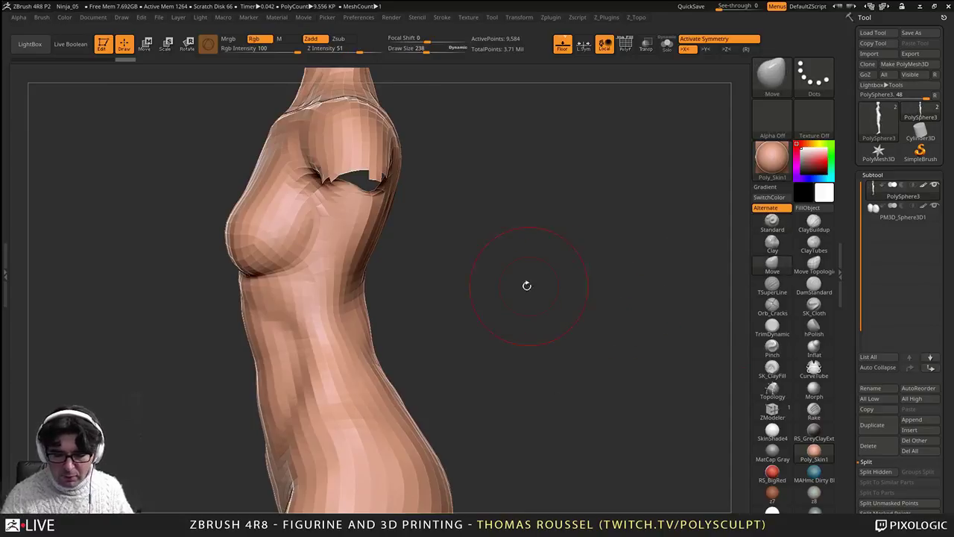
shift+drag(526, 285, 545, 384)
right_drag(257, 267, 285, 260)
drag(260, 130, 267, 135)
drag(269, 131, 267, 133)
right_drag(307, 263, 276, 261)
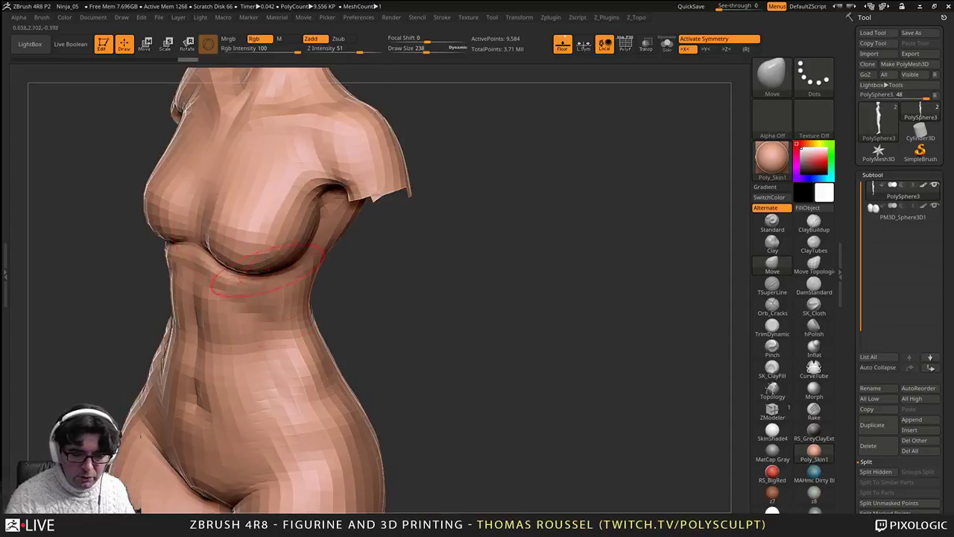
drag(204, 177, 207, 183)
Step: Reshape the hips and upper thighs using the Move brush at draw size 385
right_drag(253, 240, 226, 239)
alt+right_drag(290, 370, 302, 267)
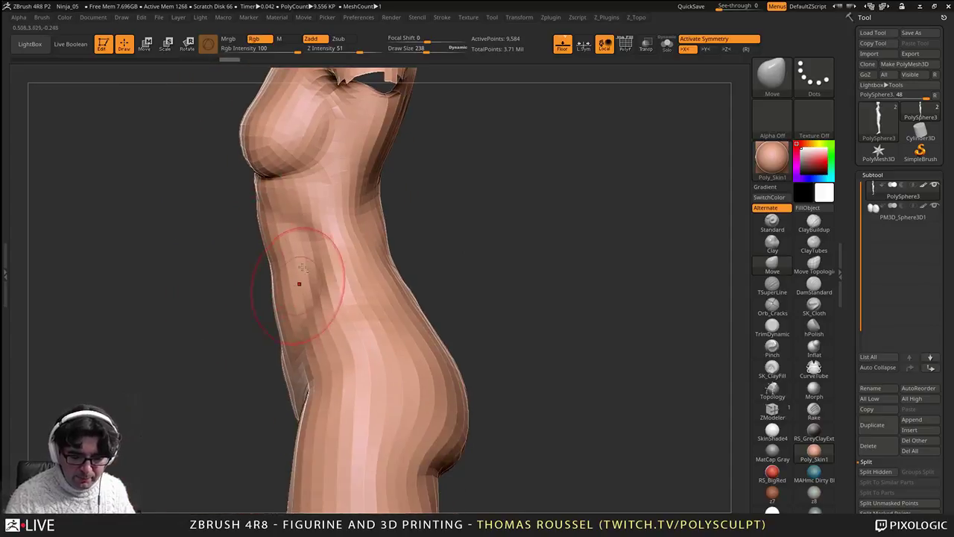
alt+right_drag(325, 388, 358, 273)
key(s)
mouse_move(363, 300)
mouse_down()
mouse_move(373, 300)
mouse_move(341, 296)
mouse_up()
right_drag(313, 302, 338, 307)
drag(323, 352, 313, 347)
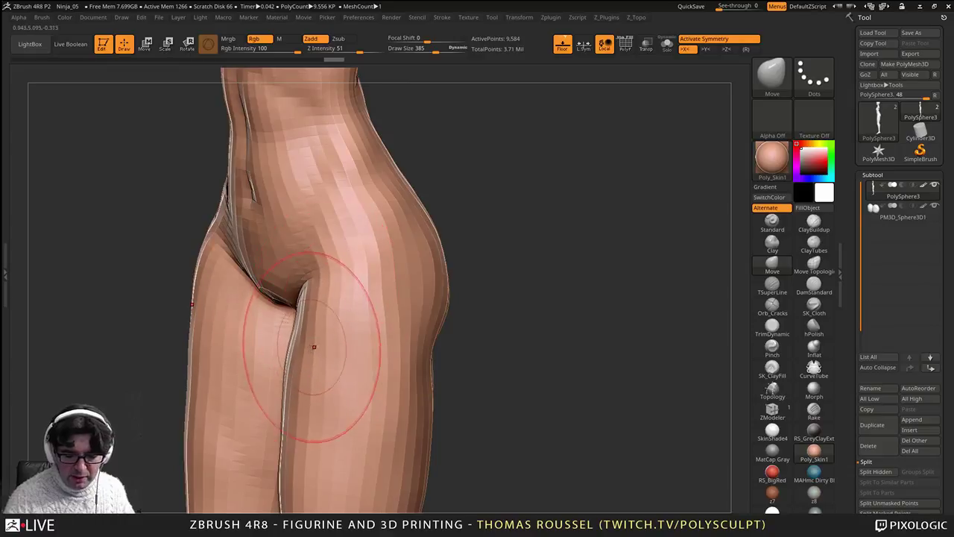
shift+right_drag(314, 346, 345, 339)
drag(260, 358, 258, 370)
Step: Reduce the Move brush's draw size to 161 and check the legs and full figure from the front
mouse_move(258, 371)
right_down()
mouse_move(316, 366)
mouse_move(312, 415)
mouse_move(304, 406)
right_up()
key(s)
drag(290, 356, 277, 357)
mouse_move(300, 359)
alt+right_down()
mouse_move(317, 233)
mouse_move(311, 267)
alt+right_up()
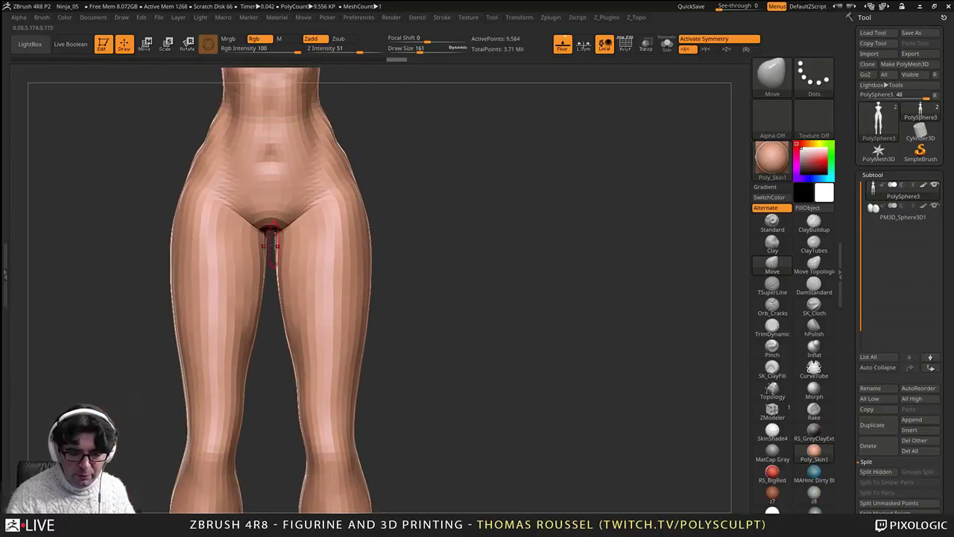
ctrl+right_drag(283, 364, 307, 277)
ctrl+right_drag(318, 371, 322, 295)
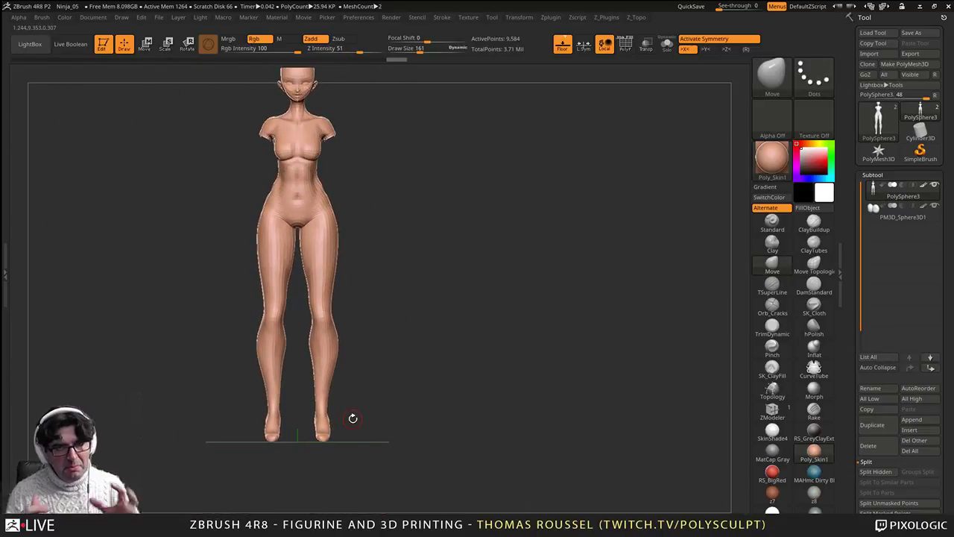
Step: Choose the MaskLasso brush and mask both legs symmetrically up to the crotch
key(ctrl+shift)
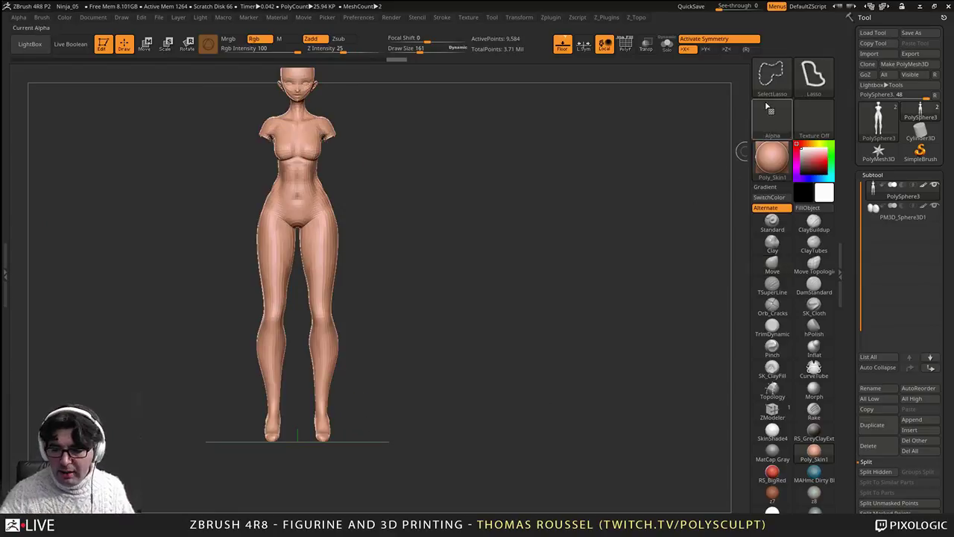
click(768, 77)
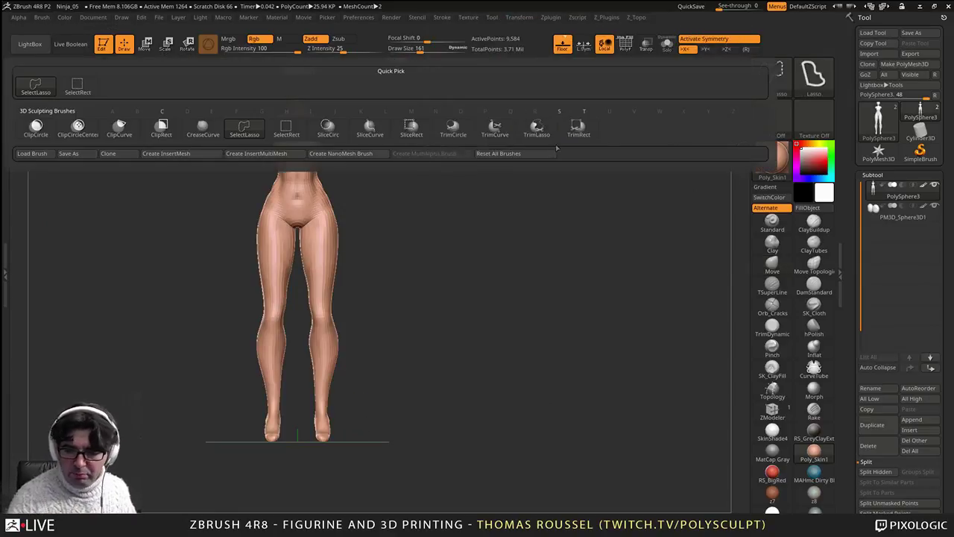
ctrl+click(776, 90)
click(161, 123)
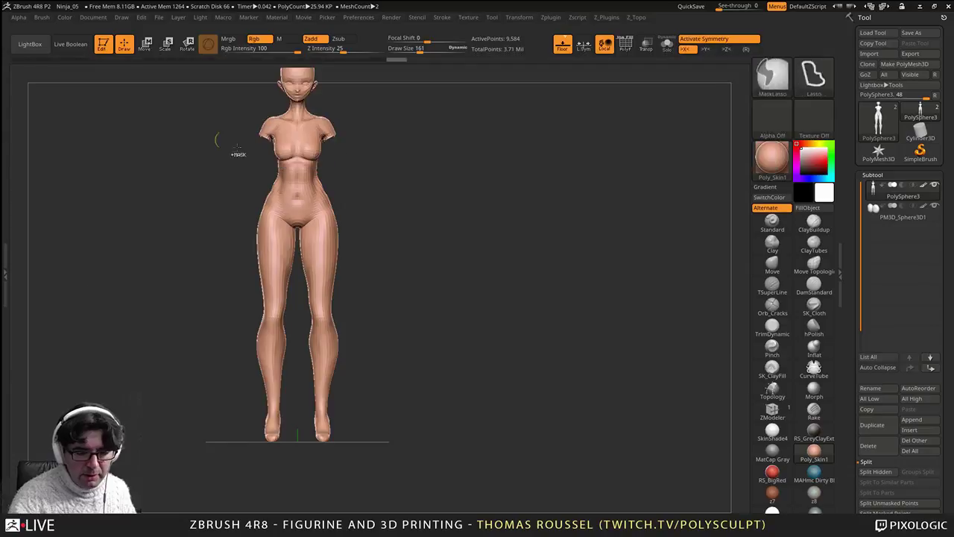
mouse_move(319, 472)
ctrl+mouse_down()
mouse_move(296, 353)
mouse_move(296, 277)
ctrl+mouse_up()
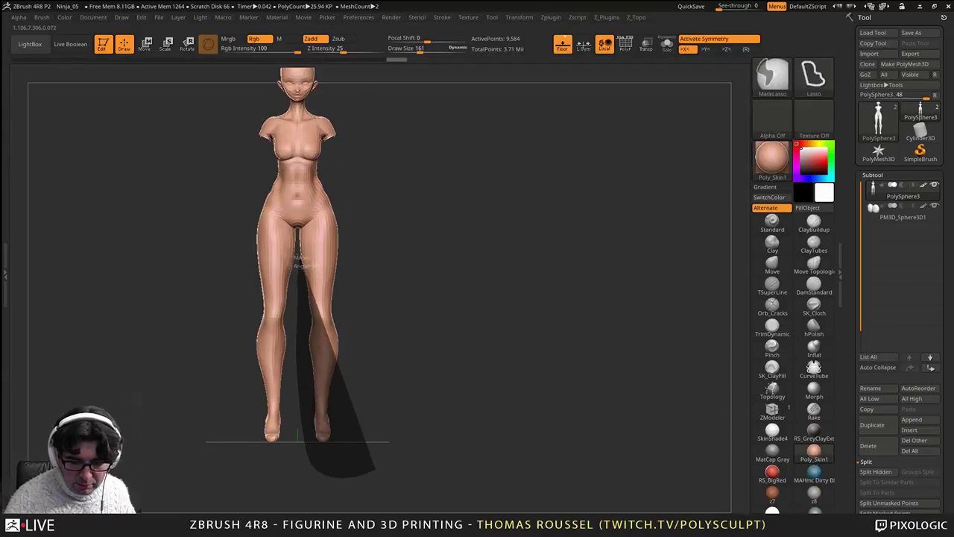
mouse_move(296, 237)
ctrl+mouse_down()
mouse_move(361, 213)
mouse_move(322, 230)
ctrl+mouse_up()
key(space)
Step: Extend the lasso mask over the inner top of the thighs near the crotch
mouse_move(322, 239)
ctrl+right_down()
mouse_move(332, 332)
mouse_move(377, 328)
mouse_move(343, 332)
ctrl+right_up()
key(ctrl)
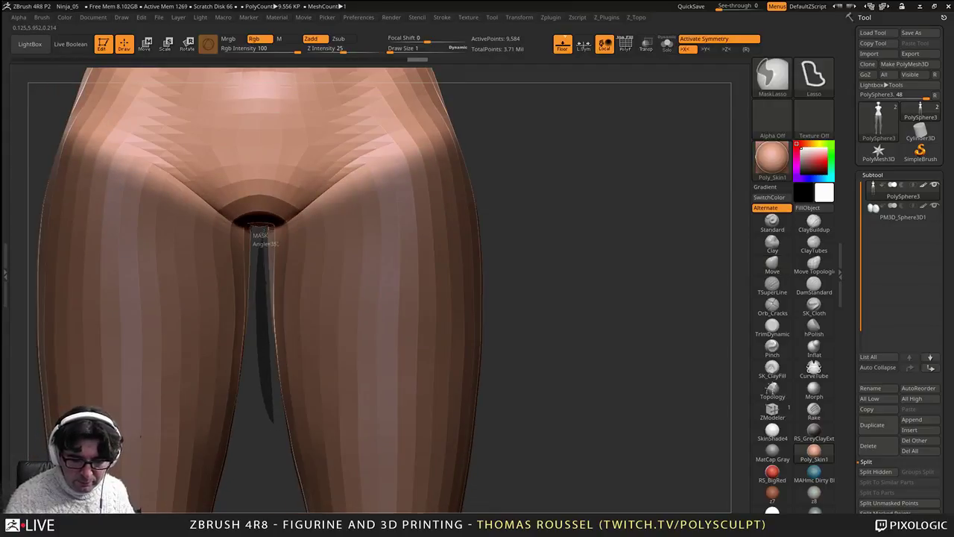
ctrl+drag(266, 227, 344, 284)
Step: Switch the masking brush to MaskPen and set the draw size to 172 with the hips seen from the back
mouse_move(432, 266)
ctrl+right_down()
mouse_move(459, 241)
mouse_move(380, 246)
mouse_move(421, 273)
ctrl+right_up()
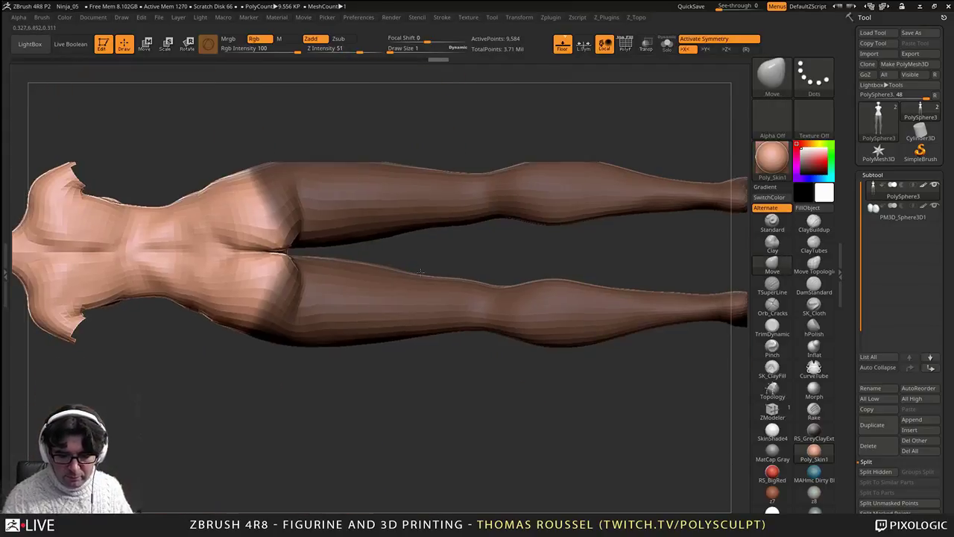
mouse_move(406, 168)
ctrl+right_down()
mouse_move(400, 216)
mouse_move(437, 322)
mouse_move(525, 183)
mouse_move(333, 380)
mouse_move(405, 296)
mouse_move(620, 266)
ctrl+right_up()
ctrl+click(772, 80)
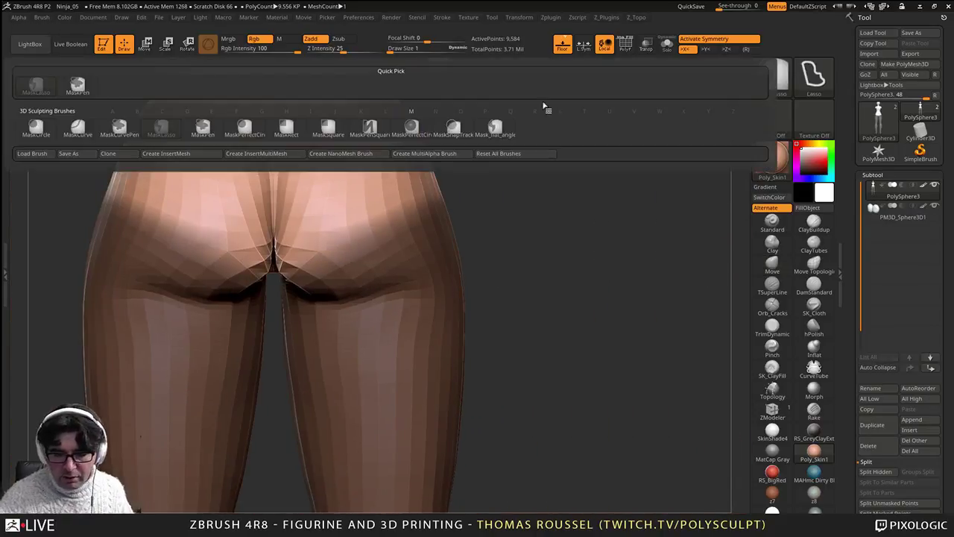
ctrl+click(196, 130)
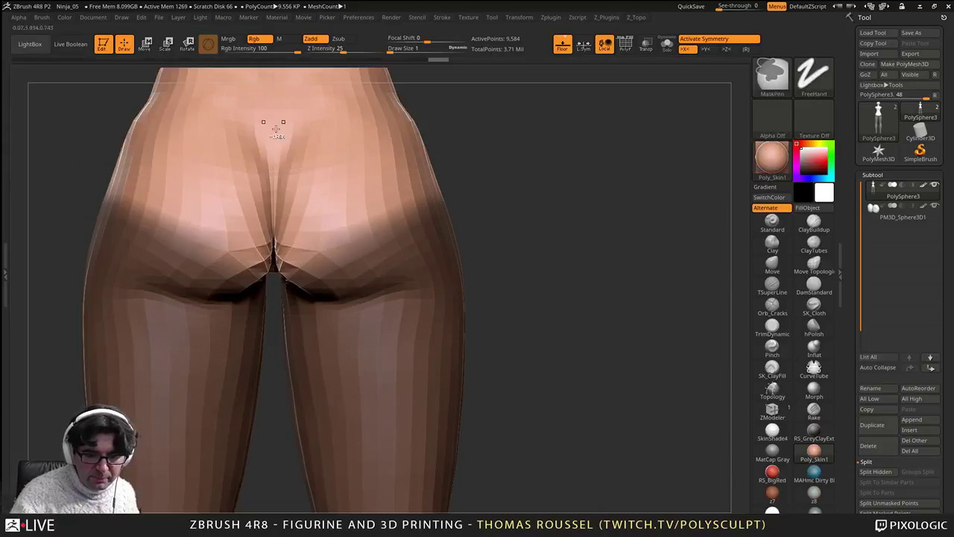
key(s)
drag(390, 224, 399, 223)
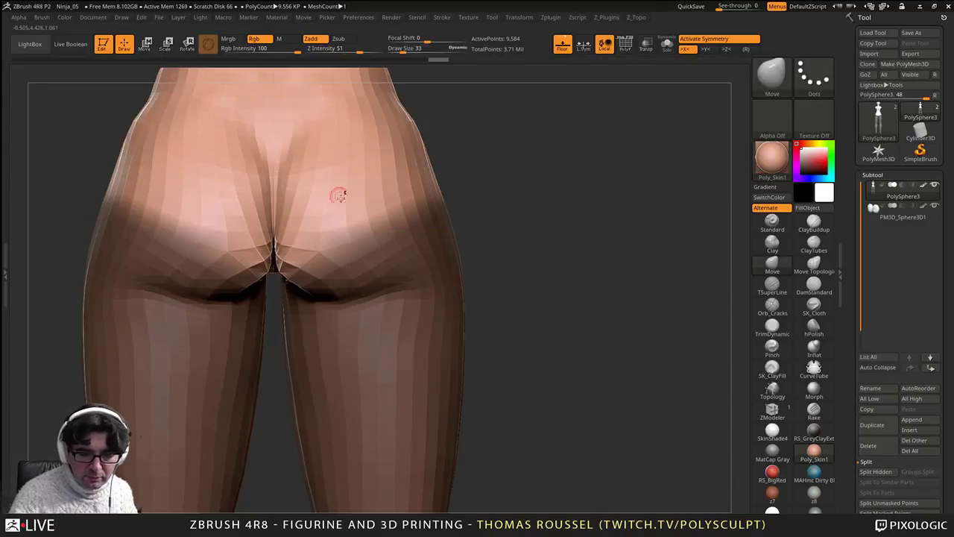
key(s)
drag(340, 200, 361, 200)
Step: Erase the mask from the lower buttocks and the back of the outer hips with MaskPen
mouse_move(336, 248)
ctrl+alt+mouse_down()
mouse_move(319, 268)
mouse_move(423, 201)
mouse_move(458, 271)
mouse_move(450, 416)
ctrl+alt+mouse_up()
ctrl+alt+drag(439, 280, 437, 384)
mouse_move(447, 372)
ctrl+right_down()
mouse_move(451, 296)
mouse_move(434, 263)
ctrl+right_up()
right_drag(420, 214, 376, 231)
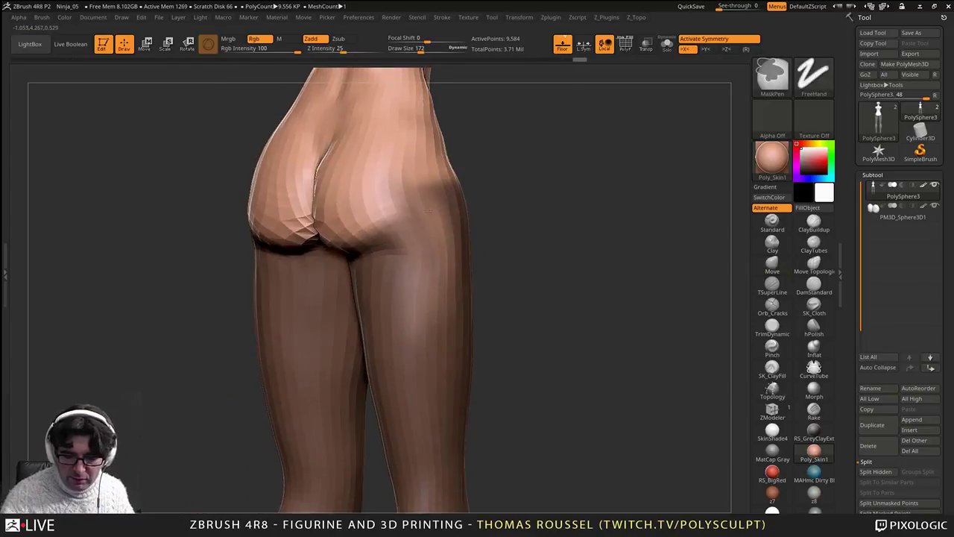
mouse_move(430, 235)
ctrl+alt+mouse_down()
mouse_move(416, 205)
mouse_move(398, 222)
mouse_move(406, 243)
mouse_move(456, 215)
ctrl+alt+mouse_up()
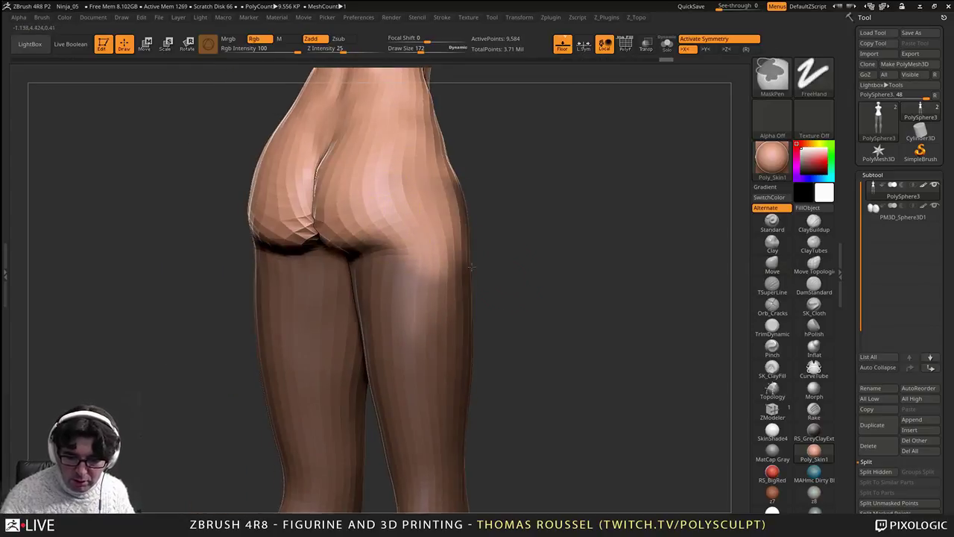
Step: Erase the mask along the sides of the hips down to the upper outer thighs
shift+right_drag(466, 220, 395, 227)
right_drag(459, 253, 518, 250)
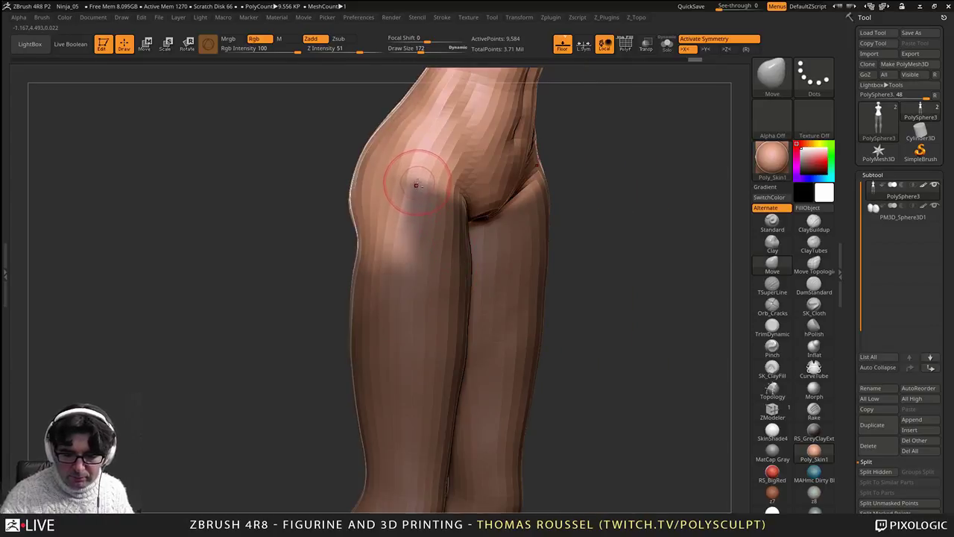
ctrl+alt+drag(409, 167, 417, 242)
mouse_move(441, 200)
ctrl+alt+mouse_down()
mouse_move(431, 228)
mouse_move(414, 203)
mouse_move(438, 245)
ctrl+alt+mouse_up()
Step: Touch up the mask at the front of the hips and invert it so the torso is protected
right_drag(555, 269, 482, 281)
ctrl+drag(462, 221, 430, 243)
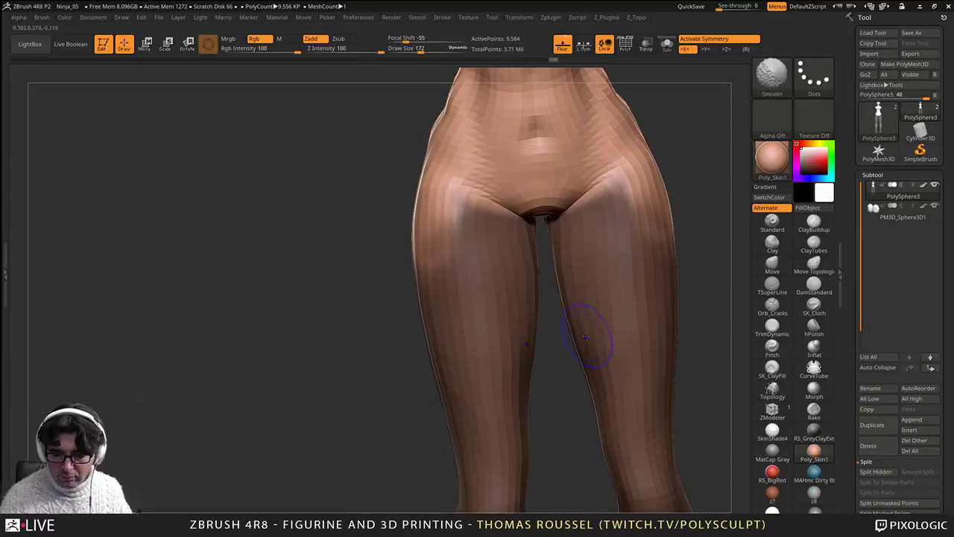
ctrl+click(684, 264)
right_drag(662, 298, 635, 300)
mouse_move(634, 299)
alt+right_down()
mouse_move(542, 278)
mouse_move(366, 317)
alt+right_up()
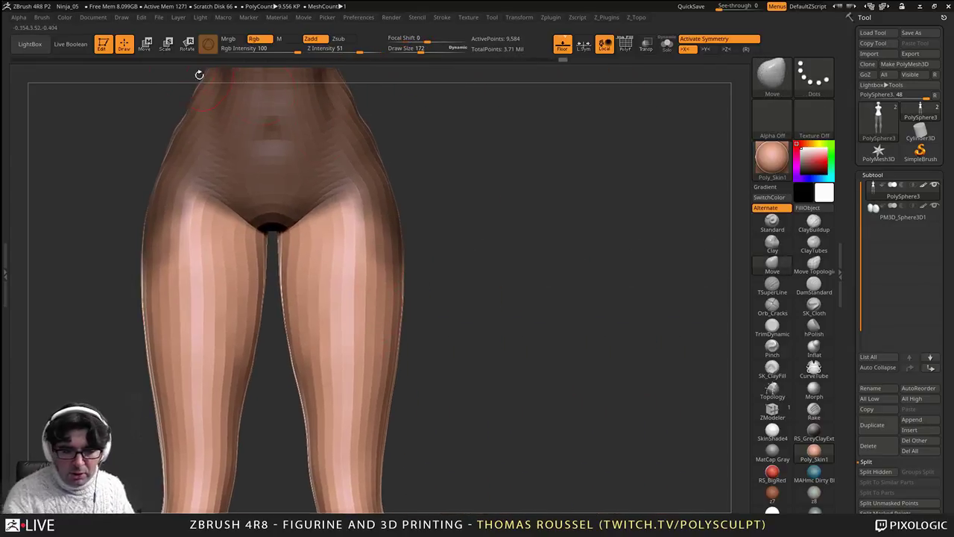
Step: Move the legs slightly apart with a horizontal Transpose Move line placed on the thigh
click(146, 45)
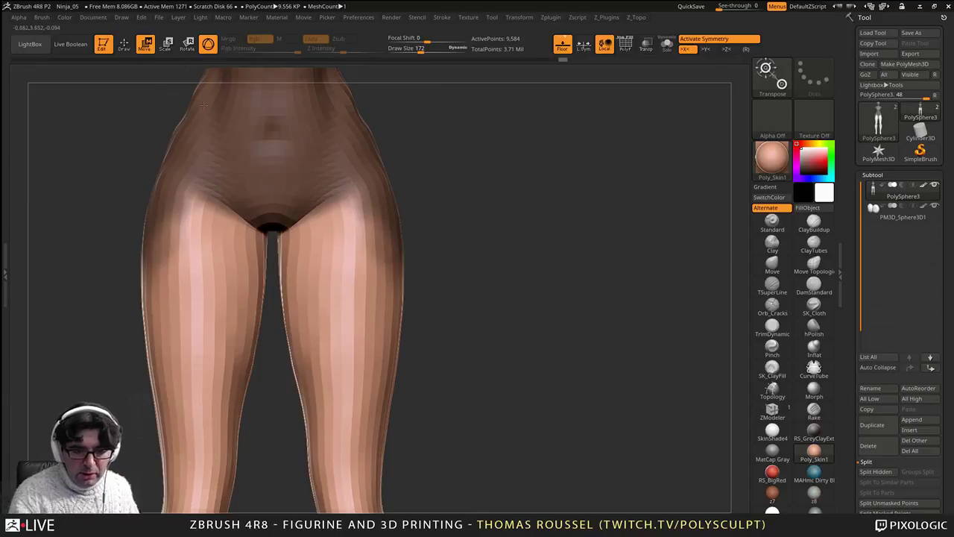
shift+drag(331, 283, 502, 283)
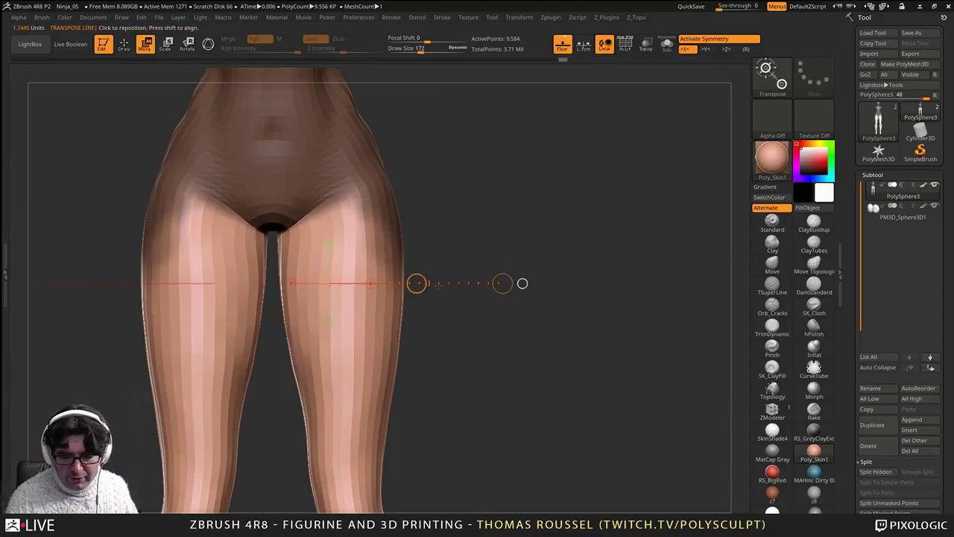
drag(417, 284, 421, 283)
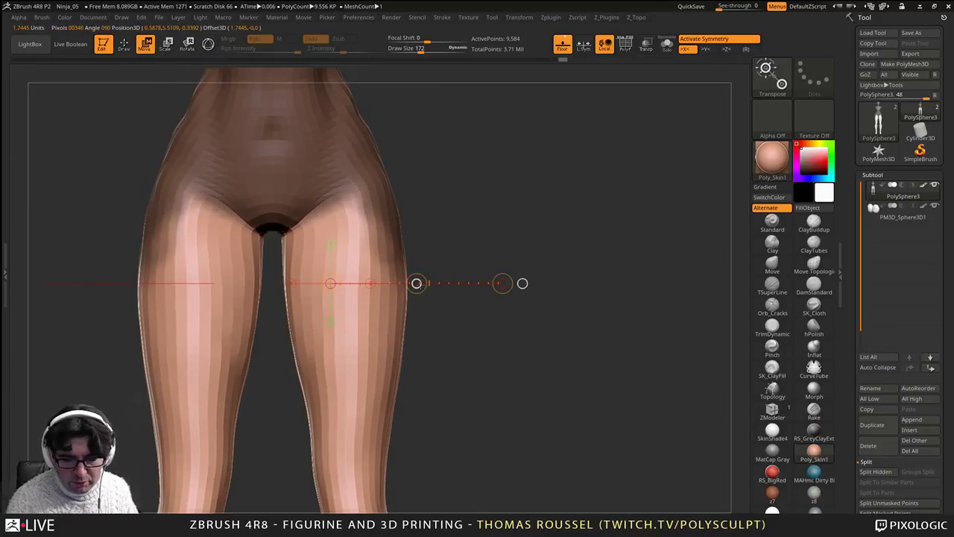
alt+right_drag(415, 337, 497, 272)
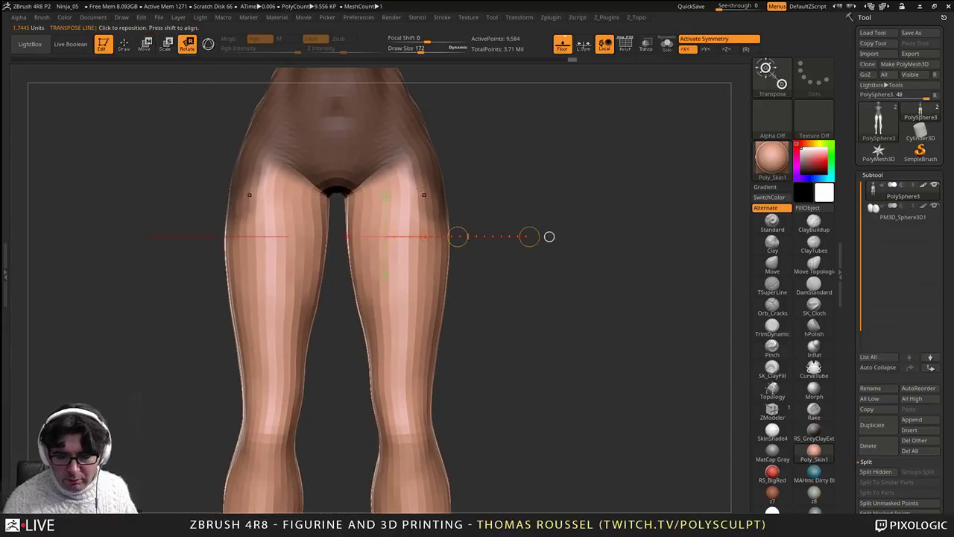
Step: Rotate the legs inward from the hips with a vertical Transpose line, undoing the first attempt, and check the feet
shift+drag(398, 175, 416, 267)
drag(400, 425, 427, 392)
key(ctrl+z)
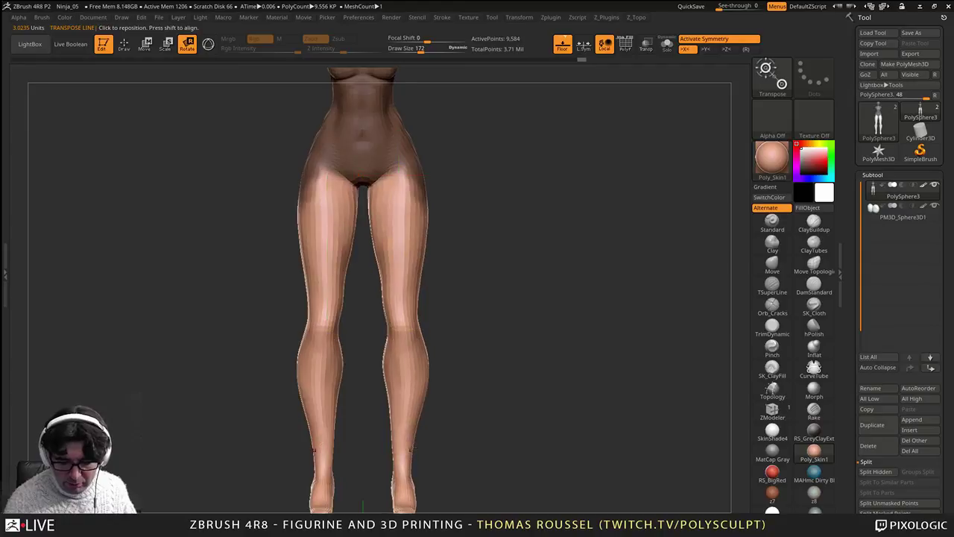
alt+drag(423, 279, 421, 199)
drag(395, 242, 383, 239)
mouse_move(440, 223)
alt+mouse_down()
mouse_move(443, 388)
mouse_move(449, 236)
alt+mouse_up()
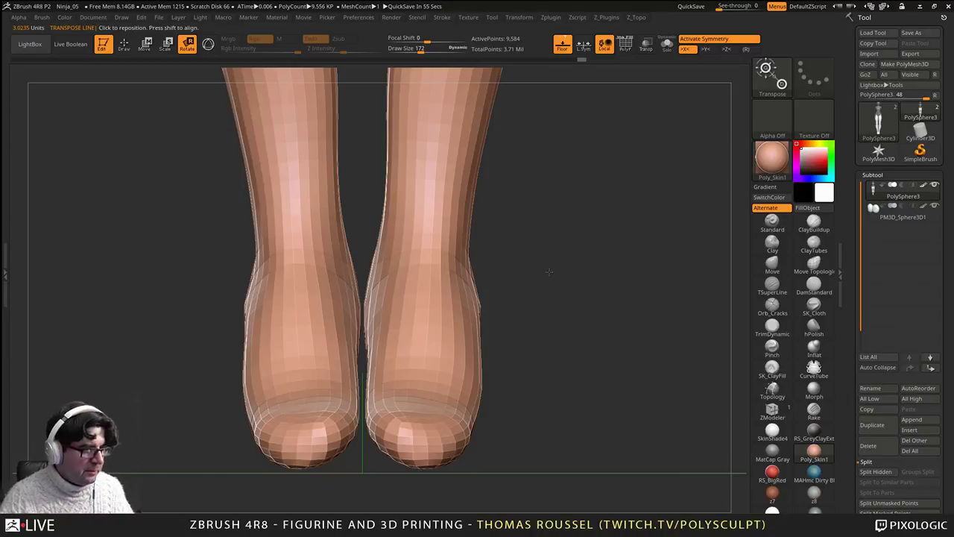
alt+drag(528, 272, 496, 383)
key(f)
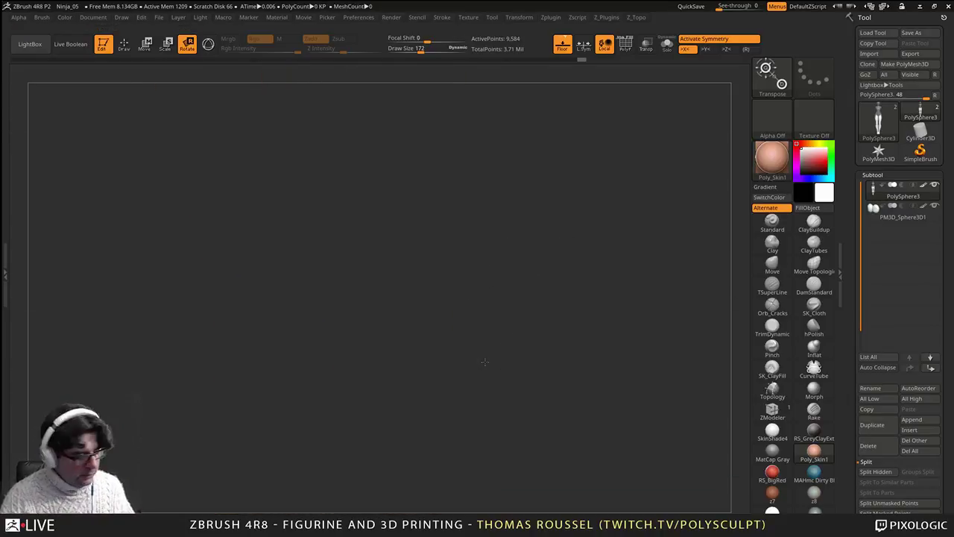
Step: Align the Transpose line to the X axis and nudge both legs slightly apart in Move mode
key(f)
alt+drag(471, 258, 510, 273)
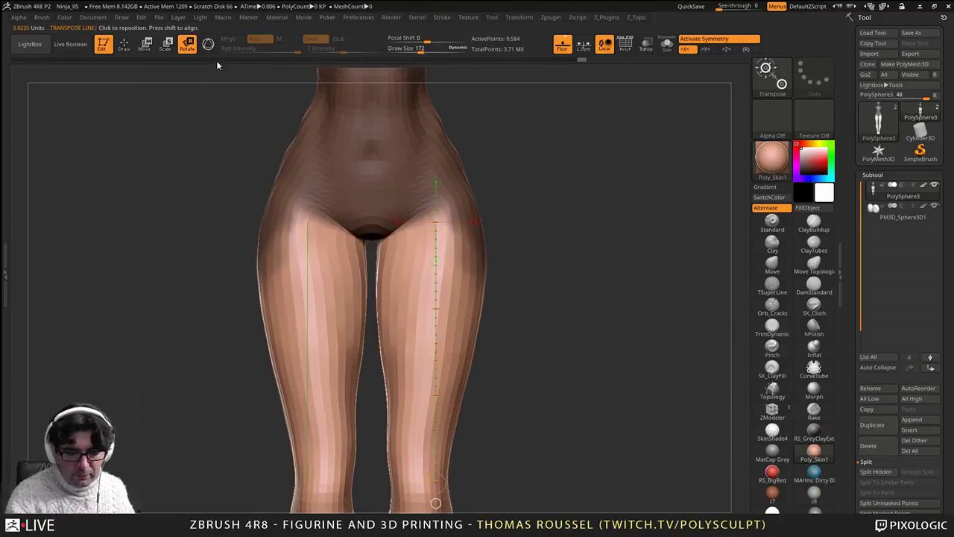
click(475, 222)
mouse_move(567, 221)
mouse_down()
mouse_move(576, 221)
mouse_move(565, 221)
mouse_up()
alt+drag(564, 270, 496, 247)
Step: Mask everything except the feet and rotate them outward from the ankles with a Transpose line
alt+drag(427, 365, 443, 400)
alt+drag(444, 403, 470, 270)
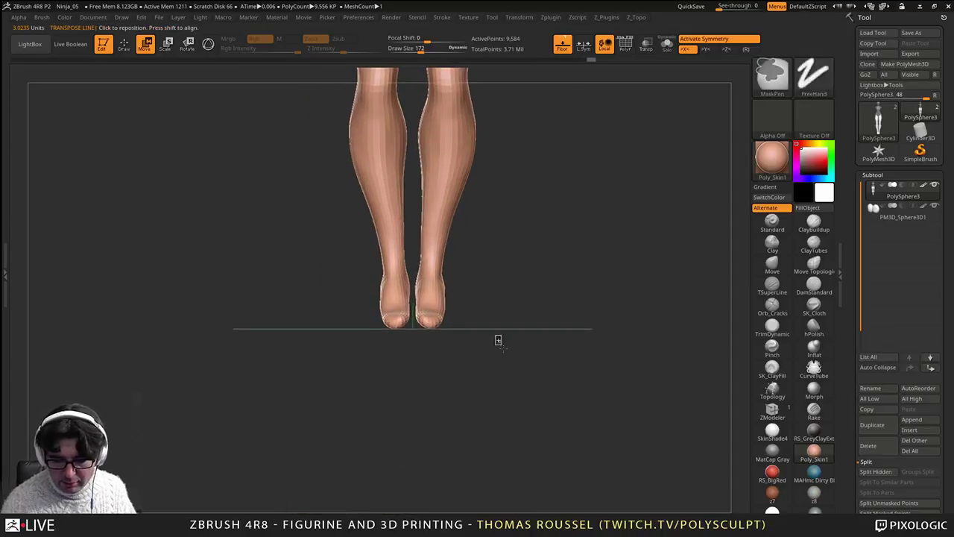
mouse_move(466, 400)
ctrl+mouse_down()
mouse_move(426, 373)
mouse_move(408, 252)
ctrl+mouse_up()
ctrl+click(459, 287)
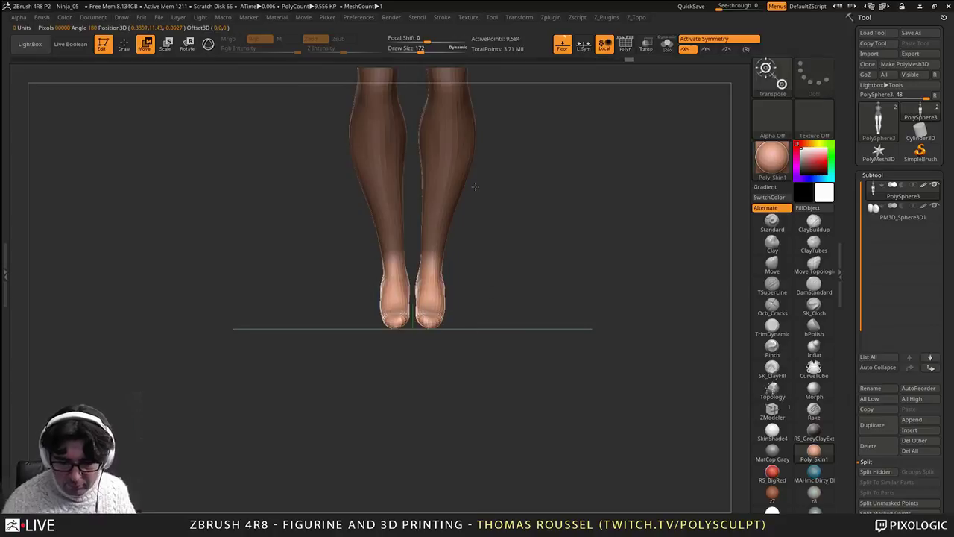
click(189, 46)
mouse_move(433, 254)
mouse_down()
mouse_move(424, 377)
mouse_move(435, 380)
mouse_up()
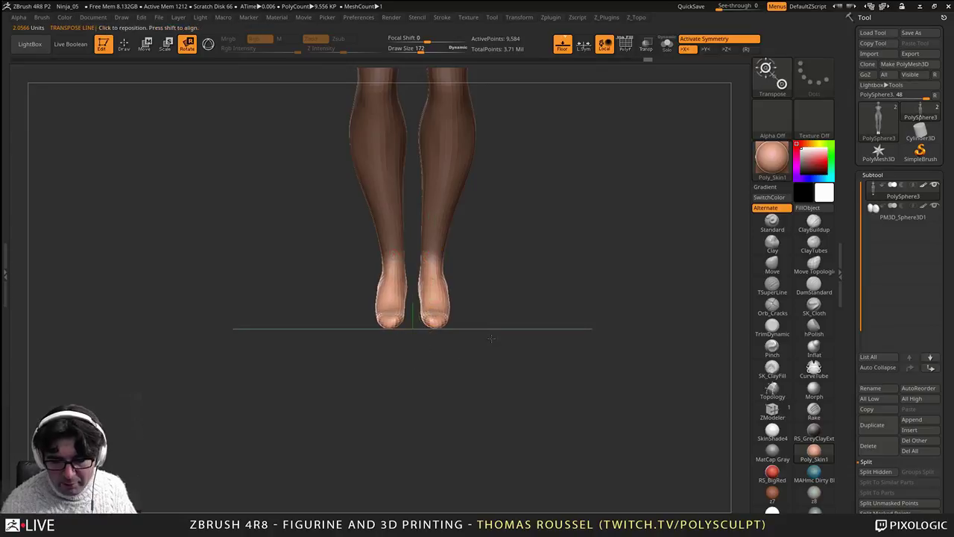
alt+drag(491, 339, 467, 362)
Step: Replace the mask to isolate the legs below the knees, rotate them outward from the knees, and clear the mask
ctrl+drag(524, 388, 512, 414)
ctrl+drag(474, 441, 387, 191)
ctrl+click(477, 256)
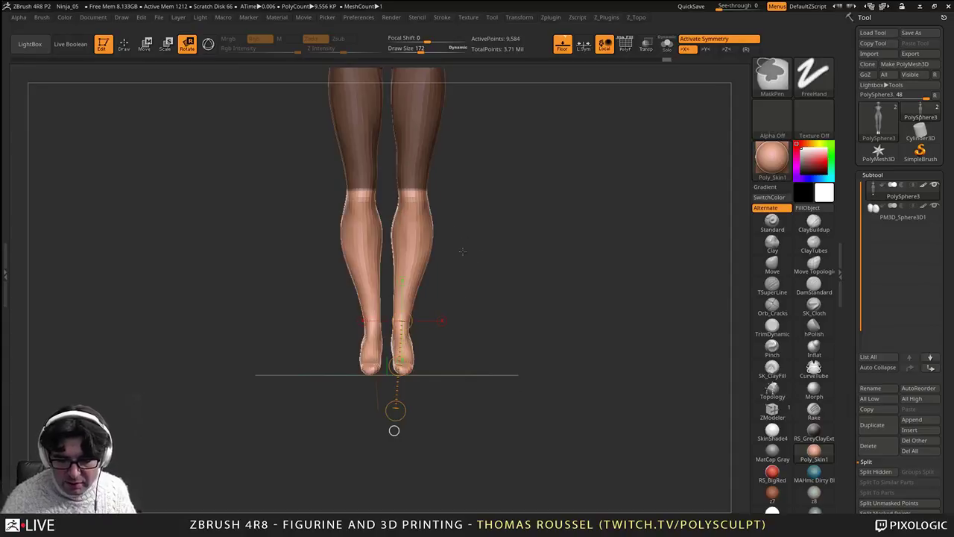
ctrl+click(413, 195)
drag(411, 194, 405, 266)
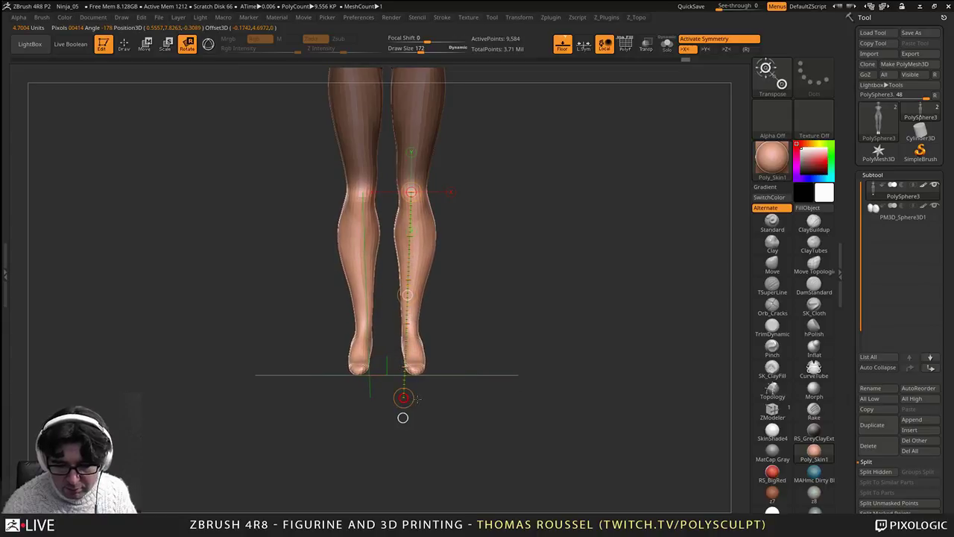
alt+drag(471, 258, 451, 410)
ctrl+drag(462, 299, 472, 310)
Step: Examine the posture of the torso, hips and legs from several angles and in side profile
alt+drag(456, 273, 455, 328)
drag(456, 286, 436, 283)
drag(530, 253, 494, 249)
alt+drag(532, 216, 498, 197)
alt+drag(488, 249, 480, 382)
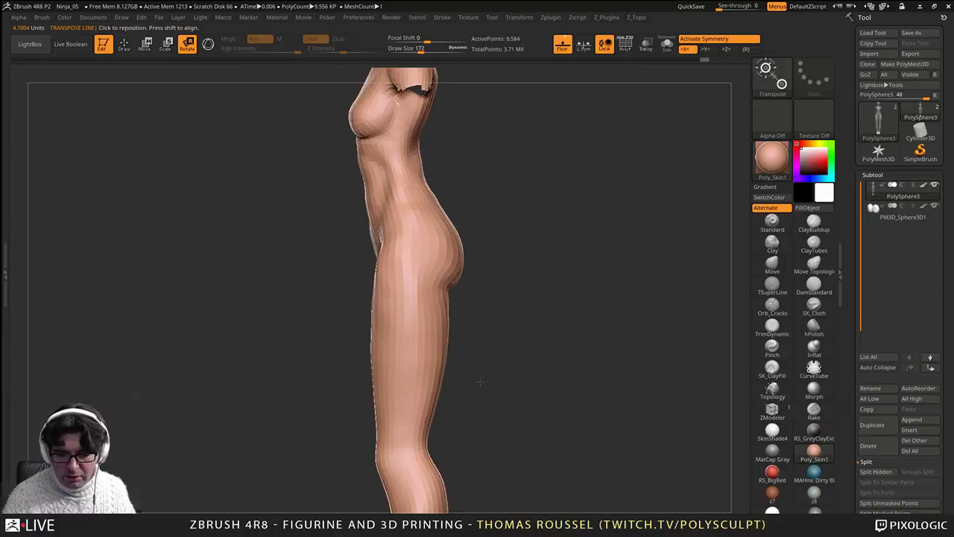
drag(493, 342, 405, 257)
shift+right_drag(405, 257, 491, 325)
alt+right_drag(562, 339, 481, 260)
Step: Mask everything above the knees, shift the lower legs slightly backward along the depth axis, and clear the mask
ctrl+drag(501, 482, 376, 272)
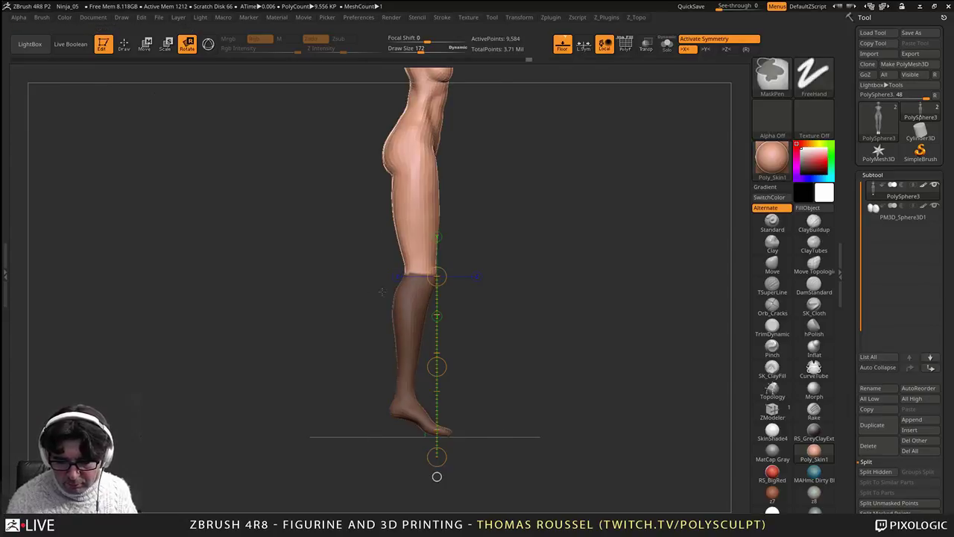
ctrl+click(495, 354)
click(147, 42)
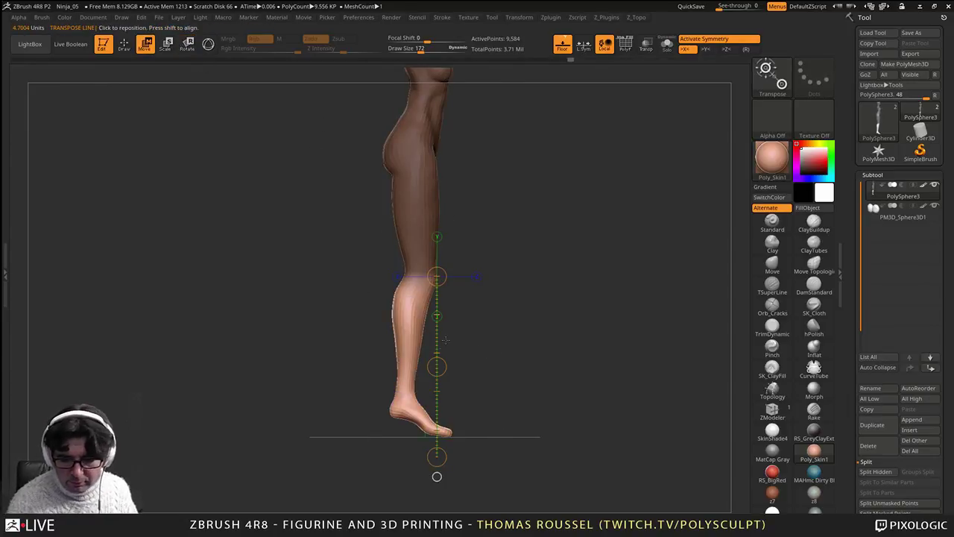
click(477, 276)
drag(527, 277, 528, 277)
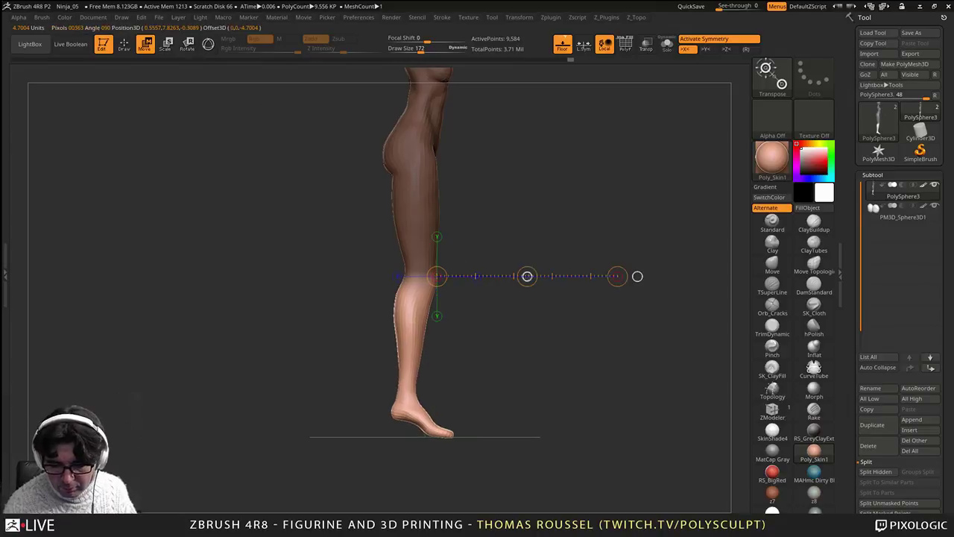
ctrl+drag(517, 375, 526, 388)
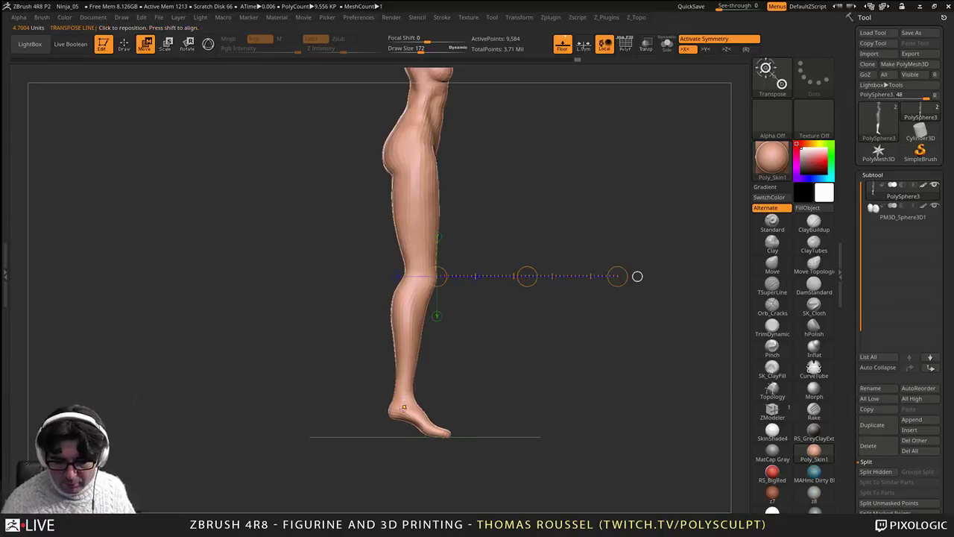
Step: Bow the lower legs slightly backward using a Transpose Move line drawn from the ankle to the knee
drag(404, 408, 421, 272)
alt+drag(413, 341, 410, 341)
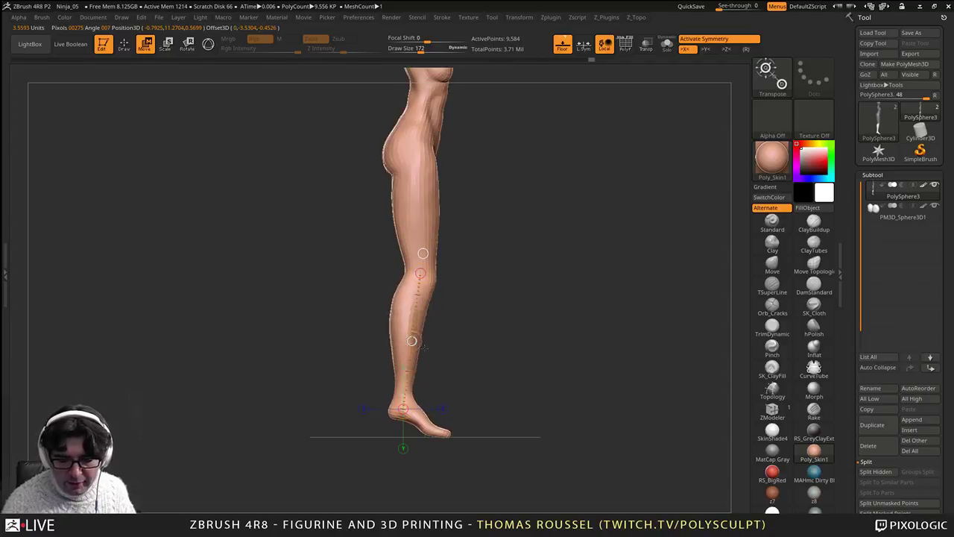
alt+drag(410, 341, 446, 351)
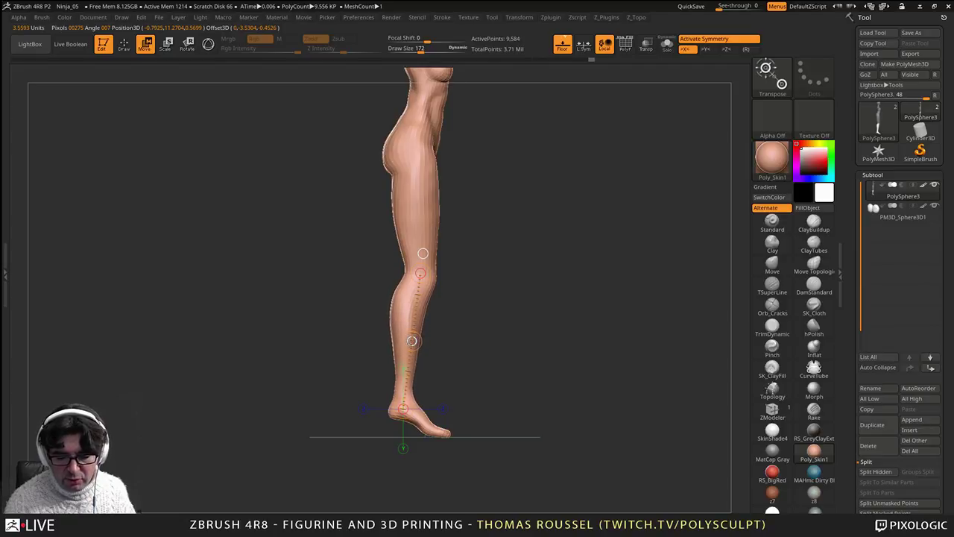
alt+drag(479, 247, 476, 326)
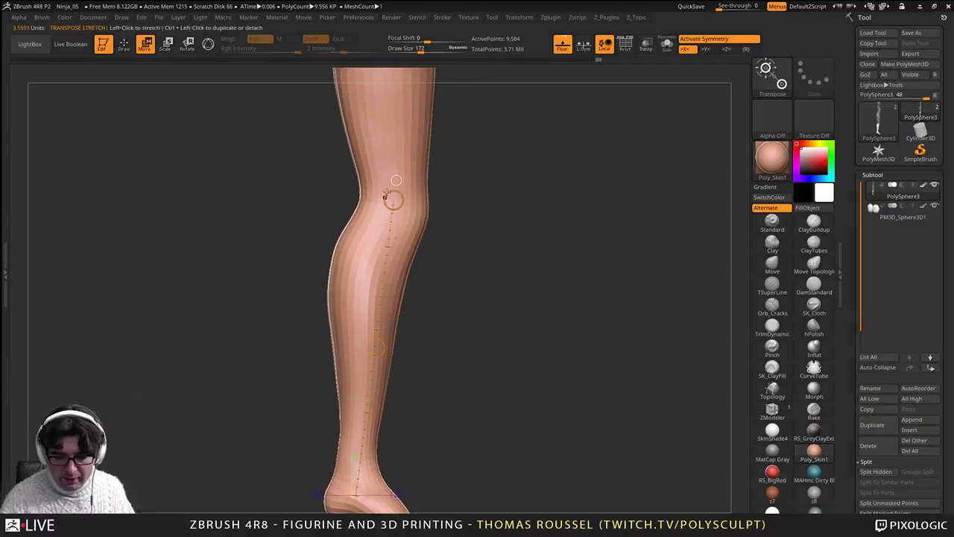
alt+drag(468, 407, 509, 344)
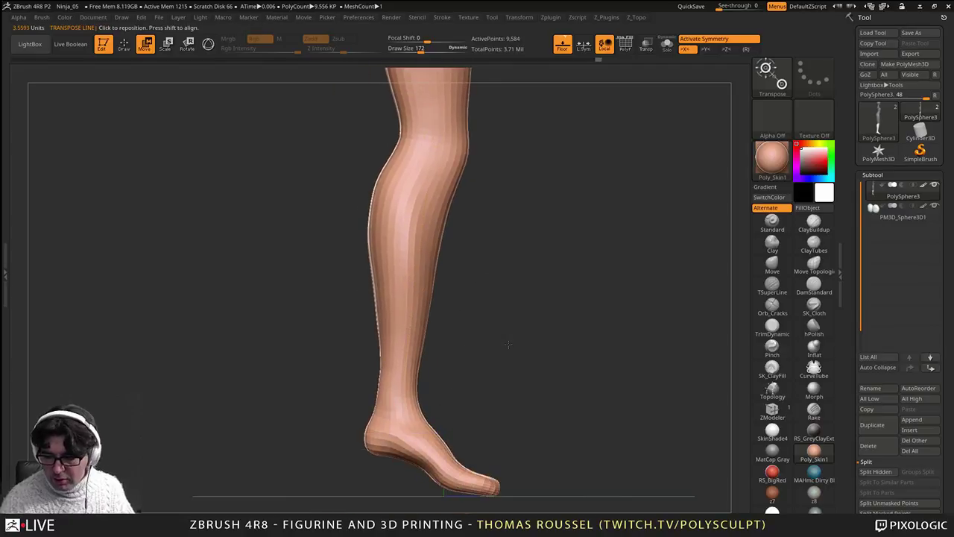
Step: Reshape the calf and shin in side profile using the Move brush at draw size 393
click(773, 270)
key(s)
drag(535, 279, 543, 278)
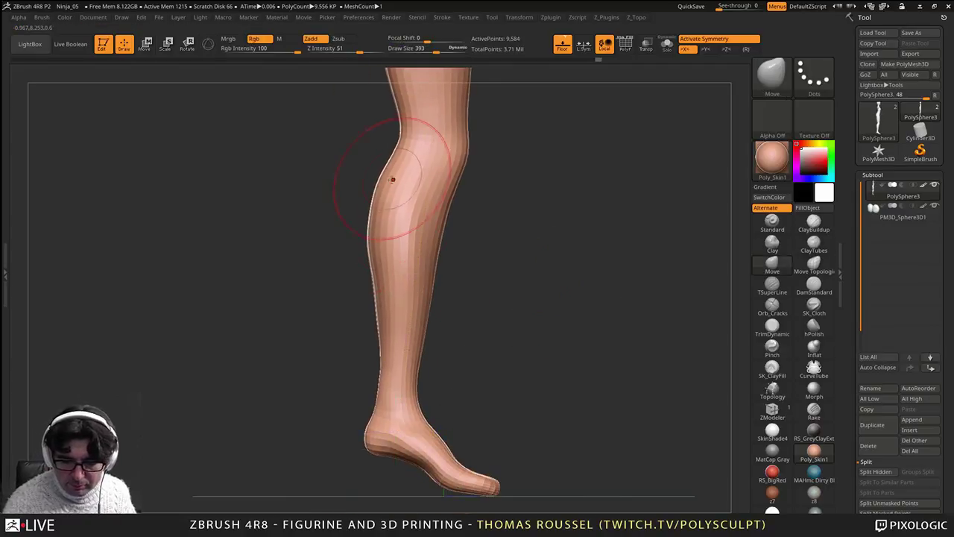
drag(393, 179, 388, 184)
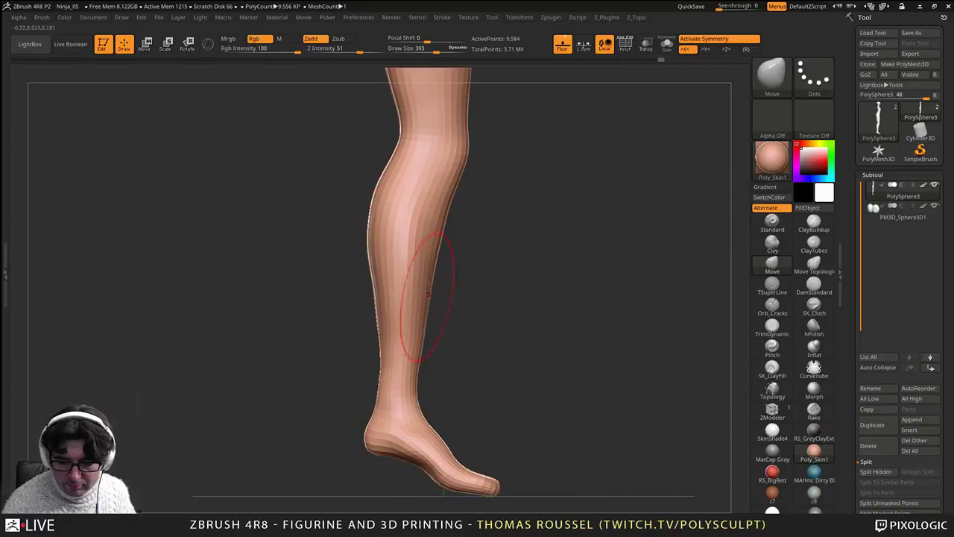
drag(453, 186, 456, 184)
Step: Adjust the contour at the back of the knee and lower thigh with the Move brush
alt+drag(481, 153, 442, 316)
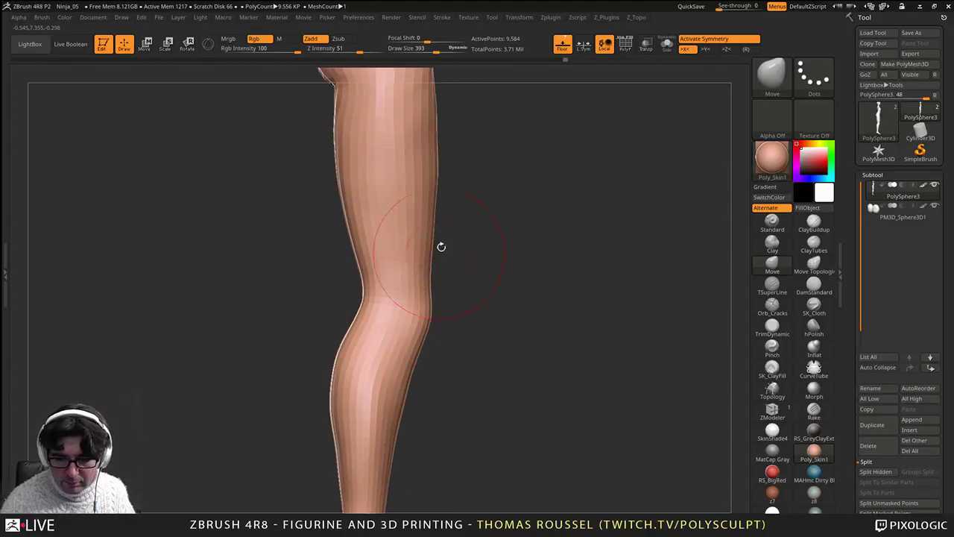
alt+drag(441, 245, 423, 319)
drag(346, 348, 342, 376)
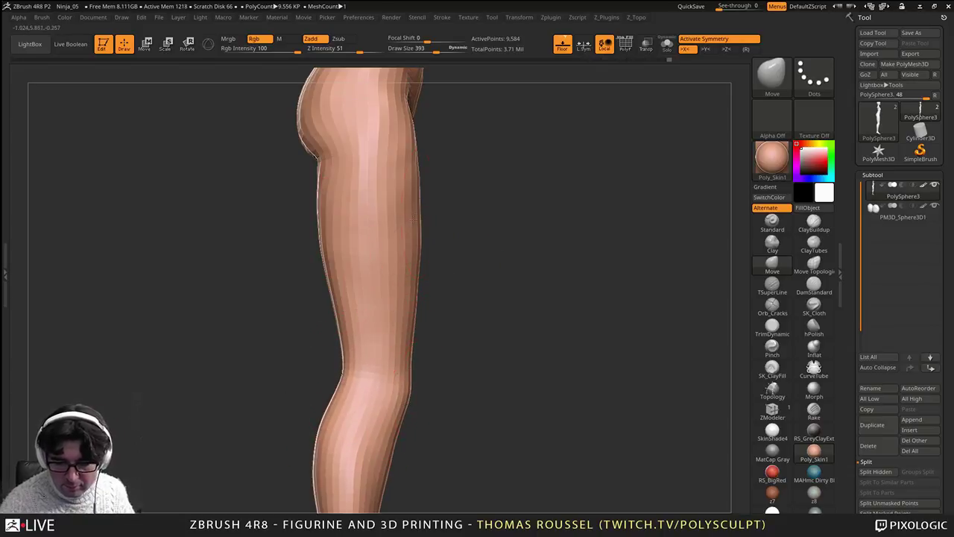
Step: Refine the thigh contours from the hips down to the knees with the Move brush at draw size 393
drag(414, 220, 416, 220)
alt+drag(456, 216, 450, 357)
shift+drag(462, 350, 388, 345)
alt+drag(336, 328, 358, 350)
drag(418, 307, 415, 300)
alt+right_drag(411, 328, 387, 286)
drag(394, 319, 398, 321)
alt+right_drag(403, 444, 387, 321)
drag(392, 376, 395, 378)
drag(404, 432, 407, 435)
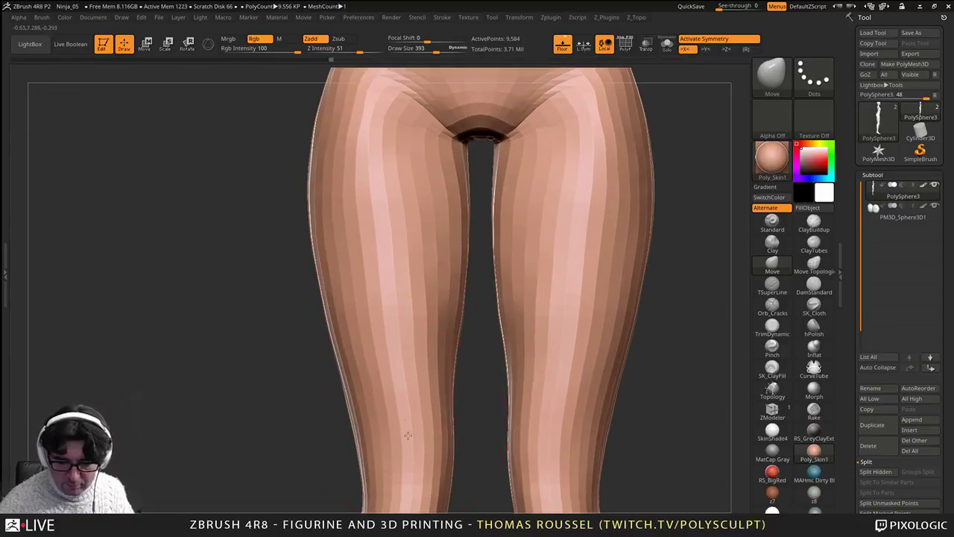
alt+right_drag(402, 242, 396, 281)
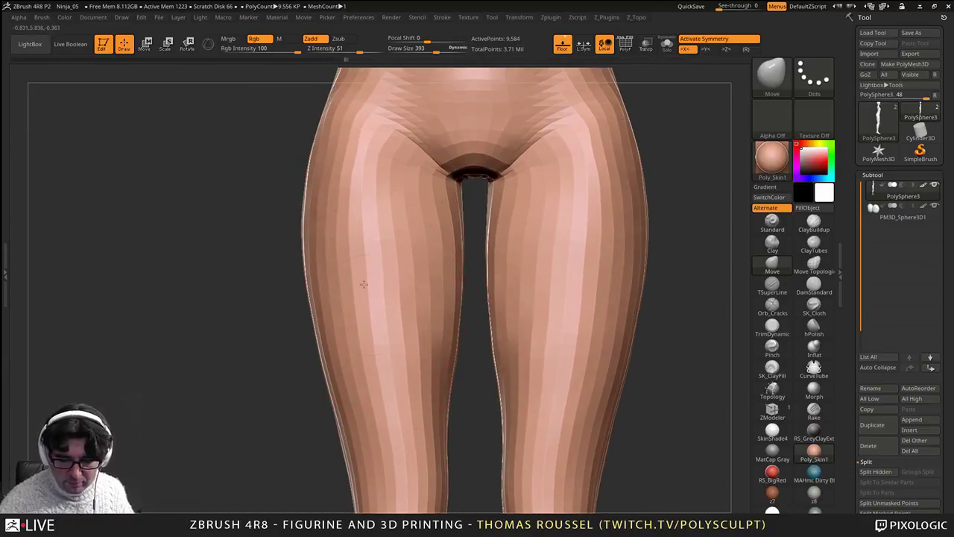
Step: Reshape the front of the upper thighs and the outer hip contour with the Move brush
mouse_move(383, 320)
right_down()
mouse_move(447, 336)
mouse_move(506, 328)
right_up()
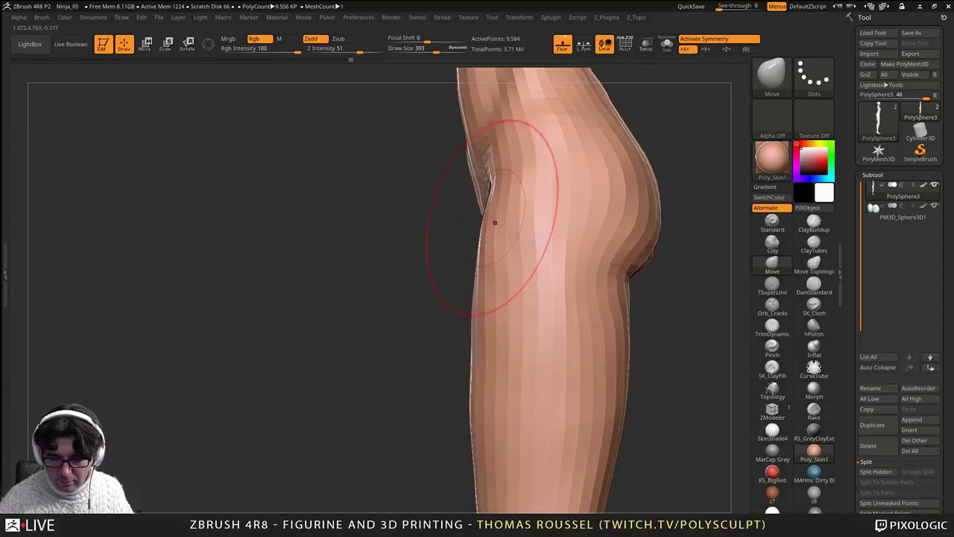
drag(495, 222, 483, 229)
drag(528, 125, 532, 178)
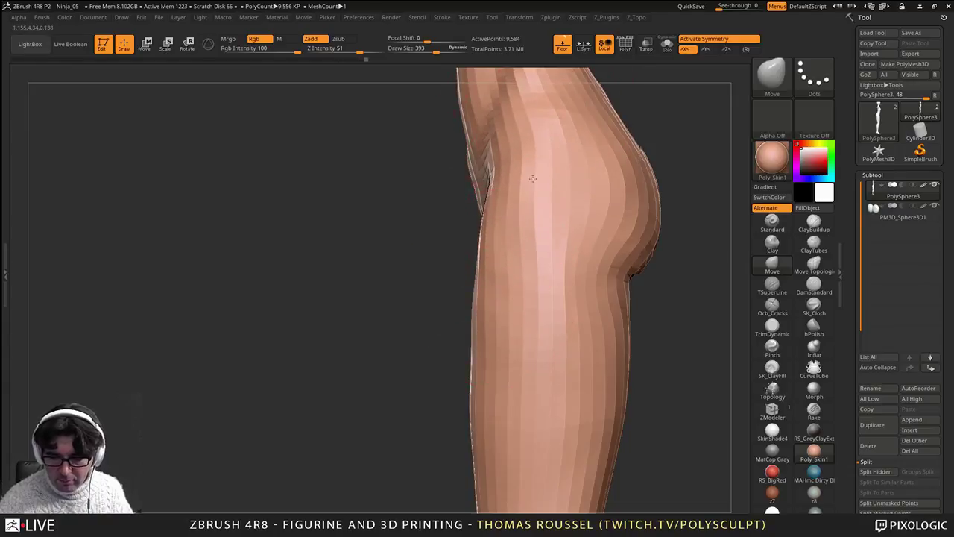
right_drag(641, 263, 521, 270)
drag(486, 212, 492, 210)
drag(510, 258, 515, 257)
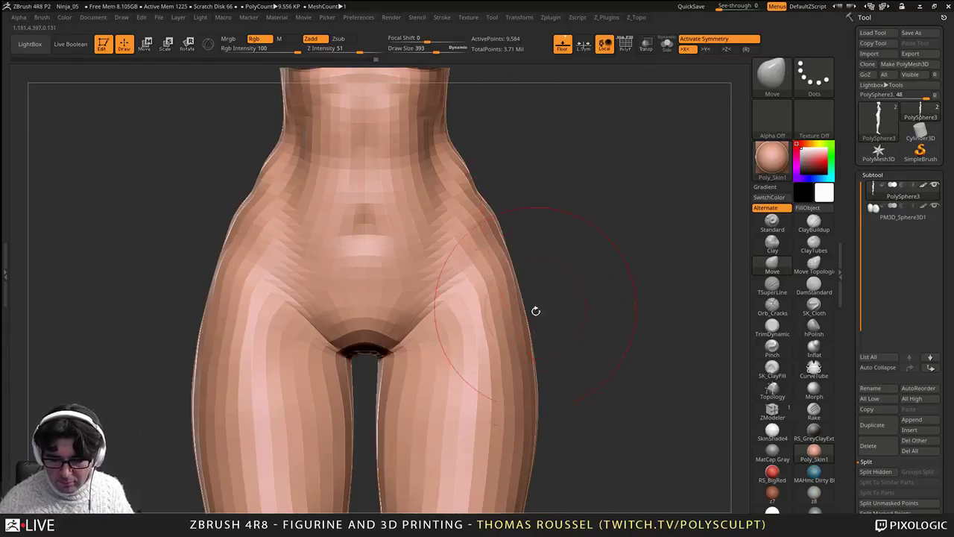
alt+drag(535, 311, 551, 210)
drag(528, 336, 534, 337)
Step: Adjust the inner thigh contours down towards the knees with the Move brush at draw size 322
alt+drag(543, 414, 546, 237)
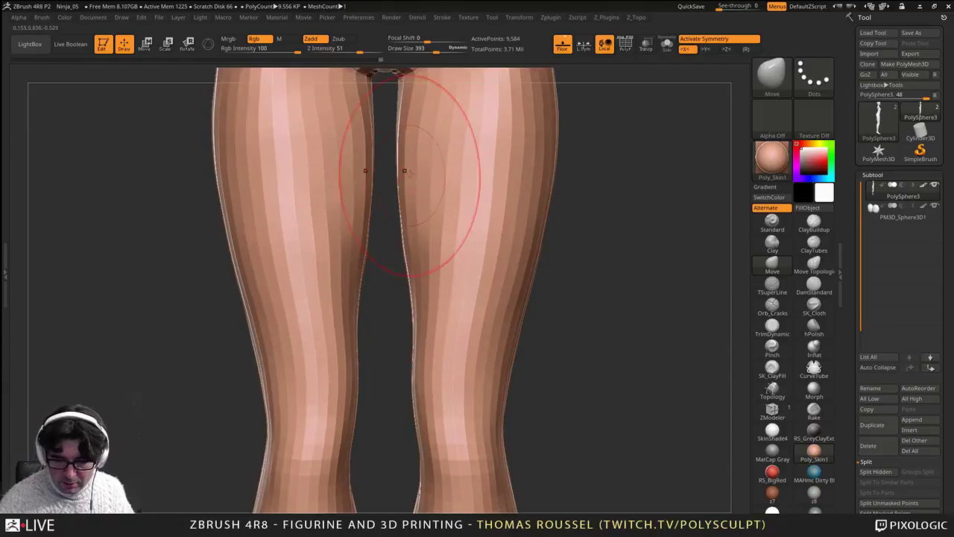
alt+right_drag(423, 121, 437, 202)
key(s)
drag(437, 198, 415, 165)
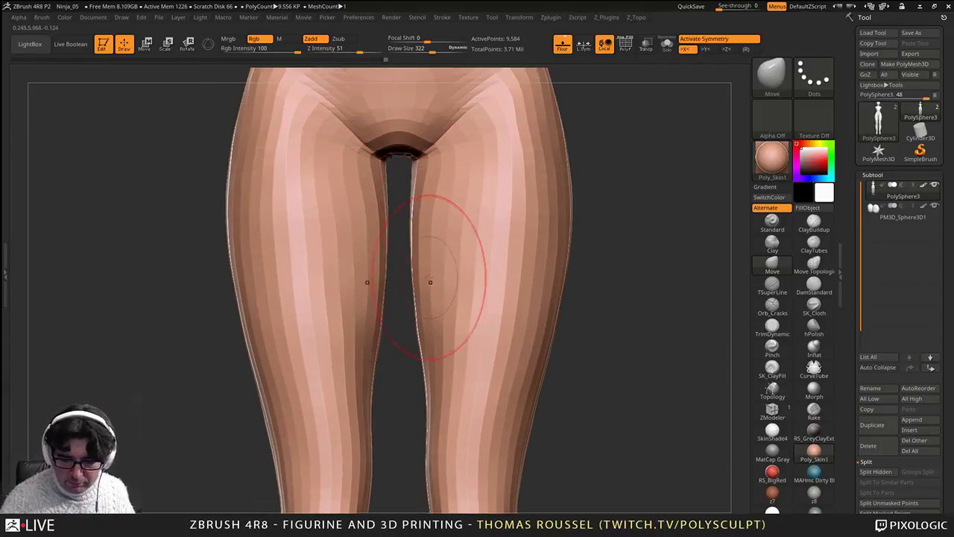
drag(433, 347, 436, 349)
alt+right_drag(450, 404, 465, 260)
drag(450, 297, 454, 297)
drag(456, 334, 471, 361)
Step: Slim the outer and inner calf contours below the knees in front view with the Move brush
alt+right_drag(483, 361, 477, 235)
drag(516, 266, 512, 264)
alt+right_drag(487, 344, 486, 286)
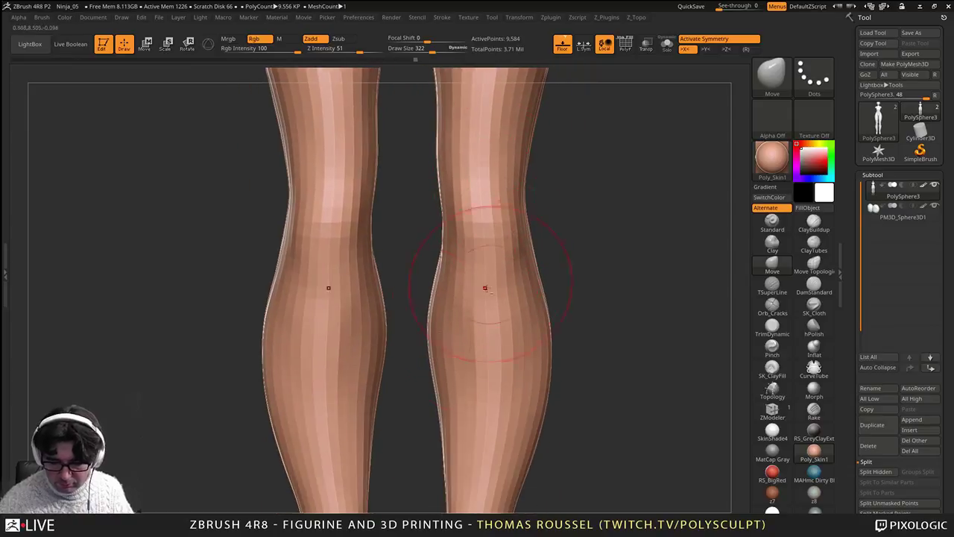
drag(432, 332, 436, 333)
drag(552, 353, 546, 355)
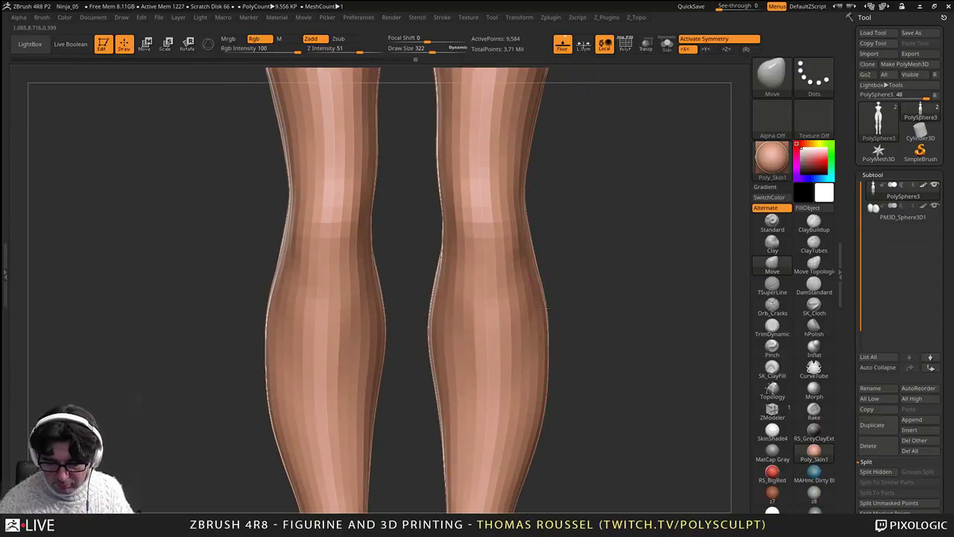
drag(542, 412, 539, 414)
drag(537, 431, 528, 445)
Step: Refine the lower shins and ankles in front and side views with the Move brush
alt+right_drag(523, 451, 520, 276)
drag(521, 306, 518, 306)
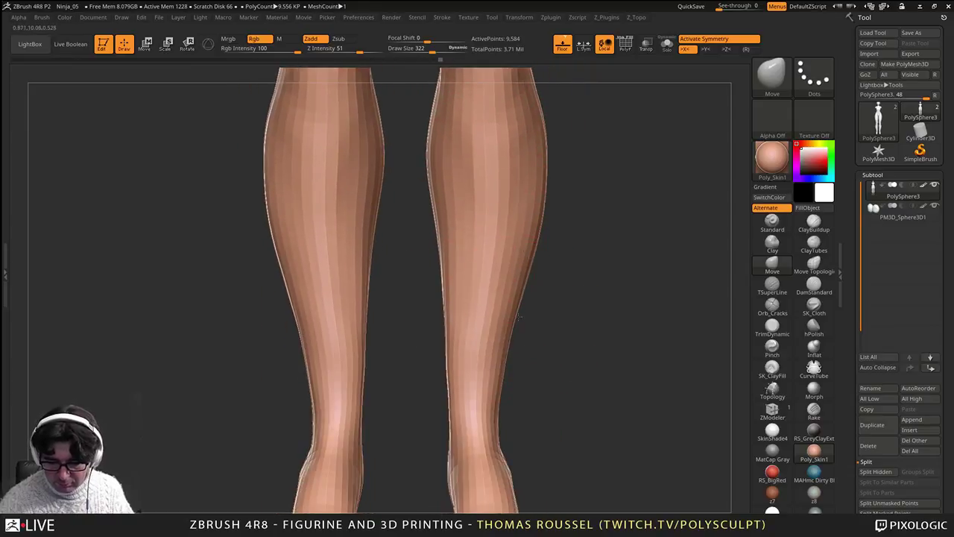
drag(505, 395, 496, 416)
mouse_move(520, 328)
alt+right_down()
mouse_move(468, 406)
mouse_move(414, 389)
alt+right_up()
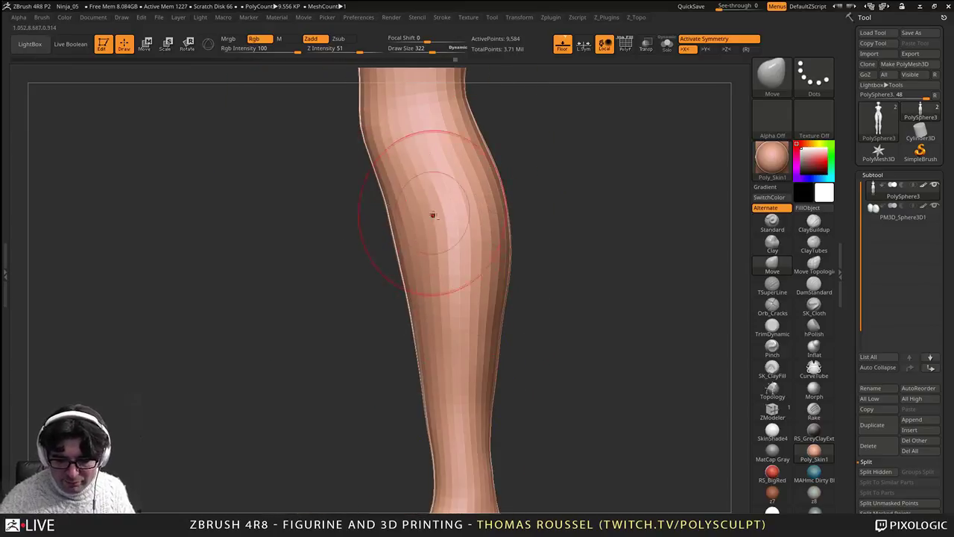
alt+right_drag(432, 215, 423, 207)
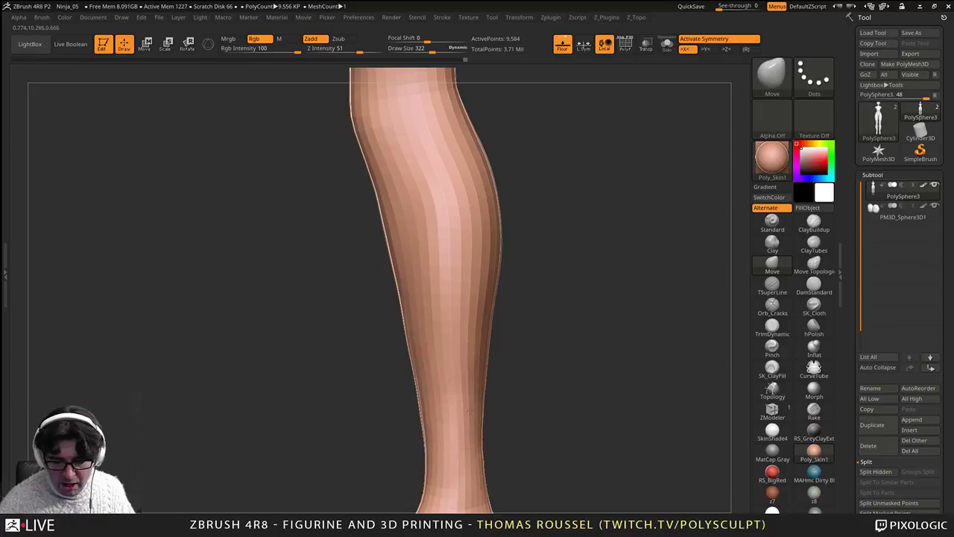
drag(469, 411, 472, 411)
mouse_move(481, 357)
alt+right_down()
mouse_move(468, 424)
mouse_move(480, 300)
alt+right_up()
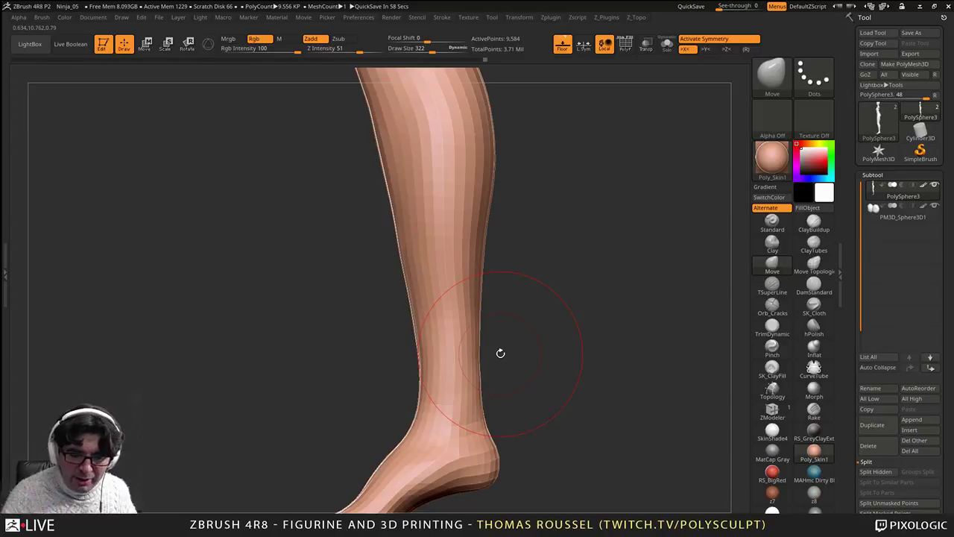
Step: Reshape the calves and their taper towards the ankles from behind with the Move brush
alt+right_drag(500, 353, 461, 510)
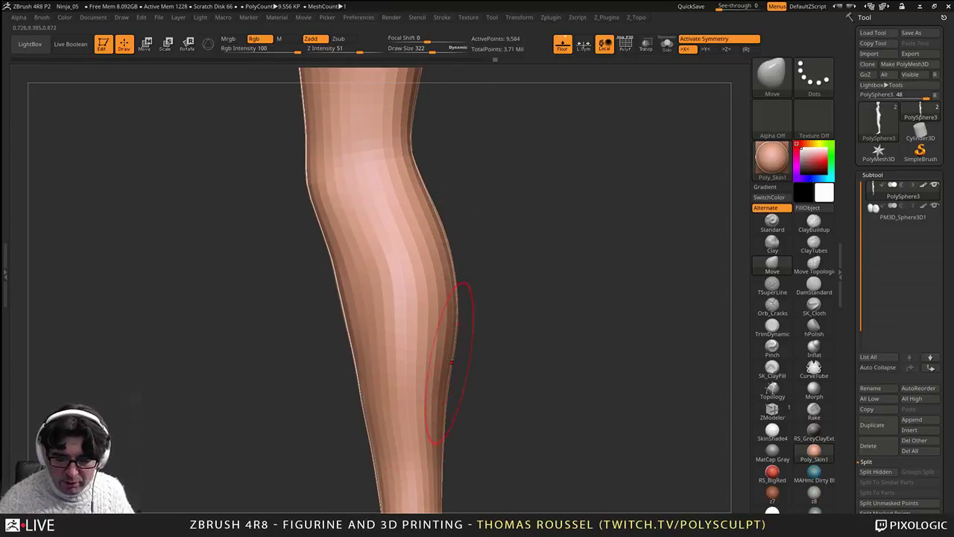
alt+right_drag(462, 224, 436, 305)
alt+right_drag(483, 395, 481, 272)
alt+right_drag(482, 416, 491, 295)
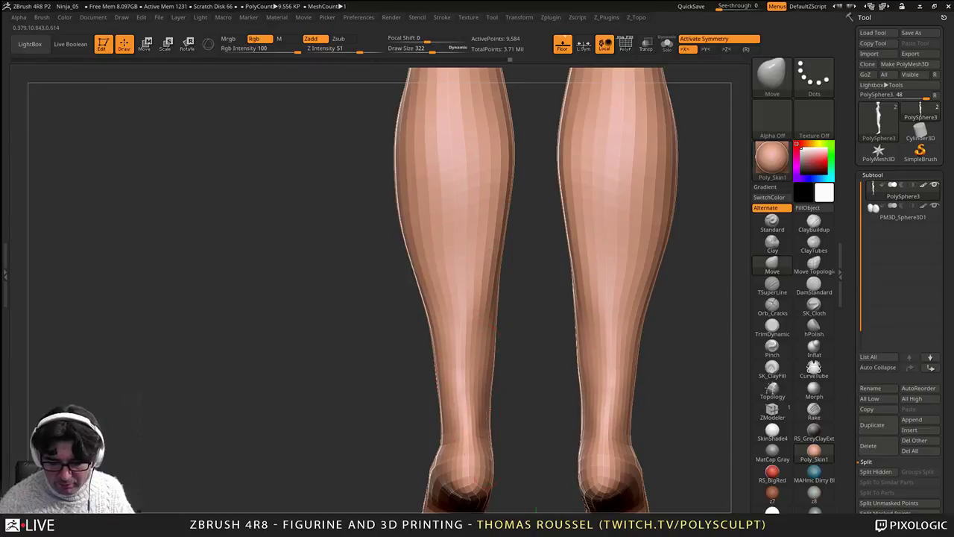
alt+right_drag(477, 447, 486, 302)
mouse_move(507, 160)
alt+right_down()
mouse_move(453, 269)
mouse_move(434, 386)
alt+right_up()
drag(426, 431, 424, 431)
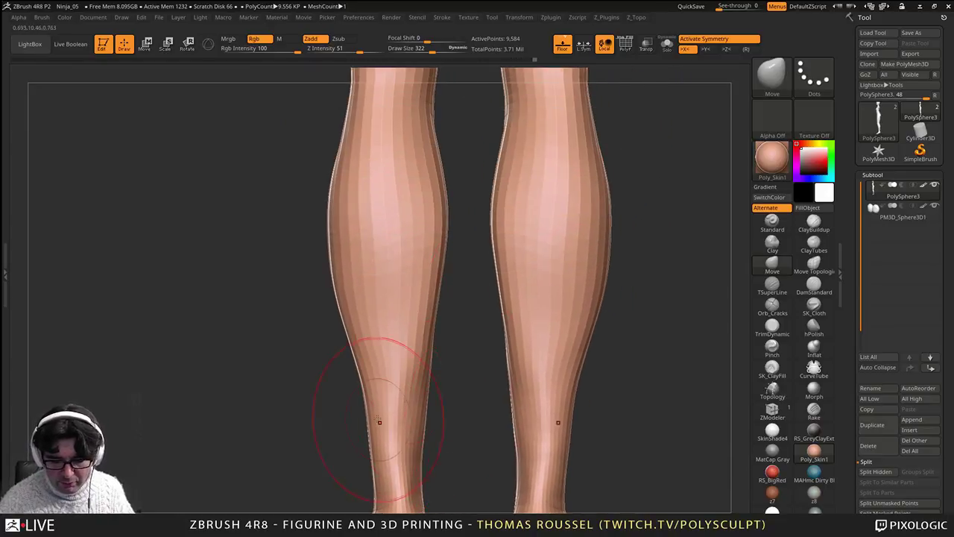
drag(362, 384, 358, 383)
drag(337, 294, 340, 294)
drag(335, 195, 332, 194)
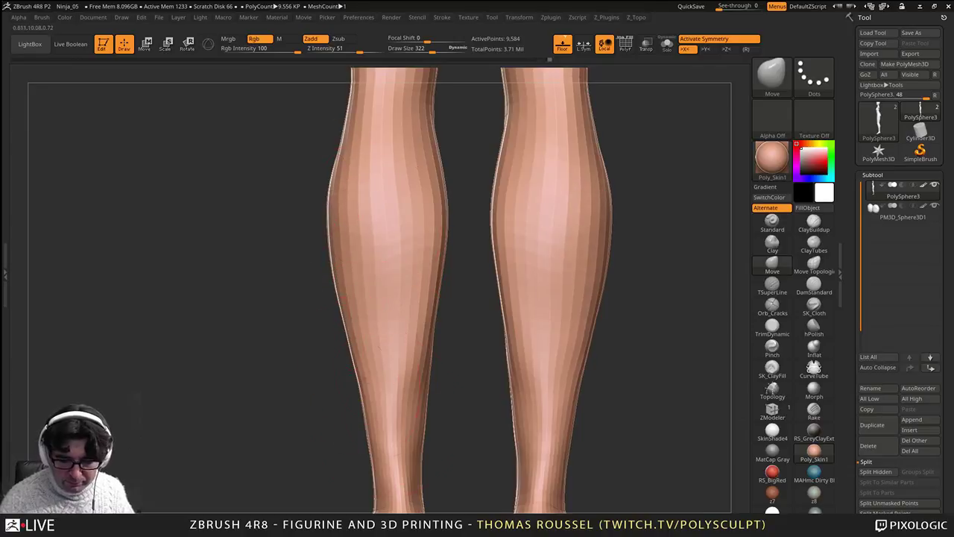
drag(361, 384, 359, 384)
Step: Adjust the inner contour just above the knees and the outer hip line from behind with the Move brush
mouse_move(423, 112)
alt+right_down()
mouse_move(428, 88)
mouse_move(373, 350)
alt+right_up()
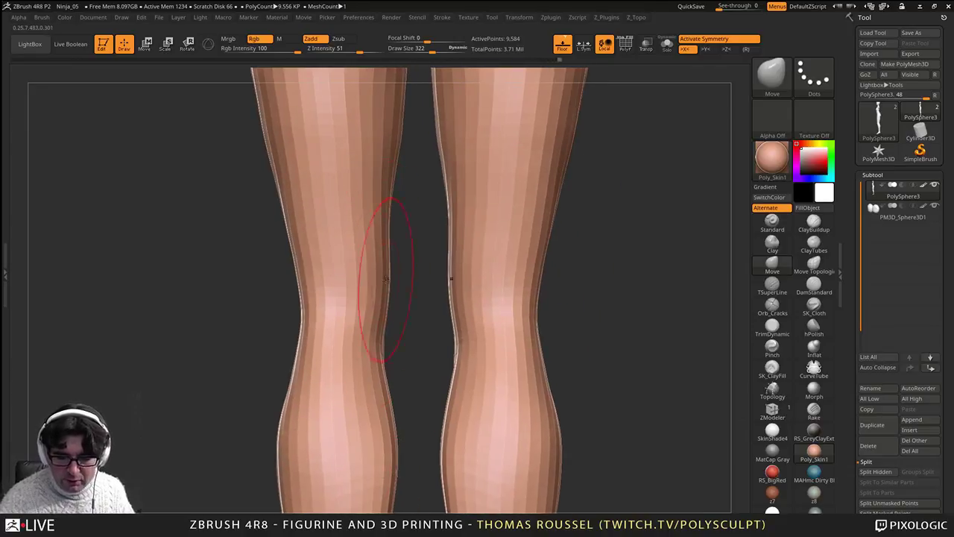
drag(386, 278, 383, 278)
alt+right_drag(388, 201, 392, 458)
mouse_move(417, 253)
alt+right_down()
mouse_move(414, 284)
mouse_move(436, 327)
alt+right_up()
mouse_move(436, 328)
right_down()
mouse_move(500, 246)
mouse_move(516, 181)
right_up()
drag(520, 165, 514, 165)
alt+right_drag(517, 101, 488, 227)
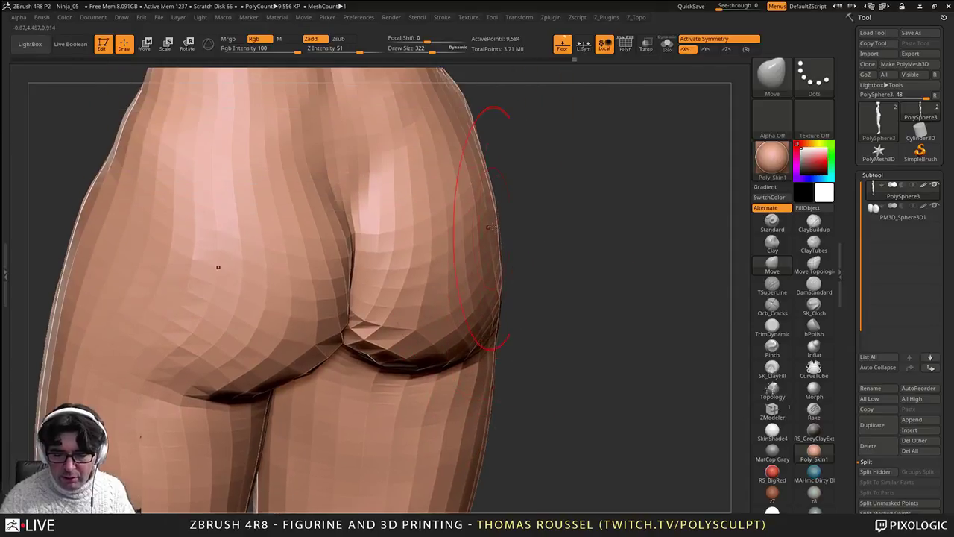
Step: Soften the lower buttocks and correct the outer hip silhouette in three-quarter back view
right_drag(496, 282, 492, 307)
right_drag(485, 341, 446, 333)
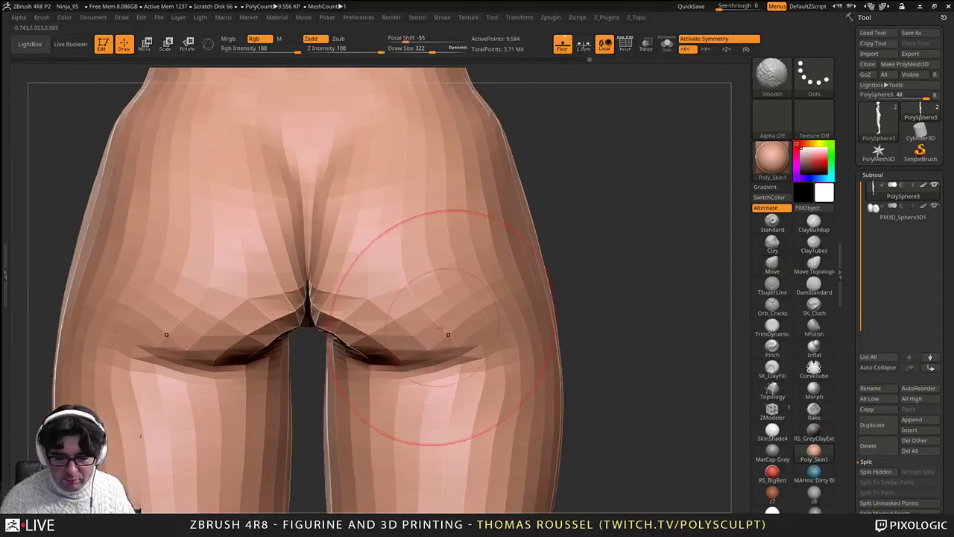
alt+right_drag(324, 337, 491, 291)
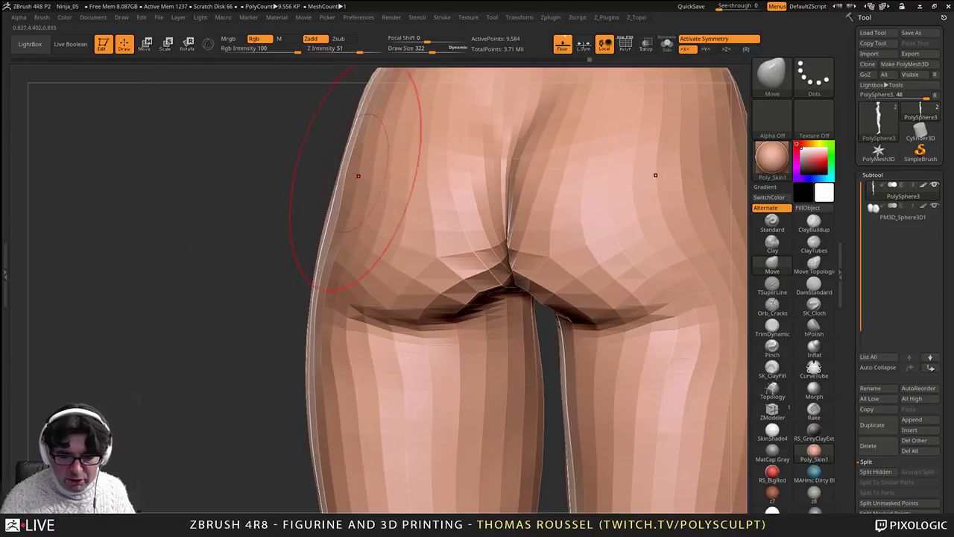
right_drag(394, 258, 351, 267)
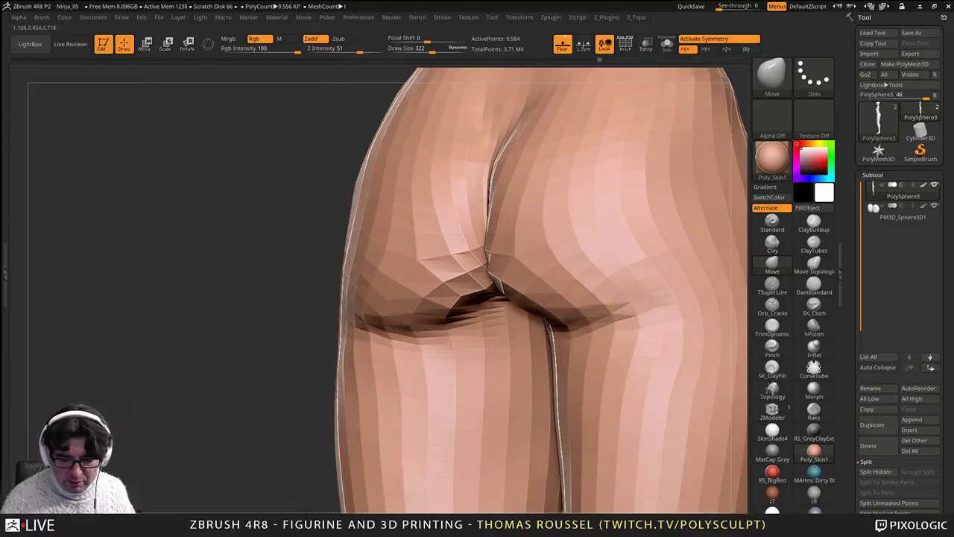
alt+right_drag(337, 393, 320, 287)
Step: Tidy the crotch geometry between the thighs and buttocks with the Move brush, reducing the draw size to 99 and 59
mouse_move(321, 287)
right_down()
mouse_move(526, 313)
mouse_move(551, 291)
mouse_move(524, 277)
mouse_move(526, 209)
mouse_move(508, 239)
mouse_move(424, 291)
mouse_move(426, 425)
right_up()
key(s)
drag(385, 295, 380, 295)
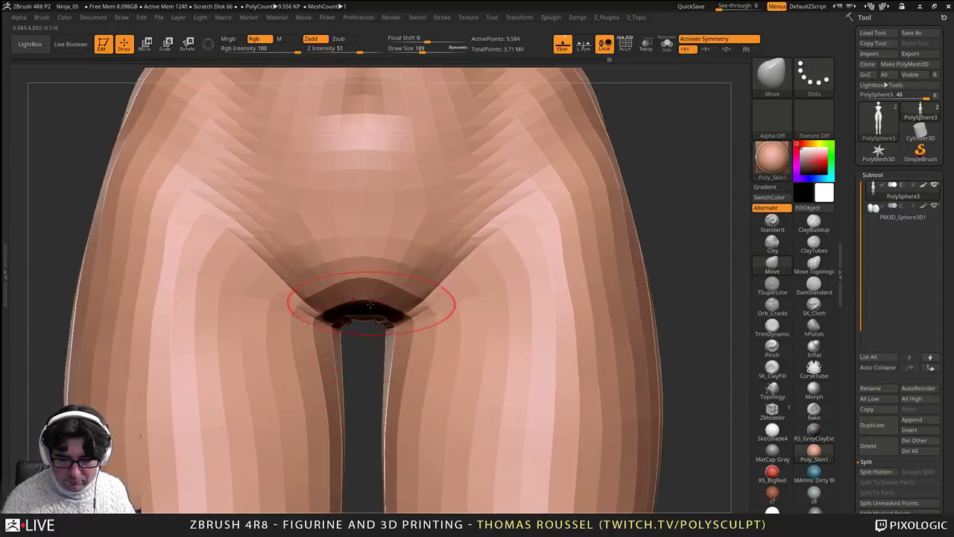
mouse_move(403, 310)
right_down()
mouse_move(394, 282)
mouse_move(351, 301)
mouse_move(164, 313)
right_up()
right_drag(447, 326, 406, 321)
ctrl+right_drag(555, 298, 559, 324)
mouse_move(634, 298)
alt+right_down()
mouse_move(562, 266)
mouse_move(571, 308)
mouse_move(566, 300)
alt+right_up()
key(s)
drag(511, 332, 501, 333)
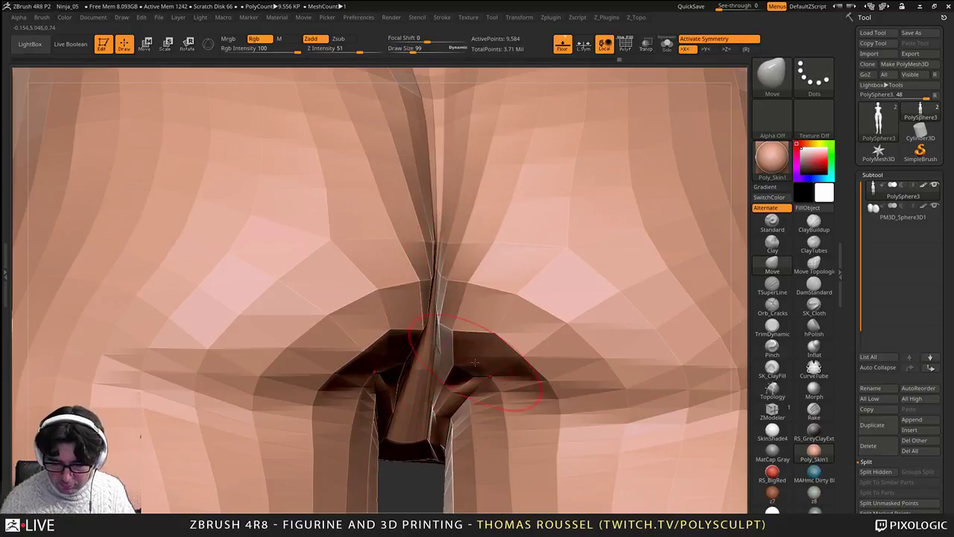
drag(478, 362, 477, 365)
right_drag(478, 365, 469, 385)
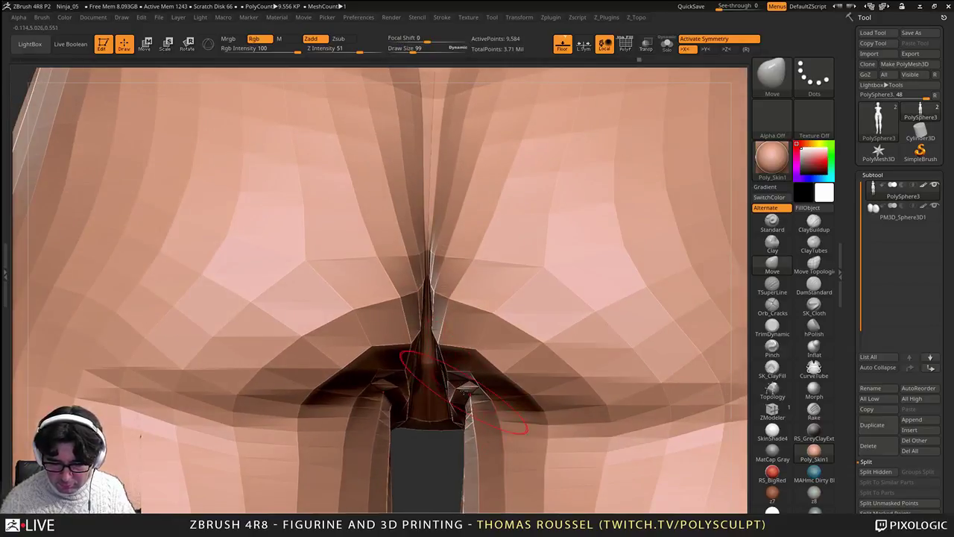
drag(463, 389, 464, 391)
right_drag(464, 391, 483, 373)
key(s)
drag(490, 374, 430, 431)
Step: Raise the mesh one subdivision level and build up the crotch between the legs with ClayBuildup at draw size 91
key(d)
mouse_move(488, 358)
right_down()
mouse_move(469, 319)
mouse_move(438, 335)
mouse_move(530, 333)
right_up()
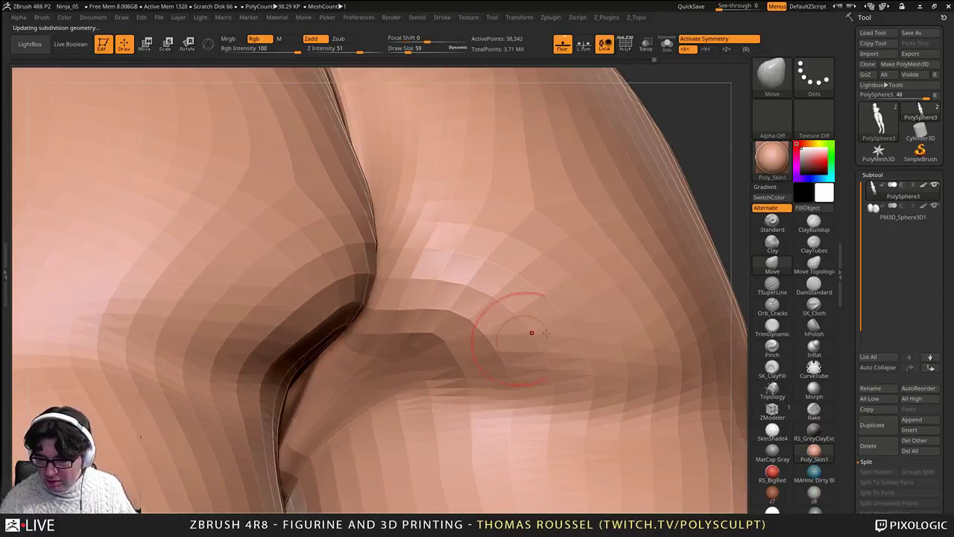
click(813, 224)
key(s)
drag(436, 333, 440, 333)
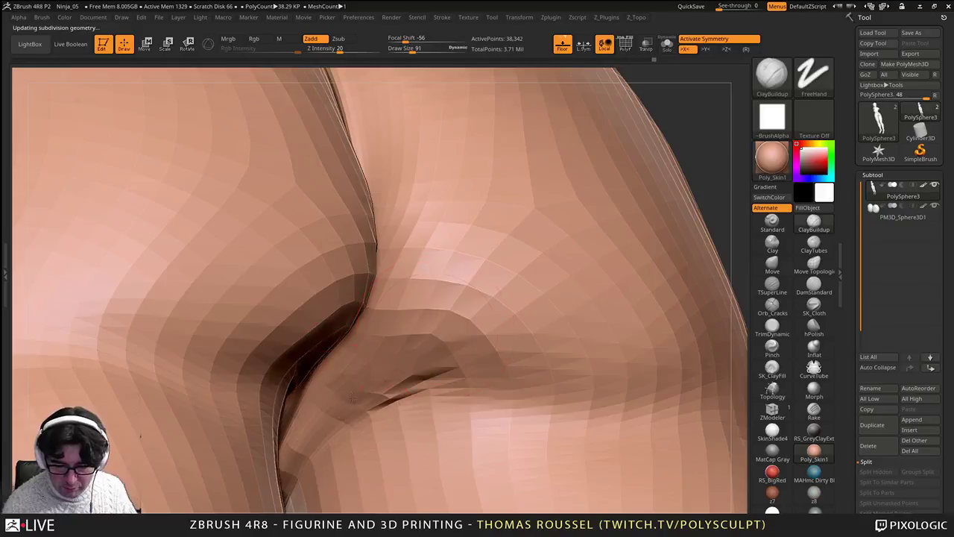
right_drag(403, 349, 369, 376)
drag(370, 388, 360, 466)
mouse_move(363, 464)
alt+right_down()
mouse_move(399, 326)
mouse_move(391, 395)
alt+right_up()
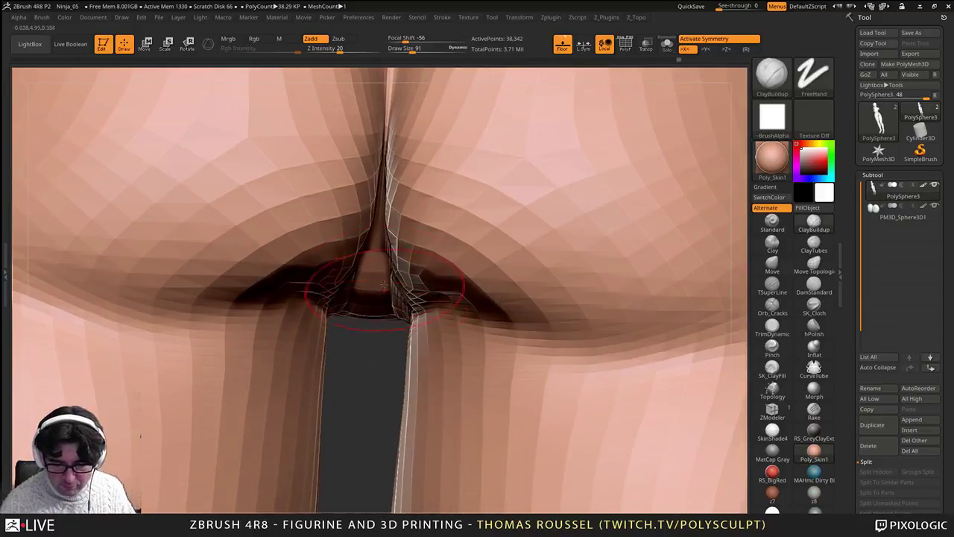
drag(390, 287, 383, 336)
Step: Sculpt the fold under the buttocks and their inner and lower curves with ClayBuildup
right_drag(380, 410, 386, 329)
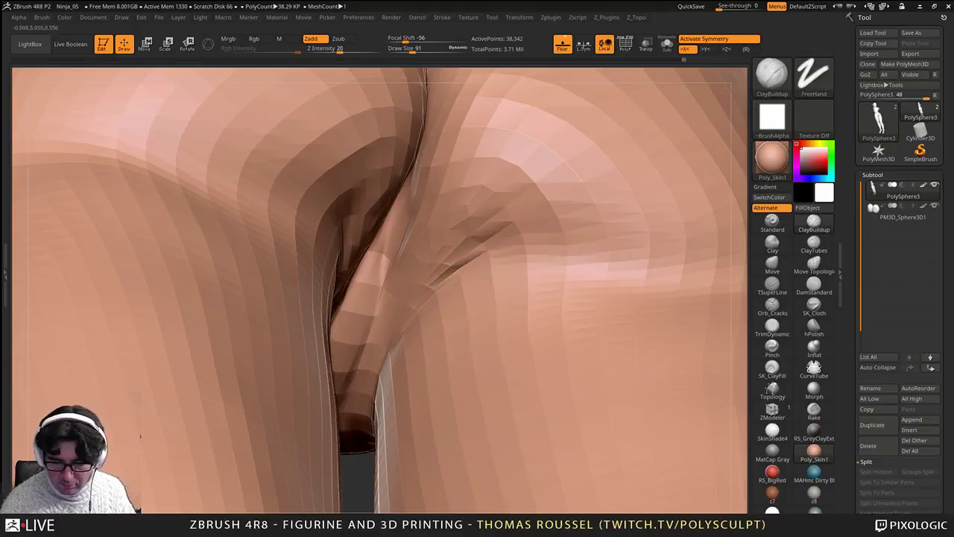
mouse_move(488, 254)
mouse_down()
mouse_move(469, 216)
mouse_move(498, 156)
mouse_up()
mouse_move(498, 155)
ctrl+right_down()
mouse_move(479, 162)
mouse_move(573, 160)
mouse_move(524, 311)
mouse_move(492, 334)
ctrl+right_up()
drag(364, 224, 363, 185)
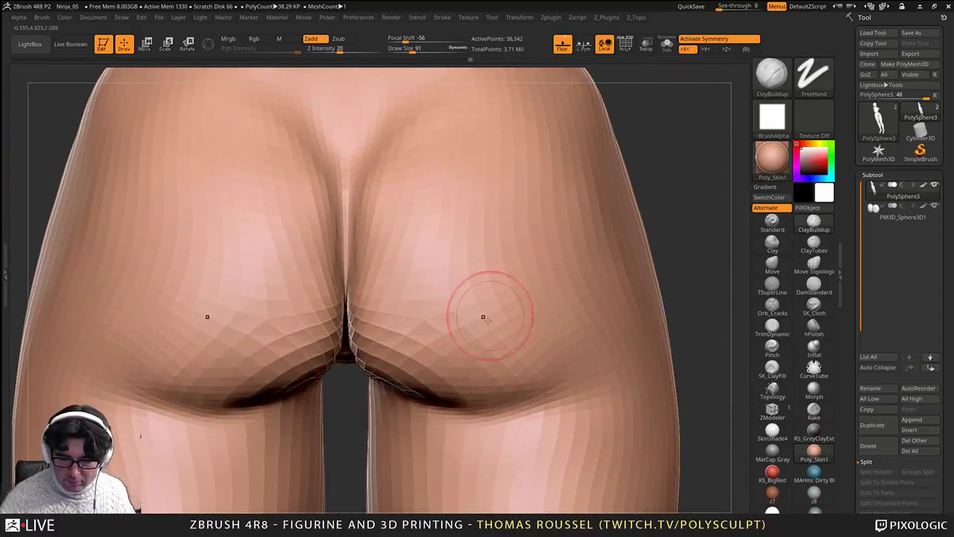
mouse_move(431, 359)
mouse_down()
mouse_move(381, 349)
mouse_move(419, 115)
mouse_up()
alt+right_drag(559, 155, 523, 255)
drag(454, 198, 350, 365)
alt+right_drag(369, 415, 349, 318)
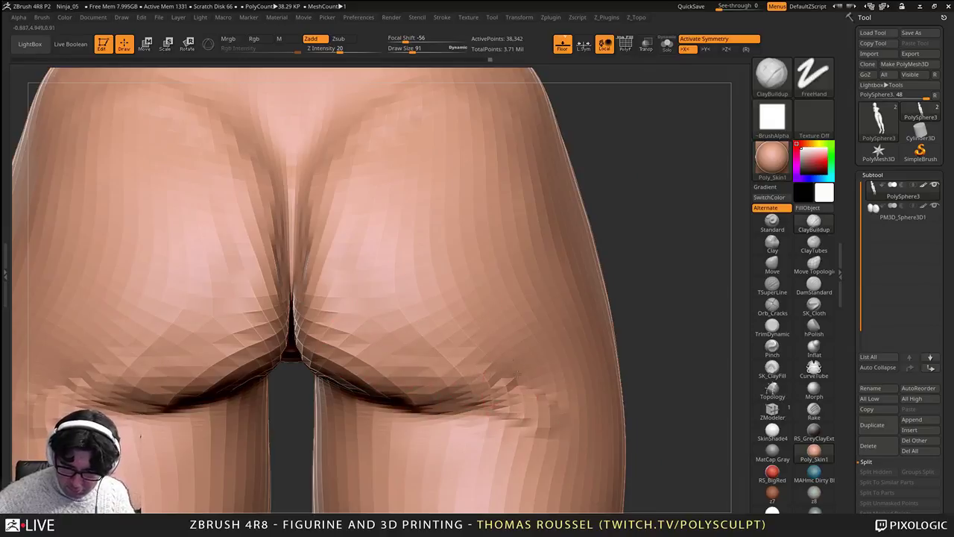
Step: Build up the outer side of the buttocks and smooth their surface, lower folds and central crease
right_drag(557, 400, 440, 365)
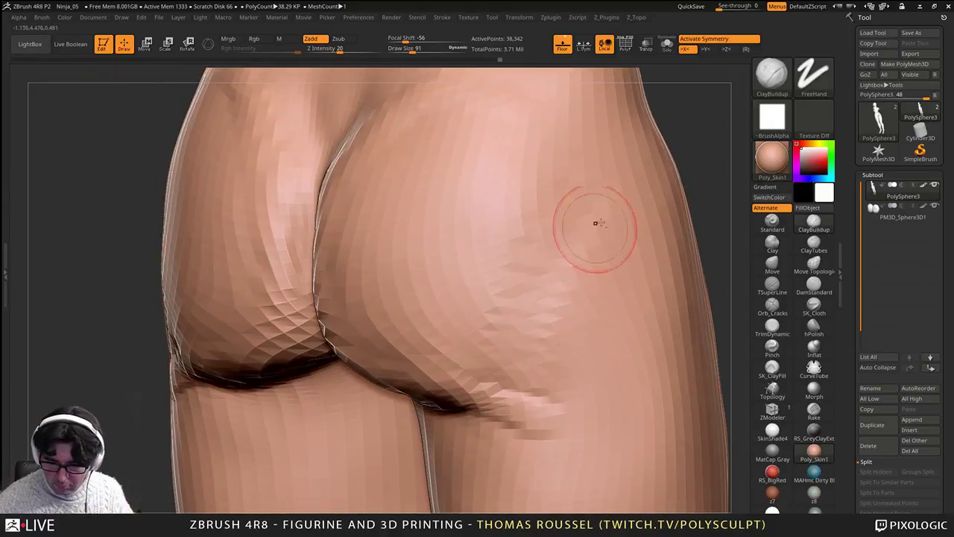
drag(584, 285, 548, 341)
mouse_move(554, 159)
shift+mouse_down()
mouse_move(526, 294)
mouse_move(540, 417)
mouse_move(441, 406)
shift+mouse_up()
right_drag(385, 308, 484, 332)
shift+drag(392, 388, 332, 358)
shift+drag(299, 223, 313, 350)
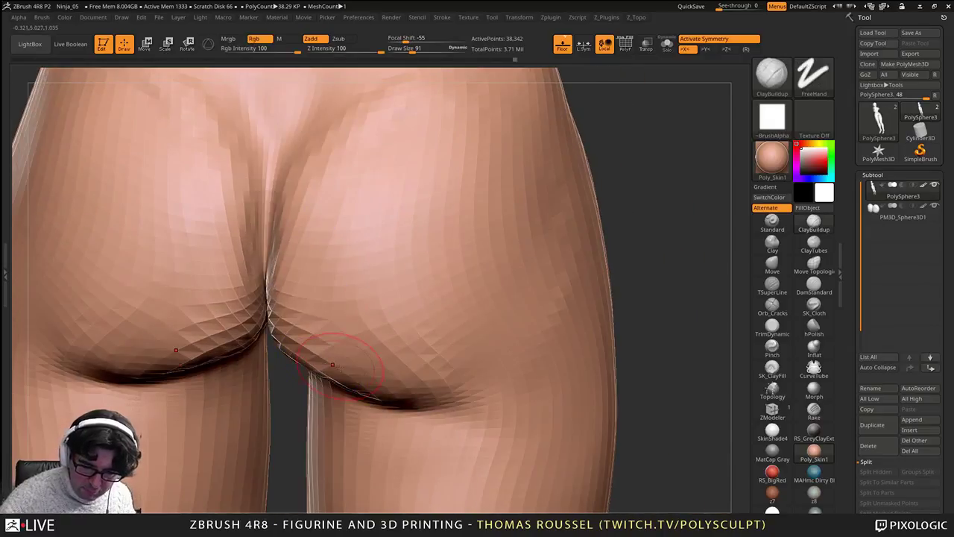
right_drag(339, 367, 361, 280)
Step: Lower the mesh one subdivision level and reshape the curve of the lower back with the Move brush at draw size 177
alt+right_drag(361, 280, 462, 351)
key(shift)
ctrl+right_drag(447, 275, 460, 329)
key(shift+d)
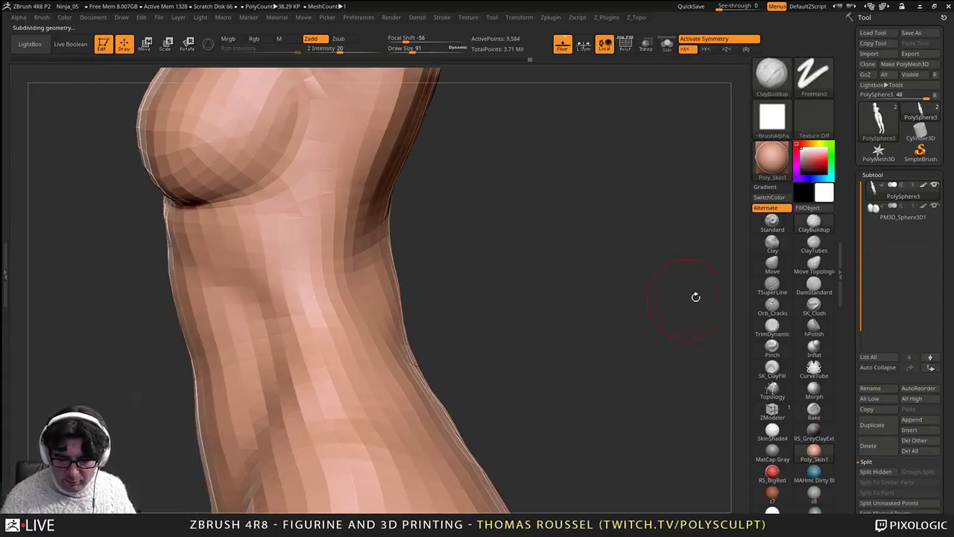
click(778, 329)
click(764, 262)
key(s)
drag(420, 263, 429, 263)
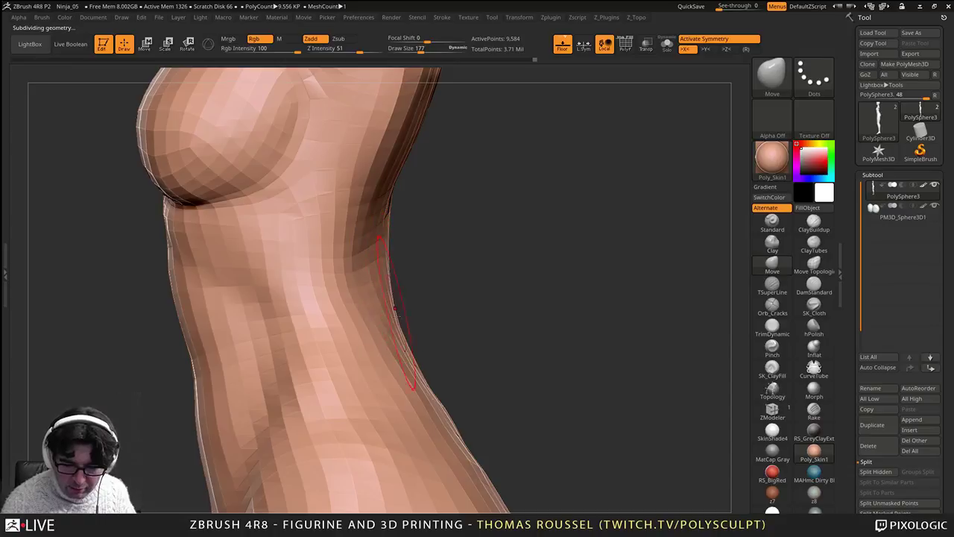
right_drag(398, 316, 361, 300)
mouse_move(418, 209)
right_down()
mouse_move(440, 184)
mouse_move(439, 341)
mouse_move(410, 337)
mouse_move(486, 335)
right_up()
drag(417, 250, 431, 258)
mouse_move(477, 283)
right_down()
mouse_move(486, 328)
mouse_move(445, 213)
mouse_move(451, 289)
right_up()
Step: Adjust the hip outline just below the waist in front view with the Move brush
alt+right_drag(396, 256, 491, 200)
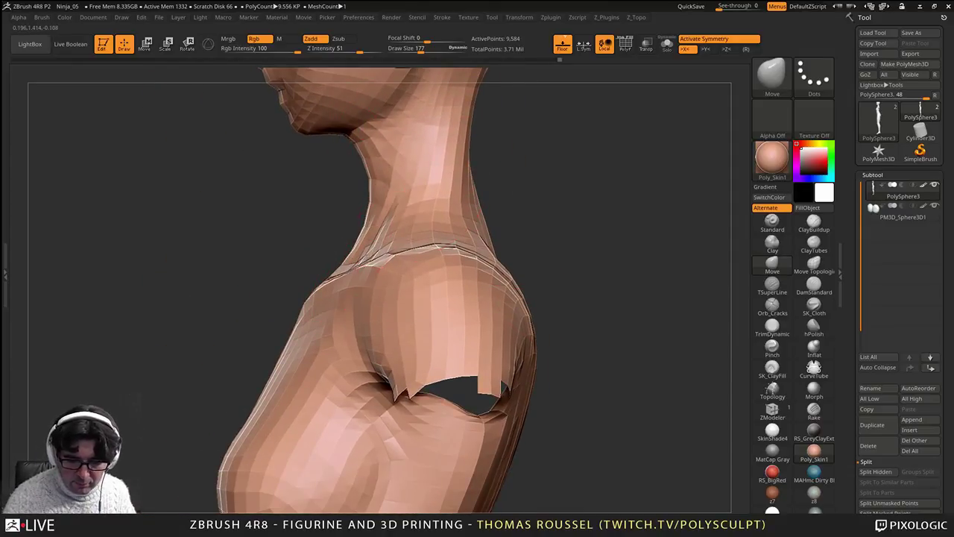
ctrl+right_drag(347, 365, 351, 213)
alt+right_drag(313, 283, 378, 300)
ctrl+right_drag(417, 257, 446, 228)
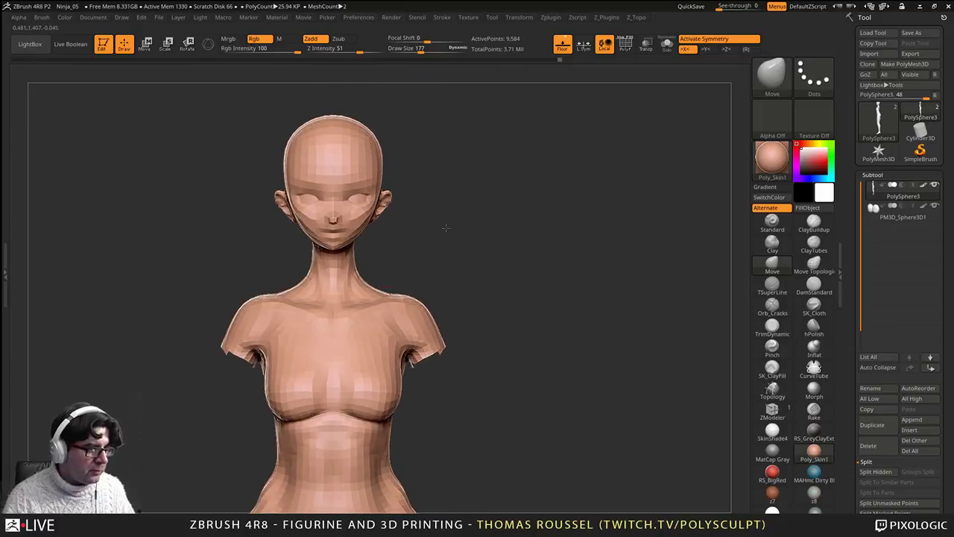
alt+right_drag(426, 288, 501, 213)
alt+right_drag(484, 316, 476, 206)
ctrl+right_drag(477, 207, 454, 365)
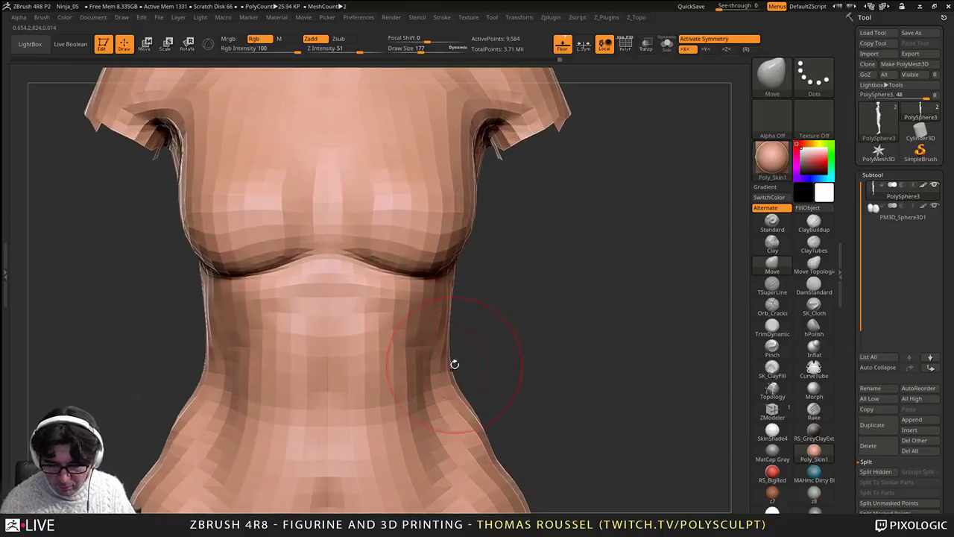
alt+right_drag(505, 442, 498, 293)
drag(493, 317, 514, 359)
right_drag(526, 403, 453, 407)
Step: Reshape the hip and belly profile from the side with the Move brush at draw size 264
mouse_move(453, 406)
alt+right_down()
mouse_move(505, 299)
mouse_move(502, 256)
mouse_move(414, 270)
alt+right_up()
key(s)
drag(388, 352, 401, 351)
right_drag(401, 352, 347, 353)
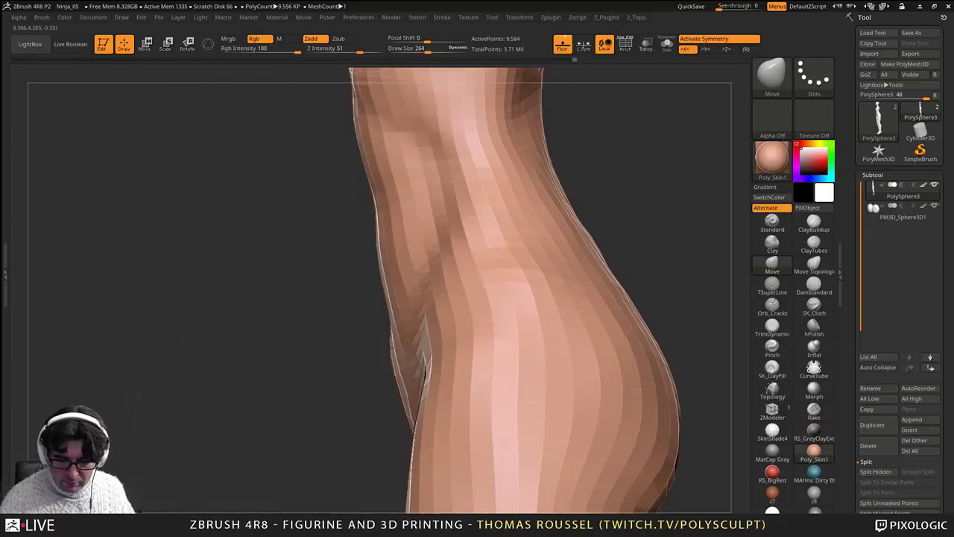
right_drag(391, 309, 448, 309)
Step: Refine the lower abdomen and hip contours with the Move brush at draw size 116
key(s)
drag(448, 310, 427, 310)
mouse_move(427, 310)
alt+right_down()
mouse_move(458, 279)
mouse_move(462, 240)
mouse_move(434, 336)
mouse_move(470, 319)
mouse_move(511, 318)
alt+right_up()
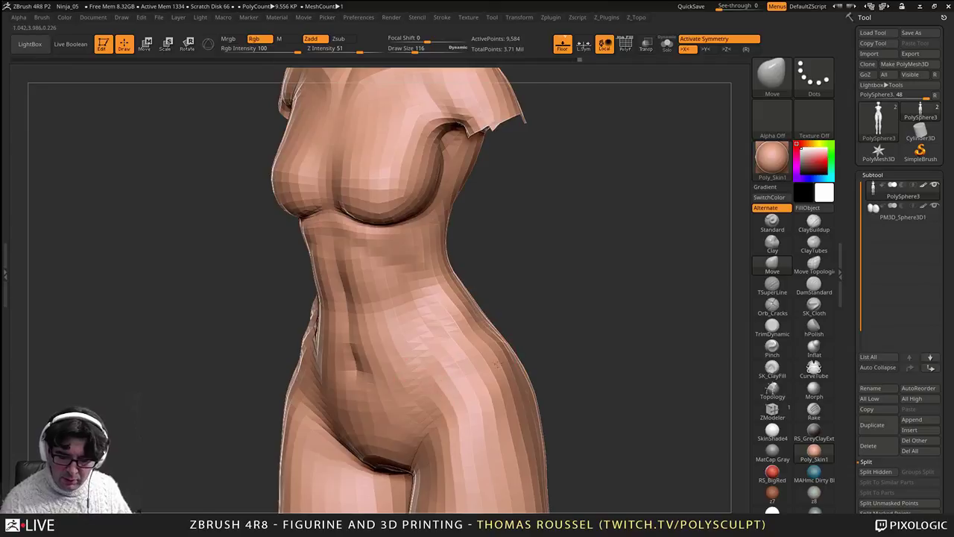
right_drag(498, 363, 499, 270)
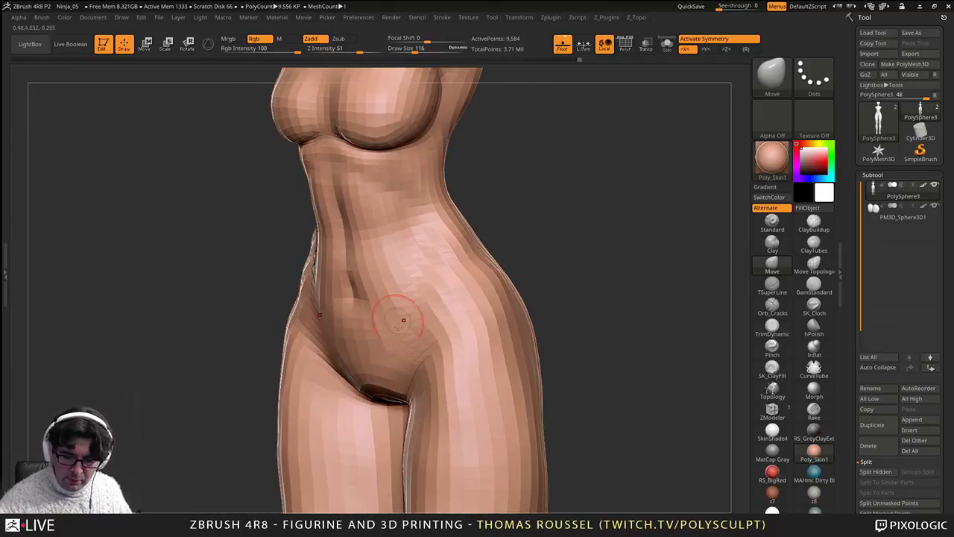
right_drag(408, 325, 510, 301)
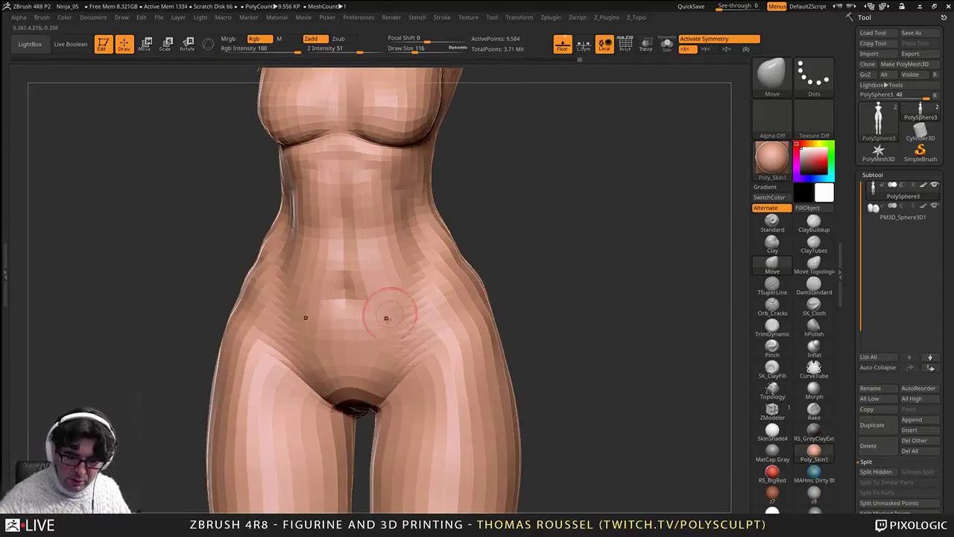
right_drag(421, 360, 450, 369)
alt+right_drag(403, 386, 428, 465)
Step: Reshape the fold beneath the breasts with the Move brush at draw size 72 and smooth it at draw size 166
alt+right_drag(435, 317, 385, 471)
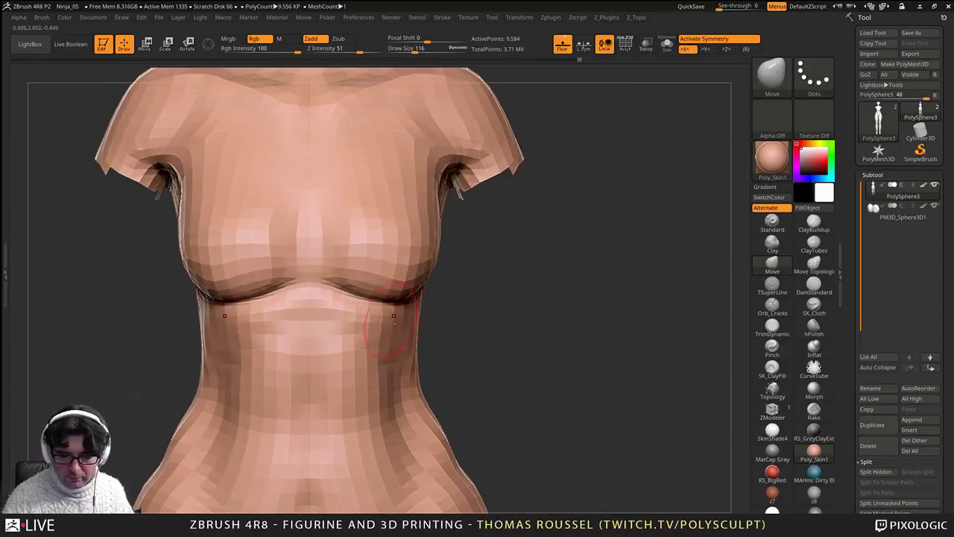
mouse_move(385, 327)
ctrl+right_down()
mouse_move(417, 319)
mouse_move(384, 301)
ctrl+right_up()
key(s)
drag(383, 300, 375, 298)
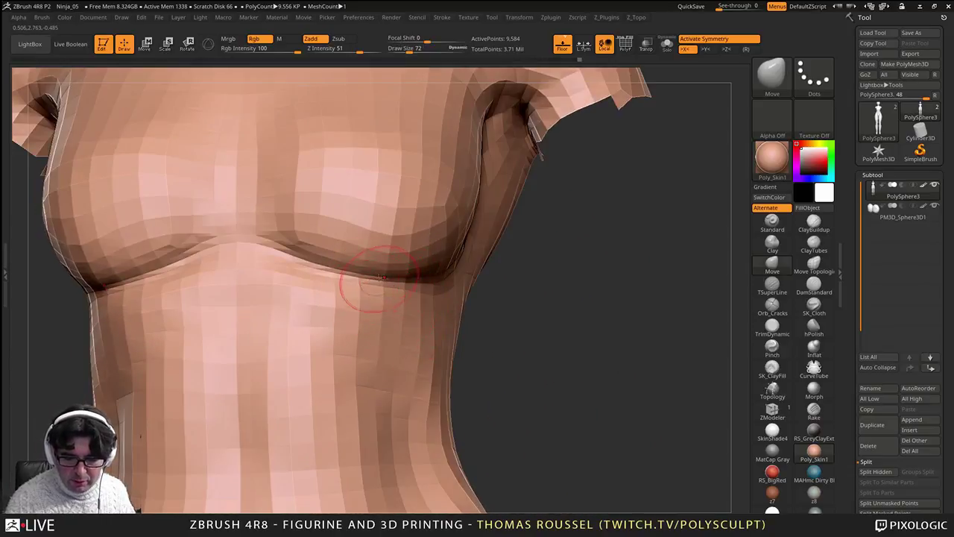
key(s)
mouse_move(348, 259)
mouse_down()
mouse_move(362, 265)
mouse_move(319, 264)
mouse_move(409, 279)
mouse_move(381, 282)
mouse_up()
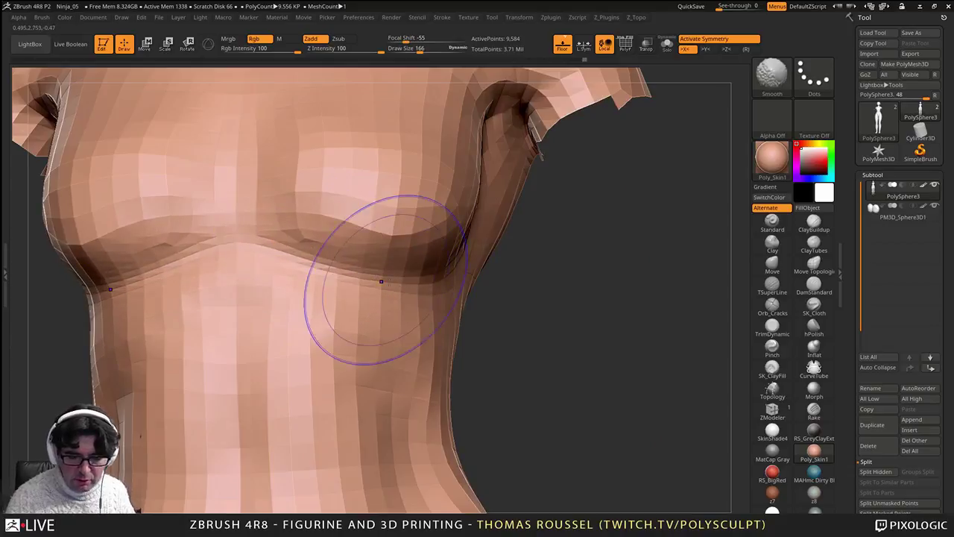
alt+right_drag(418, 302, 502, 276)
right_drag(321, 287, 462, 302)
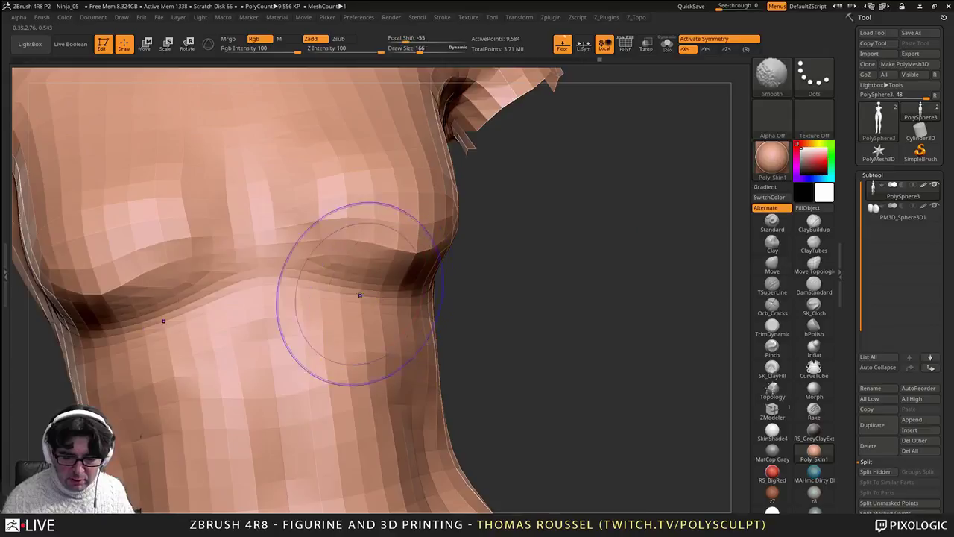
Step: Reposition the crease between the breasts and the rib cage with the Move brush at draw size 79
key(s)
drag(367, 314, 358, 315)
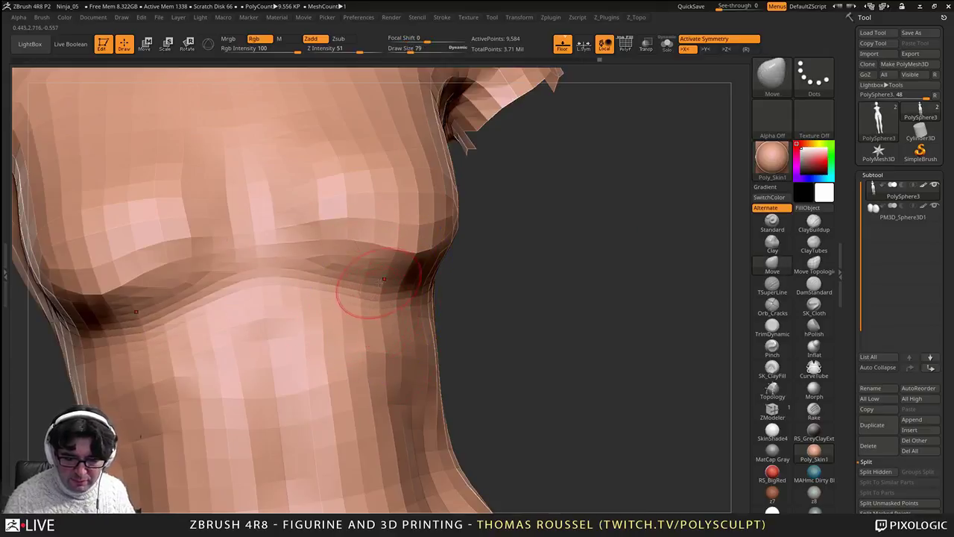
drag(316, 293, 328, 298)
right_drag(332, 309, 347, 326)
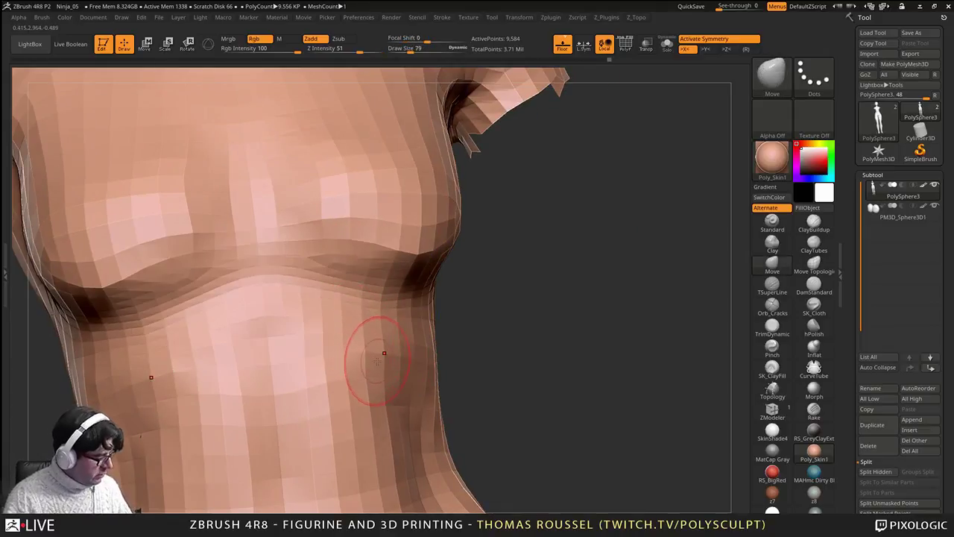
Step: Preview the torso four subdivision levels higher, then return to the low level
key(ctrl+d)
key(ctrl+d)
key(ctrl+d)
key(ctrl+d)
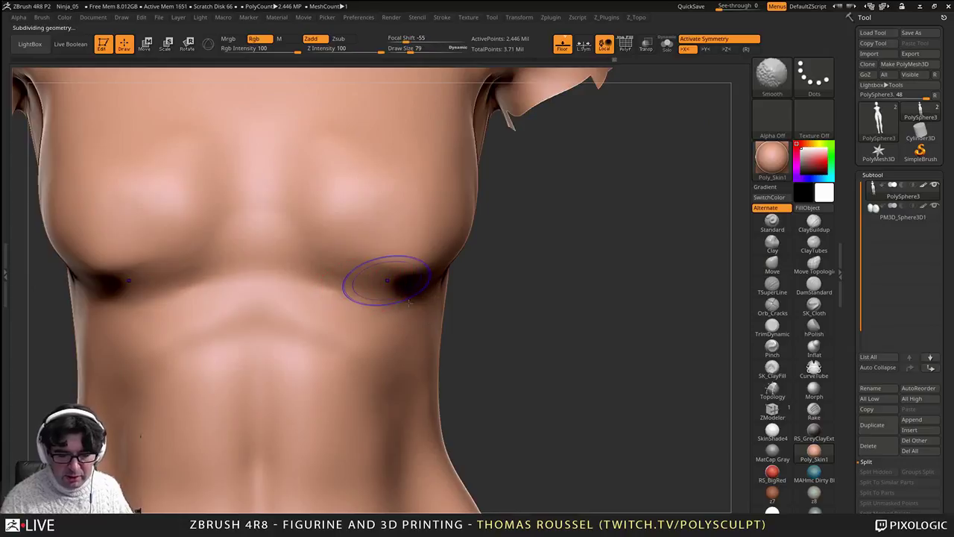
key(shift+d)
key(shift+d)
key(shift+d)
key(shift+d)
alt+right_drag(417, 300, 438, 343)
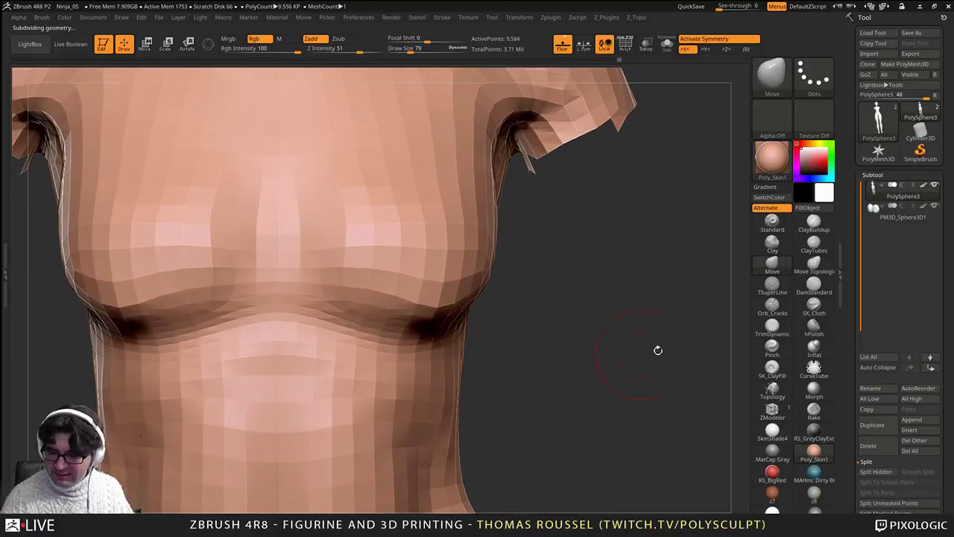
Step: Sculpt the crease under the breasts from the sternum to the outer ribs with ClayBuildup at draw size 79
click(814, 222)
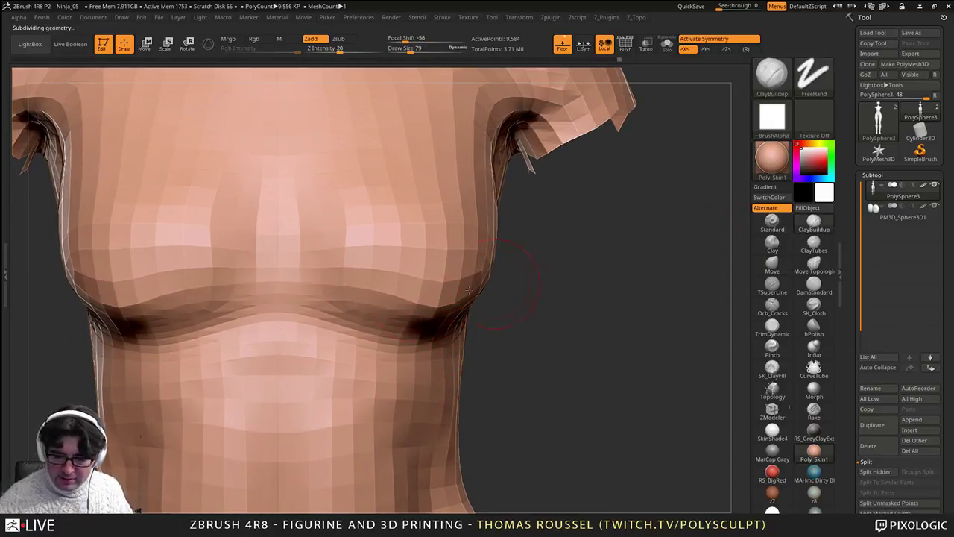
mouse_move(316, 304)
mouse_down()
mouse_move(353, 322)
mouse_move(405, 328)
mouse_up()
drag(371, 291, 417, 328)
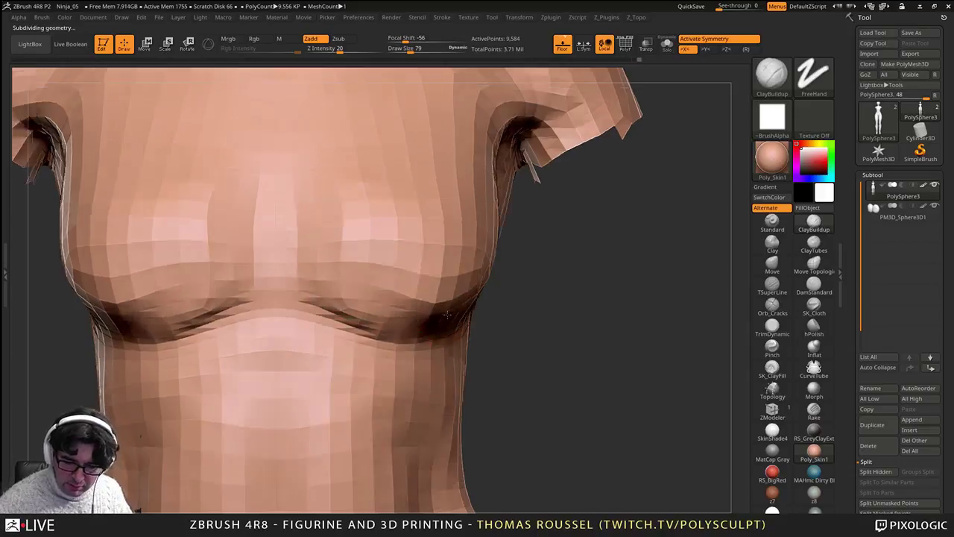
mouse_move(533, 320)
mouse_down()
mouse_move(403, 322)
mouse_move(456, 307)
mouse_up()
drag(451, 312, 492, 310)
Step: Shape the lower curve of the breasts and their transition to the ribs with ClayBuildup
mouse_move(493, 310)
right_down()
mouse_move(384, 313)
mouse_move(468, 316)
right_up()
drag(366, 313, 432, 306)
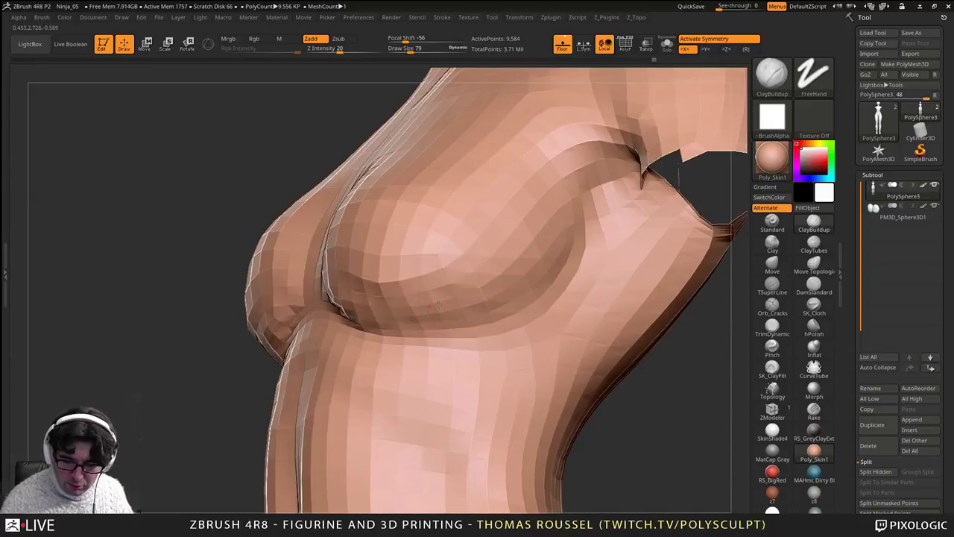
drag(359, 297, 374, 306)
drag(458, 302, 515, 280)
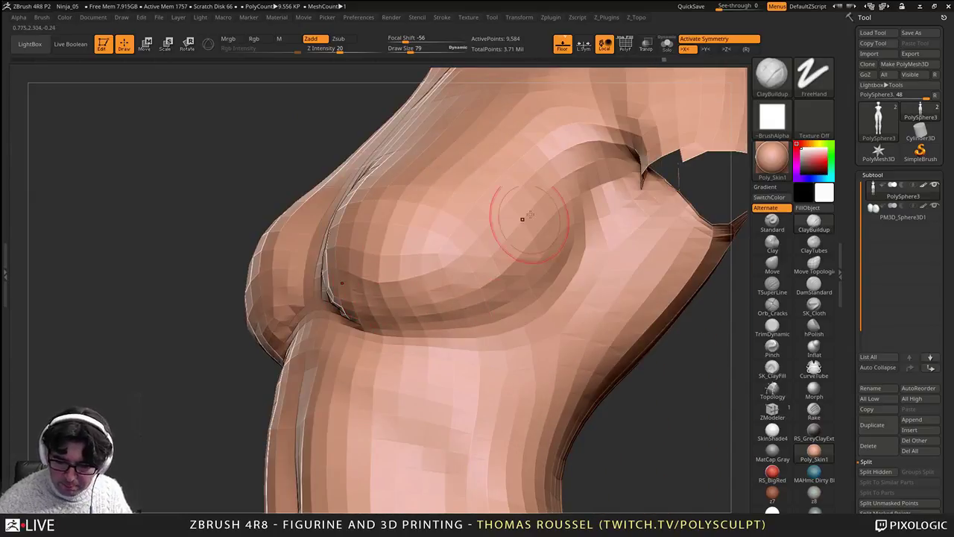
right_drag(572, 196, 659, 221)
drag(534, 273, 419, 272)
right_drag(386, 239, 421, 243)
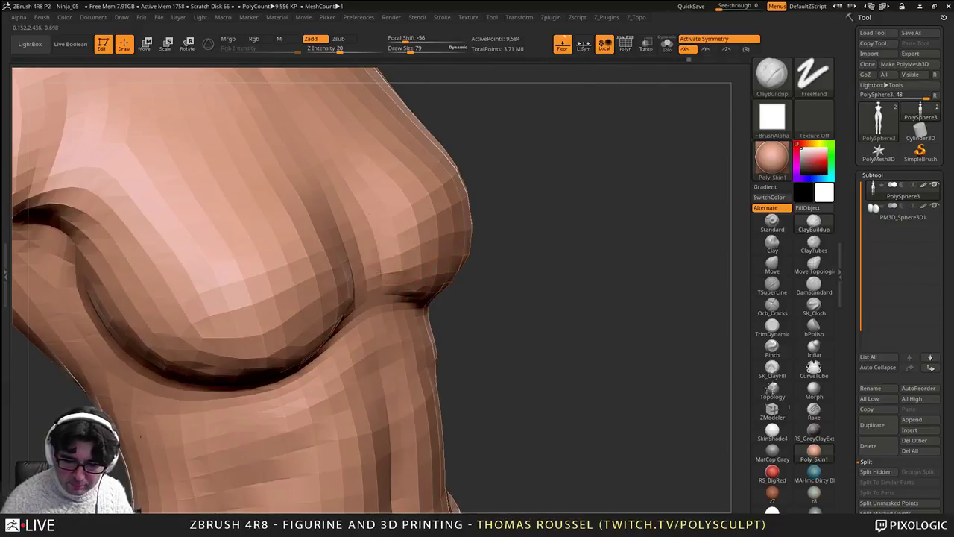
mouse_move(477, 273)
mouse_down()
mouse_move(439, 226)
mouse_move(456, 255)
mouse_up()
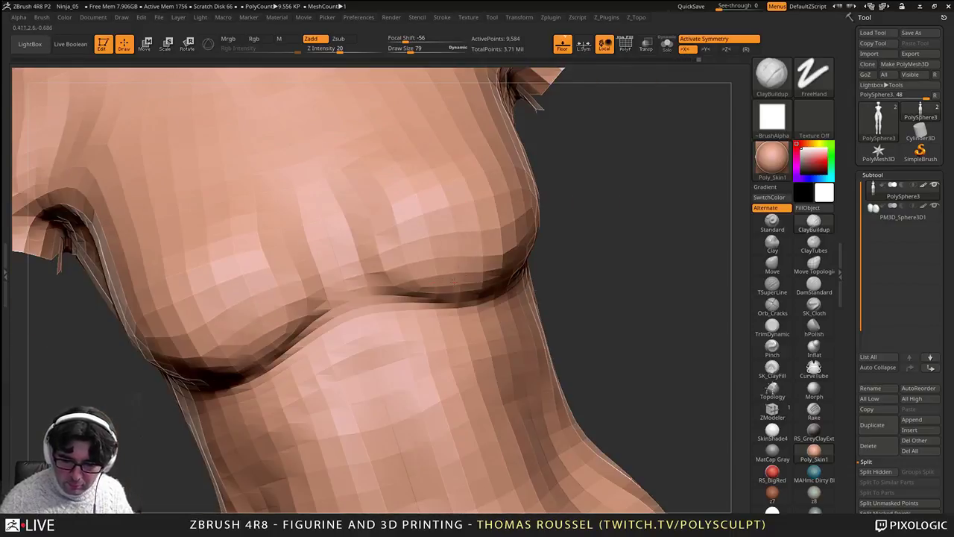
Step: Build up the outer side of the breasts between the armpit and the lower fold with ClayBuildup
right_drag(512, 258, 434, 253)
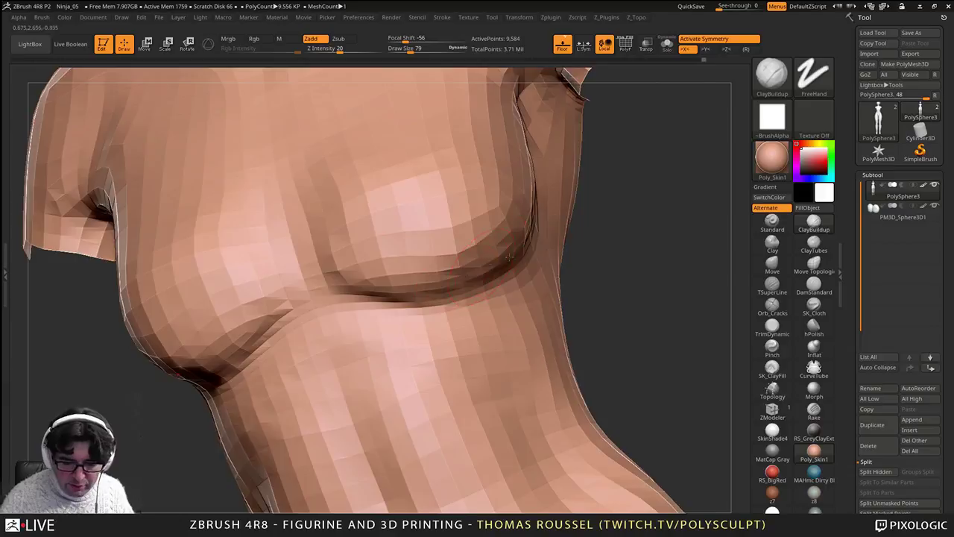
right_drag(509, 256, 451, 221)
right_drag(545, 183, 488, 252)
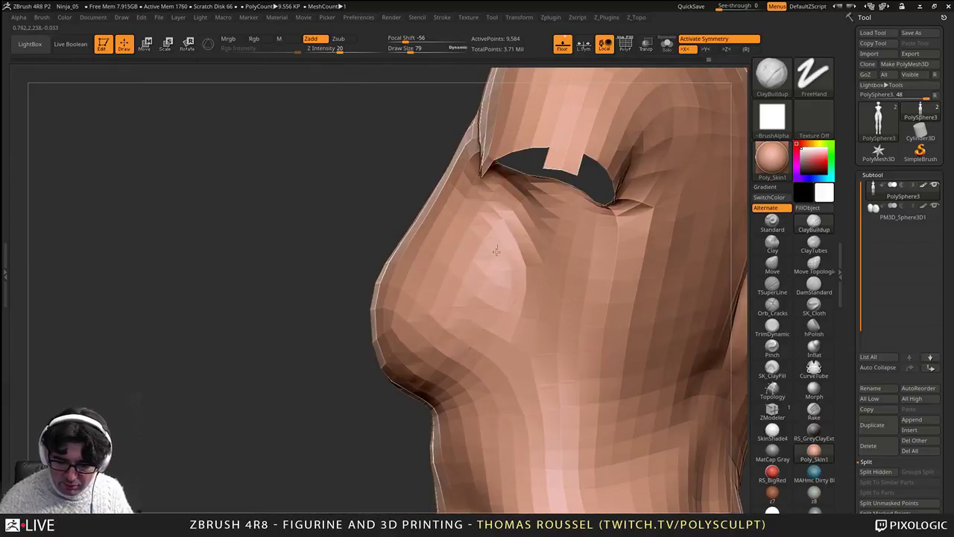
drag(463, 367, 418, 380)
right_drag(432, 313, 501, 332)
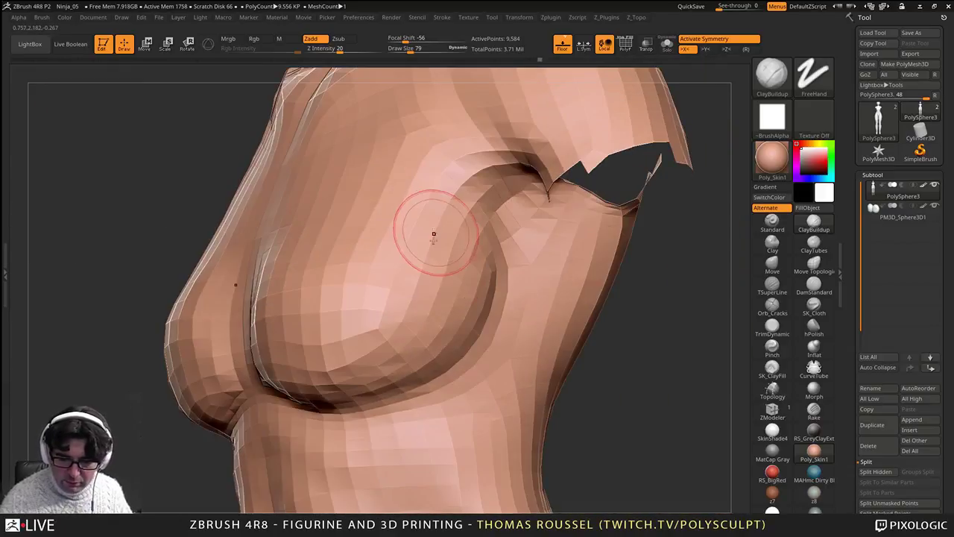
mouse_move(447, 237)
mouse_down()
mouse_move(475, 295)
mouse_move(459, 365)
mouse_up()
mouse_move(447, 375)
right_down()
mouse_move(477, 354)
mouse_move(453, 359)
right_up()
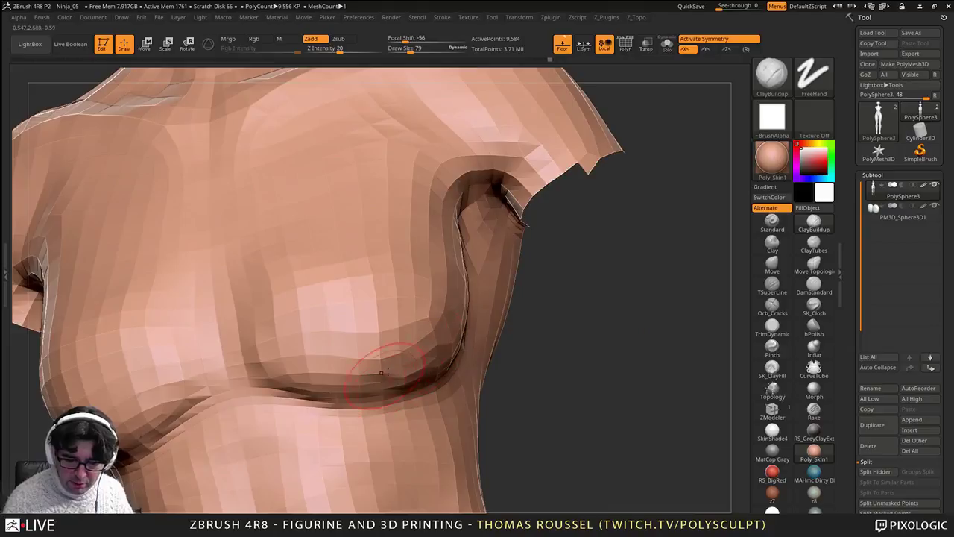
right_drag(400, 261, 427, 313)
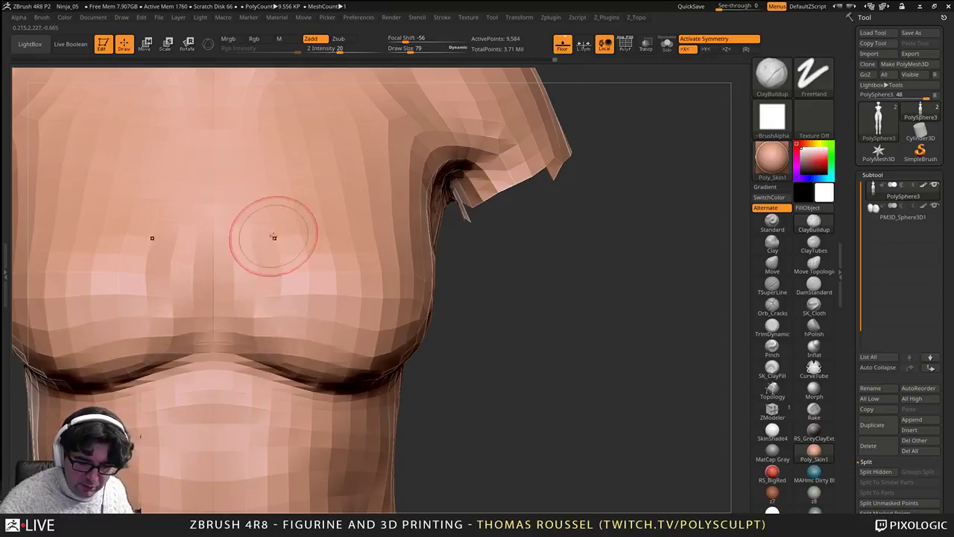
Step: Add volume to the front of the breasts, from the upper chest down to the outer lower edge, with ClayBuildup
right_drag(290, 269, 274, 361)
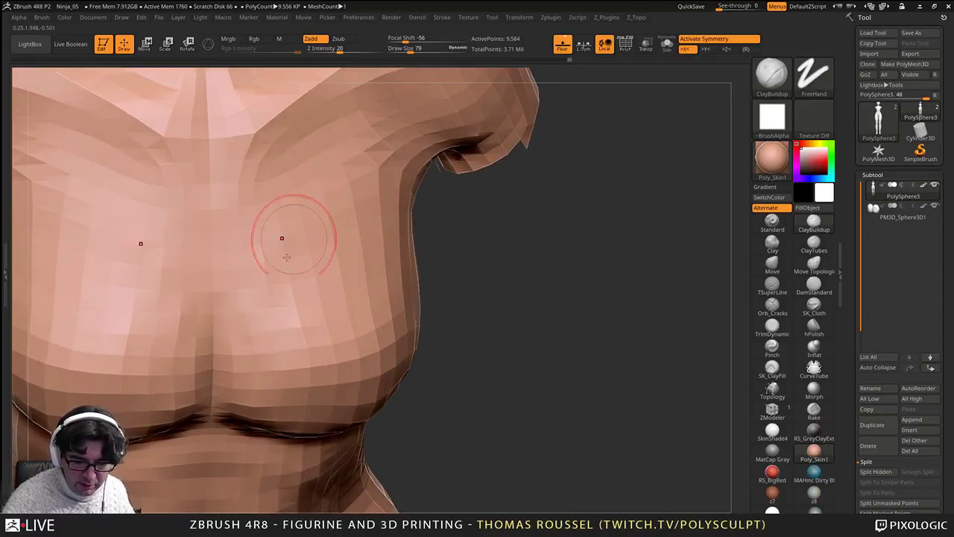
mouse_move(301, 244)
mouse_down()
mouse_move(300, 353)
mouse_move(313, 373)
mouse_up()
right_drag(317, 384, 282, 298)
drag(275, 425, 289, 456)
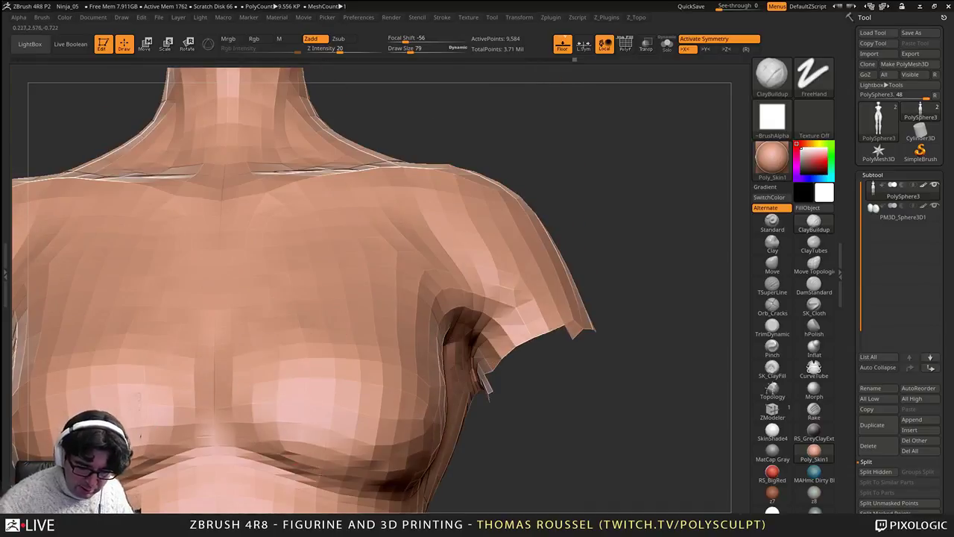
right_drag(364, 464, 406, 299)
drag(316, 447, 391, 495)
mouse_move(406, 462)
right_down()
mouse_move(418, 409)
mouse_move(359, 413)
right_up()
drag(351, 389, 422, 390)
right_drag(449, 413, 383, 382)
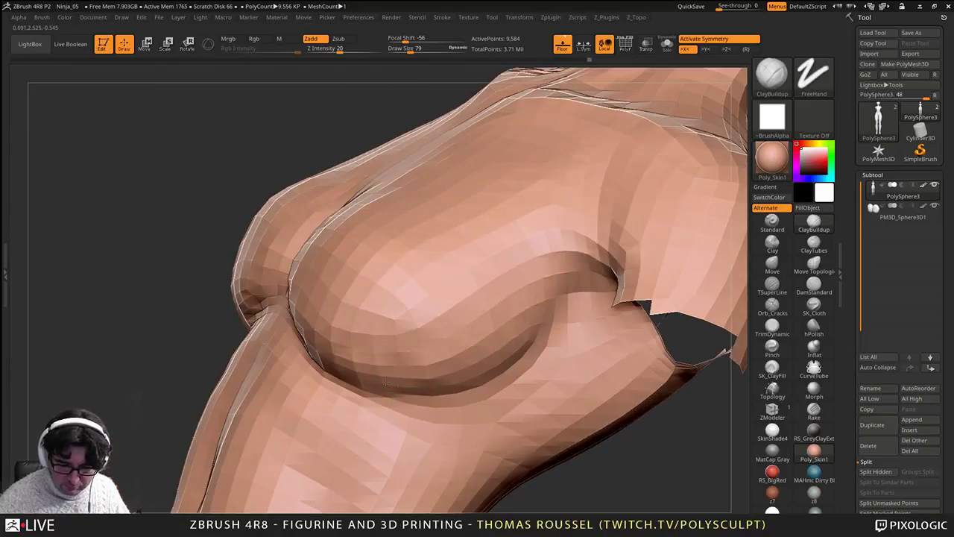
Step: Round the inner and lower surfaces of the breasts with ClayBuildup, working from several angles
right_drag(438, 322, 426, 339)
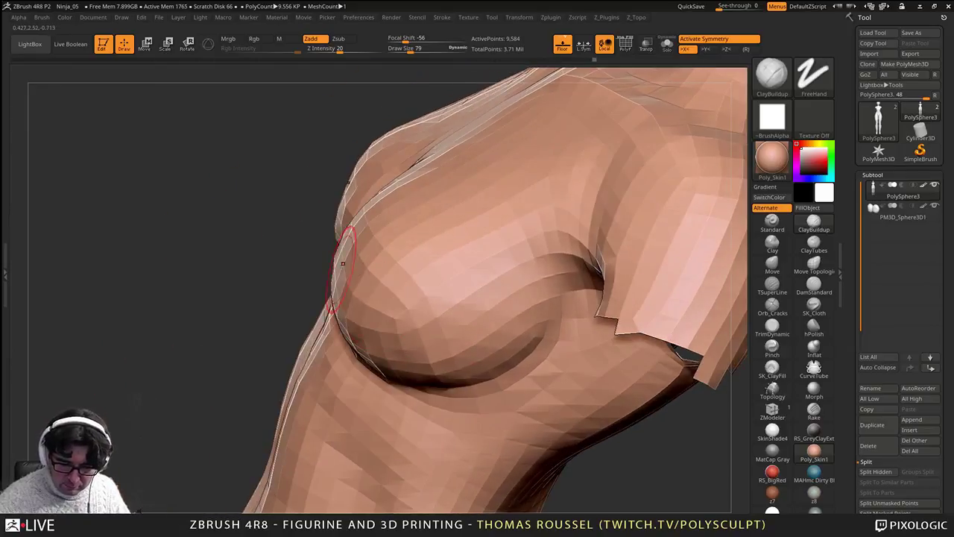
right_drag(342, 283, 305, 246)
drag(313, 254, 336, 274)
drag(327, 239, 388, 284)
right_drag(388, 284, 366, 272)
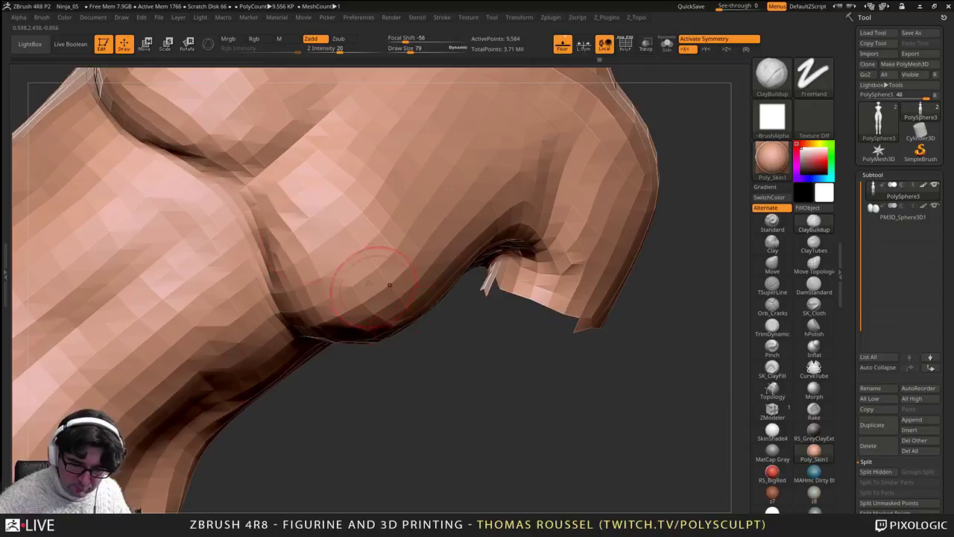
drag(343, 264, 395, 281)
right_drag(395, 282, 415, 224)
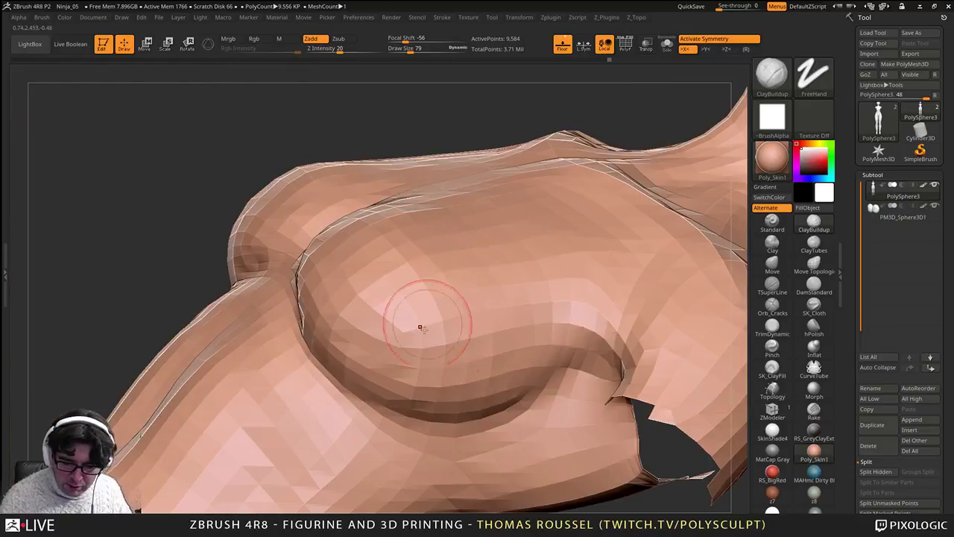
mouse_move(567, 367)
right_down()
mouse_move(564, 393)
mouse_move(548, 380)
mouse_move(514, 421)
mouse_move(496, 339)
mouse_move(533, 385)
mouse_move(527, 343)
right_up()
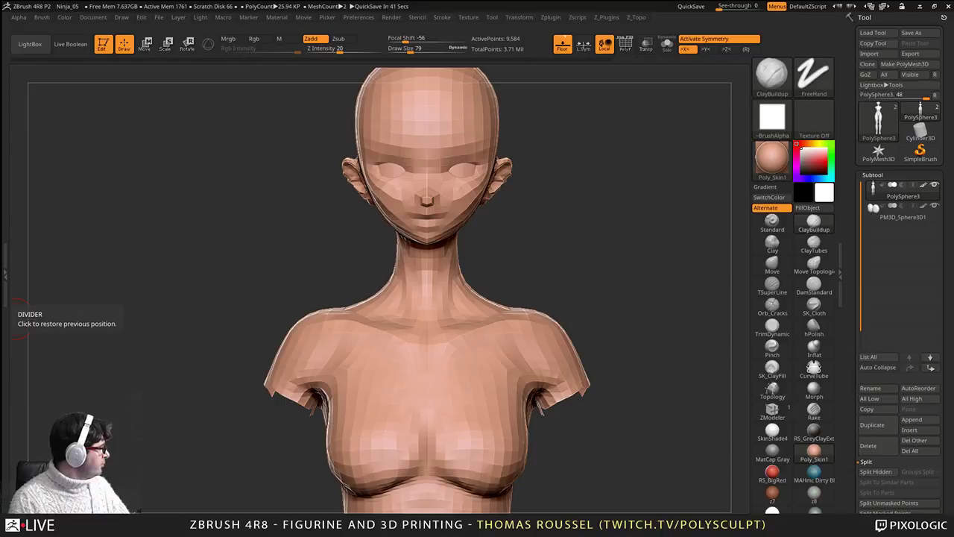
Step: Switch to the Ninja board on Pinterest, browse its references and view the pin of the white-haired figure with red ribbons
drag(0, 48, 396, 1)
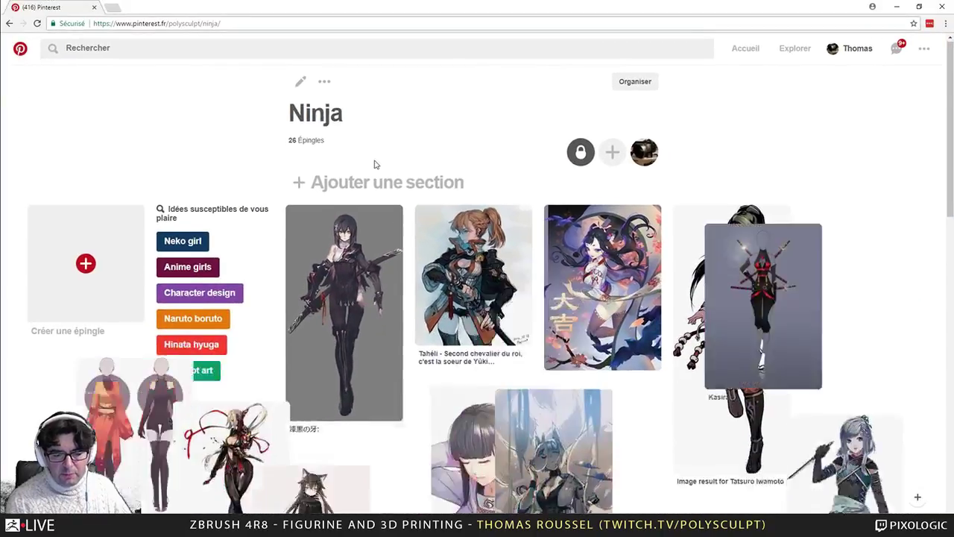
scroll(378, 162, down, 3)
scroll(462, 217, down, 1)
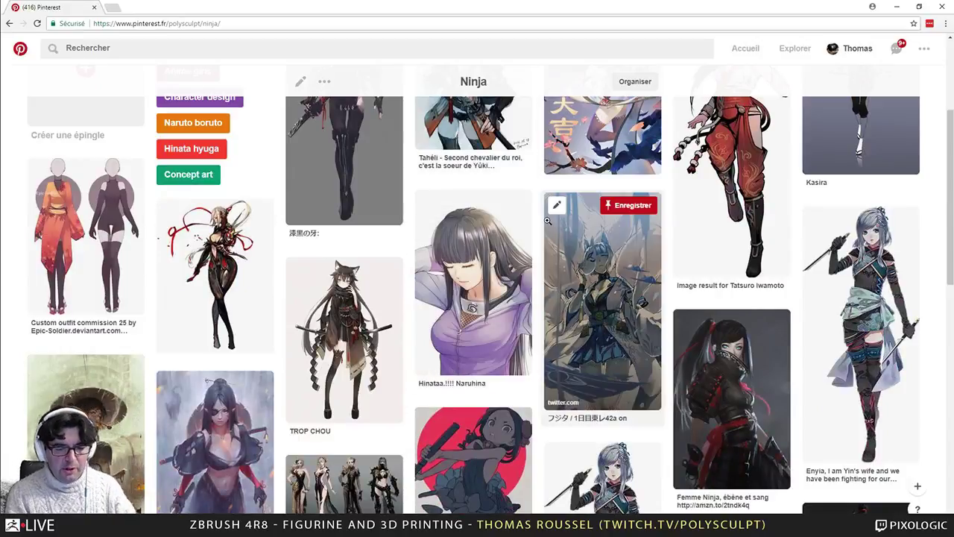
scroll(580, 281, down, 5)
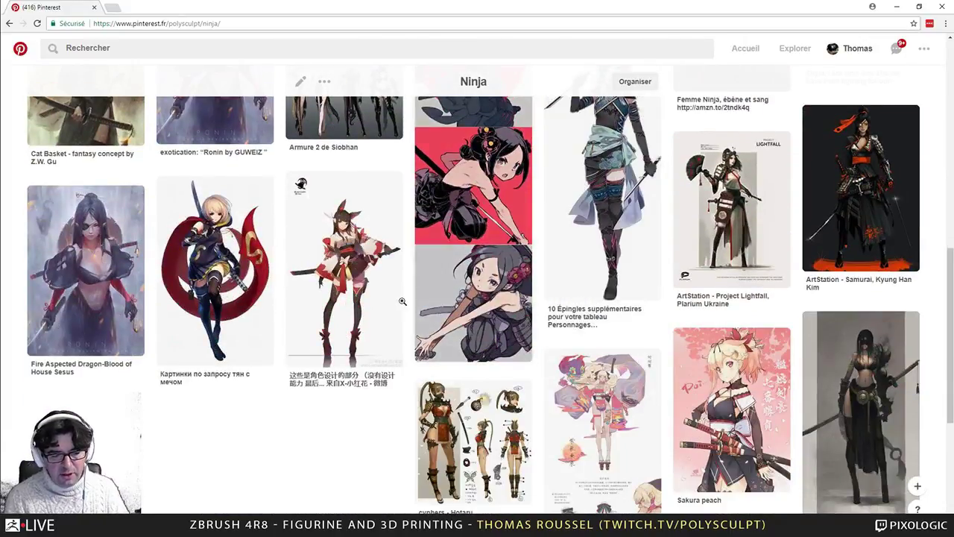
scroll(605, 320, down, 2)
scroll(606, 321, up, 5)
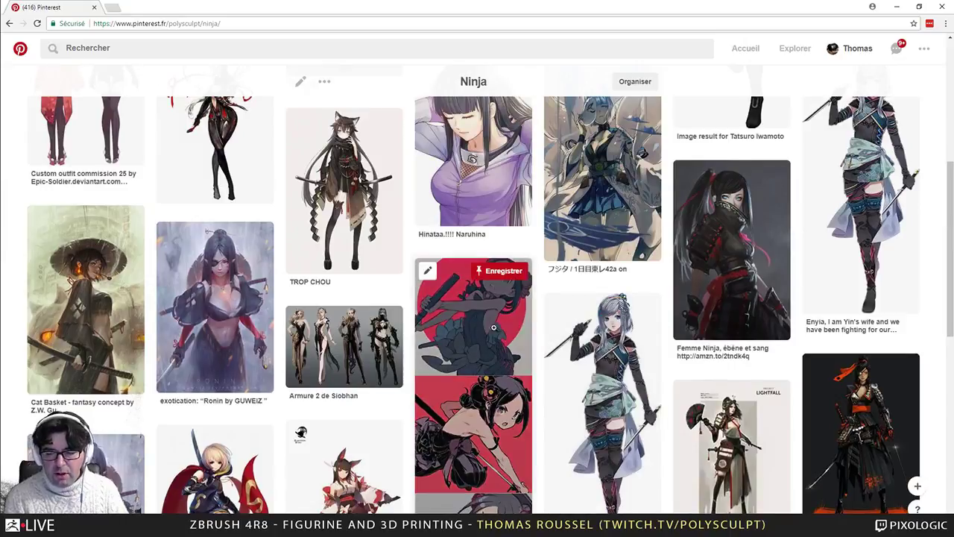
scroll(832, 256, up, 2)
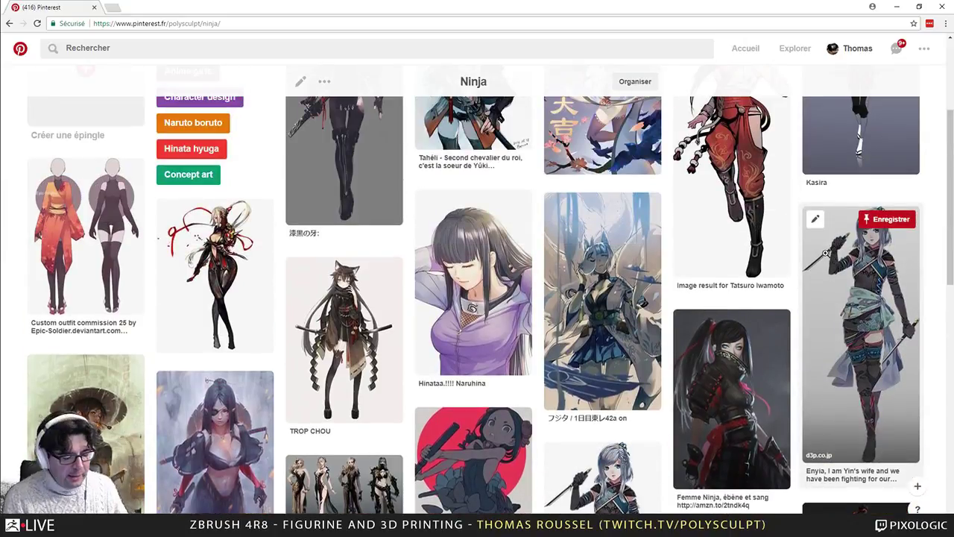
scroll(852, 306, up, 3)
scroll(602, 313, down, 3)
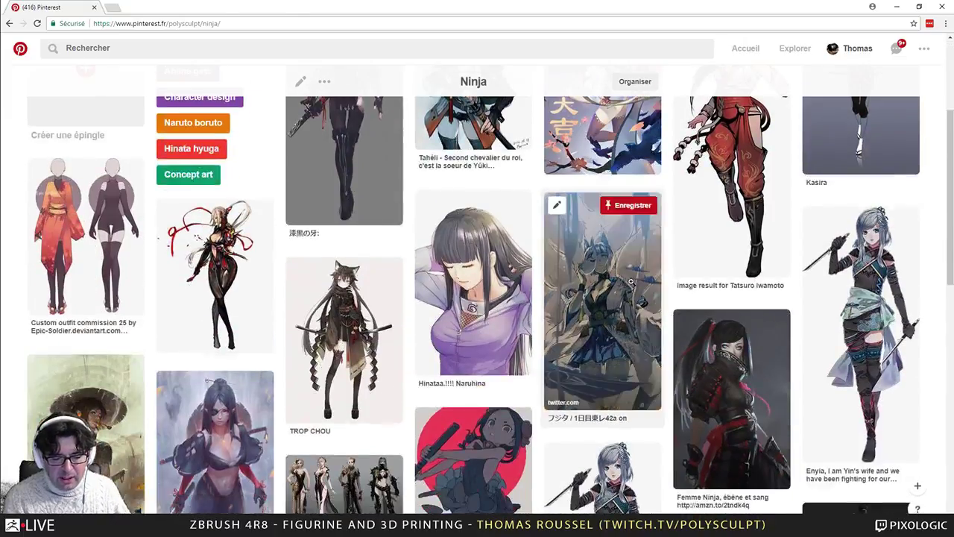
click(214, 253)
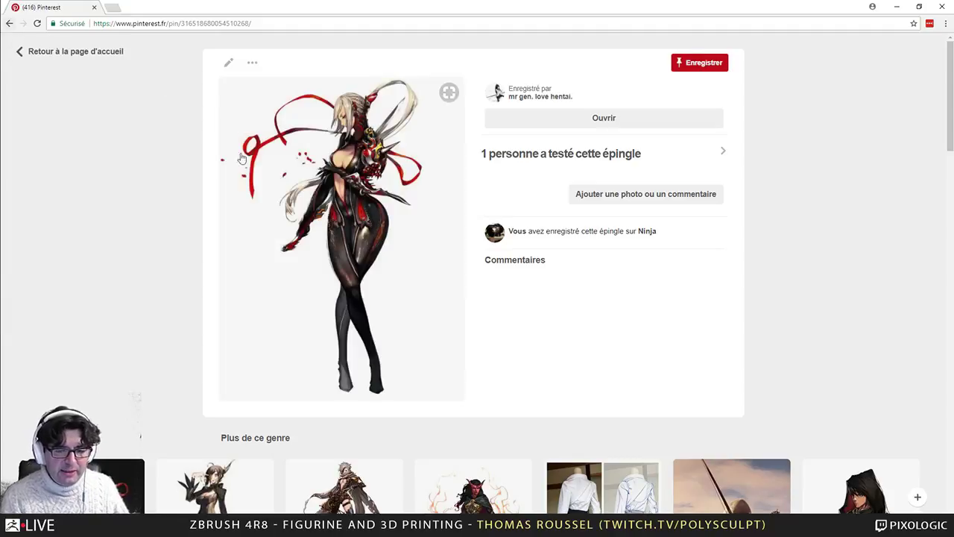
click(9, 24)
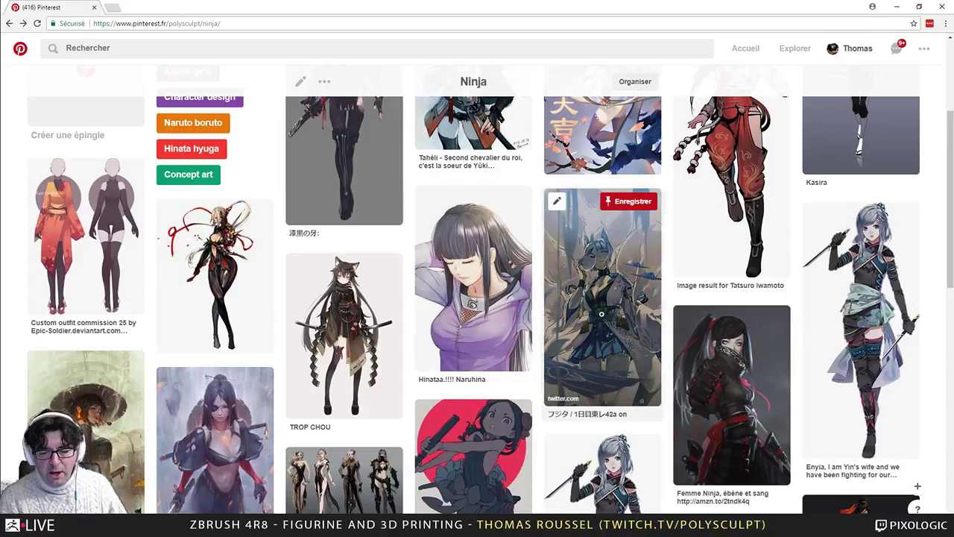
Step: Examine more costume references on the board, including the pin of the dark figure with the long sword and skull belt
scroll(611, 315, up, 2)
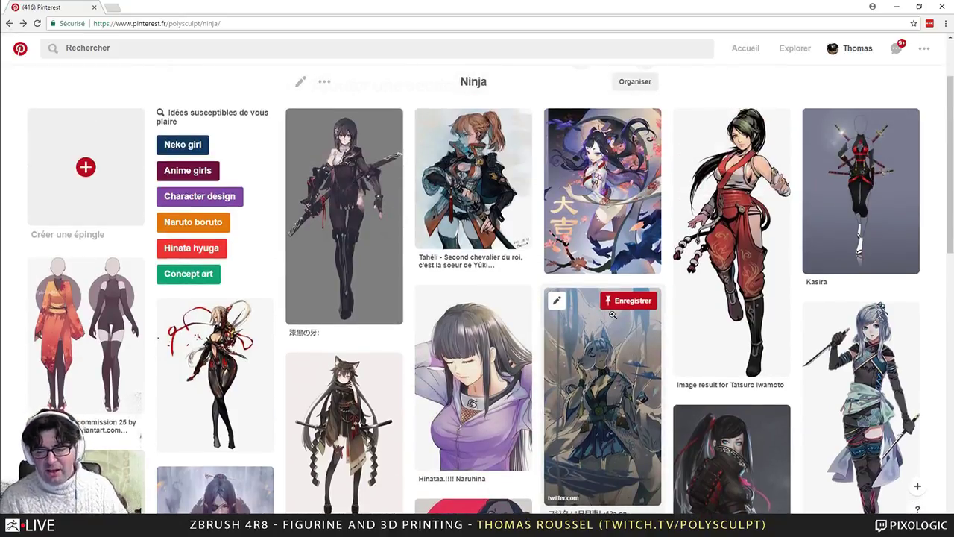
scroll(612, 314, down, 3)
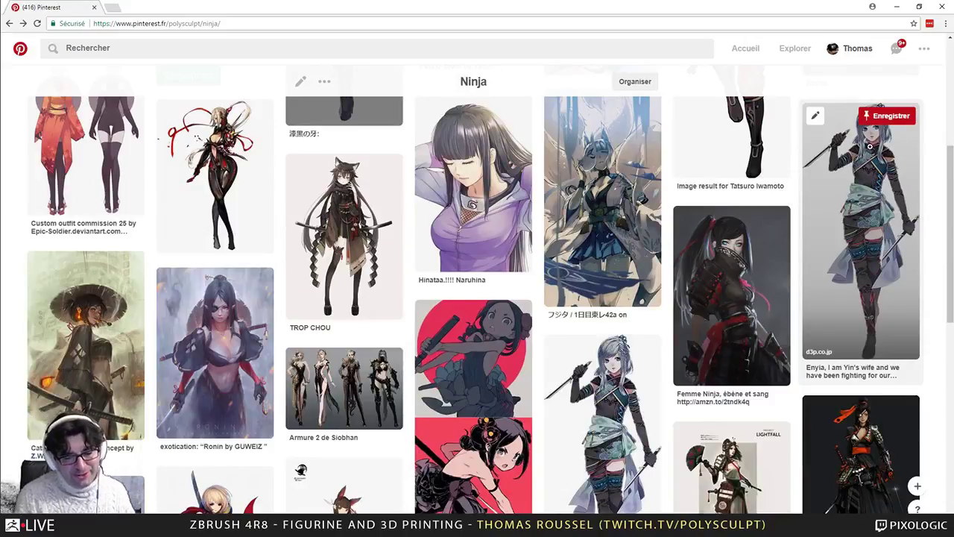
scroll(737, 216, down, 2)
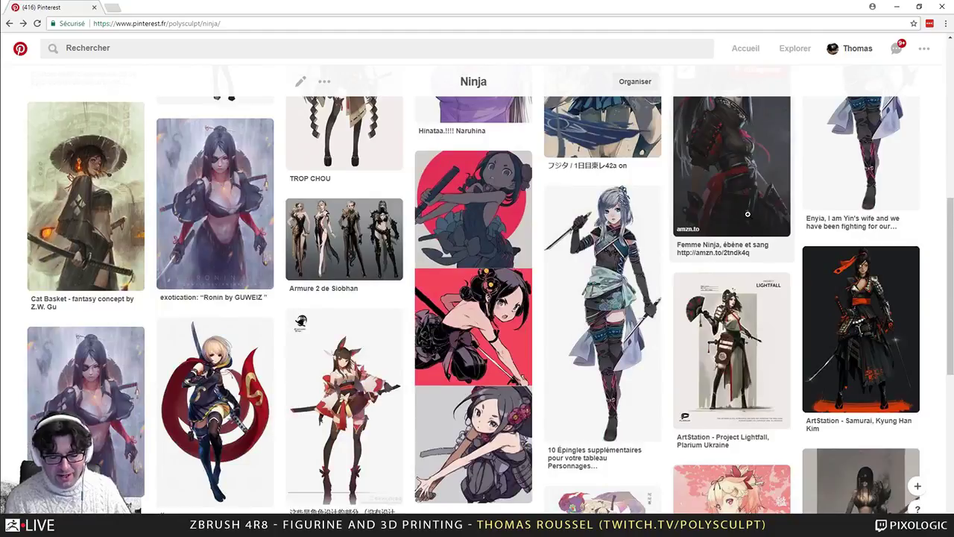
scroll(746, 214, down, 1)
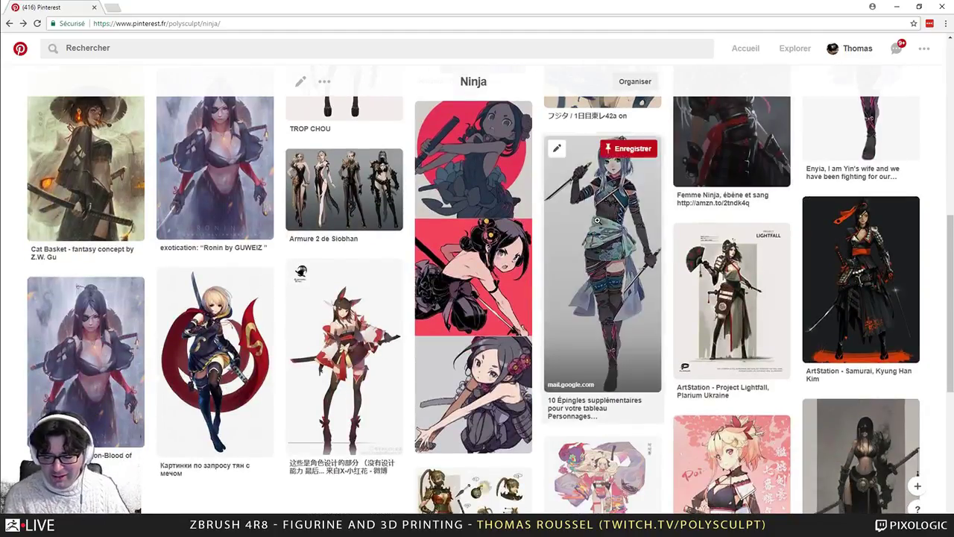
scroll(634, 223, down, 3)
click(876, 267)
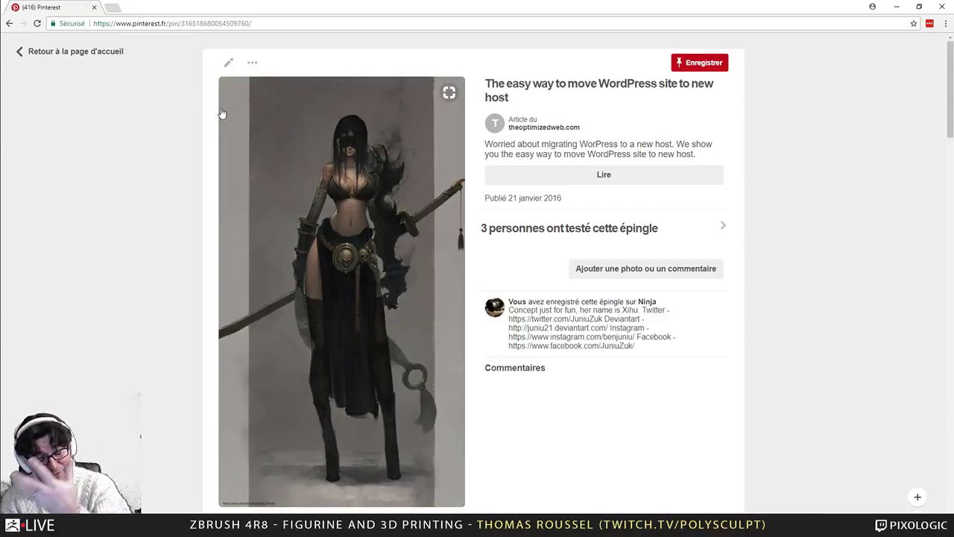
click(12, 24)
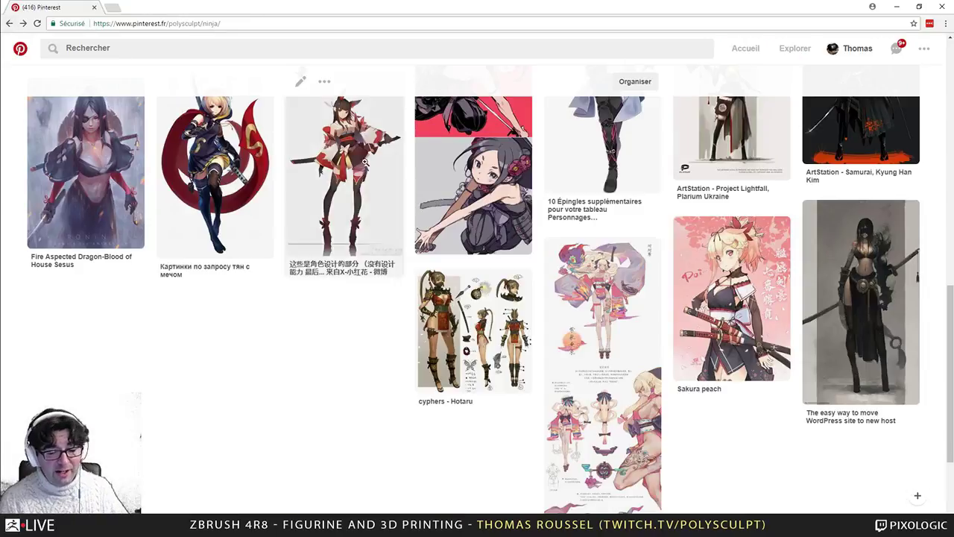
Step: Look over the upper part of the Ninja board once more and switch back to the ZBrush figure
scroll(398, 198, up, 5)
scroll(398, 197, up, 4)
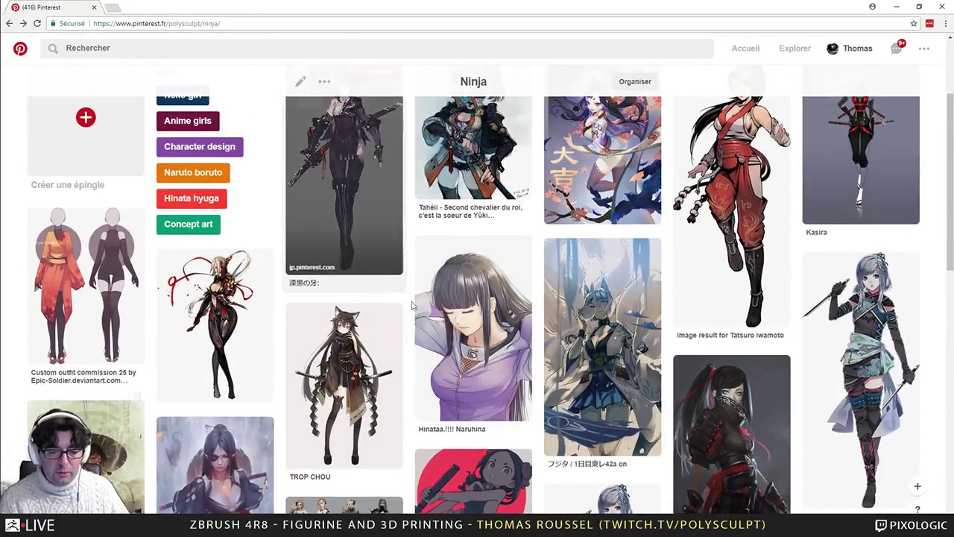
scroll(445, 225, up, 2)
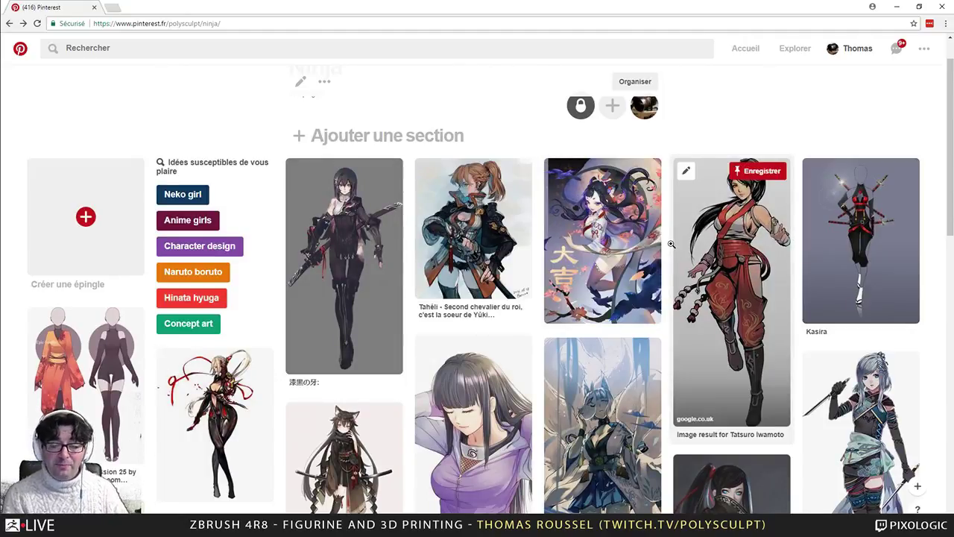
scroll(668, 246, down, 3)
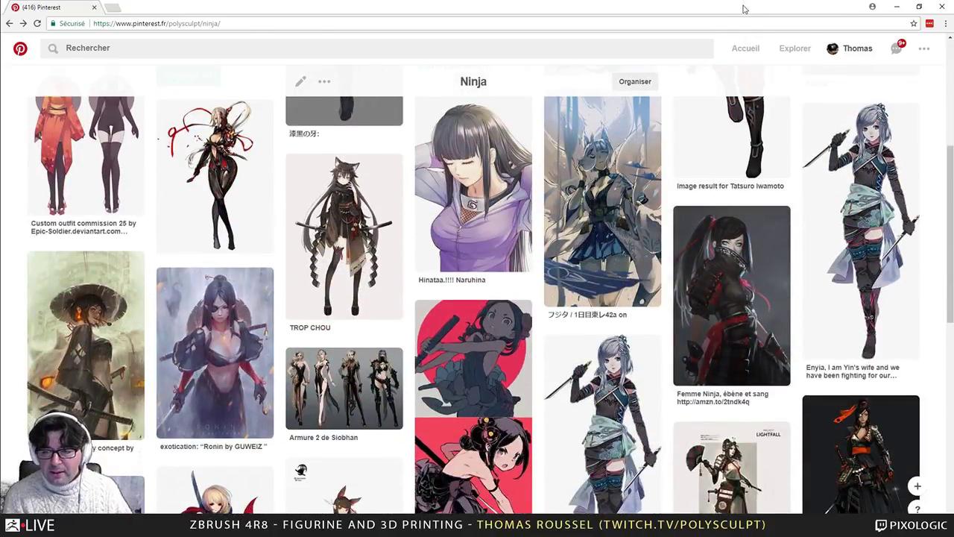
drag(743, 9, 0, 194)
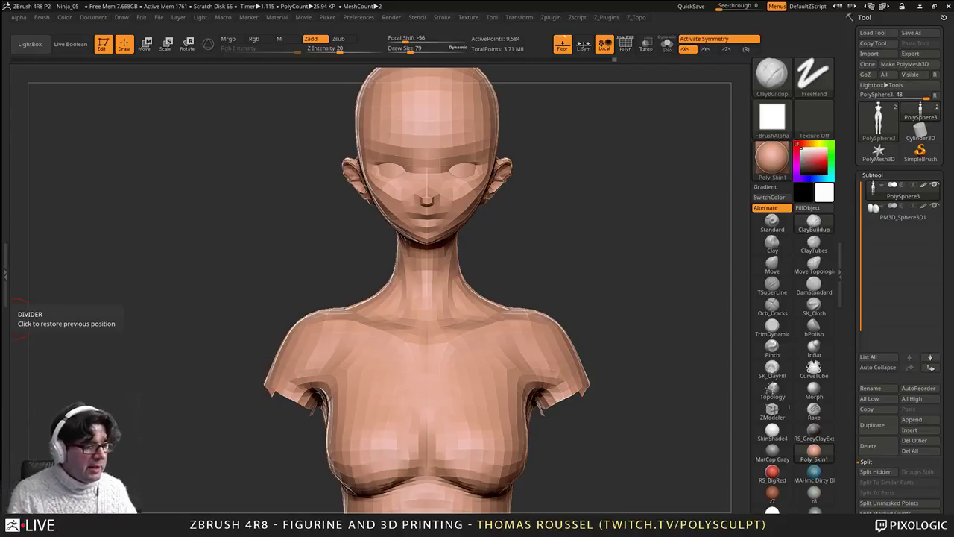
Step: Adjust the front contour of the upper thigh below the groin using the Move brush at draw size 264, smoothing it lightly
drag(693, 257, 582, 116)
alt+drag(472, 334, 487, 197)
key(s)
mouse_move(569, 301)
mouse_down()
mouse_move(598, 303)
mouse_move(609, 172)
mouse_up()
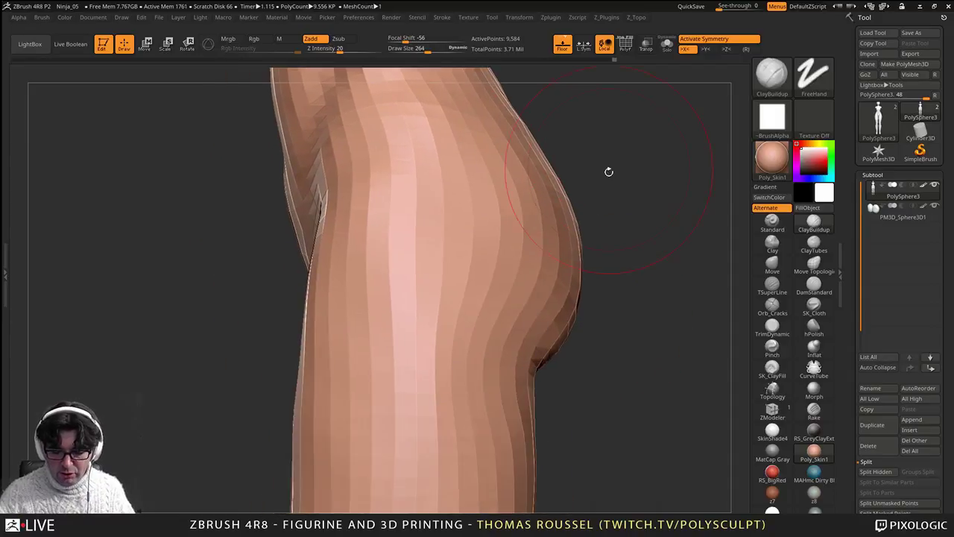
drag(593, 235, 593, 251)
alt+right_drag(450, 356, 544, 283)
right_drag(352, 300, 415, 306)
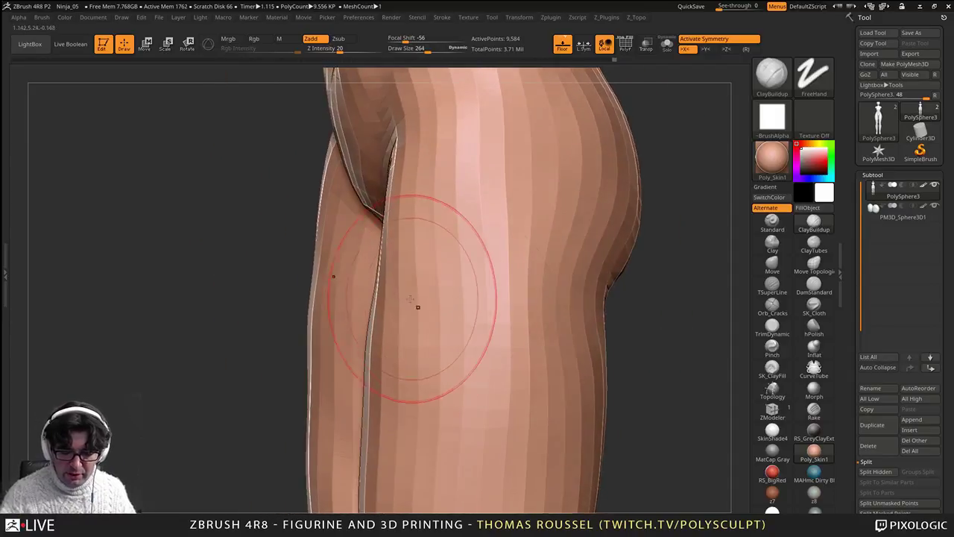
key(s)
key(s)
drag(392, 346, 373, 340)
key(s)
click(772, 266)
shift+drag(399, 269, 389, 289)
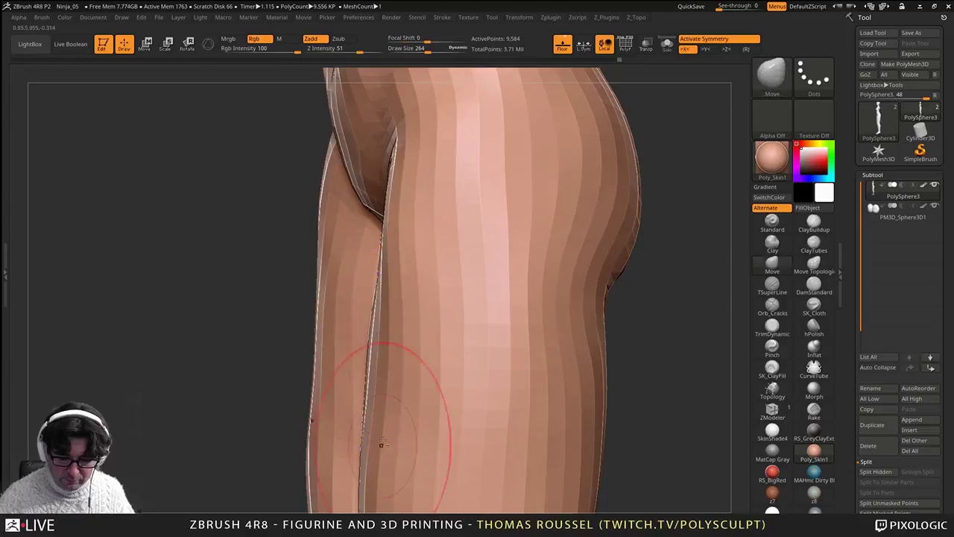
Step: Smooth the front profile of the thighs further down toward the knees
alt+right_drag(387, 445, 378, 296)
shift+drag(364, 272, 362, 290)
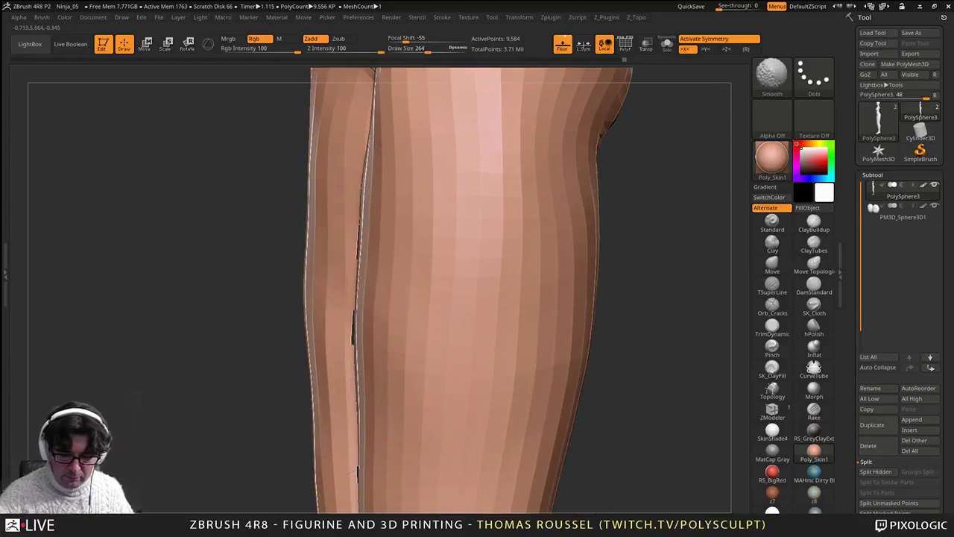
shift+drag(317, 340, 310, 246)
Step: Refine the thigh outline from the opposite side with the Move brush, reducing its draw size to 177
mouse_move(310, 328)
right_down()
mouse_move(377, 370)
mouse_move(483, 279)
mouse_move(468, 356)
mouse_move(502, 353)
mouse_move(514, 261)
mouse_move(518, 277)
right_up()
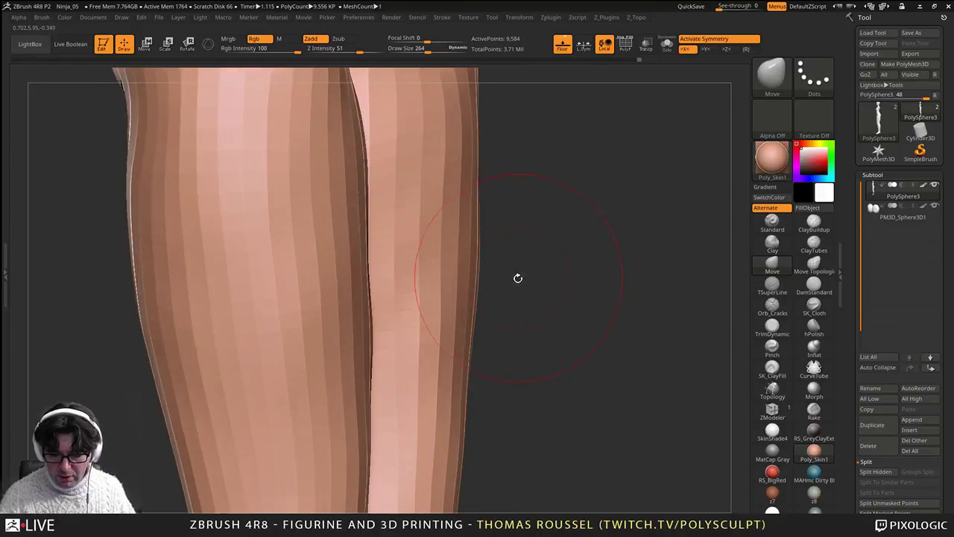
drag(452, 373, 467, 372)
alt+right_drag(483, 270, 483, 360)
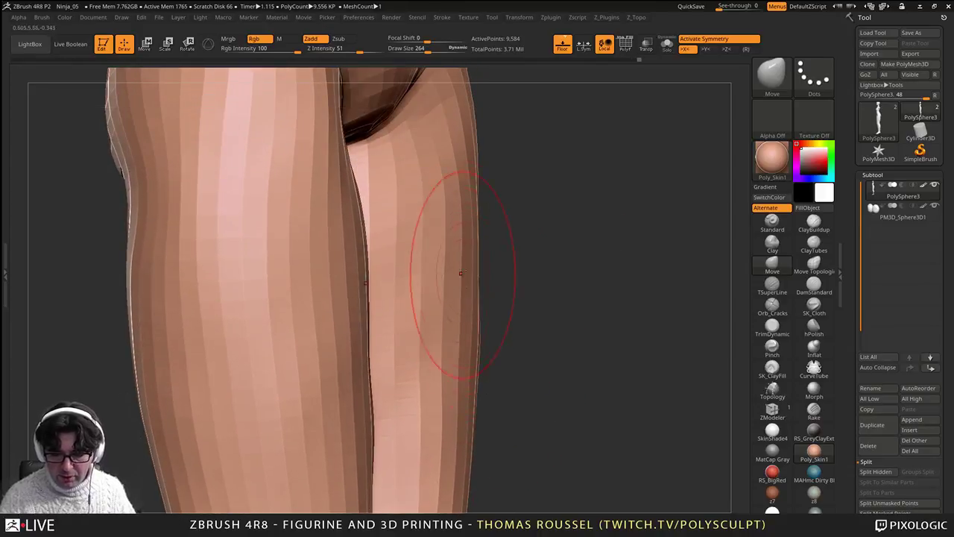
mouse_move(465, 321)
right_down()
mouse_move(432, 347)
mouse_move(453, 393)
right_up()
key(s)
drag(425, 266, 420, 266)
right_drag(516, 279, 523, 279)
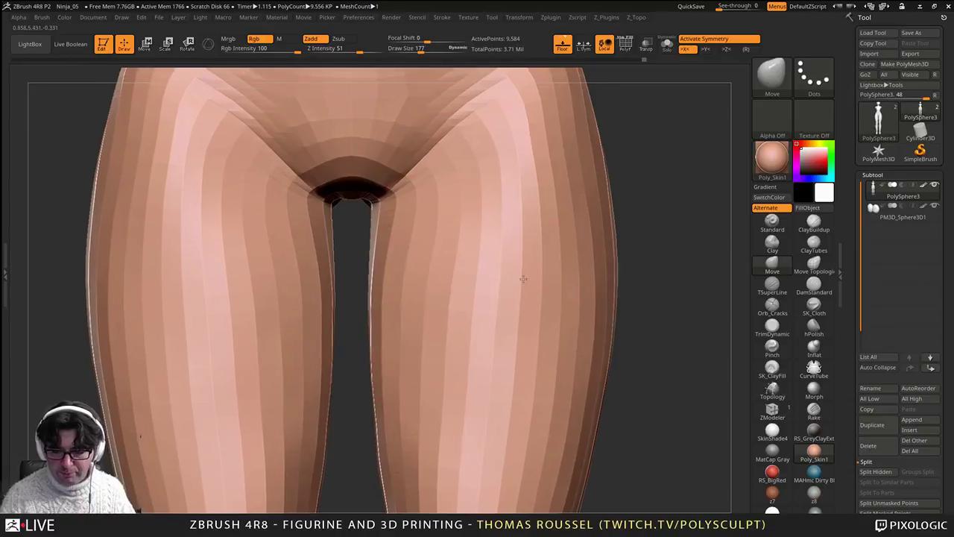
Step: Raise the body mesh by three subdivision levels
key(ctrl+d)
key(ctrl+d)
key(ctrl+d)
alt+right_drag(721, 264, 661, 262)
Step: Build up the front thigh muscles from the hip to above the knee with ClayBuildup at draw size 135
click(809, 227)
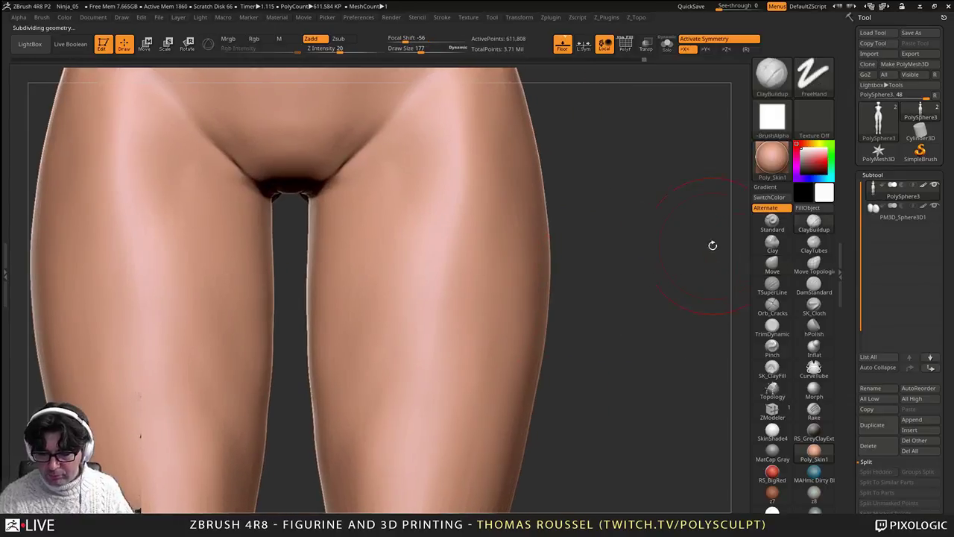
ctrl+right_drag(588, 286, 577, 273)
key(s)
drag(584, 280, 578, 280)
ctrl+right_drag(574, 264, 538, 212)
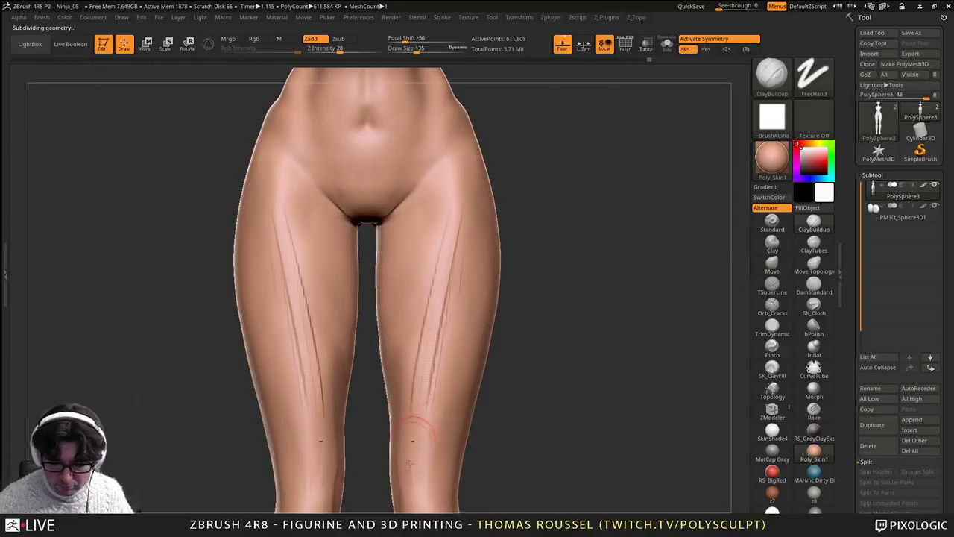
drag(462, 182, 425, 403)
drag(445, 201, 415, 465)
drag(445, 272, 429, 462)
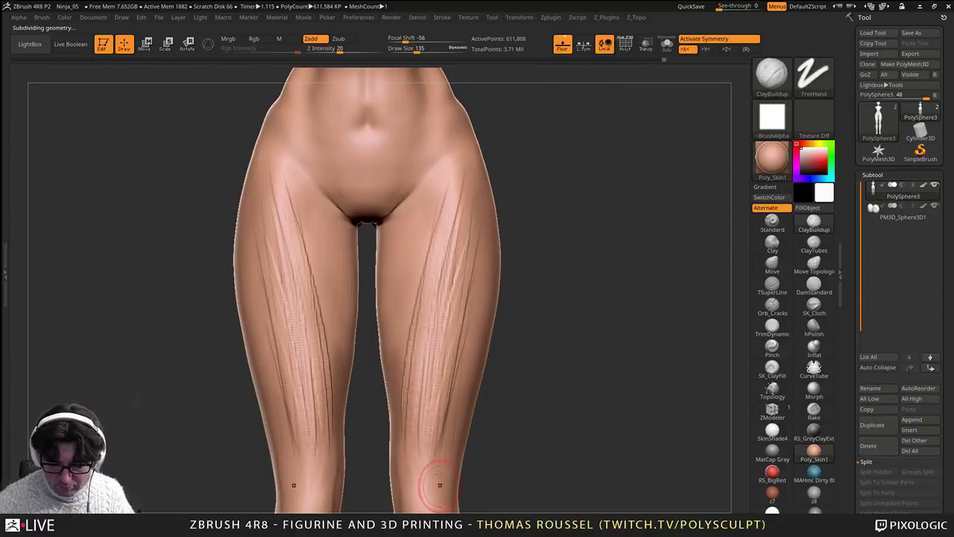
drag(446, 395, 460, 256)
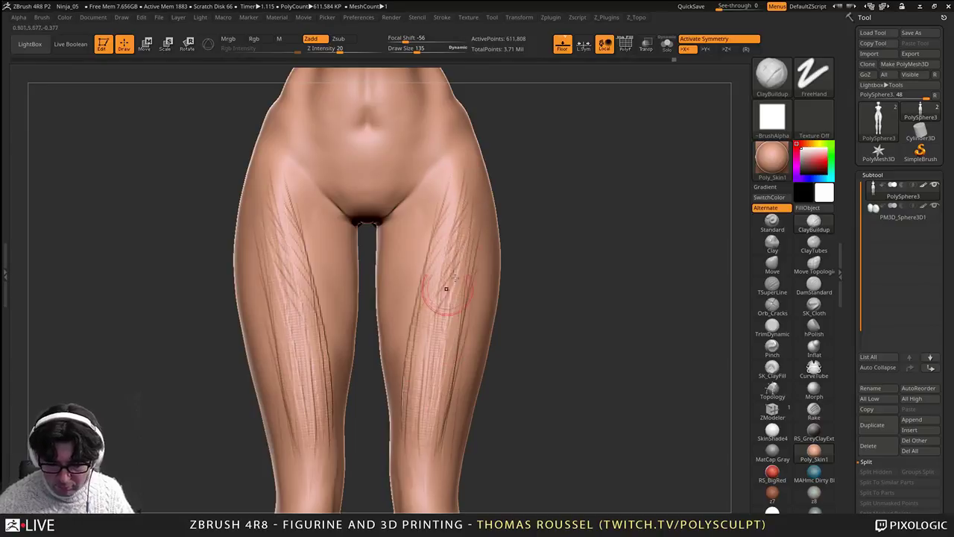
Step: Add volume to the pubic area between the groin creases with ClayBuildup
mouse_move(431, 400)
right_down()
mouse_move(455, 379)
mouse_move(398, 296)
mouse_move(387, 216)
mouse_move(354, 186)
right_up()
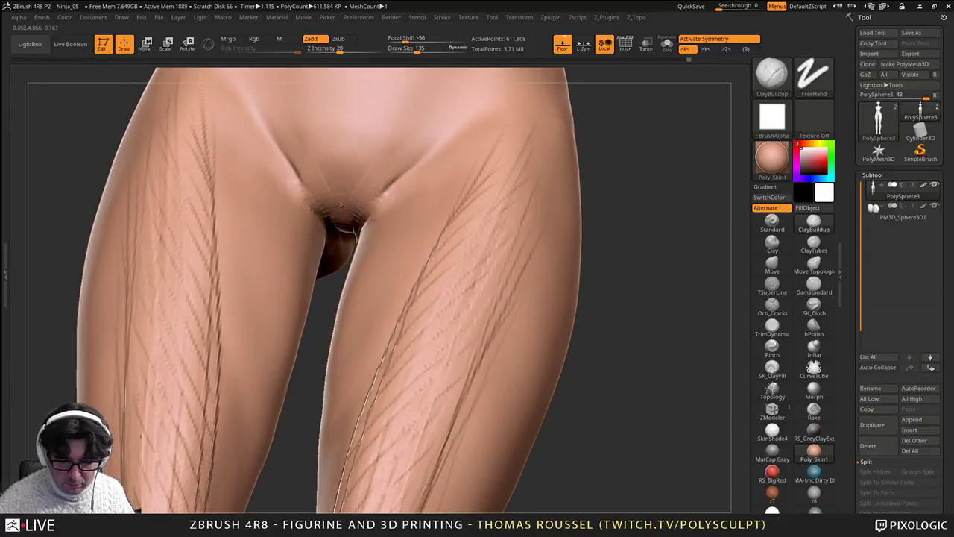
drag(346, 207, 343, 211)
mouse_move(343, 212)
right_down()
mouse_move(354, 237)
mouse_move(341, 272)
right_up()
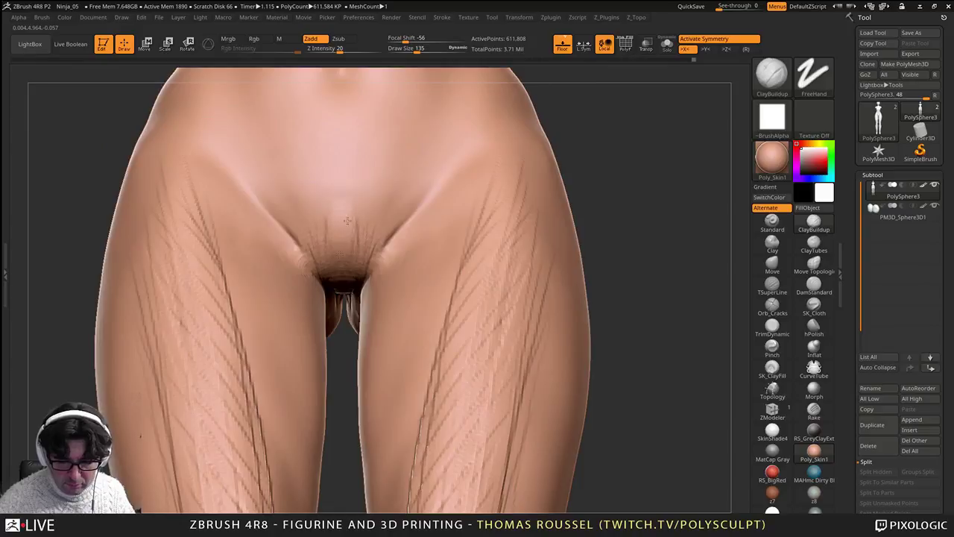
mouse_move(369, 241)
right_down()
mouse_move(353, 269)
mouse_move(356, 254)
right_up()
drag(360, 262, 342, 253)
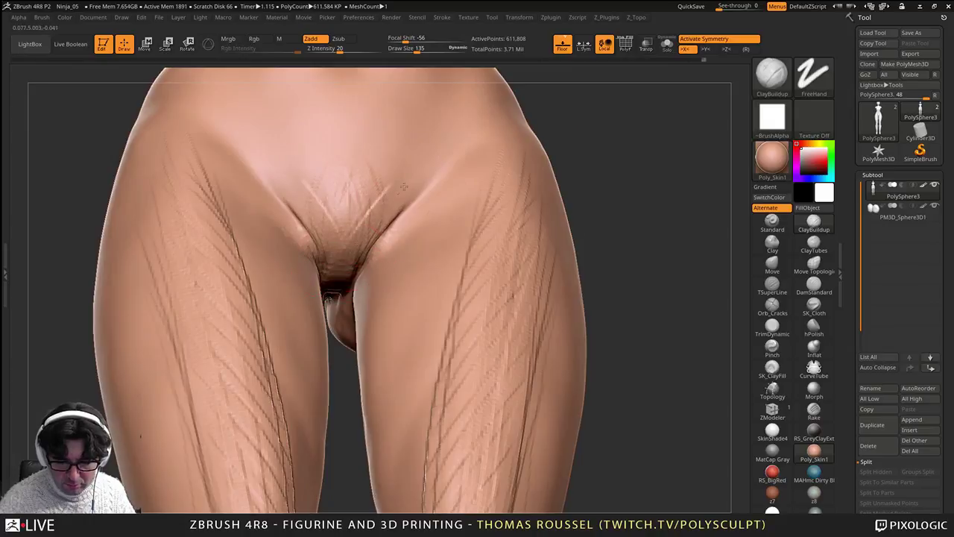
Step: Build up the pelvis along the groin crease with ClayBuildup and smooth the strokes across the pubic area
mouse_move(403, 186)
right_down()
mouse_move(357, 237)
mouse_move(336, 247)
mouse_move(309, 235)
right_up()
drag(248, 188, 293, 240)
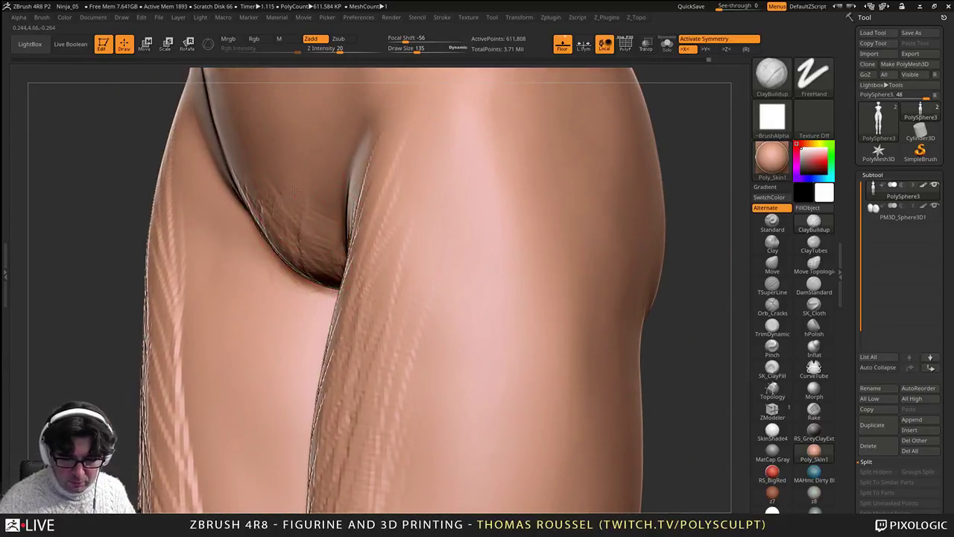
right_drag(305, 271, 361, 275)
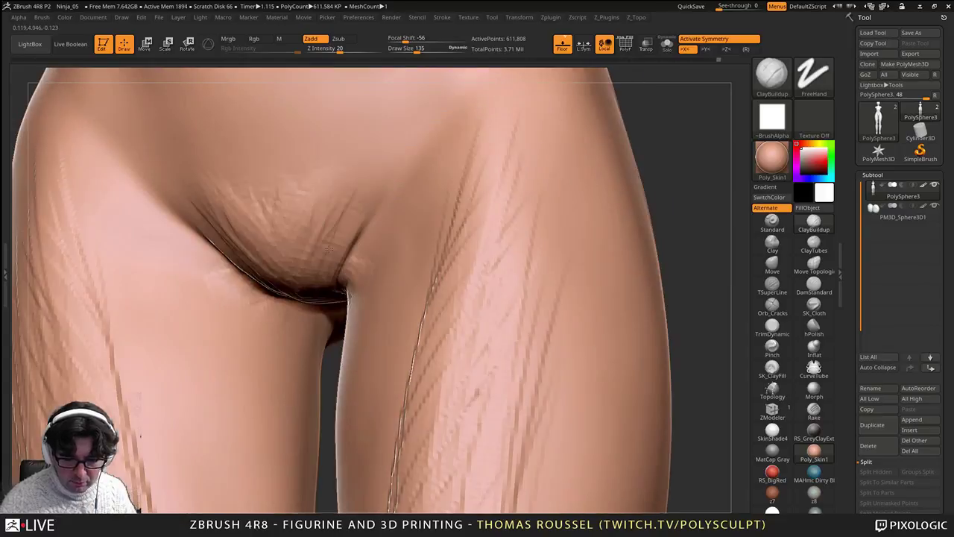
shift+drag(297, 227, 249, 252)
right_drag(388, 263, 396, 273)
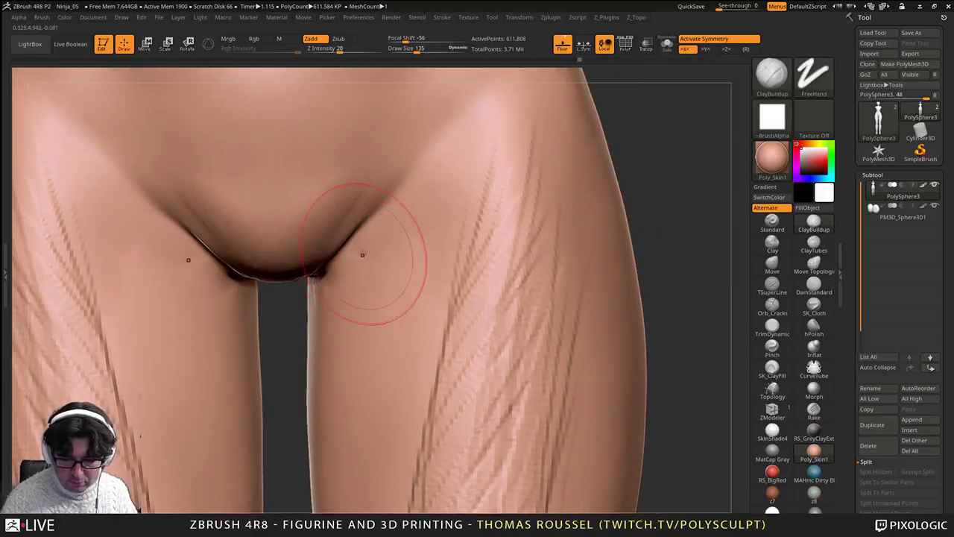
Step: Extend the ClayBuildup volume from the hip down along the groin crease and blend the strokes smooth
drag(452, 136, 333, 221)
drag(388, 147, 328, 212)
shift+drag(382, 160, 357, 215)
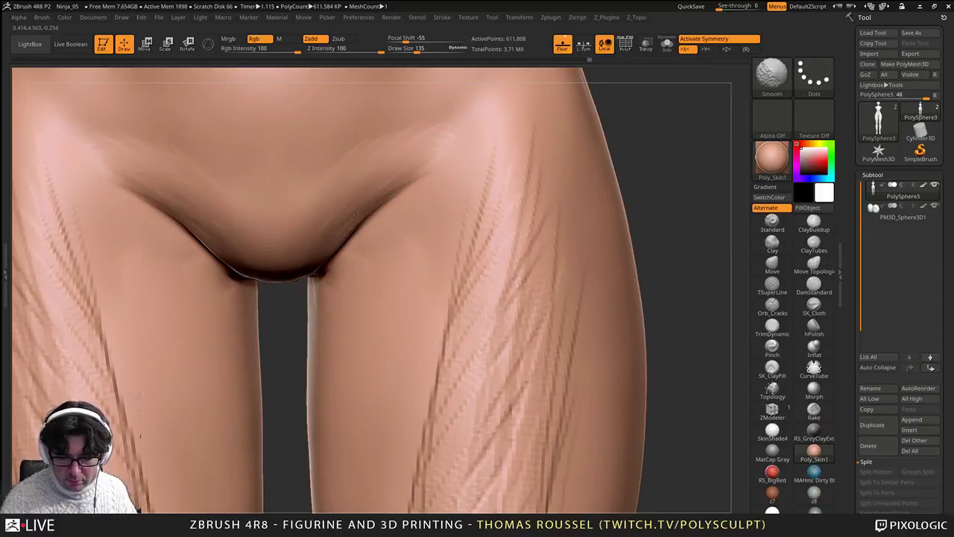
Step: Smooth the built-up front thigh muscles from the hip down to the lower thigh
shift+drag(489, 231, 460, 372)
shift+drag(513, 155, 506, 424)
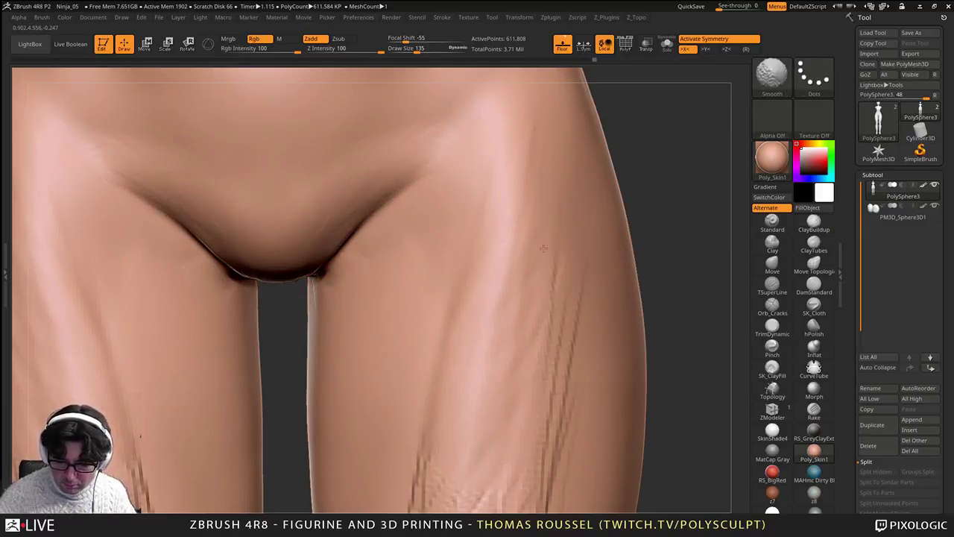
shift+drag(557, 246, 549, 475)
alt+right_drag(550, 476, 556, 300)
mouse_move(477, 224)
shift+mouse_down()
mouse_move(426, 362)
mouse_move(507, 390)
mouse_move(553, 391)
shift+mouse_up()
Step: Build up the top of the inner thigh beside the crotch with ClayBuildup at draw size 76
mouse_move(553, 392)
right_down()
mouse_move(458, 294)
mouse_move(446, 258)
right_up()
mouse_move(366, 261)
ctrl+right_down()
mouse_move(372, 283)
mouse_move(375, 183)
ctrl+right_up()
key(s)
drag(375, 184, 368, 184)
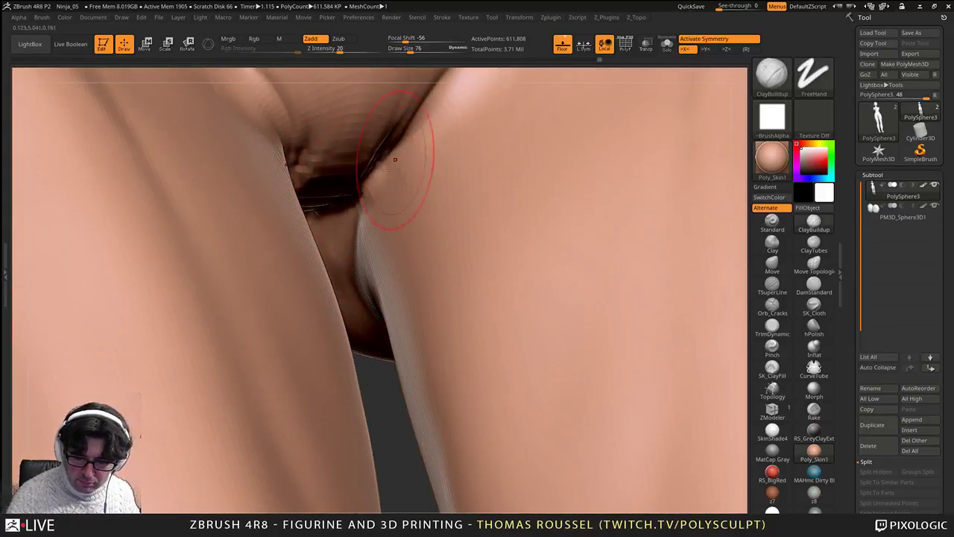
mouse_move(402, 215)
mouse_down()
mouse_move(401, 277)
mouse_move(421, 328)
mouse_move(454, 359)
mouse_move(440, 425)
mouse_up()
mouse_move(438, 110)
mouse_down()
mouse_move(389, 149)
mouse_move(418, 116)
mouse_move(383, 153)
mouse_move(373, 182)
mouse_move(385, 255)
mouse_up()
drag(451, 421, 477, 365)
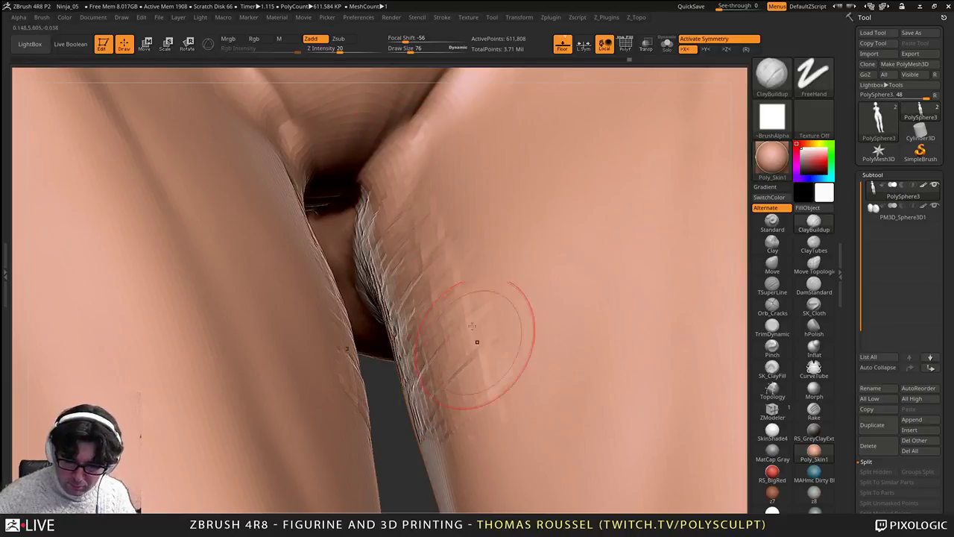
Step: Add volume to the front of the thigh just beneath the groin crease with ClayBuildup and smooth it
shift+right_drag(477, 341, 429, 354)
alt+right_drag(514, 187, 496, 417)
drag(493, 253, 538, 313)
mouse_move(492, 257)
mouse_down()
mouse_move(543, 295)
mouse_move(512, 257)
mouse_move(547, 302)
mouse_up()
shift+drag(553, 311, 500, 319)
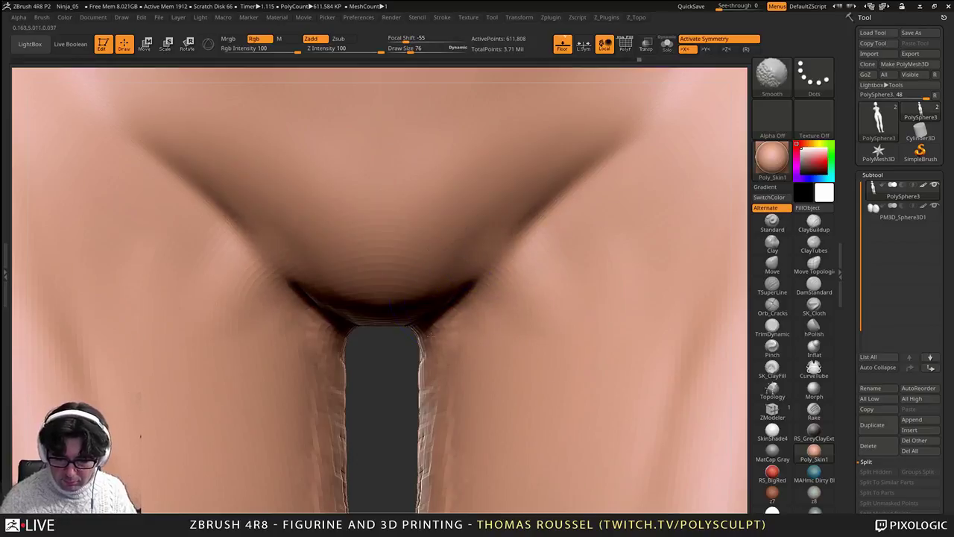
Step: Fill the inner thigh directly under the crotch fold with short ClayBuildup strokes
right_drag(430, 379, 514, 365)
mouse_move(451, 392)
mouse_down()
mouse_move(421, 346)
mouse_move(434, 322)
mouse_up()
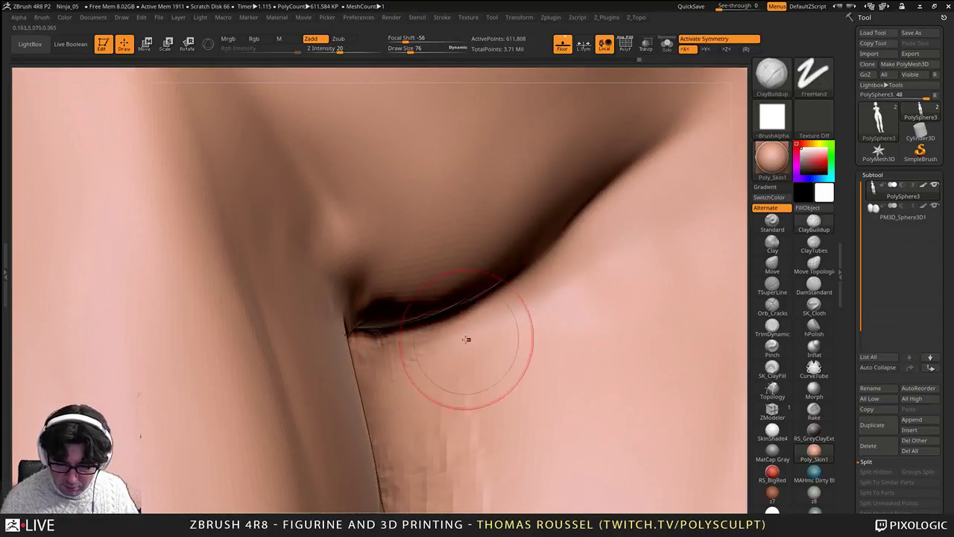
mouse_move(467, 339)
right_down()
mouse_move(437, 336)
mouse_move(465, 347)
right_up()
mouse_move(445, 341)
mouse_down()
mouse_move(413, 350)
mouse_move(453, 352)
mouse_move(455, 435)
mouse_up()
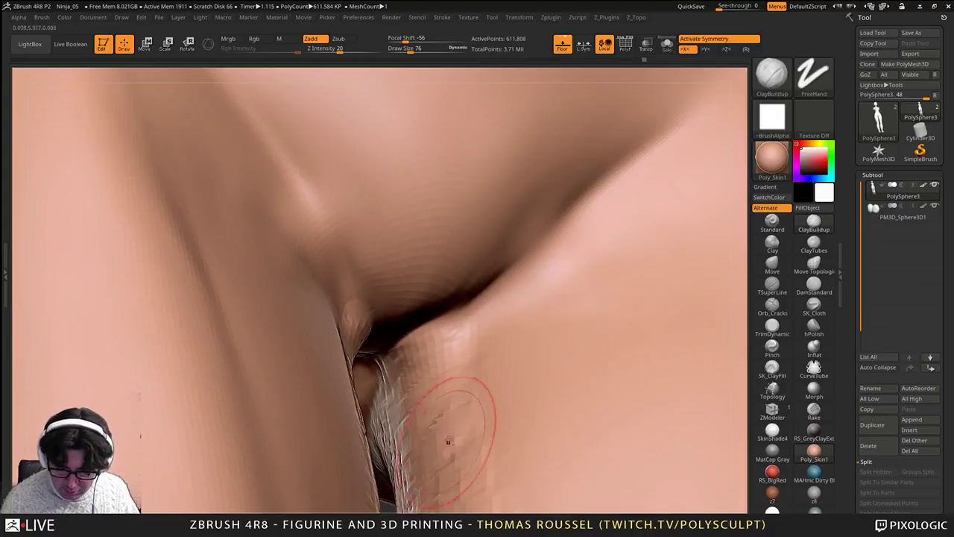
alt+right_drag(449, 440, 449, 291)
right_drag(477, 261, 450, 231)
Step: Thicken the inner thigh beside the gap between the legs with long vertical ClayBuildup strokes running down from the crotch
mouse_move(458, 196)
mouse_down()
mouse_move(464, 365)
mouse_move(483, 418)
mouse_up()
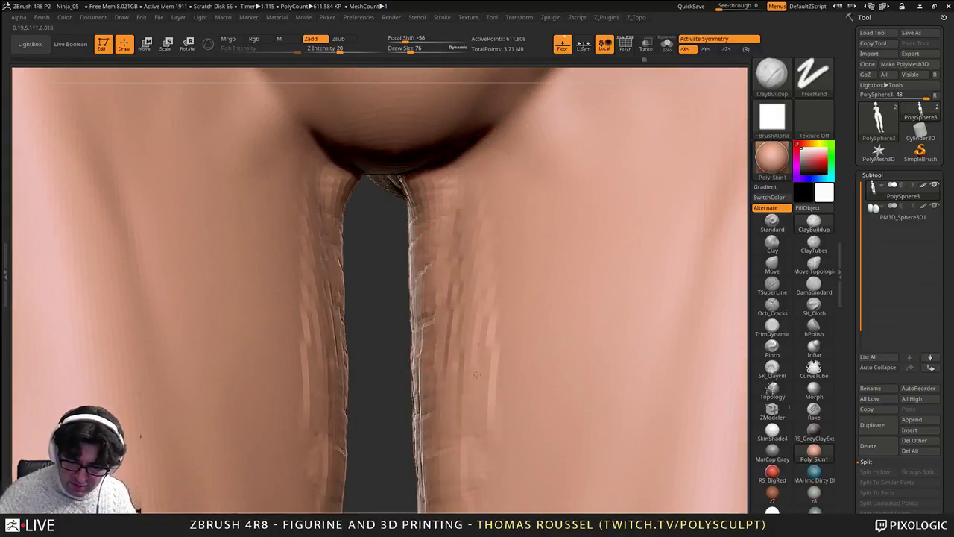
drag(495, 343, 492, 441)
mouse_move(461, 220)
mouse_down()
mouse_move(453, 398)
mouse_move(449, 373)
mouse_up()
drag(468, 275, 465, 455)
drag(477, 198, 476, 335)
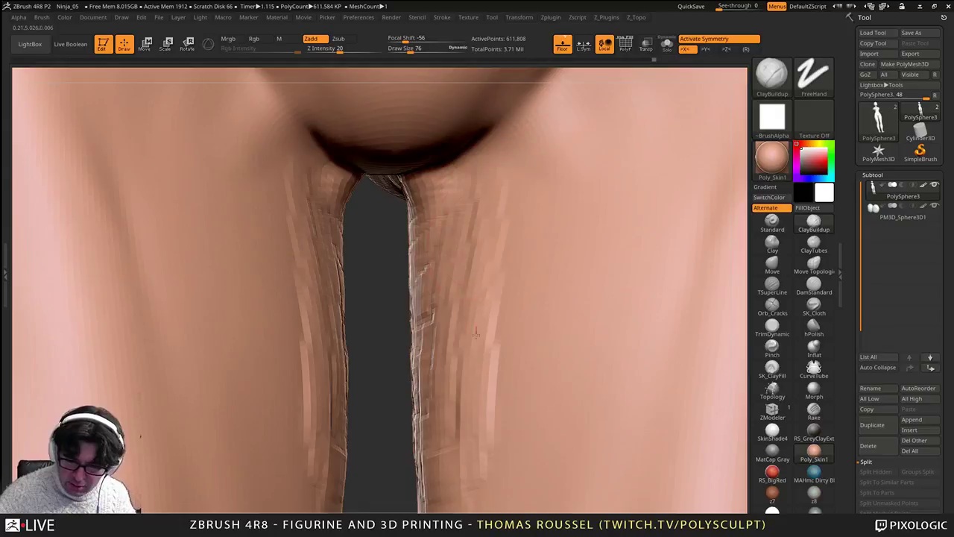
drag(462, 191, 449, 172)
drag(473, 257, 457, 361)
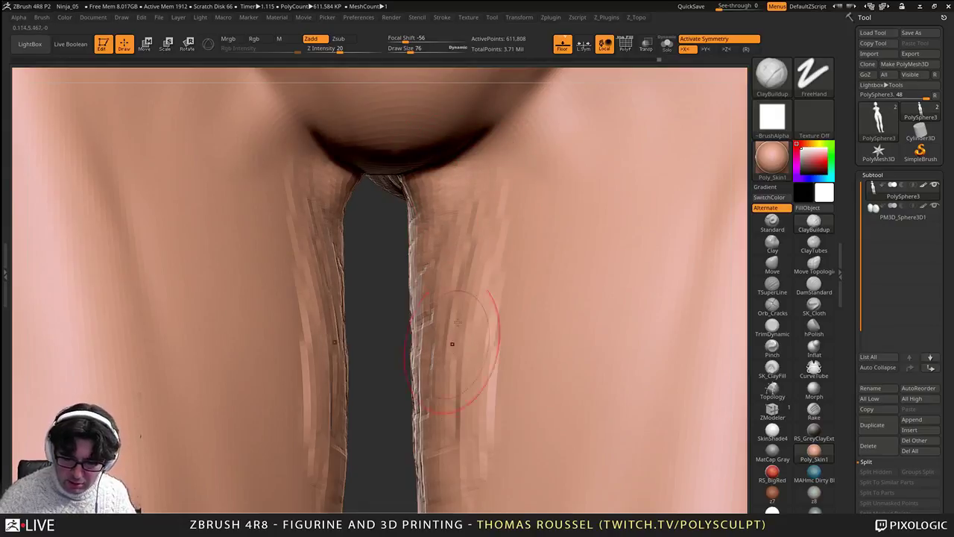
drag(489, 295, 479, 406)
drag(505, 305, 498, 473)
drag(520, 275, 513, 495)
drag(446, 302, 439, 440)
drag(435, 261, 430, 391)
drag(420, 240, 422, 395)
drag(415, 231, 415, 399)
Step: Build up the surface of the inner thigh facing the other leg, from the crotch fold downward, with ClayBuildup
right_drag(456, 316, 492, 313)
drag(421, 203, 397, 200)
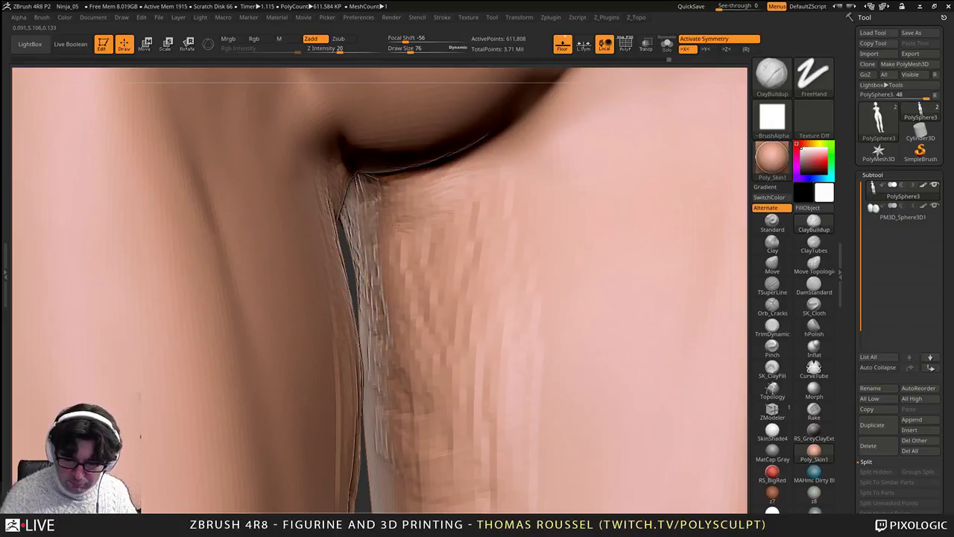
mouse_move(446, 242)
mouse_down()
mouse_move(419, 350)
mouse_move(453, 485)
mouse_up()
mouse_move(492, 388)
right_down()
mouse_move(451, 388)
mouse_move(466, 387)
right_up()
drag(386, 170, 397, 395)
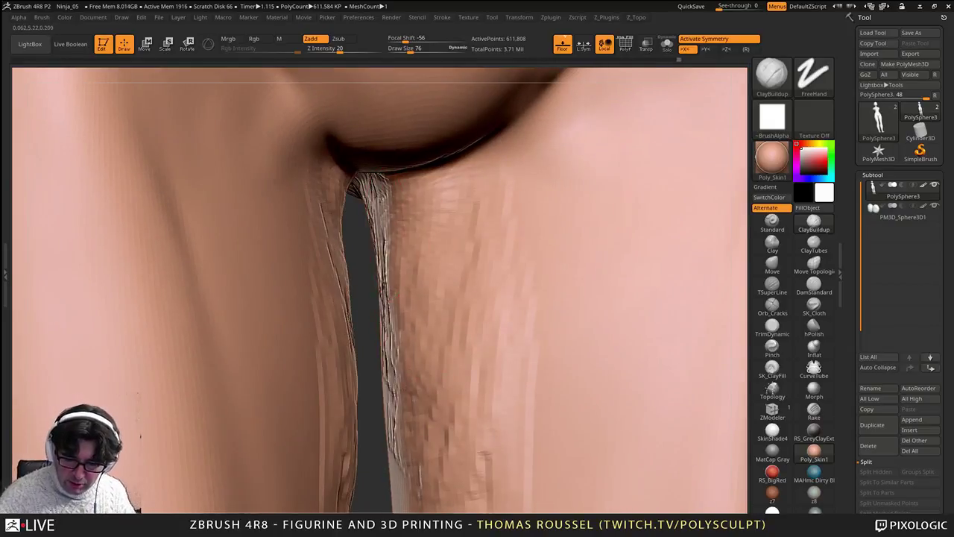
Step: Build up the back of the inner thigh and the crease under the buttock with ClayBuildup, and smooth the strokes
right_drag(522, 372, 335, 336)
mouse_move(261, 330)
right_down()
mouse_move(328, 299)
mouse_move(298, 276)
right_up()
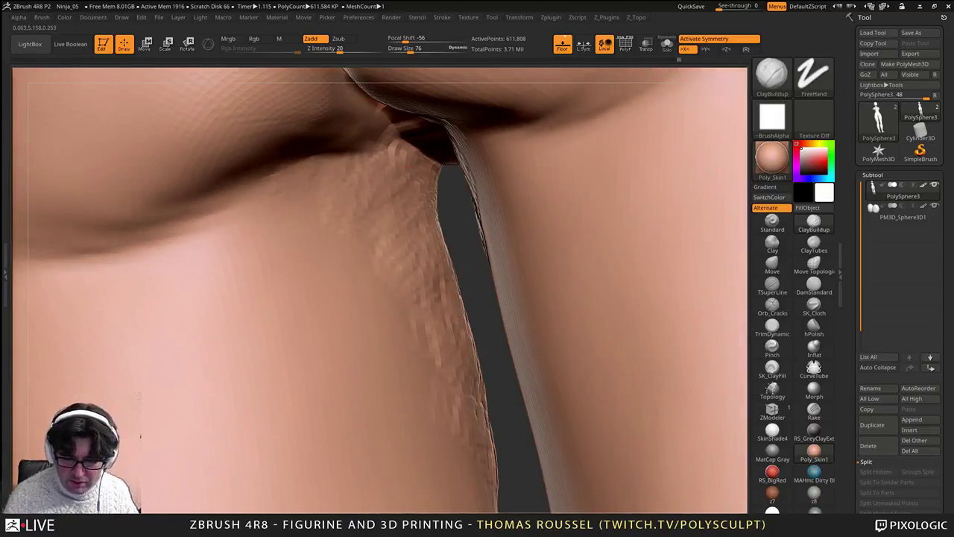
mouse_move(424, 213)
mouse_down()
mouse_move(414, 168)
mouse_move(366, 228)
mouse_move(328, 186)
mouse_up()
drag(291, 160, 198, 194)
mouse_move(289, 143)
mouse_down()
mouse_move(166, 206)
mouse_move(175, 203)
mouse_up()
drag(321, 126, 190, 195)
mouse_move(328, 149)
mouse_down()
mouse_move(250, 177)
mouse_move(317, 153)
mouse_up()
shift+drag(317, 155, 219, 190)
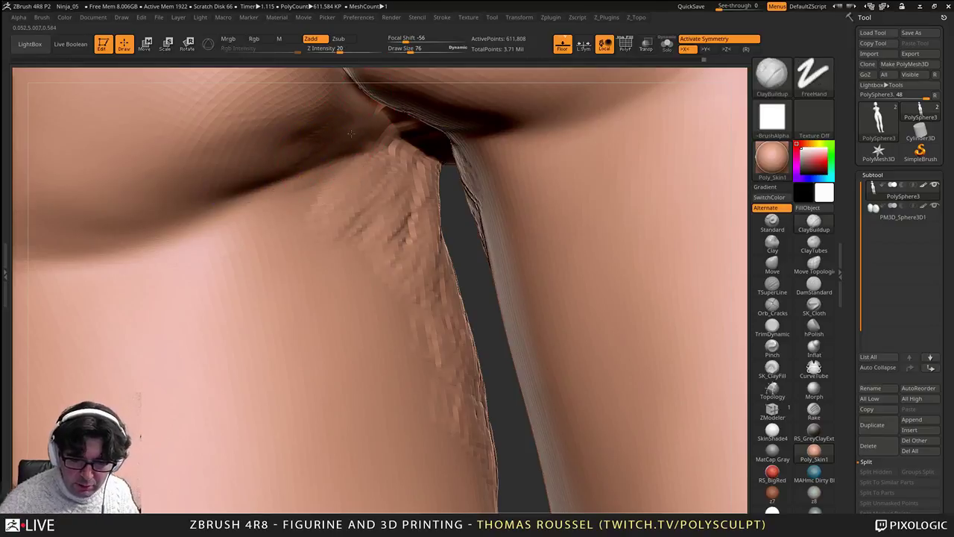
drag(298, 155, 263, 164)
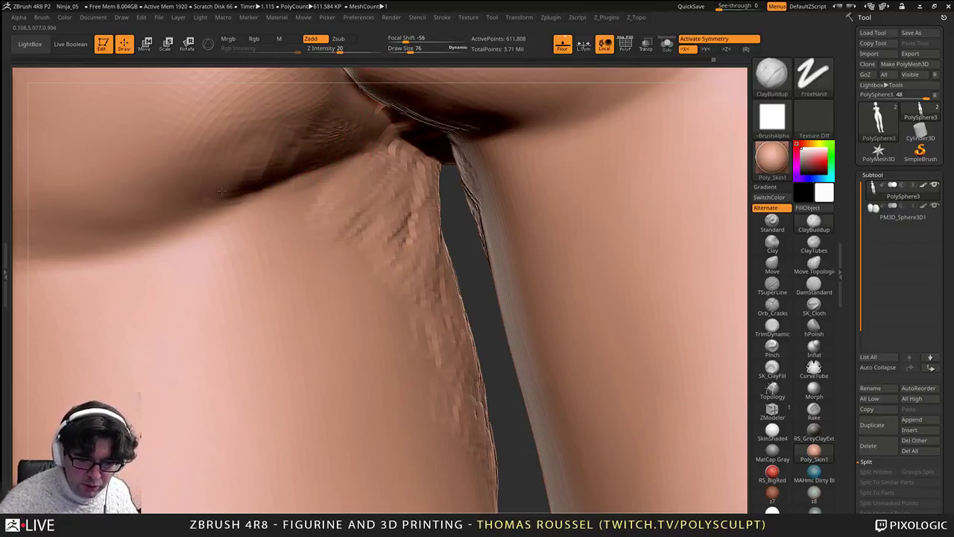
key(shift)
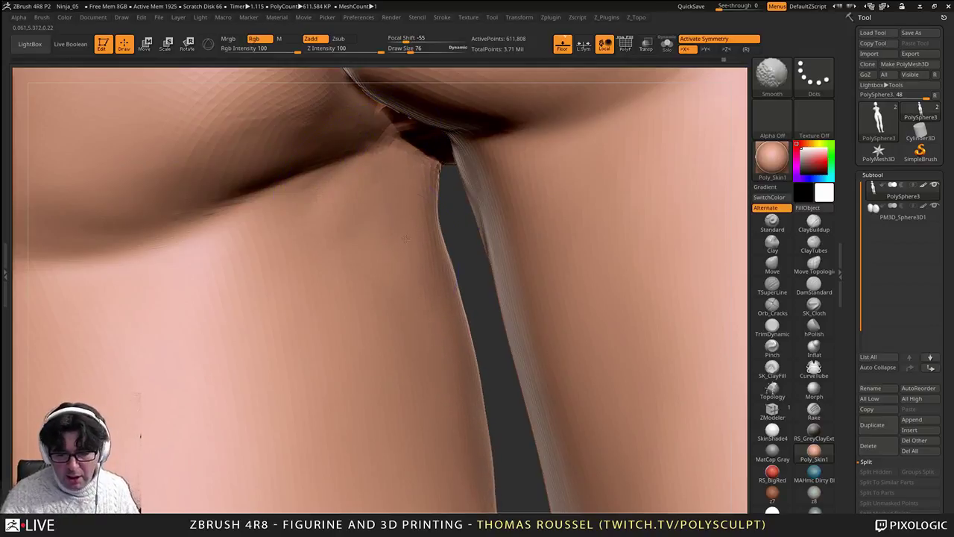
Step: Add light ClayBuildup strokes between the crotch and buttocks and smooth the cleft between the buttocks
mouse_move(298, 245)
right_down()
mouse_move(255, 294)
mouse_move(311, 263)
mouse_move(287, 223)
mouse_move(345, 216)
mouse_move(320, 246)
mouse_move(272, 186)
right_up()
key(shift)
mouse_move(267, 179)
mouse_down()
mouse_move(276, 279)
mouse_move(280, 194)
mouse_move(286, 292)
mouse_up()
mouse_move(280, 196)
mouse_down()
mouse_move(296, 313)
mouse_move(304, 279)
mouse_move(292, 197)
mouse_move(278, 188)
mouse_up()
key(shift)
mouse_move(326, 331)
shift+mouse_down()
mouse_move(321, 353)
mouse_move(313, 321)
shift+mouse_up()
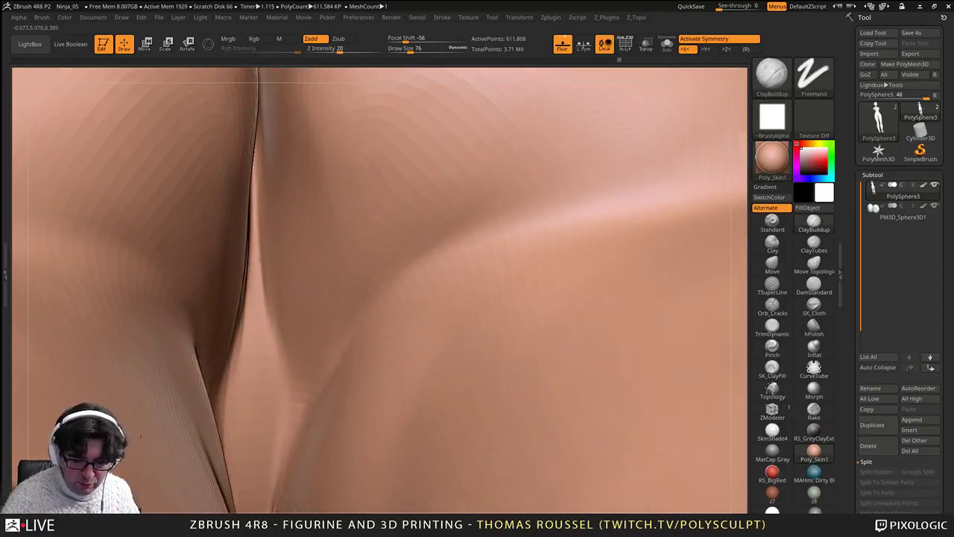
right_drag(313, 224, 252, 297)
shift+drag(252, 297, 226, 276)
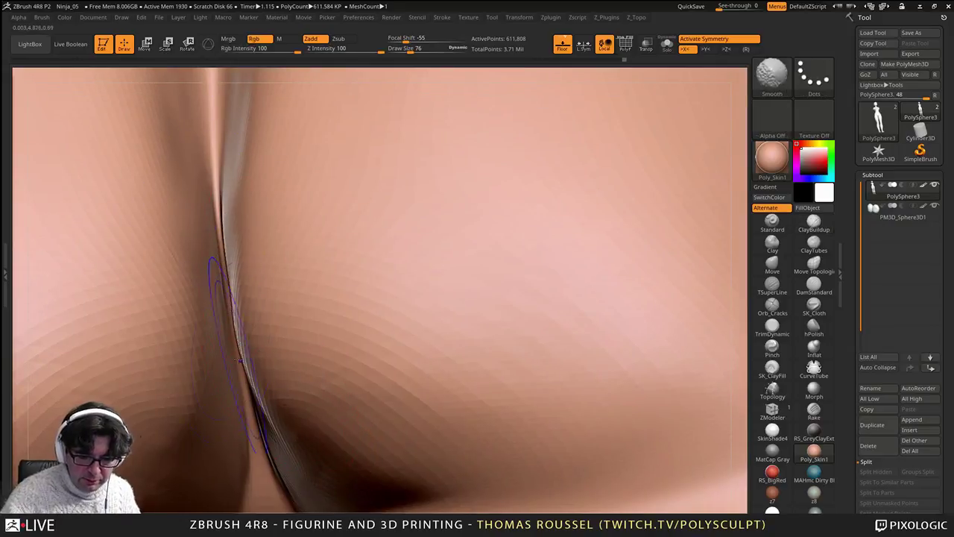
shift+drag(240, 361, 237, 343)
right_drag(213, 154, 241, 239)
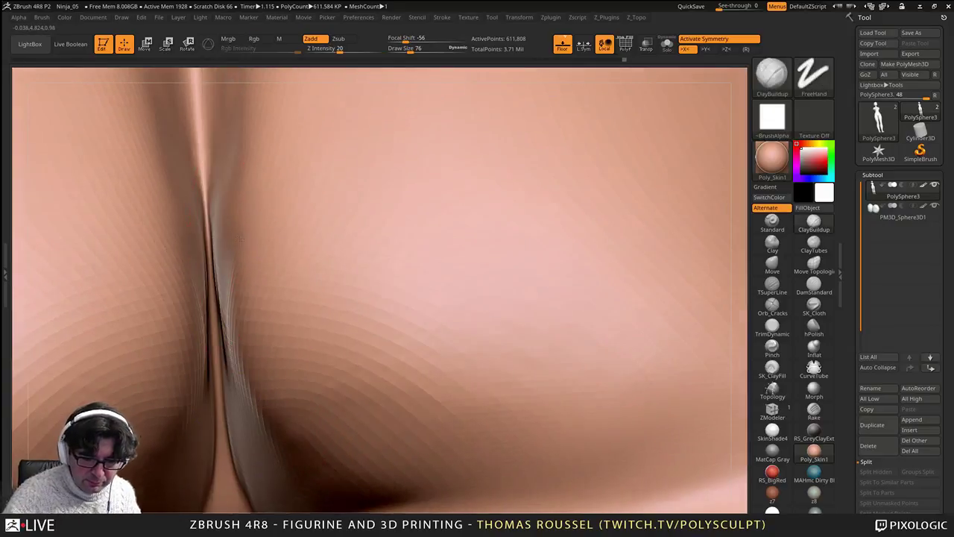
Step: Lower the body mesh by three subdivision levels
click(772, 368)
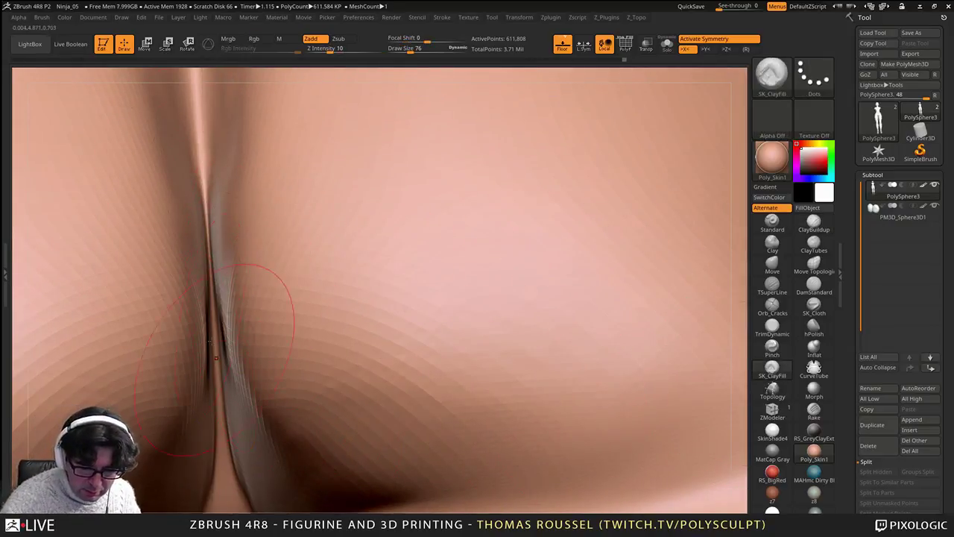
mouse_move(226, 391)
right_down()
mouse_move(214, 353)
mouse_move(257, 328)
mouse_move(275, 253)
mouse_move(340, 364)
mouse_move(320, 361)
mouse_move(359, 309)
mouse_move(327, 333)
mouse_move(320, 279)
mouse_move(341, 300)
right_up()
key(shift+d)
key(shift+d)
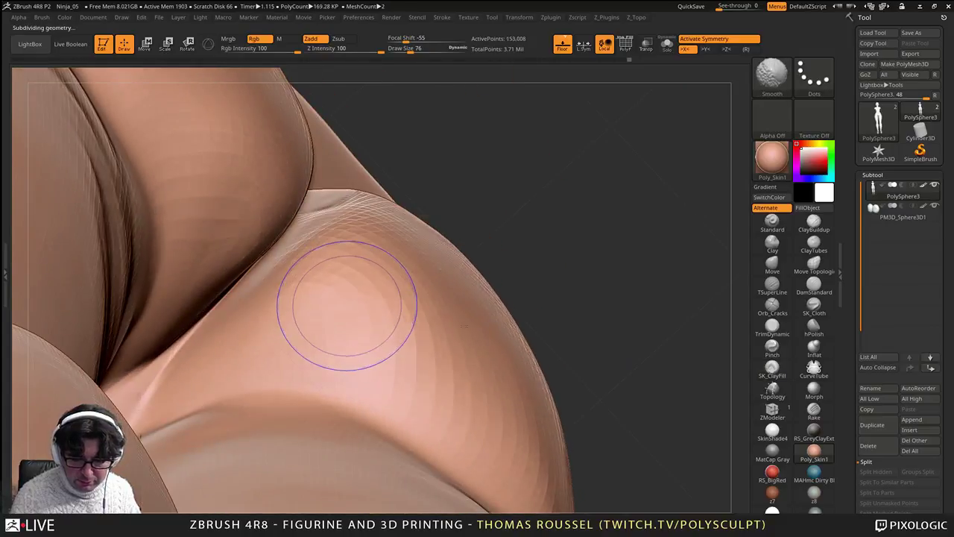
key(shift+d)
Step: Reshape the low-resolution surface between the buttocks and inner thigh with the Move brush at draw size 225
click(772, 265)
right_drag(566, 232, 582, 230)
key(s)
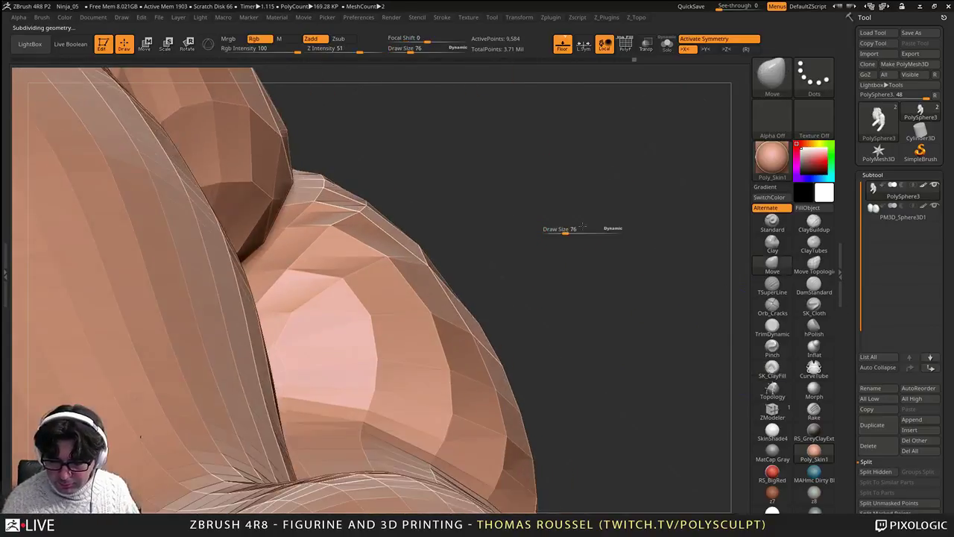
click(586, 228)
drag(586, 229, 588, 230)
right_drag(579, 234, 548, 236)
key(s)
click(571, 232)
drag(207, 201, 233, 224)
drag(293, 291, 290, 297)
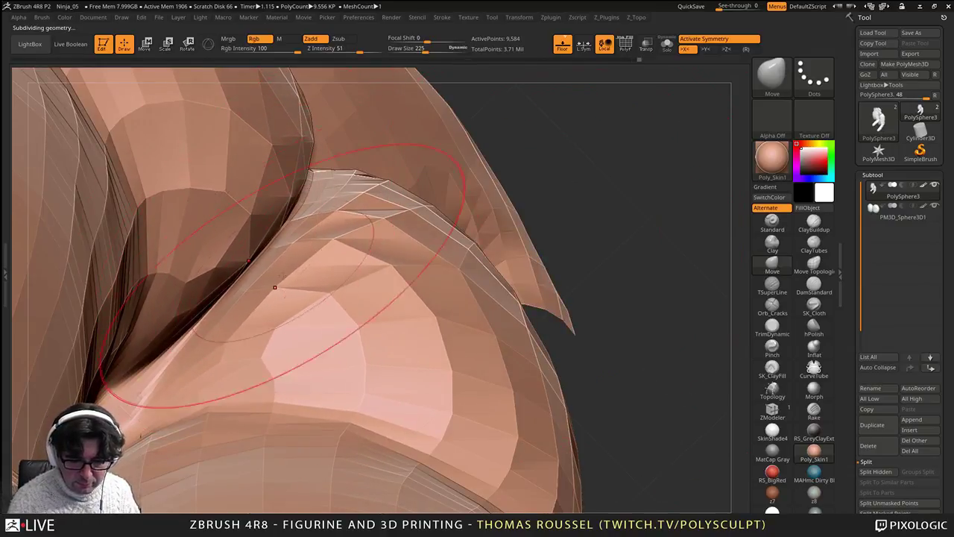
Step: Hide most of the body so that only the polygons around the crotch and buttock cleft stay visible
mouse_move(299, 283)
right_down()
mouse_move(358, 291)
mouse_move(395, 313)
mouse_move(522, 299)
mouse_move(452, 302)
right_up()
mouse_move(271, 129)
ctrl+alt+shift+mouse_down()
mouse_move(565, 371)
mouse_move(550, 390)
mouse_move(303, 447)
mouse_move(375, 360)
mouse_move(386, 390)
mouse_move(209, 488)
mouse_move(132, 416)
mouse_move(138, 462)
ctrl+alt+shift+mouse_up()
mouse_move(387, 321)
right_down()
mouse_move(514, 313)
mouse_move(620, 260)
mouse_move(425, 377)
right_up()
right_drag(426, 376, 547, 351)
alt+right_drag(548, 350, 507, 270)
Step: Turn on double-sided display for the body mesh in its display properties
drag(943, 411, 907, 341)
scroll(898, 373, up, 5)
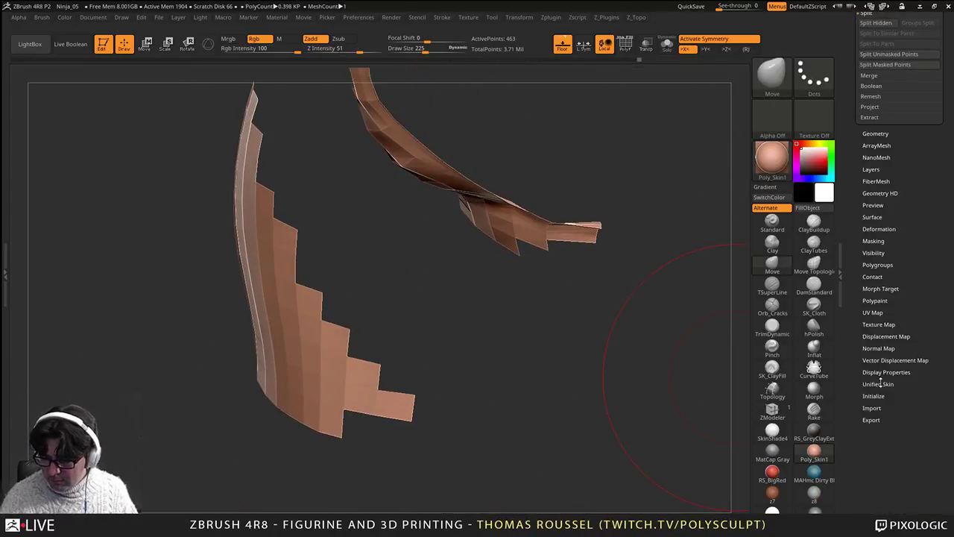
drag(882, 389, 882, 387)
click(885, 369)
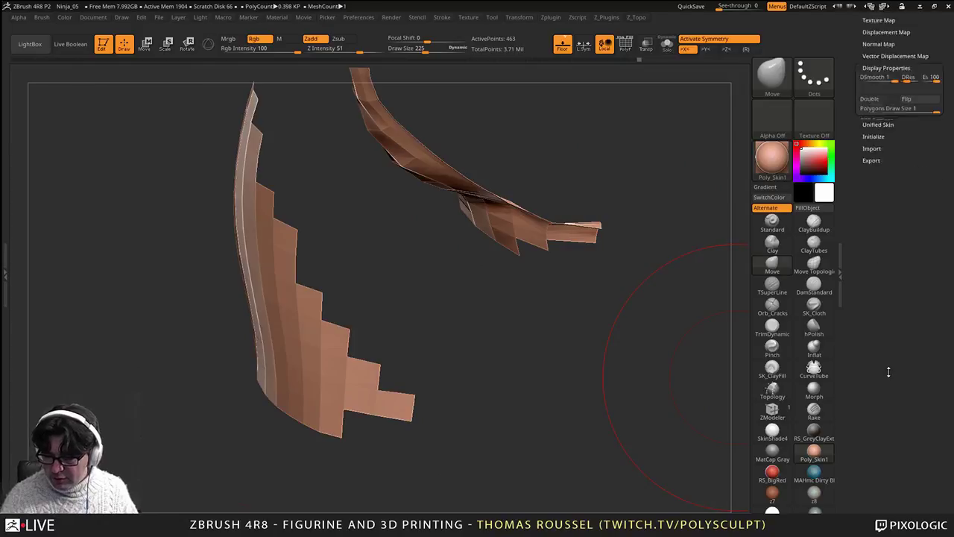
click(869, 223)
Step: Smooth the pinched polygons along the crotch and buttock cleft at draw size 83
mouse_move(634, 358)
mouse_down()
mouse_move(508, 293)
mouse_move(515, 351)
mouse_move(537, 289)
mouse_move(525, 281)
mouse_up()
key(s)
mouse_move(526, 281)
alt+mouse_down()
mouse_move(492, 356)
mouse_move(469, 369)
mouse_move(481, 355)
mouse_move(482, 365)
alt+mouse_up()
key(s)
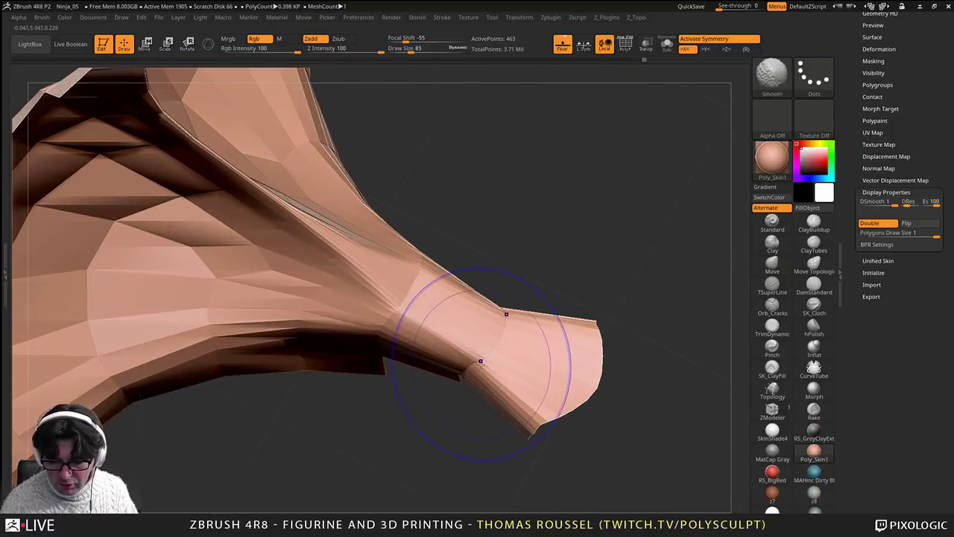
alt+right_drag(339, 262, 449, 335)
shift+drag(417, 294, 407, 285)
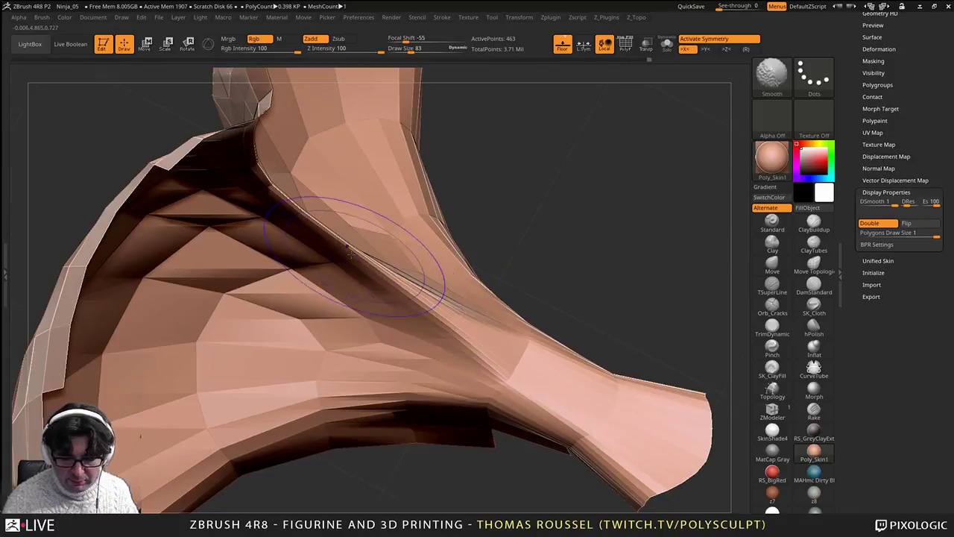
Step: Pull the center edge of the crotch and cleft into a cleaner curve with the Move brush
mouse_move(350, 253)
right_down()
mouse_move(345, 271)
mouse_move(316, 261)
mouse_move(345, 245)
right_up()
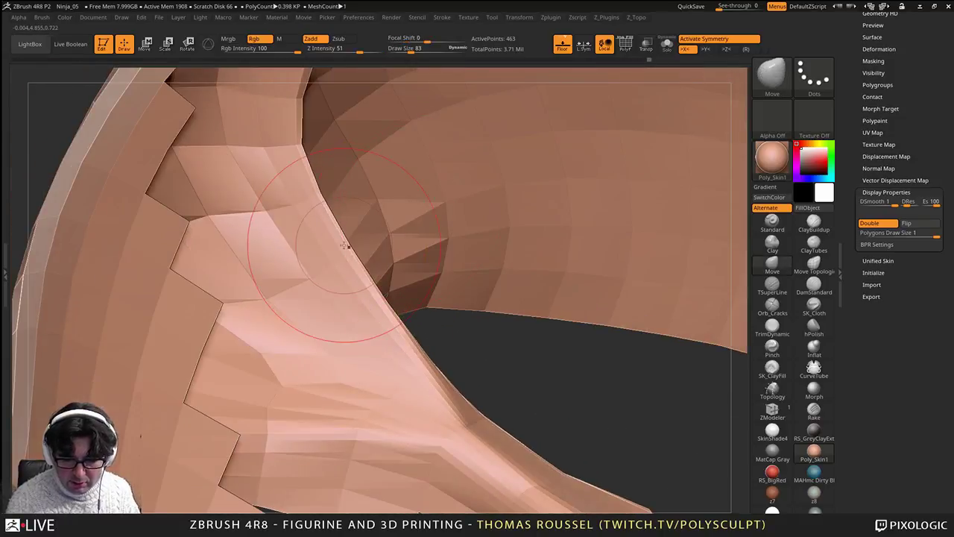
drag(344, 245, 334, 249)
drag(368, 307, 361, 310)
drag(325, 248, 315, 252)
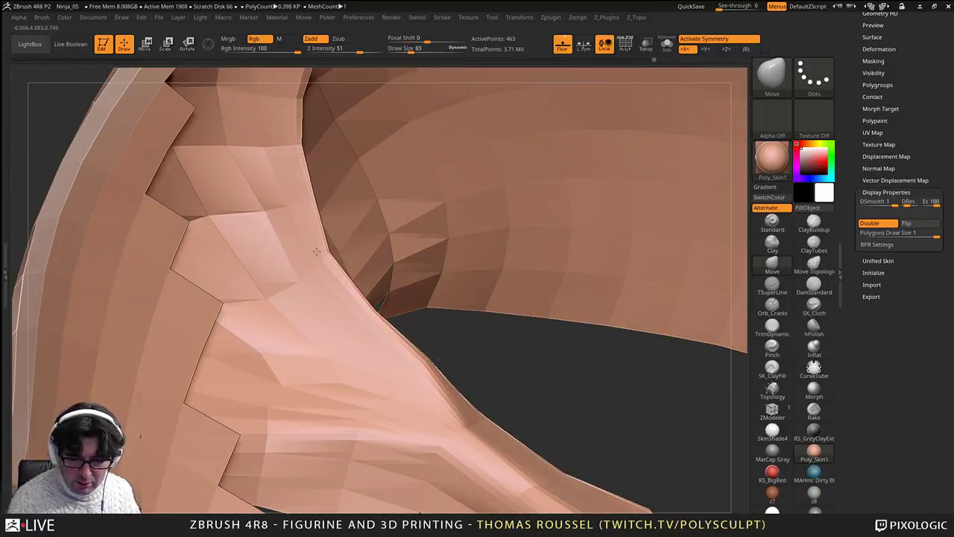
drag(298, 161, 290, 163)
drag(336, 280, 331, 284)
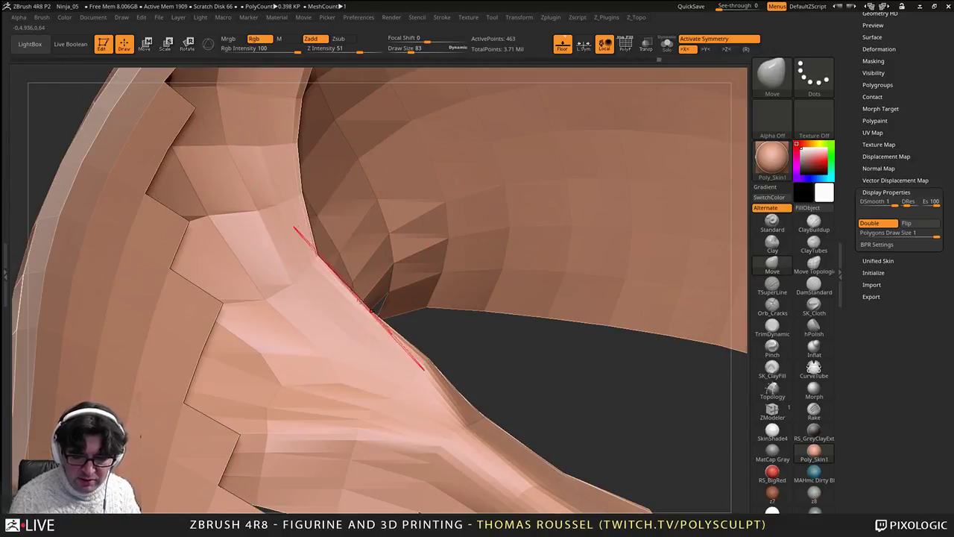
Step: Smooth the thin center ridge of the buttock cleft at draw size 83 and adjust its edge with the Move brush
mouse_move(367, 318)
right_down()
mouse_move(406, 335)
mouse_move(425, 330)
mouse_move(395, 317)
mouse_move(436, 308)
mouse_move(425, 320)
mouse_move(358, 309)
mouse_move(470, 246)
mouse_move(489, 196)
mouse_move(463, 171)
right_up()
shift+drag(456, 152, 466, 271)
right_drag(485, 320, 473, 341)
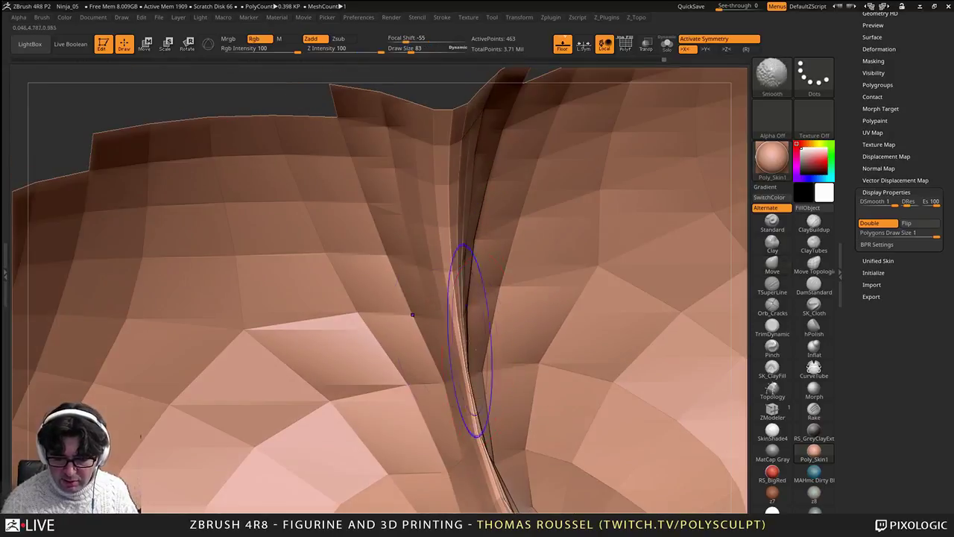
shift+drag(461, 328, 502, 495)
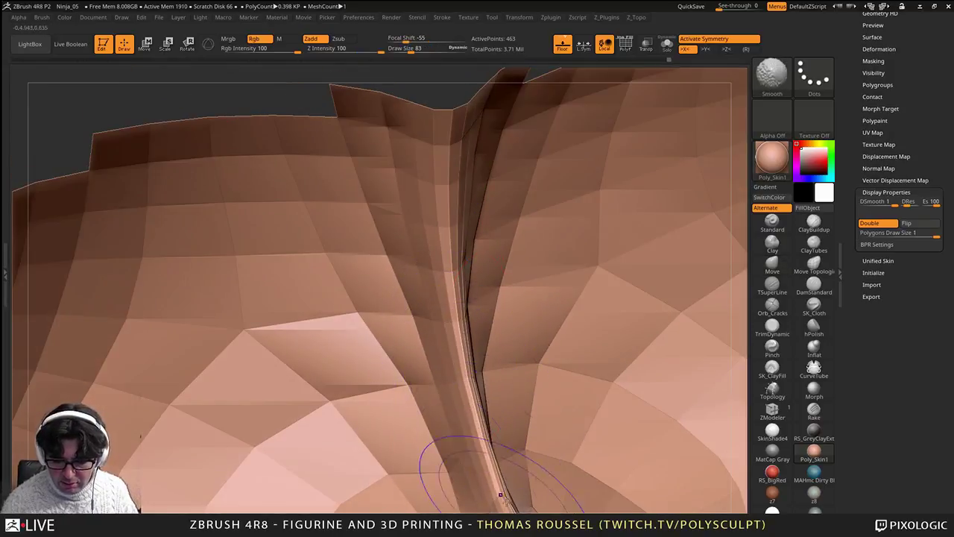
right_drag(500, 477, 523, 449)
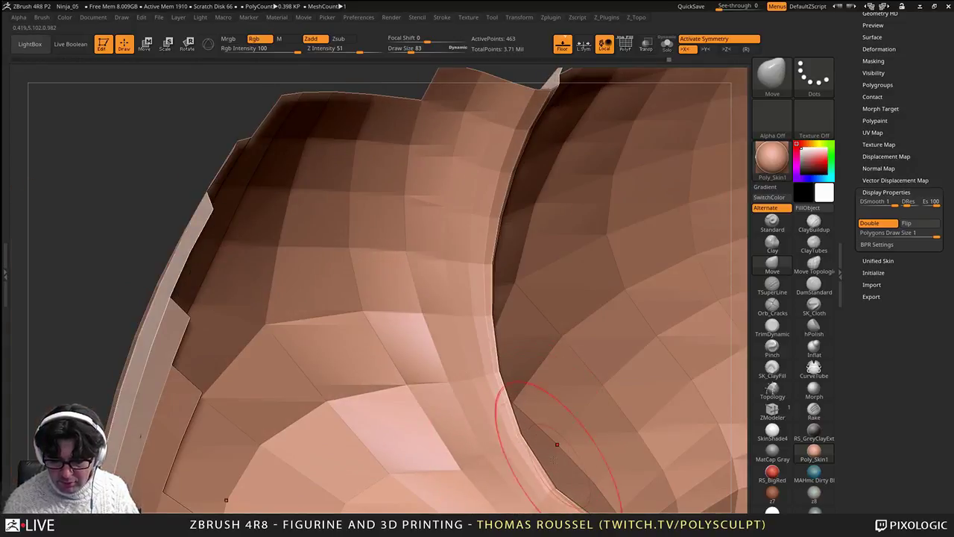
right_drag(489, 378, 487, 337)
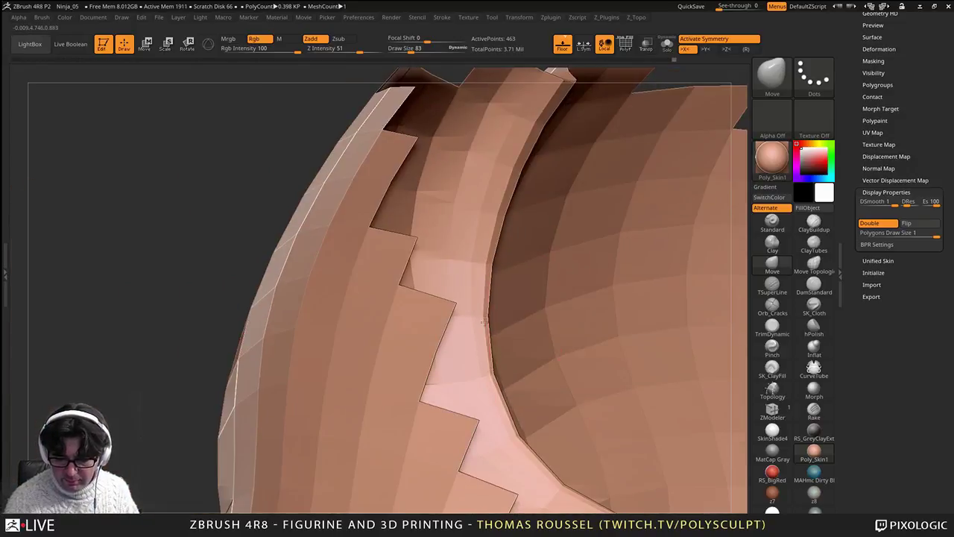
drag(485, 263, 485, 243)
alt+right_drag(493, 328, 464, 162)
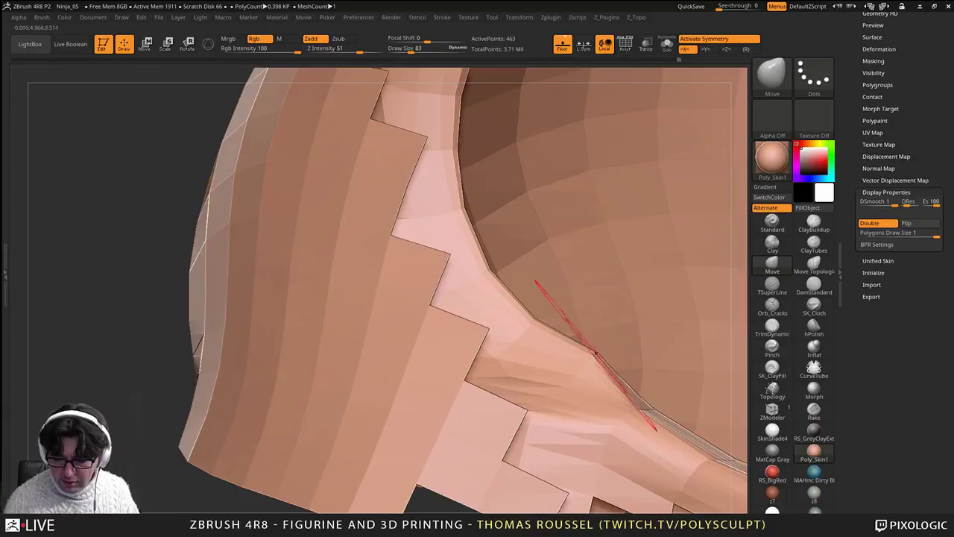
Step: Set the Move brush's draw size to 65 and extend the visible polygons around the crotch onto the buttocks and inner thighs
key(s)
mouse_move(596, 353)
mouse_down()
mouse_move(583, 371)
mouse_move(590, 362)
mouse_move(598, 374)
mouse_up()
key(s)
mouse_move(696, 422)
right_down()
mouse_move(586, 442)
mouse_move(471, 361)
mouse_move(449, 206)
right_up()
alt+right_drag(632, 347, 732, 320)
ctrl+right_drag(732, 320, 732, 387)
ctrl+right_drag(533, 343, 533, 368)
mouse_move(533, 368)
alt+right_down()
mouse_move(488, 315)
mouse_move(494, 171)
mouse_move(507, 298)
alt+right_up()
key(ctrl+shift+x)
key(ctrl+shift+x)
key(ctrl+shift+x)
mouse_move(506, 298)
right_down()
mouse_move(387, 332)
mouse_move(555, 377)
mouse_move(459, 326)
mouse_move(473, 347)
mouse_move(463, 320)
mouse_move(449, 343)
right_up()
key(ctrl+shift+x)
key(ctrl+shift+x)
key(ctrl+shift+x)
key(ctrl+shift+x)
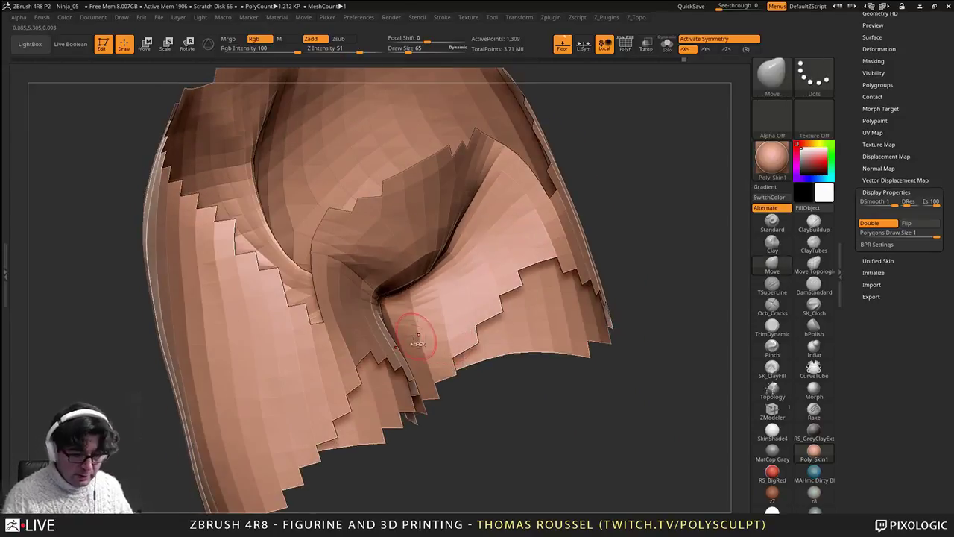
key(ctrl+shift+x)
key(ctrl+shift+x)
key(ctrl+shift+s)
key(ctrl+shift+s)
key(ctrl+shift+s)
key(ctrl+shift+s)
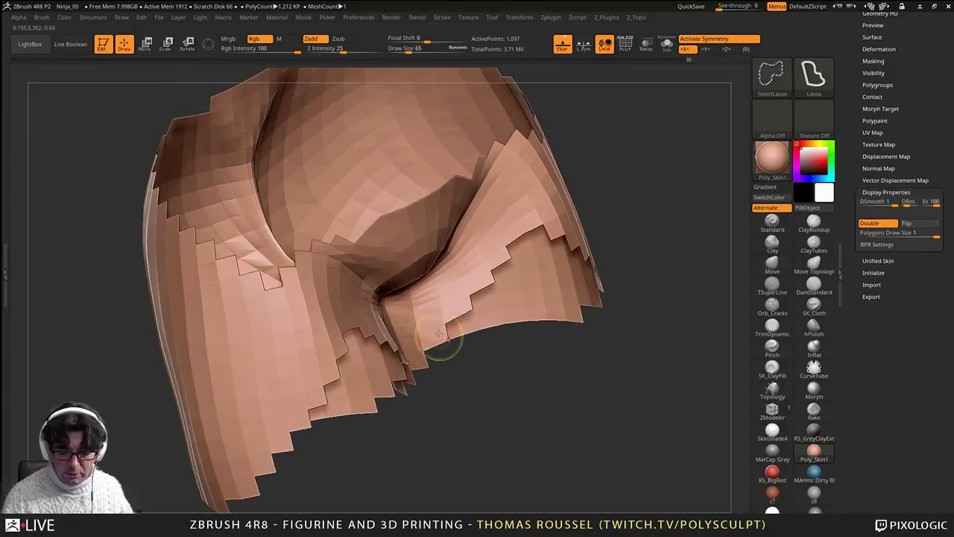
Step: Adjust the polygons on the underside of the crotch with the Move brush at draw size 83
mouse_move(438, 333)
right_down()
mouse_move(393, 321)
mouse_move(432, 340)
mouse_move(414, 327)
right_up()
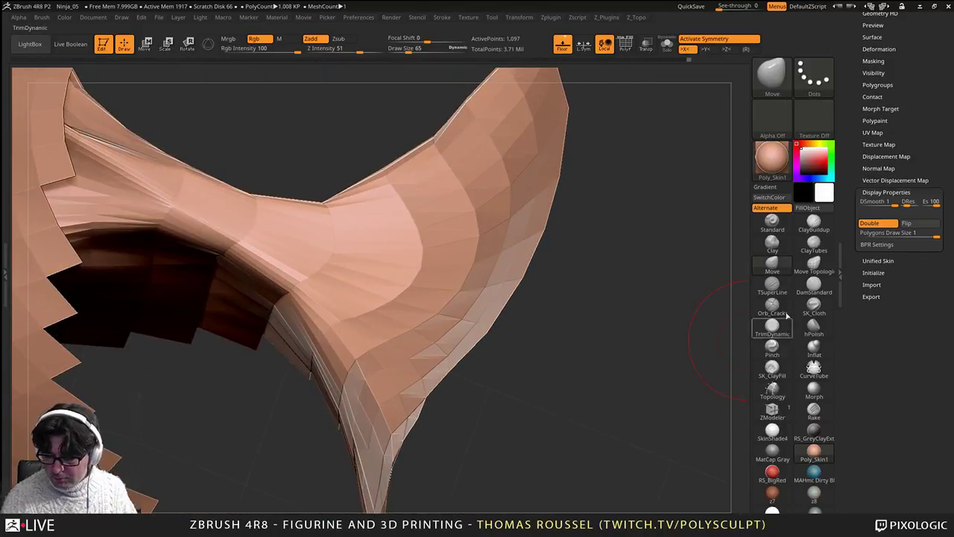
key(s)
click(615, 296)
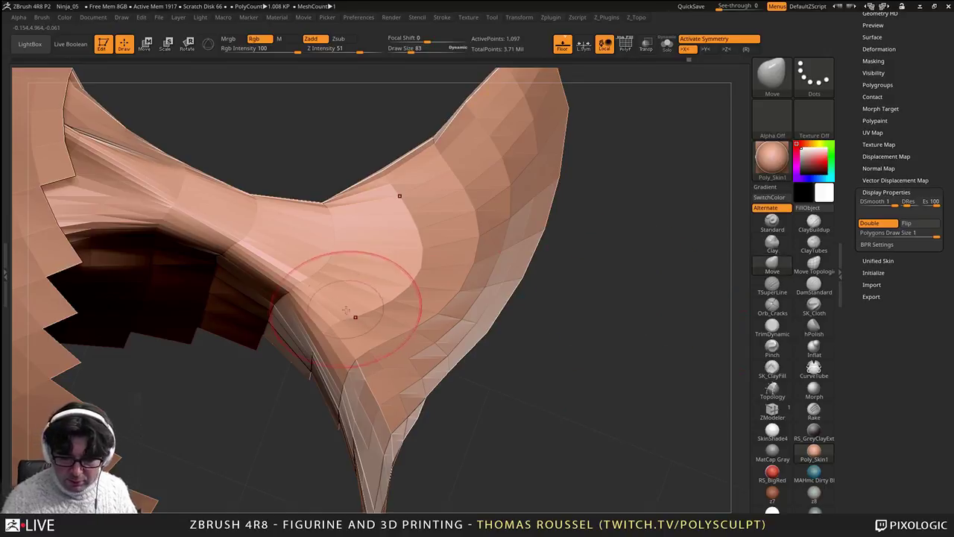
mouse_move(374, 266)
right_down()
mouse_move(410, 263)
mouse_move(347, 159)
mouse_move(358, 226)
right_up()
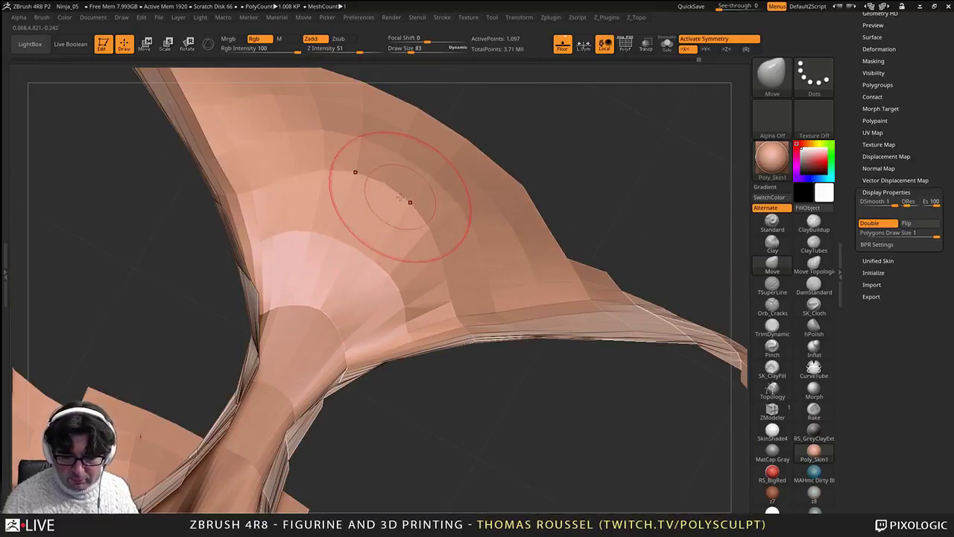
right_drag(426, 279, 361, 312)
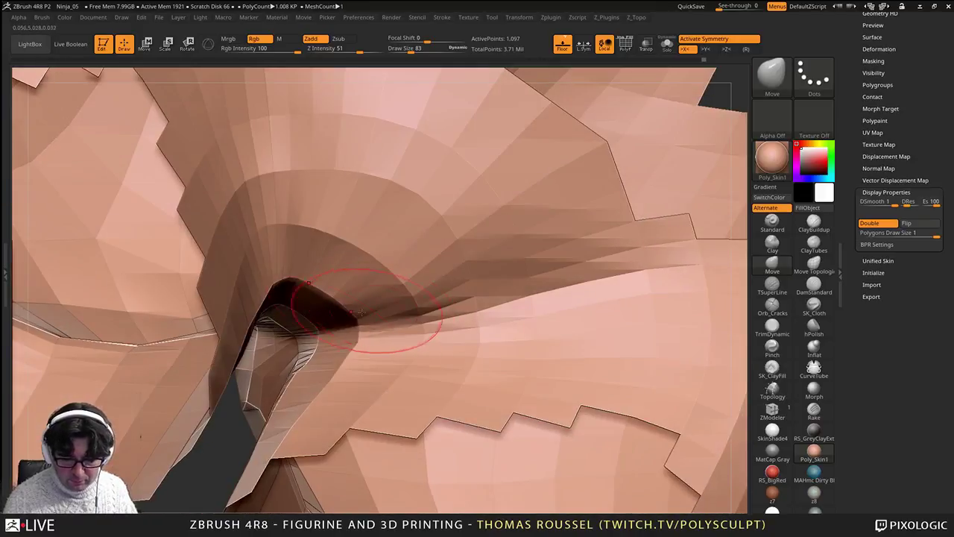
mouse_move(304, 351)
right_down()
mouse_move(321, 332)
mouse_move(287, 328)
mouse_move(222, 349)
mouse_move(246, 339)
mouse_move(239, 361)
mouse_move(270, 291)
mouse_move(371, 256)
mouse_move(328, 264)
mouse_move(309, 236)
mouse_move(285, 226)
right_up()
drag(273, 224, 268, 221)
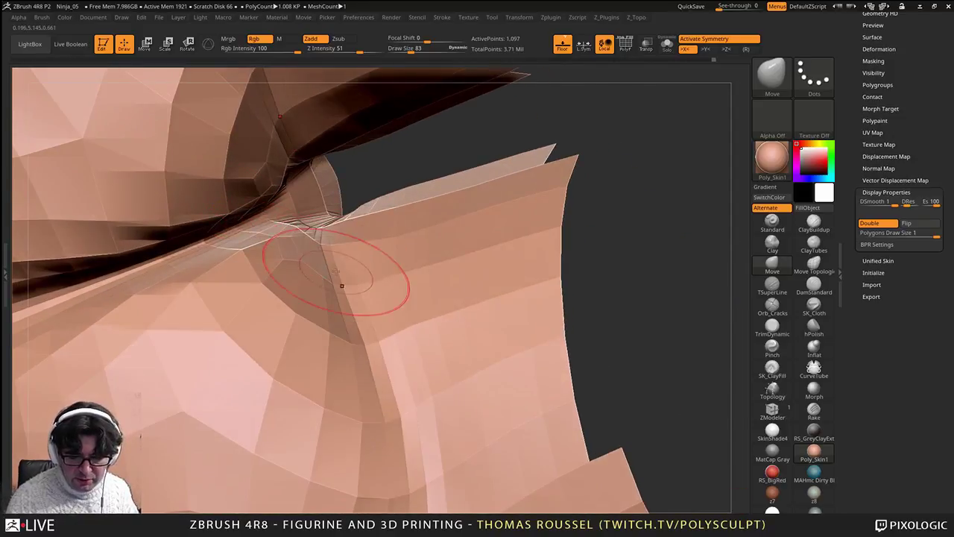
Step: Grow the visible area until the full buttocks, hips and upper thighs are shown
mouse_move(373, 307)
right_down()
mouse_move(400, 323)
mouse_move(387, 175)
mouse_move(415, 270)
mouse_move(383, 379)
mouse_move(346, 395)
mouse_move(316, 330)
mouse_move(355, 298)
mouse_move(418, 313)
mouse_move(386, 305)
mouse_move(368, 319)
mouse_move(415, 358)
mouse_move(515, 392)
mouse_move(480, 320)
mouse_move(487, 307)
right_up()
key(ctrl+shift+x)
key(ctrl+shift+x)
key(ctrl+shift+x)
key(ctrl+shift+x)
key(ctrl+shift+x)
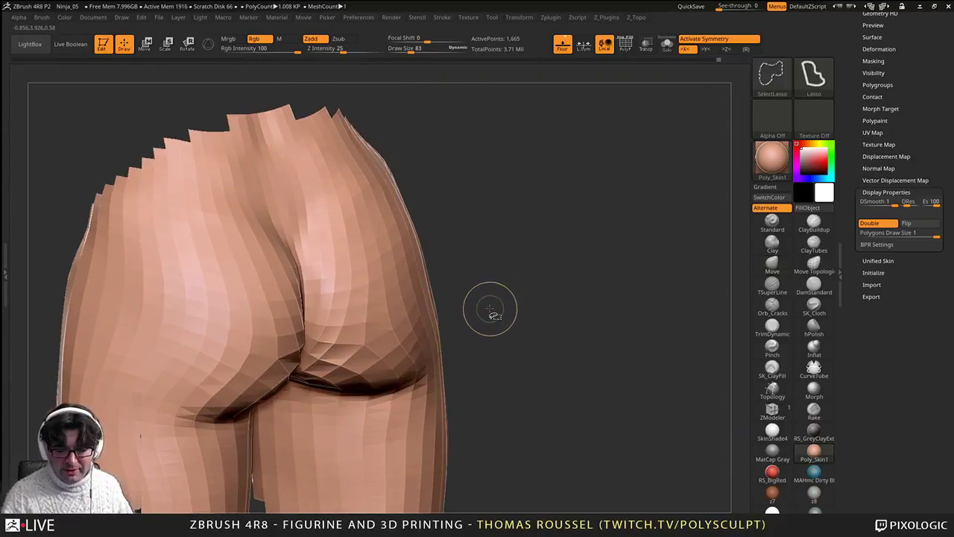
key(ctrl+shift+x)
Step: Reshape the outer hips and buttocks with the Move brush at draw size 231
right_drag(485, 262, 518, 224)
key(s)
drag(518, 225, 529, 226)
right_drag(531, 226, 538, 225)
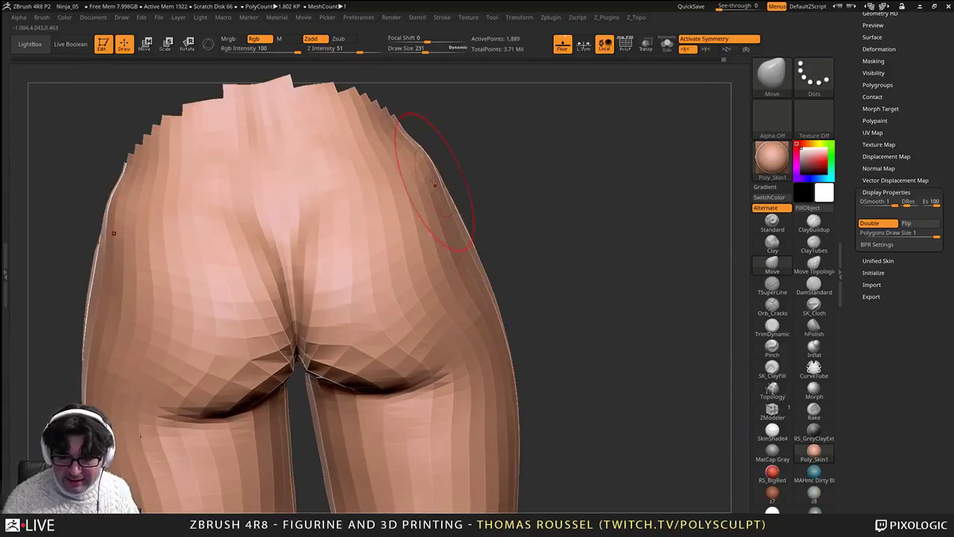
drag(485, 286, 479, 291)
alt+right_drag(453, 323, 528, 271)
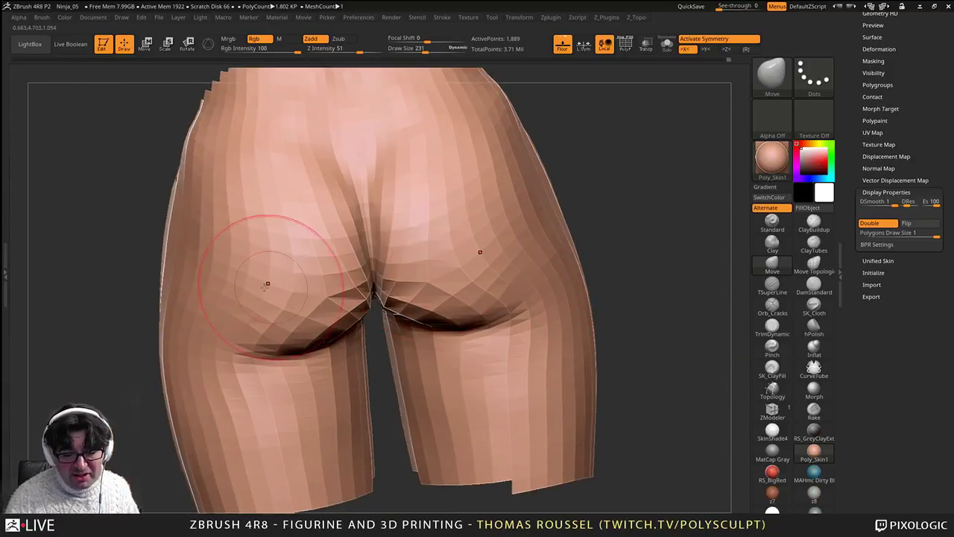
right_drag(257, 278, 233, 287)
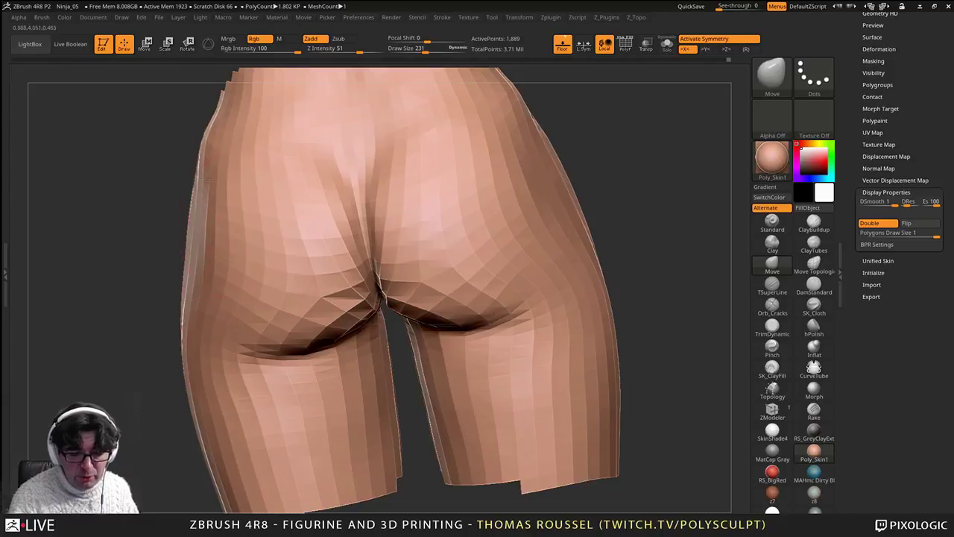
mouse_move(263, 253)
right_down()
mouse_move(328, 253)
mouse_move(282, 278)
mouse_move(249, 262)
mouse_move(253, 280)
right_up()
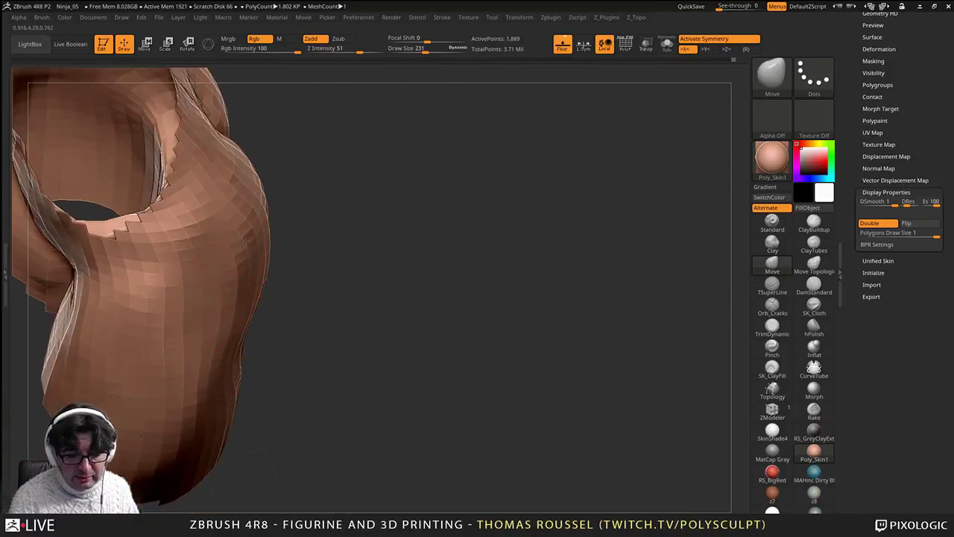
mouse_move(240, 314)
right_down()
mouse_move(373, 212)
mouse_move(410, 243)
mouse_move(358, 202)
mouse_move(488, 277)
mouse_move(460, 249)
right_up()
alt+right_drag(307, 309, 402, 177)
right_drag(338, 304, 366, 277)
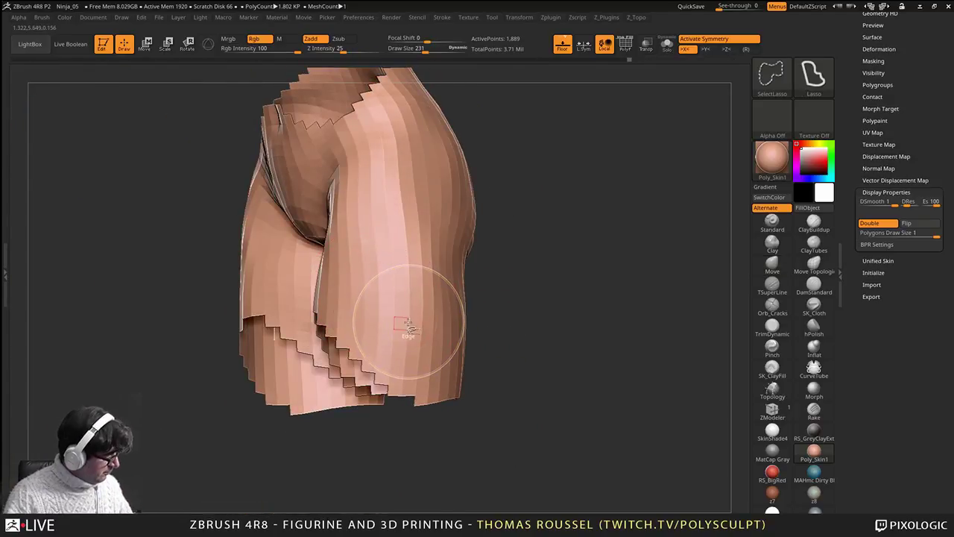
Step: Expand the visible area to the rest of the body and hide the arms below the upper arms
key(ctrl+shift+x)
key(ctrl+shift+x)
key(ctrl+shift+x)
key(ctrl+shift+x)
key(ctrl+shift+x)
key(ctrl+shift+x)
key(ctrl+shift+x)
key(ctrl+shift+x)
mouse_move(517, 346)
right_down()
mouse_move(535, 335)
mouse_move(524, 356)
mouse_move(425, 366)
mouse_move(505, 386)
mouse_move(535, 289)
right_up()
ctrl+shift+click(524, 356)
mouse_move(580, 453)
ctrl+shift+mouse_down()
mouse_move(522, 327)
mouse_move(514, 273)
mouse_move(484, 196)
mouse_move(491, 173)
ctrl+shift+mouse_up()
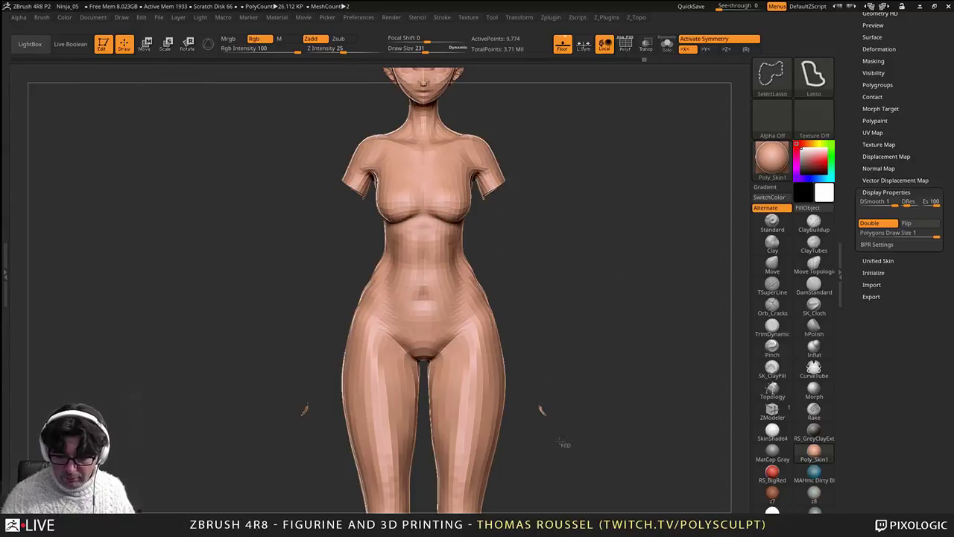
Step: Raise the body mesh by three subdivision levels for detail work on the shoulder
alt+drag(508, 84, 524, 276)
alt+drag(523, 190, 494, 327)
right_drag(494, 327, 518, 321)
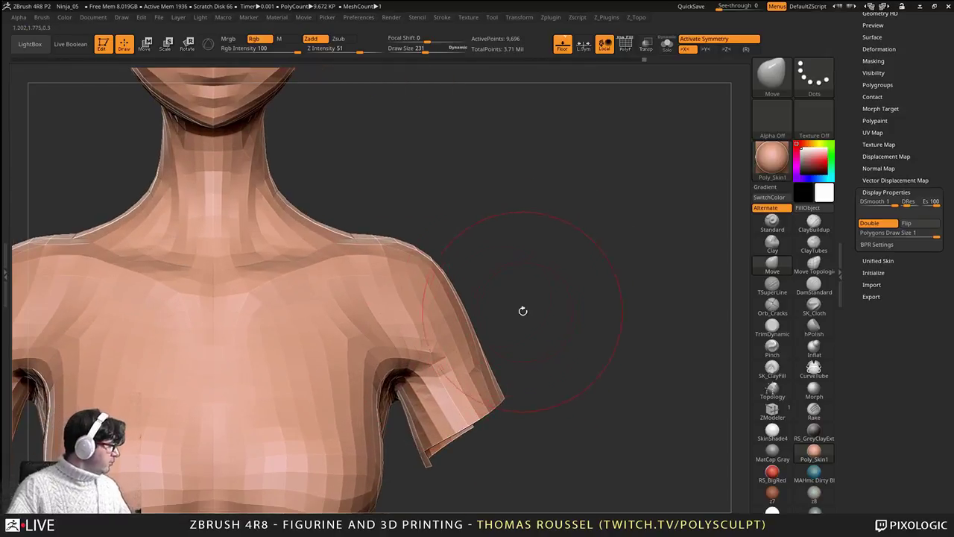
mouse_move(488, 301)
alt+mouse_down()
mouse_move(492, 281)
mouse_move(558, 270)
mouse_move(546, 271)
mouse_move(543, 238)
alt+mouse_up()
key(s)
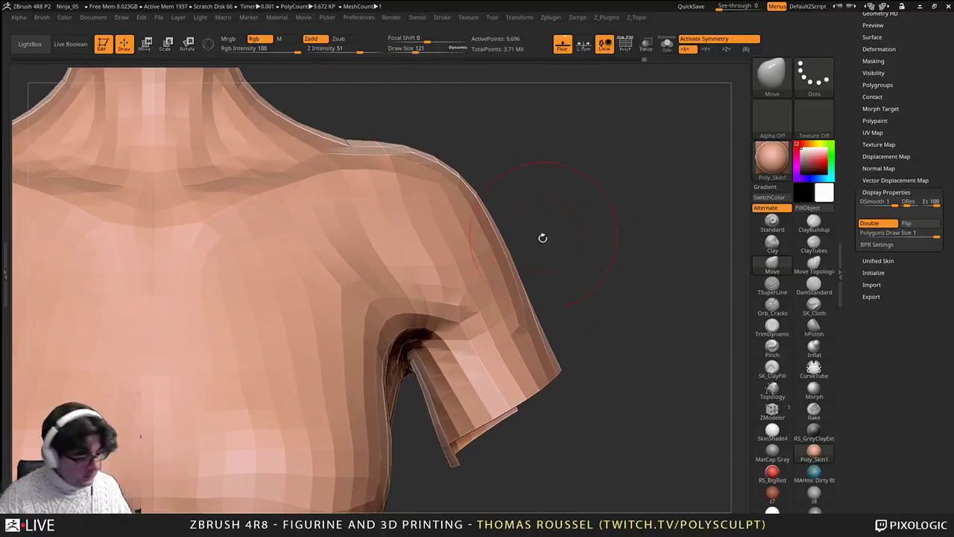
key(ctrl+d)
key(ctrl+d)
key(ctrl+d)
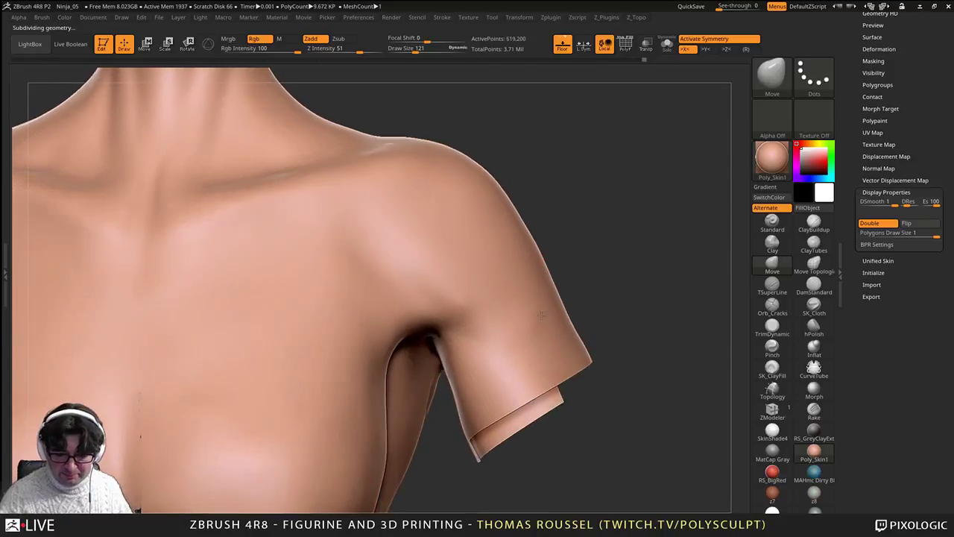
Step: Build up the muscle from the outer chest over the armpit with ClayBuildup at draw size 55 and Z intensity 20
key(s)
drag(585, 269, 582, 269)
click(814, 223)
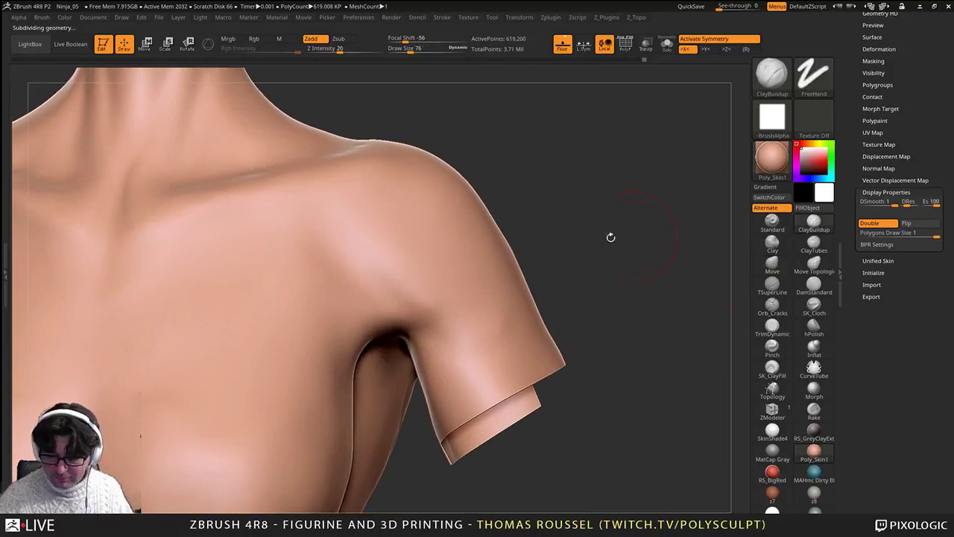
key(s)
drag(558, 200, 554, 200)
drag(333, 202, 436, 341)
mouse_move(350, 251)
mouse_down()
mouse_move(471, 354)
mouse_move(426, 328)
mouse_move(458, 349)
mouse_up()
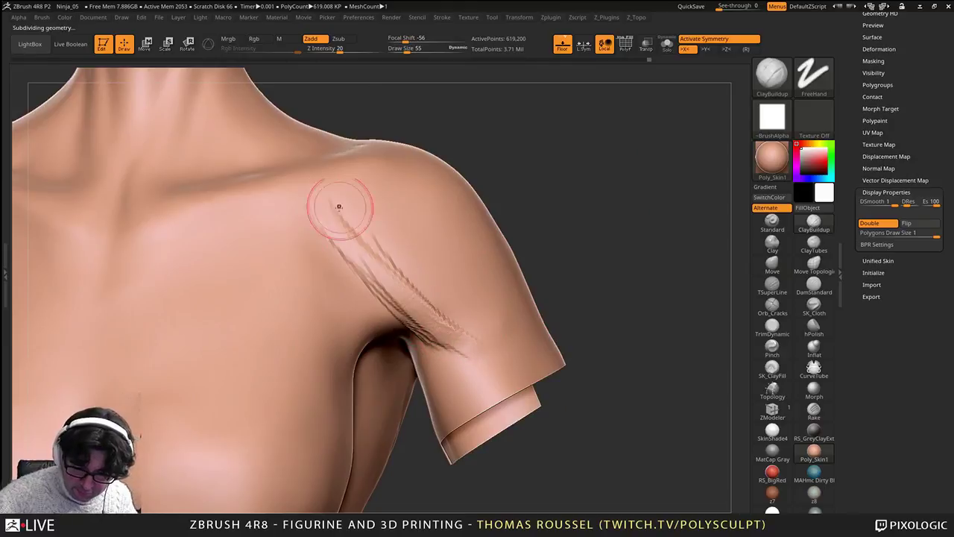
mouse_move(296, 224)
mouse_down()
mouse_move(395, 317)
mouse_move(361, 274)
mouse_up()
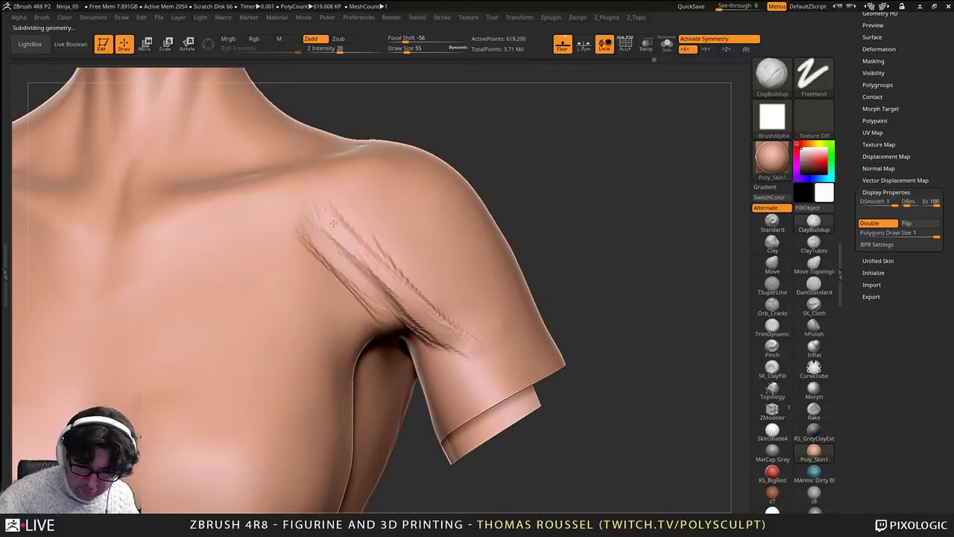
mouse_move(333, 223)
mouse_down()
mouse_move(362, 278)
mouse_move(356, 300)
mouse_up()
mouse_move(306, 243)
mouse_down()
mouse_move(320, 307)
mouse_move(339, 306)
mouse_up()
mouse_move(339, 305)
right_down()
mouse_move(380, 320)
mouse_move(373, 295)
right_up()
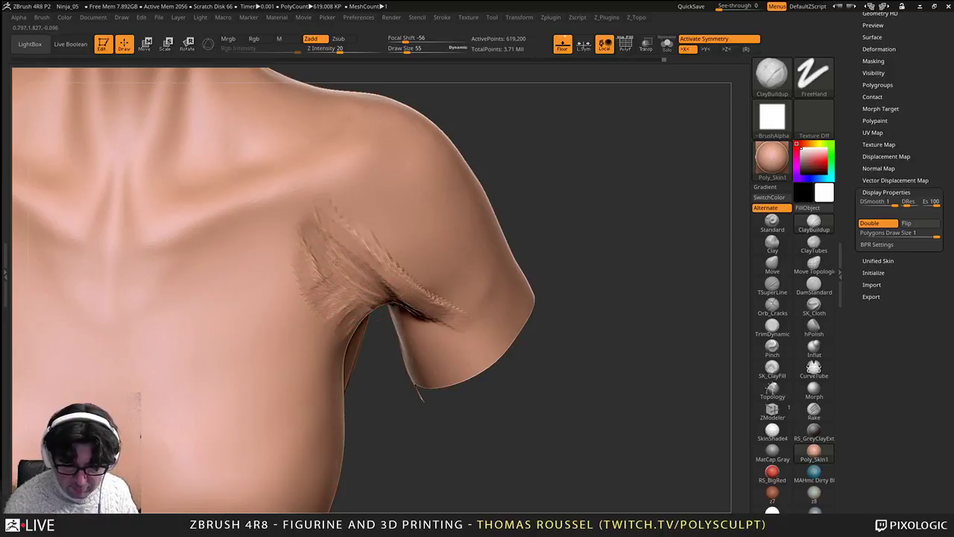
drag(307, 227, 300, 273)
Step: Add ClayBuildup strokes down the front of the deltoid and smooth them into the shoulder and chest
right_drag(313, 276, 328, 317)
drag(345, 178, 367, 224)
mouse_move(383, 184)
mouse_down()
mouse_move(378, 229)
mouse_move(458, 298)
mouse_move(488, 309)
mouse_up()
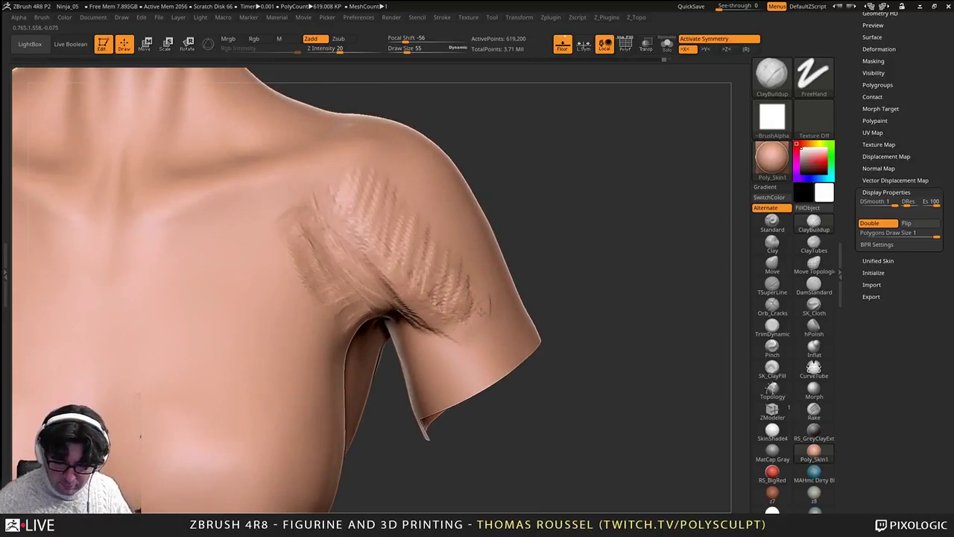
drag(357, 192, 470, 317)
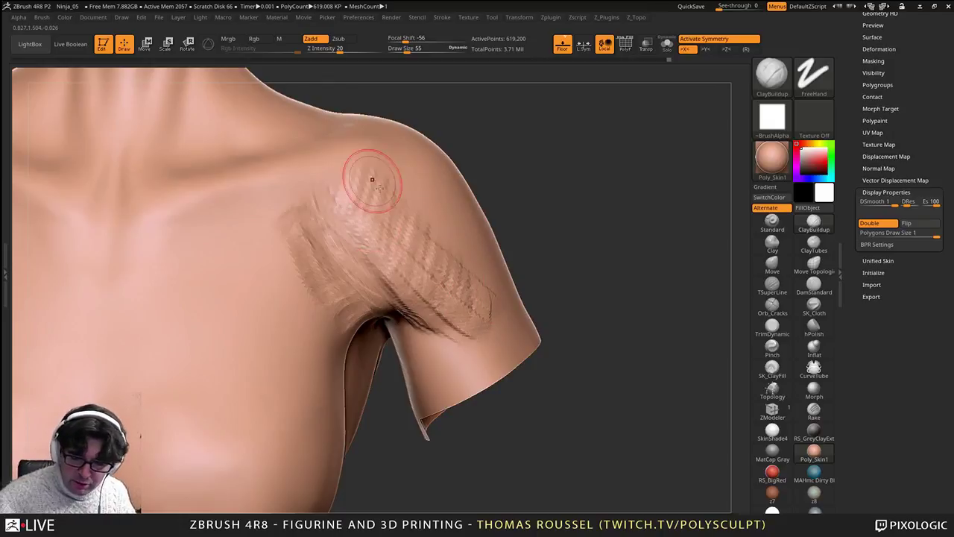
drag(372, 180, 470, 298)
drag(398, 192, 503, 304)
drag(383, 215, 503, 303)
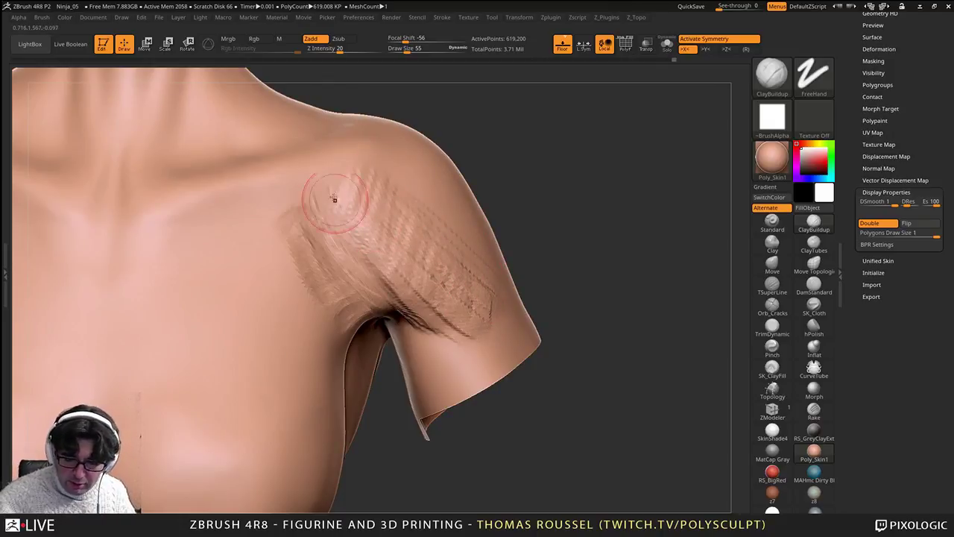
drag(333, 199, 413, 309)
mouse_move(346, 183)
mouse_down()
mouse_move(339, 212)
mouse_move(391, 226)
mouse_up()
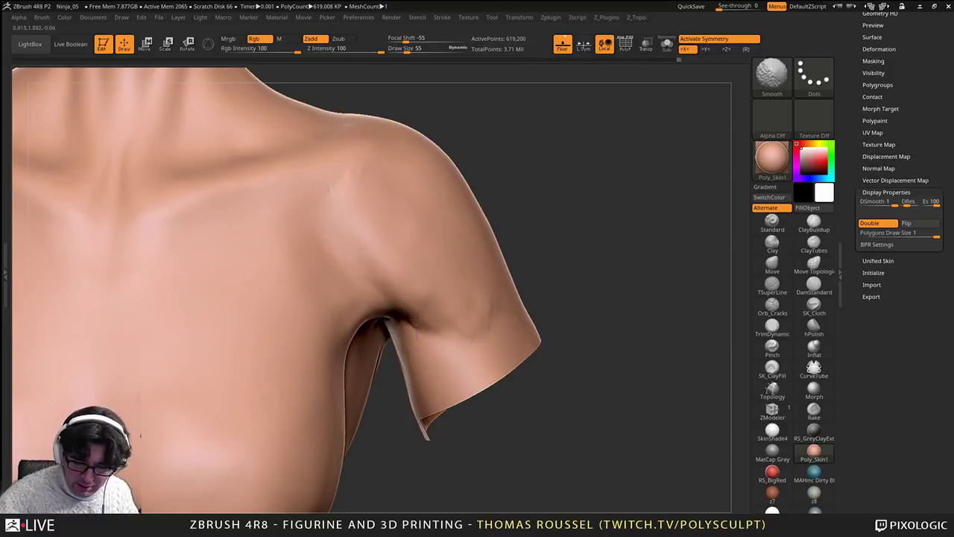
Step: Build up the front of the upper arm just outside the armpit with ClayBuildup strokes
drag(404, 304, 456, 347)
drag(410, 284, 474, 326)
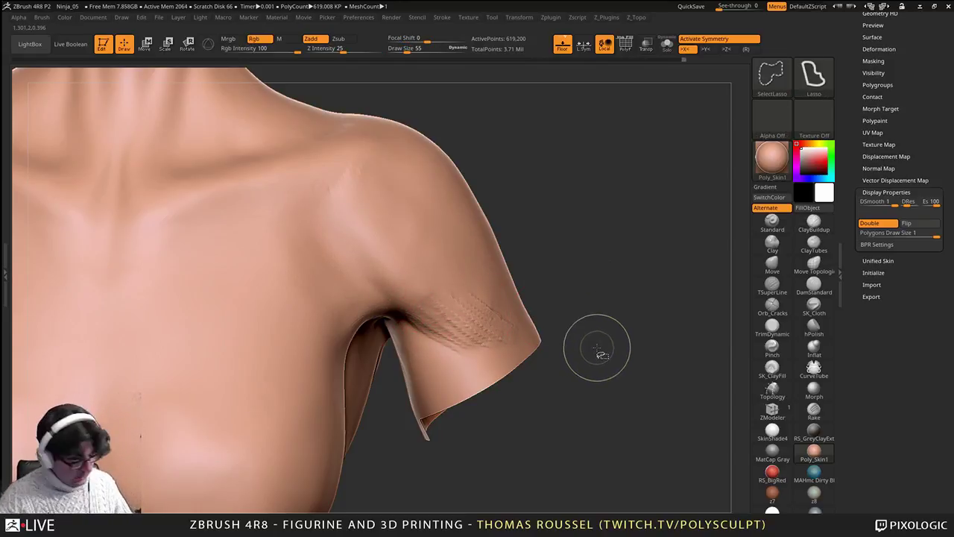
Step: Grow the visible area to reveal more of the upper arms below the shoulders
key(ctrl+shift+x)
key(ctrl+shift+x)
key(ctrl+shift+x)
key(ctrl+shift+x)
key(ctrl+shift+x)
key(ctrl+shift+x)
key(ctrl+shift+x)
key(ctrl+shift+x)
key(ctrl+shift+x)
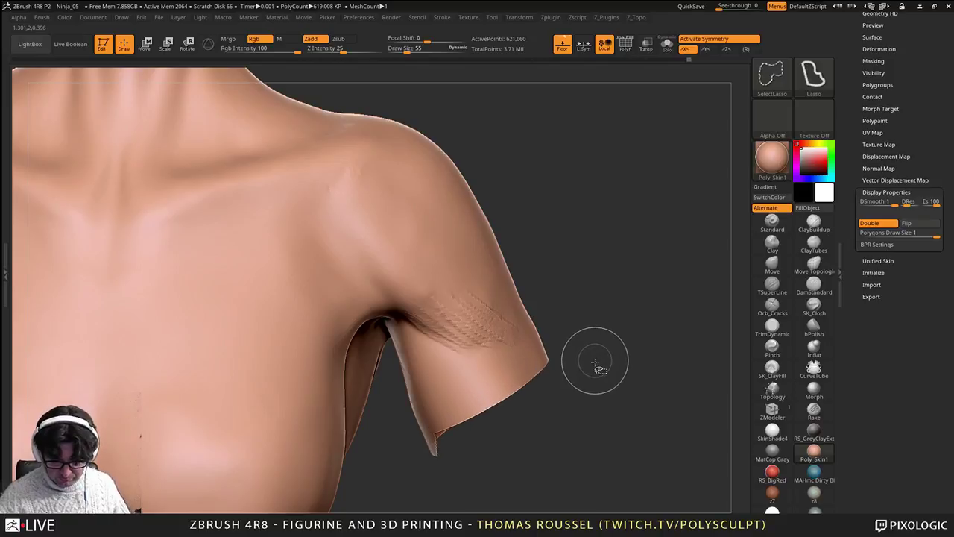
key(ctrl+shift+x)
key(ctrl+shift+x)
key(ctrl+shift+x)
key(ctrl+shift+x)
Step: Build up the lower edge of the deltoid from the back of the arm around to the front with ClayBuildup strokes
drag(594, 366, 321, 332)
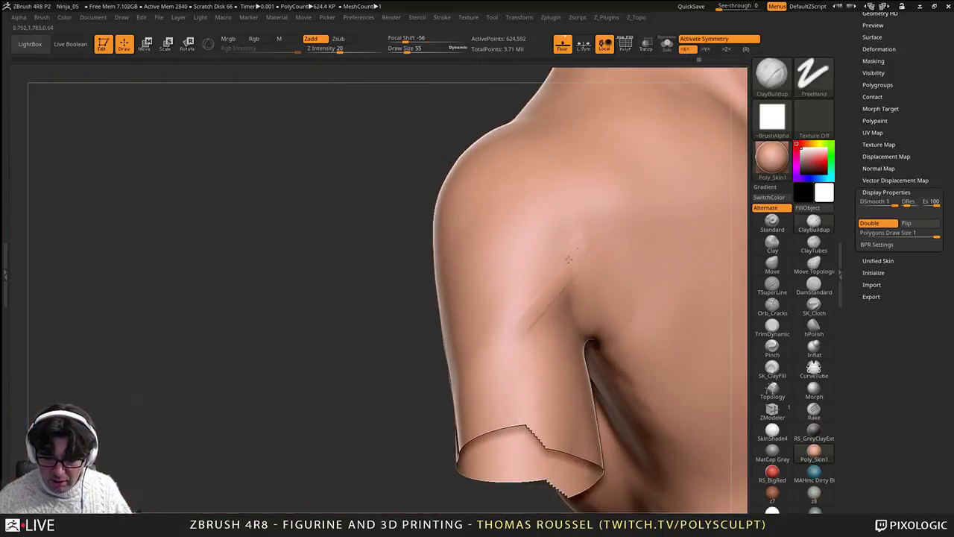
drag(571, 260, 492, 358)
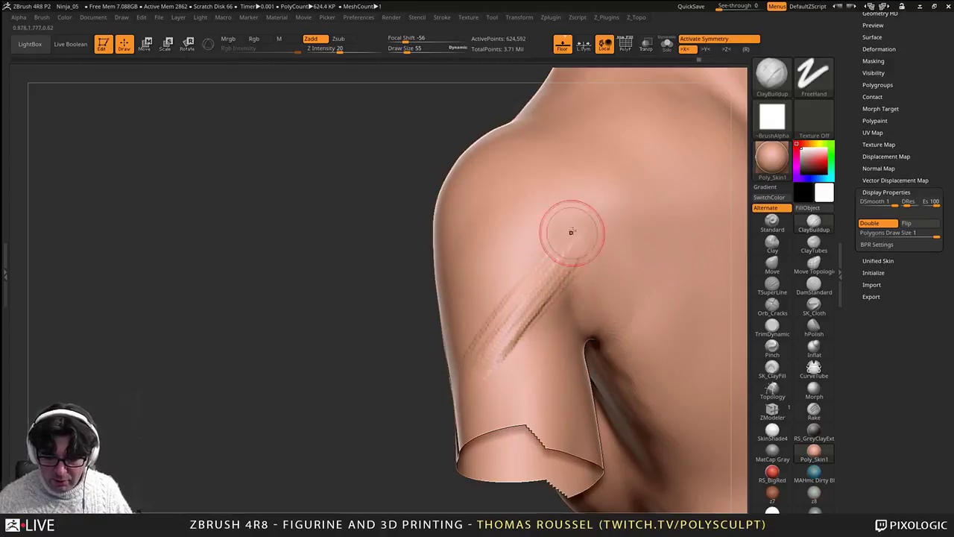
drag(328, 277, 564, 255)
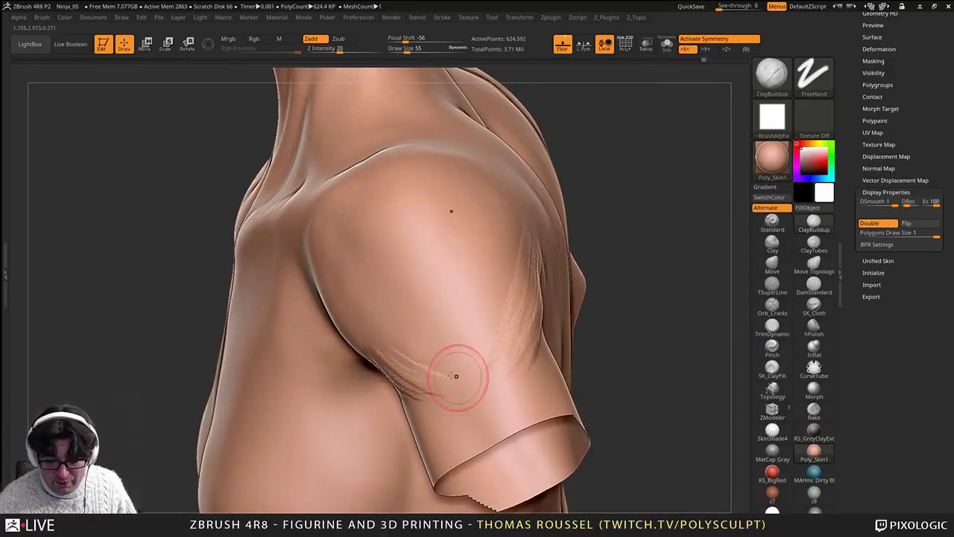
drag(458, 380, 502, 383)
drag(600, 379, 708, 372)
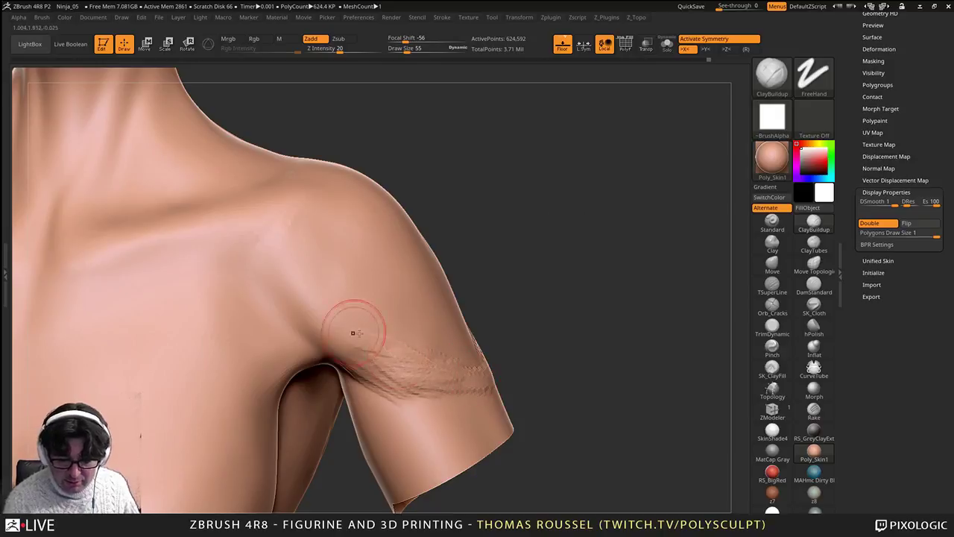
mouse_move(359, 280)
mouse_down()
mouse_move(401, 348)
mouse_move(433, 366)
mouse_up()
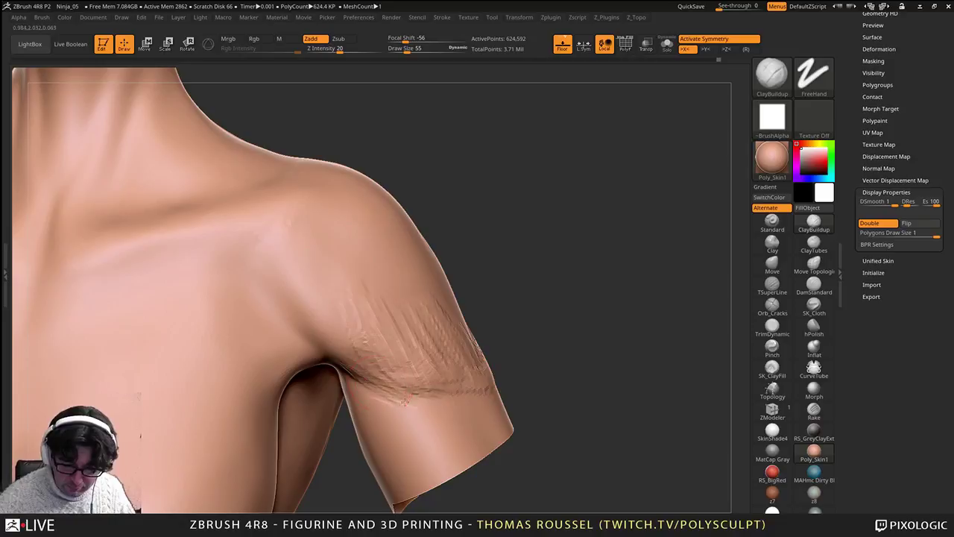
Step: Add ClayBuildup strokes down the inner upper arm and inside the armpit
drag(547, 409, 607, 409)
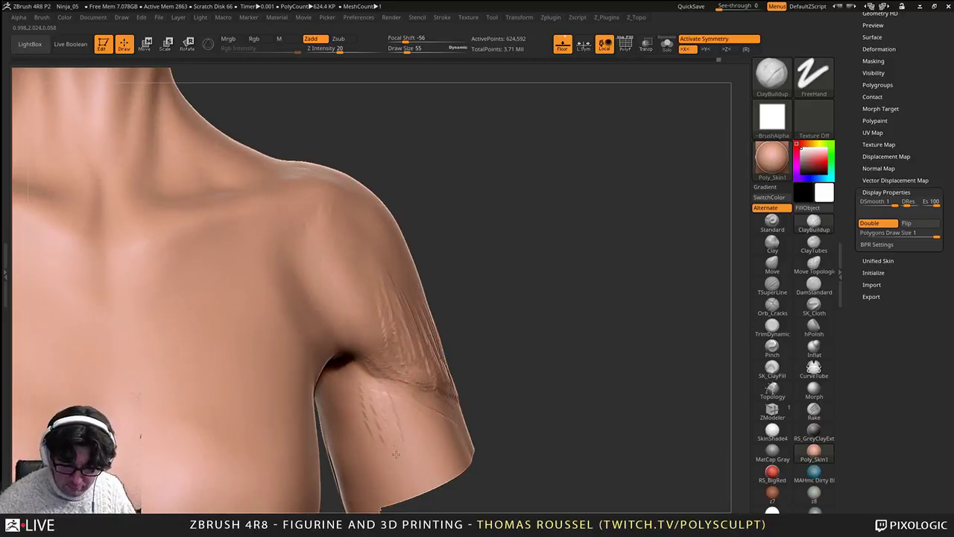
drag(395, 454, 415, 453)
drag(589, 440, 548, 395)
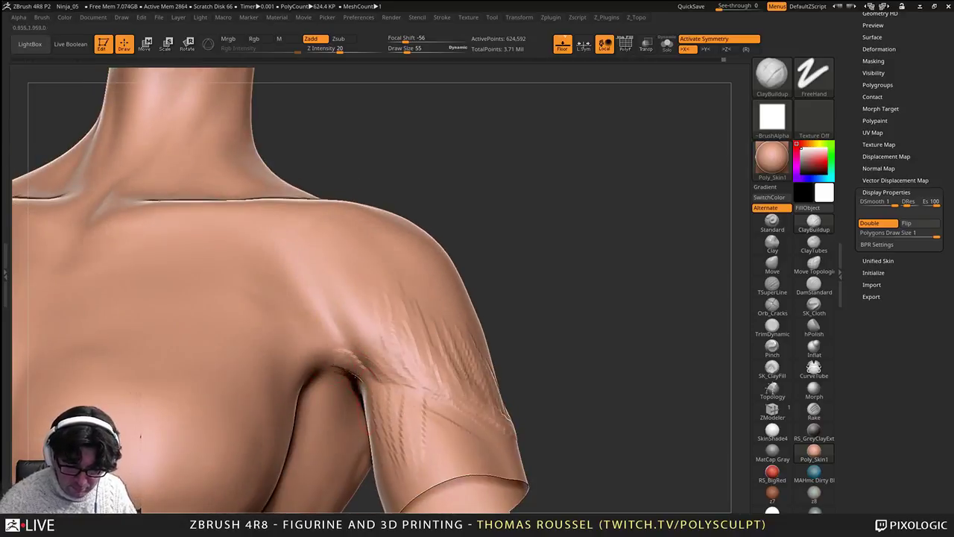
right_drag(360, 406, 370, 401)
drag(346, 409, 349, 456)
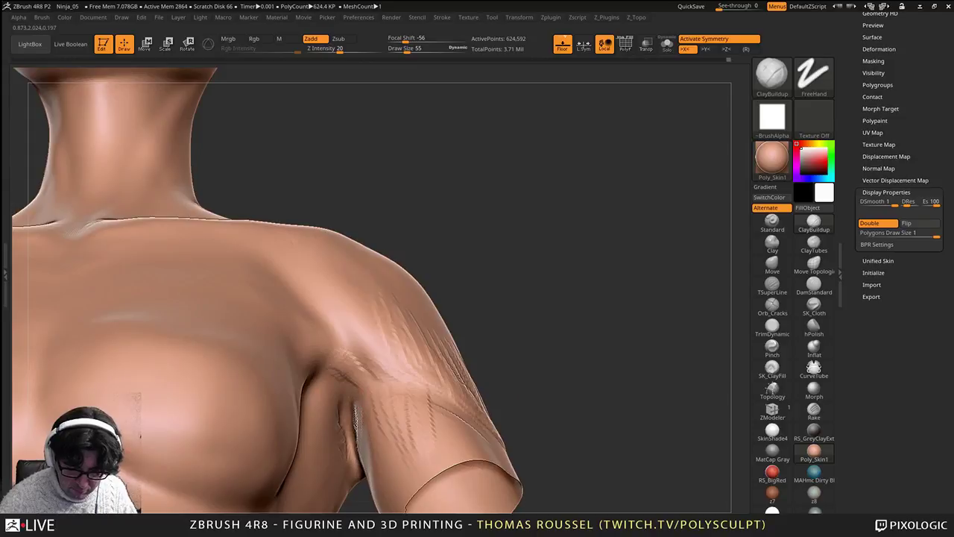
Step: Smooth the clay strokes on the deltoid, armpit and upper arm into the surrounding surface
key(shift)
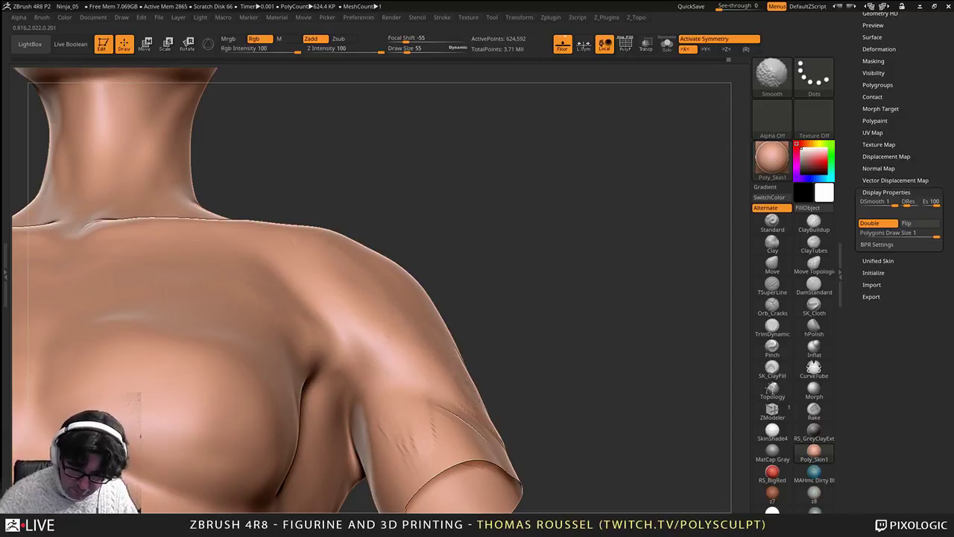
right_drag(445, 433, 488, 405)
shift+drag(434, 388, 450, 424)
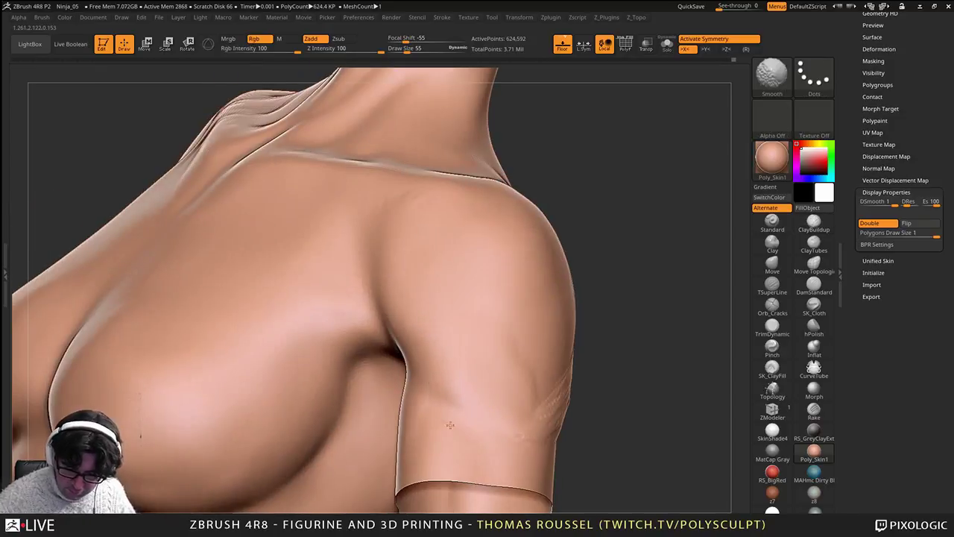
mouse_move(539, 323)
shift+mouse_down()
mouse_move(569, 400)
mouse_move(514, 391)
shift+mouse_up()
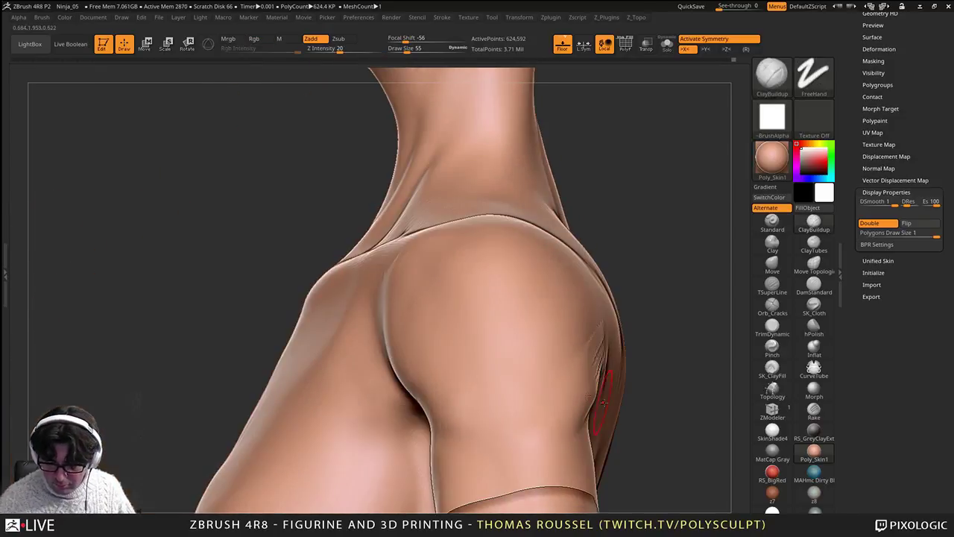
Step: Lower the mesh three subdivision levels and adjust the back of the shoulder with the Move brush at draw size 189
key(shift+d)
key(shift+d)
key(shift+d)
key(s)
drag(646, 344, 661, 342)
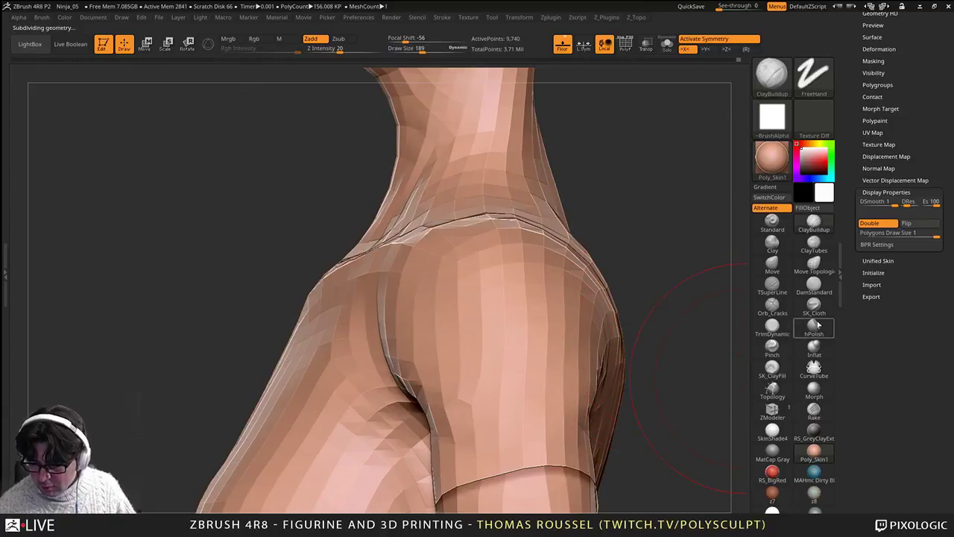
click(772, 262)
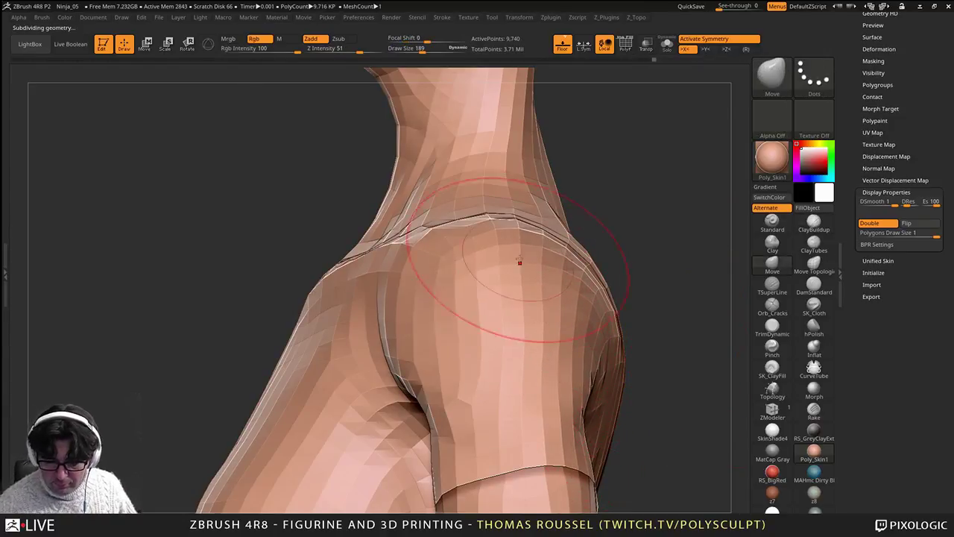
shift+right_drag(519, 261, 534, 306)
mouse_move(533, 253)
right_down()
mouse_move(521, 216)
mouse_move(492, 264)
right_up()
Step: Adjust the shoulder's overall volume from above and behind with the Move brush at draw size 225
key(s)
drag(492, 266, 503, 267)
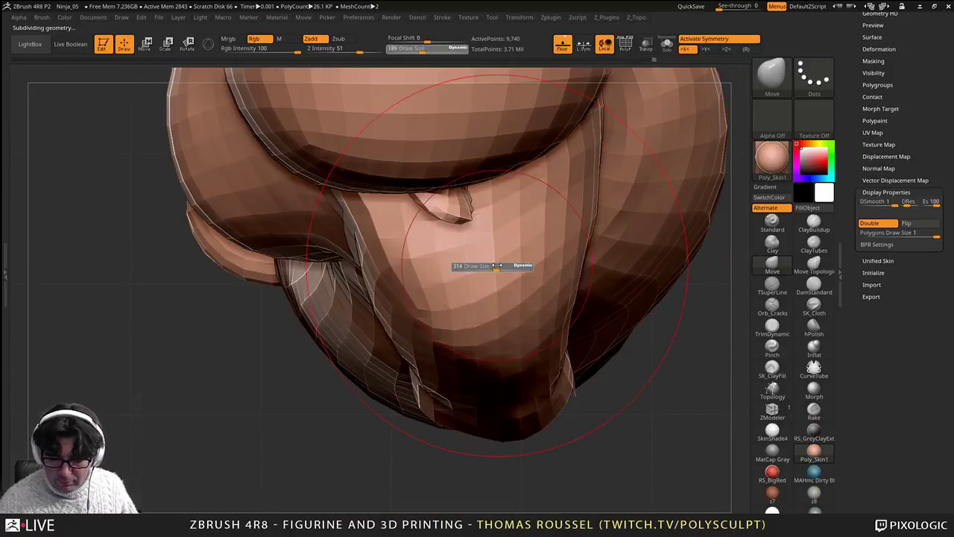
mouse_move(505, 266)
right_down()
mouse_move(508, 246)
mouse_move(495, 260)
right_up()
key(s)
drag(495, 259, 428, 252)
mouse_move(542, 241)
mouse_down()
mouse_move(550, 242)
mouse_move(517, 267)
mouse_move(510, 291)
mouse_up()
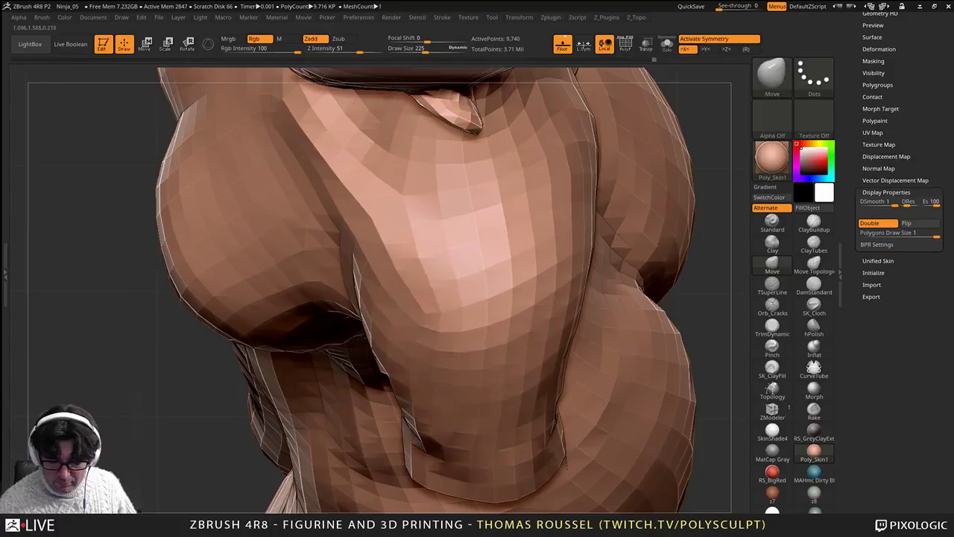
mouse_move(505, 330)
right_down()
mouse_move(506, 258)
mouse_move(537, 383)
mouse_move(527, 274)
right_up()
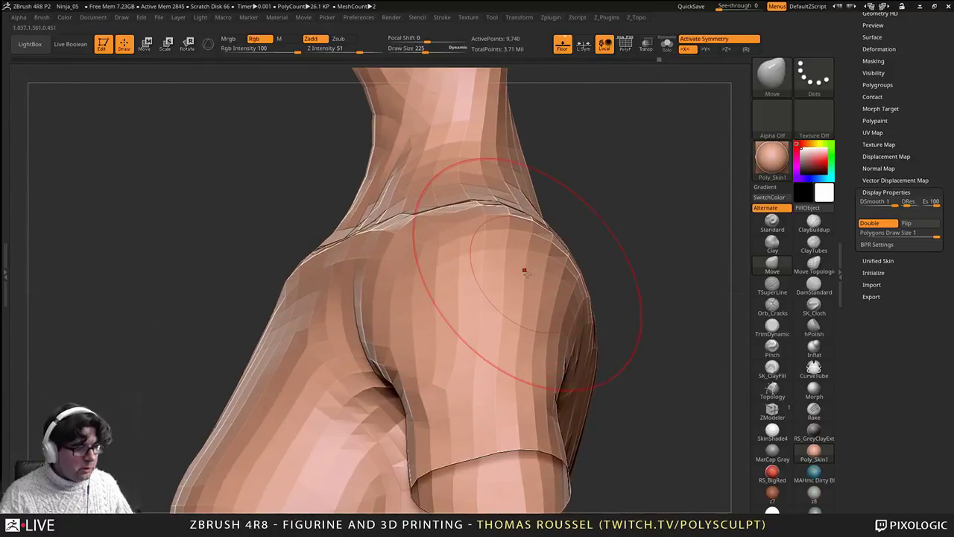
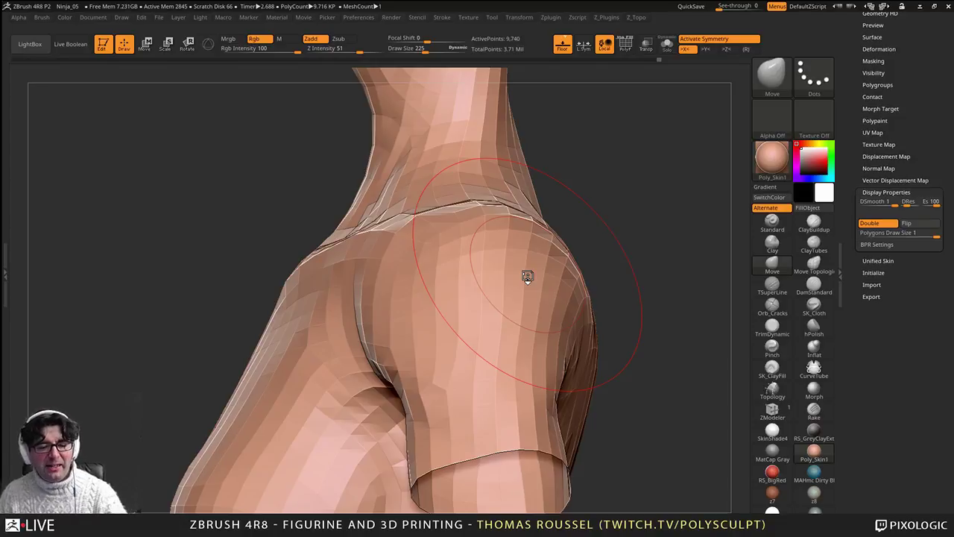
Step: Examine the shoulders, neck and chest from the front and three-quarter angles, with the Move brush at draw size 183
right_drag(527, 276, 618, 287)
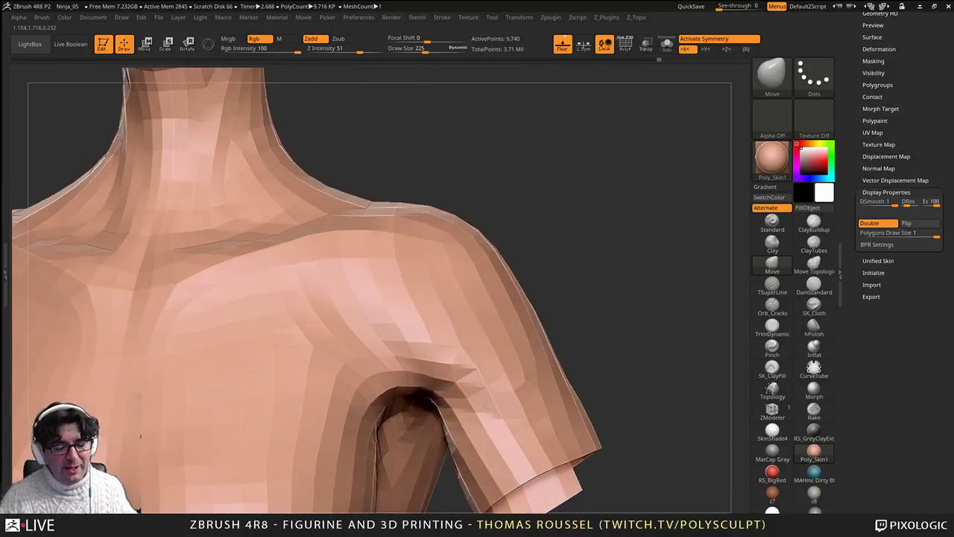
ctrl+right_drag(528, 298, 514, 254)
right_drag(410, 306, 458, 376)
key(s)
drag(459, 375, 454, 371)
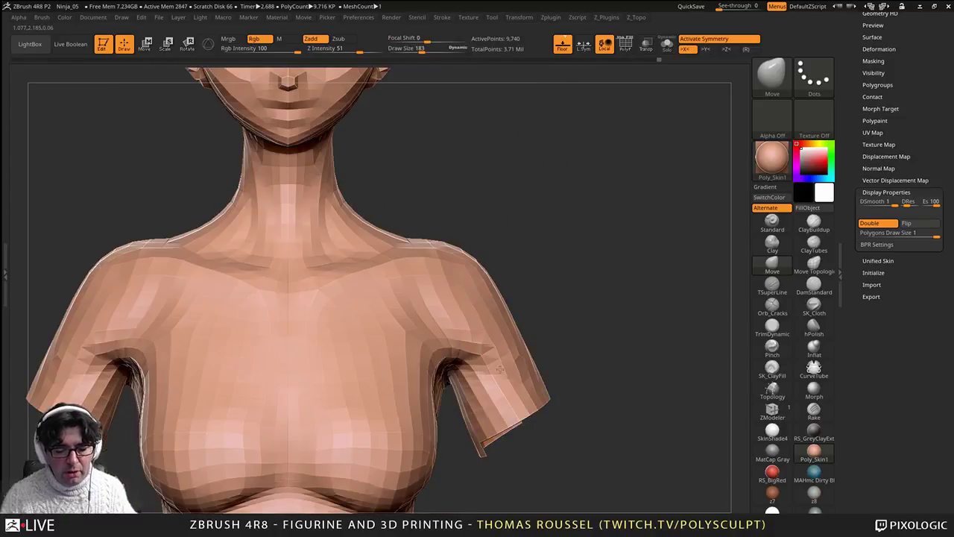
alt+drag(641, 313, 566, 350)
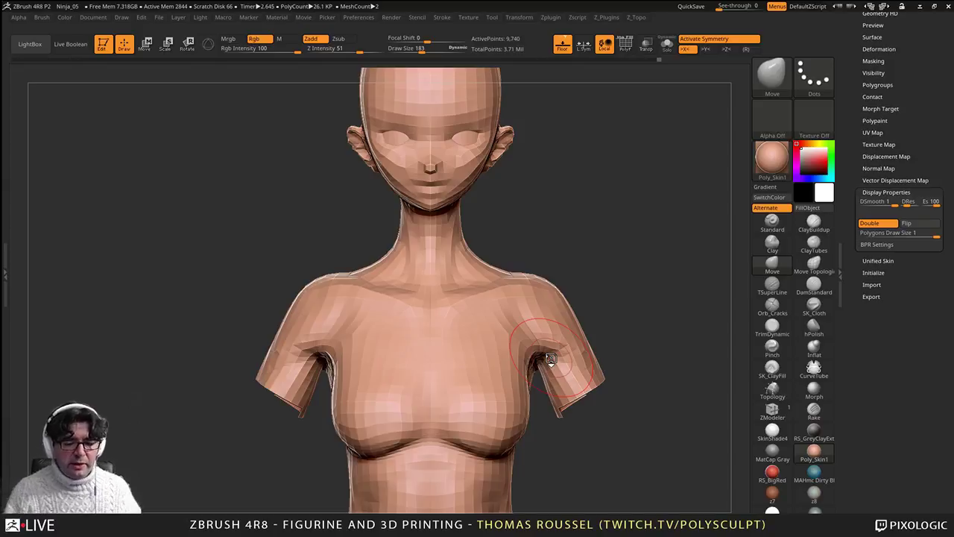
mouse_move(591, 261)
mouse_down()
mouse_move(569, 264)
mouse_move(579, 336)
mouse_move(589, 287)
mouse_up()
right_drag(589, 286, 576, 328)
right_drag(576, 327, 540, 331)
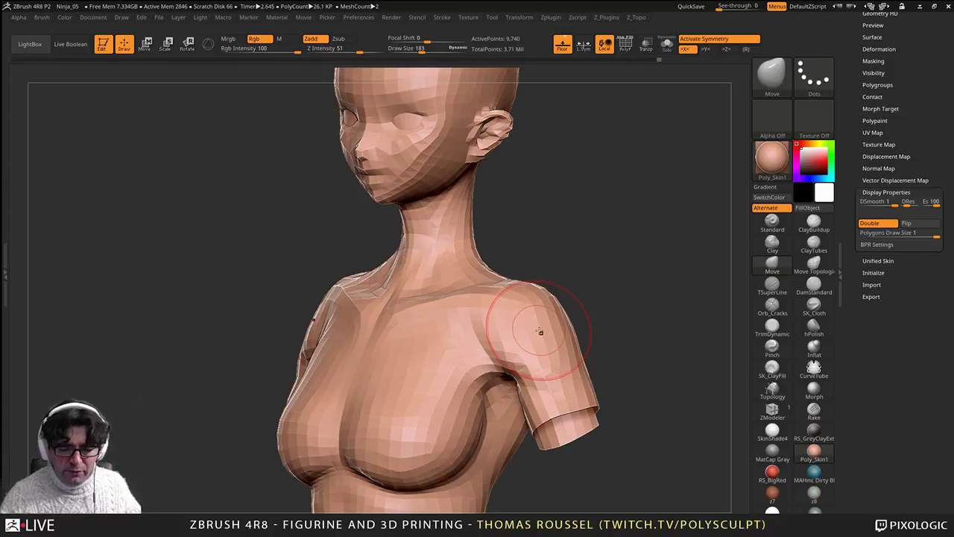
mouse_move(538, 237)
alt+mouse_down()
mouse_move(575, 211)
mouse_move(570, 195)
alt+mouse_up()
alt+drag(532, 256, 380, 289)
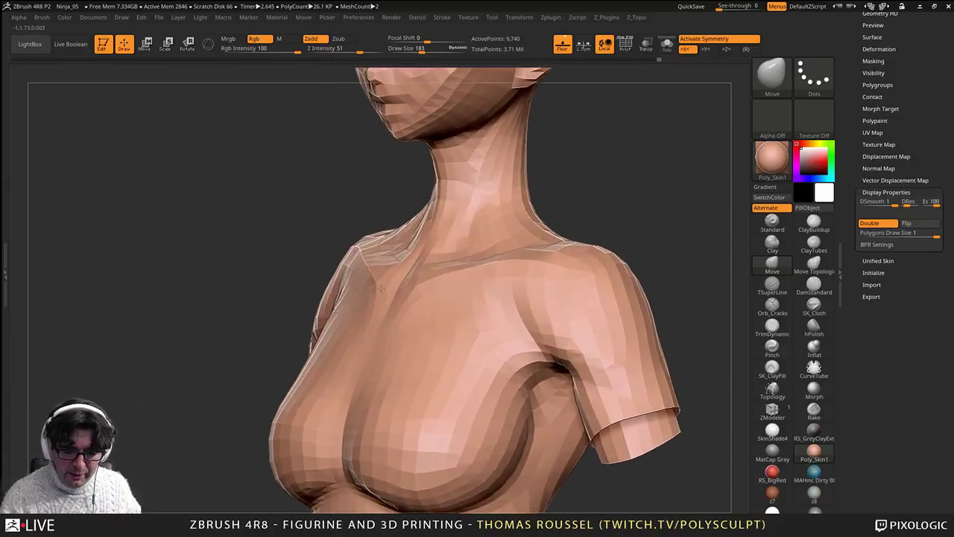
mouse_move(380, 289)
ctrl+right_down()
mouse_move(345, 290)
mouse_move(455, 244)
mouse_move(426, 237)
ctrl+right_up()
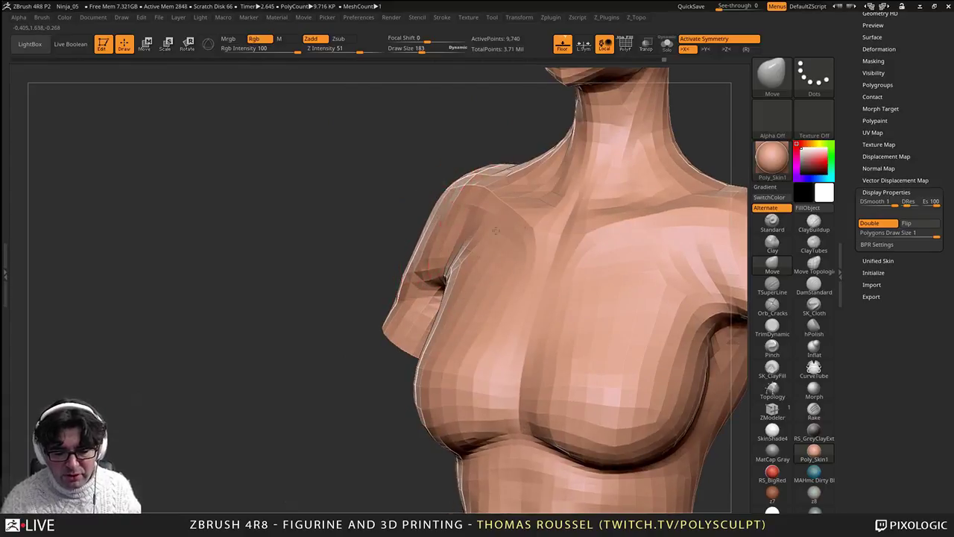
Step: Examine the shoulder blades, upper back and base of the neck from the side and directly behind
right_drag(439, 223, 512, 238)
right_drag(417, 250, 494, 272)
right_drag(390, 273, 299, 235)
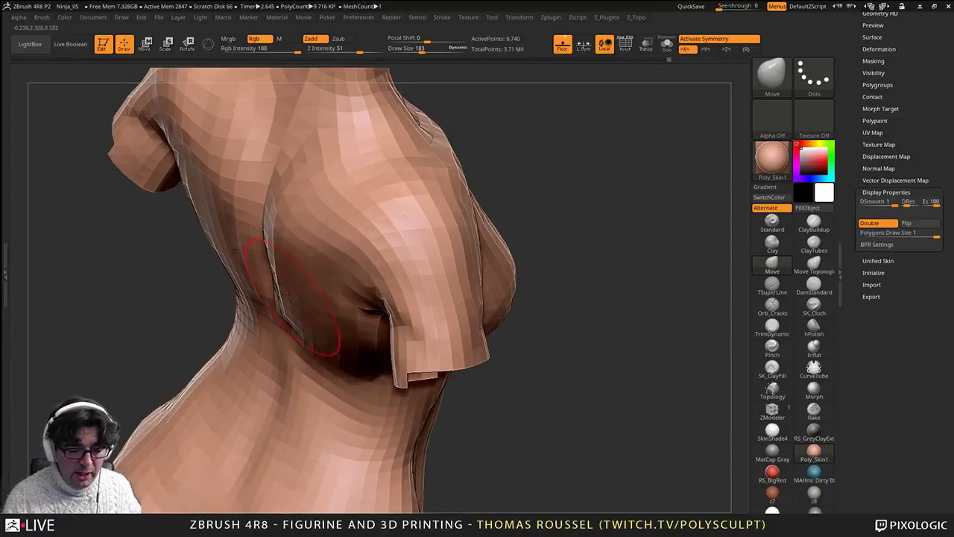
shift+right_drag(293, 296, 477, 343)
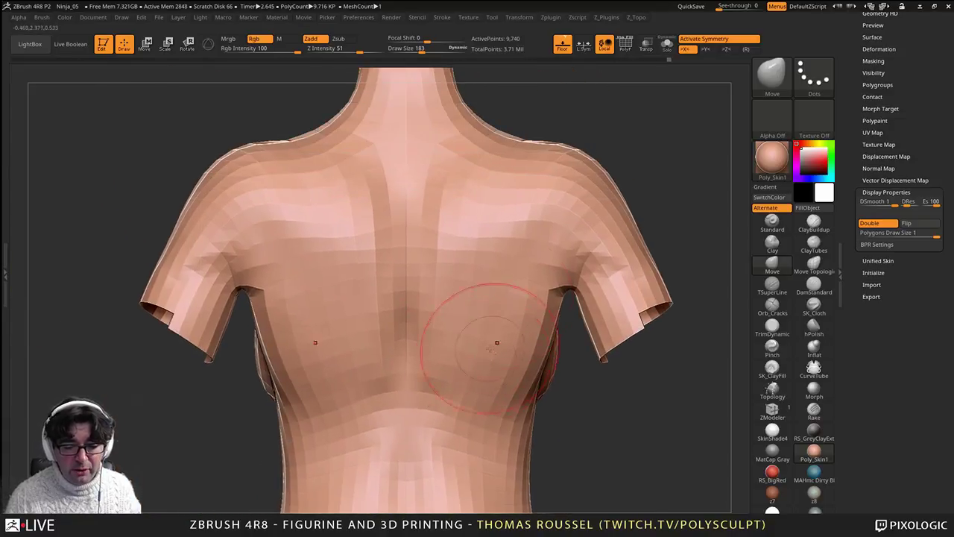
right_drag(506, 242, 480, 120)
drag(479, 119, 444, 153)
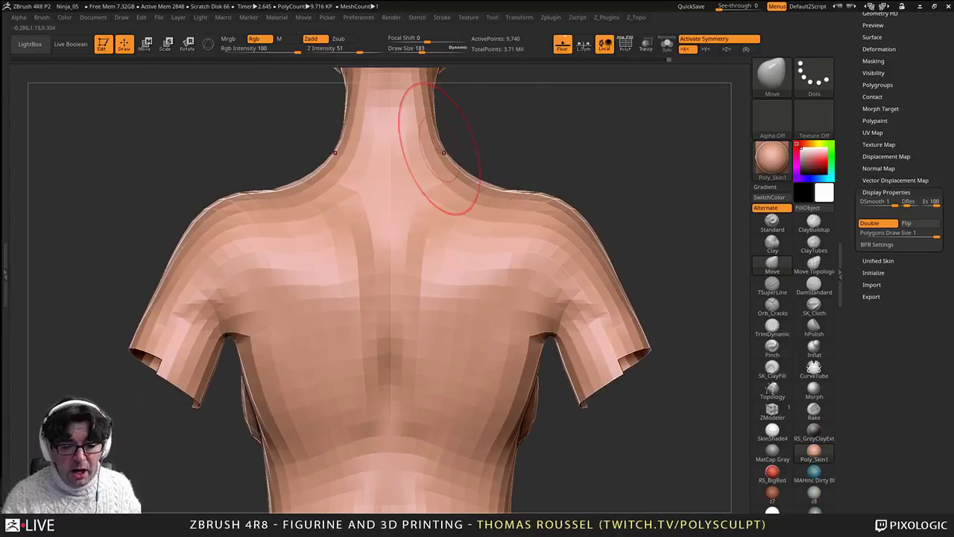
alt+right_drag(455, 146, 441, 179)
mouse_move(468, 213)
mouse_down()
mouse_move(472, 205)
mouse_move(495, 225)
mouse_up()
right_drag(589, 295, 395, 296)
alt+right_drag(558, 354, 529, 200)
right_drag(579, 372, 562, 375)
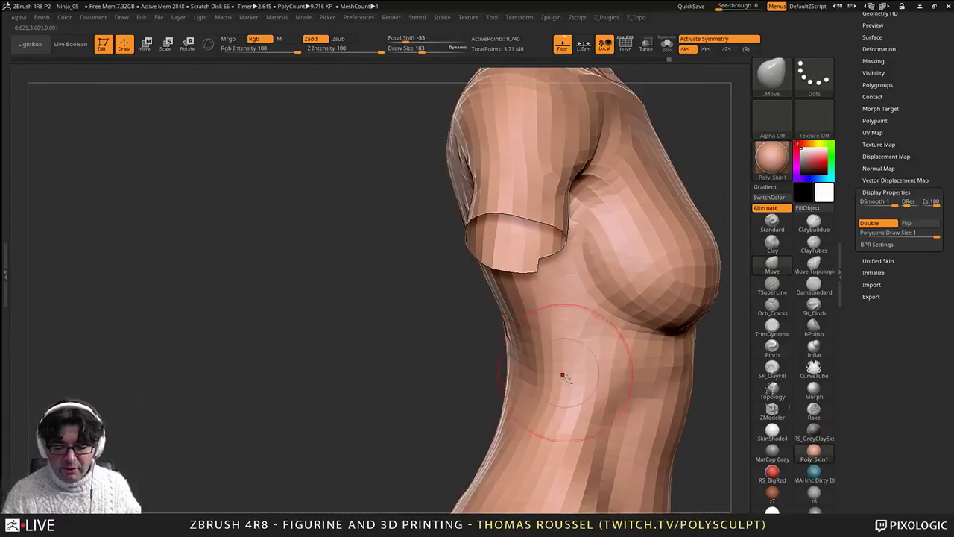
Step: Examine the waist, ribcage and the area under the breasts from the side and the front
alt+right_drag(574, 432, 553, 315)
right_drag(663, 350, 564, 356)
ctrl+right_drag(545, 213, 558, 192)
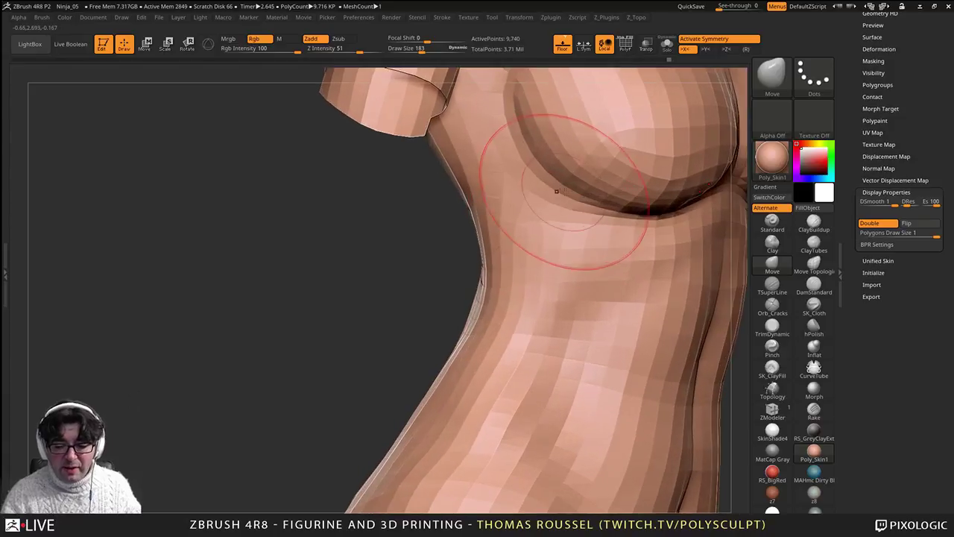
right_drag(624, 225, 548, 226)
alt+right_drag(687, 227, 578, 214)
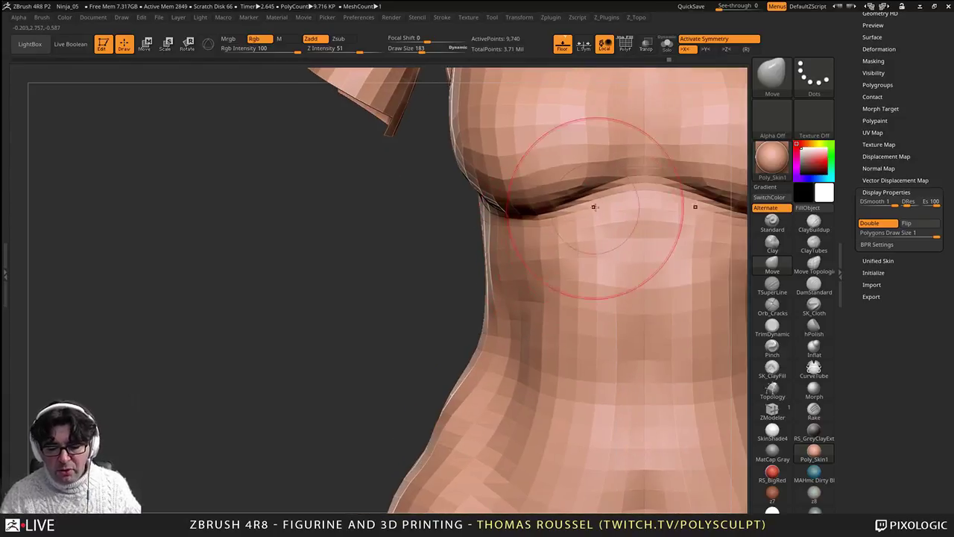
alt+right_drag(590, 359, 558, 220)
ctrl+right_drag(554, 311, 463, 217)
Step: Review the whole figure from the front and unhide the rest of the body mesh
key(f)
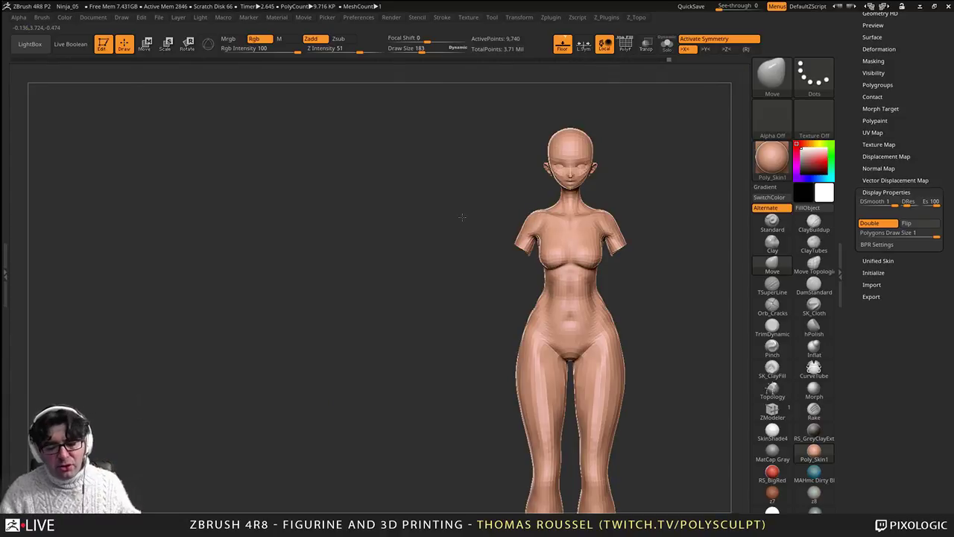
alt+drag(462, 217, 439, 349)
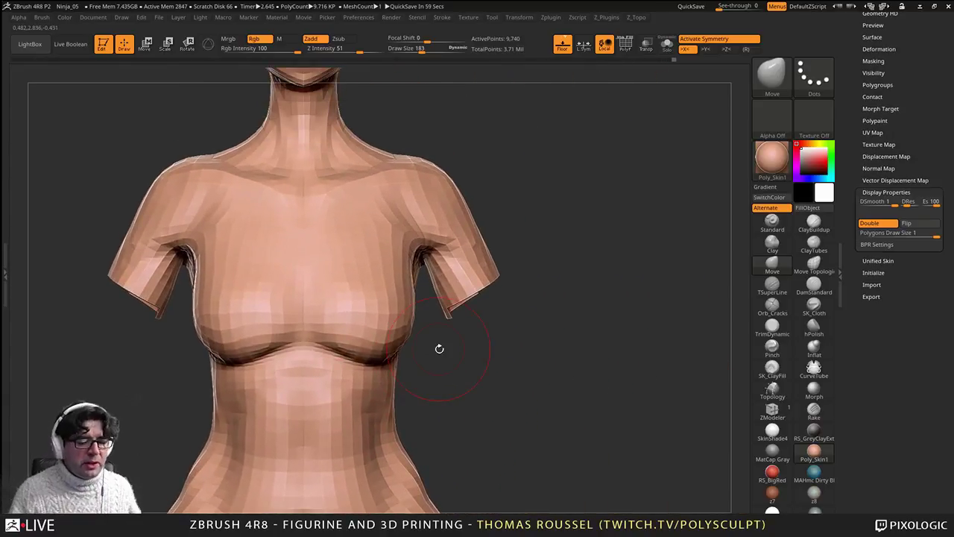
alt+drag(456, 283, 499, 275)
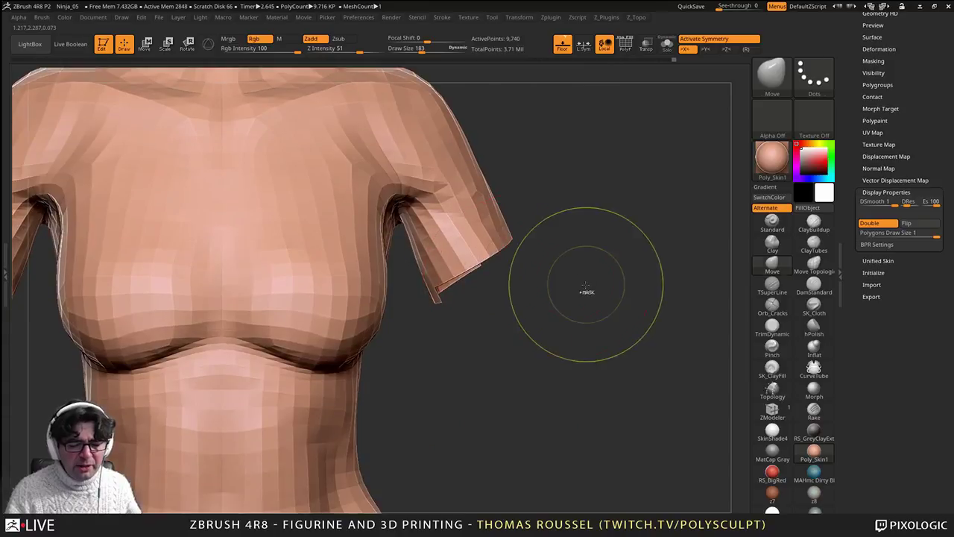
ctrl+shift+click(599, 310)
mouse_move(599, 310)
alt+mouse_down()
mouse_move(587, 264)
mouse_move(583, 293)
mouse_move(518, 216)
mouse_move(589, 209)
alt+mouse_up()
Step: Check the shoulder and armpit two subdivision levels higher with draw size 156, and return to the low-resolution level
key(d)
key(d)
key(s)
mouse_move(589, 210)
mouse_down()
mouse_move(602, 259)
mouse_move(556, 279)
mouse_move(510, 196)
mouse_move(538, 218)
mouse_move(468, 219)
mouse_move(477, 195)
mouse_up()
right_drag(478, 194, 495, 209)
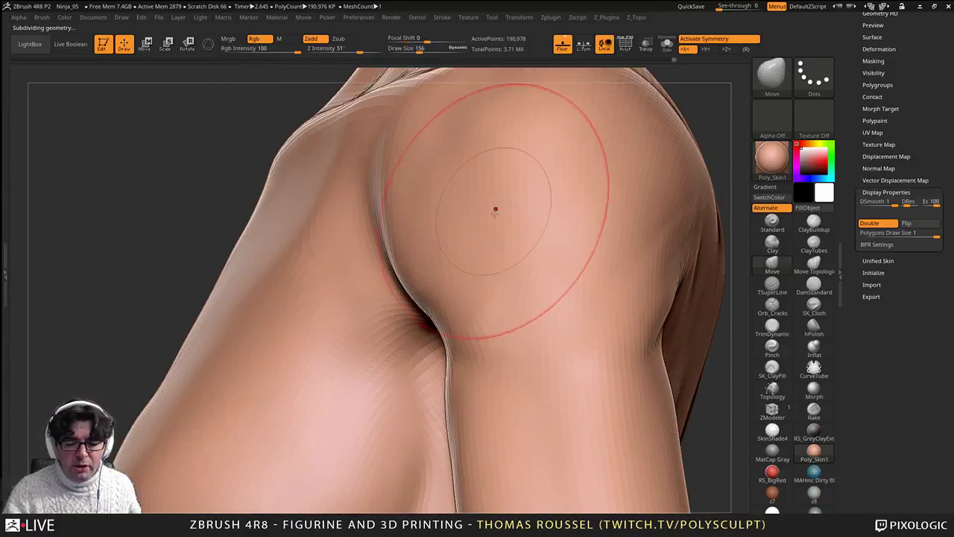
key(shift+d)
key(shift+d)
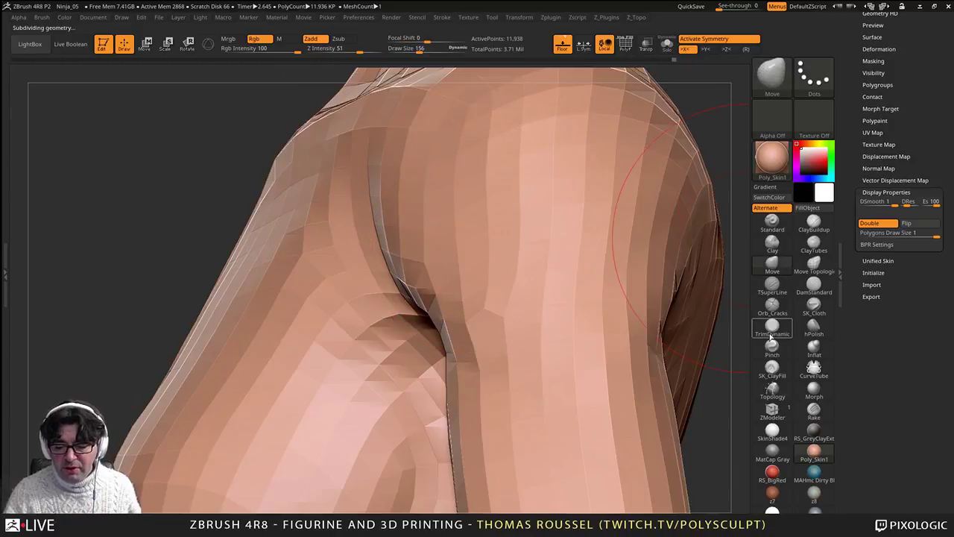
Step: Adjust the front of the shoulder above the armpit with the Move brush at draw sizes 212 and 135
click(772, 265)
key(s)
drag(423, 190, 428, 190)
mouse_move(428, 190)
right_down()
mouse_move(401, 201)
mouse_move(371, 249)
right_up()
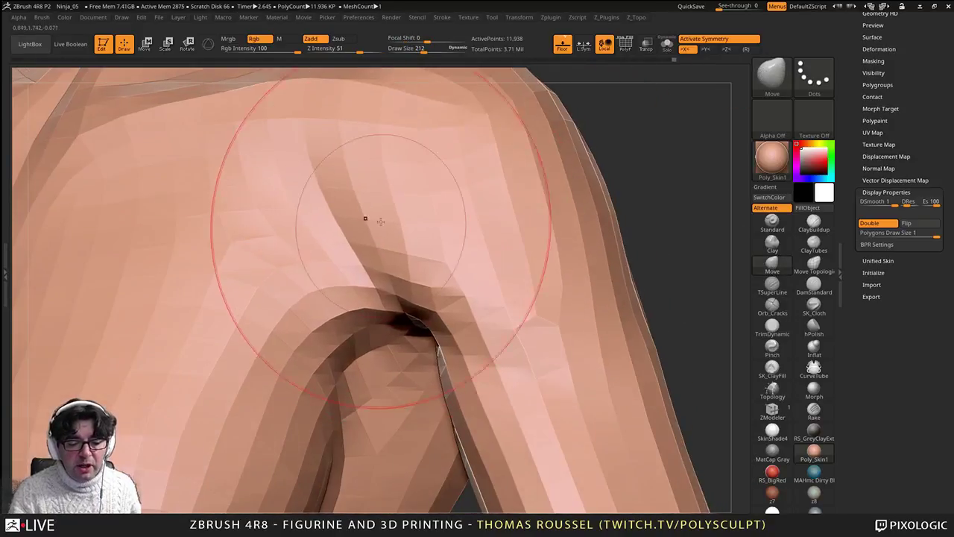
key(s)
drag(344, 221, 338, 221)
right_drag(377, 228, 427, 266)
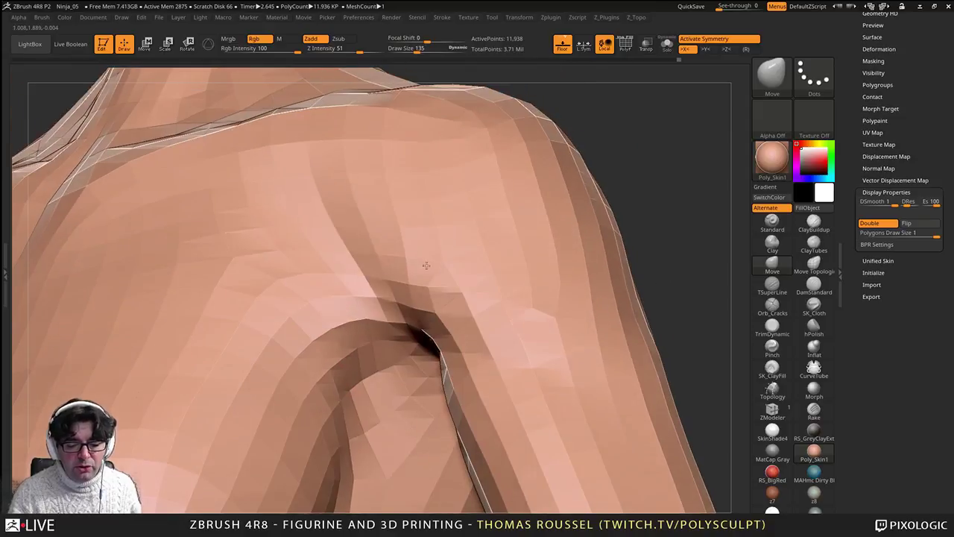
mouse_move(453, 301)
alt+right_down()
mouse_move(469, 300)
mouse_move(448, 350)
alt+right_up()
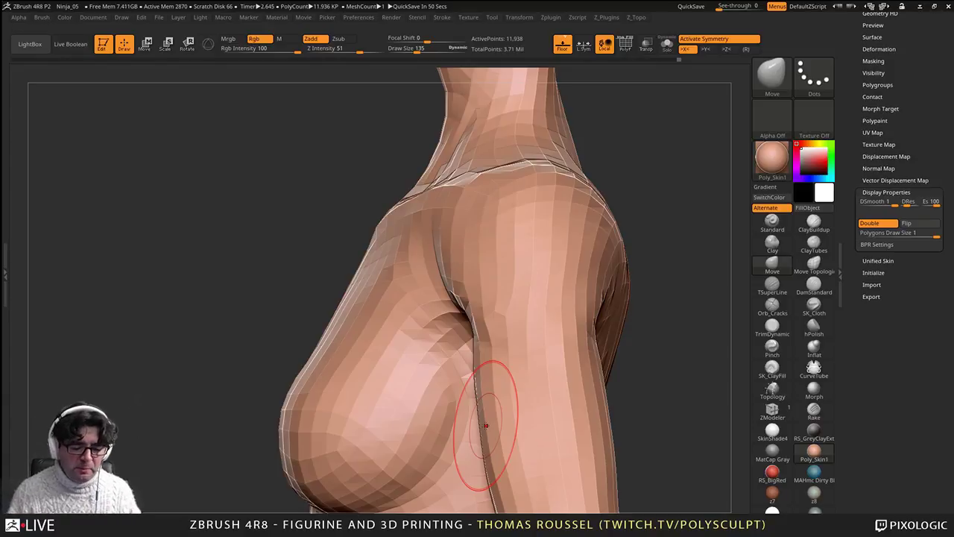
Step: Nudge the outer underside of the breast with the Move brush and check its shape from the front
alt+right_drag(492, 384, 497, 282)
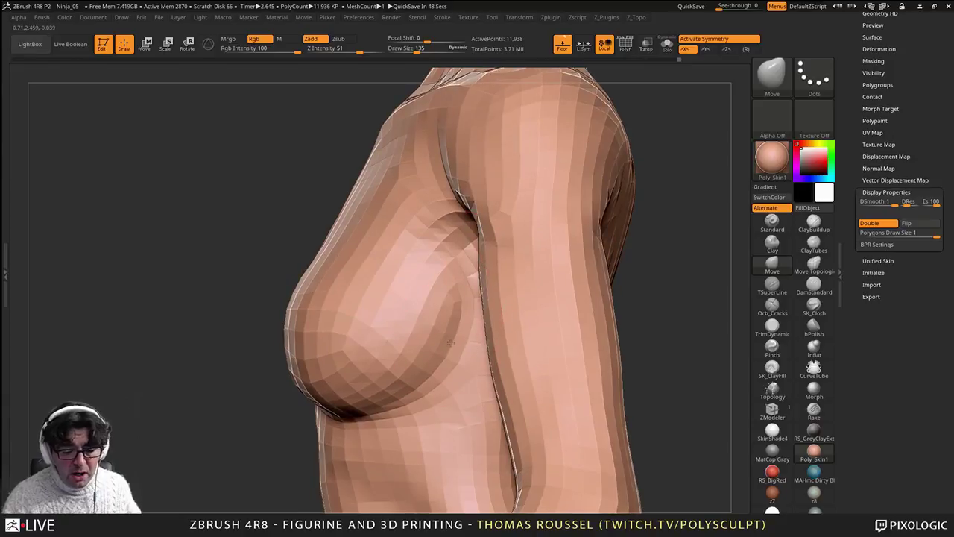
drag(419, 394, 415, 400)
right_drag(412, 375, 456, 353)
alt+right_drag(456, 354, 498, 320)
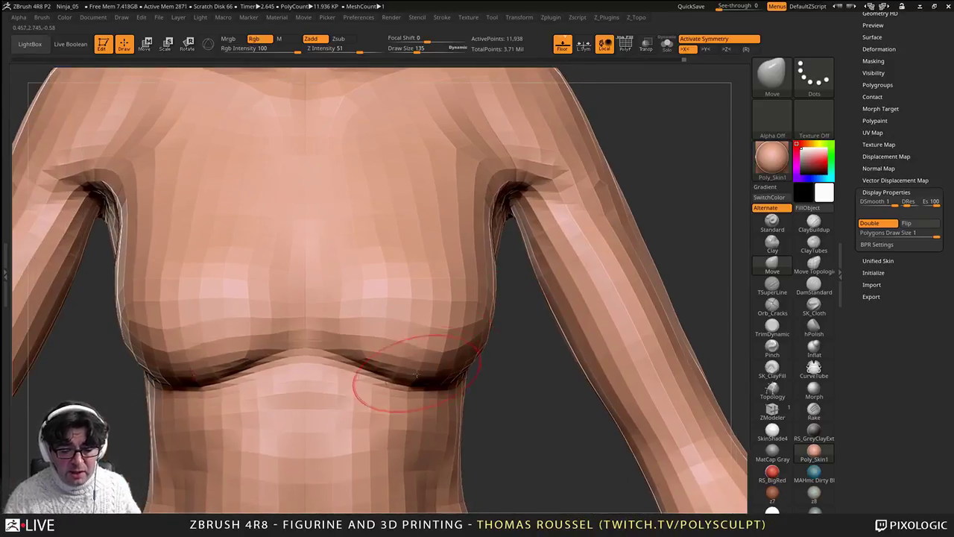
right_drag(522, 368, 473, 363)
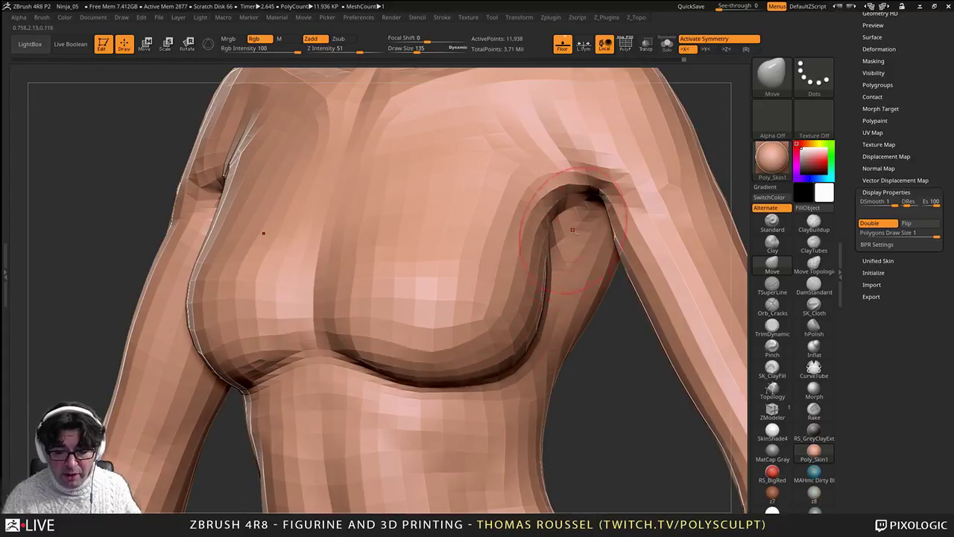
Step: Adjust the inner contour of the upper arm just below the armpit with the Move brush
mouse_move(561, 225)
alt+right_down()
mouse_move(503, 302)
mouse_move(527, 339)
mouse_move(557, 320)
alt+right_up()
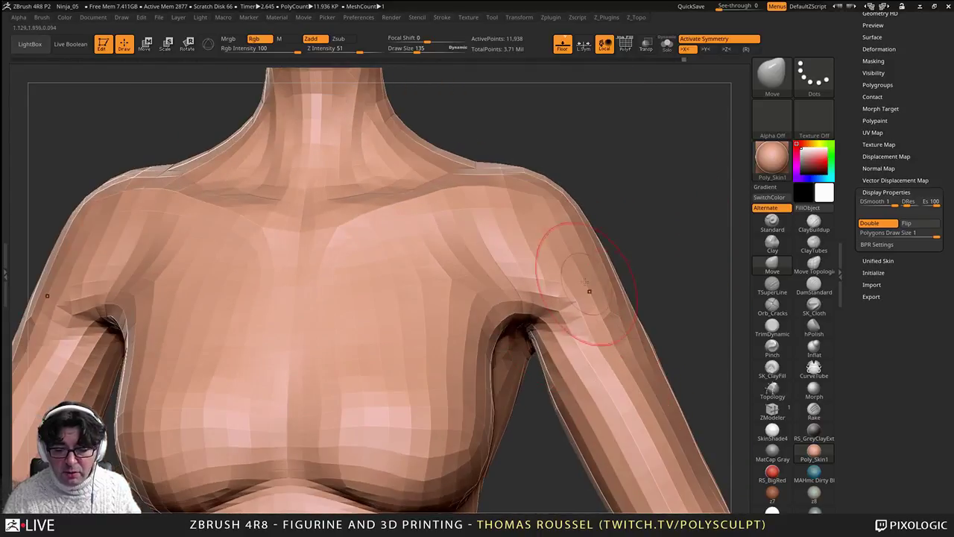
right_drag(593, 266, 601, 293)
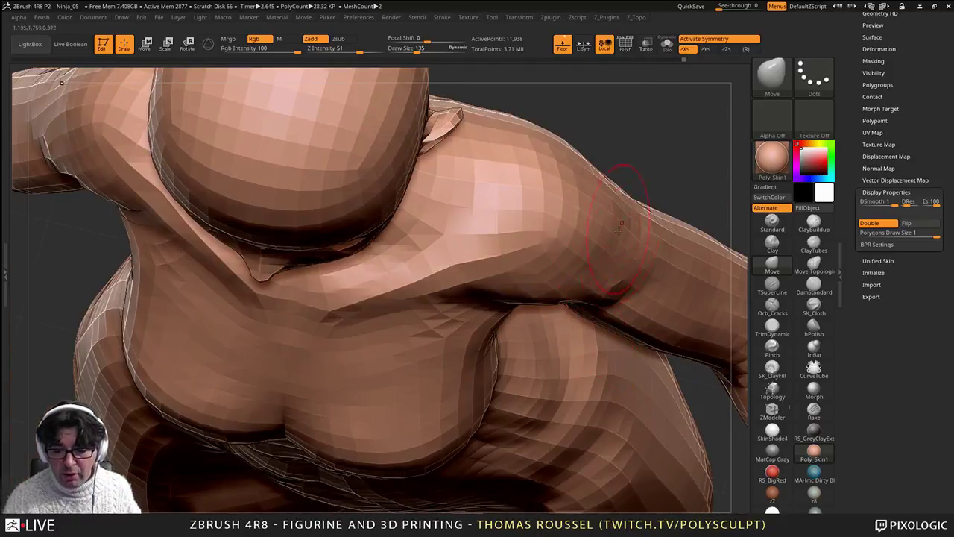
mouse_move(619, 228)
right_down()
mouse_move(628, 245)
mouse_move(632, 218)
mouse_move(608, 220)
mouse_move(578, 246)
right_up()
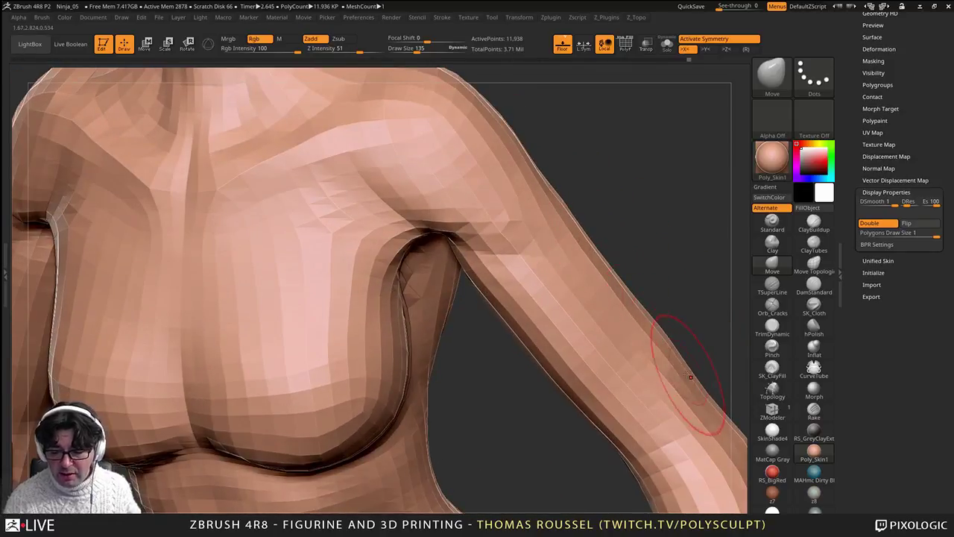
right_drag(687, 377, 638, 325)
drag(470, 287, 507, 302)
right_drag(514, 302, 597, 291)
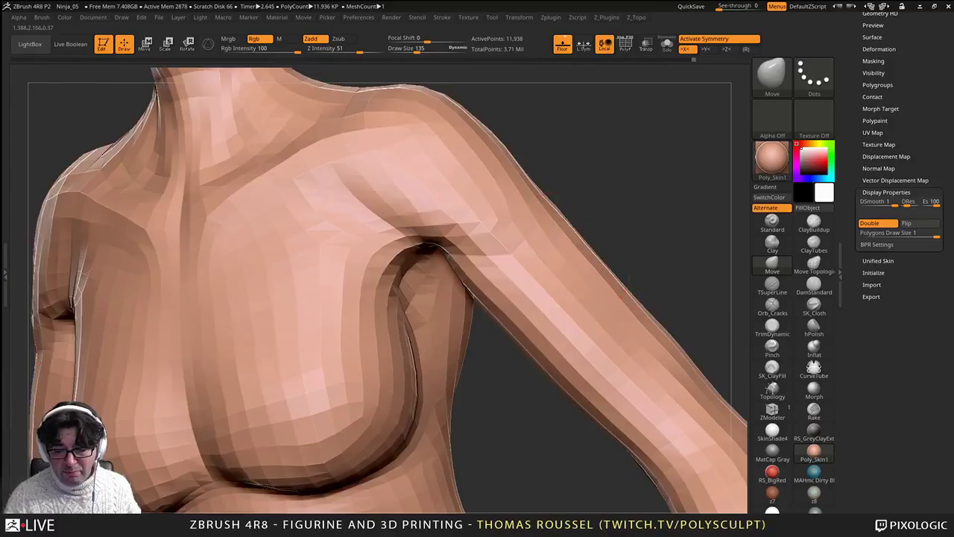
Step: Check the shoulders from the front and above, and nudge the slope between neck and shoulder outward
right_drag(484, 182, 523, 209)
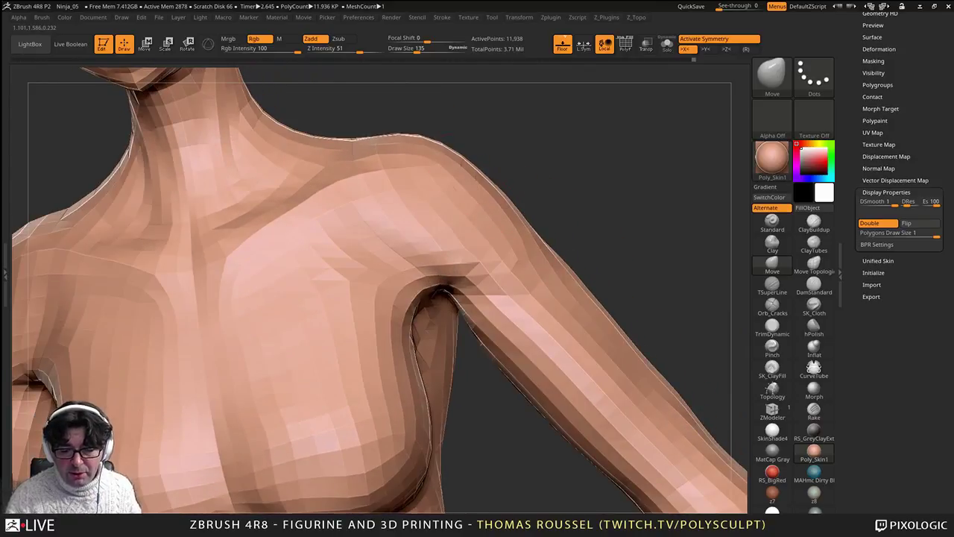
right_drag(572, 275, 518, 340)
mouse_move(510, 220)
right_down()
mouse_move(539, 339)
mouse_move(523, 234)
mouse_move(484, 216)
mouse_move(494, 187)
right_up()
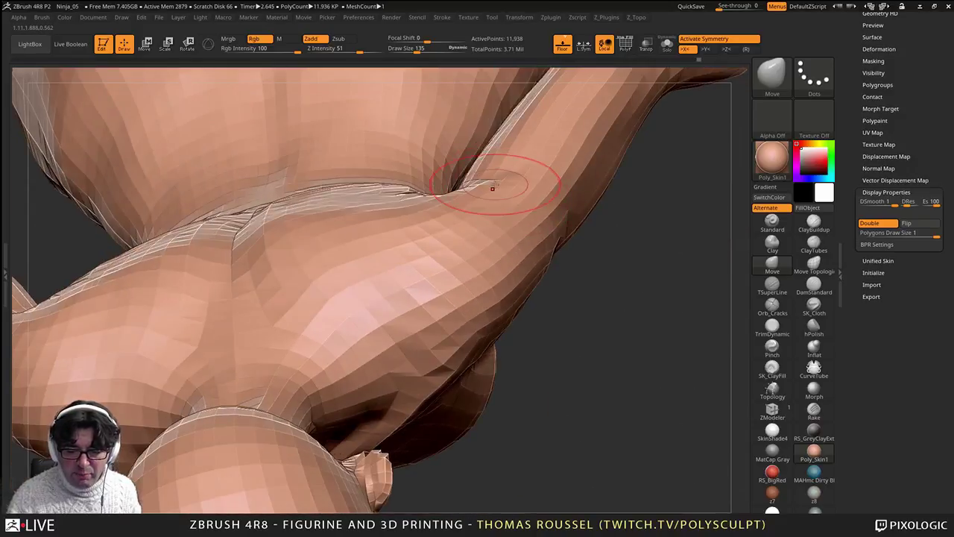
right_drag(492, 222, 358, 224)
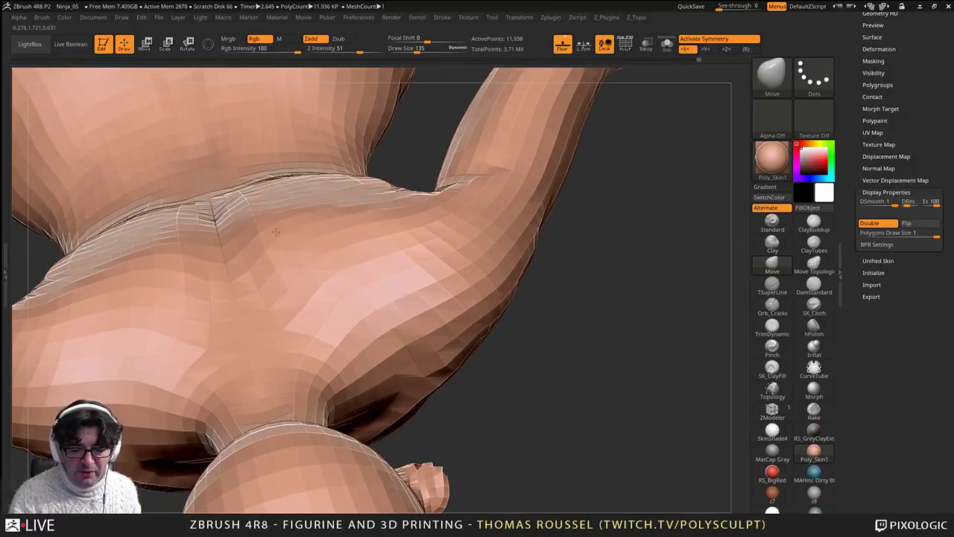
right_drag(485, 253, 481, 153)
right_drag(485, 280, 474, 216)
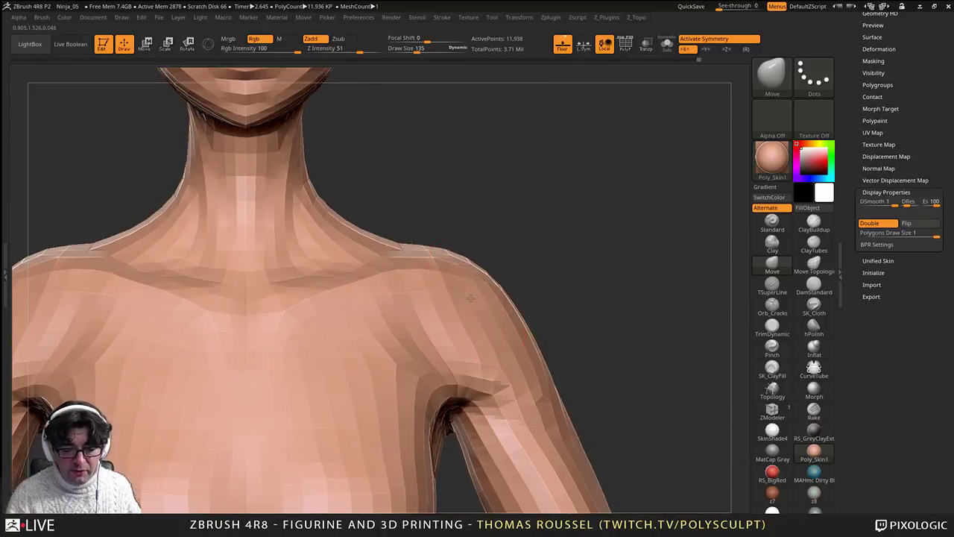
ctrl+right_drag(492, 350, 454, 340)
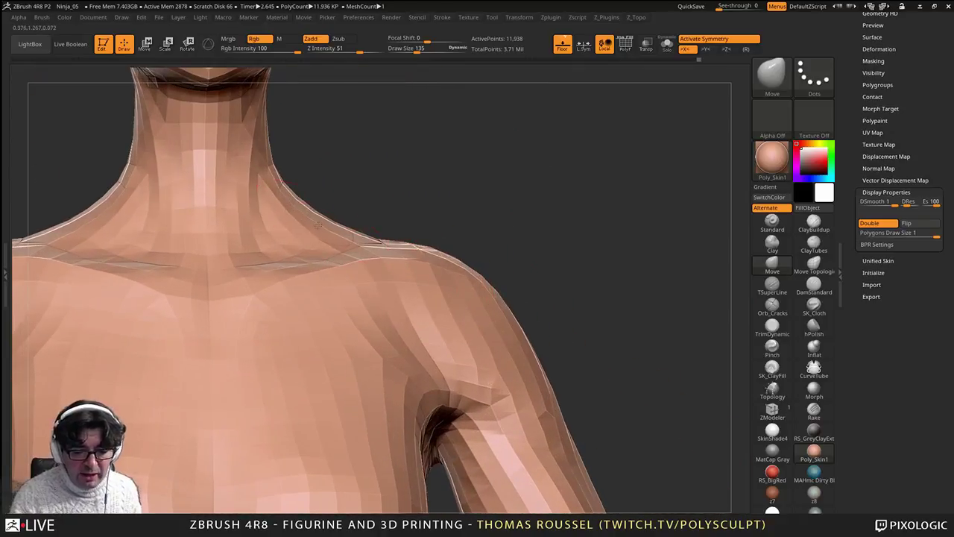
alt+right_drag(328, 214, 353, 229)
drag(308, 197, 314, 196)
mouse_move(447, 253)
right_down()
mouse_move(444, 263)
mouse_move(432, 231)
right_up()
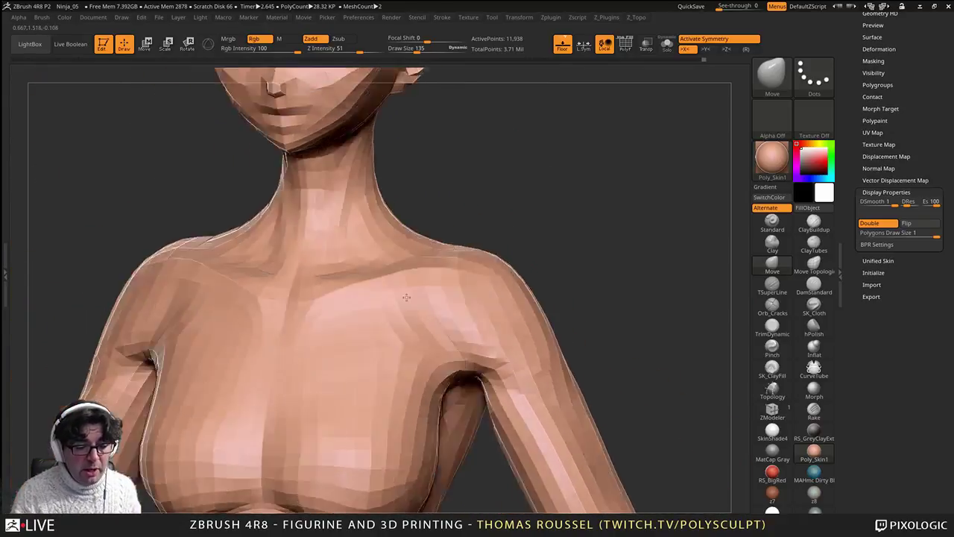
Step: Mask the body below the neck from the side view and soften the mask's edge
mouse_move(477, 283)
right_down()
mouse_move(414, 276)
mouse_move(395, 238)
right_up()
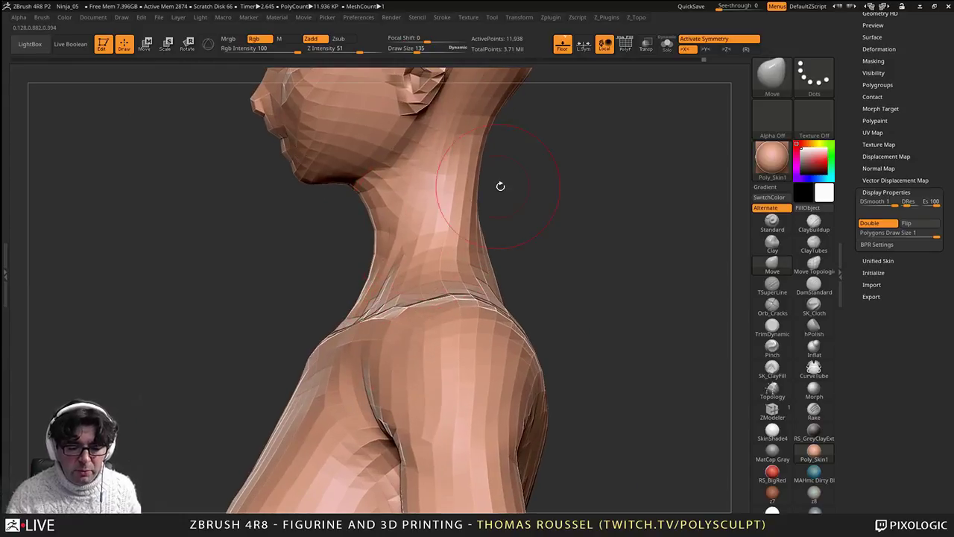
right_drag(500, 185, 427, 201)
alt+right_drag(460, 160, 440, 288)
alt+right_drag(439, 287, 448, 335)
ctrl+right_drag(466, 215, 445, 332)
alt+right_drag(445, 333, 473, 143)
ctrl+right_drag(516, 434, 493, 459)
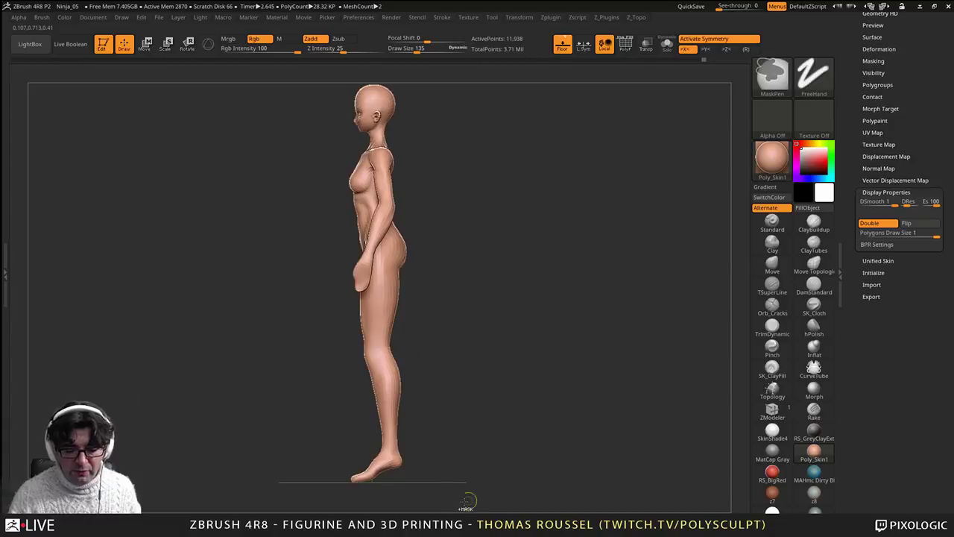
mouse_move(444, 504)
ctrl+mouse_down()
mouse_move(254, 226)
mouse_move(291, 140)
ctrl+mouse_up()
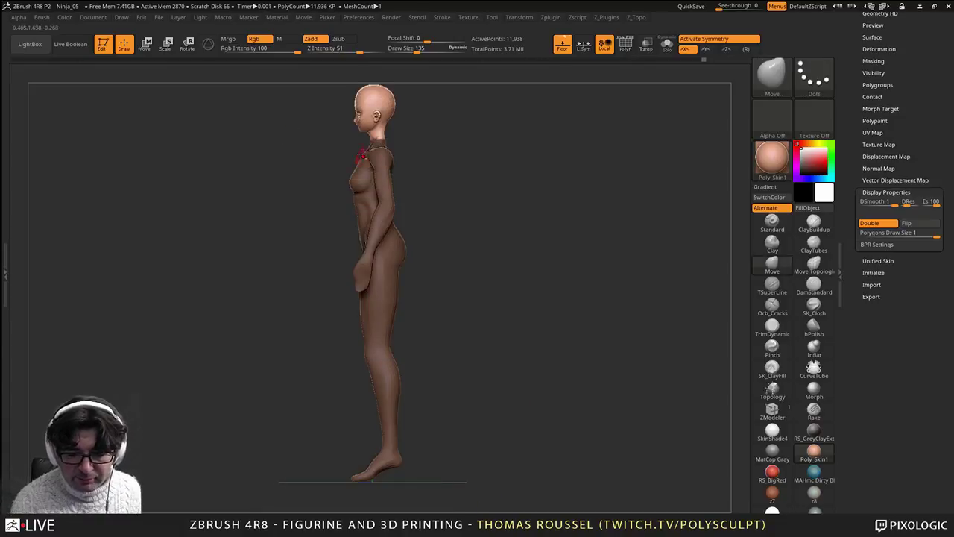
ctrl+right_drag(488, 216, 494, 287)
ctrl+click(388, 181)
ctrl+click(408, 175)
Step: Invert the mask to protect the head, shift the body slightly backward with the Transpose Move line, and clear the mask
mouse_move(510, 113)
ctrl+right_down()
mouse_move(520, 186)
mouse_move(466, 305)
mouse_move(470, 242)
ctrl+right_up()
alt+right_drag(470, 242, 550, 253)
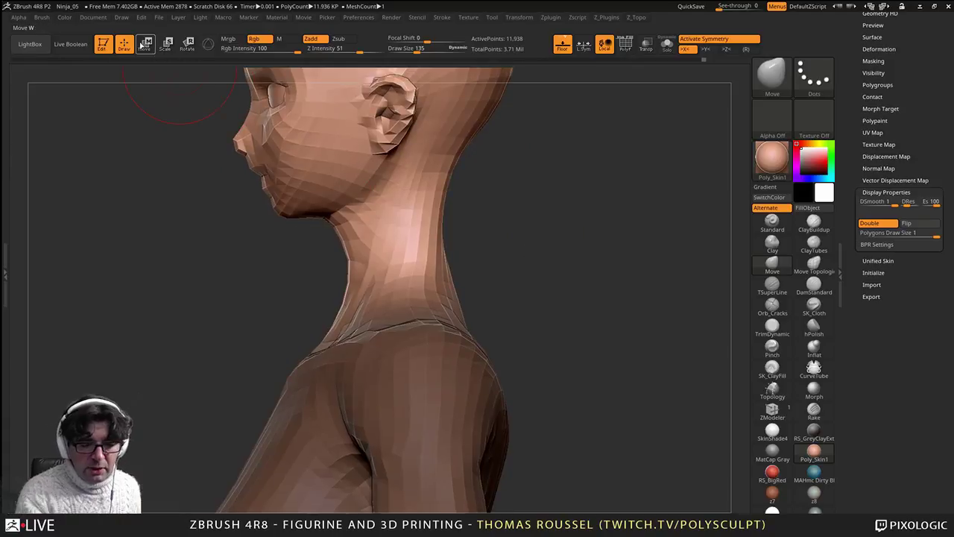
key(w)
ctrl+click(547, 306)
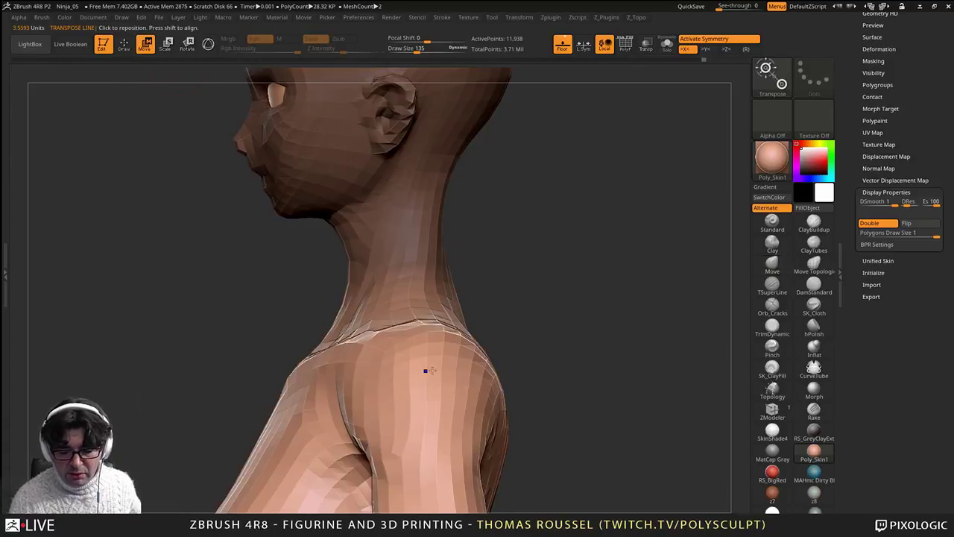
shift+drag(441, 371, 622, 370)
mouse_move(532, 370)
mouse_down()
mouse_move(521, 374)
mouse_move(538, 369)
mouse_up()
ctrl+drag(536, 290, 577, 270)
Step: Push the front and back contours of the neck slightly forward with the Move brush at draw size 172
click(773, 266)
key(s)
click(649, 260)
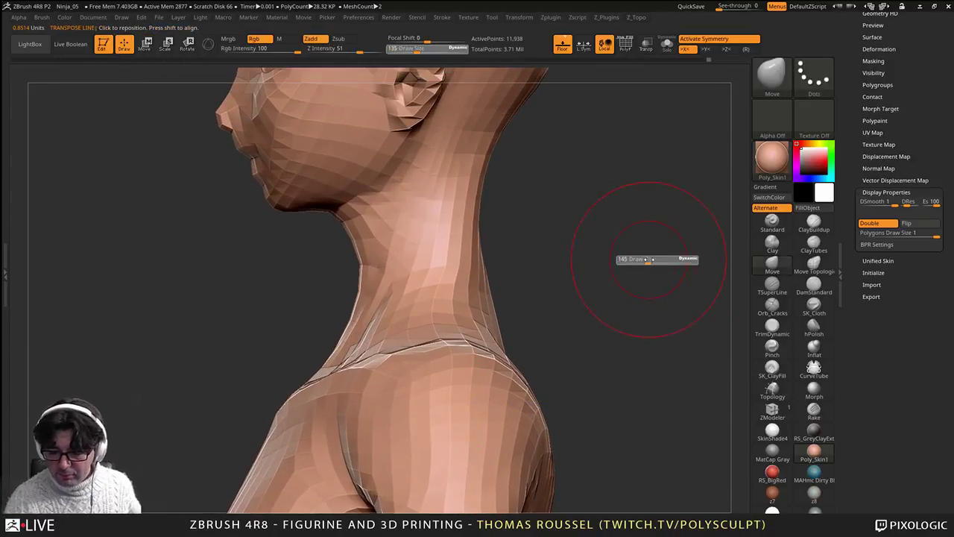
drag(365, 269, 358, 264)
drag(446, 268, 441, 269)
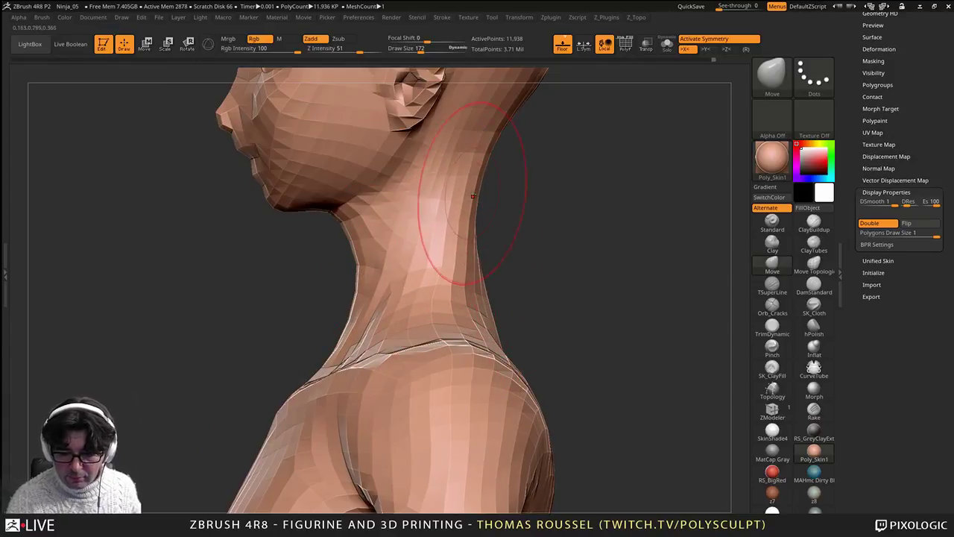
Step: Examine the neck, upper back and collarbones from behind and from the front
drag(518, 345, 443, 356)
drag(528, 370, 538, 361)
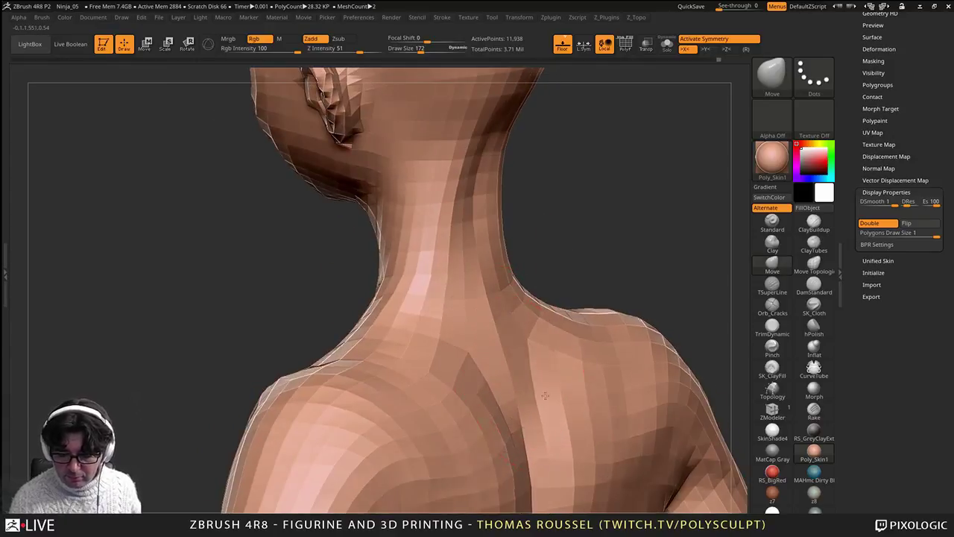
drag(559, 287, 548, 403)
right_drag(549, 456, 536, 361)
right_drag(524, 303, 589, 320)
right_drag(398, 272, 521, 246)
right_drag(421, 306, 500, 328)
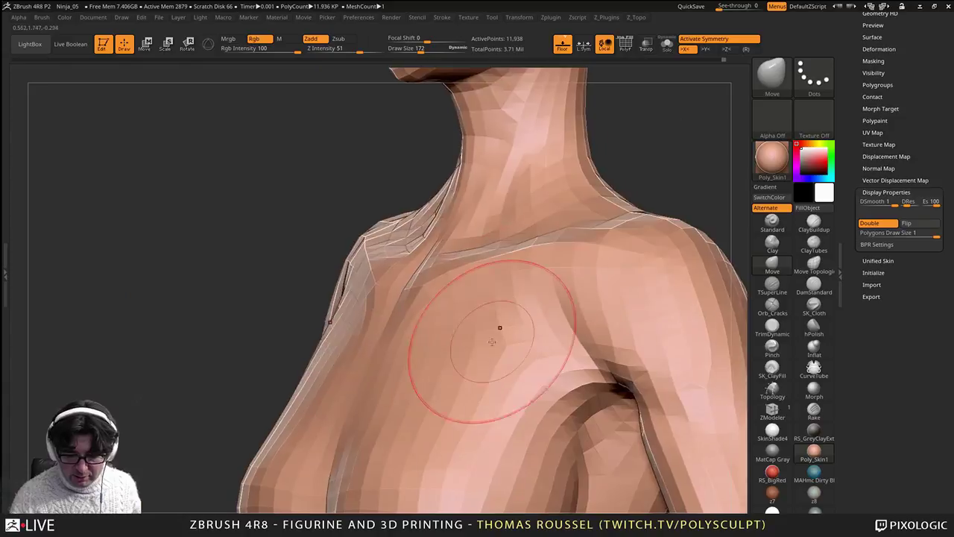
Step: Raise the body mesh one subdivision level for work on the hips and set the draw size to 130
alt+right_drag(500, 417, 477, 235)
mouse_move(447, 317)
right_down()
mouse_move(509, 326)
mouse_move(499, 218)
mouse_move(515, 278)
mouse_move(467, 294)
mouse_move(452, 286)
mouse_move(484, 305)
mouse_move(478, 277)
mouse_move(511, 330)
mouse_move(554, 214)
mouse_move(553, 226)
right_up()
key(d)
key(d)
key(d)
key(shift+d)
key(s)
drag(554, 226, 548, 227)
mouse_move(547, 228)
right_down()
mouse_move(494, 219)
mouse_move(470, 246)
right_up()
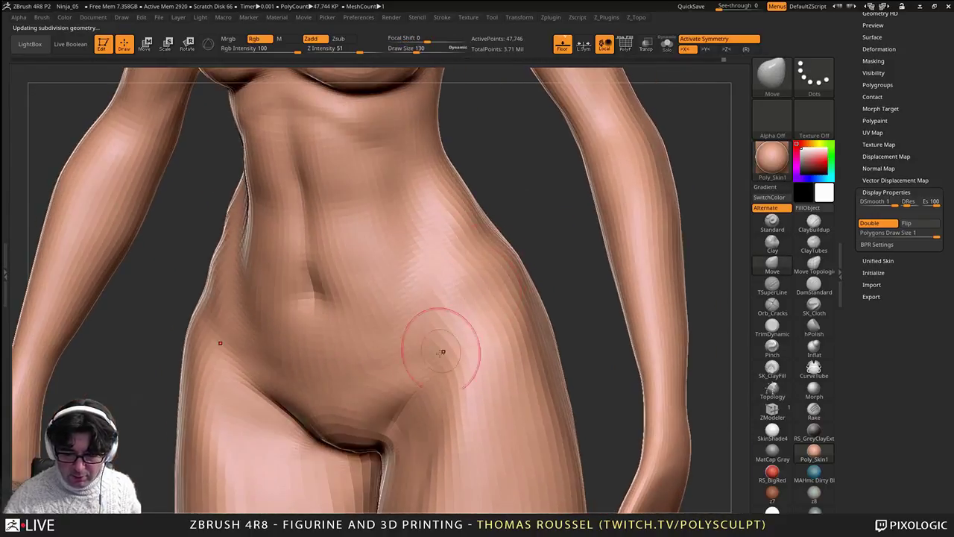
right_drag(491, 298, 462, 309)
Step: Build up the lower abdomen along the hip and groin lines with the ClayBuildup brush at draw size 108
click(798, 221)
key(s)
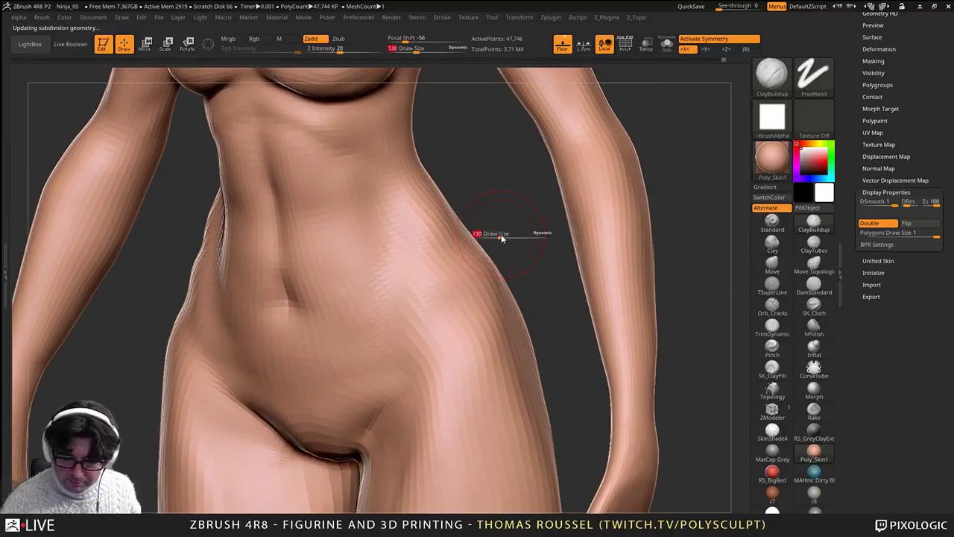
drag(500, 234, 497, 234)
right_drag(497, 233, 516, 230)
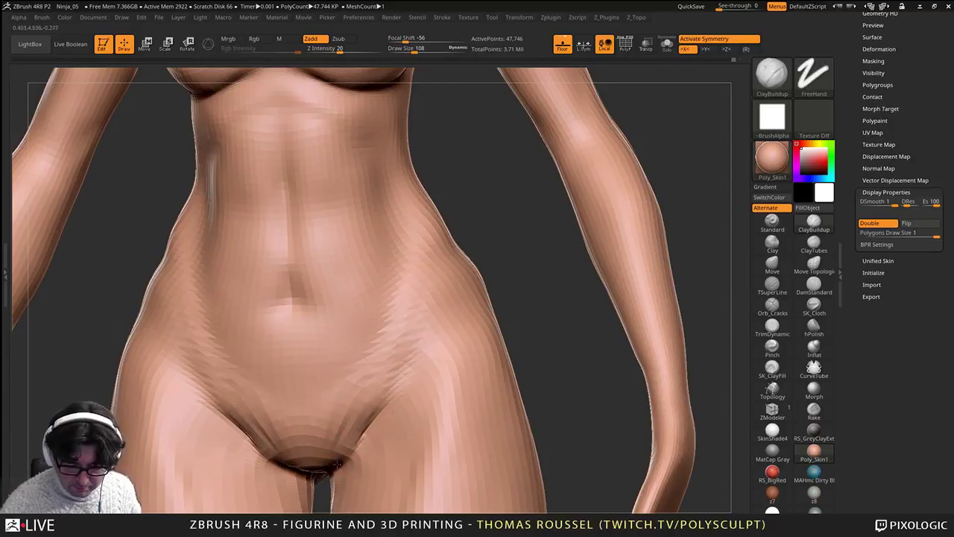
right_drag(432, 249, 350, 256)
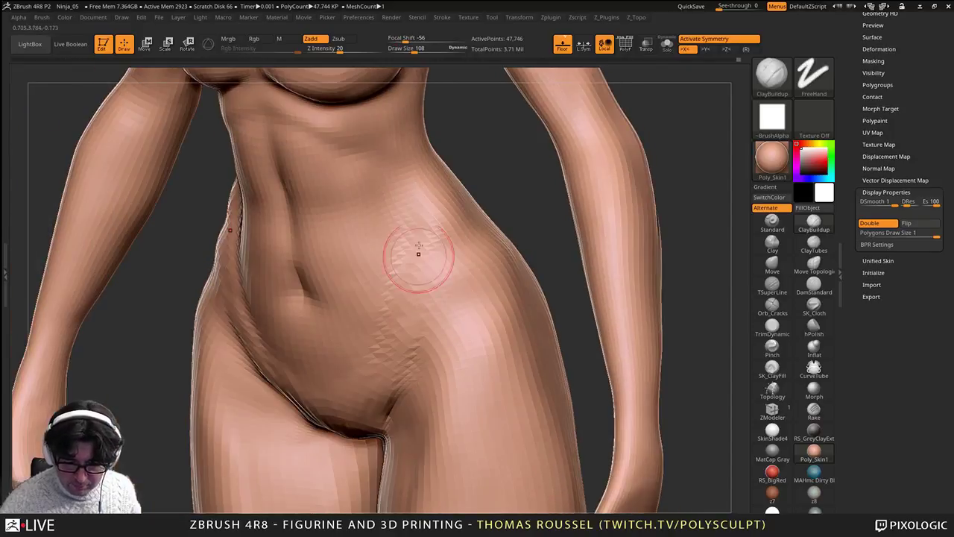
mouse_move(420, 255)
mouse_down()
mouse_move(402, 260)
mouse_move(391, 343)
mouse_up()
drag(310, 396, 339, 406)
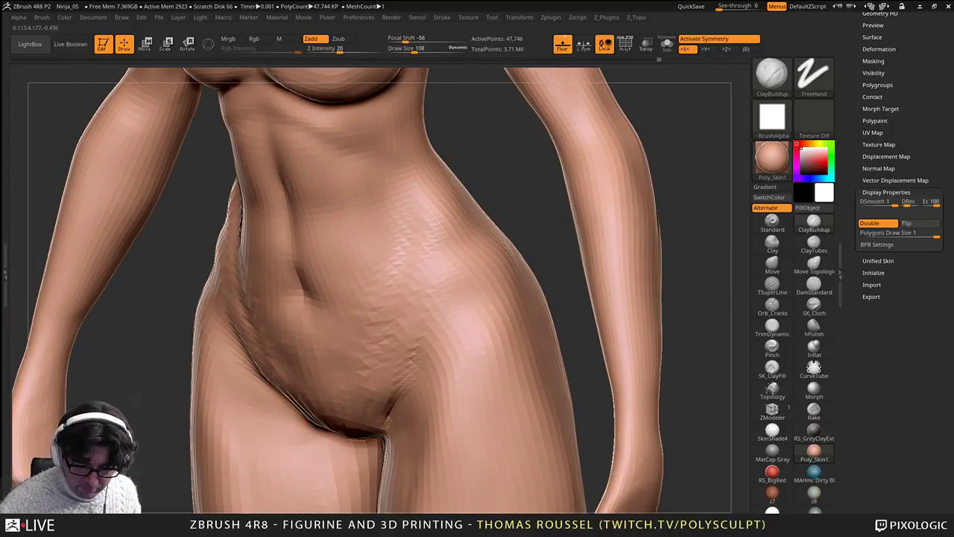
Step: Smooth the clay strokes along the groin crease and add volume at the top of the inner thigh
mouse_move(342, 420)
right_down()
mouse_move(254, 415)
mouse_move(328, 403)
right_up()
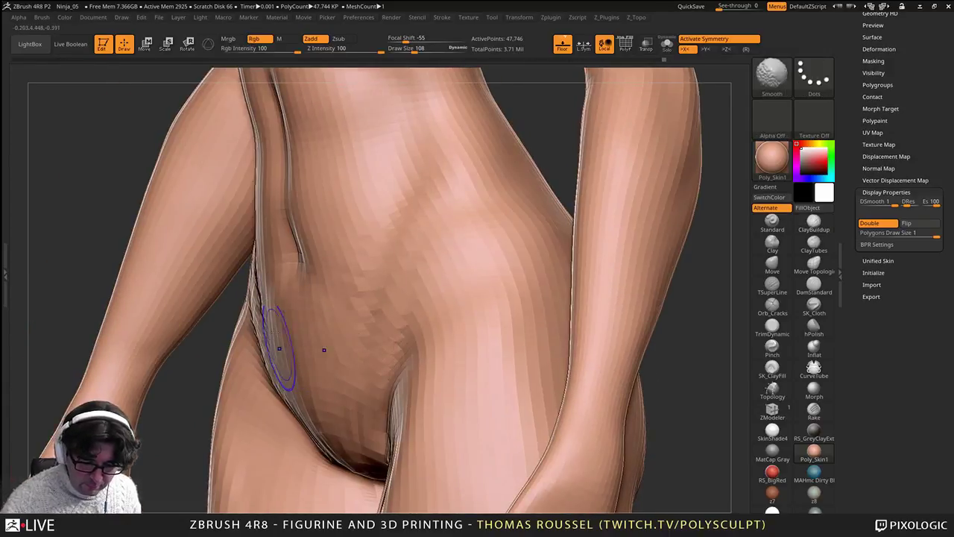
shift+drag(280, 348, 304, 387)
right_drag(305, 388, 372, 383)
mouse_move(238, 386)
shift+mouse_down()
mouse_move(280, 443)
mouse_move(307, 432)
shift+mouse_up()
mouse_move(351, 435)
right_down()
mouse_move(376, 447)
mouse_move(413, 386)
right_up()
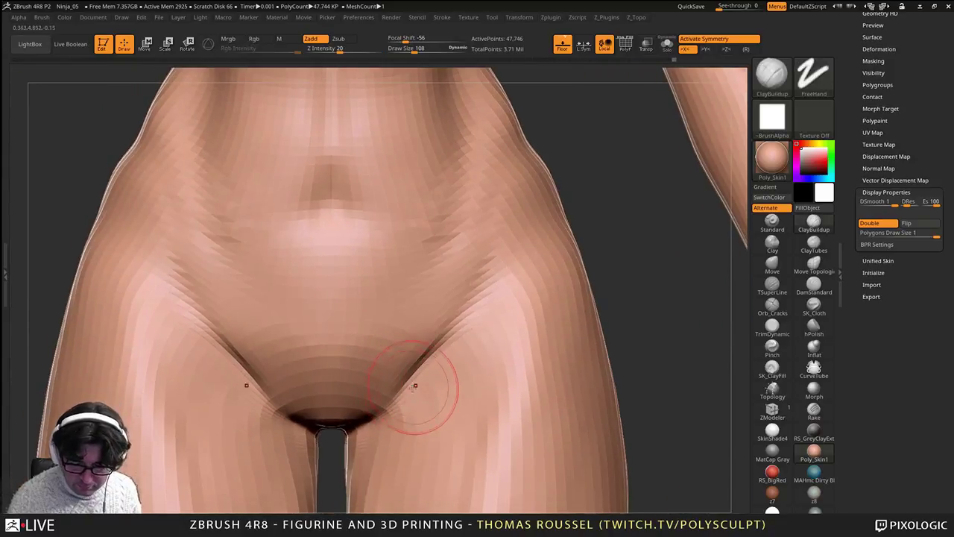
drag(414, 385, 375, 426)
alt+right_drag(447, 387, 516, 339)
Step: Reshape the lower edge of the pelvis between the thighs with the Move brush at draw size 140
click(775, 265)
key(s)
drag(600, 300, 604, 306)
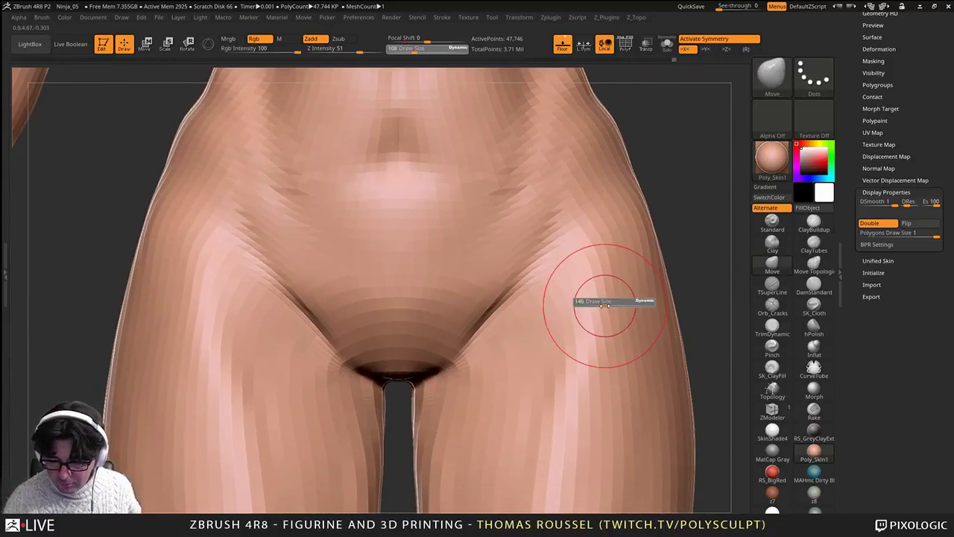
drag(435, 368, 440, 363)
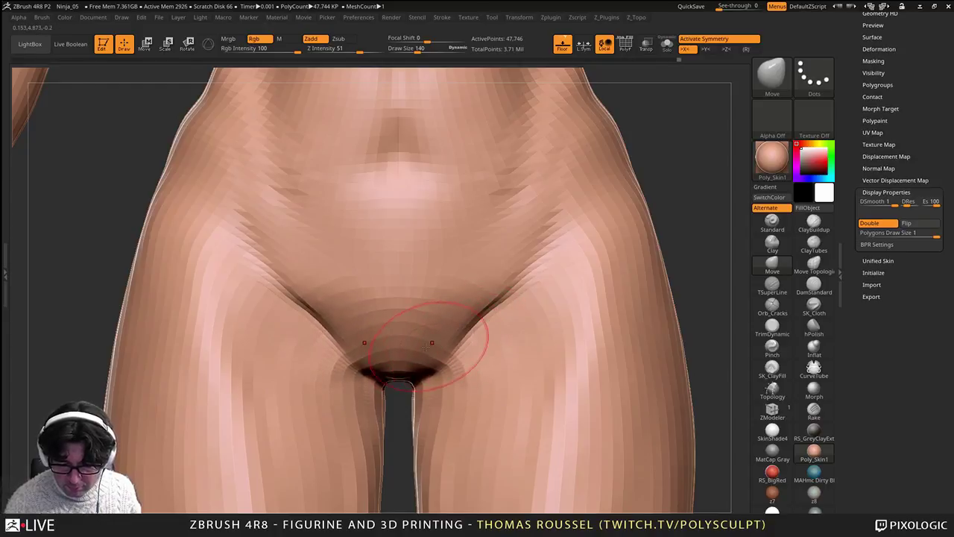
mouse_move(427, 376)
right_down()
mouse_move(397, 341)
mouse_move(442, 335)
right_up()
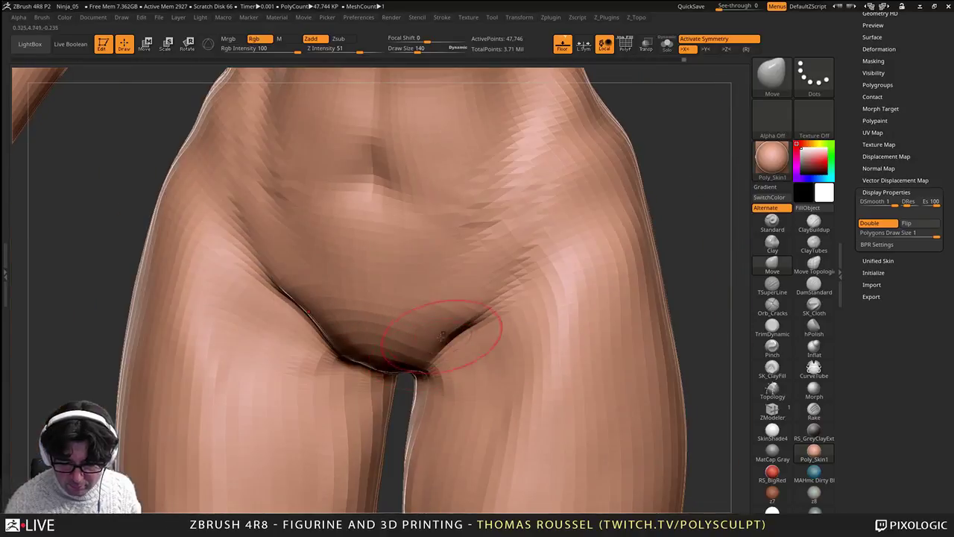
Step: Reshape the groin crease where the lower pelvis meets the inner thigh with the Move brush at draw size 140
right_drag(462, 379, 447, 374)
mouse_move(447, 374)
mouse_down()
mouse_move(453, 356)
mouse_move(486, 332)
mouse_up()
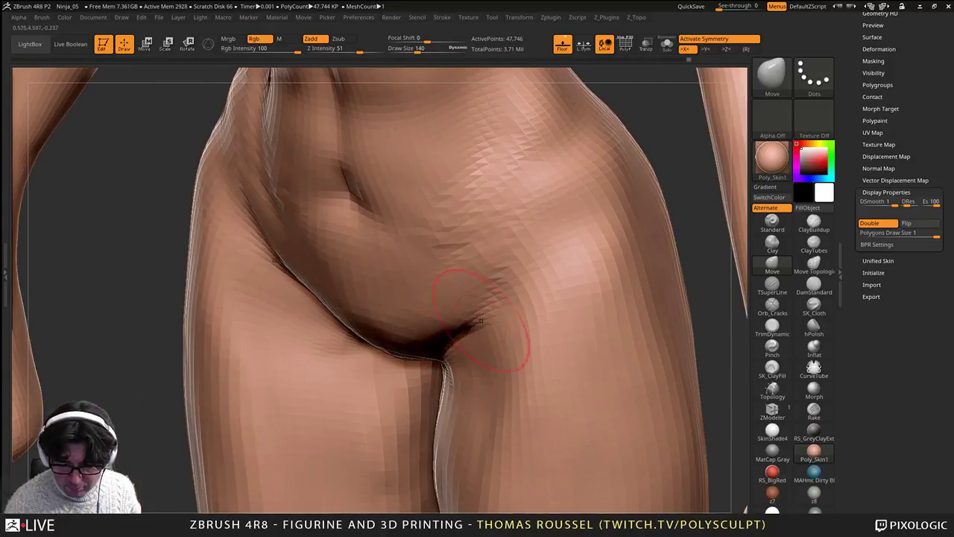
mouse_move(497, 336)
right_down()
mouse_move(471, 328)
mouse_move(479, 306)
right_up()
right_drag(506, 349, 509, 382)
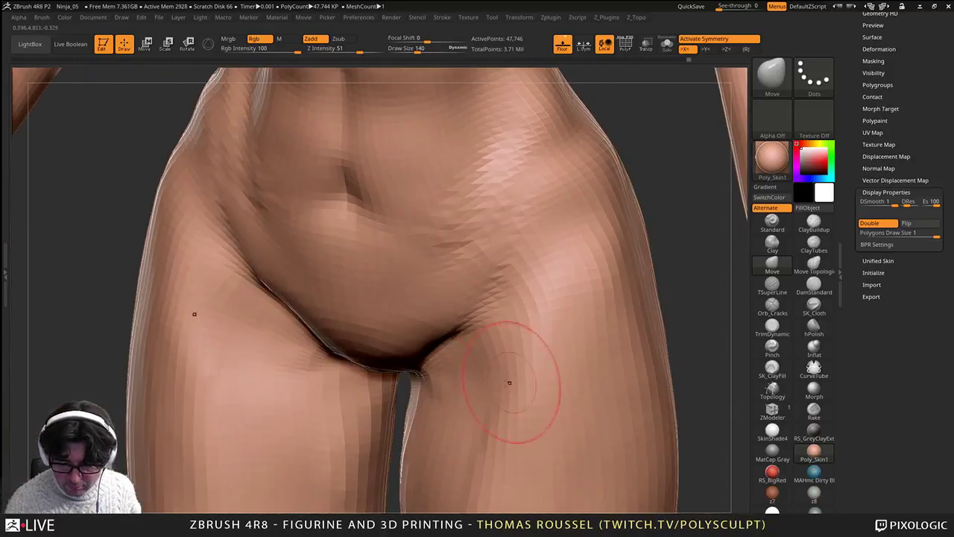
Step: Smooth the inner surface of the upper thigh just below the groin
mouse_move(474, 421)
right_down()
mouse_move(498, 321)
mouse_move(484, 237)
right_up()
right_drag(426, 357, 417, 371)
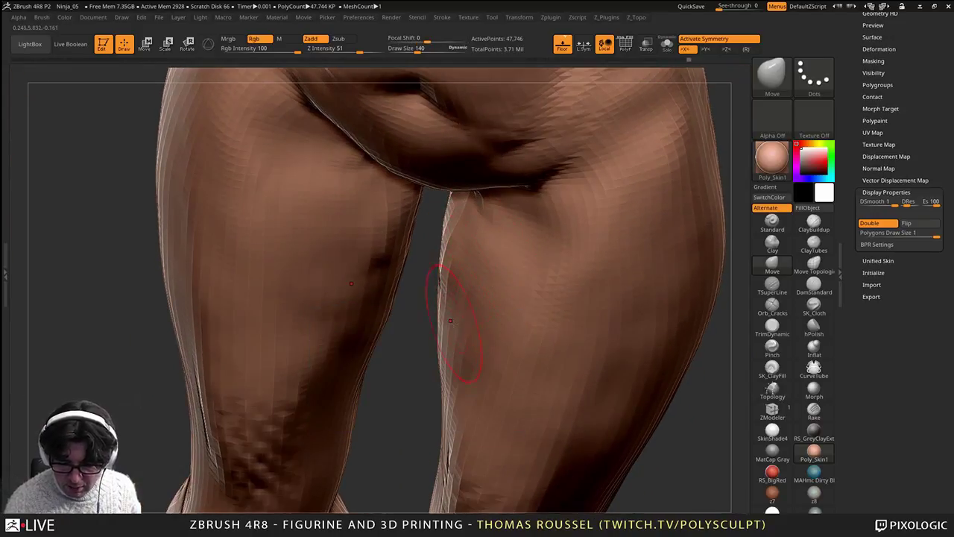
shift+drag(454, 278, 449, 237)
right_drag(477, 299, 448, 305)
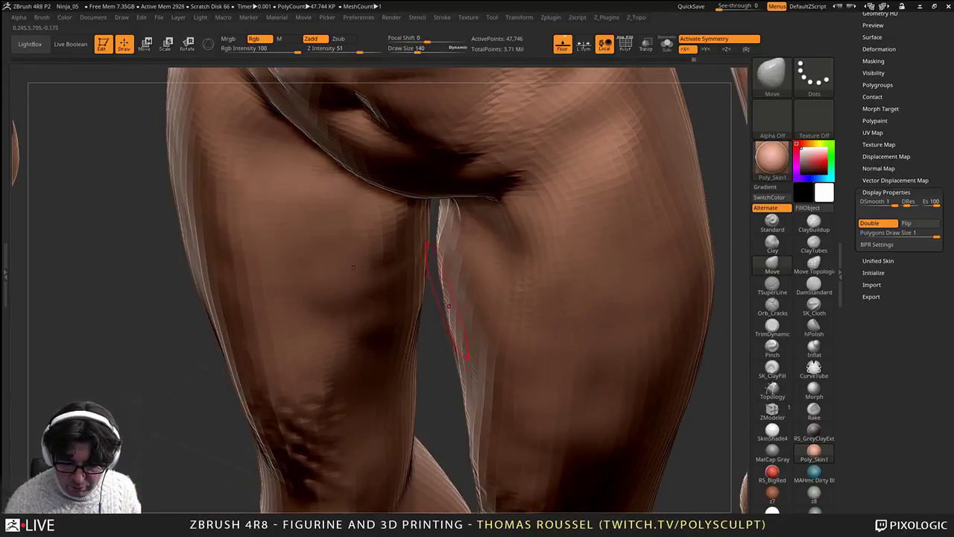
right_drag(479, 350, 444, 369)
right_drag(419, 339, 414, 325)
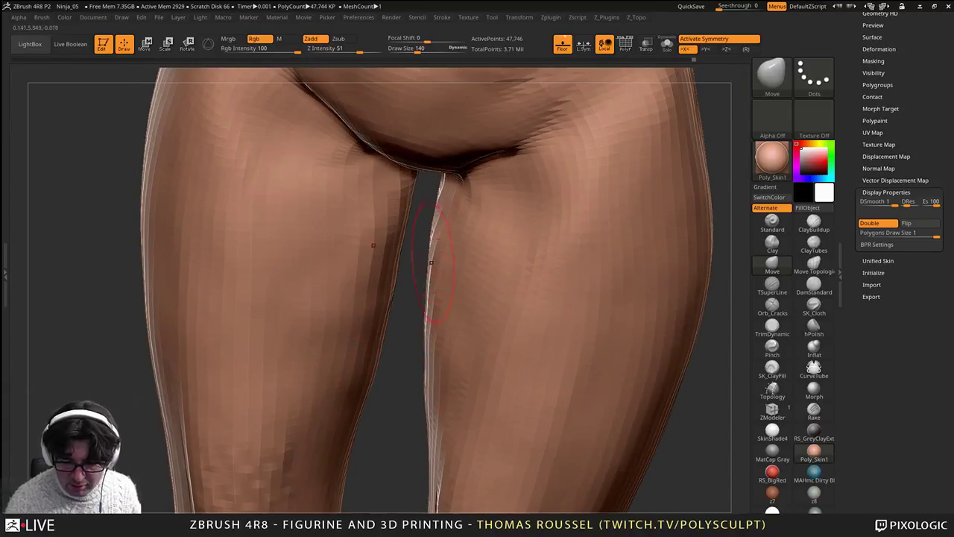
right_drag(435, 245, 435, 284)
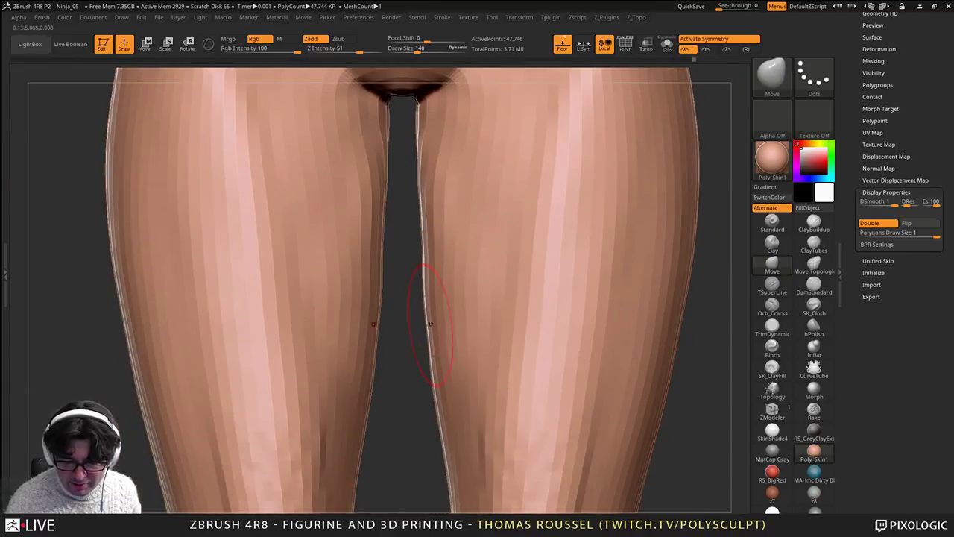
Step: Lower the body mesh one subdivision level and adjust the upper inner thigh contour with the Move brush at draw size 161
key(shift+d)
key(s)
drag(457, 295, 462, 295)
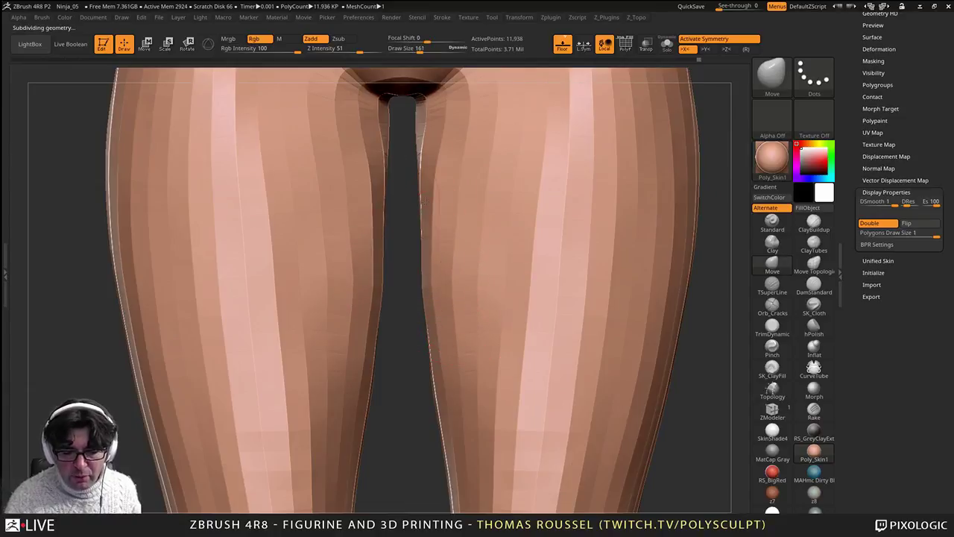
alt+right_drag(441, 358, 441, 465)
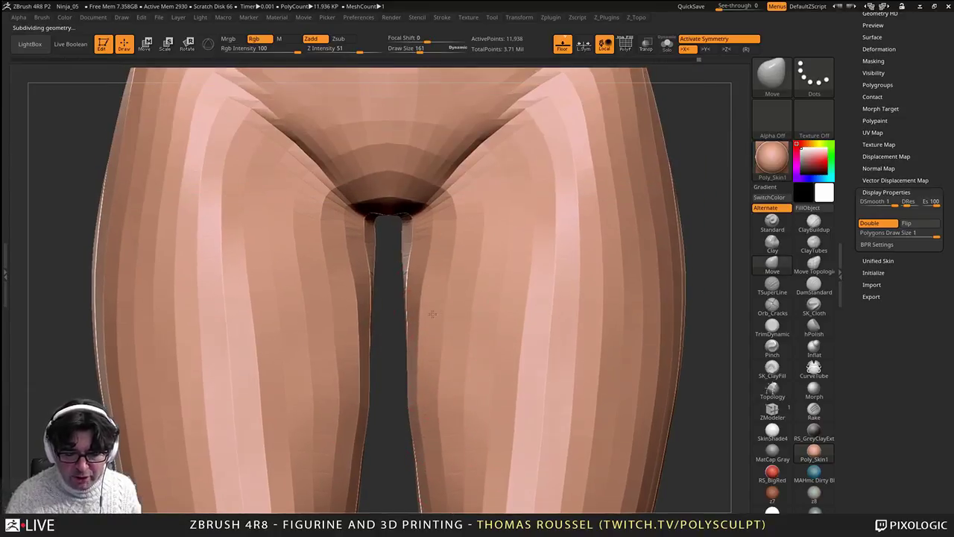
right_drag(434, 316, 430, 347)
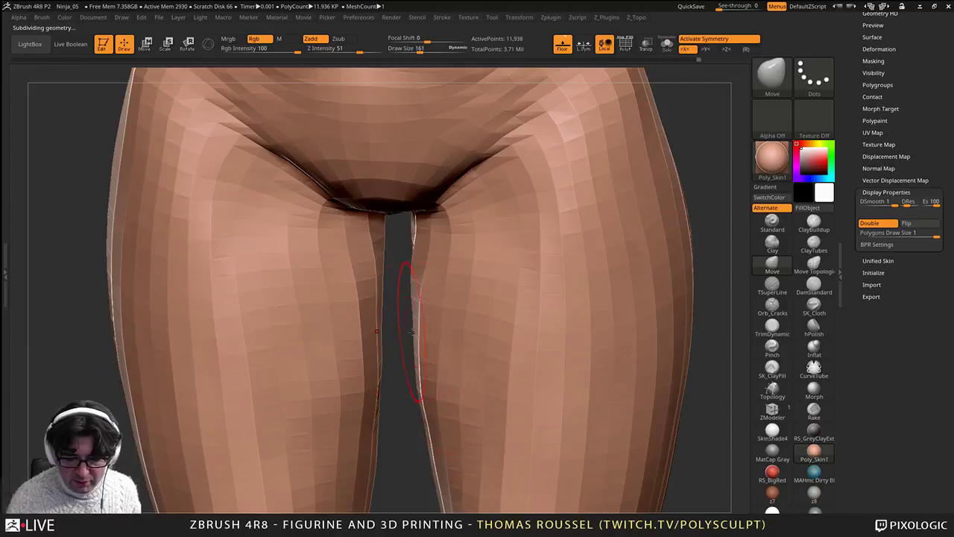
Step: Reshape the inner thighs from the groin towards the knees with the Move brush at draw size 156
key(s)
click(415, 328)
alt+right_drag(441, 457, 450, 344)
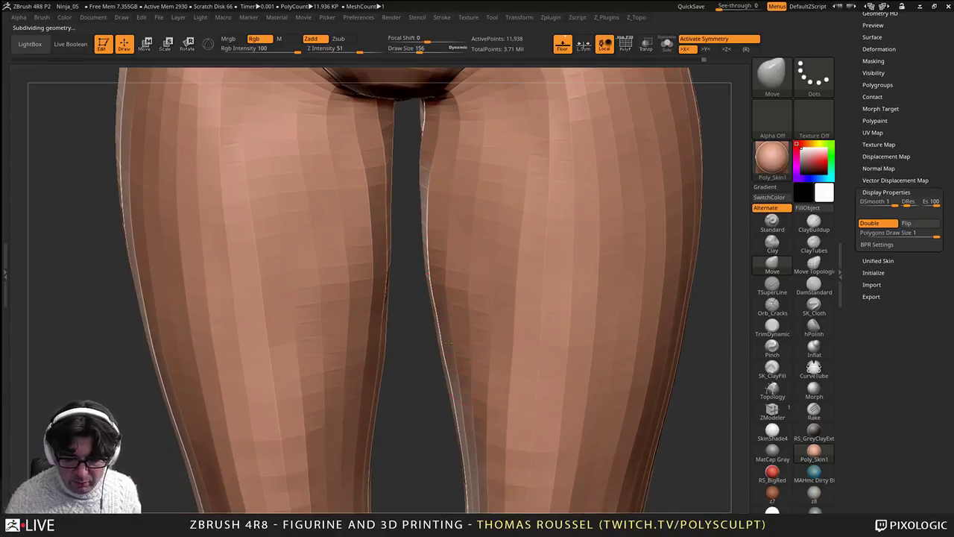
right_drag(446, 250, 453, 269)
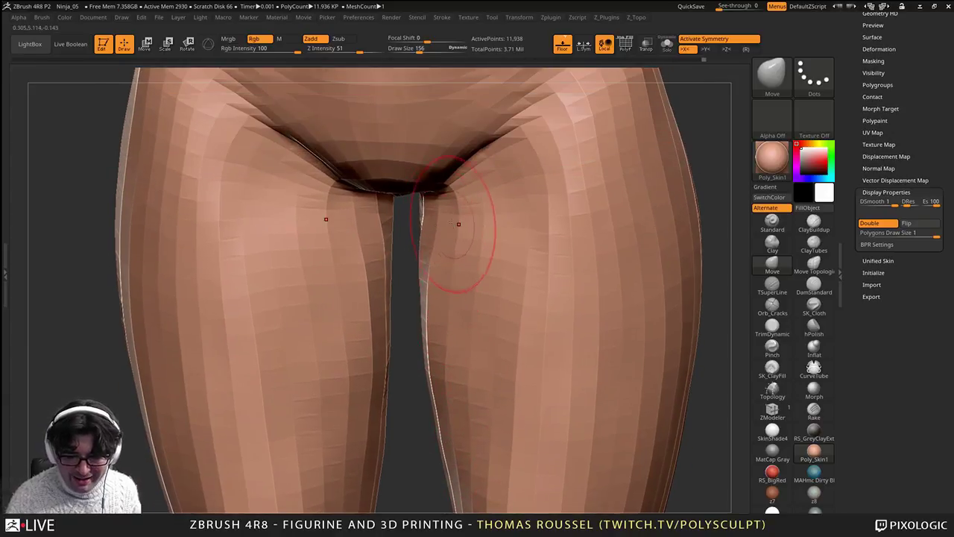
right_drag(459, 224, 441, 200)
right_drag(443, 237, 453, 209)
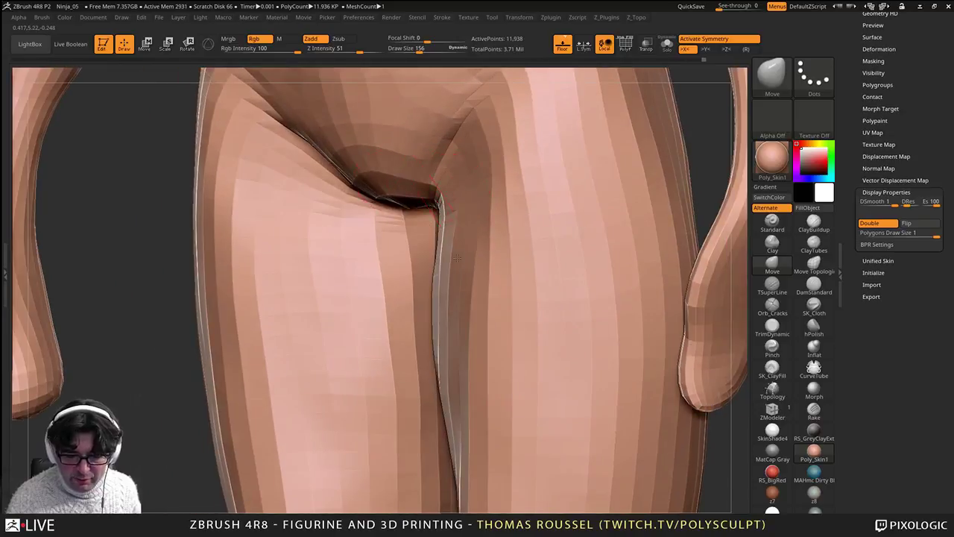
right_drag(457, 257, 438, 269)
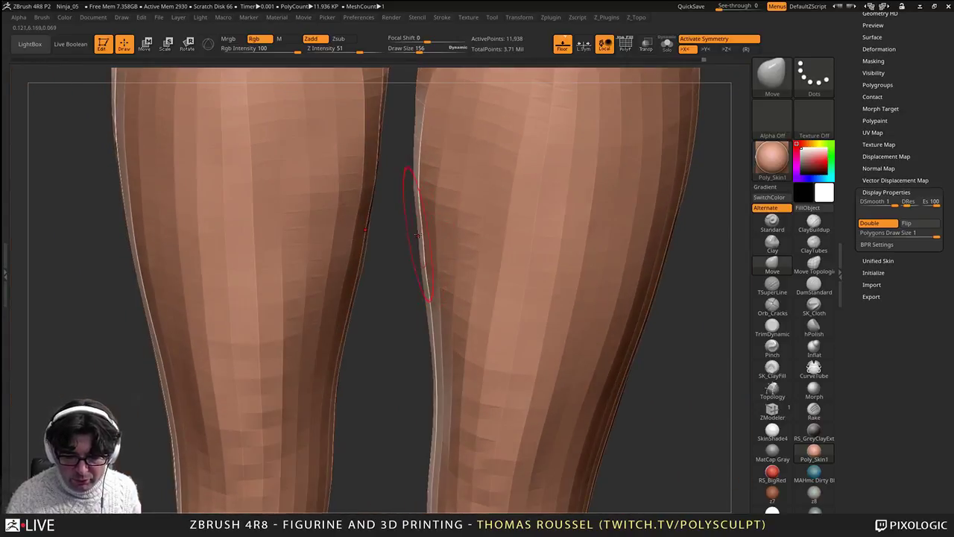
mouse_move(436, 235)
right_down()
mouse_move(421, 316)
mouse_move(433, 302)
mouse_move(453, 317)
right_up()
mouse_move(514, 320)
right_down()
mouse_move(519, 350)
mouse_move(521, 268)
mouse_move(477, 227)
mouse_move(462, 175)
mouse_move(454, 222)
right_up()
mouse_move(453, 258)
right_down()
mouse_move(508, 290)
mouse_move(482, 328)
right_up()
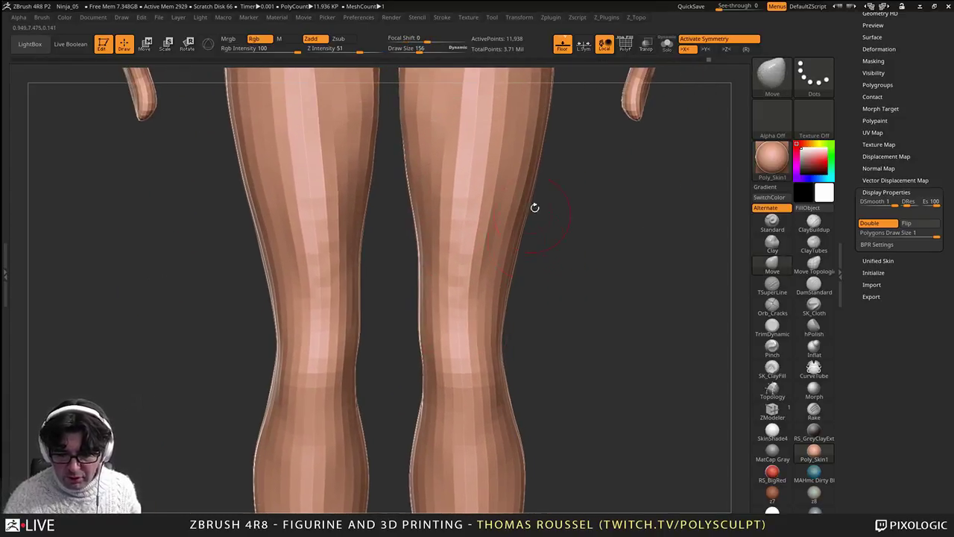
Step: Adjust the outer contour of the thighs and hips with the Move brush enlarged to draw size 436
alt+right_drag(534, 208, 478, 328)
key(s)
drag(507, 202, 512, 201)
drag(498, 164, 507, 159)
key(s)
drag(521, 154, 535, 153)
alt+right_drag(508, 101, 477, 177)
drag(462, 175, 468, 175)
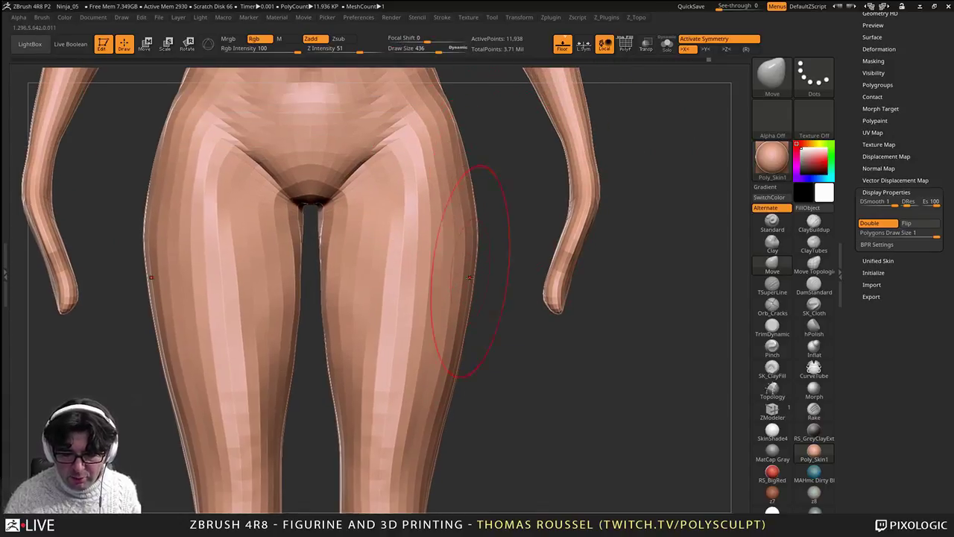
drag(467, 325, 463, 326)
Step: Shift the outer leg, hip and waist contours with broad Move brush strokes
alt+right_drag(470, 229, 440, 328)
drag(425, 216, 430, 214)
alt+right_drag(434, 119, 468, 238)
drag(395, 202, 370, 226)
Step: Pull the sides of the waist inward above the hips with the Move brush at draw size 285
key(bracketleft)
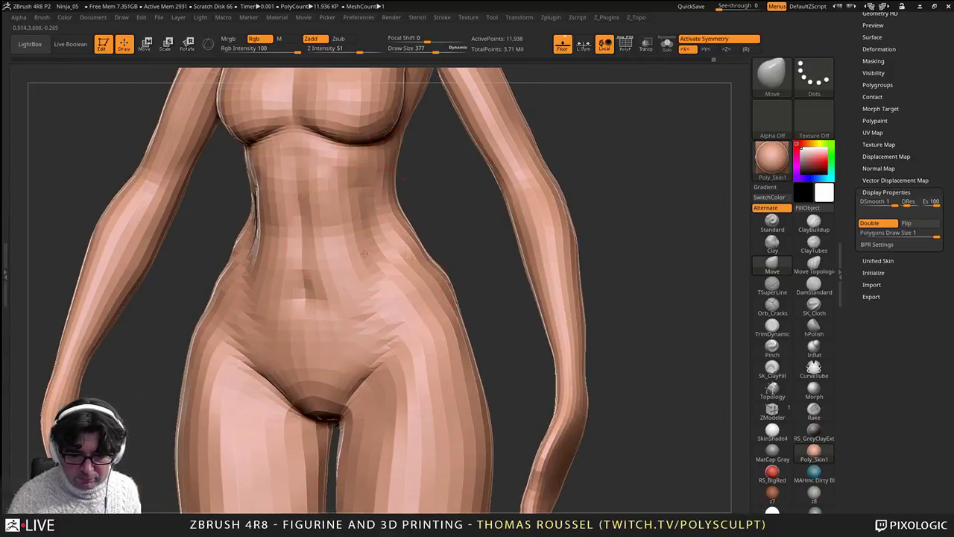
shift+right_drag(365, 254, 395, 253)
drag(378, 181, 366, 177)
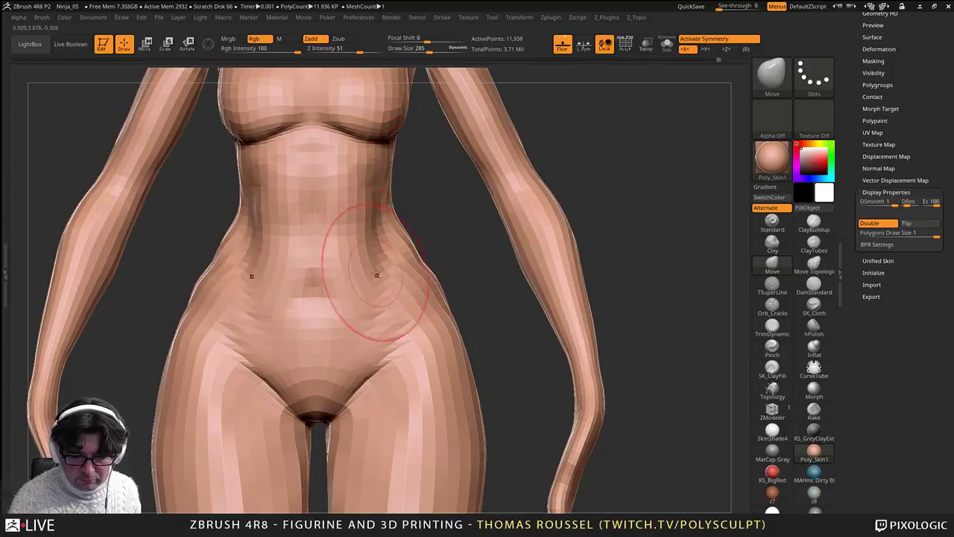
alt+right_drag(361, 306, 383, 271)
alt+right_drag(448, 222, 433, 298)
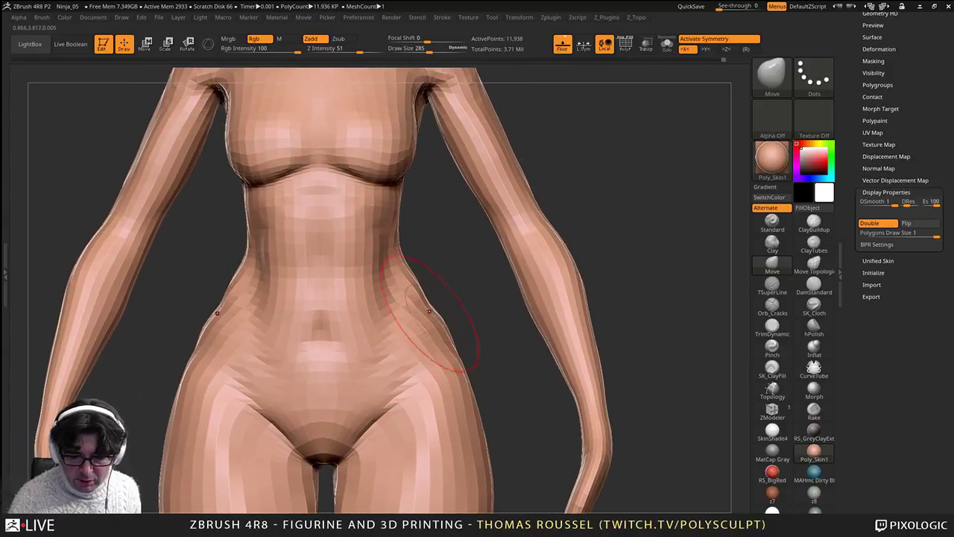
Step: Adjust the back's side contour and the waist from behind with the Move brush at draw size 345
alt+right_drag(421, 235, 216, 234)
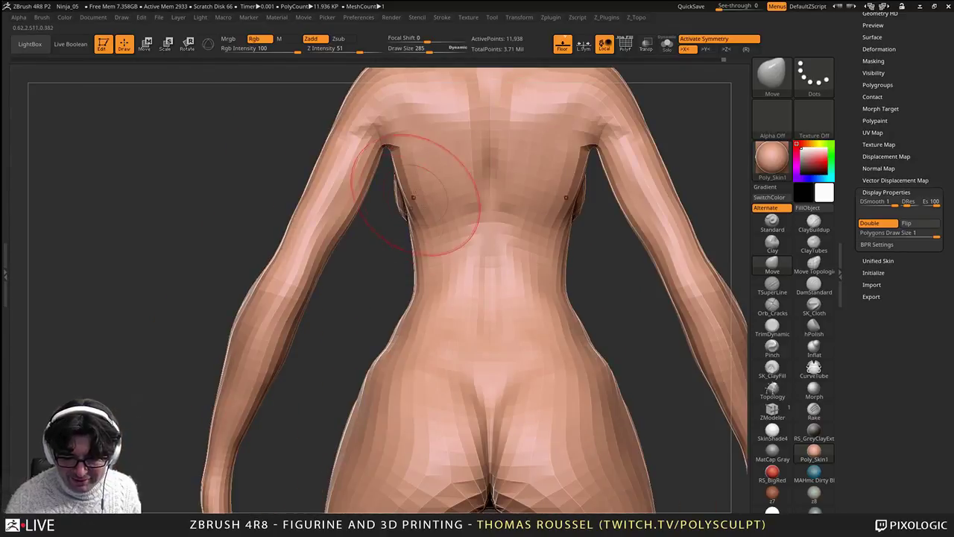
key(s)
drag(414, 189, 422, 198)
drag(421, 322, 426, 322)
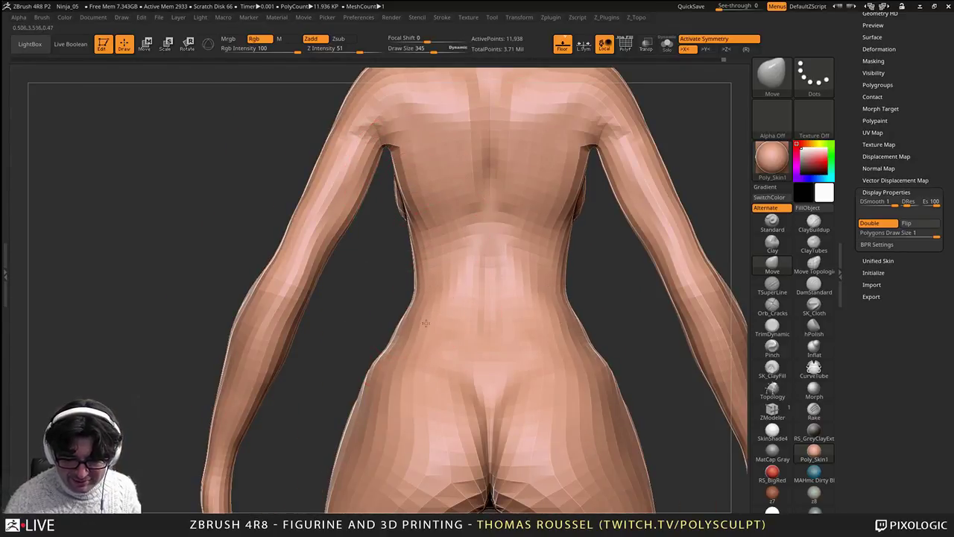
mouse_move(425, 323)
alt+right_down()
mouse_move(454, 341)
mouse_move(488, 316)
alt+right_up()
Step: Build up the side of the waist below the ribs with the ClayBuildup brush at draw size 200
key(s)
drag(500, 298, 490, 300)
alt+right_drag(491, 302, 414, 323)
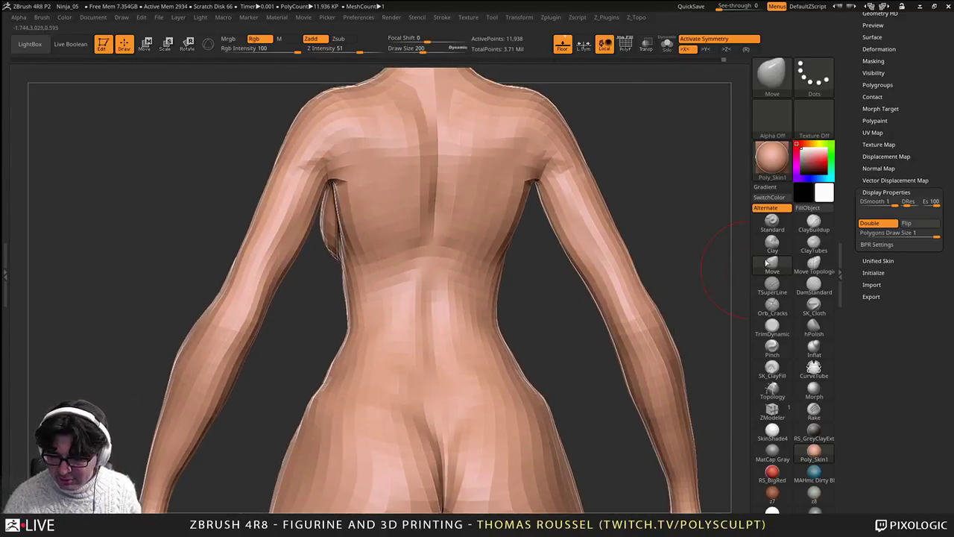
click(814, 225)
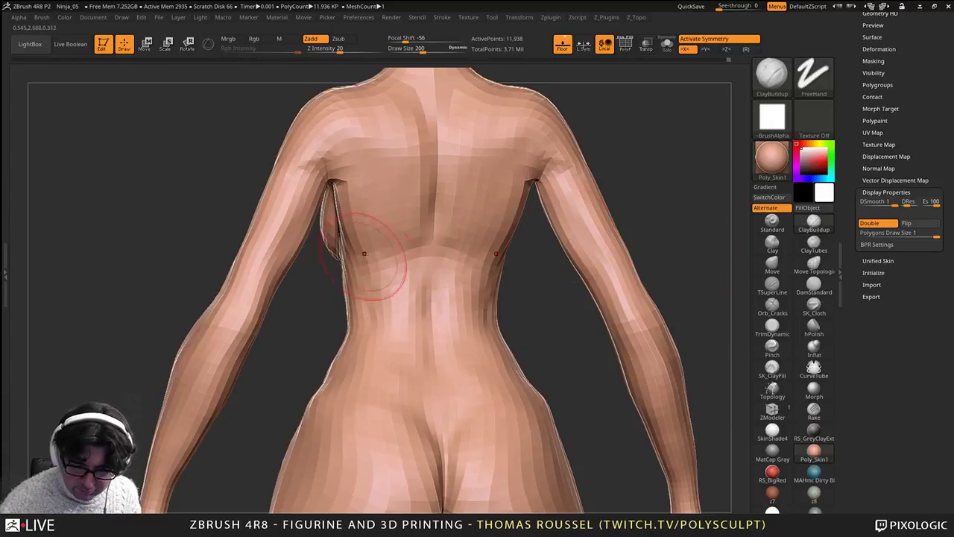
right_drag(388, 318, 451, 313)
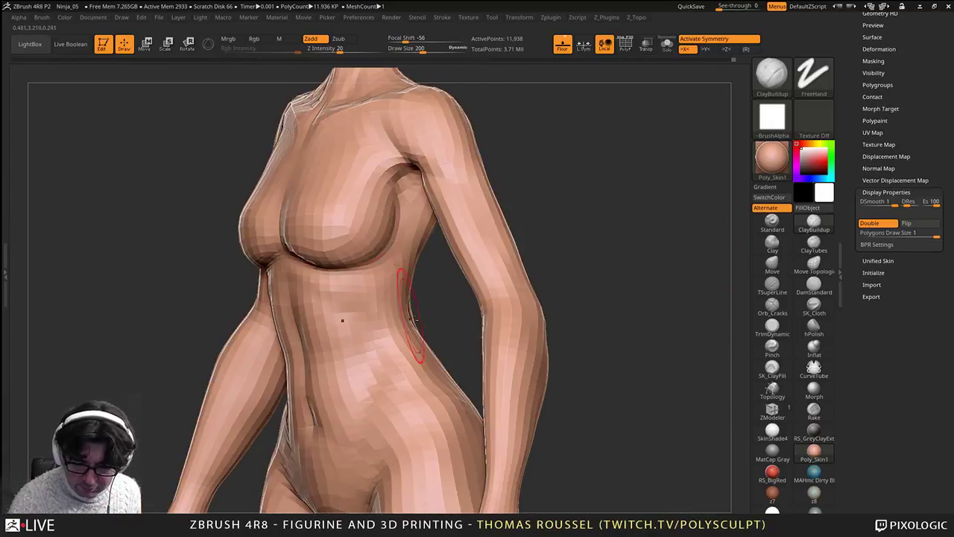
drag(413, 317, 418, 274)
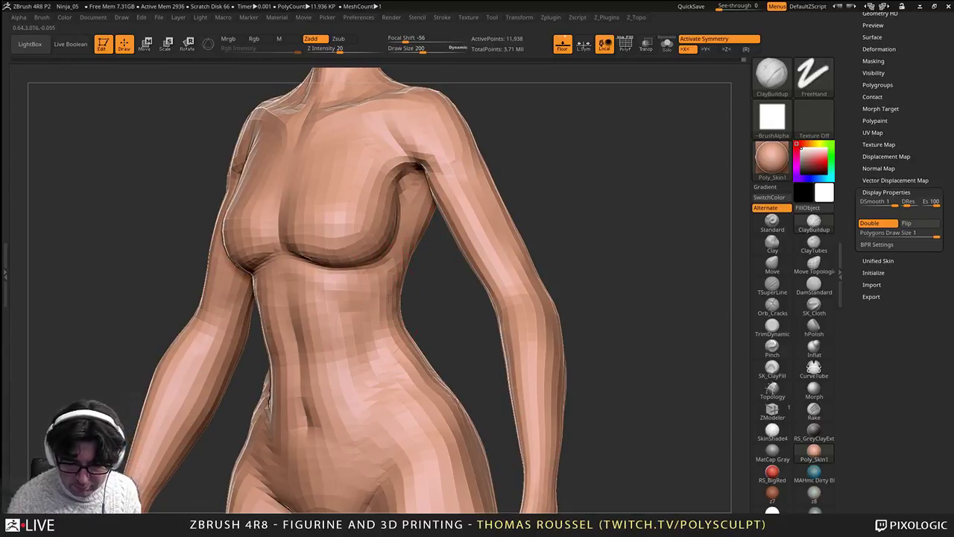
Step: Add more clay along the flank between the rib cage and the hip
mouse_move(365, 286)
alt+right_down()
mouse_move(468, 270)
mouse_move(443, 286)
mouse_move(463, 354)
mouse_move(460, 303)
mouse_move(423, 266)
mouse_move(462, 288)
mouse_move(421, 262)
mouse_move(429, 246)
mouse_move(434, 269)
alt+right_up()
mouse_move(433, 270)
mouse_down()
mouse_move(448, 278)
mouse_move(448, 260)
mouse_up()
ctrl+right_drag(450, 252, 446, 206)
mouse_move(454, 357)
alt+right_down()
mouse_move(441, 224)
mouse_move(486, 263)
mouse_move(484, 298)
alt+right_up()
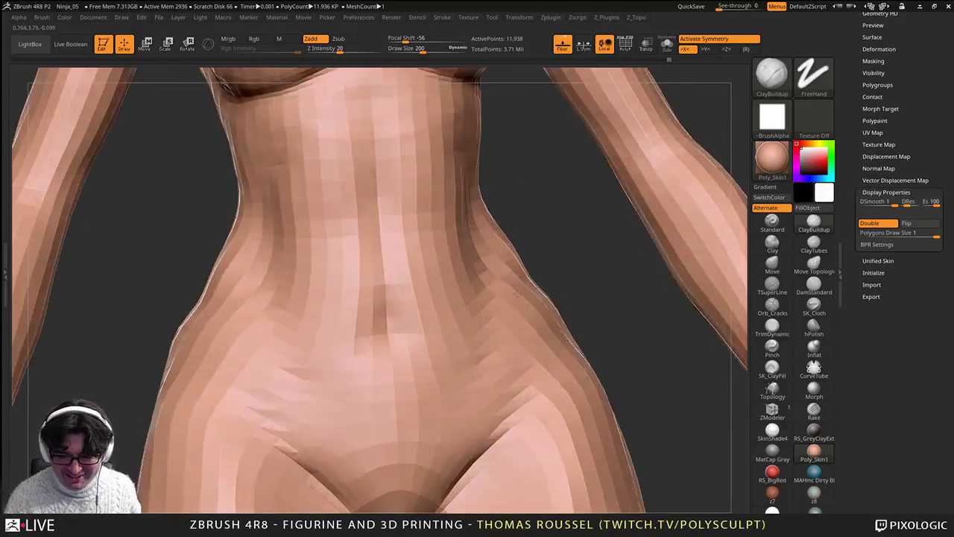
right_drag(482, 246, 472, 224)
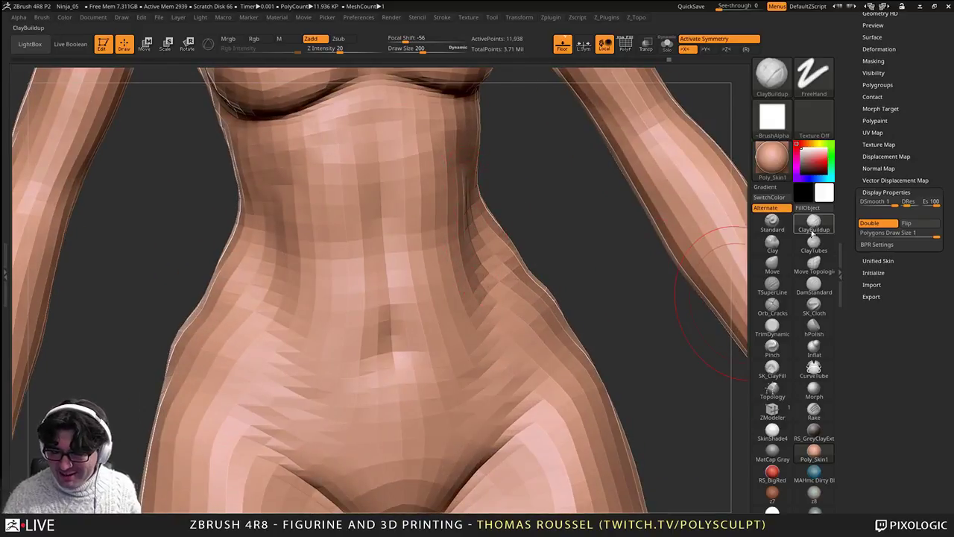
Step: Refine the waist and the front profile of the abdomen with the Move brush at draw size 200
click(772, 271)
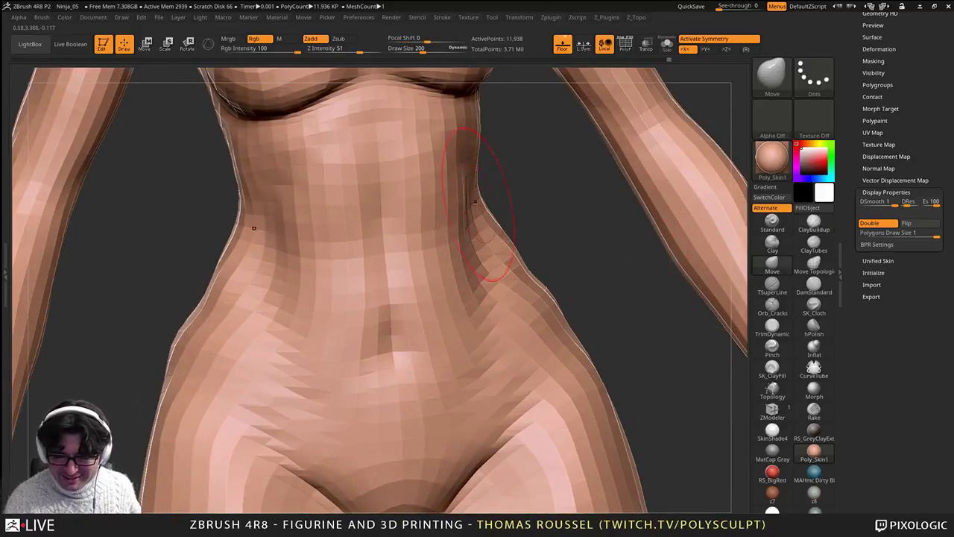
mouse_move(511, 240)
right_down()
mouse_move(462, 201)
mouse_move(463, 238)
mouse_move(474, 243)
right_up()
mouse_move(475, 312)
right_down()
mouse_move(451, 301)
mouse_move(438, 253)
mouse_move(405, 337)
mouse_move(431, 314)
right_up()
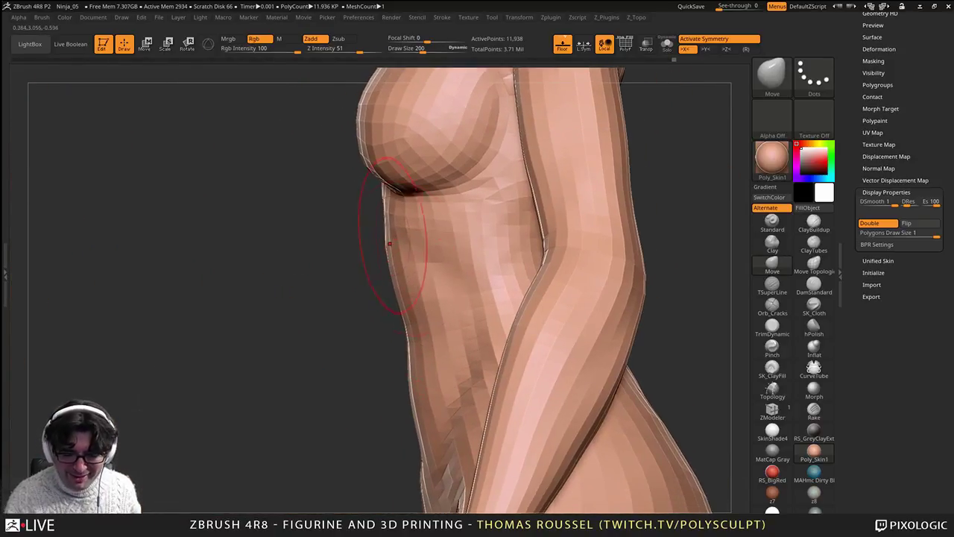
alt+right_drag(436, 367, 462, 242)
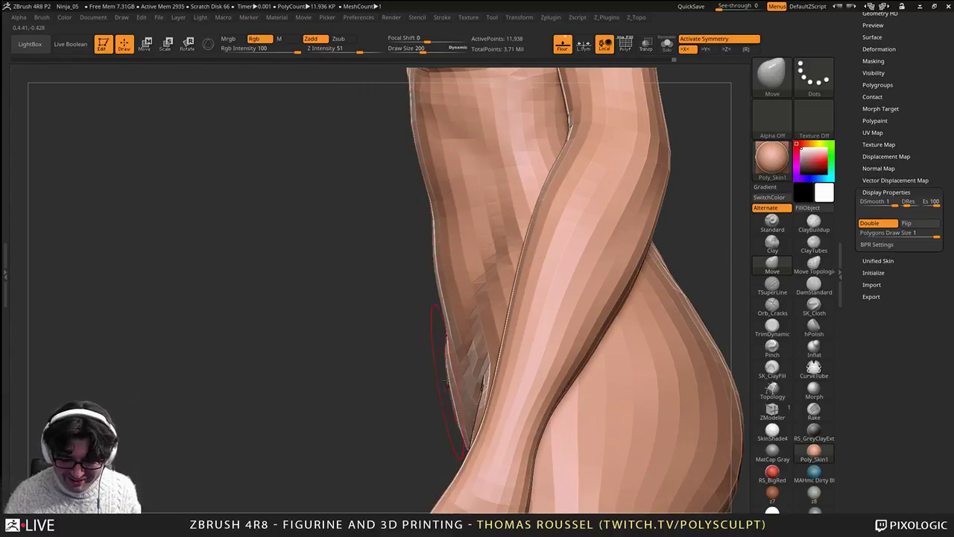
alt+right_drag(447, 381, 509, 353)
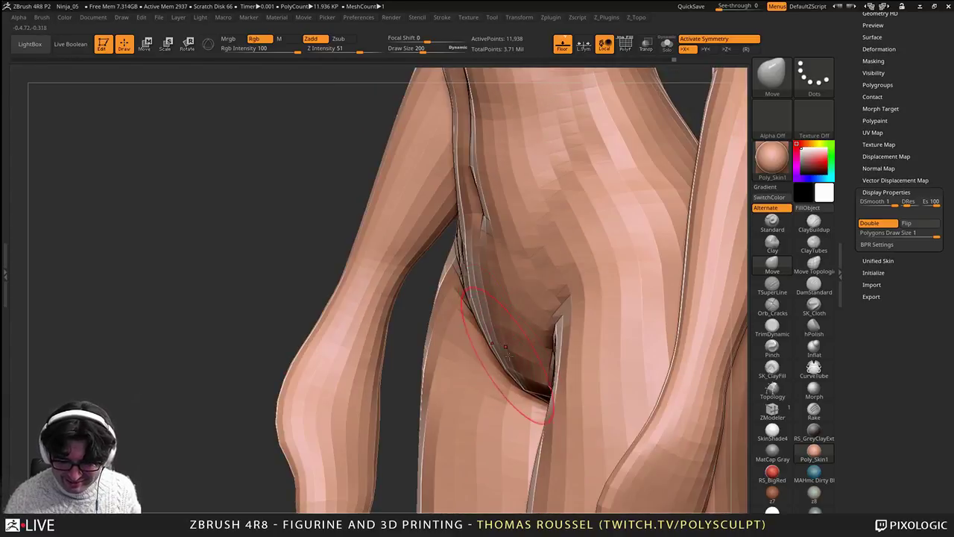
Step: Reshape the groin and the top of the inner thigh with the Move brush, raising its draw size to 300
right_drag(551, 389, 525, 381)
drag(528, 353, 538, 355)
right_drag(522, 382, 540, 403)
key(s)
drag(540, 399, 550, 398)
drag(523, 333, 528, 329)
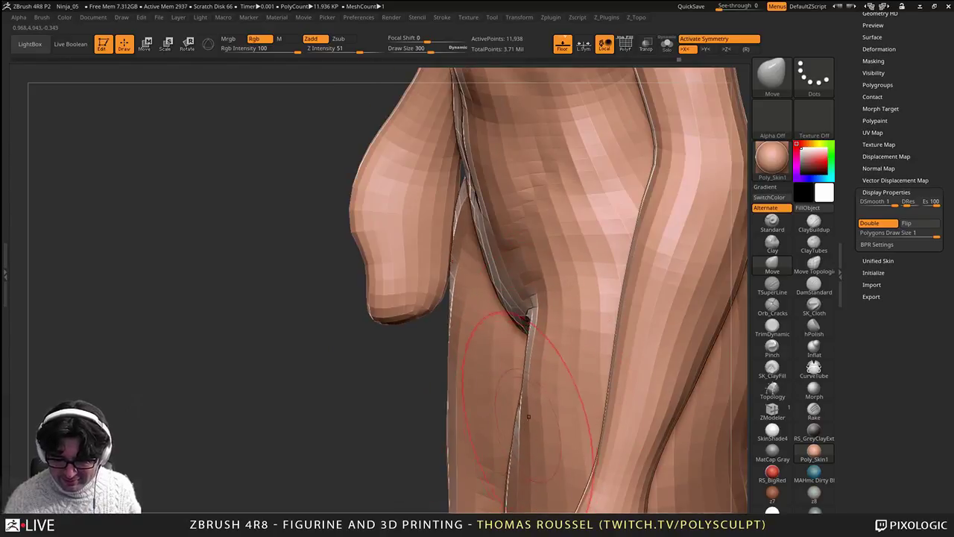
alt+right_drag(529, 416, 531, 358)
Step: Adjust the side of the torso beside the breast with the Move brush at draw size 300
alt+right_drag(531, 299, 503, 321)
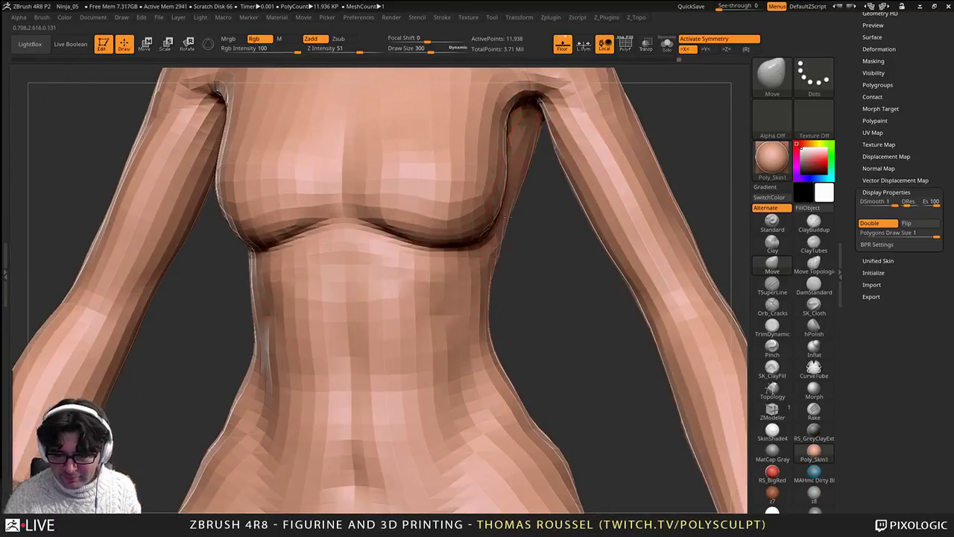
drag(509, 216, 505, 236)
right_drag(502, 293, 512, 295)
Step: Set the Move brush's Z Intensity to 29 and its draw size to 206 over the waist
key(space)
drag(508, 323, 476, 323)
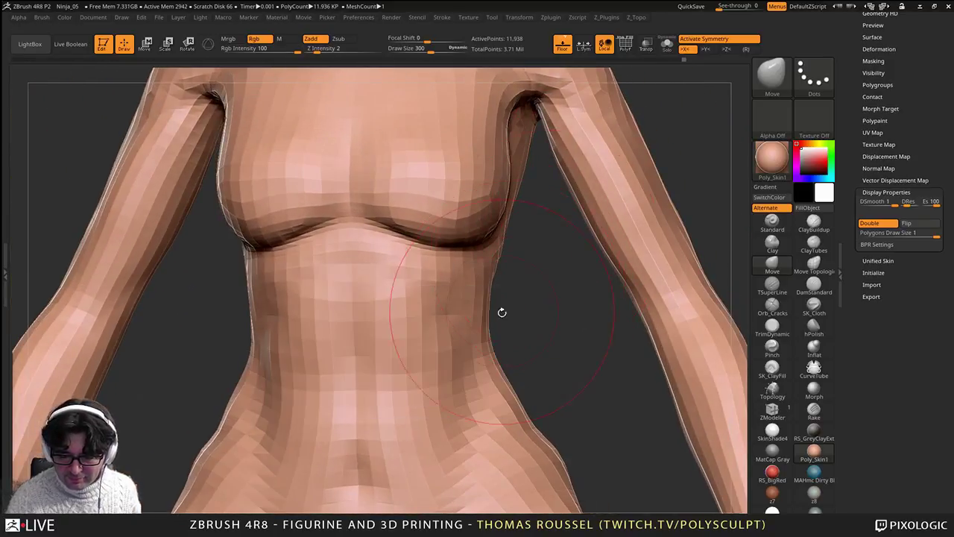
drag(330, 50, 345, 50)
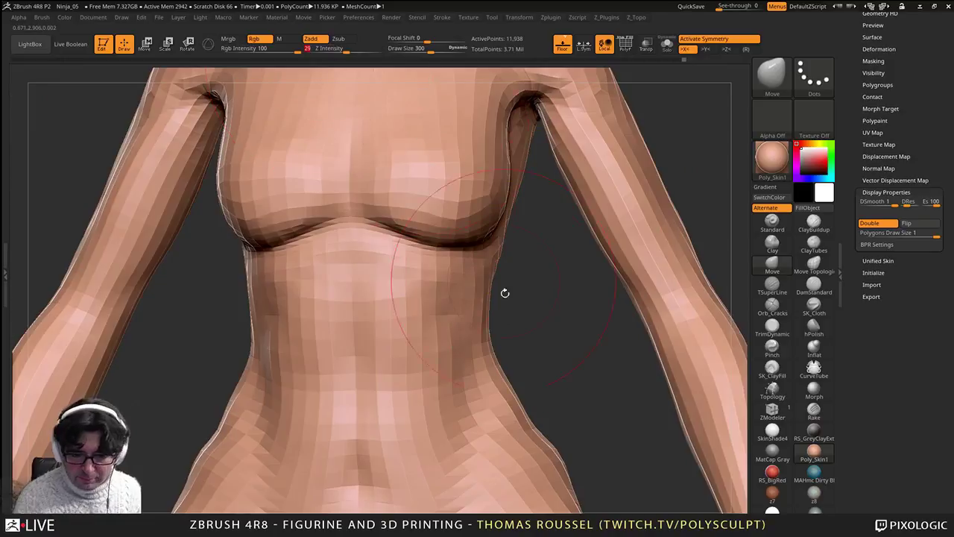
key(s)
drag(495, 378, 486, 378)
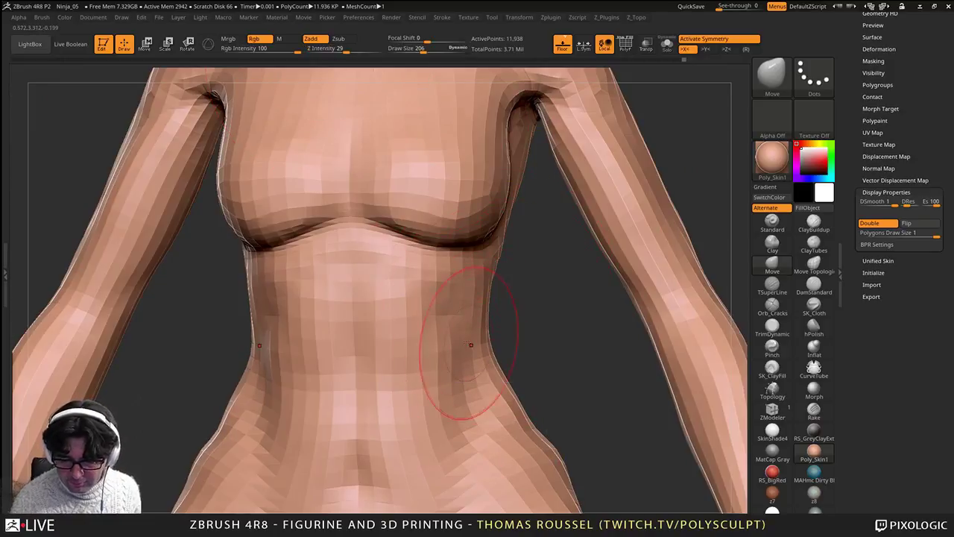
mouse_move(475, 367)
right_down()
mouse_move(509, 372)
mouse_move(494, 378)
right_up()
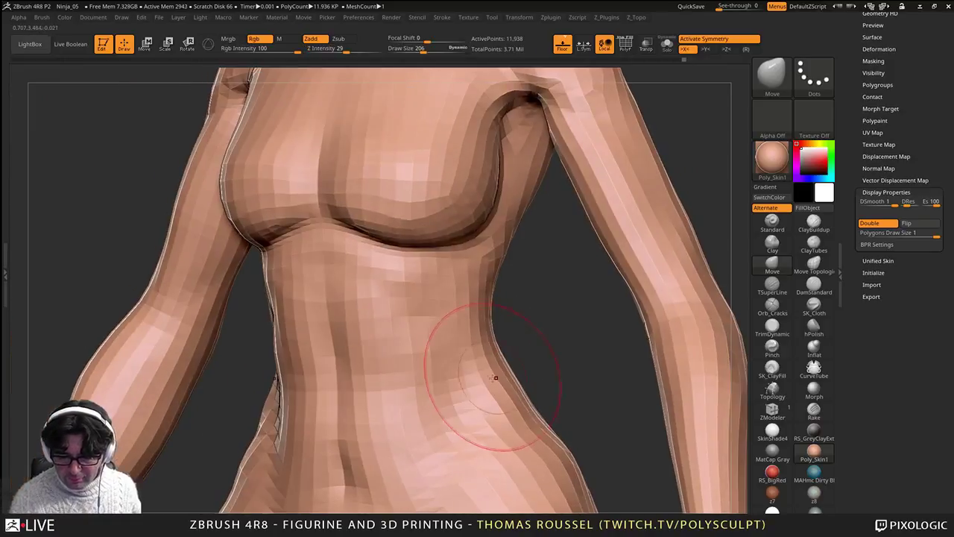
Step: Examine the torso at a higher subdivision level, comparing the figure before and after the last edits from the front
key(d)
key(f)
ctrl+right_drag(409, 275, 415, 328)
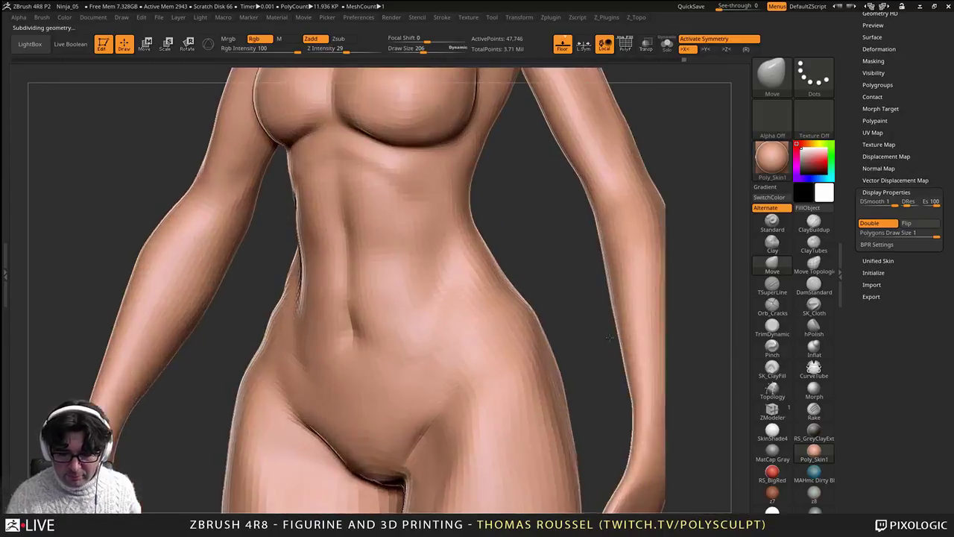
alt+right_drag(447, 254, 501, 342)
ctrl+right_drag(407, 318, 533, 334)
ctrl+right_drag(499, 363, 486, 305)
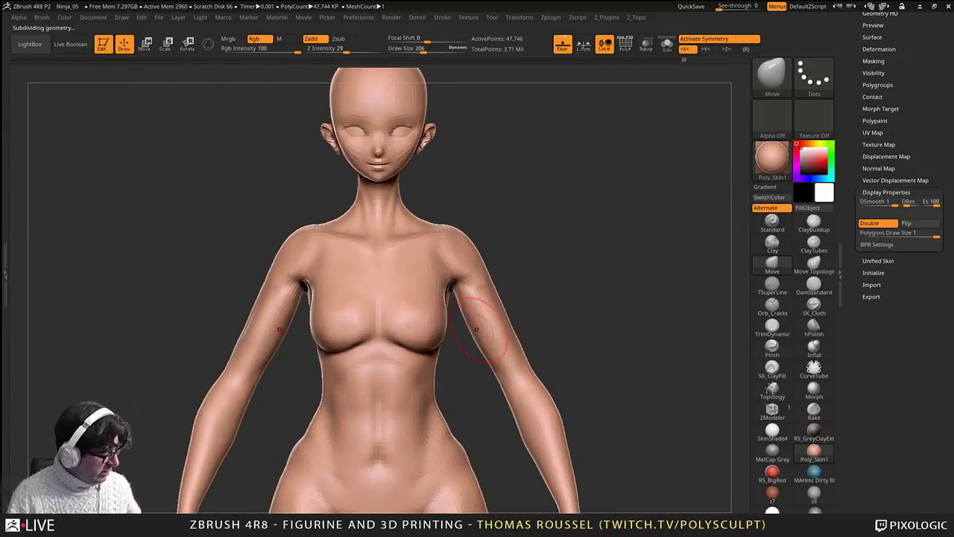
key(ctrl+z)
key(ctrl+shift+z)
key(ctrl+z)
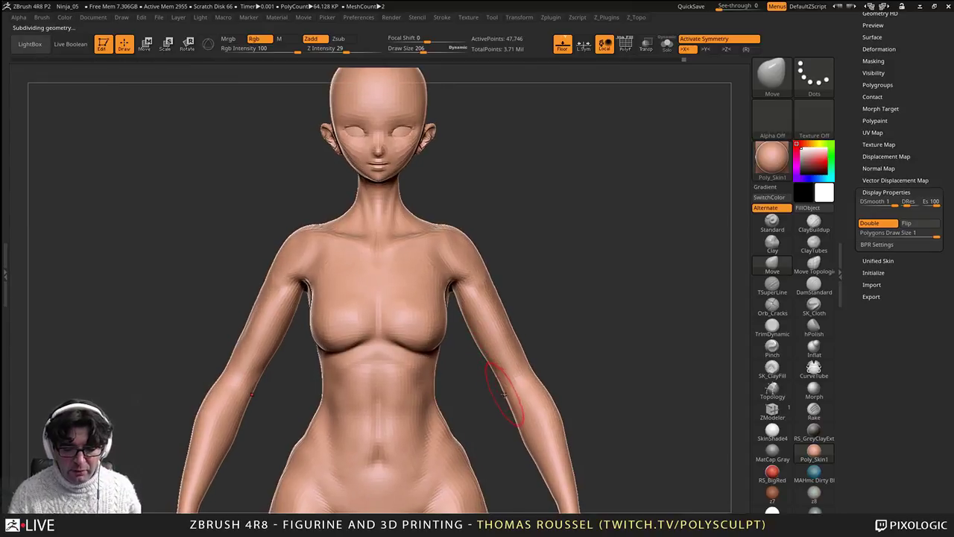
key(ctrl+shift+z)
key(ctrl+z)
Step: Return to the lower subdivision level and reshape the fold under the breast with the Move brush at draw size 161
ctrl+right_drag(412, 348, 559, 395)
key(shift+d)
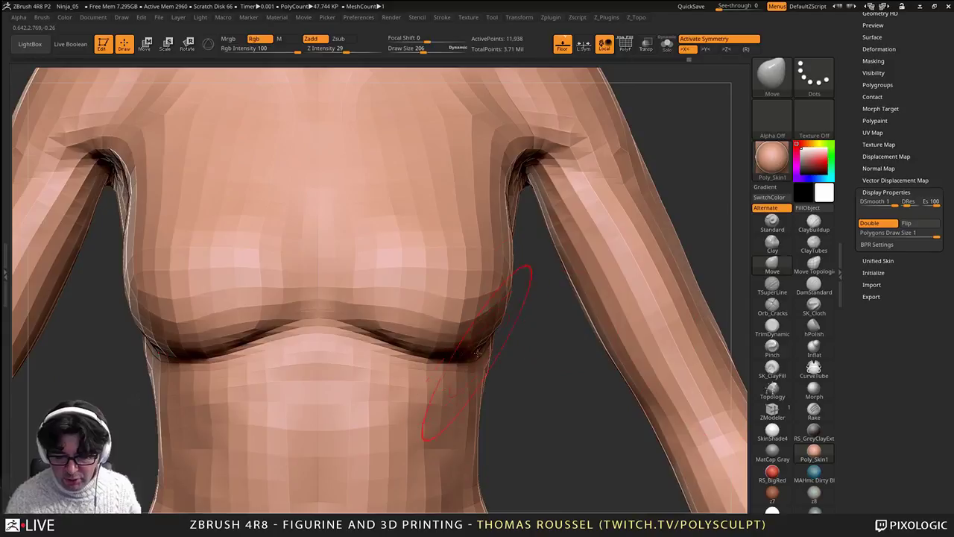
key(s)
drag(477, 356, 471, 356)
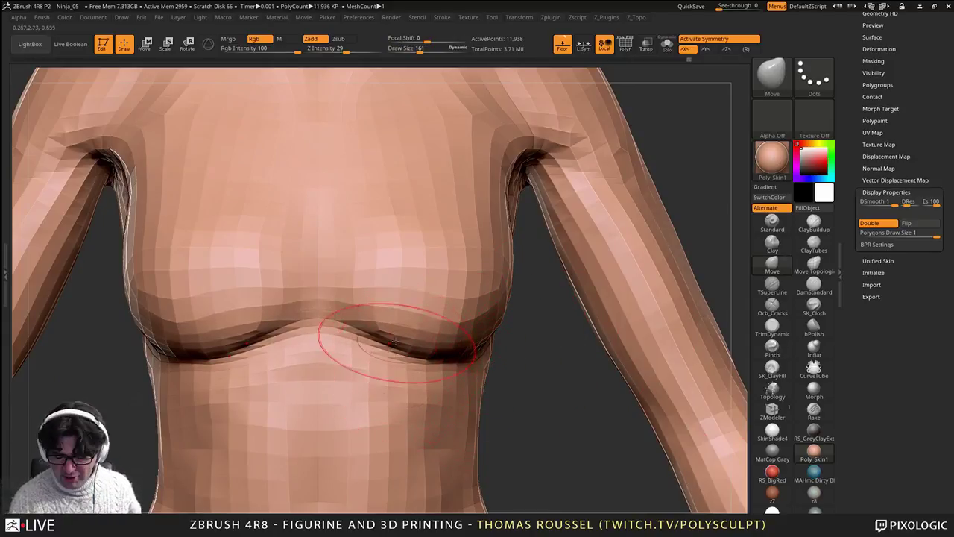
ctrl+right_drag(380, 330, 392, 345)
drag(393, 343, 400, 341)
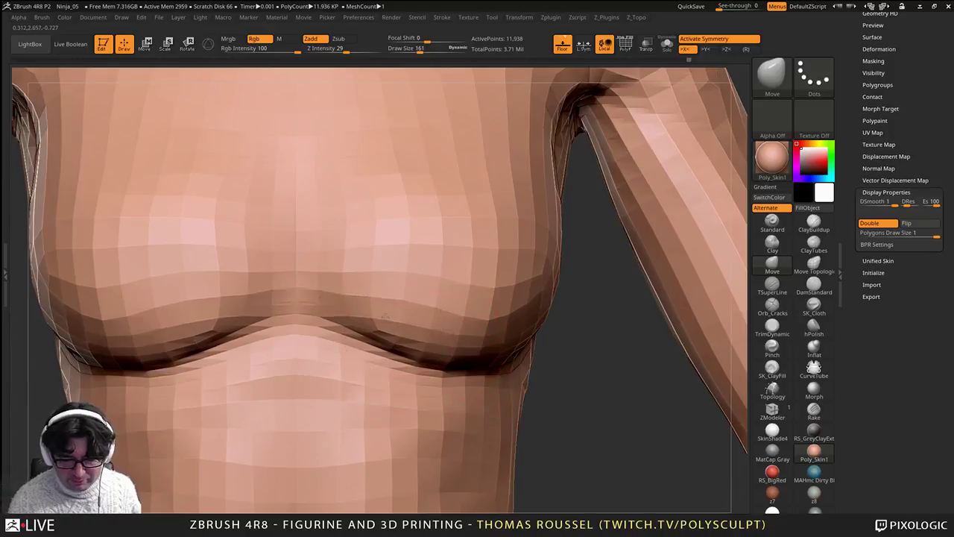
Step: Refine the outer and front contours of the breasts from oblique views with the Move brush at draw size 161
mouse_move(440, 333)
right_down()
mouse_move(420, 319)
mouse_move(420, 345)
mouse_move(413, 353)
mouse_move(406, 344)
right_up()
drag(406, 294, 424, 293)
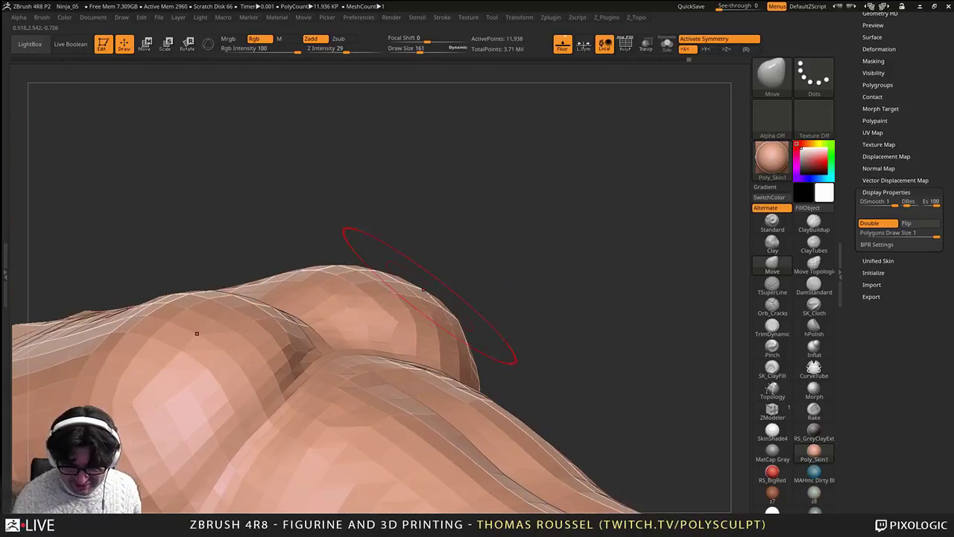
drag(502, 324, 483, 339)
right_drag(493, 363, 502, 351)
drag(502, 351, 497, 347)
mouse_move(497, 346)
right_down()
mouse_move(494, 328)
mouse_move(527, 333)
right_up()
mouse_move(527, 333)
mouse_down()
mouse_move(529, 341)
mouse_move(515, 327)
mouse_up()
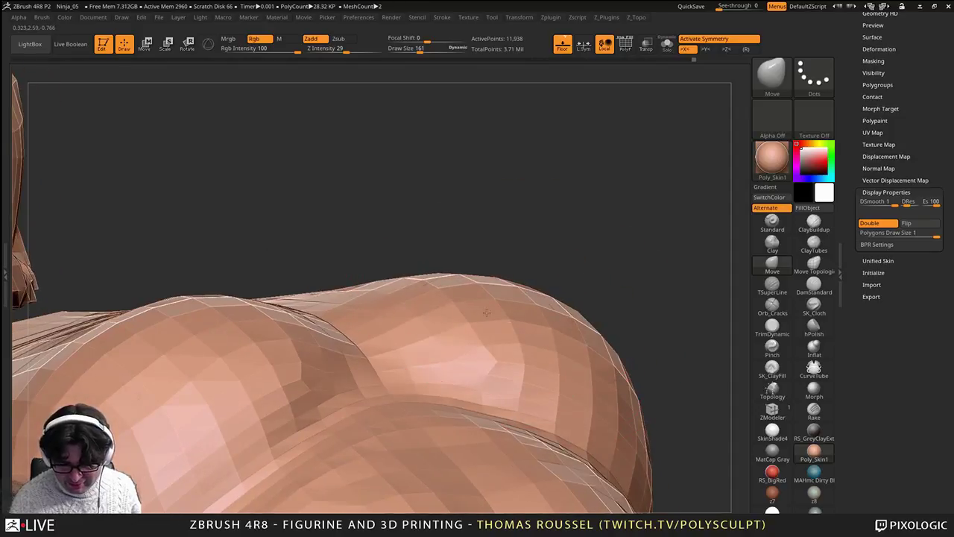
right_drag(486, 313, 517, 314)
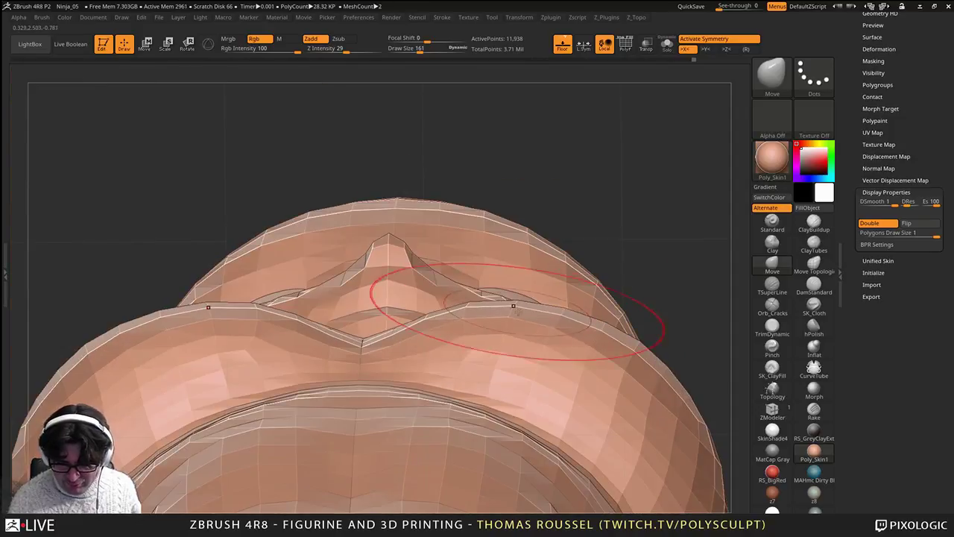
mouse_move(583, 359)
right_down()
mouse_move(558, 338)
mouse_move(542, 358)
mouse_move(494, 364)
mouse_move(526, 383)
mouse_move(517, 333)
mouse_move(530, 331)
mouse_move(528, 319)
mouse_move(495, 302)
right_up()
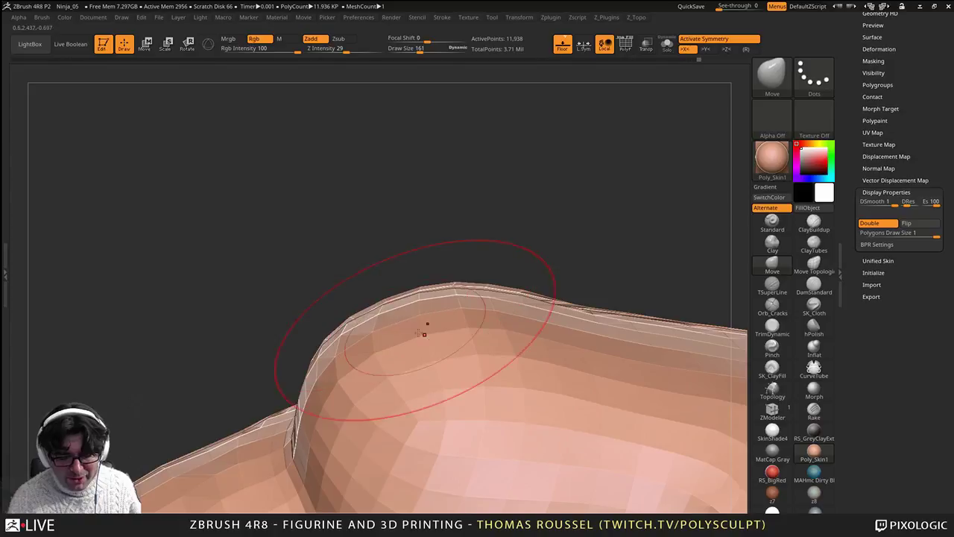
Step: Pull in the side of the chest below the armpit with the Move brush at draw size 244
mouse_move(419, 332)
right_down()
mouse_move(436, 328)
mouse_move(449, 304)
mouse_move(440, 297)
right_up()
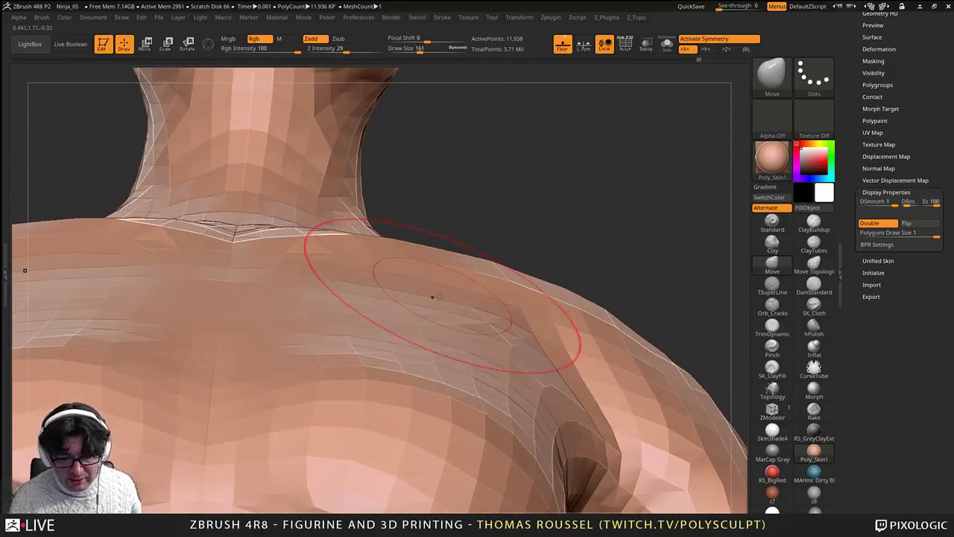
mouse_move(570, 323)
right_down()
mouse_move(517, 372)
mouse_move(555, 365)
mouse_move(601, 249)
mouse_move(589, 292)
mouse_move(562, 323)
right_up()
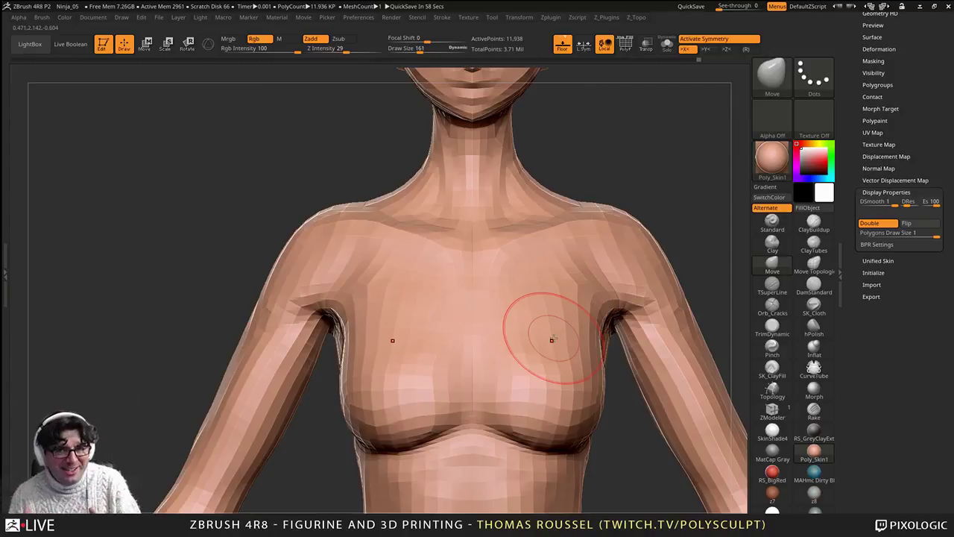
mouse_move(552, 339)
right_down()
mouse_move(541, 311)
mouse_move(603, 340)
right_up()
mouse_move(613, 391)
right_down()
mouse_move(596, 364)
mouse_move(637, 334)
mouse_move(631, 326)
right_up()
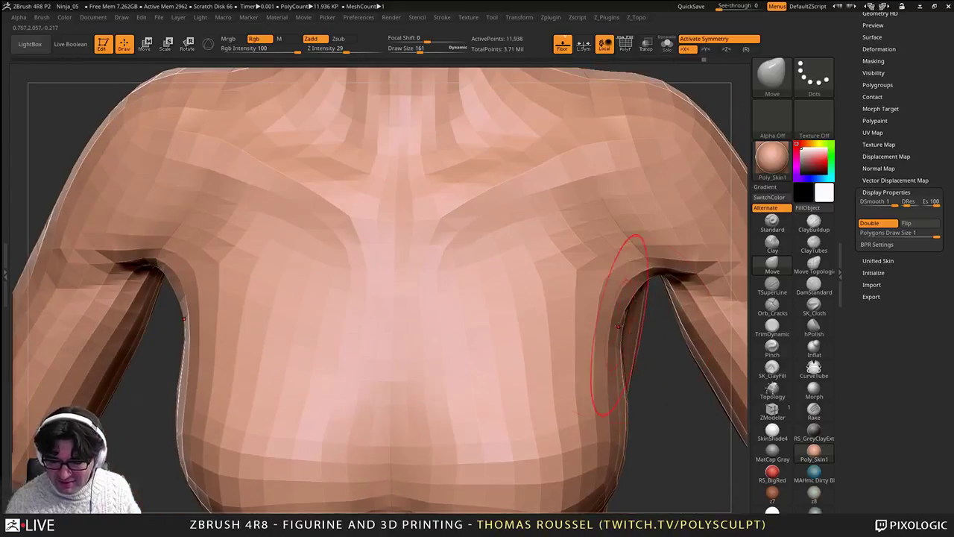
key(bracketright)
key(bracketright)
drag(610, 340, 605, 346)
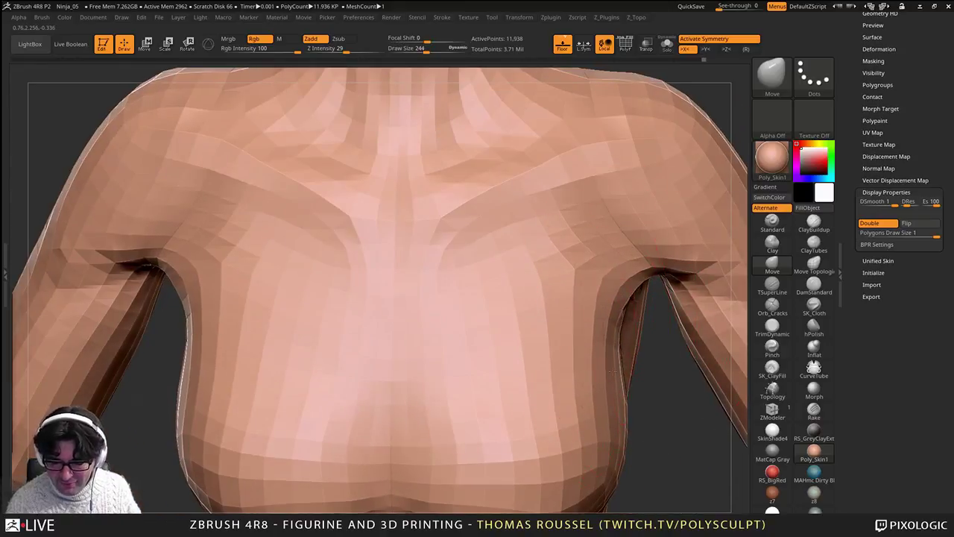
alt+right_drag(608, 365, 590, 252)
alt+right_drag(507, 362, 504, 450)
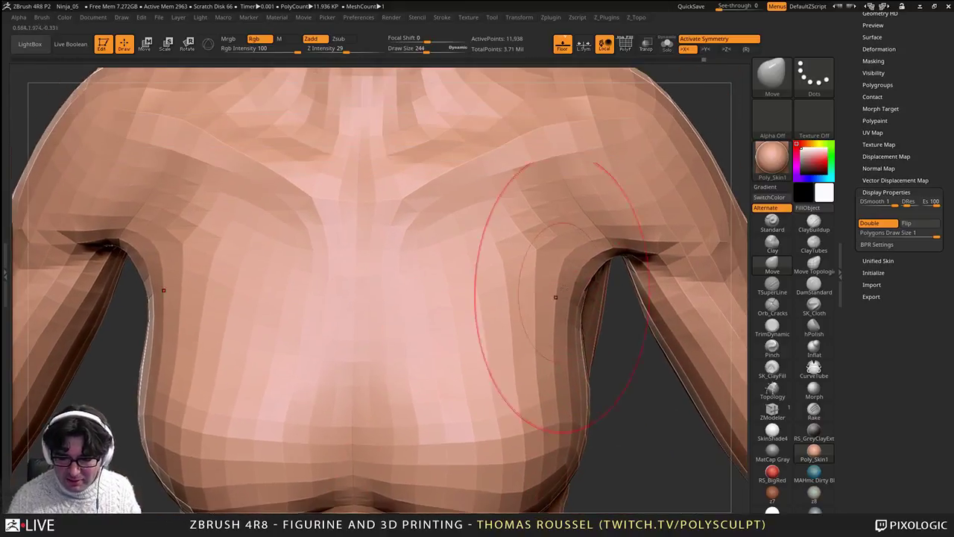
drag(558, 297, 550, 293)
Step: Reshape the front of the shoulder and the top of the upper arm with the Move brush at draw size 251
mouse_move(693, 201)
alt+right_down()
mouse_move(609, 296)
mouse_move(612, 271)
alt+right_up()
key(s)
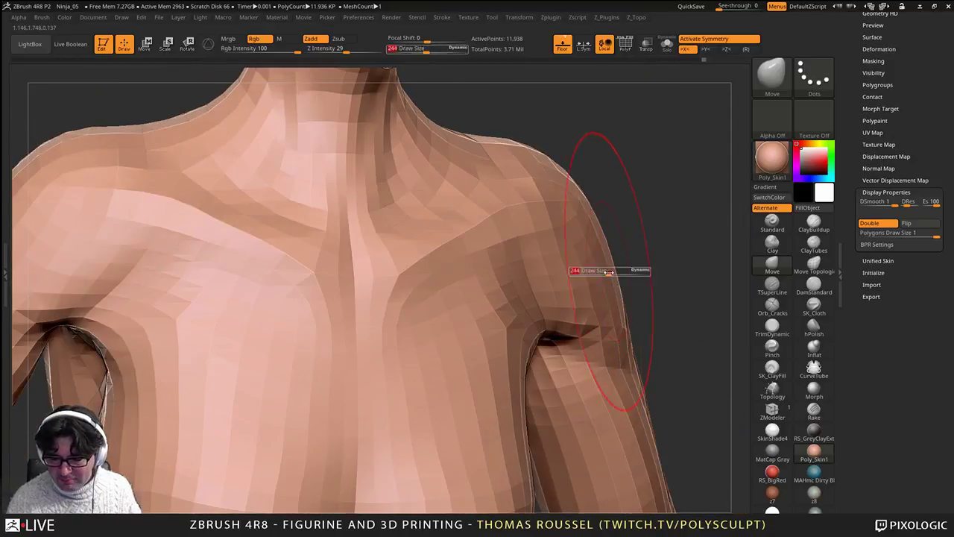
drag(611, 272, 605, 272)
right_drag(606, 272, 592, 317)
key(s)
drag(591, 313, 595, 314)
right_drag(596, 317, 298, 283)
mouse_move(589, 275)
right_down()
mouse_move(525, 209)
mouse_move(517, 149)
mouse_move(520, 252)
right_up()
key(s)
drag(539, 248, 549, 249)
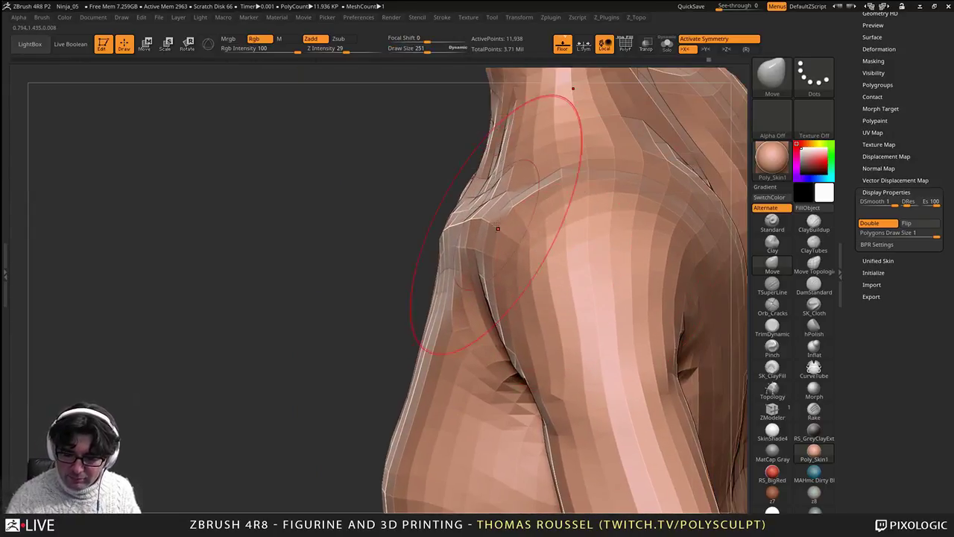
right_drag(541, 248, 470, 201)
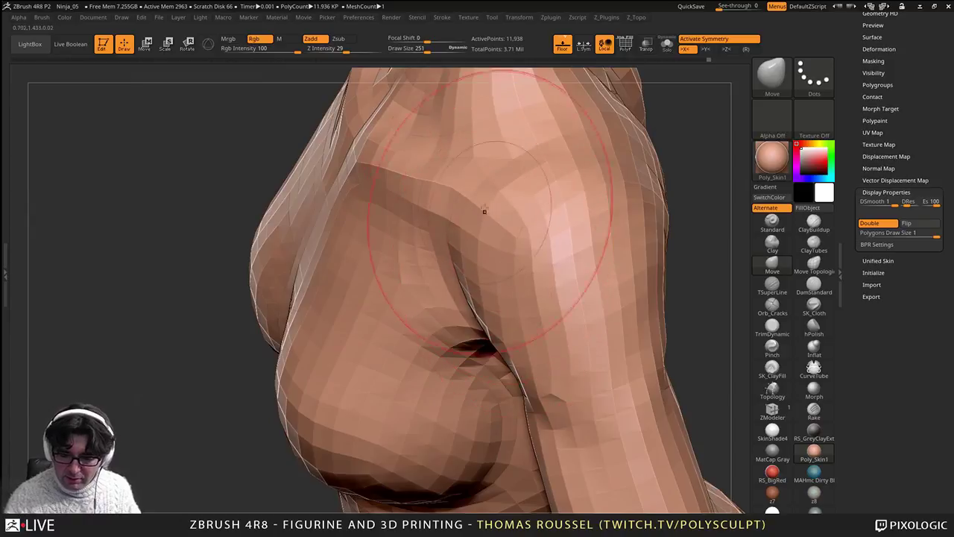
drag(488, 206, 504, 173)
mouse_move(555, 313)
right_down()
mouse_move(567, 298)
mouse_move(521, 305)
mouse_move(554, 341)
mouse_move(532, 253)
mouse_move(508, 257)
right_up()
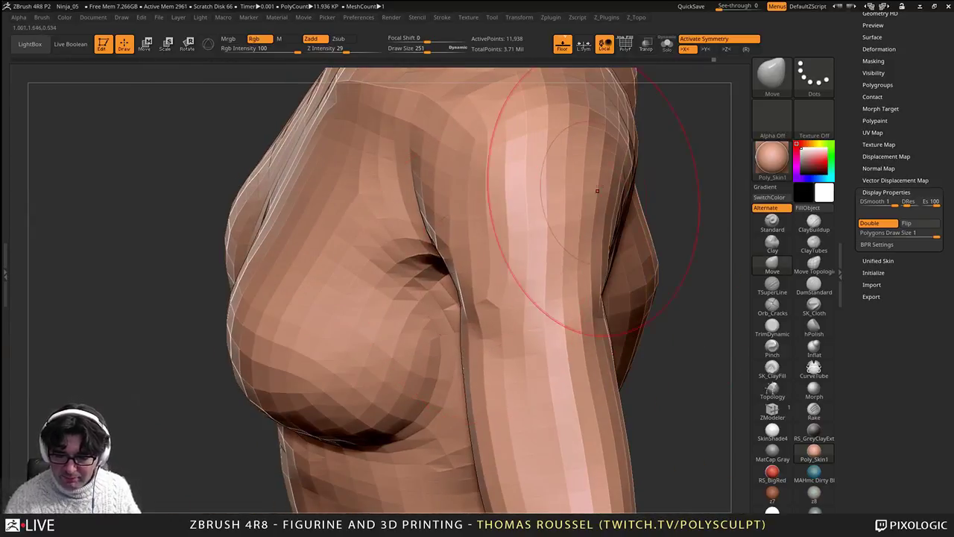
Step: Review the whole upper body from the front and switch the material to MatCap Red Wax
mouse_move(574, 352)
alt+right_down()
mouse_move(575, 270)
mouse_move(513, 323)
mouse_move(552, 299)
mouse_move(477, 300)
alt+right_up()
mouse_move(477, 300)
ctrl+right_down()
mouse_move(524, 299)
mouse_move(485, 296)
mouse_move(492, 289)
mouse_move(458, 349)
ctrl+right_up()
alt+right_drag(458, 349, 492, 283)
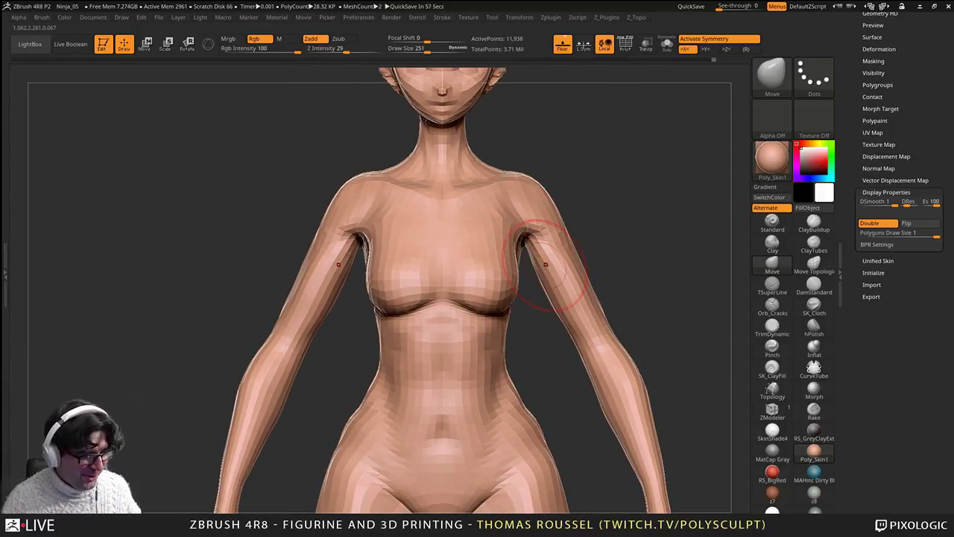
mouse_move(552, 270)
ctrl+right_down()
mouse_move(639, 359)
mouse_move(557, 360)
ctrl+right_up()
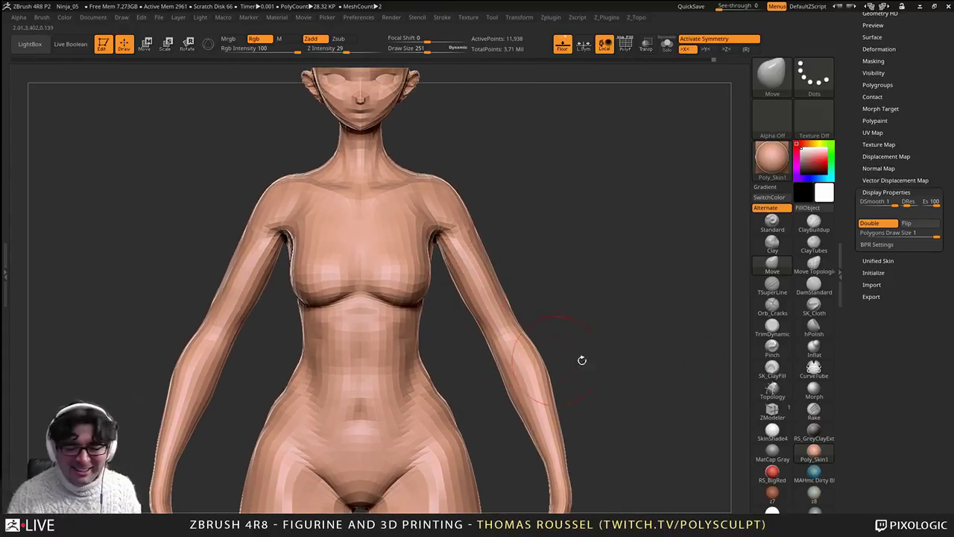
click(774, 170)
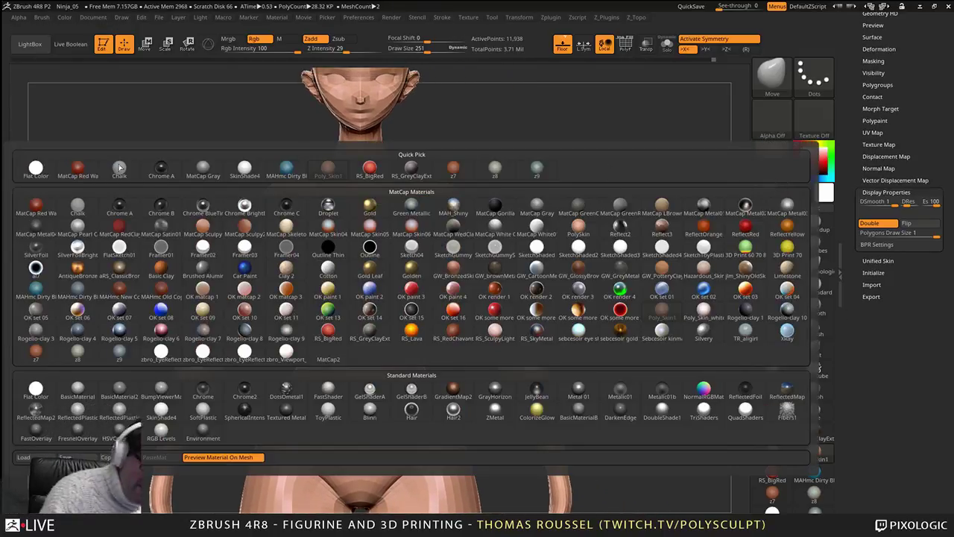
click(78, 168)
Step: Adjust the upper arm beside the armpit with the Move brush at draw size 166
ctrl+right_drag(593, 363, 556, 318)
ctrl+right_drag(508, 268, 510, 354)
mouse_move(633, 172)
right_down()
mouse_move(608, 168)
mouse_move(564, 255)
right_up()
key(s)
drag(559, 258, 551, 257)
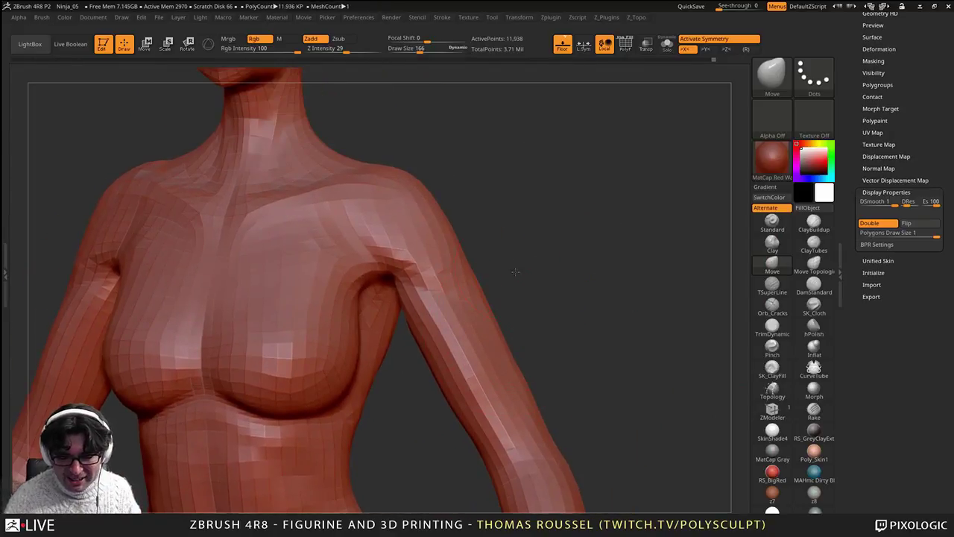
right_drag(515, 271, 543, 270)
right_drag(459, 214, 444, 304)
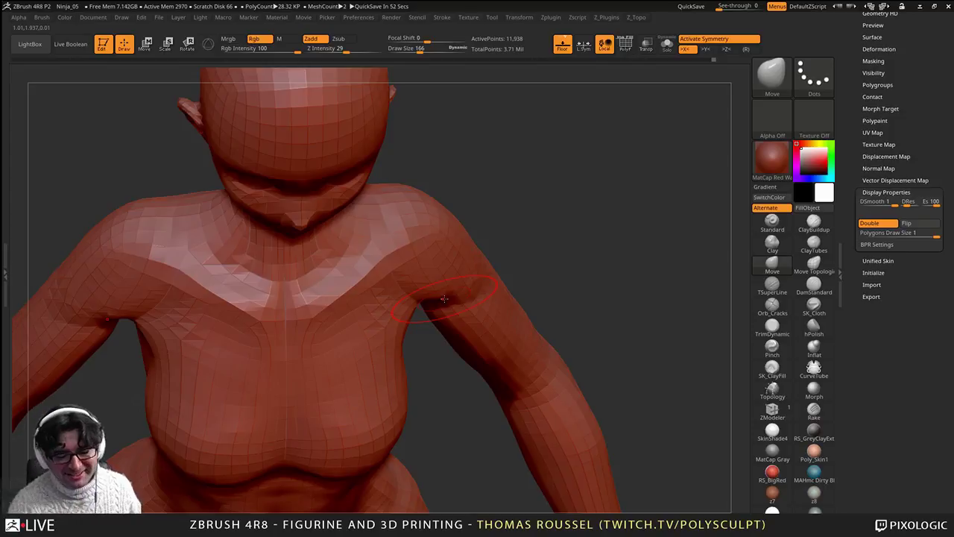
mouse_move(444, 299)
right_down()
mouse_move(446, 231)
mouse_move(537, 287)
mouse_move(446, 292)
right_up()
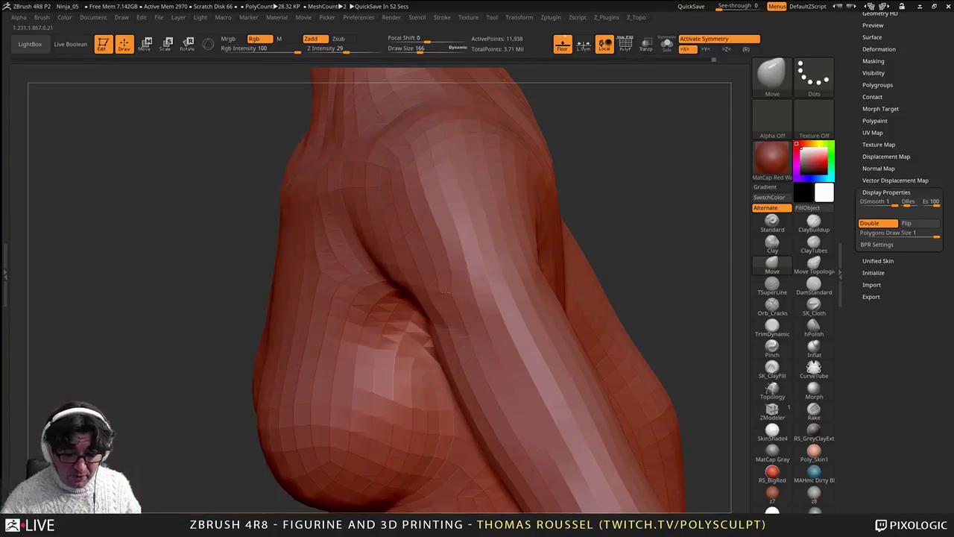
drag(445, 291, 428, 300)
mouse_move(452, 269)
right_down()
mouse_move(415, 272)
mouse_move(391, 320)
mouse_move(402, 318)
mouse_move(443, 258)
right_up()
Step: Raise the mesh by three subdivision levels and examine the smoothed chest and torso from several angles
key(d)
key(d)
key(d)
right_drag(395, 339, 475, 357)
mouse_move(466, 395)
right_down()
mouse_move(485, 405)
mouse_move(459, 366)
mouse_move(458, 382)
right_up()
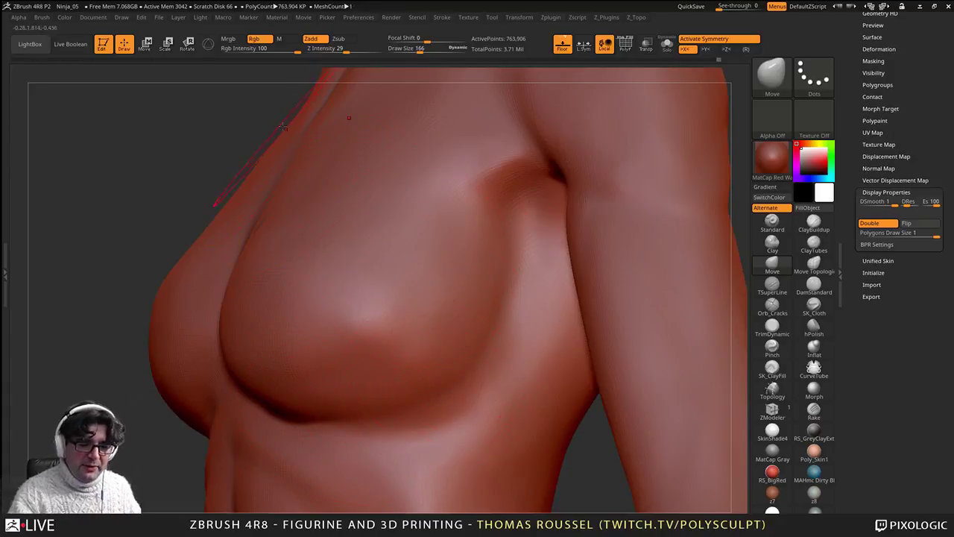
right_drag(366, 318, 448, 350)
mouse_move(447, 350)
ctrl+right_down()
mouse_move(415, 313)
mouse_move(529, 211)
ctrl+right_up()
alt+right_drag(466, 292, 530, 344)
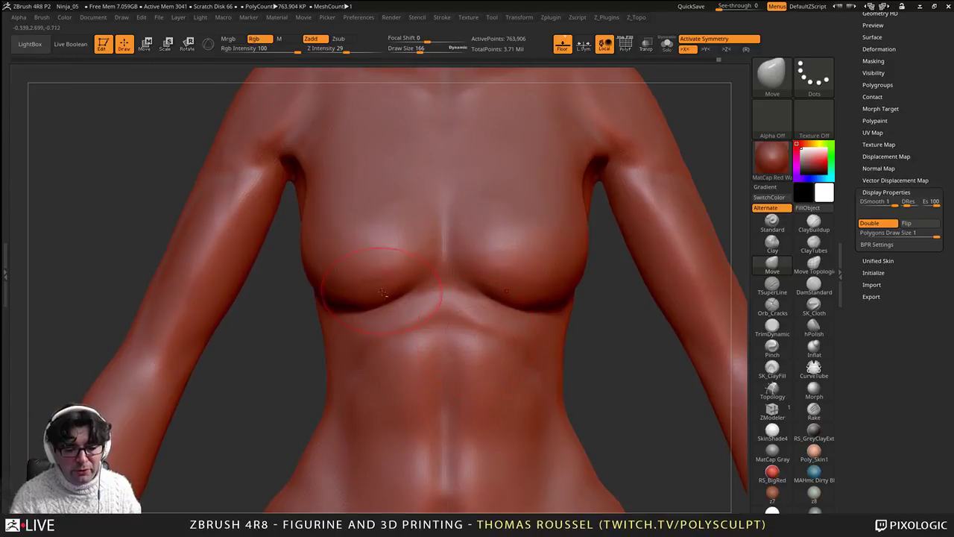
ctrl+right_drag(395, 283, 372, 403)
ctrl+right_drag(523, 368, 455, 77)
Step: Smooth the front of the thighs below the hips with the Smooth brush at draw size 166
mouse_move(525, 388)
right_down()
mouse_move(547, 388)
mouse_move(533, 388)
mouse_move(526, 429)
mouse_move(495, 454)
right_up()
right_drag(495, 455, 519, 435)
mouse_move(520, 434)
shift+mouse_down()
mouse_move(514, 388)
mouse_move(512, 455)
shift+mouse_up()
alt+right_drag(512, 465, 522, 353)
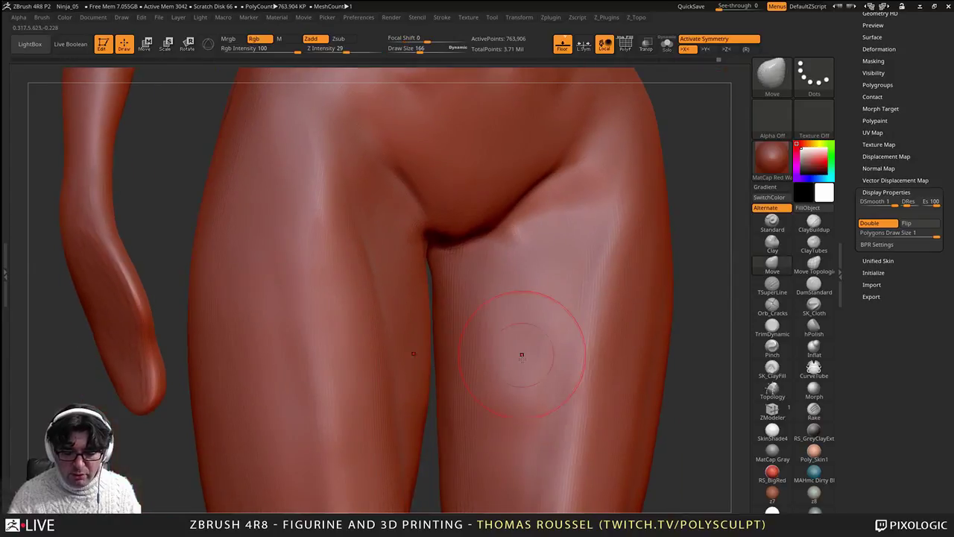
mouse_move(495, 436)
right_down()
mouse_move(499, 372)
mouse_move(465, 209)
right_up()
mouse_move(510, 231)
shift+mouse_down()
mouse_move(512, 291)
mouse_move(485, 441)
shift+mouse_up()
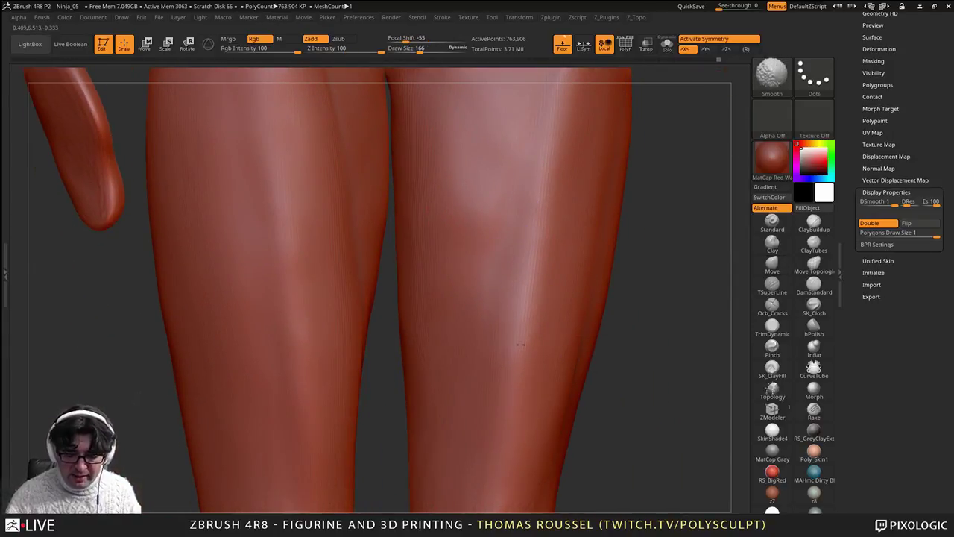
right_drag(521, 345, 466, 320)
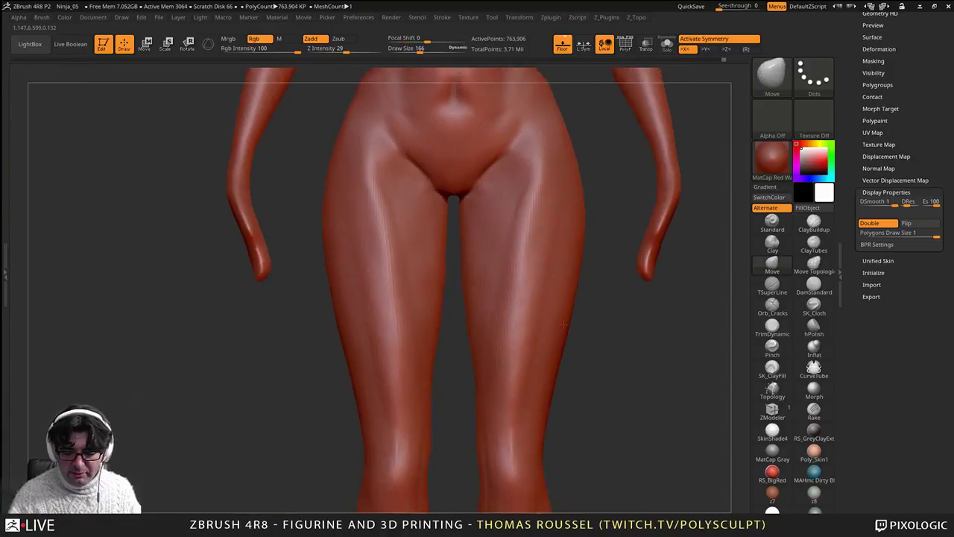
alt+right_drag(563, 324, 549, 270)
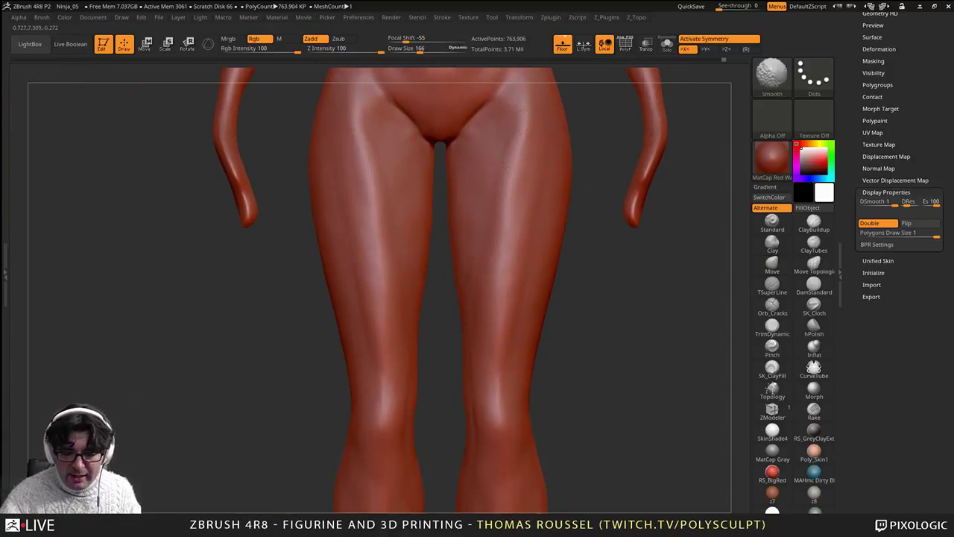
Step: Smooth the side of the waist and the breast surface beside the armpit with the Smooth brush at draw size 166
mouse_move(568, 302)
alt+right_down()
mouse_move(547, 422)
mouse_move(553, 443)
alt+right_up()
ctrl+right_drag(484, 223, 477, 279)
alt+right_drag(331, 325, 299, 467)
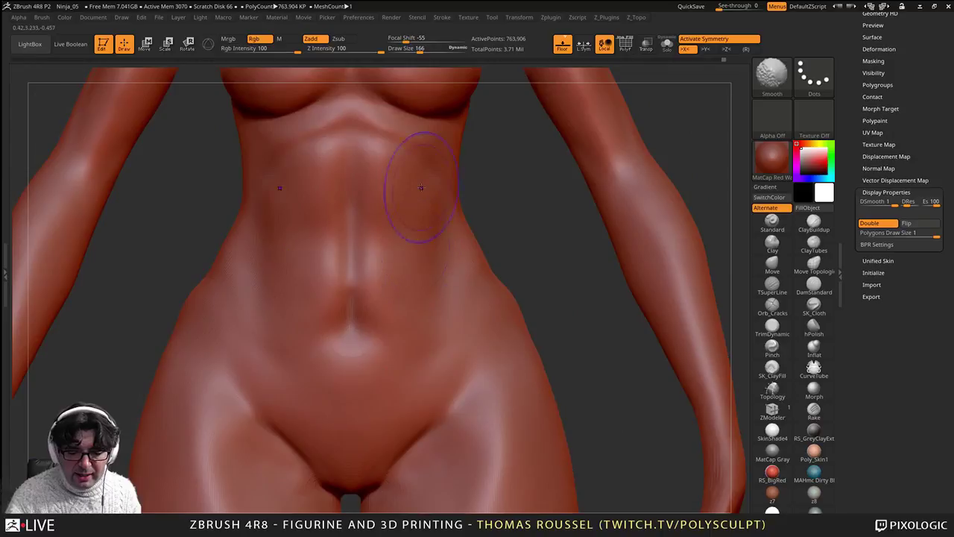
right_drag(514, 325, 402, 319)
alt+right_drag(473, 179, 438, 348)
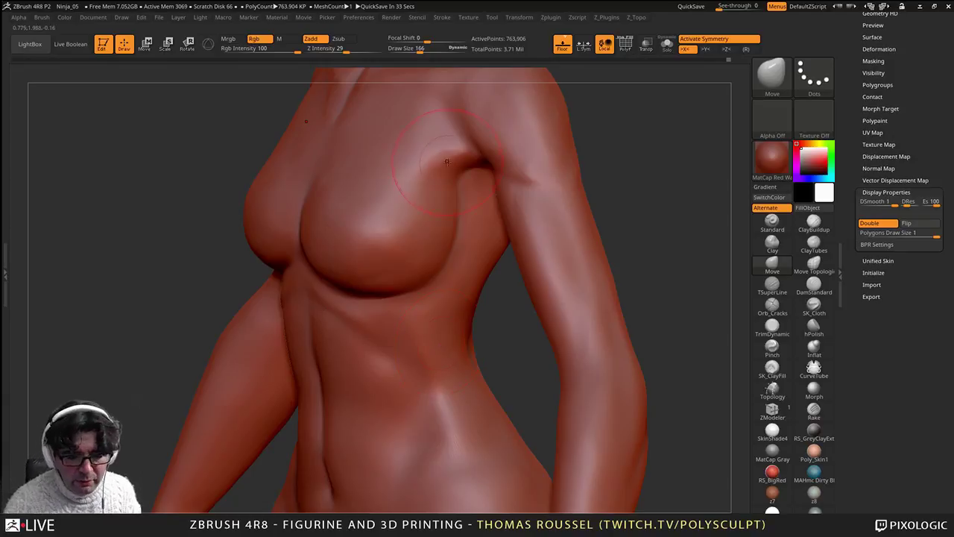
shift+drag(448, 162, 427, 171)
mouse_move(336, 231)
shift+mouse_down()
mouse_move(376, 224)
mouse_move(409, 239)
shift+mouse_up()
mouse_move(451, 231)
right_down()
mouse_move(466, 232)
mouse_move(455, 257)
mouse_move(428, 265)
mouse_move(470, 280)
right_up()
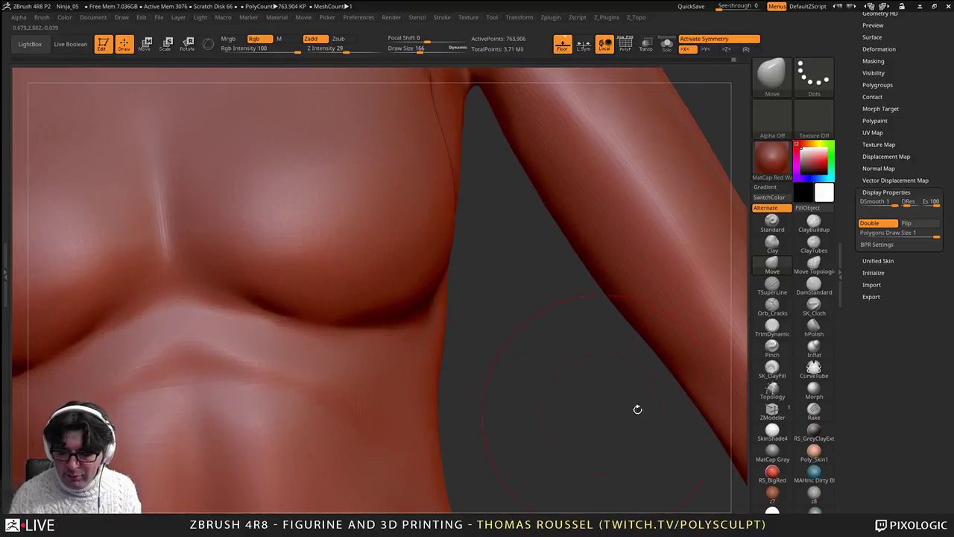
Step: Preview the chest and shoulders with the Poly_Skin1 and RS_BigRed materials
click(814, 450)
drag(611, 434, 451, 407)
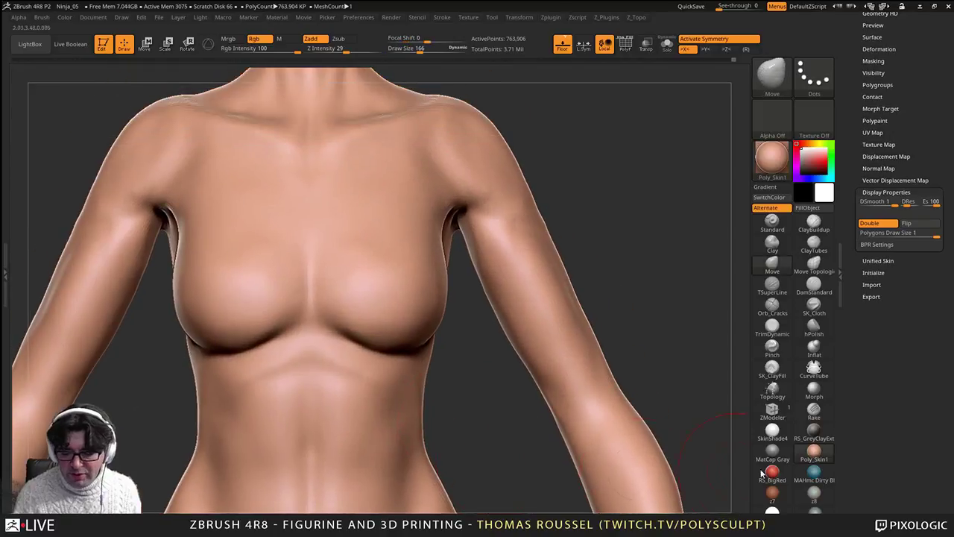
alt+drag(564, 410, 653, 399)
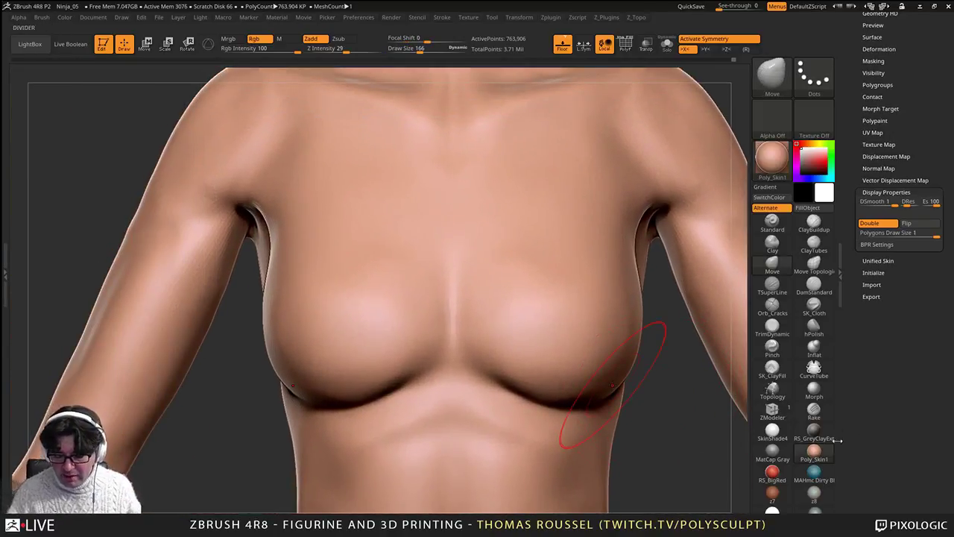
click(773, 471)
mouse_move(673, 470)
alt+mouse_down()
mouse_move(545, 440)
mouse_move(502, 382)
mouse_move(463, 371)
mouse_move(556, 365)
mouse_move(566, 388)
mouse_move(544, 369)
alt+mouse_up()
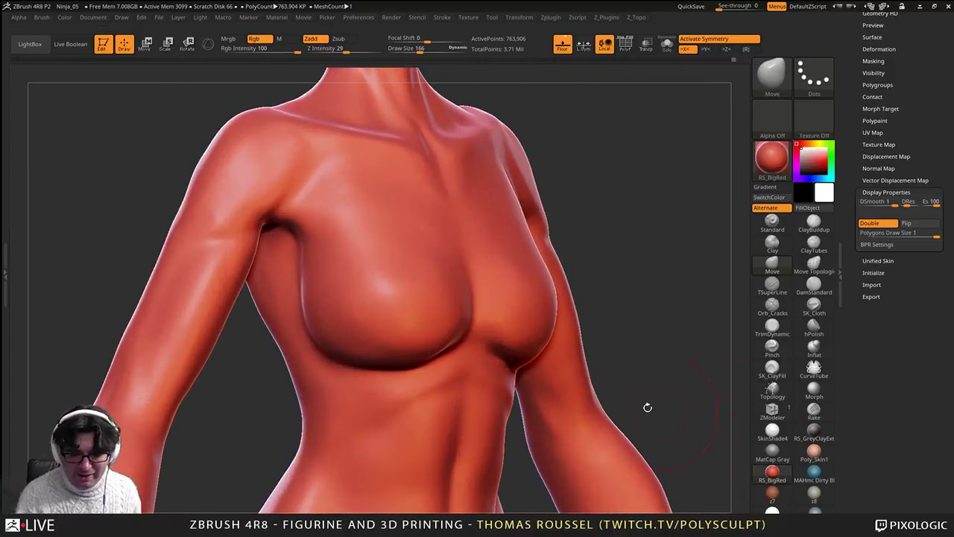
Step: Smooth the upper slope of the breast along its side profile, and check the chest from the front
mouse_move(645, 406)
mouse_down()
mouse_move(452, 374)
mouse_move(498, 365)
mouse_up()
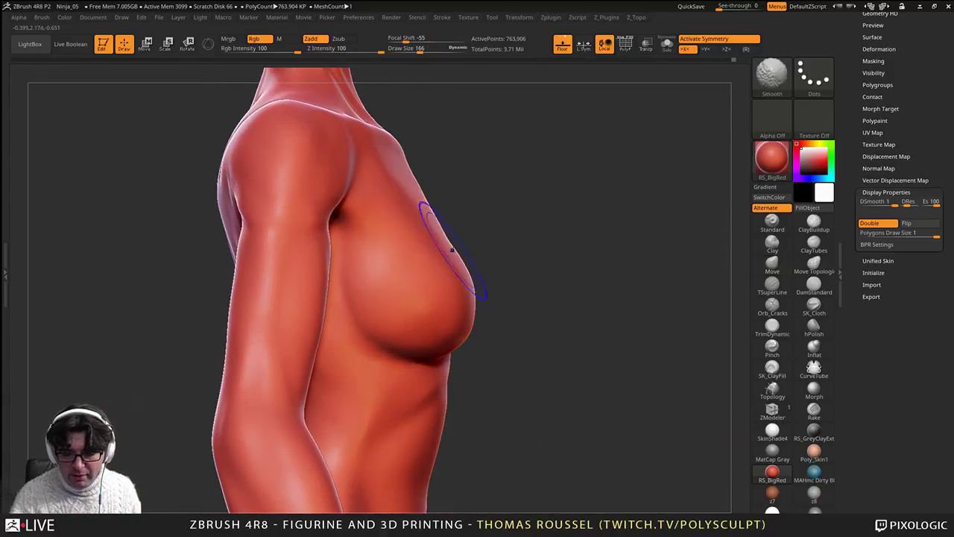
shift+drag(450, 251, 468, 278)
mouse_move(517, 348)
shift+mouse_down()
mouse_move(533, 388)
mouse_move(477, 379)
mouse_move(389, 439)
shift+mouse_up()
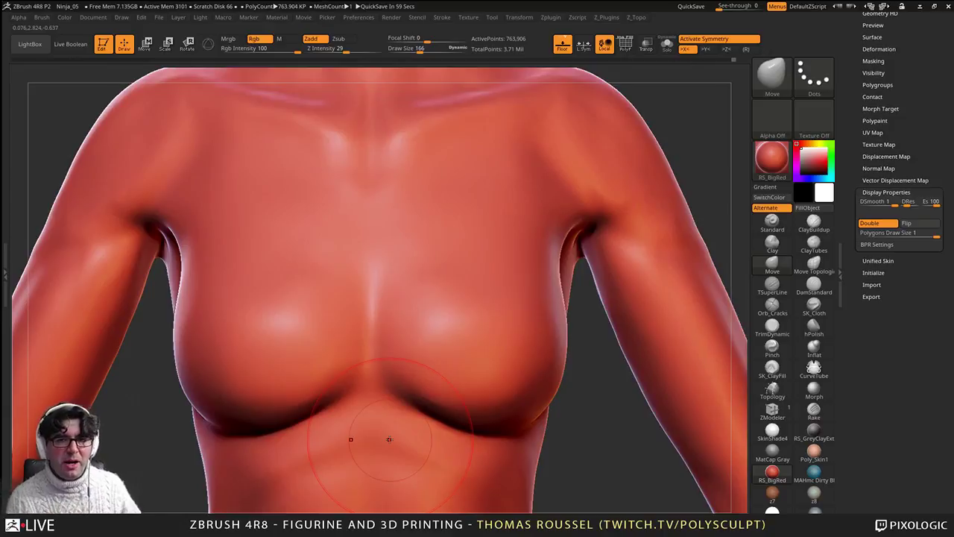
Step: Compare the torso and neck in the z8, z7 and MAHmc Dirty Blue 01 materials
click(815, 493)
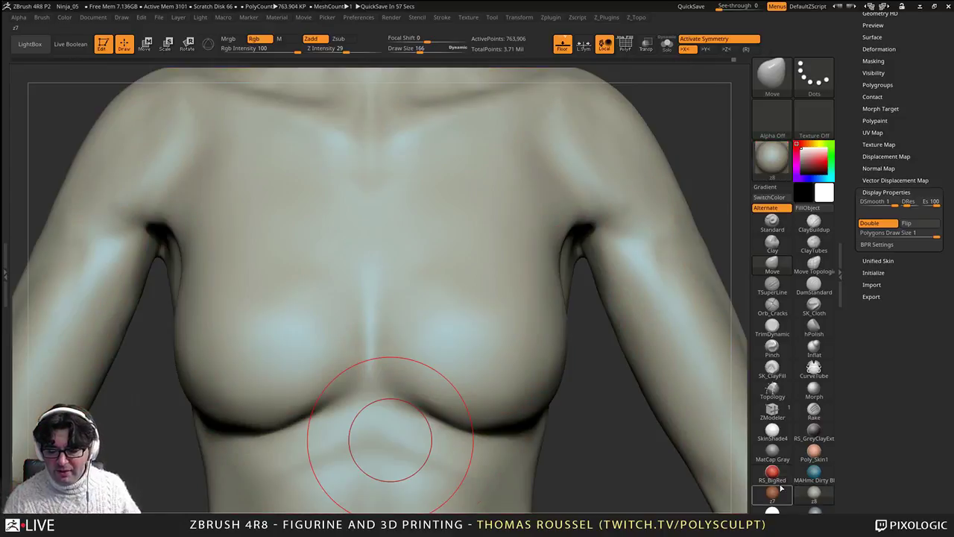
click(775, 493)
click(814, 473)
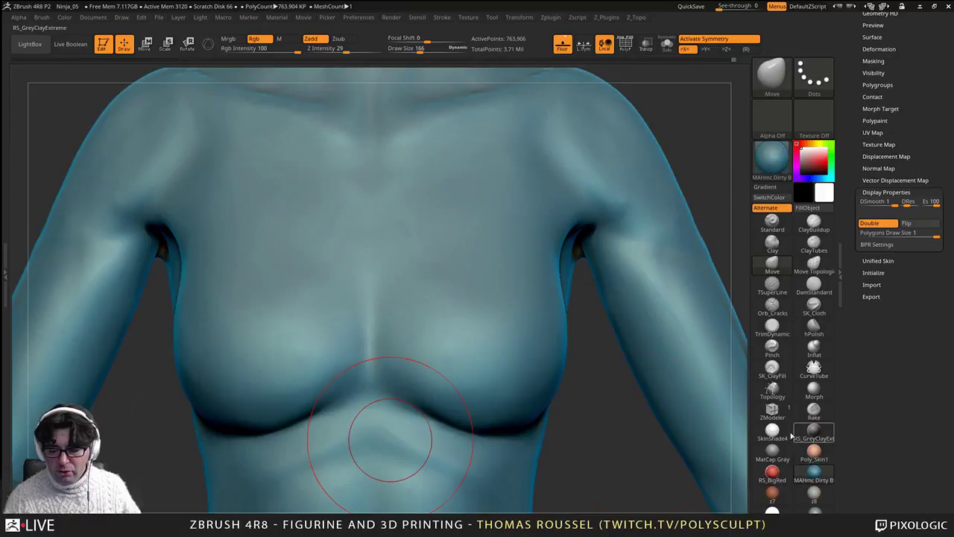
mouse_move(596, 418)
alt+mouse_down()
mouse_move(552, 355)
mouse_move(583, 407)
alt+mouse_up()
mouse_move(582, 408)
right_down()
mouse_move(506, 406)
mouse_move(514, 435)
mouse_move(500, 402)
mouse_move(575, 357)
right_up()
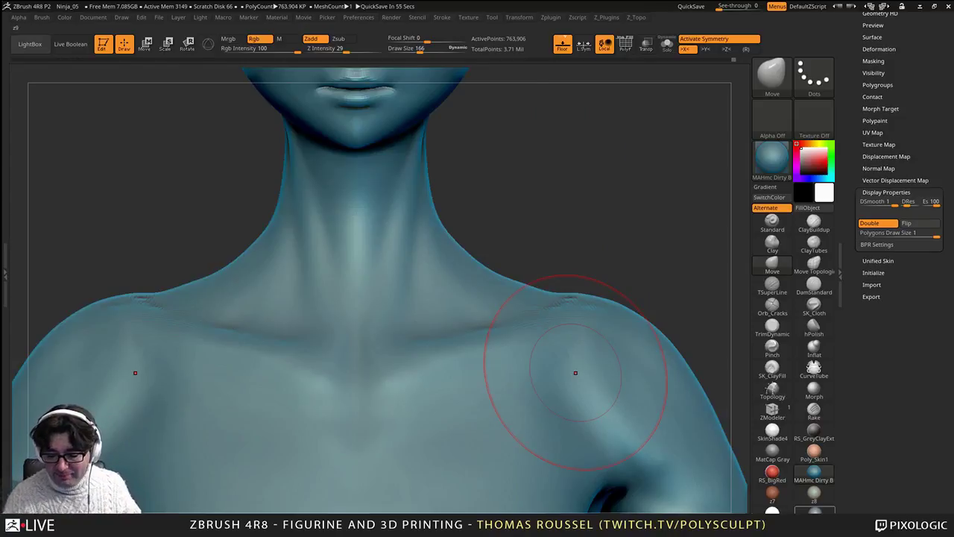
Step: Apply the Flat Color material and examine the silhouette of the whole figure
click(772, 510)
mouse_move(606, 416)
alt+right_down()
mouse_move(595, 369)
mouse_move(500, 256)
mouse_move(511, 345)
mouse_move(546, 412)
mouse_move(541, 390)
mouse_move(558, 403)
mouse_move(469, 181)
mouse_move(501, 364)
mouse_move(573, 381)
mouse_move(462, 200)
alt+right_up()
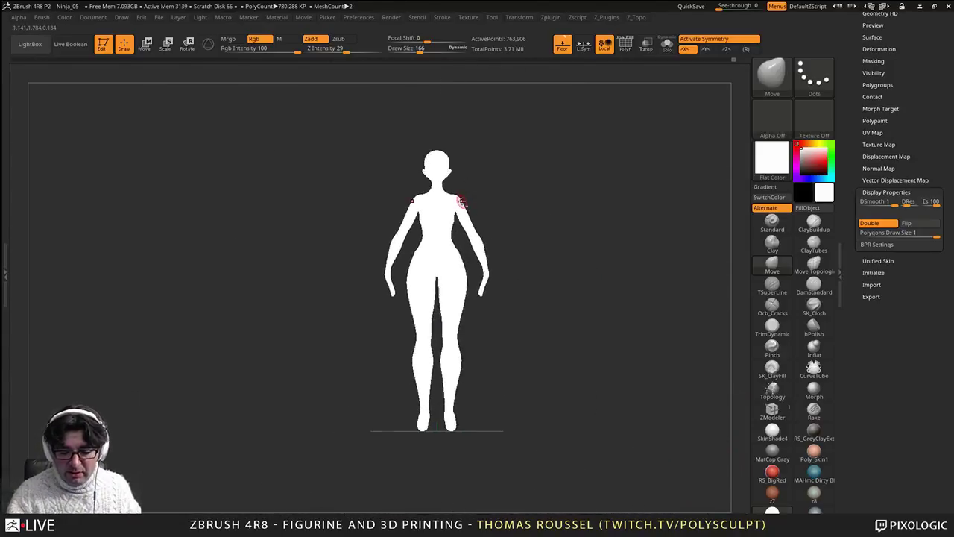
alt+right_drag(435, 271, 498, 325)
alt+right_drag(427, 298, 548, 391)
alt+right_drag(481, 198, 397, 393)
Step: Preview the z7 and MAHmc Dirty Blue 01 materials, and set the material to RS_GreyClayExtreme
click(773, 493)
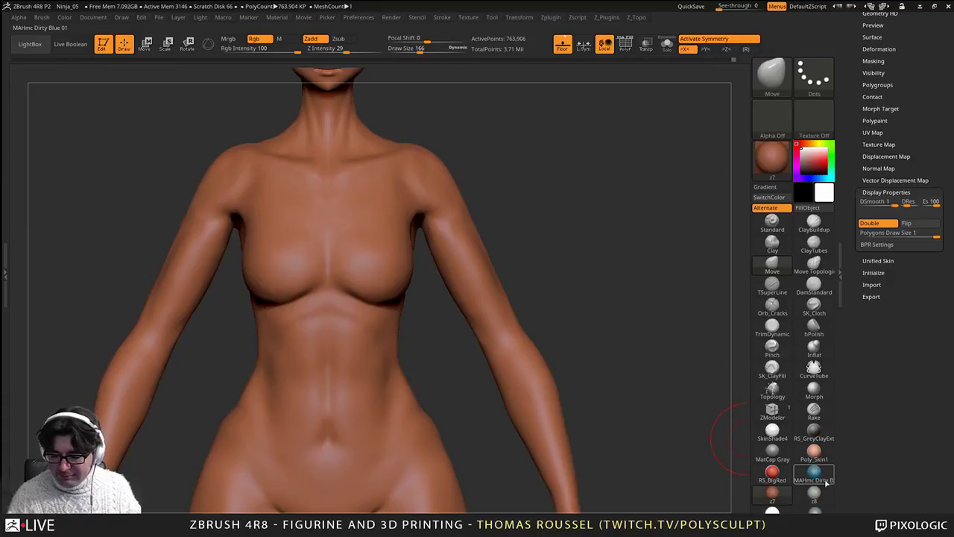
click(823, 480)
click(815, 433)
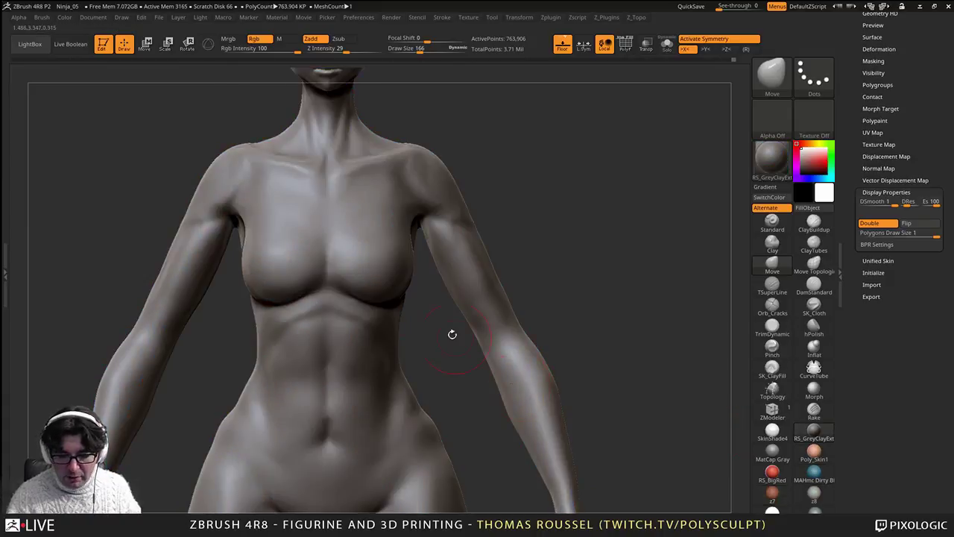
alt+right_drag(451, 334, 440, 298)
ctrl+right_drag(437, 215, 442, 263)
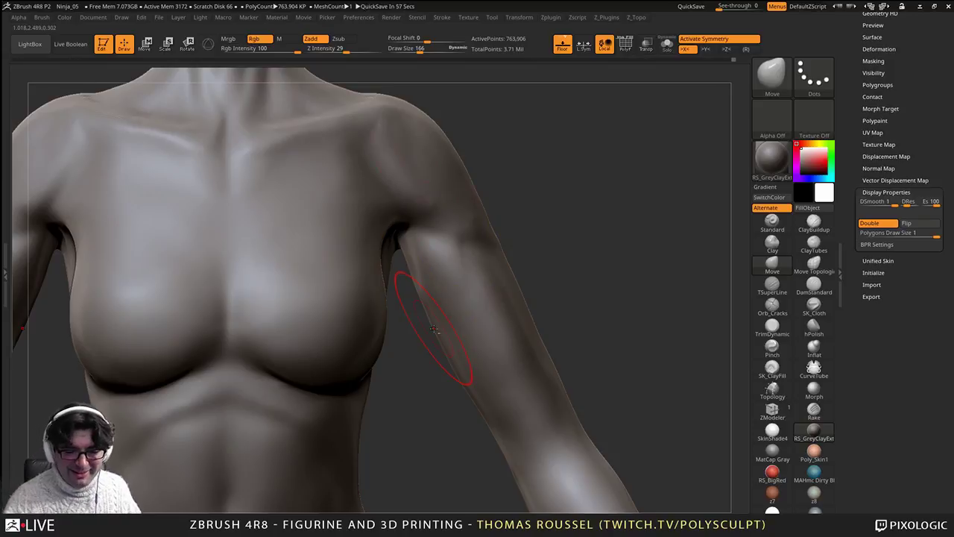
Step: Build up volume across the front of the deltoid with the ClayBuildup brush at draw size 76
alt+right_drag(434, 329, 427, 398)
mouse_move(419, 231)
ctrl+right_down()
mouse_move(422, 260)
mouse_move(495, 304)
ctrl+right_up()
key(s)
click(483, 247)
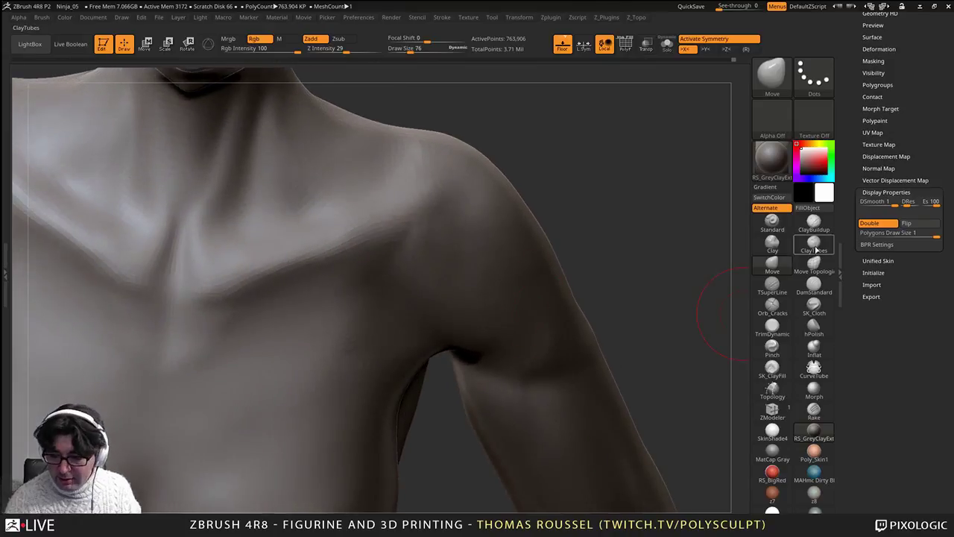
click(814, 226)
mouse_move(463, 215)
mouse_down()
mouse_move(444, 254)
mouse_move(452, 283)
mouse_move(519, 294)
mouse_up()
mouse_move(544, 311)
right_down()
mouse_move(515, 333)
mouse_move(463, 264)
right_up()
drag(457, 261, 548, 306)
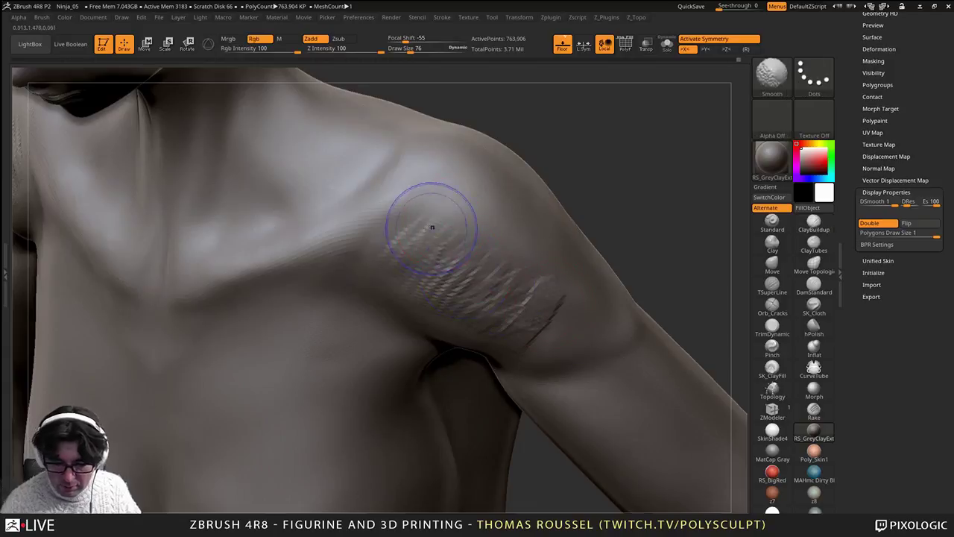
Step: Smooth the clay strokes on the front of the deltoid toward the upper arm
shift+drag(433, 227, 453, 302)
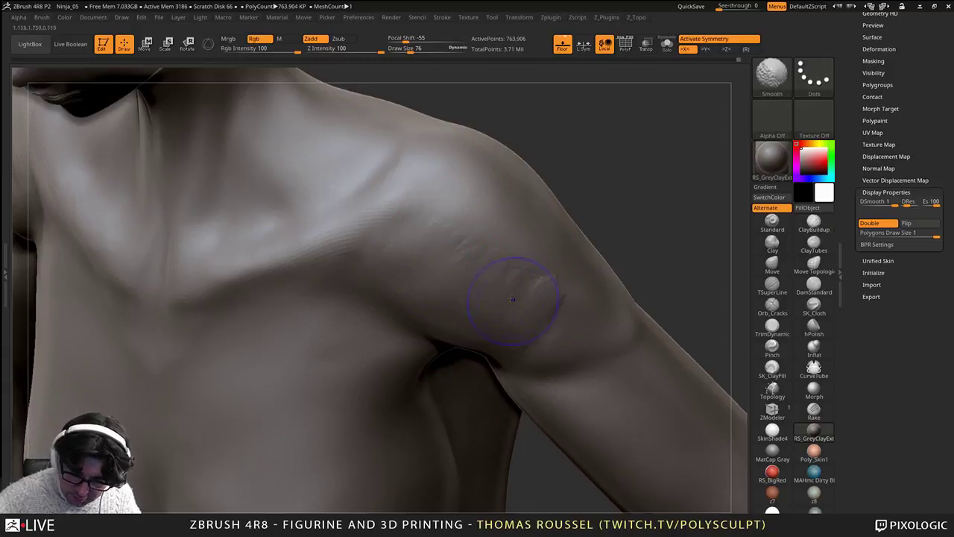
mouse_move(549, 311)
mouse_down()
mouse_move(544, 328)
mouse_move(562, 338)
mouse_up()
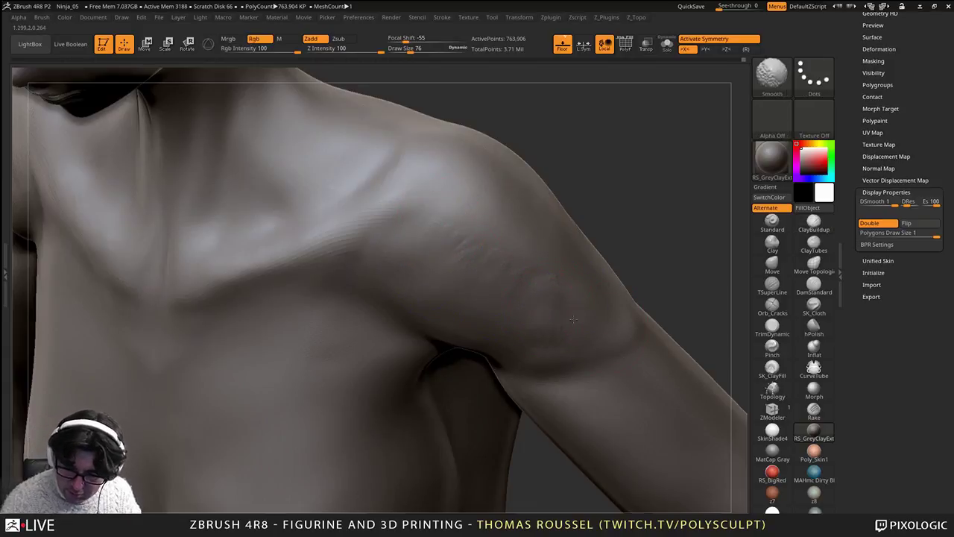
right_drag(585, 326, 532, 371)
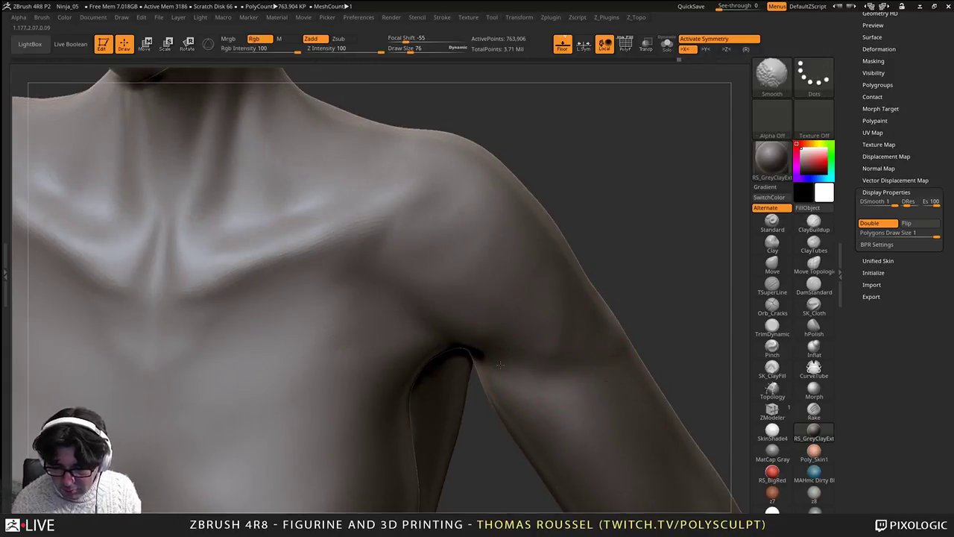
Step: Add ClayBuildup strokes between the front of the shoulder and the armpit, and blend them into the chest muscle with Smooth
right_drag(413, 219, 386, 245)
mouse_move(409, 224)
mouse_down()
mouse_move(428, 260)
mouse_move(487, 318)
mouse_up()
shift+drag(451, 237, 468, 322)
shift+drag(487, 292, 456, 289)
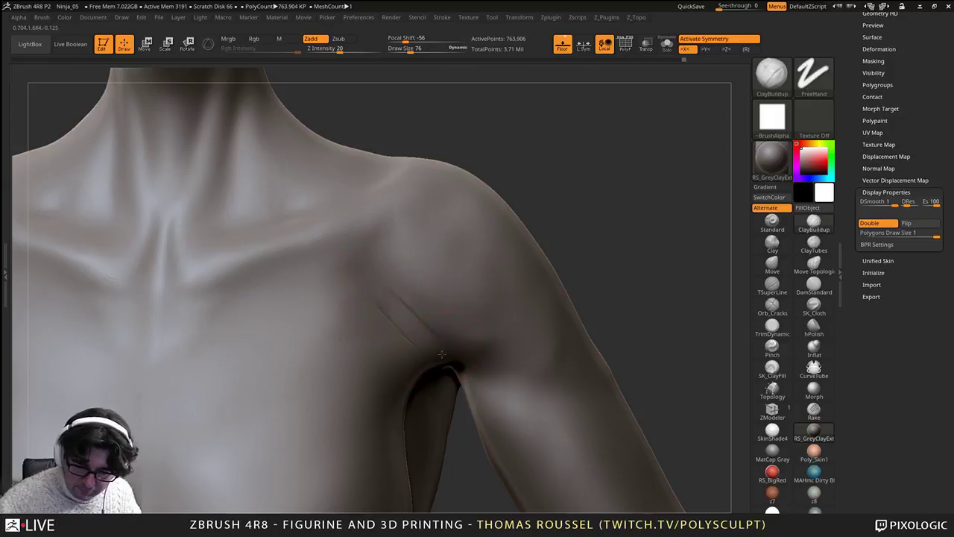
drag(373, 313, 379, 302)
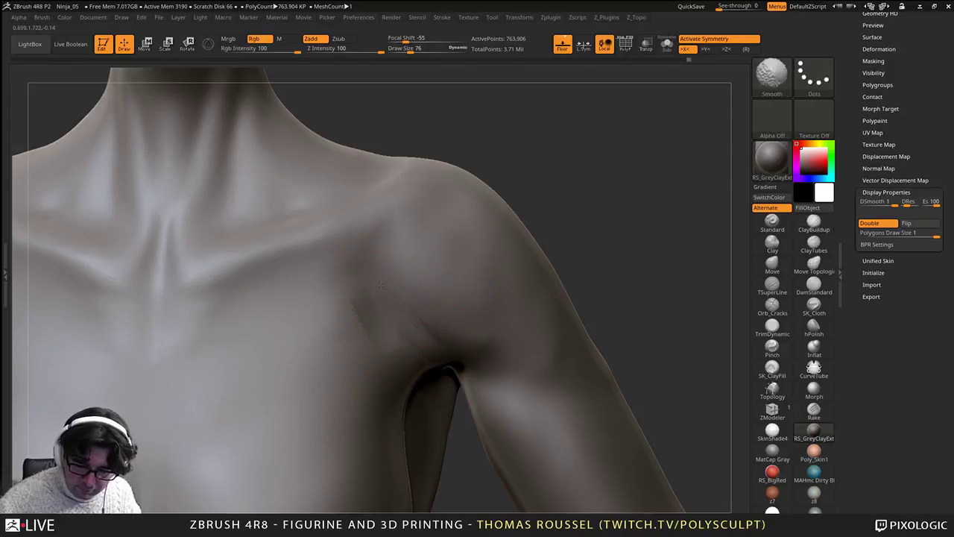
Step: Sculpt the sternum area below the collarbones with ClayBuildup at draw size 76 and smooth it
alt+right_drag(258, 377, 426, 295)
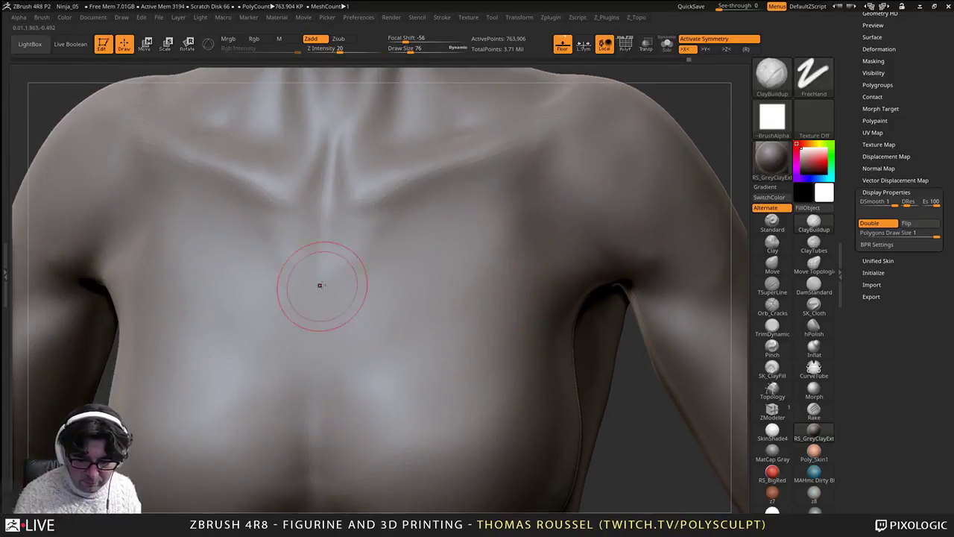
mouse_move(323, 290)
mouse_down()
mouse_move(316, 344)
mouse_move(328, 279)
mouse_up()
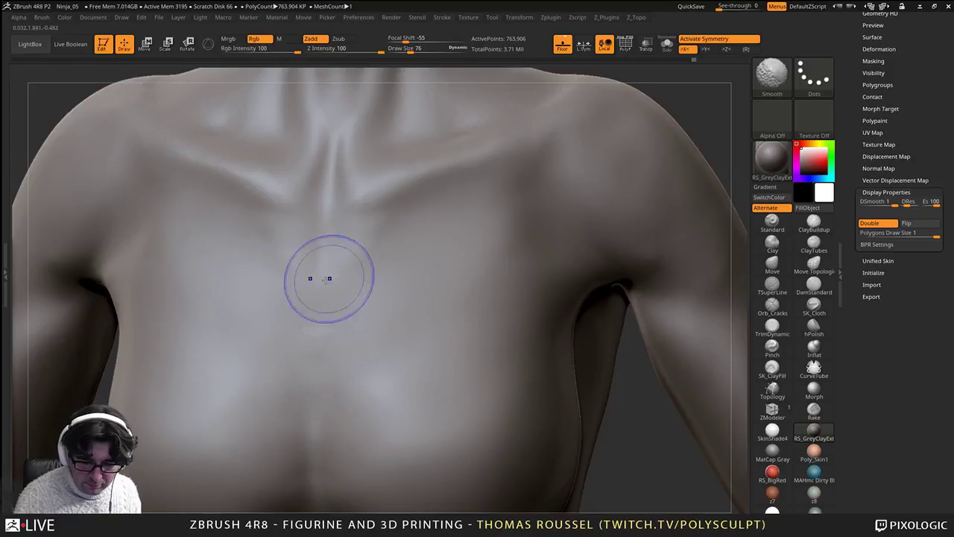
Step: Build up the paired neck tendons down to the collarbones with ClayBuildup strokes and smooth them into the throat
mouse_move(414, 274)
right_down()
mouse_move(398, 302)
mouse_move(395, 268)
mouse_move(373, 346)
mouse_move(350, 372)
right_up()
mouse_move(323, 315)
mouse_down()
mouse_move(341, 344)
mouse_move(312, 354)
mouse_up()
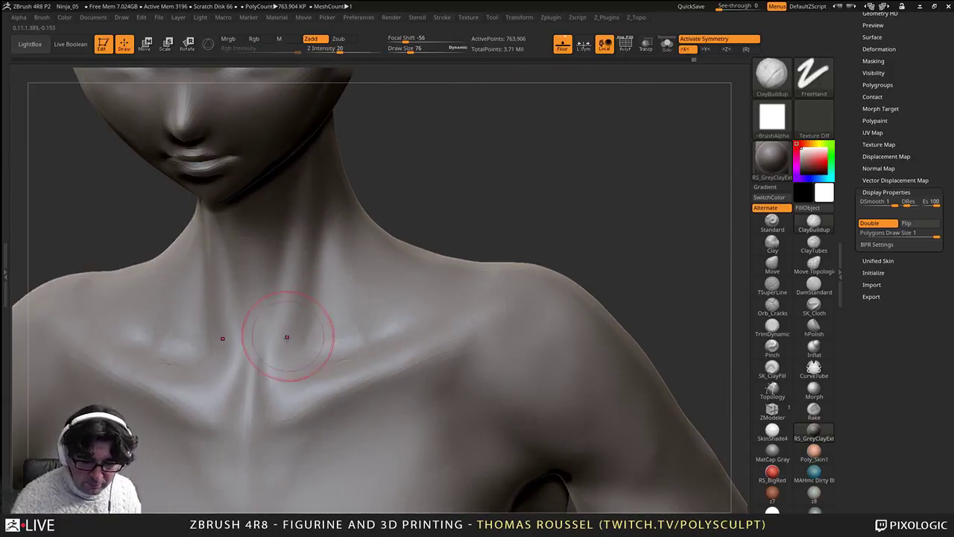
right_drag(286, 336, 295, 322)
drag(277, 329, 275, 407)
mouse_move(281, 313)
mouse_down()
mouse_move(278, 402)
mouse_move(281, 267)
mouse_up()
right_drag(281, 275, 262, 326)
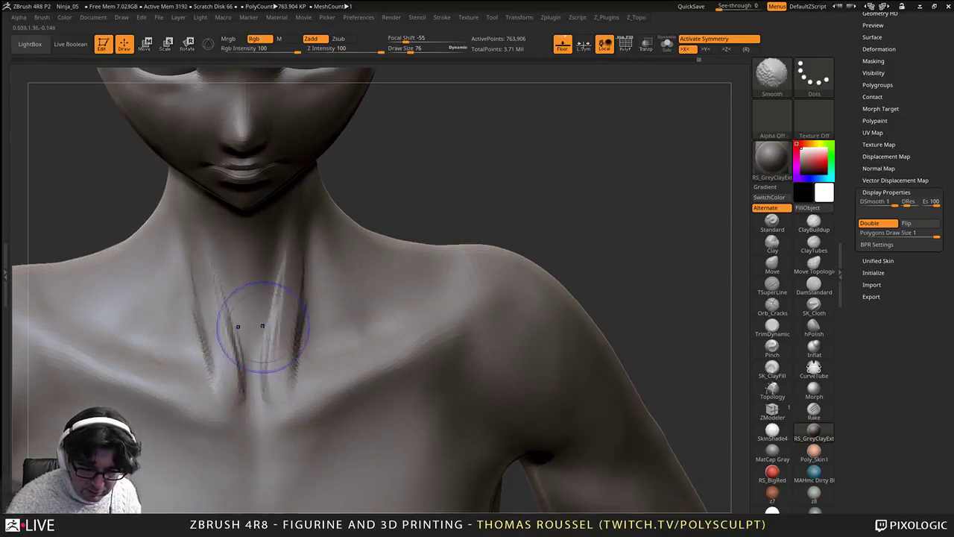
mouse_move(256, 372)
mouse_down()
mouse_move(285, 422)
mouse_move(307, 419)
mouse_up()
mouse_move(261, 391)
shift+mouse_down()
mouse_move(262, 414)
mouse_move(276, 404)
mouse_move(291, 281)
shift+mouse_up()
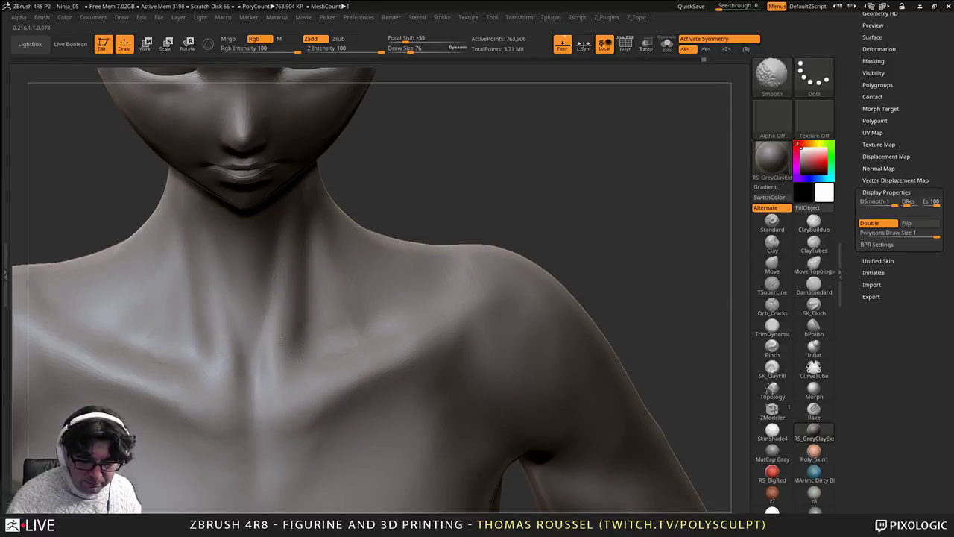
Step: Build up the biceps with long ClayBuildup strokes from the armpit down the front of the upper arm
mouse_move(459, 270)
right_down()
mouse_move(436, 233)
mouse_move(406, 112)
mouse_move(406, 48)
right_up()
right_drag(551, 214, 471, 223)
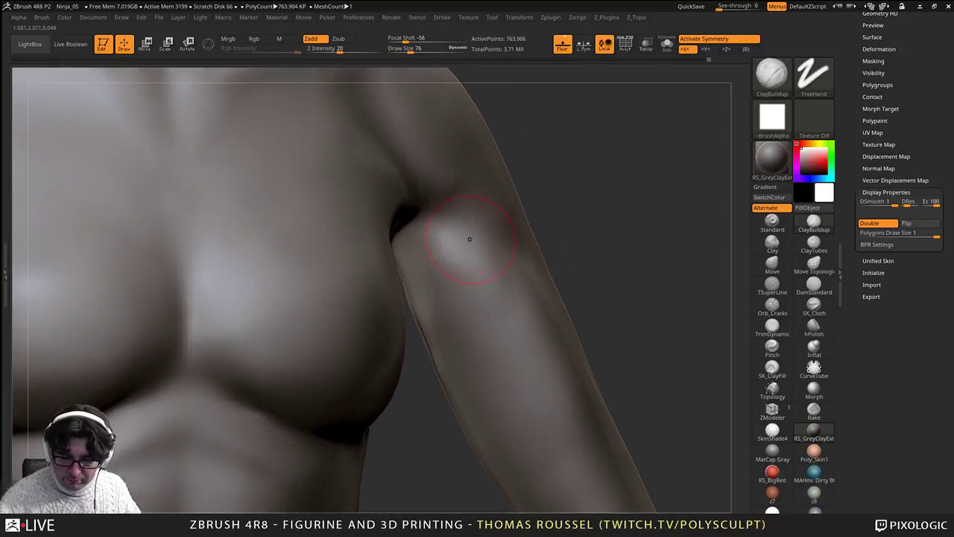
mouse_move(469, 238)
mouse_down()
mouse_move(447, 220)
mouse_move(489, 375)
mouse_up()
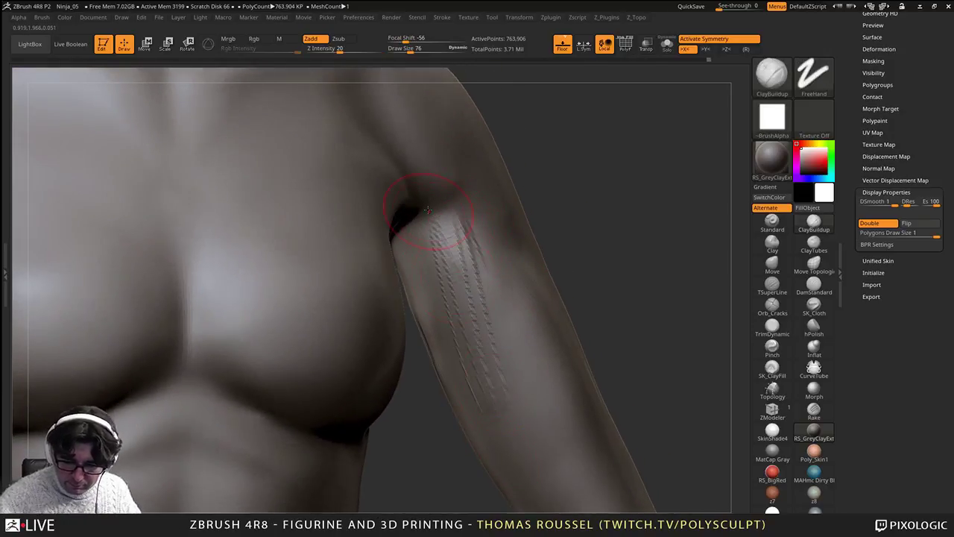
drag(456, 233, 550, 386)
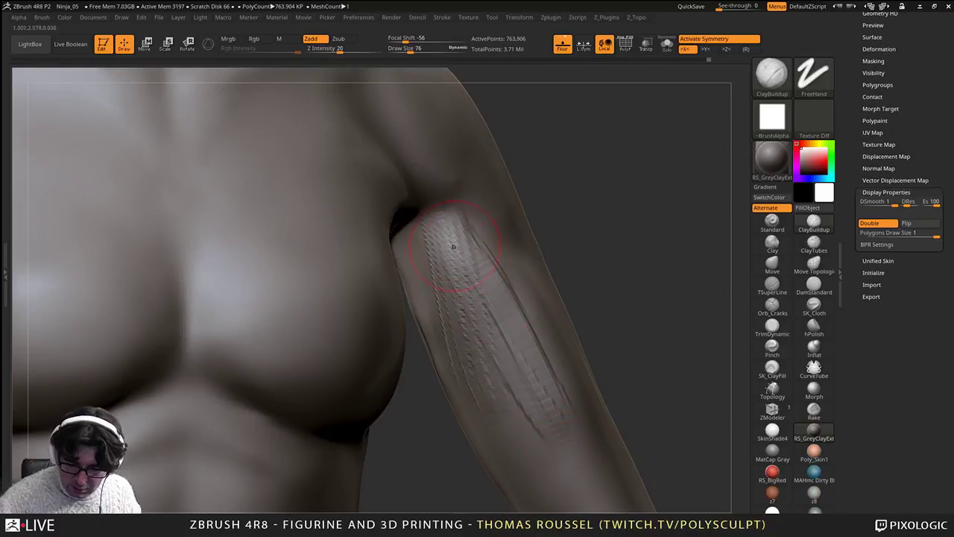
drag(453, 247, 479, 354)
right_drag(514, 312, 444, 298)
drag(466, 242, 562, 362)
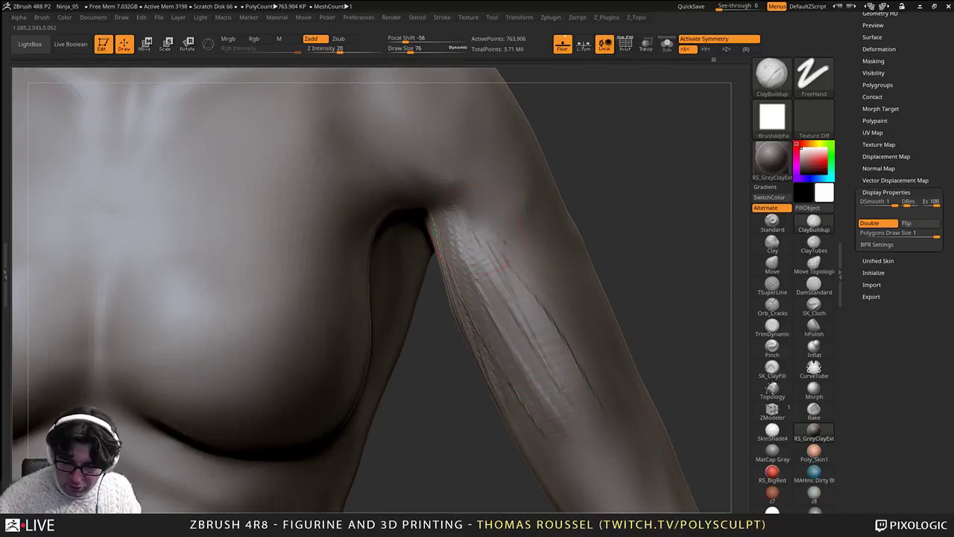
Step: Extend the biceps clay strokes along the outer side and down to the elbow crease
right_drag(481, 242, 548, 304)
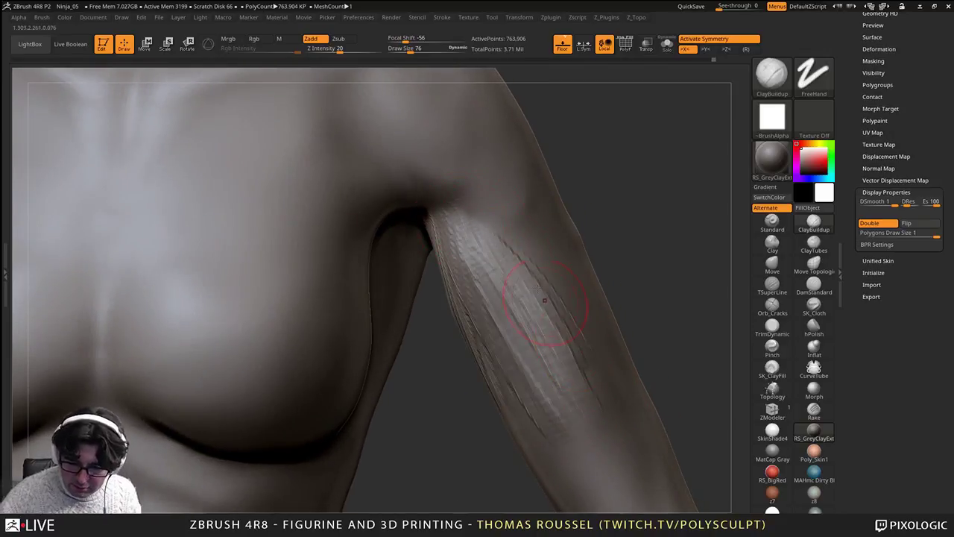
drag(522, 280, 600, 447)
mouse_move(607, 451)
alt+right_down()
mouse_move(558, 317)
mouse_move(540, 322)
alt+right_up()
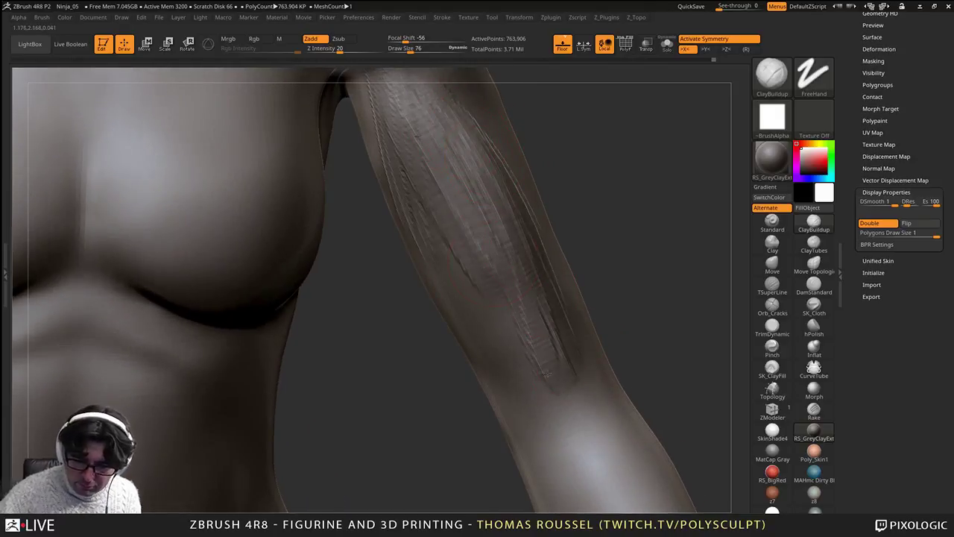
drag(407, 138, 490, 354)
Step: Set the brush draw size to 31 and add a clay stroke on the inner upper arm at the armpit
right_drag(492, 351, 429, 246)
mouse_move(390, 117)
right_down()
mouse_move(418, 97)
mouse_move(400, 131)
mouse_move(389, 103)
right_up()
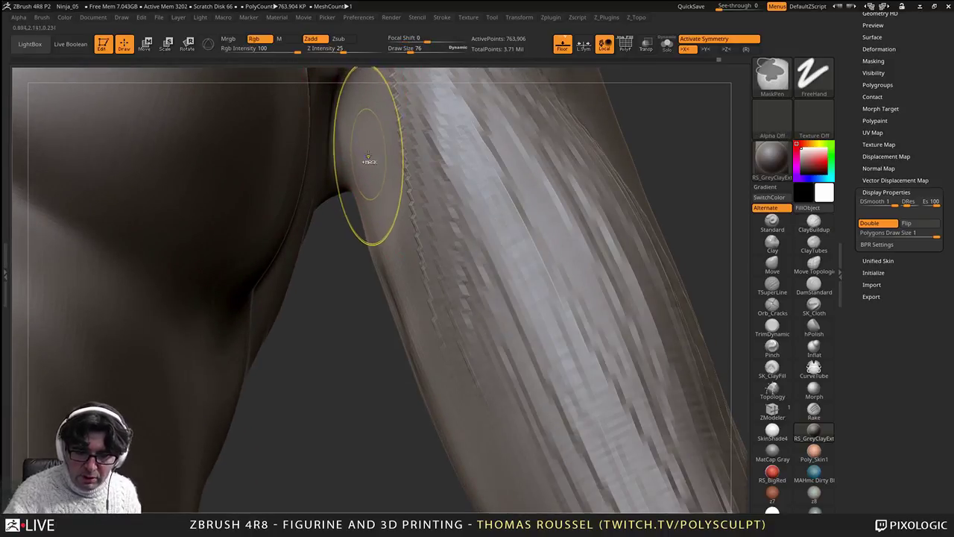
right_drag(368, 162, 366, 164)
key(s)
drag(367, 162, 358, 162)
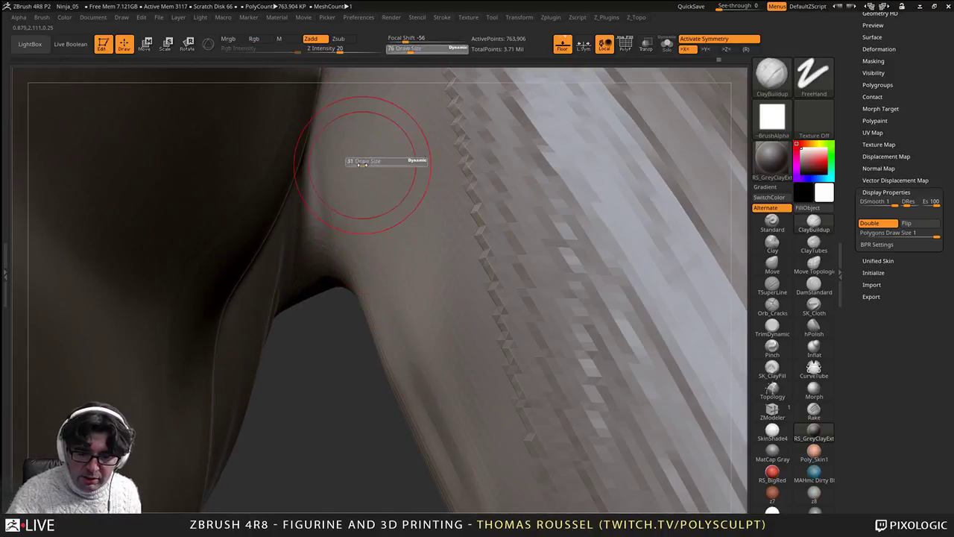
right_drag(356, 161, 340, 140)
mouse_move(339, 135)
mouse_down()
mouse_move(333, 180)
mouse_move(351, 195)
mouse_move(337, 195)
mouse_up()
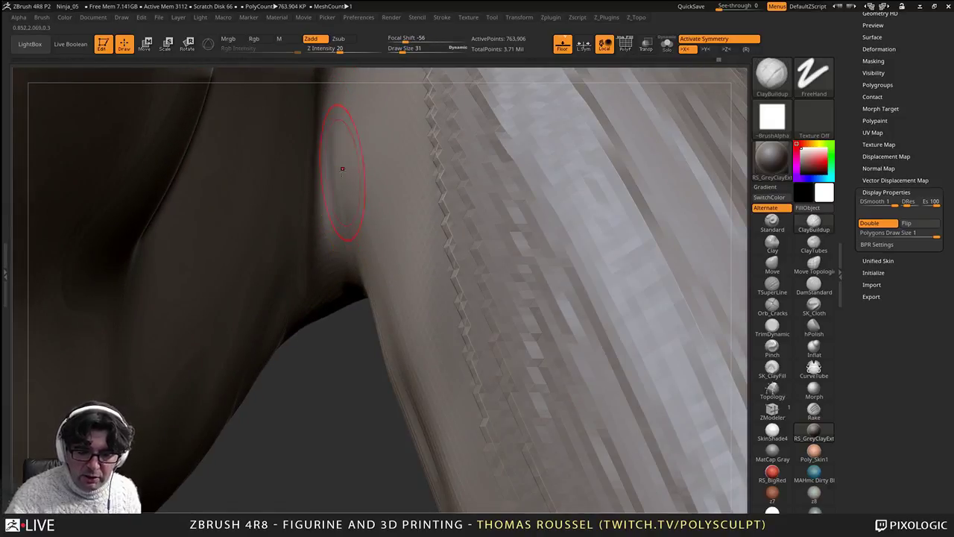
Step: Mask the torso side of the armpit and build up the adjoining inner edge of the upper arm
mouse_move(291, 139)
ctrl+mouse_down()
mouse_move(295, 214)
mouse_move(307, 100)
mouse_move(296, 274)
mouse_move(279, 298)
mouse_move(280, 211)
ctrl+mouse_up()
drag(347, 118, 351, 180)
right_drag(350, 182, 375, 168)
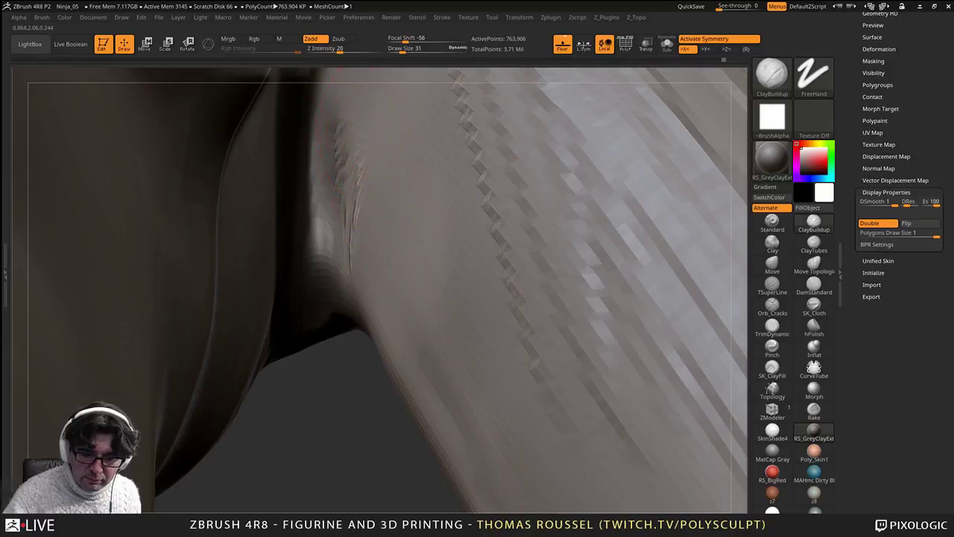
drag(342, 184, 364, 307)
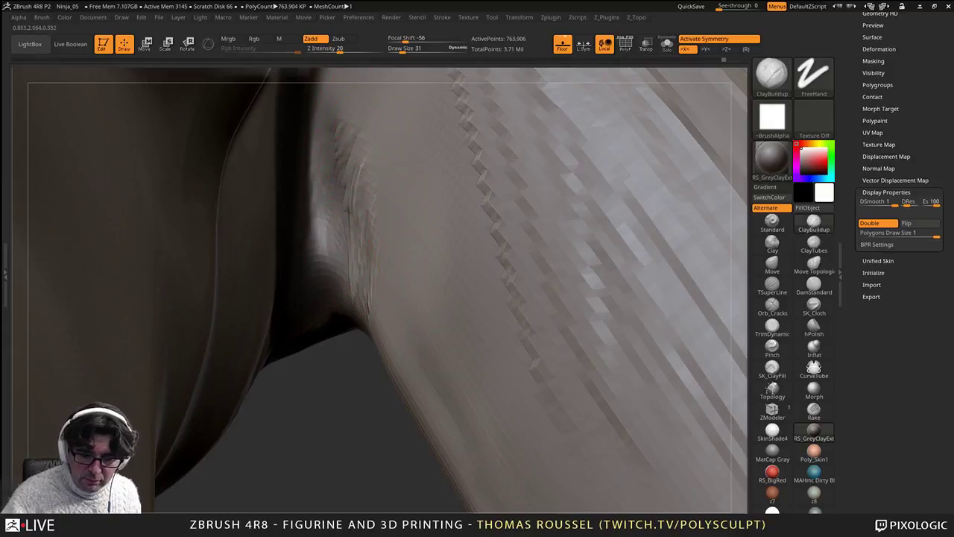
mouse_move(328, 184)
right_down()
mouse_move(296, 218)
mouse_move(316, 252)
right_up()
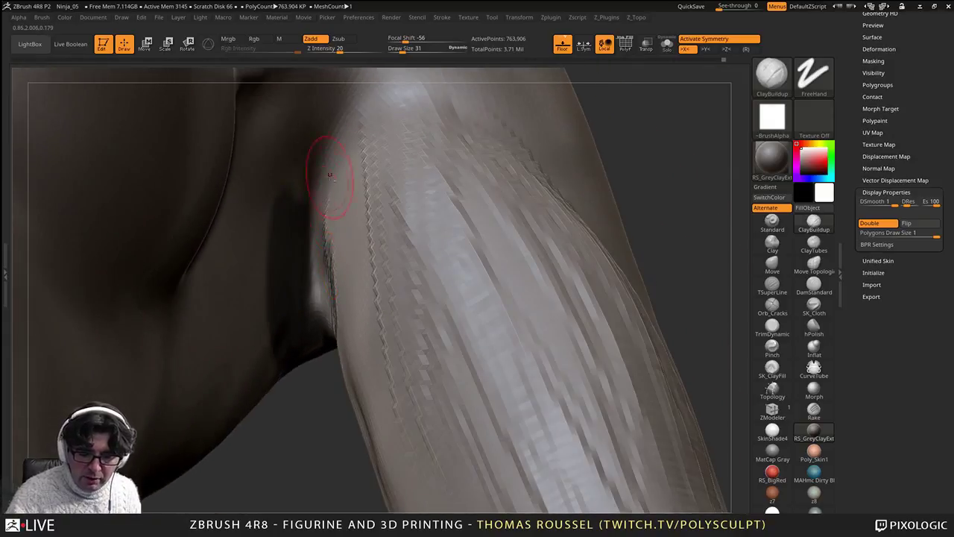
right_drag(334, 291, 349, 187)
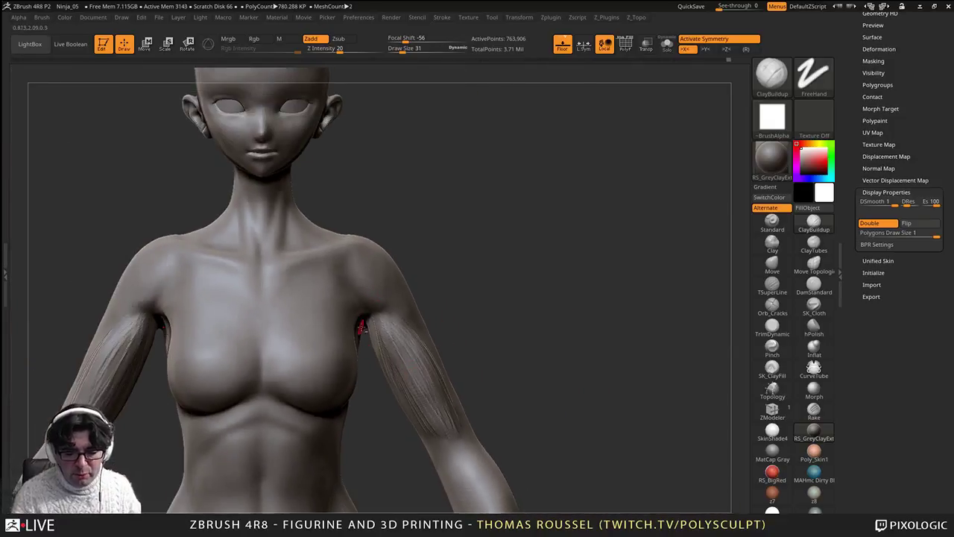
Step: Add clay along the inner biceps below the armpit and set the draw size to 44
ctrl+right_drag(362, 325, 439, 402)
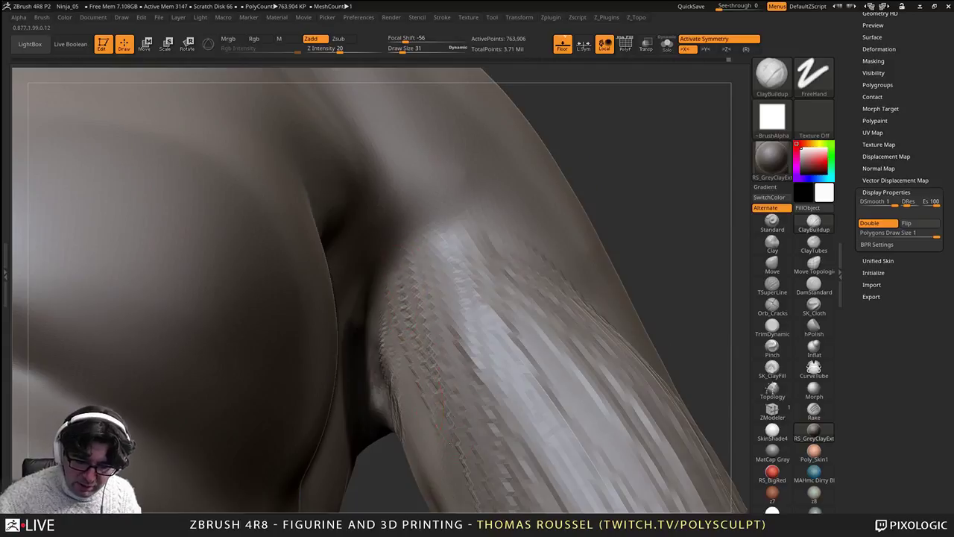
drag(395, 281, 428, 436)
mouse_move(395, 384)
right_down()
mouse_move(381, 354)
mouse_move(433, 403)
right_up()
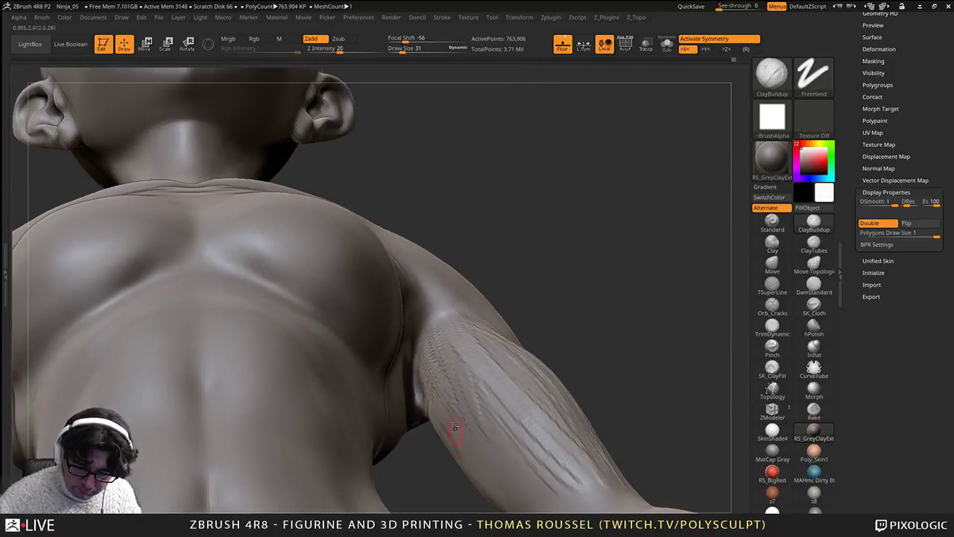
key(s)
drag(447, 421, 453, 422)
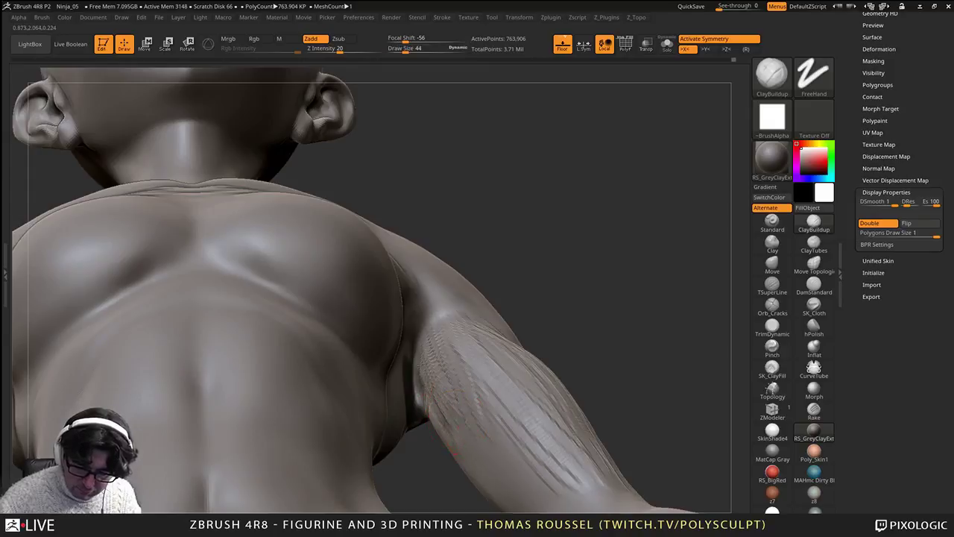
Step: Smooth the clay strokes across the biceps from the armpit towards the elbow
key(shift)
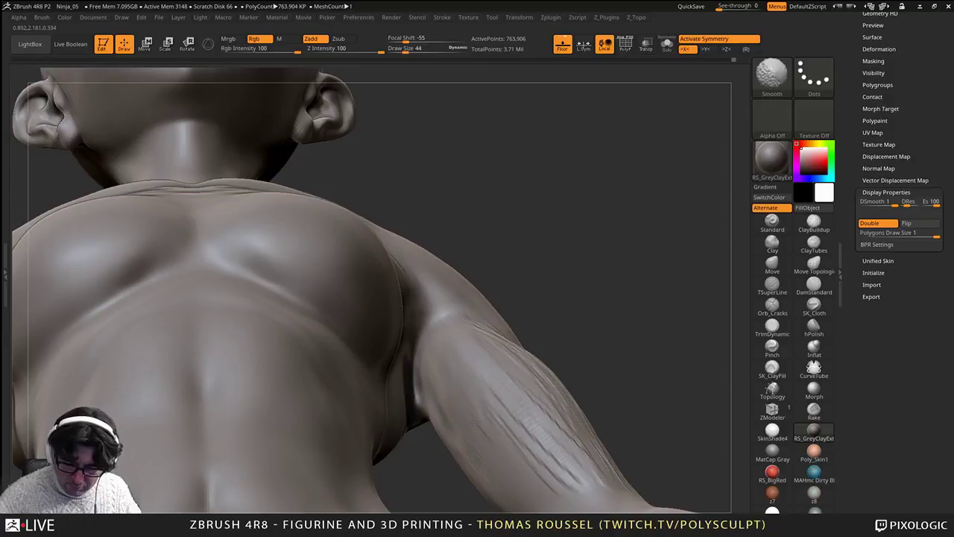
shift+drag(496, 471, 550, 464)
right_drag(549, 464, 541, 404)
shift+drag(550, 377, 550, 296)
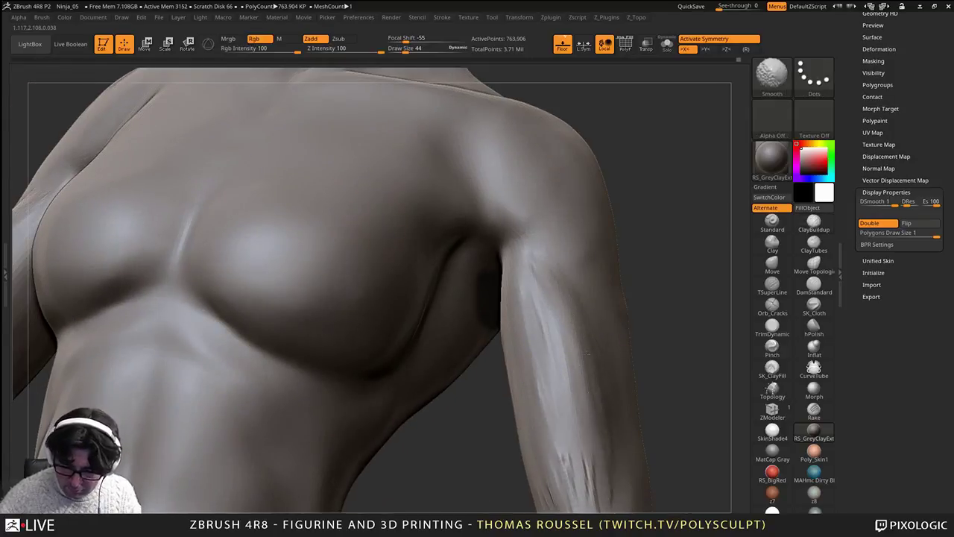
Step: Set the draw size to 99 and smooth the rest of the biceps and the outer shoulder into the upper arm
key(s)
drag(567, 344, 584, 343)
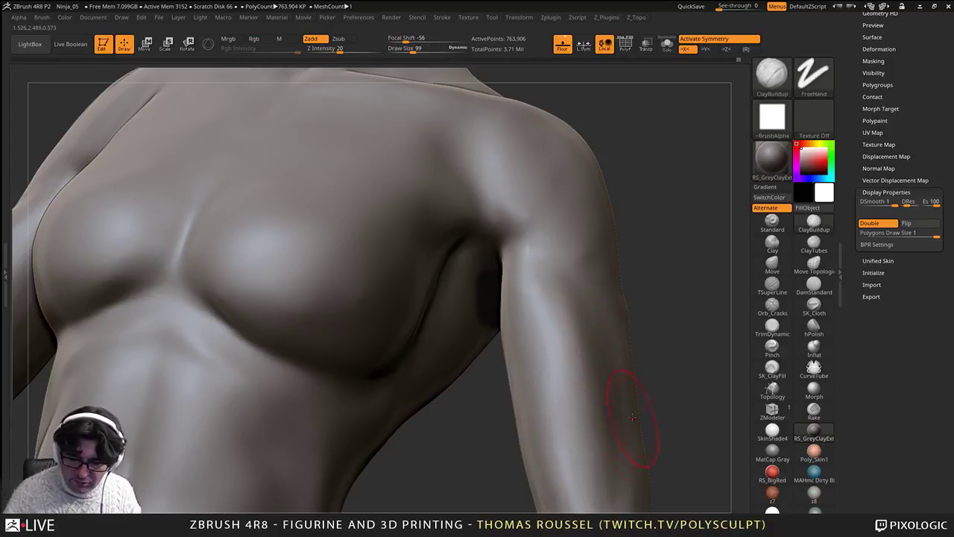
right_drag(633, 421, 562, 302)
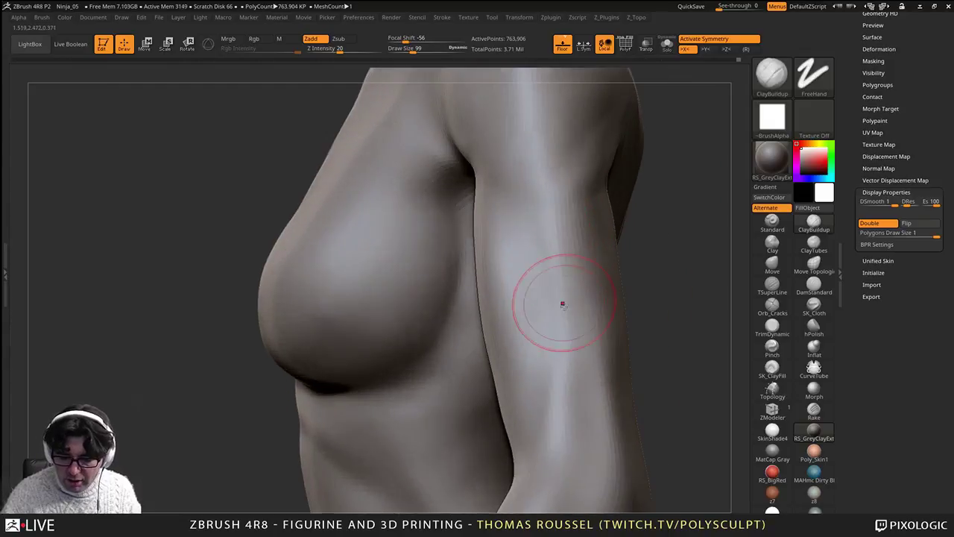
mouse_move(548, 345)
alt+right_down()
mouse_move(505, 434)
mouse_move(508, 393)
alt+right_up()
shift+drag(561, 210, 542, 287)
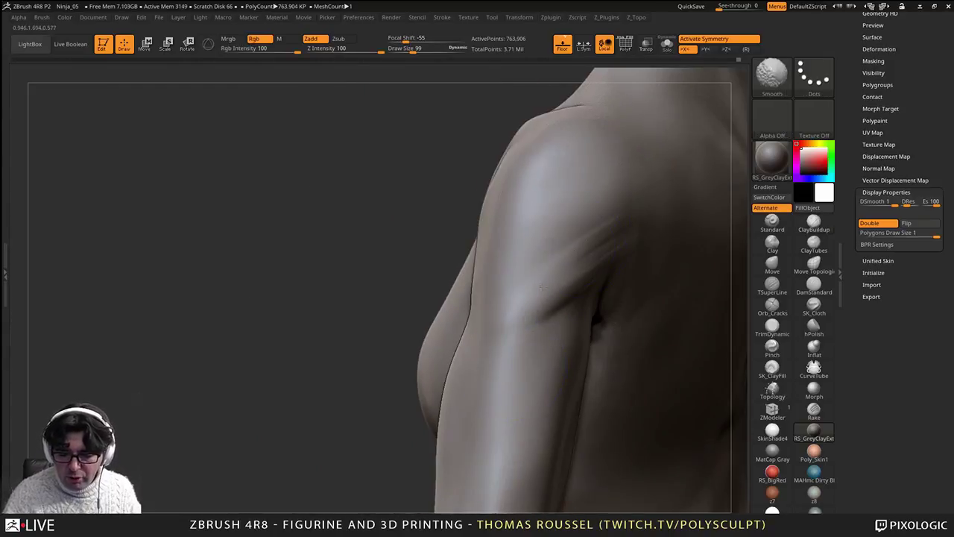
right_drag(594, 235, 522, 246)
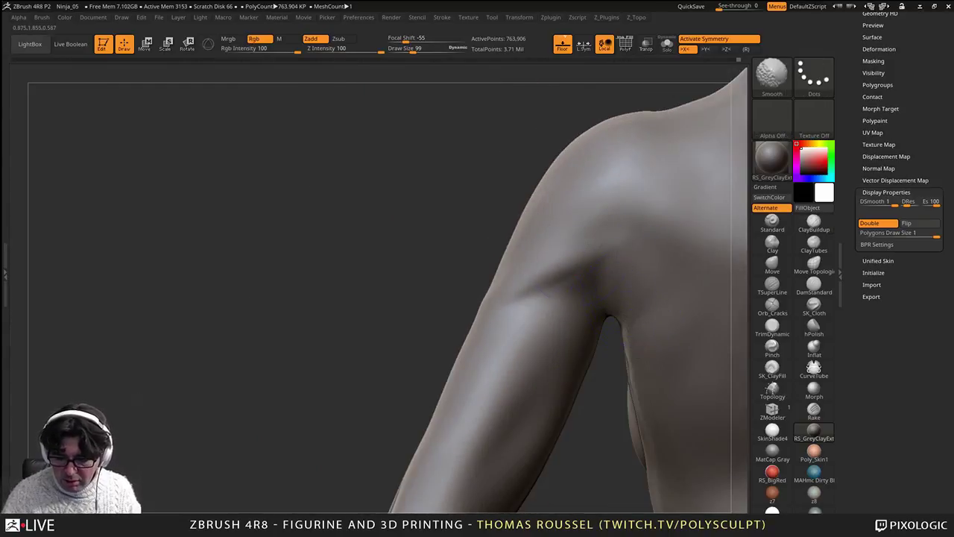
Step: Build up the inner head of the triceps with ClayBuildup strokes along the back of the upper arm
right_drag(535, 291, 533, 316)
alt+right_drag(563, 441, 566, 285)
drag(562, 243, 538, 312)
right_drag(548, 313, 514, 316)
right_drag(582, 203, 570, 199)
drag(581, 159, 551, 287)
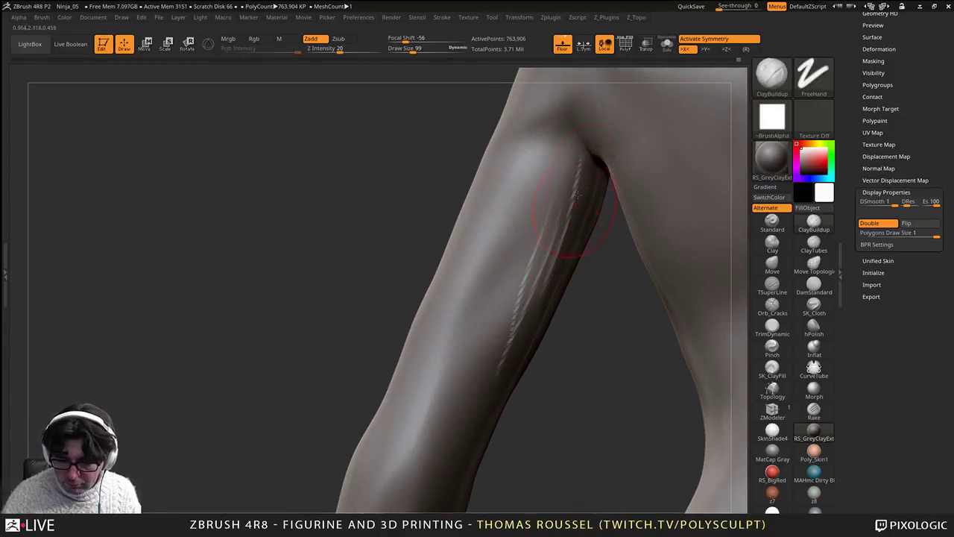
drag(571, 200, 509, 351)
drag(548, 211, 505, 358)
Step: Build up the outer head of the triceps with long clay strokes from below the shoulder to mid-arm
right_drag(533, 325, 513, 319)
drag(517, 239, 474, 341)
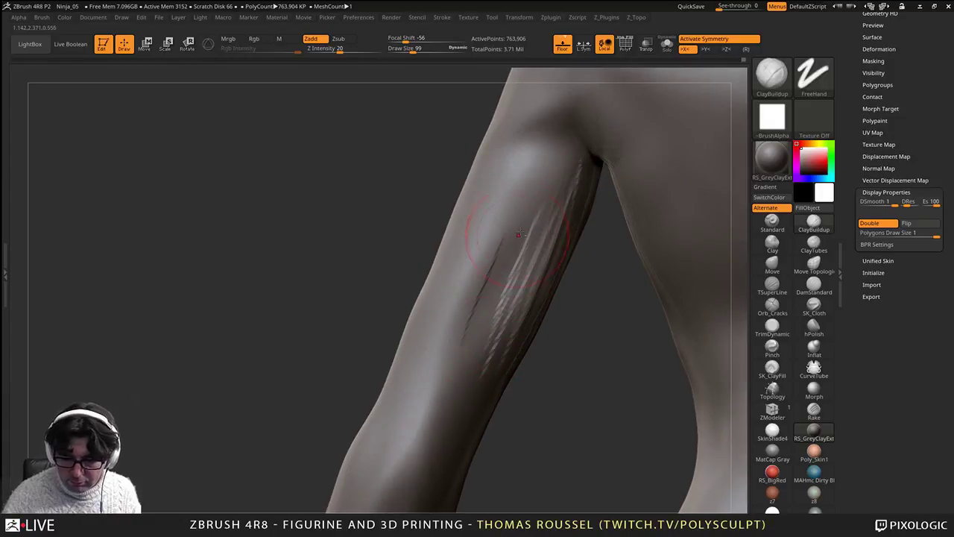
mouse_move(501, 259)
mouse_down()
mouse_move(451, 359)
mouse_move(466, 352)
mouse_up()
drag(520, 175, 457, 353)
mouse_move(514, 213)
mouse_down()
mouse_move(449, 403)
mouse_move(450, 358)
mouse_up()
right_drag(464, 298, 484, 284)
drag(487, 249, 446, 363)
drag(527, 197, 464, 350)
drag(531, 211, 486, 367)
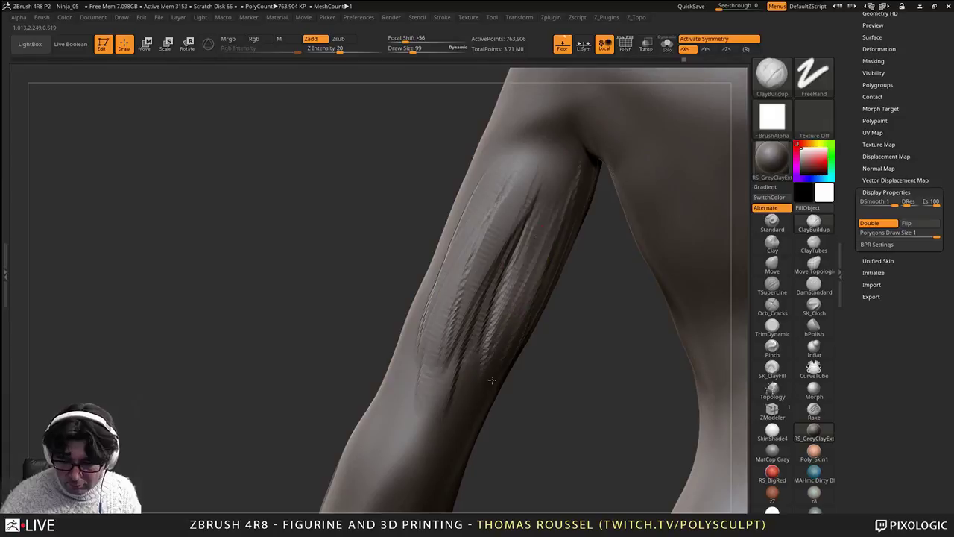
Step: Thicken the triceps with clay strokes running from the back of the armpit down towards the elbow
drag(545, 158, 515, 303)
drag(557, 175, 543, 283)
drag(556, 164, 475, 426)
Step: Build up the elbow and the bony ridge down the back of the forearm with clay strokes
alt+right_drag(475, 421, 505, 308)
drag(529, 223, 451, 349)
mouse_move(456, 347)
right_down()
mouse_move(521, 251)
mouse_move(500, 257)
right_up()
mouse_move(478, 268)
mouse_down()
mouse_move(386, 399)
mouse_move(395, 386)
mouse_up()
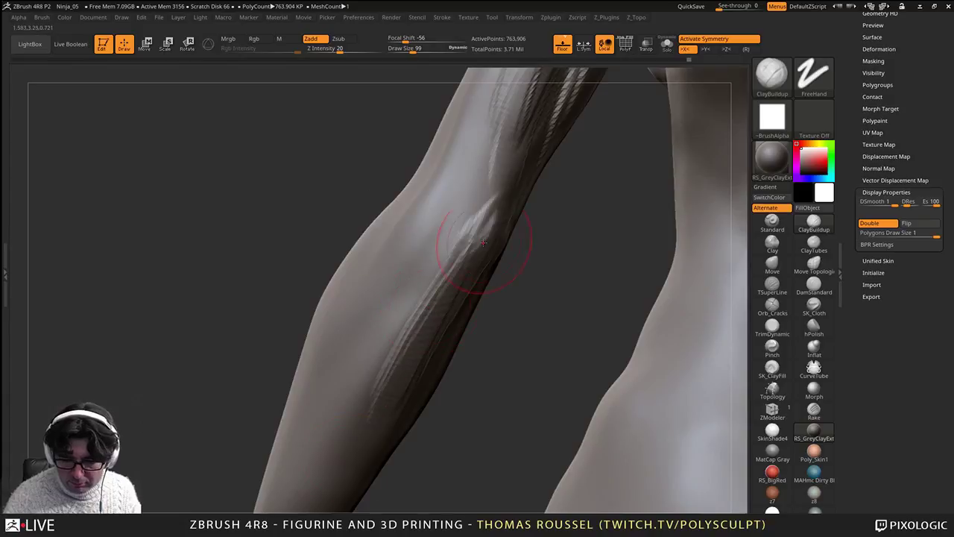
drag(499, 174, 503, 254)
Step: Shape a shallow groove on the upper forearm beside the elbow and soften it with Smooth
right_drag(506, 240, 467, 289)
right_click(465, 290)
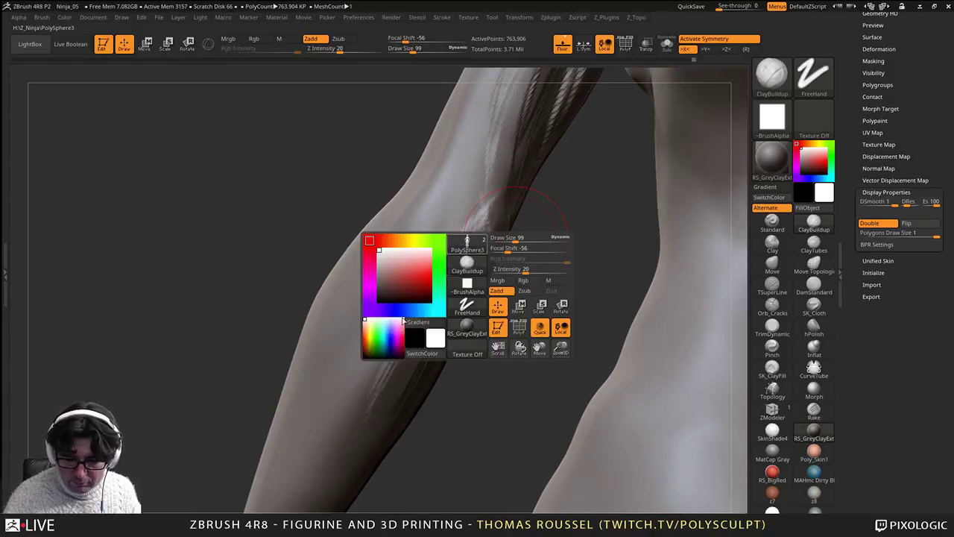
drag(439, 226, 389, 298)
shift+drag(434, 248, 416, 254)
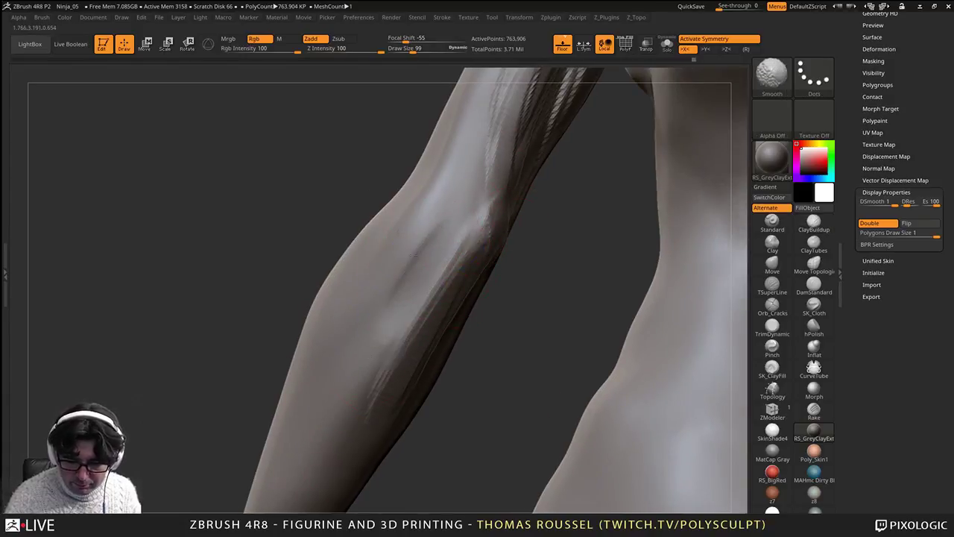
Step: Build up the forearm extensor muscles with diagonal clay strokes from the elbow across the outer forearm
right_drag(441, 340, 492, 335)
drag(466, 250, 328, 347)
drag(463, 261, 316, 379)
drag(417, 316, 331, 378)
mouse_move(468, 260)
mouse_down()
mouse_move(307, 350)
mouse_move(277, 405)
mouse_up()
drag(427, 305, 304, 405)
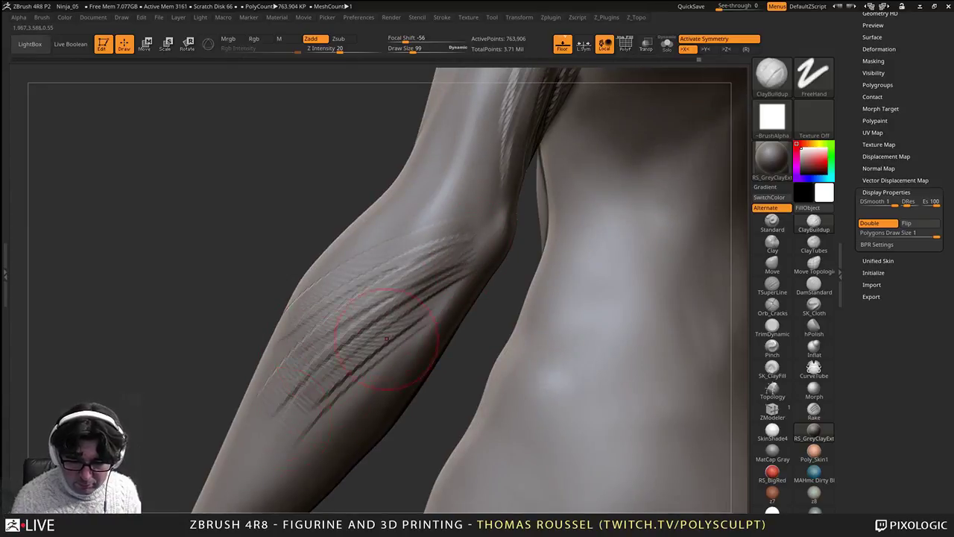
Step: Continue the diagonal clay strokes around the side of the forearm and down towards the wrist
right_drag(387, 340, 440, 283)
drag(421, 221, 223, 332)
drag(384, 275, 233, 347)
drag(346, 302, 244, 380)
drag(361, 337, 245, 400)
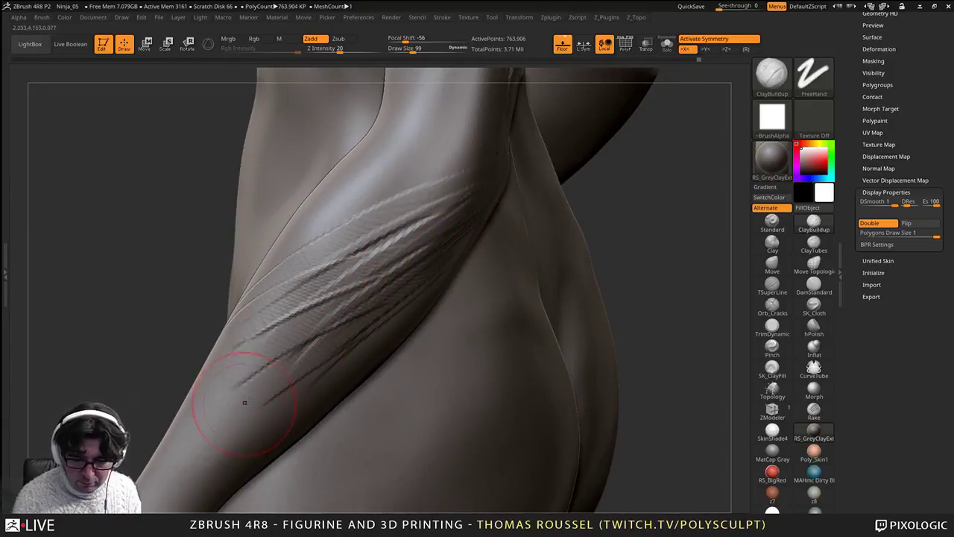
Step: Smooth the clay strokes on the forearm muscles and around the elbow
mouse_move(406, 242)
shift+mouse_down()
mouse_move(220, 354)
mouse_move(426, 181)
mouse_move(249, 402)
shift+mouse_up()
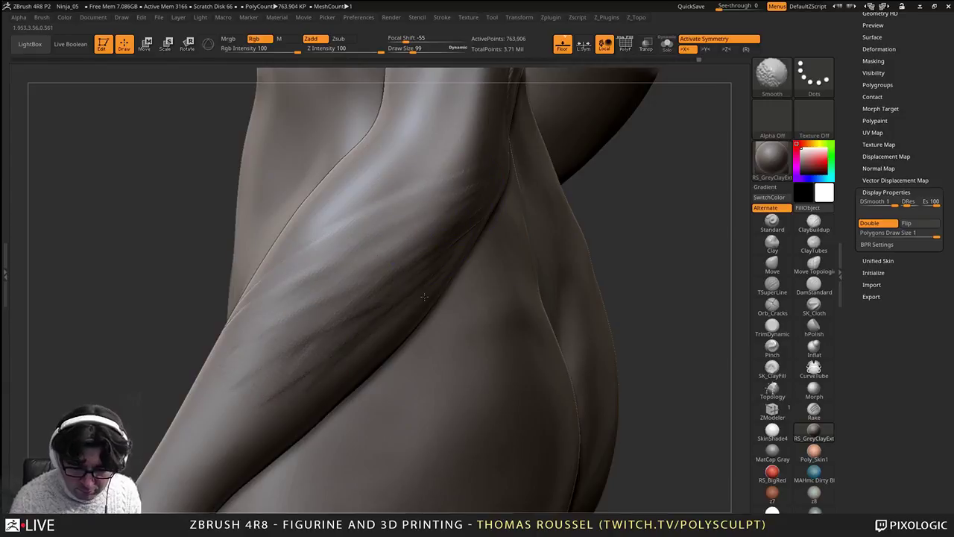
right_drag(424, 297, 477, 246)
mouse_move(428, 265)
shift+mouse_down()
mouse_move(466, 216)
mouse_move(476, 235)
shift+mouse_up()
right_drag(448, 298, 384, 373)
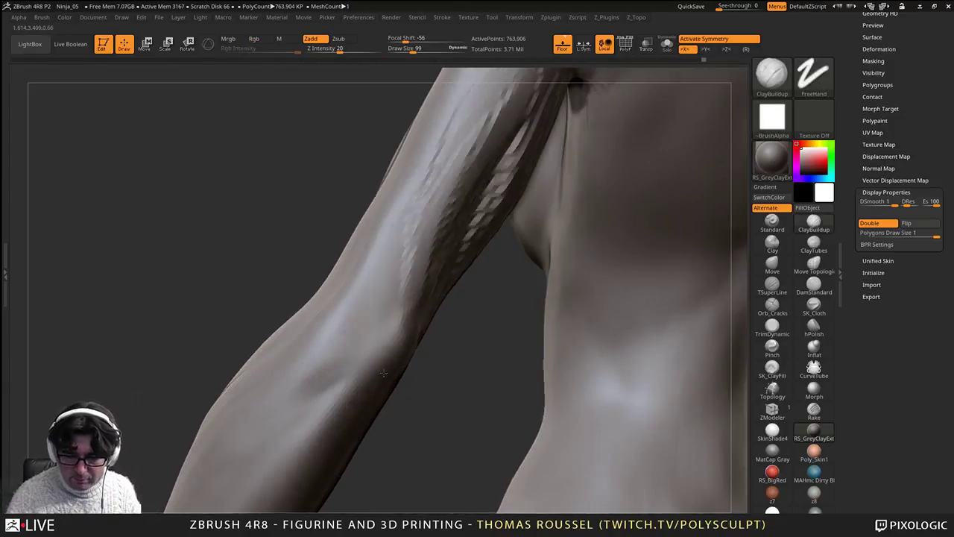
Step: Smooth the clay strokes on the back of the upper arm, from the armpit down to the elbow
mouse_move(507, 163)
shift+mouse_down()
mouse_move(421, 201)
mouse_move(477, 212)
mouse_move(477, 224)
shift+mouse_up()
alt+right_drag(500, 218, 424, 352)
shift+drag(477, 216, 385, 319)
right_drag(434, 315, 395, 295)
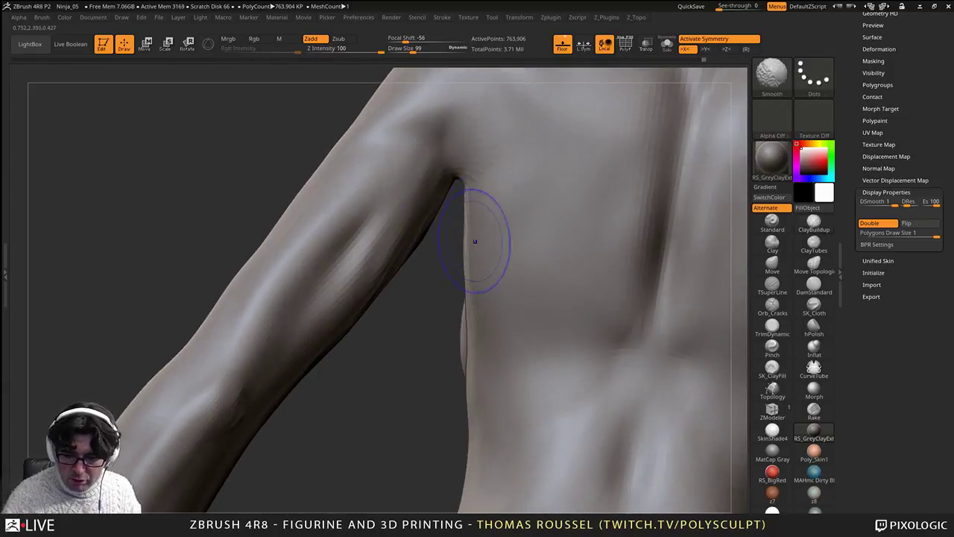
shift+drag(475, 241, 418, 222)
right_drag(290, 370, 353, 231)
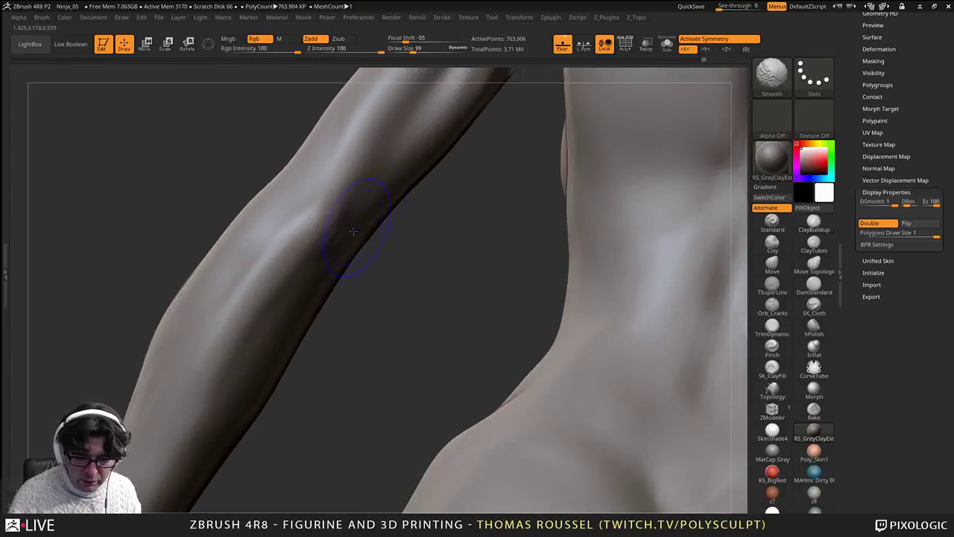
right_drag(284, 407, 320, 388)
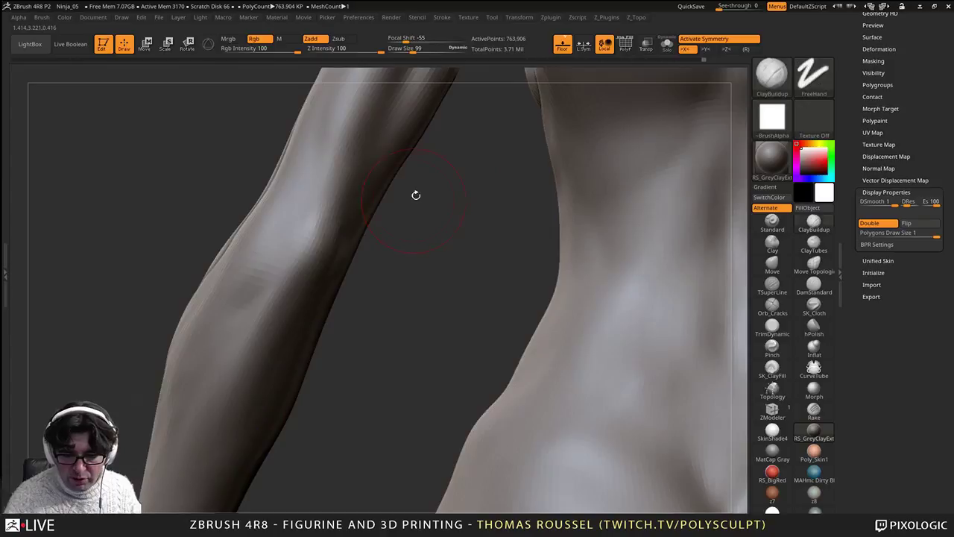
mouse_move(415, 194)
alt+right_down()
mouse_move(387, 398)
mouse_move(358, 391)
alt+right_up()
shift+drag(420, 292, 410, 325)
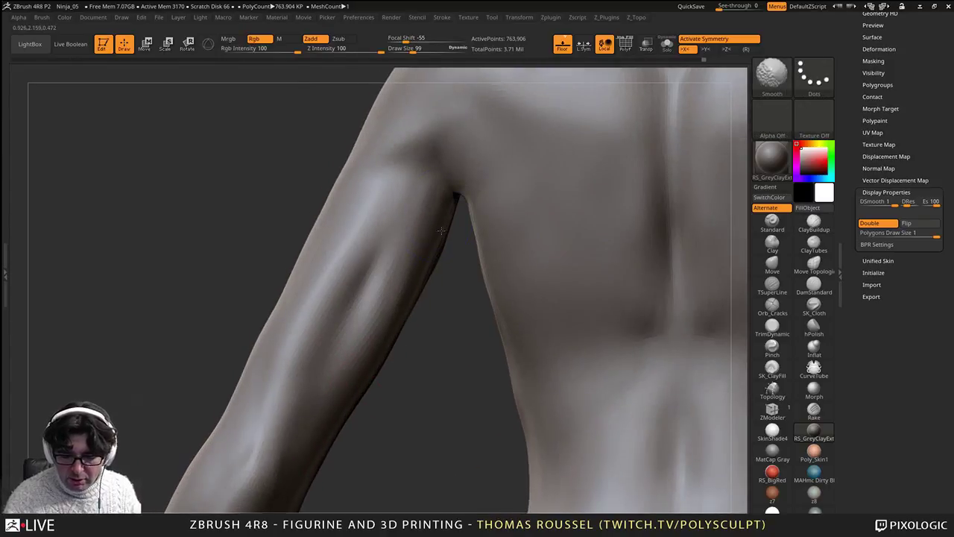
Step: Block in the shoulder blades with clay strokes along their inner edges and diagonal strokes across their lower part
right_drag(441, 278, 467, 280)
ctrl+right_drag(477, 355, 417, 328)
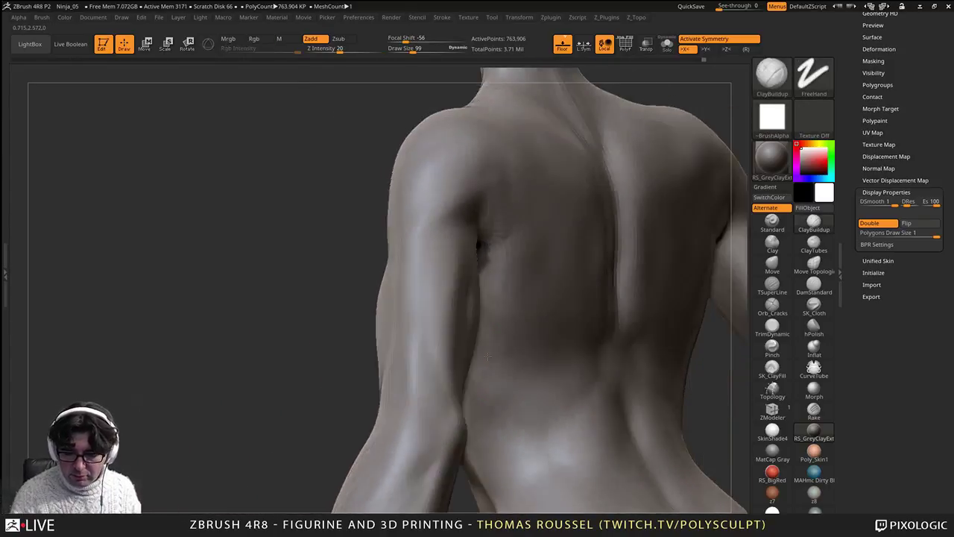
mouse_move(298, 373)
right_down()
mouse_move(386, 383)
mouse_move(462, 349)
mouse_move(372, 342)
right_up()
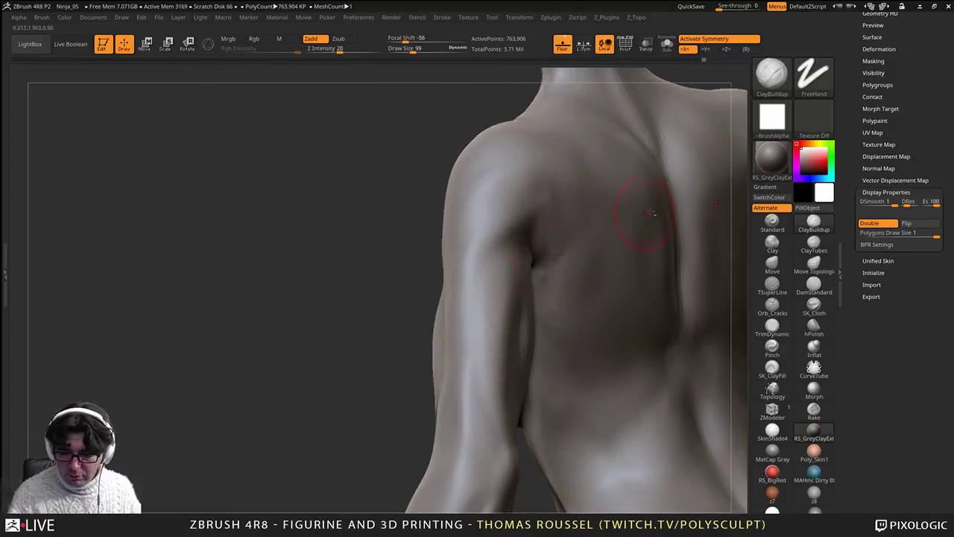
mouse_move(645, 219)
alt+right_down()
mouse_move(434, 337)
mouse_move(428, 395)
alt+right_up()
shift+drag(386, 393, 395, 358)
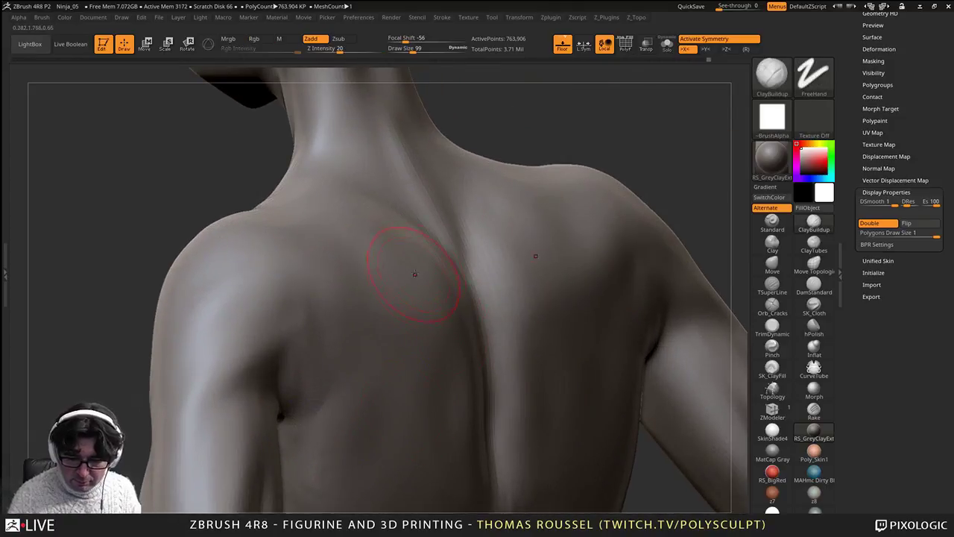
mouse_move(446, 329)
right_down()
mouse_move(462, 390)
mouse_move(462, 335)
right_up()
drag(415, 269, 375, 268)
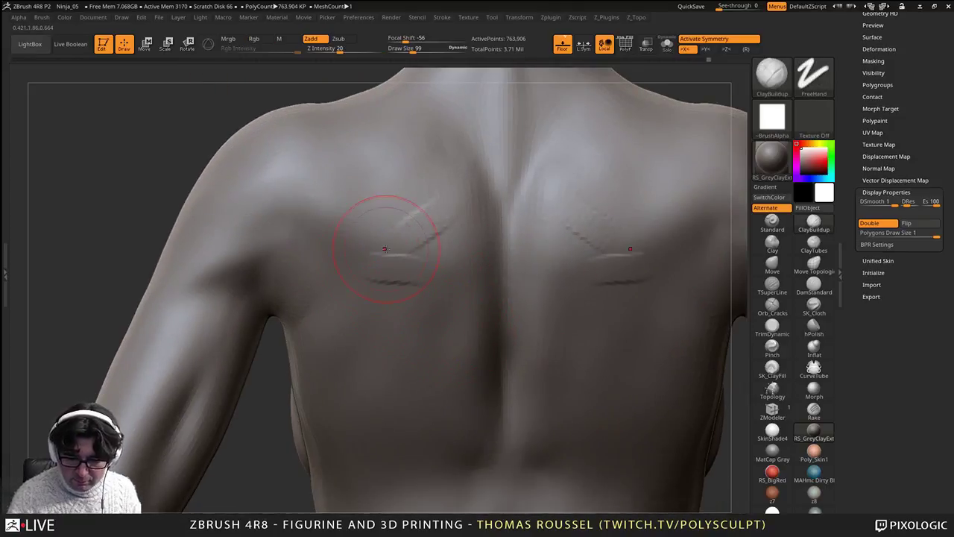
mouse_move(441, 316)
mouse_down()
mouse_move(465, 423)
mouse_move(418, 270)
mouse_up()
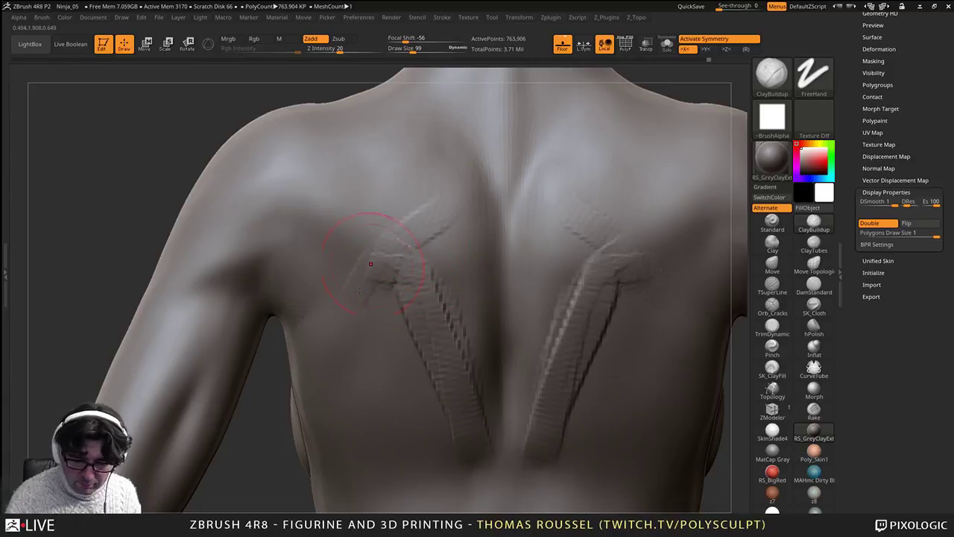
mouse_move(357, 289)
mouse_down()
mouse_move(363, 339)
mouse_move(394, 350)
mouse_up()
Step: Build up long vertical clay strokes on both sides of the spine and between the shoulder blades
mouse_move(402, 321)
right_down()
mouse_move(454, 358)
mouse_move(424, 373)
mouse_move(429, 343)
right_up()
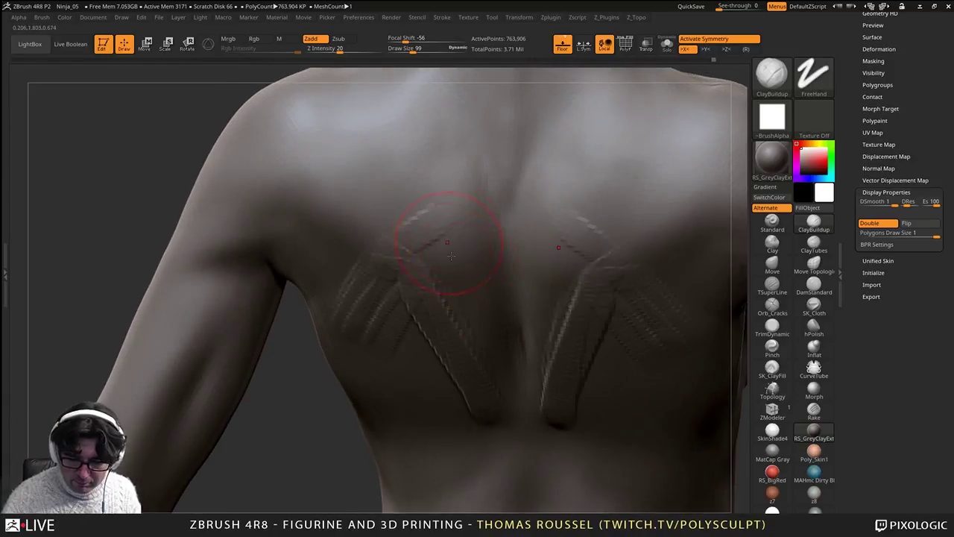
mouse_move(451, 256)
mouse_down()
mouse_move(477, 373)
mouse_move(432, 239)
mouse_move(451, 384)
mouse_up()
mouse_move(462, 380)
right_down()
mouse_move(483, 363)
mouse_move(480, 301)
right_up()
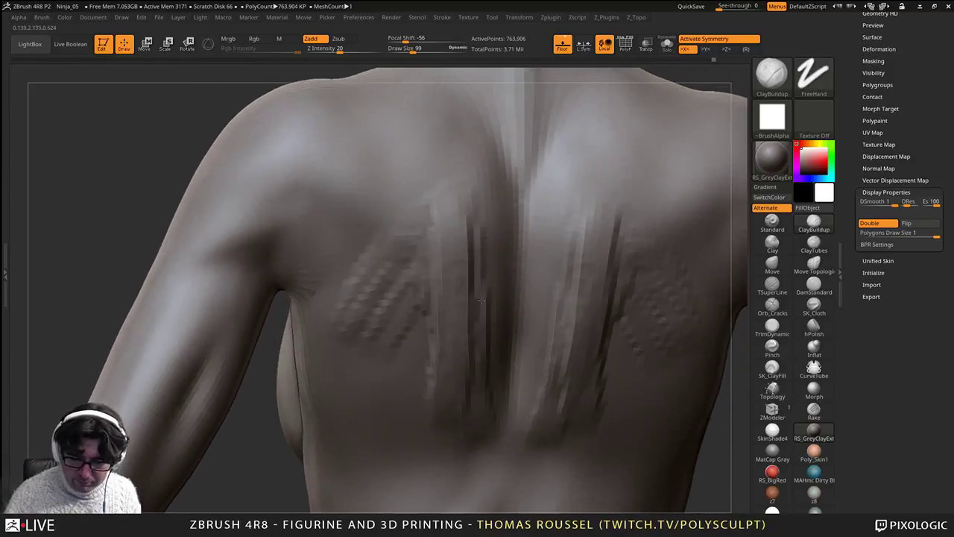
drag(469, 213, 475, 342)
mouse_move(474, 191)
mouse_down()
mouse_move(462, 425)
mouse_move(441, 267)
mouse_move(430, 260)
mouse_move(387, 298)
mouse_move(354, 279)
mouse_move(406, 305)
mouse_up()
mouse_move(418, 309)
right_down()
mouse_move(437, 309)
mouse_move(427, 349)
right_up()
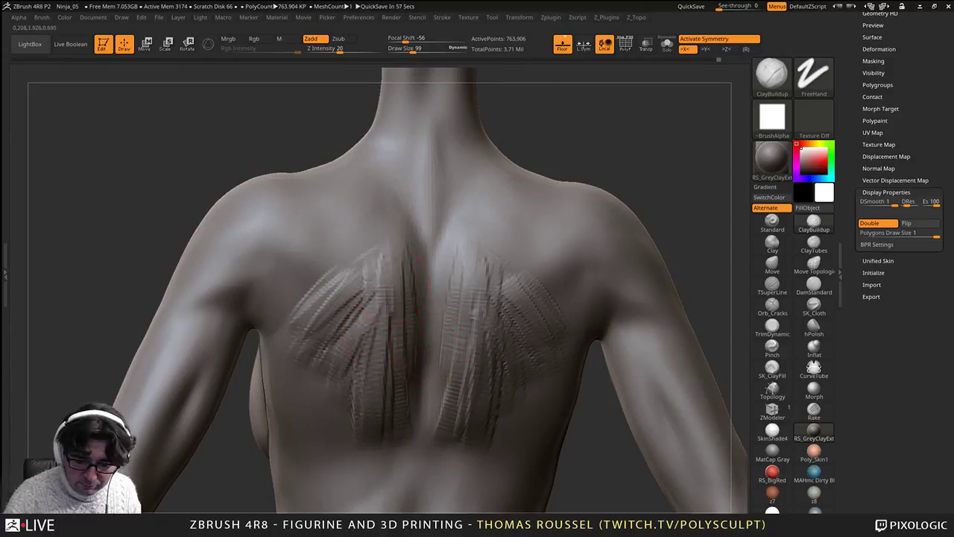
Step: Add a raised clay band across the upper shoulder blade and extend the strokes beside the spine towards the lower back
mouse_move(371, 376)
mouse_down()
mouse_move(343, 473)
mouse_move(389, 280)
mouse_move(406, 255)
mouse_up()
mouse_move(321, 248)
mouse_down()
mouse_move(392, 273)
mouse_move(322, 257)
mouse_up()
drag(382, 327, 374, 399)
drag(370, 358, 361, 438)
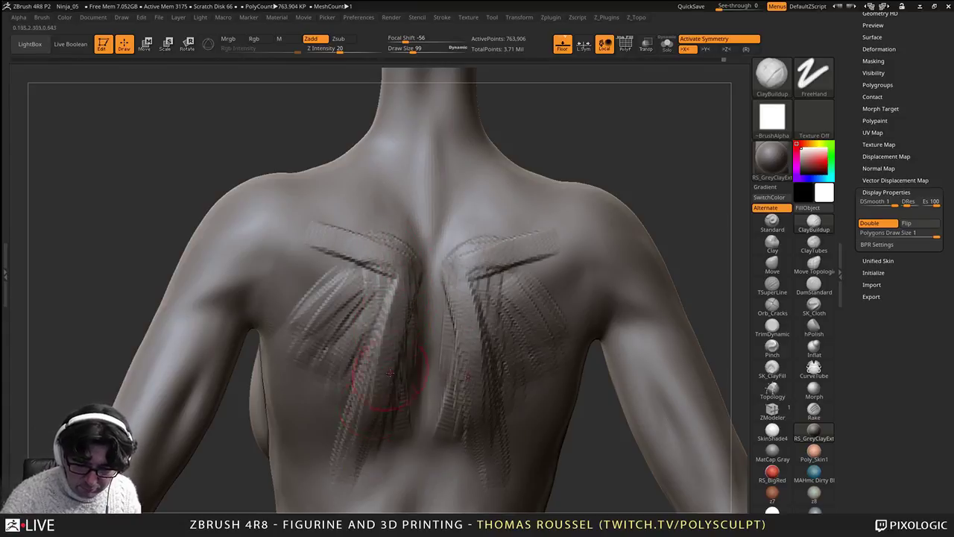
mouse_move(383, 384)
right_down()
mouse_move(428, 363)
mouse_move(387, 366)
right_up()
drag(388, 313, 372, 384)
drag(392, 284, 378, 332)
Step: Fill the groove along the spine with vertical clay strokes
right_drag(415, 328, 438, 326)
drag(416, 322, 411, 402)
drag(411, 351, 408, 447)
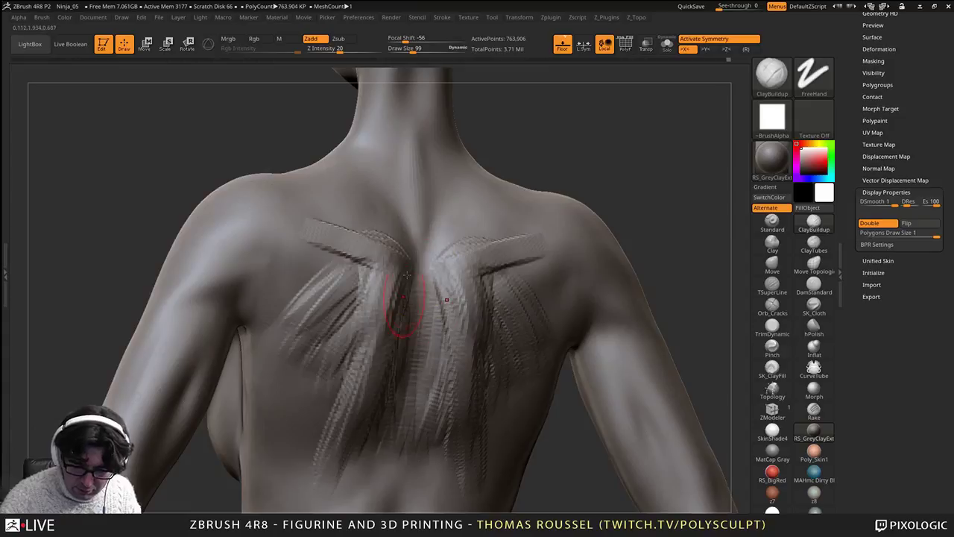
drag(407, 320, 404, 433)
Step: Cover the shoulder blade below the raised band with diagonal clay strokes fanning out from the spine towards the armpit
right_drag(436, 380, 407, 381)
drag(384, 306, 375, 356)
drag(389, 287, 365, 380)
mouse_move(377, 291)
mouse_down()
mouse_move(353, 382)
mouse_move(334, 373)
mouse_up()
mouse_move(360, 271)
mouse_down()
mouse_move(328, 357)
mouse_move(307, 332)
mouse_up()
mouse_move(341, 243)
mouse_down()
mouse_move(312, 289)
mouse_move(329, 307)
mouse_up()
drag(367, 264, 349, 313)
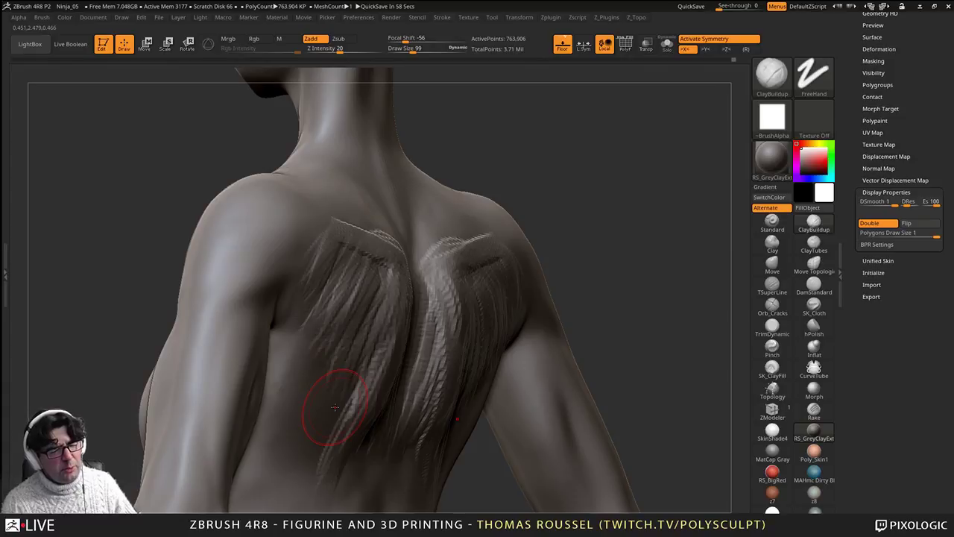
drag(389, 280, 373, 345)
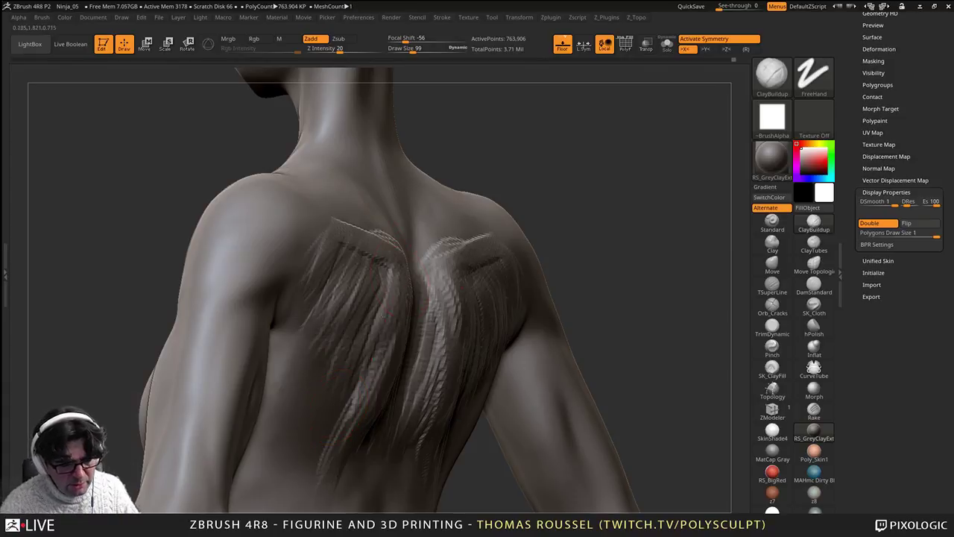
Step: Extend the diagonal clay strokes down the latissimus and outwards to the back of the shoulder
mouse_move(352, 436)
mouse_down()
mouse_move(382, 300)
mouse_move(325, 406)
mouse_up()
drag(343, 328, 300, 421)
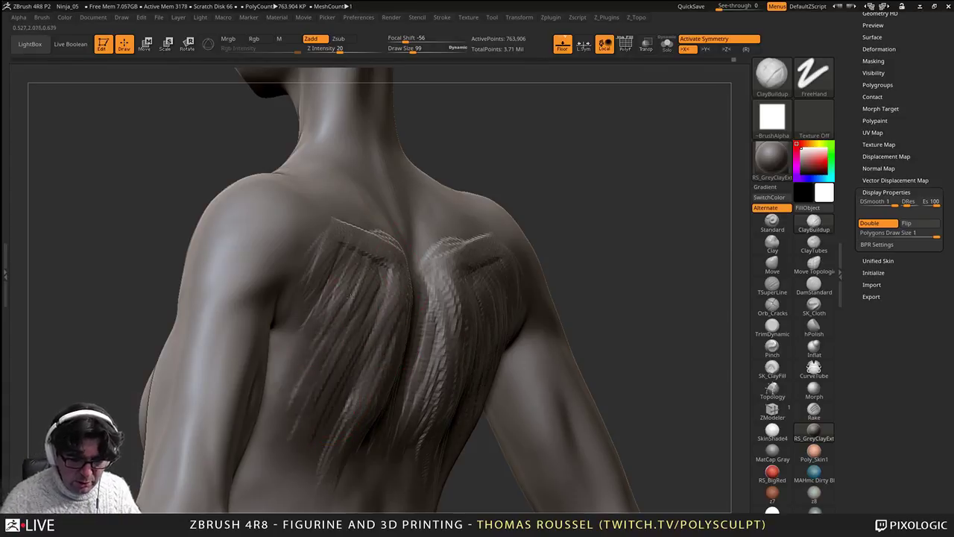
drag(329, 300, 294, 382)
mouse_move(290, 391)
right_down()
mouse_move(365, 392)
mouse_move(354, 391)
right_up()
drag(401, 275, 380, 401)
mouse_move(349, 275)
mouse_down()
mouse_move(330, 359)
mouse_move(307, 335)
mouse_up()
drag(319, 258, 286, 307)
drag(289, 250, 267, 310)
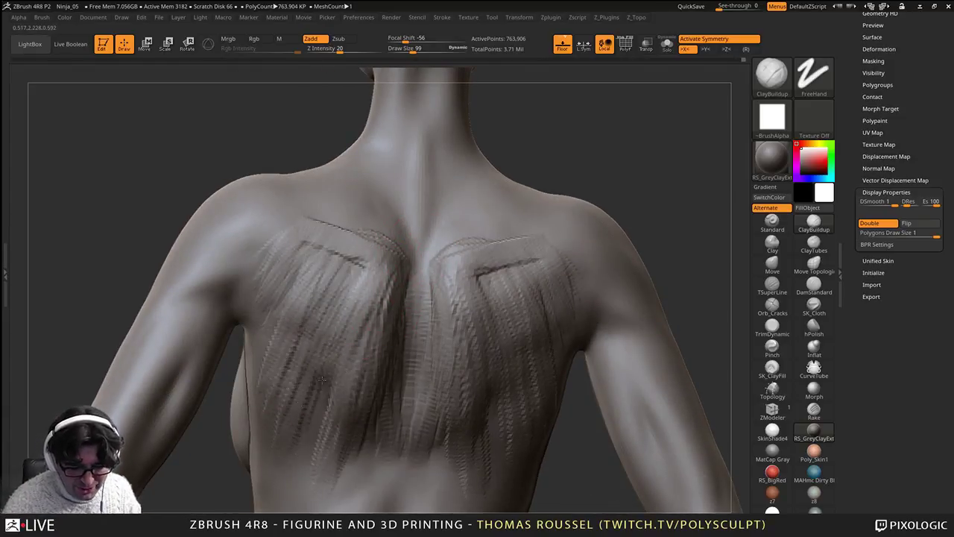
Step: Lengthen the latissimus clay strokes down to the lower ribcage
drag(321, 380, 316, 465)
drag(371, 418, 356, 491)
right_drag(350, 395, 402, 387)
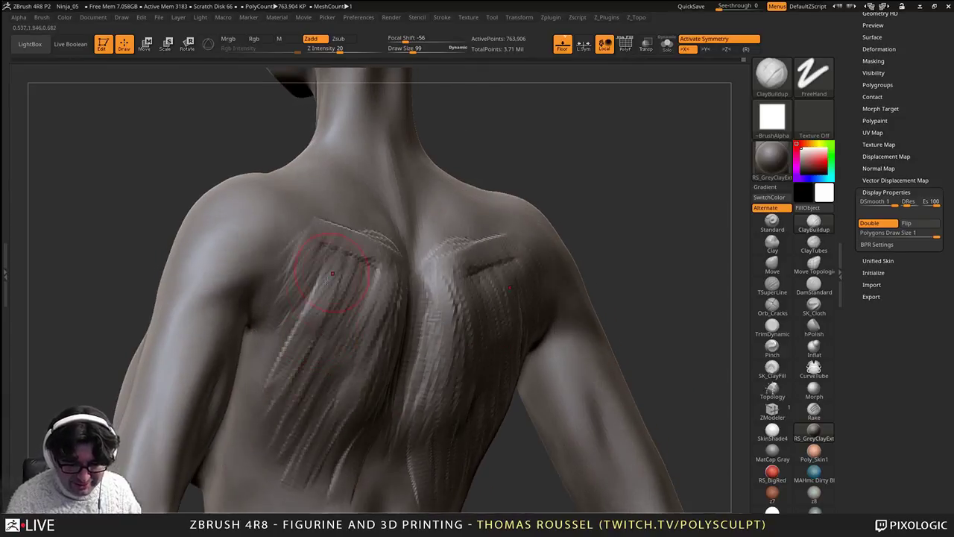
drag(330, 340, 290, 455)
Step: Build up diagonal clay strokes on the side of the ribcage below the armpit, beside the breast
mouse_move(309, 459)
right_down()
mouse_move(349, 419)
mouse_move(398, 291)
mouse_move(432, 267)
right_up()
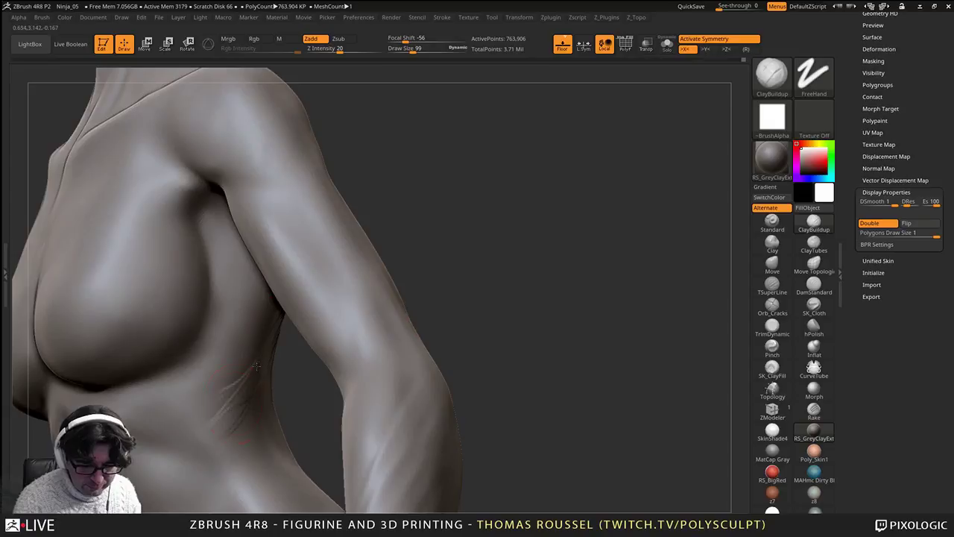
right_drag(232, 344, 248, 387)
drag(244, 292, 216, 372)
drag(226, 301, 187, 395)
drag(237, 347, 229, 409)
drag(248, 365, 222, 419)
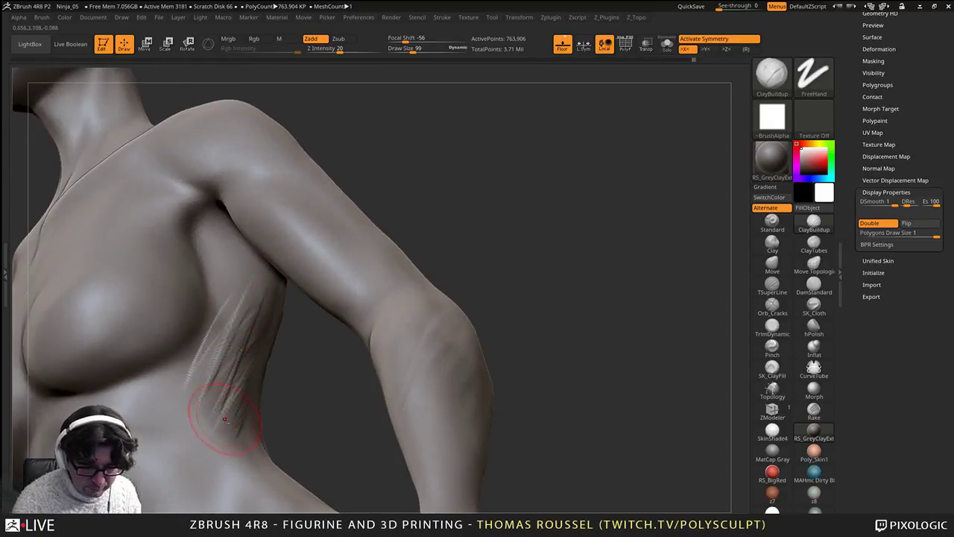
Step: Add clay strokes under the breast along the lower rib edge, from the sternum to the side of the torso
right_drag(227, 416, 253, 365)
drag(161, 331, 247, 327)
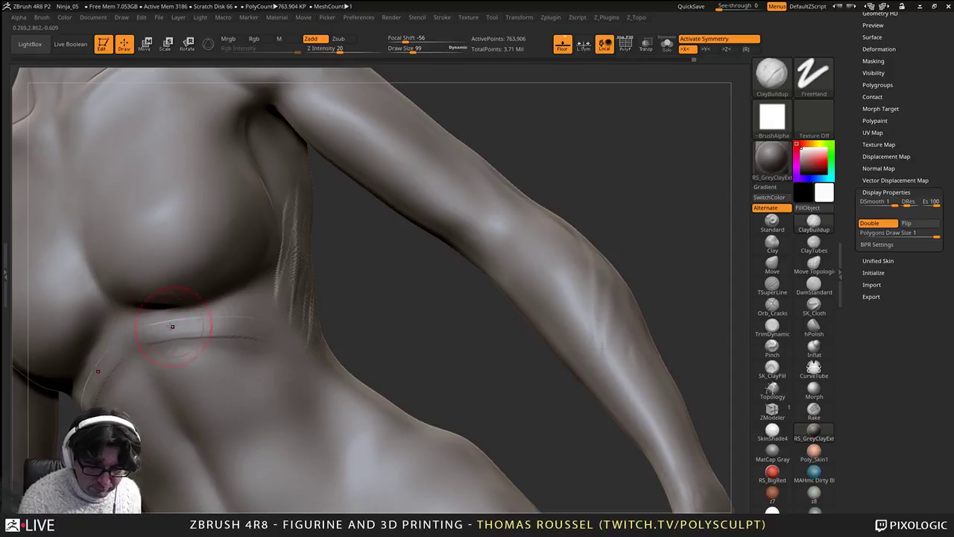
mouse_move(140, 339)
mouse_down()
mouse_move(132, 341)
mouse_move(279, 320)
mouse_move(307, 358)
mouse_up()
drag(380, 361, 324, 302)
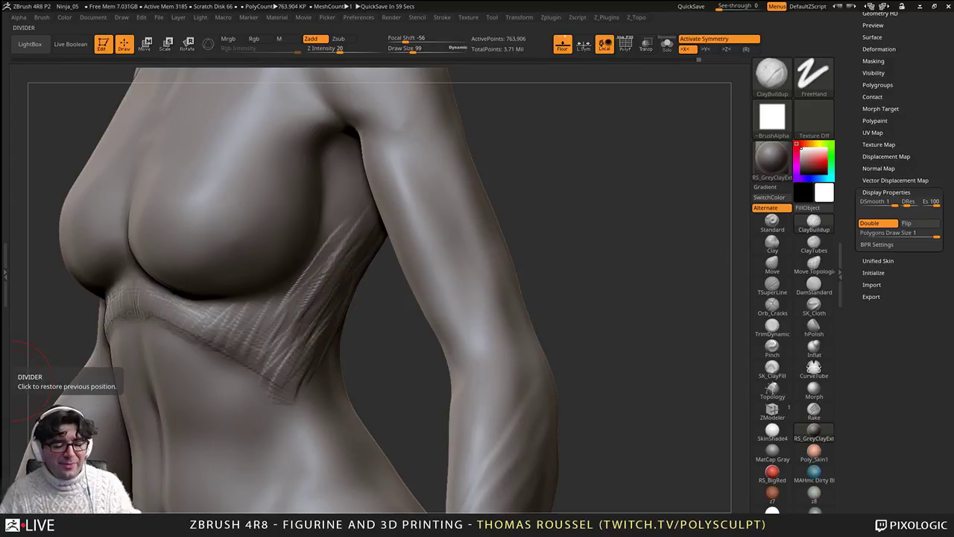
Step: Smooth the clay strokes on the front and side of the ribcage, across the back and along the spine
drag(410, 305, 378, 310)
shift+drag(334, 255, 286, 378)
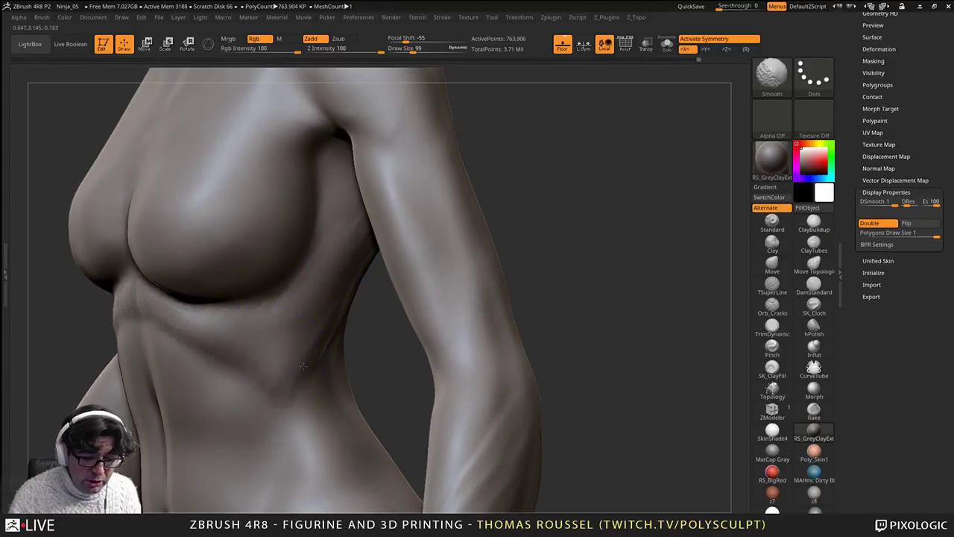
drag(391, 372, 202, 350)
mouse_move(311, 305)
shift+mouse_down()
mouse_move(341, 119)
mouse_move(324, 103)
shift+mouse_up()
alt+right_drag(324, 103, 295, 208)
mouse_move(315, 191)
shift+mouse_down()
mouse_move(358, 190)
mouse_move(400, 211)
mouse_move(396, 287)
mouse_move(364, 416)
shift+mouse_up()
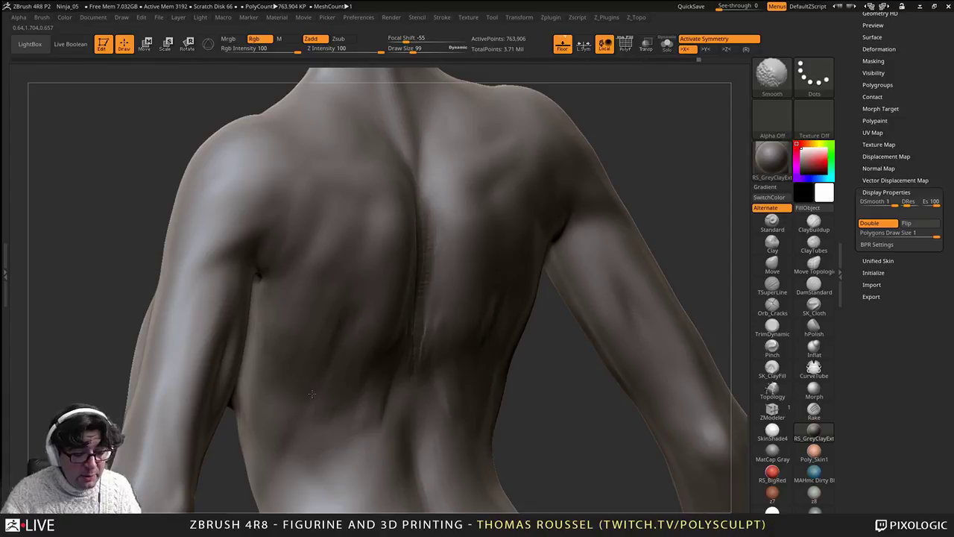
right_drag(390, 255, 398, 243)
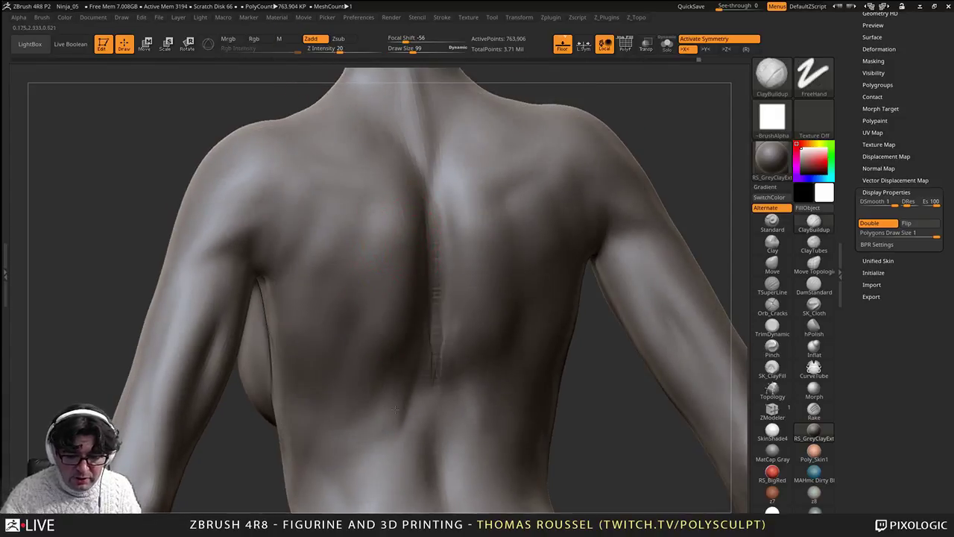
shift+drag(430, 198, 425, 403)
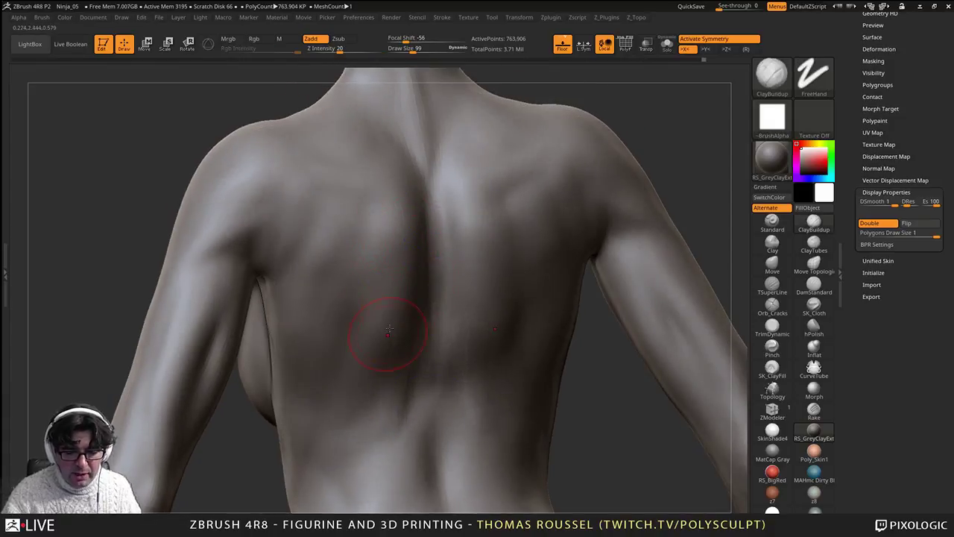
Step: Lay a clay band along the top of the shoulder blade to the spine, with short diagonal strokes beneath it
drag(325, 172, 406, 205)
mouse_move(339, 188)
mouse_down()
mouse_move(413, 209)
mouse_move(378, 280)
mouse_up()
drag(378, 214, 366, 279)
mouse_move(365, 215)
mouse_down()
mouse_move(354, 273)
mouse_move(344, 270)
mouse_up()
mouse_move(346, 212)
mouse_down()
mouse_move(334, 269)
mouse_move(316, 258)
mouse_up()
drag(319, 196, 302, 240)
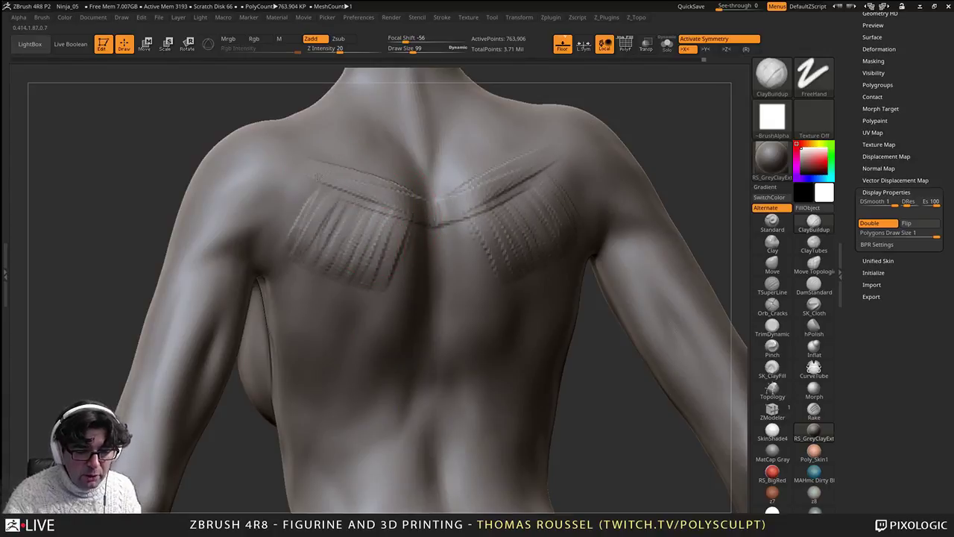
Step: Extend the shoulder blade strokes outwards to the armpit and down beside the spine to the mid-back
drag(316, 177, 282, 272)
drag(354, 270, 344, 327)
drag(376, 240, 336, 403)
drag(382, 262, 351, 403)
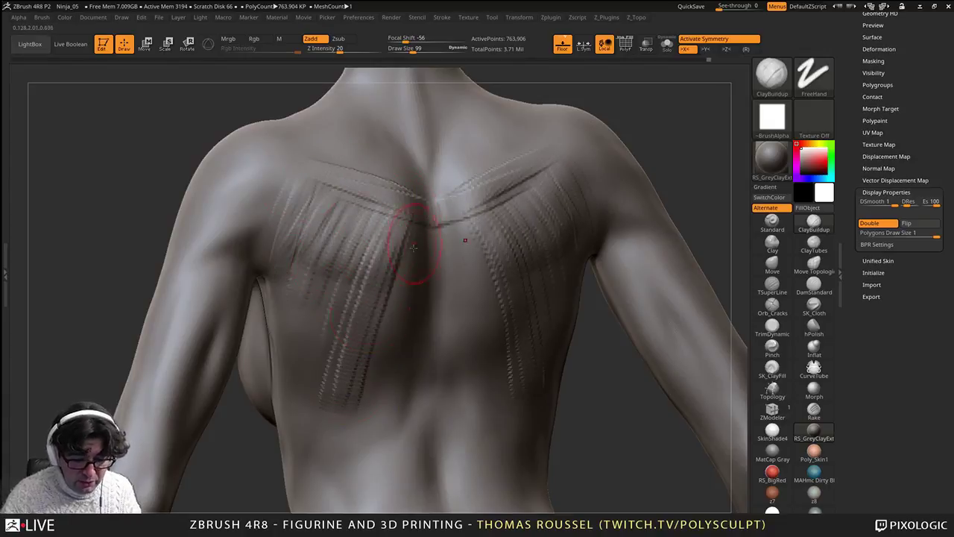
drag(403, 246, 371, 399)
drag(389, 267, 364, 406)
drag(392, 311, 375, 401)
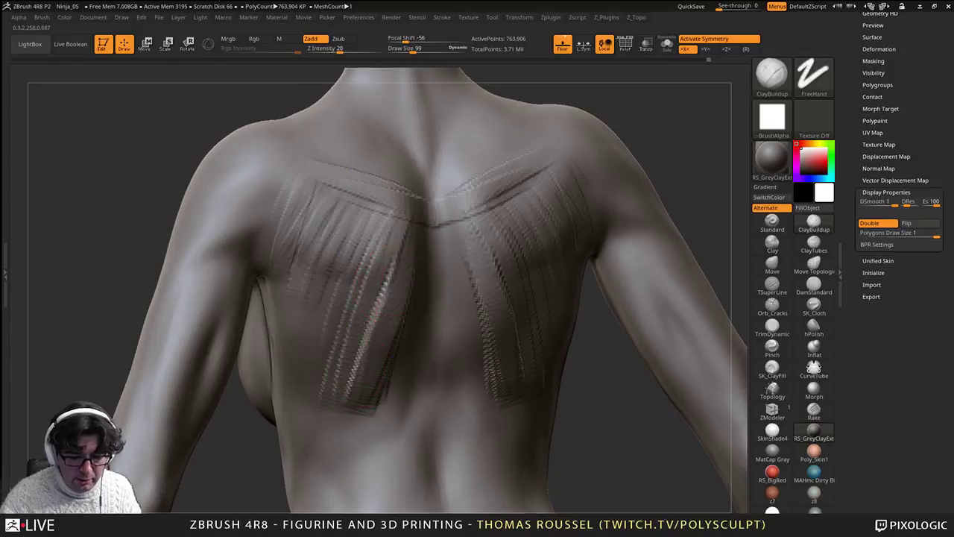
Step: Smooth the fresh clay strokes over the shoulder blades and the upper spine
mouse_move(390, 250)
shift+mouse_down()
mouse_move(374, 339)
mouse_move(350, 391)
shift+mouse_up()
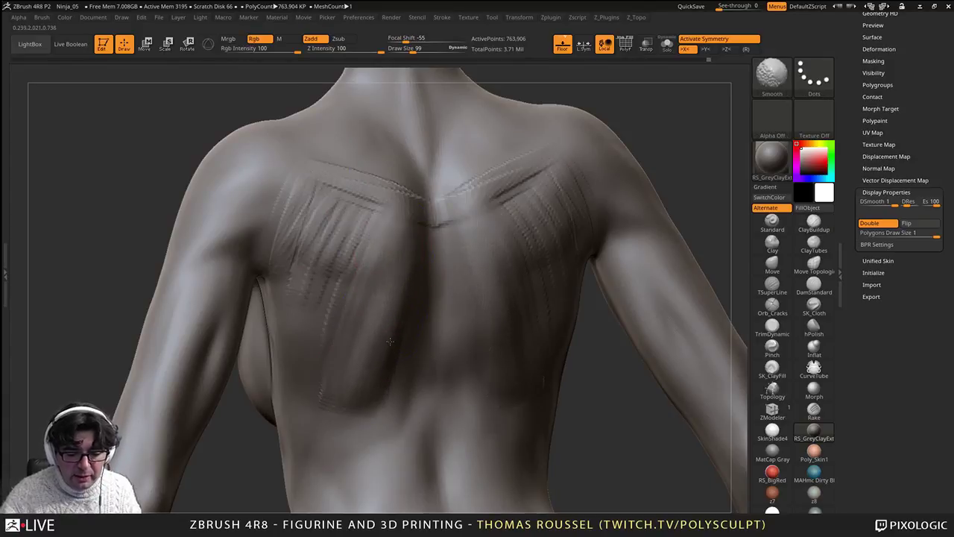
mouse_move(399, 205)
shift+mouse_down()
mouse_move(359, 185)
mouse_move(332, 217)
mouse_move(329, 289)
shift+mouse_up()
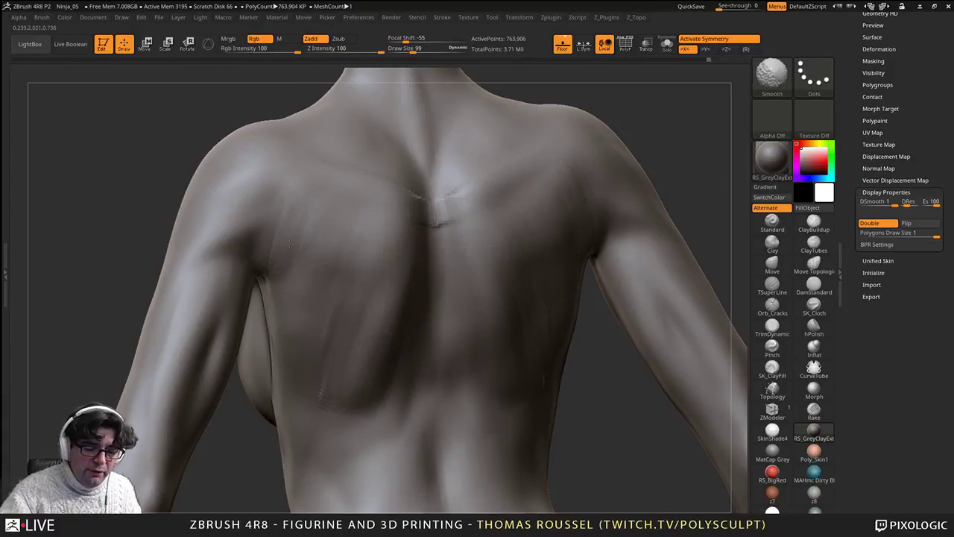
mouse_move(415, 245)
shift+mouse_down()
mouse_move(423, 216)
mouse_move(413, 214)
shift+mouse_up()
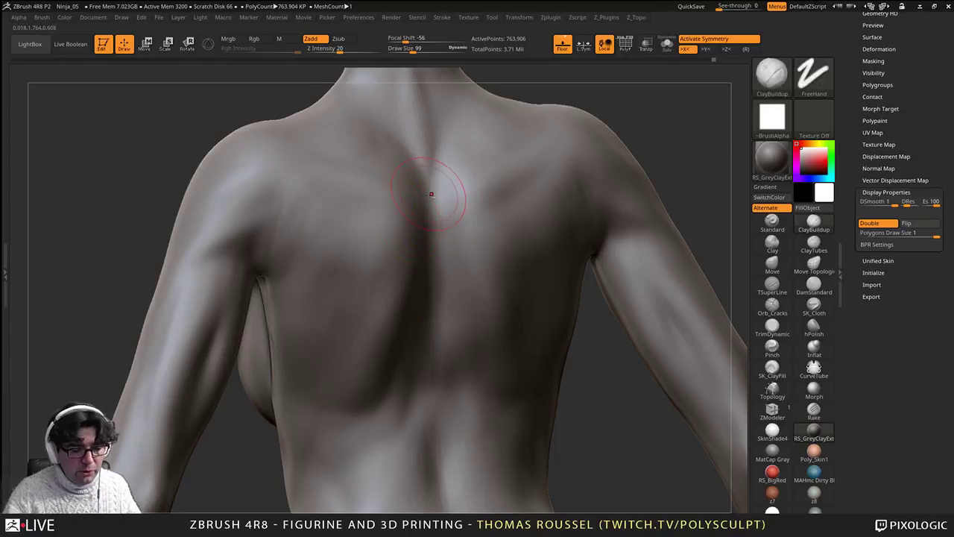
Step: Refine and smooth the upper back between the base of the neck and the shoulder blades
alt+right_drag(430, 194, 414, 294)
mouse_move(394, 260)
mouse_down()
mouse_move(379, 190)
mouse_move(402, 282)
mouse_up()
shift+drag(382, 209, 401, 262)
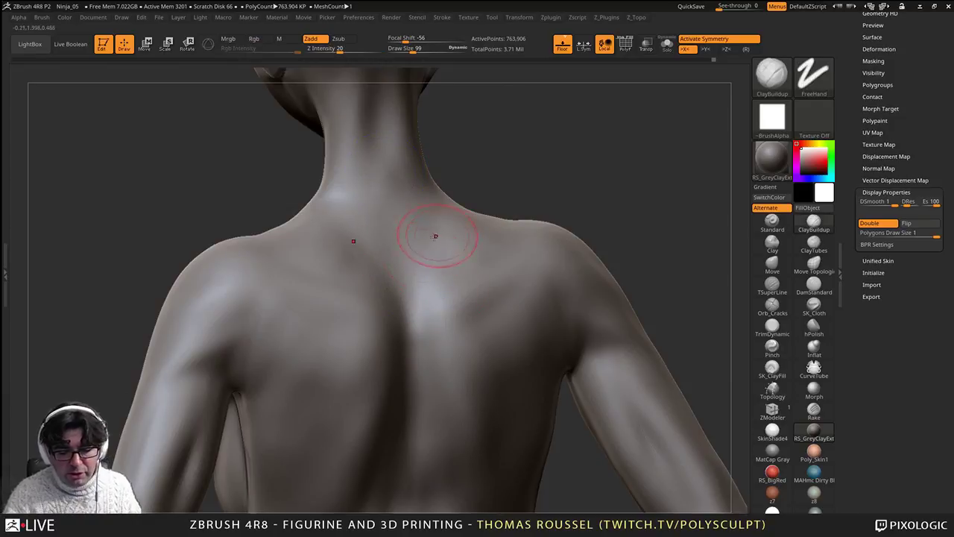
mouse_move(380, 151)
right_down()
mouse_move(395, 155)
mouse_move(368, 154)
right_up()
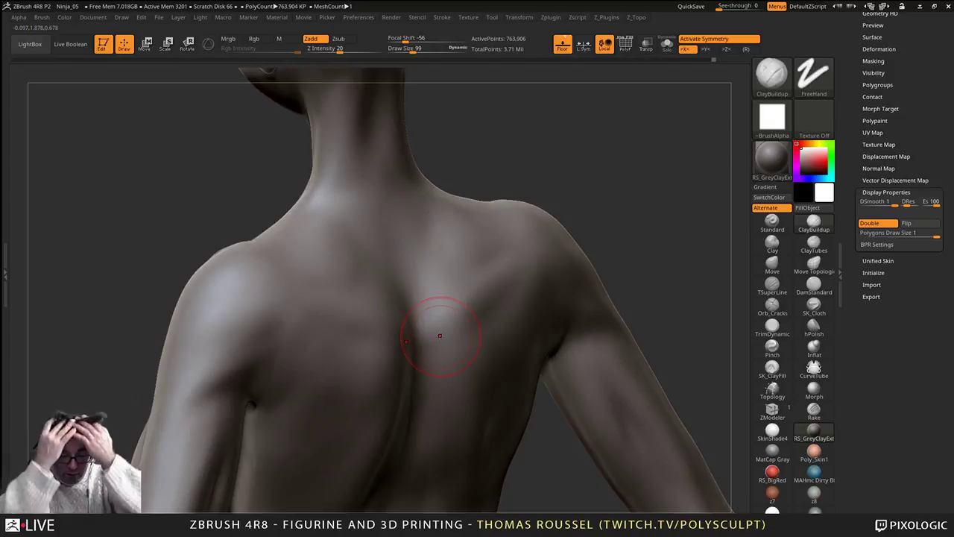
Step: Smooth the lower edge of the shoulder blade in diagonal strokes running down towards the spine
shift+right_drag(440, 336, 397, 393)
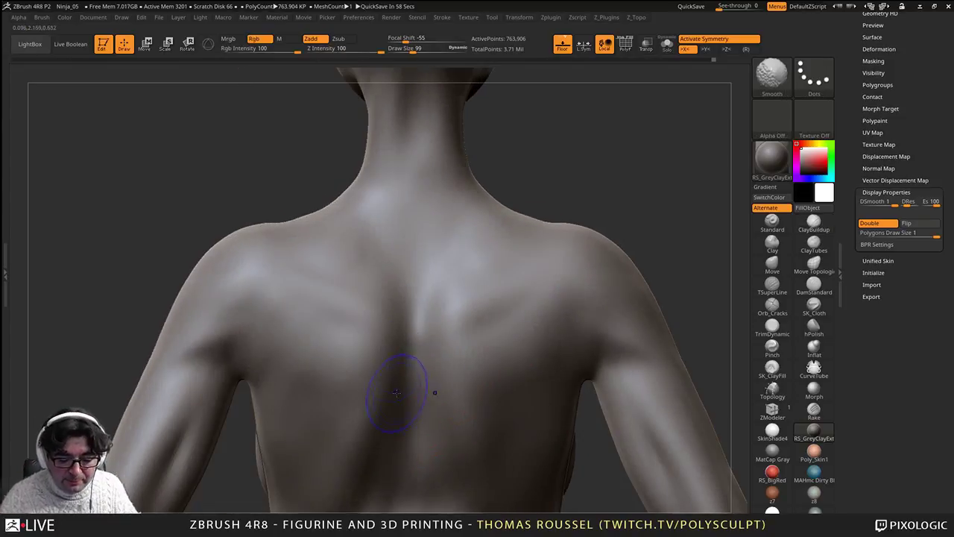
mouse_move(496, 365)
right_down()
mouse_move(429, 361)
mouse_move(496, 351)
mouse_move(472, 332)
mouse_move(481, 302)
right_up()
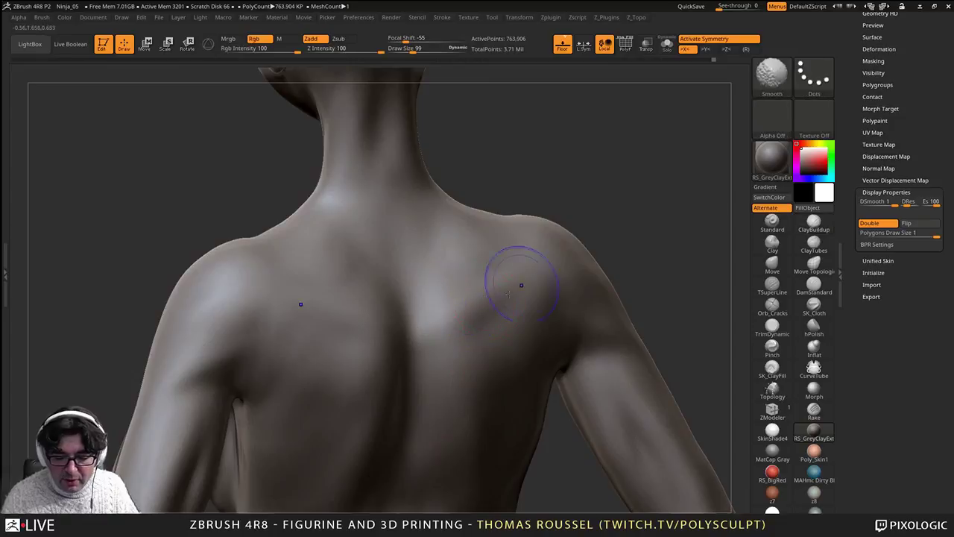
mouse_move(518, 295)
mouse_down()
mouse_move(471, 332)
mouse_move(479, 345)
mouse_up()
shift+drag(502, 295, 474, 339)
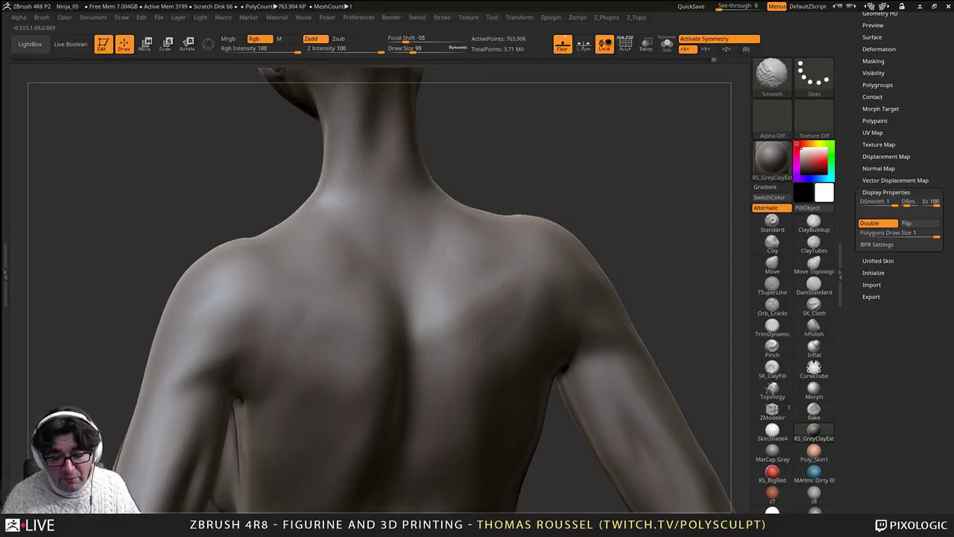
Step: Switch to the Move brush, drop the body two subdivision levels and set the draw size to 150
mouse_move(460, 354)
right_down()
mouse_move(477, 366)
mouse_move(473, 336)
mouse_move(527, 421)
right_up()
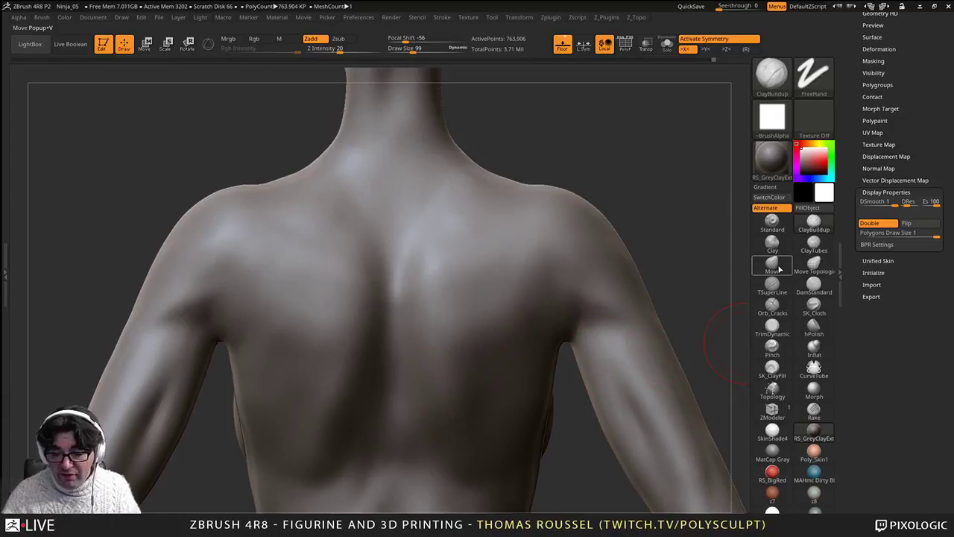
click(779, 267)
shift+drag(529, 296, 523, 300)
key(shift+d)
key(shift+d)
key(s)
click(499, 296)
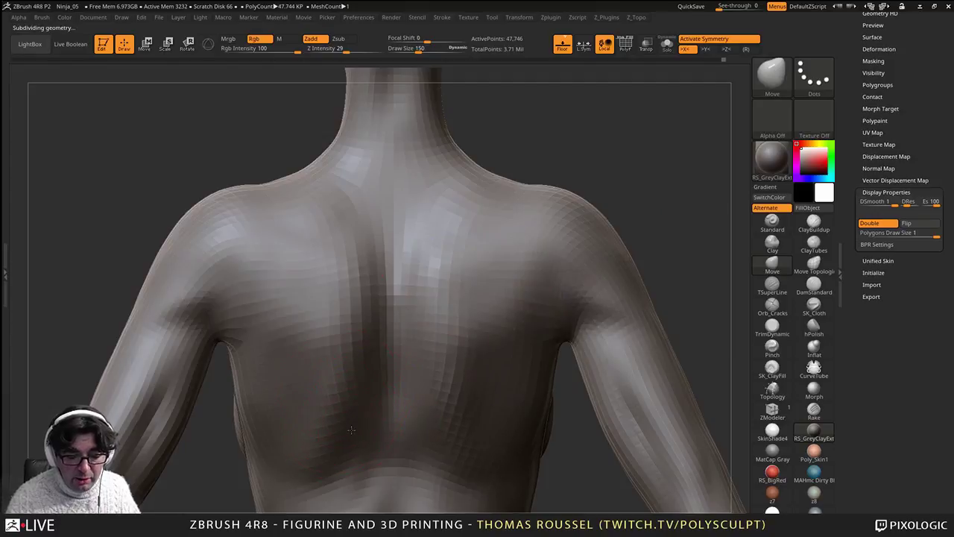
Step: Set the Move brush's draw size to 161 and adjust the contour of the mid-back beside the spine
right_drag(337, 260, 410, 261)
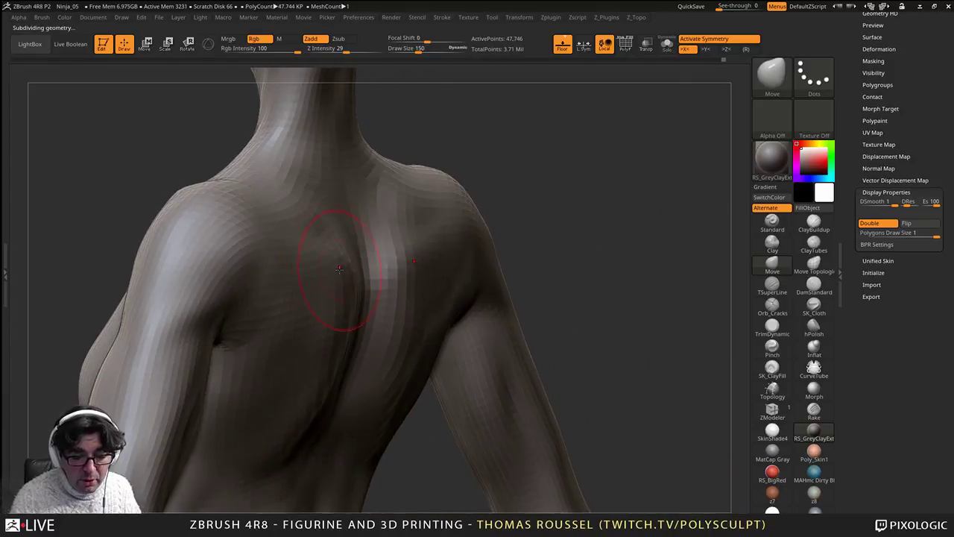
right_drag(339, 269, 436, 231)
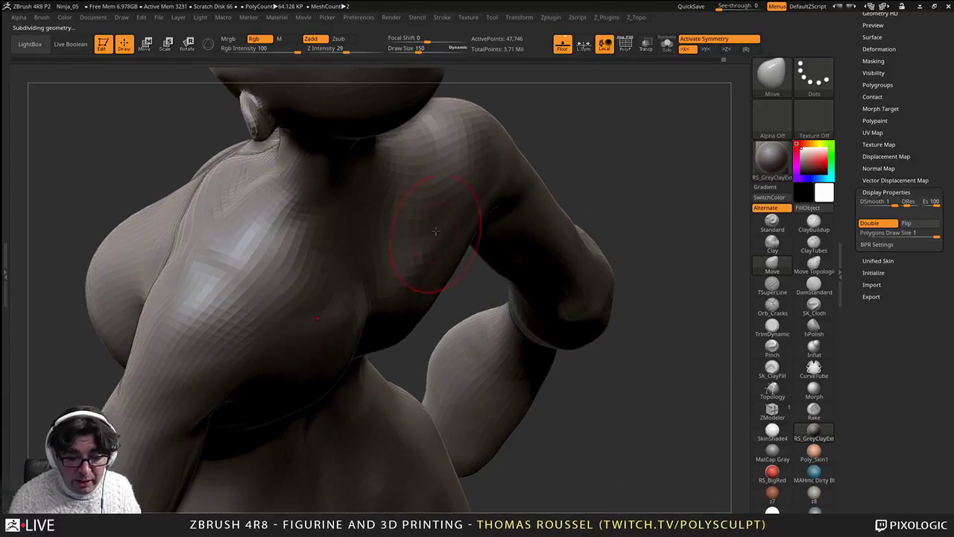
key(s)
key(s)
drag(417, 273, 424, 273)
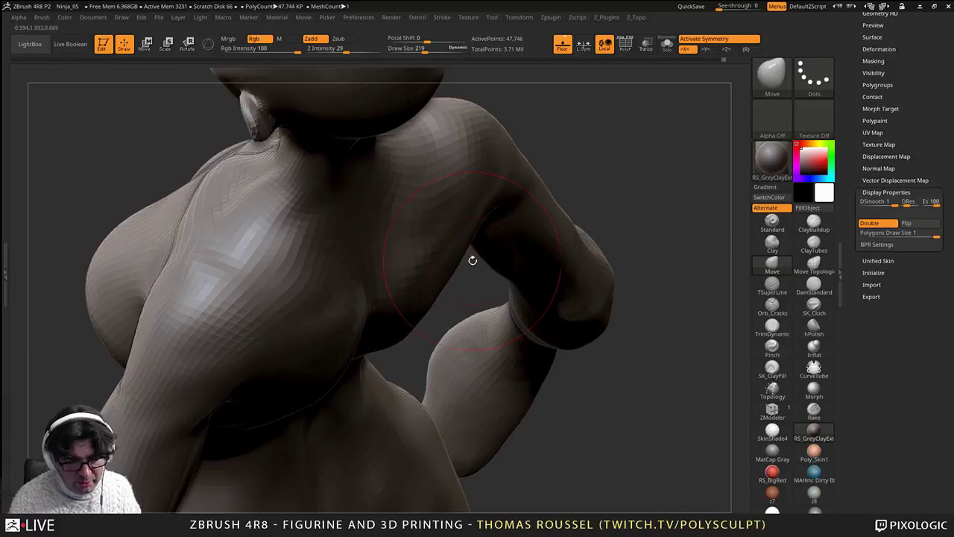
right_drag(473, 260, 487, 205)
right_drag(428, 278, 447, 276)
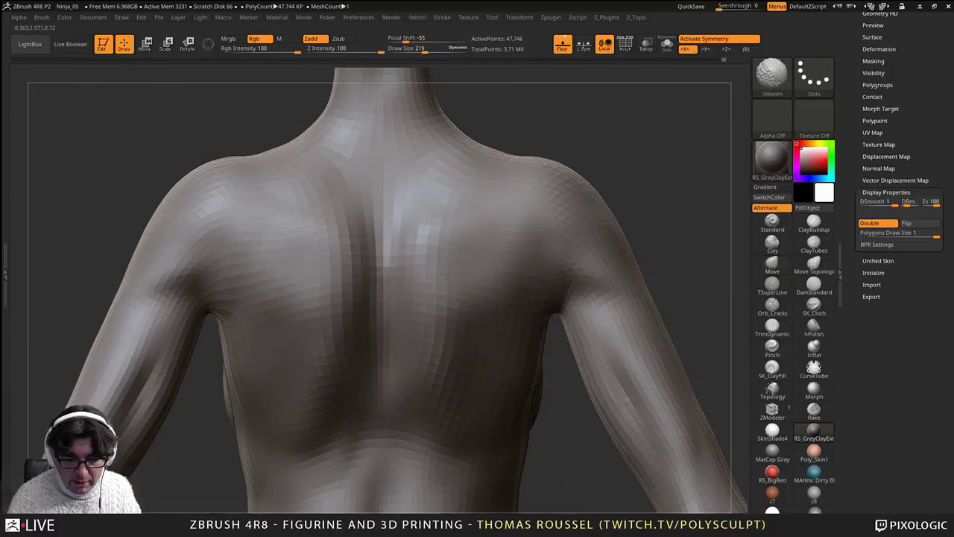
key(s)
drag(437, 348, 432, 350)
mouse_move(470, 383)
alt+right_down()
mouse_move(444, 318)
mouse_move(463, 370)
alt+right_up()
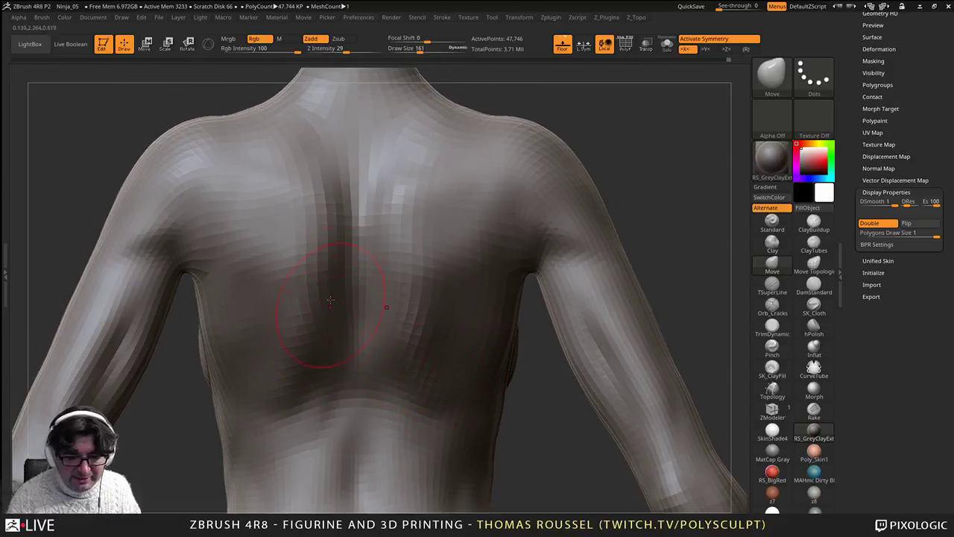
mouse_move(342, 246)
alt+right_down()
mouse_move(350, 317)
mouse_move(352, 307)
mouse_move(405, 296)
alt+right_up()
drag(404, 295, 392, 272)
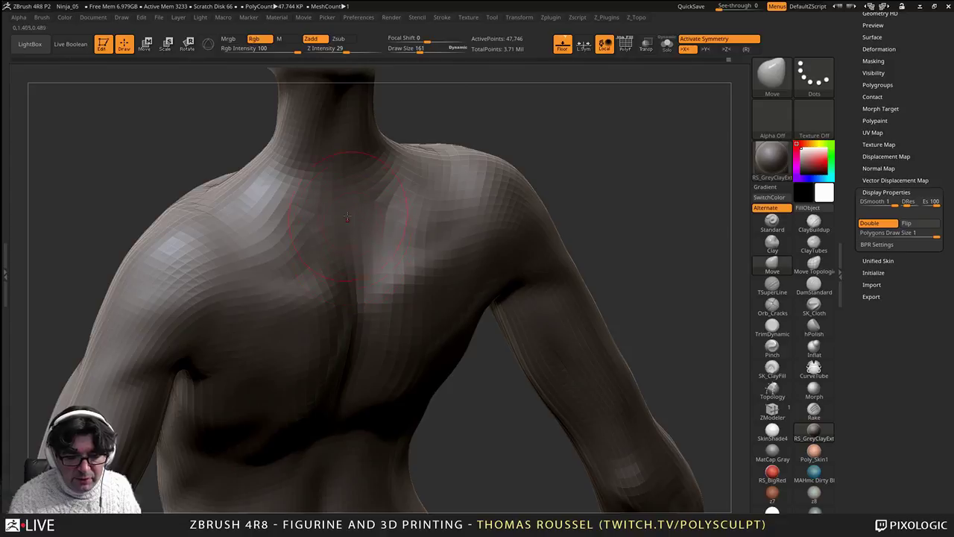
Step: Reshape the shoulder blade's volume between the spine and the armpit with small Move strokes
right_drag(397, 316, 414, 395)
right_drag(432, 351, 422, 318)
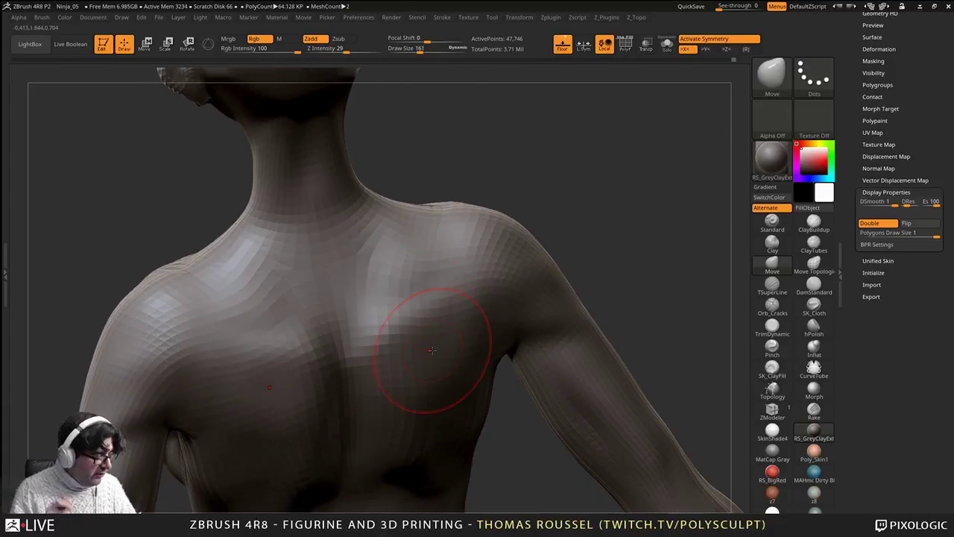
right_drag(447, 269, 440, 257)
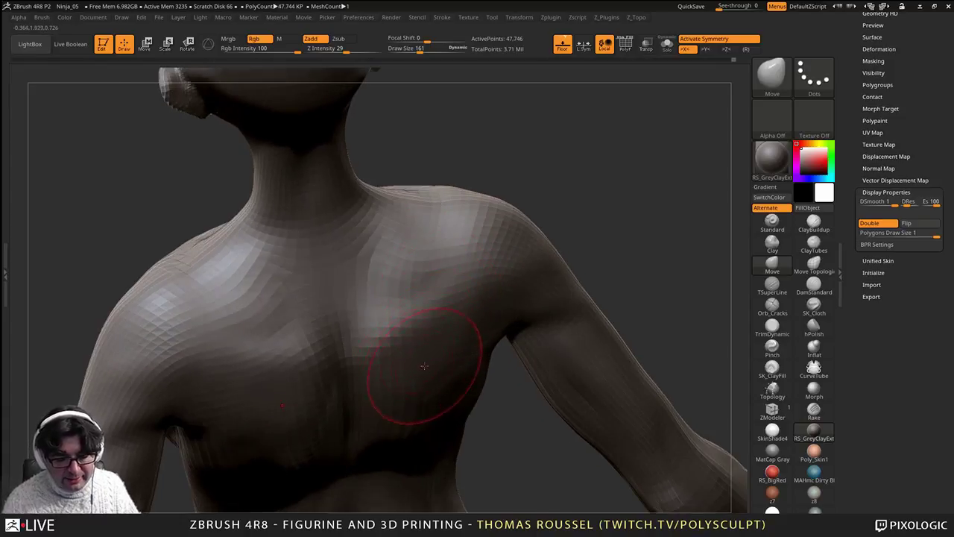
mouse_move(424, 366)
right_down()
mouse_move(399, 377)
mouse_move(432, 443)
mouse_move(455, 259)
mouse_move(459, 290)
right_up()
mouse_move(397, 302)
right_down()
mouse_move(451, 315)
mouse_move(421, 325)
mouse_move(383, 209)
mouse_move(418, 269)
mouse_move(416, 239)
mouse_move(396, 225)
right_up()
drag(394, 239, 398, 251)
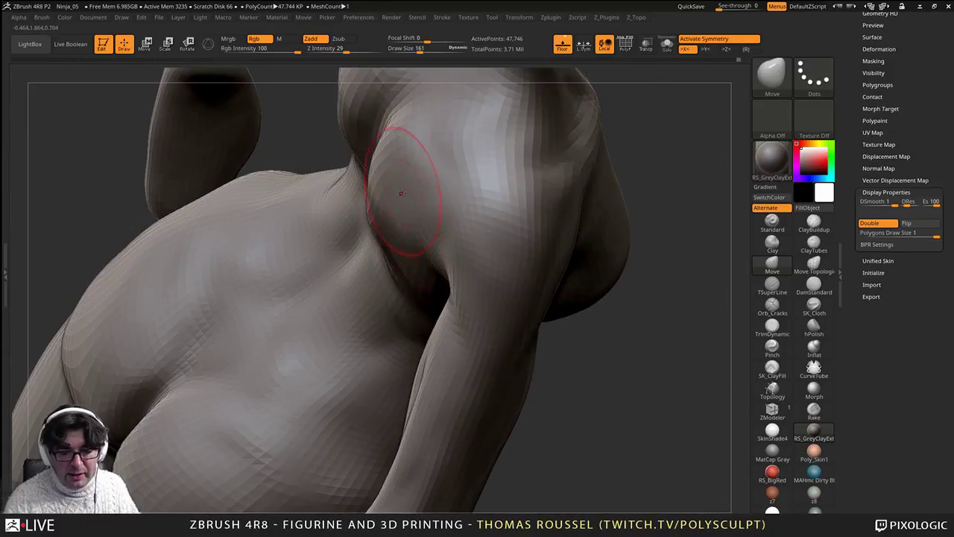
Step: Adjust the lower back of the ribcage beside the spine with the Move brush
mouse_move(403, 194)
right_down()
mouse_move(390, 171)
mouse_move(328, 234)
mouse_move(333, 279)
right_up()
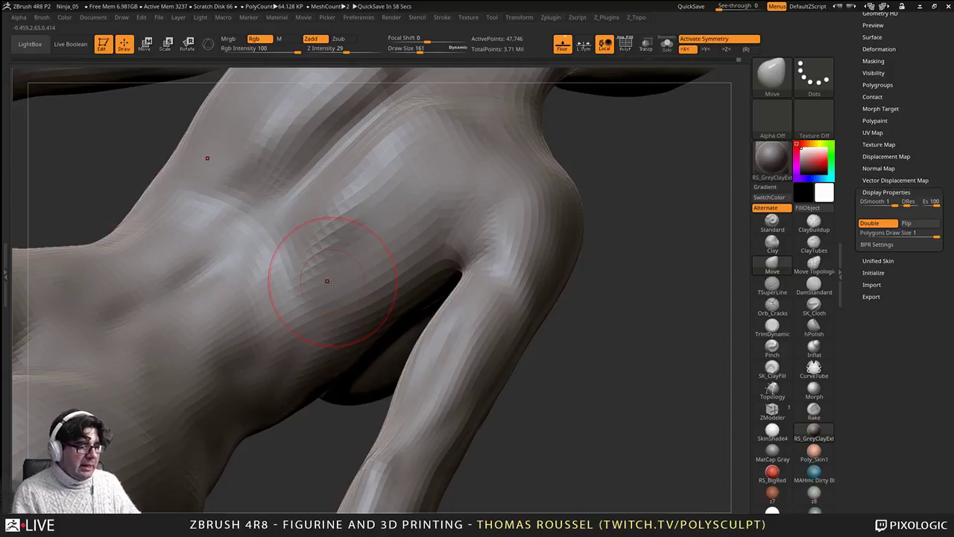
mouse_move(332, 281)
right_down()
mouse_move(372, 247)
mouse_move(347, 254)
mouse_move(350, 167)
right_up()
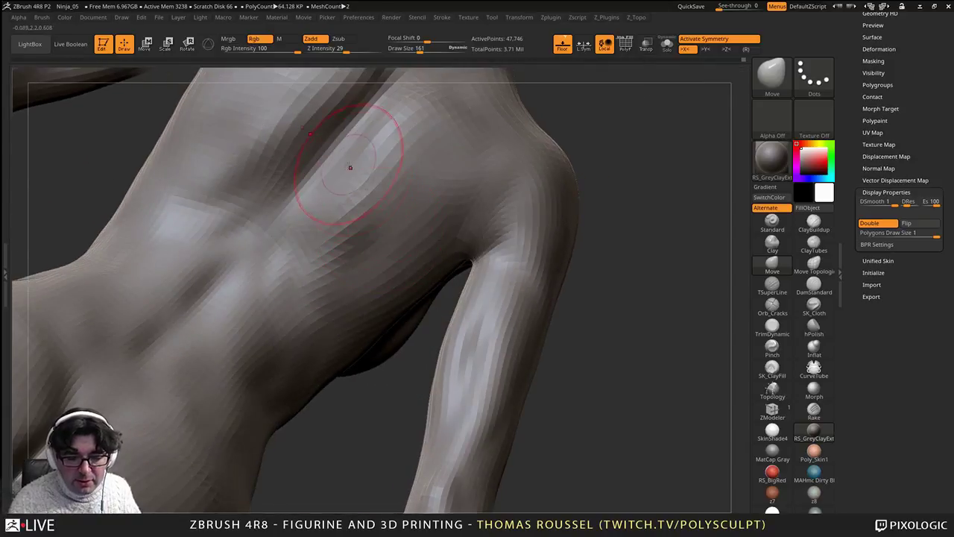
right_drag(334, 273, 299, 261)
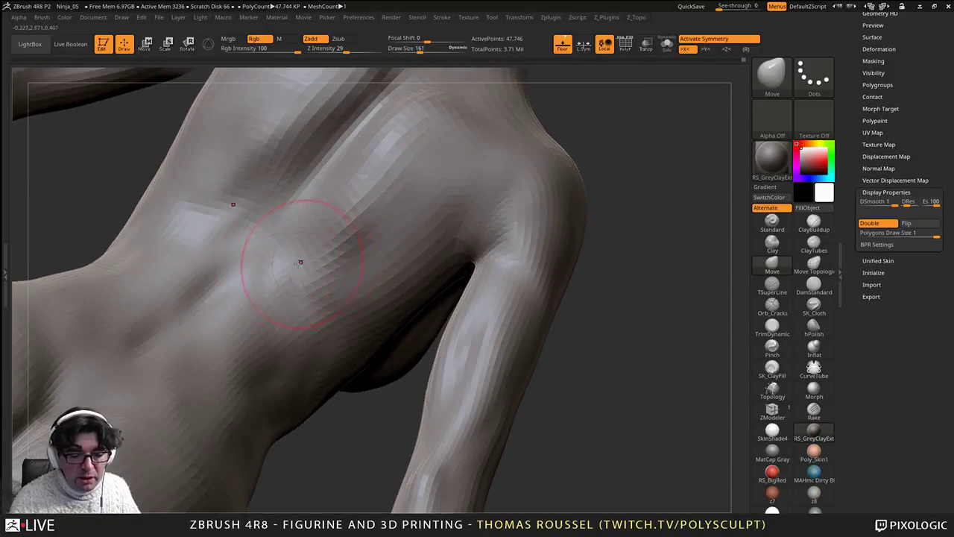
right_drag(358, 362, 384, 310)
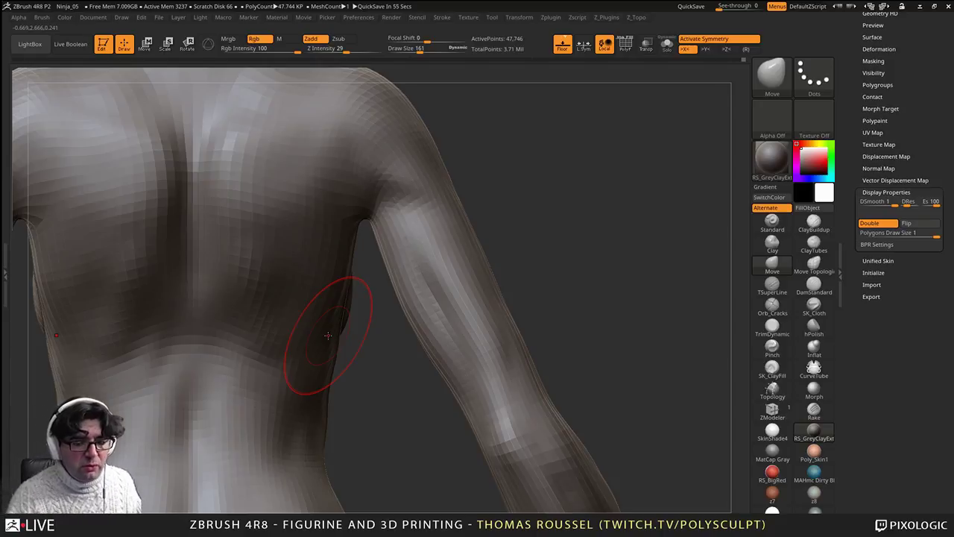
Step: Nudge the inner edge of the shoulder blade towards the spine
alt+right_drag(328, 336, 310, 374)
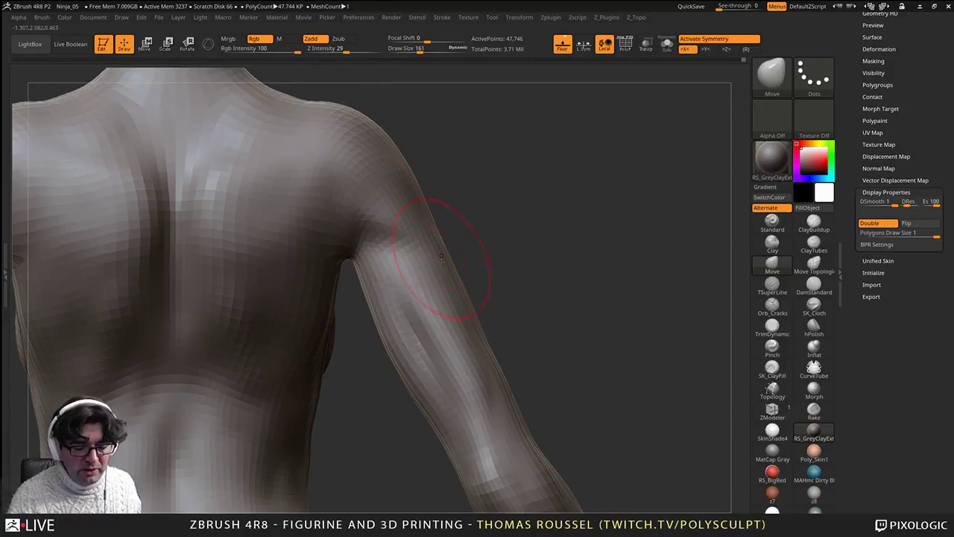
alt+right_drag(223, 284, 287, 264)
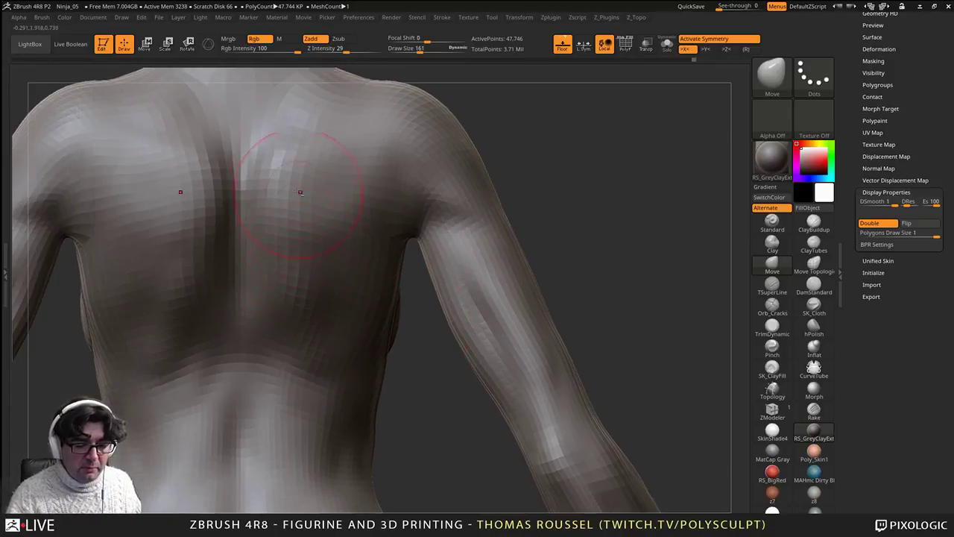
mouse_move(312, 140)
alt+right_down()
mouse_move(323, 220)
mouse_move(326, 186)
alt+right_up()
drag(325, 185, 302, 189)
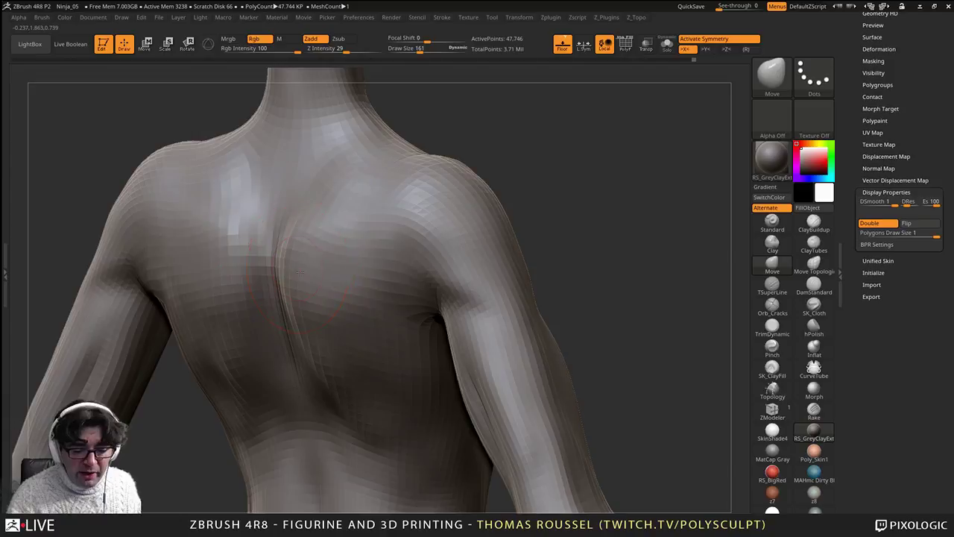
Step: Refine the mid-back form below the shoulder blade, checking its contour from behind and in three-quarter view
right_drag(312, 313, 307, 306)
right_drag(328, 366, 352, 379)
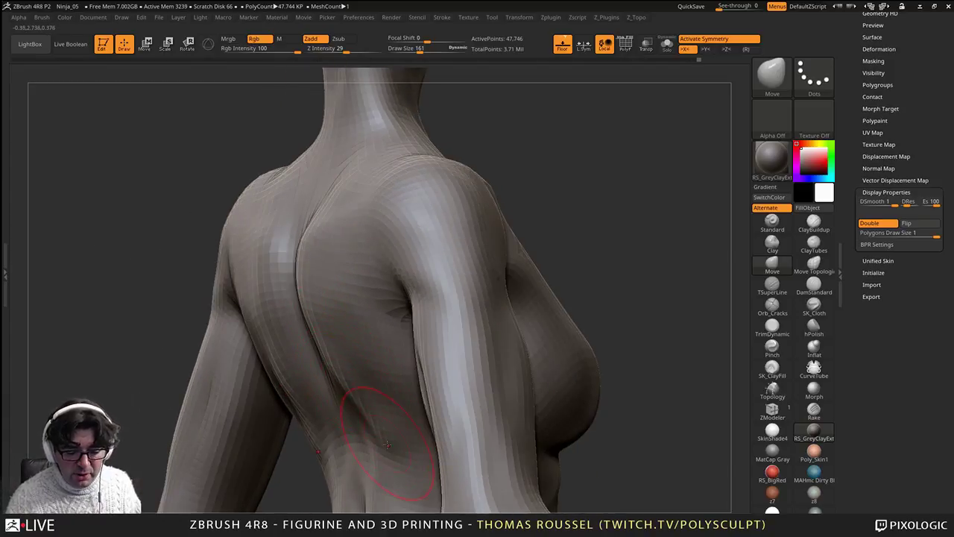
mouse_move(387, 445)
right_down()
mouse_move(402, 443)
mouse_move(381, 329)
right_up()
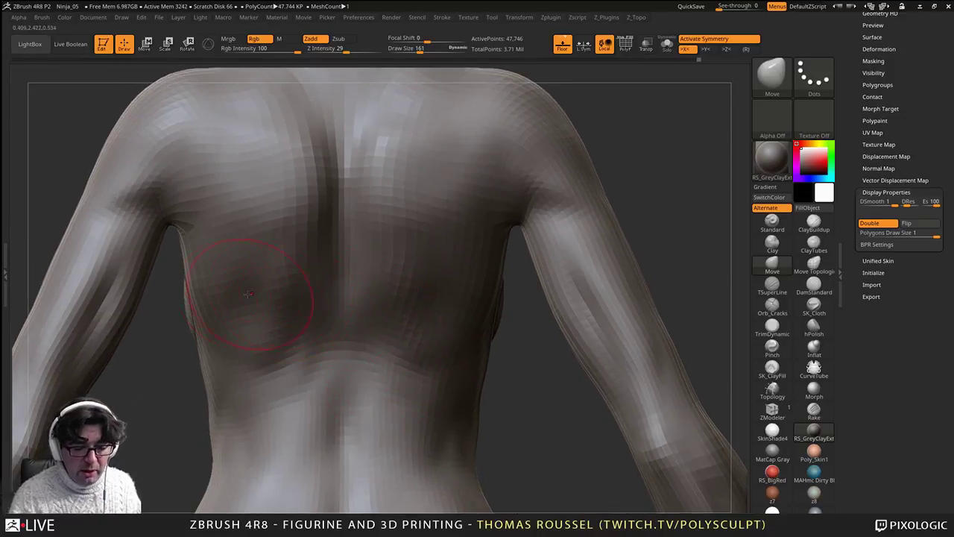
mouse_move(263, 303)
right_down()
mouse_move(220, 293)
mouse_move(277, 307)
right_up()
right_drag(285, 343, 249, 320)
right_drag(408, 347, 331, 287)
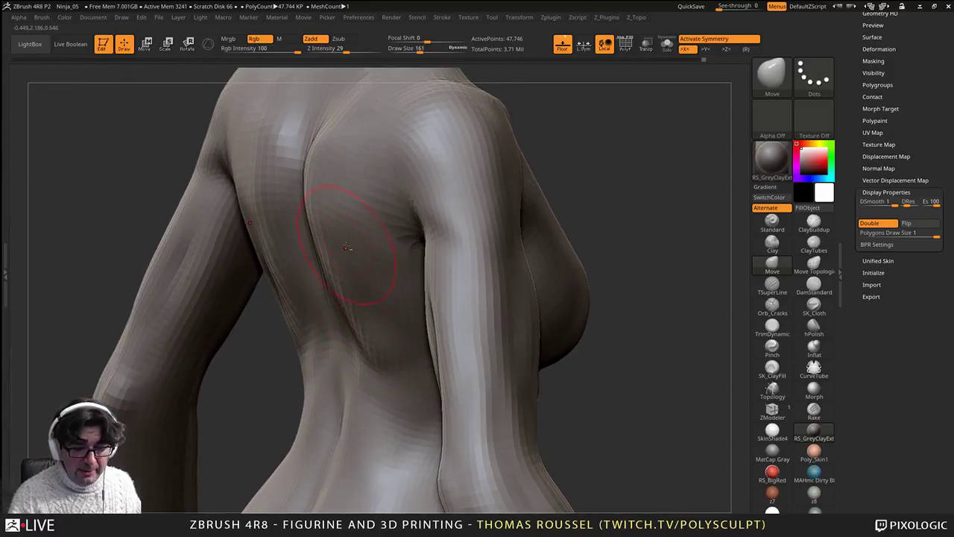
Step: Set the Move brush's draw size to 95 for finer shaping of the upper shoulder blade
mouse_move(347, 247)
alt+right_down()
mouse_move(348, 335)
mouse_move(373, 328)
alt+right_up()
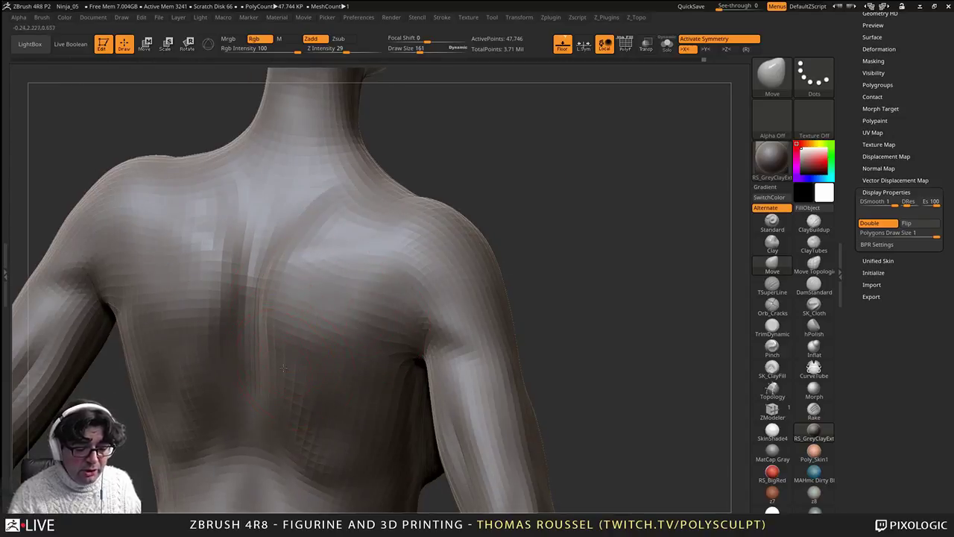
mouse_move(283, 368)
right_down()
mouse_move(284, 397)
mouse_move(343, 371)
mouse_move(342, 387)
mouse_move(349, 365)
mouse_move(335, 368)
mouse_move(335, 393)
right_up()
key(s)
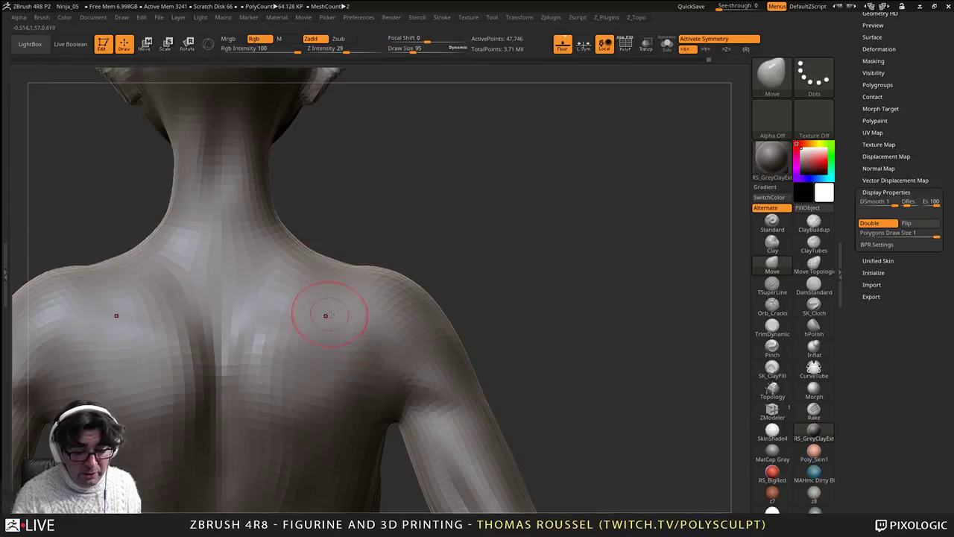
Step: Set the Move brush's draw size to 194 and adjust the profile of the shoulder blade and the back below it
mouse_move(319, 313)
right_down()
mouse_move(302, 313)
mouse_move(379, 331)
mouse_move(387, 342)
mouse_move(361, 350)
mouse_move(383, 374)
right_up()
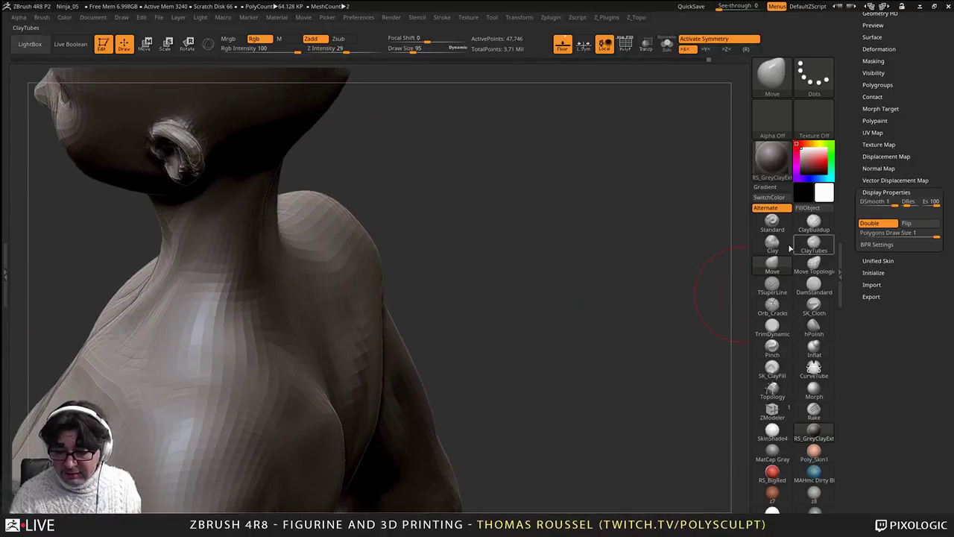
key(s)
drag(534, 312, 545, 310)
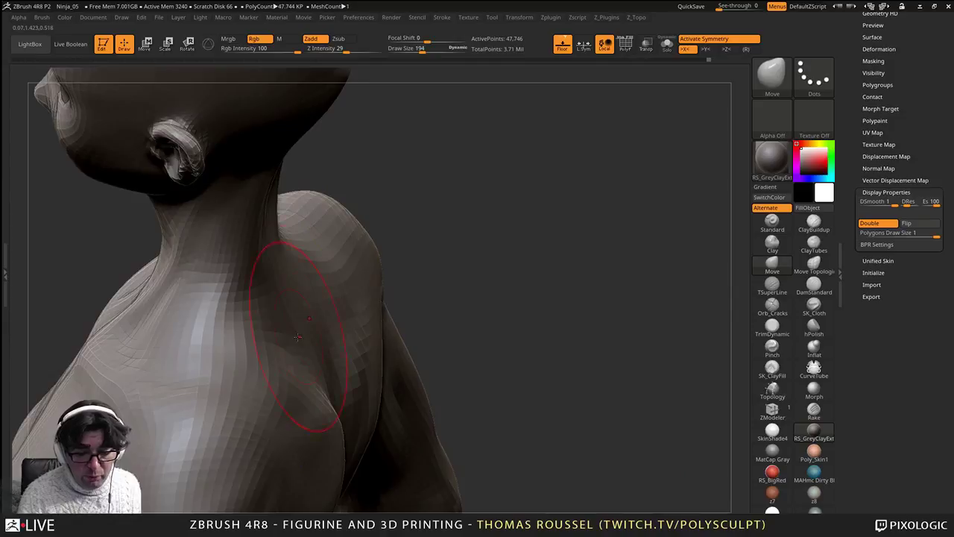
right_drag(337, 347, 393, 298)
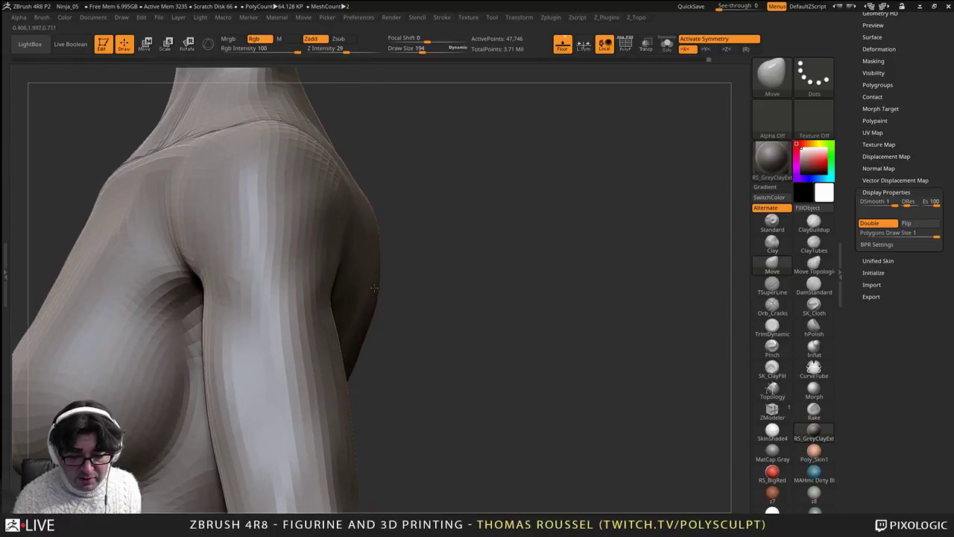
mouse_move(364, 328)
right_down()
mouse_move(325, 354)
mouse_move(332, 290)
mouse_move(532, 422)
mouse_move(445, 358)
mouse_move(342, 344)
right_up()
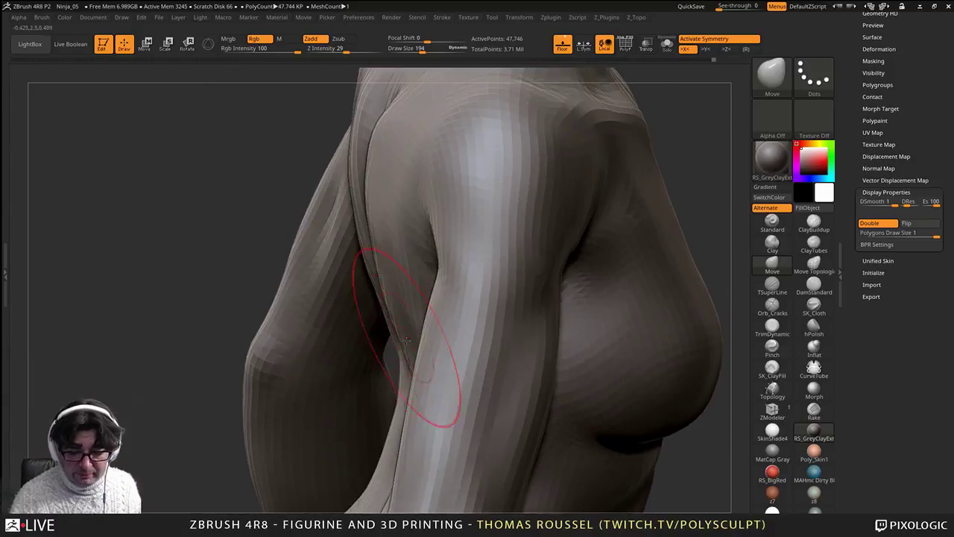
right_drag(413, 343, 400, 342)
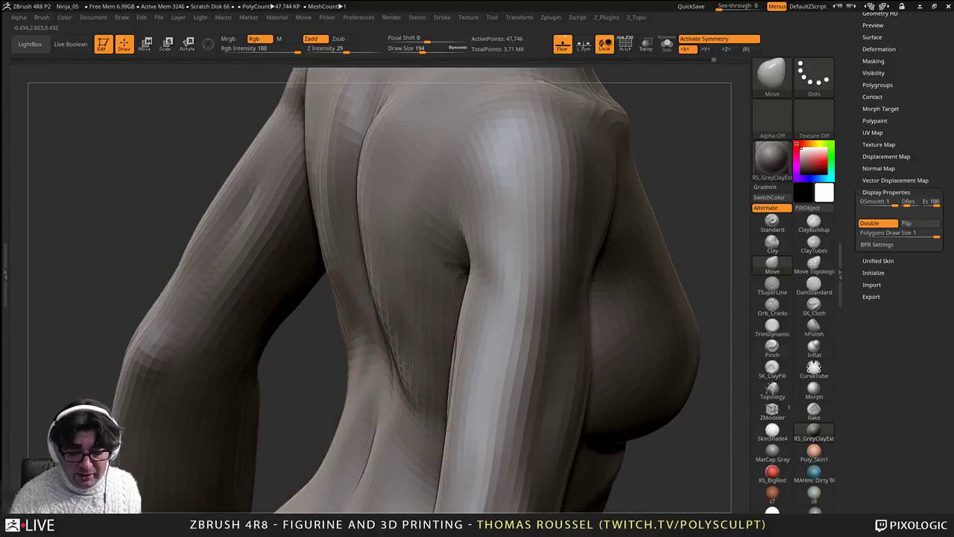
Step: Set the Move brush's draw size to 83 for finer shaping of the back beside the armpit
mouse_move(364, 232)
alt+right_down()
mouse_move(365, 300)
mouse_move(387, 266)
mouse_move(389, 235)
mouse_move(440, 245)
mouse_move(403, 366)
mouse_move(379, 362)
alt+right_up()
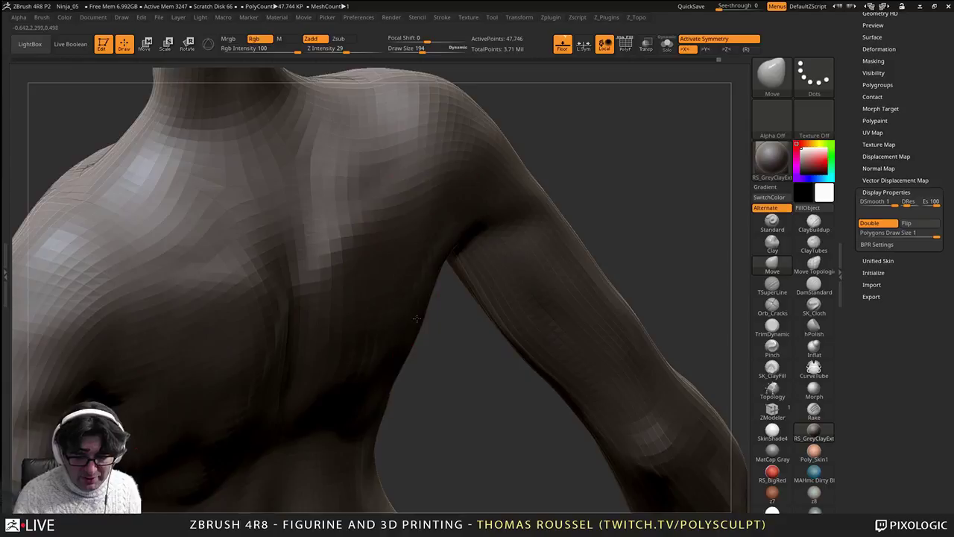
mouse_move(387, 390)
right_down()
mouse_move(385, 340)
mouse_move(359, 336)
mouse_move(361, 354)
mouse_move(390, 337)
right_up()
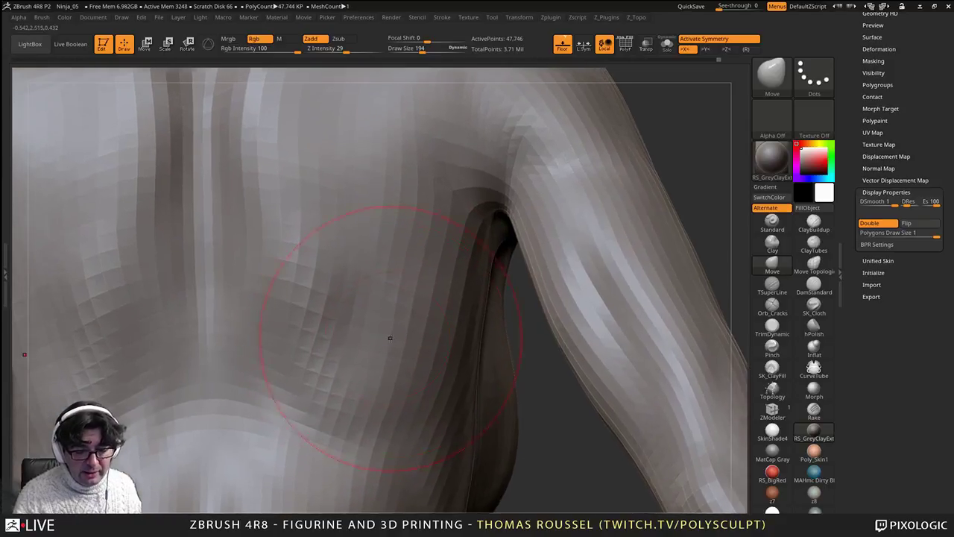
key(s)
drag(394, 337, 383, 336)
mouse_move(383, 337)
right_down()
mouse_move(375, 340)
mouse_move(372, 287)
mouse_move(379, 341)
right_up()
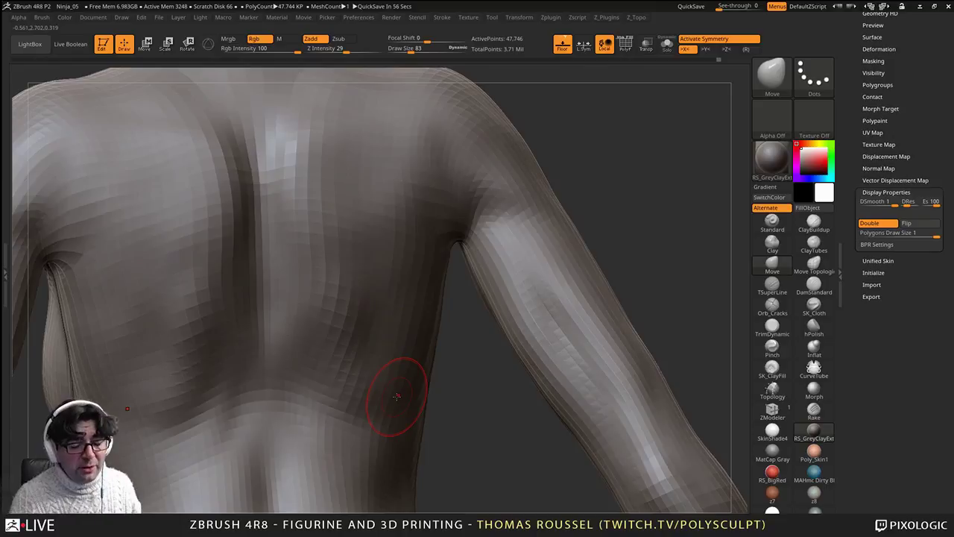
Step: Set the Move brush's draw size to 177 and slightly lower the top contour of the shoulder
mouse_move(398, 397)
right_down()
mouse_move(380, 260)
mouse_move(365, 295)
mouse_move(376, 317)
mouse_move(484, 226)
right_up()
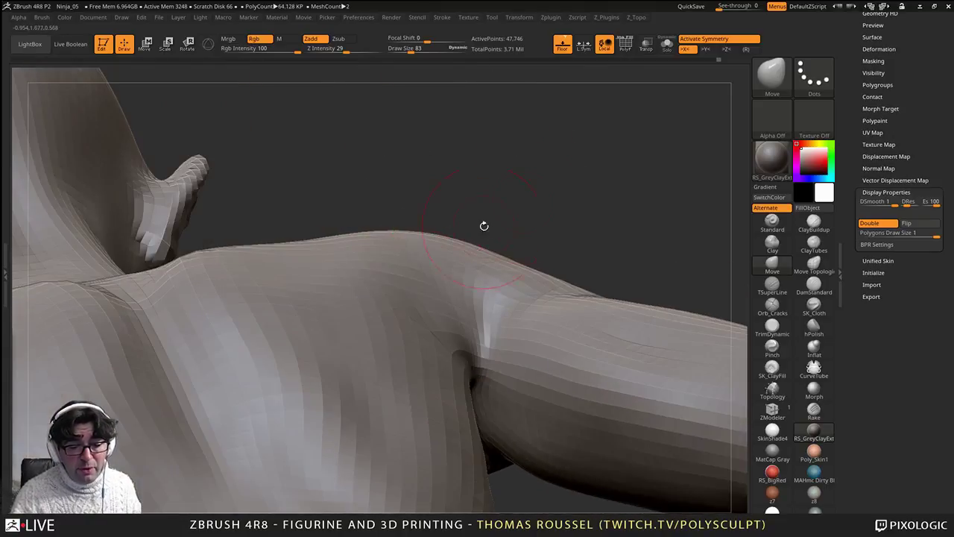
key(s)
drag(518, 203, 529, 205)
drag(395, 231, 397, 236)
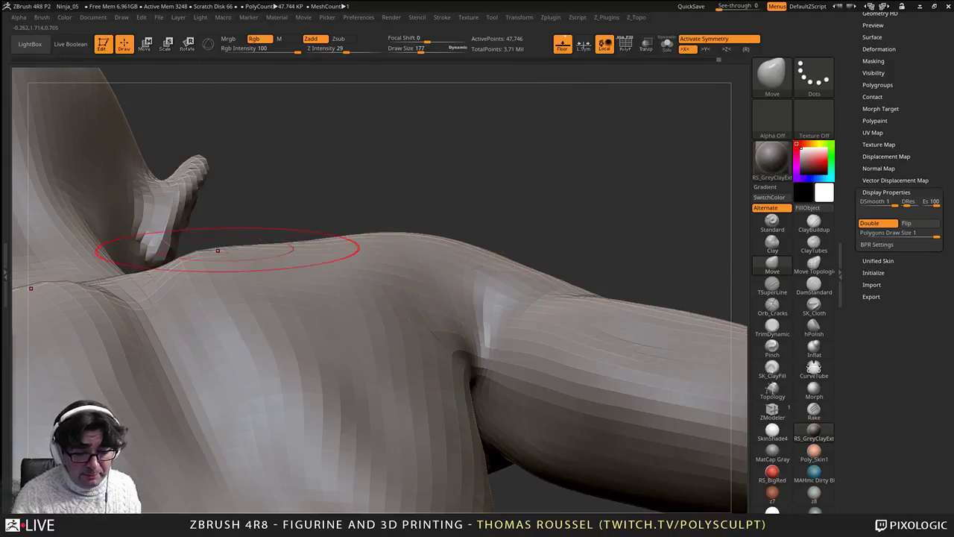
right_drag(260, 252, 262, 265)
drag(404, 216, 405, 219)
mouse_move(404, 219)
right_down()
mouse_move(315, 228)
mouse_move(306, 260)
mouse_move(343, 190)
right_up()
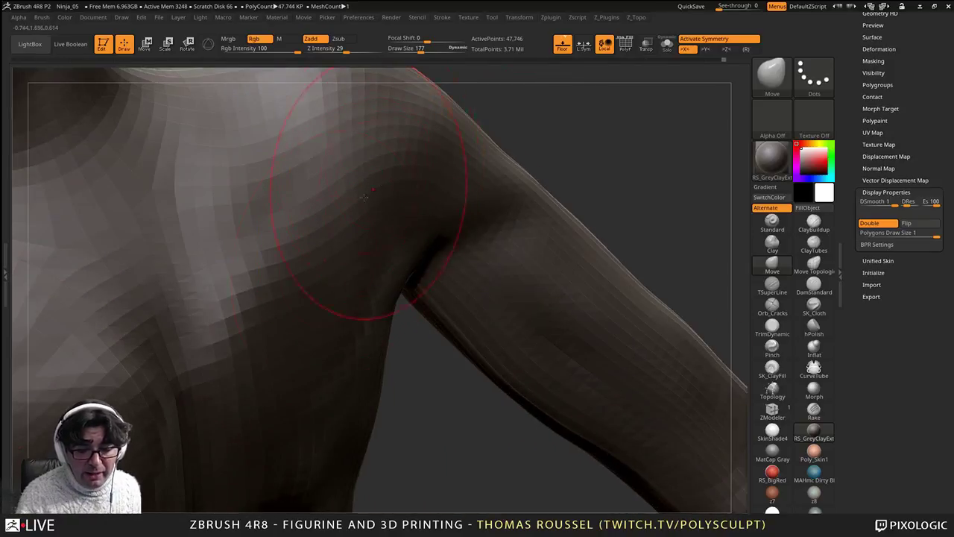
Step: Raise the body mesh one subdivision level and set the Move brush's draw size to 116
mouse_move(266, 294)
right_down()
mouse_move(298, 273)
mouse_move(341, 307)
right_up()
key(d)
key(s)
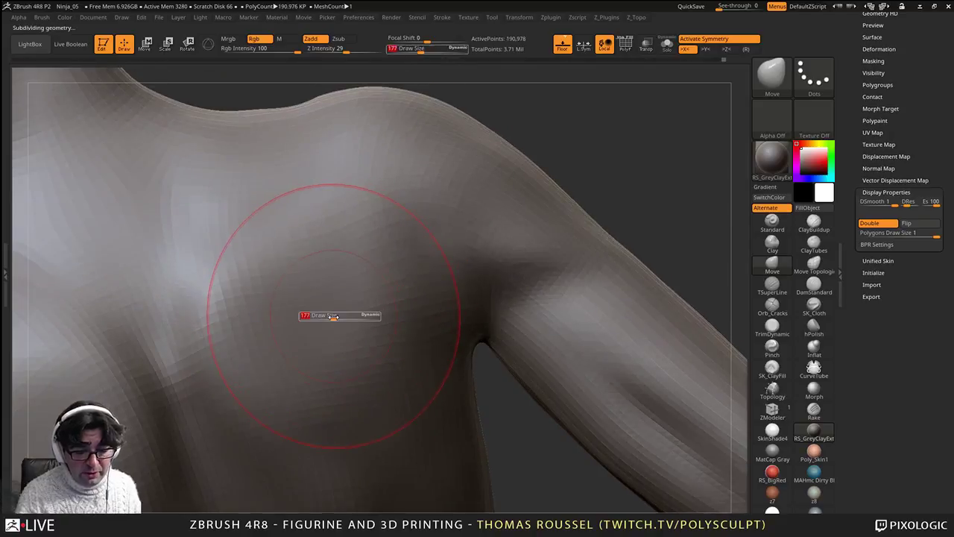
drag(332, 318, 327, 321)
mouse_move(328, 321)
right_down()
mouse_move(316, 311)
mouse_move(317, 324)
mouse_move(392, 297)
right_up()
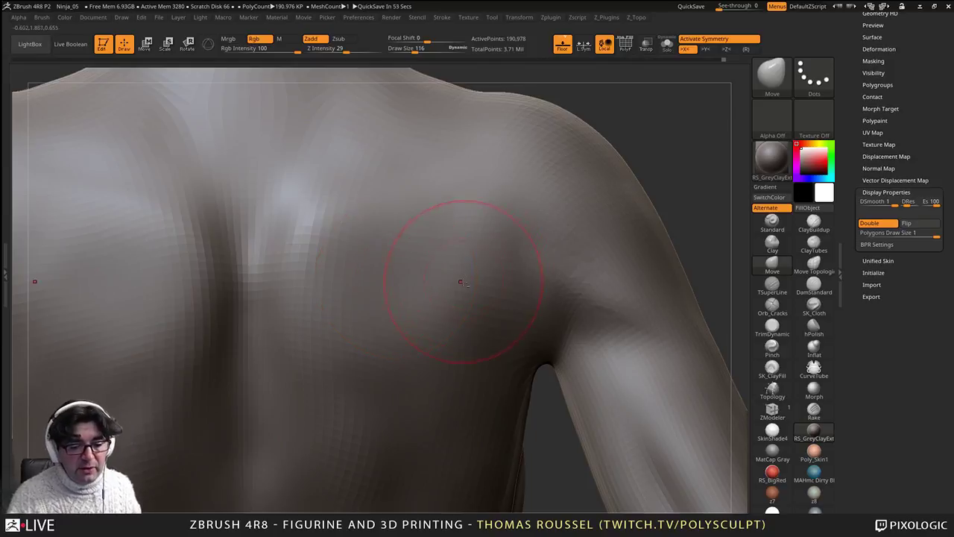
Step: Set the Move brush's focal shift to -6 and adjust the shoulder blade, checking the whole back from behind
ctrl+right_drag(462, 282, 467, 258)
key(space)
drag(445, 279, 437, 278)
ctrl+right_drag(444, 268, 447, 294)
drag(397, 41, 423, 43)
right_drag(435, 250, 418, 284)
drag(417, 297, 409, 294)
mouse_move(414, 298)
right_down()
mouse_move(433, 376)
mouse_move(461, 307)
mouse_move(472, 317)
mouse_move(469, 282)
mouse_move(460, 294)
right_up()
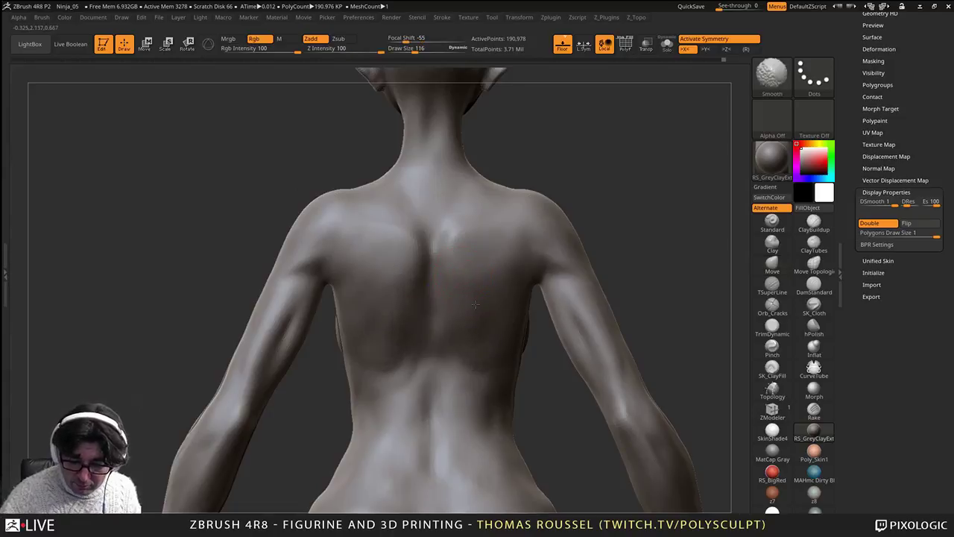
mouse_move(468, 219)
ctrl+right_down()
mouse_move(502, 241)
mouse_move(471, 270)
ctrl+right_up()
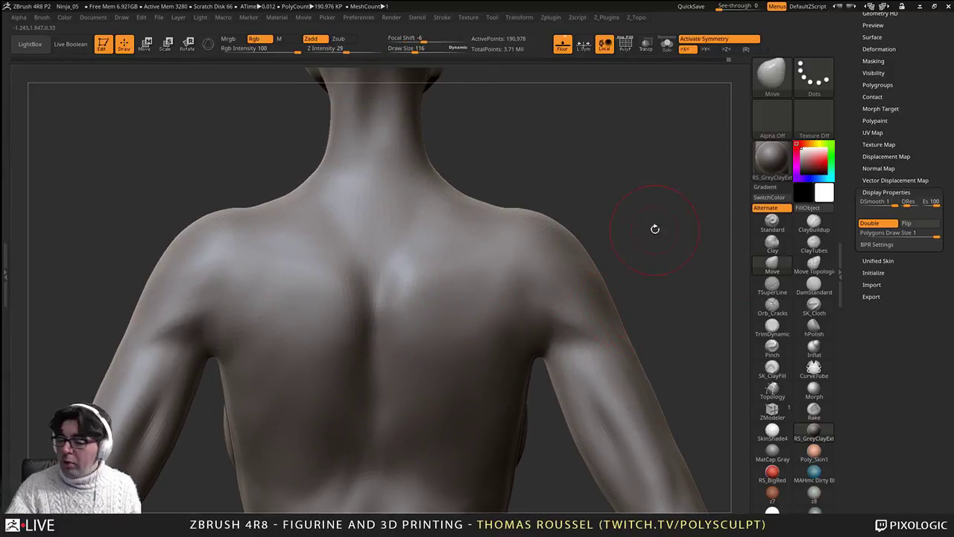
Step: Drop the mesh two subdivision levels and adjust the broad back forms with the Move brush at draw size 200
key(s)
drag(442, 268, 451, 268)
key(shift+d)
key(shift+d)
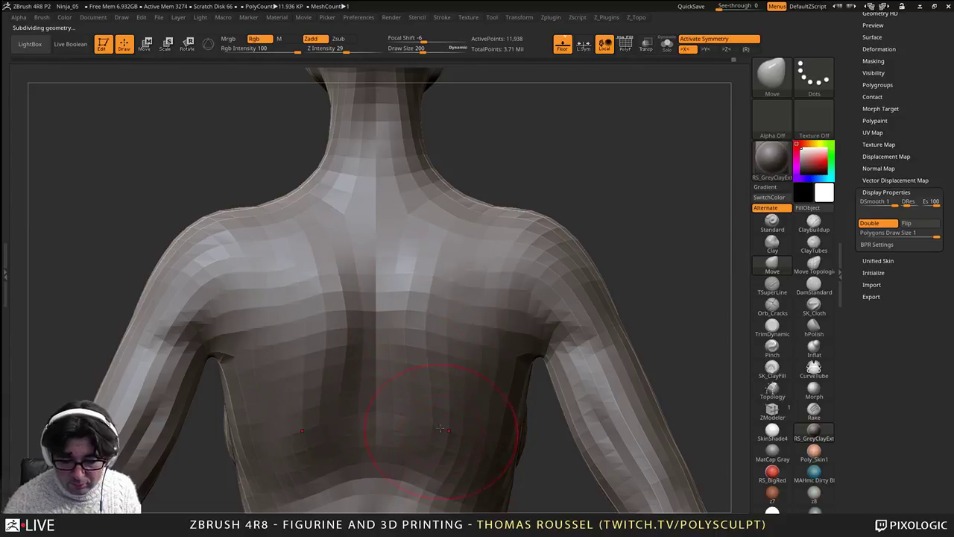
right_drag(440, 428, 441, 382)
mouse_move(506, 195)
right_down()
mouse_move(465, 226)
mouse_move(552, 192)
right_up()
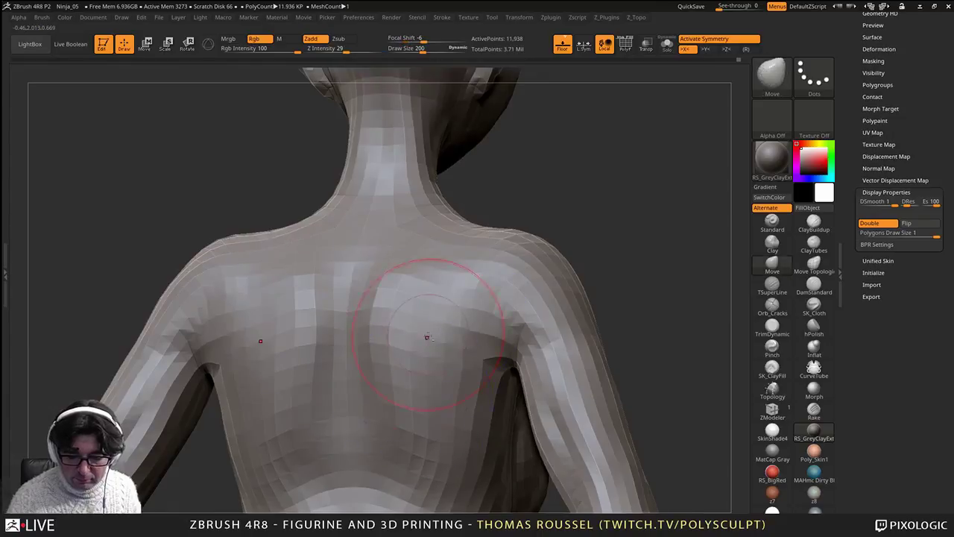
Step: Refine the lower ribcage and waist from behind with the Move brush
alt+right_drag(426, 336, 483, 176)
shift+right_drag(495, 382, 489, 392)
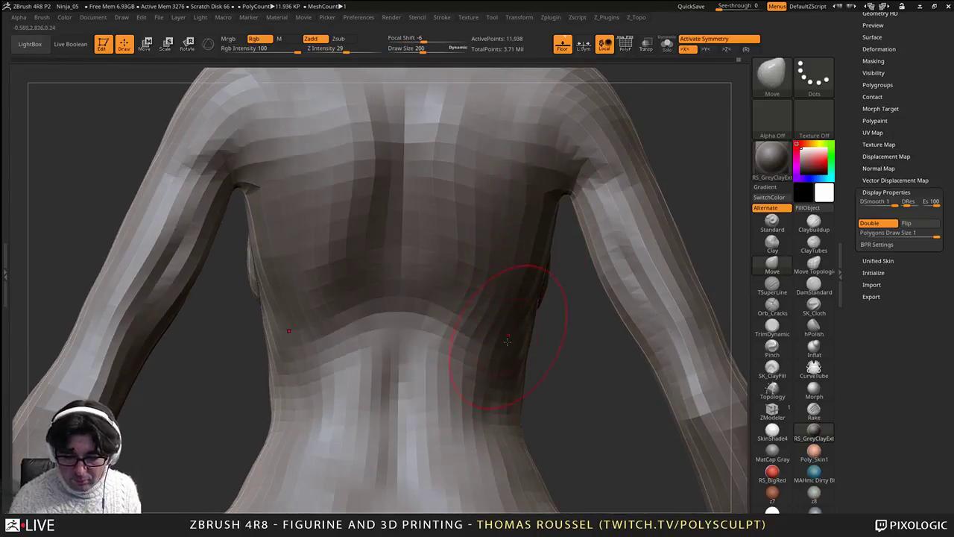
alt+right_drag(503, 388, 513, 257)
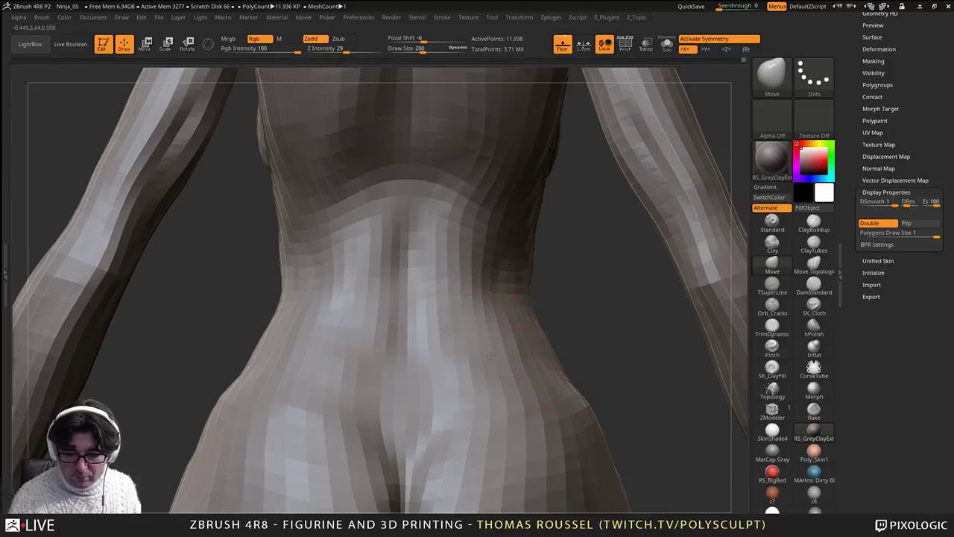
alt+right_drag(491, 356, 538, 289)
Step: Raise the mesh three subdivision levels and smooth the surface of the upper back and shoulders
key(d)
key(d)
key(d)
mouse_move(505, 196)
alt+right_down()
mouse_move(495, 313)
mouse_move(567, 310)
alt+right_up()
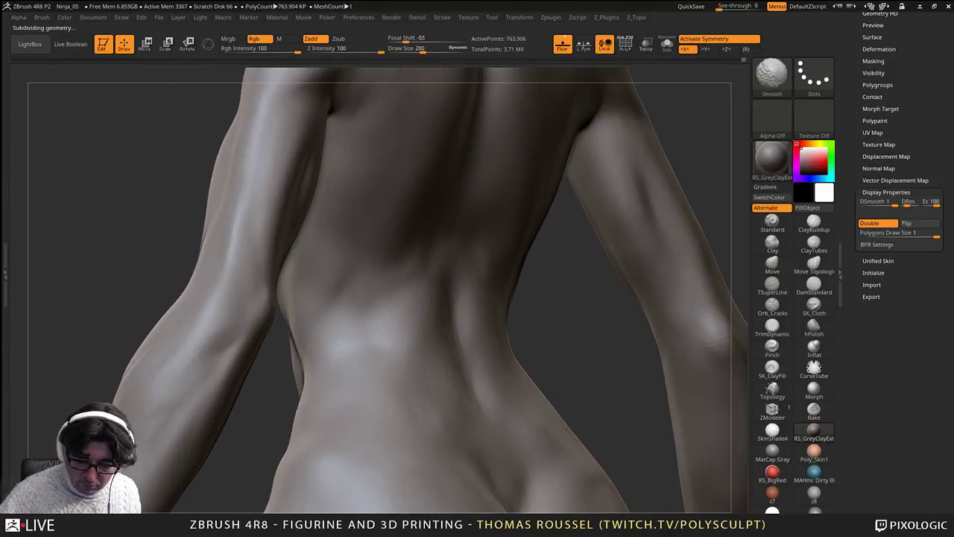
alt+right_drag(494, 297, 468, 511)
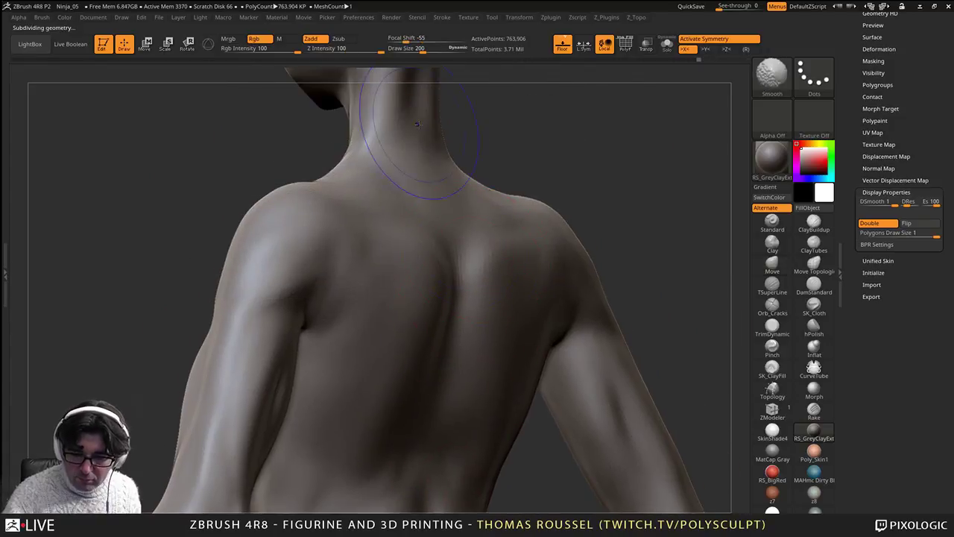
drag(523, 214, 446, 200)
alt+right_drag(445, 200, 453, 319)
Step: Build up the vertical muscle bands on the back of the neck using ClayBuildup at draw size 103
key(s)
drag(502, 234, 489, 238)
right_drag(489, 239, 440, 237)
ctrl+right_drag(439, 237, 477, 287)
click(813, 222)
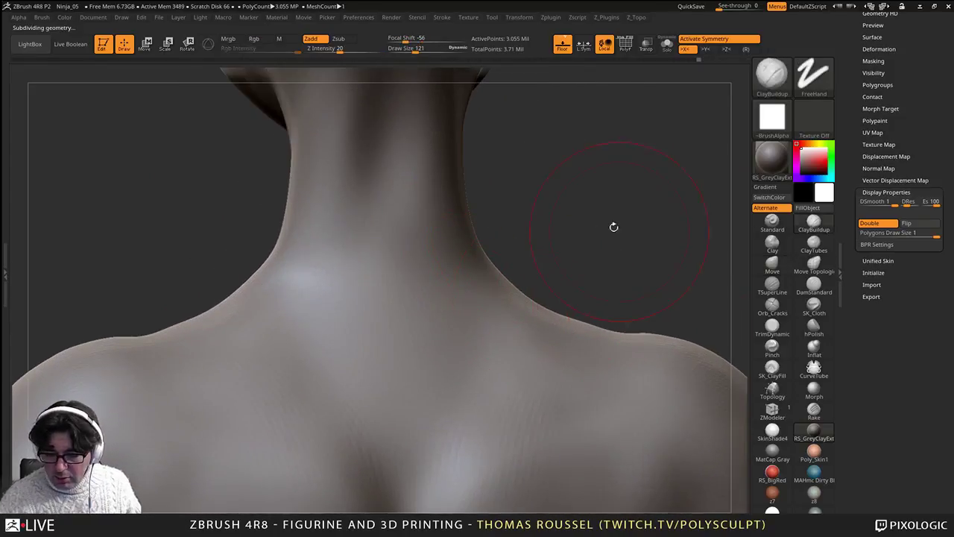
key(s)
drag(613, 226, 598, 222)
key(s)
drag(351, 153, 333, 309)
drag(344, 201, 337, 354)
drag(344, 194, 335, 365)
drag(353, 165, 350, 325)
drag(357, 128, 346, 364)
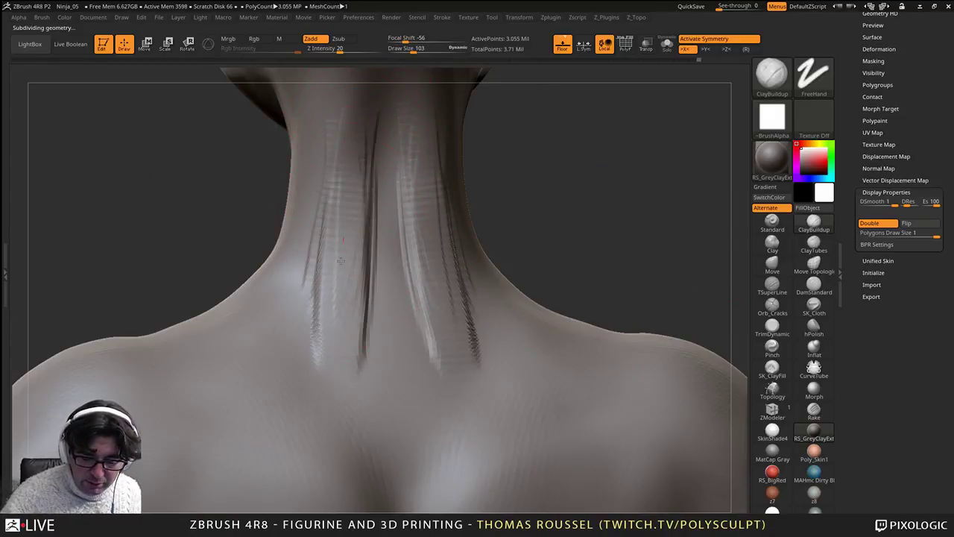
drag(345, 201, 337, 371)
drag(311, 209, 300, 332)
drag(336, 165, 325, 347)
drag(307, 168, 281, 280)
drag(353, 205, 347, 369)
Step: Extend the clay strokes across the nape and out towards the trapezius, then smooth the built-up muscles
mouse_move(347, 357)
right_down()
mouse_move(231, 350)
mouse_move(302, 354)
mouse_move(331, 343)
right_up()
drag(360, 200, 364, 340)
mouse_move(358, 178)
mouse_down()
mouse_move(358, 358)
mouse_move(346, 344)
mouse_up()
drag(339, 200, 319, 328)
drag(309, 210, 294, 289)
drag(294, 252, 278, 339)
drag(273, 292, 262, 333)
mouse_move(331, 326)
shift+mouse_down()
mouse_move(322, 202)
mouse_move(374, 225)
shift+mouse_up()
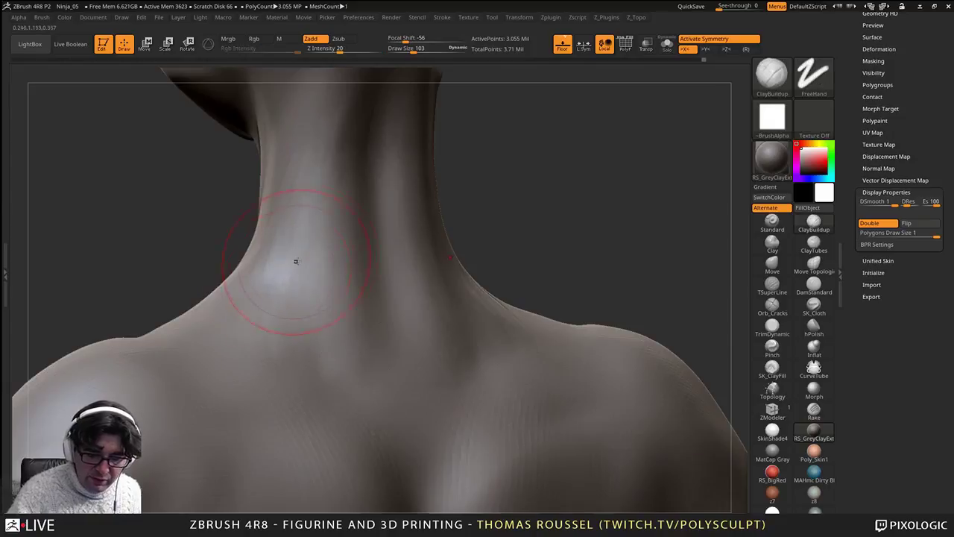
Step: Drop the mesh three subdivision levels and set the ClayBuildup draw size to 59 for the front of the neck
mouse_move(296, 262)
right_down()
mouse_move(343, 249)
mouse_move(416, 260)
mouse_move(409, 392)
mouse_move(440, 350)
mouse_move(426, 295)
mouse_move(400, 319)
mouse_move(383, 206)
mouse_move(399, 320)
right_up()
key(s)
click(398, 299)
mouse_move(399, 320)
alt+right_down()
mouse_move(380, 143)
mouse_move(386, 203)
alt+right_up()
alt+right_drag(301, 115, 363, 246)
mouse_move(364, 246)
ctrl+right_down()
mouse_move(458, 266)
mouse_move(421, 186)
mouse_move(392, 275)
mouse_move(400, 333)
ctrl+right_up()
key(shift+d)
key(shift+d)
key(shift+d)
ctrl+right_drag(400, 332, 407, 354)
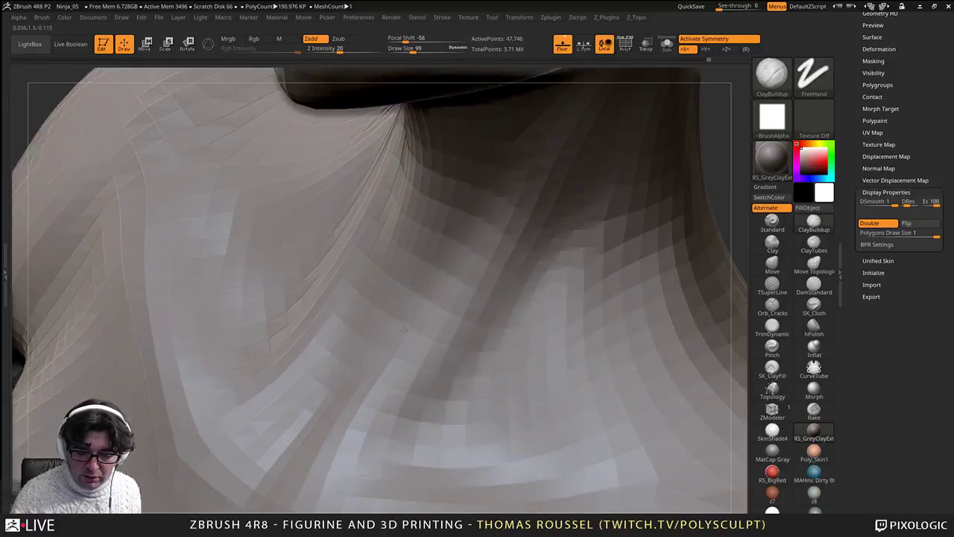
key(s)
click(394, 322)
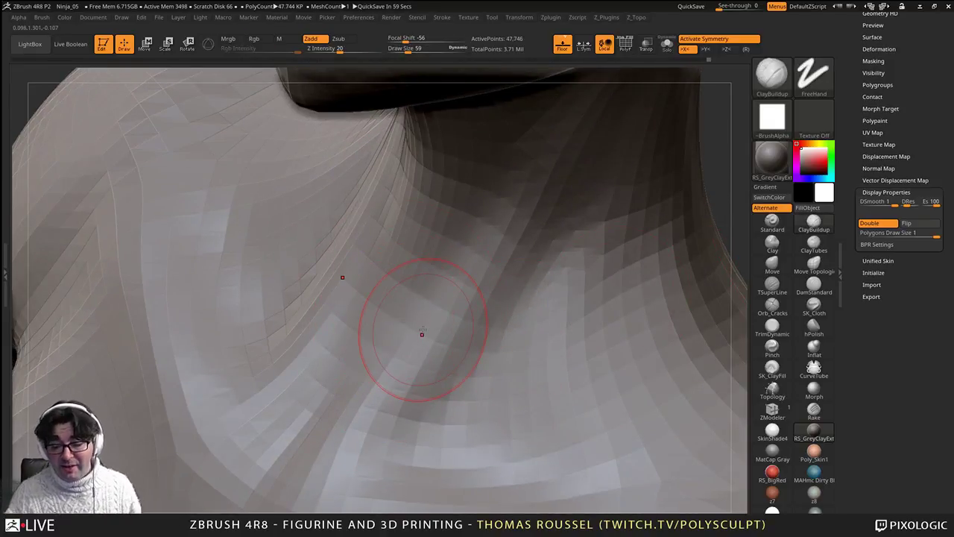
click(772, 264)
right_drag(419, 303, 390, 321)
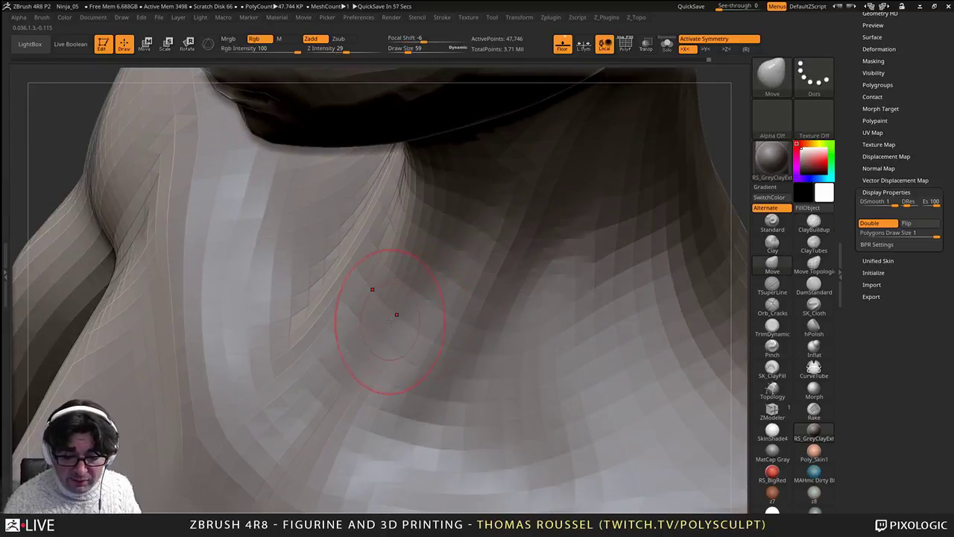
click(813, 223)
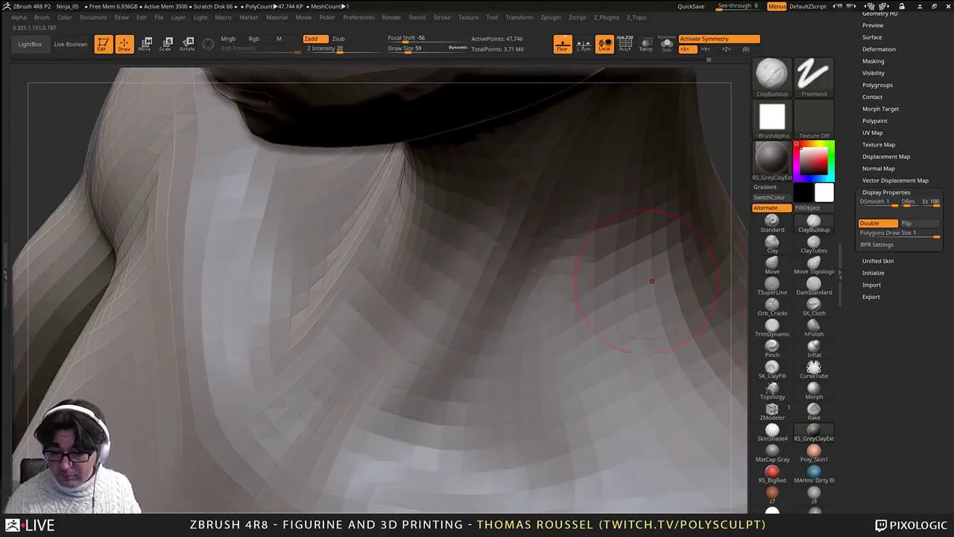
key(s)
click(633, 288)
key(s)
click(649, 294)
Step: Build up the front neck muscles near the collarbones, moving up one subdivision level to smooth them
right_drag(432, 316, 466, 327)
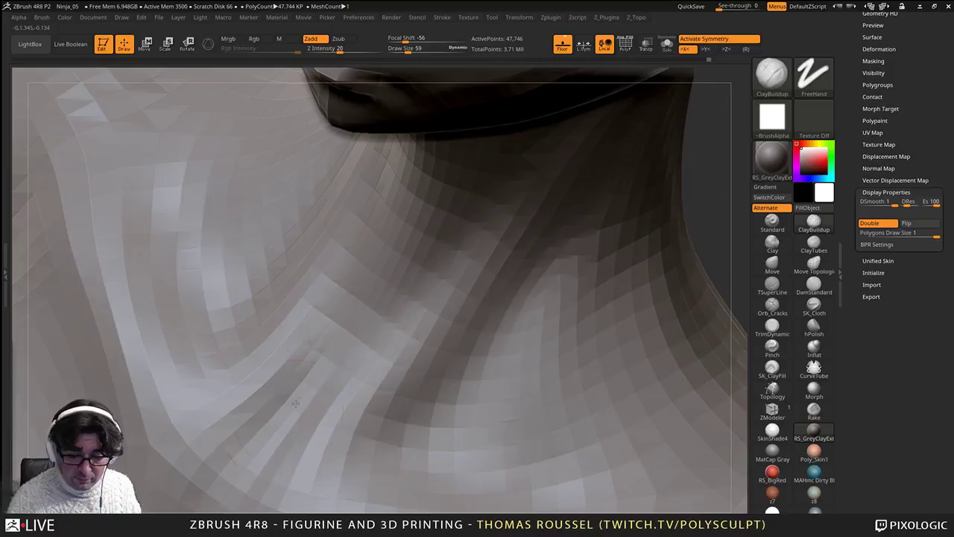
mouse_move(296, 402)
mouse_down()
mouse_move(285, 431)
mouse_move(312, 402)
mouse_move(288, 442)
mouse_move(345, 344)
mouse_move(307, 425)
mouse_move(280, 455)
mouse_move(363, 350)
mouse_up()
right_drag(365, 348, 359, 312)
key(ctrl+d)
mouse_move(324, 344)
shift+mouse_down()
mouse_move(293, 179)
mouse_move(313, 305)
mouse_move(327, 291)
shift+mouse_up()
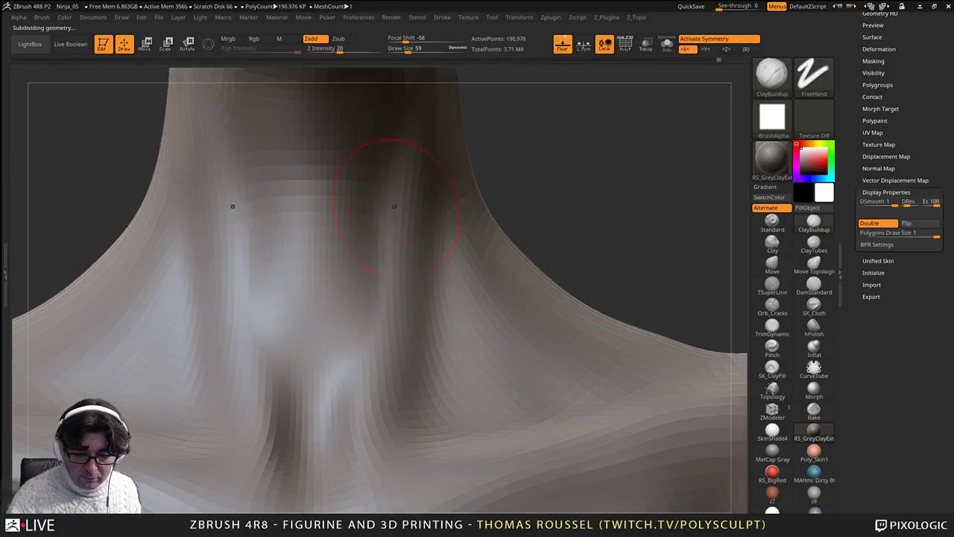
mouse_move(394, 207)
mouse_down()
mouse_move(362, 347)
mouse_move(363, 387)
mouse_up()
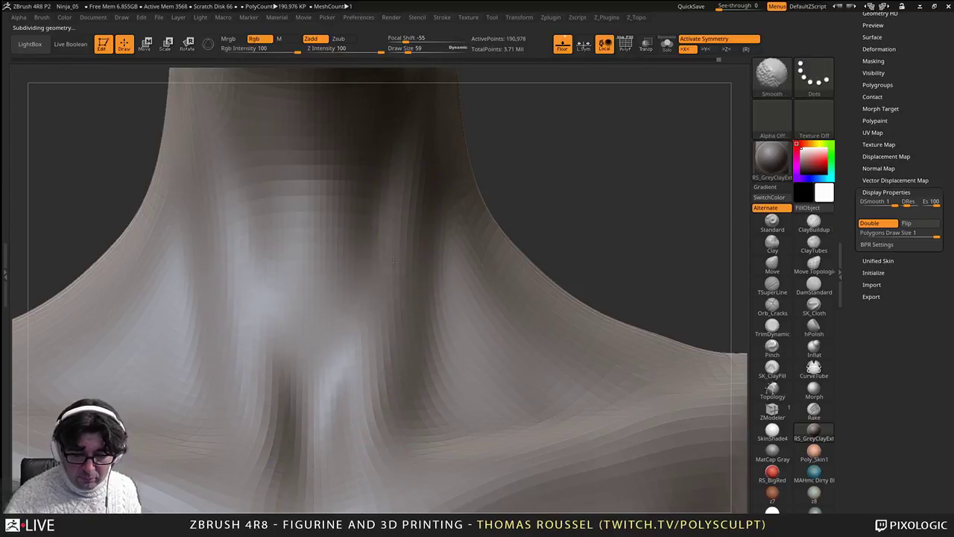
Step: Pull down the inner part of the upper eyelids with the Move brush, using draw sizes 72 and 62
ctrl+right_drag(394, 262, 417, 201)
ctrl+right_drag(418, 202, 444, 261)
alt+right_drag(391, 111, 432, 266)
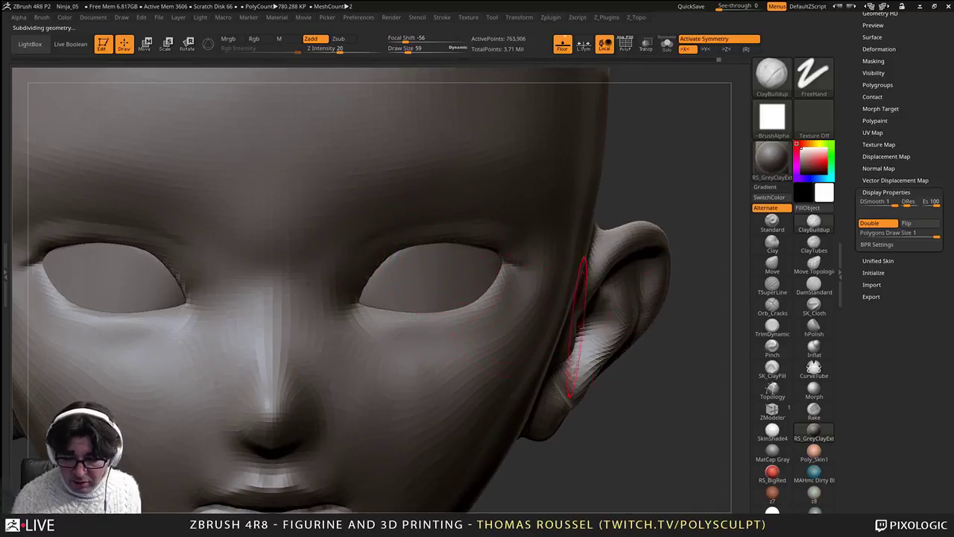
click(773, 262)
key(s)
drag(704, 283, 705, 283)
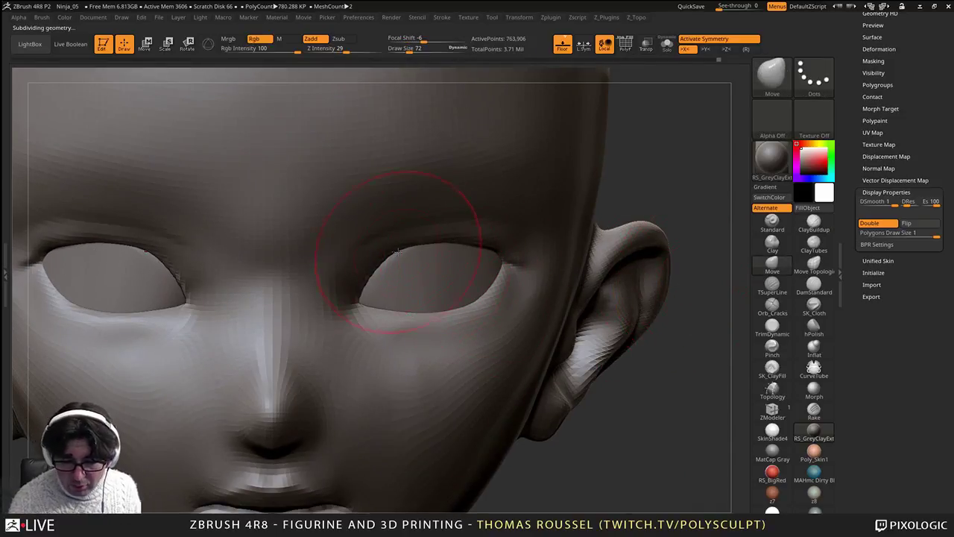
drag(403, 251, 402, 262)
key(s)
drag(475, 256, 471, 247)
key(s)
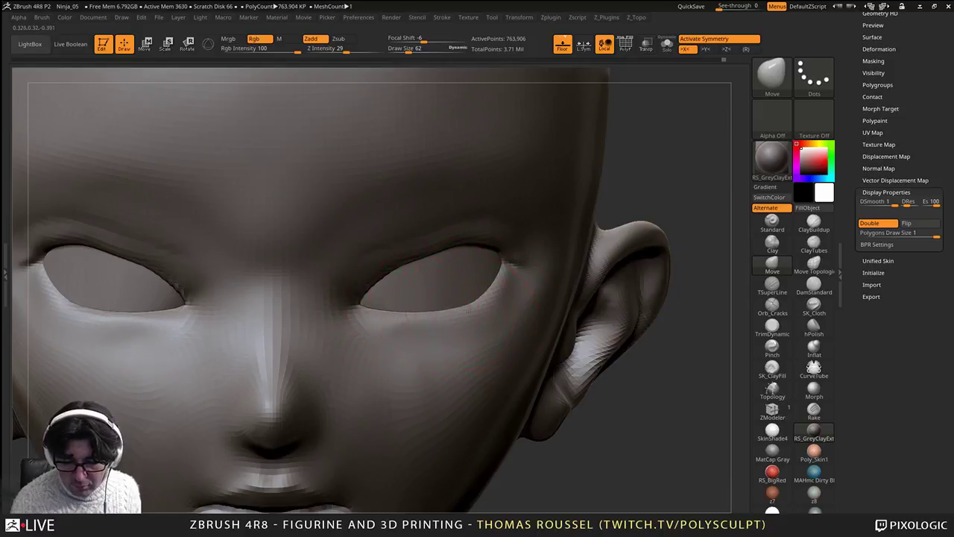
Step: Set the Move brush's draw size to 38 and refine the eyelid contour, checking it from the front and side
mouse_move(506, 282)
alt+right_down()
mouse_move(506, 315)
mouse_move(388, 316)
mouse_move(503, 321)
mouse_move(514, 343)
mouse_move(487, 345)
alt+right_up()
key(s)
drag(483, 346, 467, 347)
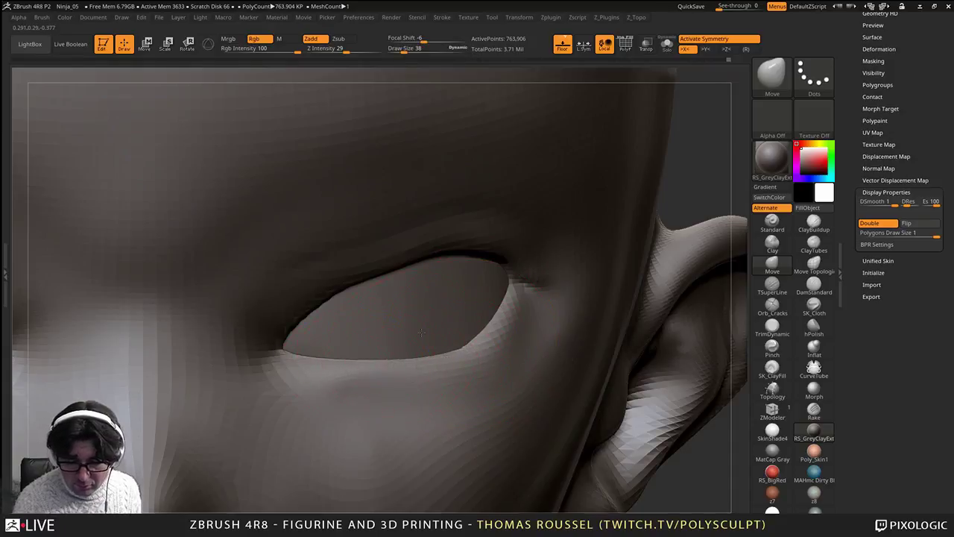
right_drag(421, 331, 400, 313)
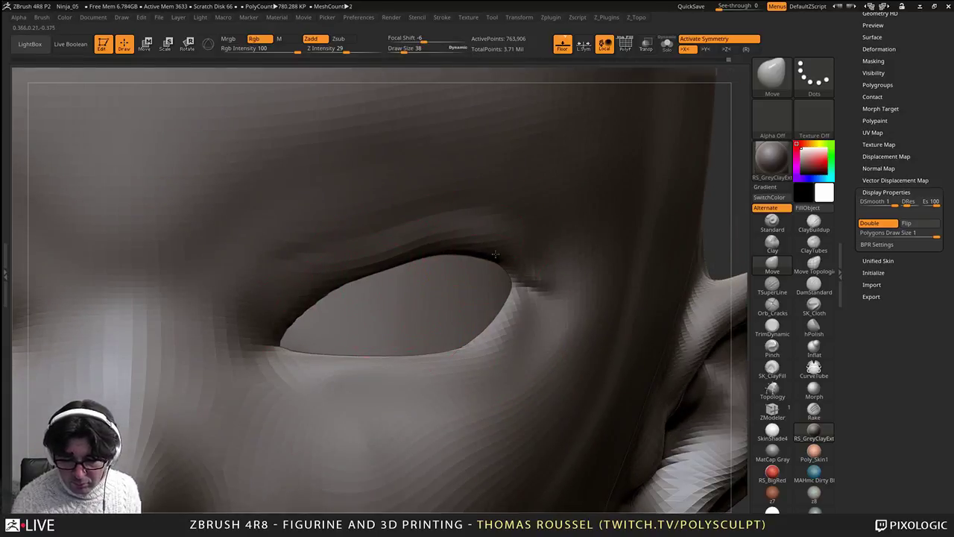
right_drag(495, 257, 455, 266)
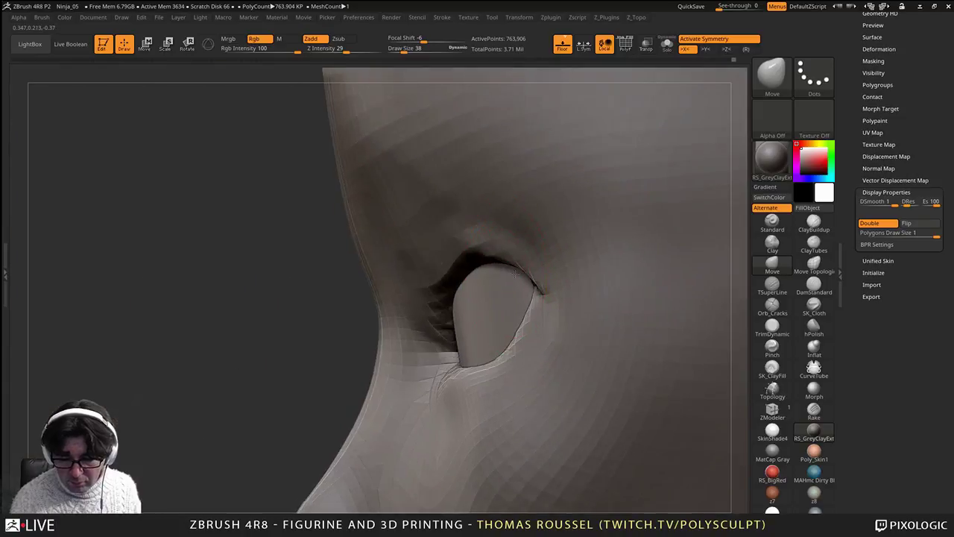
mouse_move(515, 272)
right_down()
mouse_move(461, 262)
mouse_move(514, 273)
mouse_move(521, 290)
mouse_move(524, 280)
right_up()
Step: Build up the rim of the lower eyelid at the next higher subdivision level with ClayBuildup at draw size 11
key(ctrl+d)
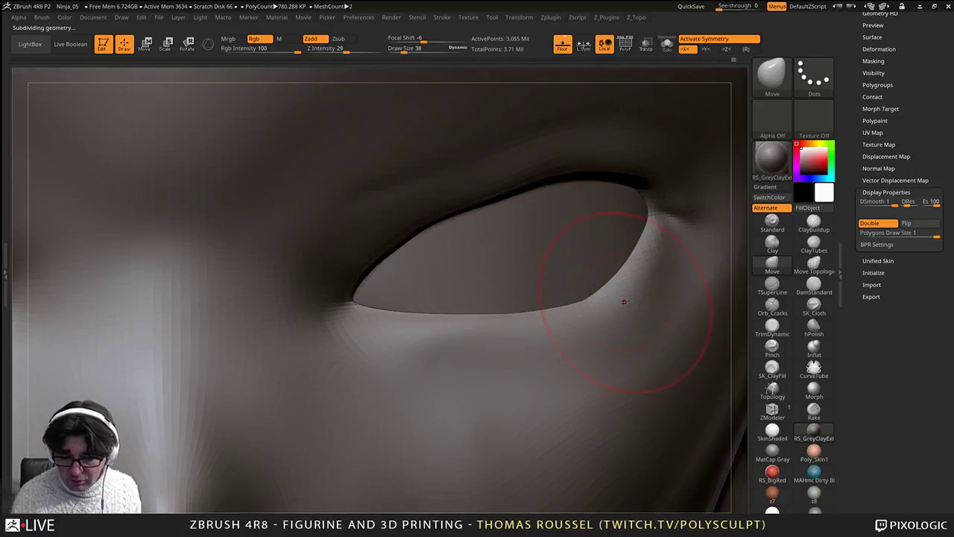
key(s)
click(813, 222)
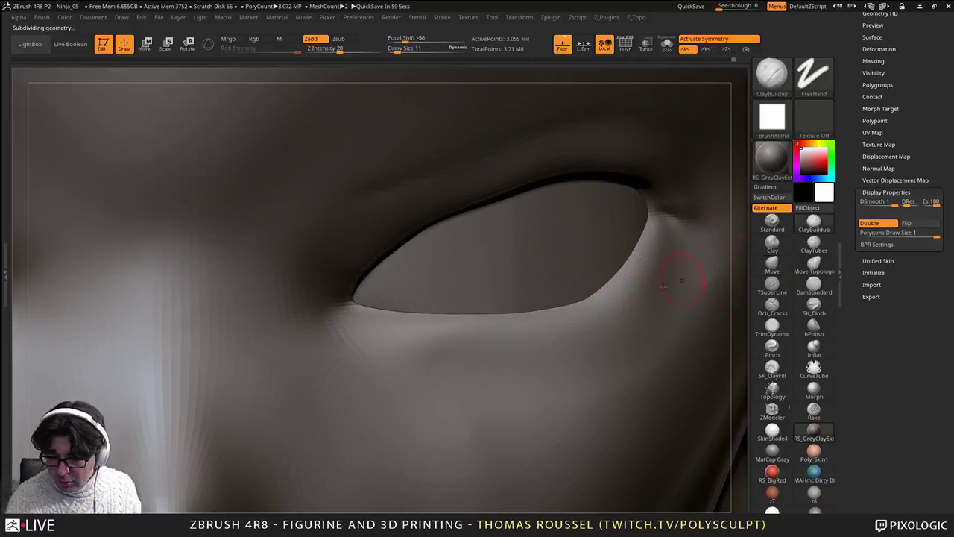
right_drag(677, 269, 582, 312)
mouse_move(538, 322)
mouse_down()
mouse_move(434, 341)
mouse_move(582, 312)
mouse_up()
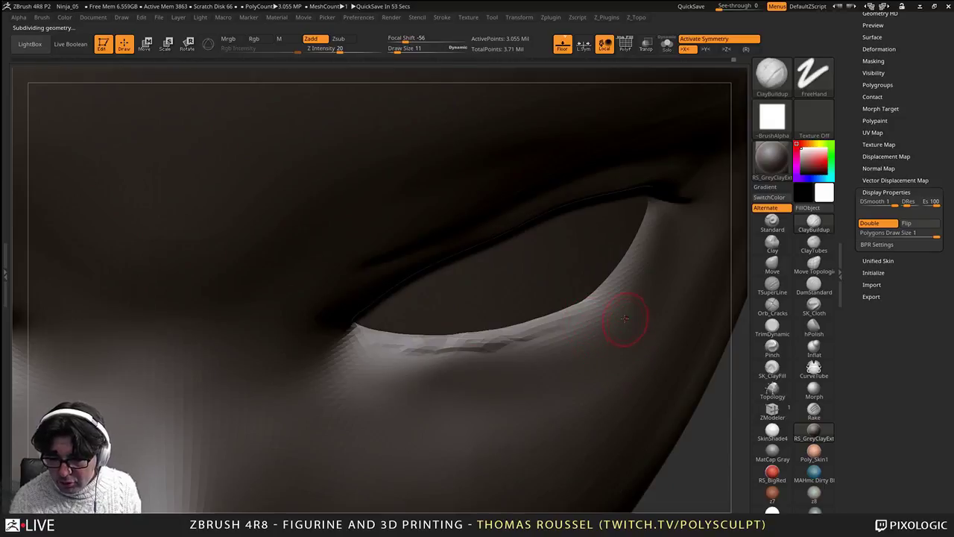
Step: Extend the ClayBuildup rim along the lower eyelid towards the outer eye corner, making the eyeball see-through to reach its inner edge
right_drag(625, 318, 553, 335)
drag(564, 272, 546, 305)
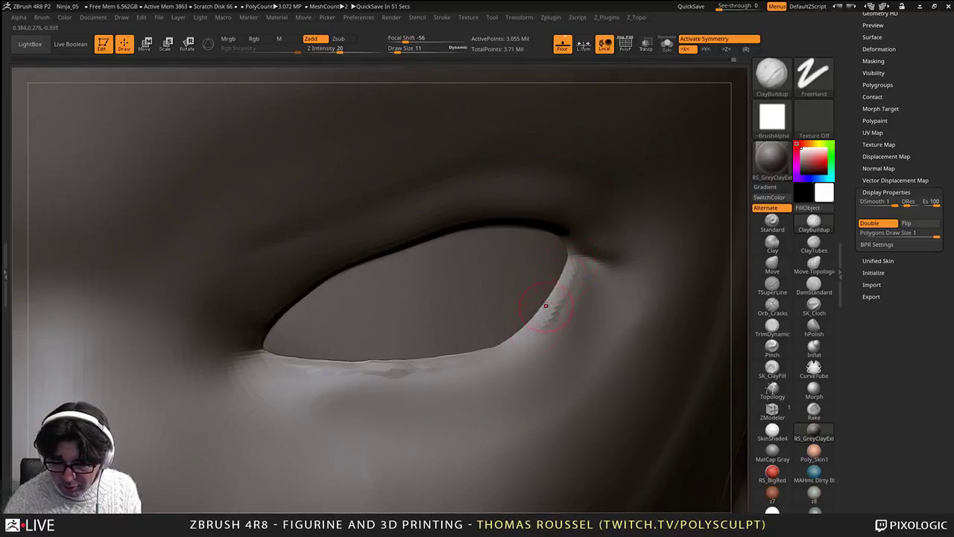
right_drag(534, 324, 589, 339)
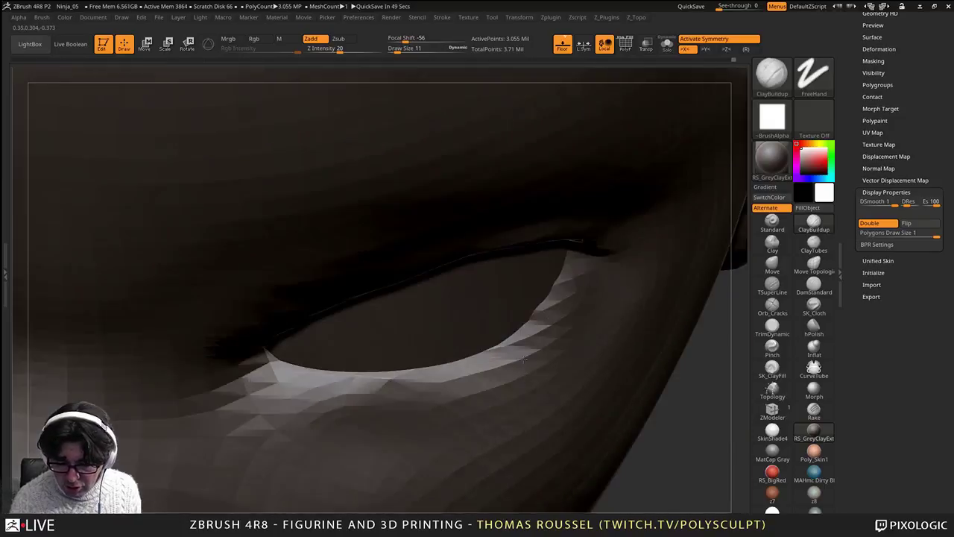
click(647, 46)
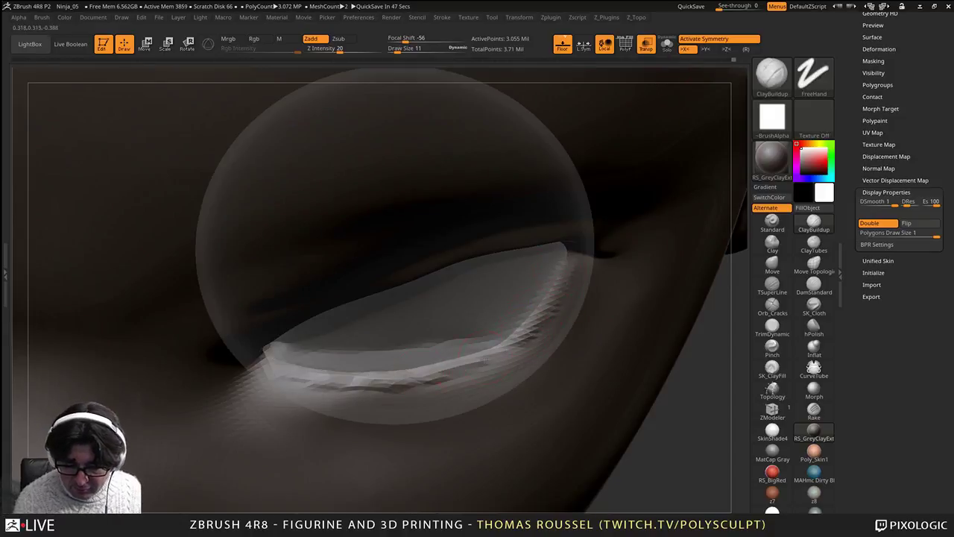
mouse_move(485, 360)
mouse_down()
mouse_move(309, 376)
mouse_move(422, 374)
mouse_move(522, 353)
mouse_up()
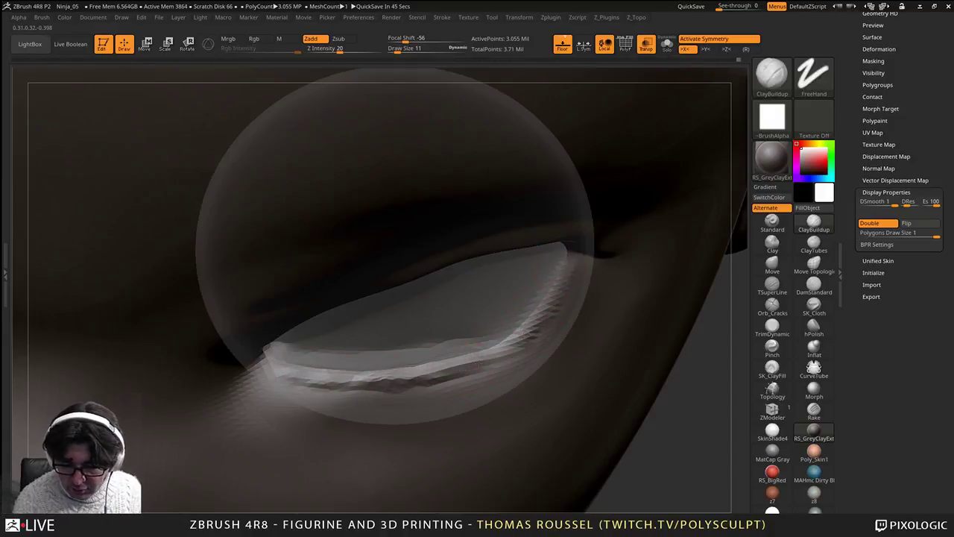
Step: Build up the underside of the upper eyelid with ClayBuildup, working from below, and smooth the lower eyelid rim
mouse_move(569, 246)
right_down()
mouse_move(564, 228)
mouse_move(573, 247)
right_up()
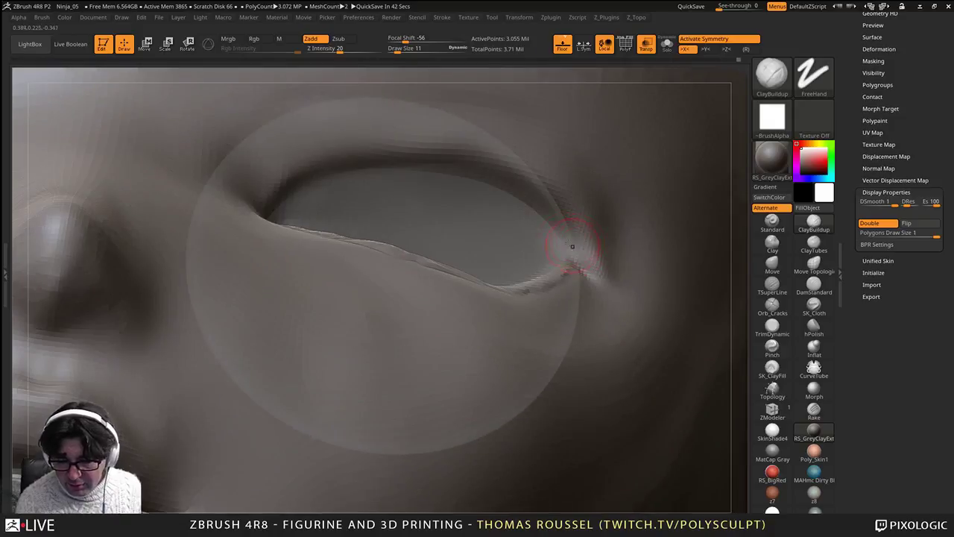
drag(431, 167, 283, 187)
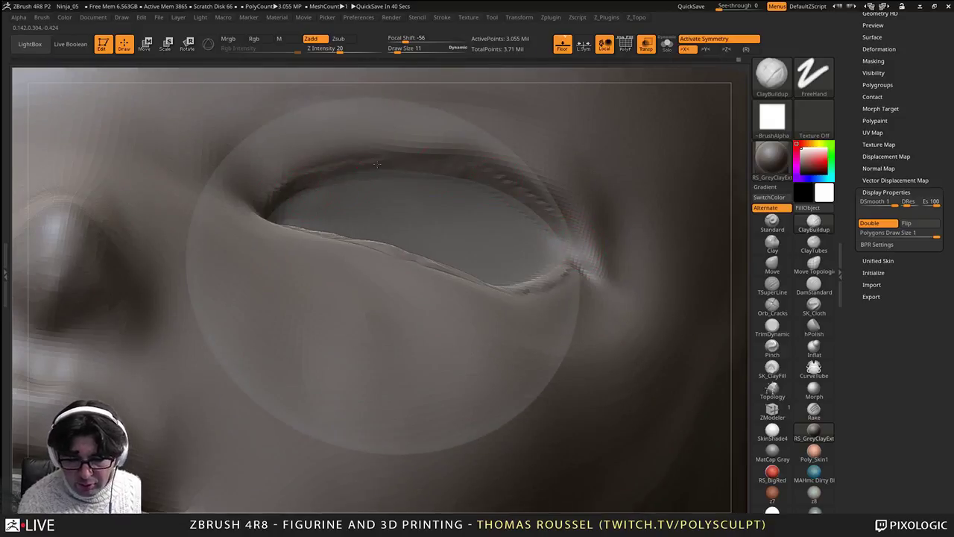
mouse_move(568, 295)
right_down()
mouse_move(584, 279)
mouse_move(559, 362)
right_up()
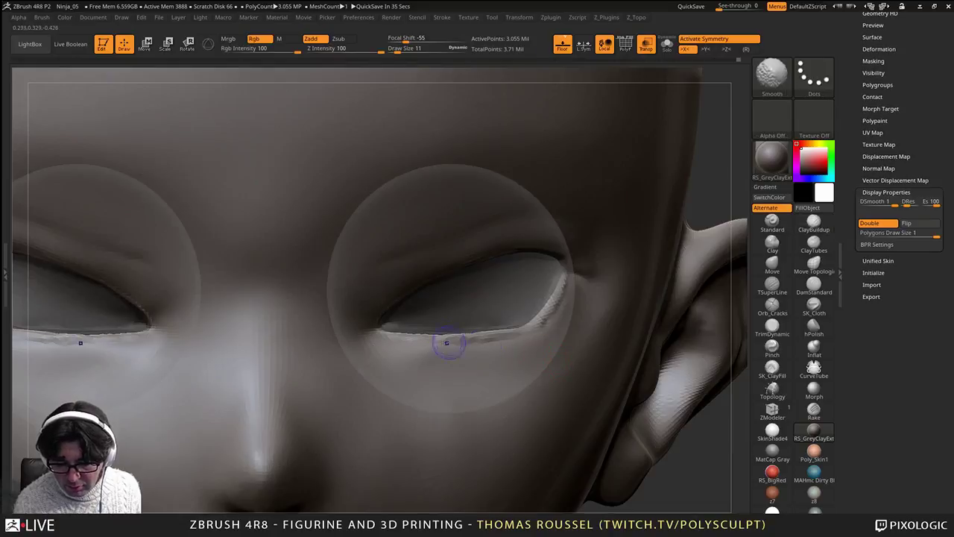
ctrl+right_drag(403, 350, 425, 373)
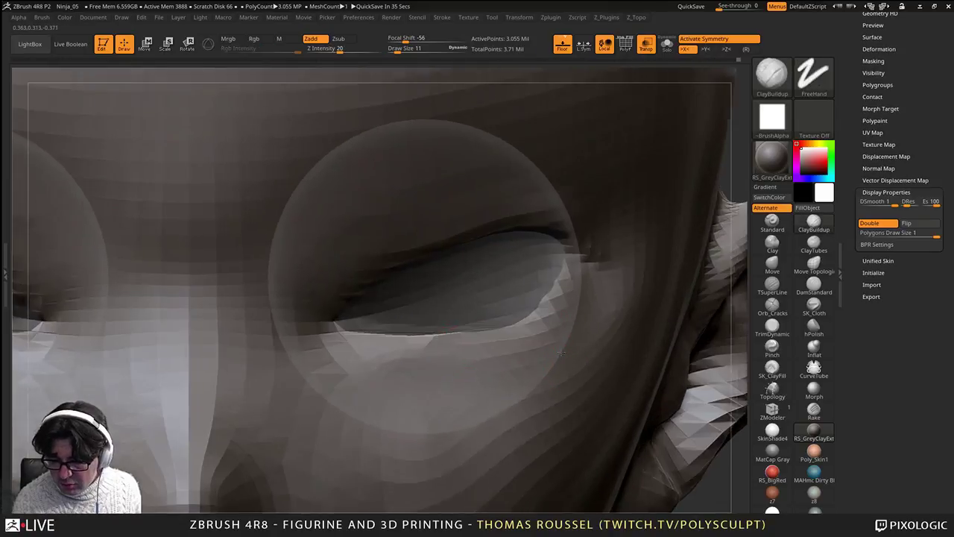
Step: Sharpen the lower eyelid rim with the DamStandard brush at draw size 11, from the outer to the inner corner
click(813, 290)
right_drag(592, 287, 565, 328)
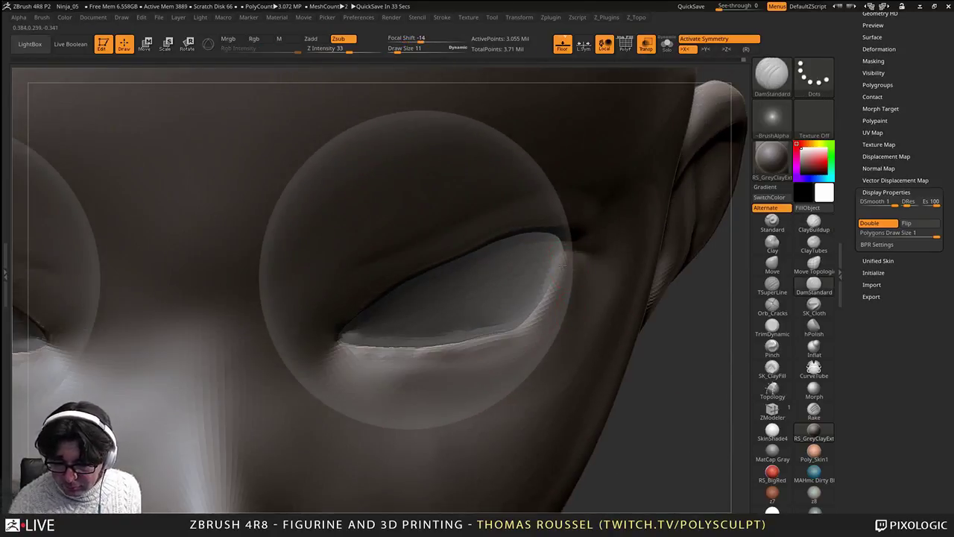
mouse_move(562, 273)
mouse_down()
mouse_move(526, 335)
mouse_move(371, 346)
mouse_up()
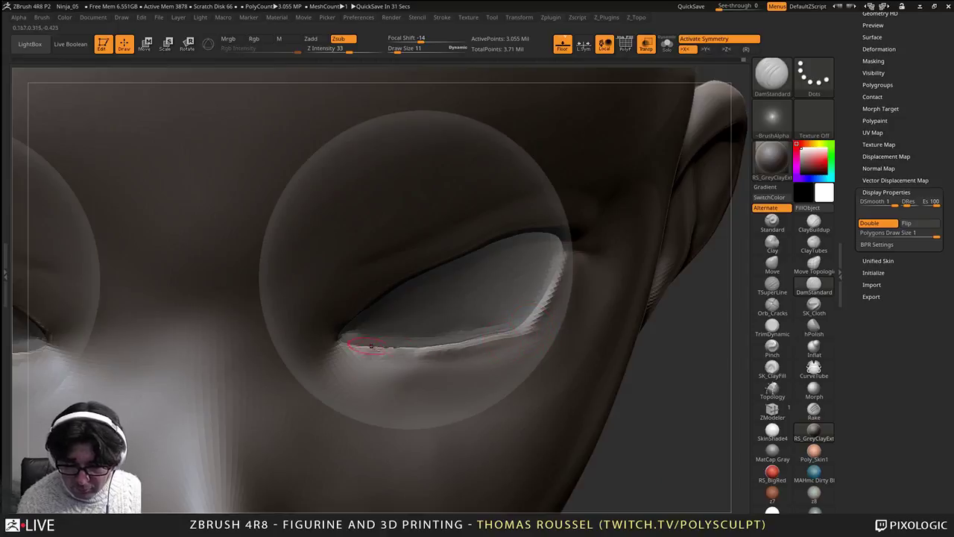
Step: Trace a crisp raised edge along the upper eyelid from the inner corner to the outer corner with DamStandard
right_drag(393, 346, 359, 317)
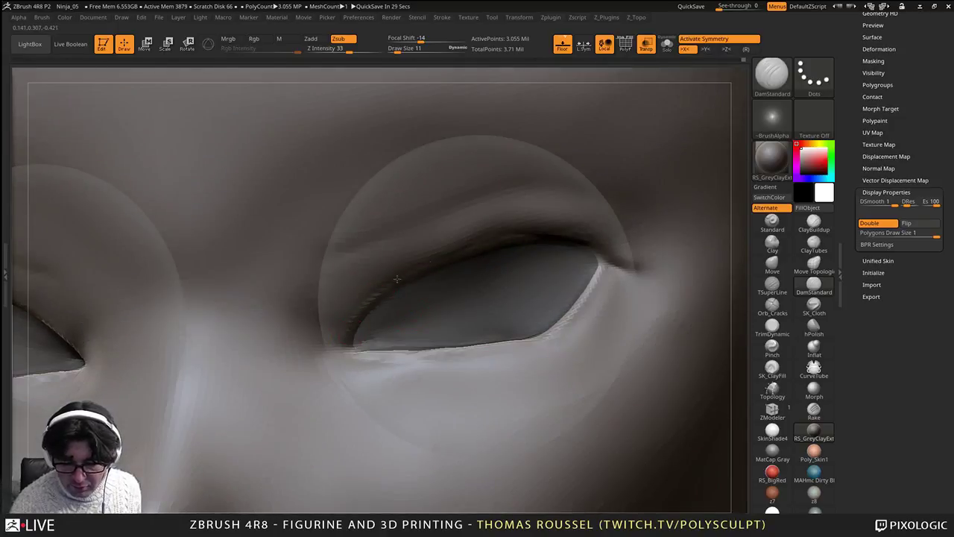
mouse_move(373, 299)
mouse_down()
mouse_move(394, 271)
mouse_move(486, 246)
mouse_move(638, 248)
mouse_move(494, 243)
mouse_move(403, 280)
mouse_up()
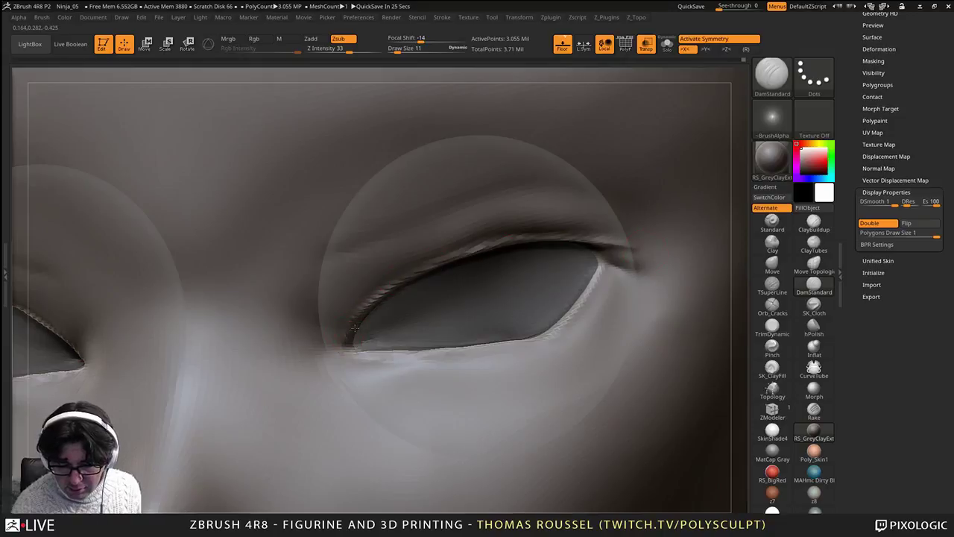
mouse_move(347, 344)
mouse_down()
mouse_move(436, 265)
mouse_move(572, 241)
mouse_move(634, 261)
mouse_up()
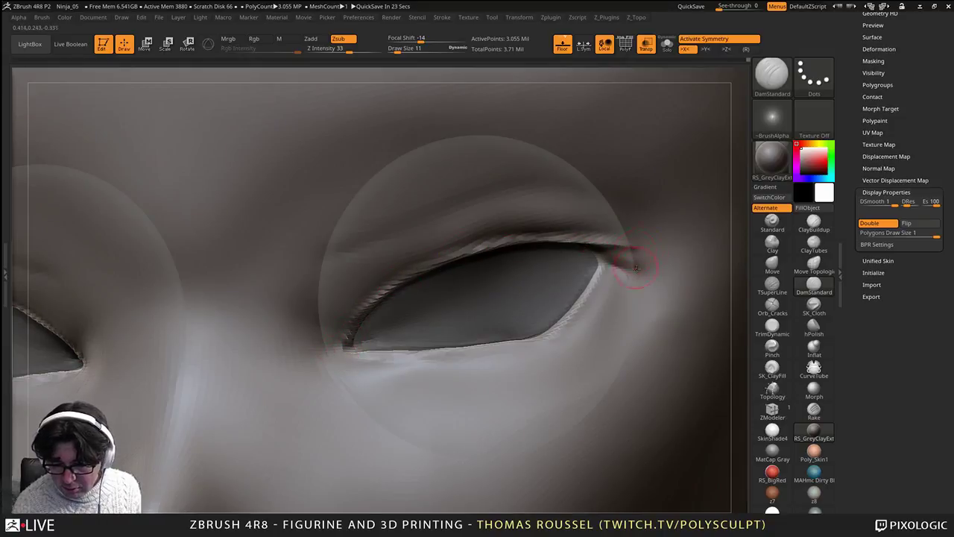
mouse_move(634, 260)
right_down()
mouse_move(624, 289)
mouse_move(603, 283)
right_up()
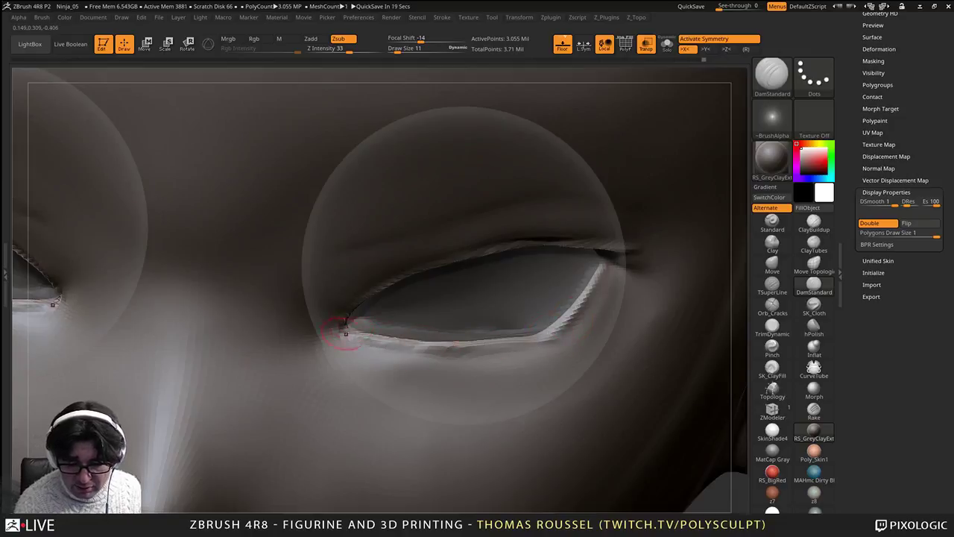
Step: Draw the eyelid crease as a curved line above the upper eyelid with DamStandard
ctrl+right_drag(328, 335, 479, 330)
ctrl+right_drag(459, 364, 507, 367)
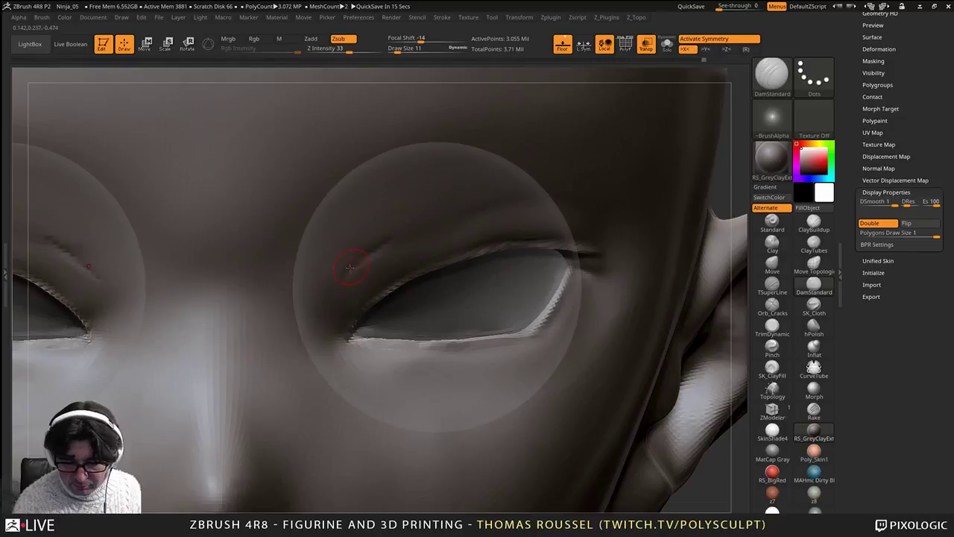
mouse_move(350, 267)
mouse_down()
mouse_move(422, 230)
mouse_move(544, 205)
mouse_up()
drag(376, 246, 553, 207)
Step: Sketch the eyebrows as long arched ridges above the eyelid creases with DamStandard
mouse_move(533, 224)
right_down()
mouse_move(535, 207)
mouse_move(521, 238)
mouse_move(514, 217)
right_up()
mouse_move(514, 260)
ctrl+right_down()
mouse_move(460, 230)
mouse_move(477, 264)
mouse_move(469, 273)
mouse_move(574, 261)
mouse_move(526, 257)
ctrl+right_up()
mouse_move(525, 257)
ctrl+right_down()
mouse_move(555, 286)
mouse_move(522, 277)
mouse_move(525, 295)
mouse_move(532, 211)
mouse_move(545, 219)
ctrl+right_up()
mouse_move(447, 242)
mouse_down()
mouse_move(527, 213)
mouse_move(610, 205)
mouse_up()
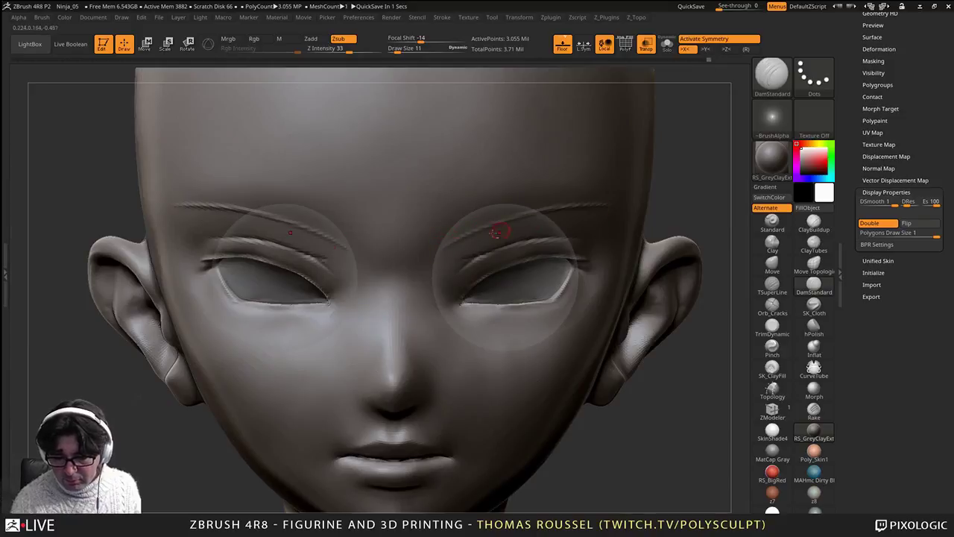
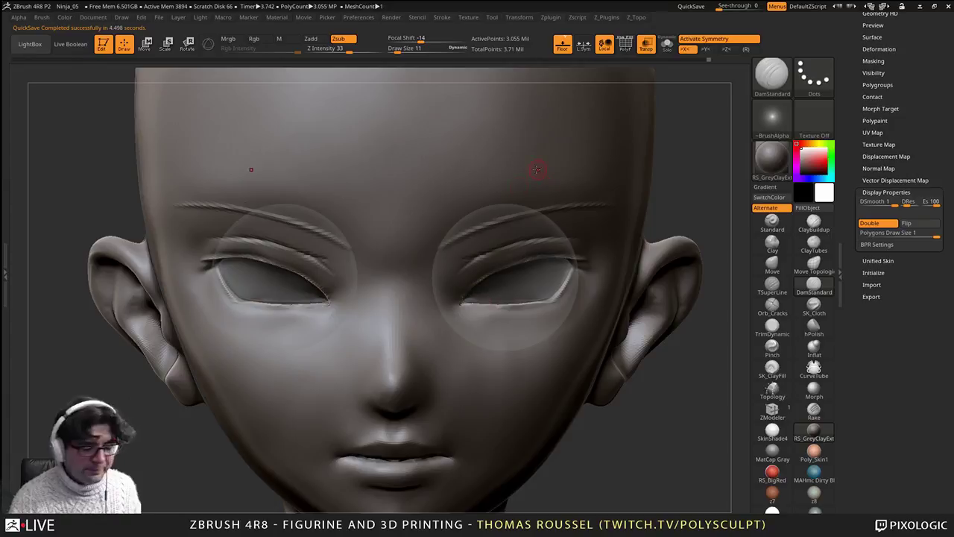
Step: Reinforce the inner part of the eyebrow ridges and lengthen their outer ends towards the temples
alt+right_drag(536, 170, 447, 231)
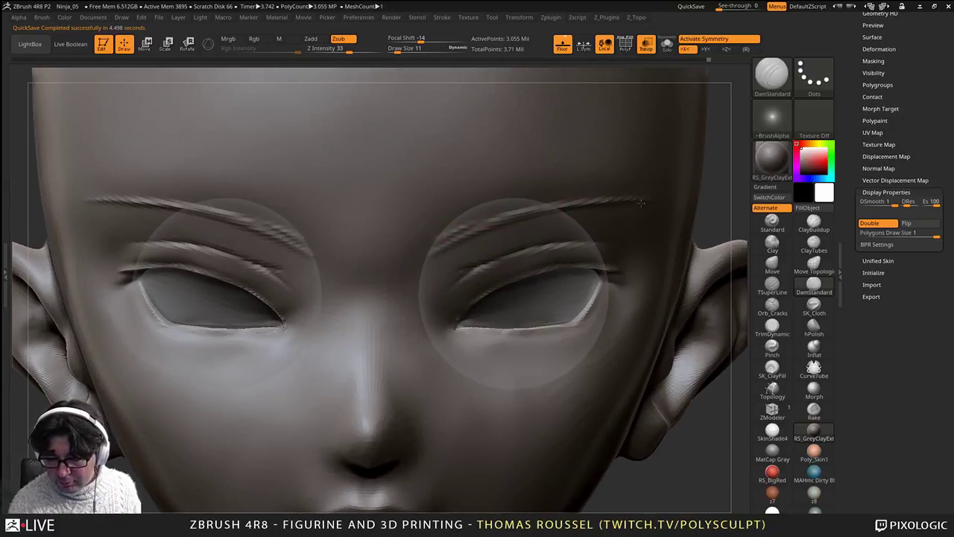
right_drag(654, 204, 659, 220)
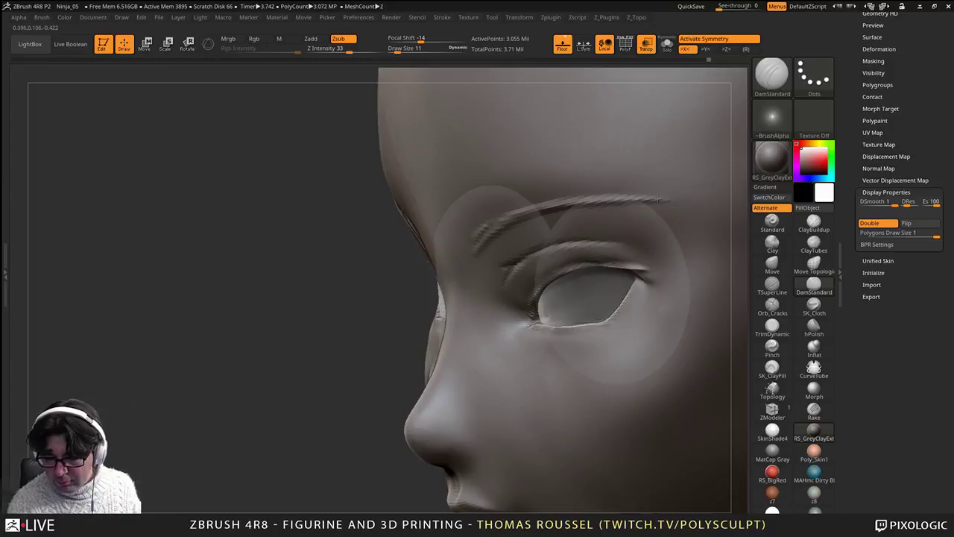
drag(658, 199, 675, 200)
right_drag(675, 200, 726, 205)
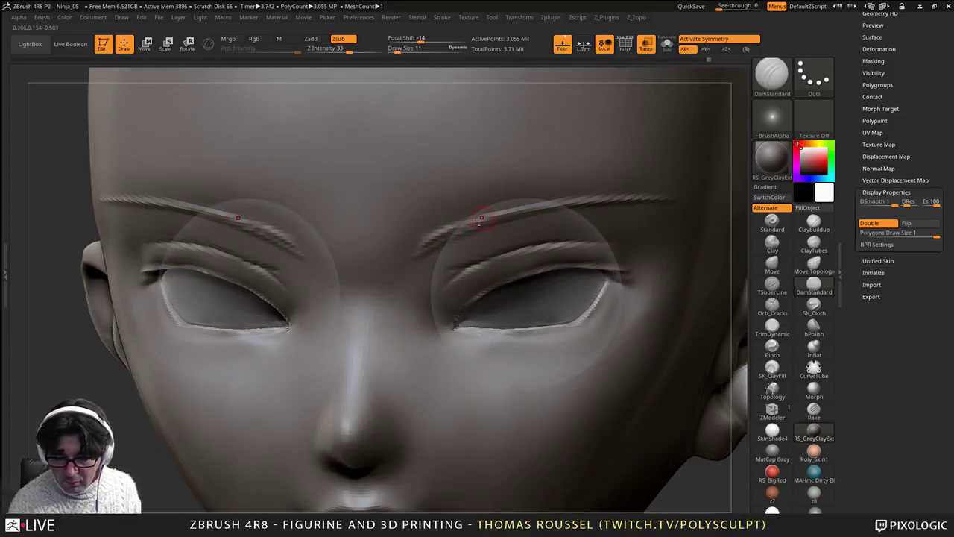
drag(432, 244, 504, 217)
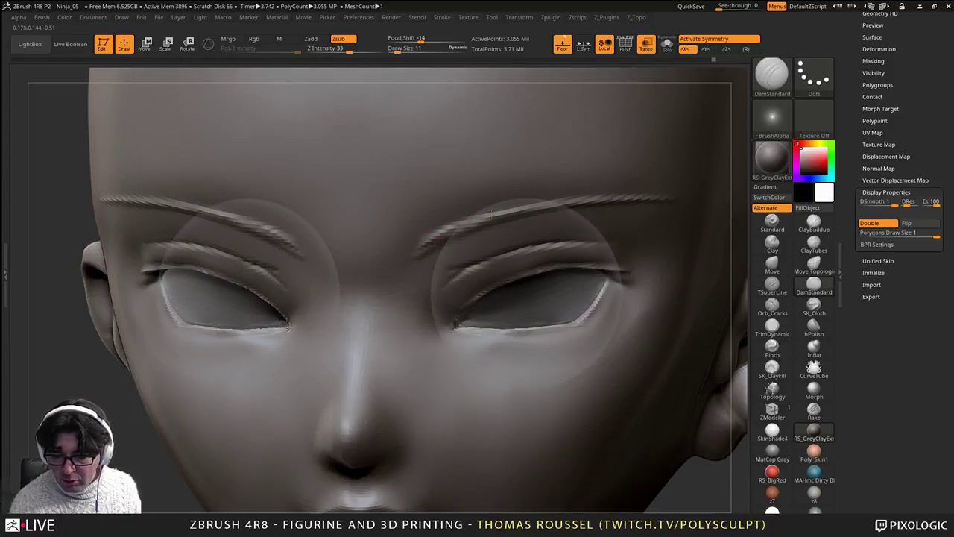
drag(555, 198, 658, 200)
Step: Choose the TrimDynamic brush with draw size 6 and smooth down the raised line of the eyelid crease
mouse_move(514, 247)
right_down()
mouse_move(538, 224)
mouse_move(555, 225)
mouse_move(541, 279)
mouse_move(510, 292)
mouse_move(622, 275)
mouse_move(552, 295)
right_up()
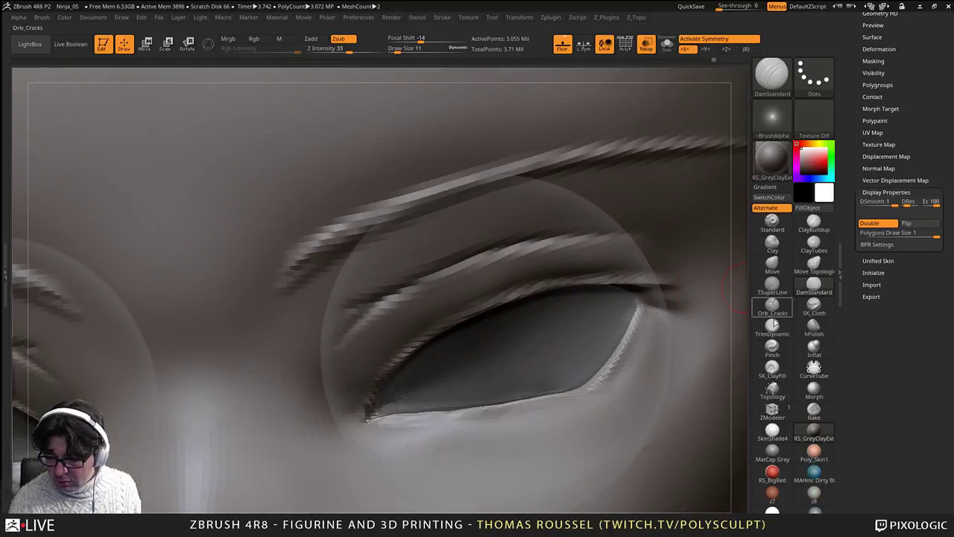
click(777, 328)
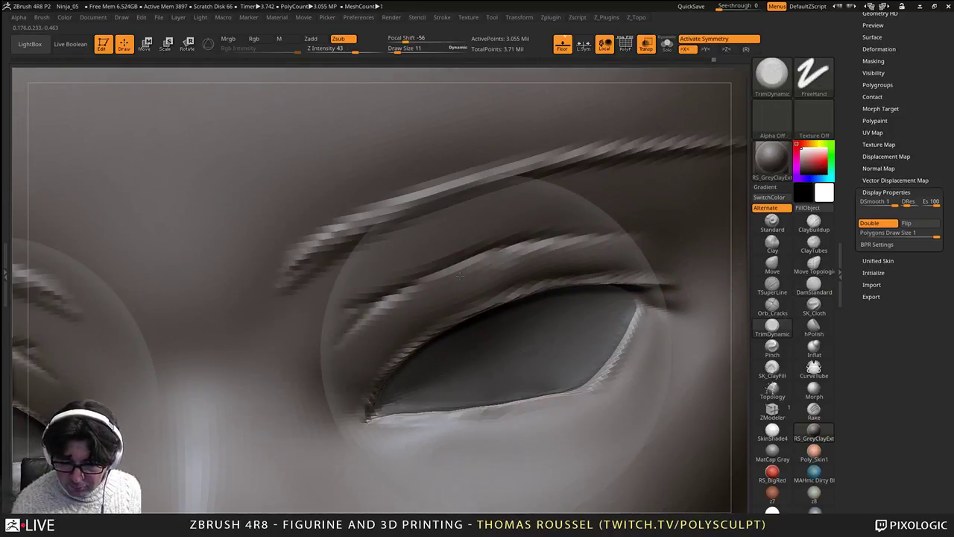
key(s)
click(605, 252)
shift+drag(621, 240, 412, 289)
shift+drag(470, 260, 357, 325)
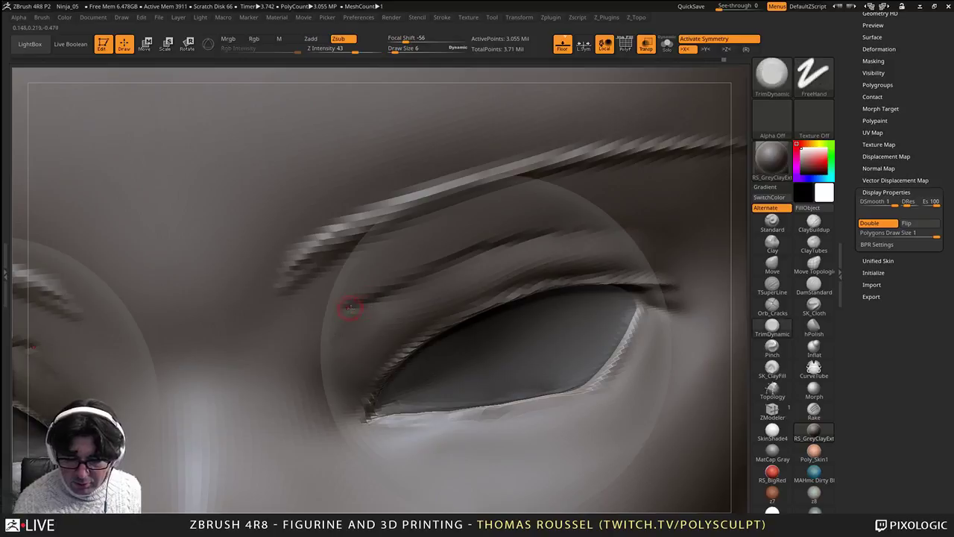
Step: Redraw the eyelid crease as a thinner line with the SK_Cloth brush at draw size 6
click(814, 305)
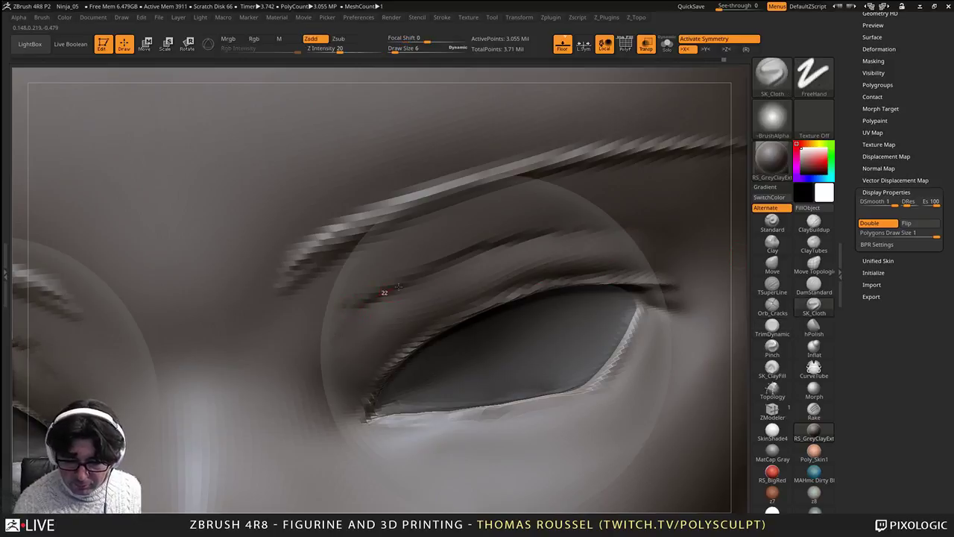
key(ctrl)
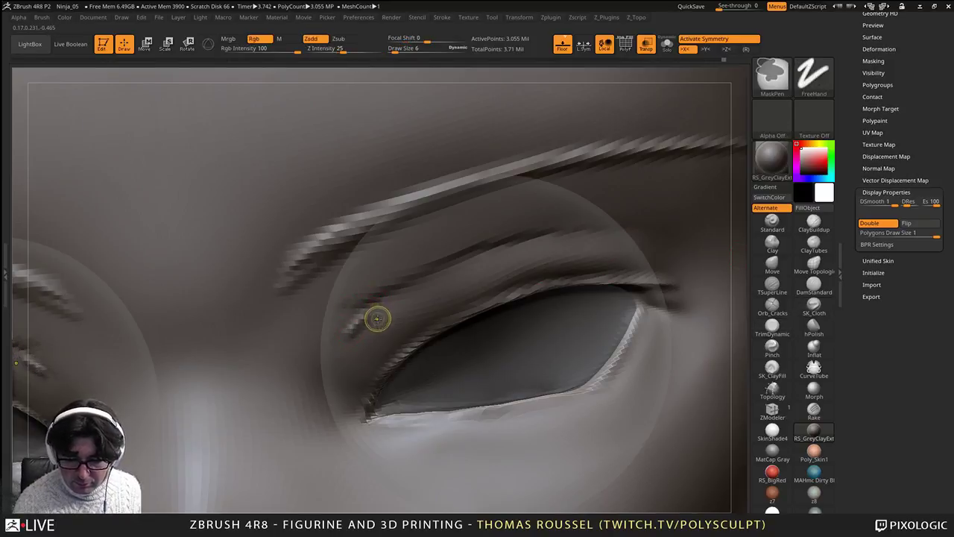
mouse_move(349, 329)
mouse_down()
mouse_move(375, 304)
mouse_move(500, 247)
mouse_move(582, 232)
mouse_move(662, 233)
mouse_up()
ctrl+right_drag(562, 295, 572, 260)
Step: Draw short lash lines outward from the outer eye corner with the Orb_Cracks brush at draw size 6
click(773, 306)
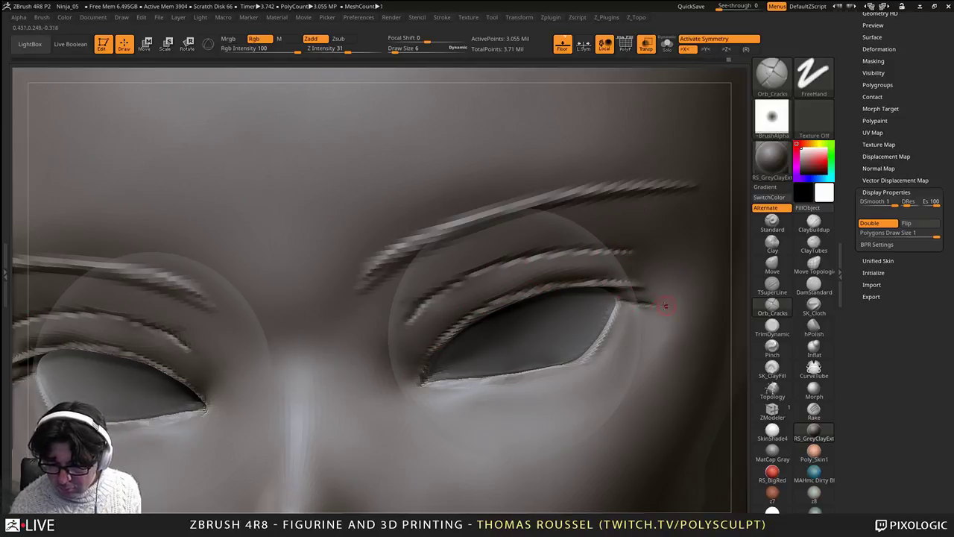
ctrl+right_drag(642, 330, 675, 357)
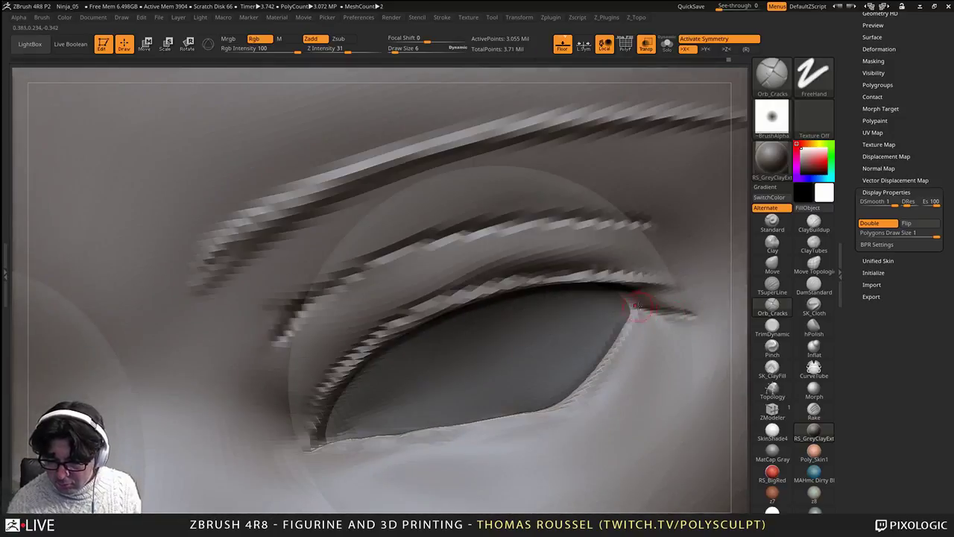
mouse_move(635, 301)
mouse_down()
mouse_move(694, 291)
mouse_move(661, 300)
mouse_move(671, 310)
mouse_up()
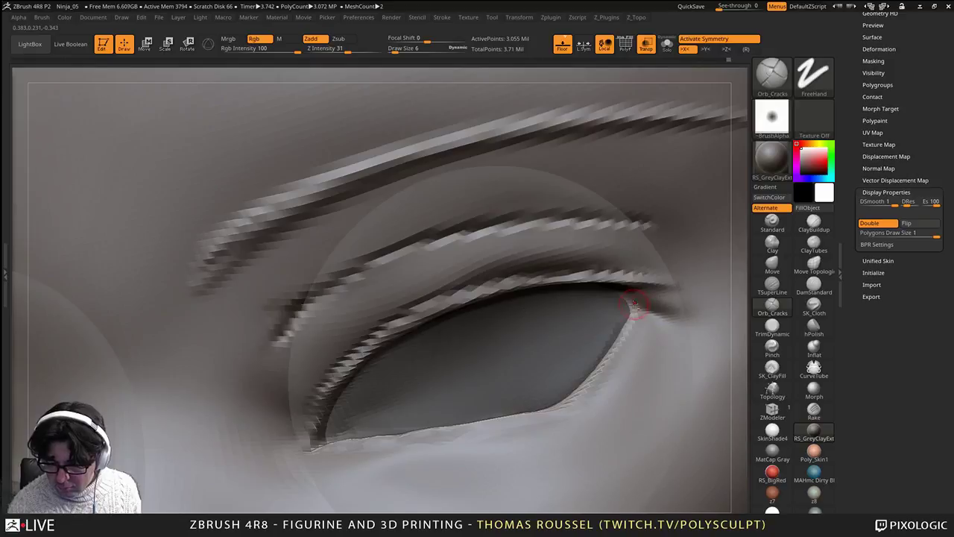
mouse_move(637, 306)
mouse_down()
mouse_move(694, 298)
mouse_move(682, 315)
mouse_up()
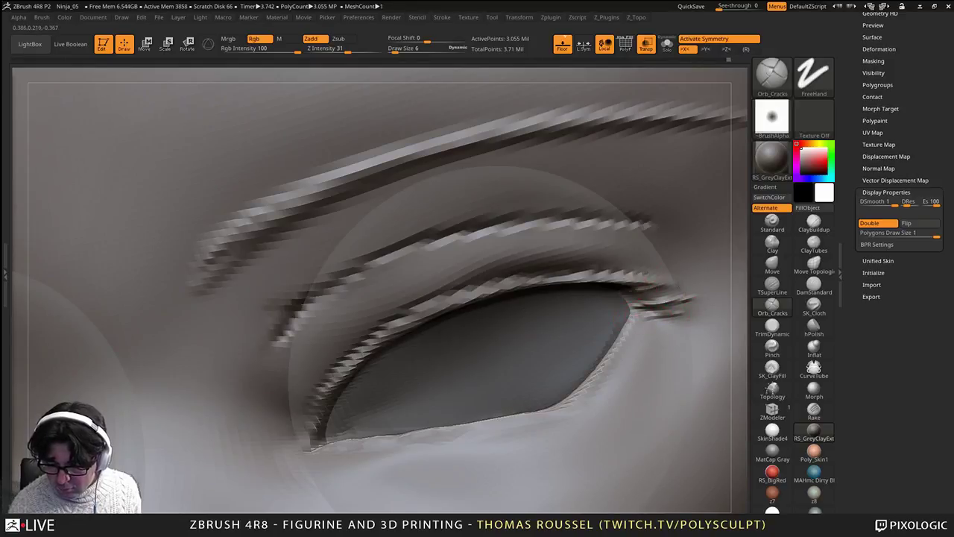
Step: Add more lash strokes fanning out from the outer part of the upper eyelid, checking them on the whole head
mouse_move(632, 277)
mouse_down()
mouse_move(687, 263)
mouse_move(658, 259)
mouse_up()
drag(589, 277, 636, 257)
mouse_move(559, 280)
mouse_down()
mouse_move(622, 263)
mouse_move(716, 276)
mouse_up()
mouse_move(643, 321)
alt+right_down()
mouse_move(626, 406)
mouse_move(614, 416)
mouse_move(716, 328)
mouse_move(594, 208)
alt+right_up()
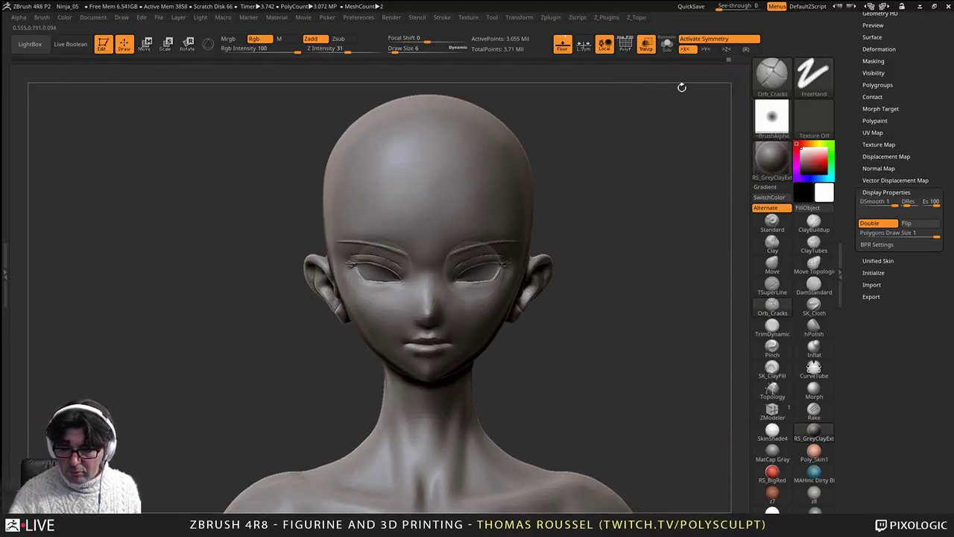
Step: Turn off the see-through display and smooth the inner end of the upper eyelid rim and the outer lashes
click(643, 51)
alt+right_drag(589, 141, 599, 395)
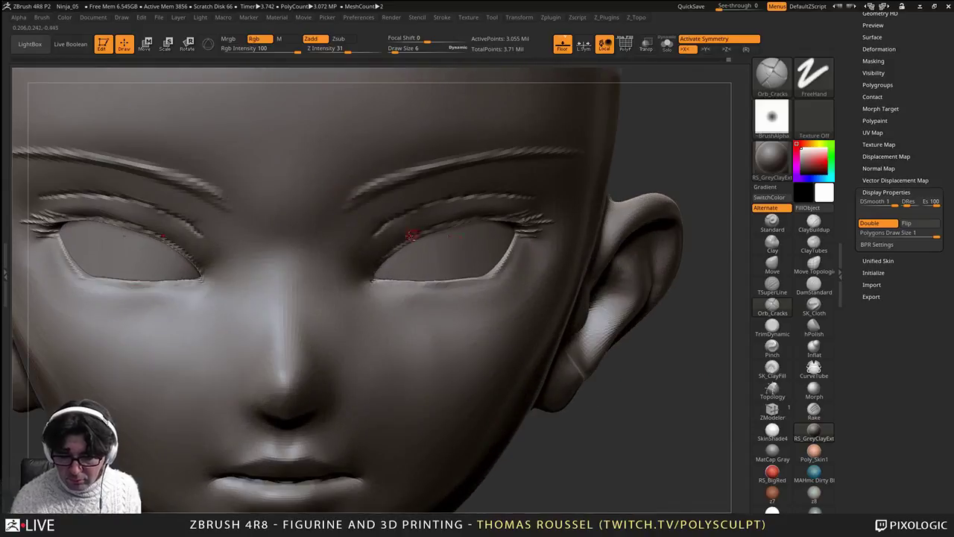
alt+right_drag(411, 236, 435, 272)
shift+drag(361, 280, 375, 257)
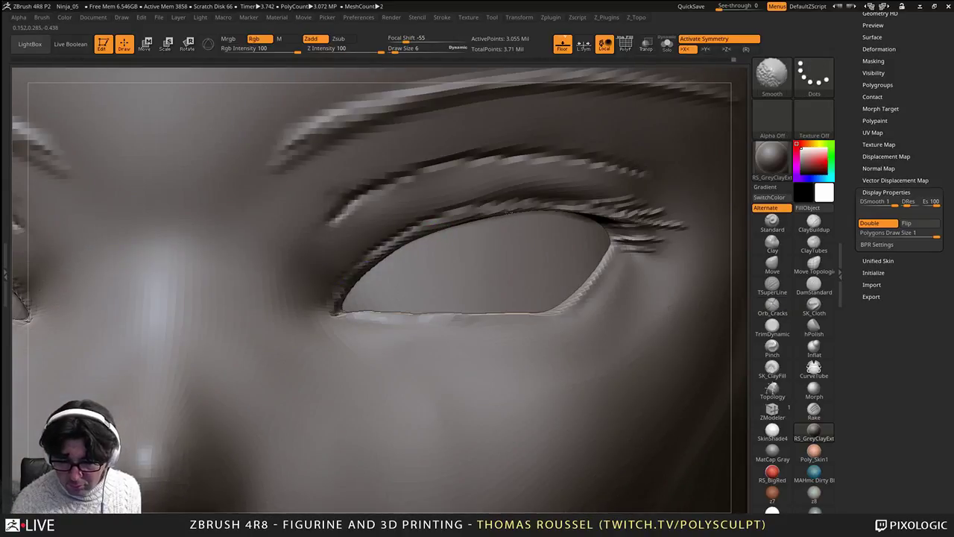
shift+drag(640, 216, 631, 220)
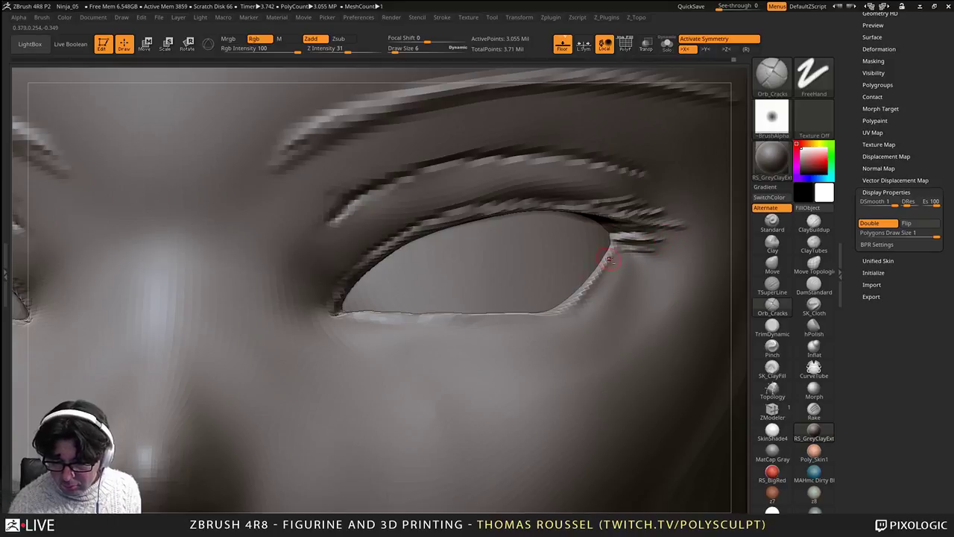
Step: Define the lower eyelid edge with Orb_Cracks at draw size 6, from the outer to the inner corner
drag(609, 260, 571, 305)
right_drag(570, 305, 540, 332)
mouse_move(566, 313)
mouse_down()
mouse_move(458, 335)
mouse_move(351, 333)
mouse_up()
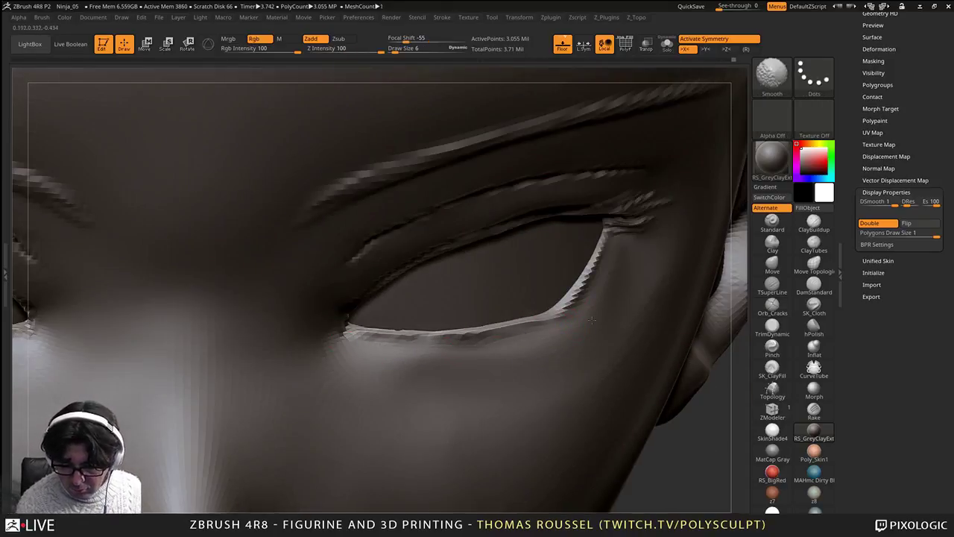
Step: Extend the lashes at the outer eye corner with more Orb_Cracks strokes at draw size 6
right_drag(591, 319, 428, 242)
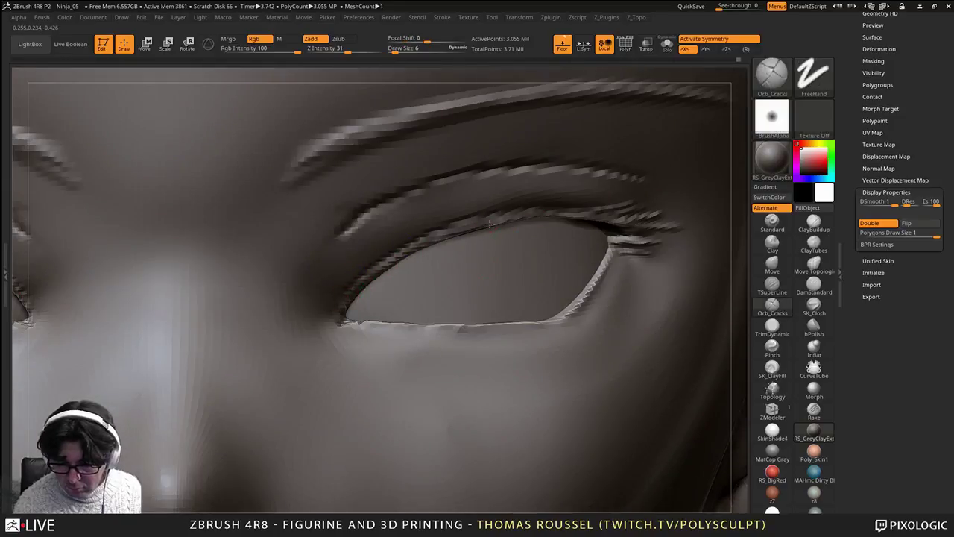
mouse_move(624, 239)
ctrl+right_down()
mouse_move(618, 160)
mouse_move(633, 157)
mouse_move(646, 242)
ctrl+right_up()
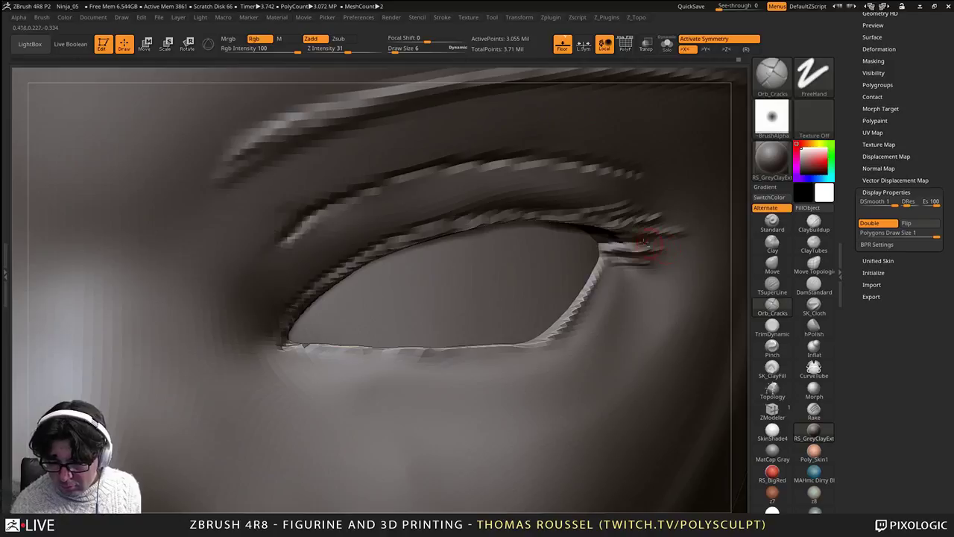
mouse_move(571, 225)
mouse_down()
mouse_move(692, 235)
mouse_move(667, 215)
mouse_move(679, 213)
mouse_move(605, 214)
mouse_move(682, 246)
mouse_up()
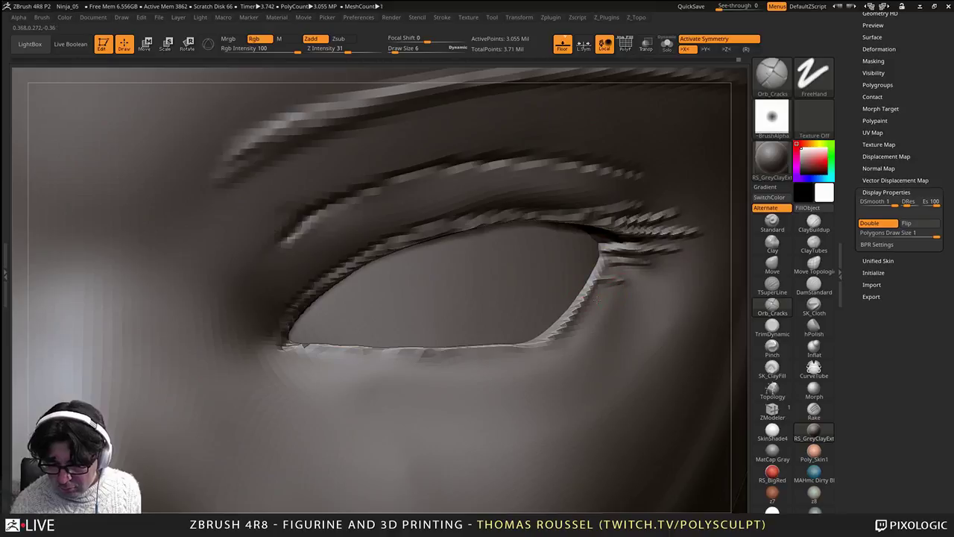
ctrl+right_drag(545, 373, 473, 360)
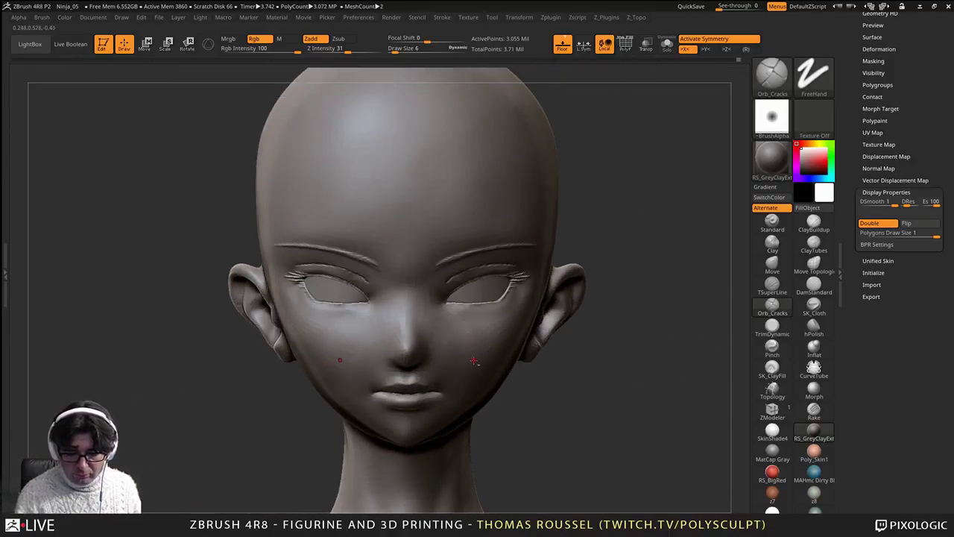
Step: Go over the fold under the breasts with ClayBuildup and Smooth at draw size 130
mouse_move(433, 387)
ctrl+right_down()
mouse_move(488, 425)
mouse_move(440, 302)
mouse_move(469, 225)
mouse_move(434, 335)
mouse_move(429, 321)
mouse_move(440, 418)
mouse_move(424, 345)
mouse_move(422, 359)
mouse_move(410, 245)
mouse_move(427, 315)
ctrl+right_up()
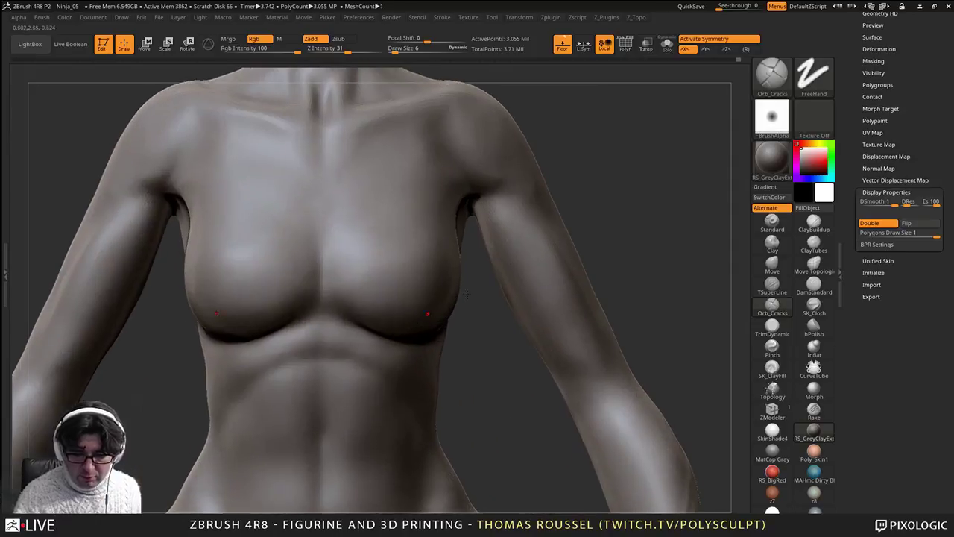
key(s)
drag(626, 247, 633, 246)
click(772, 262)
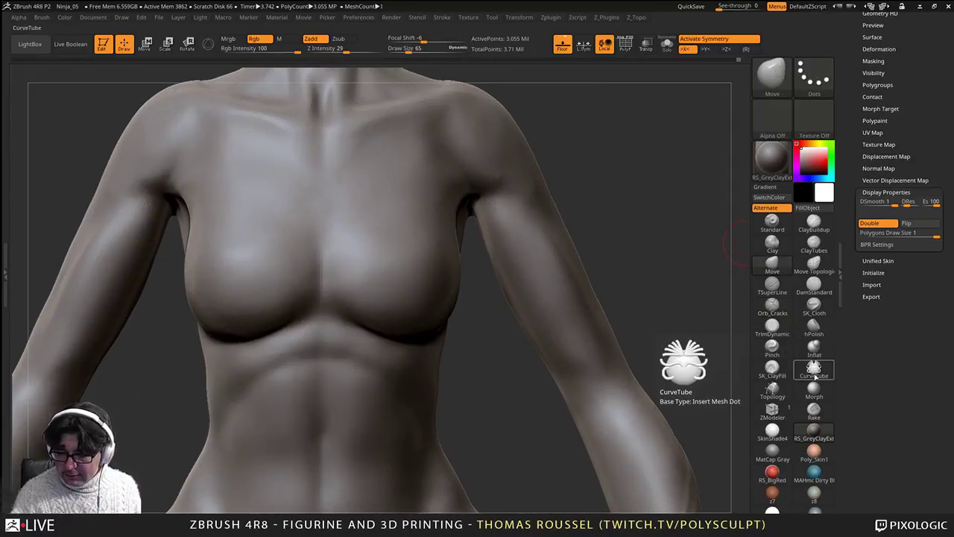
click(812, 223)
key(s)
drag(660, 245, 668, 245)
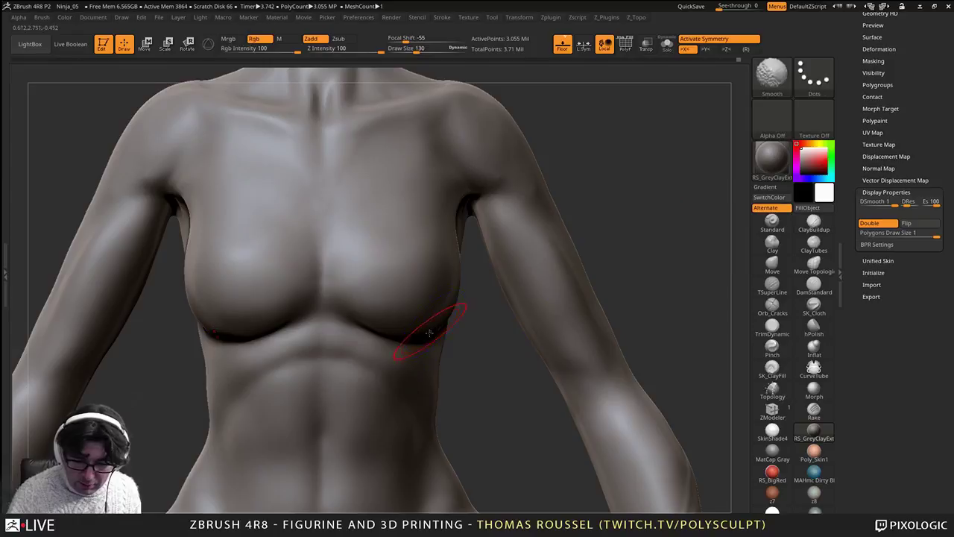
mouse_move(430, 330)
right_down()
mouse_move(421, 324)
mouse_move(453, 319)
right_up()
right_drag(485, 362, 494, 325)
Step: Lower the body to a coarse subdivision level and set the Move brush to draw size 140 near the armpit
key(shift+d)
key(shift+d)
key(shift+d)
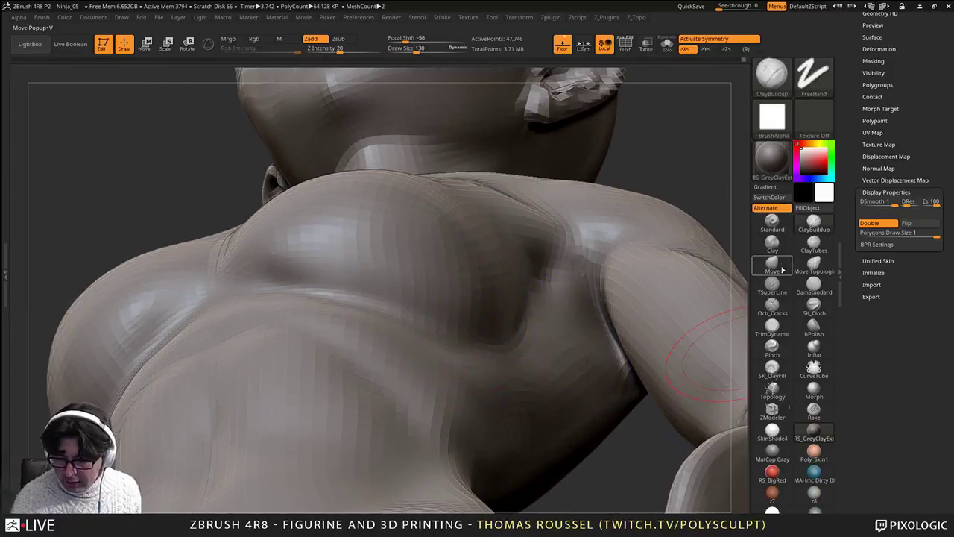
click(772, 262)
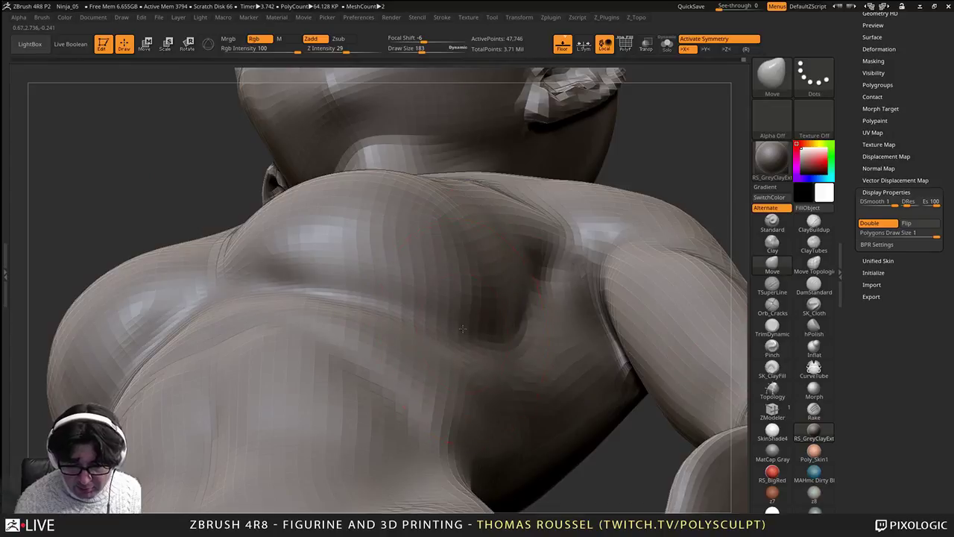
right_drag(415, 304, 436, 262)
key(s)
drag(436, 262, 432, 261)
right_drag(433, 263, 445, 264)
key(shift+d)
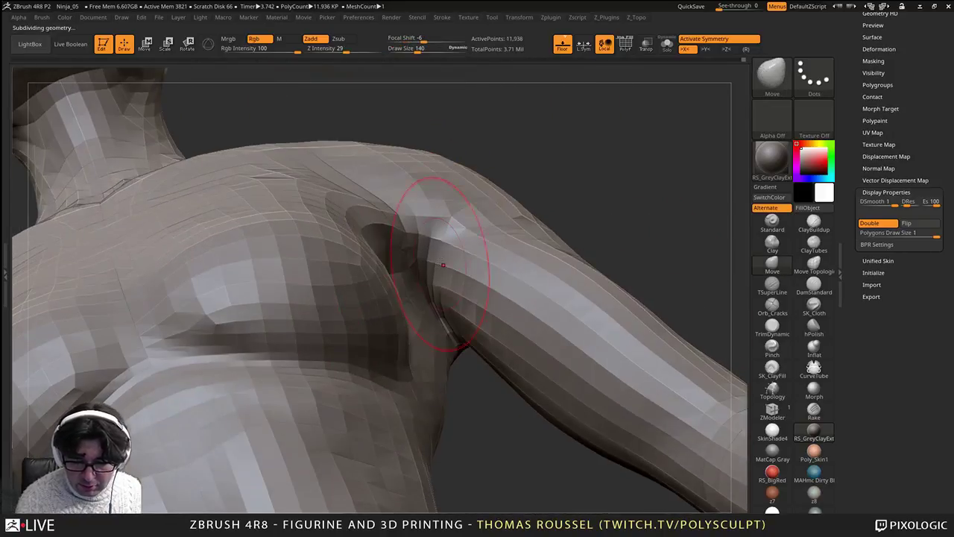
Step: Reshape the outer side and underside of the breasts with the Move brush at draw size 112
mouse_move(371, 296)
right_down()
mouse_move(343, 300)
mouse_move(331, 316)
mouse_move(351, 302)
mouse_move(332, 304)
mouse_move(405, 291)
mouse_move(407, 328)
mouse_move(417, 336)
mouse_move(422, 261)
mouse_move(426, 322)
mouse_move(417, 248)
right_up()
key(s)
drag(411, 227, 399, 227)
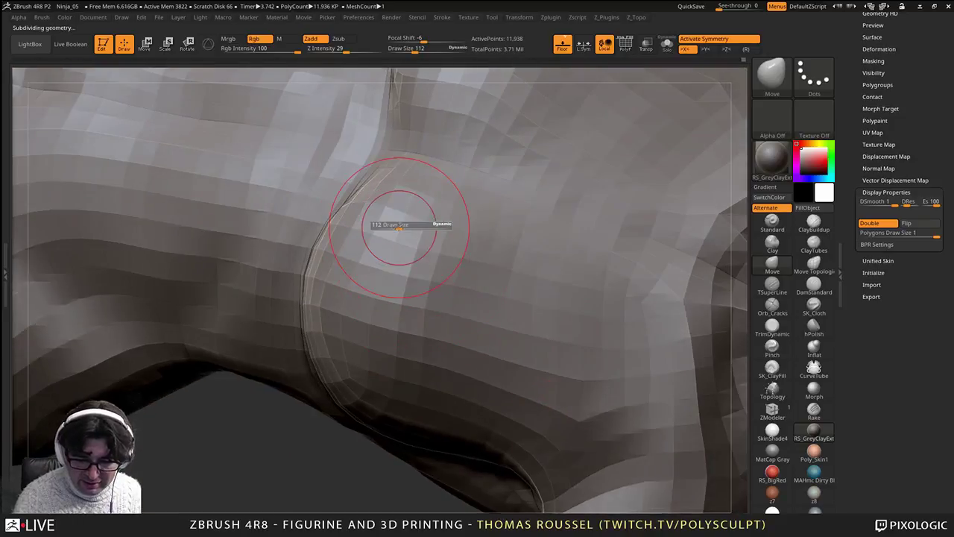
mouse_move(402, 228)
right_down()
mouse_move(410, 264)
mouse_move(431, 287)
mouse_move(455, 265)
right_up()
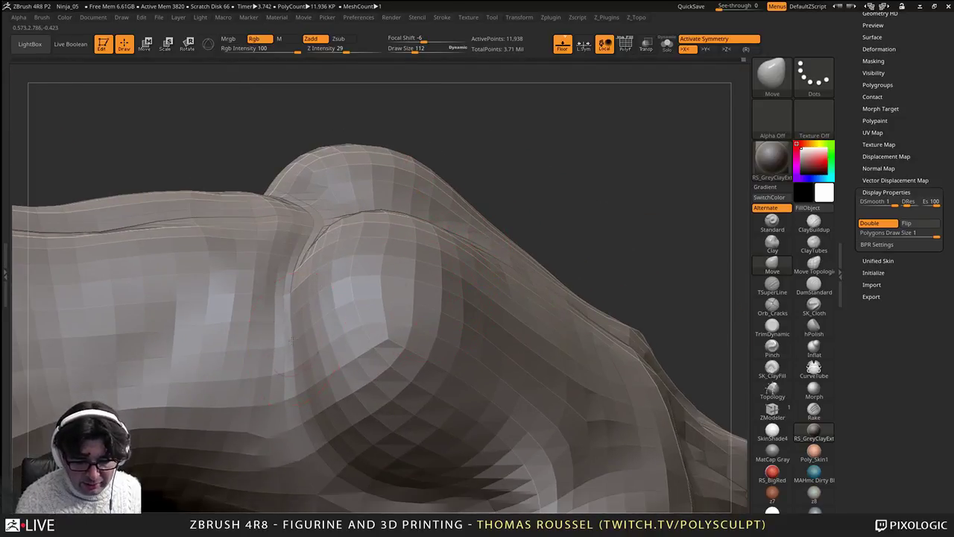
drag(300, 362, 307, 344)
mouse_move(307, 372)
right_down()
mouse_move(304, 335)
mouse_move(368, 295)
mouse_move(353, 301)
right_up()
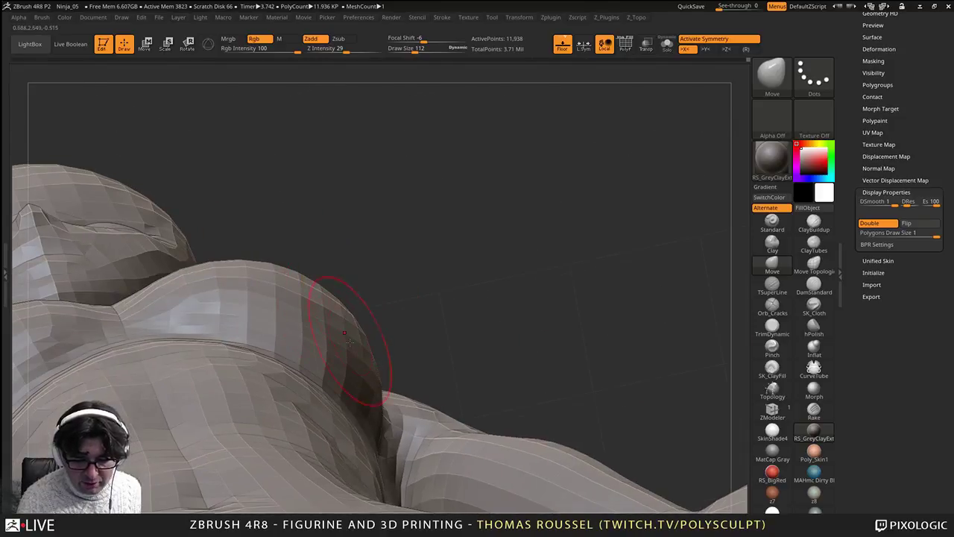
drag(348, 340, 346, 332)
right_drag(346, 332, 337, 295)
right_drag(355, 331, 323, 307)
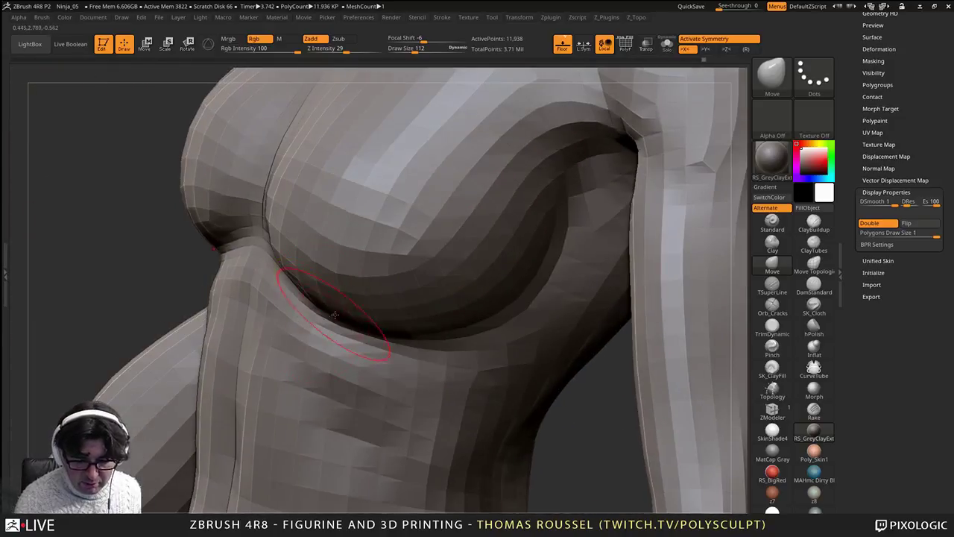
Step: Apply the RS_BigRed material to the body and raise the subdivision level to check the chest shape
mouse_move(389, 341)
right_down()
mouse_move(389, 333)
mouse_move(440, 319)
mouse_move(432, 298)
mouse_move(414, 338)
mouse_move(441, 325)
mouse_move(497, 328)
right_up()
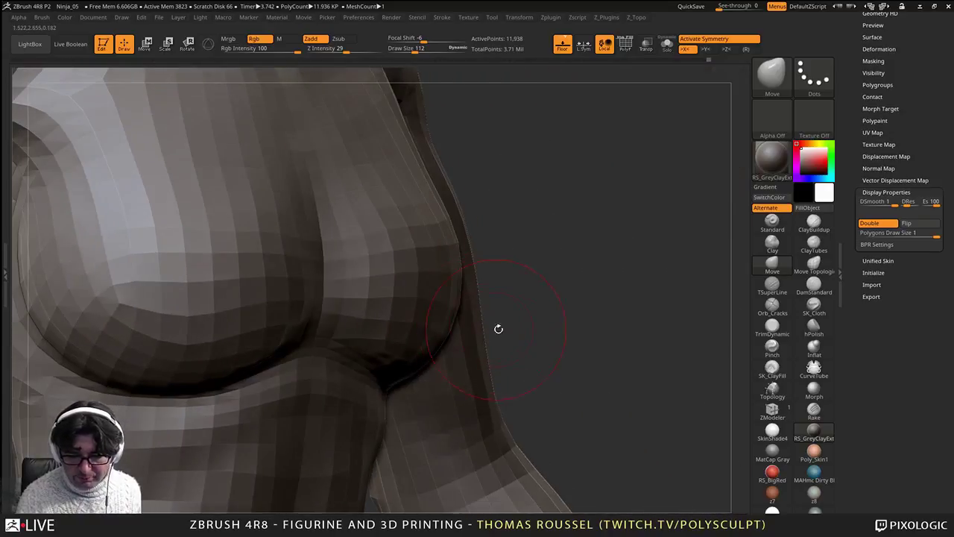
click(772, 471)
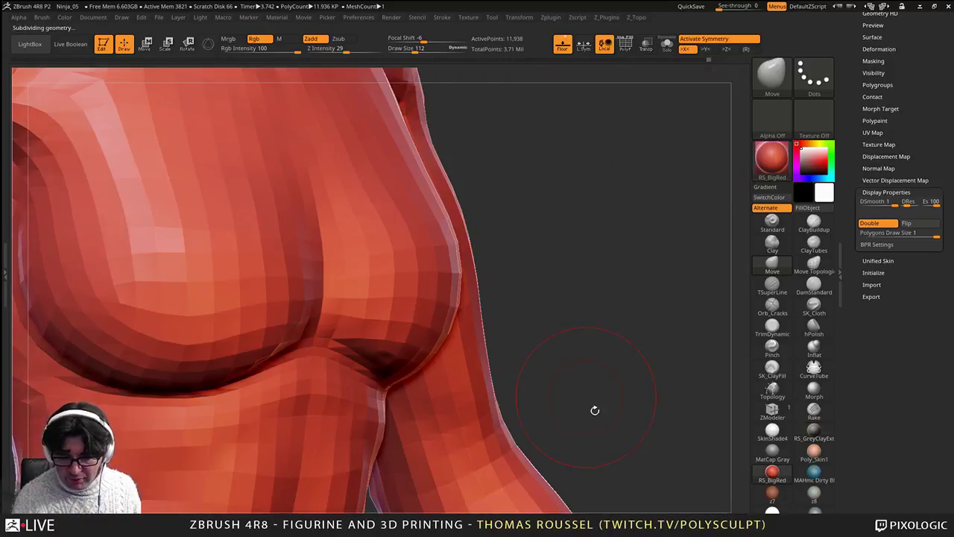
key(ctrl+d)
mouse_move(553, 352)
right_down()
mouse_move(482, 347)
mouse_move(510, 347)
right_up()
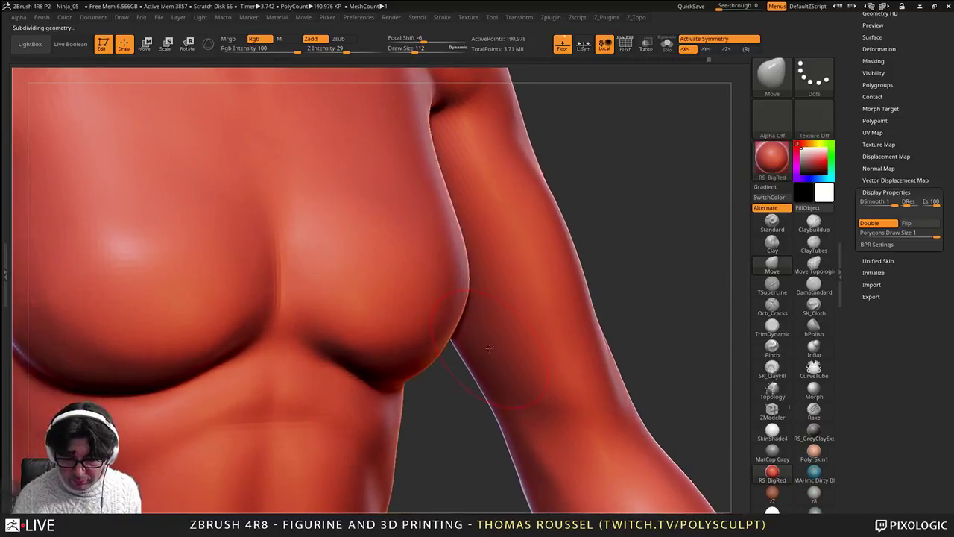
Step: Return to the coarse level and adjust the breast's outer contour below the armpit with Move at draw size 200
key(shift+d)
key(shift+d)
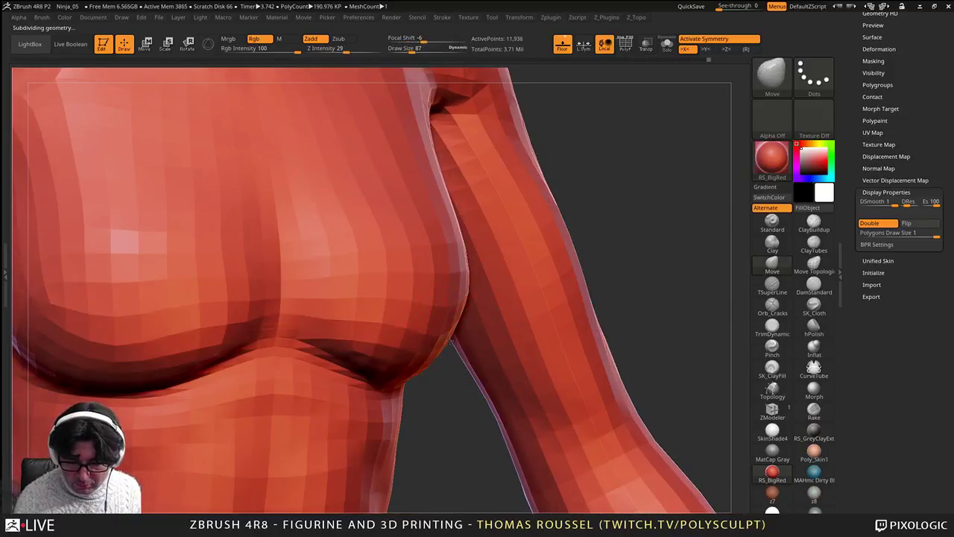
mouse_move(468, 339)
right_down()
mouse_move(402, 335)
mouse_move(428, 322)
mouse_move(416, 345)
mouse_move(434, 393)
right_up()
key(s)
drag(442, 219, 453, 219)
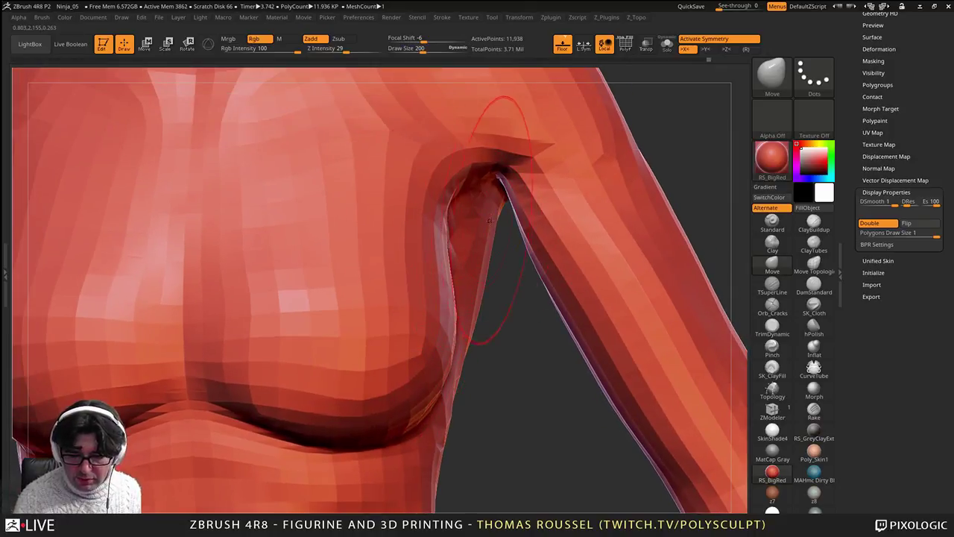
drag(443, 217, 434, 221)
alt+right_drag(436, 224, 439, 164)
ctrl+right_drag(459, 252, 462, 289)
drag(470, 260, 469, 276)
Step: Reshape the back of the armpit with Move at draw size 264, and check the smoothed torso from the front
right_drag(477, 273, 320, 274)
key(s)
click(567, 279)
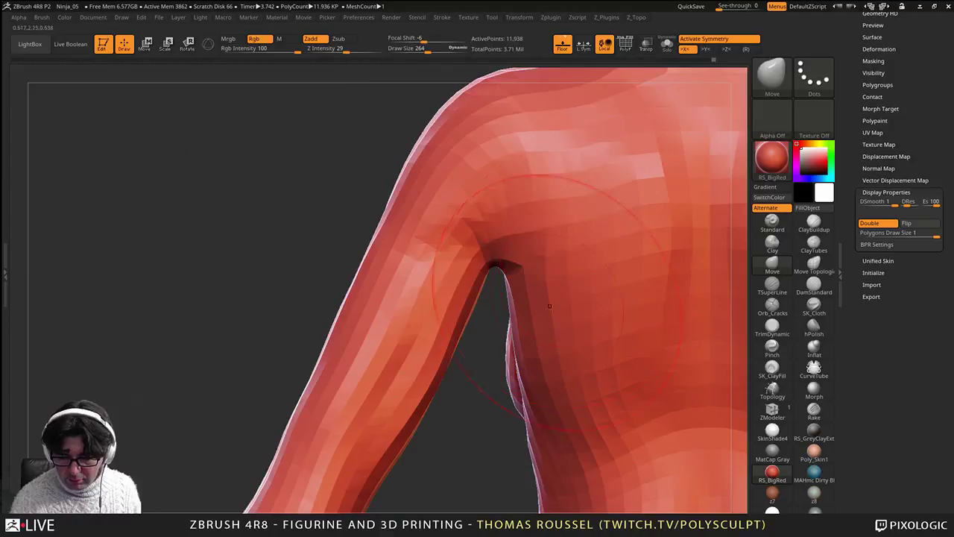
drag(529, 289, 488, 261)
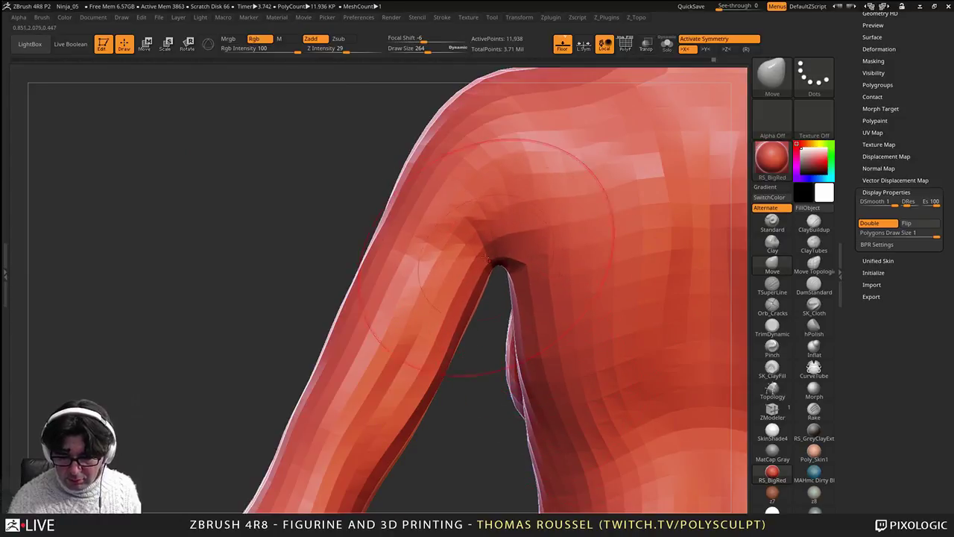
right_drag(477, 290, 624, 293)
drag(465, 295, 456, 293)
alt+right_drag(436, 311, 495, 214)
key(s)
click(427, 281)
right_drag(436, 284, 579, 279)
key(d)
key(d)
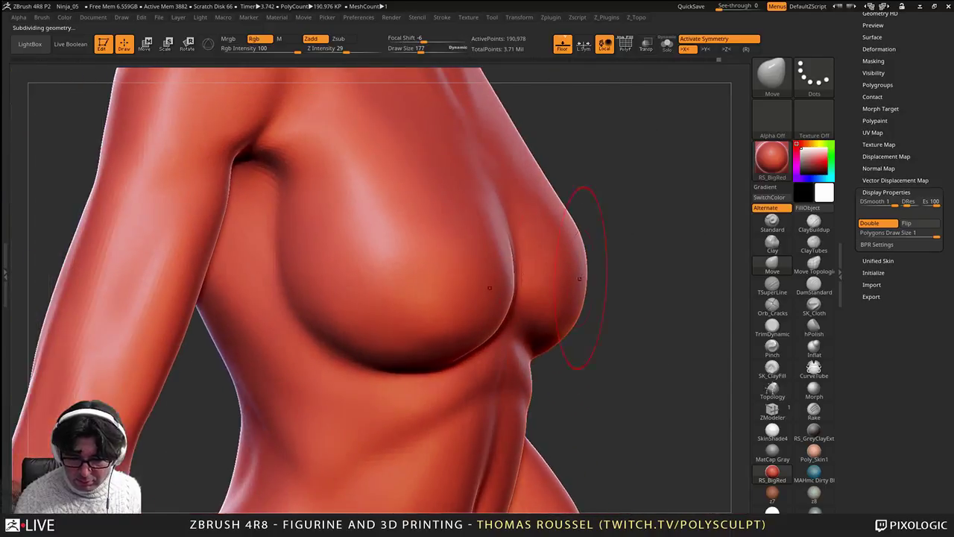
Step: Reshape the breast's front profile on the coarse mesh with Move at draw size 126, comparing subdivision levels
key(shift+d)
key(shift+d)
key(s)
click(584, 293)
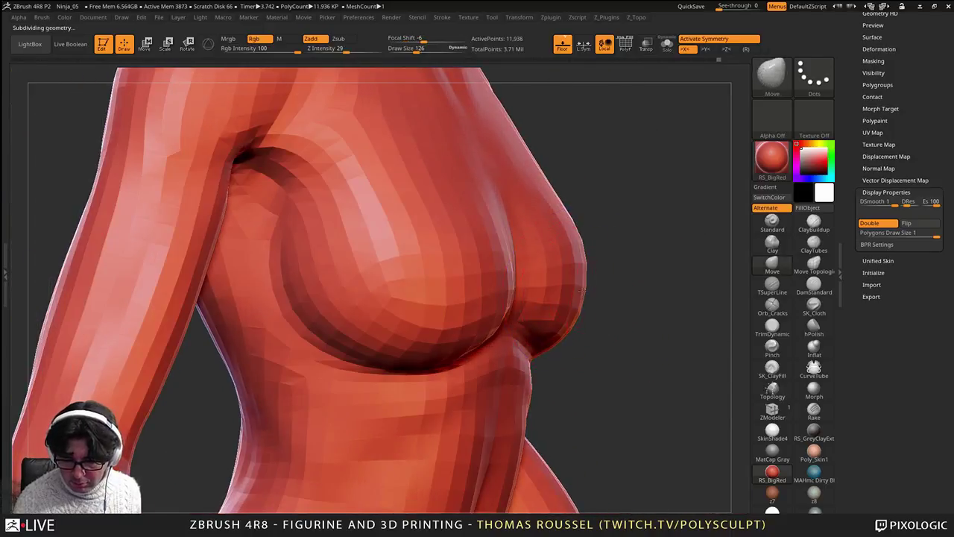
key(d)
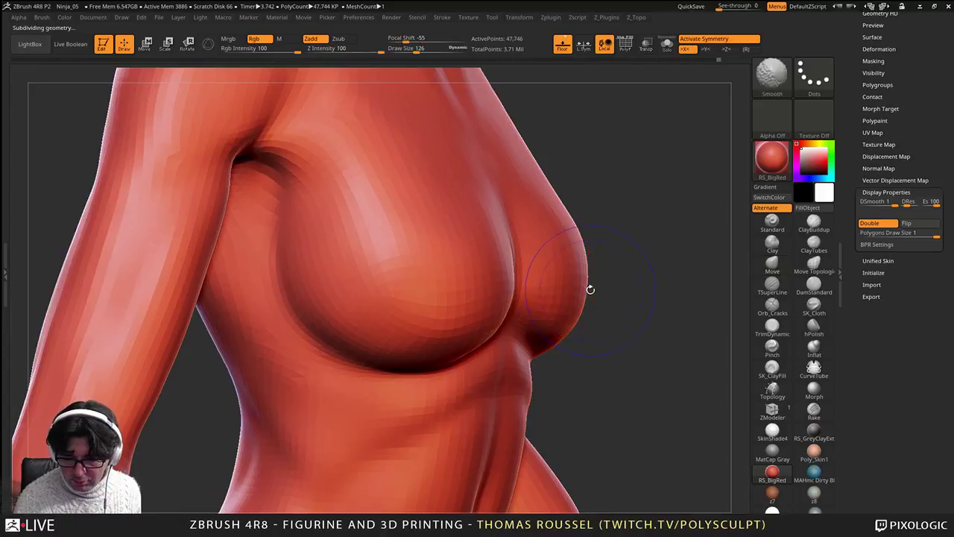
key(d)
drag(602, 309, 615, 317)
key(shift+d)
key(shift+d)
drag(586, 288, 576, 335)
Step: Refine the breast profile from a higher angle with Move at draw size 103, and raise the mesh two subdivision levels
key(d)
key(shift+d)
key(s)
drag(579, 295, 575, 296)
right_drag(579, 297, 578, 316)
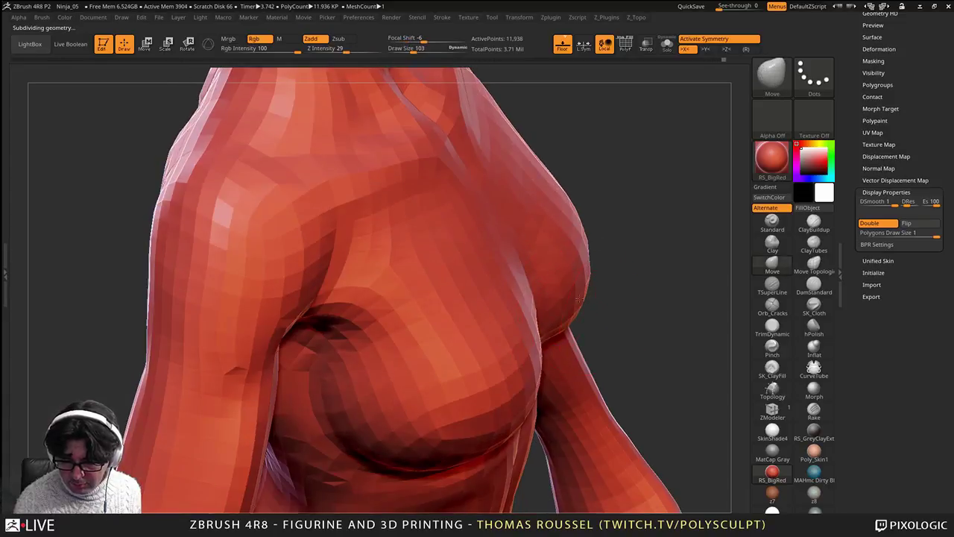
key(d)
key(d)
Step: Smooth the outer elbow and forearm in the front view at draw size 278
drag(613, 342, 480, 216)
drag(566, 285, 432, 292)
key(s)
drag(359, 314, 382, 316)
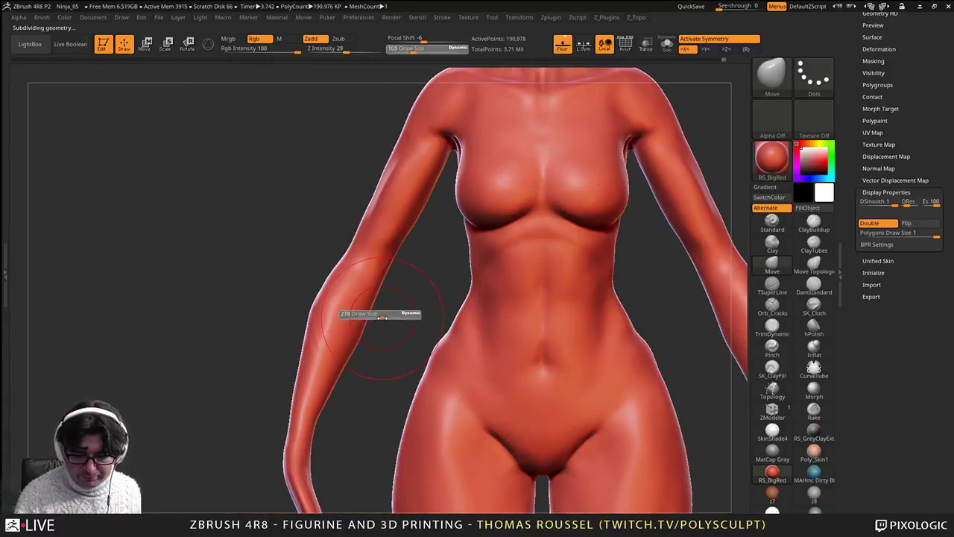
shift+drag(314, 306, 315, 333)
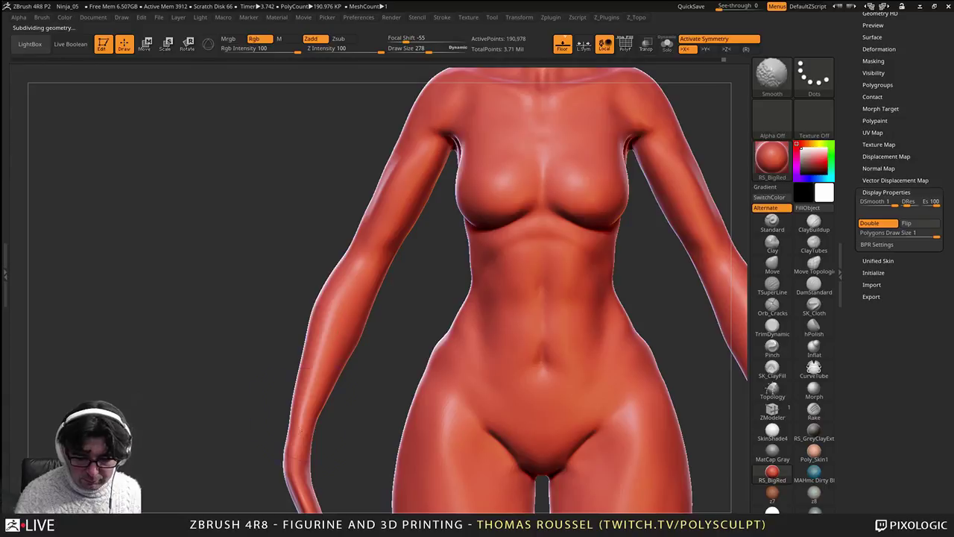
Step: Lower the subdivision by two levels and adjust the outer knee contour with Move at draw size 244
mouse_move(331, 429)
alt+mouse_down()
mouse_move(310, 384)
mouse_move(256, 343)
alt+mouse_up()
mouse_move(634, 367)
alt+mouse_down()
mouse_move(570, 323)
mouse_move(399, 242)
mouse_move(411, 379)
mouse_move(416, 288)
alt+mouse_up()
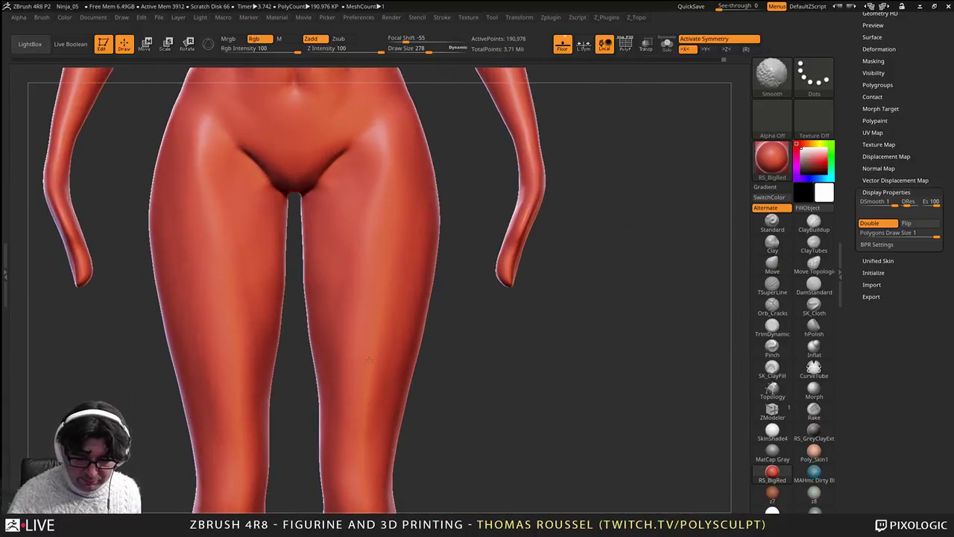
alt+right_drag(369, 360, 394, 219)
key(shift+d)
key(shift+d)
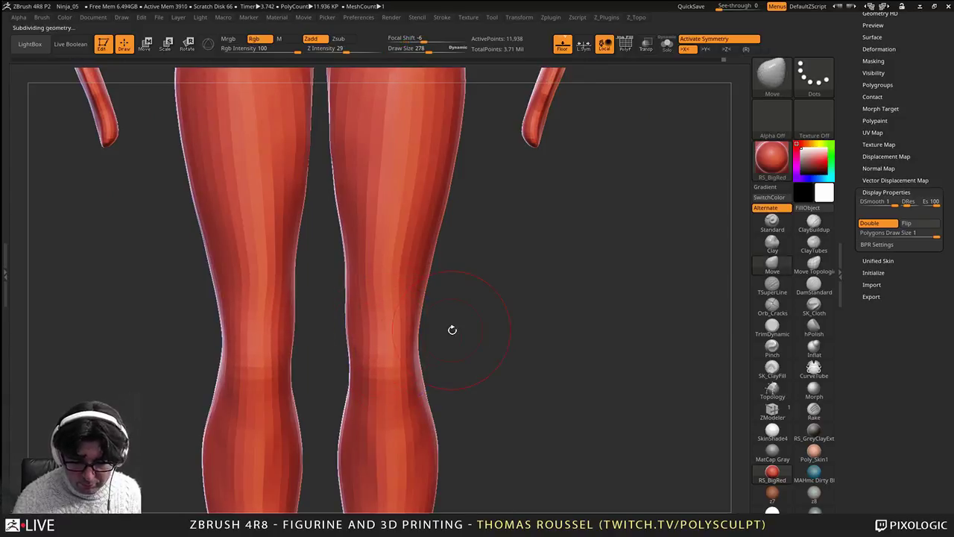
key(s)
drag(452, 329, 450, 330)
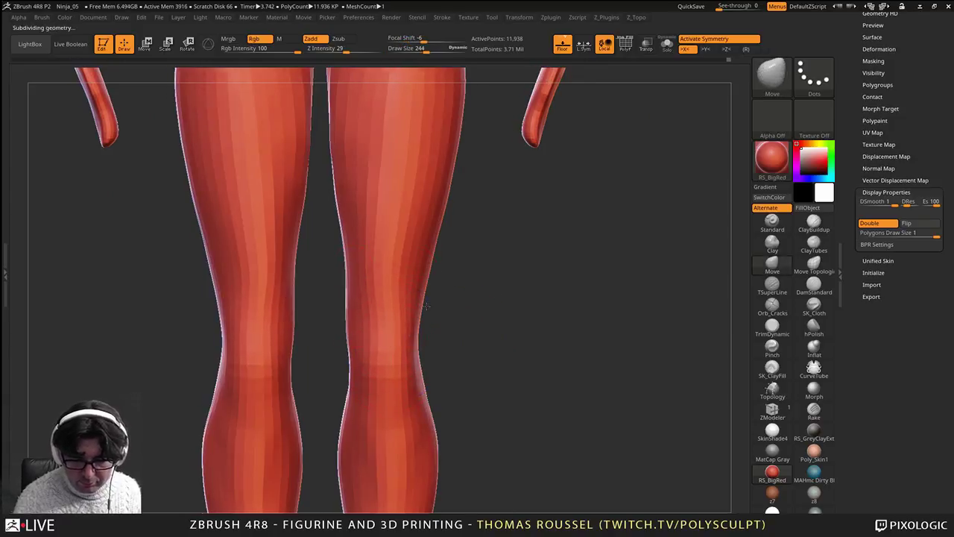
mouse_move(426, 306)
ctrl+right_down()
mouse_move(421, 253)
mouse_move(453, 211)
mouse_move(426, 245)
ctrl+right_up()
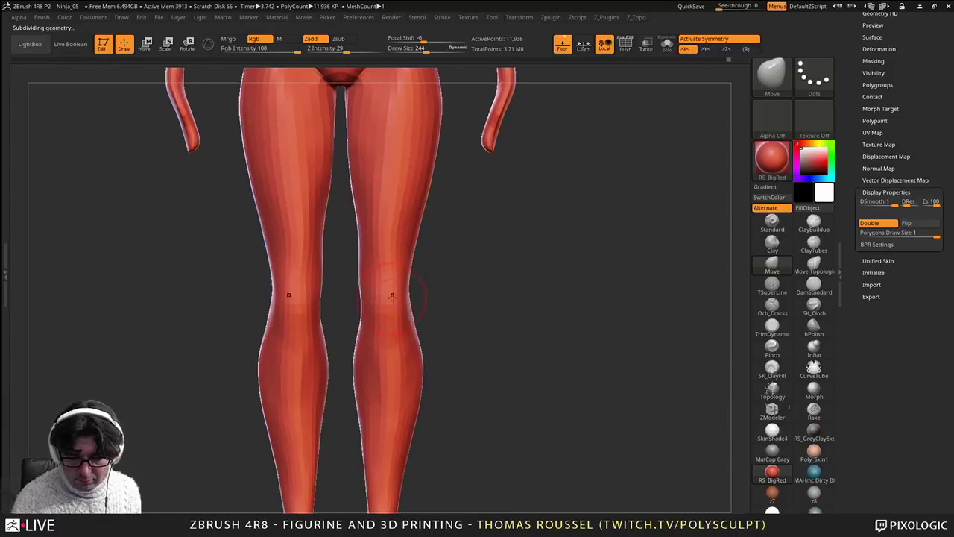
Step: Reshape the knees and calves with the Move brush at draw size 472
key(s)
mouse_move(407, 288)
mouse_down()
mouse_move(422, 288)
mouse_move(404, 291)
mouse_up()
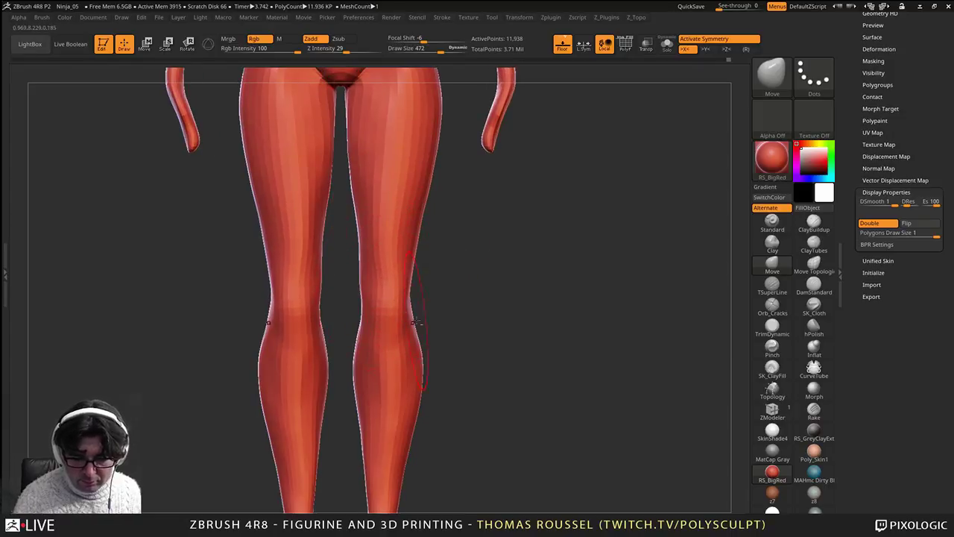
alt+right_drag(415, 322, 418, 290)
drag(364, 323, 370, 346)
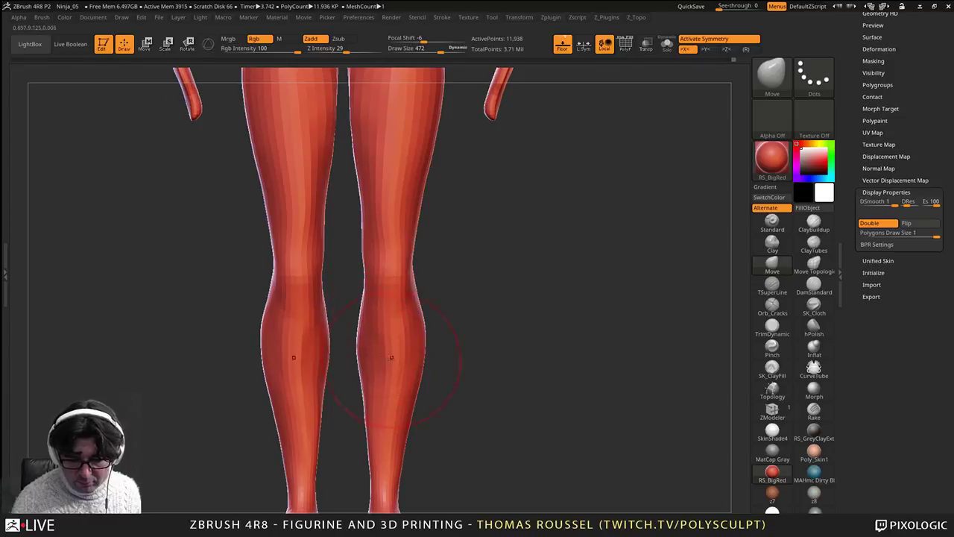
mouse_move(367, 403)
mouse_down()
mouse_move(394, 404)
mouse_move(368, 414)
mouse_move(383, 456)
mouse_up()
Step: Adjust the ankles and feet with the Move brush at draw size 609, and check the legs from behind
key(s)
alt+right_drag(383, 510, 395, 406)
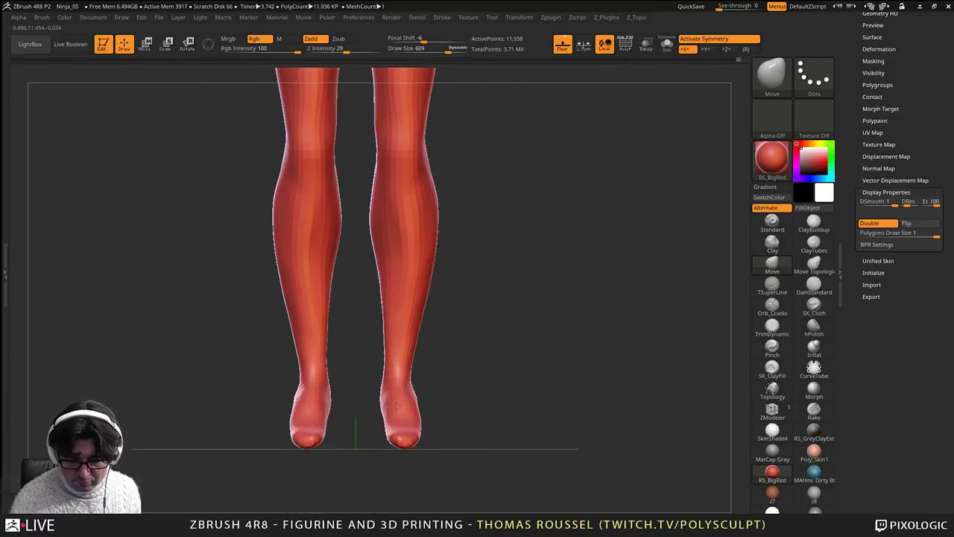
drag(406, 403, 417, 391)
right_drag(492, 327, 403, 285)
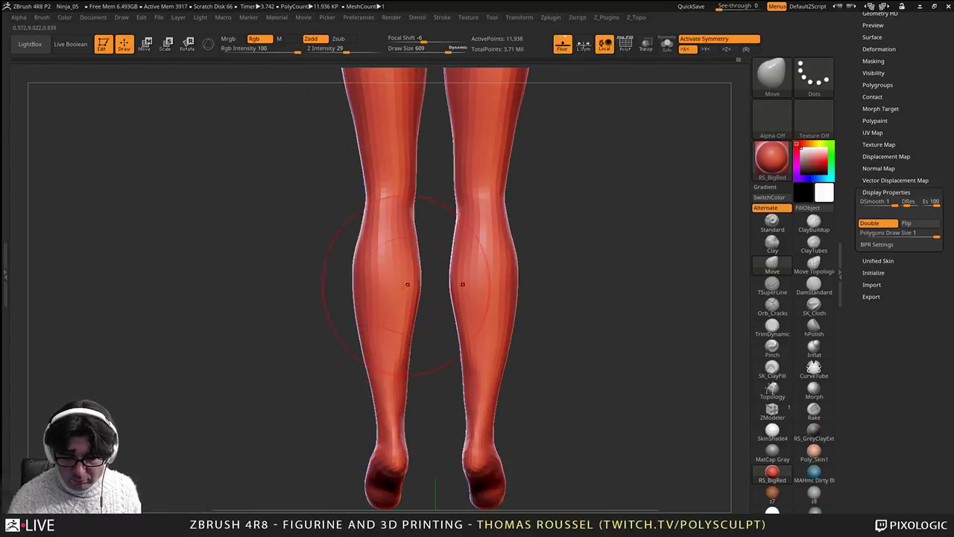
Step: Adjust the inner contour of the calves from behind with the Move brush at draw size 472
key(s)
mouse_move(393, 289)
mouse_down()
mouse_move(365, 273)
mouse_move(417, 291)
mouse_up()
drag(412, 327, 409, 324)
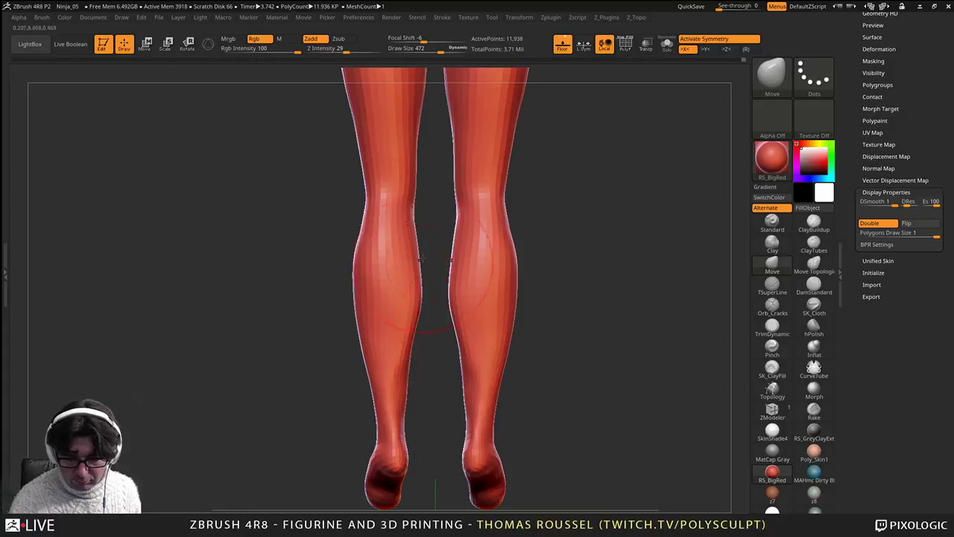
alt+right_drag(428, 170, 411, 286)
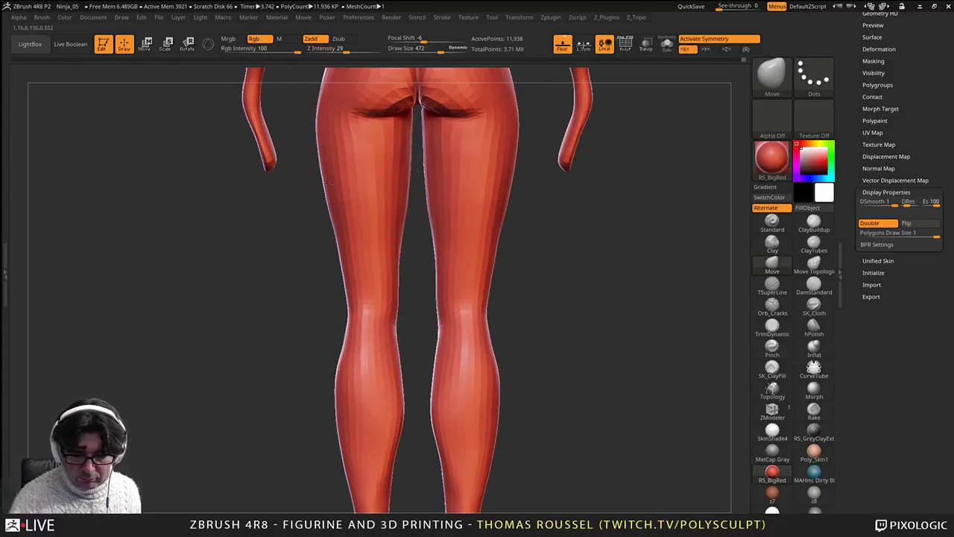
Step: Refine the outer thigh contour in the front view with the Move brush
shift+right_drag(343, 203, 433, 284)
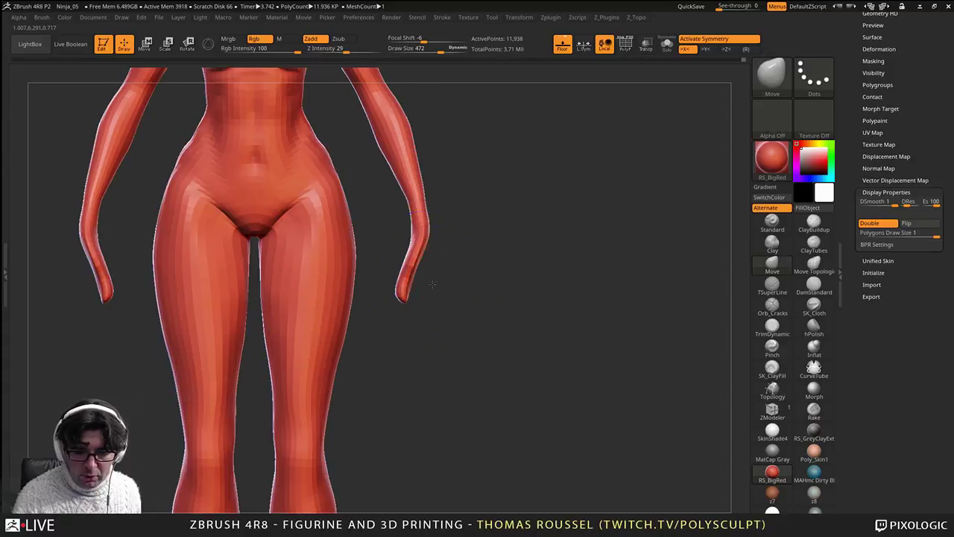
ctrl+right_drag(346, 211, 377, 264)
alt+right_drag(352, 401, 467, 291)
drag(478, 270, 482, 271)
drag(458, 378, 453, 380)
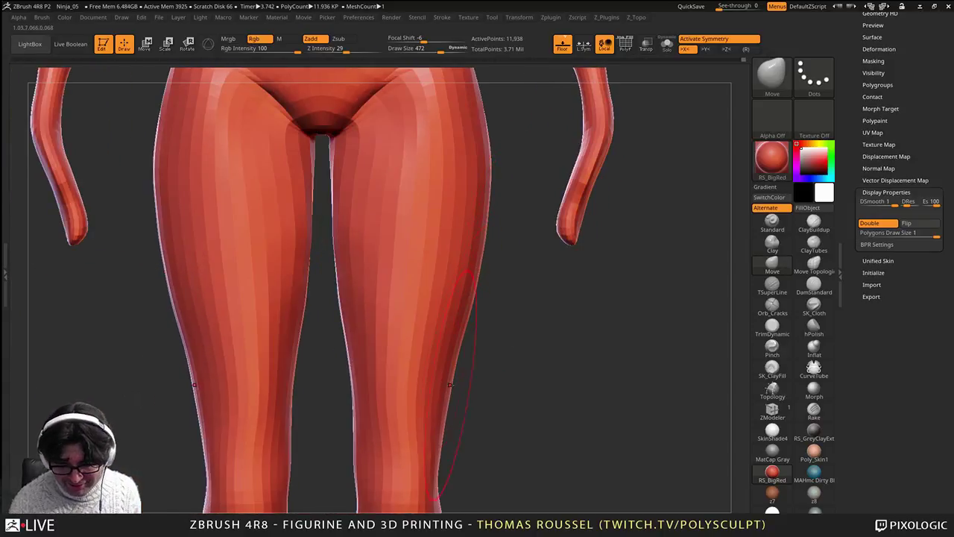
Step: Adjust the inner lower thighs and inner knees with the Move brush in the front view
alt+right_drag(461, 386, 471, 199)
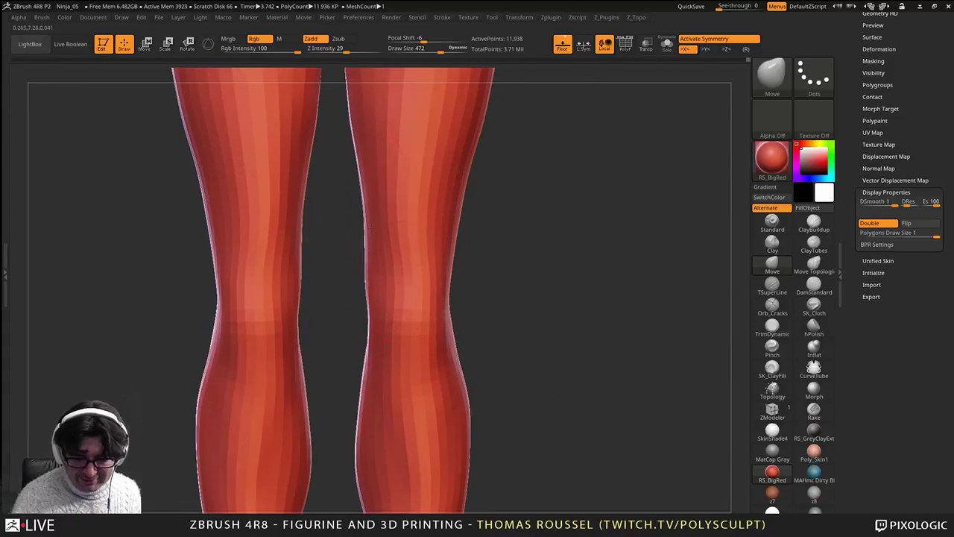
drag(369, 227, 373, 228)
drag(363, 363, 366, 363)
alt+right_drag(368, 358, 487, 232)
Step: Reshape the crease between the lower abdomen and the upper thighs with the Move brush at draw size 402
right_drag(663, 257, 512, 274)
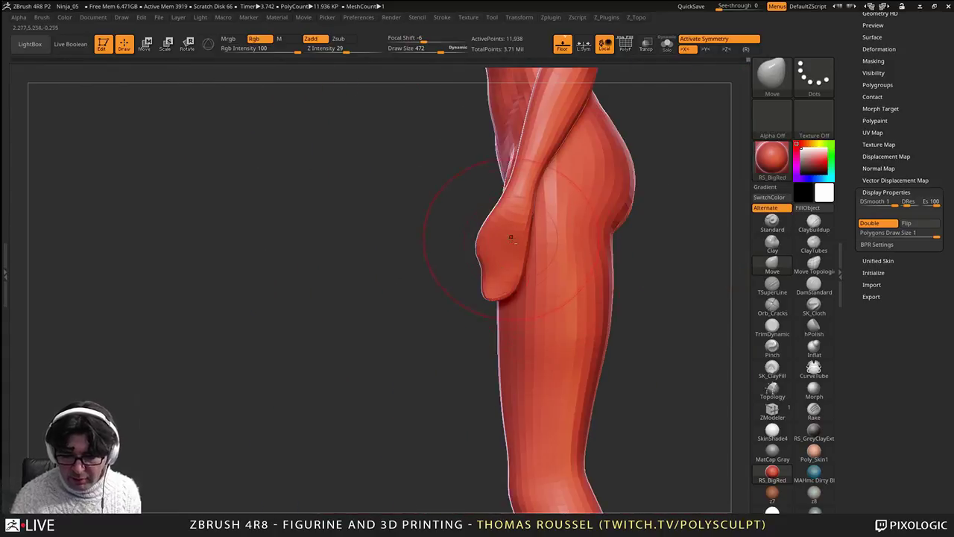
right_click(507, 240)
mouse_move(391, 243)
right_down()
mouse_move(522, 258)
mouse_move(523, 303)
right_up()
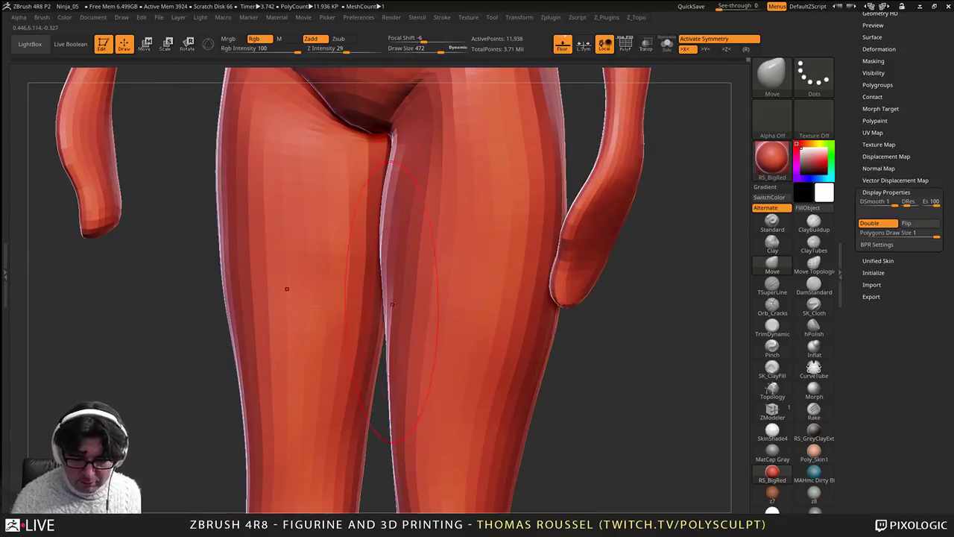
right_drag(392, 304, 365, 291)
key(s)
drag(393, 228, 390, 228)
mouse_move(391, 366)
right_down()
mouse_move(373, 389)
mouse_move(402, 354)
mouse_move(412, 304)
right_up()
key(bracketleft)
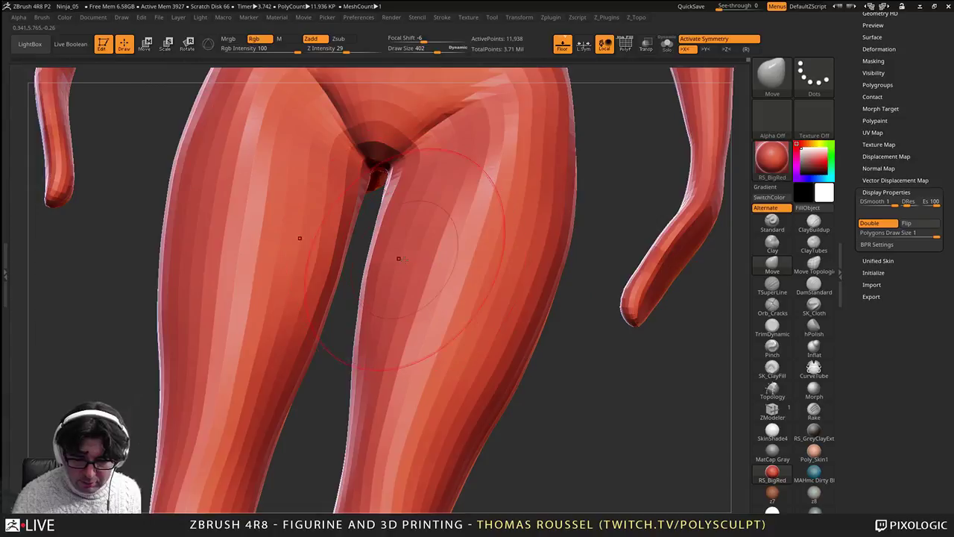
mouse_move(398, 257)
right_down()
mouse_move(380, 213)
mouse_move(403, 183)
mouse_move(421, 223)
right_up()
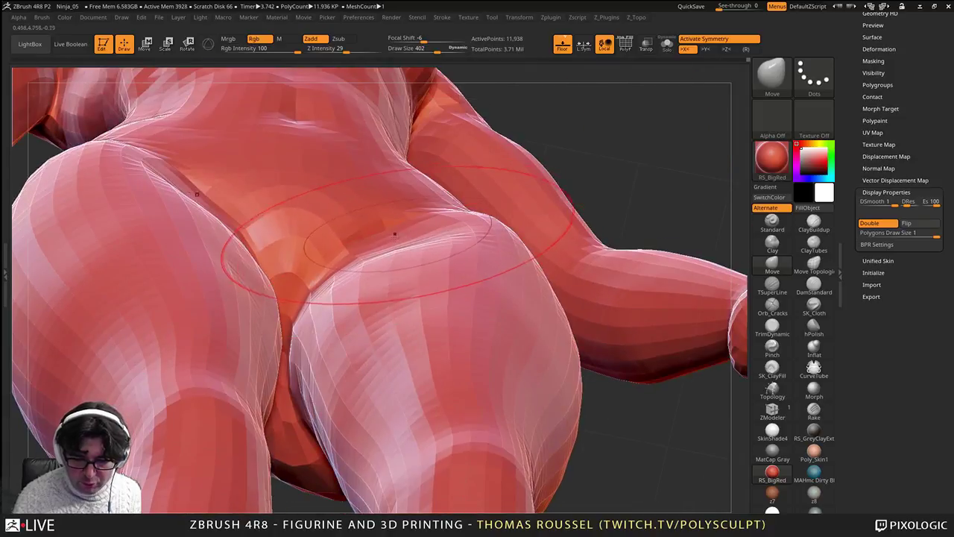
mouse_move(387, 239)
mouse_down()
mouse_move(378, 245)
mouse_move(394, 251)
mouse_move(391, 266)
mouse_up()
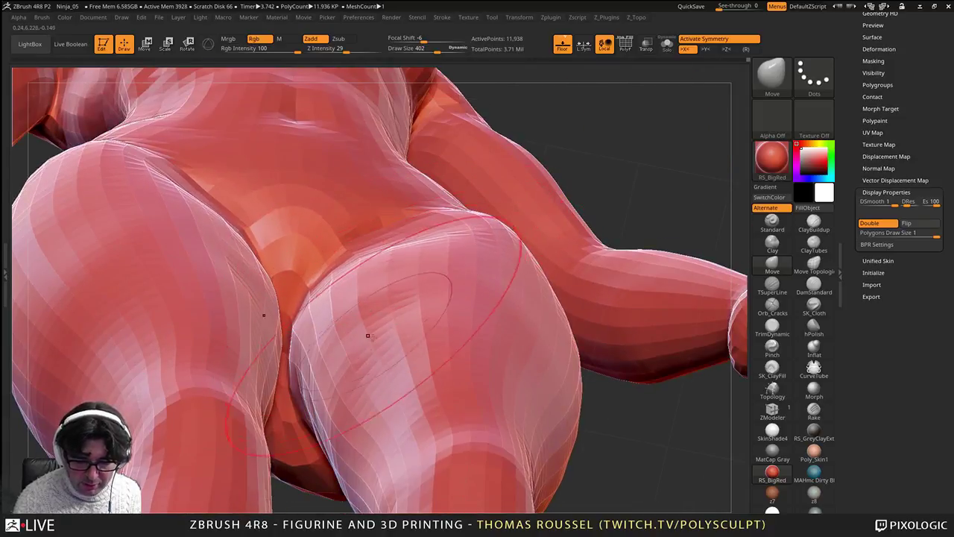
Step: Reduce the Move brush draw size to 285 and check the groin and inner thighs from the front
right_drag(363, 337, 333, 340)
key(bracketleft)
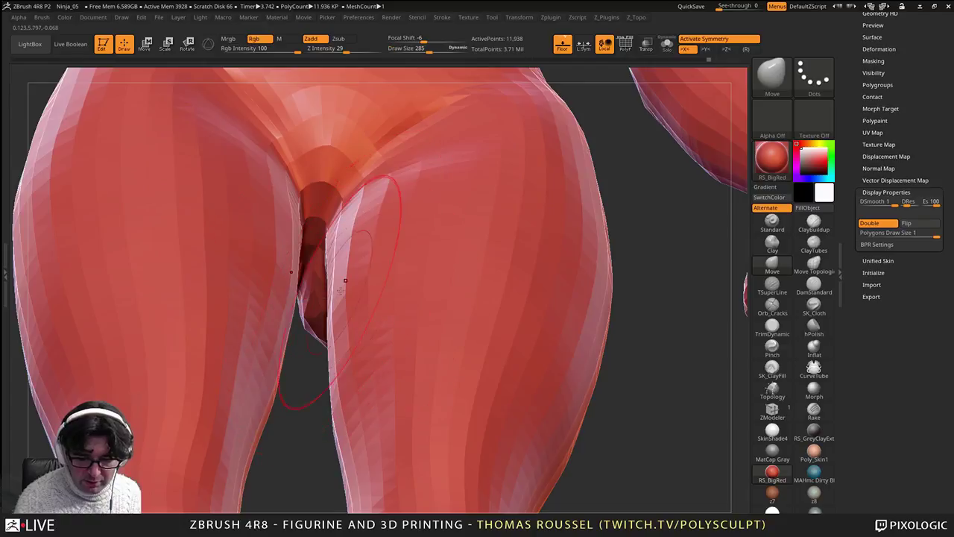
mouse_move(333, 287)
right_down()
mouse_move(414, 264)
mouse_move(436, 175)
mouse_move(481, 157)
mouse_move(462, 186)
mouse_move(444, 314)
mouse_move(424, 281)
mouse_move(384, 323)
right_up()
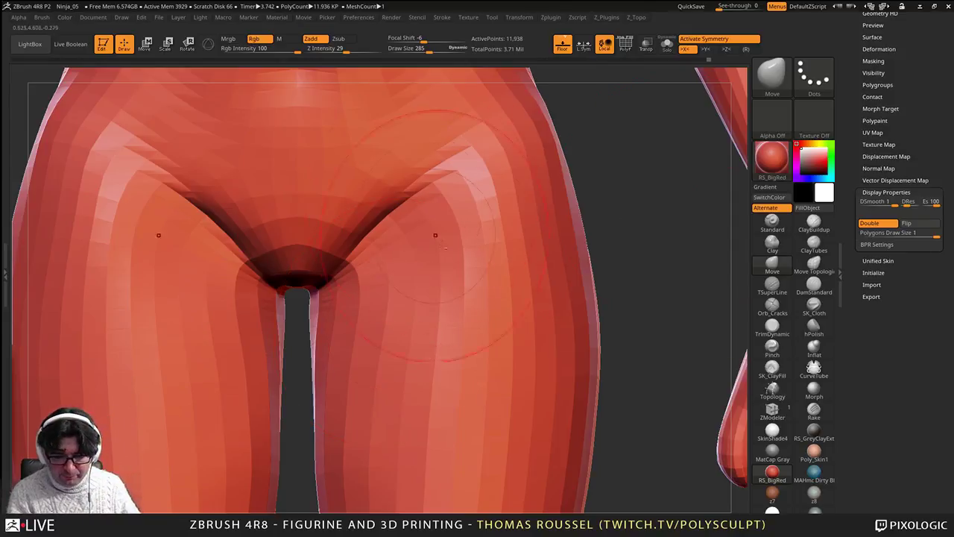
Step: Turn on the polygon wireframe display and set the draw size to 150
ctrl+right_drag(435, 234, 399, 134)
key(shift+f)
ctrl+right_drag(395, 171, 530, 314)
drag(529, 315, 568, 281)
key(s)
click(559, 281)
alt+right_drag(559, 357, 552, 76)
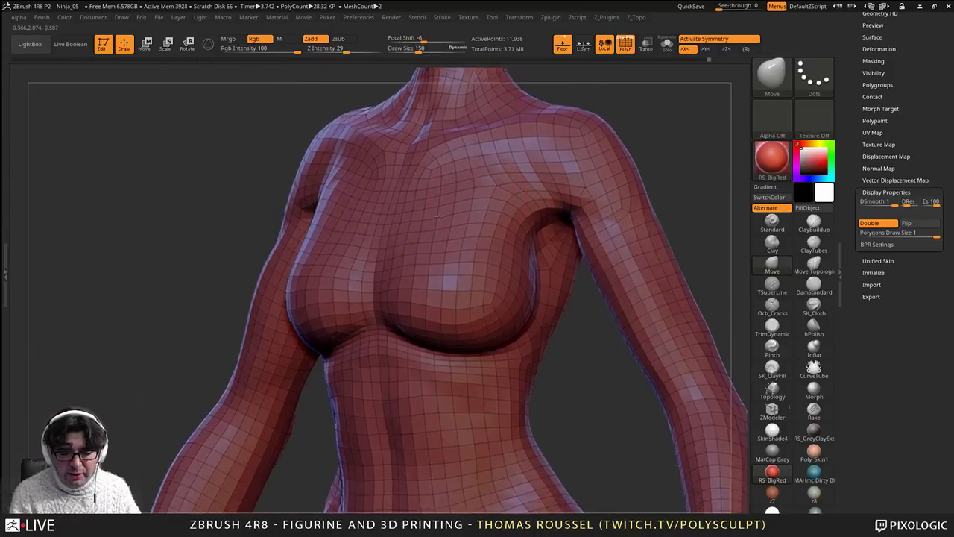
Step: Examine the polygon flow across the torso, breasts and underbust from several angles
ctrl+right_drag(515, 298, 499, 224)
mouse_move(499, 224)
shift+right_down()
mouse_move(469, 246)
mouse_move(468, 109)
shift+right_up()
ctrl+right_drag(464, 169, 444, 105)
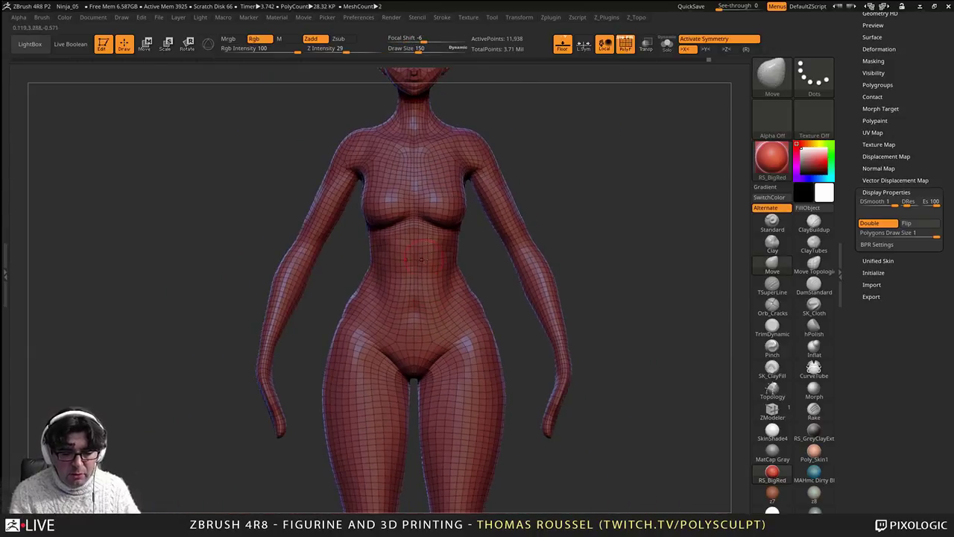
alt+right_drag(425, 289, 428, 216)
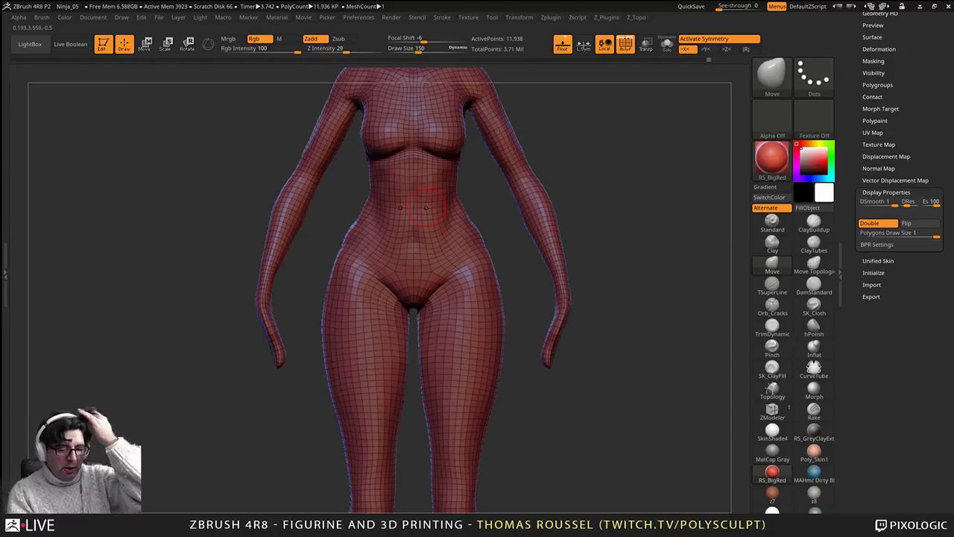
alt+right_drag(507, 226, 458, 393)
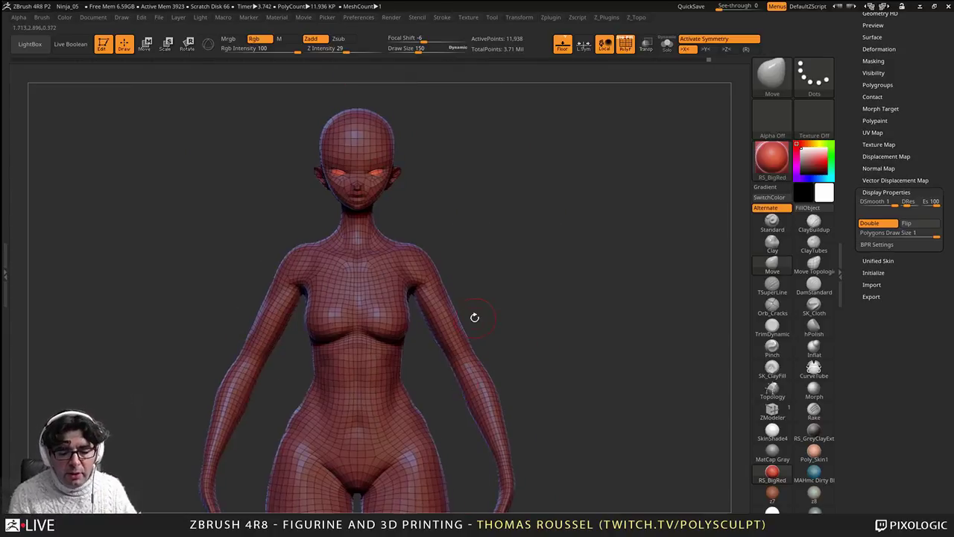
right_drag(475, 317, 410, 320)
ctrl+right_drag(439, 253, 504, 257)
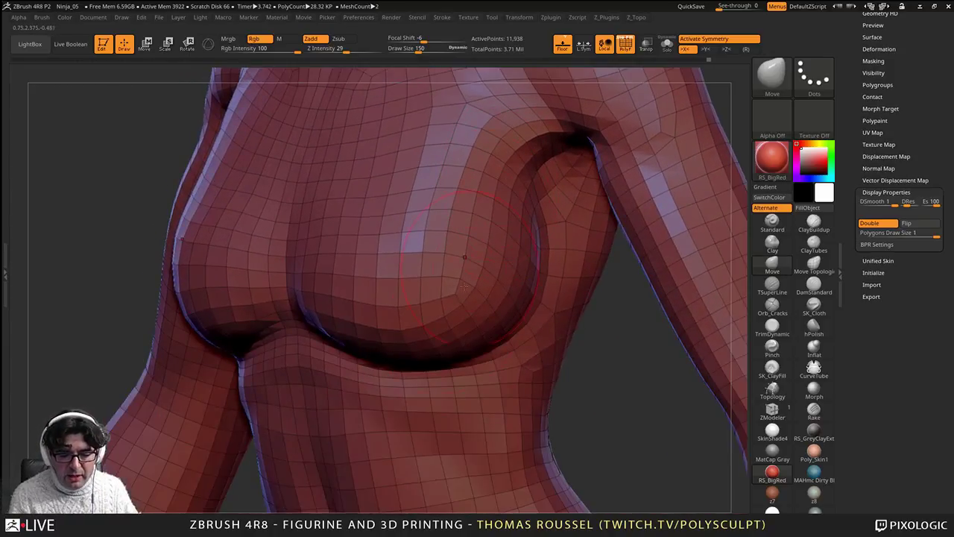
right_drag(504, 329, 573, 261)
alt+right_drag(312, 376, 470, 320)
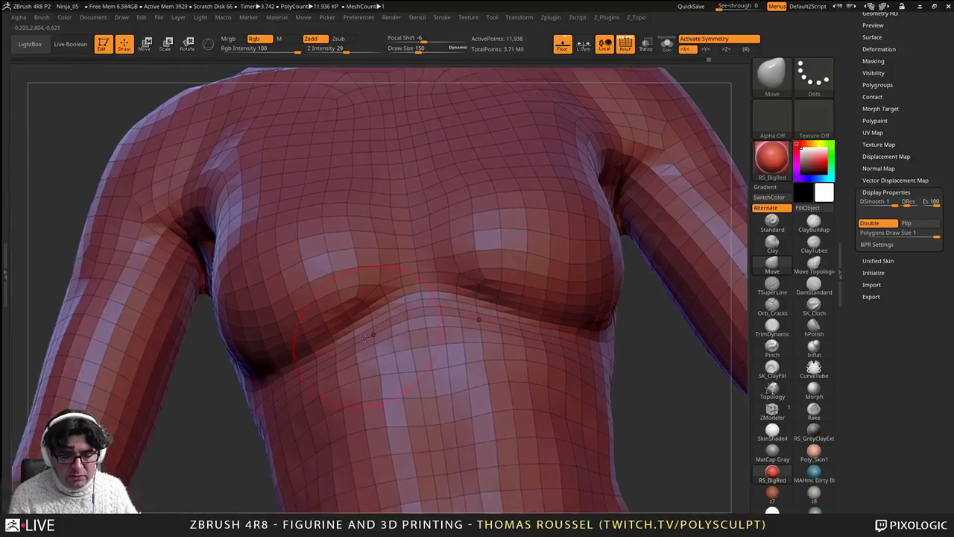
right_drag(365, 323, 328, 179)
alt+right_drag(328, 179, 365, 417)
shift+right_drag(331, 354, 270, 291)
Step: Set the draw size to 72 and examine the polygon flow around the nose, mouth and eyes
ctrl+right_drag(395, 294, 407, 438)
alt+right_drag(407, 438, 372, 360)
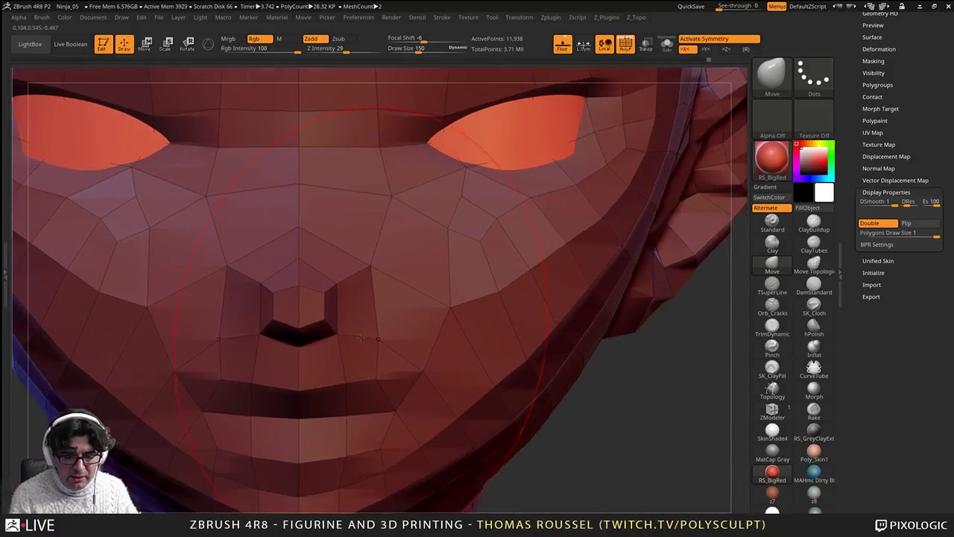
right_drag(454, 283, 395, 291)
key(s)
drag(372, 337, 357, 338)
mouse_move(373, 455)
ctrl+right_down()
mouse_move(408, 414)
mouse_move(414, 366)
ctrl+right_up()
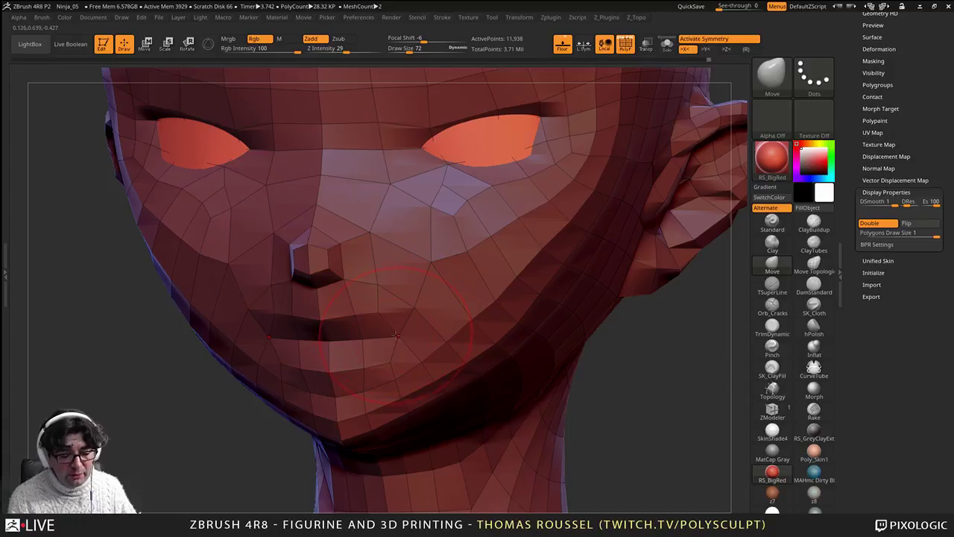
alt+right_drag(468, 188, 438, 301)
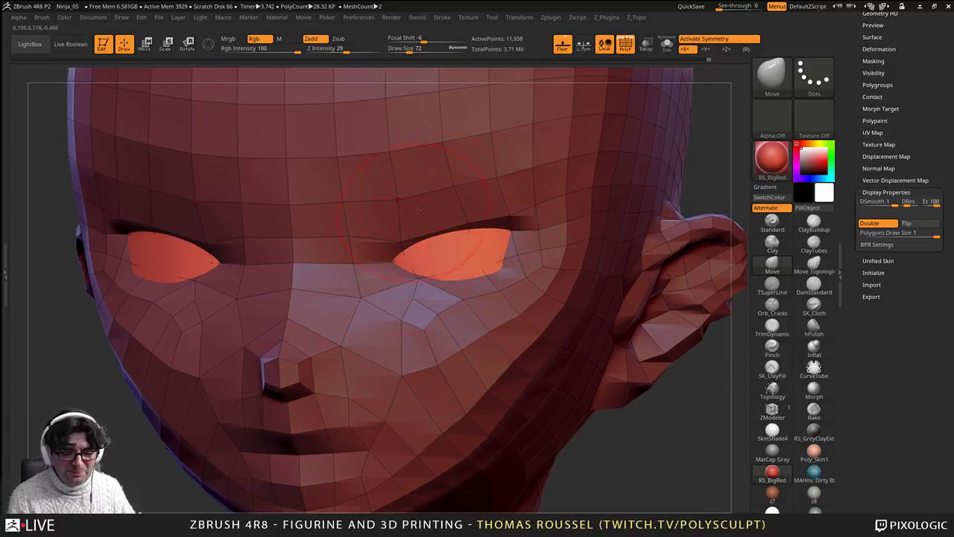
right_drag(481, 308, 388, 195)
Step: Examine the wireframe around the armpit and the upper arm
alt+right_drag(506, 326, 544, 242)
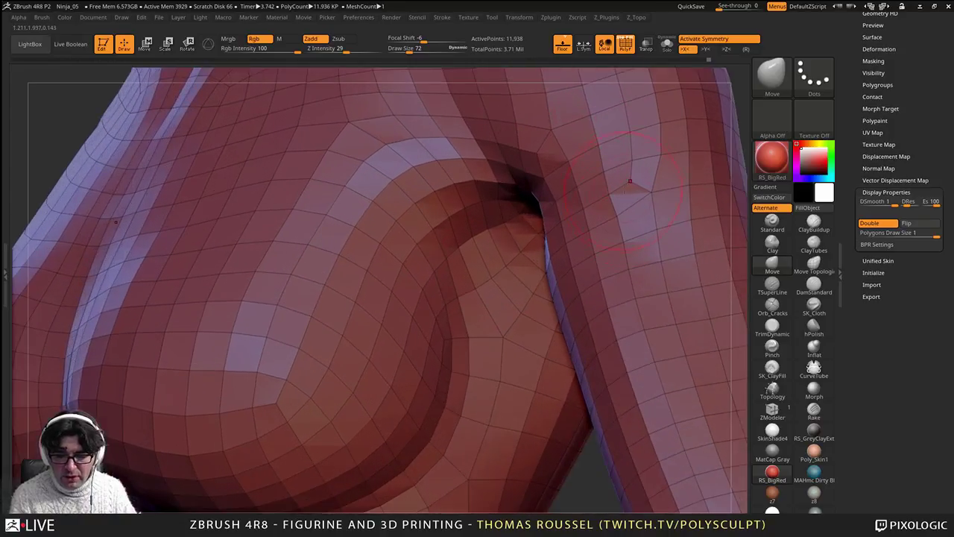
right_drag(630, 181, 581, 187)
ctrl+right_drag(581, 187, 570, 149)
mouse_move(570, 216)
right_down()
mouse_move(607, 216)
mouse_move(595, 177)
right_up()
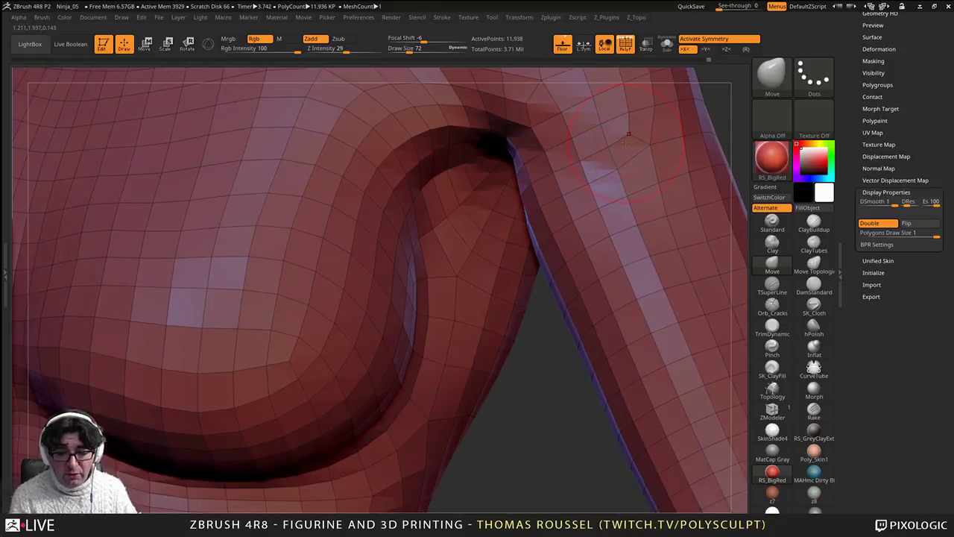
mouse_move(628, 135)
right_down()
mouse_move(483, 142)
mouse_move(461, 235)
right_up()
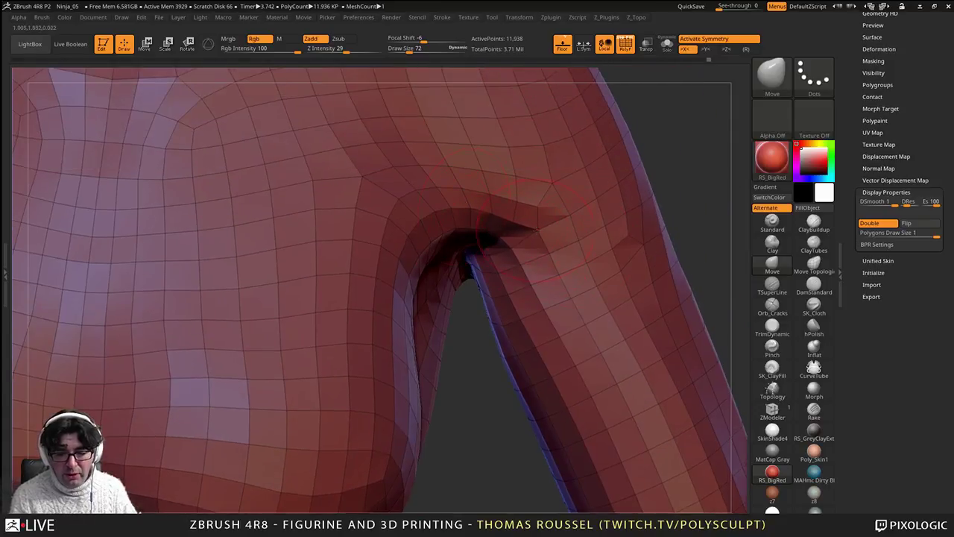
ctrl+right_drag(628, 272, 618, 201)
Step: Examine the wireframe of the legs and return to the front view of the torso
alt+right_drag(590, 492, 526, 166)
alt+right_drag(375, 338, 434, 108)
right_drag(559, 372, 592, 0)
alt+right_drag(605, 45, 578, 328)
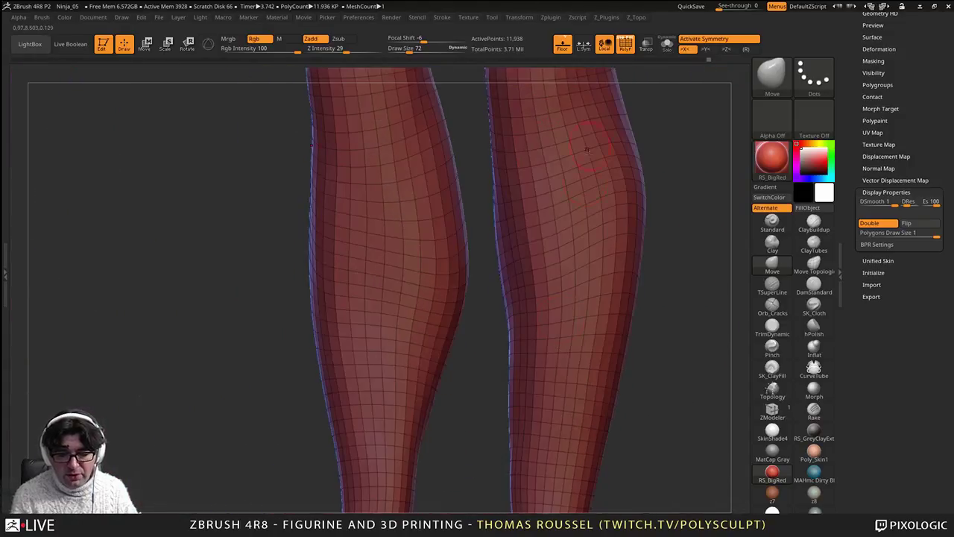
alt+right_drag(586, 149, 553, 462)
alt+right_drag(568, 32, 543, 298)
alt+right_drag(564, 90, 533, 507)
shift+right_drag(462, 328, 533, 331)
Step: Switch repeatedly between the highest and lowest subdivision levels to compare the torso mesh
key(shift)
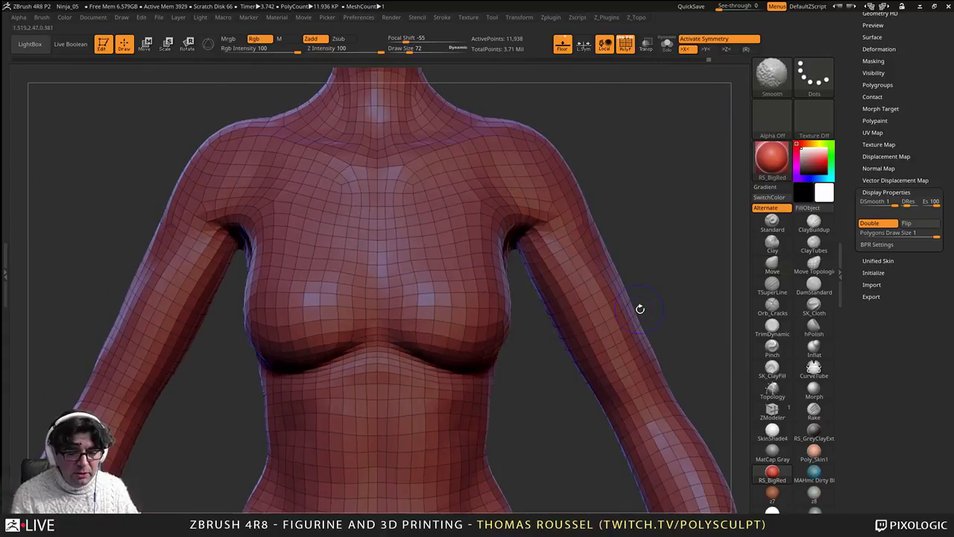
key(d)
key(d)
key(d)
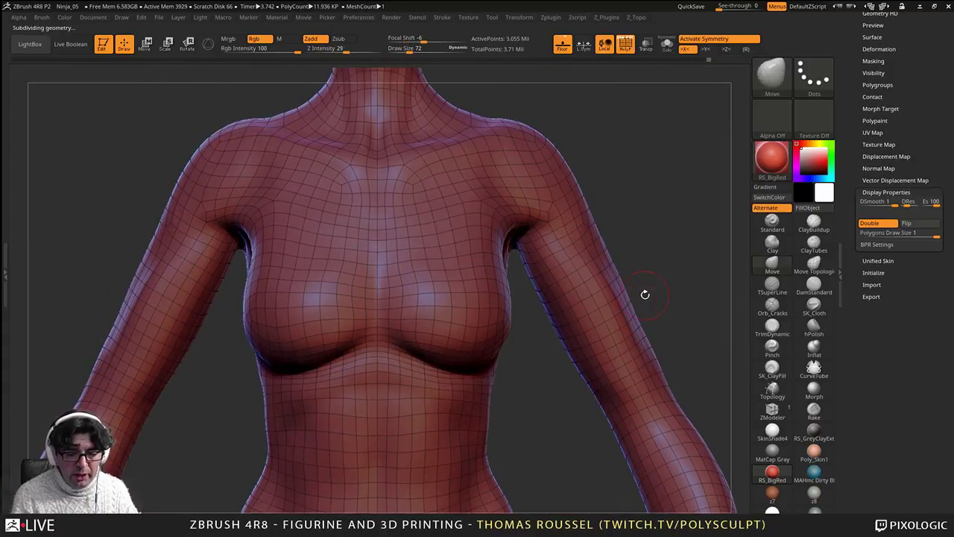
key(shift+d)
key(shift+d)
key(shift+d)
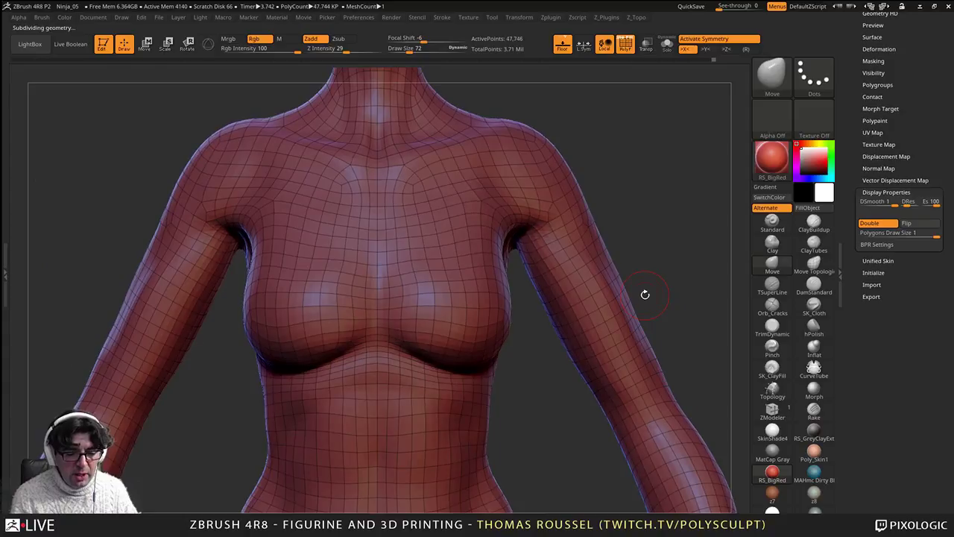
key(d)
key(shift+d)
key(shift+d)
key(shift+d)
key(shift+d)
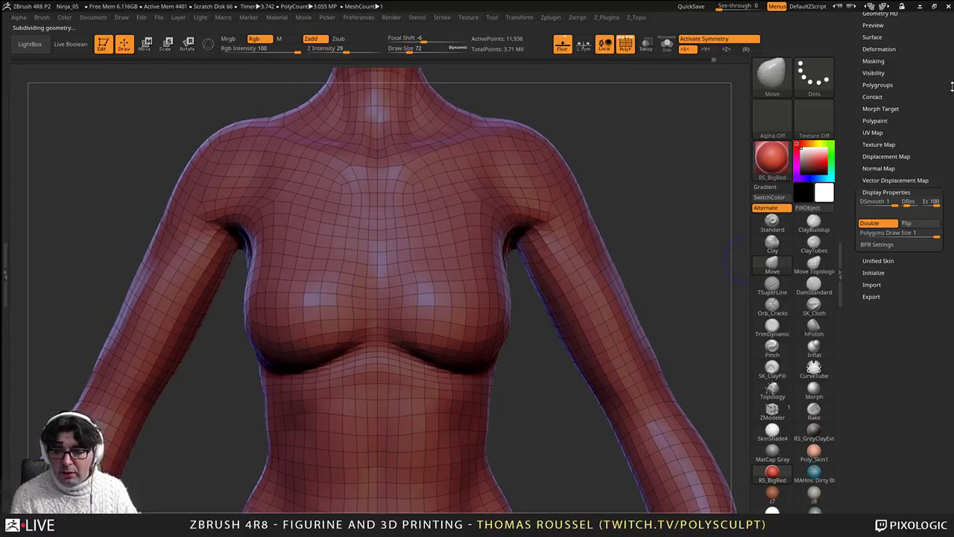
Step: Open the Geometry settings, set the subdivision level to 5 and inspect the breasts up close
drag(950, 84, 950, 316)
click(908, 186)
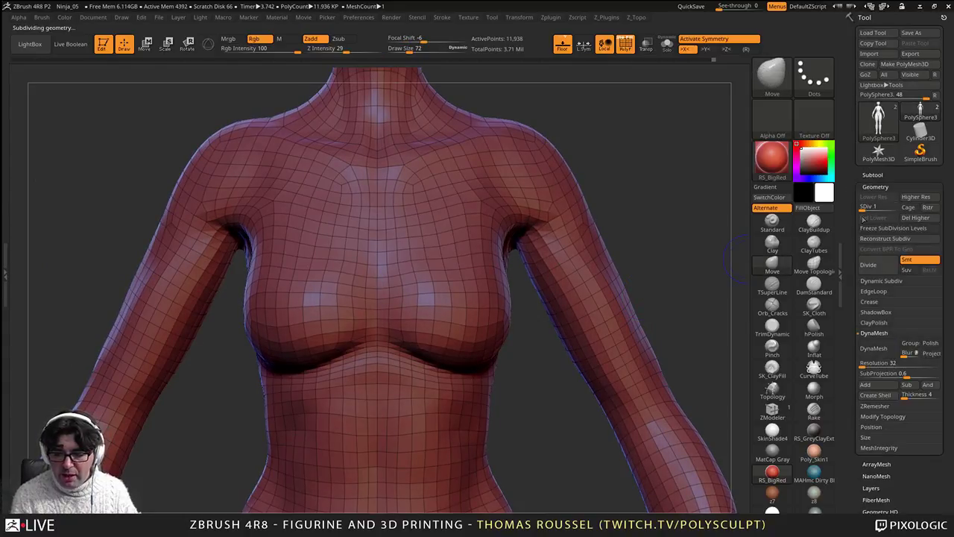
click(868, 207)
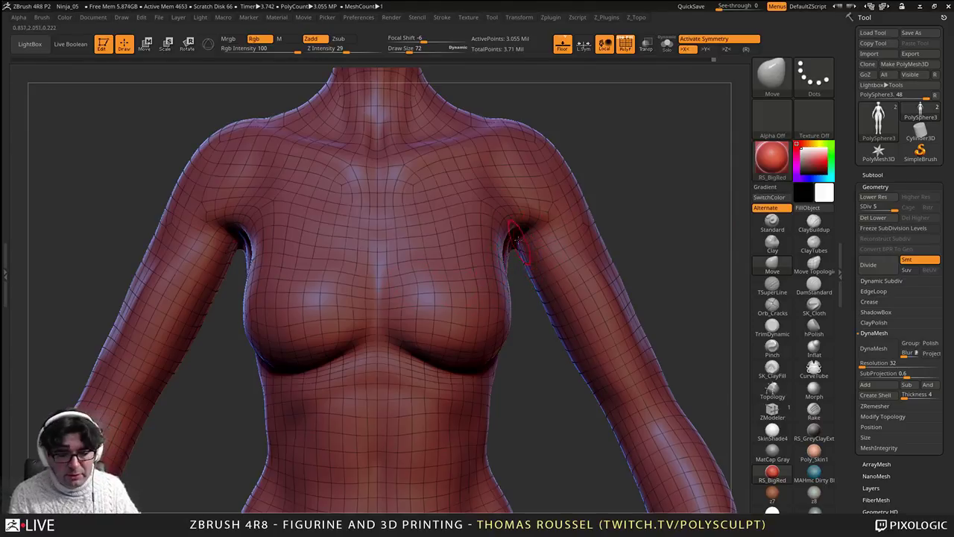
alt+drag(617, 223, 584, 206)
mouse_move(564, 276)
alt+mouse_down()
mouse_move(564, 198)
mouse_move(597, 200)
alt+mouse_up()
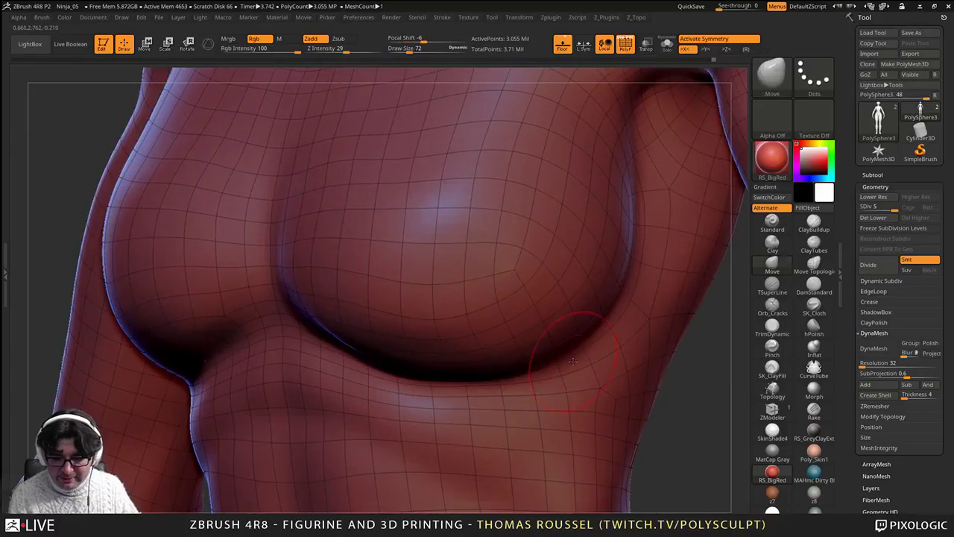
Step: Return to subdivision level 1 and inspect the mesh beneath the breasts
key(shift+d)
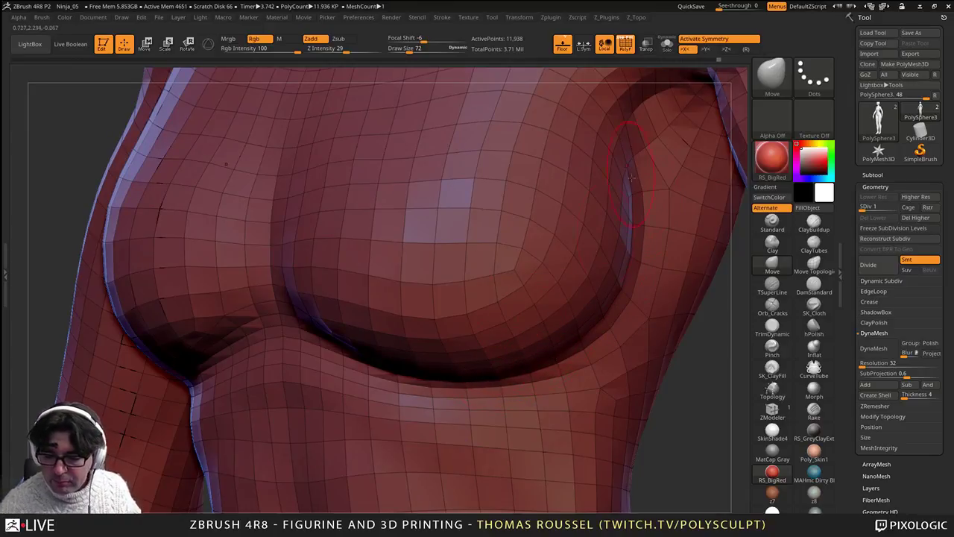
mouse_move(372, 364)
right_down()
mouse_move(440, 389)
mouse_move(461, 306)
mouse_move(519, 338)
mouse_move(528, 328)
right_up()
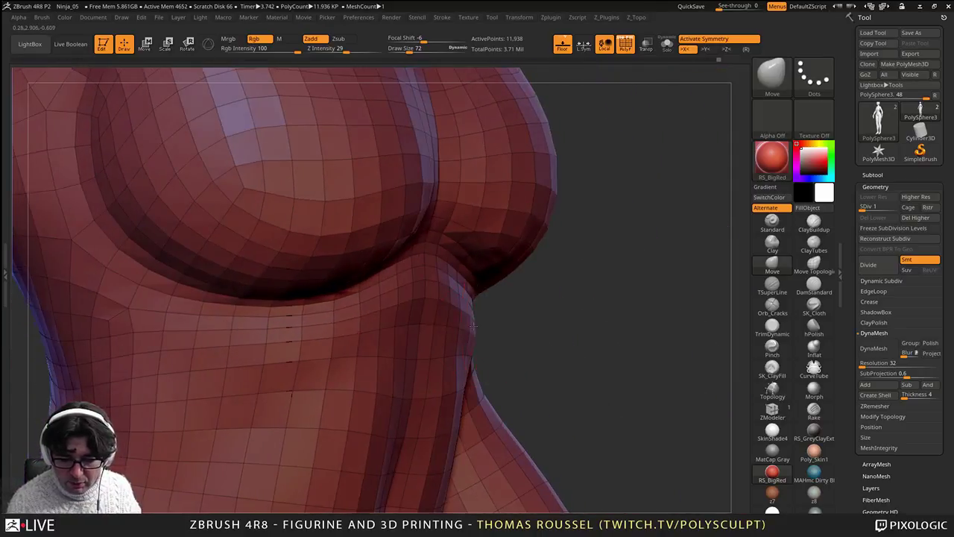
mouse_move(470, 351)
right_down()
mouse_move(417, 356)
mouse_move(439, 286)
mouse_move(460, 267)
mouse_move(440, 321)
right_up()
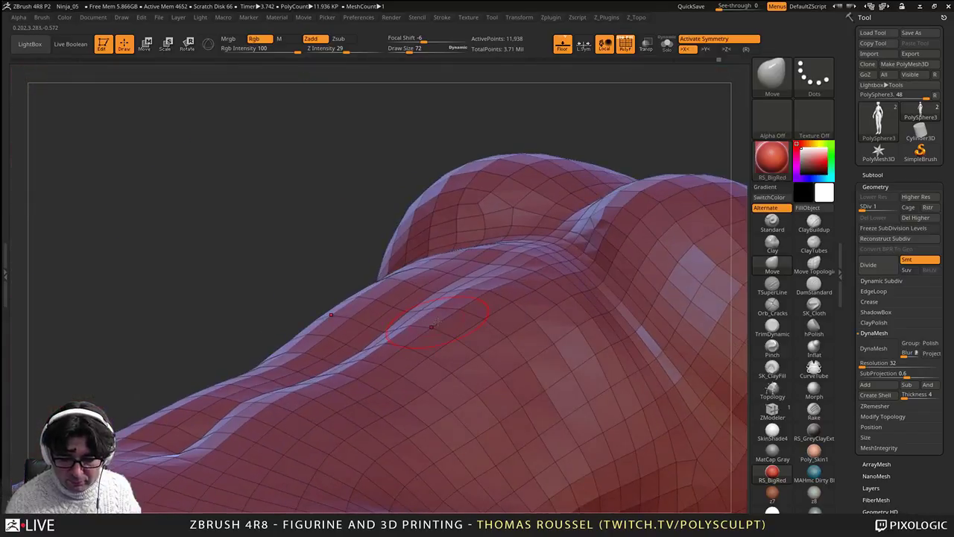
Step: Adjust the abdominal midline beneath the breasts with the Move brush at draw size 72 and check the torso from the front
drag(431, 326, 473, 306)
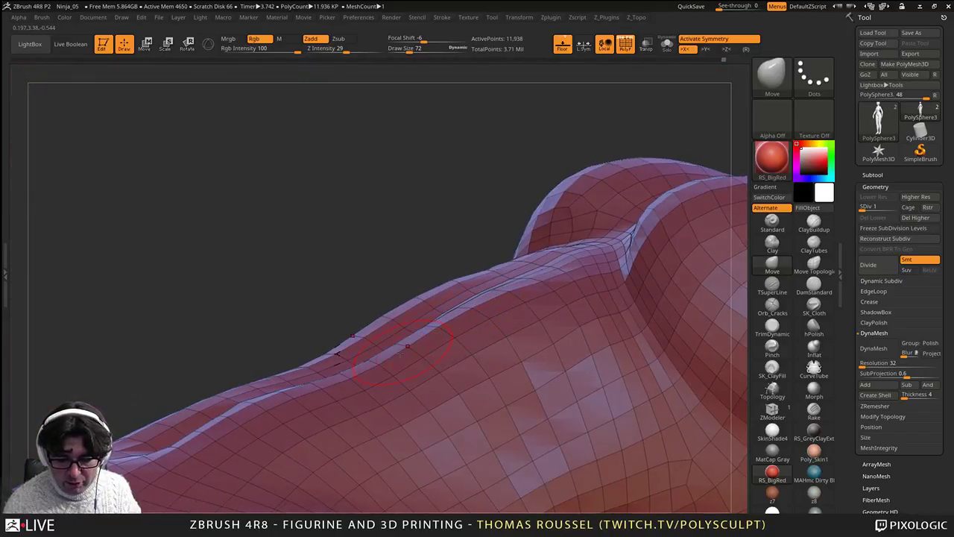
mouse_move(347, 374)
right_down()
mouse_move(451, 374)
mouse_move(464, 386)
right_up()
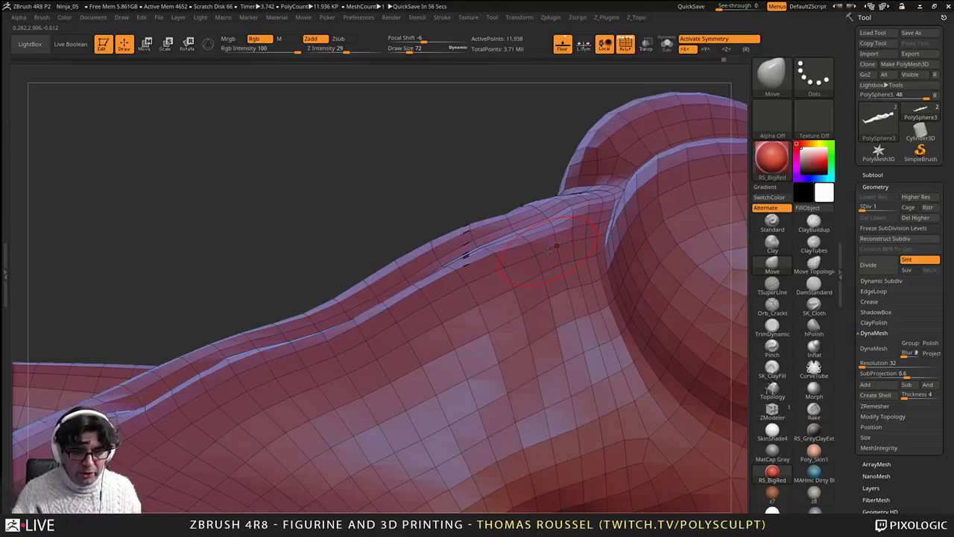
alt+right_drag(328, 402, 417, 261)
right_drag(388, 291, 373, 209)
right_drag(373, 208, 416, 374)
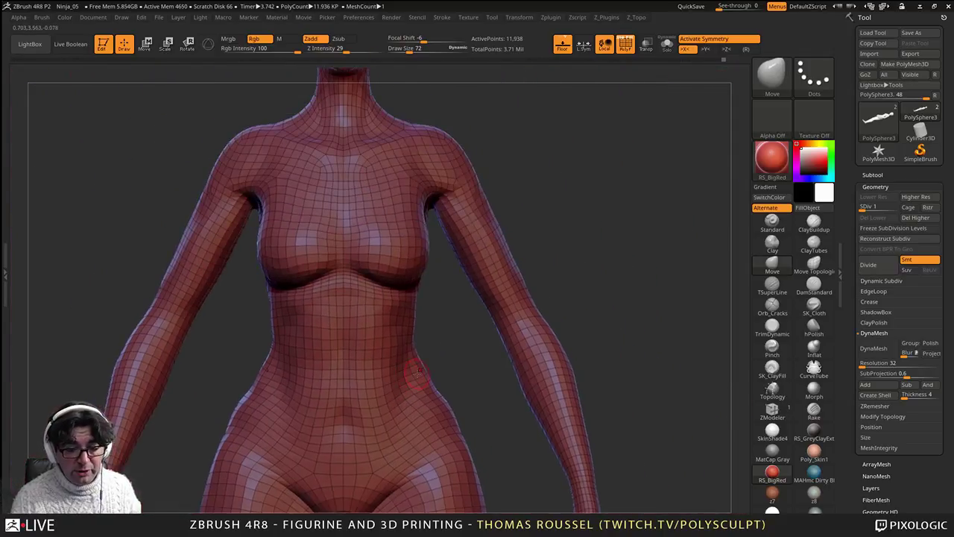
Step: Raise the figure to subdivision level 5 to examine the torso, and return to level 1 for a close look at the breast mesh
ctrl+right_drag(421, 134, 464, 356)
key(d)
key(d)
key(d)
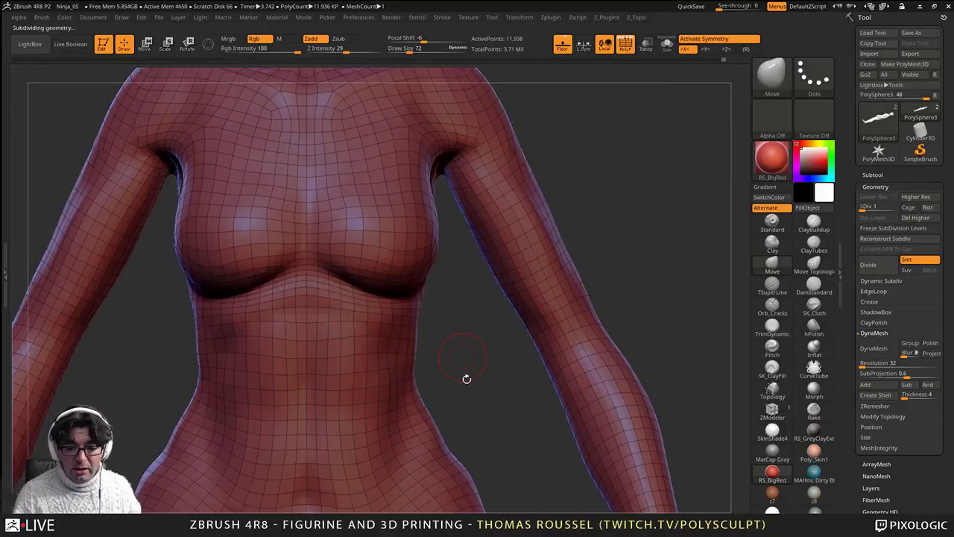
key(ctrl+d)
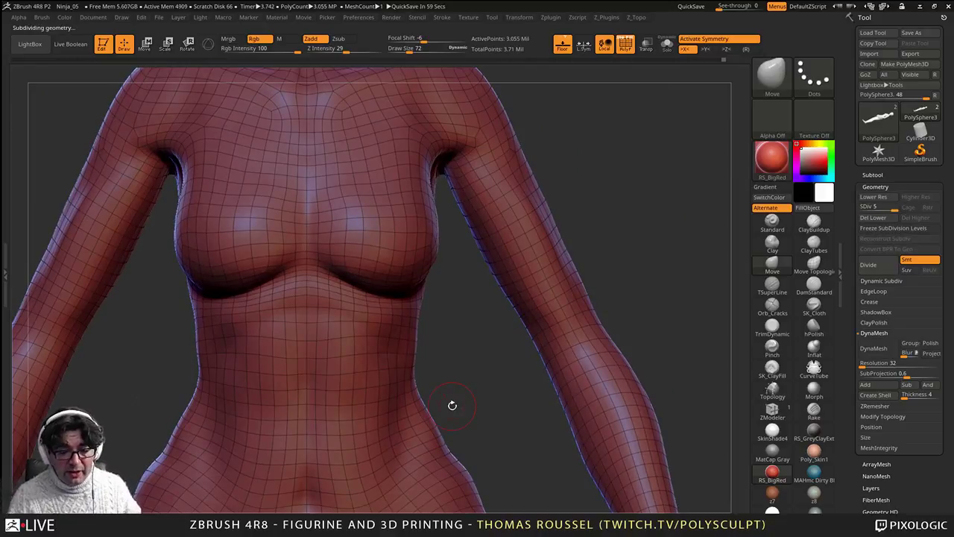
mouse_move(380, 237)
ctrl+right_down()
mouse_move(392, 313)
mouse_move(437, 208)
mouse_move(455, 247)
mouse_move(431, 218)
ctrl+right_up()
key(shift+d)
key(shift+d)
key(shift+d)
key(shift+d)
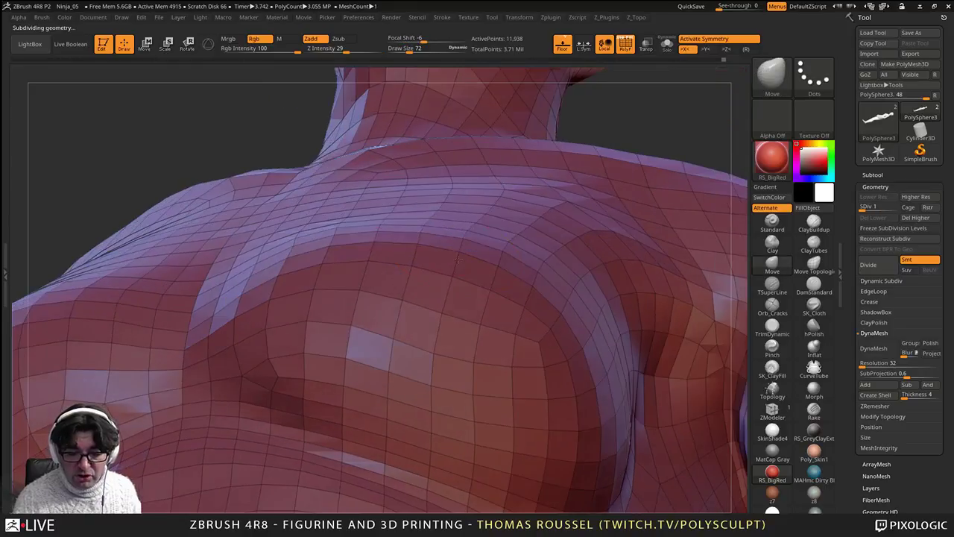
Step: Set the Move brush's draw size to 103 and adjust the chest surface above the breast, checking its contour from several angles
key(s)
drag(427, 218, 433, 219)
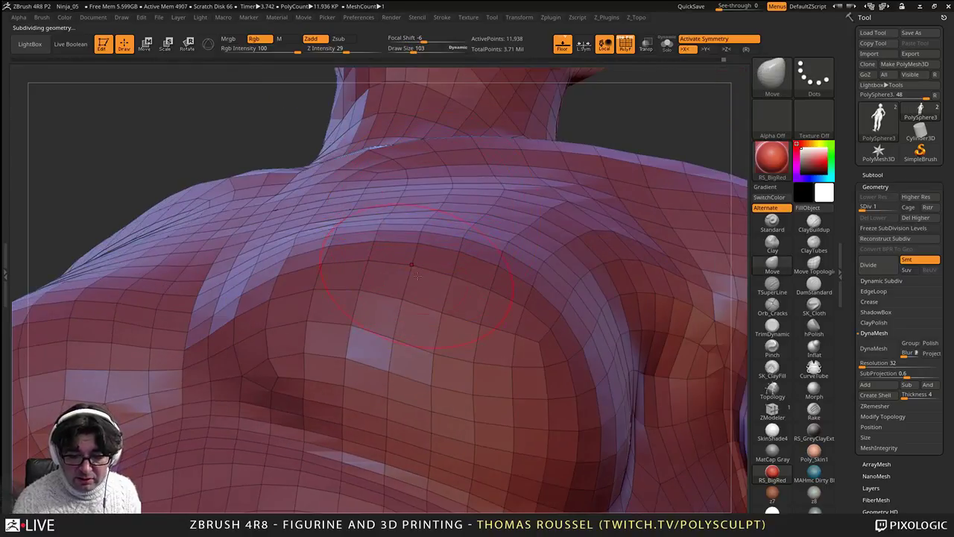
mouse_move(418, 277)
right_down()
mouse_move(503, 269)
mouse_move(419, 292)
right_up()
mouse_move(422, 196)
right_down()
mouse_move(476, 213)
mouse_move(503, 208)
right_up()
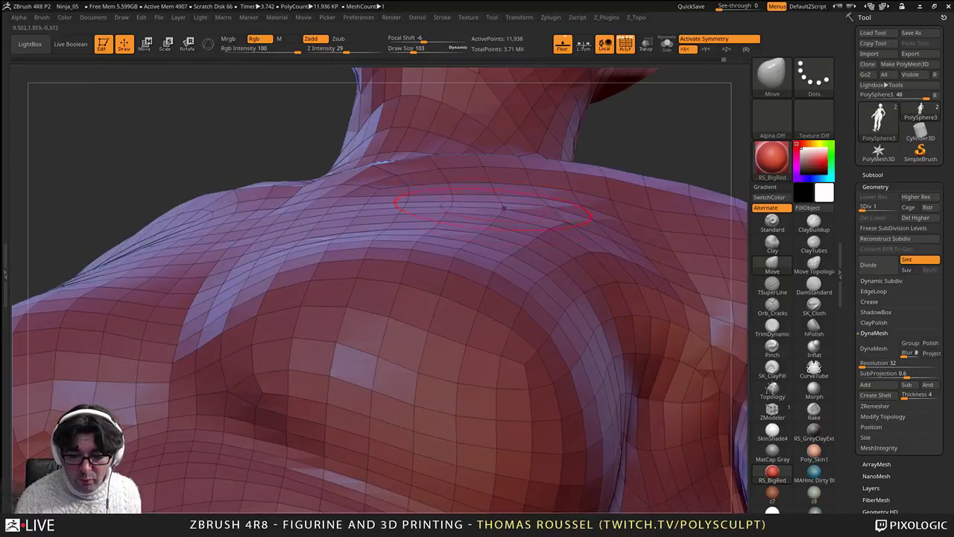
drag(504, 208, 489, 216)
right_drag(486, 230, 455, 289)
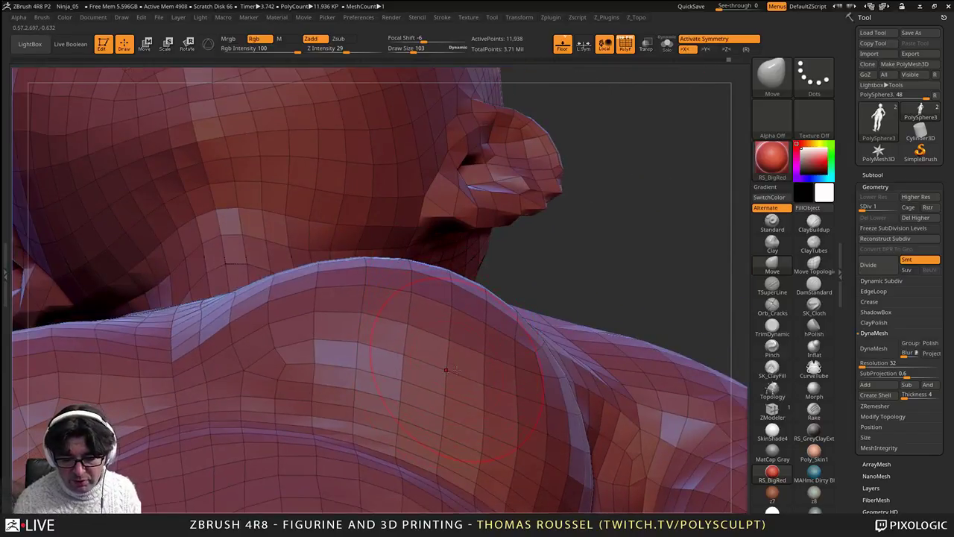
mouse_move(454, 347)
right_down()
mouse_move(546, 300)
mouse_move(463, 345)
mouse_move(451, 248)
right_up()
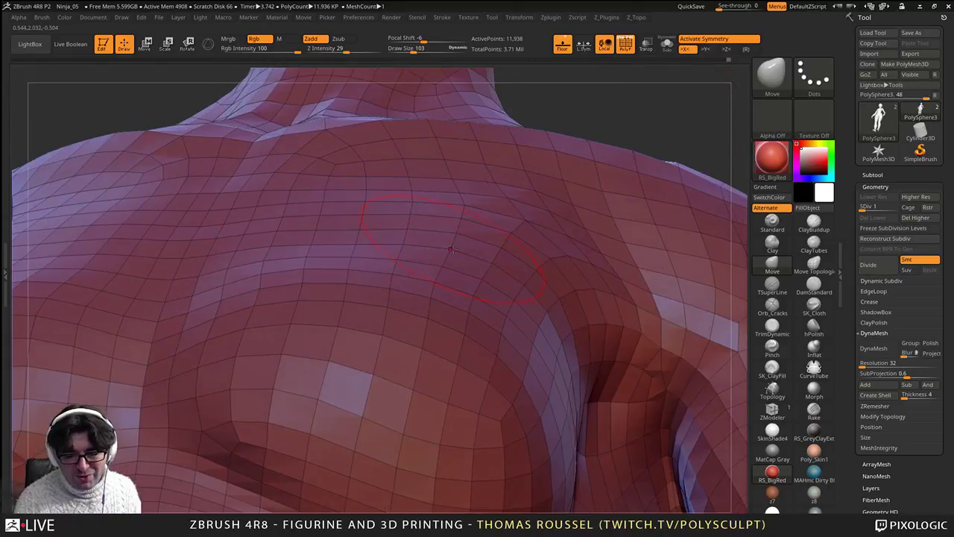
mouse_move(462, 313)
right_down()
mouse_move(398, 293)
mouse_move(429, 237)
right_up()
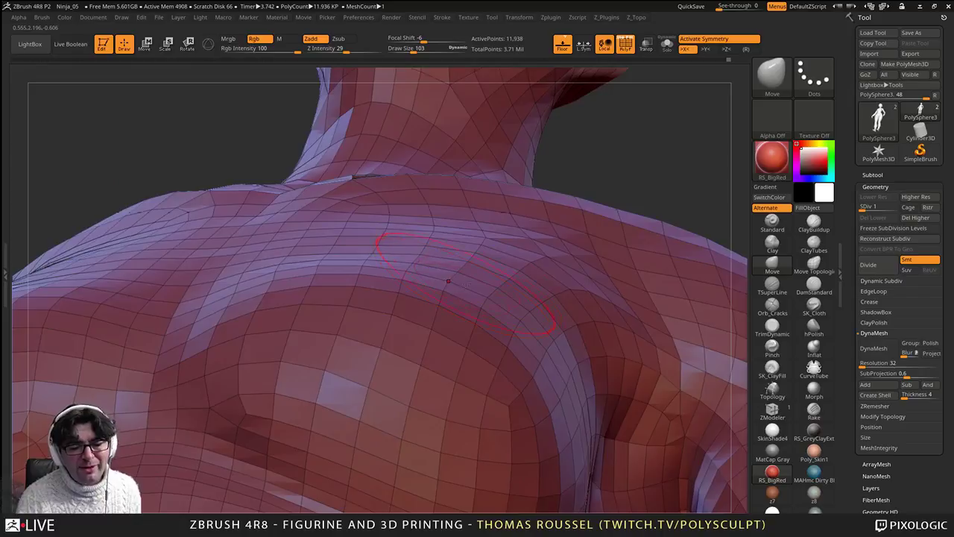
right_drag(457, 349, 477, 344)
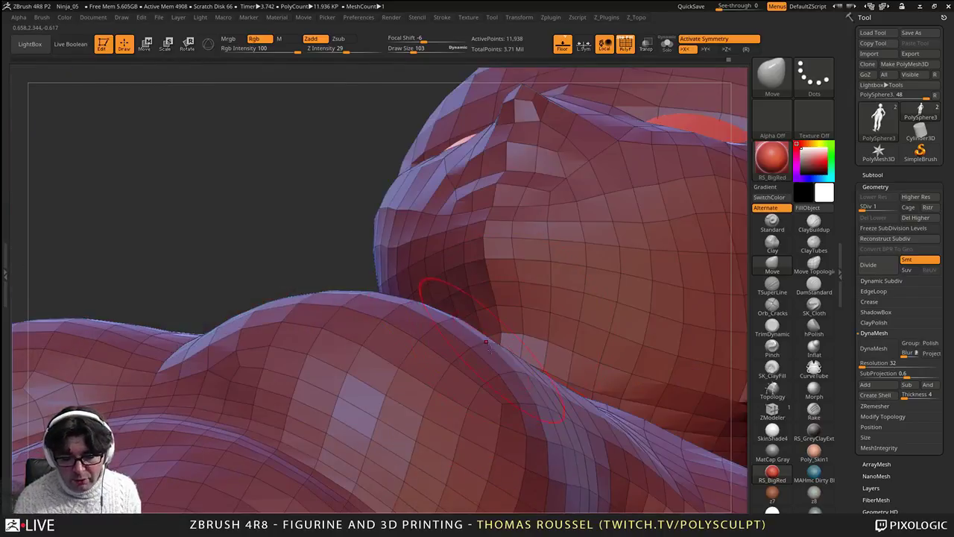
right_drag(527, 383, 576, 453)
alt+right_drag(609, 383, 537, 364)
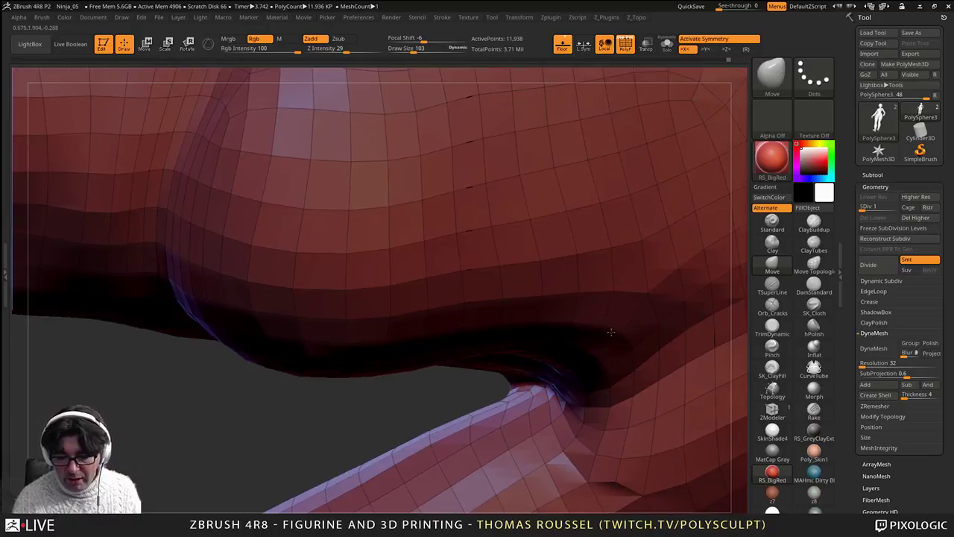
Step: Set the draw size to 156 and examine the breasts, waist and abdomen profile from the front and side
key(s)
drag(613, 334, 619, 333)
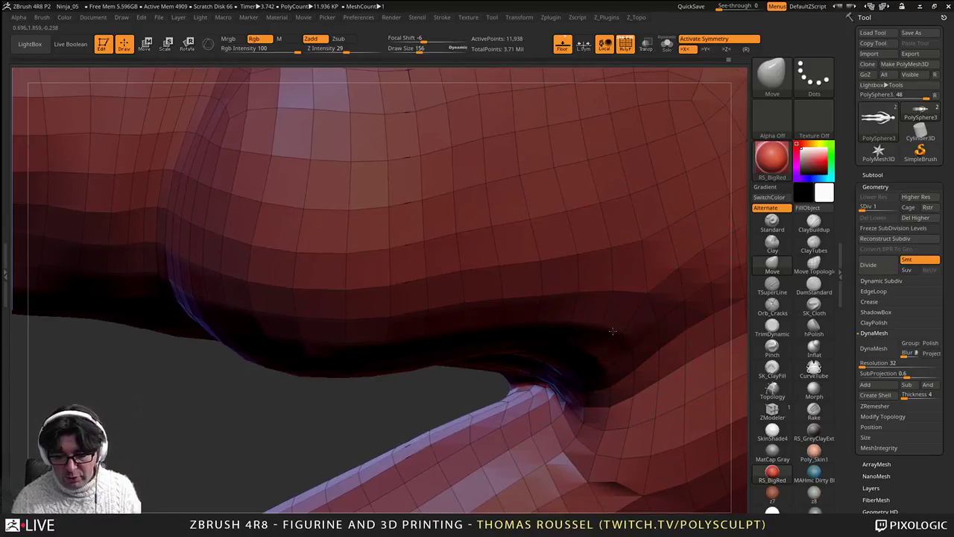
alt+right_drag(607, 337, 584, 297)
alt+right_drag(395, 265, 418, 320)
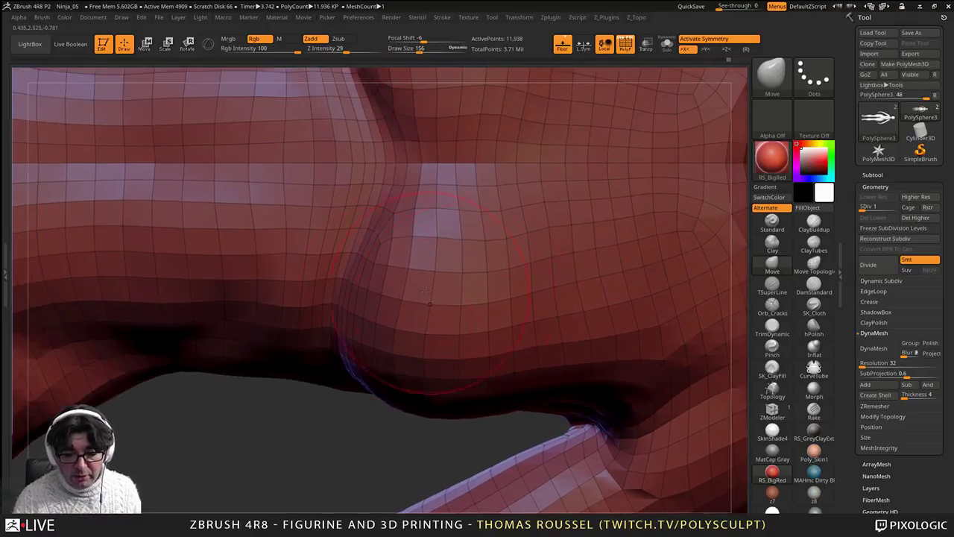
right_drag(445, 279, 401, 218)
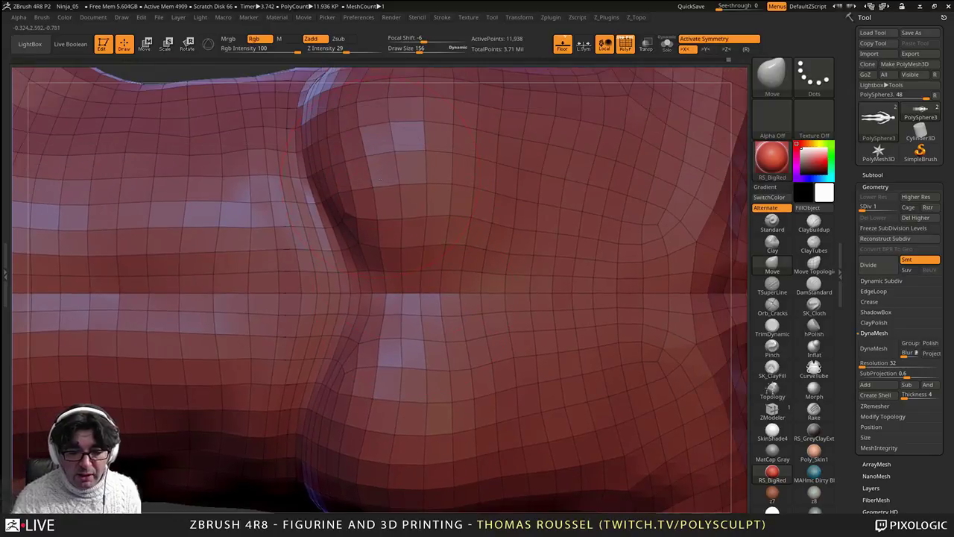
alt+right_drag(379, 179, 372, 273)
mouse_move(446, 190)
alt+right_down()
mouse_move(420, 262)
mouse_move(544, 313)
mouse_move(547, 294)
mouse_move(498, 354)
mouse_move(550, 383)
mouse_move(502, 261)
mouse_move(518, 265)
alt+right_up()
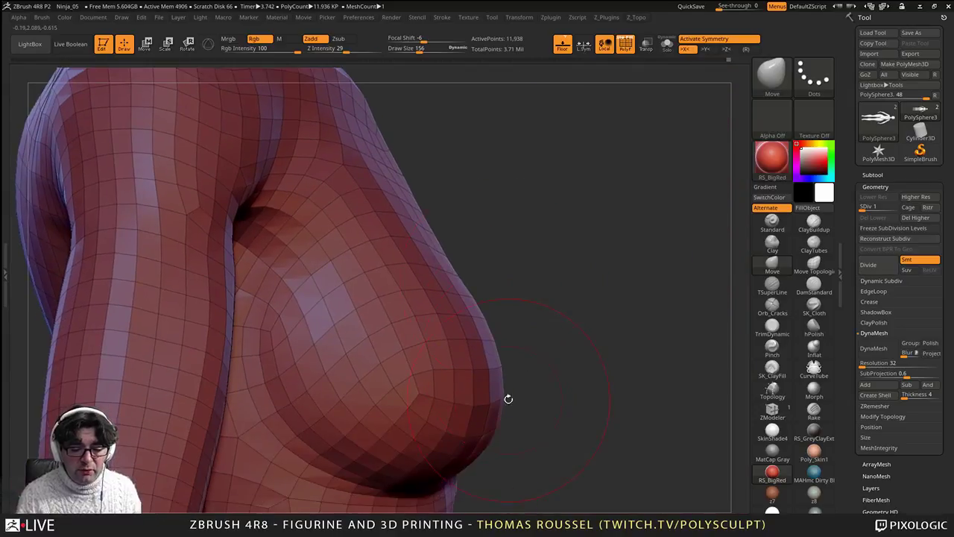
right_drag(508, 399, 569, 311)
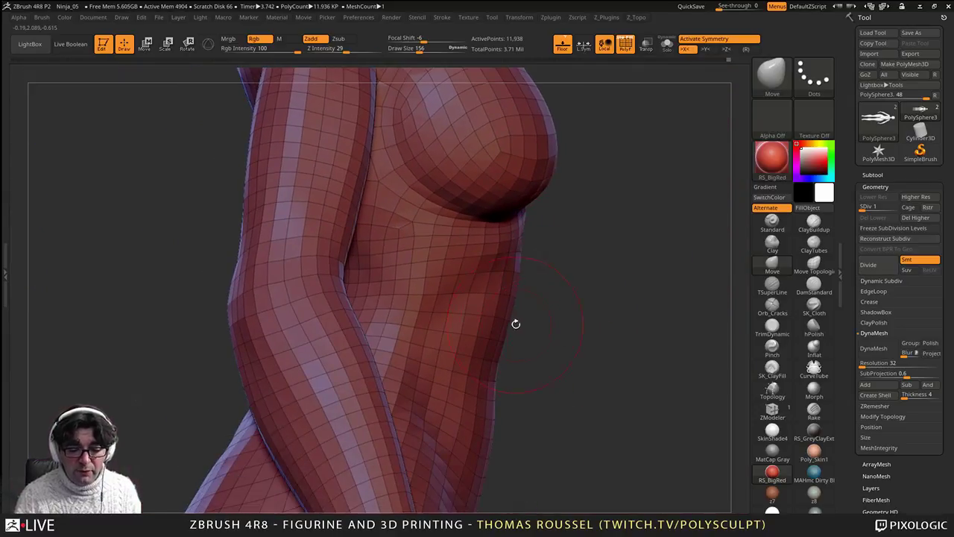
right_drag(516, 324, 507, 359)
right_click(510, 359)
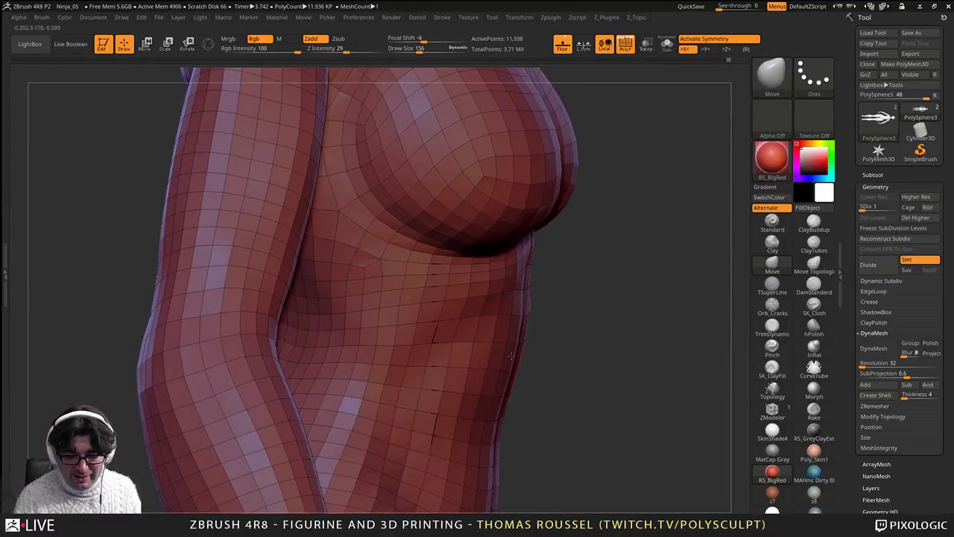
right_drag(524, 371, 535, 202)
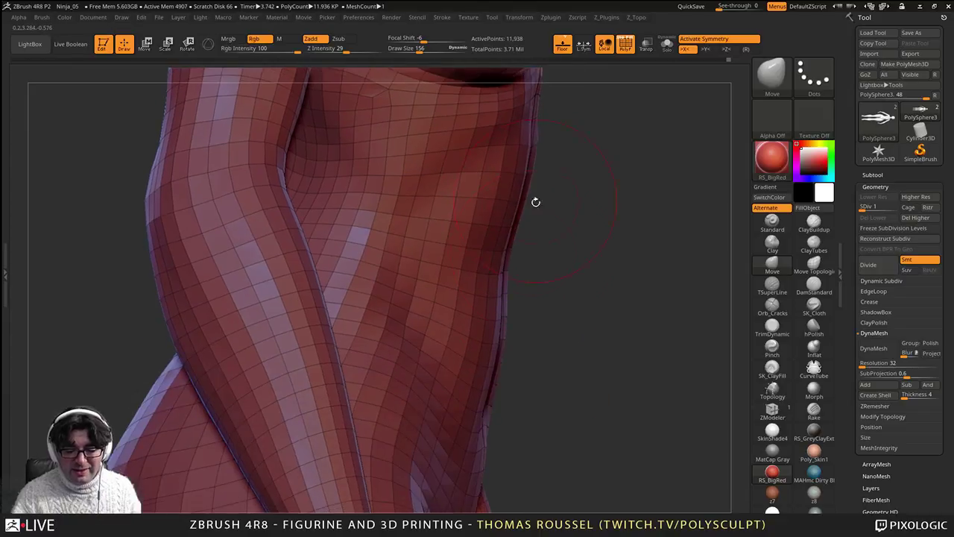
mouse_move(506, 402)
right_down()
mouse_move(480, 272)
mouse_move(530, 279)
right_up()
Step: Raise the mesh to subdivision level 2 and reshape the waist-to-hip contour with the Move brush at draw size 189
key(bracketright)
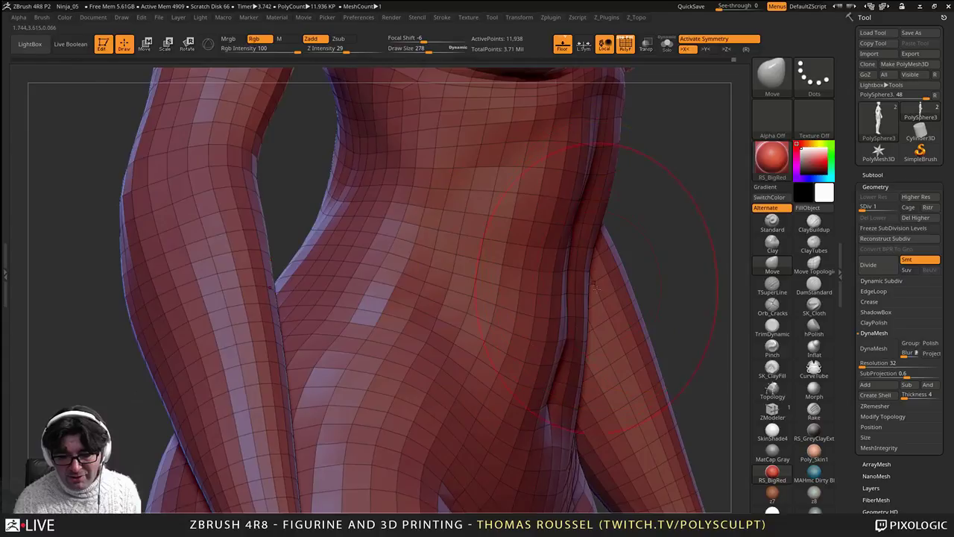
mouse_move(631, 248)
right_down()
mouse_move(463, 325)
mouse_move(514, 320)
mouse_move(535, 335)
mouse_move(513, 325)
mouse_move(540, 301)
mouse_move(577, 297)
right_up()
key(d)
key(s)
click(515, 322)
key(s)
click(516, 325)
key(s)
click(574, 297)
drag(574, 297, 575, 296)
drag(516, 259, 520, 263)
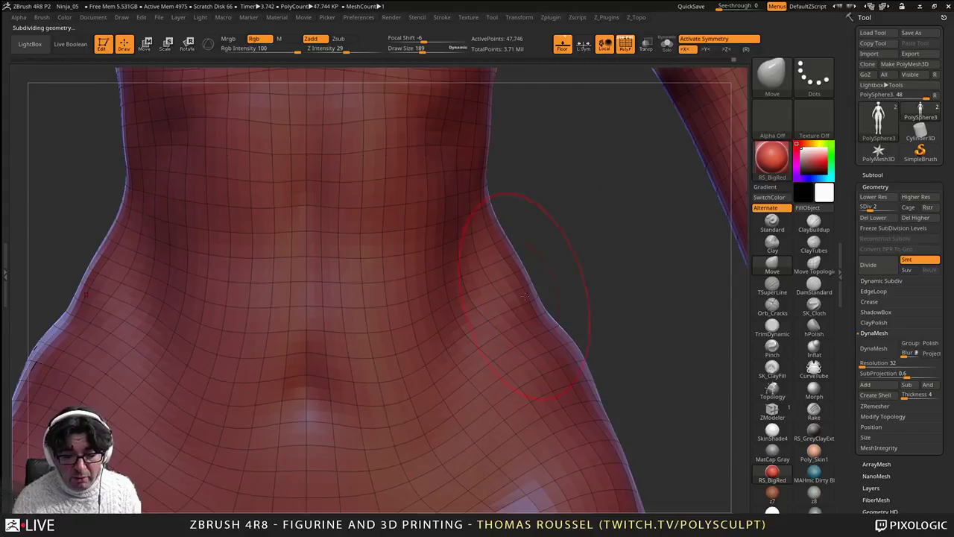
drag(534, 295, 559, 332)
right_drag(557, 333, 522, 314)
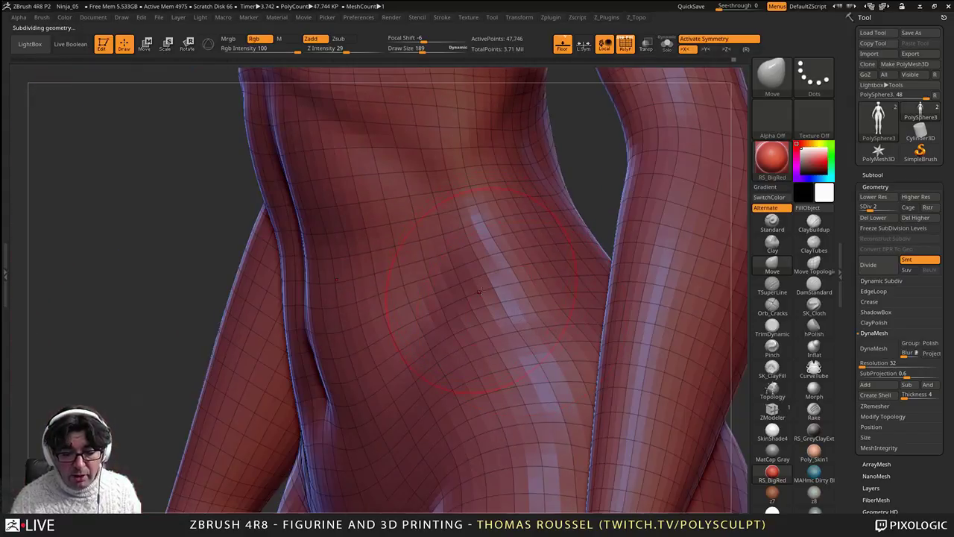
right_drag(480, 292, 534, 360)
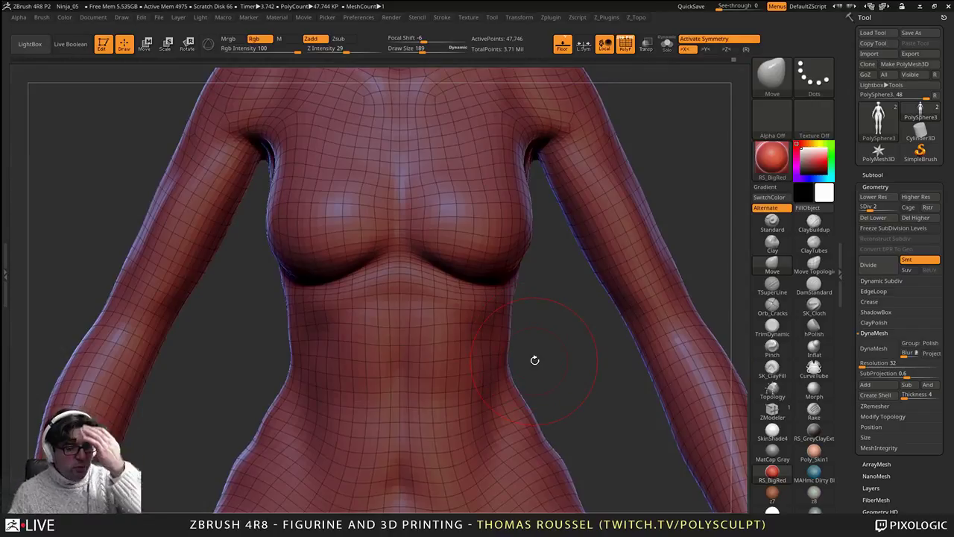
Step: Hide the wireframe, choose the ClayBuildup brush at draw size 116 and smooth the chest surface beside the armpit
mouse_move(535, 257)
alt+right_down()
mouse_move(488, 431)
mouse_move(562, 202)
alt+right_up()
key(s)
drag(589, 193, 582, 192)
alt+right_drag(581, 194, 633, 266)
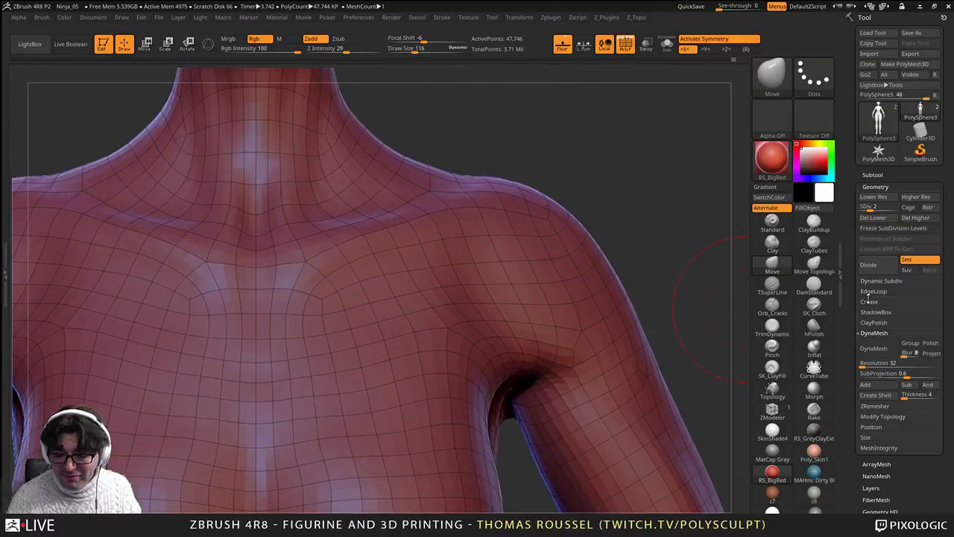
key(shift)
key(shift+f)
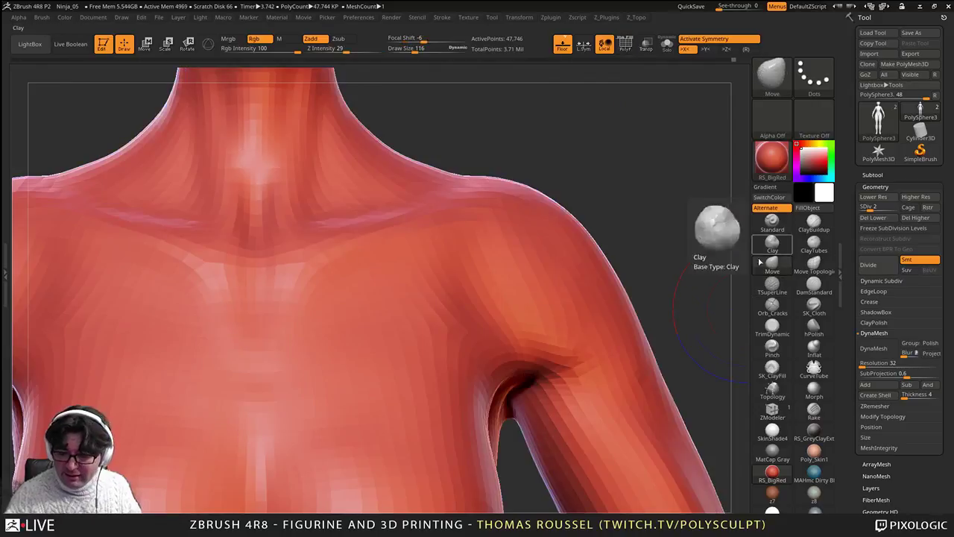
click(813, 242)
click(813, 223)
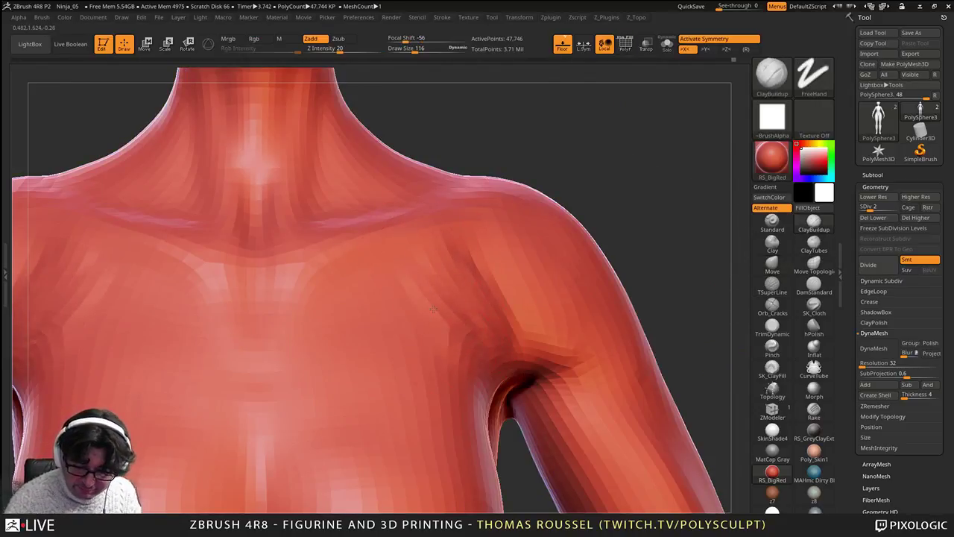
shift+drag(428, 337, 447, 285)
mouse_move(450, 285)
right_down()
mouse_move(489, 300)
mouse_move(451, 253)
right_up()
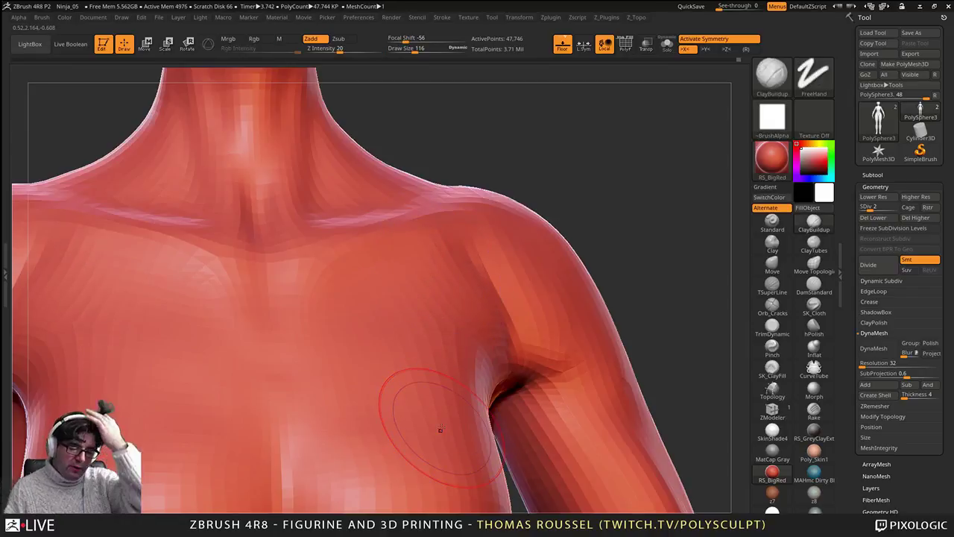
mouse_move(441, 429)
right_down()
mouse_move(395, 451)
mouse_move(357, 398)
mouse_move(452, 315)
mouse_move(441, 289)
mouse_move(462, 324)
mouse_move(464, 305)
right_up()
alt+right_drag(463, 306, 475, 339)
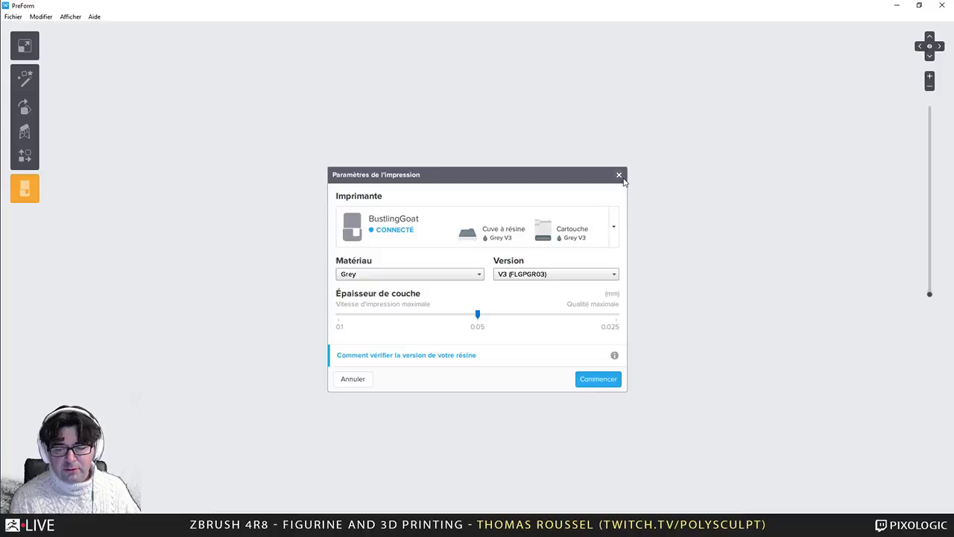
Step: Switch to PreForm, dismiss the print settings and bring support.form up in a maximized window on the main screen
click(620, 176)
drag(403, 6, 0, 218)
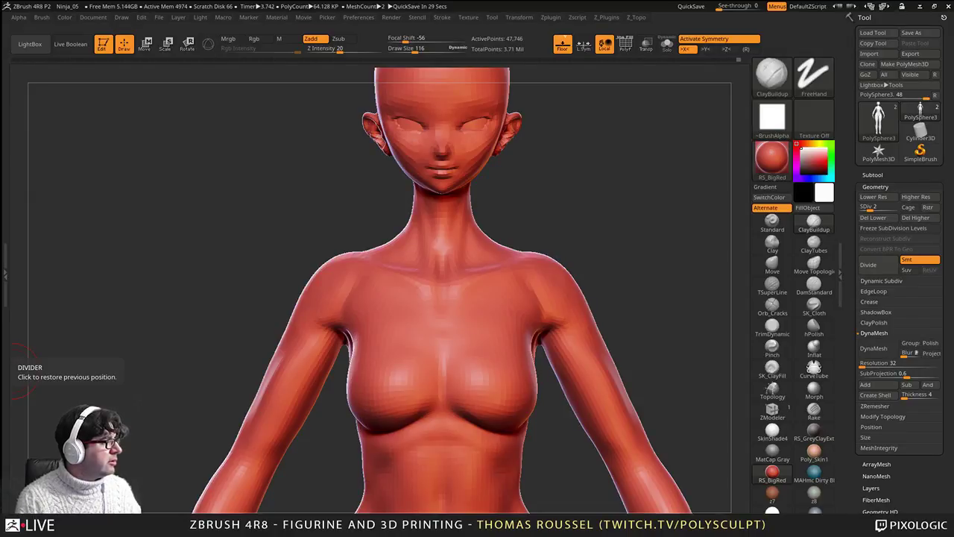
drag(0, 134, 364, 30)
double_click(364, 30)
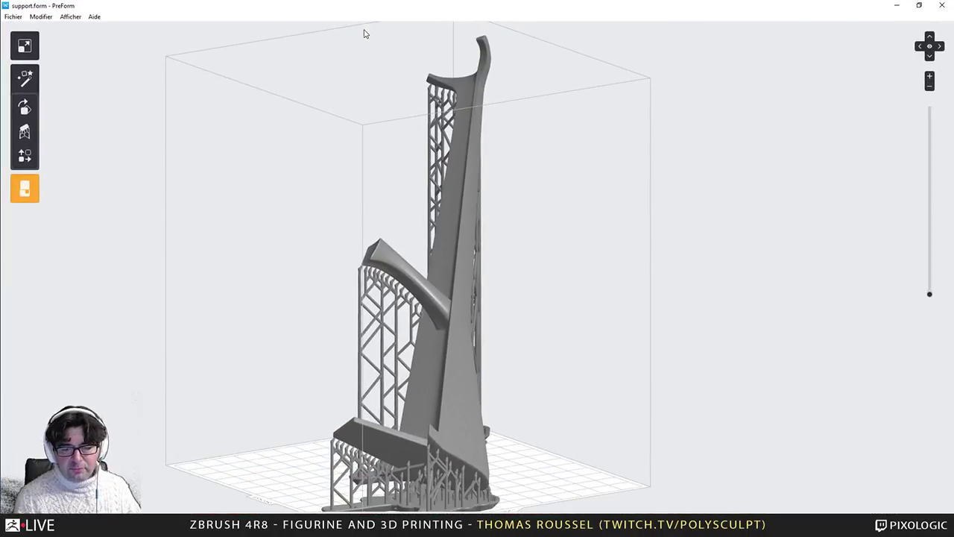
Step: Examine the printed stand's orientation and its support structures in support.form from all sides
right_drag(675, 343, 552, 409)
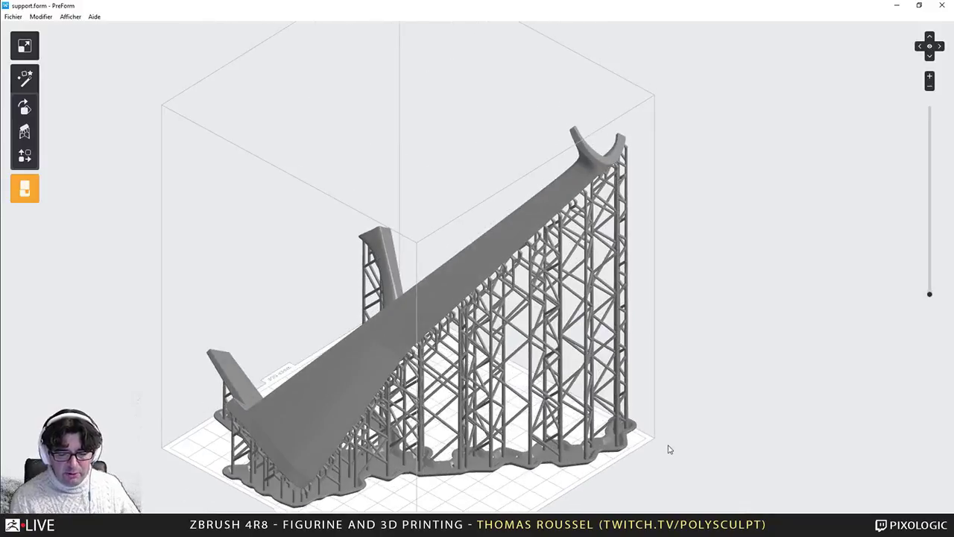
middle_drag(685, 417, 694, 297)
right_drag(695, 301, 612, 344)
right_drag(703, 324, 666, 307)
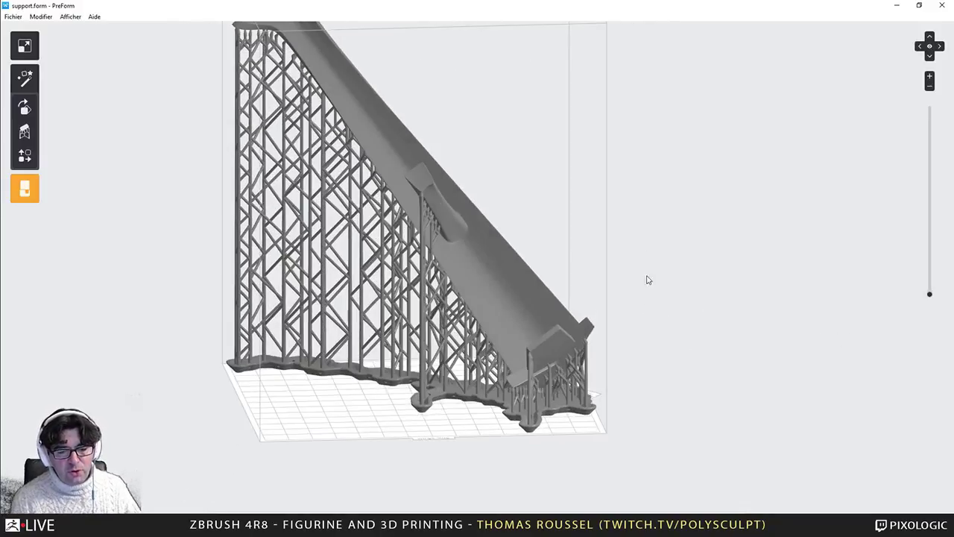
middle_drag(646, 257, 663, 330)
right_drag(662, 330, 714, 283)
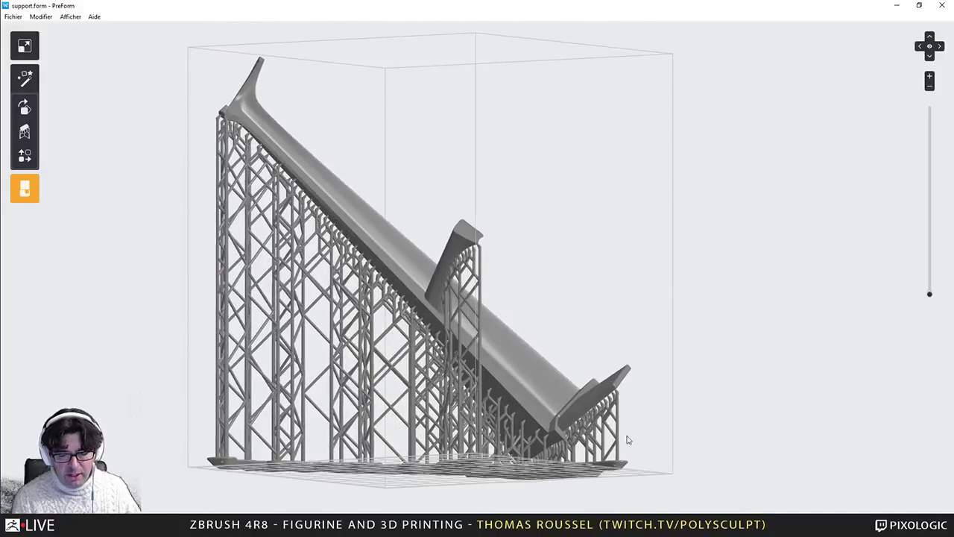
right_drag(613, 353, 302, 431)
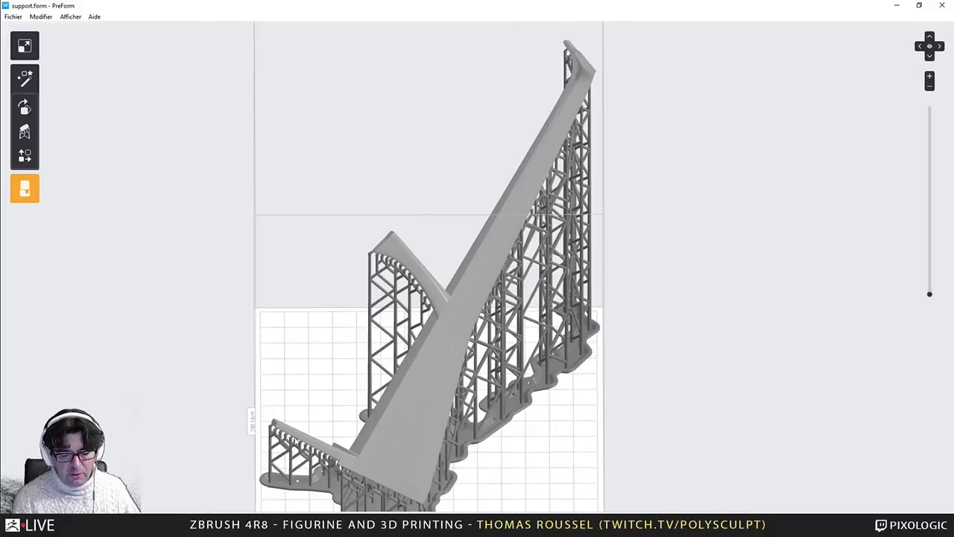
Step: Examine the diagonally placed stand and its supports within the build volume from the front, side and top
right_drag(257, 351, 242, 405)
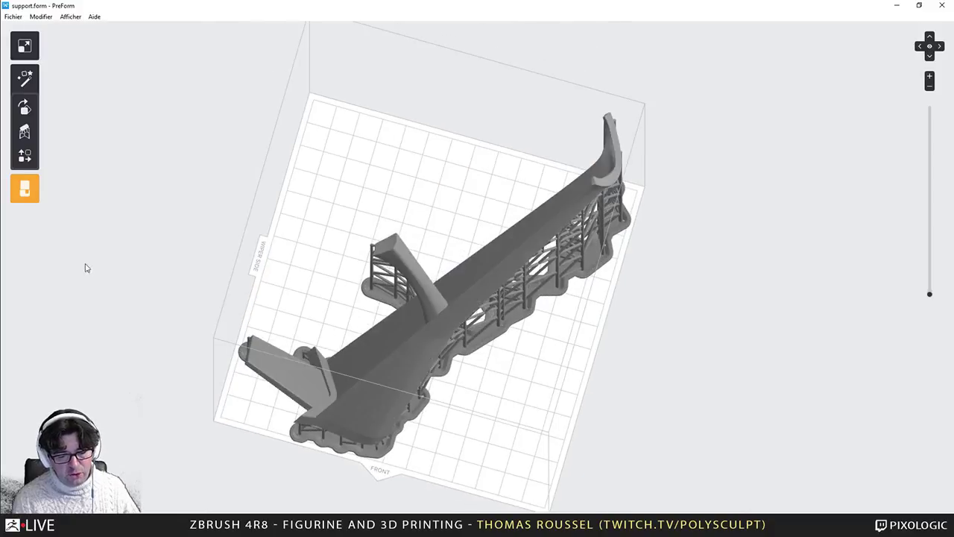
right_drag(534, 434, 577, 152)
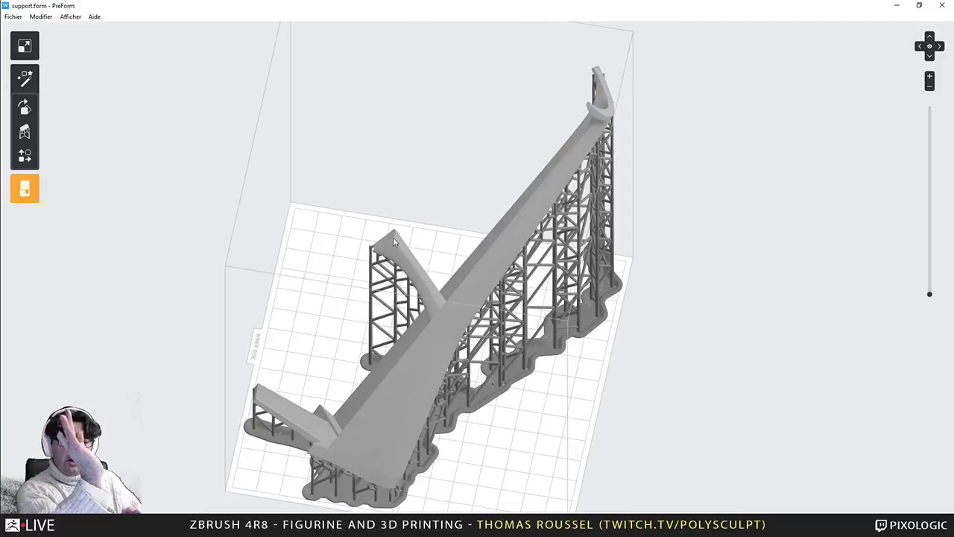
right_drag(664, 309, 739, 181)
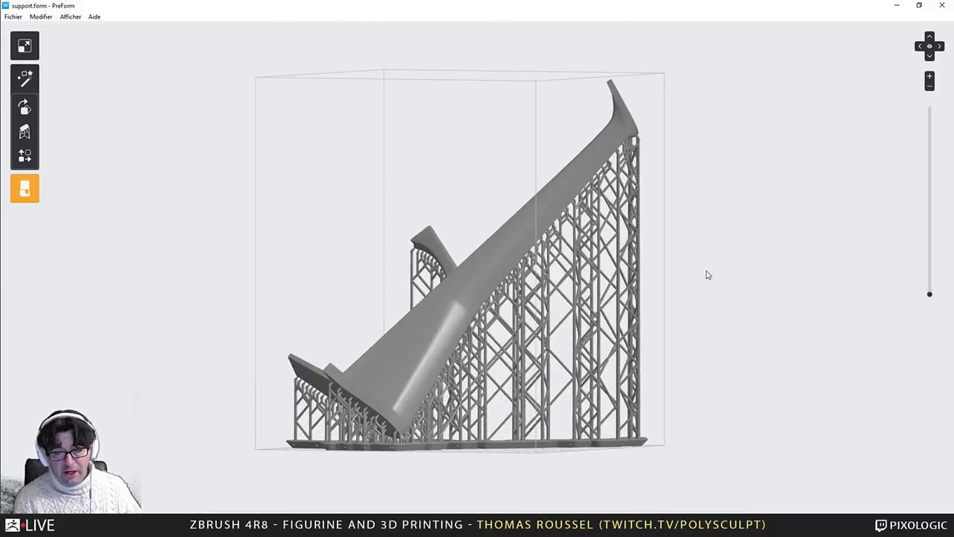
right_drag(708, 275, 768, 270)
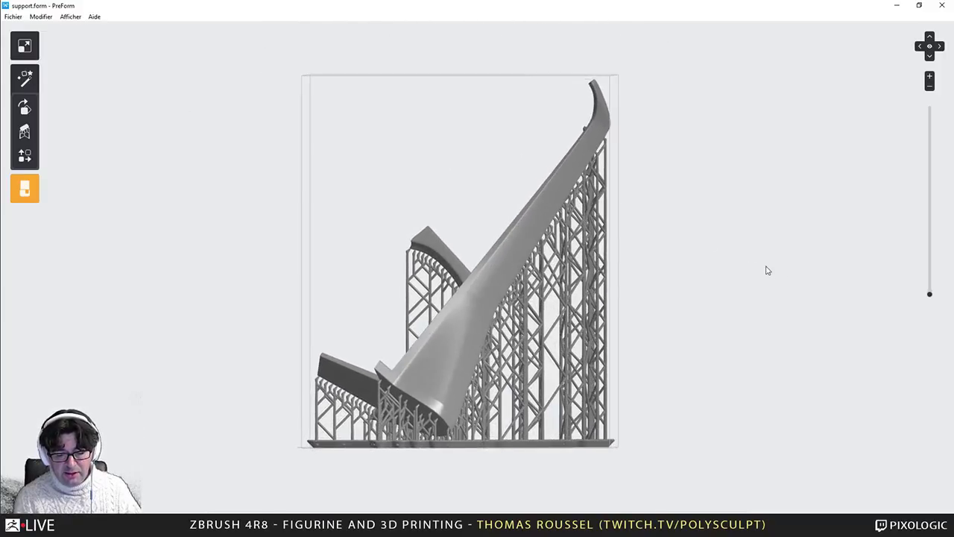
middle_drag(733, 234, 691, 270)
right_drag(691, 270, 669, 264)
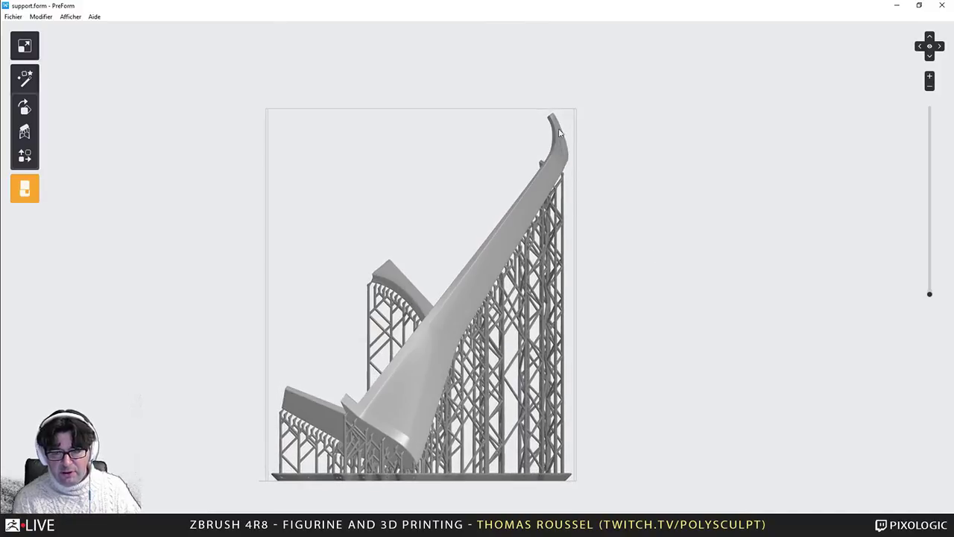
right_drag(647, 196, 654, 477)
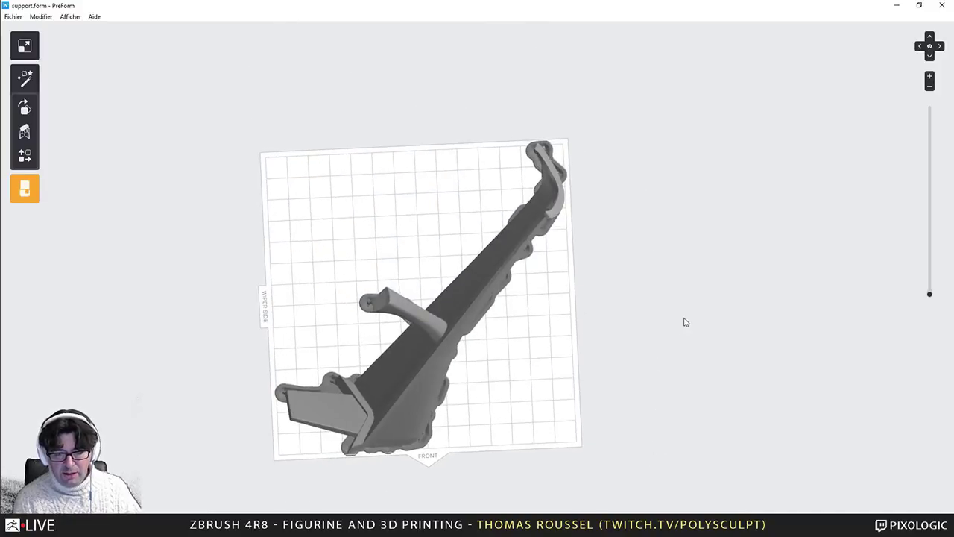
right_drag(686, 322, 676, 319)
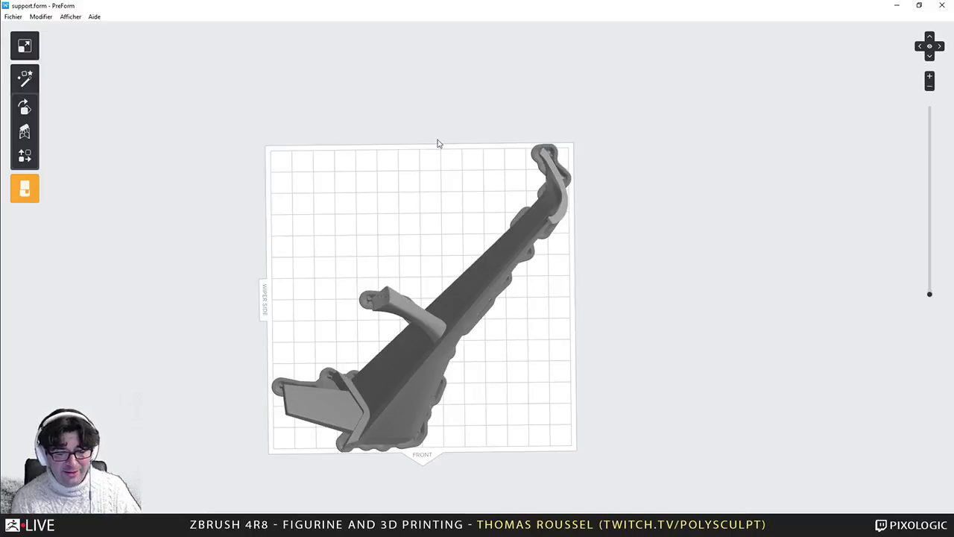
right_drag(646, 387, 628, 148)
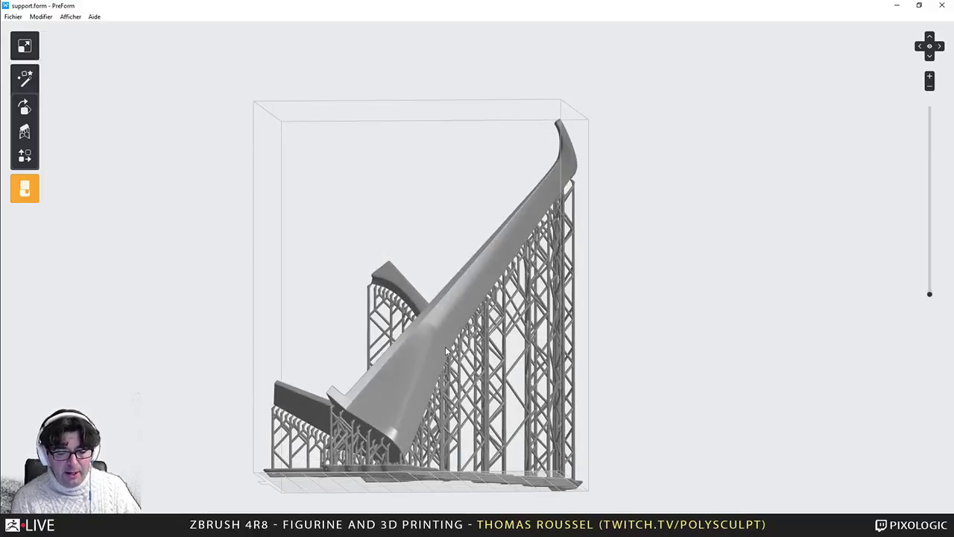
Step: Rotate the stand freehand out of its diagonal placement towards an upright orientation
click(447, 345)
drag(430, 310, 479, 421)
drag(417, 280, 296, 206)
drag(437, 274, 449, 236)
right_drag(510, 307, 139, 251)
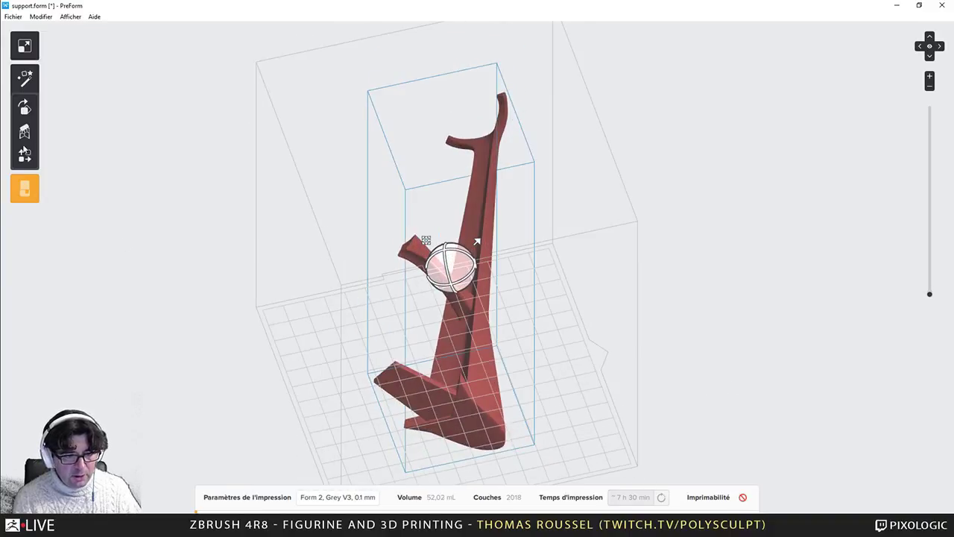
Step: Orient the stand upright by choosing its underside as the base face, and compare its height with the build volume
click(25, 107)
click(80, 261)
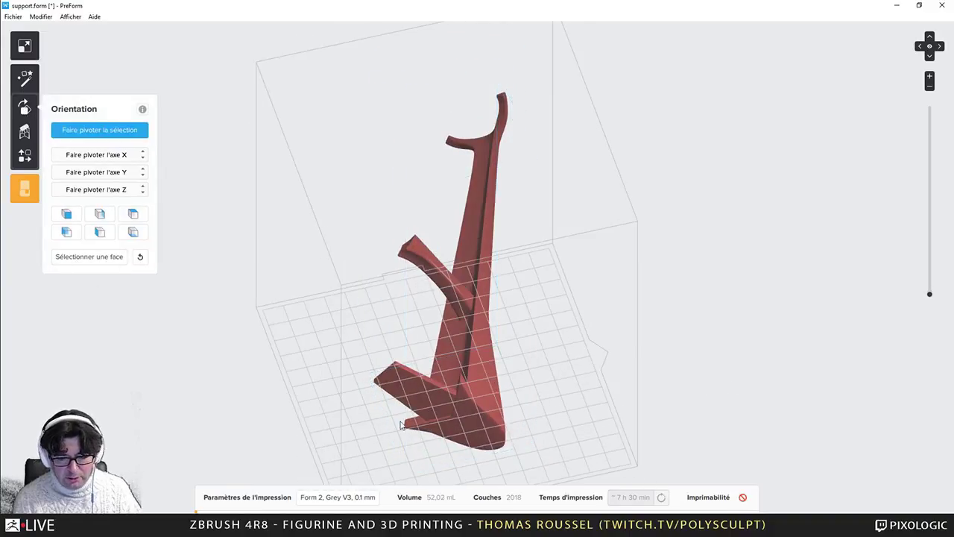
click(468, 439)
right_drag(526, 288, 407, 459)
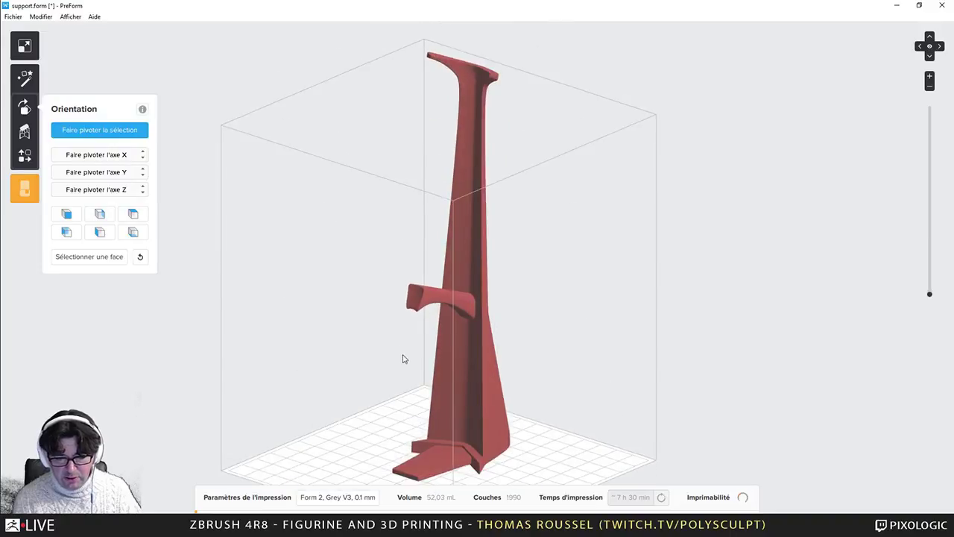
scroll(404, 357, down, 3)
right_drag(577, 348, 460, 293)
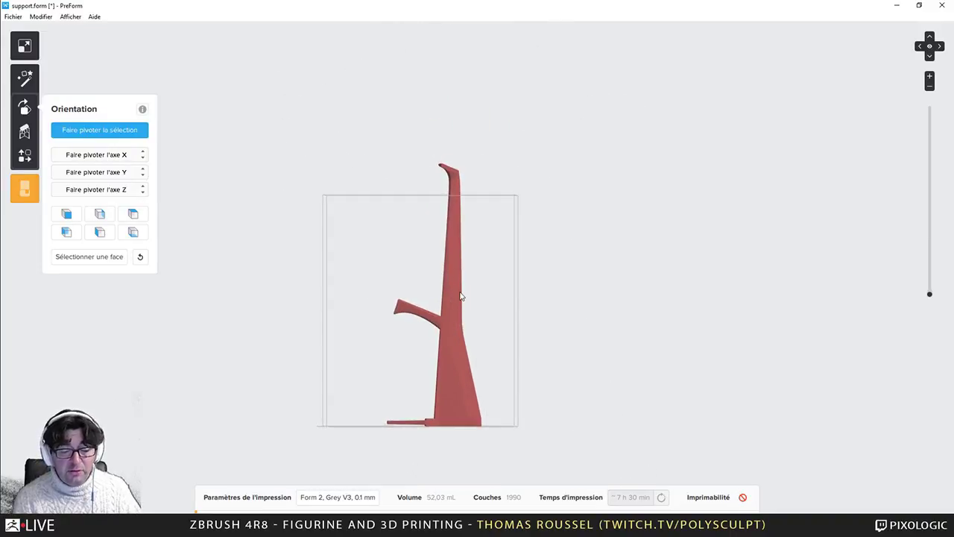
right_drag(578, 246, 716, 266)
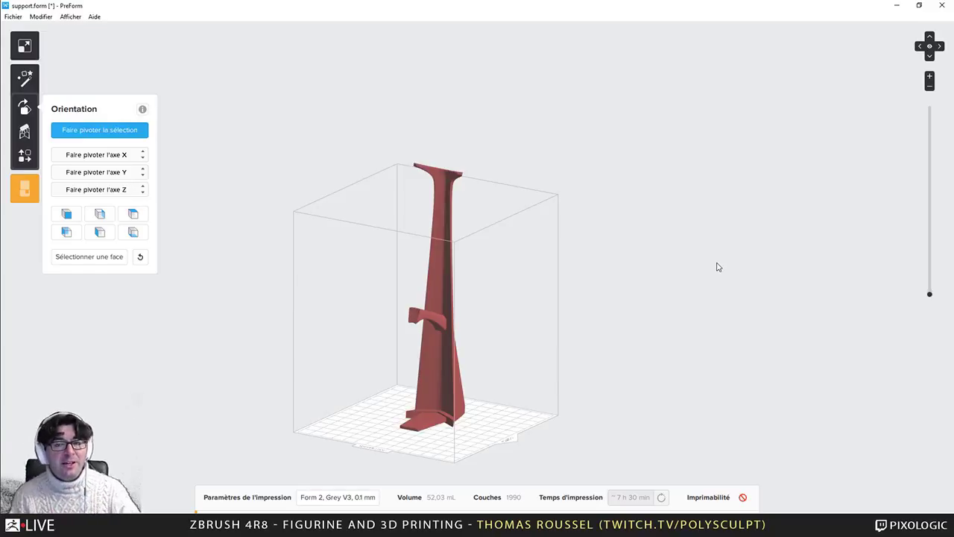
Step: Open the base PreForm job from the base folder as a new job instead of importing it
key(ctrl+o)
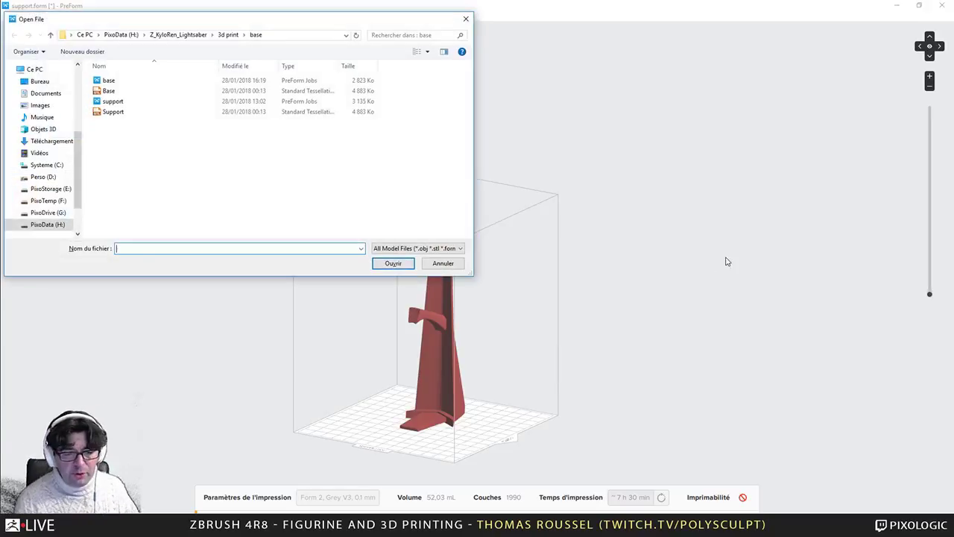
double_click(109, 82)
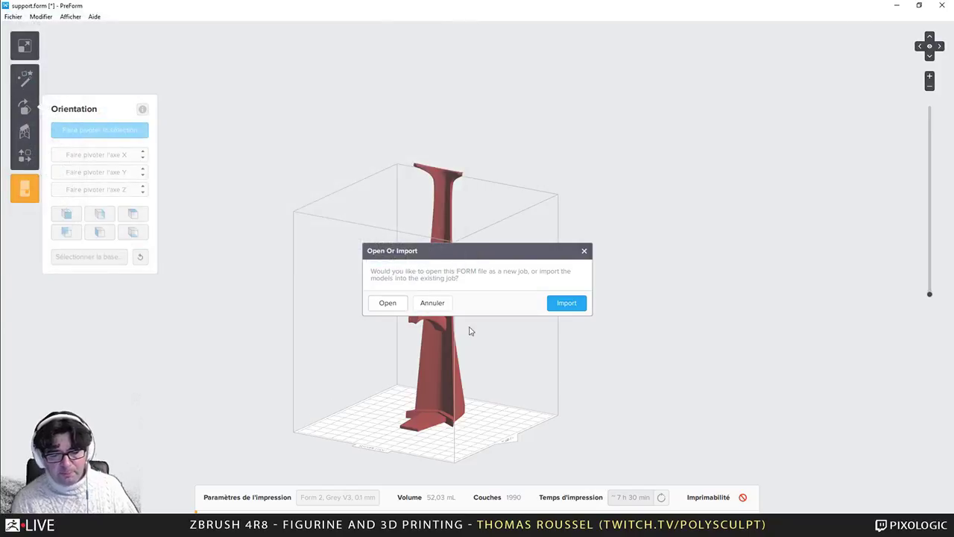
click(382, 303)
click(394, 304)
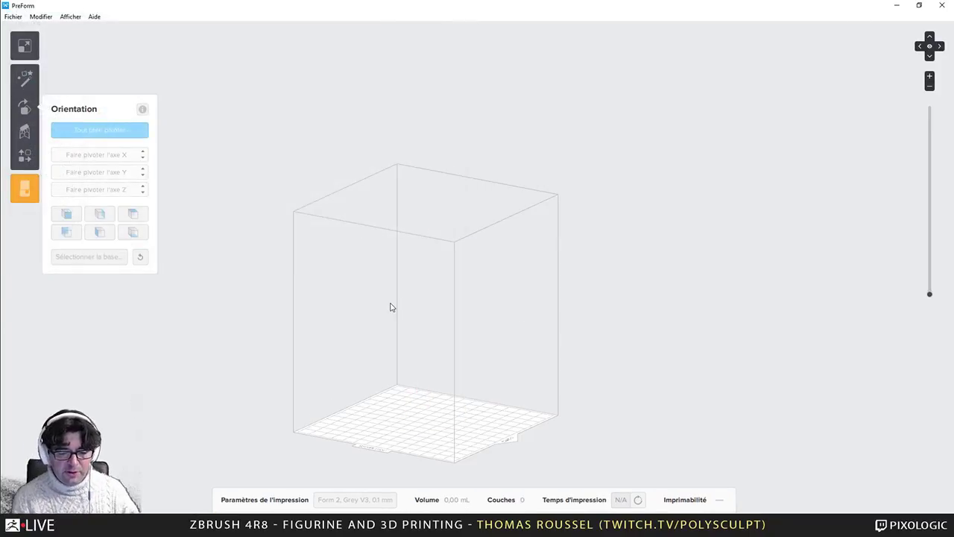
Step: Inspect the hexagonal base and its support structures, and close PreForm to return to ZBrush
right_drag(667, 329, 596, 299)
right_drag(520, 62, 467, 107)
right_drag(563, 212, 644, 287)
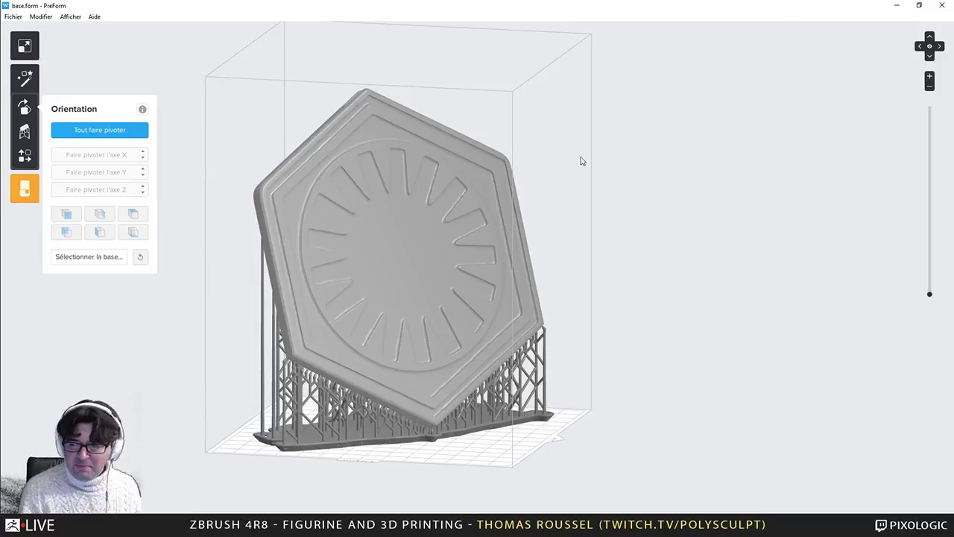
click(947, 6)
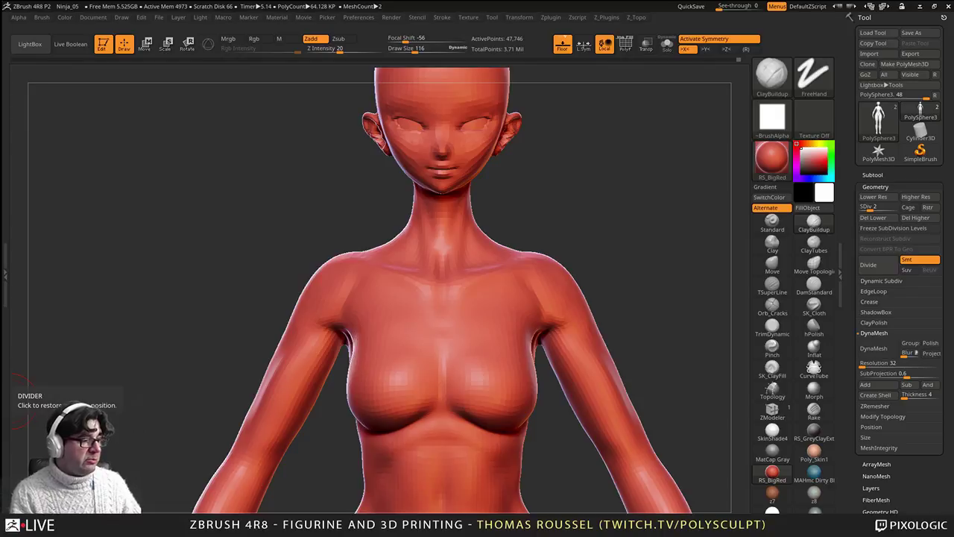
Step: Lower the figure to subdivision level 1 and reshape the ribcage below the bust with the Move brush at draw size 177
alt+drag(525, 446, 470, 289)
mouse_move(470, 289)
alt+right_down()
mouse_move(518, 279)
mouse_move(492, 253)
mouse_move(484, 298)
mouse_move(458, 271)
alt+right_up()
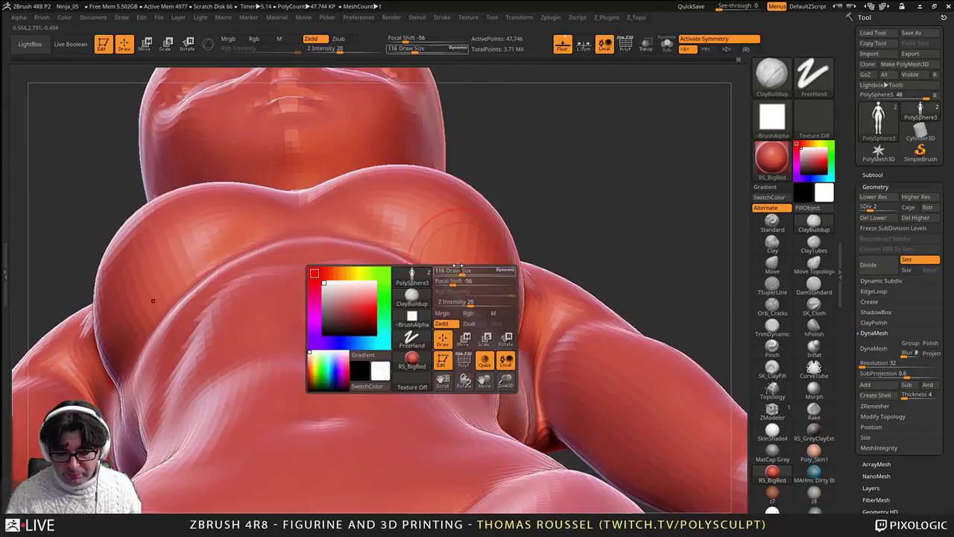
key(s)
drag(453, 269, 455, 269)
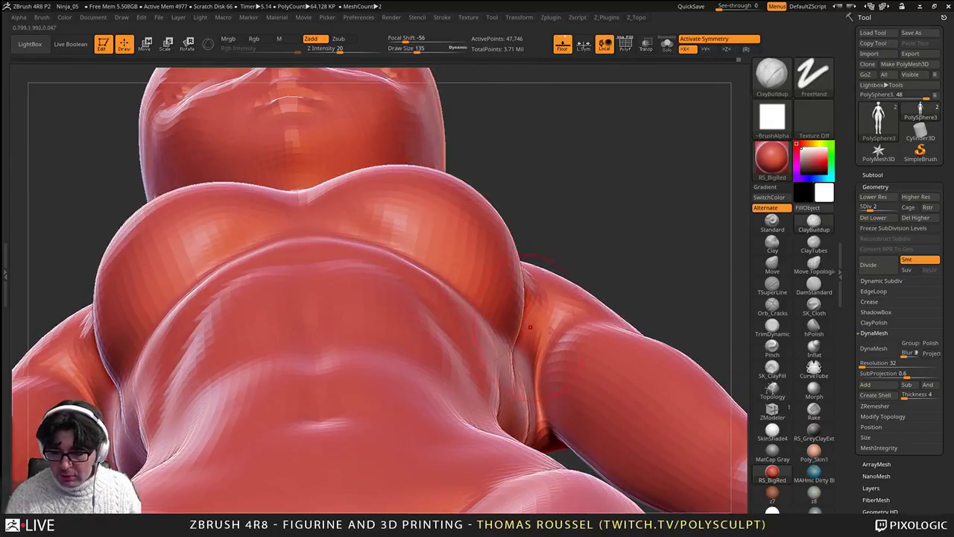
key(shift+d)
click(765, 272)
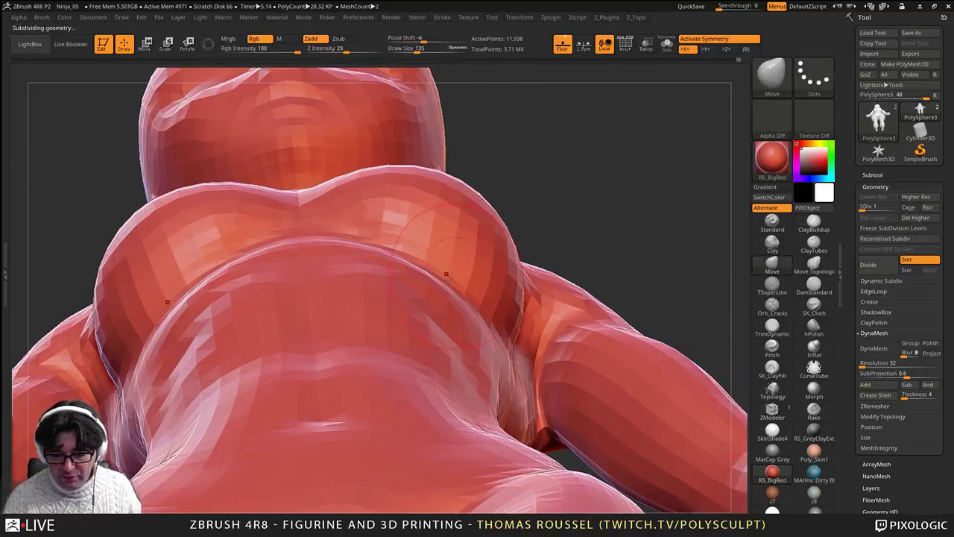
key(s)
drag(429, 279, 435, 279)
drag(434, 279, 443, 272)
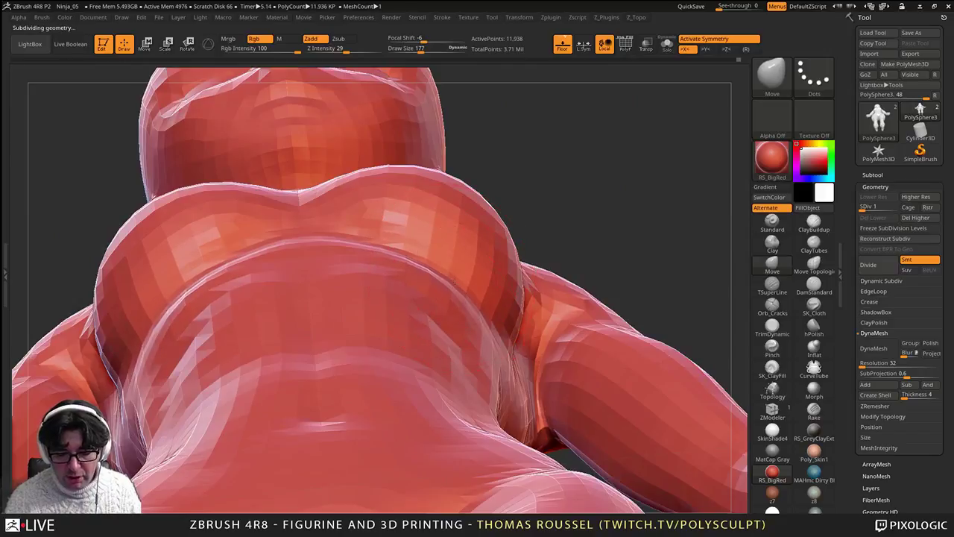
drag(466, 318, 436, 316)
Step: Adjust the side of the torso between the ribcage and waist with the Move brush, checking it from below and the front
right_drag(420, 320, 441, 335)
mouse_move(477, 369)
right_down()
mouse_move(454, 347)
mouse_move(391, 324)
mouse_move(465, 364)
mouse_move(477, 334)
right_up()
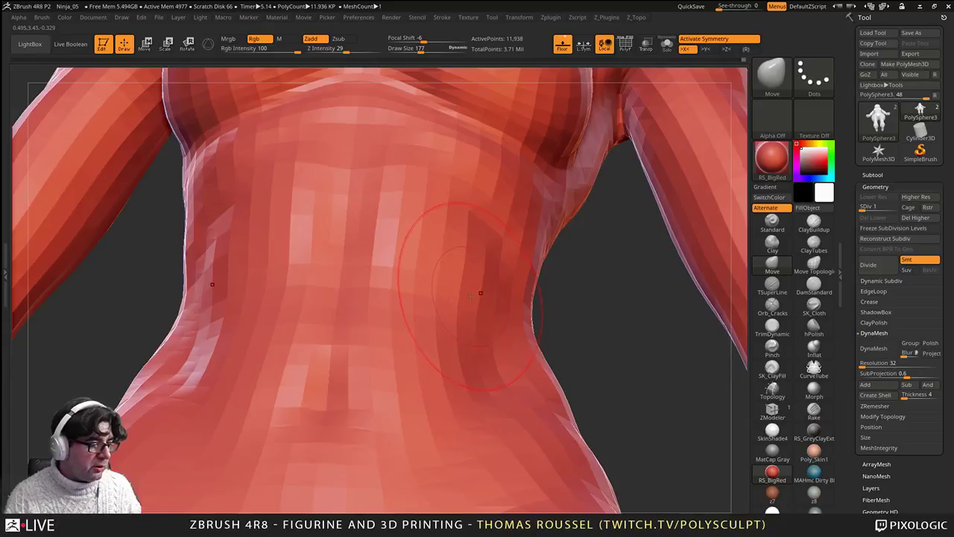
mouse_move(480, 295)
shift+right_down()
mouse_move(509, 381)
mouse_move(488, 313)
mouse_move(498, 288)
shift+right_up()
mouse_move(485, 246)
right_down()
mouse_move(458, 270)
mouse_move(471, 313)
mouse_move(538, 261)
right_up()
drag(539, 260, 550, 288)
mouse_move(550, 288)
right_down()
mouse_move(503, 286)
mouse_move(469, 260)
right_up()
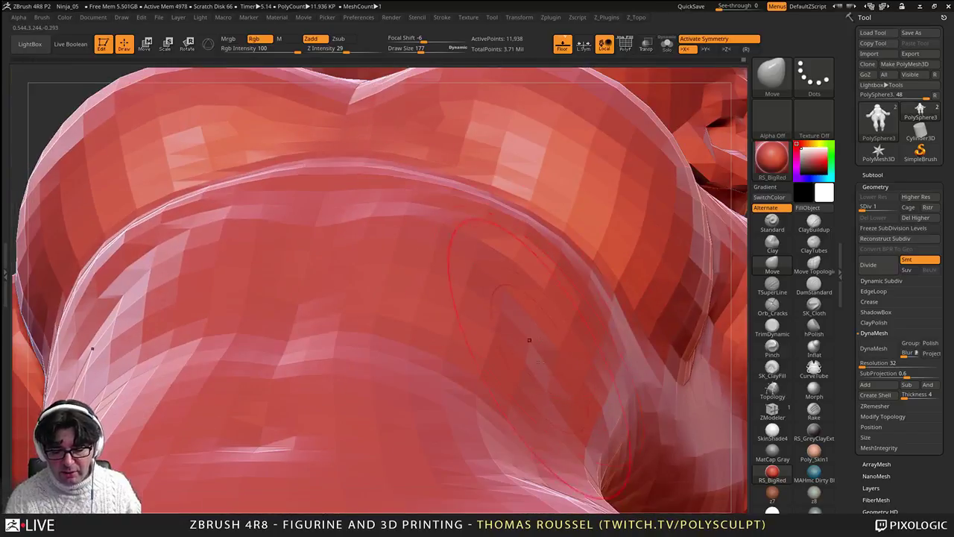
mouse_move(515, 283)
right_down()
mouse_move(521, 372)
mouse_move(557, 250)
right_up()
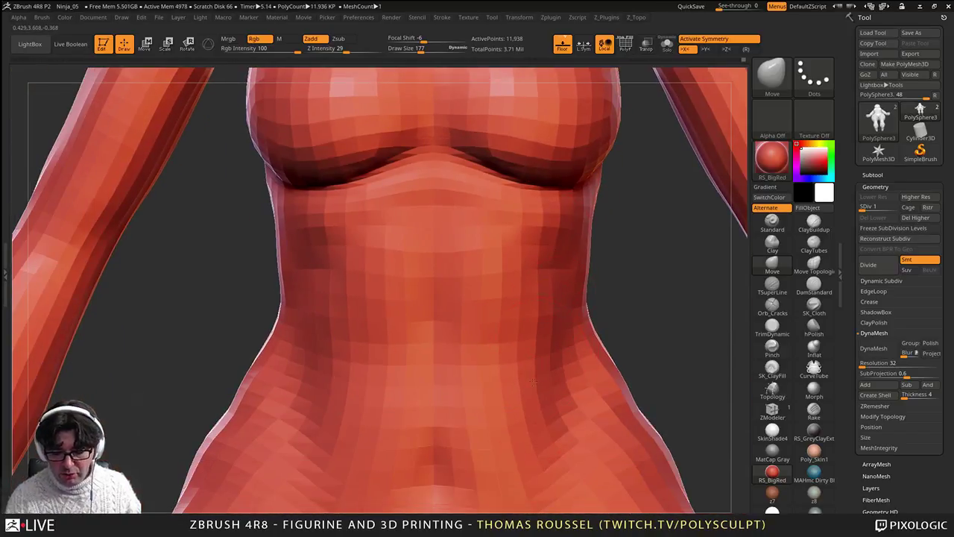
alt+right_drag(544, 440, 543, 307)
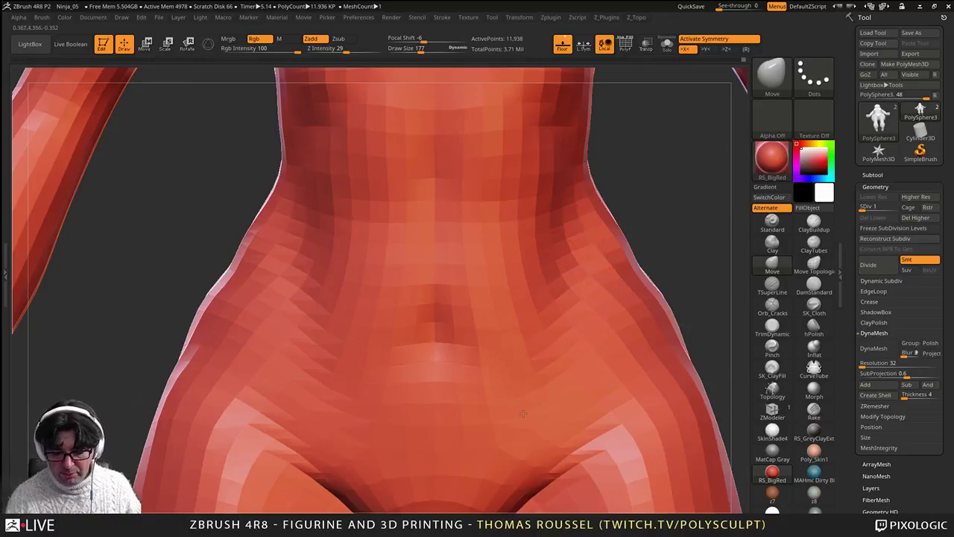
Step: Reshape the forearm contour from below the elbow to the wrist with the Move brush at draw size 177
ctrl+right_drag(559, 411, 543, 331)
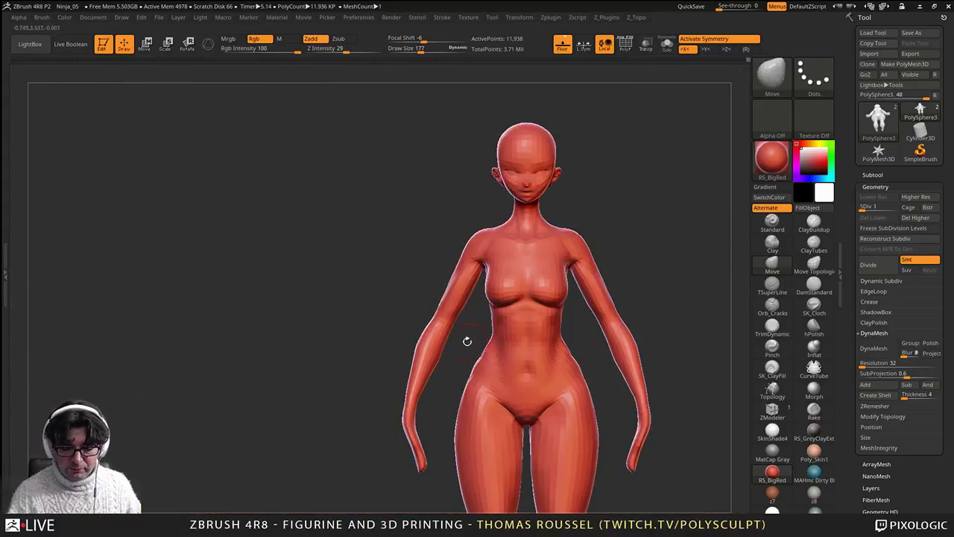
mouse_move(467, 341)
ctrl+right_down()
mouse_move(454, 406)
mouse_move(490, 278)
ctrl+right_up()
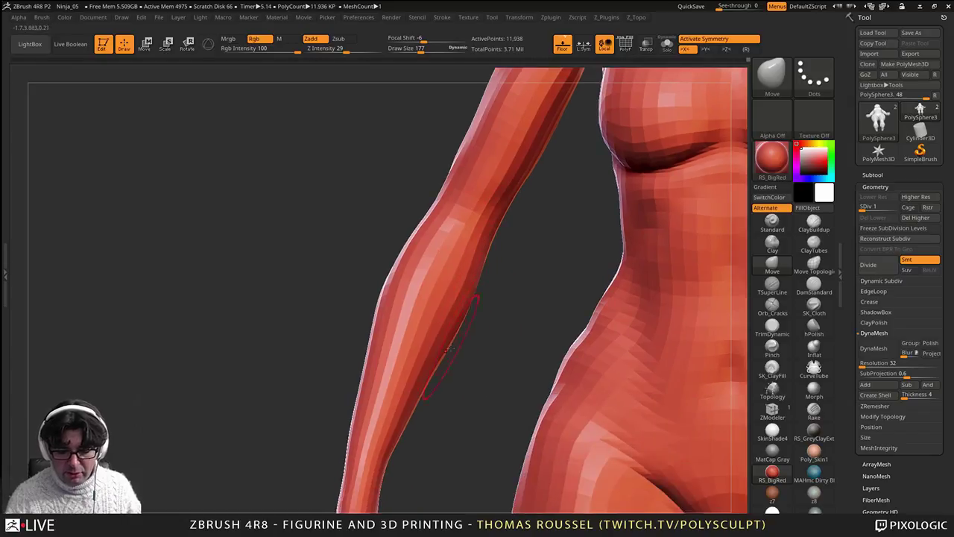
drag(410, 402, 402, 423)
mouse_move(419, 441)
right_down()
mouse_move(399, 448)
mouse_move(404, 475)
mouse_move(441, 393)
right_up()
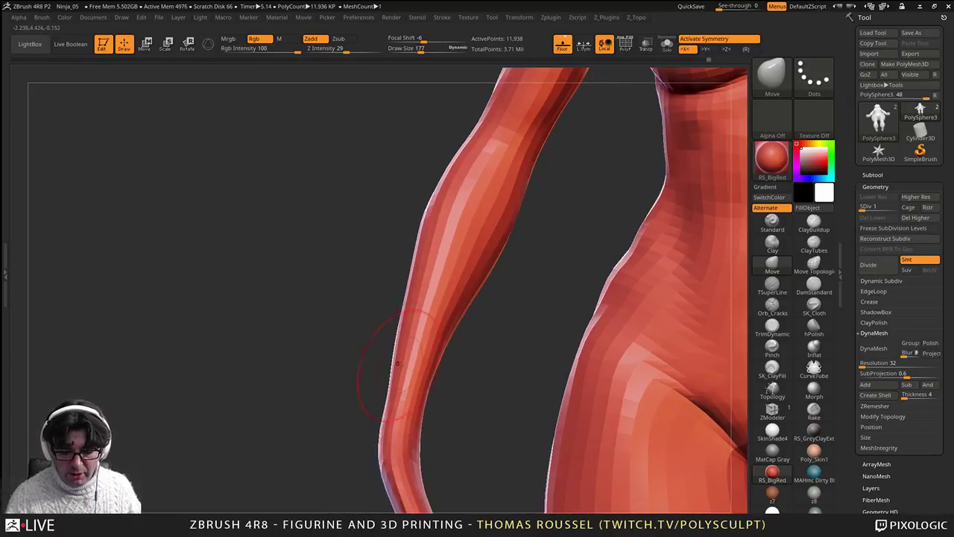
drag(422, 422, 413, 326)
right_drag(416, 363, 437, 359)
Step: Enlarge the Move brush to draw size 206, refine the inner forearm contour and check the whole figure's proportions
alt+drag(516, 368, 495, 386)
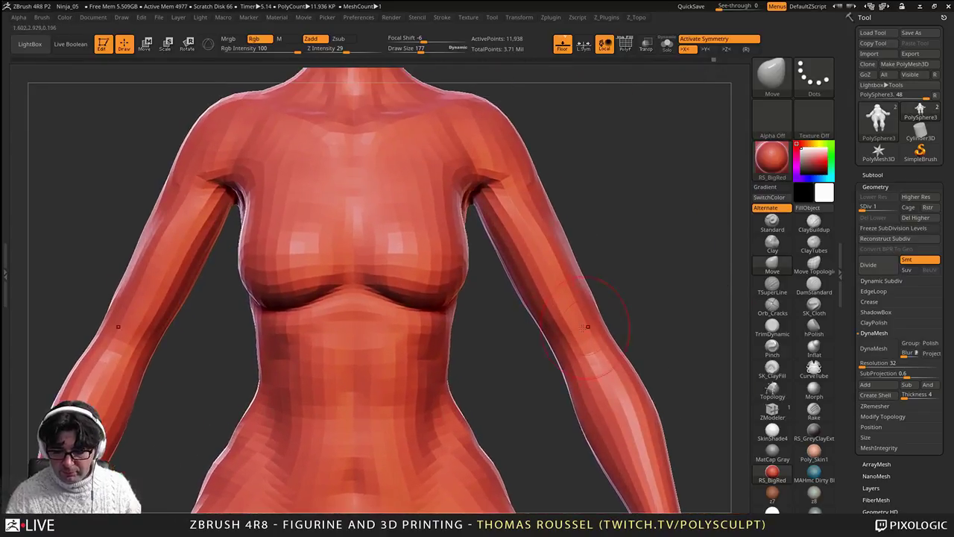
right_drag(564, 346, 500, 371)
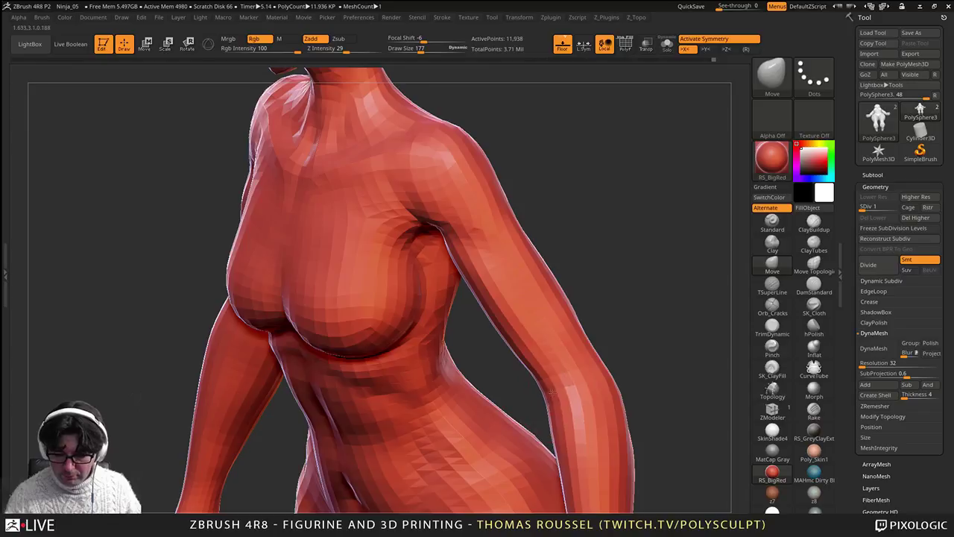
mouse_move(598, 403)
alt+right_down()
mouse_move(591, 334)
mouse_move(563, 337)
mouse_move(628, 346)
alt+right_up()
key(s)
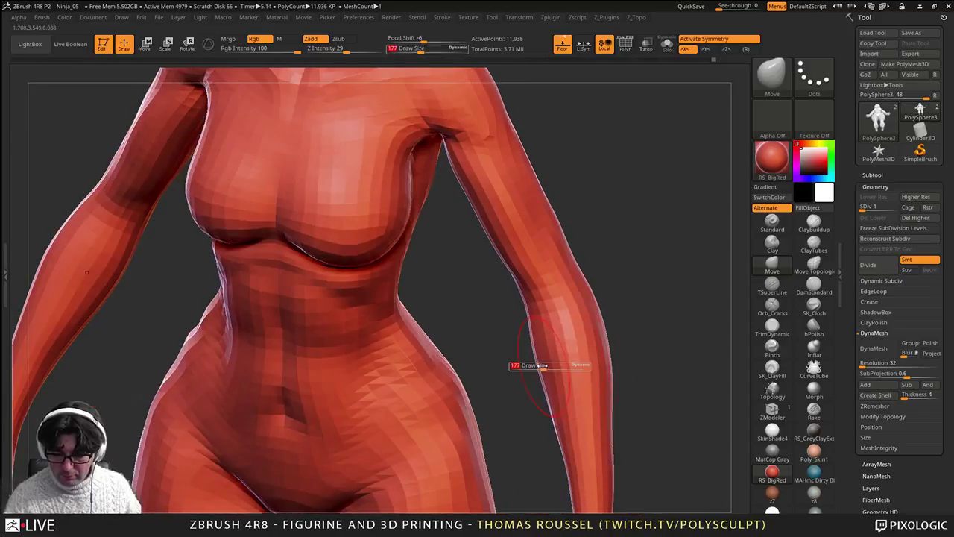
drag(542, 365, 546, 365)
click(546, 365)
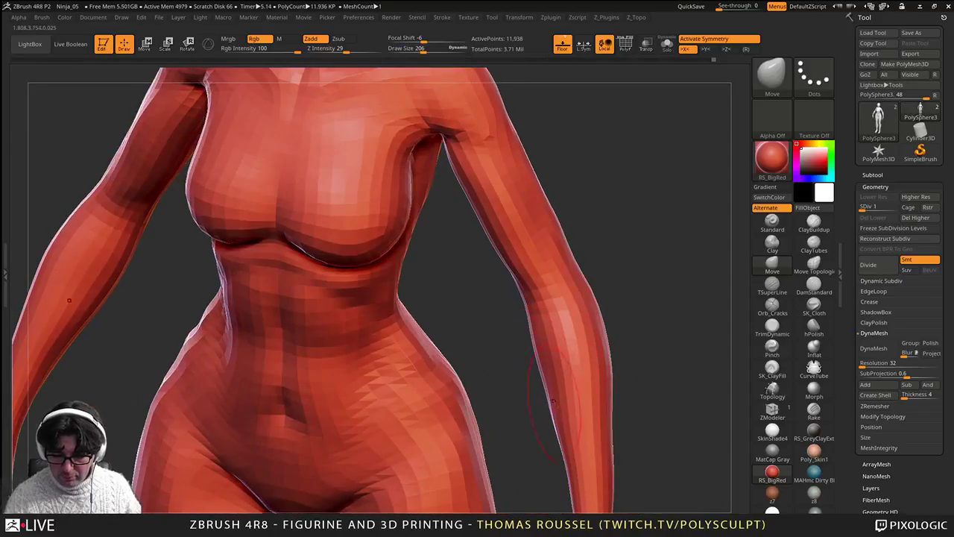
alt+right_drag(579, 421, 555, 356)
drag(544, 378, 538, 384)
ctrl+right_drag(539, 395, 592, 362)
ctrl+right_drag(514, 340, 509, 289)
alt+right_drag(544, 345, 507, 243)
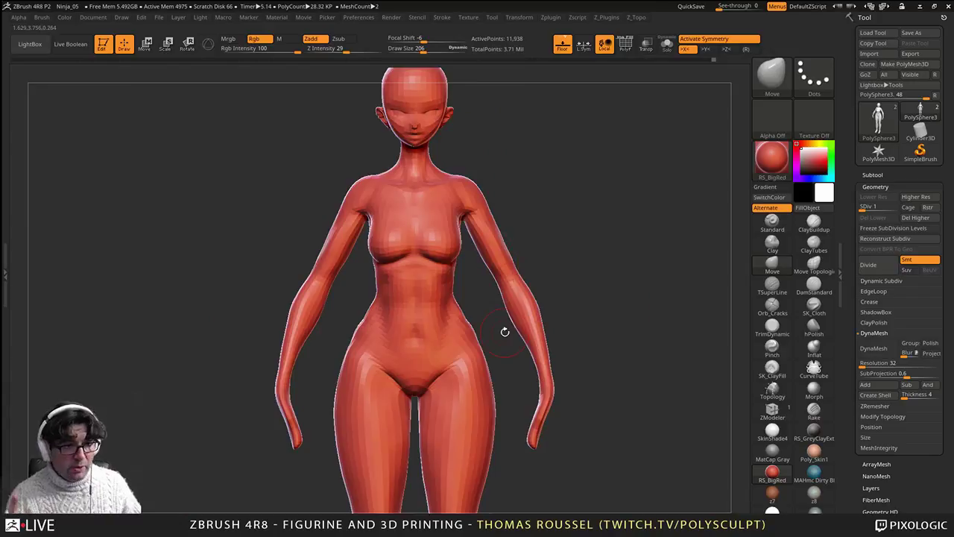
key(ctrl)
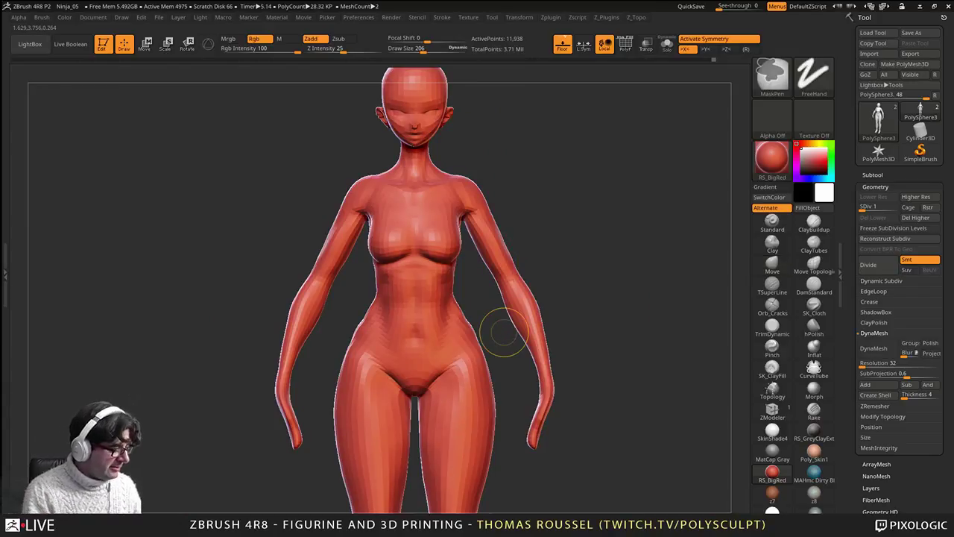
Step: Save the ninja project as Ninja_06 and switch to a Sphere3D primitive with its polygon wireframe displayed
key(ctrl+s)
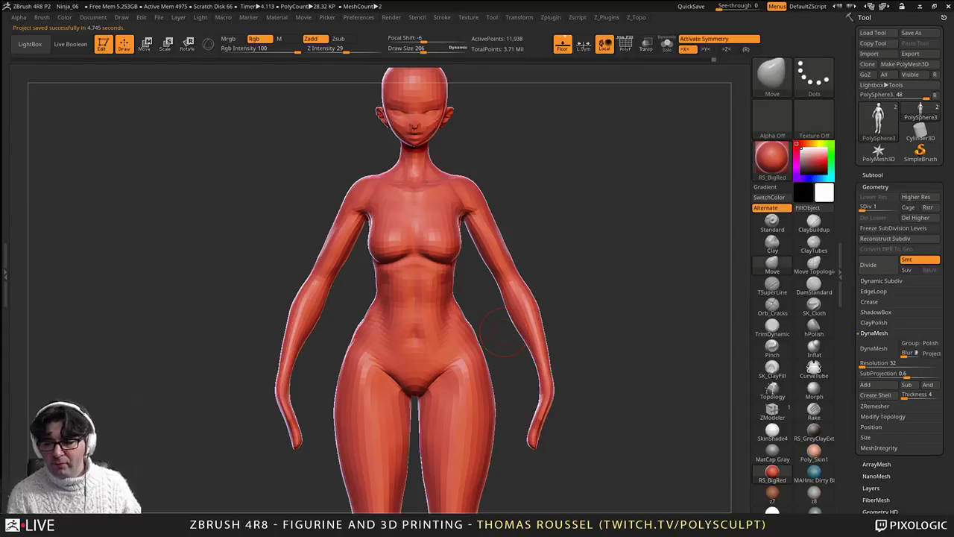
click(879, 132)
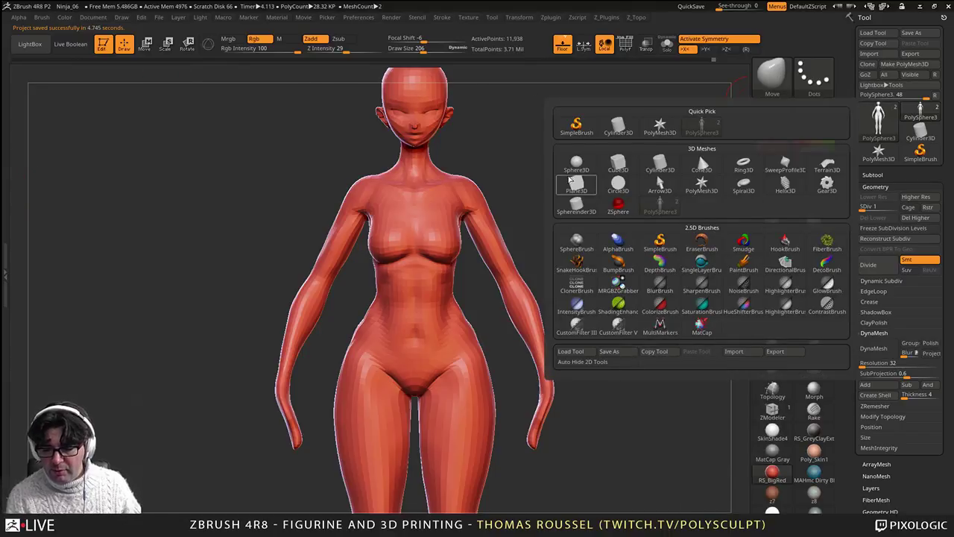
click(576, 163)
alt+drag(498, 384, 550, 281)
key(shift+f)
alt+drag(519, 323, 678, 277)
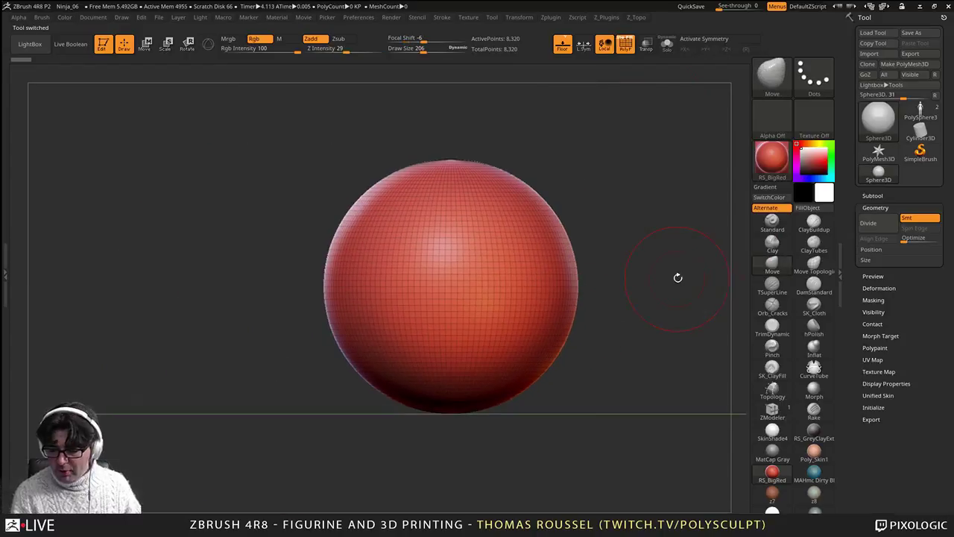
Step: Set the sphere's initial horizontal divisions to 32 and its vertical divisions to 16
click(879, 408)
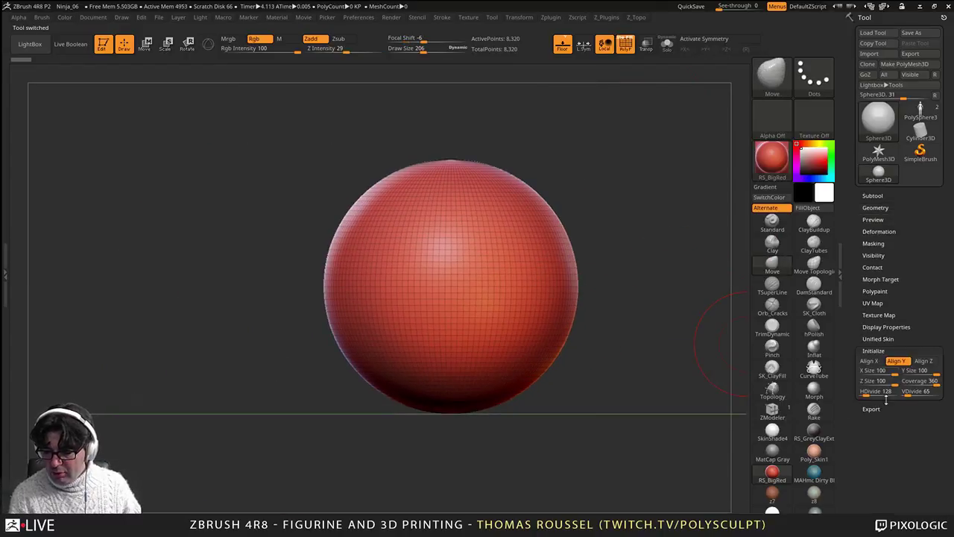
click(875, 391)
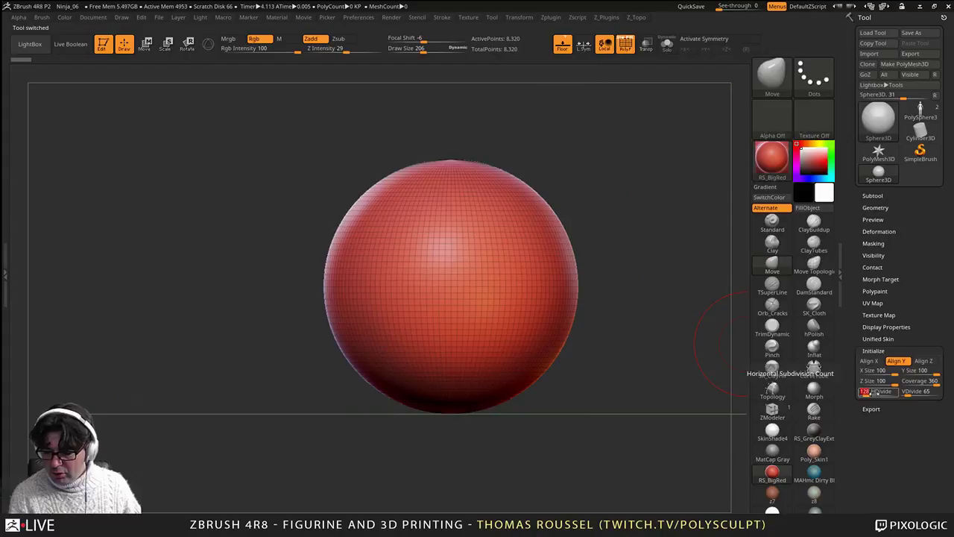
text(32)
key(Return)
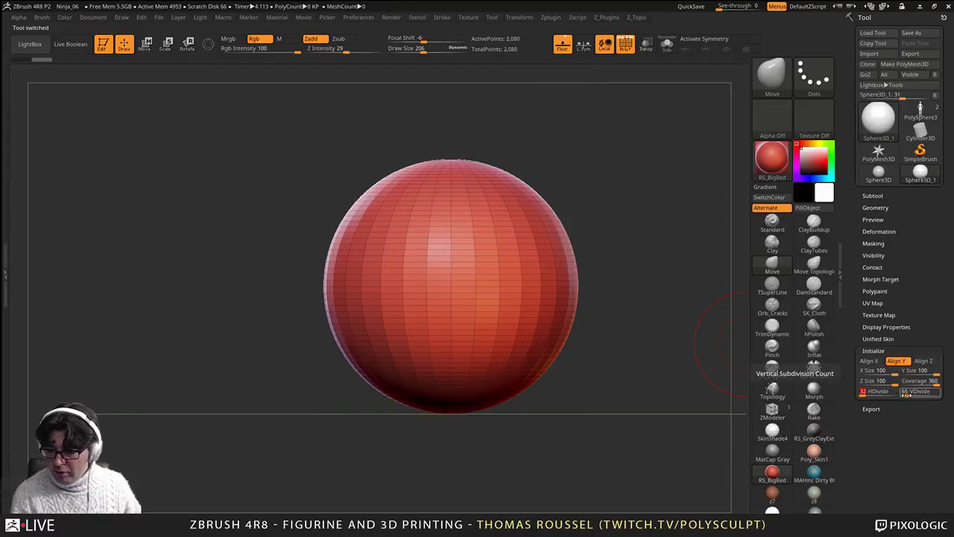
click(905, 391)
text(16)
key(Return)
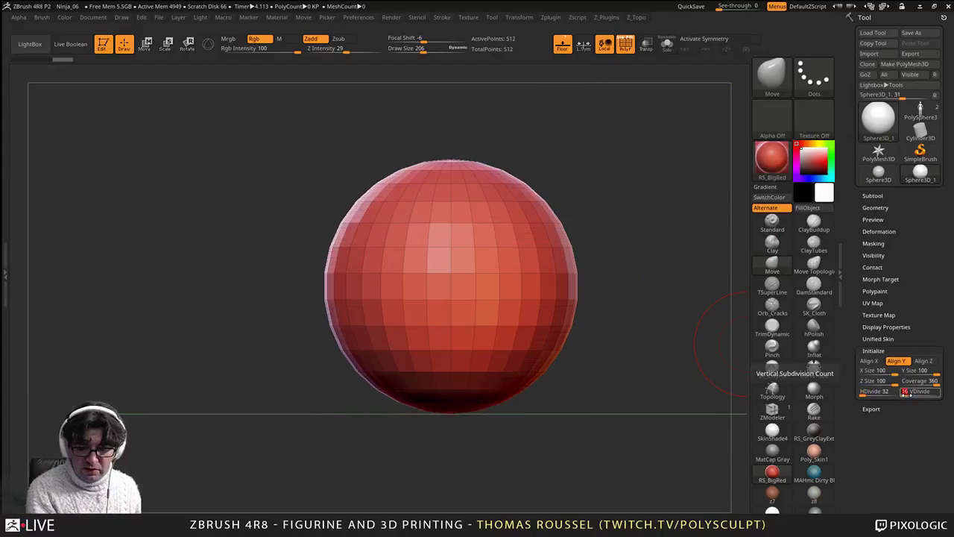
drag(656, 252, 637, 195)
alt+drag(637, 195, 533, 254)
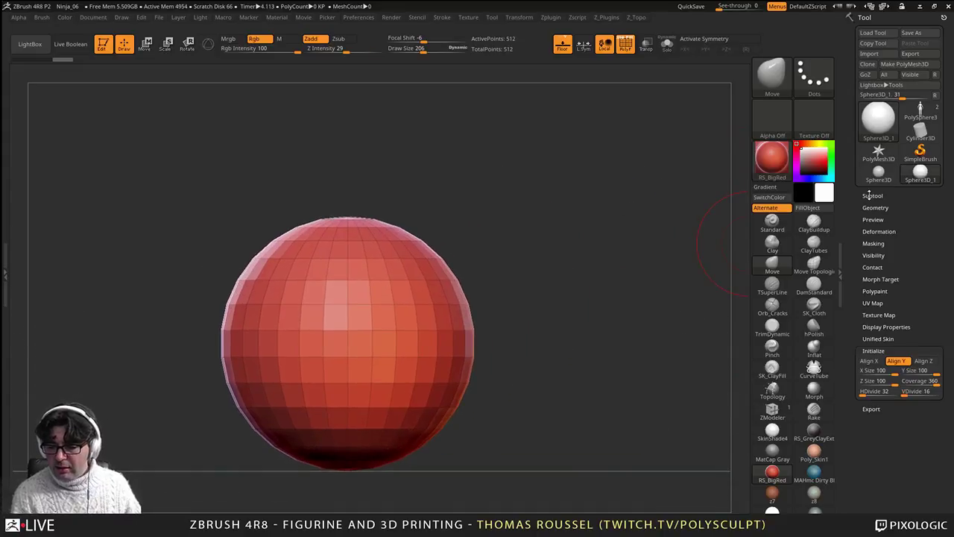
Step: Convert the low-resolution sphere into a PolyMesh3D and duplicate it as a second subtool
click(912, 66)
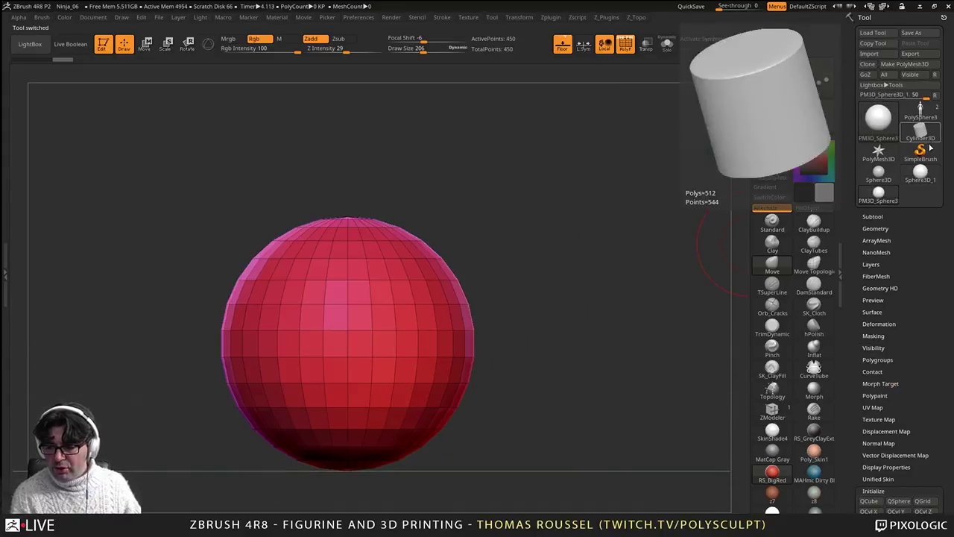
click(873, 216)
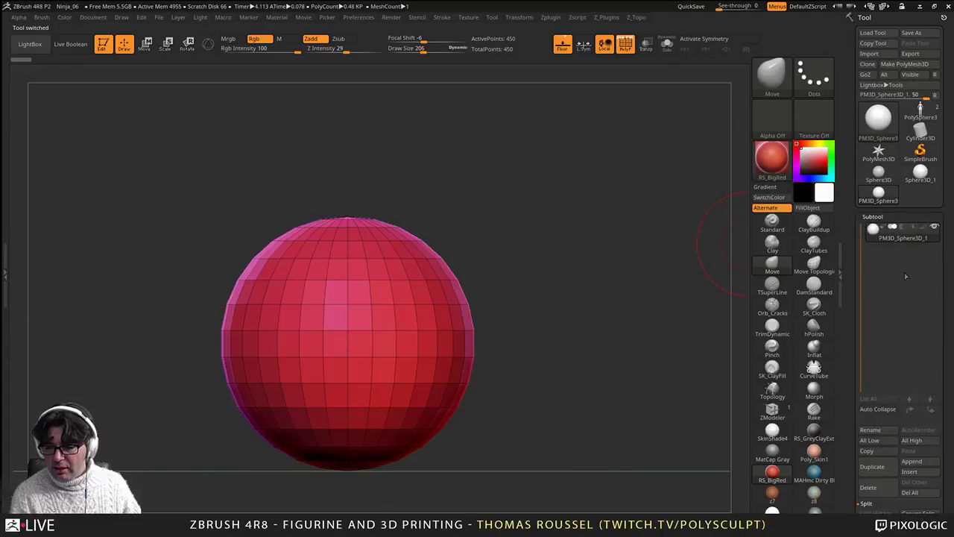
click(872, 466)
alt+drag(562, 370, 556, 313)
alt+drag(557, 276, 603, 335)
Step: Rename the first sphere subtool Dynamesh and its duplicate Subdivision
click(870, 238)
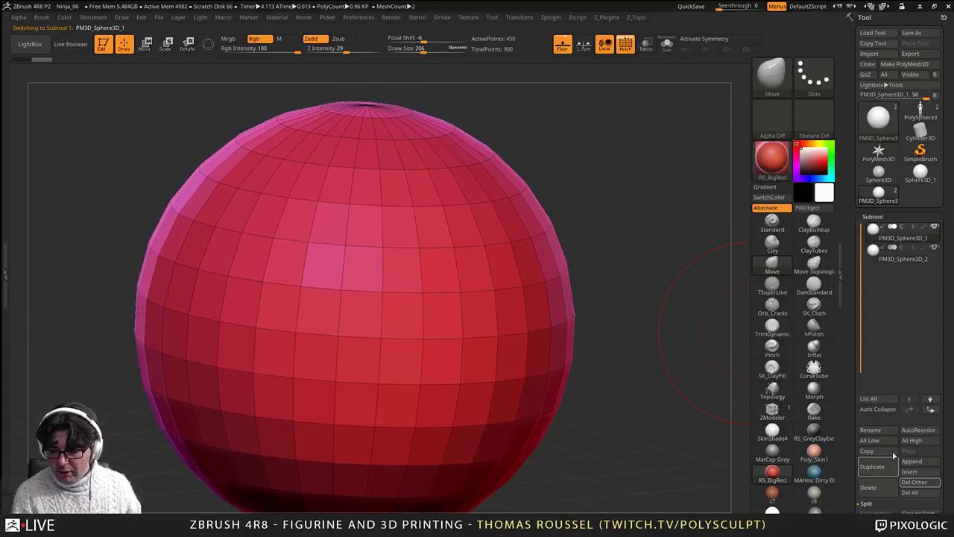
click(872, 430)
text(Dynamesh)
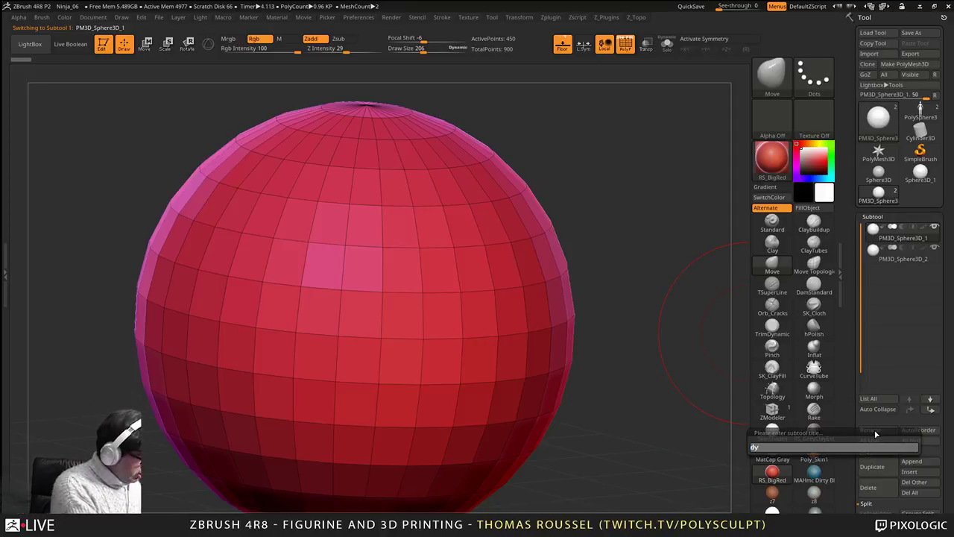
key(Return)
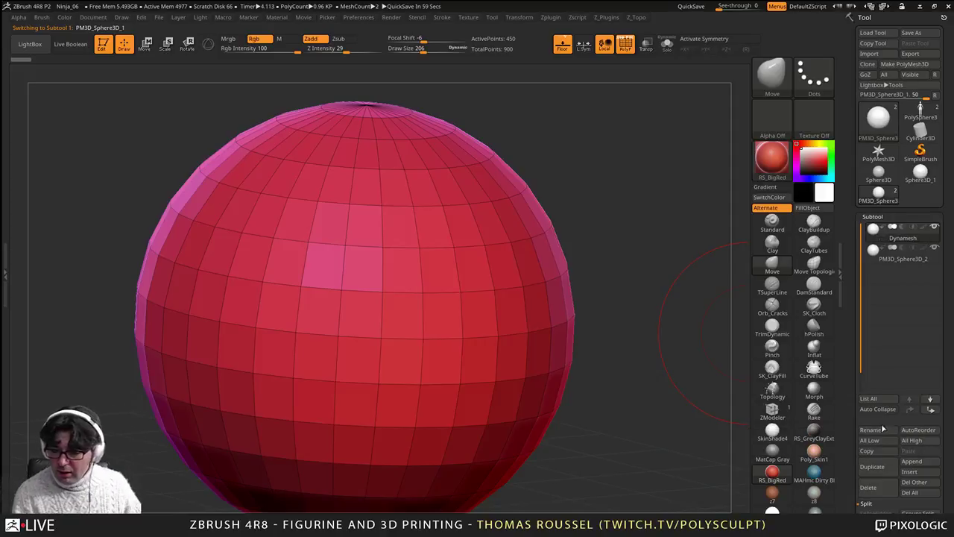
click(898, 258)
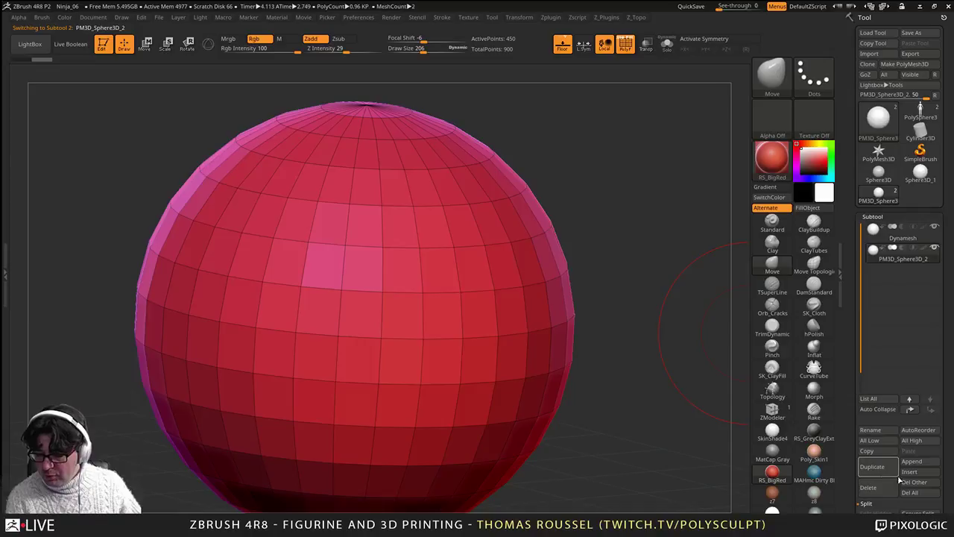
click(874, 432)
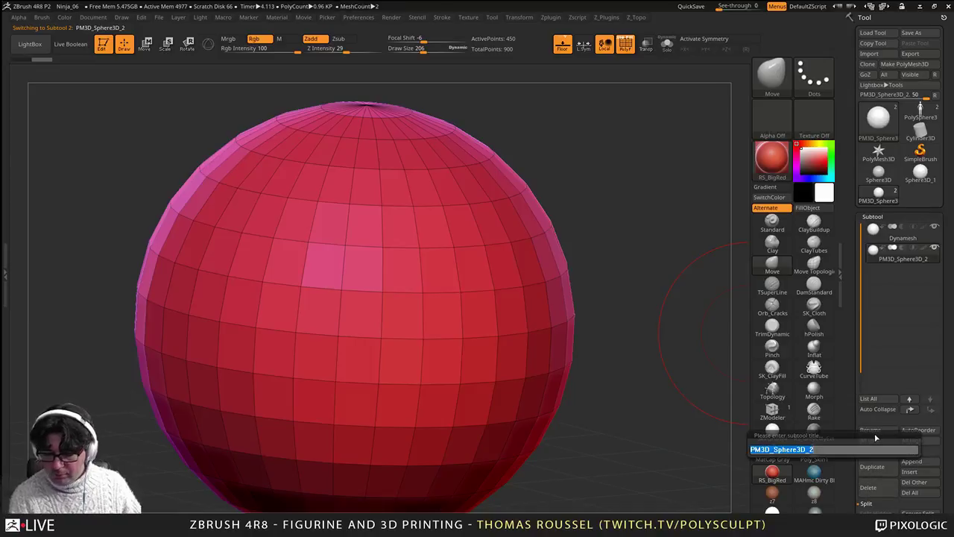
text(subdivisi)
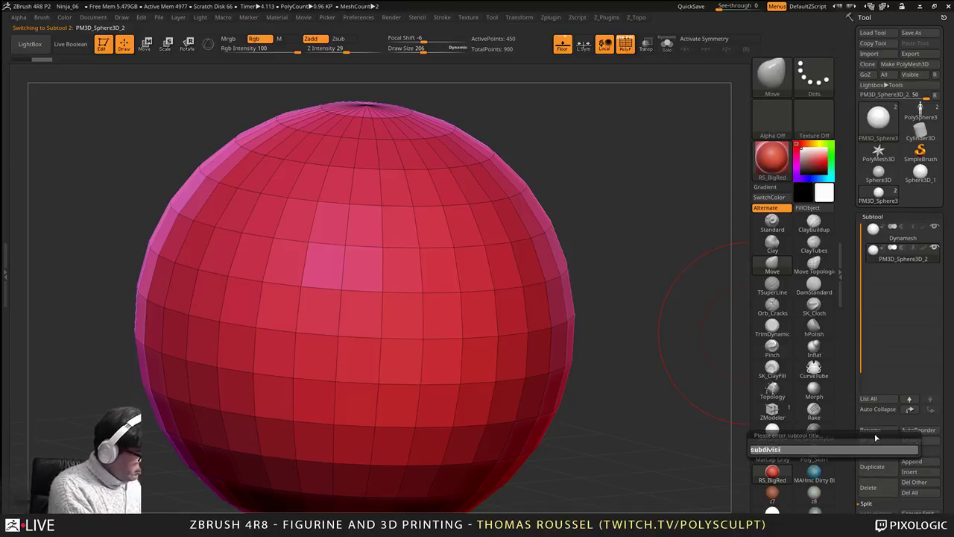
text(on)
key(Return)
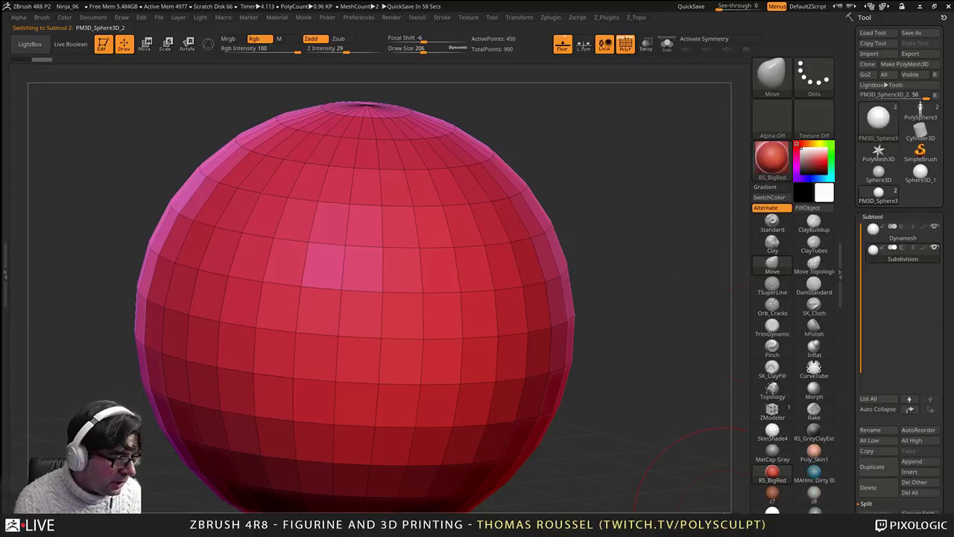
Step: Make the Dynamesh subtool active and remesh it with DynaMesh at resolution 128
key(shift)
mouse_move(598, 357)
shift+mouse_down()
mouse_move(599, 291)
mouse_move(600, 306)
mouse_move(624, 250)
mouse_move(634, 272)
shift+mouse_up()
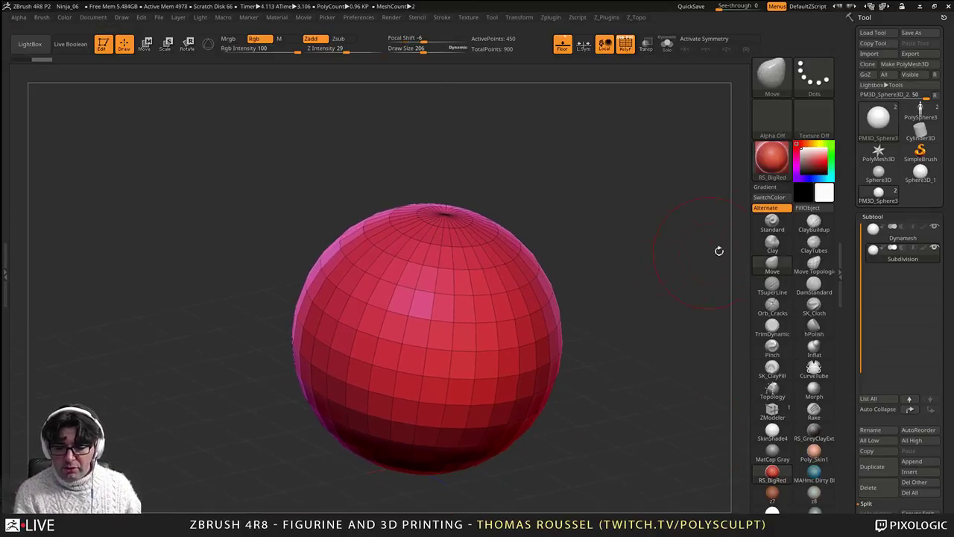
click(874, 230)
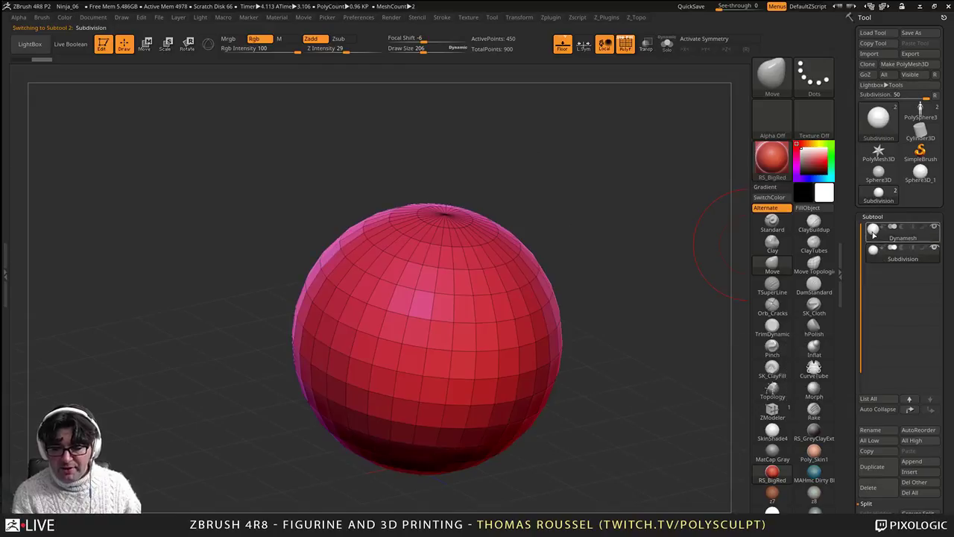
alt+drag(639, 263, 600, 252)
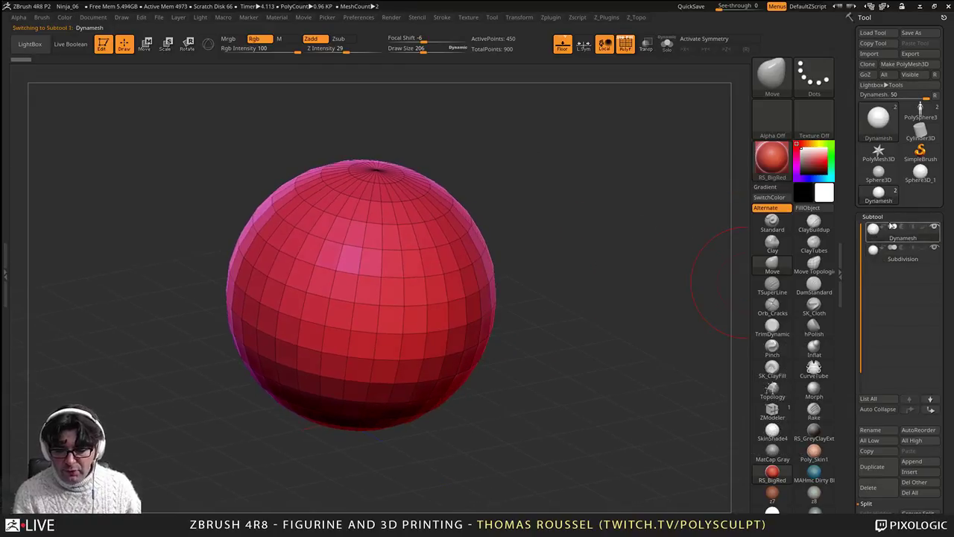
drag(952, 417, 918, 366)
click(878, 377)
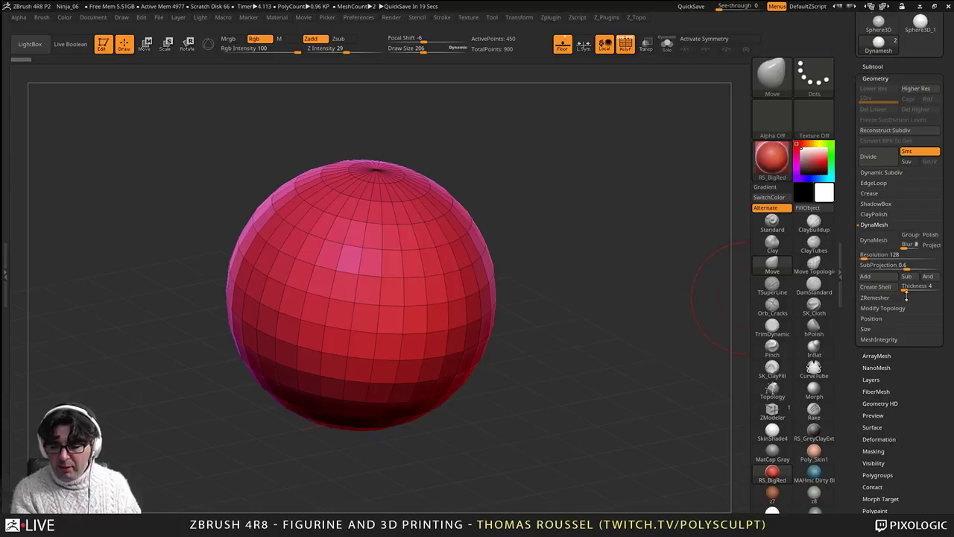
click(874, 239)
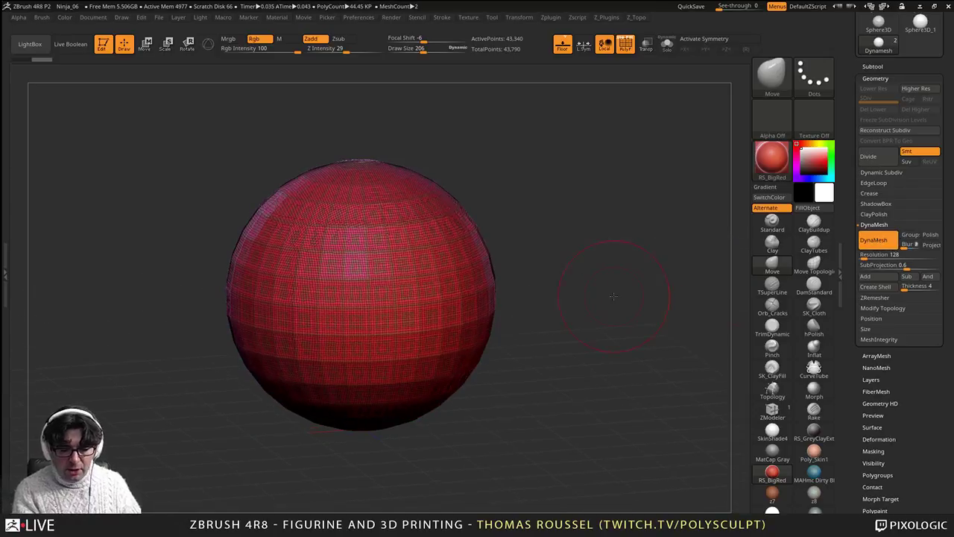
Step: Hide the Subdivision subtool and compare the remeshed sphere with and without its wireframe
click(875, 67)
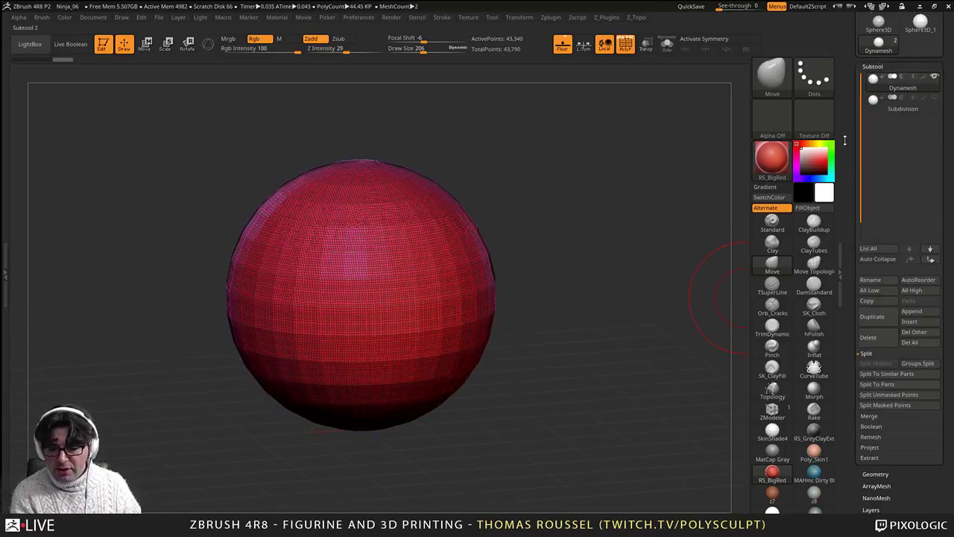
alt+drag(594, 251, 623, 259)
key(shift+f)
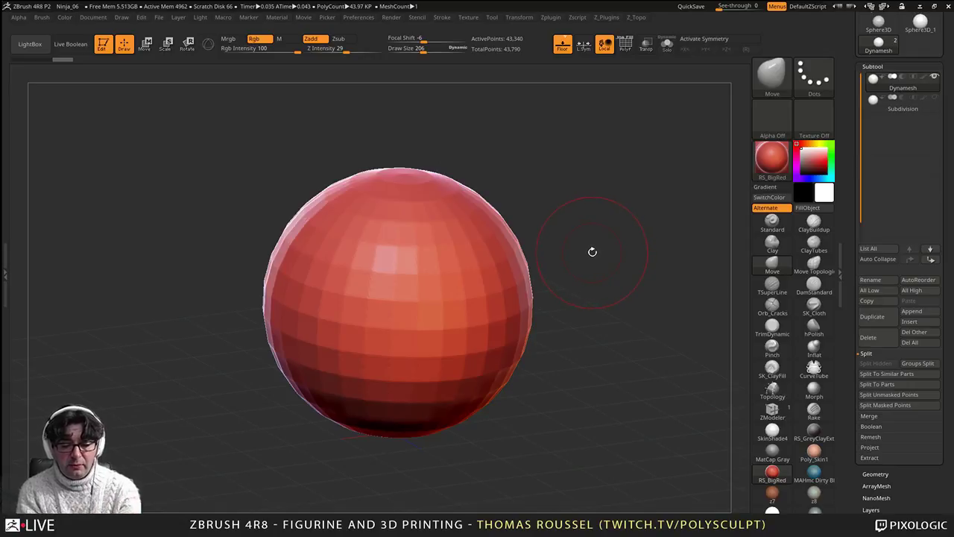
key(shift+f)
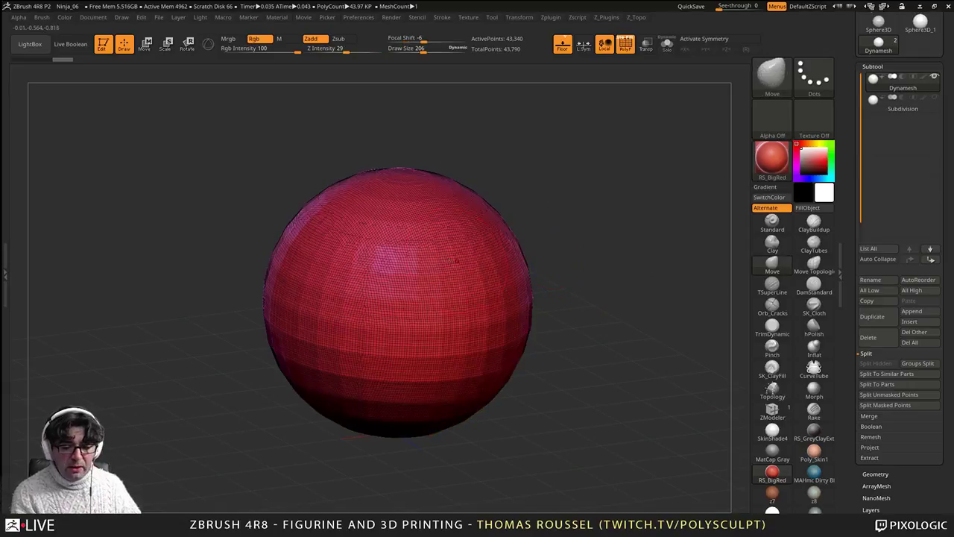
Step: Set the draw size to 126 and examine the remeshed polygons up close and the whole sphere without wireframe
ctrl+right_drag(587, 251, 547, 371)
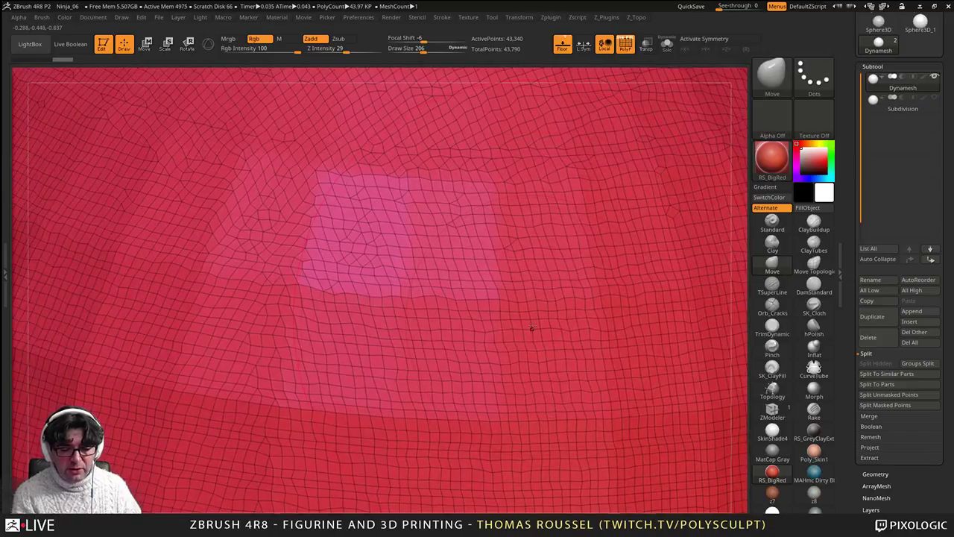
key(s)
drag(531, 328, 524, 328)
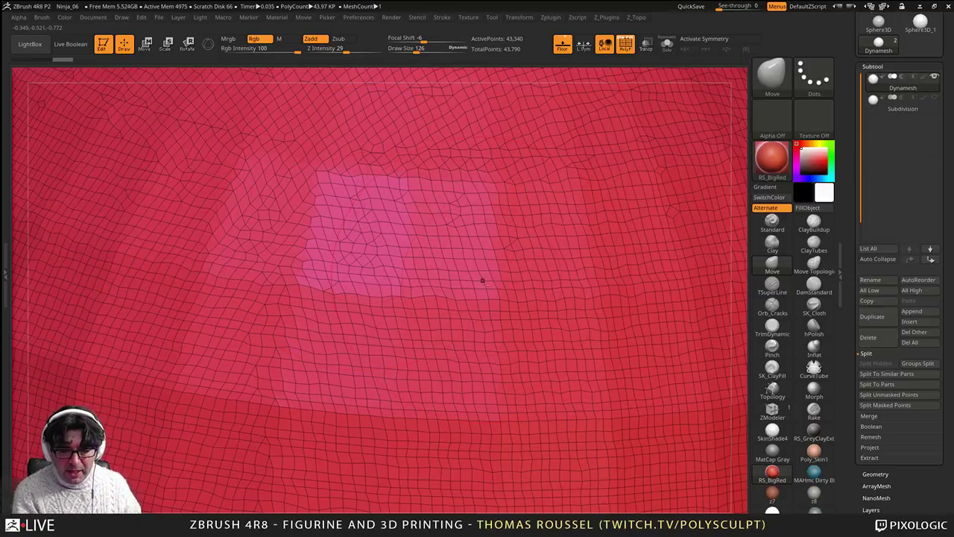
key(f)
key(shift)
key(shift+f)
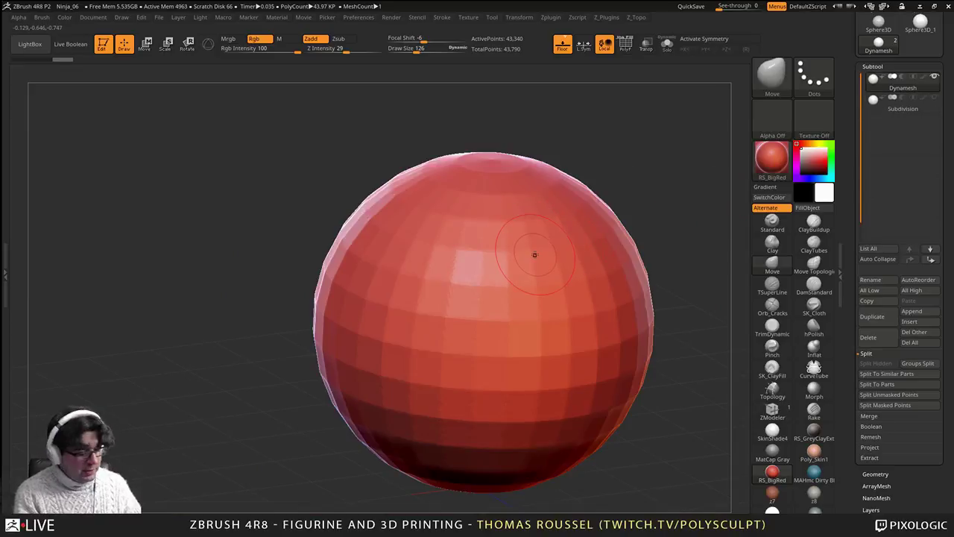
Step: Undo the DynaMesh remesh and redraw the wireframed sphere on a cleared canvas in Edit mode
key(ctrl)
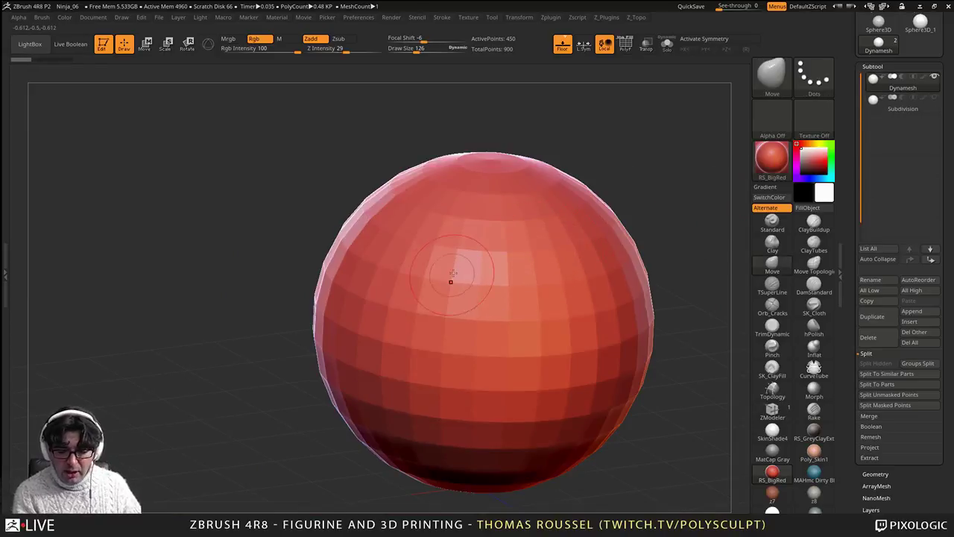
key(shift+f)
key(ctrl+f)
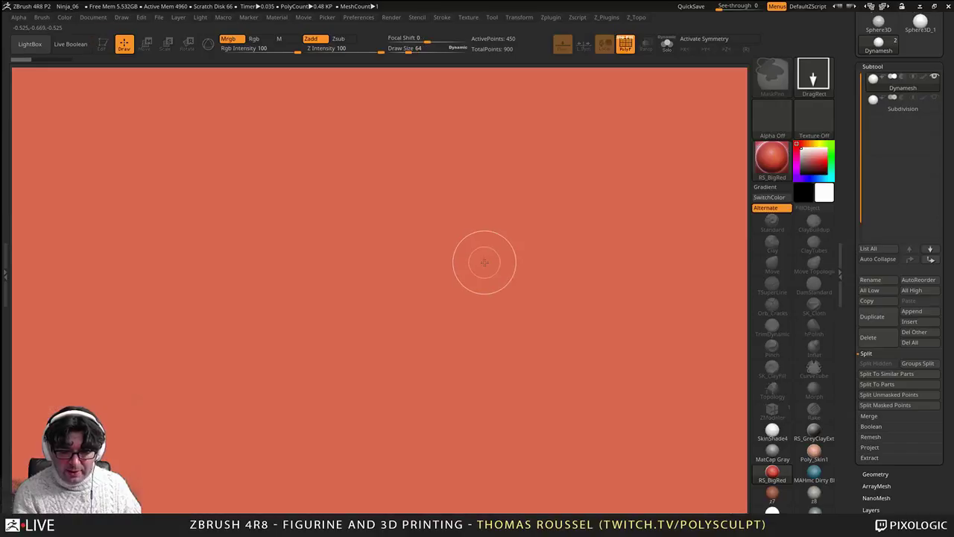
key(ctrl+n)
drag(384, 265, 383, 469)
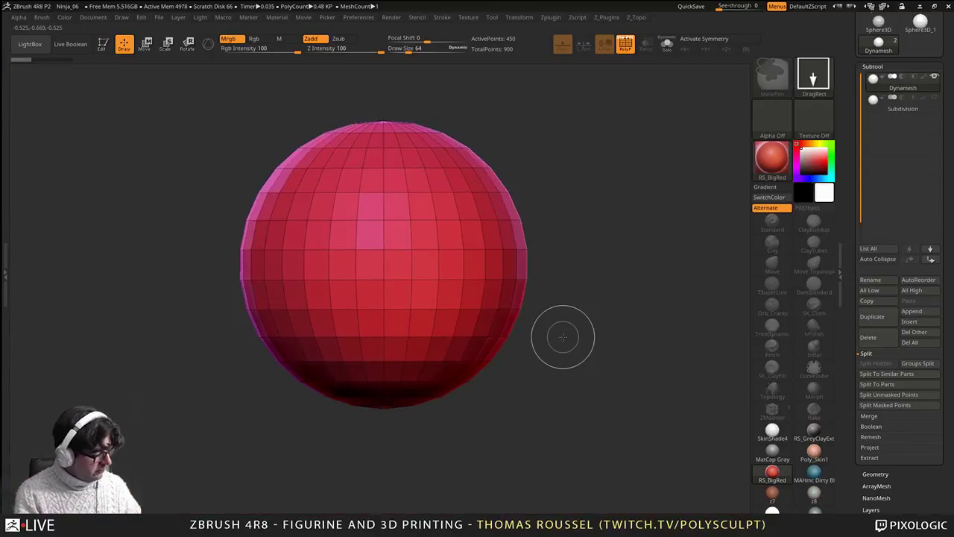
key(t)
mouse_move(641, 279)
mouse_down()
mouse_move(654, 260)
mouse_move(548, 212)
mouse_move(622, 321)
mouse_move(613, 292)
mouse_move(628, 246)
mouse_up()
Step: Try DynaMesh at resolution 128 on the sphere, view the surface without wireframe and undo the remesh
click(889, 477)
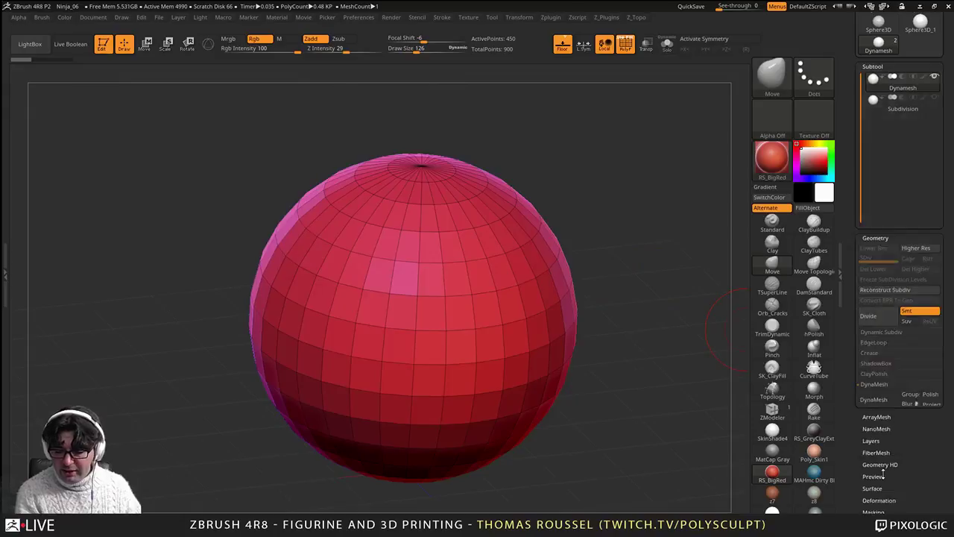
click(873, 239)
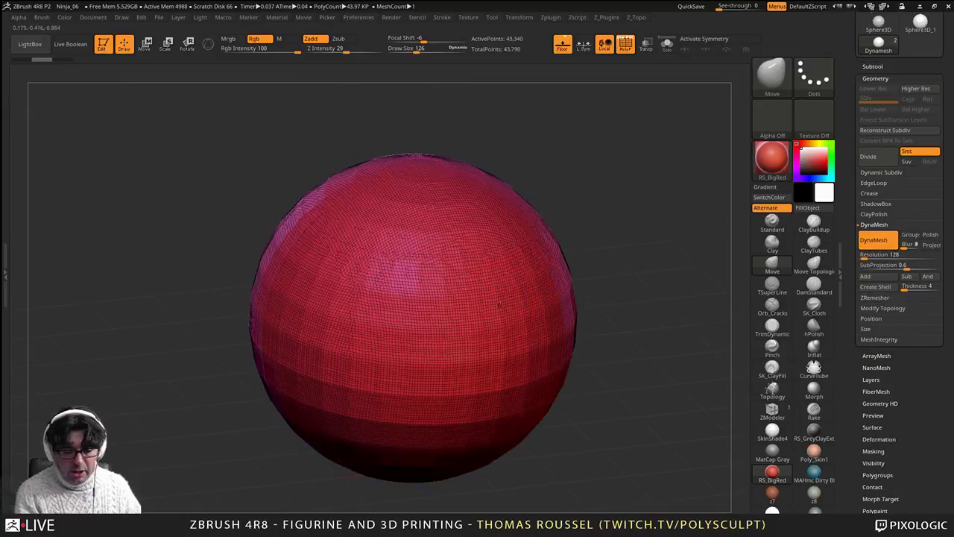
key(shift+f)
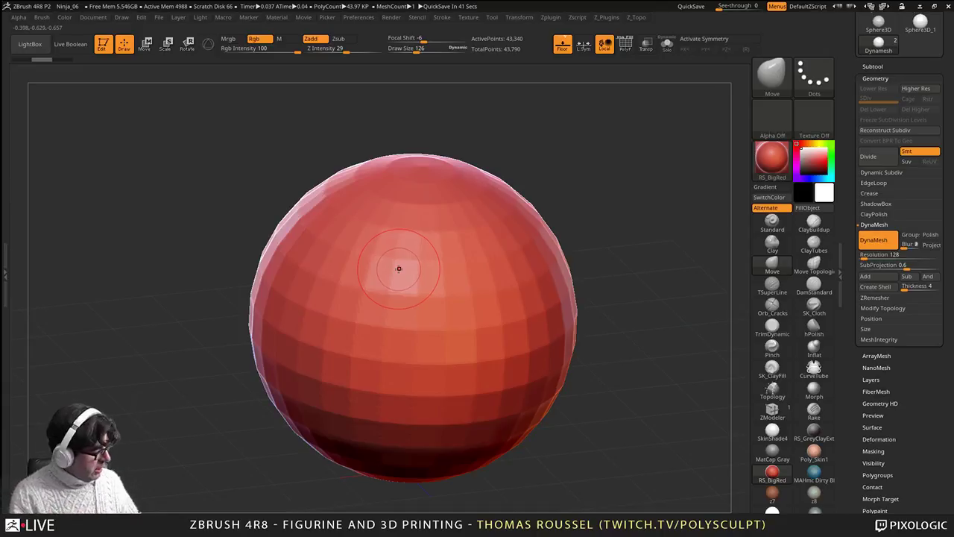
key(ctrl+z)
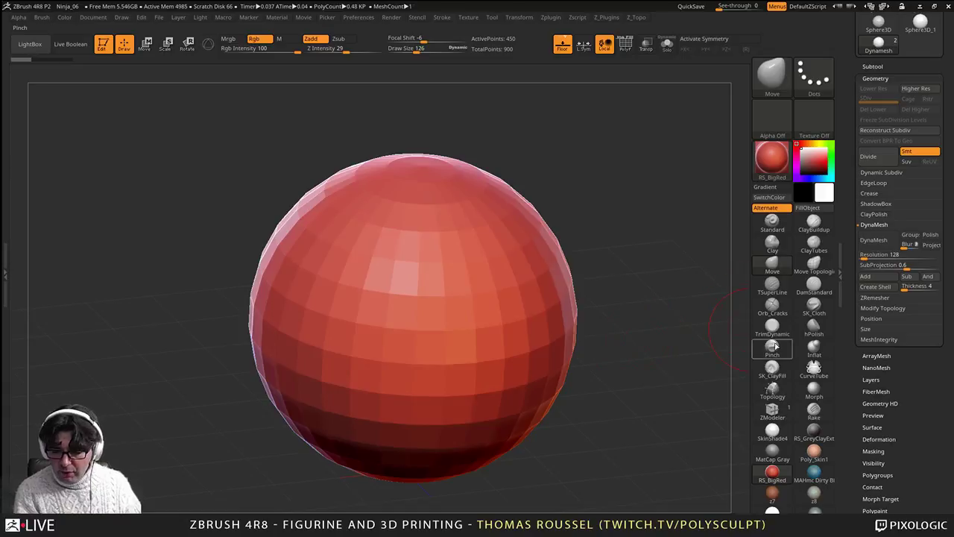
Step: Cut a flat face into one side of the sphere with ClipCurve and DynaMesh it at resolution 128
ctrl+shift+click(776, 73)
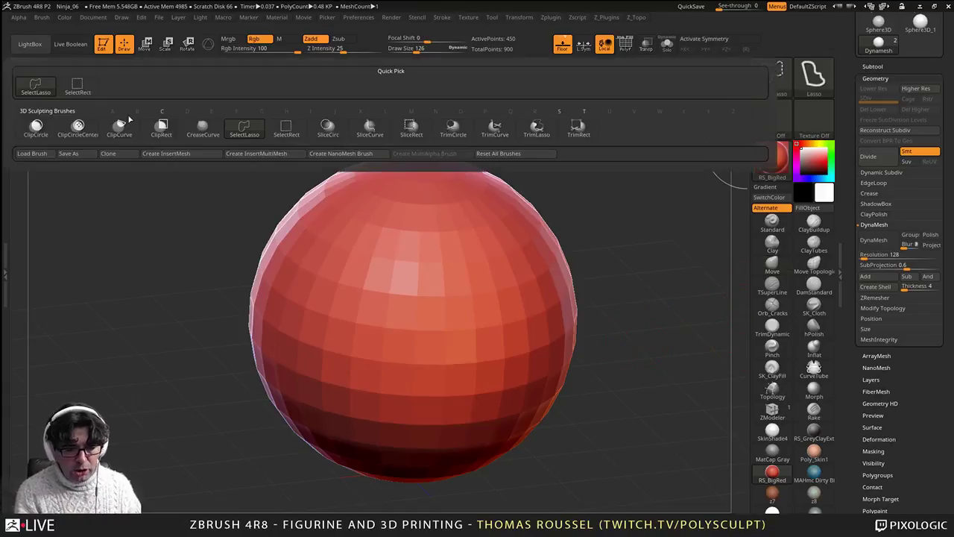
click(130, 133)
ctrl+shift+drag(451, 122, 637, 511)
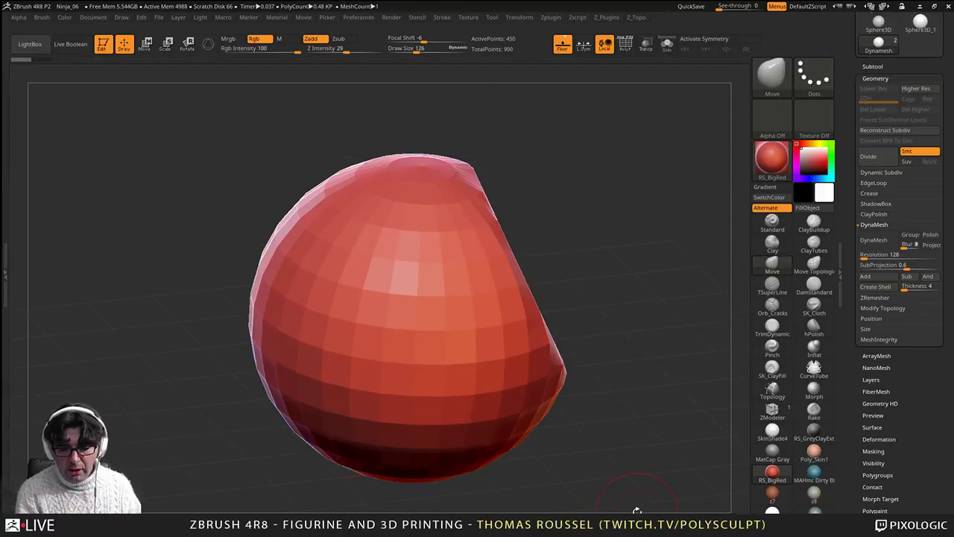
drag(636, 395, 555, 409)
alt+drag(655, 418, 518, 427)
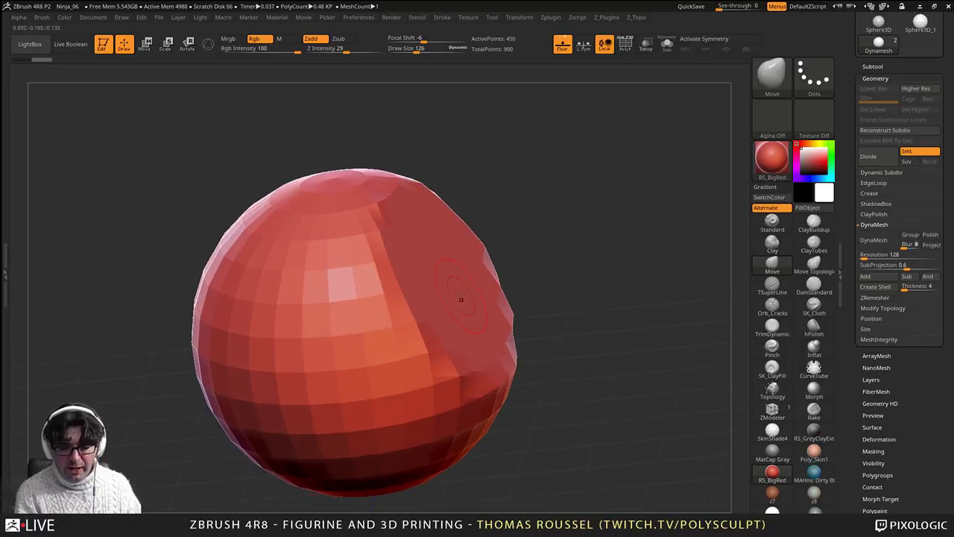
click(874, 239)
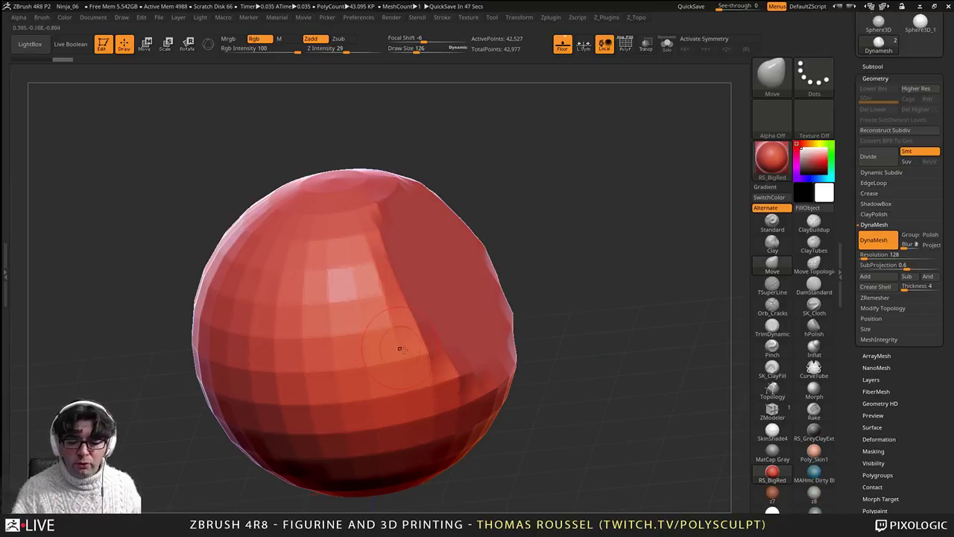
Step: Build up rough overlapping ClayBuildup strokes across the clipped face of the sphere from several angles
click(813, 222)
mouse_move(363, 298)
mouse_down()
mouse_move(395, 276)
mouse_move(373, 428)
mouse_up()
drag(596, 351, 492, 360)
mouse_move(540, 232)
mouse_down()
mouse_move(533, 272)
mouse_move(585, 320)
mouse_move(555, 406)
mouse_up()
mouse_move(583, 216)
mouse_down()
mouse_move(626, 358)
mouse_move(563, 362)
mouse_up()
drag(578, 228, 514, 295)
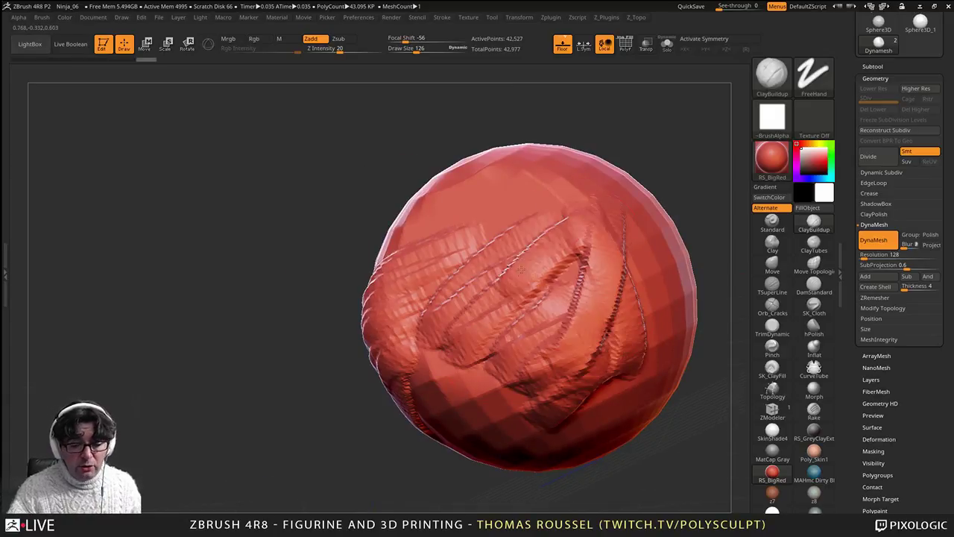
drag(555, 195, 471, 267)
drag(540, 185, 435, 257)
drag(503, 172, 403, 255)
drag(298, 224, 388, 212)
drag(466, 216, 395, 314)
drag(517, 233, 444, 329)
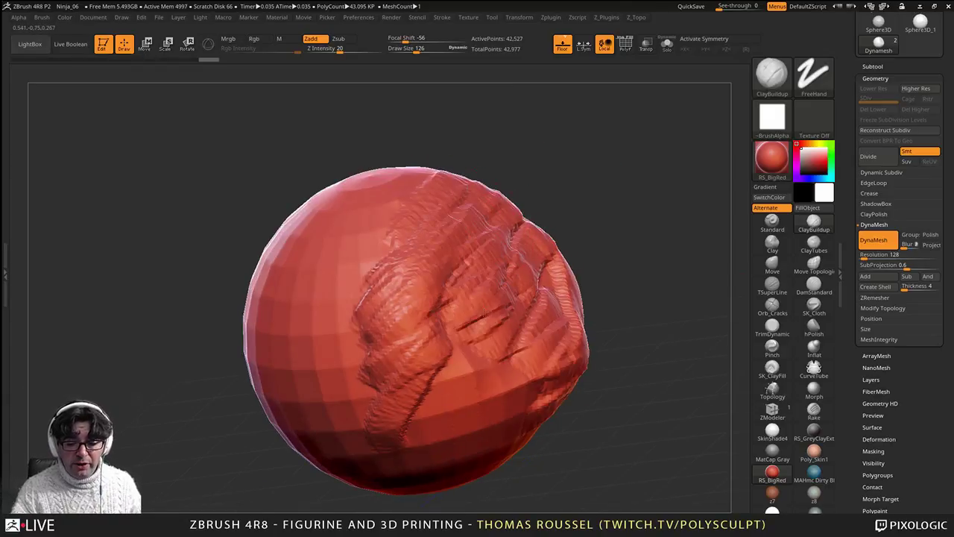
drag(498, 293, 453, 347)
Step: Pull a long horn out of the sculpted side with an enlarged Move brush and smooth it at draw size 231
alt+drag(641, 321, 534, 321)
click(772, 264)
key(s)
drag(623, 301, 641, 300)
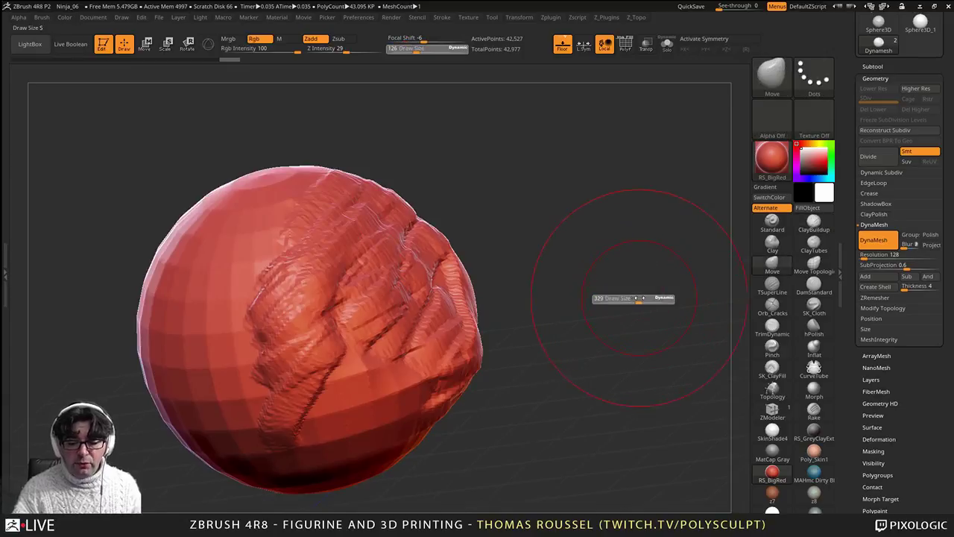
drag(395, 270, 679, 114)
mouse_move(615, 245)
alt+mouse_down()
mouse_move(518, 340)
mouse_move(561, 326)
mouse_move(553, 326)
alt+mouse_up()
key(s)
mouse_move(535, 223)
shift+mouse_down()
mouse_move(336, 317)
mouse_move(243, 430)
mouse_move(366, 365)
mouse_move(585, 201)
shift+mouse_up()
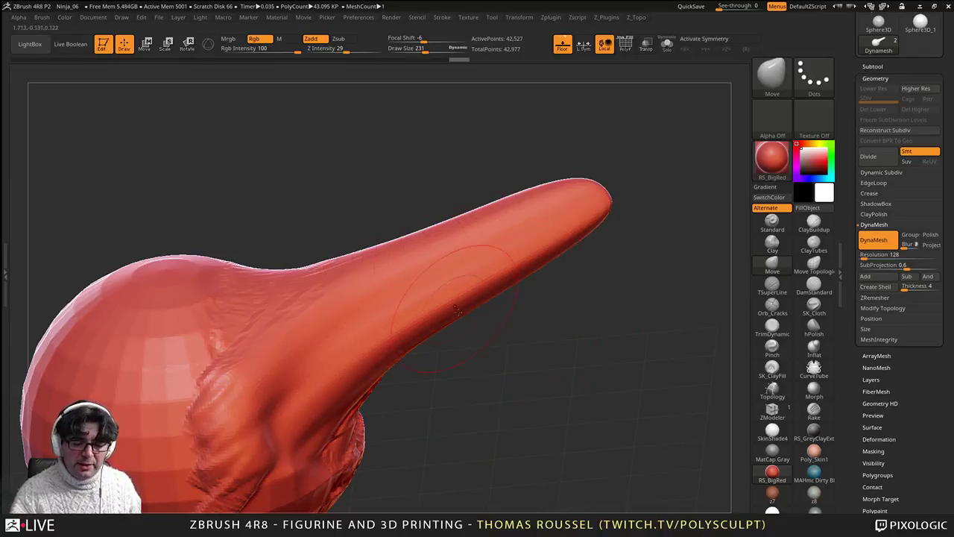
Step: Carve several overlapping lines along the stretched horn with the TSuperLine brush at draw size 65
key(s)
drag(547, 345, 536, 348)
click(772, 285)
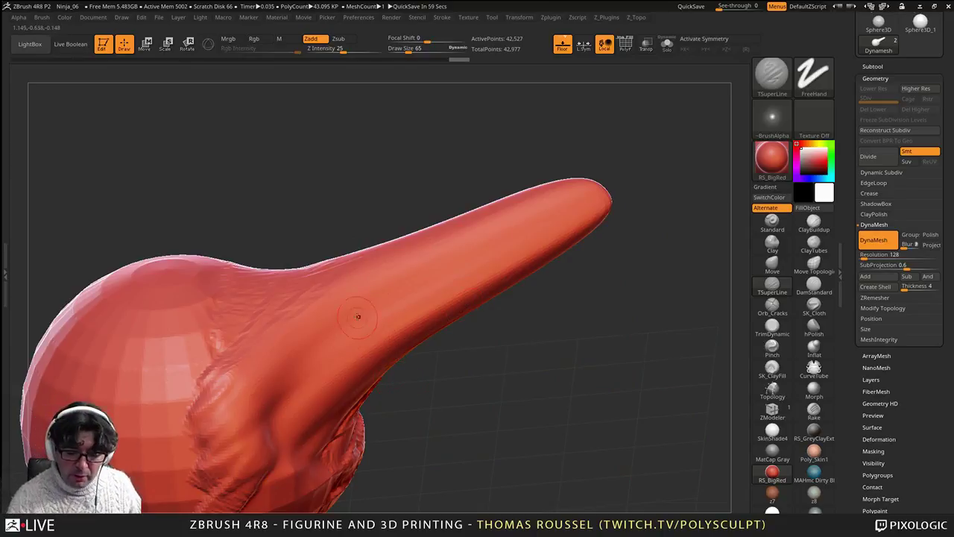
drag(348, 320, 367, 316)
mouse_move(358, 339)
mouse_down()
mouse_move(384, 300)
mouse_move(403, 305)
mouse_move(423, 286)
mouse_up()
mouse_move(401, 307)
mouse_down()
mouse_move(446, 290)
mouse_move(442, 271)
mouse_up()
drag(422, 291, 498, 241)
drag(463, 272, 504, 244)
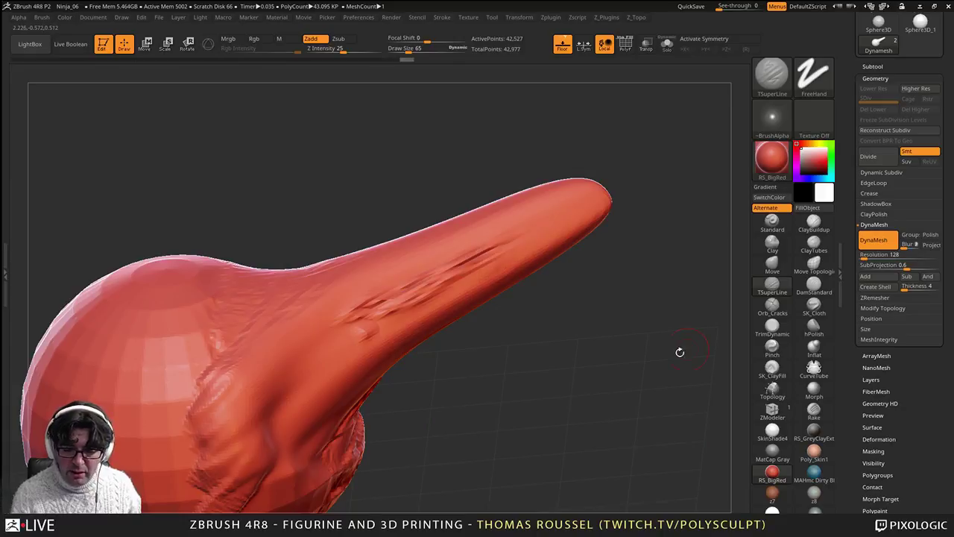
Step: Write a first name on the round part of the sphere and carve two curved lines beneath it
mouse_move(465, 402)
alt+mouse_down()
mouse_move(523, 294)
mouse_move(510, 301)
alt+mouse_up()
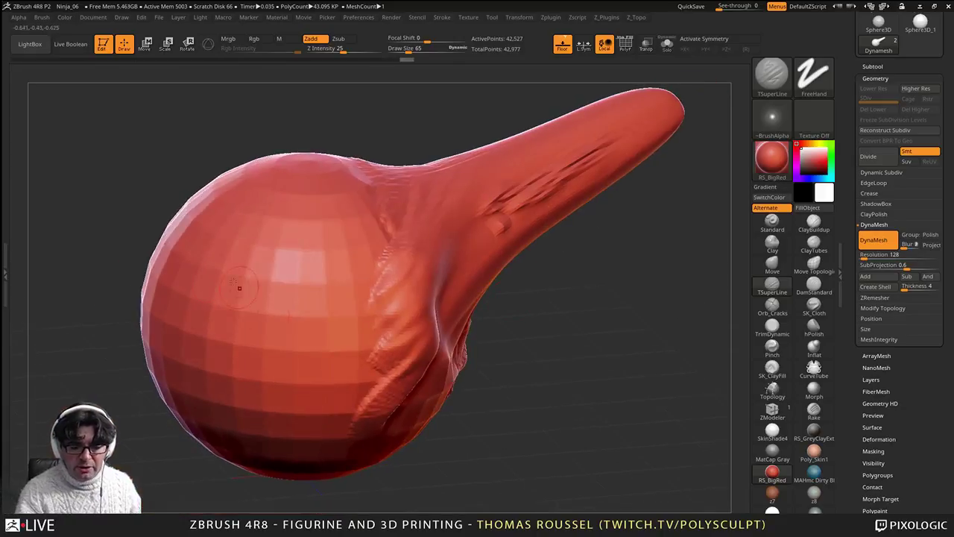
drag(207, 274, 208, 310)
mouse_move(191, 286)
mouse_down()
mouse_move(233, 261)
mouse_move(260, 289)
mouse_move(331, 257)
mouse_move(340, 266)
mouse_up()
drag(246, 348, 335, 306)
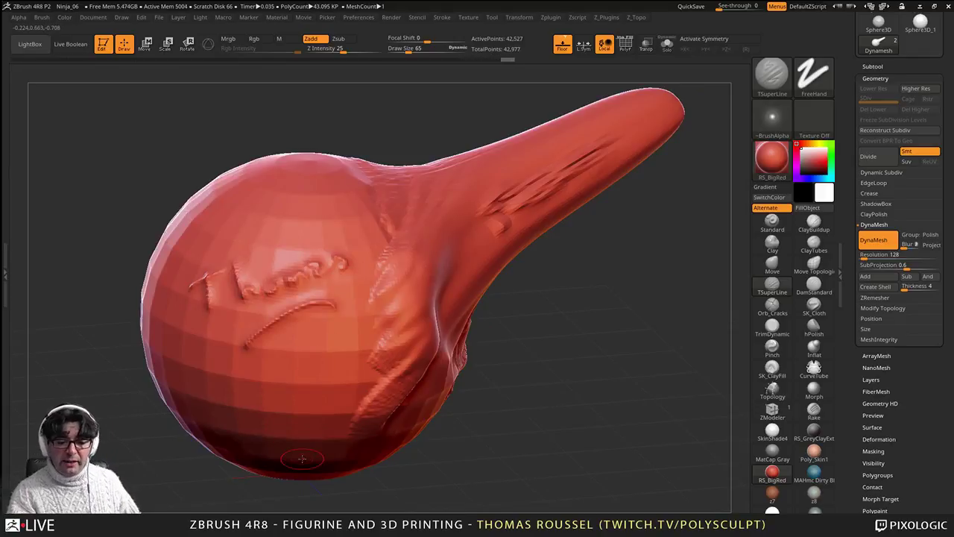
mouse_move(248, 412)
mouse_down()
mouse_move(253, 384)
mouse_move(347, 363)
mouse_up()
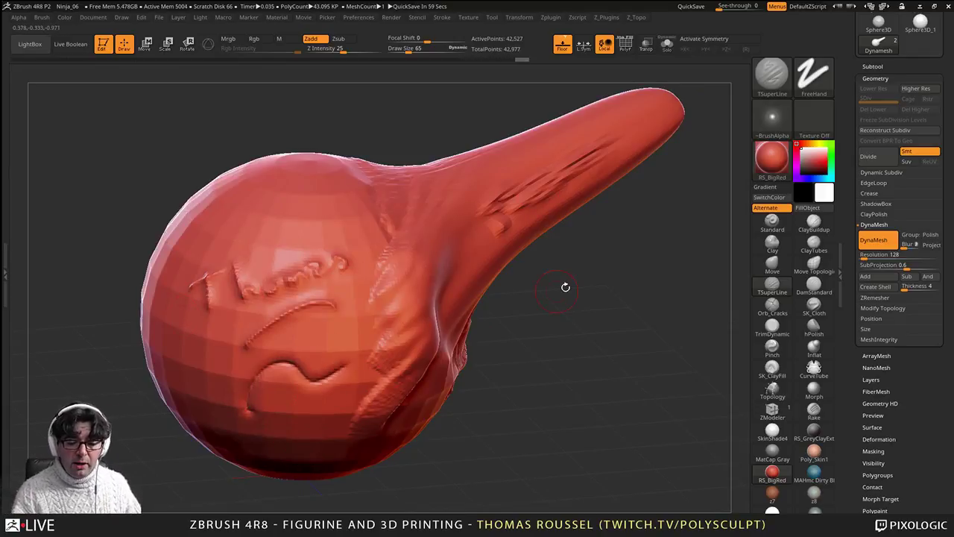
Step: Smooth away the horn's carved lines with the wireframe displayed and update the DynaMesh at resolution 128
mouse_move(565, 287)
alt+mouse_down()
mouse_move(437, 392)
mouse_move(430, 355)
mouse_move(538, 216)
alt+mouse_up()
key(shift+f)
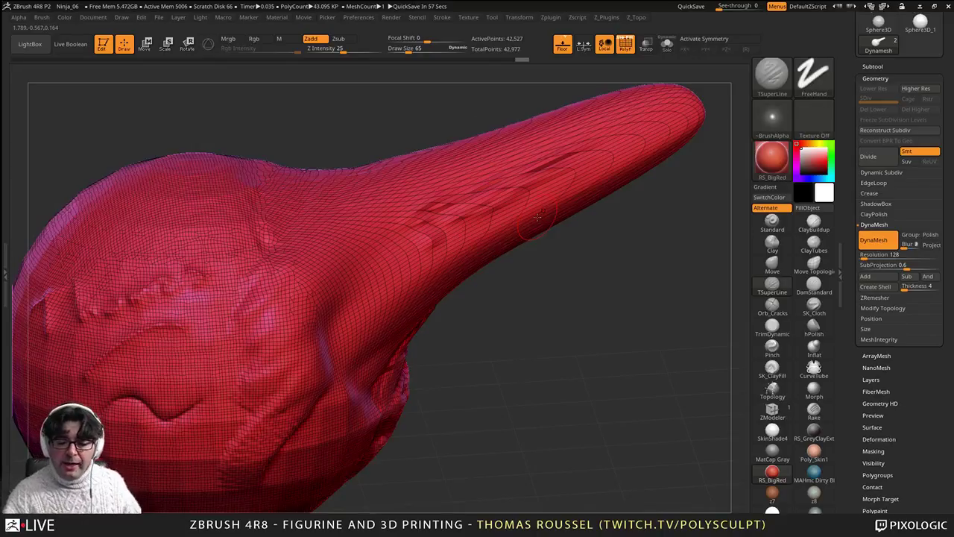
mouse_move(550, 166)
shift+mouse_down()
mouse_move(484, 200)
mouse_move(452, 196)
mouse_move(538, 174)
shift+mouse_up()
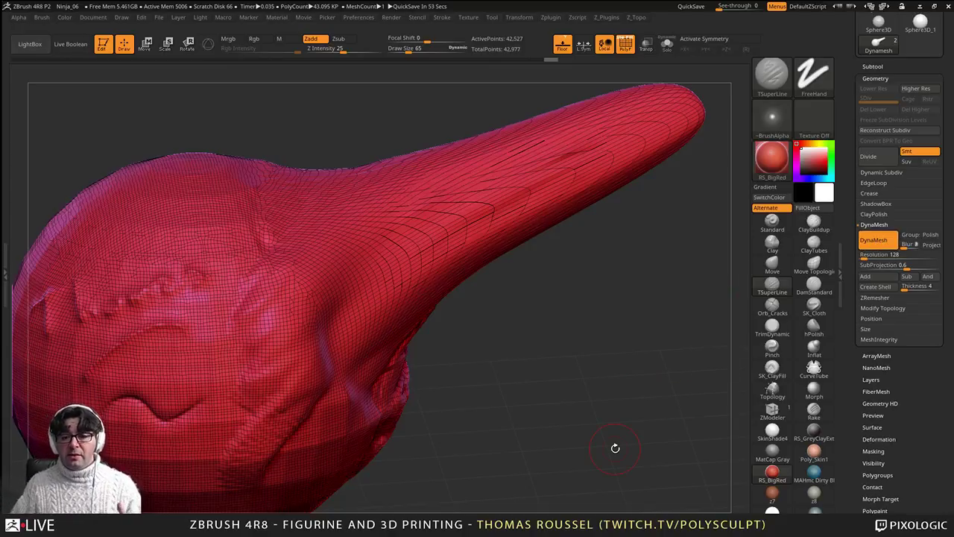
ctrl+drag(539, 283, 652, 434)
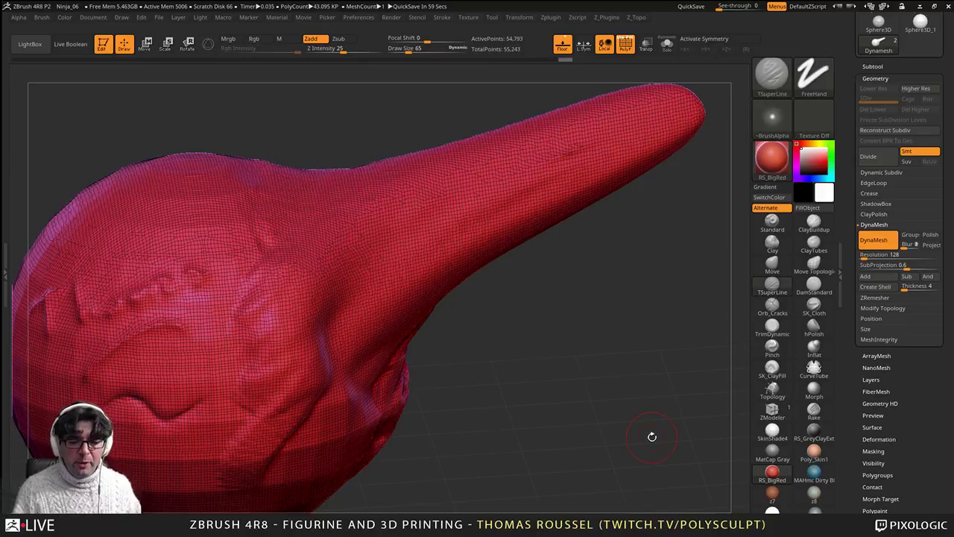
Step: Carve a zigzag line and a wavy line into the remeshed horn, viewed without wireframe
mouse_move(440, 227)
mouse_down()
mouse_move(570, 155)
mouse_move(613, 160)
mouse_up()
key(shift+f)
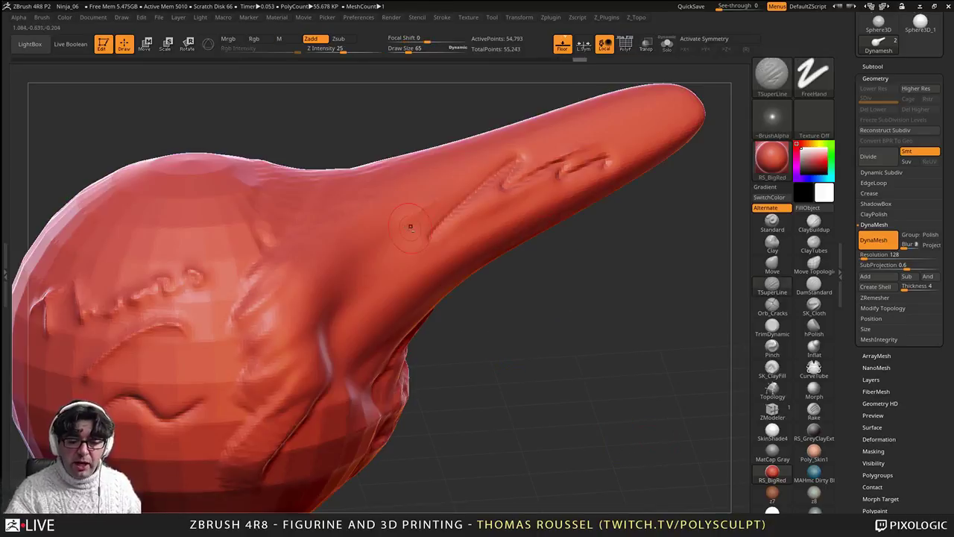
mouse_move(394, 189)
mouse_down()
mouse_move(417, 283)
mouse_move(445, 288)
mouse_up()
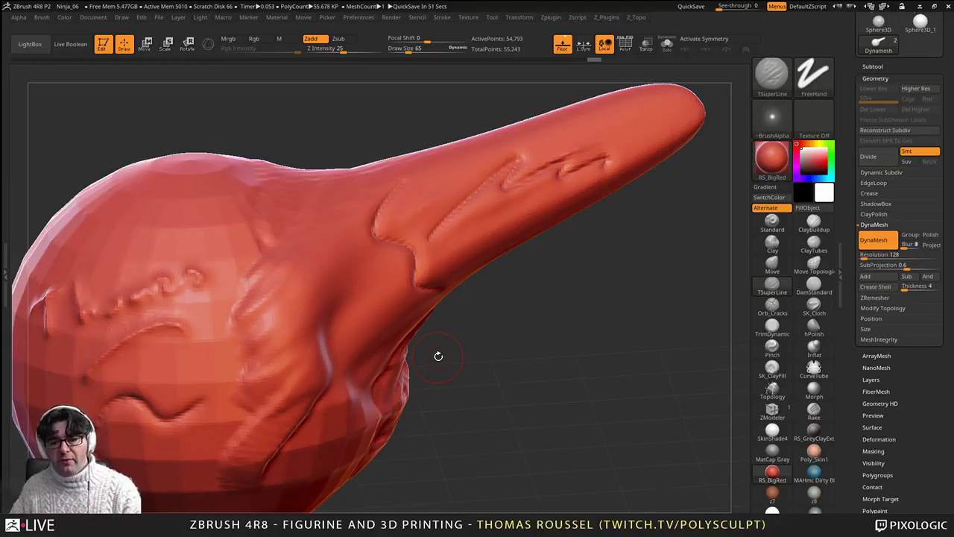
Step: Try a short stroke on the horn at draw size 36 and undo it
key(s)
drag(399, 212, 393, 212)
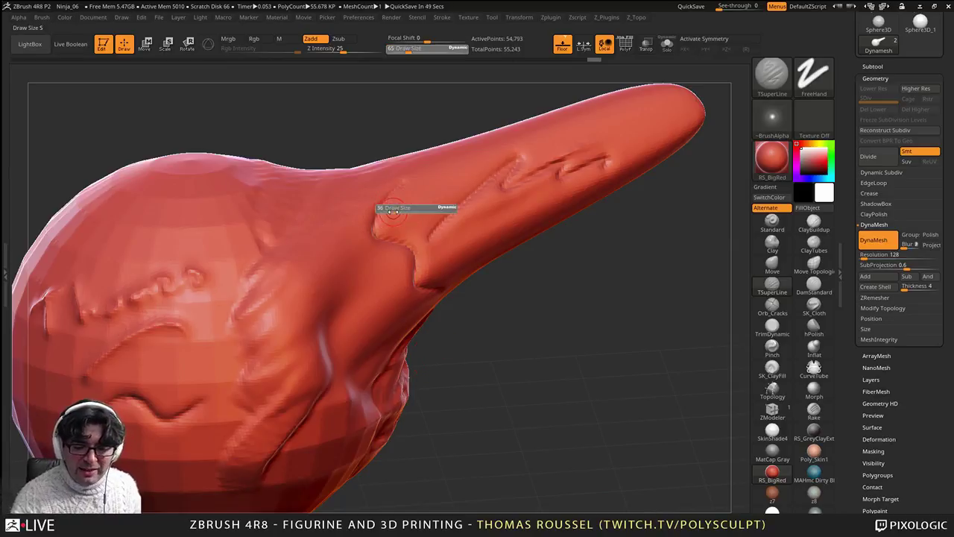
drag(490, 209, 529, 221)
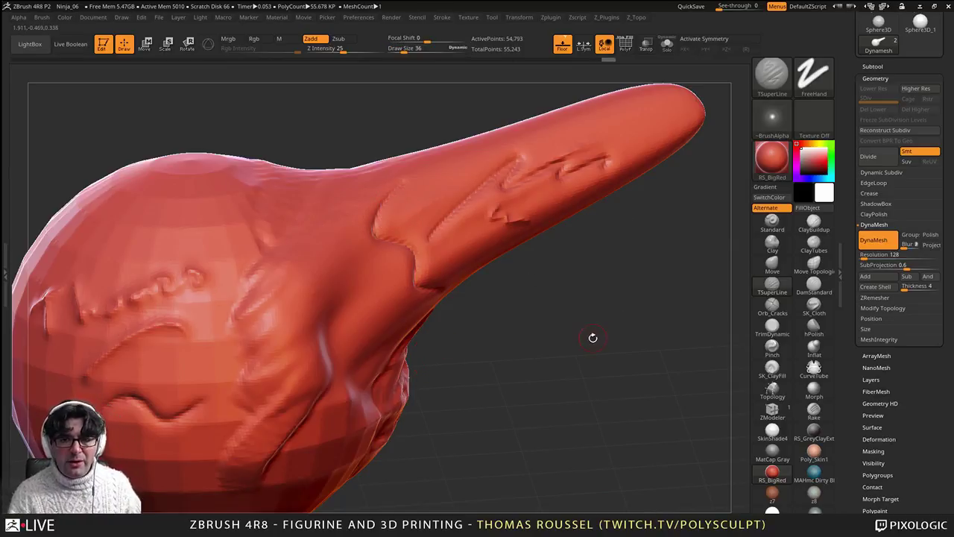
key(ctrl+z)
Step: Remesh the model with DynaMesh at resolution 472 and check the density with the wireframe
drag(864, 258, 870, 259)
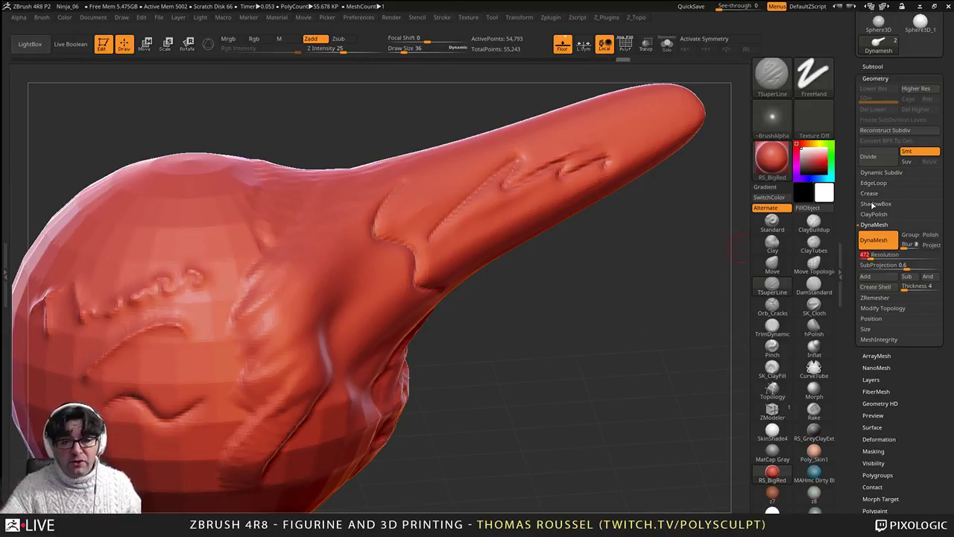
ctrl+drag(605, 281, 498, 451)
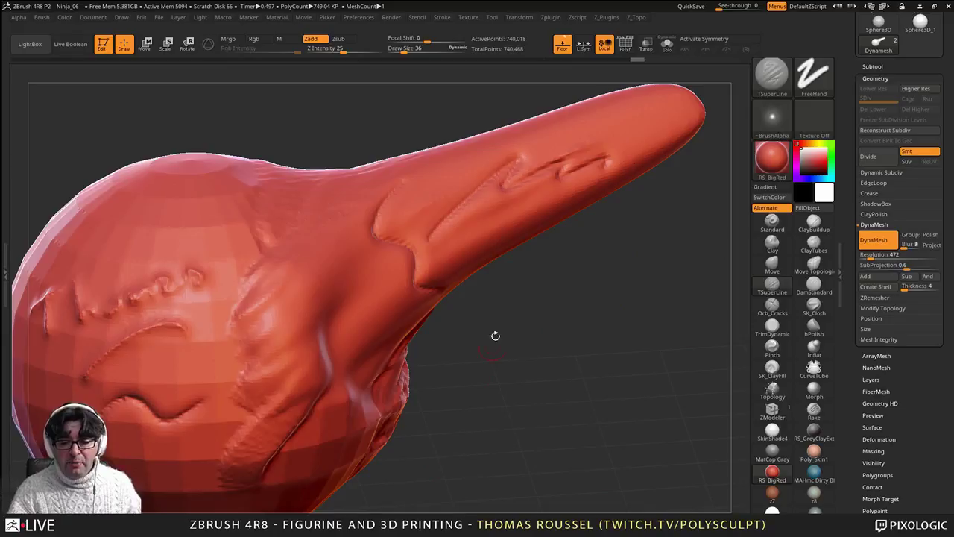
ctrl+right_drag(493, 216, 493, 240)
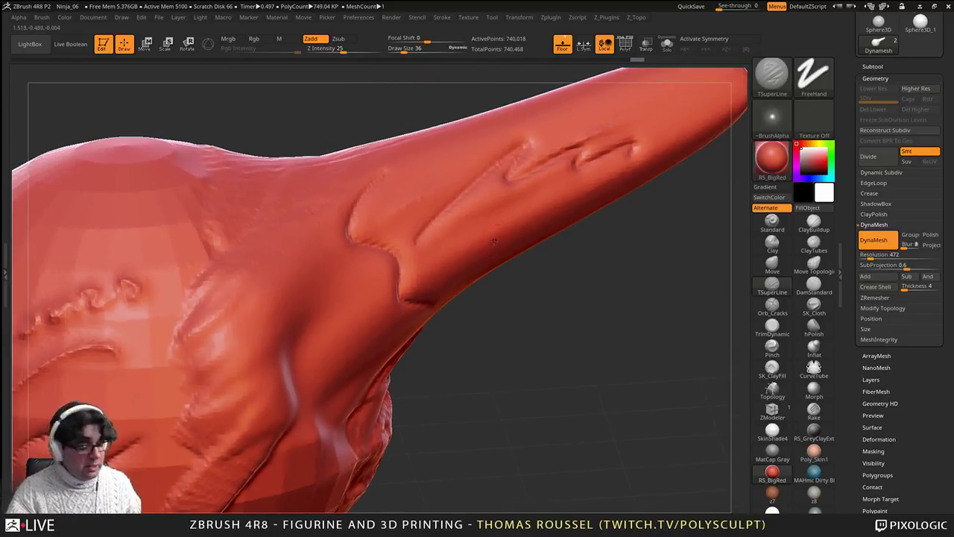
key(shift+f)
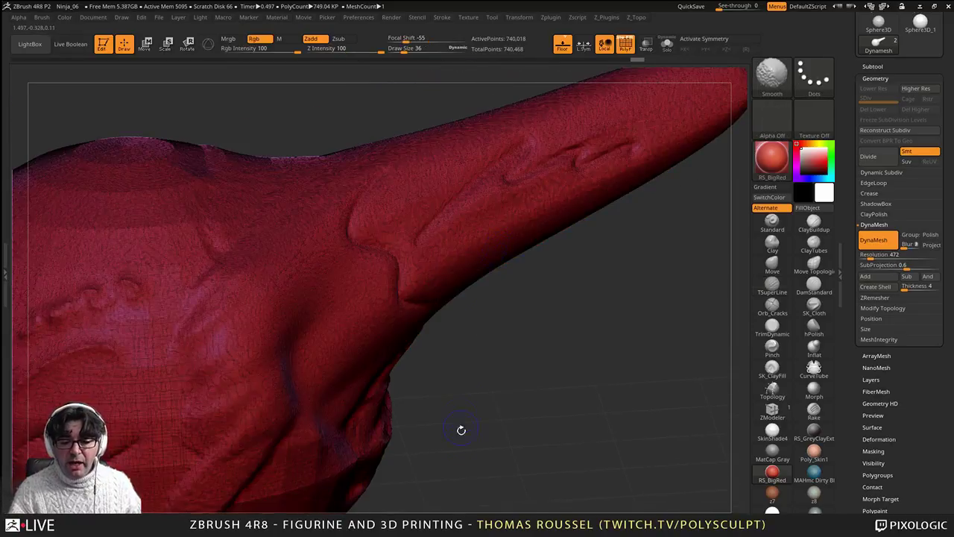
key(shift+f)
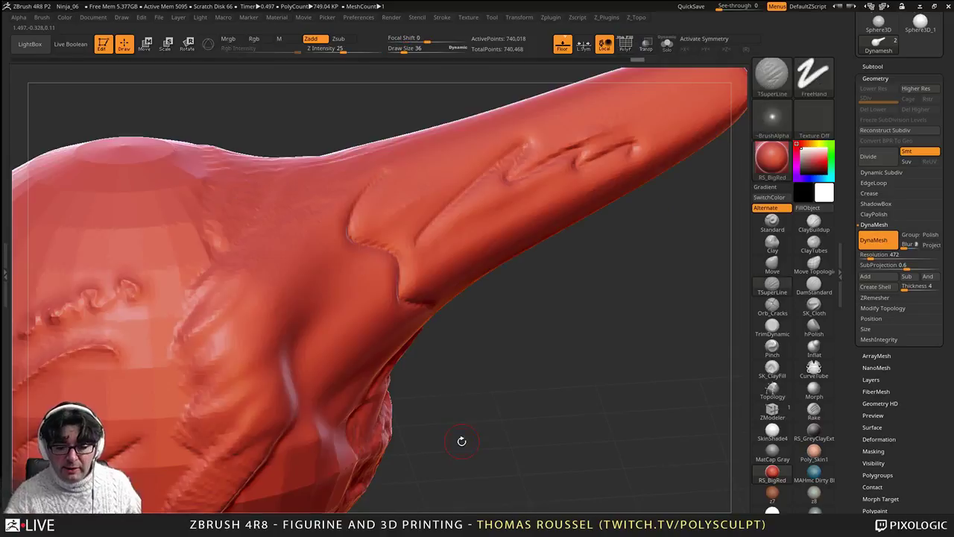
Step: Write a small name on the horn with TSuperLine at draw size 21 and carve a curved line beneath it
ctrl+right_drag(461, 441, 398, 279)
mouse_move(394, 242)
right_down()
mouse_move(336, 240)
mouse_move(341, 228)
right_up()
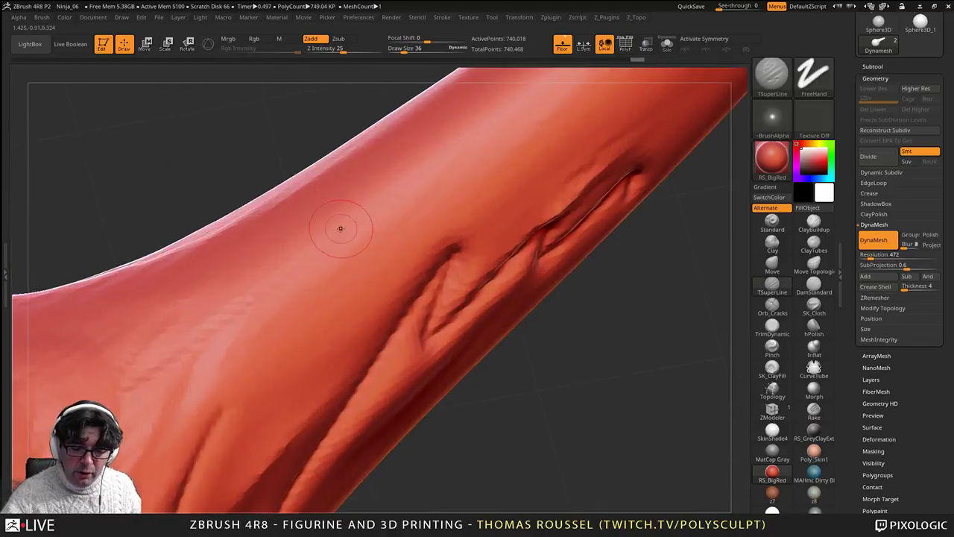
key(s)
drag(343, 221, 338, 241)
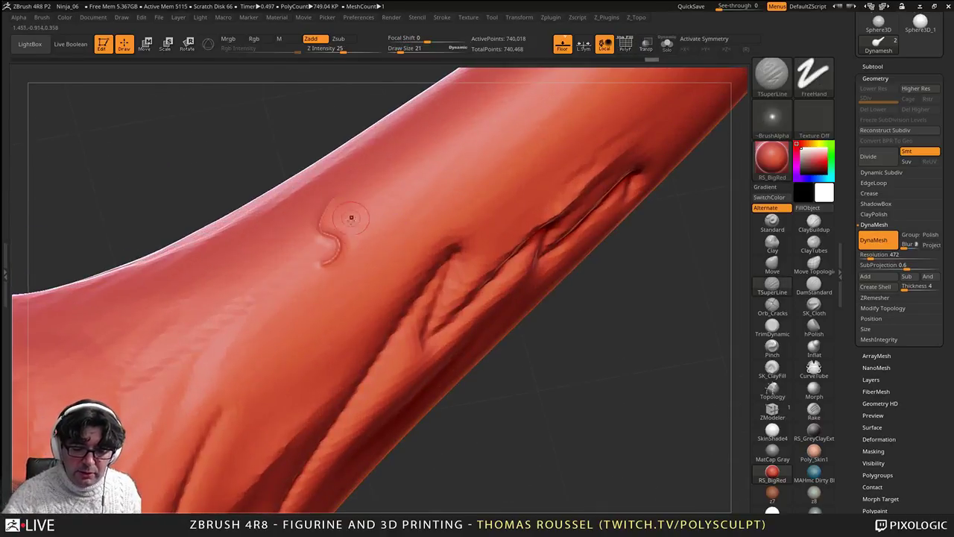
mouse_move(362, 196)
mouse_down()
mouse_move(383, 224)
mouse_move(381, 174)
mouse_move(417, 196)
mouse_move(472, 144)
mouse_move(506, 138)
mouse_up()
mouse_move(433, 230)
mouse_down()
mouse_move(445, 214)
mouse_move(565, 157)
mouse_up()
alt+drag(566, 291, 594, 291)
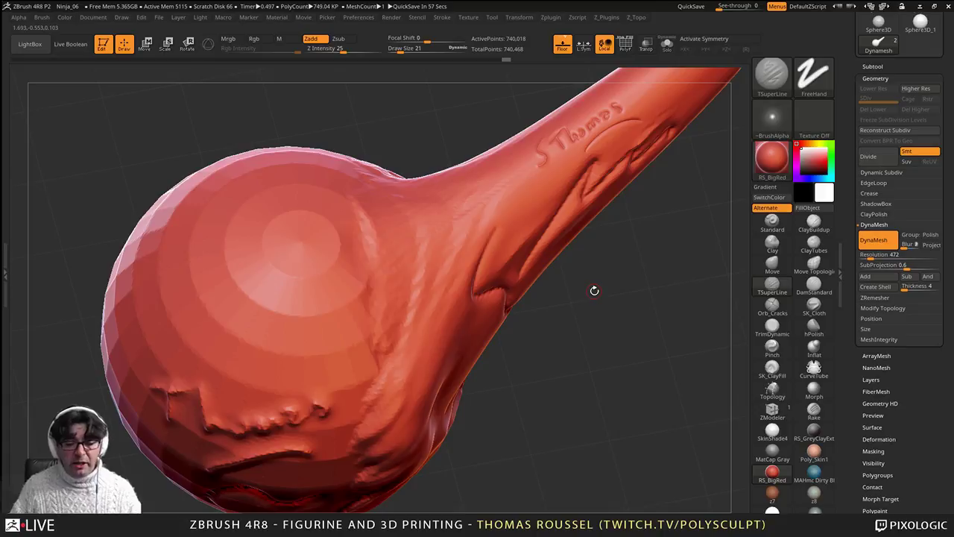
Step: Deform the horn's upper contour and its base with the Move brush at draw size 166
drag(515, 353, 518, 298)
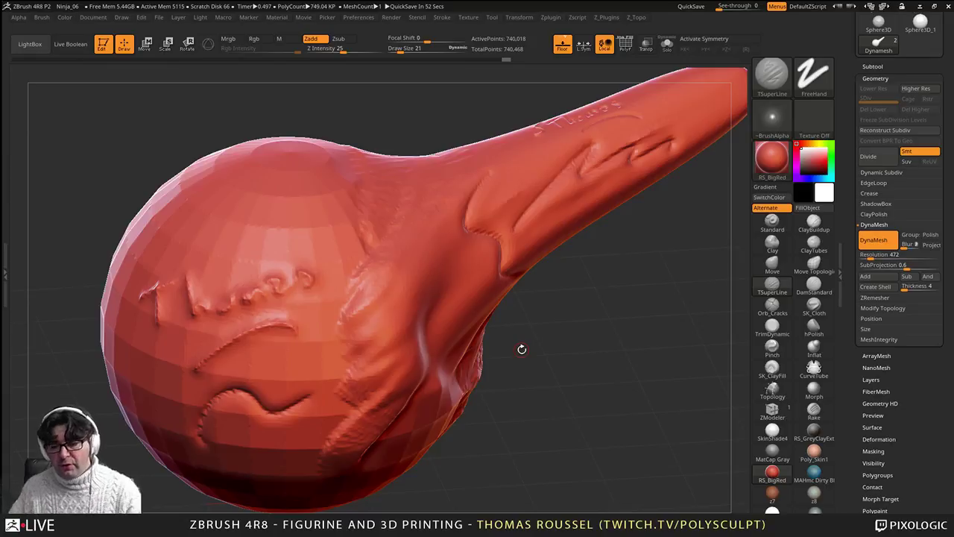
click(772, 262)
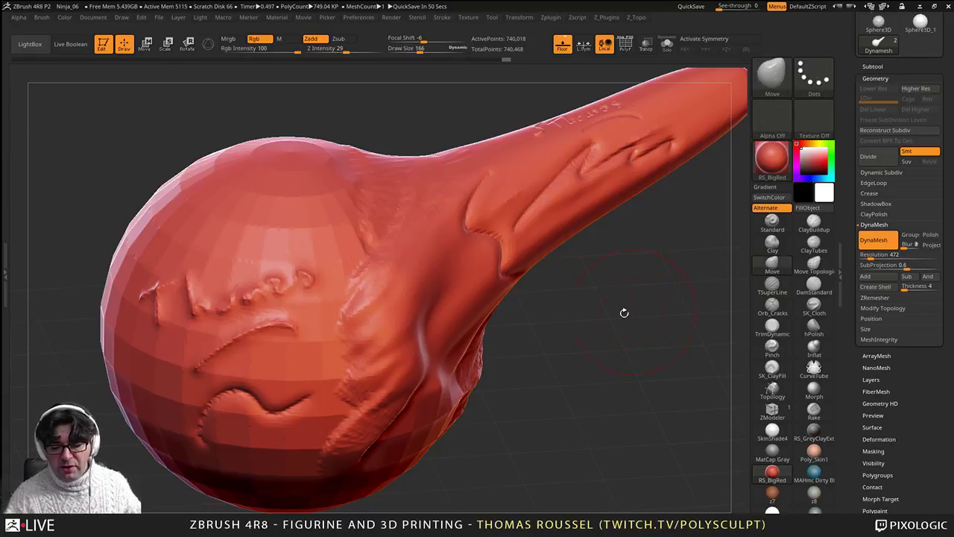
mouse_move(520, 317)
mouse_down()
mouse_move(501, 319)
mouse_move(523, 356)
mouse_up()
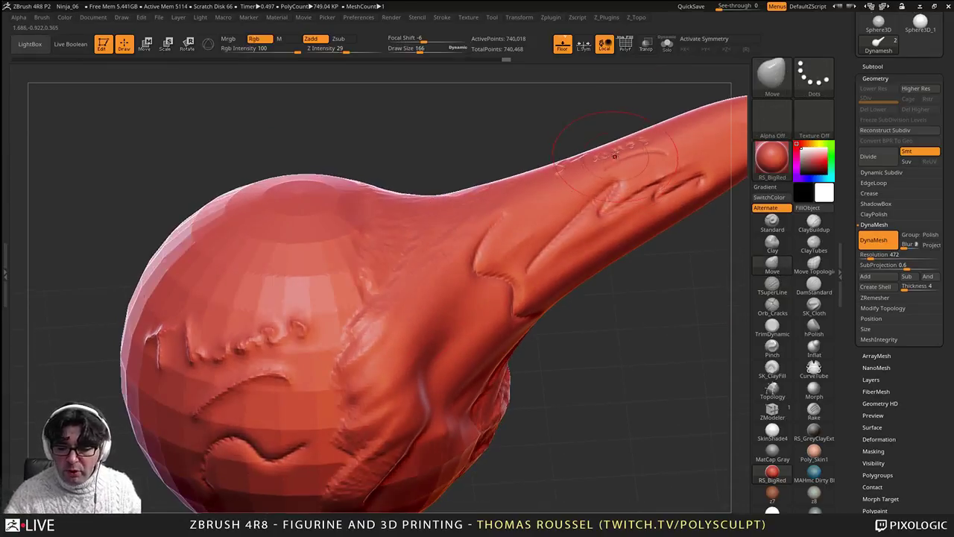
mouse_move(614, 156)
mouse_down()
mouse_move(599, 106)
mouse_move(548, 145)
mouse_up()
drag(529, 176, 497, 97)
drag(553, 160, 538, 128)
drag(458, 195, 434, 141)
drag(445, 228, 351, 155)
mouse_move(417, 233)
mouse_down()
mouse_move(380, 188)
mouse_move(369, 231)
mouse_up()
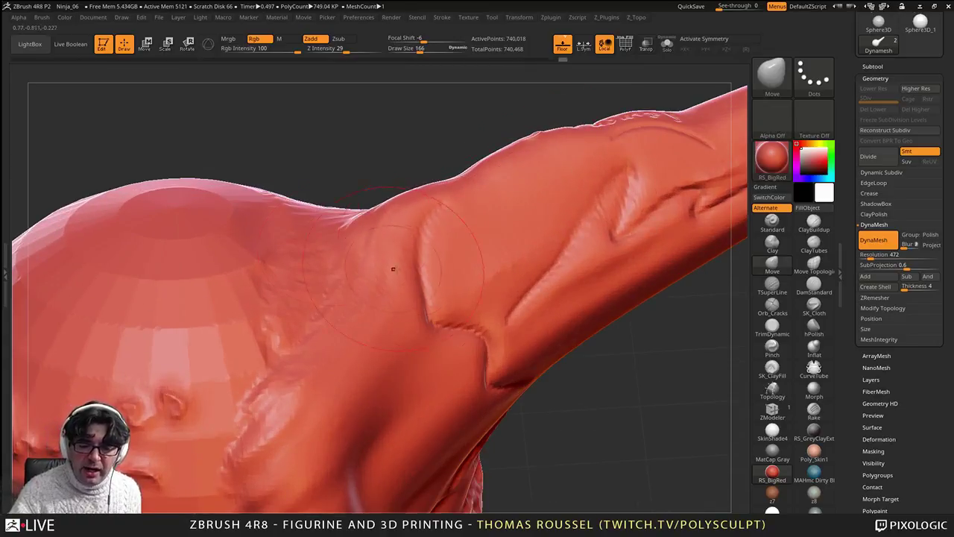
mouse_move(459, 183)
mouse_down()
mouse_move(452, 160)
mouse_move(469, 168)
mouse_move(467, 159)
mouse_up()
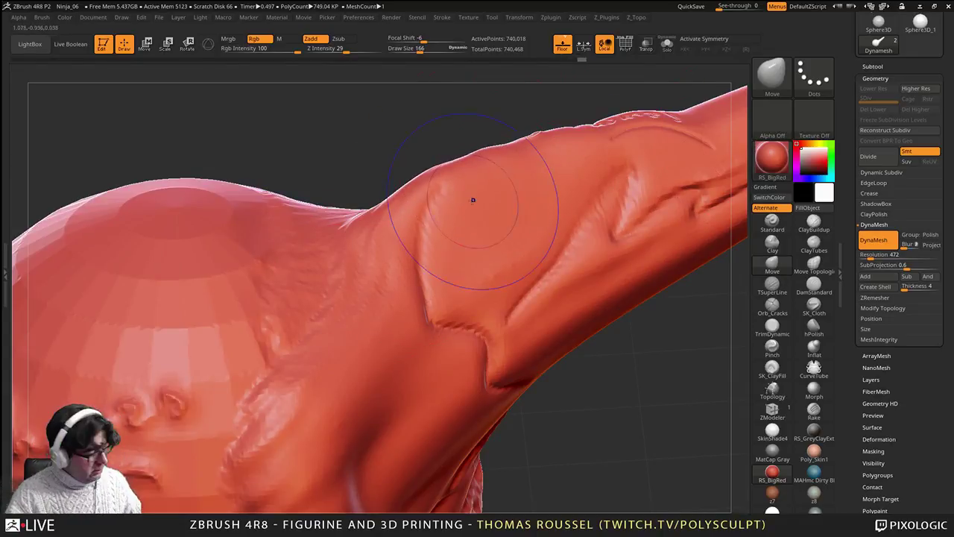
Step: Reshape the bumps at the horn's base with the Move brush at draw size 83 while showing the wireframe
key(shift+f)
mouse_move(473, 192)
alt+right_down()
mouse_move(479, 198)
mouse_move(472, 160)
alt+right_up()
key(s)
mouse_move(474, 164)
mouse_down()
mouse_move(453, 169)
mouse_move(449, 153)
mouse_up()
drag(382, 211, 366, 191)
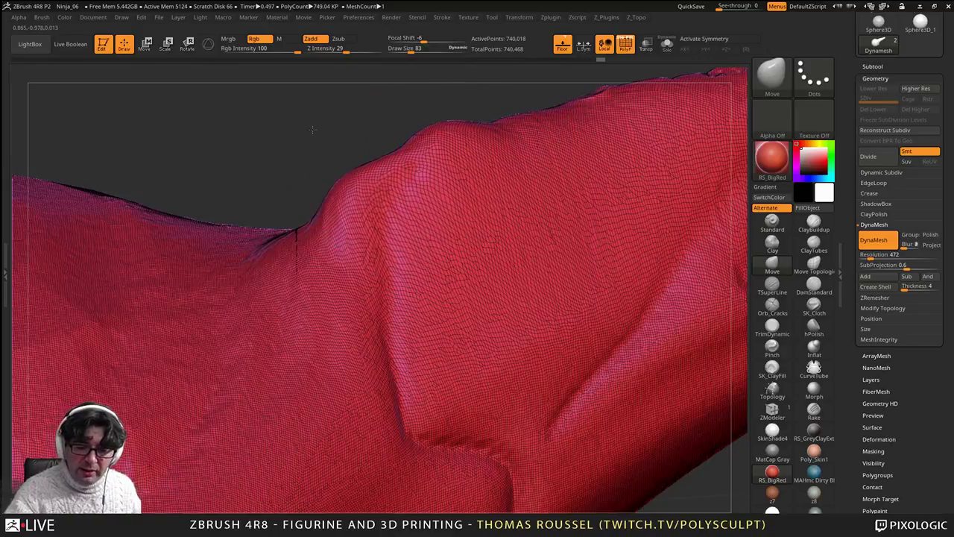
drag(333, 243, 306, 226)
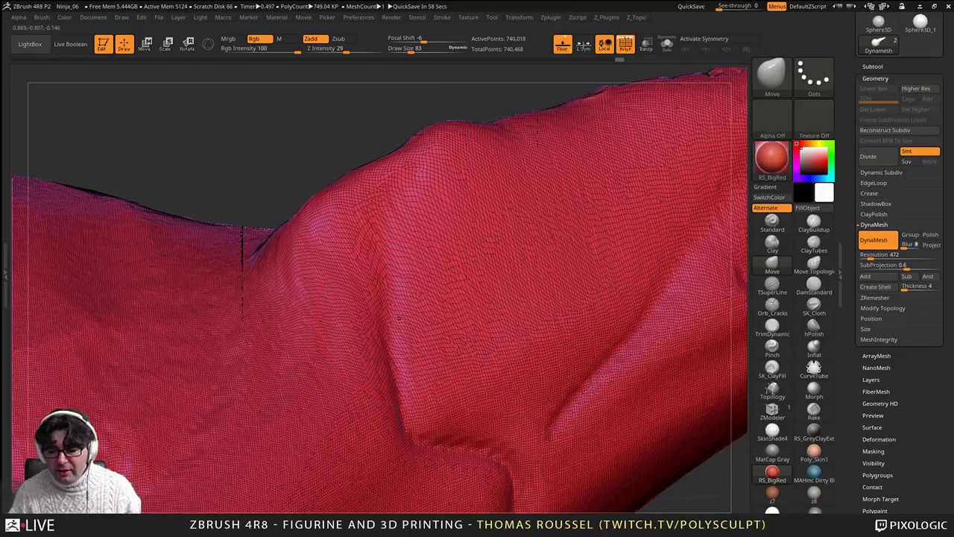
Step: Layer long diagonal ClayBuildup strokes across the bumps at the horn's base at draw size 83 and Z intensity 20
click(817, 230)
drag(639, 149, 313, 339)
drag(626, 179, 316, 399)
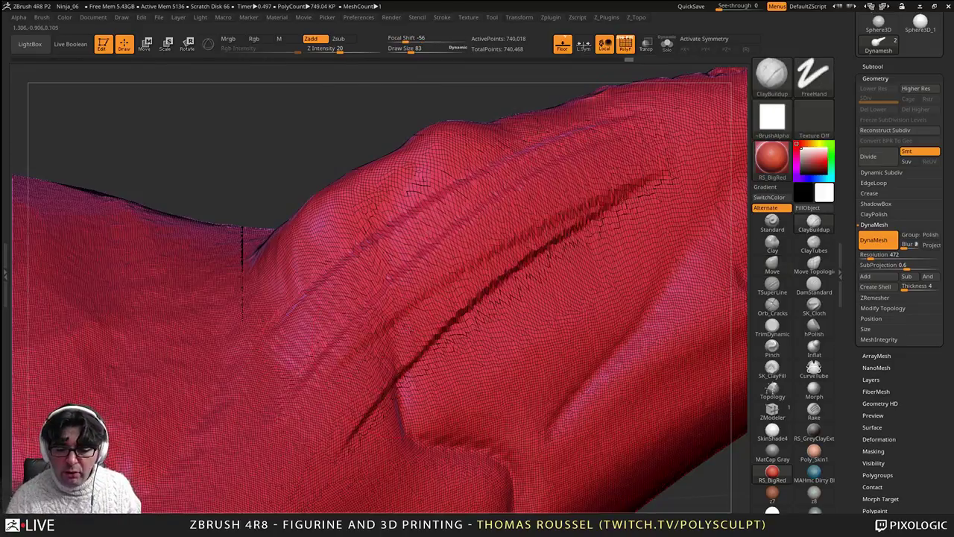
drag(600, 224, 362, 450)
drag(645, 197, 417, 463)
Step: Hide the wireframe and fill out the horn's base with further parallel ClayBuildup strokes running along the horn
key(shift+f)
ctrl+right_drag(485, 365, 507, 335)
drag(463, 248, 406, 309)
mouse_move(548, 218)
mouse_down()
mouse_move(435, 300)
mouse_move(452, 340)
mouse_up()
drag(573, 249, 479, 339)
drag(586, 255, 480, 362)
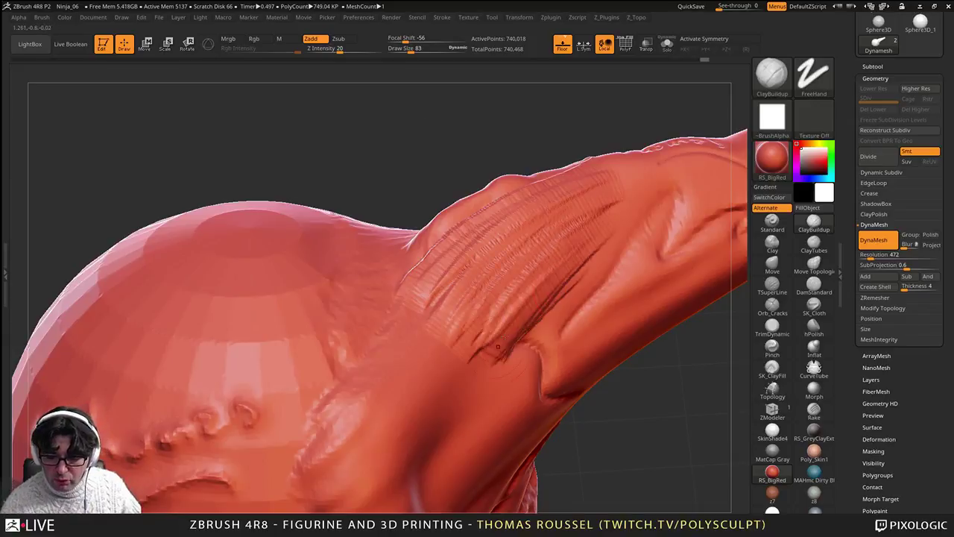
right_drag(531, 257, 553, 328)
drag(595, 165, 420, 266)
Step: Add ClayBuildup strokes along the side of the horn's base and smooth the built-up area into the surrounding surface
right_drag(462, 276, 522, 261)
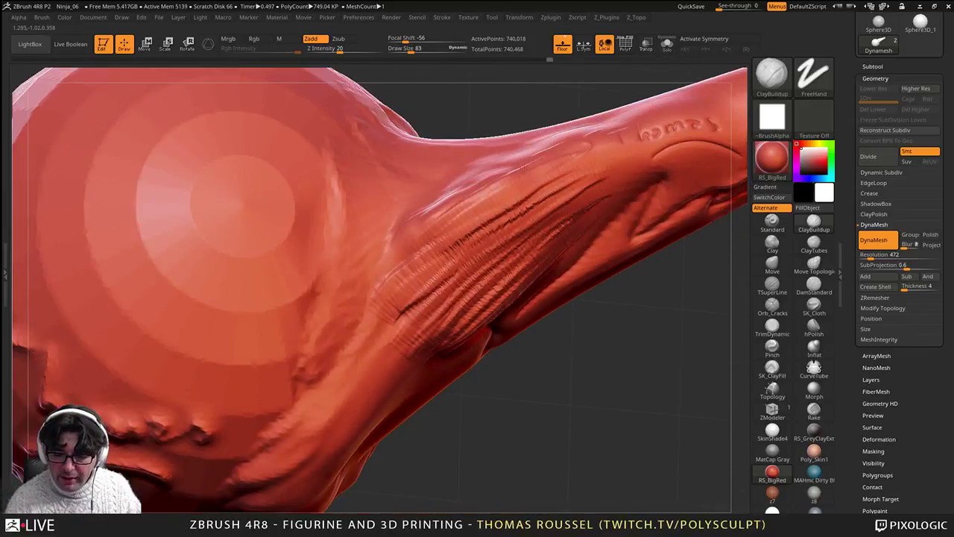
drag(547, 161, 391, 260)
mouse_move(513, 188)
mouse_down()
mouse_move(401, 262)
mouse_move(416, 279)
mouse_up()
mouse_move(534, 201)
mouse_down()
mouse_move(404, 291)
mouse_move(439, 299)
mouse_up()
drag(558, 227, 437, 316)
mouse_move(553, 225)
mouse_down()
mouse_move(469, 298)
mouse_move(515, 176)
mouse_up()
mouse_move(569, 197)
shift+mouse_down()
mouse_move(486, 301)
mouse_move(500, 286)
shift+mouse_up()
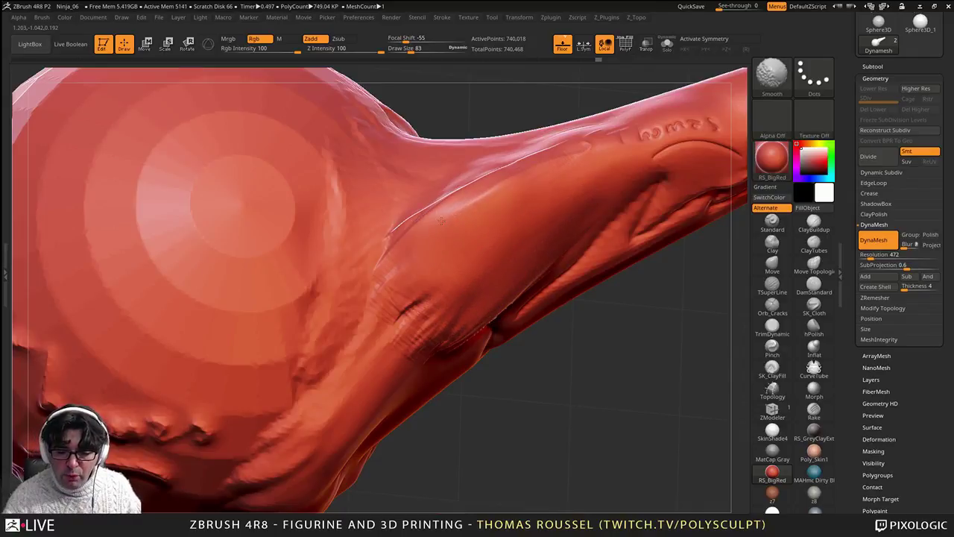
mouse_move(416, 301)
shift+mouse_down()
mouse_move(408, 311)
mouse_move(442, 342)
shift+mouse_up()
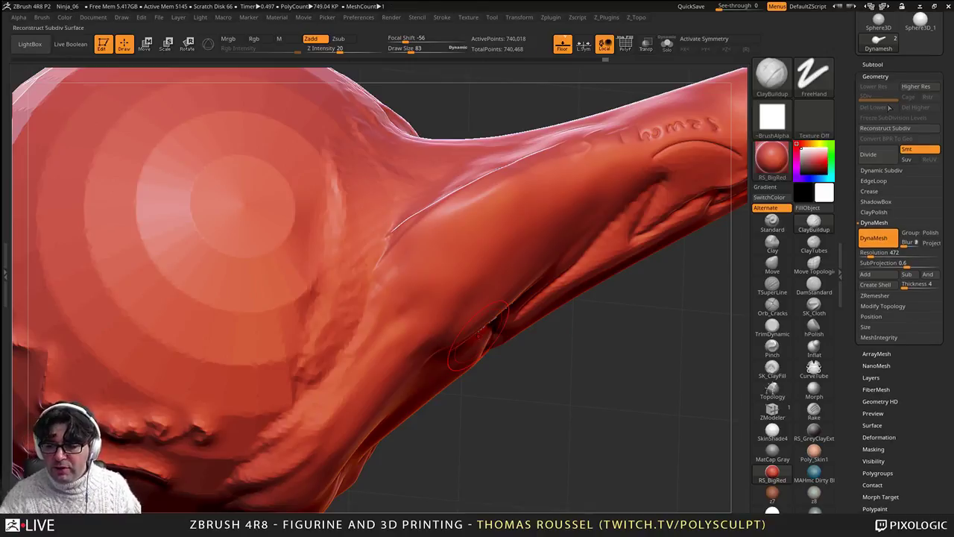
Step: Switch to the Subdivision sphere subtool, show it without the Dynamesh subtool, and display its wireframe
click(873, 67)
click(897, 103)
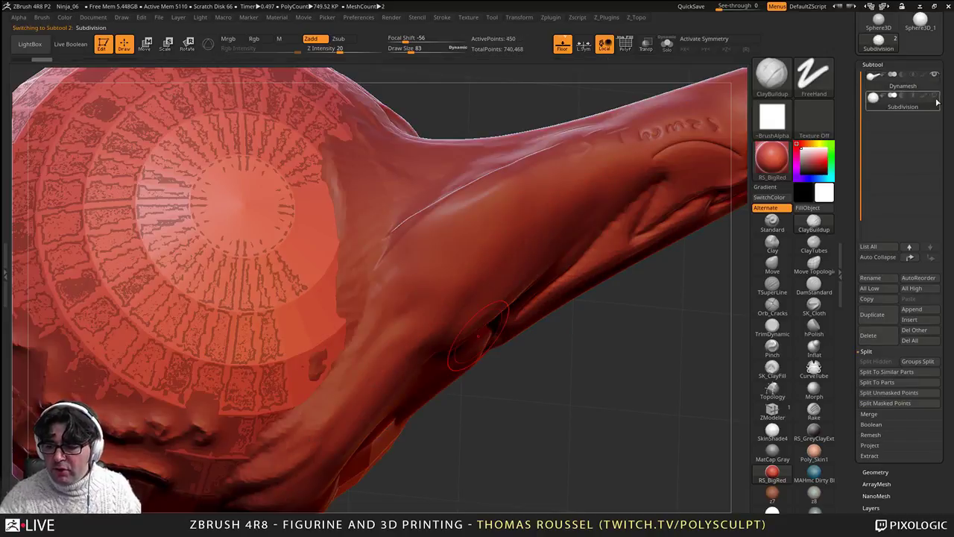
click(935, 96)
mouse_move(534, 376)
alt+mouse_down()
mouse_move(567, 290)
mouse_move(560, 323)
alt+mouse_up()
key(shift+f)
mouse_move(560, 360)
alt+mouse_down()
mouse_move(479, 428)
mouse_move(481, 333)
alt+mouse_up()
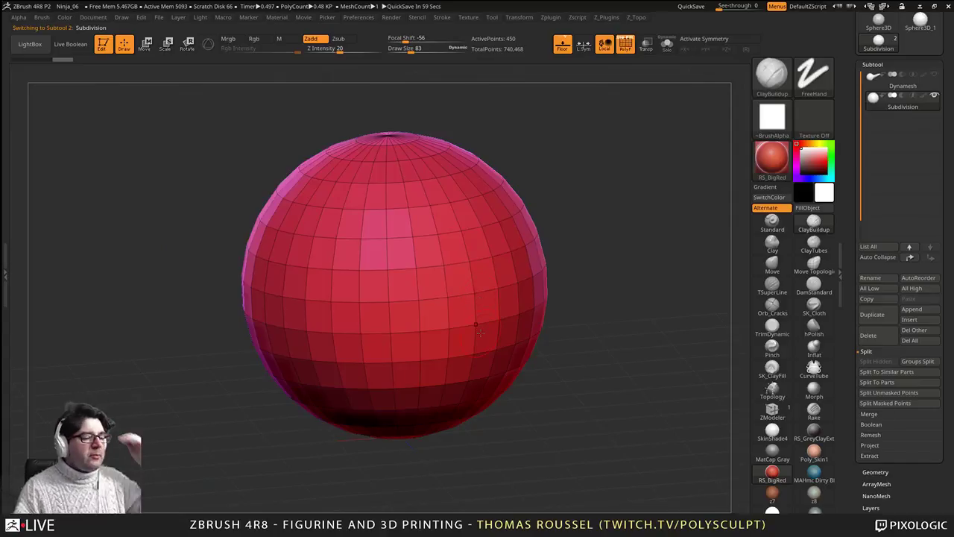
alt+drag(517, 321, 429, 347)
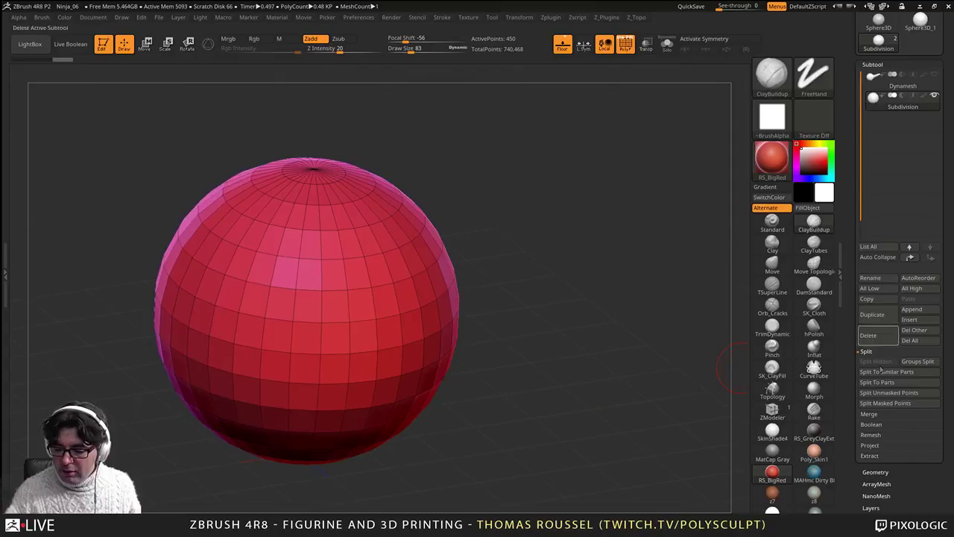
Step: Divide the Subdivision sphere twice to reach subdivision level 3 and frame its surface closely
click(875, 472)
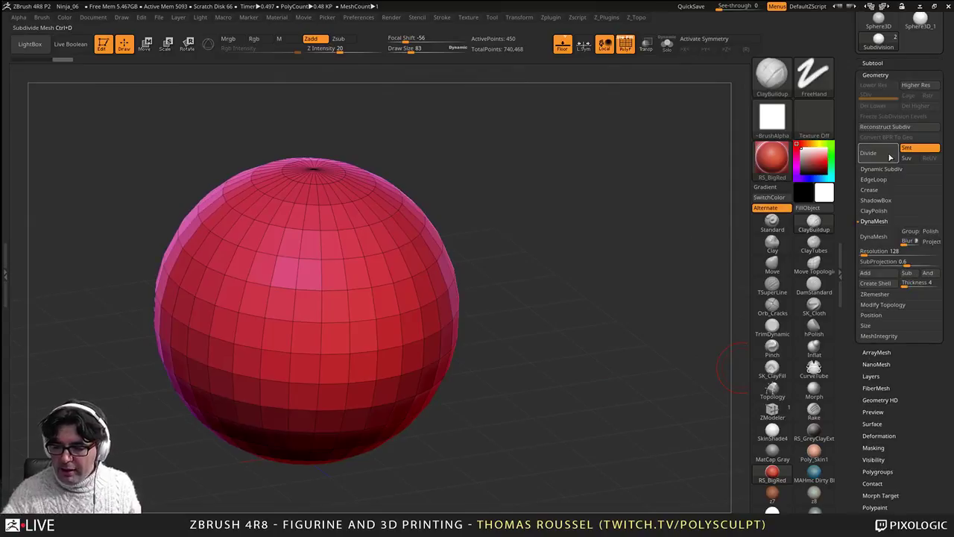
click(878, 159)
click(873, 154)
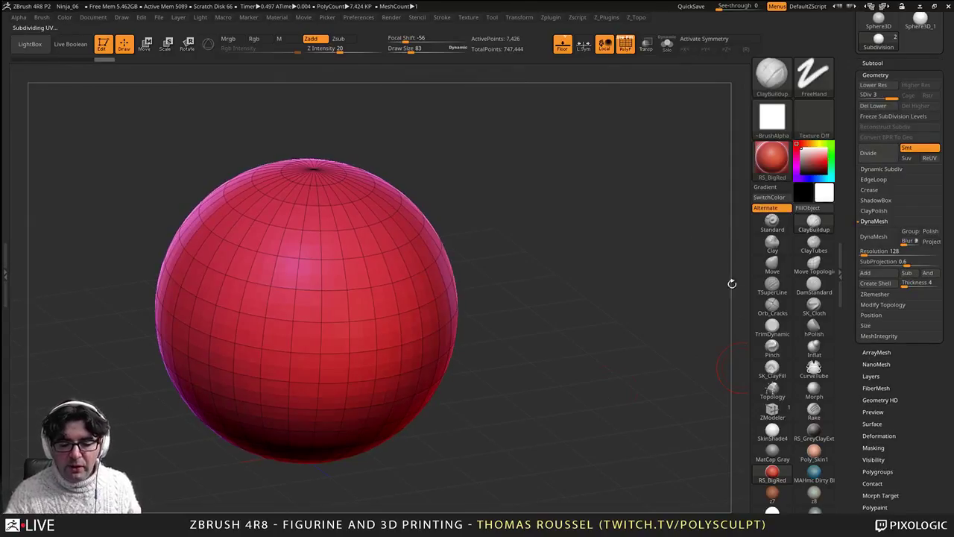
alt+drag(442, 348, 508, 349)
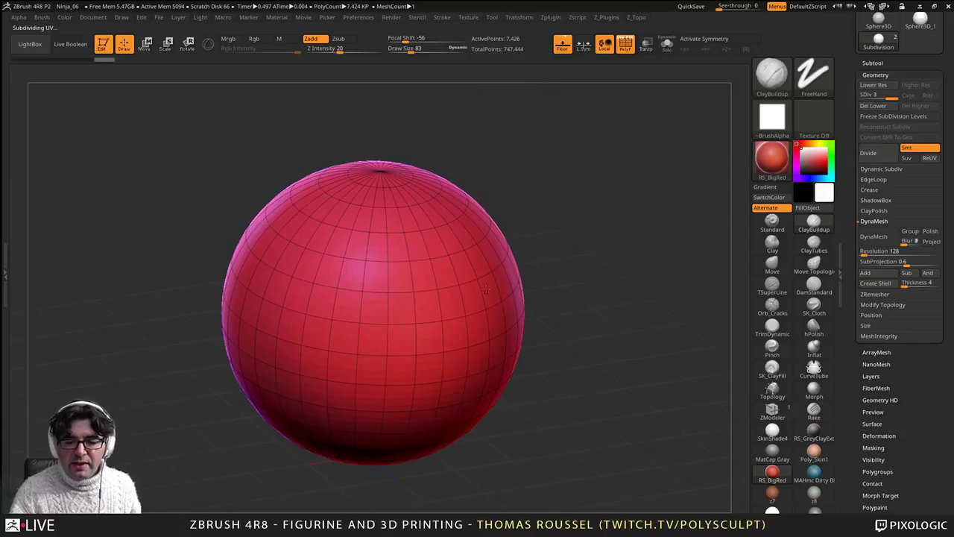
alt+drag(596, 193, 693, 274)
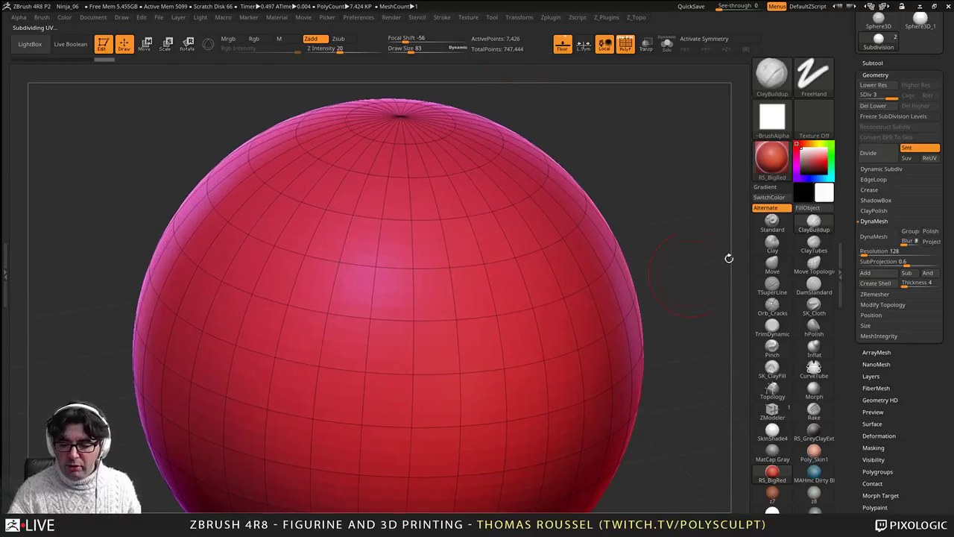
Step: Sculpt several parallel diagonal ClayBuildup strokes across the front of the sphere at subdivision level 3
drag(446, 280, 319, 432)
drag(495, 274, 354, 464)
drag(526, 290, 421, 484)
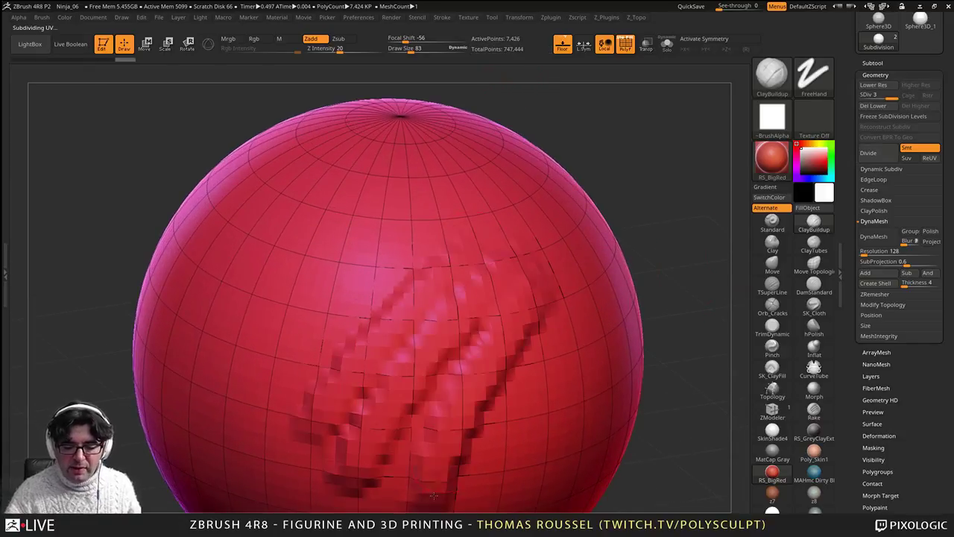
drag(555, 317, 479, 475)
drag(395, 225, 250, 436)
drag(326, 206, 203, 404)
alt+drag(112, 417, 85, 350)
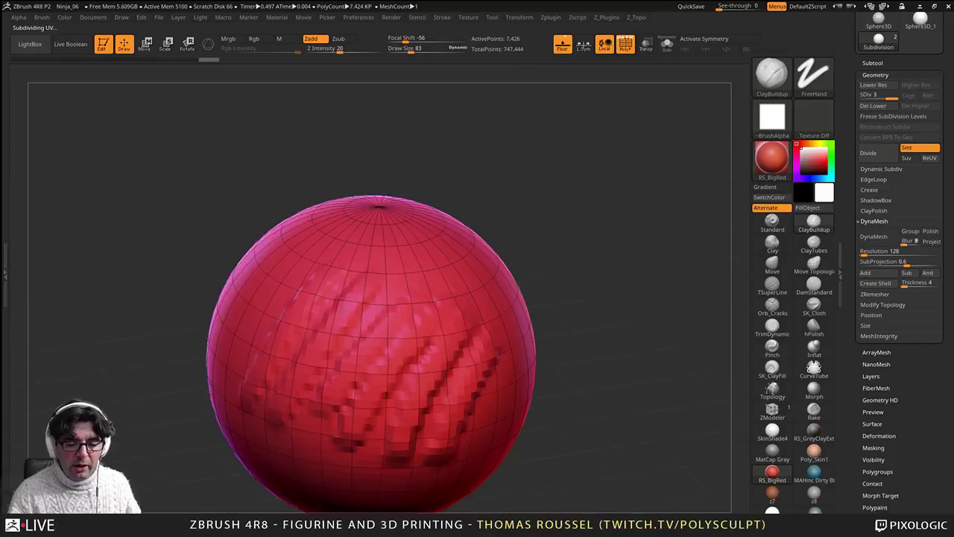
Step: Add more diagonal ClayBuildup strokes on the neighbouring side of the sphere and hide the polyframe wireframe
mouse_move(611, 321)
mouse_down()
mouse_move(447, 318)
mouse_move(366, 235)
mouse_up()
drag(475, 221, 396, 389)
drag(492, 260, 433, 406)
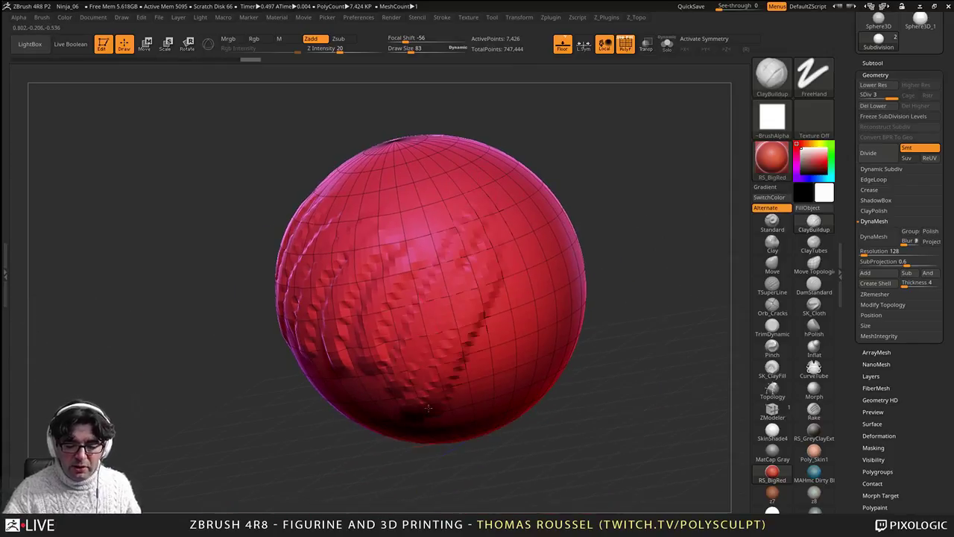
drag(517, 282, 474, 366)
key(shift+f)
drag(623, 328, 689, 322)
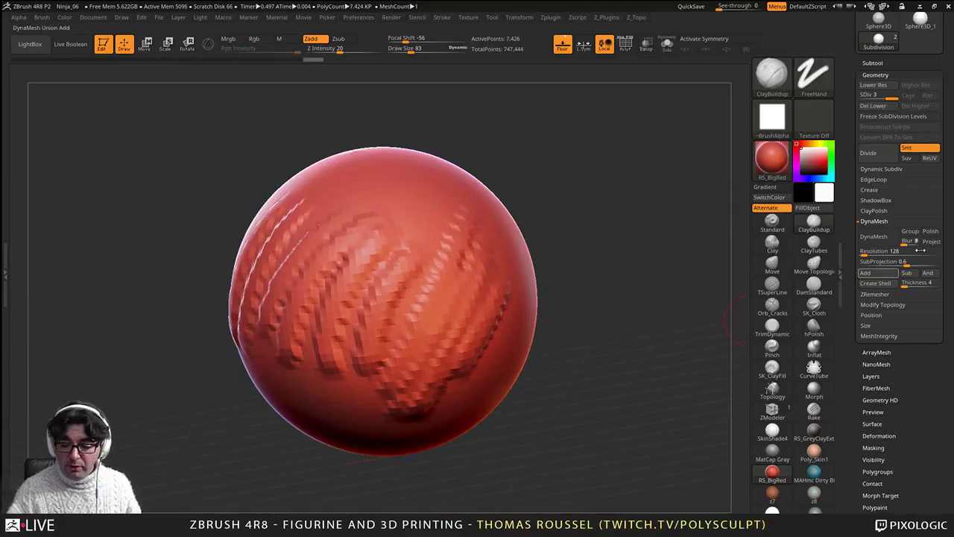
Step: Divide the sphere twice to subdivision level 5 and lay two more diagonal ClayBuildup strokes over the sculpted area
click(880, 152)
click(876, 149)
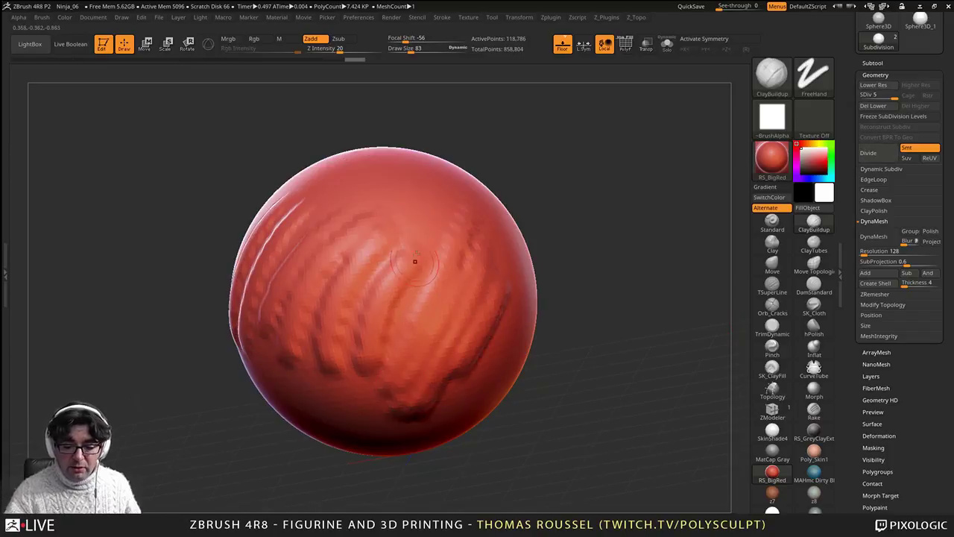
mouse_move(419, 216)
mouse_down()
mouse_move(331, 371)
mouse_move(351, 391)
mouse_up()
mouse_move(433, 244)
mouse_down()
mouse_move(376, 391)
mouse_move(365, 376)
mouse_up()
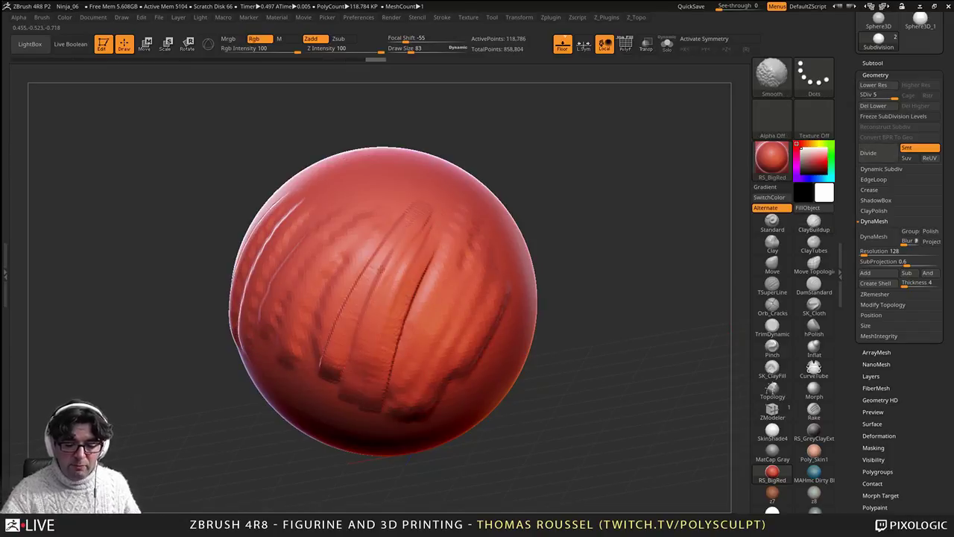
Step: Draw a group of short wavy and bent lines on the smooth side of the sphere with the TSuperLine brush
click(773, 285)
mouse_move(545, 103)
mouse_down()
mouse_move(497, 177)
mouse_move(518, 157)
mouse_up()
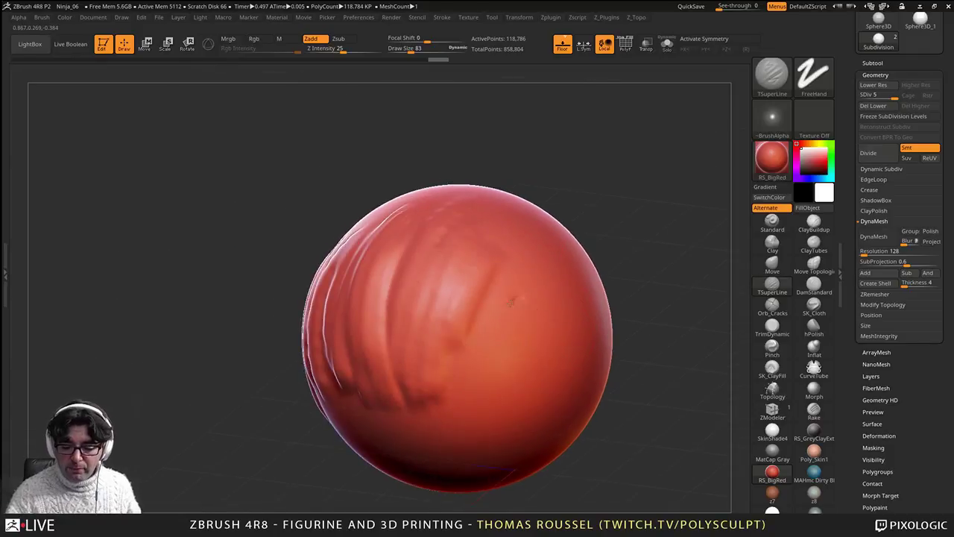
drag(510, 302, 506, 347)
mouse_move(641, 238)
mouse_down()
mouse_move(575, 279)
mouse_move(554, 337)
mouse_move(557, 376)
mouse_up()
drag(587, 300, 597, 365)
mouse_move(623, 302)
mouse_down()
mouse_move(638, 314)
mouse_move(643, 348)
mouse_up()
mouse_move(653, 279)
mouse_down()
mouse_move(677, 282)
mouse_move(699, 343)
mouse_move(691, 371)
mouse_up()
mouse_move(670, 384)
mouse_down()
mouse_move(583, 417)
mouse_move(487, 360)
mouse_up()
mouse_move(599, 413)
alt+right_down()
mouse_move(477, 418)
mouse_move(473, 356)
alt+right_up()
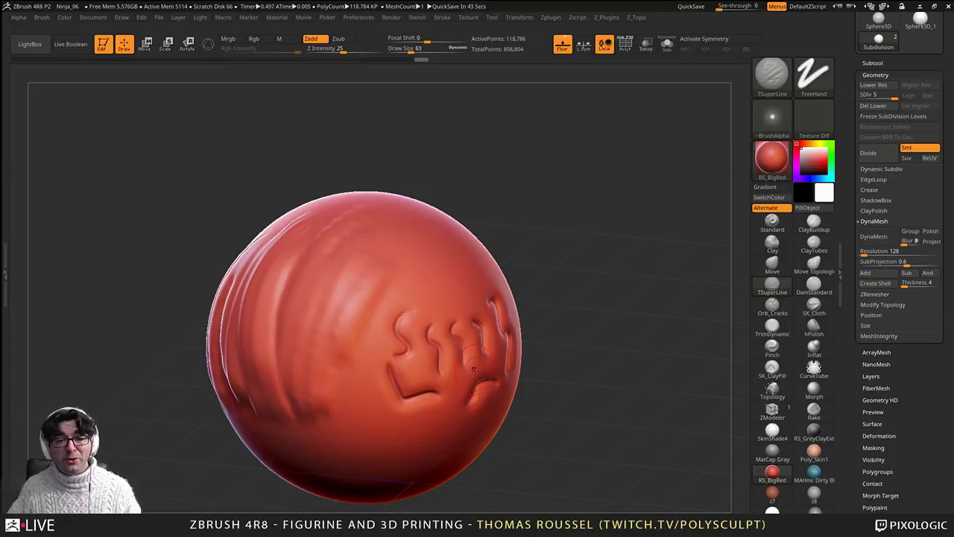
Step: Enlarge the draw size to 271 and switch to the Move brush
mouse_move(469, 322)
right_down()
mouse_move(365, 328)
mouse_move(335, 298)
mouse_move(433, 298)
mouse_move(441, 242)
right_up()
key(space)
drag(431, 308, 447, 308)
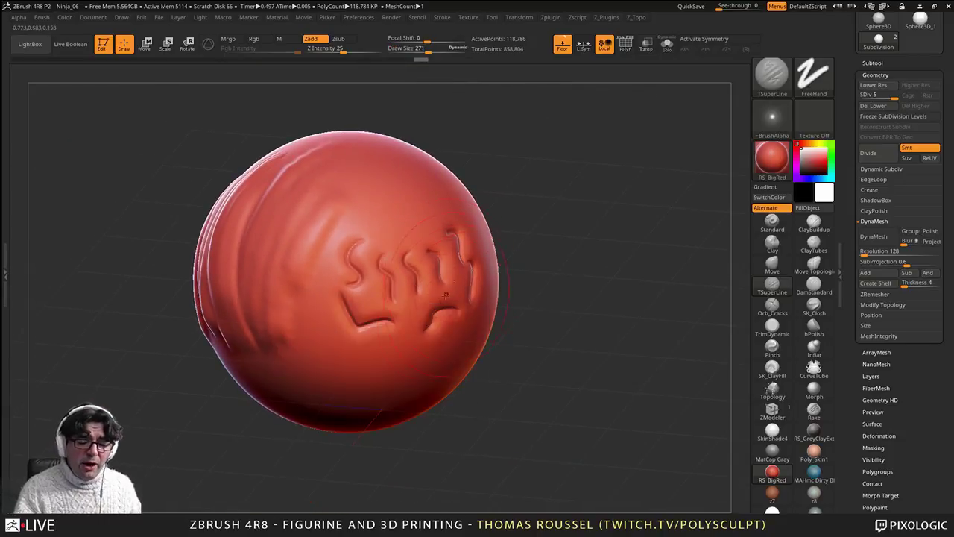
mouse_move(352, 296)
right_down()
mouse_move(379, 288)
mouse_move(462, 309)
right_up()
right_drag(414, 153, 416, 207)
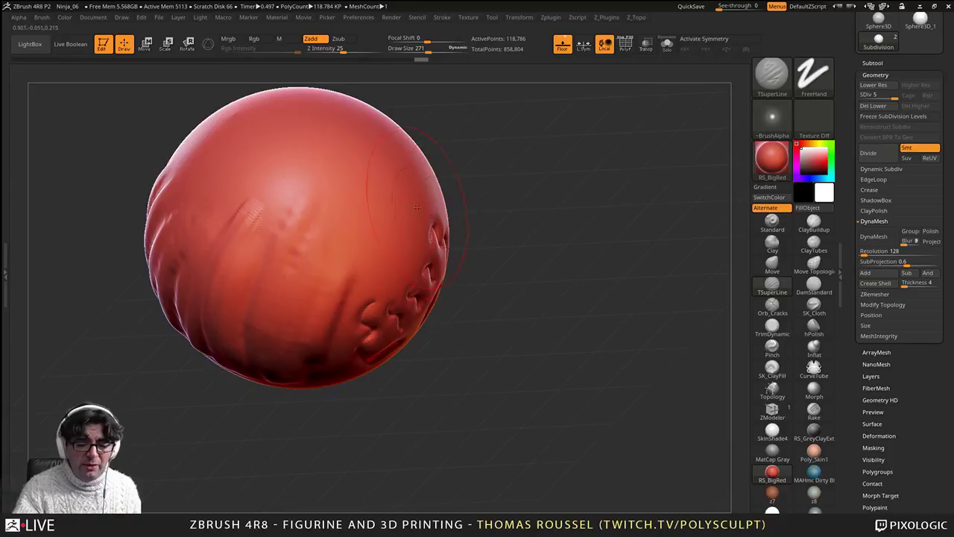
drag(471, 395, 508, 370)
drag(462, 414, 516, 376)
click(772, 264)
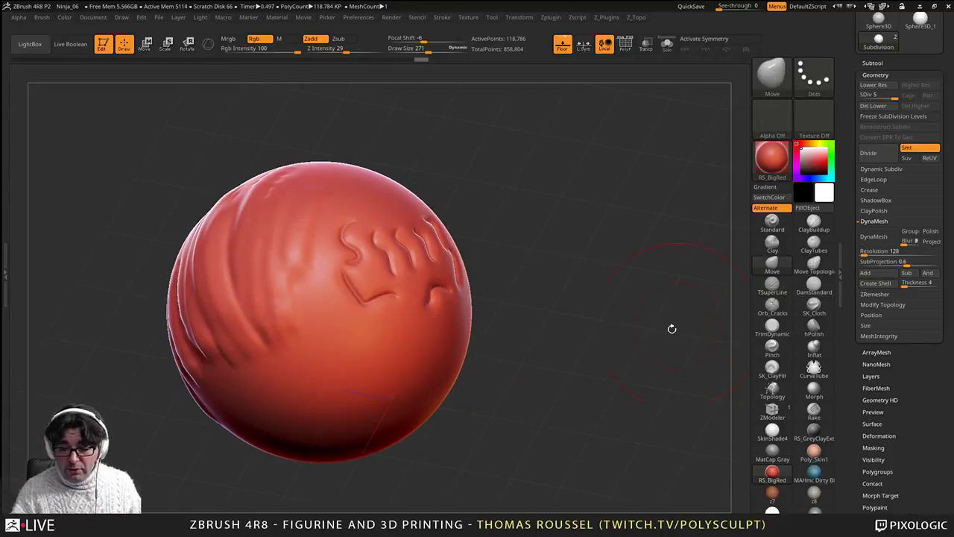
Step: Set the Move brush's draw size to 212 and try to pull the side of the sphere outward at subdivision level 5
drag(589, 329, 518, 279)
key(s)
mouse_move(375, 229)
mouse_down()
mouse_move(387, 229)
mouse_move(410, 93)
mouse_up()
mouse_move(456, 257)
mouse_down()
mouse_move(500, 244)
mouse_move(485, 256)
mouse_move(514, 234)
mouse_up()
key(s)
mouse_move(444, 186)
mouse_down()
mouse_move(454, 166)
mouse_move(430, 124)
mouse_move(440, 253)
mouse_up()
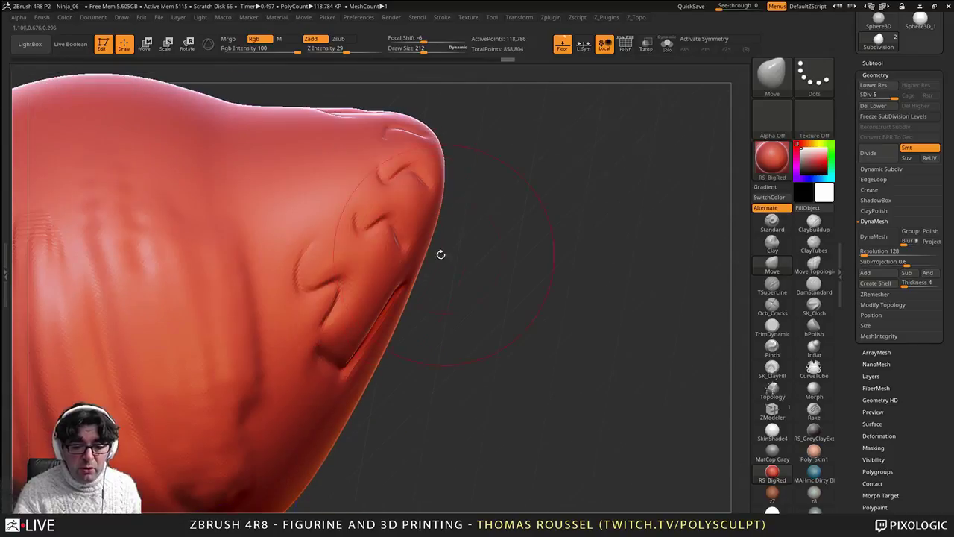
Step: Try to reshape the bulge around the wavy lines with further Move brush pushes and pulls
drag(388, 317, 379, 305)
mouse_move(394, 358)
mouse_down()
mouse_move(425, 373)
mouse_move(369, 377)
mouse_move(370, 397)
mouse_up()
mouse_move(363, 331)
mouse_down()
mouse_move(354, 326)
mouse_move(386, 327)
mouse_up()
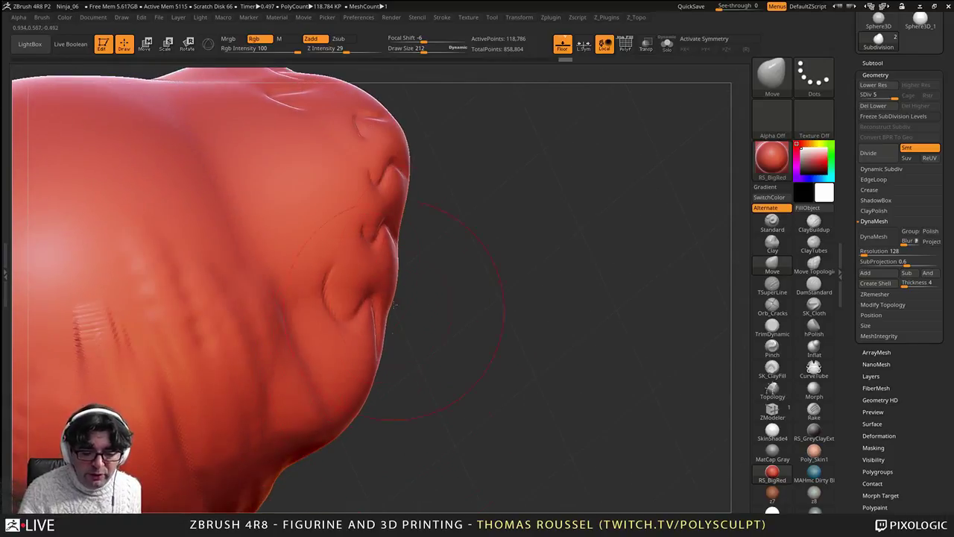
drag(390, 278, 398, 276)
drag(399, 231, 405, 229)
mouse_move(460, 402)
mouse_down()
mouse_move(454, 316)
mouse_move(470, 341)
mouse_up()
drag(492, 388, 425, 407)
Step: Undo the Move brush deformations on the sphere
key(ctrl+z)
key(ctrl+z)
key(ctrl+z)
key(ctrl+z)
key(ctrl+z)
key(ctrl+z)
key(ctrl+z)
key(ctrl+z)
key(ctrl+z)
key(ctrl+z)
key(ctrl+z)
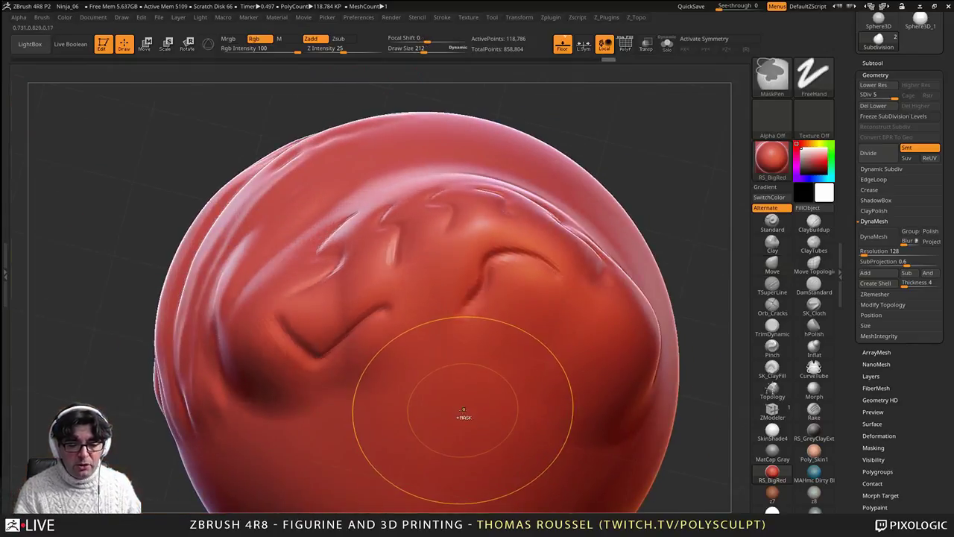
key(ctrl+z)
key(ctrl+z)
key(ctrl+z)
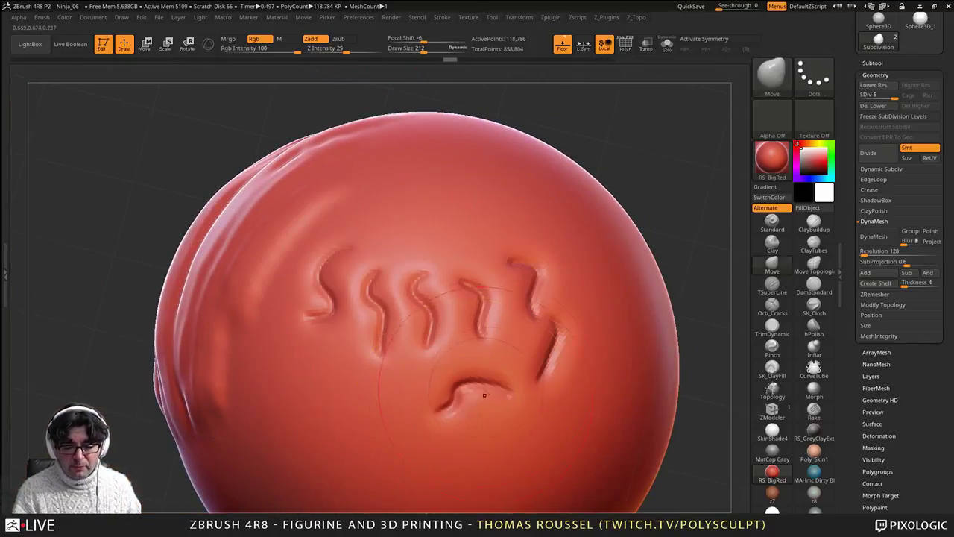
Step: Compare the sphere at subdivision levels 1 and 5, leaving it at level 1
mouse_move(477, 395)
right_down()
mouse_move(488, 384)
mouse_move(418, 287)
mouse_move(489, 272)
mouse_move(537, 324)
right_up()
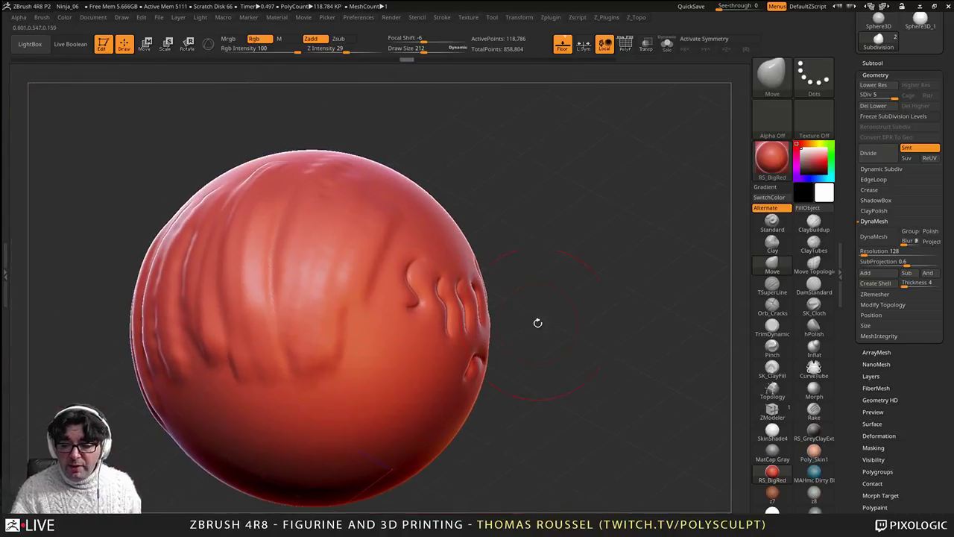
drag(893, 98, 868, 98)
right_drag(615, 294, 621, 292)
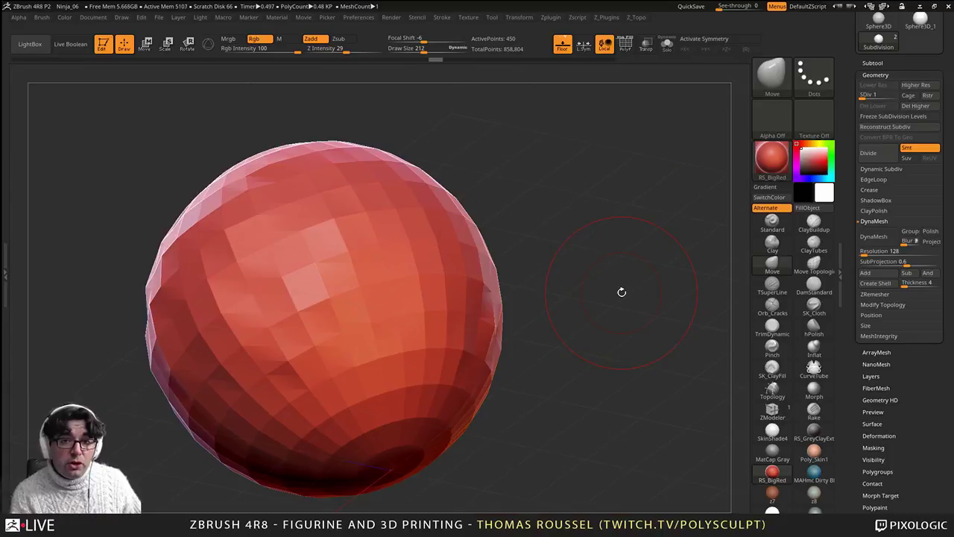
drag(896, 95, 900, 96)
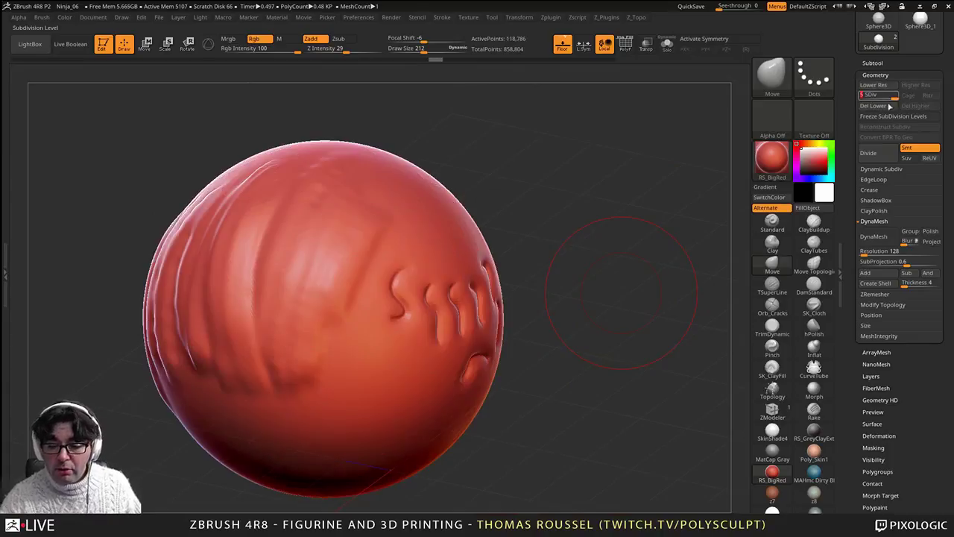
click(889, 97)
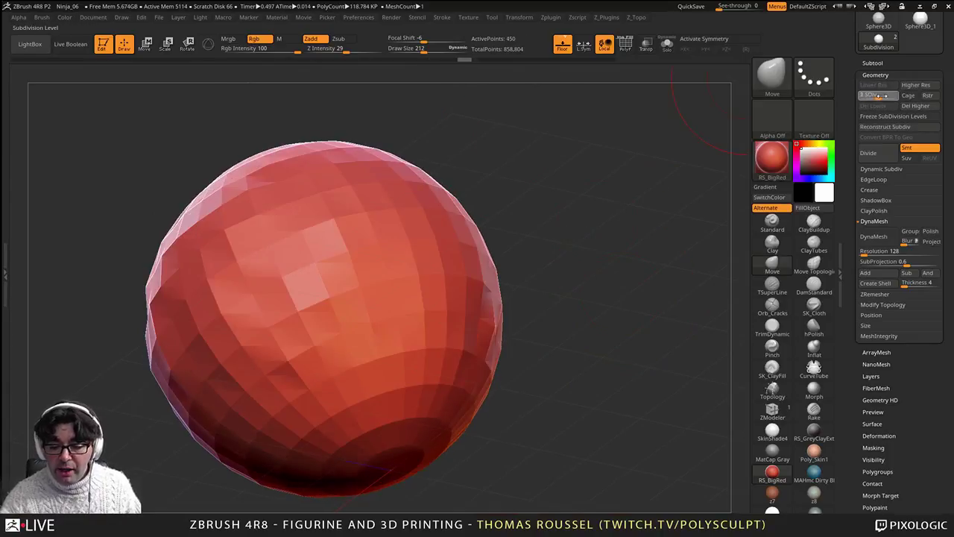
drag(853, 96, 852, 96)
Step: Set the Move brush's draw size to 402, show the polyframe wireframe and start pulling the low-resolution sphere's side outward
drag(621, 290, 605, 261)
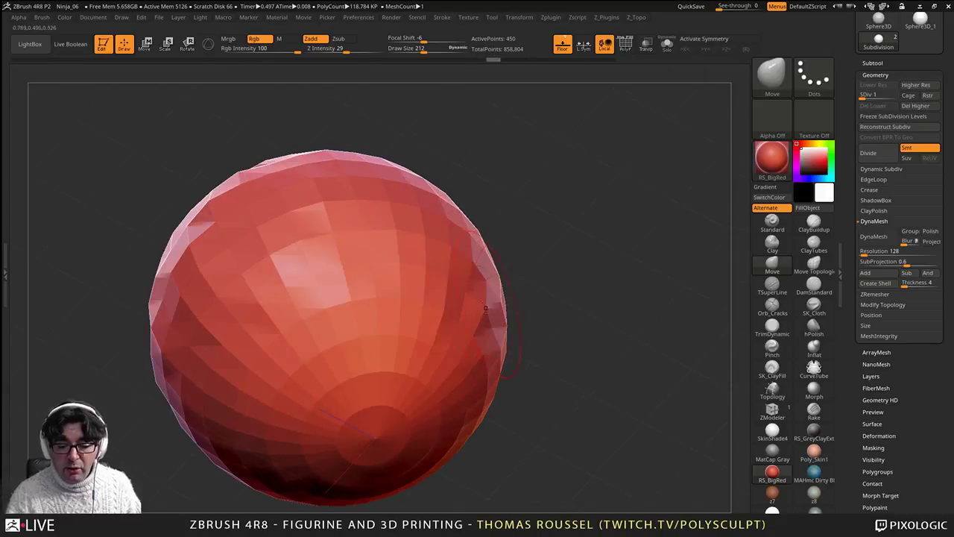
key(s)
drag(458, 274, 472, 273)
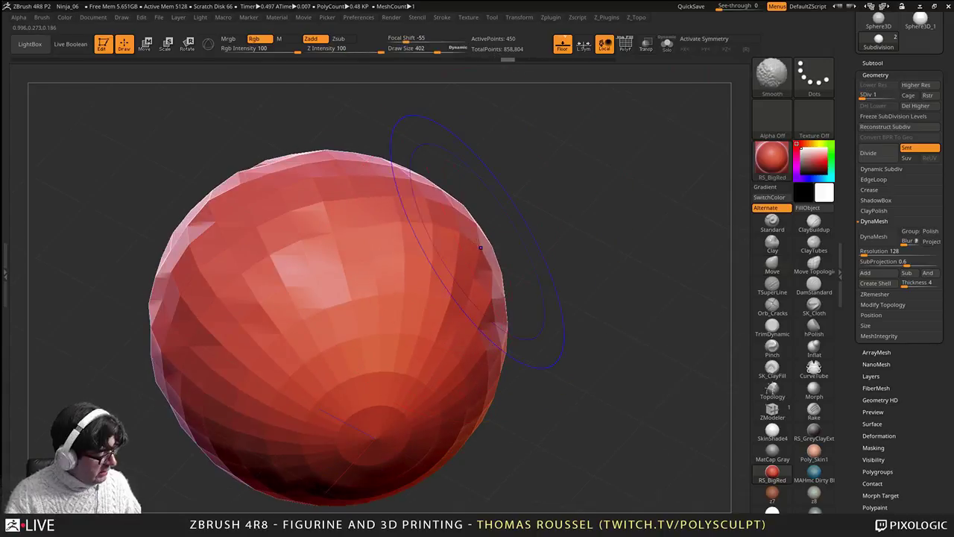
key(shift+f)
mouse_move(483, 240)
mouse_down()
mouse_move(509, 231)
mouse_move(497, 241)
mouse_up()
drag(445, 203, 449, 188)
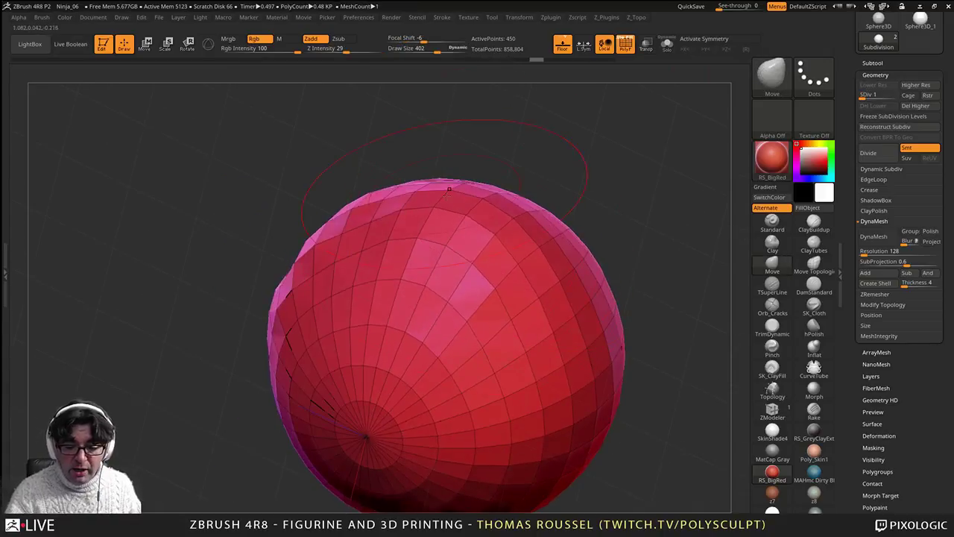
Step: Pull the sphere's side into a broad bulge from several angles with the Move brush at subdivision level 1
right_drag(473, 239, 499, 202)
drag(495, 229, 513, 213)
drag(538, 269, 550, 267)
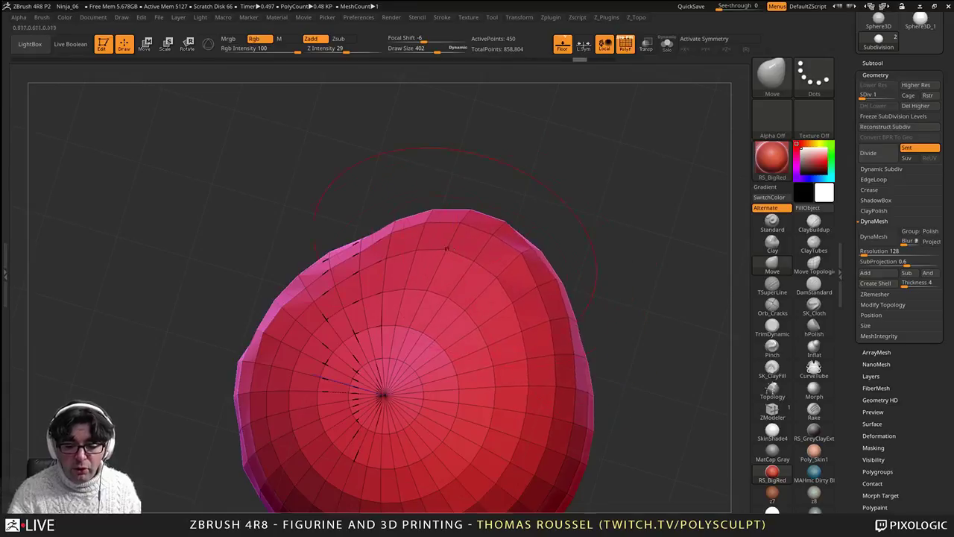
mouse_move(423, 242)
mouse_down()
mouse_move(427, 228)
mouse_move(485, 233)
mouse_move(518, 257)
mouse_up()
right_drag(522, 255, 630, 261)
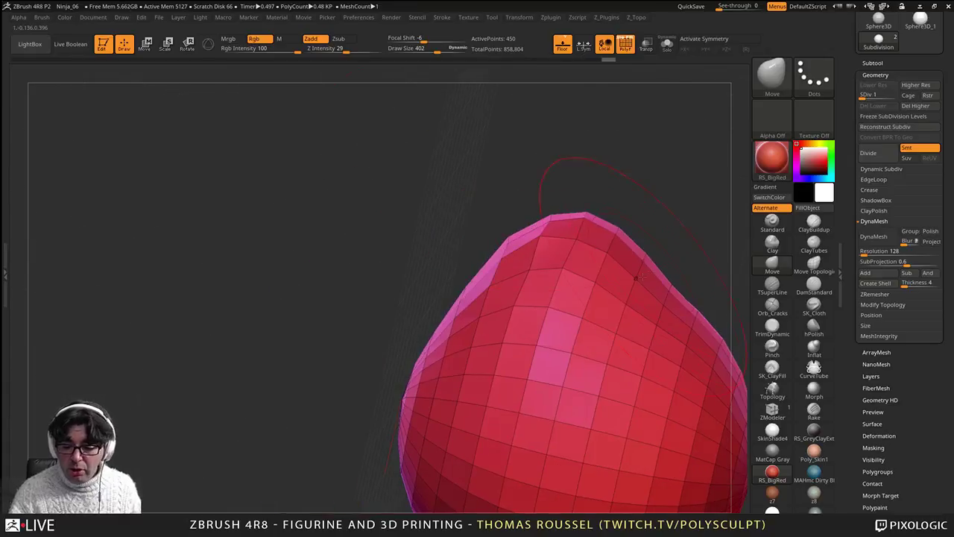
mouse_move(632, 279)
mouse_down()
mouse_move(647, 272)
mouse_move(667, 291)
mouse_up()
Step: Refine the bulge's tip and flanks with small Move brush adjustments from different angles
drag(574, 244, 577, 231)
drag(519, 237, 513, 227)
right_drag(512, 227, 536, 168)
drag(518, 143, 524, 130)
right_drag(568, 170, 577, 321)
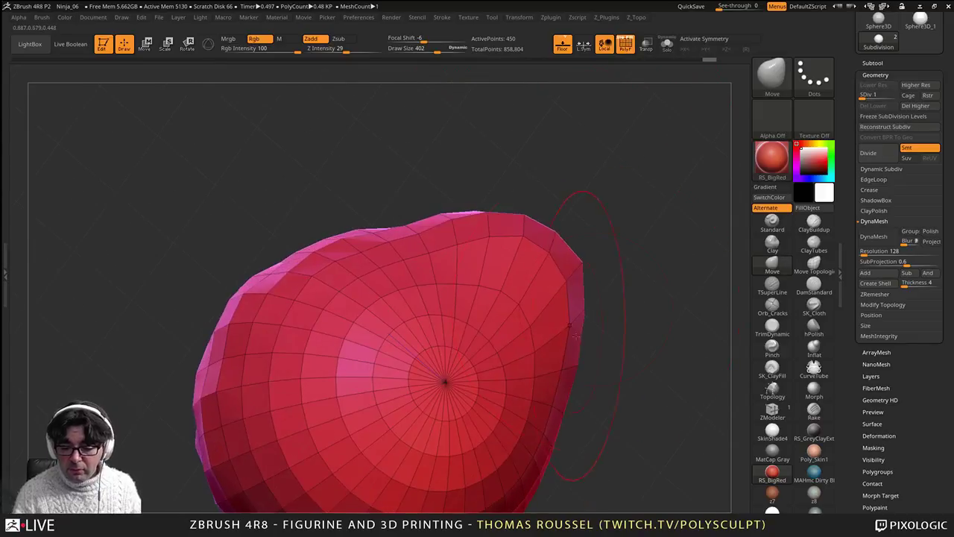
drag(575, 334, 587, 336)
right_drag(601, 345, 581, 380)
drag(581, 385, 593, 381)
right_drag(593, 365, 607, 395)
drag(514, 234, 517, 224)
Step: Raise the reshaped sphere back to subdivision level 5, hide the polyframe wireframe and inspect the bulge with its surface details
right_drag(571, 233, 638, 332)
key(d)
key(d)
key(d)
key(d)
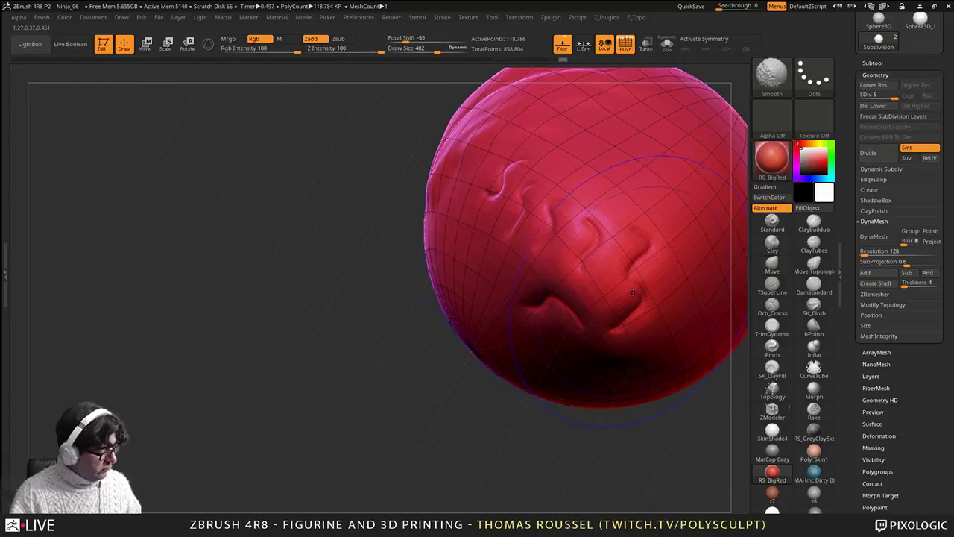
key(shift+f)
mouse_move(640, 293)
alt+right_down()
mouse_move(465, 344)
mouse_move(470, 324)
mouse_move(437, 335)
mouse_move(404, 295)
alt+right_up()
right_drag(365, 239, 367, 279)
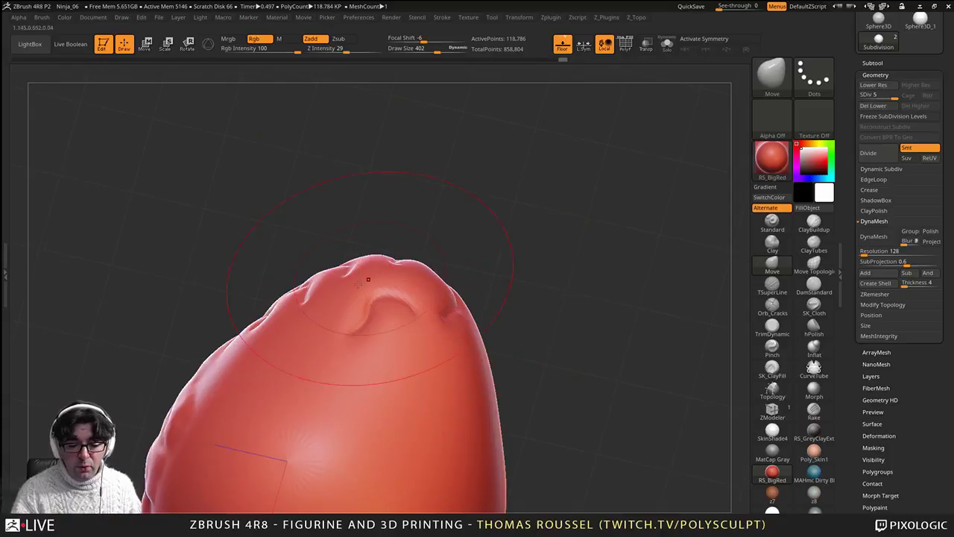
right_drag(471, 328, 456, 366)
Step: Add a wavy TSuperLine stroke at draw size 79 alongside an existing wavy line on the bulge
key(s)
drag(441, 256, 421, 257)
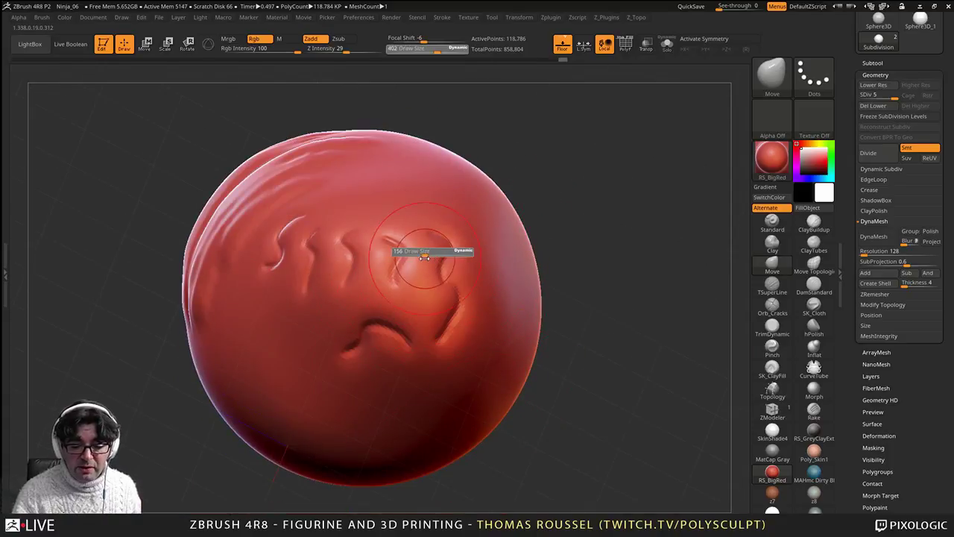
ctrl+right_drag(428, 259, 456, 290)
click(777, 286)
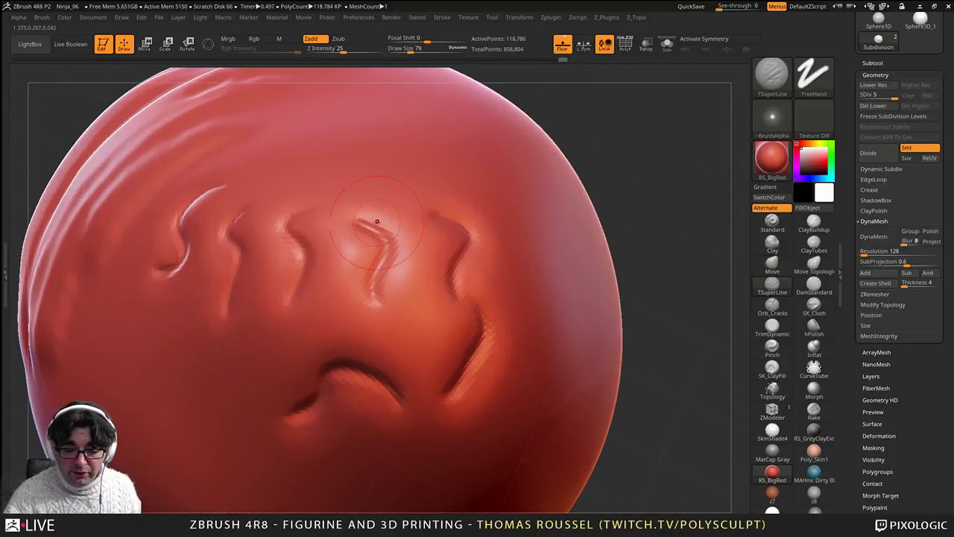
mouse_move(364, 221)
mouse_down()
mouse_move(387, 240)
mouse_move(374, 297)
mouse_move(403, 247)
mouse_move(381, 295)
mouse_up()
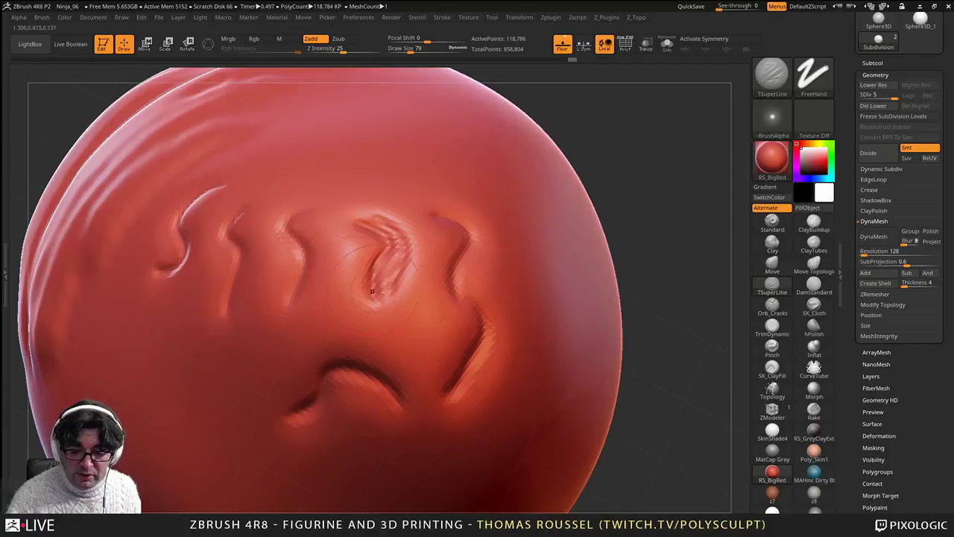
Step: Divide the sphere to subdivision level 6 and draw several longer wavy lines and one looped line with TSuperLine
right_drag(548, 313, 477, 282)
click(874, 157)
right_drag(514, 231, 462, 298)
mouse_move(428, 213)
mouse_down()
mouse_move(448, 246)
mouse_move(463, 310)
mouse_move(438, 368)
mouse_up()
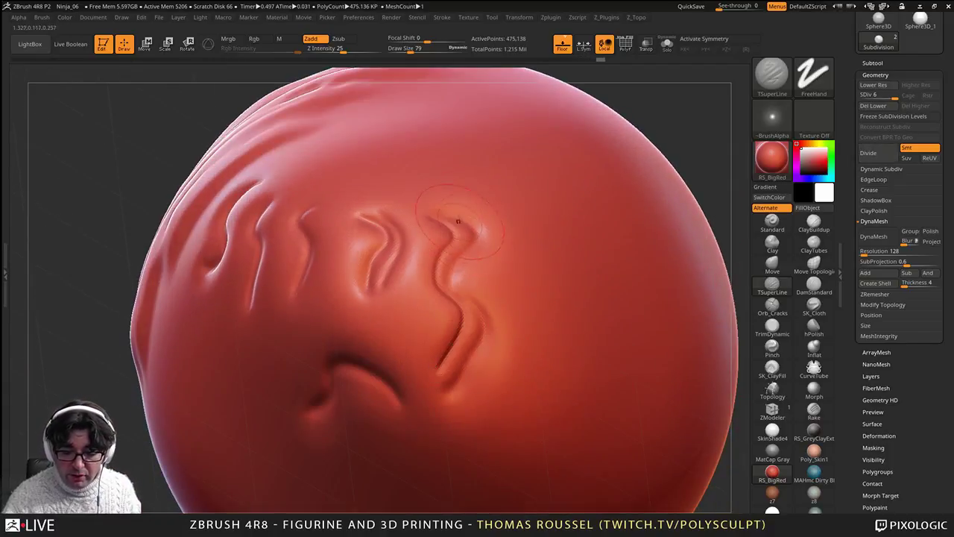
mouse_move(464, 220)
mouse_down()
mouse_move(458, 274)
mouse_move(479, 344)
mouse_move(443, 402)
mouse_up()
mouse_move(478, 272)
mouse_down()
mouse_move(510, 328)
mouse_move(471, 443)
mouse_up()
mouse_move(526, 415)
mouse_down()
mouse_move(607, 237)
mouse_move(521, 258)
mouse_up()
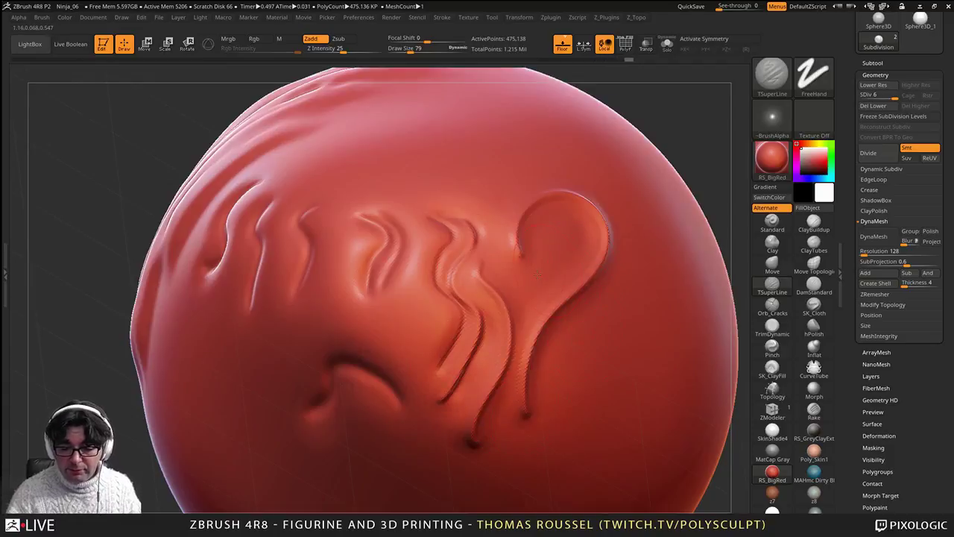
Step: Step the detailed sphere down from subdivision level 6 to level 1
key(shift+d)
key(shift+d)
key(shift+d)
key(shift+d)
key(shift+d)
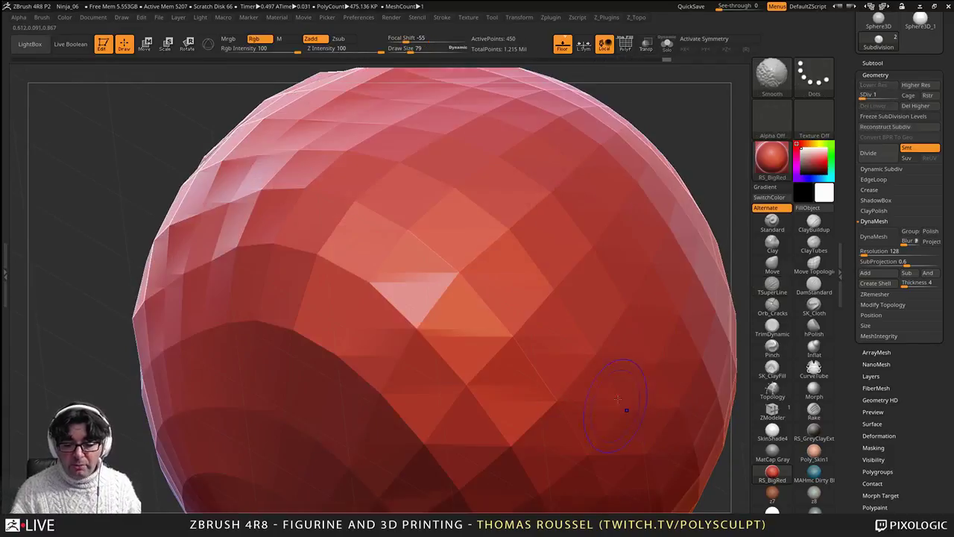
Step: Step the sphere up and down between subdivision levels 1 and 3 to compare the low-resolution shapes
key(d)
key(d)
key(shift+d)
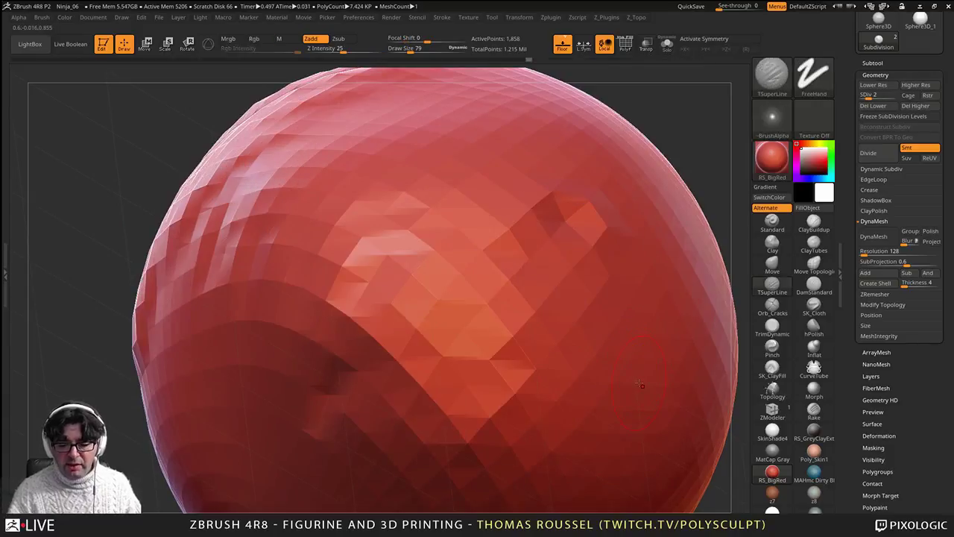
key(d)
key(shift+d)
key(shift+d)
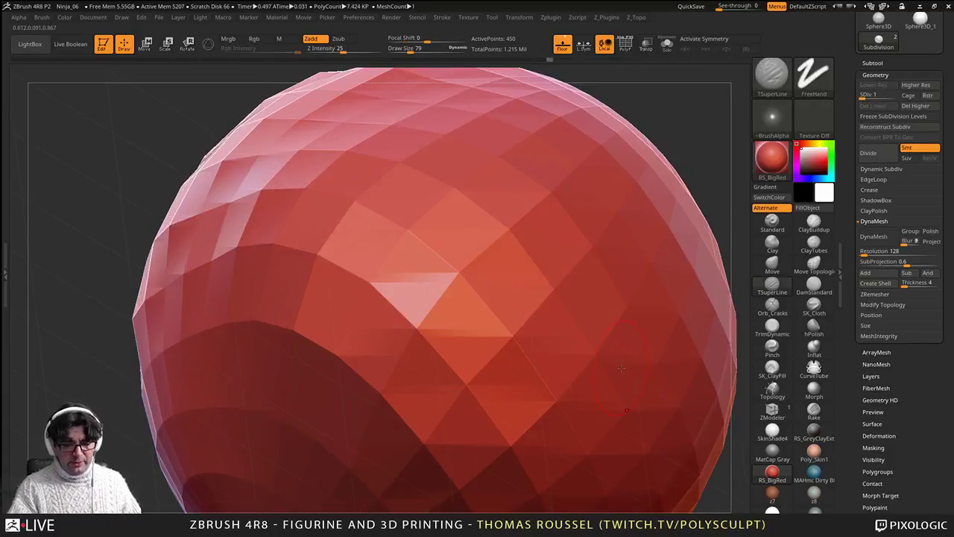
Step: Set the sphere to subdivision level 3 and reshape the looped line's outer edge using the Move brush at draw size 95
key(d)
key(d)
key(d)
key(shift+d)
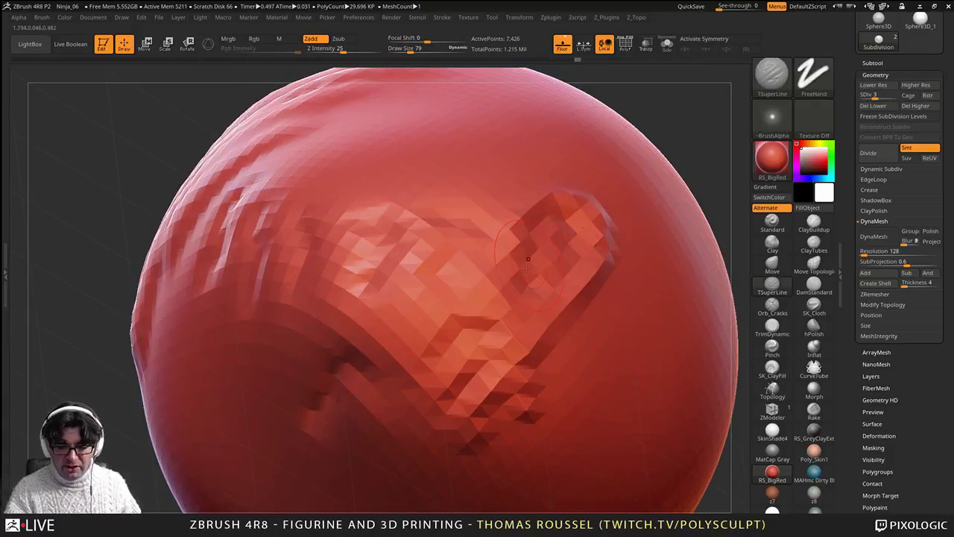
click(772, 270)
key(s)
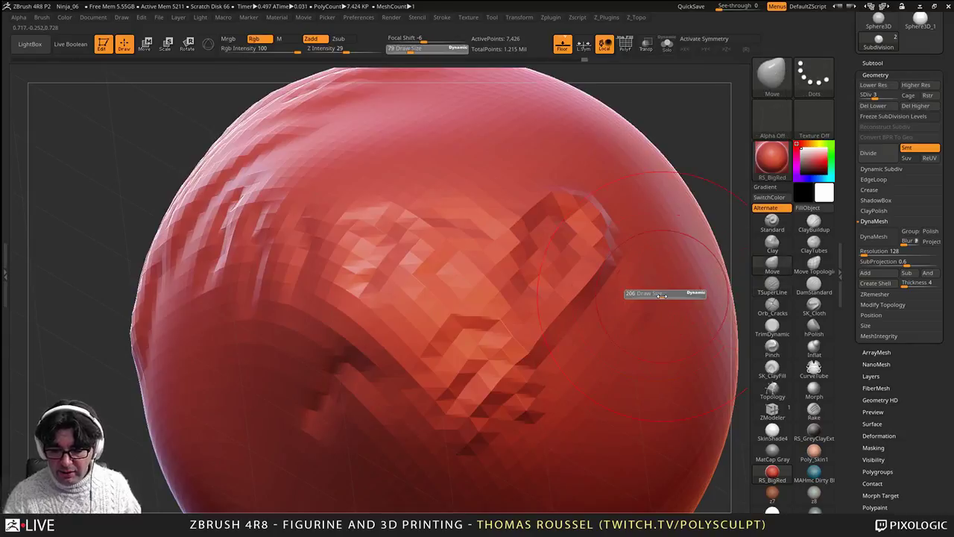
drag(647, 294, 649, 294)
drag(574, 301, 590, 309)
key(s)
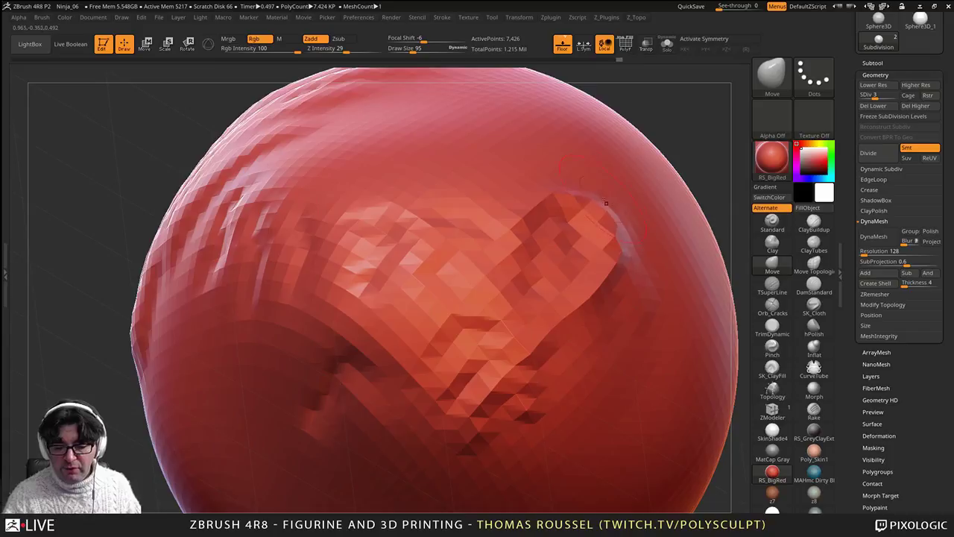
mouse_move(579, 266)
right_down()
mouse_move(572, 251)
mouse_move(585, 242)
mouse_move(625, 330)
right_up()
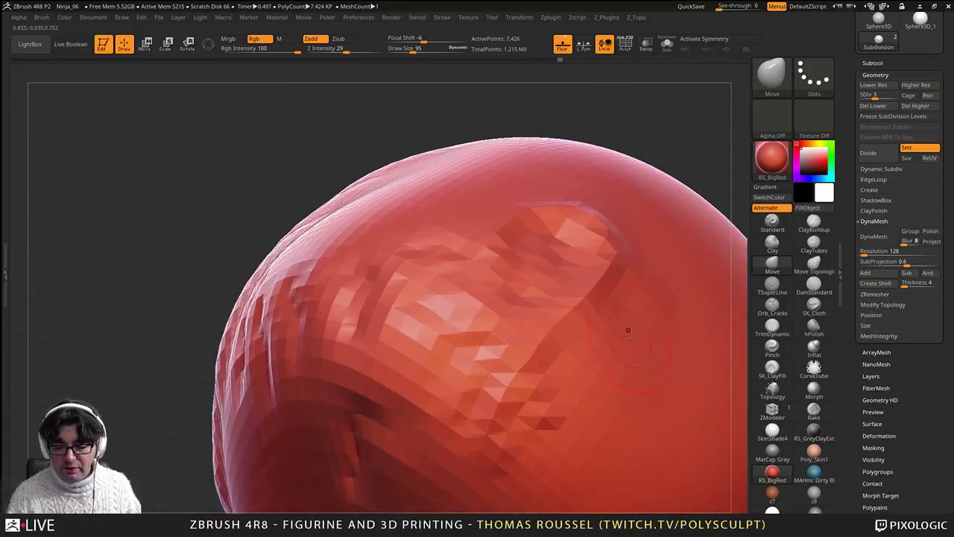
Step: Return the sphere to subdivision level 6 and examine the reshaped loop and wavy lines at full detail
key(d)
key(d)
key(d)
right_drag(587, 287, 524, 258)
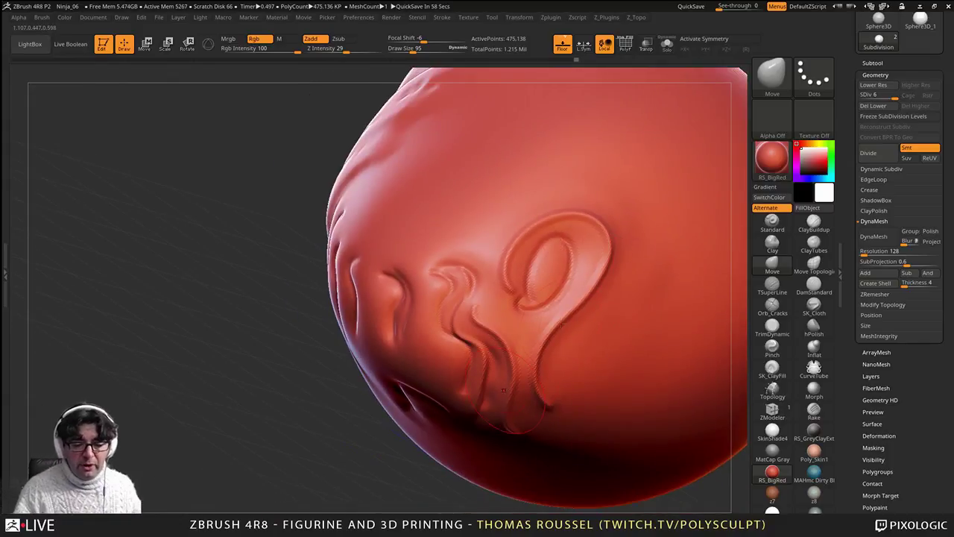
right_drag(562, 324, 585, 331)
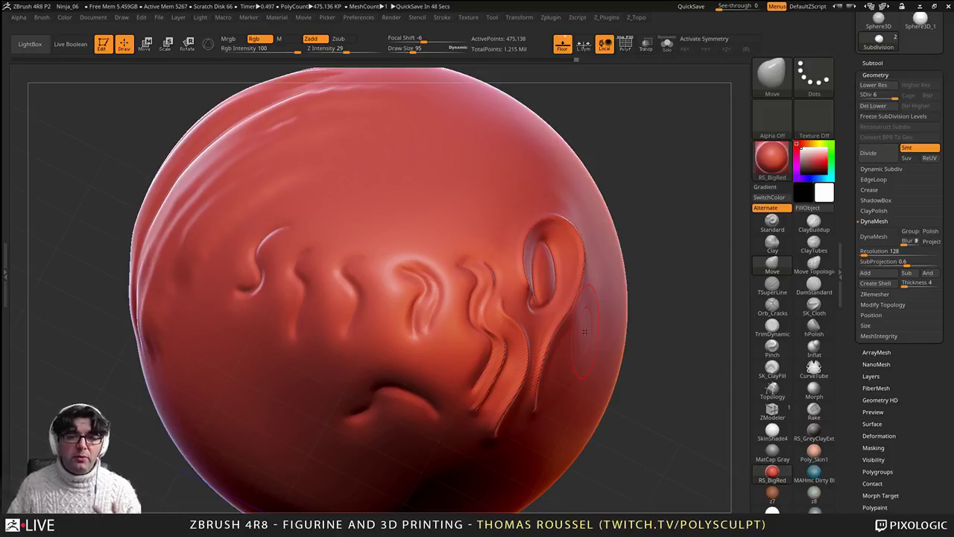
Step: Try to insert an Ear mesh from the IMM BParts brush onto the sphere's looped line
click(779, 92)
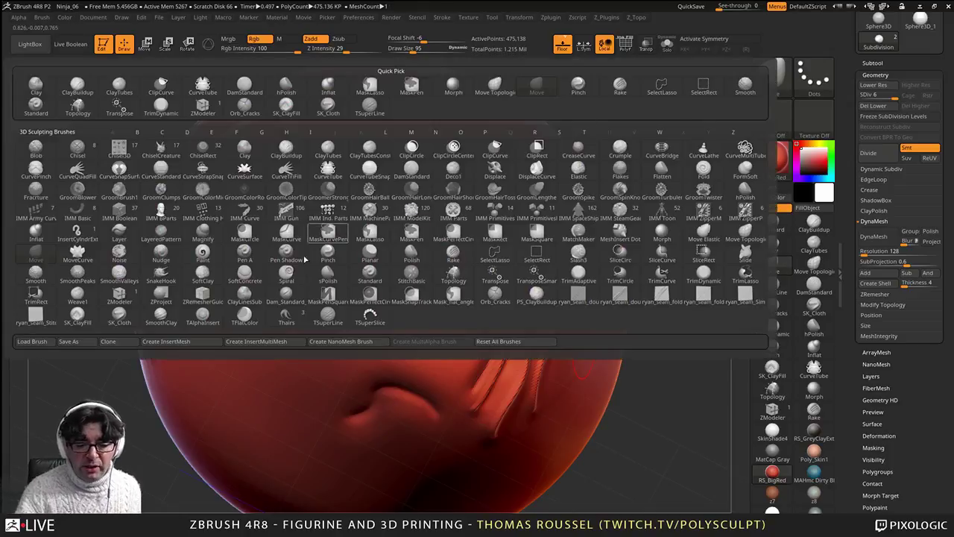
key(i)
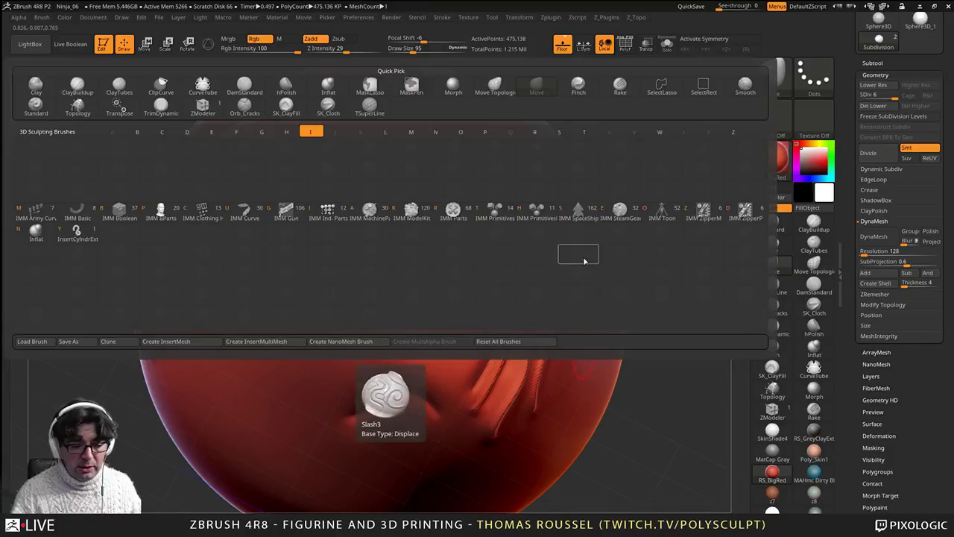
click(160, 211)
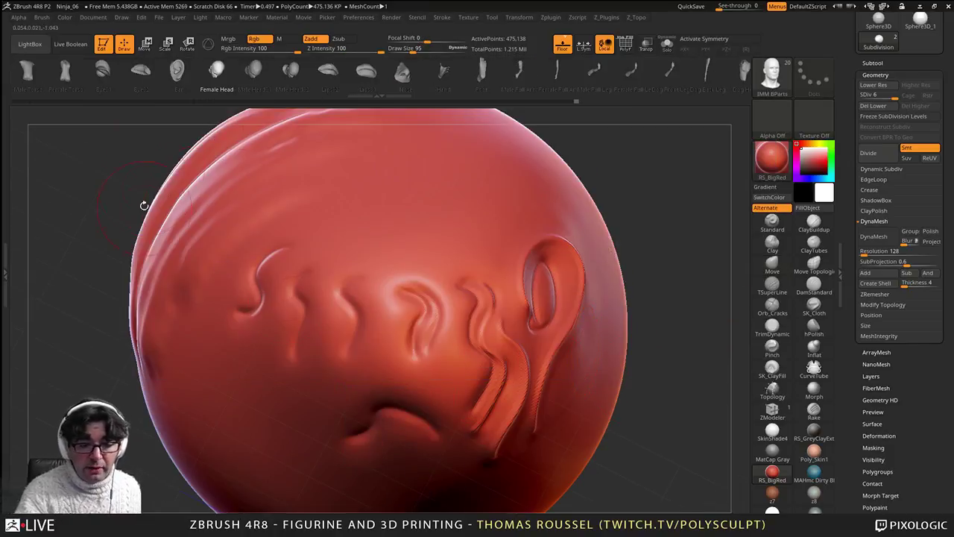
click(179, 80)
click(558, 259)
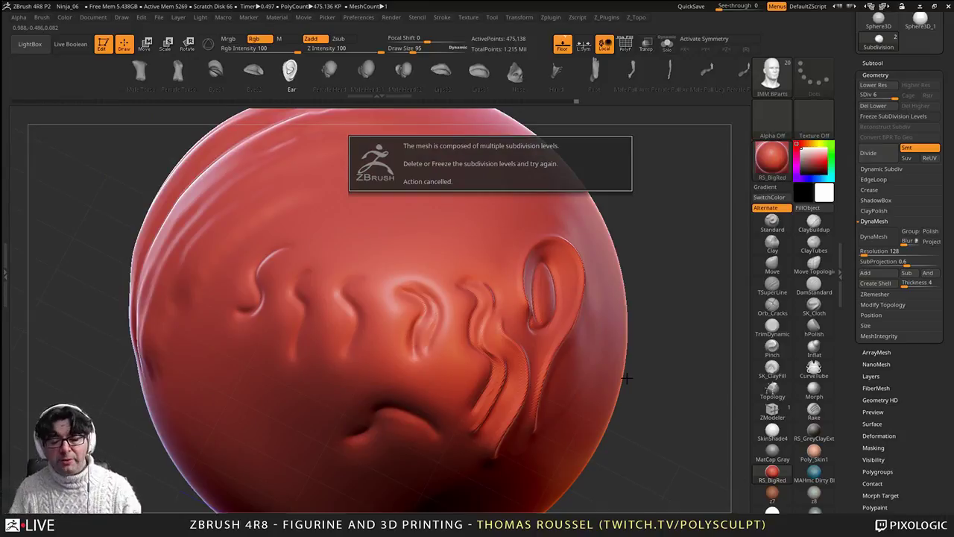
click(479, 168)
right_drag(479, 168, 564, 292)
alt+right_drag(564, 292, 325, 349)
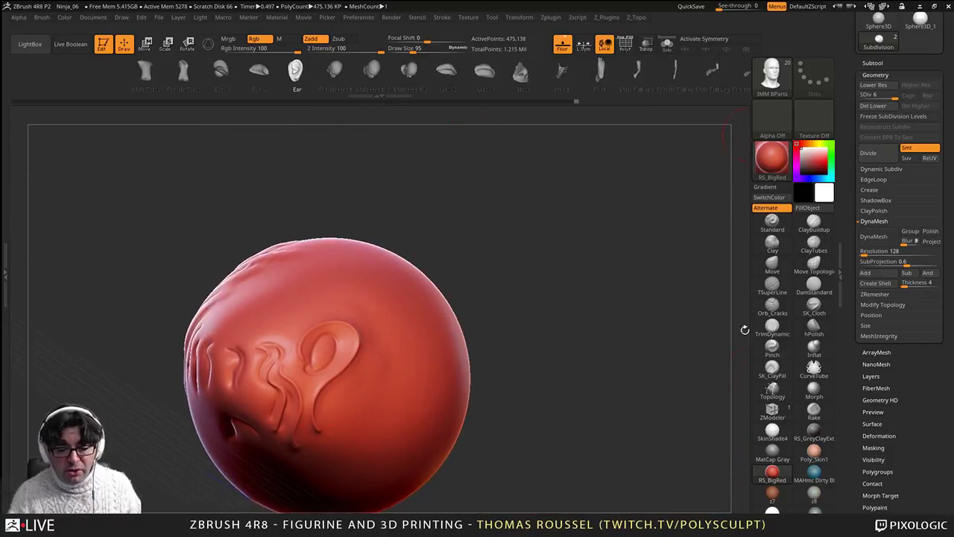
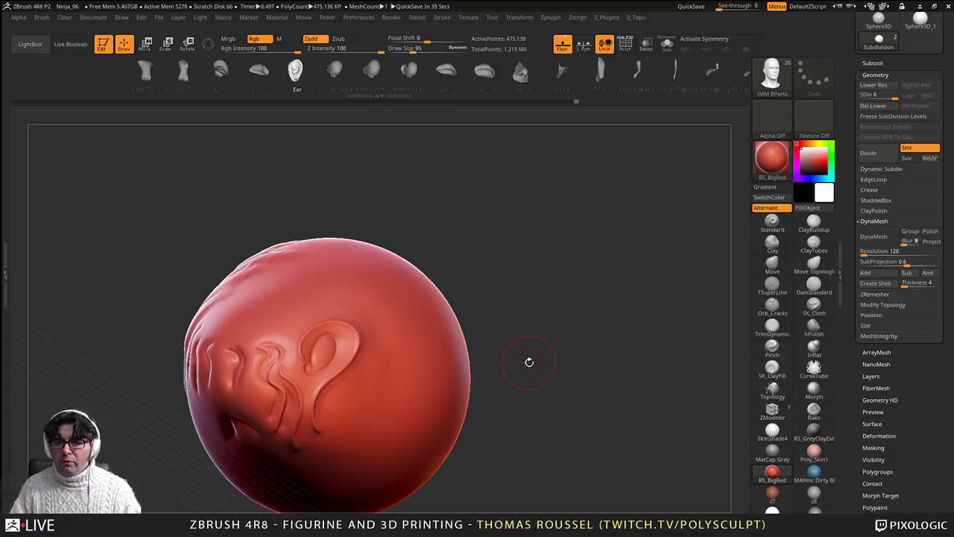
Step: Load the PolySphere3 body figure and examine its arms and unfinished hands up close and at full length
click(874, 63)
drag(931, 89, 933, 243)
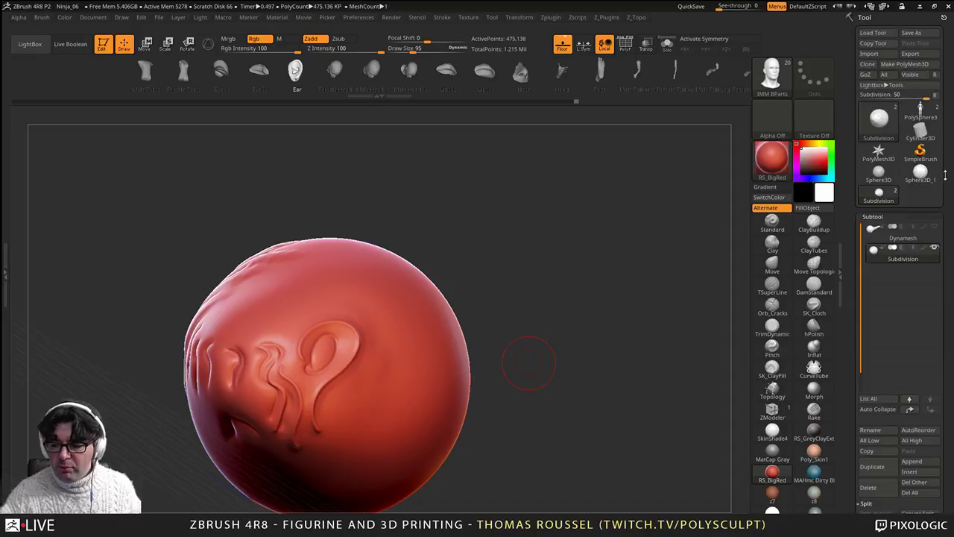
click(919, 117)
alt+drag(579, 389, 454, 261)
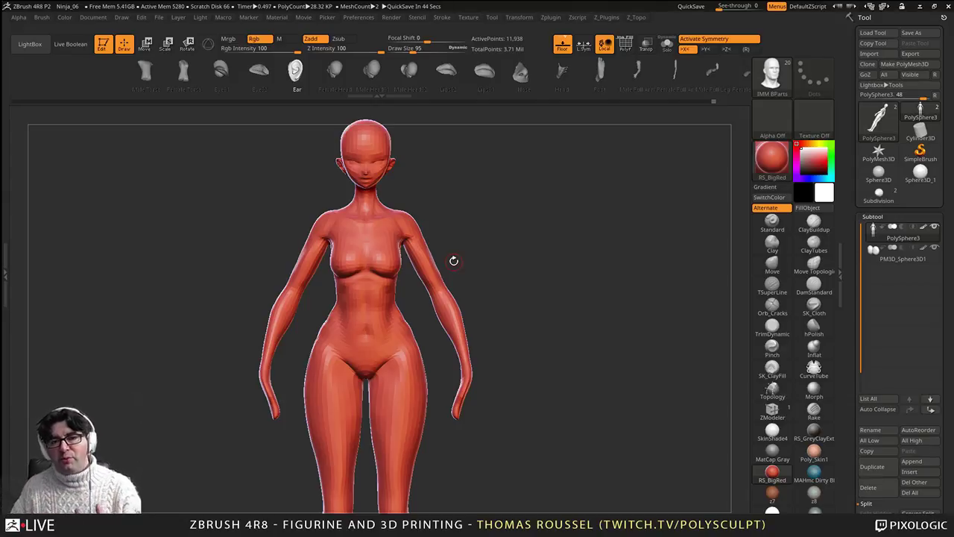
drag(525, 298, 555, 350)
mouse_move(491, 302)
alt+mouse_down()
mouse_move(506, 336)
mouse_move(476, 357)
mouse_move(462, 313)
alt+mouse_up()
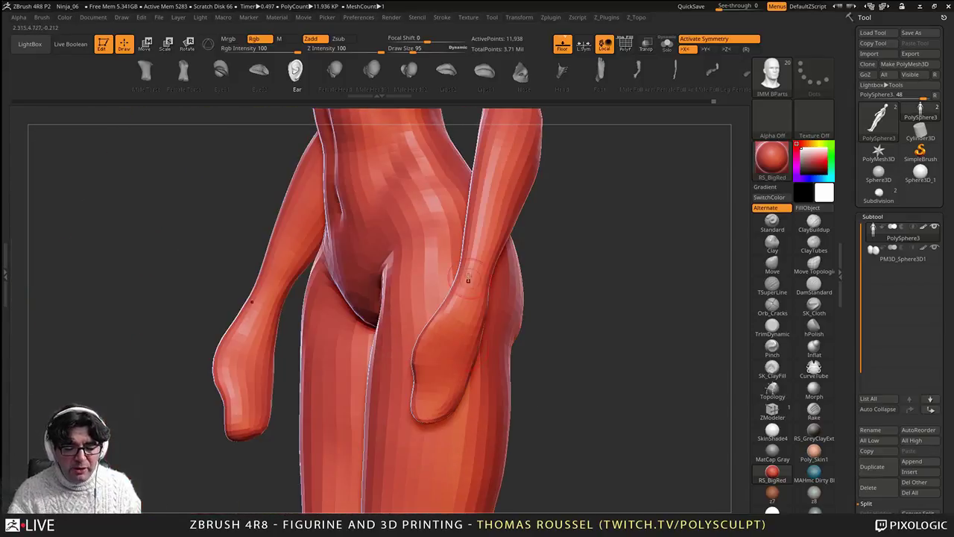
right_drag(504, 328, 552, 336)
alt+right_drag(552, 336, 478, 409)
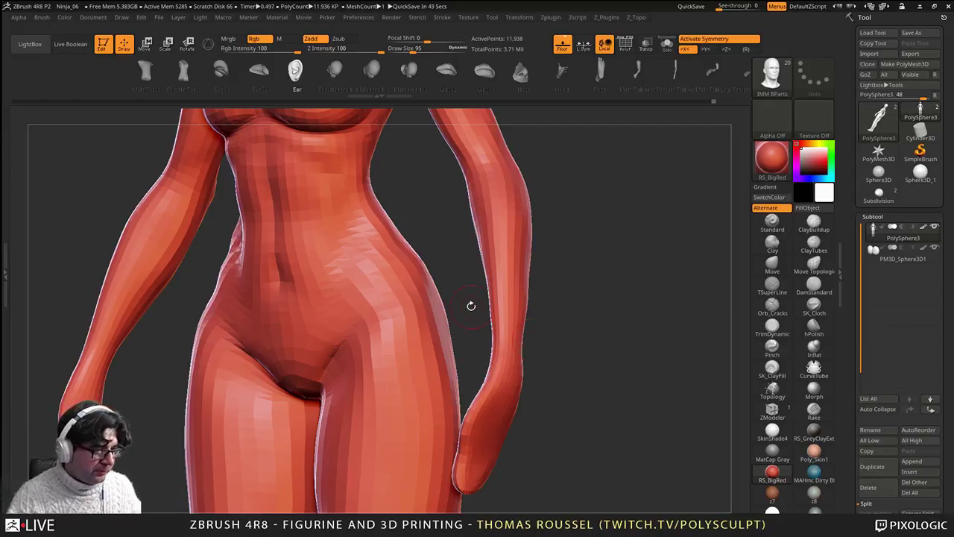
shift+right_drag(470, 305, 485, 294)
ctrl+right_drag(480, 395, 460, 314)
alt+right_drag(460, 314, 437, 263)
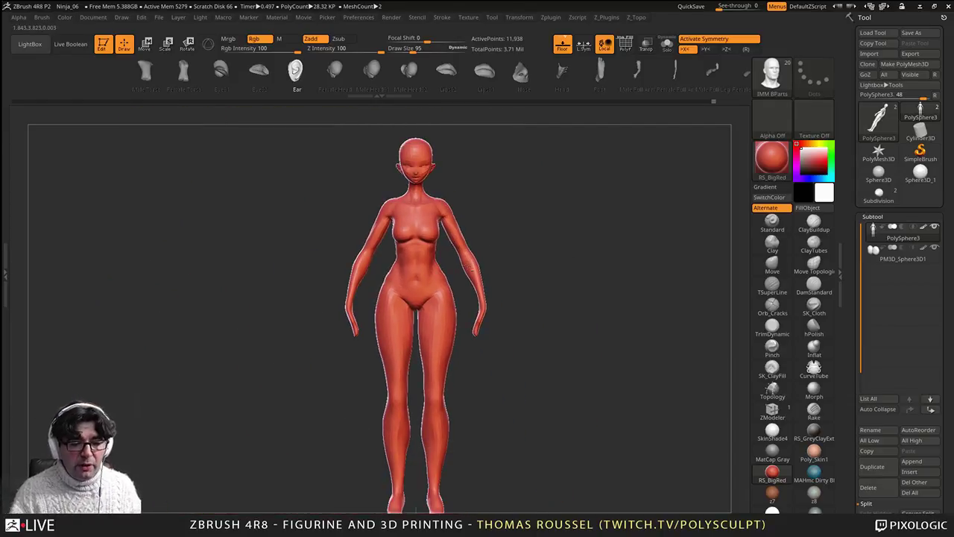
Step: Switch from the body-part insert brush to the Standard brush
click(772, 223)
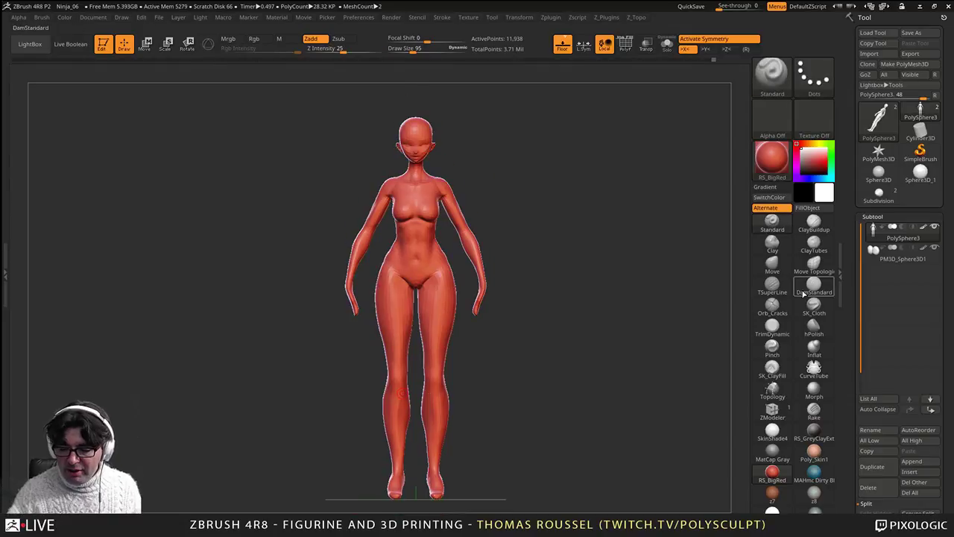
ctrl+right_drag(485, 372, 511, 377)
alt+drag(511, 377, 565, 435)
ctrl+right_drag(543, 339, 533, 326)
Step: Delete all subtools of the Subdivision tool and return to the PolySphere3 body figure
click(879, 195)
drag(950, 365, 949, 308)
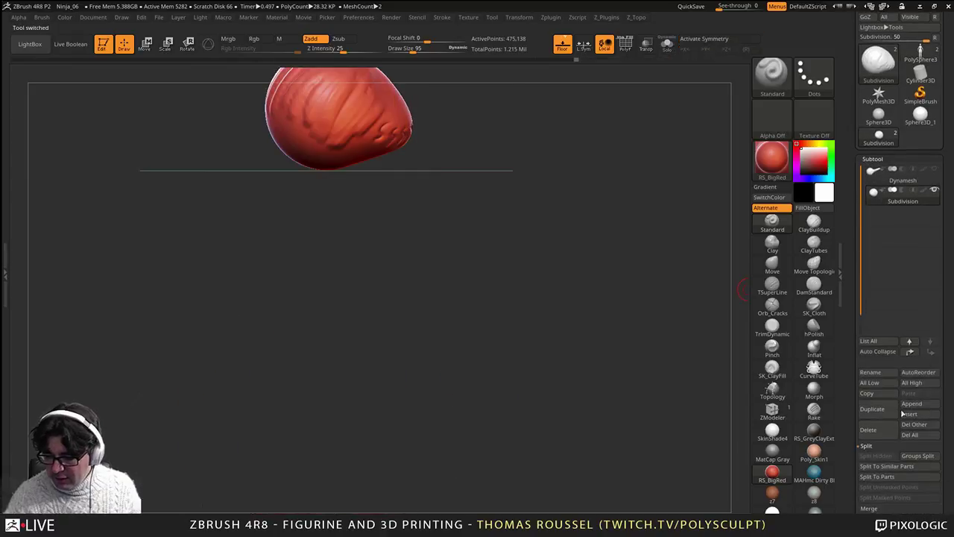
click(913, 438)
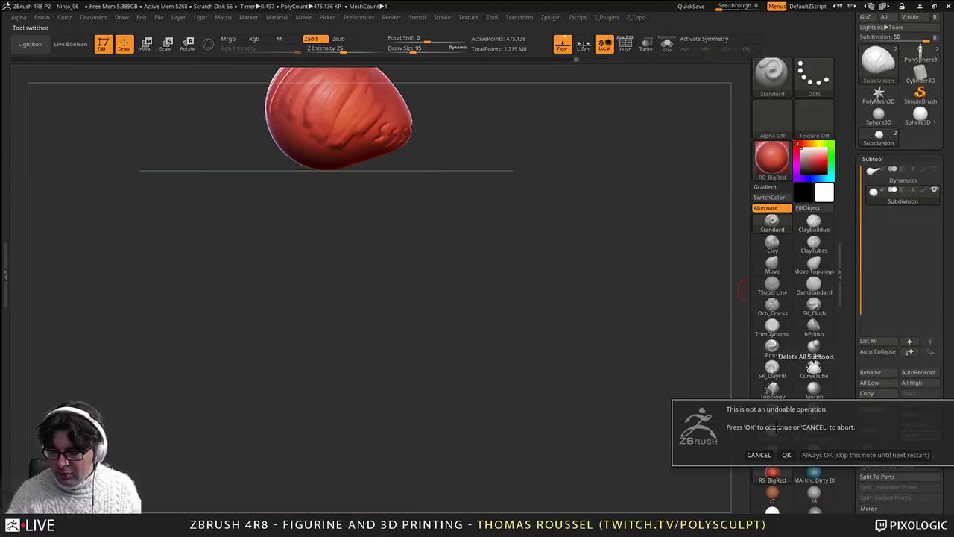
click(786, 455)
click(920, 55)
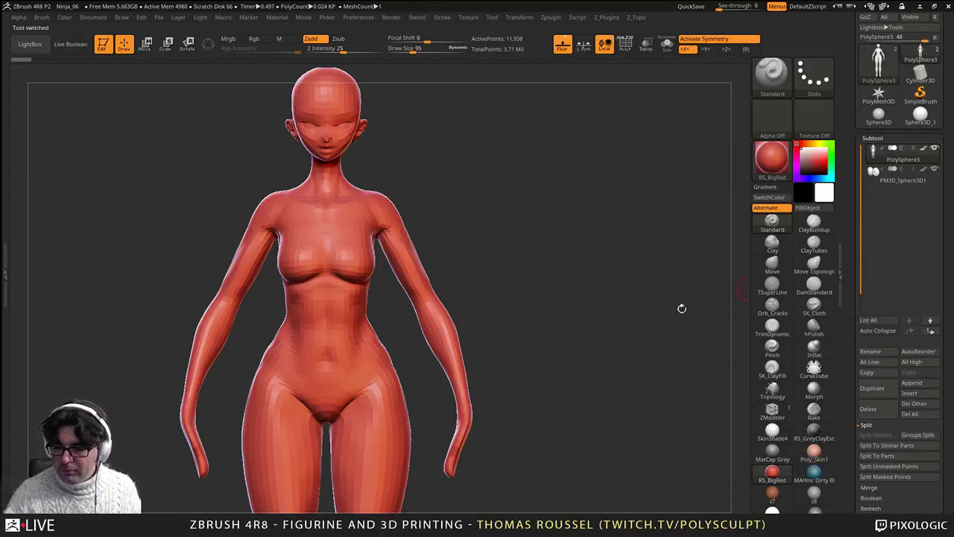
mouse_move(542, 334)
alt+right_down()
mouse_move(590, 333)
mouse_move(527, 391)
alt+right_up()
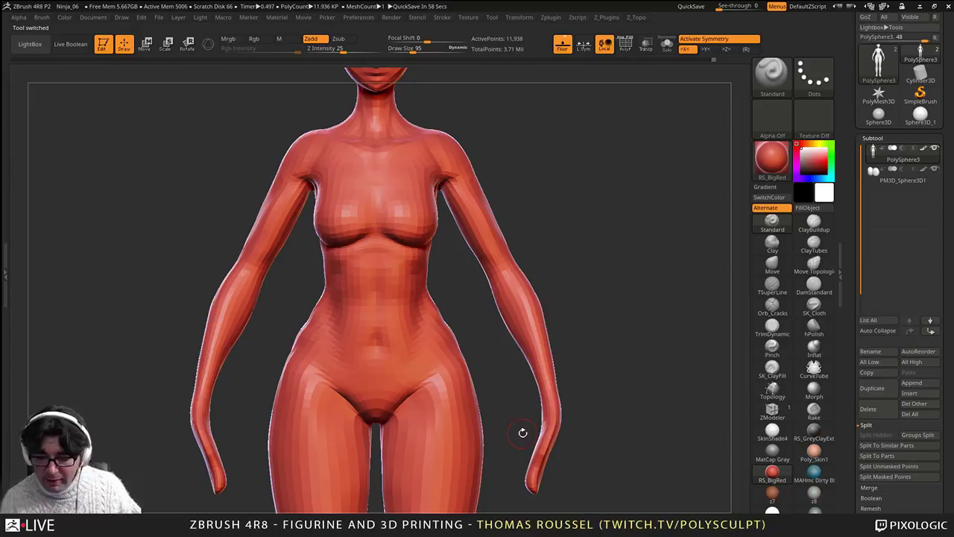
alt+drag(561, 265, 436, 227)
Step: Start a new ZSphere model and add a second large ZSphere to the root to form the palm
click(879, 66)
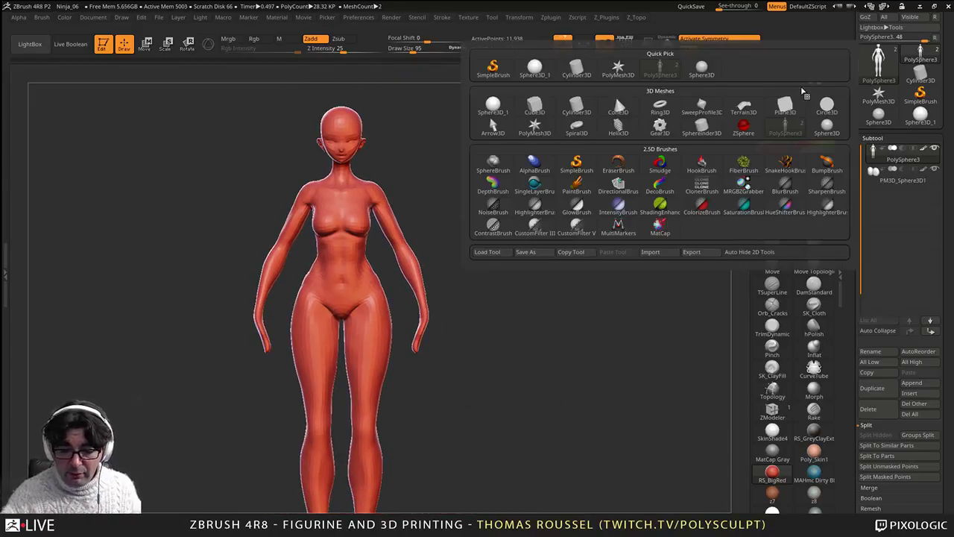
click(743, 127)
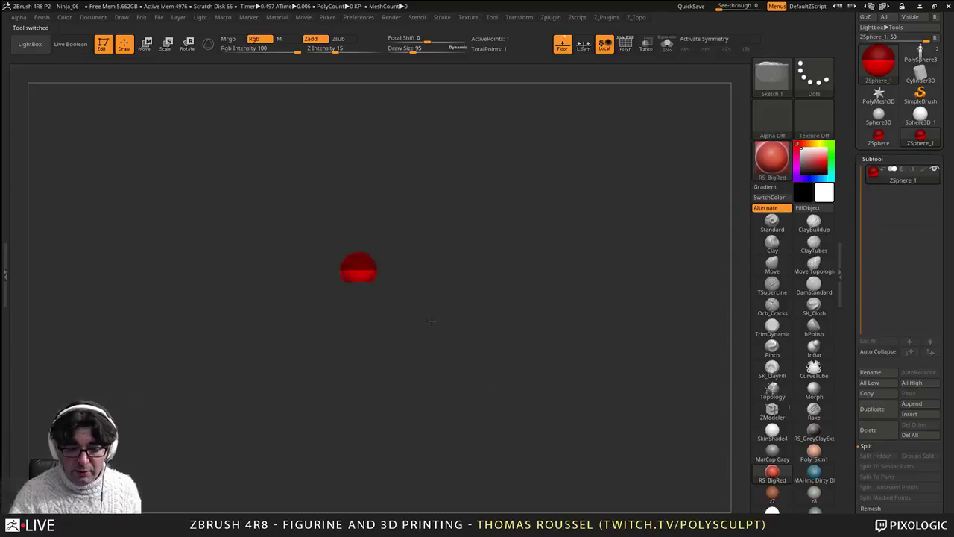
drag(398, 346, 445, 477)
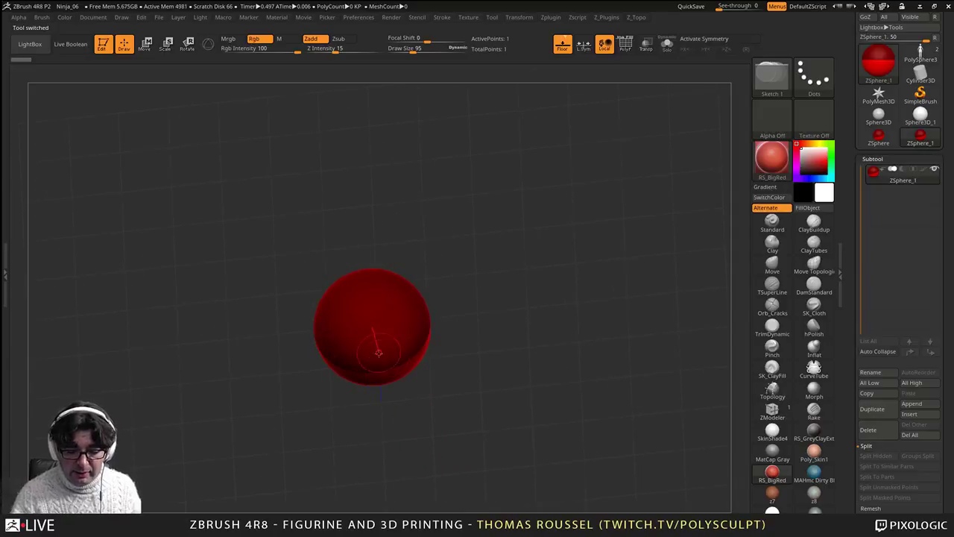
shift+right_drag(371, 379, 385, 364)
alt+right_drag(395, 272, 395, 416)
drag(382, 408, 392, 469)
alt+right_drag(419, 449, 423, 279)
Step: Add four small ZSpheres in a row along the end of the palm as finger bases
drag(419, 255, 406, 268)
right_drag(406, 268, 376, 253)
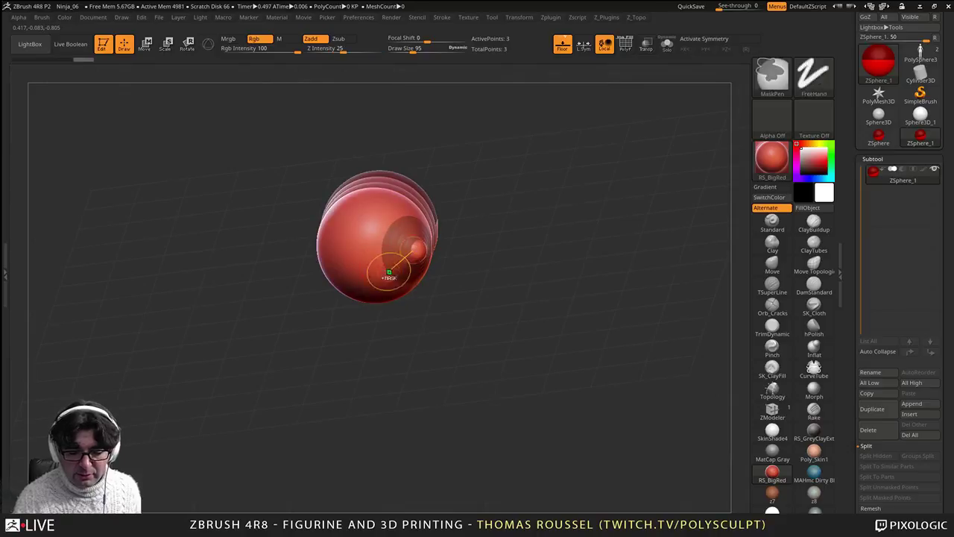
drag(376, 261, 366, 270)
right_drag(366, 270, 395, 270)
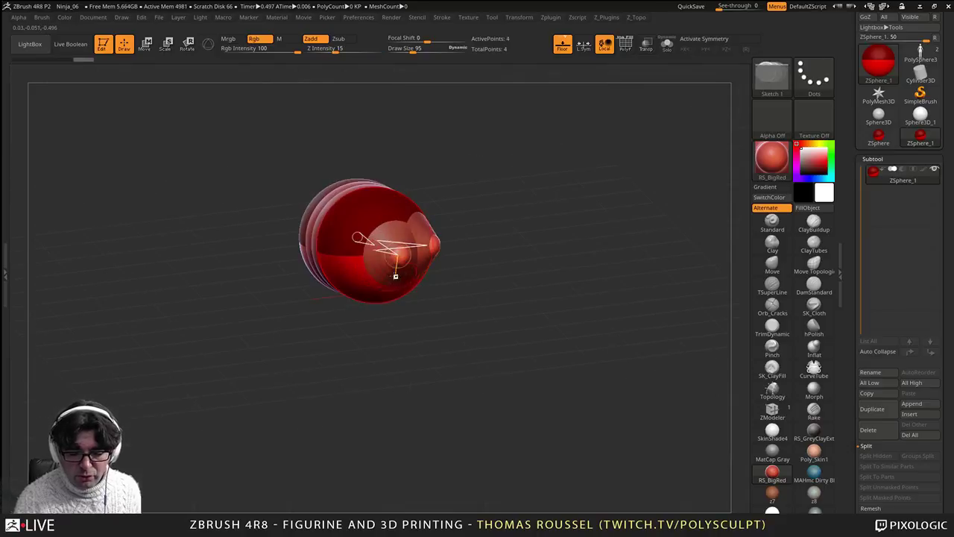
drag(358, 259, 351, 268)
right_drag(351, 268, 373, 276)
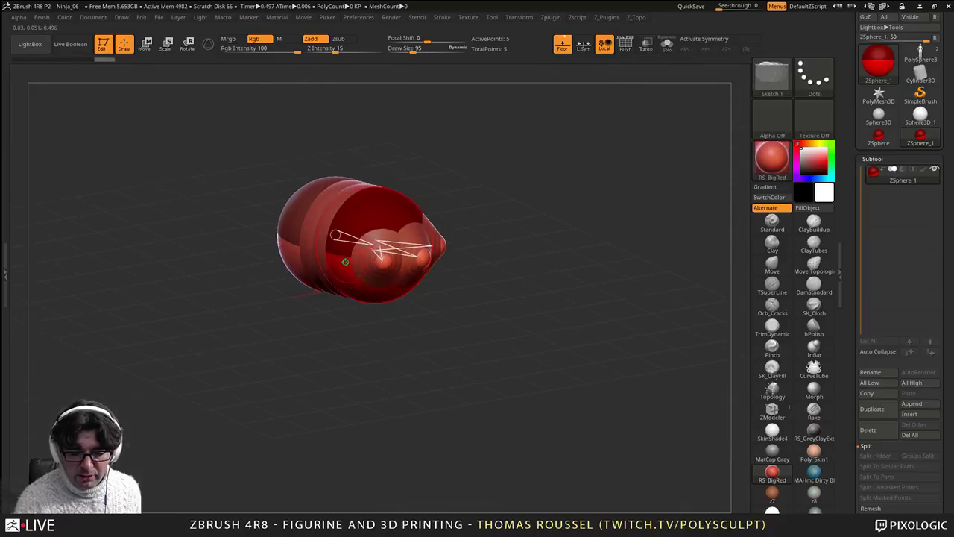
drag(342, 258, 345, 271)
Step: Move the four finger ZSpheres away from the palm and space them out to lengthen the fingers
shift+drag(461, 287, 415, 308)
key(w)
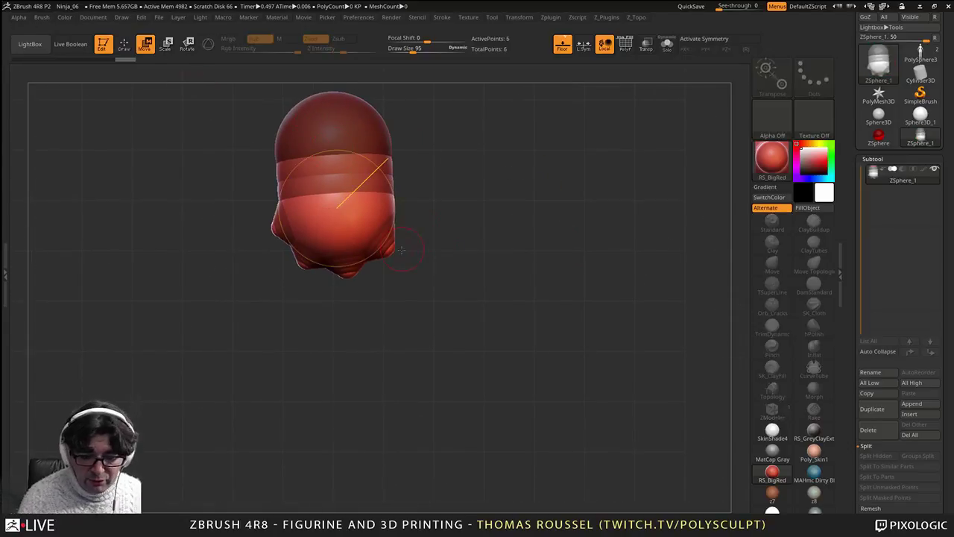
drag(398, 256, 394, 281)
drag(304, 265, 325, 333)
key(ctrl+z)
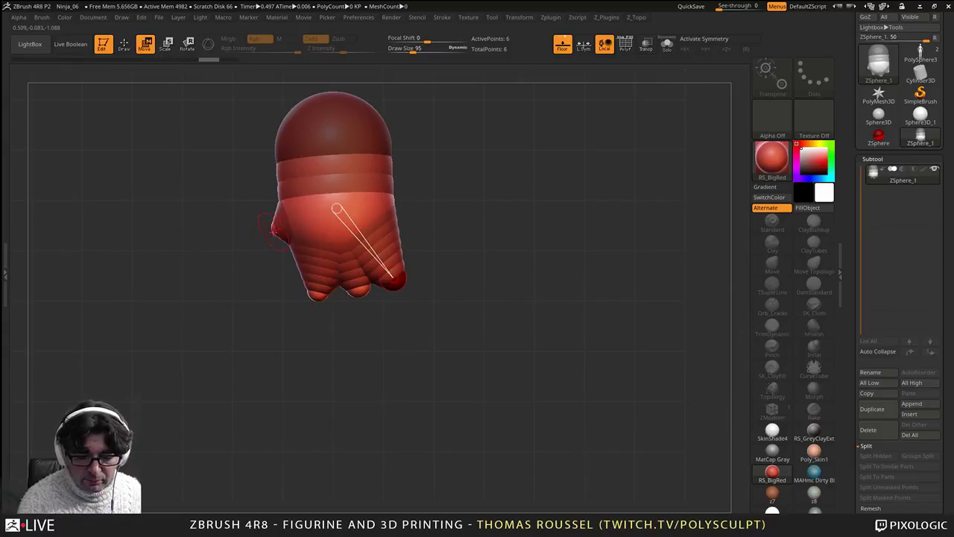
drag(273, 234, 321, 289)
mouse_move(395, 281)
mouse_down()
mouse_move(388, 264)
mouse_move(359, 285)
mouse_move(280, 305)
mouse_move(364, 310)
mouse_move(393, 292)
mouse_up()
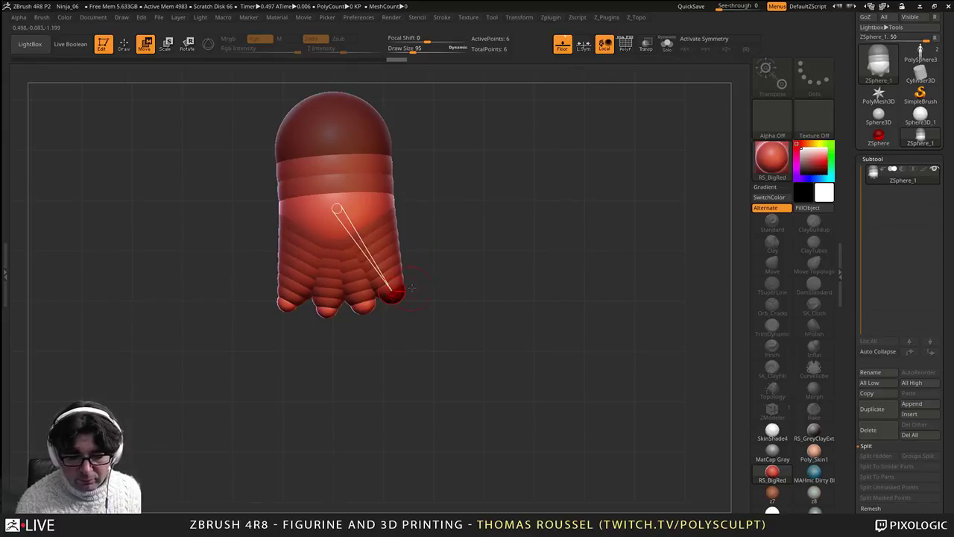
Step: Add a small ZSphere on the side of the palm as the thumb base
mouse_move(445, 273)
alt+mouse_down()
mouse_move(476, 308)
mouse_move(528, 310)
alt+mouse_up()
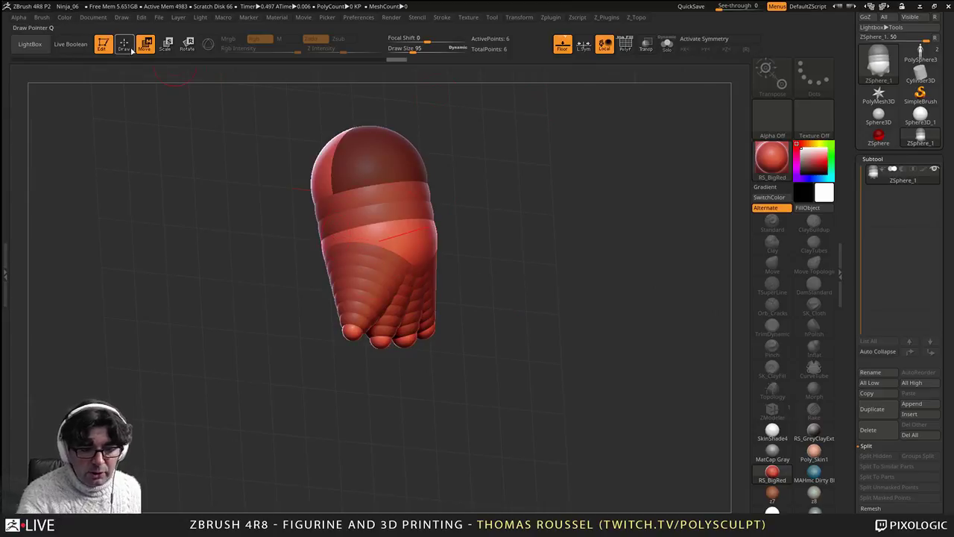
click(124, 44)
drag(334, 235, 339, 244)
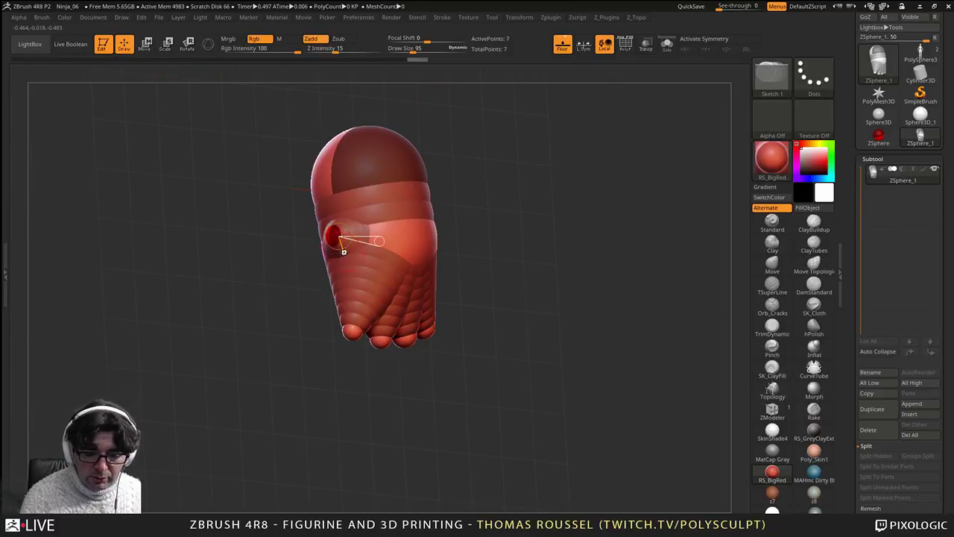
shift+drag(332, 292, 325, 303)
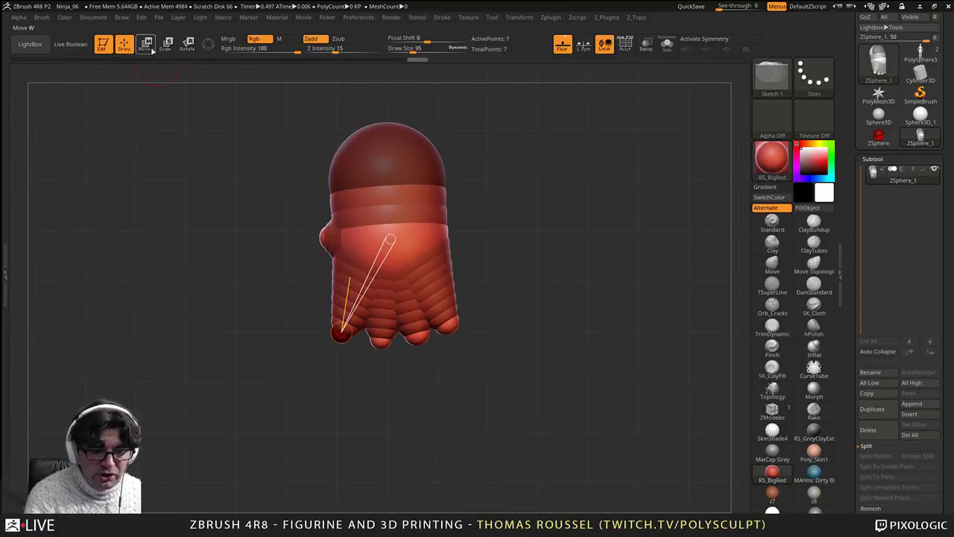
Step: Move the finger ZSpheres so that their tips form a curved arc across the end of the palm
click(148, 45)
drag(330, 240, 334, 260)
drag(360, 335, 387, 319)
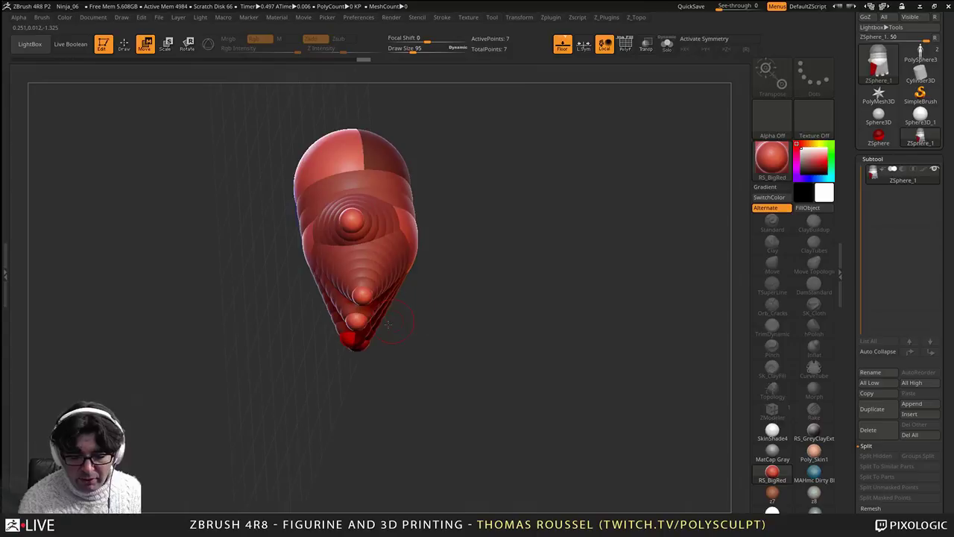
drag(358, 348, 392, 395)
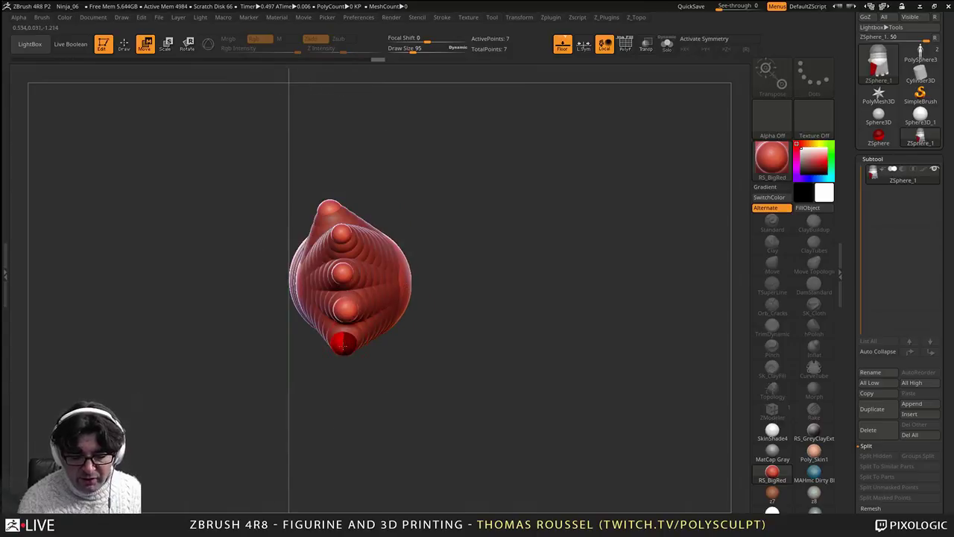
drag(343, 344, 331, 345)
drag(346, 307, 338, 307)
drag(343, 270, 338, 270)
drag(343, 232, 338, 233)
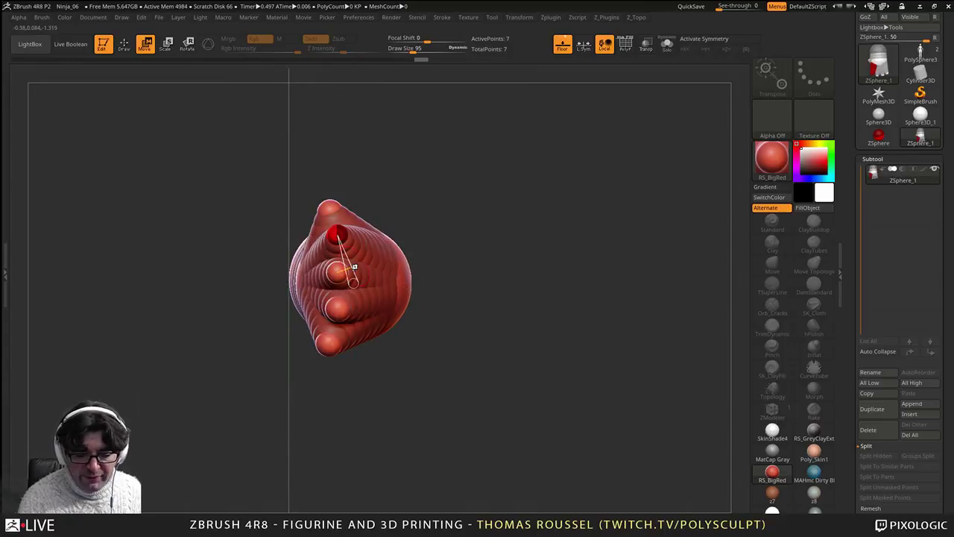
drag(338, 310, 333, 311)
drag(328, 343, 322, 347)
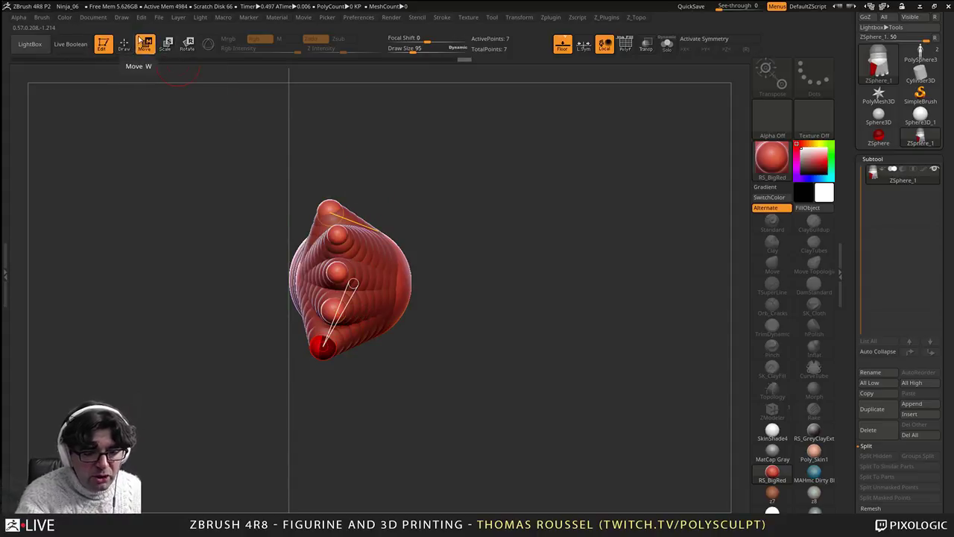
Step: Scale the finger ZSpheres individually to vary the thickness of the fingers
click(167, 44)
click(338, 235)
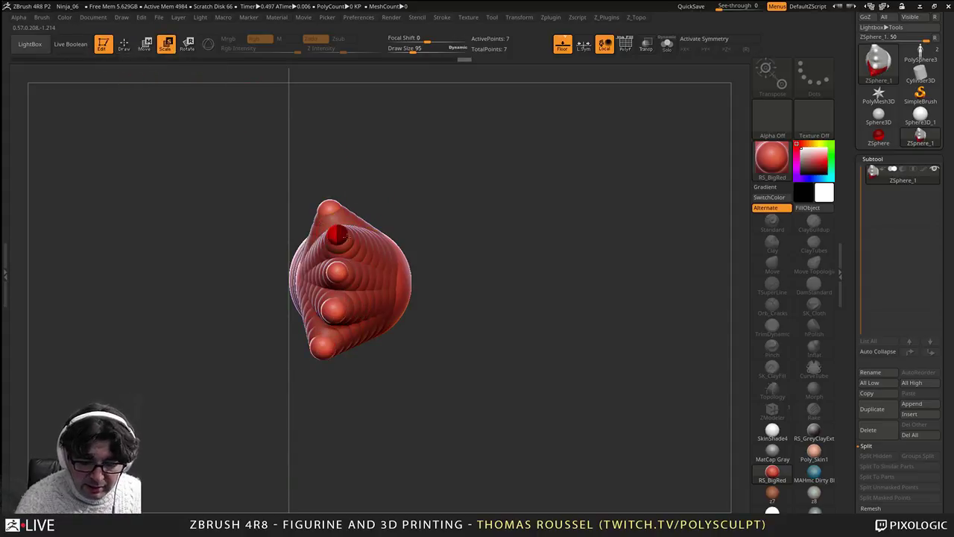
drag(452, 240, 332, 360)
drag(337, 272, 225, 470)
drag(334, 318, 363, 349)
right_drag(366, 350, 377, 237)
drag(377, 236, 411, 275)
ctrl+right_drag(412, 275, 458, 323)
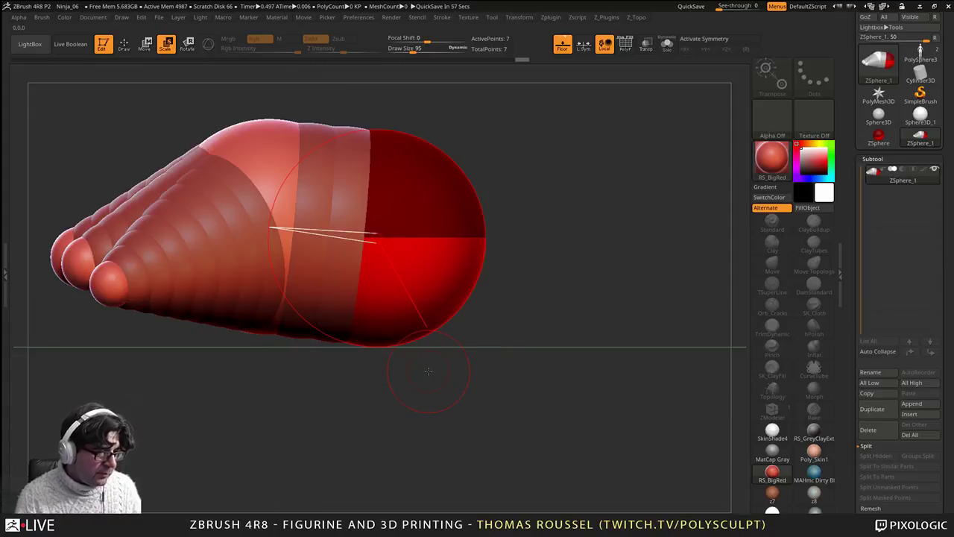
alt+right_drag(429, 371, 400, 346)
alt+right_drag(400, 346, 473, 313)
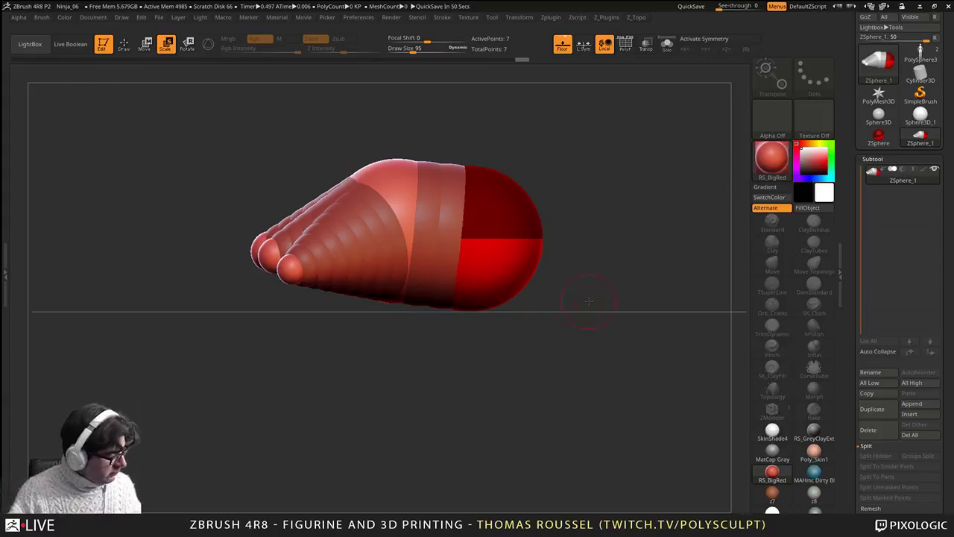
alt+drag(577, 312, 552, 266)
alt+drag(552, 266, 485, 384)
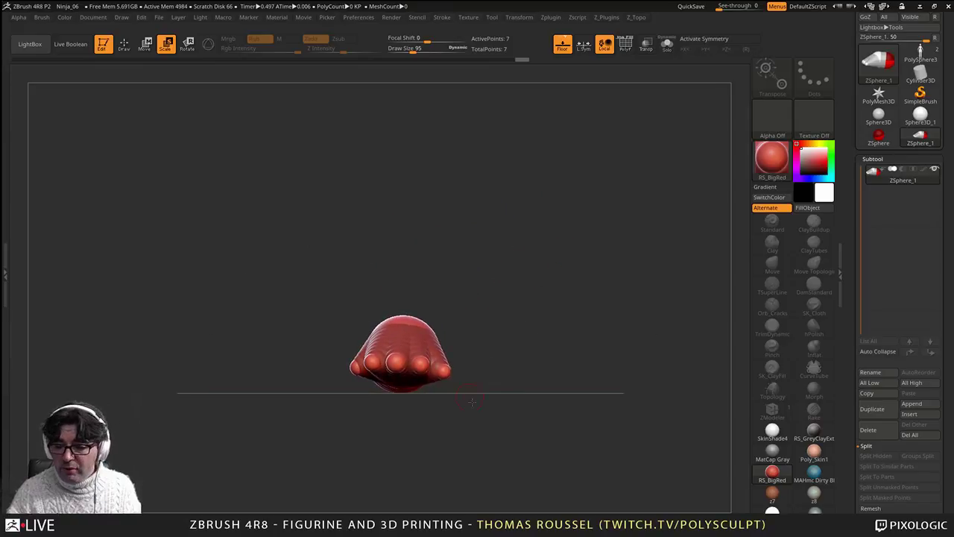
Step: Clone the body figure's mesh, switch to the single-subtool copy and subdivide it three times
click(921, 53)
drag(951, 181, 950, 239)
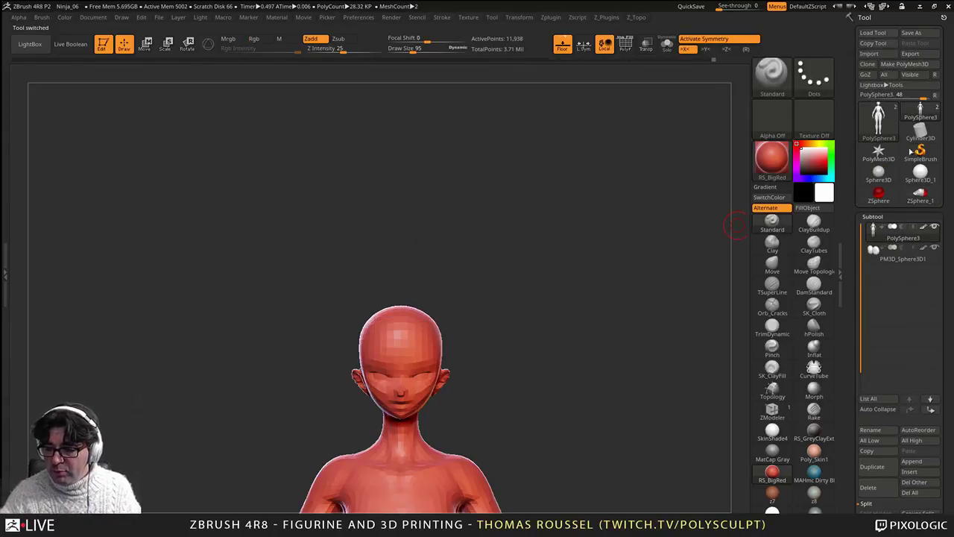
click(868, 65)
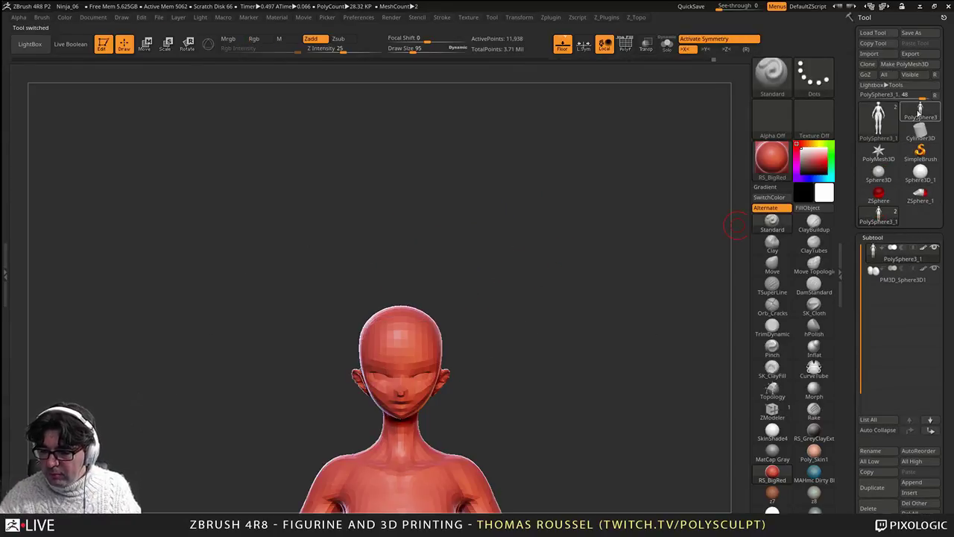
click(920, 113)
alt+drag(618, 377, 540, 220)
key(ctrl+d)
key(ctrl+d)
key(ctrl+d)
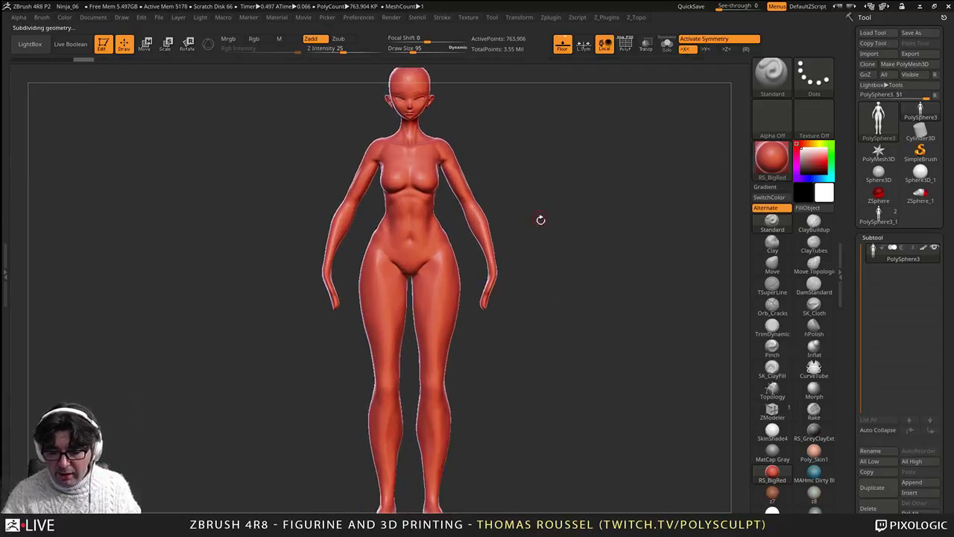
Step: Delete the lower and higher subdivision levels of the body copy
drag(945, 450, 901, 265)
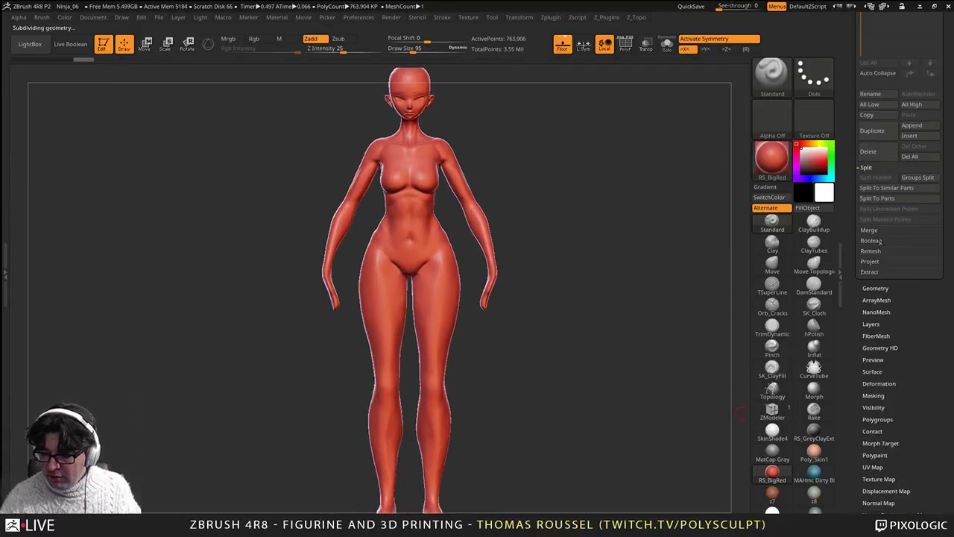
click(874, 288)
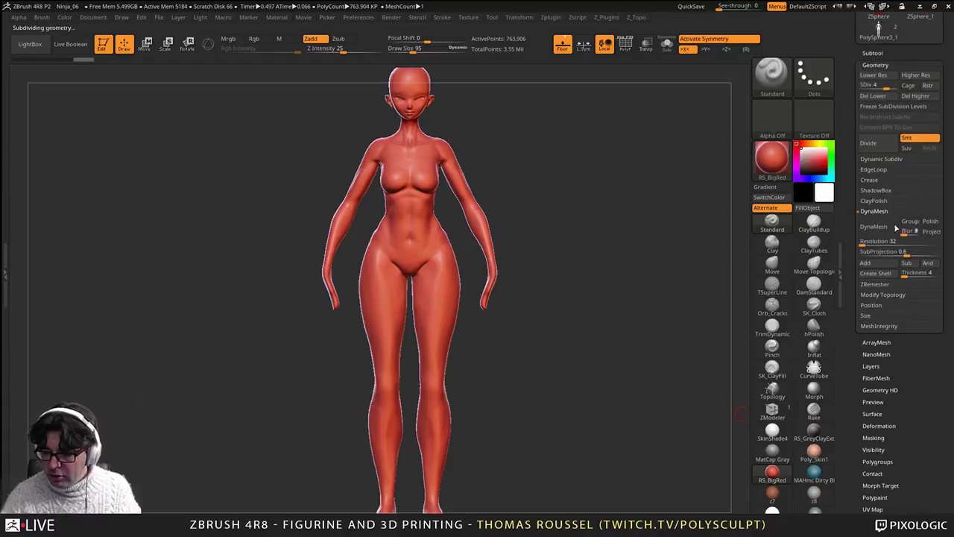
click(876, 96)
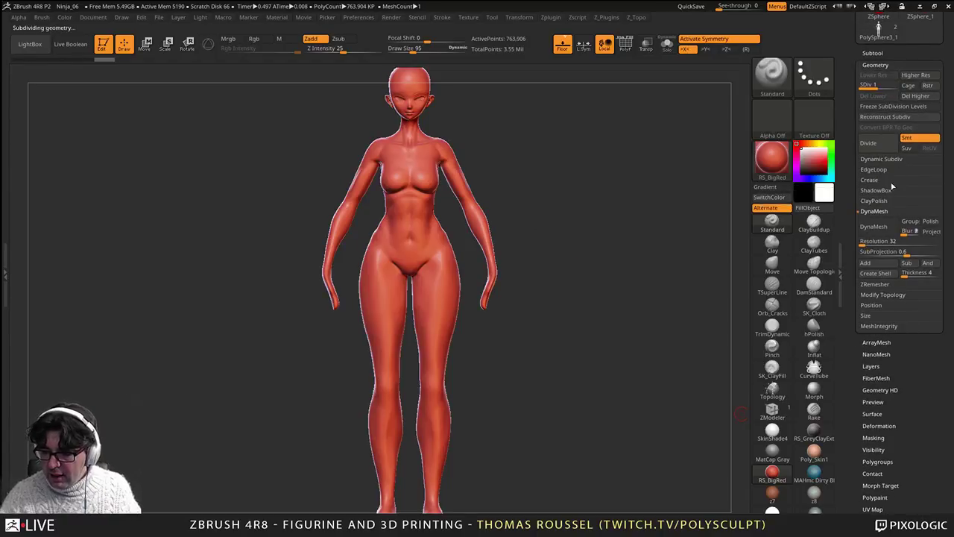
click(915, 95)
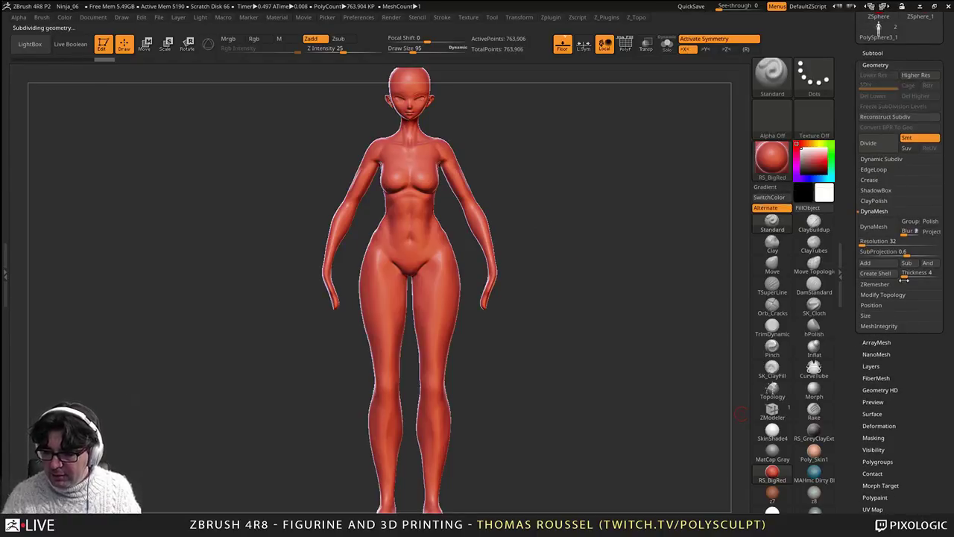
Step: Try DynaMesh at resolution 32 on the body copy and undo it
click(872, 226)
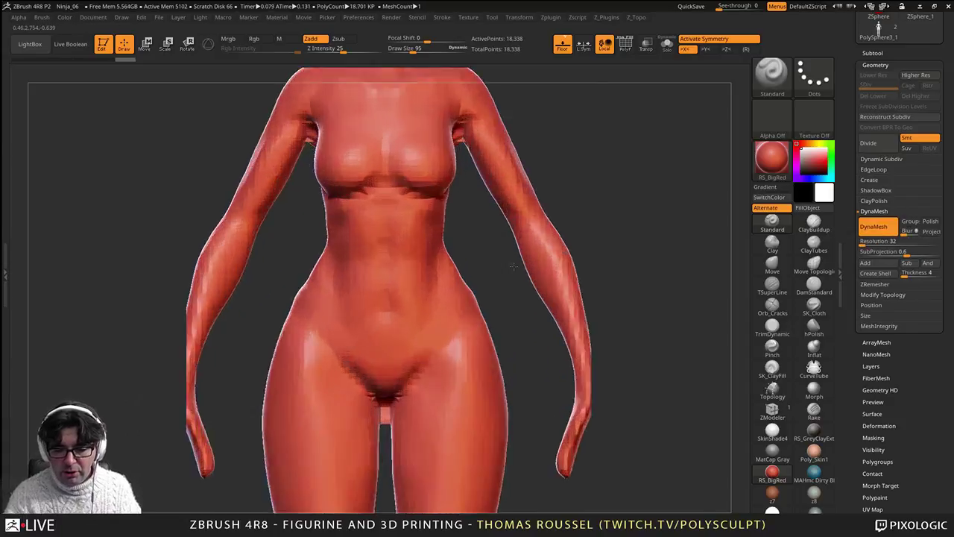
key(ctrl+z)
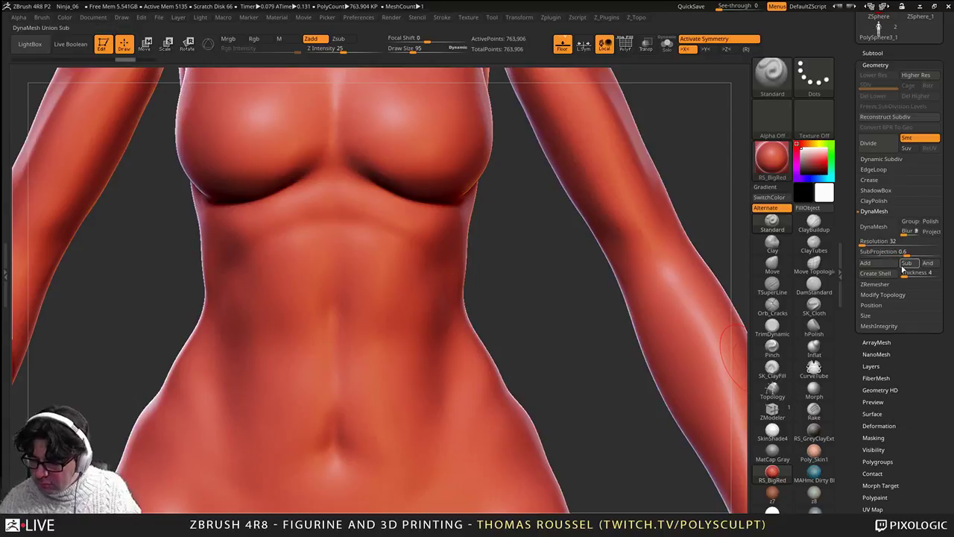
click(873, 227)
key(ctrl+z)
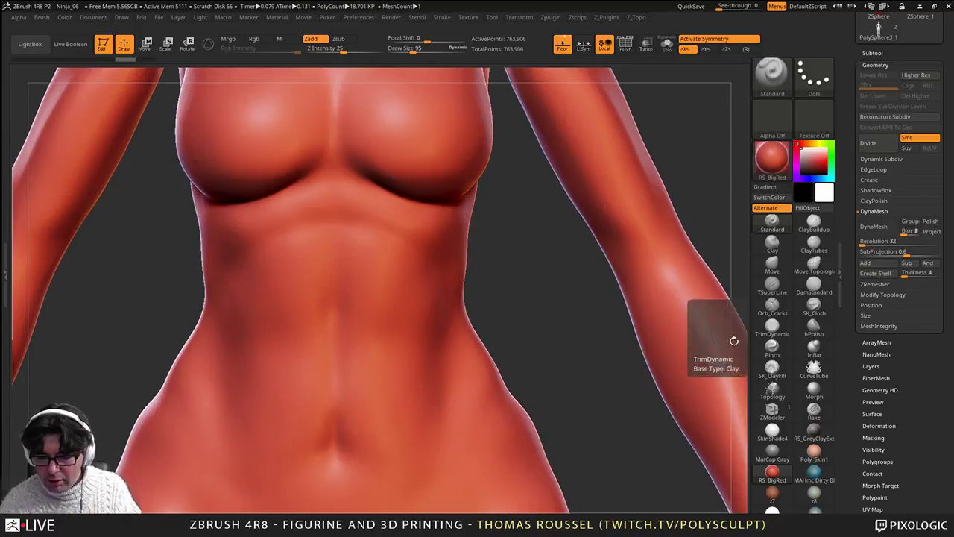
Step: Generate a unified skin from the body copy with resolution 80 and smooth 0
alt+drag(735, 341, 743, 328)
drag(926, 435, 926, 377)
scroll(926, 378, down, 5)
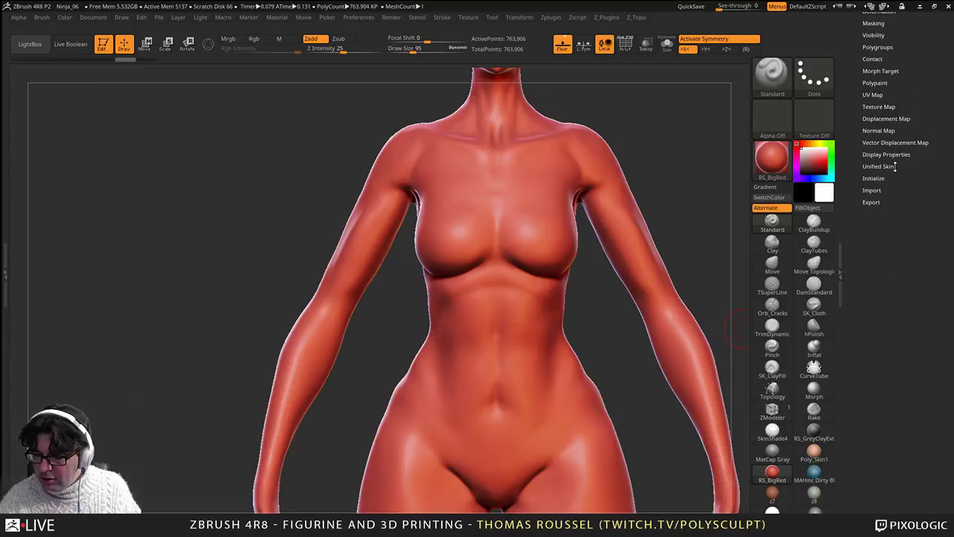
click(880, 168)
drag(892, 217, 897, 315)
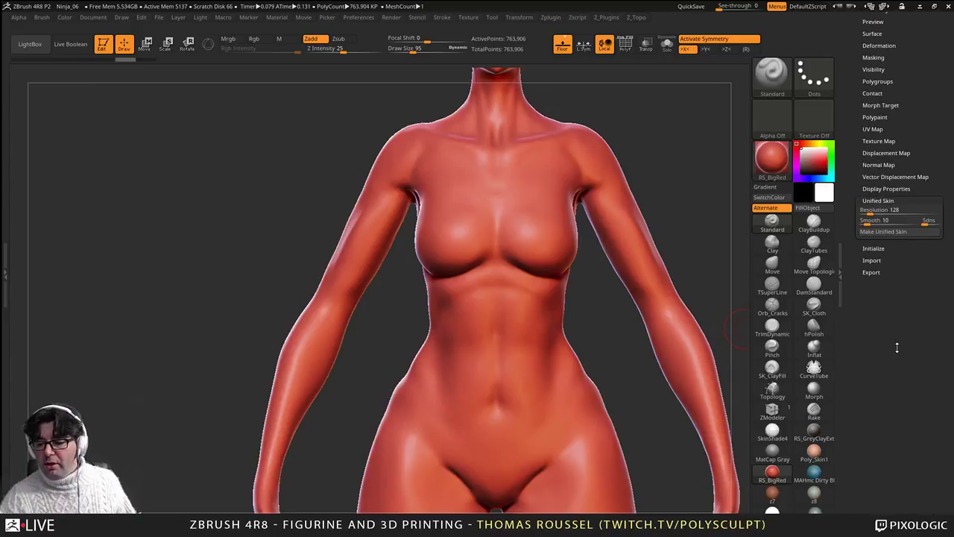
drag(867, 222, 851, 223)
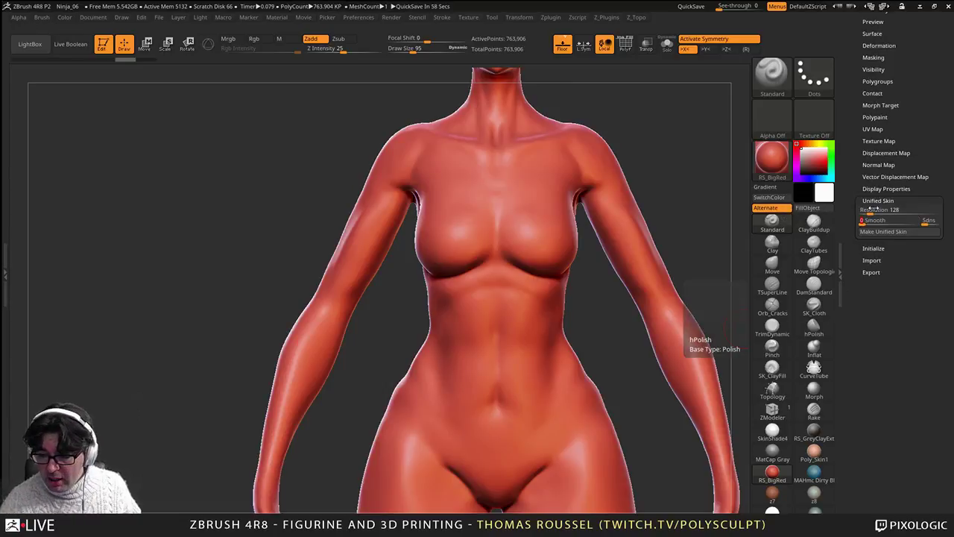
drag(871, 214, 869, 215)
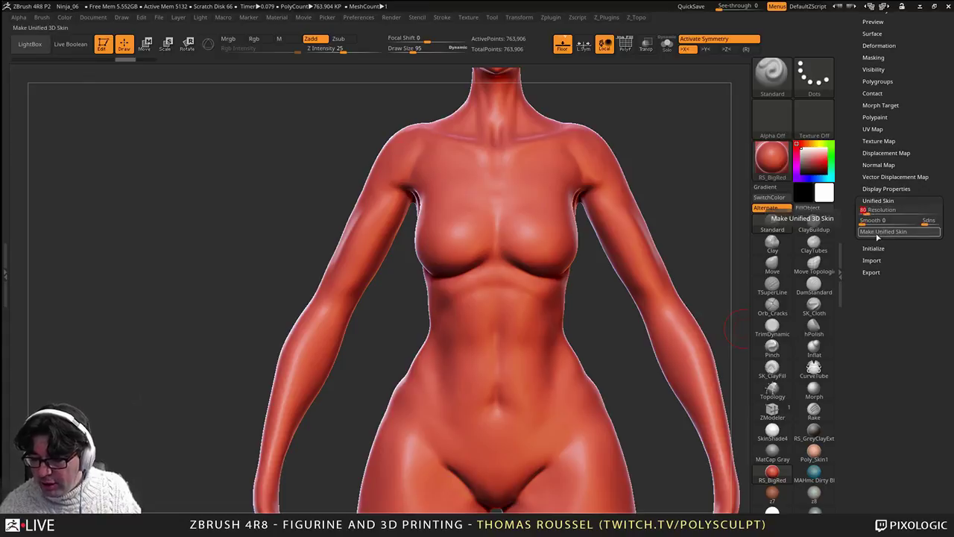
click(878, 233)
Step: Switch to the generated unified skin and examine its blocky mesh over the whole figure
drag(924, 106, 925, 235)
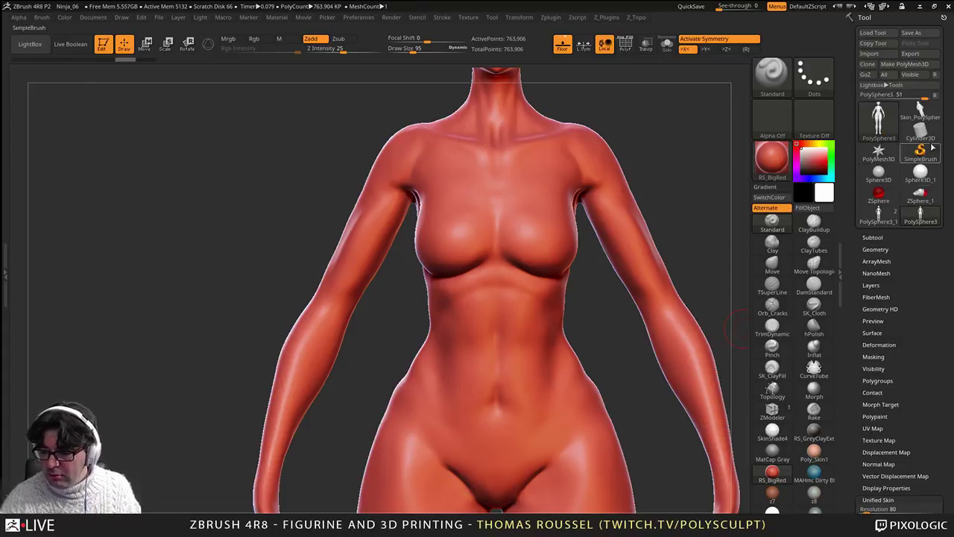
click(921, 112)
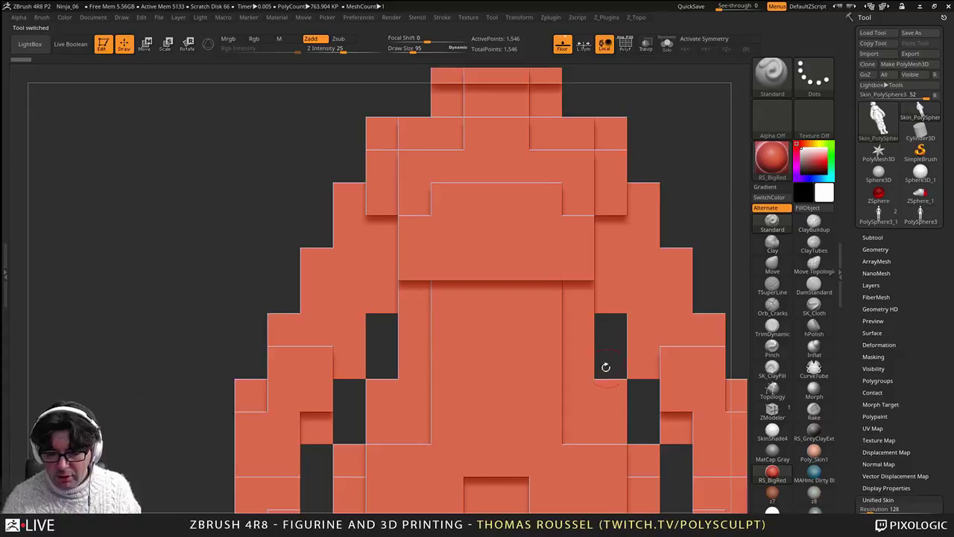
ctrl+right_drag(605, 366, 492, 328)
alt+right_drag(494, 365, 496, 309)
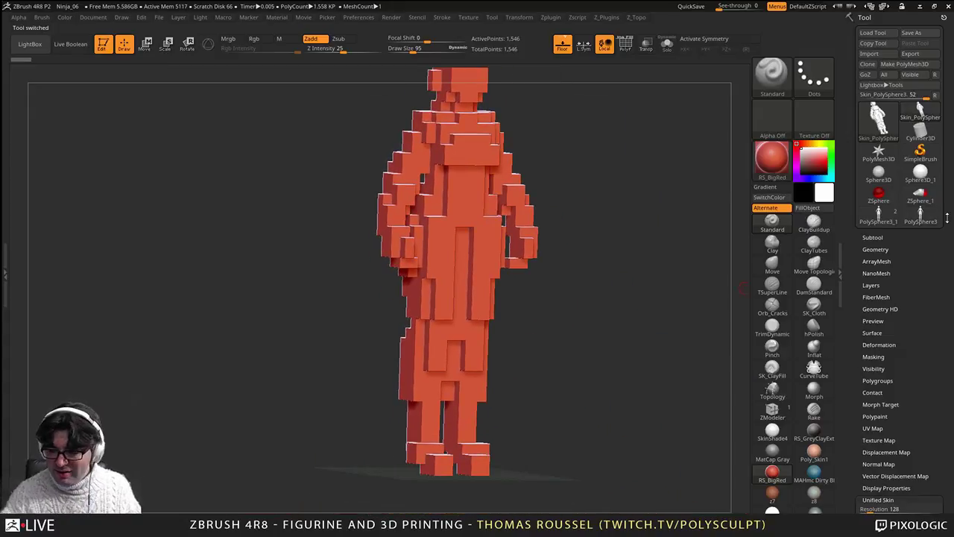
Step: Return to the body copy and generate another unified skin at resolution 160
click(924, 223)
drag(916, 496, 873, 443)
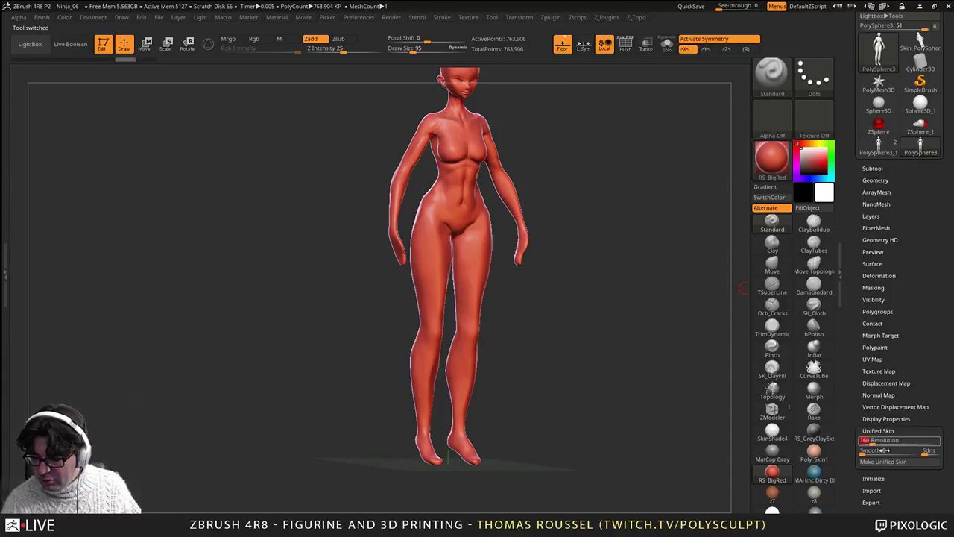
click(878, 462)
Step: Switch to the finer unified skin and display its polyframe to examine the cube-like topology
click(917, 154)
drag(693, 251, 537, 335)
mouse_move(462, 313)
mouse_down()
mouse_move(506, 361)
mouse_move(543, 307)
mouse_move(511, 344)
mouse_move(515, 215)
mouse_move(492, 287)
mouse_up()
click(923, 48)
click(921, 147)
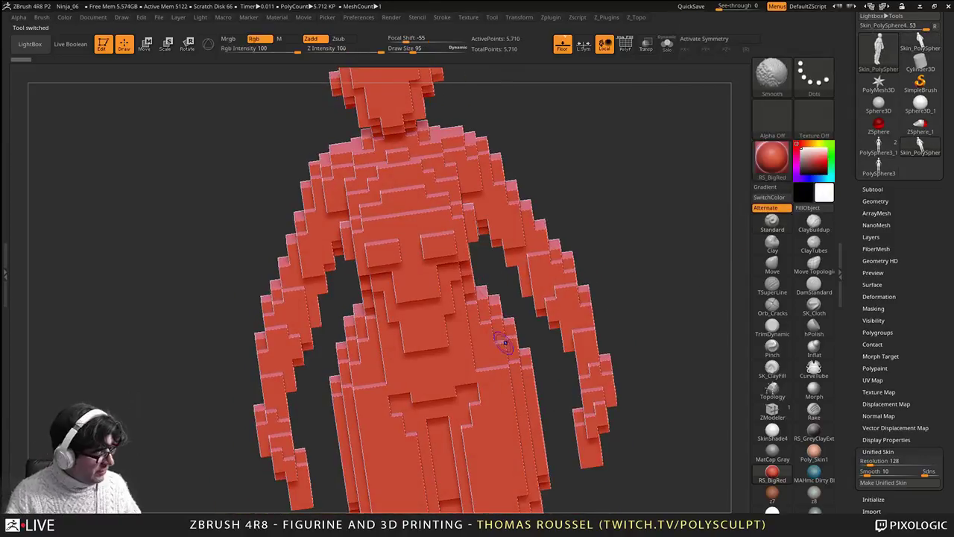
key(shift+f)
drag(520, 365, 559, 354)
mouse_move(558, 354)
alt+mouse_down()
mouse_move(521, 335)
mouse_move(534, 373)
mouse_move(531, 315)
mouse_move(492, 344)
mouse_move(402, 339)
alt+mouse_up()
drag(552, 395, 495, 392)
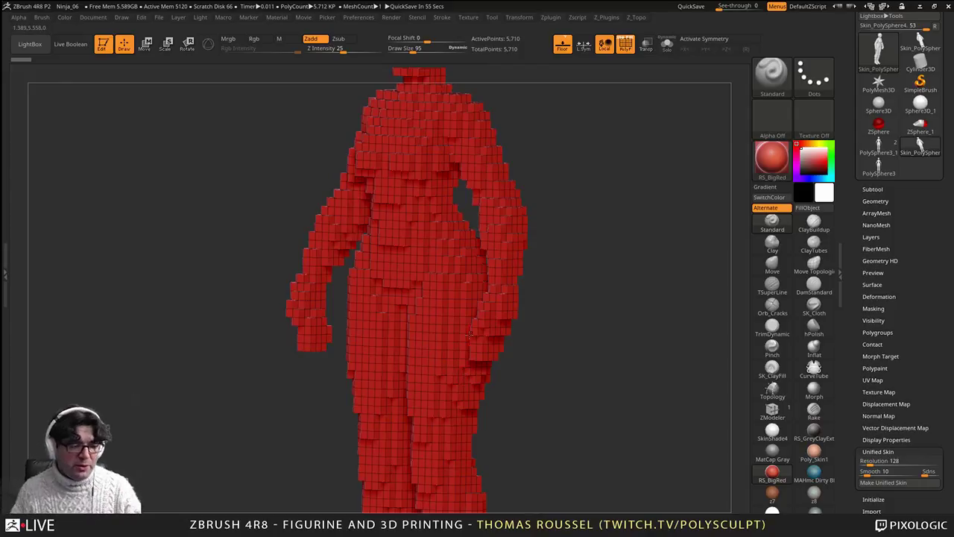
alt+drag(535, 260, 478, 262)
Step: Delete the finer unified skin, the subdivided body copy and the coarser unified skin
click(873, 189)
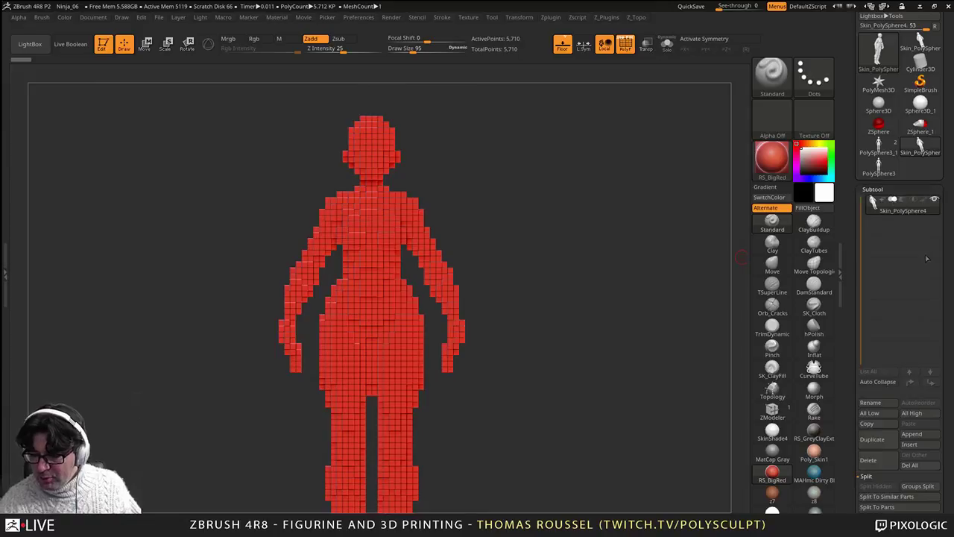
click(869, 459)
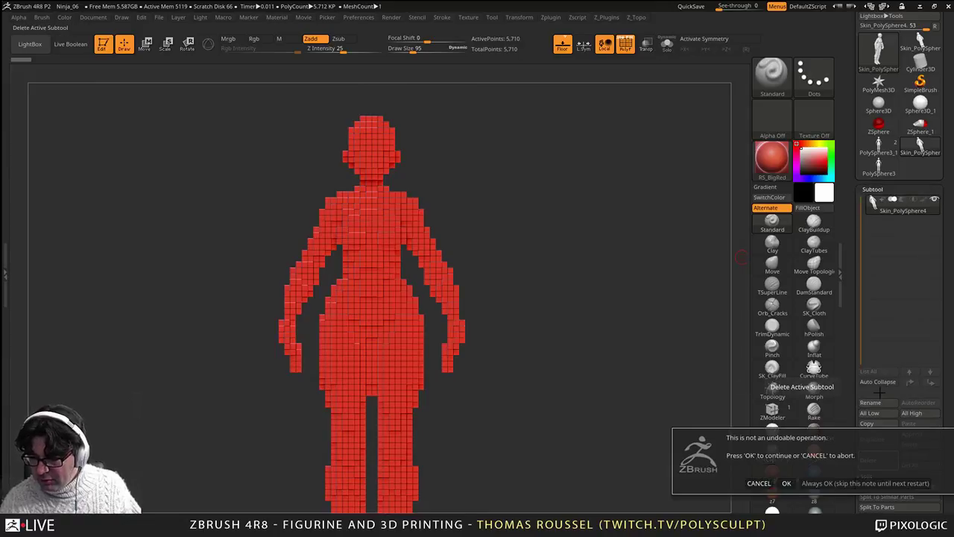
click(786, 482)
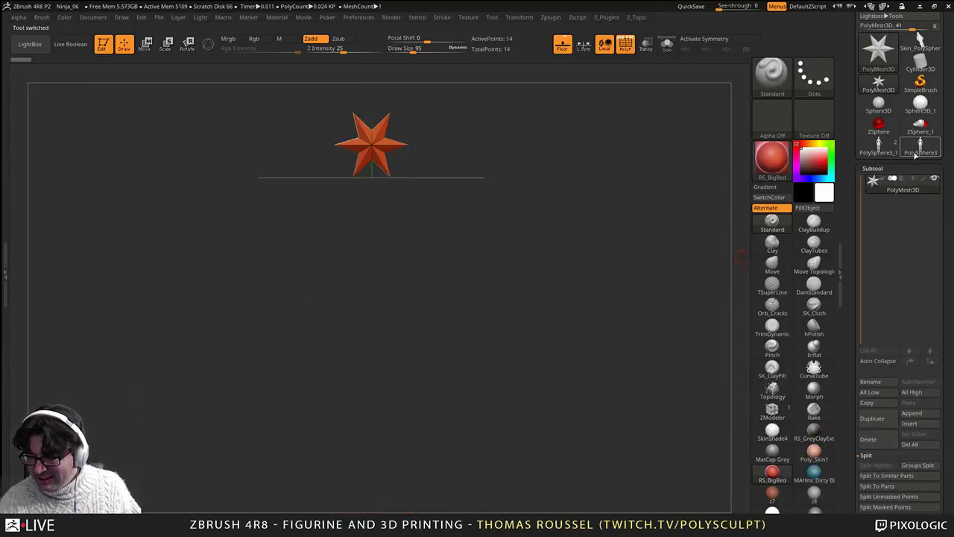
click(917, 153)
click(870, 439)
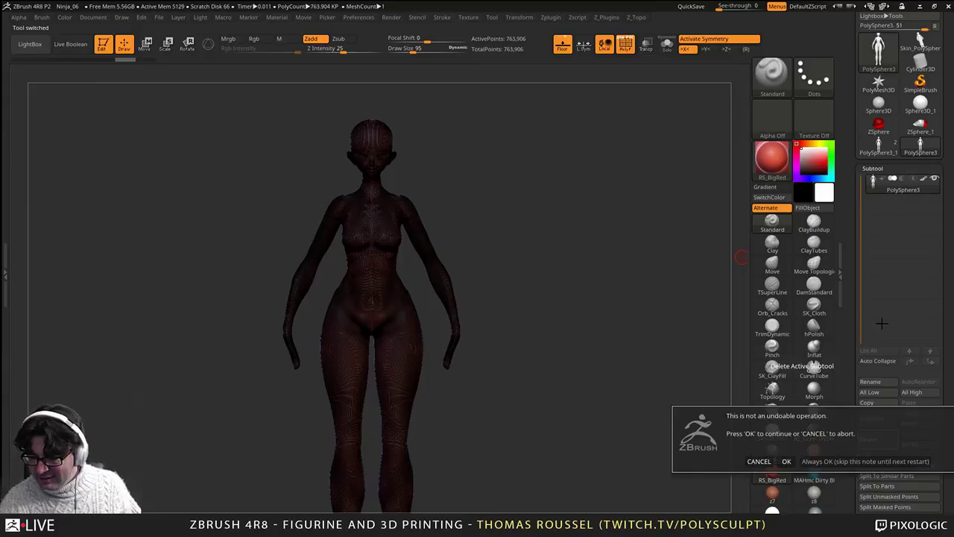
click(786, 461)
click(920, 46)
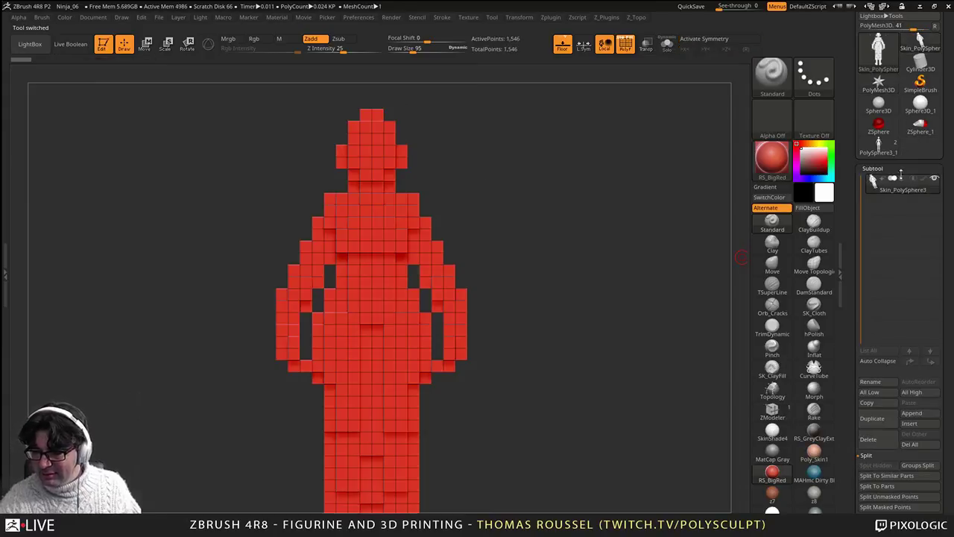
click(869, 439)
click(786, 461)
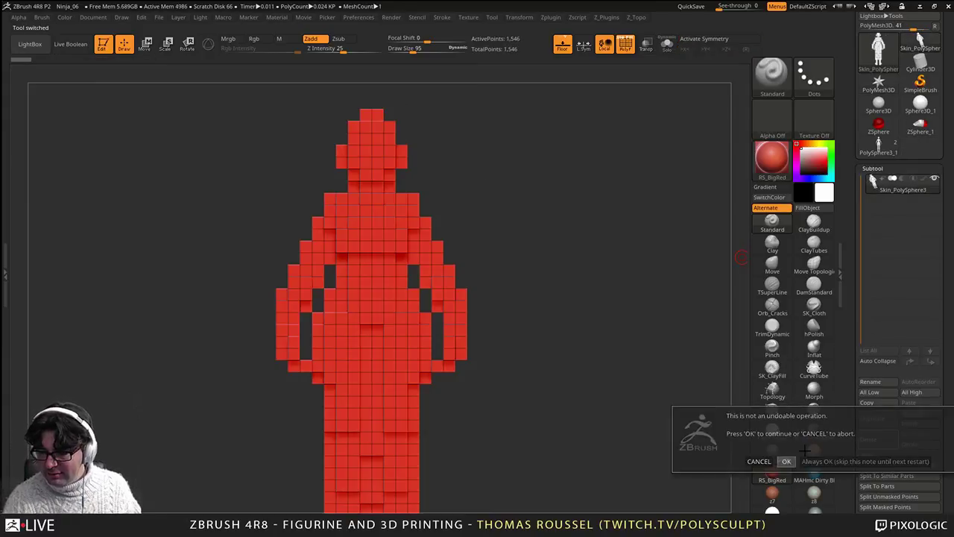
Step: Return to the ZSphere hand with the polyframe hidden and view it from the fingertips
click(879, 128)
alt+drag(409, 189, 643, 431)
key(shift+f)
mouse_move(447, 381)
mouse_down()
mouse_move(512, 366)
mouse_move(575, 384)
mouse_move(458, 359)
mouse_move(538, 326)
mouse_move(476, 332)
mouse_up()
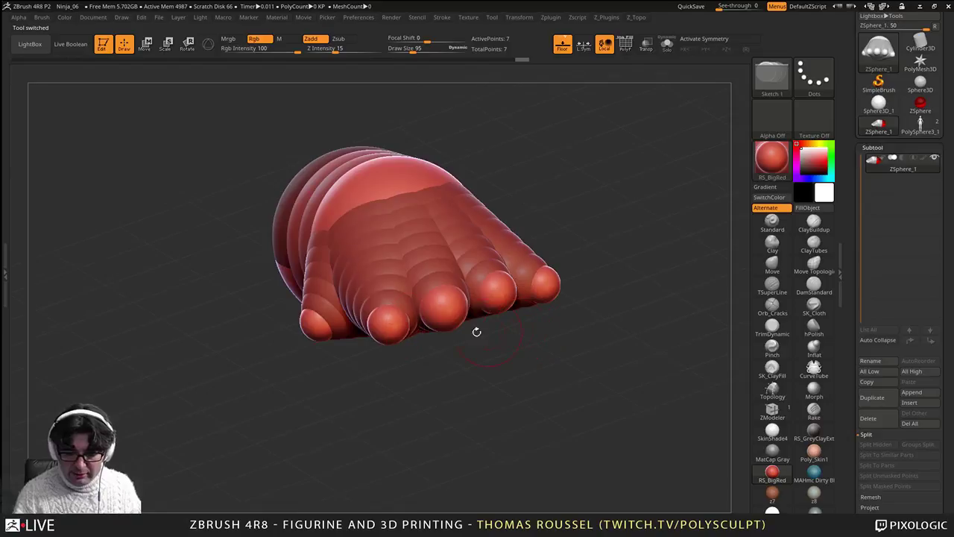
Step: Scale up the ZSpheres at the ends of the index, ring and little fingers and the thumb
click(172, 50)
drag(389, 322, 457, 355)
drag(496, 293, 508, 350)
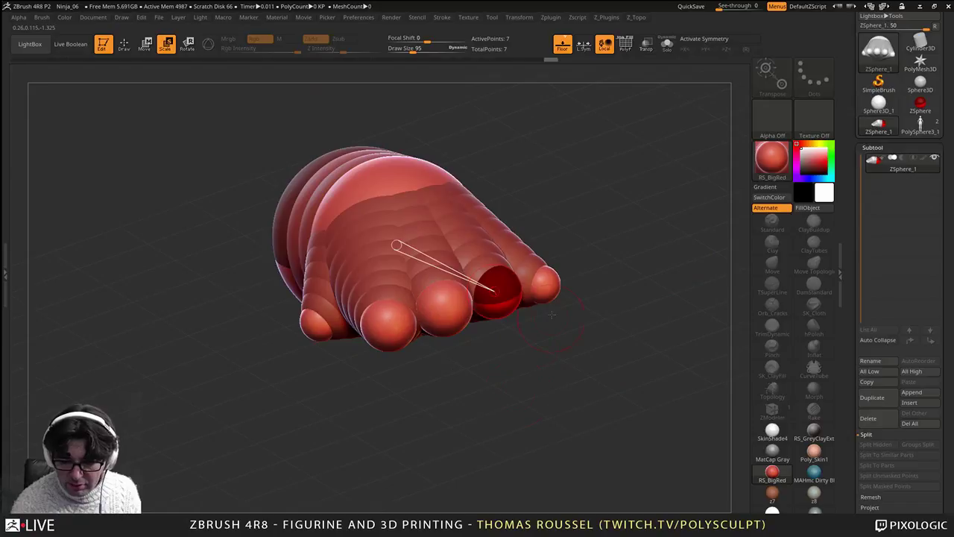
drag(546, 284, 570, 421)
drag(314, 334, 336, 394)
shift+drag(390, 430, 399, 488)
alt+drag(544, 338, 537, 158)
alt+drag(516, 314, 539, 368)
Step: Draw a new same-size ZSphere on the end of each of the four fingers and the thumb
click(125, 47)
shift+drag(477, 395, 475, 311)
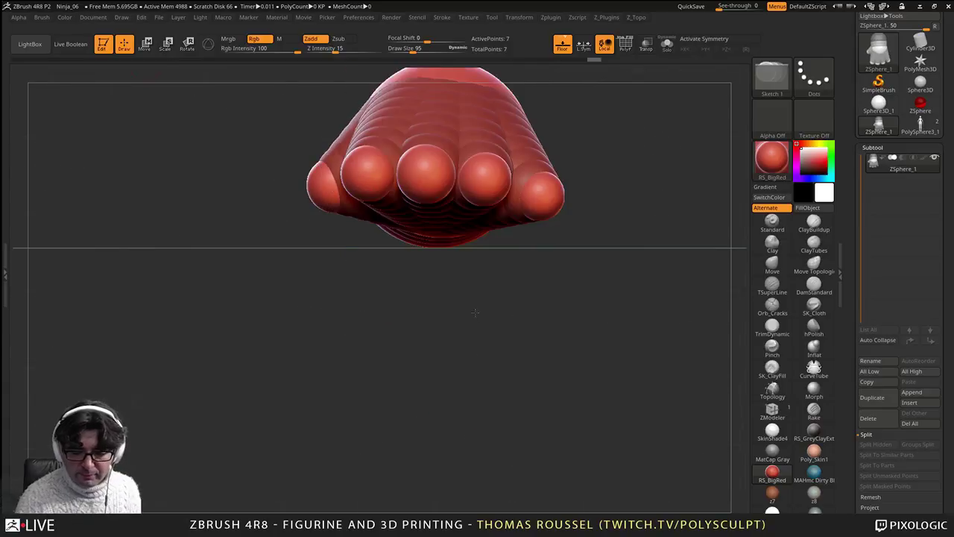
shift+drag(364, 175, 368, 190)
shift+drag(426, 176, 437, 203)
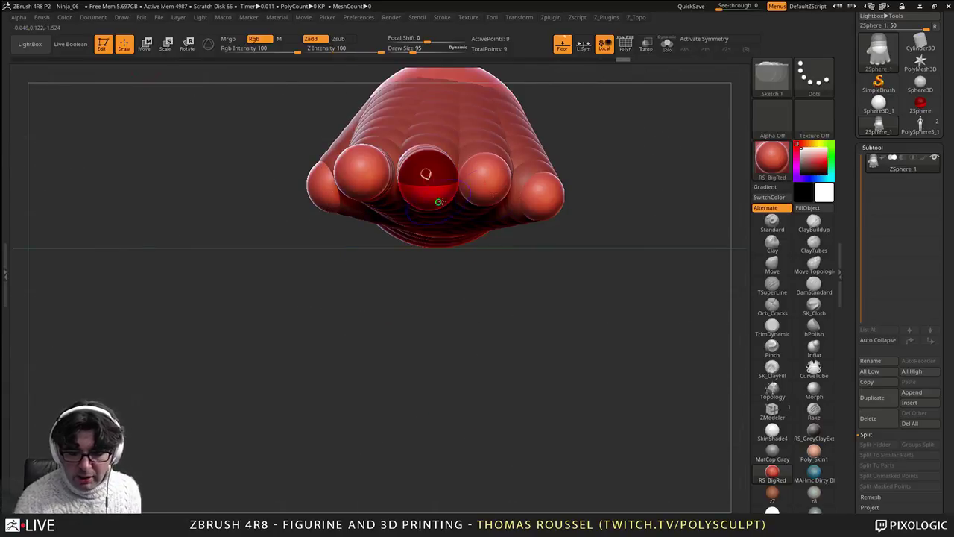
shift+drag(486, 181, 491, 197)
shift+drag(549, 203, 552, 208)
drag(477, 321, 562, 317)
shift+drag(343, 188, 353, 209)
key(ctrl+z)
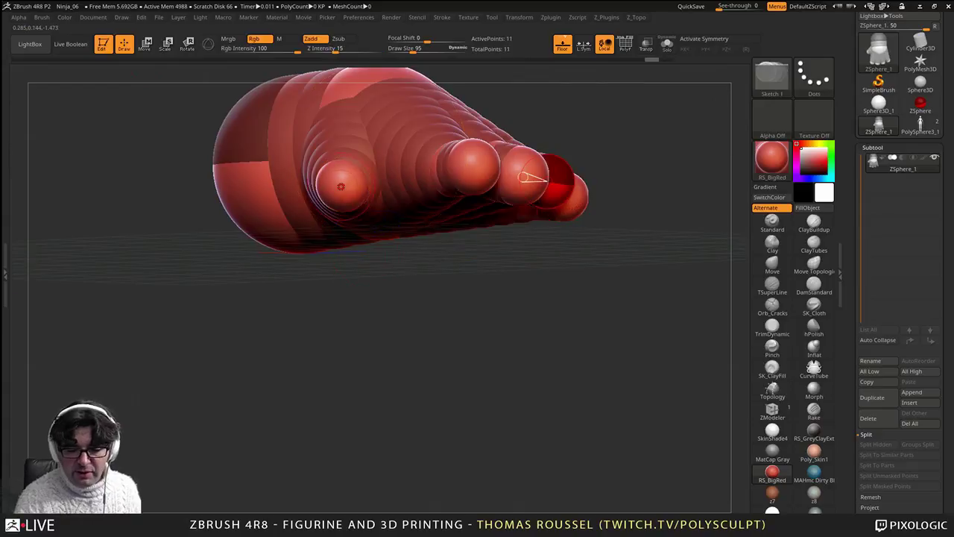
click(344, 185)
shift+drag(518, 319, 542, 379)
mouse_move(555, 349)
alt+mouse_down()
mouse_move(574, 302)
mouse_move(570, 284)
alt+mouse_up()
drag(562, 210, 550, 199)
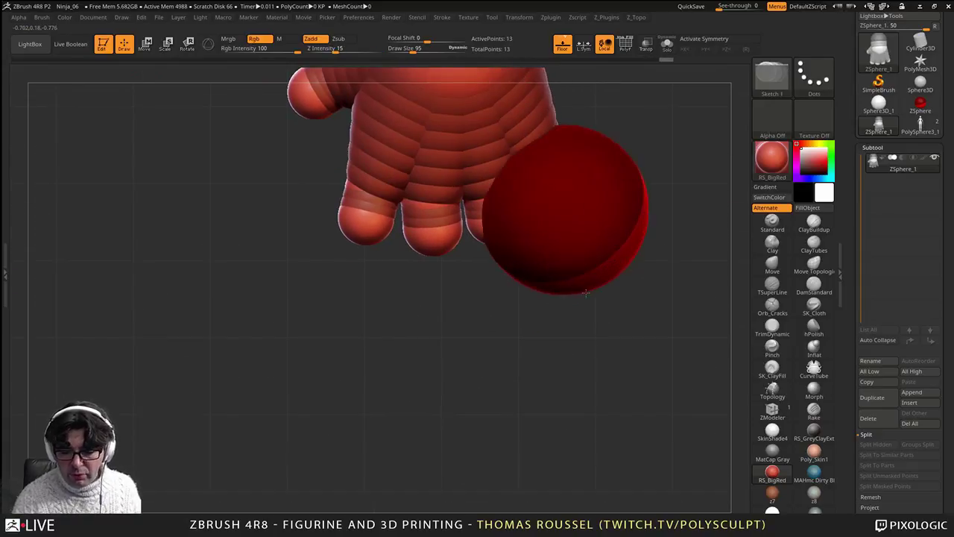
key(ctrl+z)
click(145, 43)
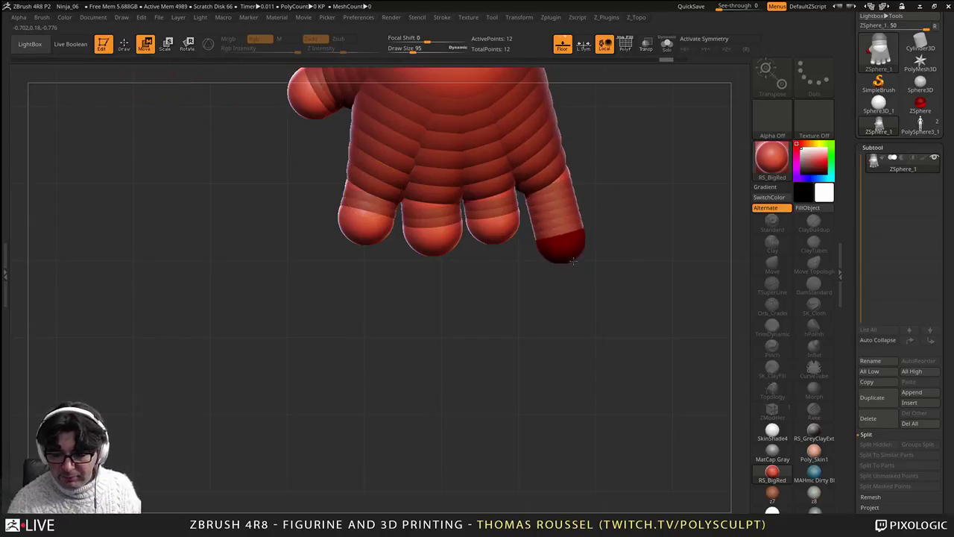
drag(553, 209, 604, 421)
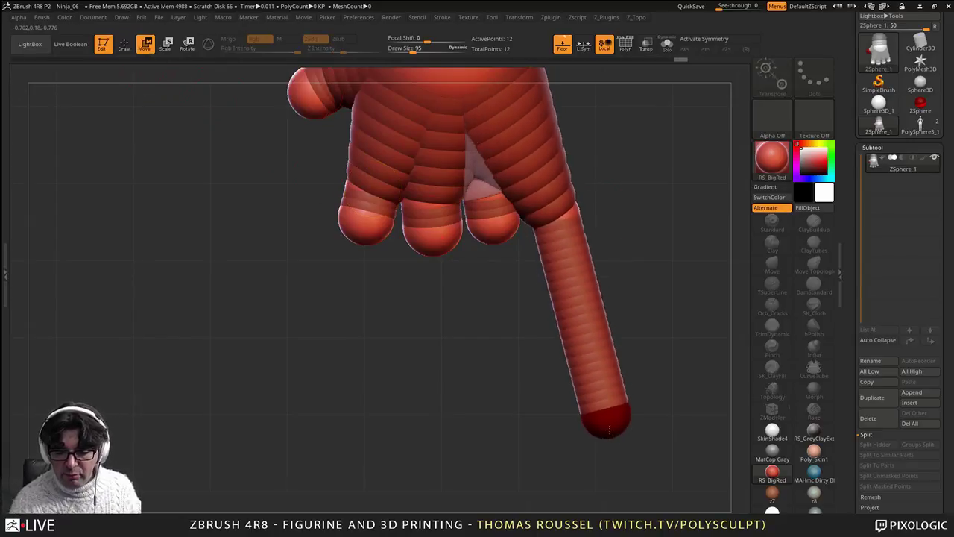
key(ctrl+z)
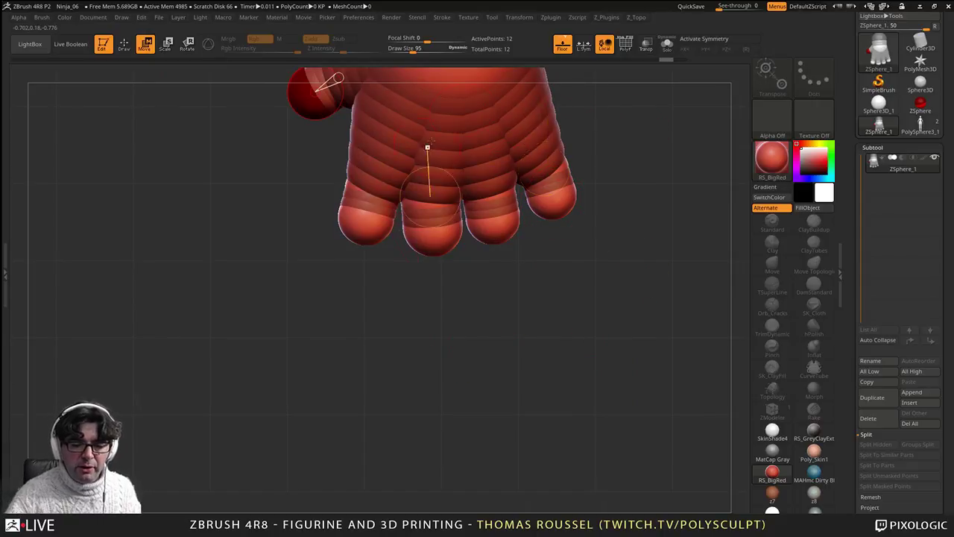
key(s)
mouse_move(553, 200)
mouse_down()
mouse_move(579, 202)
mouse_move(572, 221)
mouse_move(602, 256)
mouse_up()
key(ctrl+z)
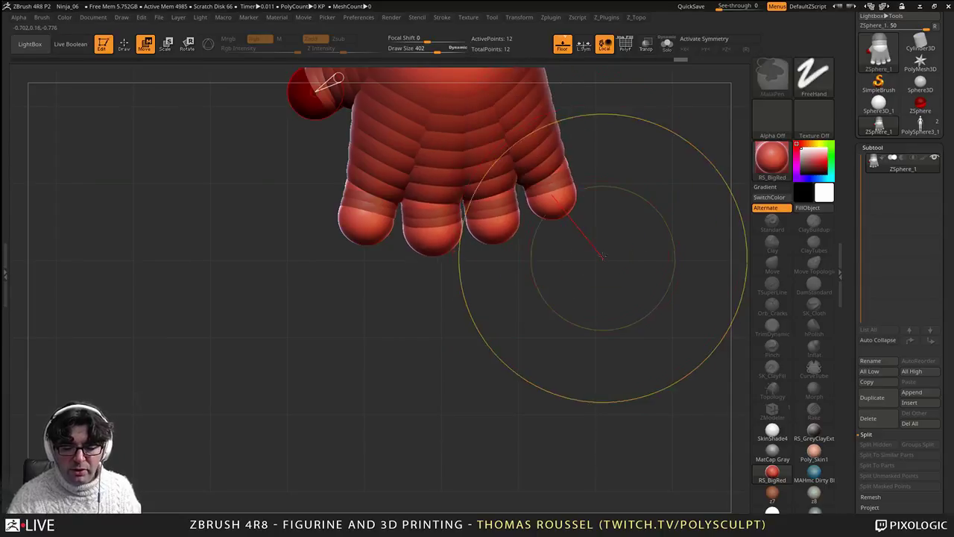
Step: Reduce the draw size to 31 and pull the little, ring and middle fingertips outward to lengthen those fingers
key(s)
mouse_move(556, 209)
mouse_down()
mouse_move(523, 212)
mouse_move(557, 212)
mouse_move(565, 282)
mouse_up()
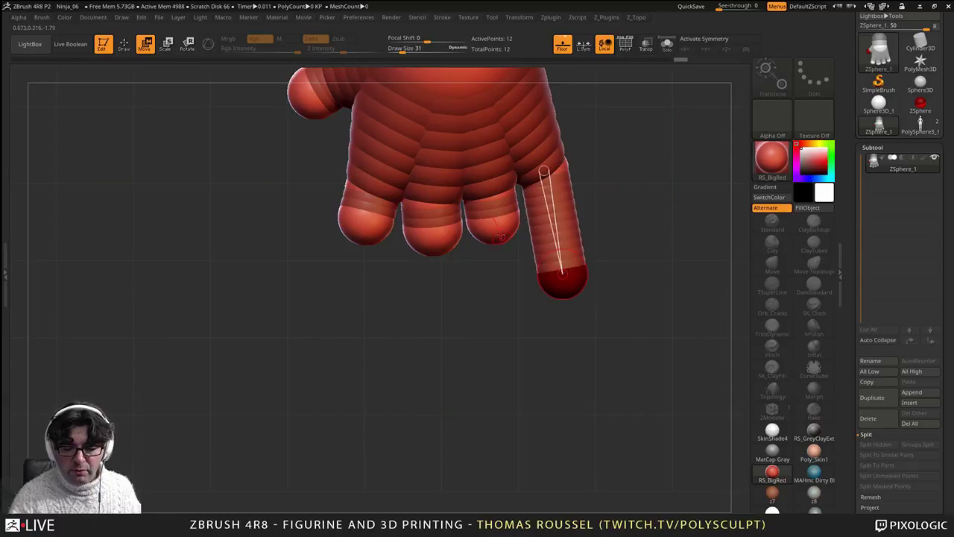
drag(491, 220, 489, 283)
drag(437, 237, 433, 333)
Step: Raise the knuckle spheres of the middle, ring and little fingers slightly above the palm
shift+right_drag(492, 296, 488, 275)
ctrl+right_drag(528, 220, 412, 259)
drag(517, 252, 502, 224)
right_drag(502, 224, 506, 246)
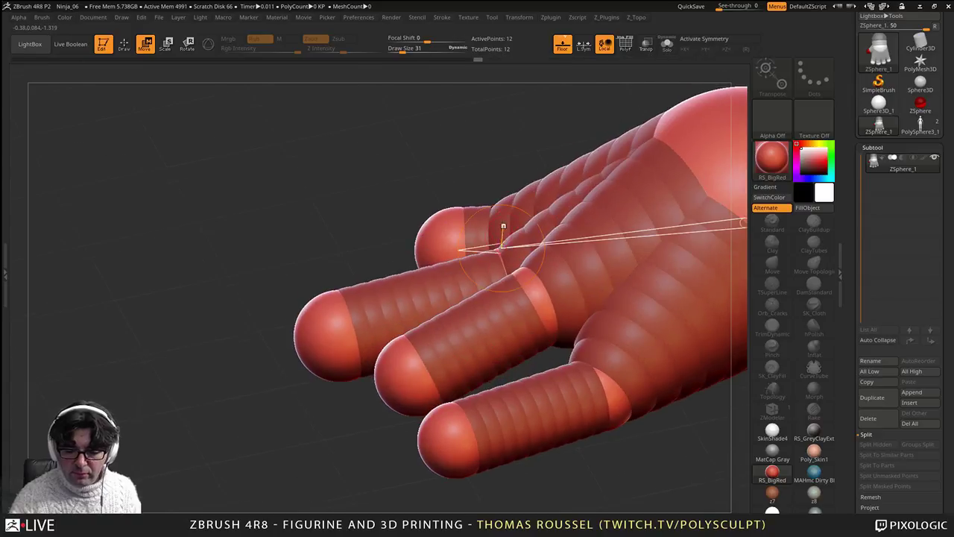
drag(506, 242, 500, 224)
drag(530, 284, 526, 269)
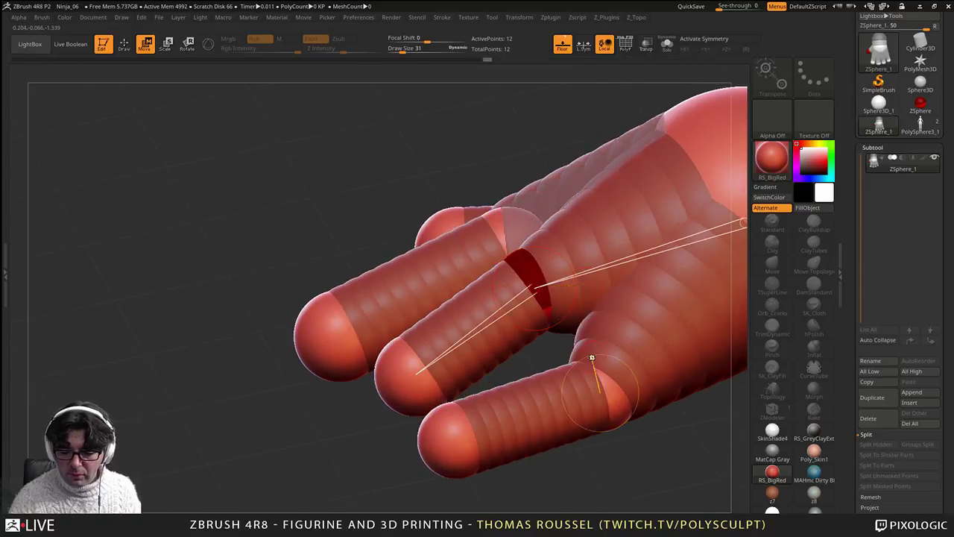
drag(602, 381, 597, 319)
Step: Lengthen the index finger by moving its tip outward and shift its knuckle toward the middle finger
right_drag(607, 328, 675, 421)
drag(345, 350, 333, 431)
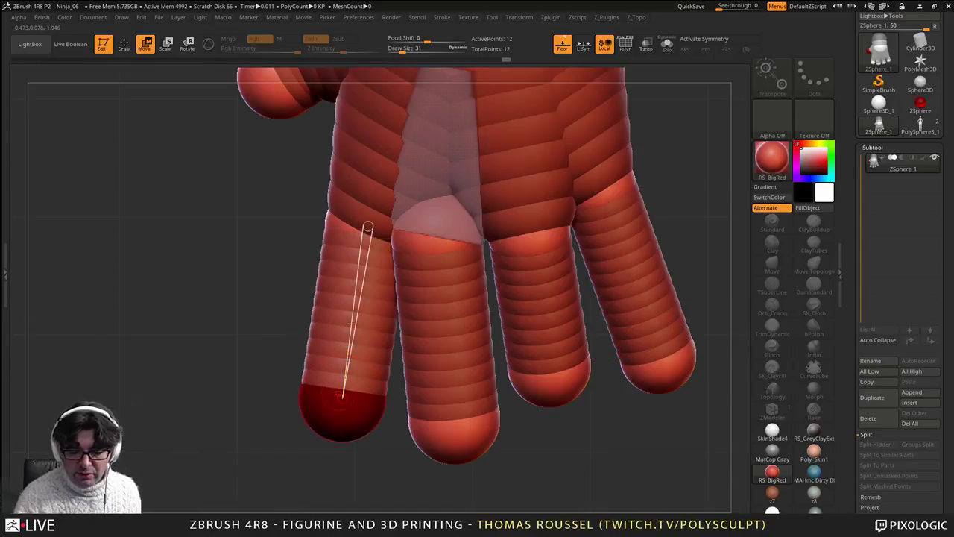
right_drag(246, 402, 358, 376)
drag(330, 219, 367, 215)
Step: Reposition the four fingertip spheres so that the fingers run straighter and closer together
right_drag(552, 261, 395, 360)
drag(314, 383, 318, 384)
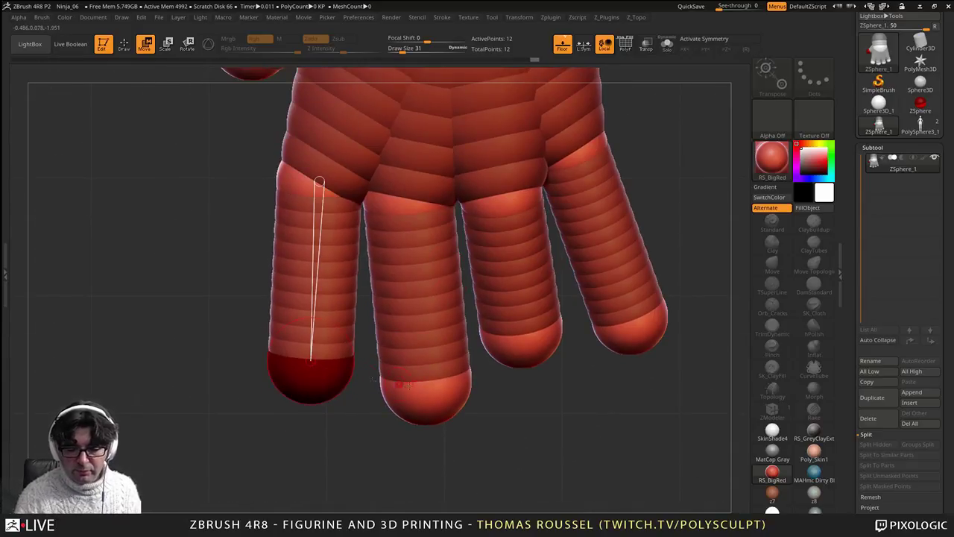
drag(416, 398, 401, 402)
drag(520, 347, 513, 364)
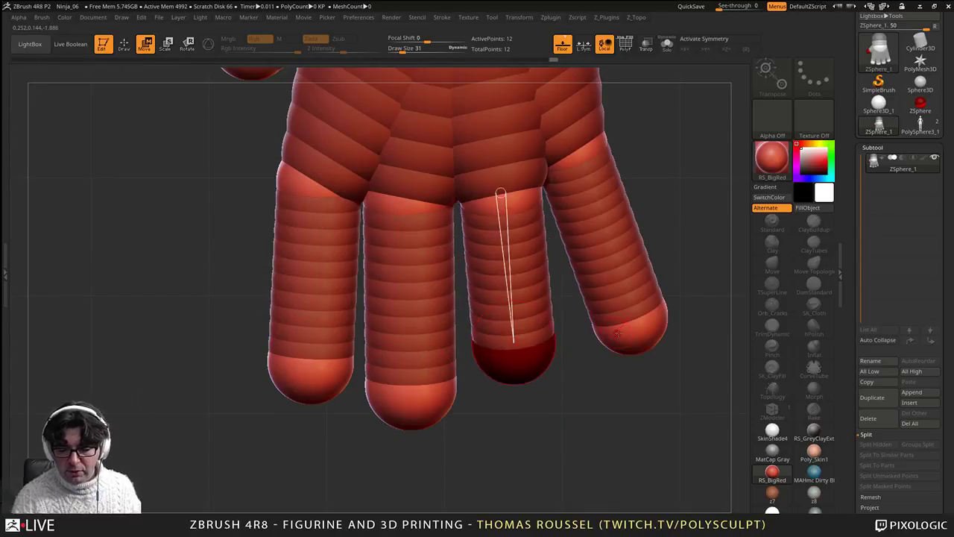
drag(632, 331, 607, 318)
ctrl+right_drag(607, 321, 580, 321)
click(574, 331)
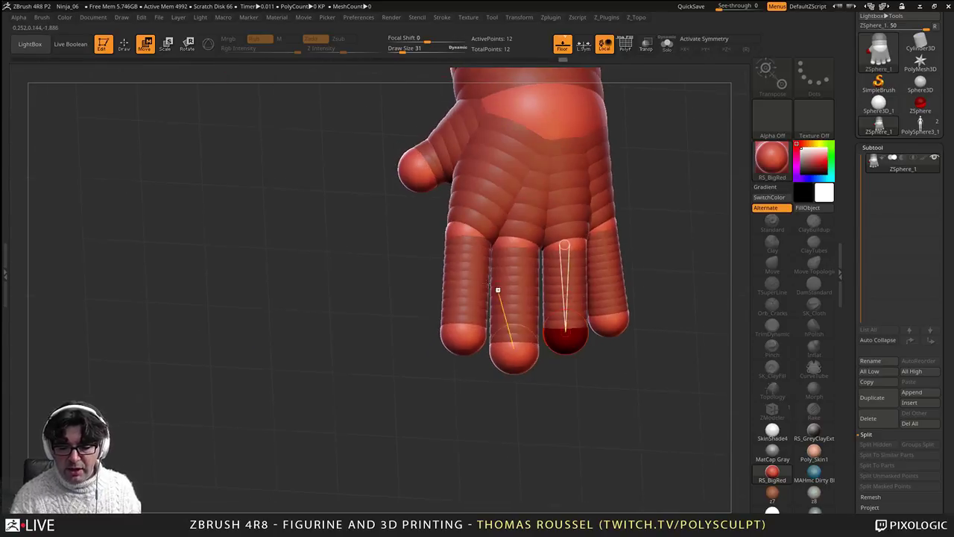
Step: Pull the thumb's tip outward to lengthen the thumb and adjust the position of its joint
right_drag(413, 261, 403, 295)
drag(405, 182, 392, 260)
right_drag(392, 260, 469, 257)
drag(455, 154, 456, 167)
drag(450, 253, 415, 240)
shift+right_drag(416, 240, 373, 249)
right_drag(541, 347, 543, 286)
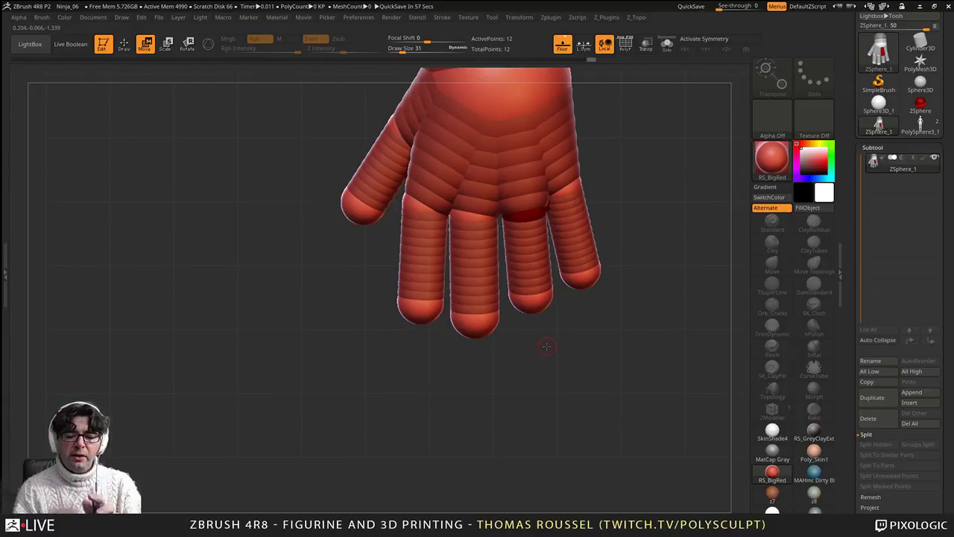
Step: Lengthen all four fingers by moving their tips outward, keeping the middle finger longest
click(417, 207)
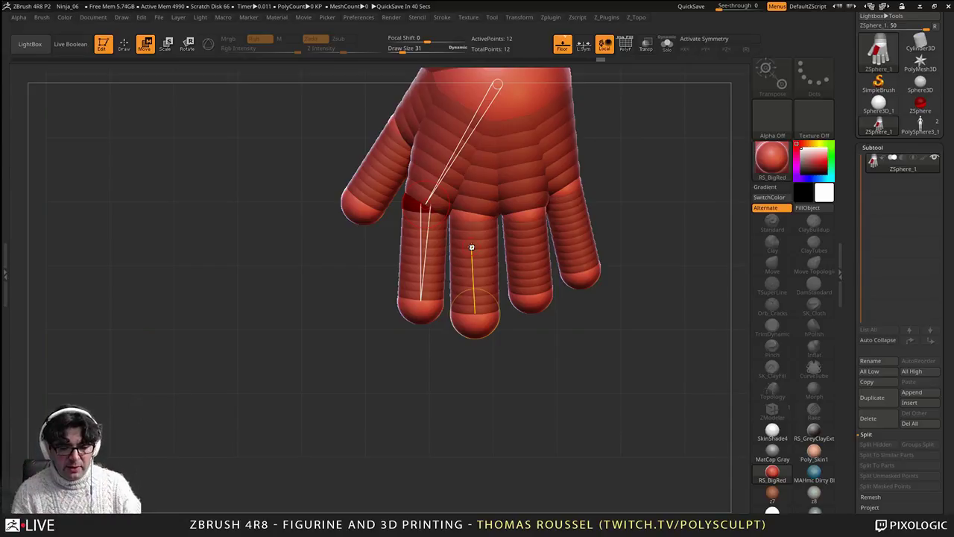
drag(421, 307, 412, 358)
drag(473, 331, 470, 400)
drag(537, 300, 534, 343)
drag(586, 279, 578, 313)
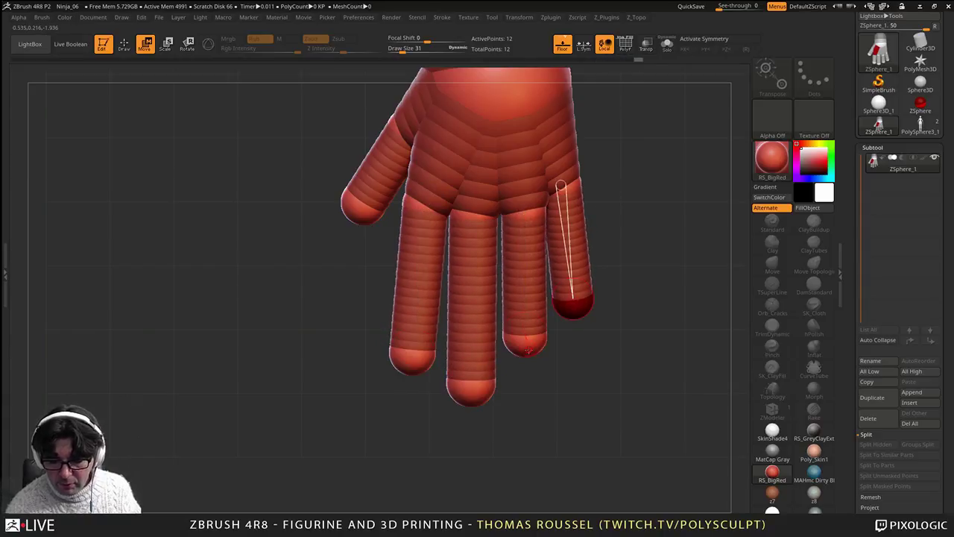
drag(529, 352, 529, 360)
drag(474, 389, 471, 398)
drag(416, 362, 415, 374)
Step: Lower the tips of the four fingers from the side so the fingers slope downward
drag(439, 386, 458, 337)
right_drag(458, 337, 526, 243)
drag(435, 295, 439, 318)
drag(395, 281, 397, 304)
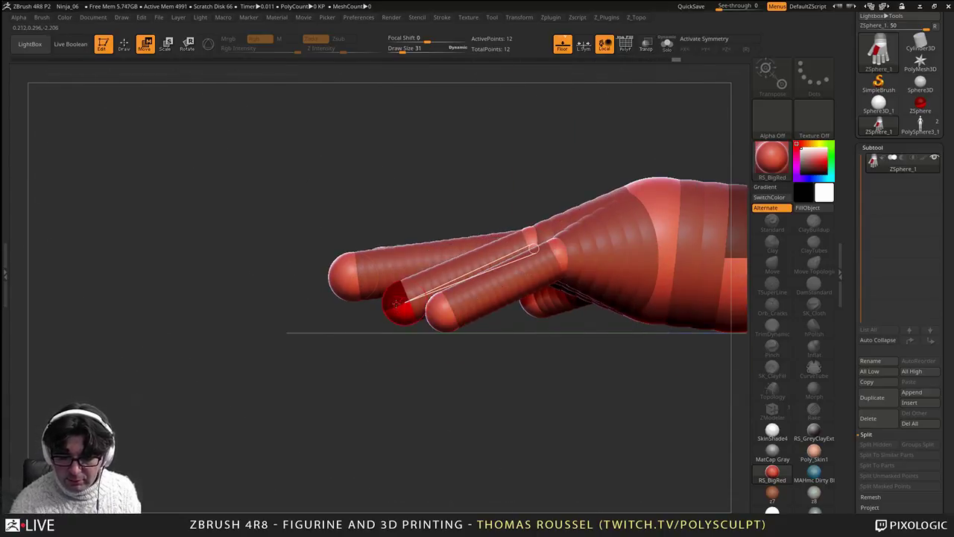
drag(348, 273, 354, 305)
right_drag(354, 306, 484, 307)
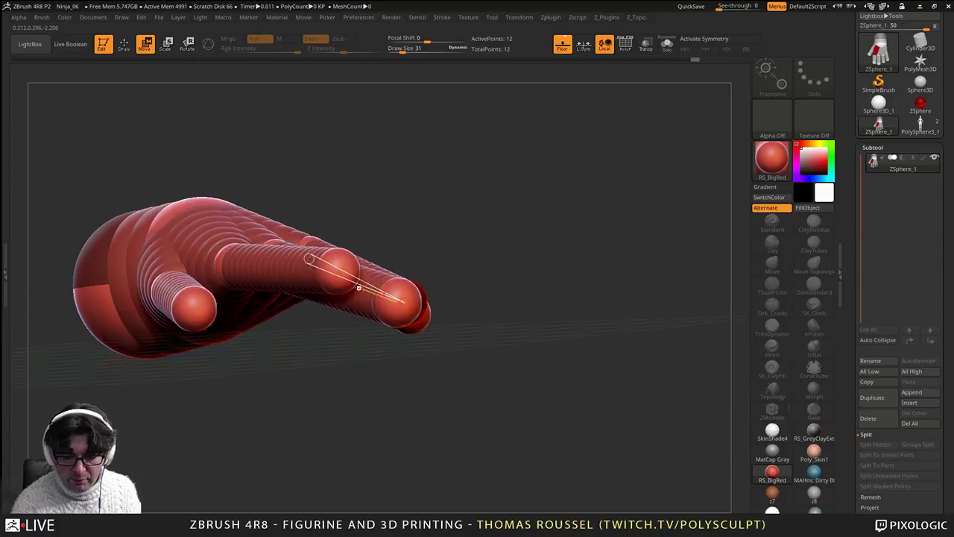
drag(358, 275, 350, 313)
Step: Adjust the knuckle spheres' heights across the hand to form an arch and lower the little fingertip slightly
right_drag(350, 313, 290, 302)
drag(183, 255, 184, 245)
right_drag(184, 245, 195, 277)
drag(208, 230, 210, 214)
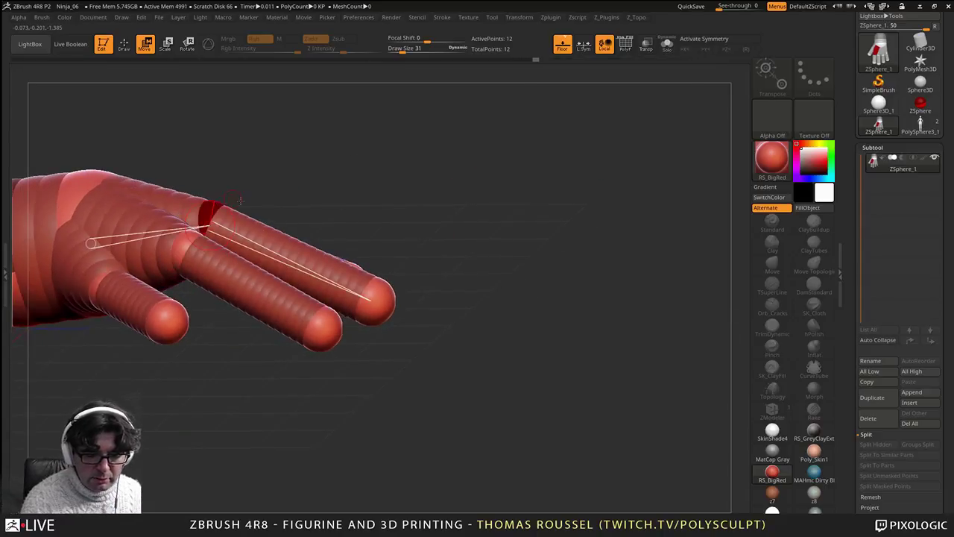
right_drag(238, 206, 145, 206)
drag(231, 229, 273, 210)
right_drag(292, 223, 262, 227)
drag(259, 225, 260, 230)
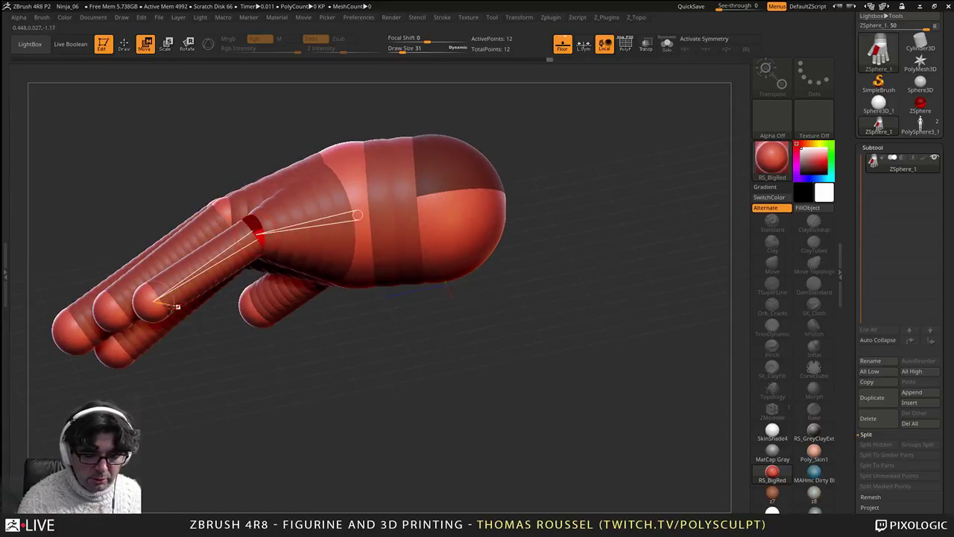
drag(162, 299, 164, 308)
Step: Fine-tune the spacing and lengths of the four fingertips in the view of the hand's back
shift+right_drag(165, 310, 458, 319)
drag(410, 271, 409, 269)
drag(363, 313, 364, 323)
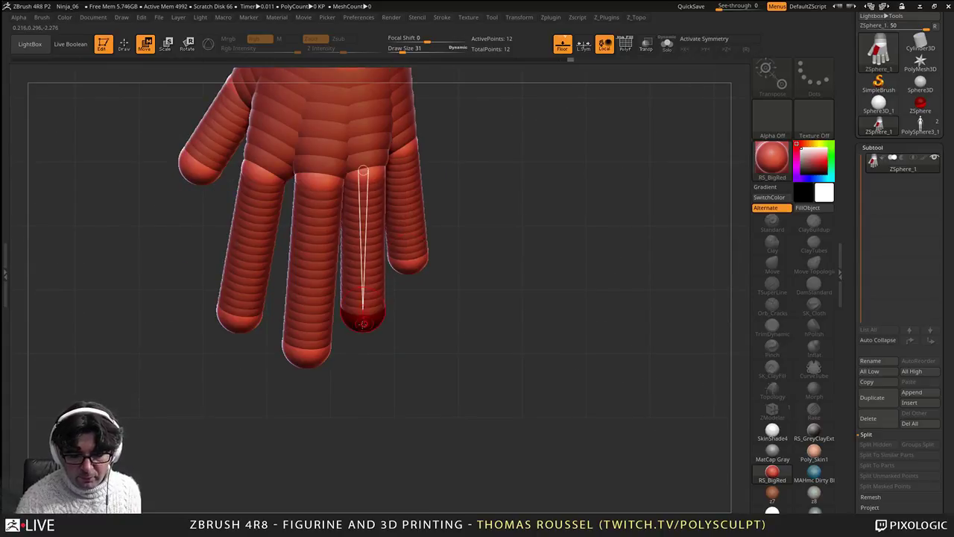
drag(303, 353, 307, 359)
drag(232, 319, 235, 324)
alt+right_drag(201, 97, 241, 123)
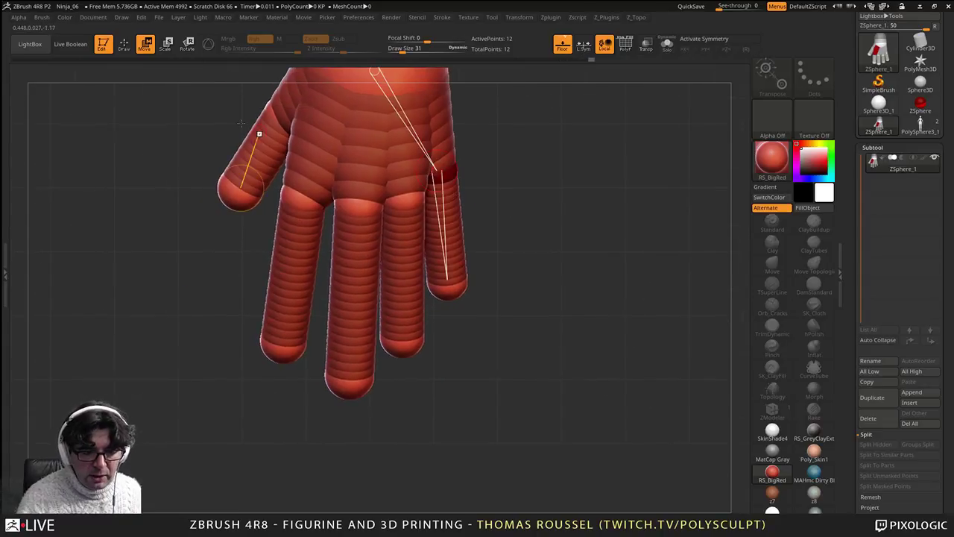
Step: Scale down the four fingertip spheres to taper the fingers, and adjust the little and ring knuckles' sizes
click(166, 45)
drag(283, 343, 264, 292)
drag(350, 375, 360, 257)
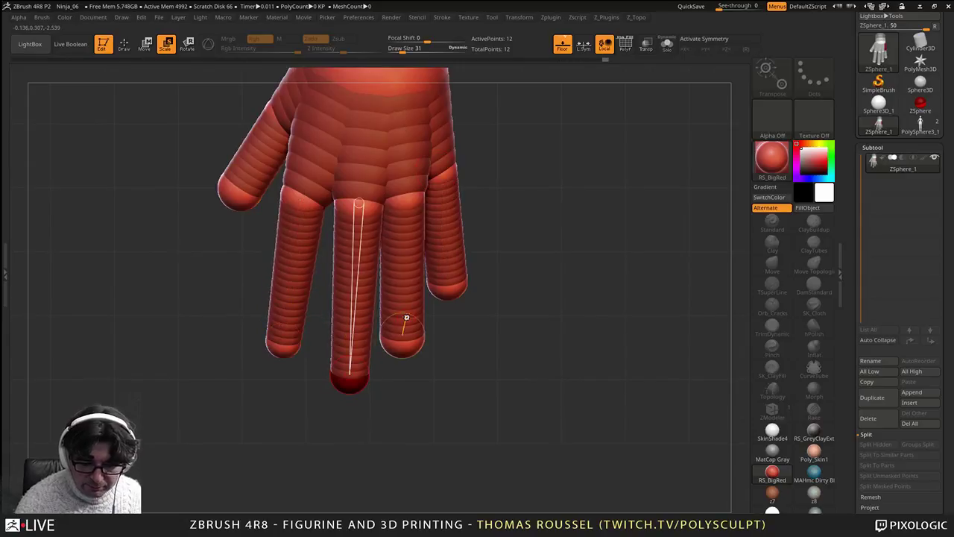
drag(404, 345, 402, 262)
drag(447, 285, 436, 193)
drag(445, 176, 443, 164)
drag(404, 197, 411, 195)
drag(482, 209, 472, 314)
Step: Move the thumb's joint and tip spheres forward and lower in the side view
right_drag(380, 207, 413, 164)
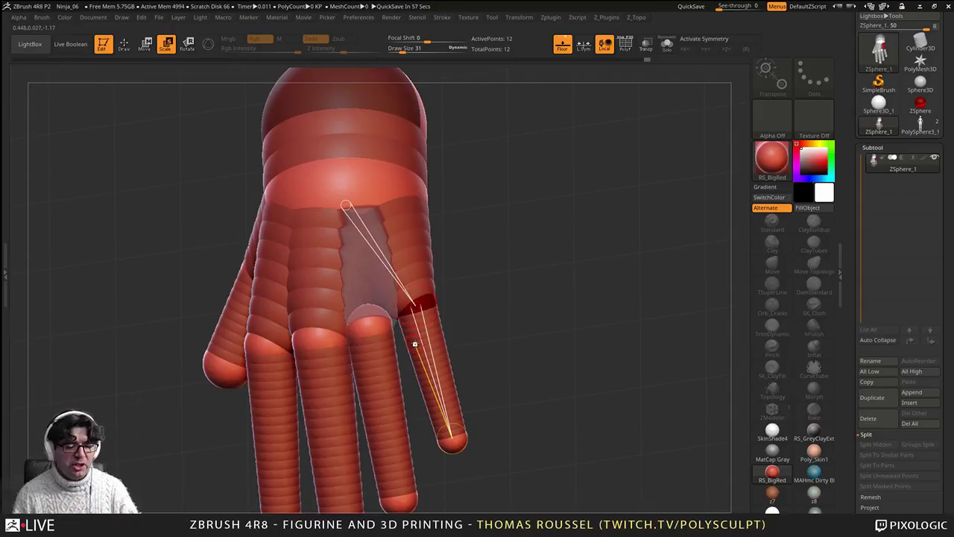
click(145, 44)
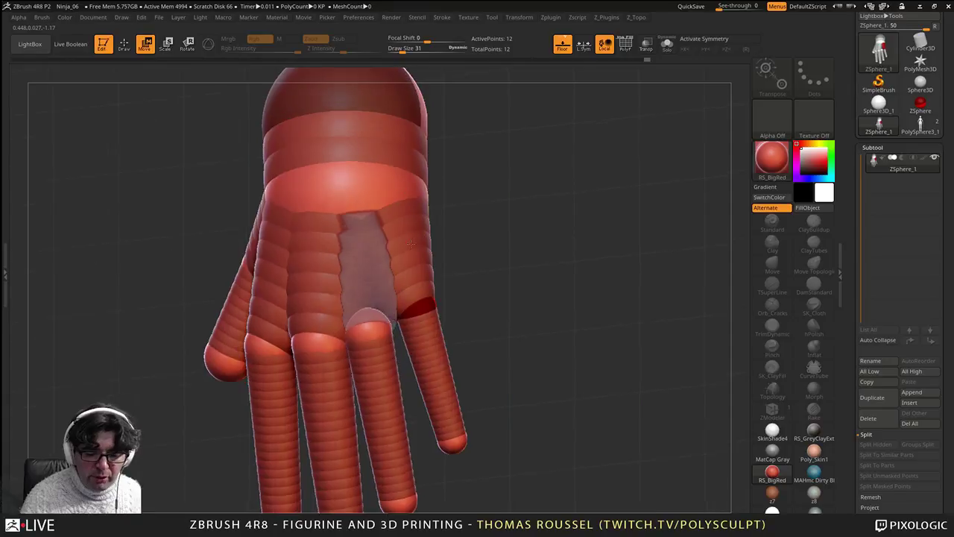
mouse_move(378, 339)
right_down()
mouse_move(409, 353)
mouse_move(468, 258)
right_up()
click(410, 350)
mouse_move(317, 313)
right_down()
mouse_move(328, 238)
mouse_move(417, 216)
mouse_move(596, 226)
mouse_move(558, 289)
mouse_move(533, 289)
right_up()
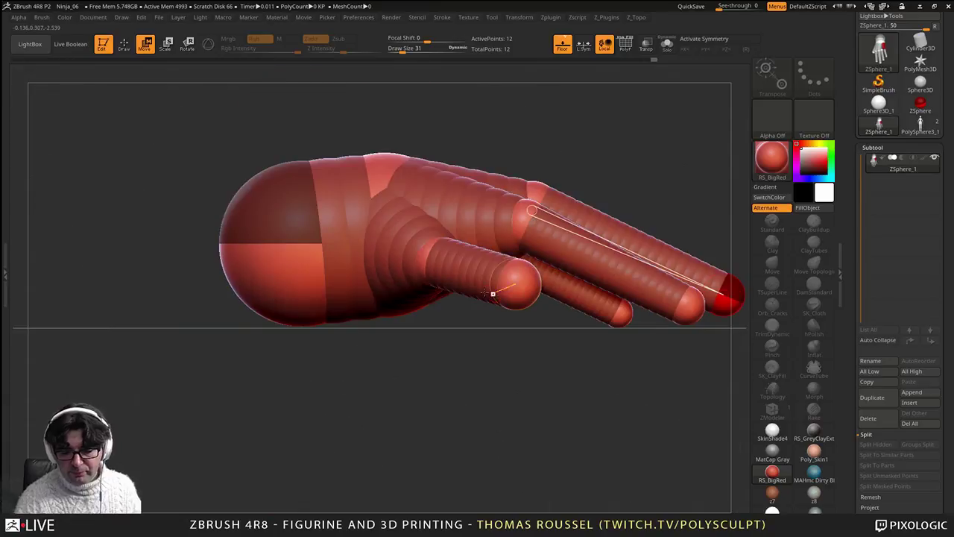
drag(426, 257, 450, 286)
drag(514, 288, 540, 320)
alt+right_drag(540, 321, 409, 321)
right_drag(600, 298, 673, 239)
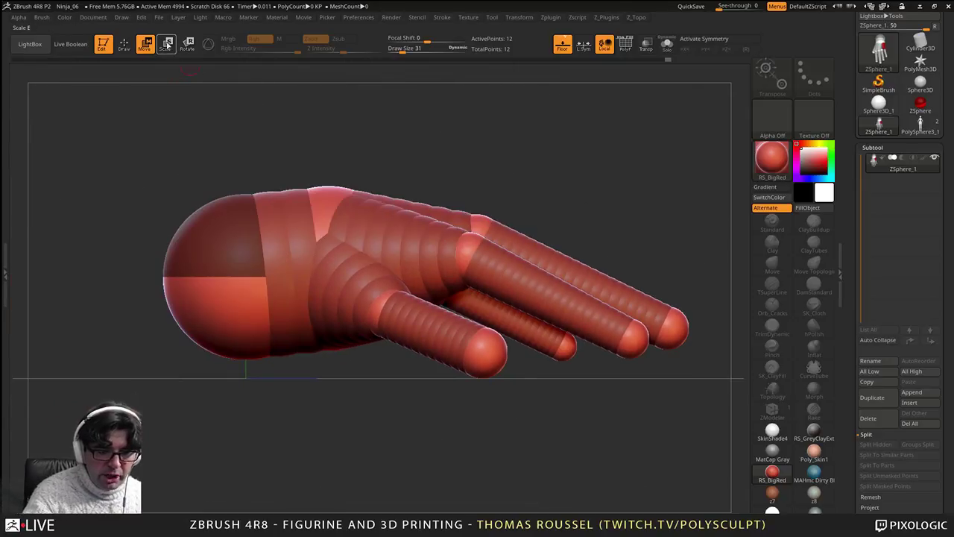
Step: Scale down the wrist and palm spheres and move the wrist sphere back to lengthen the wrist
click(167, 44)
drag(209, 250, 170, 194)
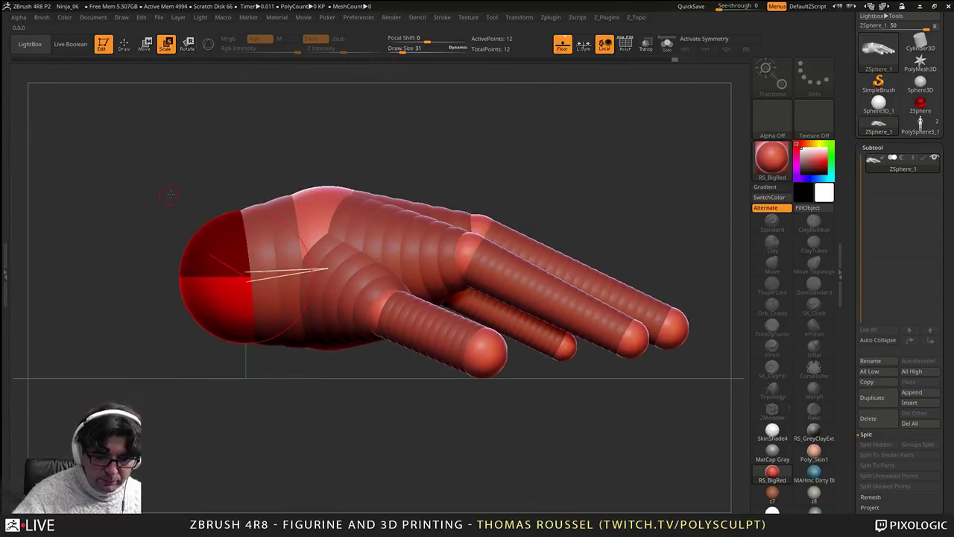
drag(312, 226, 328, 184)
drag(213, 245, 174, 89)
click(149, 50)
drag(244, 283, 208, 265)
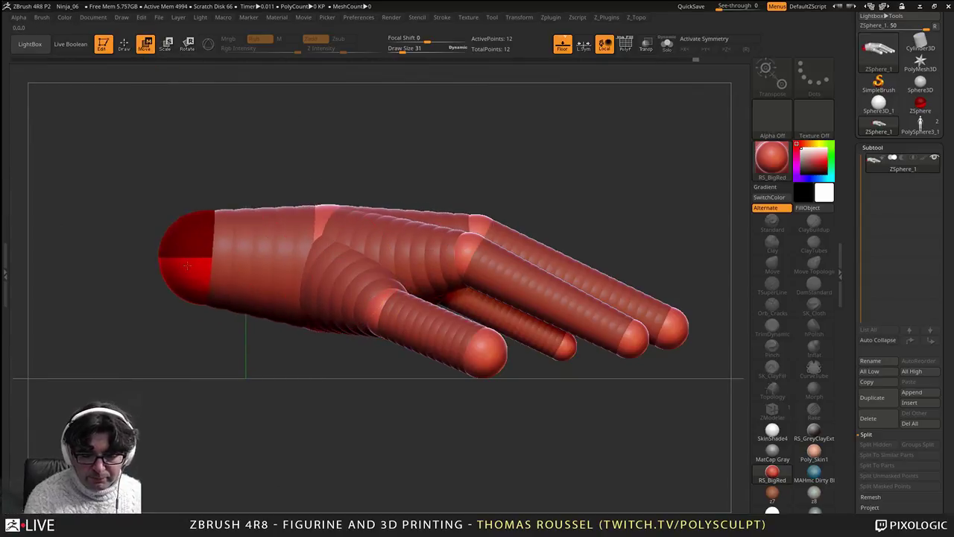
Step: Reposition the index knuckle and the thumb's joint and tip, and adjust the thumb joint's size
drag(514, 391, 701, 473)
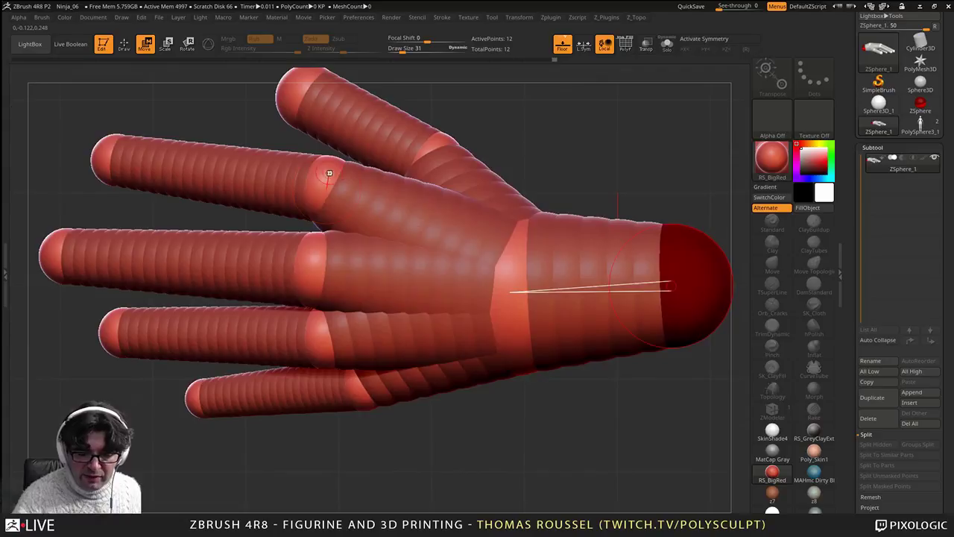
drag(329, 173, 326, 170)
alt+drag(418, 68, 429, 168)
drag(454, 240, 444, 215)
drag(311, 181, 309, 143)
click(166, 45)
drag(441, 226, 438, 221)
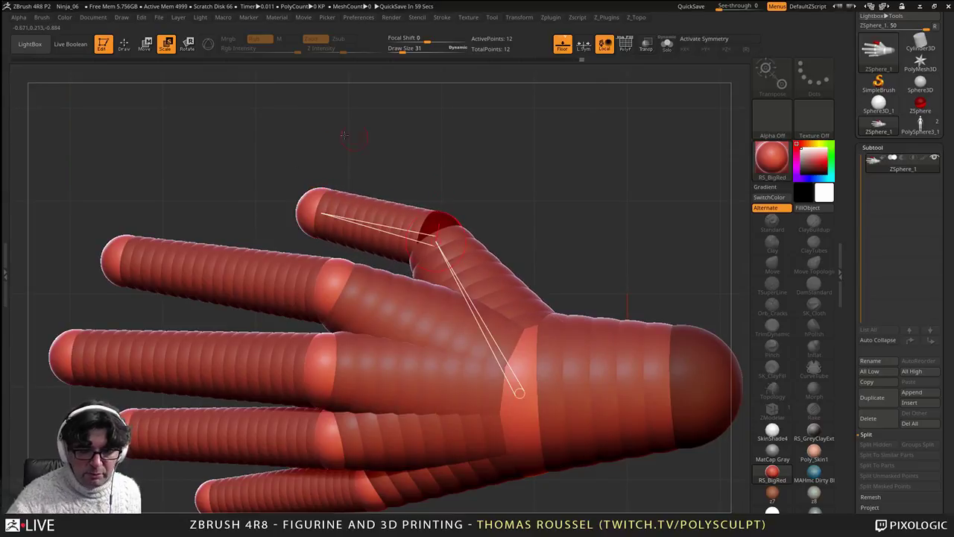
Step: Insert a joint ZSphere midway along the thumb's outer segment
click(126, 48)
drag(383, 175, 373, 177)
click(376, 220)
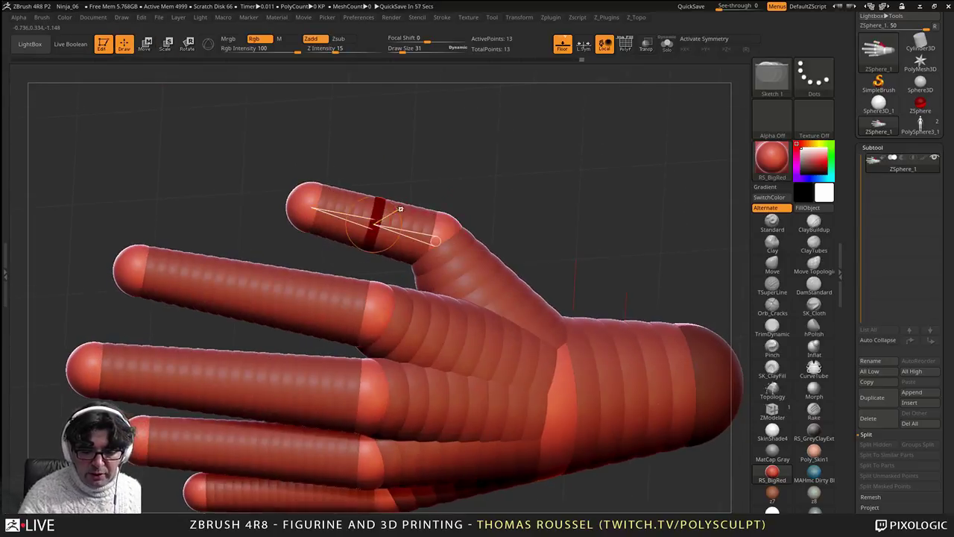
Step: Bend the thumb's outer segment toward the index finger by moving its tip ZSphere
drag(475, 193, 464, 191)
click(147, 49)
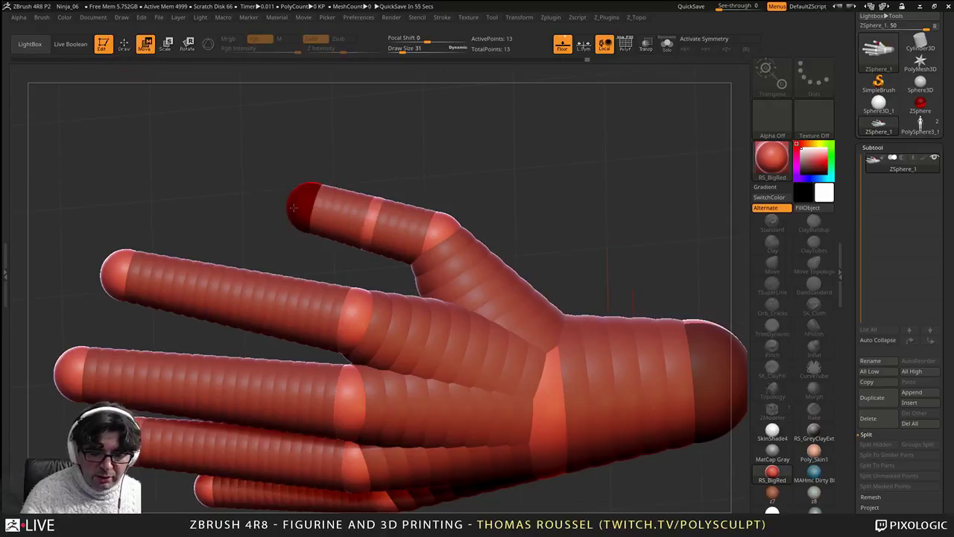
mouse_move(306, 198)
mouse_down()
mouse_move(294, 216)
mouse_move(306, 221)
mouse_up()
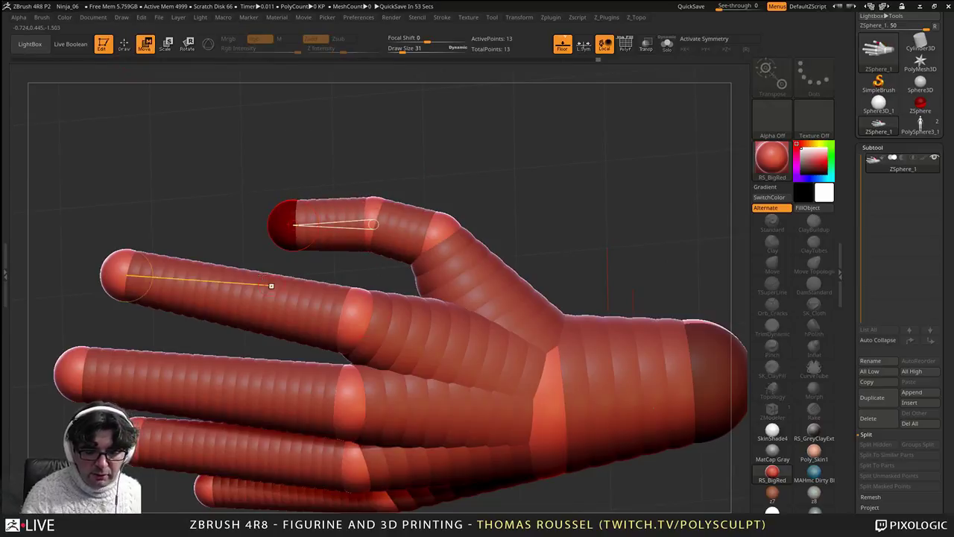
Step: Insert two joint ZSpheres along the index finger and two along the middle finger, between knuckle and tip
click(126, 48)
right_drag(289, 300, 281, 301)
right_click(282, 301)
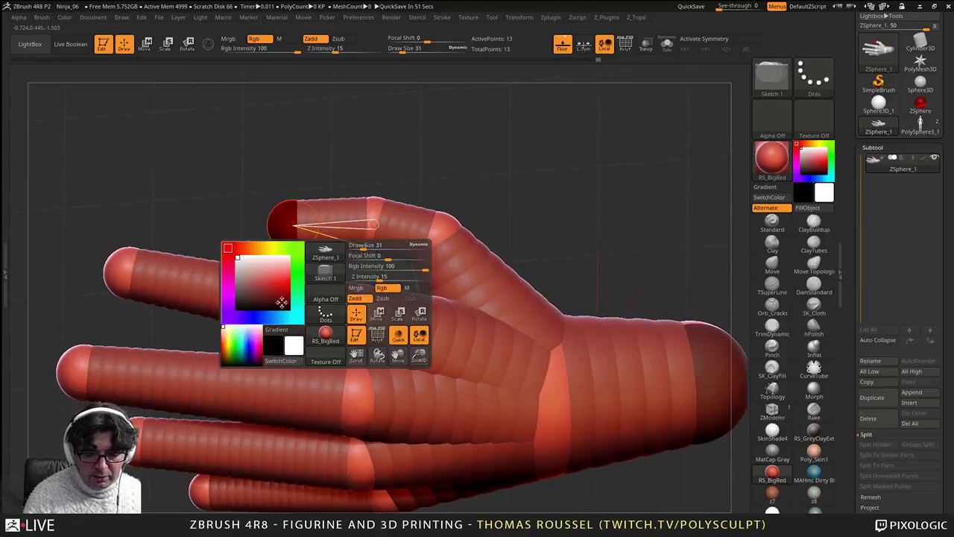
click(281, 301)
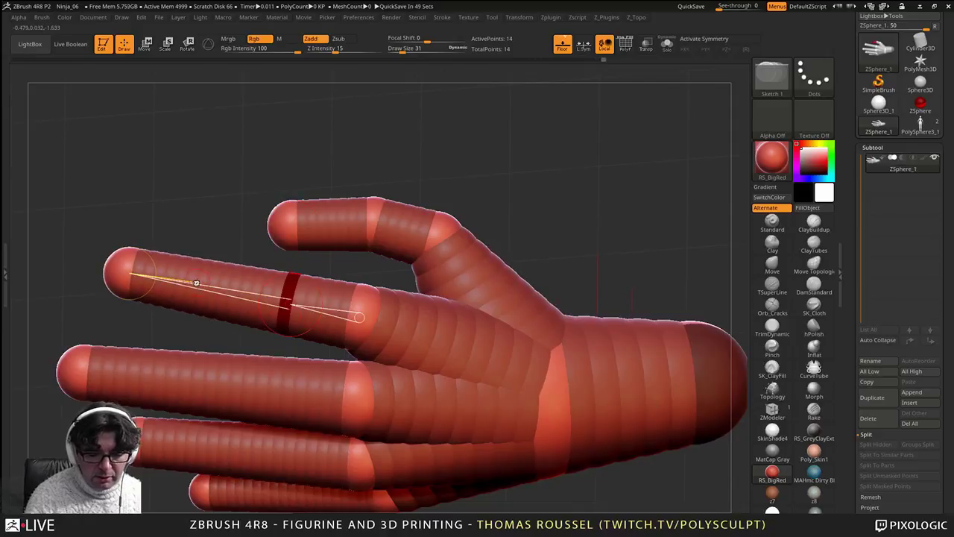
click(202, 284)
click(267, 385)
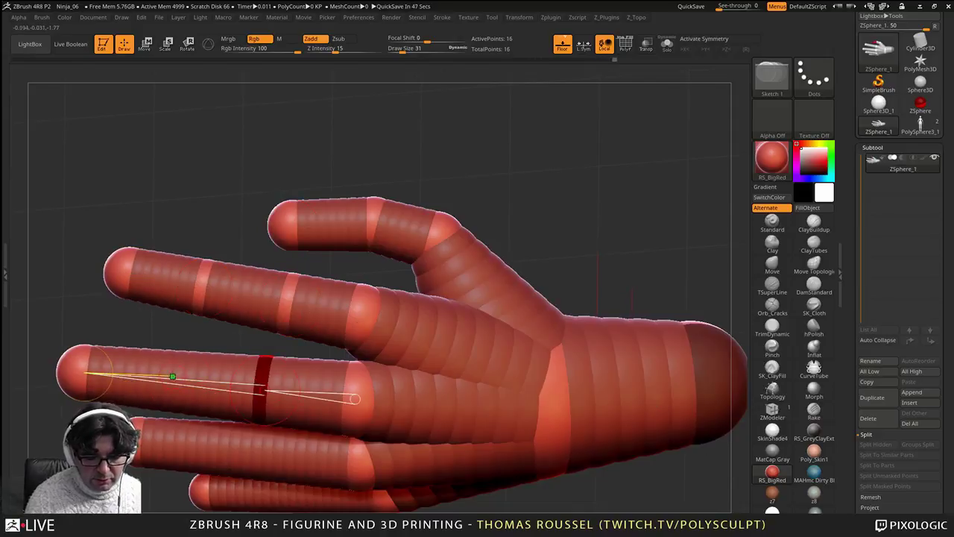
click(177, 379)
Step: Insert two joint ZSpheres along the ring finger and two along the little finger, between knuckle and tip
alt+right_drag(305, 473, 316, 311)
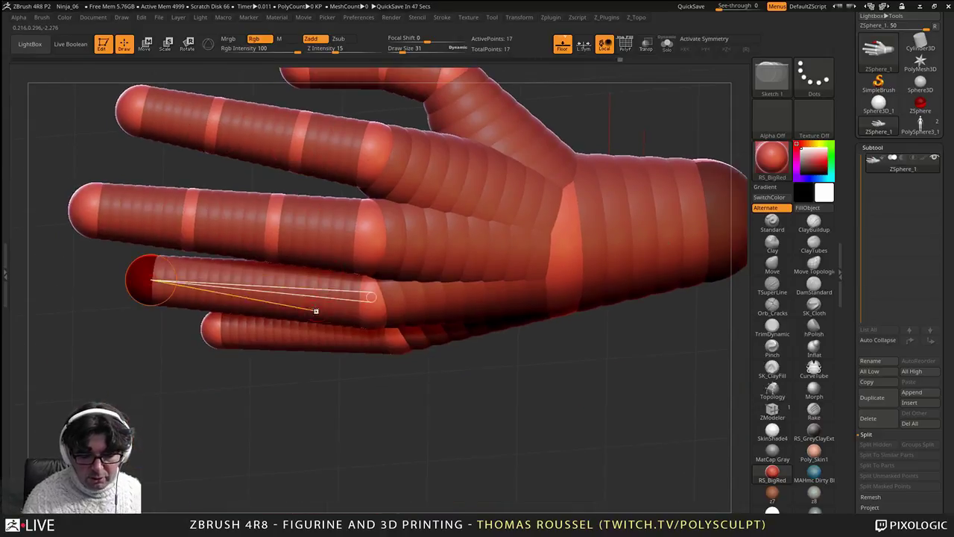
click(277, 289)
click(206, 284)
drag(328, 341, 329, 306)
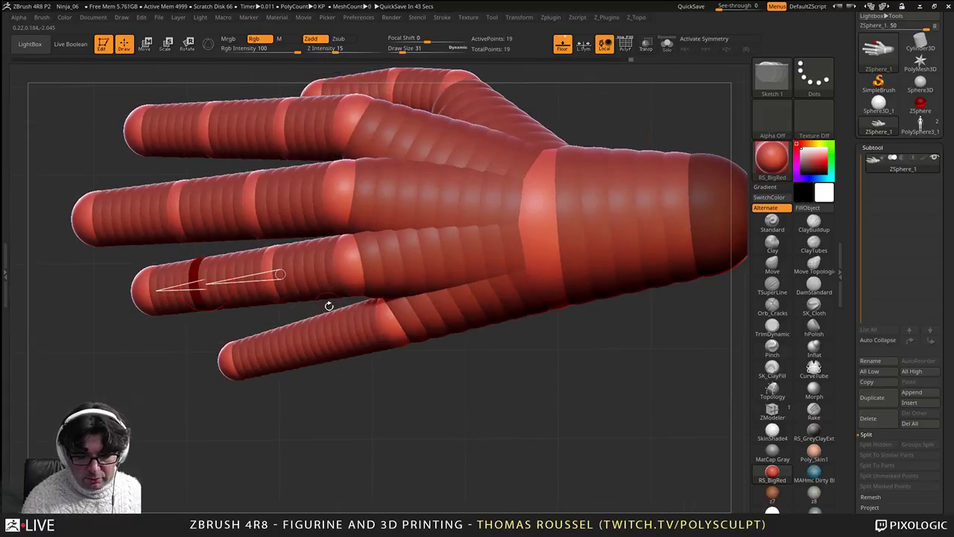
click(329, 337)
right_drag(330, 337, 280, 353)
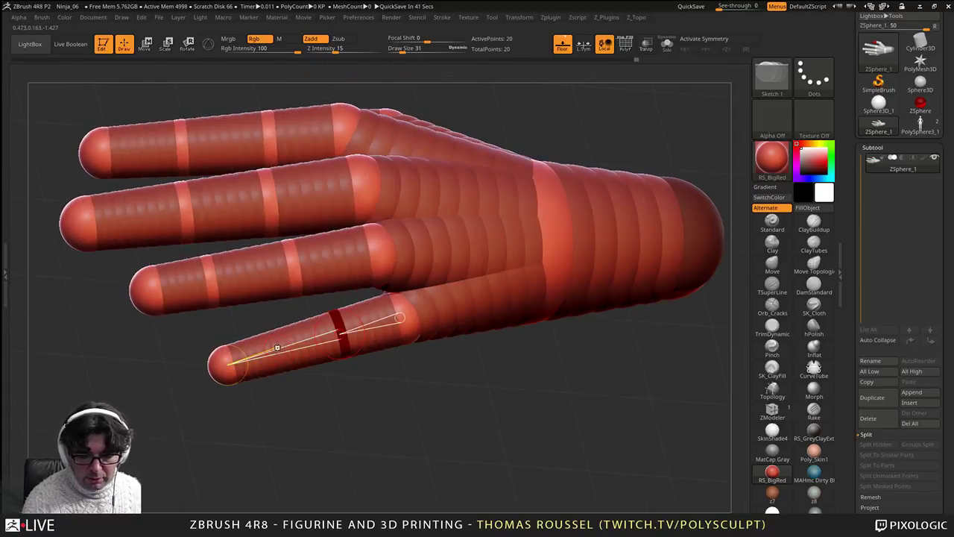
click(278, 347)
Step: Curl the little and ring fingers downward by moving their outer spheres in the side view
shift+drag(324, 392, 392, 364)
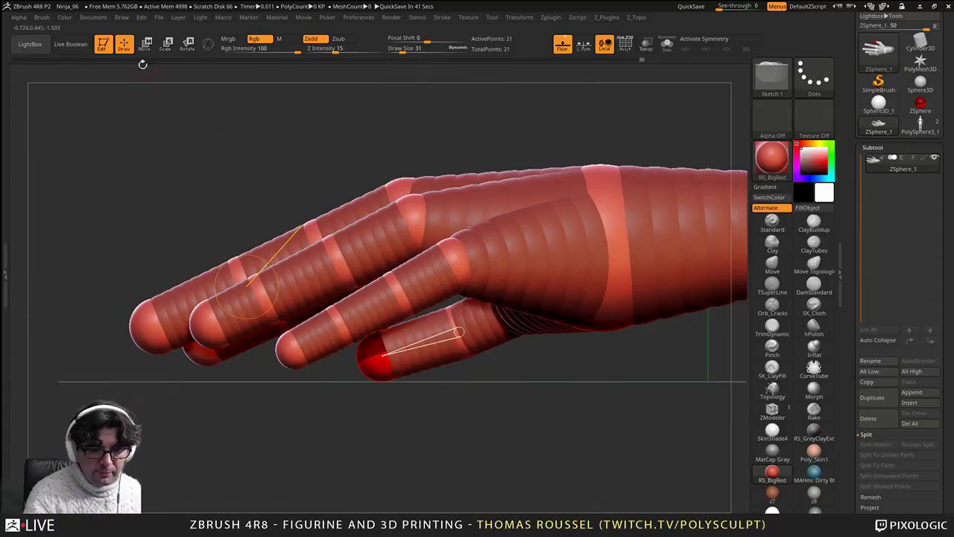
click(145, 45)
drag(293, 357, 296, 367)
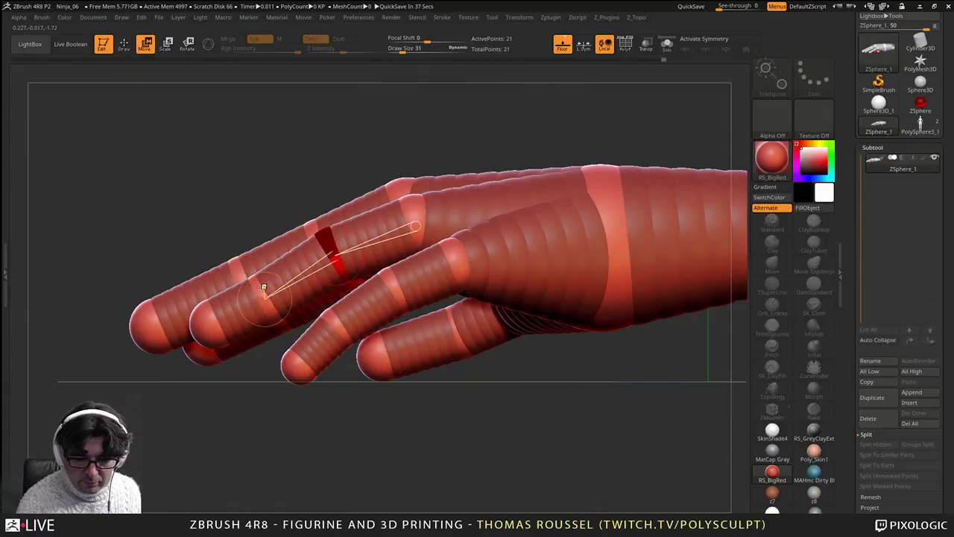
drag(211, 324, 208, 334)
Step: Raise the first joints of the middle and index fingers from the thumb side to give both a natural bend
drag(168, 265, 306, 297)
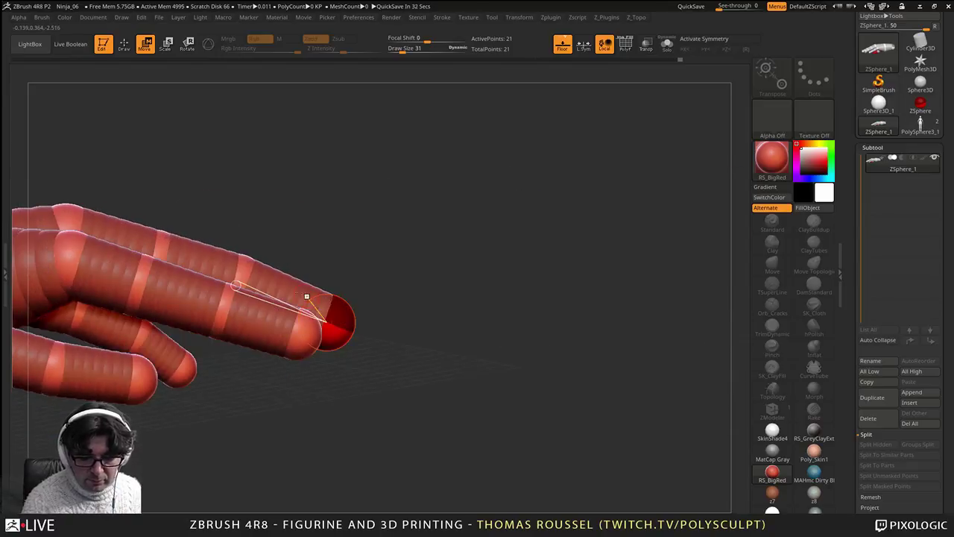
drag(161, 246, 165, 238)
drag(142, 286, 148, 276)
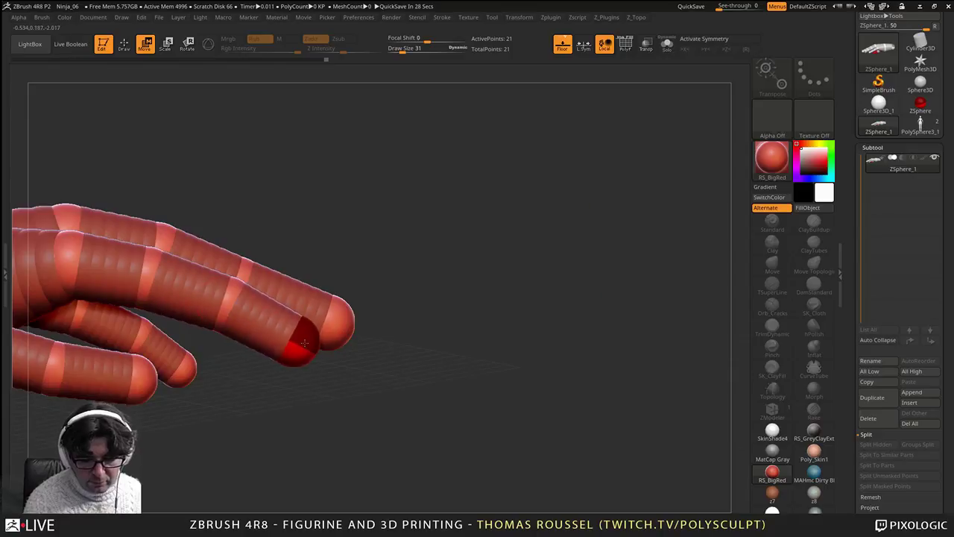
Step: Move the thumb's middle joint outward and its tip toward the index finger, and shift the wrist sphere slightly farther back
alt+drag(263, 380, 363, 450)
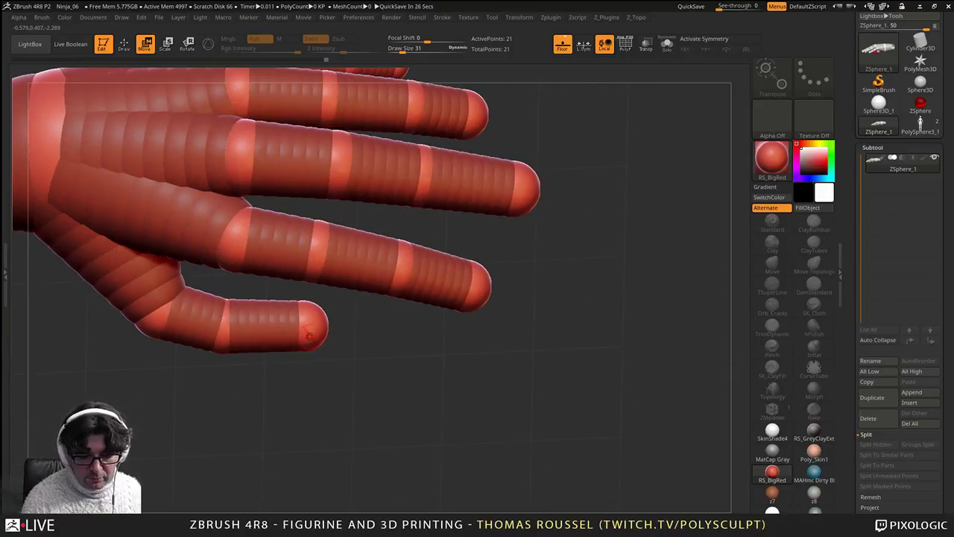
drag(308, 333, 306, 328)
drag(226, 328, 231, 335)
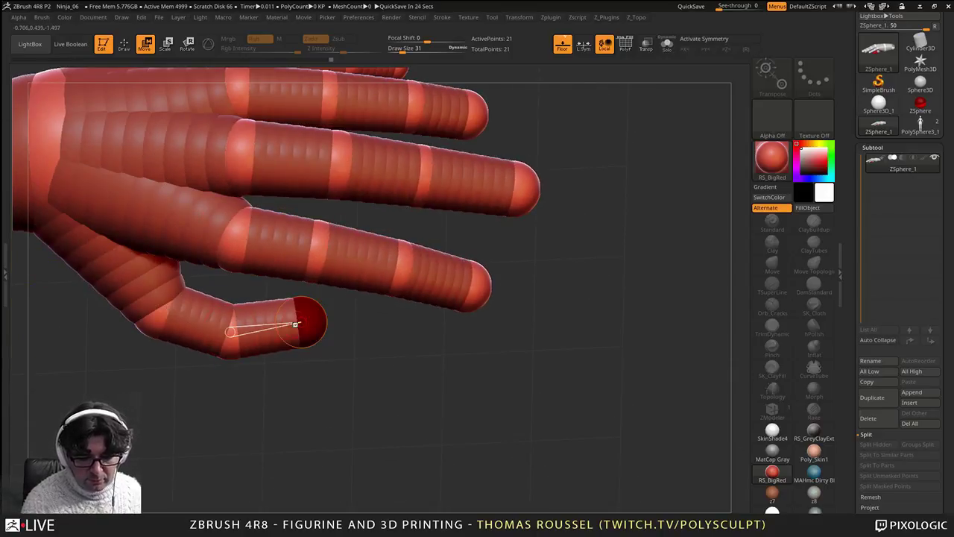
alt+drag(283, 376, 432, 366)
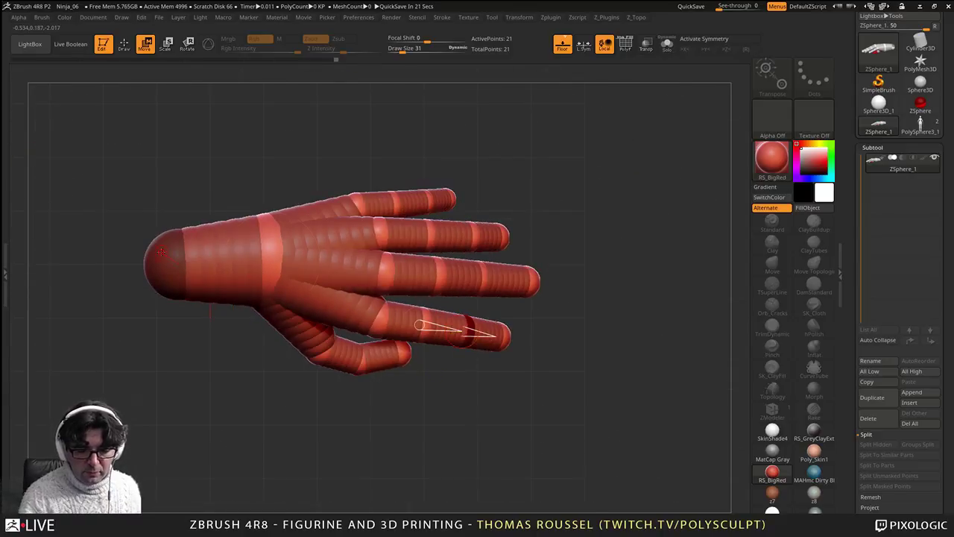
drag(162, 252, 151, 242)
Step: Inspect the hand from the front and side, and preview its adaptive skin before returning to the ZSpheres
alt+drag(379, 356, 383, 377)
alt+drag(443, 375, 504, 260)
alt+drag(578, 290, 512, 323)
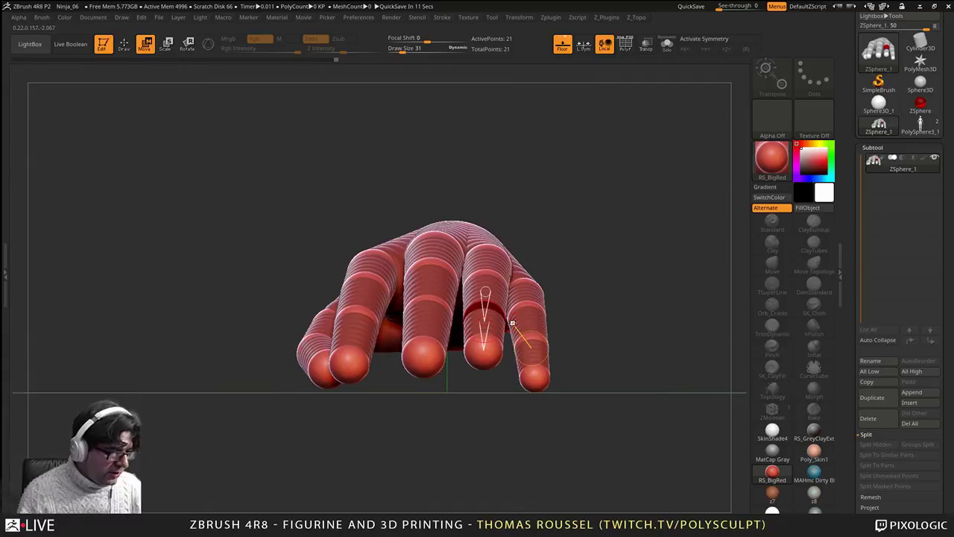
drag(585, 310, 483, 391)
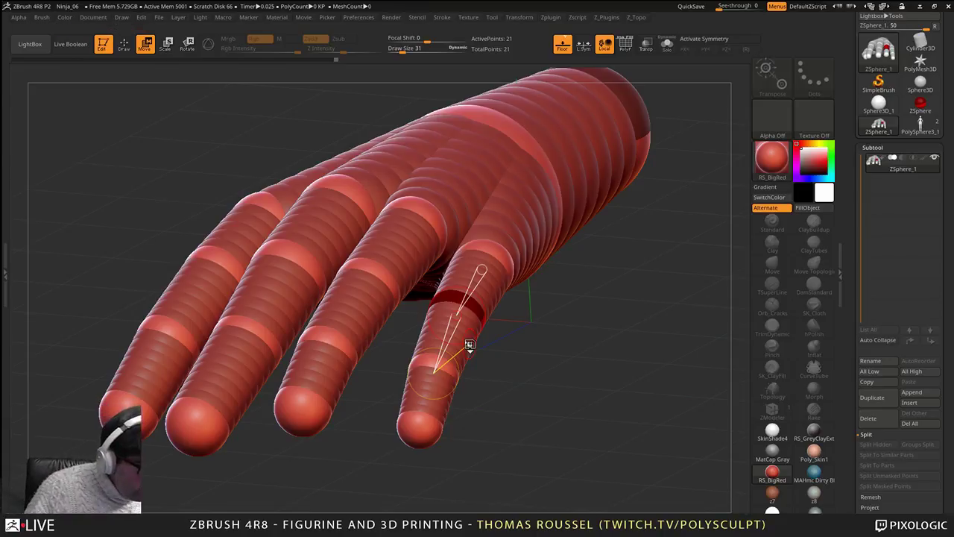
drag(471, 345, 512, 298)
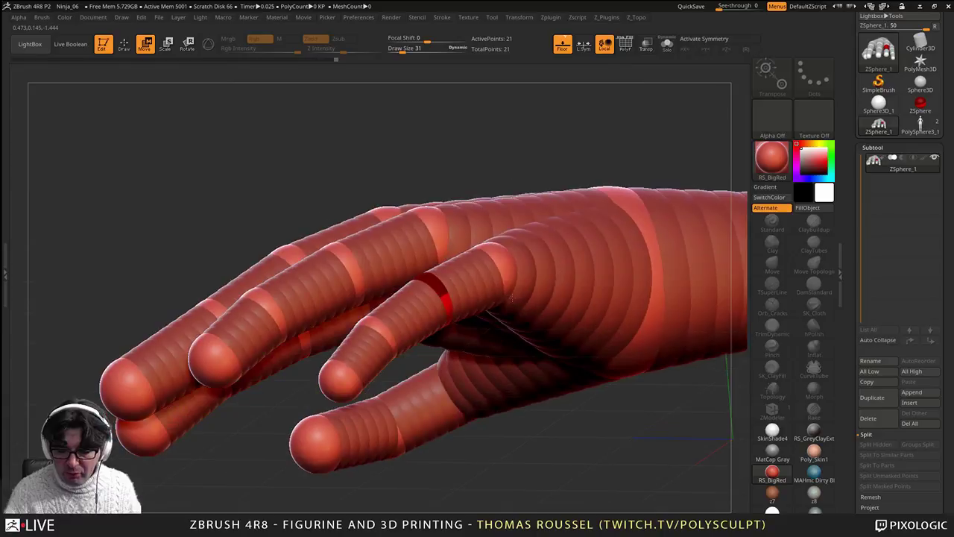
alt+right_drag(649, 345, 419, 353)
key(a)
alt+right_drag(419, 353, 517, 272)
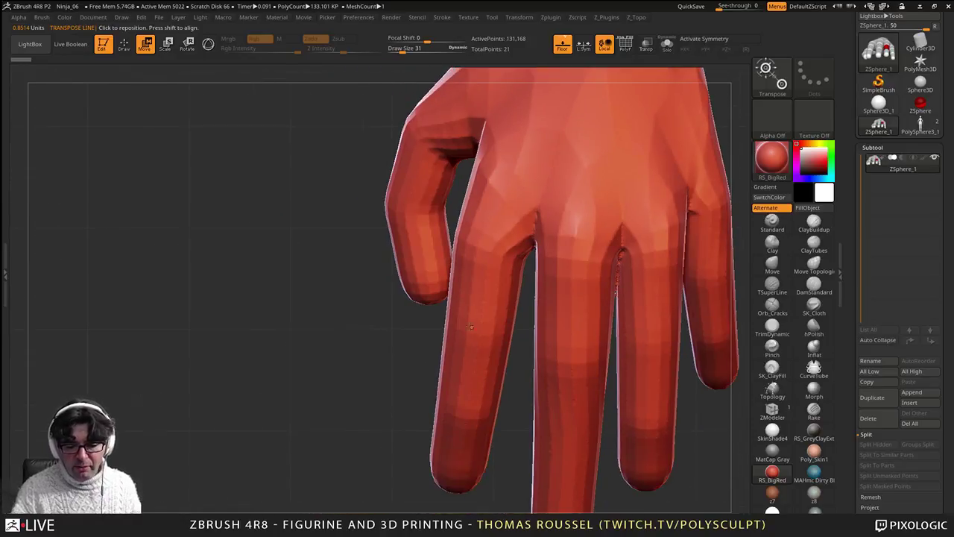
key(a)
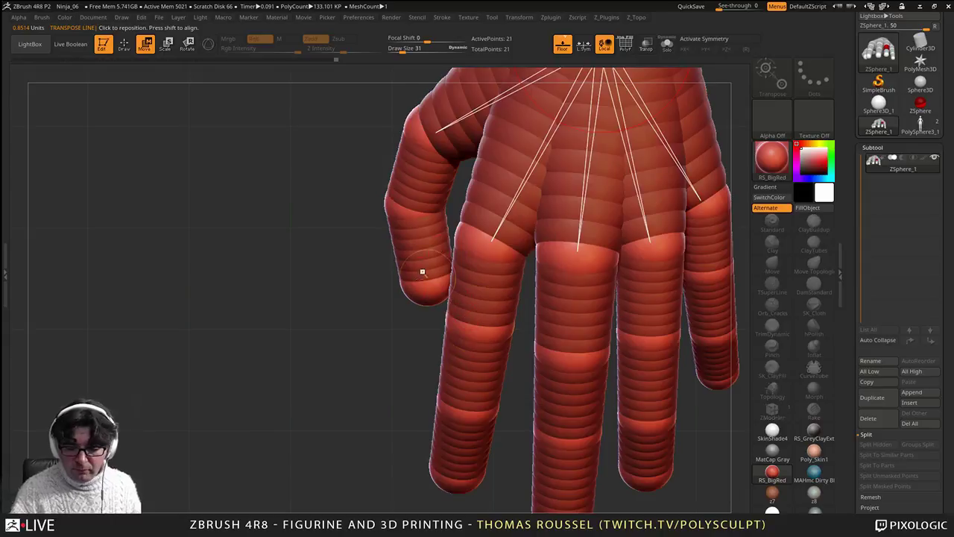
Step: Swing the thumb tip away from the fingers and adjust the thumb's base joint and tip lower in the side view
drag(420, 290, 418, 291)
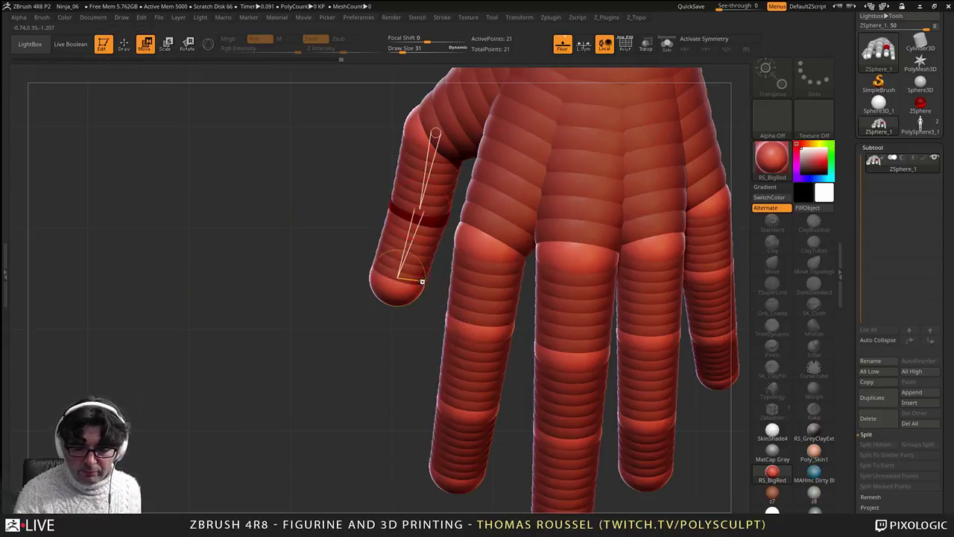
right_drag(422, 281, 493, 277)
drag(503, 246, 514, 330)
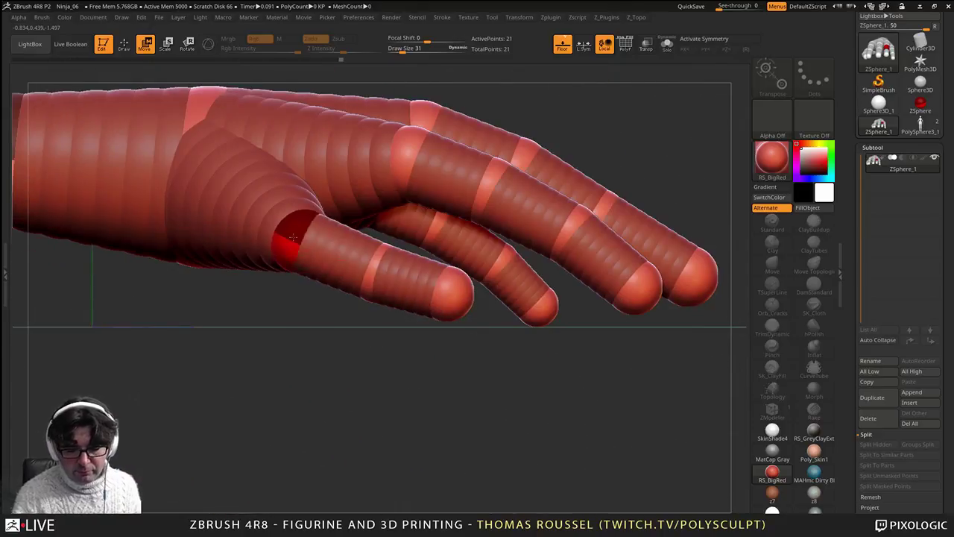
drag(446, 293, 444, 294)
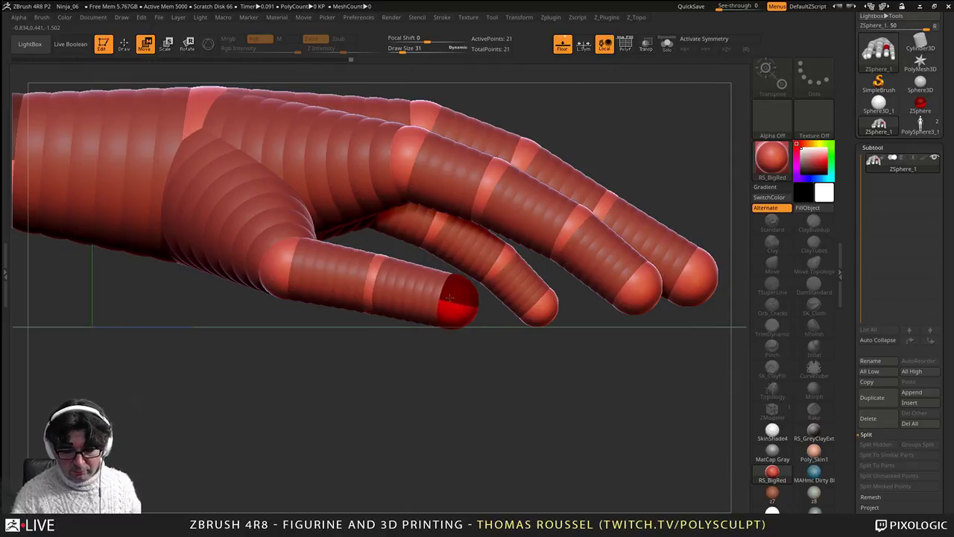
alt+right_drag(376, 286, 411, 292)
drag(322, 264, 326, 254)
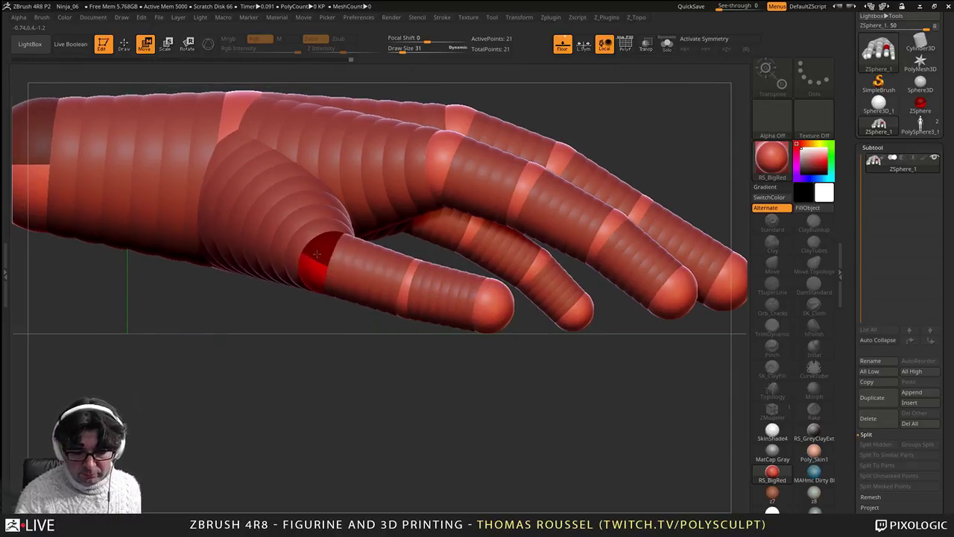
Step: Enlarge the thumb's base joint slightly and scale down the tip spheres of the thumb, index and middle fingers
click(166, 44)
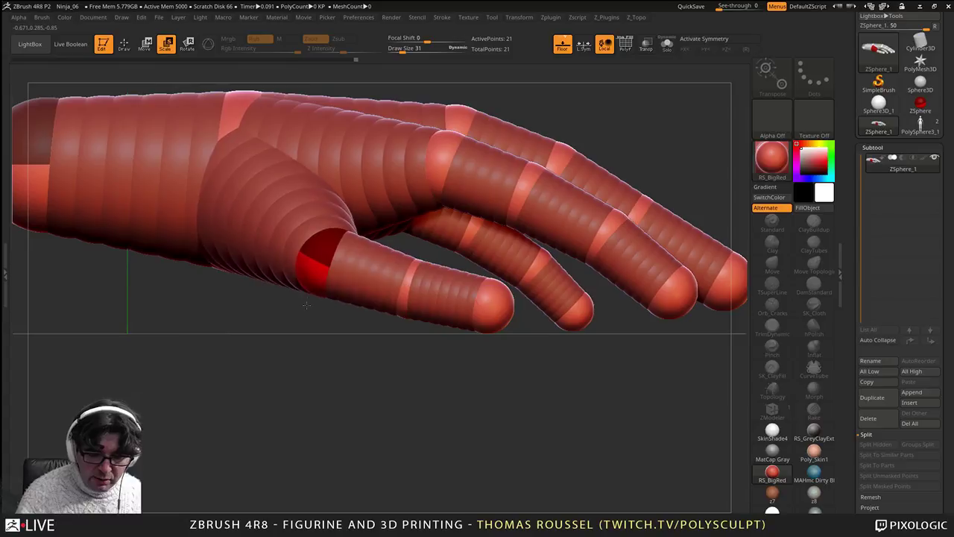
drag(495, 298, 489, 295)
click(534, 272)
alt+right_drag(612, 318, 545, 328)
drag(563, 303, 557, 299)
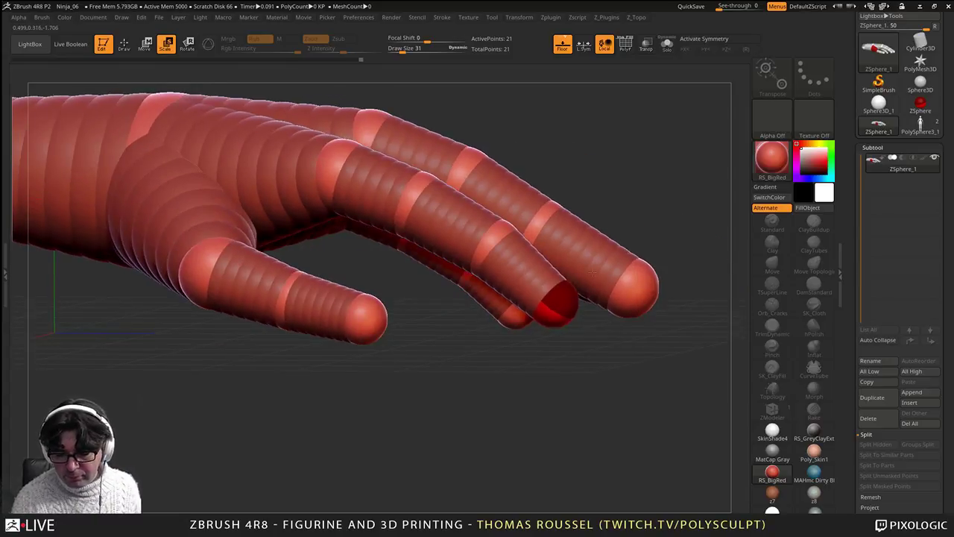
drag(635, 291, 632, 283)
right_drag(576, 316, 617, 300)
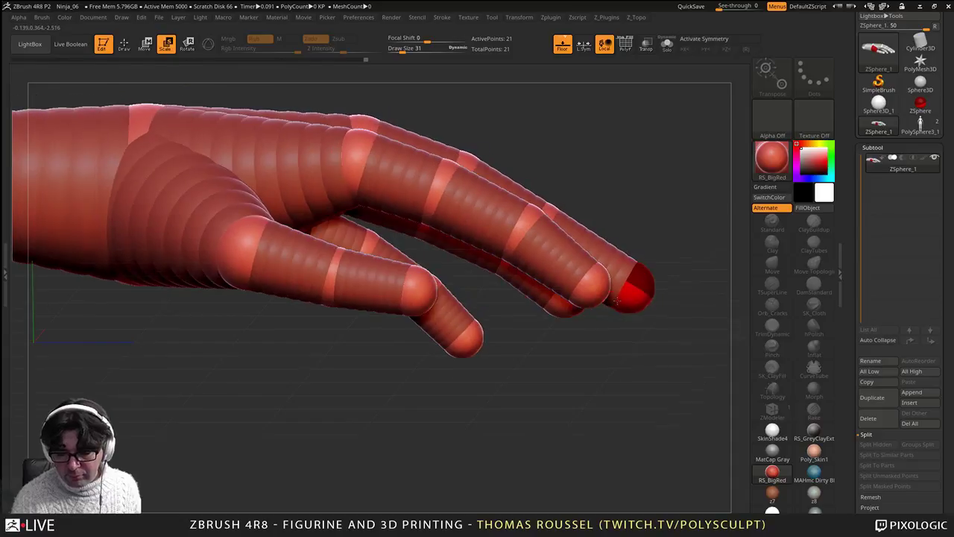
Step: Scale down the tip spheres of the little and ring fingers
drag(471, 337, 467, 333)
right_drag(540, 335, 383, 313)
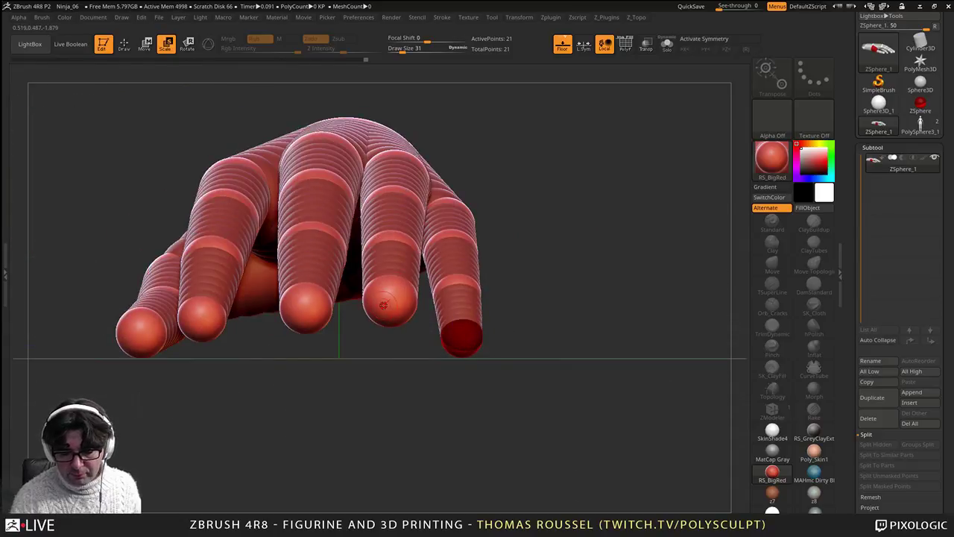
drag(384, 305, 391, 286)
shift+right_drag(391, 258, 439, 322)
drag(457, 320, 456, 310)
Step: Shift the middle finger's joints and tip toward the index finger and nudge the ring fingertip from above
alt+right_drag(458, 310, 565, 233)
key(w)
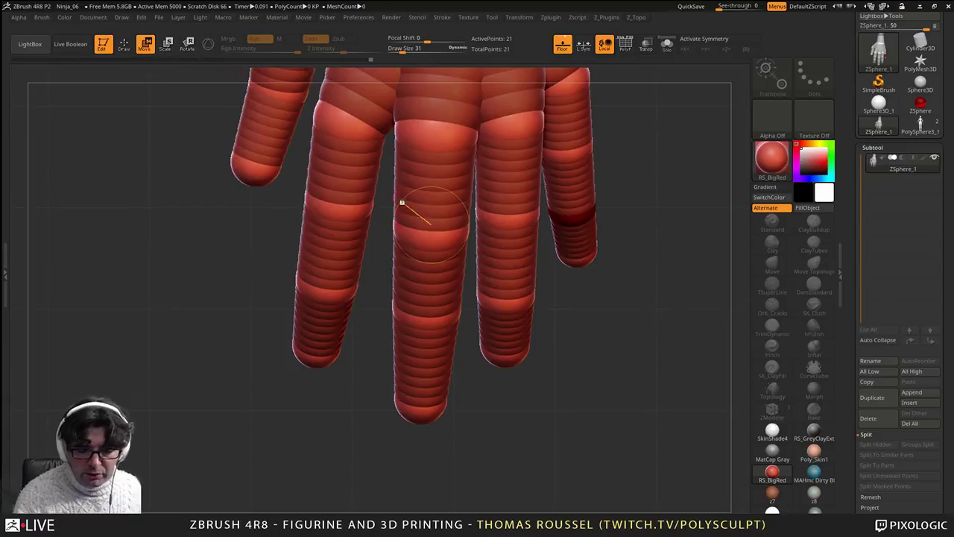
drag(434, 195, 429, 197)
drag(425, 281, 421, 281)
drag(418, 319, 414, 319)
drag(410, 404, 406, 403)
drag(506, 353, 504, 354)
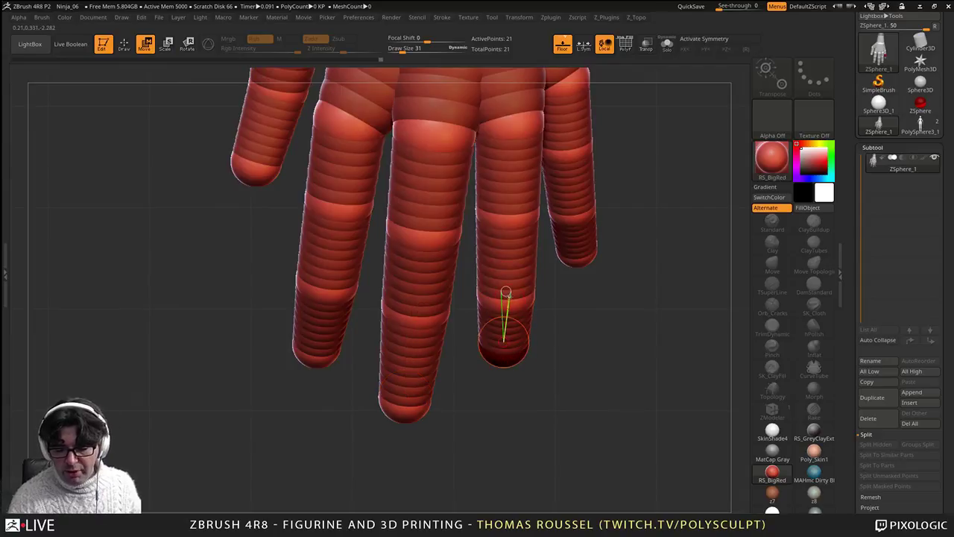
click(574, 220)
Step: Shift the little finger's knuckle, joints and tip slightly toward the back of the hand in the side view
alt+right_drag(592, 243, 485, 295)
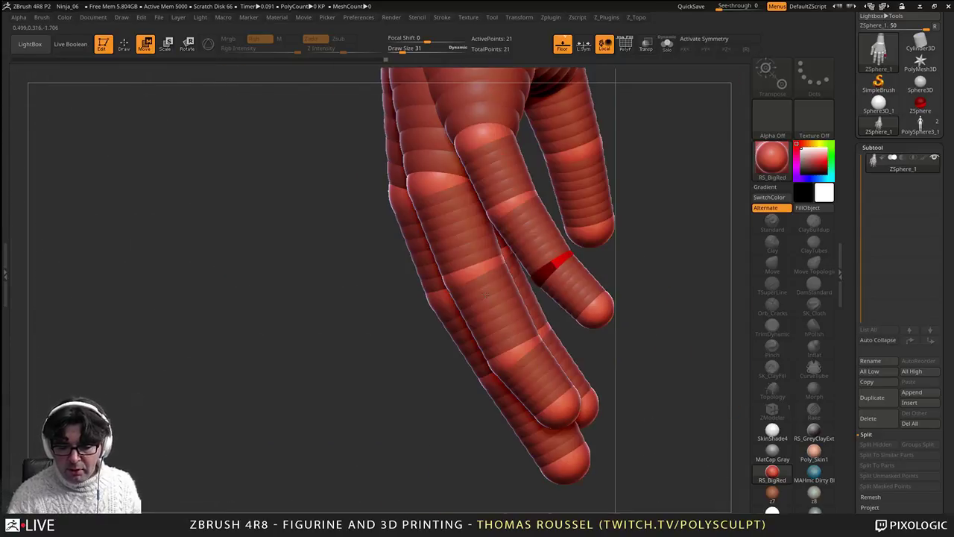
drag(489, 133, 481, 135)
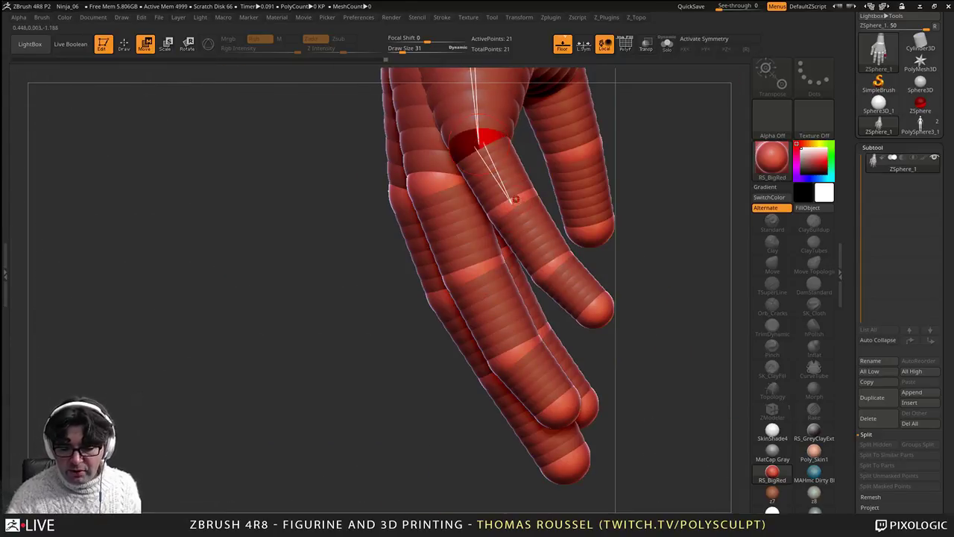
drag(512, 201, 508, 204)
drag(552, 264, 548, 269)
drag(594, 308, 590, 309)
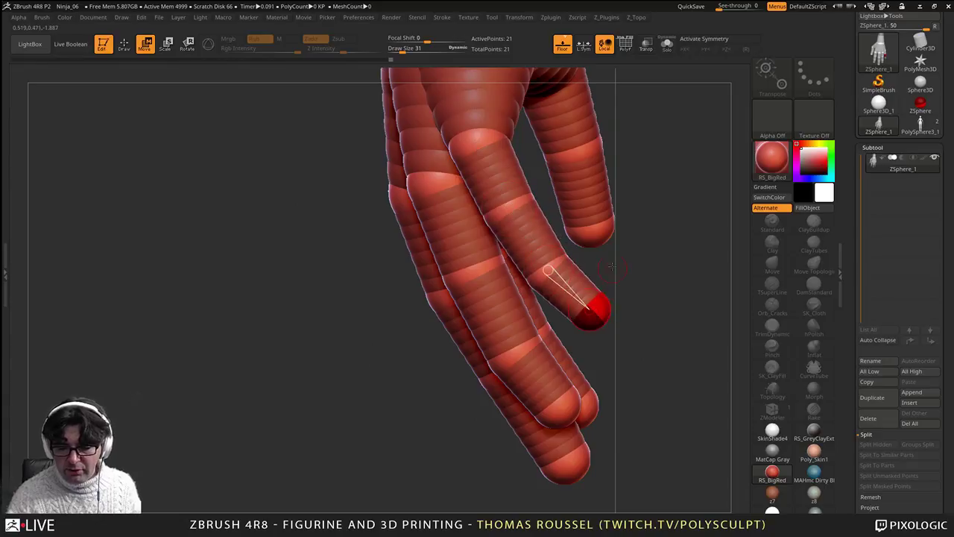
Step: Examine the ZSphere hand from several angles and check its adaptive skin preview
alt+right_drag(611, 267, 503, 231)
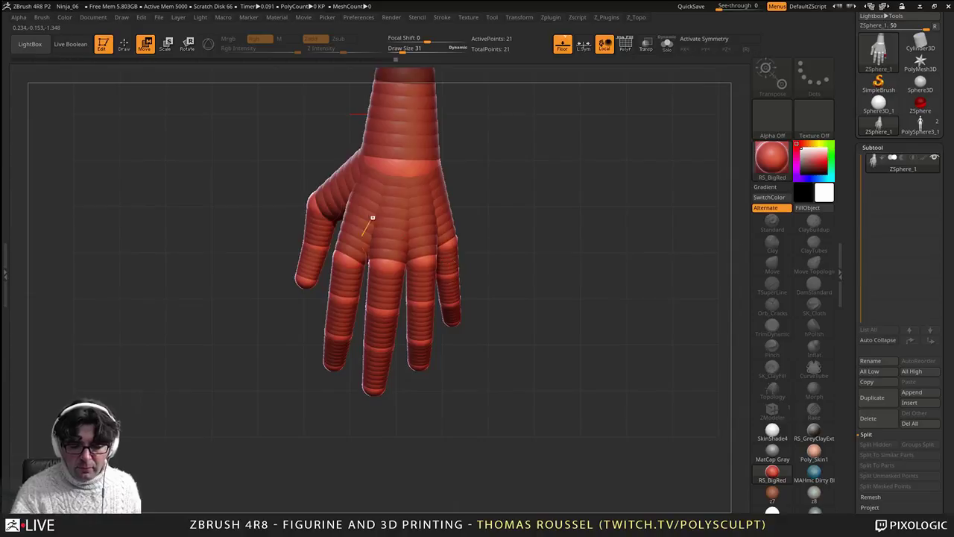
click(312, 205)
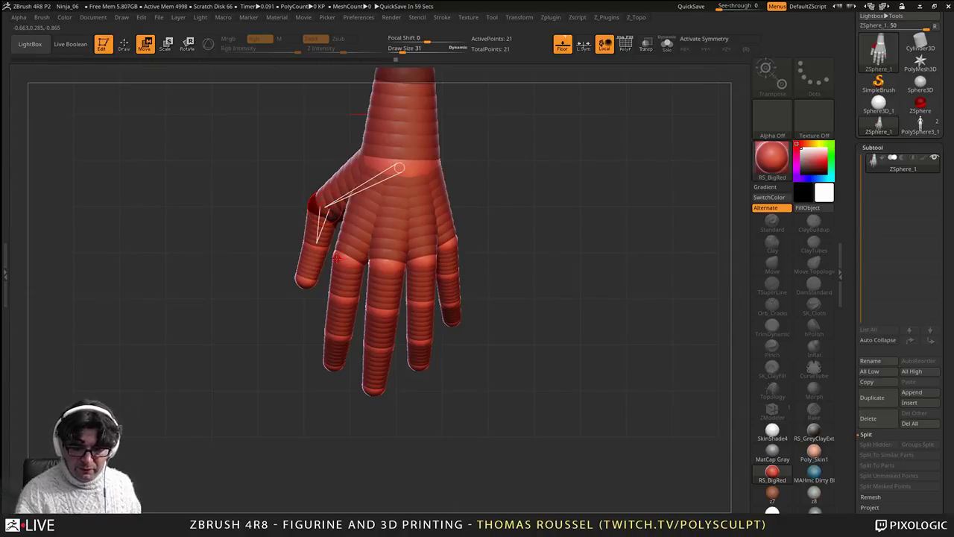
right_drag(347, 281, 499, 326)
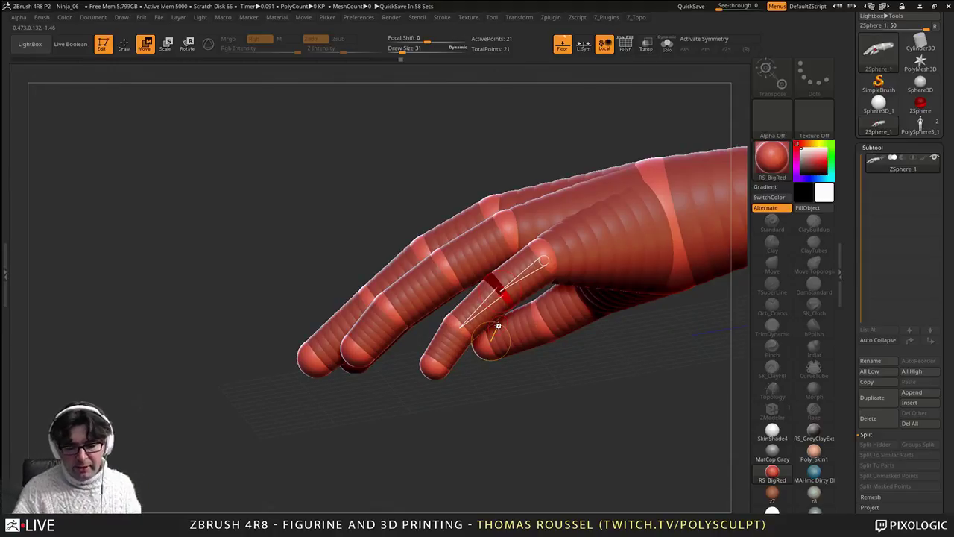
right_drag(499, 326, 485, 405)
drag(944, 435, 908, 369)
click(879, 269)
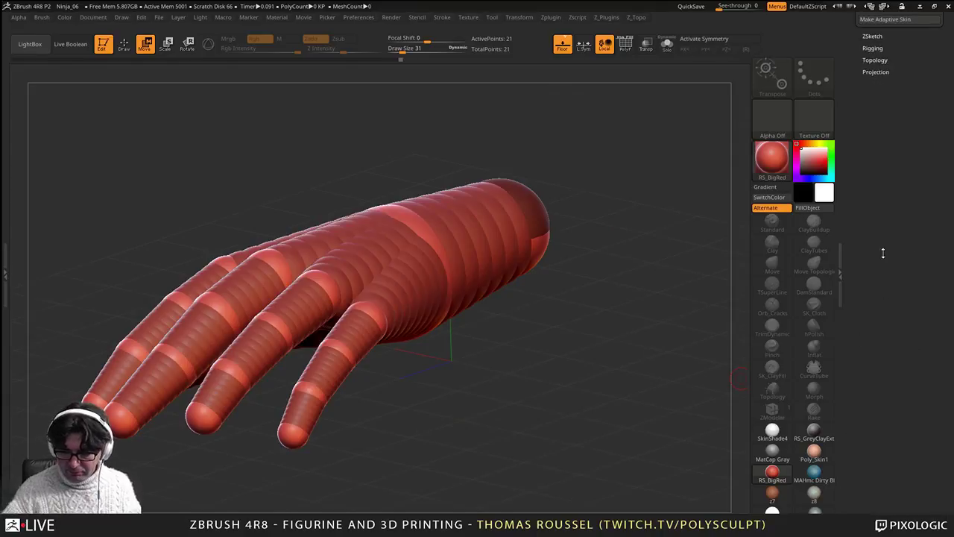
drag(882, 252, 895, 386)
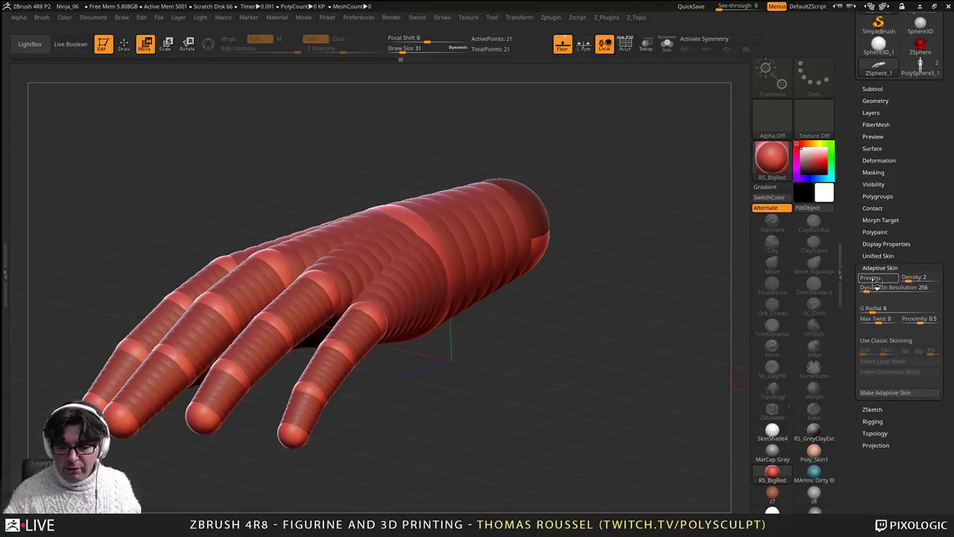
click(875, 282)
click(877, 283)
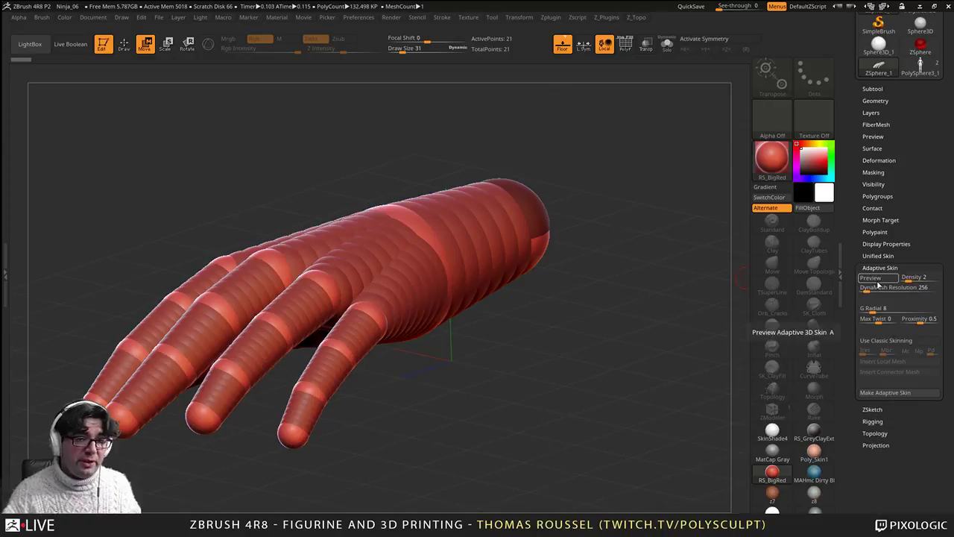
click(877, 283)
click(875, 285)
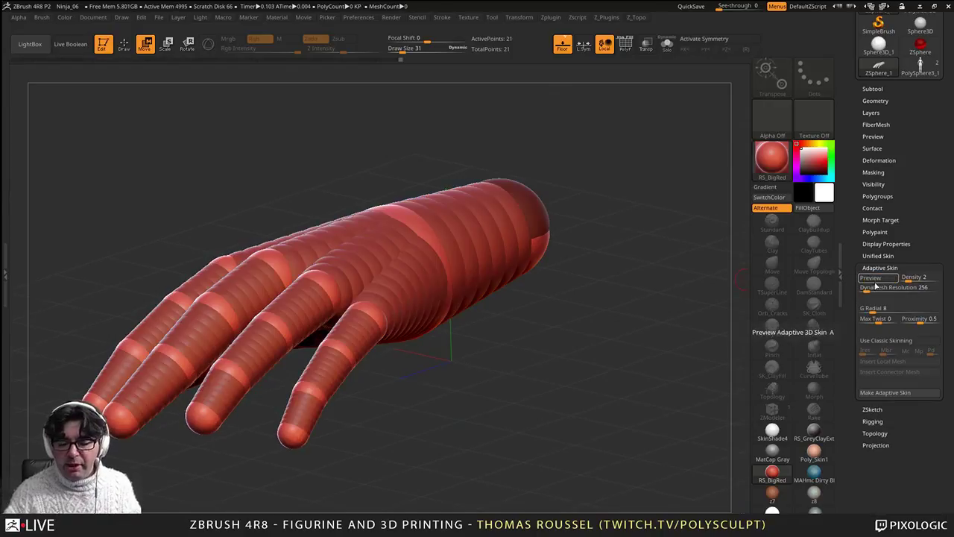
Step: Set the adaptive skin density to 1 and preview the hand's skin from the back
click(878, 280)
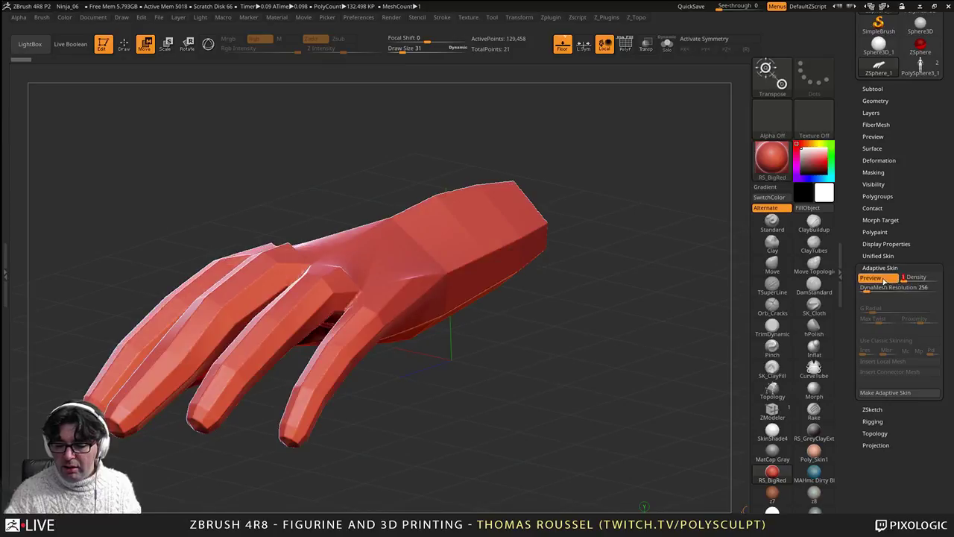
click(884, 280)
click(884, 282)
drag(484, 321, 401, 383)
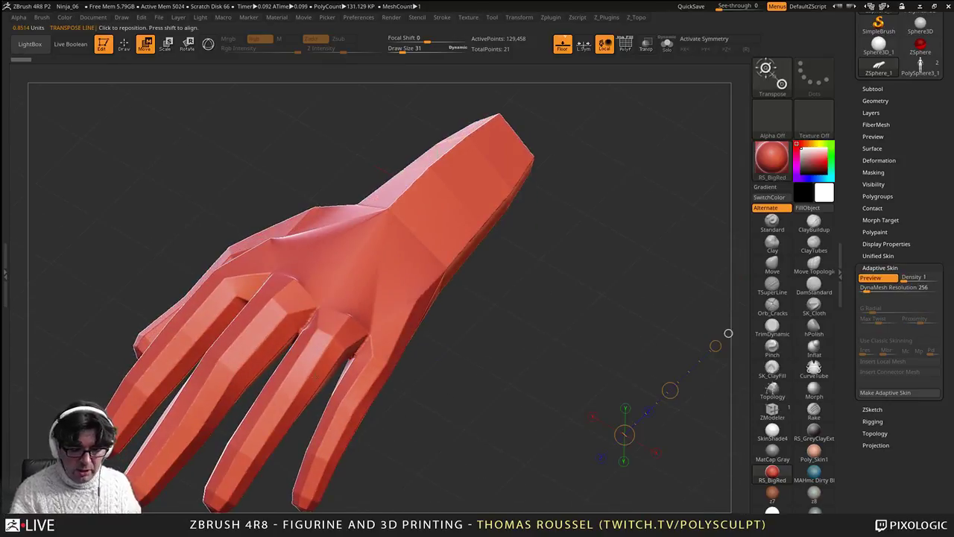
Step: Inspect the previewed finger mesh close up, comparing it with and without the polyframe
key(shift+f)
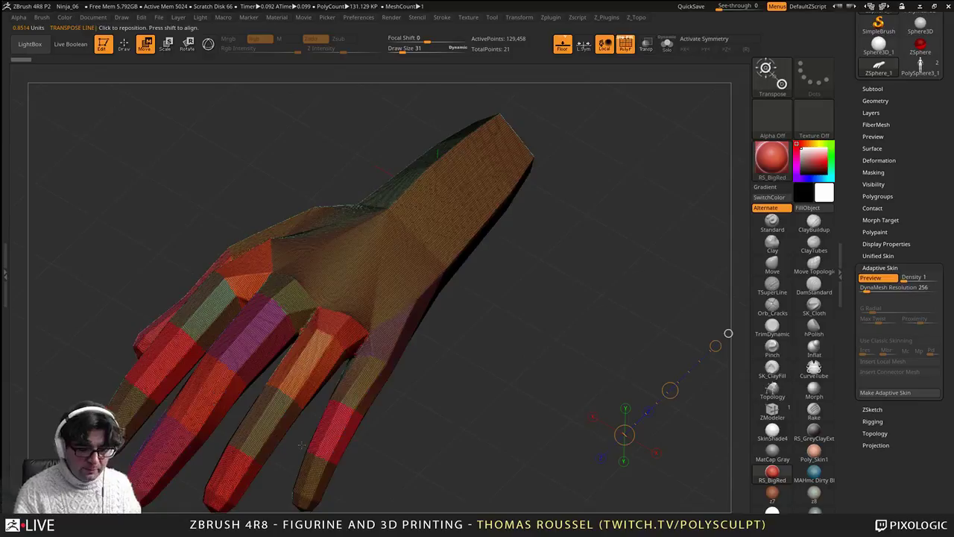
shift+right_drag(331, 418, 490, 388)
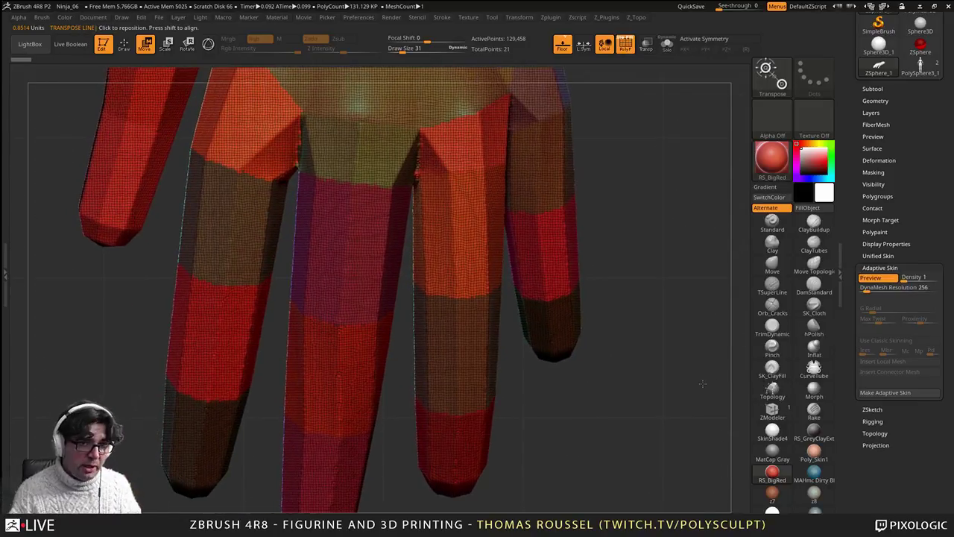
key(shift+f)
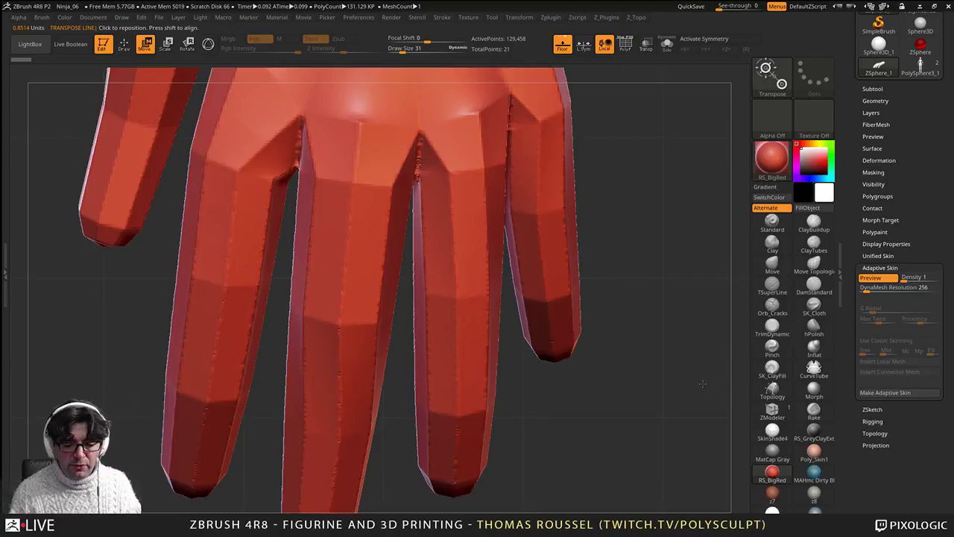
key(shift+f)
key(shift+f)
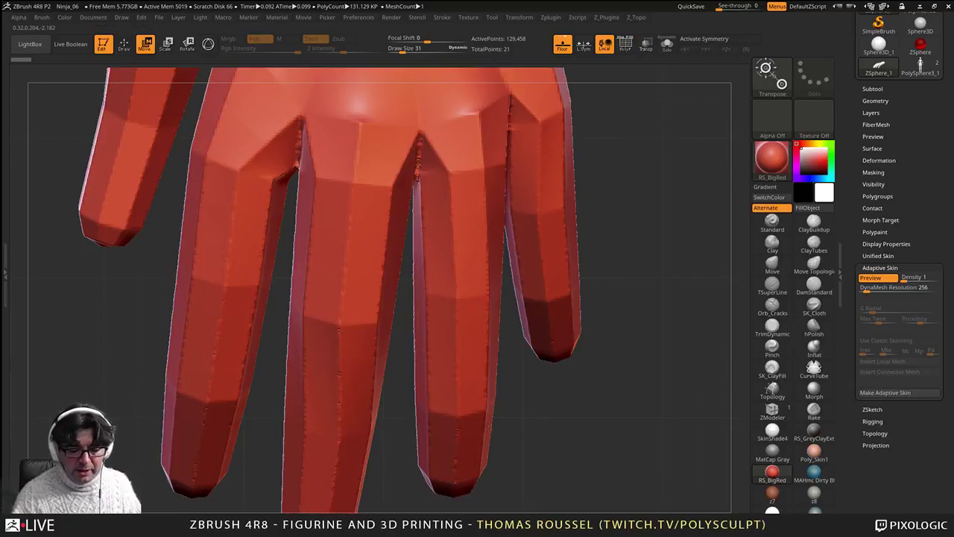
alt+right_drag(488, 426, 560, 359)
Step: Return to the ZSpheres, nudge the middle and ring finger joints, and check the fingers in the adaptive skin preview
key(a)
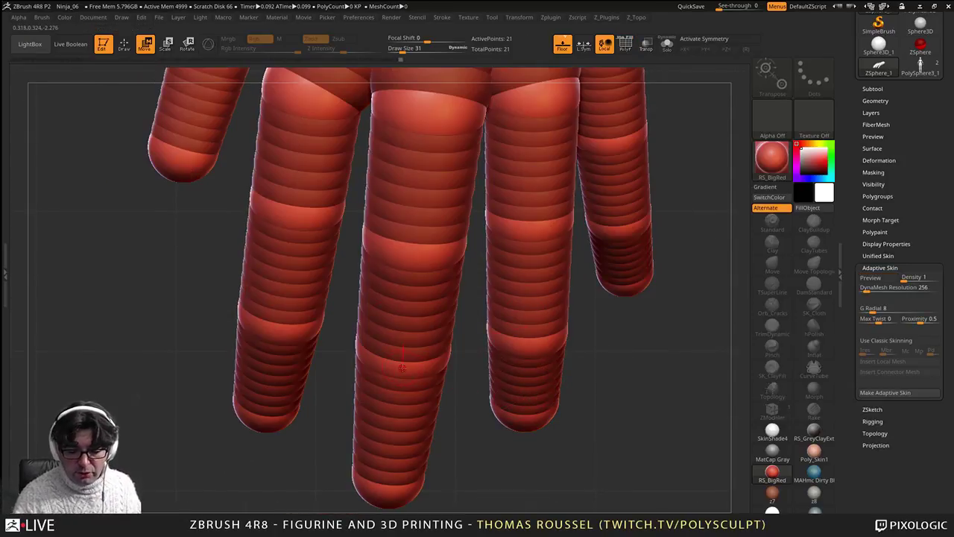
click(402, 366)
right_drag(460, 351, 496, 335)
click(513, 245)
key(a)
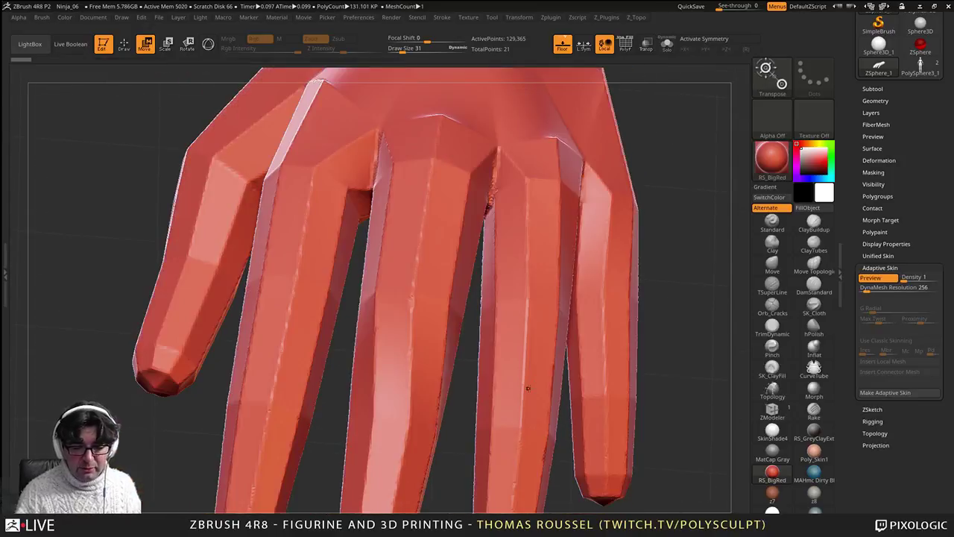
ctrl+right_drag(527, 388, 519, 345)
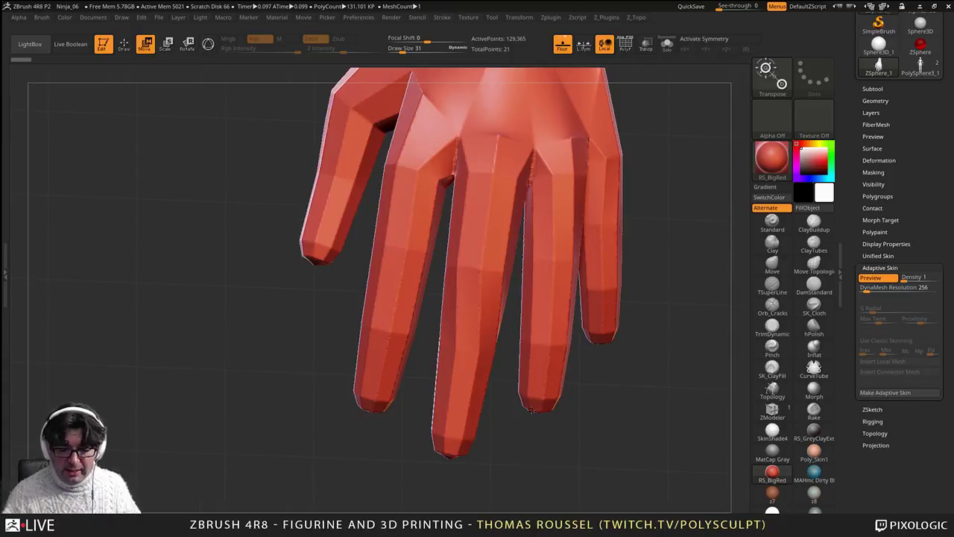
Step: Slightly adjust the middle finger's last joint and tip sphere, and preview the skin again
key(a)
right_drag(523, 362, 503, 350)
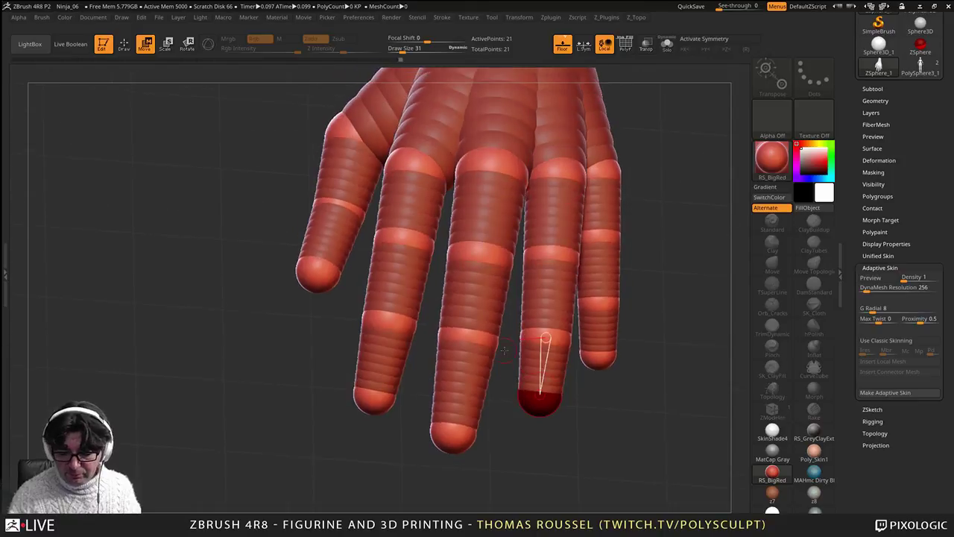
click(473, 337)
drag(469, 337, 465, 344)
key(r)
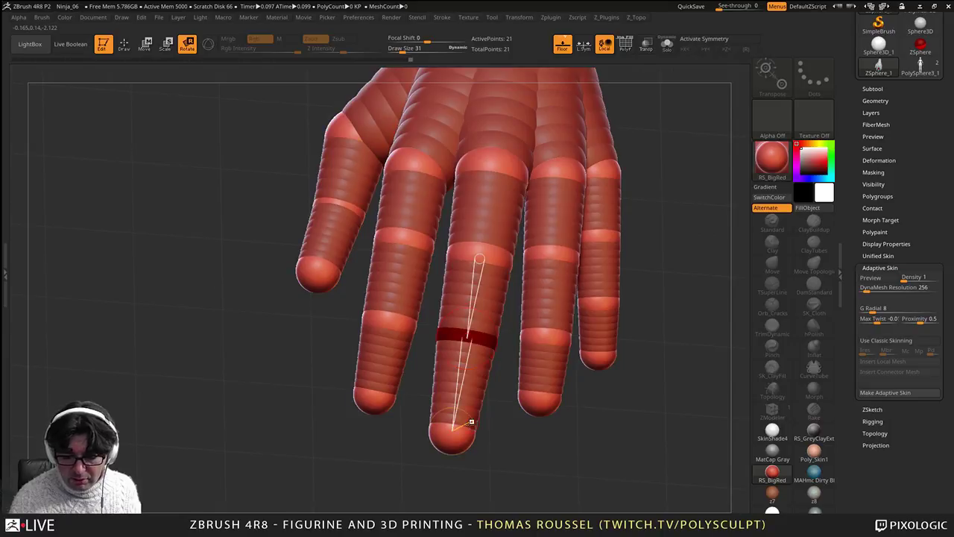
click(452, 434)
key(a)
right_drag(558, 409, 501, 456)
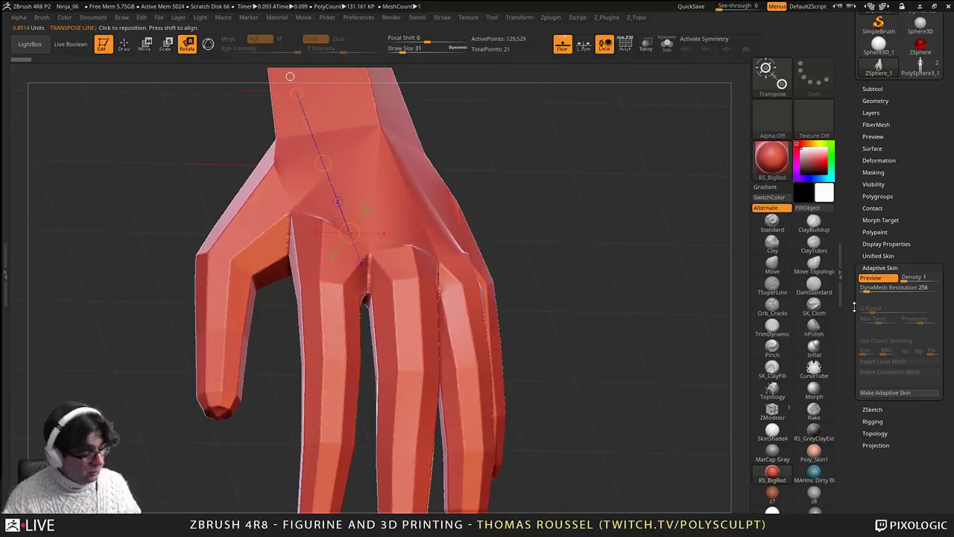
Step: Set the adaptive skin's DynaMesh resolution to 0 and preview the low-poly hand with polyframe shown
click(869, 276)
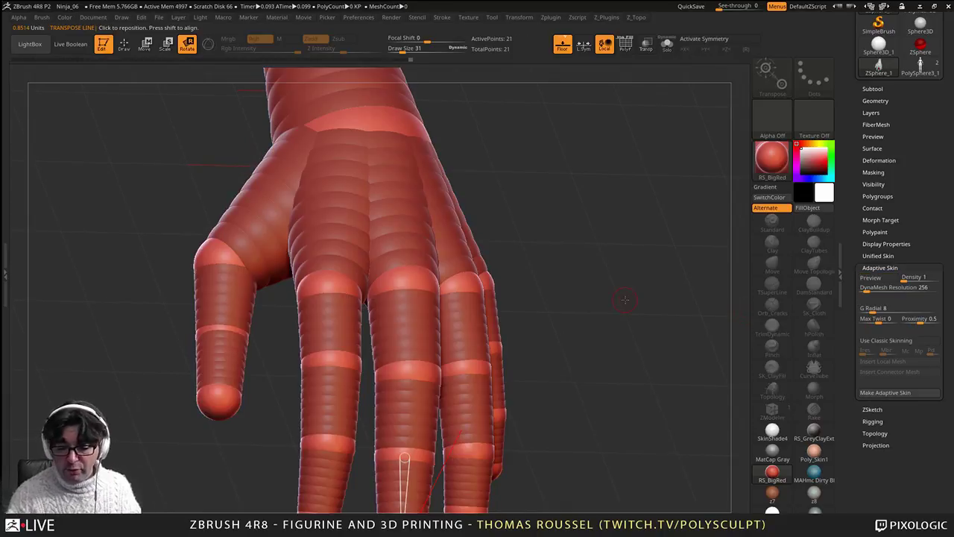
right_drag(619, 300, 559, 304)
drag(866, 288, 852, 292)
key(a)
alt+right_drag(469, 434, 493, 360)
key(shift+f)
drag(492, 360, 491, 511)
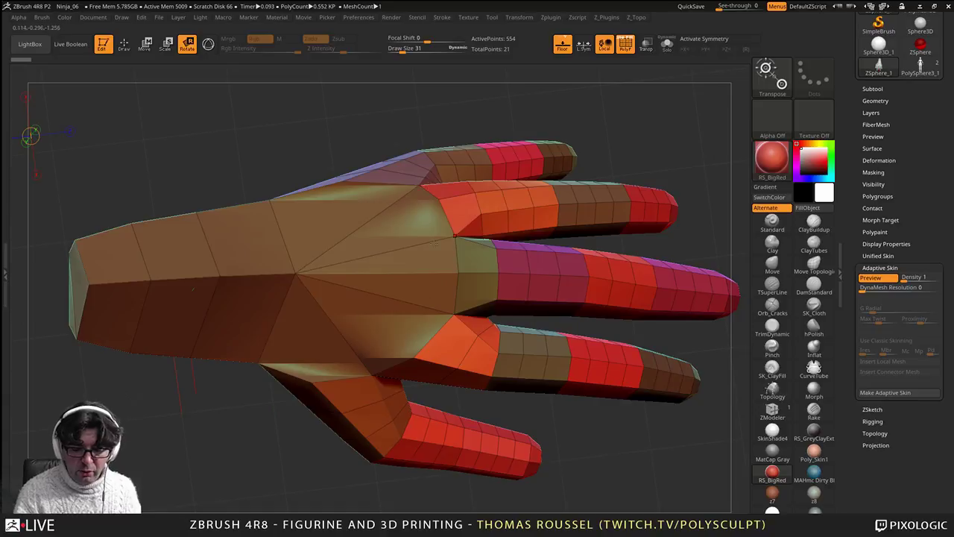
right_drag(396, 300, 431, 407)
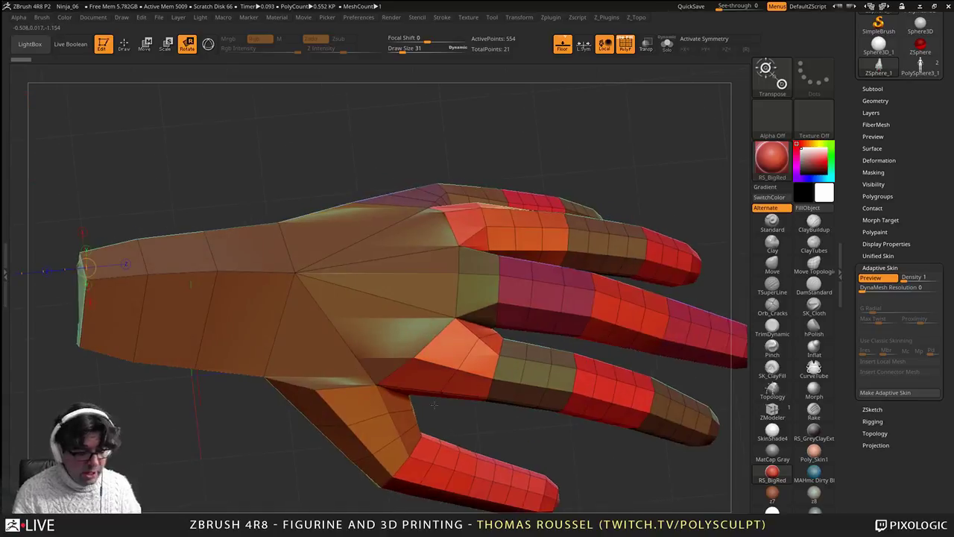
Step: Return to the ZSpheres without polyframe and examine the root, wrist and palm connections from several angles
key(a)
right_drag(302, 242, 299, 278)
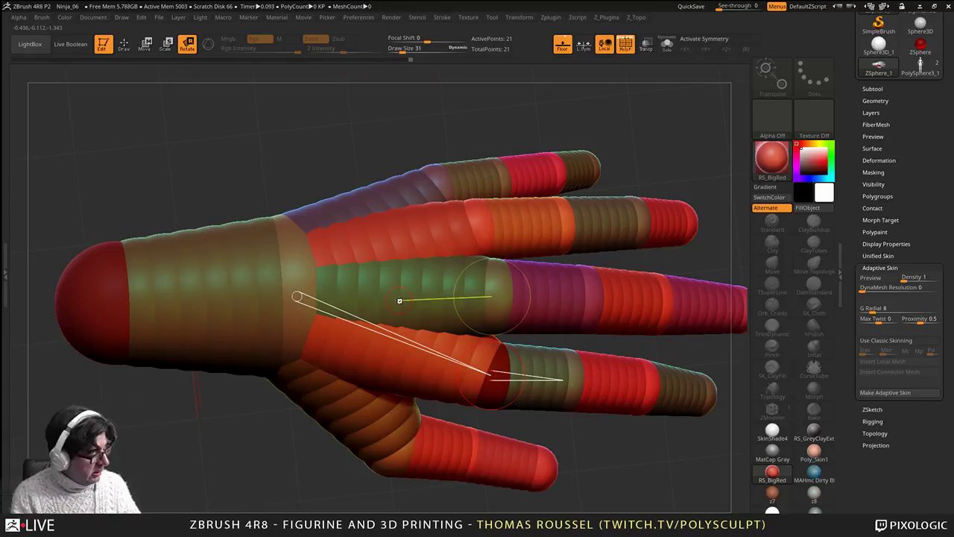
key(shift+f)
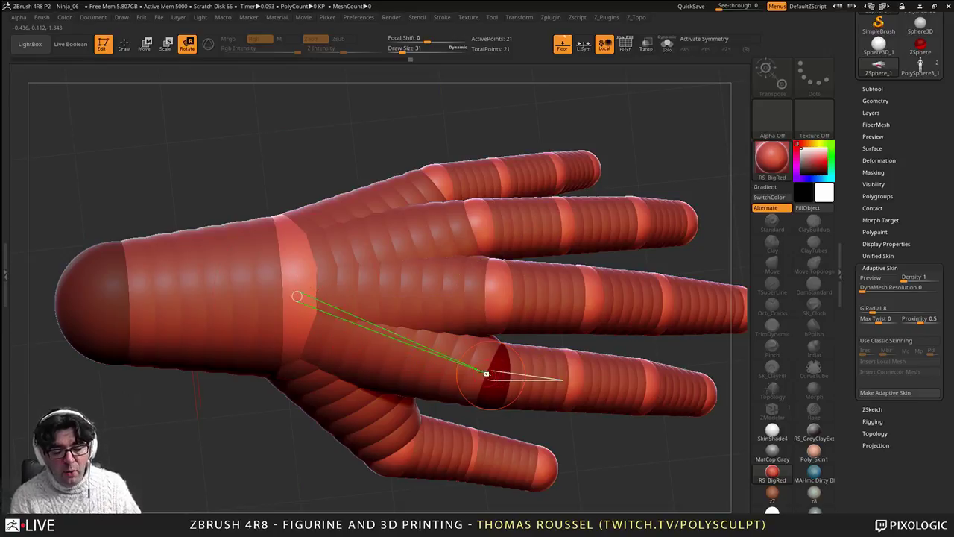
click(99, 292)
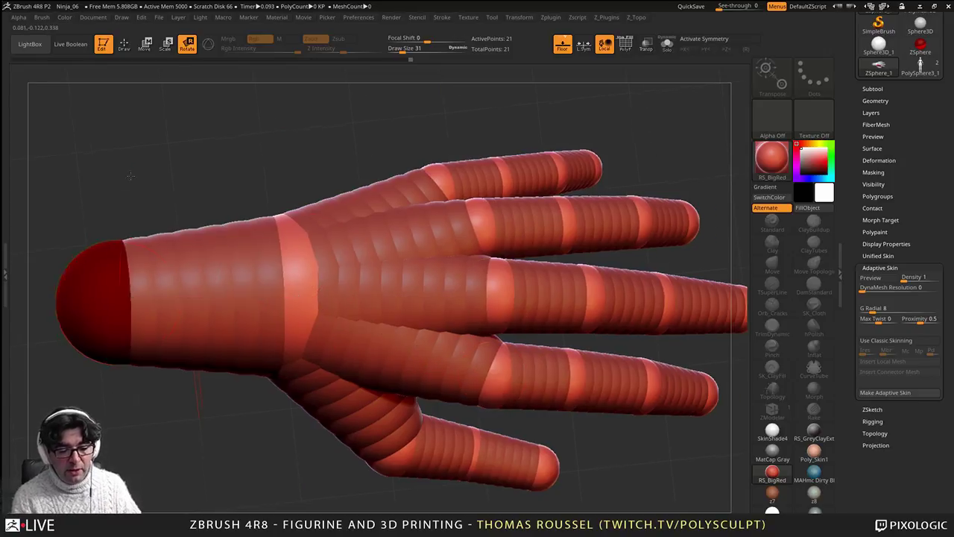
alt+right_drag(110, 302, 276, 282)
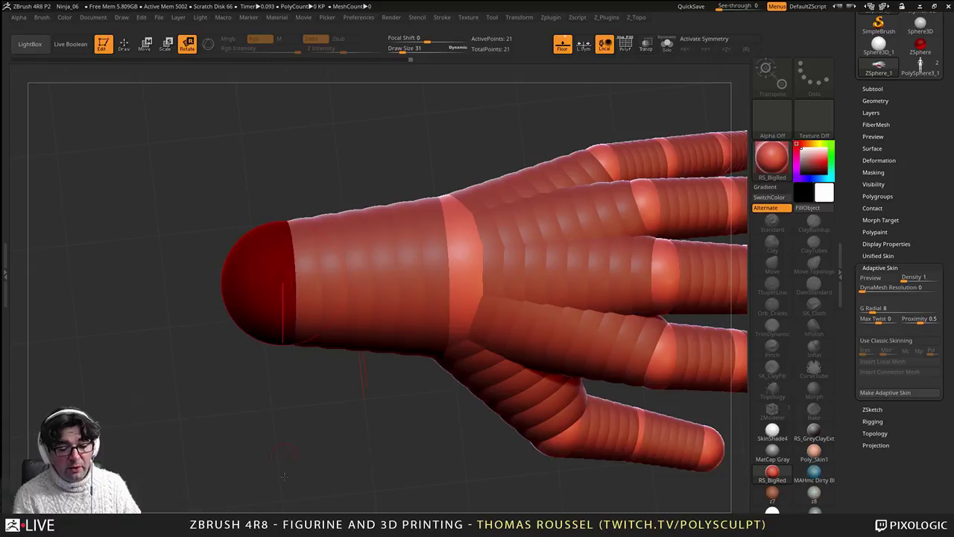
drag(284, 475, 265, 447)
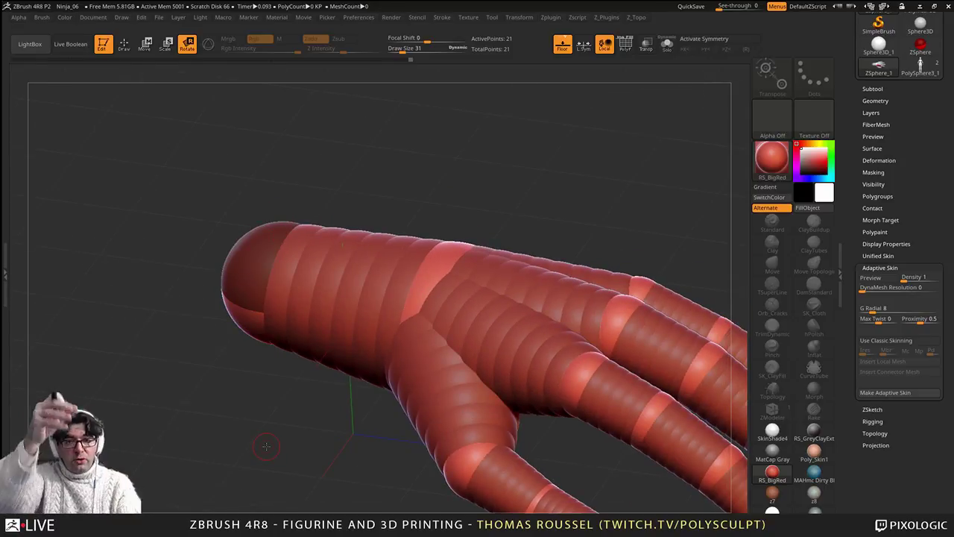
drag(500, 181, 415, 315)
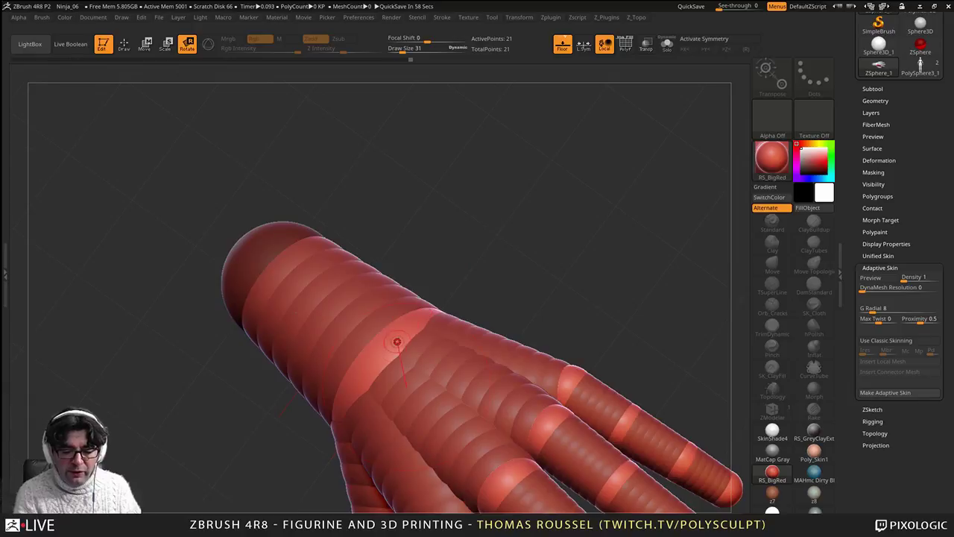
drag(548, 295, 465, 179)
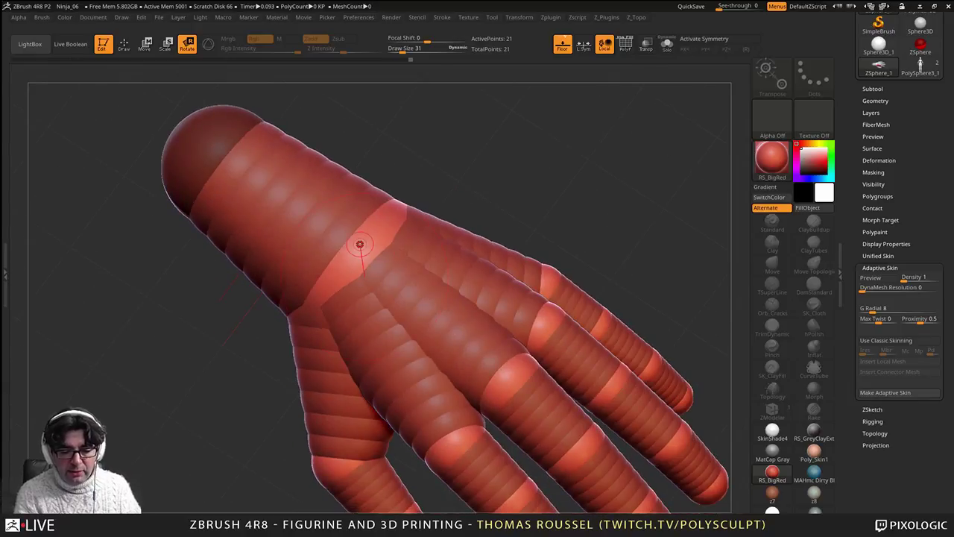
drag(359, 244, 362, 245)
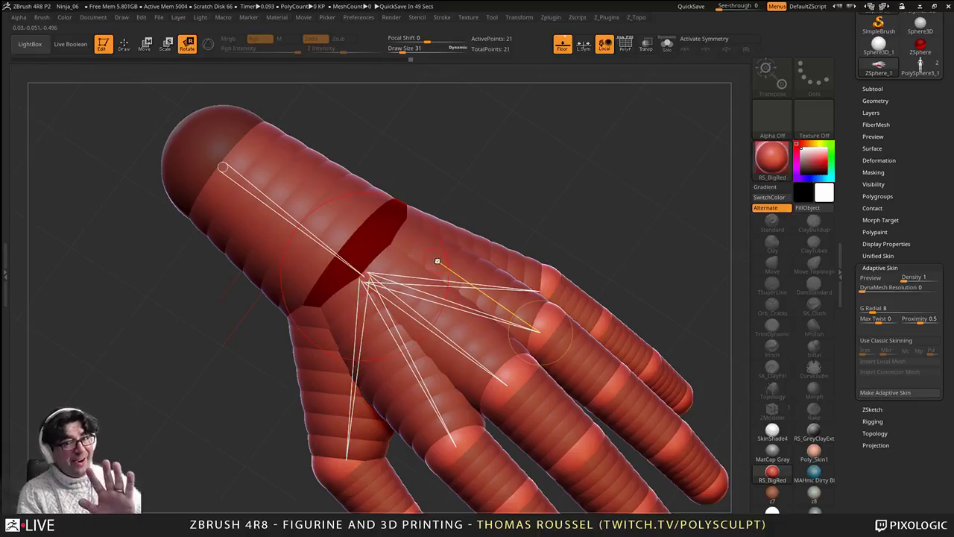
Step: Preview the adaptive skin with polyframe shown, set its density to 2, and check the mesh from the side
key(a)
drag(552, 234, 568, 216)
key(shift+f)
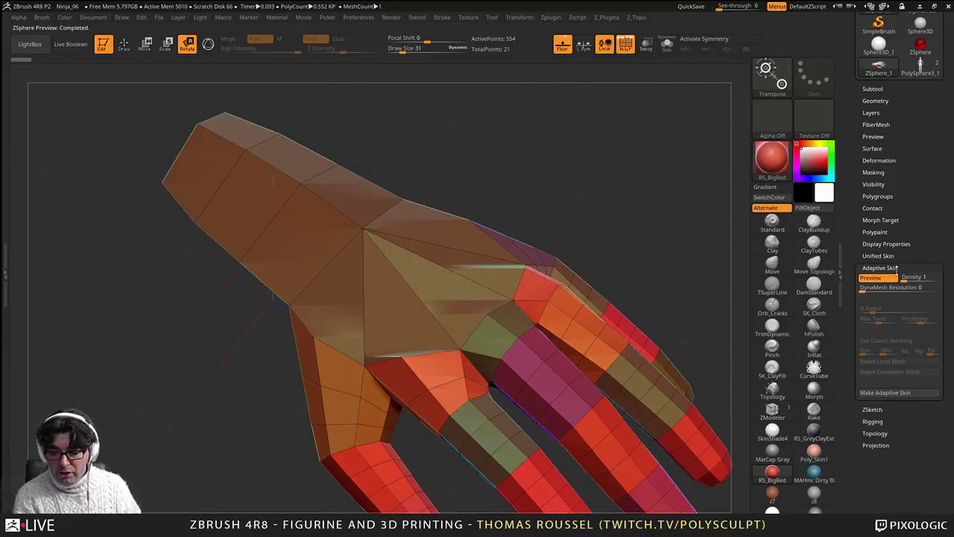
drag(904, 277, 911, 277)
drag(483, 186, 685, 291)
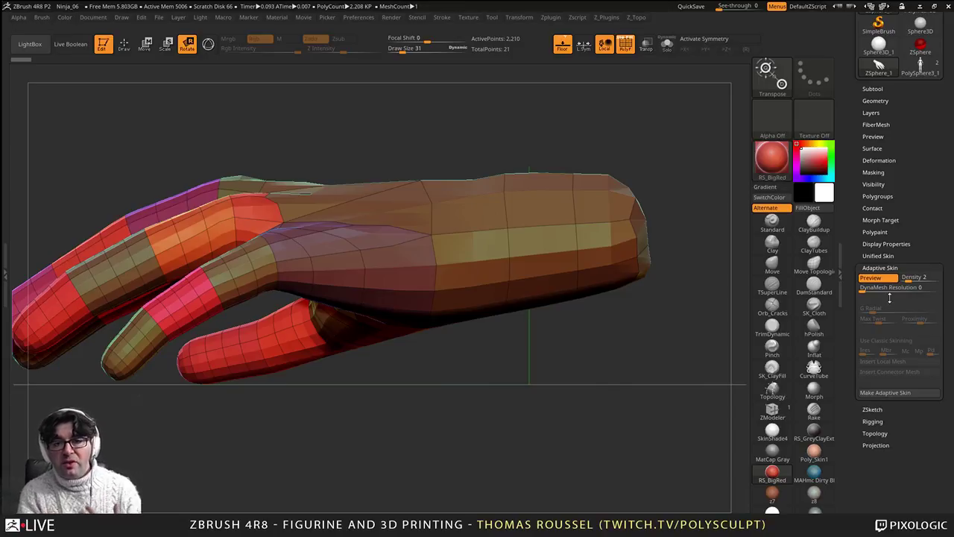
drag(440, 403, 703, 315)
Step: Leave the adaptive skin preview and return to the hand's ZSpheres, keeping the polygroup colours displayed
scroll(894, 264, up, 5)
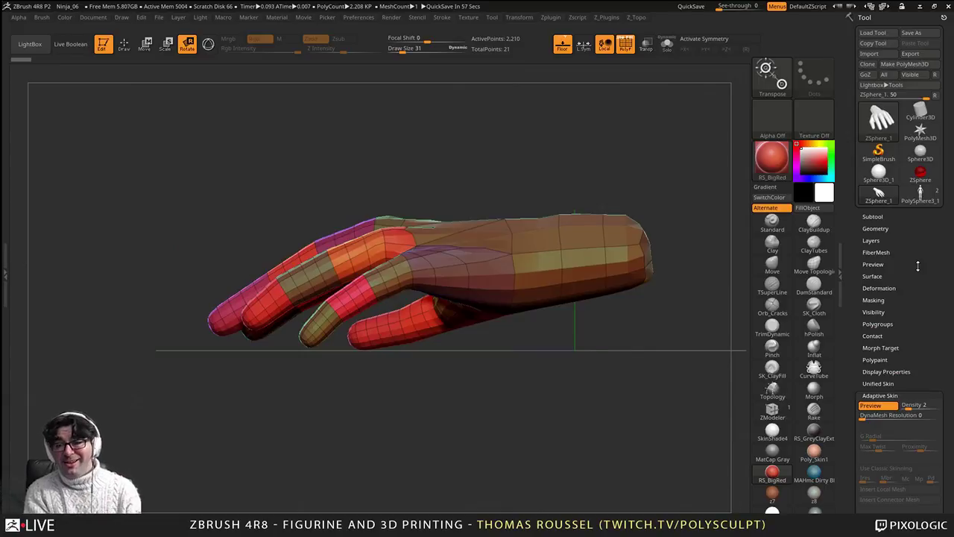
key(a)
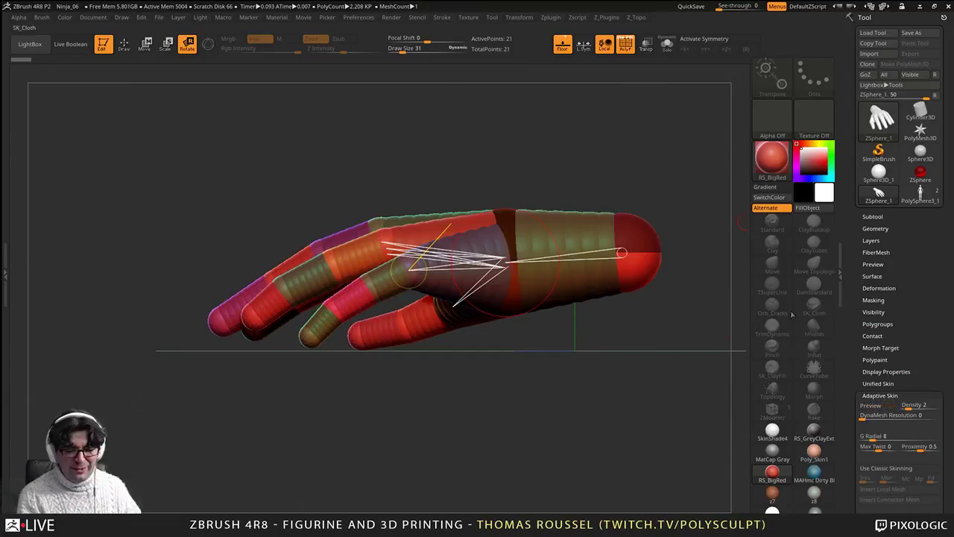
drag(675, 339, 697, 380)
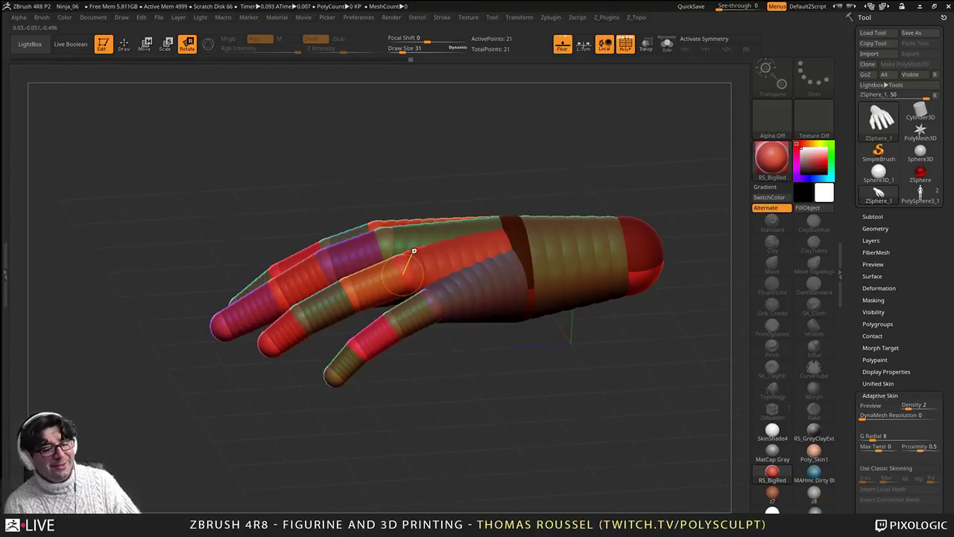
Step: Preview the hand's adaptive skin and examine its topology around the palm and fingers from the side
key(a)
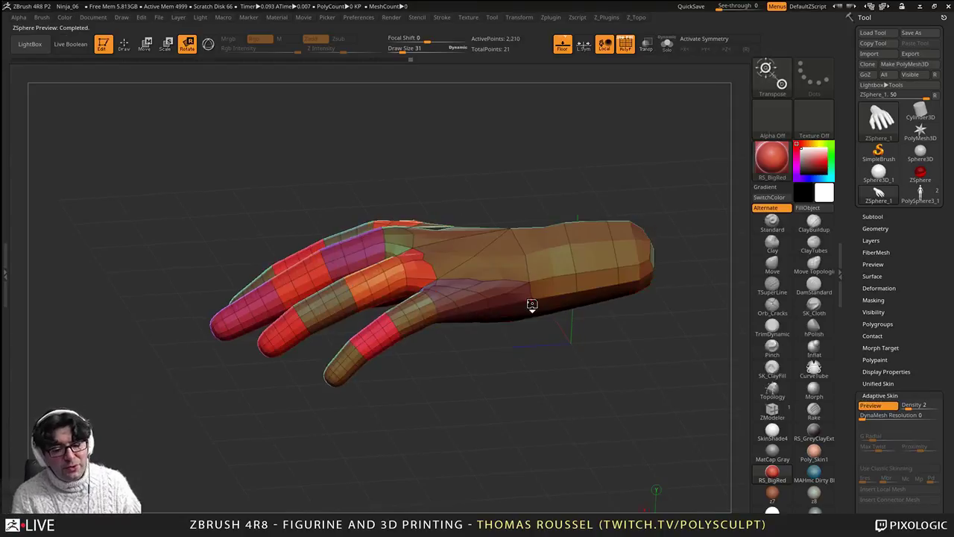
mouse_move(514, 398)
mouse_down()
mouse_move(508, 368)
mouse_move(515, 384)
mouse_up()
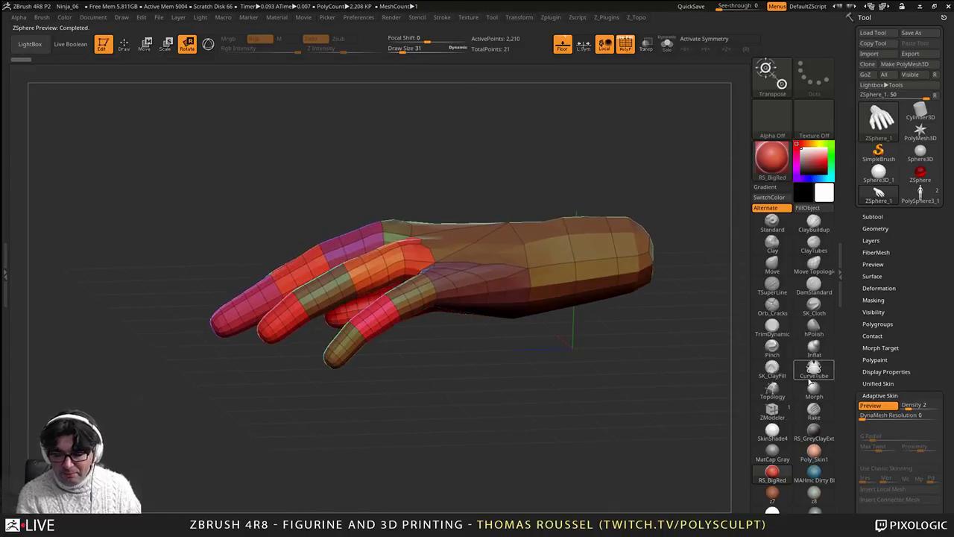
drag(660, 479, 658, 510)
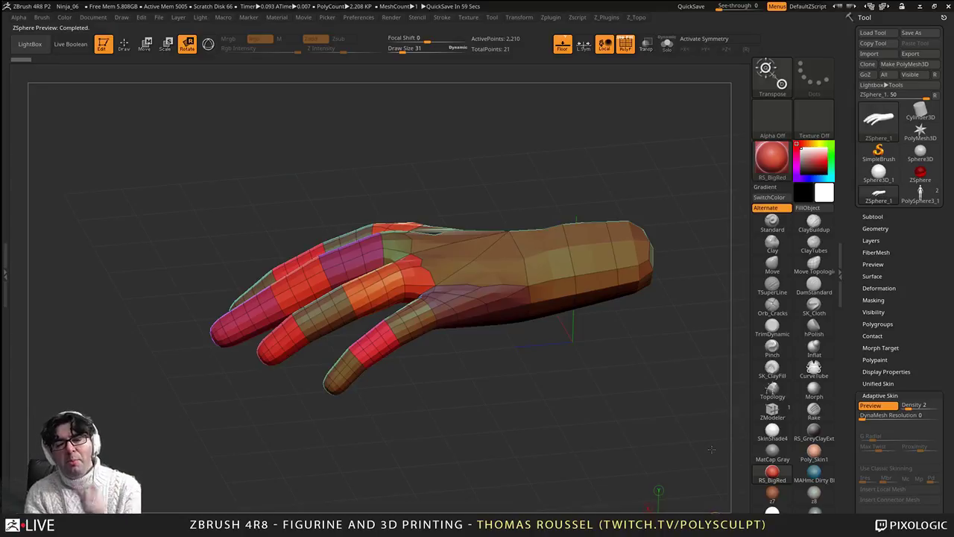
Step: Convert the previewed ZSphere hand into a PolyMesh3D and view the new mesh from above the knuckles
drag(912, 351, 896, 305)
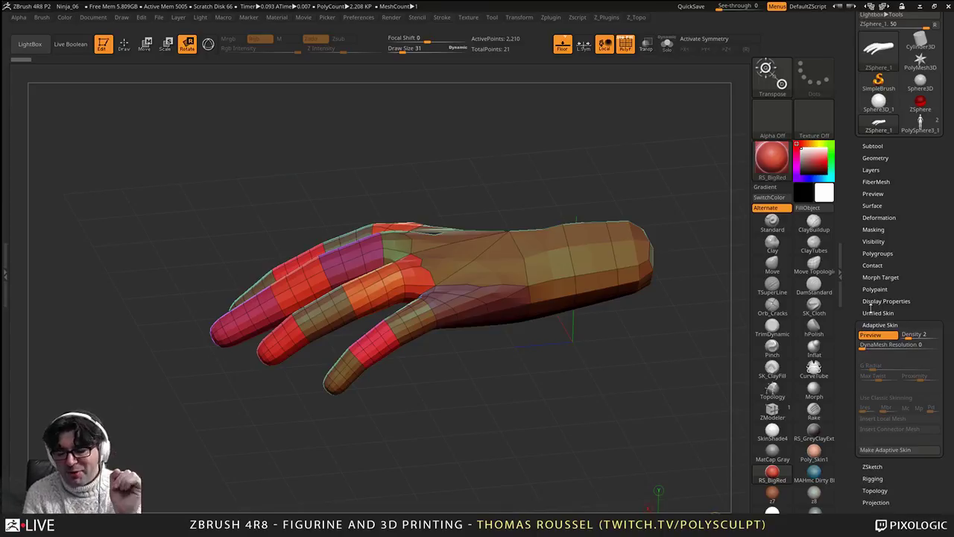
drag(918, 272, 922, 249)
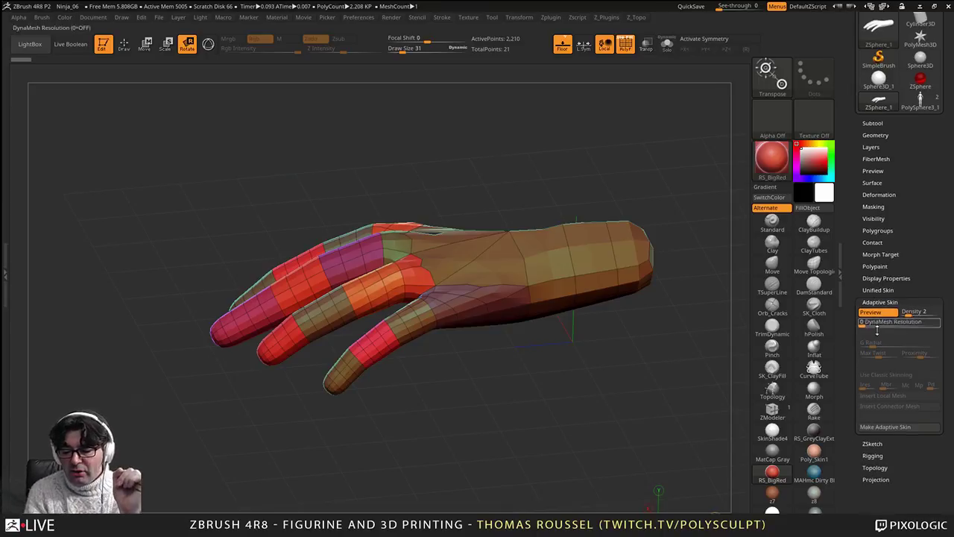
drag(927, 208, 921, 299)
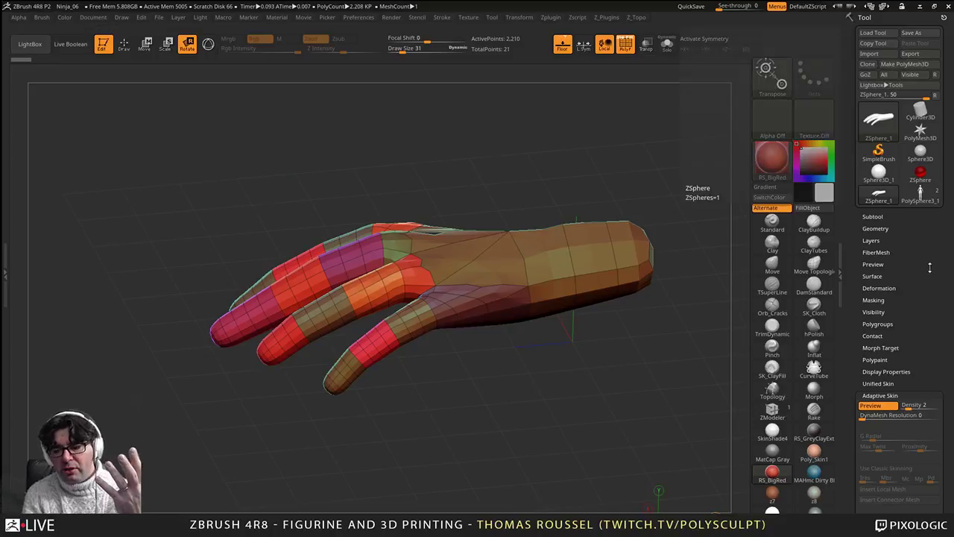
drag(931, 376, 934, 252)
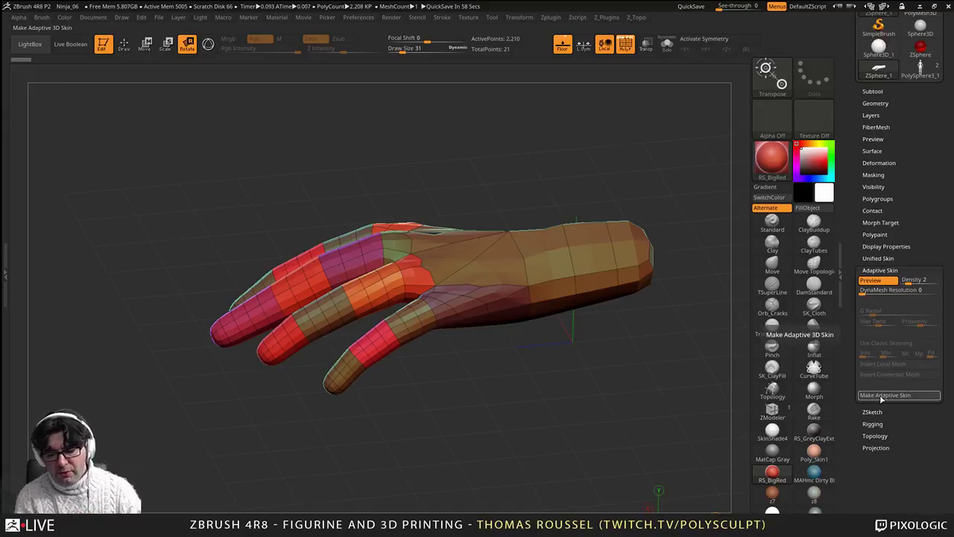
drag(935, 210, 922, 283)
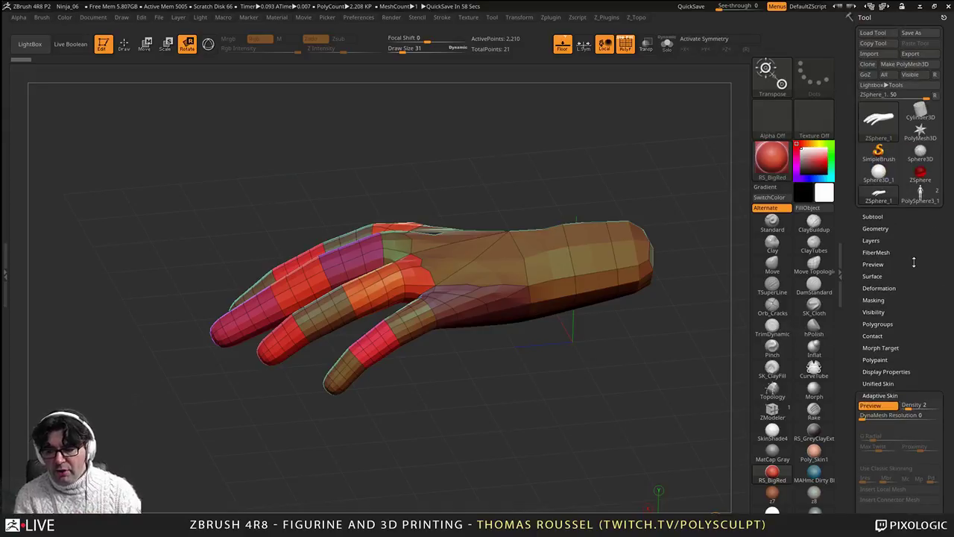
click(899, 64)
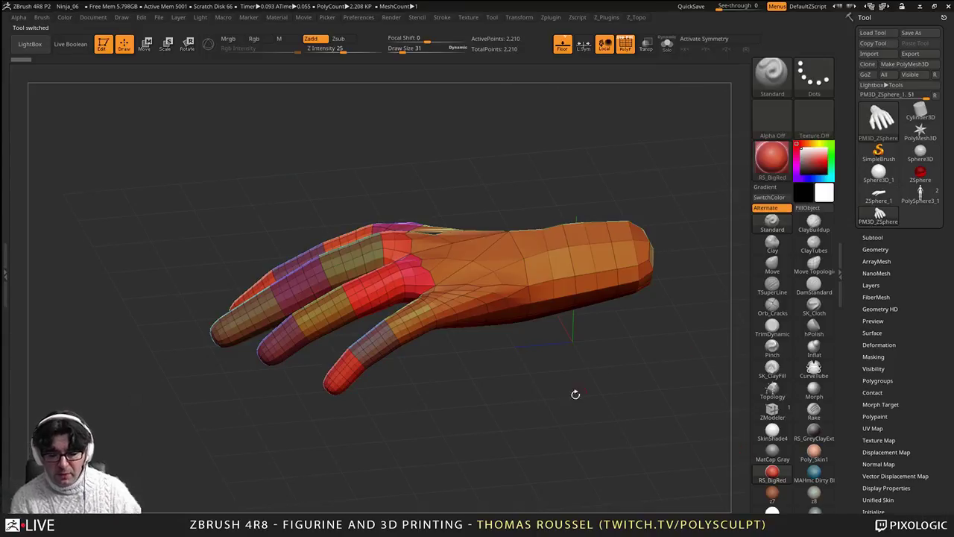
drag(575, 394, 596, 428)
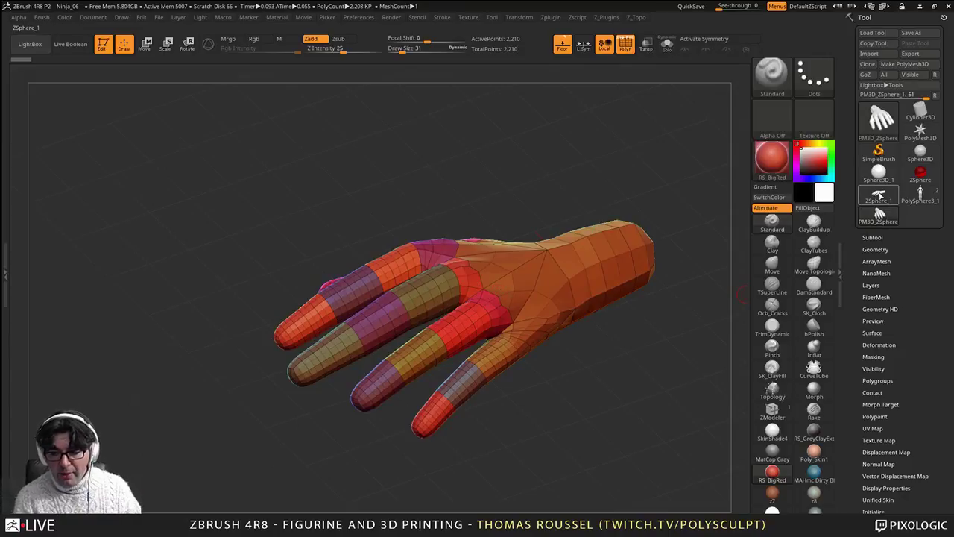
Step: Return to the ZSphere_1 tool and make an adaptive skin from it at density 2
click(878, 195)
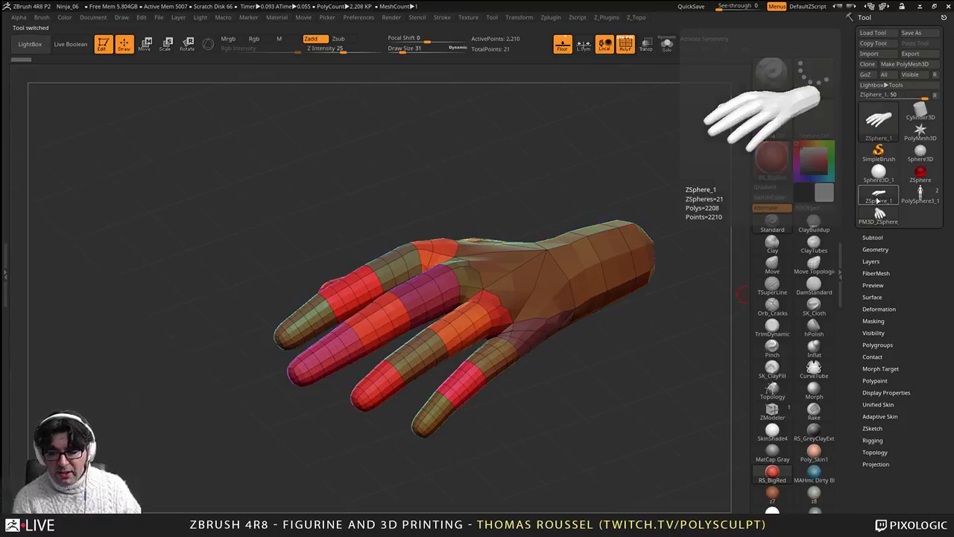
click(874, 416)
drag(919, 408, 928, 273)
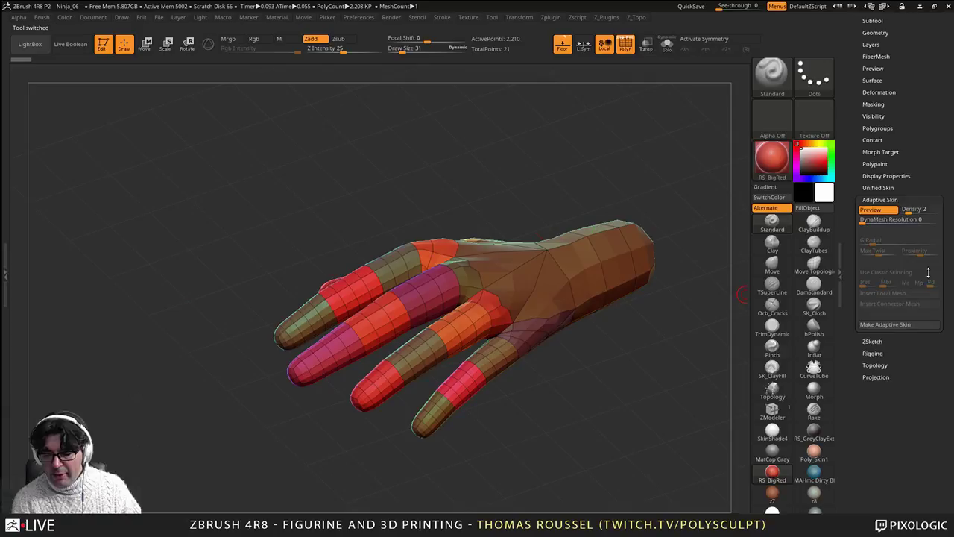
click(872, 326)
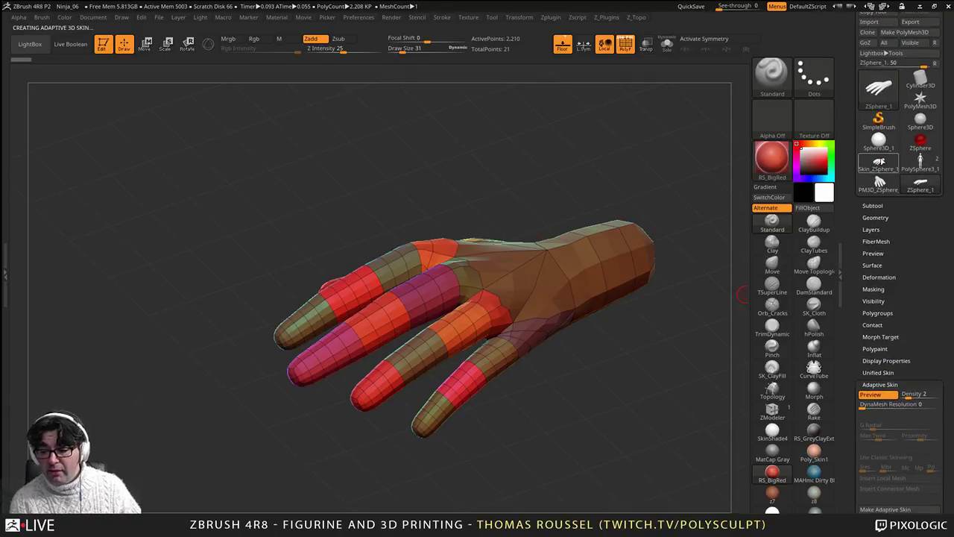
Step: Alternate between the Skin_ZSphere_1 and PM3D_ZSphere_1 tools to compare their meshes and polygroups, ending on Skin_ZSphere_1
click(880, 162)
click(879, 185)
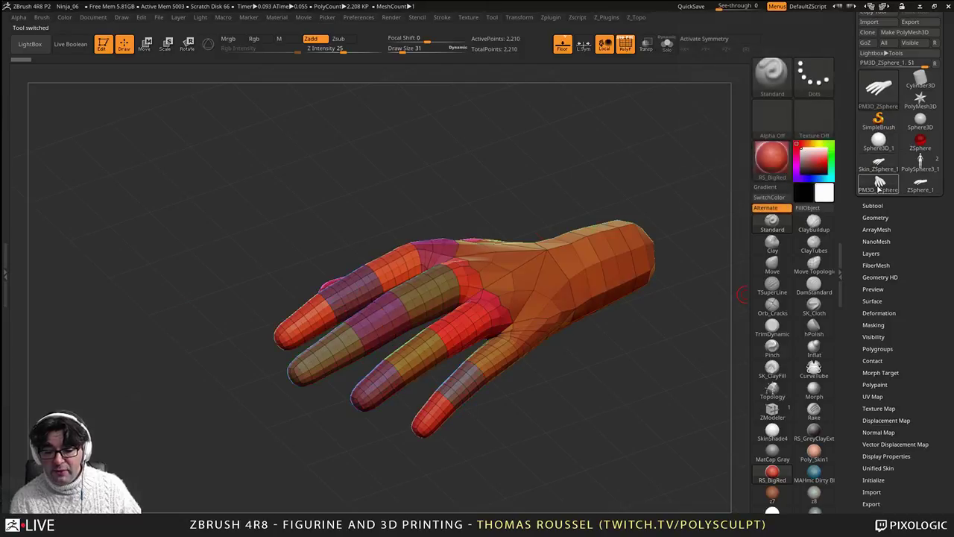
click(877, 167)
click(878, 185)
click(879, 165)
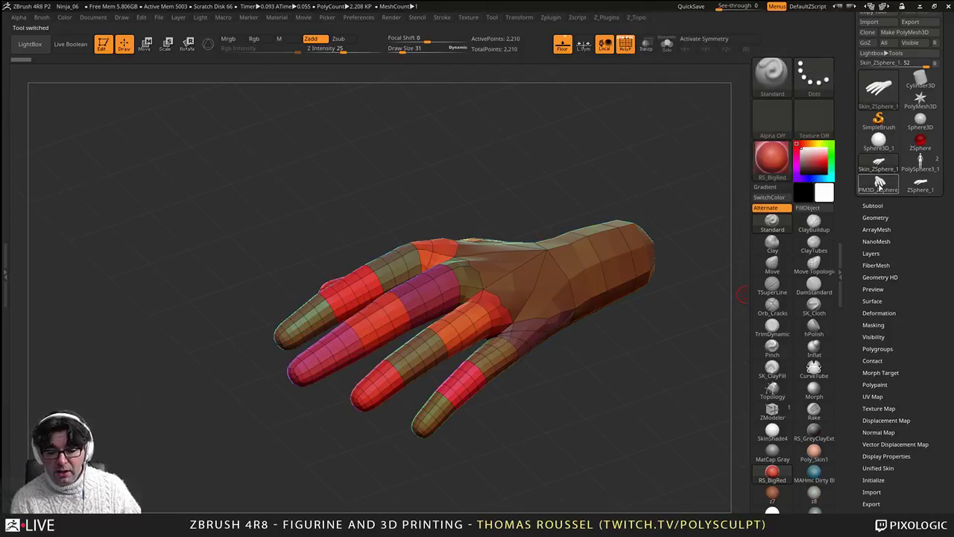
click(879, 185)
click(880, 167)
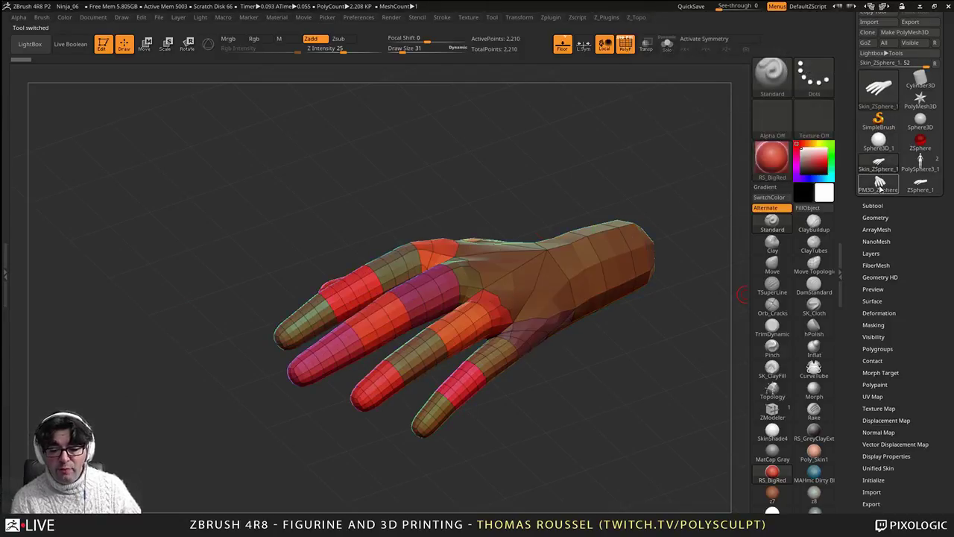
click(880, 185)
click(877, 166)
click(878, 184)
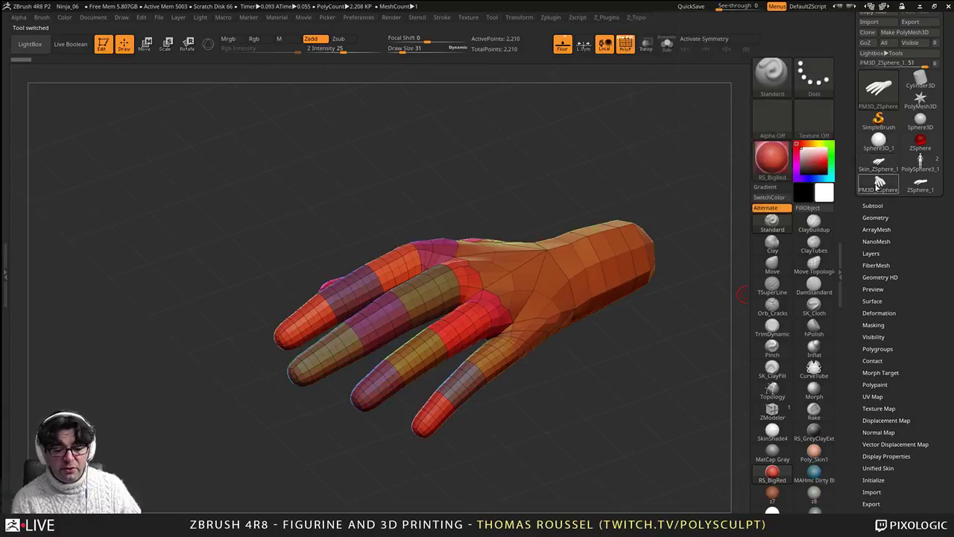
click(878, 165)
click(876, 186)
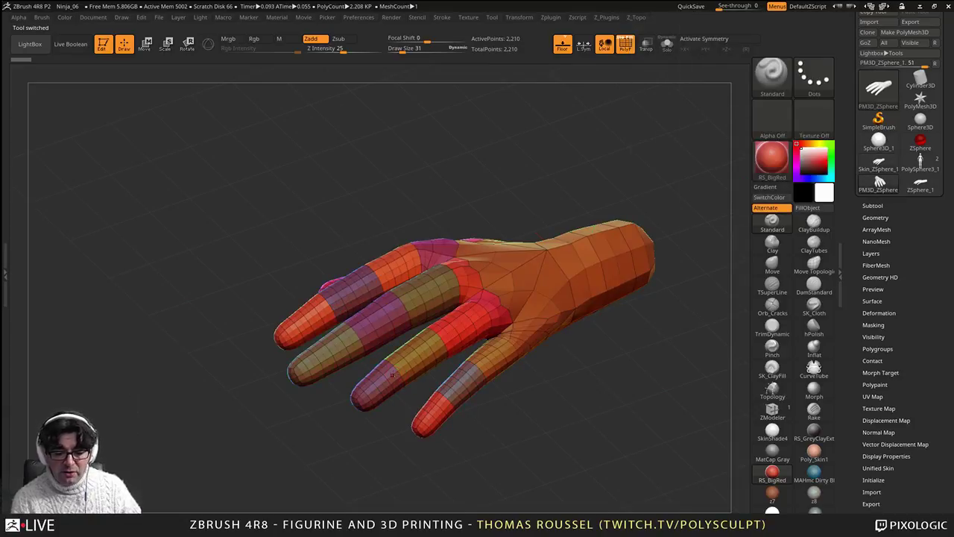
mouse_move(873, 166)
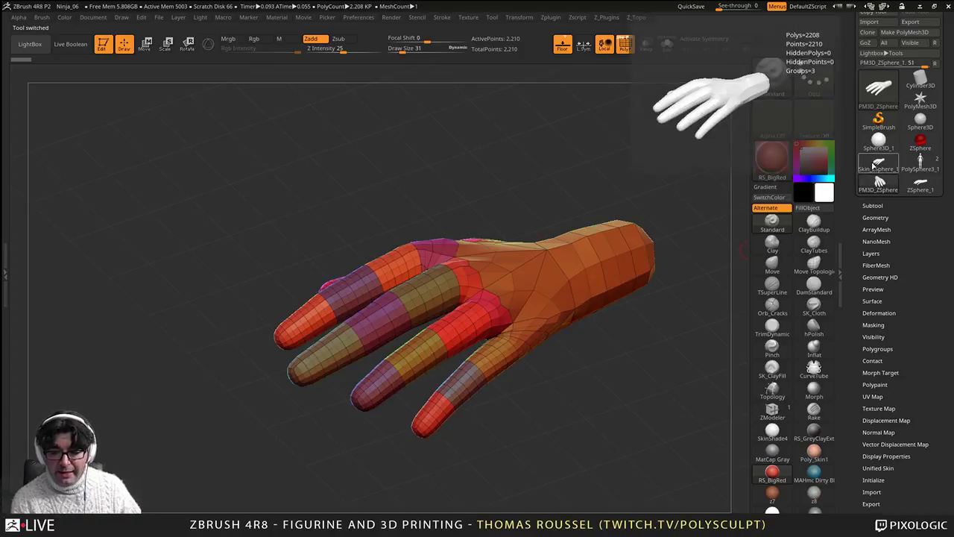
click(878, 165)
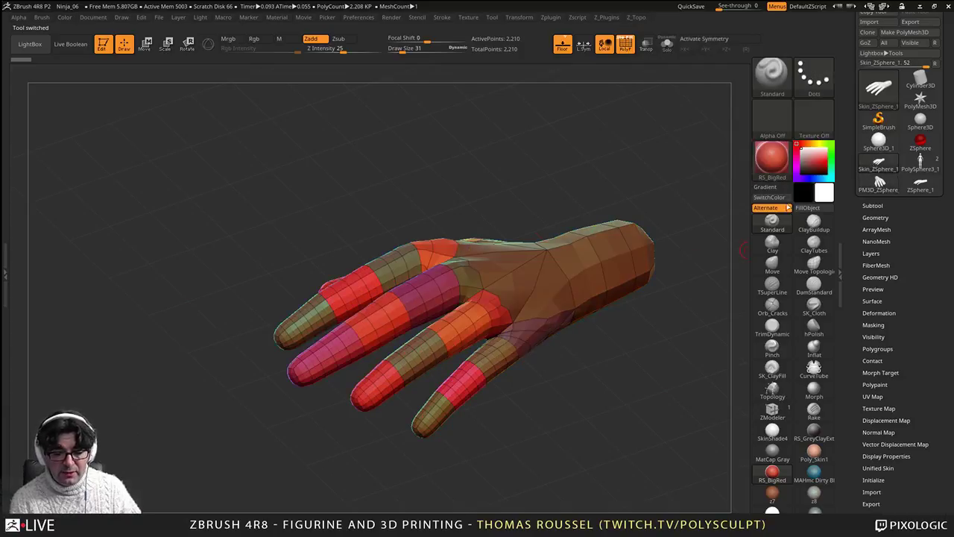
Step: Inspect the fingers of Skin_ZSphere_1 up close and set the mesh's subdivision level to 1
ctrl+right_drag(359, 322, 463, 354)
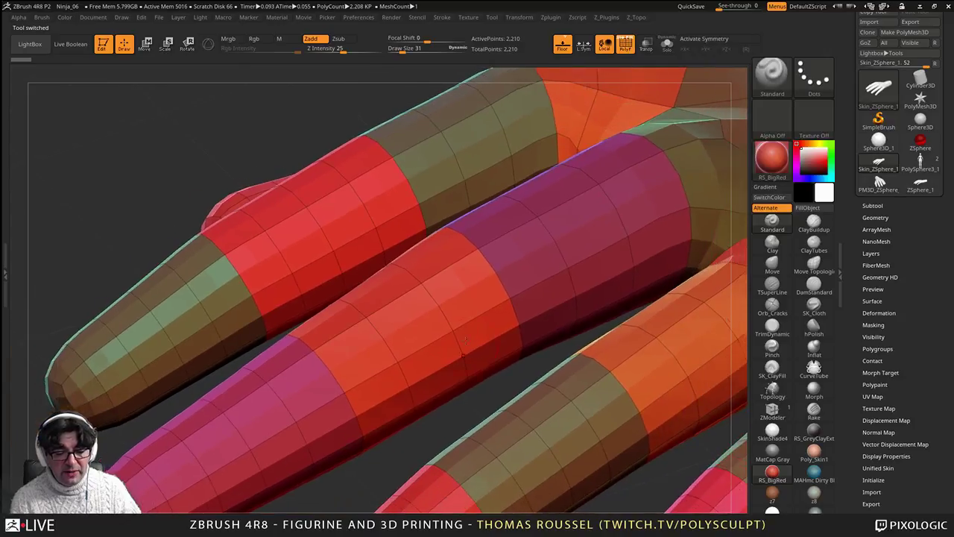
click(876, 218)
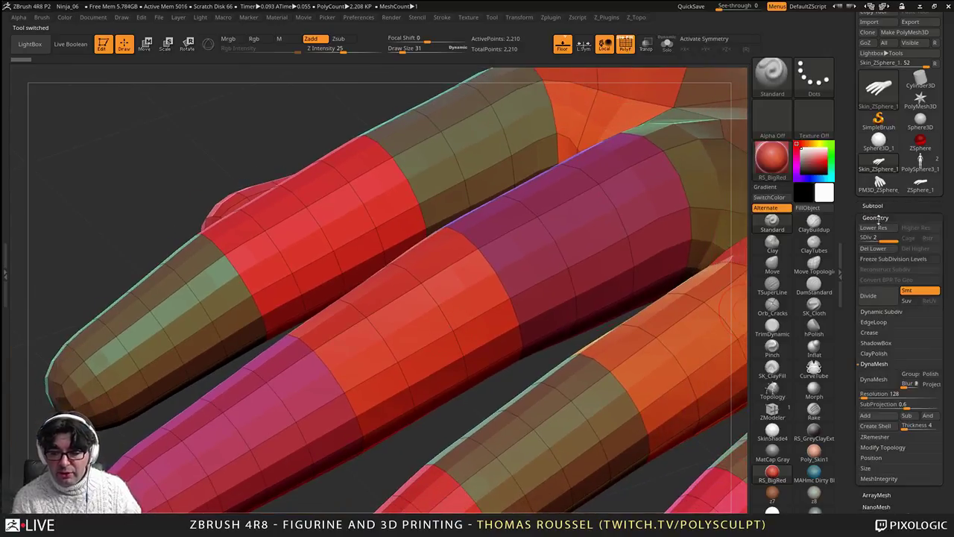
click(868, 238)
click(888, 238)
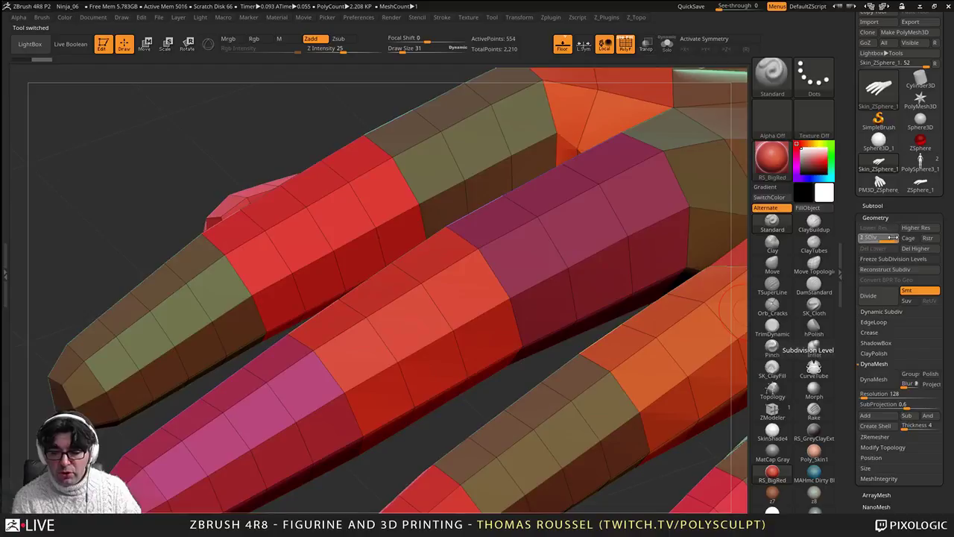
click(862, 238)
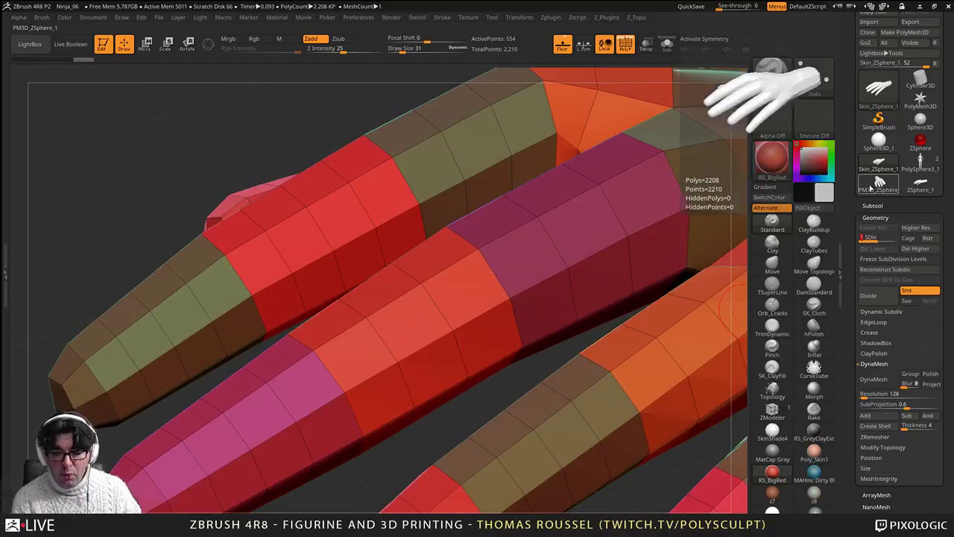
Step: Switch to the PM3D_ZSphere_1 mesh and compare its finger topology and subdivision settings with the adaptive skin's
click(875, 186)
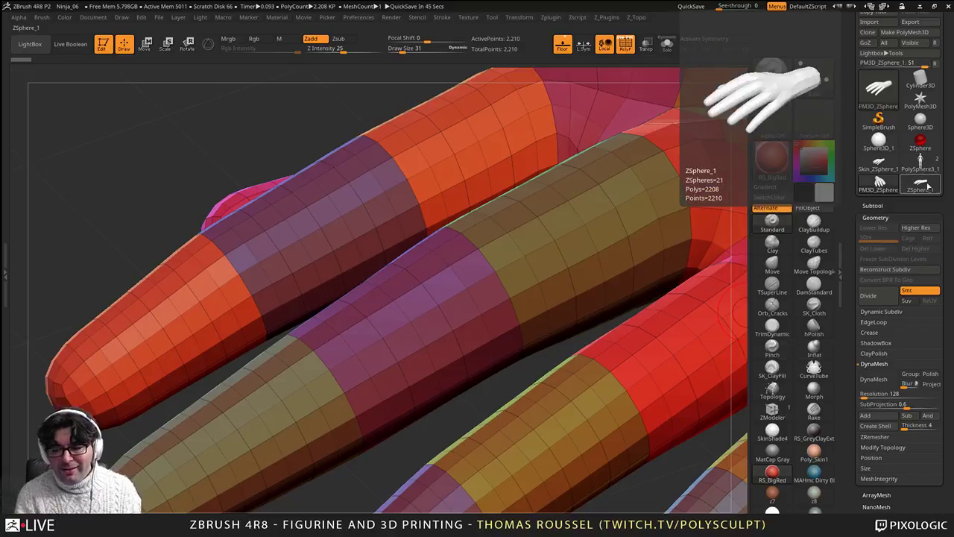
drag(911, 203, 895, 93)
drag(914, 185, 903, 286)
drag(901, 350, 904, 430)
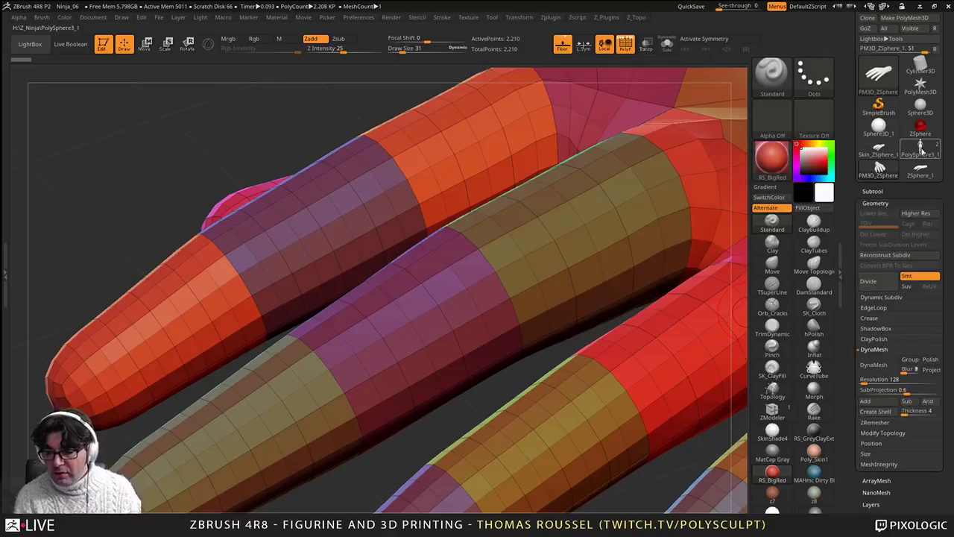
Step: Select the ZSphere_1 hand, try an adaptive skin density of 3, and restore the density to 2
click(920, 170)
drag(940, 385, 938, 304)
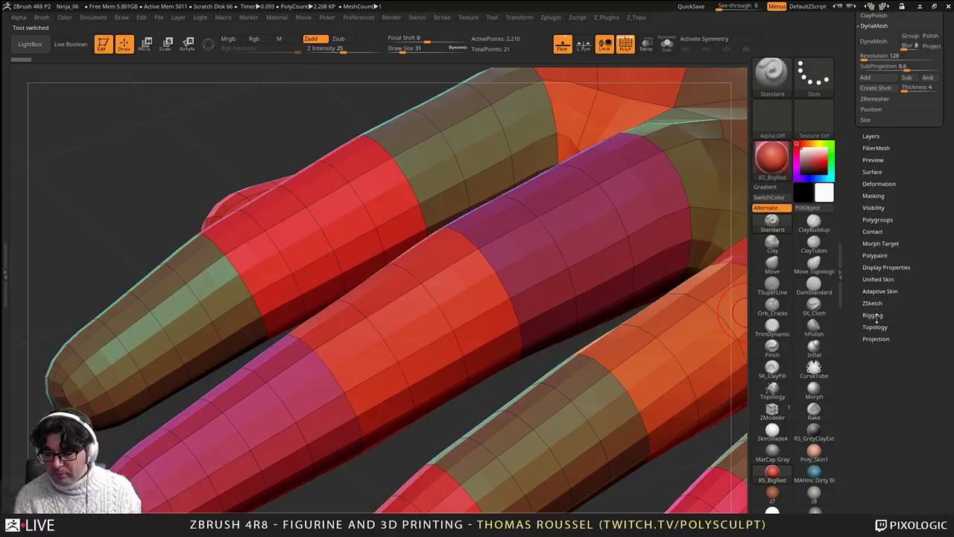
click(880, 291)
scroll(898, 343, up, 4)
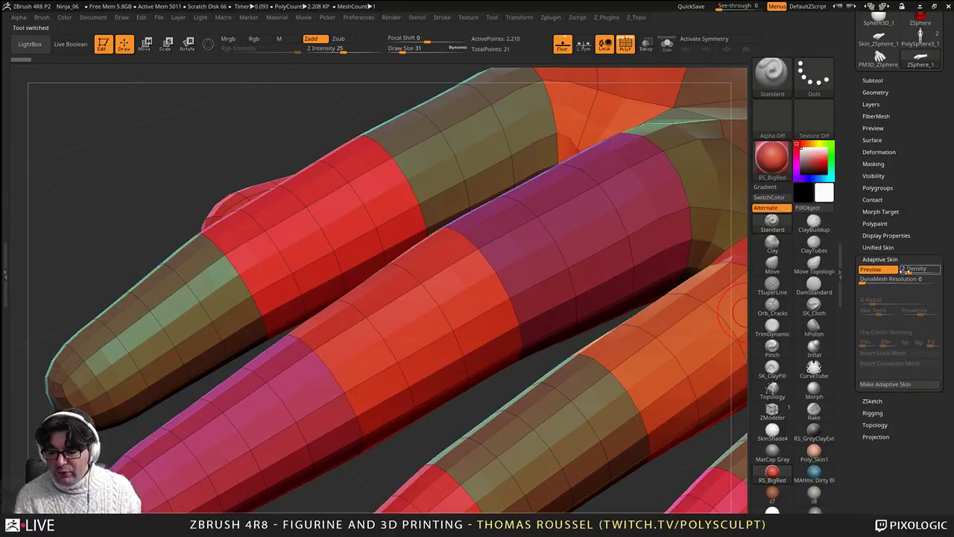
drag(907, 272, 912, 271)
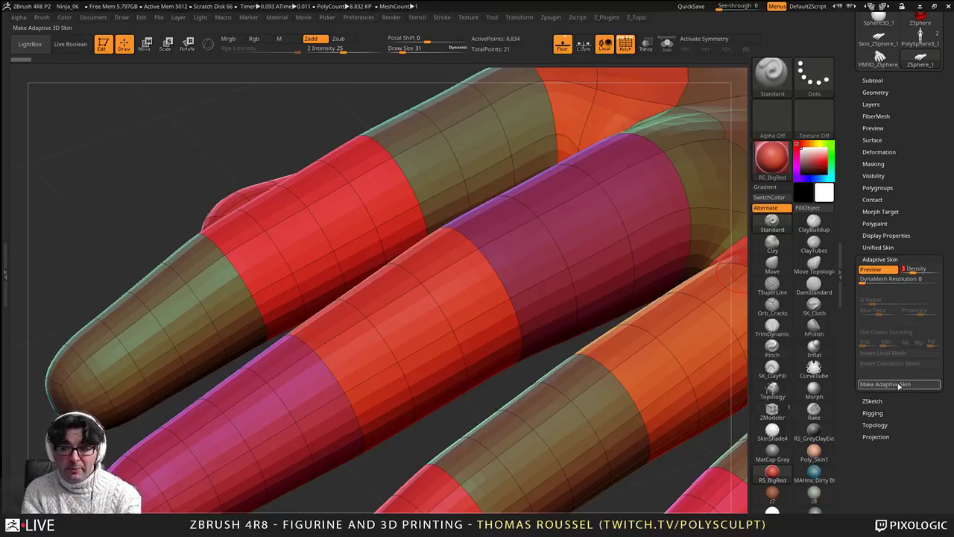
drag(915, 182, 916, 296)
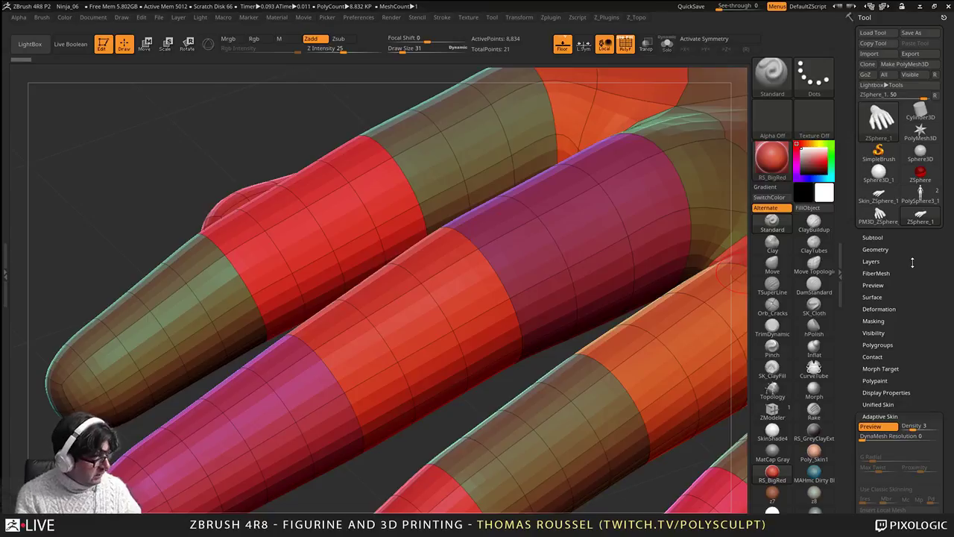
drag(913, 428, 907, 428)
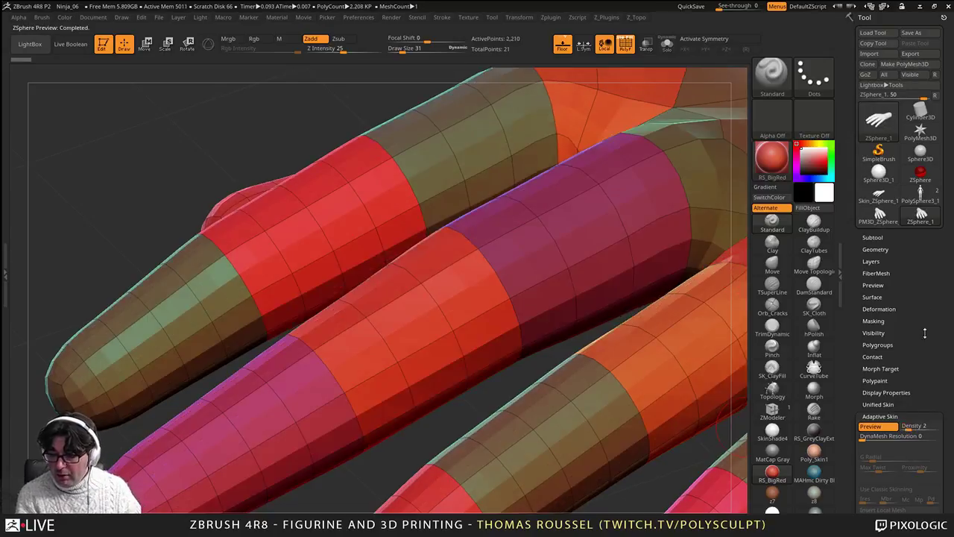
Step: Select the PM3D_ZSphere_1 mesh and delete its subtool, confirming the deletion
click(878, 217)
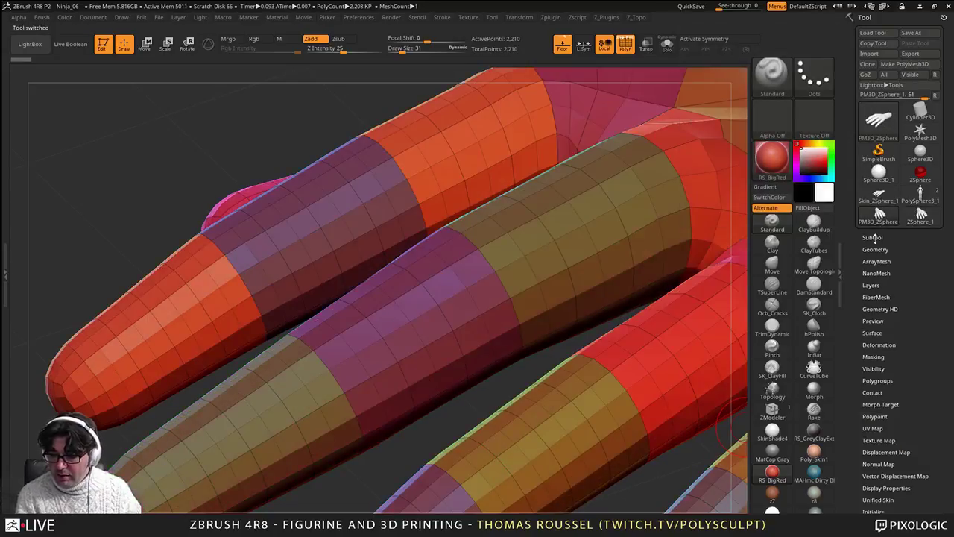
click(875, 239)
drag(950, 328, 945, 260)
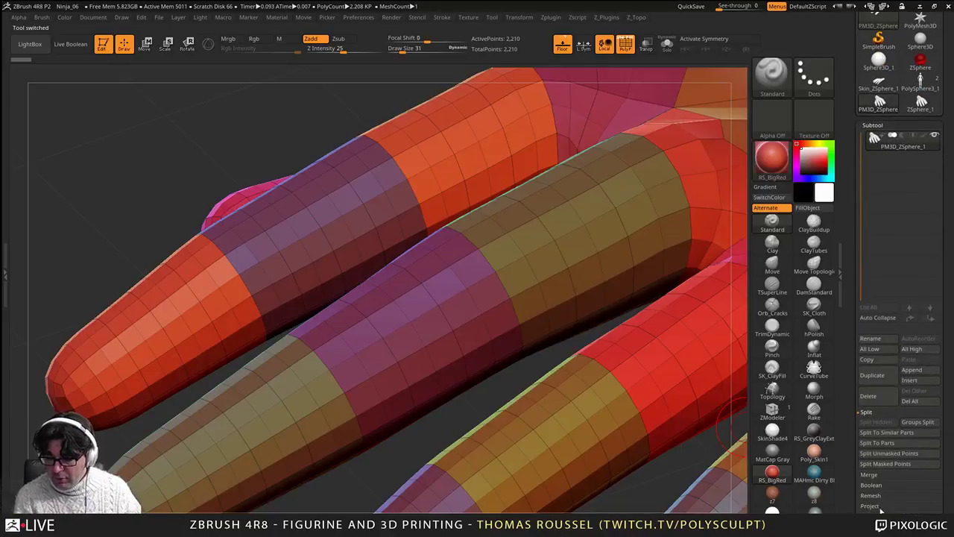
click(868, 396)
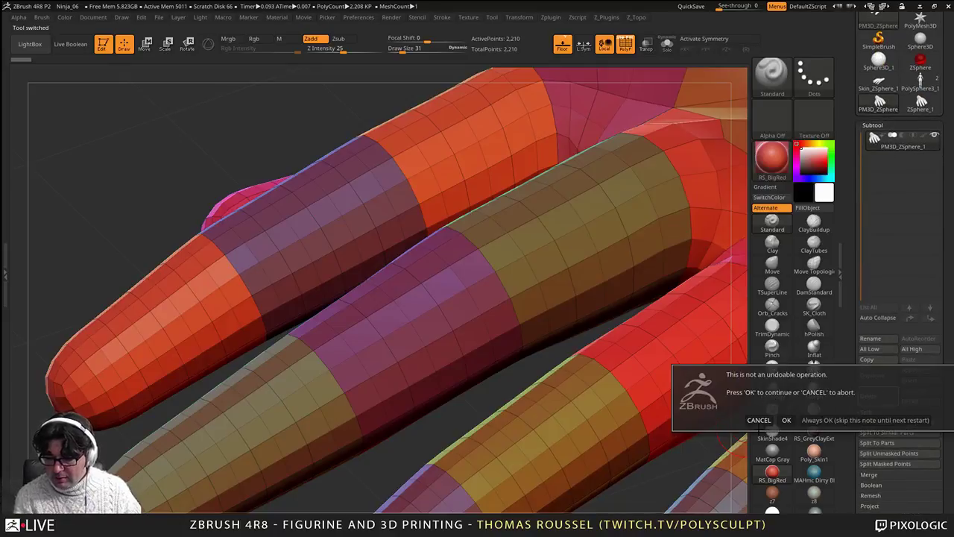
click(785, 419)
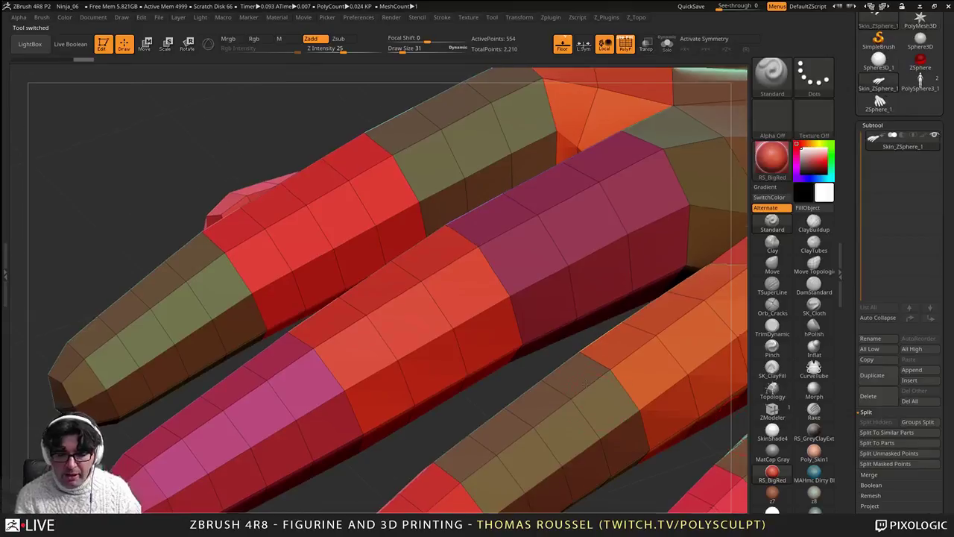
Step: Choose the Move brush, set its draw size to 172, and push the underside of the wrist upward on the Skin_ZSphere_1 hand
ctrl+right_drag(587, 384, 455, 287)
alt+right_drag(403, 253, 200, 327)
ctrl+right_drag(486, 310, 450, 215)
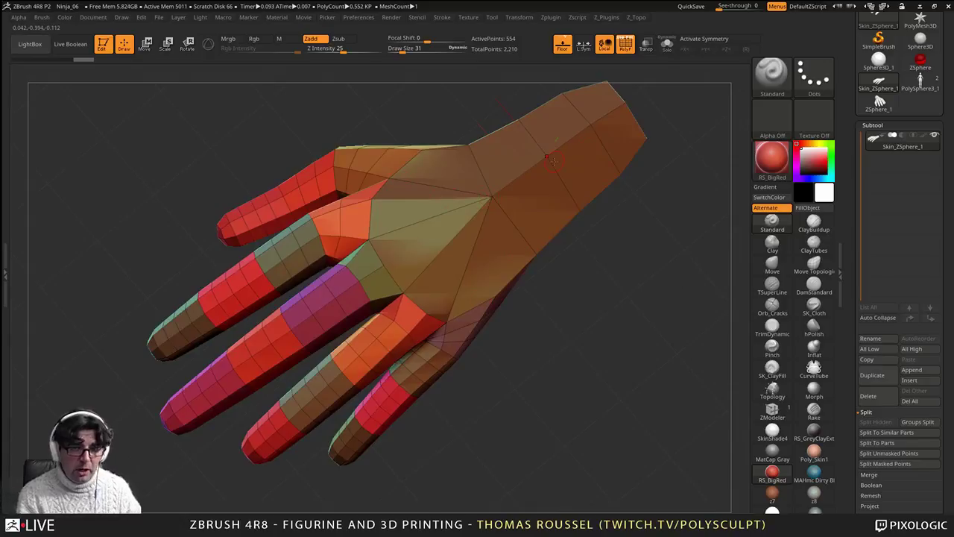
mouse_move(517, 234)
right_down()
mouse_move(452, 155)
mouse_move(466, 175)
right_up()
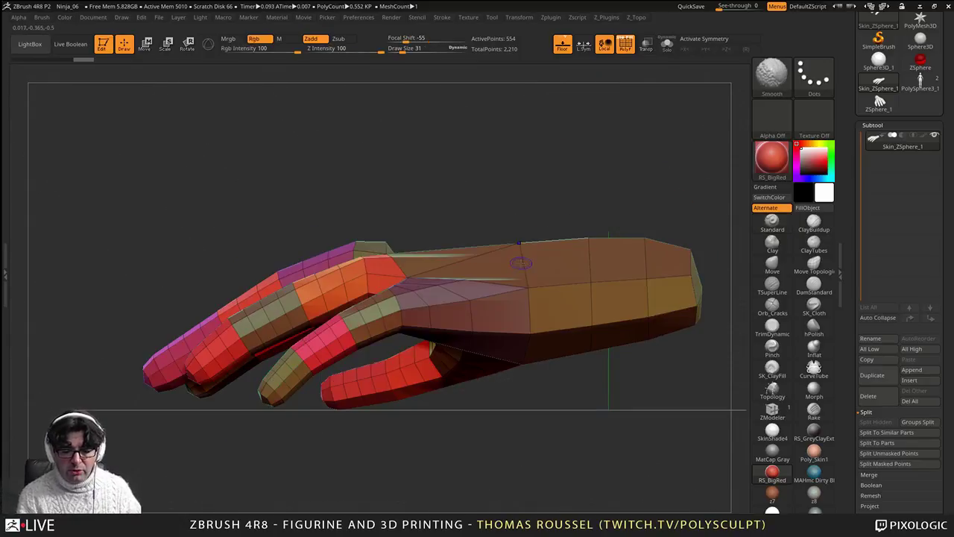
mouse_move(520, 264)
ctrl+right_down()
mouse_move(555, 300)
mouse_move(574, 301)
ctrl+right_up()
alt+right_drag(573, 302, 472, 241)
click(772, 264)
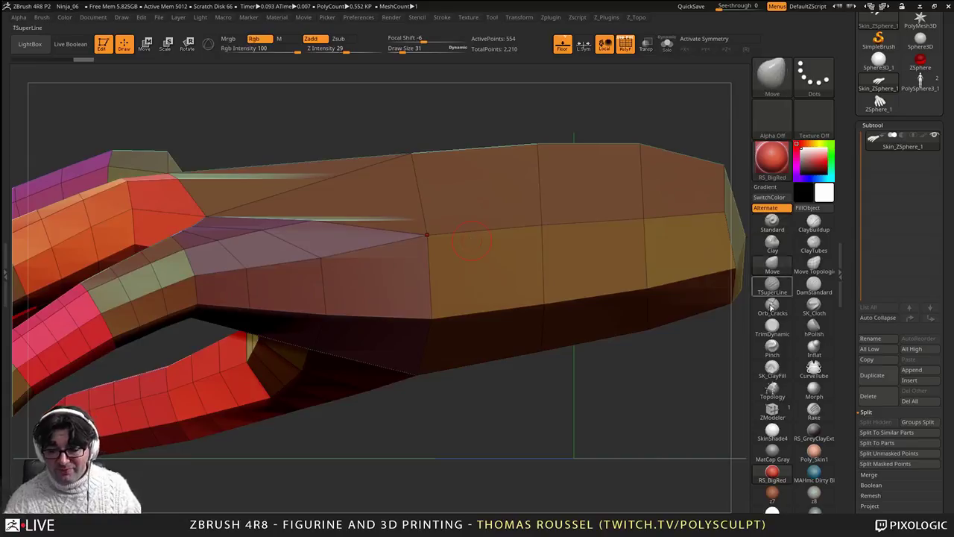
key(s)
drag(585, 381, 603, 377)
drag(544, 334, 546, 316)
drag(639, 313, 632, 278)
drag(531, 310, 529, 300)
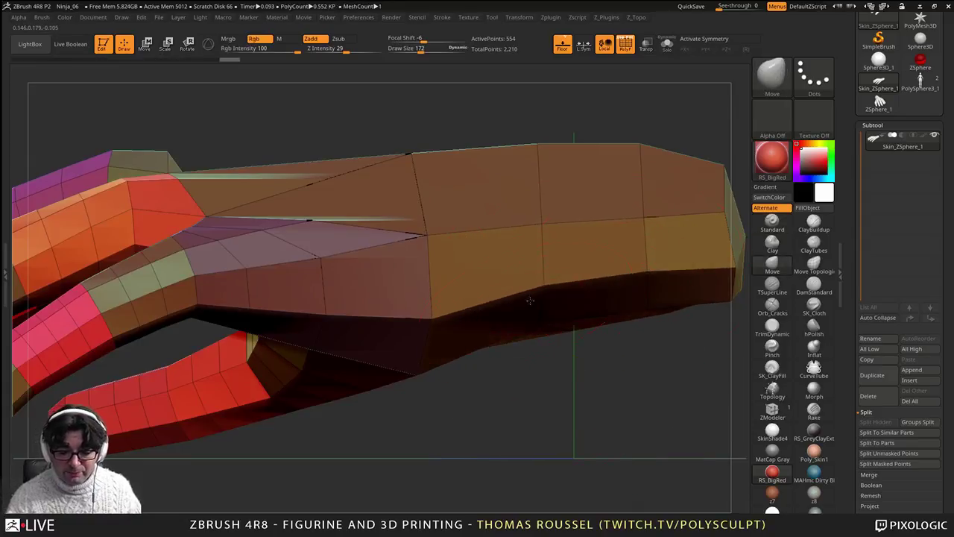
Step: Narrow the wrist by pushing its side edges inward with the Move brush
mouse_move(536, 300)
right_down()
mouse_move(526, 276)
mouse_move(552, 295)
right_up()
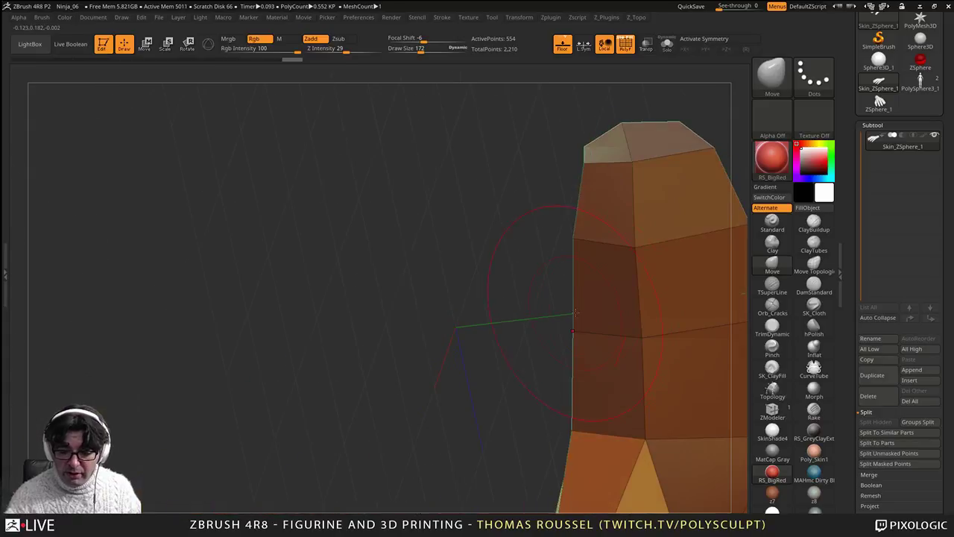
drag(600, 237, 611, 239)
drag(584, 341, 590, 345)
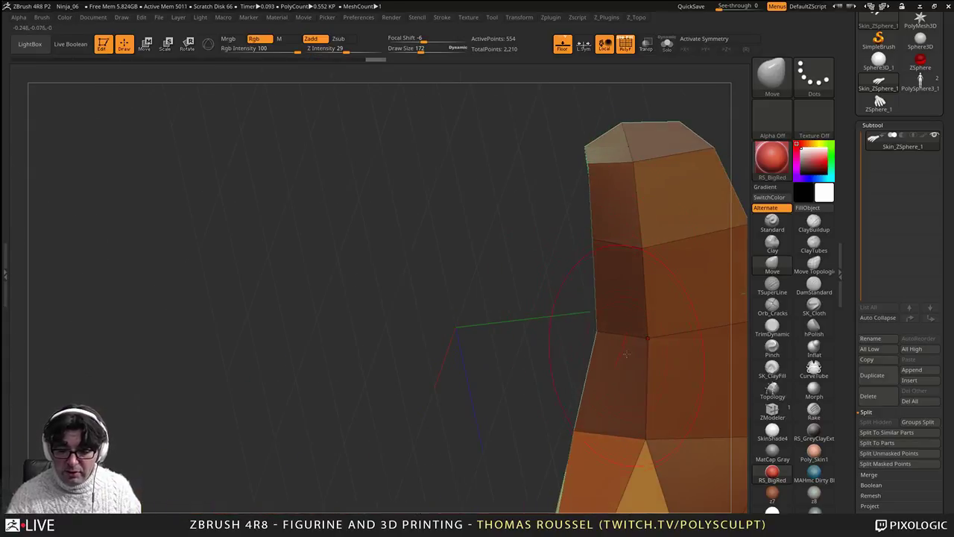
mouse_move(626, 354)
shift+right_down()
mouse_move(737, 286)
mouse_move(613, 275)
shift+right_up()
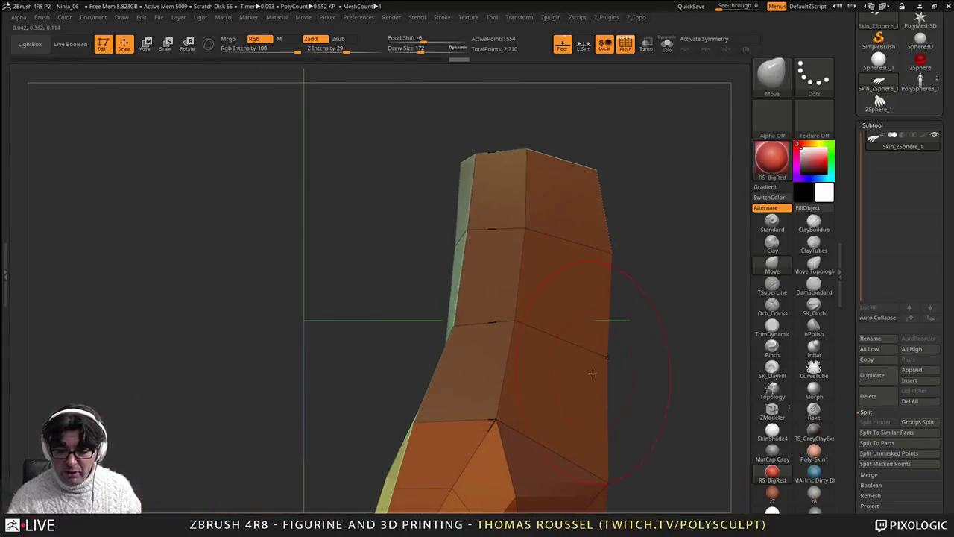
drag(595, 254, 585, 253)
drag(617, 433, 495, 334)
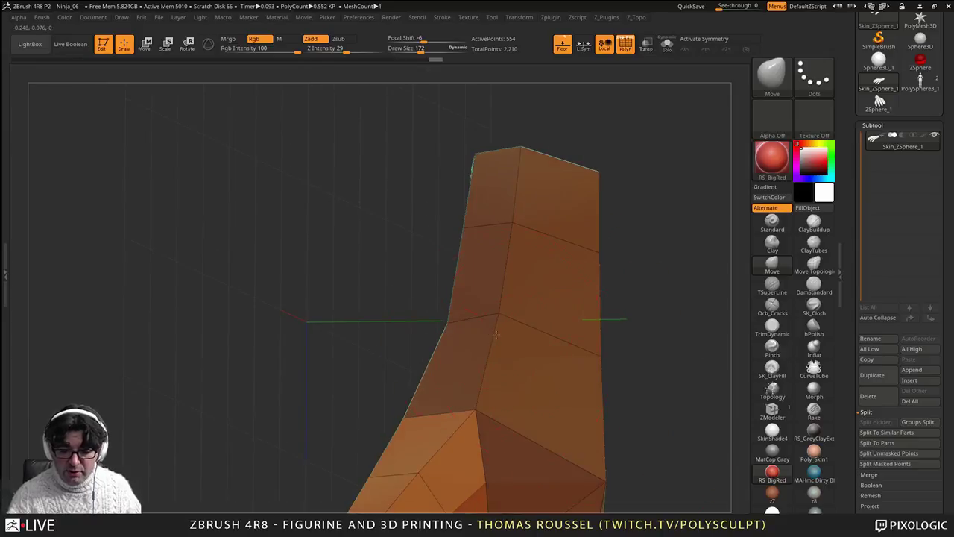
Step: Pull the wrist's pinky-side edge outward and adjust the corner where the wrist meets the thumb base
shift+right_drag(550, 270, 543, 364)
alt+right_drag(504, 187, 500, 381)
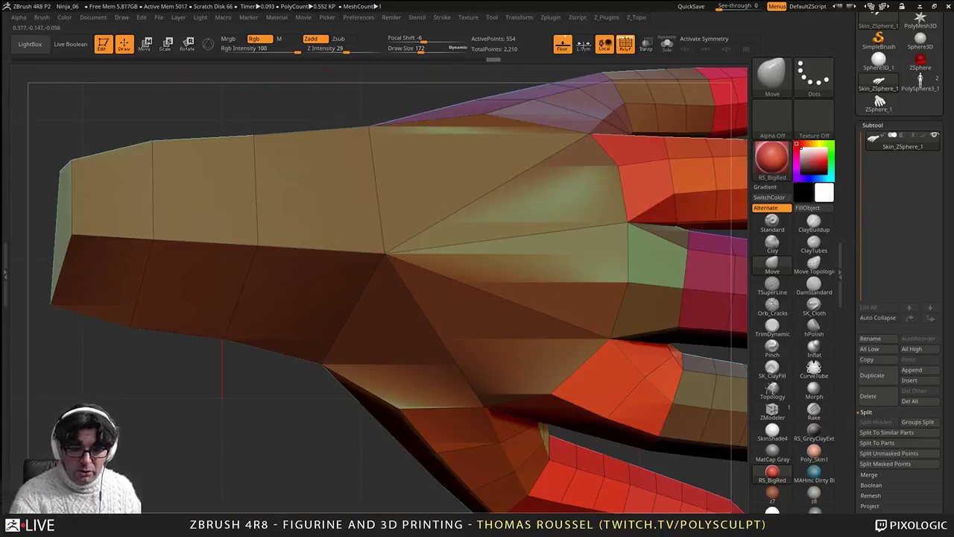
drag(225, 141, 223, 132)
drag(161, 143, 159, 133)
drag(146, 140, 146, 131)
drag(79, 163, 79, 151)
alt+right_drag(325, 349, 308, 284)
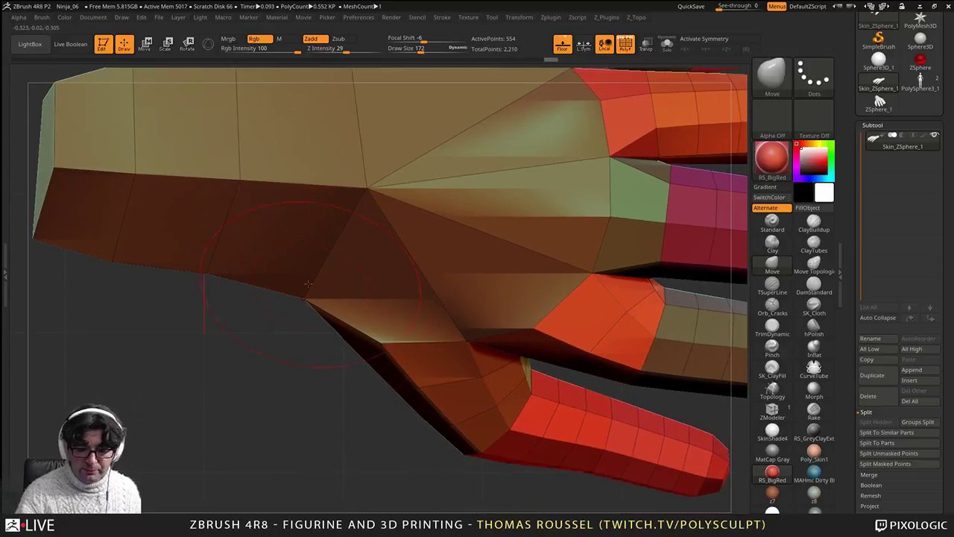
drag(306, 297, 302, 301)
Step: Set the draw size to 135 and press in the top of the index finger's end and middle segments between the joints
alt+right_drag(531, 392, 470, 375)
alt+right_drag(716, 429, 493, 298)
mouse_move(581, 291)
ctrl+right_down()
mouse_move(634, 351)
mouse_move(580, 343)
ctrl+right_up()
key(s)
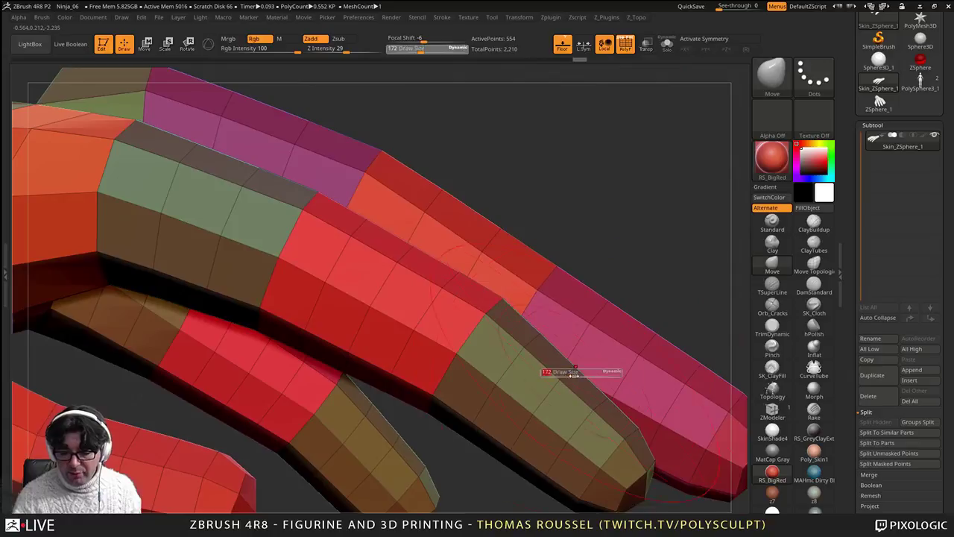
drag(581, 373, 582, 425)
key(s)
drag(533, 357, 529, 363)
drag(416, 255, 409, 263)
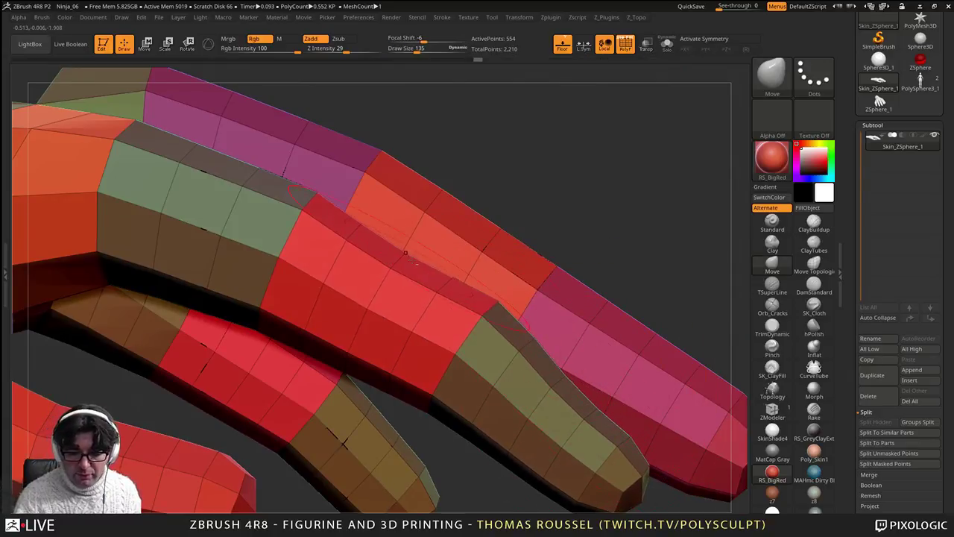
Step: Press in the top of the index finger's base segment and refine its profile down to the fingertip
alt+right_drag(250, 186, 361, 206)
drag(337, 183, 331, 195)
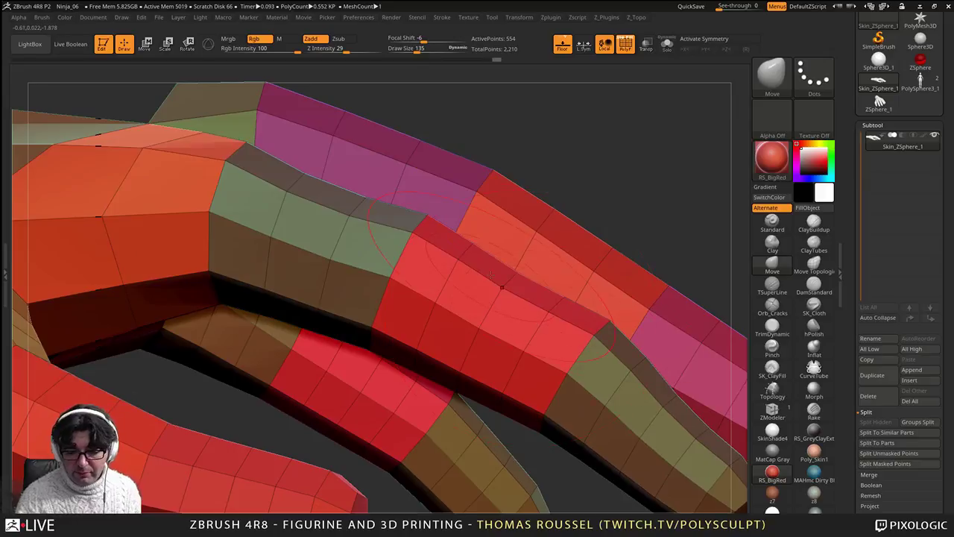
drag(491, 277, 487, 283)
alt+right_drag(551, 320, 460, 250)
drag(601, 336, 595, 343)
drag(639, 395, 635, 402)
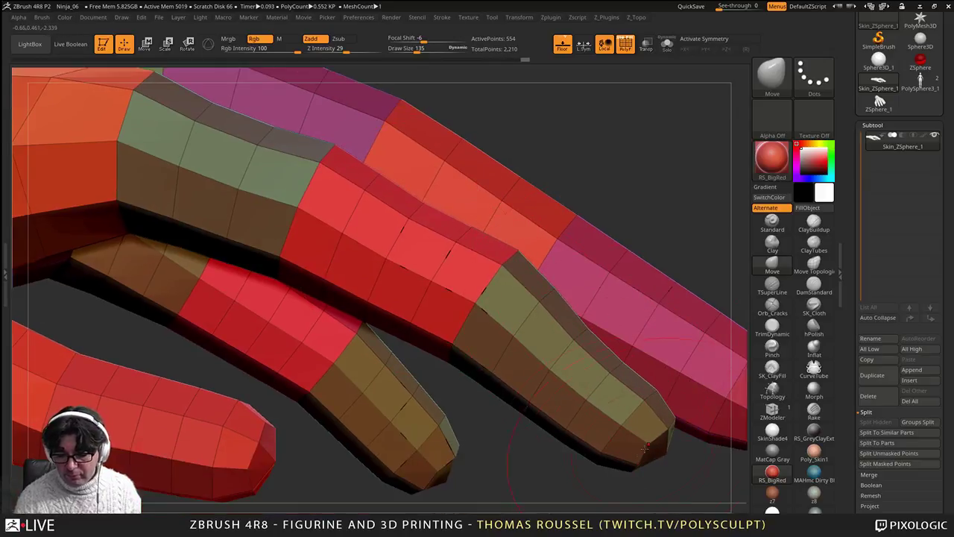
drag(646, 448, 640, 441)
Step: Set the draw size to 116 and taper the sides of the index fingertip
mouse_move(647, 455)
right_down()
mouse_move(645, 357)
mouse_move(648, 392)
mouse_move(624, 320)
right_up()
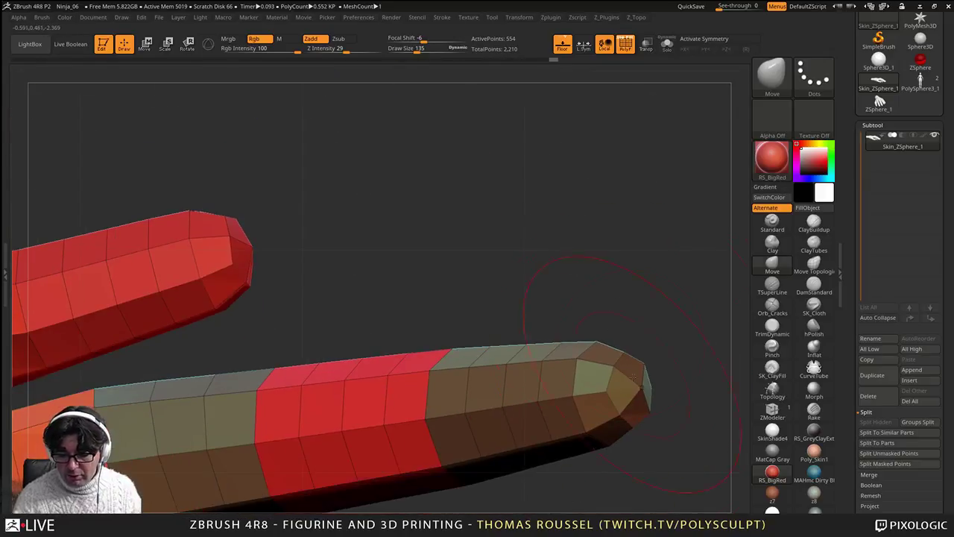
right_drag(634, 377, 607, 389)
key(s)
mouse_move(597, 394)
mouse_down()
mouse_move(586, 401)
mouse_move(561, 395)
mouse_up()
mouse_move(561, 395)
right_down()
mouse_move(618, 418)
mouse_move(633, 360)
right_up()
drag(634, 359, 643, 367)
mouse_move(622, 376)
alt+right_down()
mouse_move(610, 395)
mouse_move(619, 406)
mouse_move(650, 392)
alt+right_up()
right_drag(610, 320, 628, 317)
drag(601, 263, 599, 270)
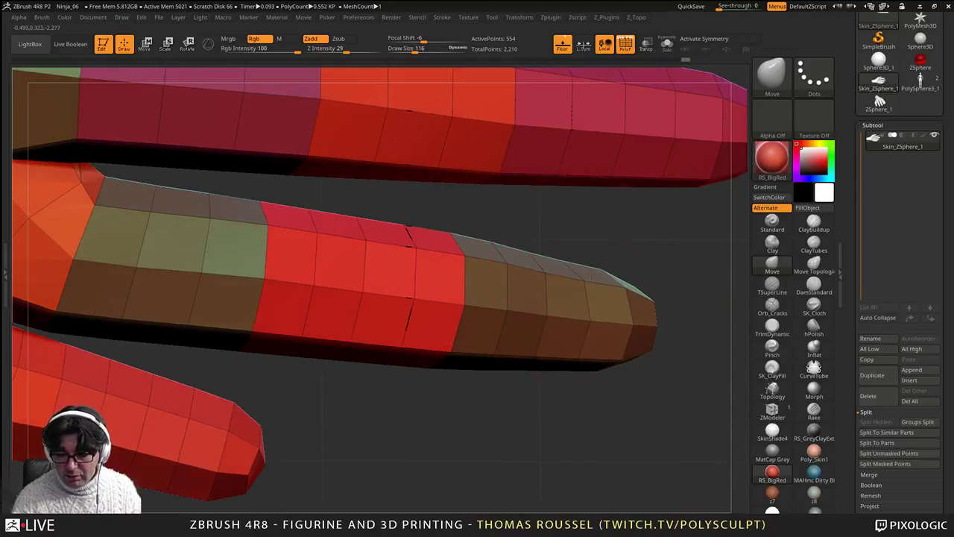
drag(612, 363, 611, 357)
Step: Narrow the sides of the index finger's middle and base segments between the knuckles, and touch up the end segment
drag(352, 216, 352, 221)
drag(357, 358, 356, 353)
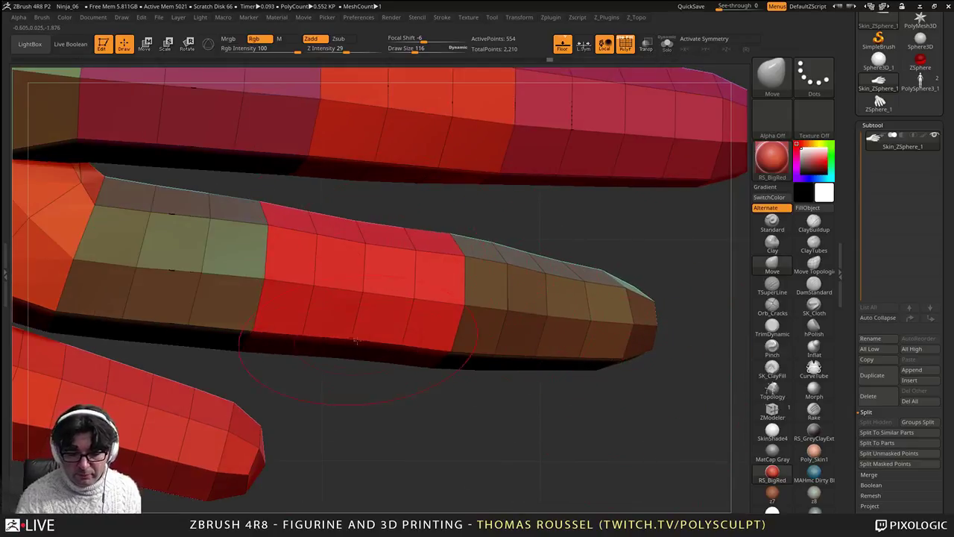
alt+right_drag(313, 356, 366, 378)
drag(222, 353, 220, 348)
drag(219, 223, 260, 231)
alt+right_drag(324, 237, 283, 252)
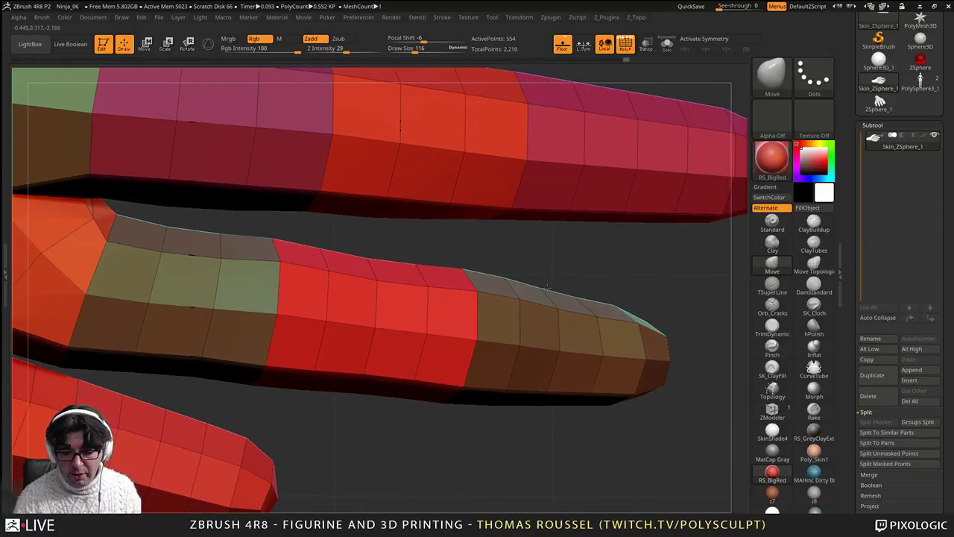
drag(547, 287, 545, 293)
Step: Slim both sides of the middle finger's end segment and taper it toward the tip
alt+right_drag(550, 291, 434, 382)
right_drag(433, 381, 469, 376)
drag(455, 348, 455, 340)
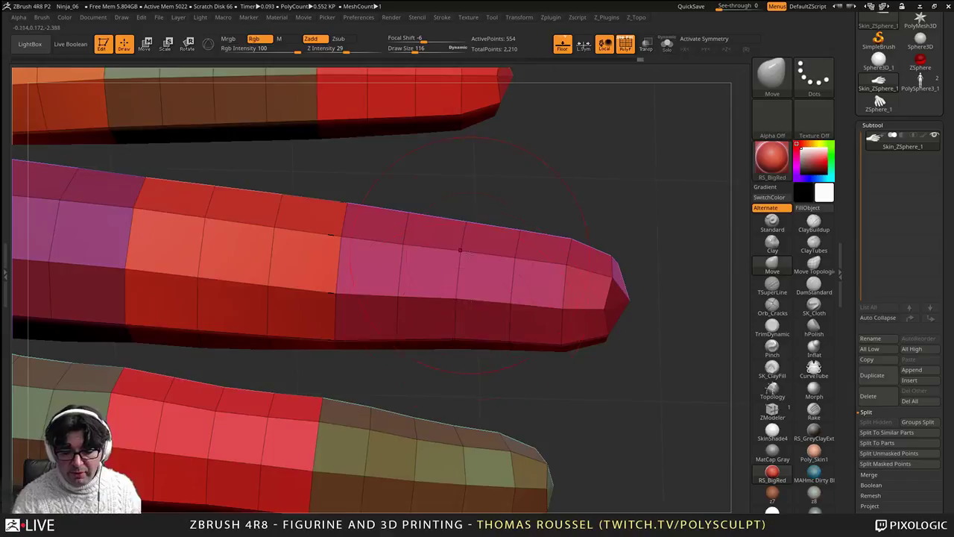
right_drag(470, 255, 471, 279)
drag(474, 225, 474, 234)
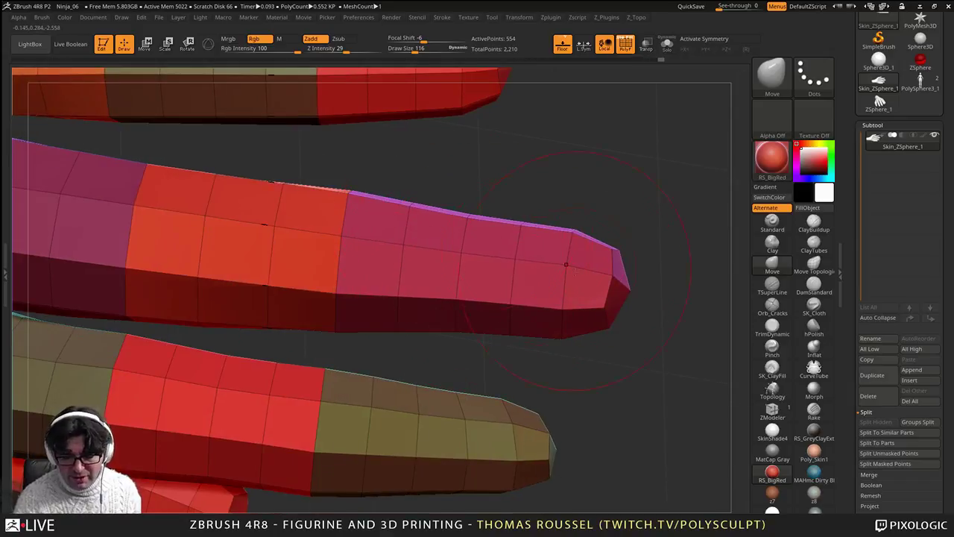
drag(571, 246, 570, 252)
right_drag(477, 217, 471, 229)
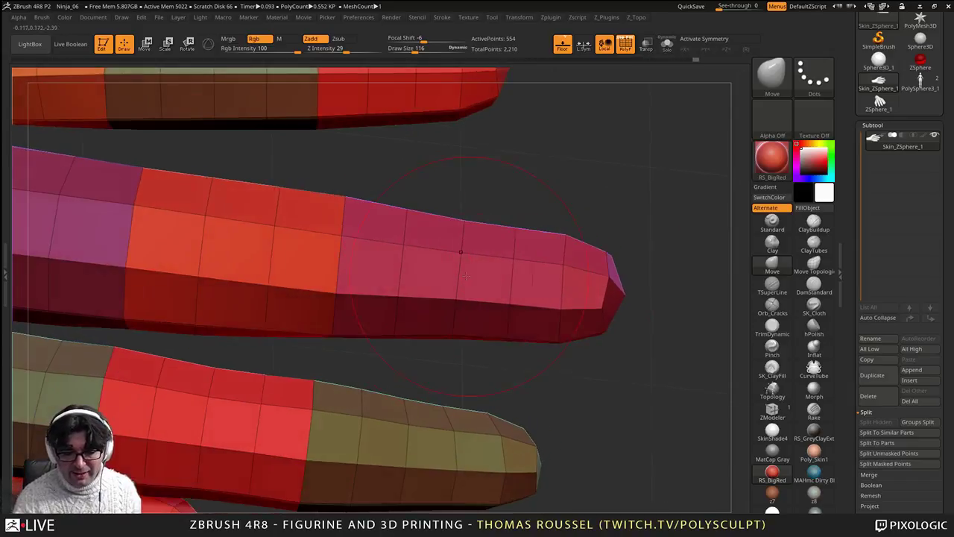
Step: Narrow the side of the middle finger's middle and base segments between the knuckles
alt+right_drag(372, 216, 494, 220)
drag(361, 194, 362, 203)
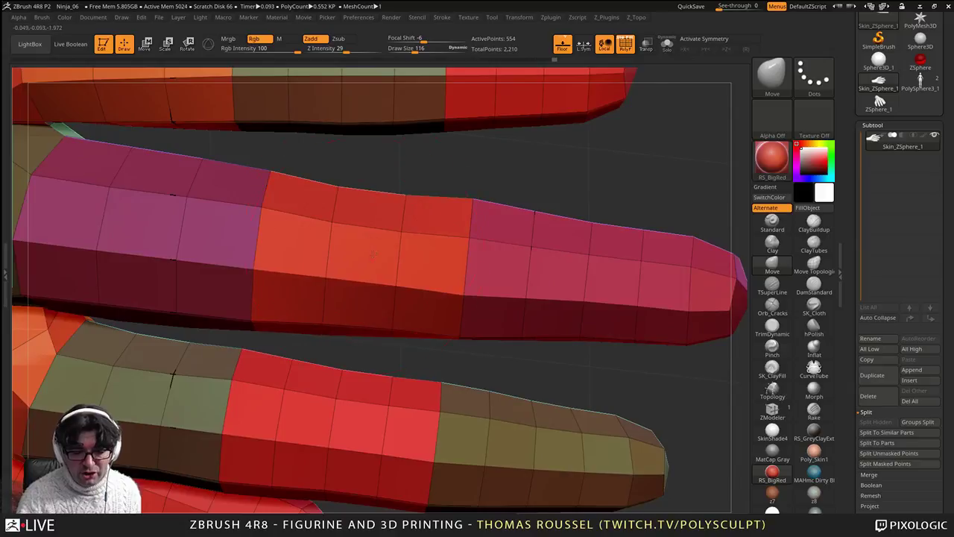
alt+right_drag(373, 255, 470, 279)
drag(237, 172, 238, 180)
right_drag(260, 231, 237, 237)
Step: Adjust the draw size to 172 and push down the top of the middle finger's end segment in profile
key(s)
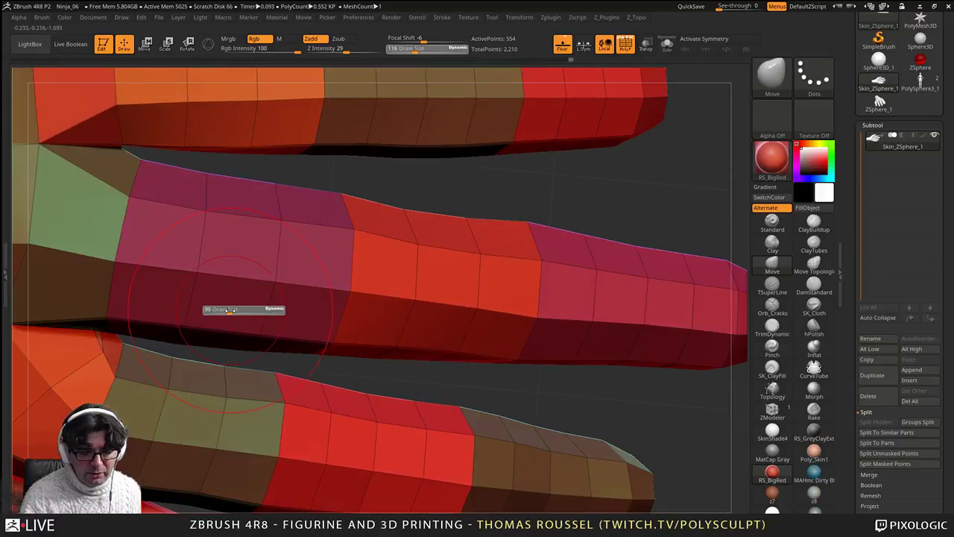
drag(229, 310, 227, 310)
right_drag(231, 304, 360, 283)
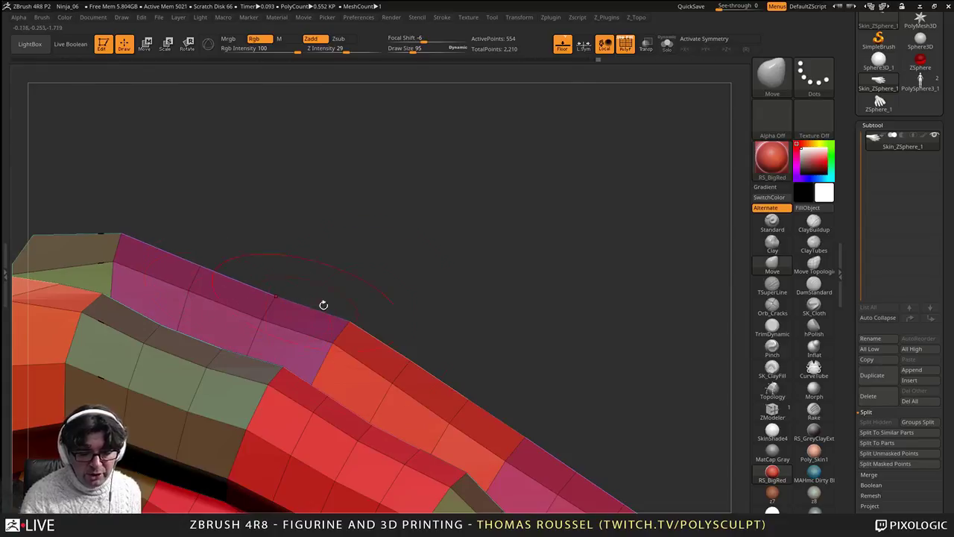
alt+drag(569, 352, 507, 206)
key(s)
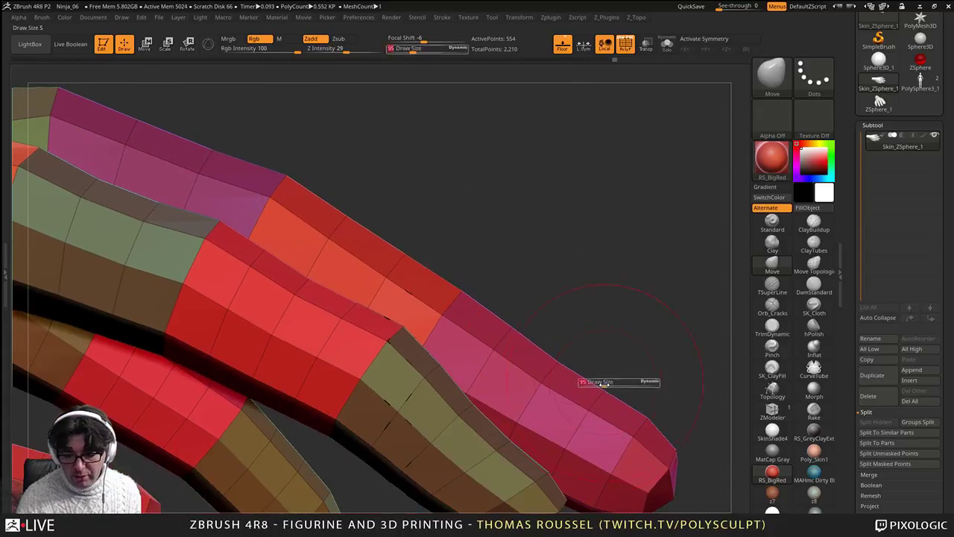
mouse_move(604, 386)
mouse_down()
mouse_move(613, 386)
mouse_move(600, 396)
mouse_up()
drag(647, 424, 642, 434)
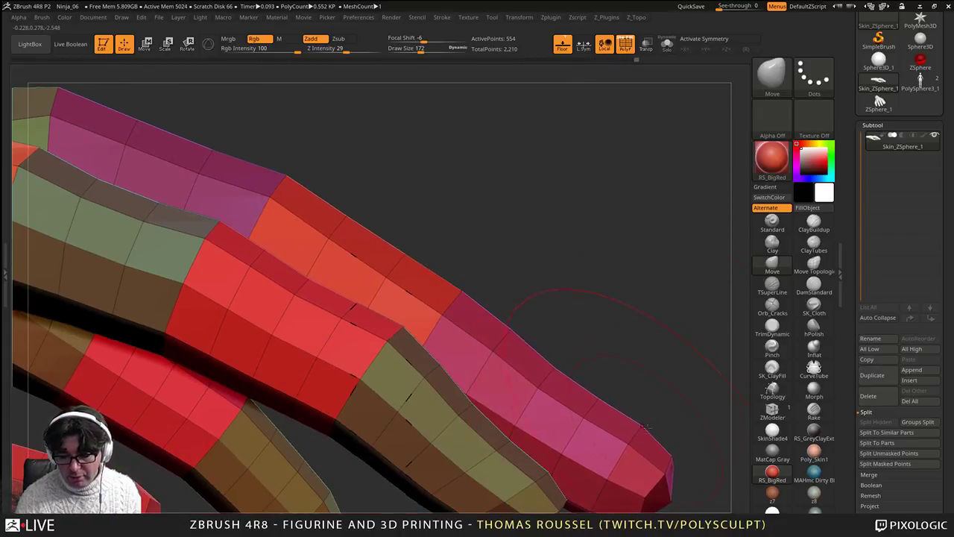
Step: Set the draw size to 87 and reshape the middle finger's tip while viewing the fingers end-on
key(s)
mouse_move(648, 395)
alt+mouse_down()
mouse_move(626, 283)
mouse_move(615, 283)
alt+mouse_up()
mouse_move(671, 272)
mouse_down()
mouse_move(587, 261)
mouse_move(628, 273)
mouse_move(641, 328)
mouse_move(561, 347)
mouse_move(586, 341)
mouse_up()
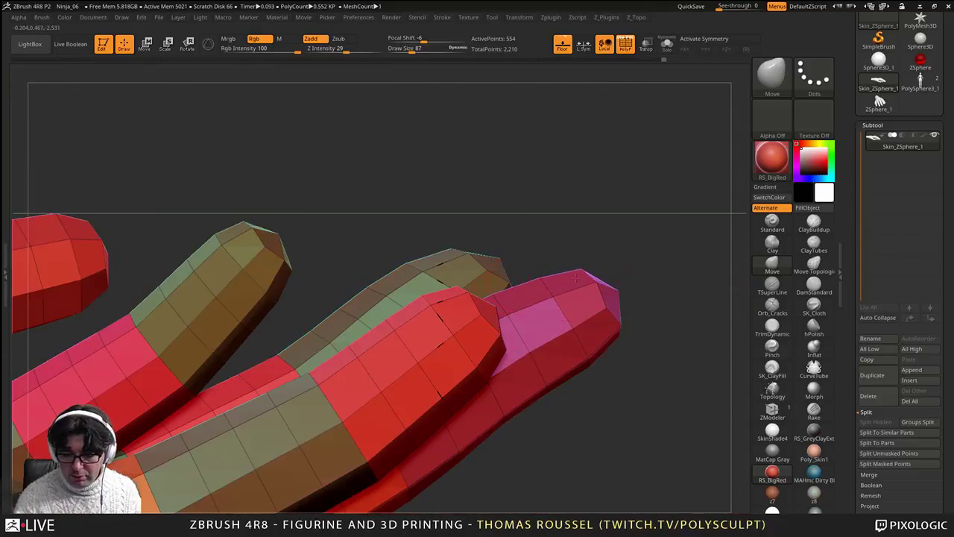
mouse_move(633, 365)
mouse_down()
mouse_move(638, 337)
mouse_move(592, 353)
mouse_up()
drag(647, 357, 633, 432)
mouse_move(641, 358)
mouse_down()
mouse_move(559, 354)
mouse_move(570, 361)
mouse_move(507, 373)
mouse_up()
key(s)
drag(441, 328, 451, 313)
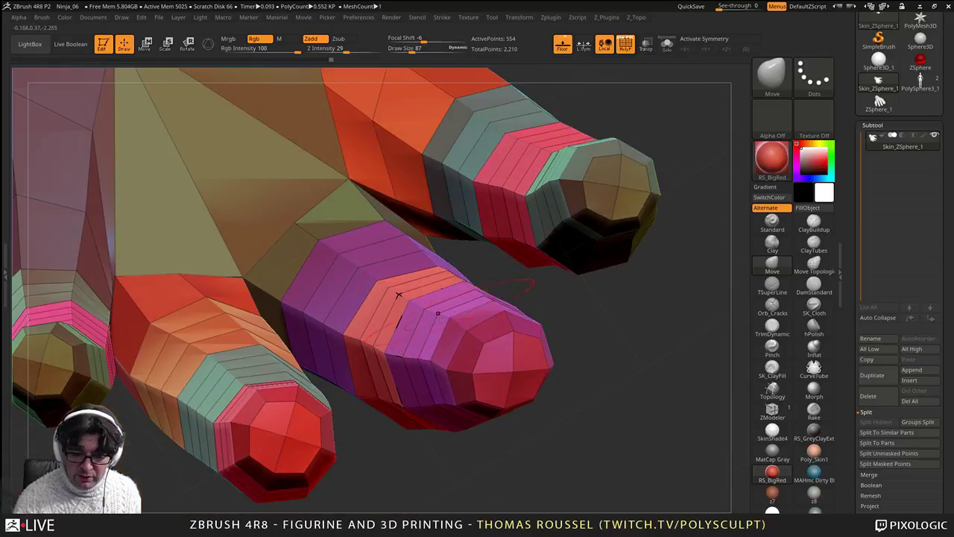
mouse_move(525, 277)
mouse_down()
mouse_move(452, 334)
mouse_move(493, 302)
mouse_move(480, 331)
mouse_move(511, 298)
mouse_up()
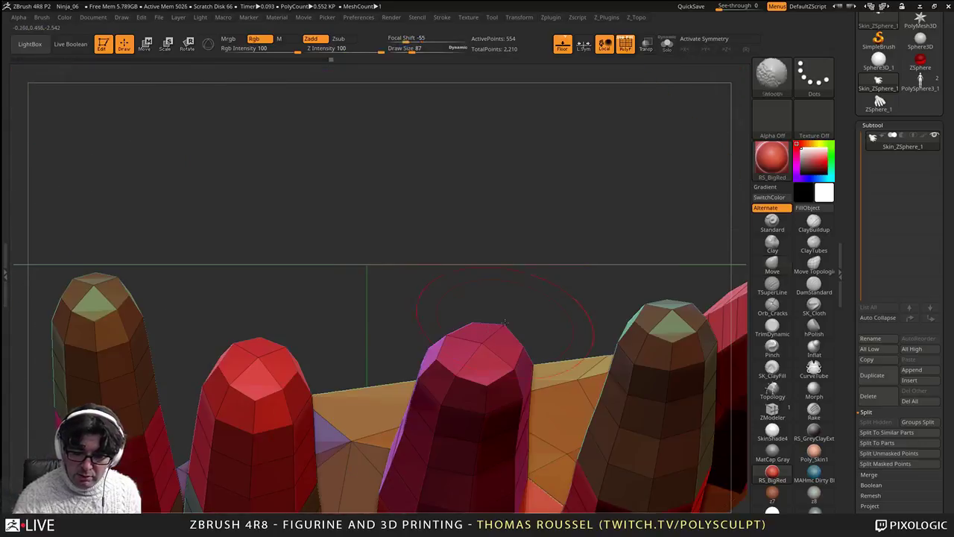
Step: Refine the shape of the middle fingertip from above, below and the side with the Move brush
drag(507, 231, 468, 290)
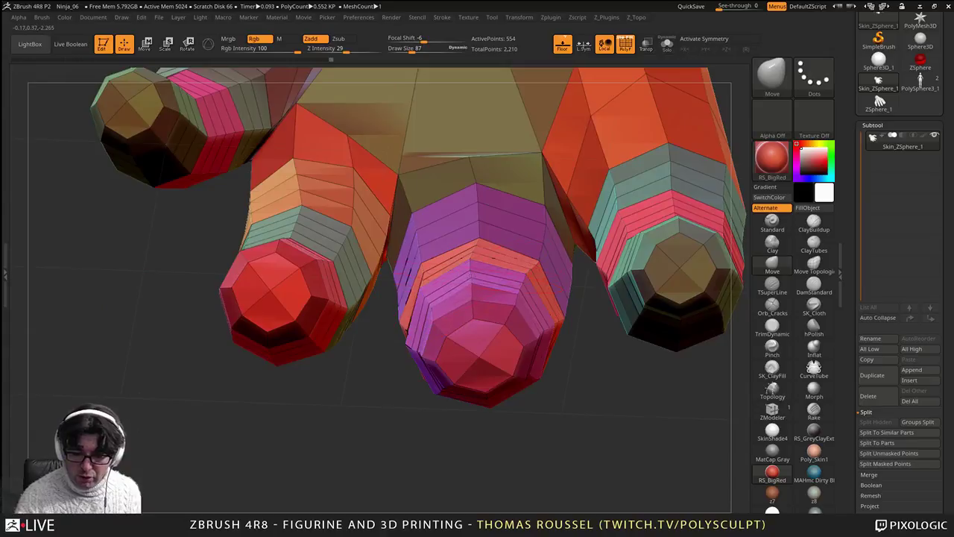
right_drag(497, 352, 491, 161)
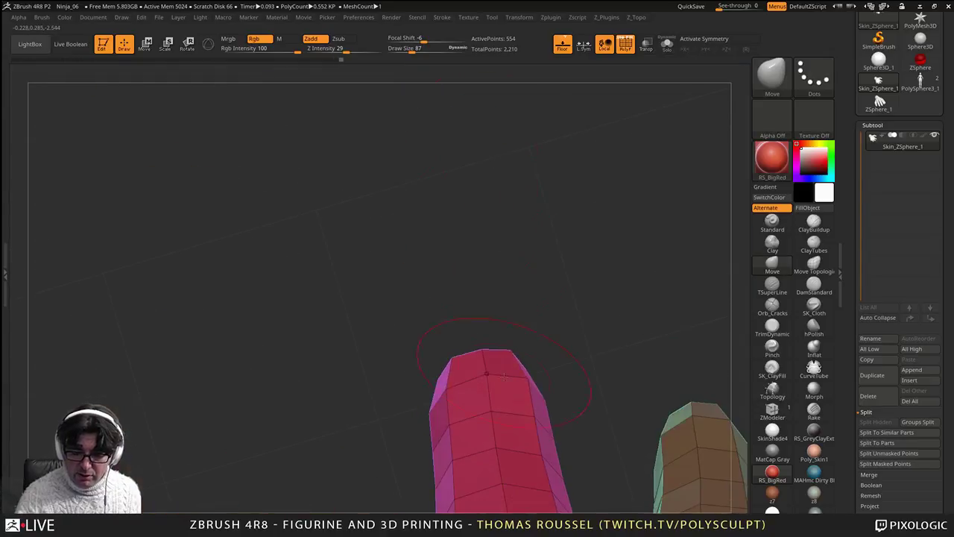
right_drag(505, 399, 504, 348)
drag(490, 396, 530, 405)
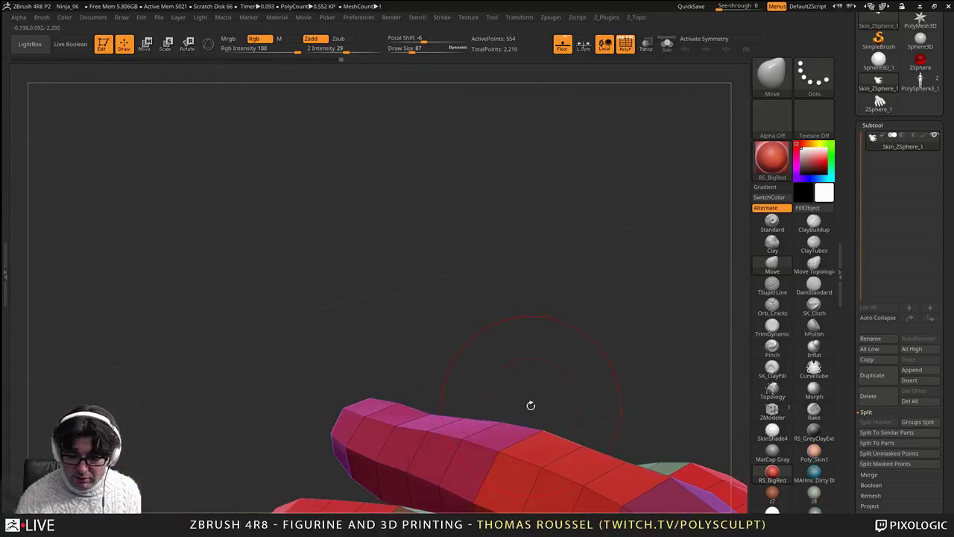
right_drag(461, 427, 516, 382)
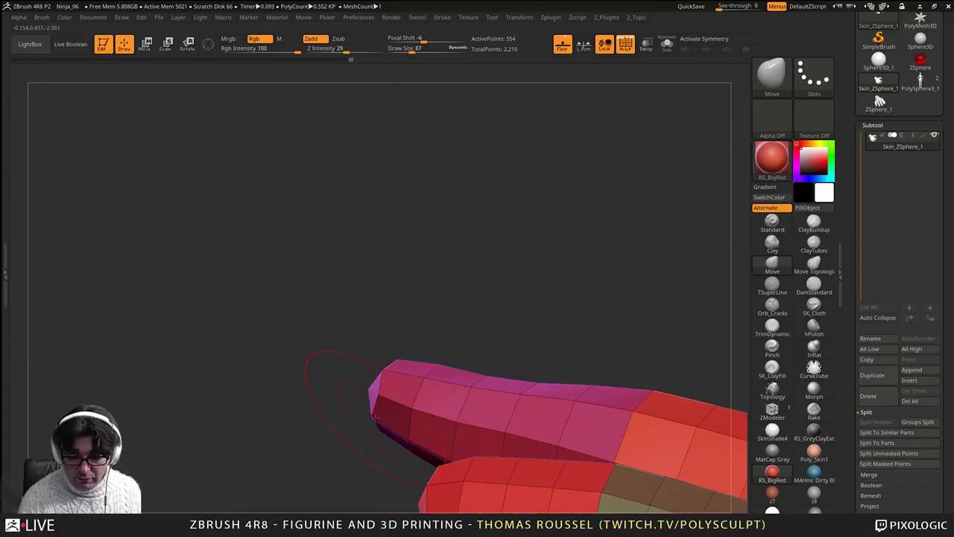
right_drag(378, 417, 421, 433)
drag(421, 433, 395, 440)
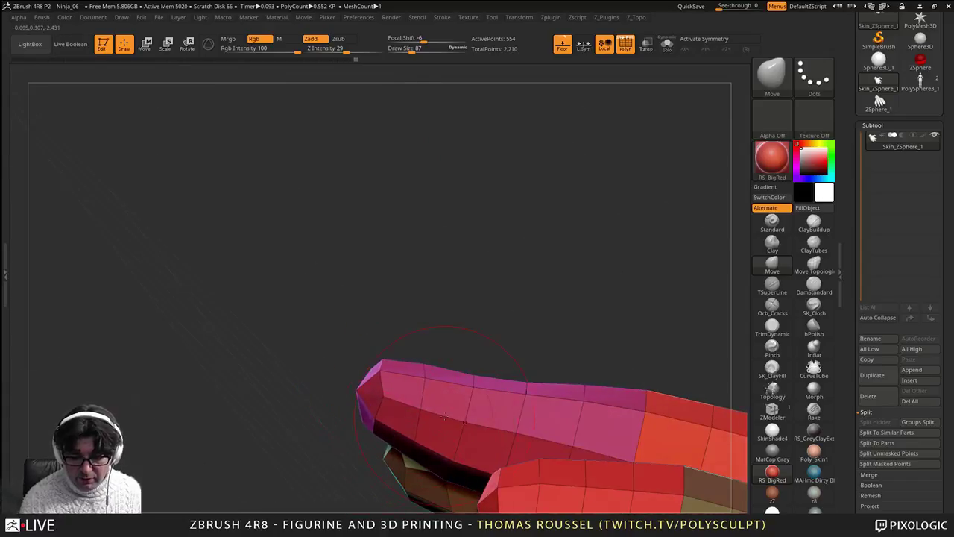
drag(445, 417, 459, 446)
right_drag(471, 438, 452, 454)
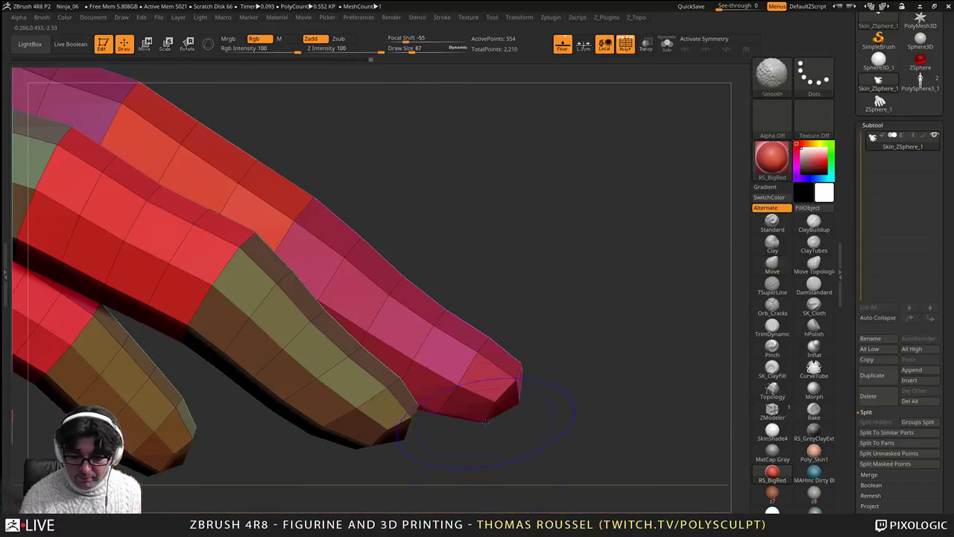
Step: Set the draw size to 76 and refine the top contour of the middle finger's end and middle segments
key(s)
click(477, 348)
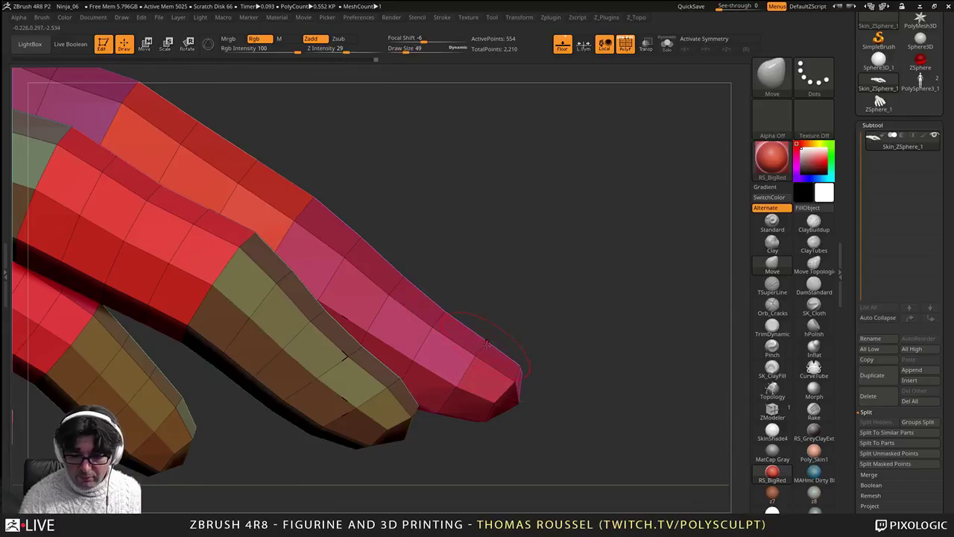
key(s)
click(488, 345)
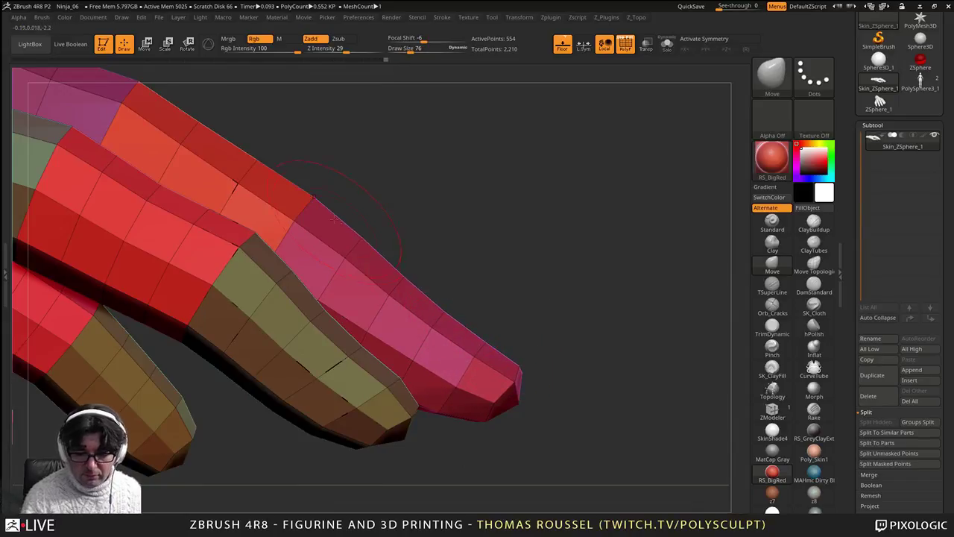
alt+right_drag(407, 298, 555, 361)
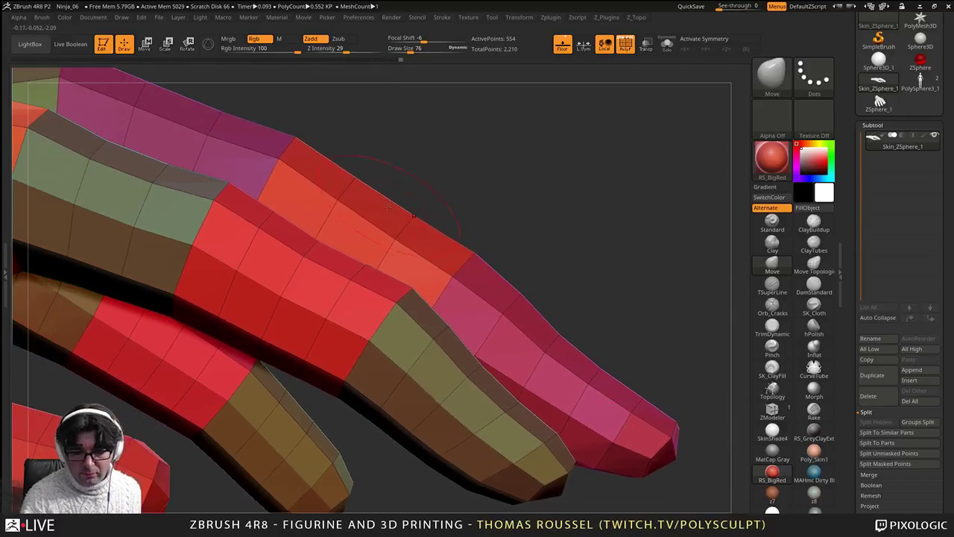
alt+right_drag(395, 204, 547, 275)
Step: Set the draw size to 108 and reshape the ring finger's end and middle segments in profile with the Move brush
right_drag(316, 185, 173, 218)
alt+right_drag(585, 322, 298, 327)
alt+right_drag(539, 391, 383, 313)
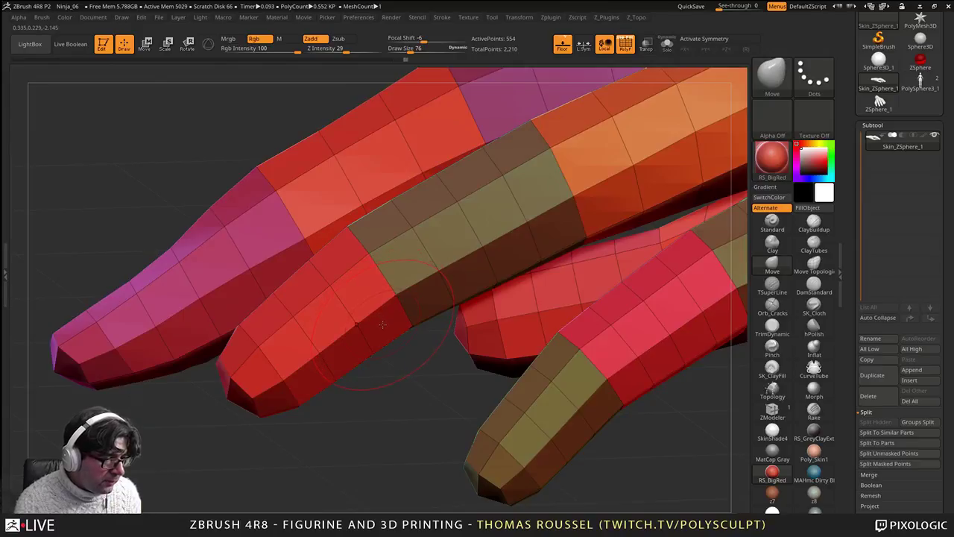
alt+right_drag(396, 266, 451, 293)
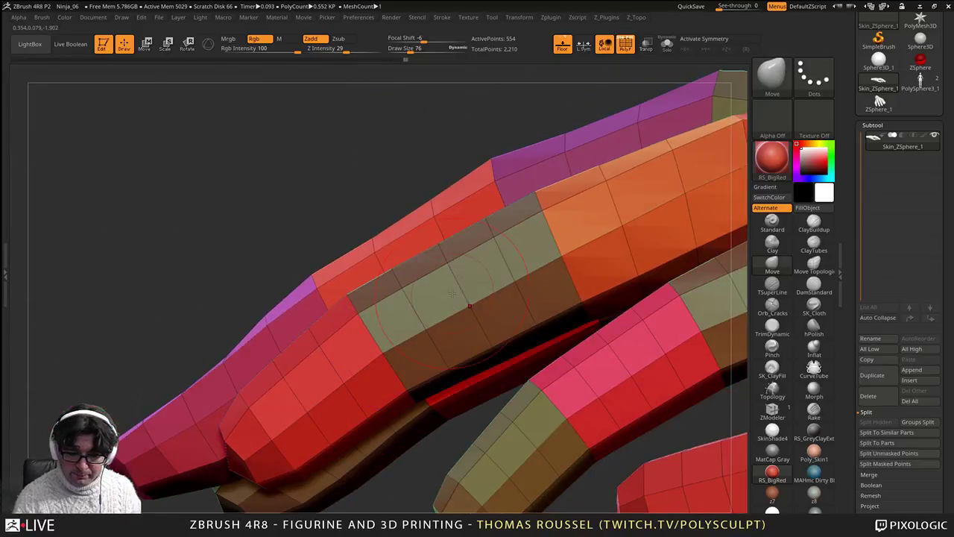
key(s)
drag(456, 251, 468, 260)
key(s)
mouse_move(313, 365)
mouse_down()
mouse_move(318, 381)
mouse_move(288, 386)
mouse_move(272, 419)
mouse_up()
key(s)
alt+right_drag(285, 432, 288, 331)
mouse_move(302, 347)
mouse_down()
mouse_move(311, 364)
mouse_move(339, 333)
mouse_up()
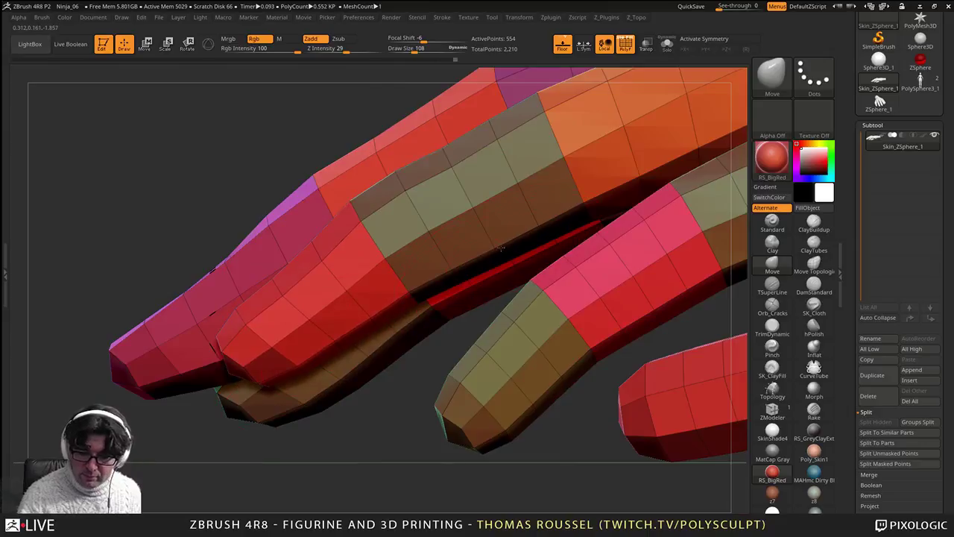
Step: Dip the contours of the ring finger's segments between the knuckles, from the base segment to the end segment
drag(501, 248, 509, 255)
alt+right_drag(488, 201, 409, 303)
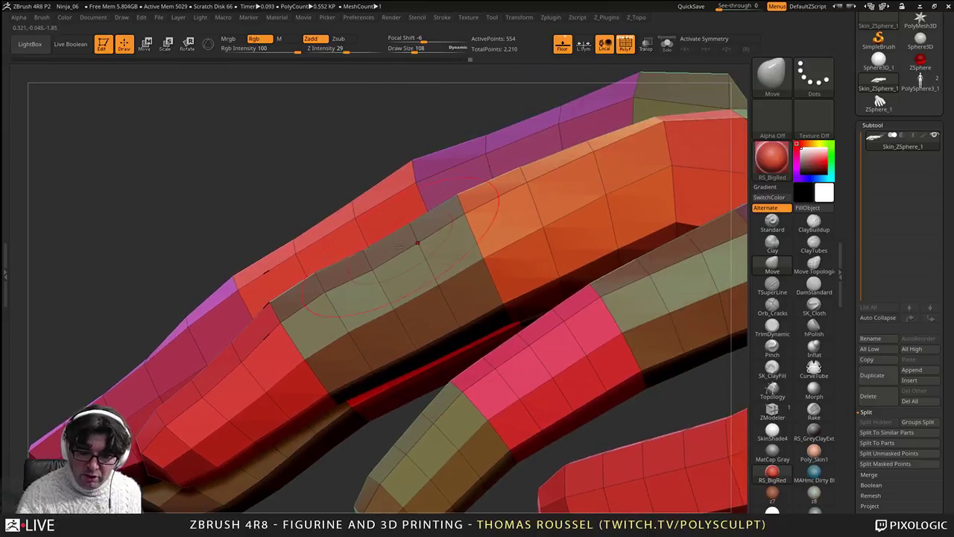
drag(370, 255, 374, 265)
drag(555, 160, 560, 167)
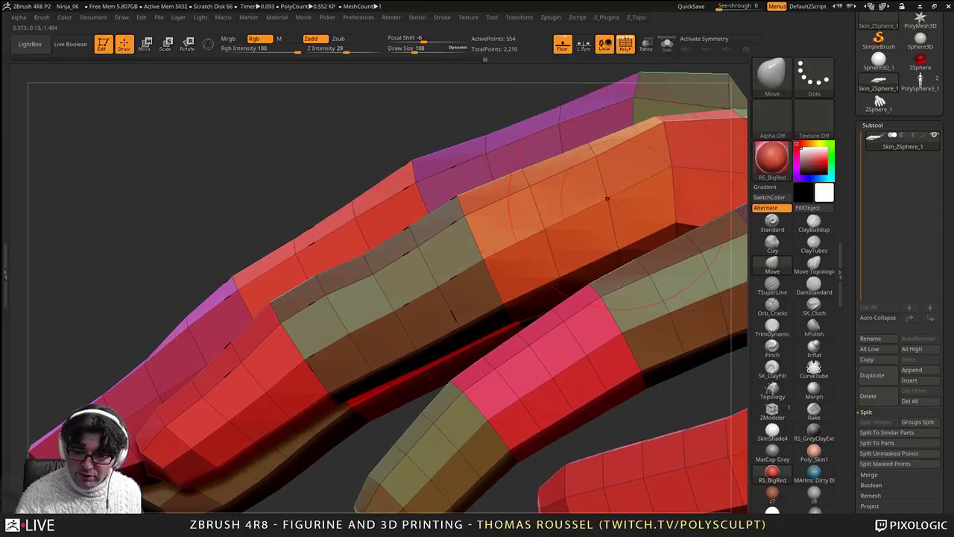
right_drag(591, 265, 592, 271)
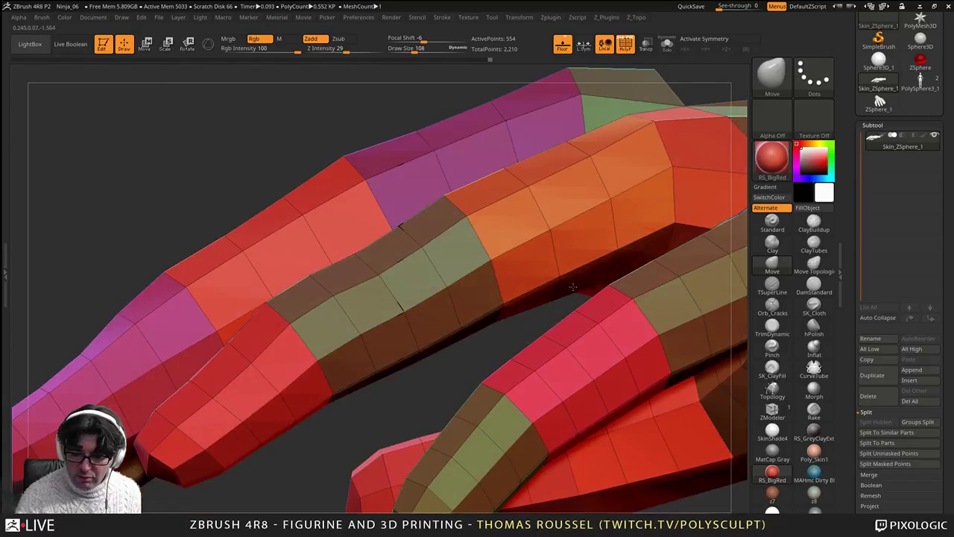
drag(428, 356, 432, 368)
right_drag(432, 369, 422, 348)
mouse_move(203, 469)
alt+right_down()
mouse_move(319, 370)
mouse_move(336, 414)
alt+right_up()
drag(247, 297, 259, 319)
Step: Narrow the sides of the ring finger's middle segment between the knuckles, seen from above
mouse_move(260, 320)
right_down()
mouse_move(263, 298)
mouse_move(318, 308)
mouse_move(457, 278)
right_up()
drag(500, 211, 502, 218)
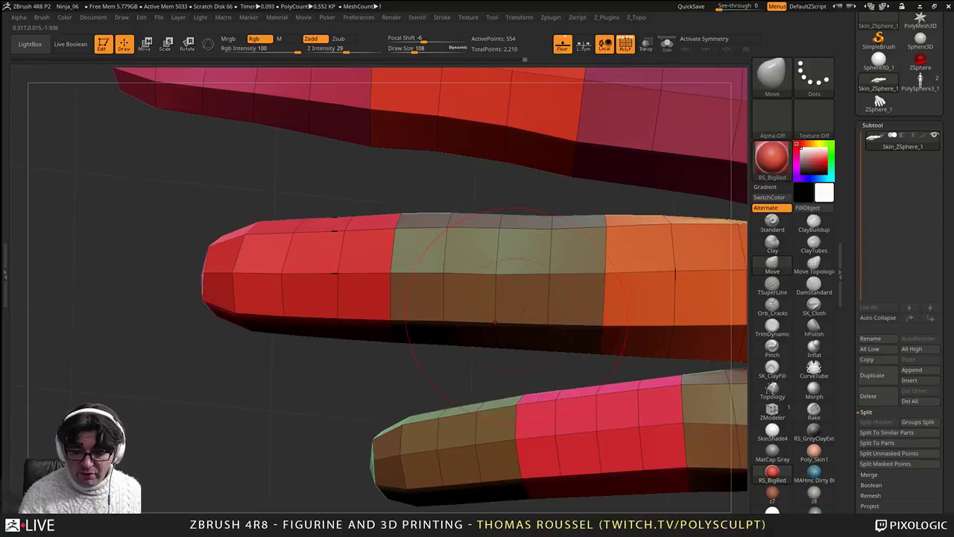
alt+right_drag(618, 294, 474, 302)
drag(560, 259, 560, 265)
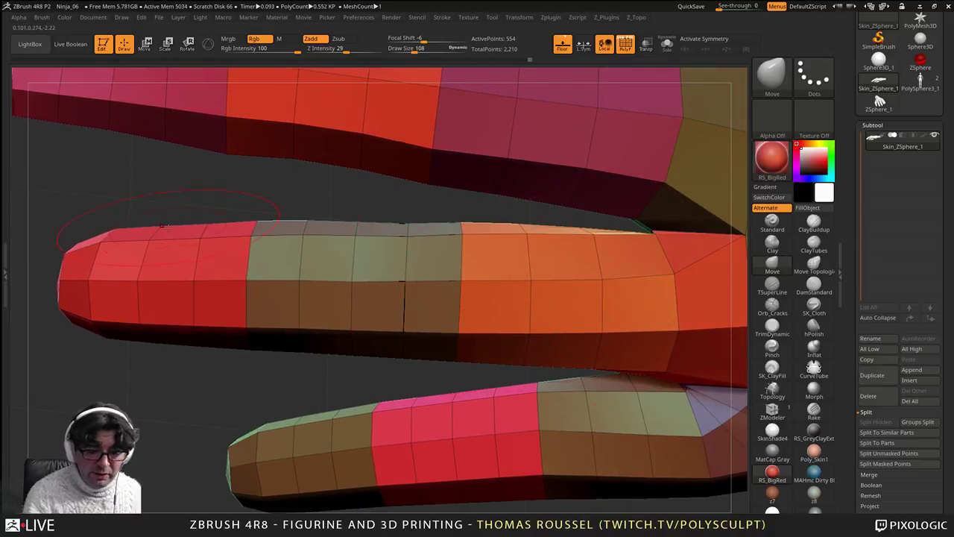
Step: Shape the pinky's end segment from above and in profile, pulling its tip slightly outward
alt+right_drag(377, 343, 402, 243)
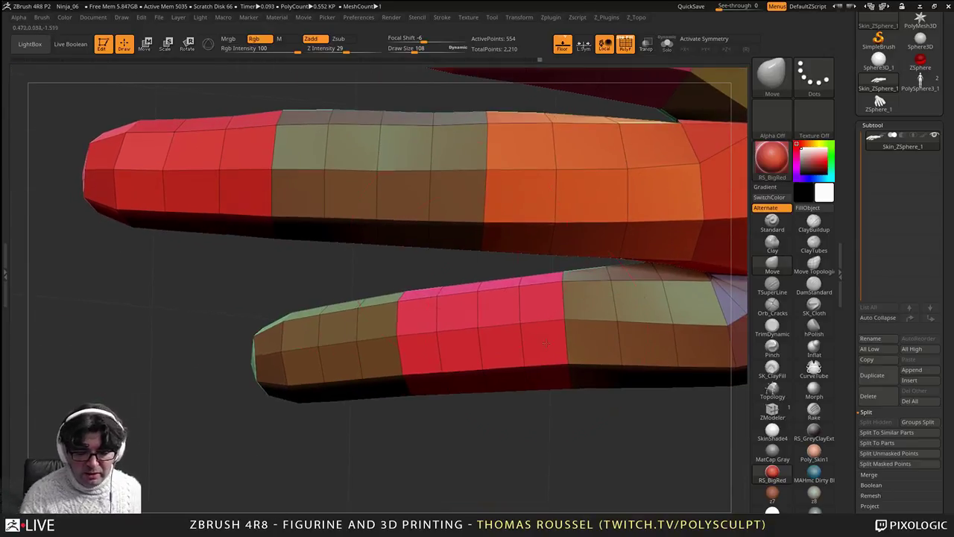
right_drag(532, 328, 547, 350)
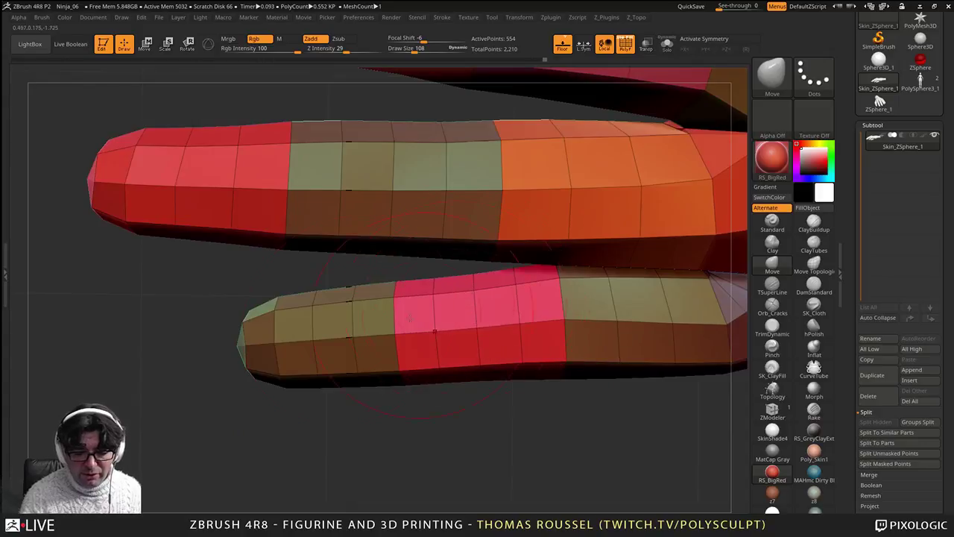
right_drag(326, 374, 326, 294)
right_drag(374, 414, 294, 377)
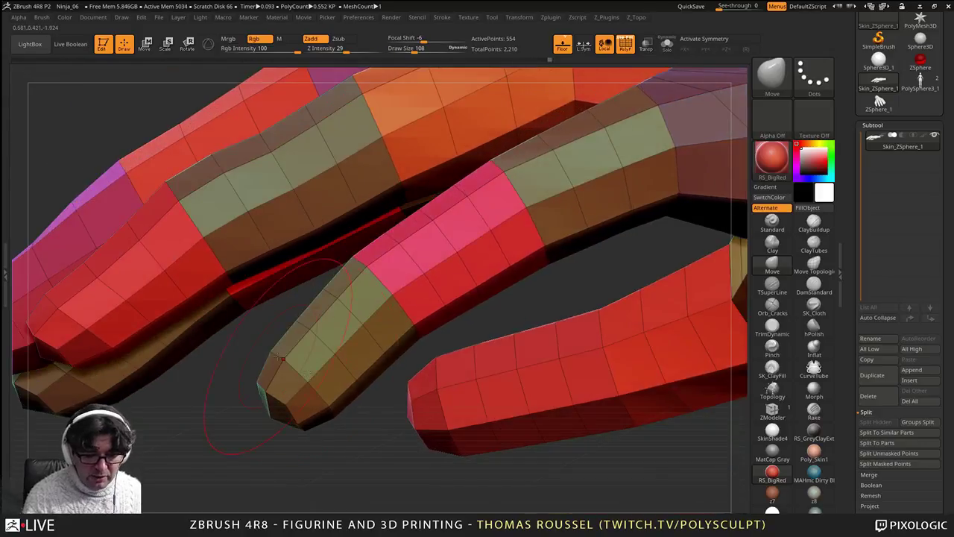
drag(300, 373, 290, 381)
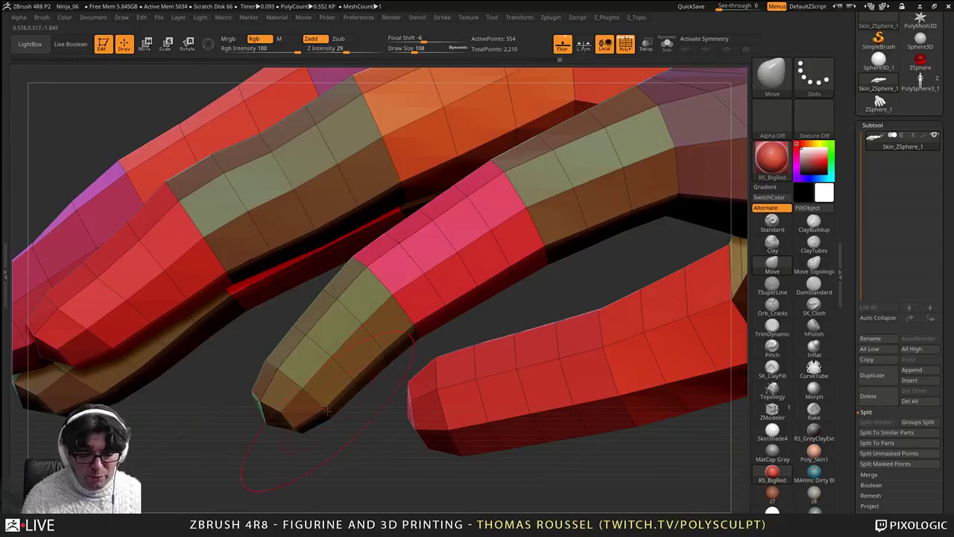
right_drag(335, 392, 308, 372)
right_drag(287, 317, 319, 315)
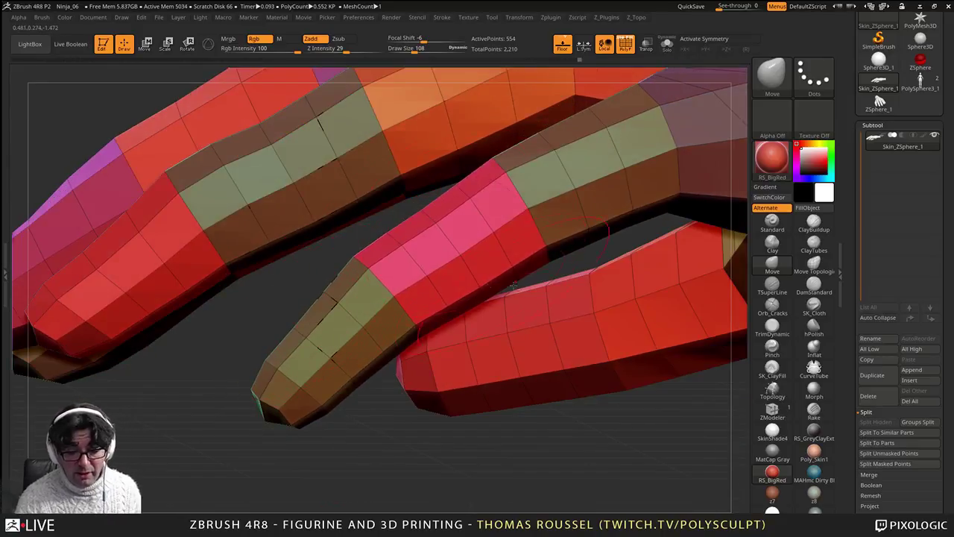
Step: Refine the pinky's middle and base segments and underside at draw size 55, and its transition to the palm at draw size 116
alt+right_drag(513, 286, 367, 333)
right_drag(490, 275, 453, 280)
alt+right_drag(449, 242, 487, 252)
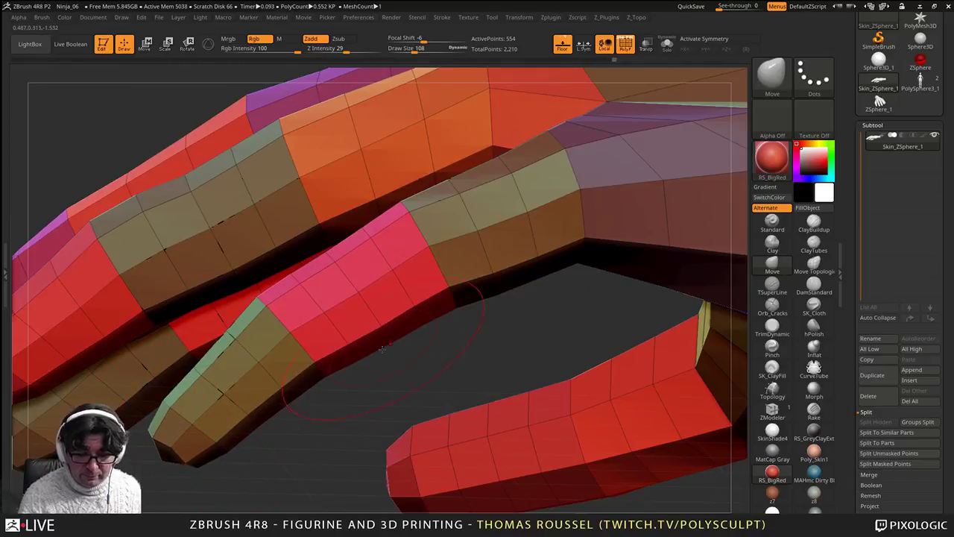
key(s)
click(322, 375)
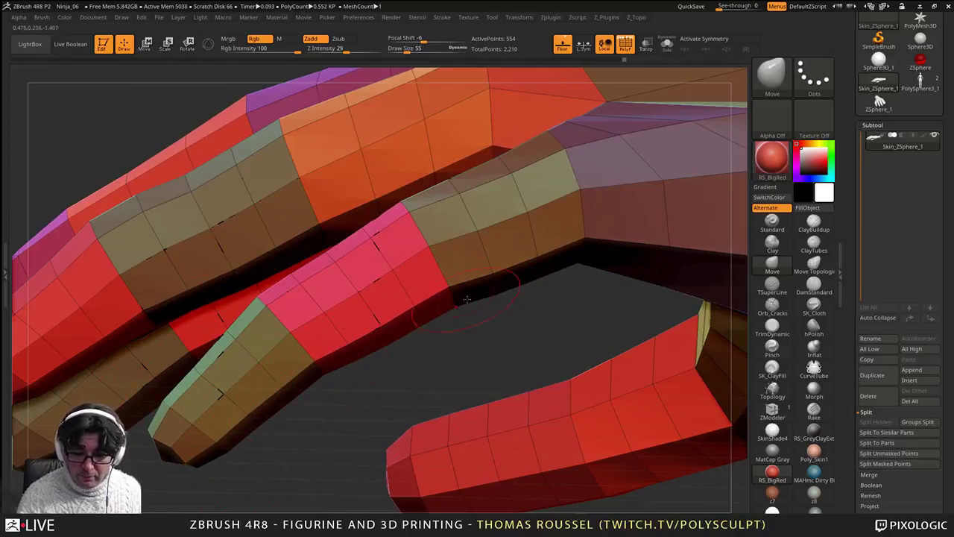
alt+right_drag(675, 284, 464, 330)
key(s)
click(529, 292)
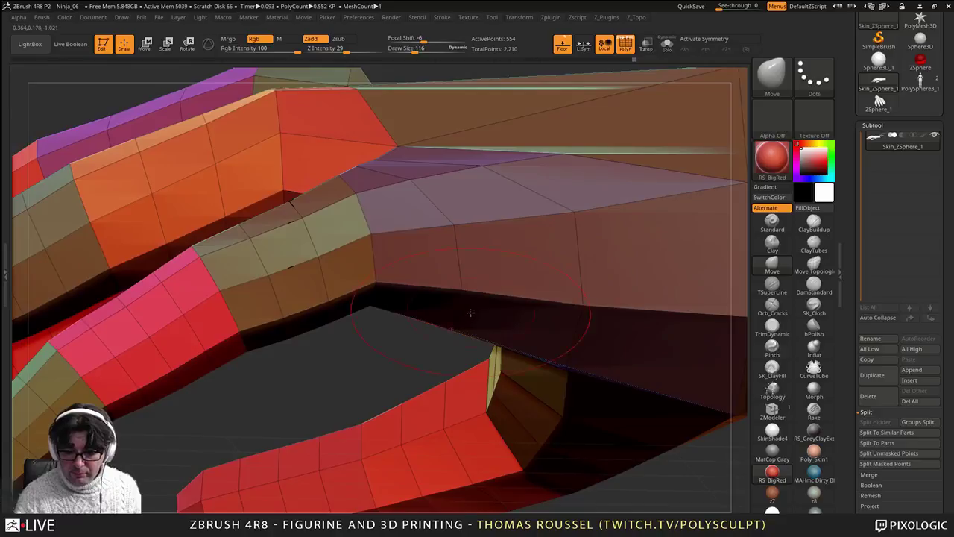
Step: Push in the thumb's upper and lower contours between the joints to give both segments a wavy profile
right_drag(475, 365, 413, 397)
right_drag(382, 296, 367, 316)
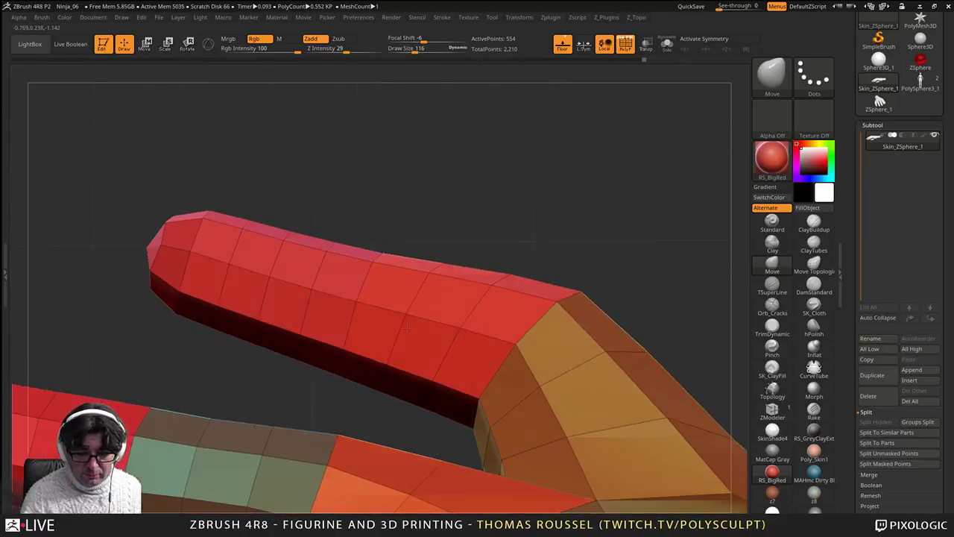
drag(292, 260, 293, 270)
drag(463, 285, 456, 302)
drag(224, 321, 220, 310)
drag(298, 347, 303, 334)
drag(389, 372, 391, 382)
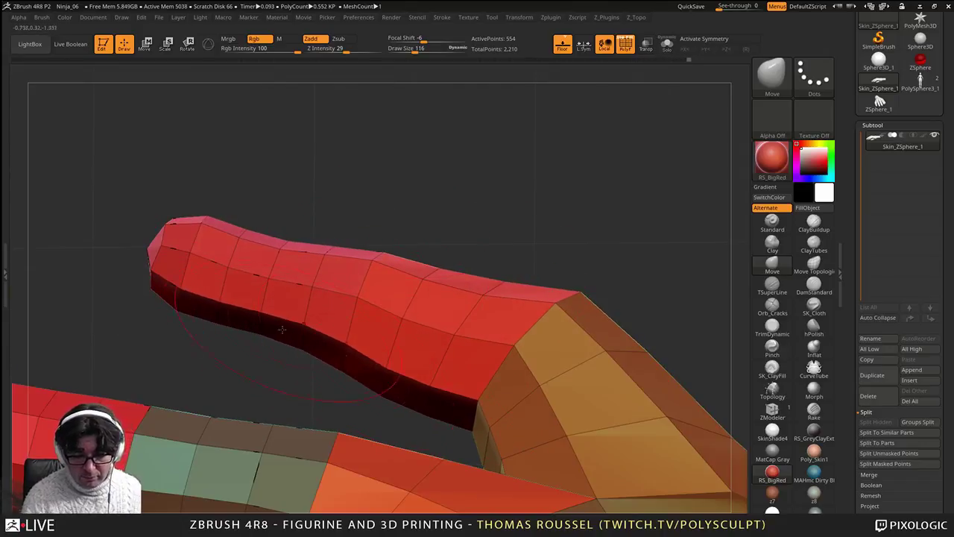
Step: Refine the thumb's tip and the underside of its end segment
drag(281, 330, 279, 324)
drag(162, 225, 157, 226)
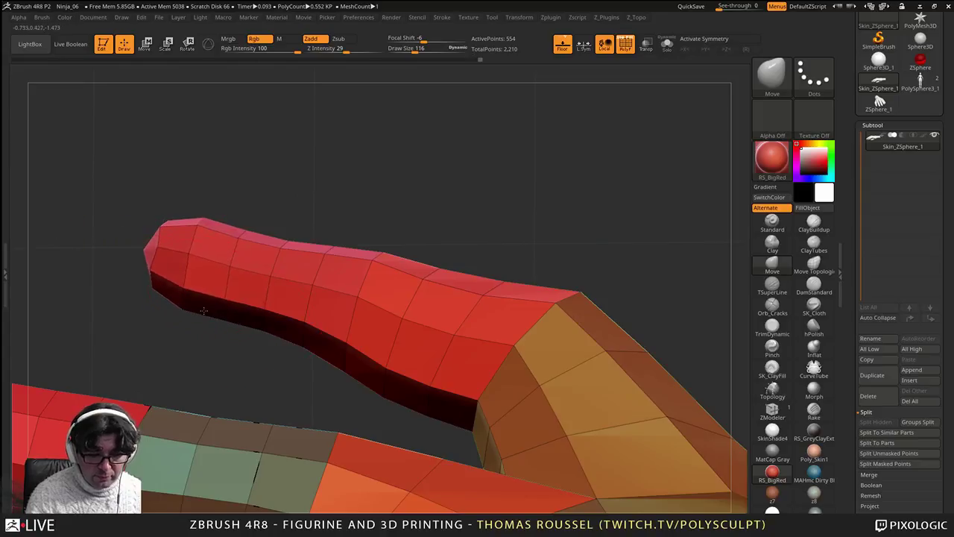
drag(203, 310, 203, 306)
Step: Adjust the inner contour of the thumb from the palm side, down to its base
drag(216, 347, 328, 296)
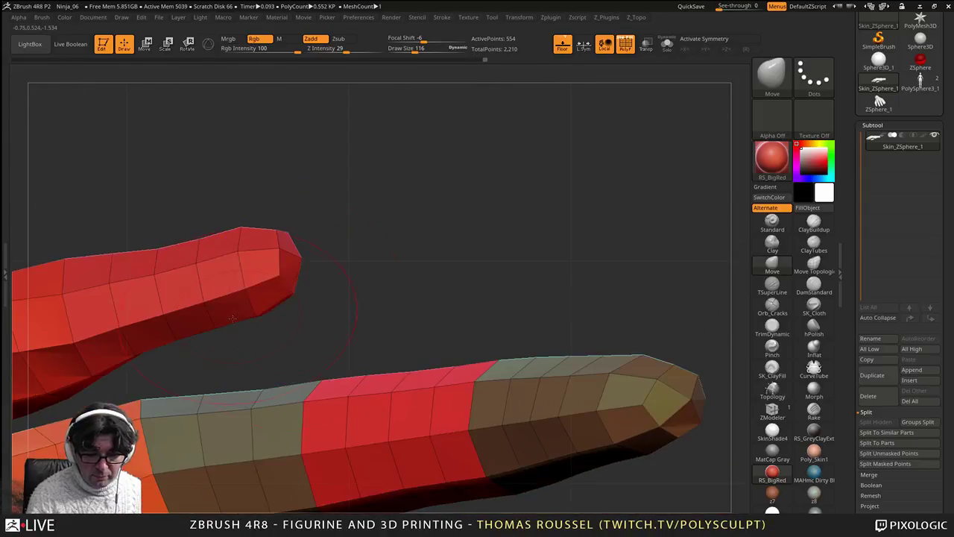
mouse_move(257, 327)
alt+mouse_down()
mouse_move(383, 300)
mouse_move(395, 274)
mouse_move(330, 301)
alt+mouse_up()
alt+drag(273, 328, 365, 298)
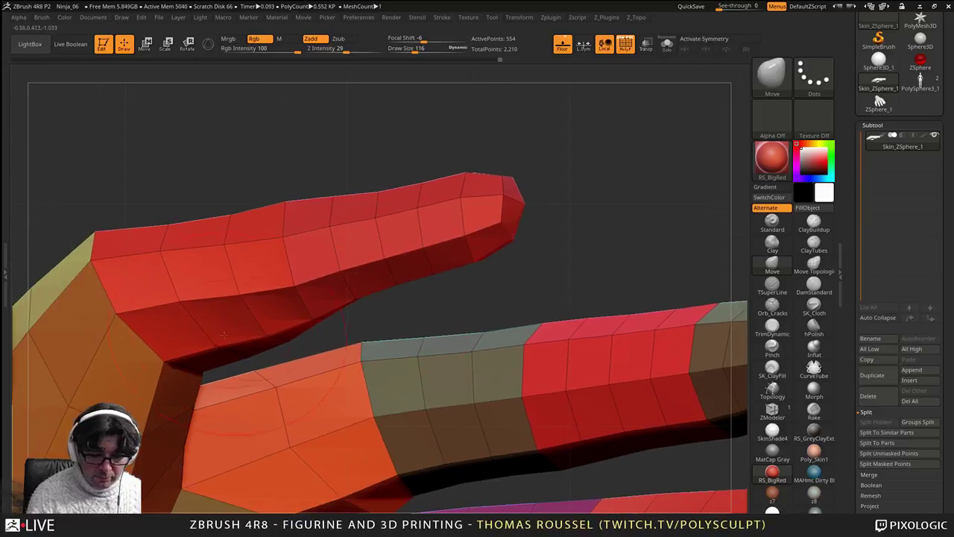
drag(211, 378, 202, 380)
mouse_move(267, 337)
alt+mouse_down()
mouse_move(265, 284)
mouse_move(261, 335)
alt+mouse_up()
right_drag(262, 335, 265, 327)
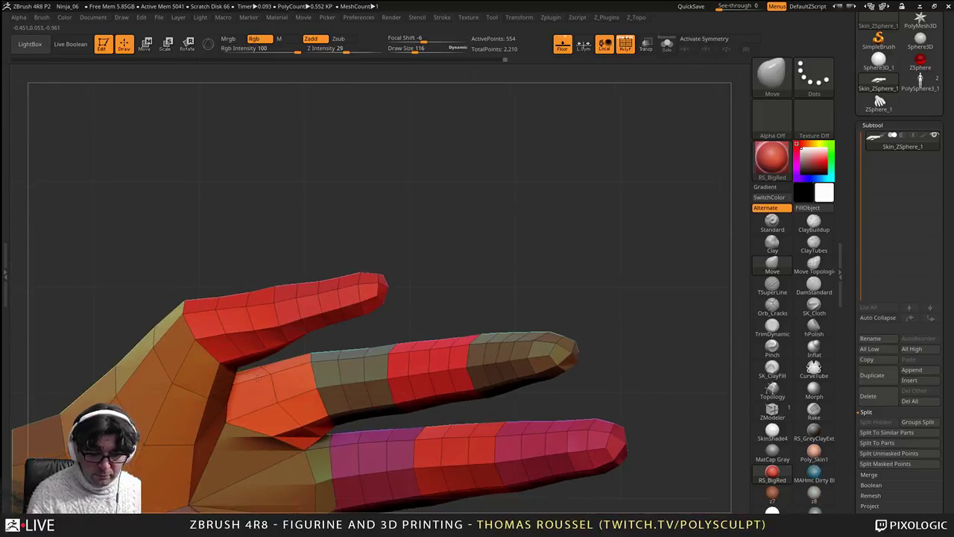
Step: Set the draw size to 238 and adjust the outer contour of the thumb's base and the palm with the Move brush
alt+right_drag(164, 385, 230, 345)
key(s)
click(230, 348)
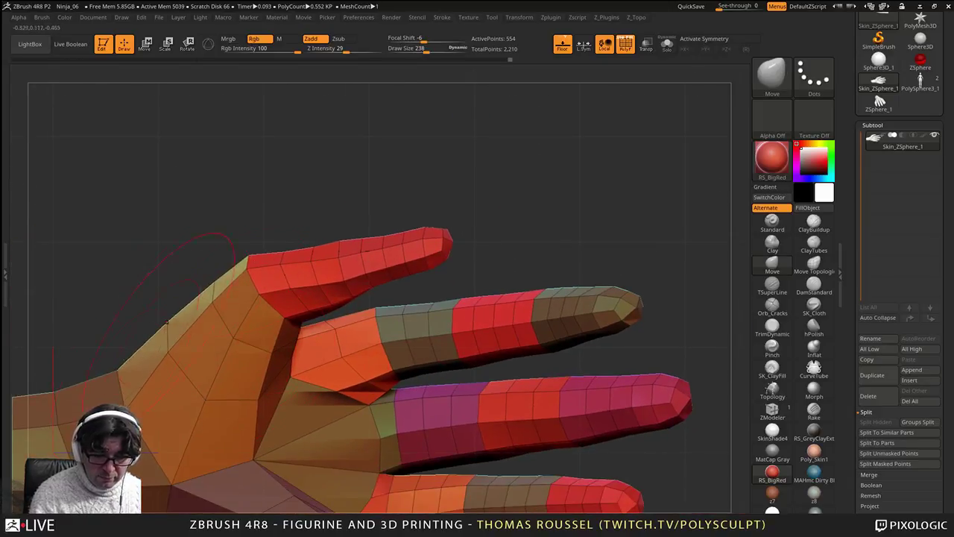
alt+right_drag(273, 433, 308, 368)
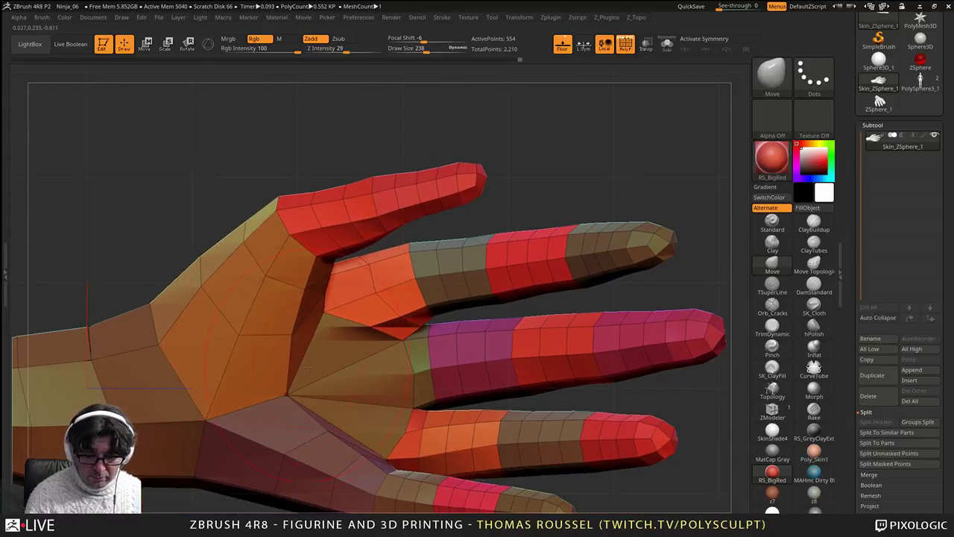
alt+right_drag(406, 384, 464, 260)
Step: Lower the middle finger's knuckle in profile and set the draw size to 166 to refine the back of the hand
ctrl+right_drag(508, 328, 518, 419)
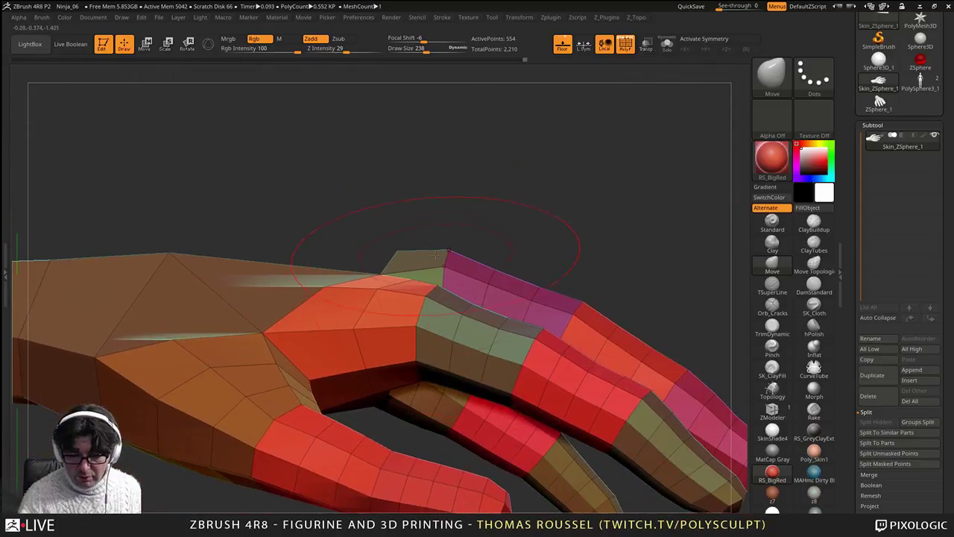
drag(445, 258, 445, 262)
right_drag(448, 269, 429, 298)
right_drag(389, 258, 384, 298)
drag(385, 252, 381, 251)
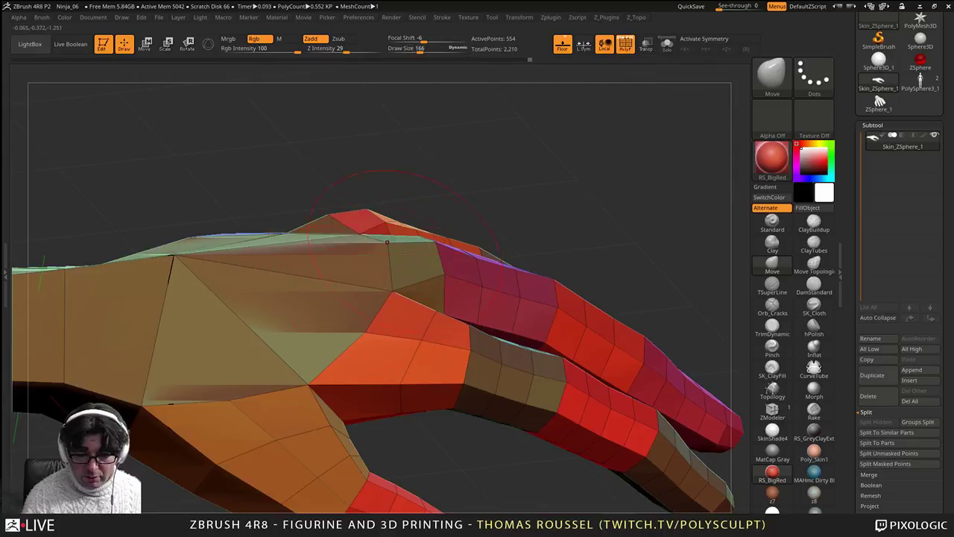
Step: Set the draw size to 87 and refine the index finger's base where it meets the middle finger
mouse_move(381, 251)
right_down()
mouse_move(514, 253)
mouse_move(384, 254)
mouse_move(401, 257)
mouse_move(400, 241)
right_up()
alt+right_drag(404, 283, 484, 243)
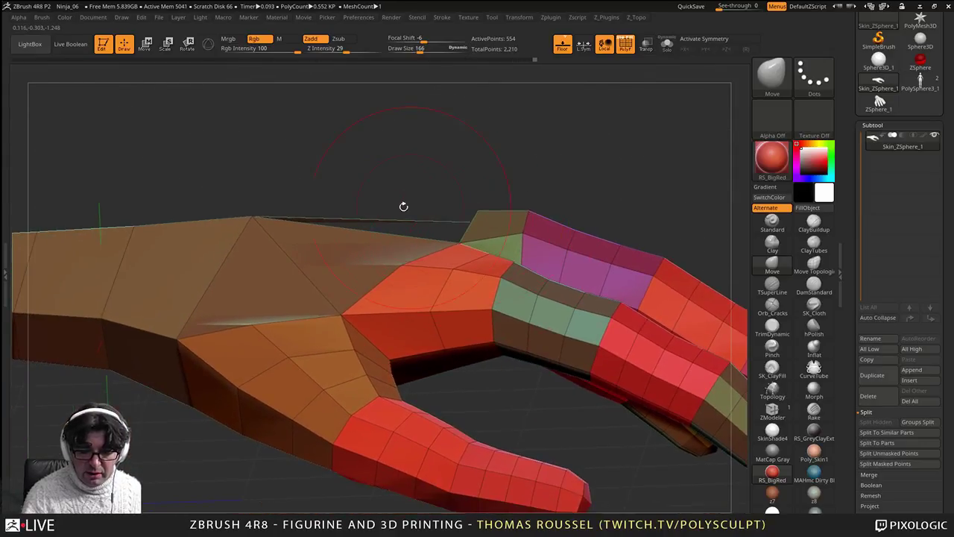
right_click(456, 230)
mouse_move(476, 209)
right_down()
mouse_move(475, 200)
mouse_move(484, 223)
right_up()
drag(482, 233, 402, 157)
mouse_move(451, 212)
right_down()
mouse_move(457, 331)
mouse_move(520, 235)
mouse_move(426, 326)
mouse_move(428, 285)
right_up()
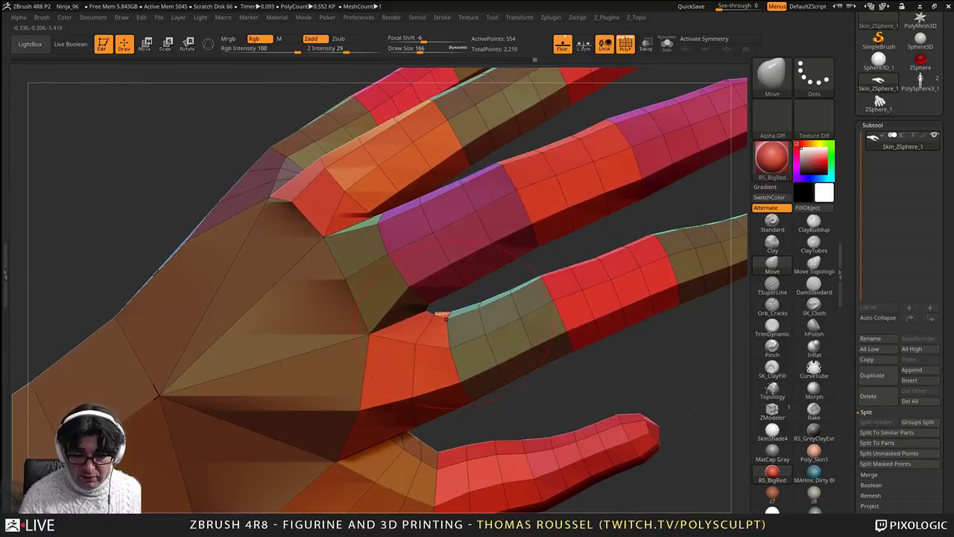
key(s)
drag(460, 326, 449, 326)
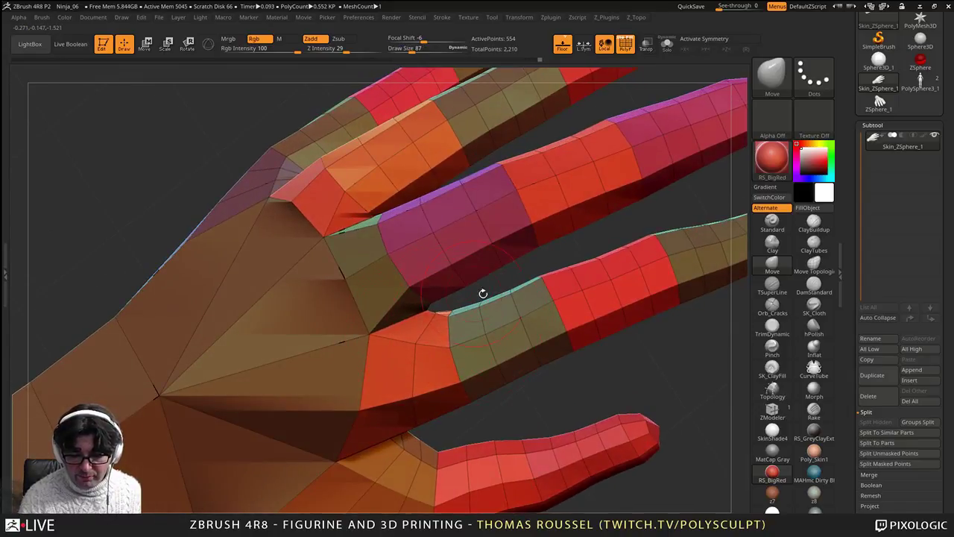
mouse_move(571, 295)
right_down()
mouse_move(596, 328)
mouse_move(549, 307)
right_up()
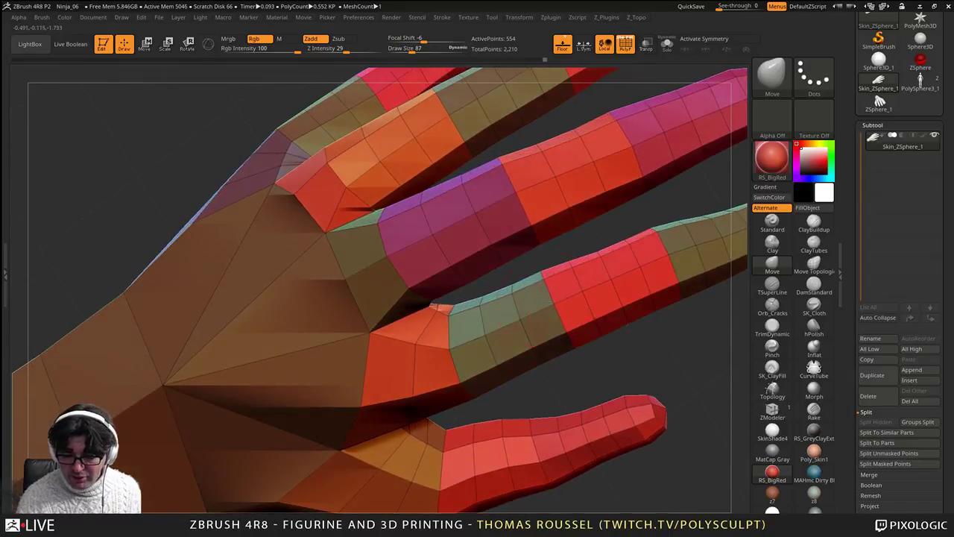
Step: Reshape the thumb's end segment and tip from several angles with the Move brush
mouse_move(643, 304)
alt+right_down()
mouse_move(579, 231)
mouse_move(577, 202)
alt+right_up()
mouse_move(564, 361)
mouse_down()
mouse_move(564, 348)
mouse_move(542, 355)
mouse_move(592, 359)
mouse_up()
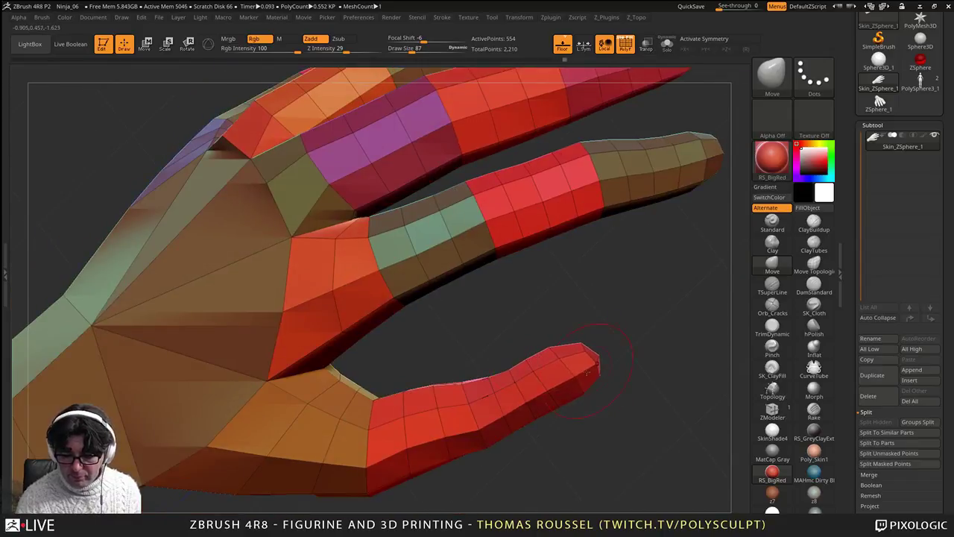
right_drag(583, 384, 577, 368)
drag(565, 385, 569, 391)
mouse_move(570, 400)
right_down()
mouse_move(573, 373)
mouse_move(580, 397)
right_up()
drag(585, 410, 572, 412)
drag(574, 365, 575, 371)
Step: Show the whole hand and raise it to the next subdivision level
mouse_move(588, 373)
right_down()
mouse_move(587, 392)
mouse_move(522, 328)
right_up()
right_drag(403, 407, 514, 477)
ctrl+right_drag(514, 477, 542, 453)
right_drag(542, 454, 558, 415)
key(d)
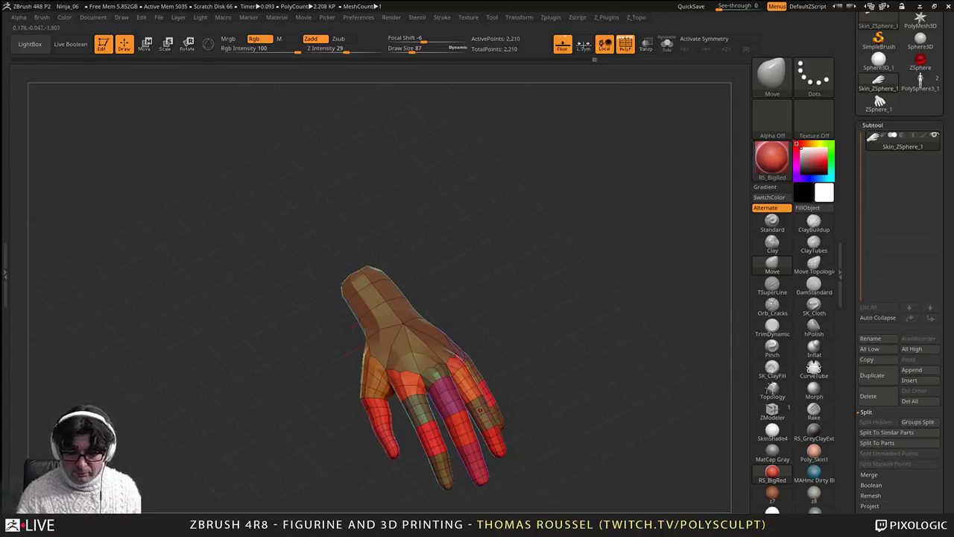
Step: Hide the polygroup wireframe and examine the hand's overall shape from the back and sides
ctrl+right_drag(514, 436, 401, 294)
key(shift+f)
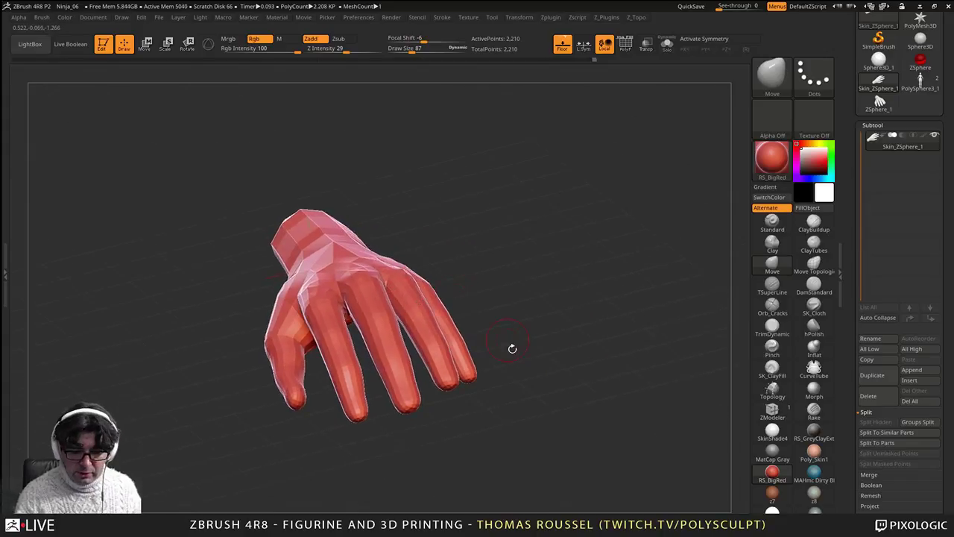
right_drag(511, 347, 496, 377)
ctrl+right_drag(496, 328, 464, 358)
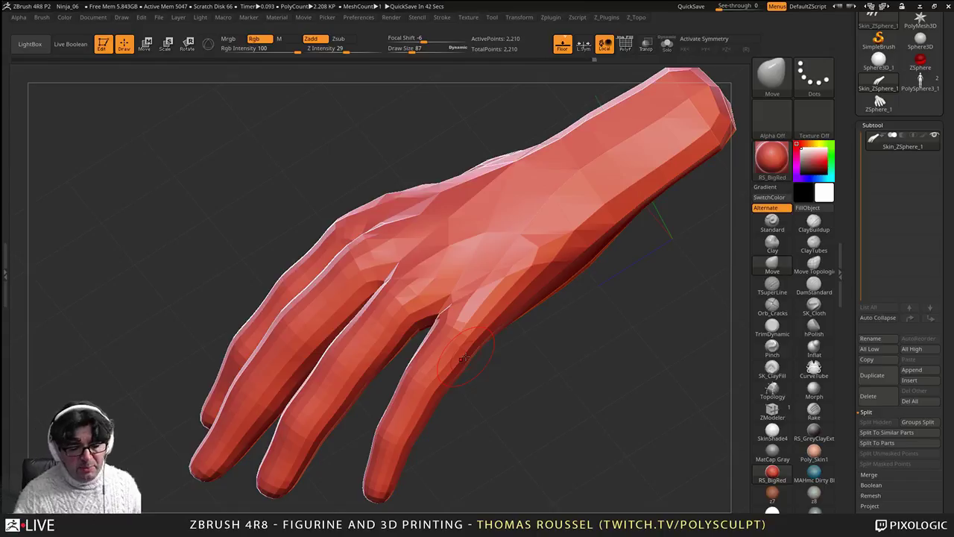
drag(514, 373, 469, 354)
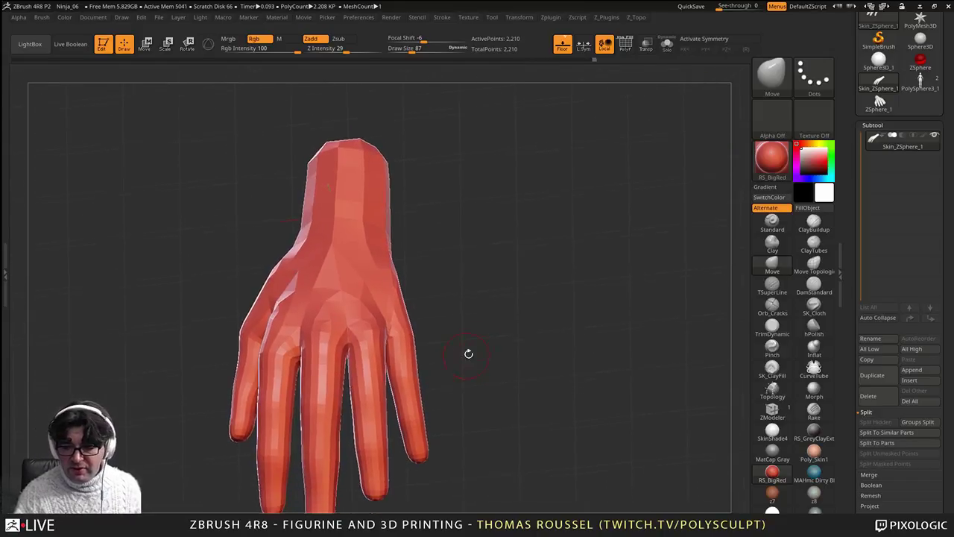
Step: Switch to the ZSphere_1 hand and preview its adaptive skin with the polygroup wireframe shown
click(878, 103)
alt+drag(495, 418, 573, 327)
right_drag(573, 326, 541, 348)
key(shift+f)
key(a)
drag(553, 384, 421, 387)
alt+drag(456, 336, 544, 397)
key(a)
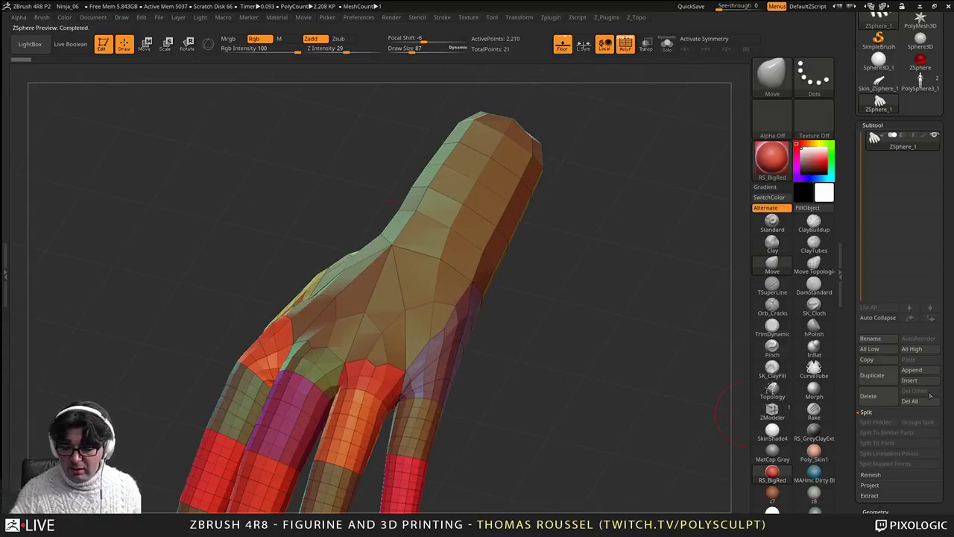
Step: Set the adaptive skin's DynaMesh resolution to 112, regenerate the preview and hide its wireframe
drag(944, 438, 882, 323)
drag(924, 370, 899, 336)
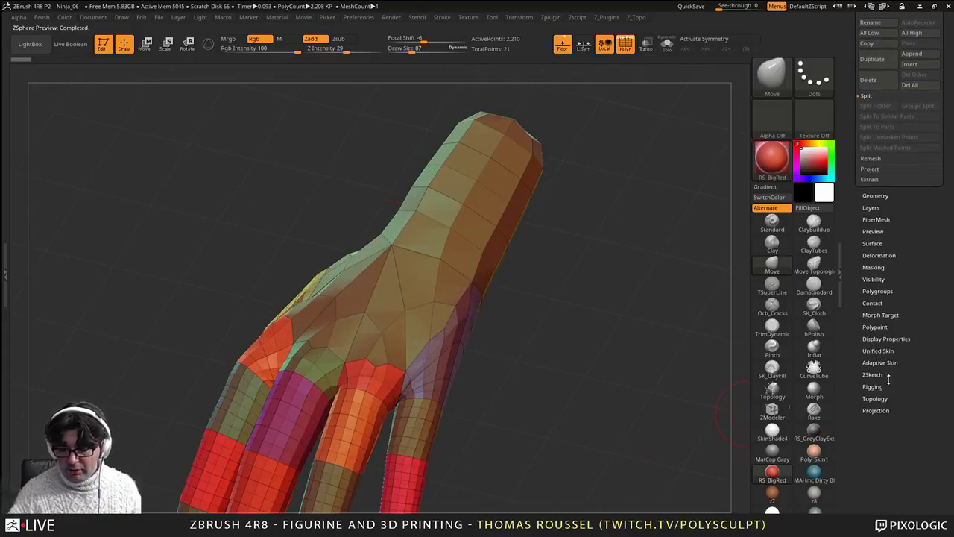
click(878, 365)
drag(877, 382, 877, 412)
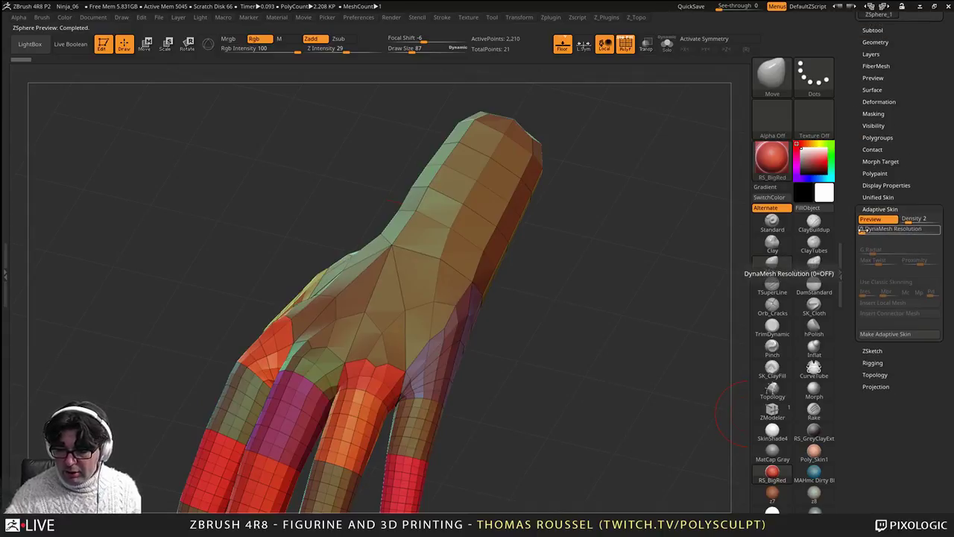
drag(864, 231, 870, 231)
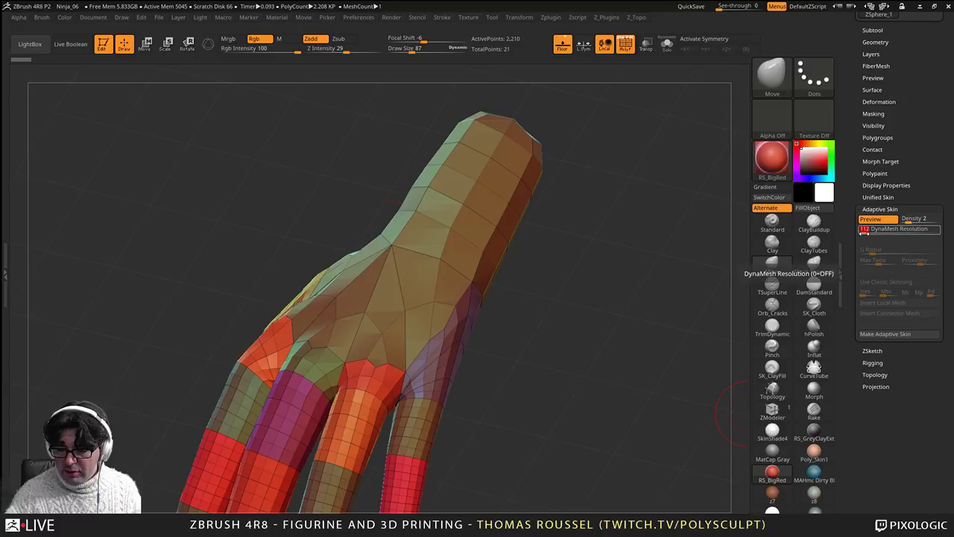
click(870, 221)
click(870, 221)
alt+drag(474, 419, 538, 349)
key(shift+f)
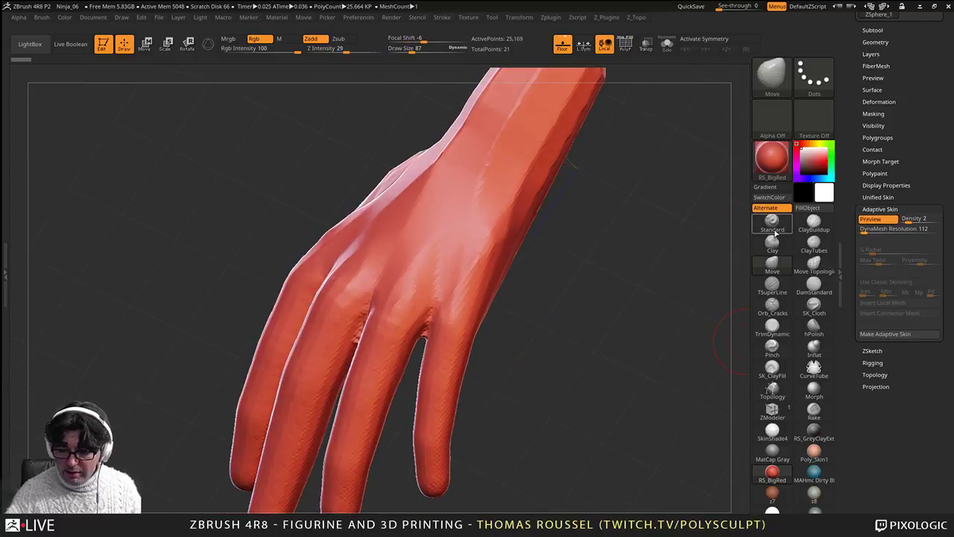
Step: Try sculpting the back of the preview hand with ClayBuildup at draw size 130 and discard the changes
key(s)
drag(618, 295, 621, 296)
drag(431, 304, 460, 379)
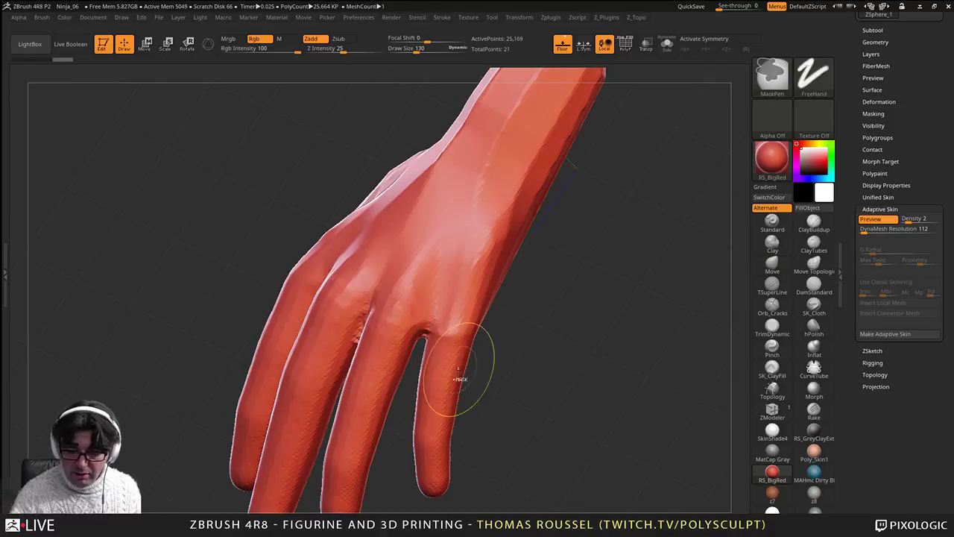
click(813, 223)
mouse_move(438, 301)
mouse_down()
mouse_move(457, 315)
mouse_move(464, 287)
mouse_up()
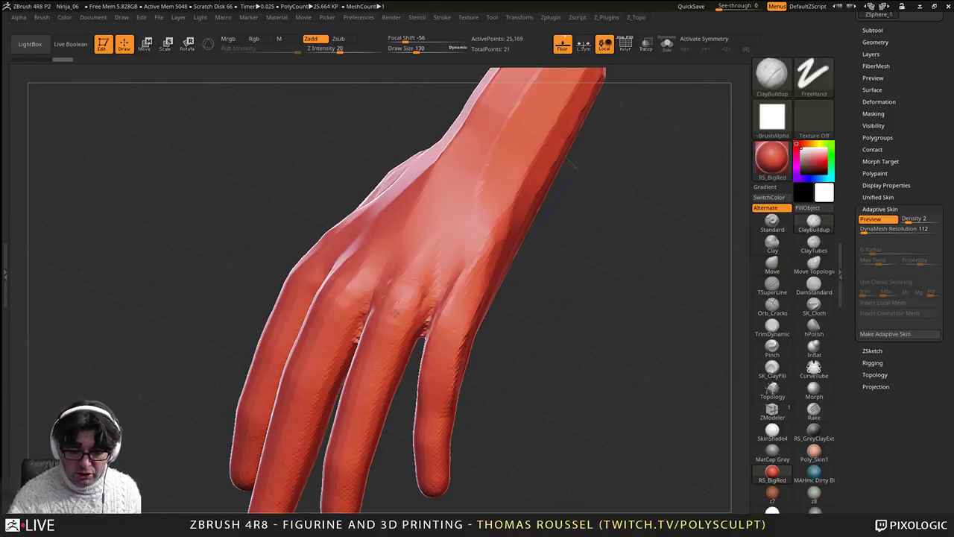
mouse_move(388, 347)
mouse_down()
mouse_move(488, 190)
mouse_move(515, 231)
mouse_up()
key(a)
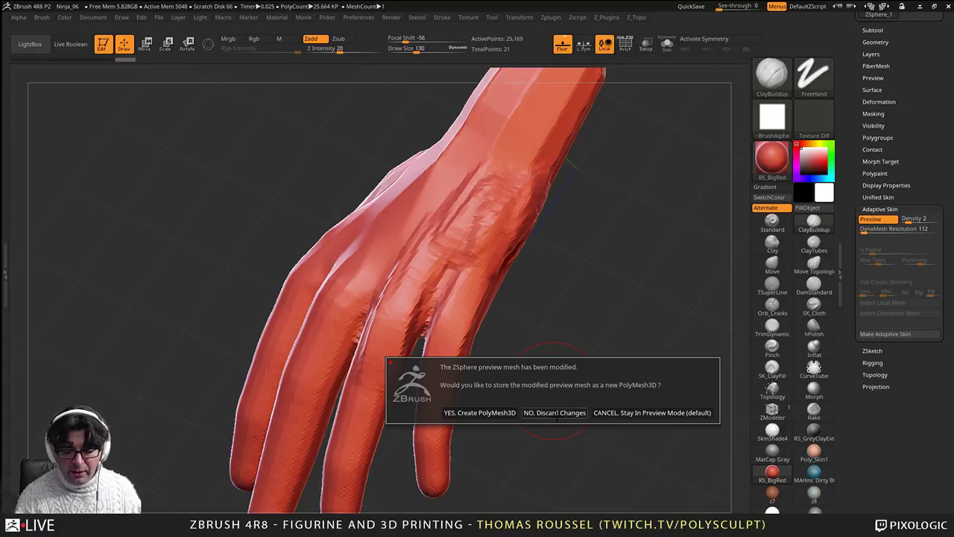
click(566, 412)
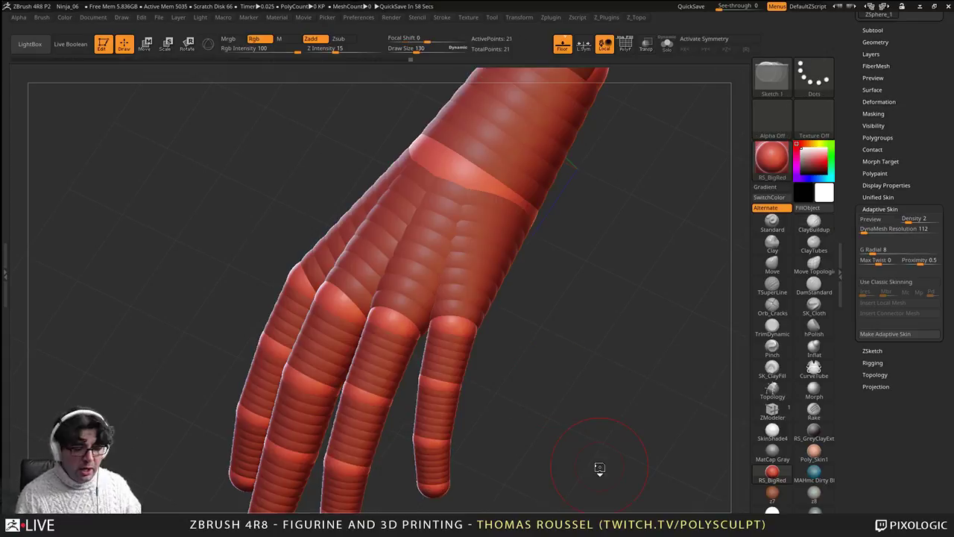
Step: Examine the regenerated adaptive skin preview against the underlying ZSphere chain
key(a)
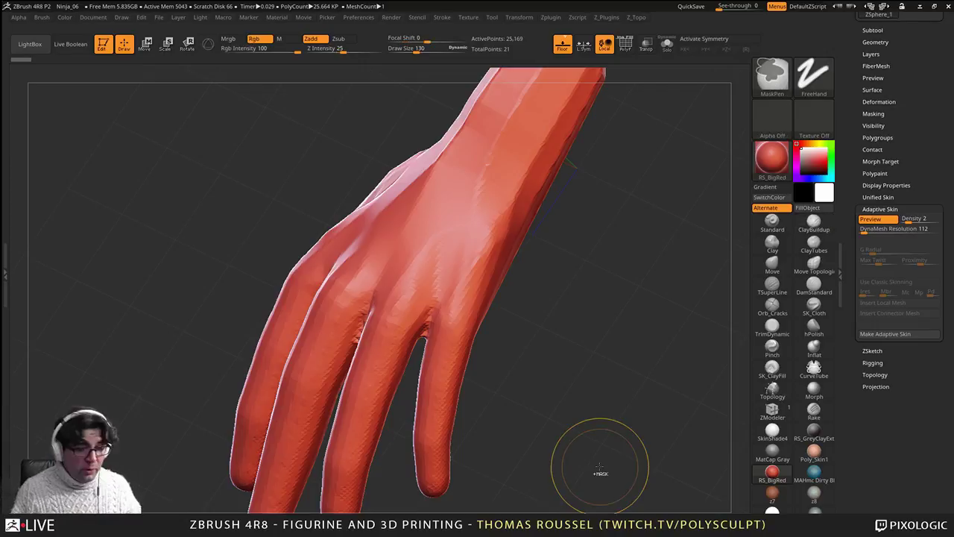
ctrl+click(600, 468)
ctrl+click(599, 468)
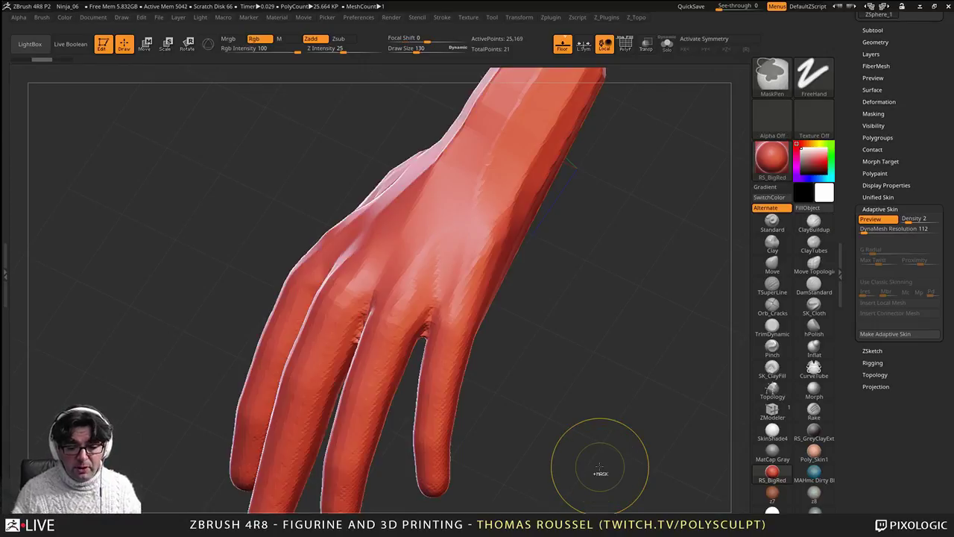
key(a)
drag(599, 464, 570, 449)
key(a)
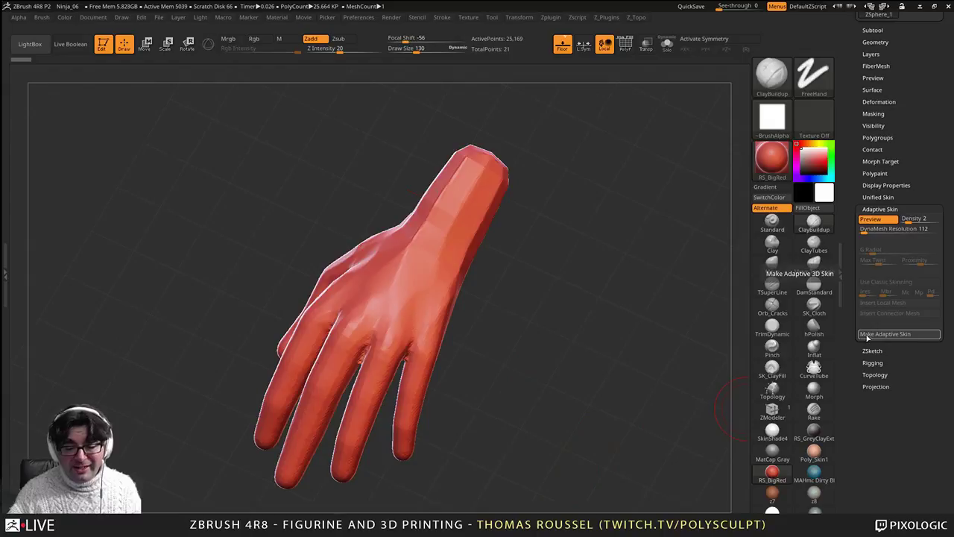
Step: Switch back to the sculpted low-poly Skin_ZSphere_1 hand
key(a)
drag(904, 159, 908, 249)
click(878, 198)
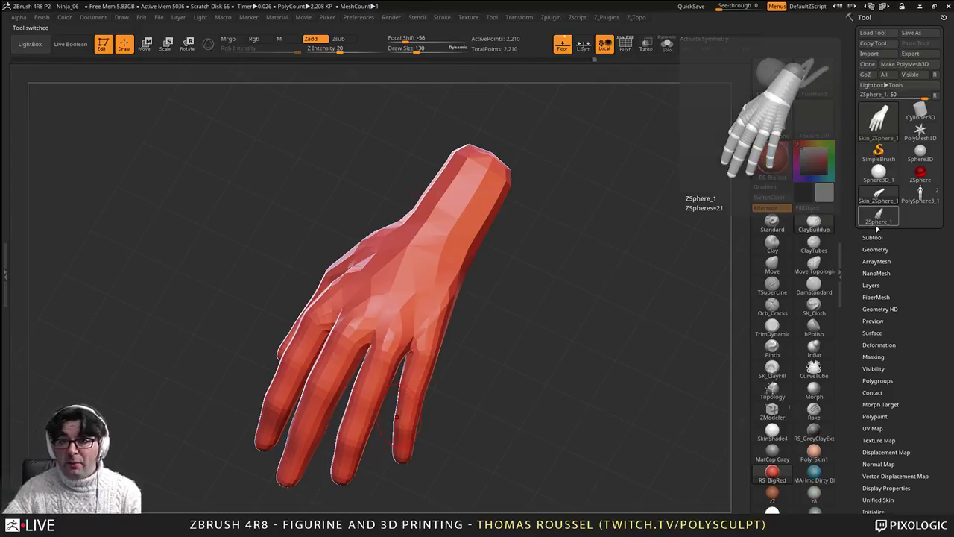
mouse_move(861, 212)
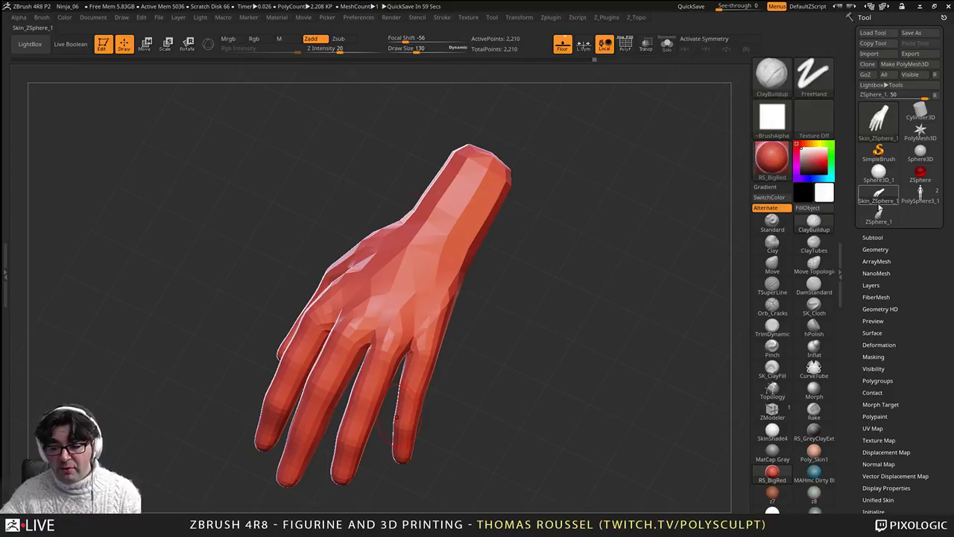
mouse_move(906, 182)
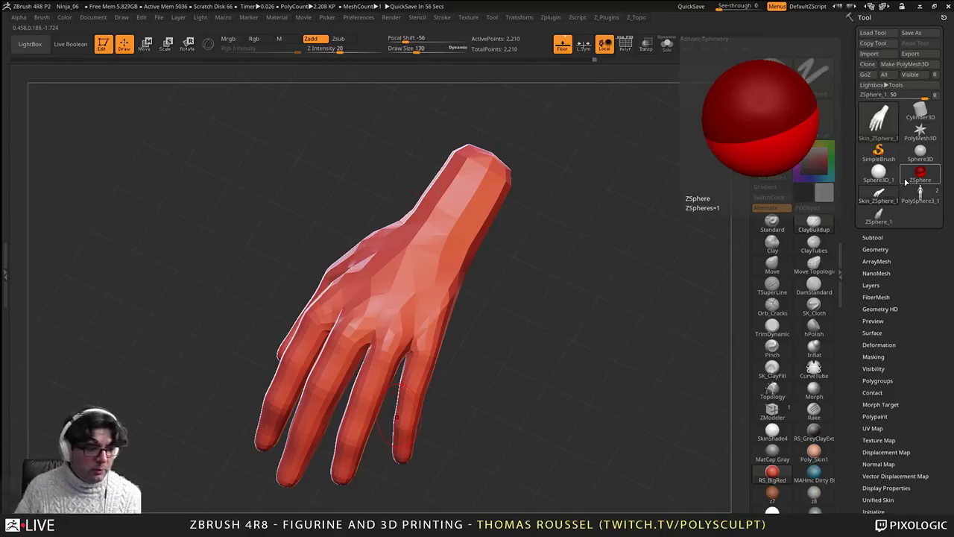
Step: Examine the low-poly hand's back, palm and side profile from several angles
alt+drag(492, 387, 490, 332)
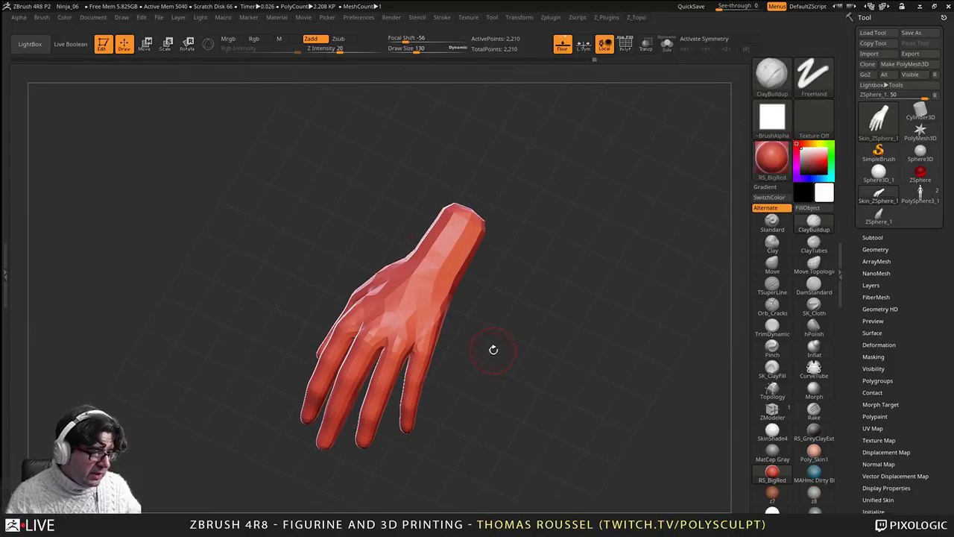
mouse_move(470, 341)
mouse_down()
mouse_move(473, 313)
mouse_move(507, 382)
mouse_move(454, 377)
mouse_move(464, 394)
mouse_move(459, 372)
mouse_move(488, 309)
mouse_up()
key(shift+f)
key(shift+f)
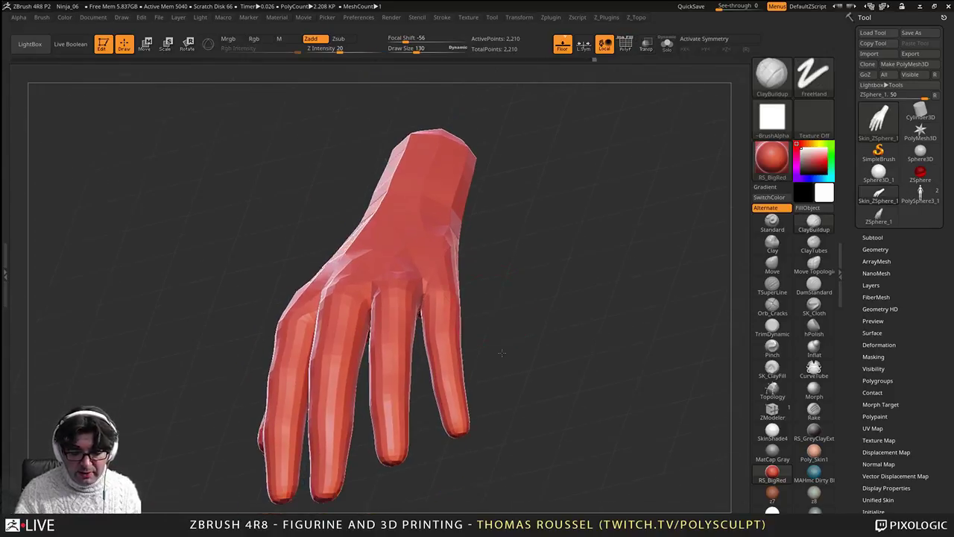
drag(503, 351, 528, 254)
alt+drag(475, 376, 508, 257)
right_drag(457, 380, 432, 326)
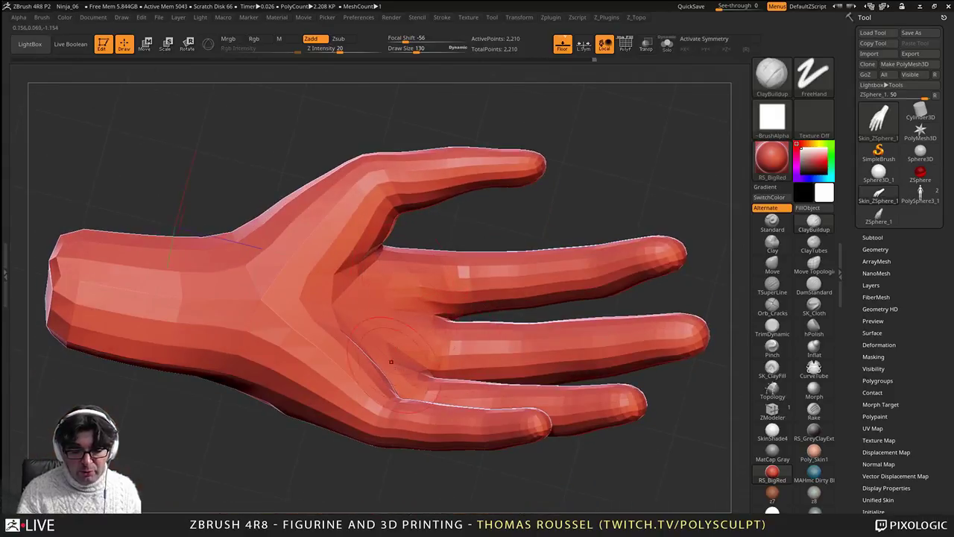
right_drag(406, 251, 416, 296)
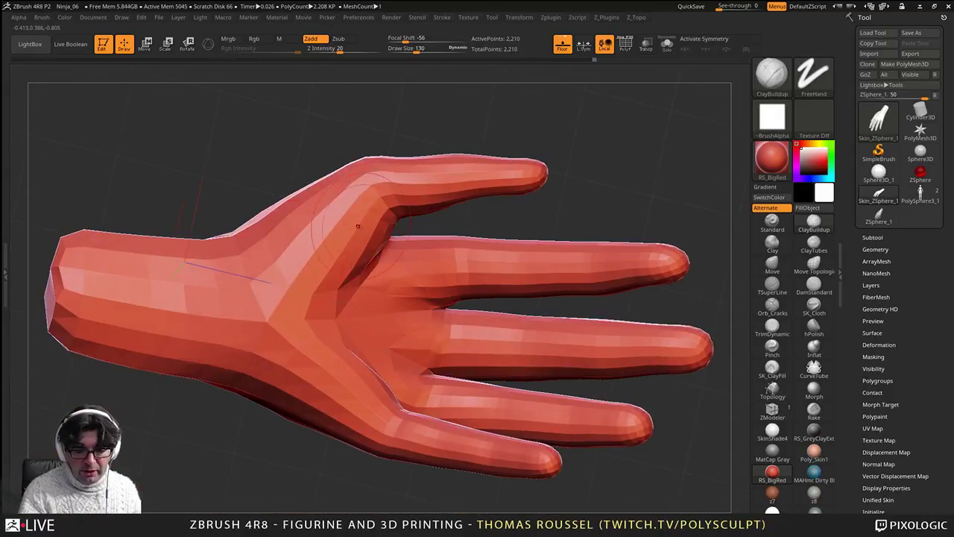
alt+right_drag(491, 406, 671, 410)
drag(701, 411, 600, 404)
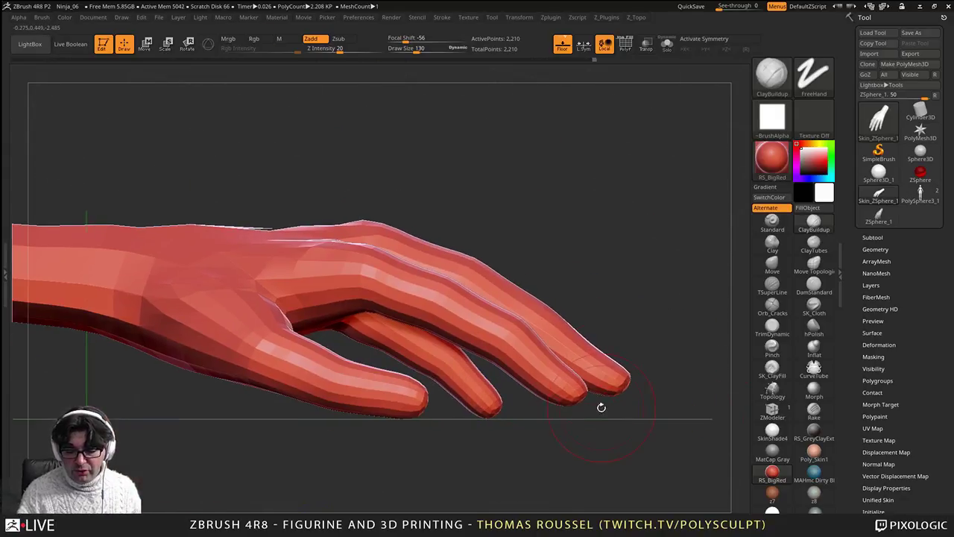
Step: Remesh the hand with DynaMesh at resolution 128 and check the resulting wireframe
click(875, 250)
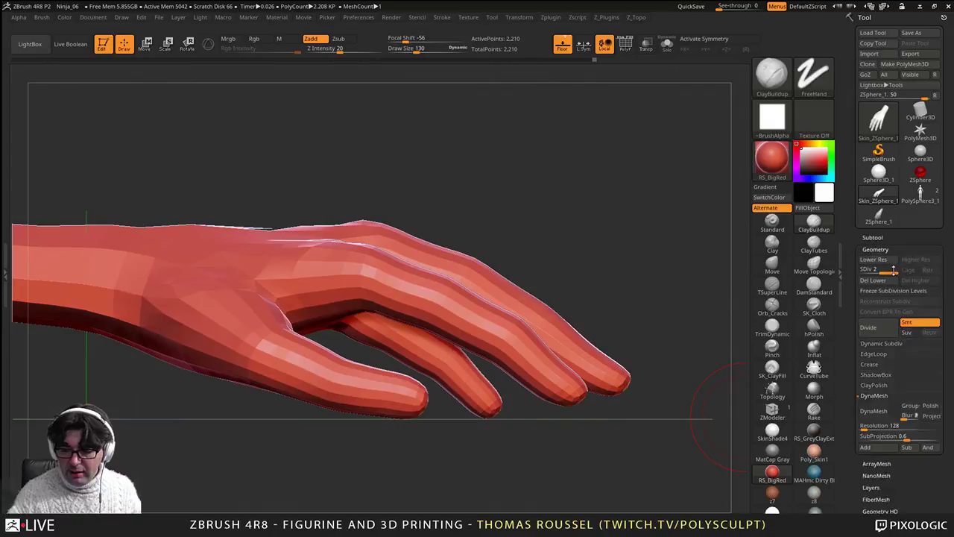
click(894, 408)
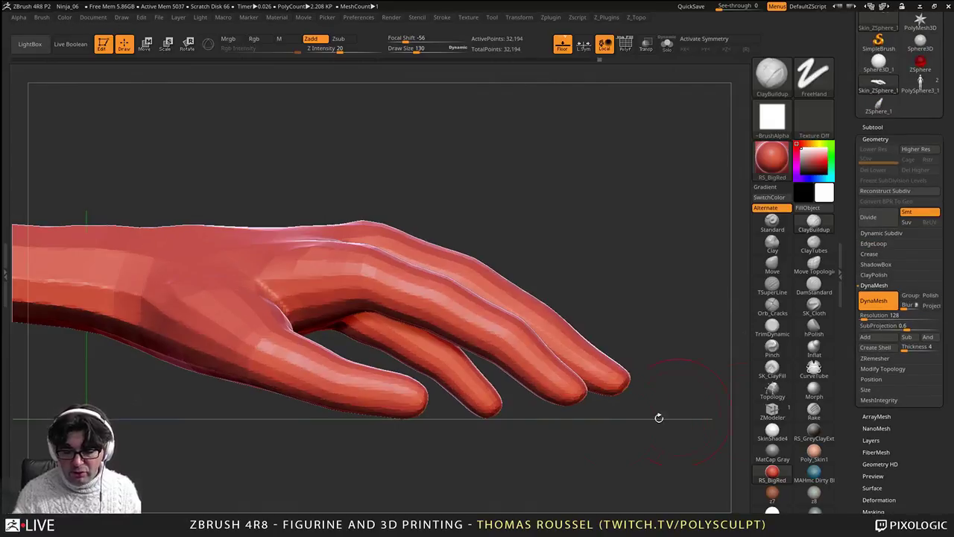
drag(659, 417, 529, 458)
key(shift+f)
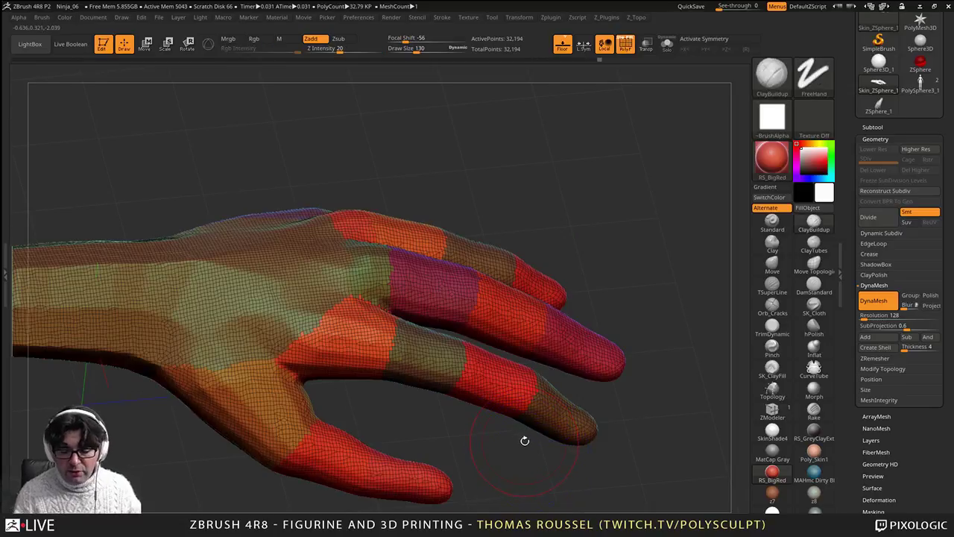
drag(508, 421, 488, 335)
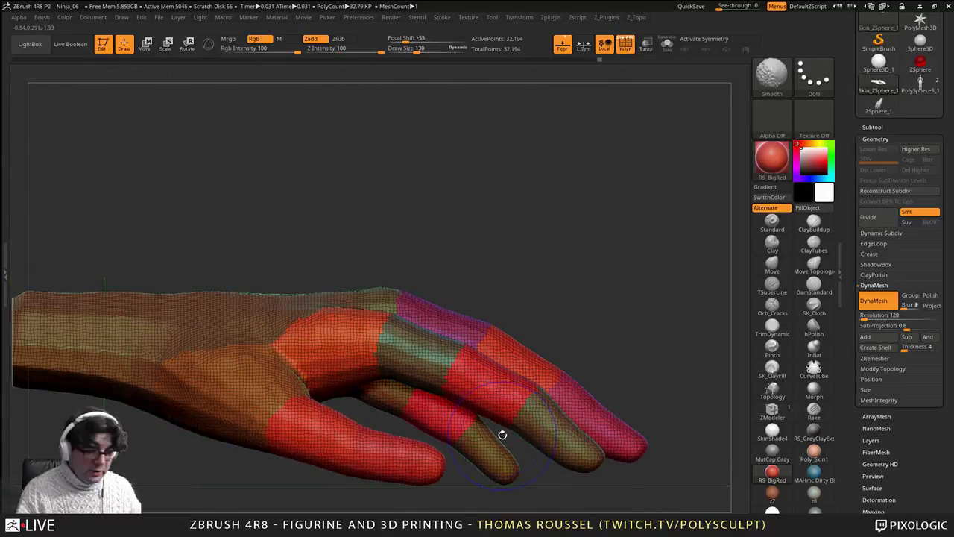
key(shift+f)
Step: Inspect the gaps between the finger bases up close on the palm side for remeshing errors
mouse_move(556, 430)
alt+mouse_down()
mouse_move(554, 339)
mouse_move(571, 326)
mouse_move(551, 366)
mouse_move(522, 351)
mouse_move(551, 364)
alt+mouse_up()
right_drag(552, 363, 520, 410)
alt+right_drag(555, 212, 606, 264)
ctrl+right_drag(607, 319, 623, 457)
mouse_move(623, 457)
alt+right_down()
mouse_move(612, 446)
mouse_move(602, 350)
mouse_move(602, 410)
alt+right_up()
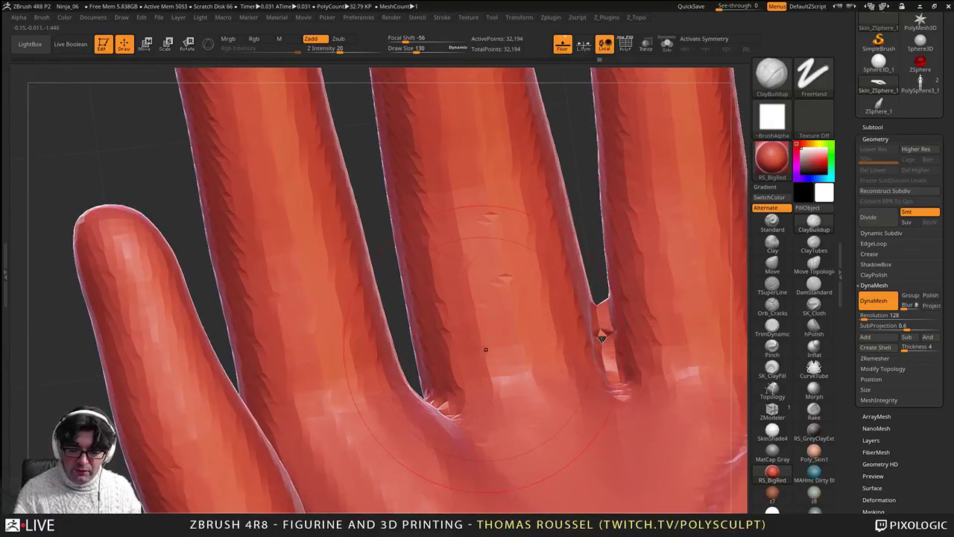
mouse_move(466, 356)
right_down()
mouse_move(514, 353)
mouse_move(309, 357)
mouse_move(359, 352)
mouse_move(347, 352)
right_up()
alt+right_drag(347, 352, 374, 349)
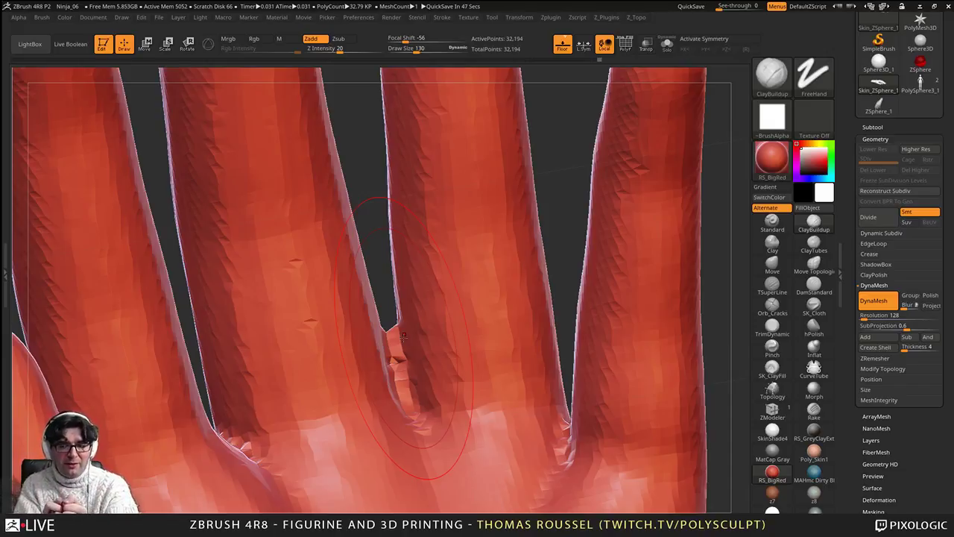
Step: Undo the last DynaMesh conversion and remesh the hand at resolution 200, checking its wireframe and finger bases
key(ctrl+z)
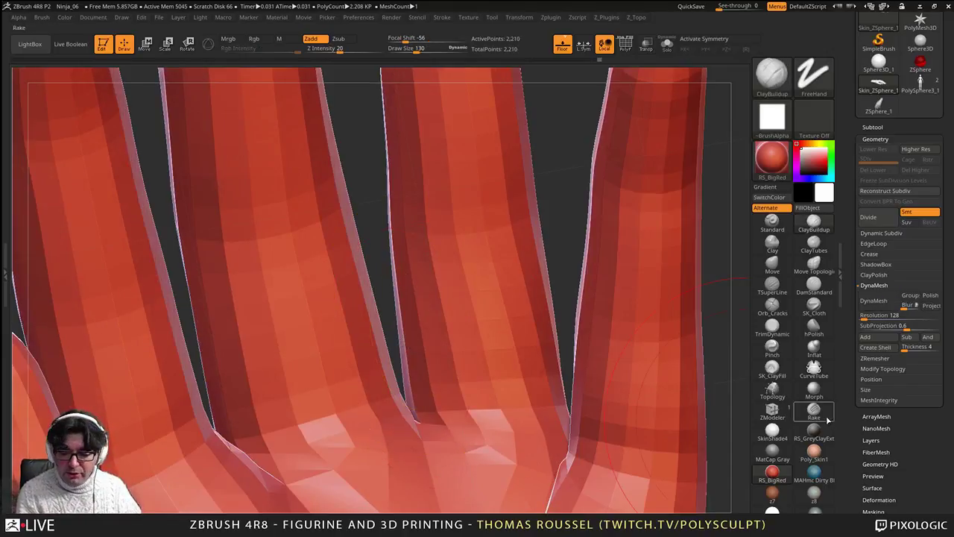
click(863, 317)
drag(863, 317, 865, 318)
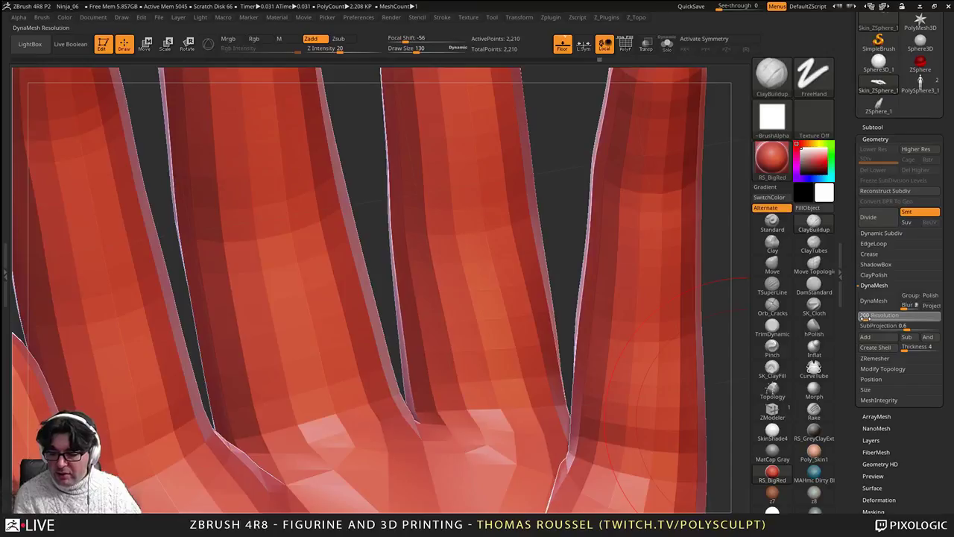
click(875, 306)
right_drag(469, 369, 484, 138)
key(shift+f)
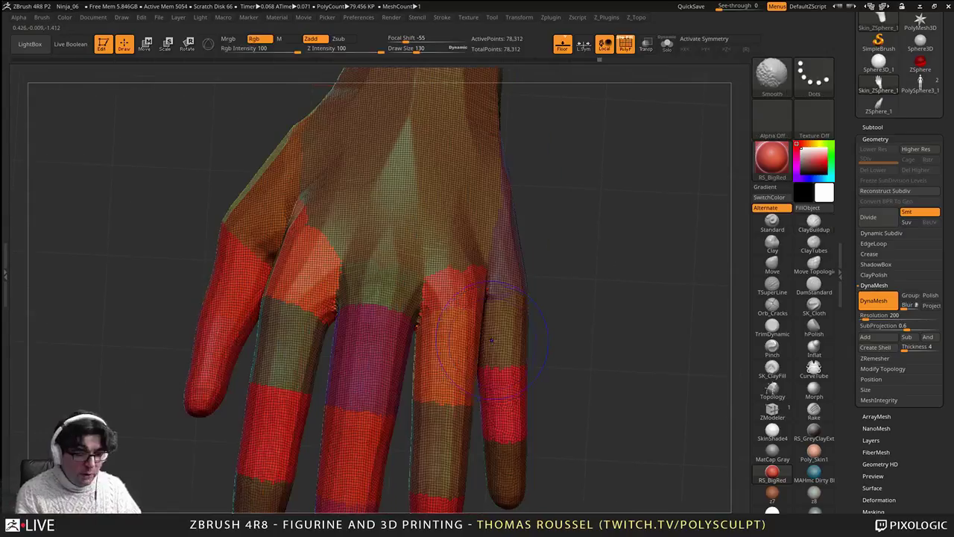
key(shift+f)
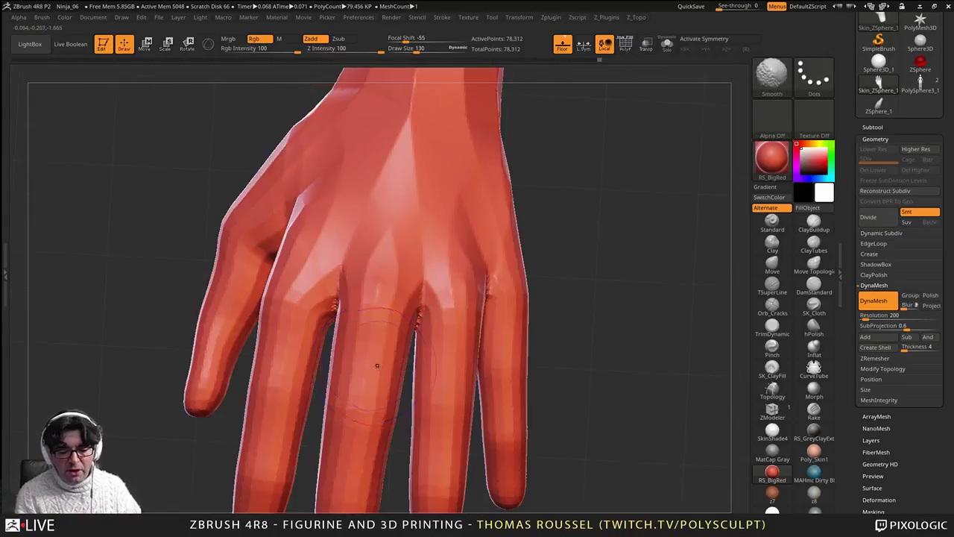
mouse_move(377, 365)
alt+right_down()
mouse_move(391, 275)
mouse_move(397, 295)
mouse_move(362, 438)
mouse_move(404, 263)
mouse_move(415, 323)
mouse_move(422, 289)
alt+right_up()
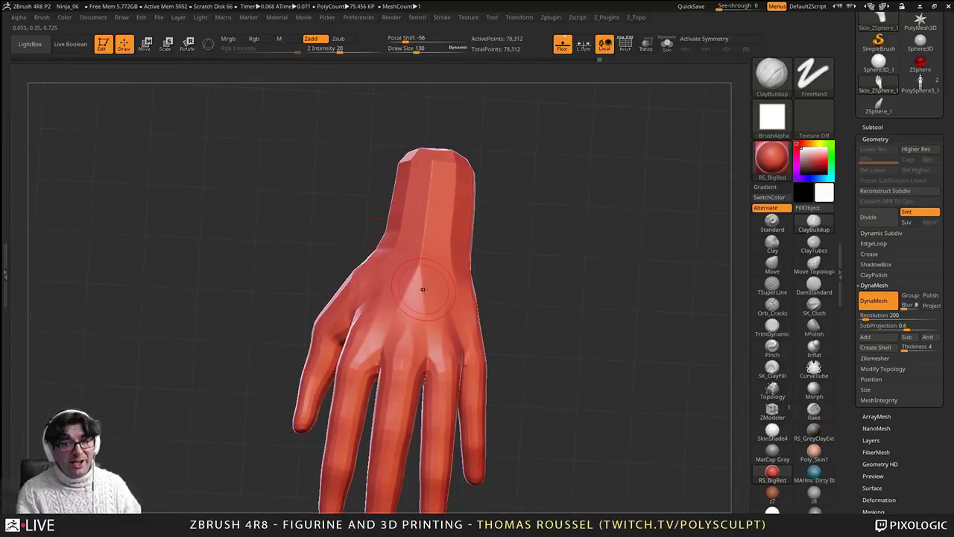
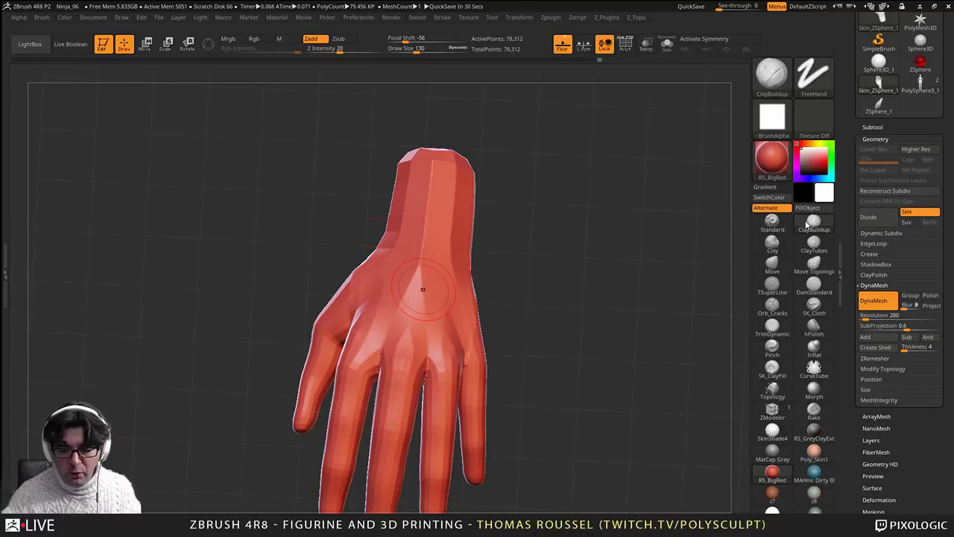
Step: Build up the knuckles and tendon ridges across the back of the hand using ClayBuildup with draw size 87
mouse_move(432, 268)
right_down()
mouse_move(418, 320)
mouse_move(415, 300)
right_up()
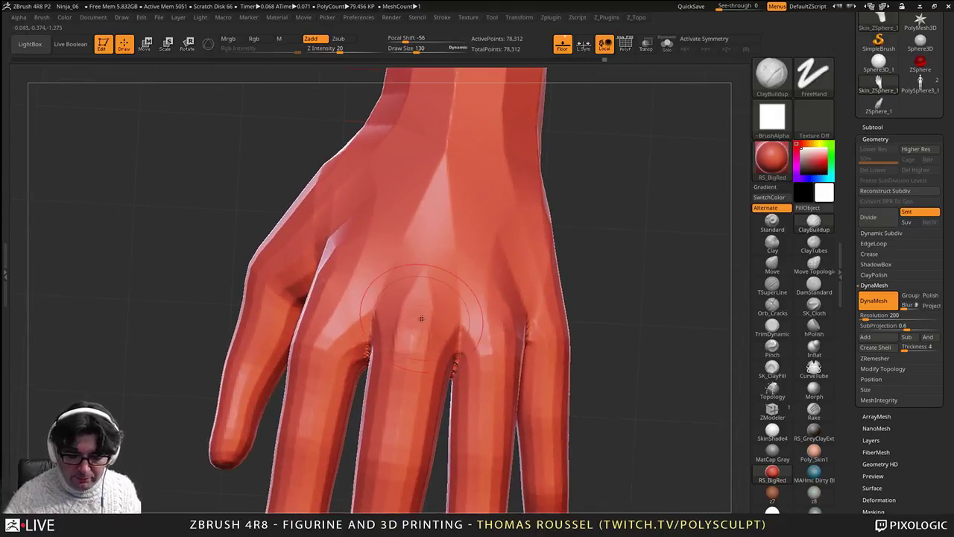
key(s)
mouse_move(422, 327)
mouse_down()
mouse_move(426, 315)
mouse_move(415, 370)
mouse_move(414, 310)
mouse_move(430, 298)
mouse_move(422, 320)
mouse_up()
mouse_move(346, 319)
mouse_down()
mouse_move(333, 339)
mouse_move(310, 339)
mouse_move(346, 294)
mouse_move(359, 291)
mouse_move(364, 305)
mouse_up()
mouse_move(480, 337)
mouse_down()
mouse_move(500, 361)
mouse_move(491, 350)
mouse_move(483, 179)
mouse_up()
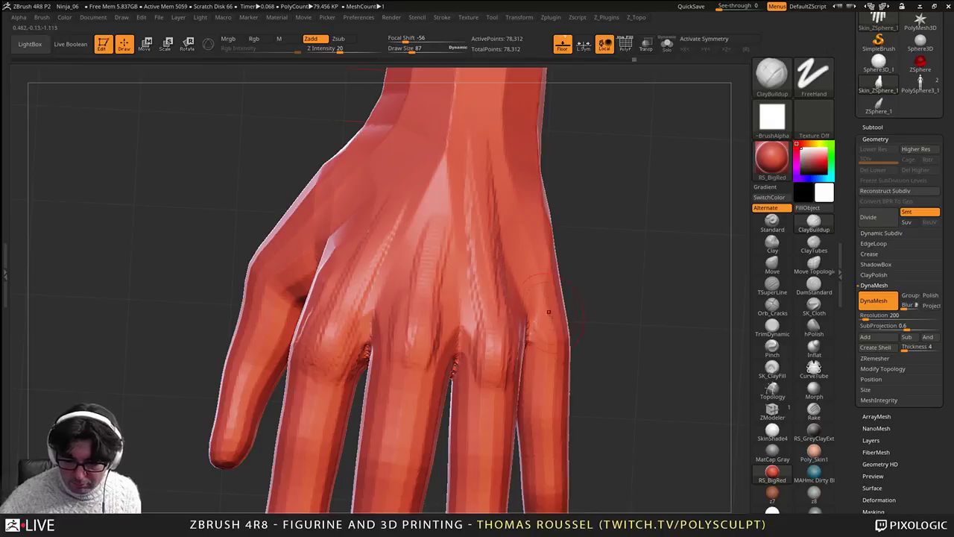
right_drag(548, 312, 514, 313)
drag(549, 324, 547, 186)
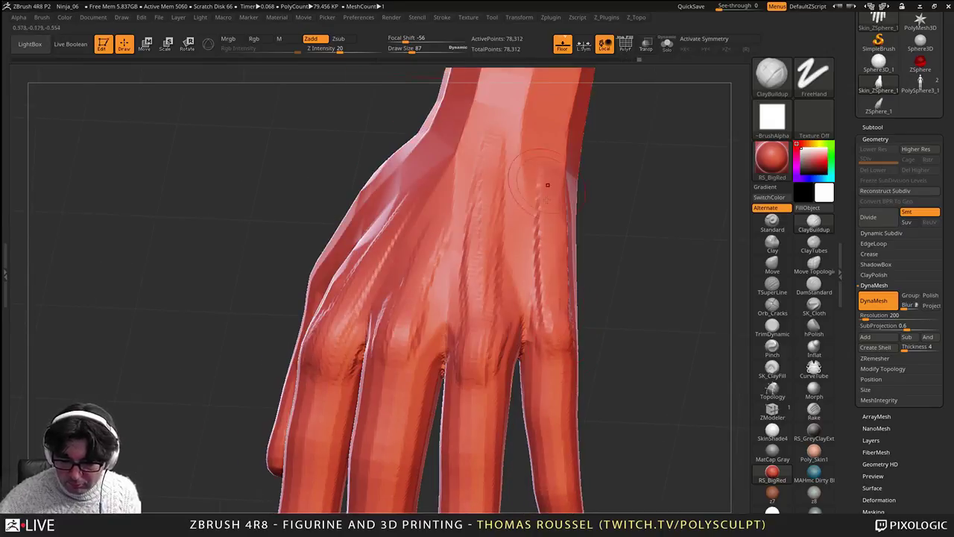
drag(547, 290, 544, 160)
Step: Smooth the clay strokes over the tendons and knuckles on the back of the hand
mouse_move(538, 194)
shift+mouse_down()
mouse_move(541, 295)
mouse_move(527, 210)
mouse_move(436, 273)
mouse_move(363, 258)
mouse_move(377, 237)
shift+mouse_up()
right_drag(377, 237, 414, 239)
shift+drag(384, 216, 337, 245)
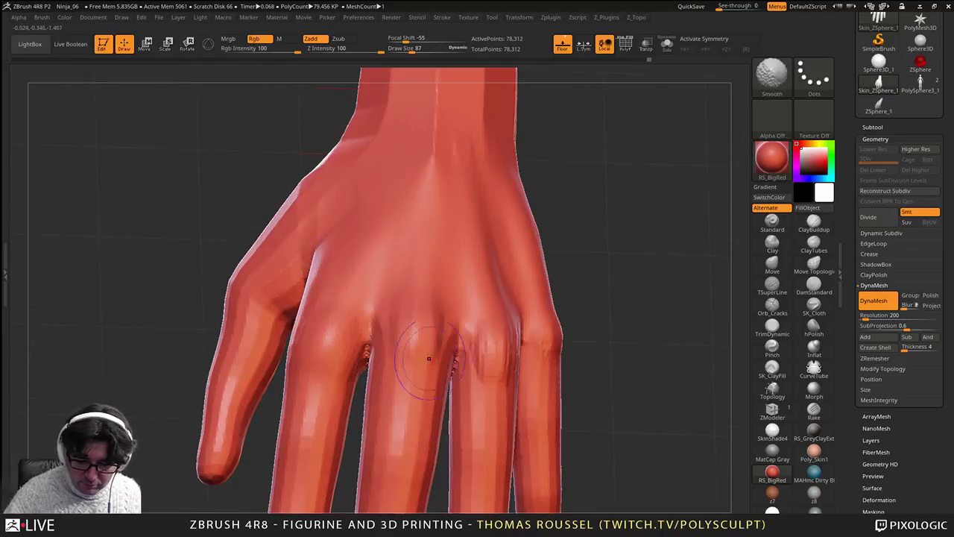
alt+right_drag(428, 359, 417, 271)
mouse_move(462, 292)
shift+mouse_down()
mouse_move(479, 344)
mouse_move(482, 293)
shift+mouse_up()
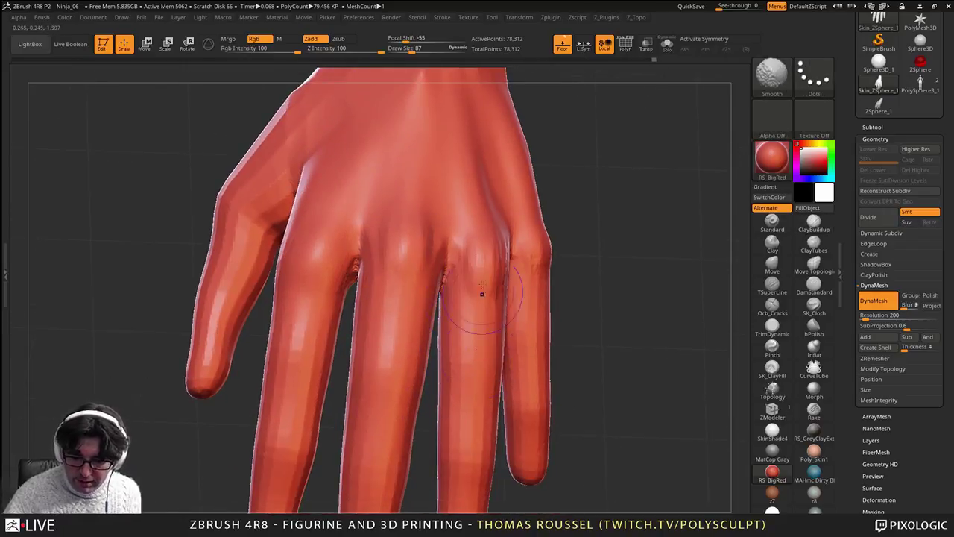
Step: Smooth the faceted surfaces along the index, middle and ring fingers down to their tips
alt+right_drag(453, 398, 452, 225)
shift+drag(465, 258, 475, 324)
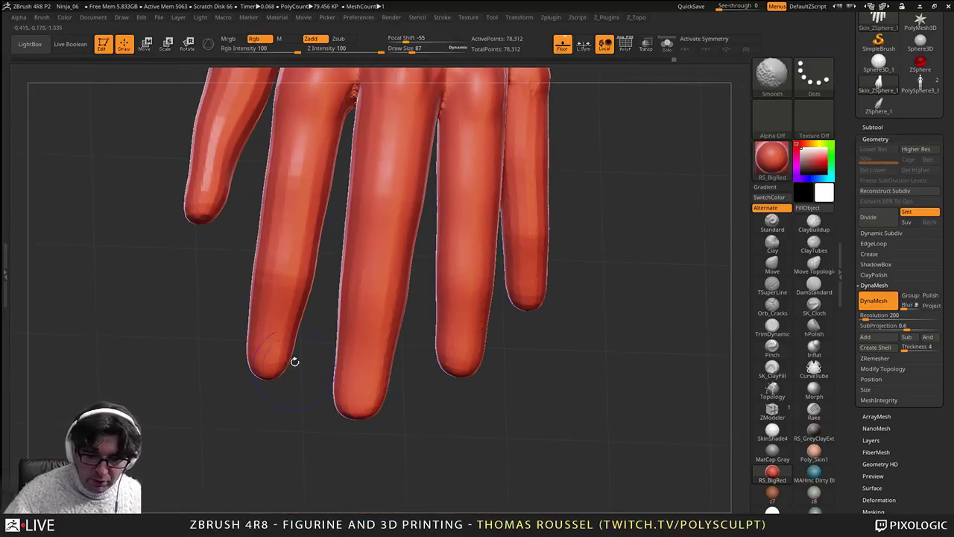
alt+right_drag(267, 156, 317, 350)
shift+drag(298, 257, 289, 322)
right_drag(287, 261, 280, 317)
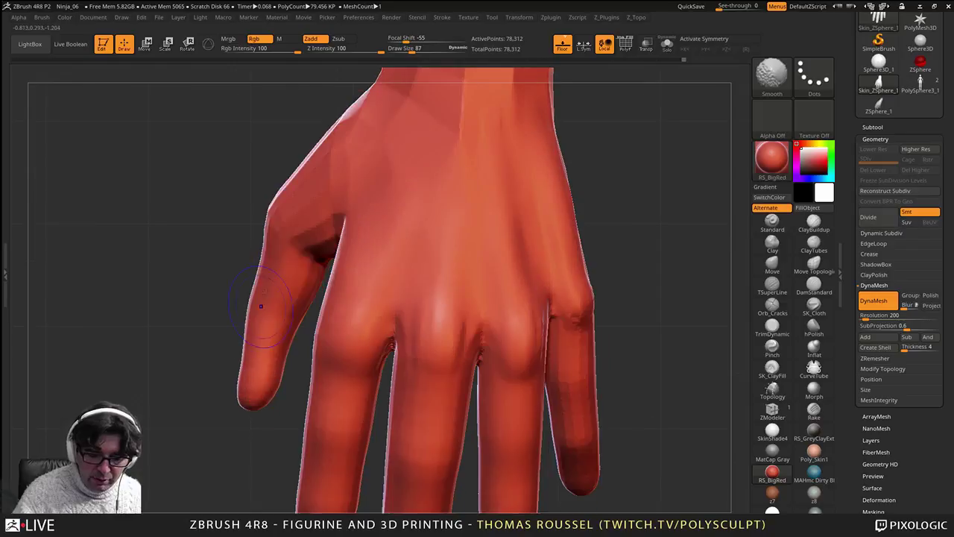
Step: Smooth the facets of the thumb and the area where it joins the back of the hand
shift+drag(304, 241, 330, 213)
right_drag(316, 298, 310, 242)
right_drag(261, 327, 283, 333)
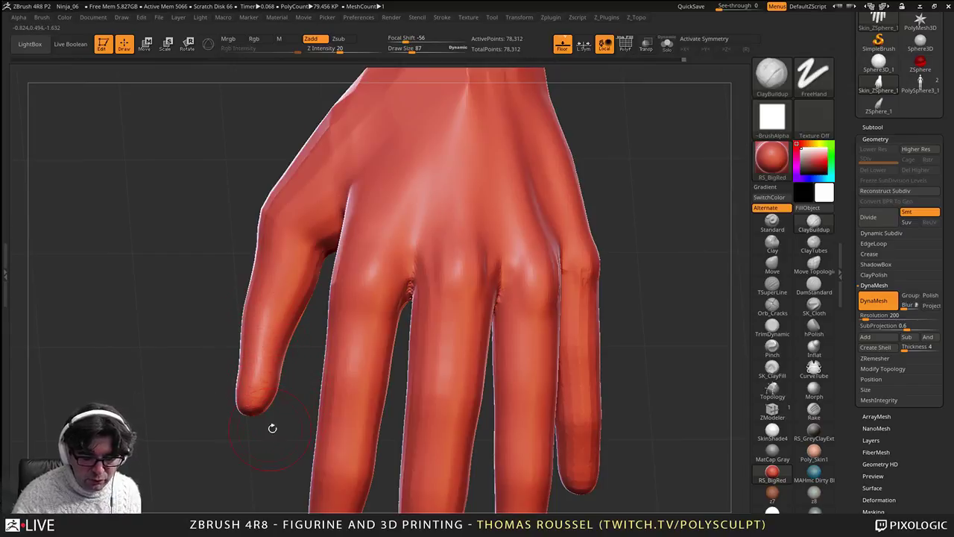
right_drag(300, 359, 354, 347)
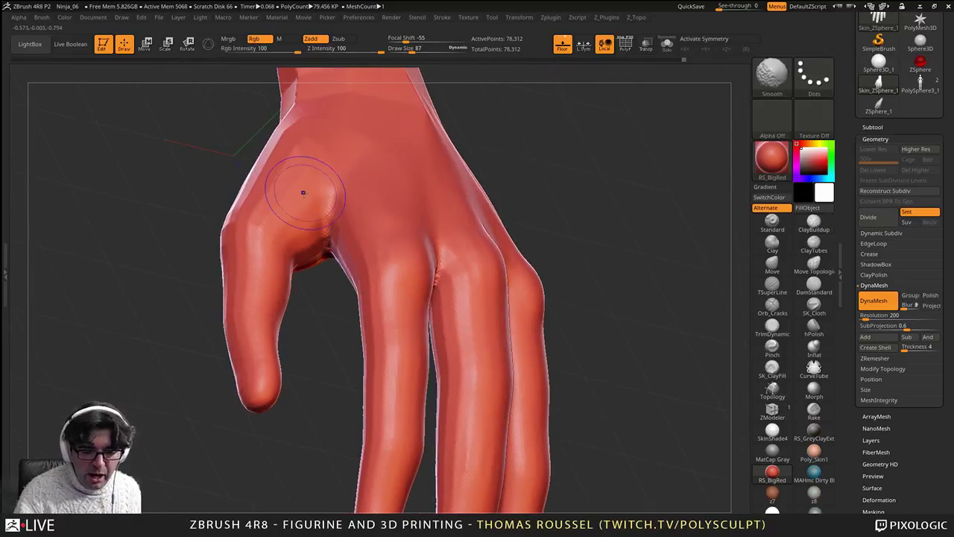
mouse_move(303, 194)
shift+mouse_down()
mouse_move(276, 152)
mouse_move(234, 207)
shift+mouse_up()
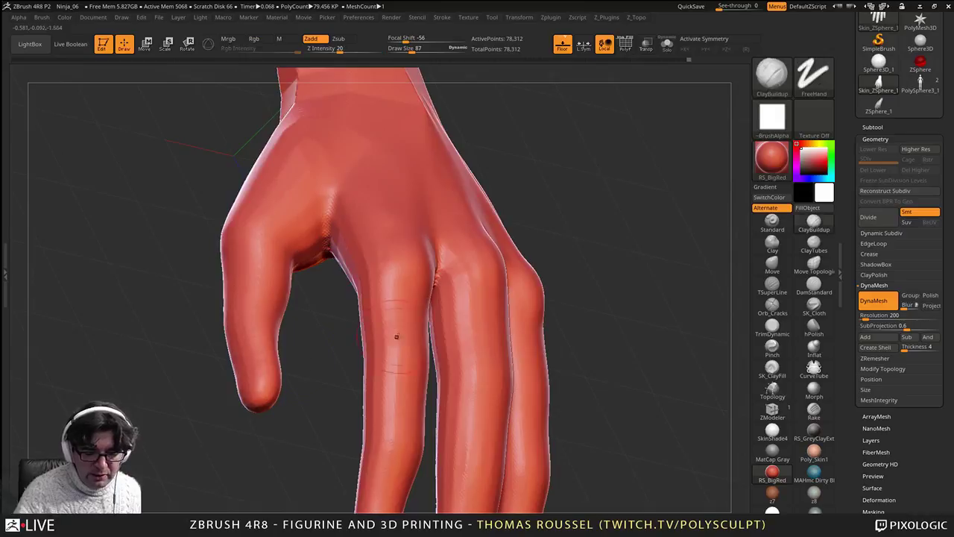
mouse_move(396, 336)
right_down()
mouse_move(417, 349)
mouse_move(205, 442)
right_up()
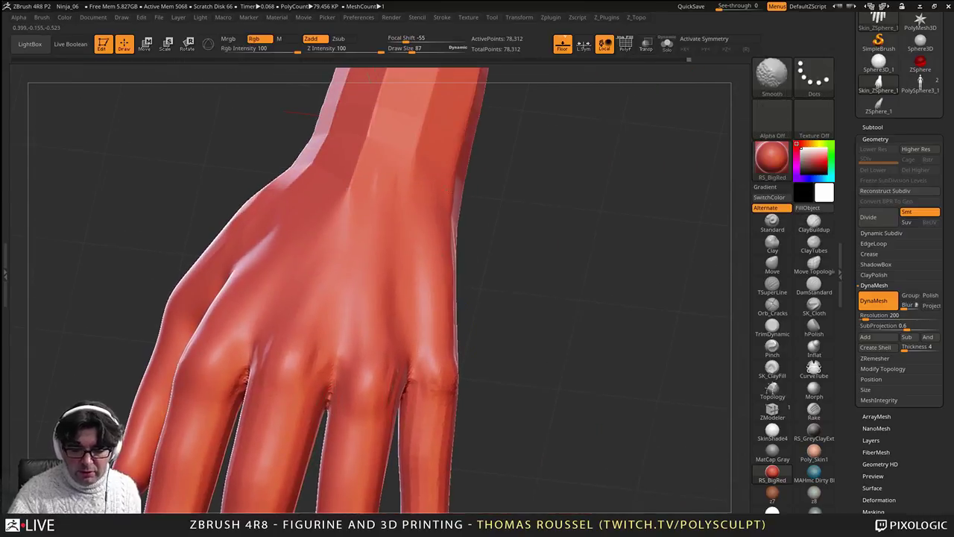
Step: Smooth the angular planes around the back and outer side of the wrist and forearm stump
alt+right_drag(418, 127, 367, 279)
shift+drag(369, 287, 373, 226)
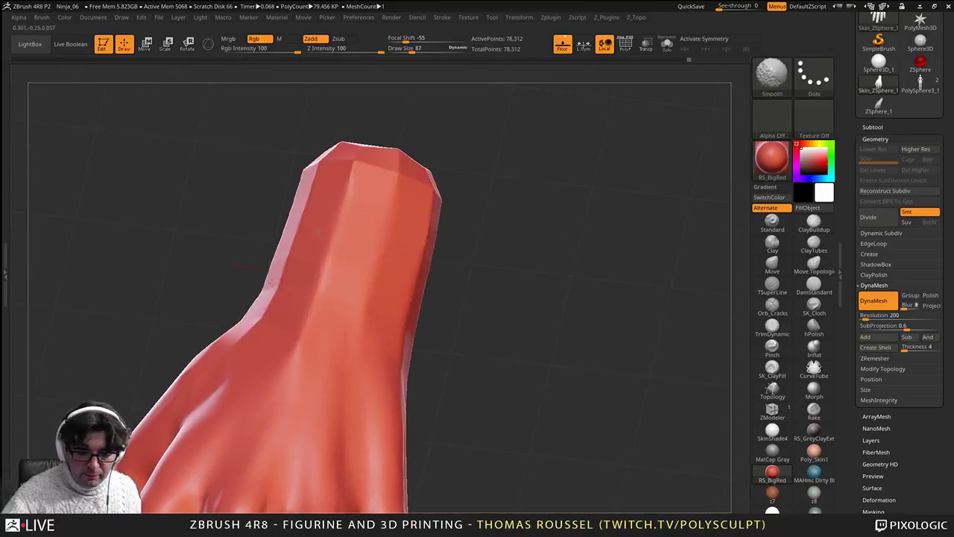
shift+drag(271, 284, 289, 267)
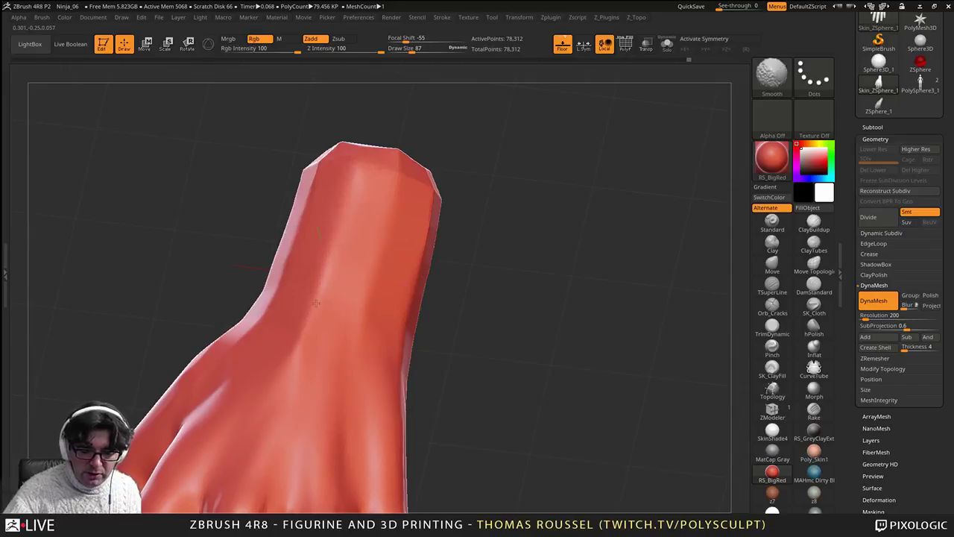
right_drag(328, 342, 358, 260)
shift+drag(424, 259, 454, 310)
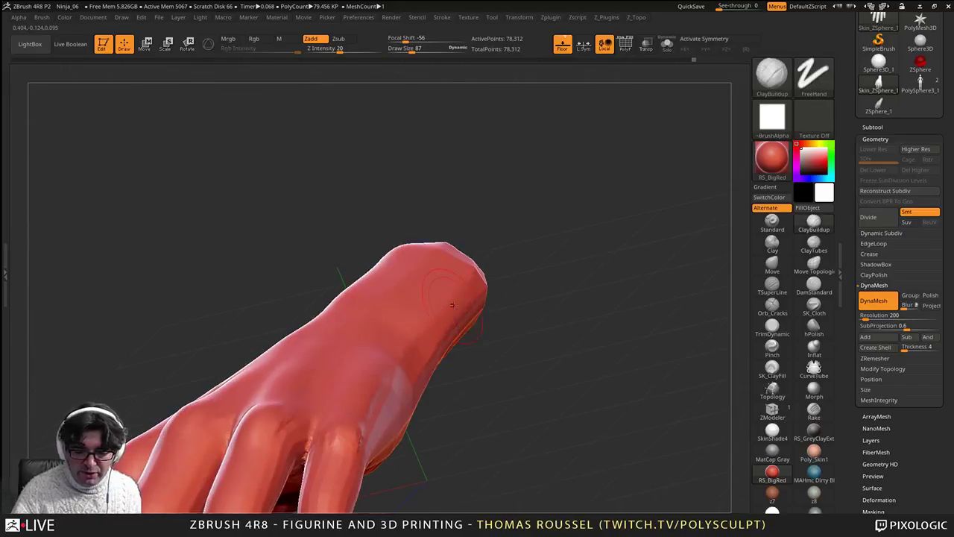
right_drag(451, 304, 466, 306)
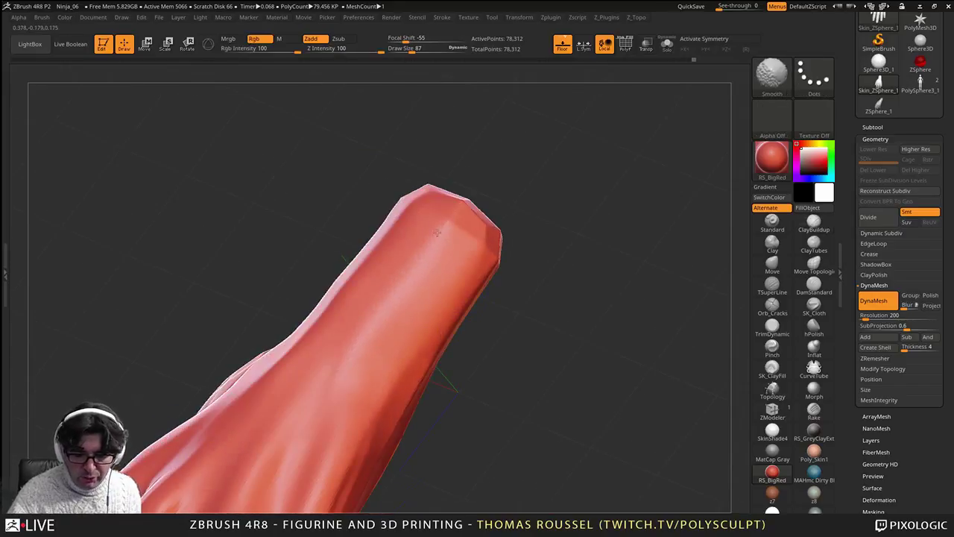
Step: Smooth the little finger and its outer side, and soften the hollow of the palm
alt+right_drag(350, 401, 340, 270)
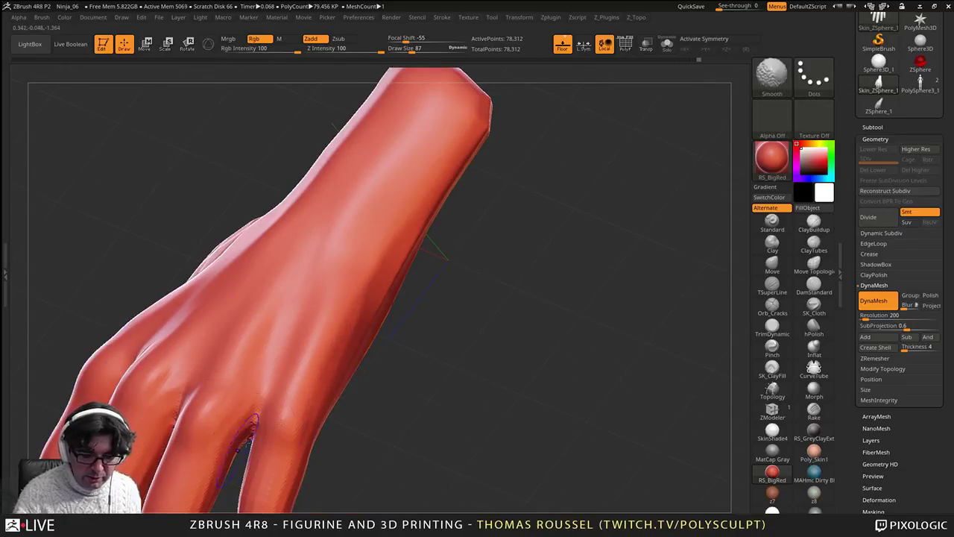
mouse_move(245, 439)
right_down()
mouse_move(343, 425)
mouse_move(402, 454)
right_up()
shift+drag(289, 435, 439, 417)
alt+right_drag(447, 447, 440, 257)
shift+drag(452, 285, 436, 353)
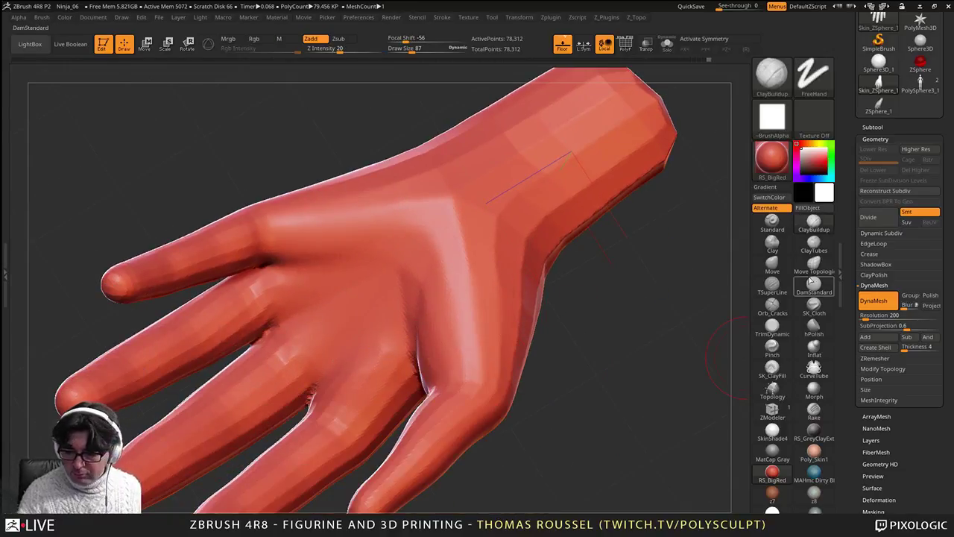
Step: Shape the fleshy pad at the thumb's base with ClayBuildup and smooth the surrounding palm
mouse_move(298, 258)
alt+mouse_down()
mouse_move(406, 261)
mouse_move(423, 362)
mouse_move(424, 295)
mouse_move(433, 367)
alt+mouse_up()
mouse_move(461, 250)
mouse_down()
mouse_move(458, 358)
mouse_move(503, 298)
mouse_move(506, 358)
mouse_up()
drag(626, 357, 570, 354)
mouse_move(421, 324)
mouse_down()
mouse_move(434, 354)
mouse_move(453, 350)
mouse_up()
mouse_move(447, 298)
shift+mouse_down()
mouse_move(437, 341)
mouse_move(413, 332)
mouse_move(390, 255)
mouse_move(322, 261)
mouse_move(337, 228)
shift+mouse_up()
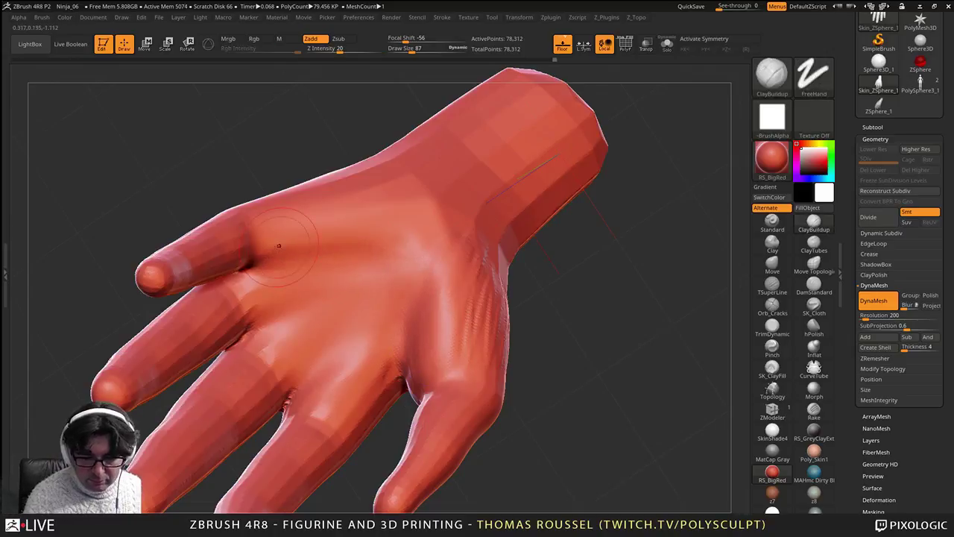
Step: Sculpt the little-finger side of the palm and the palm's central hollow with ClayBuildup strokes
mouse_move(280, 261)
alt+mouse_down()
mouse_move(297, 239)
mouse_move(292, 228)
alt+mouse_up()
mouse_move(596, 313)
mouse_down()
mouse_move(559, 298)
mouse_move(578, 307)
mouse_up()
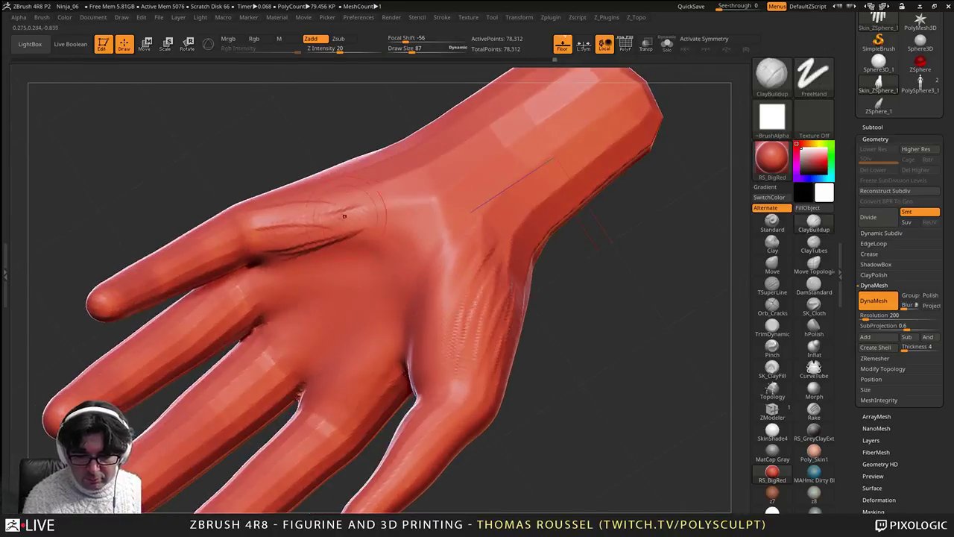
mouse_move(345, 214)
mouse_down()
mouse_move(402, 230)
mouse_move(349, 267)
mouse_up()
drag(399, 230, 385, 300)
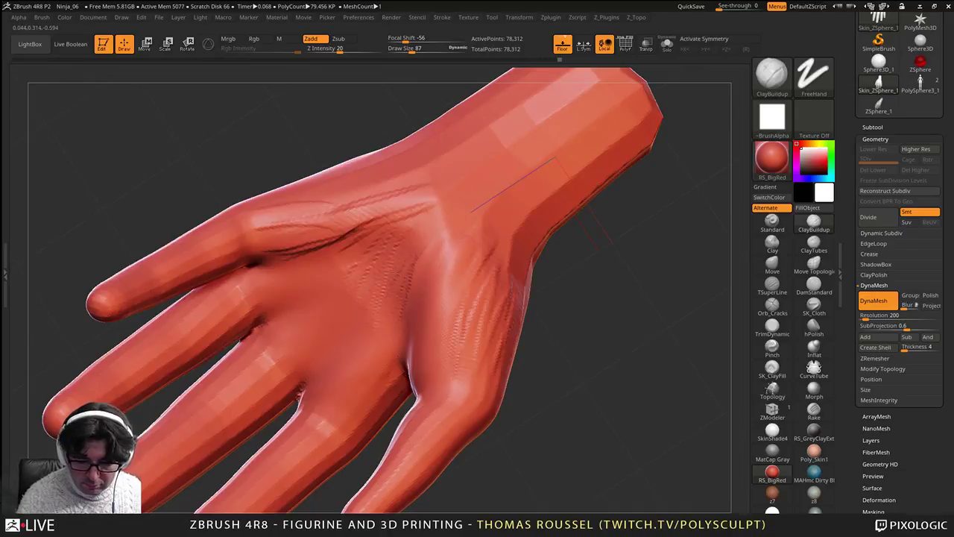
mouse_move(417, 218)
mouse_down()
mouse_move(364, 289)
mouse_move(341, 290)
mouse_up()
drag(596, 335, 548, 231)
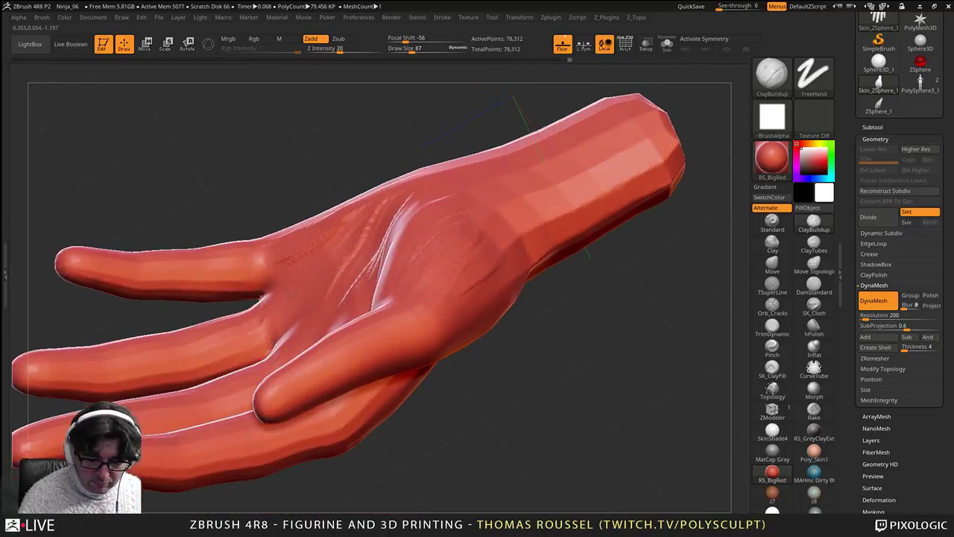
Step: Enlarge the ClayBuildup brush to draw size 161 and sculpt broad forms across the palm and its heel
mouse_move(289, 295)
right_down()
mouse_move(347, 439)
mouse_move(388, 373)
mouse_move(368, 330)
mouse_move(356, 393)
mouse_move(358, 320)
mouse_move(317, 264)
mouse_move(389, 270)
mouse_move(390, 203)
mouse_move(447, 196)
mouse_move(383, 204)
mouse_move(410, 204)
mouse_move(412, 260)
mouse_move(465, 257)
right_up()
key(s)
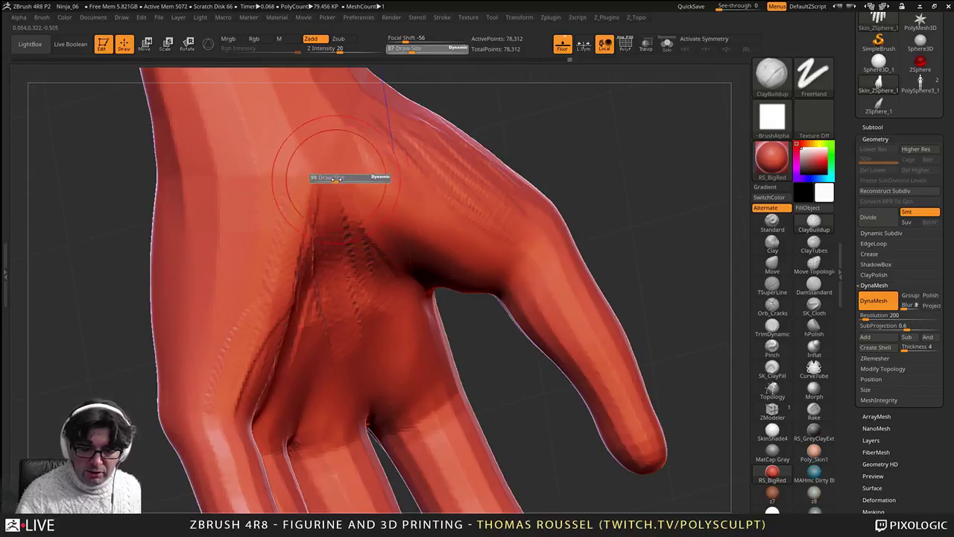
drag(336, 179, 345, 179)
mouse_move(311, 144)
mouse_down()
mouse_move(285, 320)
mouse_move(232, 170)
mouse_move(303, 369)
mouse_move(262, 298)
mouse_move(239, 365)
mouse_move(240, 343)
mouse_move(328, 168)
mouse_move(343, 197)
mouse_move(381, 125)
mouse_move(407, 224)
mouse_move(328, 339)
mouse_move(395, 324)
mouse_move(398, 237)
mouse_move(441, 195)
mouse_move(462, 231)
mouse_up()
mouse_move(254, 309)
mouse_down()
mouse_move(261, 274)
mouse_move(250, 386)
mouse_move(276, 353)
mouse_move(340, 369)
mouse_move(359, 349)
mouse_up()
mouse_move(306, 335)
right_down()
mouse_move(395, 313)
mouse_move(313, 306)
right_up()
drag(341, 275, 399, 339)
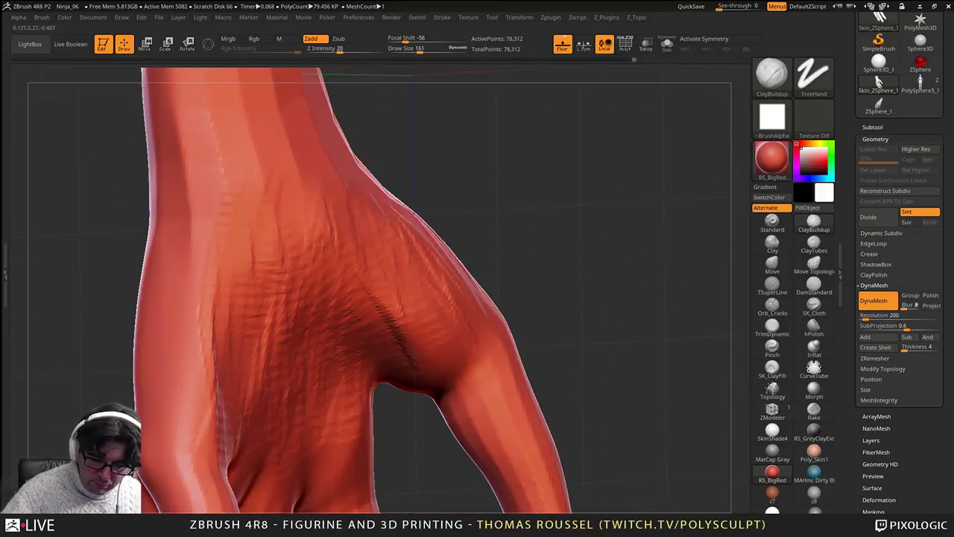
drag(320, 246, 401, 334)
Step: Add volume to the thumb pad and its transition into the palm with broad ClayBuildup strokes
right_drag(418, 328, 334, 326)
right_drag(417, 268, 488, 258)
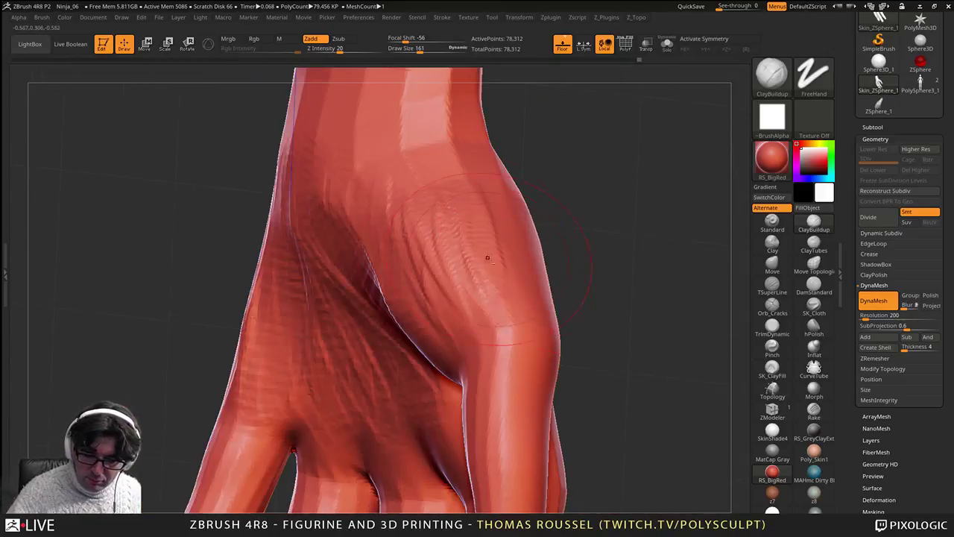
mouse_move(426, 233)
mouse_down()
mouse_move(382, 249)
mouse_move(416, 332)
mouse_up()
right_drag(306, 291, 365, 283)
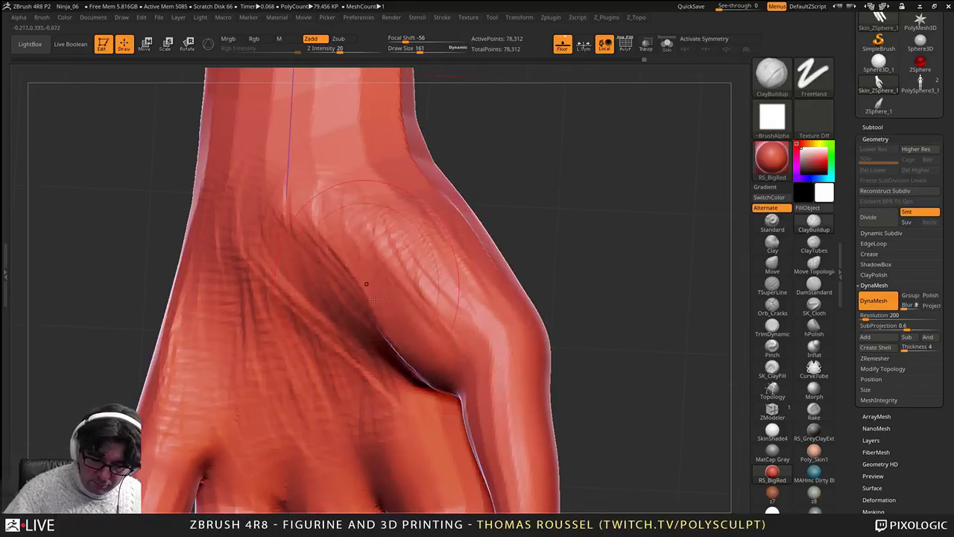
drag(371, 298, 407, 347)
drag(320, 221, 386, 295)
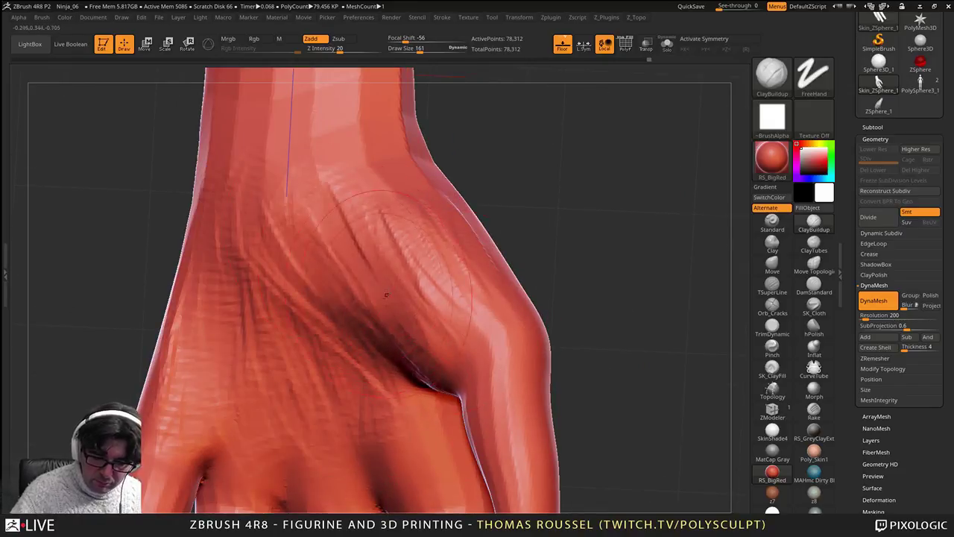
right_drag(386, 295, 340, 342)
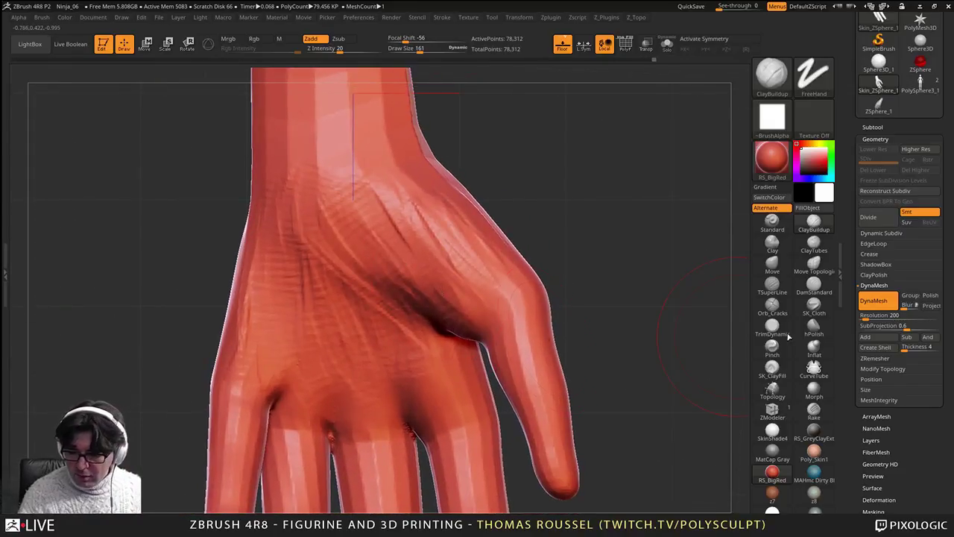
Step: Carve the main palm creases along the thumb pad and the little-finger side with the DamStandard brush
click(814, 283)
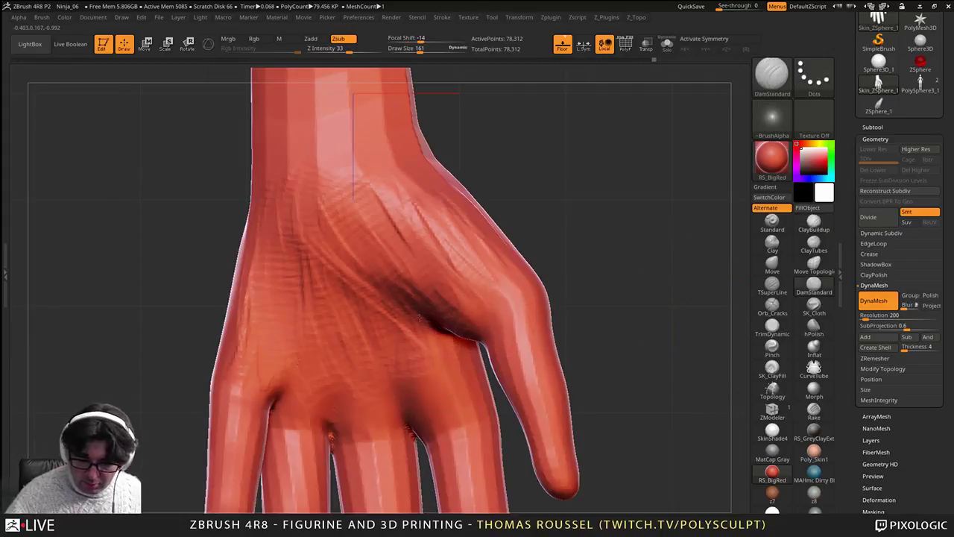
mouse_move(439, 328)
mouse_down()
mouse_move(354, 211)
mouse_move(377, 245)
mouse_up()
drag(272, 394, 337, 216)
Step: Work along the inner wrist with DamStandard strokes and smooth the wrist and upper palm
alt+right_drag(332, 175, 312, 305)
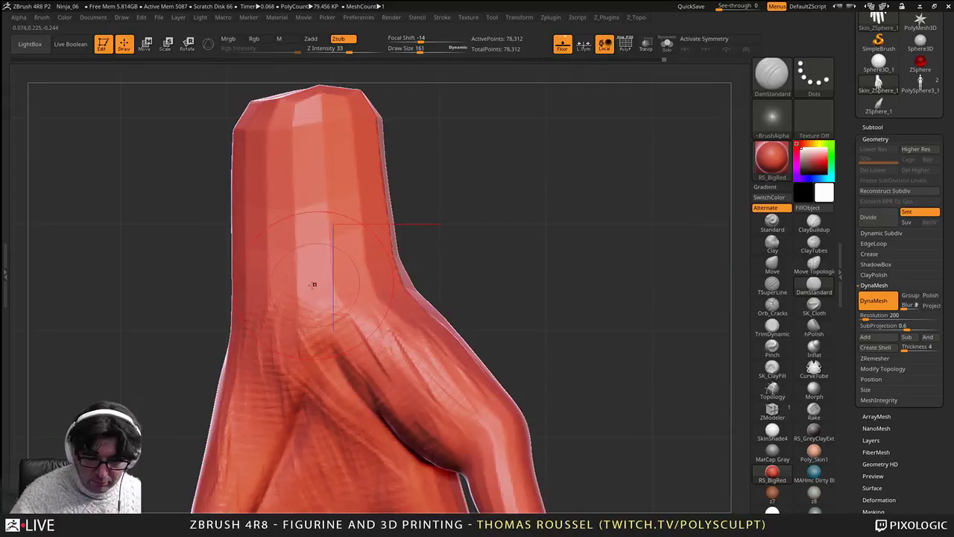
drag(286, 285, 279, 172)
drag(334, 280, 357, 202)
mouse_move(334, 250)
shift+mouse_down()
mouse_move(287, 201)
mouse_move(300, 255)
mouse_move(358, 321)
mouse_move(373, 381)
mouse_move(320, 418)
mouse_move(357, 402)
shift+mouse_up()
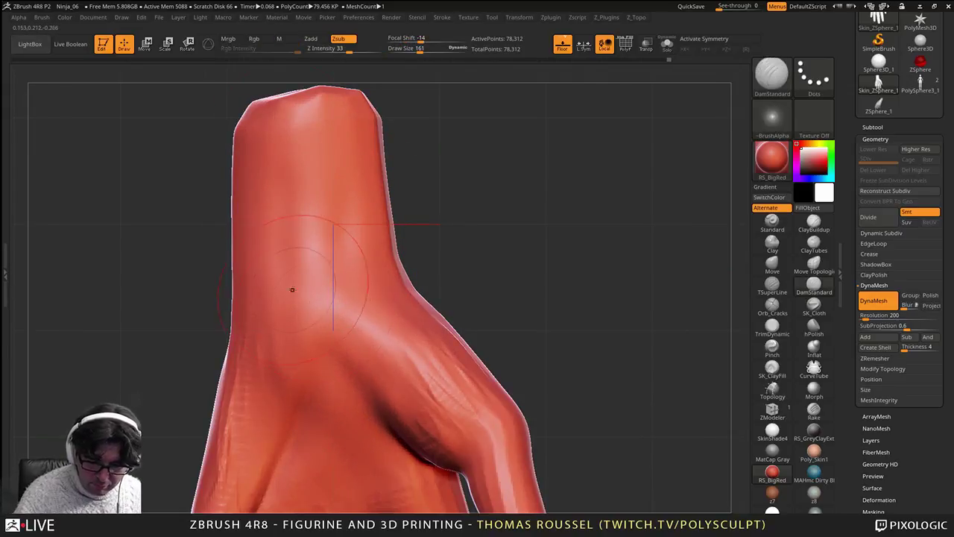
Step: Carve a crease across the inner wrist with DamStandard, undoing two strokes and reworking the line
drag(295, 289, 363, 280)
drag(297, 246, 350, 234)
key(ctrl+z)
key(ctrl+z)
mouse_move(275, 281)
mouse_down()
mouse_move(368, 278)
mouse_move(279, 294)
mouse_up()
right_drag(313, 295, 292, 300)
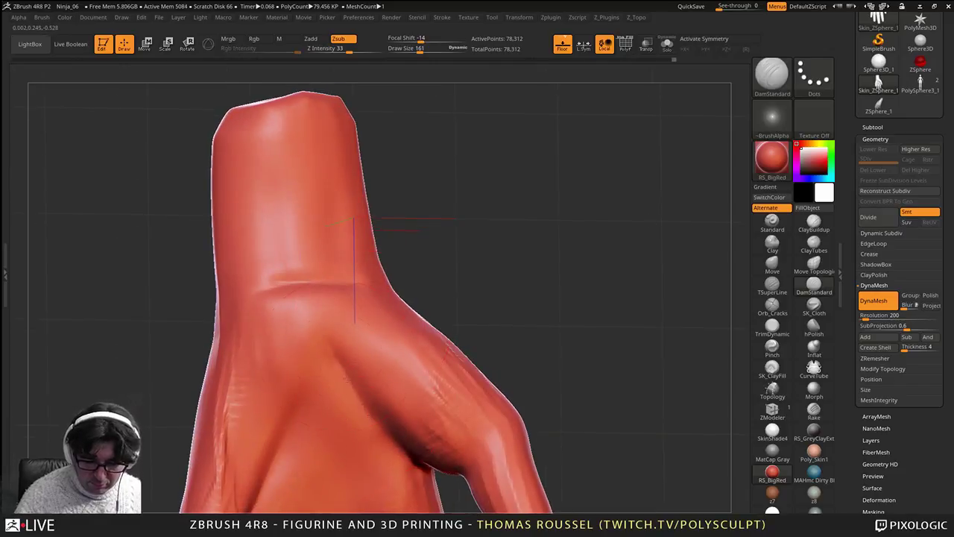
Step: Deepen the creases on both sides of the palm's hollow and smooth the little-finger side of the palm
drag(347, 379, 383, 432)
drag(308, 357, 268, 451)
alt+right_drag(268, 451, 292, 284)
mouse_move(291, 239)
shift+mouse_down()
mouse_move(256, 284)
mouse_move(238, 257)
mouse_move(250, 313)
shift+mouse_up()
Step: Smooth the remaining rough strokes on the thumb pad and near the web of the thumb
right_drag(354, 367, 334, 371)
mouse_move(334, 371)
ctrl+right_down()
mouse_move(337, 393)
mouse_move(323, 386)
ctrl+right_up()
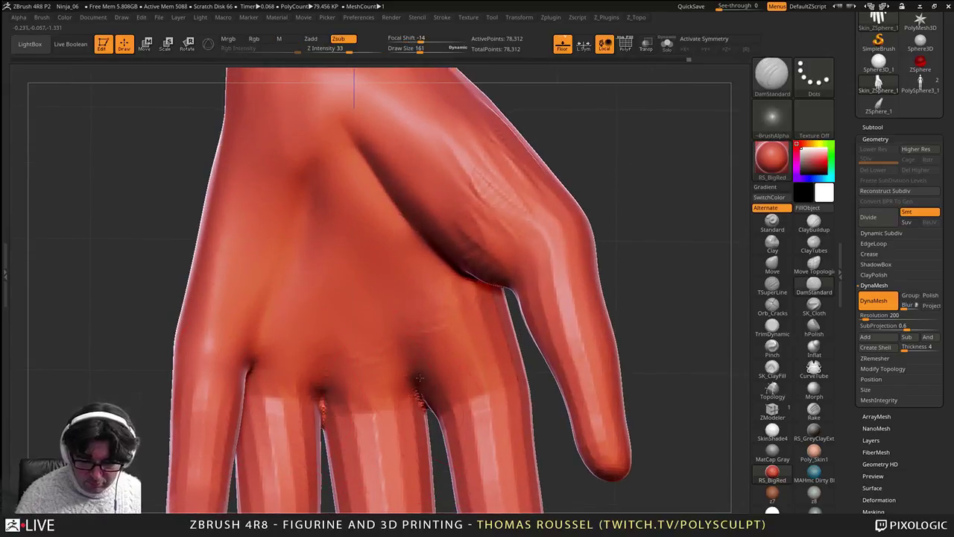
right_drag(461, 385, 472, 298)
mouse_move(473, 283)
shift+mouse_down()
mouse_move(472, 316)
mouse_move(509, 246)
shift+mouse_up()
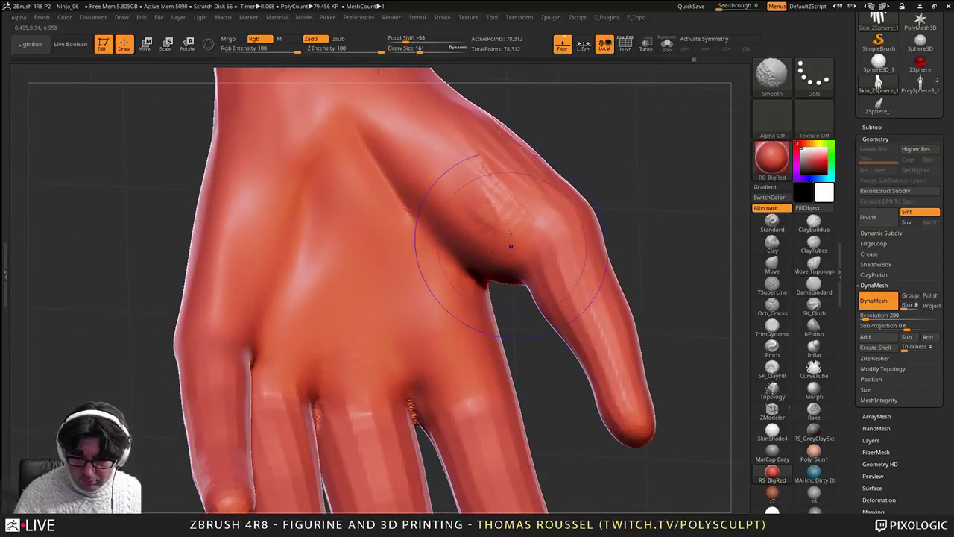
Step: Carve creases across the thumb's base and its joint with DamStandard, using draw size 72 for the joint and undoing a stroke
right_drag(515, 250, 632, 313)
drag(498, 294, 517, 255)
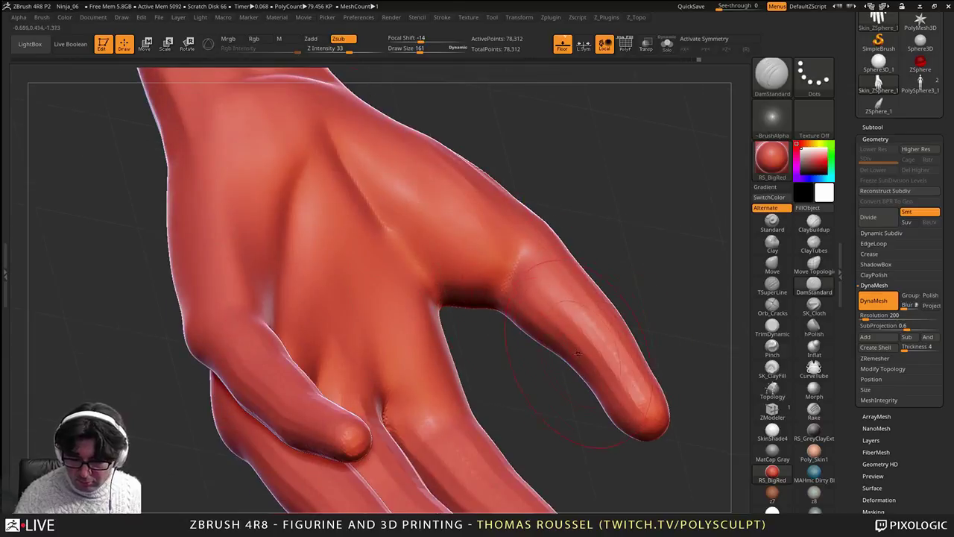
mouse_move(570, 347)
right_down()
mouse_move(628, 331)
mouse_move(620, 334)
right_up()
key(s)
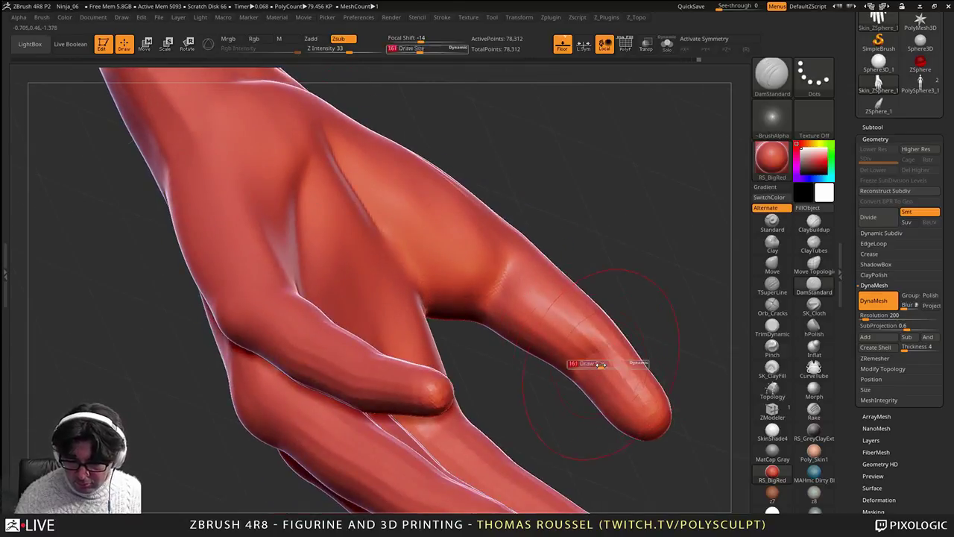
drag(607, 363, 598, 364)
drag(573, 368, 596, 359)
mouse_move(594, 361)
right_down()
mouse_move(605, 365)
mouse_move(597, 341)
right_up()
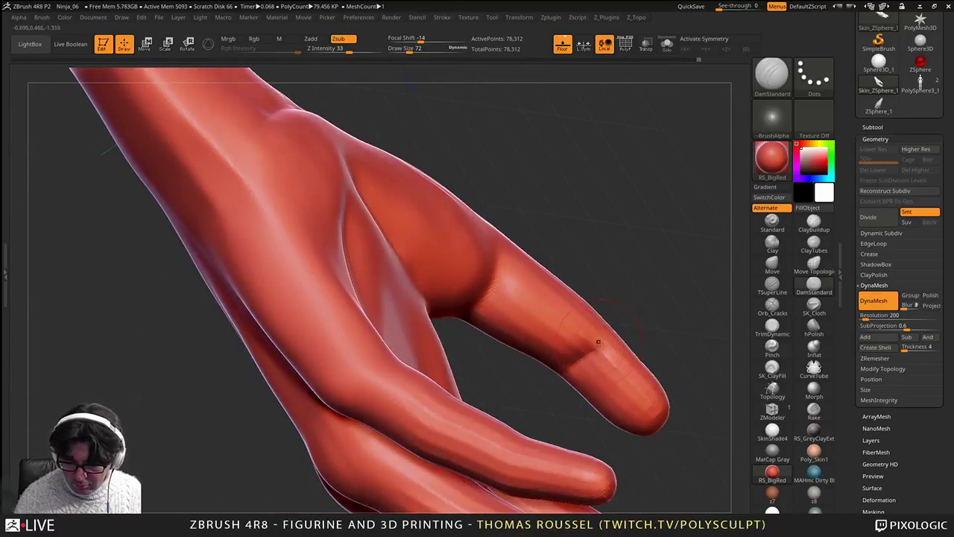
key(ctrl)
key(ctrl+z)
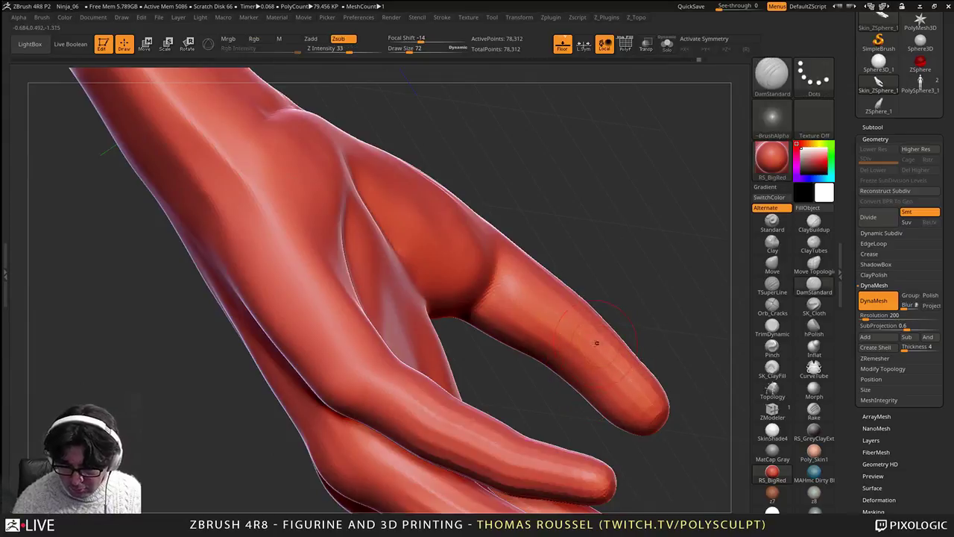
Step: Carve creases across the palm side of the index, middle, ring and little finger bases with DamStandard
mouse_move(575, 382)
right_down()
mouse_move(581, 438)
mouse_move(607, 304)
mouse_move(606, 321)
mouse_move(579, 400)
mouse_move(595, 254)
mouse_move(587, 255)
right_up()
drag(478, 211, 520, 191)
drag(476, 213, 532, 187)
drag(371, 247, 426, 232)
drag(289, 249, 340, 244)
right_drag(346, 250, 279, 265)
drag(222, 237, 260, 236)
drag(215, 236, 258, 236)
Step: Carve a lengthwise DamStandard stroke down the little-finger side of the palm and smooth the surrounding surface
right_drag(321, 246, 362, 244)
alt+right_drag(361, 245, 338, 304)
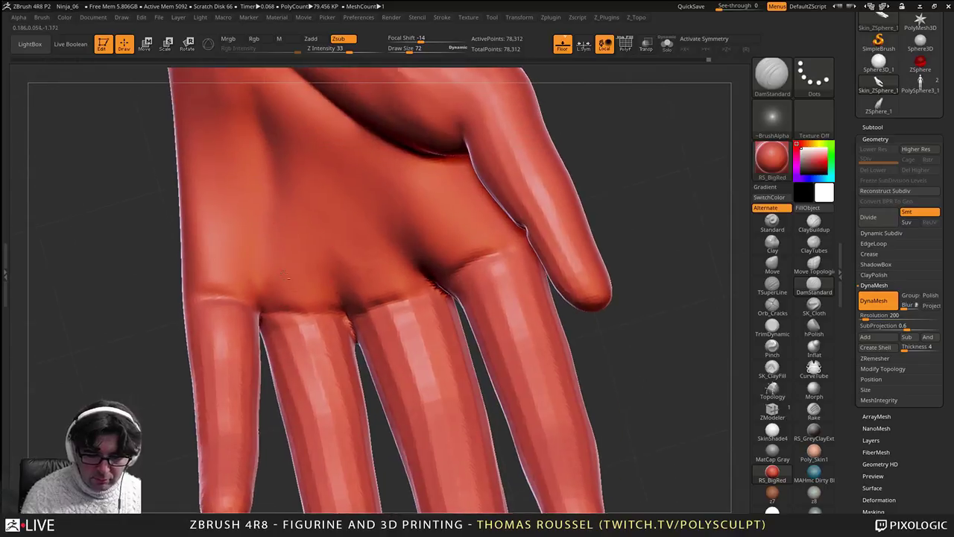
drag(275, 160, 267, 246)
mouse_move(334, 255)
right_down()
mouse_move(344, 253)
mouse_move(370, 321)
mouse_move(381, 191)
mouse_move(355, 302)
right_up()
shift+drag(276, 170, 274, 221)
shift+drag(225, 127, 275, 211)
Step: Smooth the heel of the palm and inner wrist, carve two lengthwise DamStandard grooves up the forearm, and soften them
alt+right_drag(257, 126, 269, 283)
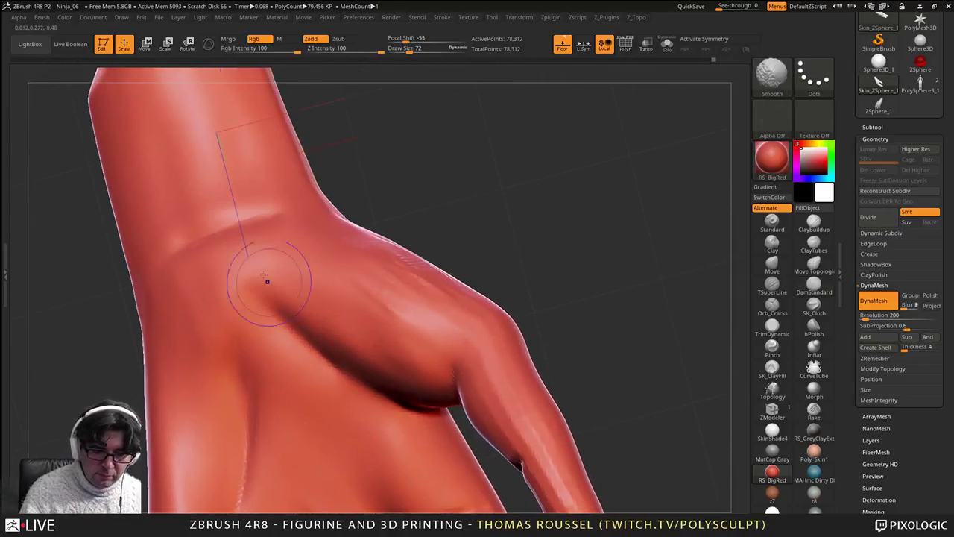
shift+drag(267, 283, 215, 246)
alt+right_drag(245, 170, 249, 231)
drag(181, 274, 134, 154)
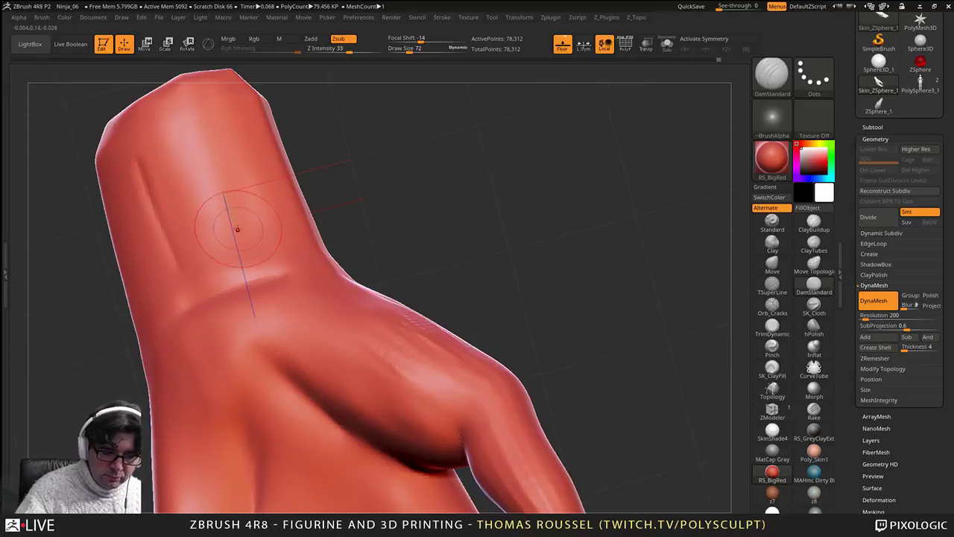
drag(236, 228, 204, 100)
mouse_move(240, 242)
shift+mouse_down()
mouse_move(229, 192)
mouse_move(165, 240)
mouse_move(141, 177)
shift+mouse_up()
Step: Smooth the faceted palm-side surfaces of the thumb and index finger
mouse_move(298, 287)
right_down()
mouse_move(350, 321)
mouse_move(289, 157)
mouse_move(354, 175)
mouse_move(395, 201)
right_up()
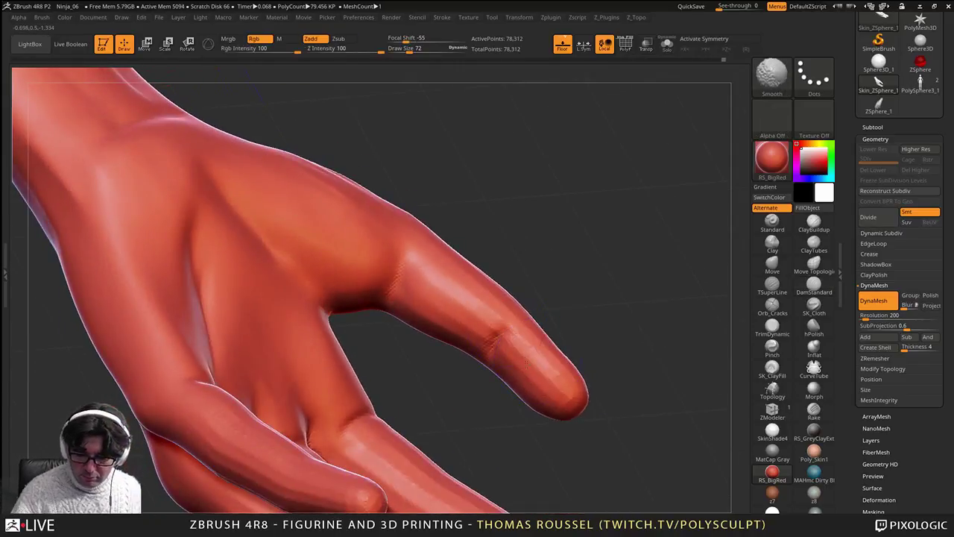
shift+drag(526, 370, 433, 260)
mouse_move(466, 369)
alt+right_down()
mouse_move(407, 261)
mouse_move(354, 328)
alt+right_up()
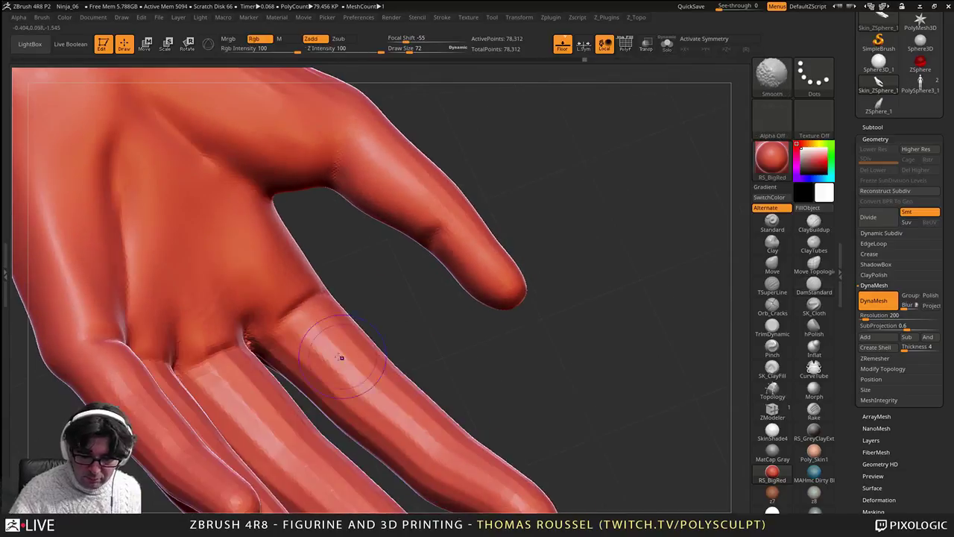
shift+drag(341, 358, 451, 447)
Step: Smooth the faceted palm-side surfaces of the middle and ring fingers along their length
alt+right_drag(518, 490, 488, 350)
right_drag(488, 350, 444, 347)
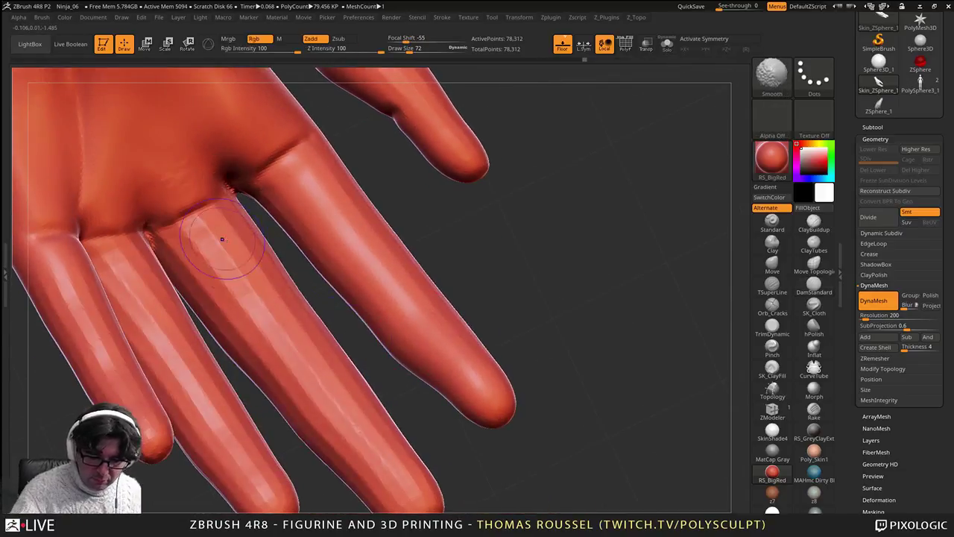
shift+drag(219, 239, 239, 319)
shift+drag(266, 278, 362, 434)
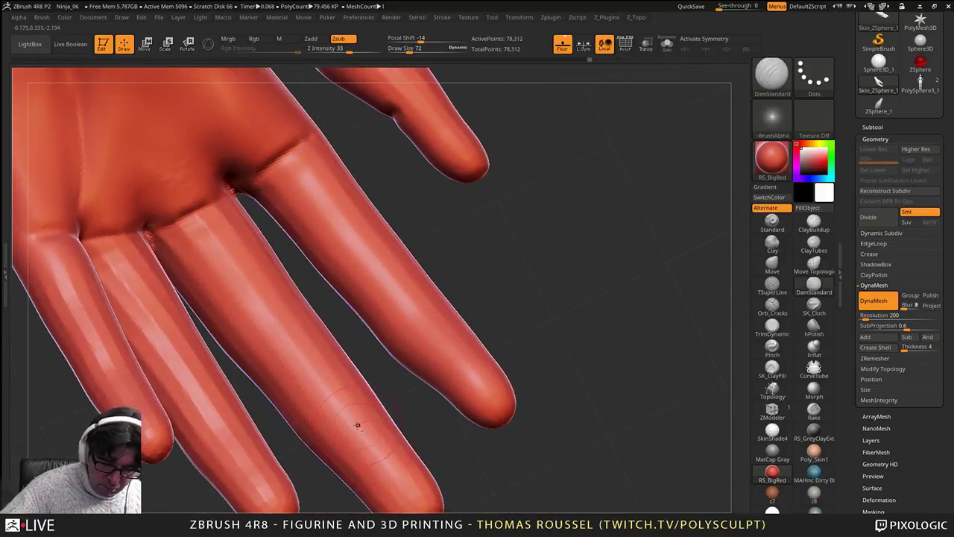
alt+right_drag(358, 424, 392, 360)
shift+drag(166, 202, 275, 374)
right_drag(277, 375, 228, 234)
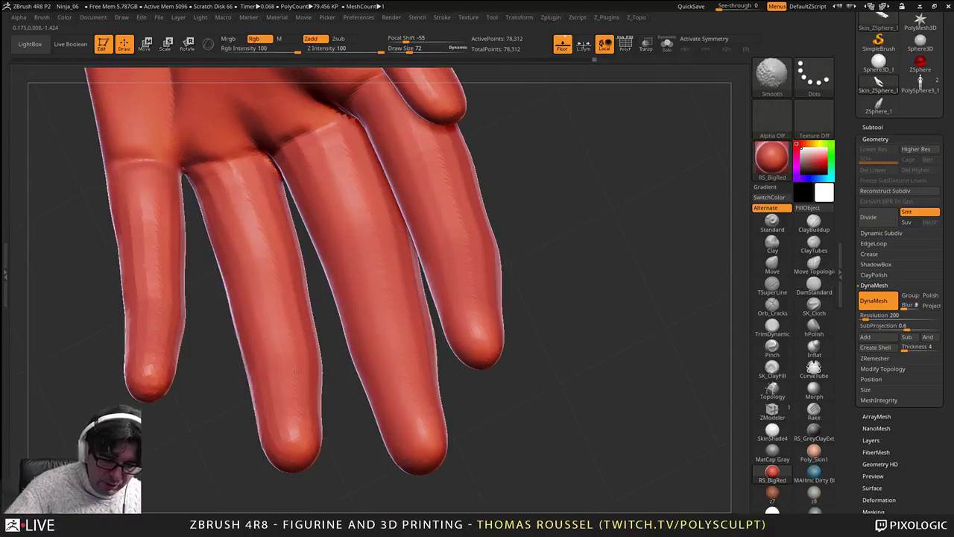
right_drag(299, 359, 385, 326)
shift+drag(386, 326, 339, 152)
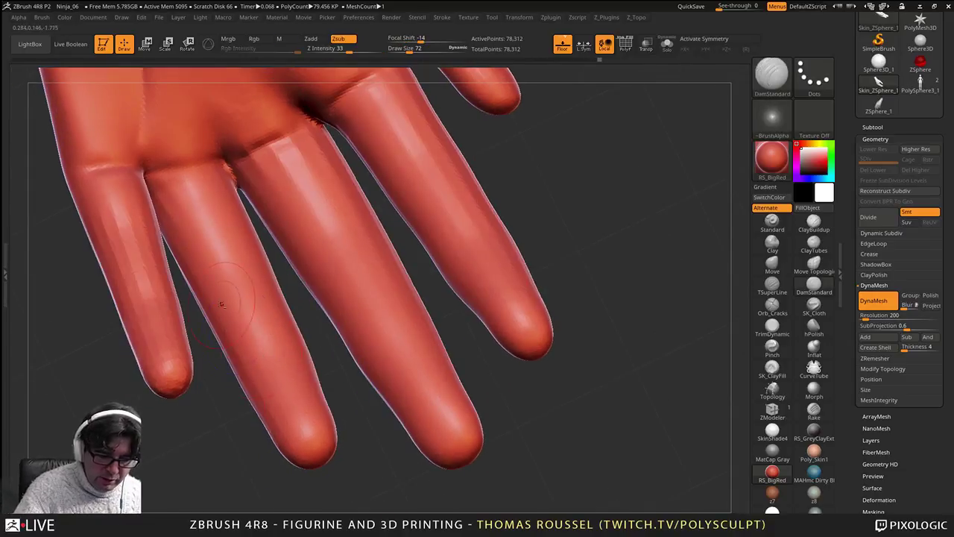
Step: Smooth the hand model's fingers and fingertips on the palm side and the back
alt+right_drag(220, 301, 309, 299)
shift+drag(251, 350, 248, 379)
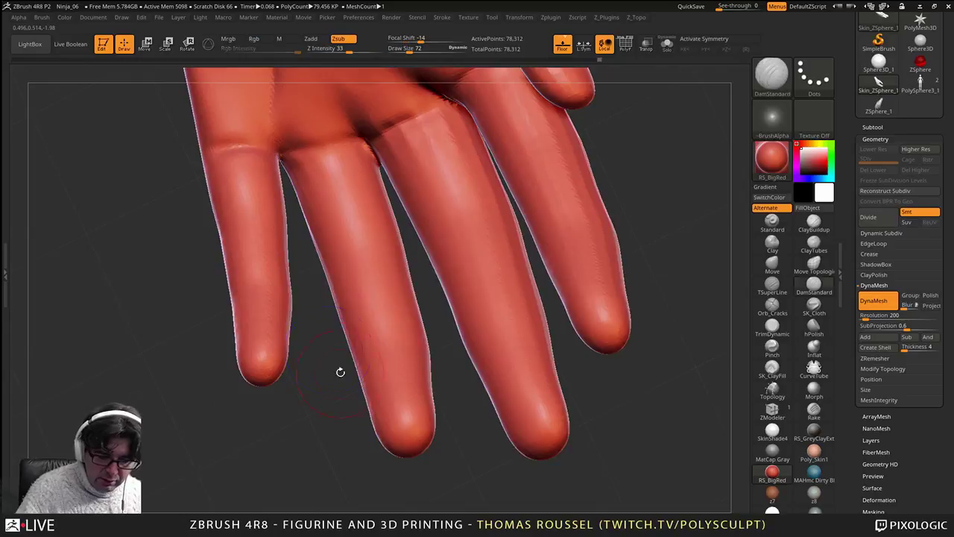
mouse_move(339, 370)
mouse_down()
mouse_move(327, 193)
mouse_move(358, 408)
mouse_up()
mouse_move(253, 377)
shift+mouse_down()
mouse_move(291, 442)
mouse_move(285, 469)
shift+mouse_up()
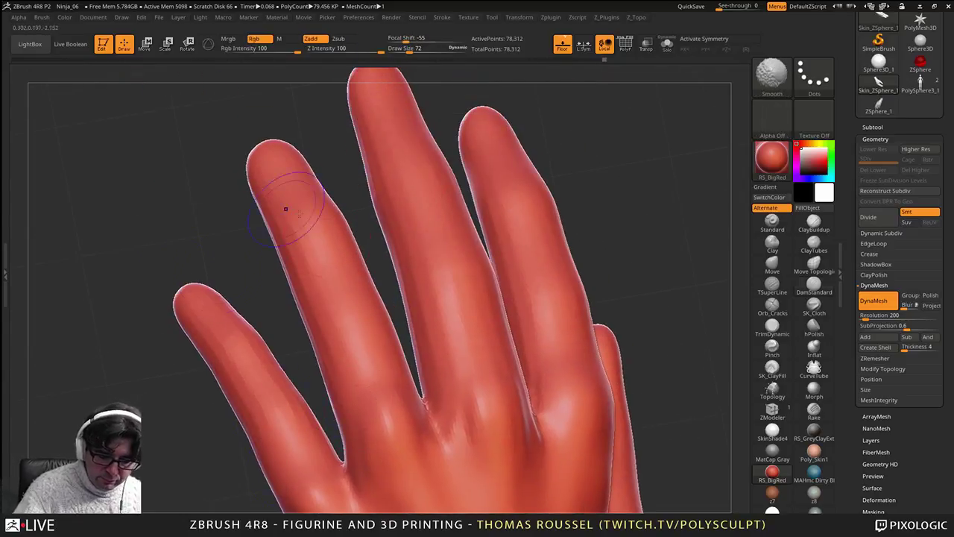
mouse_move(321, 156)
mouse_down()
mouse_move(373, 160)
mouse_move(362, 161)
mouse_up()
key(space)
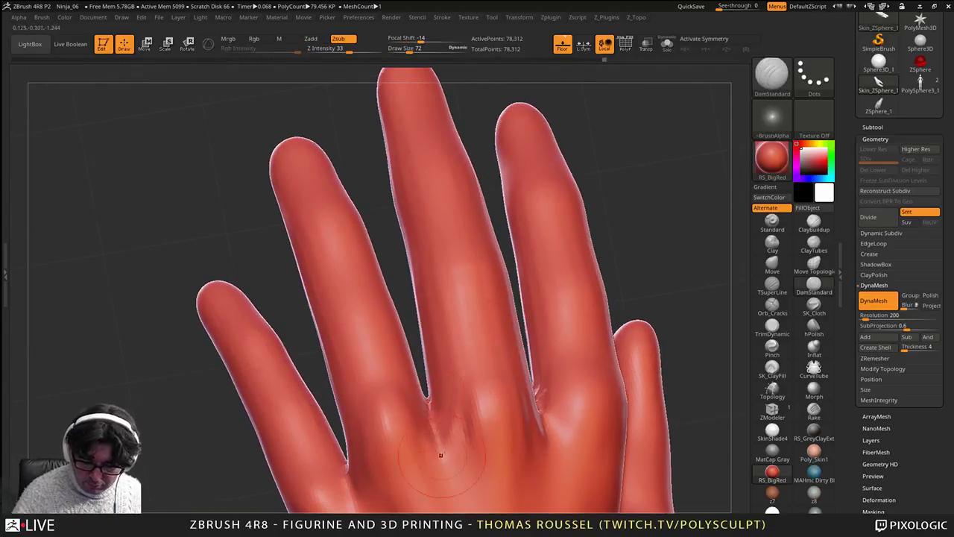
Step: Carve grooves between the knuckles on the back of the hand with the DamStandard brush
drag(539, 399, 547, 452)
drag(564, 507, 619, 503)
drag(360, 388, 383, 428)
right_drag(402, 449, 524, 421)
alt+right_drag(730, 381, 599, 367)
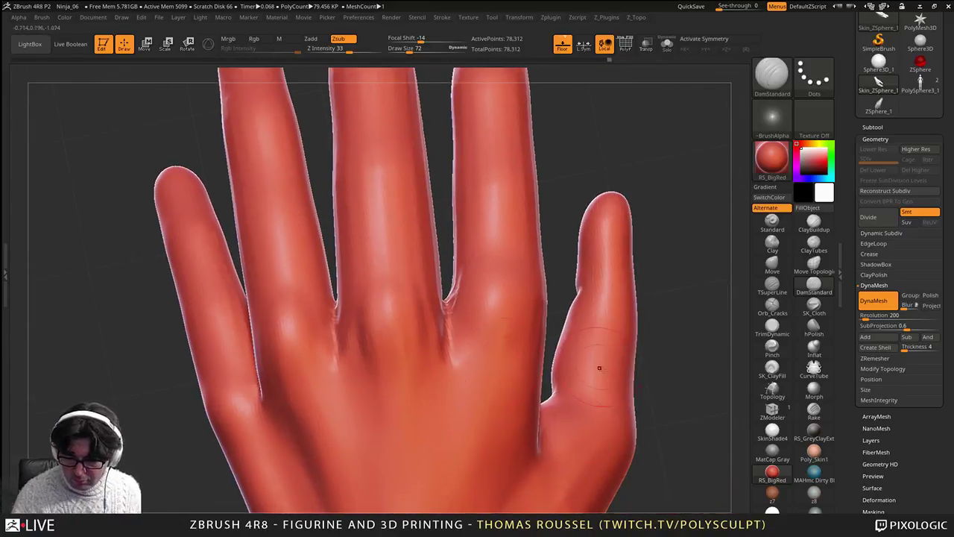
Step: Smooth the web between the thumb and index finger, and define the thumb's inner contour with the DamStandard brush
right_drag(613, 497, 525, 477)
shift+drag(559, 403, 569, 401)
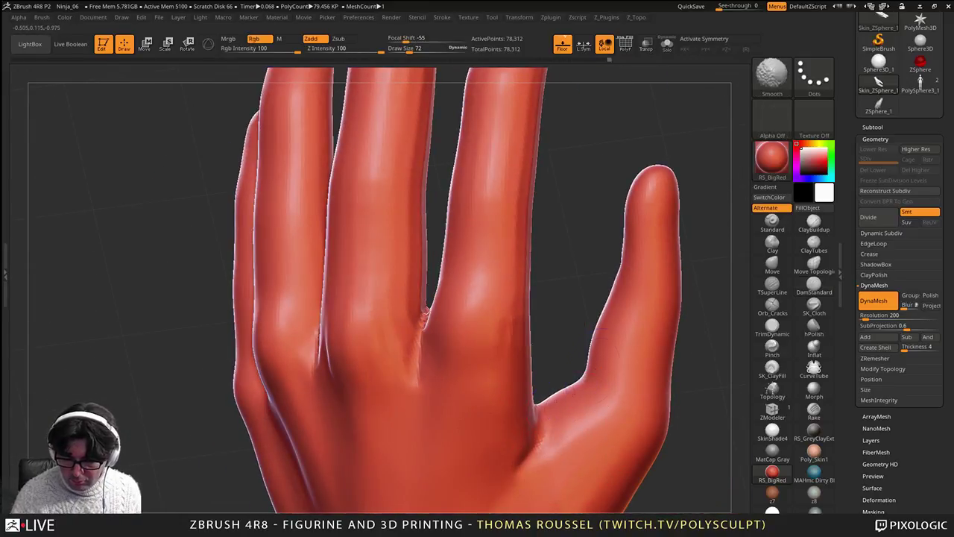
right_drag(615, 379, 642, 393)
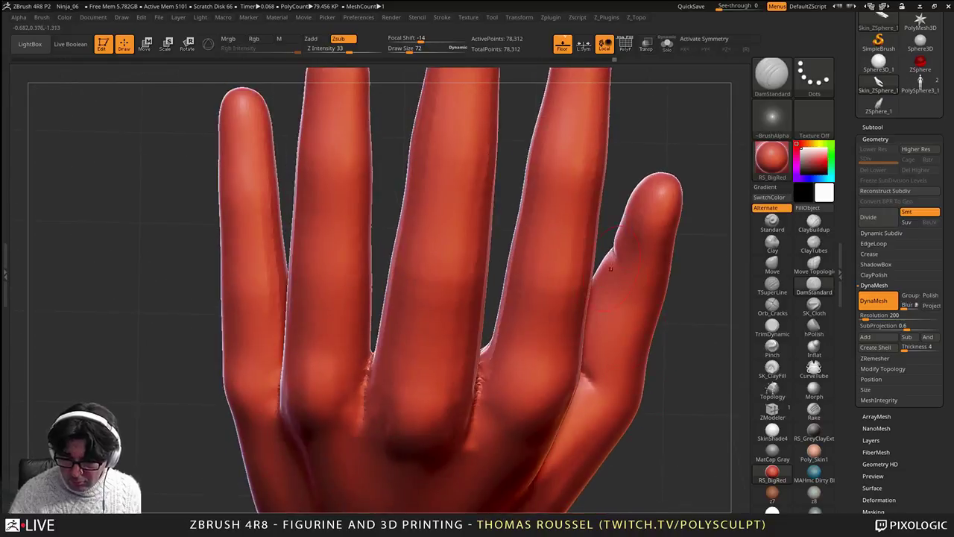
drag(610, 269, 632, 277)
Step: Set the draw size to 38 and carve the nail base crease on the index fingertip
mouse_move(635, 354)
right_down()
mouse_move(650, 290)
mouse_move(537, 434)
right_up()
mouse_move(459, 219)
alt+right_down()
mouse_move(451, 277)
mouse_move(464, 246)
mouse_move(456, 268)
alt+right_up()
key(s)
drag(459, 250, 469, 261)
alt+right_drag(437, 233, 502, 316)
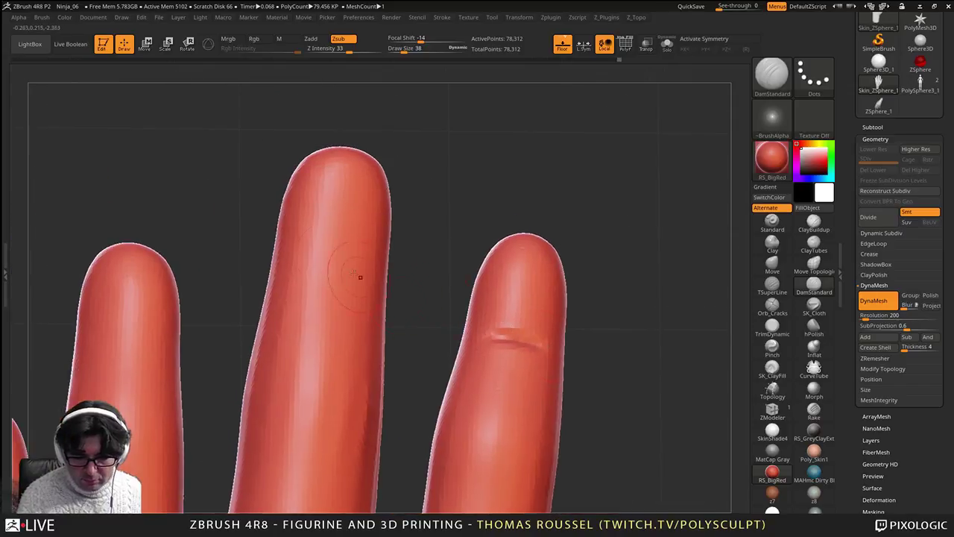
Step: Carve the nail outlines on the middle, index and ring fingertips with the DamStandard brush
mouse_move(307, 259)
mouse_down()
mouse_move(369, 263)
mouse_move(293, 214)
mouse_up()
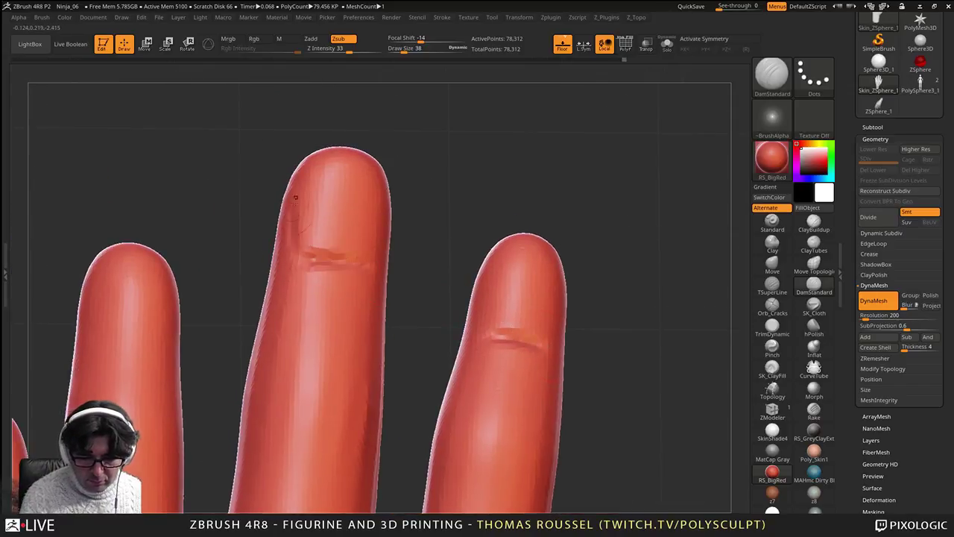
drag(367, 259, 372, 200)
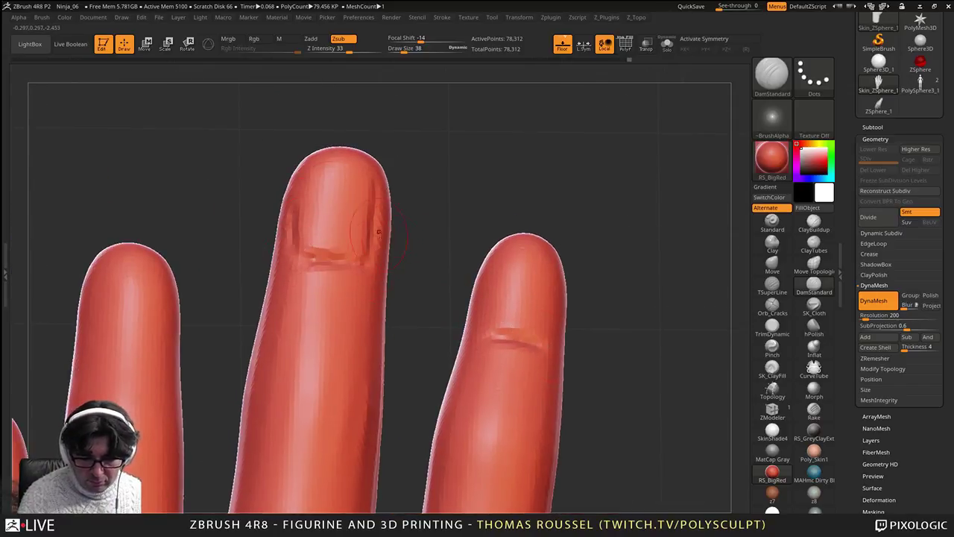
drag(543, 341, 552, 306)
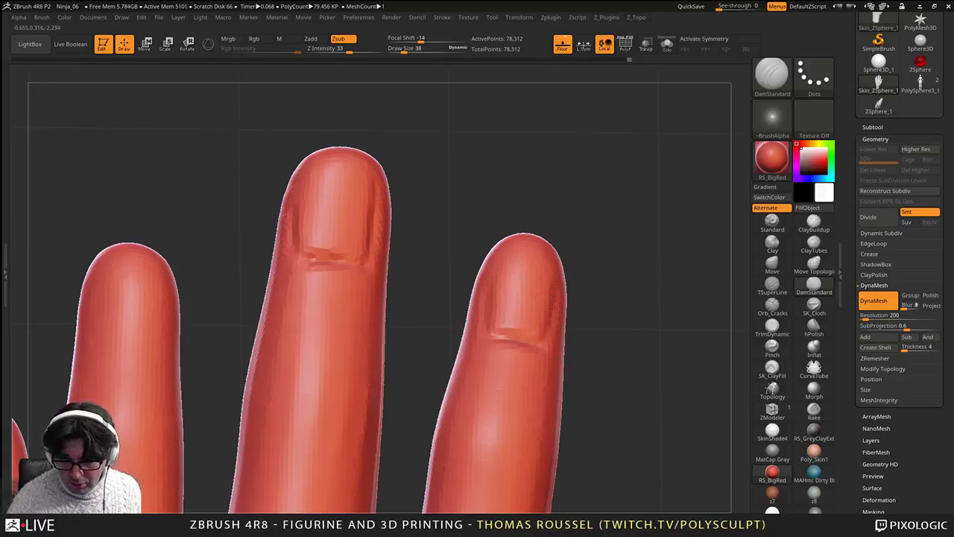
alt+right_drag(314, 313, 483, 269)
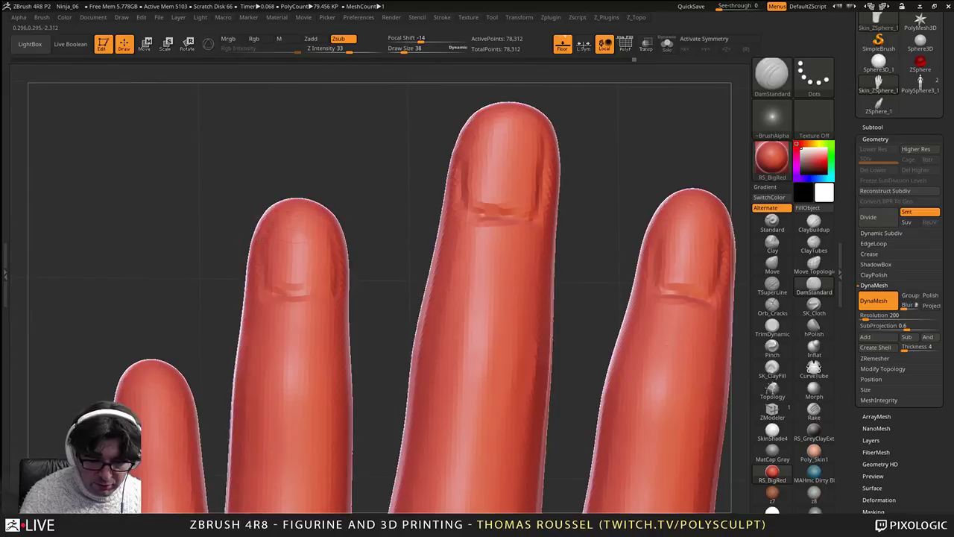
mouse_move(330, 242)
mouse_down()
mouse_move(328, 296)
mouse_move(284, 300)
mouse_up()
Step: Carve the nail outline on the little fingertip, smoothing its base crease
alt+right_drag(201, 398, 295, 325)
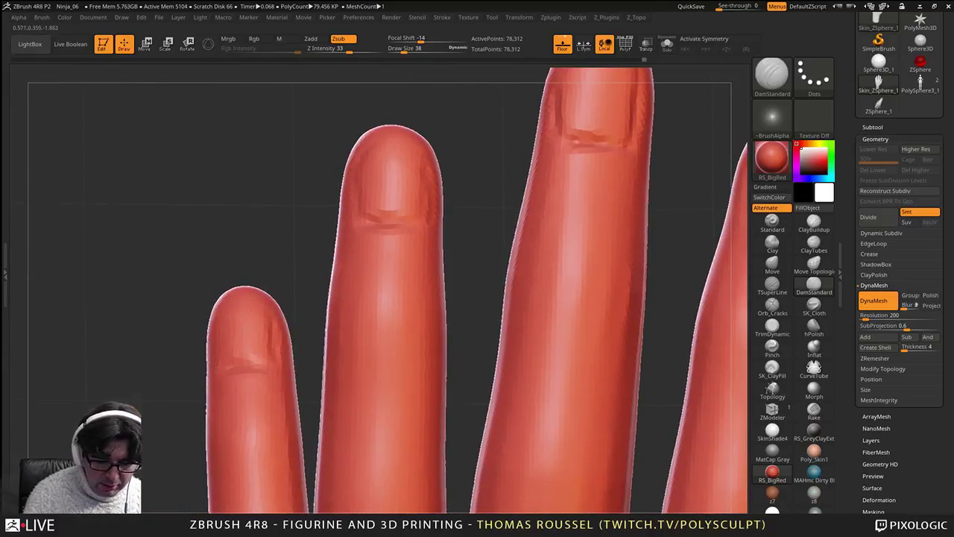
mouse_move(271, 385)
shift+mouse_down()
mouse_move(274, 328)
mouse_move(231, 368)
shift+mouse_up()
drag(224, 313, 226, 361)
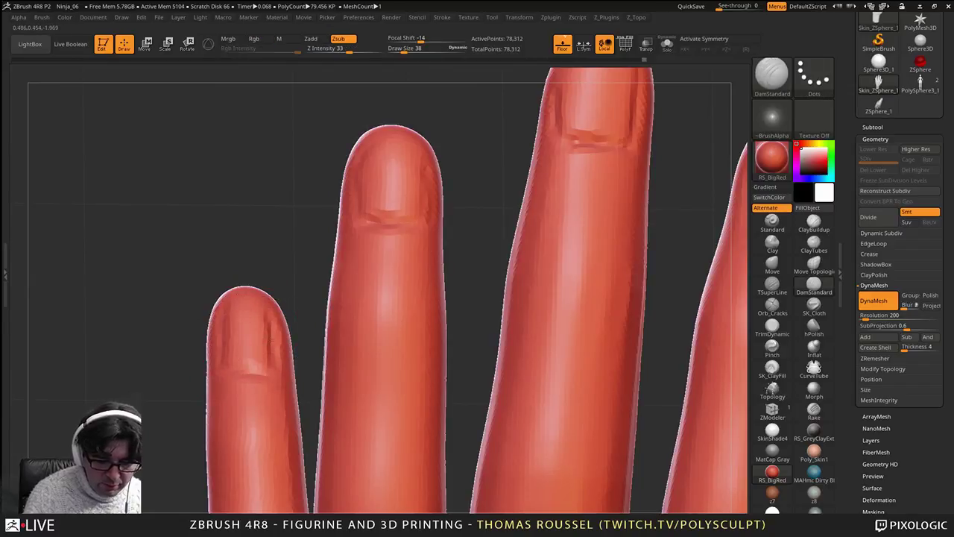
drag(269, 320, 221, 372)
Step: Carve the base and sides of the thumb nail with the DamStandard brush
alt+drag(314, 391, 312, 309)
alt+drag(507, 295, 460, 301)
drag(379, 472, 454, 347)
shift+drag(454, 347, 439, 417)
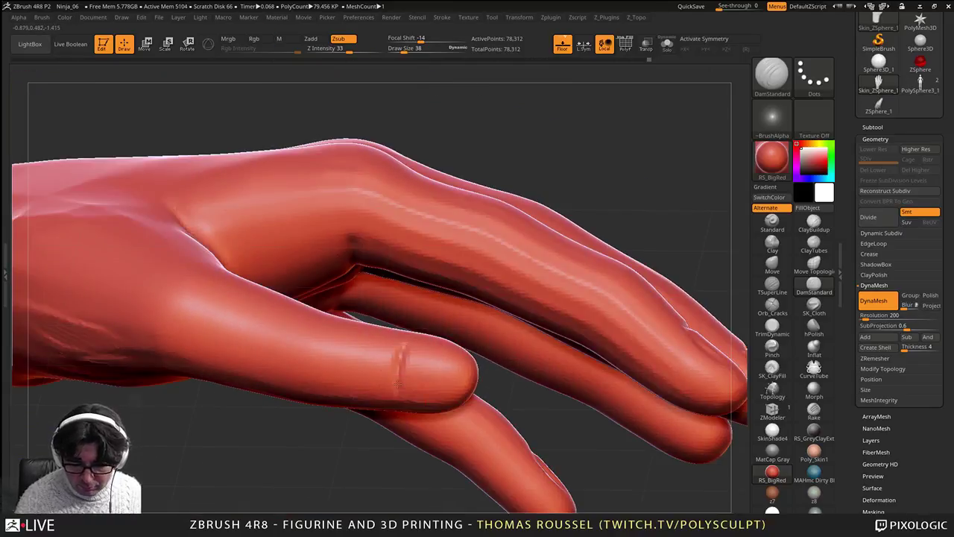
drag(515, 410, 507, 462)
mouse_move(403, 346)
mouse_down()
mouse_move(450, 350)
mouse_move(455, 312)
mouse_move(425, 246)
mouse_up()
drag(447, 358, 452, 314)
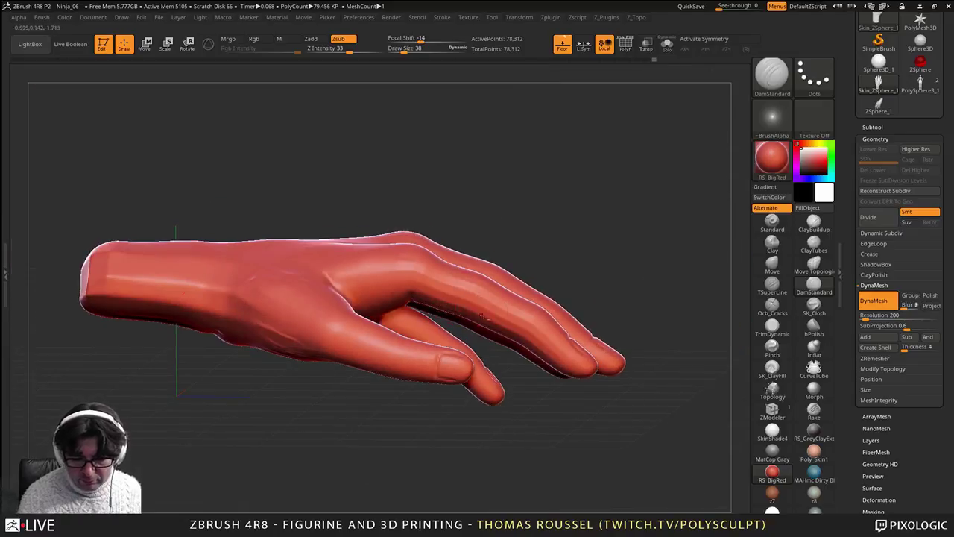
Step: Smooth the surface of the thumb and the side of the index finger
drag(365, 432, 339, 343)
mouse_move(275, 344)
shift+mouse_down()
mouse_move(251, 352)
mouse_move(276, 382)
mouse_move(417, 313)
mouse_move(376, 381)
shift+mouse_up()
drag(481, 344, 420, 373)
alt+drag(516, 316, 395, 339)
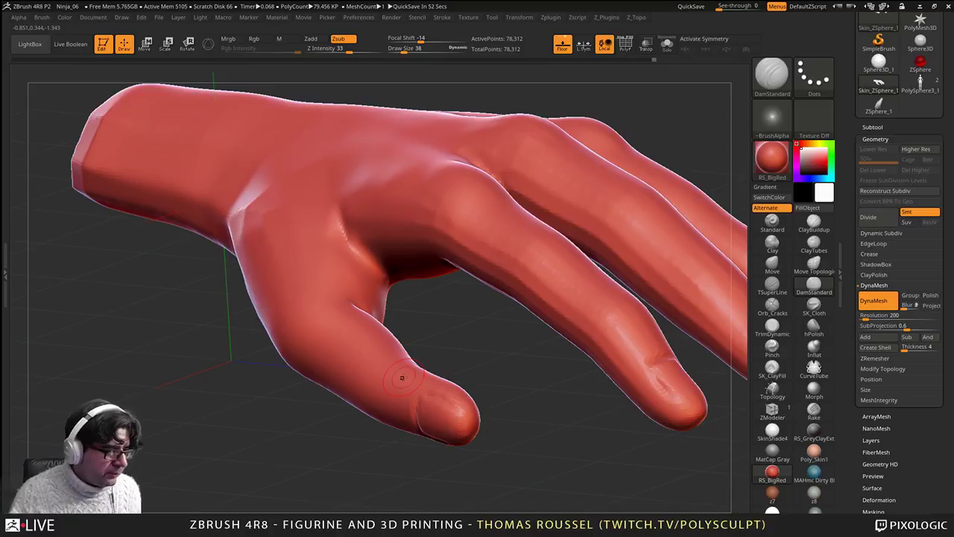
mouse_move(513, 360)
mouse_down()
mouse_move(579, 260)
mouse_move(492, 268)
mouse_move(439, 242)
mouse_move(451, 260)
mouse_up()
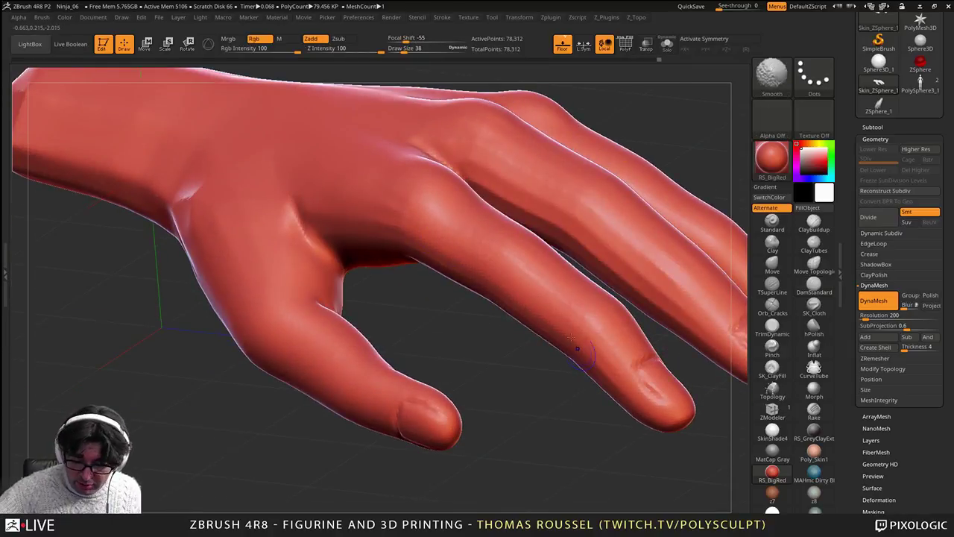
mouse_move(477, 328)
mouse_down()
mouse_move(440, 351)
mouse_move(417, 336)
mouse_up()
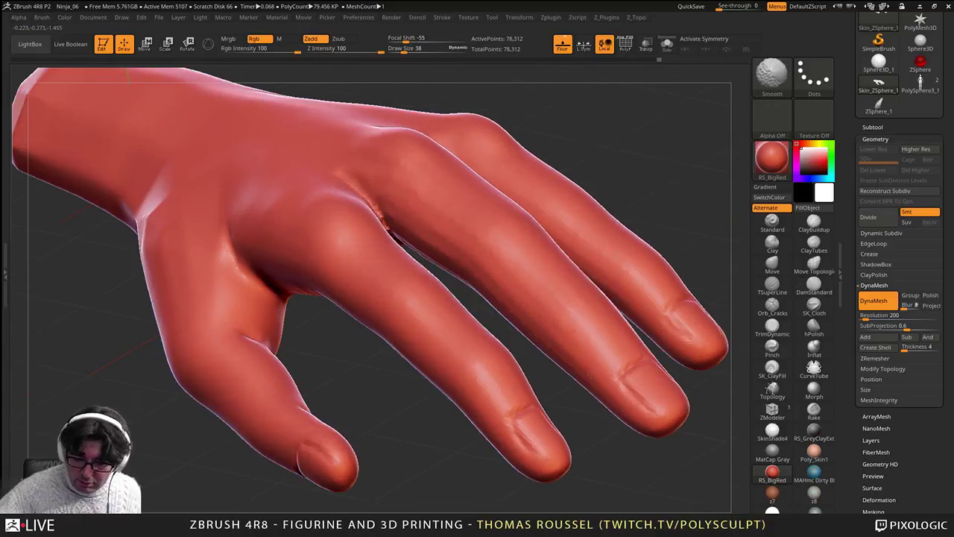
Step: Smooth the outer sides and tips of the remaining fingers around the carved nails
drag(626, 330, 477, 289)
mouse_move(656, 320)
mouse_down()
mouse_move(512, 346)
mouse_move(439, 327)
mouse_up()
shift+drag(653, 249, 668, 230)
shift+drag(603, 306, 585, 349)
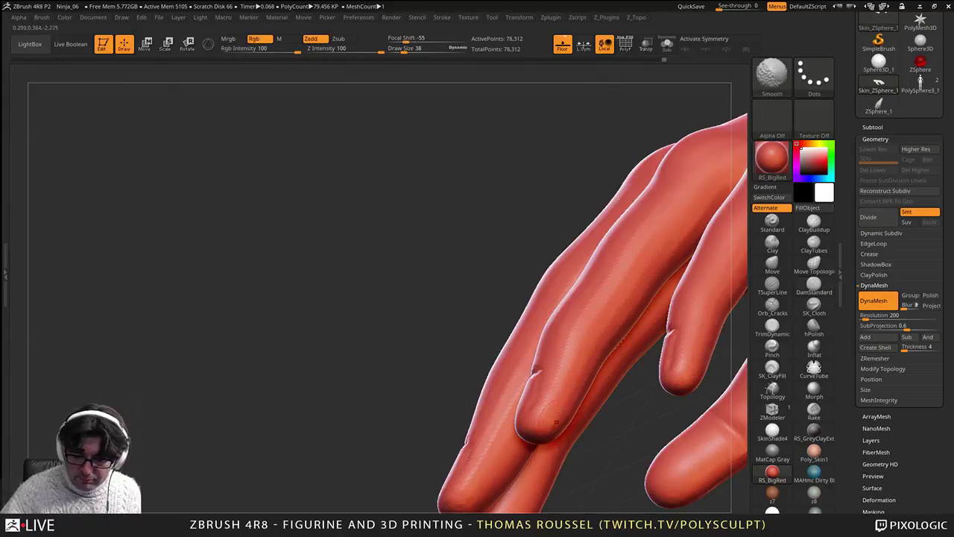
alt+drag(623, 425, 375, 471)
shift+drag(550, 258, 540, 277)
drag(499, 401, 466, 365)
Step: Carve two joint creases across the palm side of the little, ring and middle fingers
right_drag(515, 319, 576, 320)
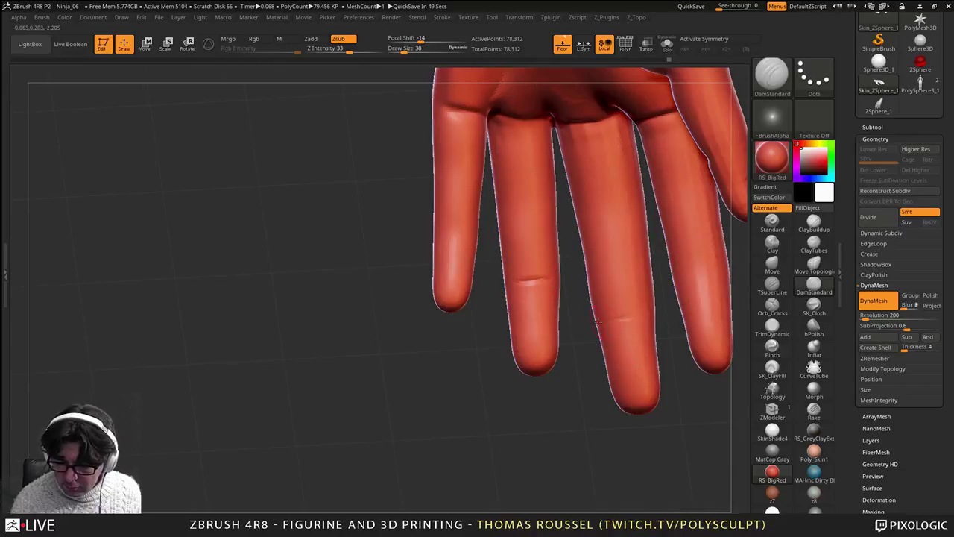
drag(589, 227, 627, 222)
right_drag(628, 222, 531, 302)
right_drag(530, 302, 574, 307)
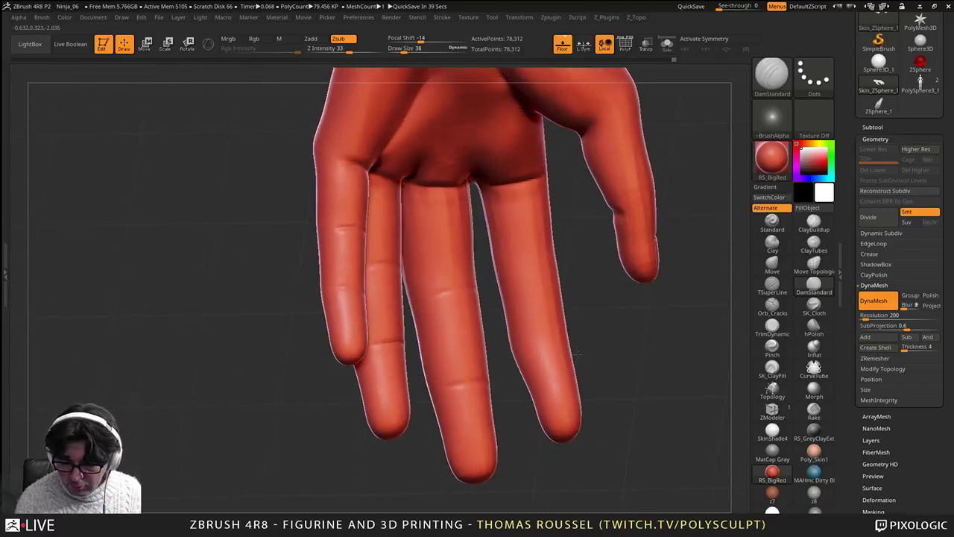
Step: Carve two joint creases across the palm side of the index finger and one across the thumb
drag(520, 350, 559, 347)
mouse_move(562, 350)
right_down()
mouse_move(489, 354)
mouse_move(561, 352)
right_up()
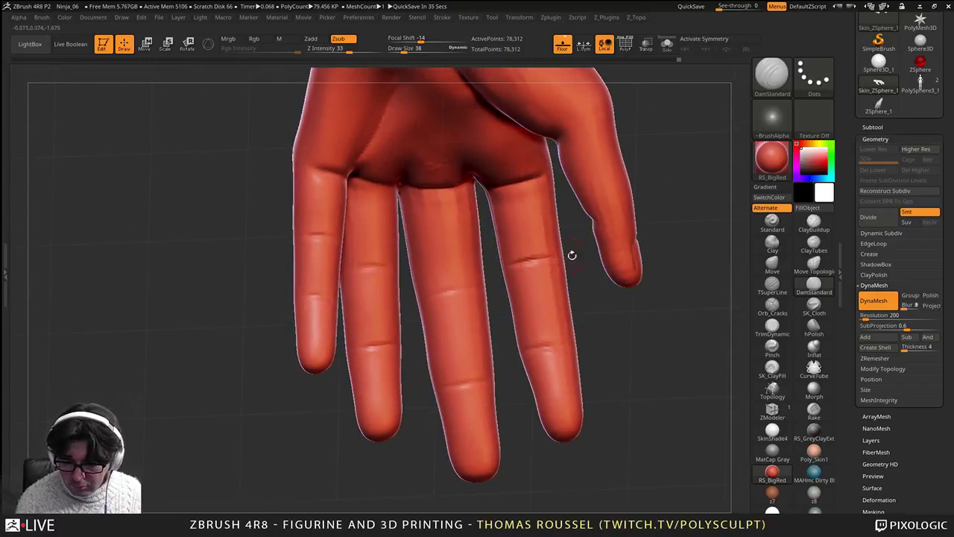
drag(572, 255, 628, 199)
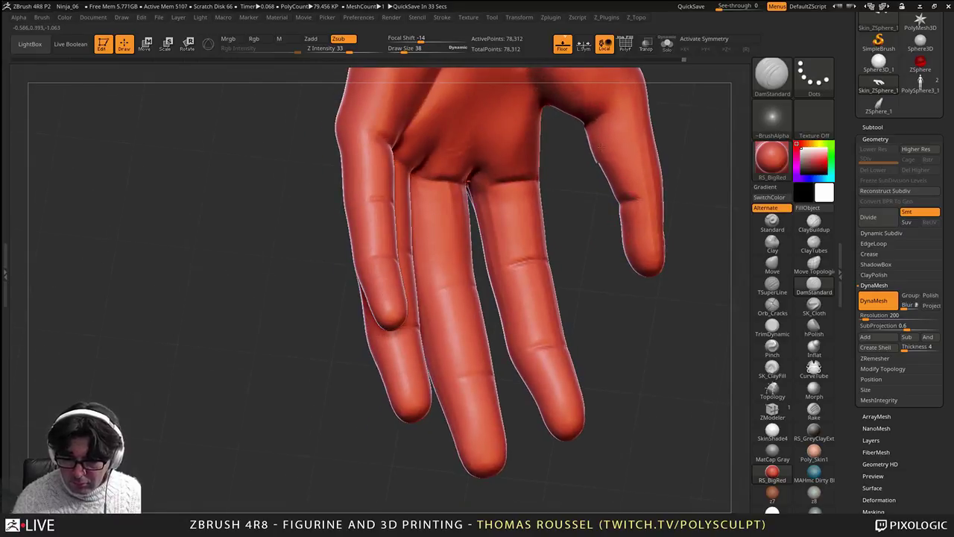
mouse_move(600, 147)
right_down()
mouse_move(498, 304)
mouse_move(501, 332)
mouse_move(543, 297)
mouse_move(539, 357)
mouse_move(406, 333)
mouse_move(538, 333)
mouse_move(565, 310)
right_up()
Step: Deepen the finger joint creases, smoothing out the middle finger's outermost crease and recarving it slightly closer to the palm
mouse_move(555, 315)
mouse_down()
mouse_move(586, 246)
mouse_move(515, 386)
mouse_move(641, 357)
mouse_up()
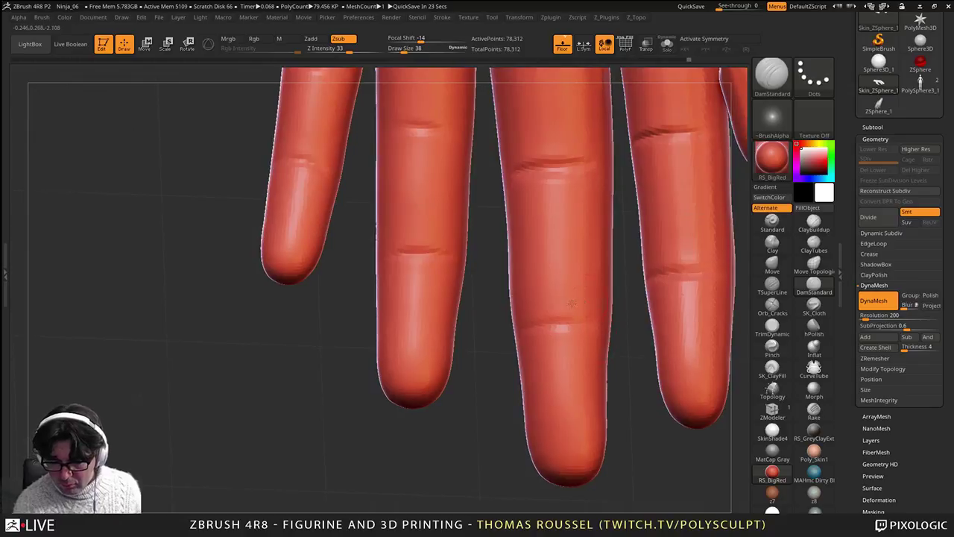
mouse_move(540, 319)
shift+mouse_down()
mouse_move(576, 322)
mouse_move(564, 319)
shift+mouse_up()
mouse_move(470, 303)
mouse_down()
mouse_move(434, 276)
mouse_move(354, 257)
mouse_move(471, 270)
mouse_up()
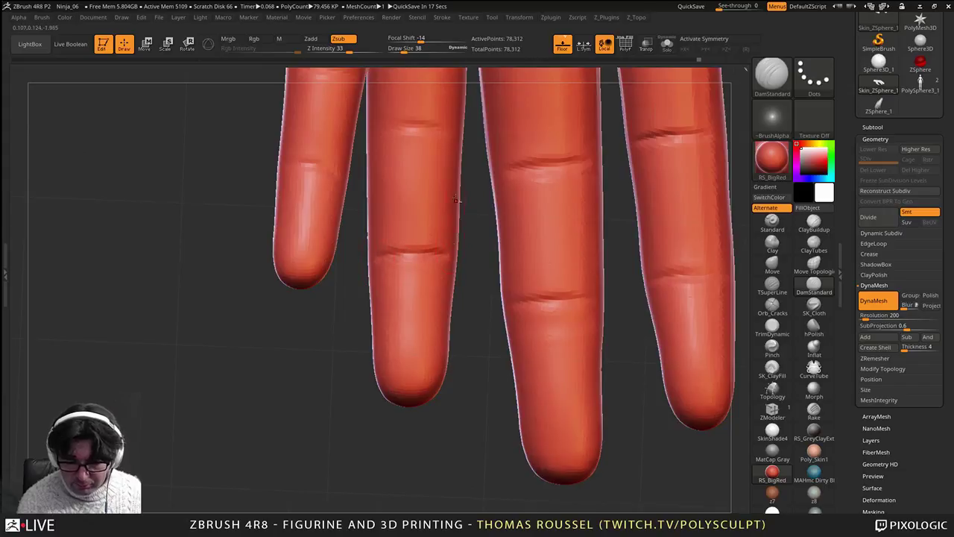
alt+drag(456, 199, 467, 290)
Step: Deepen both joint creases on the palm side of the little finger
alt+right_drag(337, 165, 406, 235)
drag(406, 235, 365, 219)
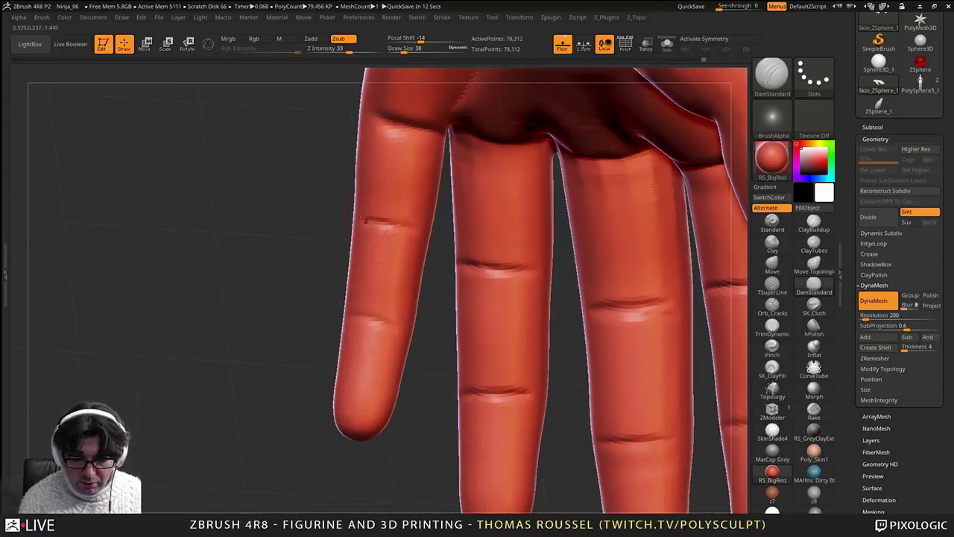
right_drag(395, 306, 428, 307)
drag(339, 321, 385, 317)
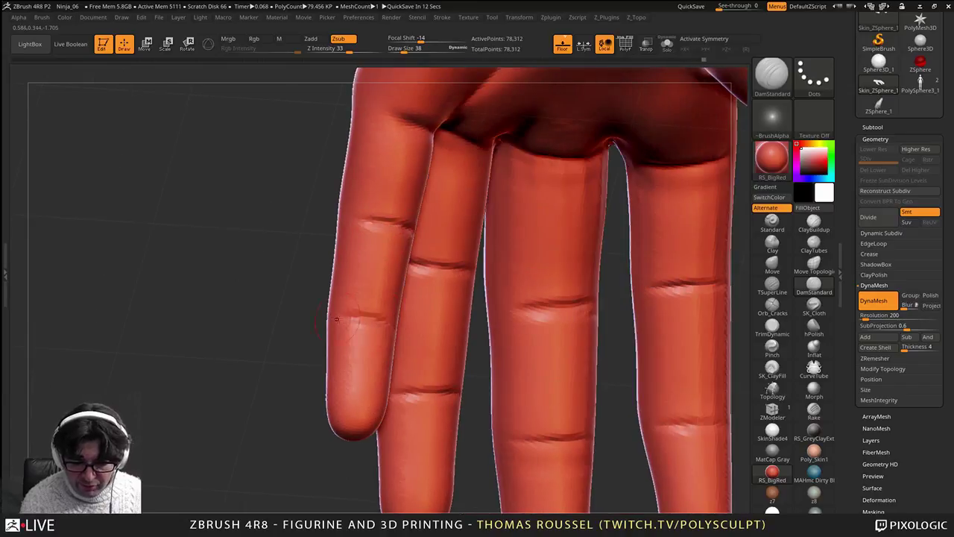
Step: Select the Move brush and open its draw size setting
alt+right_drag(490, 347, 346, 301)
right_drag(622, 285, 671, 224)
alt+right_drag(671, 224, 555, 257)
alt+right_drag(489, 186, 401, 261)
right_drag(522, 269, 440, 287)
mouse_move(548, 447)
alt+right_down()
mouse_move(526, 210)
mouse_move(531, 236)
mouse_move(513, 305)
alt+right_up()
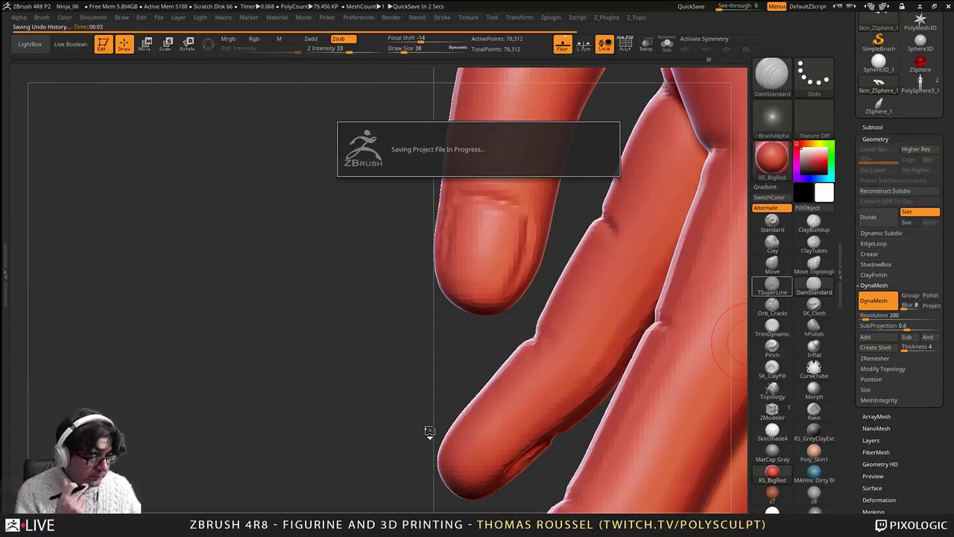
key(b)
key(m)
key(v)
key(s)
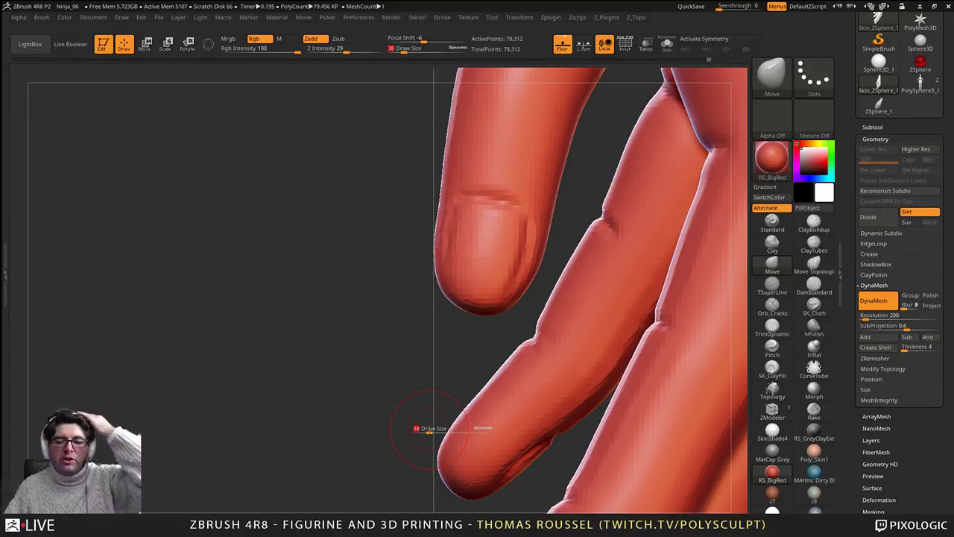
mouse_move(430, 429)
right_down()
mouse_move(567, 402)
mouse_move(700, 276)
mouse_move(490, 349)
mouse_move(485, 380)
mouse_move(387, 373)
mouse_move(424, 365)
mouse_move(447, 395)
right_up()
alt+right_drag(509, 337, 487, 366)
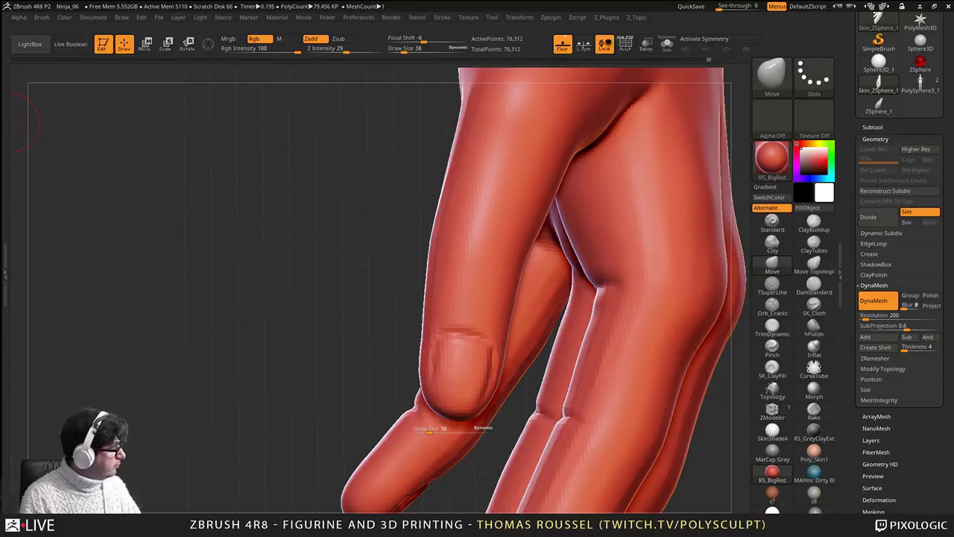
Step: Switch to the web browser and open the PolySculpt article "Making of 2B from NieR Automata – Maid version"
drag(0, 81, 362, 19)
double_click(362, 19)
scroll(447, 268, down, 4)
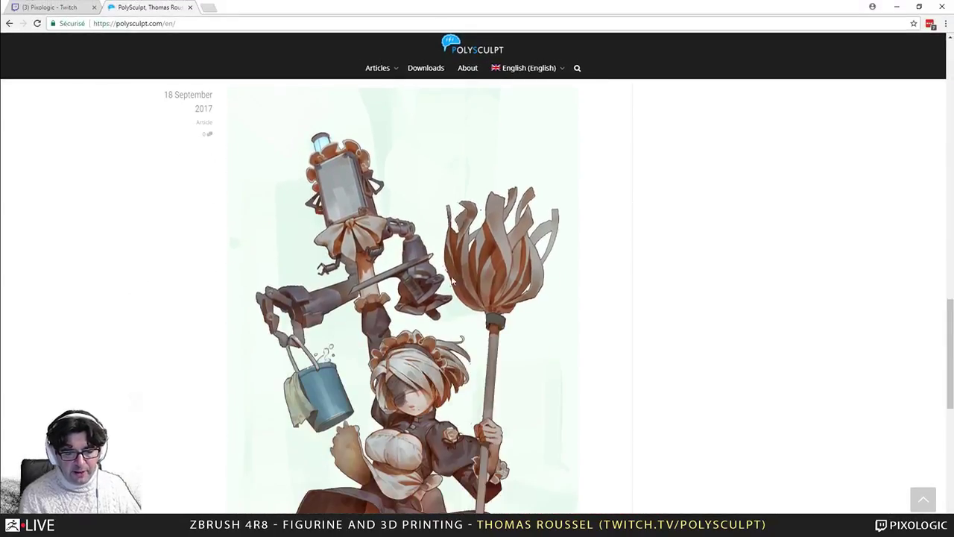
scroll(449, 273, up, 3)
click(310, 216)
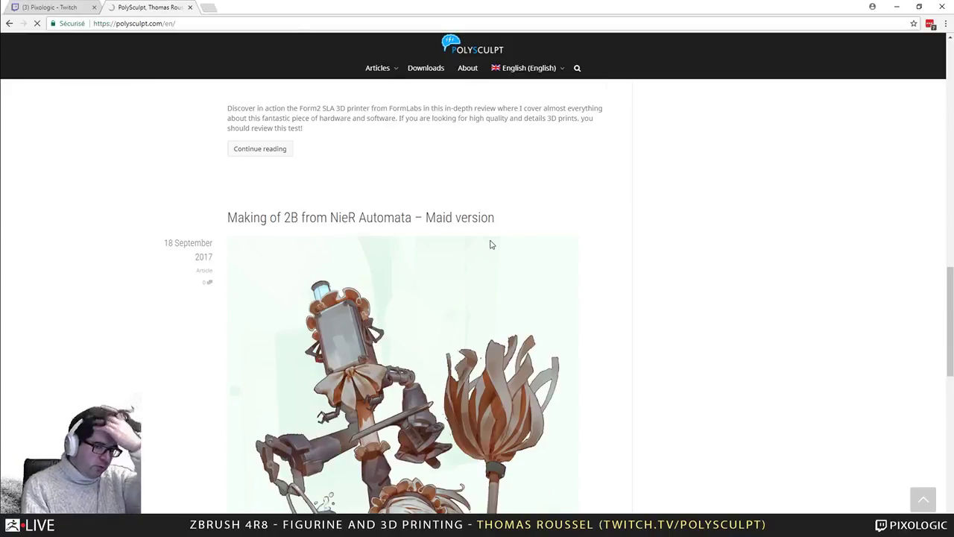
Step: Examine the 2B making-of article down to the image of the test pod with all its parts
scroll(439, 257, down, 10)
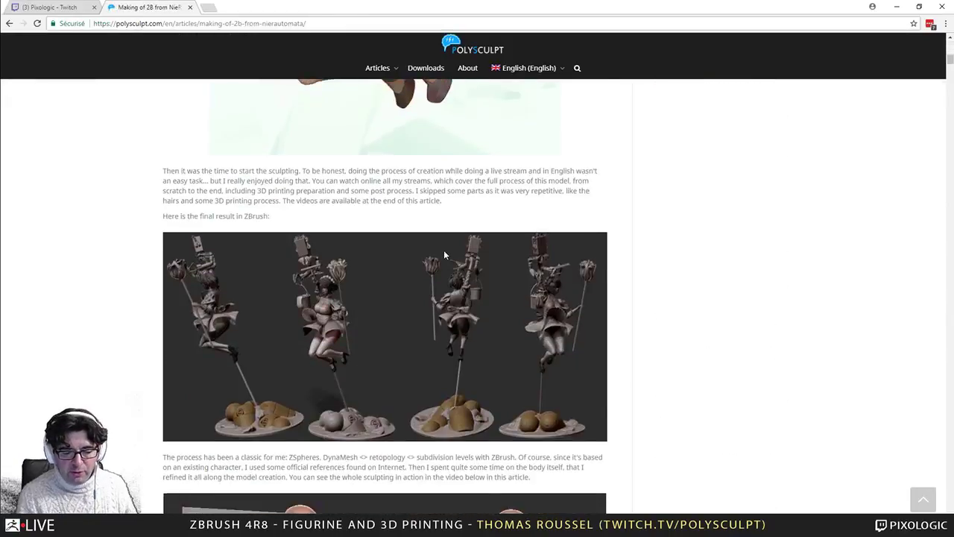
scroll(447, 250, down, 15)
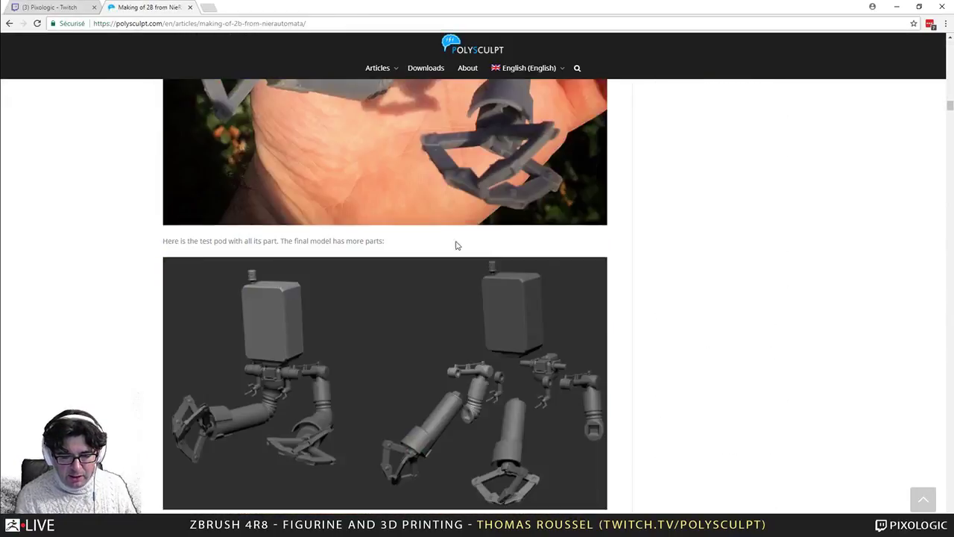
scroll(456, 245, down, 9)
scroll(457, 243, up, 7)
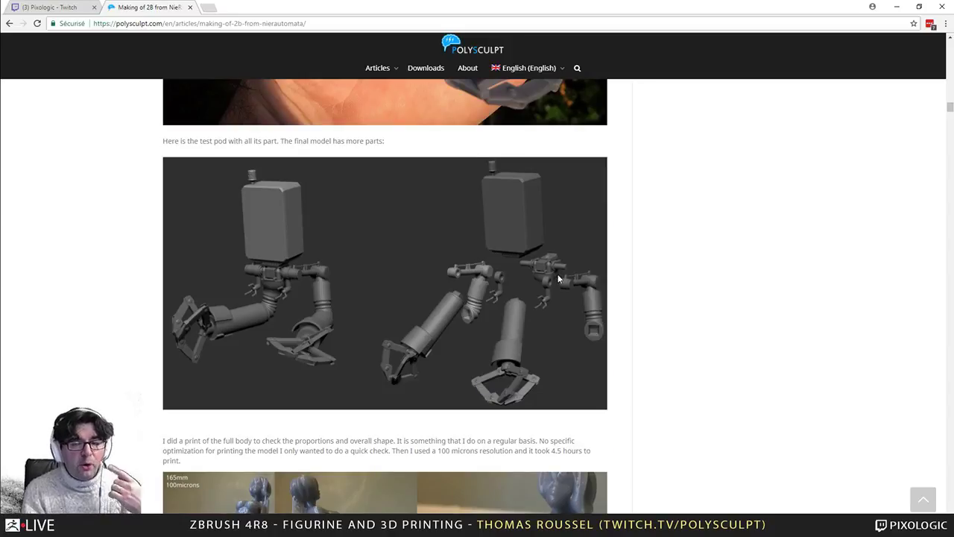
Step: Examine the rest of the 2B making-of article down to the photo of all parts with primer applied
scroll(558, 273, down, 20)
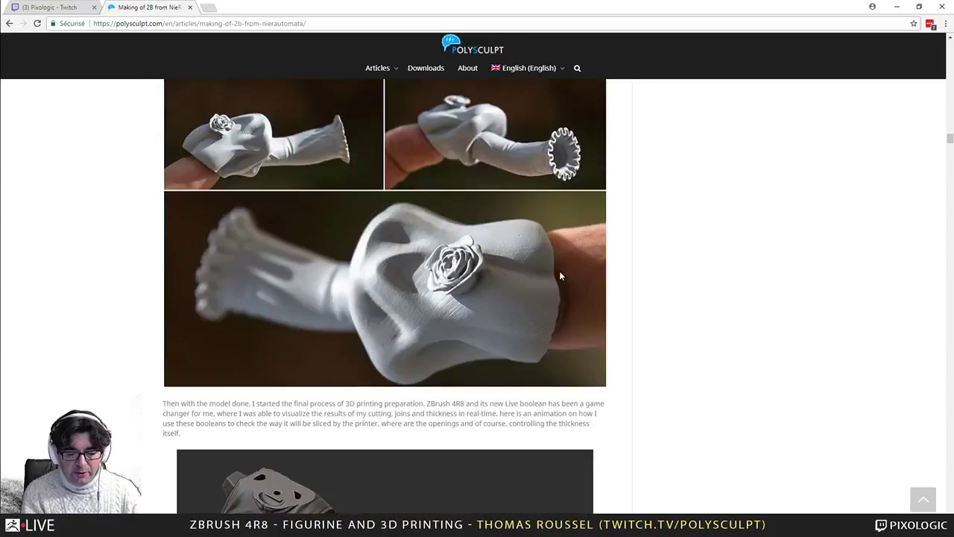
scroll(560, 275, down, 20)
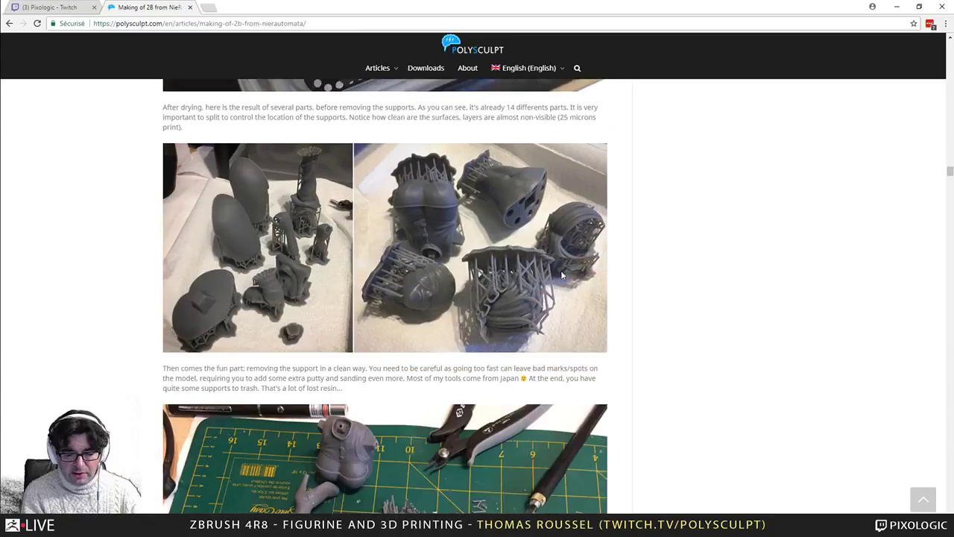
scroll(562, 274, down, 20)
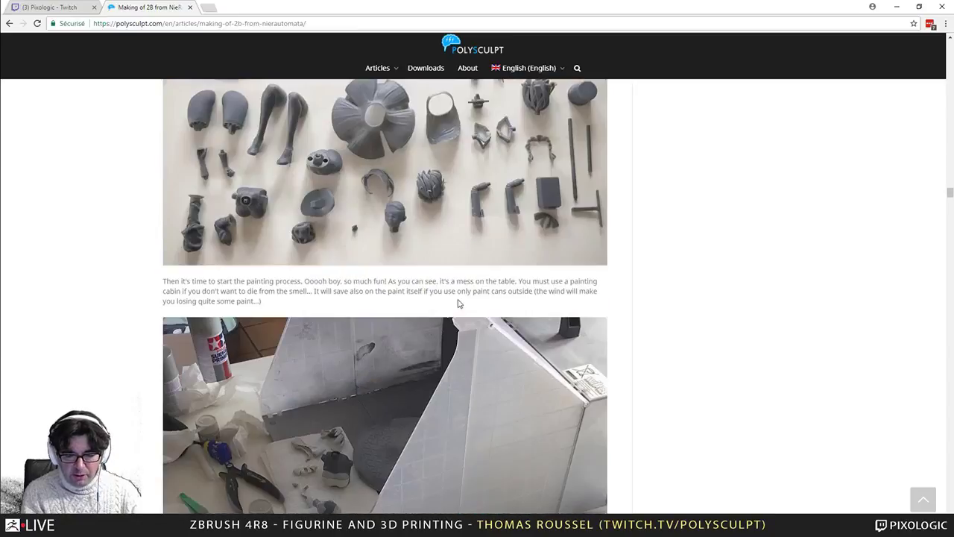
scroll(457, 303, up, 3)
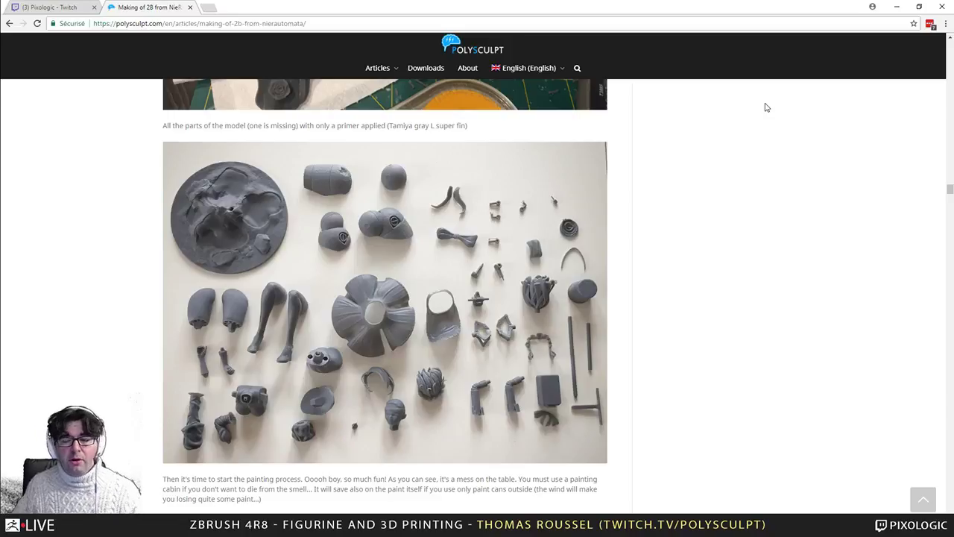
Step: Return to ZBrush and reshape the wrist and forearm with the Move brush at draw size 238
click(898, 7)
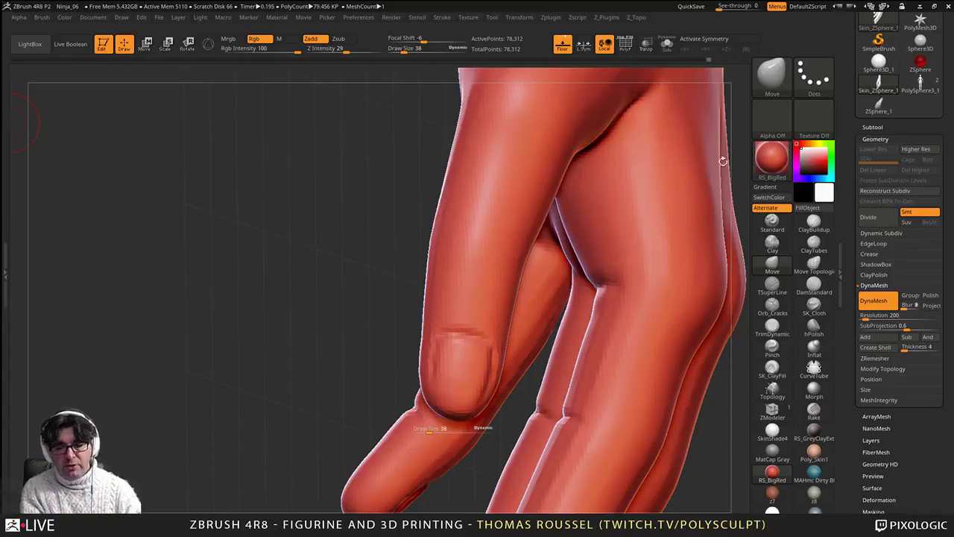
right_drag(720, 161, 538, 287)
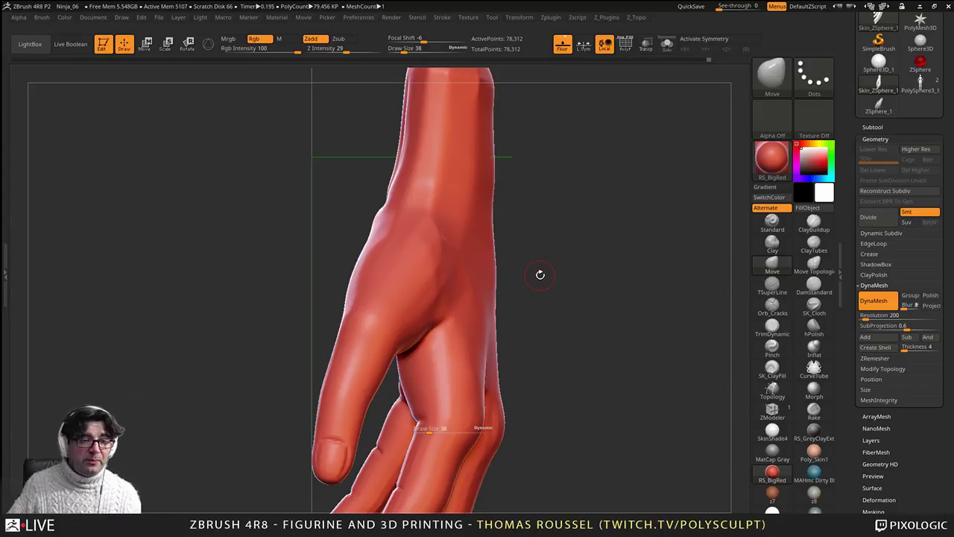
mouse_move(670, 186)
alt+mouse_down()
mouse_move(616, 275)
mouse_move(619, 315)
mouse_move(630, 319)
alt+mouse_up()
drag(428, 431, 445, 431)
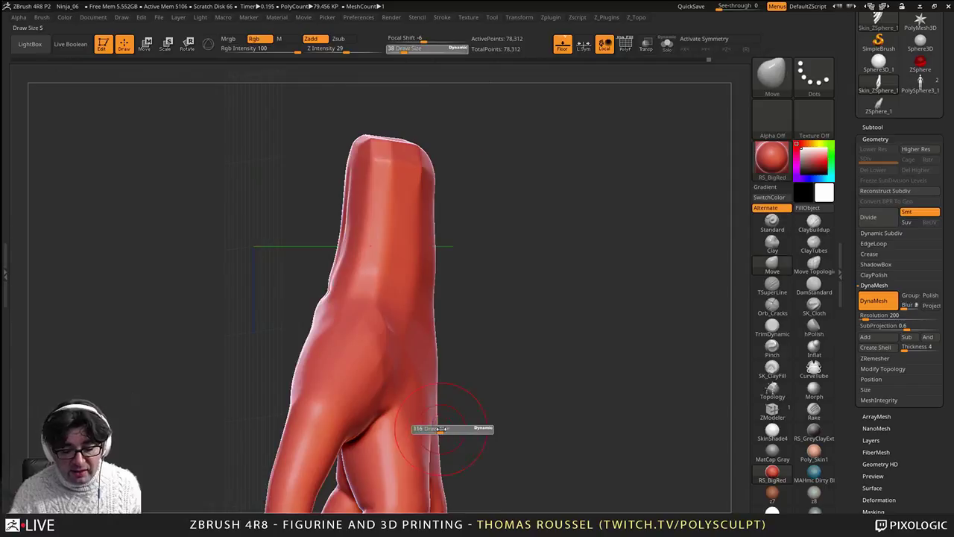
key(s)
drag(474, 260, 483, 260)
drag(416, 258, 421, 257)
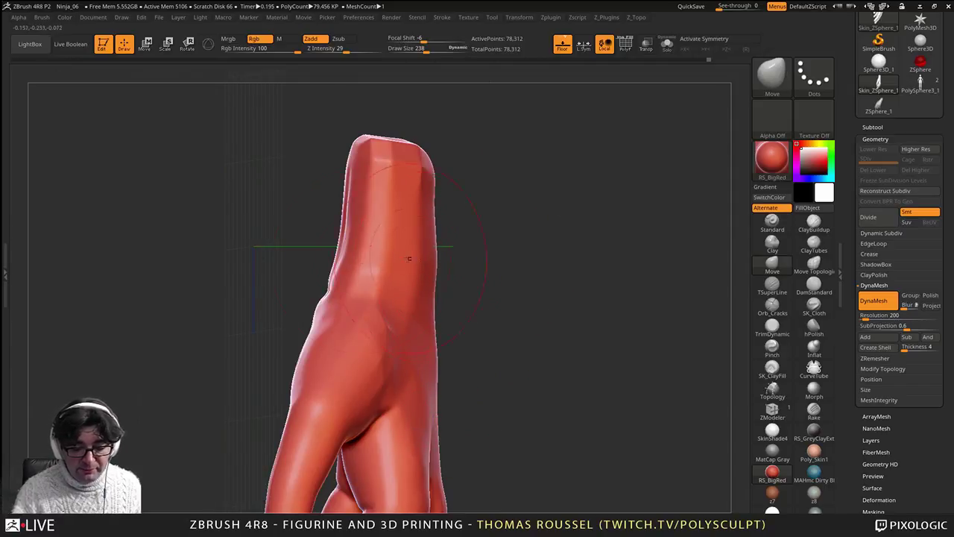
drag(340, 250, 346, 248)
drag(352, 210, 369, 187)
Step: Adjust the back of the hand and the web beside the thumb, using the Move brush at draw size 177
drag(287, 216, 453, 231)
drag(393, 266, 400, 269)
mouse_move(420, 302)
alt+mouse_down()
mouse_move(417, 217)
mouse_move(403, 234)
alt+mouse_up()
mouse_move(477, 273)
mouse_down()
mouse_move(418, 284)
mouse_move(466, 279)
mouse_move(417, 268)
mouse_up()
key(s)
drag(401, 268, 405, 268)
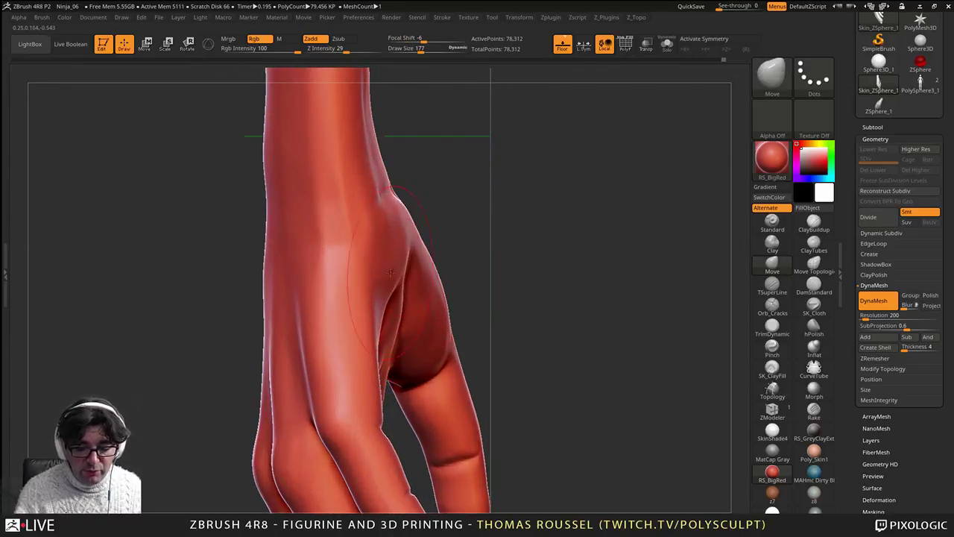
drag(387, 339, 381, 342)
alt+right_drag(399, 364, 384, 275)
right_drag(384, 274, 346, 239)
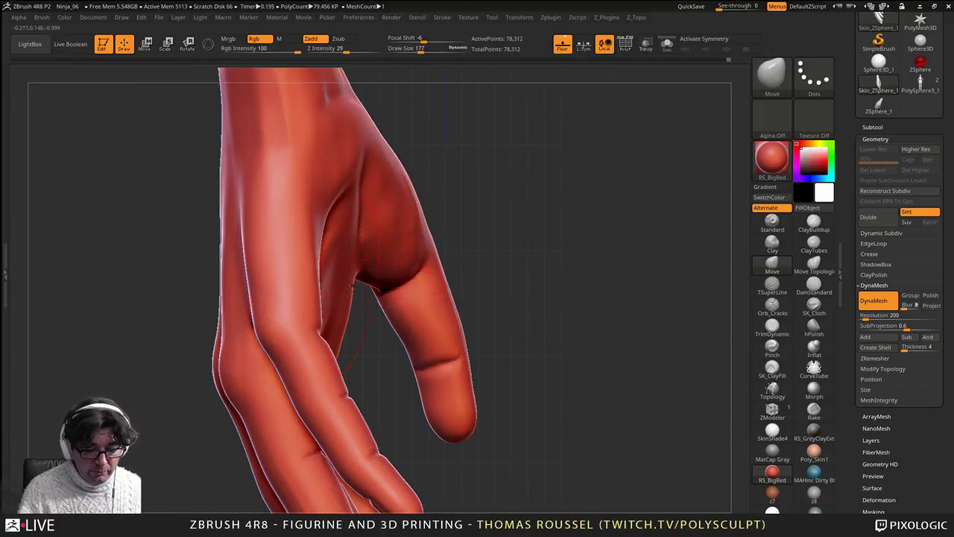
drag(366, 309, 328, 250)
Step: Reshape the thumb base, the palm and the heel of the hand with the Move brush
right_drag(358, 283, 443, 217)
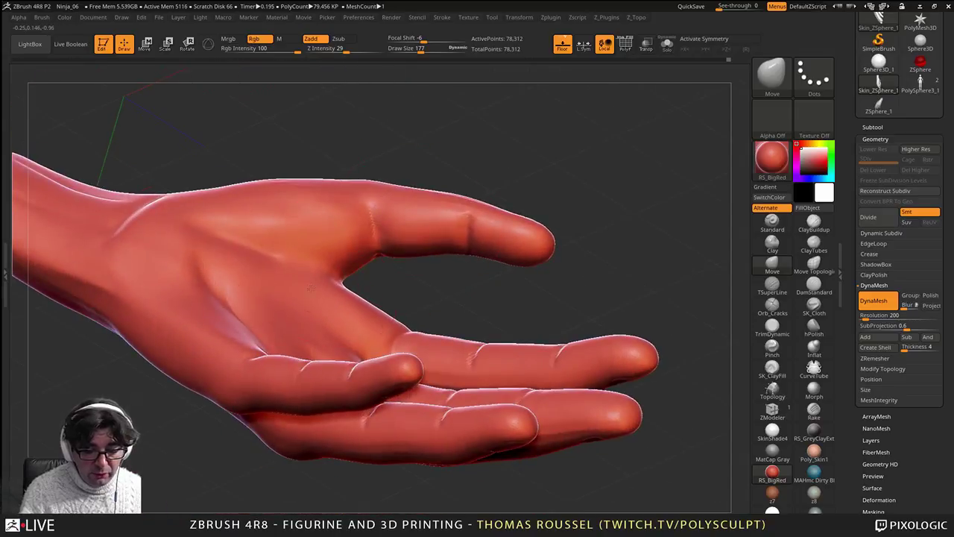
drag(306, 240, 304, 249)
shift+right_drag(320, 243, 392, 209)
drag(400, 173, 405, 193)
drag(347, 187, 350, 196)
mouse_move(205, 229)
mouse_down()
mouse_move(210, 240)
mouse_move(170, 261)
mouse_up()
mouse_move(287, 292)
right_down()
mouse_move(316, 292)
mouse_move(260, 273)
mouse_move(243, 235)
mouse_move(235, 310)
right_up()
drag(188, 348, 179, 348)
right_drag(223, 328, 242, 242)
Step: Reduce the Move brush to draw size 91 and refine the rounded shape of the fingertips
mouse_move(514, 425)
ctrl+right_down()
mouse_move(514, 402)
mouse_move(396, 404)
mouse_move(395, 194)
ctrl+right_up()
key(s)
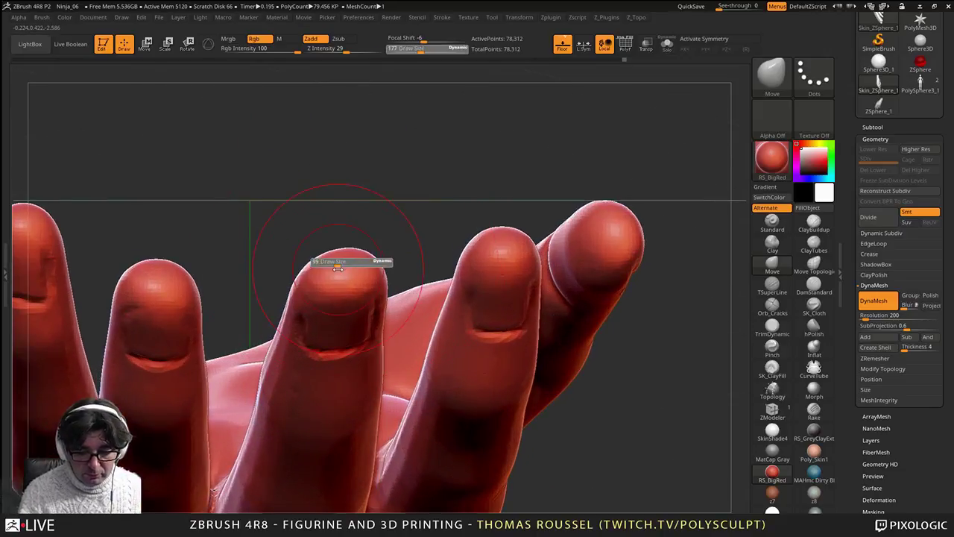
drag(340, 265, 332, 264)
right_drag(335, 264, 344, 290)
drag(344, 293, 317, 251)
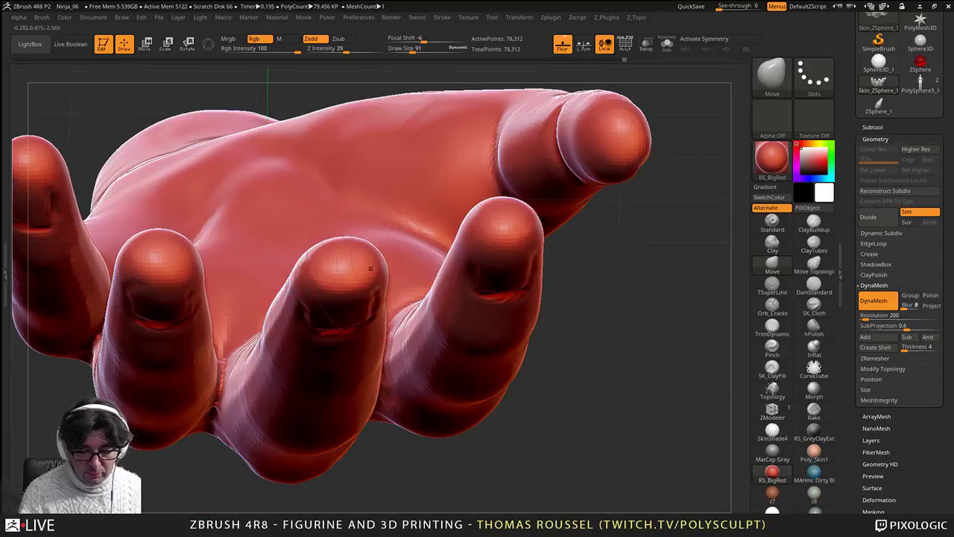
right_drag(351, 245, 431, 242)
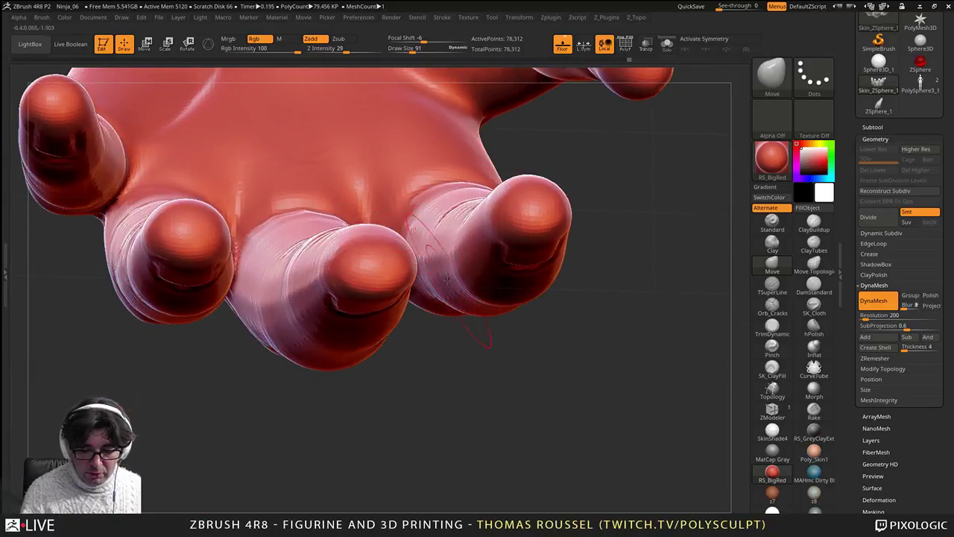
mouse_move(486, 341)
right_down()
mouse_move(523, 208)
mouse_move(480, 251)
mouse_move(484, 354)
mouse_move(489, 287)
right_up()
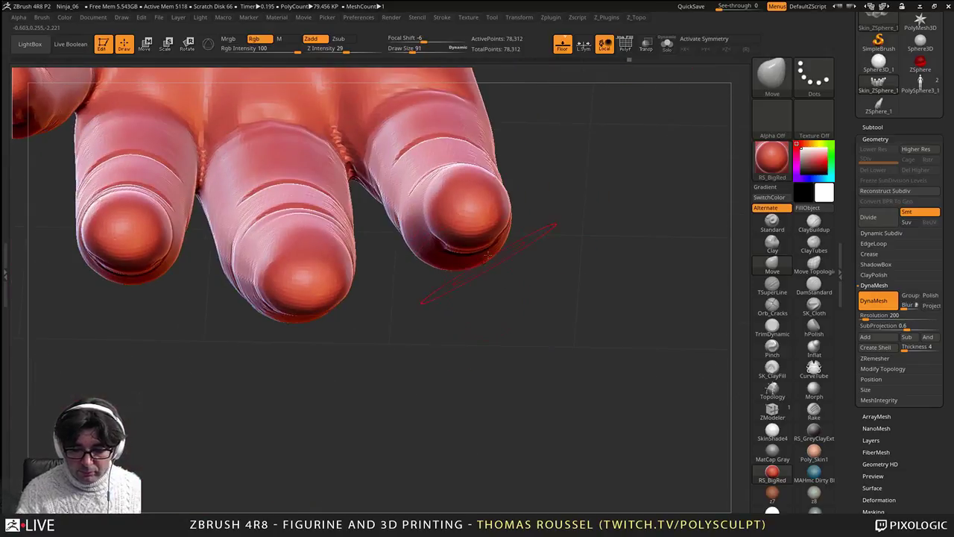
right_drag(468, 181, 489, 207)
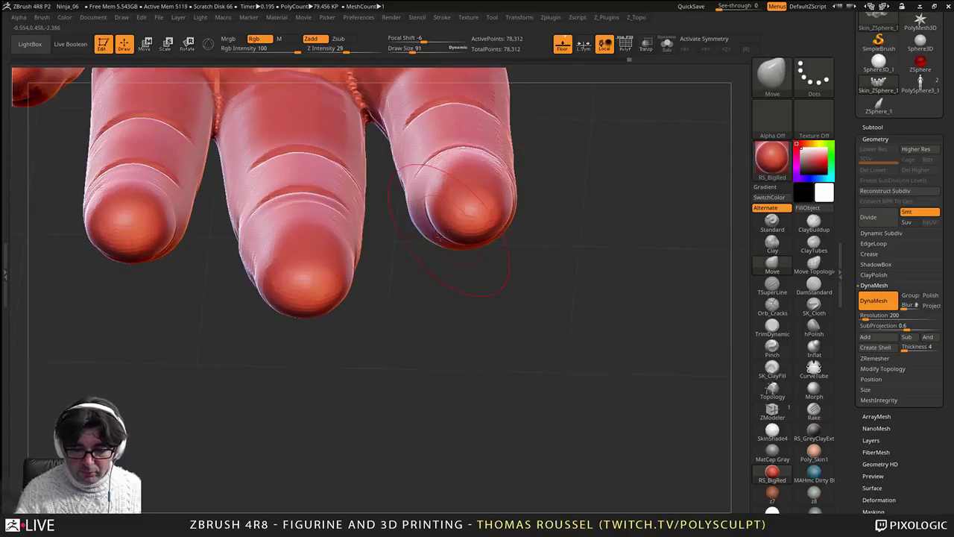
alt+right_drag(456, 273, 544, 254)
mouse_move(218, 182)
right_down()
mouse_move(231, 173)
mouse_move(242, 94)
mouse_move(293, 255)
mouse_move(356, 299)
mouse_move(341, 293)
mouse_move(432, 325)
mouse_move(439, 372)
right_up()
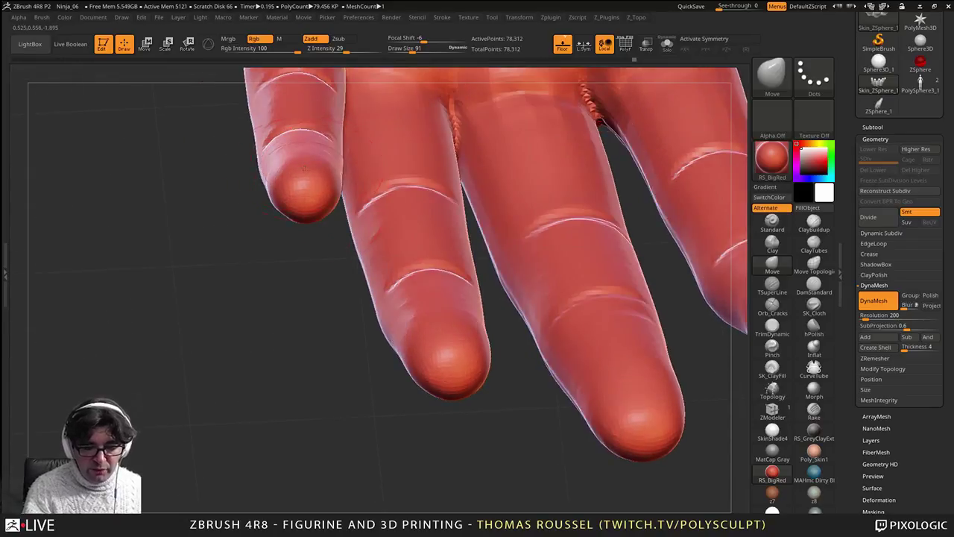
Step: Refine the profile of the ring fingertip's pad with the Move brush
mouse_move(325, 193)
alt+right_down()
mouse_move(349, 274)
mouse_move(352, 250)
mouse_move(336, 216)
mouse_move(328, 257)
mouse_move(378, 269)
mouse_move(366, 245)
mouse_move(379, 266)
alt+right_up()
key(s)
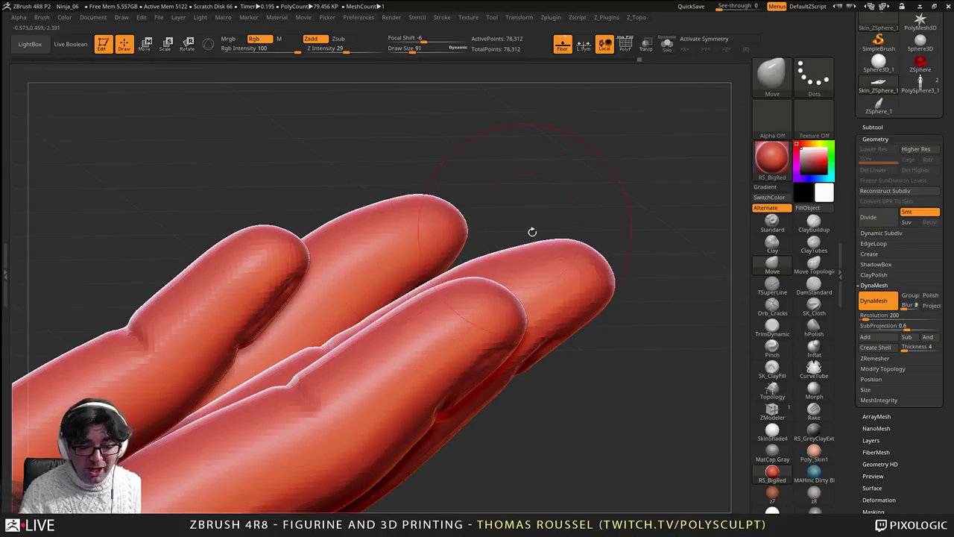
right_drag(532, 232, 547, 279)
right_click(540, 297)
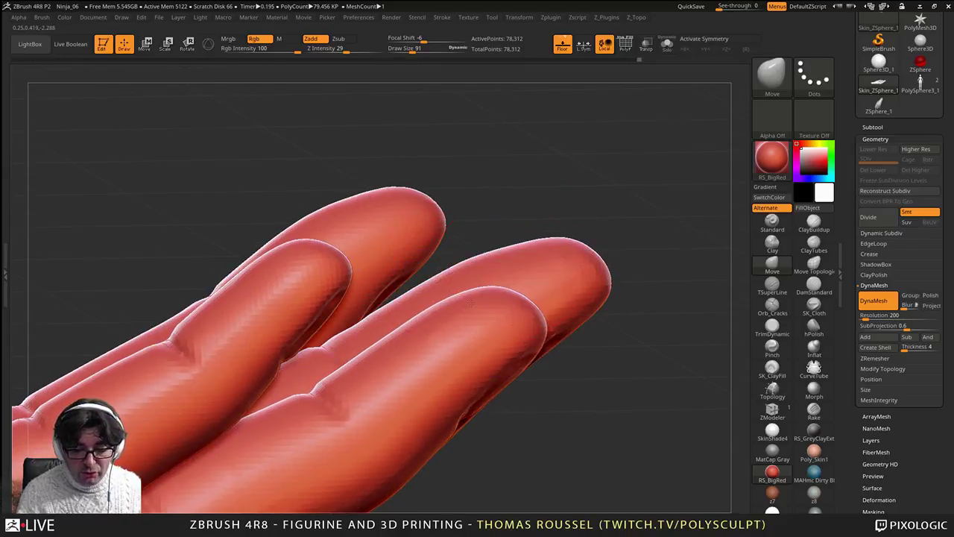
mouse_move(484, 297)
right_down()
mouse_move(497, 318)
mouse_move(480, 282)
mouse_move(447, 253)
mouse_move(495, 292)
right_up()
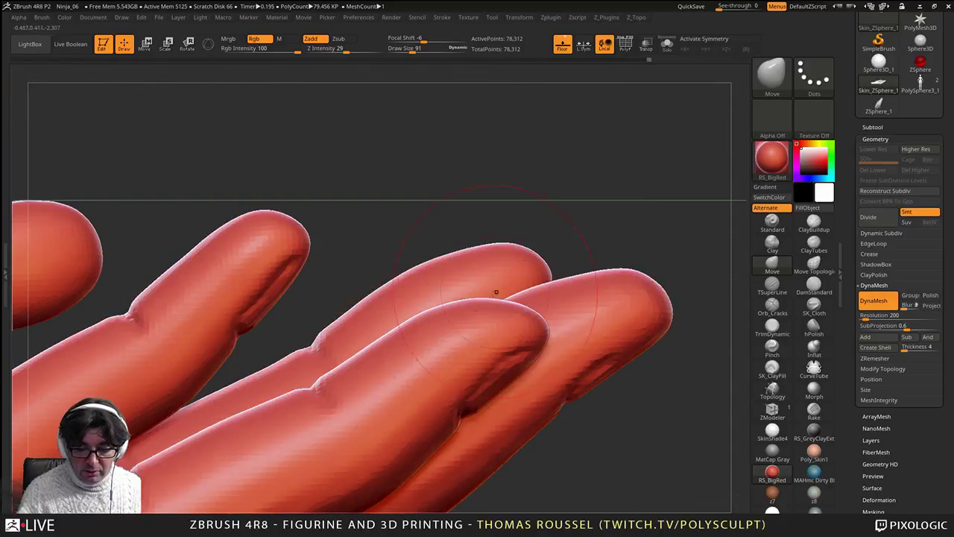
right_drag(591, 275, 543, 304)
Step: Shape the middle fingertip with the Move brush, adjusting its pad, sides and tapered end
drag(526, 319, 518, 315)
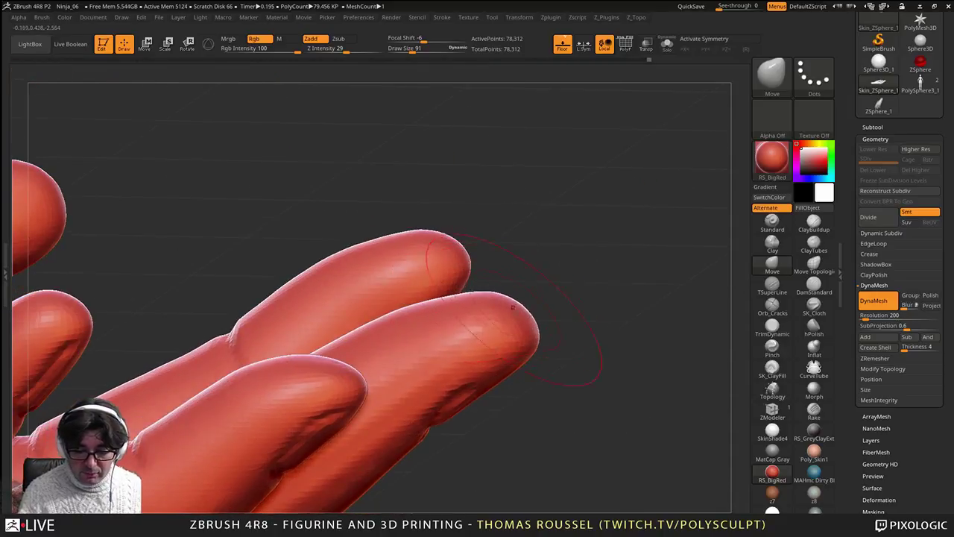
mouse_move(514, 313)
right_down()
mouse_move(473, 291)
mouse_move(456, 266)
right_up()
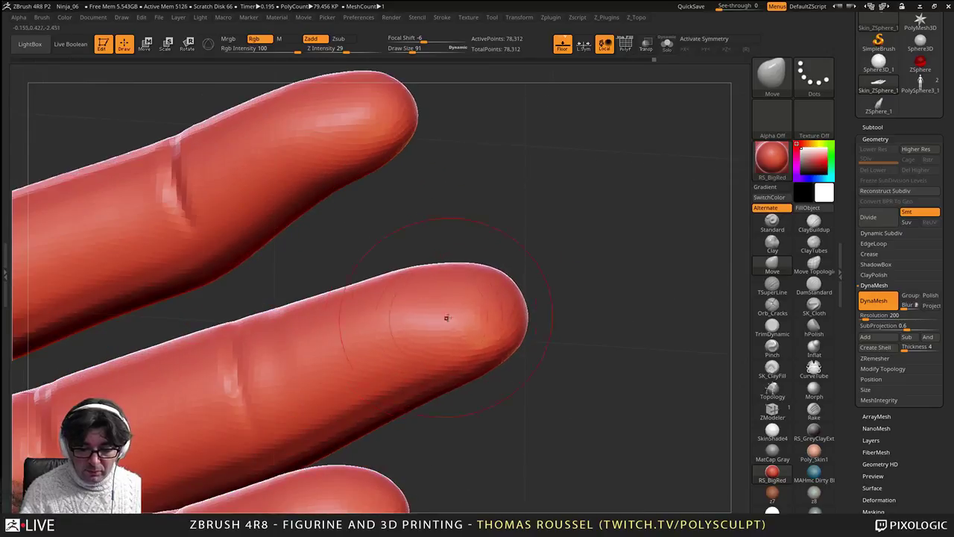
right_drag(447, 318, 436, 296)
drag(454, 250, 453, 257)
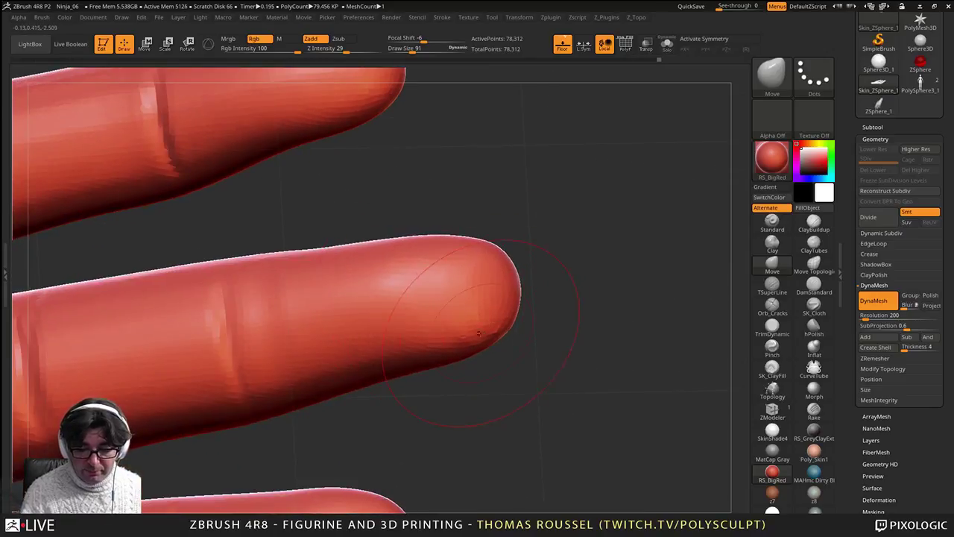
drag(361, 352, 365, 361)
right_drag(404, 293, 388, 277)
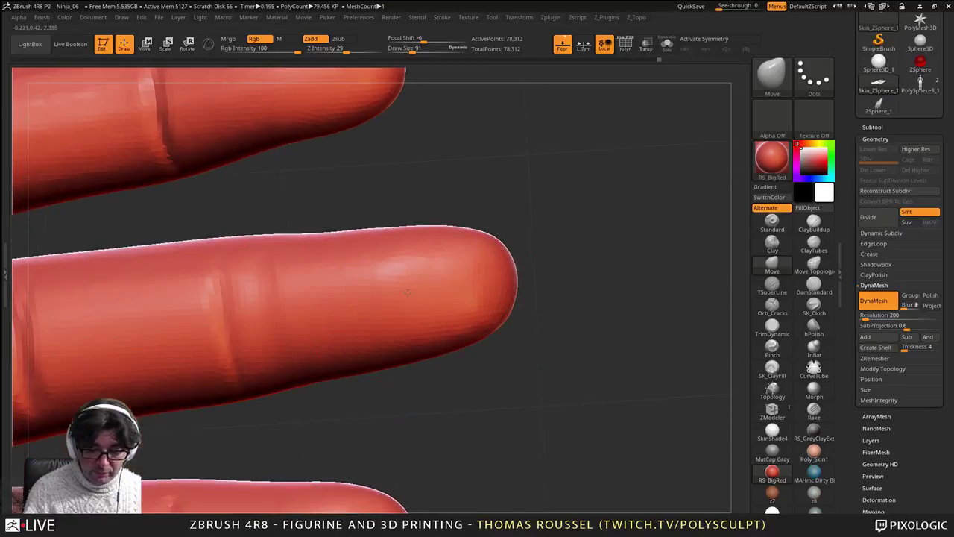
drag(358, 256, 353, 241)
drag(446, 250, 473, 252)
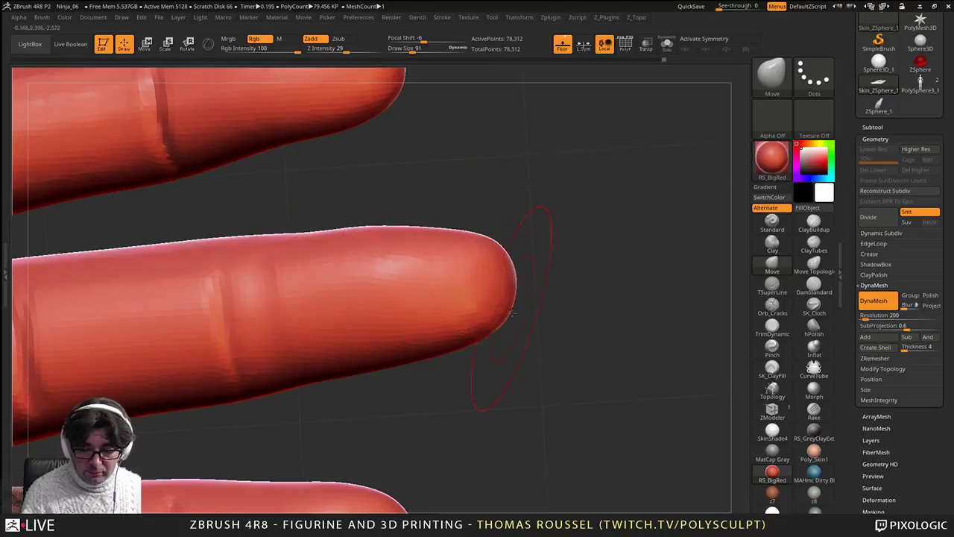
right_drag(513, 299, 499, 213)
drag(487, 298, 453, 294)
right_drag(465, 260, 462, 312)
drag(477, 292, 473, 295)
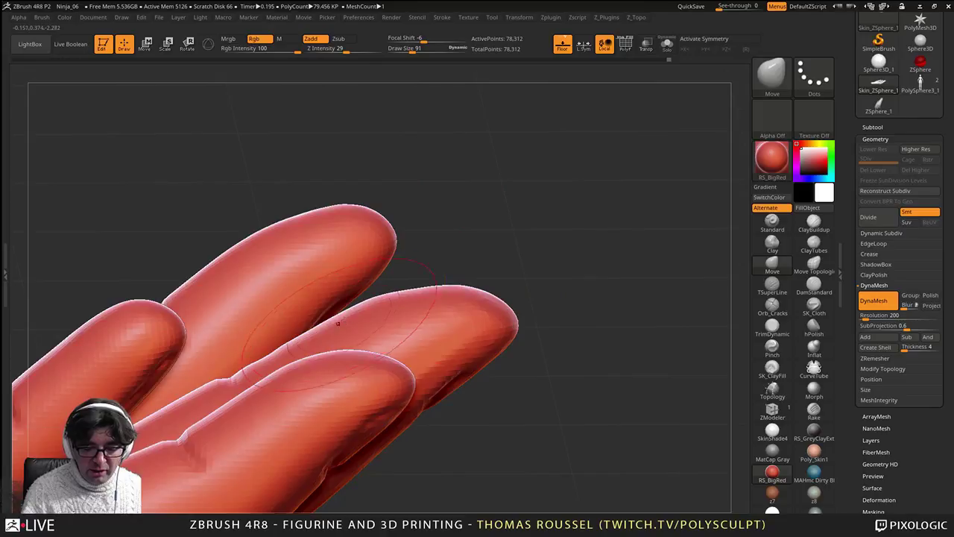
Step: Shape the sides and pad of the index fingertip with the Move brush
mouse_move(373, 309)
right_down()
mouse_move(367, 263)
mouse_move(419, 310)
mouse_move(437, 292)
mouse_move(379, 316)
right_up()
drag(309, 302, 311, 309)
mouse_move(313, 307)
right_down()
mouse_move(309, 293)
mouse_move(353, 316)
mouse_move(327, 343)
right_up()
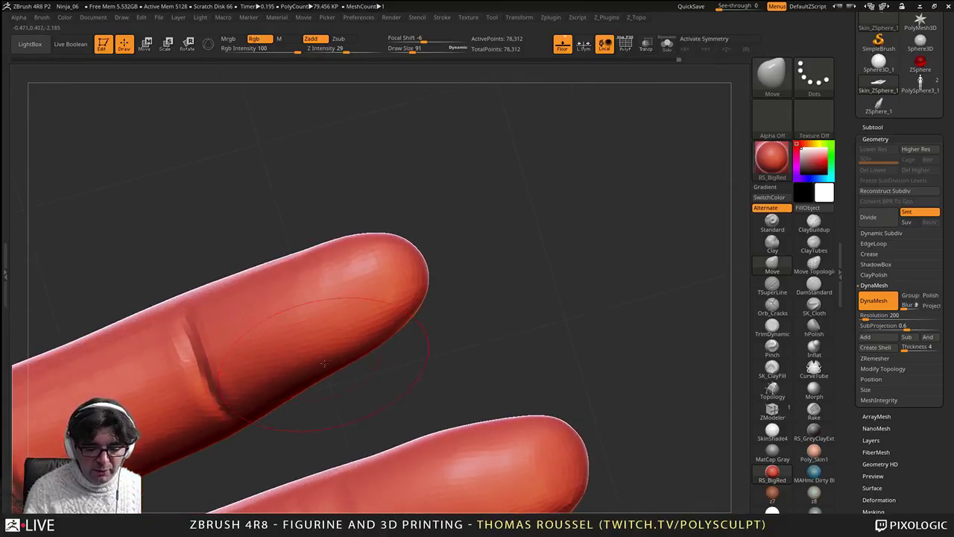
drag(328, 364, 329, 356)
drag(352, 277, 353, 285)
right_drag(353, 289, 335, 289)
drag(332, 288, 335, 298)
right_drag(337, 296, 409, 271)
drag(388, 305, 383, 313)
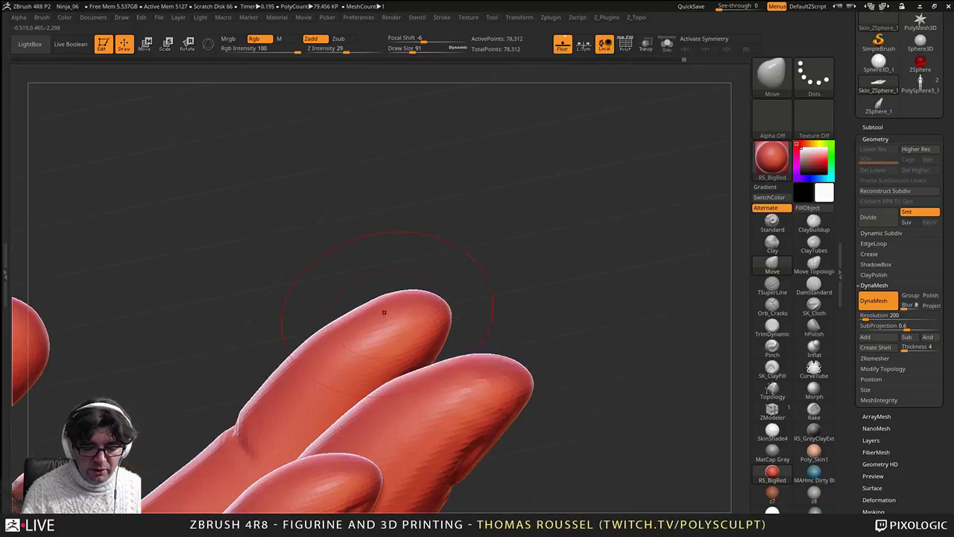
Step: Push out the index finger's flesh just beyond its outermost joint crease
mouse_move(384, 309)
right_down()
mouse_move(393, 282)
mouse_move(305, 328)
right_up()
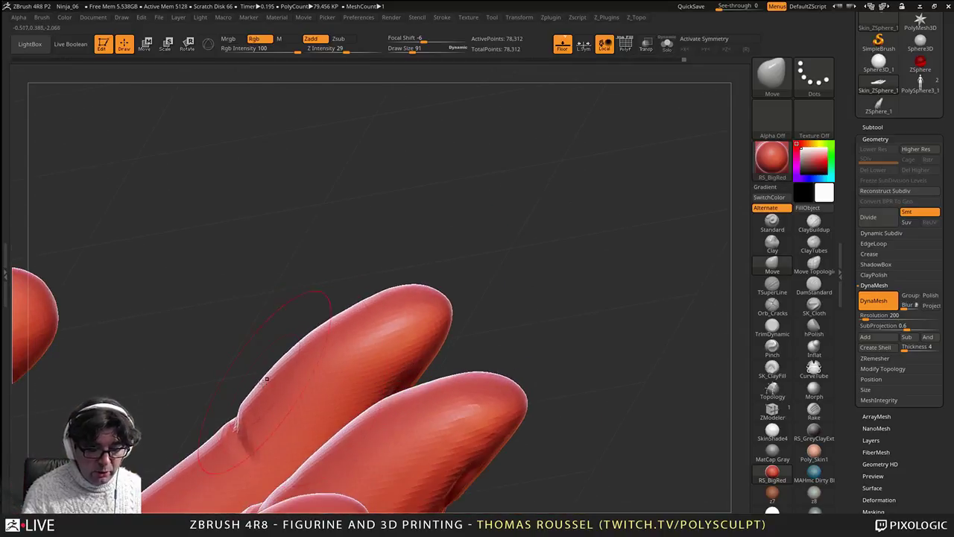
drag(265, 380, 259, 377)
right_drag(259, 378, 277, 384)
right_click(249, 437)
mouse_move(212, 402)
mouse_down()
mouse_move(232, 406)
mouse_move(289, 376)
mouse_move(316, 347)
mouse_move(285, 281)
mouse_up()
drag(805, 153, 794, 143)
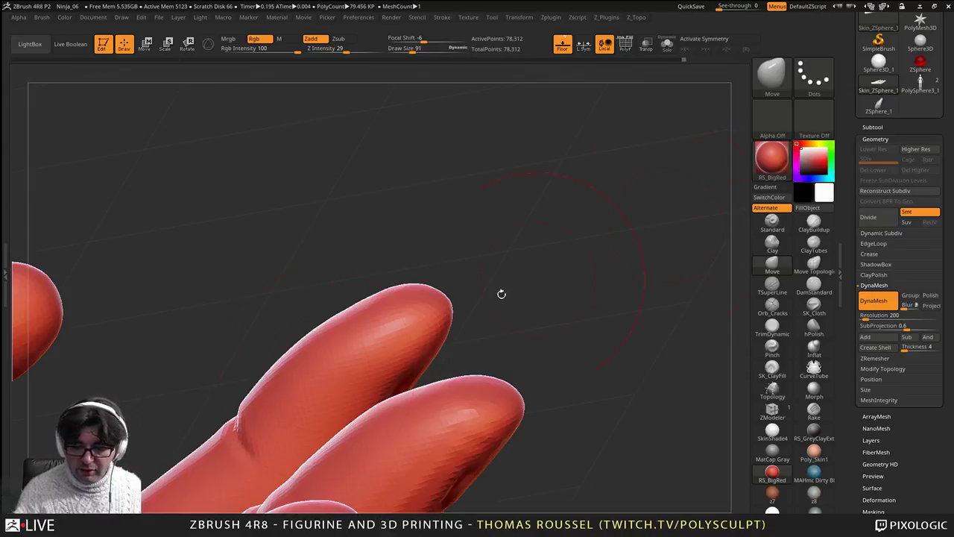
Step: Fill out the palm-side flesh of the index finger's lower segments between the joint creases
alt+right_drag(249, 387, 374, 217)
right_drag(411, 317, 400, 287)
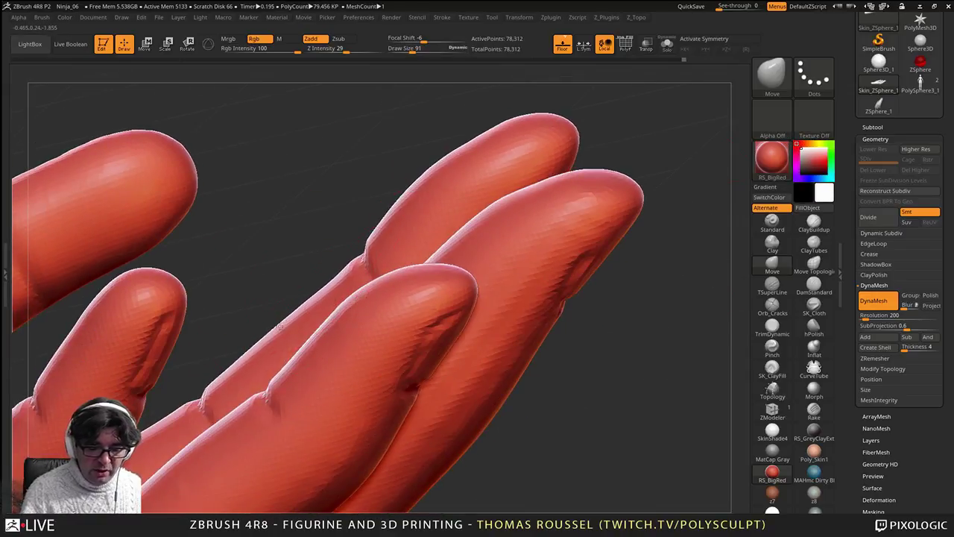
mouse_move(278, 334)
right_down()
mouse_move(291, 384)
mouse_move(463, 225)
right_up()
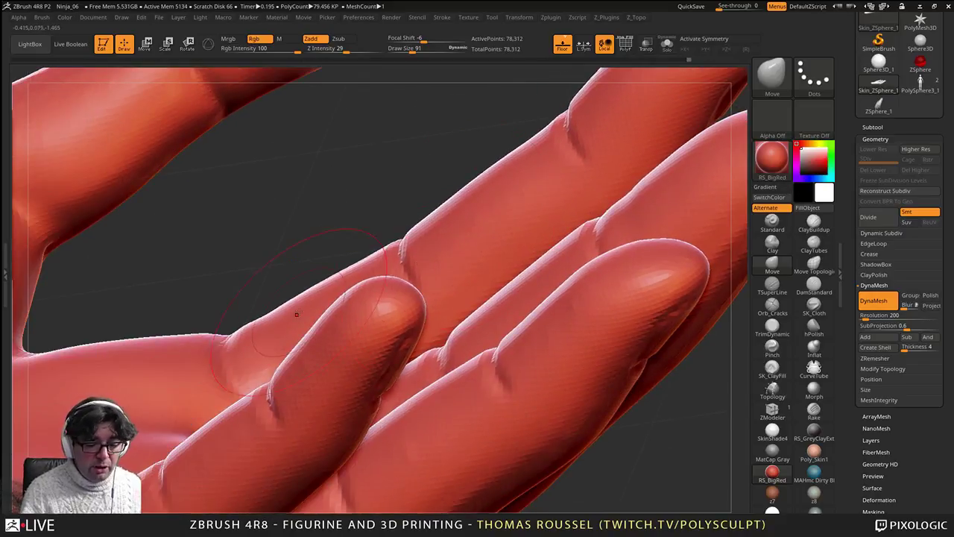
drag(296, 315, 303, 289)
right_drag(254, 332, 328, 307)
drag(375, 313, 367, 311)
mouse_move(367, 311)
right_down()
mouse_move(332, 294)
mouse_move(372, 328)
right_up()
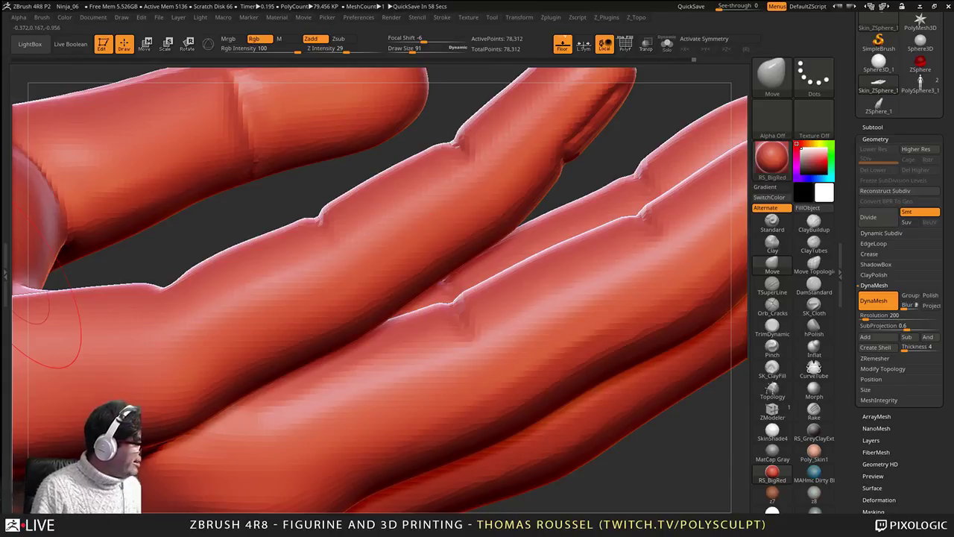
key(alt+Tab)
drag(388, 5, 0, 45)
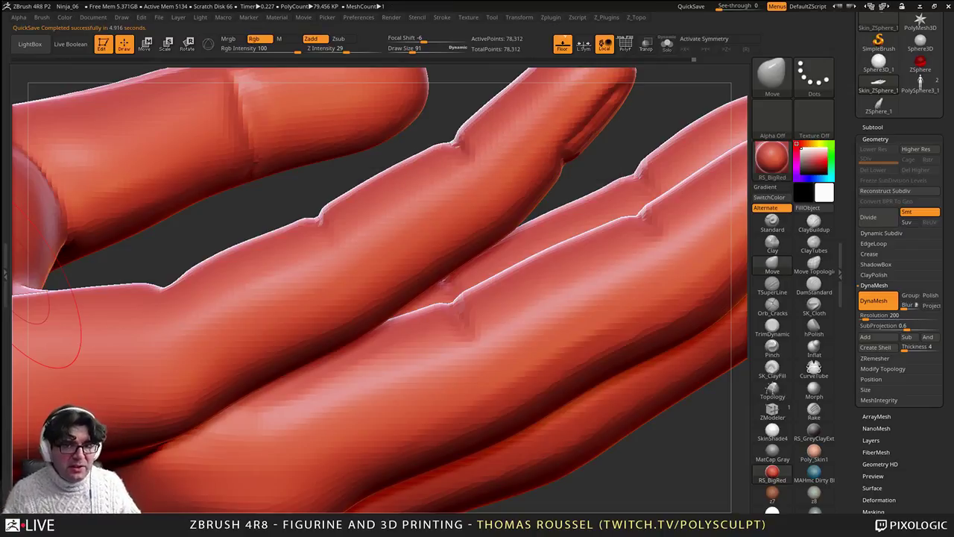
right_drag(404, 184, 405, 165)
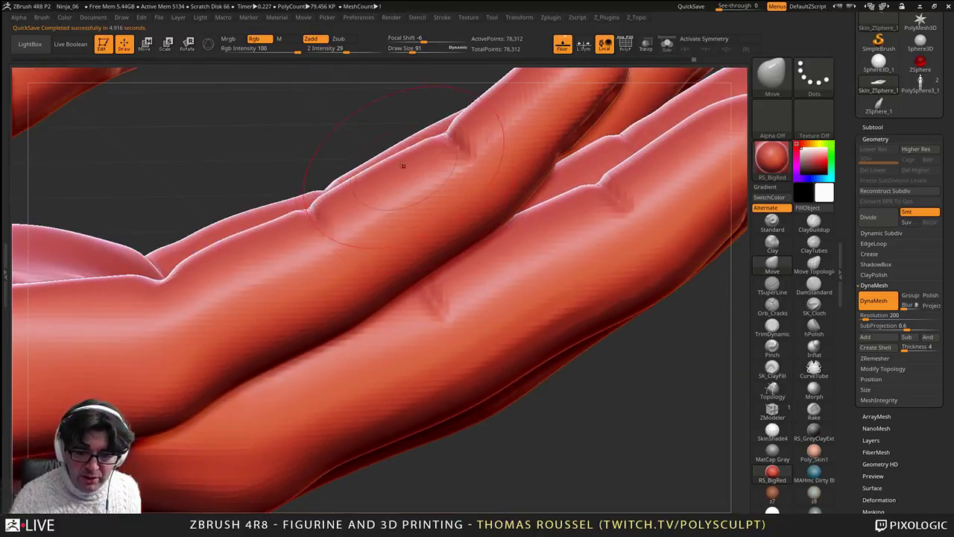
Step: Adjust the shape of the ring fingertip's pad with the Move brush
right_drag(277, 187, 277, 227)
mouse_move(383, 160)
right_down()
mouse_move(390, 216)
mouse_move(431, 205)
mouse_move(598, 229)
mouse_move(487, 293)
mouse_move(550, 255)
right_up()
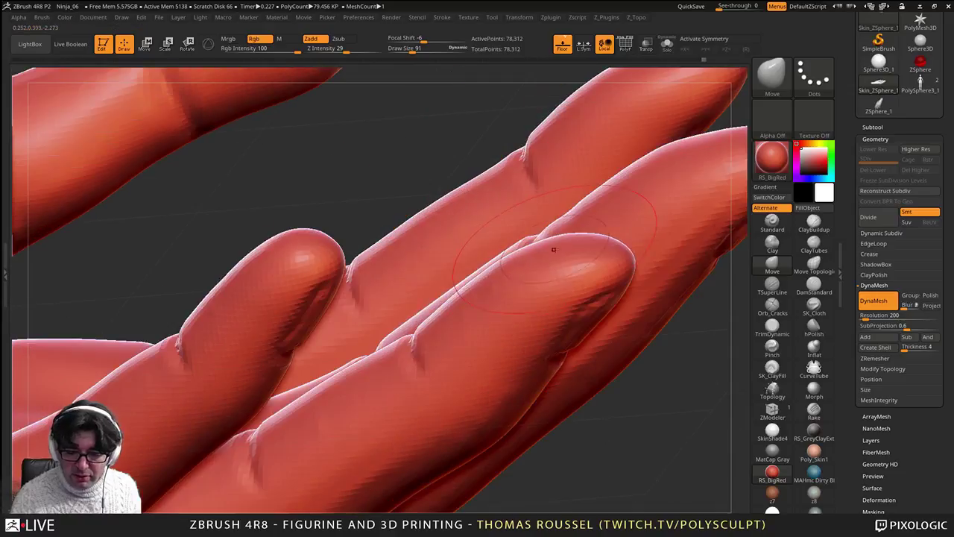
drag(553, 249, 558, 258)
mouse_move(557, 258)
right_down()
mouse_move(440, 309)
mouse_move(429, 363)
right_up()
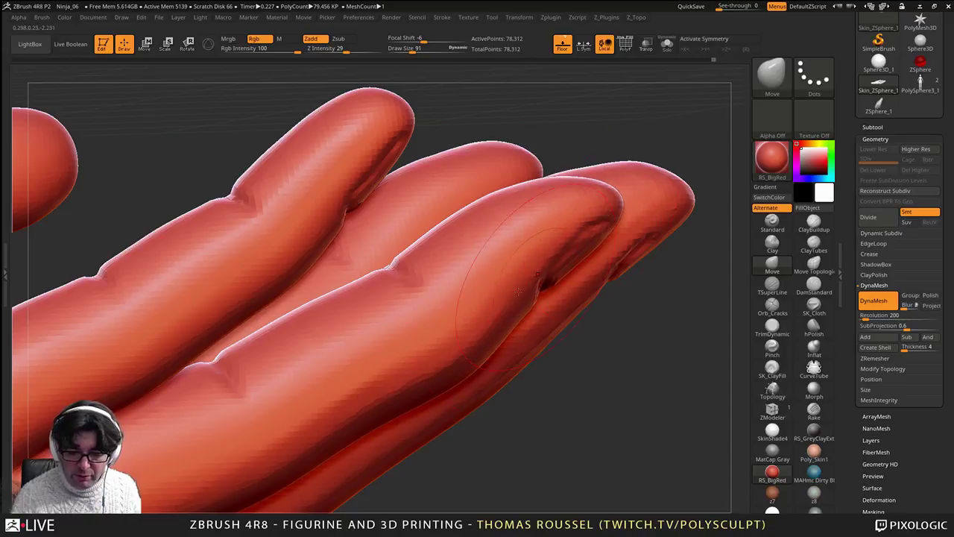
Step: Refine the little fingertip's pad and nail-side contour with the Move brush, reducing the draw size to 79
alt+right_drag(417, 332, 510, 188)
right_drag(427, 298, 231, 291)
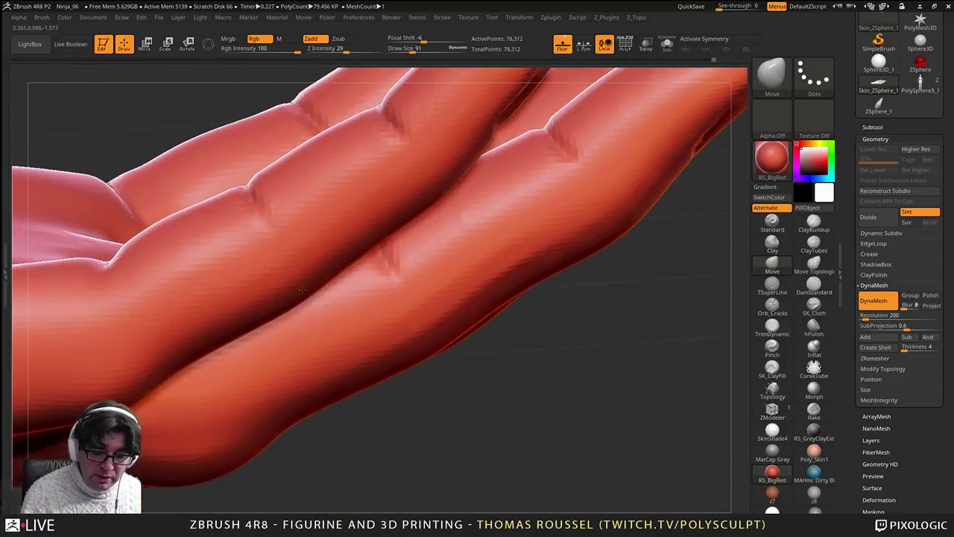
alt+right_drag(432, 200, 492, 275)
drag(564, 111, 568, 114)
right_drag(589, 194, 597, 231)
alt+right_drag(656, 224, 496, 112)
alt+drag(563, 116, 547, 258)
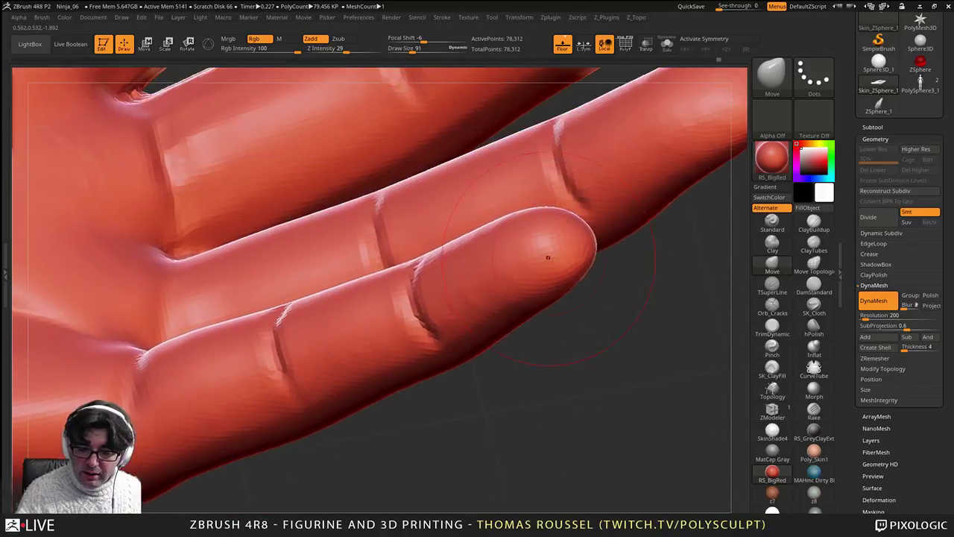
mouse_move(577, 406)
mouse_down()
mouse_move(571, 353)
mouse_move(544, 296)
mouse_move(519, 339)
mouse_up()
key(s)
click(533, 250)
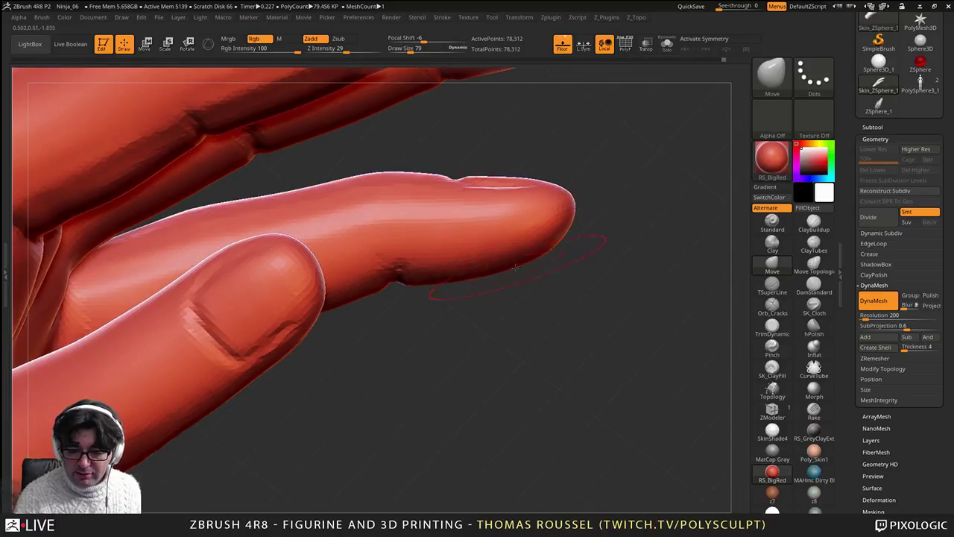
alt+drag(447, 295, 524, 275)
alt+right_drag(329, 266, 306, 296)
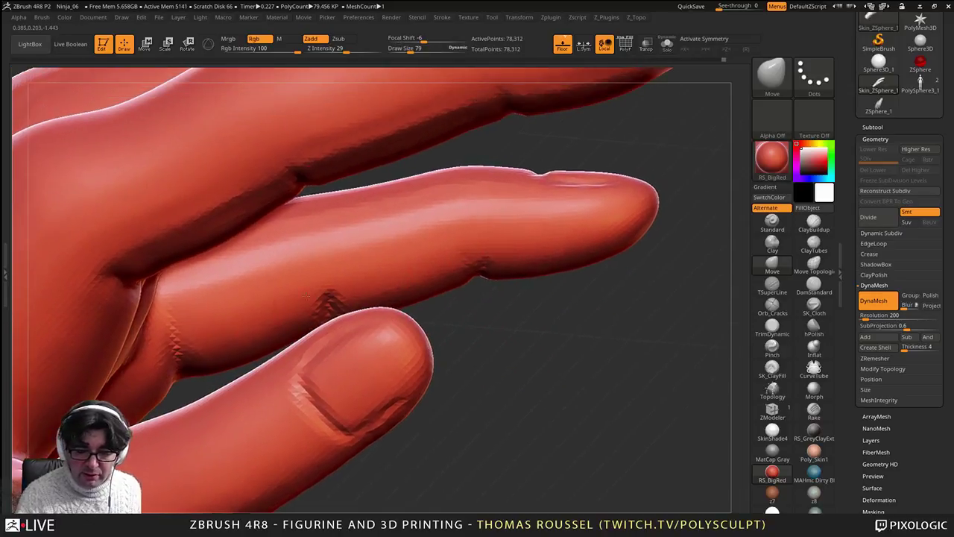
drag(598, 173, 603, 182)
Step: Nudge the back of the middle finger and its base knuckle into shape with the Move brush
alt+right_drag(495, 225, 544, 202)
mouse_move(544, 201)
right_down()
mouse_move(320, 203)
mouse_move(417, 198)
mouse_move(427, 292)
mouse_move(447, 350)
right_up()
alt+right_drag(492, 231, 404, 307)
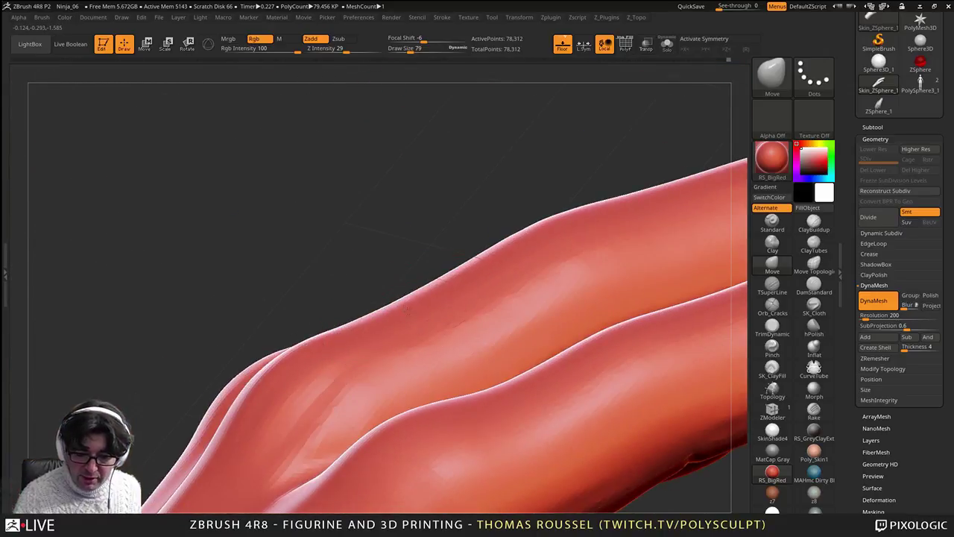
drag(416, 289, 421, 299)
right_drag(549, 234, 504, 295)
right_drag(476, 247, 482, 279)
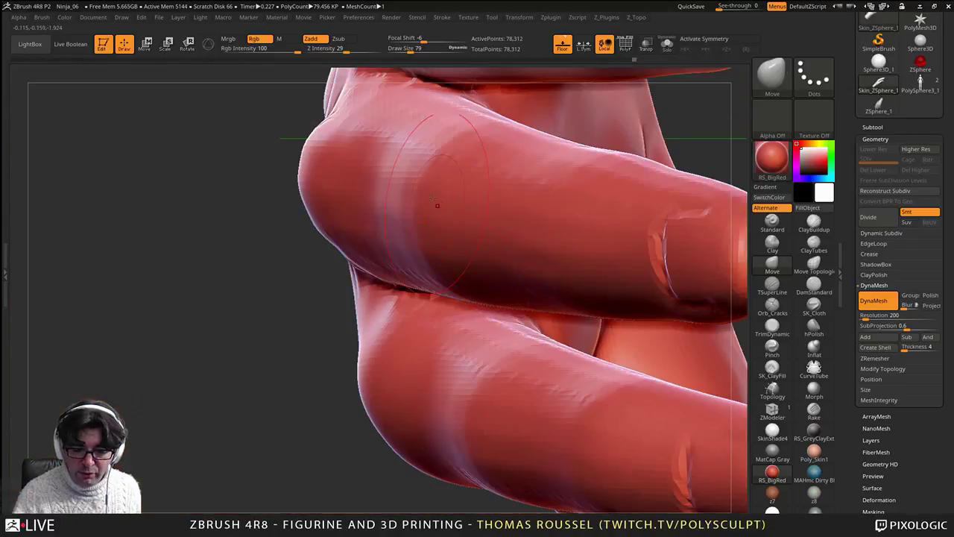
drag(308, 164, 312, 165)
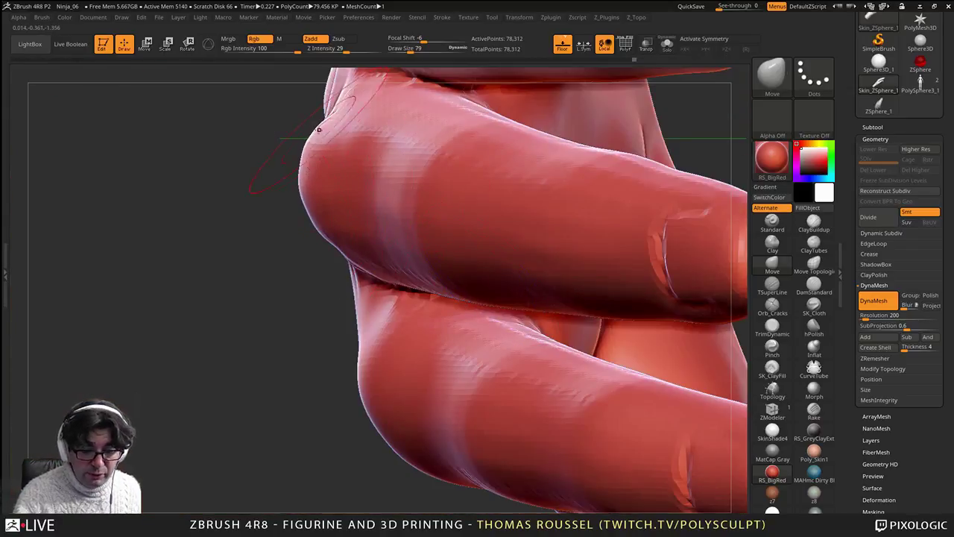
right_drag(426, 224, 432, 319)
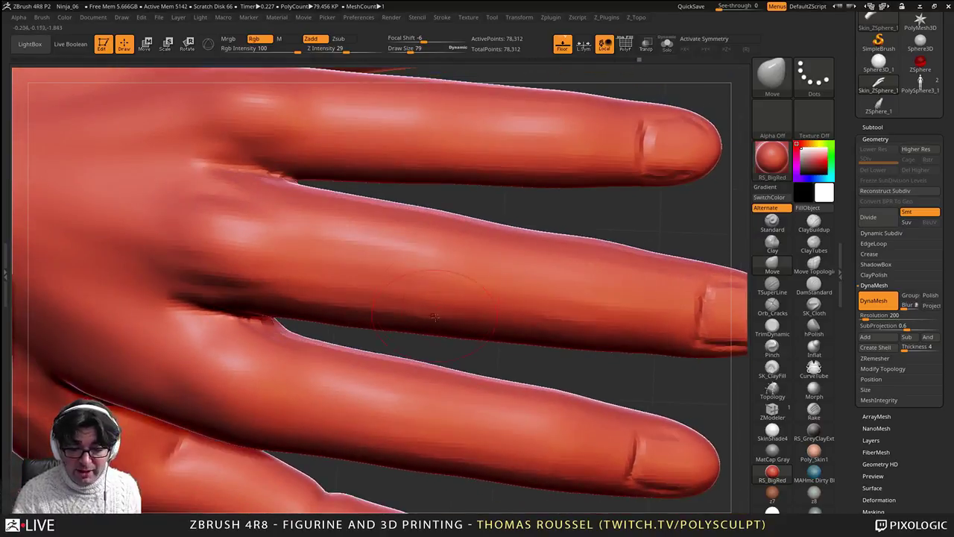
Step: Plane the back and sides of the index finger with the TrimDynamic brush
click(772, 327)
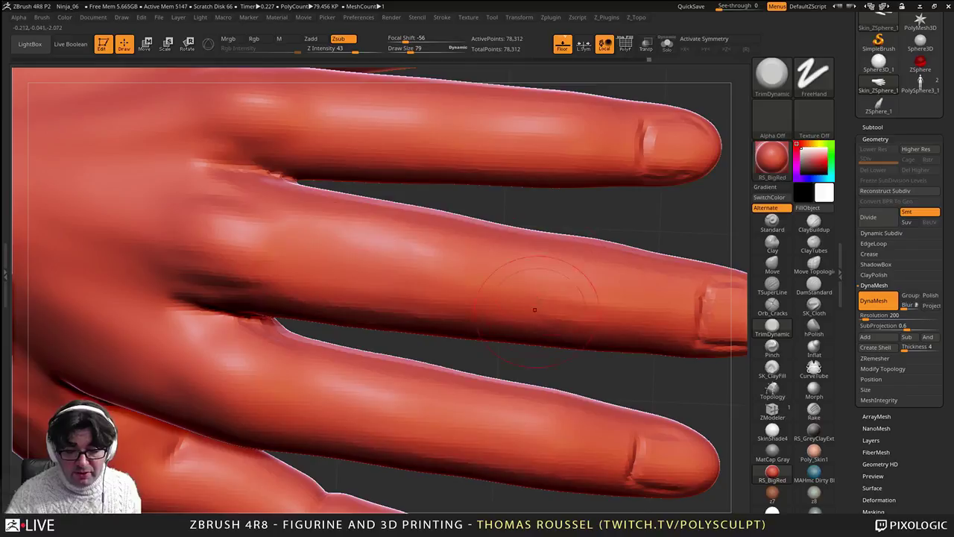
mouse_move(538, 319)
right_down()
mouse_move(586, 309)
mouse_move(521, 300)
mouse_move(528, 164)
right_up()
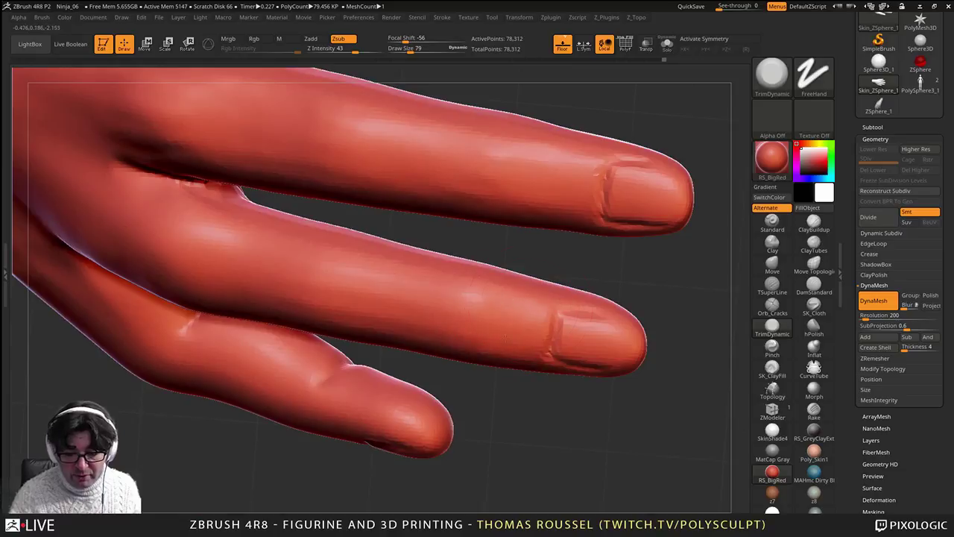
alt+right_drag(391, 325, 444, 303)
right_drag(378, 236, 445, 153)
mouse_move(428, 266)
right_down()
mouse_move(450, 316)
mouse_move(419, 264)
right_up()
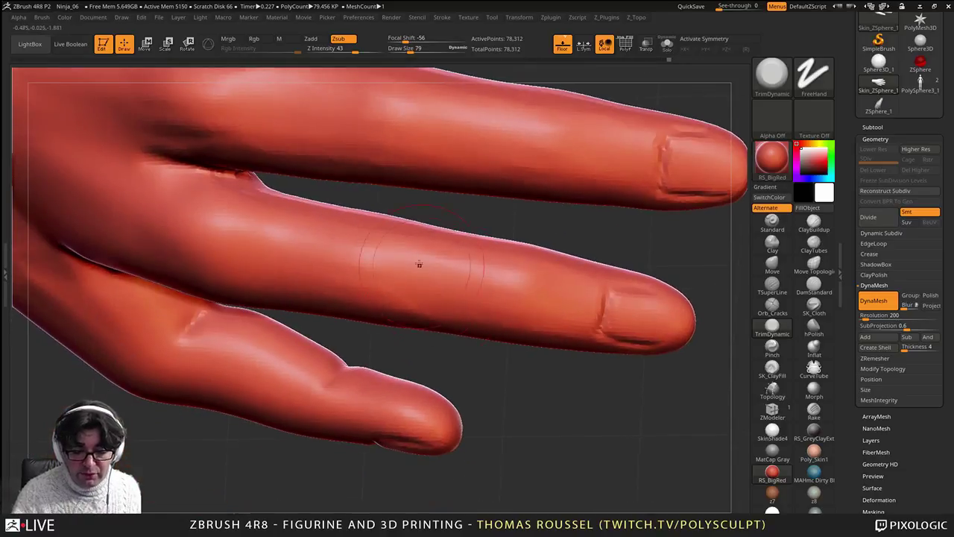
alt+right_drag(330, 254, 380, 256)
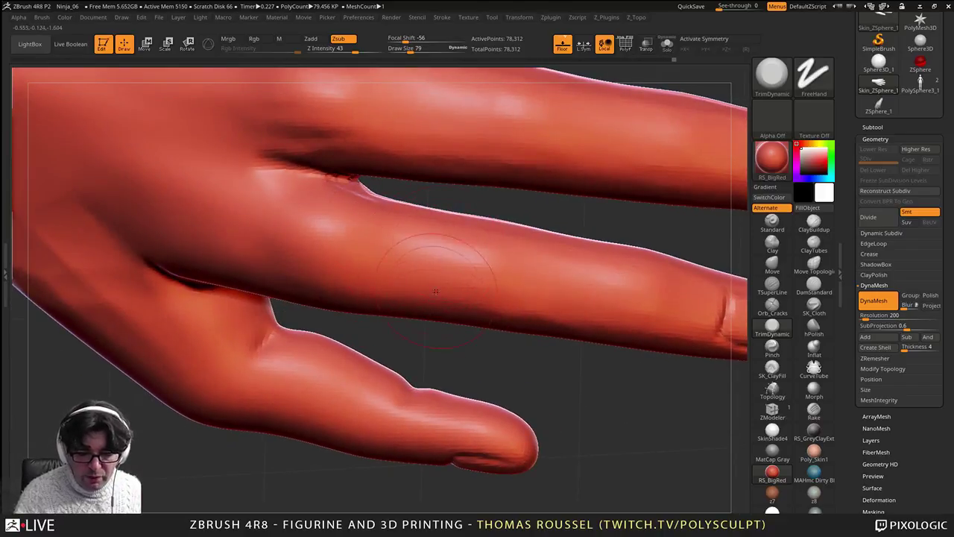
right_drag(435, 290, 462, 281)
mouse_move(443, 312)
right_down()
mouse_move(444, 321)
mouse_move(496, 327)
right_up()
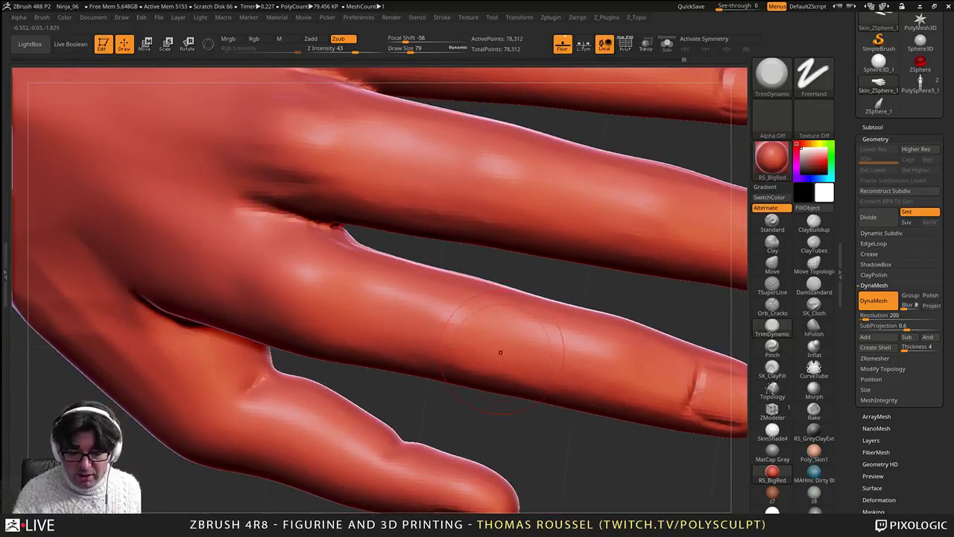
Step: Flatten the top of the index finger between its middle and outer joints with a TrimDynamic stroke
right_drag(556, 376, 540, 218)
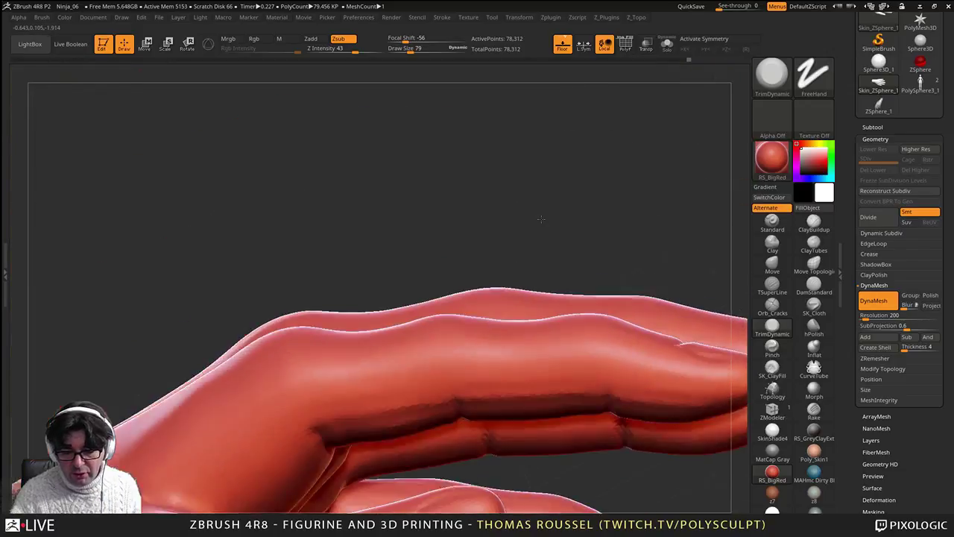
mouse_move(539, 337)
right_down()
mouse_move(550, 360)
mouse_move(543, 407)
right_up()
right_drag(491, 317, 463, 369)
drag(419, 313, 574, 305)
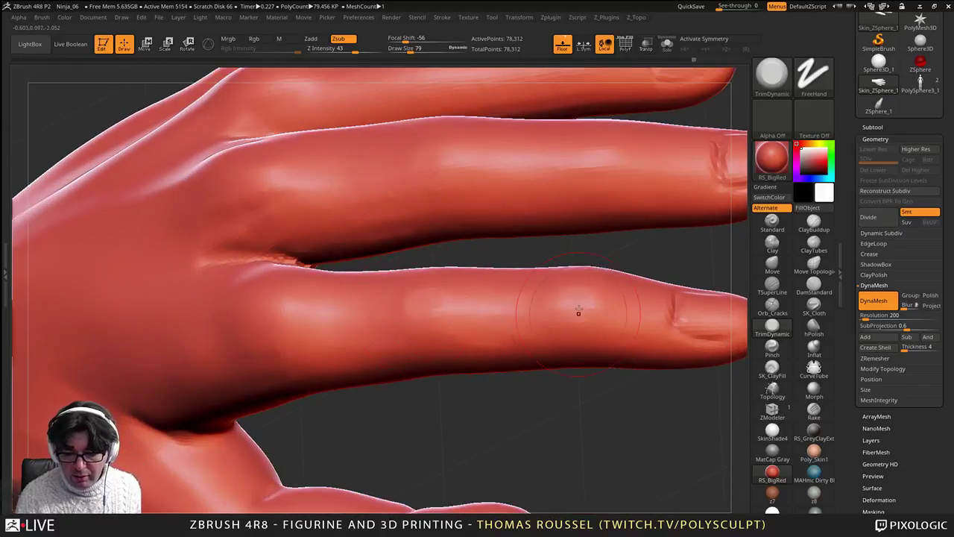
mouse_move(578, 312)
right_down()
mouse_move(580, 290)
mouse_move(557, 297)
mouse_move(561, 257)
right_up()
Step: Plane the backs of the middle, ring and little fingers with the TrimDynamic brush
alt+right_drag(515, 328, 468, 409)
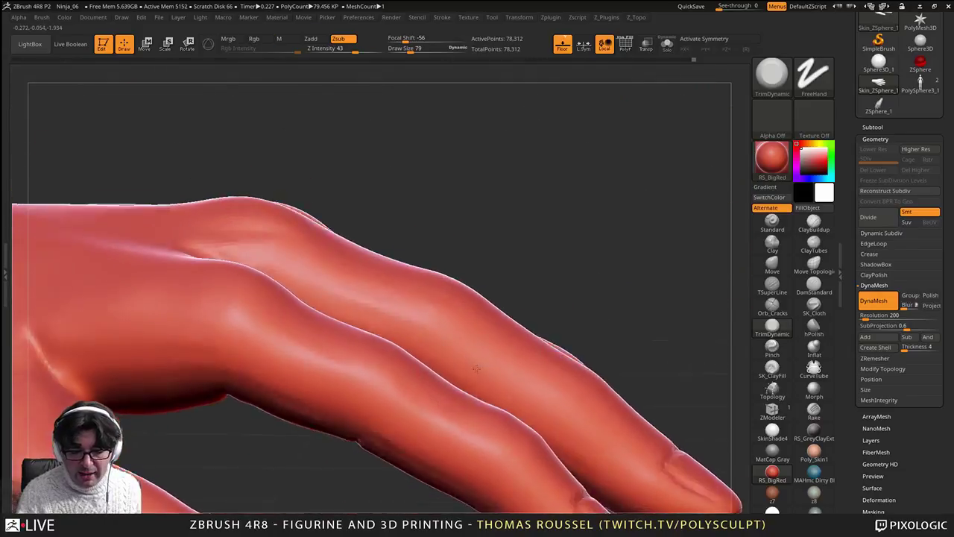
right_drag(520, 210, 530, 274)
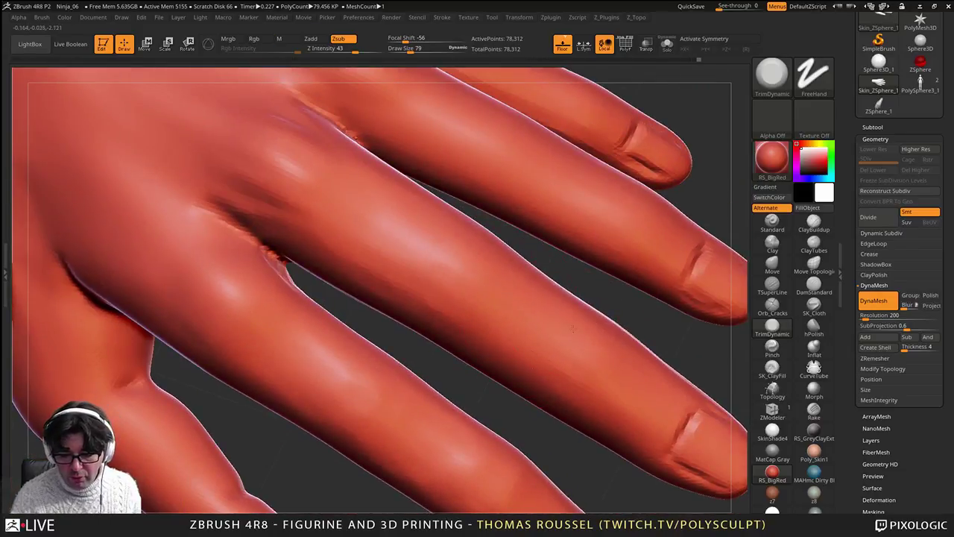
alt+right_drag(628, 382, 540, 470)
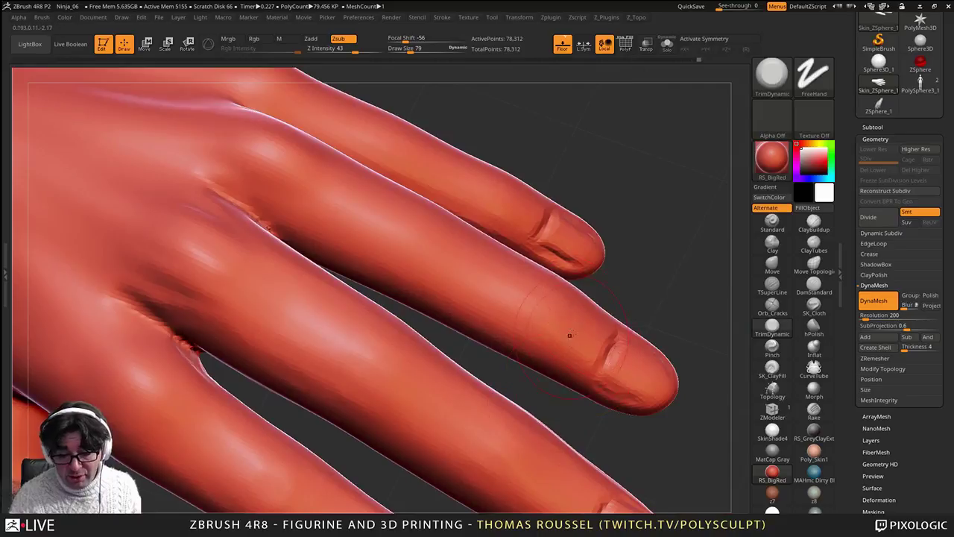
right_drag(479, 280, 468, 293)
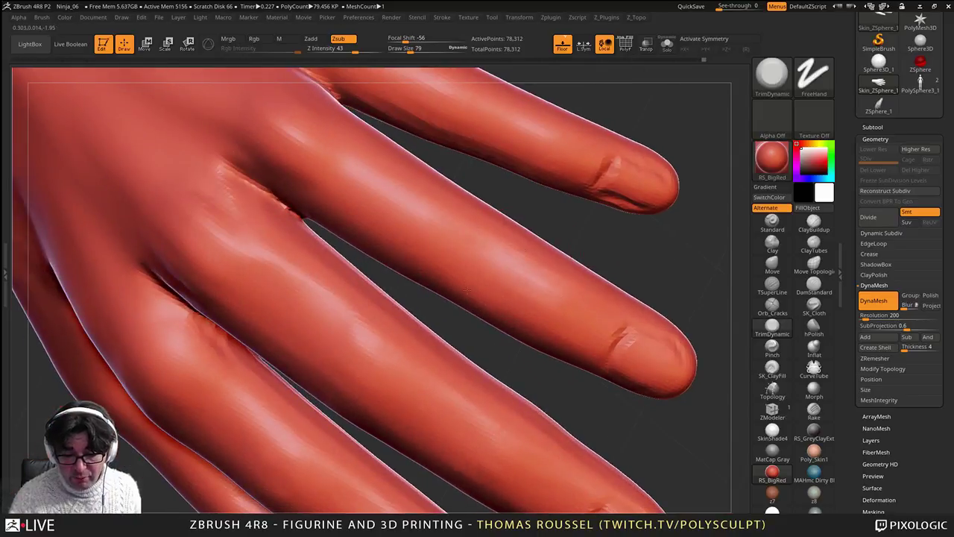
alt+right_drag(529, 272, 576, 310)
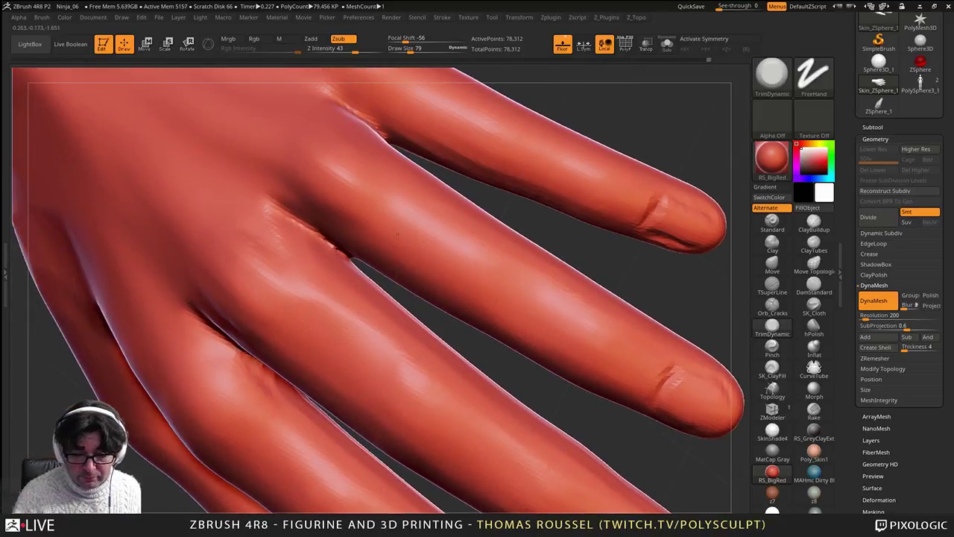
alt+right_drag(427, 268, 347, 365)
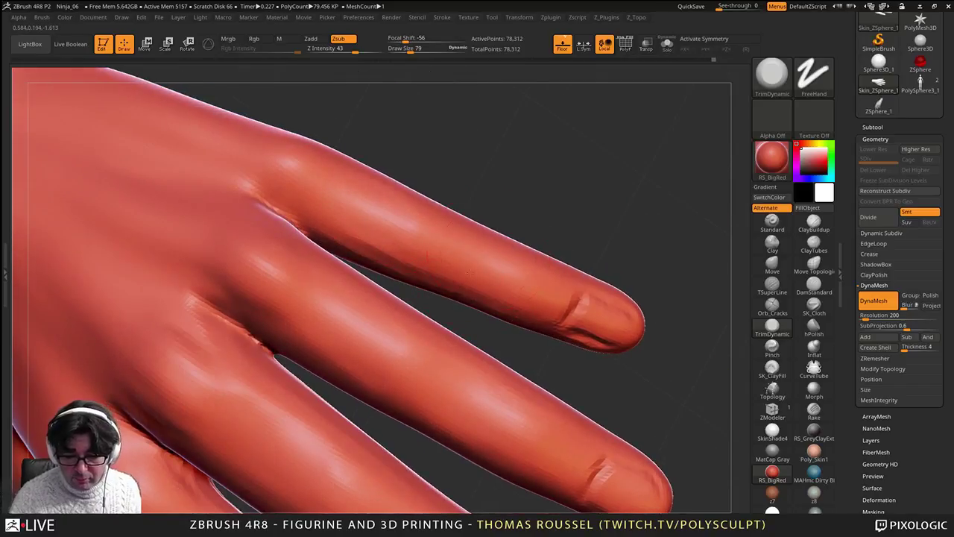
right_drag(597, 319, 617, 385)
right_drag(573, 355, 522, 345)
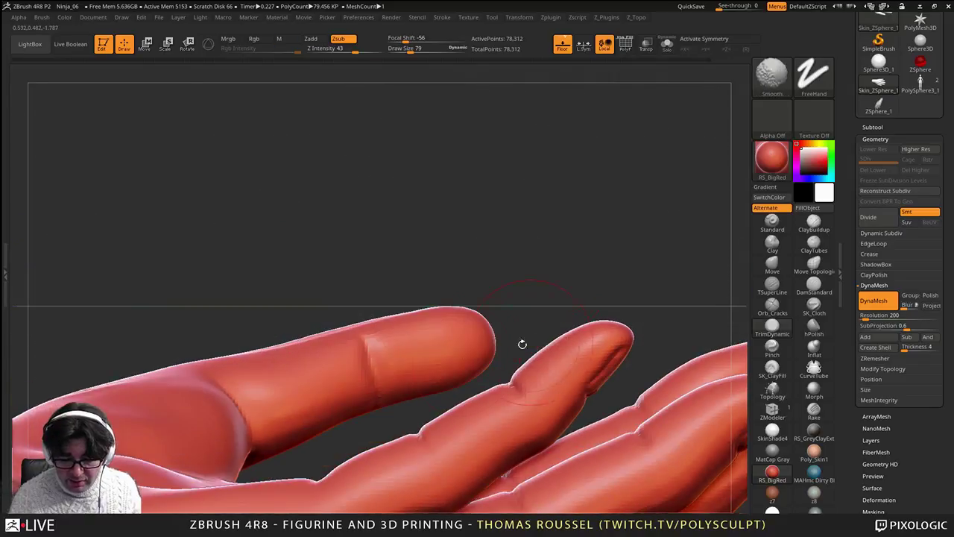
Step: Adjust the index finger's base and adjoining webbing from the back of the hand using the Move brush at draw size 231
alt+right_drag(307, 355, 345, 299)
ctrl+right_drag(474, 388, 462, 368)
alt+right_drag(451, 400, 506, 328)
click(769, 266)
key(s)
drag(629, 330, 644, 330)
drag(407, 297, 418, 292)
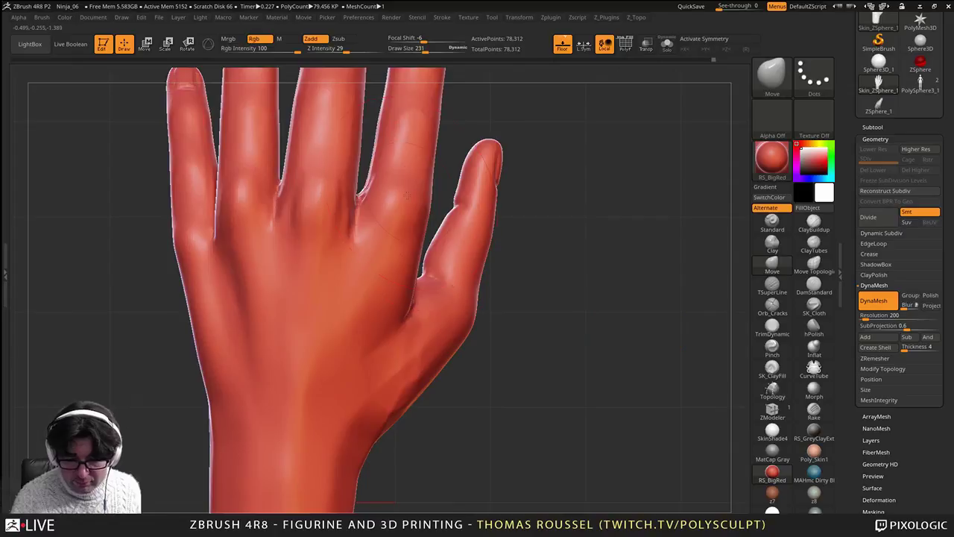
drag(361, 193, 341, 194)
Step: Reshape the webbing and sides at the middle finger's base with the Move brush at draw size 150
key(s)
drag(284, 179, 293, 169)
alt+right_drag(290, 145, 299, 232)
drag(298, 230, 309, 207)
drag(310, 176, 319, 173)
drag(370, 246, 364, 243)
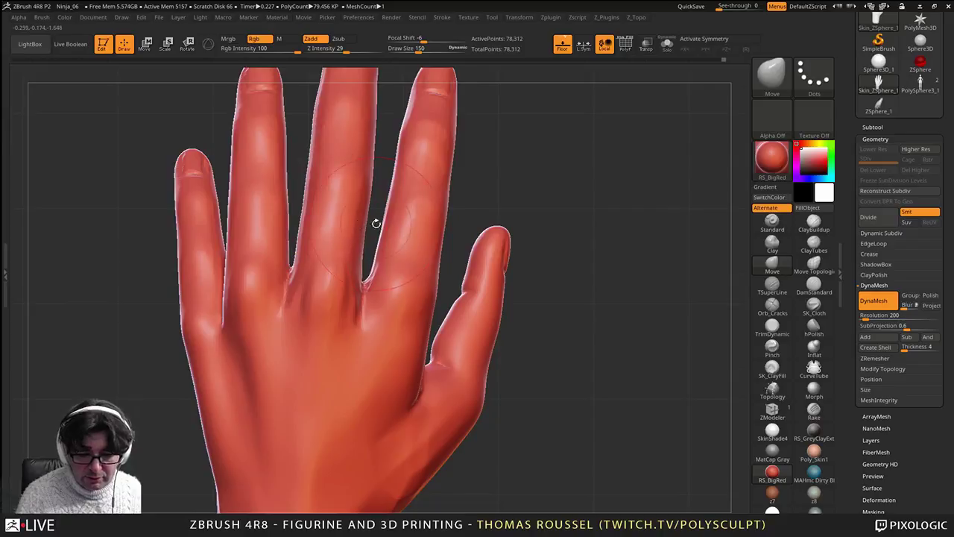
Step: Refine the side contours of the index and middle fingers and the webbing between them with the Move brush
alt+right_drag(365, 193, 348, 253)
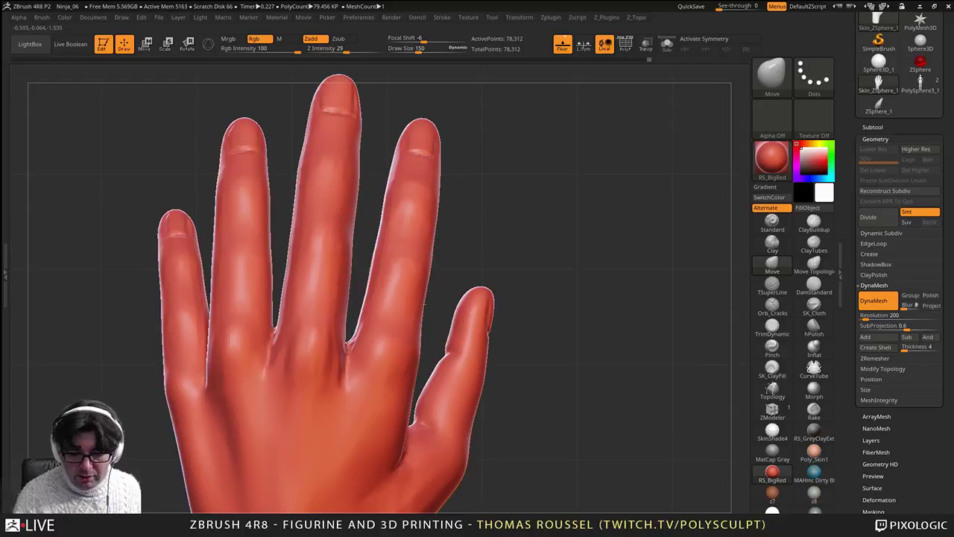
drag(430, 264, 430, 251)
drag(450, 200, 438, 240)
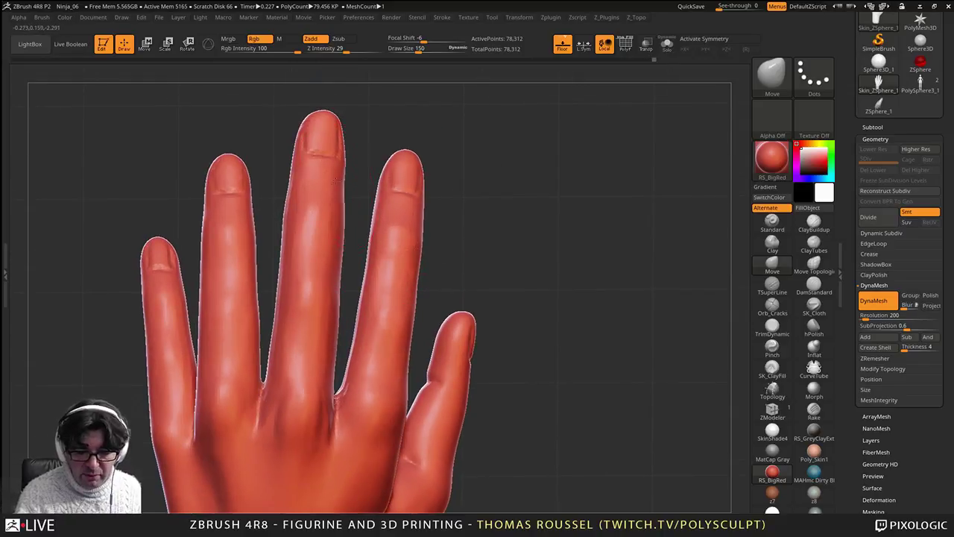
drag(341, 169, 335, 163)
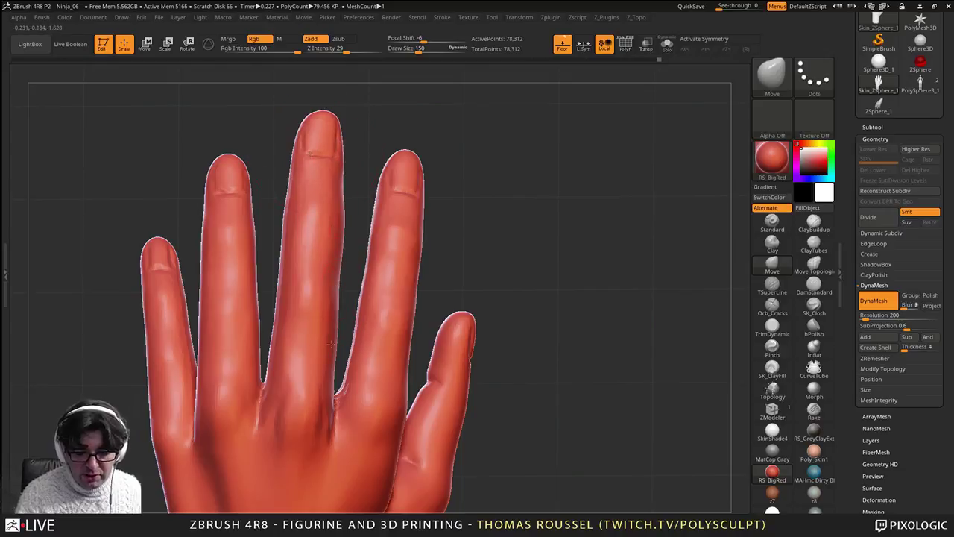
drag(330, 344, 333, 344)
drag(353, 398, 357, 398)
Step: Try reshaping the facing sides of the middle and index fingers with the Move Topological brush
mouse_move(507, 328)
alt+mouse_down()
mouse_move(497, 288)
mouse_move(481, 285)
alt+mouse_up()
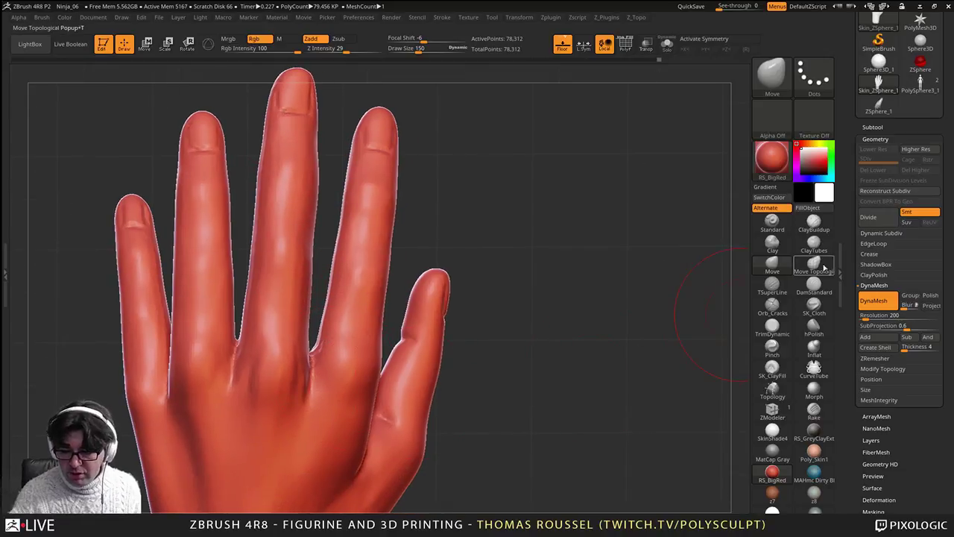
click(821, 266)
drag(312, 287, 323, 298)
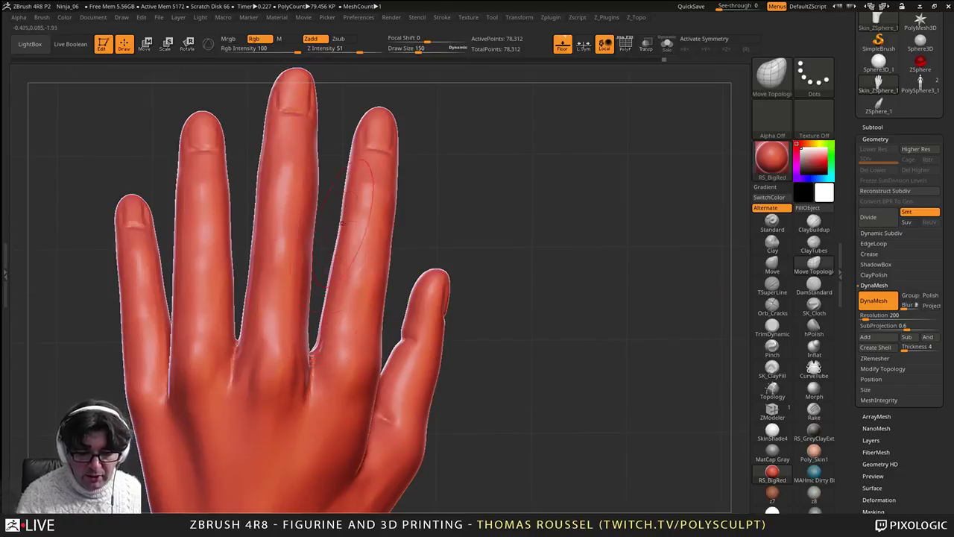
mouse_move(335, 234)
mouse_down()
mouse_move(352, 230)
mouse_move(328, 276)
mouse_up()
key(ctrl+z)
key(ctrl+z)
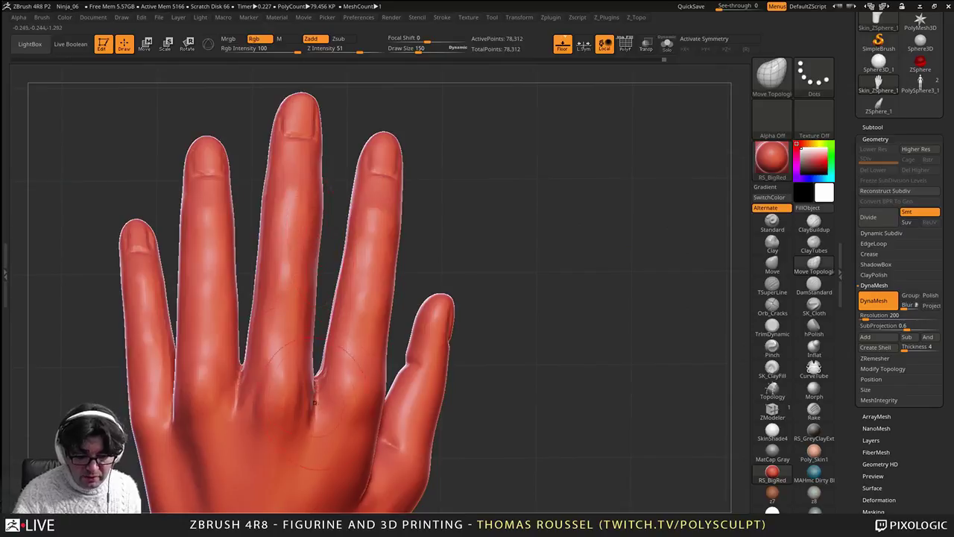
Step: Open the Move Topological brush's auto-masking settings and examine its topological range option
click(42, 18)
drag(77, 336, 74, 312)
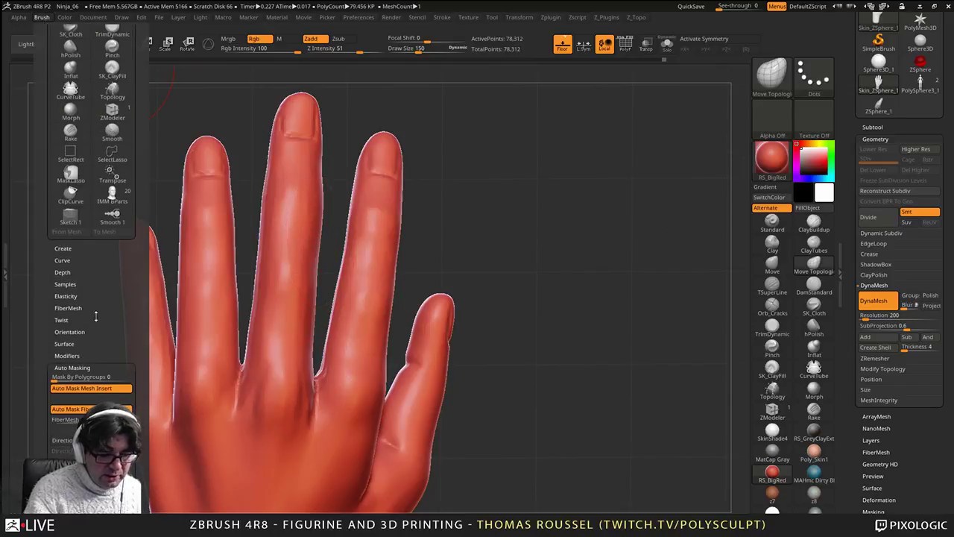
click(78, 367)
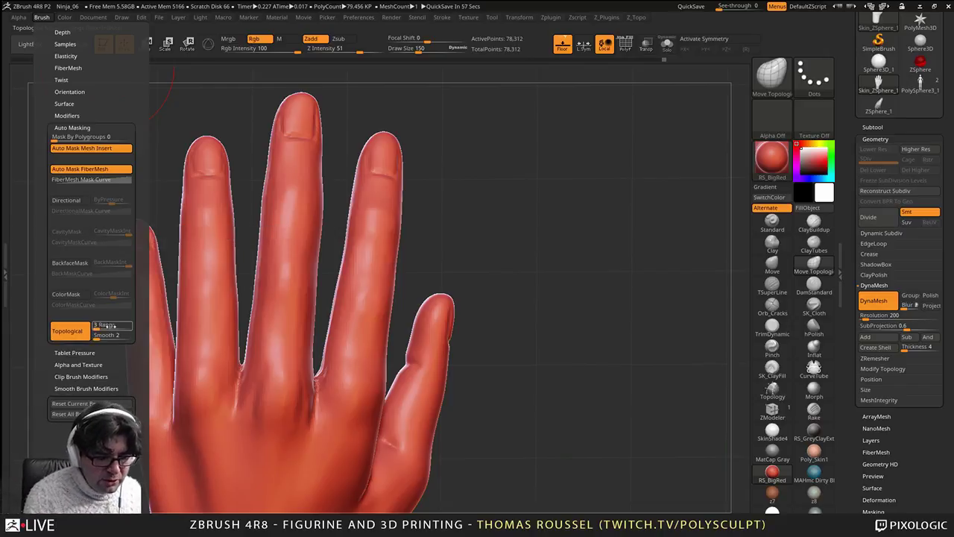
key(ctrl)
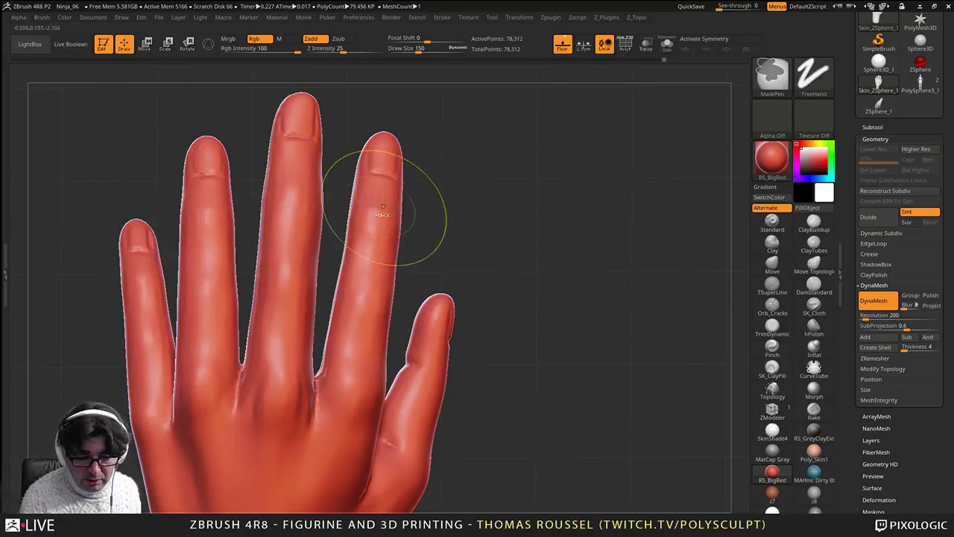
Step: Review the topological masking range and smoothing of the Move Topological brush
click(43, 19)
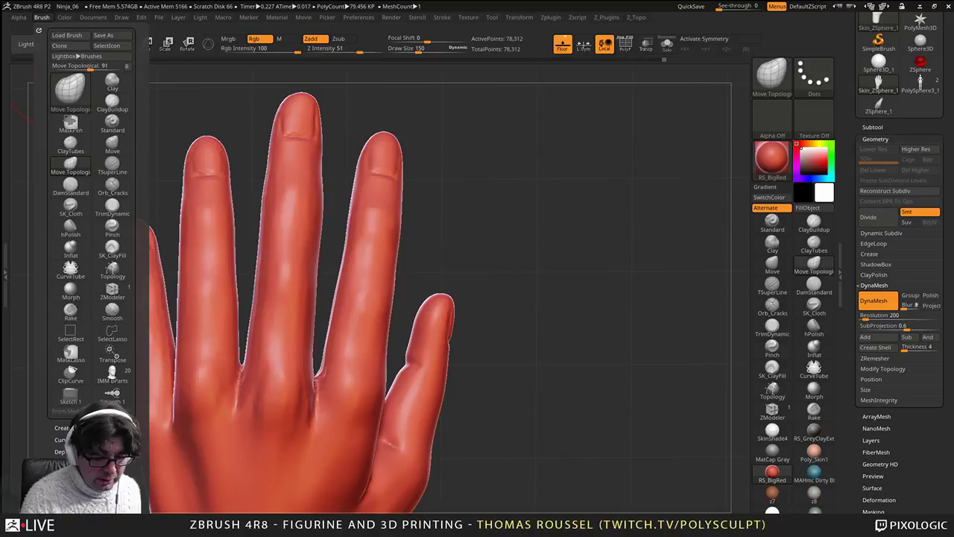
drag(103, 505, 103, 395)
scroll(92, 388, down, 9)
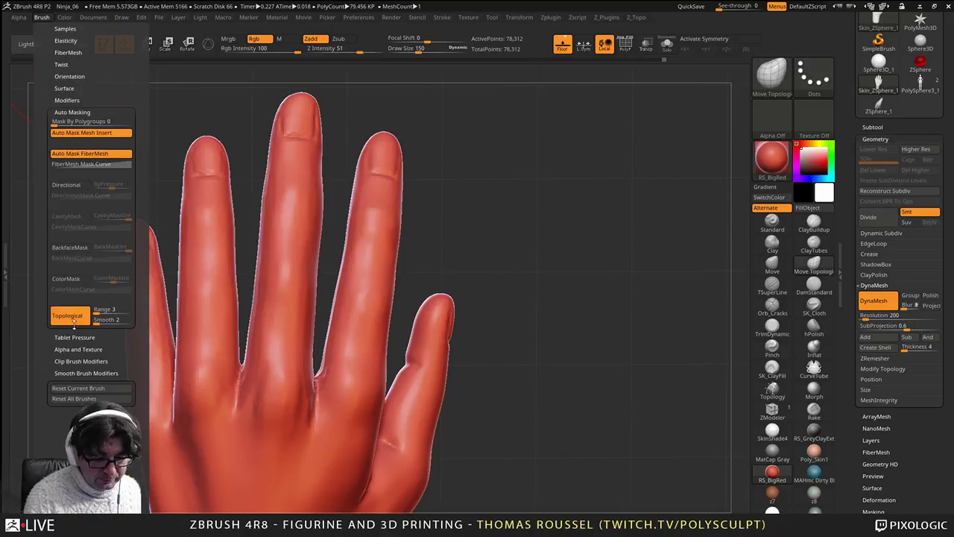
key(ctrl)
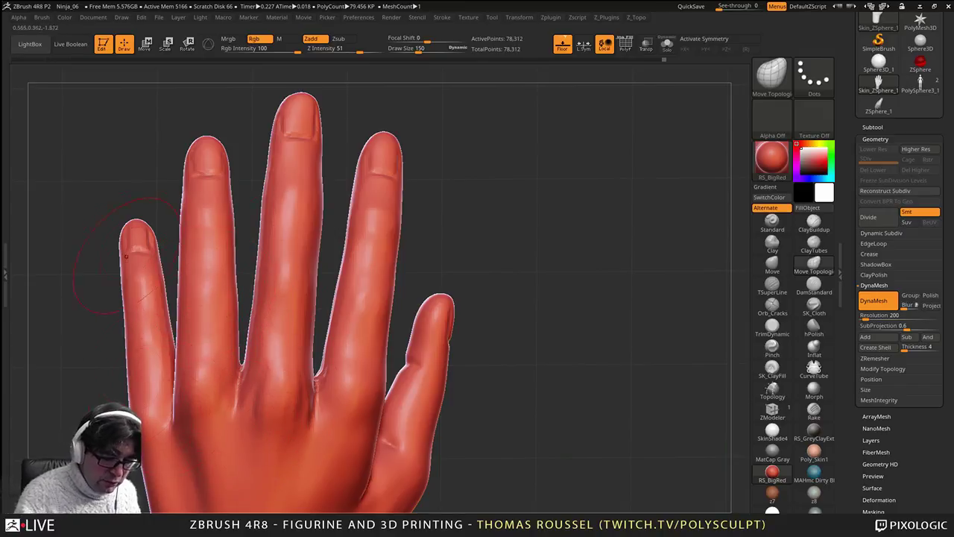
Step: Nudge the finger contours on the thumb side of the hand with the Move Topological brush at draw size 99
mouse_move(451, 418)
alt+mouse_down()
mouse_move(453, 394)
mouse_move(514, 332)
mouse_move(398, 329)
mouse_move(401, 320)
mouse_move(392, 328)
alt+mouse_up()
drag(353, 242, 355, 228)
key(s)
drag(355, 225, 348, 225)
alt+right_drag(378, 191, 368, 262)
drag(389, 209, 376, 213)
right_drag(363, 249, 462, 257)
right_drag(350, 312, 289, 314)
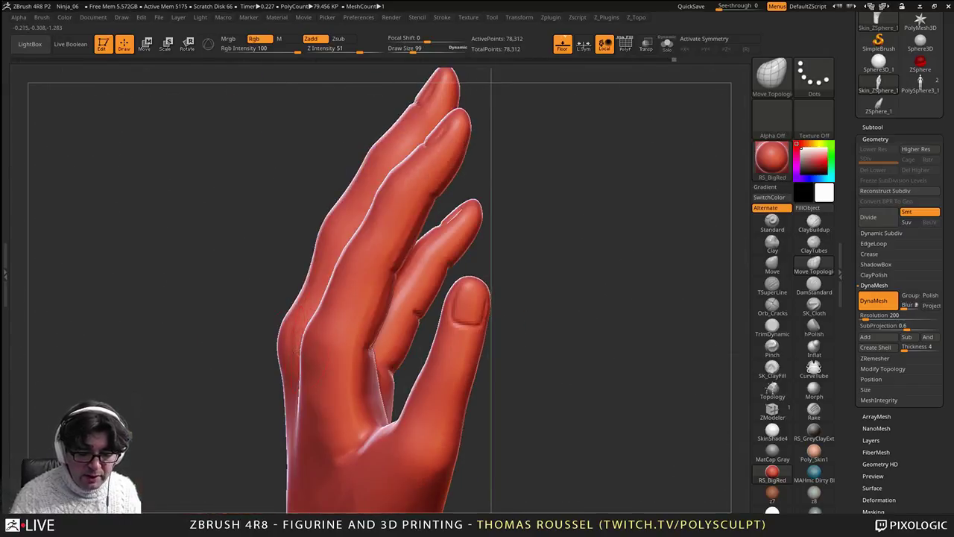
Step: Smooth the back of the hand and build up the knuckle area with the SK_ClayFill brush at draw size 99
mouse_move(294, 352)
right_down()
mouse_move(321, 361)
mouse_move(313, 398)
mouse_move(260, 373)
right_up()
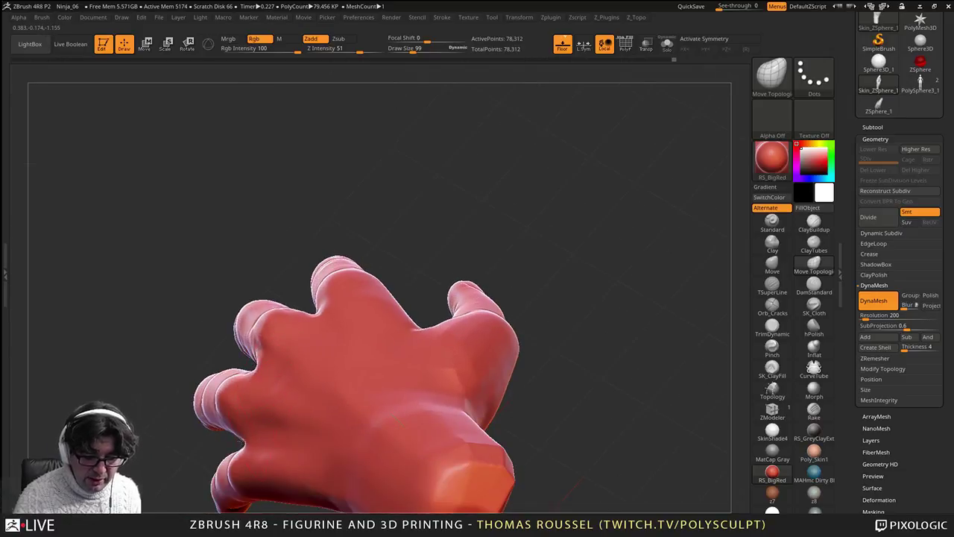
mouse_move(279, 433)
right_down()
mouse_move(257, 432)
mouse_move(304, 426)
right_up()
shift+drag(262, 423, 283, 438)
mouse_move(285, 441)
right_down()
mouse_move(314, 448)
mouse_move(422, 328)
right_up()
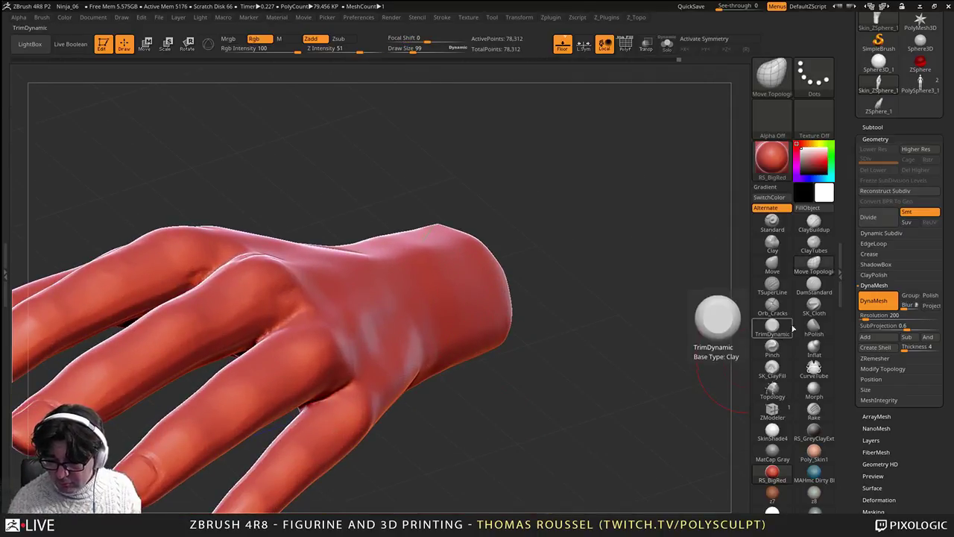
click(775, 369)
right_drag(301, 377, 253, 381)
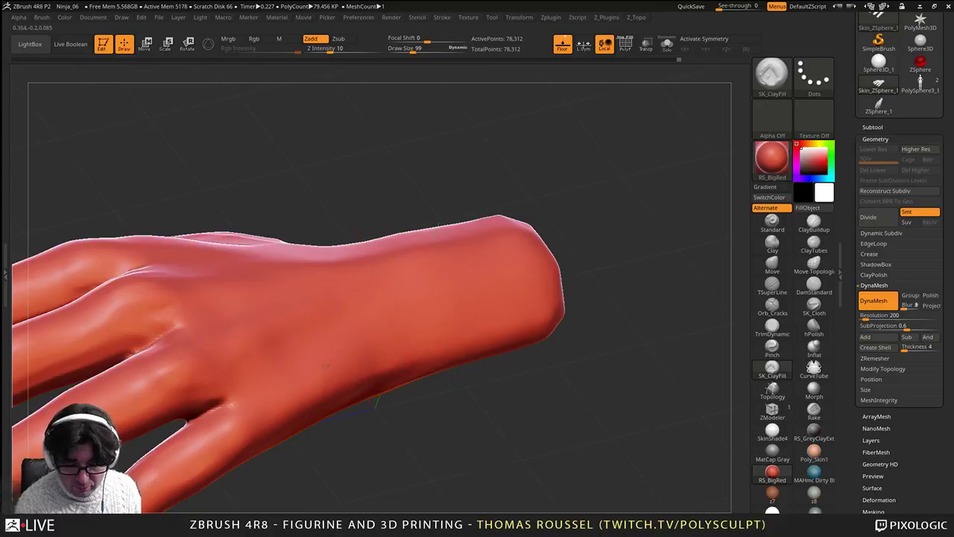
alt+right_drag(260, 375, 389, 363)
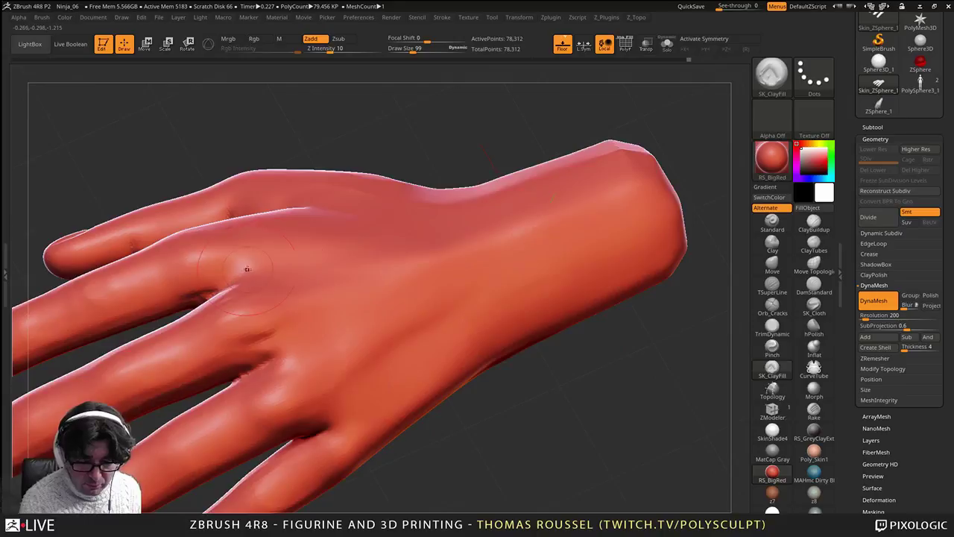
drag(268, 349, 264, 356)
alt+right_drag(310, 358, 440, 285)
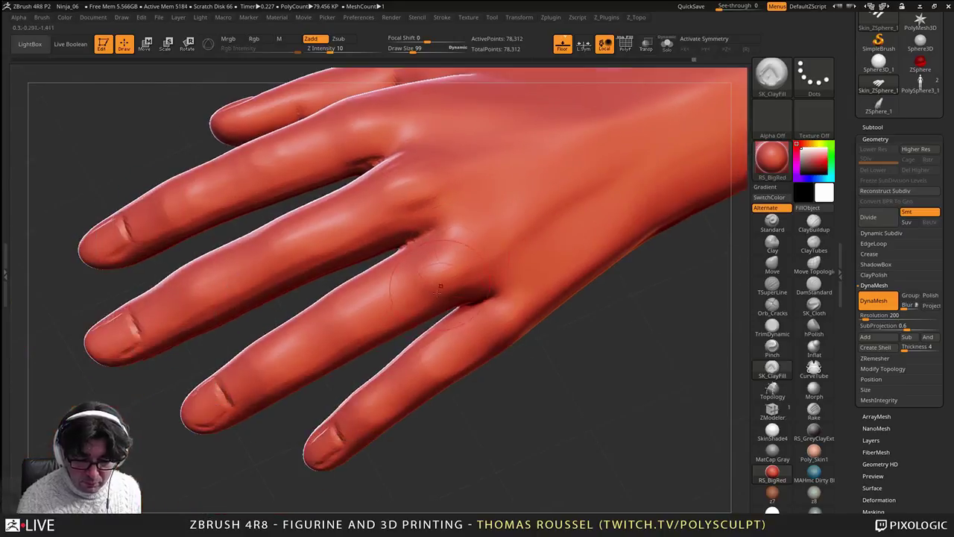
Step: Examine the palm, wrist and back of the hand from several angles to judge the overall form
mouse_move(447, 403)
right_down()
mouse_move(477, 339)
mouse_move(539, 281)
mouse_move(426, 213)
right_up()
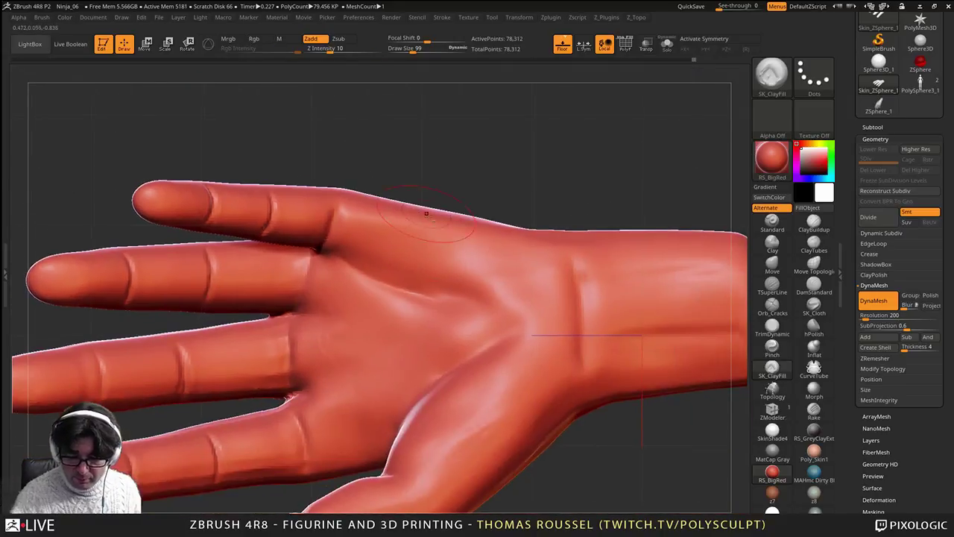
mouse_move(478, 339)
right_down()
mouse_move(514, 351)
mouse_move(478, 338)
right_up()
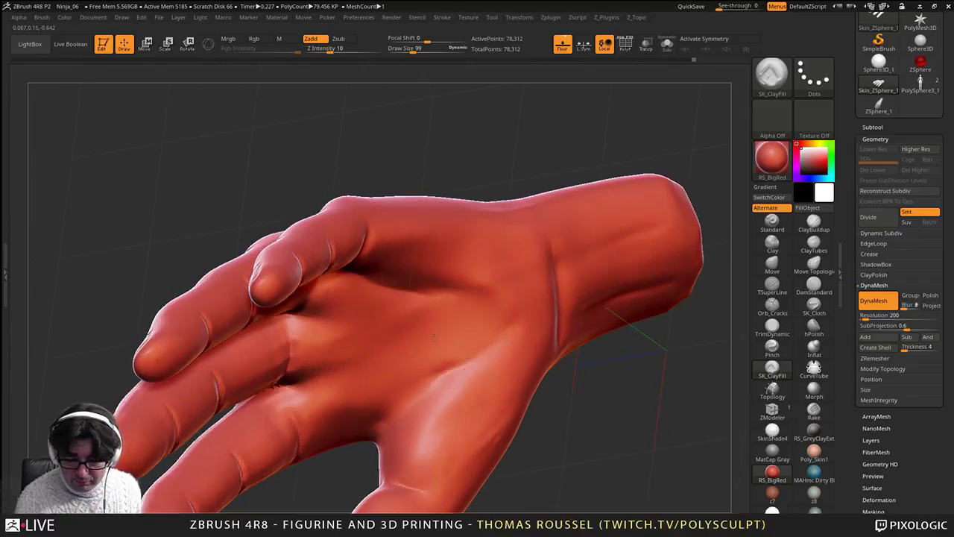
mouse_move(403, 312)
right_down()
mouse_move(418, 328)
mouse_move(432, 296)
mouse_move(389, 324)
right_up()
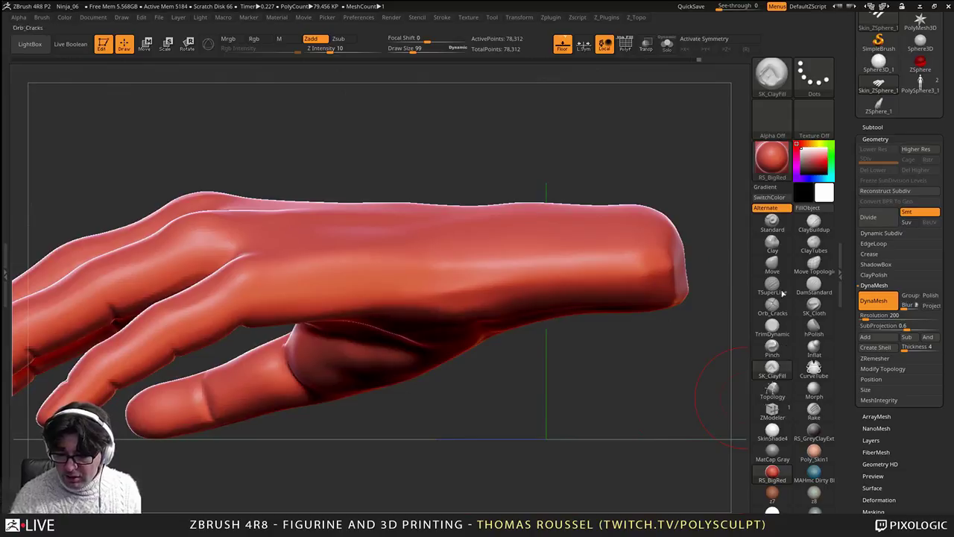
ctrl+right_drag(574, 326, 447, 357)
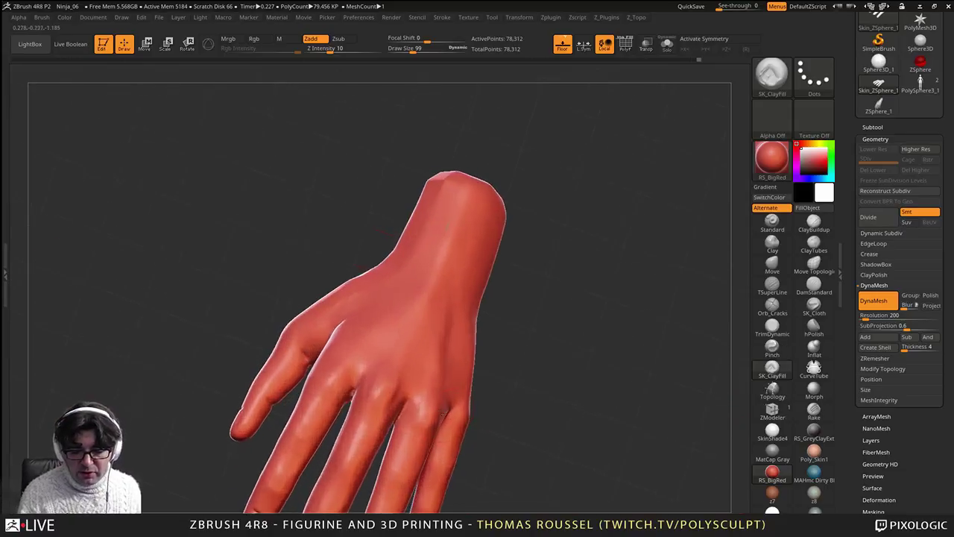
ctrl+right_drag(447, 406, 439, 301)
ctrl+right_drag(438, 300, 448, 327)
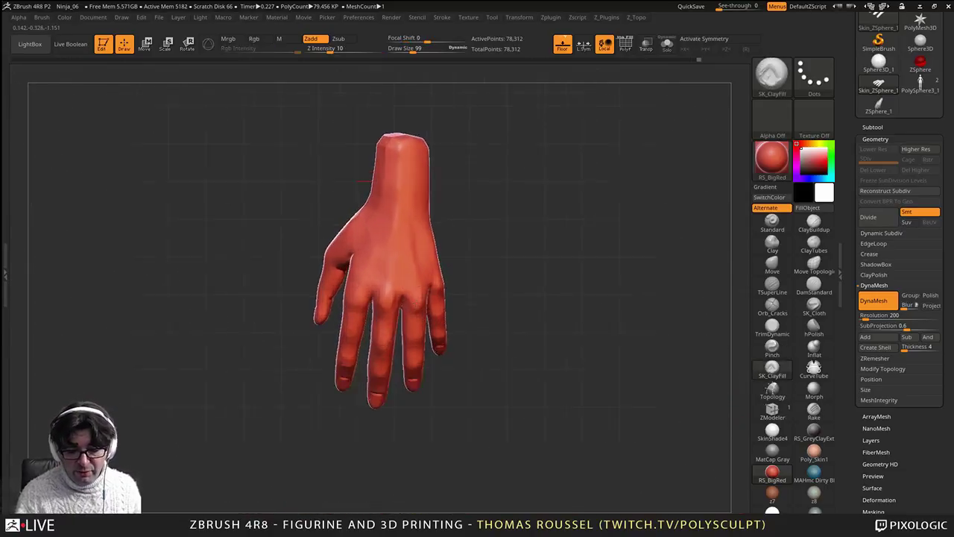
ctrl+right_drag(405, 285, 405, 328)
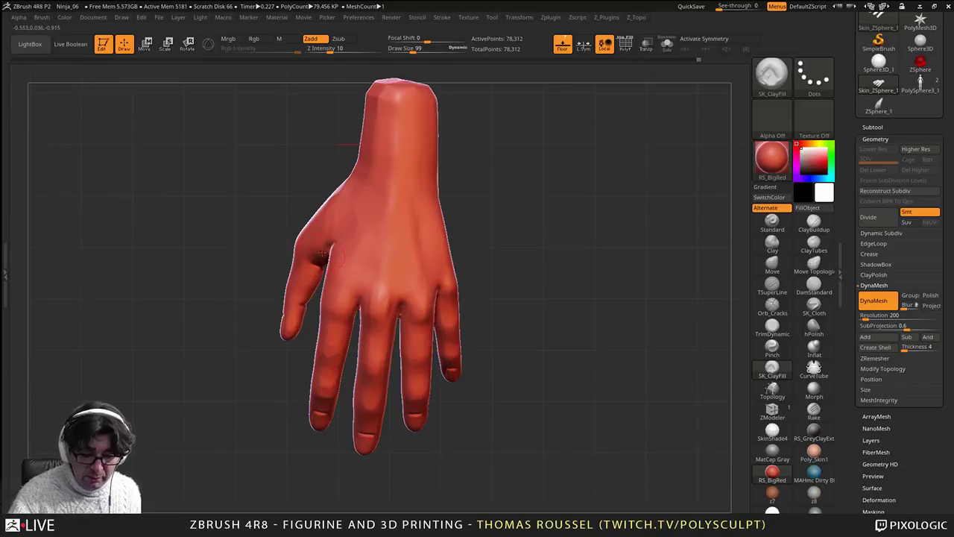
Step: Reshape the pinky-side edge of the hand with the Move brush at draw size 257
alt+right_drag(462, 313, 745, 325)
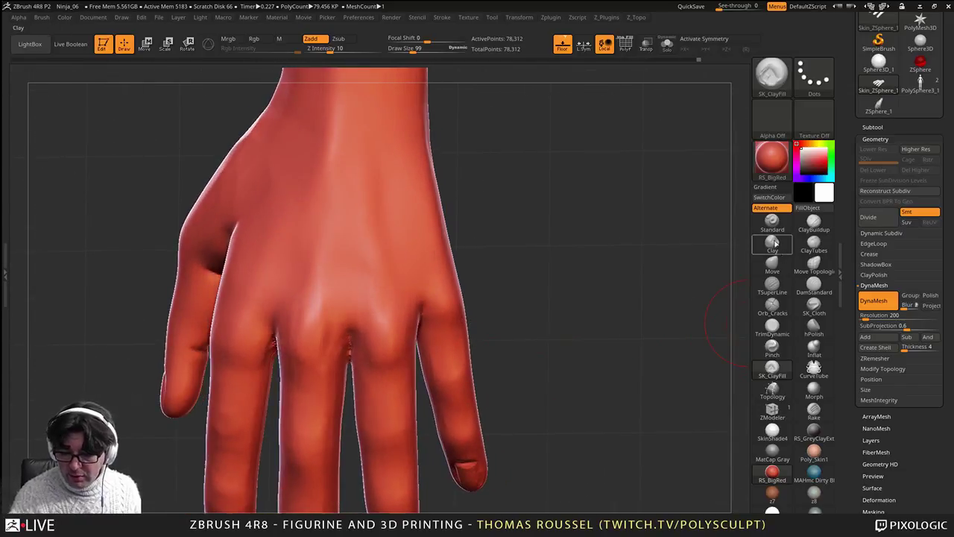
click(773, 264)
key(s)
drag(523, 291, 516, 291)
right_drag(516, 294, 535, 289)
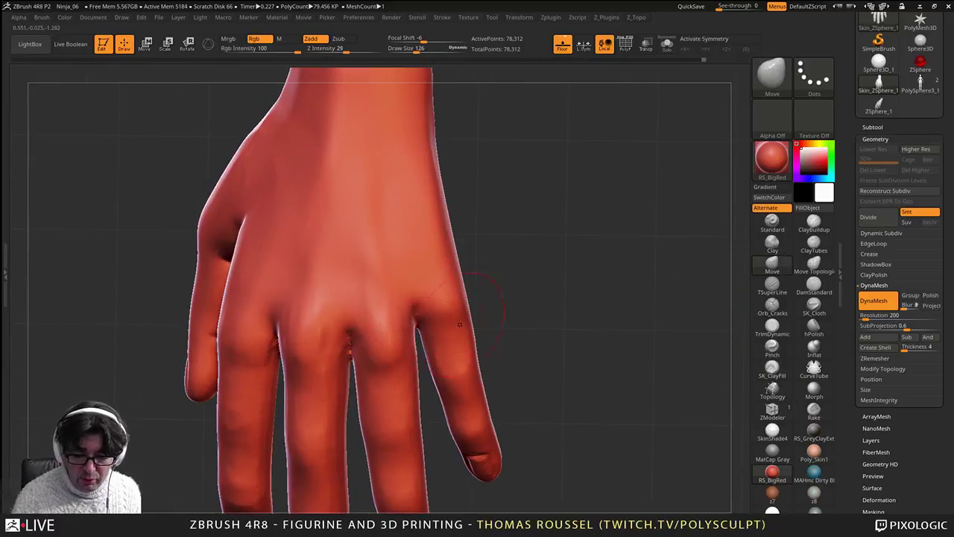
right_drag(459, 323, 444, 294)
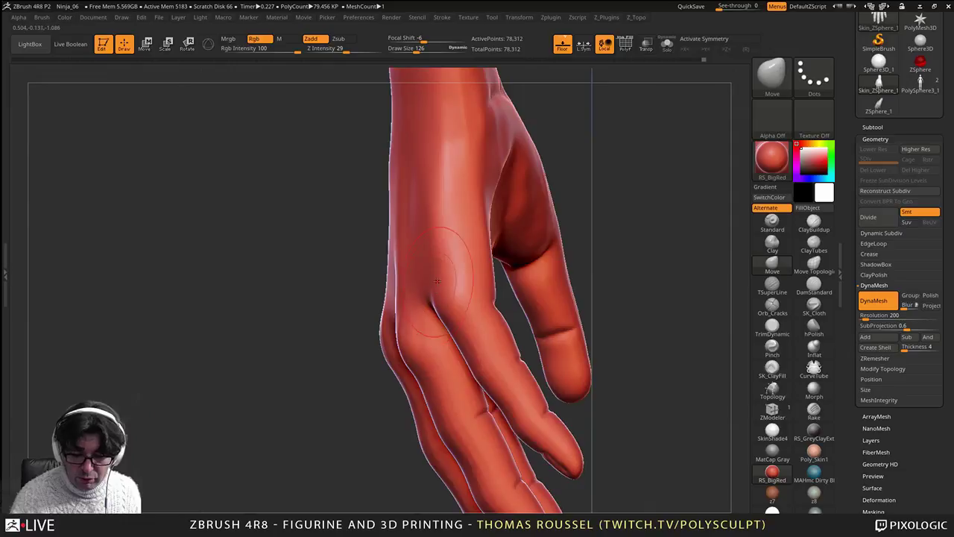
mouse_move(462, 339)
right_down()
mouse_move(471, 269)
mouse_move(455, 324)
right_up()
key(s)
drag(474, 297, 479, 297)
drag(419, 254, 426, 257)
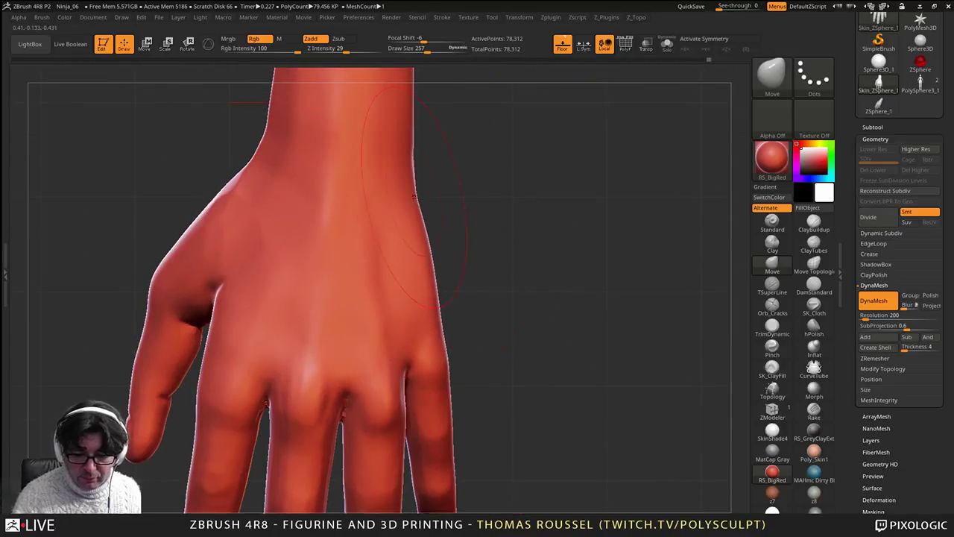
Step: Reshape the outer contour of the thumb's base with the Move brush, reducing the draw size to 177
alt+right_drag(433, 266, 468, 285)
drag(235, 233, 241, 238)
mouse_move(211, 306)
mouse_down()
mouse_move(217, 311)
mouse_move(204, 313)
mouse_up()
key(s)
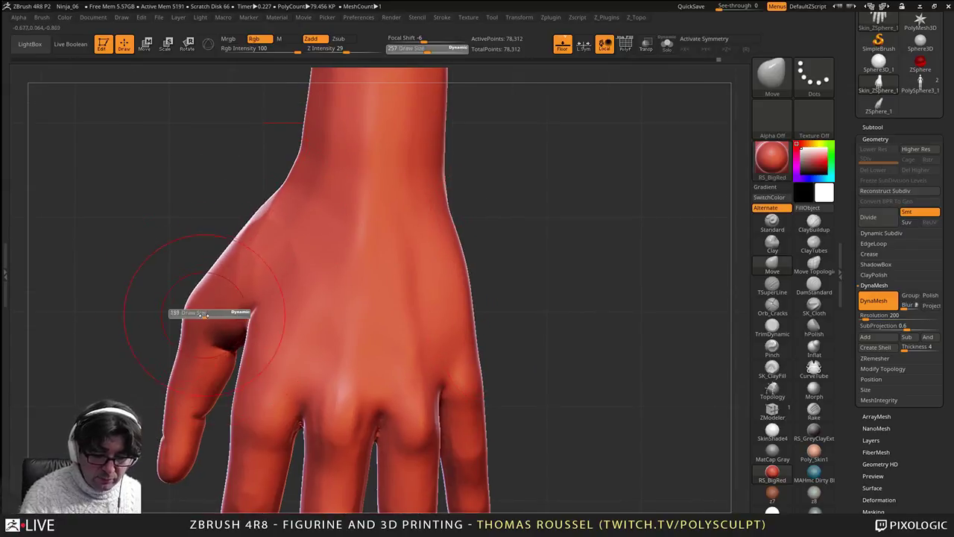
right_drag(191, 262, 207, 270)
drag(208, 267, 215, 267)
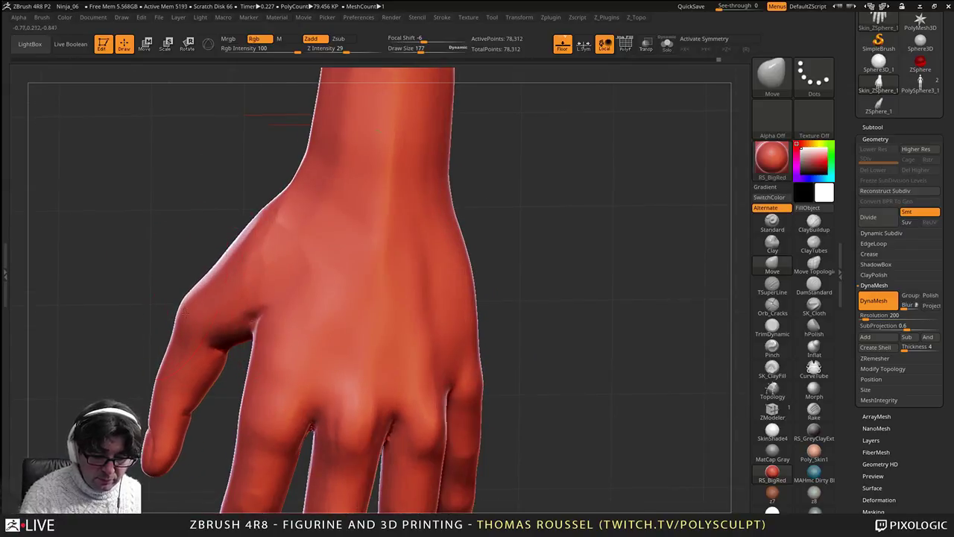
drag(185, 314, 189, 316)
right_drag(189, 316, 158, 322)
Step: Refine the outer and inner side contours of the thumb with the Move brush at draw size 177
alt+right_drag(168, 387, 229, 326)
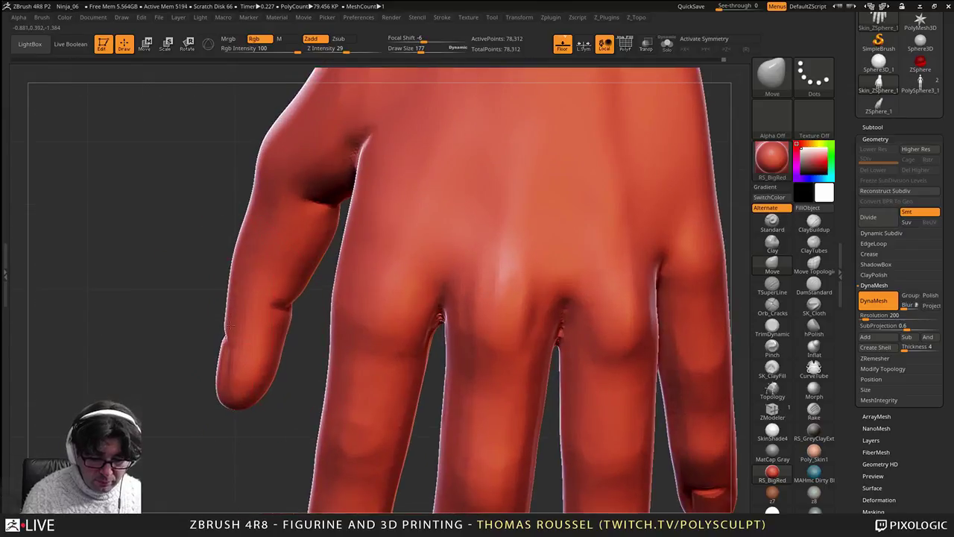
drag(230, 313, 240, 317)
drag(231, 360, 239, 397)
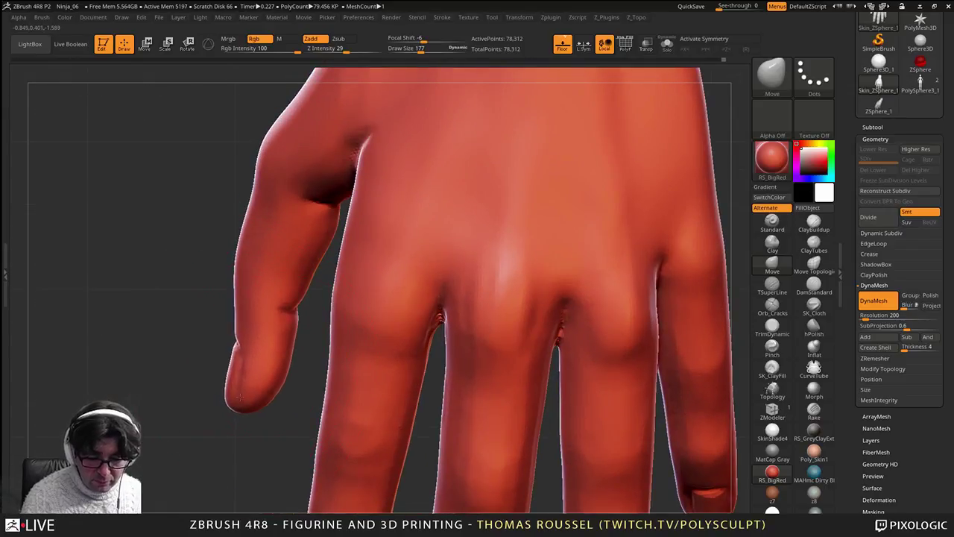
drag(240, 238, 247, 222)
drag(327, 242, 325, 241)
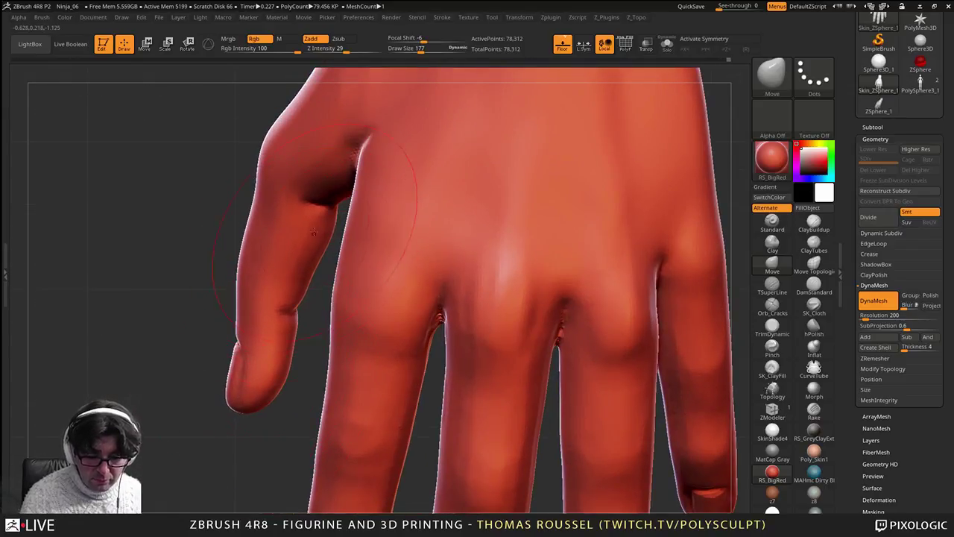
Step: Reshape the webbing between the thumb and index finger with the Move brush, reducing the draw size to 135
right_drag(299, 237, 356, 203)
drag(351, 182, 349, 189)
mouse_move(328, 216)
right_down()
mouse_move(289, 88)
mouse_move(292, 97)
right_up()
drag(359, 243, 354, 249)
mouse_move(366, 223)
right_down()
mouse_move(335, 231)
mouse_move(338, 254)
mouse_move(359, 263)
right_up()
key(s)
drag(359, 263, 367, 262)
right_drag(366, 265, 363, 274)
key(space)
drag(362, 274, 350, 274)
shift+right_drag(362, 308, 339, 298)
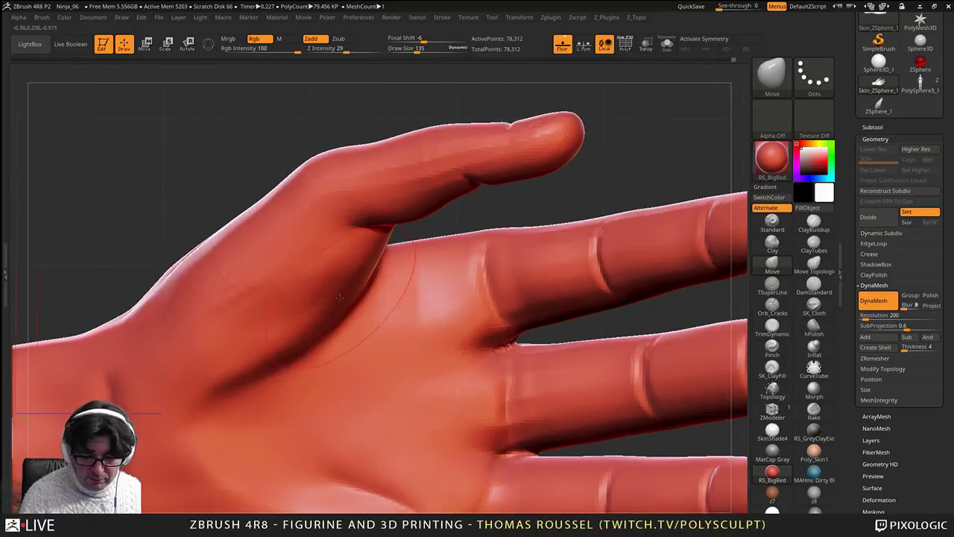
drag(391, 270, 376, 273)
Step: Pull in the hand's outline from the wrist to the thumb's base knuckle with the Move brush at draw size 206
mouse_move(412, 277)
right_down()
mouse_move(340, 269)
mouse_move(349, 365)
mouse_move(357, 368)
right_up()
right_drag(392, 237, 401, 320)
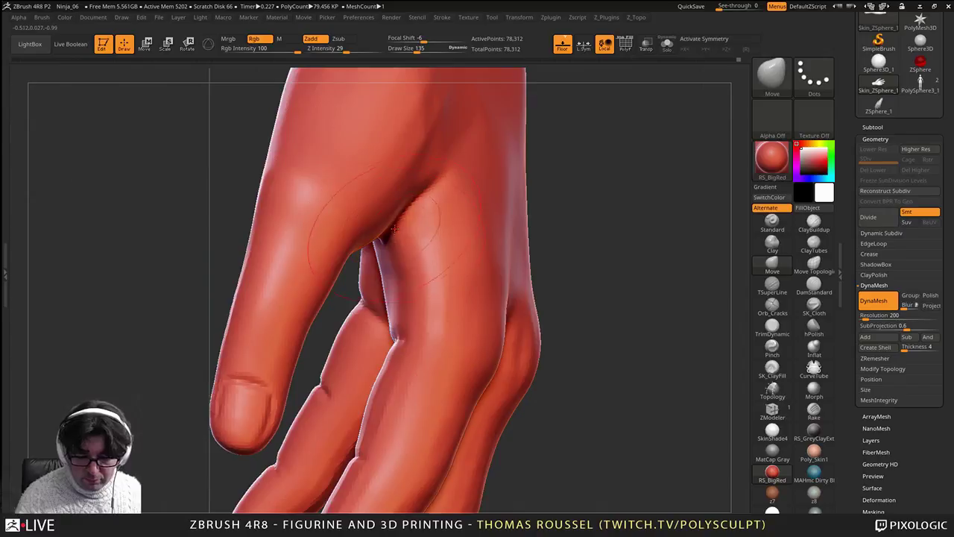
right_drag(394, 229, 384, 212)
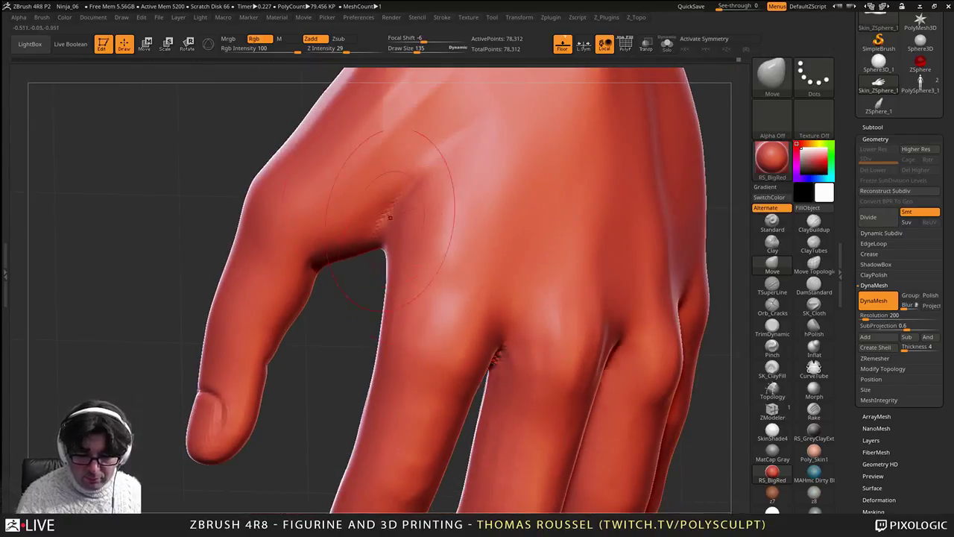
right_drag(363, 176, 391, 201)
alt+right_drag(398, 96, 352, 262)
key(s)
drag(352, 262, 358, 257)
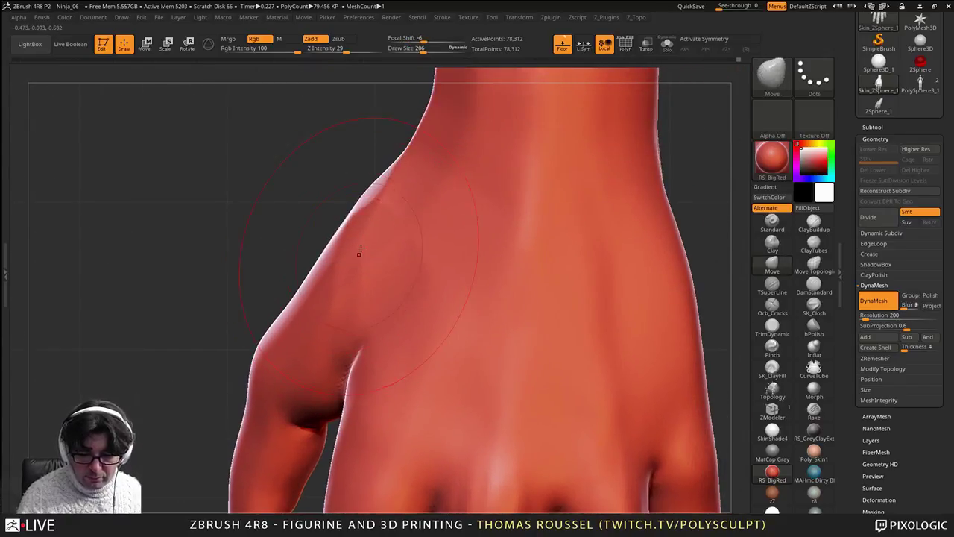
drag(374, 185, 383, 196)
drag(258, 350, 267, 347)
Step: Fine-tune the outer contour of the thumb's base with the Move brush at draw size 145
key(s)
drag(272, 345, 269, 353)
drag(323, 272, 330, 269)
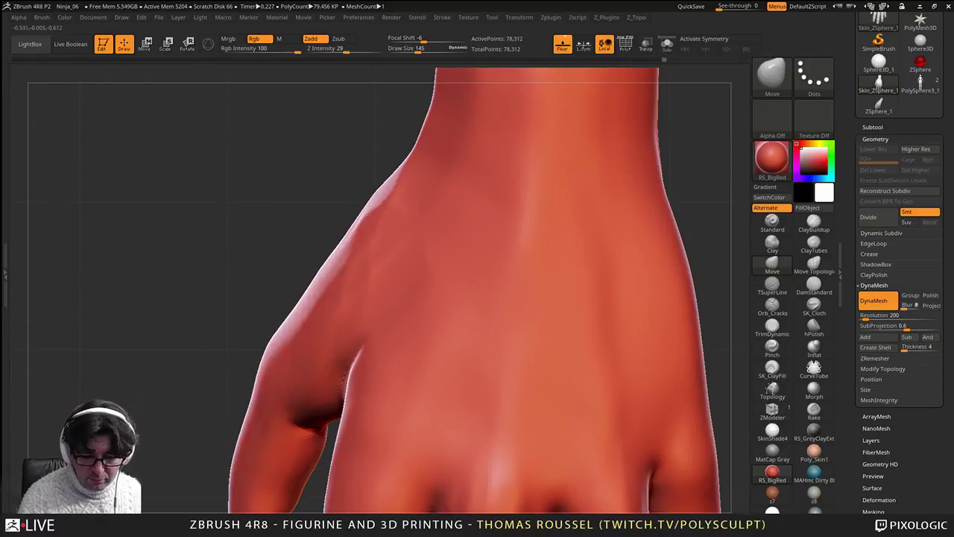
mouse_move(341, 249)
right_down()
mouse_move(363, 266)
mouse_move(380, 261)
right_up()
drag(293, 219, 300, 224)
shift+right_drag(300, 223, 328, 228)
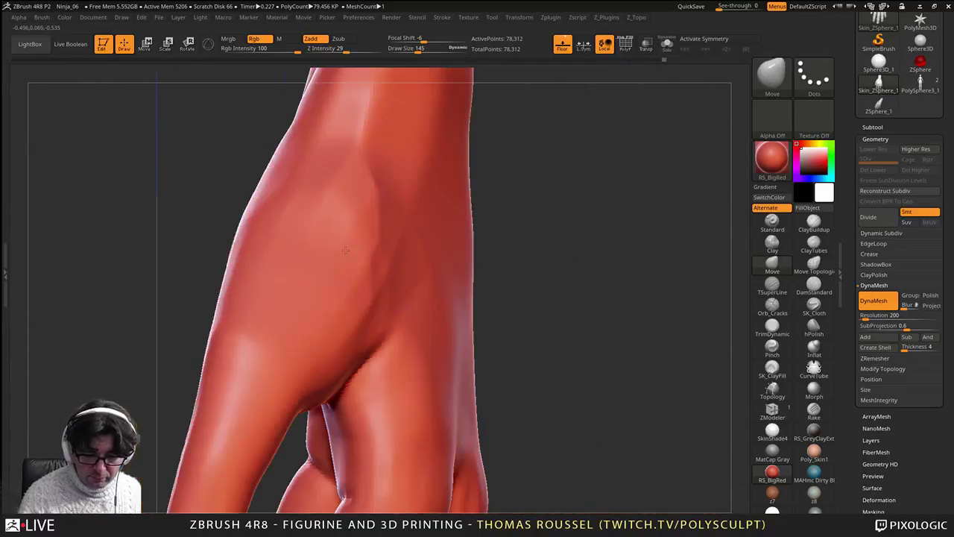
Step: Adjust the volume of the thumb's base in side view with the Move brush, raising the draw size to 212
key(s)
mouse_move(309, 230)
mouse_down()
mouse_move(319, 229)
mouse_move(276, 221)
mouse_move(283, 216)
mouse_up()
key(s)
drag(274, 234, 251, 248)
alt+right_drag(364, 106, 328, 227)
key(s)
mouse_move(328, 228)
mouse_down()
mouse_move(285, 249)
mouse_move(299, 260)
mouse_up()
alt+right_drag(240, 320, 296, 217)
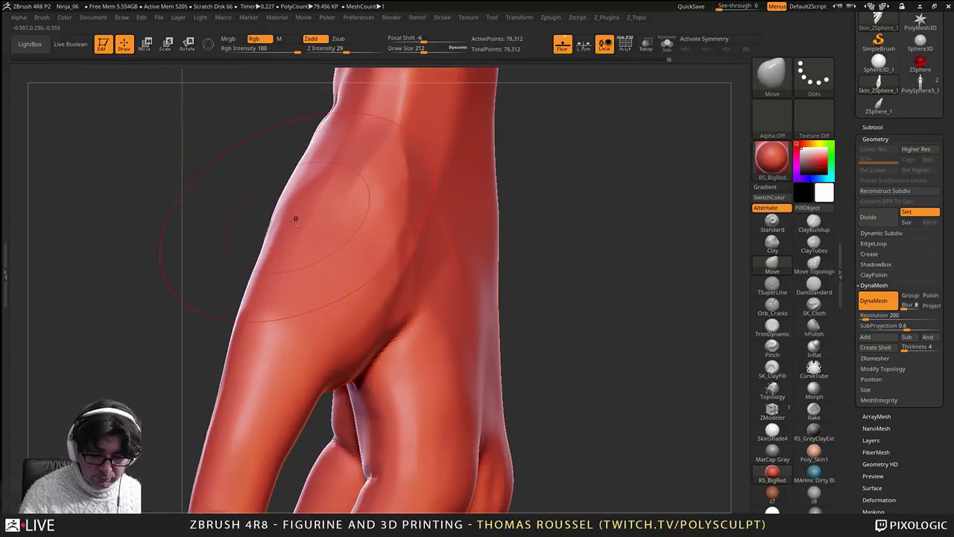
Step: Adjust the thumb's shaft and the side of its tip with the Move brush, reducing the draw size to 87
alt+right_drag(245, 396, 279, 288)
drag(264, 338, 270, 340)
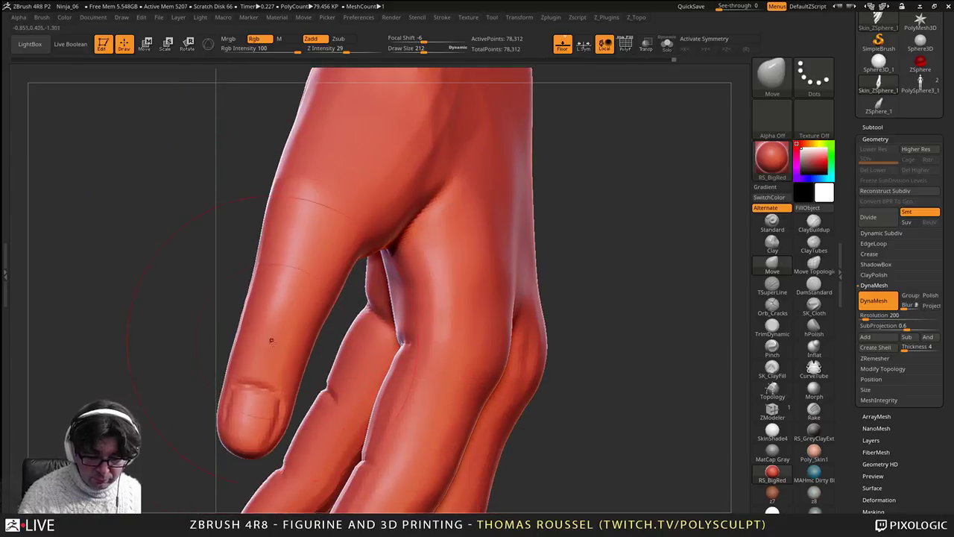
key(s)
drag(271, 379, 266, 379)
drag(225, 405, 243, 404)
key(s)
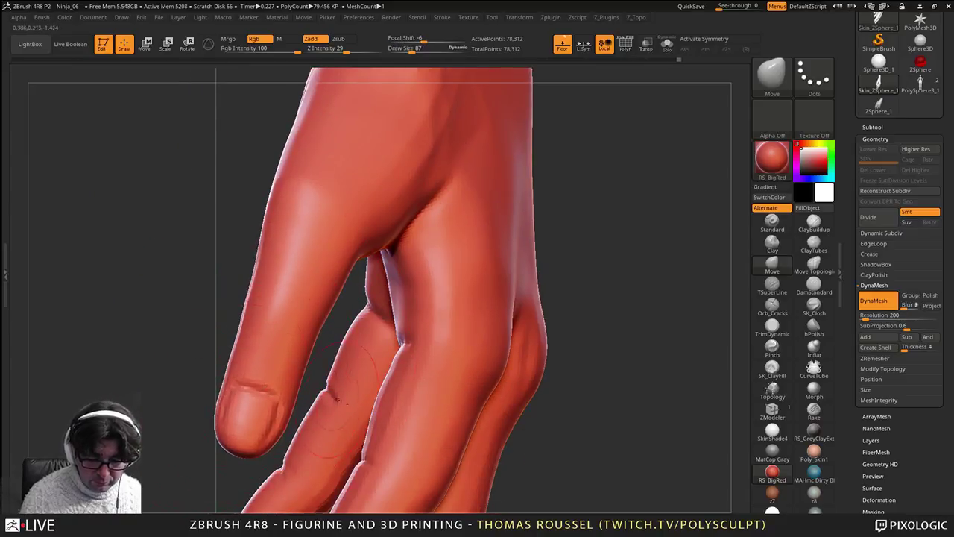
Step: Smooth the surface where the thumb's base meets the wrist on the back of the hand
alt+right_drag(337, 399, 301, 301)
mouse_move(365, 335)
right_down()
mouse_move(381, 341)
mouse_move(365, 339)
right_up()
key(f)
mouse_move(559, 307)
right_down()
mouse_move(465, 310)
mouse_move(426, 262)
mouse_move(480, 261)
right_up()
alt+right_drag(326, 216, 316, 327)
shift+drag(317, 261, 333, 225)
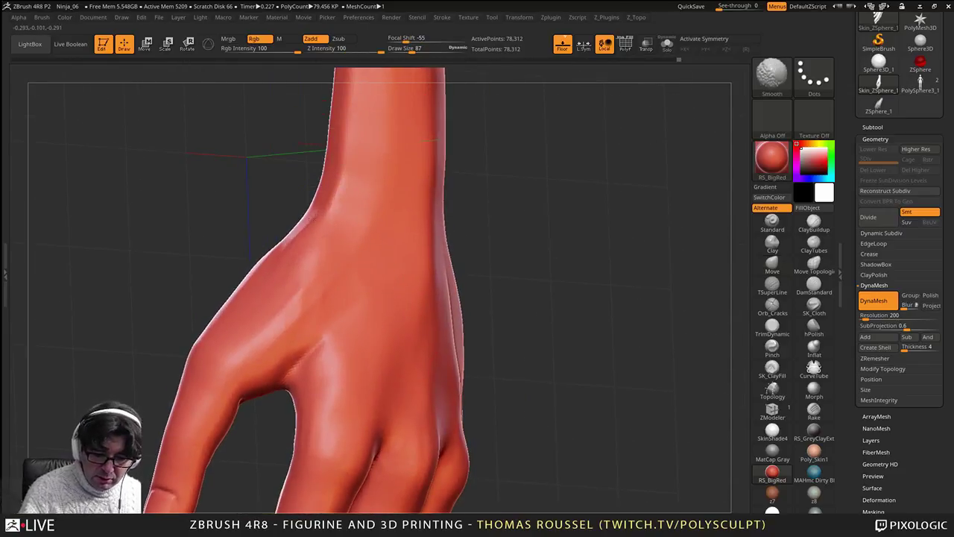
mouse_move(339, 328)
right_down()
mouse_move(396, 346)
mouse_move(404, 223)
right_up()
alt+right_drag(468, 322, 450, 261)
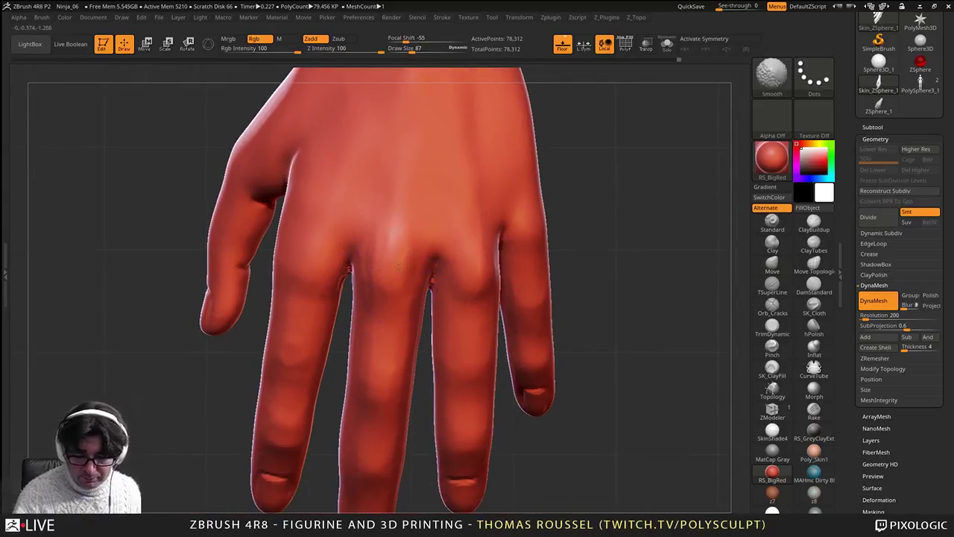
Step: Adjust the contours of the middle finger in a view from the fingertips with the Move brush at draw size 87
alt+right_drag(395, 321, 399, 223)
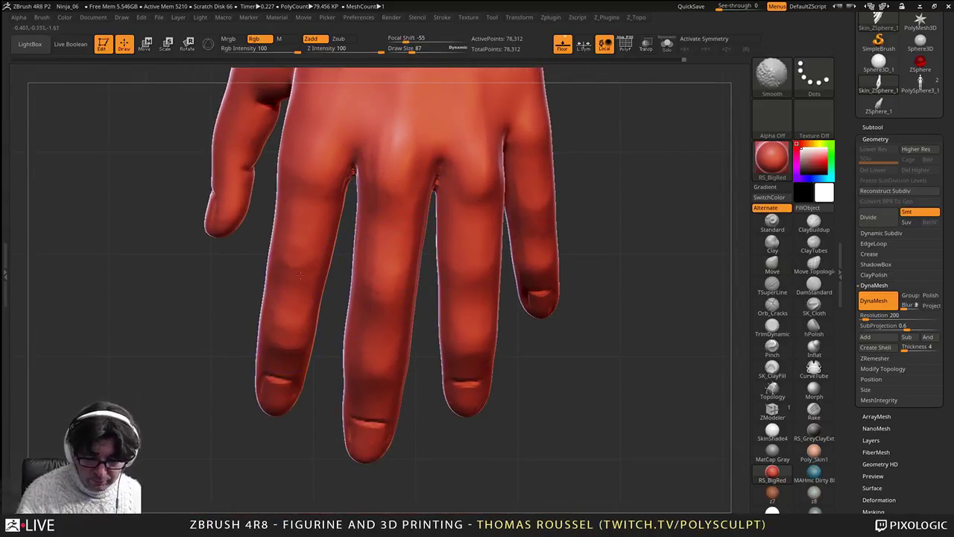
mouse_move(434, 343)
alt+right_down()
mouse_move(424, 228)
mouse_move(426, 291)
alt+right_up()
right_drag(432, 387, 418, 268)
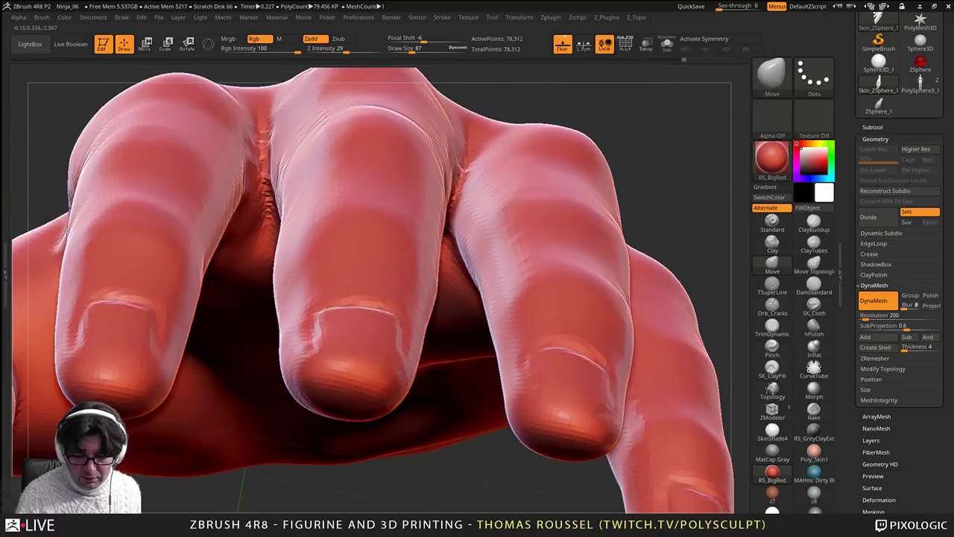
mouse_move(384, 425)
right_down()
mouse_move(379, 361)
mouse_move(387, 374)
mouse_move(371, 411)
right_up()
mouse_move(409, 281)
right_down()
mouse_move(438, 248)
mouse_move(402, 285)
mouse_move(418, 283)
right_up()
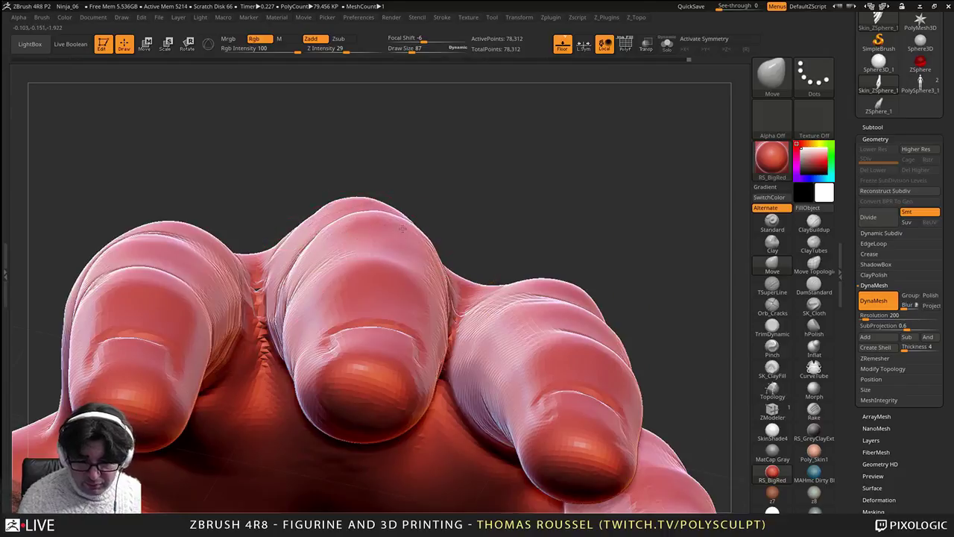
Step: Refine the profile of the index finger's upper side and knuckle with the Move brush
mouse_move(347, 271)
right_down()
mouse_move(418, 269)
mouse_move(277, 271)
right_up()
mouse_move(168, 276)
right_down()
mouse_move(267, 280)
mouse_move(218, 273)
mouse_move(253, 319)
right_up()
mouse_move(262, 212)
right_down()
mouse_move(277, 221)
mouse_move(273, 211)
right_up()
right_drag(178, 195, 219, 184)
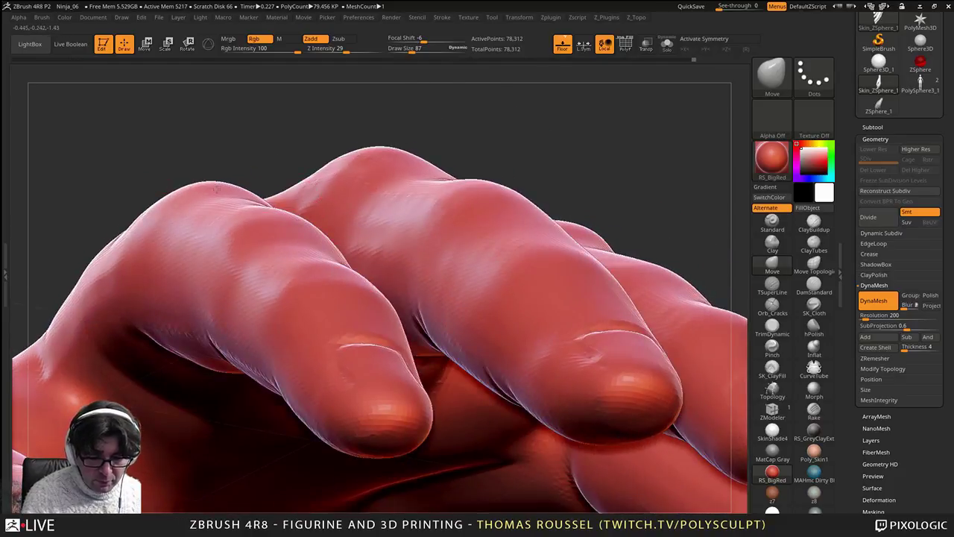
mouse_move(417, 198)
right_down()
mouse_move(384, 231)
mouse_move(377, 272)
mouse_move(375, 212)
mouse_move(385, 263)
mouse_move(373, 325)
mouse_move(409, 186)
right_up()
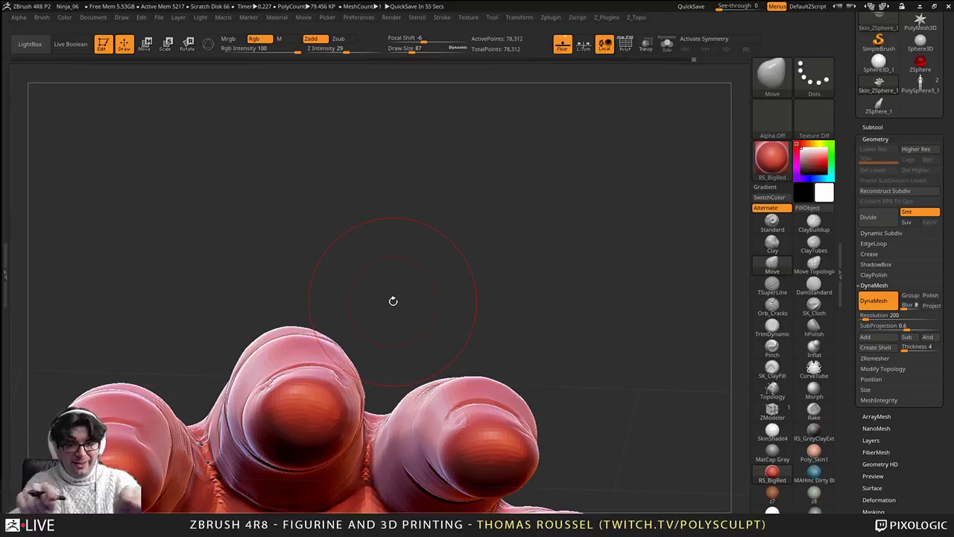
Step: Reshape the side and tip of the middle finger with the Move brush at draw size 87
drag(365, 346, 354, 361)
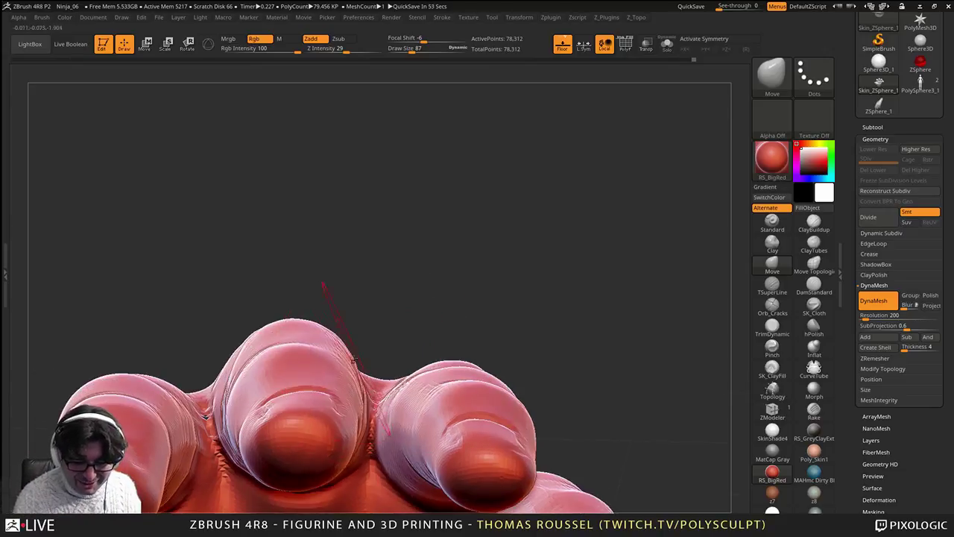
drag(346, 327, 326, 323)
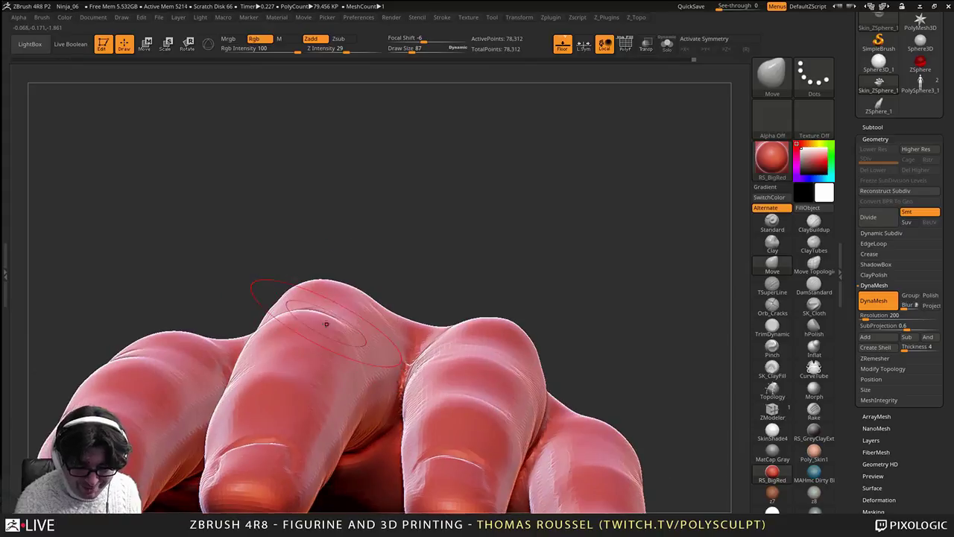
right_drag(346, 316, 402, 229)
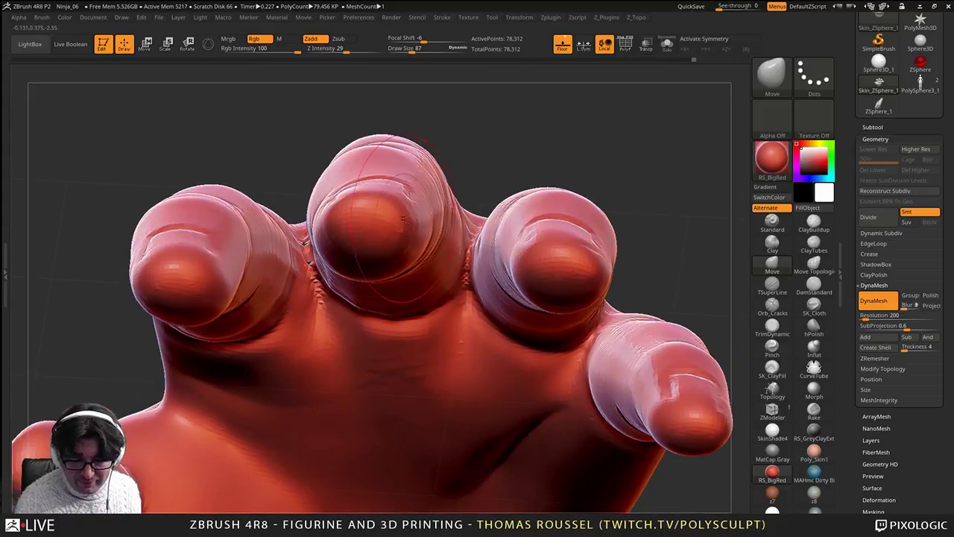
right_drag(366, 185, 371, 182)
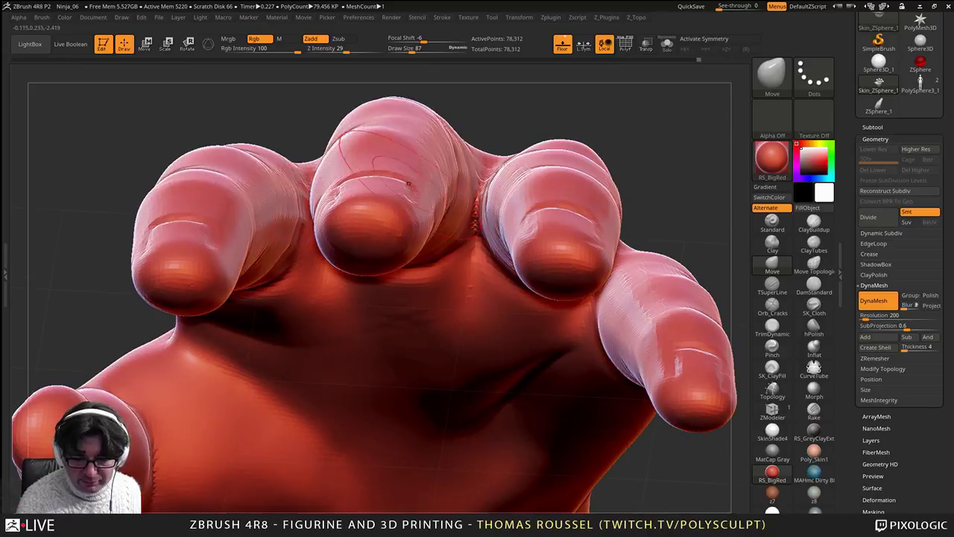
mouse_move(408, 183)
right_down()
mouse_move(419, 154)
mouse_move(424, 183)
right_up()
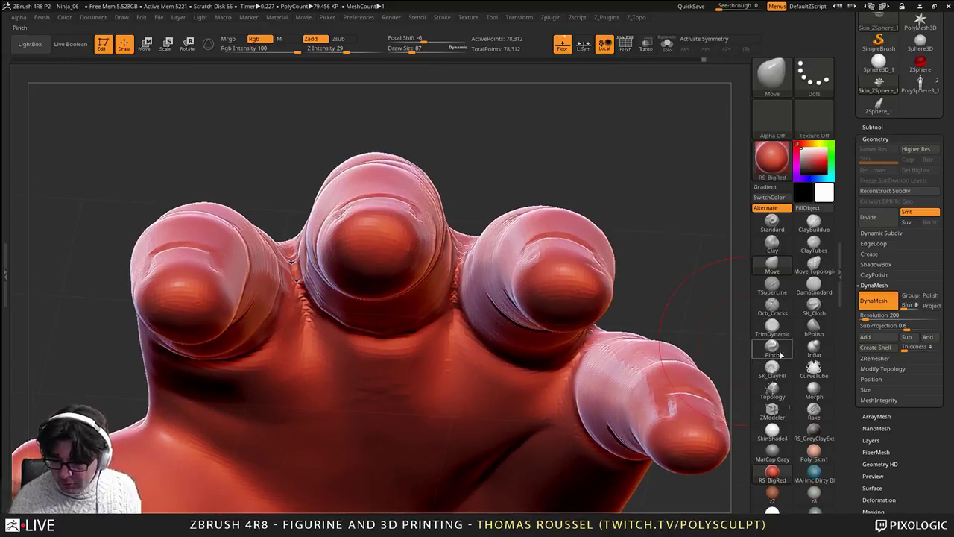
Step: Try to flatten the middle finger's tip and nail area with the TrimDynamic brush at draw size 52
click(775, 329)
right_drag(533, 274, 415, 229)
key(s)
drag(415, 229, 395, 230)
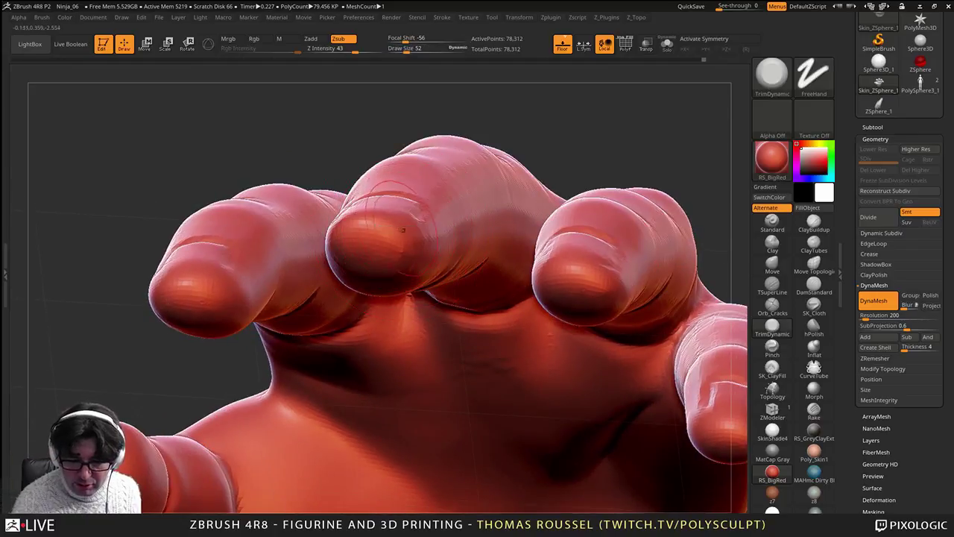
right_drag(402, 226, 405, 251)
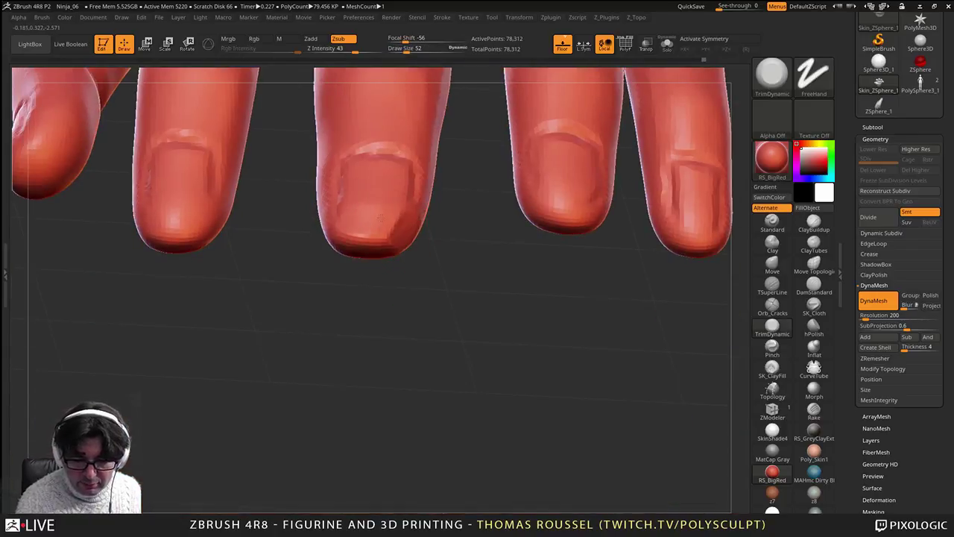
drag(381, 218, 356, 235)
mouse_move(351, 252)
right_down()
mouse_move(333, 240)
mouse_move(307, 262)
mouse_move(324, 261)
right_up()
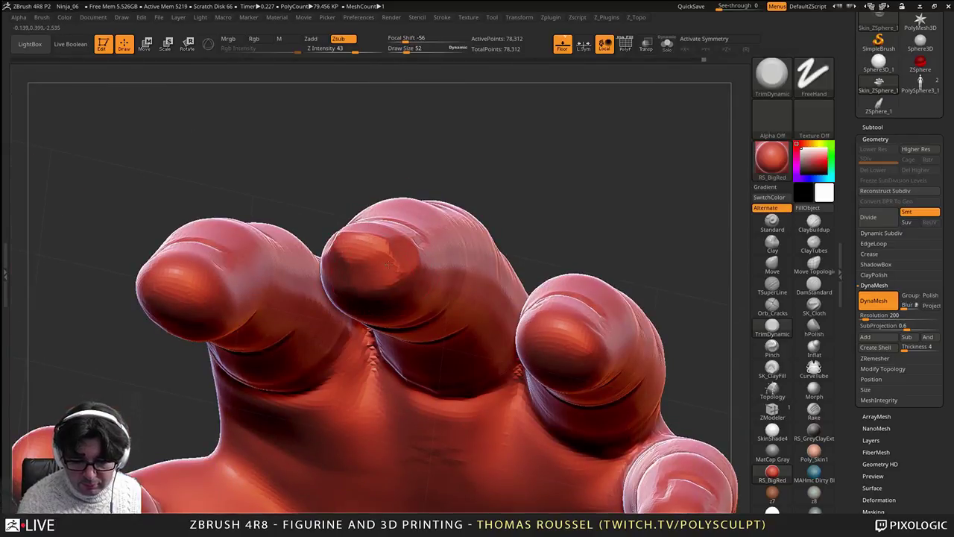
right_drag(388, 264, 410, 277)
mouse_move(326, 241)
mouse_down()
mouse_move(344, 264)
mouse_move(374, 248)
mouse_up()
right_drag(368, 250, 375, 276)
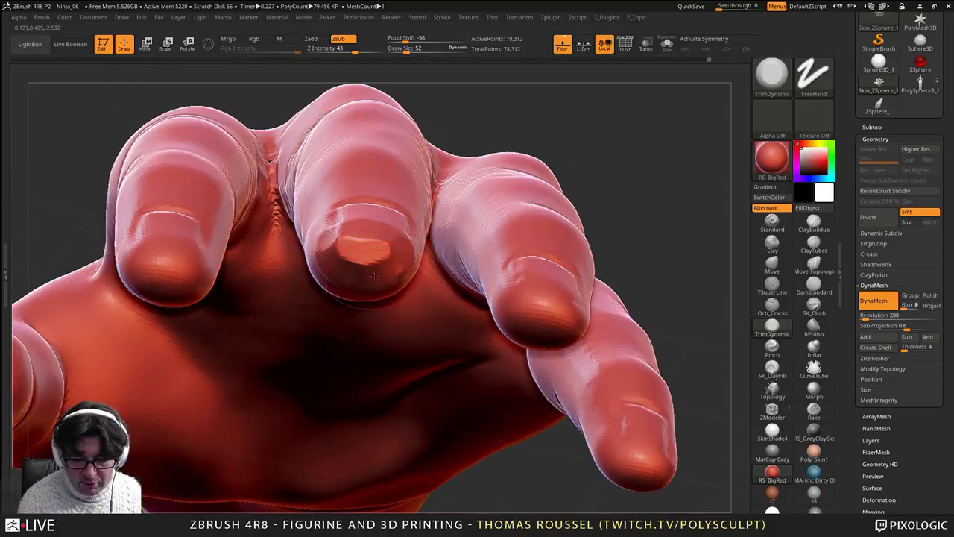
drag(335, 238, 332, 269)
Step: Undo the TrimDynamic strokes on the middle fingertip
key(ctrl+z)
key(ctrl+z)
key(ctrl+z)
key(ctrl+z)
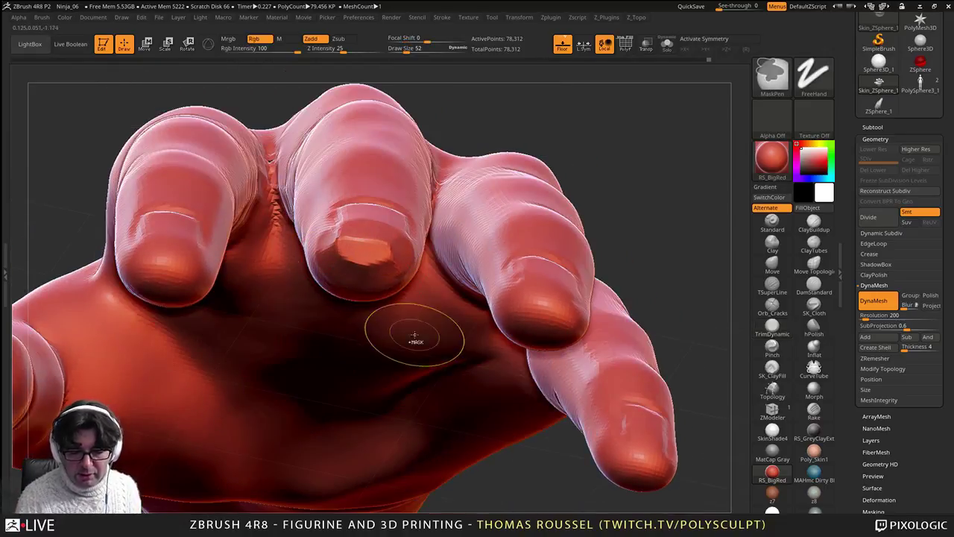
key(ctrl+z)
key(ctrl+z)
key(ctrl+z)
key(ctrl+z)
key(ctrl+z)
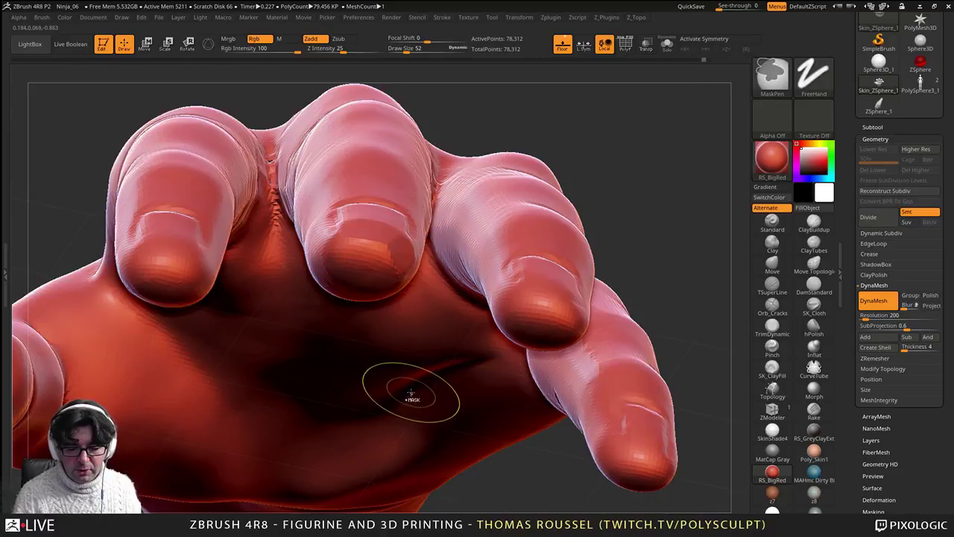
Step: Adjust the volume of the middle and index fingertips with the Move brush at draw size 52
click(772, 264)
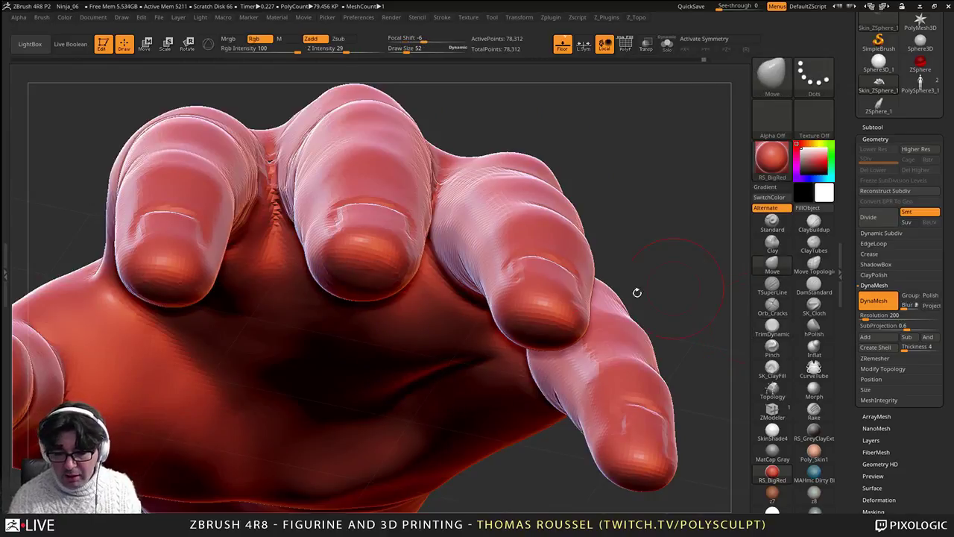
right_drag(372, 246, 406, 222)
key(space)
mouse_move(423, 160)
right_down()
mouse_move(407, 279)
mouse_move(450, 296)
right_up()
alt+right_drag(224, 328, 312, 335)
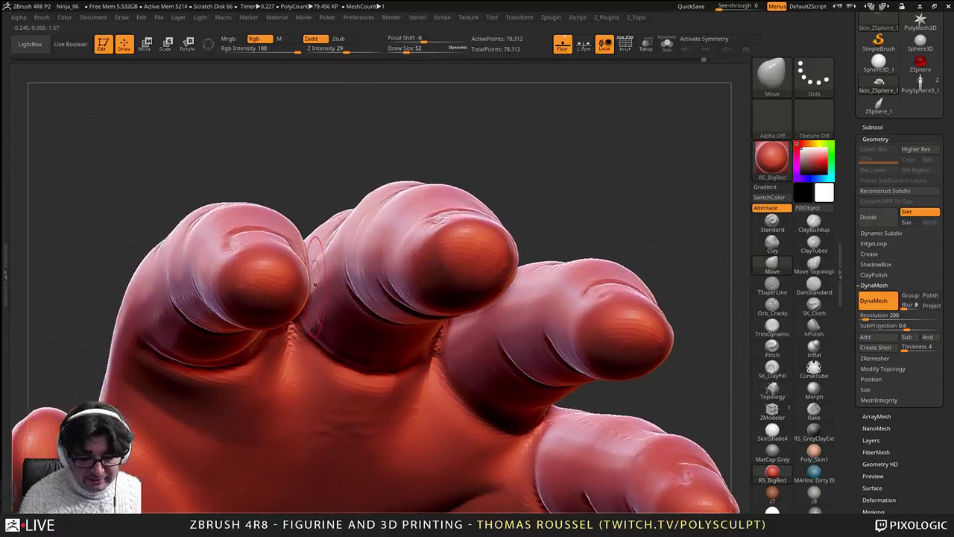
key(space)
mouse_move(320, 298)
right_down()
mouse_move(270, 257)
mouse_move(280, 246)
right_up()
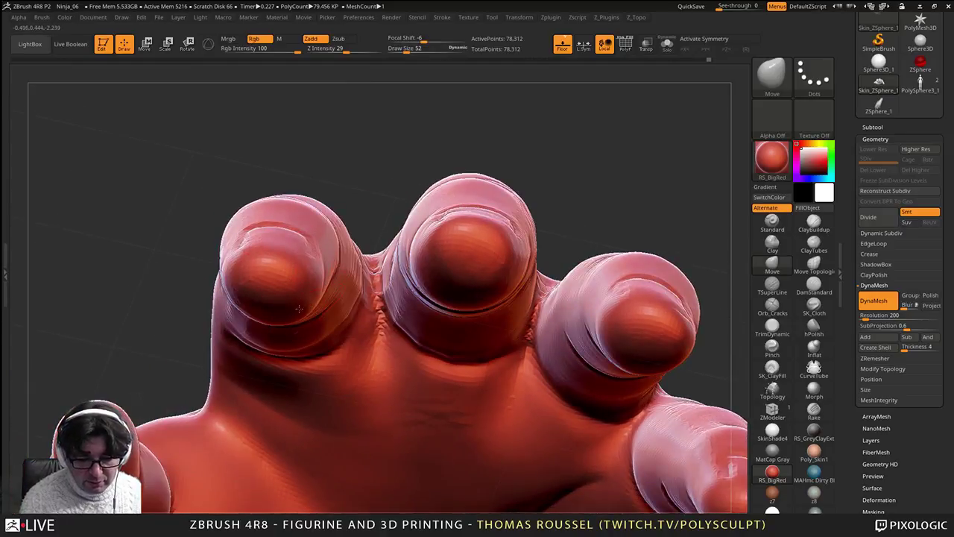
Step: Reshape the tip, underside and upper contour of the index finger with the Move brush, raising the draw size to 87
key(s)
drag(299, 309, 304, 307)
mouse_move(292, 328)
right_down()
mouse_move(304, 304)
mouse_move(298, 310)
mouse_move(319, 304)
mouse_move(328, 313)
right_up()
drag(267, 335, 265, 325)
right_drag(313, 320, 261, 298)
mouse_move(297, 229)
right_down()
mouse_move(301, 289)
mouse_move(329, 258)
mouse_move(319, 243)
right_up()
drag(251, 204, 246, 196)
mouse_move(306, 216)
right_down()
mouse_move(276, 175)
mouse_move(336, 191)
mouse_move(325, 193)
mouse_move(344, 217)
right_up()
drag(351, 195, 344, 201)
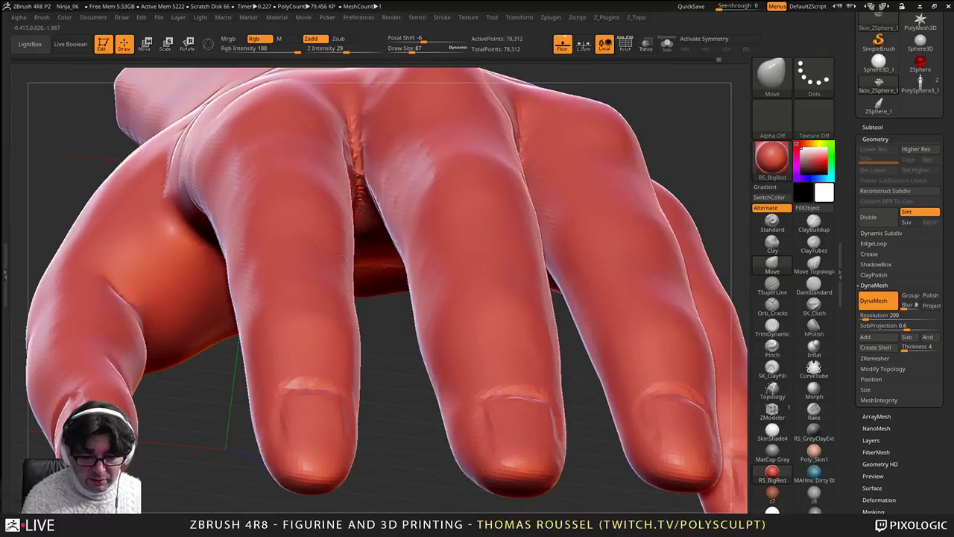
Step: Refine the index finger's base knuckle from the front and side with the Move brush, ending at draw size 76
right_drag(357, 217, 334, 221)
right_drag(349, 151, 360, 139)
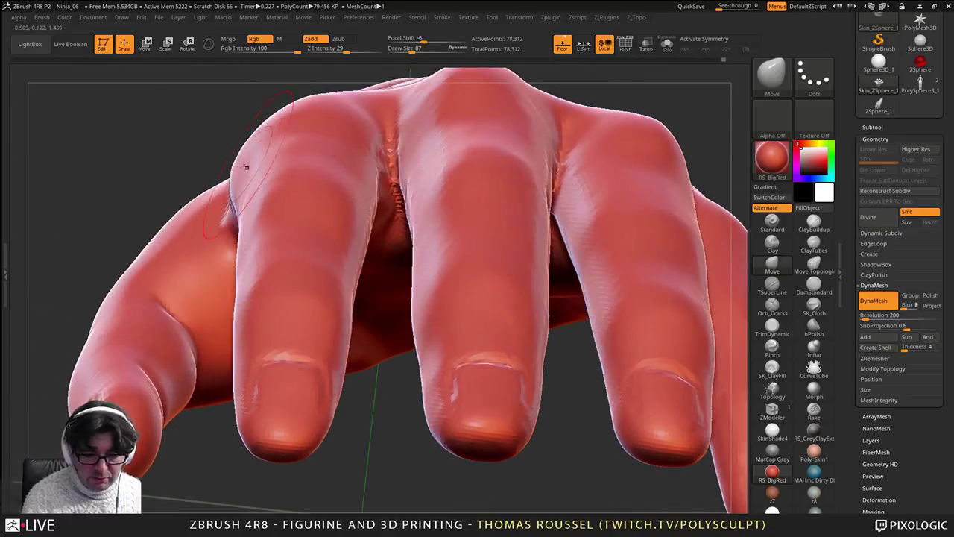
key(s)
drag(245, 166, 254, 164)
right_drag(254, 164, 341, 170)
key(s)
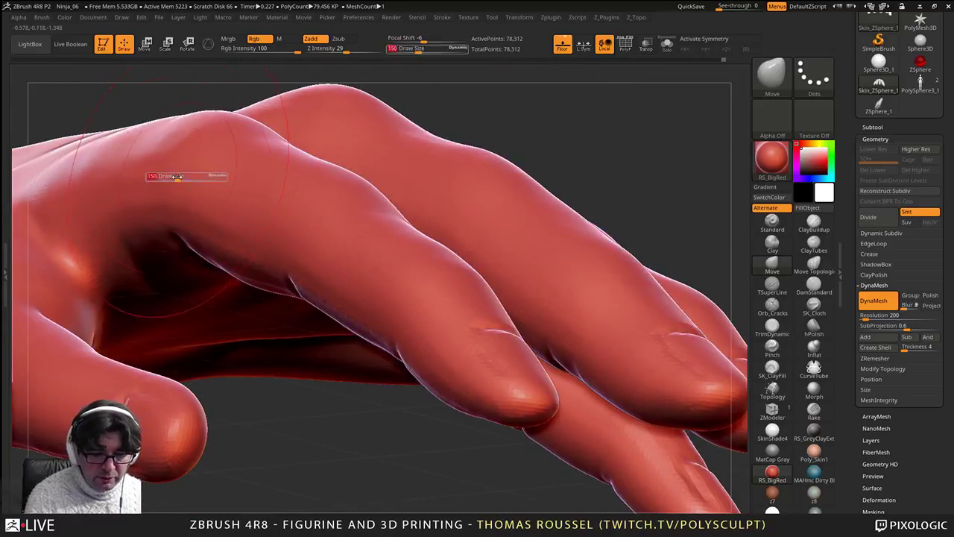
drag(176, 179, 167, 180)
right_drag(202, 196, 230, 149)
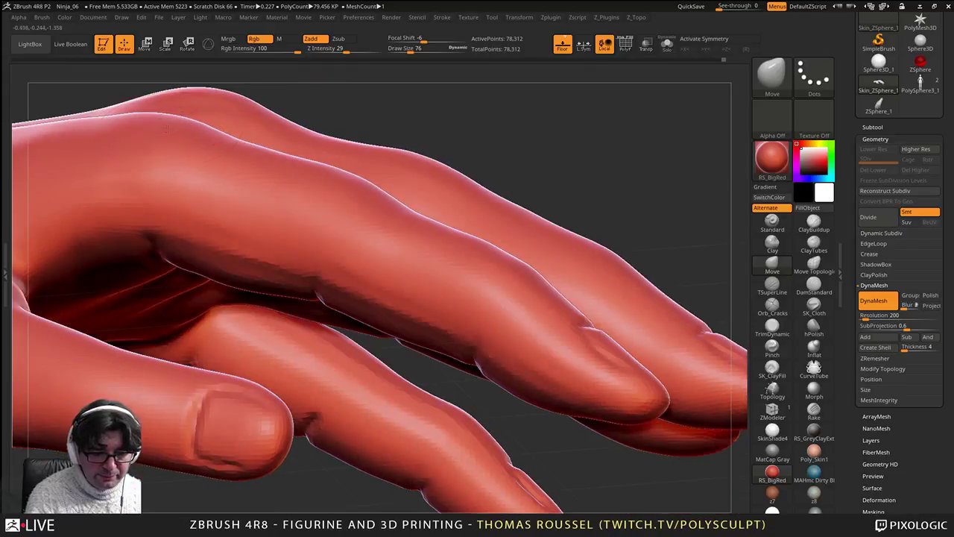
right_drag(167, 127, 274, 174)
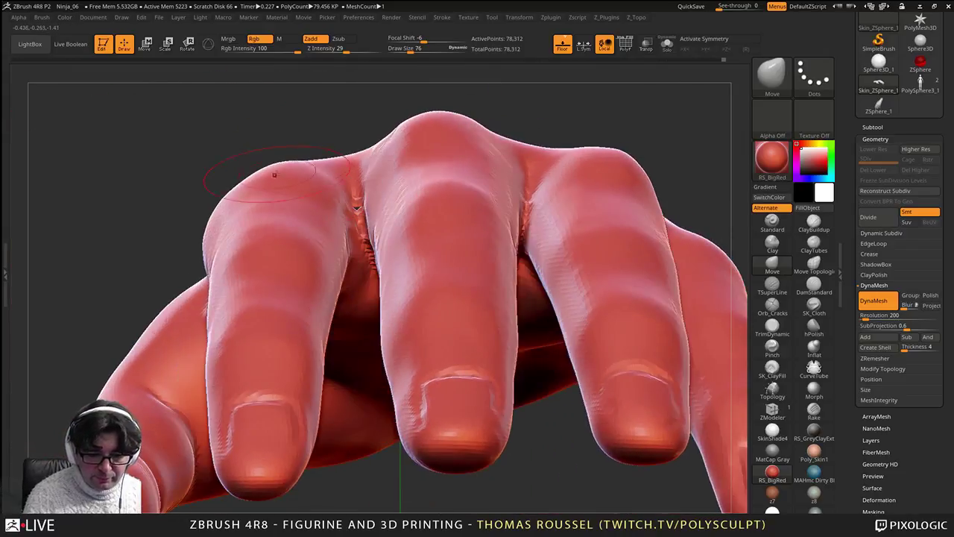
Step: Adjust the knuckle line across the middle and ring fingers with the Move brush at draw size 140
key(s)
mouse_move(406, 140)
mouse_down()
mouse_move(436, 123)
mouse_move(452, 136)
mouse_up()
drag(570, 153, 571, 158)
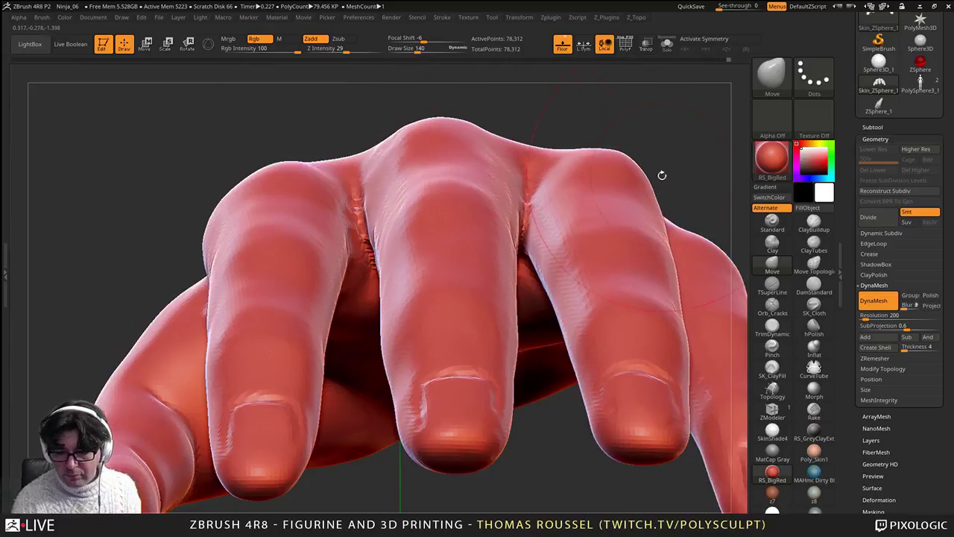
drag(662, 175, 578, 172)
drag(477, 173, 471, 177)
Step: Shape the ring and little fingers' knuckles and the contour between them with the Move brush at draw size 140
drag(633, 142, 589, 112)
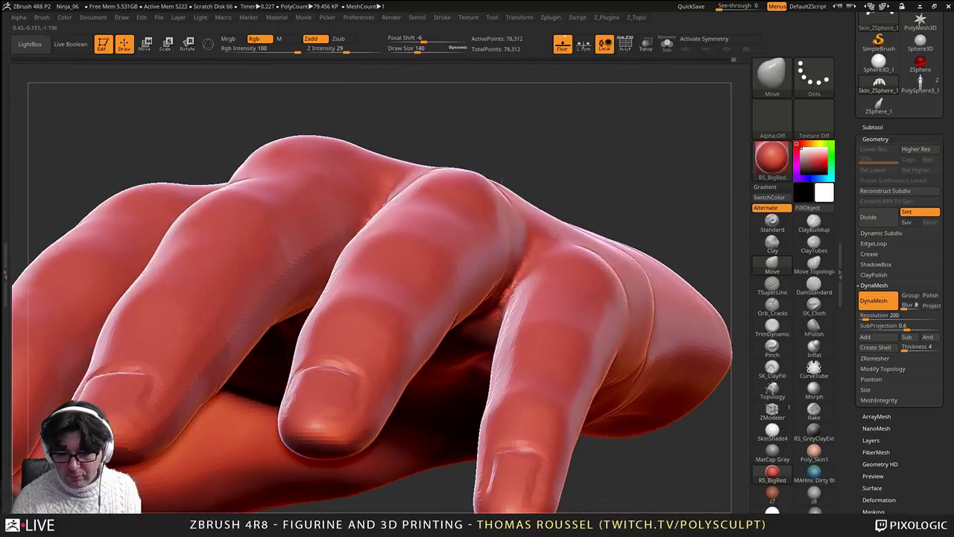
drag(529, 229, 533, 222)
drag(616, 285, 611, 278)
drag(483, 181, 479, 185)
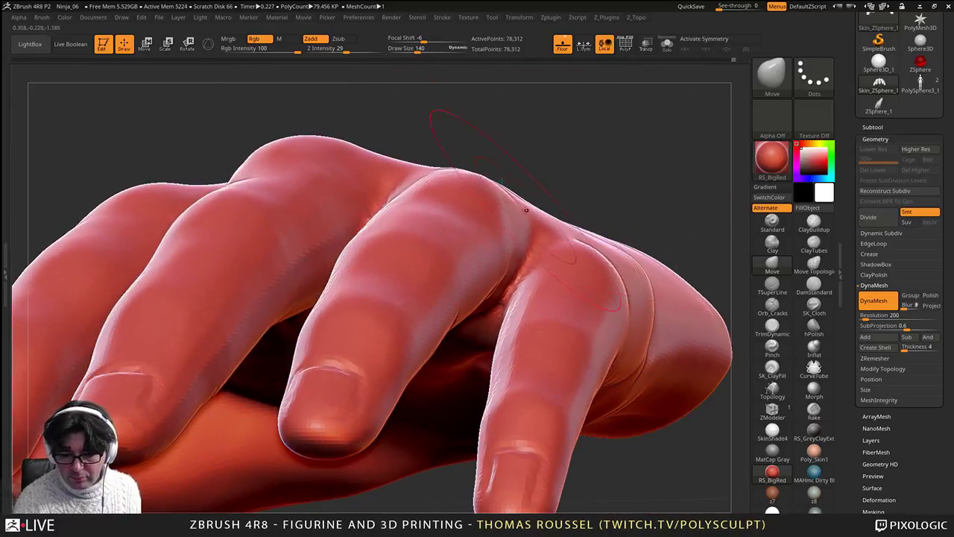
Step: Refine the base section of the little finger, reducing the draw size to 76
right_drag(592, 295, 587, 269)
key(space)
click(586, 283)
key(s)
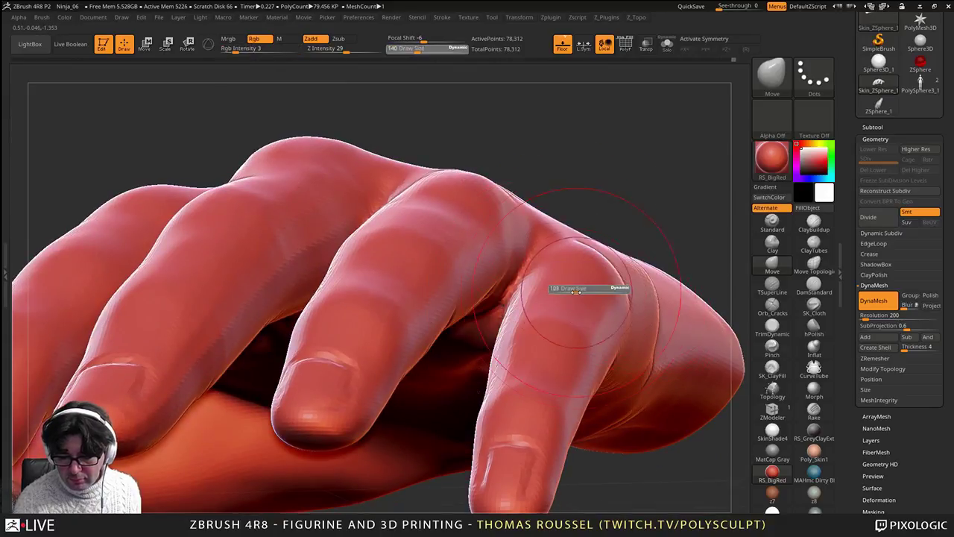
drag(577, 289, 568, 289)
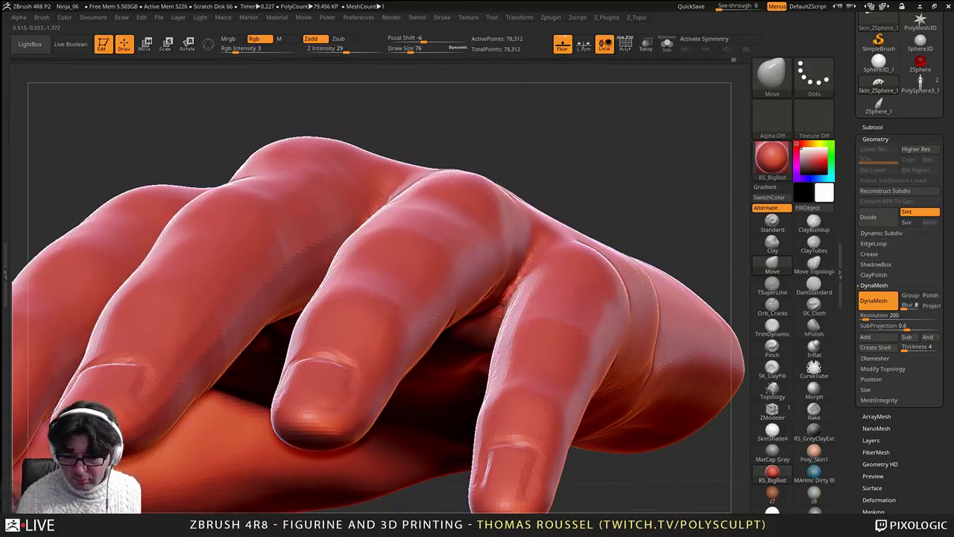
shift+drag(580, 304, 560, 322)
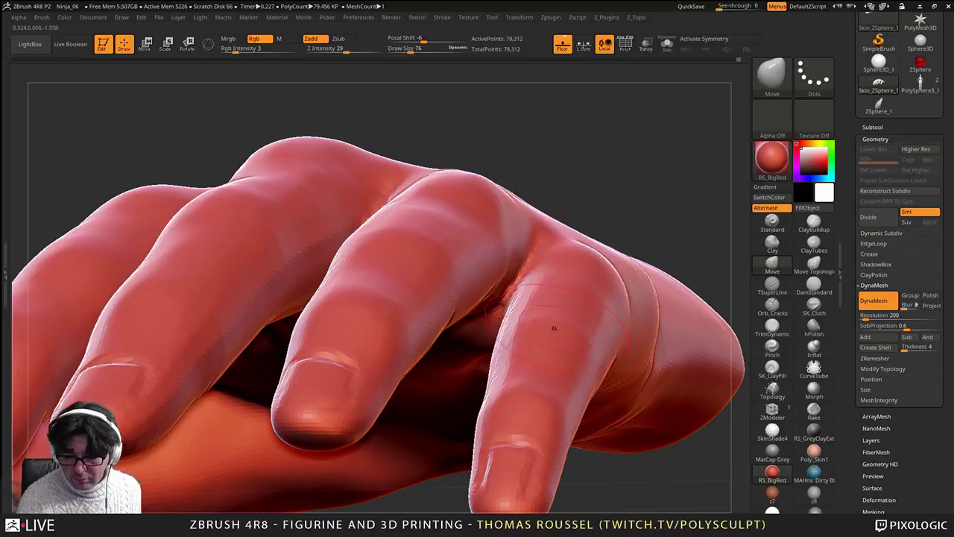
Step: Round the tip and nail contour of the ring finger with the Move brush at draw size 76
mouse_move(558, 326)
right_down()
mouse_move(564, 214)
mouse_move(570, 217)
mouse_move(560, 165)
mouse_move(477, 222)
right_up()
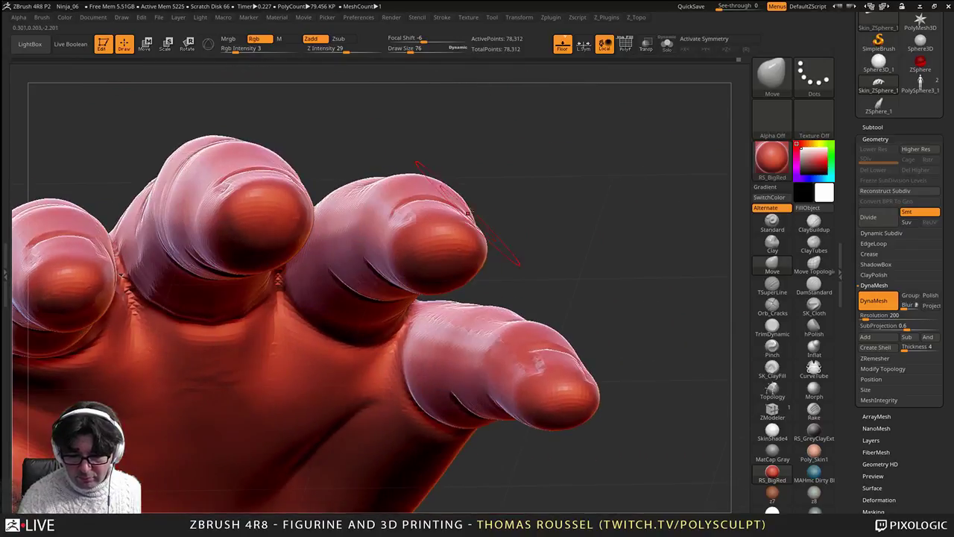
right_drag(511, 260, 569, 257)
drag(467, 222, 464, 190)
drag(475, 222, 471, 229)
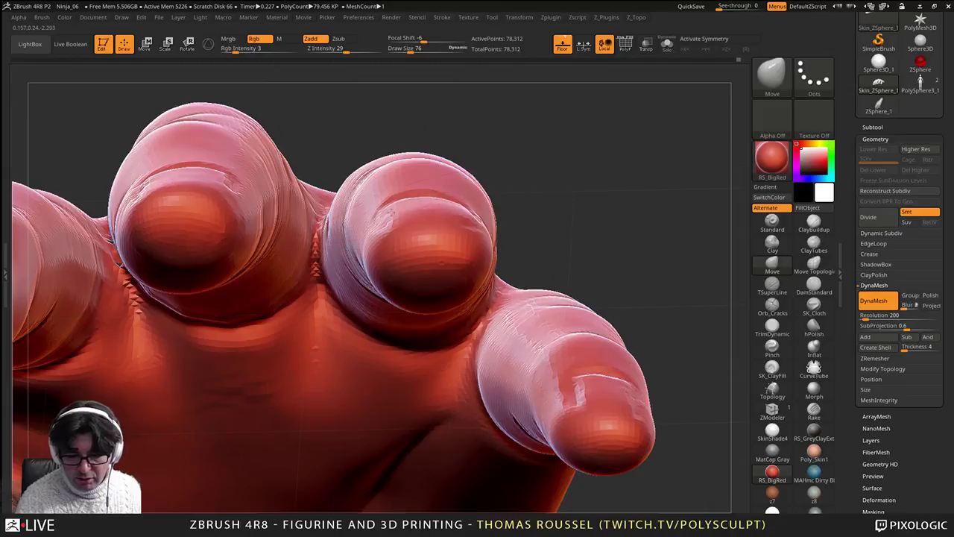
drag(388, 207, 396, 219)
drag(427, 295, 427, 288)
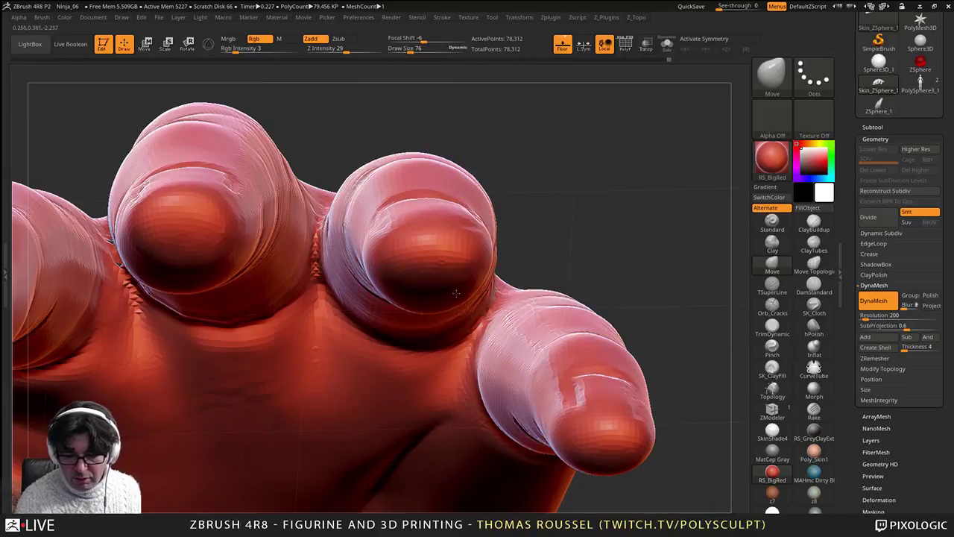
drag(532, 233, 462, 215)
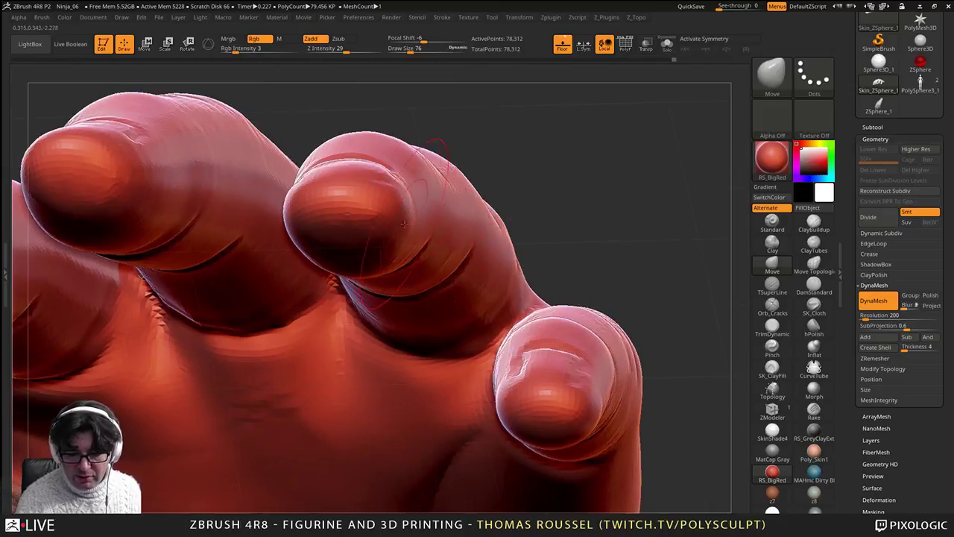
drag(461, 153, 389, 277)
mouse_move(473, 277)
mouse_down()
mouse_move(427, 280)
mouse_move(440, 343)
mouse_up()
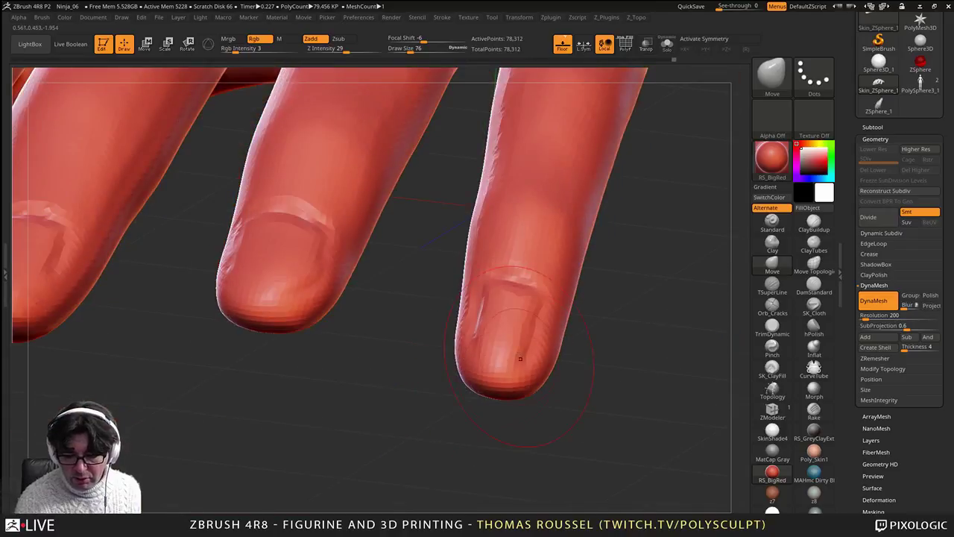
Step: Refine the little fingertip's shape with the Move brush at draw size 76, checking it from the nail and palm sides
right_drag(531, 337, 538, 368)
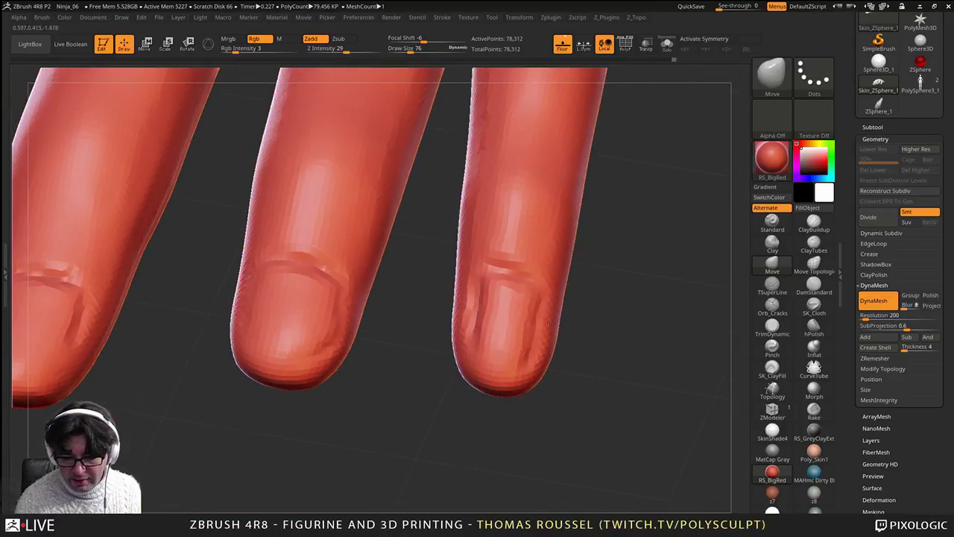
mouse_move(456, 282)
right_down()
mouse_move(492, 272)
mouse_move(511, 186)
mouse_move(499, 191)
right_up()
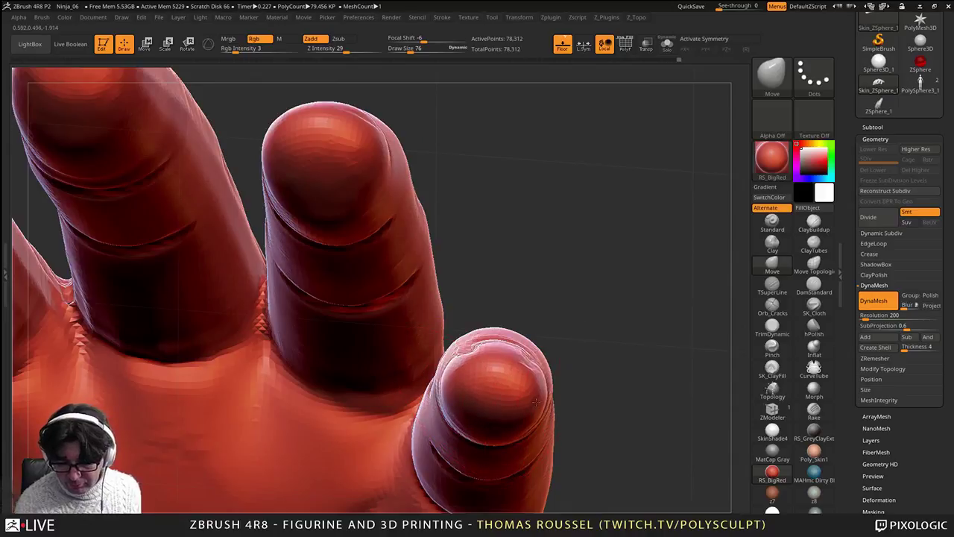
right_drag(492, 342, 495, 357)
right_drag(495, 317, 530, 337)
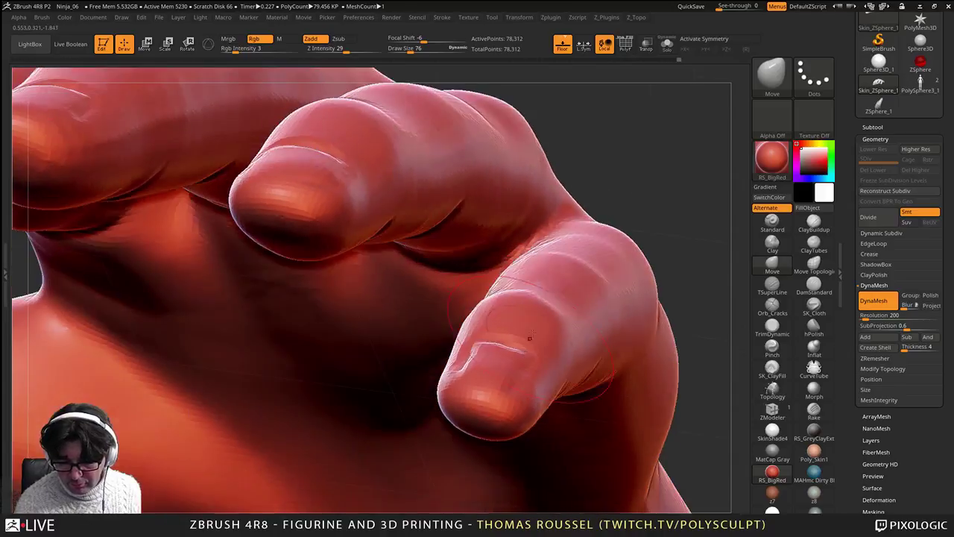
right_drag(564, 303, 553, 321)
right_drag(553, 321, 545, 357)
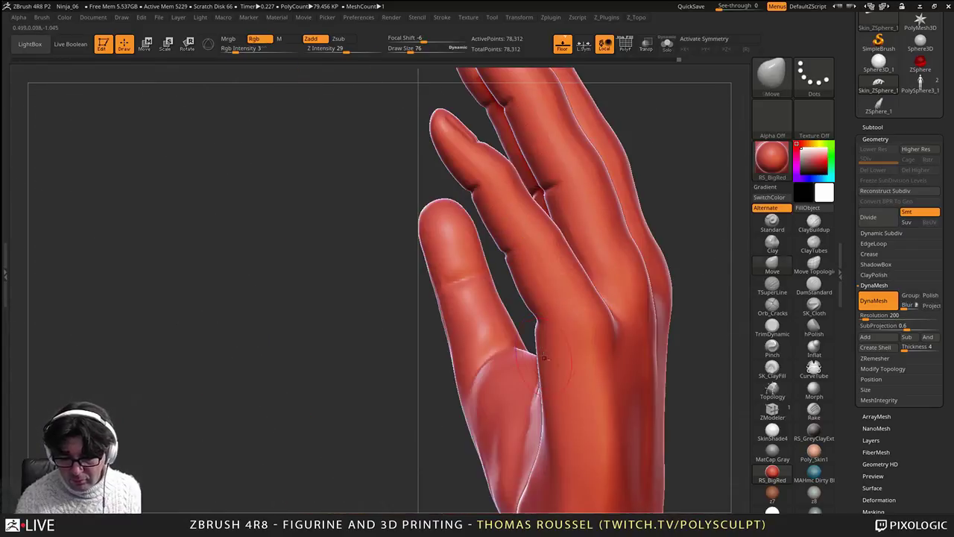
Step: Adjust the contour around the index finger's knuckle with the Move brush, reducing the draw size to 103
mouse_move(587, 270)
alt+right_down()
mouse_move(509, 260)
mouse_move(524, 267)
mouse_move(512, 271)
alt+right_up()
key(s)
drag(504, 272, 513, 273)
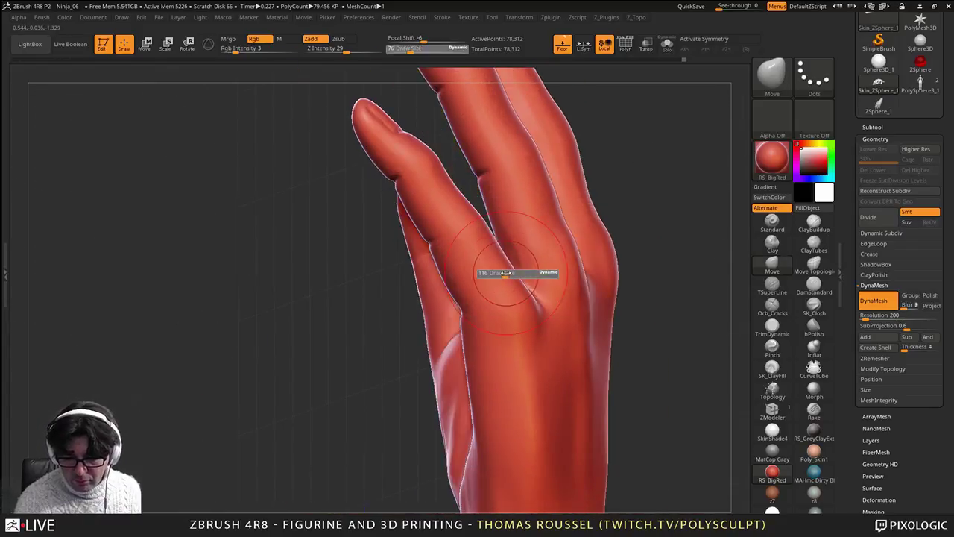
drag(454, 272, 459, 270)
key(s)
right_drag(477, 364, 489, 374)
key(space)
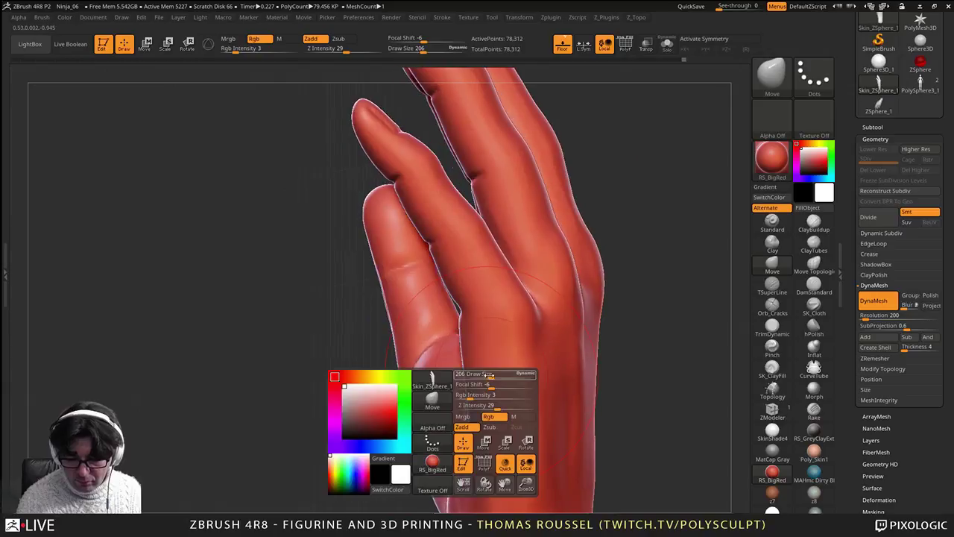
drag(487, 375, 468, 382)
key(s)
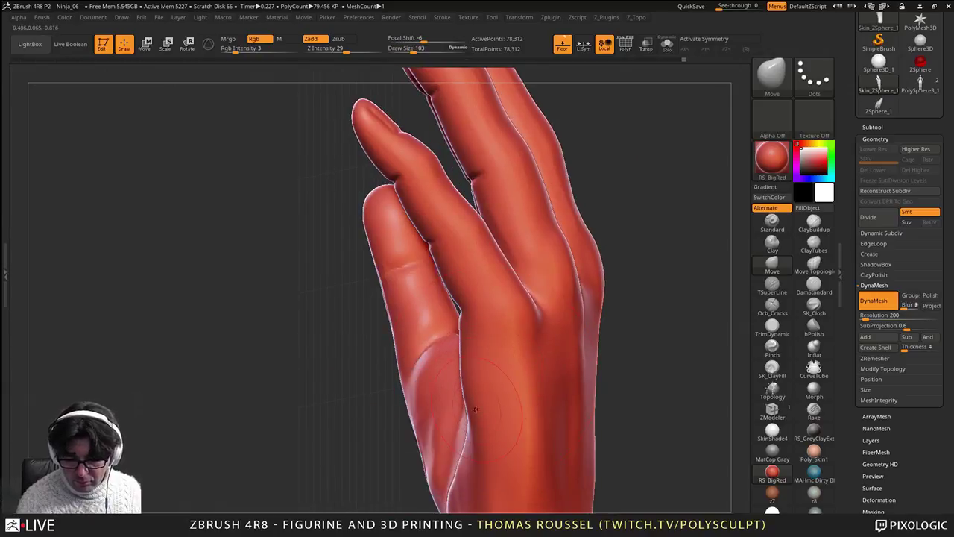
Step: Soften the hollow along the little-finger side of the lower palm using ClayBuildup at draw size 99 and smoothing
alt+right_drag(485, 410, 516, 257)
right_drag(447, 361, 527, 298)
click(813, 226)
key(s)
drag(611, 271, 614, 270)
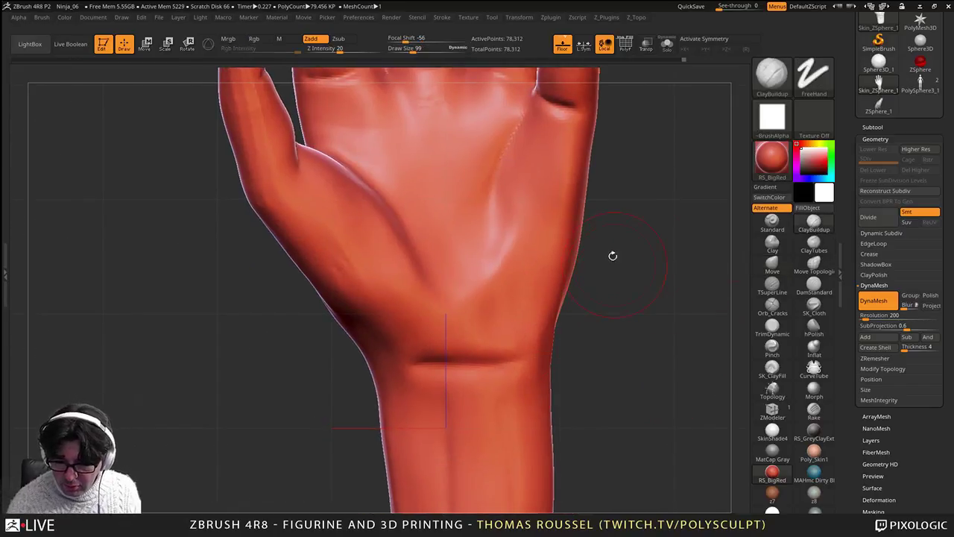
mouse_move(514, 205)
mouse_down()
mouse_move(510, 295)
mouse_move(517, 175)
mouse_move(532, 319)
mouse_move(550, 298)
mouse_move(519, 312)
mouse_move(558, 231)
mouse_move(487, 224)
mouse_move(481, 282)
mouse_up()
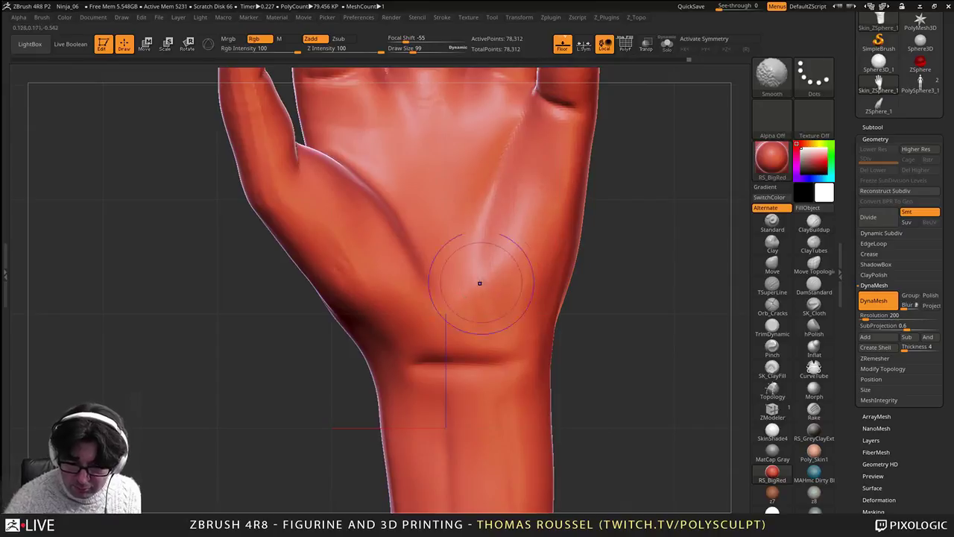
Step: Build up the center of the lower palm between the thumb mound and wrist, and smooth the strokes
right_drag(479, 282, 481, 275)
mouse_move(456, 346)
mouse_down()
mouse_move(455, 264)
mouse_move(475, 268)
mouse_move(443, 309)
mouse_move(419, 201)
mouse_up()
drag(407, 245, 432, 327)
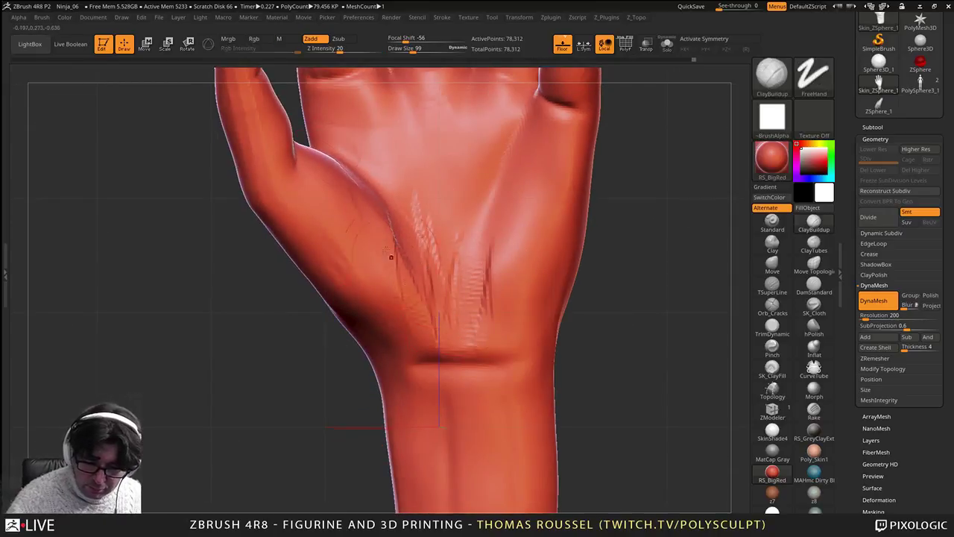
key(shift)
mouse_move(395, 238)
shift+mouse_down()
mouse_move(358, 176)
mouse_move(304, 155)
mouse_move(422, 224)
mouse_move(471, 212)
mouse_move(464, 358)
mouse_move(412, 356)
shift+mouse_up()
Step: Build up the fleshy pad below the little finger with ClayBuildup at draw size 99 and smooth it
mouse_move(417, 290)
alt+right_down()
mouse_move(394, 363)
mouse_move(422, 360)
alt+right_up()
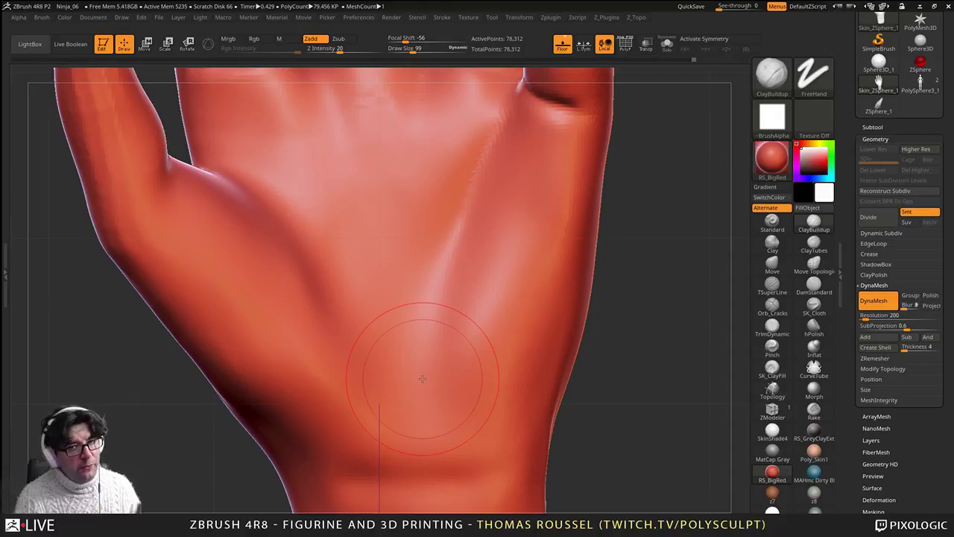
right_drag(522, 169, 472, 279)
mouse_move(434, 298)
mouse_down()
mouse_move(398, 379)
mouse_move(424, 409)
mouse_move(442, 410)
mouse_up()
mouse_move(442, 409)
alt+right_down()
mouse_move(473, 261)
mouse_move(481, 259)
alt+right_up()
drag(421, 227, 384, 388)
drag(432, 253, 435, 387)
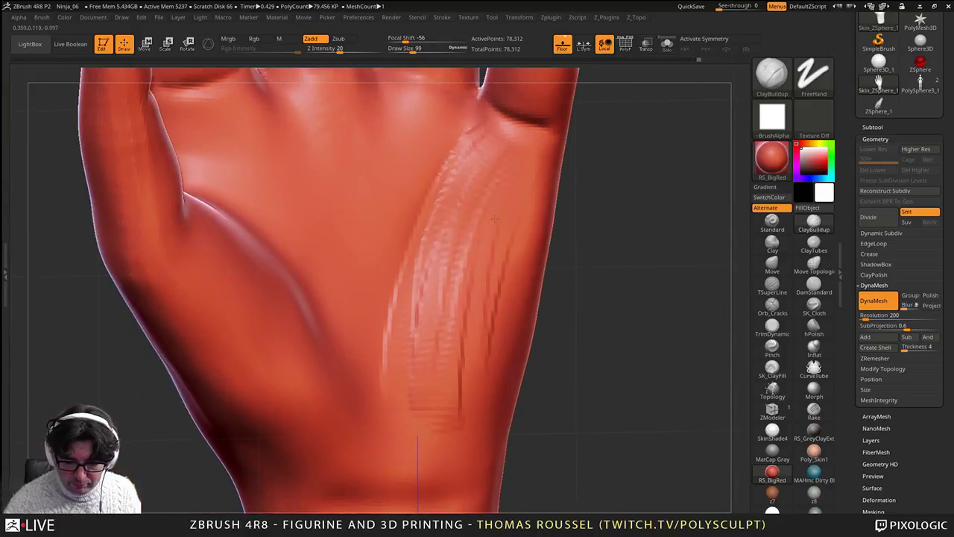
mouse_move(509, 237)
mouse_down()
mouse_move(488, 405)
mouse_move(479, 245)
mouse_move(421, 279)
mouse_up()
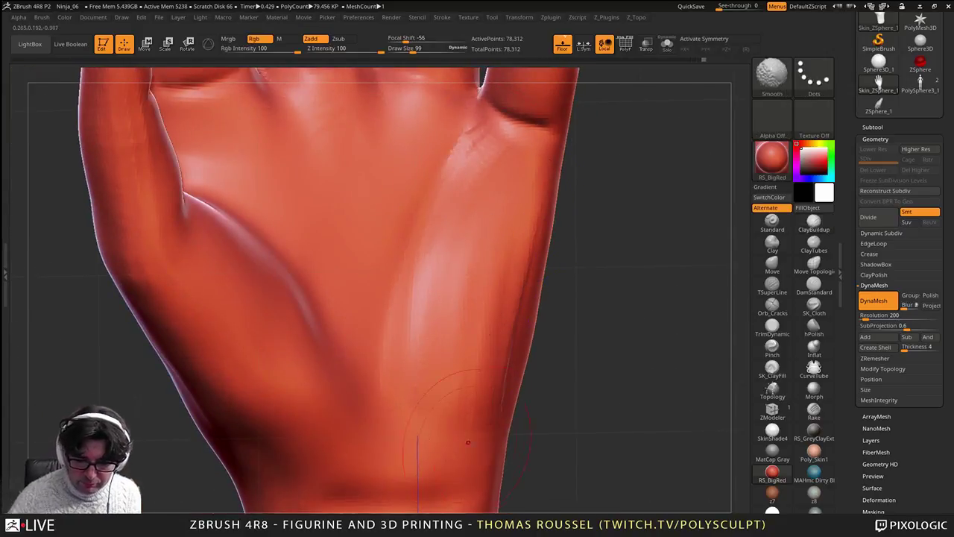
Step: Layer ClayBuildup strokes across the inner wrist to fill the crease below the palm
mouse_move(468, 441)
right_down()
mouse_move(492, 447)
mouse_move(514, 309)
mouse_move(485, 317)
right_up()
mouse_move(484, 335)
mouse_down()
mouse_move(413, 359)
mouse_move(517, 330)
mouse_move(517, 353)
mouse_move(380, 341)
mouse_move(477, 356)
mouse_up()
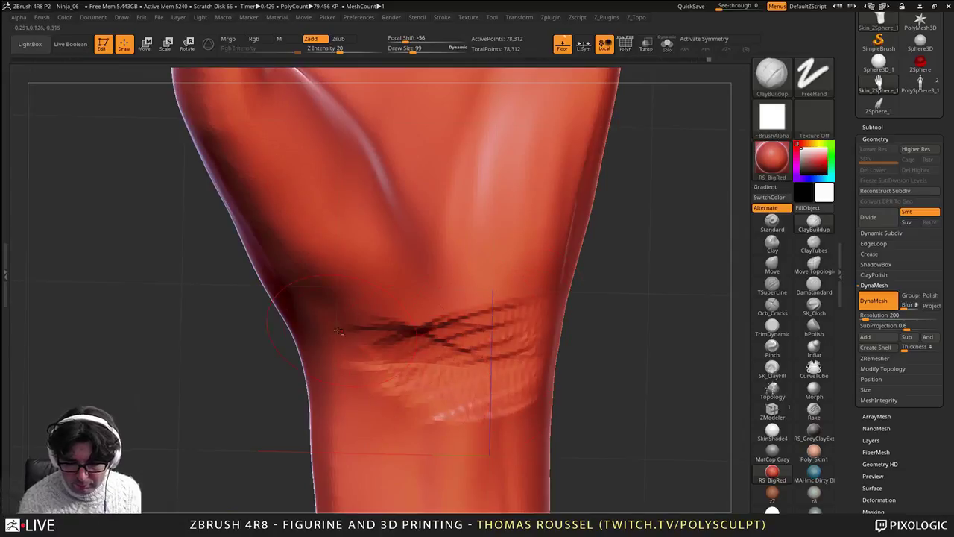
mouse_move(337, 330)
mouse_down()
mouse_move(427, 306)
mouse_move(449, 320)
mouse_up()
drag(431, 370, 440, 416)
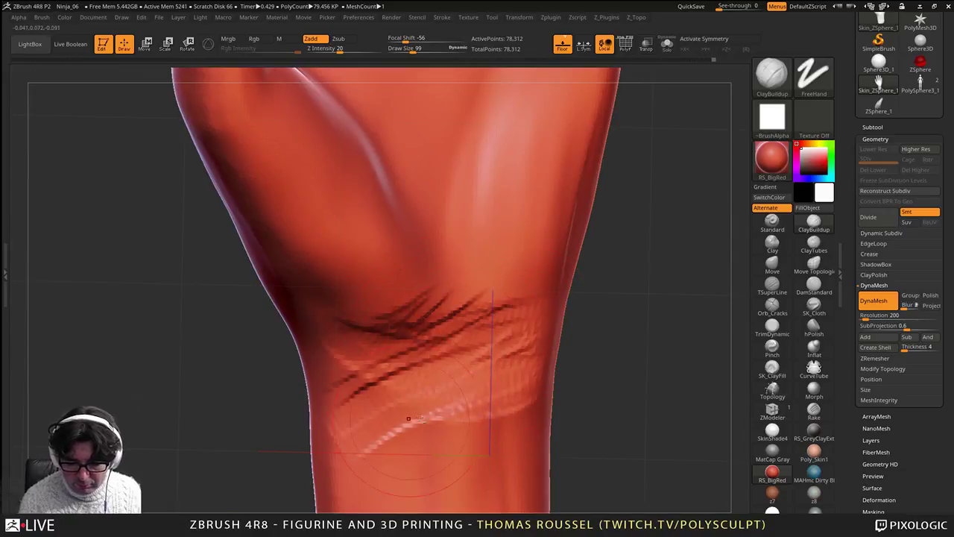
Step: Smooth the inner wrist and blend it into the heel of the palm
mouse_move(447, 417)
alt+right_down()
mouse_move(464, 272)
mouse_move(521, 215)
mouse_move(500, 261)
mouse_move(497, 250)
alt+right_up()
mouse_move(498, 249)
mouse_down()
mouse_move(432, 365)
mouse_move(464, 411)
mouse_move(539, 341)
mouse_move(477, 313)
mouse_move(439, 343)
mouse_move(448, 351)
mouse_move(476, 275)
mouse_move(477, 336)
mouse_move(555, 343)
mouse_move(594, 211)
mouse_move(488, 160)
mouse_move(439, 224)
mouse_move(522, 290)
mouse_move(607, 239)
mouse_up()
mouse_move(607, 254)
alt+right_down()
mouse_move(534, 270)
mouse_move(510, 133)
alt+right_up()
shift+drag(510, 133, 469, 164)
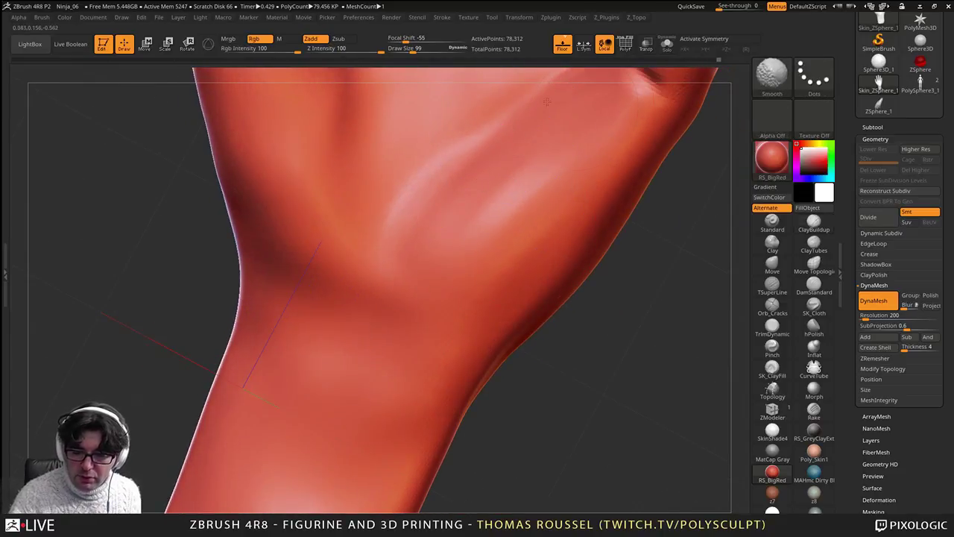
mouse_move(507, 149)
alt+right_down()
mouse_move(460, 347)
mouse_move(469, 276)
alt+right_up()
shift+drag(469, 276, 415, 332)
Step: Define the thumb mound and its boundary with the palm using ClayBuildup strokes at draw size 99, smoothing them in
mouse_move(477, 324)
right_down()
mouse_move(385, 300)
mouse_move(360, 264)
right_up()
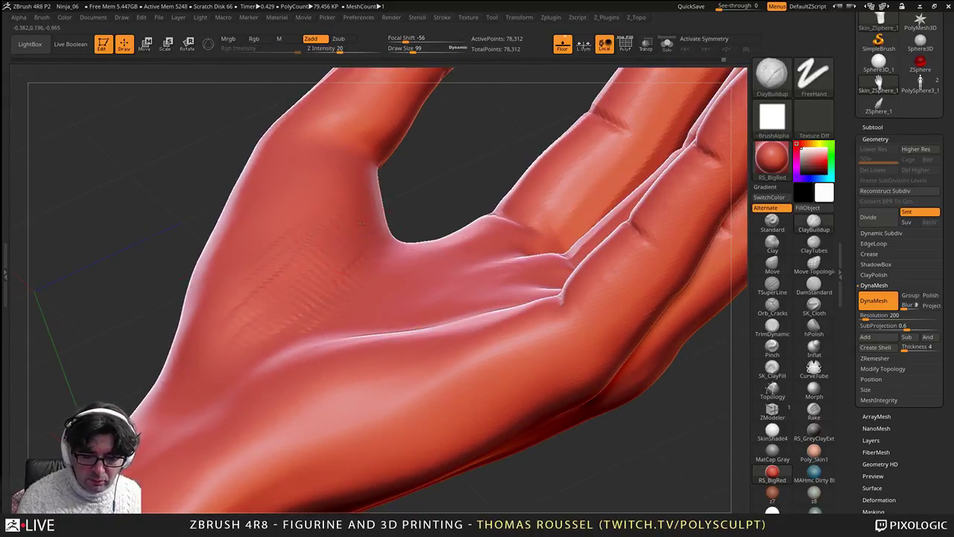
right_drag(362, 225, 339, 287)
mouse_move(261, 280)
shift+mouse_down()
mouse_move(255, 325)
mouse_move(298, 376)
shift+mouse_up()
drag(361, 258, 313, 344)
drag(361, 205, 302, 339)
drag(355, 212, 300, 352)
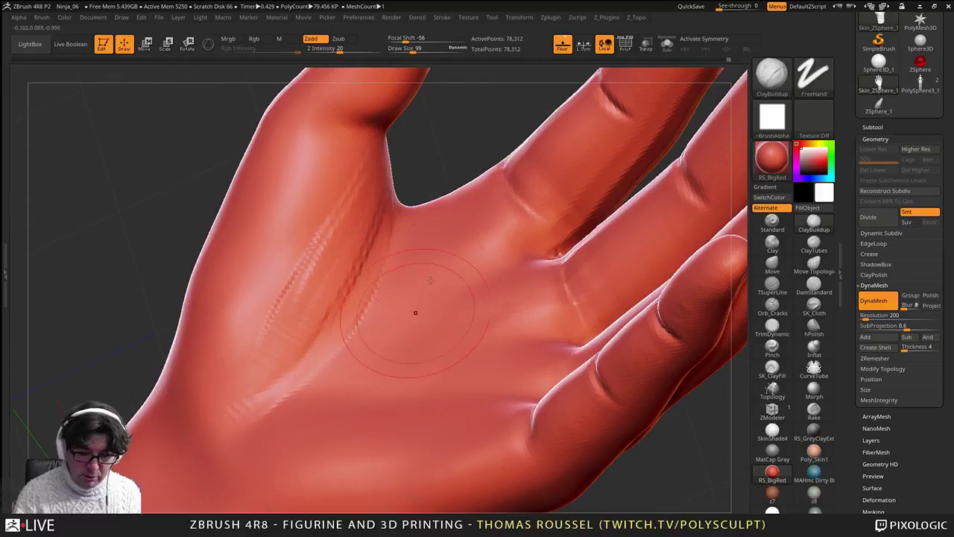
mouse_move(352, 251)
mouse_down()
mouse_move(196, 353)
mouse_move(317, 242)
mouse_move(228, 377)
mouse_move(313, 365)
mouse_move(268, 410)
mouse_move(301, 260)
mouse_move(305, 316)
mouse_up()
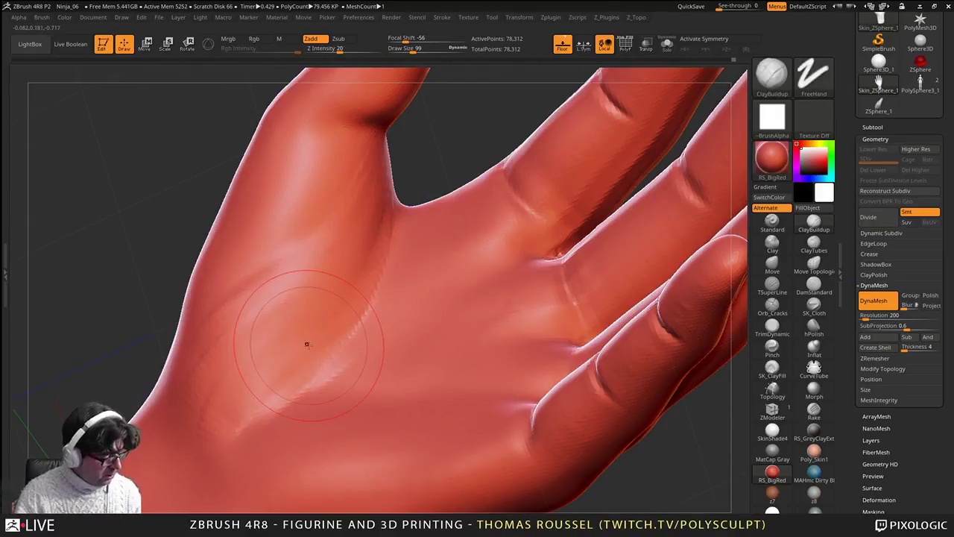
Step: Reshape the web between the thumb and index finger with the Move brush at draw size 145, pulling it deeper toward the palm
mouse_move(484, 249)
alt+right_down()
mouse_move(443, 335)
mouse_move(403, 333)
alt+right_up()
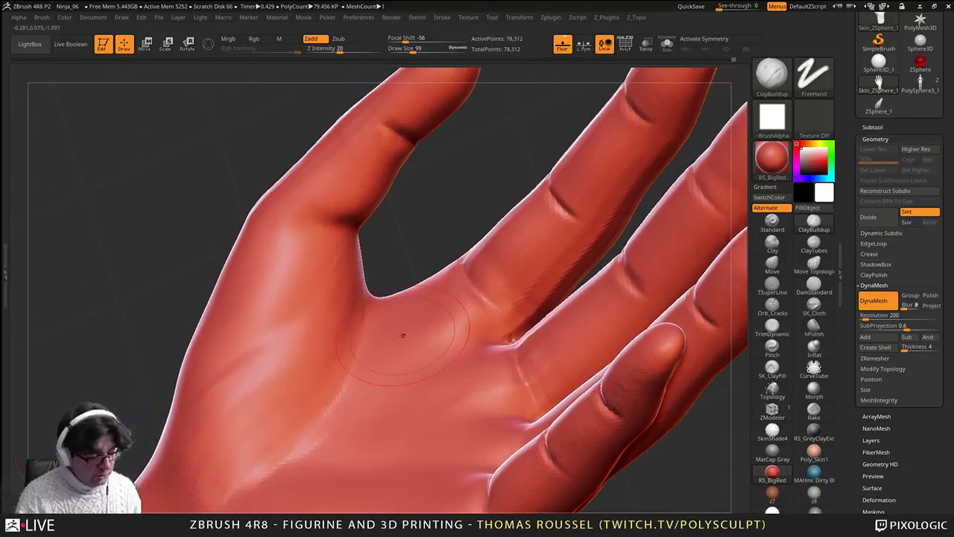
click(772, 264)
key(s)
drag(371, 296, 356, 330)
drag(352, 257, 358, 259)
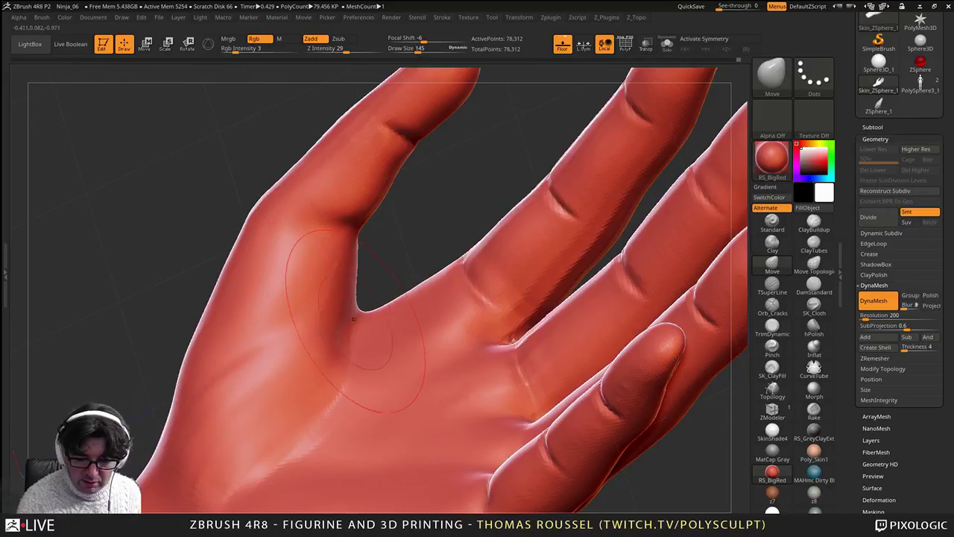
drag(357, 323, 352, 329)
right_drag(418, 341, 387, 292)
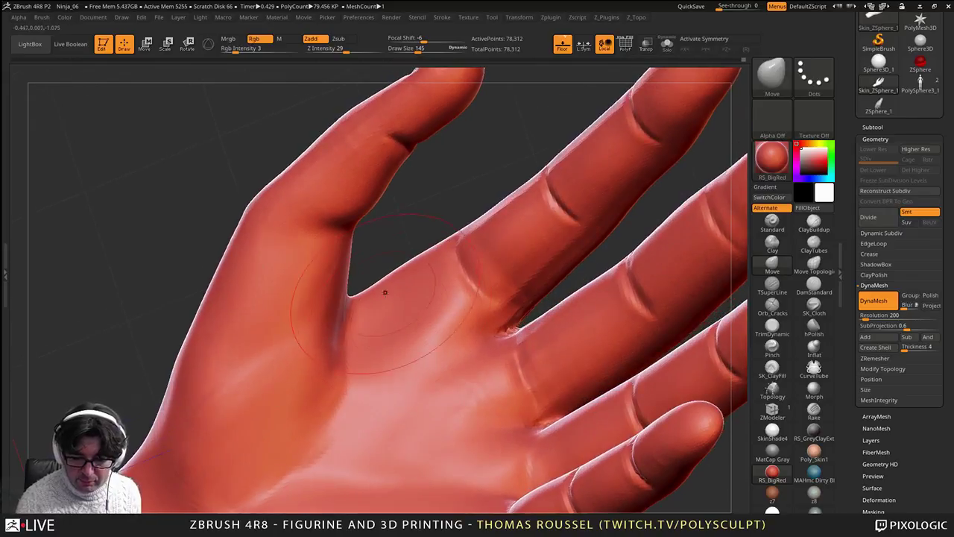
right_drag(329, 395, 353, 347)
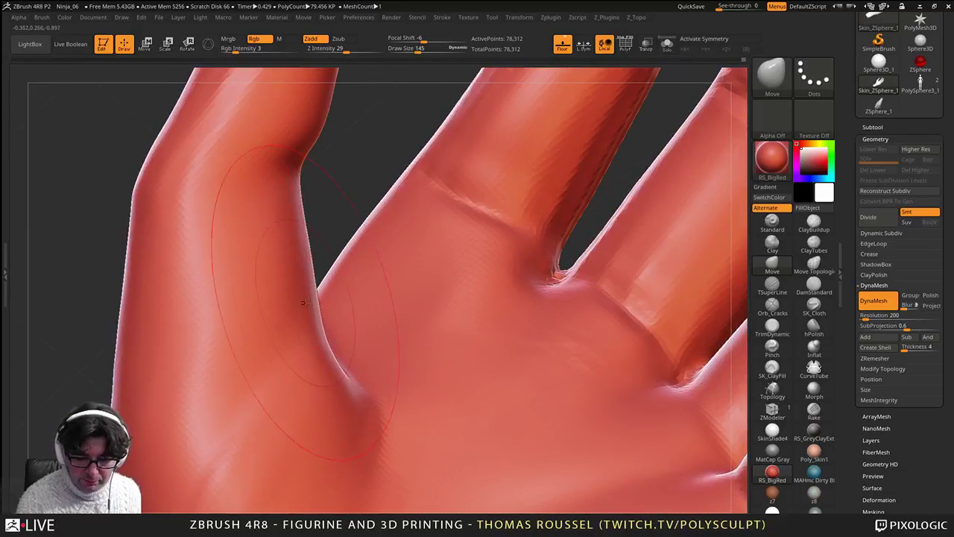
drag(316, 300, 322, 302)
Step: Adjust the thumb's contour in side view with the Move brush at draw size 183
right_drag(339, 310, 370, 381)
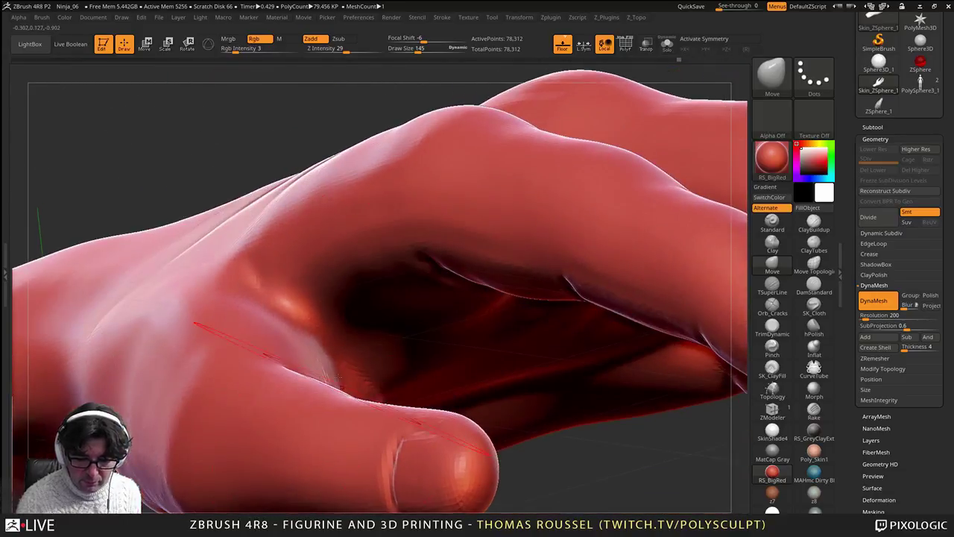
key(s)
drag(347, 353, 351, 353)
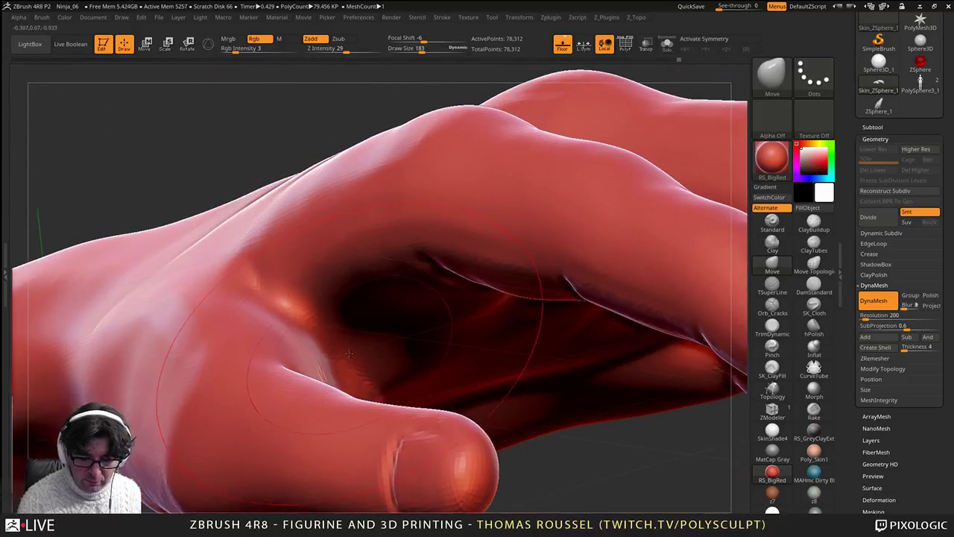
mouse_move(351, 352)
right_down()
mouse_move(316, 371)
mouse_move(328, 356)
mouse_move(372, 357)
mouse_move(292, 336)
right_up()
alt+right_drag(292, 337, 225, 309)
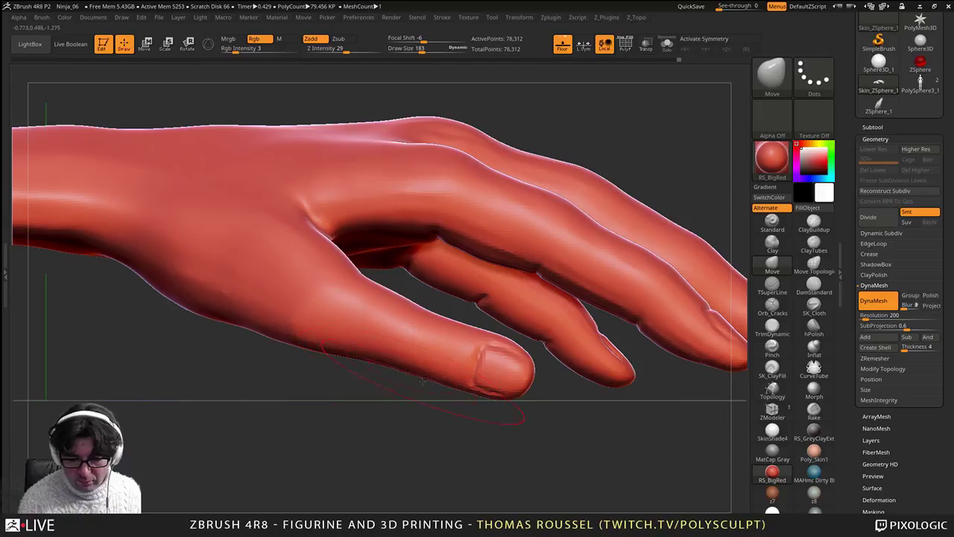
right_drag(422, 379, 435, 374)
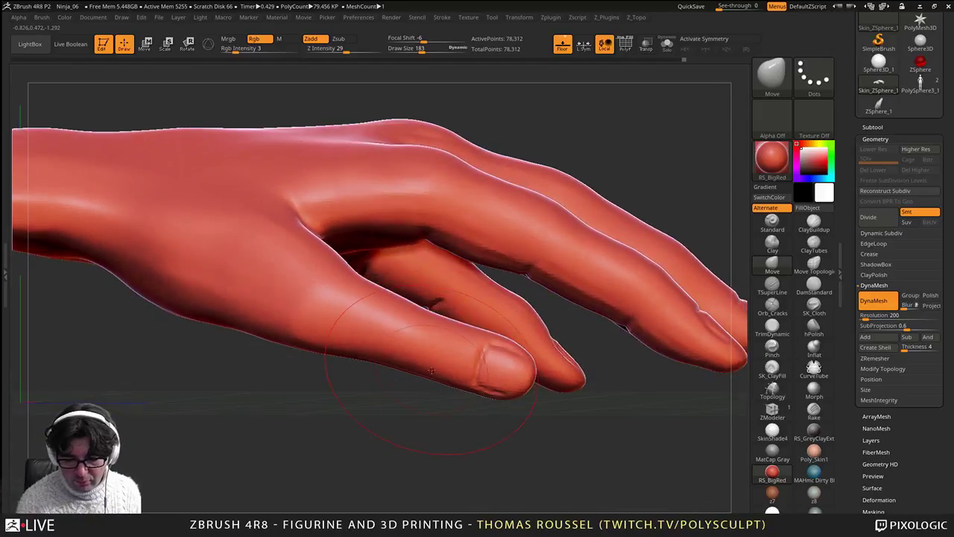
Step: Reduce the Move brush's draw size to 150 and refine the webbing between the thumb and index finger
key(s)
drag(432, 371, 428, 370)
mouse_move(428, 370)
alt+right_down()
mouse_move(416, 376)
mouse_move(420, 417)
alt+right_up()
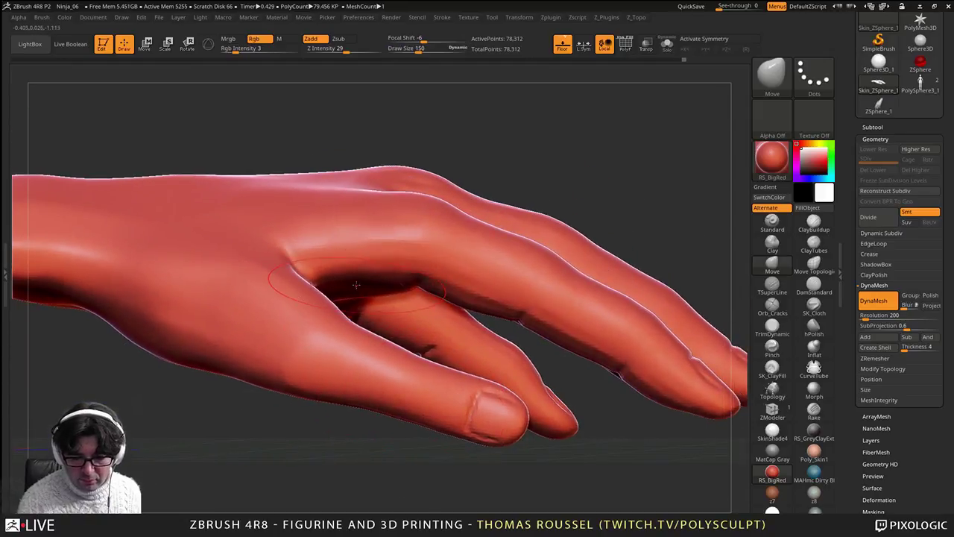
right_drag(382, 295, 351, 227)
drag(347, 273, 359, 274)
right_drag(393, 290, 470, 255)
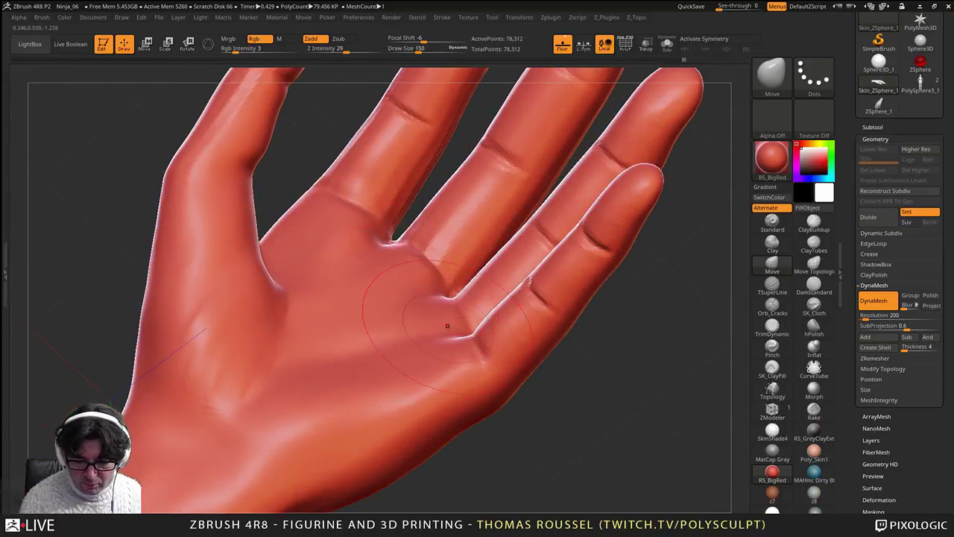
Step: Add ClayBuildup strokes at draw size 99 over the thumb mound, running from the web toward the wrist
mouse_move(447, 326)
right_down()
mouse_move(466, 351)
mouse_move(378, 376)
mouse_move(453, 344)
right_up()
click(813, 231)
key(s)
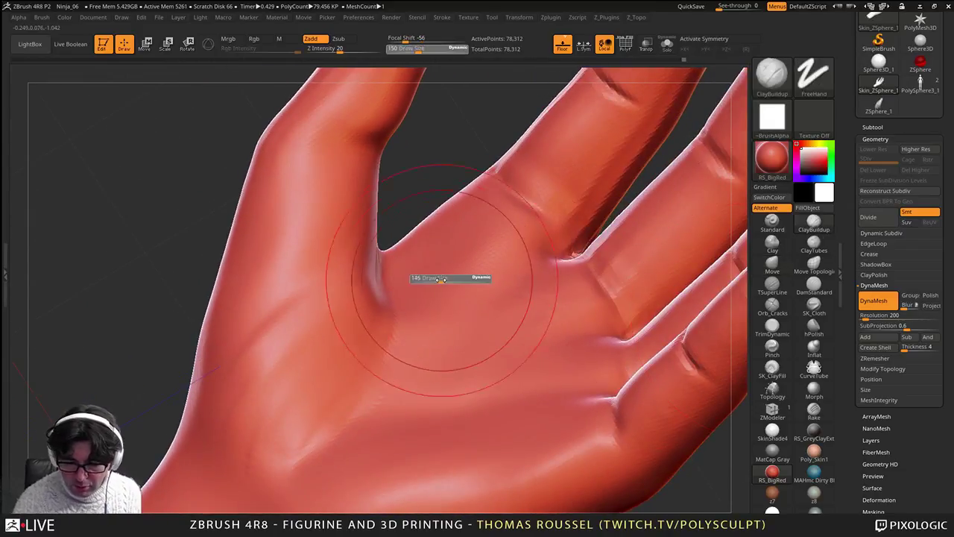
drag(446, 278, 435, 281)
right_drag(434, 282, 389, 313)
drag(376, 280, 321, 406)
mouse_move(369, 298)
mouse_down()
mouse_move(325, 373)
mouse_move(299, 379)
mouse_up()
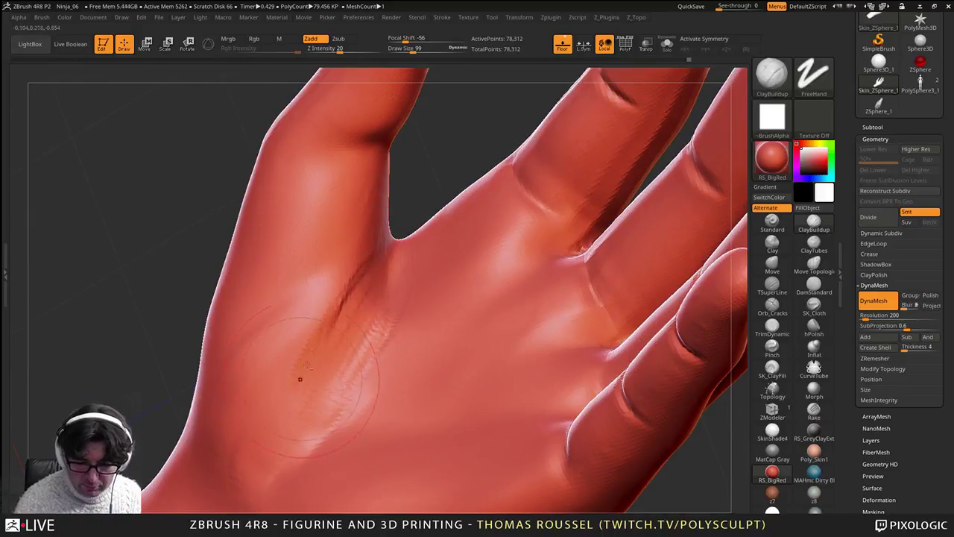
drag(317, 302, 291, 406)
drag(298, 316, 260, 357)
mouse_move(310, 361)
right_down()
mouse_move(336, 354)
mouse_move(319, 347)
right_up()
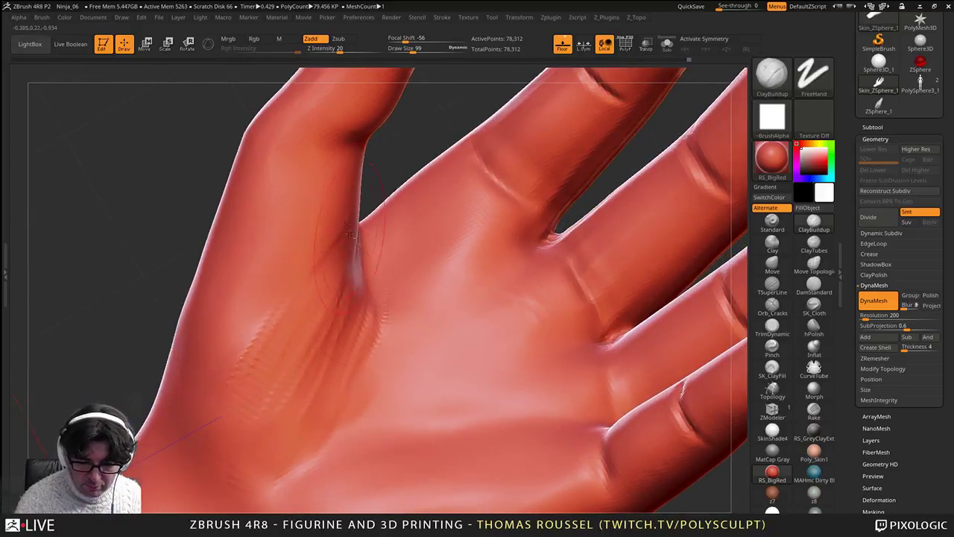
Step: Build up the transition from the thumb web into the palm and smooth the thumb mound's surface
drag(353, 224, 319, 320)
right_drag(398, 319, 361, 295)
drag(378, 232, 331, 328)
drag(332, 261, 305, 320)
shift+drag(257, 395, 318, 218)
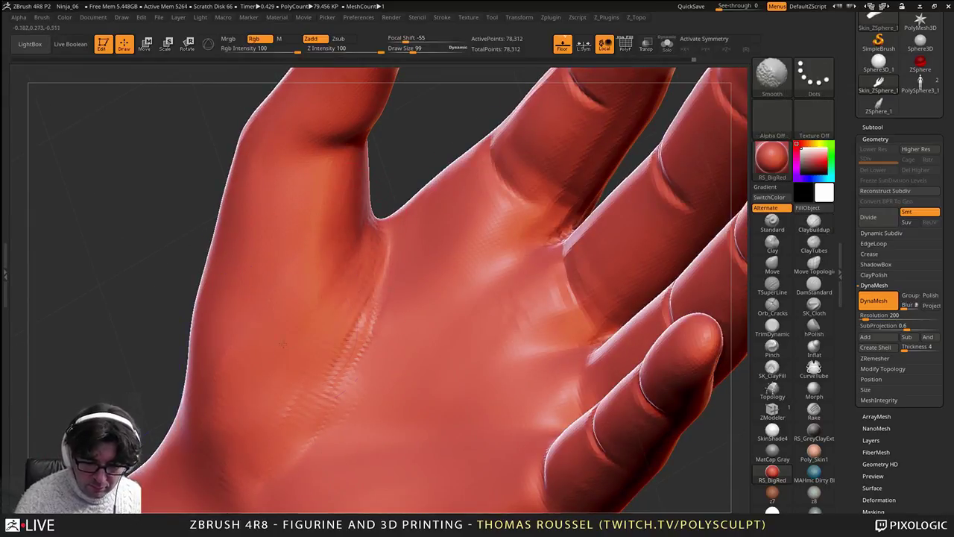
shift+drag(282, 343, 356, 313)
Step: Adjust the thumb's lower edge and knuckle contour in palm view with the Move brush at draw size 150
right_drag(283, 452, 352, 274)
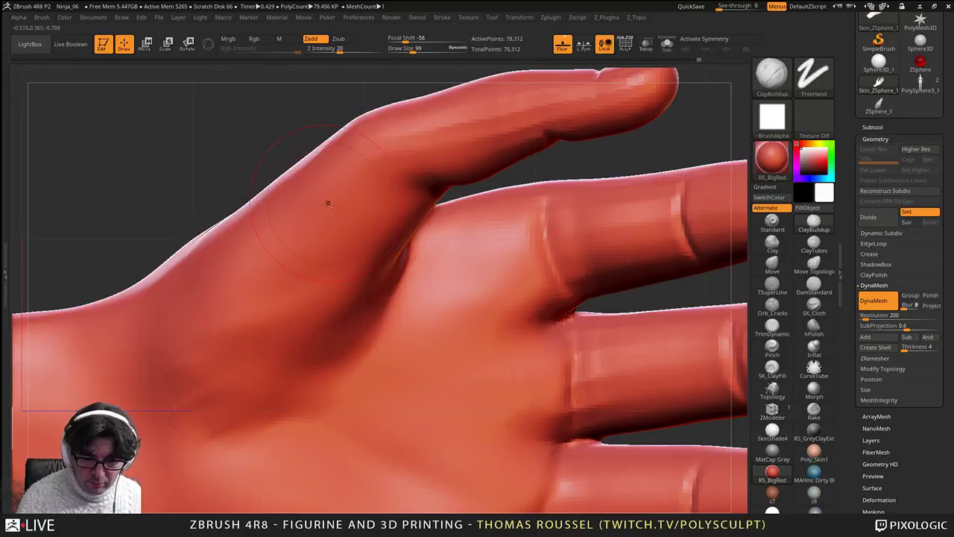
alt+right_drag(328, 204, 347, 248)
click(772, 265)
key(s)
drag(378, 231, 384, 230)
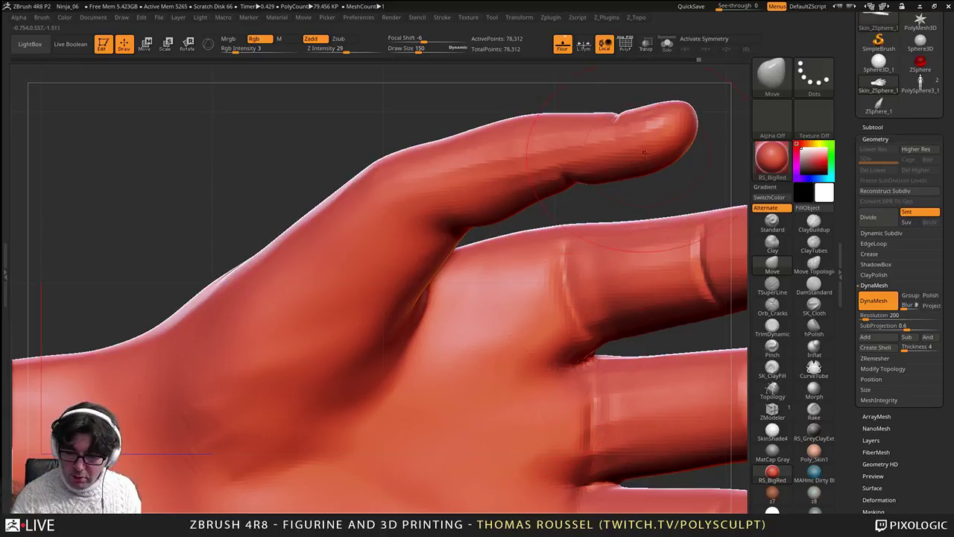
drag(646, 153, 641, 156)
drag(552, 159, 511, 195)
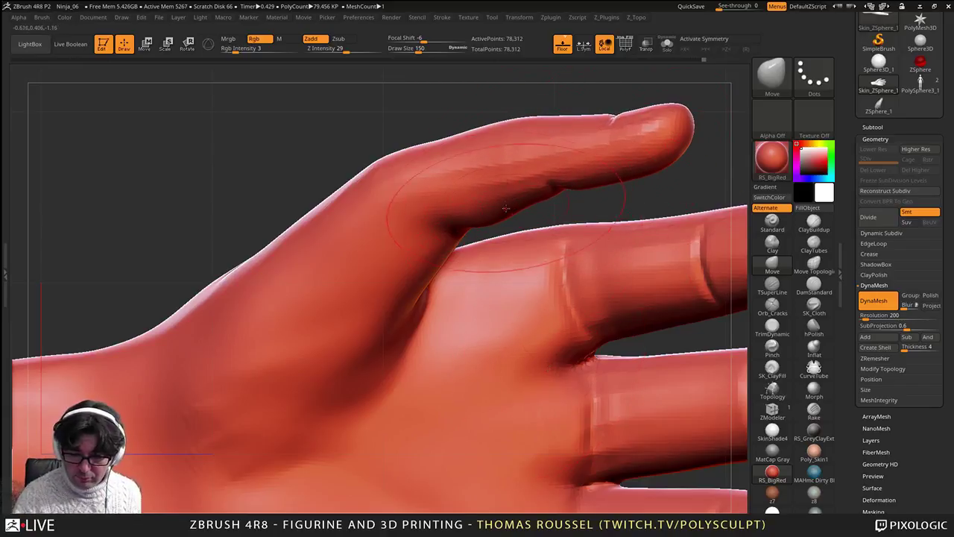
drag(416, 179, 403, 185)
drag(481, 155, 483, 161)
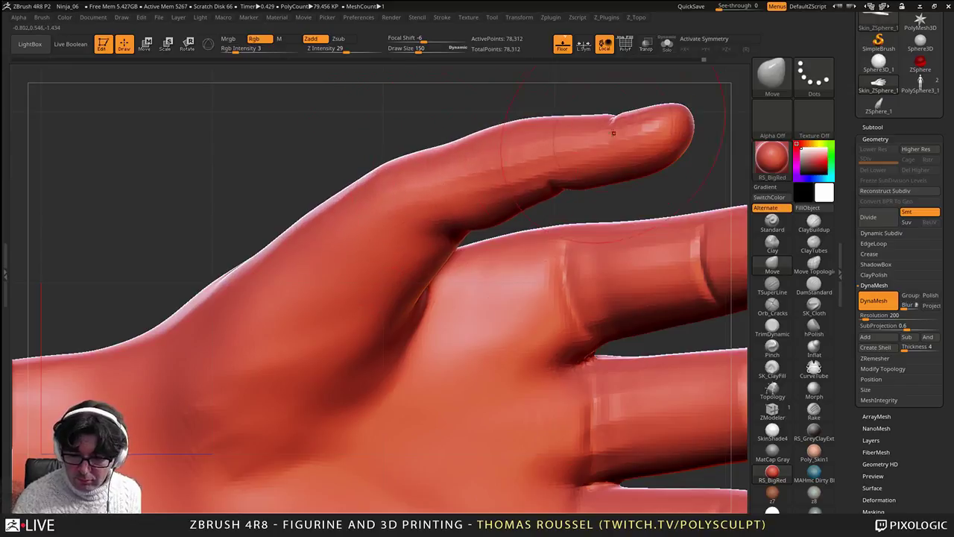
Step: Refine the thumb's outer contour from the base knuckle to the tip with the Move brush
drag(613, 133, 615, 127)
drag(477, 93, 403, 141)
alt+drag(299, 164, 341, 82)
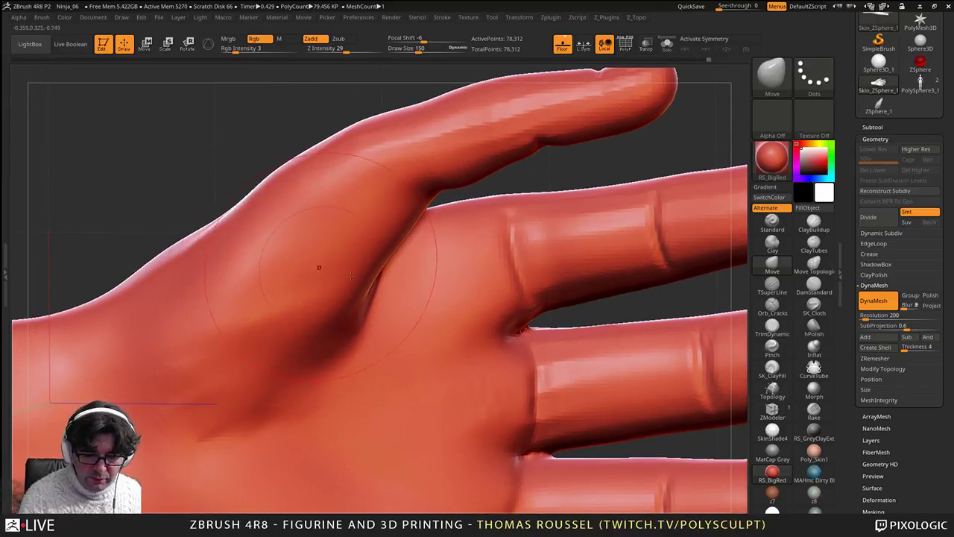
alt+right_drag(433, 275, 360, 332)
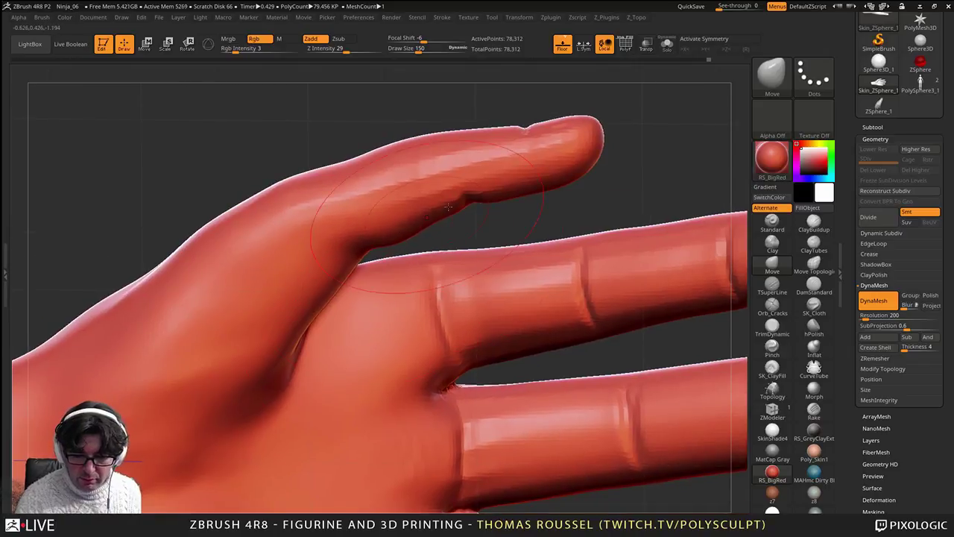
drag(575, 149, 565, 153)
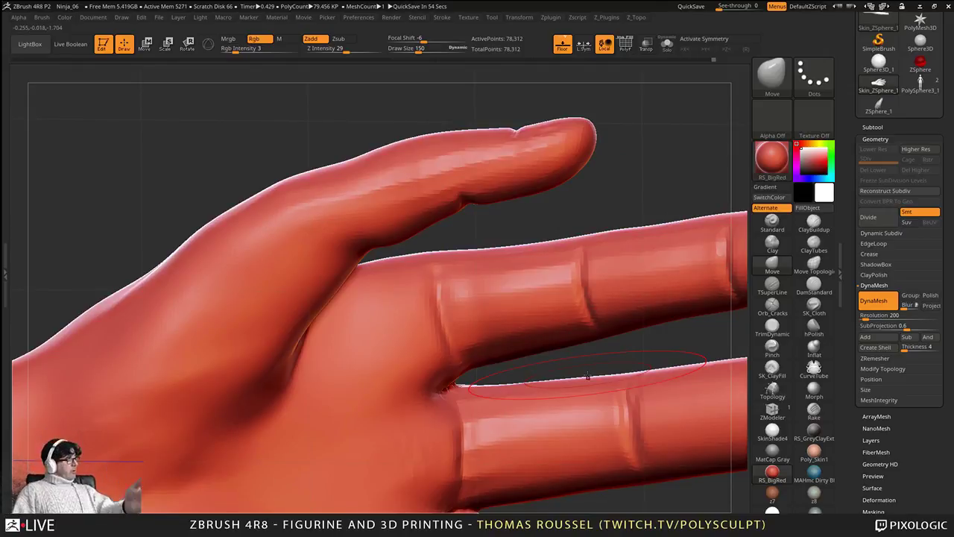
alt+right_drag(366, 280, 423, 248)
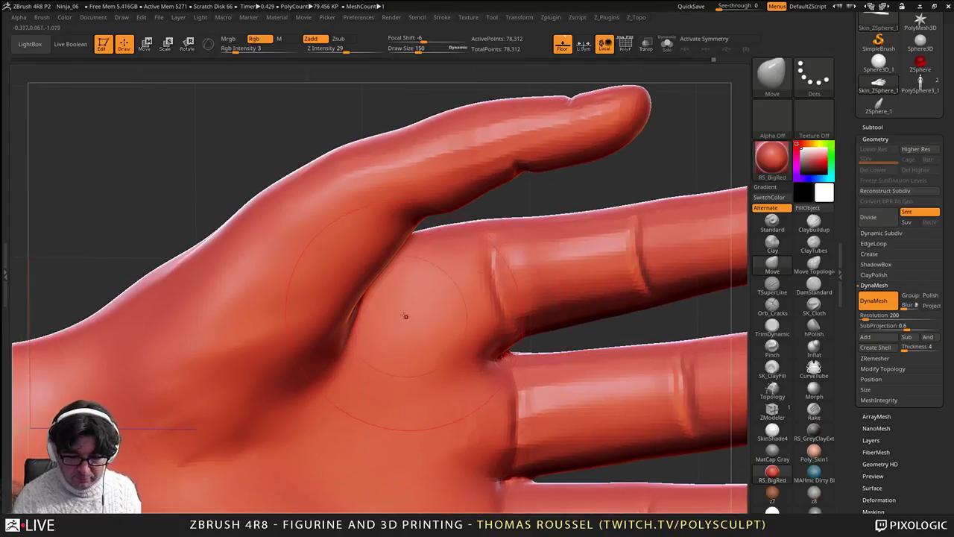
mouse_move(405, 316)
right_down()
mouse_move(374, 287)
mouse_move(373, 257)
mouse_move(438, 182)
mouse_move(469, 177)
mouse_move(389, 310)
mouse_move(395, 318)
right_up()
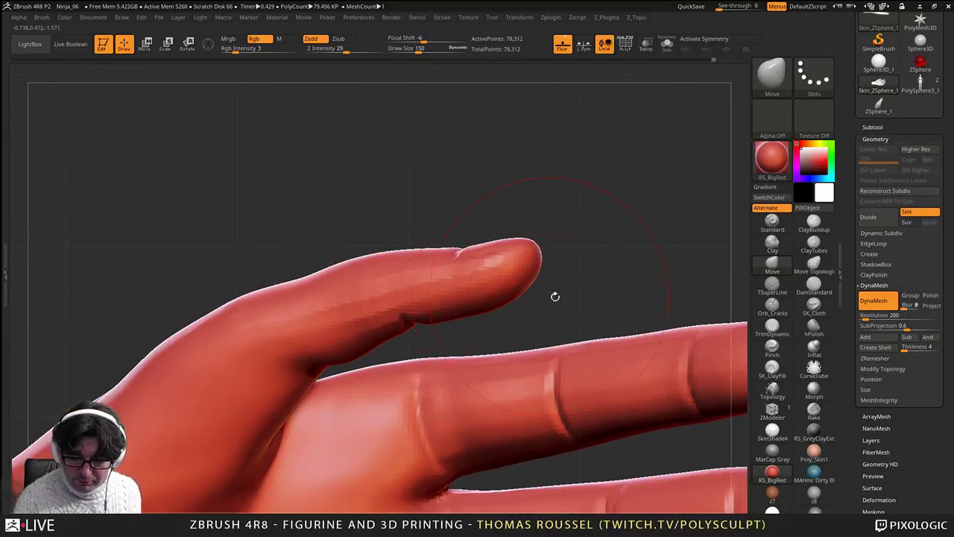
Step: Change the Move brush's draw size and reshape the outline around the thumb's end joint
alt+right_drag(555, 296, 550, 265)
key(s)
drag(550, 265, 568, 265)
key(s)
drag(485, 268, 463, 272)
Step: Reshape the thumb's knuckle and upper segment from several angles with the Move Topological brush
click(814, 266)
drag(365, 299, 359, 307)
mouse_move(388, 301)
right_down()
mouse_move(437, 383)
mouse_move(428, 399)
right_up()
mouse_move(432, 230)
mouse_down()
mouse_move(443, 252)
mouse_move(433, 259)
mouse_up()
drag(287, 269, 288, 255)
drag(424, 256, 428, 265)
Step: Set the Move Topological brush's draw size to 189, refine the thumb's silhouette and check it from all sides
key(s)
drag(433, 260, 423, 261)
drag(335, 274, 336, 269)
drag(406, 266, 404, 276)
mouse_move(404, 272)
right_down()
mouse_move(462, 278)
mouse_move(456, 265)
right_up()
drag(351, 259, 353, 263)
right_drag(456, 266, 462, 350)
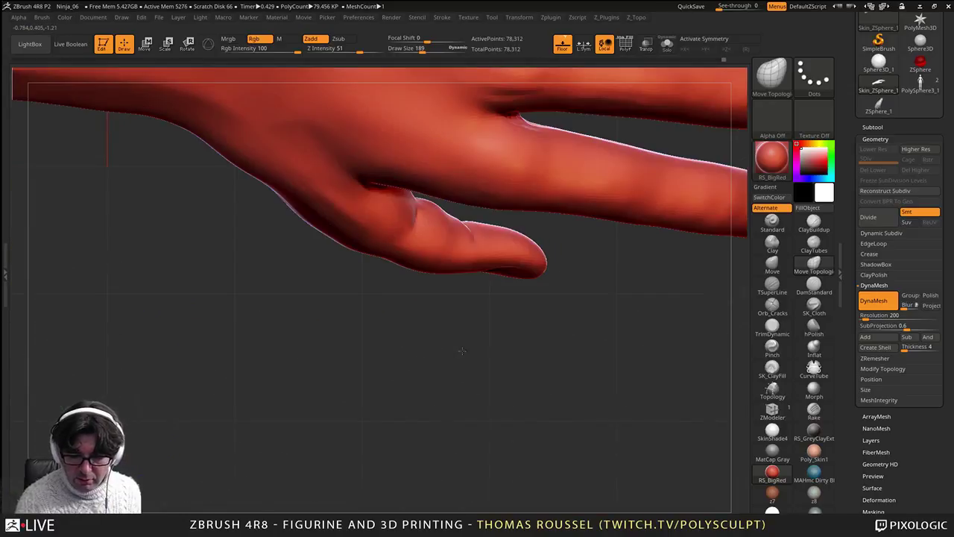
right_drag(460, 313, 452, 205)
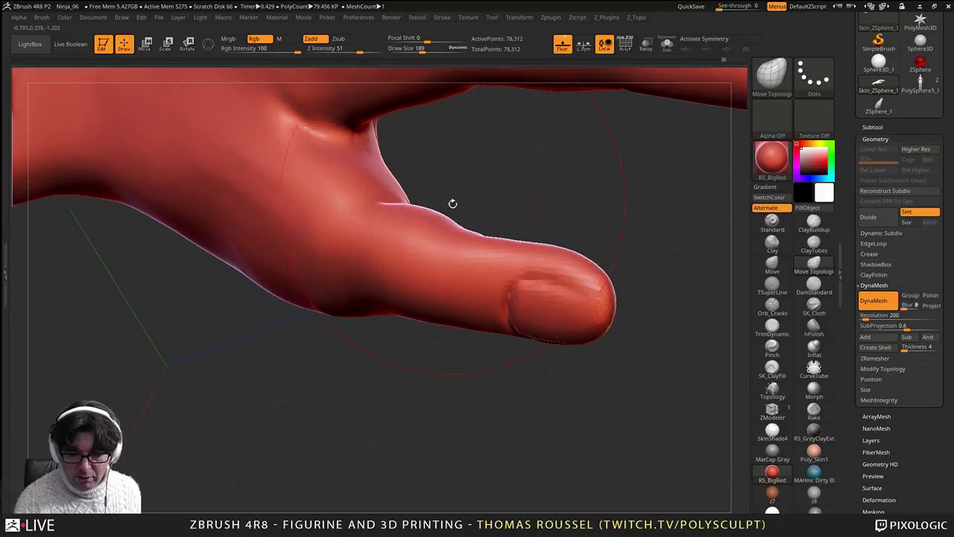
mouse_move(449, 272)
right_down()
mouse_move(452, 141)
mouse_move(471, 198)
mouse_move(471, 271)
mouse_move(427, 315)
right_up()
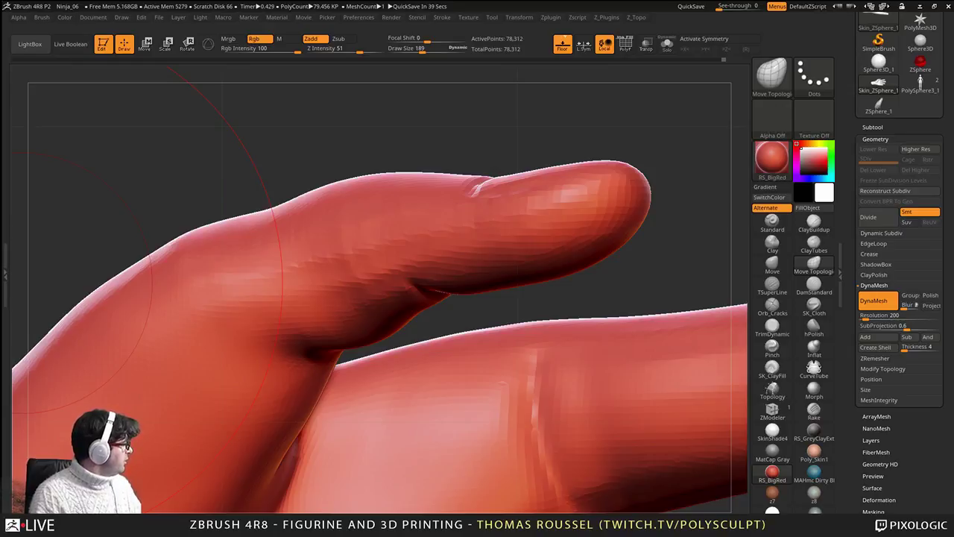
Step: Switch to the browser and review the KKmoon alligator clip stand's product page on Amazon
drag(2, 126, 575, 29)
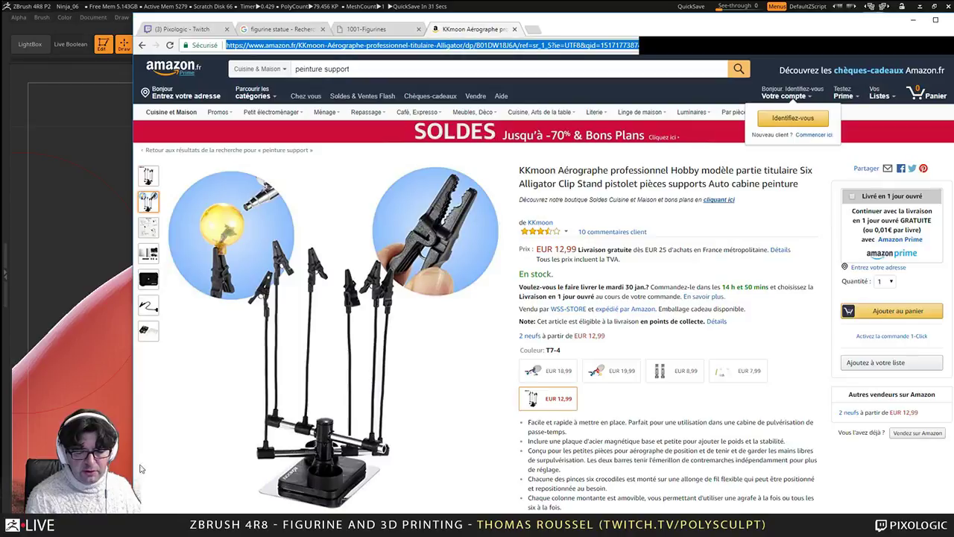
scroll(142, 468, down, 2)
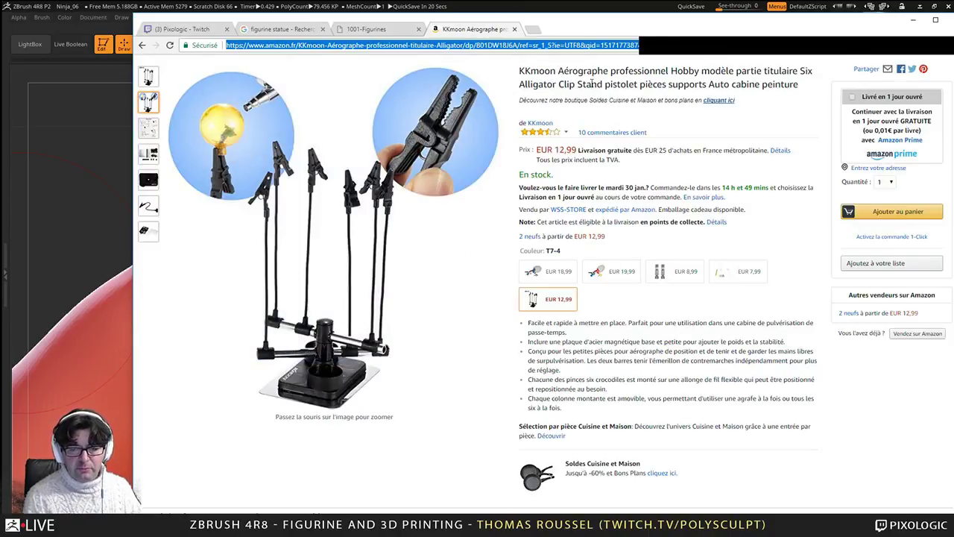
drag(588, 28, 0, 156)
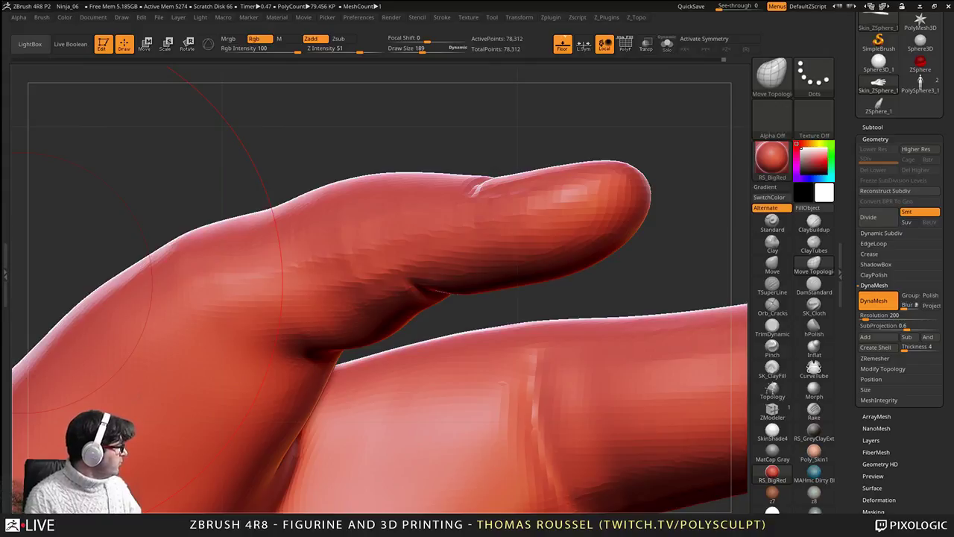
Step: Examine the modelling, test print and resin printing photos in the polysculpt.com article on making 2B from NieR:Automata
drag(0, 59, 560, 0)
scroll(631, 227, down, 20)
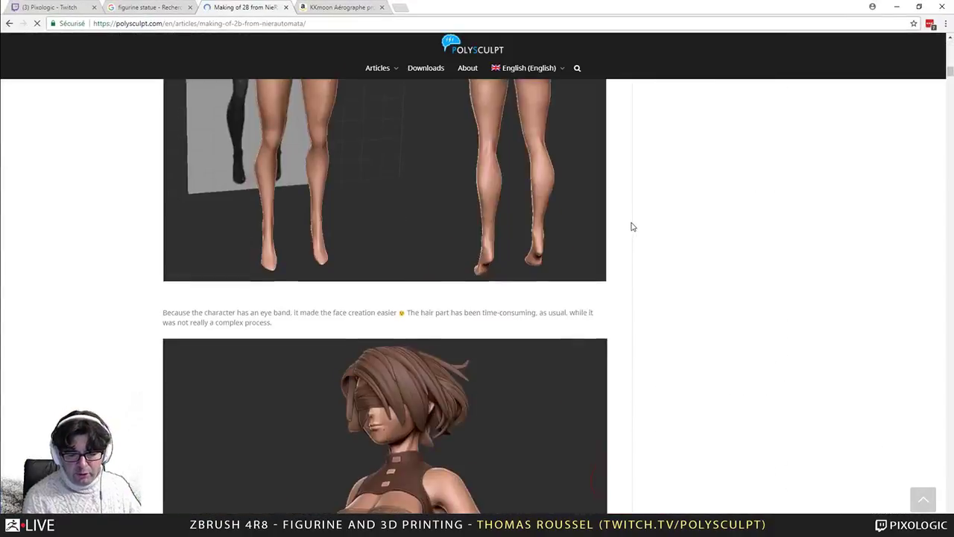
scroll(633, 226, down, 20)
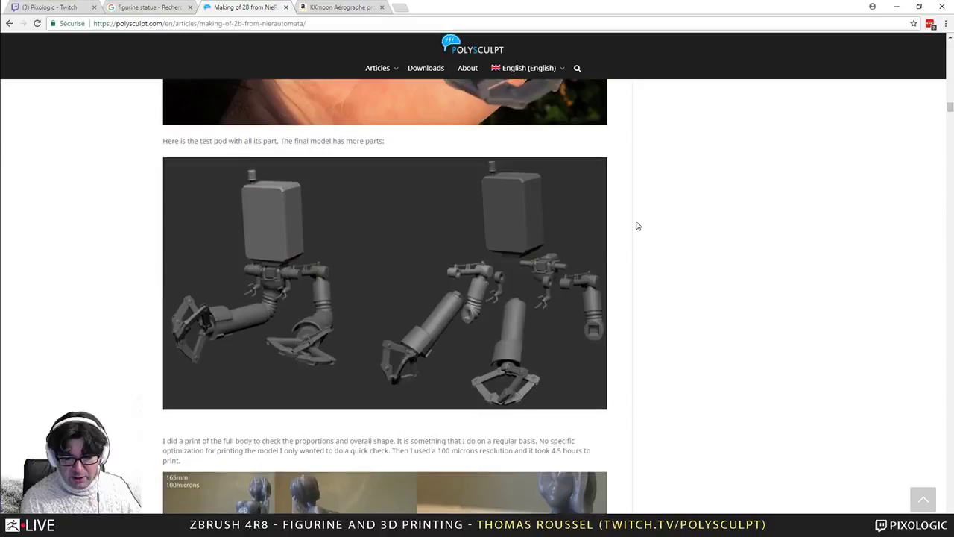
scroll(637, 226, down, 15)
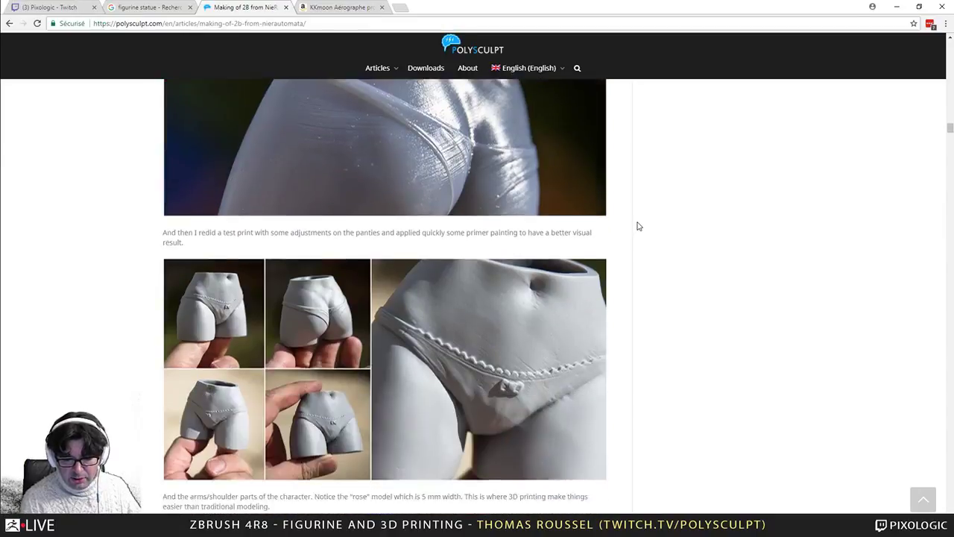
scroll(637, 226, down, 12)
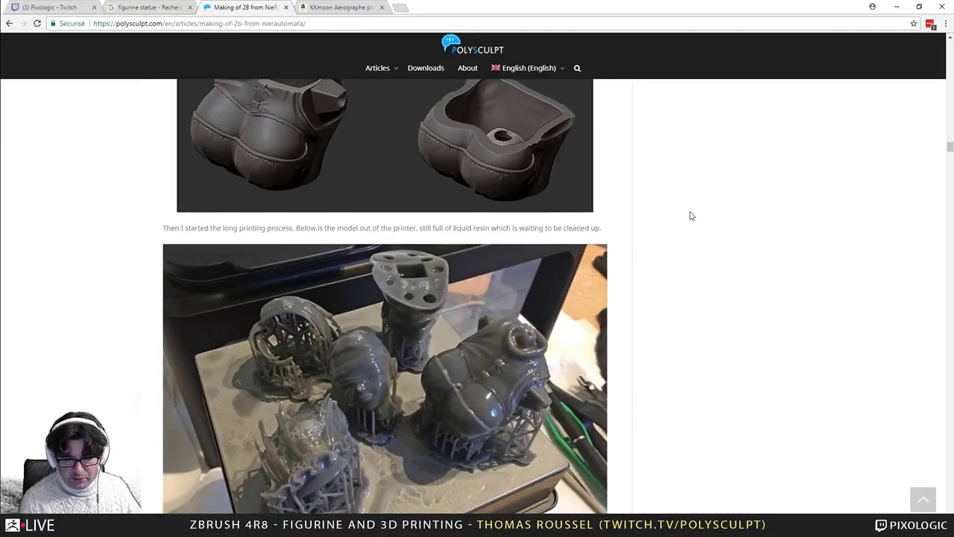
scroll(434, 273, up, 1)
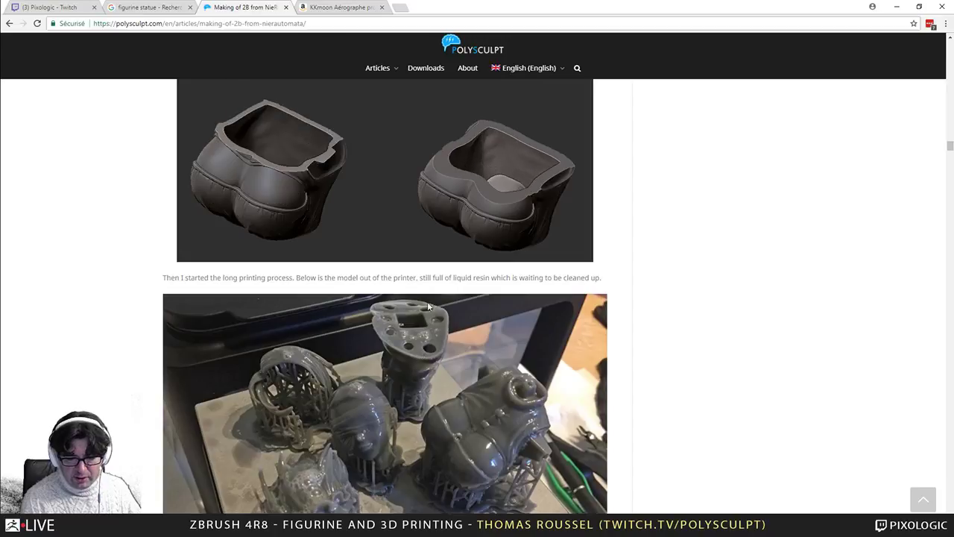
scroll(385, 309, down, 7)
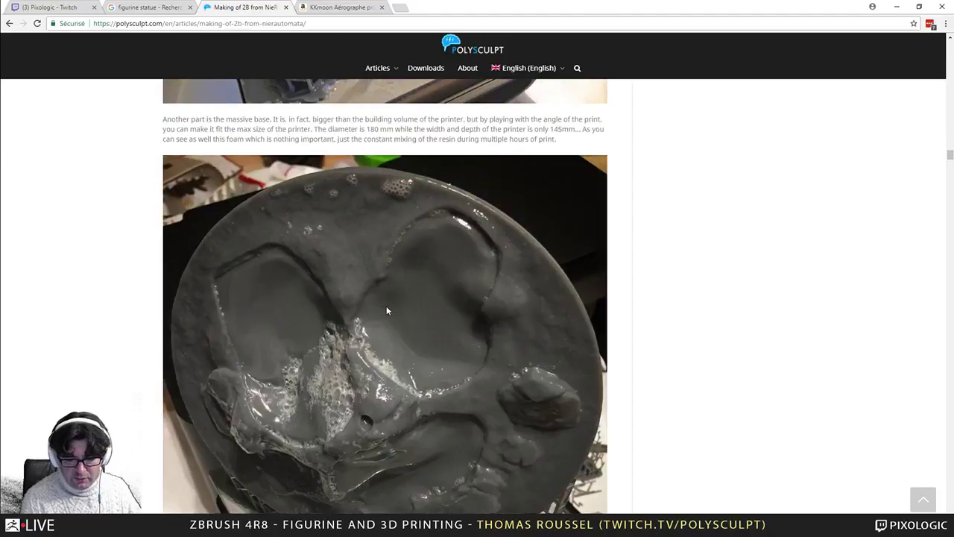
Step: Examine the article's photos of parts in IPA alcohol and dried parts with supports, comparing their hollow interiors and drain holes
scroll(386, 310, down, 8)
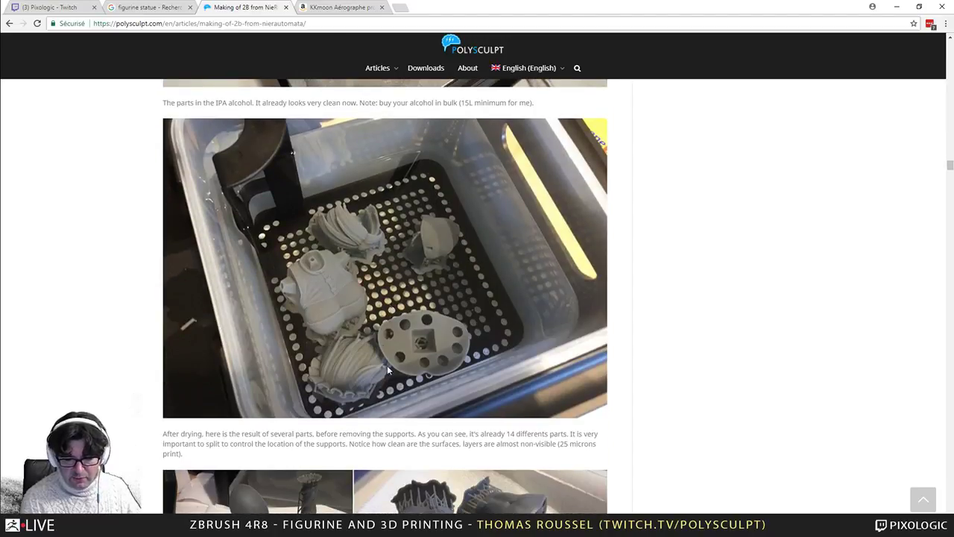
scroll(444, 342, down, 3)
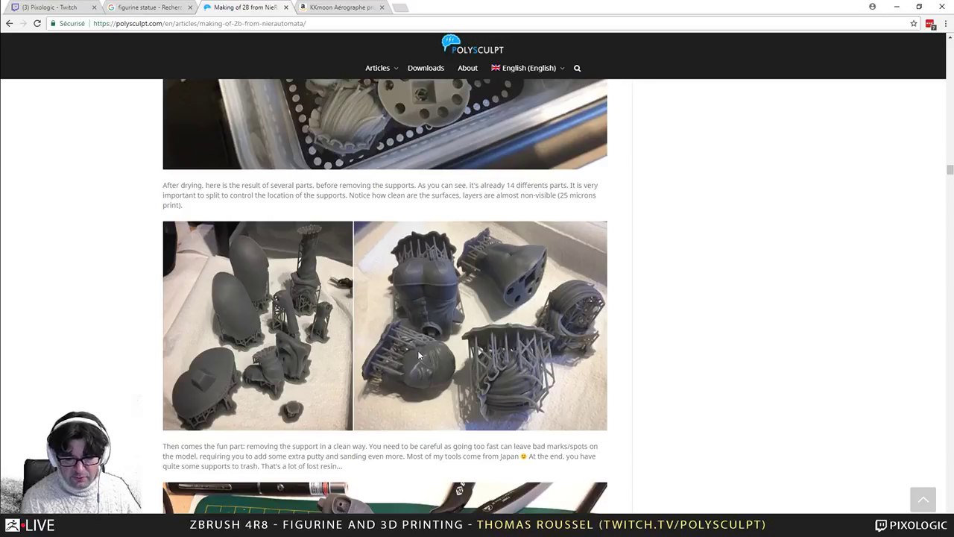
scroll(458, 344, down, 2)
scroll(462, 364, up, 2)
scroll(469, 366, up, 1)
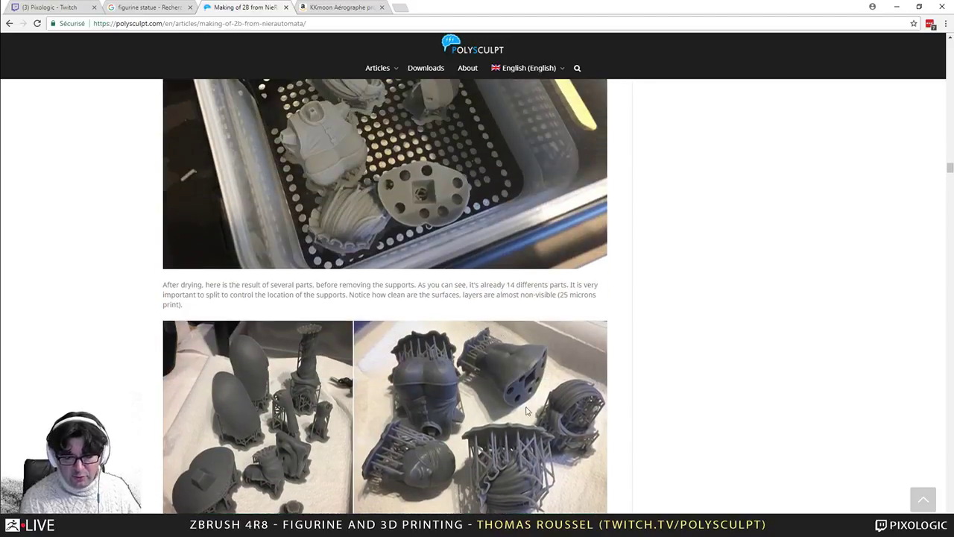
scroll(419, 345, up, 2)
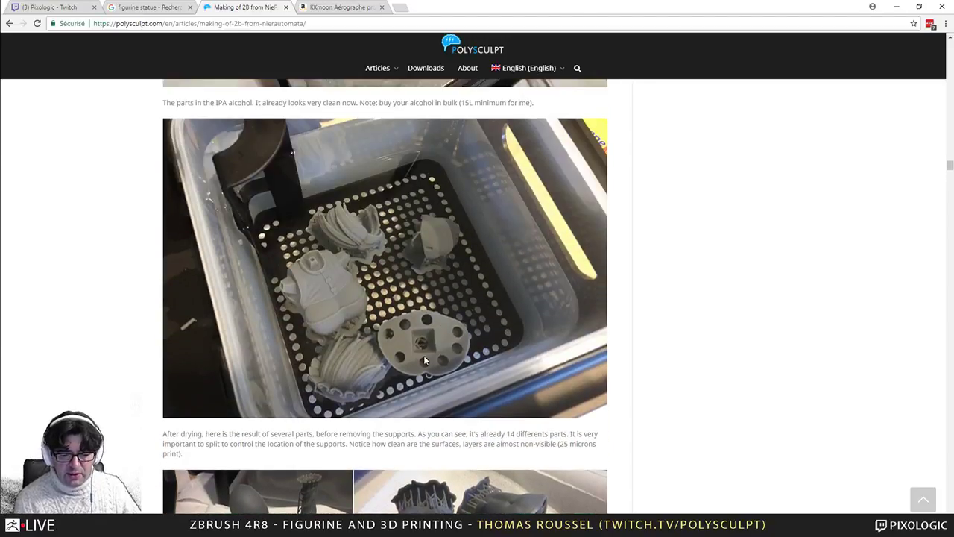
scroll(419, 345, down, 2)
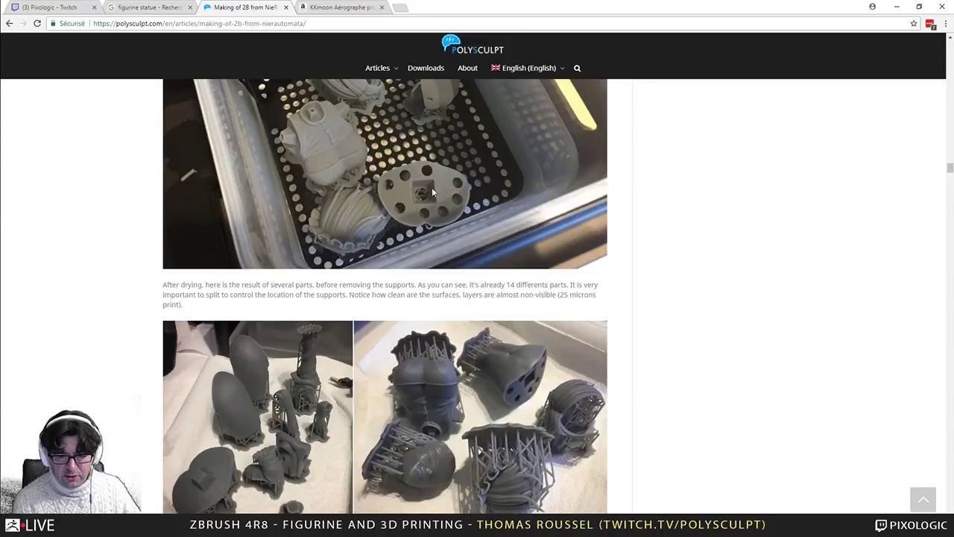
scroll(411, 202, up, 1)
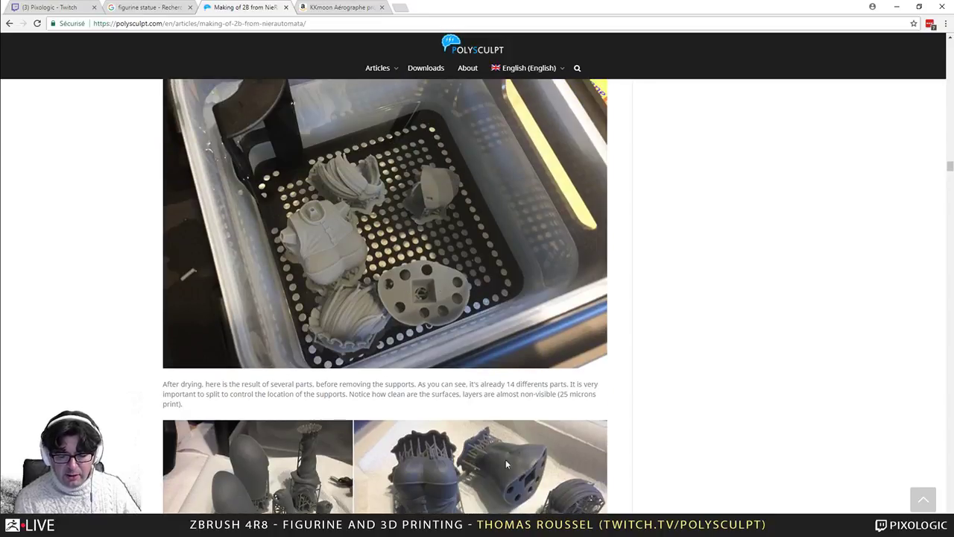
scroll(512, 456, down, 1)
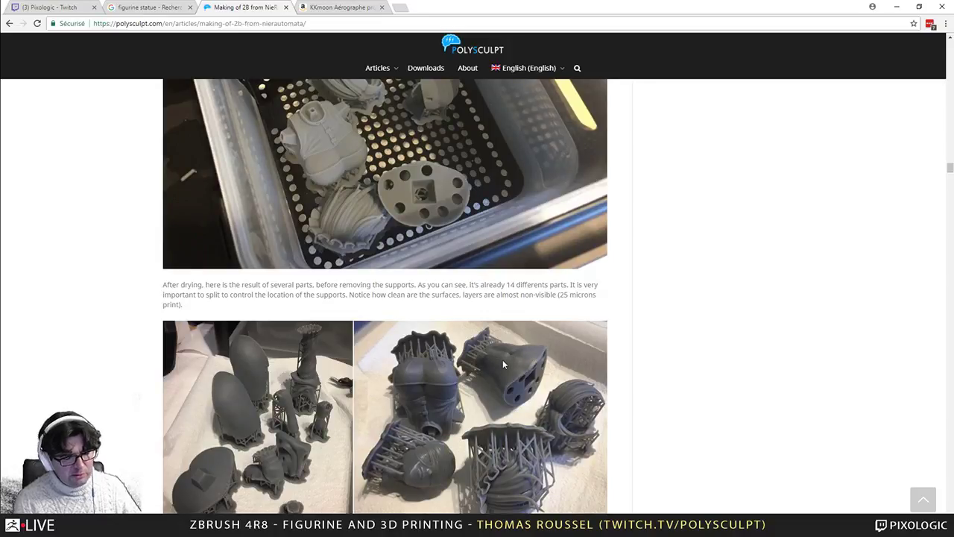
scroll(502, 360, down, 1)
scroll(505, 354, up, 1)
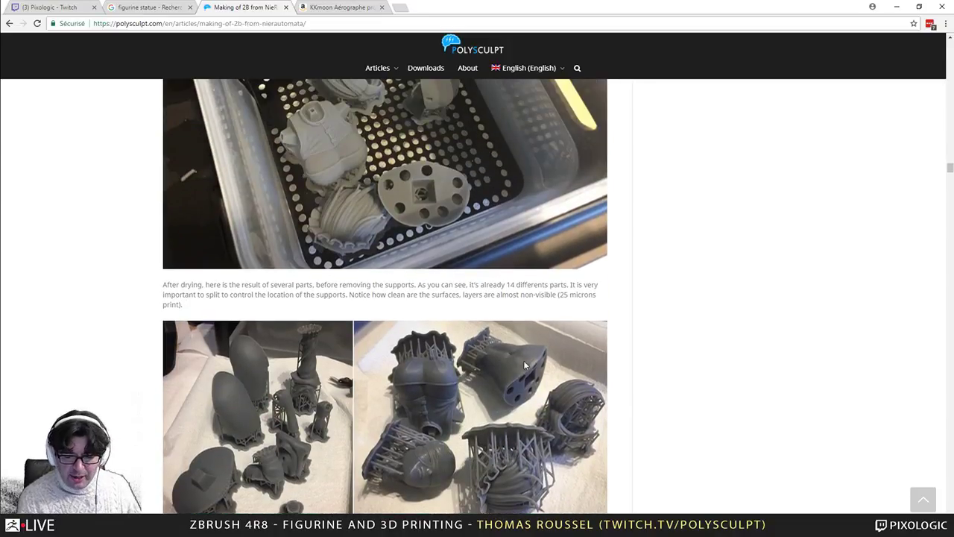
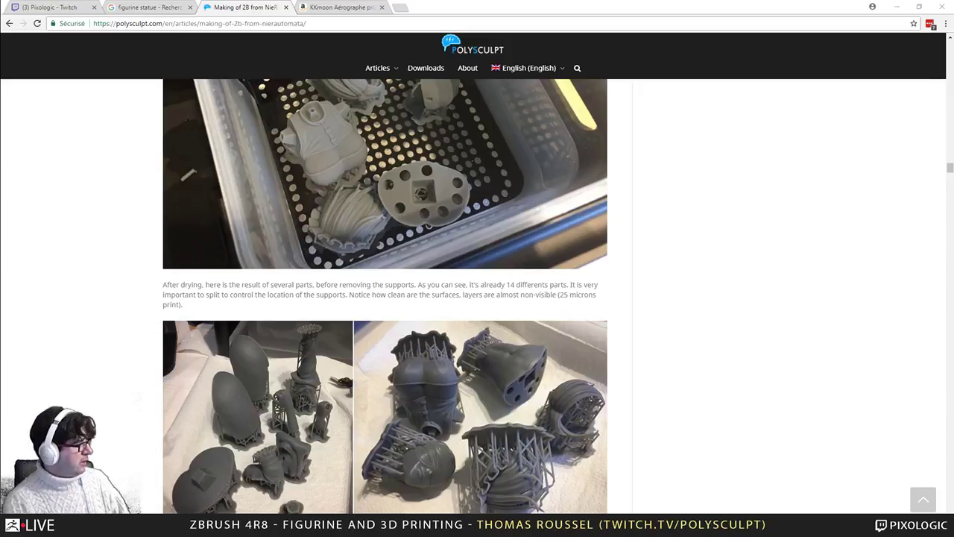
Step: Switch to PreForm with vif_or.form loaded and delete the two supported wings on either side of the sphere
click(426, 525)
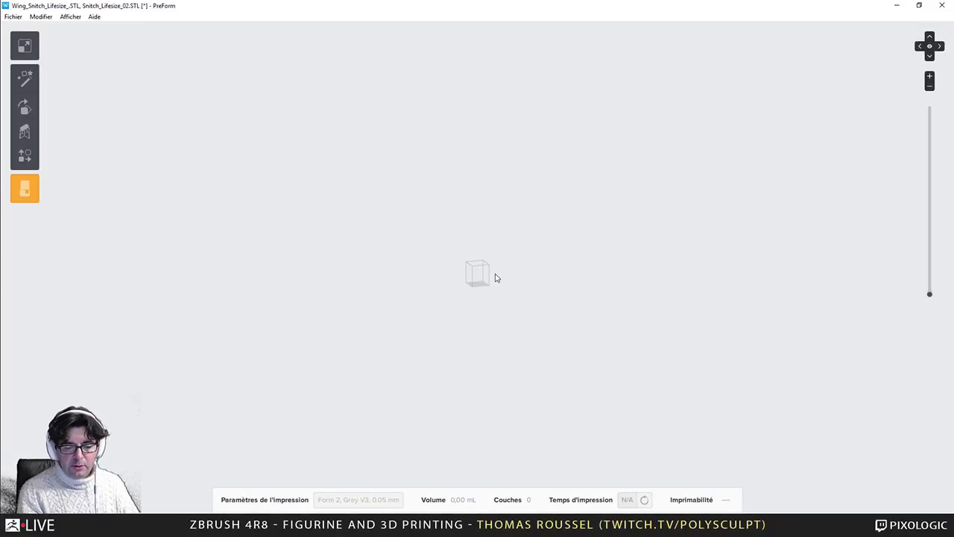
scroll(488, 278, up, 10)
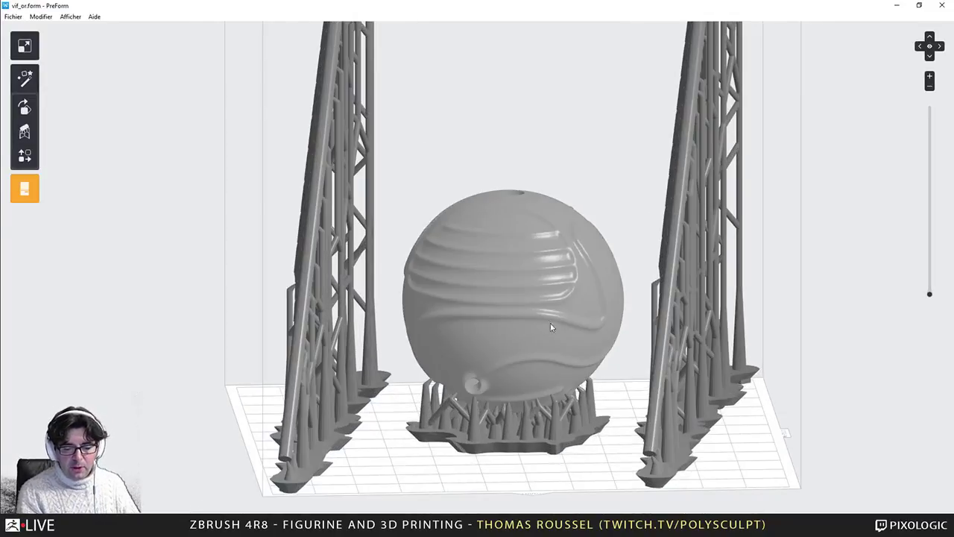
right_drag(550, 323, 505, 330)
click(665, 179)
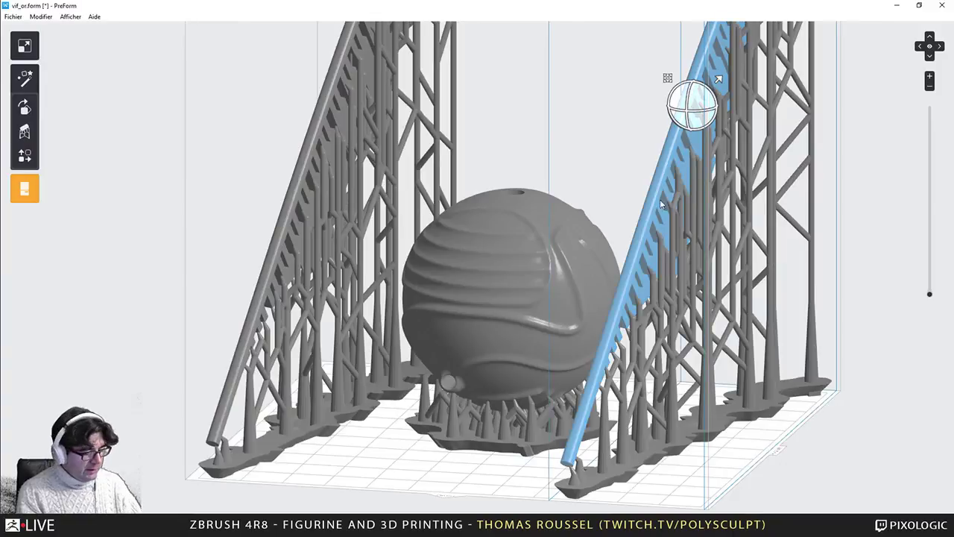
key(Delete)
click(364, 167)
key(Delete)
mouse_move(670, 221)
right_down()
mouse_move(633, 303)
mouse_move(746, 249)
mouse_move(669, 243)
mouse_move(604, 303)
mouse_move(547, 310)
mouse_move(672, 230)
right_up()
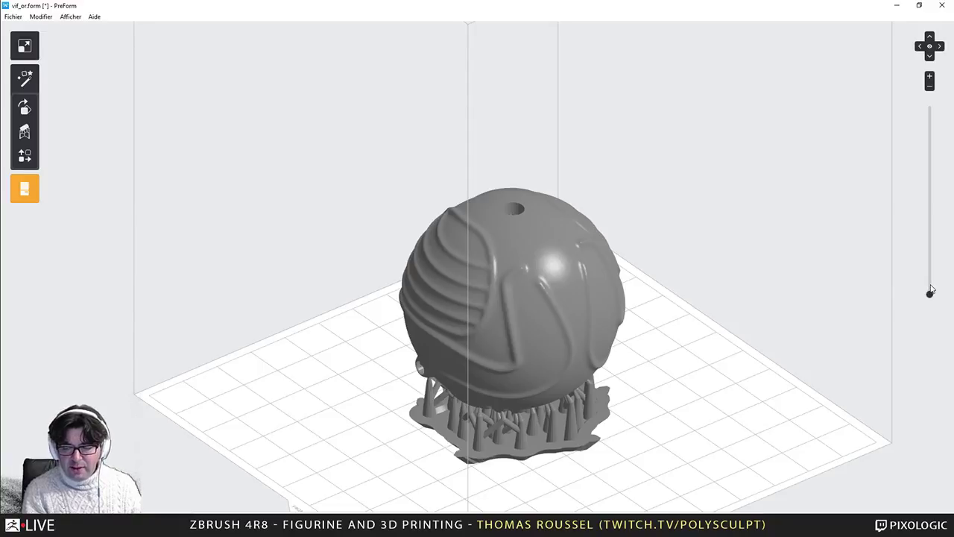
Step: Set the layer preview to layer 126 and inspect the sphere's cross-section and surrounding supports
drag(930, 290, 937, 267)
scroll(589, 375, up, 5)
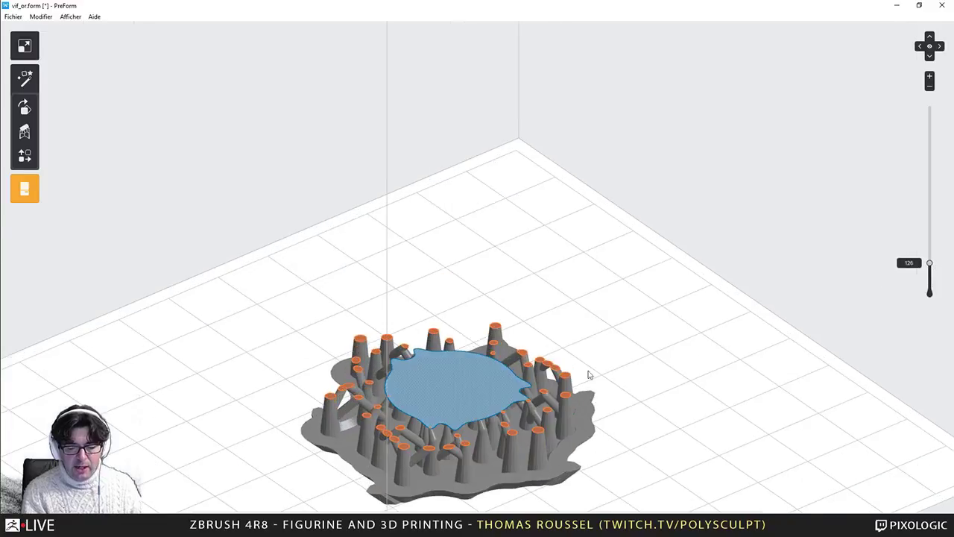
Step: Step the layer preview up through layers 135 and 144 to examine where the sphere's solid cross-section opens into its hollow
middle_drag(452, 386, 521, 330)
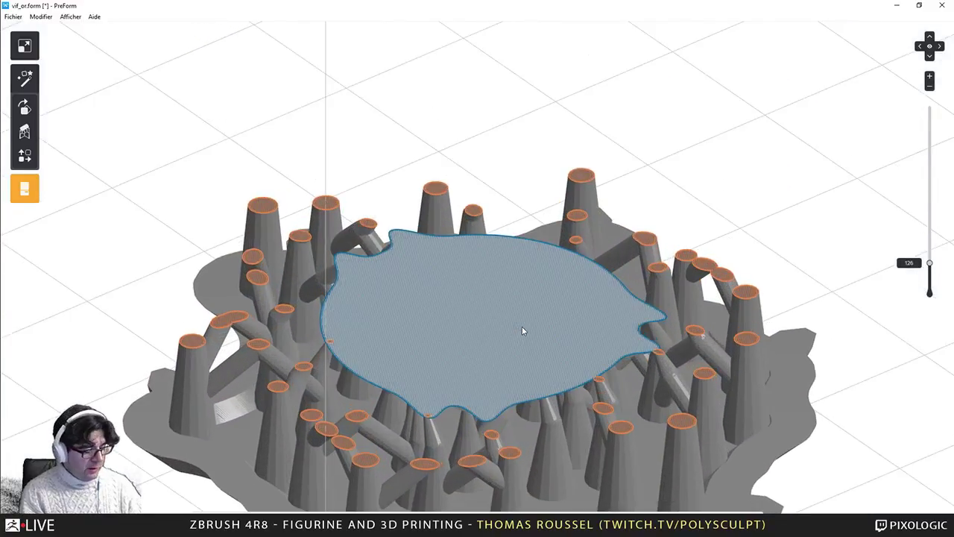
scroll(523, 330, up, 2)
key(Up)
key(Up)
key(Up)
key(Up)
key(Up)
key(Up)
key(Up)
key(Up)
key(Up)
key(Up)
key(Up)
key(Up)
key(Up)
key(Up)
key(Up)
key(Up)
key(Up)
key(Up)
key(Up)
key(Up)
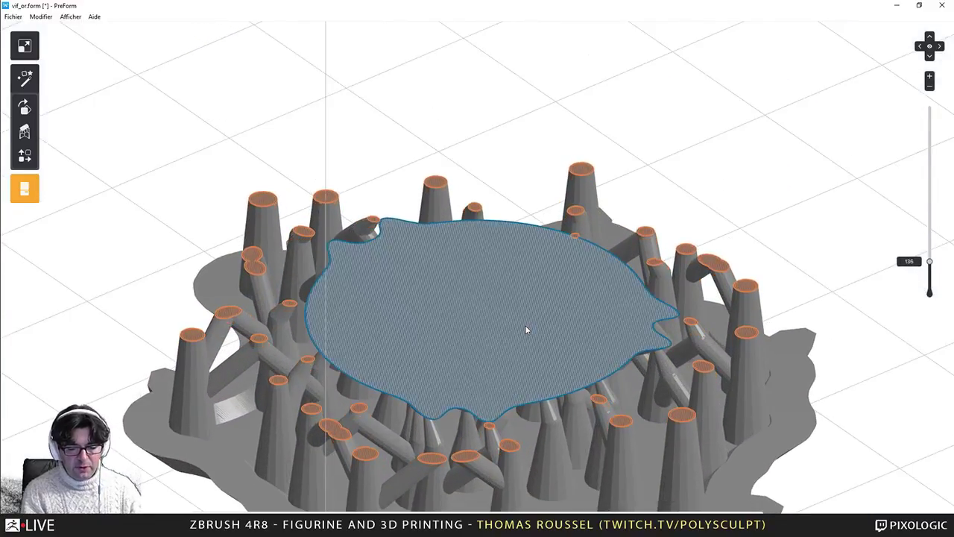
key(Down)
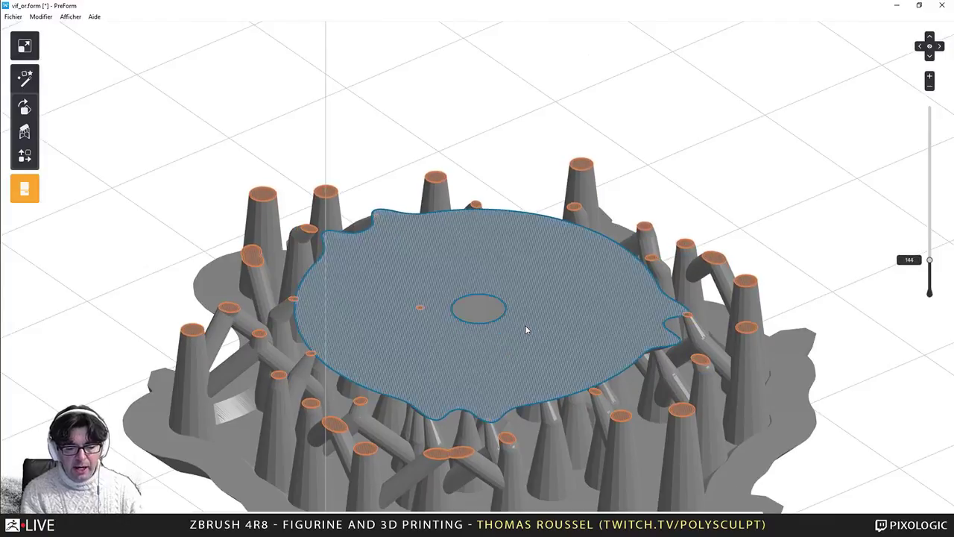
key(Up)
key(Up)
key(Up)
Step: Advance the layer preview to layer 171 and inspect the ring-shaped shell section and the supports inside the cavity
right_drag(477, 303, 372, 278)
key(Up)
key(Up)
key(Up)
key(Up)
key(Up)
key(Up)
key(Up)
key(Up)
key(Up)
key(Up)
key(Up)
key(Up)
key(Up)
key(Up)
key(Up)
key(Up)
key(Up)
key(Up)
key(Up)
key(Up)
key(Up)
key(Up)
key(Up)
key(Up)
key(Up)
key(Up)
key(Up)
key(Up)
key(Up)
key(Up)
key(Up)
key(Up)
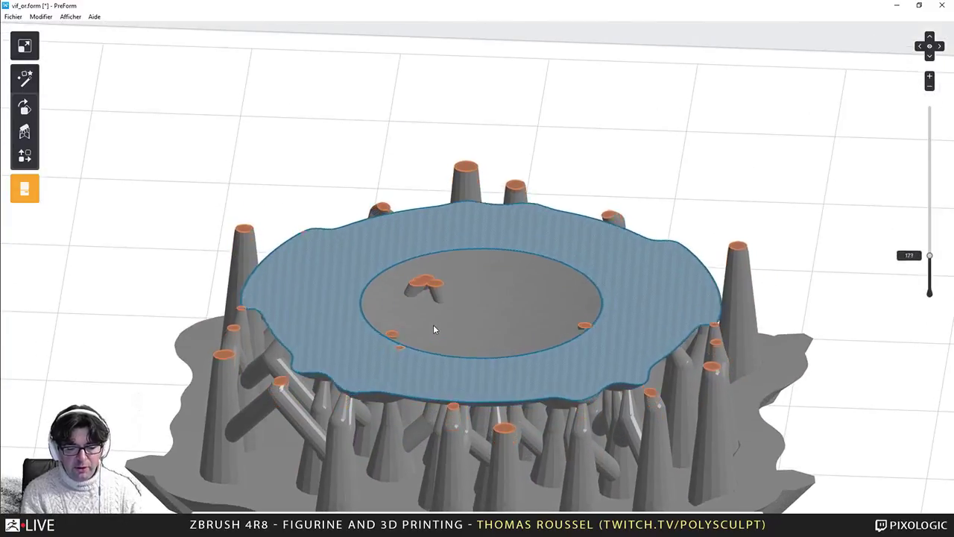
Step: Raise the layer preview to layer 235 and step back to 228, examining the slots through the shell wall
key(Up)
key(Up)
key(Up)
key(Up)
key(Up)
key(Up)
key(Up)
key(Up)
key(Up)
key(Up)
key(Up)
key(Up)
key(Up)
key(Up)
key(Up)
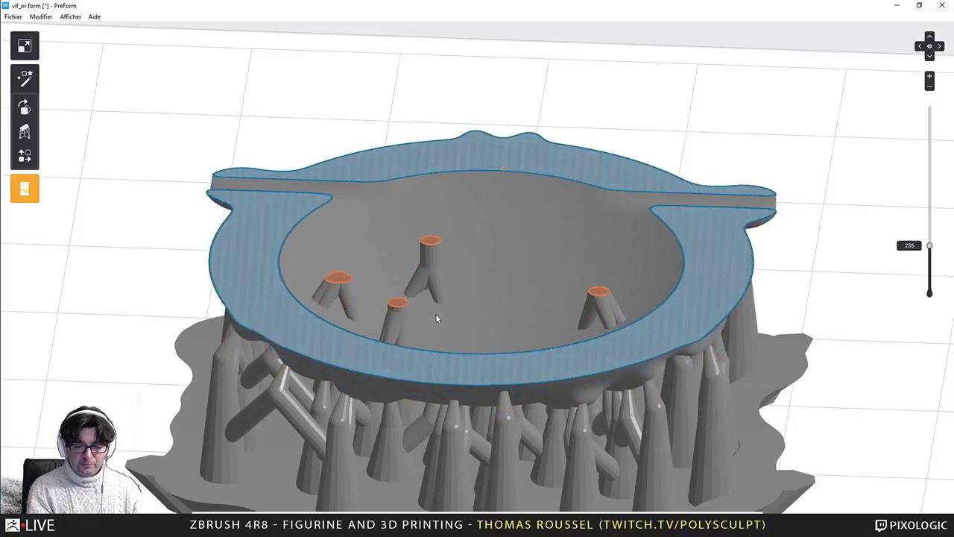
key(Down)
key(Down)
key(Down)
key(Down)
key(Down)
key(Down)
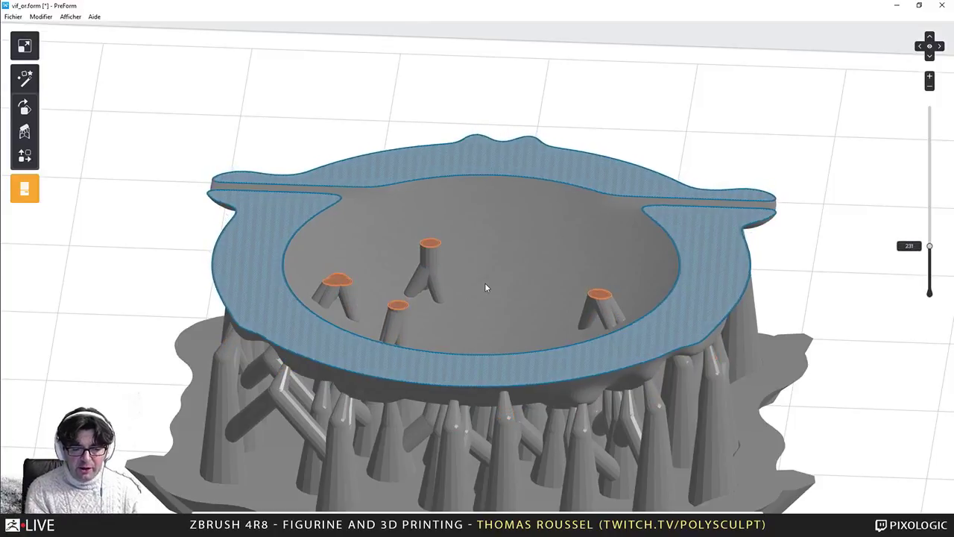
Step: Inspect the sliced sphere around layers 228 to 230 from above, the side and below, comparing inner and outer supports
right_drag(465, 281, 619, 207)
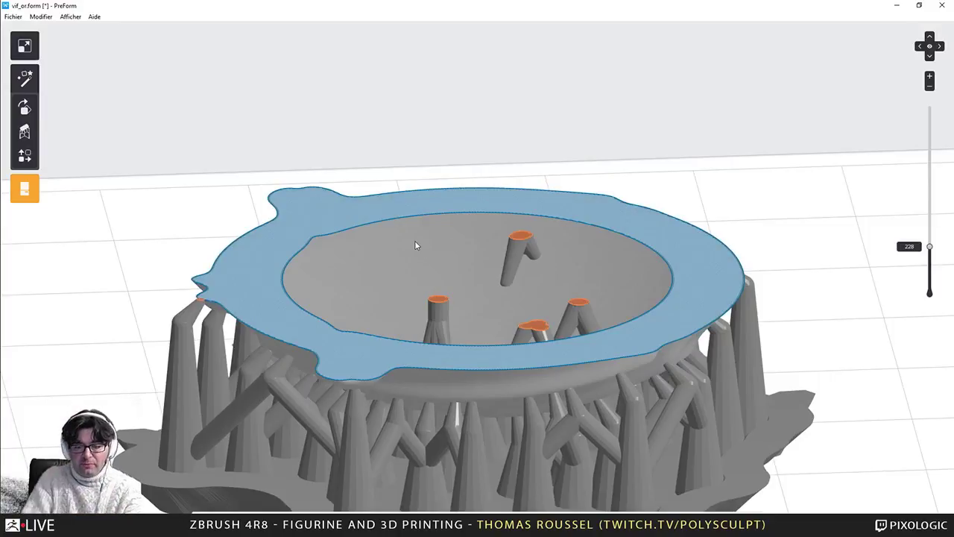
right_drag(321, 365, 390, 315)
scroll(381, 335, down, 4)
scroll(380, 336, down, 3)
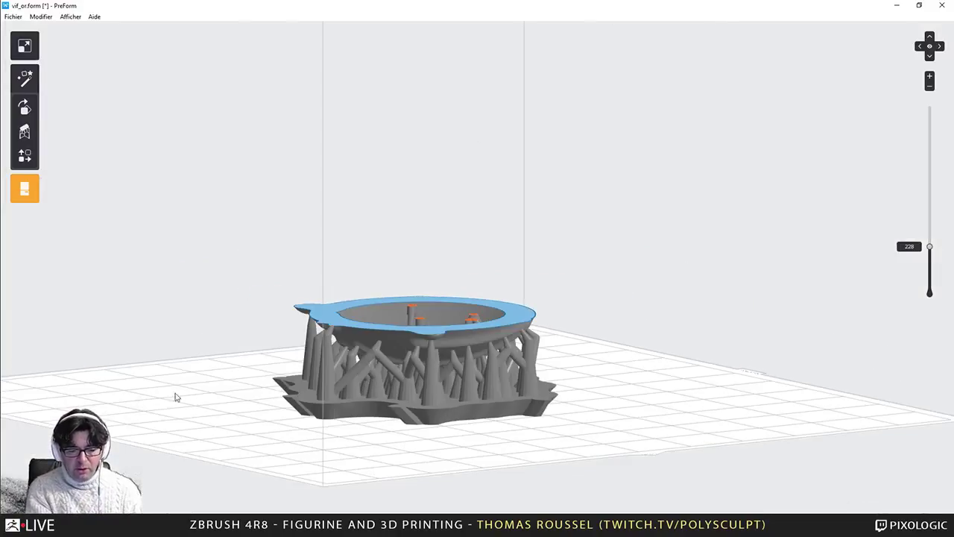
right_drag(488, 298, 472, 353)
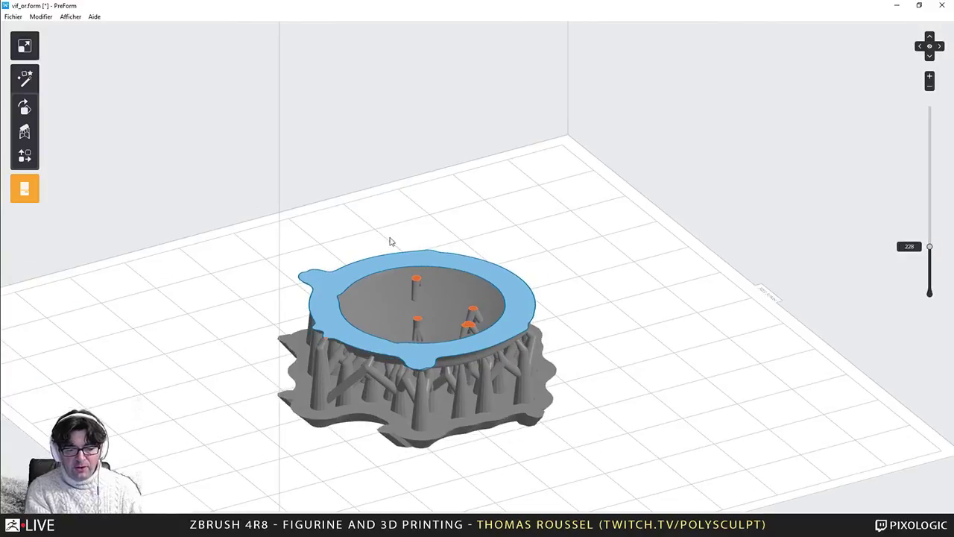
right_drag(368, 174, 323, 270)
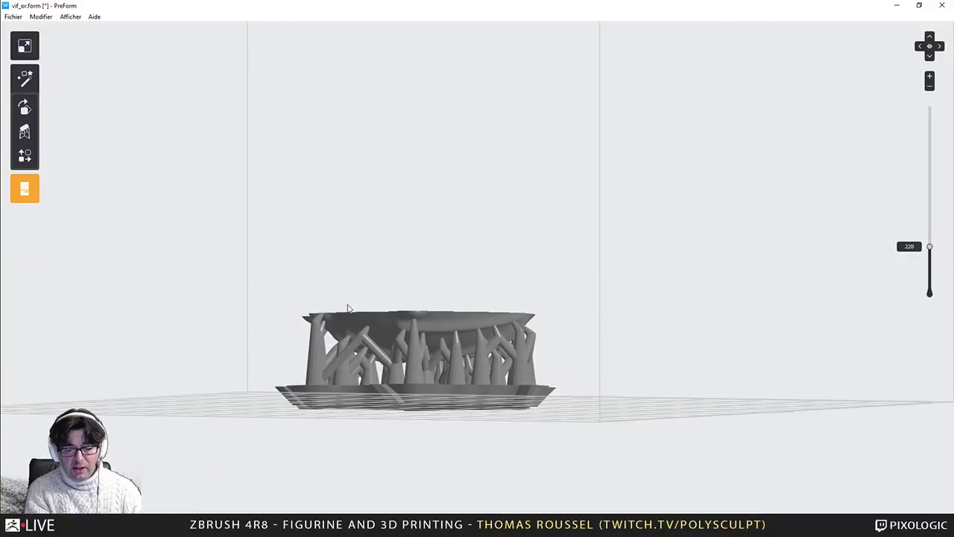
right_drag(346, 307, 303, 301)
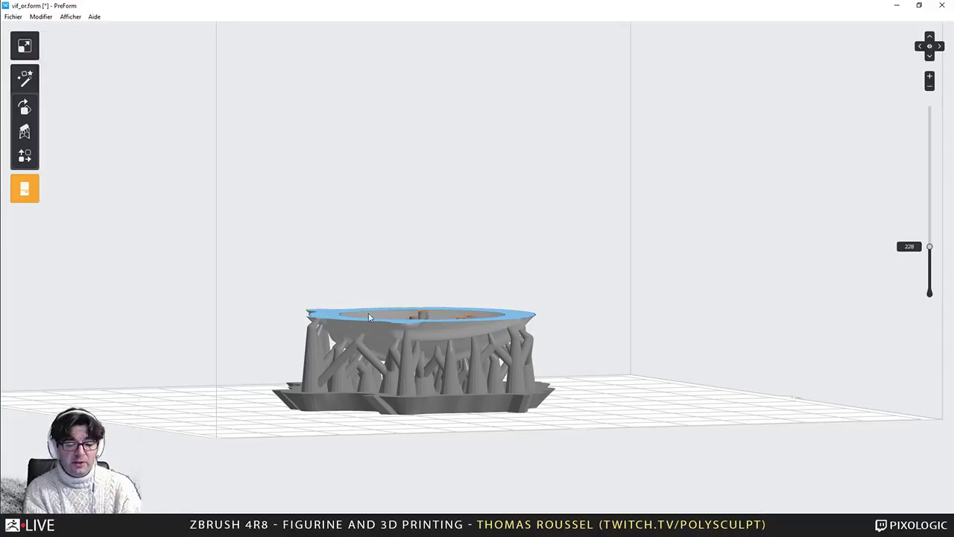
right_drag(416, 309, 566, 437)
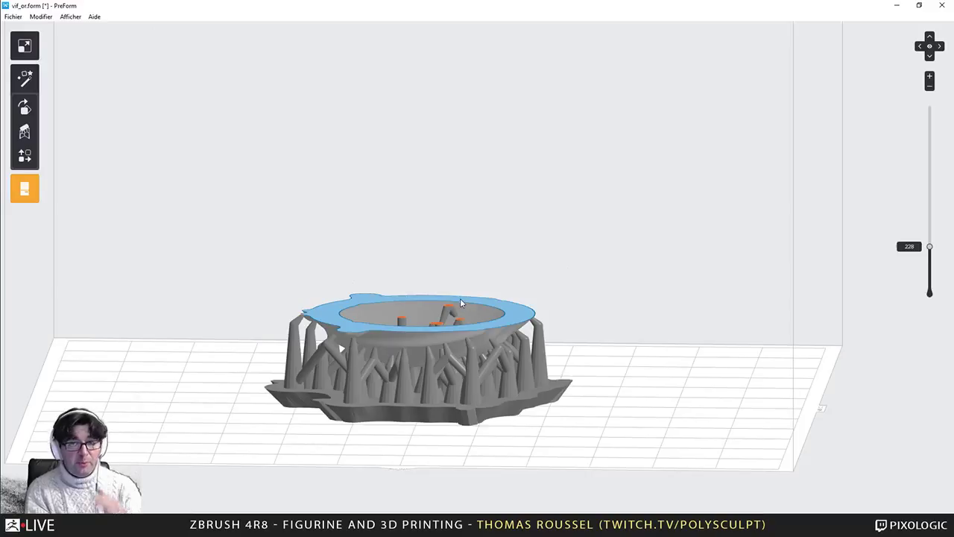
right_drag(660, 246, 662, 262)
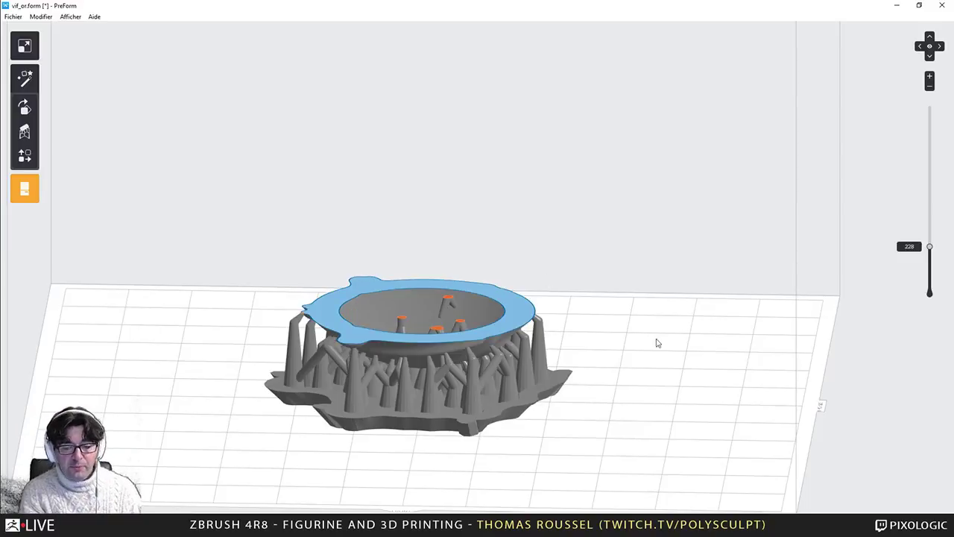
right_drag(621, 338, 489, 349)
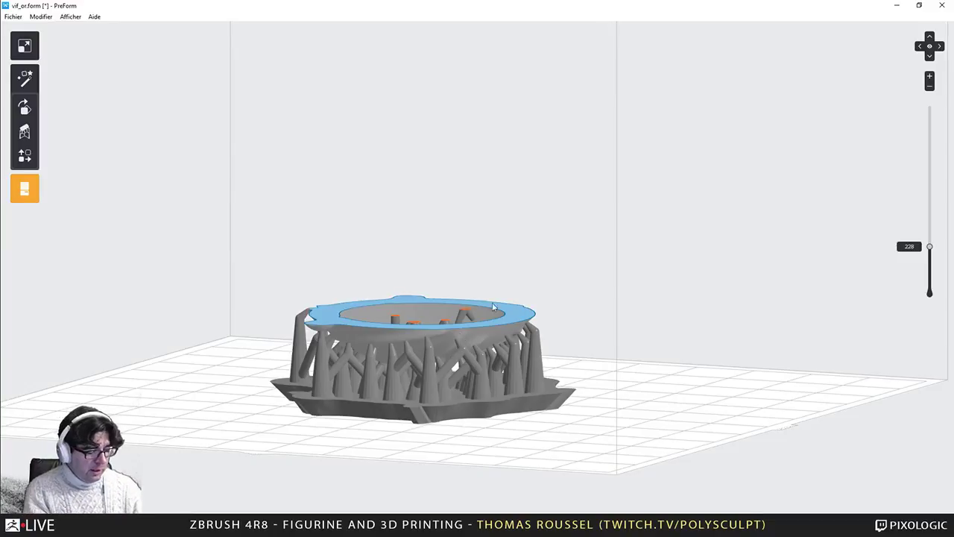
right_drag(459, 333, 460, 300)
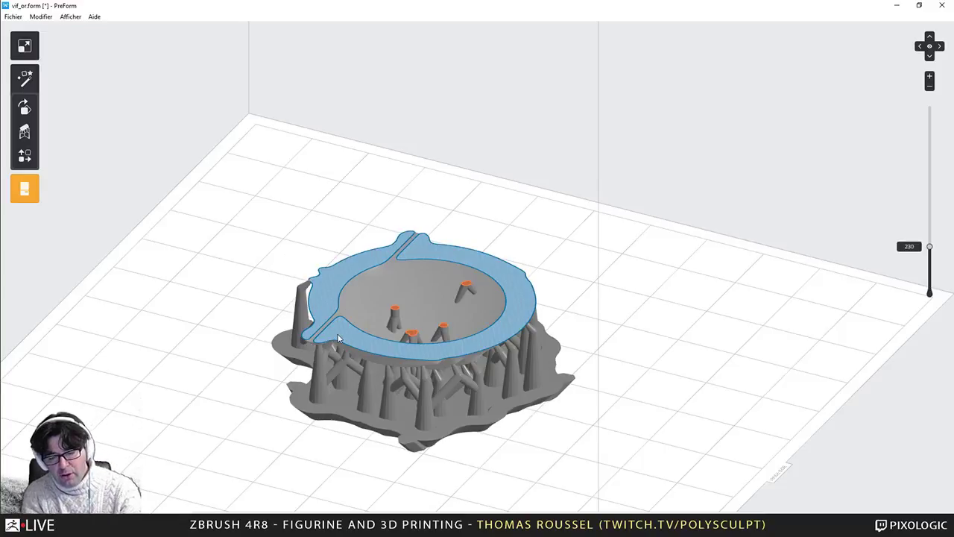
right_drag(474, 335, 487, 276)
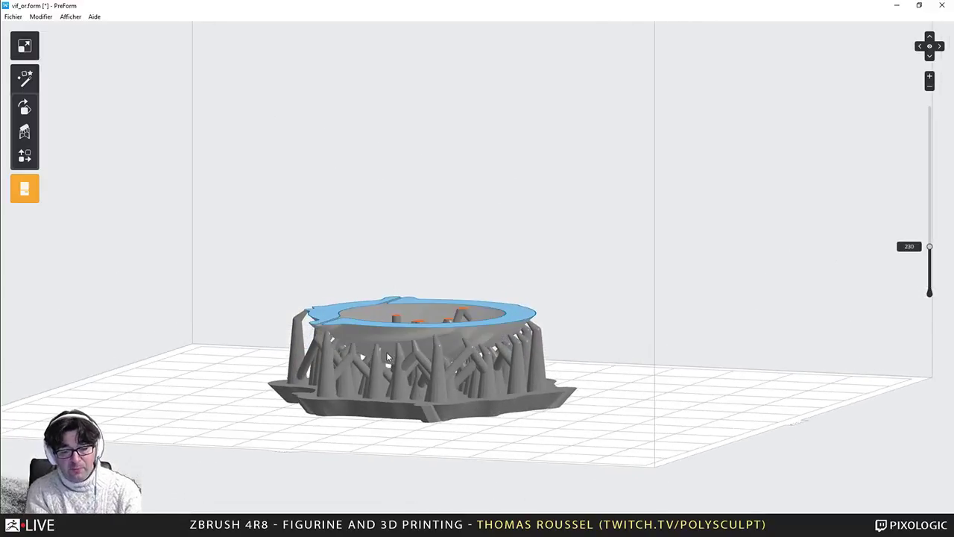
right_drag(416, 372, 426, 350)
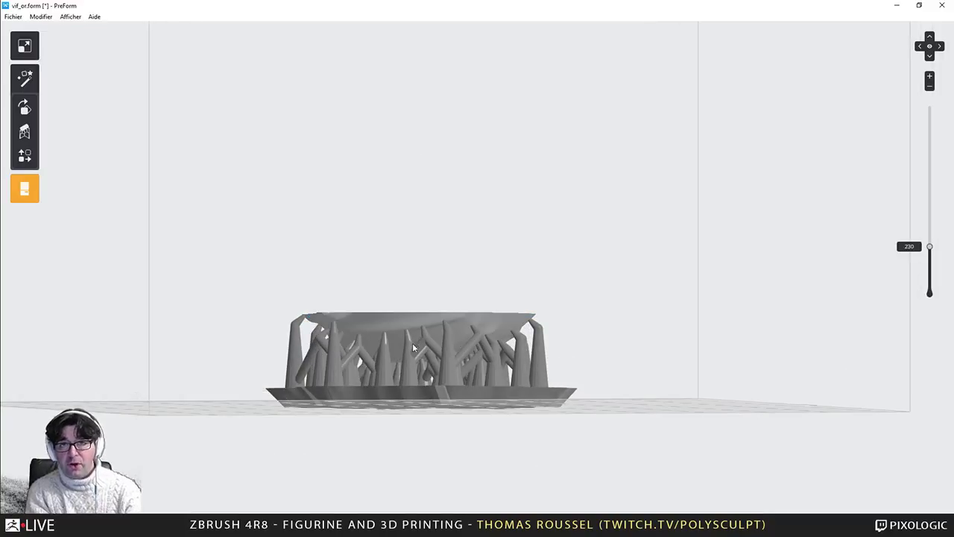
right_drag(517, 243, 537, 348)
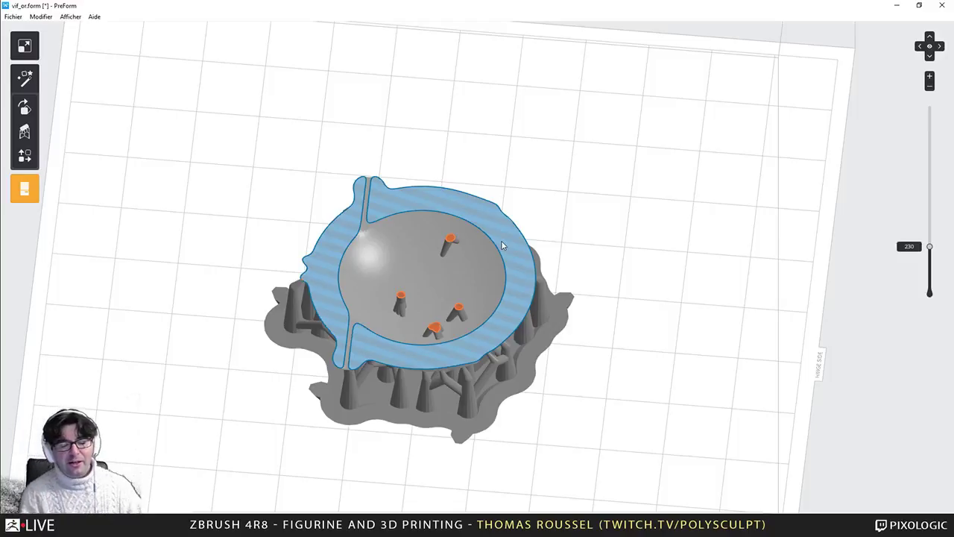
Step: Switch to ZBrush and adjust the contours of the back of the hand with the Move Topological brush
key(alt+Tab)
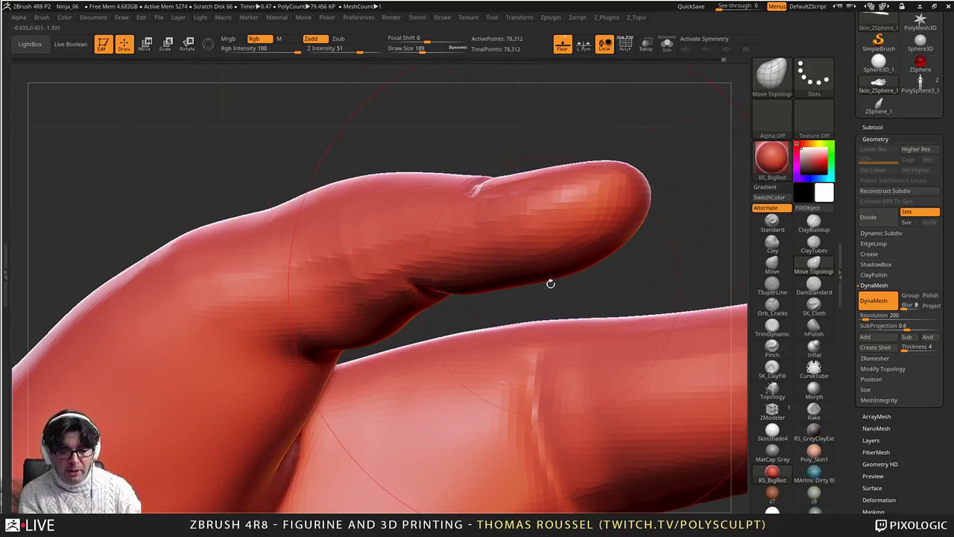
mouse_move(647, 272)
alt+mouse_down()
mouse_move(549, 128)
mouse_move(589, 137)
mouse_move(633, 189)
mouse_move(545, 221)
mouse_move(506, 80)
mouse_move(587, 186)
mouse_move(576, 270)
mouse_move(548, 134)
mouse_move(591, 226)
alt+mouse_up()
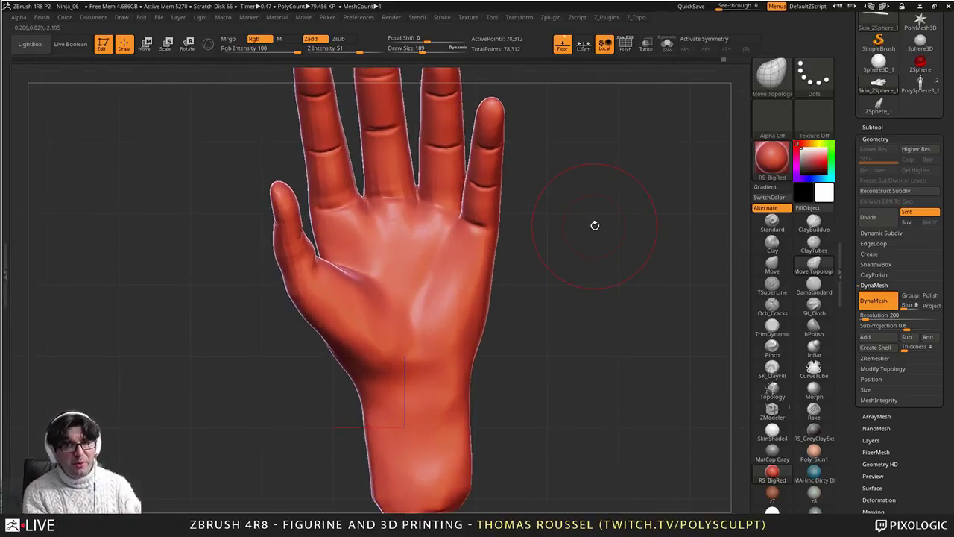
mouse_move(594, 224)
mouse_down()
mouse_move(605, 330)
mouse_move(507, 251)
mouse_move(531, 270)
mouse_move(542, 261)
mouse_up()
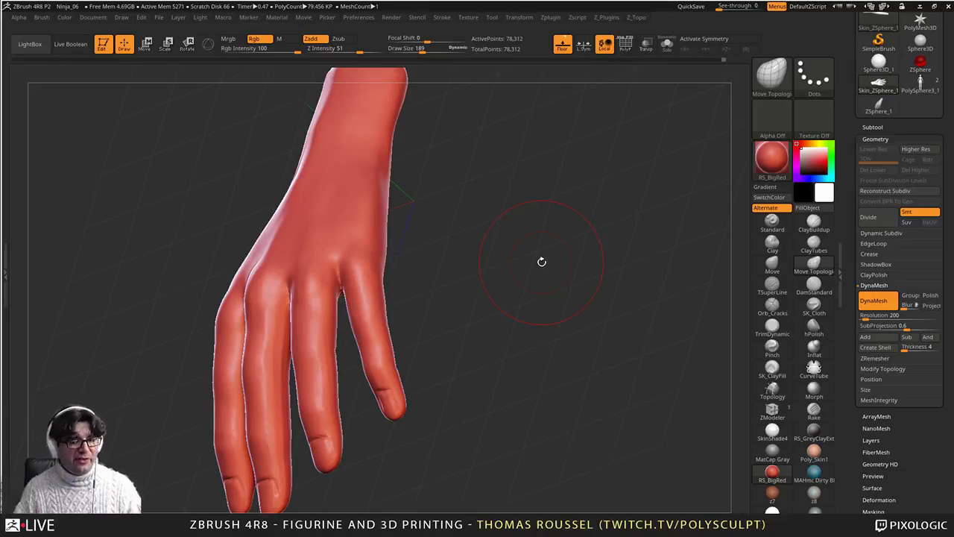
drag(542, 262, 604, 259)
right_drag(357, 232, 401, 279)
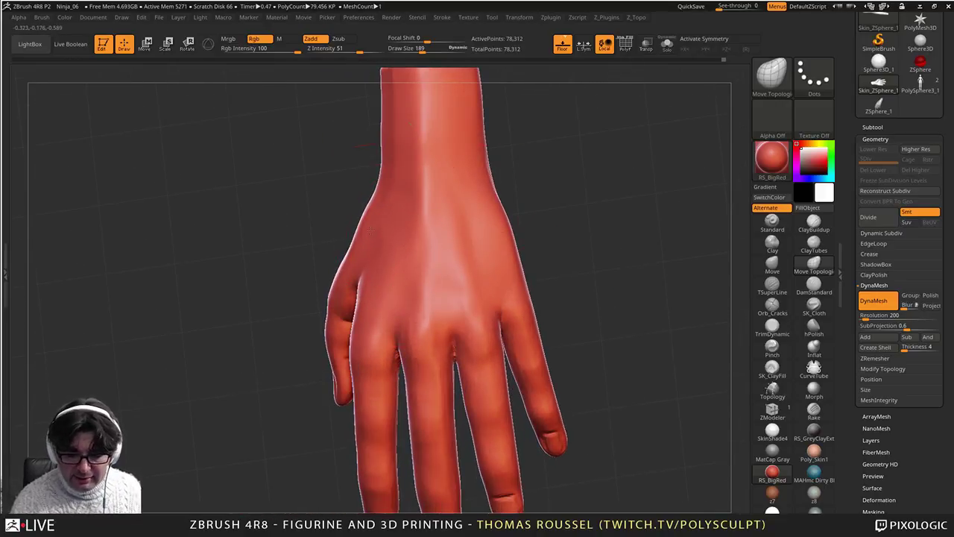
right_drag(363, 249, 382, 254)
drag(382, 254, 370, 271)
right_drag(373, 266, 391, 265)
drag(386, 277, 379, 283)
right_drag(399, 257, 412, 254)
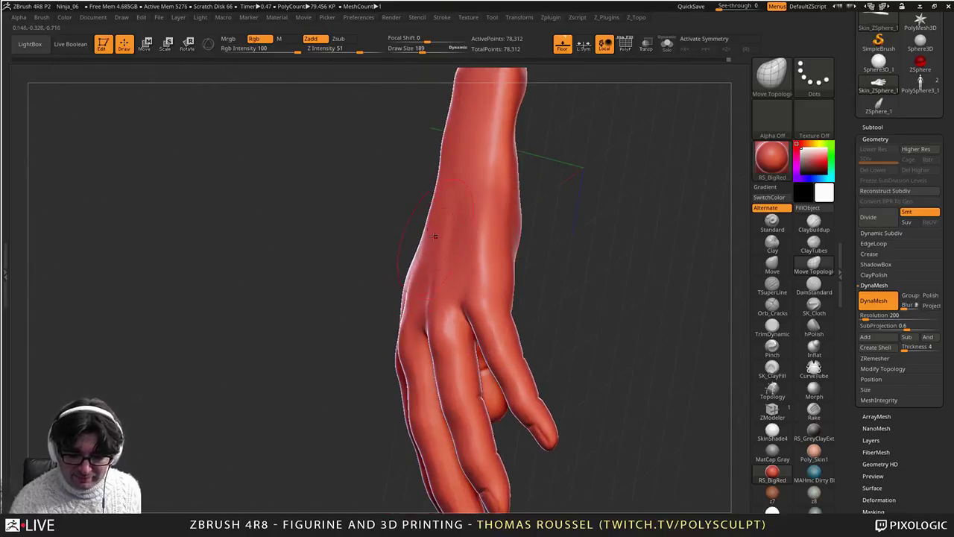
Step: Reshape the wrist, knuckle area and outer edge of the hand on the little-finger side with the Move Topological brush
drag(437, 234, 427, 195)
mouse_move(451, 179)
right_down()
mouse_move(440, 255)
mouse_move(462, 252)
right_up()
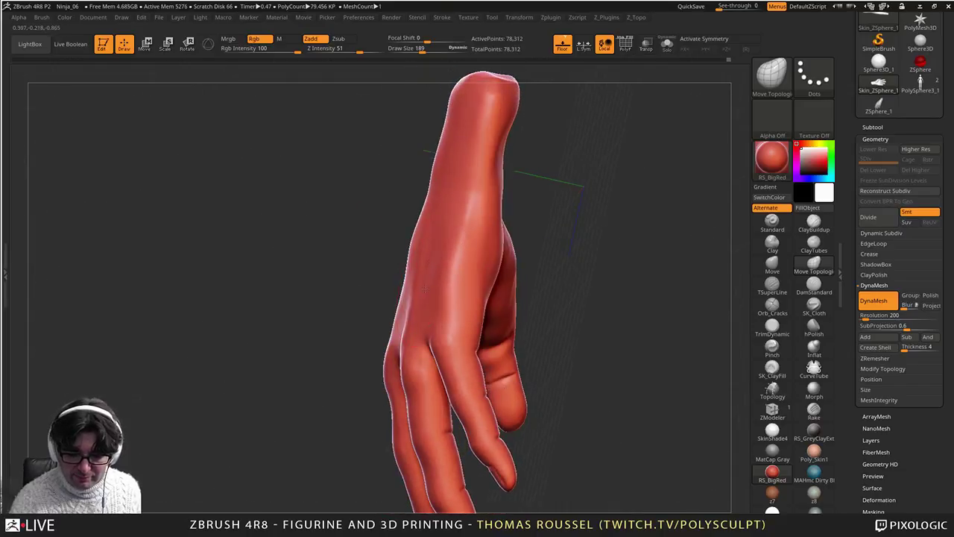
drag(438, 280, 433, 270)
mouse_move(420, 309)
mouse_down()
mouse_move(416, 299)
mouse_move(393, 325)
mouse_up()
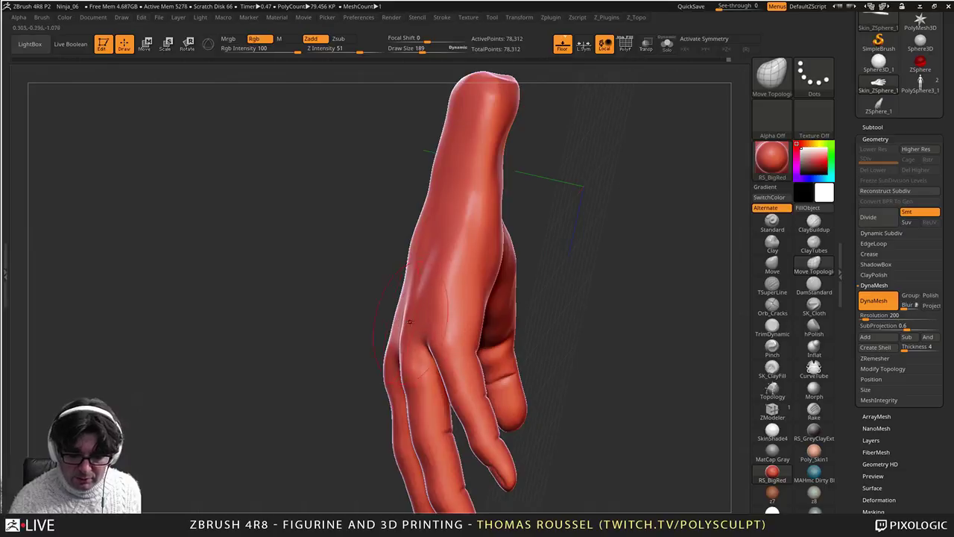
mouse_move(547, 321)
right_down()
mouse_move(460, 356)
mouse_move(508, 249)
mouse_move(557, 315)
mouse_move(550, 297)
right_up()
drag(501, 211, 507, 186)
Step: Pull the thumb's segments and base inward from the palm view with the Move Topological brush
alt+right_drag(554, 296, 542, 278)
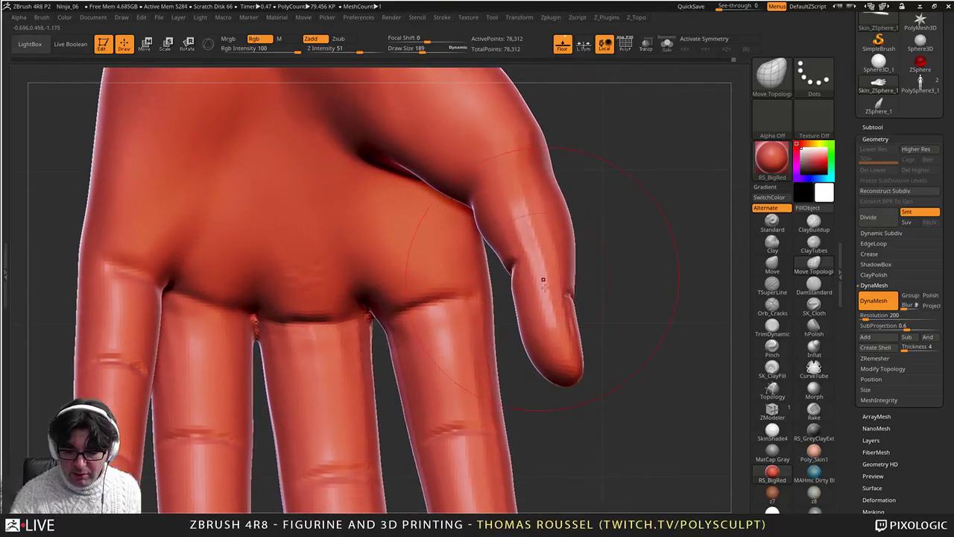
drag(554, 352, 552, 342)
drag(532, 260, 521, 254)
alt+right_drag(521, 237, 514, 287)
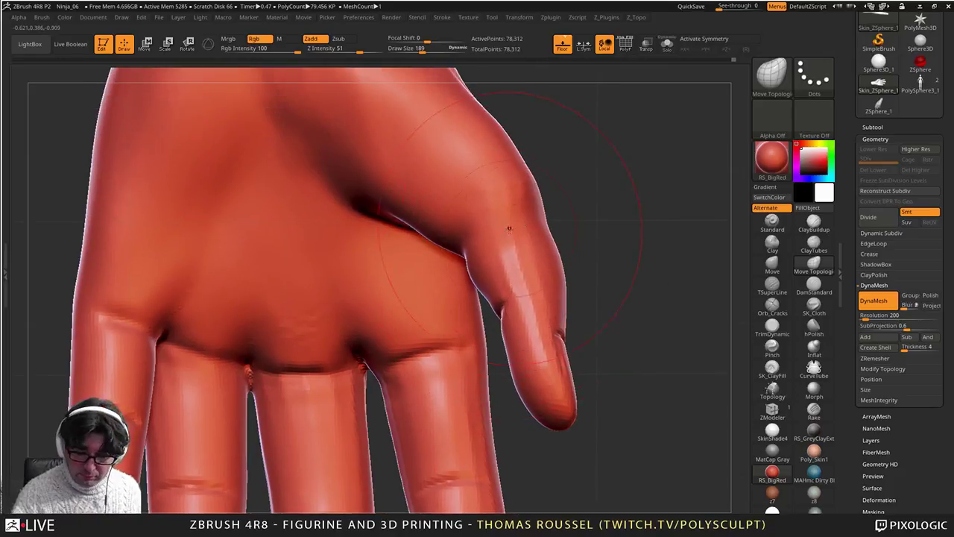
right_drag(510, 229, 513, 256)
drag(513, 237, 504, 229)
drag(508, 184, 499, 174)
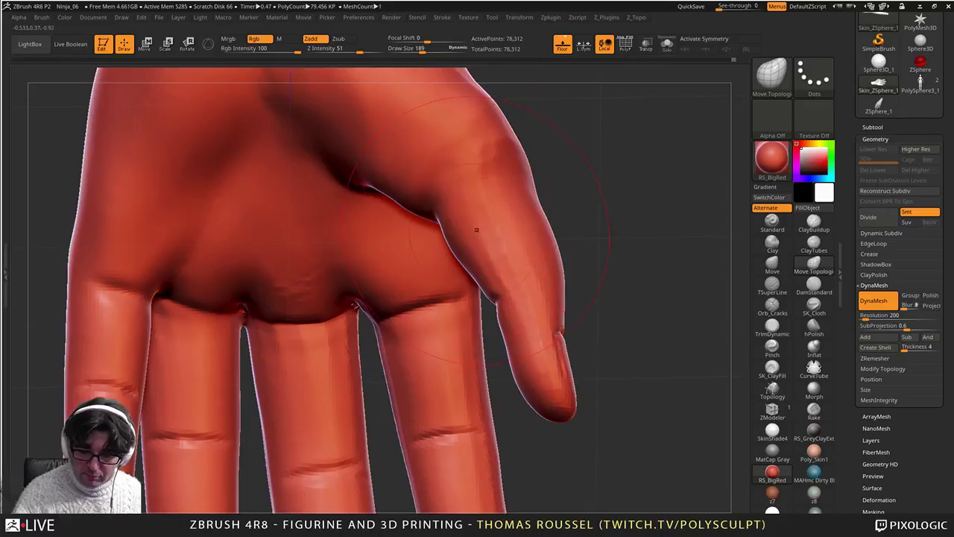
Step: Refine the thumb's inner and outer outline and its tip with short Move Topological strokes
drag(477, 231, 486, 225)
drag(552, 245, 549, 246)
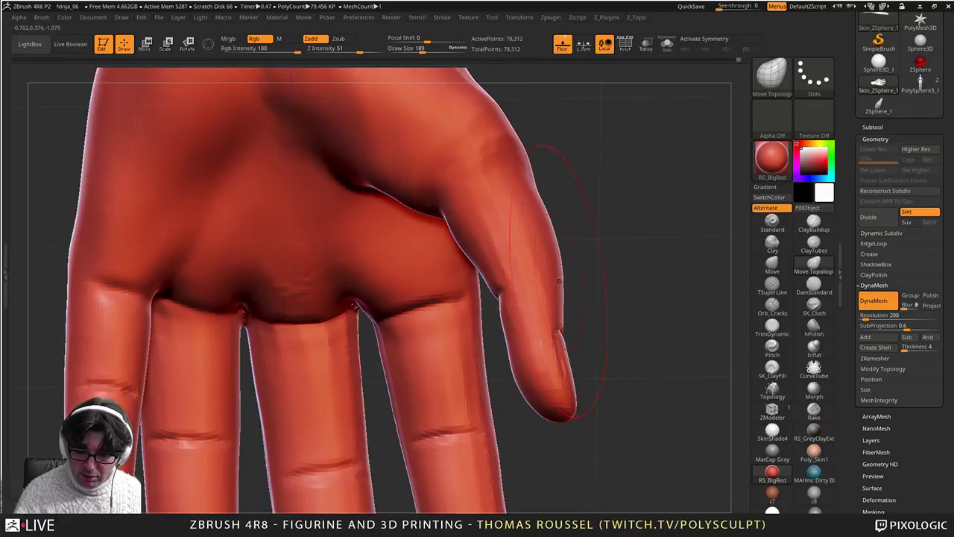
drag(550, 329, 556, 315)
drag(547, 400, 552, 382)
mouse_move(556, 388)
right_down()
mouse_move(592, 332)
mouse_move(542, 332)
right_up()
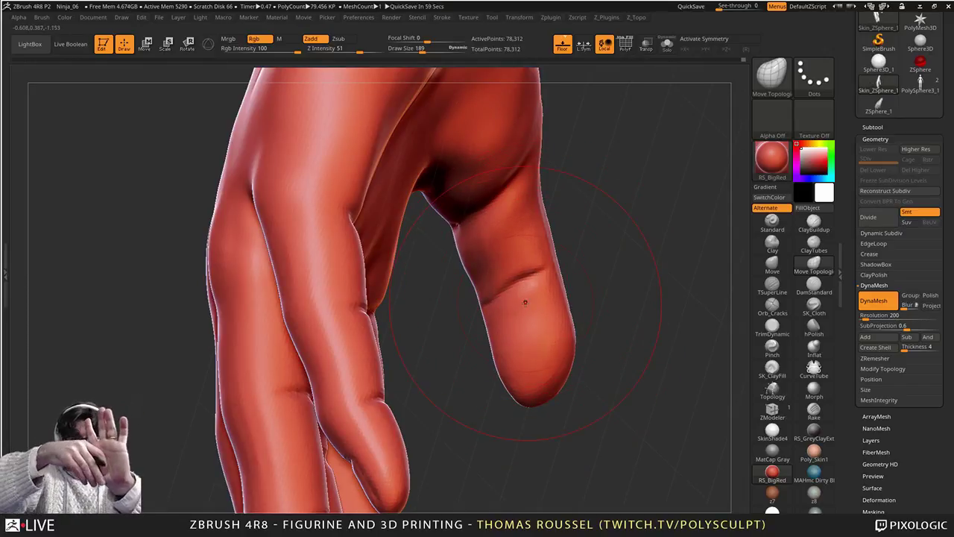
Step: Reduce the draw size to 99 and reshape the thumb's base joint, outer knuckle and the web beside the palm
mouse_move(525, 302)
right_down()
mouse_move(438, 222)
mouse_move(441, 287)
mouse_move(456, 325)
right_up()
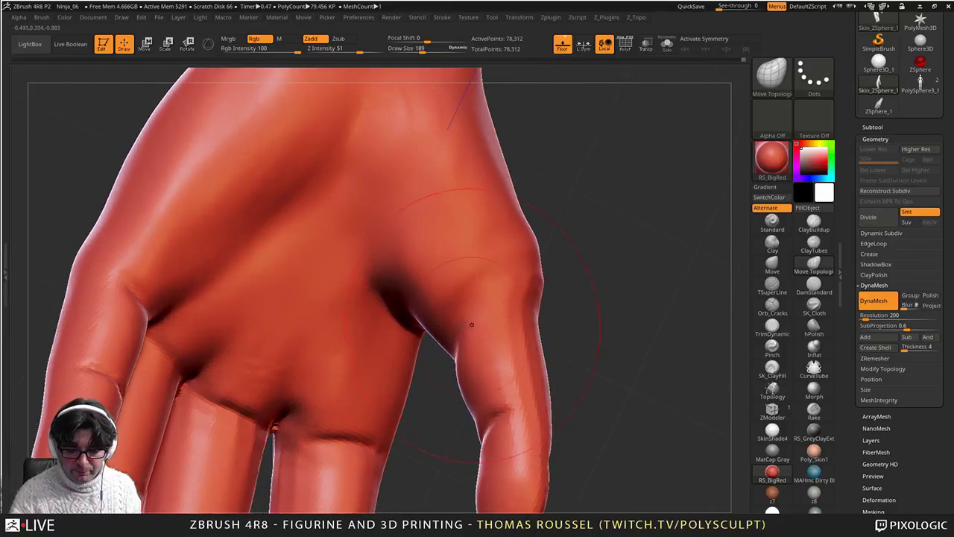
key(s)
drag(469, 324, 462, 331)
right_drag(456, 331, 465, 340)
drag(460, 337, 455, 336)
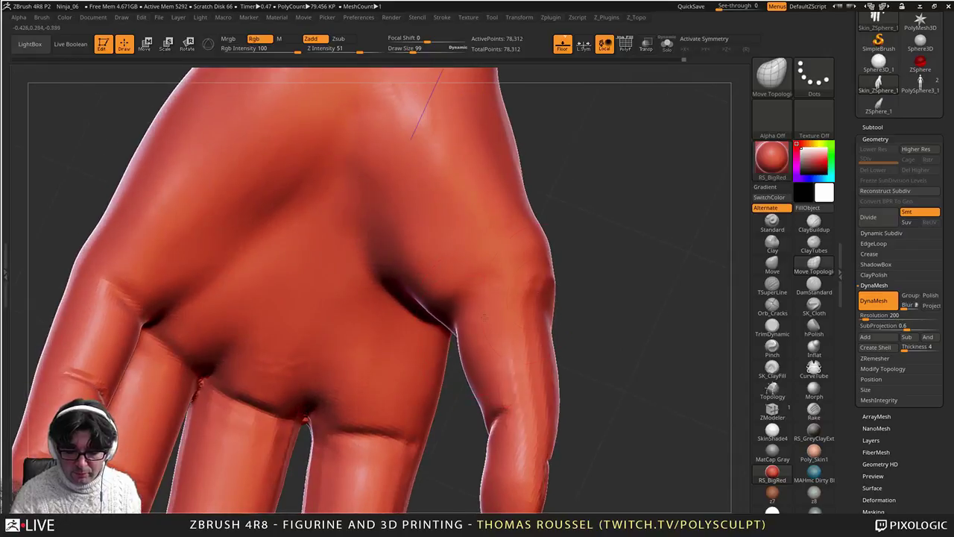
drag(555, 283, 548, 289)
mouse_move(557, 321)
right_down()
mouse_move(560, 307)
mouse_move(559, 347)
mouse_move(560, 322)
mouse_move(543, 312)
right_up()
drag(486, 225, 481, 228)
mouse_move(525, 274)
alt+right_down()
mouse_move(562, 230)
mouse_move(560, 213)
alt+right_up()
mouse_move(447, 283)
mouse_down()
mouse_move(453, 272)
mouse_move(497, 270)
mouse_up()
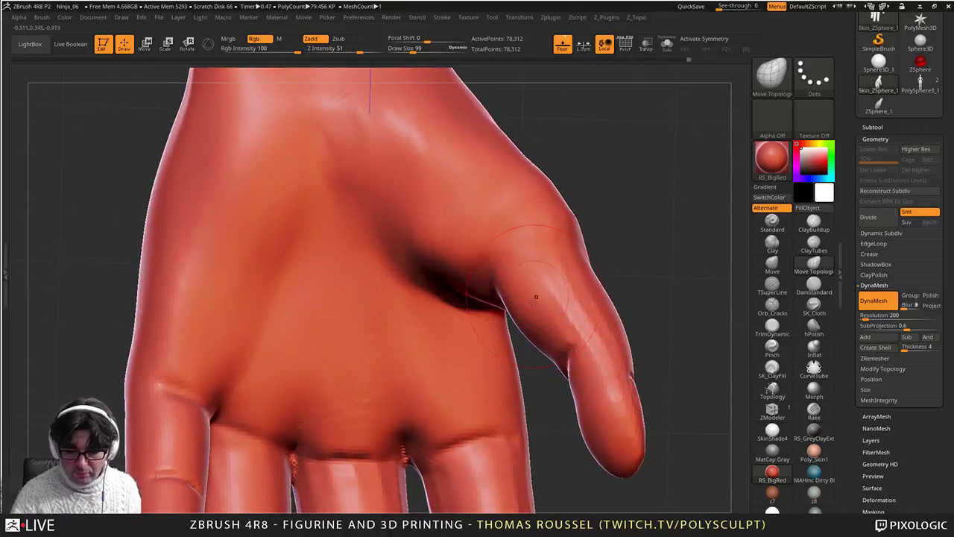
Step: Adjust the thumb's contours from the side and the back with small Move Topological strokes
mouse_move(536, 300)
right_down()
mouse_move(519, 353)
mouse_move(513, 318)
mouse_move(522, 345)
right_up()
drag(482, 369, 475, 365)
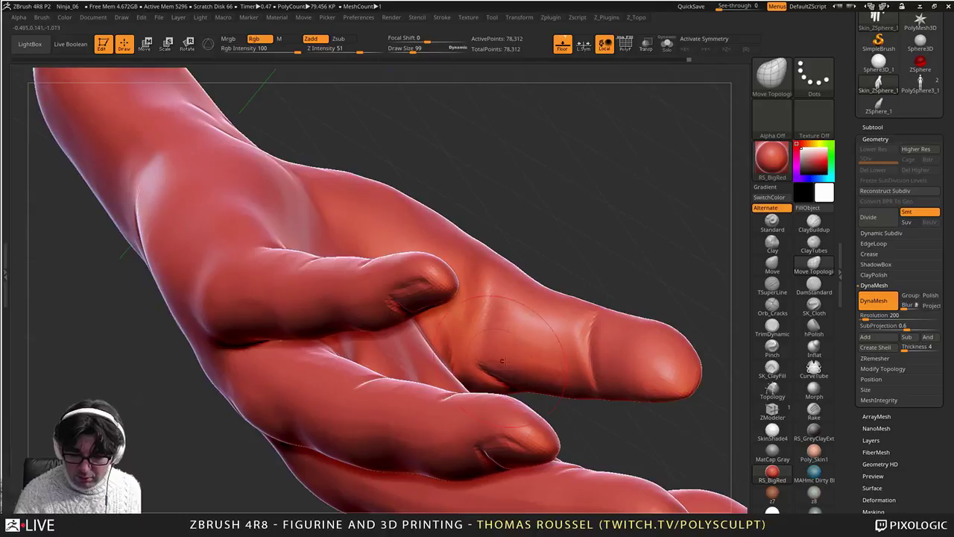
mouse_move(495, 325)
right_down()
mouse_move(504, 365)
mouse_move(514, 356)
mouse_move(492, 341)
mouse_move(447, 337)
mouse_move(469, 365)
right_up()
mouse_move(397, 403)
mouse_down()
mouse_move(386, 407)
mouse_move(402, 390)
mouse_up()
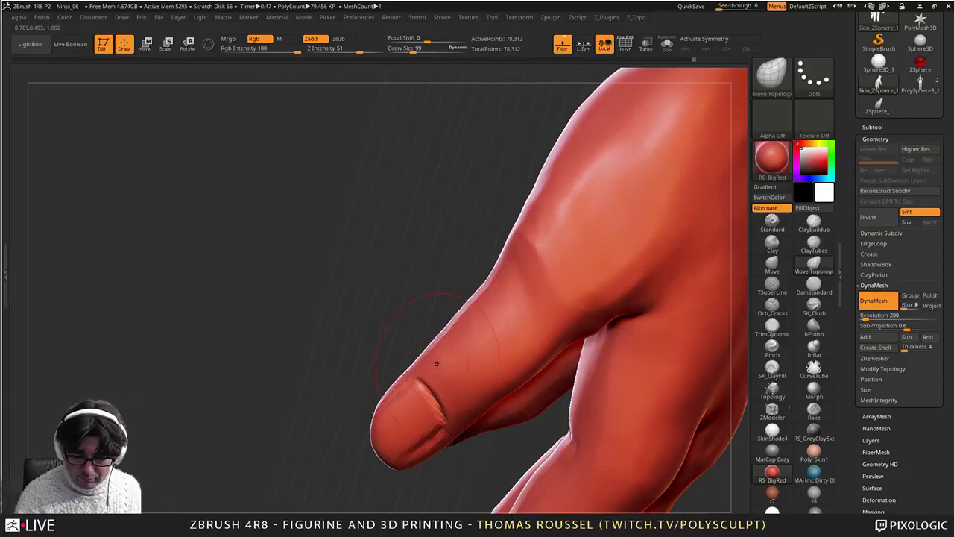
Step: Smooth the thumb's outer joint, the web beside the index finger and the skin under the thumb
right_drag(559, 374, 612, 365)
shift+drag(602, 276, 624, 236)
shift+drag(675, 334, 697, 327)
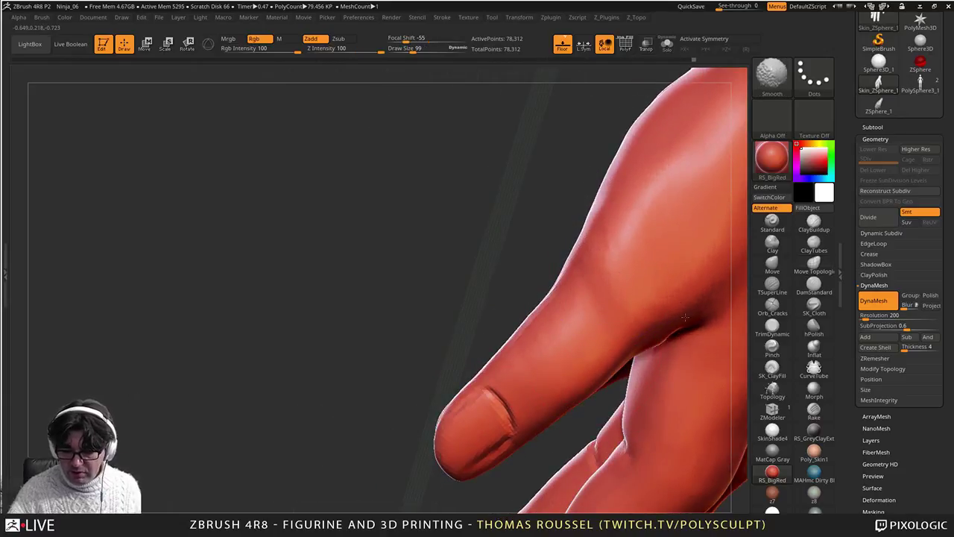
alt+right_drag(678, 332, 525, 328)
shift+drag(453, 205, 491, 132)
mouse_move(503, 207)
alt+right_down()
mouse_move(477, 298)
mouse_move(514, 254)
mouse_move(514, 412)
mouse_move(530, 334)
mouse_move(548, 322)
alt+right_up()
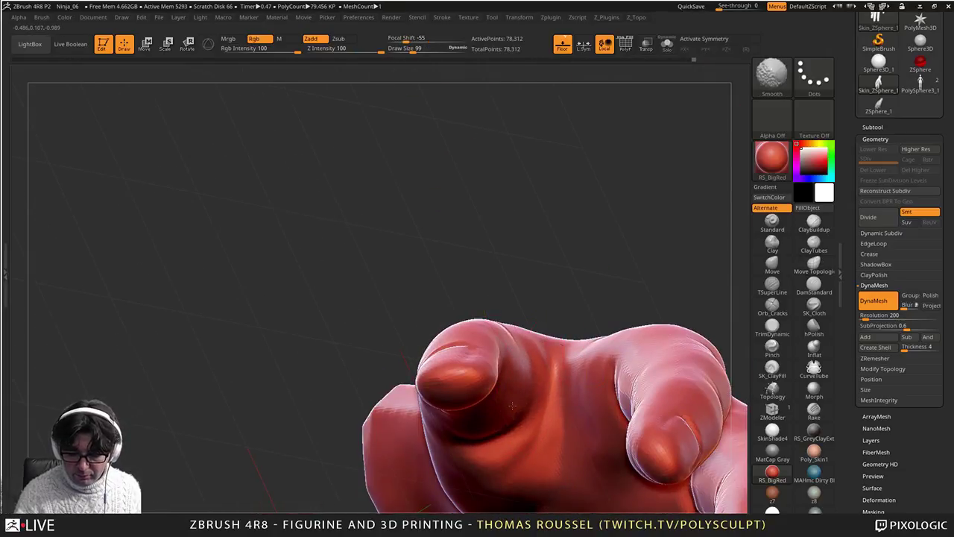
shift+drag(522, 404, 538, 384)
right_drag(538, 383, 454, 361)
mouse_move(581, 373)
alt+right_down()
mouse_move(469, 354)
mouse_move(540, 360)
mouse_move(439, 368)
mouse_move(425, 395)
mouse_move(324, 461)
mouse_move(421, 328)
alt+right_up()
Step: Show the mesh's polygroup wireframe and smooth the palm surface at the base of the thumb
key(shift+f)
right_drag(421, 327, 440, 335)
ctrl+right_drag(253, 216, 306, 226)
right_drag(350, 416, 365, 420)
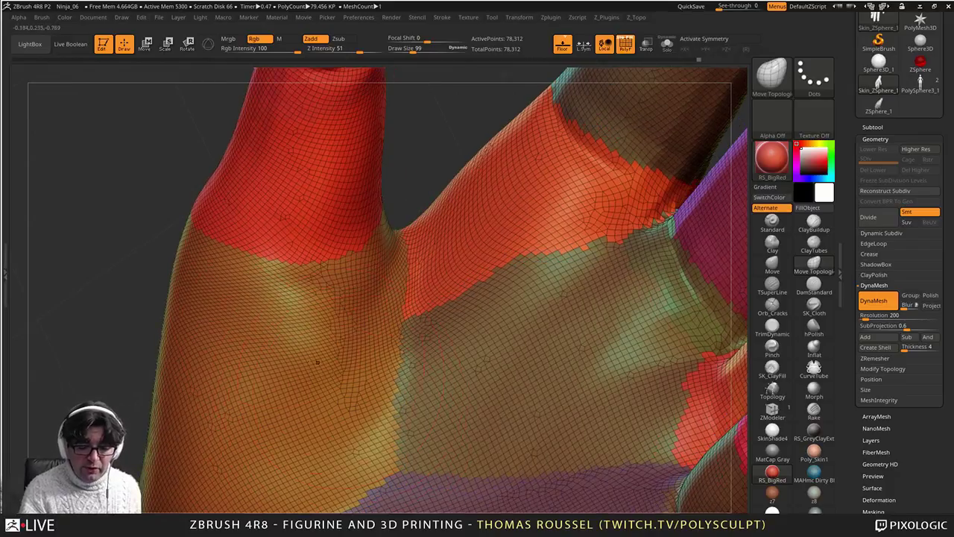
shift+drag(298, 319, 340, 371)
Step: Try remeshing the hand with DynaMesh at resolution 200, hide the wireframe and undo the remesh
ctrl+right_drag(344, 381, 413, 348)
ctrl+drag(211, 254, 190, 404)
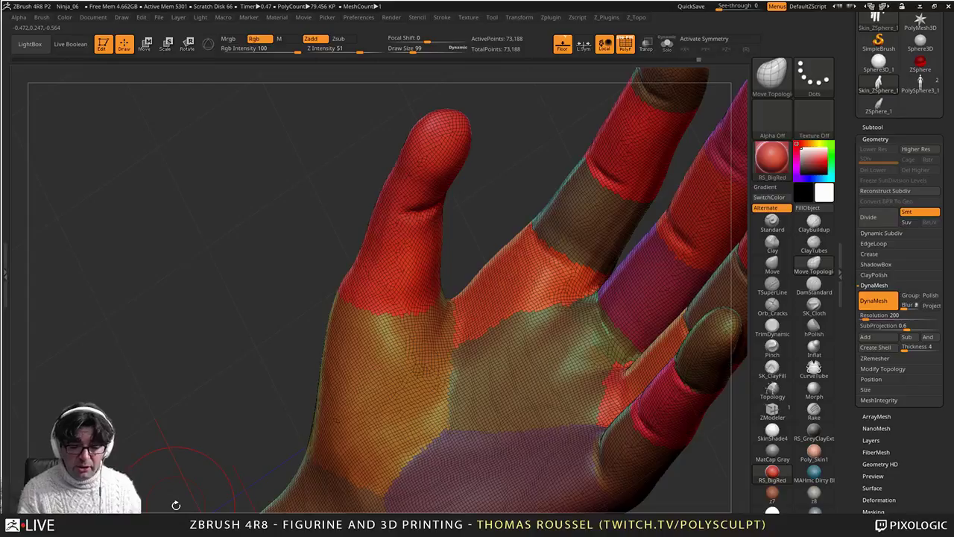
key(shift+f)
right_drag(176, 505, 328, 462)
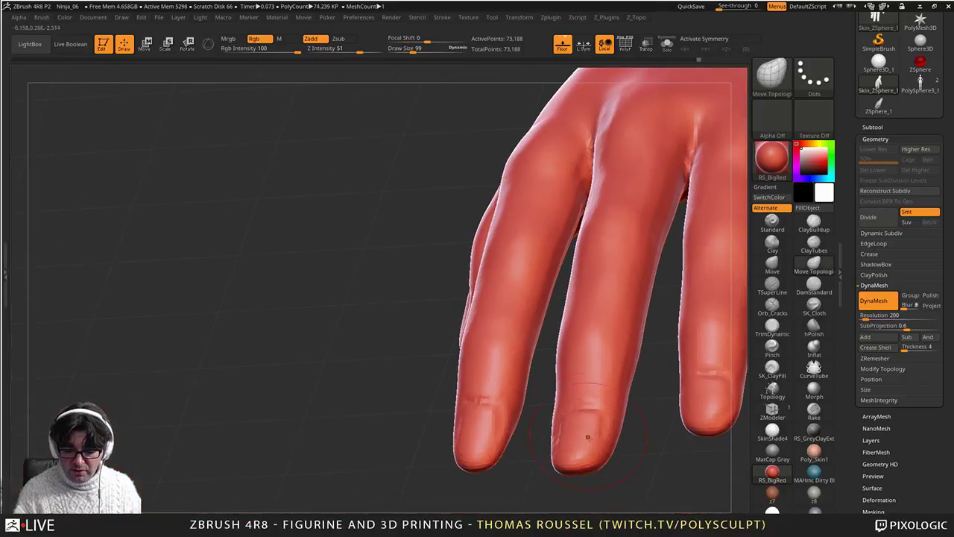
key(ctrl+z)
Step: Narrow the thumb tip around the nail's inner edge with short Move Topological strokes
mouse_move(580, 451)
right_down()
mouse_move(608, 440)
mouse_move(553, 422)
mouse_move(294, 437)
right_up()
right_click(293, 437)
drag(246, 424, 204, 389)
alt+right_drag(306, 319, 488, 277)
ctrl+right_drag(373, 332, 375, 390)
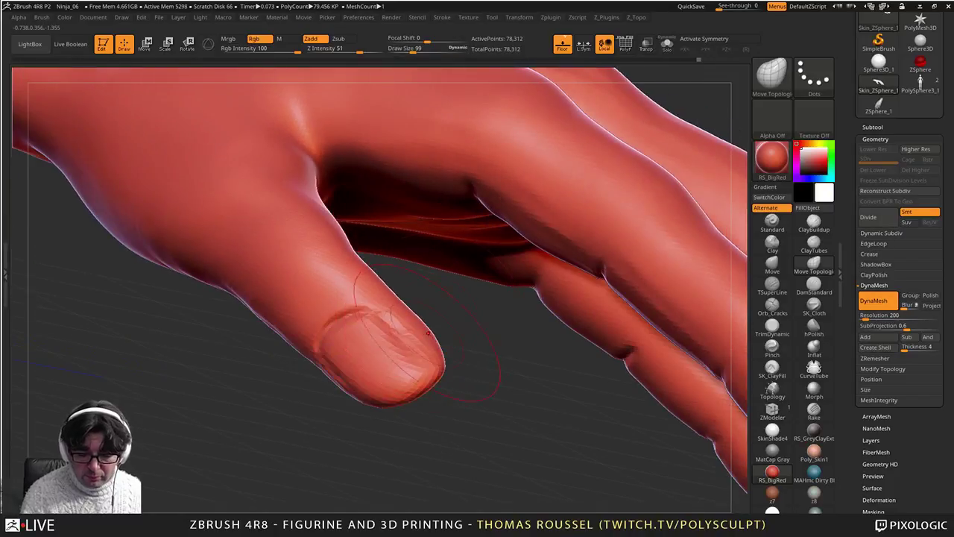
drag(428, 333, 379, 325)
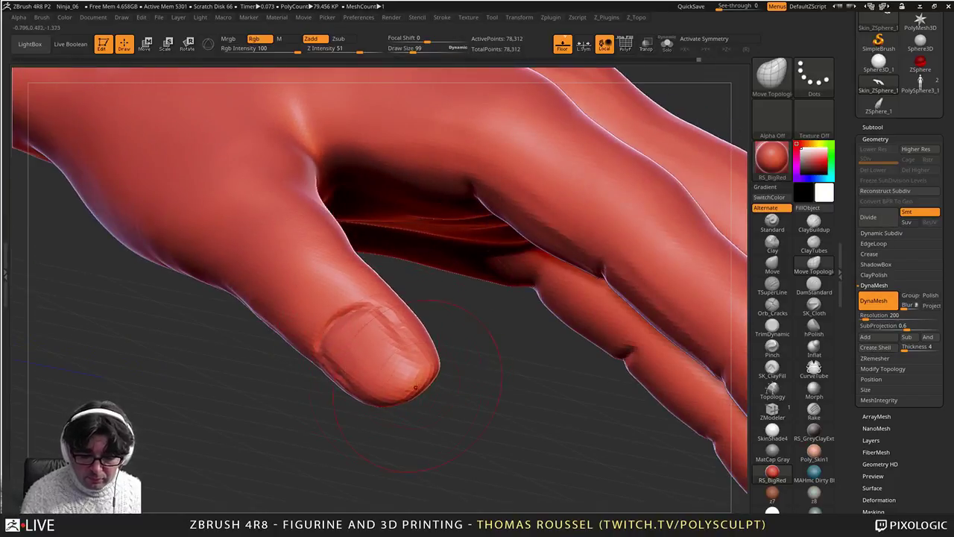
drag(434, 360, 423, 358)
Step: Adjust the thumb's underside around the joint crease and its upper contour with the Move Topological brush
mouse_move(447, 364)
right_down()
mouse_move(351, 365)
mouse_move(311, 347)
right_up()
alt+right_drag(663, 462, 339, 294)
right_drag(383, 348, 261, 336)
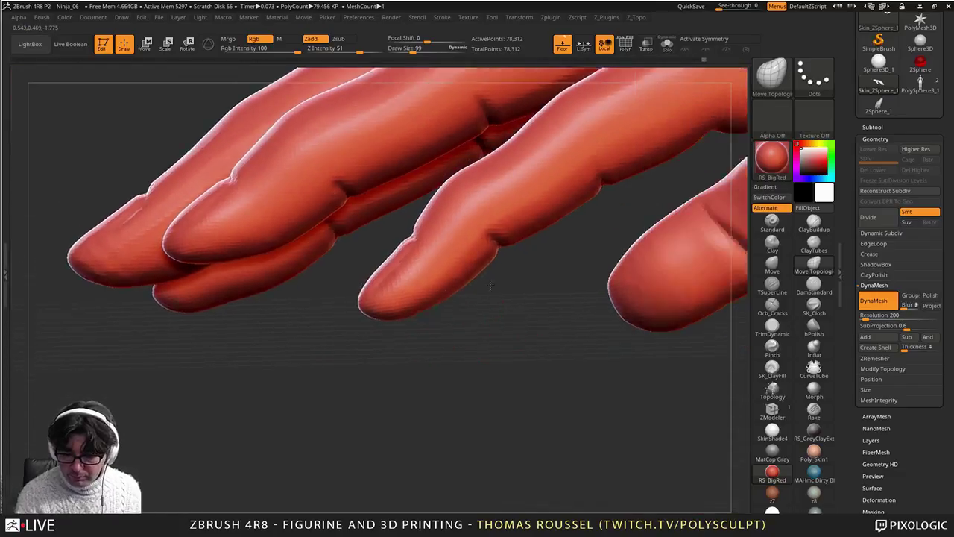
alt+right_drag(655, 302, 301, 304)
drag(397, 269, 390, 260)
drag(362, 229, 357, 214)
drag(381, 244, 389, 255)
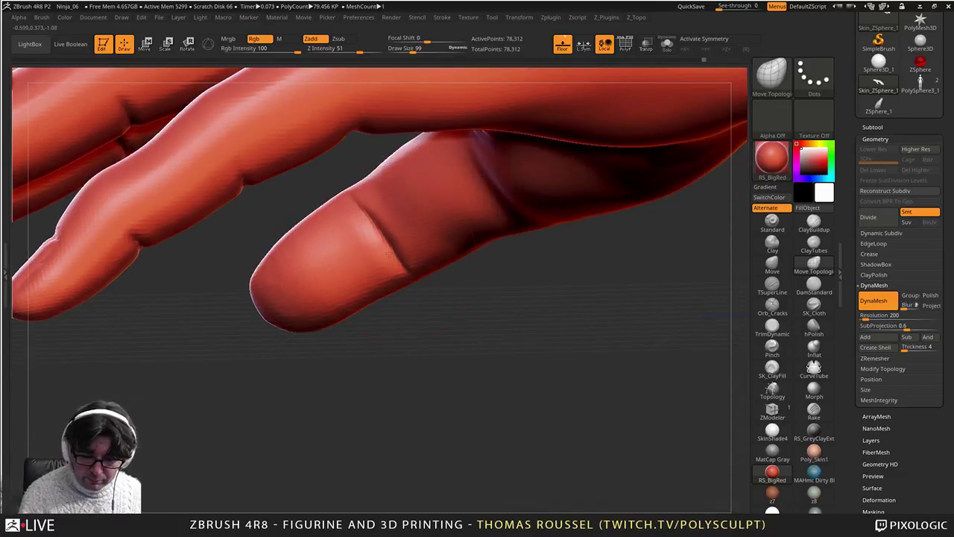
Step: Refine the thumb's side profile along the inner segment and around the fingertip pad
right_drag(443, 267, 407, 149)
drag(407, 191, 414, 186)
drag(424, 142, 438, 118)
drag(331, 330, 334, 336)
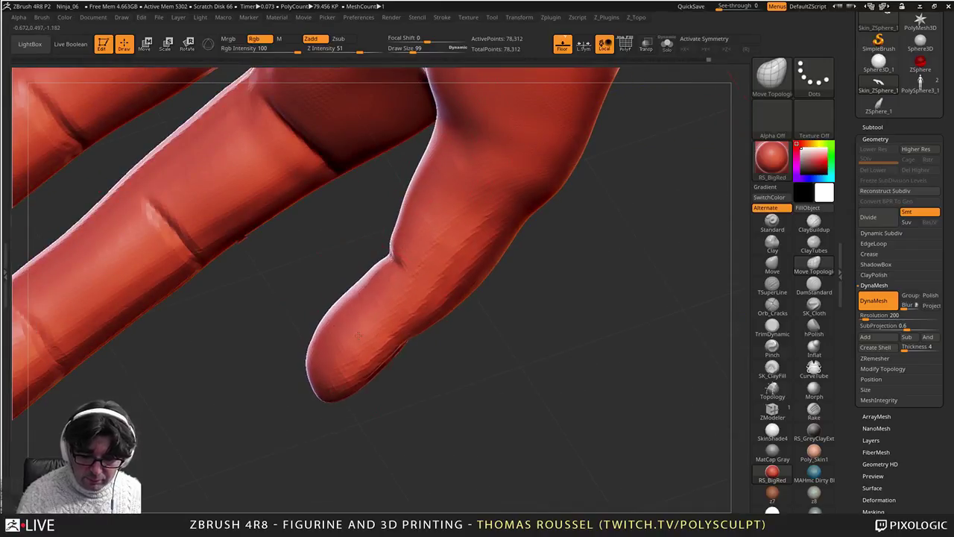
right_drag(362, 330, 337, 325)
drag(307, 324, 316, 327)
Step: Pull the thumb's inner contour slightly outward above the joint crease, working from several angles
right_drag(315, 326, 358, 315)
right_drag(400, 288, 365, 268)
drag(335, 242, 328, 237)
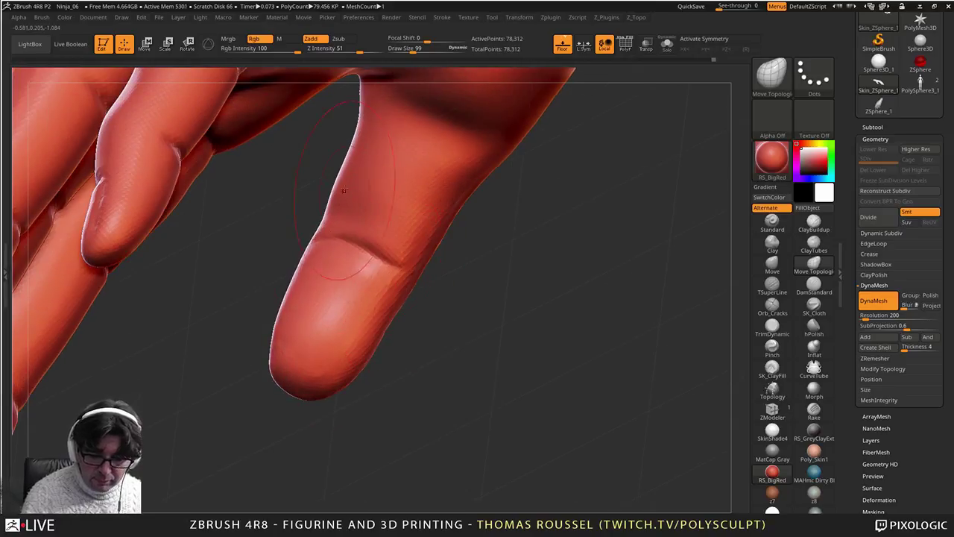
drag(341, 192, 335, 186)
mouse_move(472, 233)
right_down()
mouse_move(448, 227)
mouse_move(473, 225)
right_up()
drag(403, 170, 395, 168)
right_drag(447, 224, 492, 250)
drag(410, 172, 403, 170)
right_drag(481, 252, 468, 254)
drag(468, 253, 458, 221)
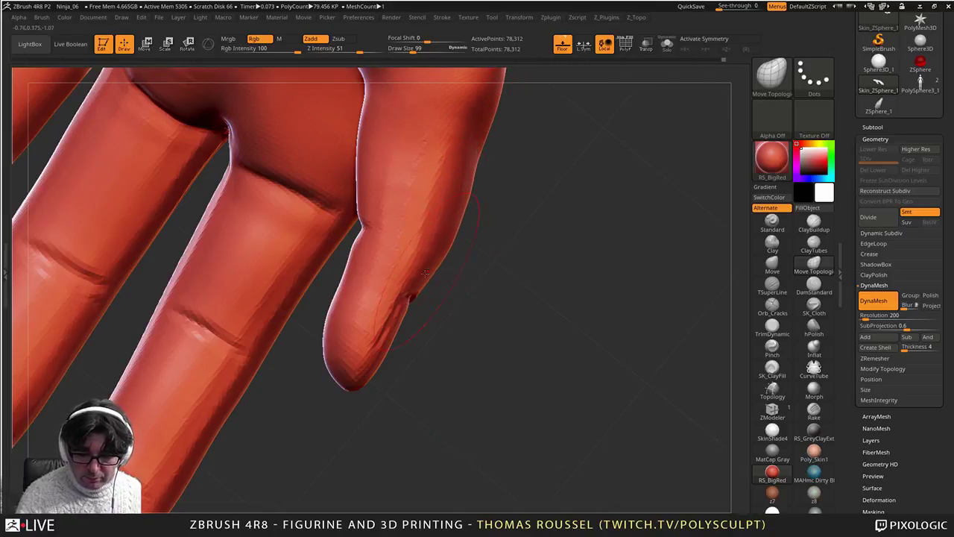
Step: Reshape the thumb tip's pad, the back edge at the nail and the nail's outer side
drag(359, 366, 352, 360)
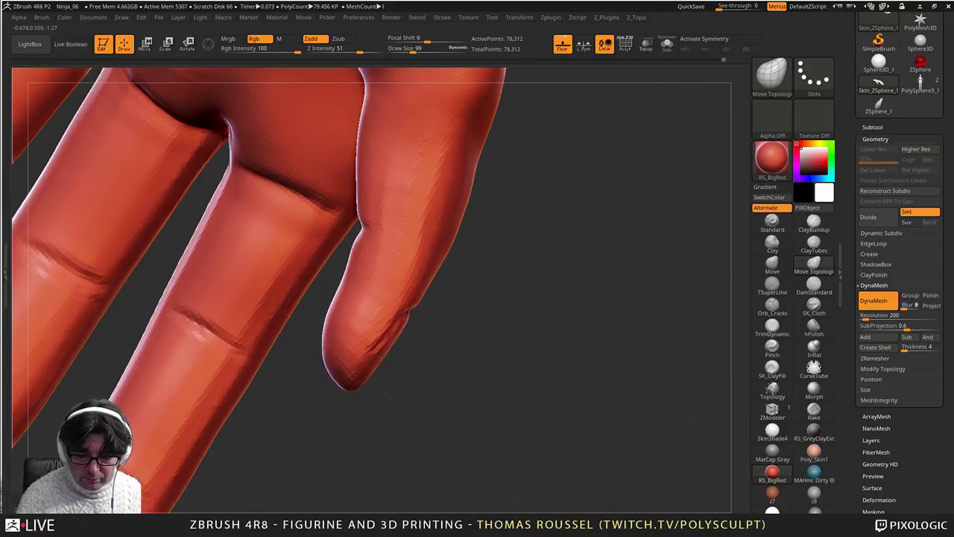
drag(372, 322, 364, 317)
mouse_move(521, 350)
mouse_down()
mouse_move(422, 333)
mouse_move(395, 347)
mouse_up()
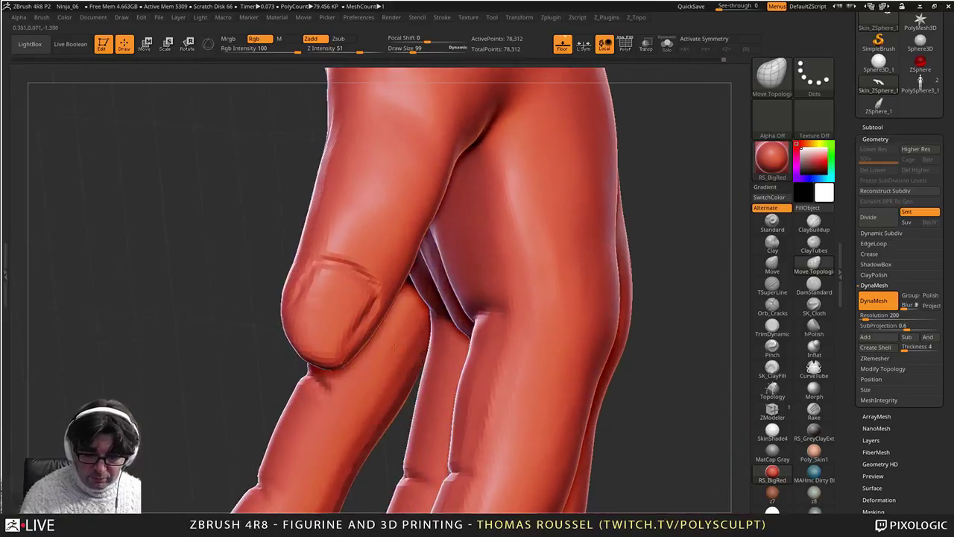
mouse_move(325, 255)
right_down()
mouse_move(296, 260)
mouse_move(309, 260)
right_up()
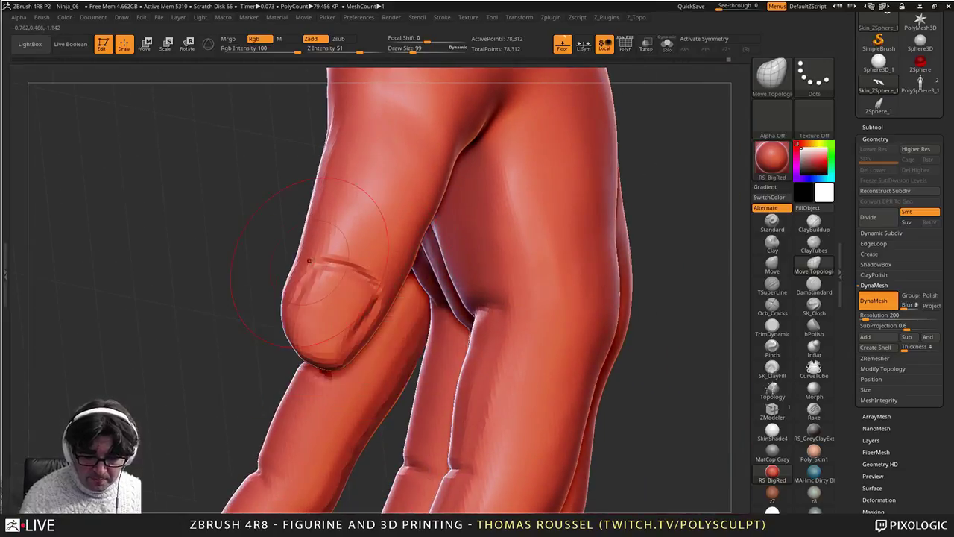
drag(297, 313, 302, 312)
mouse_move(300, 345)
mouse_down()
mouse_move(325, 357)
mouse_move(335, 346)
mouse_up()
Step: Set the draw size to 95 and push the thumb's outer contour inward from the base knuckle down
key(s)
mouse_move(401, 354)
right_down()
mouse_move(254, 287)
mouse_move(320, 287)
mouse_move(671, 339)
mouse_move(479, 271)
mouse_move(490, 300)
mouse_move(489, 271)
right_up()
key(s)
drag(490, 271, 491, 250)
drag(492, 217, 497, 218)
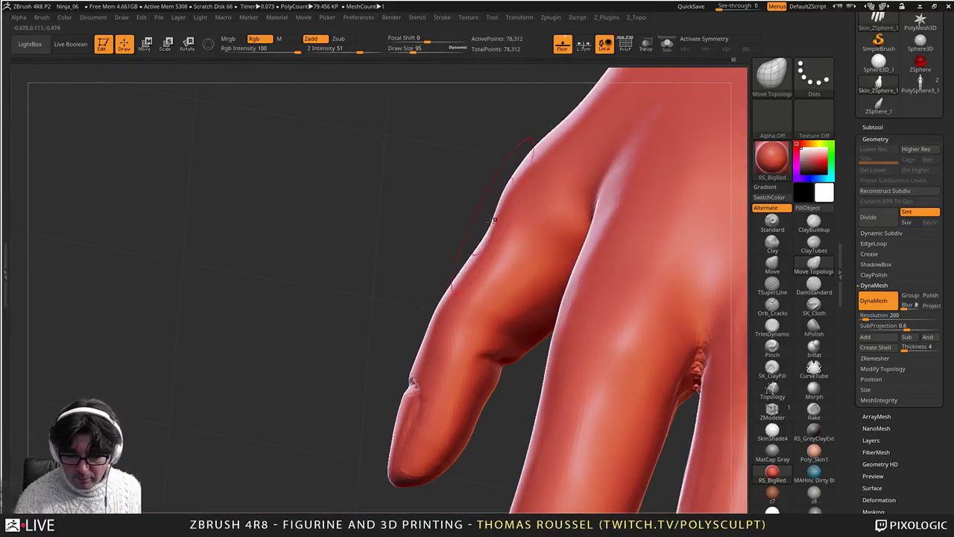
drag(468, 256, 474, 258)
drag(449, 299, 456, 301)
Step: Adjust the thumb's base knuckle from the back and its first segment from the palm side
mouse_move(536, 297)
alt+right_down()
mouse_move(521, 340)
mouse_move(562, 309)
alt+right_up()
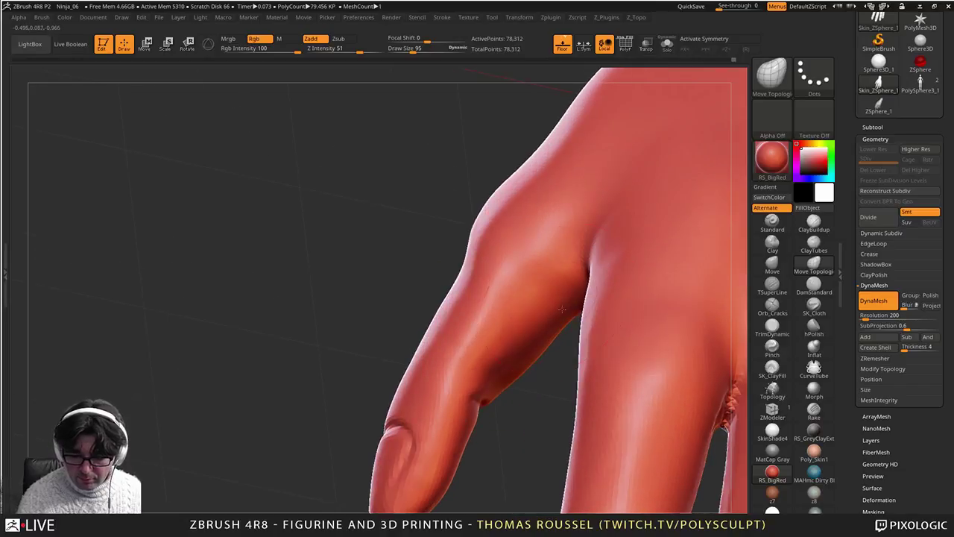
drag(487, 211, 493, 213)
drag(504, 203, 510, 206)
right_drag(515, 207, 574, 232)
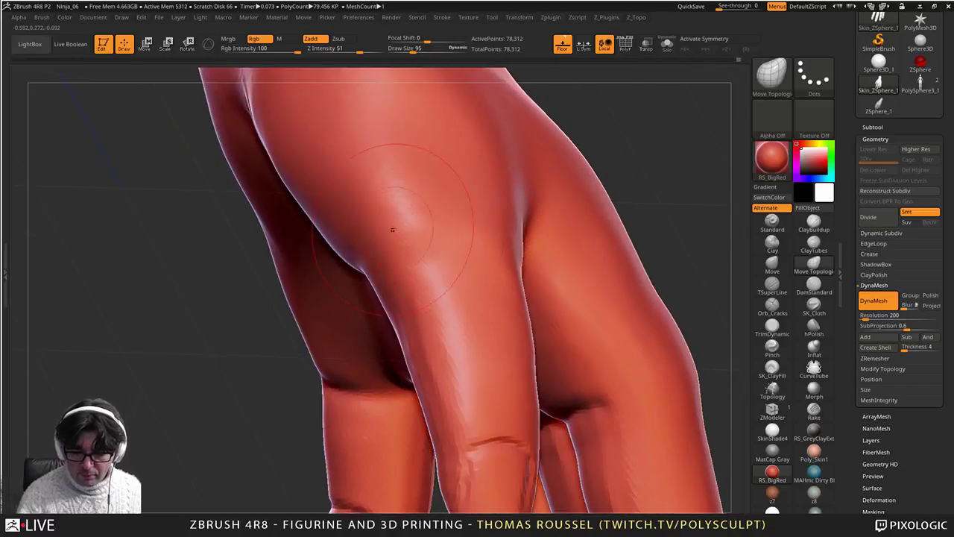
mouse_move(409, 228)
right_down()
mouse_move(491, 232)
mouse_move(454, 236)
mouse_move(549, 200)
right_up()
drag(518, 255, 541, 243)
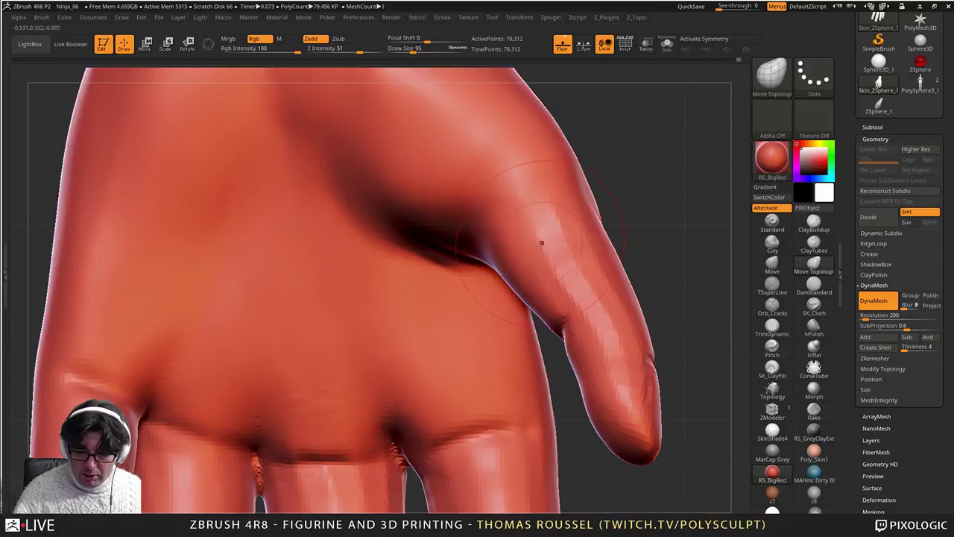
mouse_move(536, 243)
right_down()
mouse_move(558, 255)
mouse_move(550, 270)
mouse_move(536, 264)
right_up()
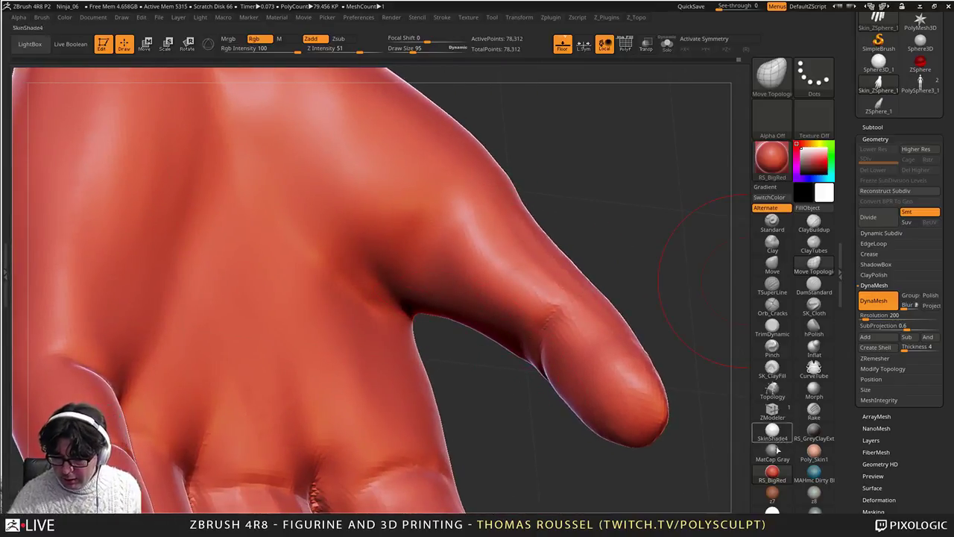
Step: Switch to the SK_ClayFill brush and soften the palm beside the thumb and the index finger's base
click(774, 314)
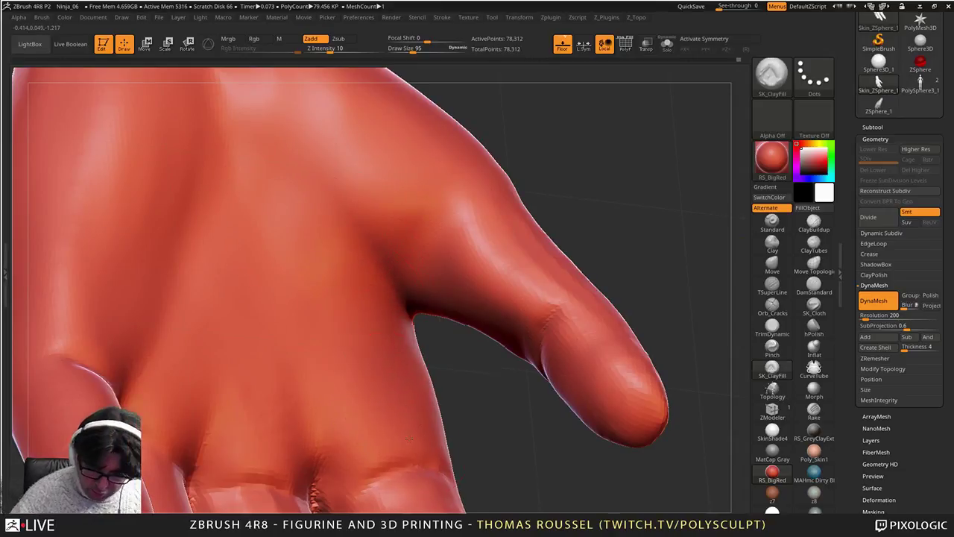
drag(486, 337, 328, 254)
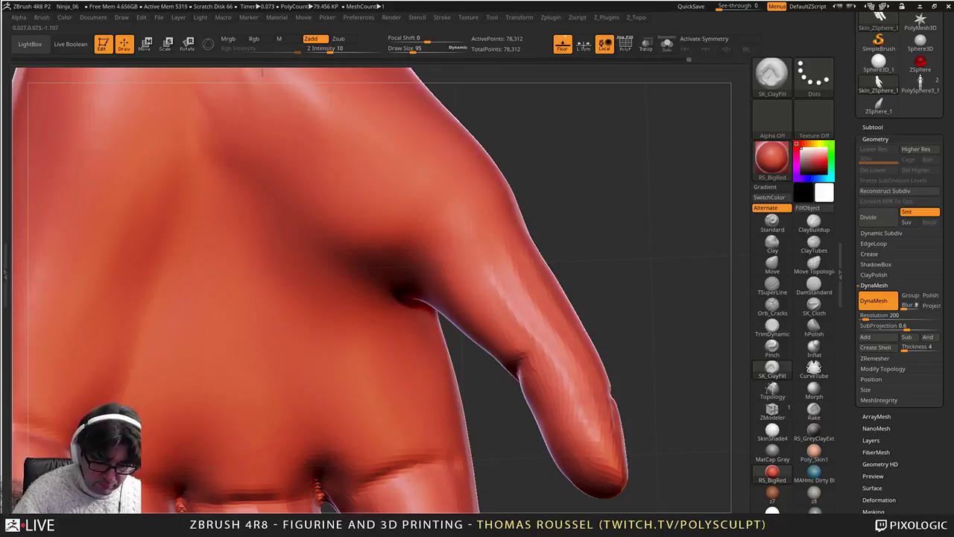
alt+right_drag(228, 497, 257, 273)
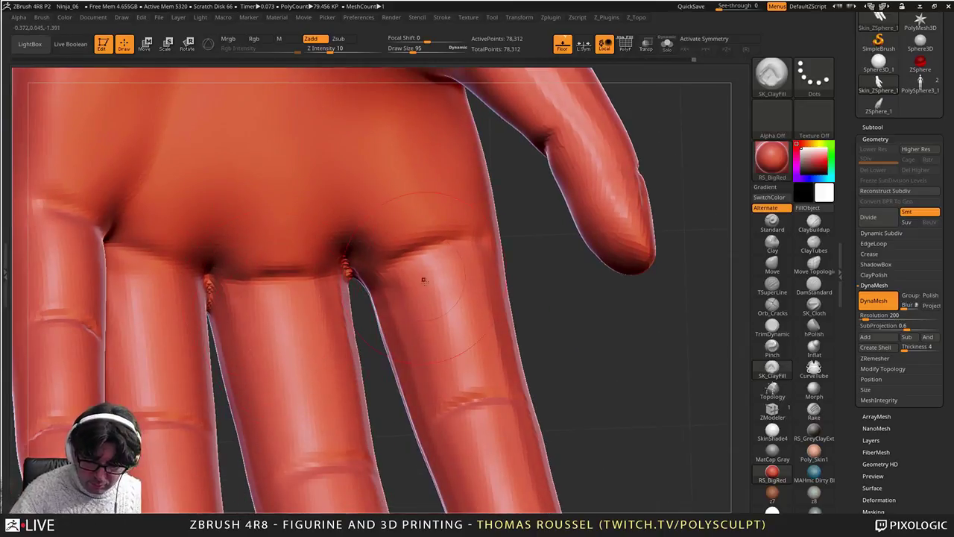
alt+right_drag(468, 372, 444, 300)
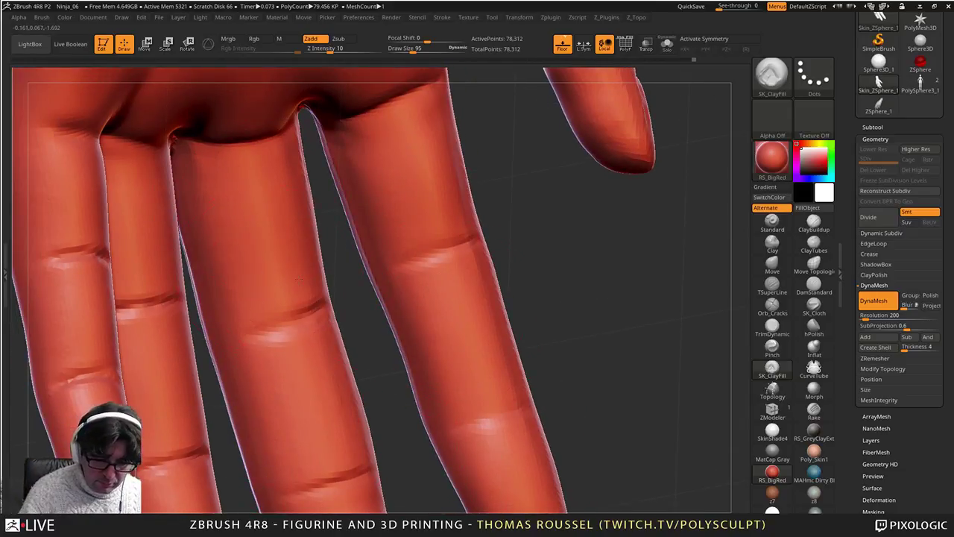
Step: Fill out the undersides of the finger segments from the middle finger to the little finger with SK_ClayFill
alt+right_drag(298, 279, 317, 361)
right_drag(317, 361, 145, 322)
alt+right_drag(179, 469, 302, 391)
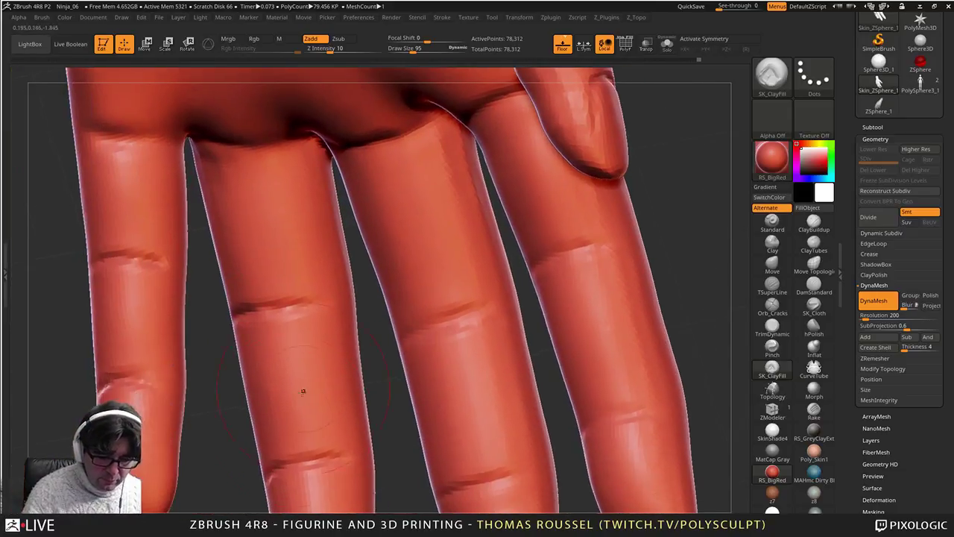
mouse_move(332, 422)
right_down()
mouse_move(367, 419)
mouse_move(356, 423)
right_up()
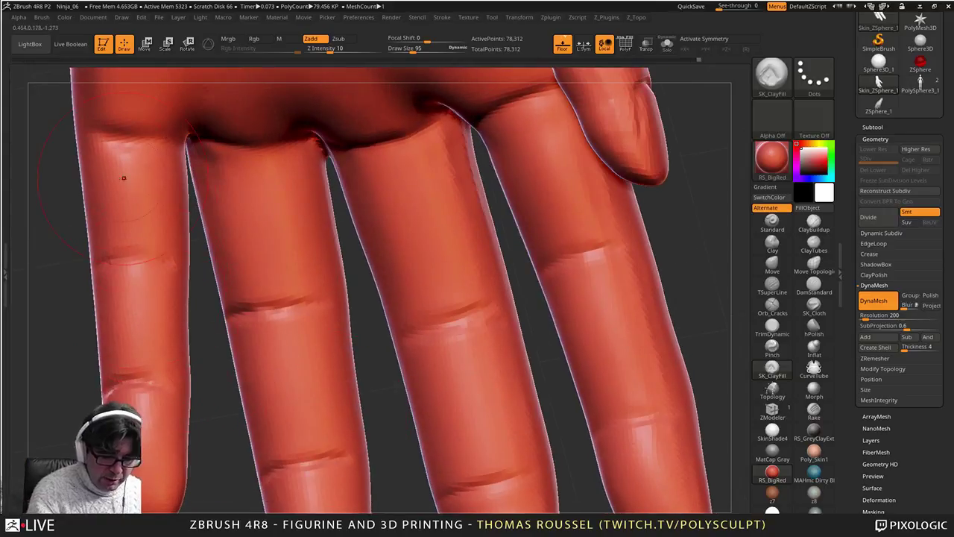
right_drag(500, 213, 520, 292)
drag(519, 292, 645, 182)
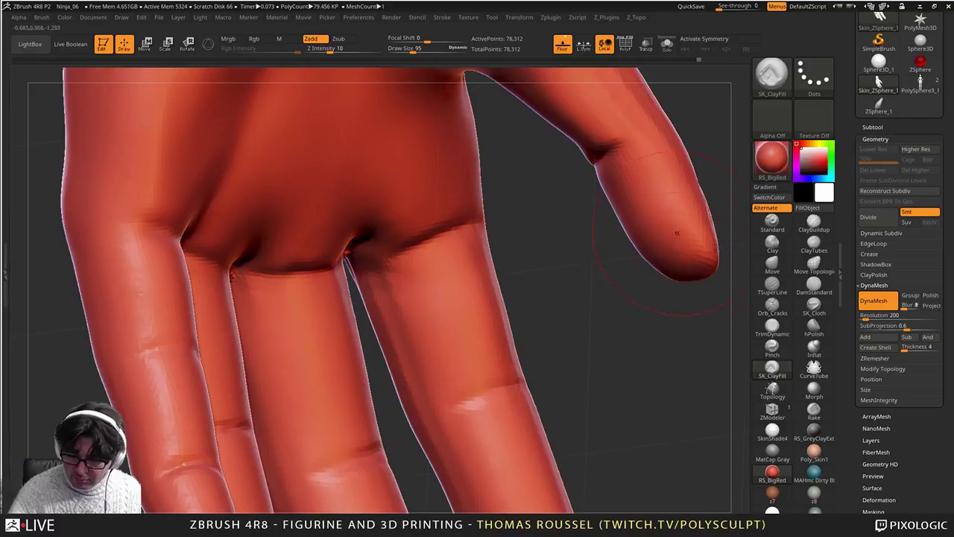
Step: Reduce the SK_ClayFill draw size to 69 and fill out and smooth the thumb's fingertip pad
mouse_move(677, 233)
alt+right_down()
mouse_move(515, 337)
mouse_move(530, 327)
alt+right_up()
key(s)
drag(521, 331, 516, 333)
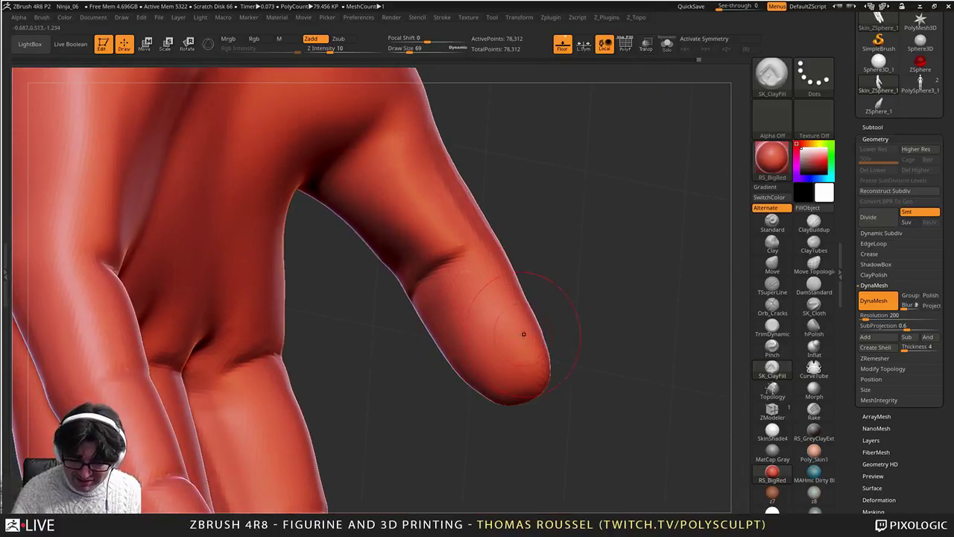
mouse_move(524, 333)
right_down()
mouse_move(512, 327)
mouse_move(524, 292)
mouse_move(530, 313)
right_up()
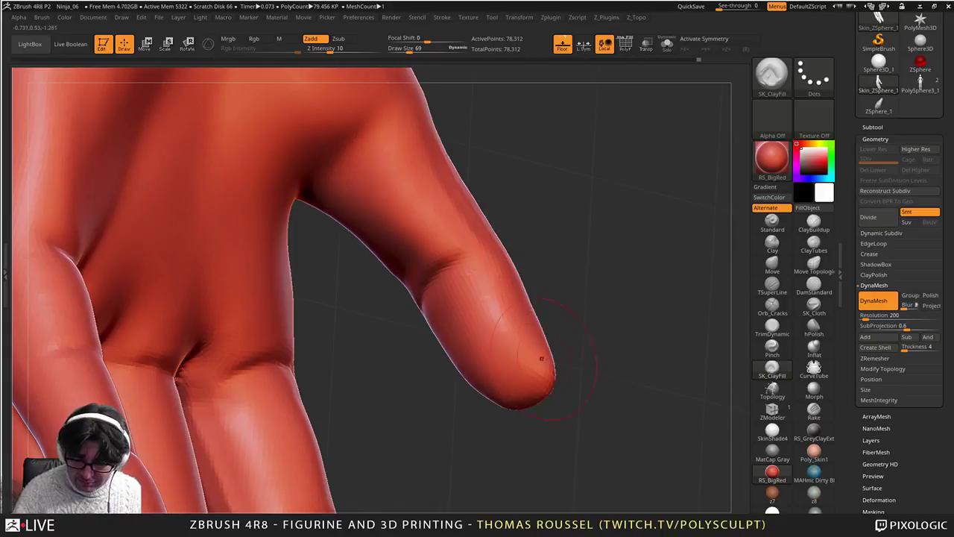
drag(542, 359, 506, 395)
shift+drag(564, 346, 588, 354)
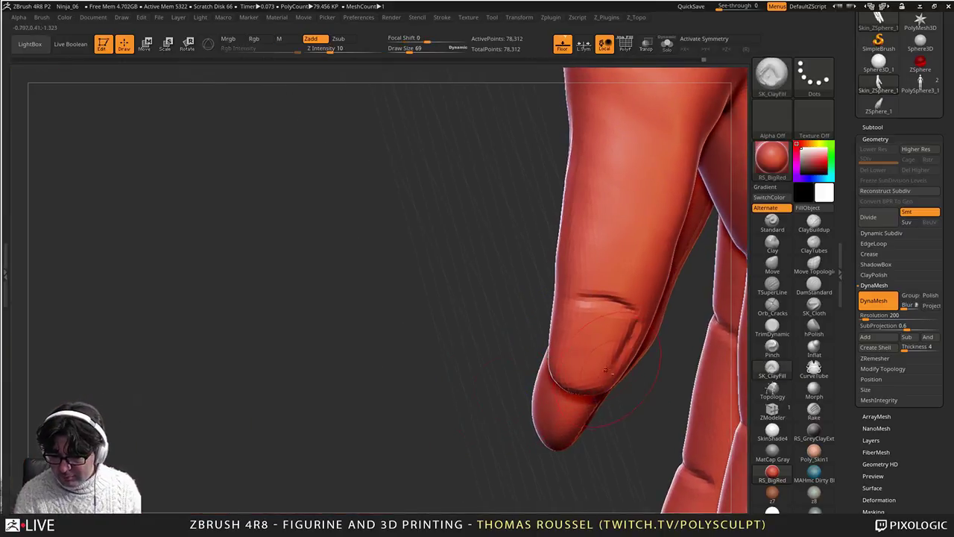
Step: Switch to the Move brush at draw size 95 and reshape the thumb tip around the nail
mouse_move(615, 339)
alt+right_down()
mouse_move(459, 335)
mouse_move(485, 336)
alt+right_up()
drag(484, 336, 531, 383)
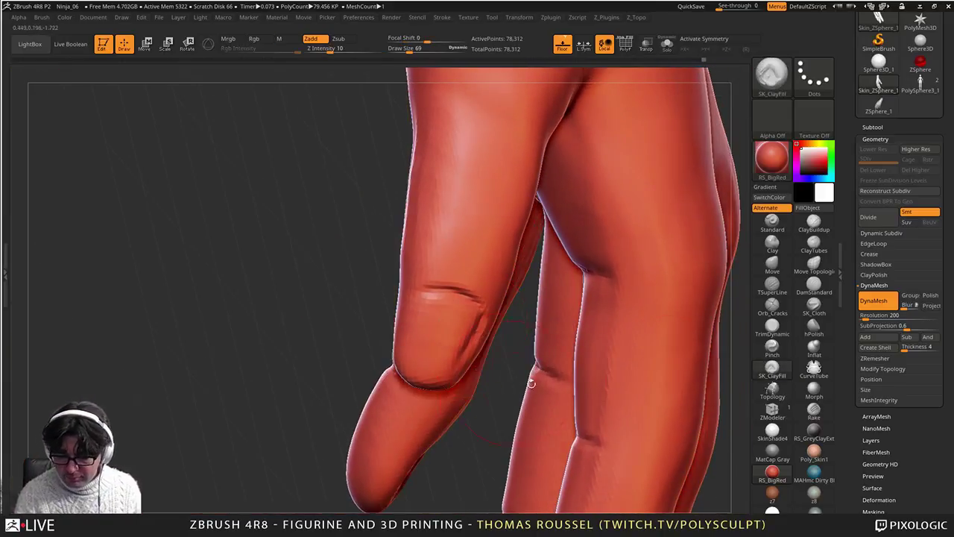
click(772, 268)
key(s)
drag(416, 310, 421, 311)
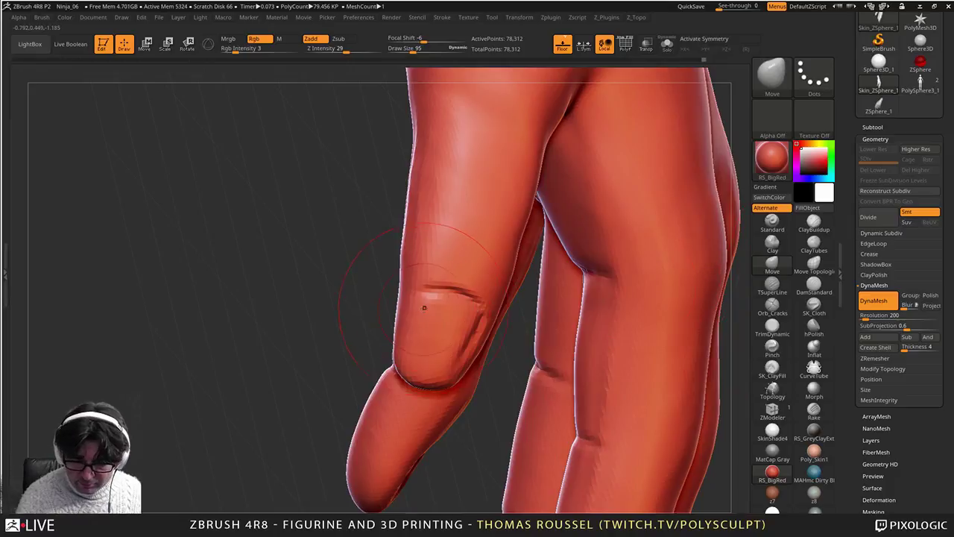
right_drag(419, 313, 455, 332)
drag(450, 354, 452, 340)
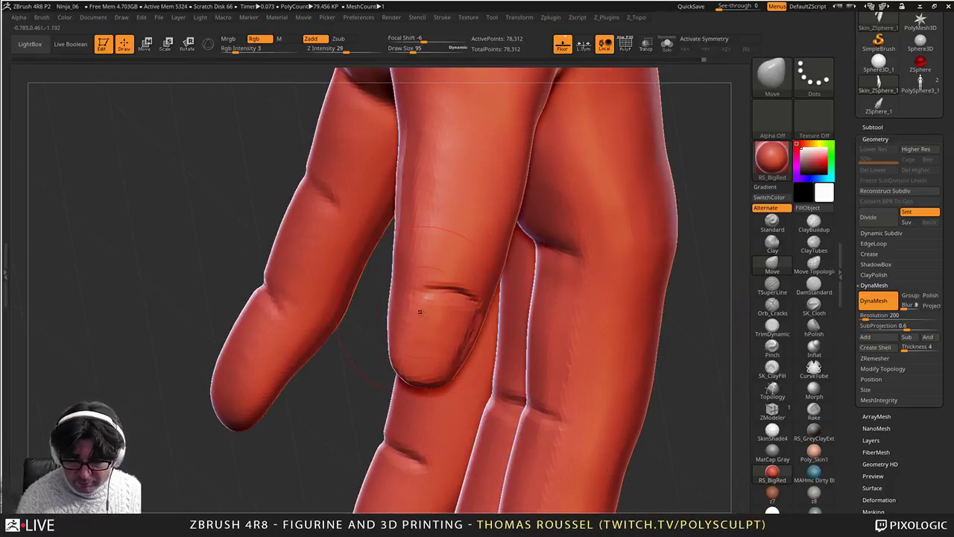
Step: Slim the thumb's outer and inner sides above the nail with short Move strokes
right_drag(420, 312, 433, 304)
alt+right_drag(415, 225, 376, 275)
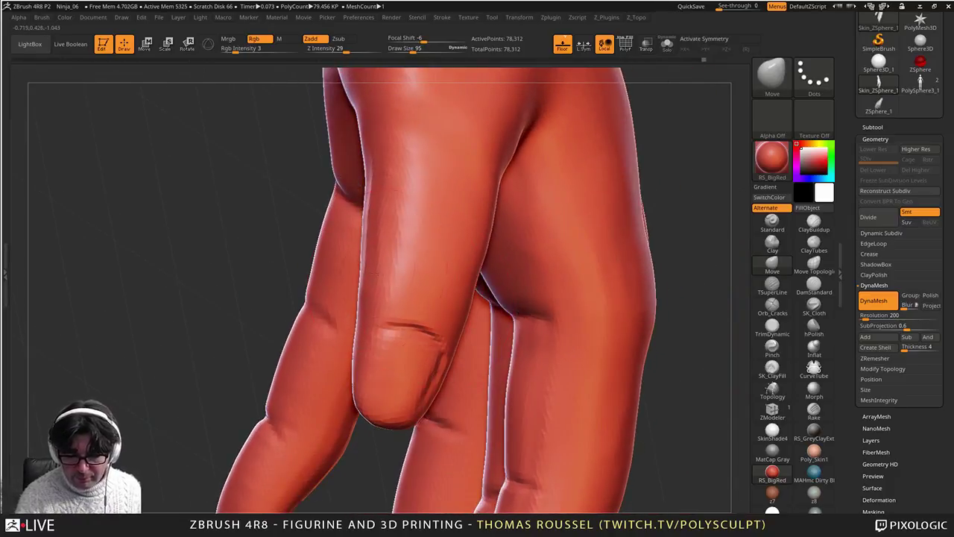
drag(363, 278, 368, 278)
alt+right_drag(376, 277, 343, 366)
drag(456, 293, 450, 297)
right_drag(451, 298, 439, 307)
drag(449, 318, 442, 316)
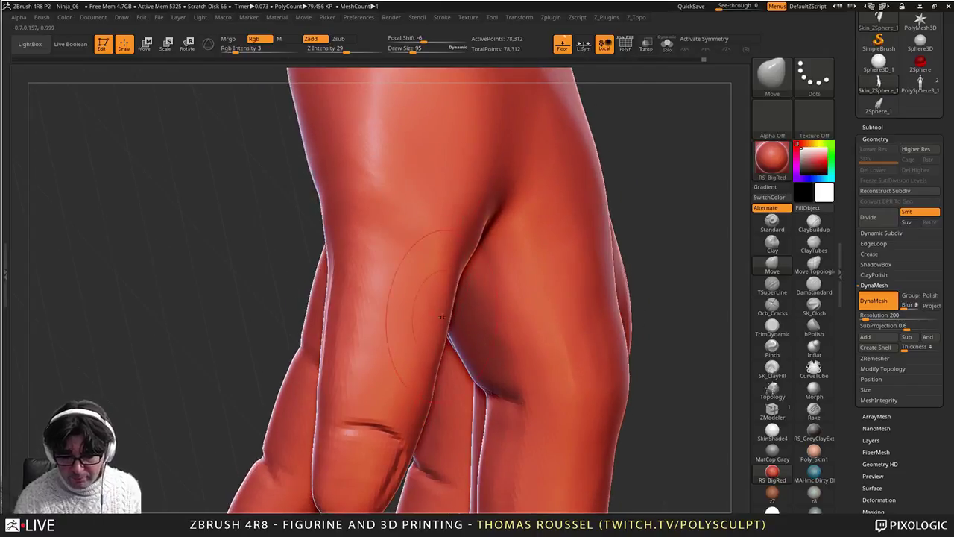
Step: Adjust the thumb's contour around its joint crease with short Move strokes at draw size 95
drag(385, 488, 391, 503)
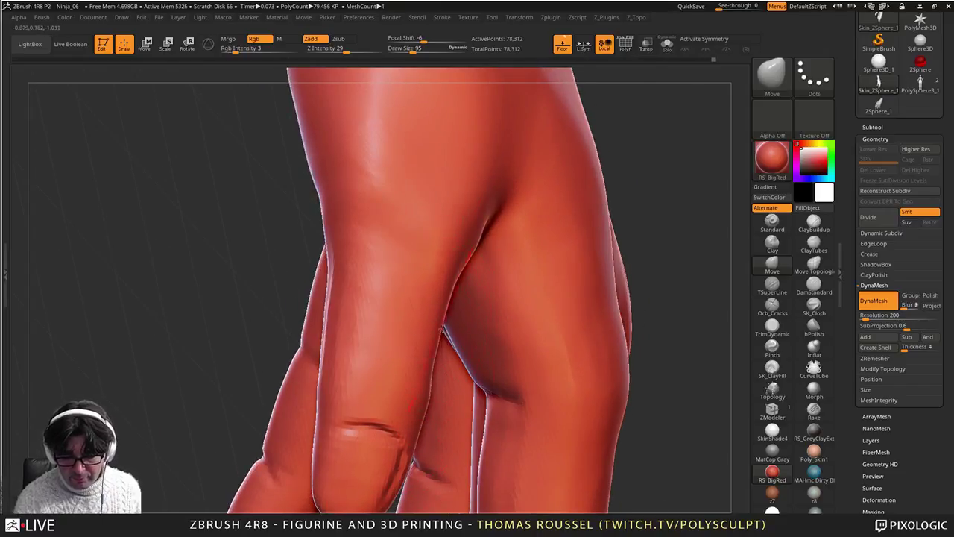
alt+right_drag(442, 329, 412, 375)
drag(312, 354, 320, 356)
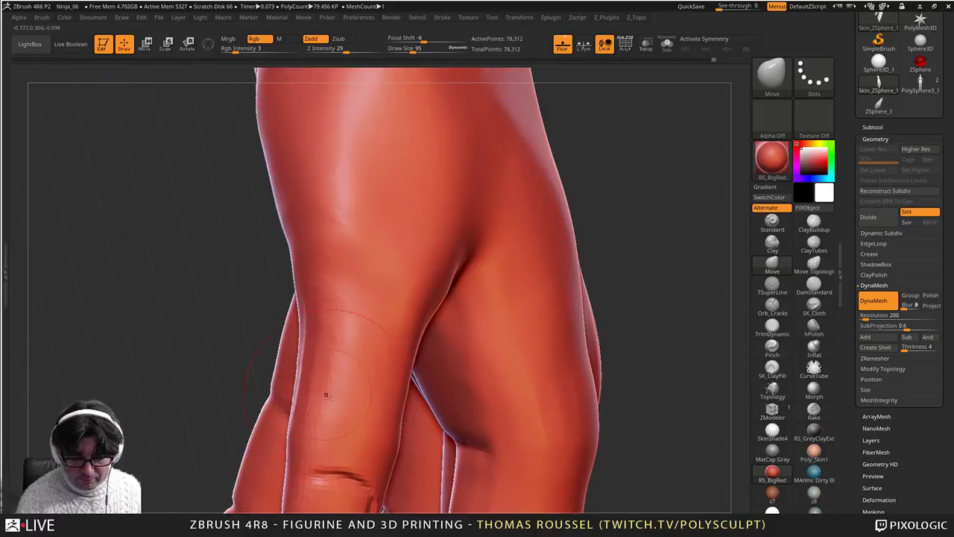
Step: Slim the thumb's outer edge and inner joint as seen from the palm side with short Move strokes
alt+right_drag(326, 392, 391, 319)
right_drag(335, 350, 436, 369)
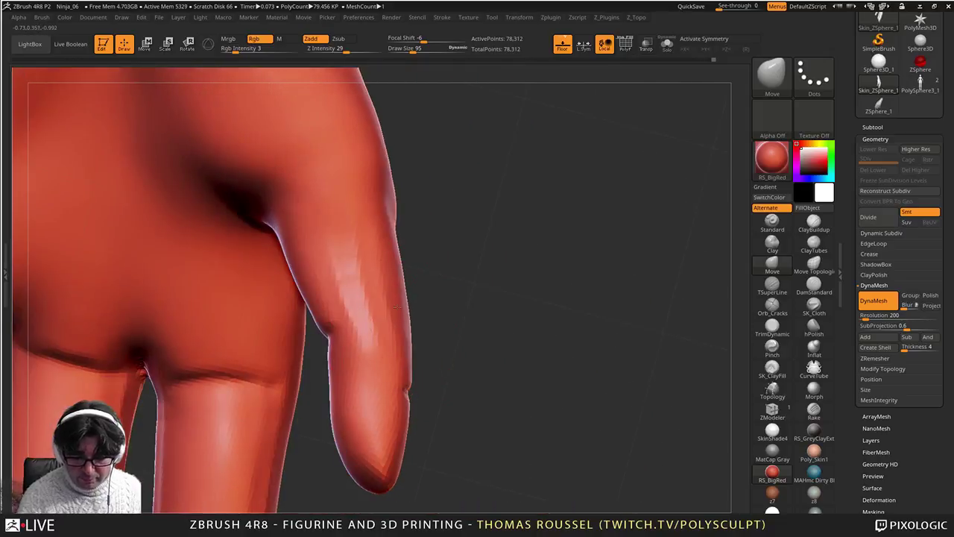
drag(397, 307, 393, 306)
alt+right_drag(411, 355, 403, 394)
drag(408, 381, 403, 380)
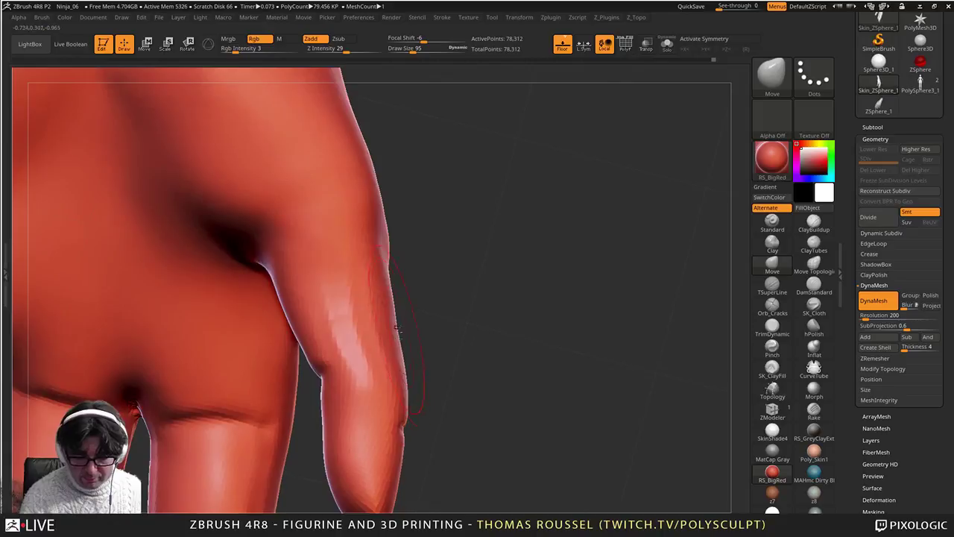
alt+right_drag(403, 373, 433, 401)
drag(328, 351, 324, 352)
Step: Switch to DamStandard at draw size 95, smooth the hollow at the thumb's base and rework its crease against the palm
alt+right_drag(335, 328, 348, 388)
right_drag(347, 358, 375, 348)
alt+right_drag(327, 376, 399, 342)
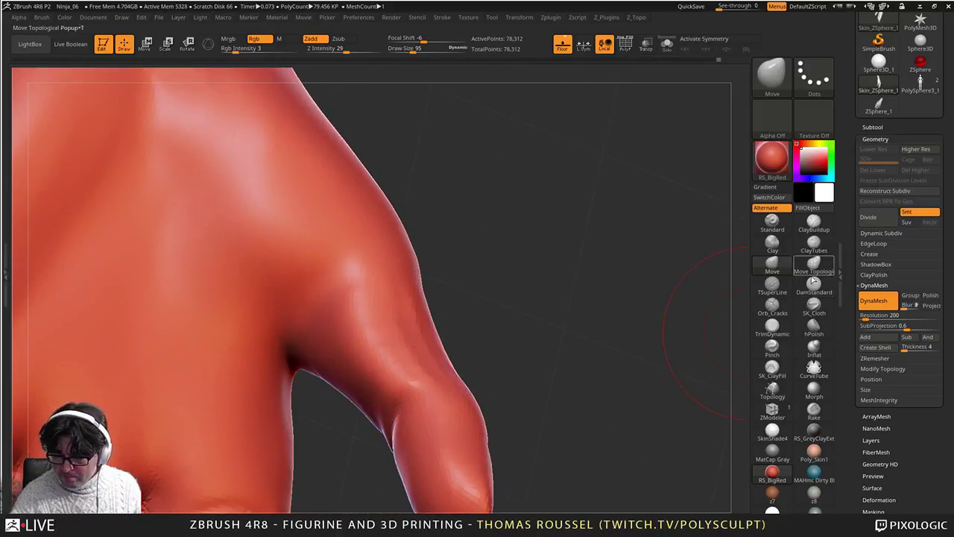
click(813, 285)
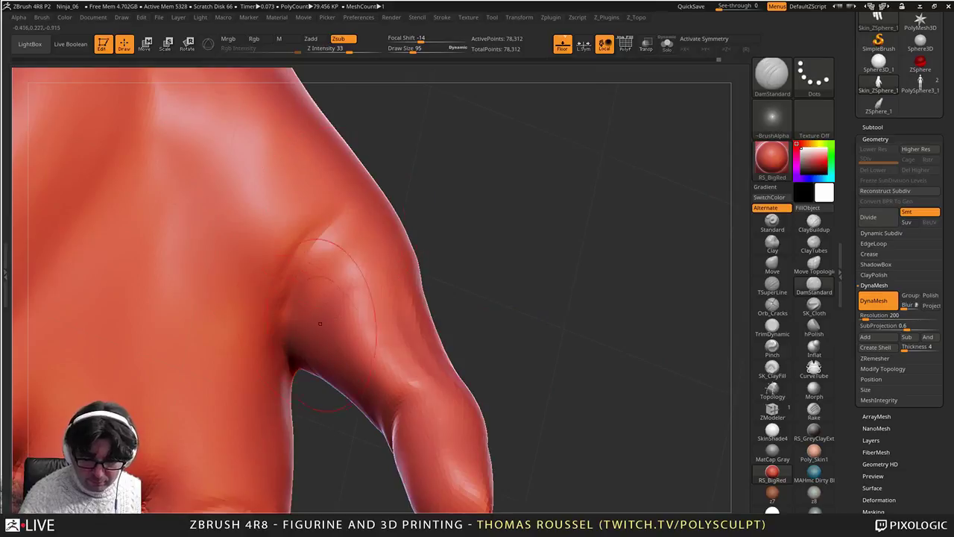
right_drag(320, 324, 382, 357)
right_drag(309, 263, 308, 277)
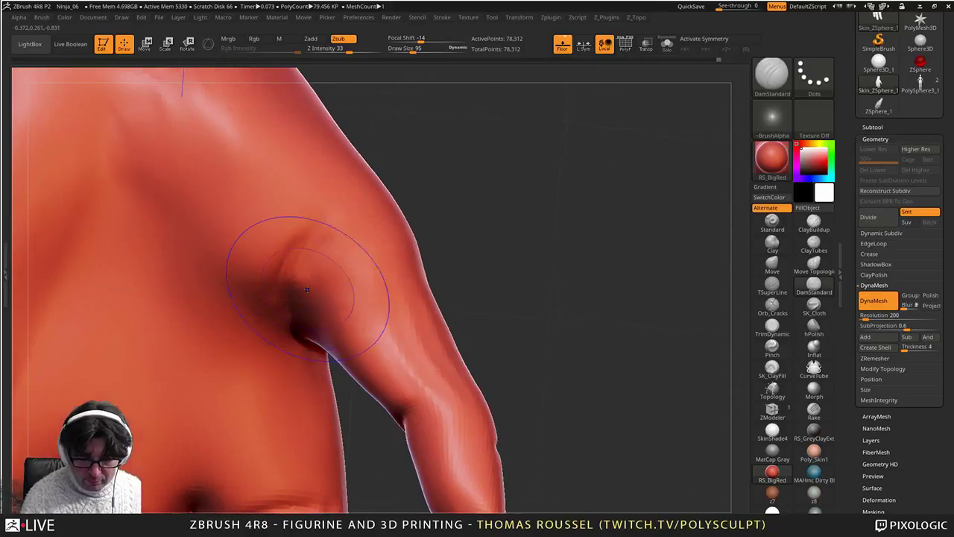
mouse_move(308, 276)
shift+mouse_down()
mouse_move(276, 281)
mouse_move(302, 277)
shift+mouse_up()
drag(294, 337, 320, 236)
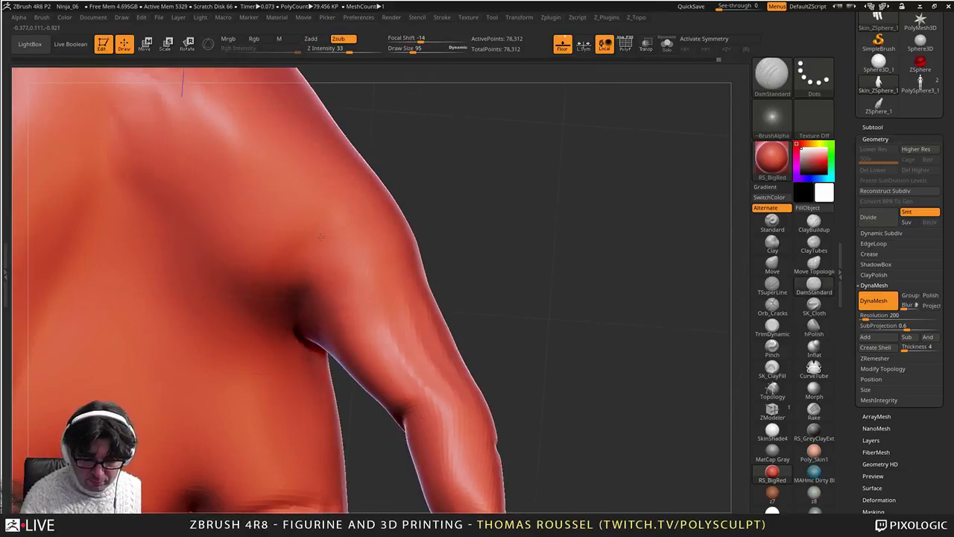
right_drag(340, 240, 310, 328)
drag(281, 360, 313, 333)
Step: Refine the fold at the thumb's joint and deepen the crease at the base of the index finger on the palm
right_drag(316, 328, 480, 283)
drag(451, 296, 474, 277)
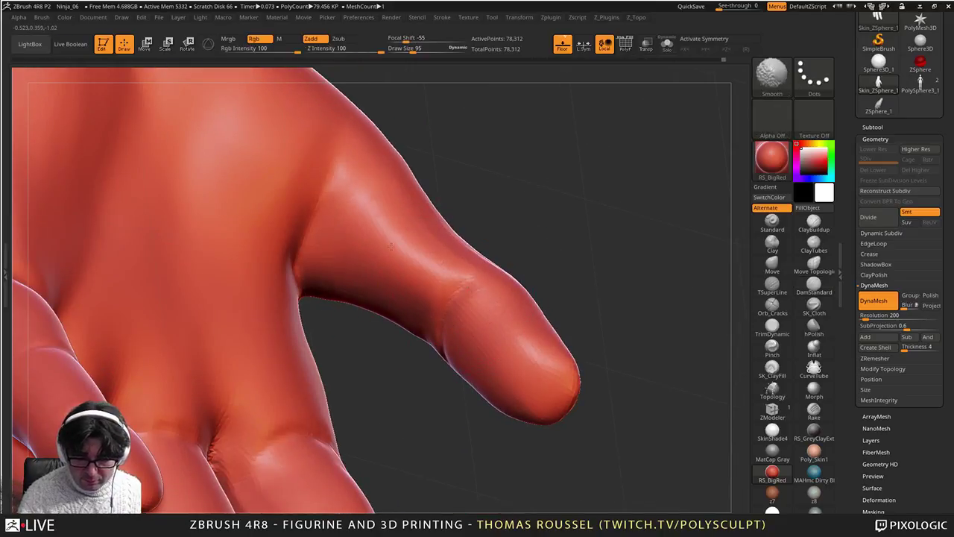
right_drag(404, 234, 366, 302)
drag(359, 304, 447, 294)
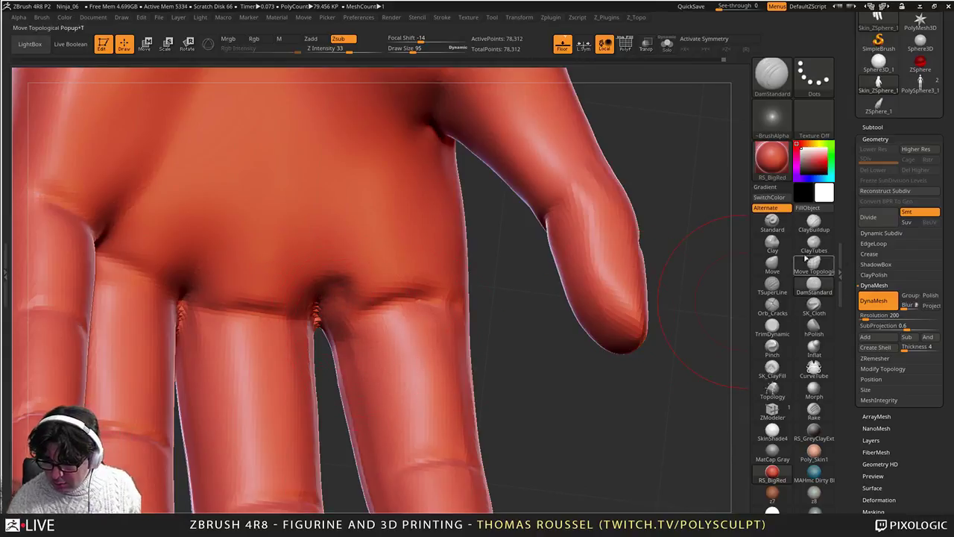
Step: Build up the thumb mound on the palm with ClayBuildup and smooth the added volume
click(813, 221)
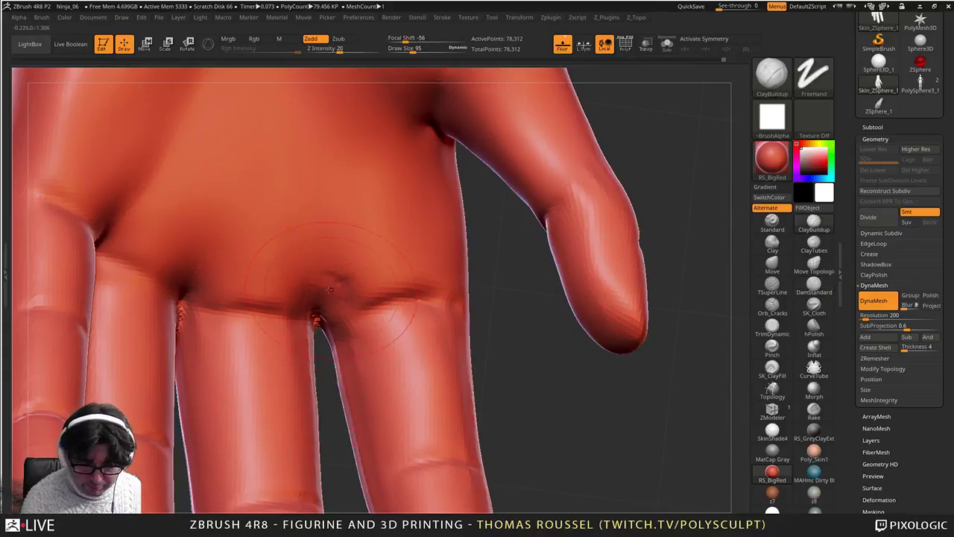
mouse_move(207, 275)
alt+right_down()
mouse_move(314, 295)
mouse_move(261, 291)
alt+right_up()
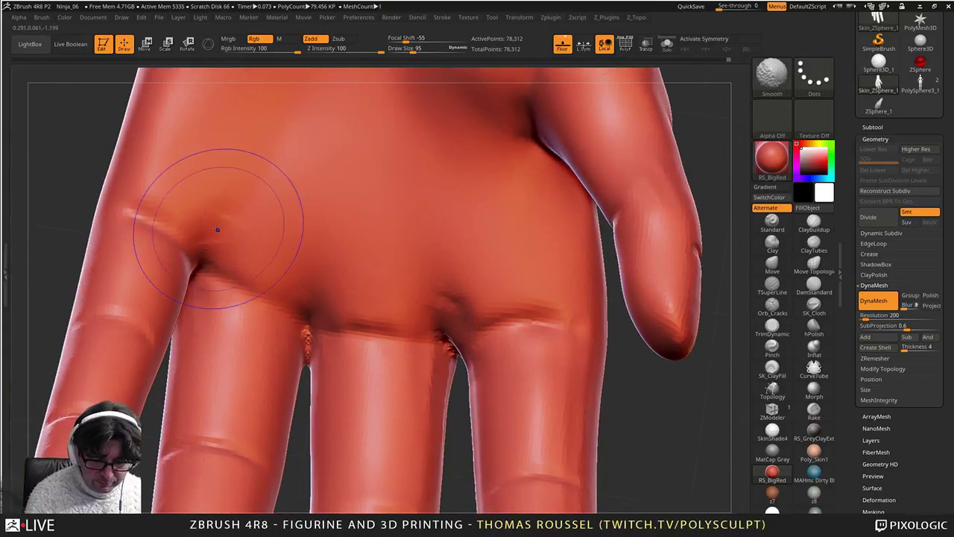
ctrl+right_drag(453, 266, 380, 324)
drag(343, 226, 386, 280)
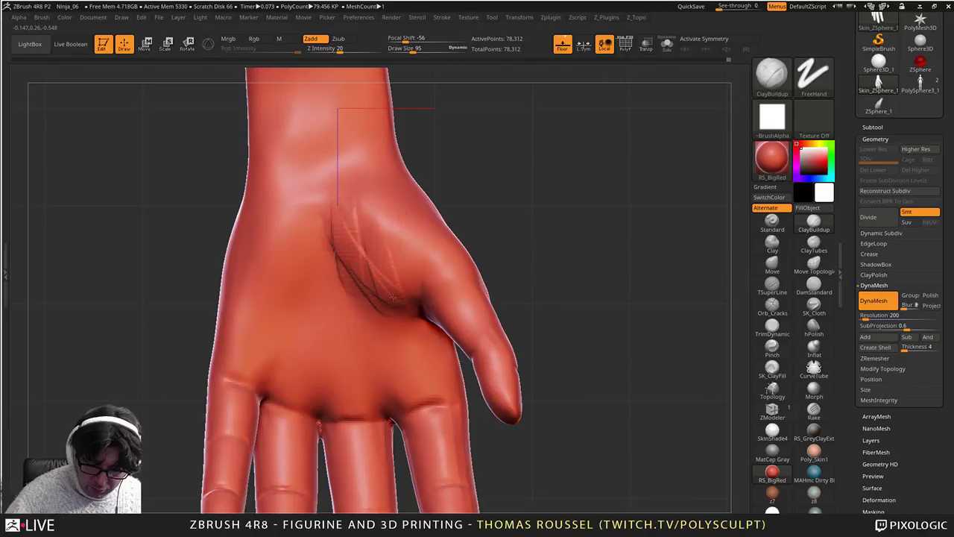
shift+drag(353, 201, 380, 227)
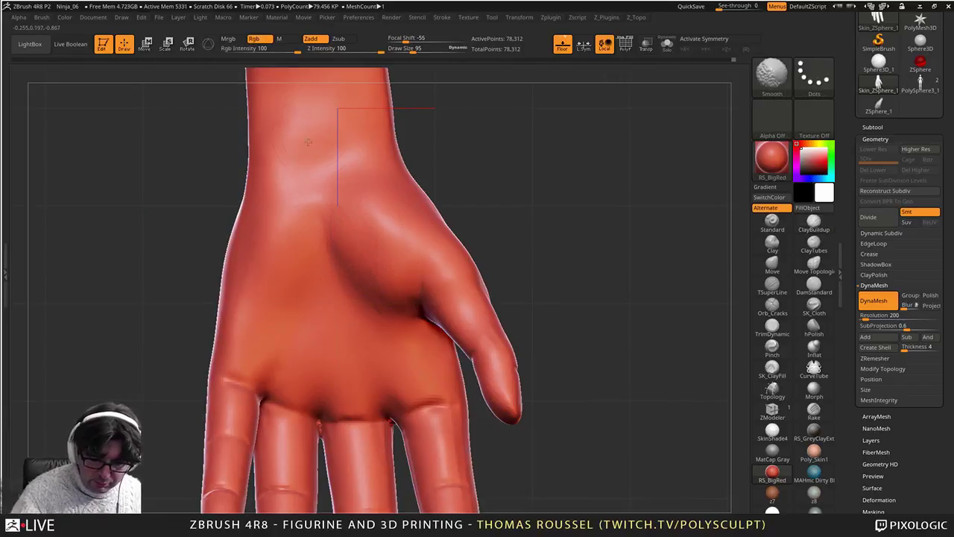
Step: Smooth the inside of the wrist and the outer edge of the forearm and hand
alt+right_drag(307, 141, 301, 310)
shift+drag(313, 158, 328, 156)
right_drag(246, 160, 302, 195)
key(shift)
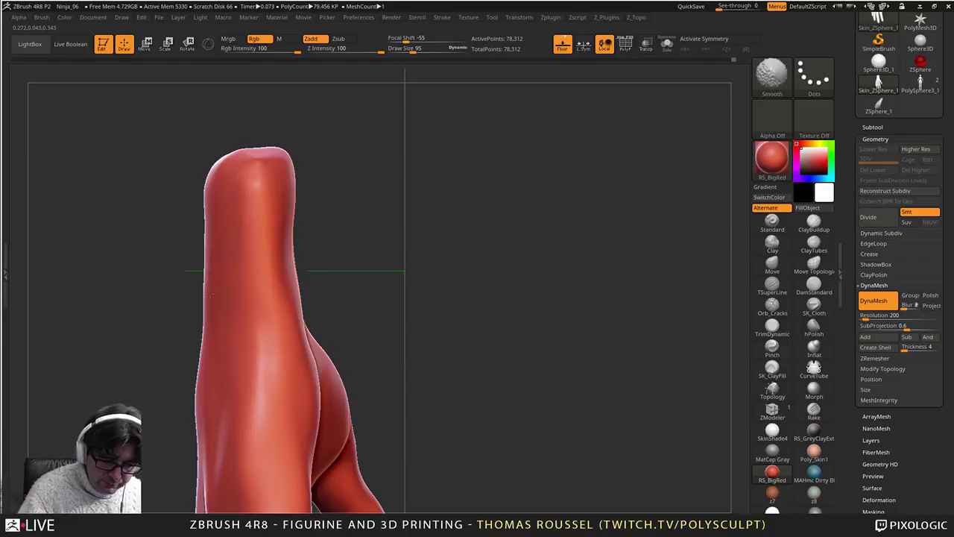
shift+drag(211, 296, 210, 257)
mouse_move(224, 390)
alt+right_down()
mouse_move(234, 392)
mouse_move(267, 251)
alt+right_up()
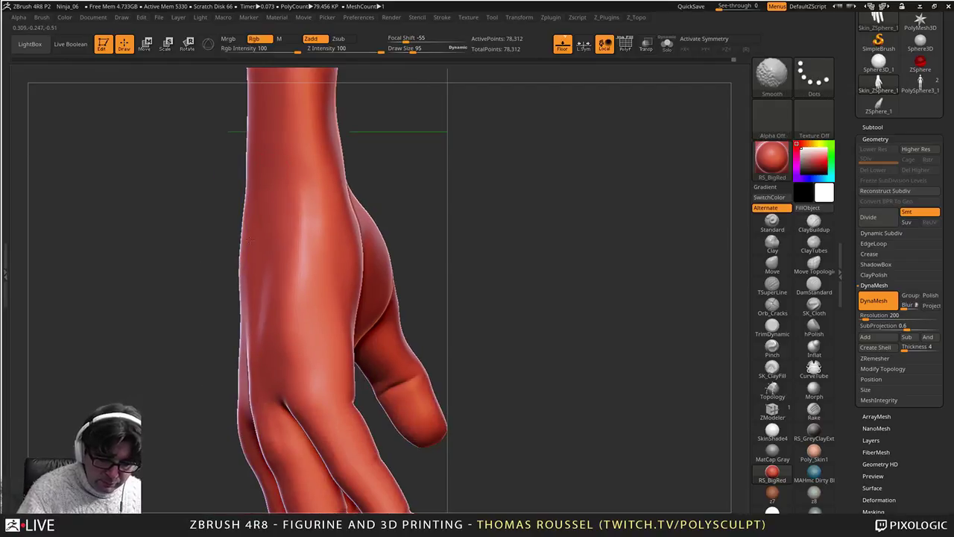
shift+drag(238, 267, 242, 231)
Step: Switch to the Move brush at draw size 427 and reshape the forearm above the wrist in side view
mouse_move(301, 303)
alt+right_down()
mouse_move(307, 181)
mouse_move(298, 179)
alt+right_up()
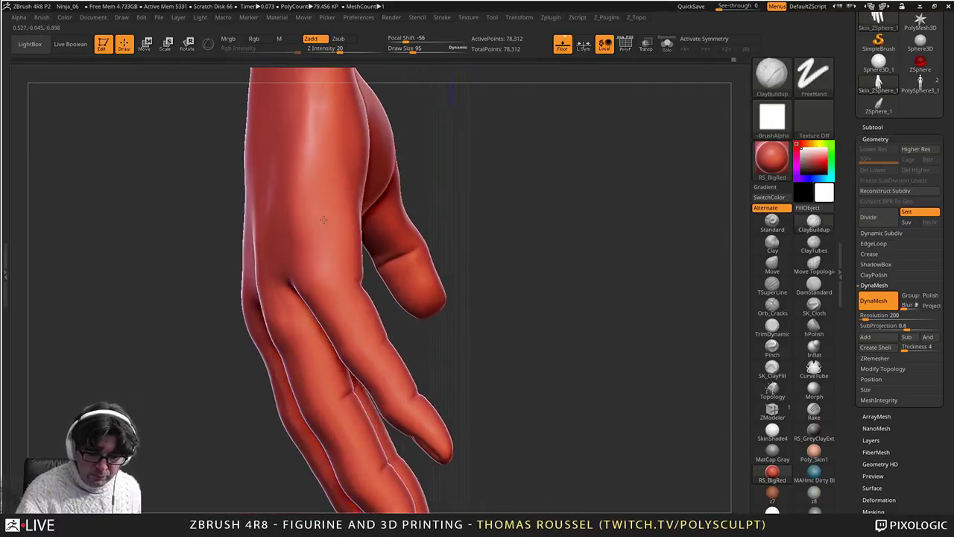
key(s)
drag(289, 264, 296, 265)
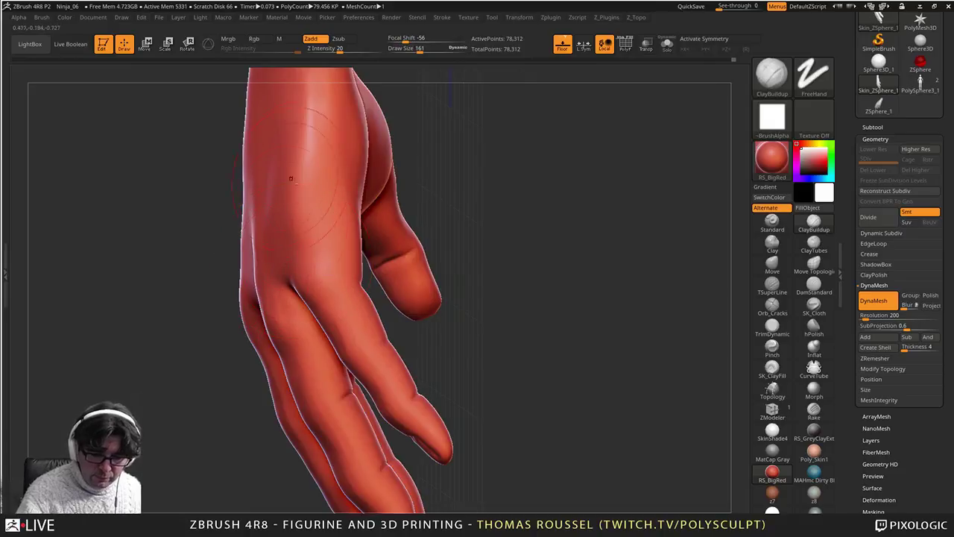
alt+right_drag(291, 178, 289, 269)
click(772, 268)
key(s)
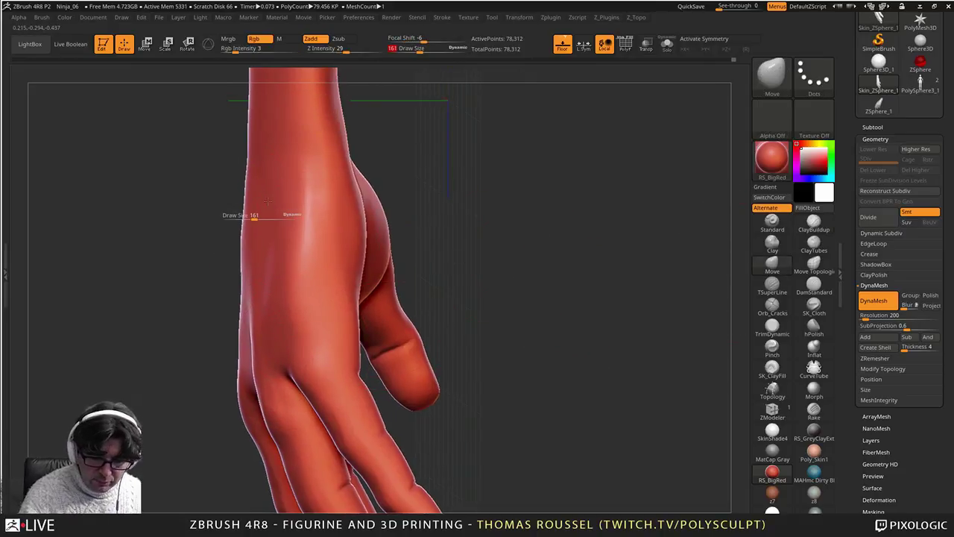
mouse_move(256, 218)
mouse_down()
mouse_move(272, 217)
mouse_move(253, 207)
mouse_move(264, 205)
mouse_up()
alt+right_drag(264, 206, 245, 295)
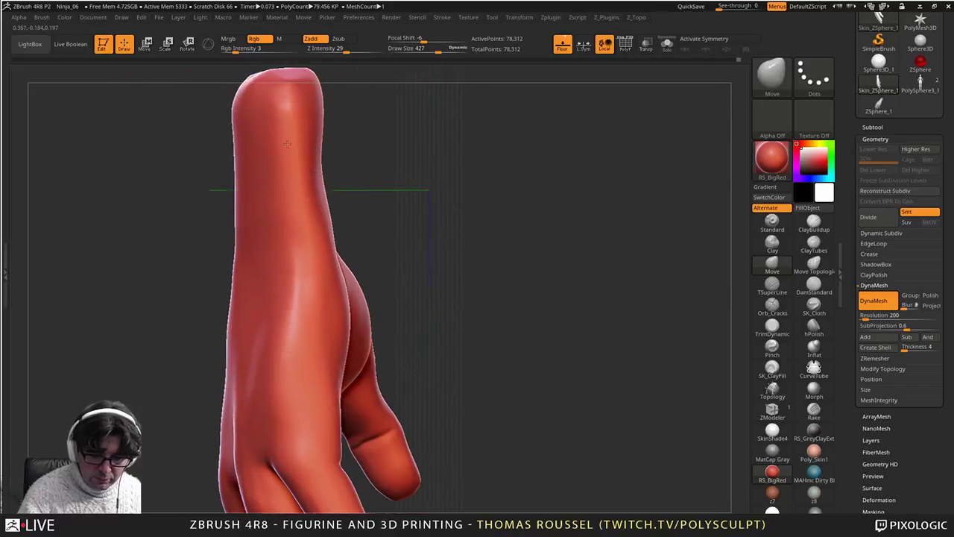
drag(240, 165, 247, 165)
drag(294, 117, 298, 117)
Step: Set the Move draw size to 345 and adjust the back of the hand around the knuckles
alt+right_drag(329, 187, 365, 115)
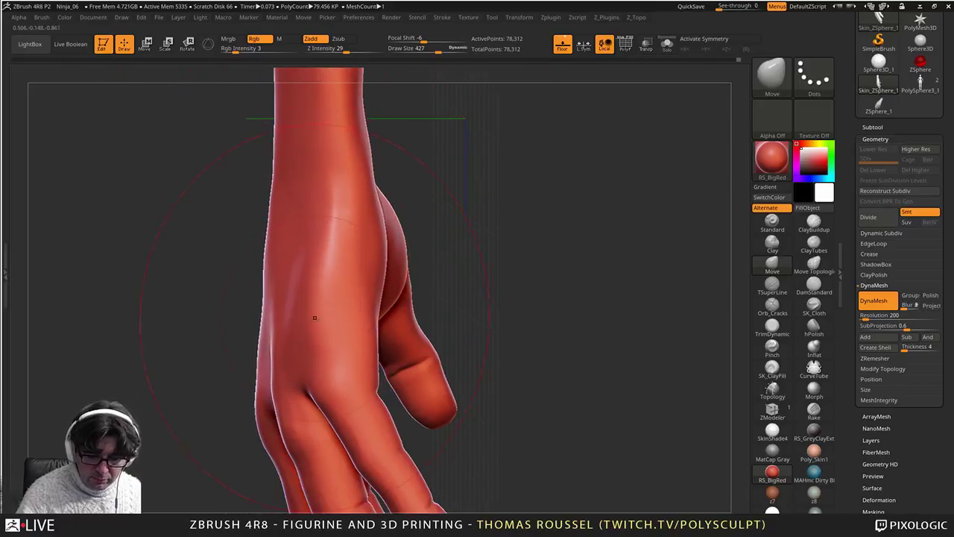
key(s)
drag(315, 322, 269, 328)
mouse_move(260, 418)
right_down()
mouse_move(305, 408)
mouse_move(272, 355)
right_up()
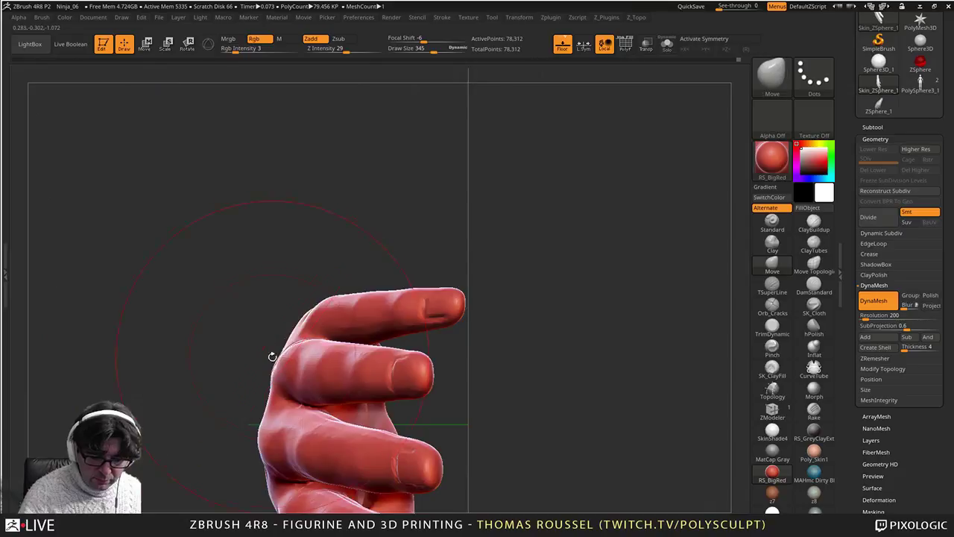
alt+right_drag(299, 397, 334, 311)
drag(315, 419, 321, 417)
Step: Reshape the thumb's tip around the nail with Move, reducing the draw size to 140 and finally to 62
mouse_move(320, 417)
right_down()
mouse_move(339, 451)
mouse_move(362, 290)
mouse_move(292, 358)
right_up()
right_drag(359, 380, 436, 350)
alt+right_drag(430, 419, 456, 315)
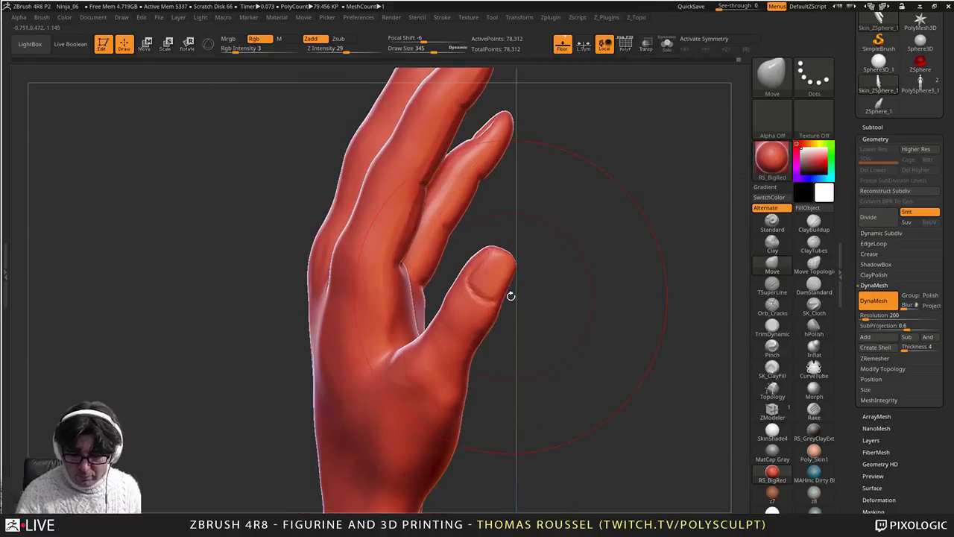
mouse_move(511, 296)
right_down()
mouse_move(486, 291)
mouse_move(496, 288)
right_up()
key(s)
drag(503, 289, 495, 291)
mouse_move(494, 295)
right_down()
mouse_move(478, 301)
mouse_move(506, 294)
right_up()
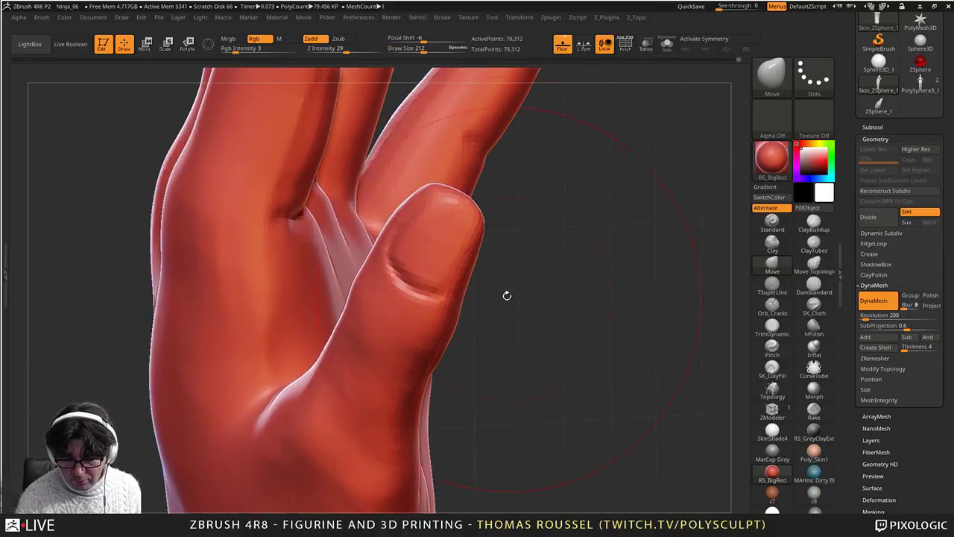
key(s)
drag(509, 264, 503, 265)
drag(483, 229, 475, 228)
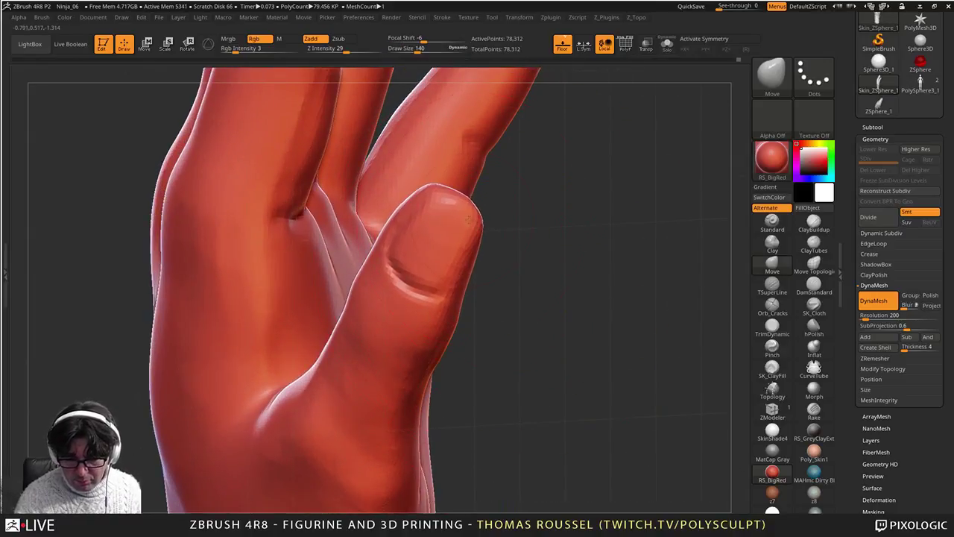
key(s)
drag(446, 196, 427, 193)
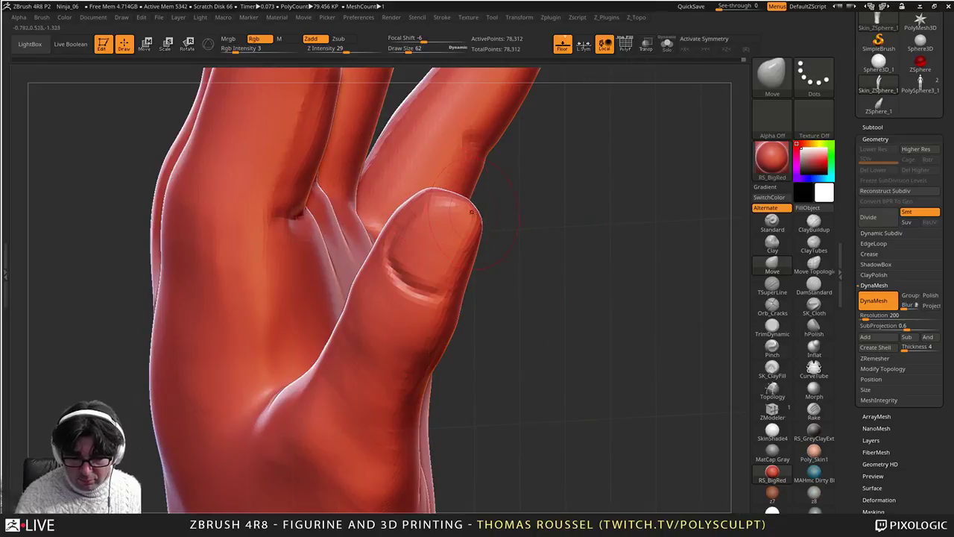
Step: Set the Move draw size to 126 and reshape the thumb's sides and base
alt+right_drag(466, 309, 475, 277)
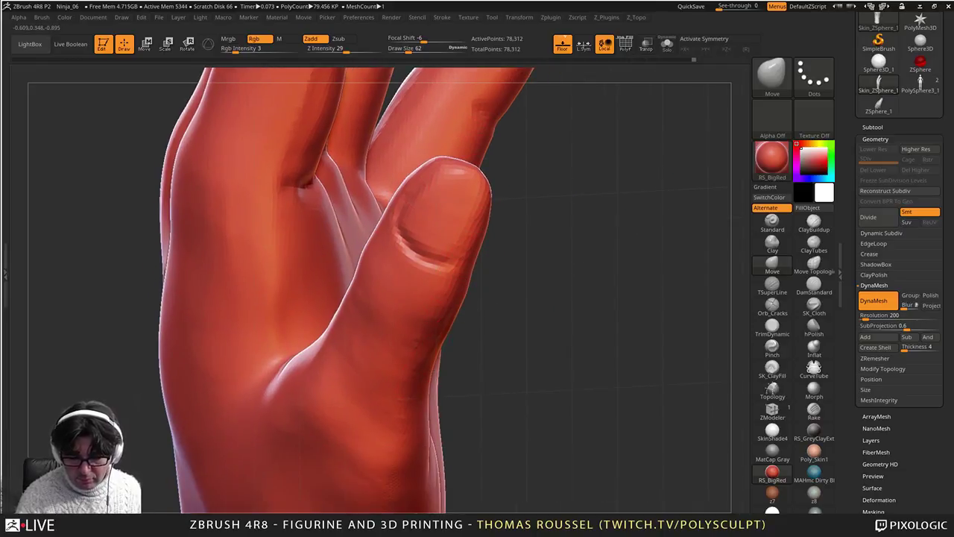
alt+right_drag(447, 383, 524, 216)
key(s)
right_drag(515, 261, 550, 233)
key(s)
drag(547, 220, 555, 220)
drag(563, 307, 551, 307)
alt+right_drag(492, 149, 460, 211)
drag(453, 207, 459, 213)
Step: Adjust the edge of the hand below the thumb with a Move stroke and smooth the back of the wrist
mouse_move(498, 223)
right_down()
mouse_move(501, 275)
mouse_move(486, 250)
right_up()
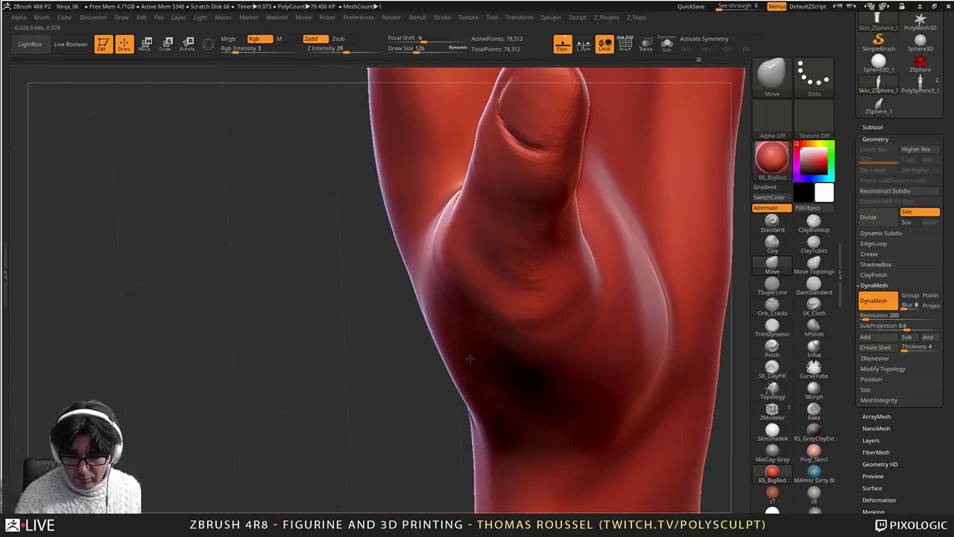
drag(469, 358, 474, 372)
right_drag(475, 373, 502, 269)
right_drag(471, 328, 456, 234)
mouse_move(556, 338)
right_down()
mouse_move(499, 224)
mouse_move(596, 298)
mouse_move(516, 228)
mouse_move(513, 298)
right_up()
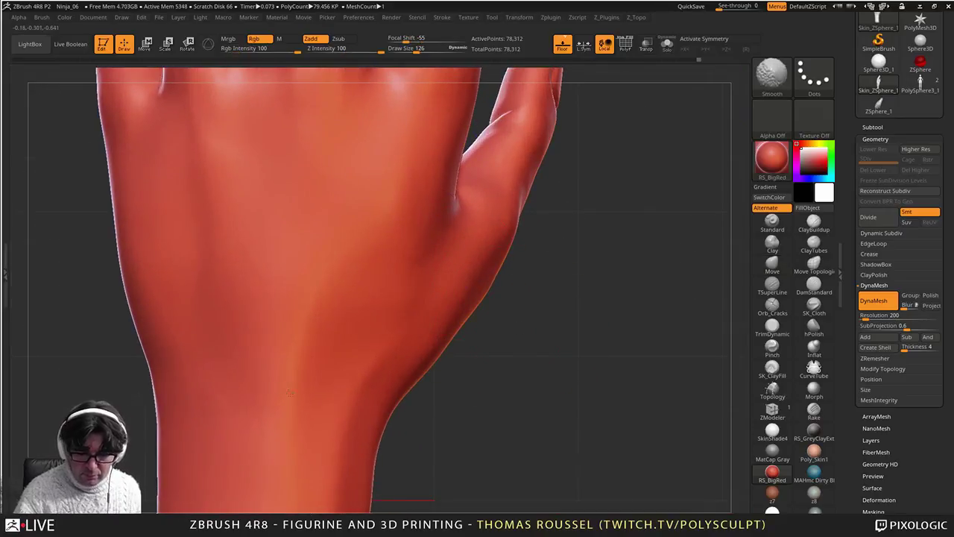
Step: Adjust the thumb's inner edge near the index finger with Move and raise the draw size to 278
alt+right_drag(451, 312, 415, 323)
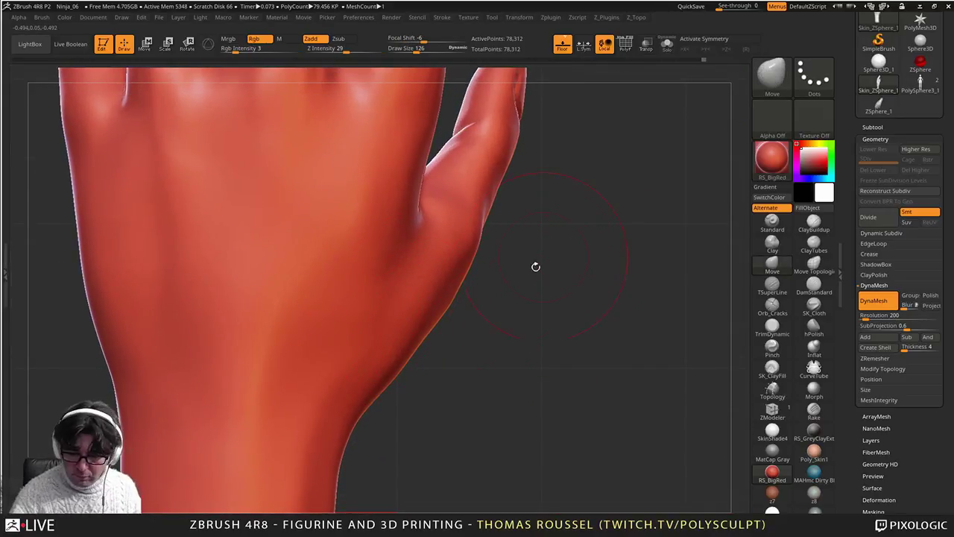
alt+right_drag(463, 253, 472, 336)
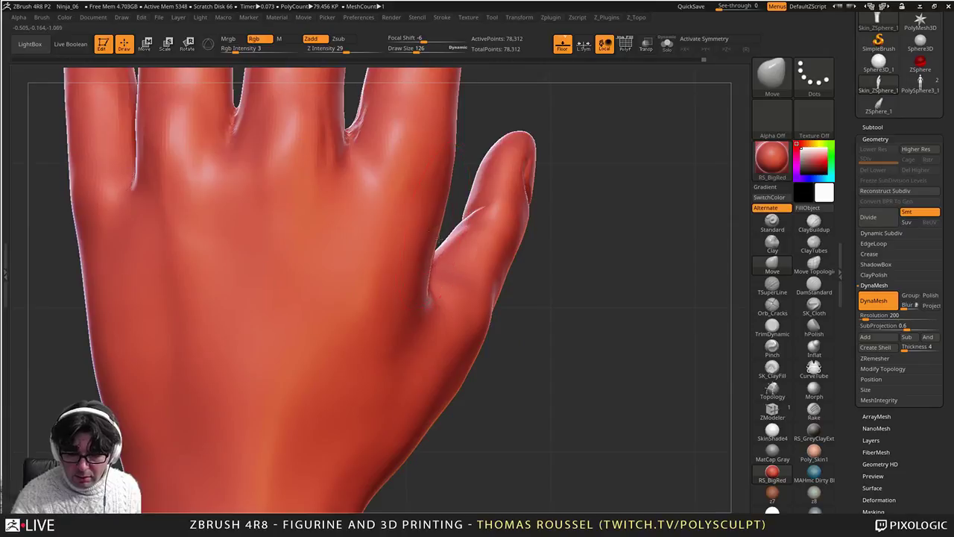
drag(434, 249, 440, 246)
alt+right_drag(527, 280, 507, 262)
key(s)
drag(506, 263, 518, 263)
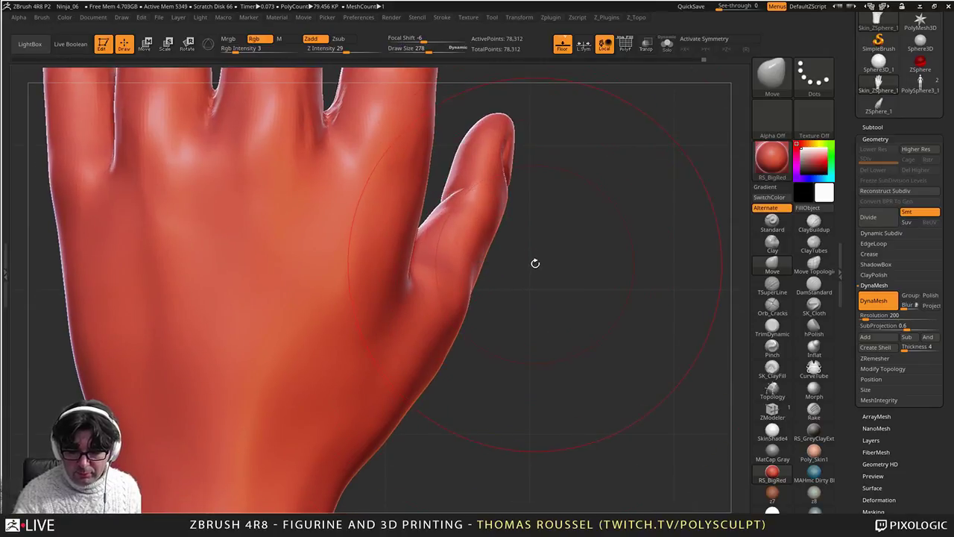
Step: Set the draw size to 183 and mask the whole thumb down to its base with the MaskLasso brush
mouse_move(535, 263)
right_down()
mouse_move(555, 268)
mouse_move(536, 271)
mouse_move(523, 246)
mouse_move(487, 316)
right_up()
key(s)
drag(510, 287, 503, 286)
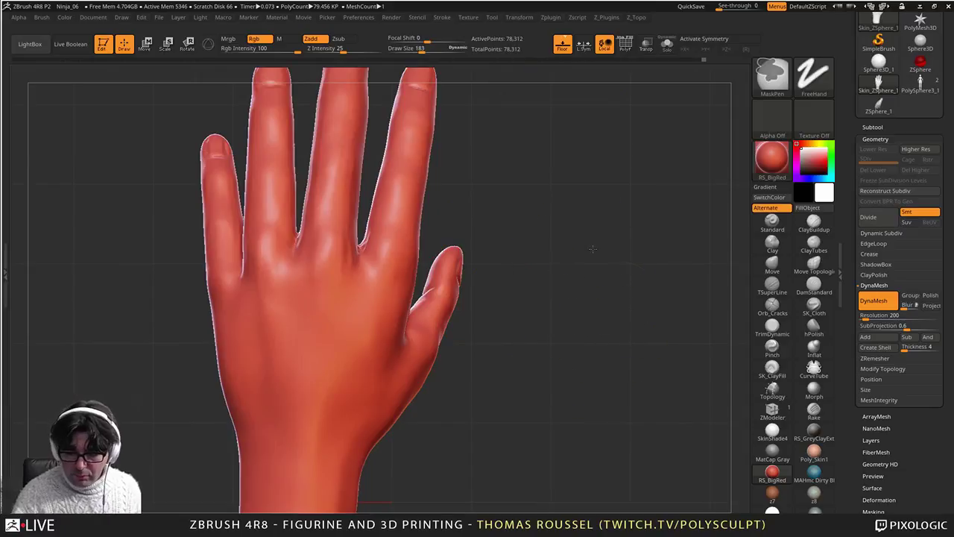
mouse_move(593, 251)
ctrl+mouse_down()
mouse_move(451, 241)
mouse_move(428, 289)
mouse_move(424, 329)
ctrl+mouse_up()
ctrl+click(772, 81)
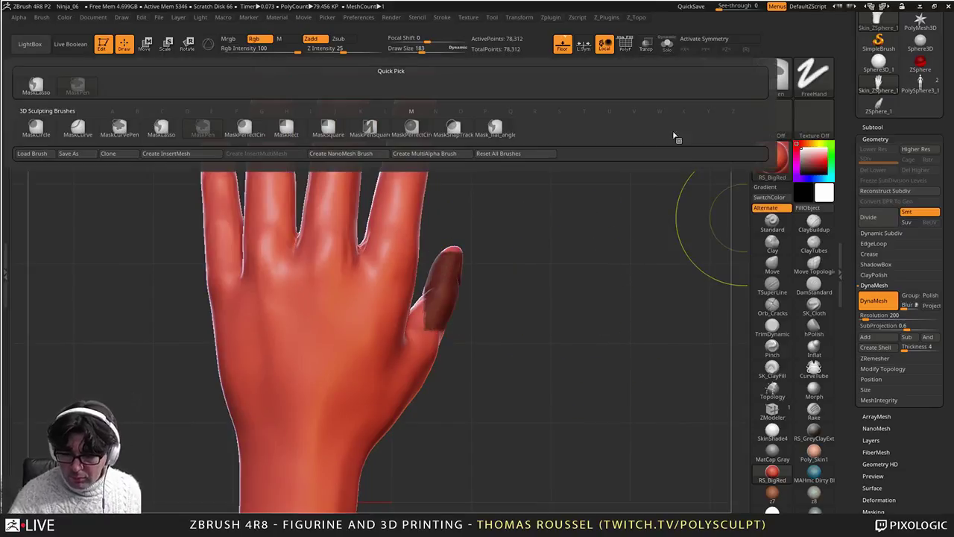
ctrl+click(769, 83)
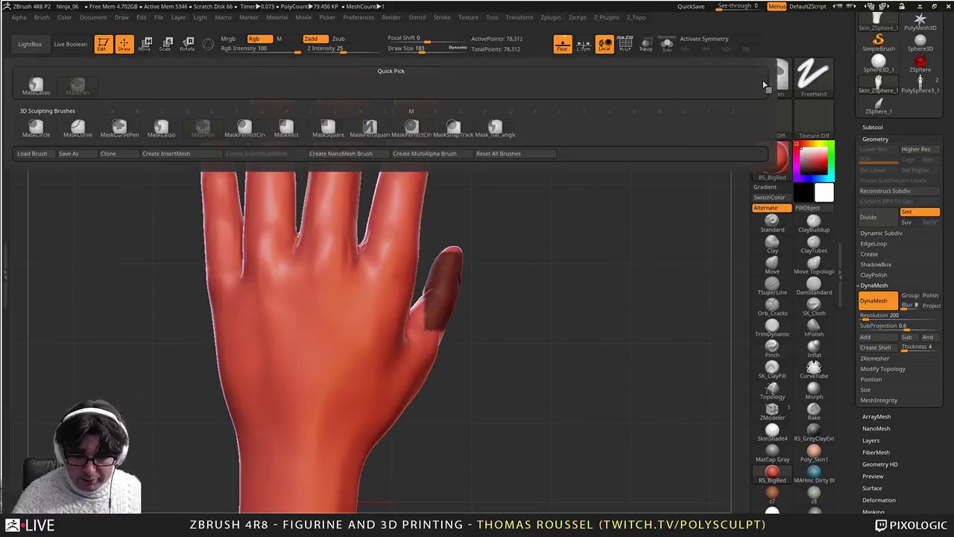
ctrl+click(161, 128)
mouse_move(565, 269)
ctrl+mouse_down()
mouse_move(439, 244)
mouse_move(381, 373)
mouse_move(395, 450)
ctrl+mouse_up()
Step: Invert the mask so that only the thumb and its base are left unmasked
mouse_move(487, 383)
alt+mouse_down()
mouse_move(512, 392)
mouse_move(498, 400)
mouse_move(402, 375)
mouse_move(389, 290)
alt+mouse_up()
alt+drag(498, 263, 497, 319)
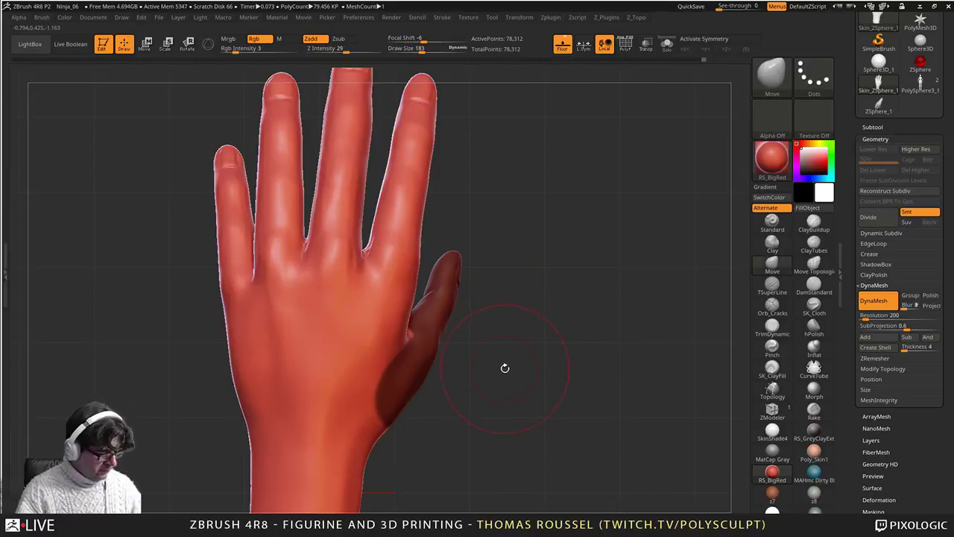
mouse_move(495, 356)
alt+mouse_down()
mouse_move(504, 370)
mouse_move(373, 354)
mouse_move(347, 339)
mouse_move(287, 345)
mouse_move(496, 345)
mouse_move(422, 418)
mouse_move(456, 408)
mouse_move(418, 439)
mouse_move(500, 360)
mouse_move(453, 438)
mouse_move(399, 440)
mouse_move(607, 399)
mouse_move(581, 421)
mouse_move(568, 401)
mouse_move(485, 360)
alt+mouse_up()
ctrl+click(481, 433)
ctrl+click(476, 442)
ctrl+click(542, 428)
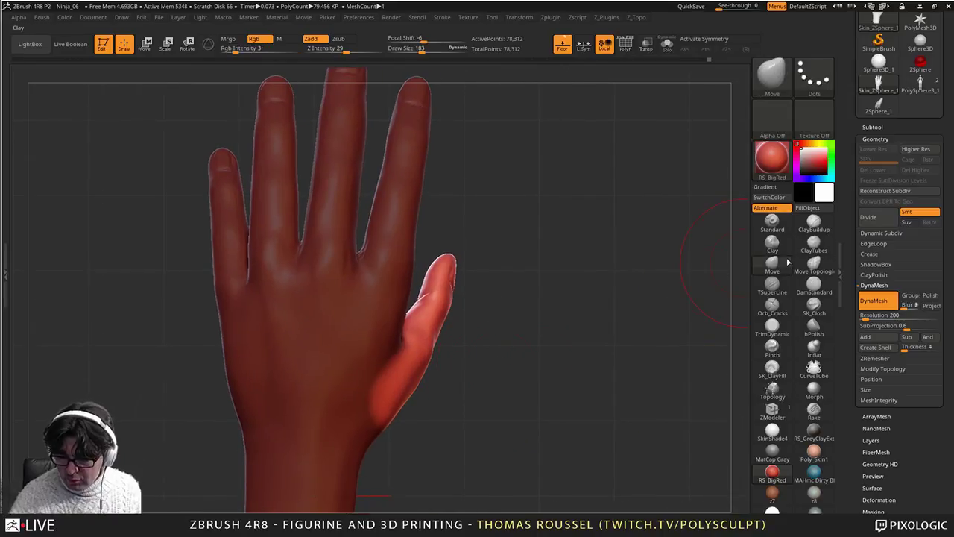
Step: Move the unmasked thumb slightly outward and rotate it away from the hand with a transpose line starting at its base
click(153, 45)
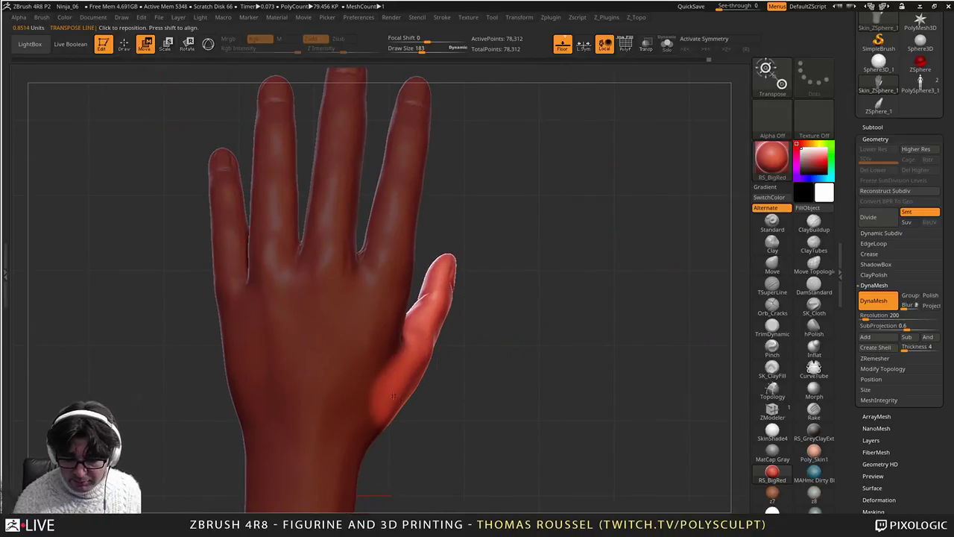
drag(392, 396, 552, 307)
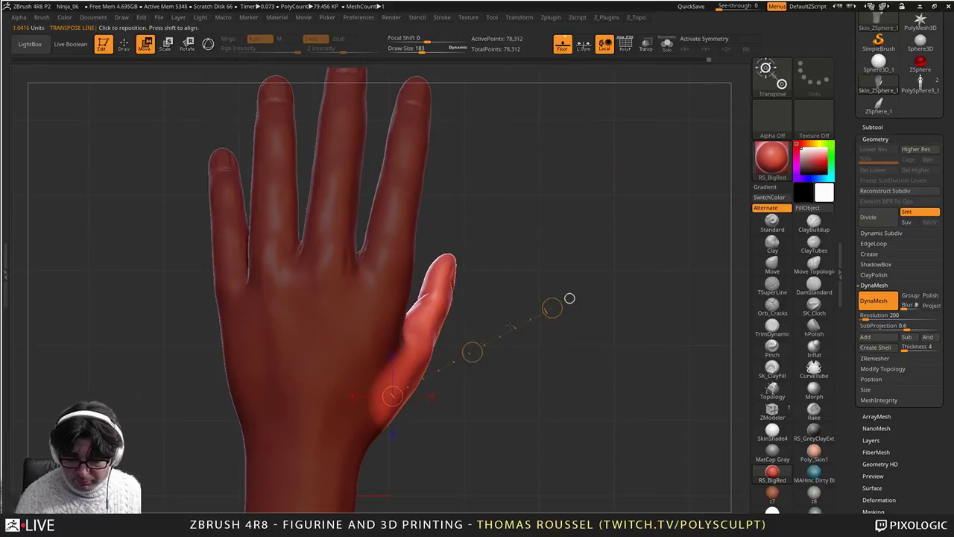
drag(473, 352, 479, 354)
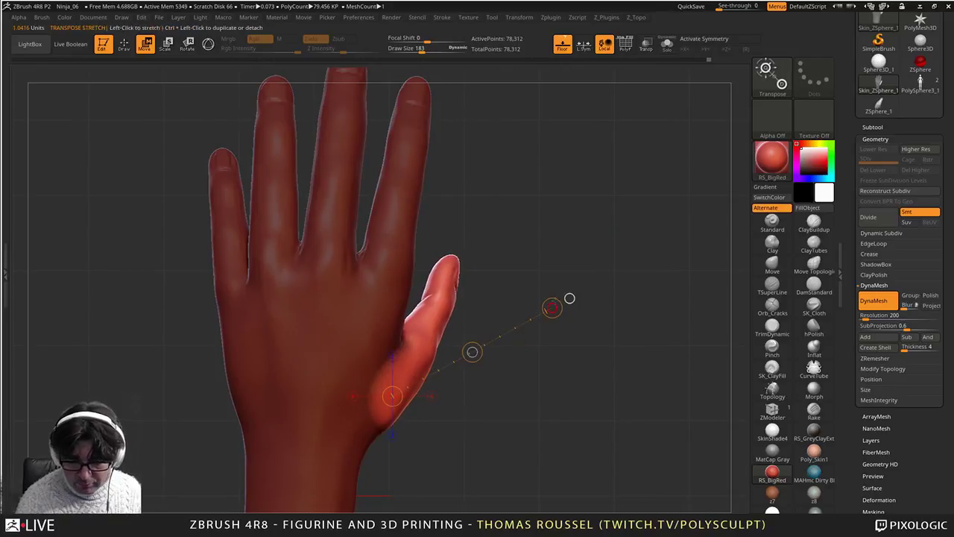
click(187, 45)
drag(552, 308, 564, 311)
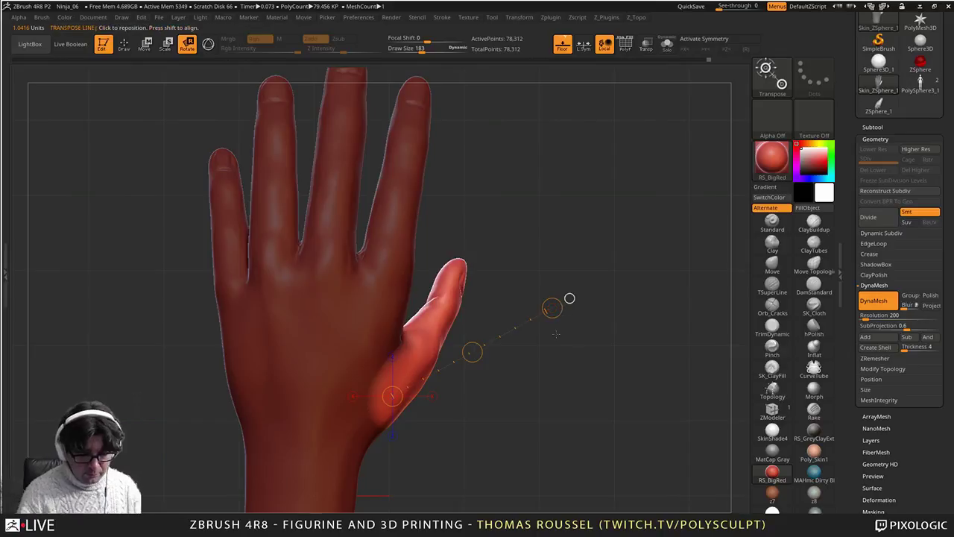
shift+drag(520, 358, 488, 357)
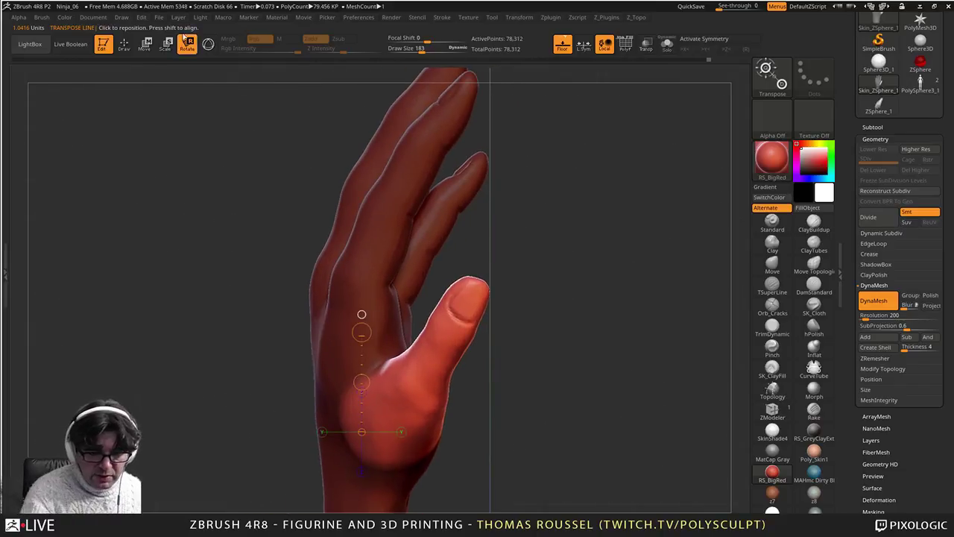
Step: Place a Scale transpose line from the thumb's base to its tip, check the thumb's proportions, and clear the mask
click(169, 55)
drag(384, 424, 480, 278)
drag(486, 326, 524, 328)
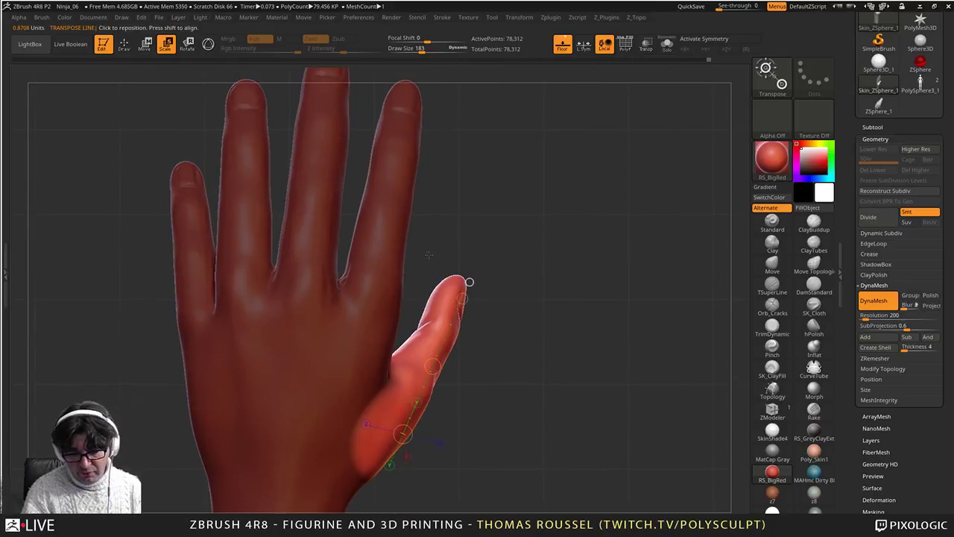
mouse_move(430, 255)
mouse_down()
mouse_move(471, 244)
mouse_move(430, 240)
mouse_up()
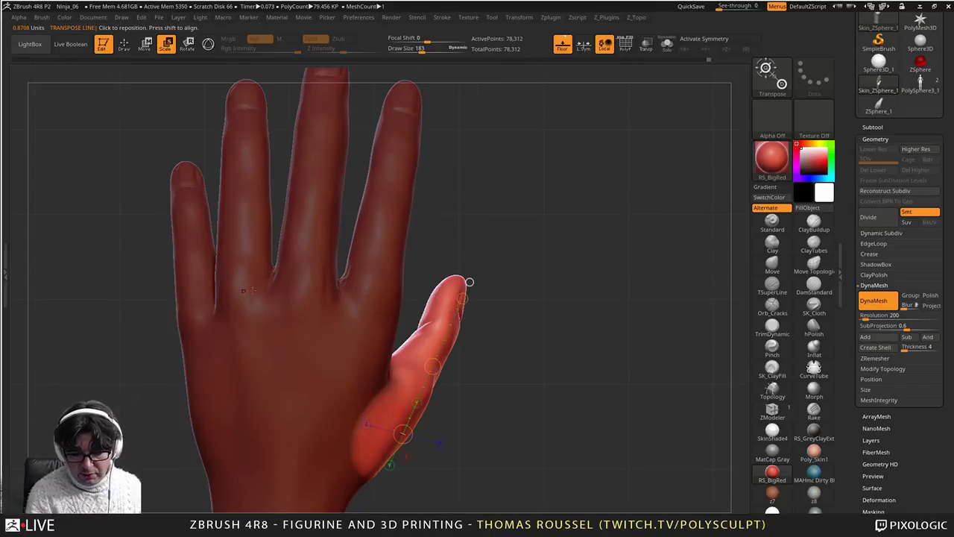
drag(551, 320, 534, 379)
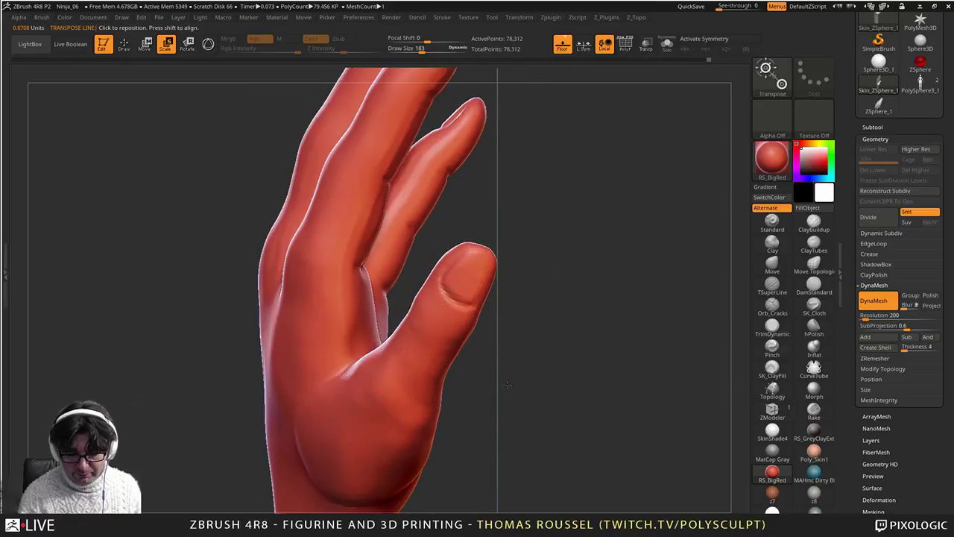
drag(495, 313, 552, 296)
Step: Return to Draw mode and smooth the crease between the thumb's base and the back of the hand
click(125, 46)
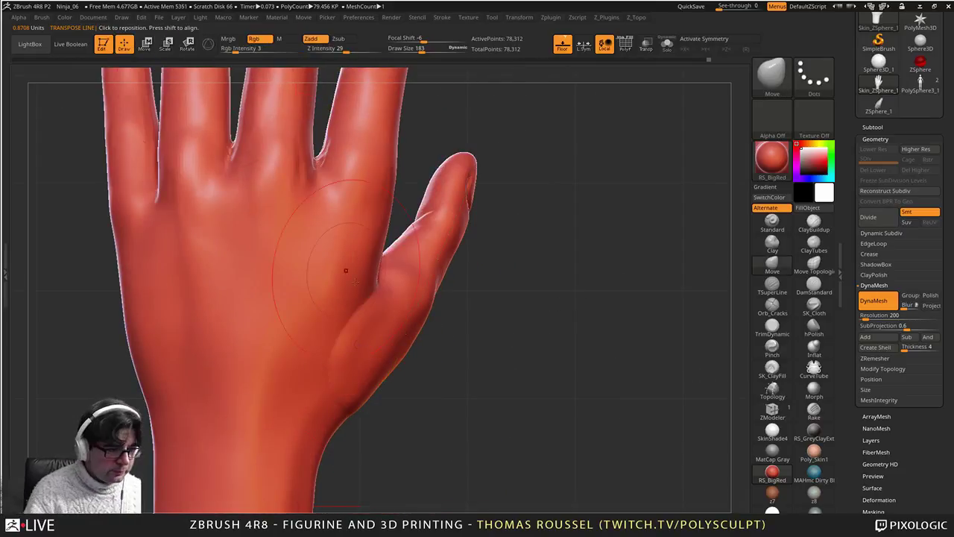
alt+drag(489, 335, 542, 305)
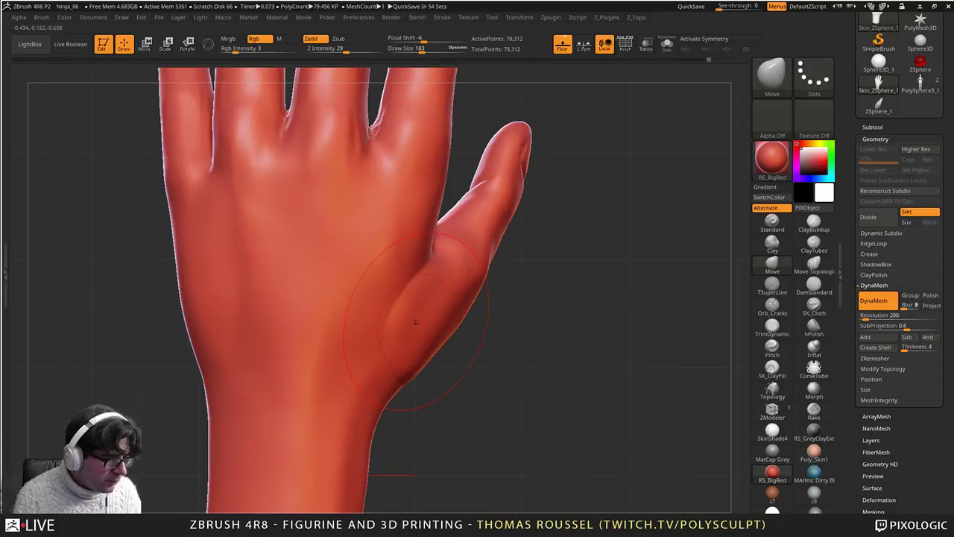
alt+right_drag(416, 322, 394, 364)
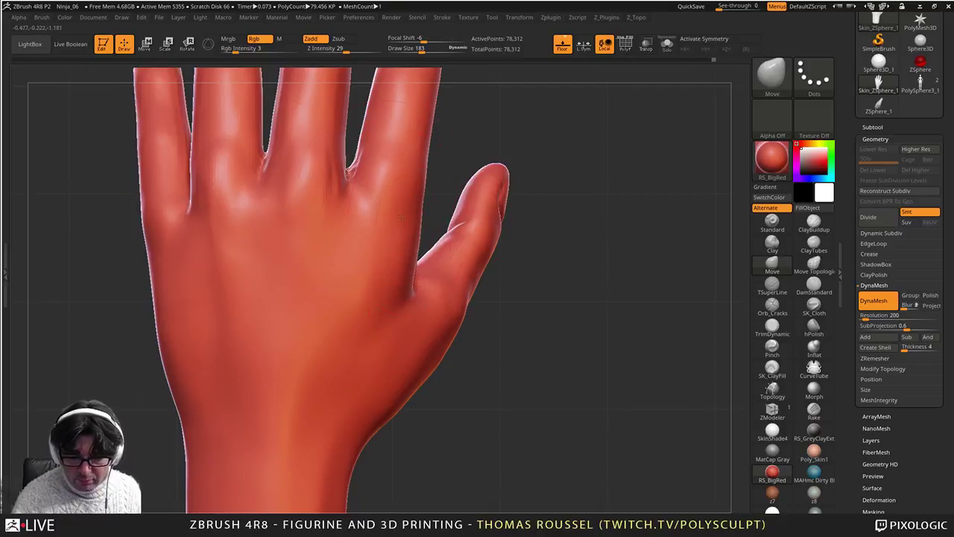
Step: Slim the sides of the middle and ring fingers with the Move Topological brush
alt+right_drag(444, 73, 392, 280)
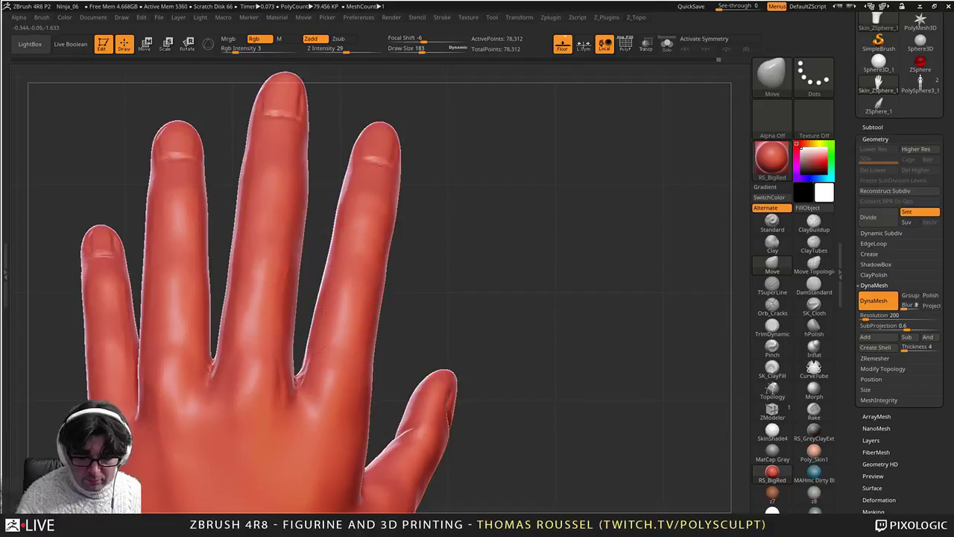
click(813, 263)
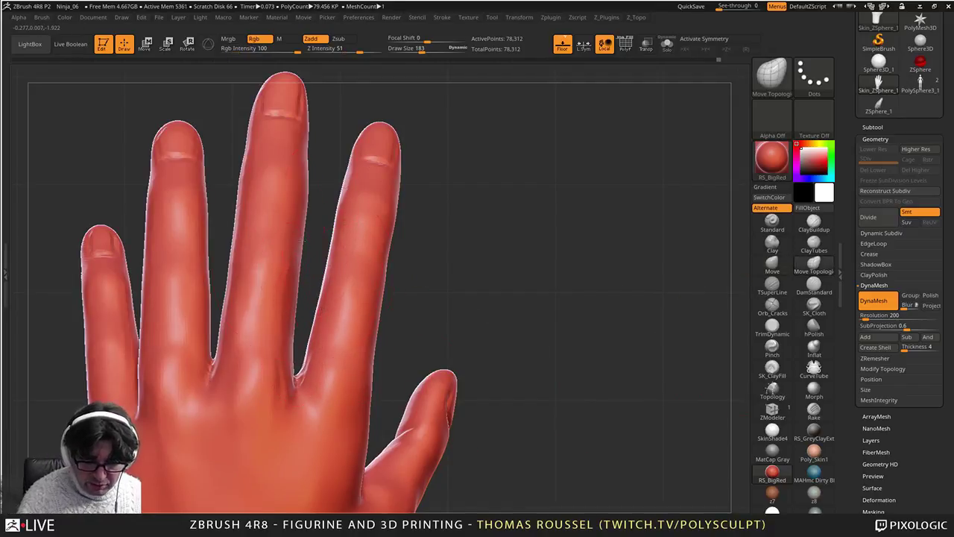
drag(303, 208, 296, 203)
drag(239, 184, 245, 184)
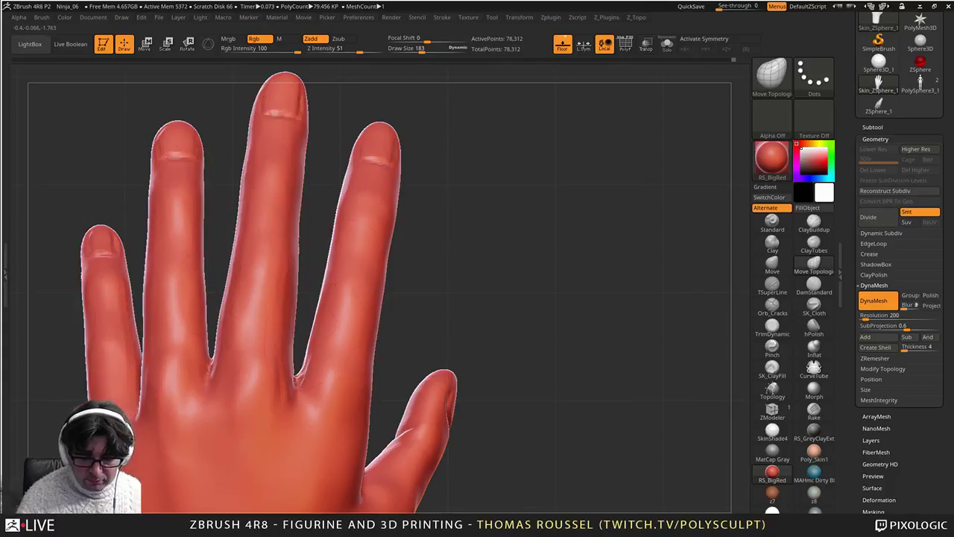
Step: Set the draw size to 108 and adjust the little finger's inner base and tip with Move Topological
key(s)
drag(230, 325, 224, 325)
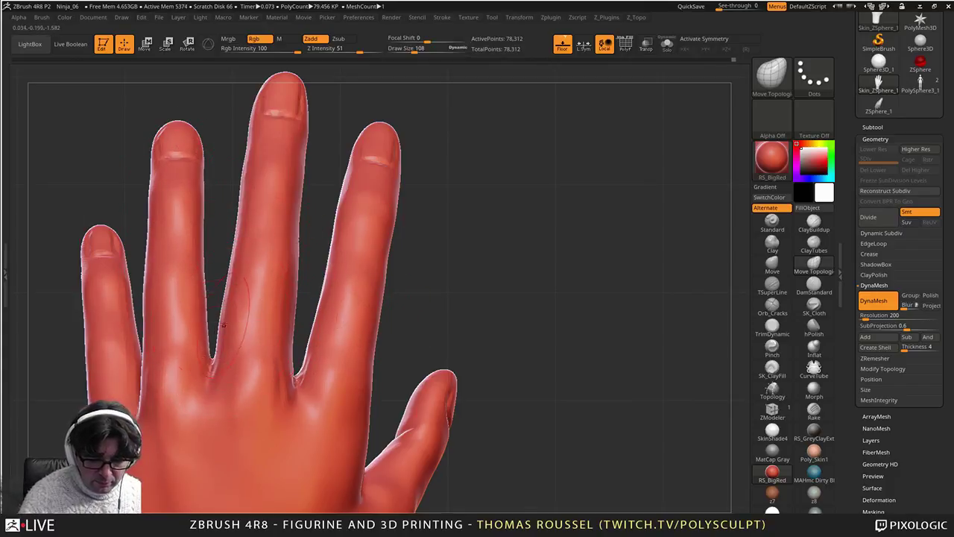
alt+right_drag(272, 237, 265, 307)
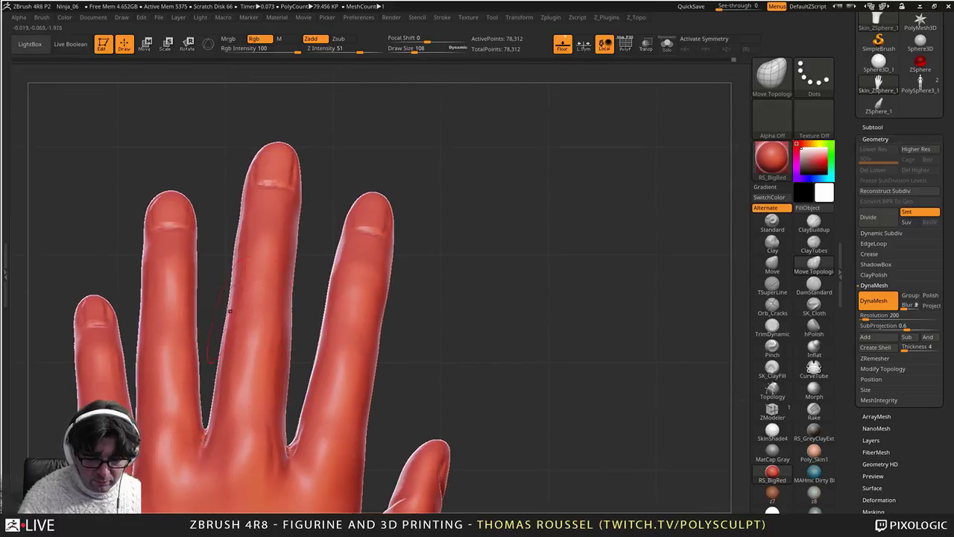
alt+right_drag(261, 151, 255, 198)
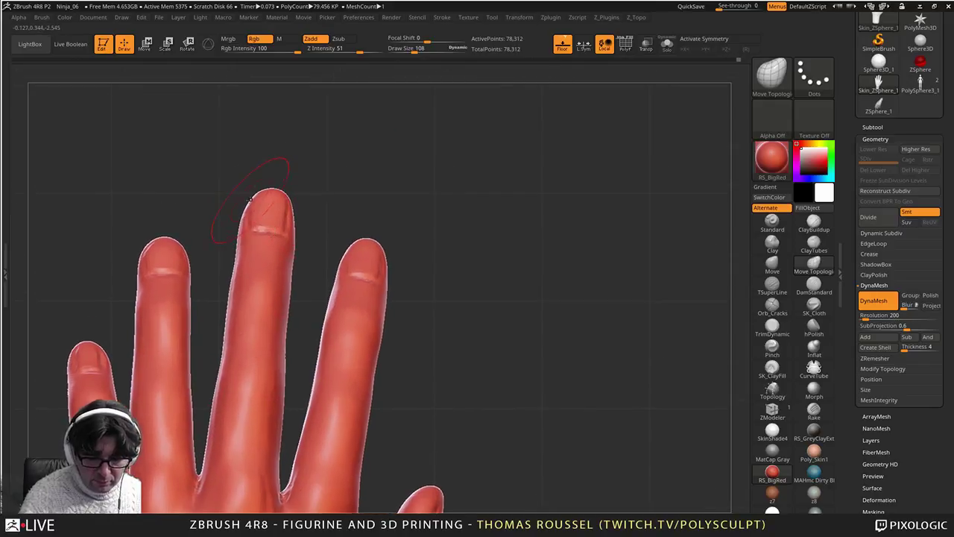
mouse_move(365, 255)
right_down()
mouse_move(354, 343)
mouse_move(402, 240)
right_up()
right_drag(353, 275, 297, 278)
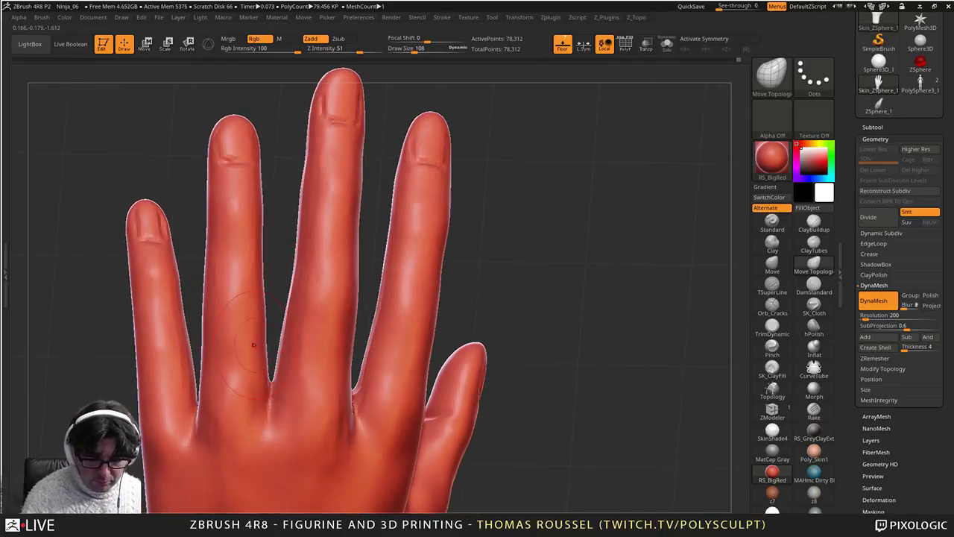
mouse_move(279, 381)
alt+right_down()
mouse_move(313, 336)
mouse_move(310, 317)
alt+right_up()
mouse_move(243, 351)
alt+right_down()
mouse_move(272, 360)
mouse_move(309, 337)
alt+right_up()
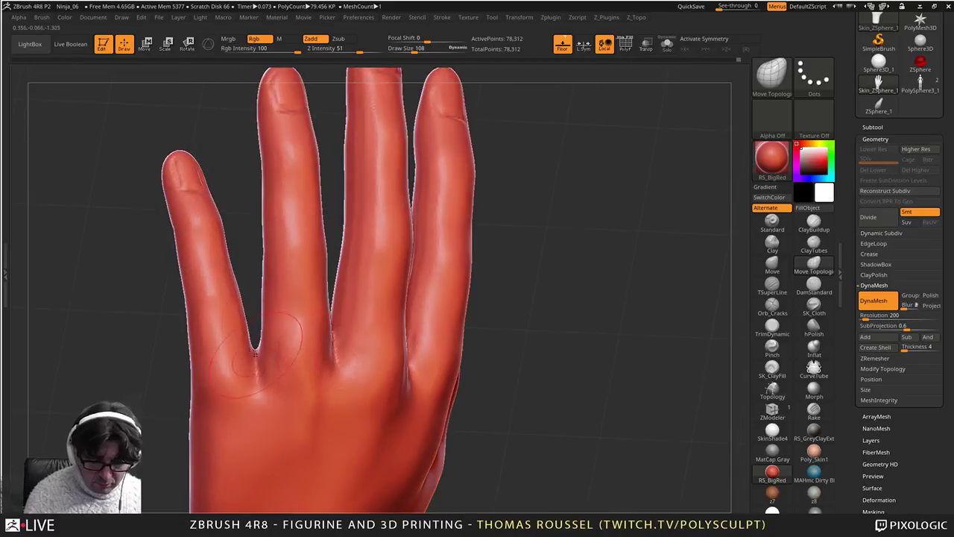
drag(250, 331, 246, 329)
right_drag(278, 328, 200, 339)
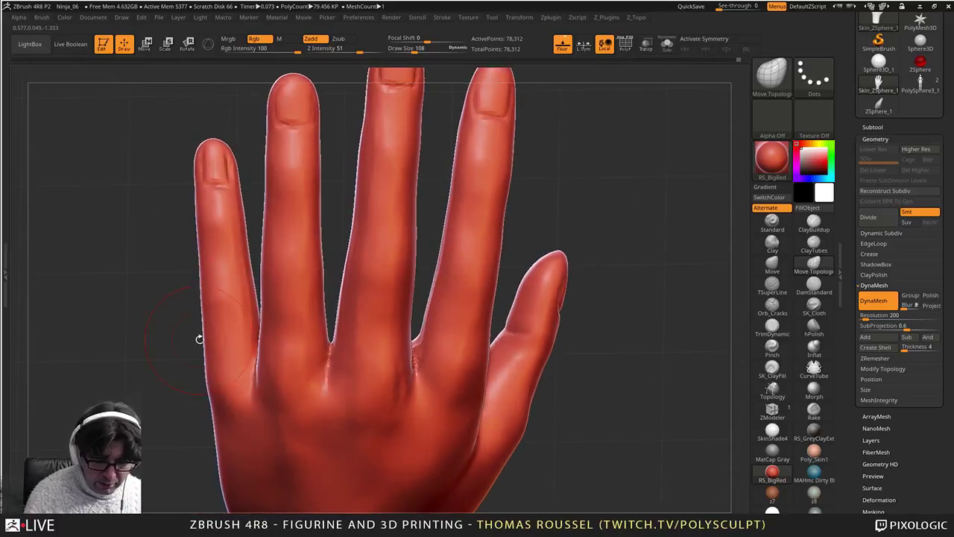
alt+right_drag(204, 266, 209, 296)
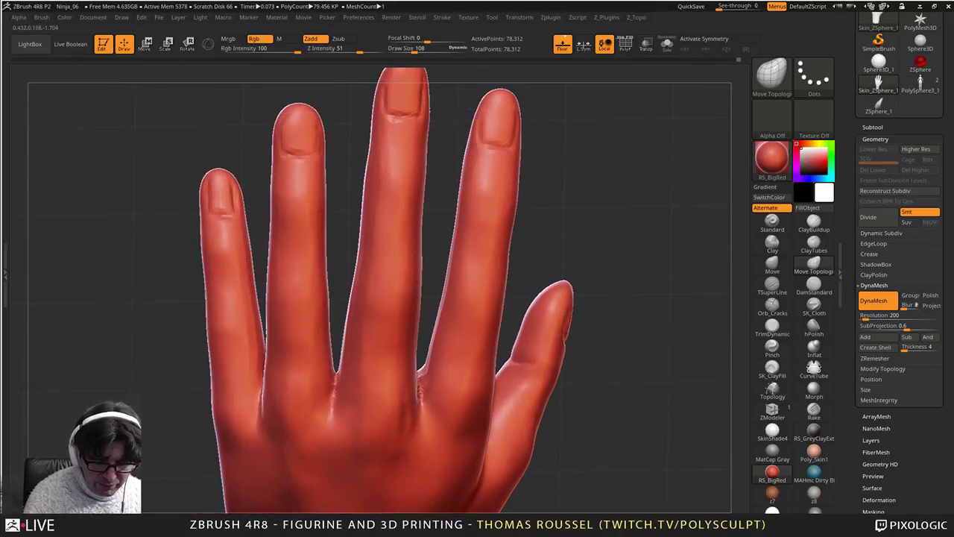
drag(227, 174, 228, 169)
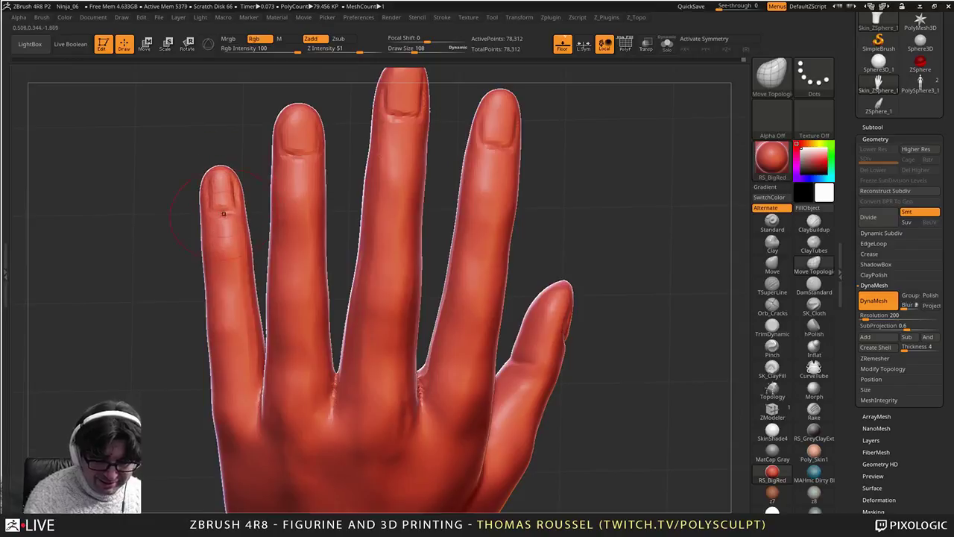
alt+right_drag(232, 430, 241, 331)
Step: Set the Move Topological draw size to 257 and nudge the knuckle area at the bases of the fingers
mouse_move(277, 357)
right_down()
mouse_move(289, 300)
mouse_move(326, 342)
mouse_move(387, 377)
mouse_move(467, 377)
mouse_move(477, 389)
mouse_move(537, 274)
right_up()
key(s)
drag(533, 274, 542, 274)
right_drag(537, 264, 523, 287)
right_drag(462, 312, 458, 320)
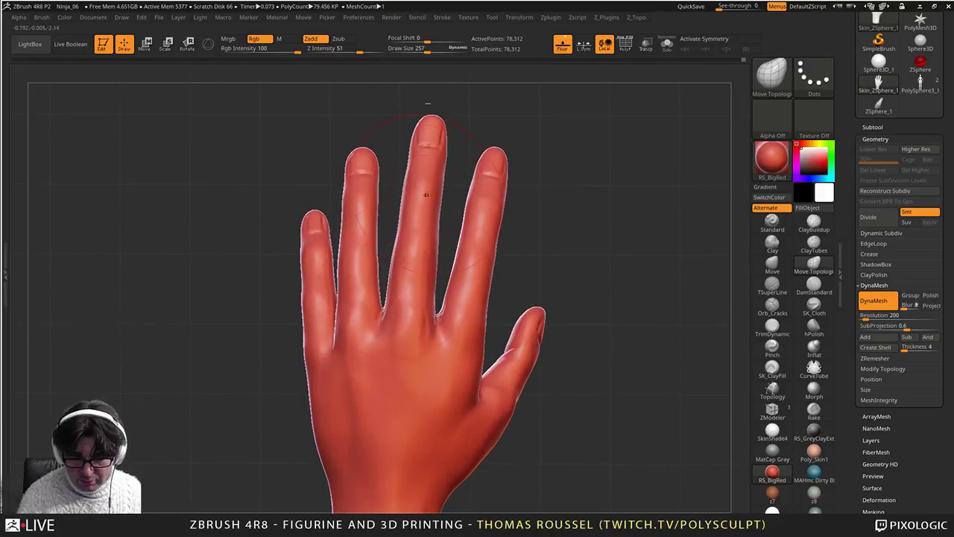
right_drag(424, 183, 433, 219)
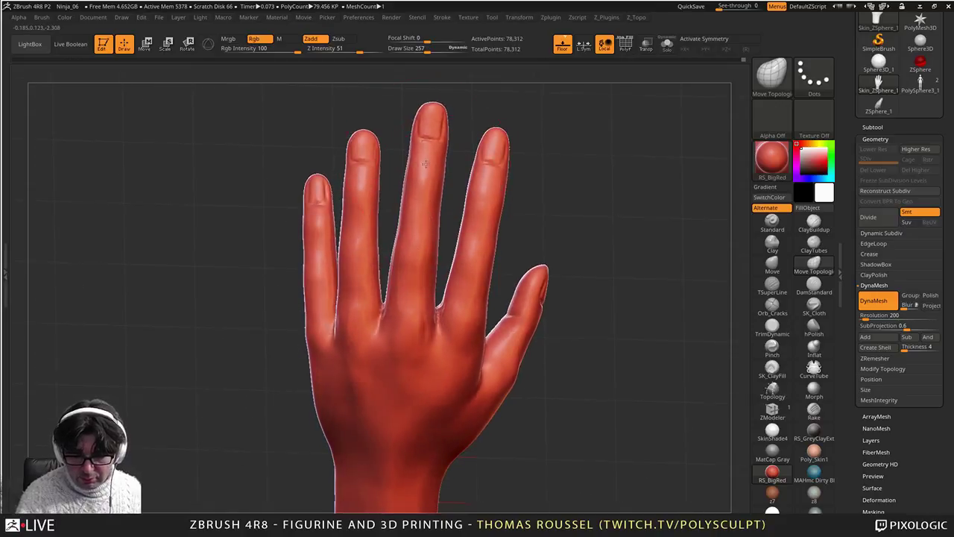
shift+right_drag(498, 235, 495, 316)
drag(426, 313, 428, 313)
right_drag(398, 295, 396, 306)
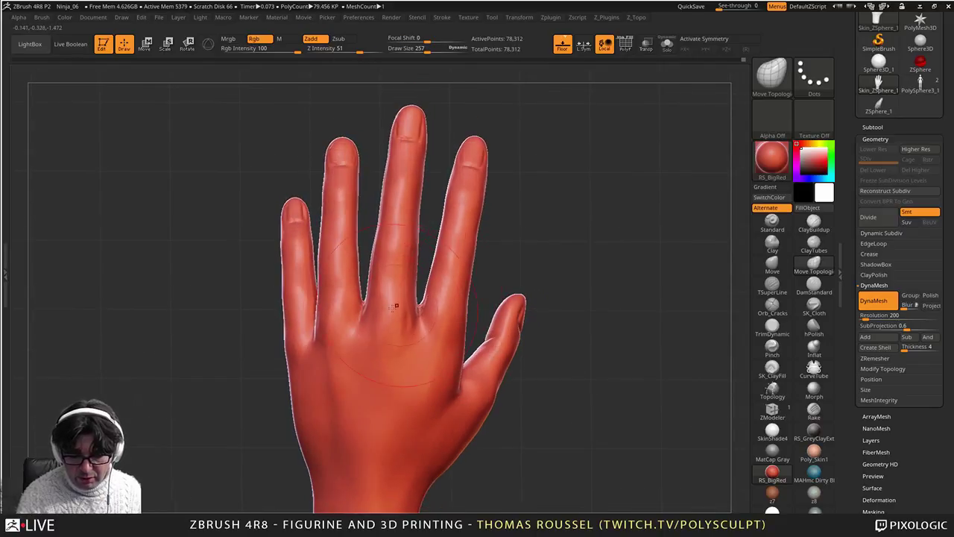
drag(322, 312, 326, 313)
Step: Set the draw size to 314 and reshape both sides and the cut end of the wrist
alt+right_drag(427, 359, 430, 204)
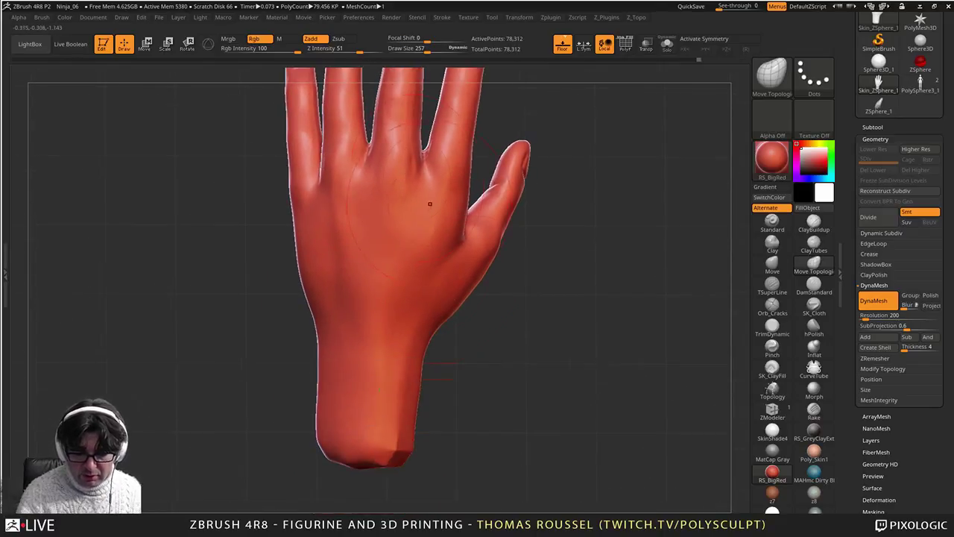
right_drag(481, 316, 475, 317)
key(s)
drag(474, 318, 478, 317)
drag(420, 355, 427, 359)
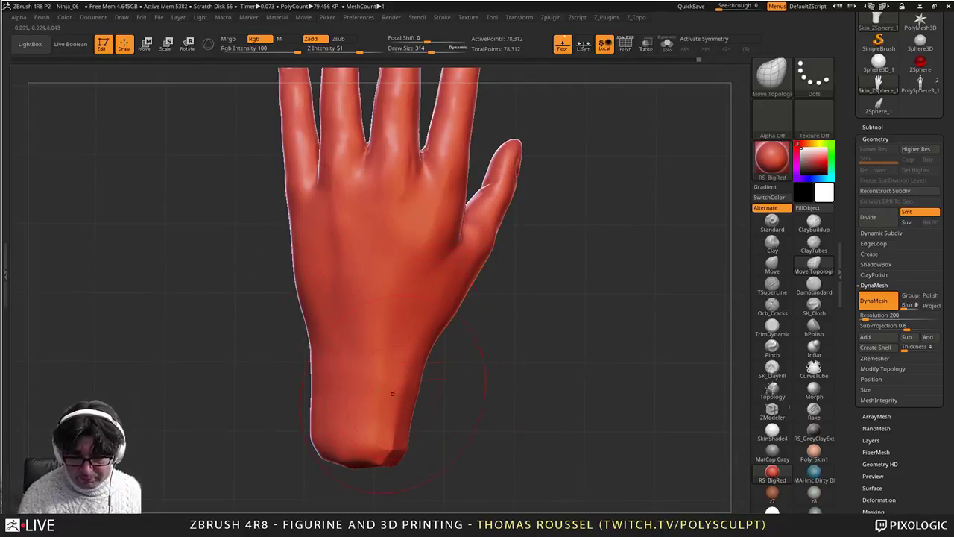
mouse_move(400, 448)
mouse_down()
mouse_move(409, 458)
mouse_move(377, 468)
mouse_up()
drag(315, 422, 318, 424)
drag(320, 366, 329, 369)
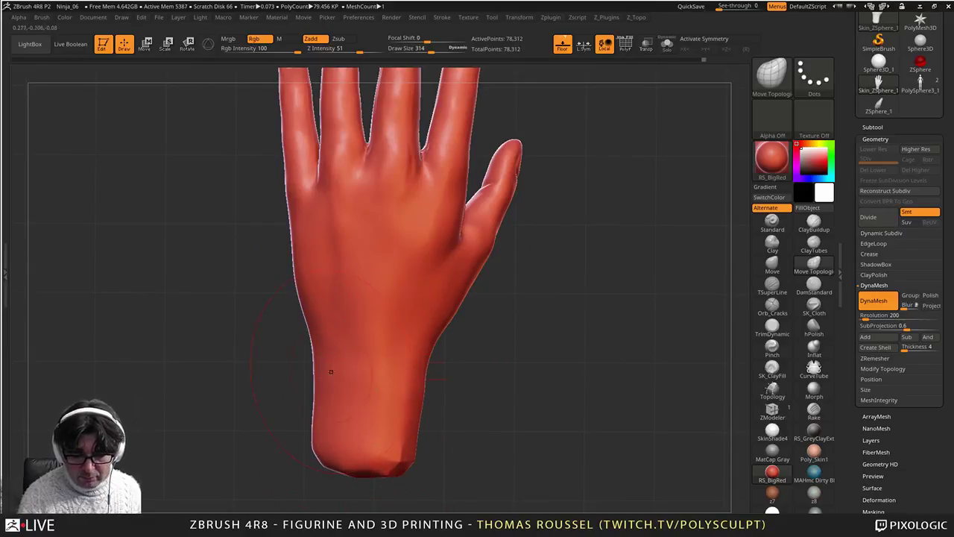
Step: Adjust the little finger's base and slightly shorten the middle finger at its tip with Move Topological
alt+right_drag(329, 249, 320, 345)
drag(301, 284, 297, 281)
alt+right_drag(391, 179, 372, 256)
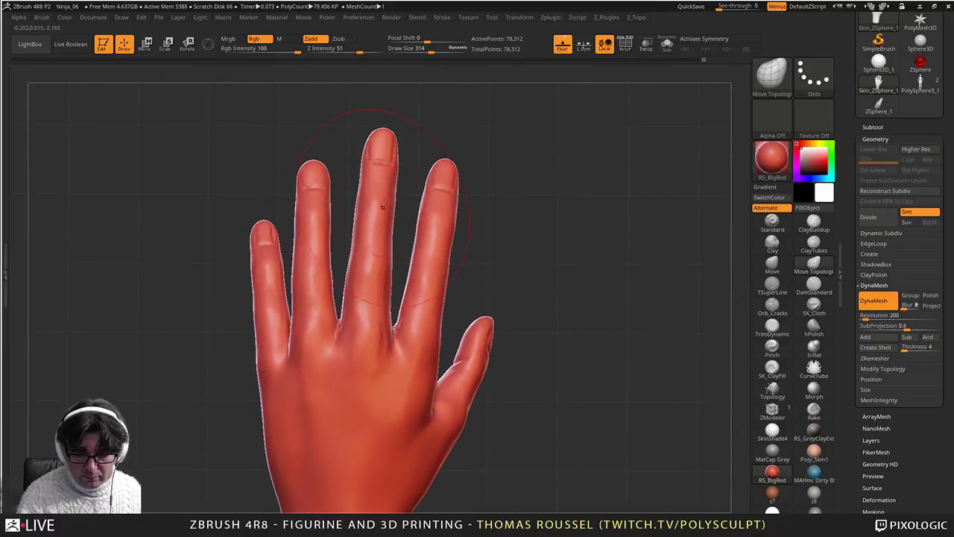
drag(383, 157, 381, 159)
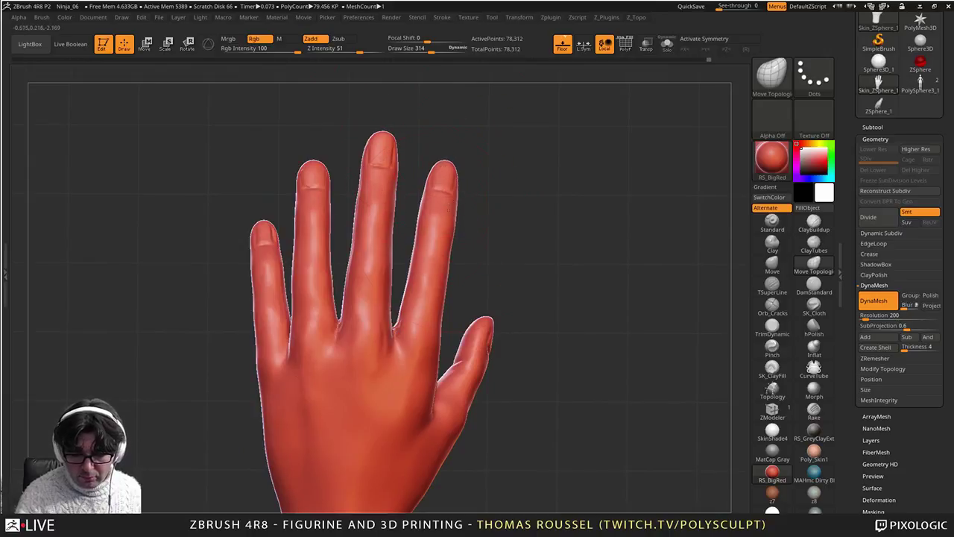
Step: Slightly shorten the middle and ring fingers at their tips with Move Topological
drag(379, 151, 380, 158)
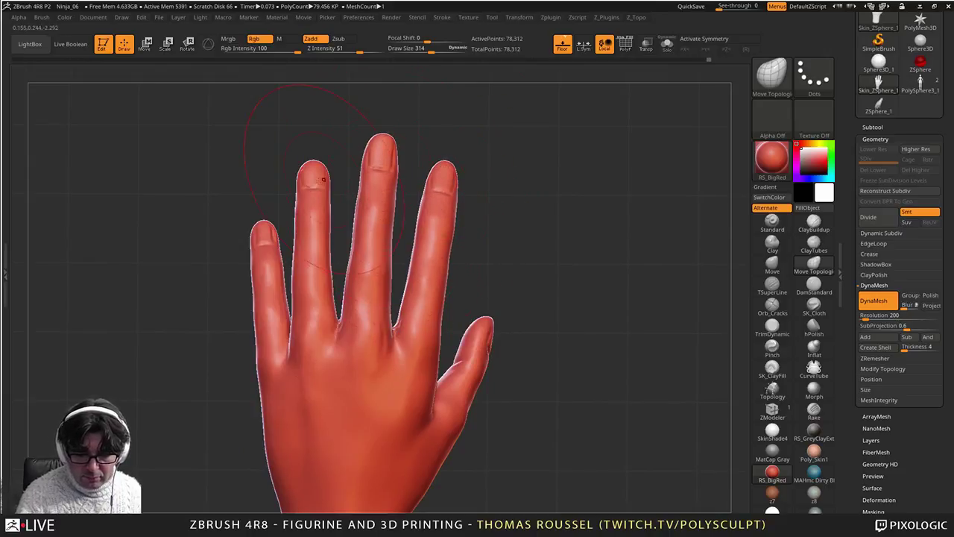
drag(313, 181, 312, 186)
right_drag(265, 244, 269, 291)
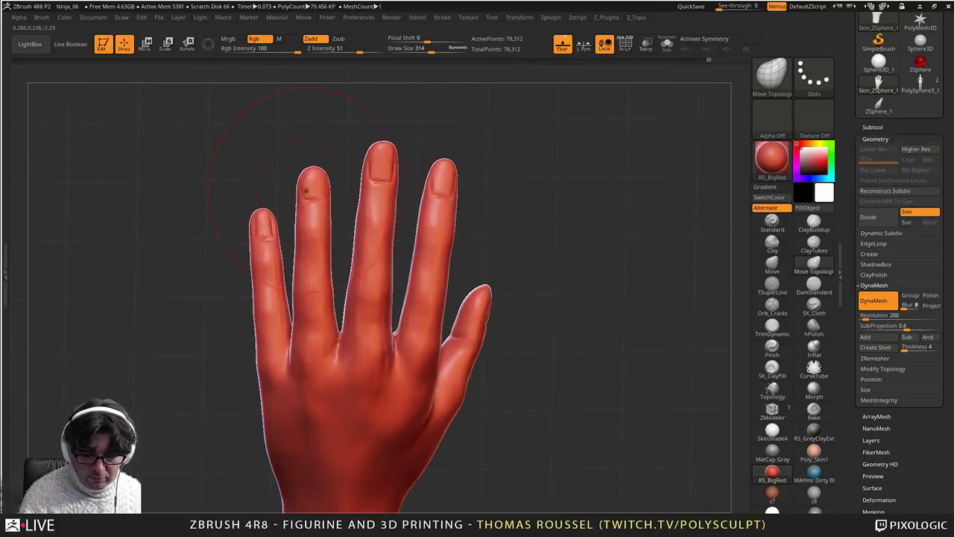
drag(307, 191, 310, 196)
drag(382, 157, 384, 164)
Step: Set the draw size to 140 and smooth the palm-side joint creases of the middle and index fingers
right_drag(378, 218, 522, 223)
right_drag(383, 242, 383, 260)
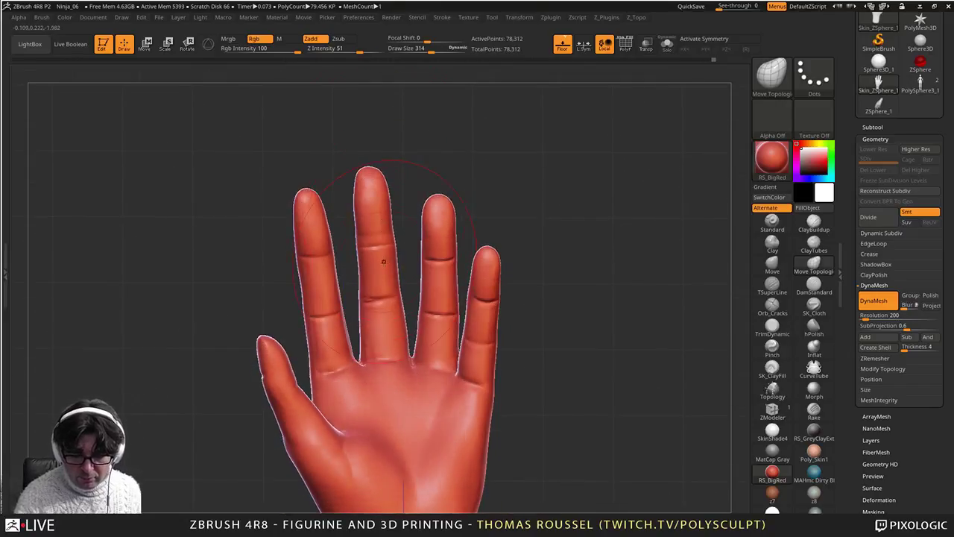
key(s)
drag(381, 264, 367, 263)
shift+drag(370, 228, 379, 247)
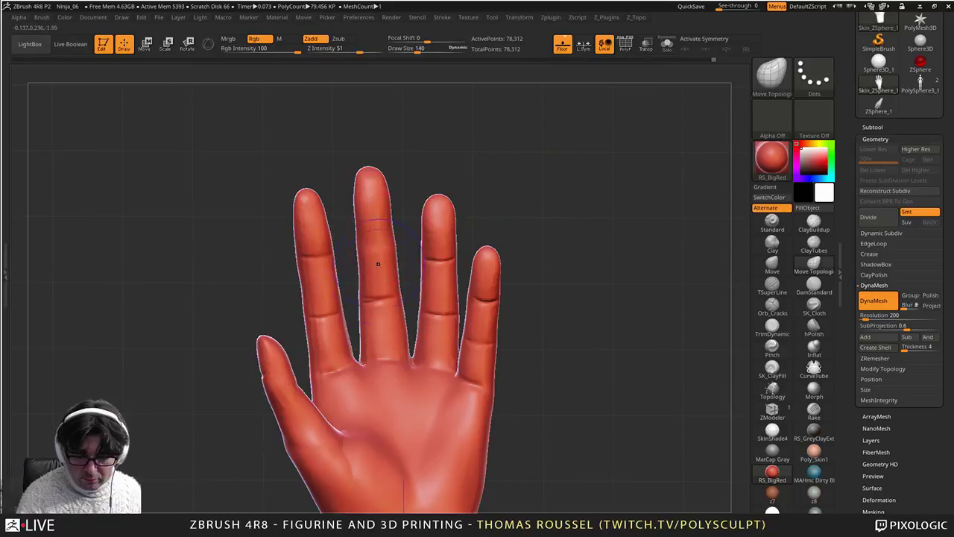
shift+drag(372, 299, 391, 300)
shift+drag(329, 347, 317, 248)
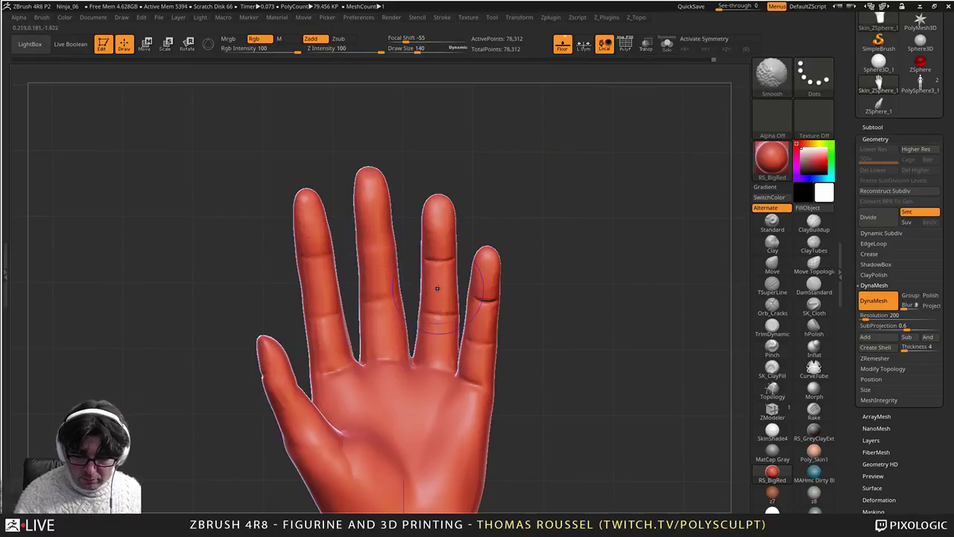
Step: Enlarge the brush and reshape the outer contour of the wrist and palm on the little-finger side with Move Topological
mouse_move(412, 393)
right_down()
mouse_move(307, 394)
mouse_move(369, 373)
mouse_move(354, 353)
mouse_move(399, 387)
mouse_move(387, 378)
mouse_move(384, 339)
mouse_move(395, 391)
mouse_move(395, 284)
right_up()
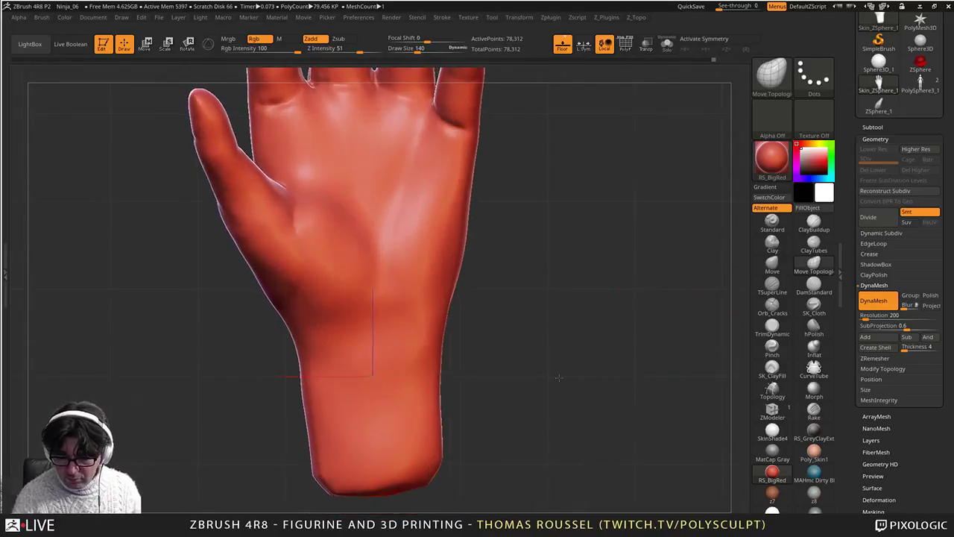
key(s)
drag(559, 377, 568, 377)
drag(446, 424, 434, 432)
drag(437, 390, 442, 387)
drag(450, 286, 454, 283)
drag(455, 255, 462, 250)
drag(474, 207, 472, 206)
Step: Nudge the outer contour of the thumb's base, set the draw size to 161 and smooth the thumb mound on the palm
alt+right_drag(414, 264, 445, 278)
drag(287, 274, 291, 269)
right_drag(291, 267, 320, 247)
key(s)
drag(352, 258, 345, 259)
right_drag(345, 259, 334, 232)
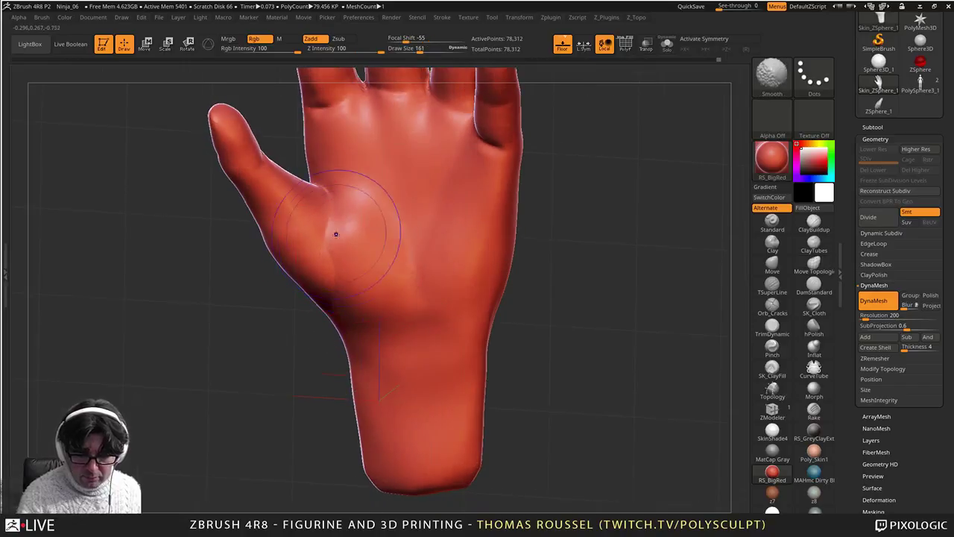
shift+drag(335, 237, 352, 235)
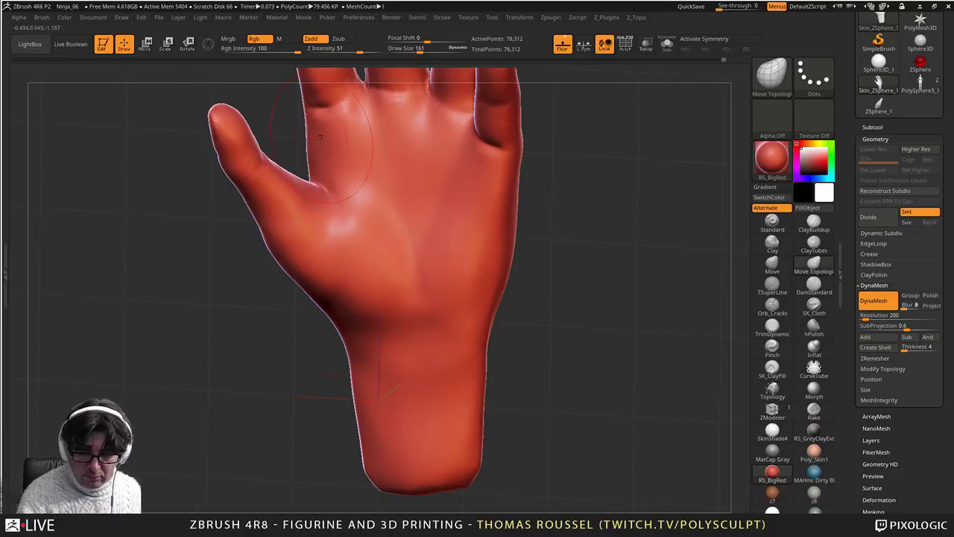
Step: Pull in the index-side edges of the middle and ring fingers near their bases with Move Topological
alt+right_drag(318, 122, 298, 239)
right_drag(350, 193, 373, 168)
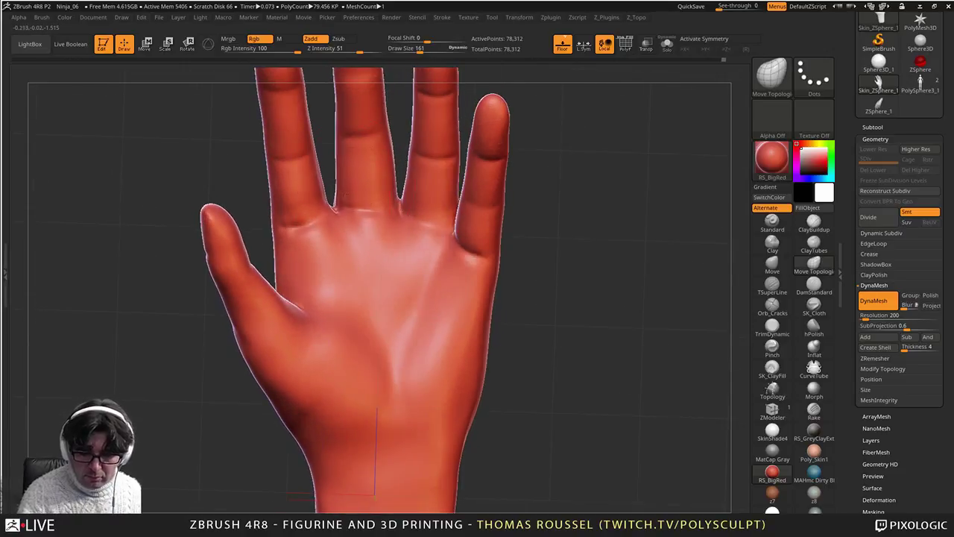
drag(344, 196, 353, 197)
drag(406, 183, 413, 185)
Step: Smooth a small area of the thumb and check its shape from the side and from the tip
mouse_move(414, 215)
alt+right_down()
mouse_move(368, 282)
mouse_move(429, 294)
mouse_move(428, 278)
alt+right_up()
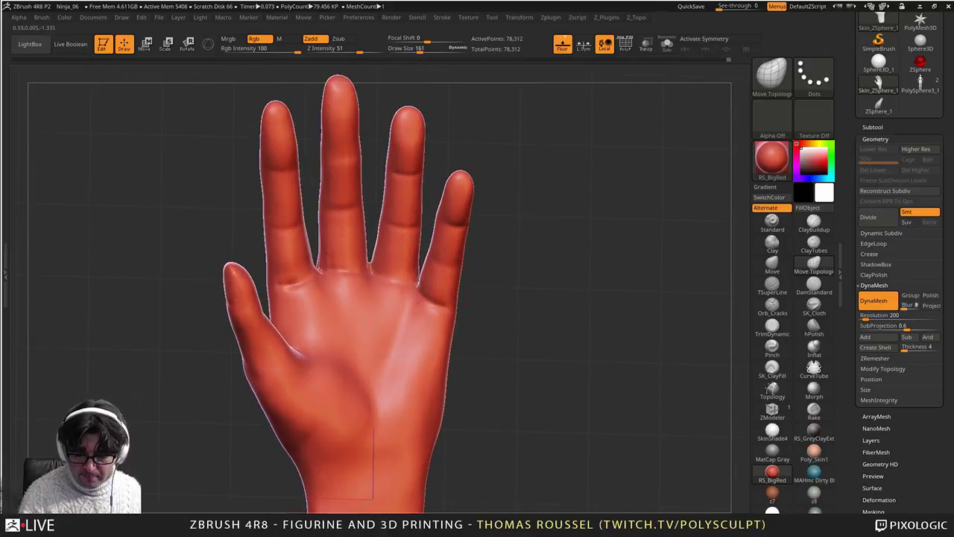
mouse_move(457, 243)
right_down()
mouse_move(459, 205)
mouse_move(445, 172)
mouse_move(451, 360)
mouse_move(444, 216)
right_up()
mouse_move(444, 216)
alt+right_down()
mouse_move(450, 252)
mouse_move(423, 300)
mouse_move(421, 380)
mouse_move(489, 332)
mouse_move(488, 359)
mouse_move(454, 365)
alt+right_up()
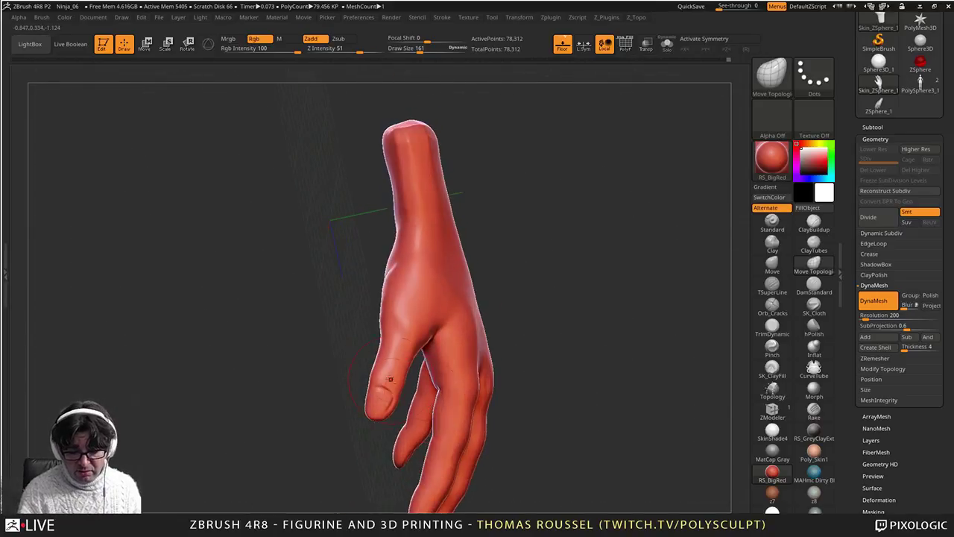
mouse_move(390, 379)
right_down()
mouse_move(453, 359)
mouse_move(378, 316)
mouse_move(377, 347)
mouse_move(365, 316)
mouse_move(381, 286)
right_up()
right_drag(374, 238, 404, 225)
shift+drag(356, 233, 356, 240)
mouse_move(430, 288)
right_down()
mouse_move(411, 326)
mouse_move(409, 242)
right_up()
right_drag(403, 350, 428, 339)
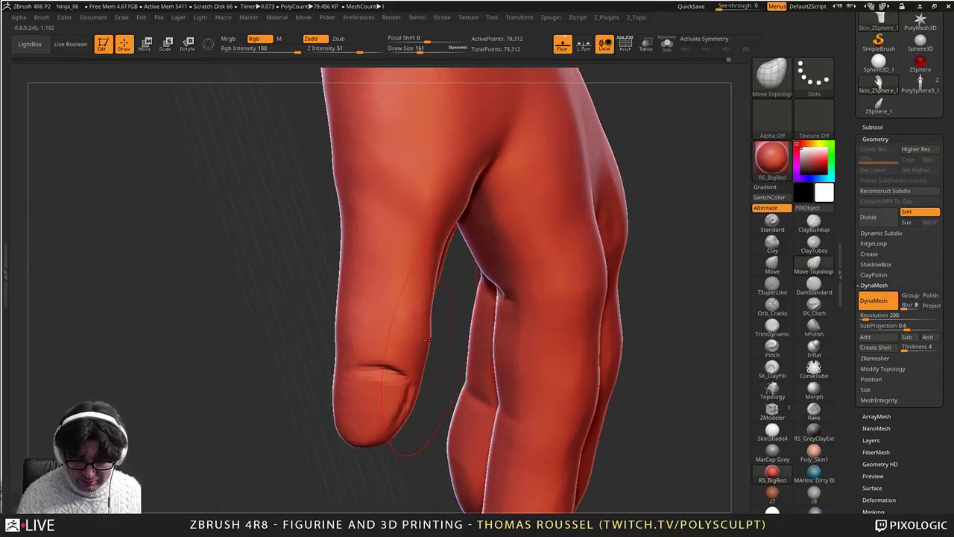
ctrl+right_drag(406, 395, 420, 323)
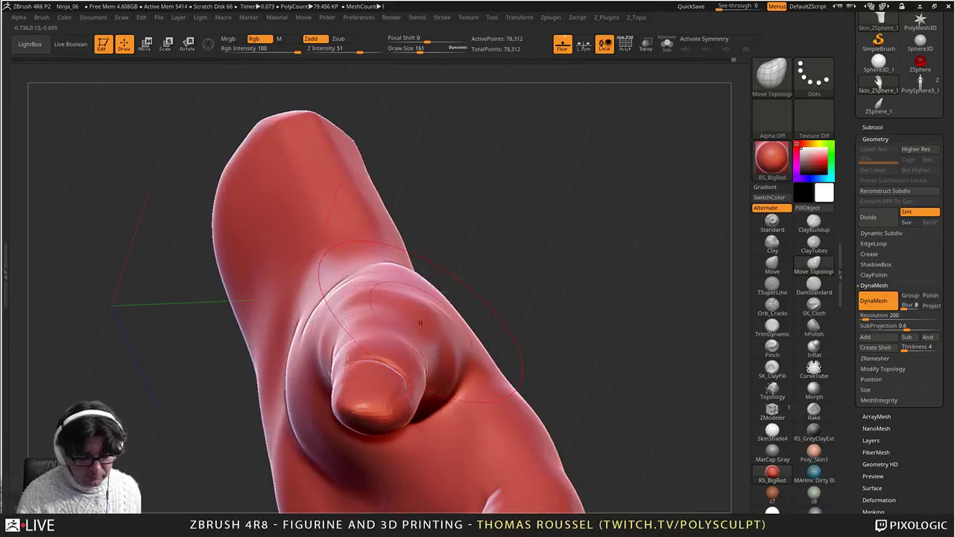
Step: Lasso-mask the thumb, soften the mask's edge, and invert the mask so only the thumb stays editable
right_drag(419, 367, 443, 313)
mouse_move(513, 344)
right_down()
mouse_move(470, 420)
mouse_move(443, 370)
mouse_move(333, 396)
right_up()
mouse_move(384, 416)
ctrl+mouse_down()
mouse_move(373, 418)
mouse_move(347, 244)
mouse_move(450, 261)
mouse_move(453, 277)
ctrl+mouse_up()
right_drag(448, 341, 436, 294)
ctrl+click(437, 284)
ctrl+click(440, 282)
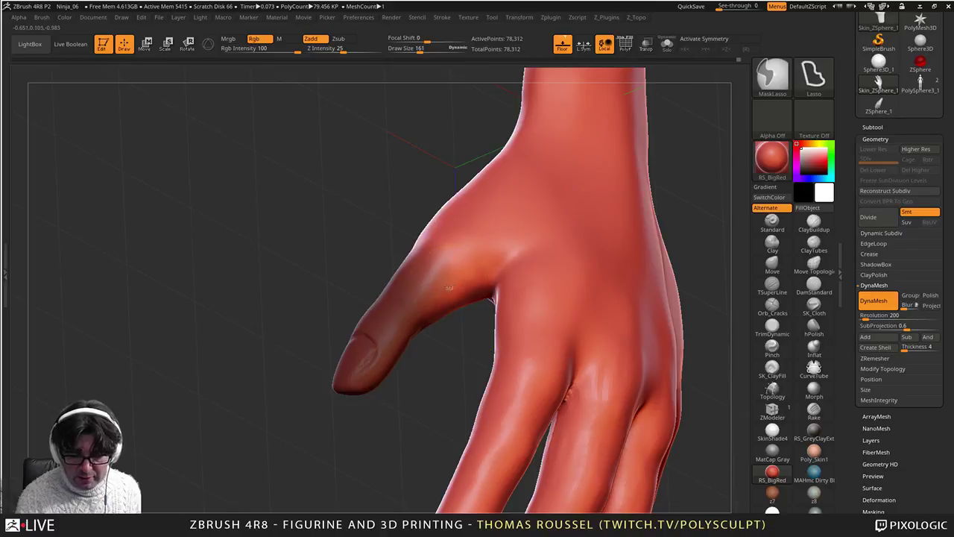
ctrl+click(438, 402)
mouse_move(445, 404)
right_down()
mouse_move(456, 328)
mouse_move(432, 380)
mouse_move(447, 372)
mouse_move(477, 282)
mouse_move(495, 426)
right_up()
right_drag(477, 372, 525, 328)
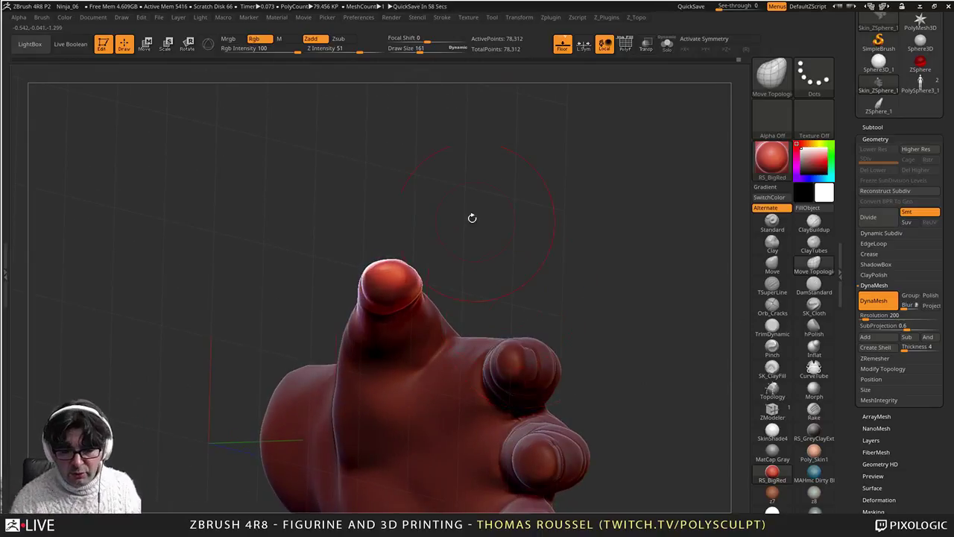
Step: Rotate the unmasked thumb about its own axis with Transpose Rotate, working from a view onto the thumb tip
right_drag(444, 214, 465, 304)
click(189, 46)
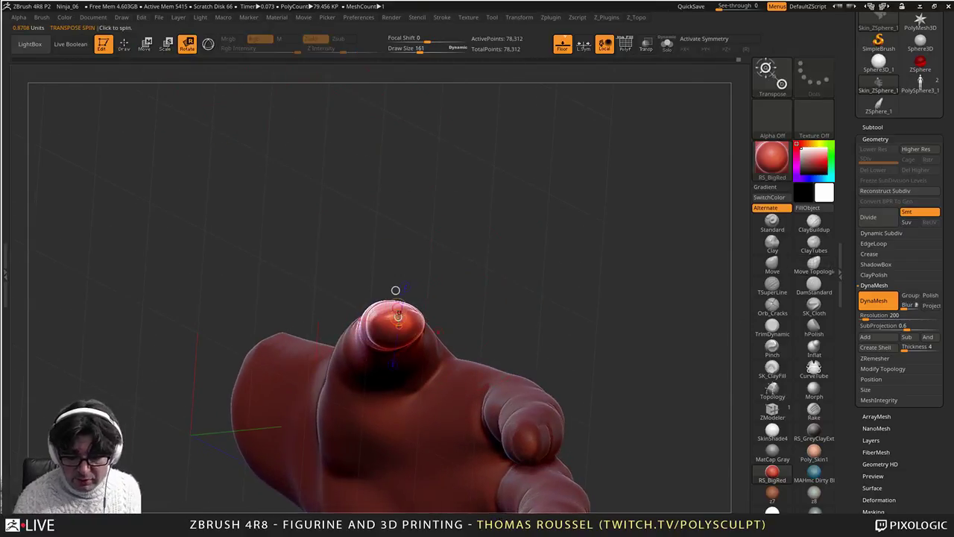
mouse_move(388, 321)
mouse_down()
mouse_move(498, 316)
mouse_move(488, 345)
mouse_up()
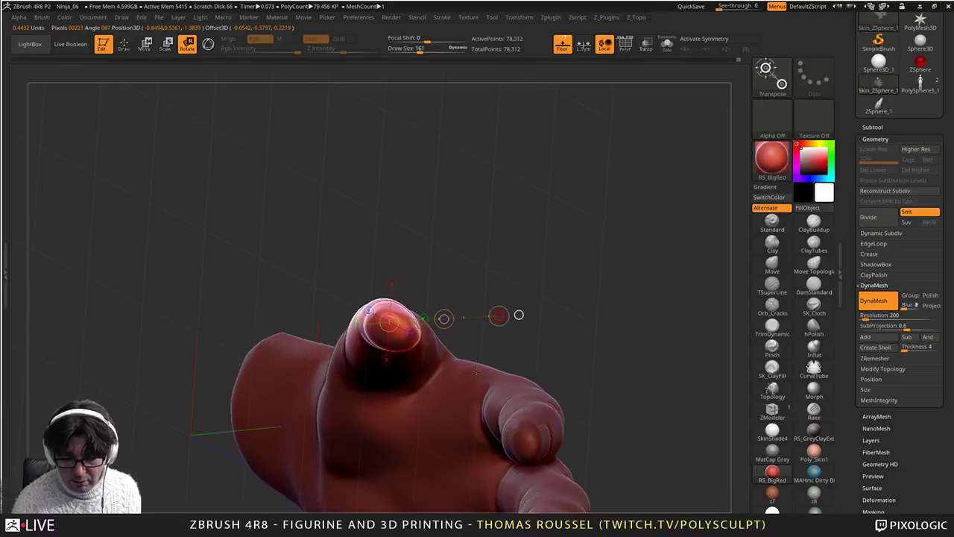
alt+right_drag(487, 317, 371, 292)
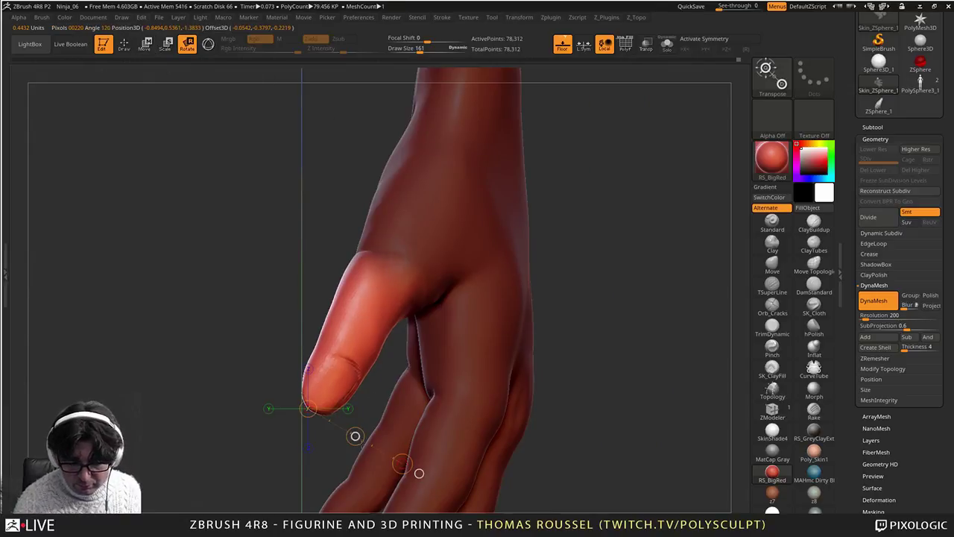
Step: Reposition the thumb slightly with Transpose Move from the back and palm sides, and clear the mask
key(w)
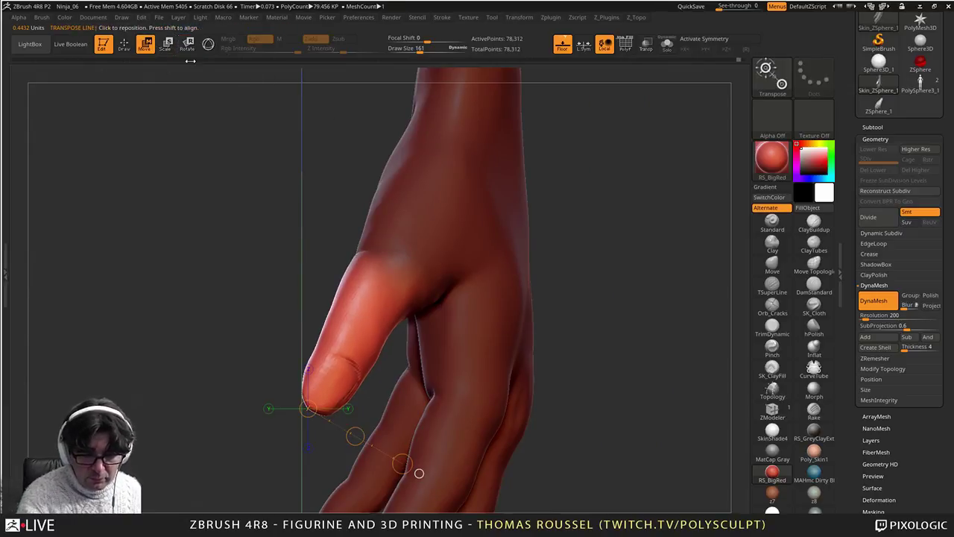
drag(355, 436, 359, 437)
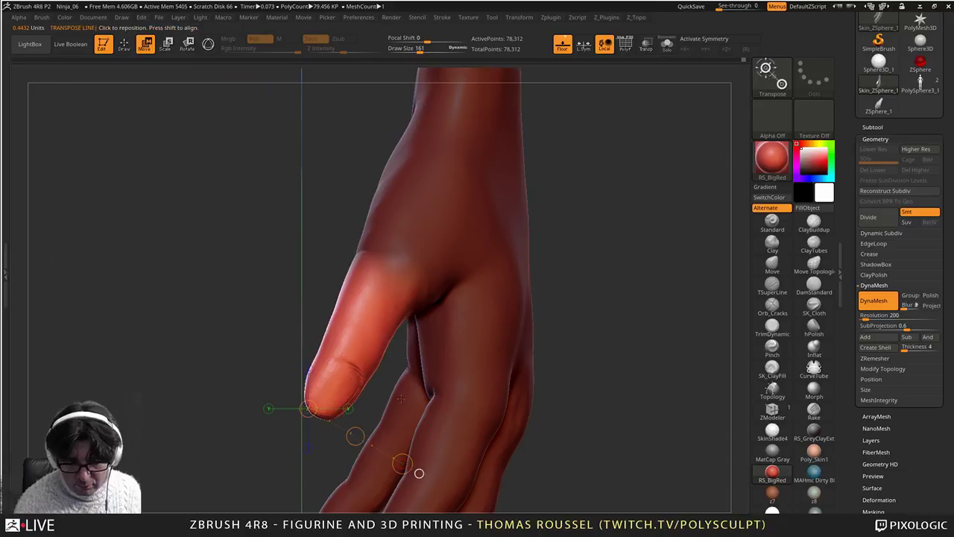
right_drag(387, 447, 530, 337)
drag(472, 395, 426, 258)
drag(449, 327, 455, 325)
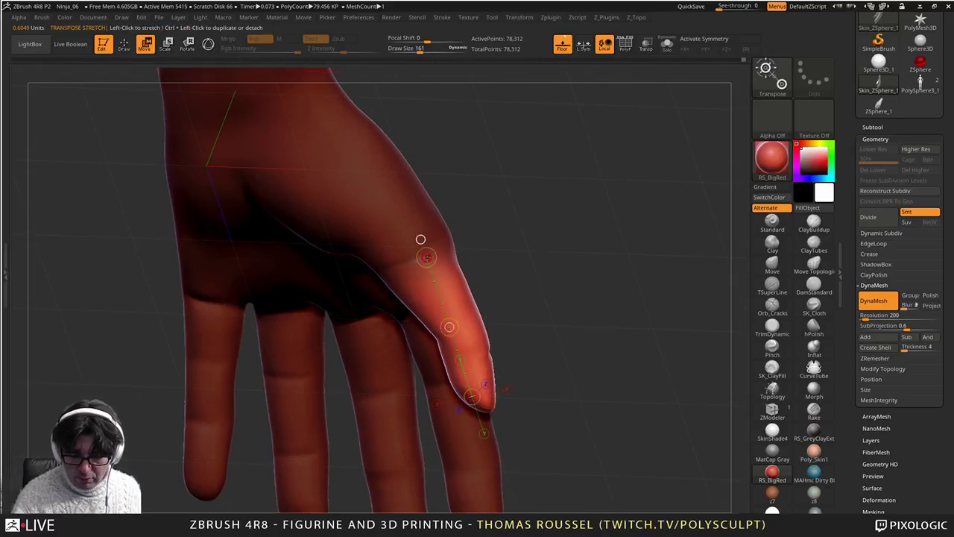
drag(427, 258, 428, 258)
ctrl+drag(522, 256, 548, 287)
mouse_move(634, 317)
right_down()
mouse_move(567, 336)
mouse_move(465, 391)
mouse_move(561, 375)
mouse_move(576, 295)
right_up()
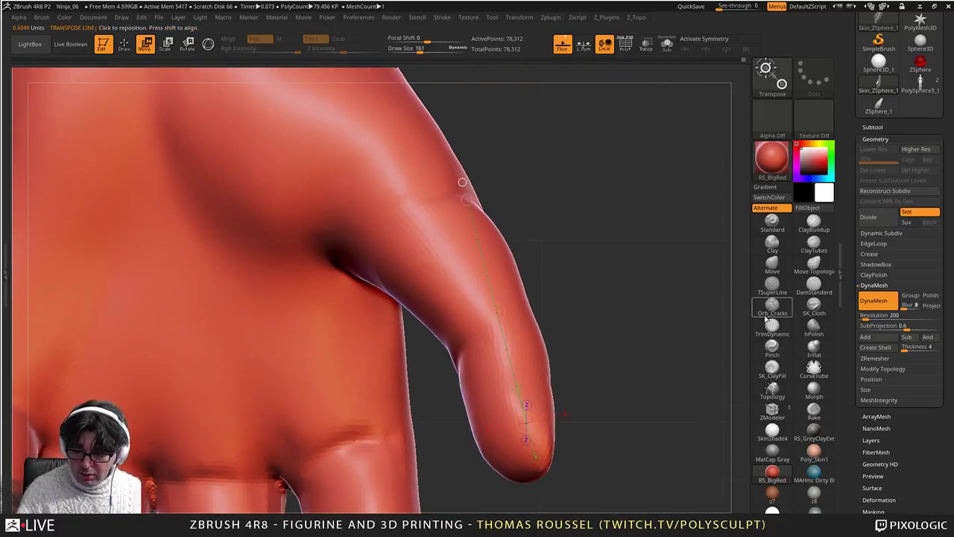
Step: Nudge the outer contour and back of the thumb's lower segment into shape with the Move brush
click(771, 262)
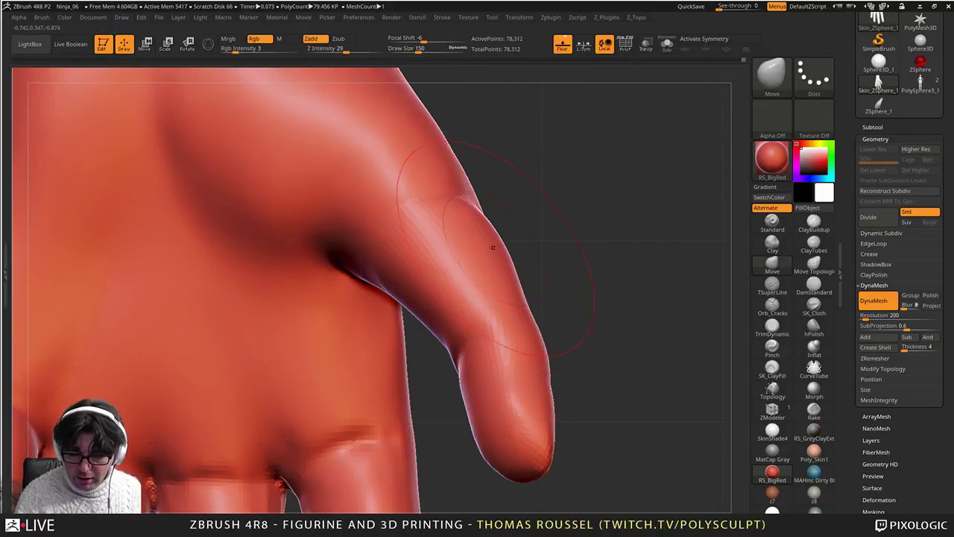
drag(488, 254, 484, 255)
right_drag(485, 256, 418, 255)
drag(528, 255, 523, 253)
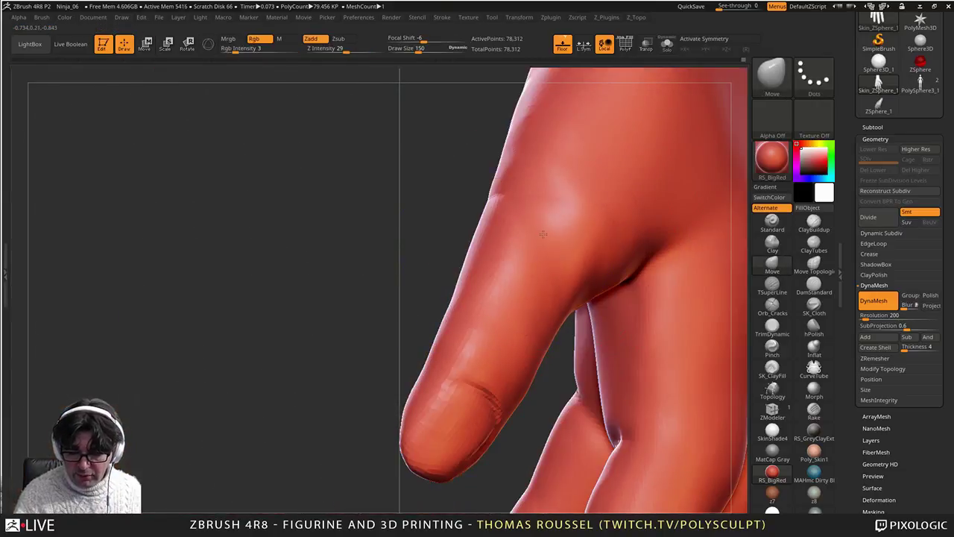
mouse_move(563, 253)
right_down()
mouse_move(529, 252)
mouse_move(561, 255)
right_up()
drag(560, 255, 559, 243)
right_drag(567, 240, 541, 240)
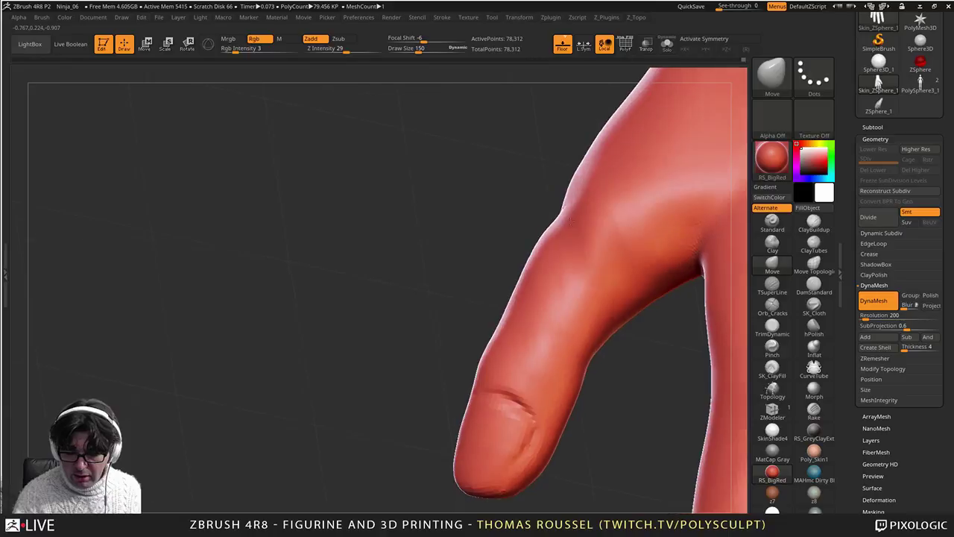
Step: Pull the thumb's base knuckle outward with the Move brush to refine the outer silhouette
drag(560, 240, 545, 228)
right_drag(543, 257, 585, 269)
drag(543, 217, 534, 216)
right_drag(535, 246, 538, 338)
drag(477, 292, 504, 279)
mouse_move(462, 284)
right_down()
mouse_move(521, 395)
mouse_move(588, 281)
mouse_move(569, 327)
right_up()
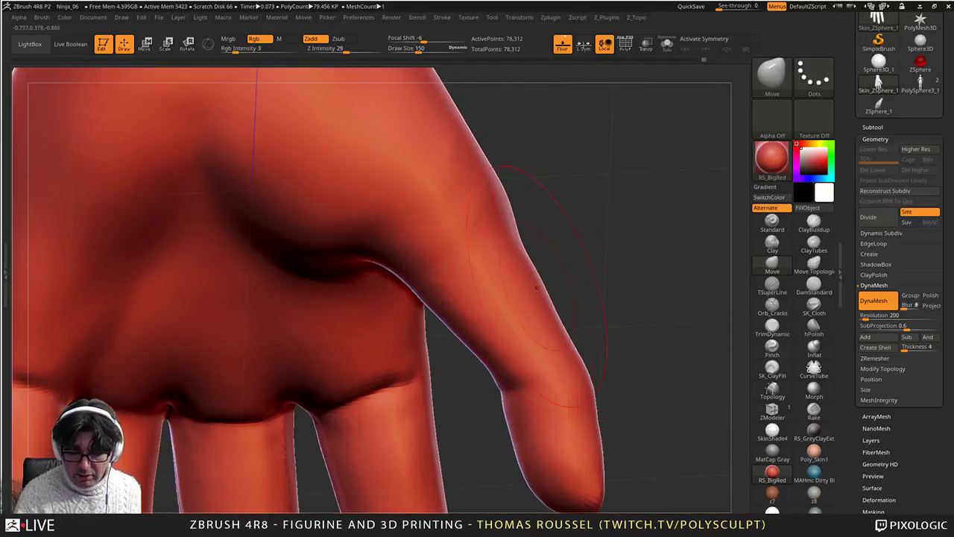
Step: Set the draw size to 91 and reshape the thumb's inner edge between the web and the upper joint
key(s)
click(463, 322)
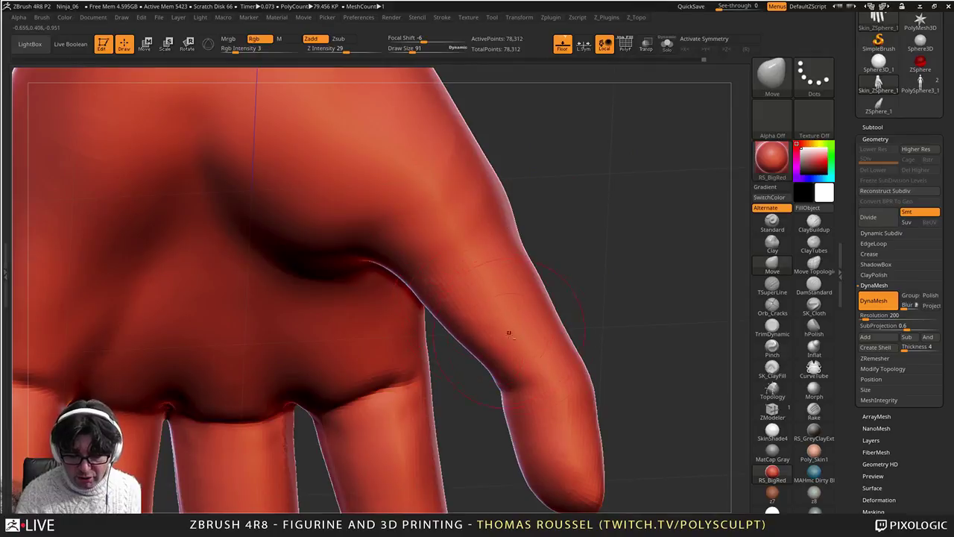
alt+right_drag(509, 333, 491, 215)
right_drag(437, 271, 440, 303)
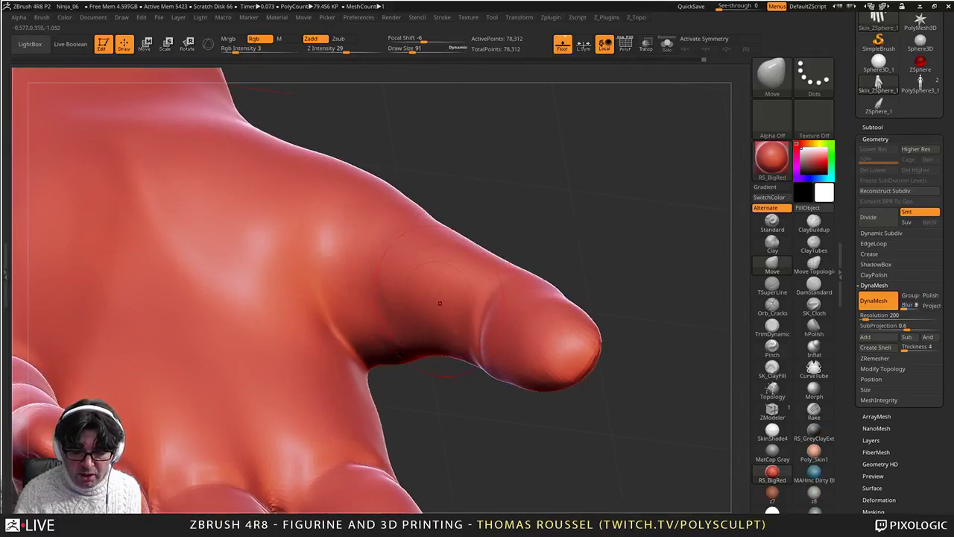
mouse_move(419, 334)
right_down()
mouse_move(453, 327)
mouse_move(377, 306)
right_up()
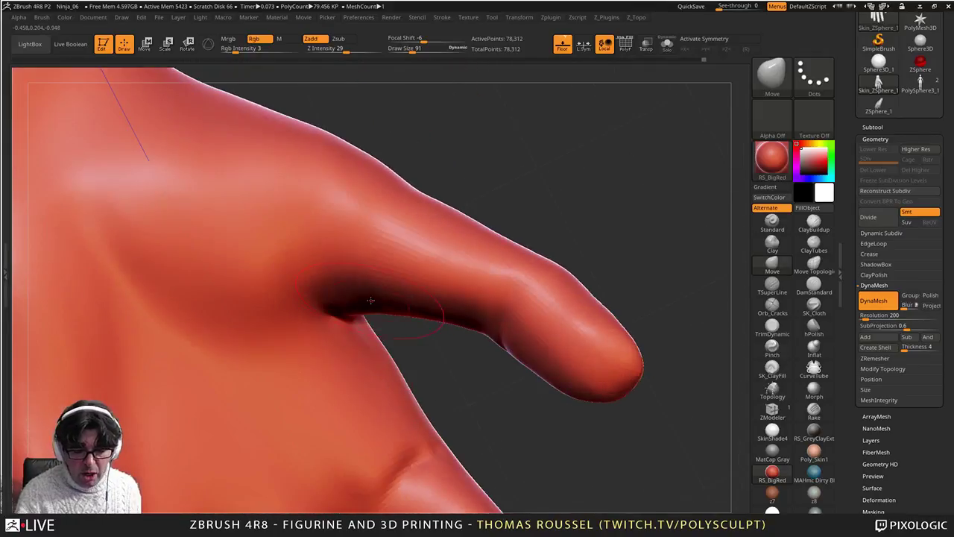
drag(377, 306, 385, 307)
right_drag(435, 311, 470, 317)
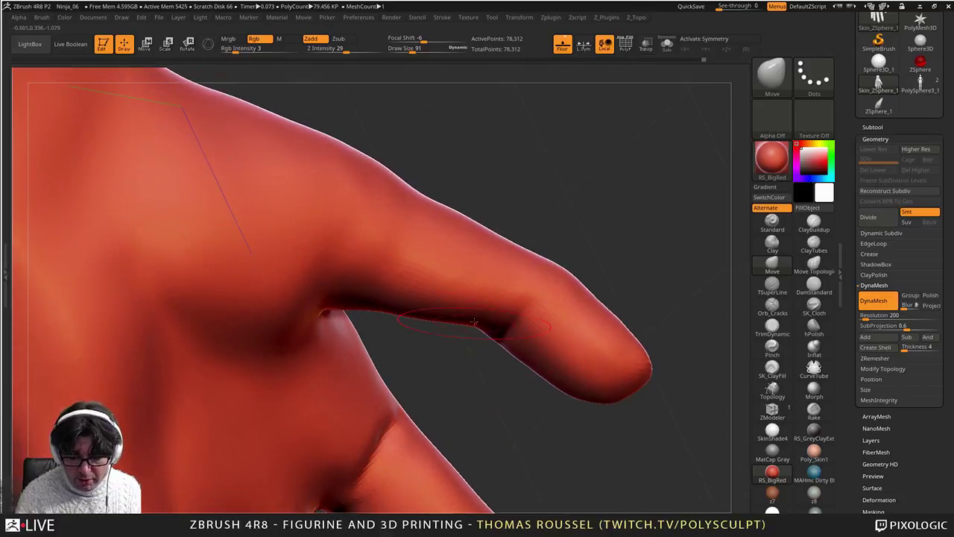
drag(473, 319, 479, 333)
mouse_move(480, 328)
right_down()
mouse_move(514, 307)
mouse_move(468, 350)
right_up()
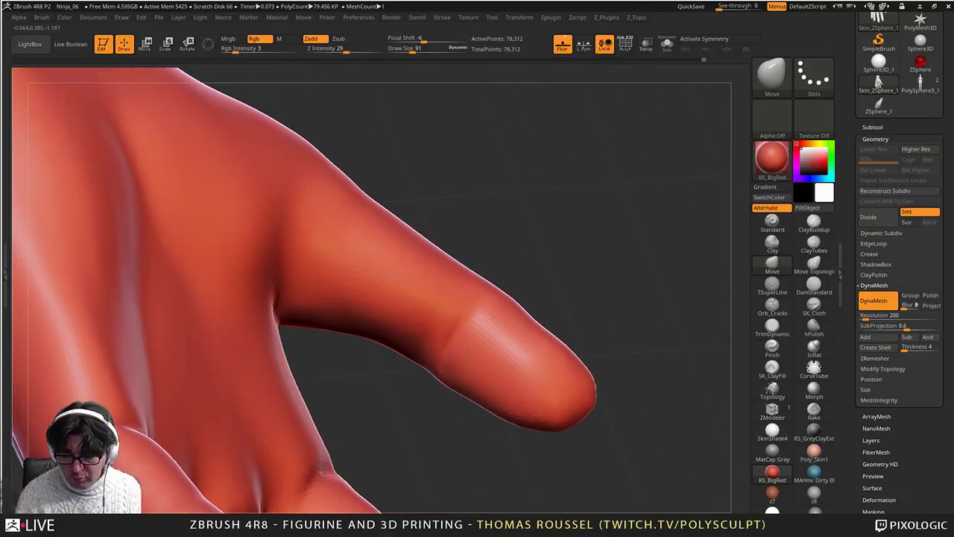
Step: Add volume to the palm side and inner side of the thumb's lower segment with the ClayBuildup brush
click(815, 223)
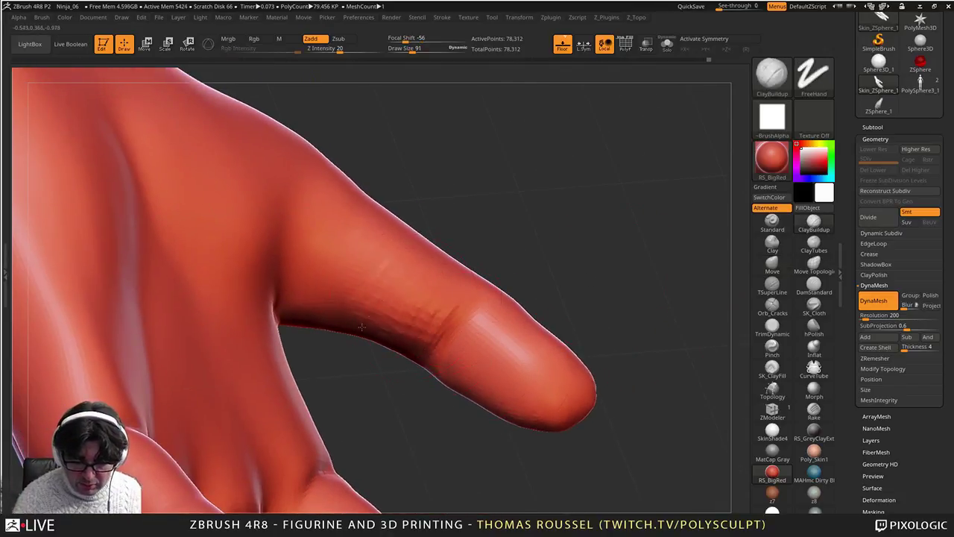
drag(334, 291, 304, 276)
right_drag(350, 291, 392, 299)
drag(388, 295, 313, 257)
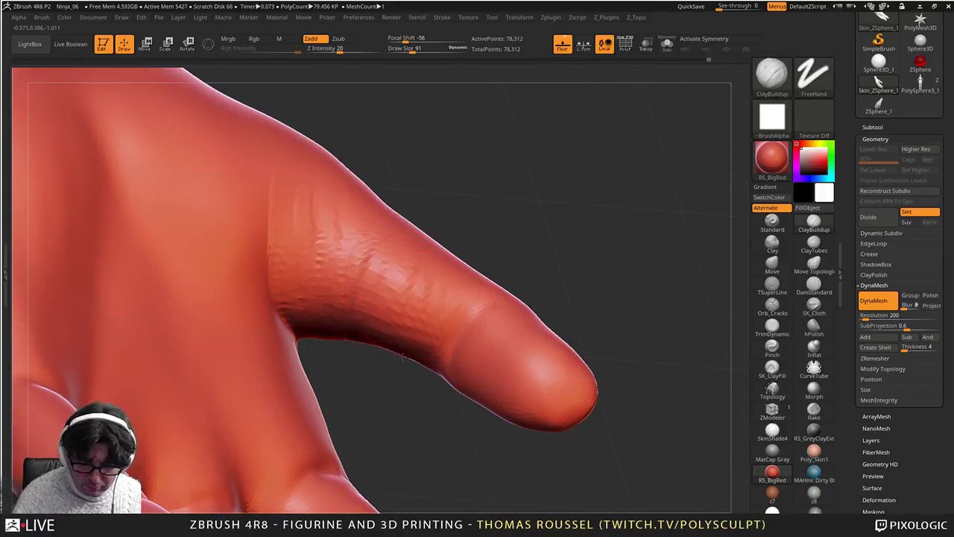
drag(402, 357, 341, 367)
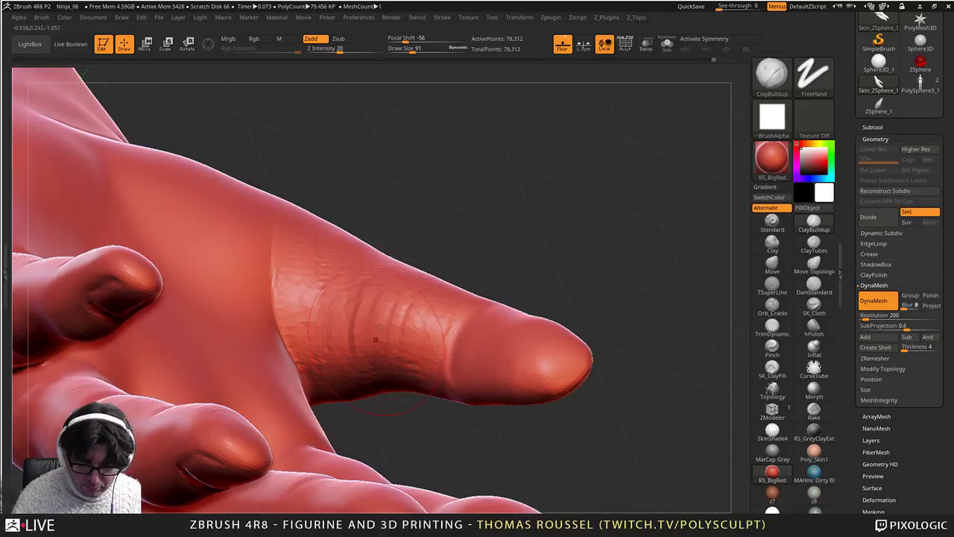
mouse_move(465, 410)
mouse_down()
mouse_move(440, 350)
mouse_move(396, 290)
mouse_move(388, 298)
mouse_up()
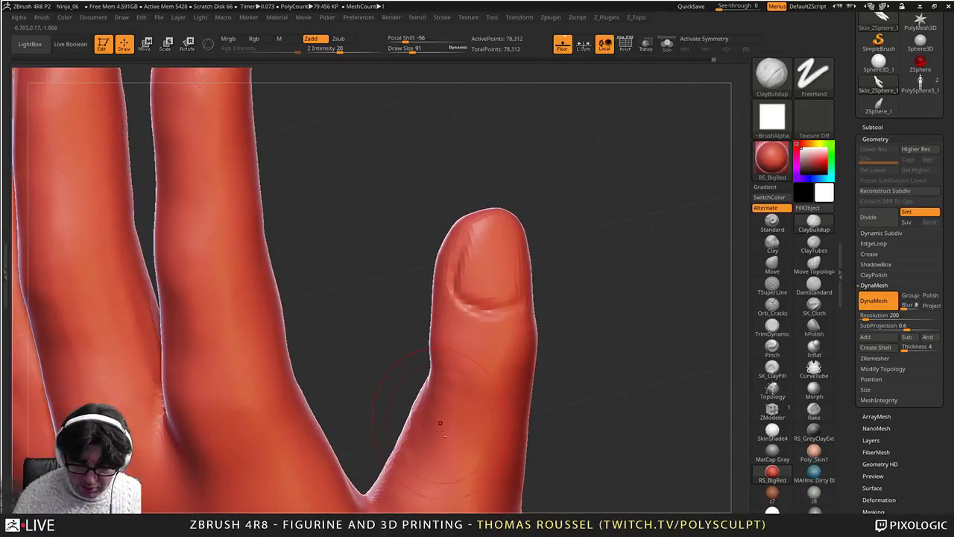
alt+right_drag(440, 423, 438, 300)
right_drag(407, 327, 446, 332)
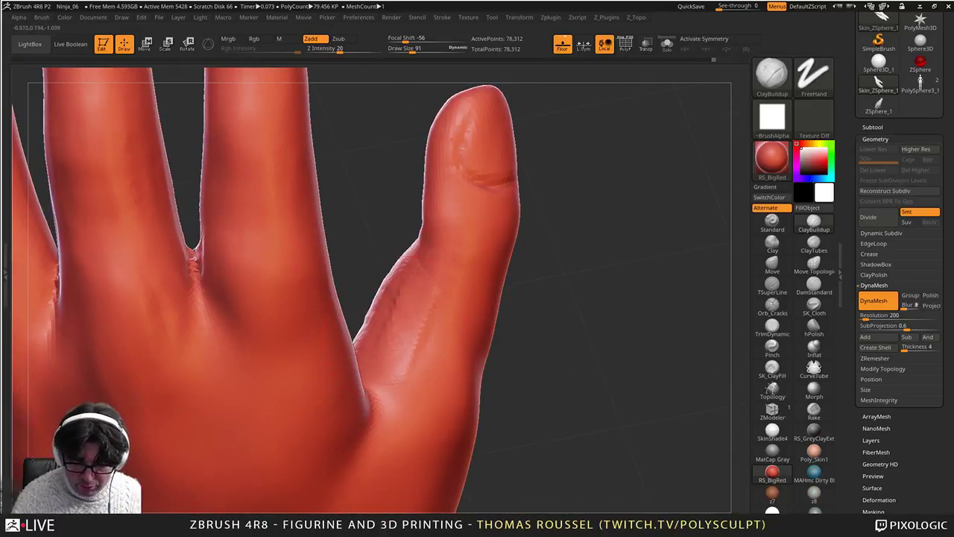
mouse_move(397, 293)
right_down()
mouse_move(384, 223)
mouse_move(372, 244)
mouse_move(395, 298)
mouse_move(427, 296)
mouse_move(431, 313)
right_up()
Step: Smooth the clay strokes on the thumb's lower segment
alt+right_drag(178, 149, 484, 318)
shift+drag(439, 221, 427, 263)
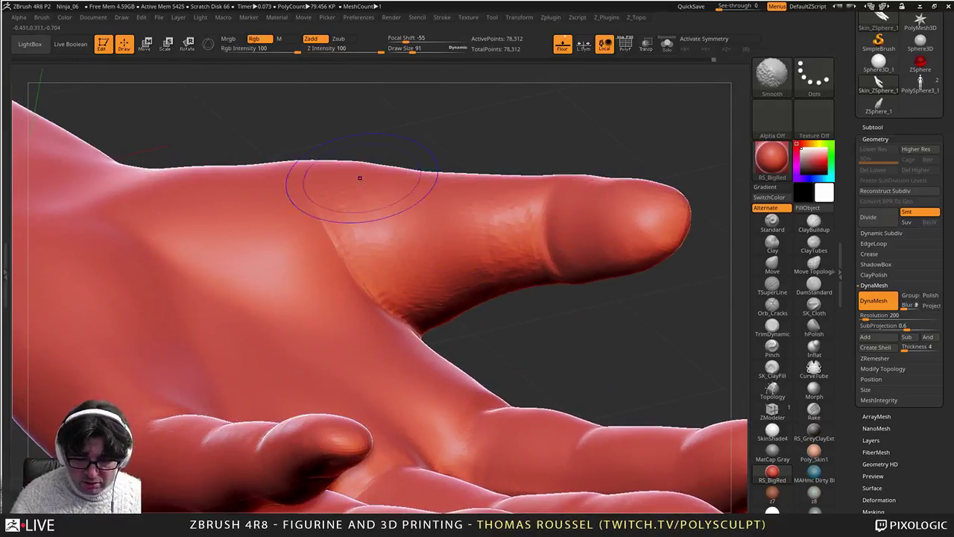
shift+drag(496, 259, 451, 259)
mouse_move(432, 260)
right_down()
mouse_move(449, 276)
mouse_move(458, 269)
right_up()
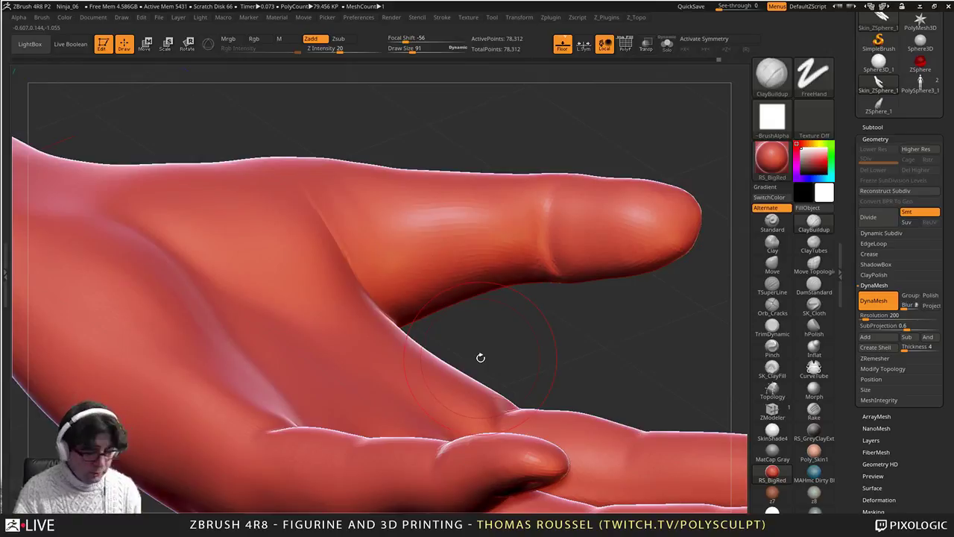
drag(481, 358, 457, 343)
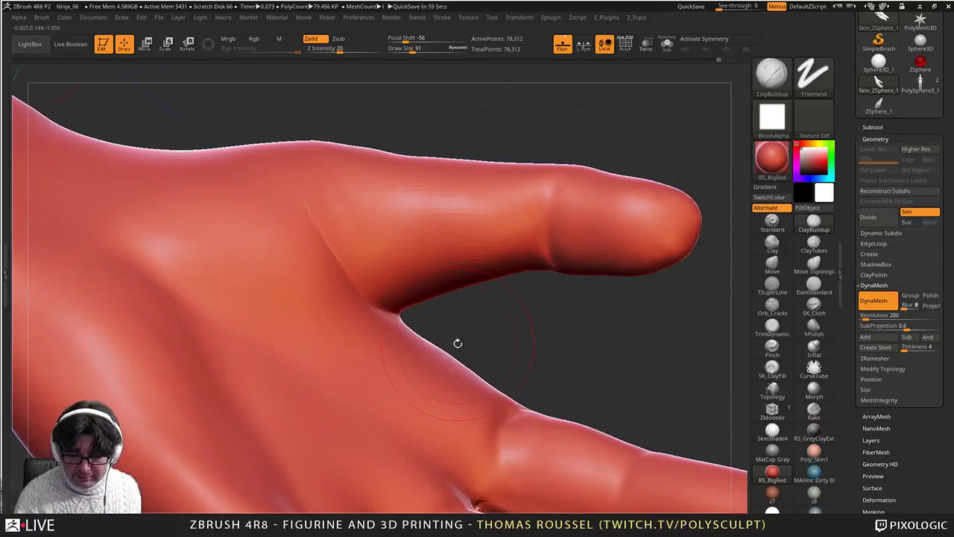
Step: Reshape the thumb's underside and the web beside the palm with the Move brush, enlarging the draw size to 145
click(768, 264)
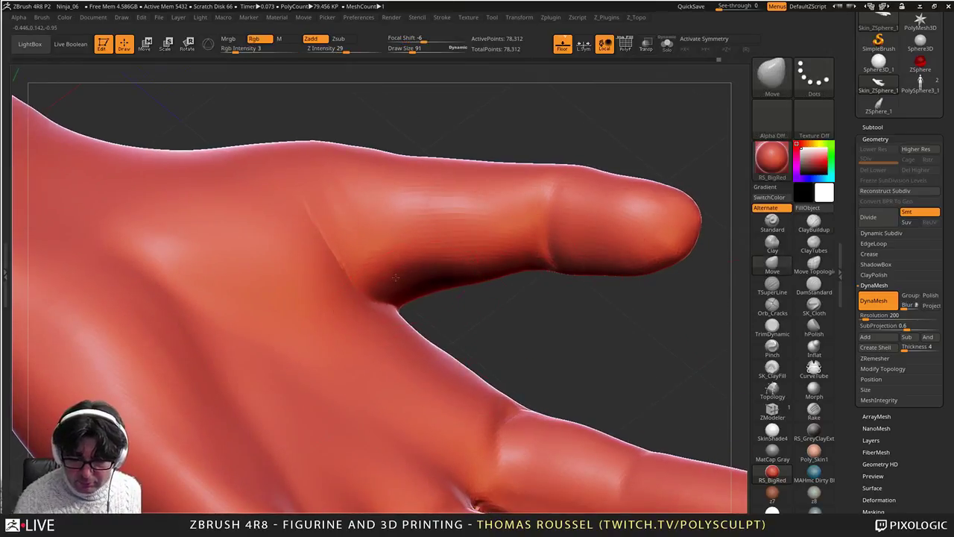
mouse_move(395, 277)
mouse_down()
mouse_move(414, 292)
mouse_move(465, 294)
mouse_move(472, 267)
mouse_up()
key(s)
mouse_move(477, 307)
mouse_down()
mouse_move(475, 294)
mouse_move(462, 292)
mouse_up()
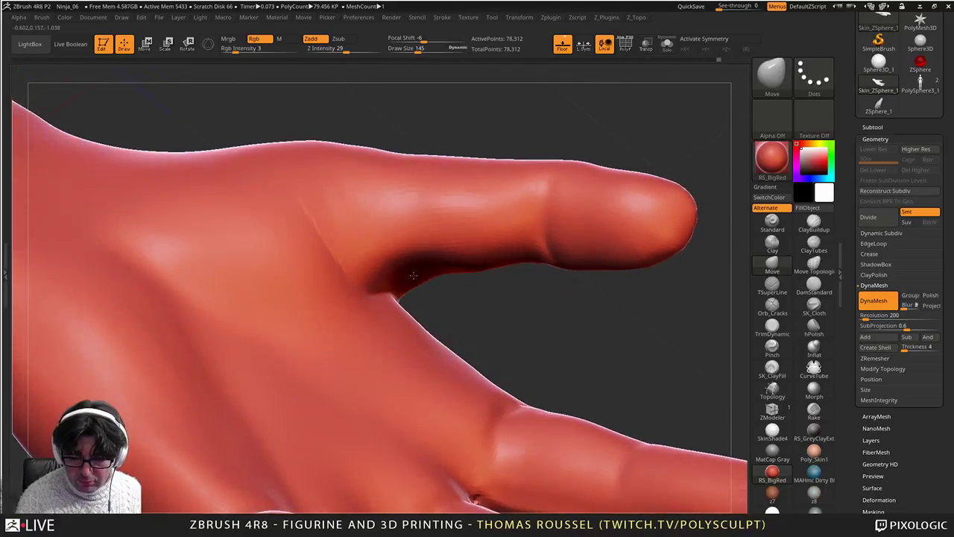
drag(412, 275, 414, 283)
drag(477, 299, 406, 287)
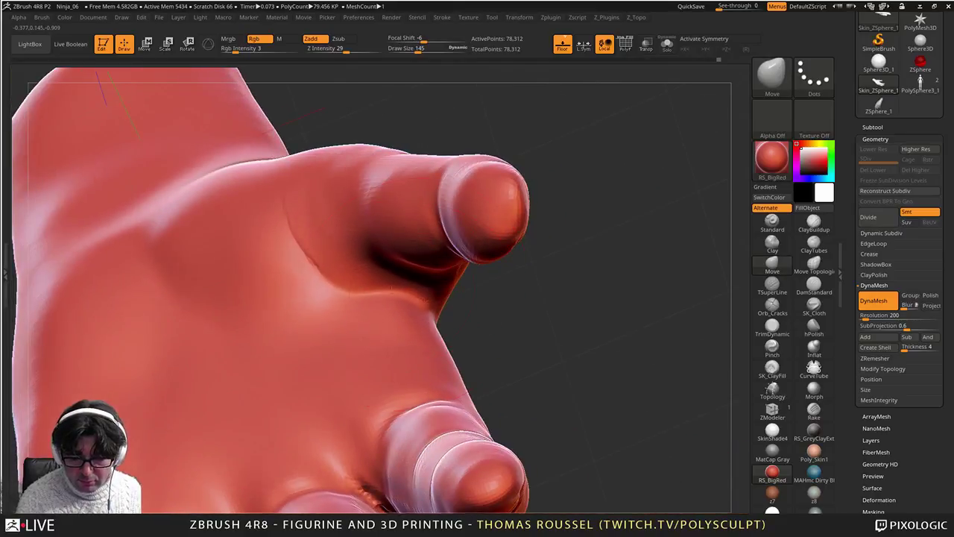
drag(488, 317, 418, 311)
right_drag(419, 309, 500, 305)
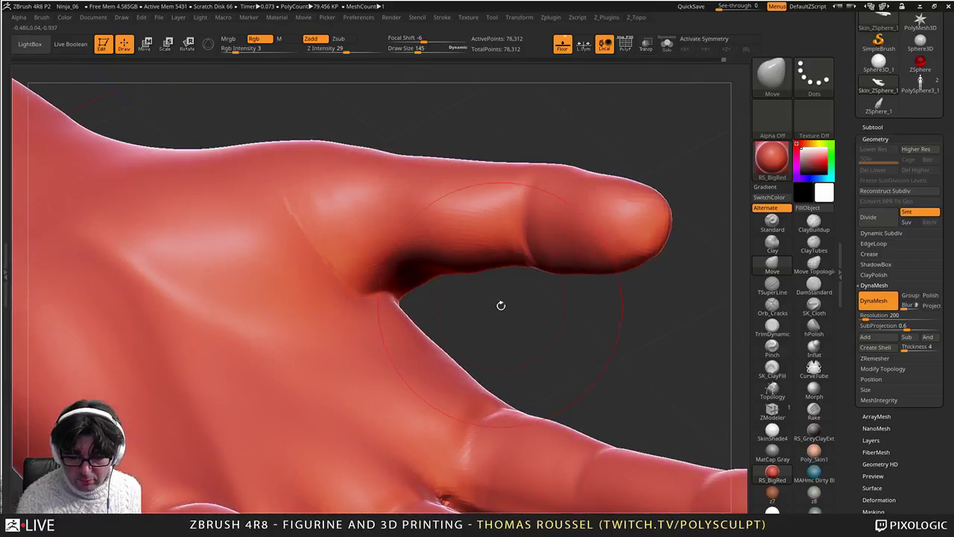
Step: Set the draw size to 59, touch up the thumb web with ClayBuildup, and smooth the crease toward the palm
key(s)
drag(500, 311, 490, 313)
click(813, 224)
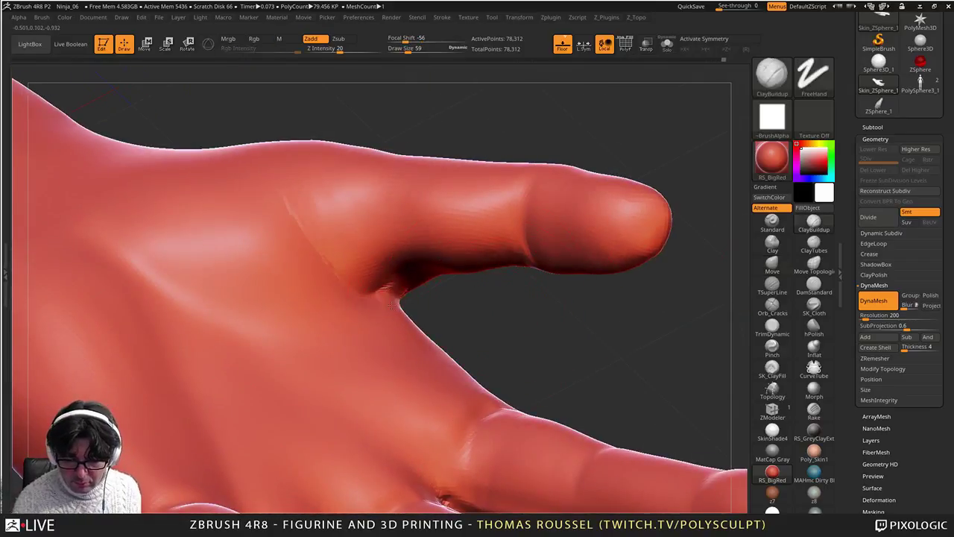
shift+drag(392, 286, 387, 262)
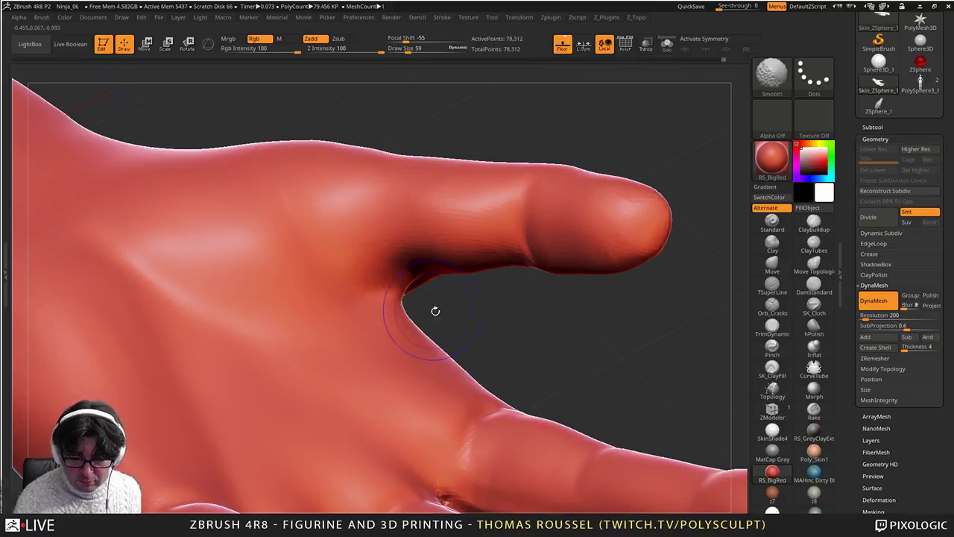
right_drag(435, 311, 383, 307)
shift+drag(465, 295, 451, 307)
right_drag(522, 314, 456, 320)
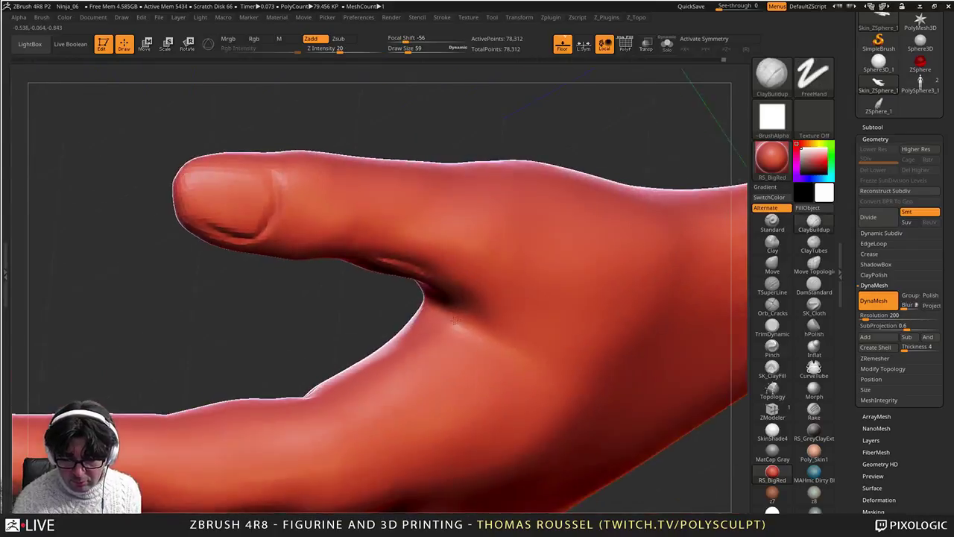
Step: Build up the web between thumb and index finger from the back of the hand with ClayBuildup, and smooth it
drag(454, 321, 418, 313)
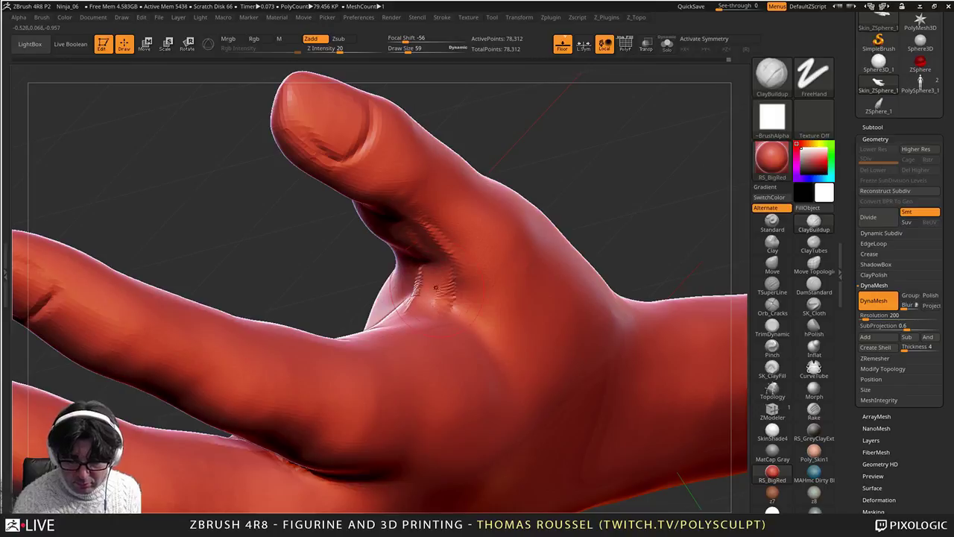
drag(456, 287, 477, 316)
right_drag(477, 316, 440, 307)
shift+drag(451, 298, 426, 234)
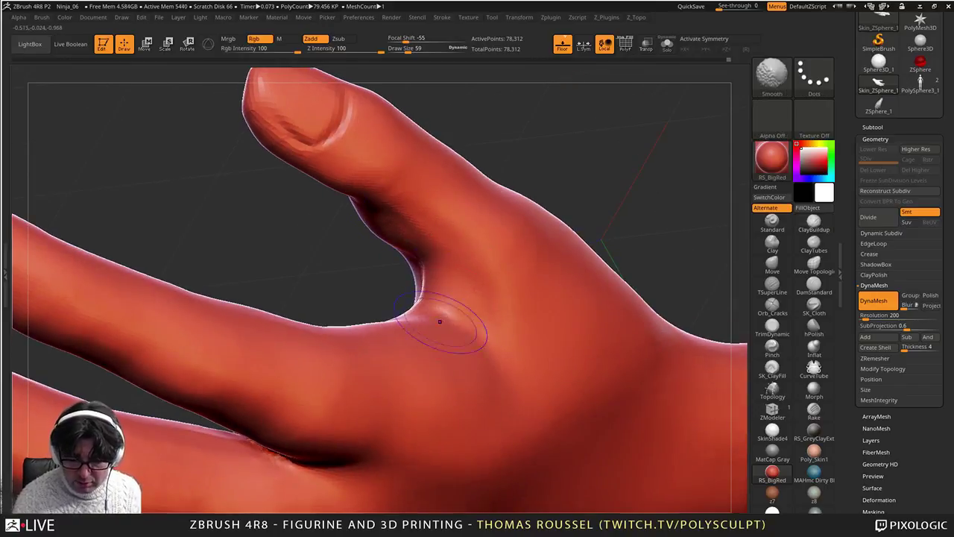
Step: Smooth the web between thumb and index finger, and build up the thumb's base pad on the palm with ClayBuildup strokes
mouse_move(440, 321)
right_down()
mouse_move(477, 313)
mouse_move(456, 298)
right_up()
shift+drag(447, 298, 426, 280)
right_drag(439, 283, 467, 282)
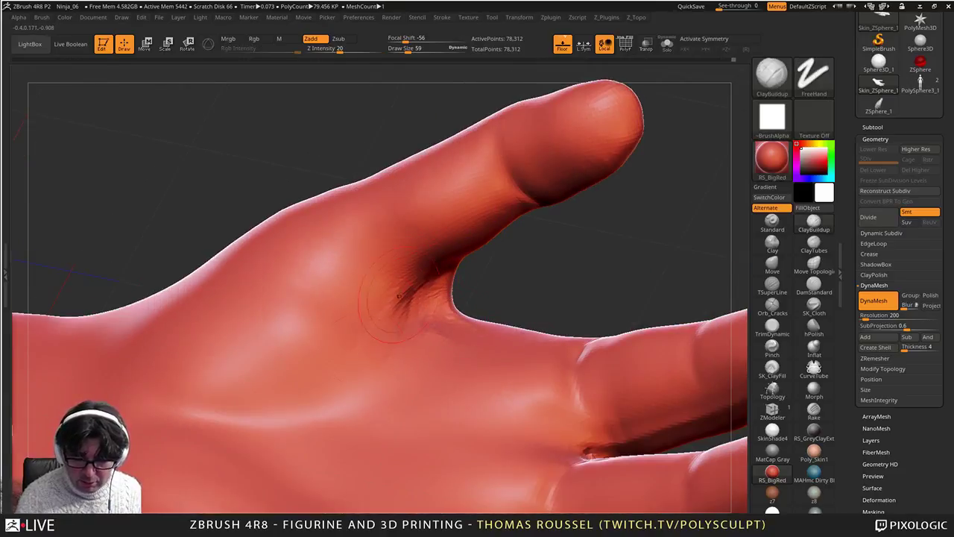
drag(399, 296, 300, 408)
mouse_move(398, 321)
mouse_down()
mouse_move(351, 369)
mouse_move(289, 409)
mouse_up()
drag(394, 313, 282, 406)
drag(346, 323, 286, 372)
mouse_move(372, 350)
right_down()
mouse_move(341, 366)
mouse_move(373, 358)
right_up()
drag(343, 261, 298, 290)
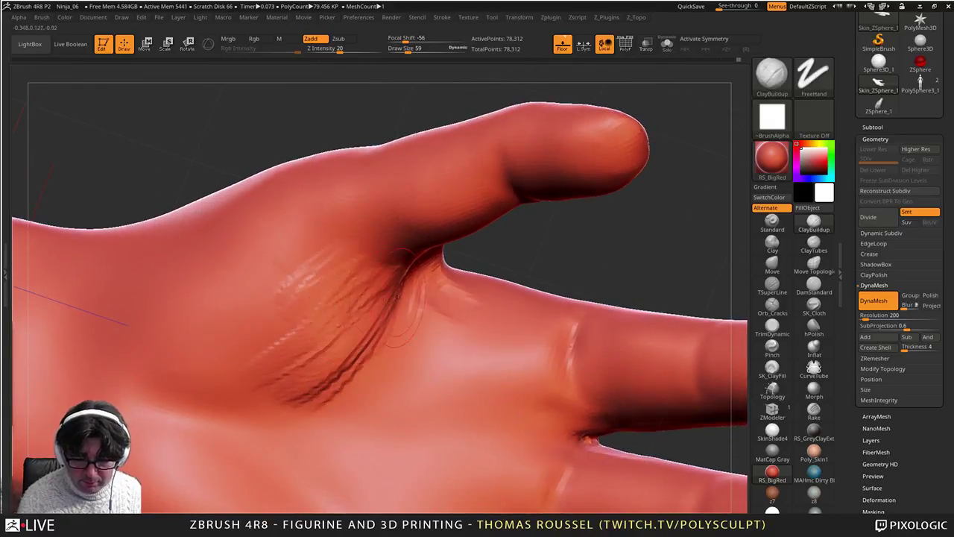
Step: Smooth the clay strokes across the thumb's base pad on the palm
right_drag(356, 304, 385, 286)
shift+drag(385, 285, 347, 314)
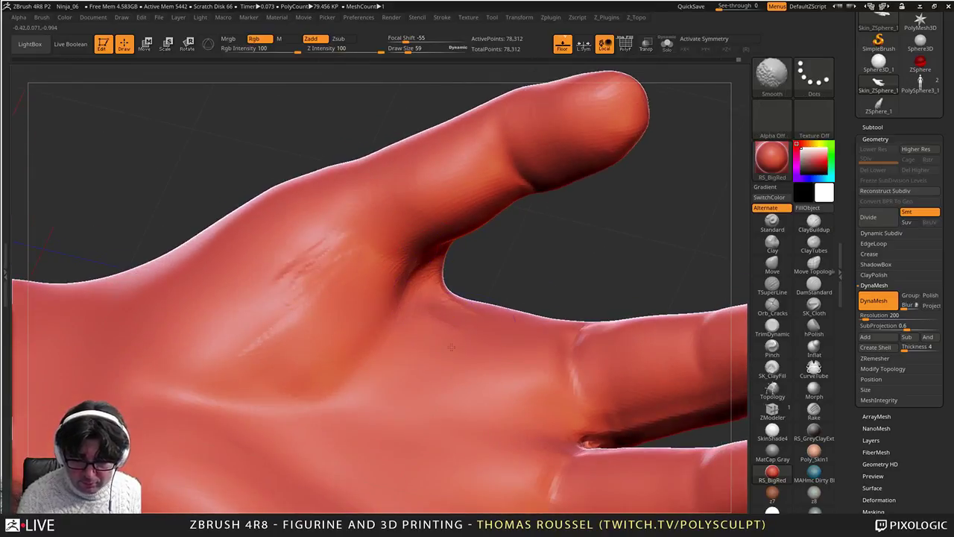
mouse_move(320, 237)
right_down()
mouse_move(440, 273)
mouse_move(320, 373)
right_up()
shift+drag(321, 374, 290, 365)
Step: Switch the hand's material to the grey clay RS_GreyClayExt and view the palm at an angle
alt+right_drag(196, 360, 335, 278)
click(814, 430)
right_drag(724, 418, 491, 369)
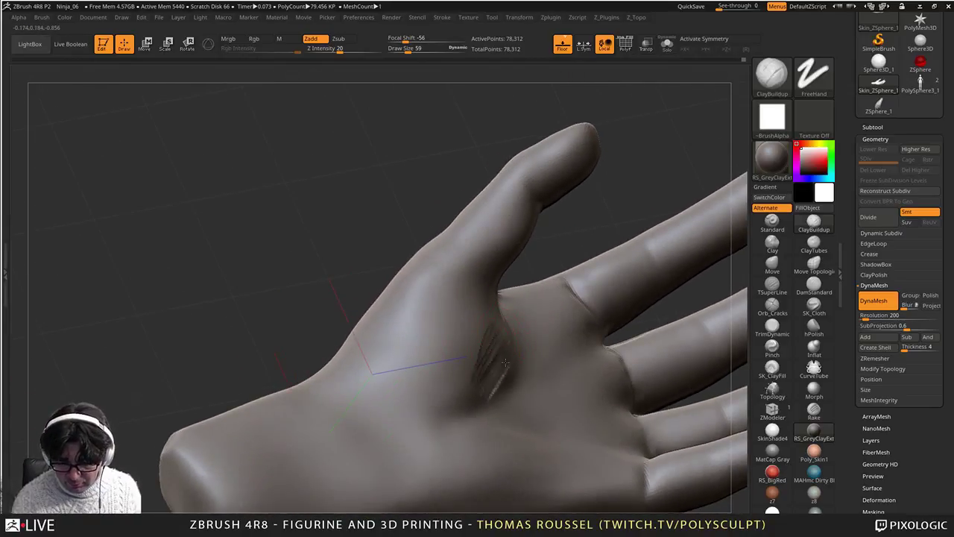
Step: Add more ClayBuildup volume to the fleshy mound at the thumb's base and smooth it into the palm
drag(506, 363, 501, 380)
right_drag(501, 380, 476, 373)
mouse_move(523, 301)
mouse_down()
mouse_move(497, 389)
mouse_move(456, 395)
mouse_move(480, 332)
mouse_move(462, 340)
mouse_move(504, 292)
mouse_move(403, 349)
mouse_up()
shift+drag(428, 373, 498, 322)
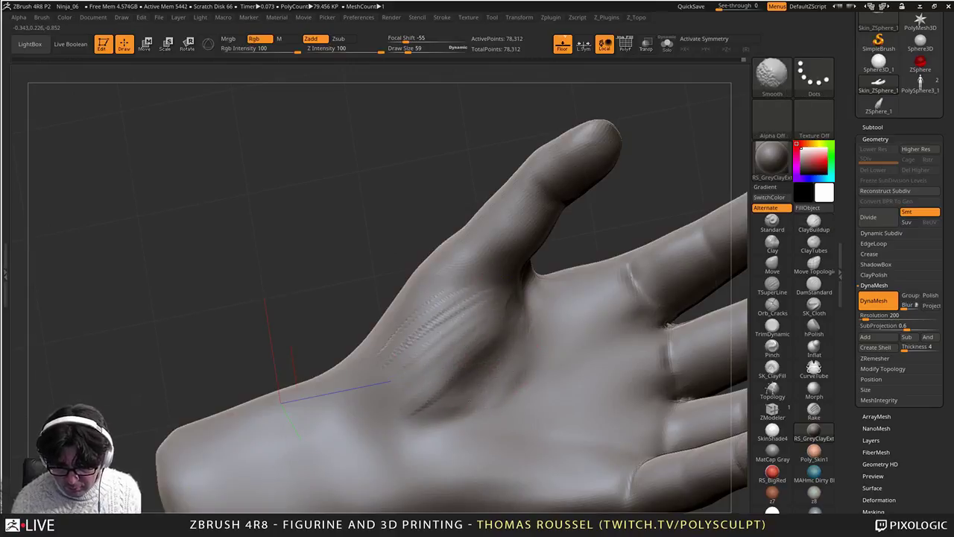
mouse_move(511, 312)
mouse_down()
mouse_move(464, 387)
mouse_move(414, 424)
mouse_move(472, 360)
mouse_up()
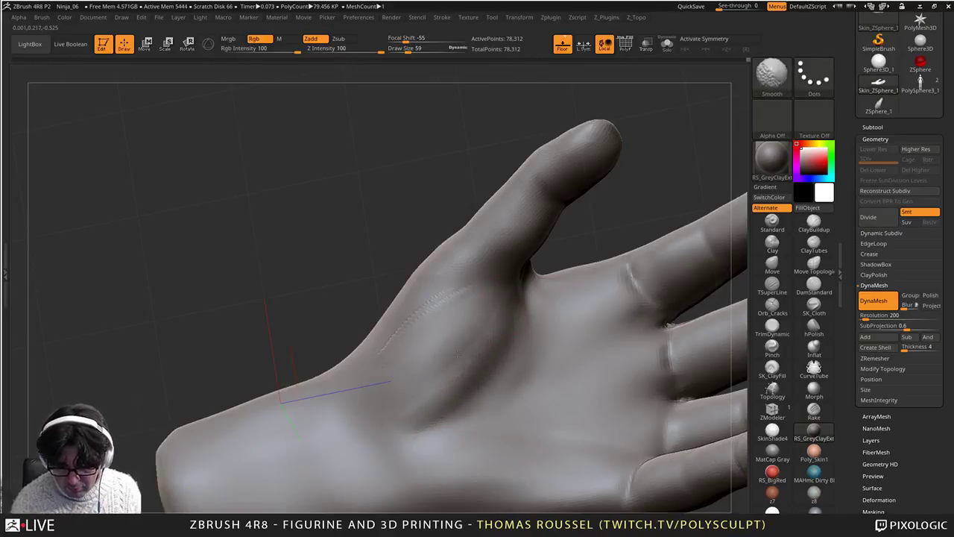
Step: Smooth the palm crease beside the thumb mound, the base of the index finger and the thumb's lower segment
alt+right_drag(516, 371, 467, 240)
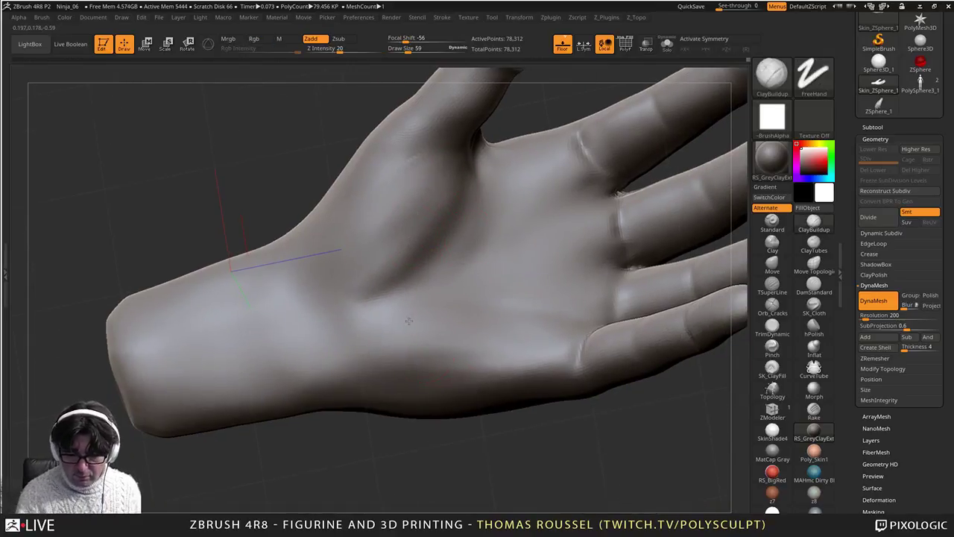
ctrl+right_drag(408, 321, 447, 264)
shift+drag(515, 170, 489, 214)
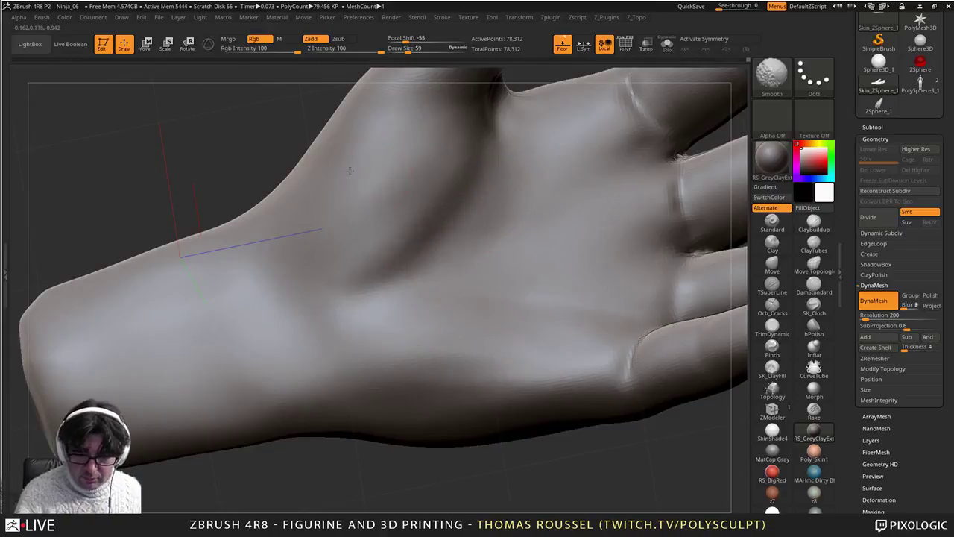
alt+right_drag(350, 171, 453, 259)
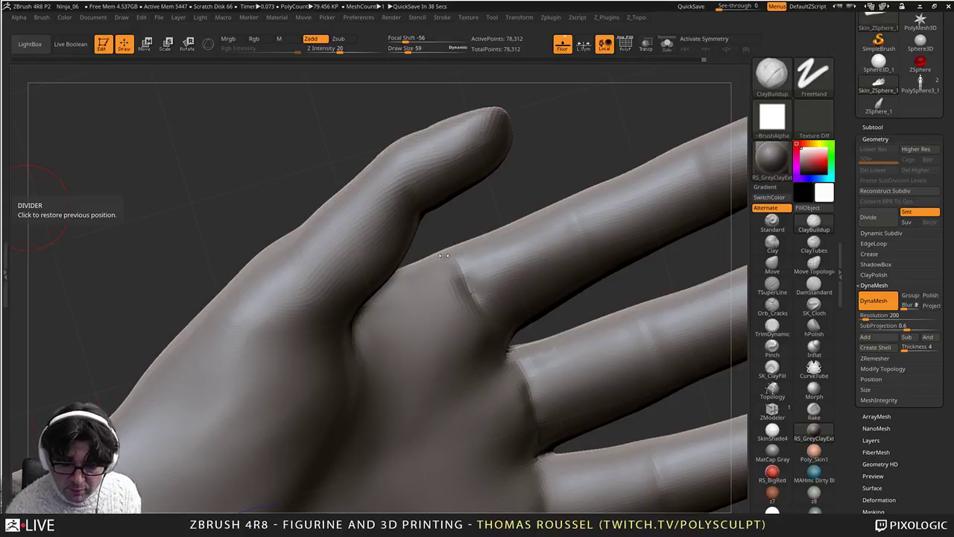
drag(443, 255, 417, 223)
mouse_move(502, 352)
shift+mouse_down()
mouse_move(506, 363)
mouse_move(514, 360)
shift+mouse_up()
shift+drag(354, 194, 346, 238)
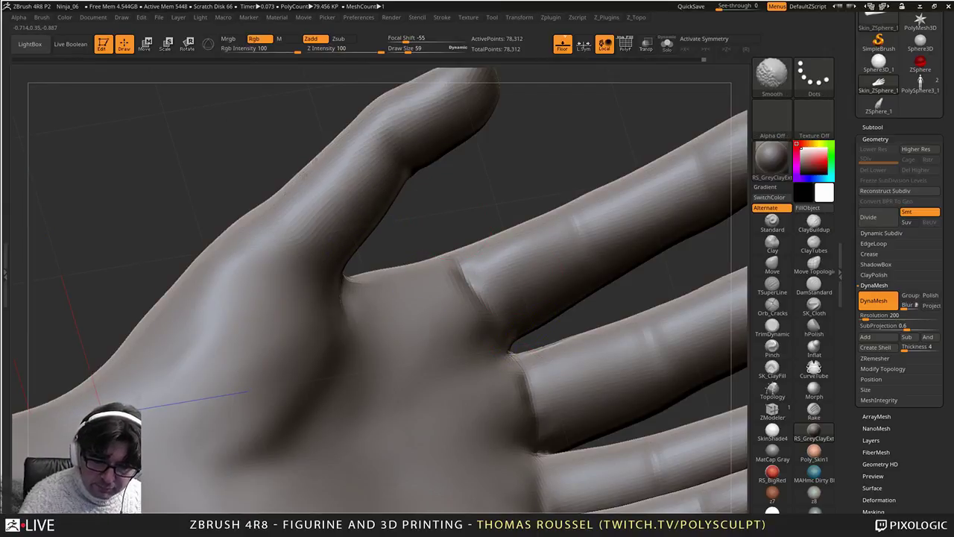
Step: Carve the outline of the thumbnail with the DamStandard brush, reducing the draw size to 27
alt+drag(313, 112, 239, 216)
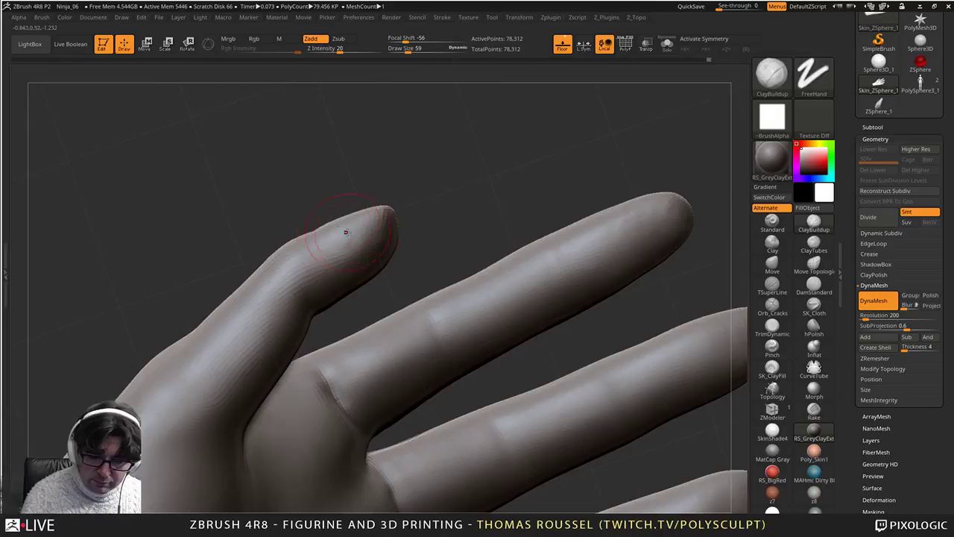
mouse_move(345, 232)
right_down()
mouse_move(394, 224)
mouse_move(371, 293)
right_up()
key(shift)
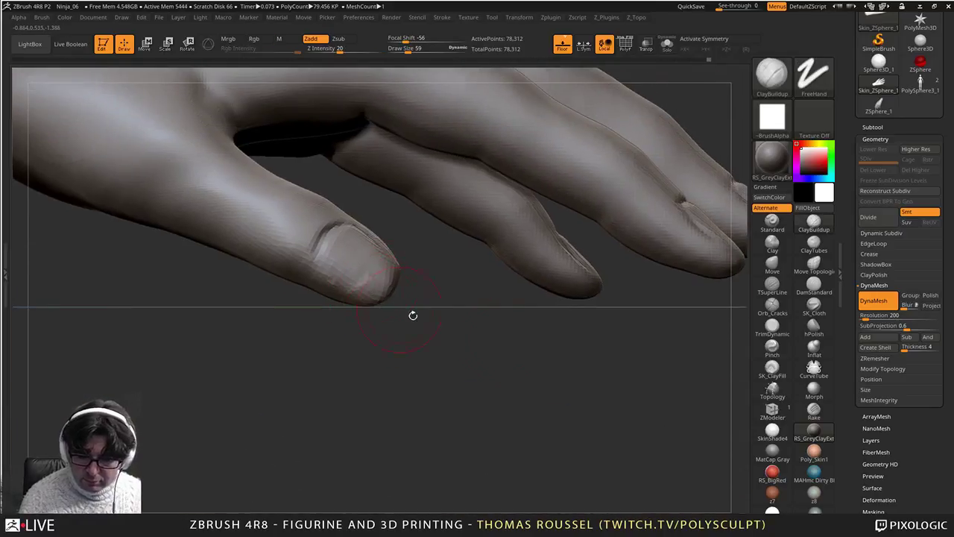
click(813, 284)
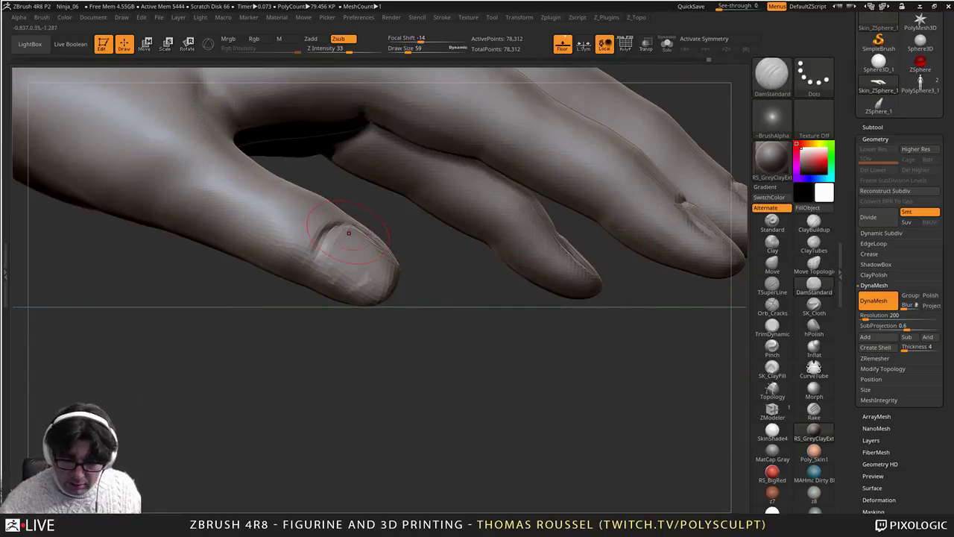
key(bracketleft)
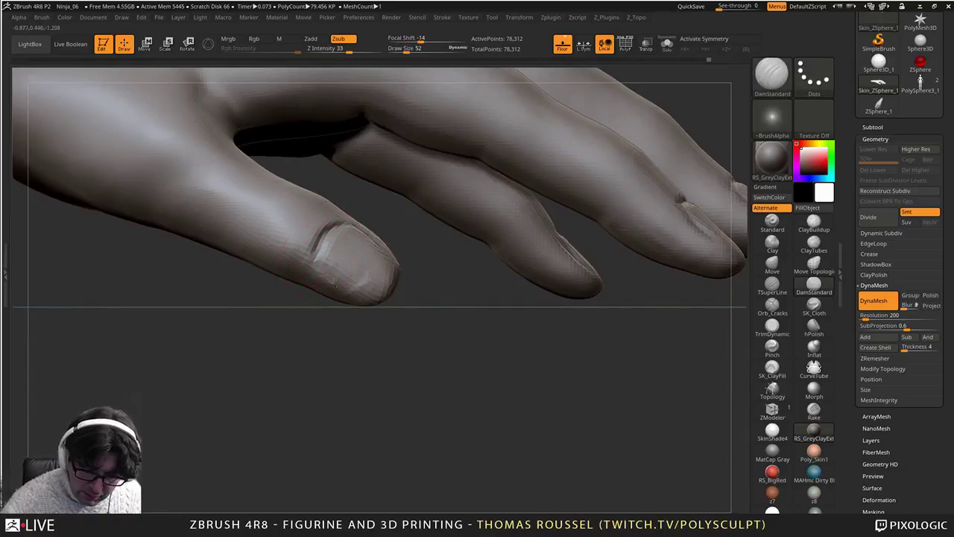
right_drag(331, 272, 406, 287)
mouse_move(375, 261)
mouse_down()
mouse_move(339, 289)
mouse_move(371, 276)
mouse_move(351, 286)
mouse_up()
key(s)
right_drag(363, 270, 447, 246)
mouse_move(391, 252)
mouse_down()
mouse_move(341, 290)
mouse_move(362, 284)
mouse_move(335, 291)
mouse_move(363, 295)
mouse_up()
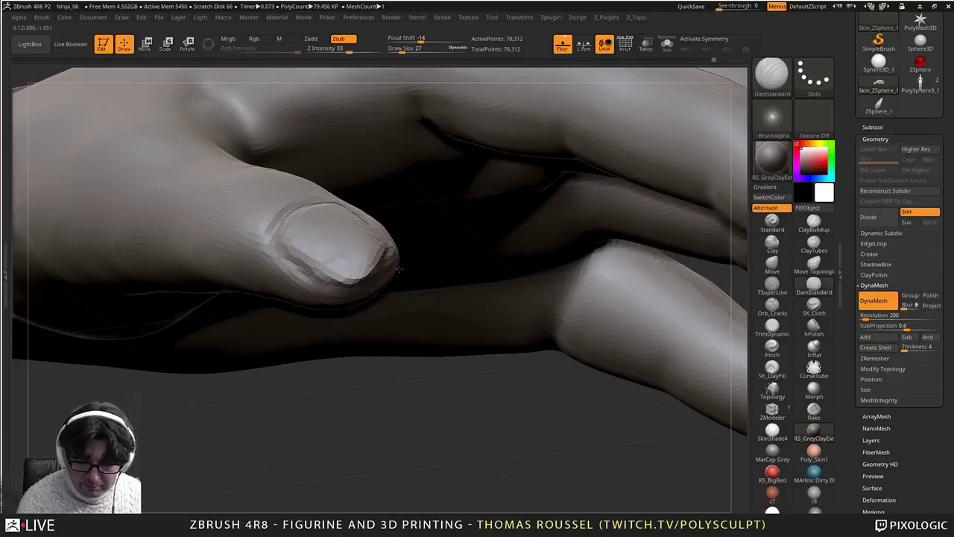
Step: Enlarge the draw size to 126 and check the fingers and the whole hand from the back
right_drag(417, 267, 325, 325)
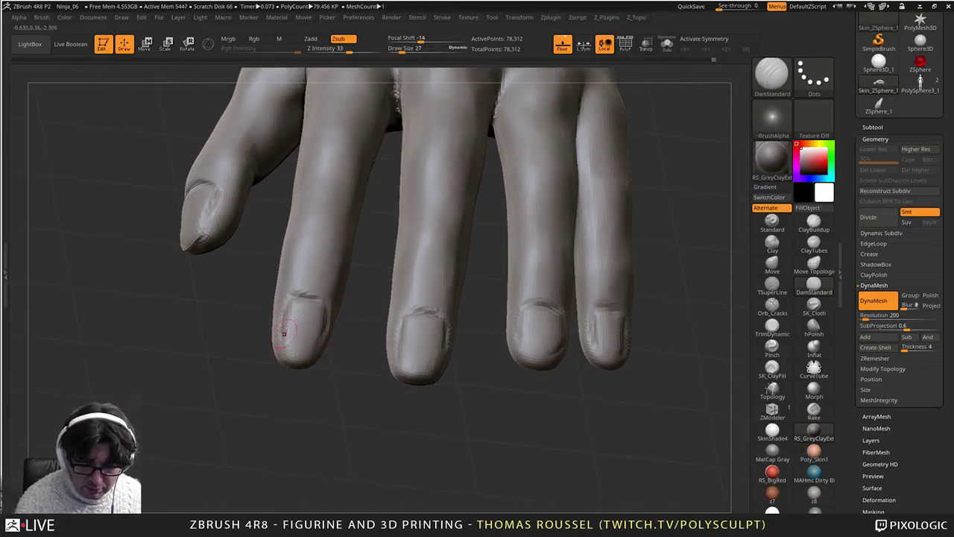
mouse_move(471, 349)
ctrl+right_down()
mouse_move(424, 366)
mouse_move(402, 432)
mouse_move(426, 287)
mouse_move(383, 337)
mouse_move(493, 340)
ctrl+right_up()
key(s)
drag(496, 338, 509, 339)
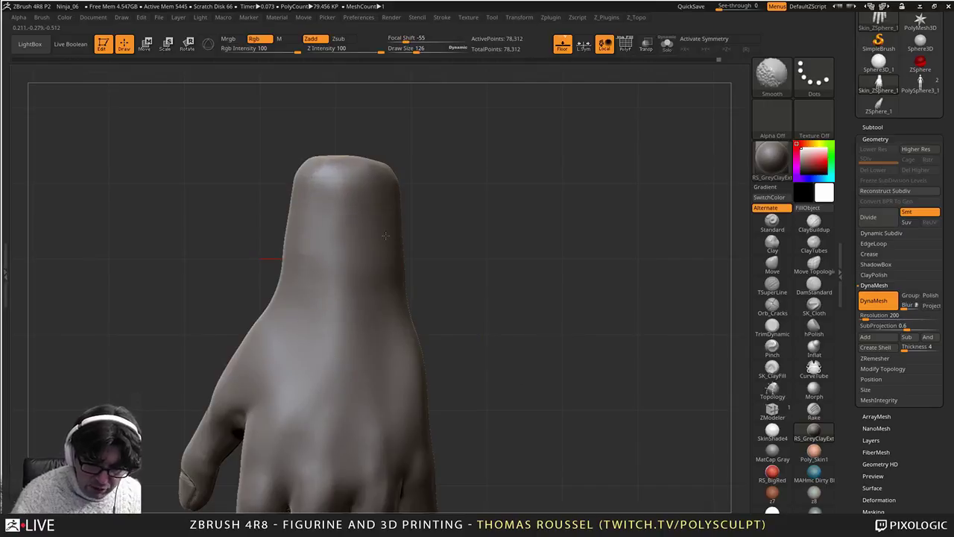
mouse_move(446, 340)
alt+right_down()
mouse_move(432, 219)
mouse_move(445, 134)
alt+right_up()
mouse_move(445, 134)
ctrl+right_down()
mouse_move(462, 238)
mouse_move(455, 215)
ctrl+right_up()
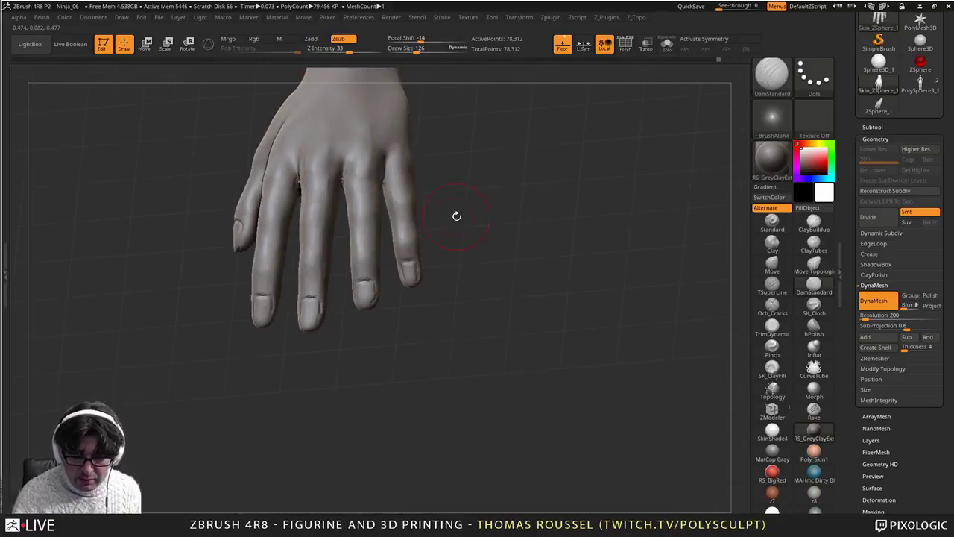
mouse_move(457, 253)
alt+right_down()
mouse_move(470, 364)
mouse_move(519, 320)
mouse_move(519, 343)
mouse_move(490, 332)
mouse_move(477, 366)
mouse_move(502, 377)
mouse_move(587, 226)
alt+right_up()
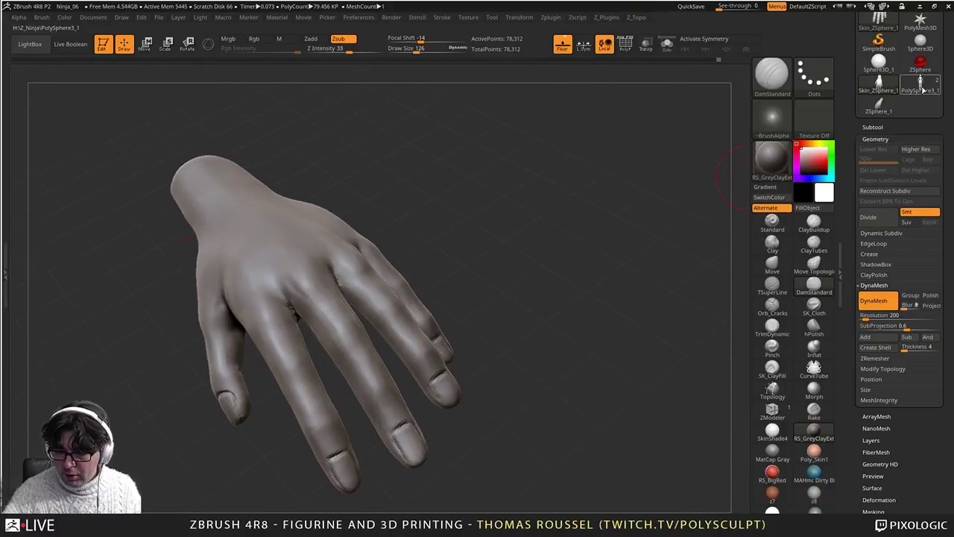
Step: Load the full body figure, raise it to subdivision level 5, and return to the hand model seen from the back
click(922, 90)
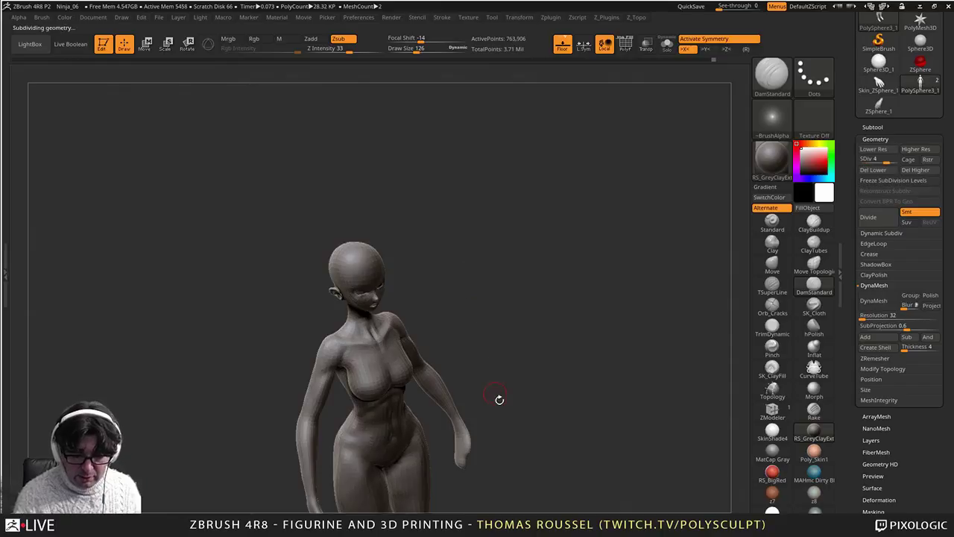
key(d)
right_drag(496, 393, 433, 431)
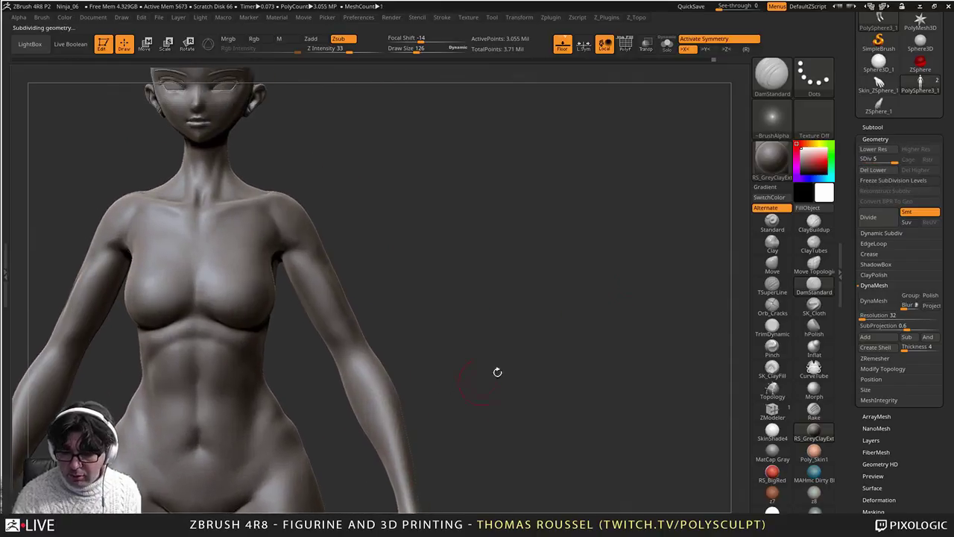
click(877, 107)
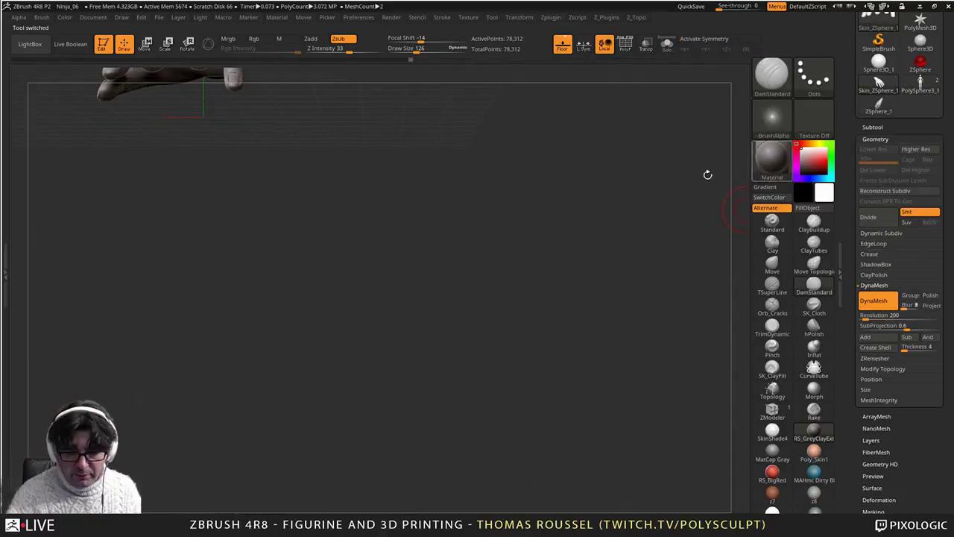
alt+right_drag(440, 426, 537, 447)
right_drag(536, 447, 485, 346)
alt+right_drag(485, 346, 464, 357)
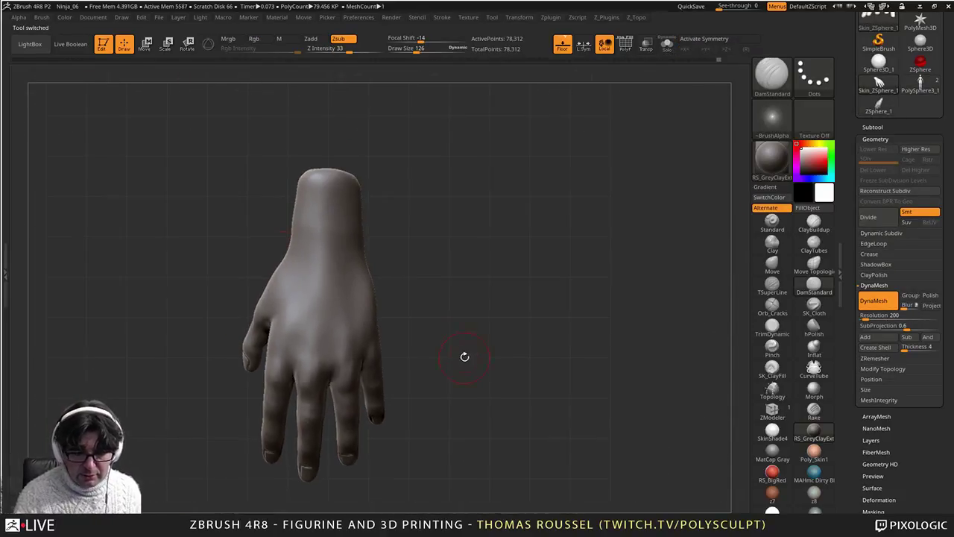
Step: Draw a transpose line from the wrist end to the middle fingertip and return to Draw mode
key(w)
click(211, 47)
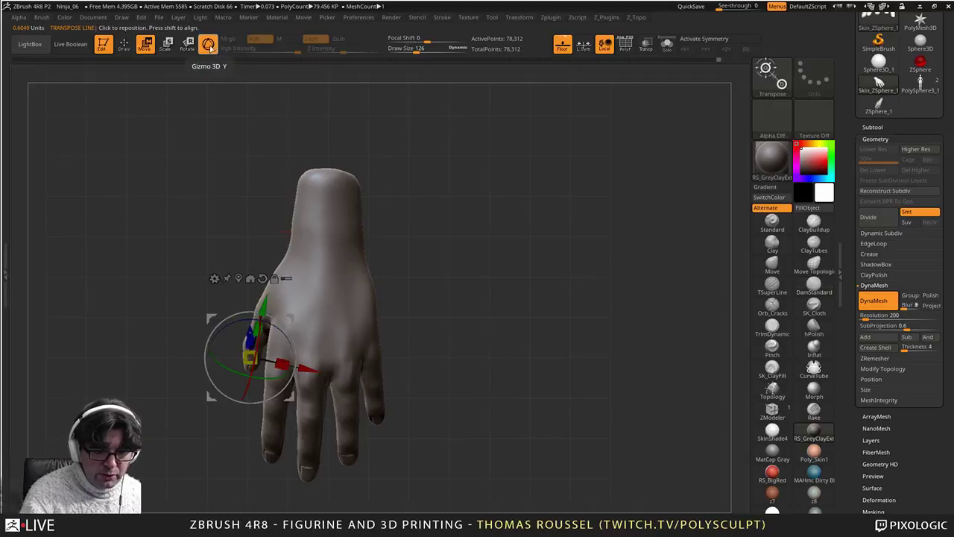
click(211, 47)
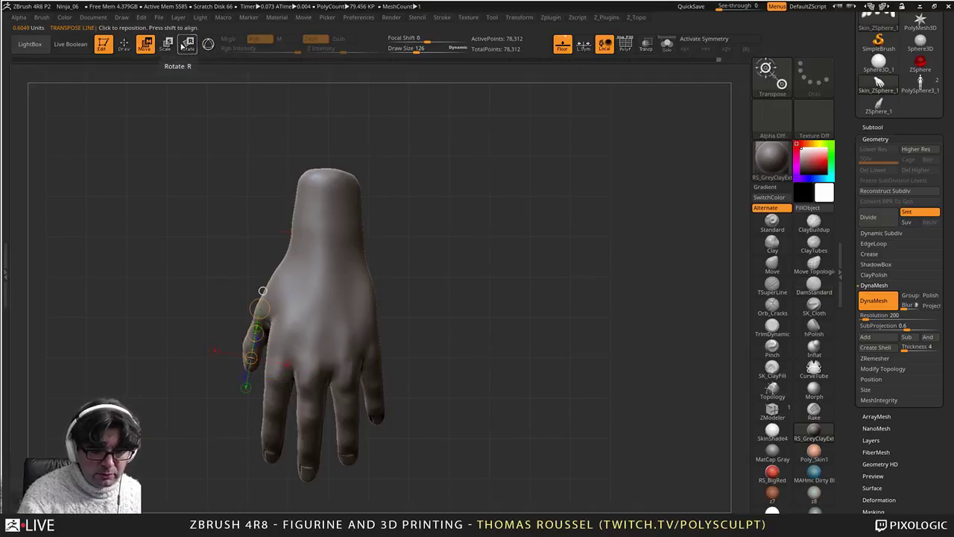
mouse_move(333, 181)
mouse_down()
mouse_move(313, 476)
mouse_move(316, 462)
mouse_up()
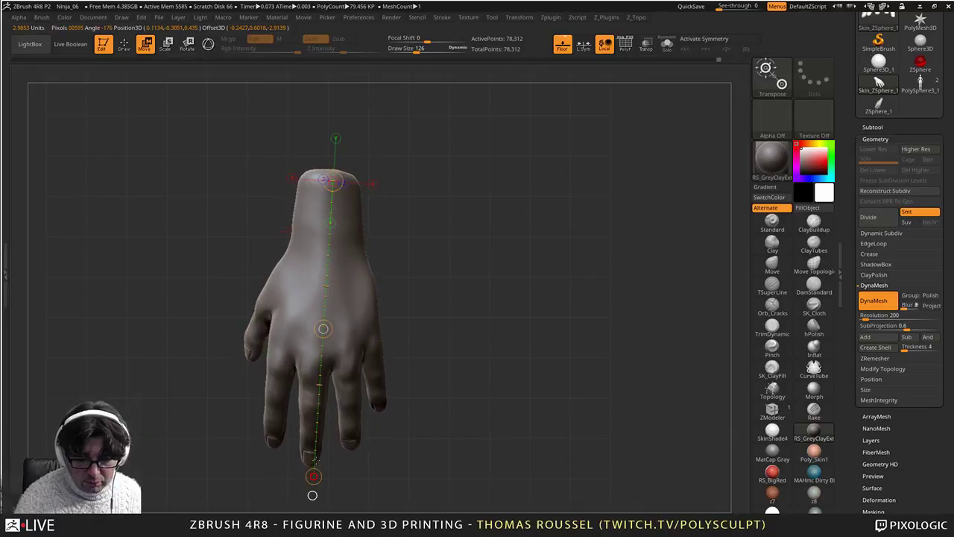
drag(380, 477, 388, 388)
mouse_move(428, 363)
mouse_down()
mouse_move(346, 343)
mouse_move(543, 352)
mouse_move(511, 364)
mouse_move(498, 347)
mouse_move(514, 403)
mouse_move(489, 451)
mouse_up()
click(125, 46)
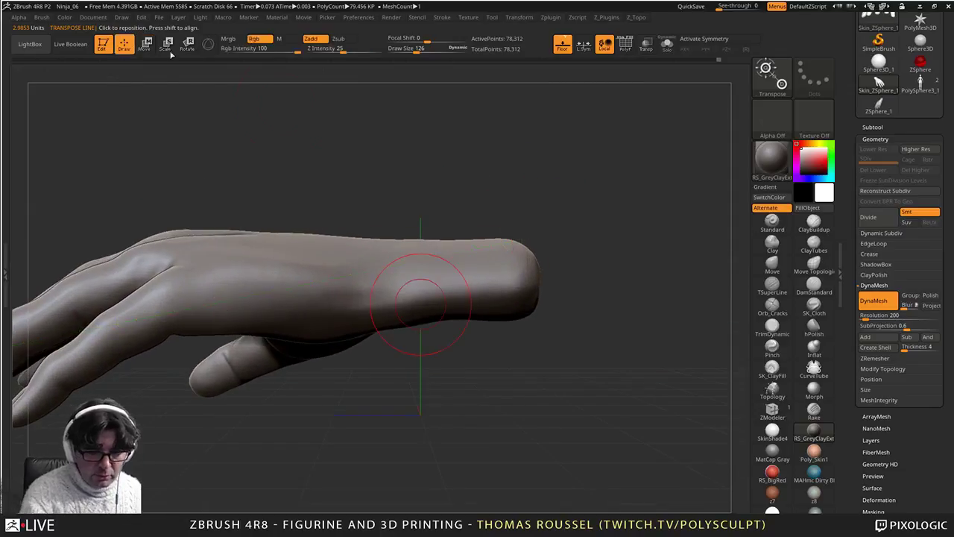
Step: Build up the palm side of the wrist and forearm stub with ClayBuildup strokes, and smooth them
drag(426, 440, 416, 263)
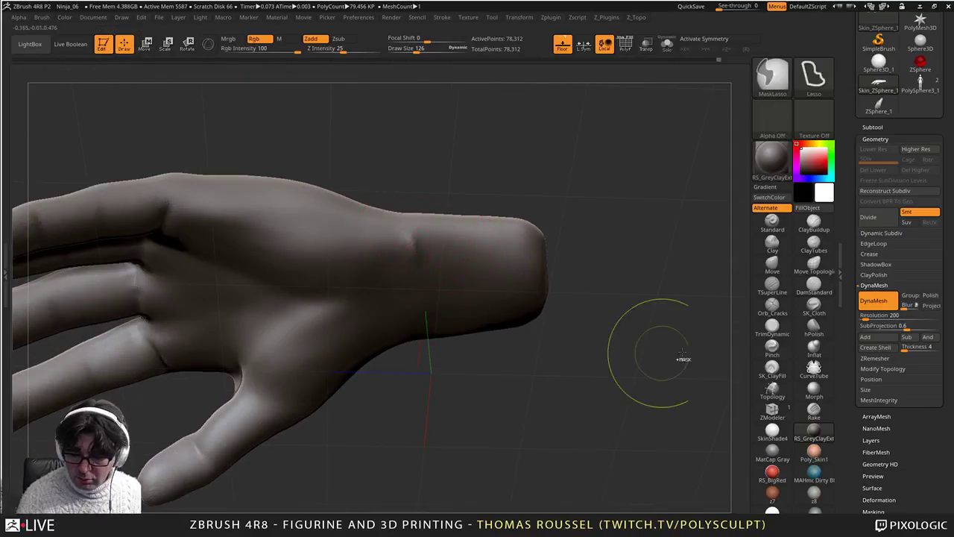
click(813, 224)
drag(400, 225, 402, 266)
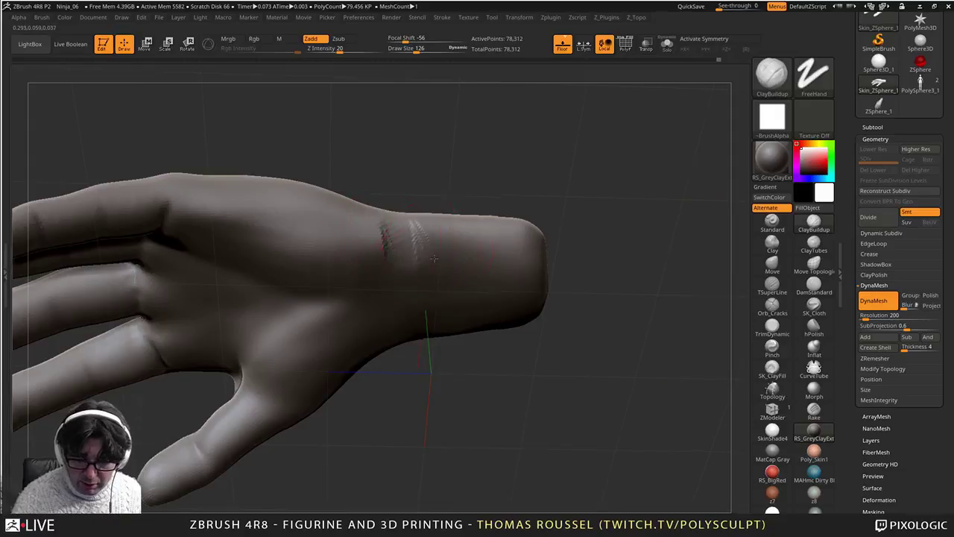
drag(464, 372, 471, 423)
mouse_move(412, 222)
mouse_down()
mouse_move(418, 248)
mouse_move(485, 277)
mouse_up()
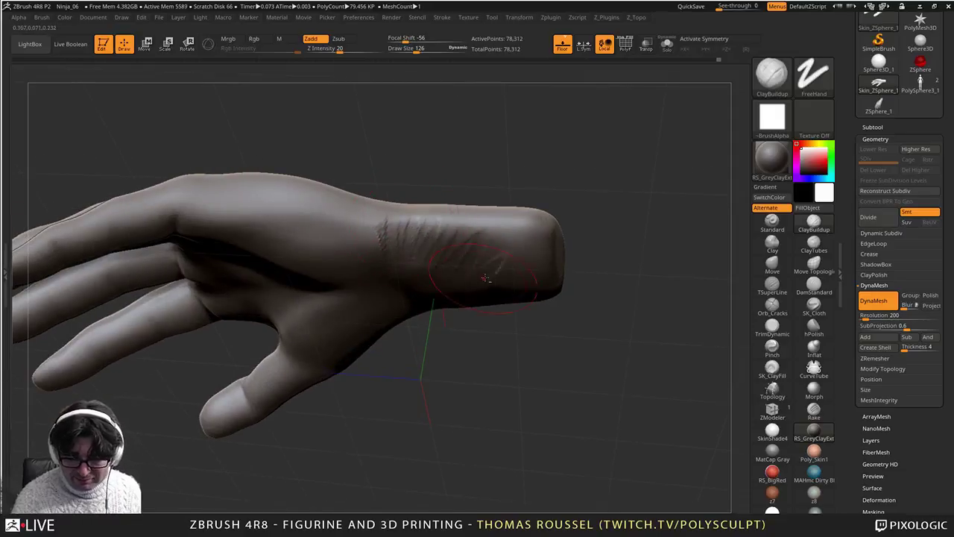
drag(477, 335, 459, 247)
mouse_move(462, 297)
mouse_down()
mouse_move(511, 271)
mouse_move(417, 239)
mouse_move(406, 254)
mouse_up()
shift+drag(447, 193, 455, 314)
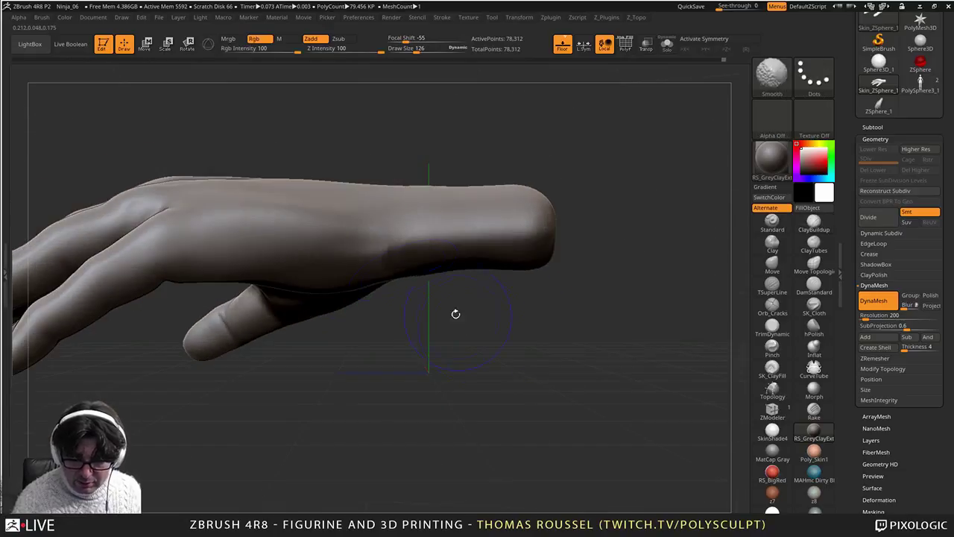
shift+drag(423, 248, 440, 257)
Step: Refine the transition from palm to wrist with further ClayBuildup strokes, and smooth the wrist and the forearm's end
drag(444, 320, 417, 227)
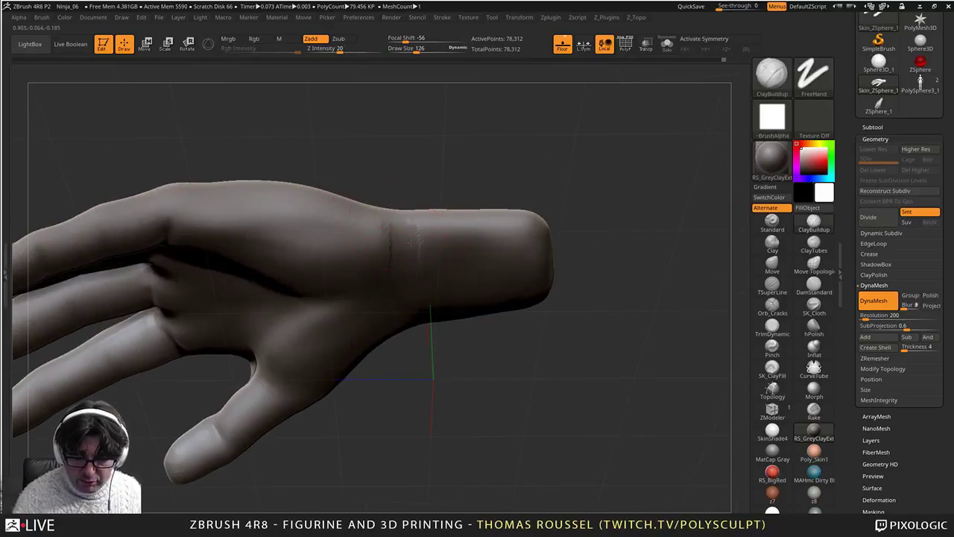
drag(410, 298, 421, 322)
mouse_move(439, 328)
mouse_down()
mouse_move(422, 281)
mouse_move(403, 313)
mouse_move(373, 294)
mouse_move(410, 269)
mouse_move(444, 317)
mouse_move(430, 349)
mouse_up()
shift+drag(430, 335, 396, 307)
shift+drag(376, 270, 388, 219)
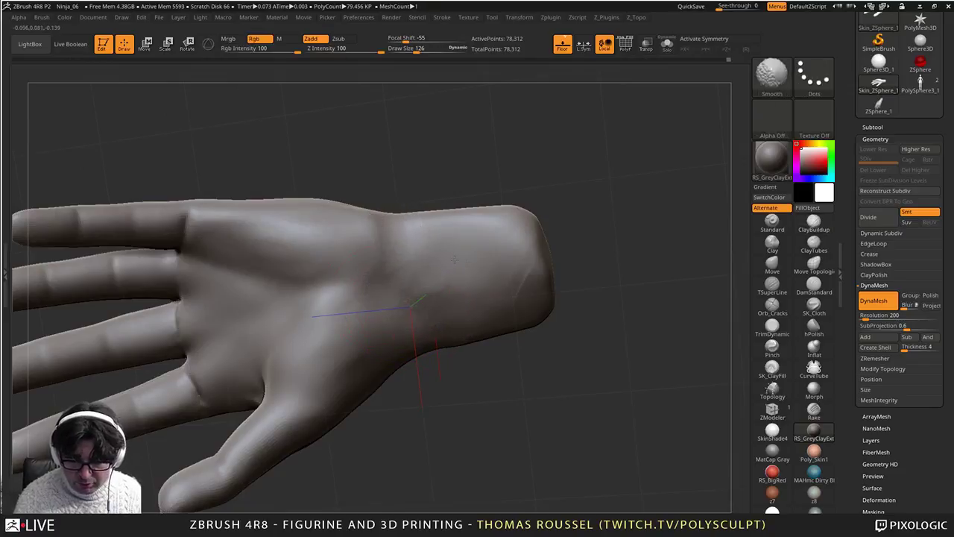
shift+drag(484, 303, 513, 257)
Step: Build up the palm's outer edge near the little finger's base with ClayBuildup strokes, and smooth it
drag(492, 387, 481, 477)
mouse_move(465, 290)
alt+mouse_down()
mouse_move(473, 360)
mouse_move(532, 327)
alt+mouse_up()
alt+drag(332, 387, 504, 354)
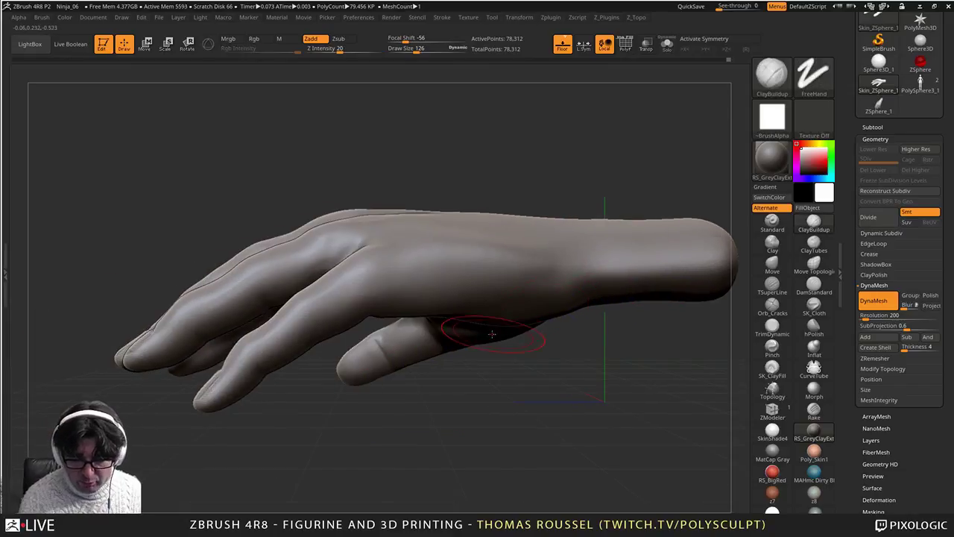
drag(503, 398, 481, 276)
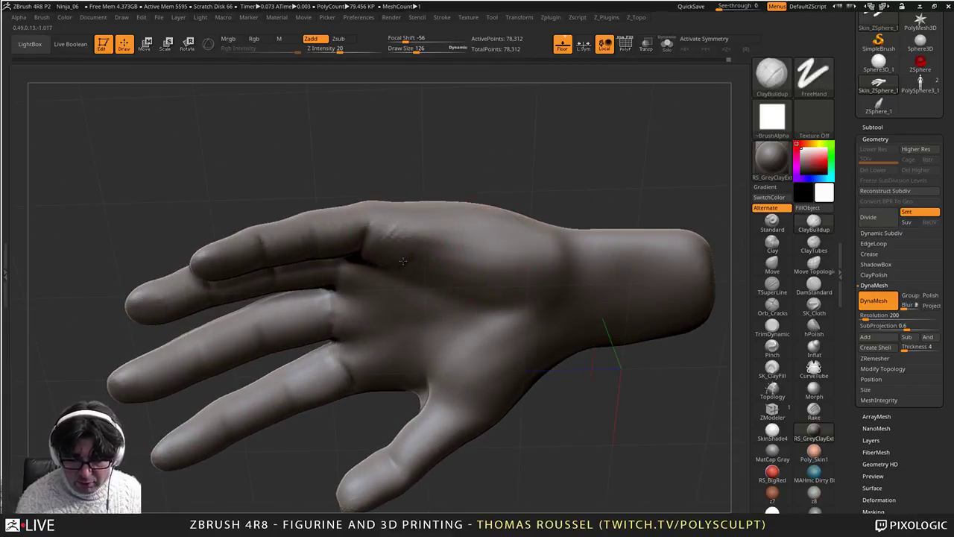
key(shift)
shift+drag(433, 254, 477, 257)
drag(496, 183, 492, 294)
mouse_move(491, 294)
shift+mouse_down()
mouse_move(489, 317)
mouse_move(468, 333)
mouse_move(458, 360)
shift+mouse_up()
Step: Reduce the draw size to 49 and carve crease lines across the palm-side bases of the fingers with the TSuperLine brush
mouse_move(400, 318)
ctrl+right_down()
mouse_move(445, 323)
mouse_move(433, 332)
mouse_move(429, 308)
mouse_move(409, 320)
mouse_move(411, 332)
ctrl+right_up()
key(space)
mouse_move(406, 312)
mouse_down()
mouse_move(398, 264)
mouse_move(396, 306)
mouse_up()
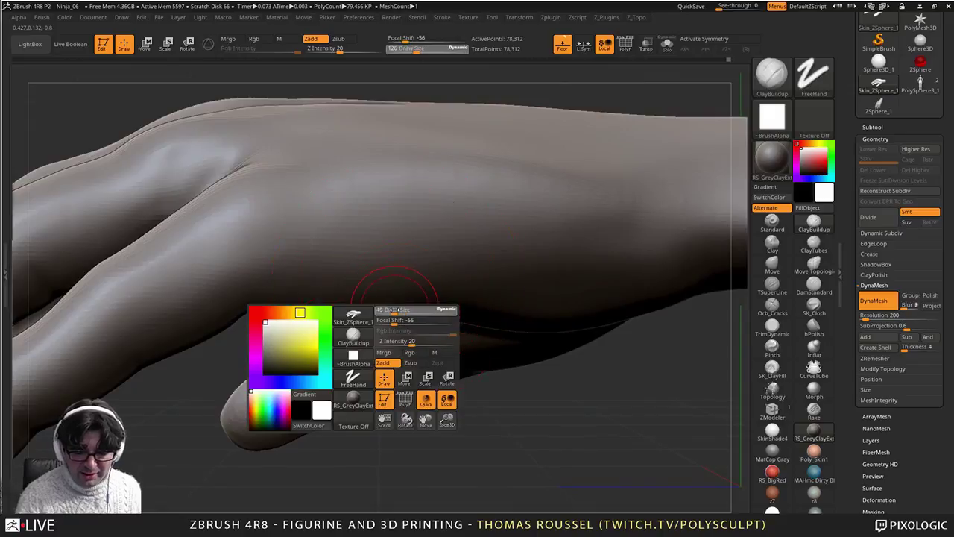
mouse_move(380, 294)
ctrl+right_down()
mouse_move(375, 278)
mouse_move(332, 271)
mouse_move(349, 277)
ctrl+right_up()
ctrl+right_drag(349, 277, 372, 260)
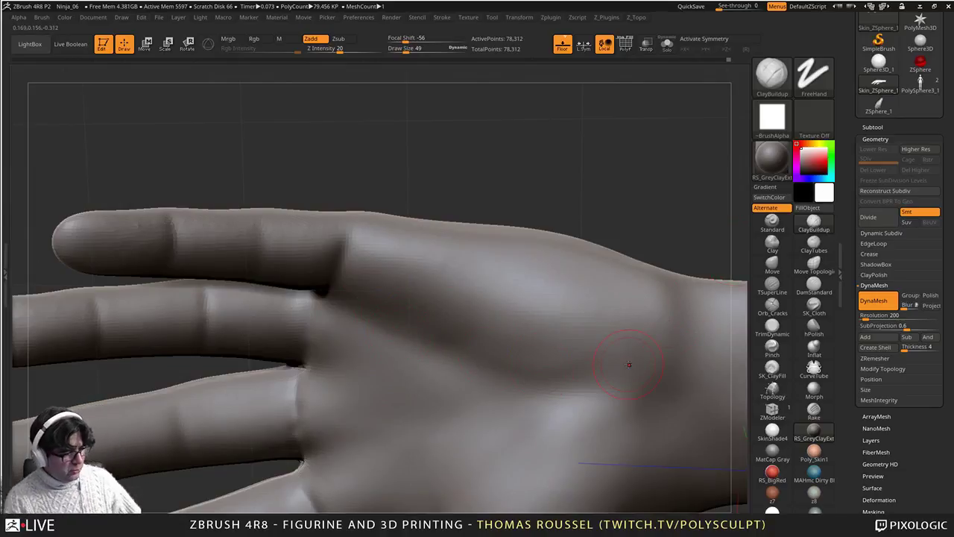
right_drag(421, 311, 447, 317)
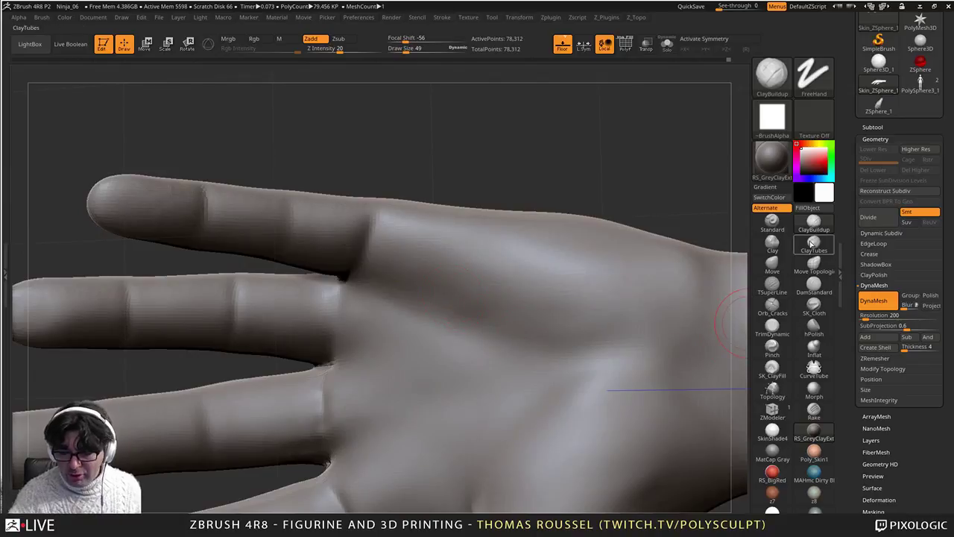
click(772, 285)
mouse_move(371, 211)
mouse_down()
mouse_move(364, 258)
mouse_move(390, 231)
mouse_move(371, 246)
mouse_move(339, 322)
mouse_move(323, 441)
mouse_up()
alt+right_drag(352, 423, 365, 278)
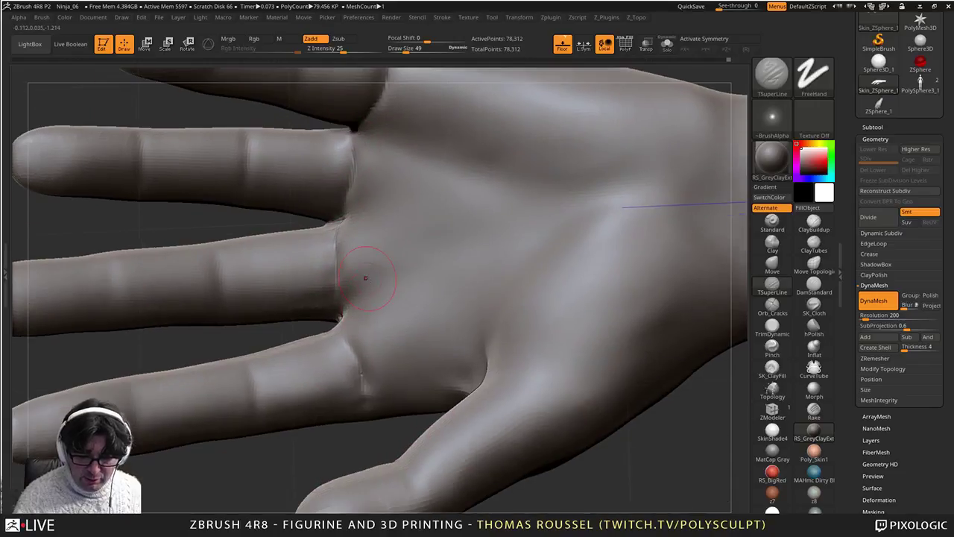
alt+right_drag(416, 336, 332, 468)
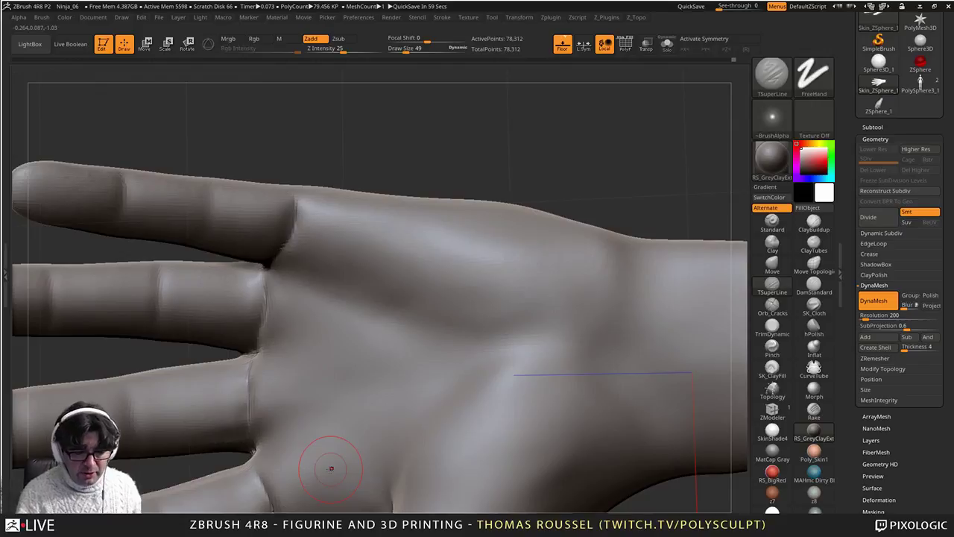
Step: Refine the crease at the little finger's base and stroke along the fold in the palm's hollow with TSuperLine
right_drag(331, 468, 354, 406)
mouse_move(293, 186)
mouse_down()
mouse_move(295, 206)
mouse_move(300, 192)
mouse_up()
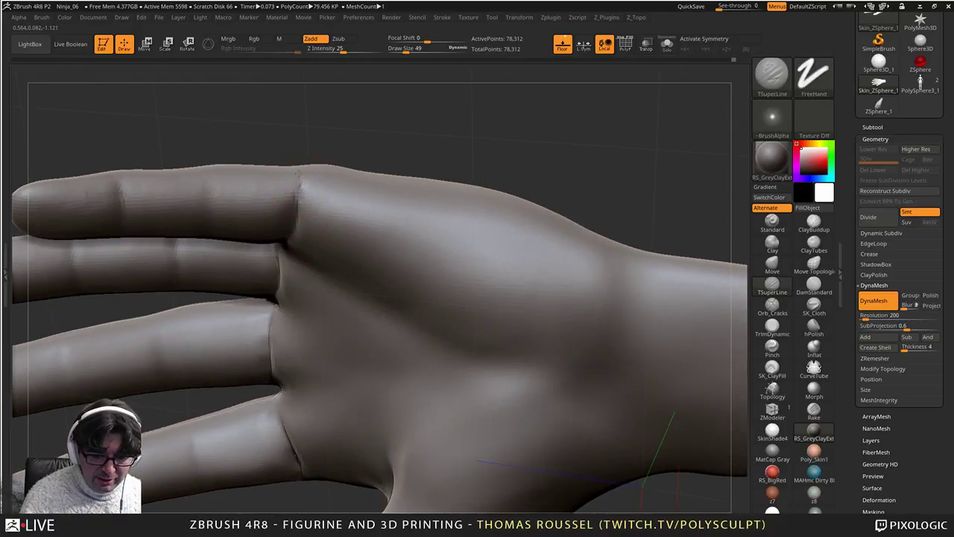
right_drag(474, 347, 318, 242)
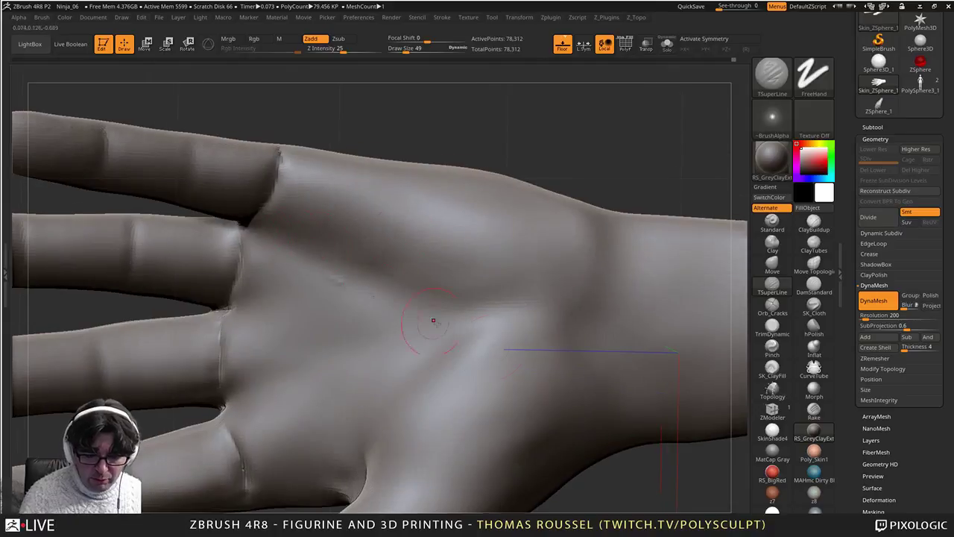
right_drag(501, 346, 504, 243)
mouse_move(369, 430)
right_down()
mouse_move(392, 419)
mouse_move(381, 382)
right_up()
Step: Add ClayBuildup strokes over the thumb's palm pad and the web beside the index finger, and smooth them
click(815, 230)
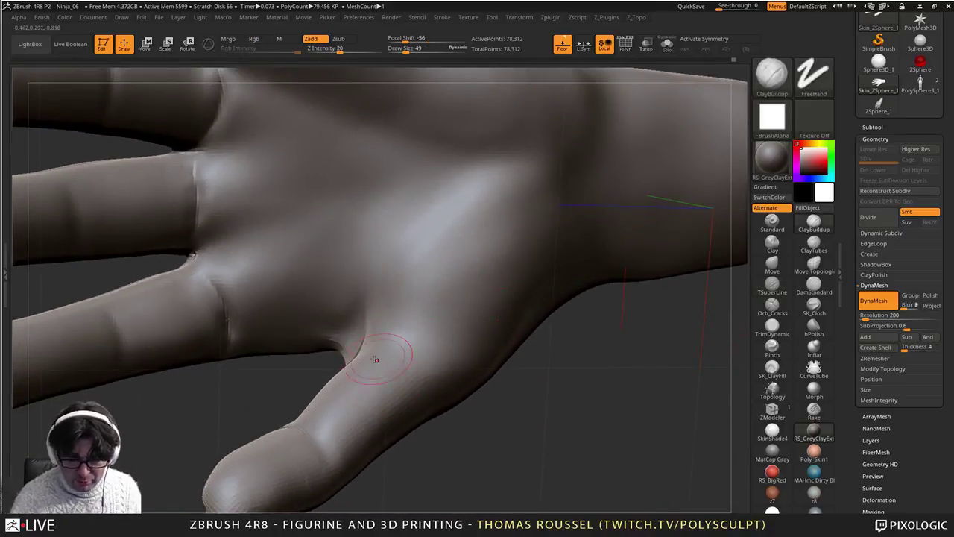
drag(410, 286, 363, 345)
drag(410, 280, 387, 316)
mouse_move(438, 274)
mouse_down()
mouse_move(403, 322)
mouse_move(417, 321)
mouse_up()
mouse_move(466, 261)
mouse_down()
mouse_move(429, 320)
mouse_move(453, 320)
mouse_up()
mouse_move(504, 270)
mouse_down()
mouse_move(468, 333)
mouse_move(436, 255)
mouse_up()
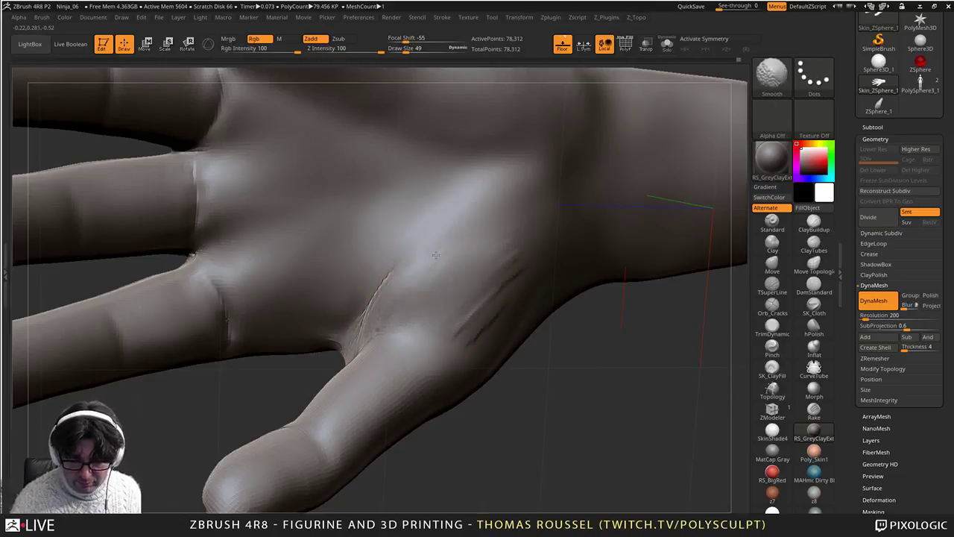
right_drag(460, 330, 402, 330)
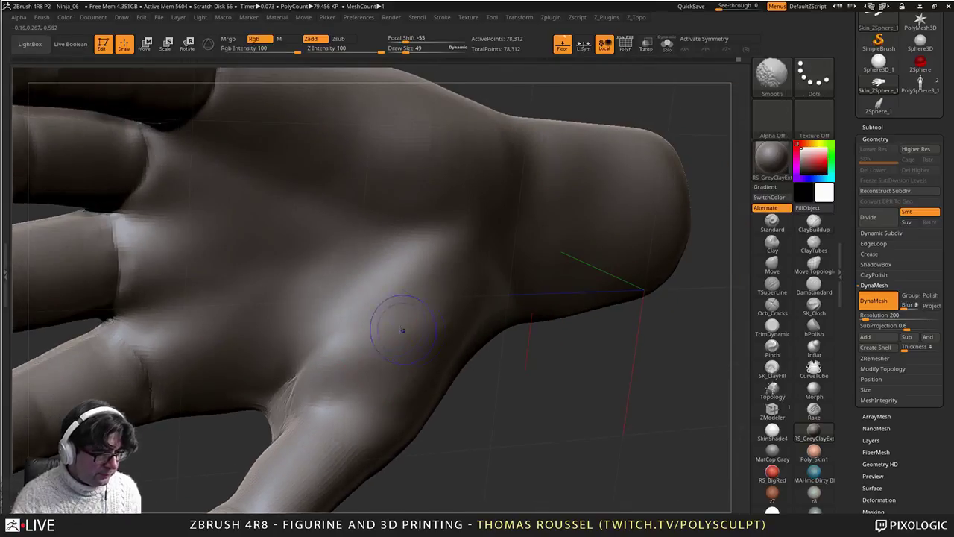
right_drag(396, 389, 351, 431)
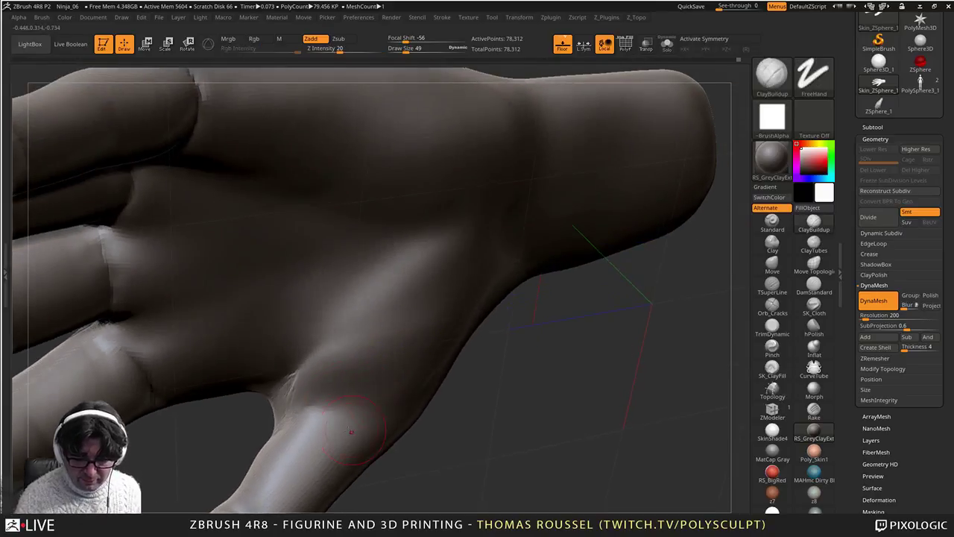
key(shift)
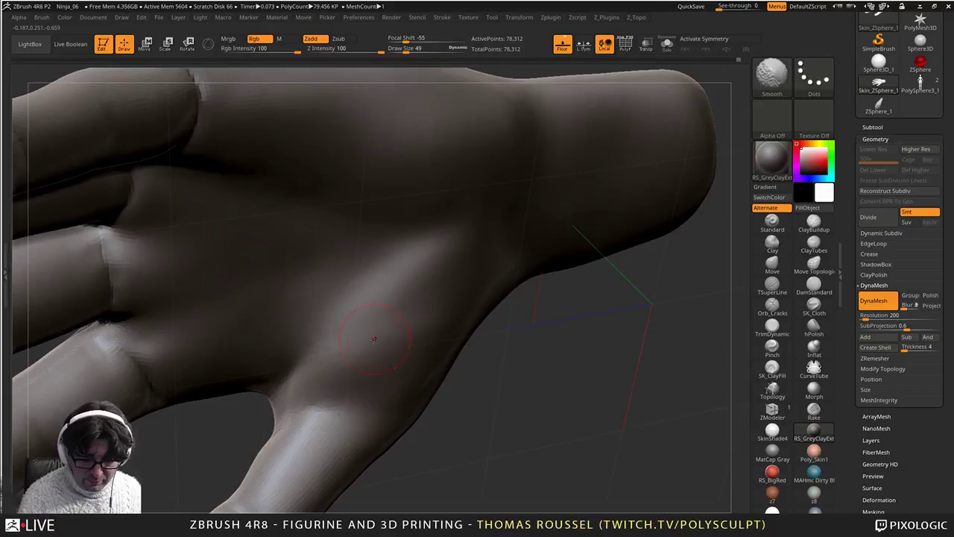
Step: Smooth the thumb web, the heel of the palm and the transition into the wrist
alt+right_drag(246, 392, 334, 311)
key(shift)
alt+right_drag(407, 231, 256, 390)
key(shift)
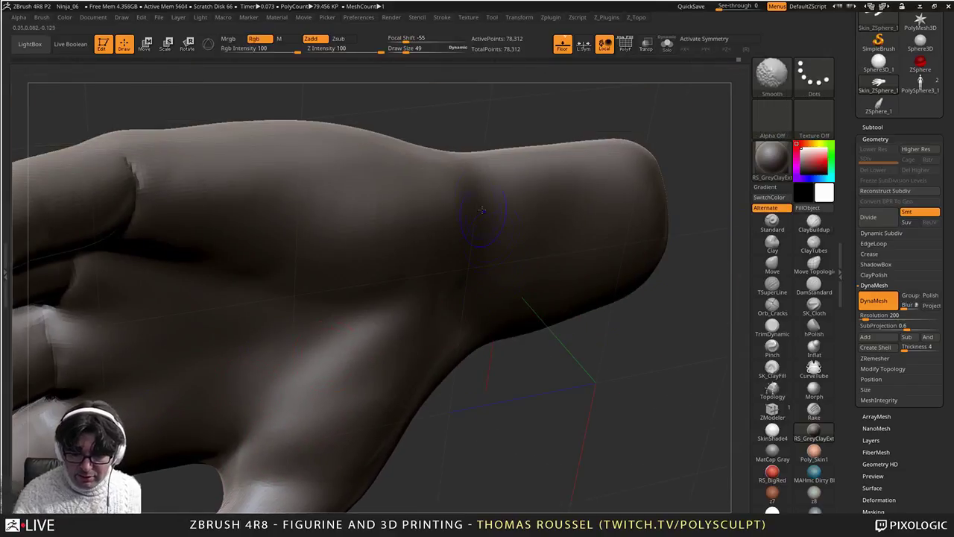
mouse_move(481, 361)
right_down()
mouse_move(497, 331)
mouse_move(484, 312)
right_up()
key(shift)
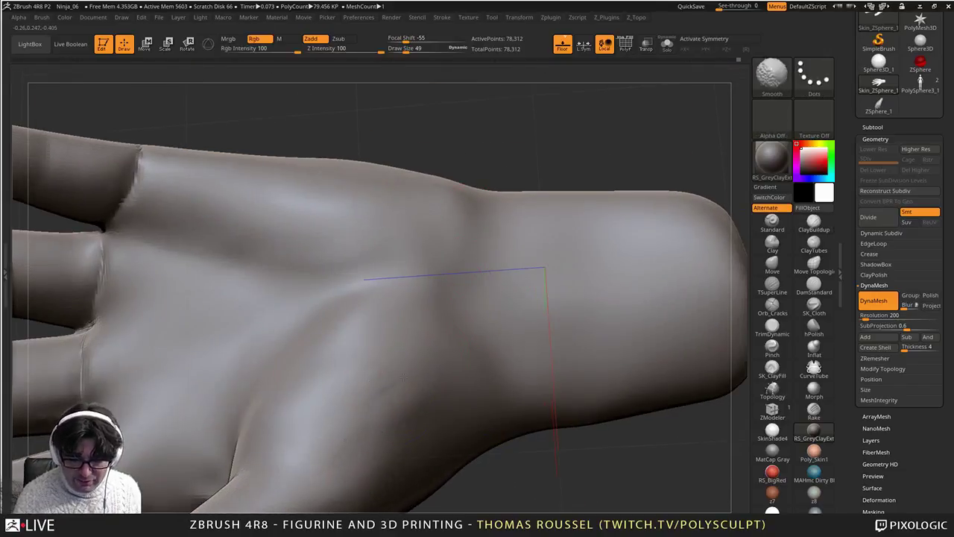
mouse_move(406, 315)
right_down()
mouse_move(438, 343)
mouse_move(469, 339)
mouse_move(472, 278)
mouse_move(435, 300)
mouse_move(404, 339)
right_up()
shift+drag(454, 281, 446, 305)
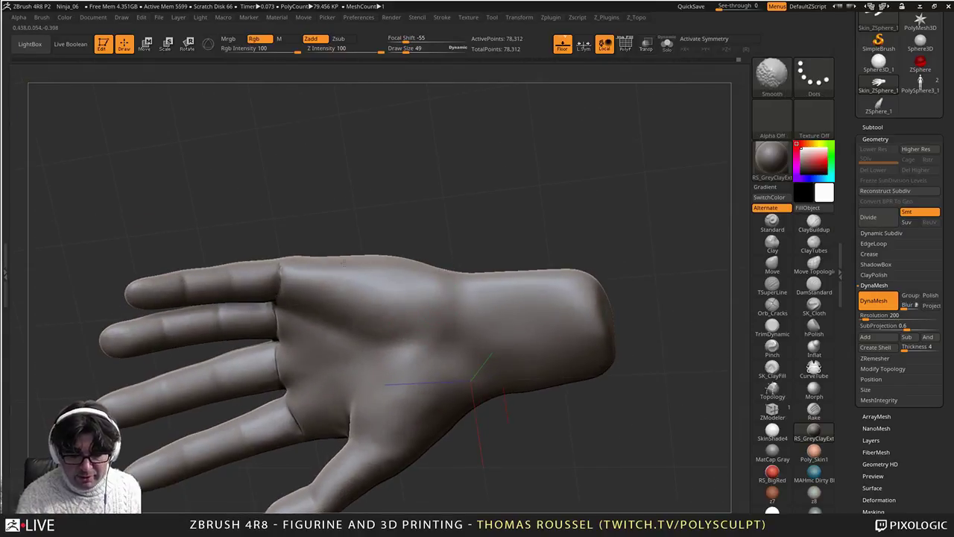
Step: Smooth the palm's outer side and the back of the hand around the knuckles
mouse_move(343, 283)
right_down()
mouse_move(330, 398)
mouse_move(332, 384)
right_up()
ctrl+right_drag(332, 342, 335, 380)
mouse_move(335, 380)
right_down()
mouse_move(393, 311)
mouse_move(395, 282)
mouse_move(428, 313)
mouse_move(456, 280)
mouse_move(417, 304)
right_up()
mouse_move(379, 302)
shift+mouse_down()
mouse_move(401, 290)
mouse_move(434, 318)
shift+mouse_up()
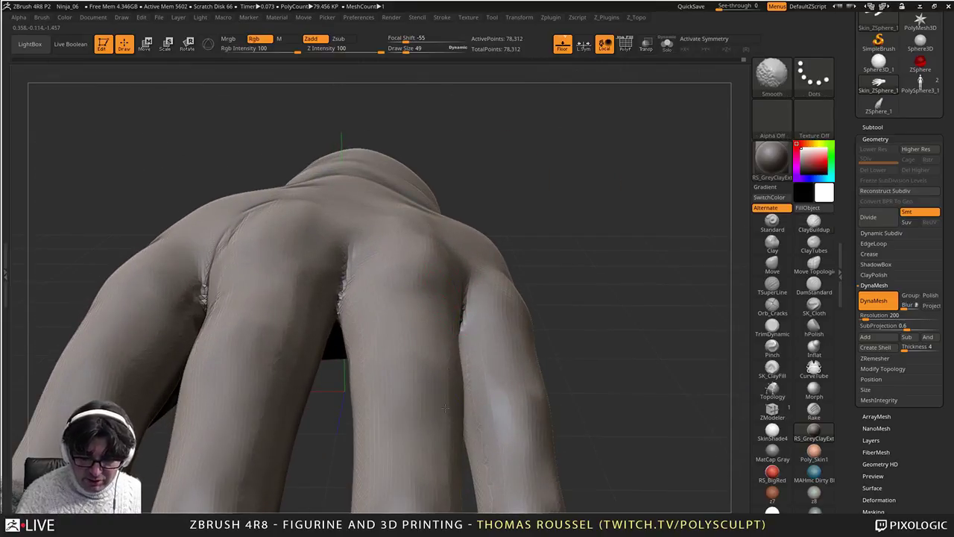
mouse_move(457, 371)
right_down()
mouse_move(431, 364)
mouse_move(446, 484)
mouse_move(451, 309)
right_up()
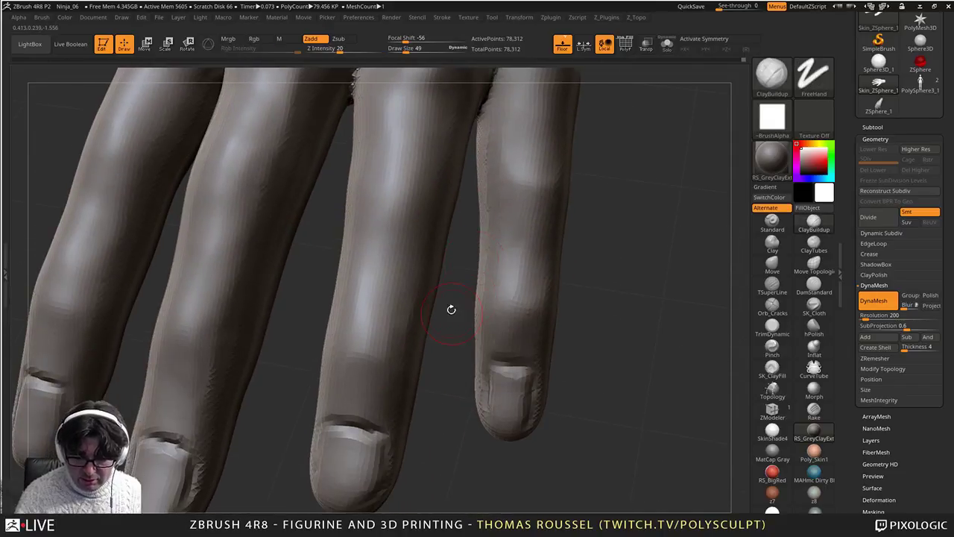
Step: Smooth the sides and backs of the fingers along their full length
key(shift)
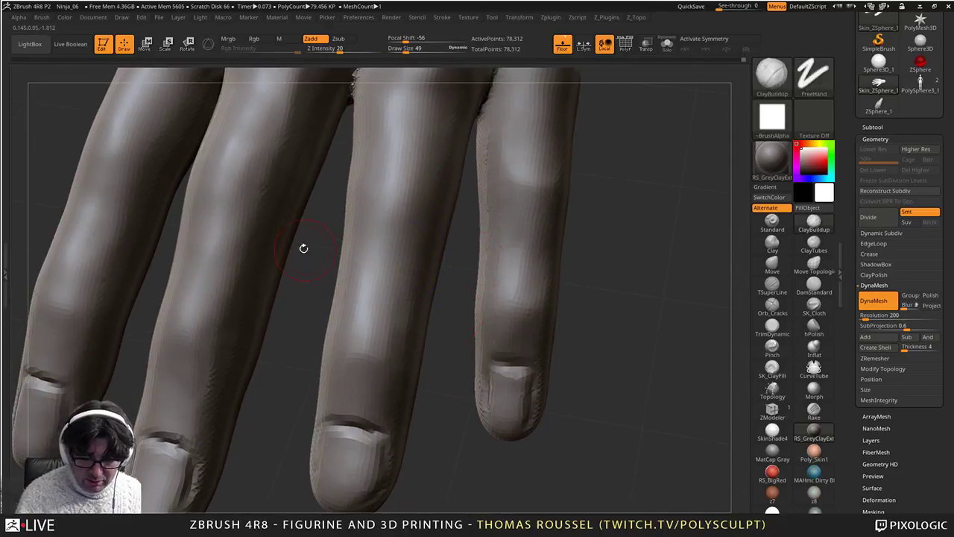
right_drag(303, 247, 298, 357)
key(shift)
mouse_move(294, 392)
shift+mouse_down()
mouse_move(289, 306)
mouse_move(307, 242)
shift+mouse_up()
mouse_move(307, 231)
alt+right_down()
mouse_move(302, 239)
mouse_move(464, 199)
alt+right_up()
shift+drag(316, 161, 313, 167)
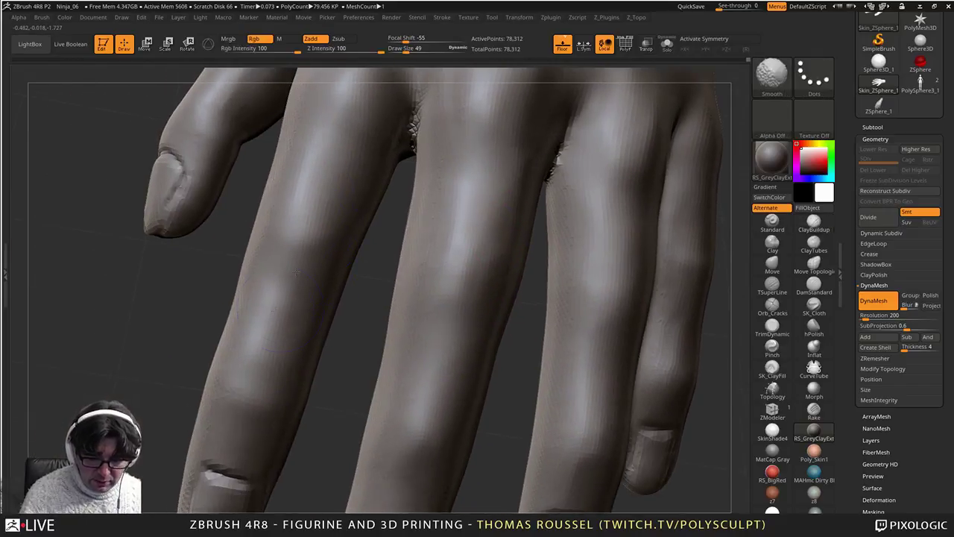
alt+right_drag(313, 298, 305, 216)
right_drag(305, 254, 335, 321)
mouse_move(342, 373)
alt+right_down()
mouse_move(353, 359)
mouse_move(334, 330)
alt+right_up()
right_drag(334, 329, 357, 311)
Step: Save the project as Ninja_07
mouse_move(402, 339)
right_down()
mouse_move(508, 249)
mouse_move(707, 266)
right_up()
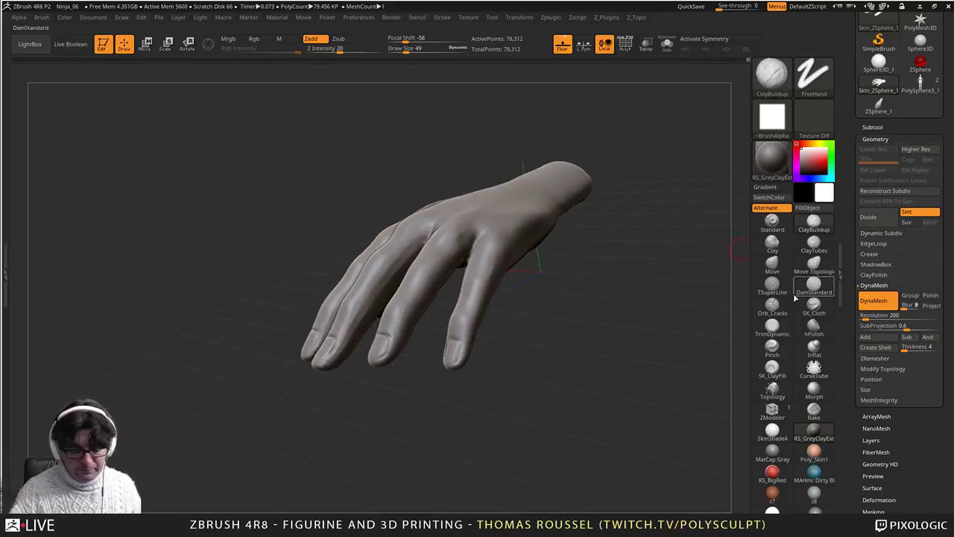
key(ctrl)
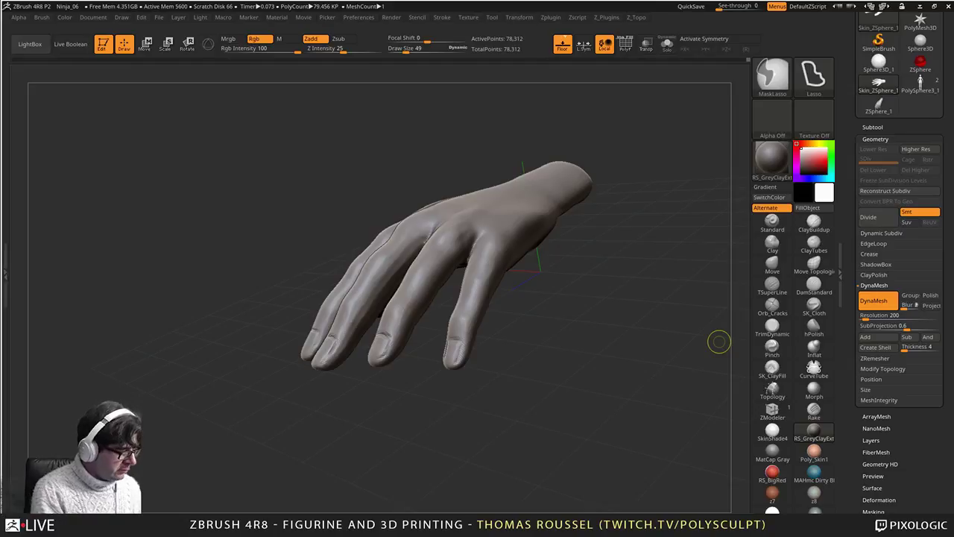
key(ctrl+s)
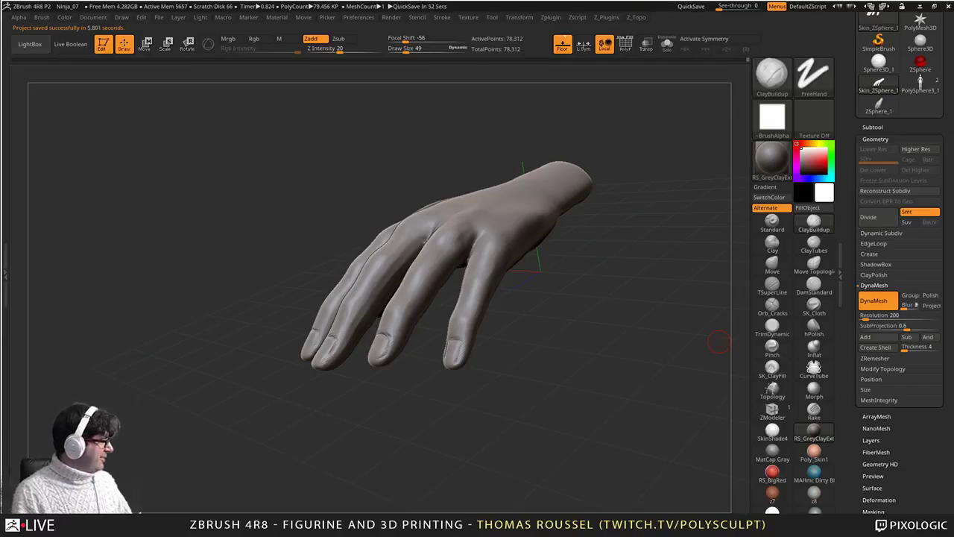
Step: Smooth the back of the middle and ring fingers and their knuckles
mouse_move(719, 341)
mouse_down()
mouse_move(656, 305)
mouse_move(656, 372)
mouse_move(700, 410)
mouse_up()
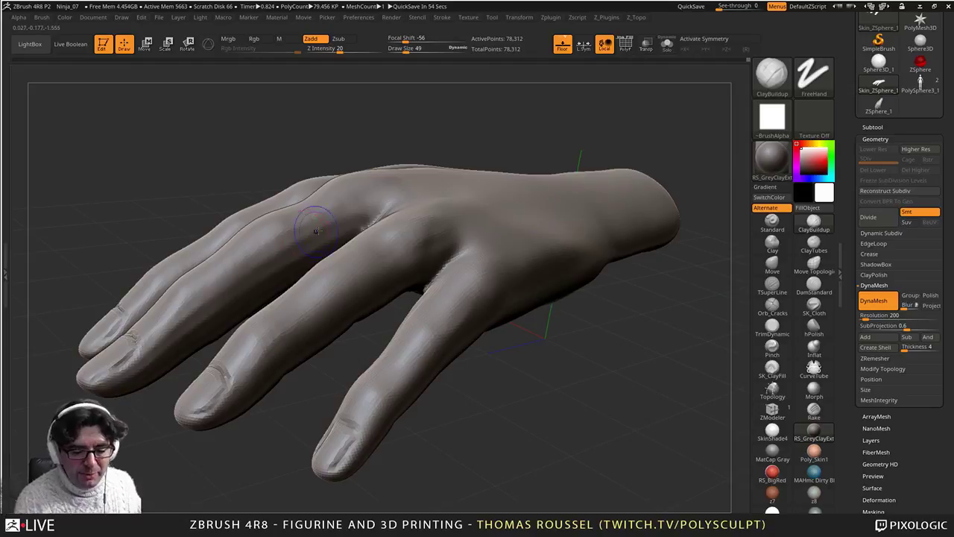
key(shift)
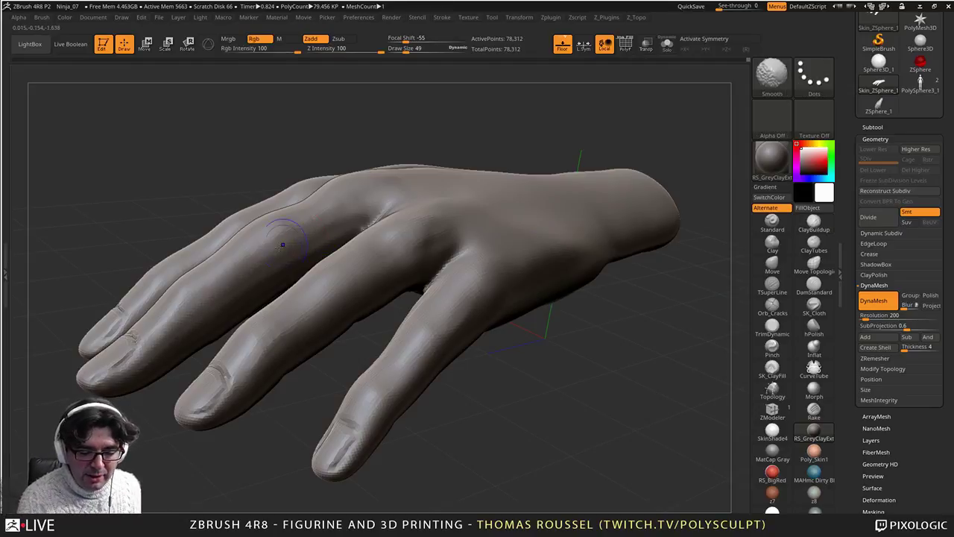
right_drag(282, 225, 339, 261)
key(shift)
mouse_move(276, 264)
right_down()
mouse_move(290, 281)
mouse_move(309, 257)
right_up()
key(shift)
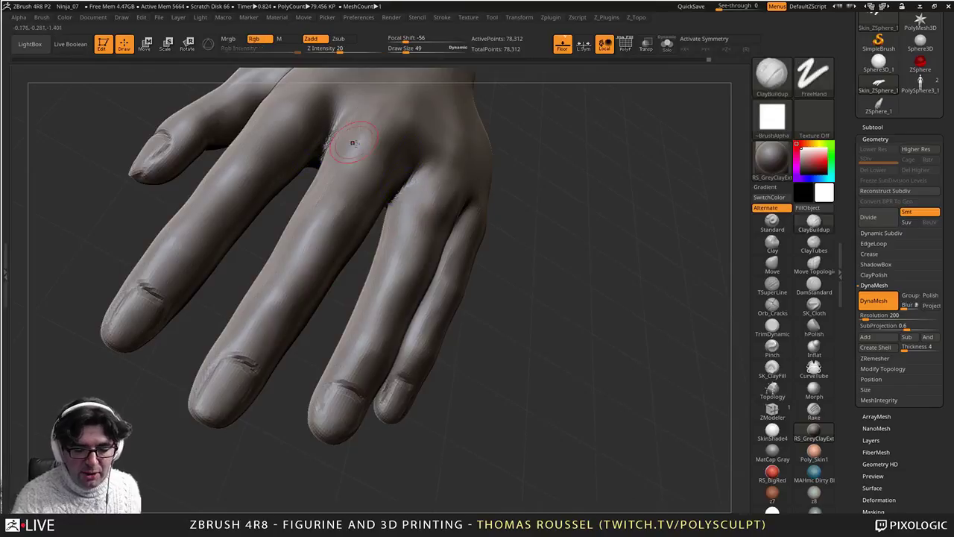
mouse_move(353, 142)
alt+right_down()
mouse_move(313, 330)
mouse_move(398, 306)
mouse_move(444, 273)
alt+right_up()
drag(445, 273, 442, 227)
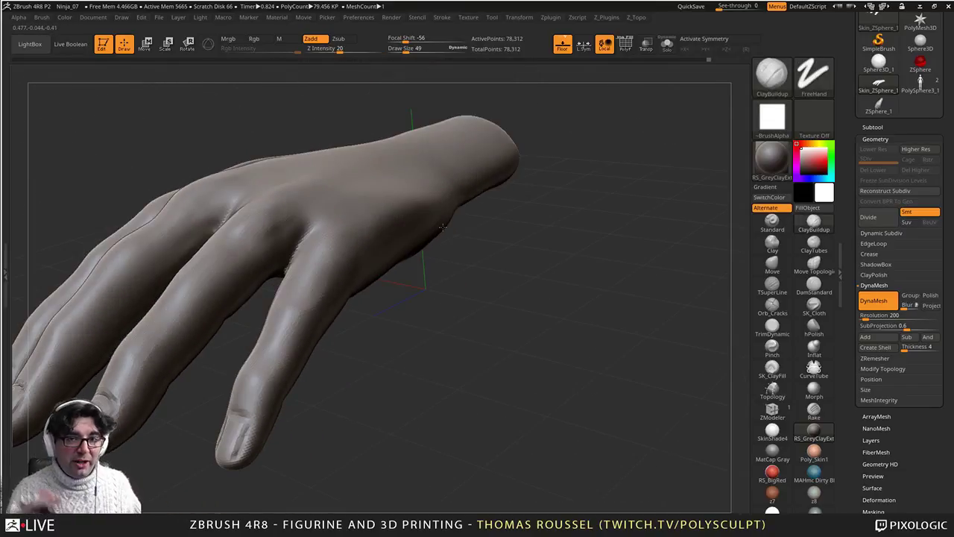
Step: Smooth the palm-side thumb pad and check the hand's overall shape from the palm and the back
mouse_move(443, 227)
right_down()
mouse_move(358, 224)
mouse_move(380, 239)
mouse_move(423, 168)
mouse_move(403, 214)
right_up()
key(shift)
shift+drag(403, 215, 399, 227)
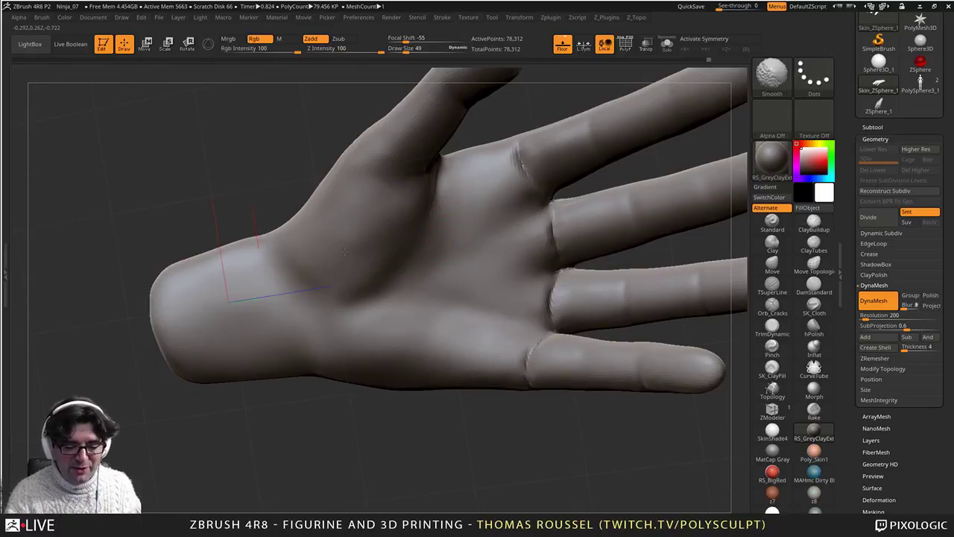
right_drag(291, 263, 332, 245)
ctrl+right_drag(489, 328, 489, 291)
right_drag(591, 228, 480, 405)
Step: Duplicate the hand subtool and hide the original
click(874, 127)
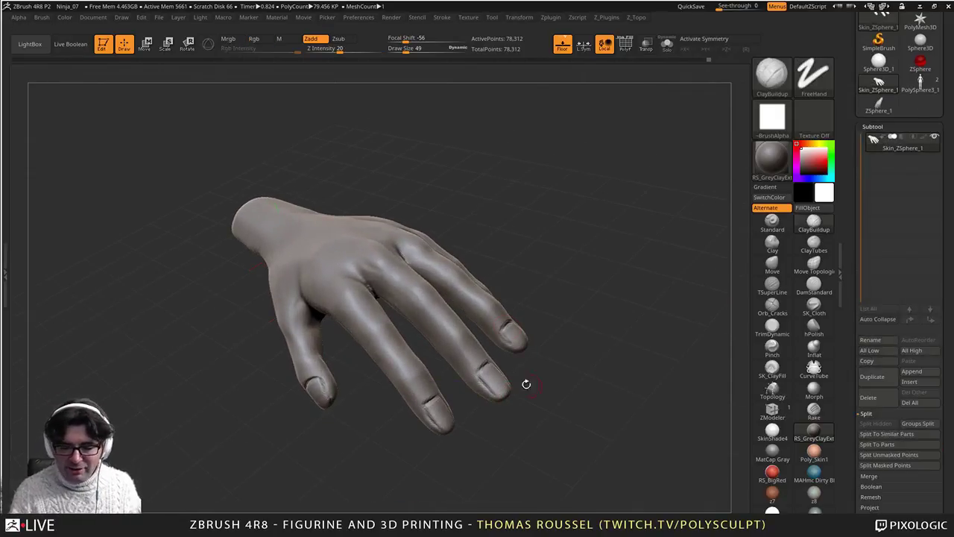
alt+right_drag(526, 384, 544, 326)
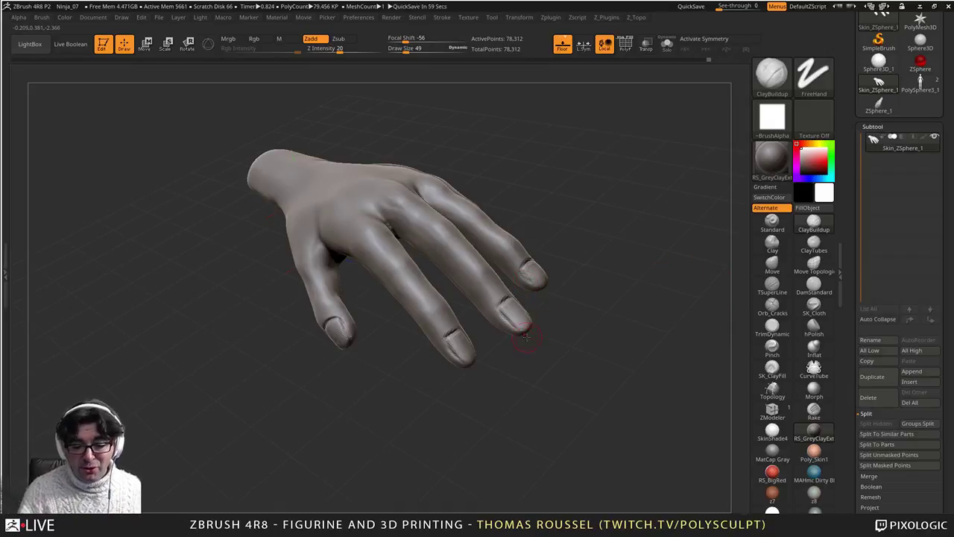
drag(527, 335, 566, 313)
click(872, 376)
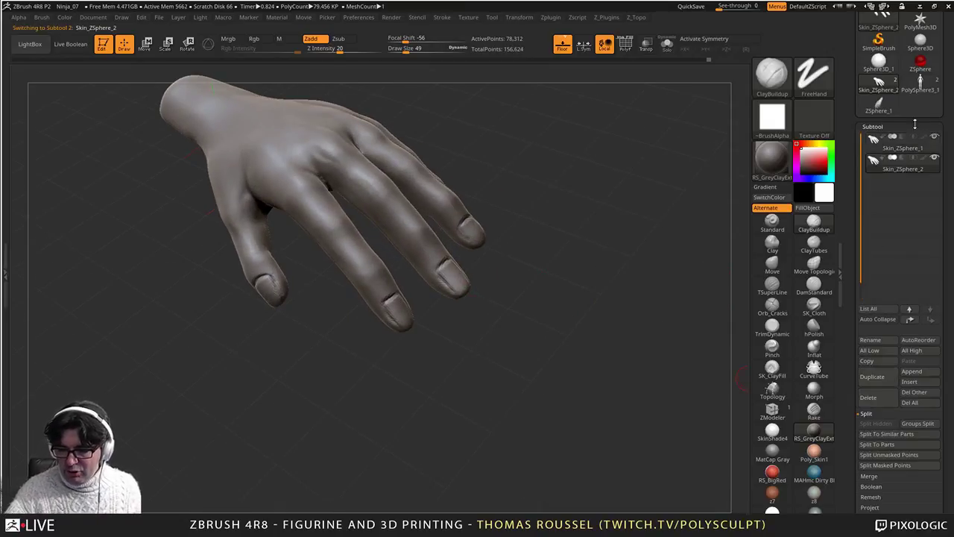
click(934, 137)
Step: Remesh the duplicated hand with ZRemesher at a target polygon count of 5
alt+drag(498, 341, 531, 427)
drag(948, 457, 914, 354)
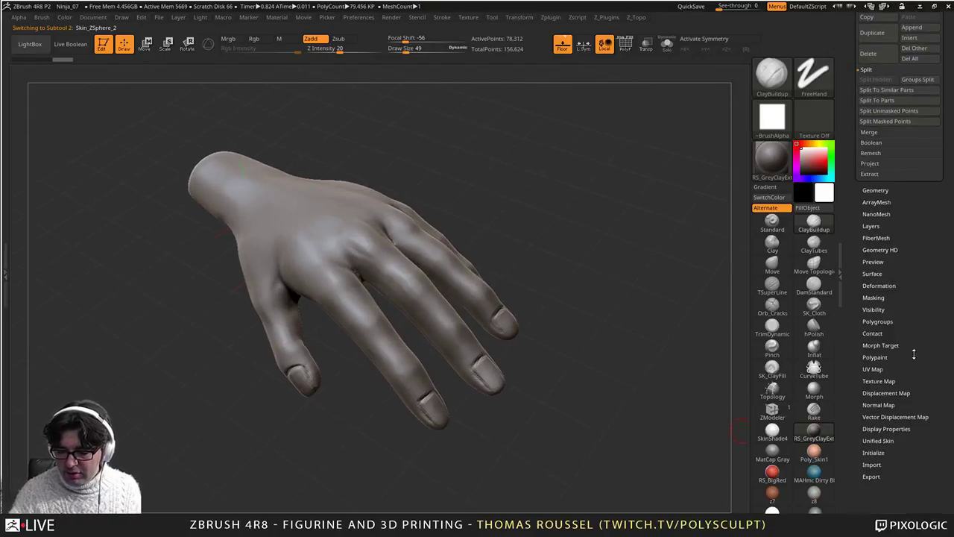
click(875, 191)
scroll(927, 142, up, 5)
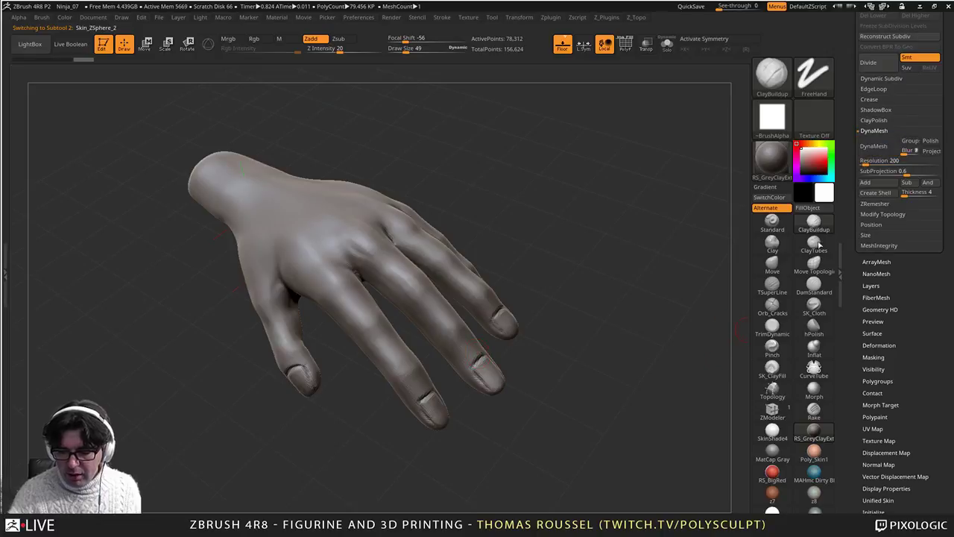
click(874, 203)
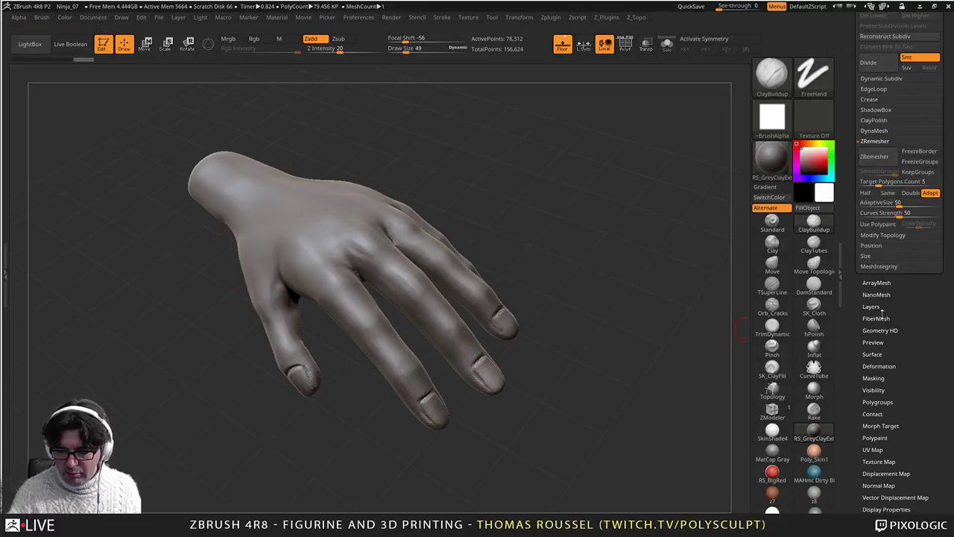
click(874, 157)
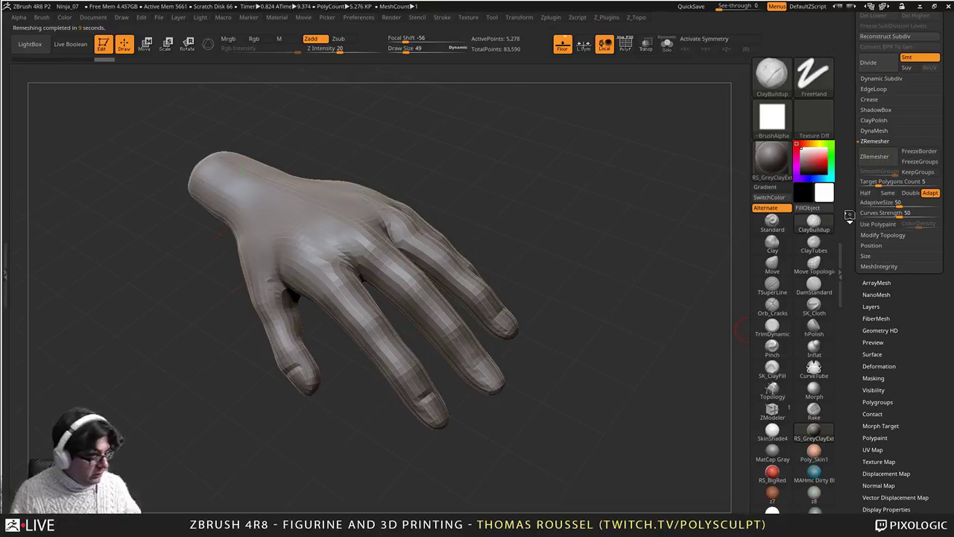
Step: Display the polygon wireframe on the remeshed hand and check its topology from the palm and the back
key(shift+f)
drag(536, 371, 532, 234)
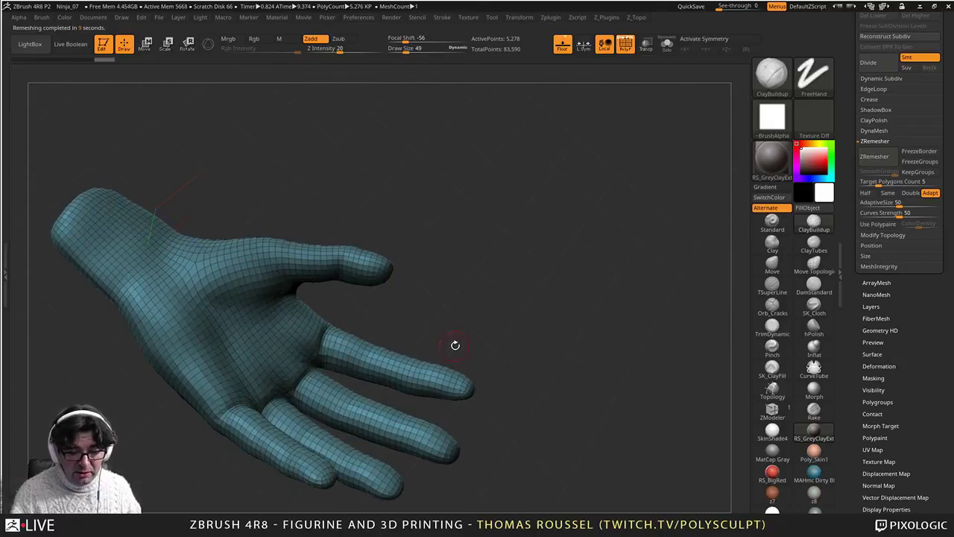
drag(455, 345, 389, 384)
Step: Duplicate the remeshed hand as a hidden copy, then undo the remesh on Skin_ZSphere_2
drag(950, 111, 946, 227)
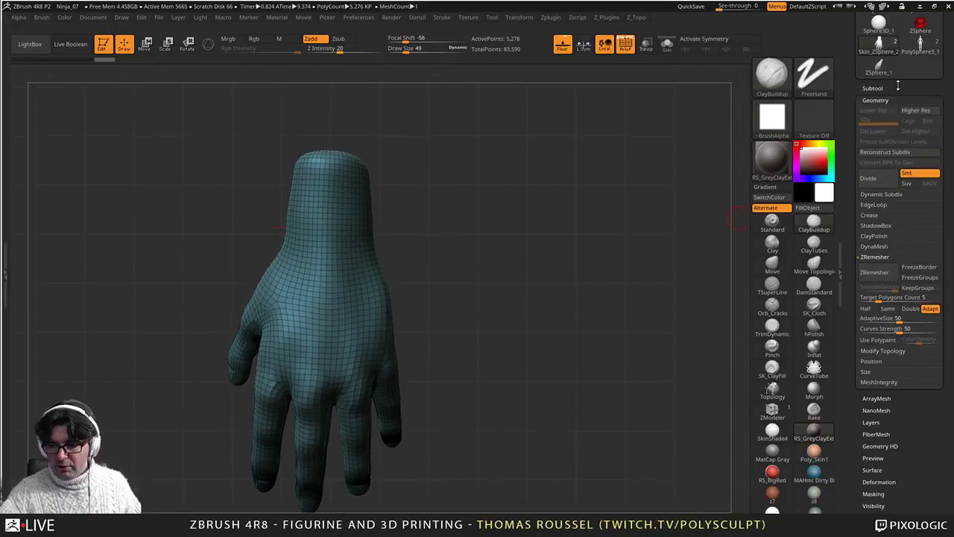
click(873, 88)
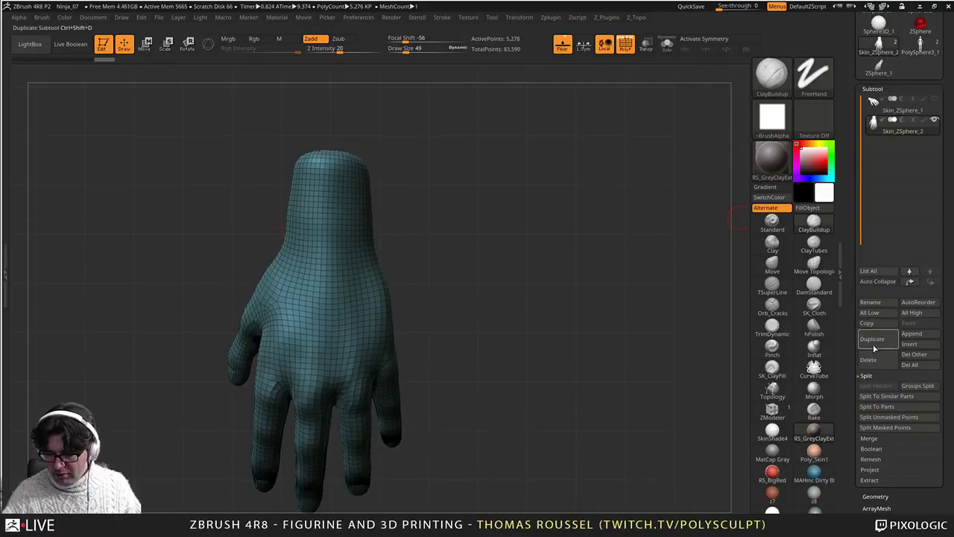
click(934, 141)
click(904, 129)
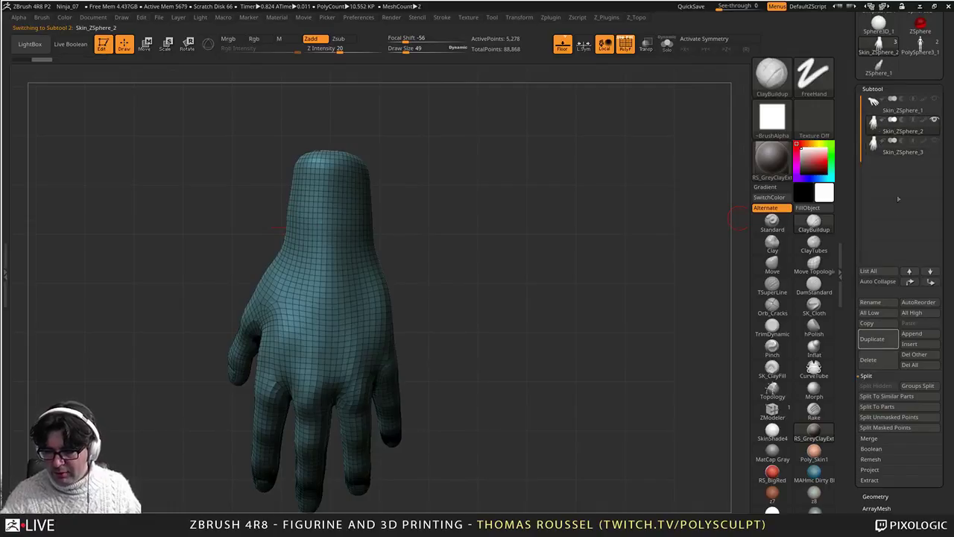
drag(947, 346, 945, 74)
key(ctrl+z)
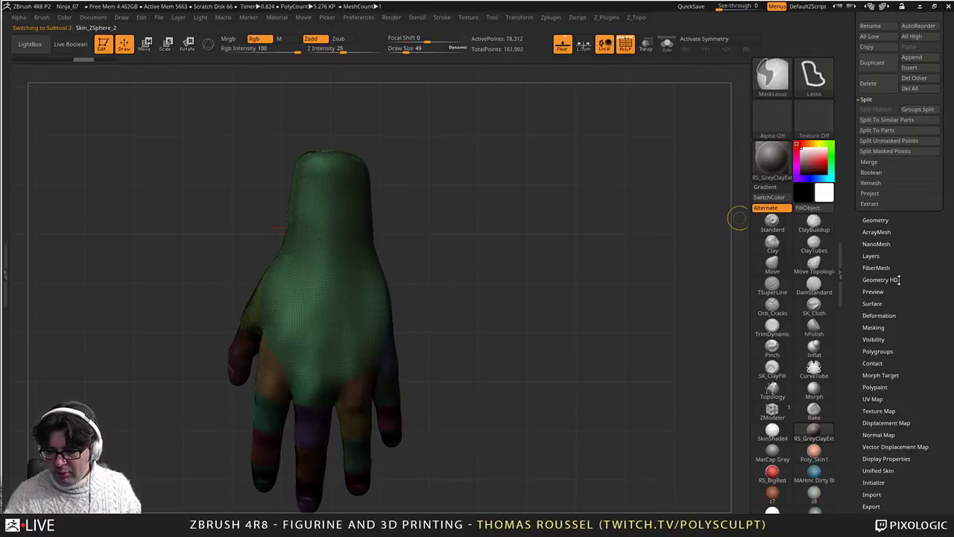
Step: Lower the target polygon count to about 2 and run ZRemesher on the dense hand
click(875, 221)
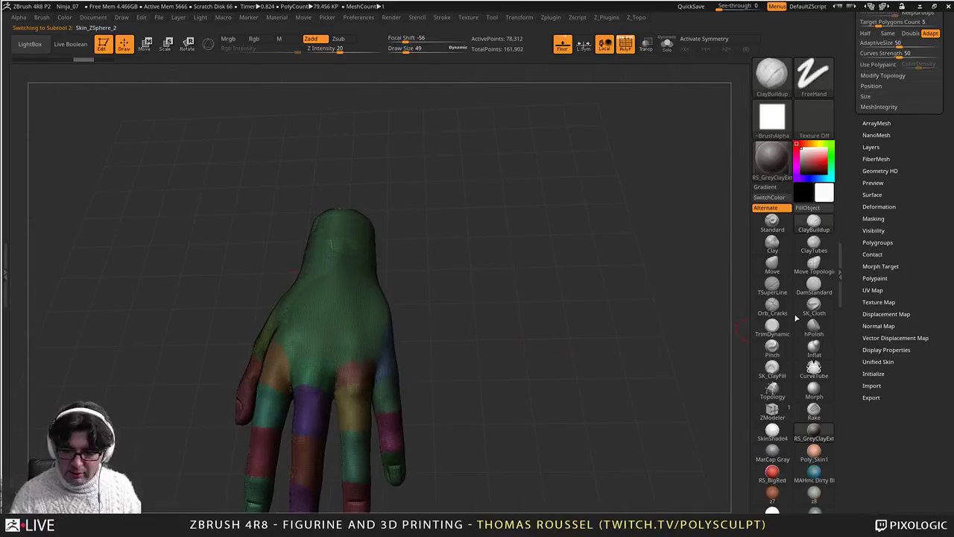
drag(907, 187, 907, 286)
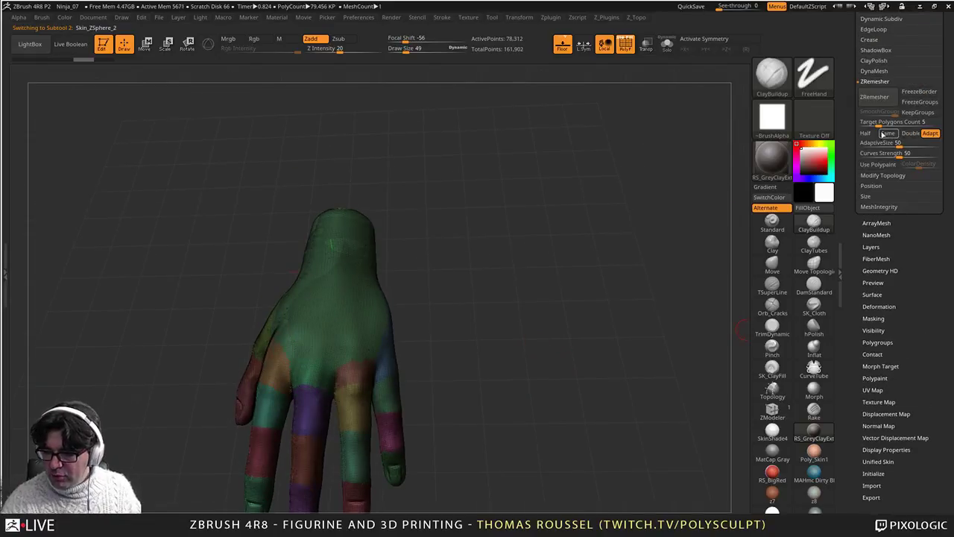
drag(878, 126, 873, 127)
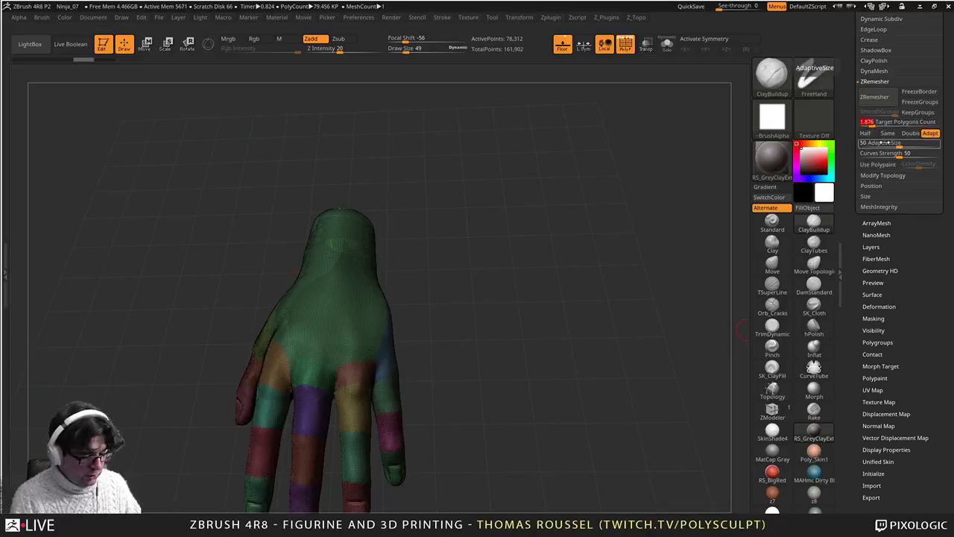
click(875, 97)
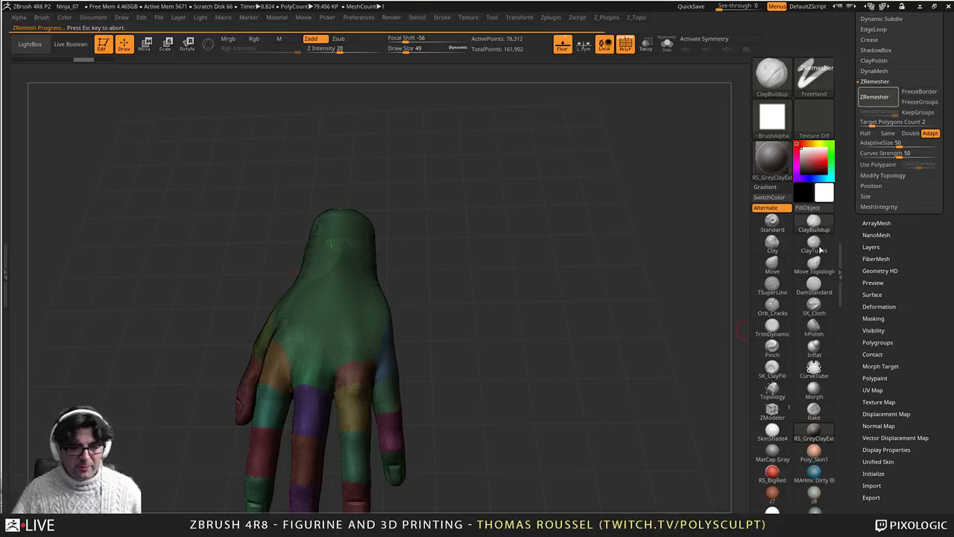
Step: Examine the remeshed hand's edge flow around the fingers, wrist, knuckles and thumb
right_drag(403, 412, 490, 267)
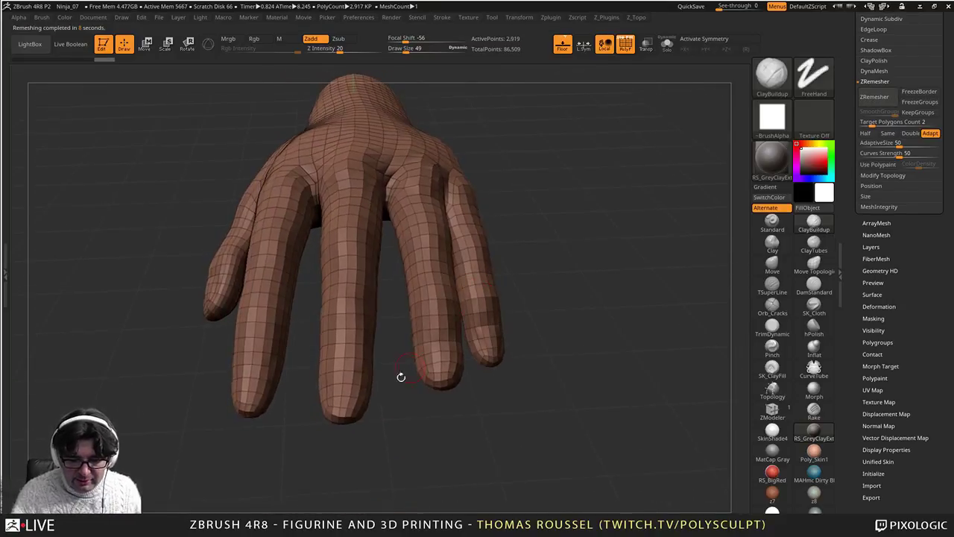
right_drag(400, 375, 379, 218)
alt+right_drag(379, 469, 568, 148)
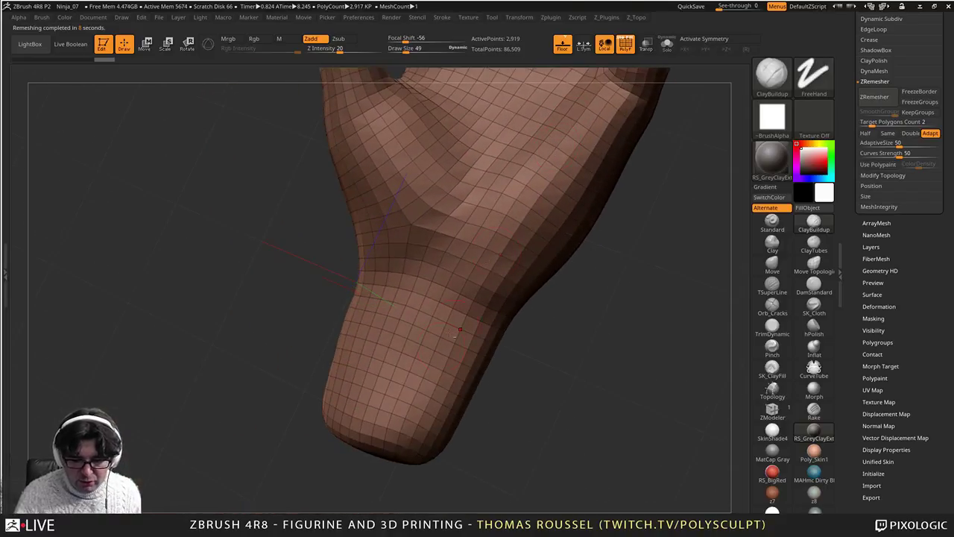
mouse_move(350, 270)
right_down()
mouse_move(532, 236)
mouse_move(438, 338)
mouse_move(451, 277)
mouse_move(479, 266)
mouse_move(441, 332)
mouse_move(418, 419)
right_up()
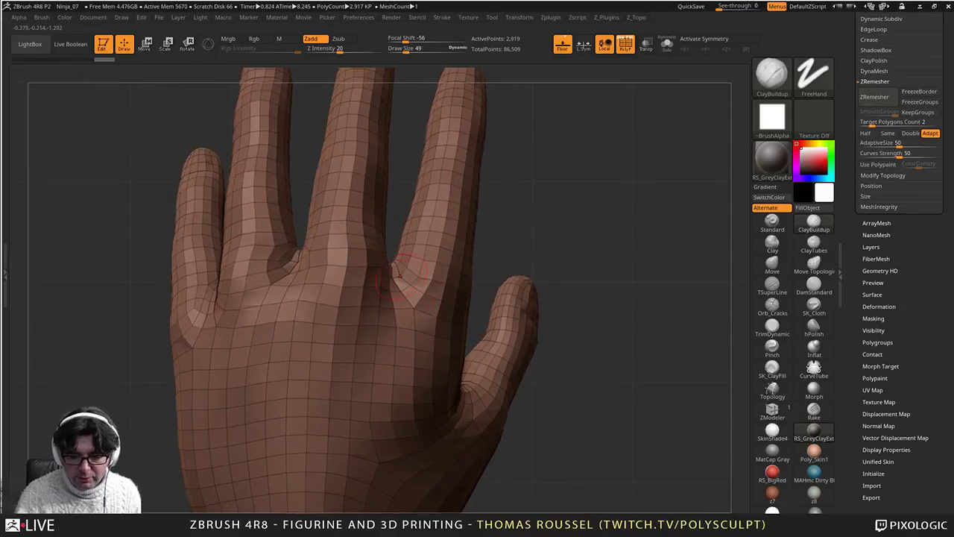
right_drag(293, 272, 253, 300)
right_drag(309, 285, 366, 308)
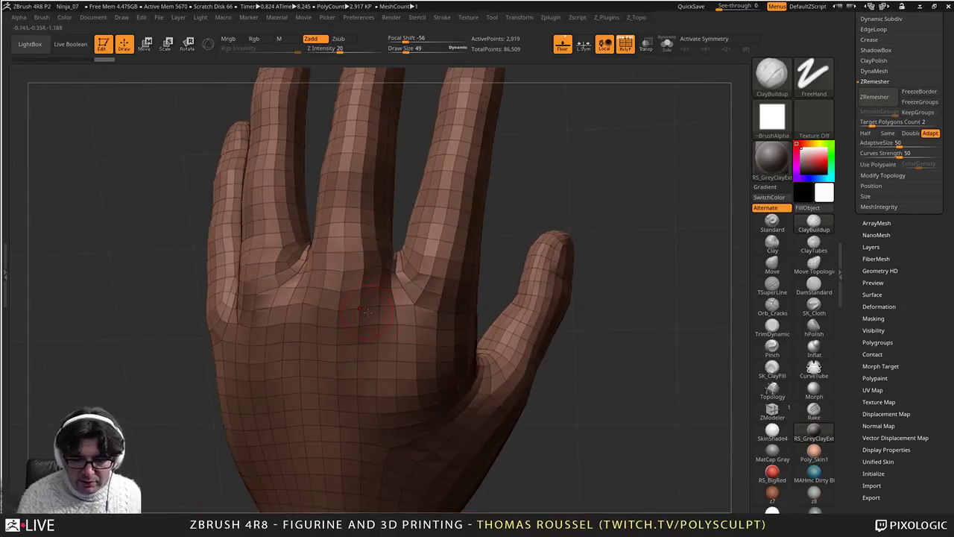
alt+right_drag(473, 343, 406, 315)
Step: Keep this lower-resolution remesh as a hidden duplicate and restore the dense mesh on Skin_ZSphere_2
drag(921, 238, 906, 354)
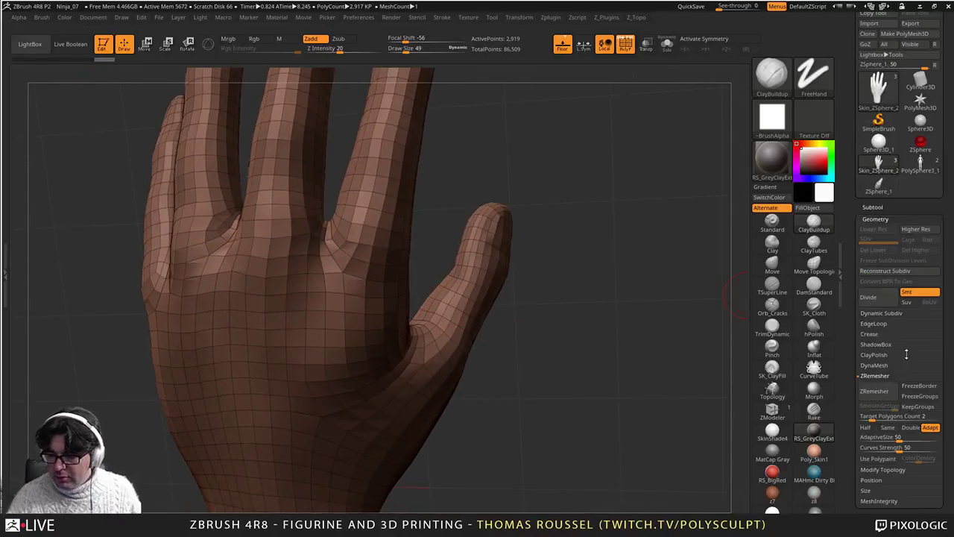
click(887, 209)
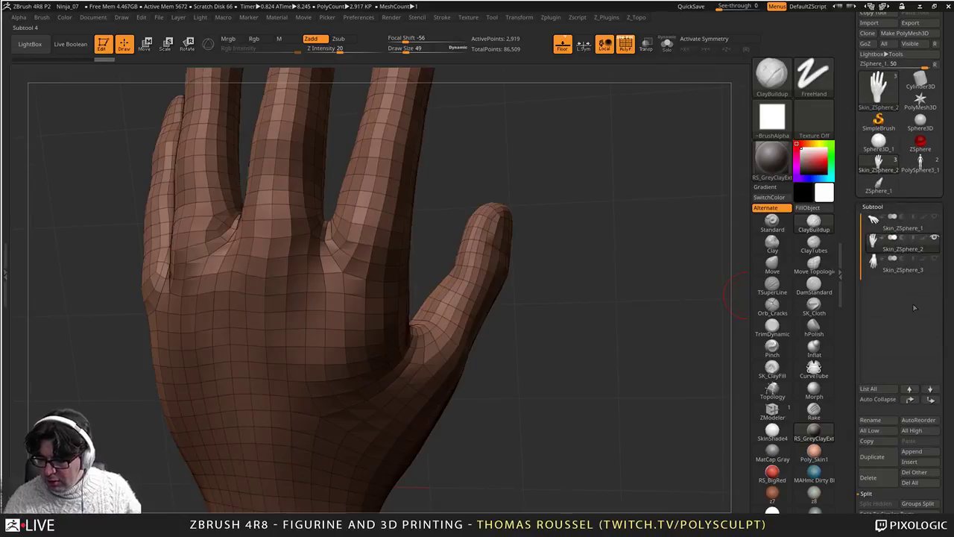
click(871, 456)
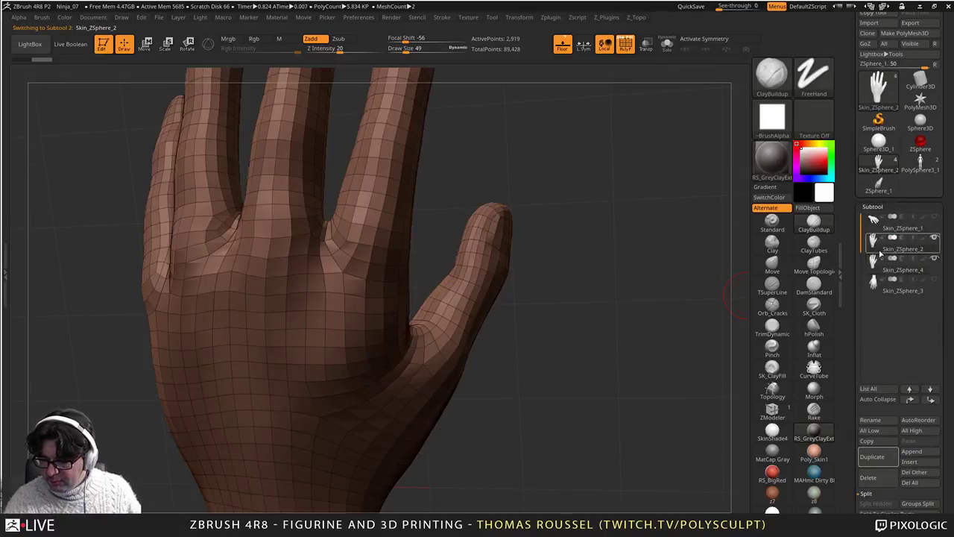
key(ctrl+z)
click(935, 258)
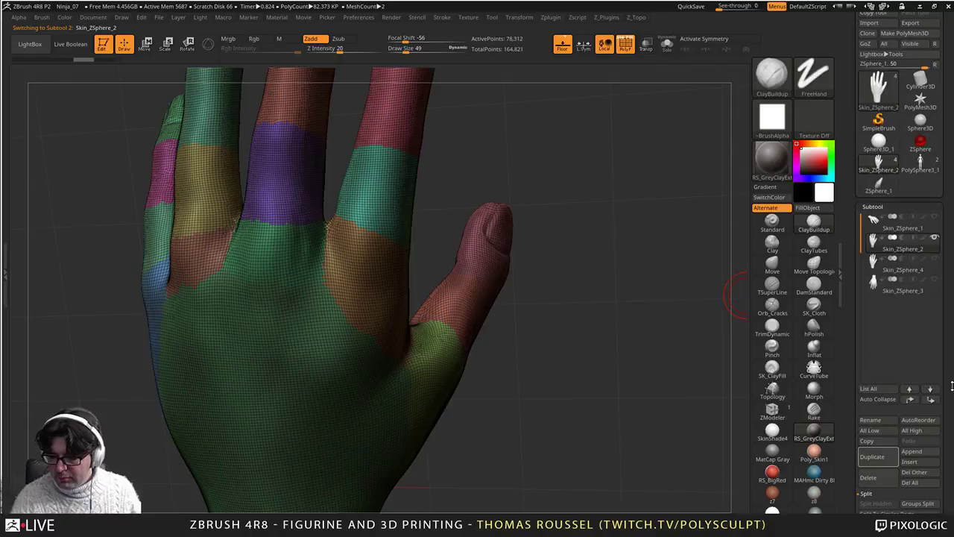
Step: Set the target polygon count to 1 with the Half option off and remesh the hand with ZRemesher
scroll(911, 299, down, 5)
click(876, 216)
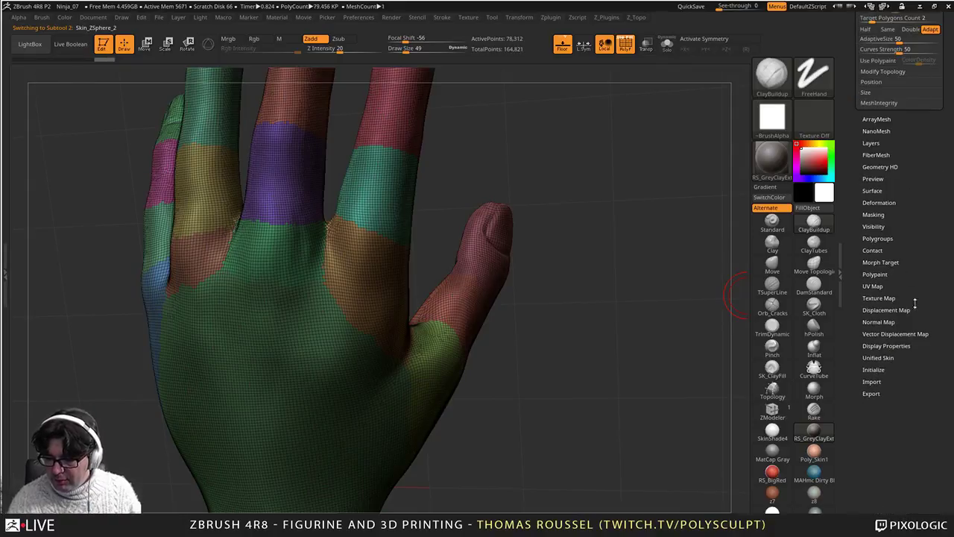
click(865, 231)
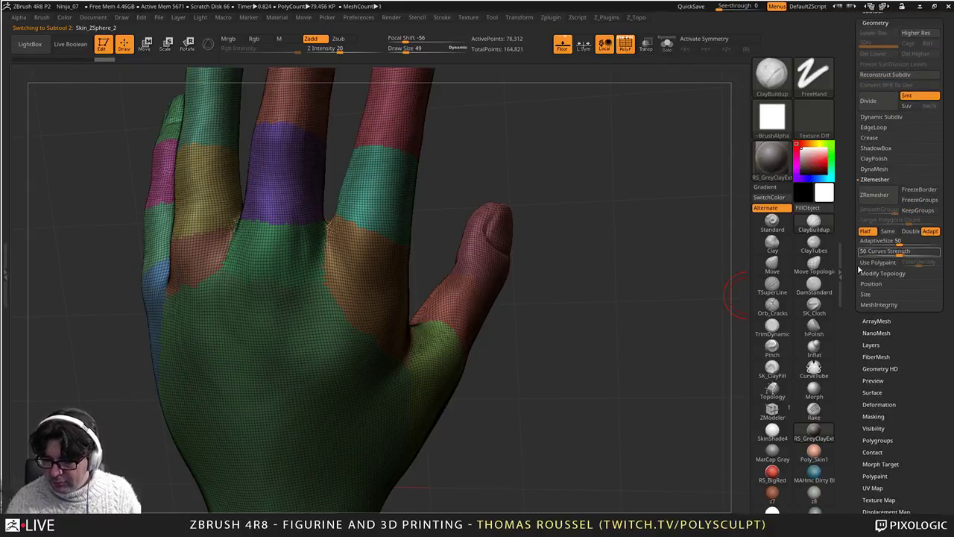
click(867, 231)
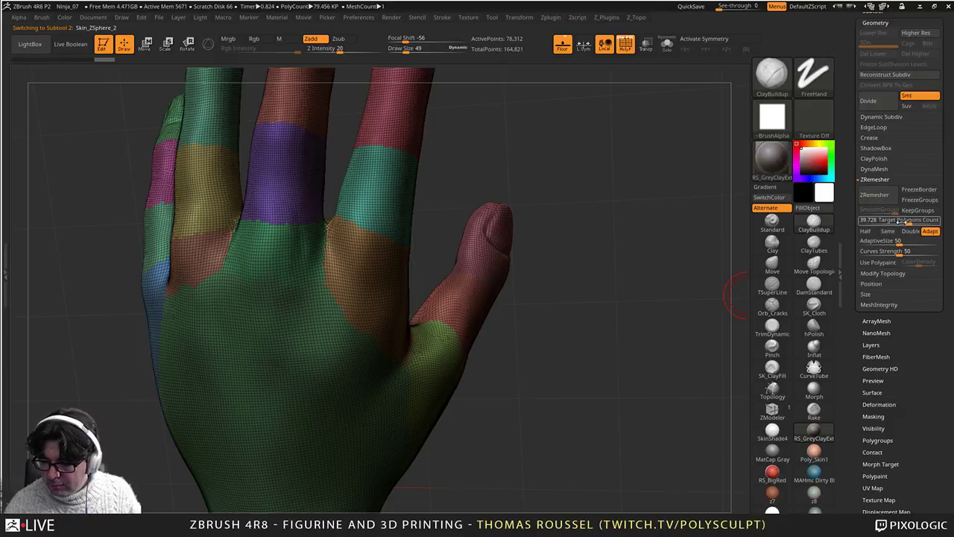
click(902, 221)
text(1)
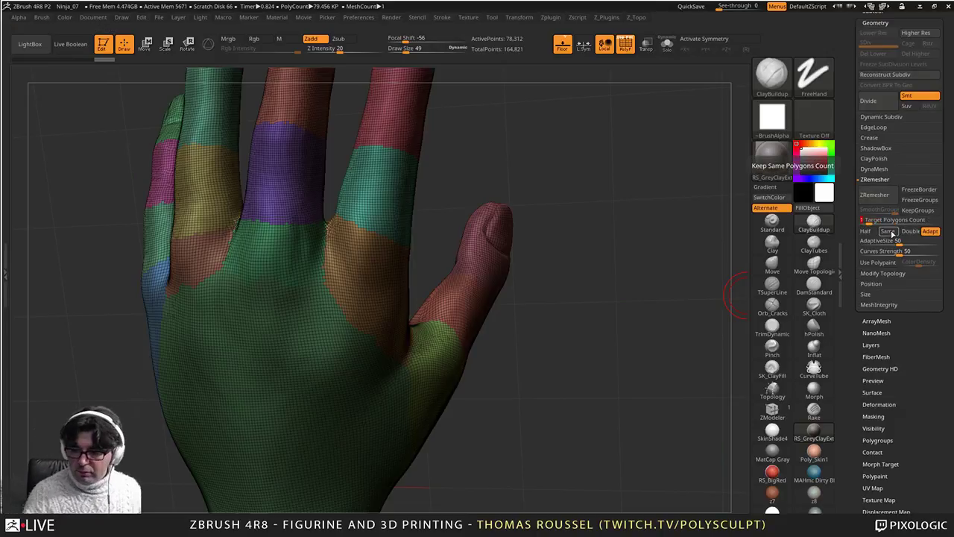
click(874, 194)
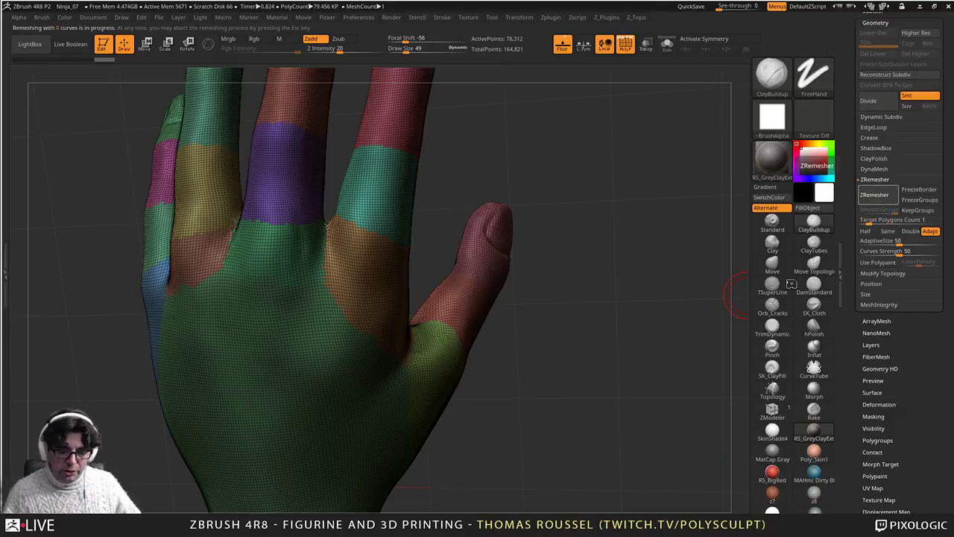
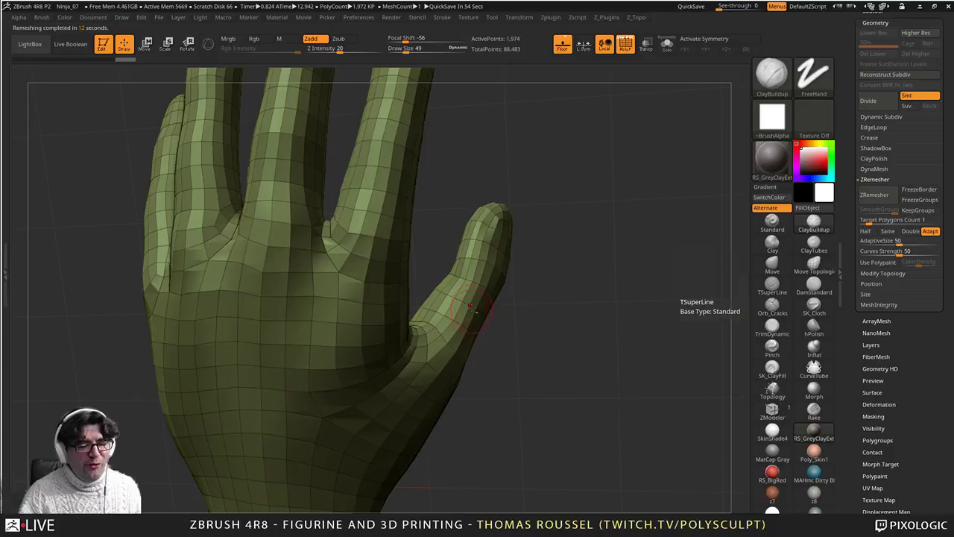
Step: Check the lightest remesh's topology across the palm, between the fingers and over the back of the hand
alt+right_drag(472, 328, 447, 358)
right_drag(357, 354, 573, 356)
alt+right_drag(554, 386, 485, 390)
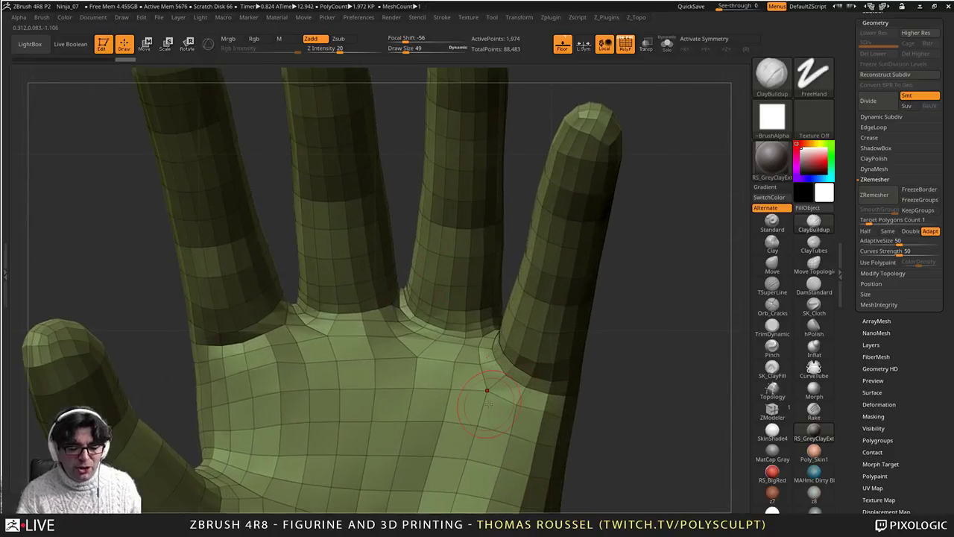
ctrl+right_drag(499, 469, 485, 393)
alt+right_drag(486, 492, 507, 271)
alt+right_drag(513, 330, 355, 348)
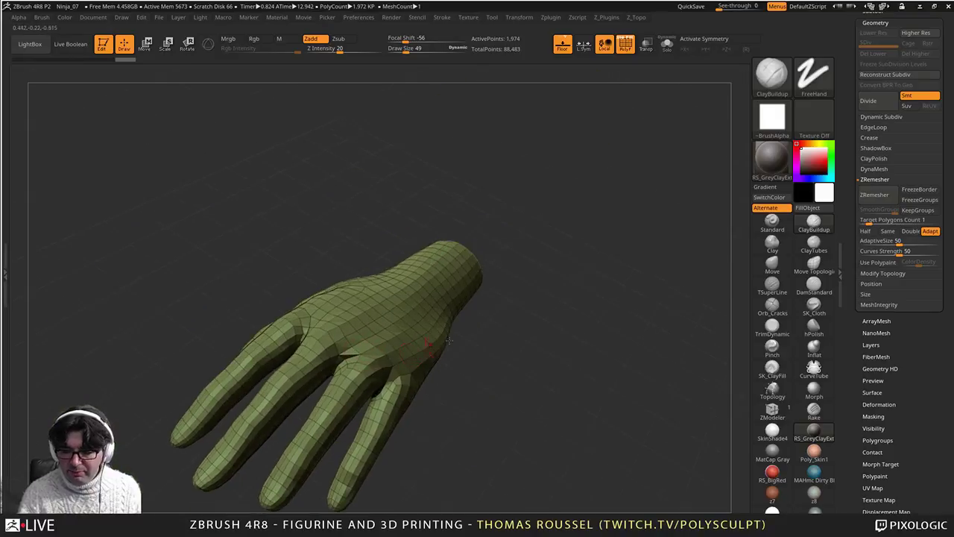
Step: Compare the original hand and its remeshed versions by showing one subtool at a time from the same angle
drag(939, 130, 937, 319)
click(872, 199)
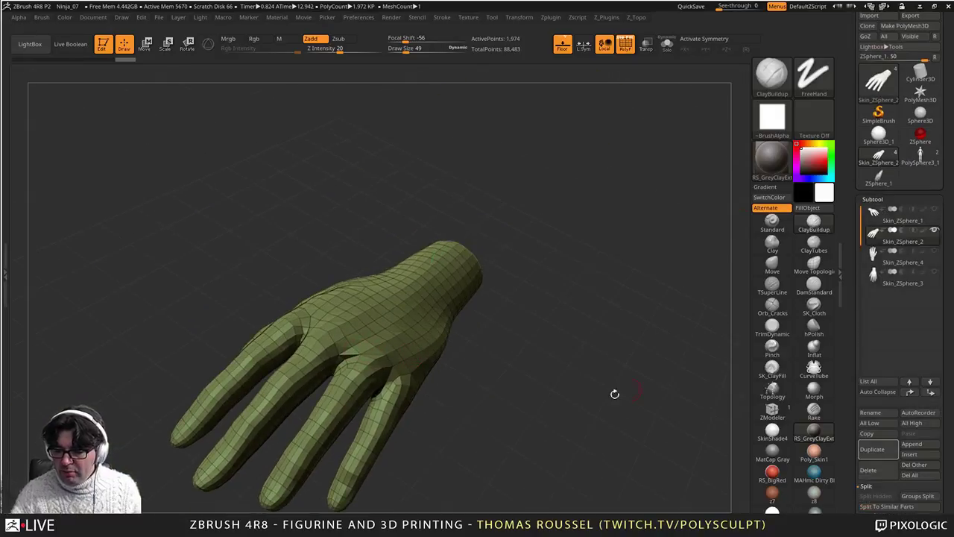
drag(613, 392, 528, 332)
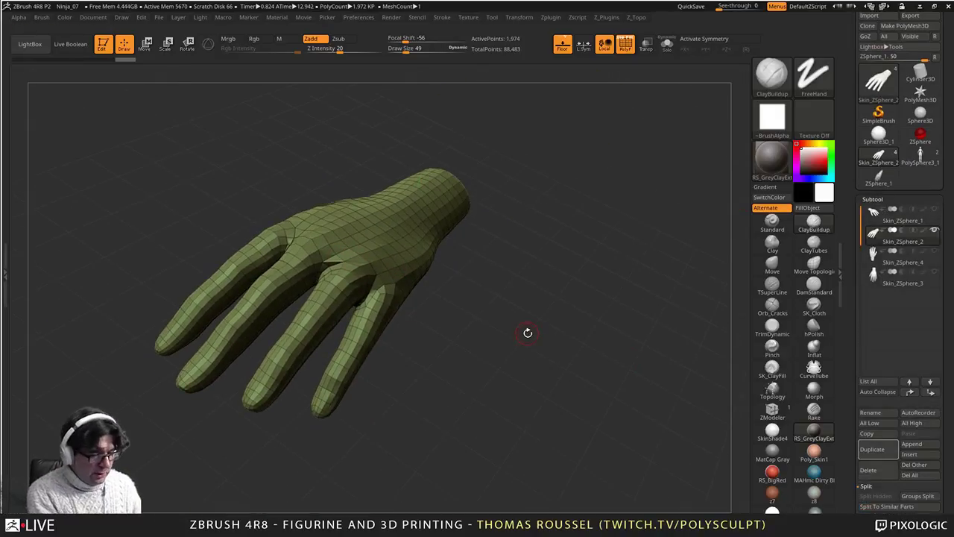
key(Up)
key(Down)
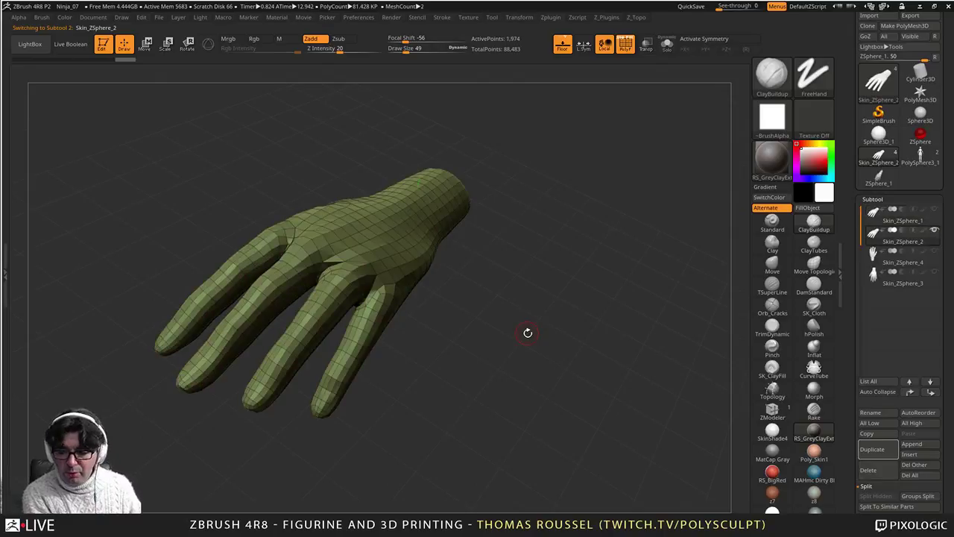
click(934, 230)
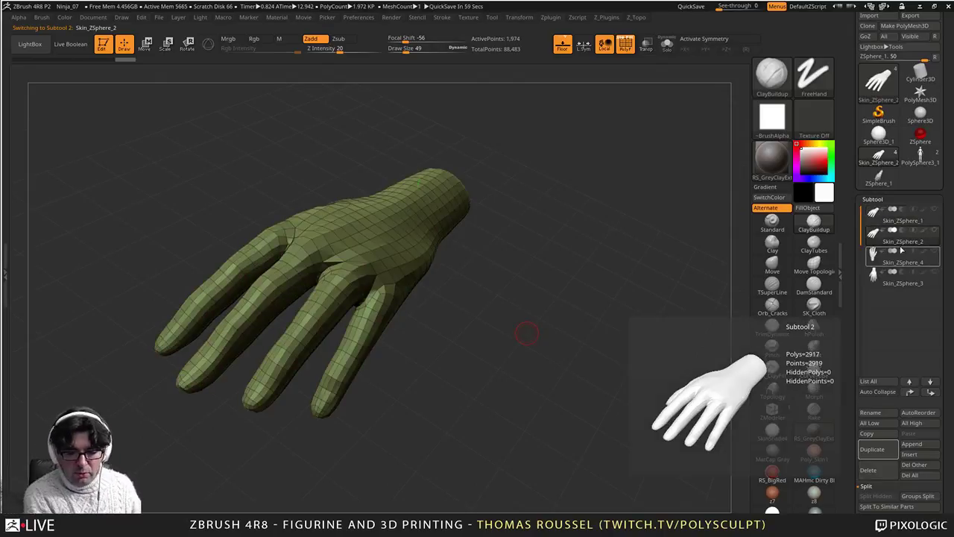
click(901, 251)
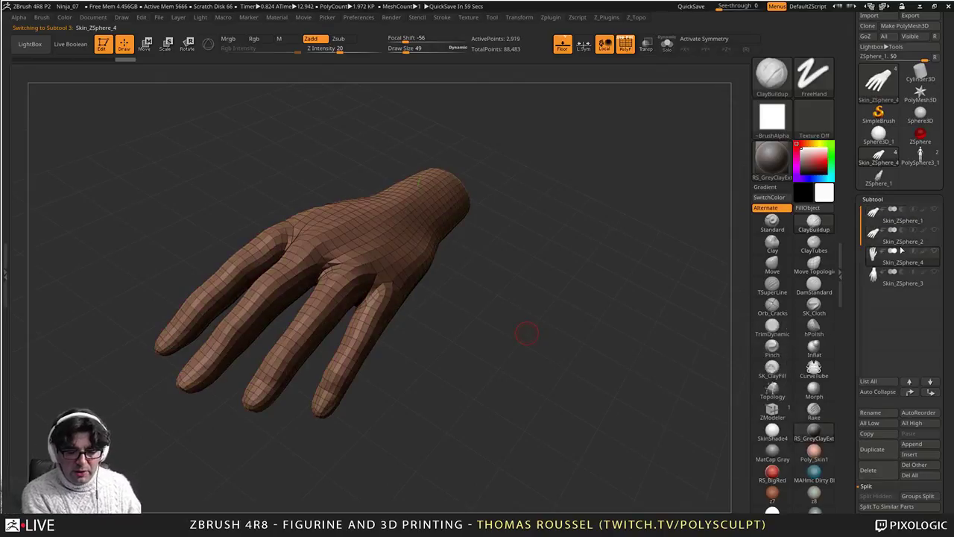
key(Down)
key(Up)
key(Up)
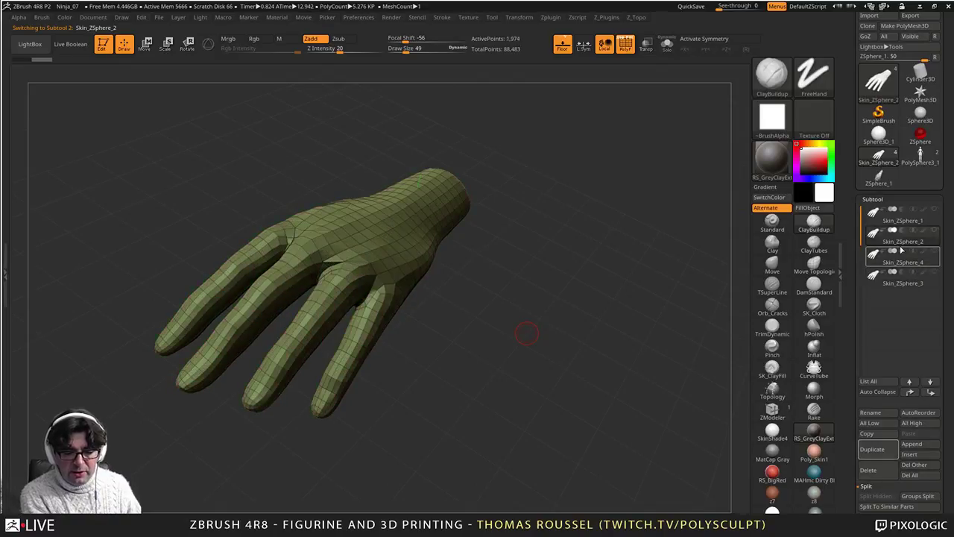
Step: Switch repeatedly among the three remeshed hand subtools to compare their polygon density on the fingers and back of the hand
key(Down)
key(Down)
key(Up)
key(Up)
key(Down)
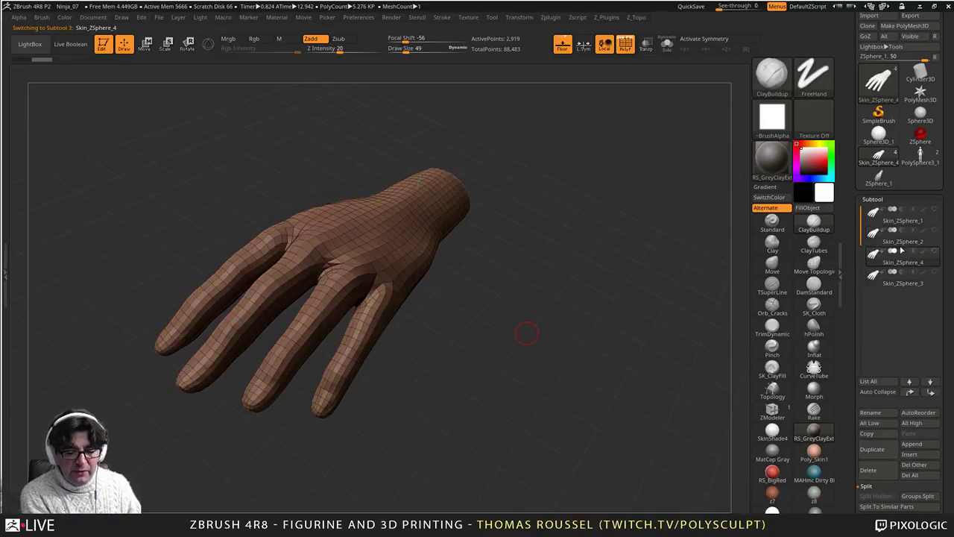
key(Up)
key(Down)
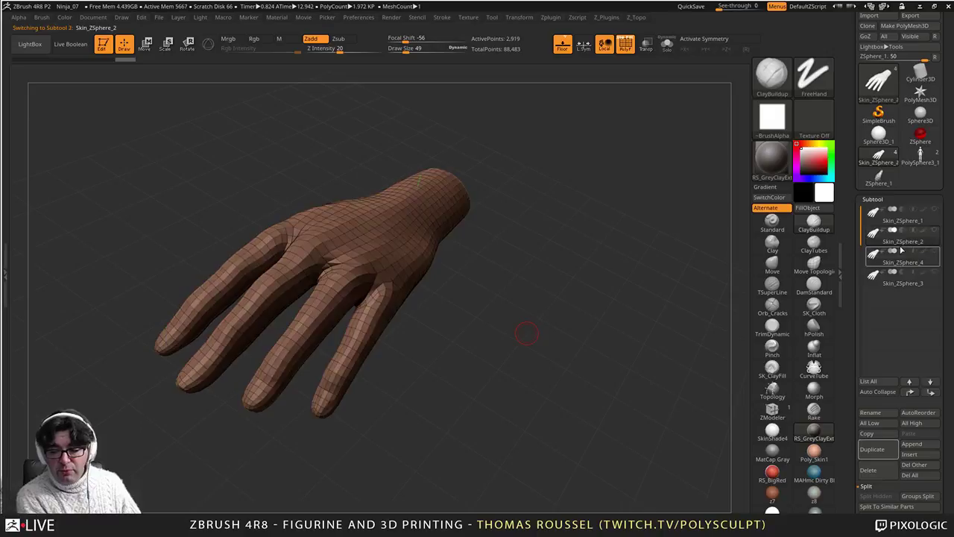
key(Up)
key(Down)
key(Down)
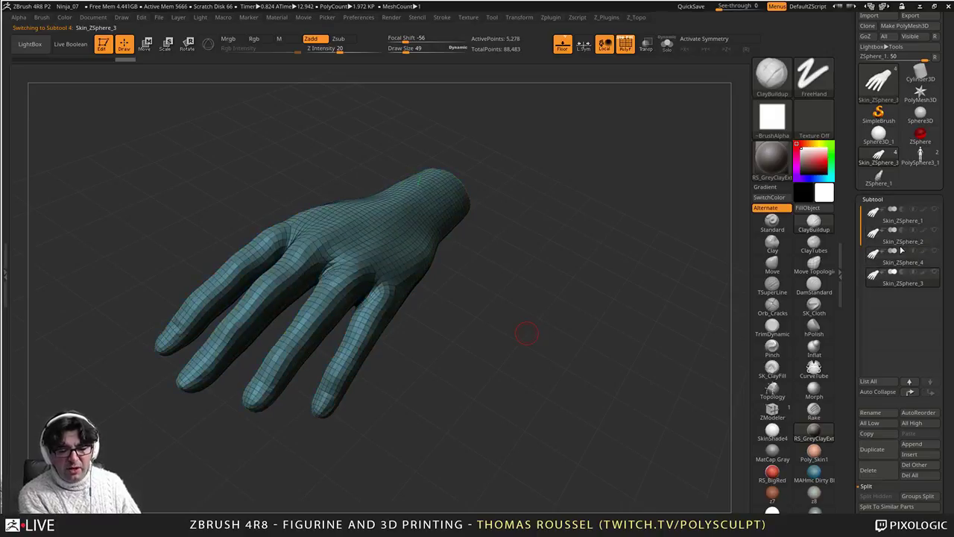
key(Up)
key(Up)
key(Up)
key(Down)
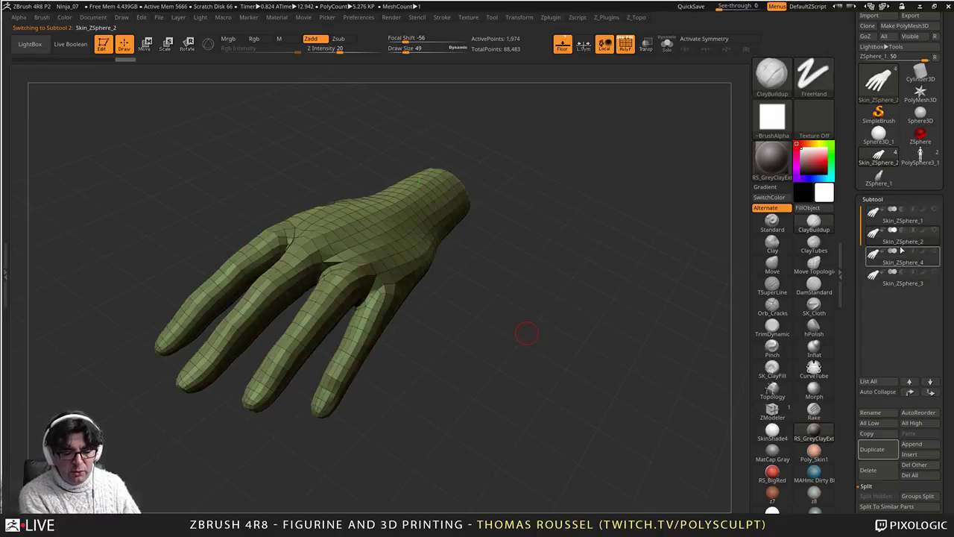
Step: Examine the lightest remesh, Skin_ZSphere_2, from the palm, side and back to judge its edge flow
alt+drag(526, 298, 383, 274)
right_drag(384, 274, 407, 340)
drag(406, 341, 443, 377)
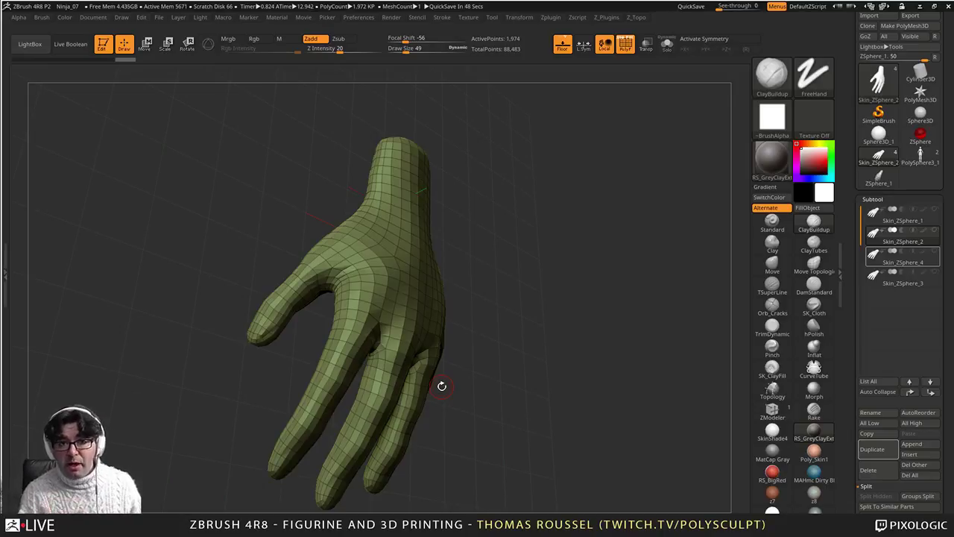
drag(441, 385, 487, 357)
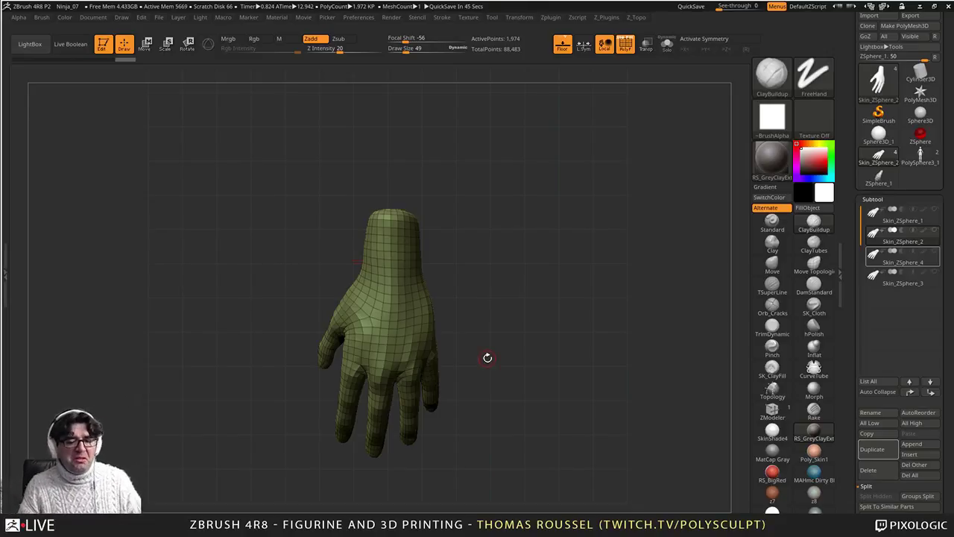
drag(445, 367, 418, 328)
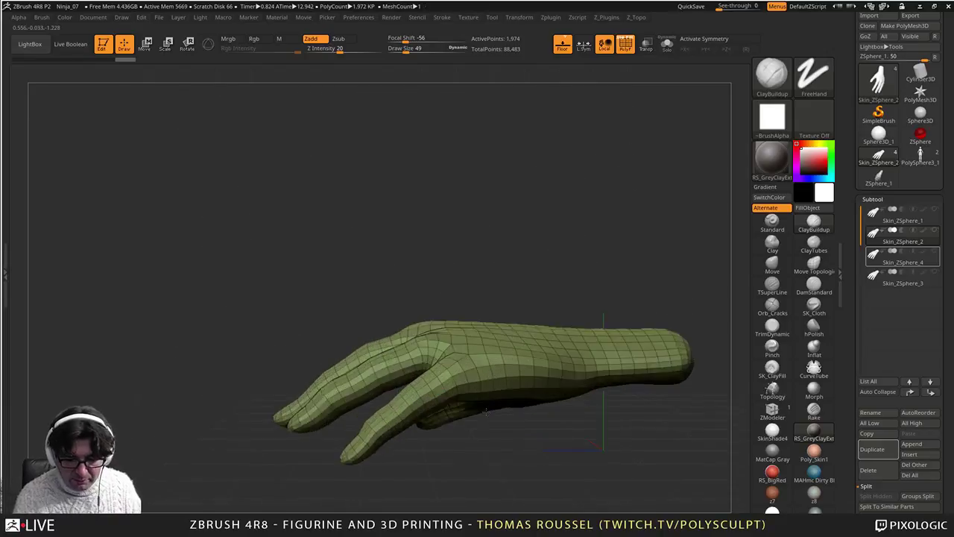
alt+drag(447, 418, 446, 334)
right_drag(446, 335, 387, 310)
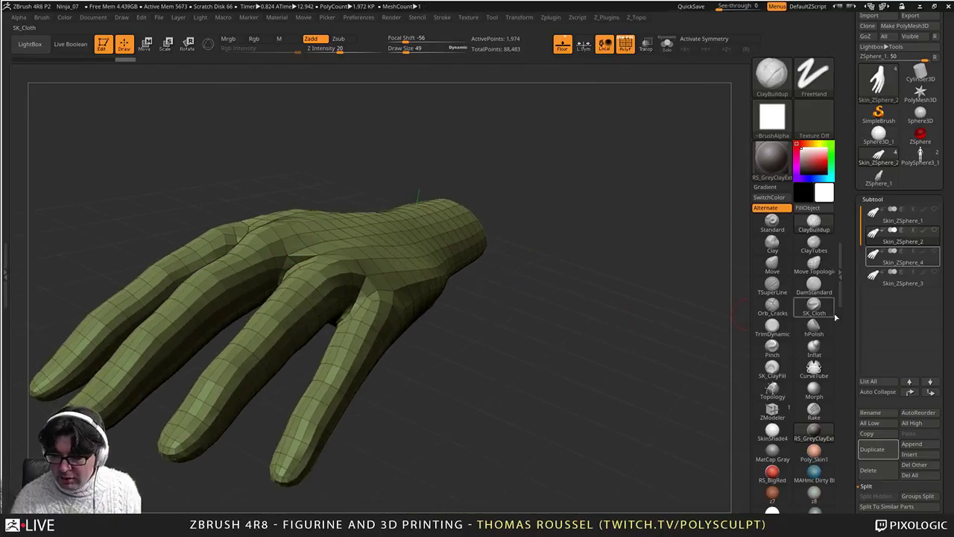
Step: Delete the two denser remeshes, Skin_ZSphere_4 and Skin_ZSphere_3, and keep the lightest one
click(871, 265)
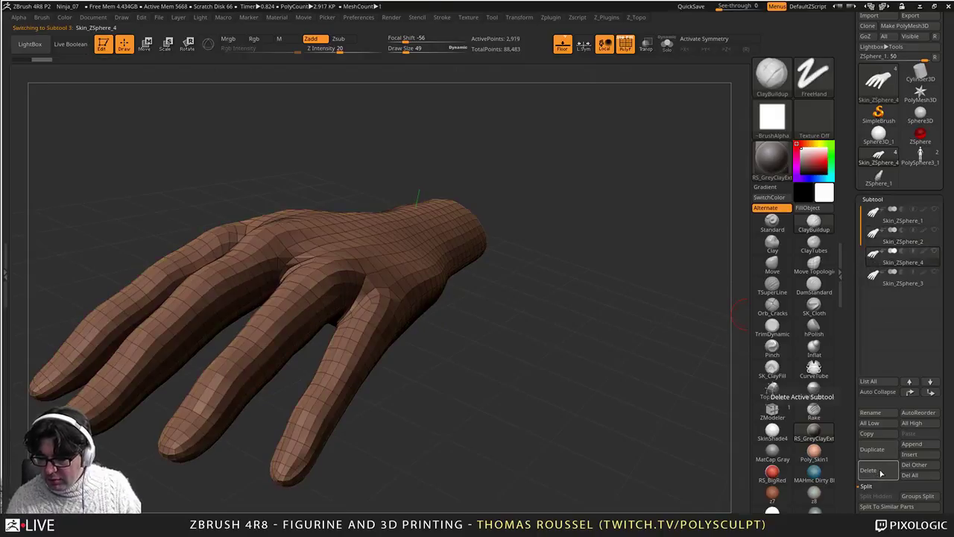
click(879, 470)
click(786, 495)
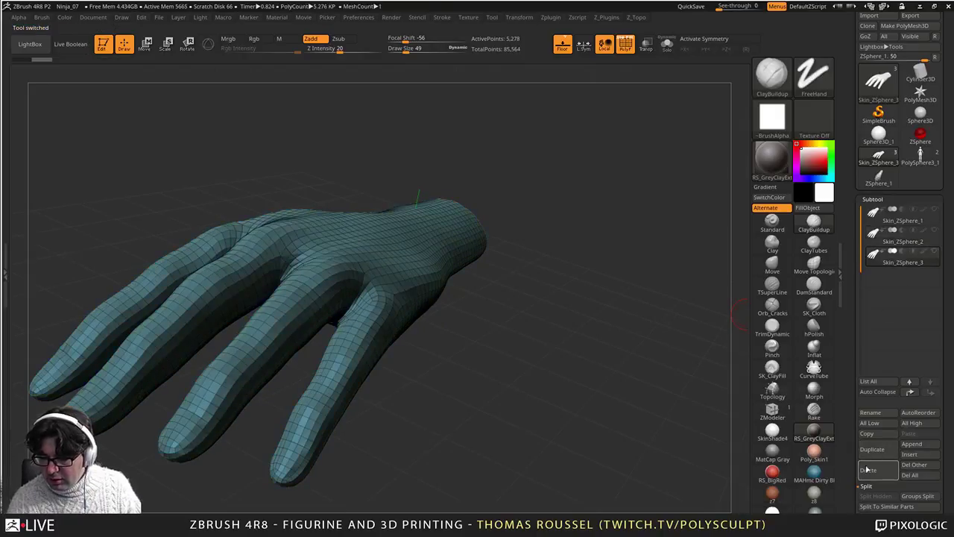
click(872, 471)
click(787, 495)
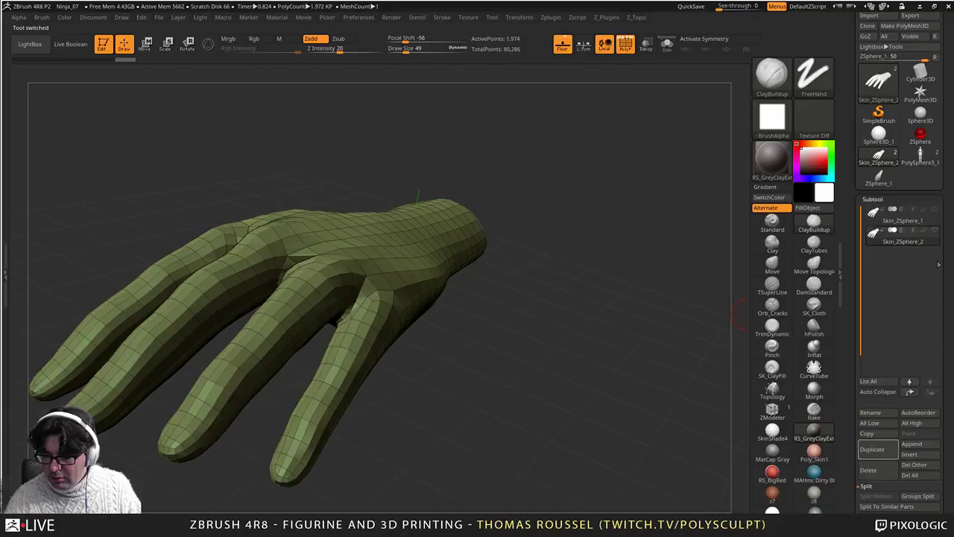
Step: Display the original hand Skin_ZSphere_1 together with the Skin_ZSphere_2 remesh
mouse_move(546, 374)
alt+mouse_down()
mouse_move(430, 398)
mouse_move(500, 398)
mouse_move(480, 227)
mouse_move(487, 377)
mouse_move(542, 323)
alt+mouse_up()
right_drag(542, 323, 602, 339)
right_drag(416, 268, 687, 305)
right_drag(548, 301, 472, 423)
drag(472, 423, 533, 323)
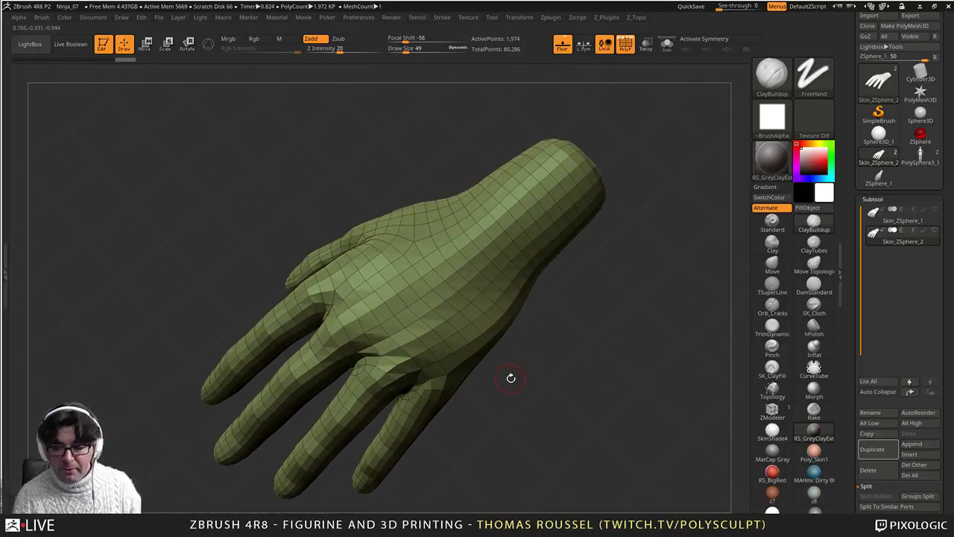
click(933, 210)
alt+drag(543, 381, 599, 323)
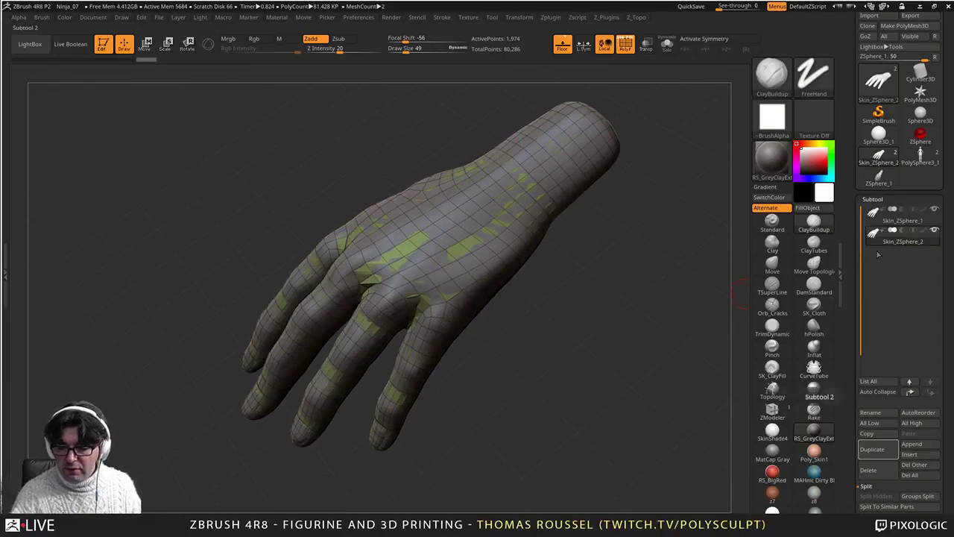
Step: Subdivide the Skin_ZSphere_2 remesh three times, checking its point count against that of Skin_ZSphere_1
click(898, 216)
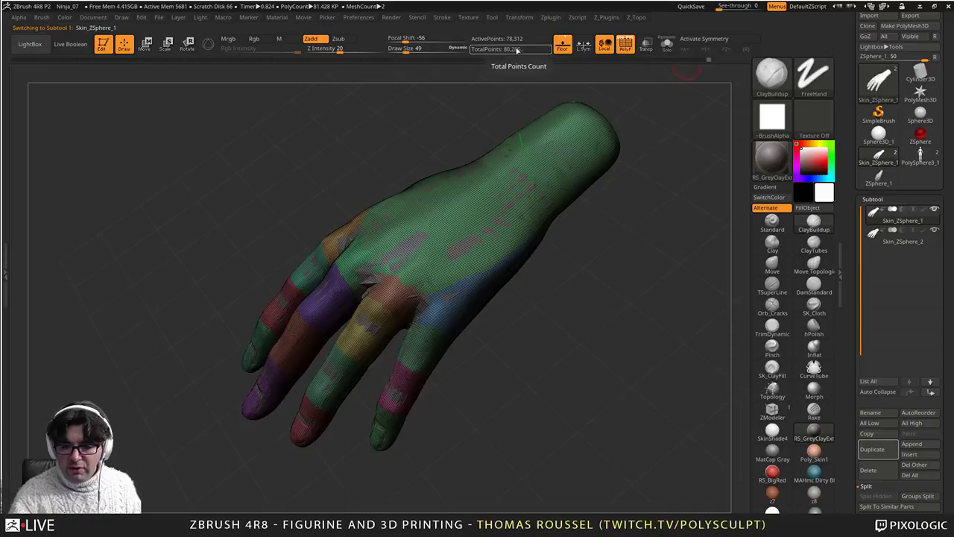
click(898, 237)
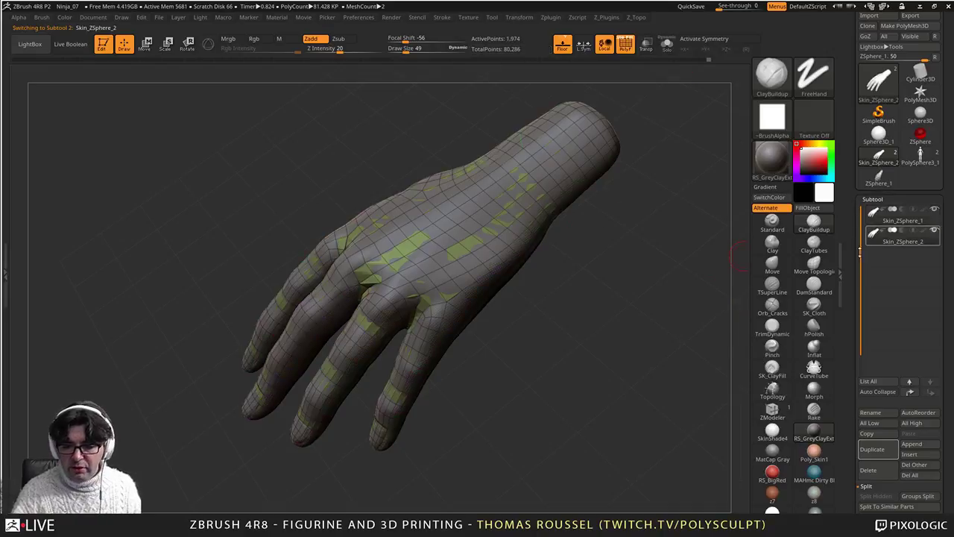
key(ctrl)
key(ctrl+d)
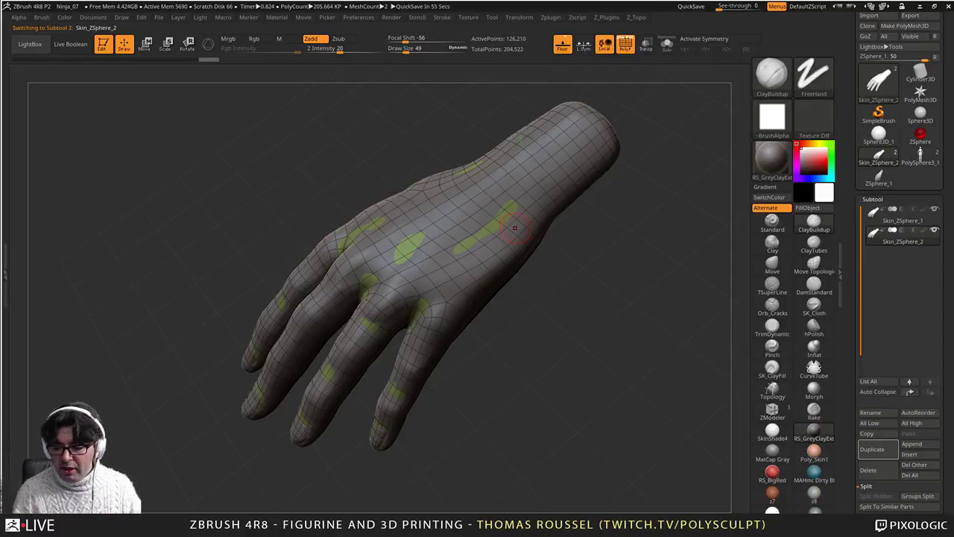
click(873, 215)
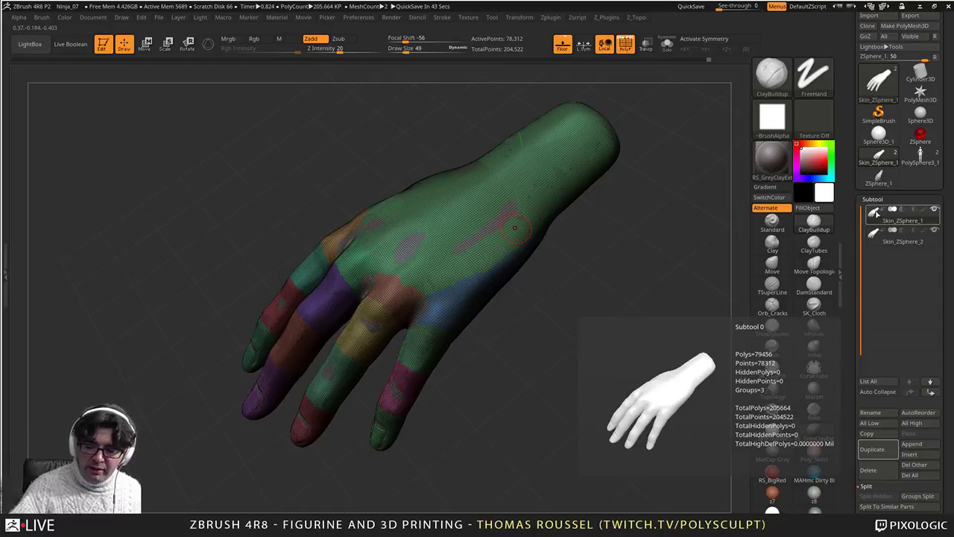
click(883, 237)
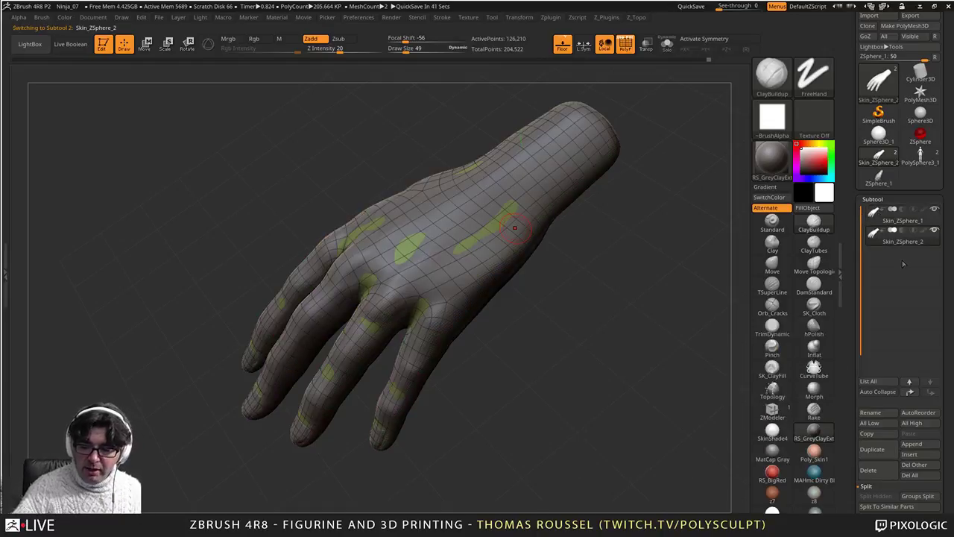
drag(585, 324, 526, 367)
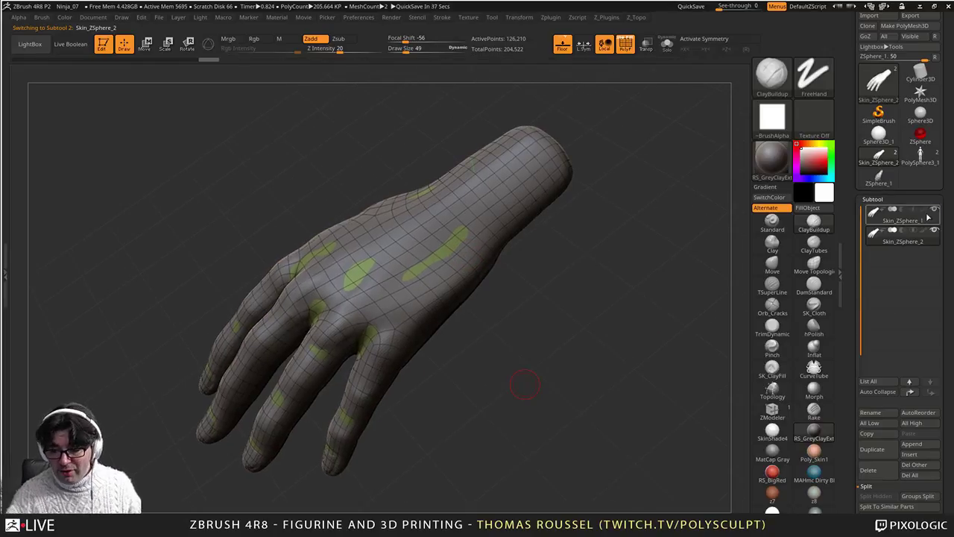
Step: Turn off the polyframe and examine the subdivided remesh with the original hidden, then show the original again
drag(952, 325, 947, 274)
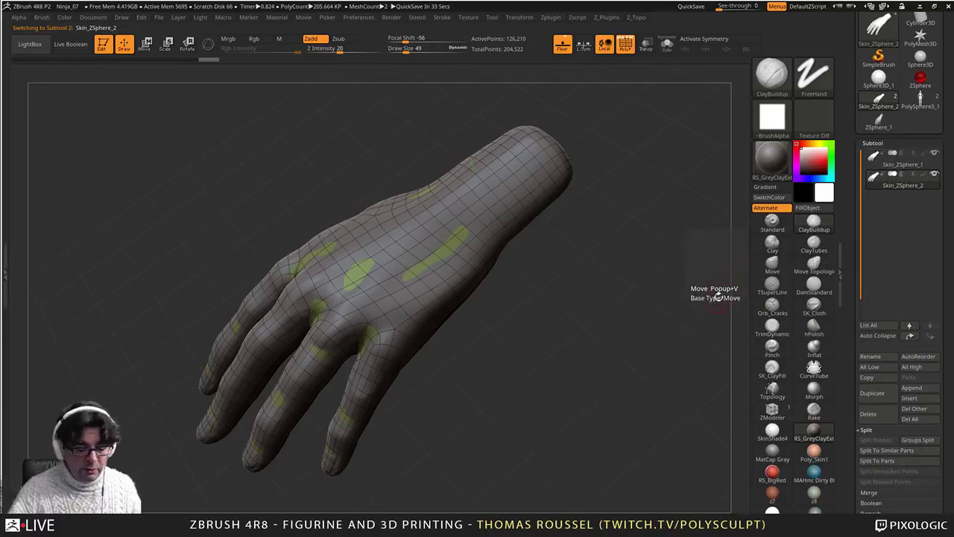
key(shift+f)
click(934, 153)
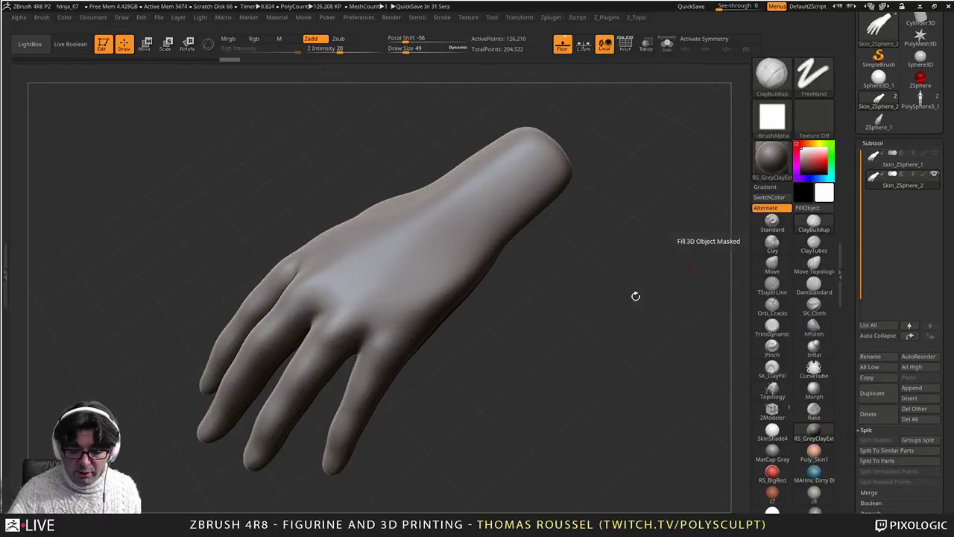
drag(536, 365, 726, 256)
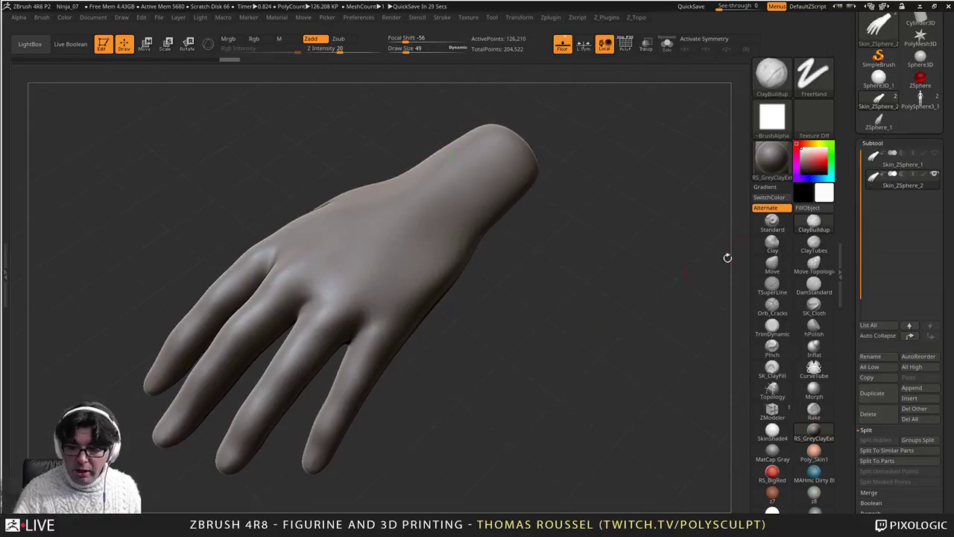
click(933, 155)
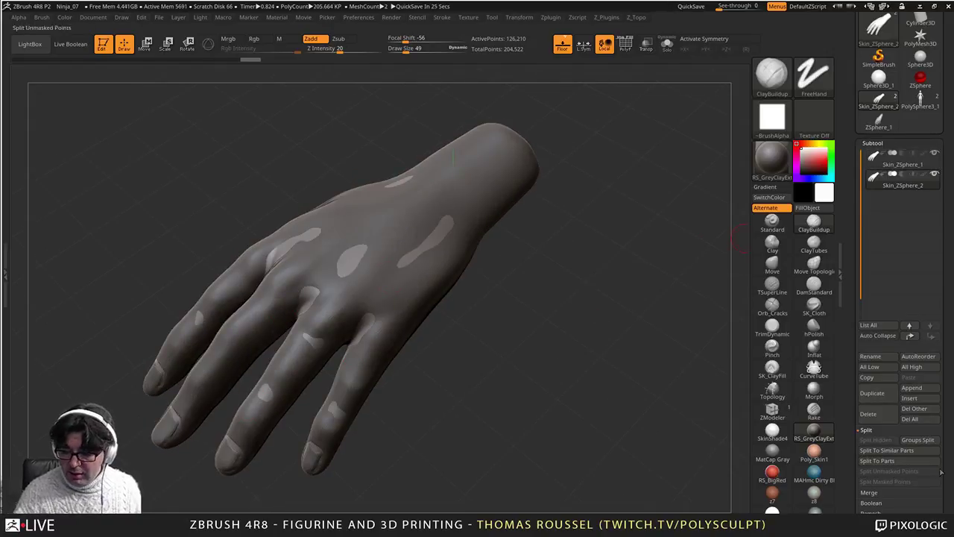
Step: Project all of the original hand's detail onto the subdivided remesh with ProjectAll and hide Skin_ZSphere_1
drag(937, 470, 937, 407)
click(869, 460)
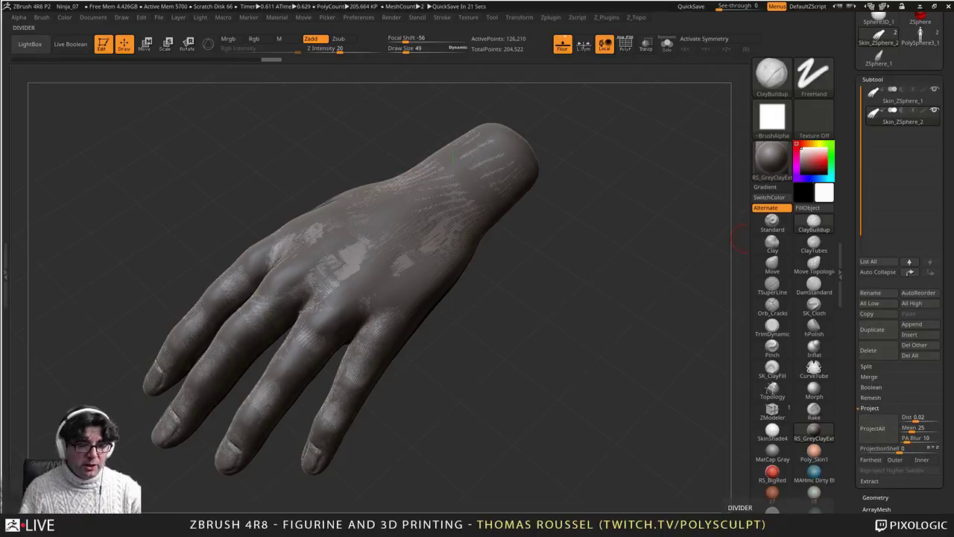
drag(452, 339, 538, 319)
click(937, 90)
Step: Check the projected detail on the palm, finger creases and fingernails up close
alt+drag(488, 387, 527, 294)
drag(527, 298, 429, 350)
right_drag(430, 351, 406, 325)
alt+right_drag(469, 469, 422, 295)
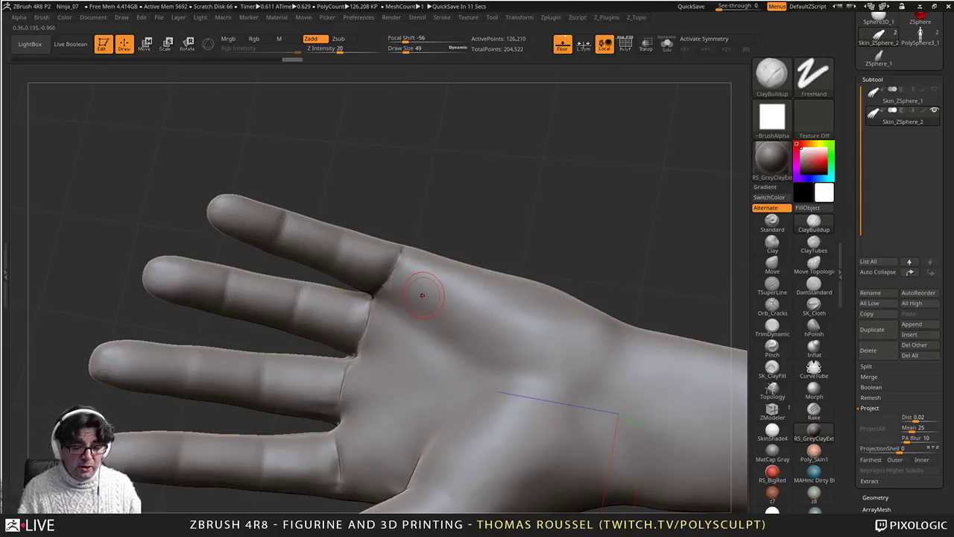
right_drag(422, 295, 436, 322)
alt+right_drag(552, 417, 537, 452)
right_drag(502, 376, 521, 400)
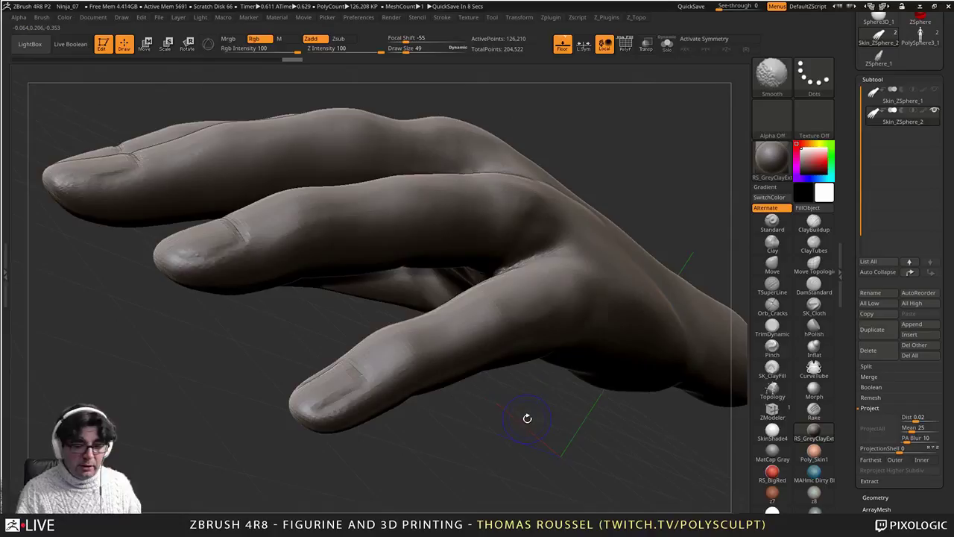
Step: Step down and back up through the hand's subdivision levels to compare the base mesh with the projected detail
key(shift+d)
key(shift+d)
key(shift+d)
key(d)
key(d)
key(d)
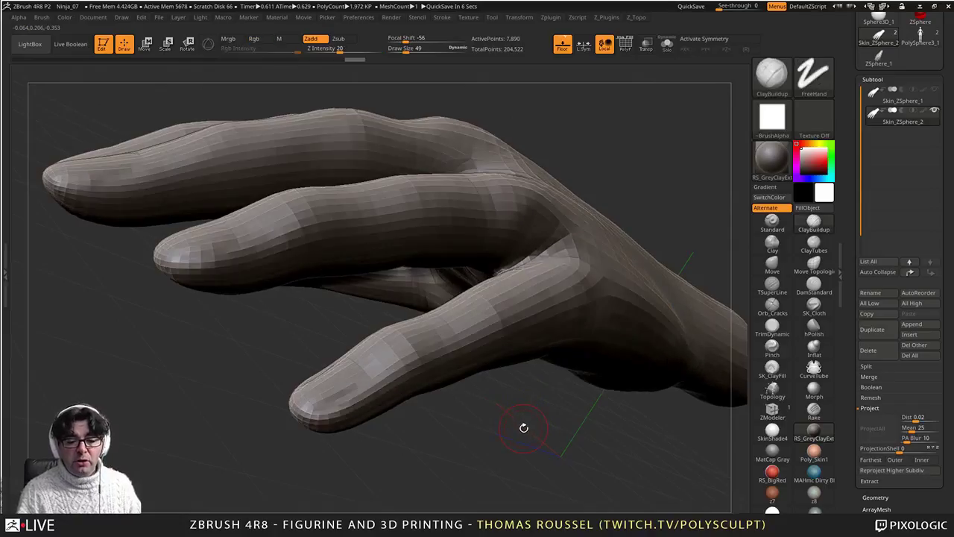
key(shift+d)
key(shift+d)
key(shift+d)
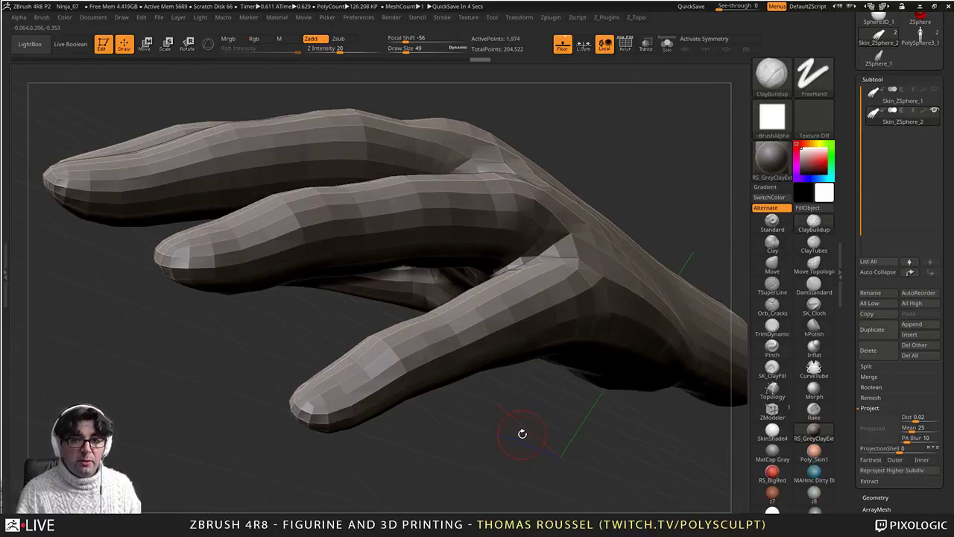
key(d)
key(d)
key(d)
Step: Drop the hand to its lowest subdivision level and reshape the little-finger side of the palm using the Move brush at draw size 116
key(shift+d)
key(shift+d)
key(shift+d)
drag(521, 432, 447, 410)
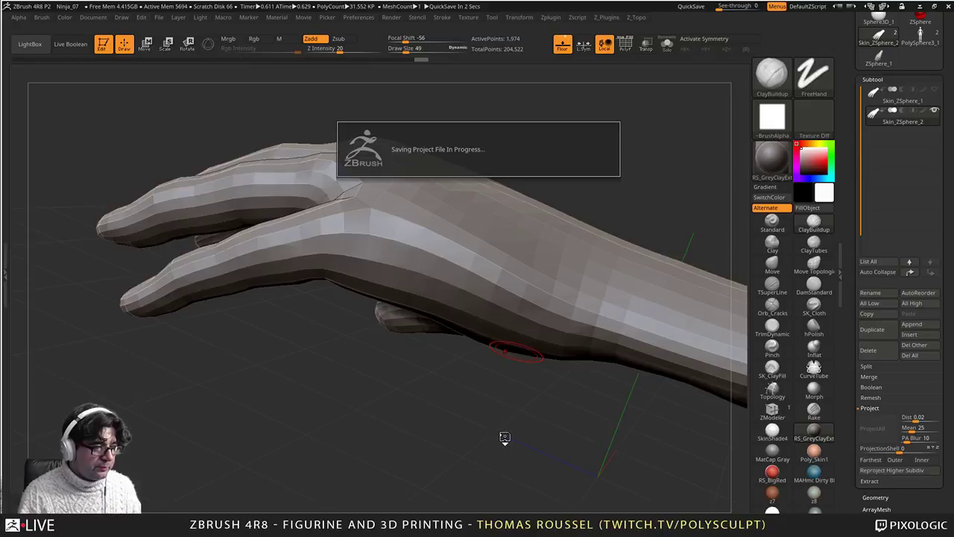
alt+drag(498, 421, 462, 395)
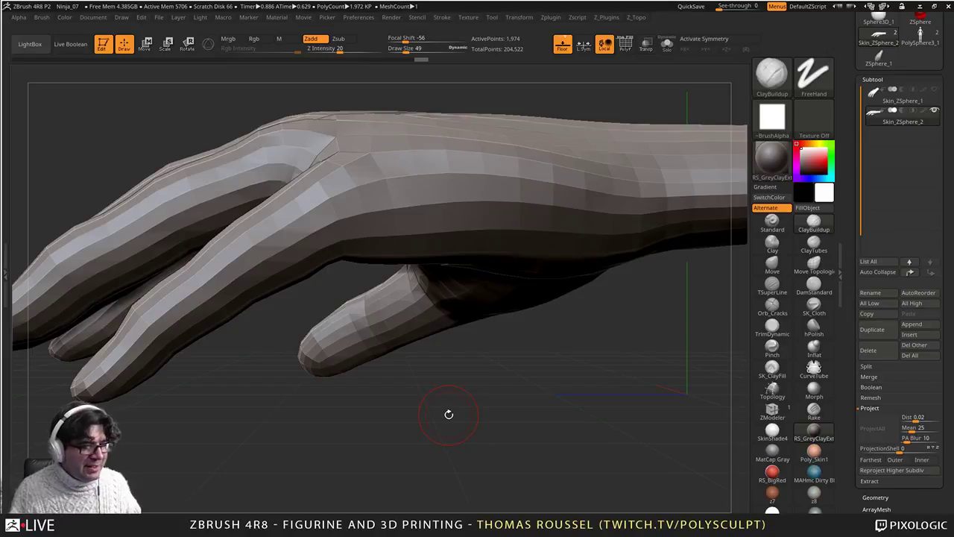
alt+right_drag(527, 289, 512, 316)
key(s)
drag(606, 345, 617, 345)
click(772, 263)
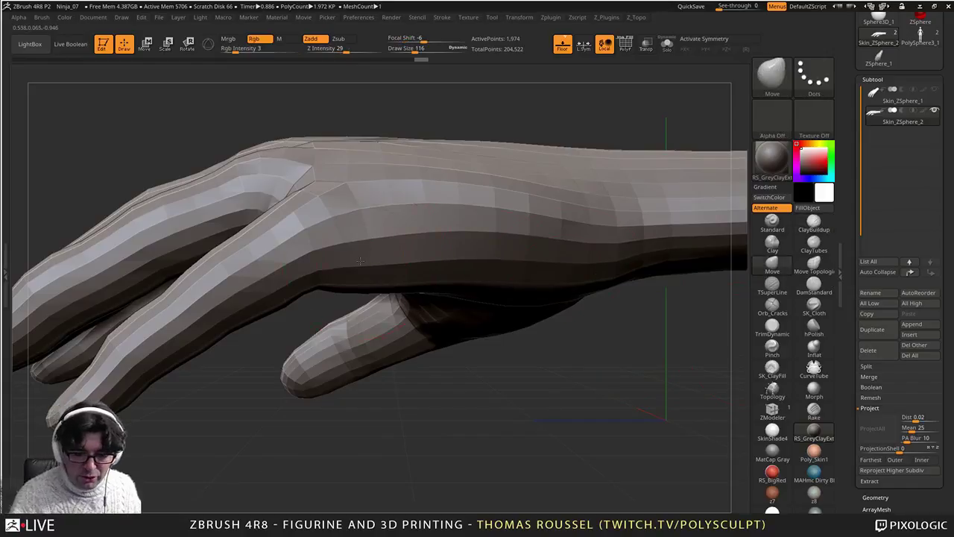
drag(354, 271, 360, 262)
drag(395, 288, 359, 269)
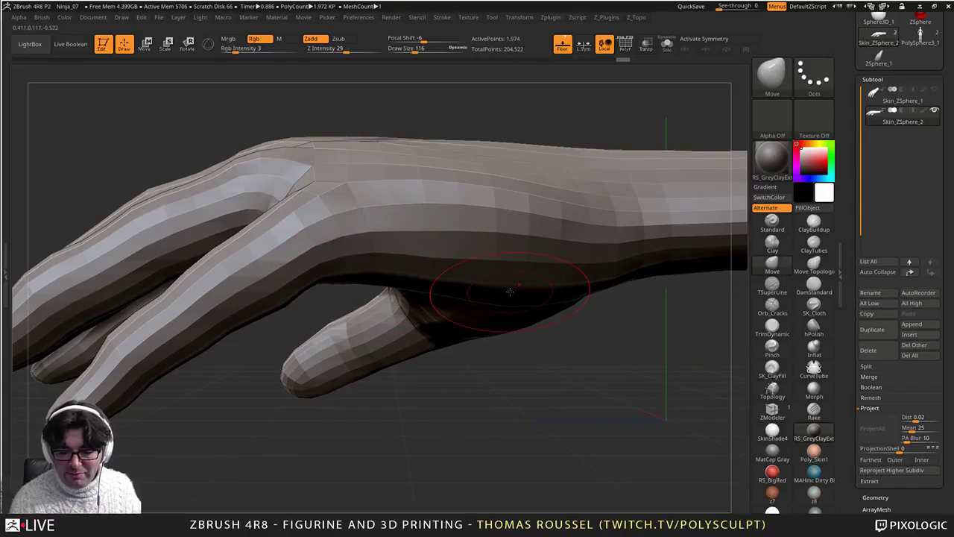
Step: Reshape the index finger's length and tip contour with the Move brush at draw size 116
right_drag(367, 333, 490, 285)
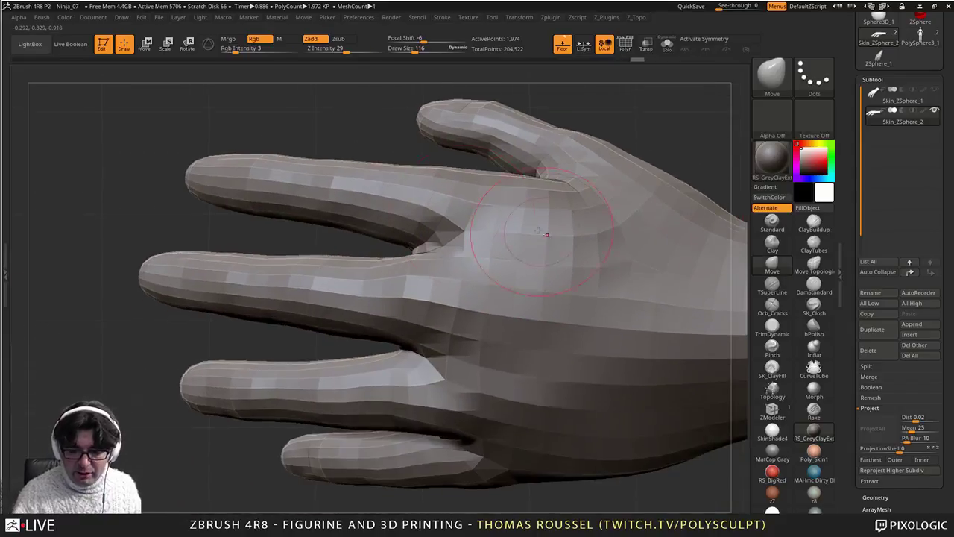
drag(373, 172, 282, 169)
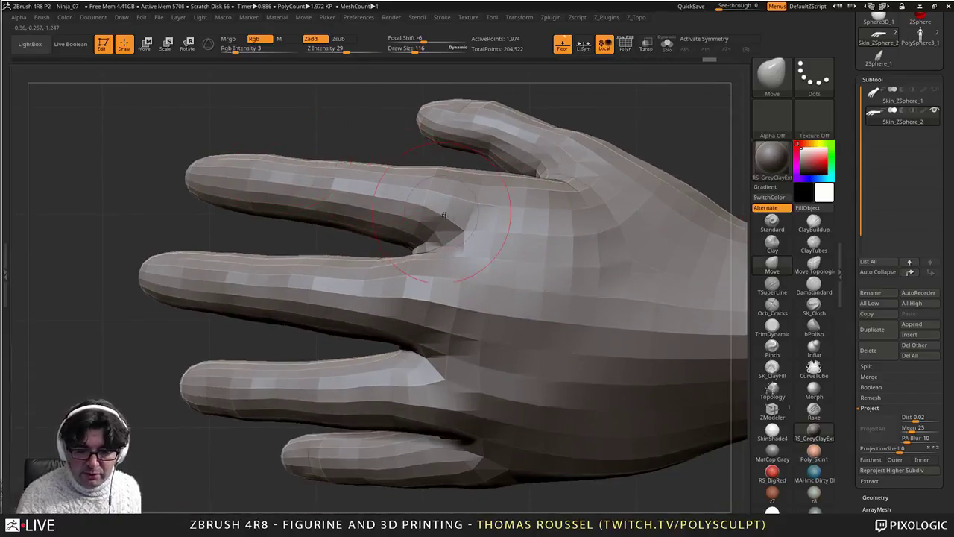
right_drag(445, 223, 460, 230)
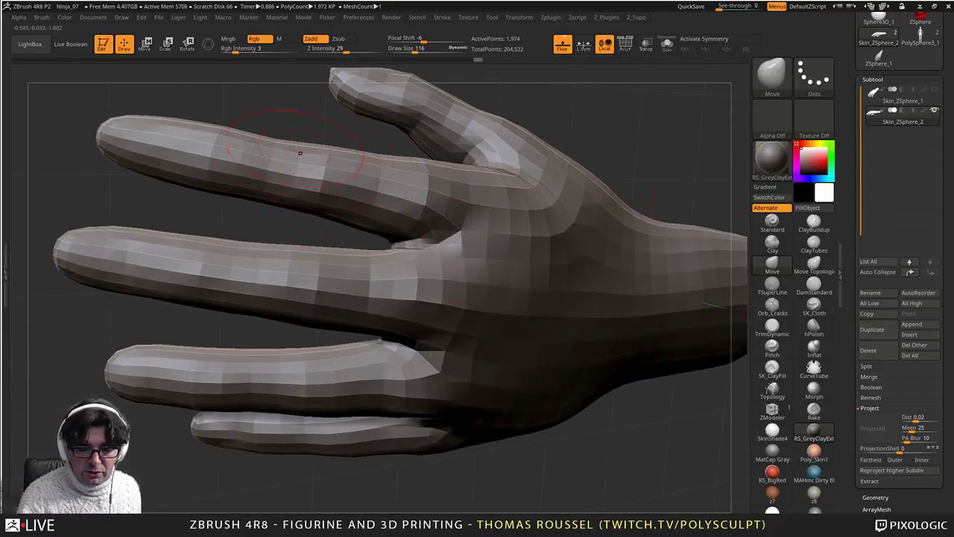
drag(246, 141, 245, 146)
drag(191, 137, 191, 142)
alt+right_drag(475, 172, 437, 259)
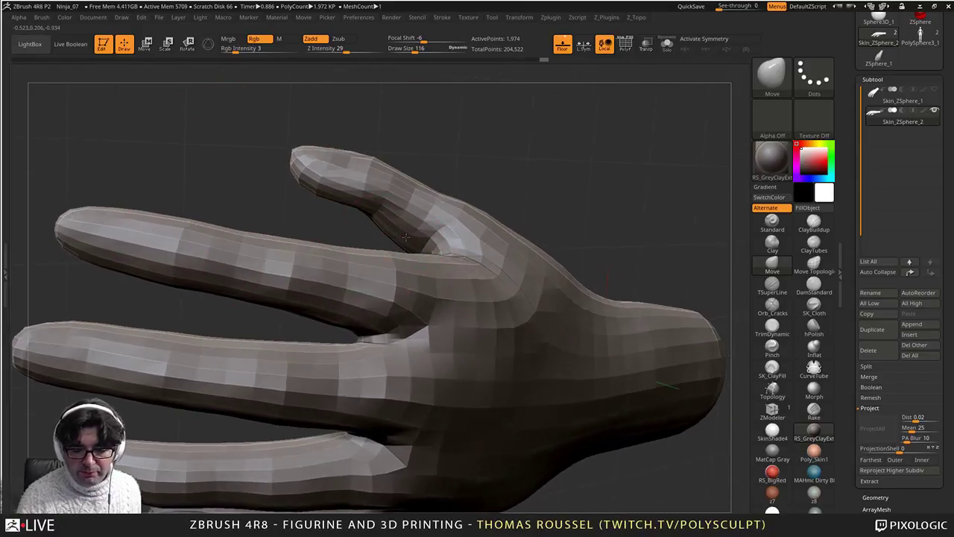
Step: Adjust the thumb's tip, joint and outer contour down to its base, including the side facing the index finger
mouse_move(395, 237)
mouse_down()
mouse_move(390, 228)
mouse_move(422, 199)
mouse_up()
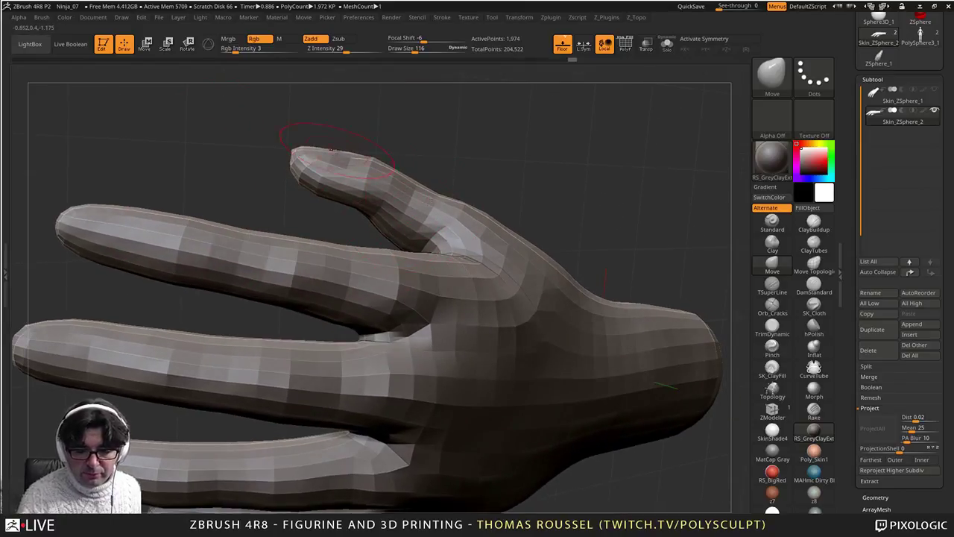
drag(337, 204, 337, 200)
mouse_move(339, 203)
right_down()
mouse_move(375, 178)
mouse_move(387, 202)
right_up()
drag(335, 158, 334, 176)
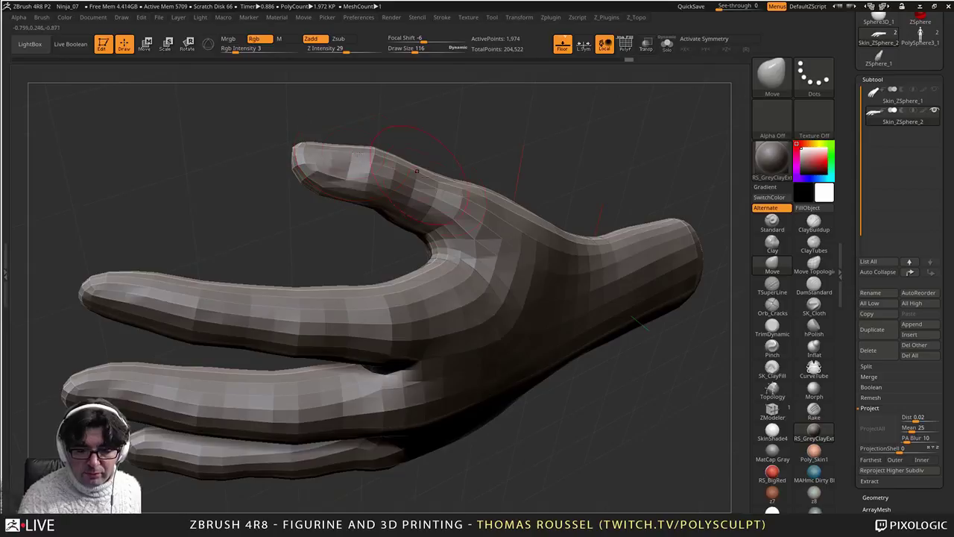
right_drag(343, 179, 432, 207)
drag(419, 151, 418, 145)
drag(499, 161, 500, 165)
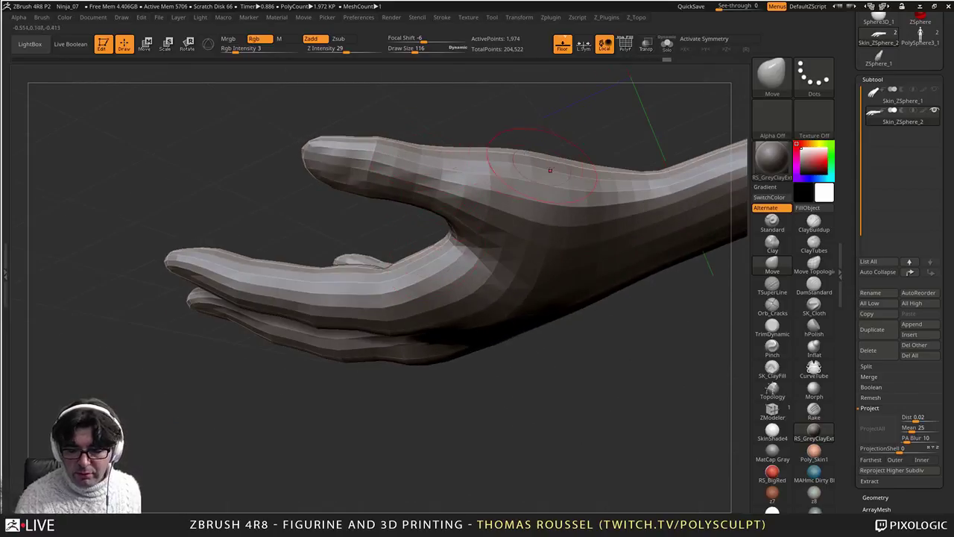
Step: Refine the outline where the base of the thumb runs into the wrist
alt+right_drag(606, 168, 520, 187)
drag(488, 178, 489, 183)
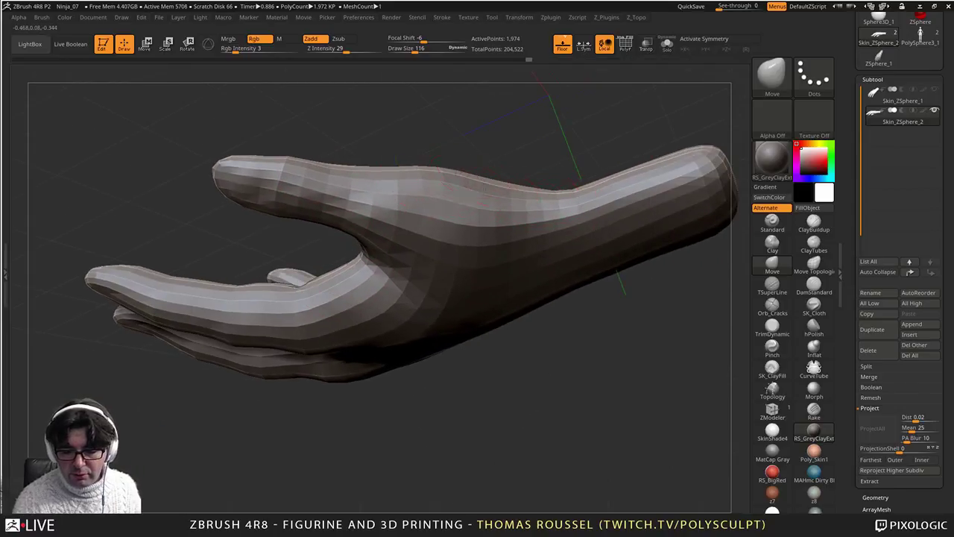
mouse_move(620, 209)
alt+right_down()
mouse_move(490, 234)
mouse_move(477, 216)
alt+right_up()
drag(477, 216, 495, 218)
Step: Push in the palm-side surface of the wrist and forearm stump to flatten its profile
right_drag(507, 221, 515, 302)
drag(487, 181, 500, 190)
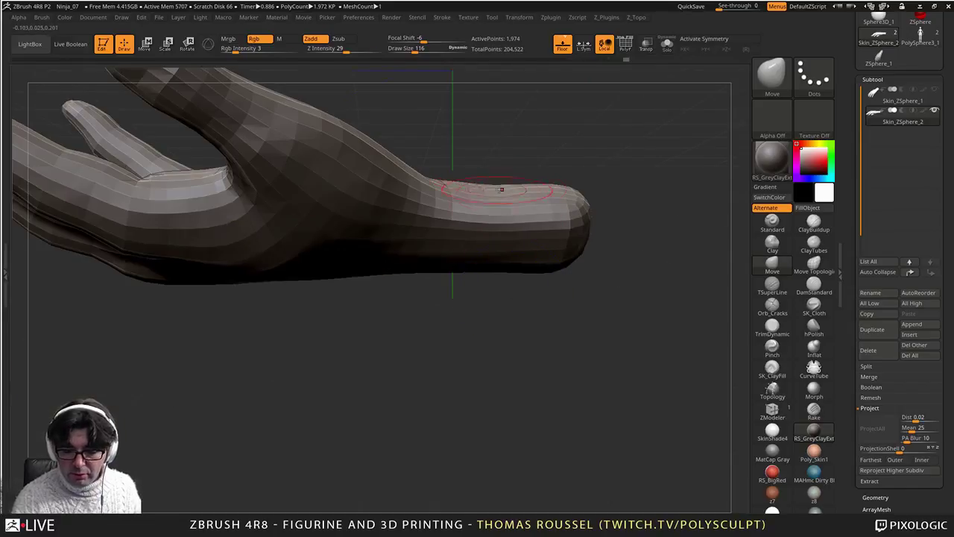
right_drag(501, 190, 524, 181)
drag(535, 166, 535, 169)
right_drag(498, 164, 477, 150)
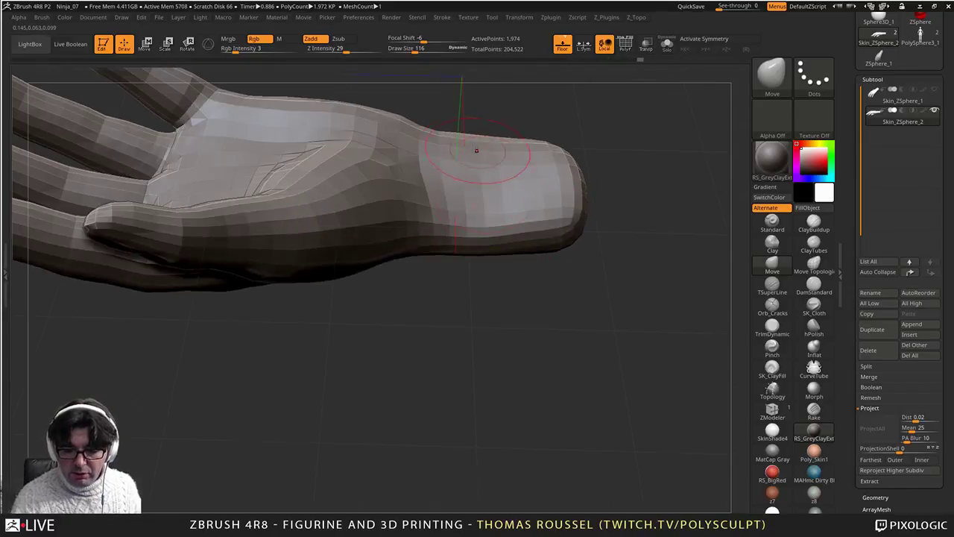
drag(544, 160, 548, 166)
Step: Nudge the palm surface around the inner edge of the thumb mound
right_drag(559, 181, 547, 235)
drag(313, 161, 318, 165)
mouse_move(339, 165)
right_down()
mouse_move(348, 181)
mouse_move(422, 218)
right_up()
drag(440, 234, 435, 228)
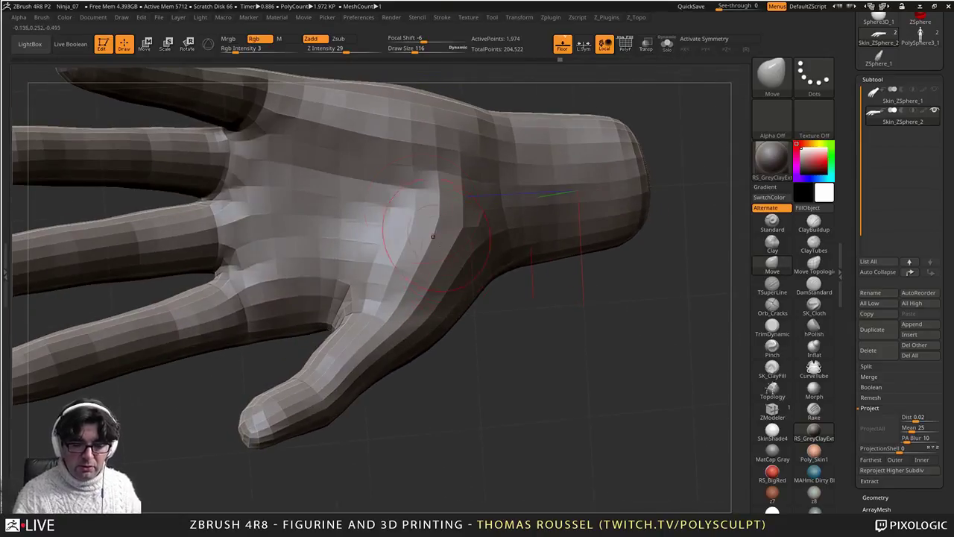
Step: Raise the draw size to 194 and pull the heel of the palm and the thumb mound outward toward the wrist
alt+right_drag(435, 173, 430, 236)
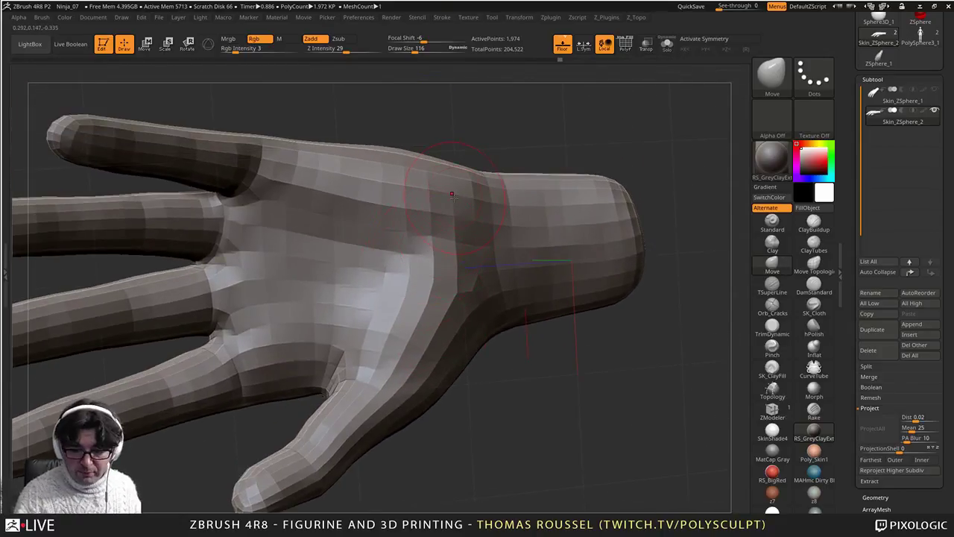
key(s)
drag(452, 196, 461, 196)
drag(453, 252, 468, 256)
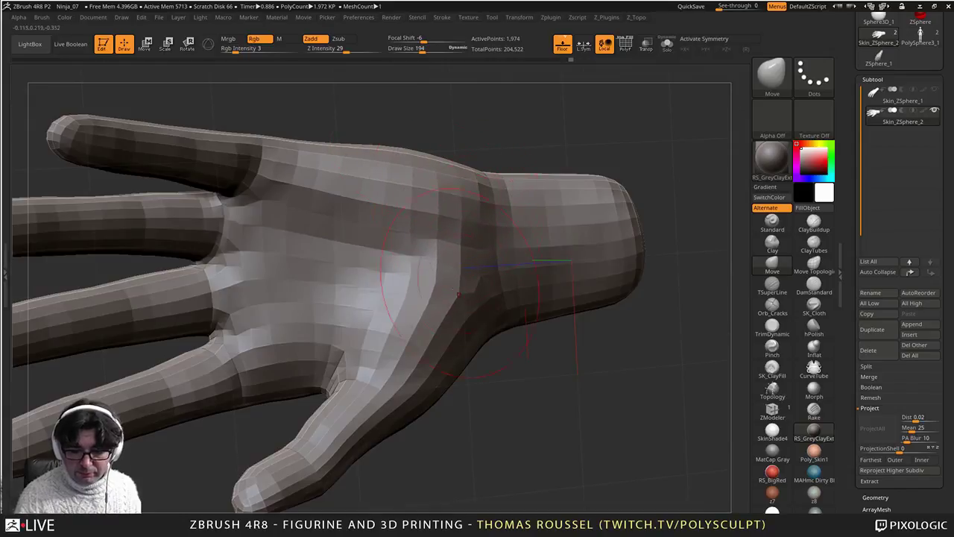
drag(442, 336, 447, 349)
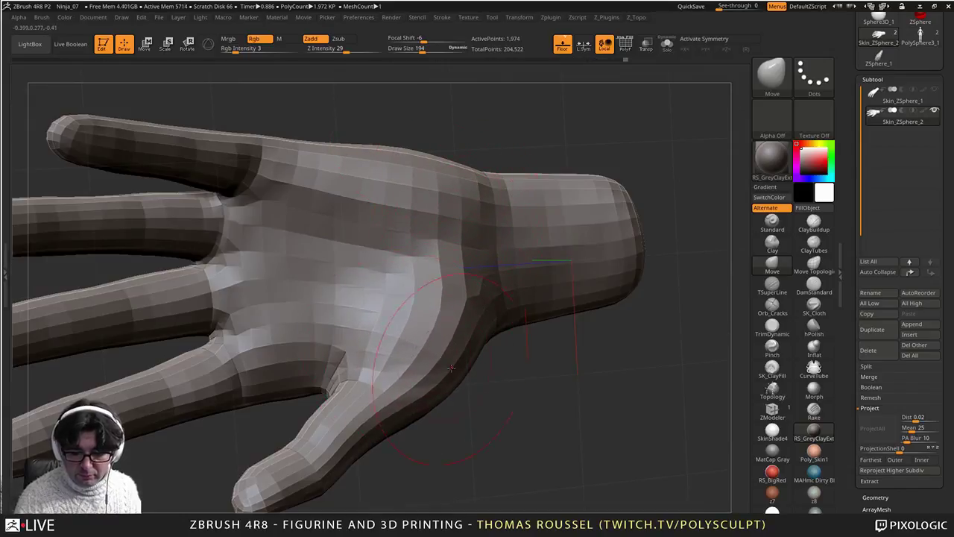
drag(357, 429, 368, 437)
Step: Reposition the index, middle and ring fingers where they join the palm
alt+drag(425, 455, 503, 444)
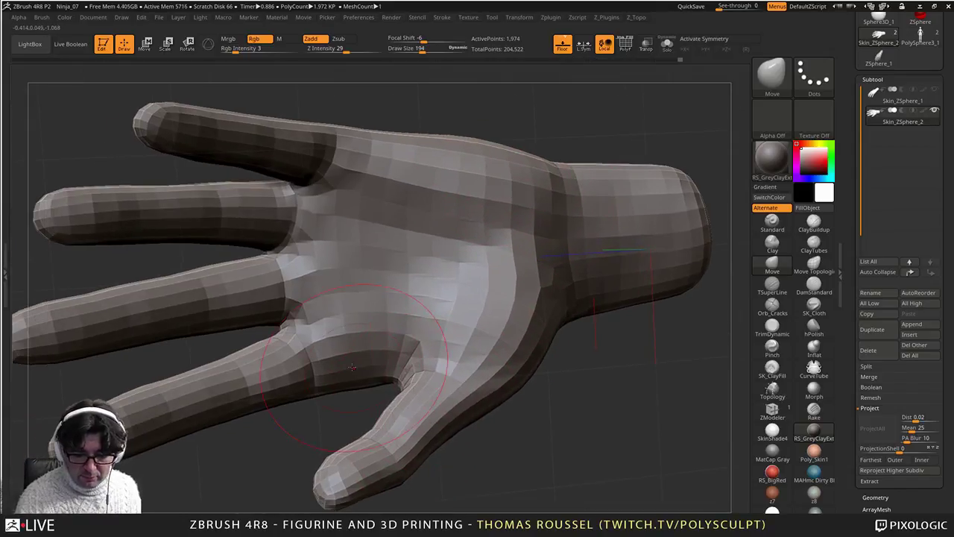
mouse_move(342, 359)
mouse_down()
mouse_move(346, 372)
mouse_move(304, 383)
mouse_up()
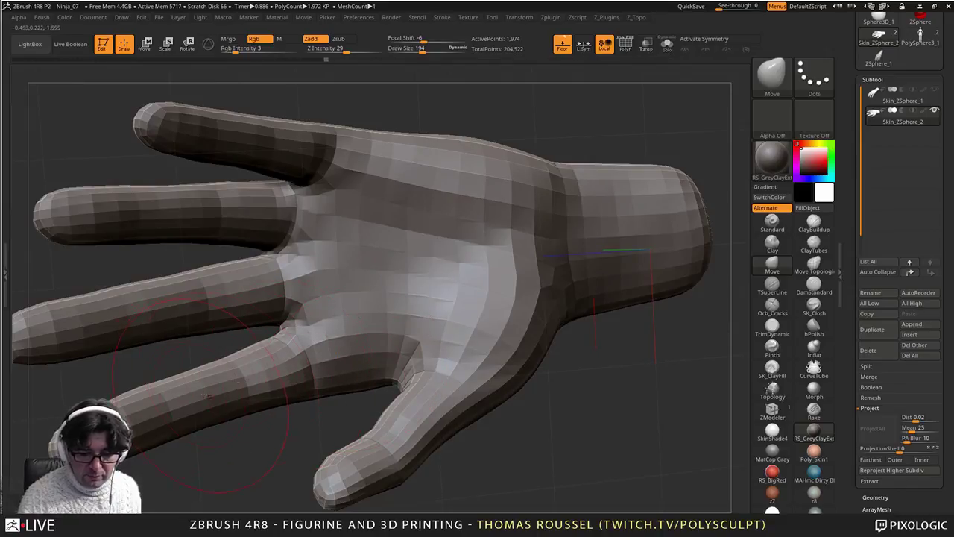
mouse_move(201, 447)
alt+mouse_down()
mouse_move(321, 385)
mouse_move(310, 395)
alt+mouse_up()
drag(321, 325, 322, 330)
drag(387, 273, 392, 267)
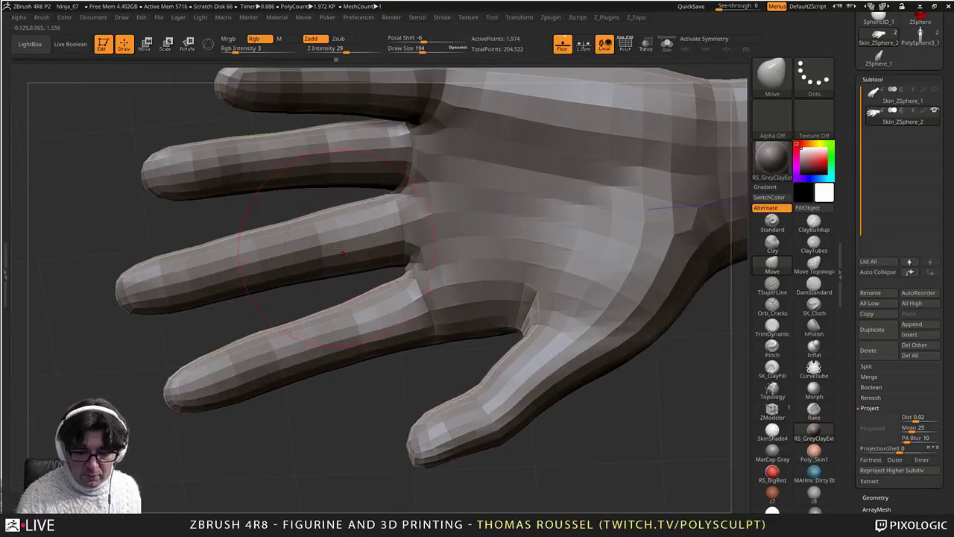
alt+drag(351, 198, 328, 281)
drag(355, 235, 384, 218)
Step: Reduce the Move brush's draw size to 161 and make small contour corrections around the finger bases
key(bracketleft)
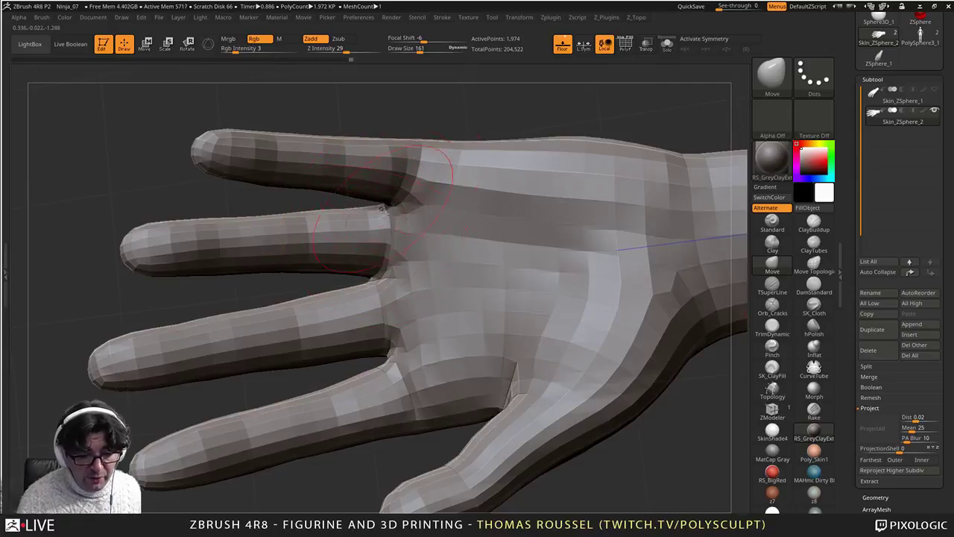
right_drag(383, 210, 439, 246)
mouse_move(507, 240)
alt+right_down()
mouse_move(427, 264)
mouse_move(440, 250)
alt+right_up()
drag(455, 202, 456, 195)
mouse_move(456, 196)
right_down()
mouse_move(428, 224)
mouse_move(384, 227)
mouse_move(425, 298)
mouse_move(418, 306)
right_up()
drag(395, 302, 401, 309)
right_drag(401, 309, 373, 282)
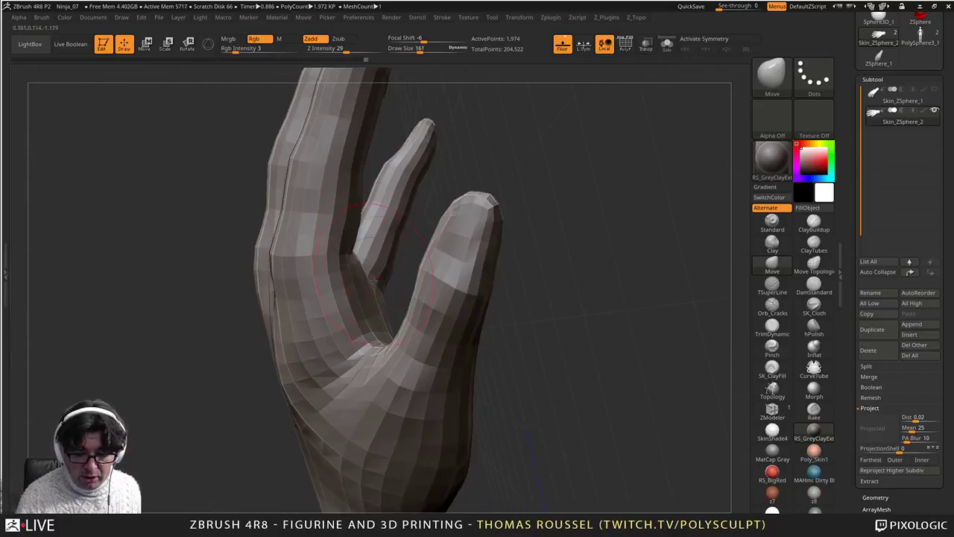
Step: Raise the draw size to 238 and reshape the back of the hand near the index knuckle
key(s)
drag(368, 296, 354, 301)
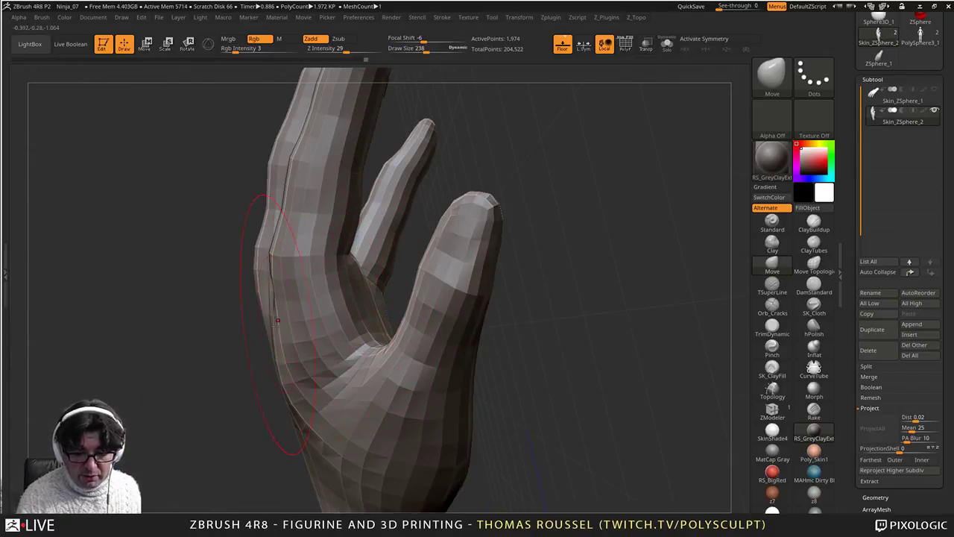
right_drag(302, 359, 263, 328)
drag(257, 257, 267, 249)
mouse_move(417, 332)
right_down()
mouse_move(481, 336)
mouse_move(430, 288)
right_up()
Step: Set the draw size to 166 and reshape the palm's little-finger side and hollow below the fingers
mouse_move(570, 395)
right_down()
mouse_move(564, 400)
mouse_move(471, 304)
mouse_move(471, 349)
mouse_move(462, 344)
right_up()
key(s)
drag(433, 358, 437, 349)
drag(468, 296, 478, 299)
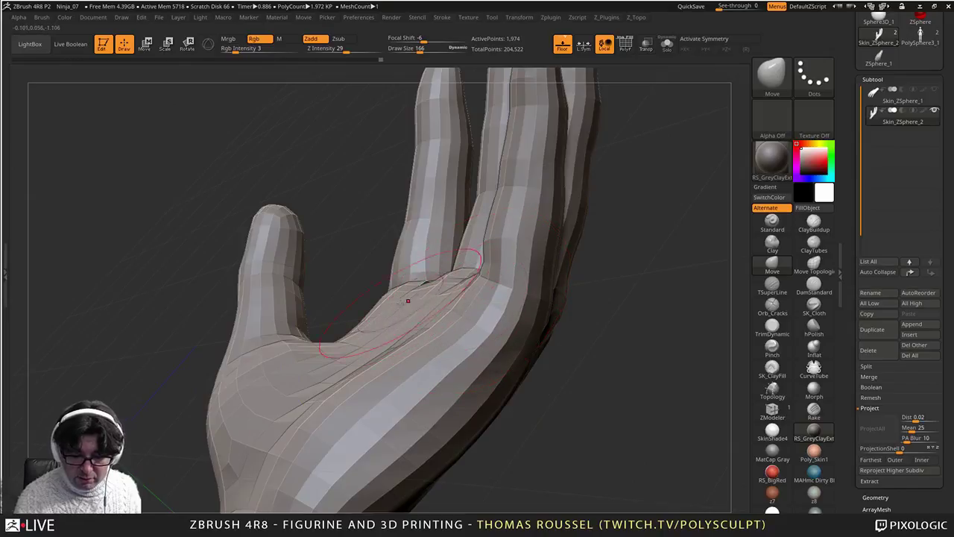
mouse_move(408, 300)
mouse_down()
mouse_move(398, 315)
mouse_move(419, 332)
mouse_up()
right_drag(391, 330, 438, 319)
drag(438, 319, 430, 318)
mouse_move(426, 325)
right_down()
mouse_move(412, 363)
mouse_move(443, 335)
mouse_move(434, 330)
right_up()
drag(434, 331, 428, 329)
Step: Lift the heel of the palm above the wrist and smooth out the palm's upper contour with small moves
mouse_move(428, 330)
right_down()
mouse_move(425, 340)
mouse_move(366, 340)
right_up()
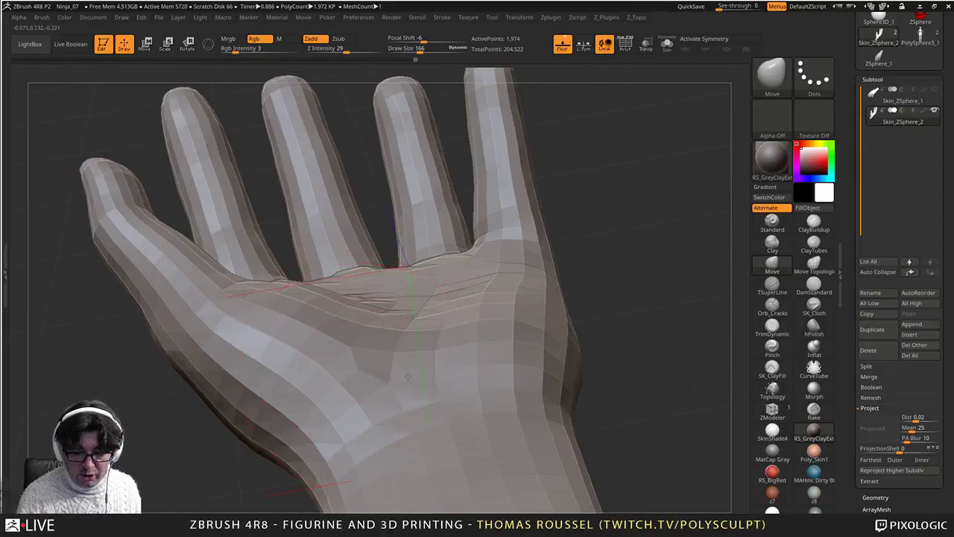
right_drag(408, 377, 414, 320)
drag(414, 320, 415, 314)
drag(345, 277, 343, 273)
right_drag(343, 273, 375, 365)
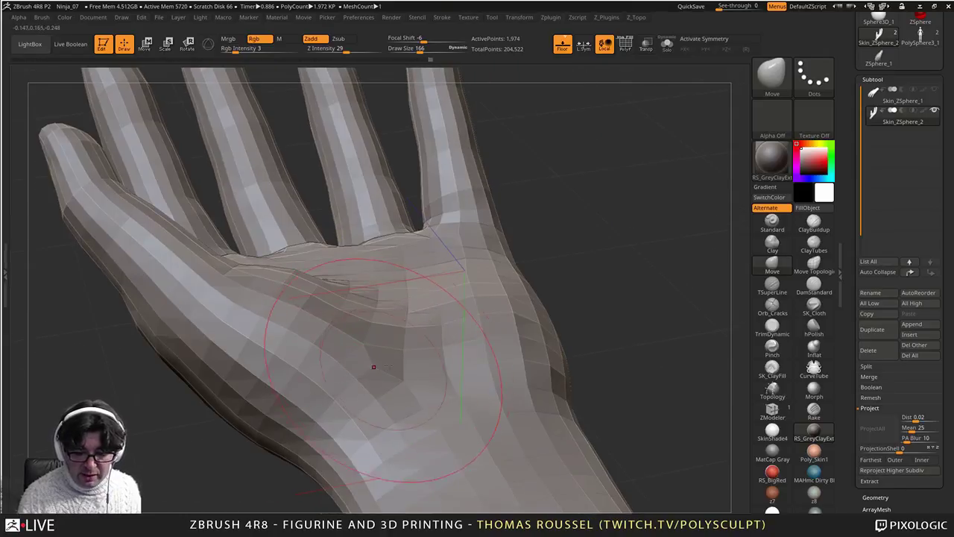
drag(422, 341, 418, 338)
right_drag(399, 261, 417, 227)
drag(435, 233, 435, 226)
mouse_move(436, 226)
right_down()
mouse_move(418, 261)
mouse_move(418, 299)
mouse_move(429, 294)
right_up()
Step: Reduce the draw size to 108 and adjust the shape of the little finger and the ring fingertip
key(s)
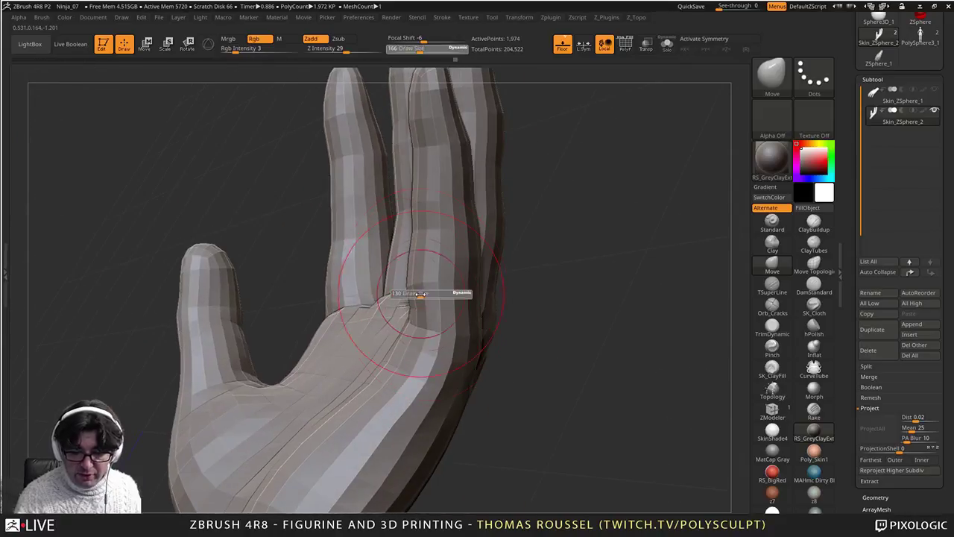
drag(425, 294, 437, 277)
mouse_move(437, 277)
right_down()
mouse_move(432, 242)
mouse_move(453, 228)
right_up()
drag(429, 201, 425, 200)
mouse_move(424, 201)
right_down()
mouse_move(430, 253)
mouse_move(435, 220)
mouse_move(399, 187)
right_up()
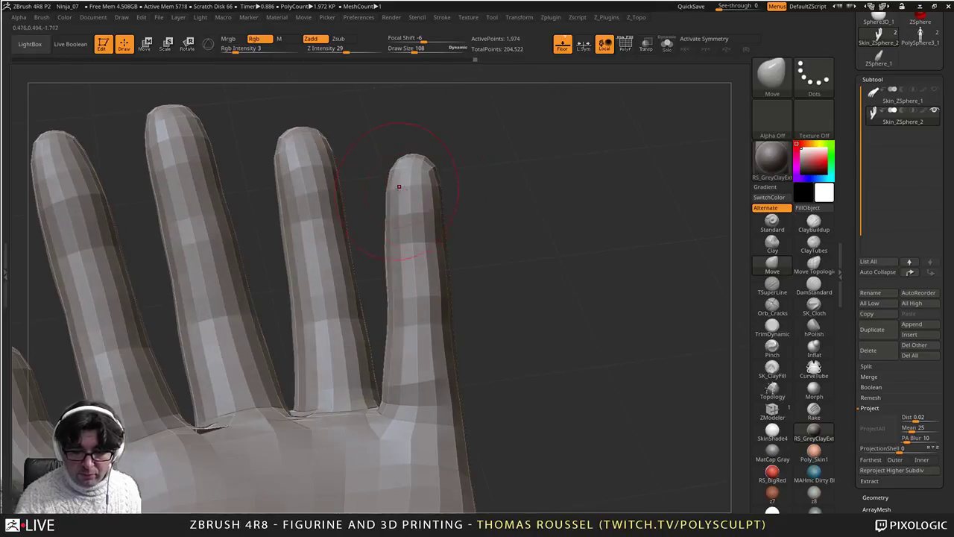
drag(434, 170, 433, 172)
alt+right_drag(432, 173, 491, 202)
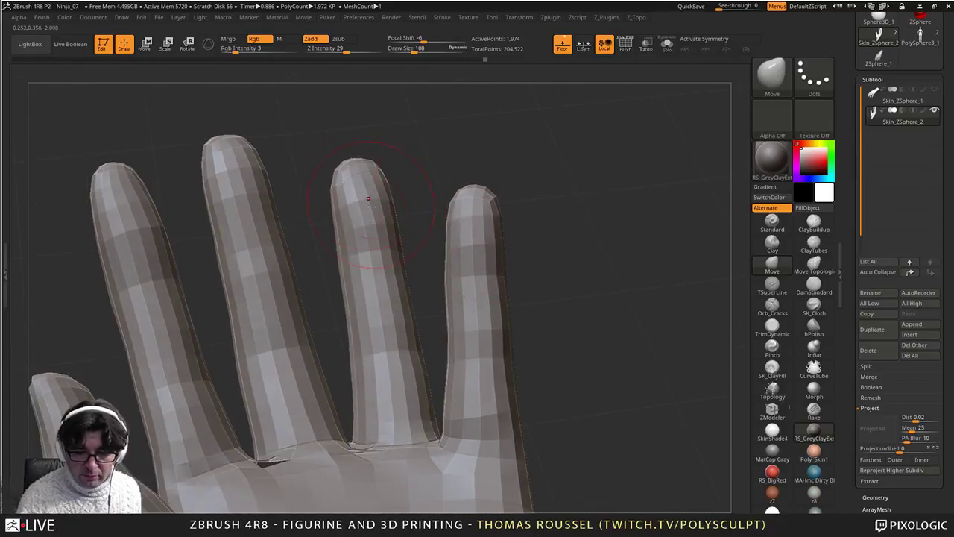
drag(368, 198, 366, 194)
mouse_move(365, 195)
right_down()
mouse_move(383, 188)
mouse_move(356, 181)
right_up()
Step: Reduce the draw size to 59 and refine the profiles of the fingertips from the side
key(s)
drag(489, 242, 471, 224)
mouse_move(472, 224)
right_down()
mouse_move(465, 219)
mouse_move(464, 246)
mouse_move(429, 277)
right_up()
drag(518, 258, 519, 254)
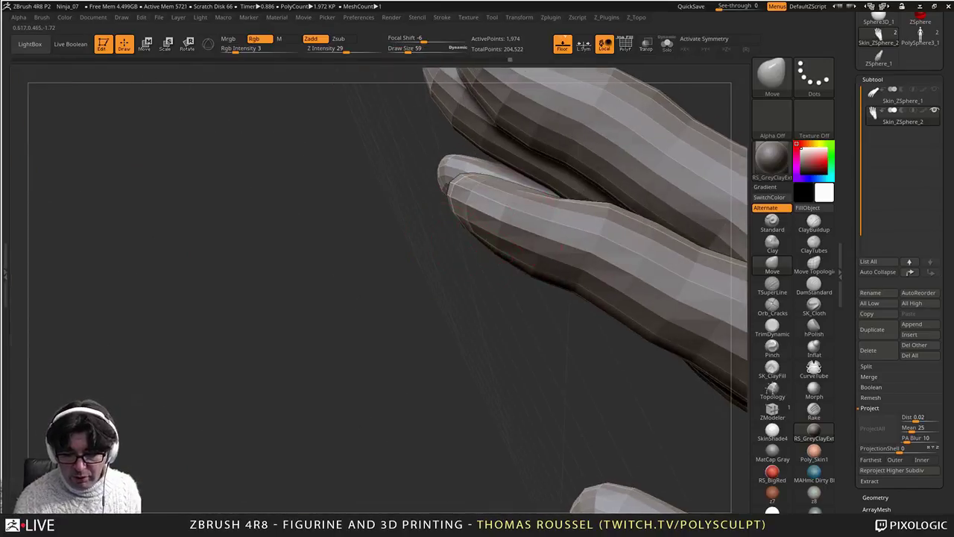
alt+right_drag(503, 104, 428, 243)
drag(429, 249, 426, 243)
mouse_move(426, 243)
right_down()
mouse_move(505, 255)
mouse_move(379, 179)
right_up()
drag(378, 179, 376, 176)
mouse_move(376, 176)
right_down()
mouse_move(456, 216)
mouse_move(515, 263)
right_up()
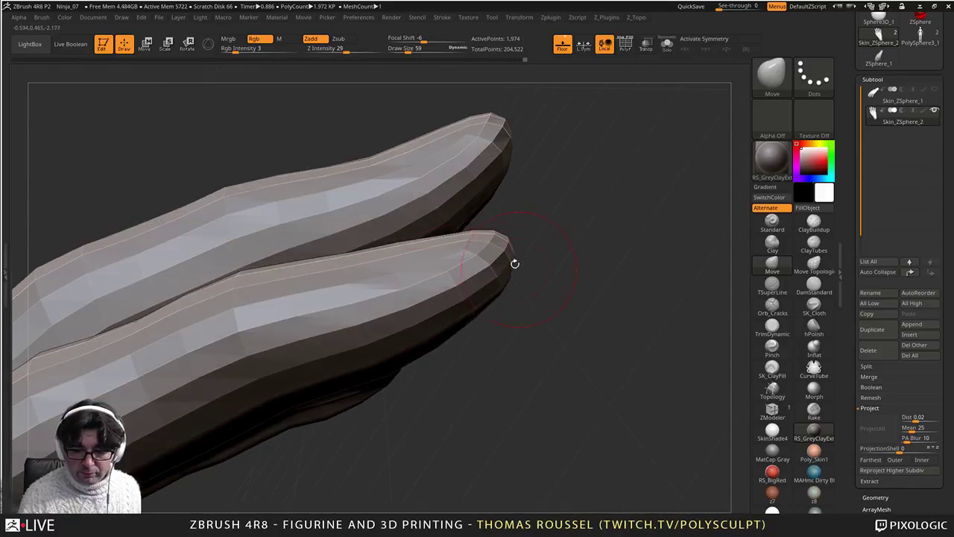
Step: Step the hand up to its highest subdivision level and smooth the folds around the fingernails
alt+right_drag(445, 193, 443, 261)
key(d)
key(d)
key(d)
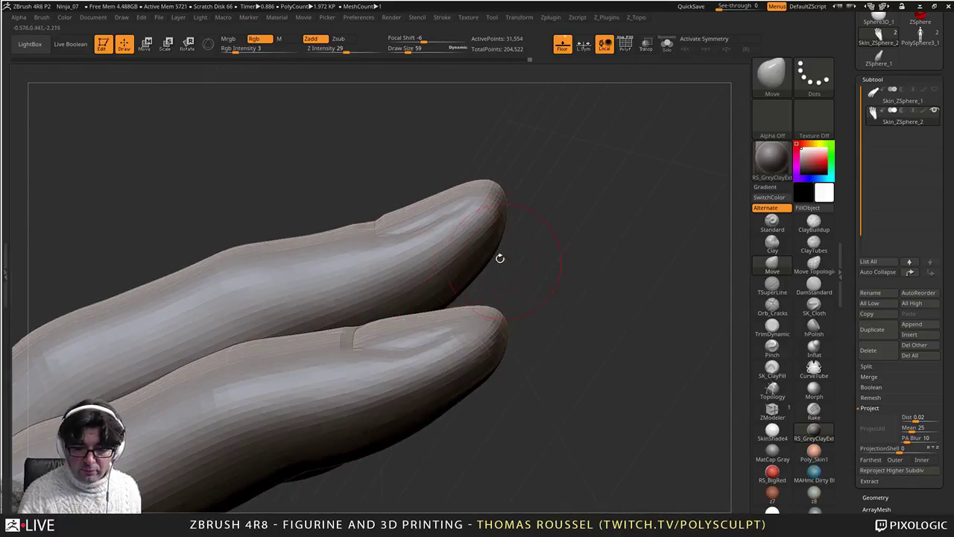
right_drag(500, 257, 505, 322)
alt+right_drag(536, 264, 594, 268)
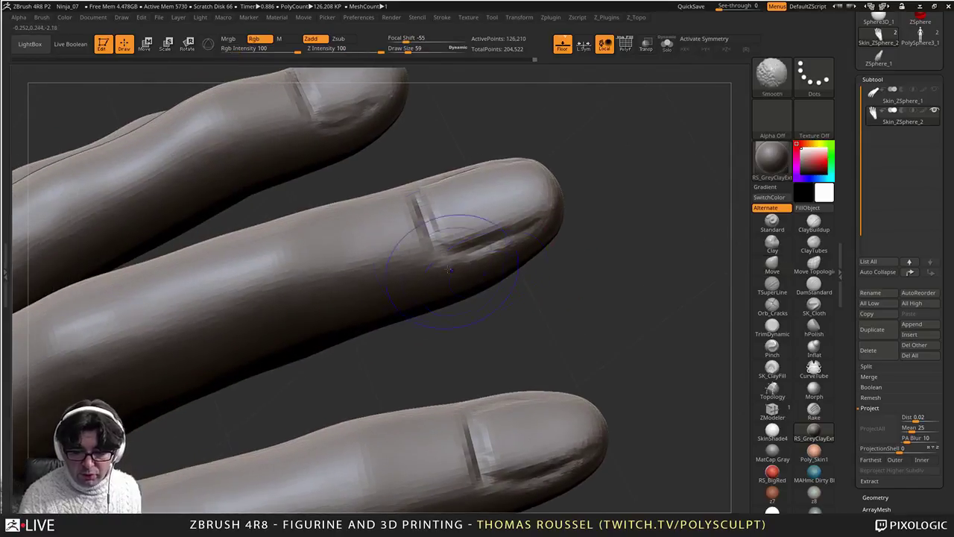
mouse_move(474, 247)
shift+mouse_down()
mouse_move(514, 232)
mouse_move(481, 240)
shift+mouse_up()
right_drag(429, 202, 494, 228)
shift+drag(494, 228, 556, 188)
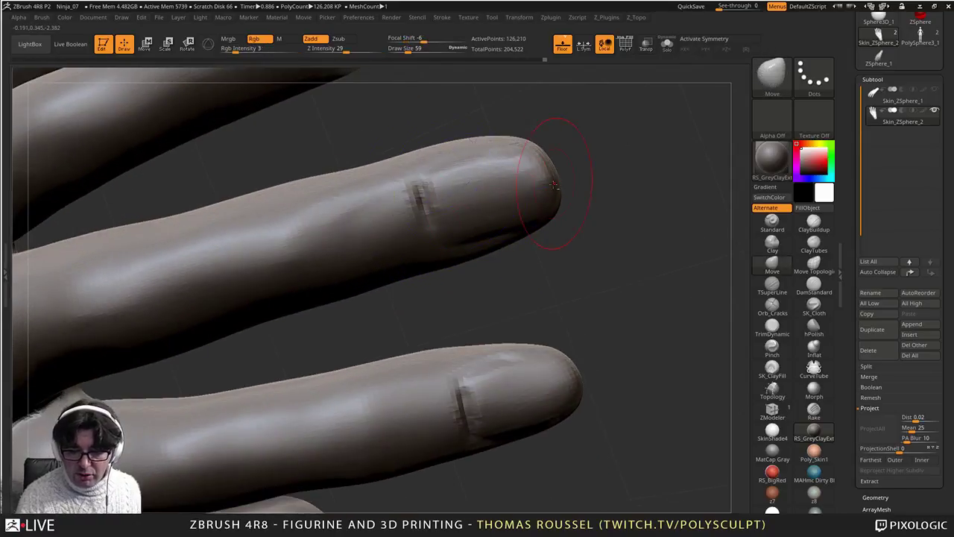
right_drag(558, 190, 545, 299)
mouse_move(471, 340)
right_down()
mouse_move(441, 315)
mouse_move(380, 358)
right_up()
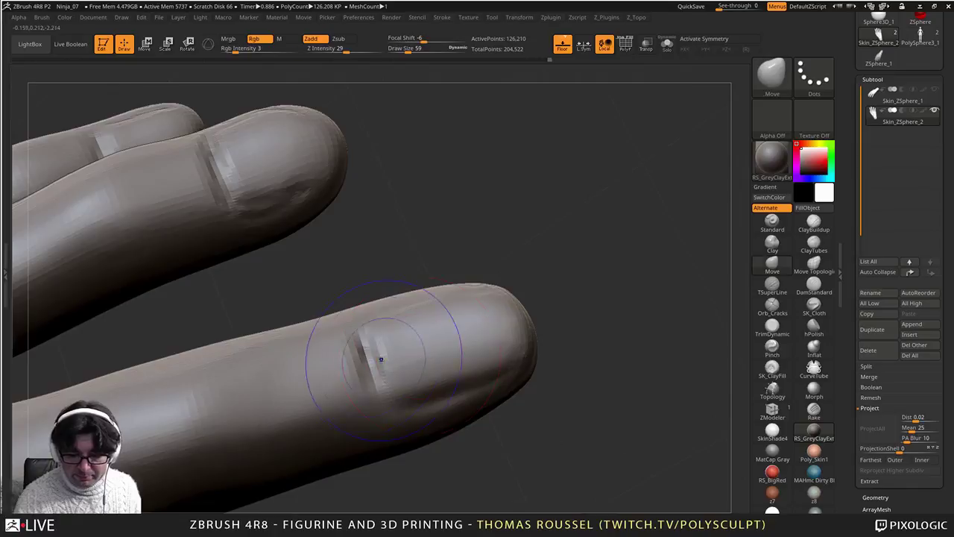
shift+drag(381, 358, 370, 369)
Step: Build up the nail surface on the nearest finger with the ClayBuildup brush at draw size 22, then smooth it
key(s)
drag(524, 334, 519, 333)
click(813, 224)
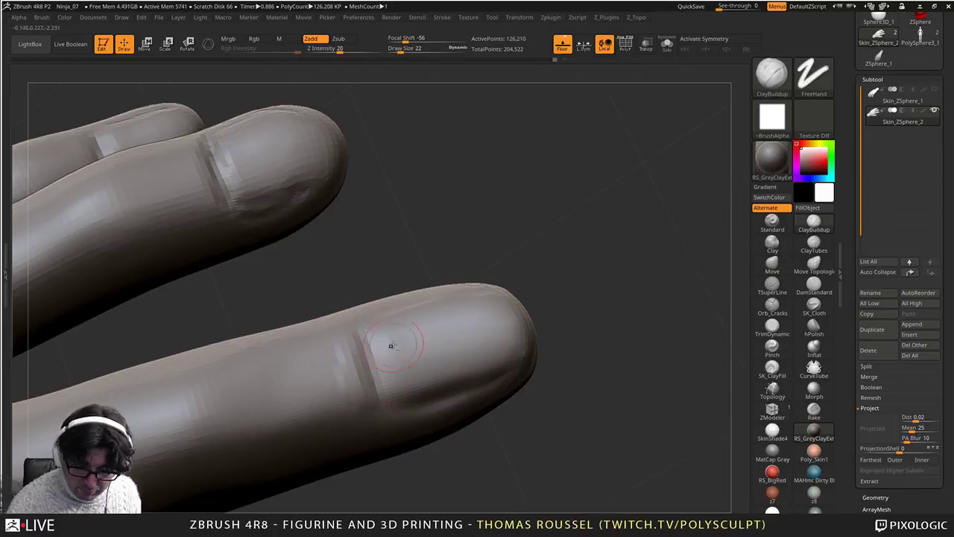
mouse_move(430, 392)
mouse_down()
mouse_move(400, 353)
mouse_move(415, 341)
mouse_move(437, 364)
mouse_up()
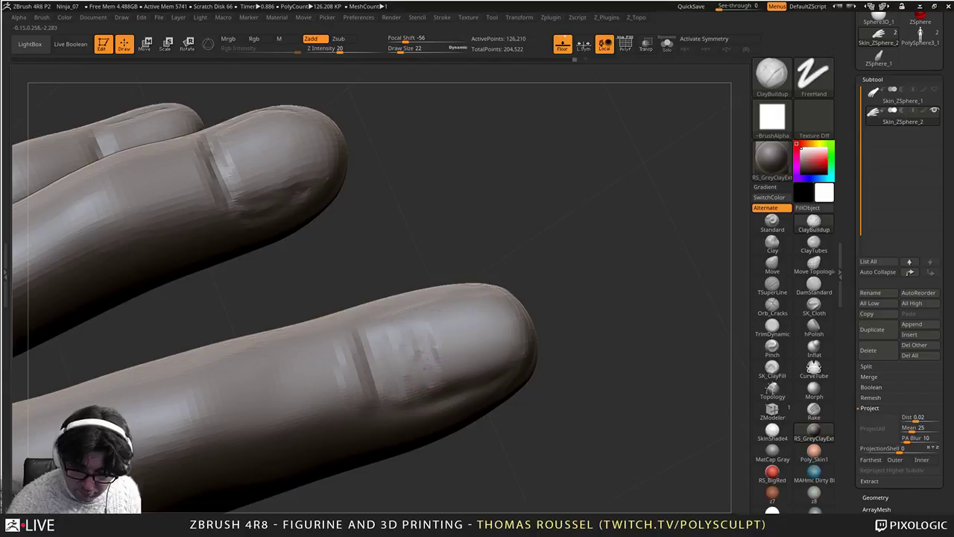
shift+drag(395, 336, 416, 335)
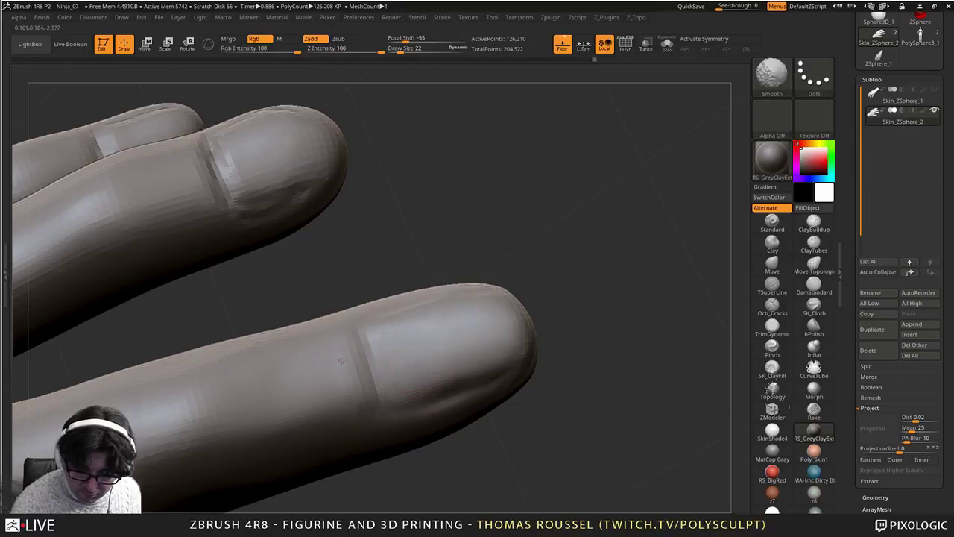
Step: Smooth the fold behind the nearest finger's nail and carve a groove under the nail's front edge with DamStandard at draw size 22
shift+drag(342, 360, 364, 355)
mouse_move(457, 333)
right_down()
mouse_move(451, 341)
mouse_move(477, 364)
mouse_move(751, 269)
right_up()
click(813, 288)
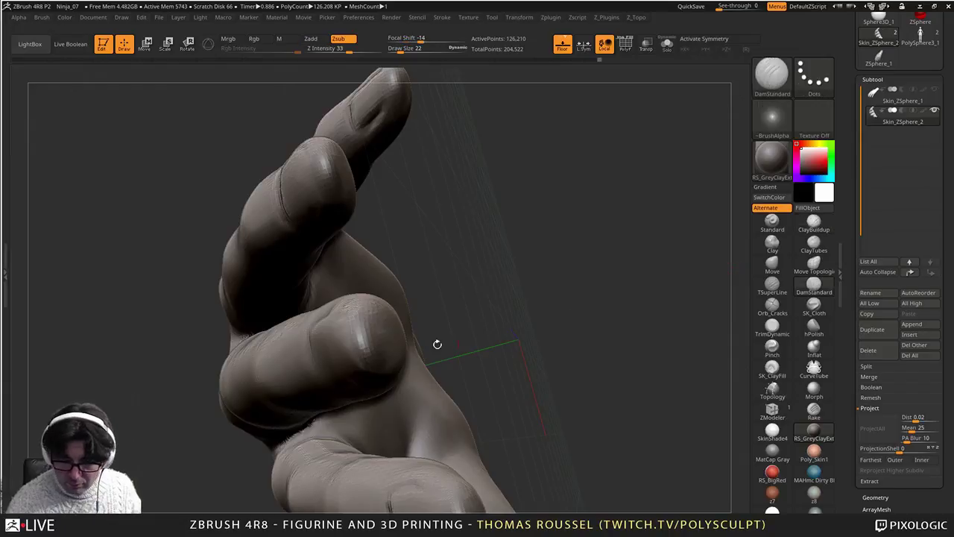
right_drag(436, 343, 396, 331)
right_drag(353, 306, 380, 315)
drag(381, 315, 353, 325)
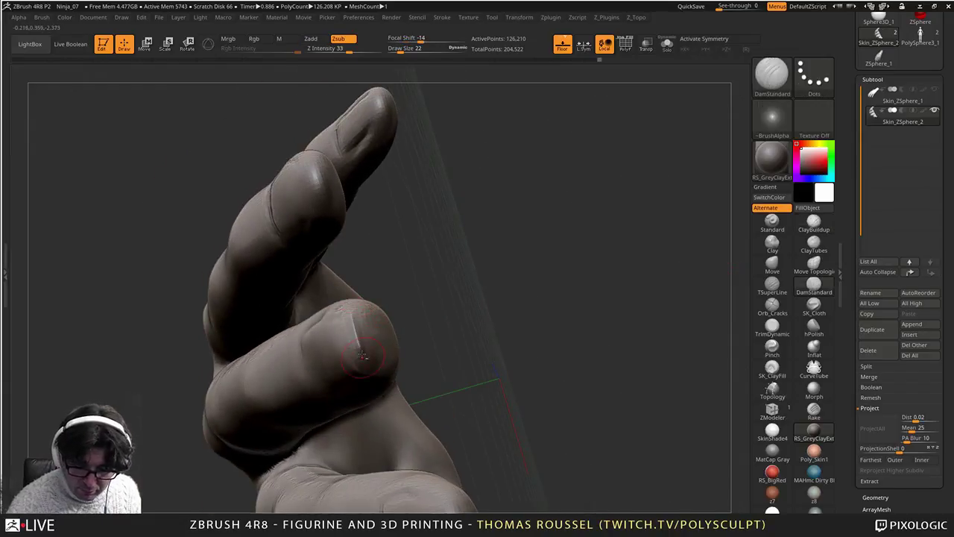
key(ctrl)
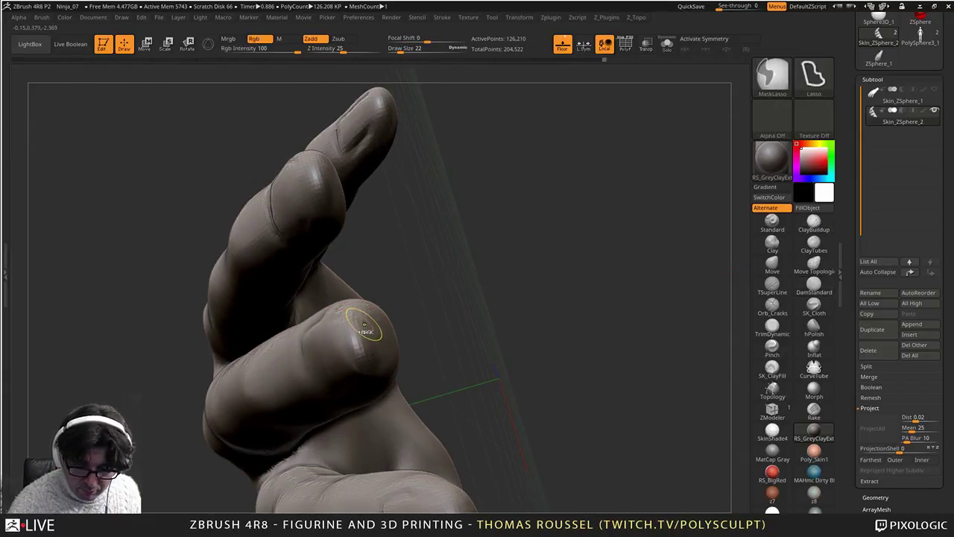
mouse_move(359, 344)
right_down()
mouse_move(436, 321)
mouse_move(351, 332)
right_up()
drag(365, 350, 357, 385)
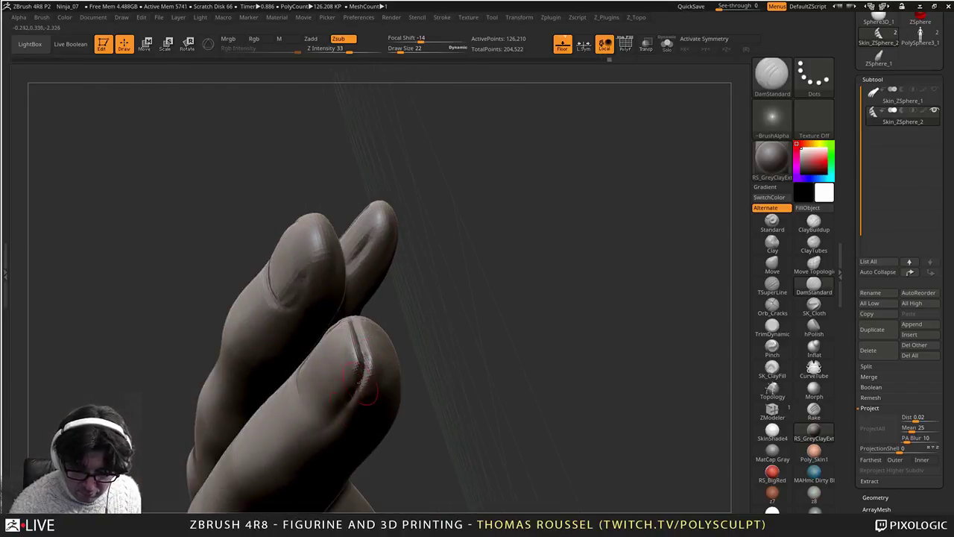
Step: Carve a groove along one side of the nail from the tip back to the cuticle, and smooth it
right_drag(380, 331, 357, 331)
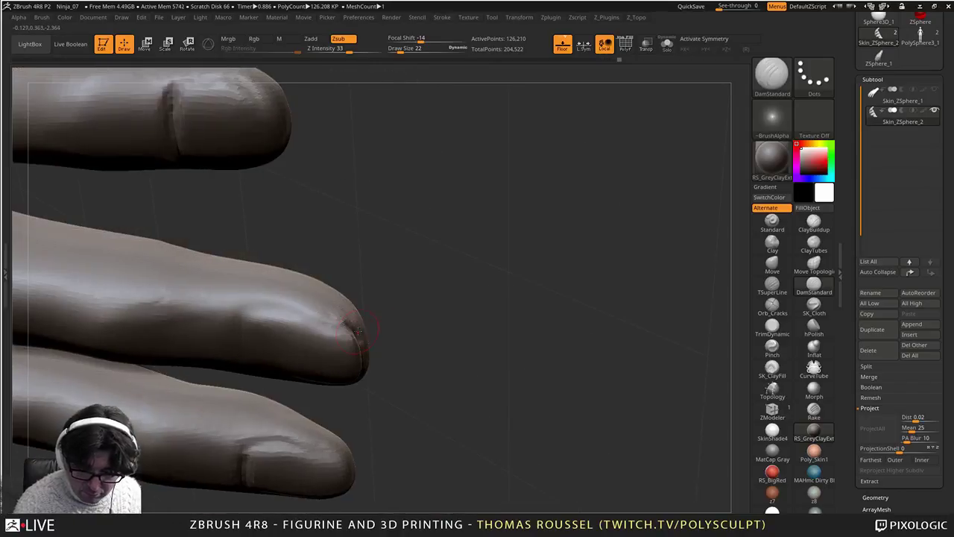
drag(347, 324, 248, 307)
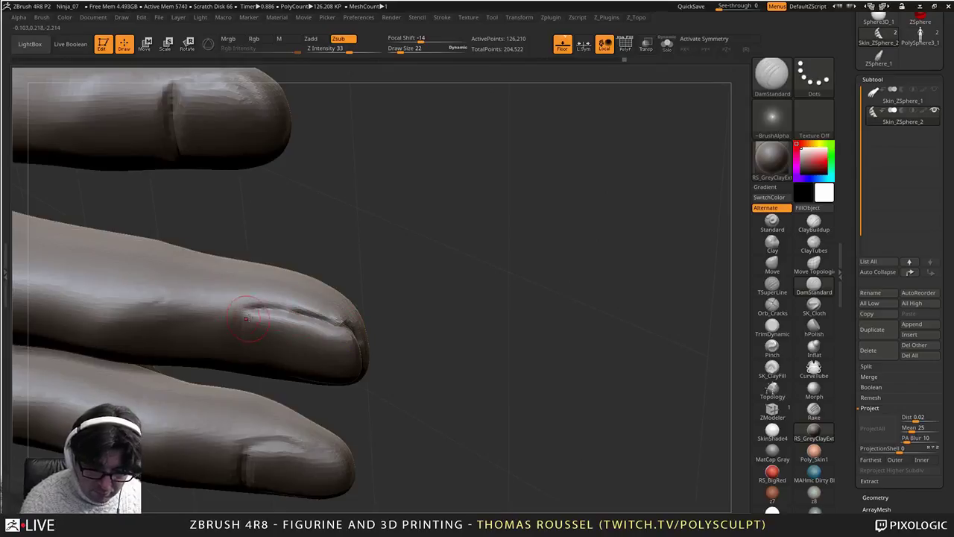
key(shift)
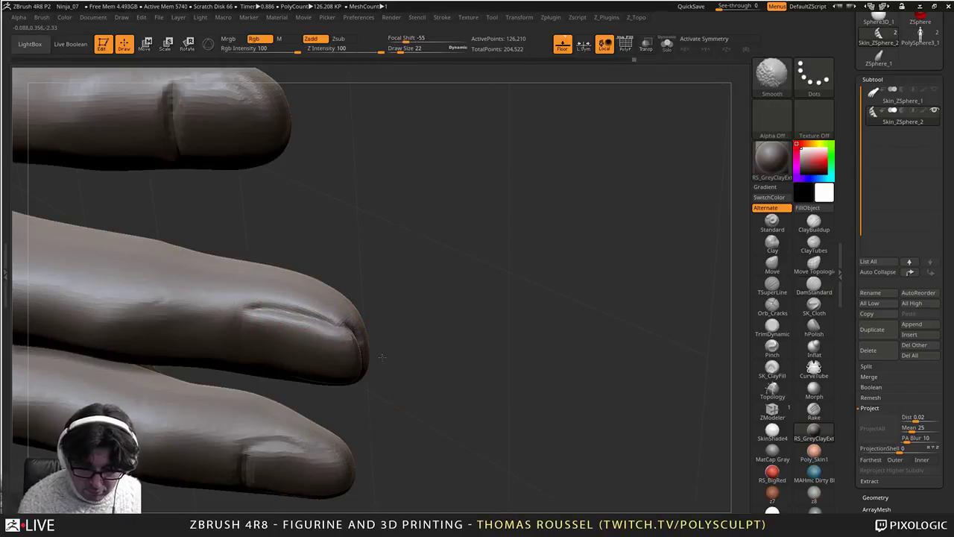
right_drag(382, 357, 379, 305)
shift+drag(353, 328, 364, 357)
mouse_move(365, 372)
right_down()
mouse_move(366, 337)
mouse_move(362, 383)
right_up()
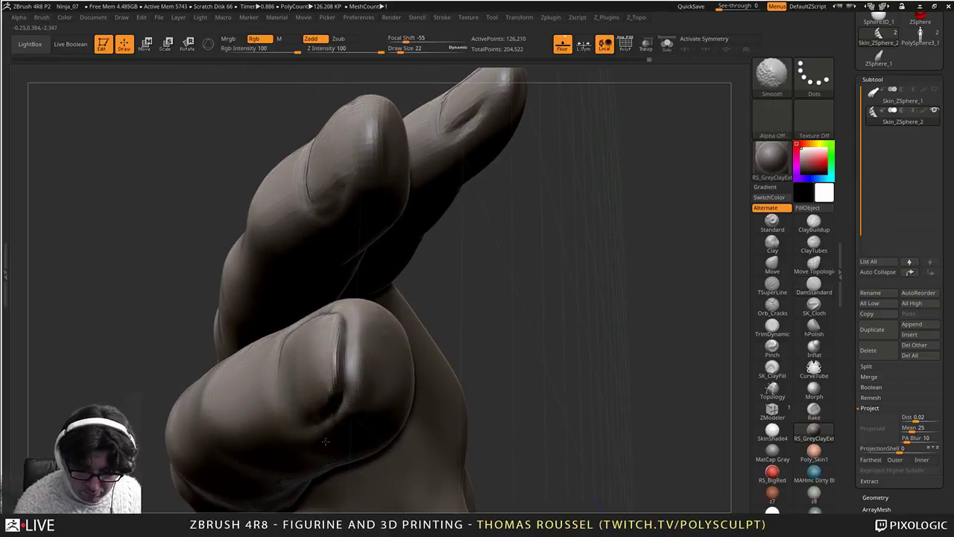
Step: Deepen the groove under the front edge of the nail and around its corner with DamStandard
mouse_move(326, 441)
right_down()
mouse_move(391, 406)
mouse_move(373, 335)
right_up()
drag(348, 316, 332, 412)
right_drag(337, 426, 338, 396)
drag(334, 380, 306, 442)
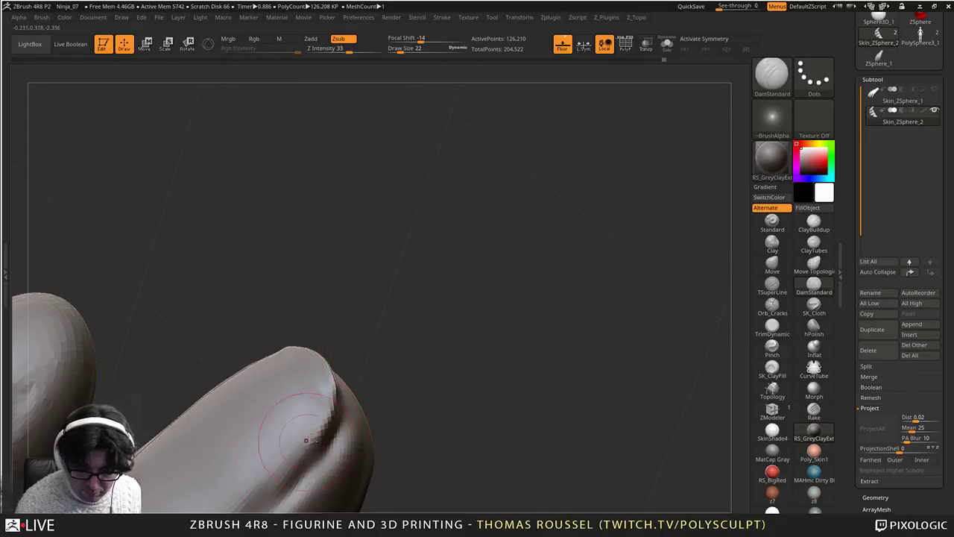
Step: Deepen the side groove of the nail from the fingertip back to the nail base with repeated strokes
mouse_move(298, 418)
alt+right_down()
mouse_move(362, 264)
mouse_move(392, 242)
alt+right_up()
drag(406, 222, 307, 361)
drag(368, 302, 292, 371)
mouse_move(262, 365)
right_down()
mouse_move(380, 343)
mouse_move(438, 313)
right_up()
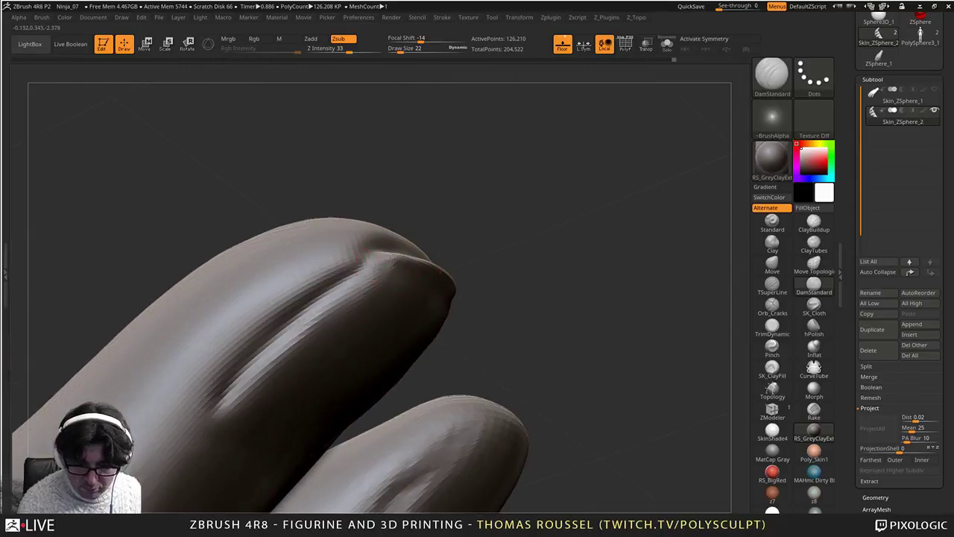
mouse_move(404, 260)
mouse_down()
mouse_move(353, 290)
mouse_move(230, 401)
mouse_up()
drag(363, 289, 245, 391)
Step: Reduce the draw size to 15, sharpen the groove at the nail's front corner and smooth the nail's side groove
right_drag(403, 261, 379, 217)
key(s)
drag(377, 251, 373, 251)
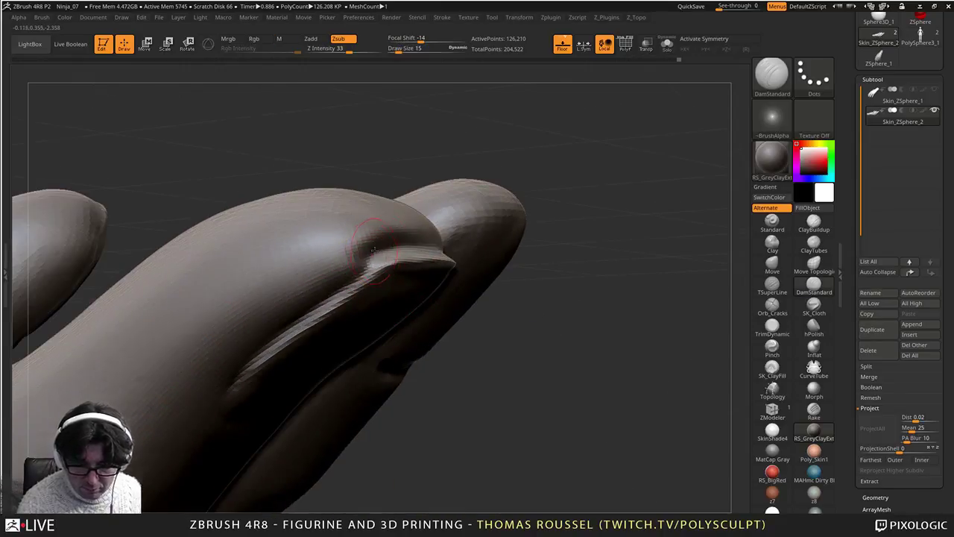
key(shift)
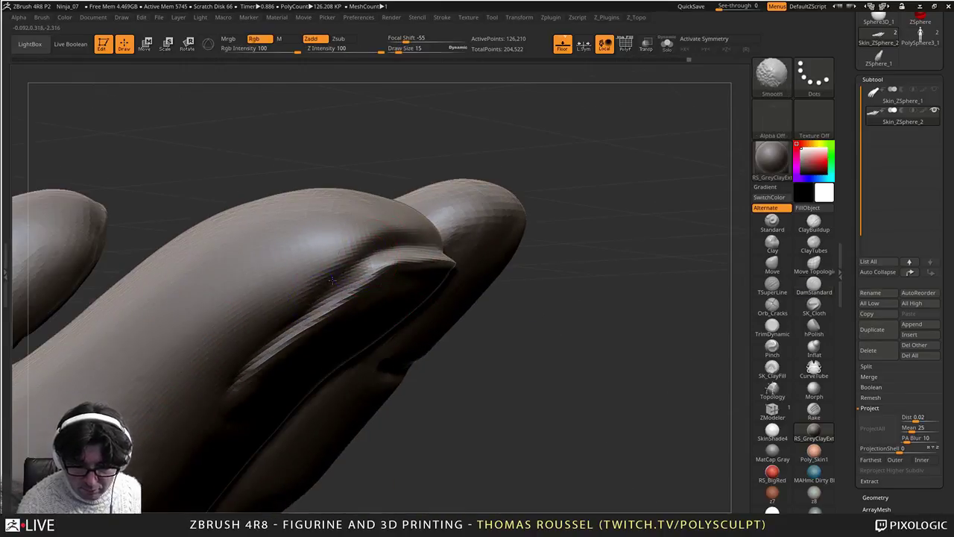
mouse_move(452, 222)
right_down()
mouse_move(436, 207)
mouse_move(374, 282)
right_up()
shift+drag(320, 375, 270, 356)
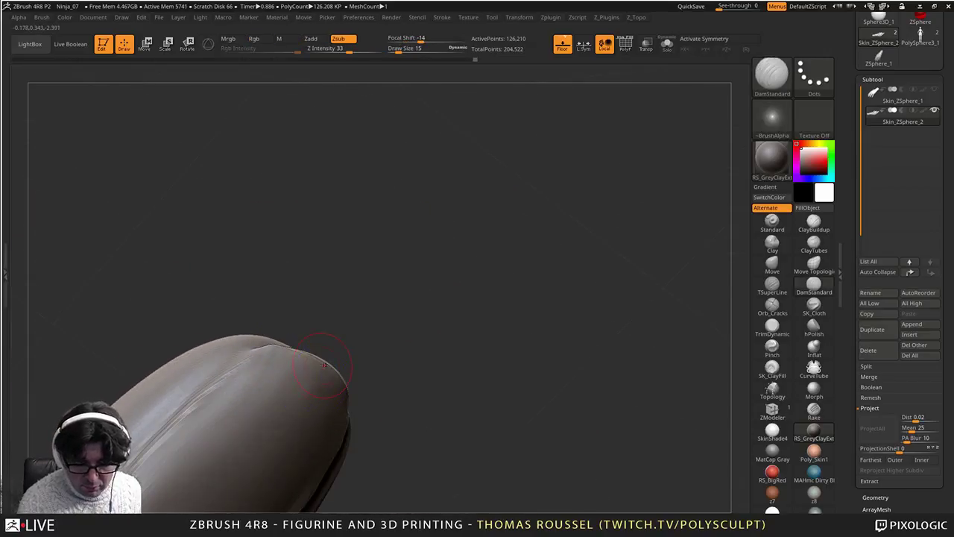
Step: Step the hand down two subdivision levels and adjust the nail's front edge with the Move brush at draw size 14
mouse_move(270, 356)
right_down()
mouse_move(216, 342)
mouse_move(365, 287)
right_up()
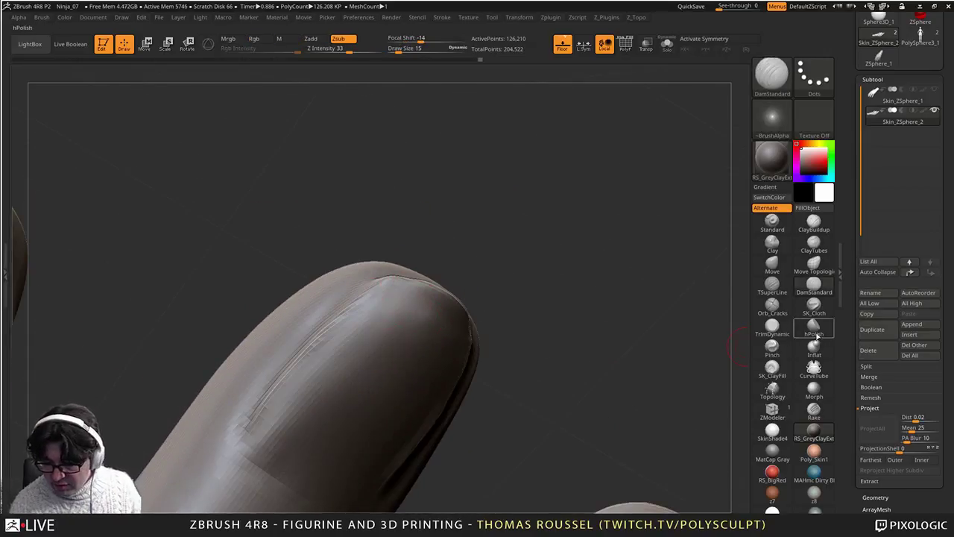
click(772, 262)
key(s)
key(shift+d)
key(shift+d)
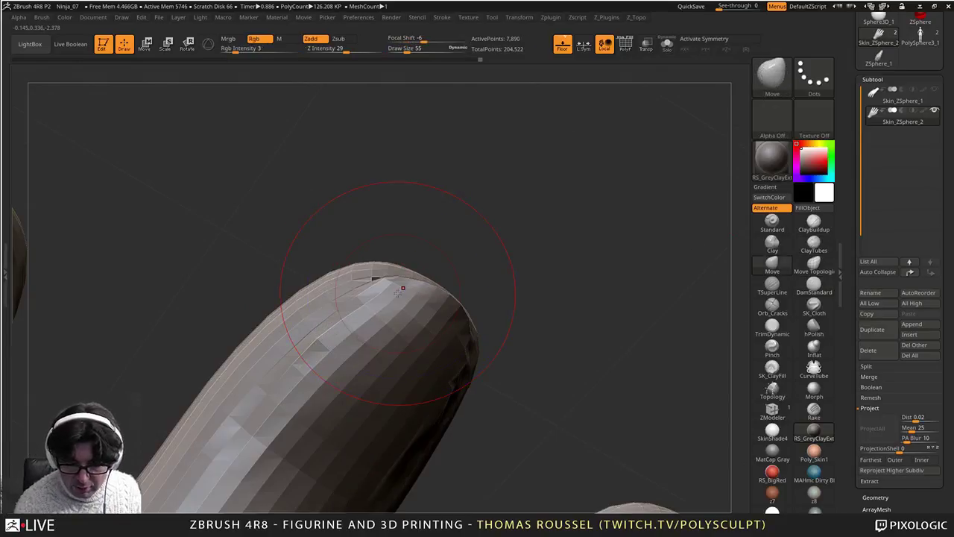
key(s)
drag(397, 291, 391, 291)
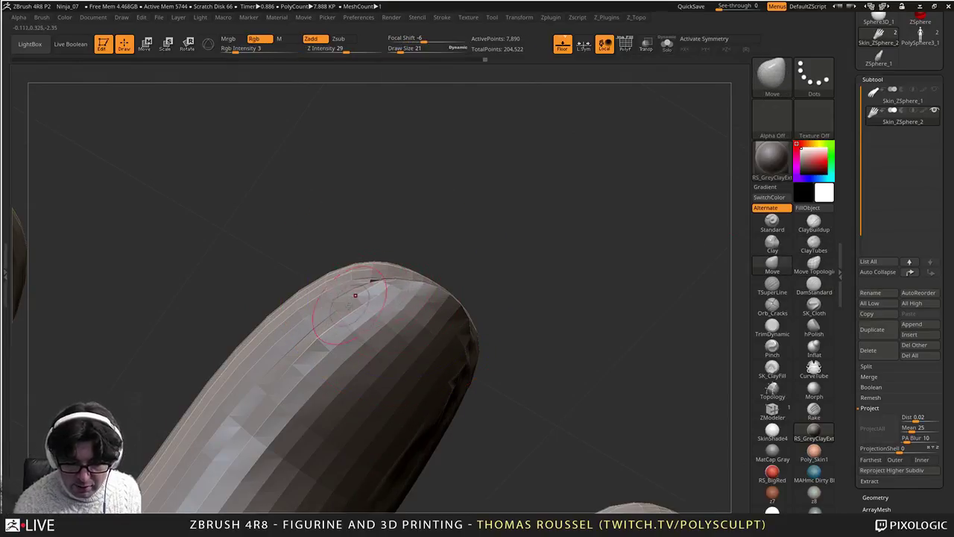
right_drag(360, 298, 441, 304)
key(s)
drag(450, 306, 458, 301)
key(s)
drag(450, 308, 446, 309)
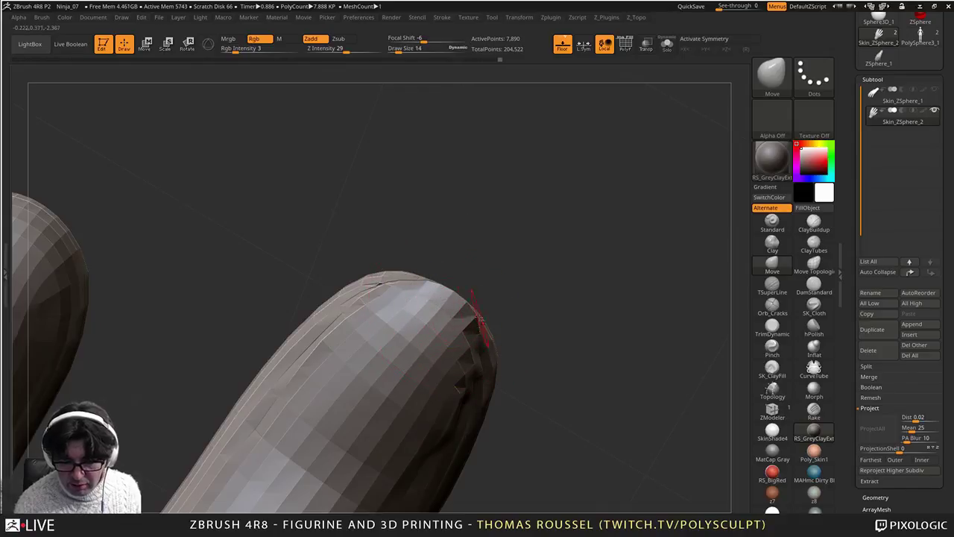
drag(400, 278, 406, 278)
right_drag(406, 278, 498, 280)
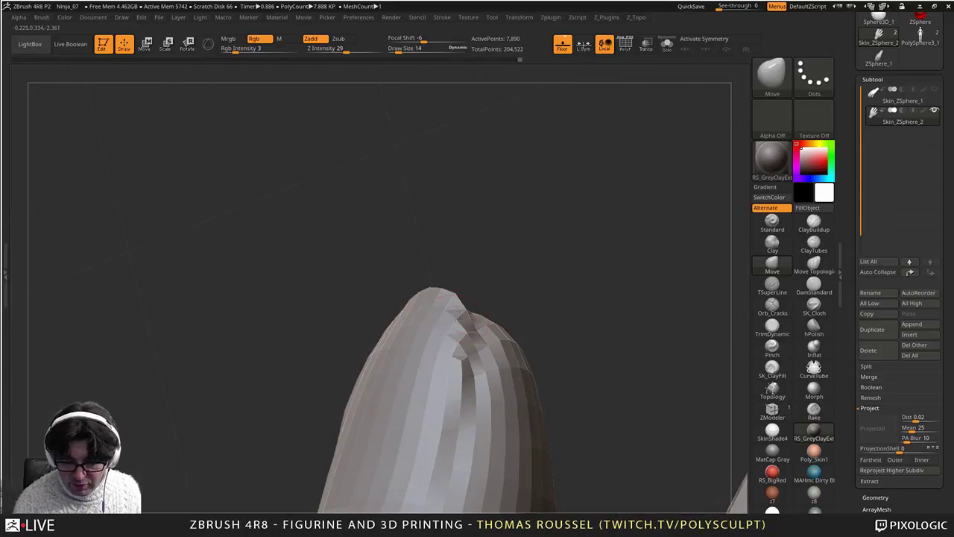
Step: Reposition the jagged vertices where the nail's side edge meets the fingertip with the Move brush
drag(470, 305, 465, 313)
right_drag(465, 319, 481, 324)
drag(480, 337, 486, 330)
right_drag(476, 333, 493, 347)
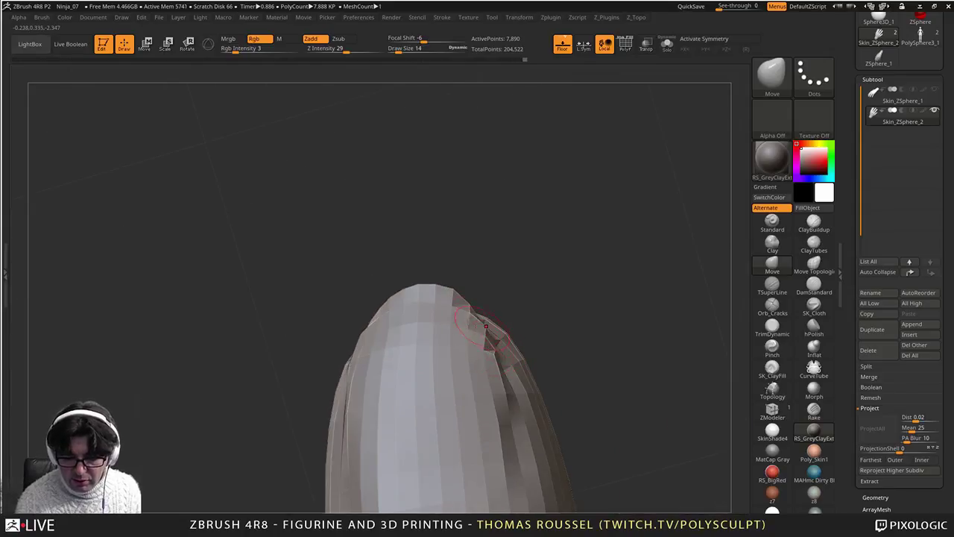
right_drag(473, 304, 501, 312)
right_drag(391, 323, 443, 321)
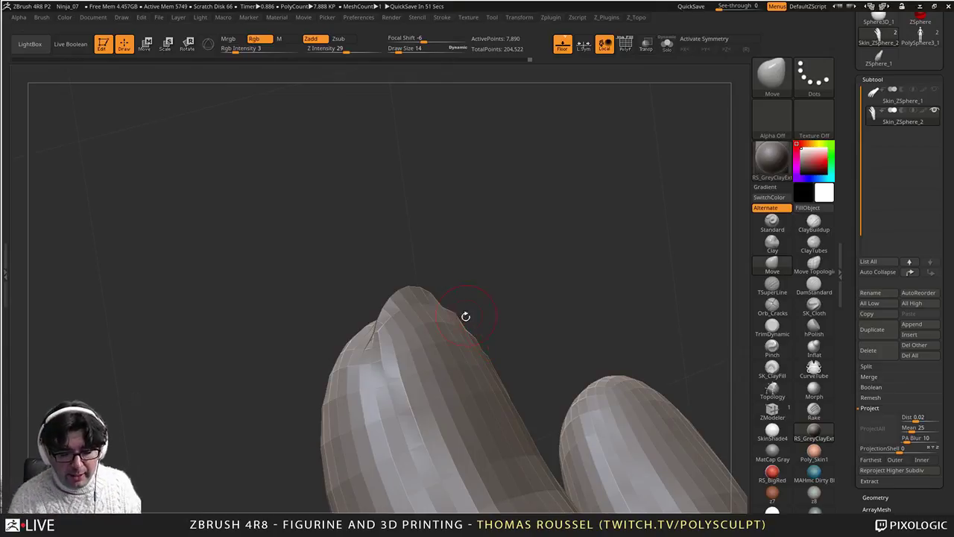
mouse_move(466, 316)
right_down()
mouse_move(454, 323)
mouse_move(469, 333)
right_up()
Step: Step the hand back up two subdivision levels and smooth the groove beside the nail
key(d)
key(d)
right_drag(458, 390, 474, 365)
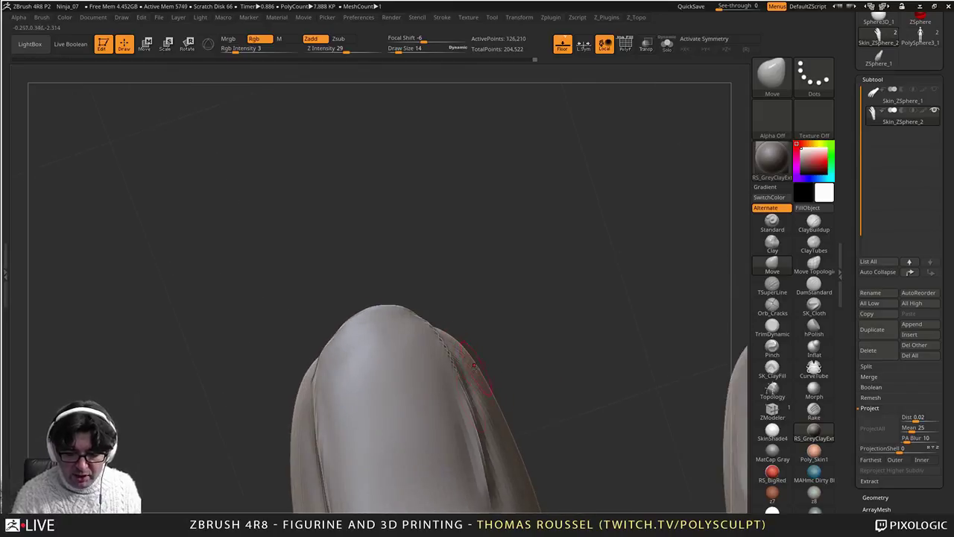
mouse_move(447, 395)
shift+mouse_down()
mouse_move(468, 462)
mouse_move(462, 435)
shift+mouse_up()
mouse_move(462, 435)
alt+right_down()
mouse_move(475, 270)
mouse_move(447, 291)
mouse_move(488, 283)
mouse_move(469, 261)
alt+right_up()
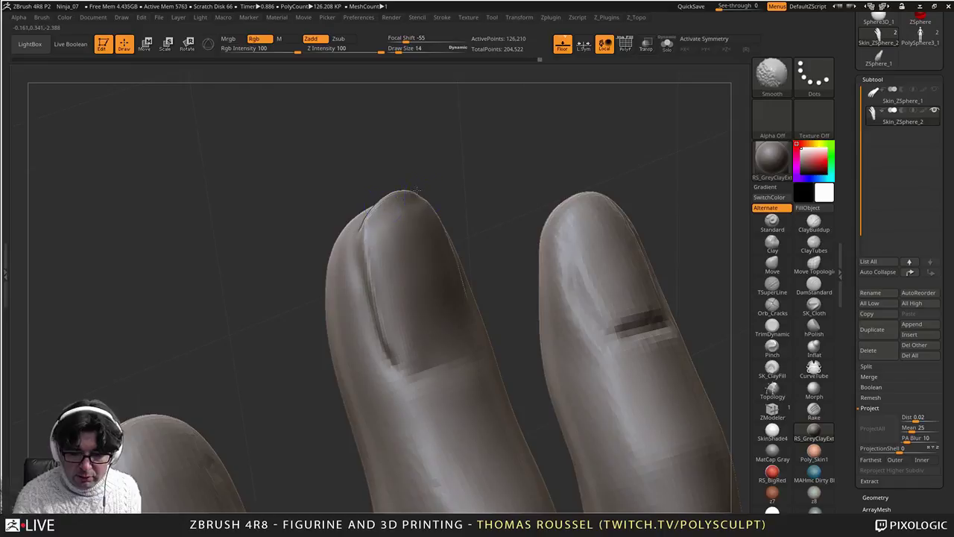
right_drag(417, 191, 462, 216)
mouse_move(400, 219)
right_down()
mouse_move(428, 239)
mouse_move(419, 300)
mouse_move(434, 332)
mouse_move(447, 300)
right_up()
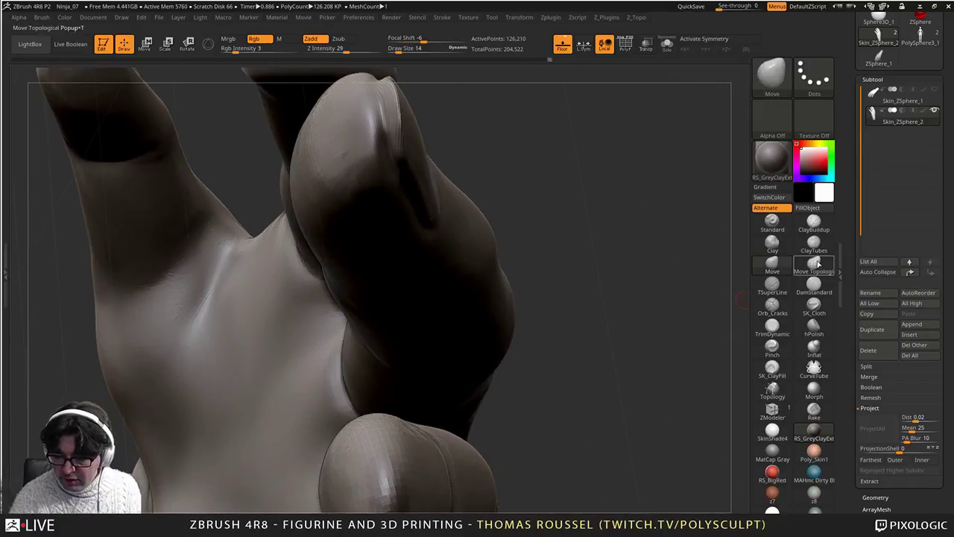
Step: Refine the groove between the nail edge and the fingertip pad with DamStandard at draw size 14
click(815, 286)
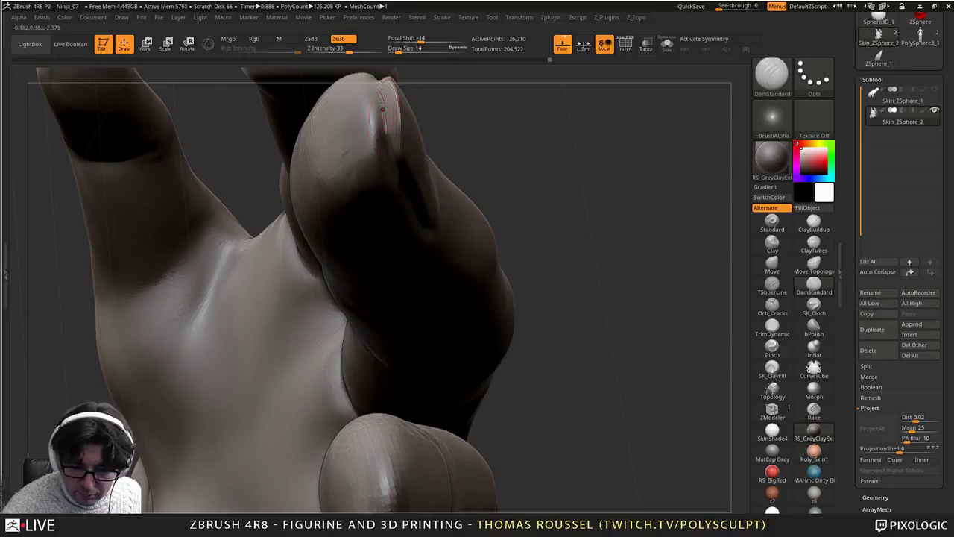
right_drag(416, 202, 390, 147)
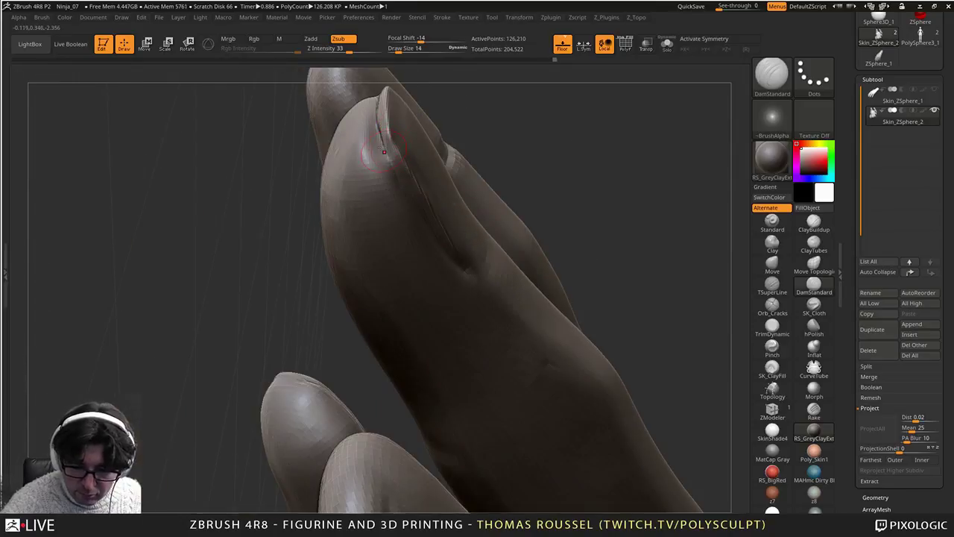
right_drag(431, 235, 497, 175)
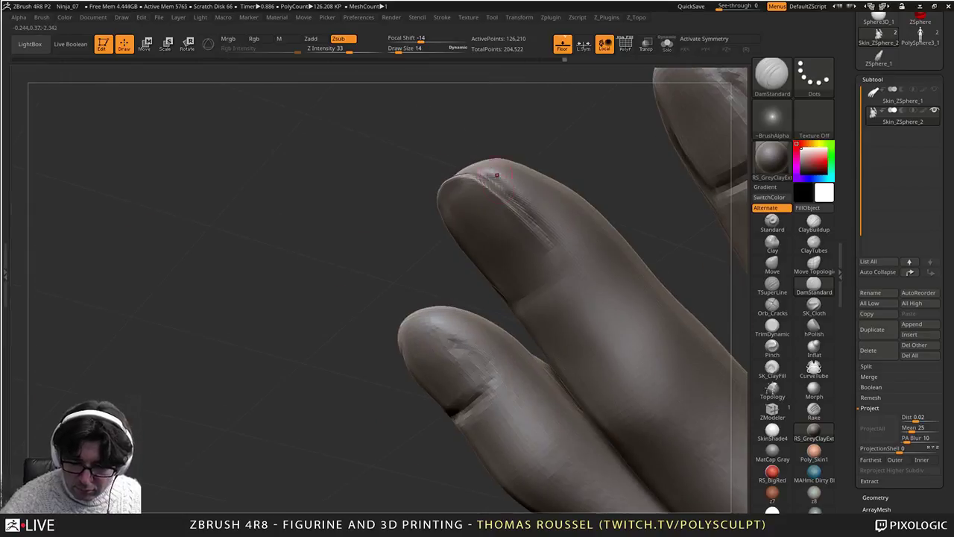
Step: Step the hand down to the lower subdivision levels and adjust the fingertip with the Move brush at draw size 41
mouse_move(552, 257)
right_down()
mouse_move(502, 361)
mouse_move(513, 360)
right_up()
key(shift+d)
mouse_move(504, 285)
ctrl+right_down()
mouse_move(513, 383)
mouse_move(506, 345)
mouse_move(522, 362)
mouse_move(530, 342)
ctrl+right_up()
key(shift+d)
click(772, 265)
key(s)
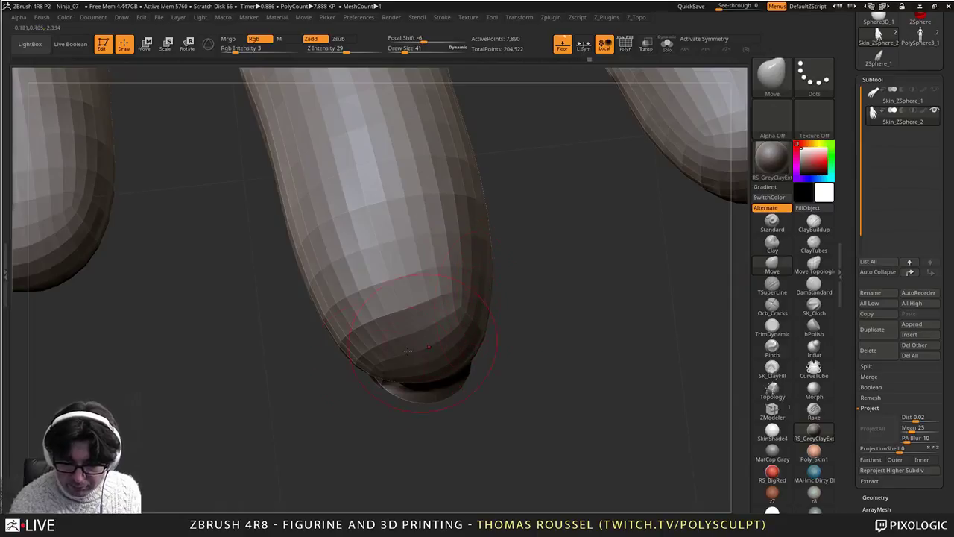
key(shift+d)
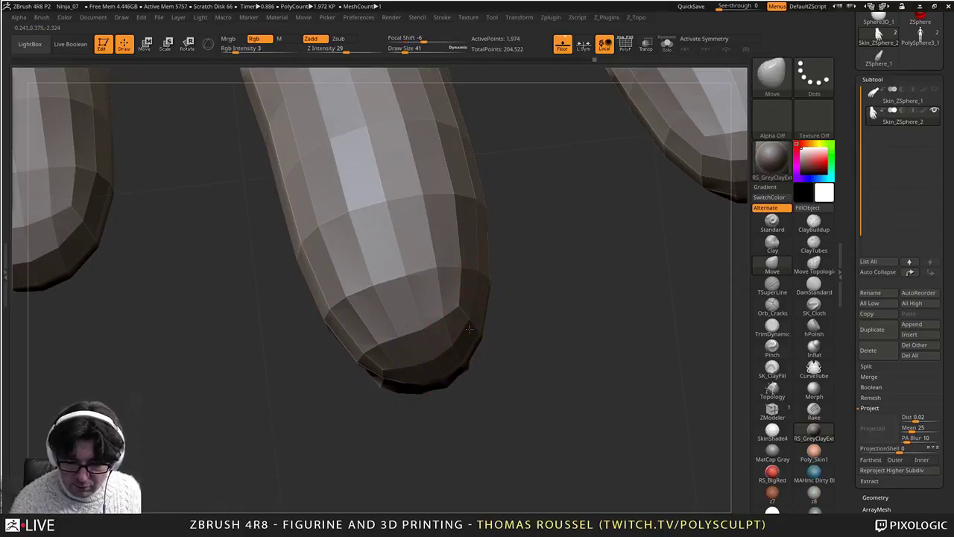
mouse_move(372, 268)
right_down()
mouse_move(492, 274)
mouse_move(491, 358)
mouse_move(478, 341)
right_up()
key(d)
mouse_move(486, 296)
right_down()
mouse_move(490, 102)
mouse_move(495, 294)
right_up()
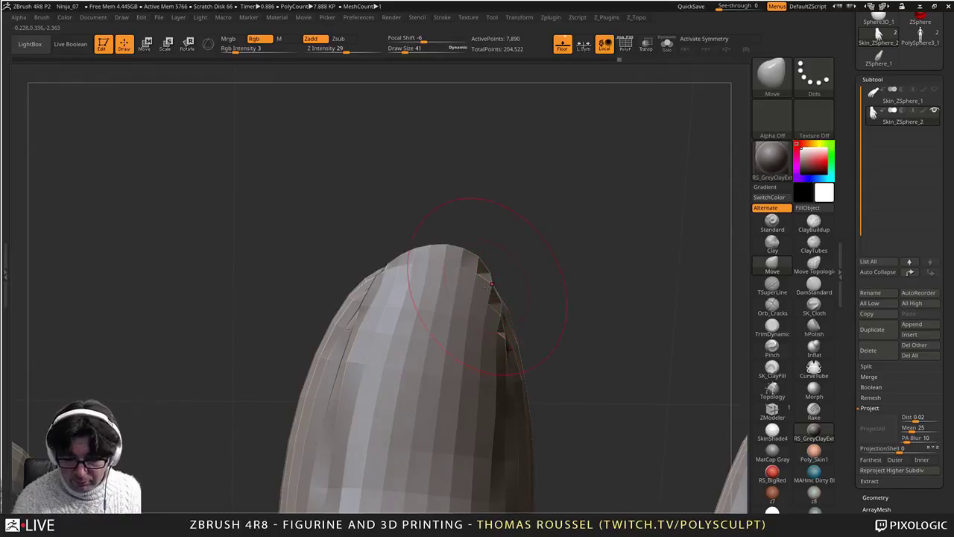
Step: Push the contour of the fingertip pad inward below the nail, working from several side views
mouse_move(305, 357)
right_down()
mouse_move(311, 379)
mouse_move(344, 391)
right_up()
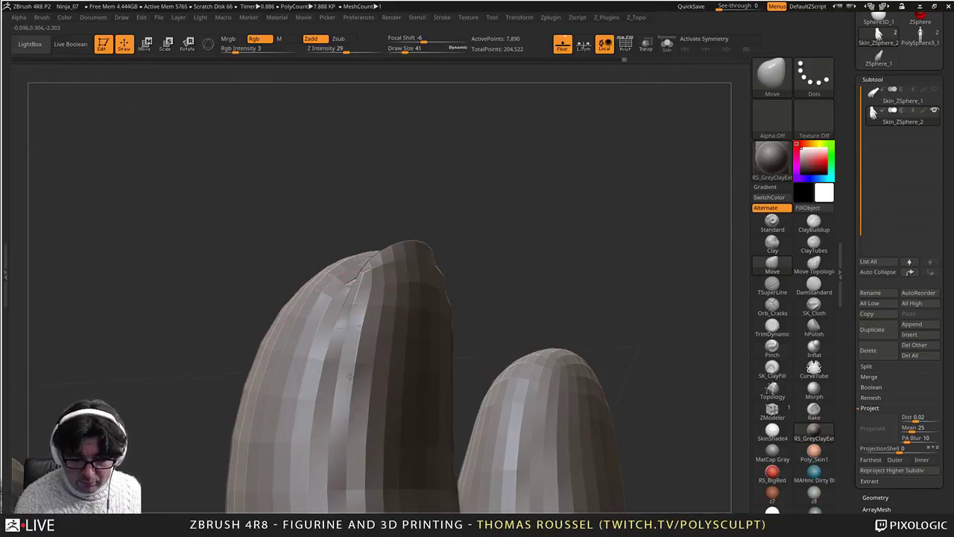
drag(250, 392, 260, 391)
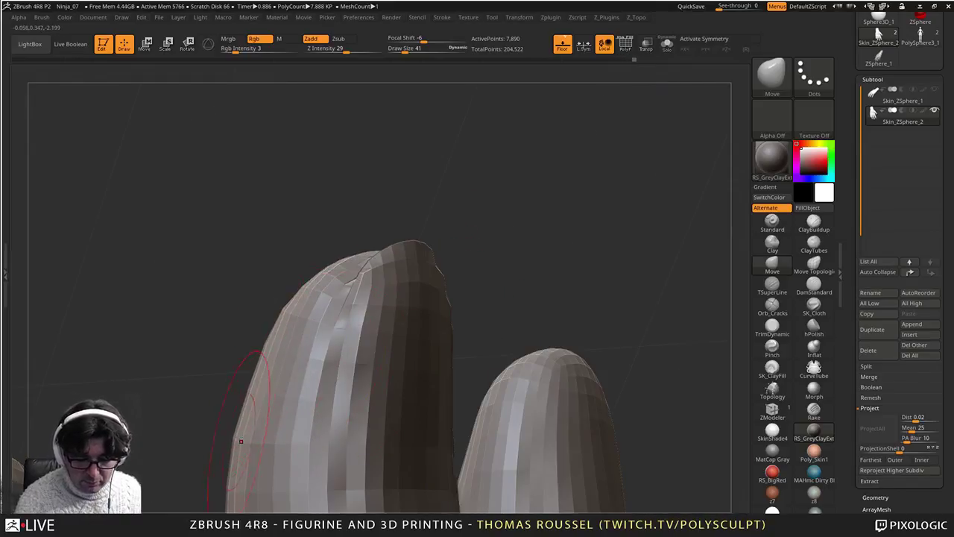
drag(241, 441, 253, 440)
right_drag(257, 439, 294, 457)
drag(236, 385, 243, 386)
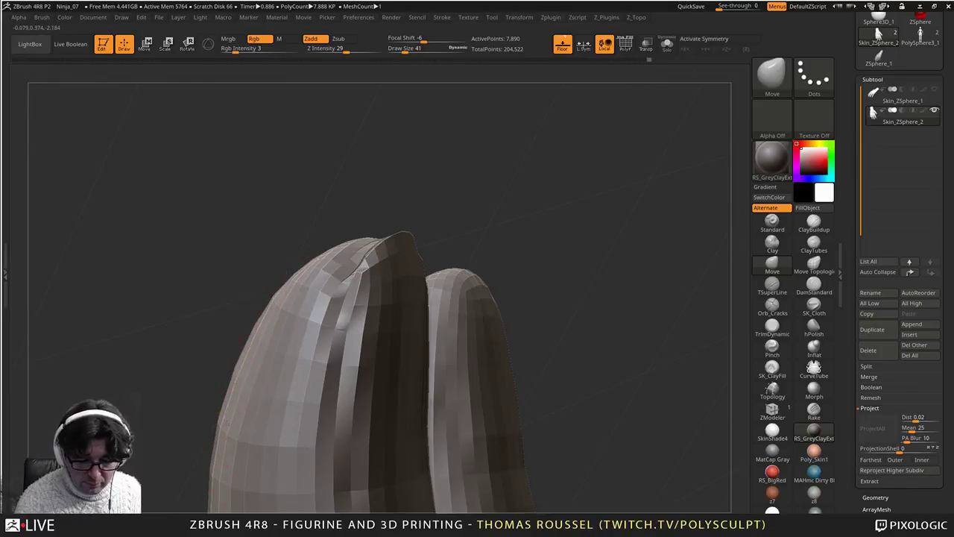
drag(219, 438, 225, 440)
right_drag(477, 432, 216, 414)
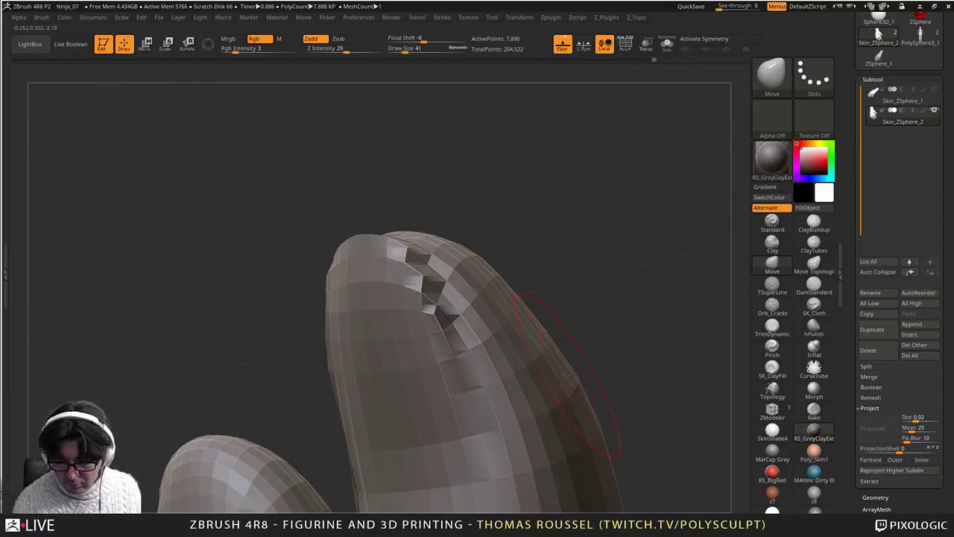
right_drag(580, 394, 578, 397)
drag(495, 275, 552, 321)
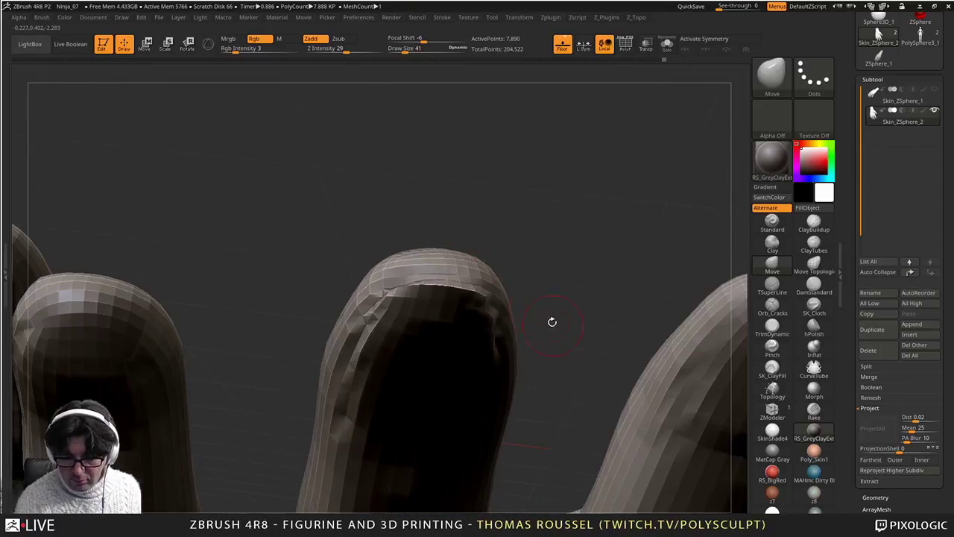
mouse_move(519, 278)
right_down()
mouse_move(477, 227)
mouse_move(449, 252)
mouse_move(452, 199)
right_up()
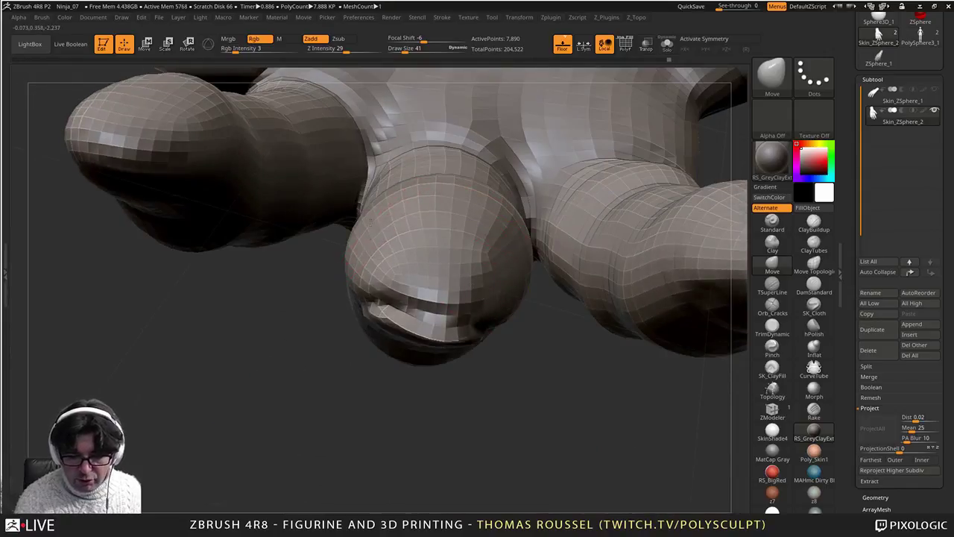
Step: Return the hand to its highest subdivision level and set the Move brush's draw size to 36 over the nail
mouse_move(380, 214)
right_down()
mouse_move(399, 200)
mouse_move(373, 177)
right_up()
right_drag(455, 281, 433, 306)
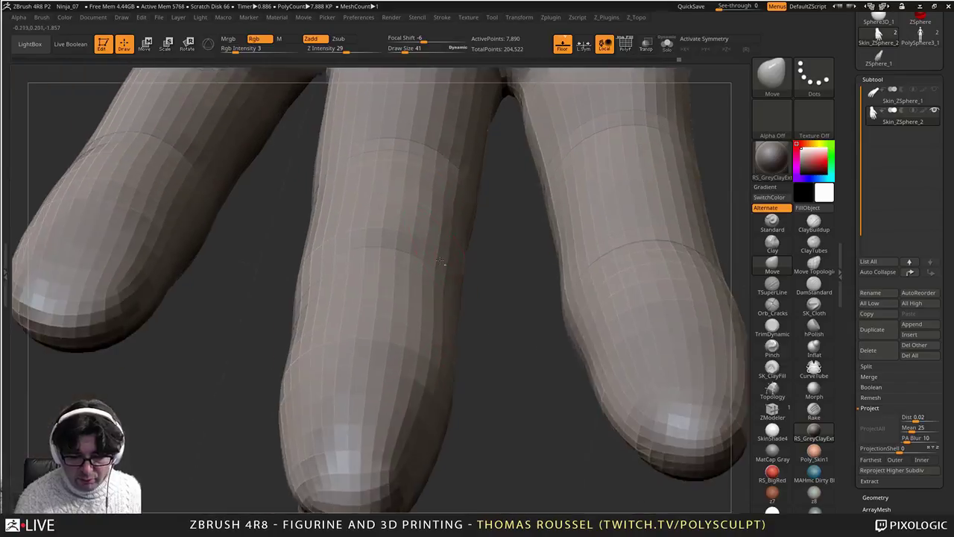
right_drag(447, 246, 502, 188)
mouse_move(393, 239)
right_down()
mouse_move(398, 264)
mouse_move(424, 270)
right_up()
key(d)
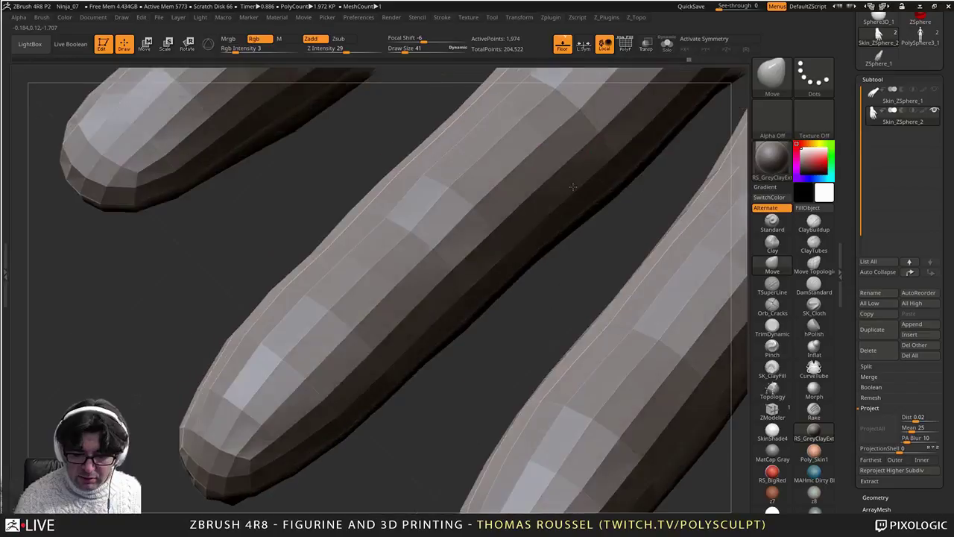
key(d)
key(d)
right_drag(380, 350, 417, 250)
right_drag(418, 250, 417, 223)
key(s)
mouse_move(373, 219)
mouse_down()
mouse_move(340, 195)
mouse_move(351, 190)
mouse_up()
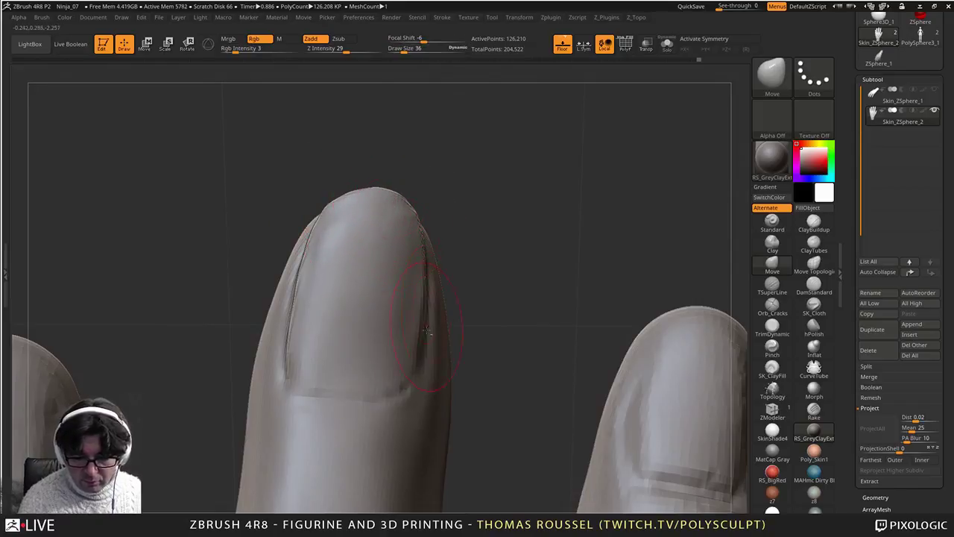
Step: Build up the skin fold at the base of the nail with ClayBuildup at draw size 38 and smooth it
mouse_move(399, 386)
alt+right_down()
mouse_move(423, 314)
mouse_move(350, 358)
mouse_move(397, 334)
mouse_move(477, 322)
alt+right_up()
click(814, 224)
key(s)
drag(471, 328, 469, 326)
right_drag(470, 323, 468, 310)
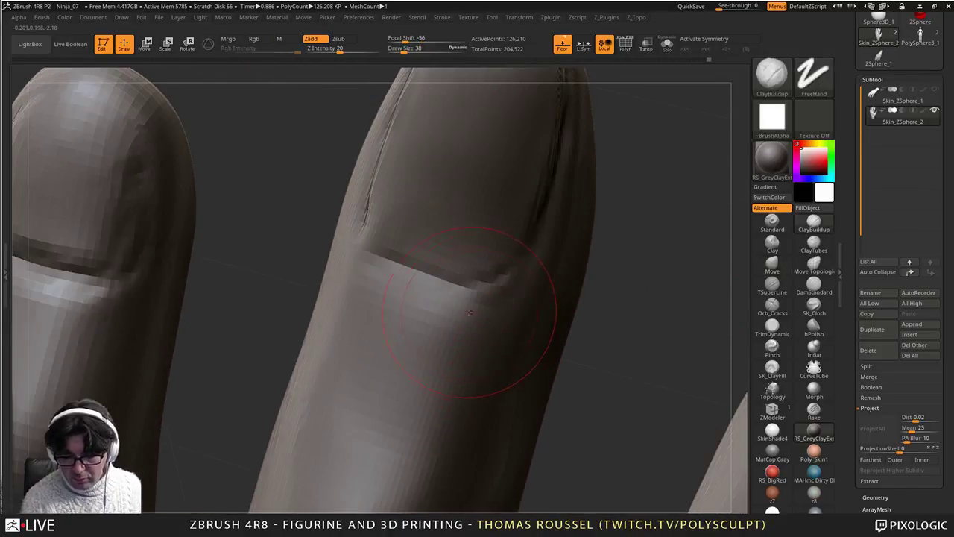
mouse_move(411, 294)
mouse_down()
mouse_move(485, 335)
mouse_move(418, 364)
mouse_move(441, 395)
mouse_up()
shift+drag(420, 362, 427, 335)
Step: Add lengthwise ClayBuildup strokes over the nail plate to give the nail more volume
right_drag(501, 363, 522, 328)
right_drag(596, 187, 618, 167)
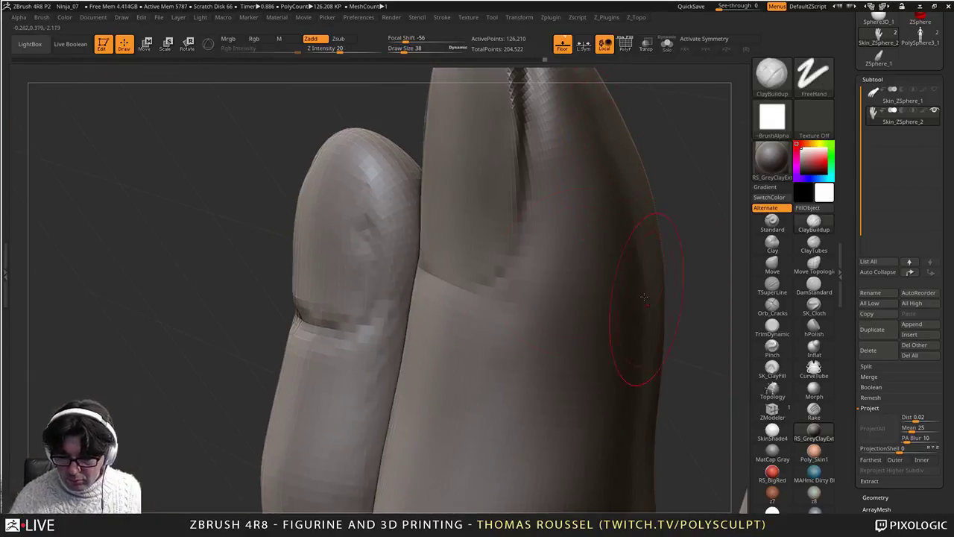
alt+right_drag(644, 297, 704, 350)
mouse_move(462, 174)
mouse_down()
mouse_move(498, 323)
mouse_move(478, 147)
mouse_move(447, 246)
mouse_up()
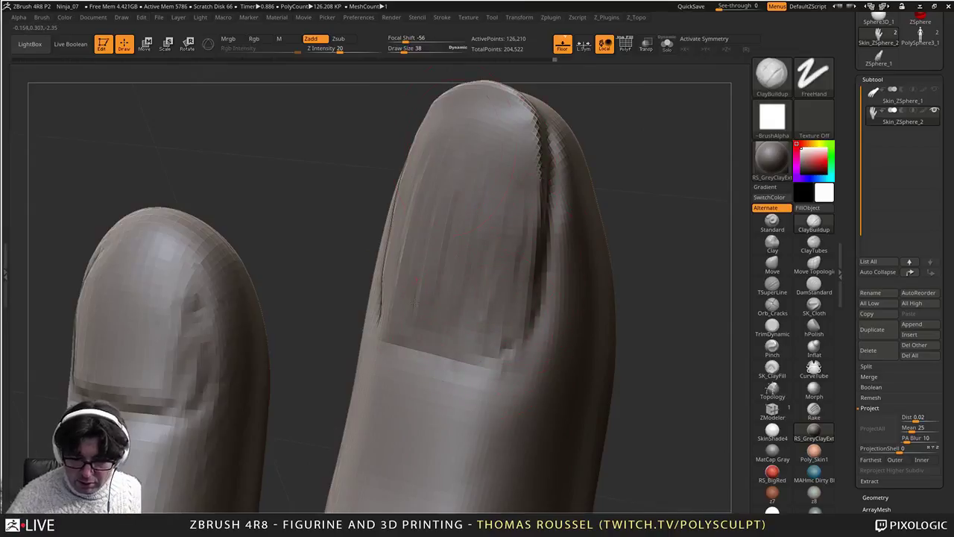
right_drag(392, 242, 433, 248)
drag(408, 243, 446, 309)
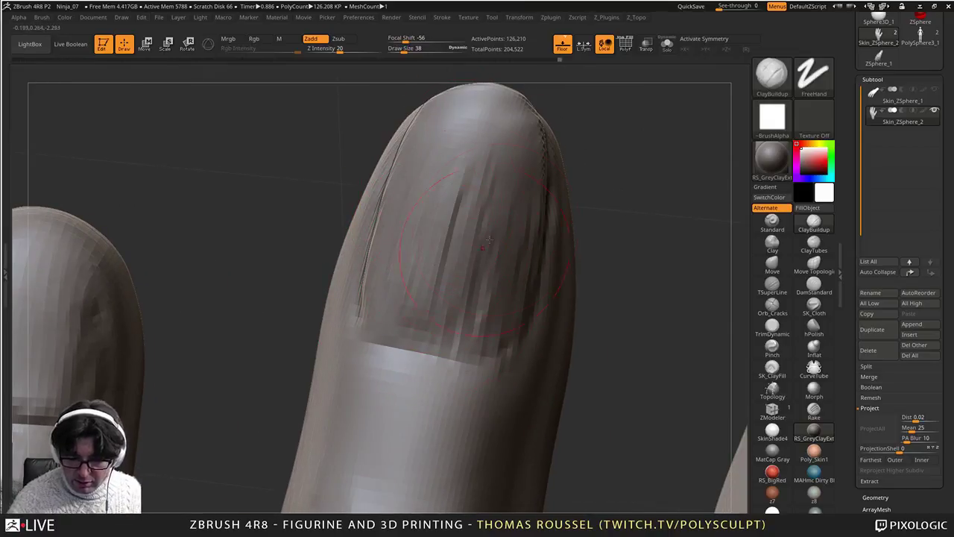
mouse_move(489, 239)
mouse_down()
mouse_move(488, 306)
mouse_move(477, 246)
mouse_up()
Step: Reduce ClayBuildup to draw size 19 and fill in the nail plate from its base to its tip
key(s)
drag(441, 323, 452, 320)
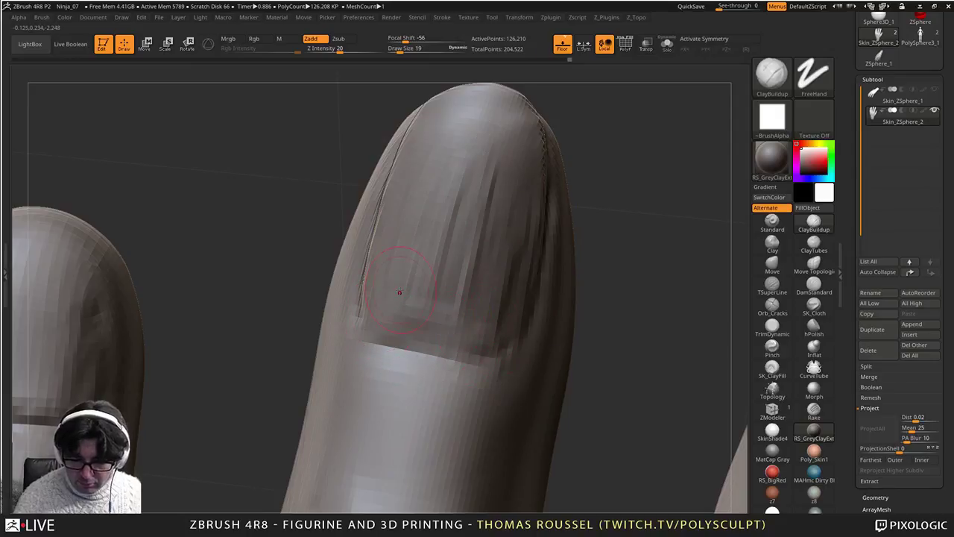
mouse_move(401, 292)
mouse_down()
mouse_move(445, 298)
mouse_move(461, 266)
mouse_up()
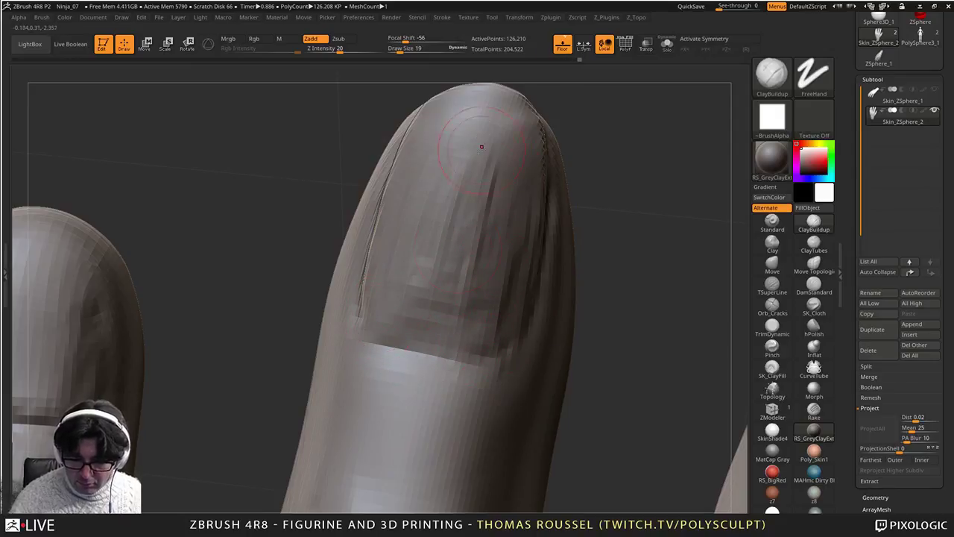
mouse_move(481, 147)
mouse_down()
mouse_move(475, 224)
mouse_move(515, 326)
mouse_up()
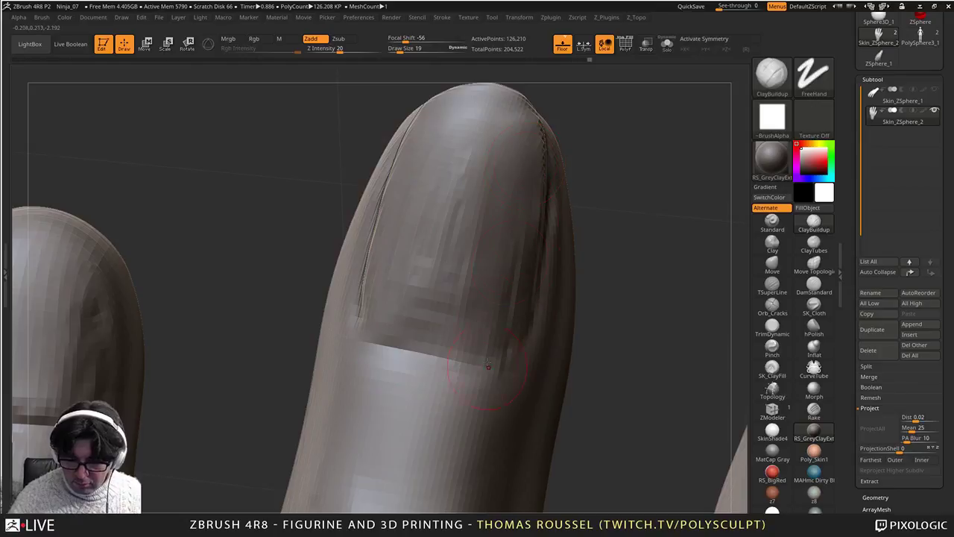
drag(516, 242, 516, 293)
drag(493, 237, 455, 287)
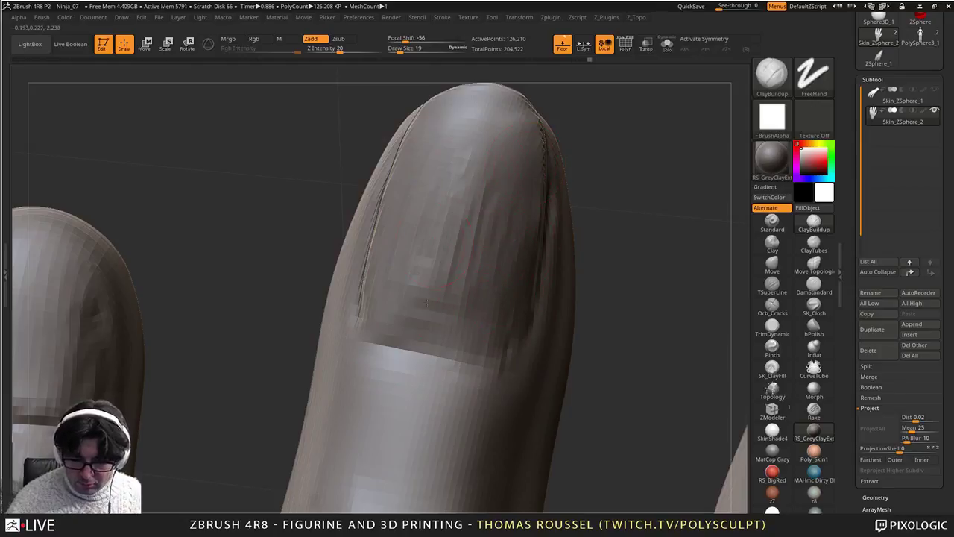
Step: Smooth the clay strokes on the nail plate into an even surface down to the cuticle line
right_drag(457, 223, 488, 205)
right_drag(461, 113, 471, 132)
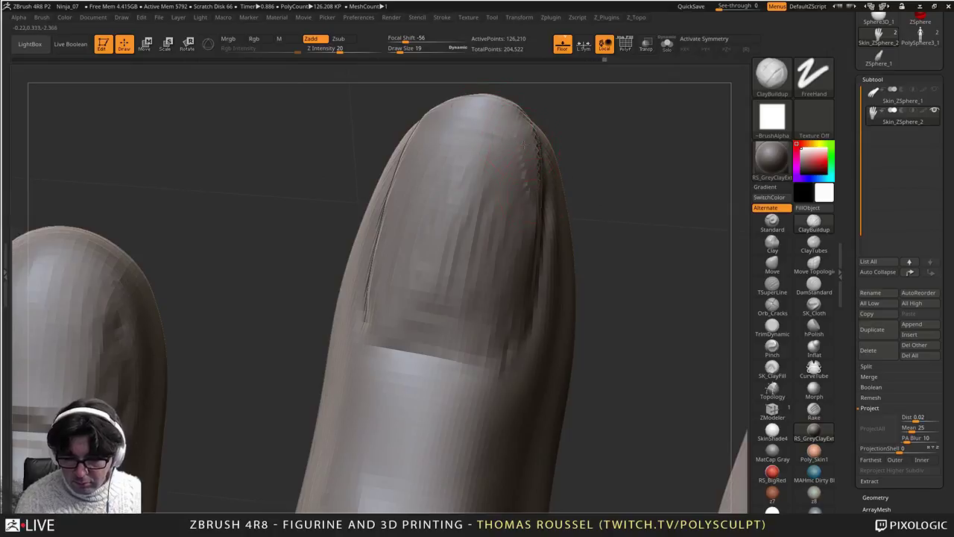
key(shift)
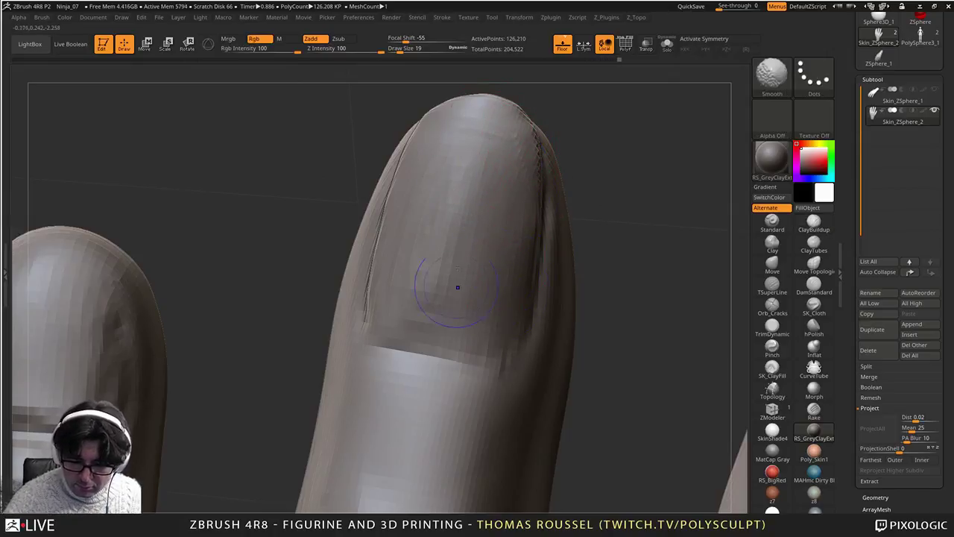
right_drag(419, 182, 443, 169)
shift+drag(439, 160, 429, 223)
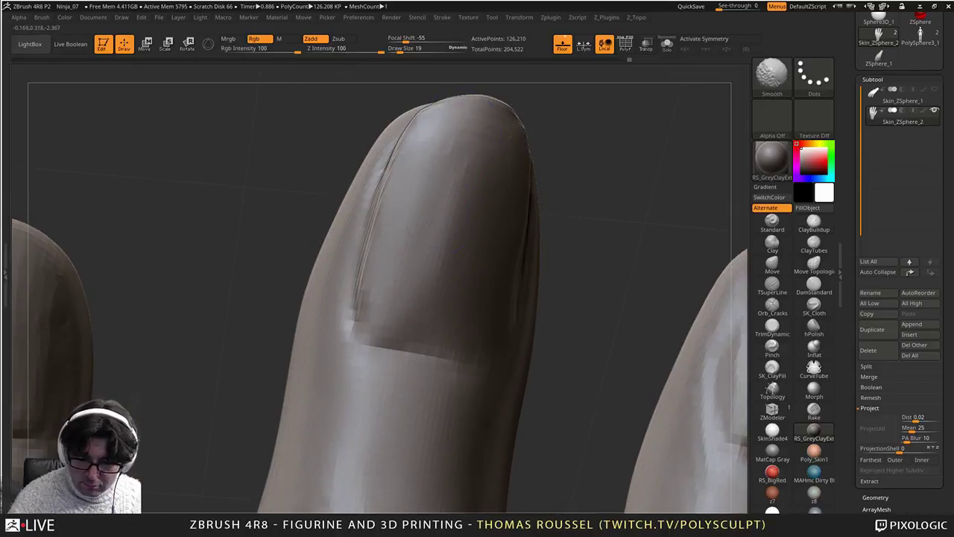
drag(442, 179, 428, 260)
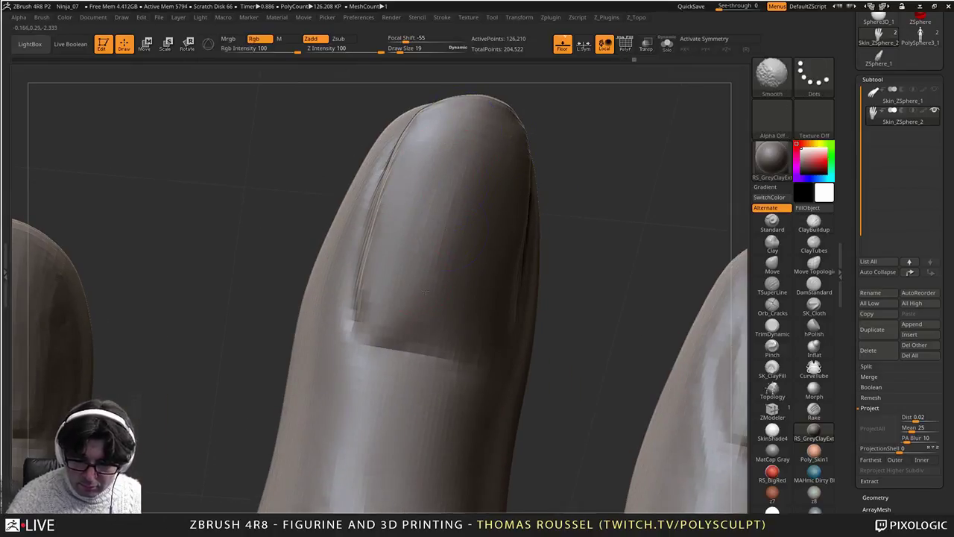
shift+drag(387, 323, 473, 337)
Step: Smooth the nail's tip, its side edges and the transition to the skin at its base
mouse_move(499, 297)
right_down()
mouse_move(494, 161)
mouse_move(467, 285)
mouse_move(416, 250)
right_up()
shift+drag(412, 241, 437, 235)
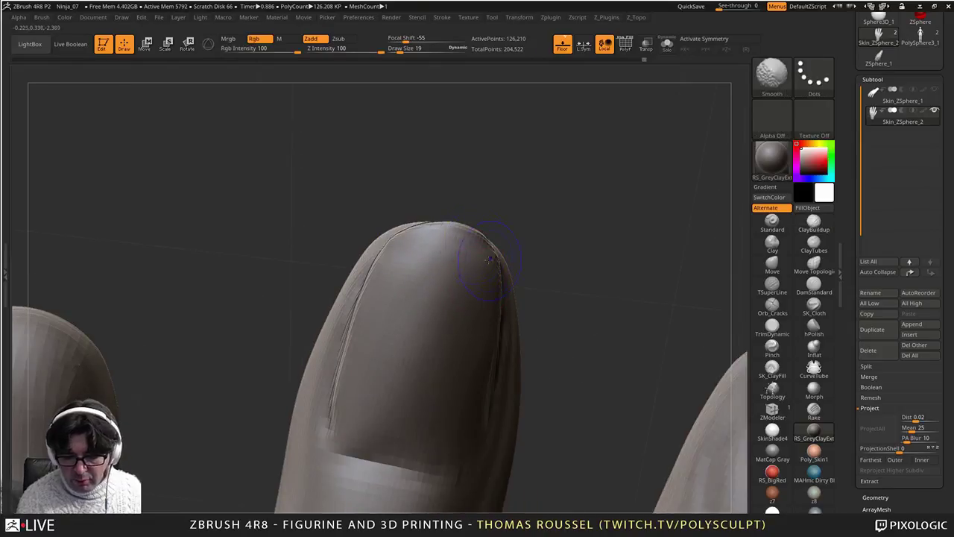
shift+drag(489, 259, 496, 267)
mouse_move(313, 249)
right_down()
mouse_move(380, 241)
mouse_move(425, 250)
right_up()
shift+drag(386, 257, 387, 307)
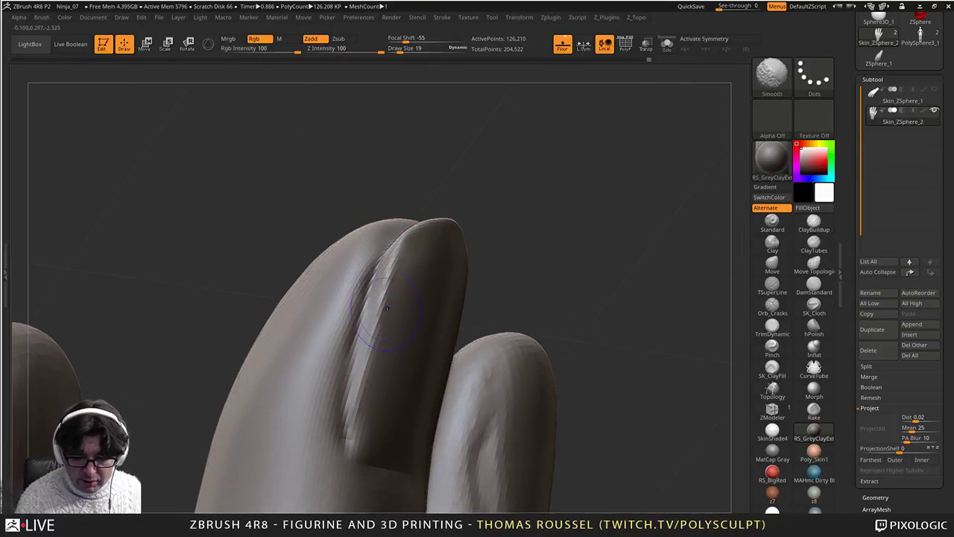
shift+drag(375, 351, 322, 377)
mouse_move(447, 418)
alt+right_down()
mouse_move(458, 289)
mouse_move(368, 298)
alt+right_up()
shift+drag(379, 349, 483, 323)
Step: Accent the nail's side groove and lower corner using the TSuperLine brush at draw size 19
right_drag(488, 317, 548, 316)
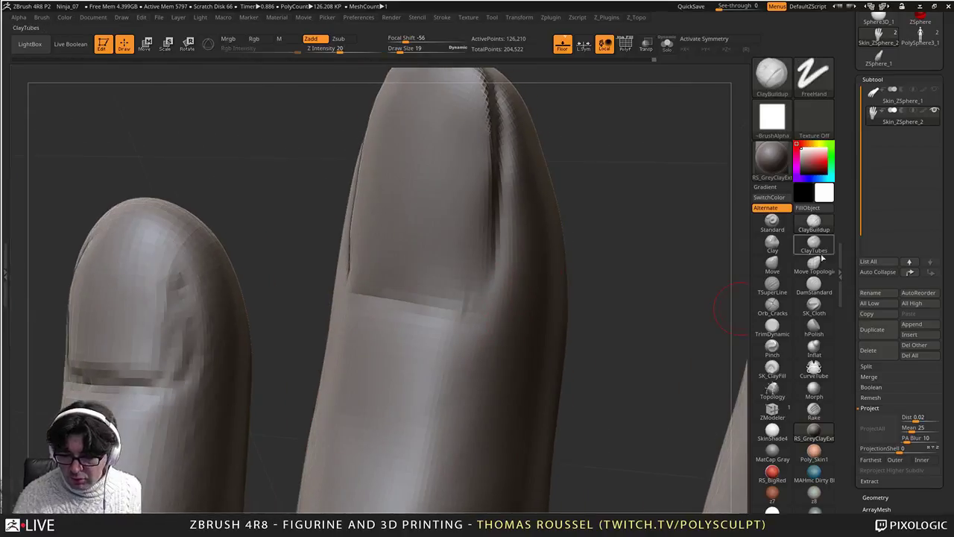
click(776, 291)
click(772, 286)
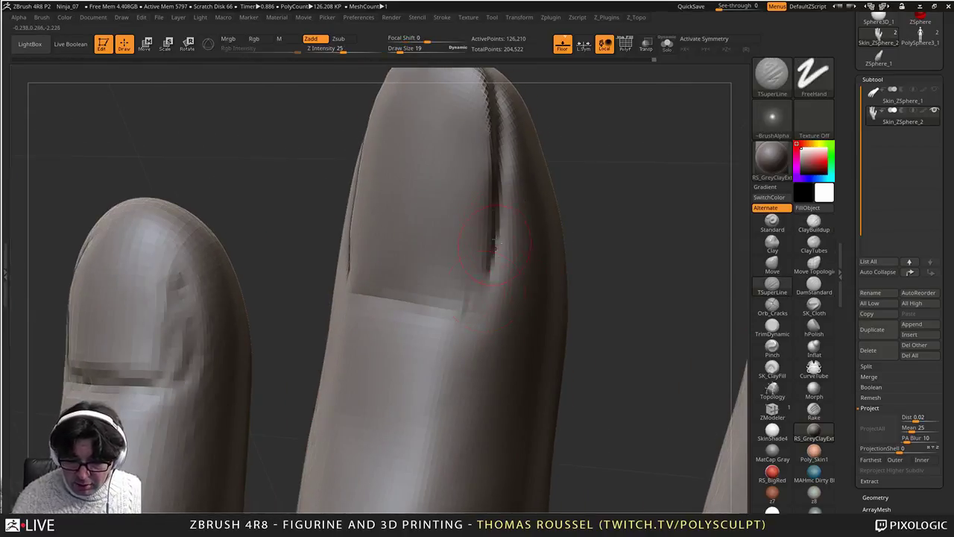
drag(473, 313, 456, 316)
Step: Smooth the free edge at the nail's tip and run a TSuperLine stroke along the groove beneath its side
mouse_move(406, 318)
right_down()
mouse_move(428, 316)
mouse_move(425, 212)
mouse_move(365, 312)
mouse_move(402, 306)
mouse_move(414, 339)
right_up()
right_drag(415, 339, 395, 320)
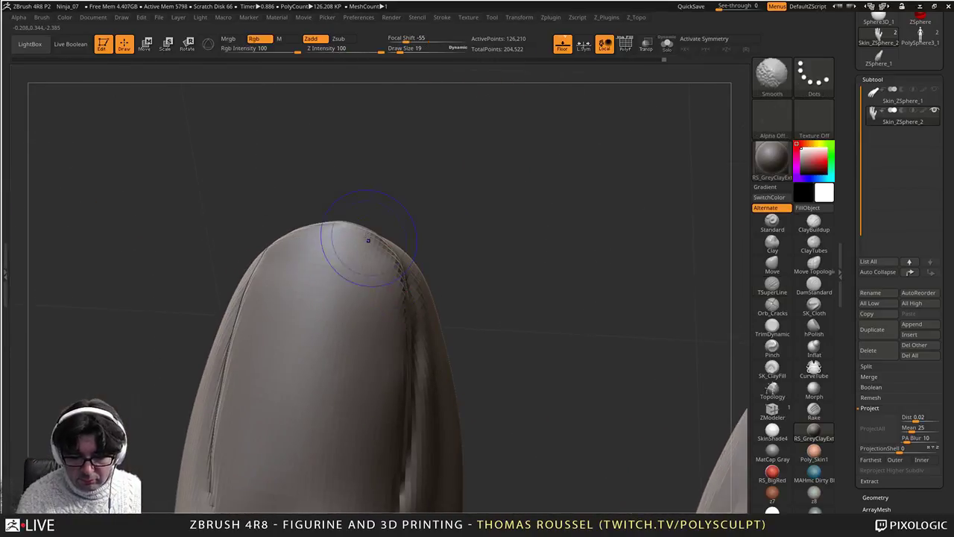
shift+drag(366, 239, 340, 221)
mouse_move(422, 234)
right_down()
mouse_move(406, 273)
mouse_move(365, 277)
mouse_move(373, 307)
right_up()
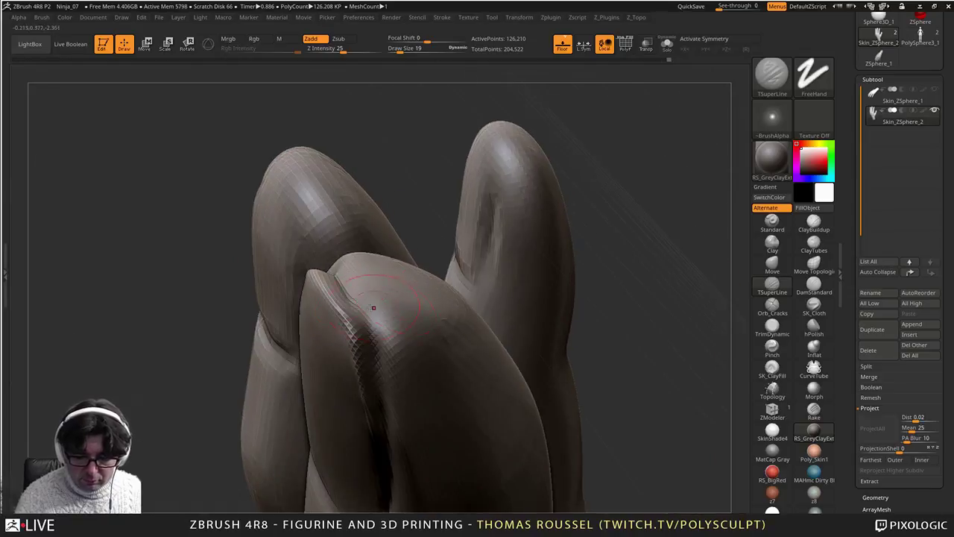
drag(353, 298, 372, 345)
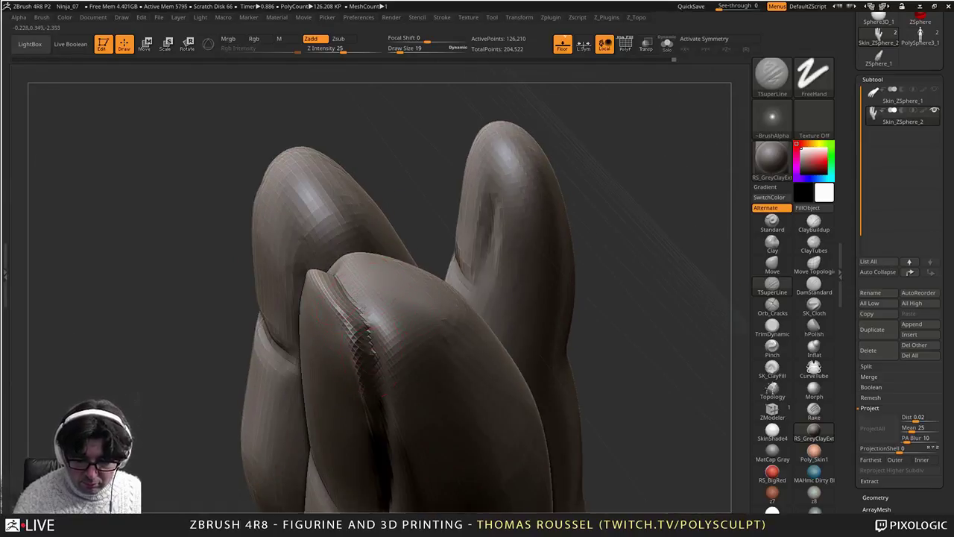
Step: Smooth the fingertip pad under the nail and the ridge beside the groove from several angles
right_drag(357, 285, 336, 266)
right_drag(379, 313, 379, 319)
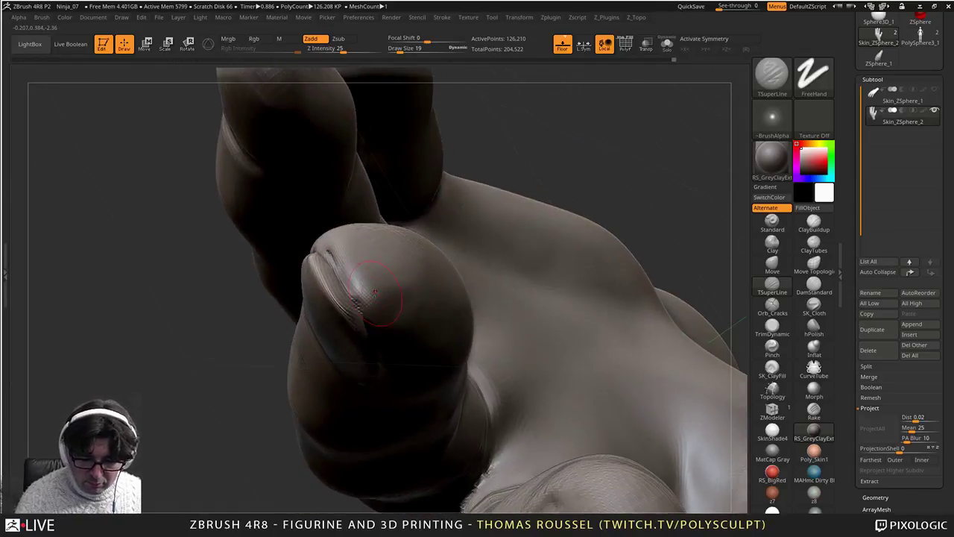
shift+drag(349, 266, 371, 282)
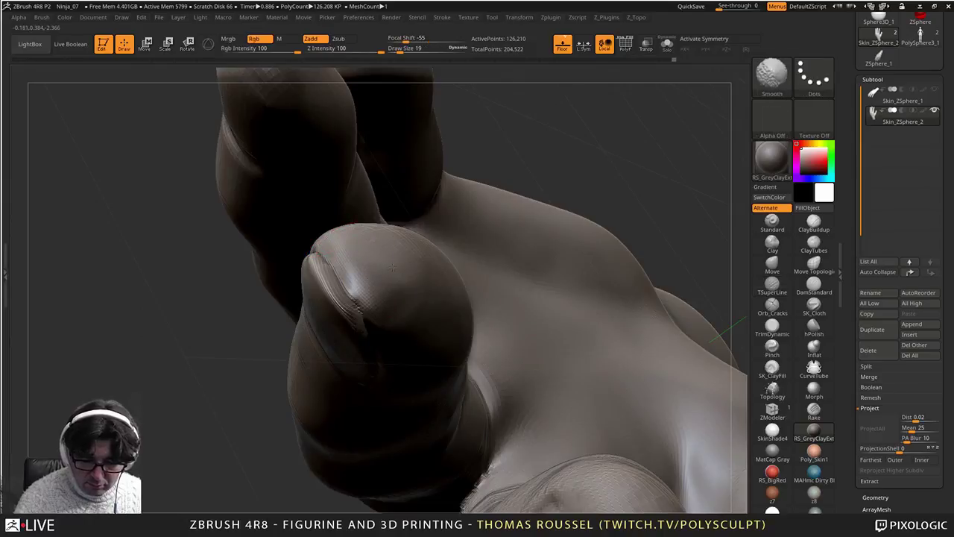
shift+drag(439, 272, 464, 323)
mouse_move(463, 324)
right_down()
mouse_move(323, 278)
mouse_move(375, 244)
right_up()
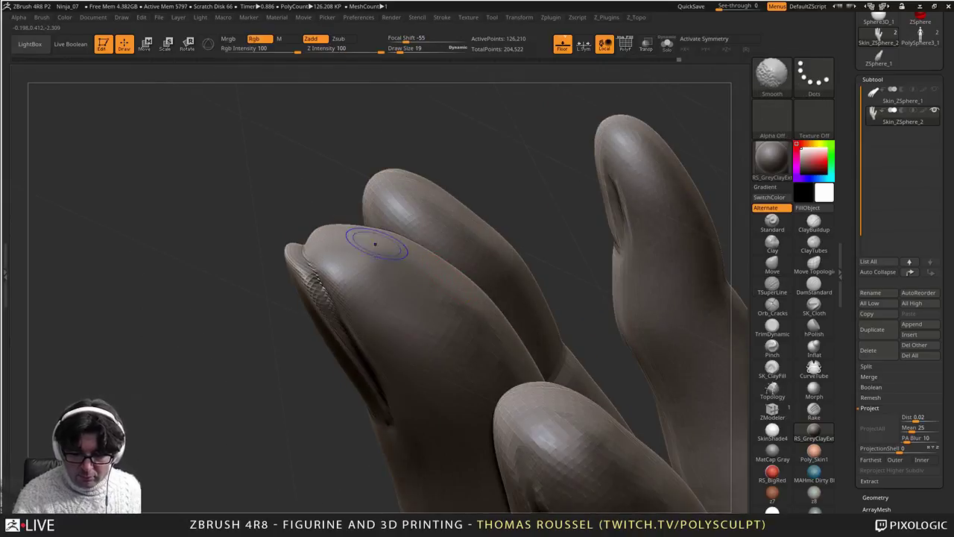
right_drag(456, 360, 365, 287)
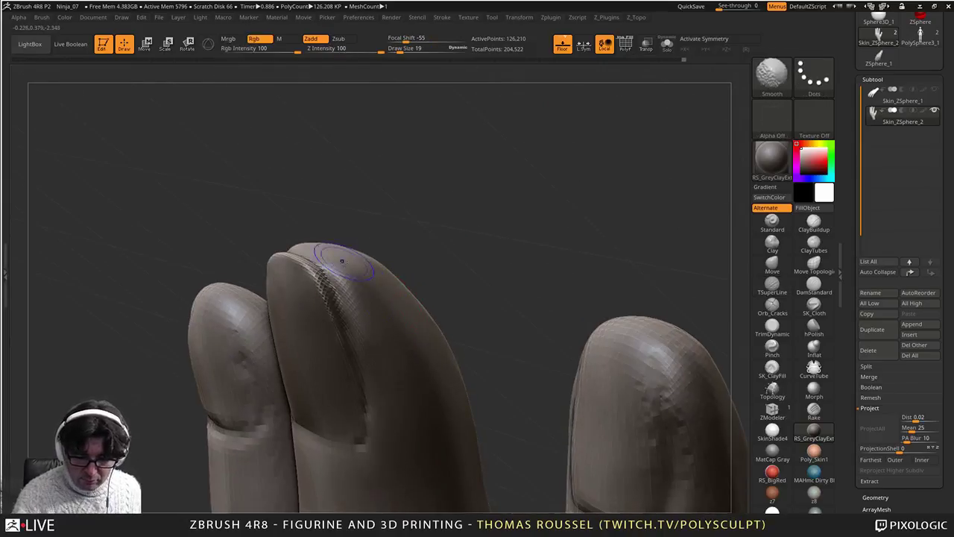
shift+drag(351, 264, 334, 259)
Step: Extend the side groove around the nail's lower corner with a short TSuperLine stroke
mouse_move(395, 351)
right_down()
mouse_move(420, 332)
mouse_move(428, 284)
mouse_move(408, 298)
right_up()
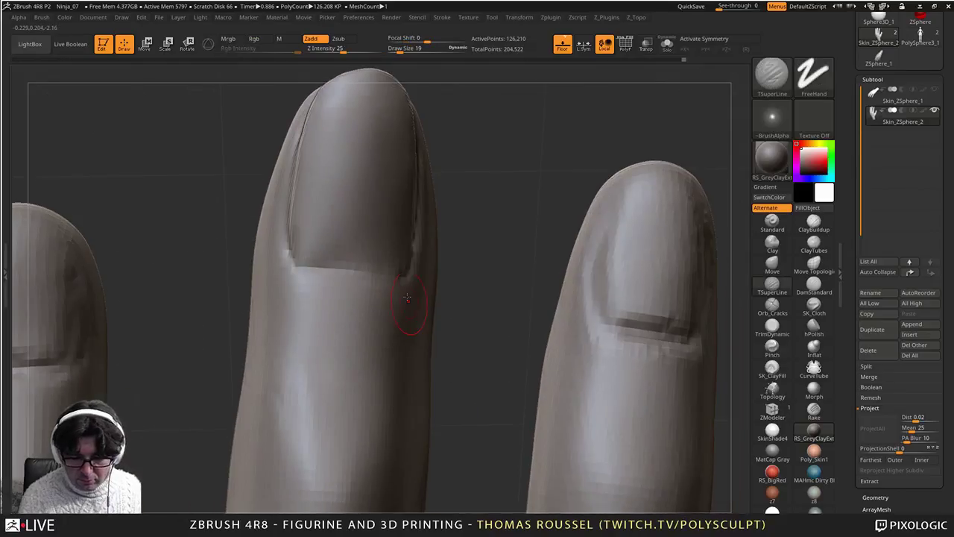
drag(402, 277, 415, 270)
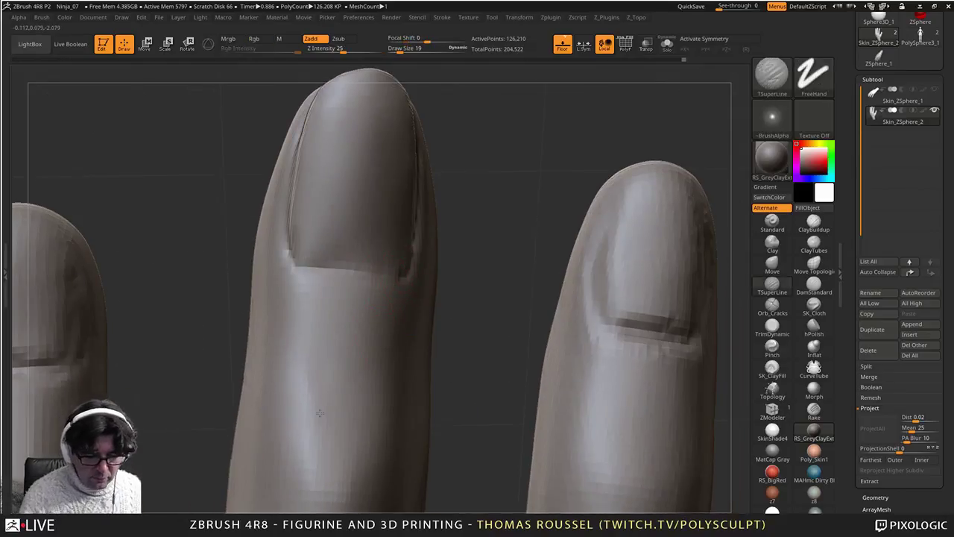
mouse_move(307, 343)
ctrl+right_down()
mouse_move(339, 253)
mouse_move(344, 294)
mouse_move(376, 302)
mouse_move(354, 298)
mouse_move(373, 358)
ctrl+right_up()
mouse_move(407, 253)
alt+right_down()
mouse_move(413, 298)
mouse_move(400, 278)
mouse_move(419, 276)
alt+right_up()
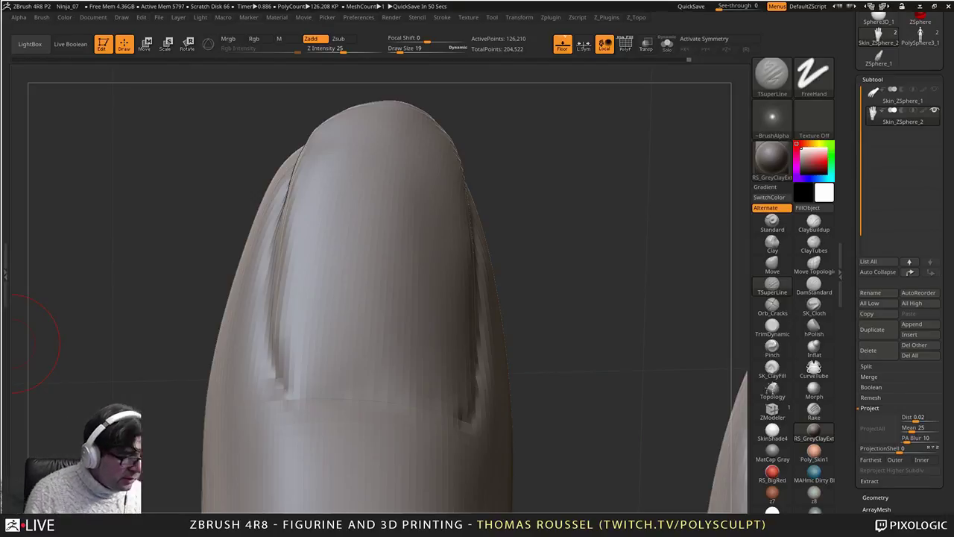
Step: Set the draw size to 95 and save the project as Ninja_08
mouse_move(462, 290)
right_down()
mouse_move(470, 216)
mouse_move(441, 310)
mouse_move(418, 229)
right_up()
right_drag(472, 372, 434, 225)
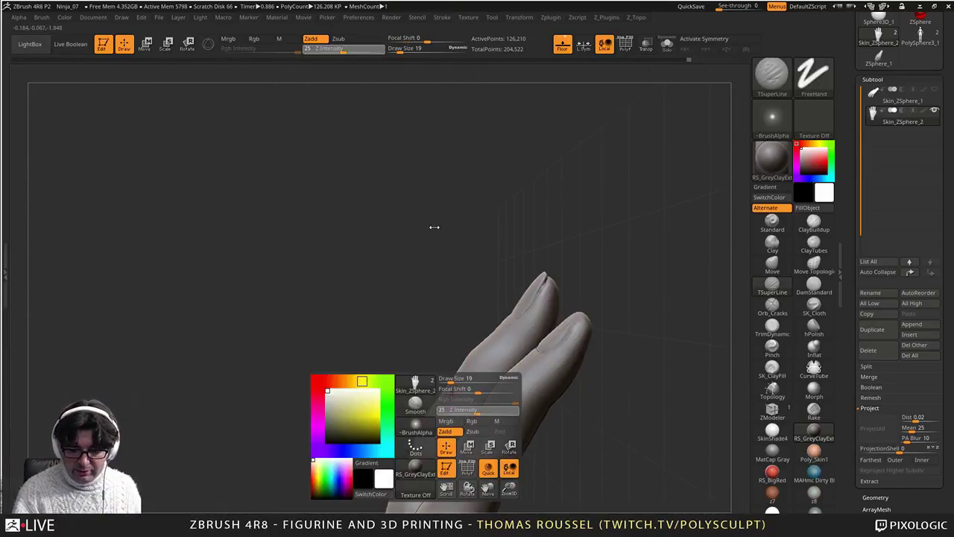
key(s)
drag(481, 385, 489, 384)
mouse_move(489, 383)
ctrl+right_down()
mouse_move(447, 327)
mouse_move(507, 386)
mouse_move(501, 343)
mouse_move(507, 398)
mouse_move(489, 242)
mouse_move(487, 313)
mouse_move(384, 324)
ctrl+right_up()
alt+right_drag(552, 387, 428, 336)
right_drag(552, 328, 444, 404)
alt+right_drag(343, 403, 382, 379)
drag(952, 110, 945, 241)
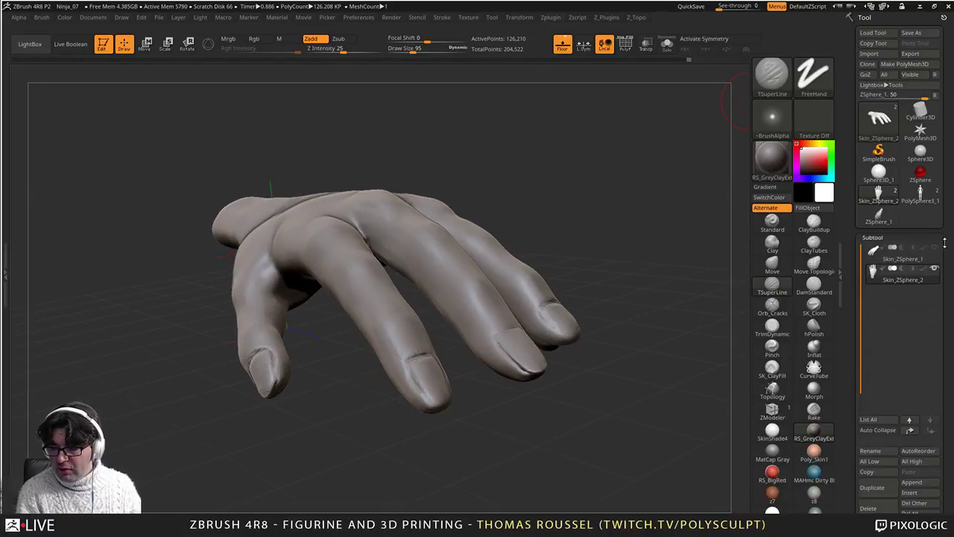
key(ctrl+s)
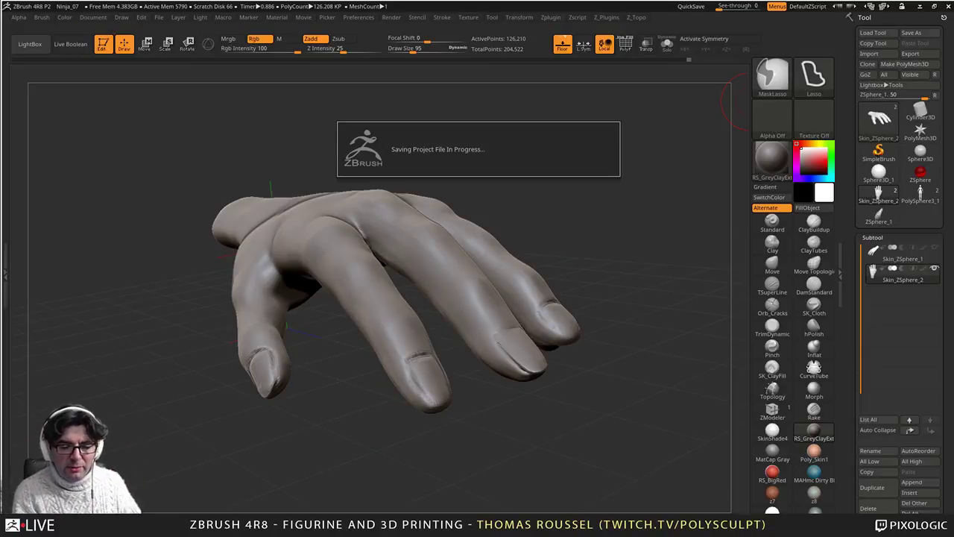
Step: Switch to the hand's ZSphere armature, scale its spheres to slim the hand, and compare the shape before and after the change
click(880, 220)
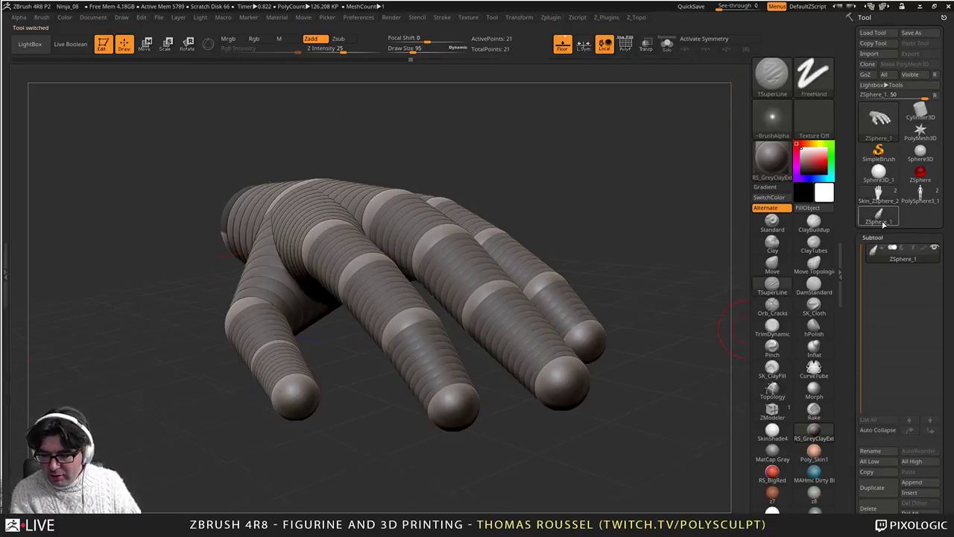
mouse_move(690, 298)
mouse_down()
mouse_move(640, 316)
mouse_move(597, 295)
mouse_move(573, 300)
mouse_move(565, 320)
mouse_move(500, 341)
mouse_move(507, 383)
mouse_move(524, 378)
mouse_up()
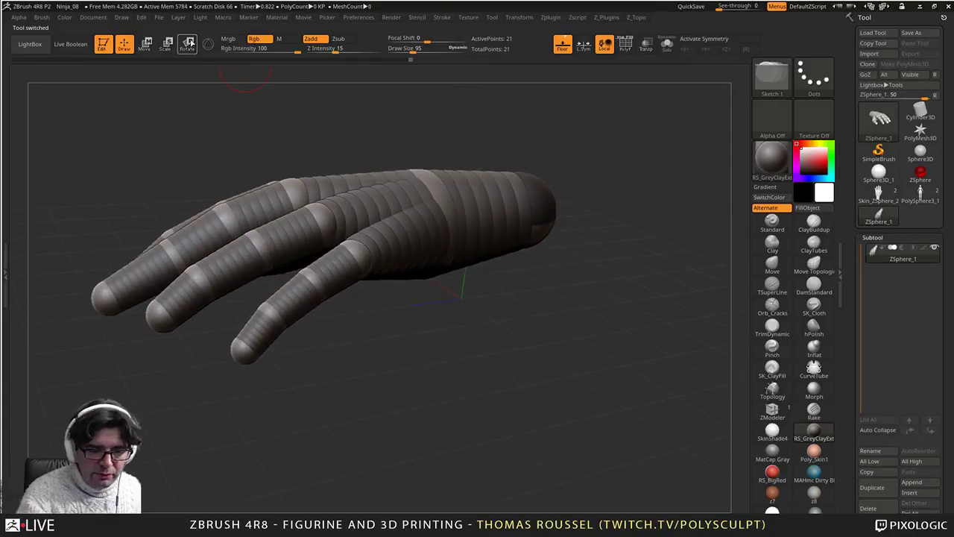
click(170, 43)
click(353, 259)
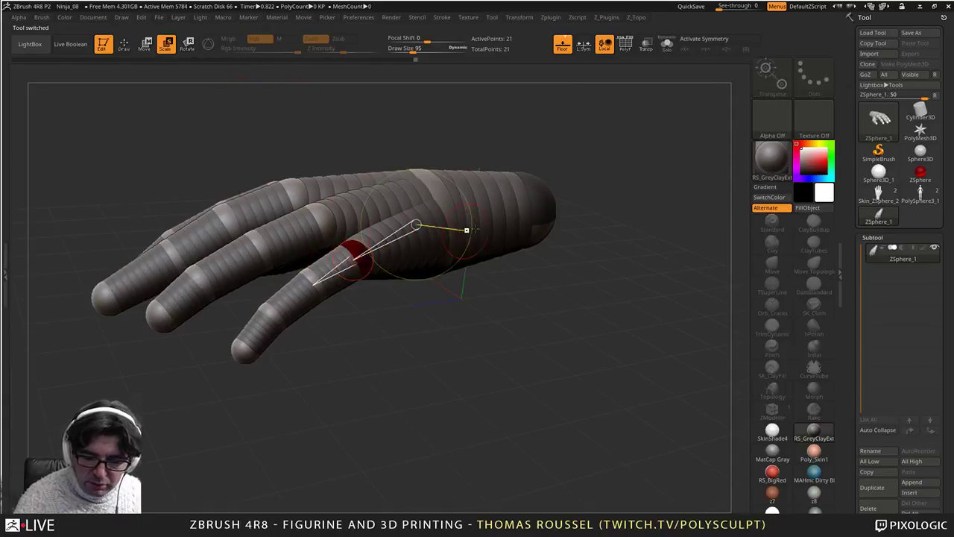
drag(535, 210, 490, 182)
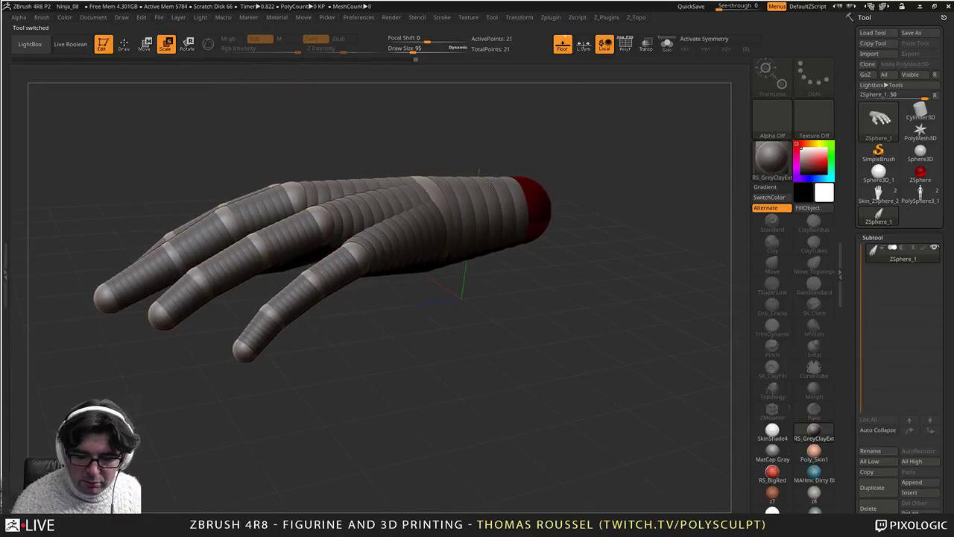
right_drag(481, 196, 516, 214)
click(512, 166)
right_drag(588, 313, 607, 374)
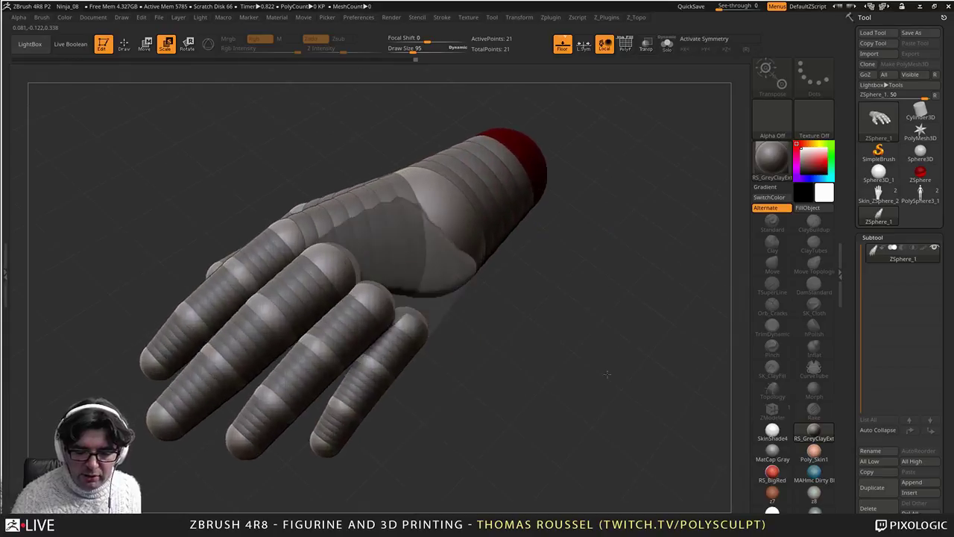
drag(608, 374, 479, 168)
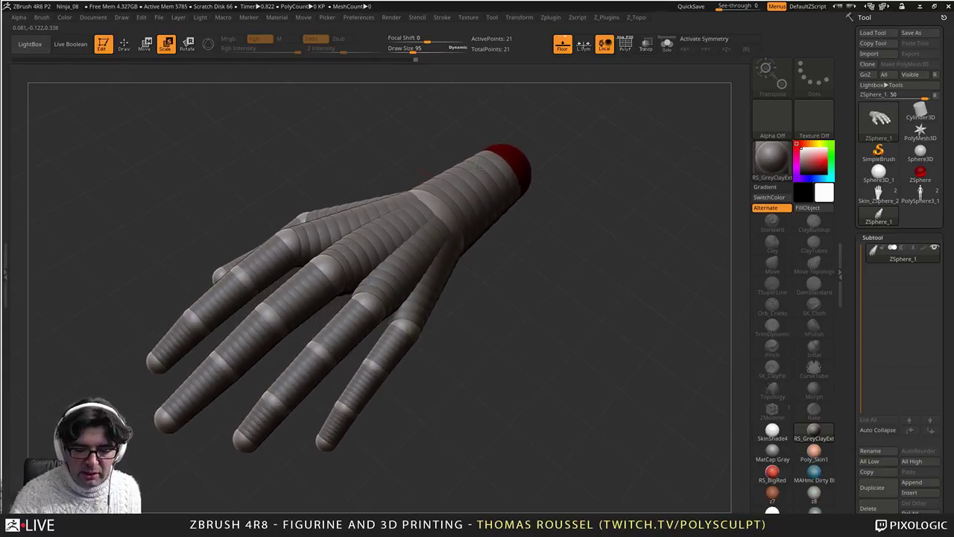
key(ctrl+z)
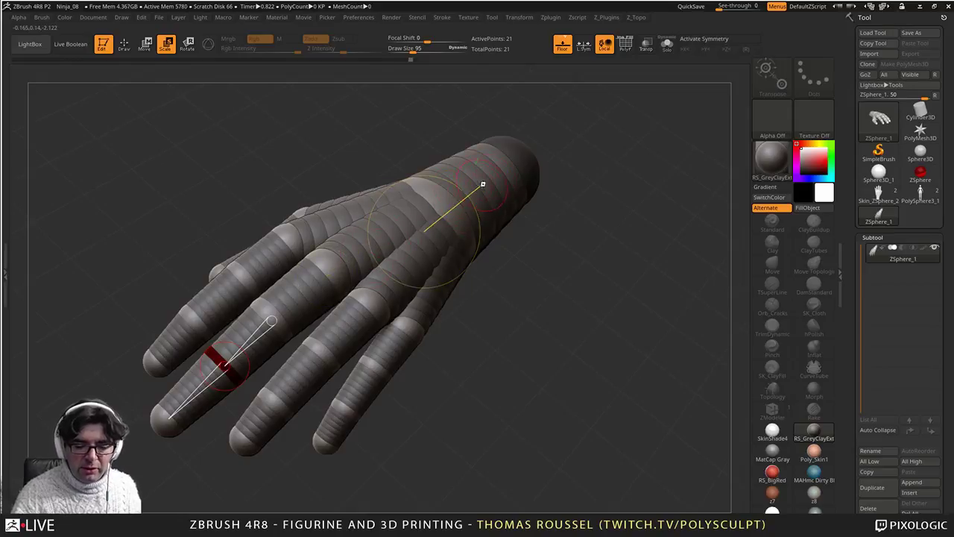
key(a)
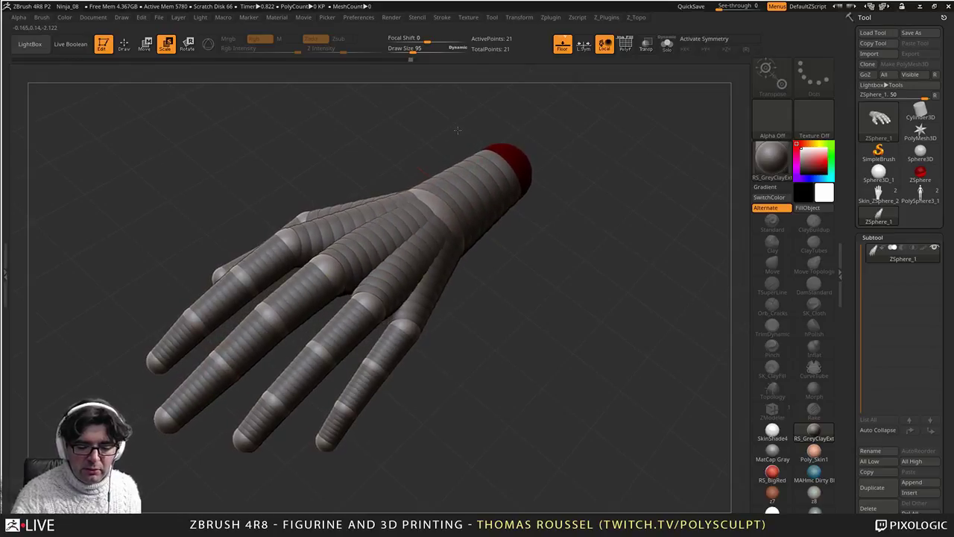
Step: Examine the knuckle and finger spheres of the armature from several angles
alt+drag(505, 313, 493, 208)
alt+drag(493, 209, 526, 358)
click(538, 400)
click(425, 217)
drag(411, 319, 462, 317)
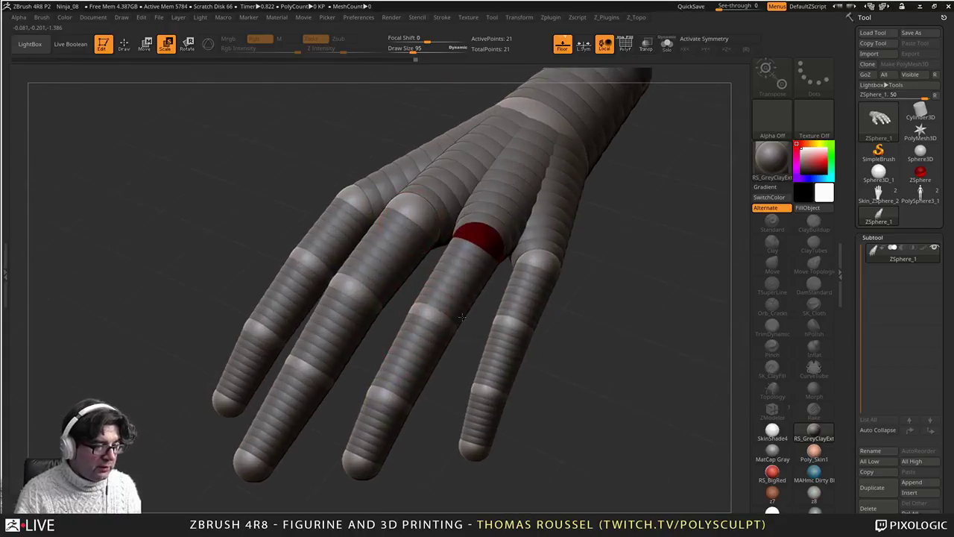
click(538, 258)
alt+drag(567, 292, 435, 294)
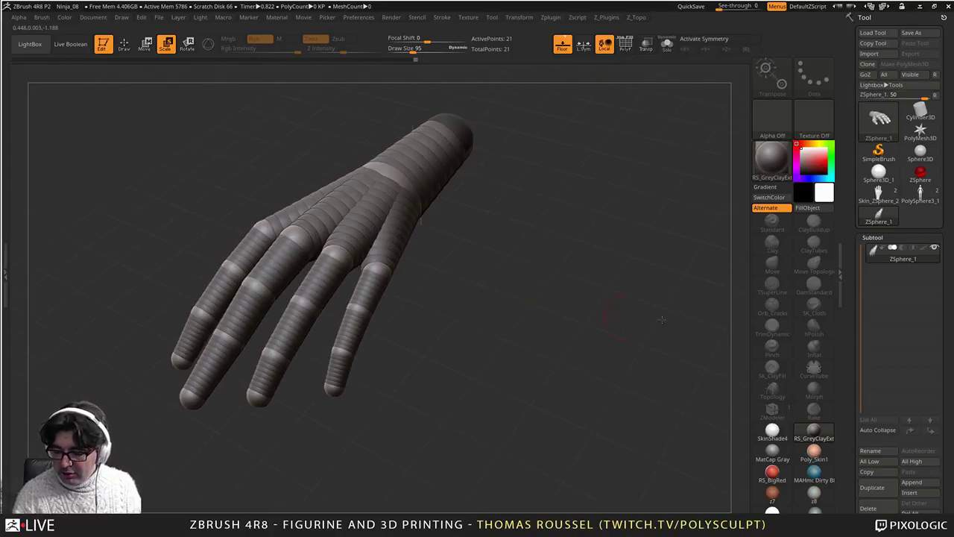
Step: Try to assign Skin_ZSphere_2 as the rigging mesh of the ZSphere armature
drag(949, 403, 935, 262)
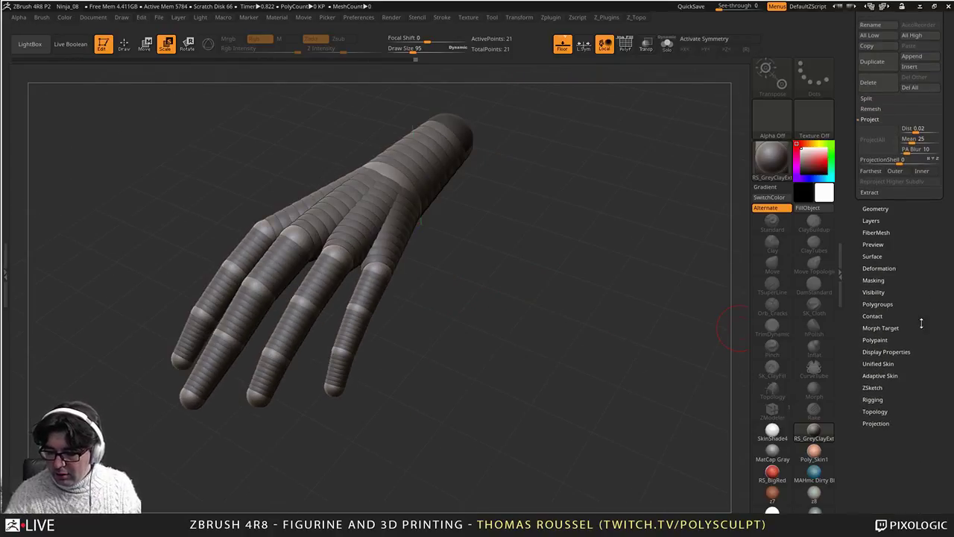
click(877, 400)
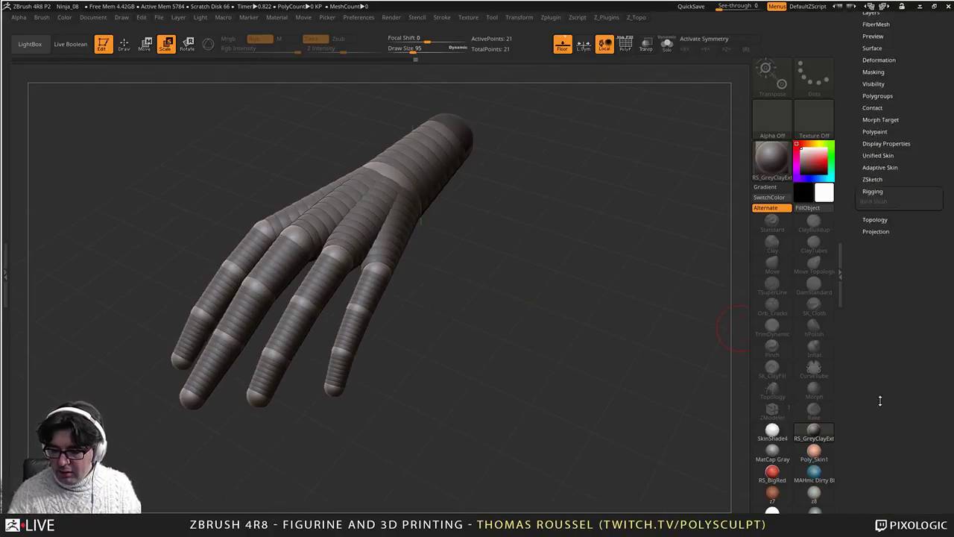
drag(879, 400, 884, 422)
click(874, 275)
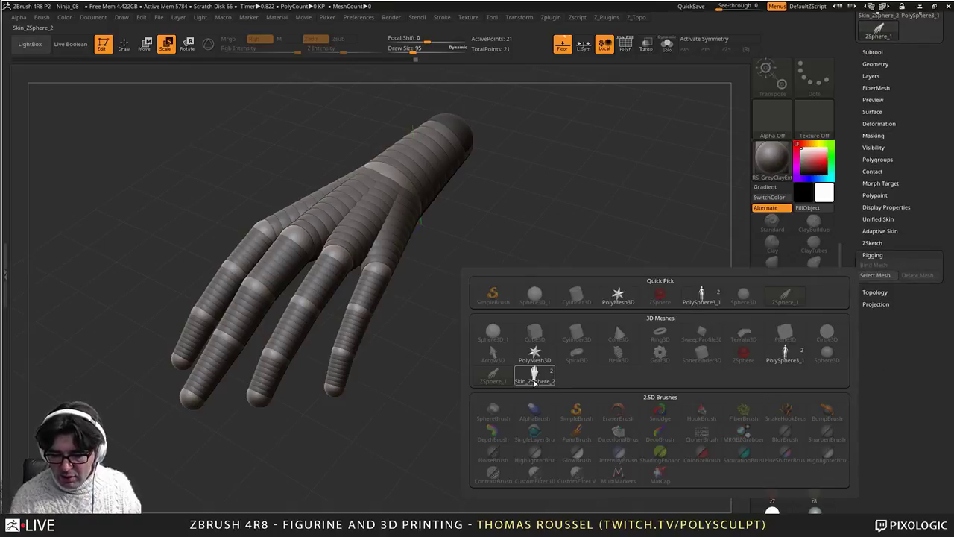
mouse_move(533, 380)
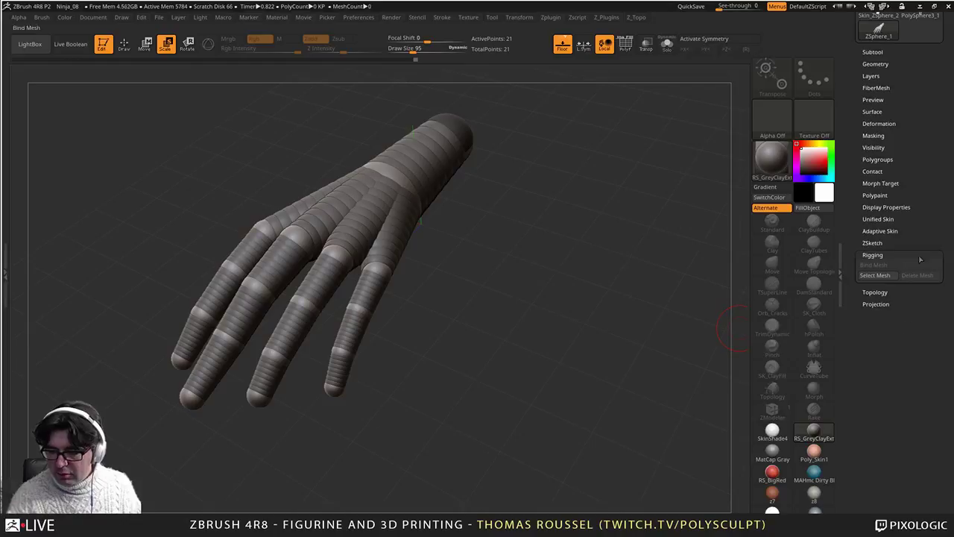
Step: Return to the sculpted hand Skin_ZSphere_2 and delete its Skin_ZSphere_1 subtool
drag(899, 100, 897, 286)
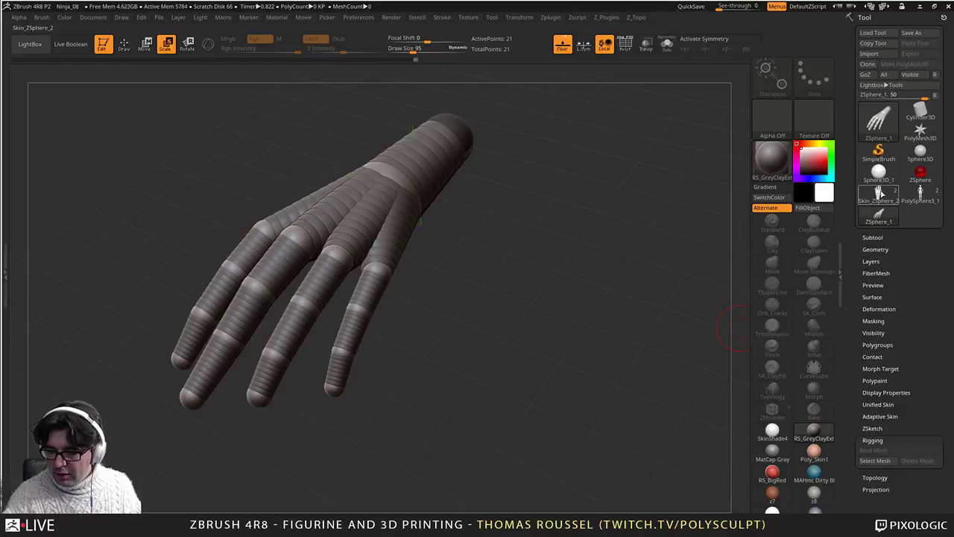
click(878, 192)
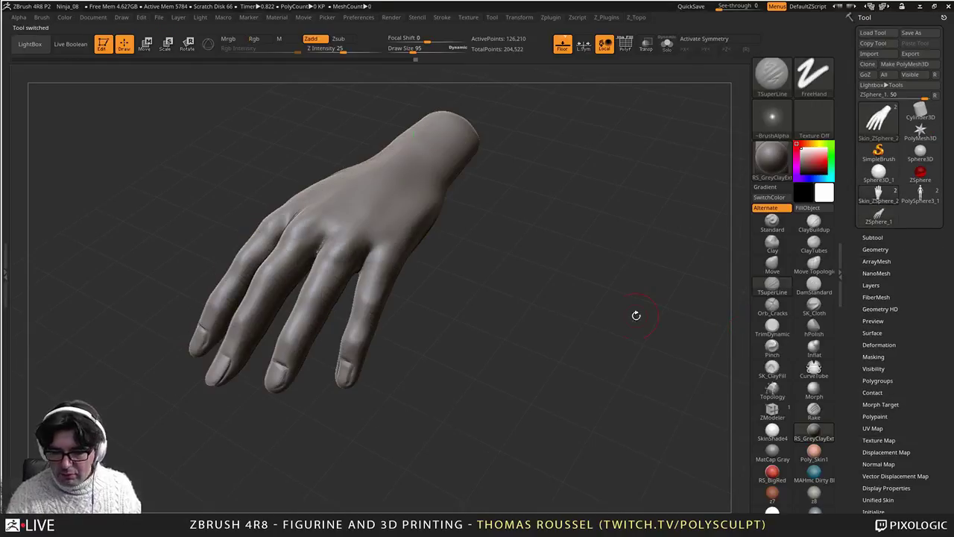
click(872, 237)
click(873, 255)
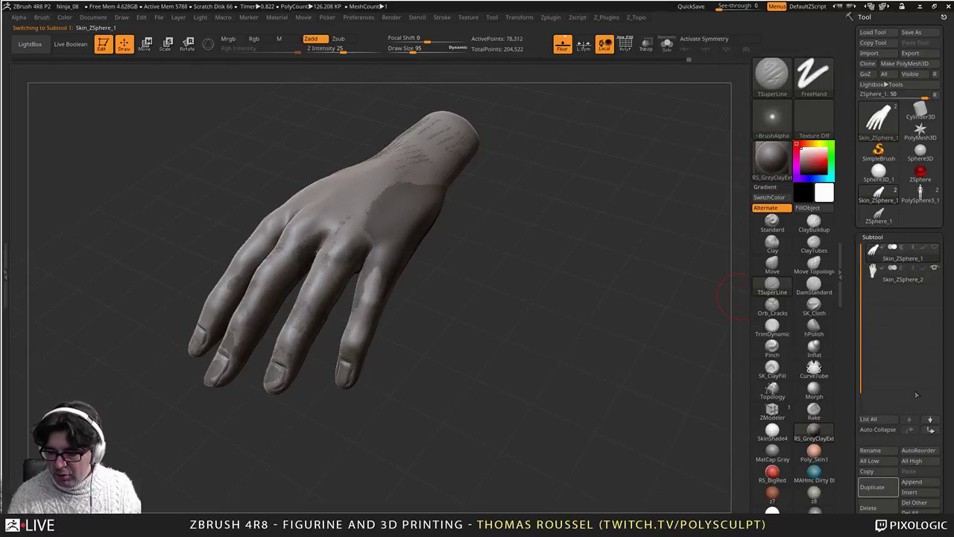
click(870, 508)
click(782, 520)
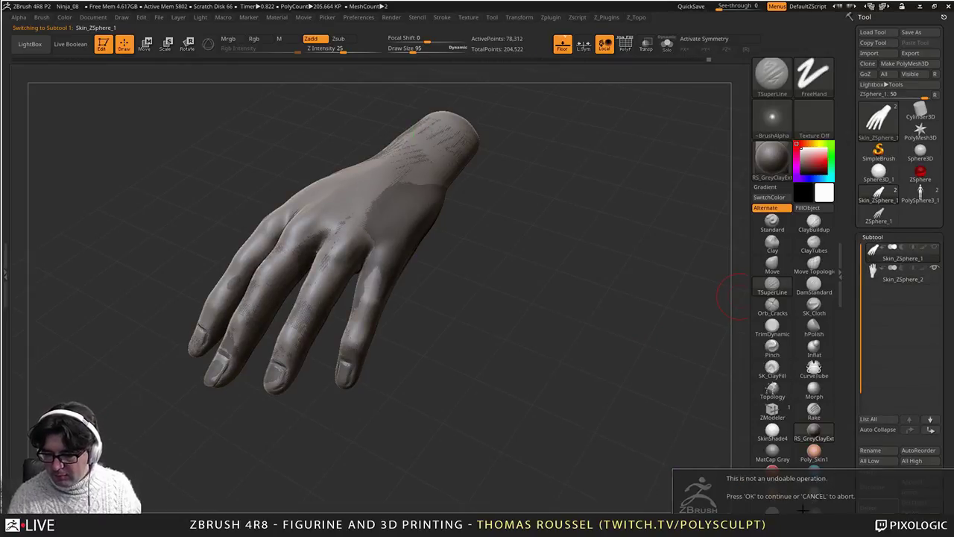
Step: Rename the remaining hand subtool as left_hand
click(870, 451)
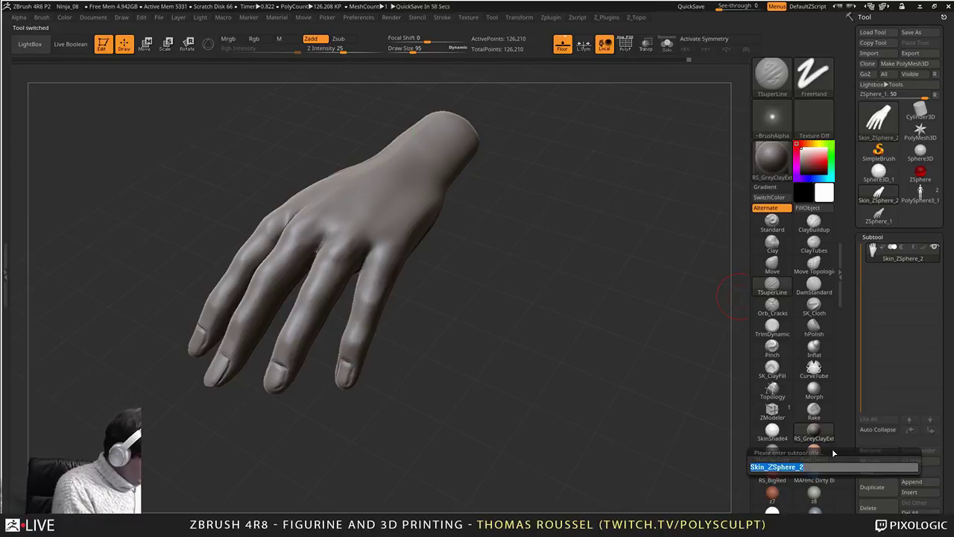
text(left_hand)
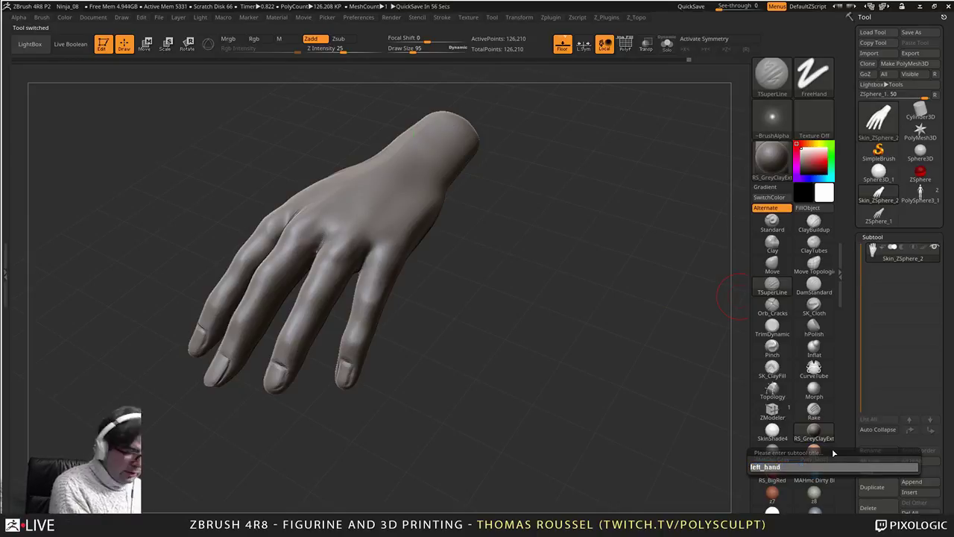
key(Return)
Step: Switch back to the ZSphere_1 armature and assign Left_hand as its rigging mesh
drag(701, 298, 669, 303)
click(879, 214)
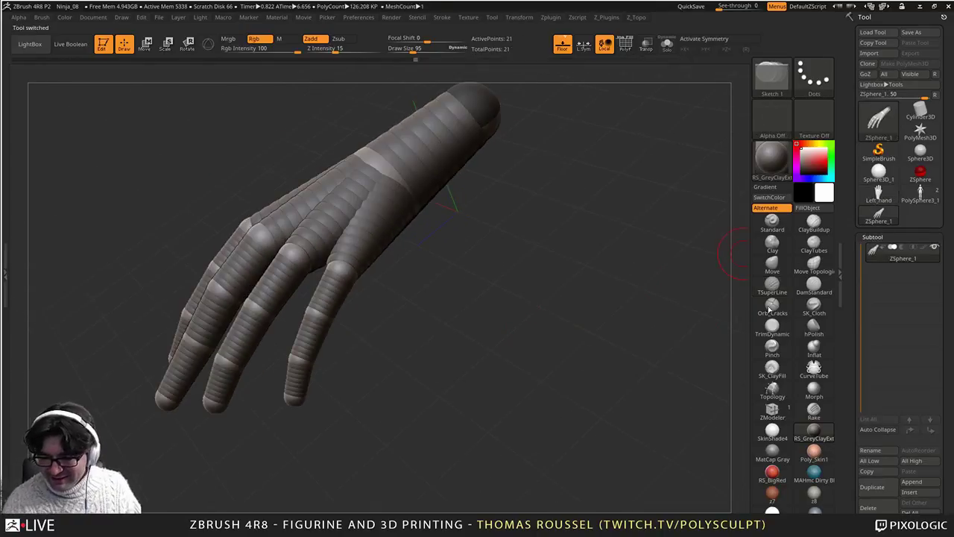
mouse_move(556, 381)
alt+mouse_down()
mouse_move(530, 365)
mouse_move(501, 389)
mouse_move(552, 395)
alt+mouse_up()
drag(937, 434, 941, 308)
click(876, 325)
drag(876, 326, 900, 411)
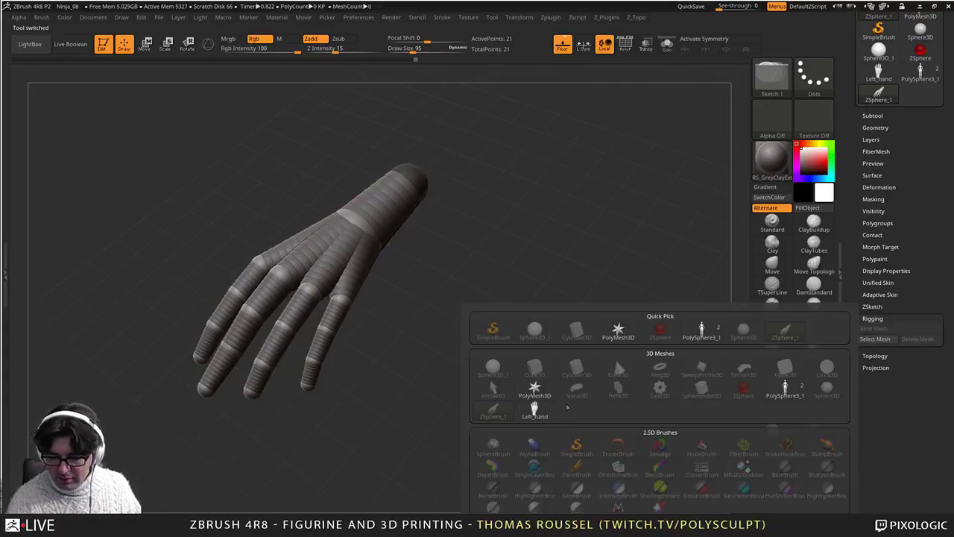
click(535, 410)
Step: Move the little finger's joint and tip spheres to fit inside the sculpted little finger
drag(508, 416, 515, 353)
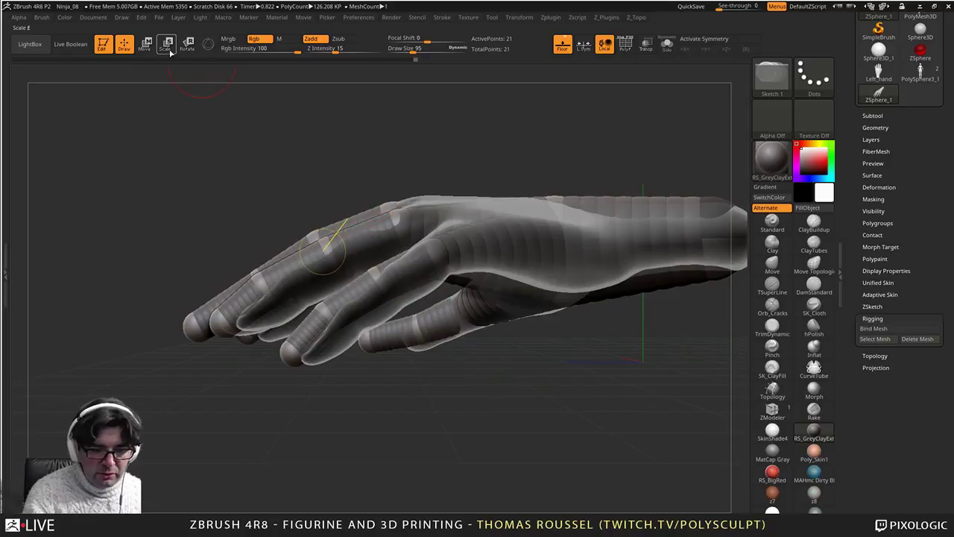
key(w)
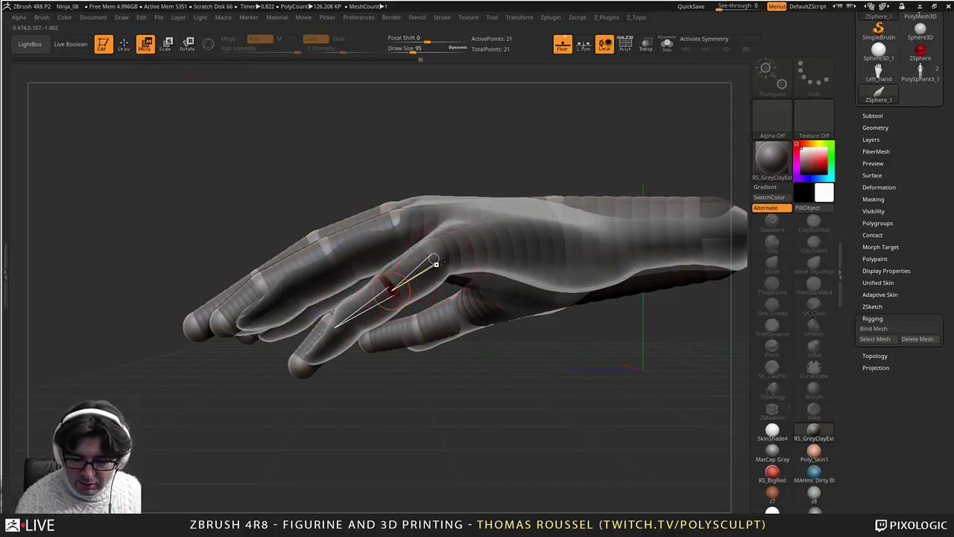
drag(435, 263, 441, 261)
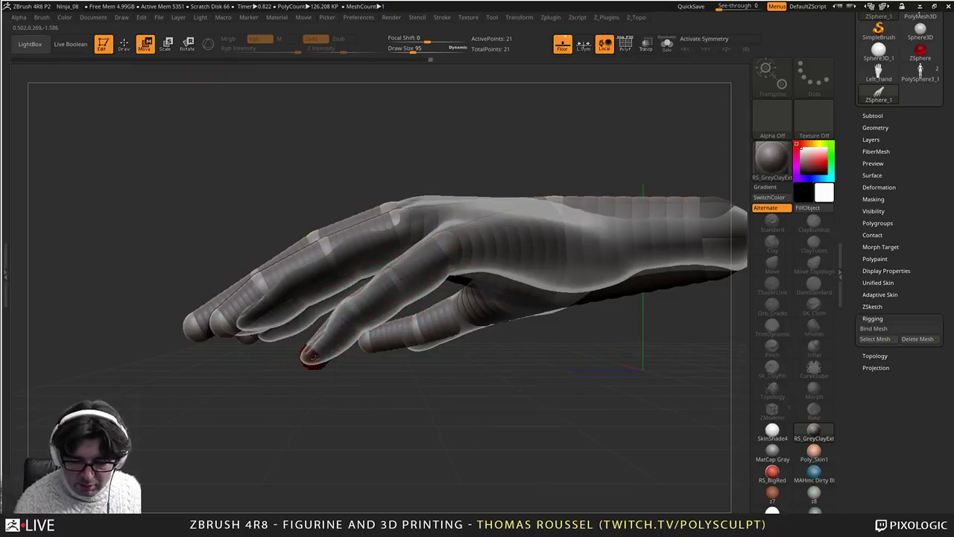
drag(313, 359, 314, 359)
Step: Reposition the ring finger's knuckle, joint and tip spheres so they follow the sculpted ring finger
drag(339, 395, 365, 477)
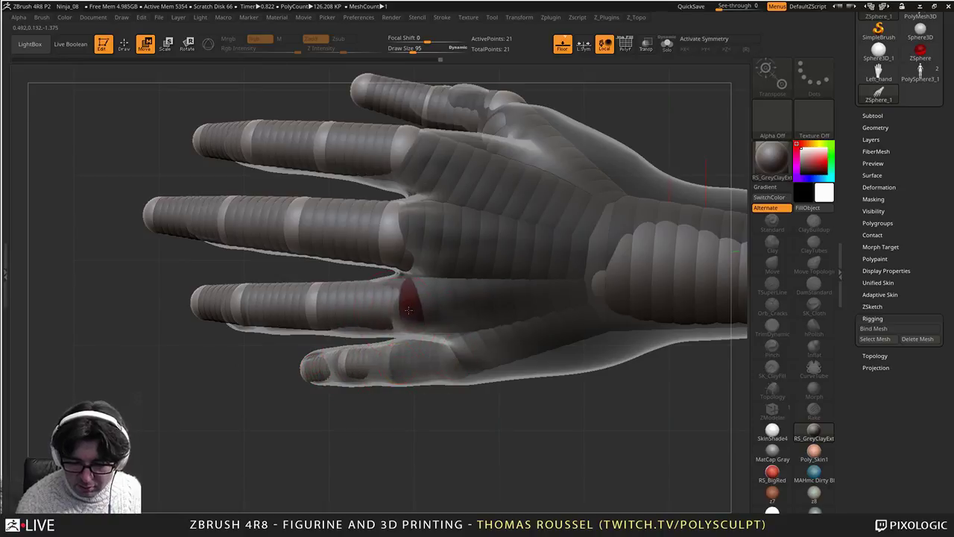
click(318, 304)
drag(317, 447, 330, 316)
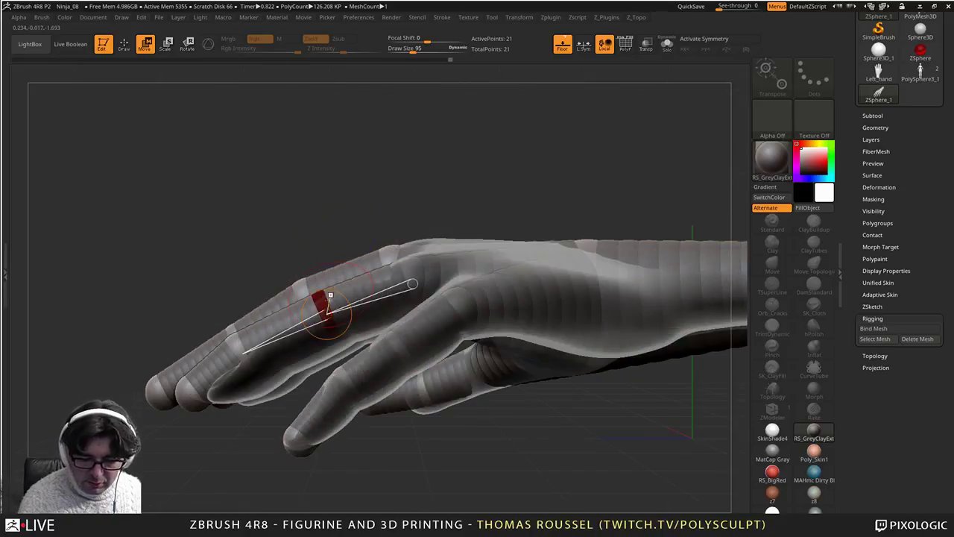
click(413, 284)
drag(402, 205, 326, 311)
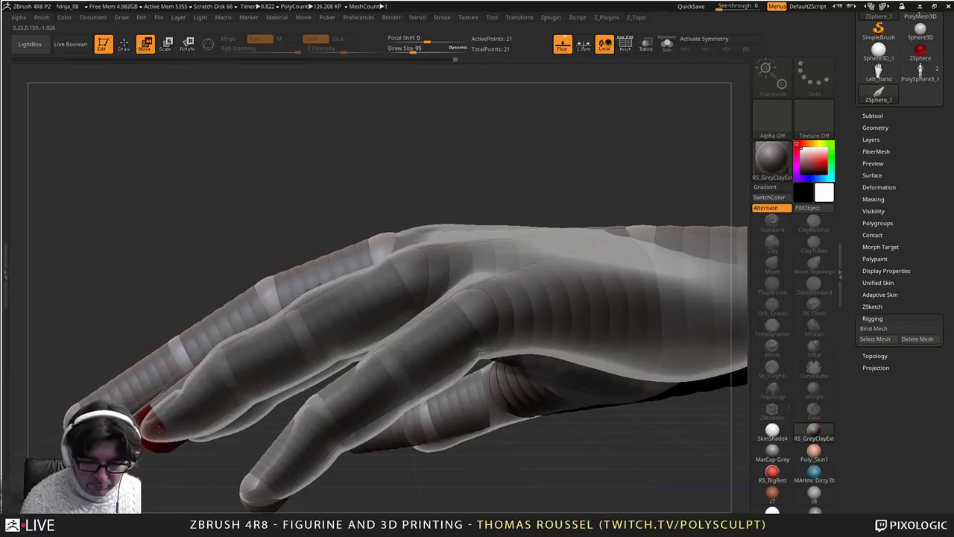
click(416, 277)
Step: Move the middle finger's knuckle and joint spheres into line with the sculpted middle finger
right_drag(552, 321, 564, 404)
alt+right_drag(466, 263, 518, 322)
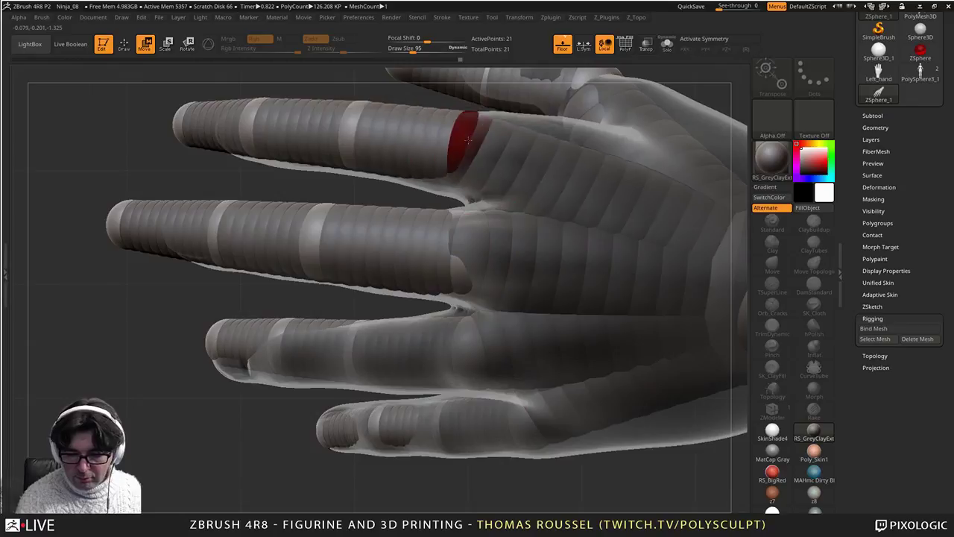
right_drag(376, 210, 465, 134)
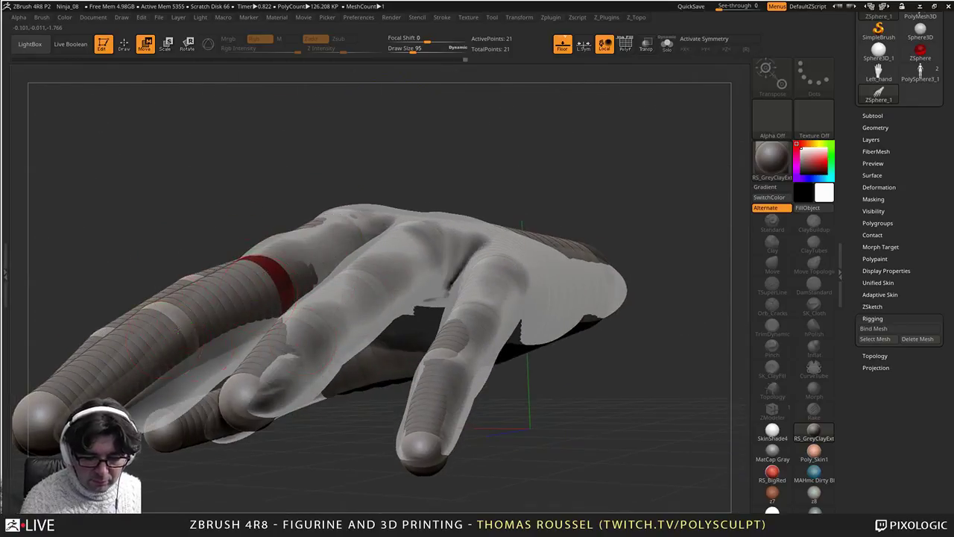
right_drag(192, 342, 226, 441)
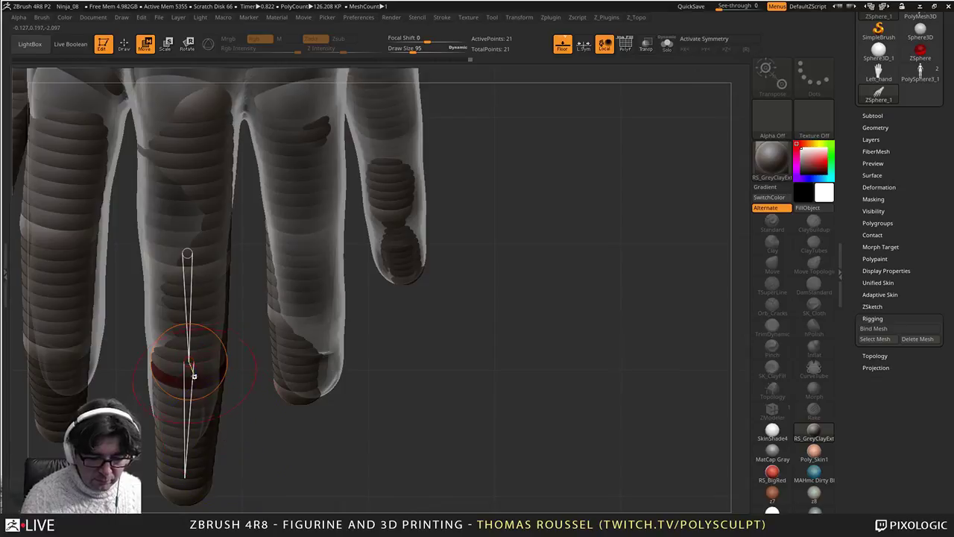
right_drag(221, 374, 274, 352)
mouse_move(177, 301)
mouse_down()
mouse_move(187, 313)
mouse_move(176, 302)
mouse_up()
drag(221, 329, 227, 344)
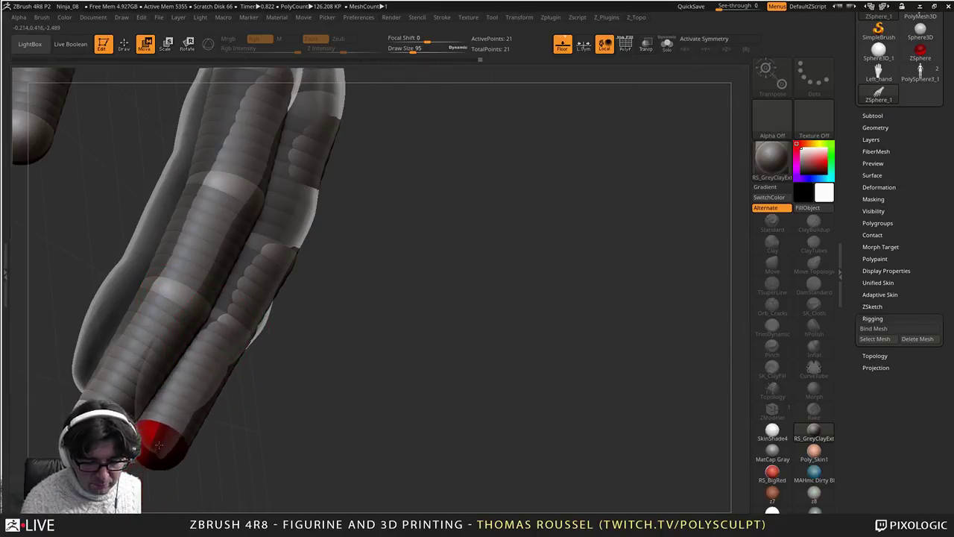
Step: Fit the middle finger's tip sphere inside the sculpted fingertip
drag(159, 445, 163, 440)
right_drag(163, 440, 362, 325)
drag(351, 353, 357, 357)
right_drag(455, 280, 371, 304)
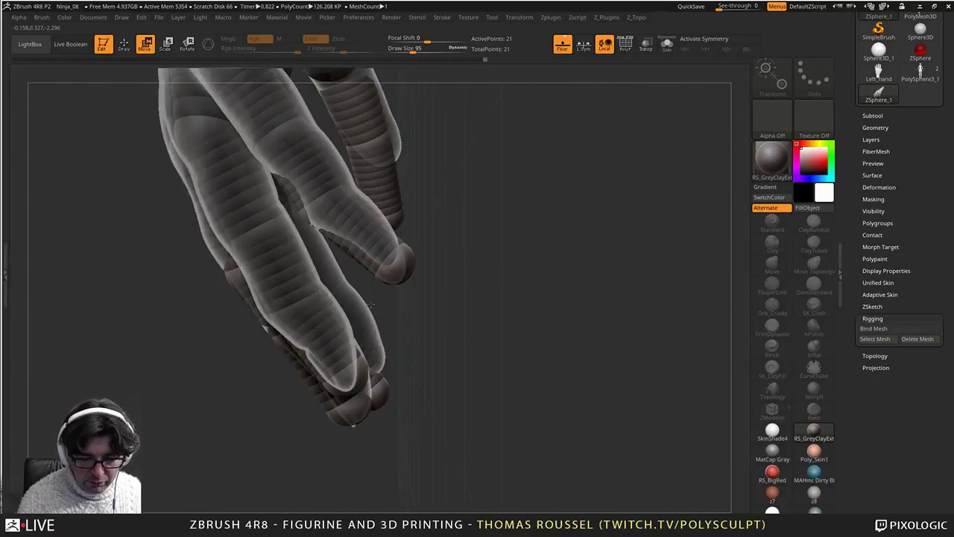
Step: Move the index finger's joint spheres into line with the sculpted index finger
right_drag(225, 278, 274, 230)
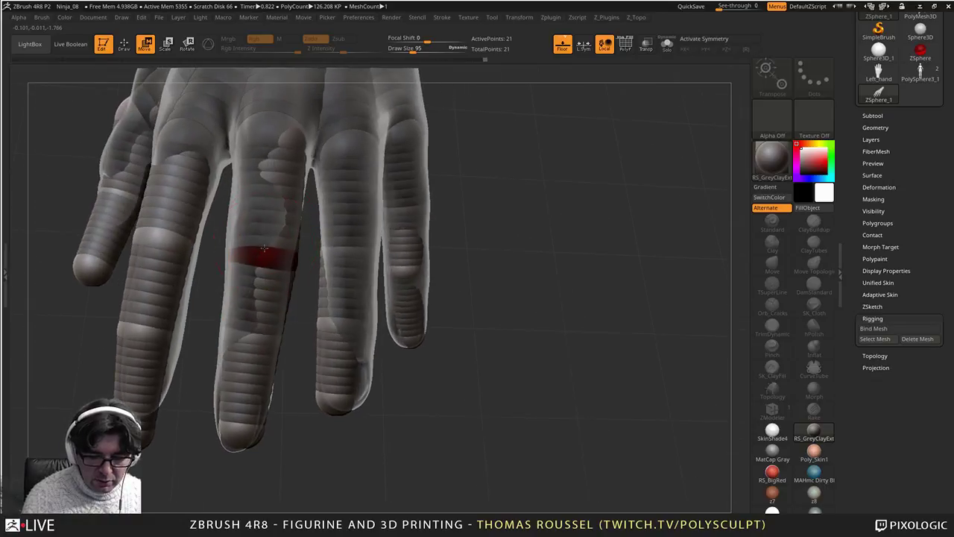
right_drag(252, 346, 306, 320)
right_drag(290, 233, 356, 253)
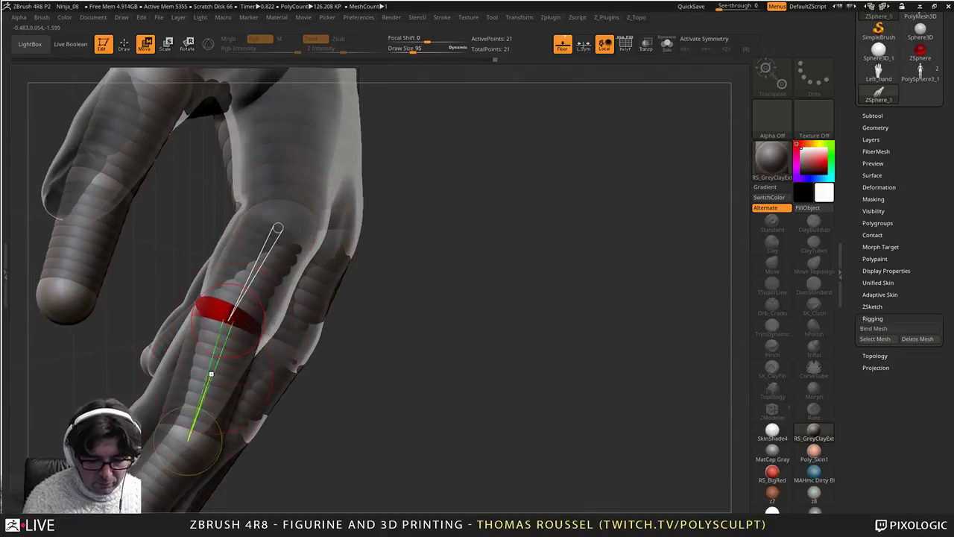
drag(211, 374, 178, 392)
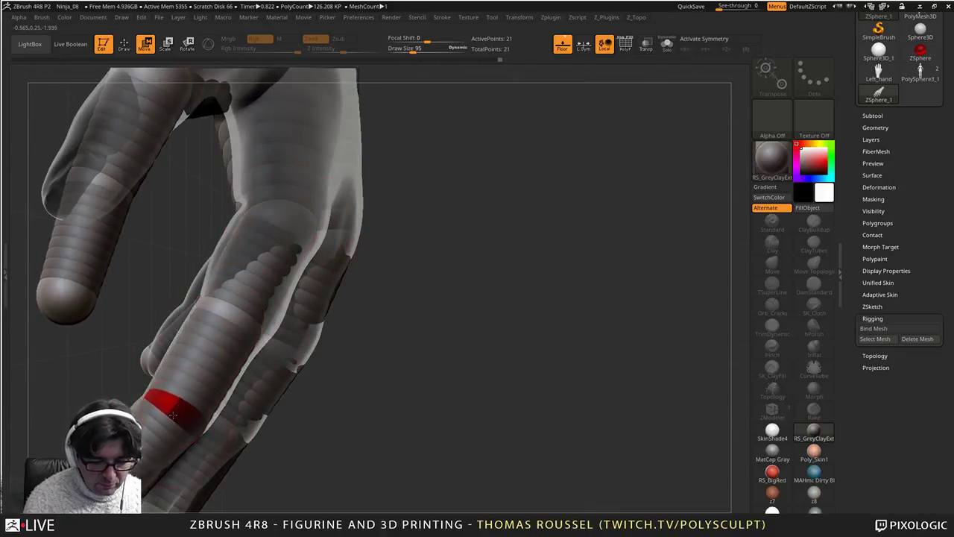
alt+right_drag(173, 415, 272, 269)
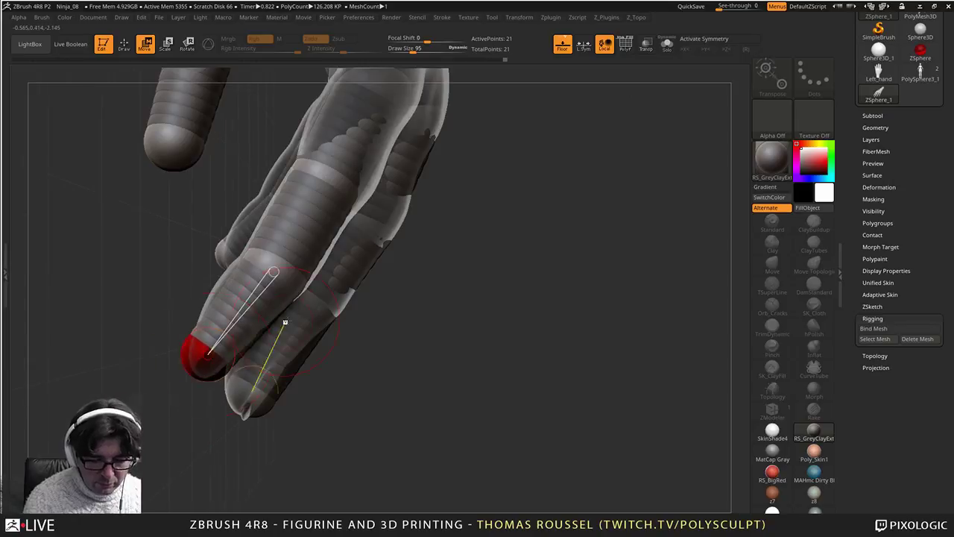
right_drag(284, 321, 344, 341)
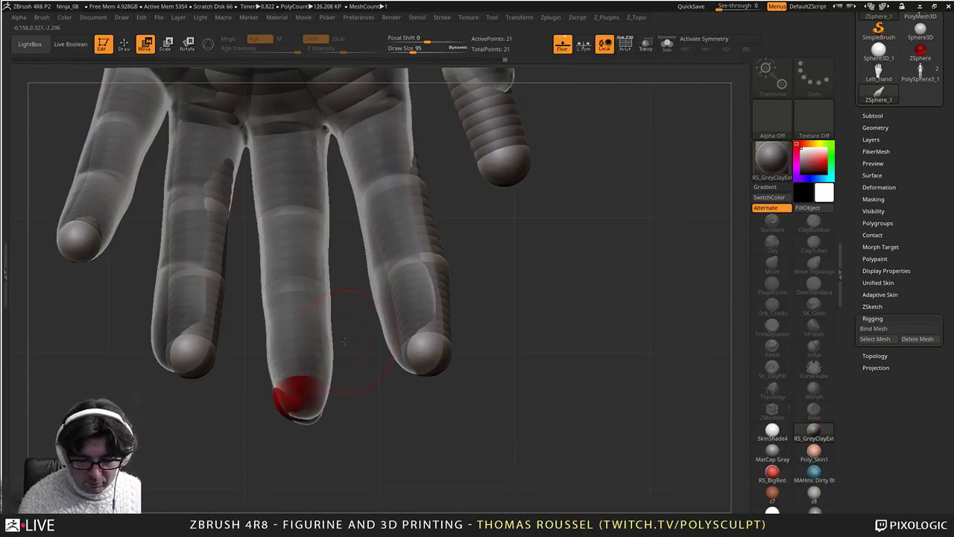
Step: Centre the ring finger's tip sphere in its sculpted fingertip and nudge the little finger's joint spheres into place
drag(196, 357, 168, 350)
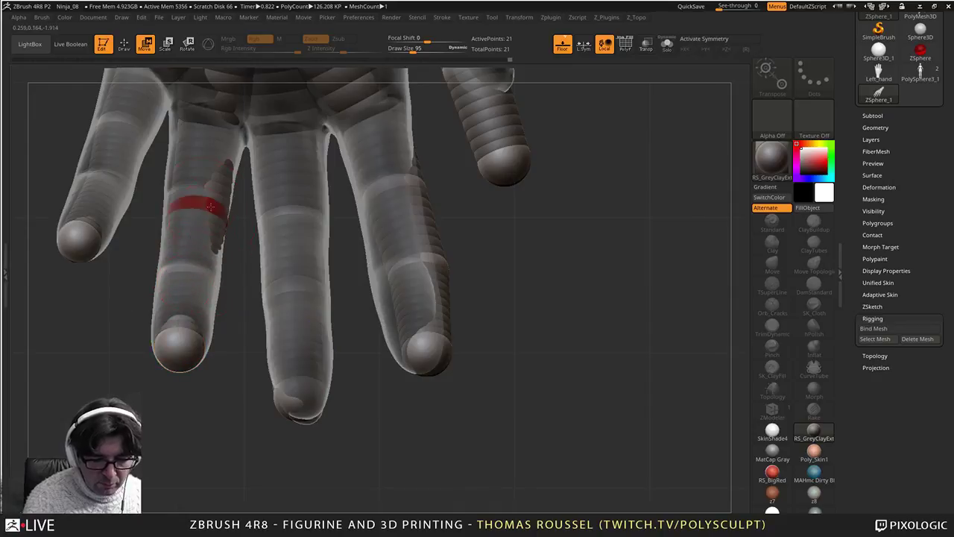
alt+right_drag(231, 172, 234, 262)
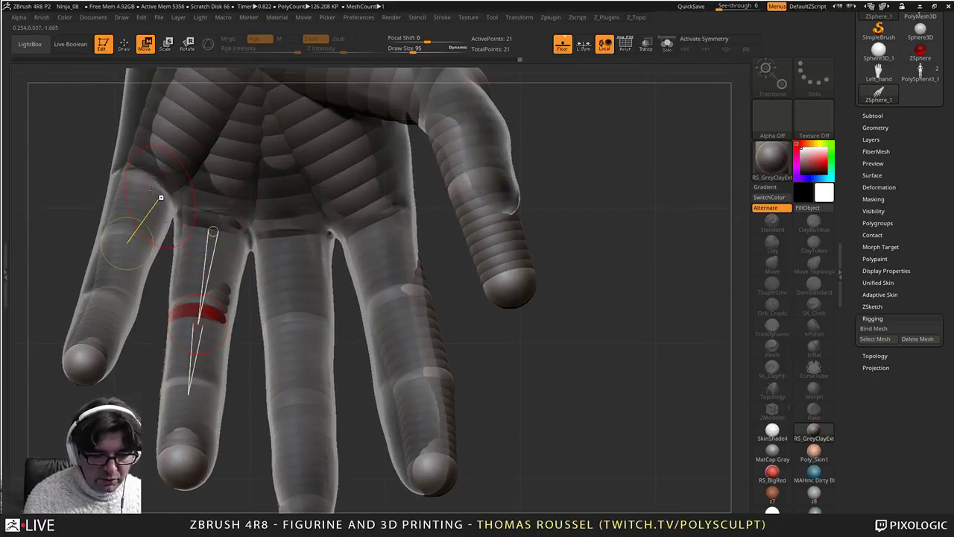
drag(127, 241, 123, 239)
right_drag(124, 240, 383, 309)
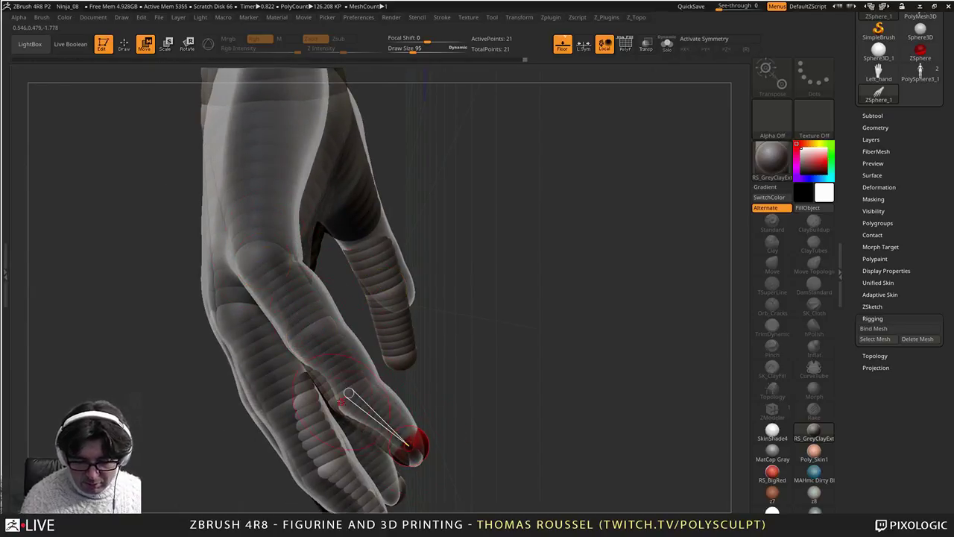
drag(317, 326, 322, 323)
right_drag(315, 319, 343, 276)
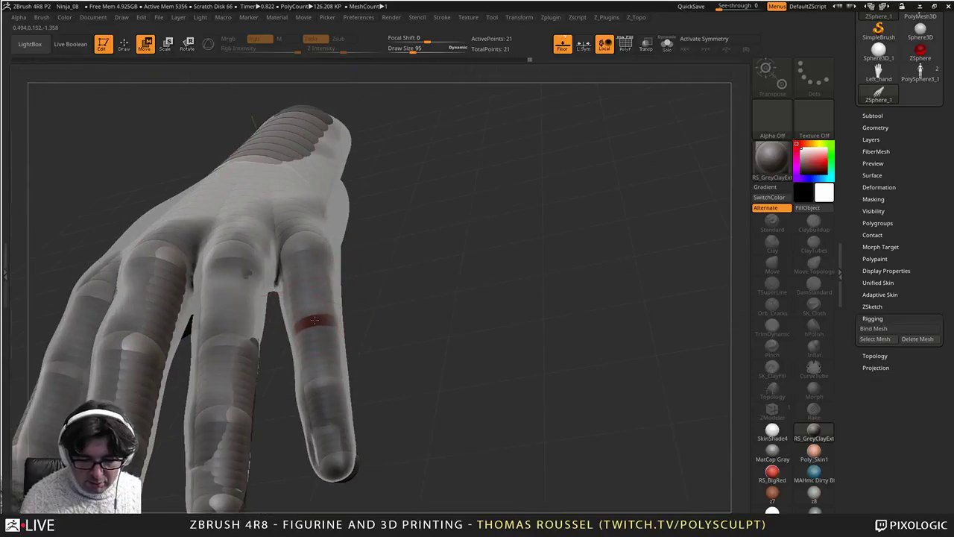
right_drag(314, 328, 526, 257)
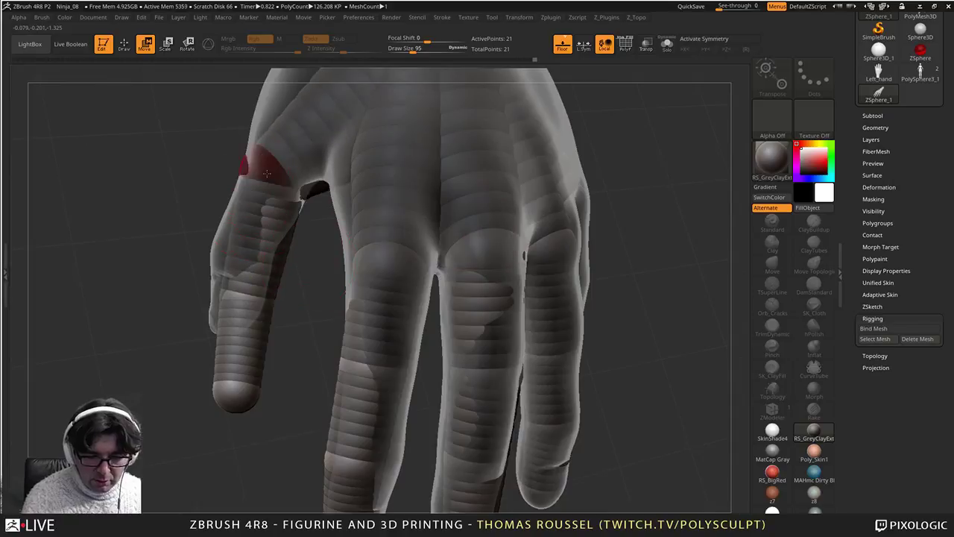
Step: Reposition the thumb's joint and tip spheres so they fit inside the sculpted thumb
drag(293, 104, 291, 86)
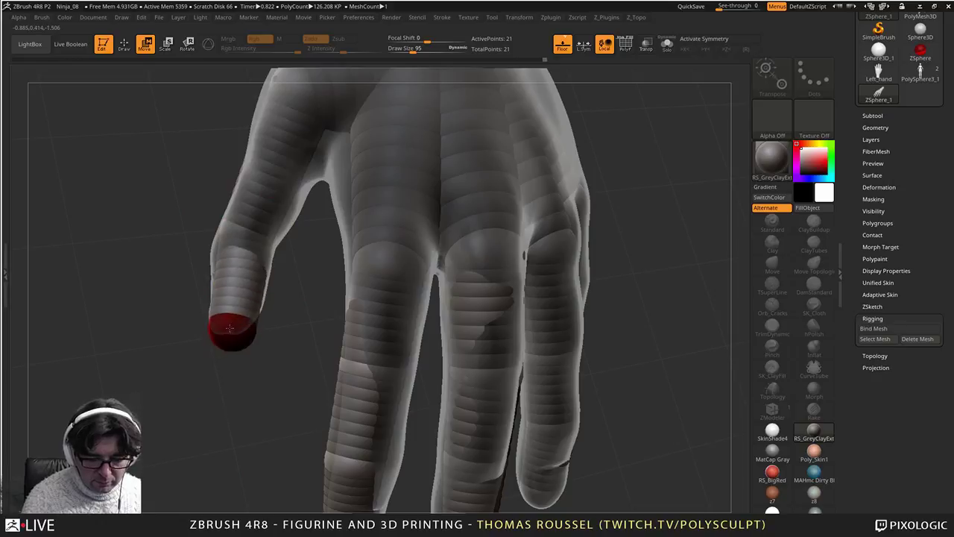
mouse_move(229, 328)
right_down()
mouse_move(246, 316)
mouse_move(226, 317)
right_up()
alt+right_drag(275, 173, 260, 276)
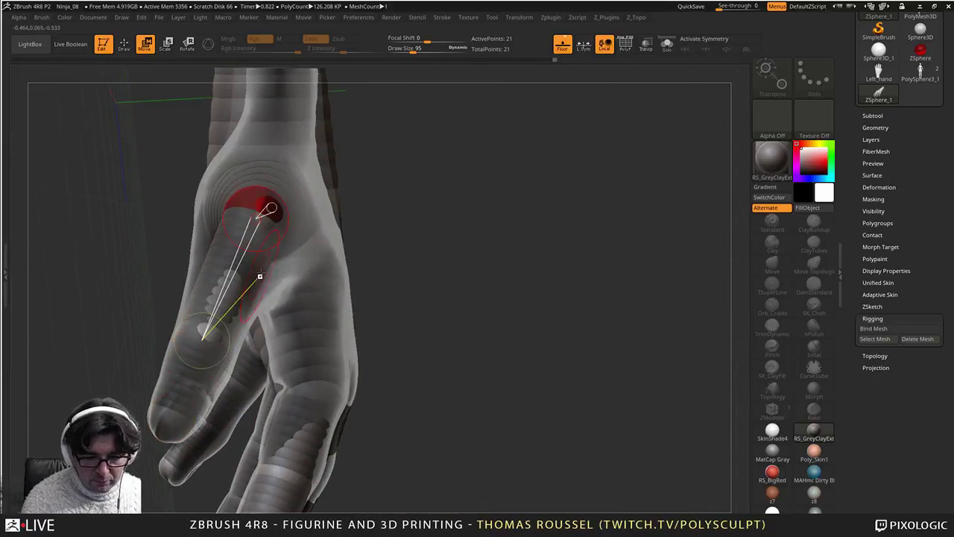
right_drag(302, 328, 255, 320)
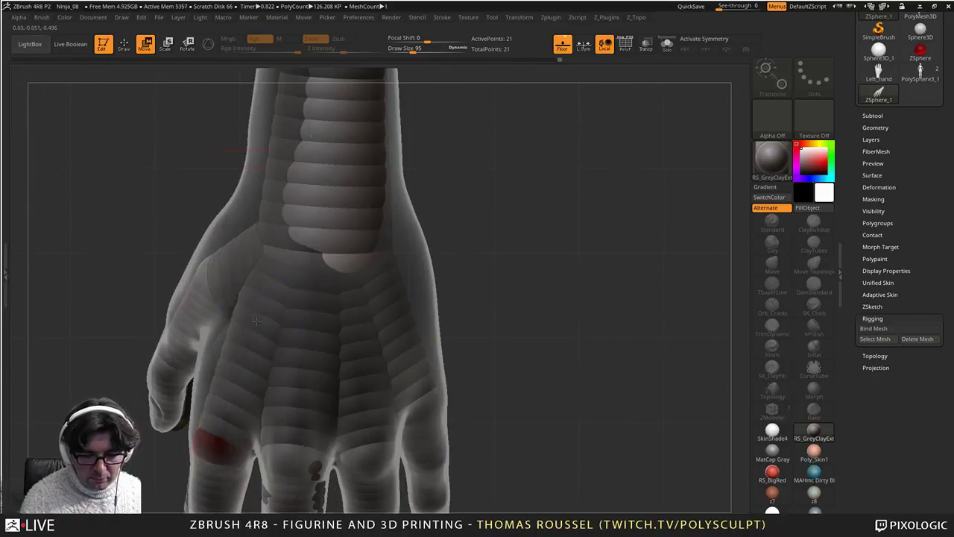
Step: Move the wrist sphere and the forearm's end sphere so they sit centred inside the sculpted wrist and forearm
drag(326, 251, 308, 223)
alt+right_drag(319, 210, 283, 350)
drag(300, 210, 288, 197)
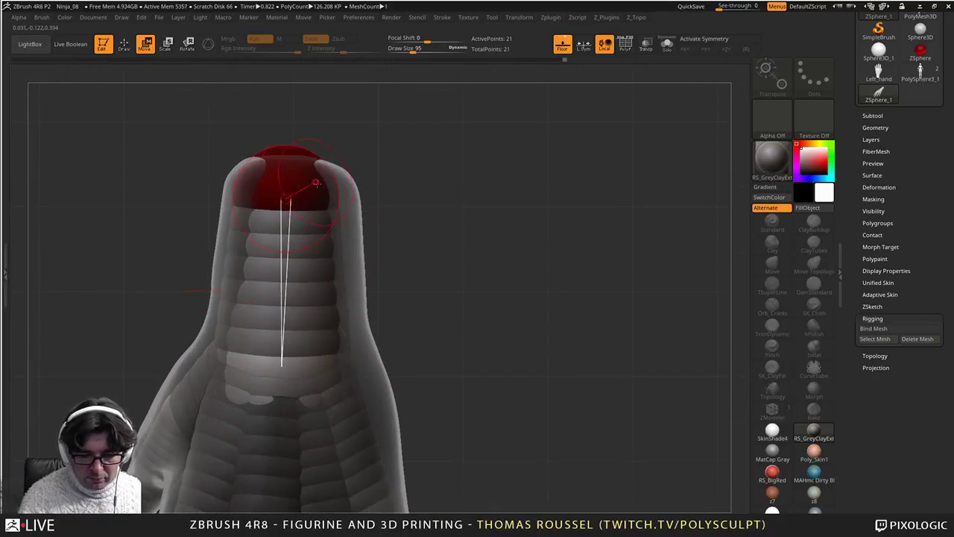
alt+right_drag(314, 366, 335, 252)
drag(335, 253, 334, 250)
Step: Check the armature's fit inside the fingers and bind the Left_hand mesh to the ZSphere armature
ctrl+right_drag(365, 279, 433, 217)
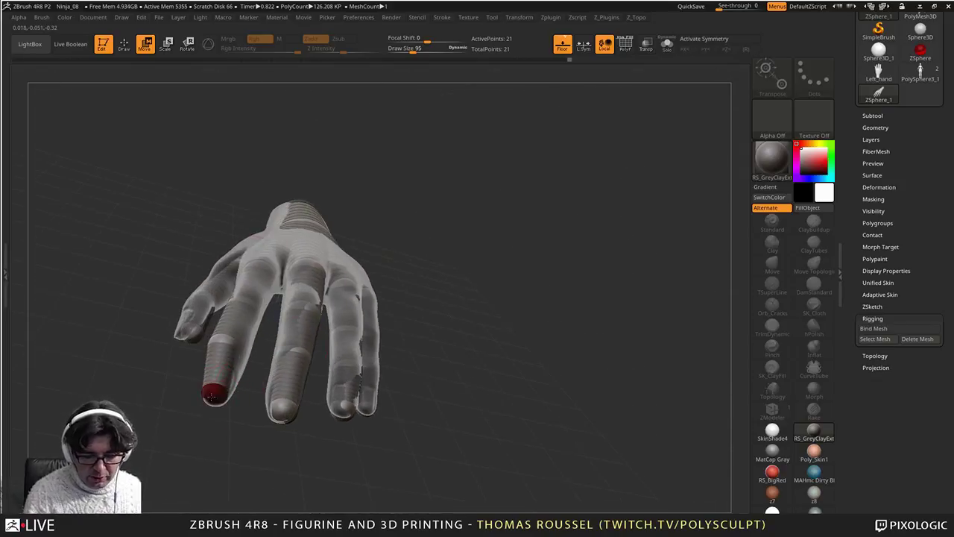
right_drag(230, 384, 294, 358)
ctrl+right_drag(234, 342, 243, 361)
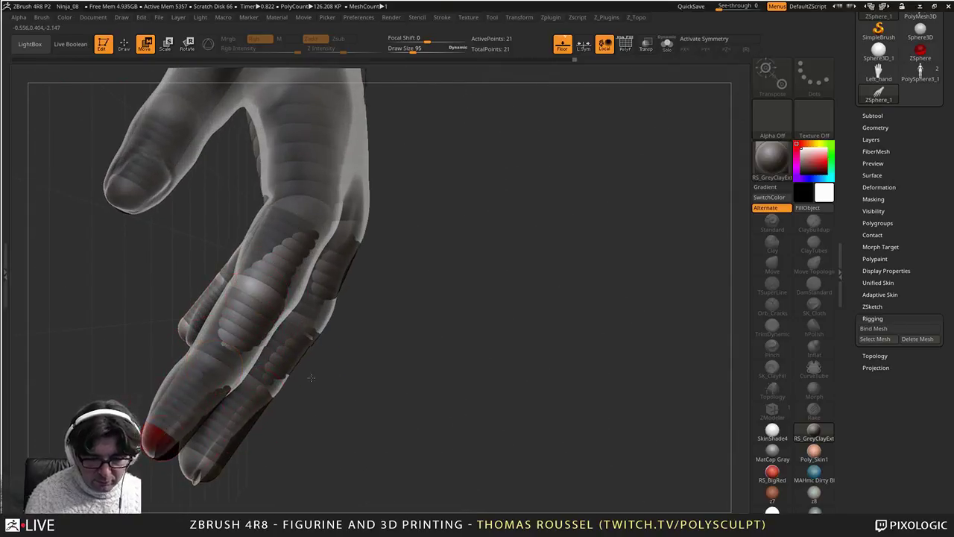
right_drag(311, 378, 390, 351)
click(526, 304)
alt+right_drag(521, 313, 340, 242)
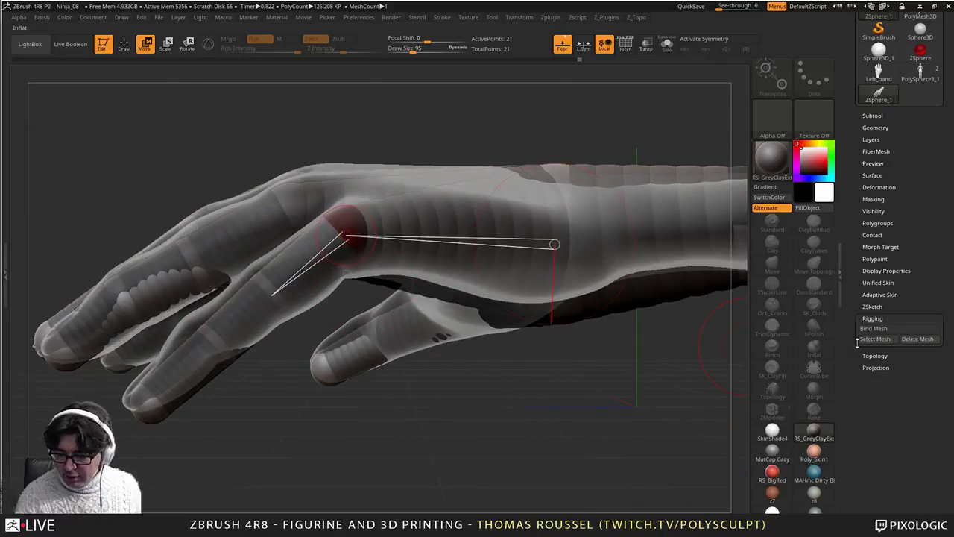
click(386, 321)
mouse_move(385, 320)
right_down()
mouse_move(371, 323)
mouse_move(392, 316)
right_up()
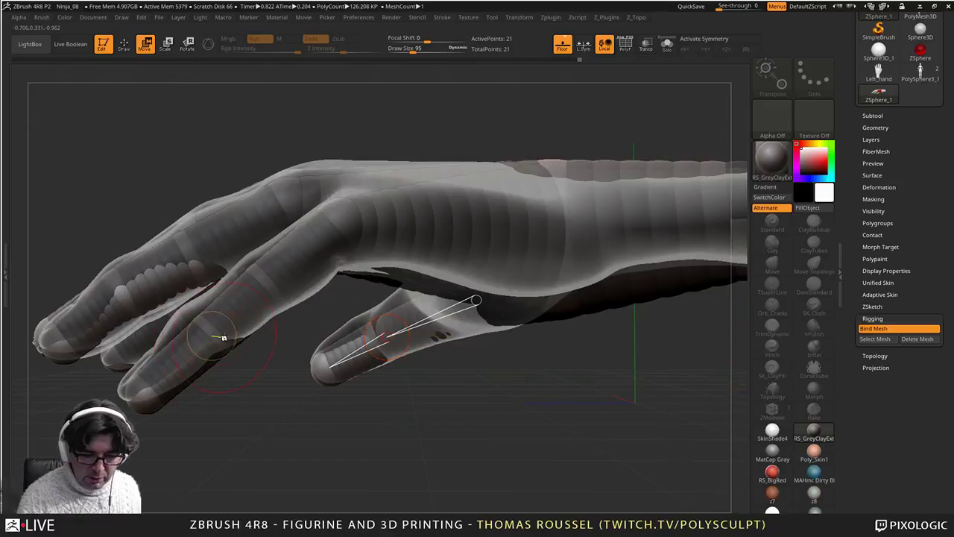
Step: Rotate the little finger's segments at their joints to curl the finger toward the palm
click(187, 46)
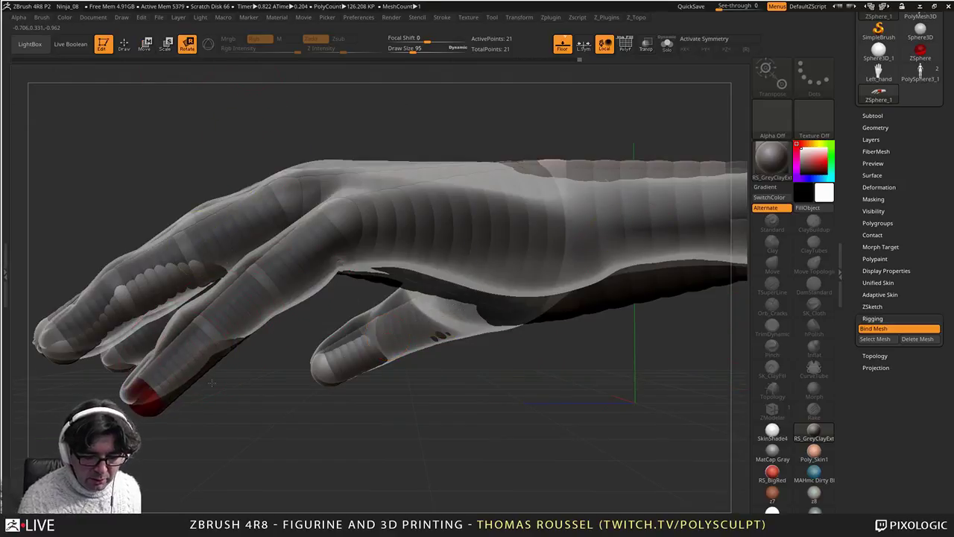
drag(212, 383, 313, 403)
drag(267, 320, 316, 318)
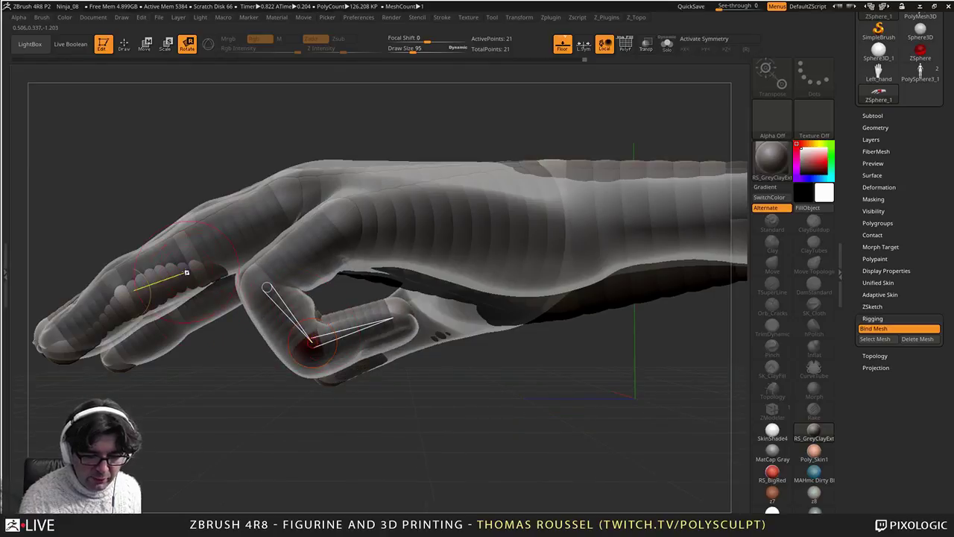
Step: Fold the ring finger at its middle joint and bend the ring and little fingers down at the knuckles
drag(122, 299, 277, 335)
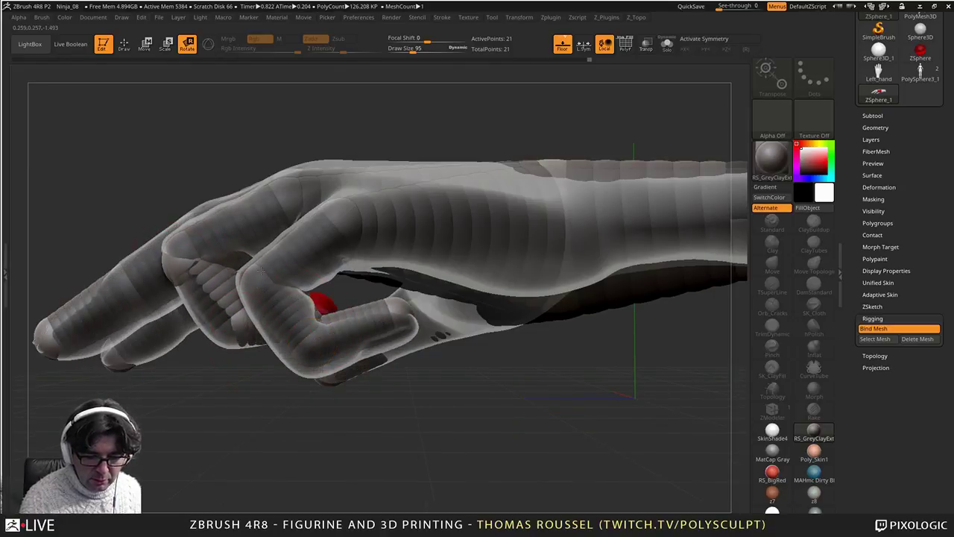
drag(225, 236, 329, 287)
drag(419, 269, 365, 260)
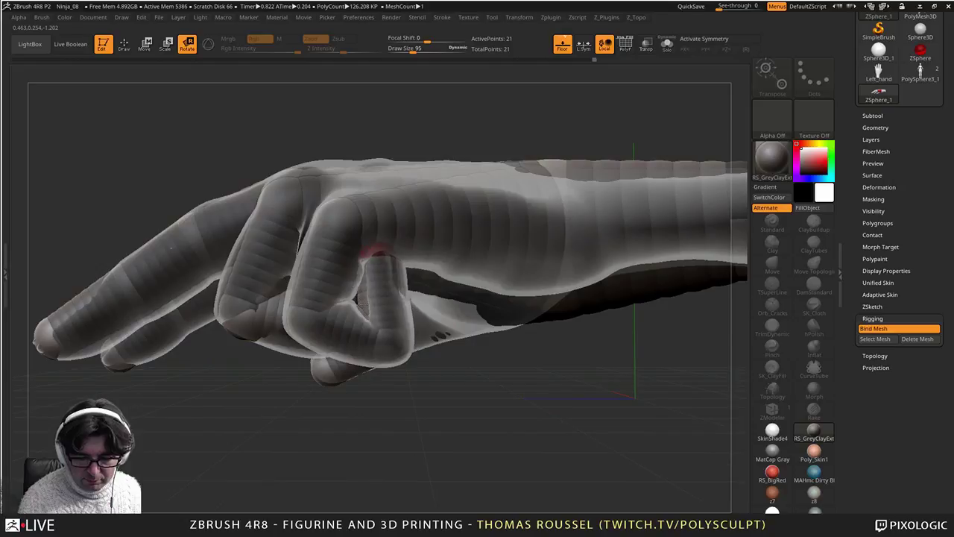
right_drag(336, 302, 397, 316)
right_drag(266, 278, 222, 262)
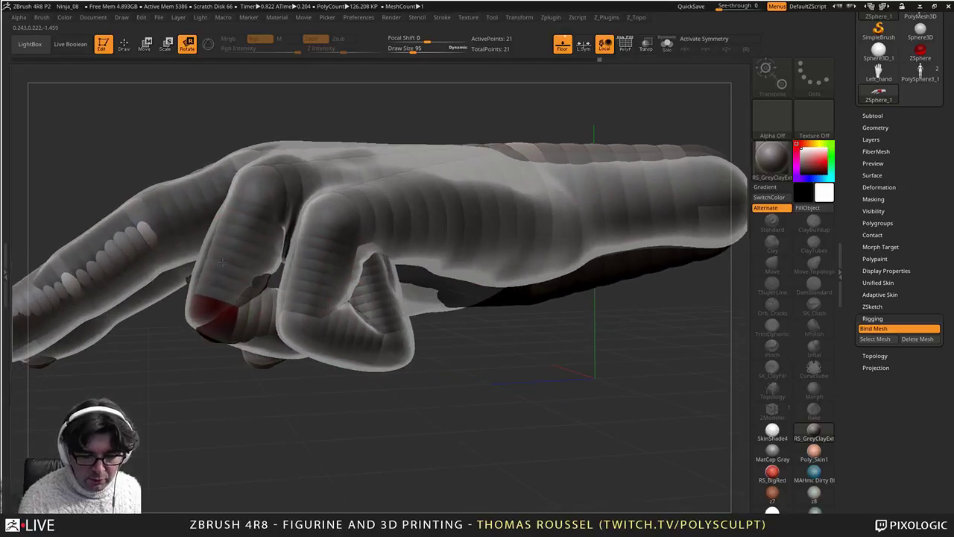
drag(249, 268, 262, 271)
Step: Bend the middle finger down at its knuckle and fold its outer segments toward the palm
right_drag(287, 276, 350, 241)
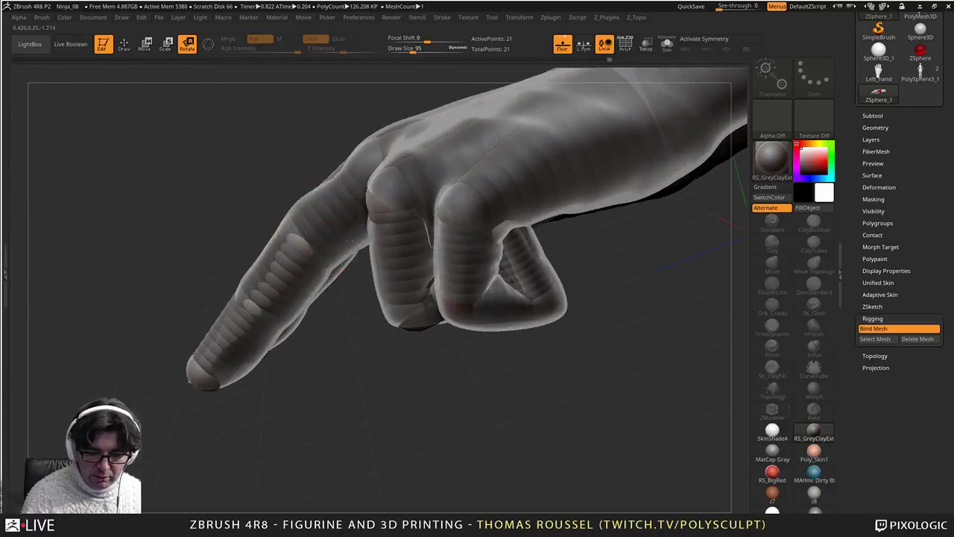
drag(296, 243, 360, 275)
right_drag(386, 289, 371, 297)
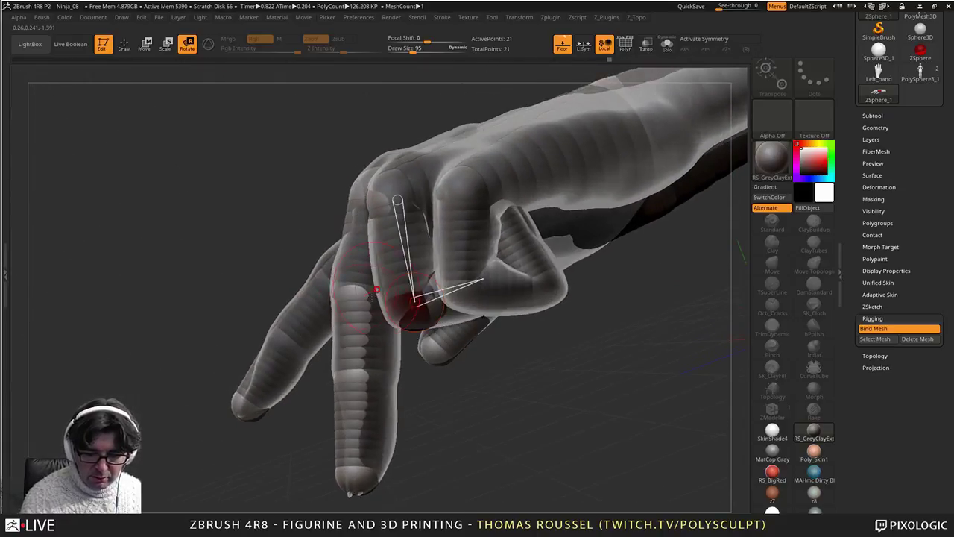
drag(372, 294, 453, 246)
right_drag(417, 233, 469, 230)
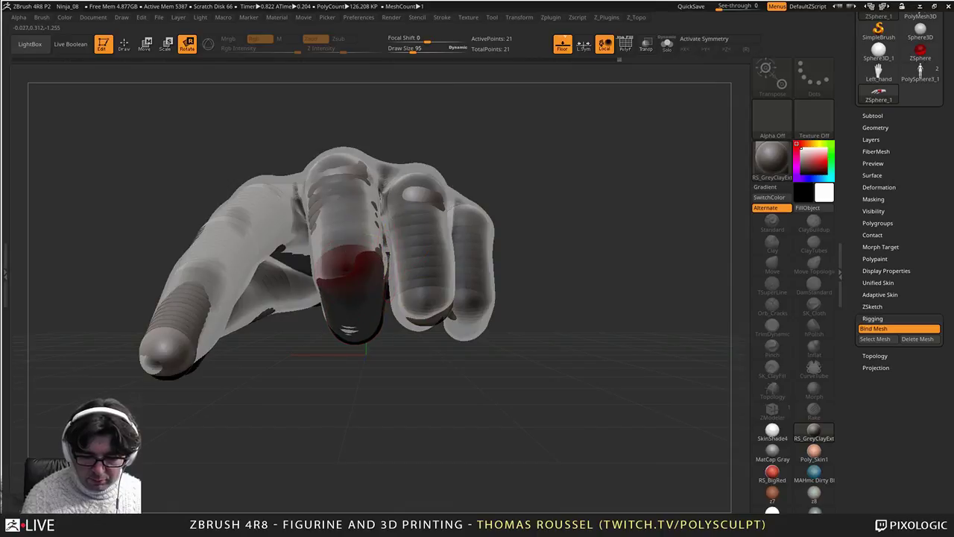
right_drag(377, 259, 403, 261)
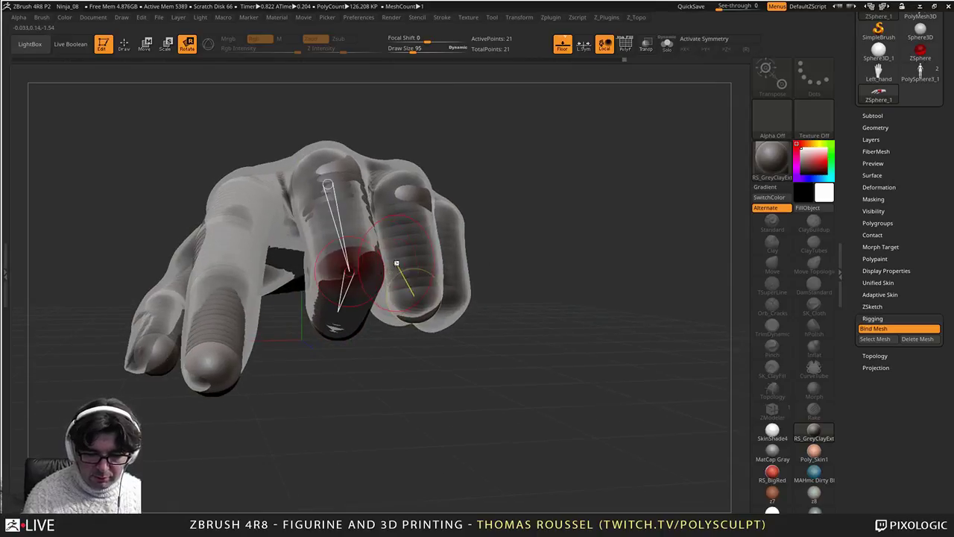
right_drag(391, 205, 319, 318)
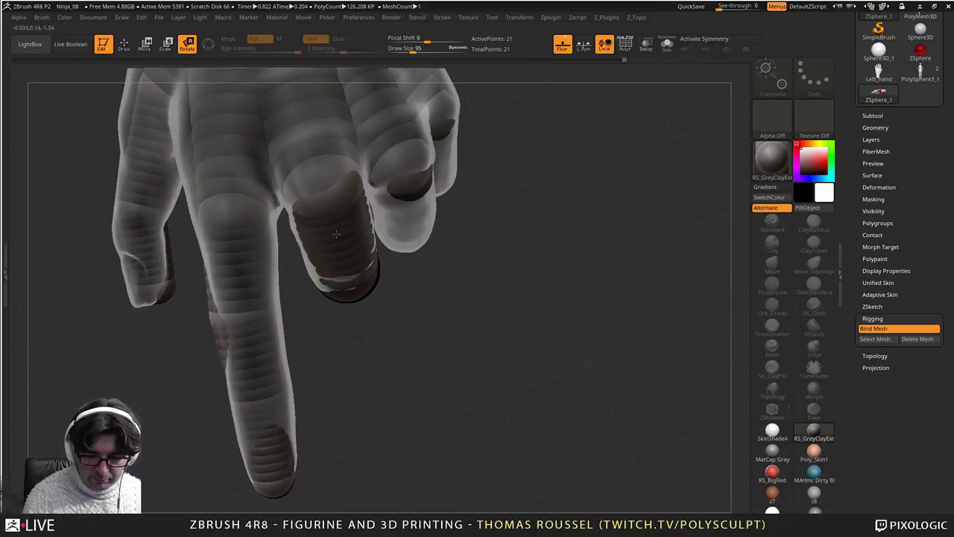
Step: Angle the index finger sideways toward the middle finger and curl its segments in toward the palm
drag(243, 264, 252, 260)
drag(234, 184, 248, 182)
drag(283, 350, 286, 349)
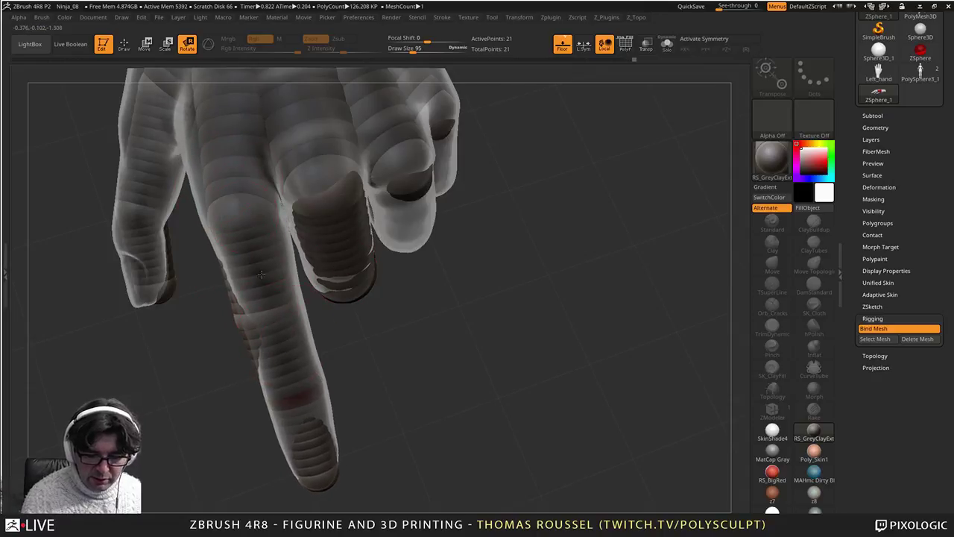
drag(265, 272, 273, 270)
right_drag(316, 360, 361, 348)
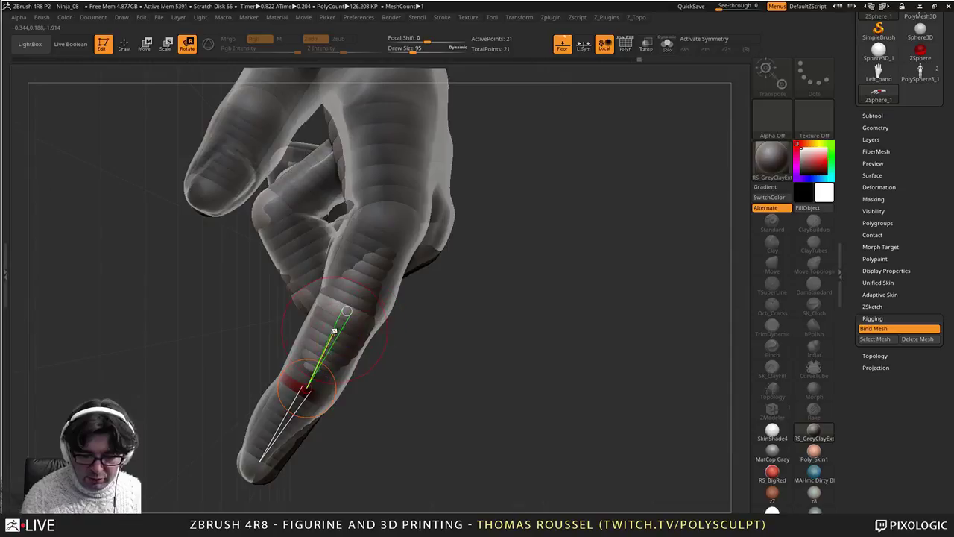
drag(359, 275, 328, 232)
drag(205, 270, 274, 198)
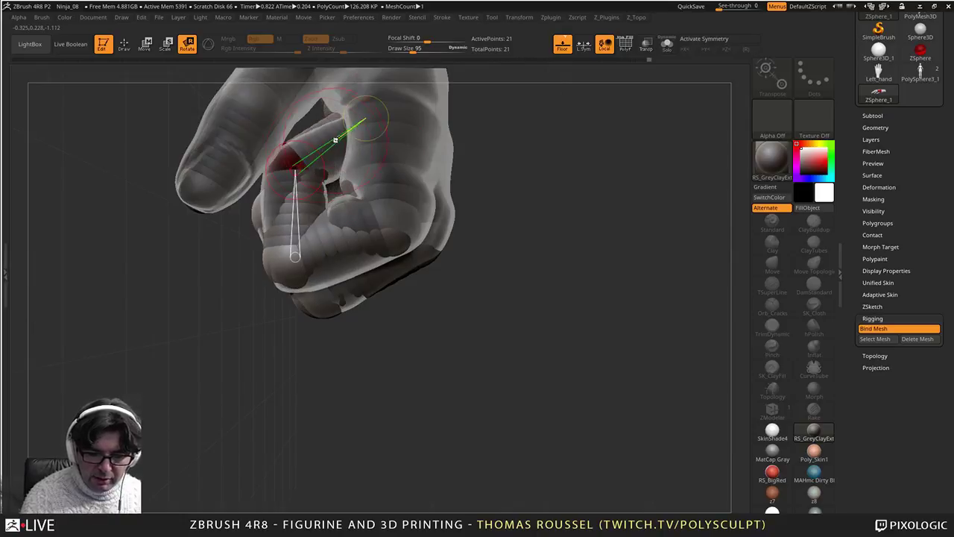
Step: Rotate the thumb's segments inward toward the curled index finger
alt+right_drag(301, 199, 269, 376)
right_drag(230, 274, 386, 243)
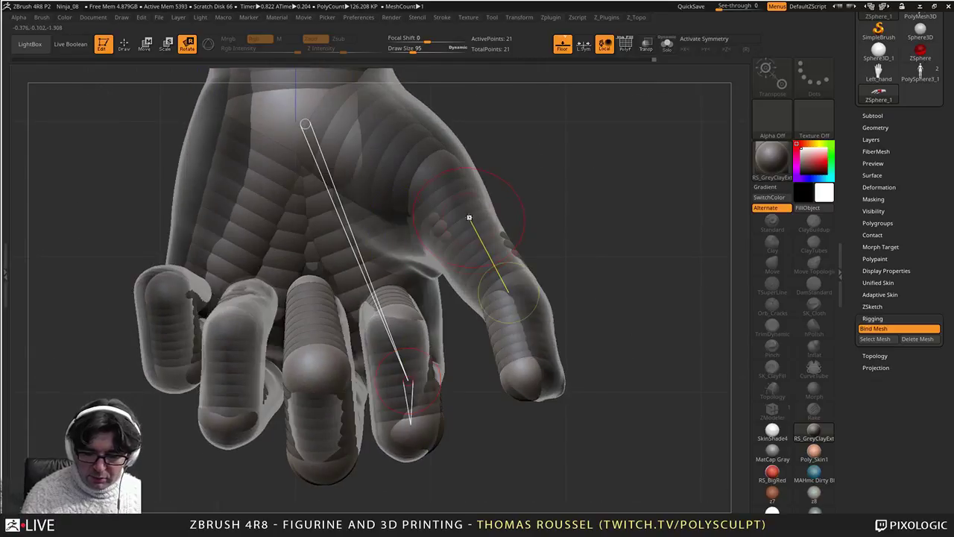
drag(487, 261, 471, 274)
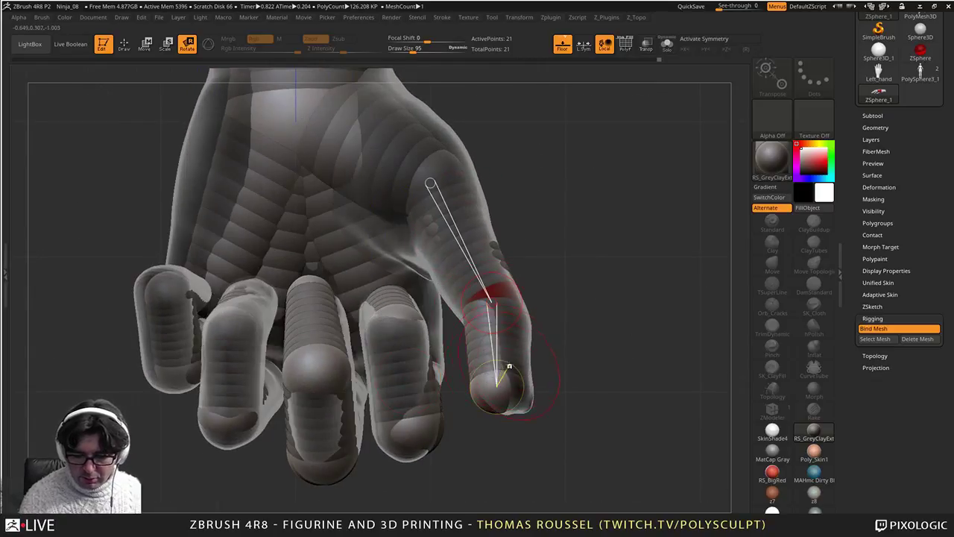
Step: Rotate the little finger's segments to refine its curl and tuck its tip toward the palm
right_drag(509, 366, 451, 246)
alt+right_drag(548, 469, 481, 389)
drag(388, 299, 437, 303)
drag(350, 308, 406, 308)
right_drag(406, 291, 497, 285)
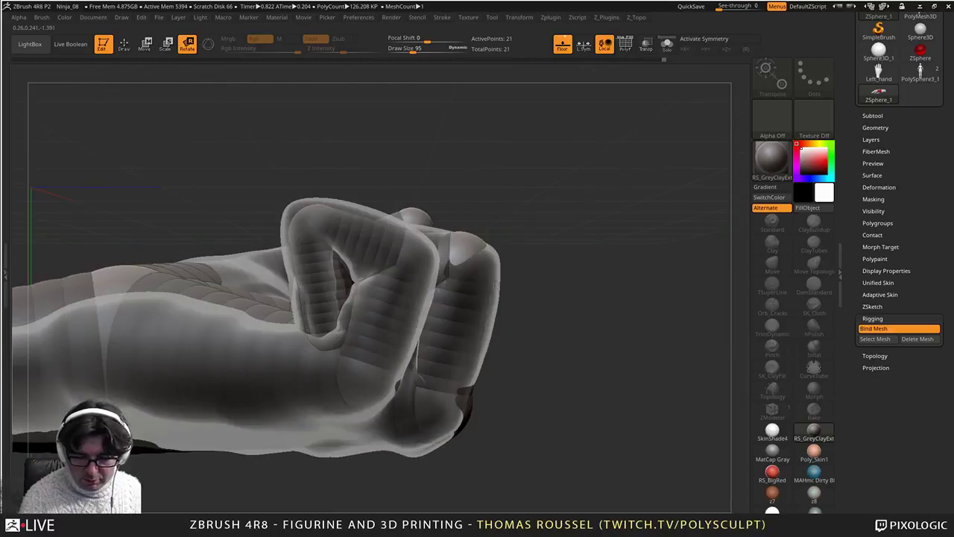
drag(454, 312, 286, 310)
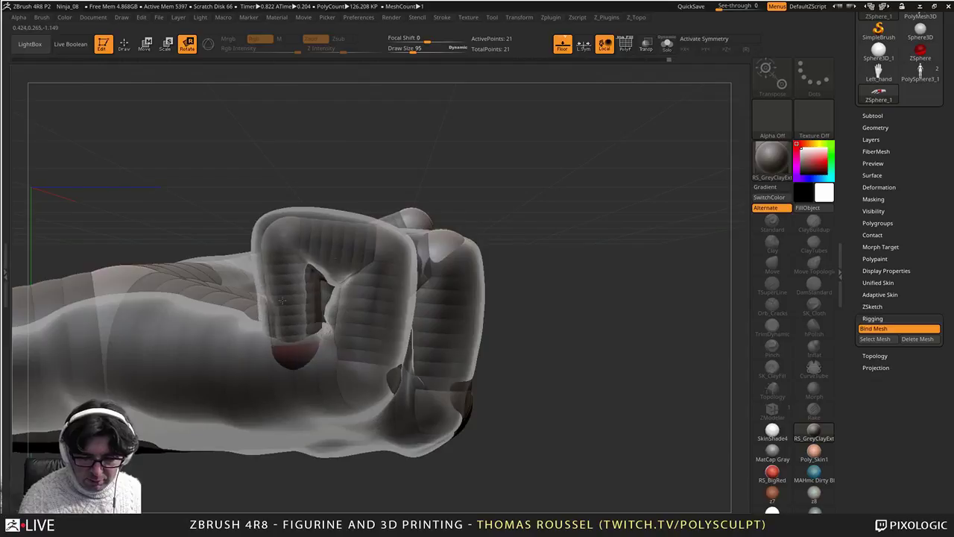
drag(327, 250, 327, 266)
drag(297, 354, 292, 358)
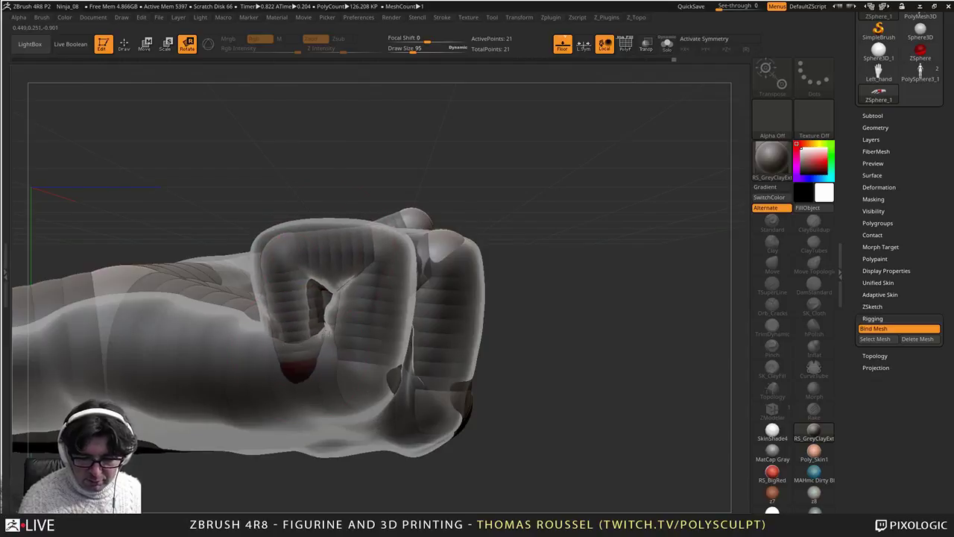
right_drag(294, 357, 353, 351)
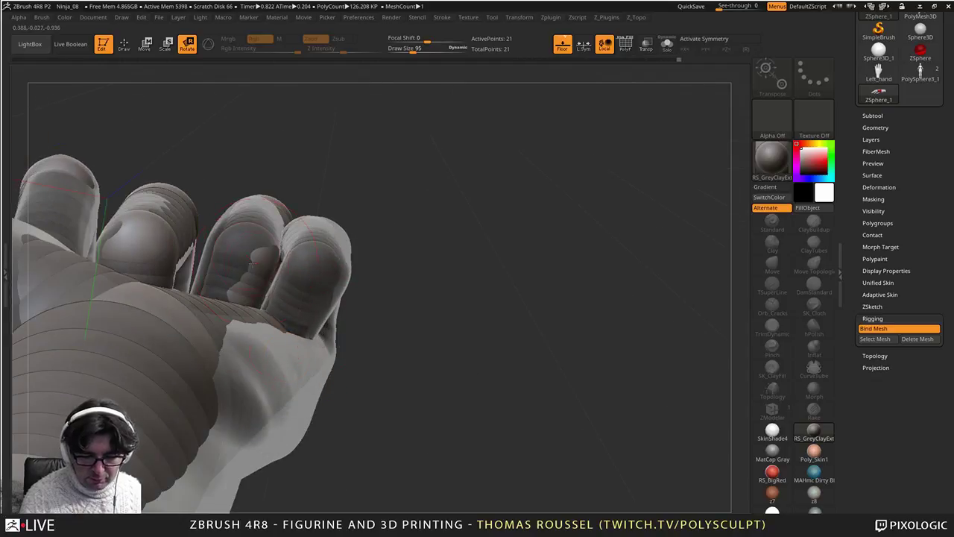
Step: Adjust the bend of the ring finger's outer segments toward the palm
right_drag(248, 245, 248, 263)
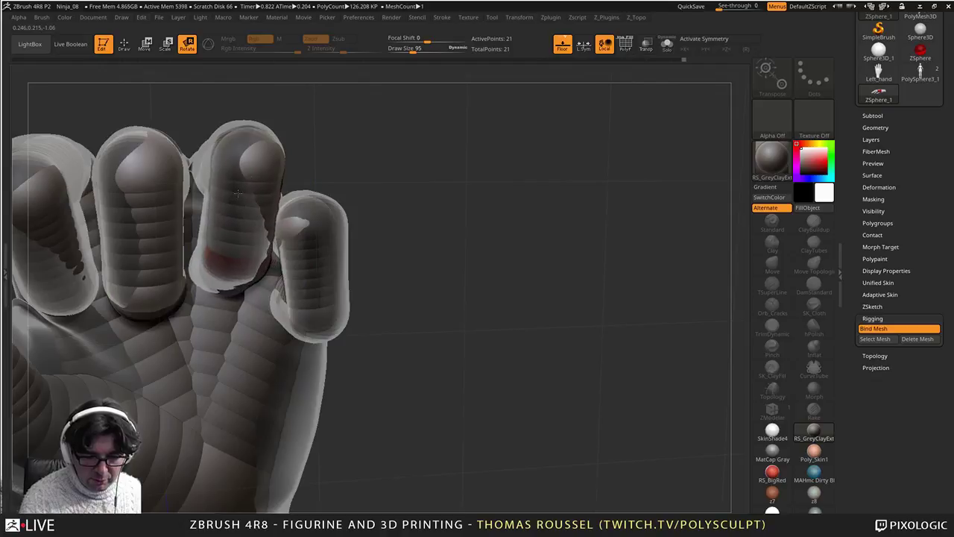
right_drag(237, 149, 240, 122)
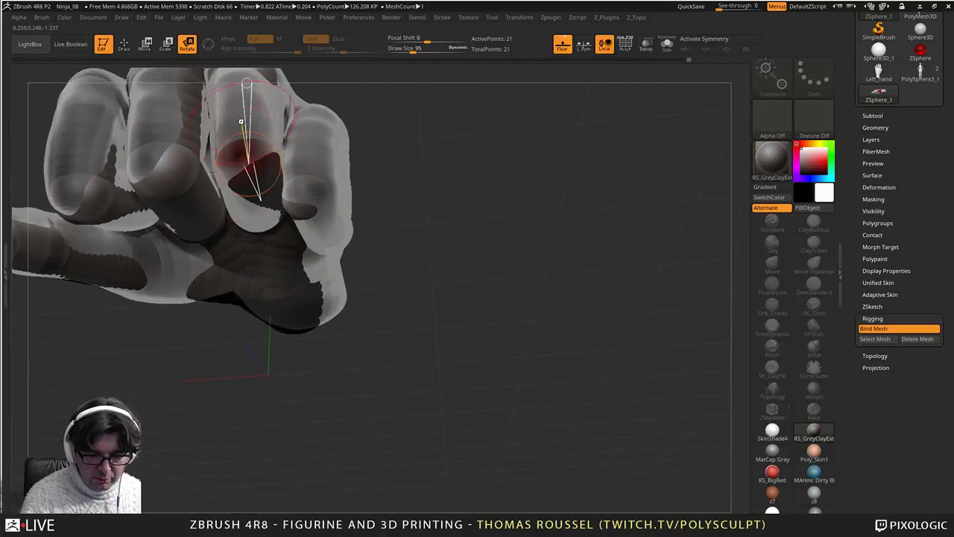
right_drag(301, 179, 291, 272)
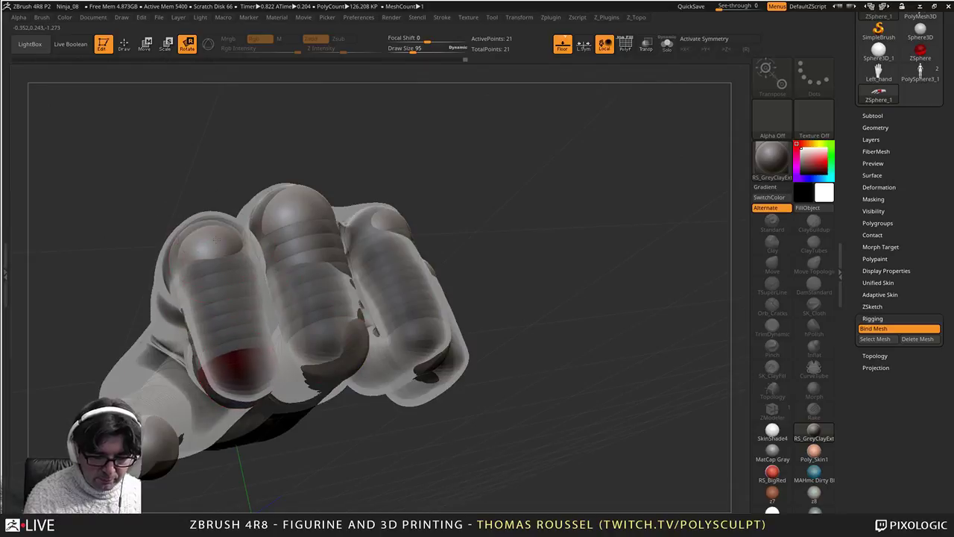
Step: Fold the thumb's end segment underneath the curled index finger
mouse_move(213, 335)
right_down()
mouse_move(252, 378)
mouse_move(235, 473)
right_up()
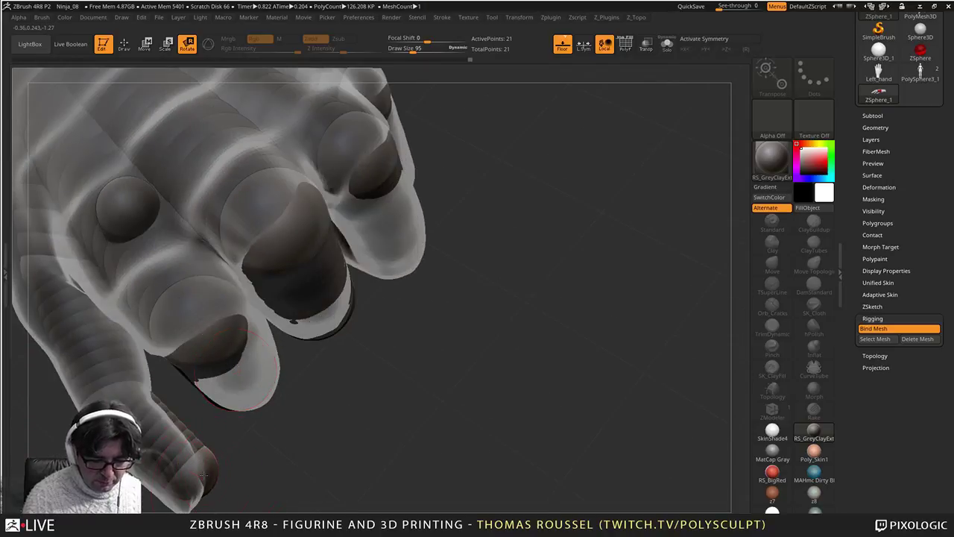
drag(210, 467, 176, 343)
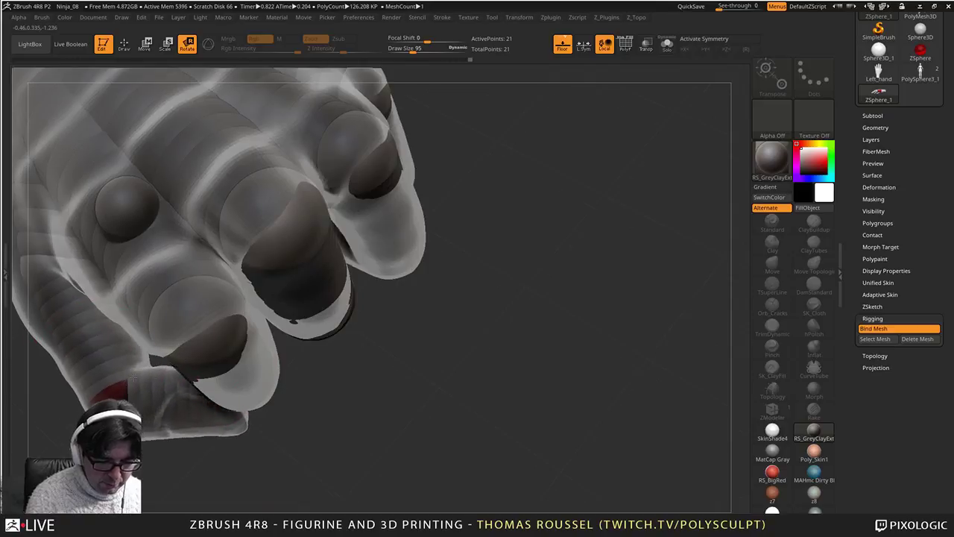
right_drag(282, 449, 468, 390)
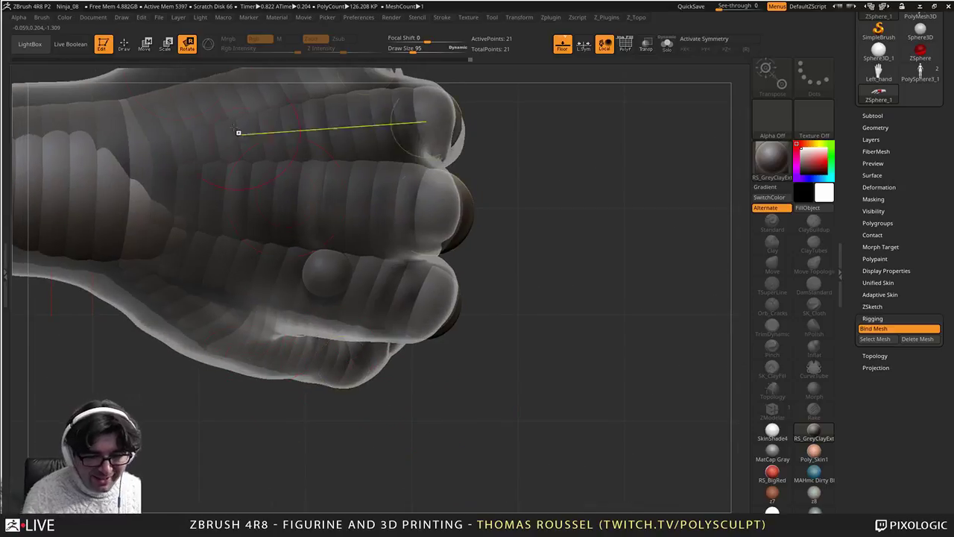
Step: Try to move the thumb's joints closer against the curled index finger, and undo the moves
key(w)
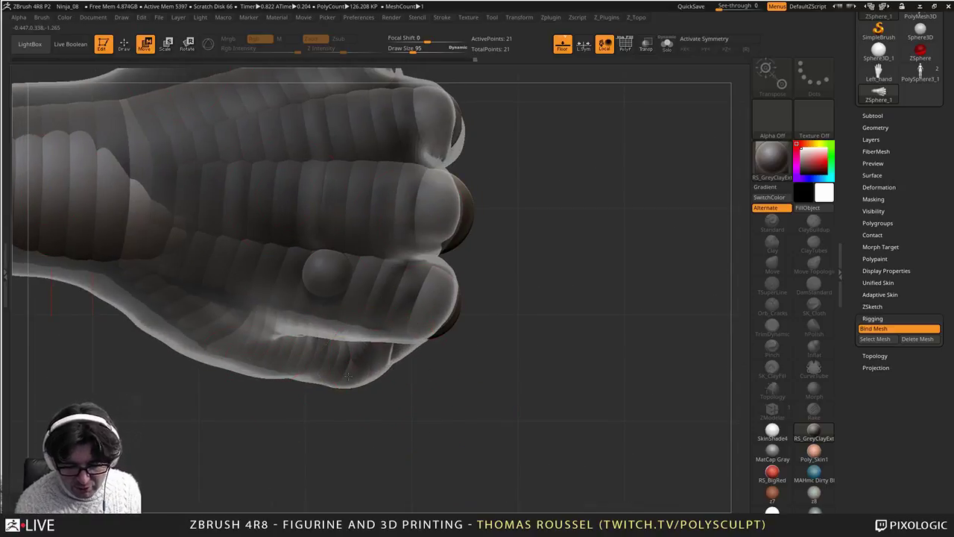
drag(348, 376, 399, 357)
right_drag(216, 353, 229, 343)
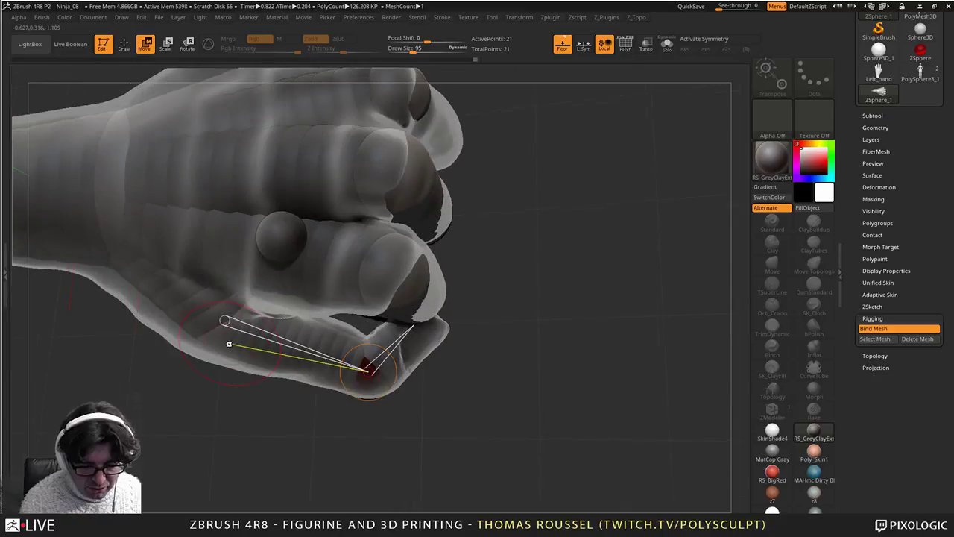
drag(223, 345, 244, 328)
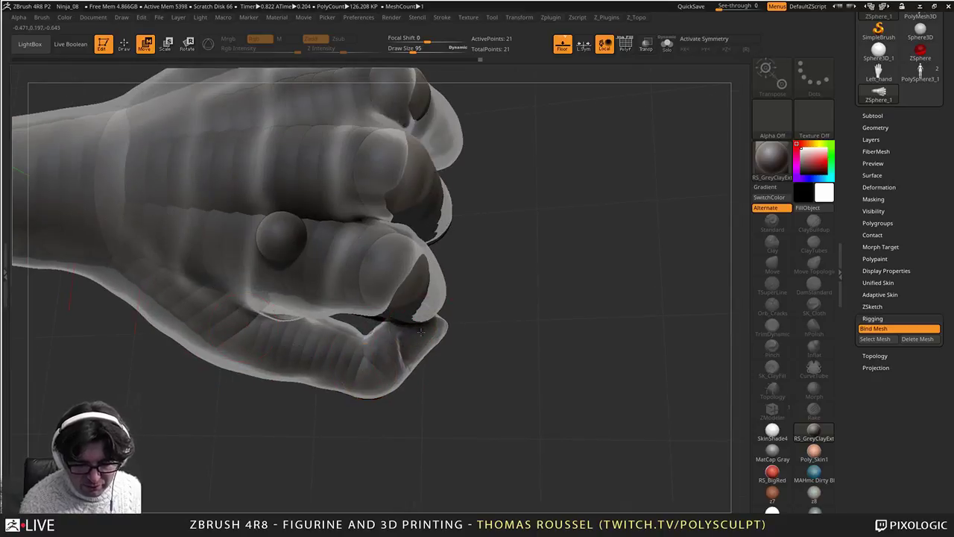
drag(421, 331, 424, 328)
right_drag(424, 328, 425, 294)
drag(415, 332, 429, 316)
right_drag(429, 317, 423, 218)
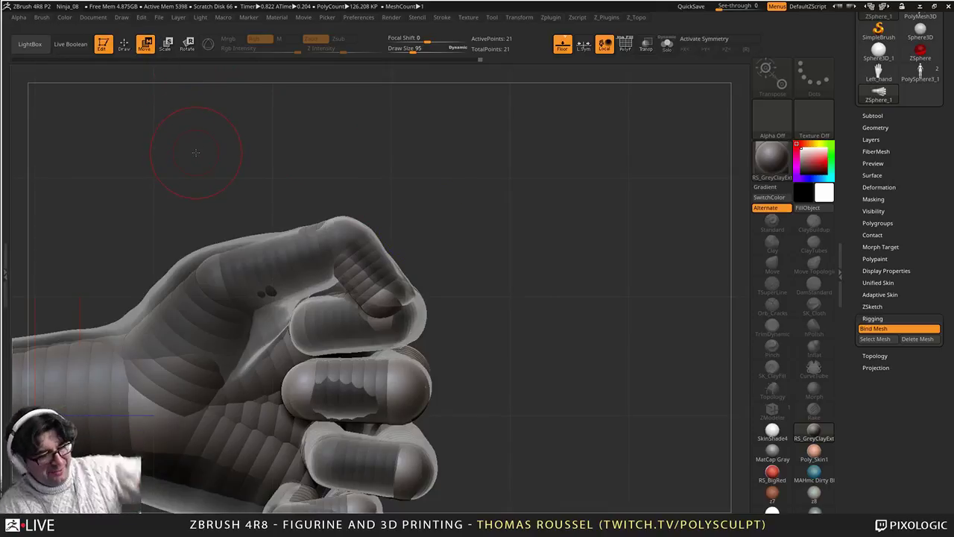
right_drag(363, 268, 371, 381)
key(ctrl+z)
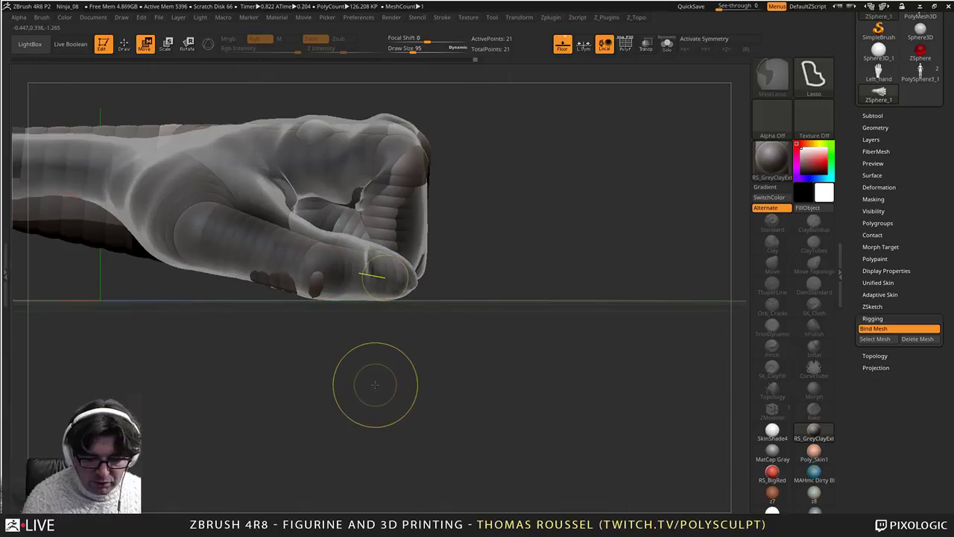
Step: Rotate the thumb at its base and middle joints so it folds inward across the index finger
click(187, 47)
mouse_move(328, 257)
right_down()
mouse_move(365, 176)
mouse_move(313, 261)
right_up()
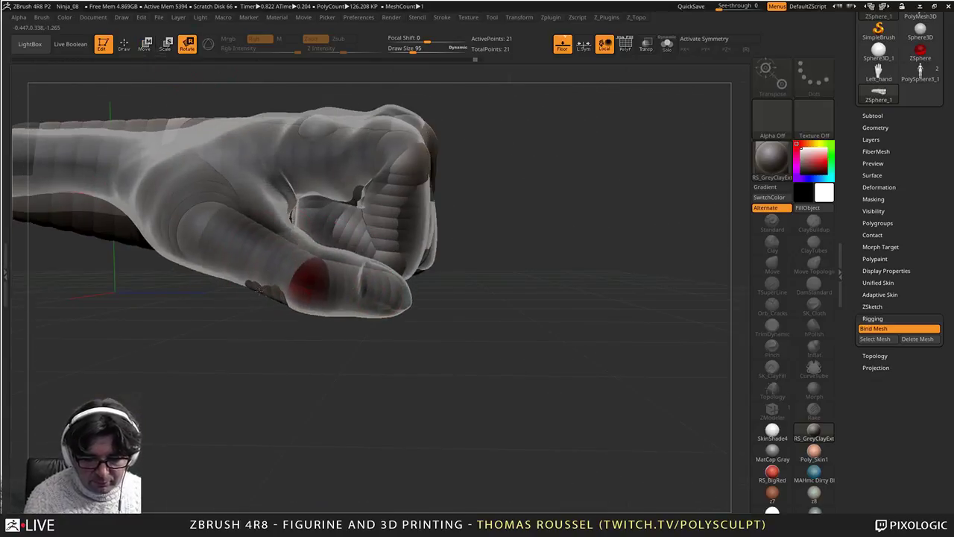
right_drag(258, 291, 262, 307)
right_drag(379, 311, 398, 175)
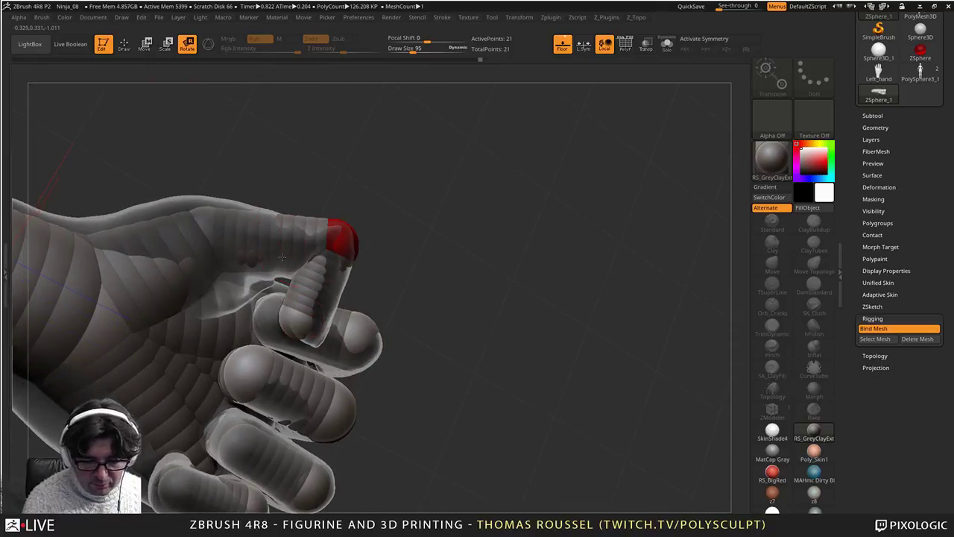
drag(282, 256, 289, 280)
right_drag(389, 257, 558, 305)
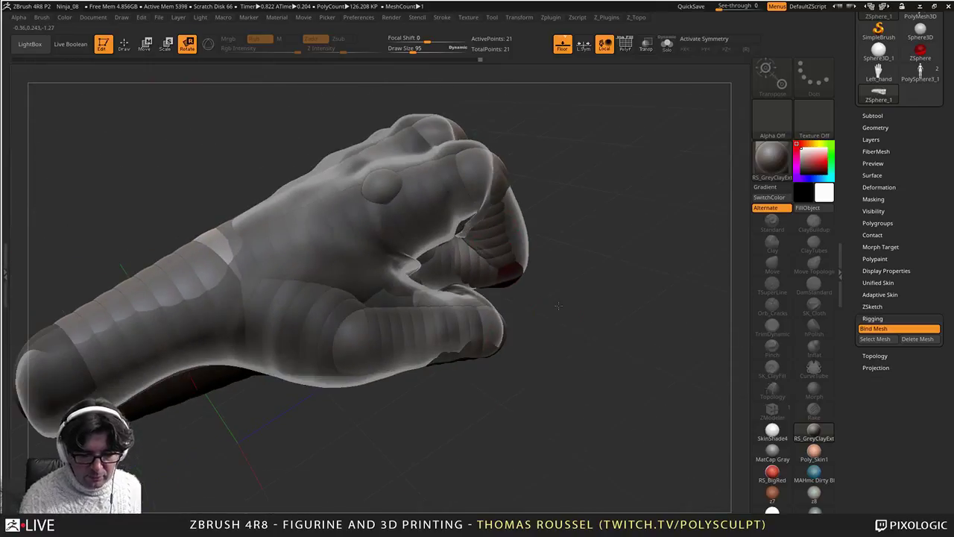
Step: Preview the posed hand's adaptive skin and set its DynaMesh resolution to 0
key(a)
right_drag(500, 383, 580, 289)
click(882, 294)
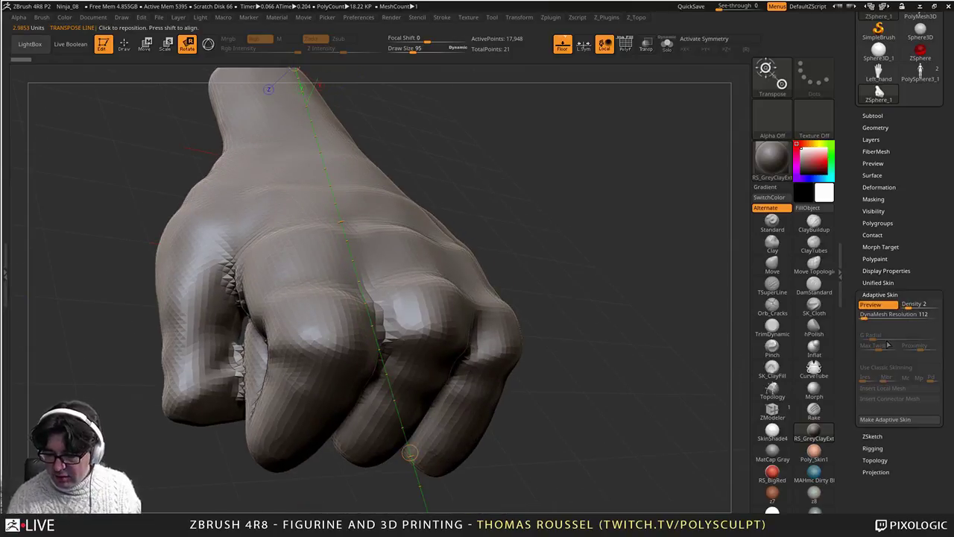
key(a)
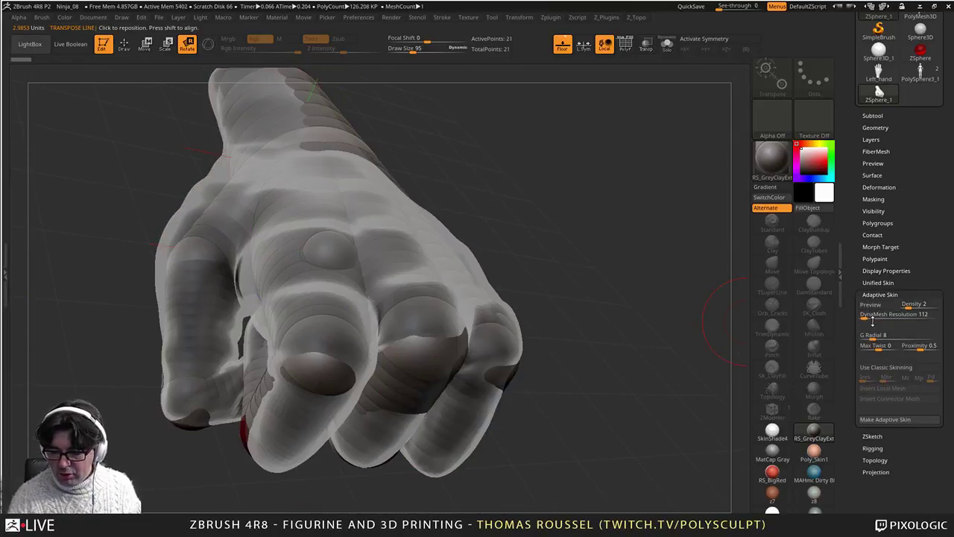
drag(862, 315, 858, 317)
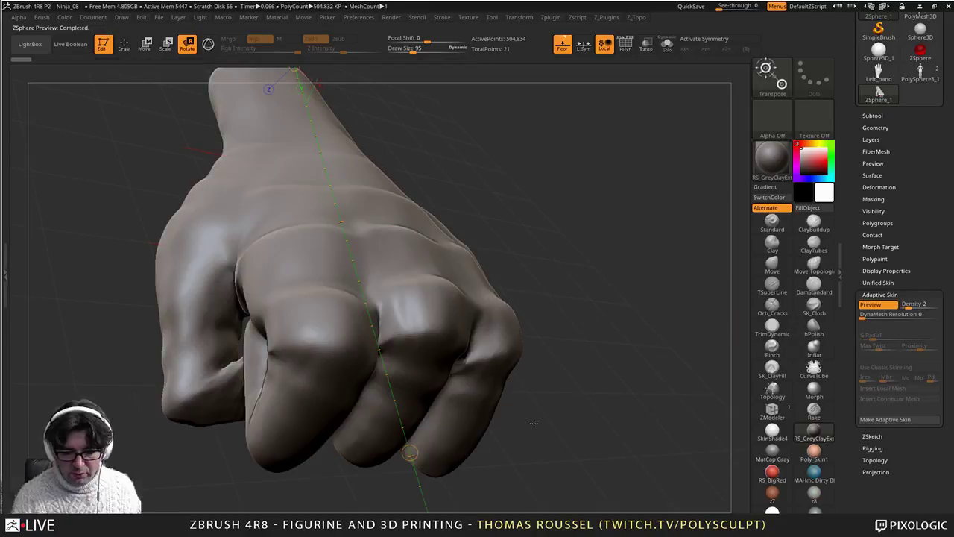
Step: Set the adaptive skin density to 4 and inspect the previewed fist from the knuckles and back of the hand
drag(555, 436, 435, 269)
ctrl+right_drag(435, 269, 429, 245)
mouse_move(308, 328)
alt+right_down()
mouse_move(313, 246)
mouse_move(298, 328)
mouse_move(301, 384)
mouse_move(295, 336)
alt+right_up()
drag(296, 337, 403, 352)
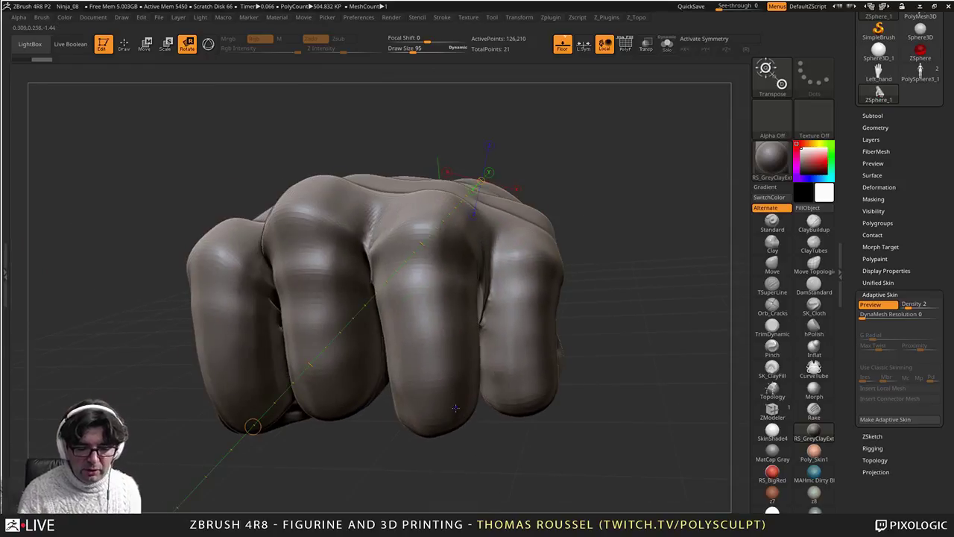
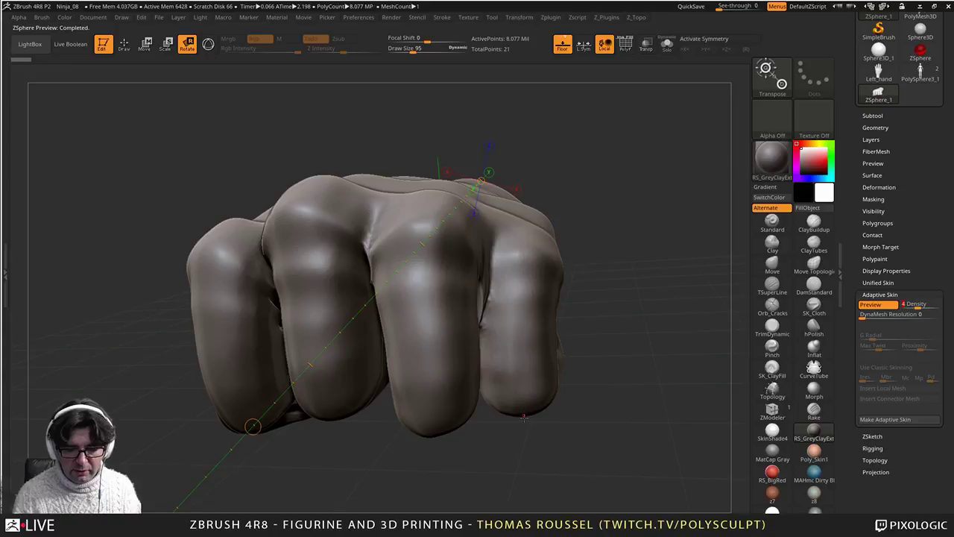
key(a)
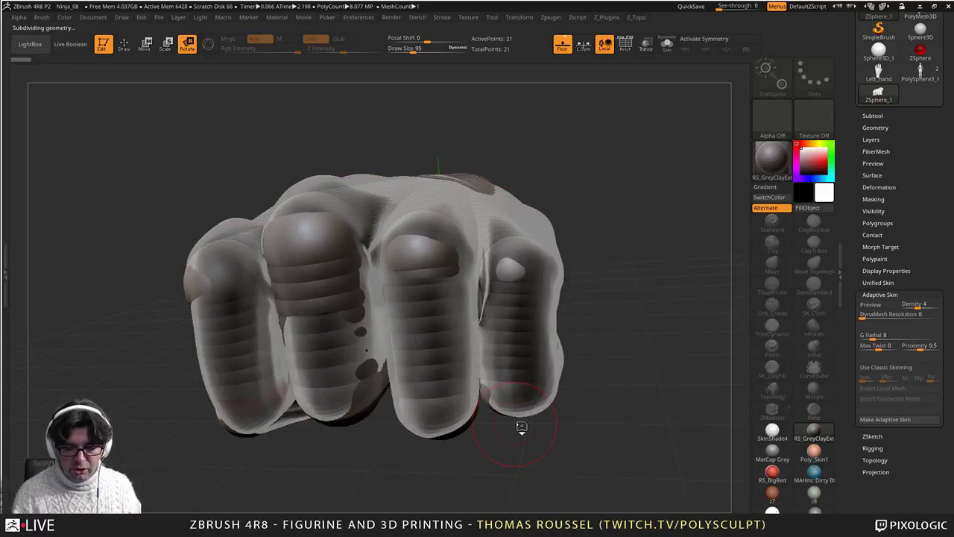
key(a)
drag(245, 435, 322, 352)
right_drag(389, 305, 439, 371)
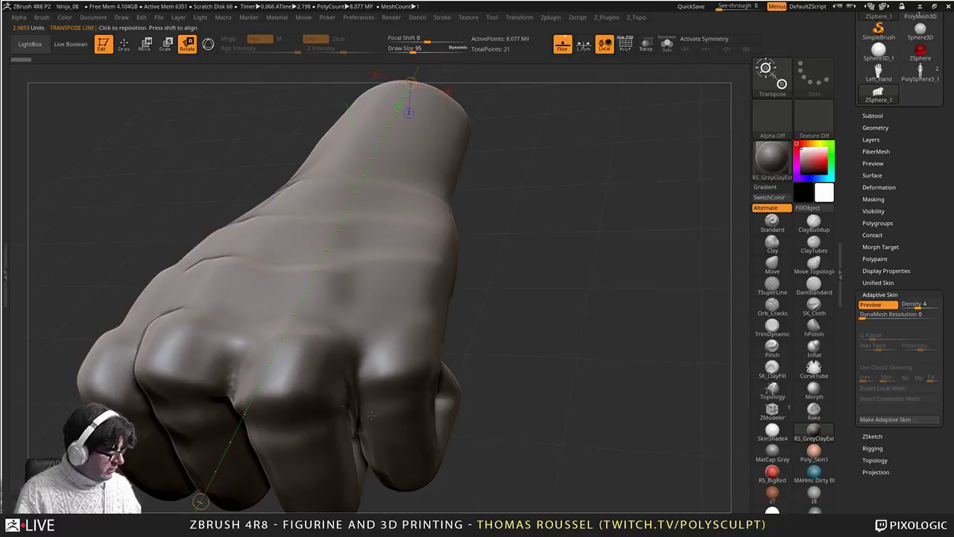
key(a)
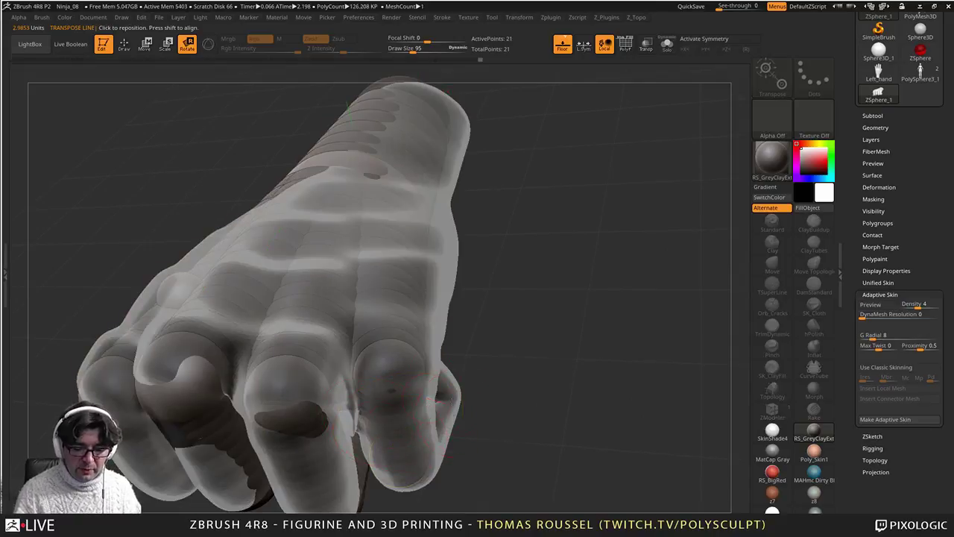
Step: Undo the posing rotations of the thumb and index finger
mouse_move(451, 403)
ctrl+right_down()
mouse_move(422, 419)
mouse_move(417, 399)
mouse_move(424, 416)
ctrl+right_up()
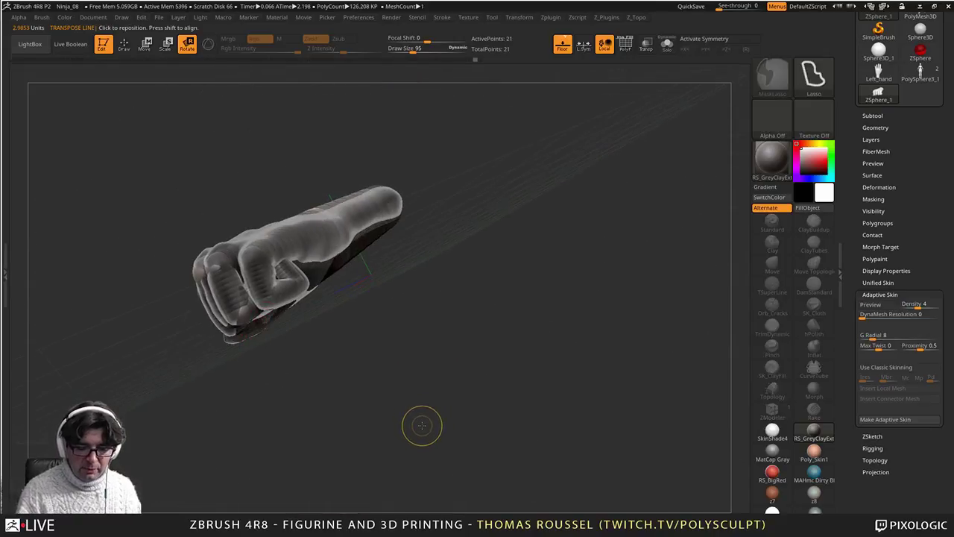
key(ctrl+z)
key(ctrl+z)
key(ctrl+z)
key(ctrl+z)
key(ctrl+z)
key(ctrl+z)
key(ctrl+z)
key(ctrl+z)
key(ctrl+z)
key(ctrl+z)
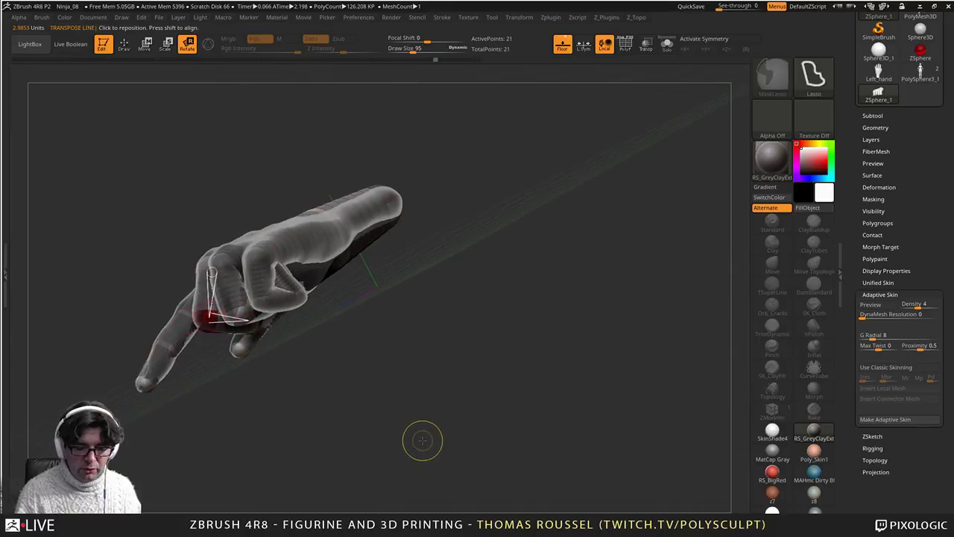
Step: Undo the remaining finger curls and the initial thumb bends back to the open hand
drag(422, 445, 423, 449)
right_drag(415, 437, 454, 399)
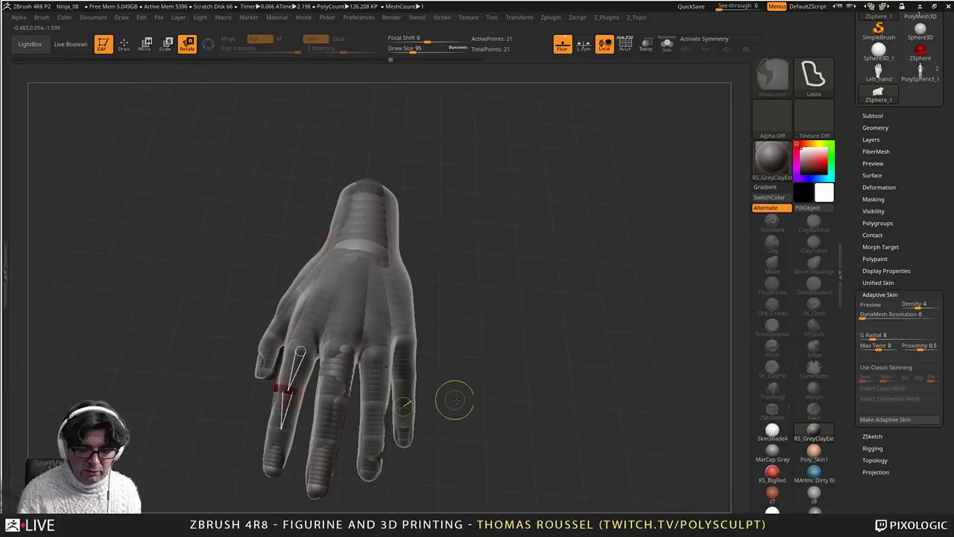
key(ctrl+z)
key(ctrl+z)
key(ctrl+z)
key(ctrl+z)
key(ctrl+z)
key(ctrl+z)
key(ctrl+z)
key(ctrl+z)
key(ctrl+z)
key(ctrl+z)
key(ctrl+z)
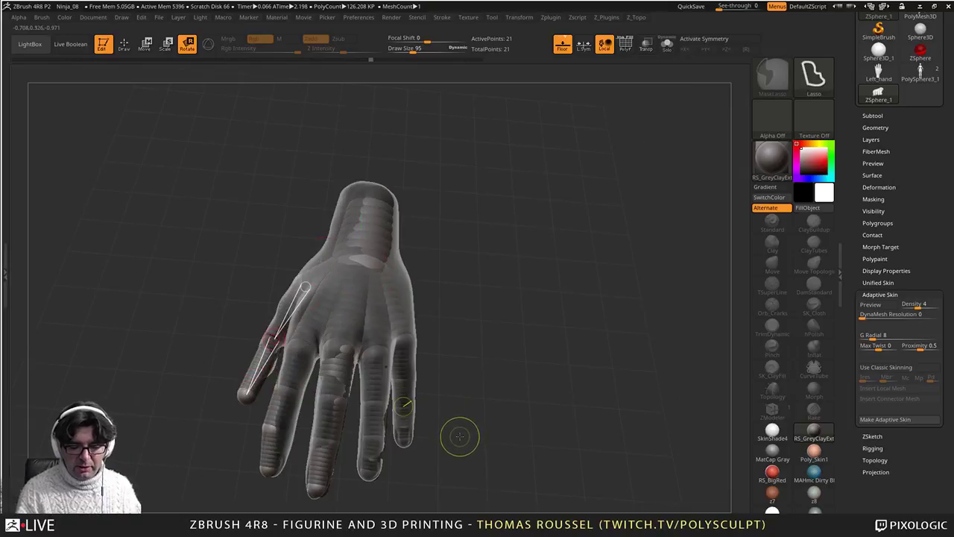
Step: Undo the ZSphere joint adjustments along the ring, index and middle fingers of the armature
key(ctrl+z)
key(ctrl+z)
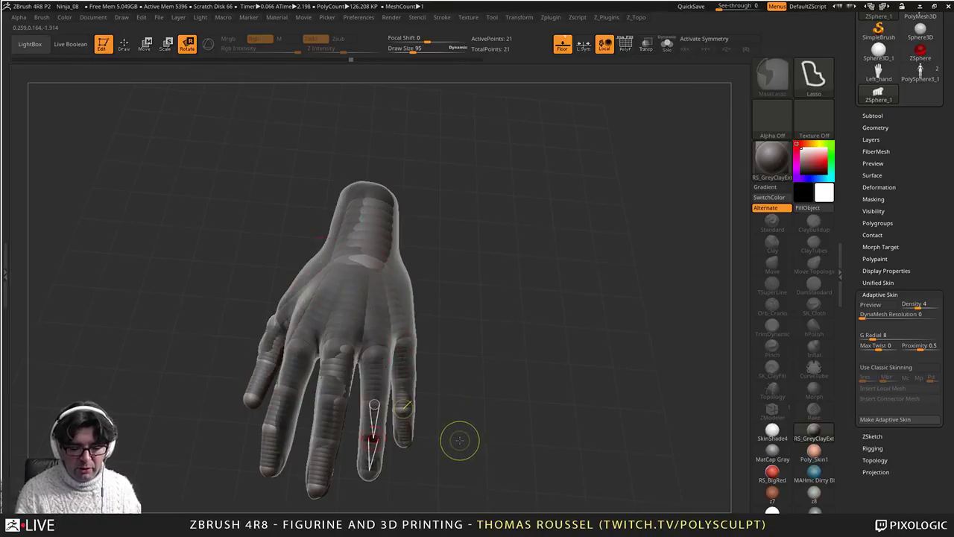
key(ctrl+z)
key(ctrl+z)
key(ctrl+z)
key(ctrl+z)
key(ctrl+z)
key(ctrl+z)
key(ctrl+z)
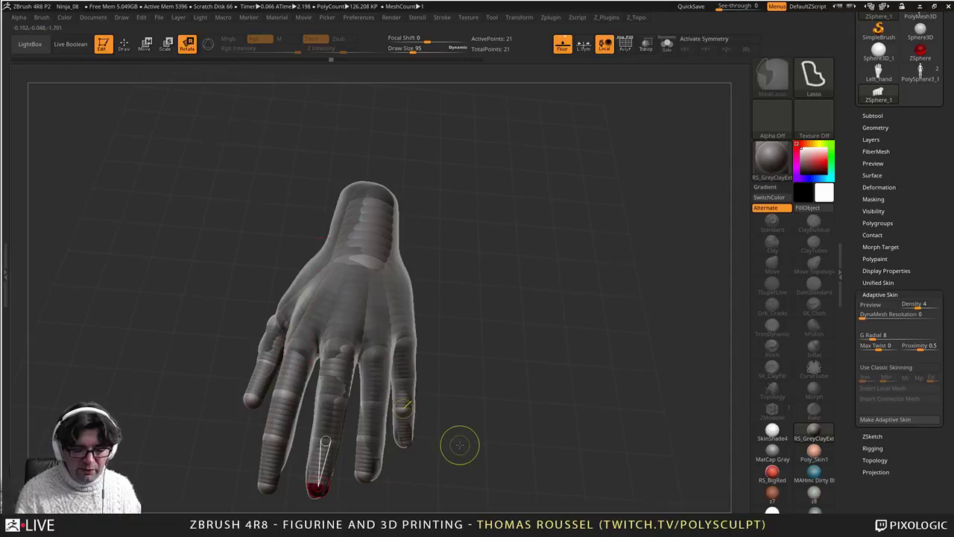
key(ctrl+z)
key(ctrl+z)
key(ctrl+z)
key(ctrl+z)
key(ctrl+z)
key(ctrl+z)
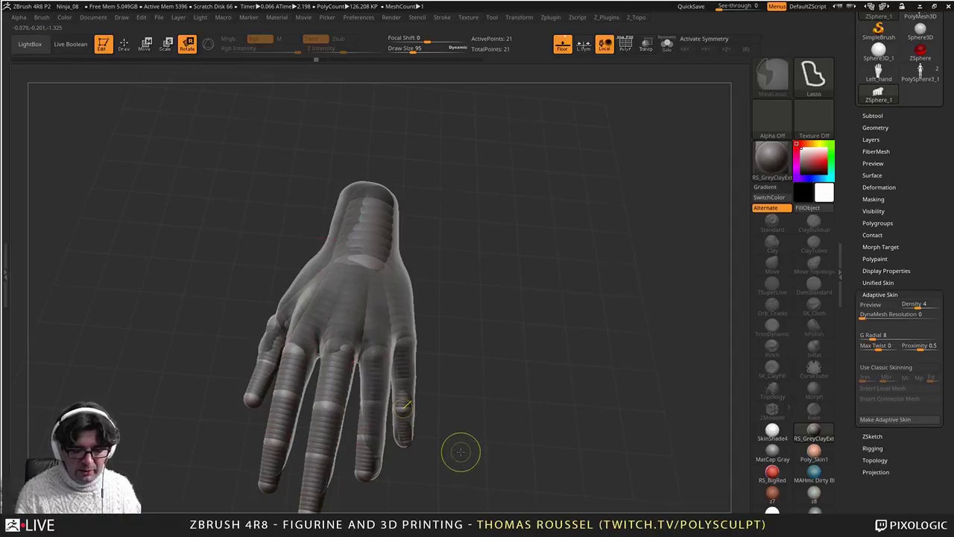
Step: Undo the ring and little finger joint placements and the attachment of the Left_hand mesh to the armature
key(ctrl+z)
key(ctrl+z)
key(ctrl+z)
key(ctrl+z)
key(ctrl+z)
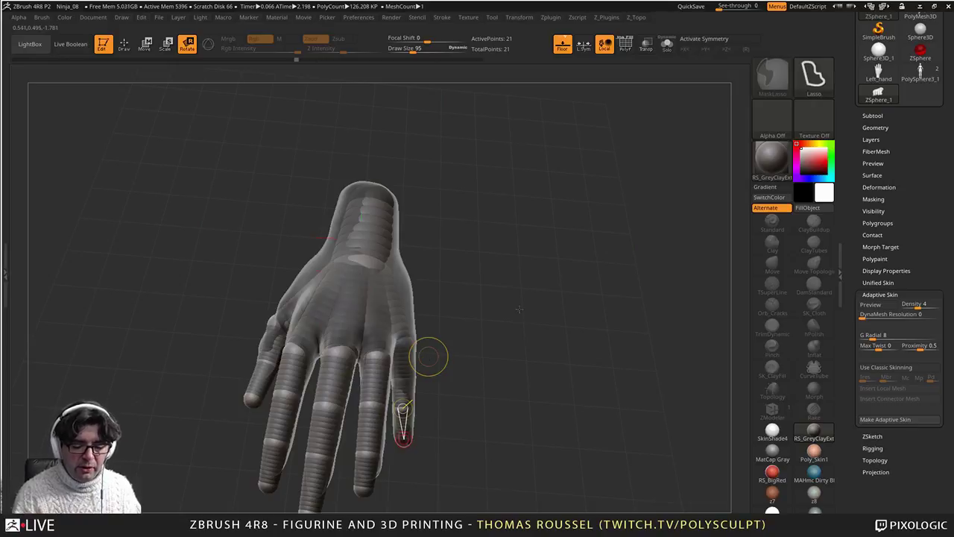
key(ctrl+z)
key(ctrl+z)
key(ctrl+z)
key(ctrl+z)
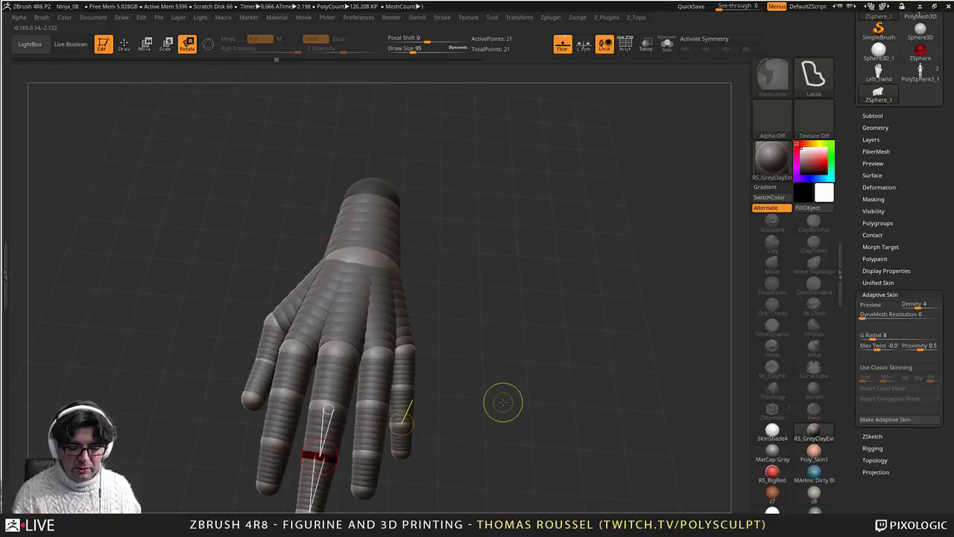
Step: Switch from the ZSphere armature to the Left_hand mesh and copy its subtool
mouse_move(488, 399)
mouse_down()
mouse_move(463, 299)
mouse_move(541, 316)
mouse_move(480, 329)
mouse_move(477, 345)
mouse_move(503, 364)
mouse_up()
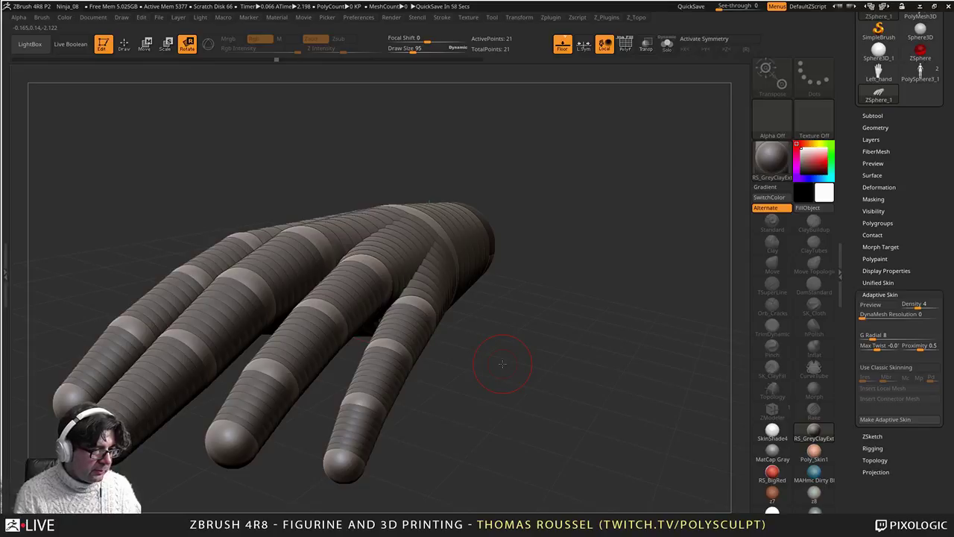
mouse_move(417, 358)
right_down()
mouse_move(391, 346)
mouse_move(405, 360)
mouse_move(400, 336)
mouse_move(425, 317)
mouse_move(436, 341)
mouse_move(431, 355)
right_up()
drag(924, 187, 922, 273)
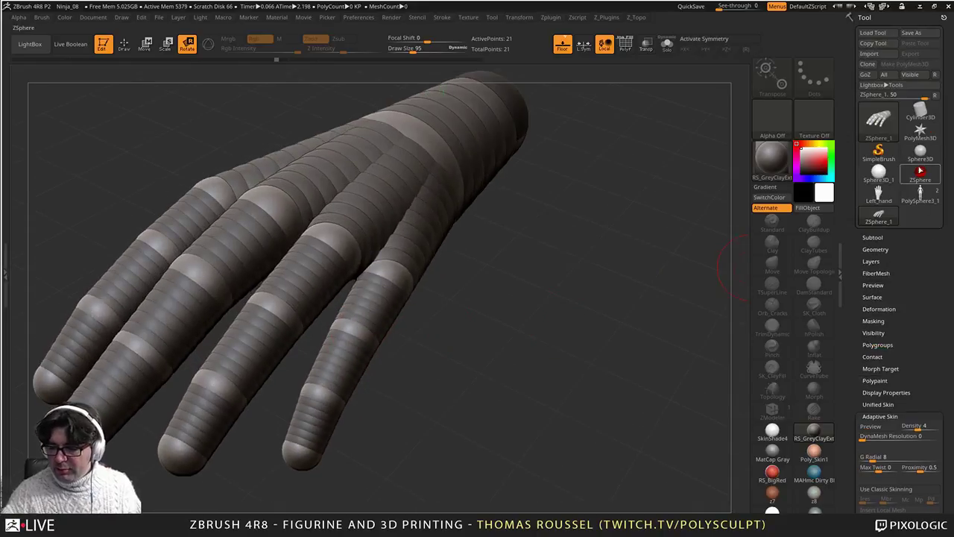
click(879, 197)
mouse_move(490, 375)
alt+right_down()
mouse_move(600, 313)
mouse_move(567, 287)
mouse_move(529, 356)
mouse_move(538, 286)
mouse_move(569, 296)
mouse_move(581, 433)
mouse_move(540, 393)
alt+right_up()
drag(540, 393, 515, 418)
mouse_move(376, 419)
ctrl+right_down()
mouse_move(435, 407)
mouse_move(442, 387)
mouse_move(396, 368)
mouse_move(477, 380)
mouse_move(460, 372)
mouse_move(413, 290)
mouse_move(386, 344)
mouse_move(434, 363)
mouse_move(364, 385)
mouse_move(307, 347)
mouse_move(462, 275)
mouse_move(455, 365)
mouse_move(487, 339)
mouse_move(514, 344)
mouse_move(482, 332)
mouse_move(489, 389)
mouse_move(491, 338)
mouse_move(404, 288)
ctrl+right_up()
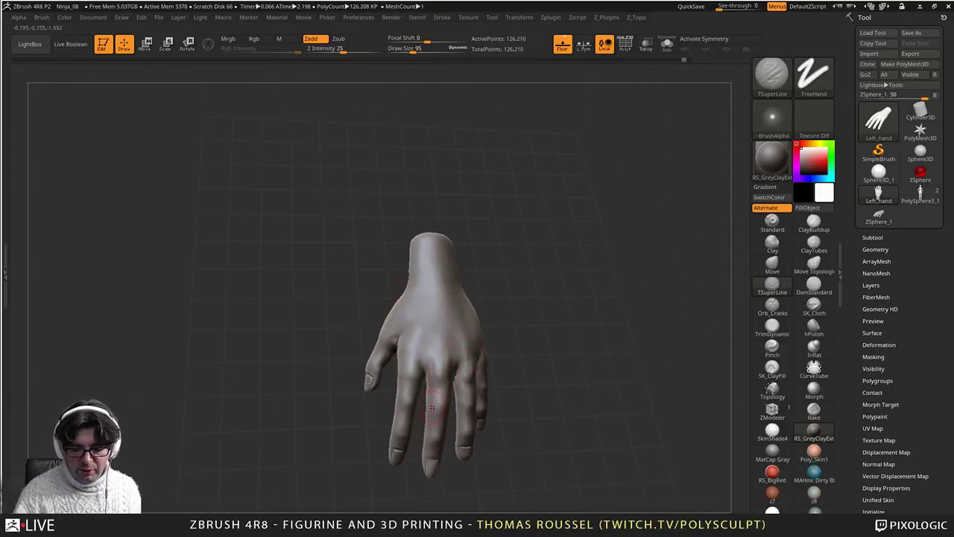
right_drag(432, 408, 503, 417)
mouse_move(507, 369)
alt+right_down()
mouse_move(481, 394)
mouse_move(365, 305)
alt+right_up()
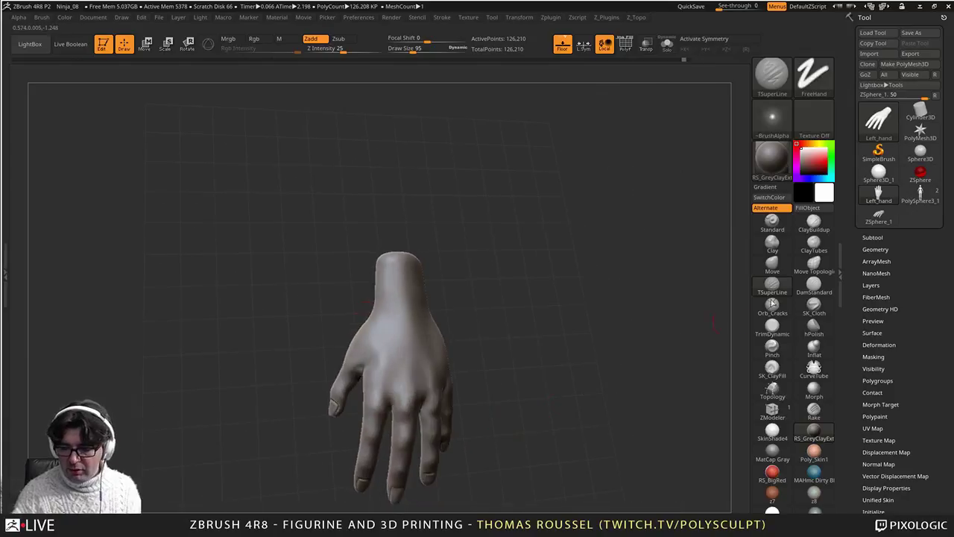
click(873, 239)
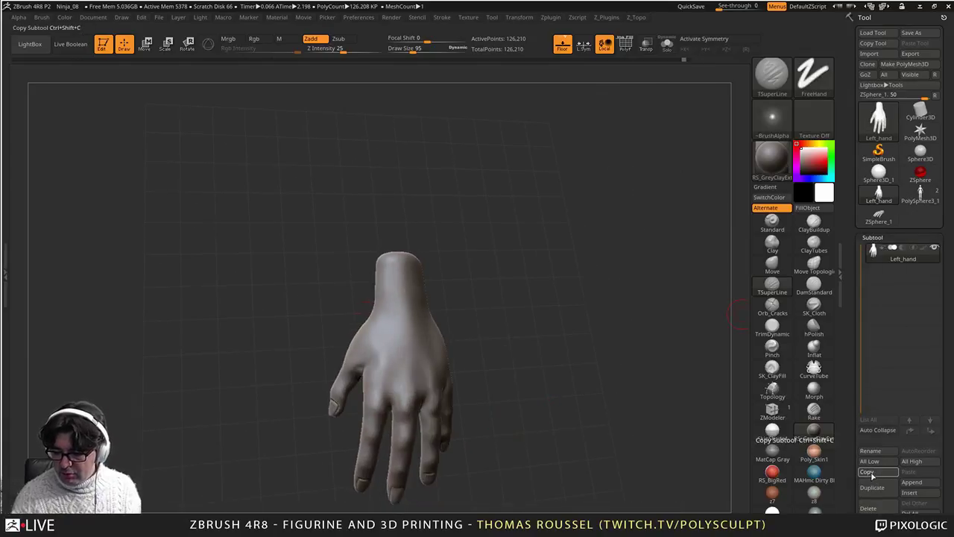
Step: Switch to the PolySphere3_1 figurine and paste the copied hand in as a subtool
click(914, 199)
right_drag(664, 339, 577, 328)
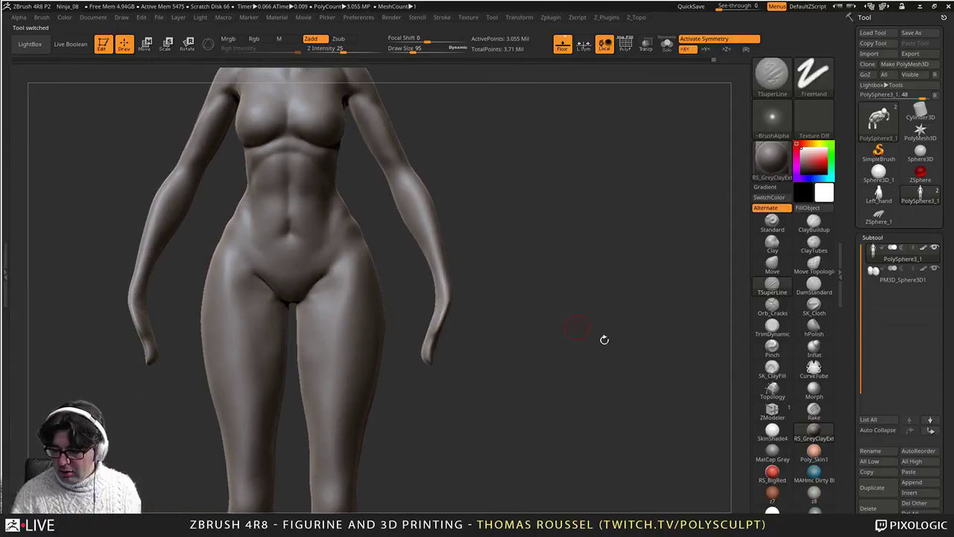
click(913, 483)
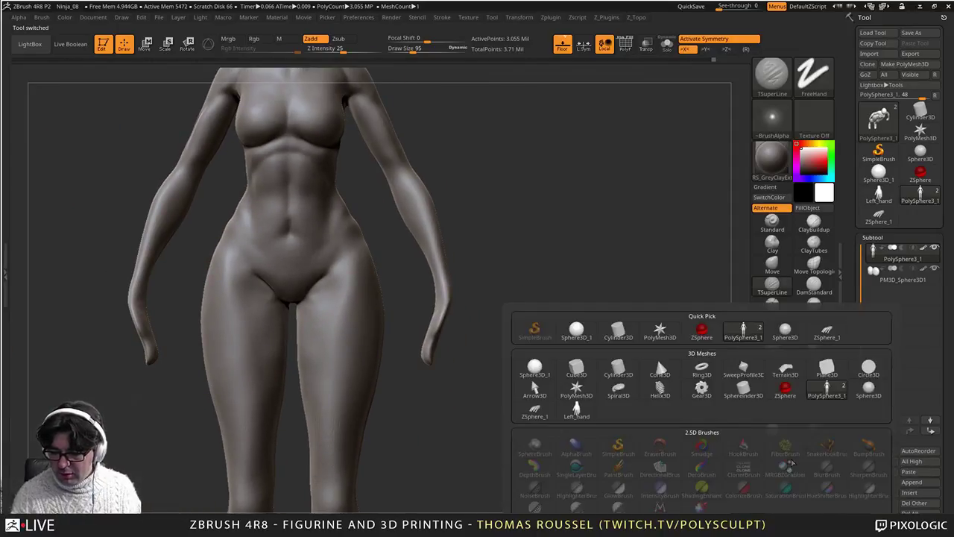
click(909, 472)
alt+right_drag(507, 342, 521, 418)
right_drag(521, 419, 480, 353)
drag(480, 352, 550, 317)
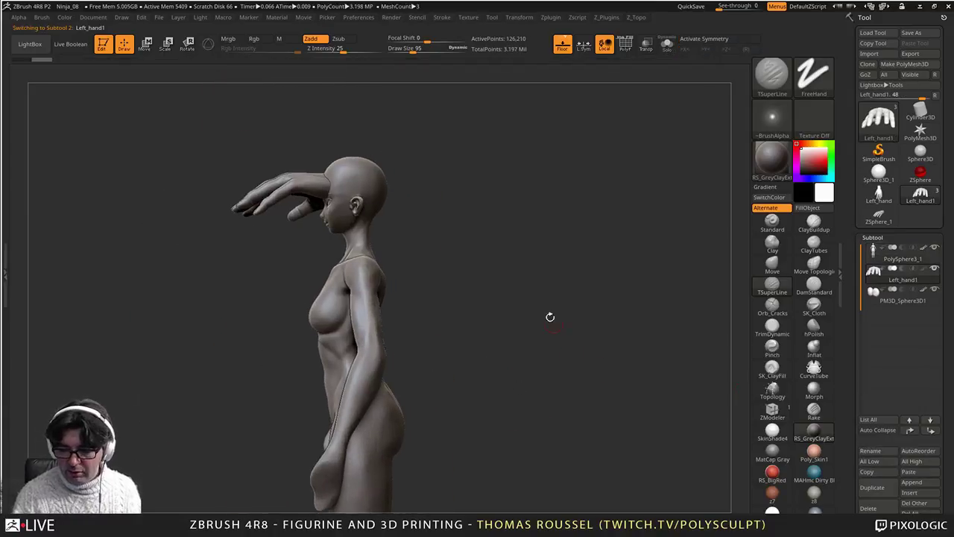
Step: Rotate the pasted hand so its fingers point down and move it from the head to the figurine's left wrist
click(187, 45)
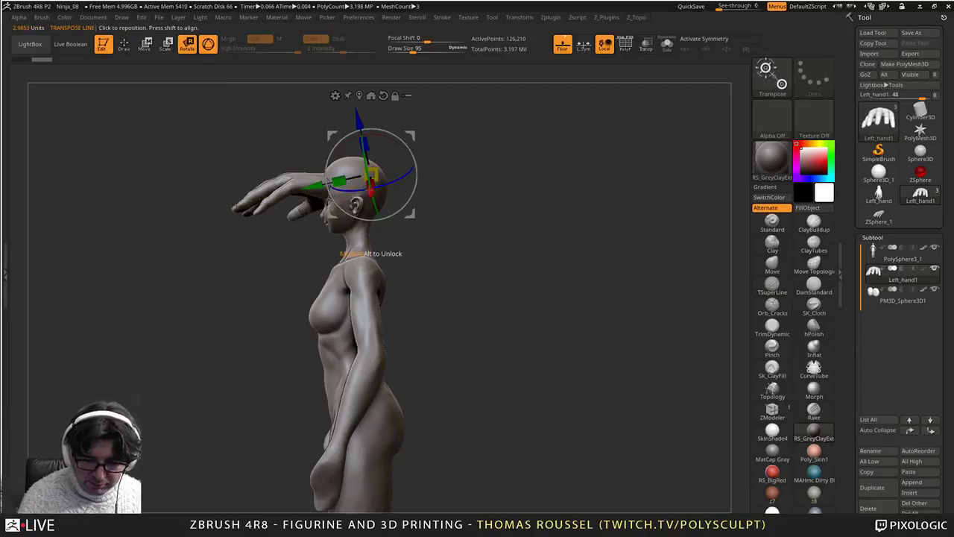
right_drag(477, 313, 469, 315)
drag(355, 133, 355, 186)
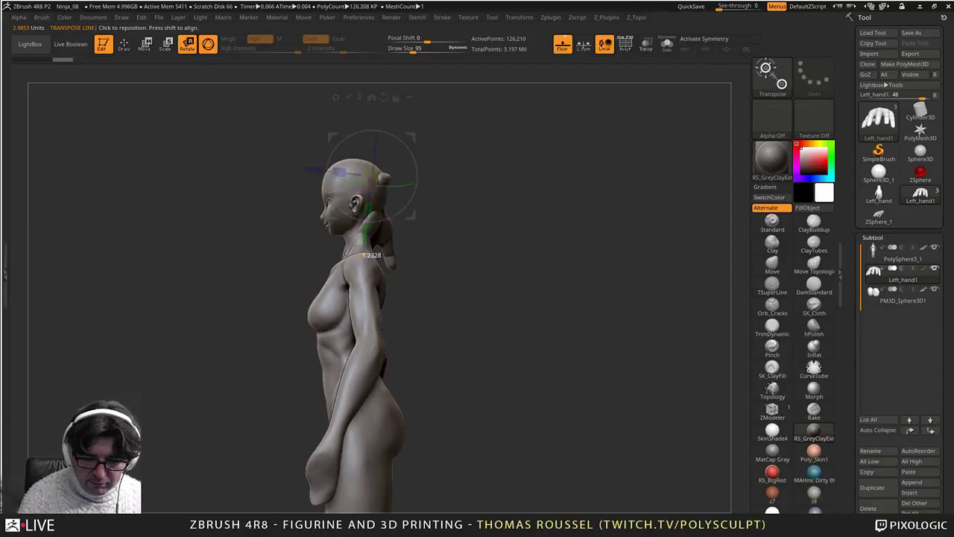
drag(364, 255, 458, 171)
right_drag(372, 224, 410, 252)
drag(376, 168, 510, 417)
Step: Turn the hand's palm toward the thigh and shift it over the end of the left forearm
ctrl+right_drag(514, 417, 553, 429)
alt+right_drag(552, 430, 483, 288)
drag(438, 288, 473, 403)
drag(468, 363, 469, 362)
right_drag(473, 363, 536, 366)
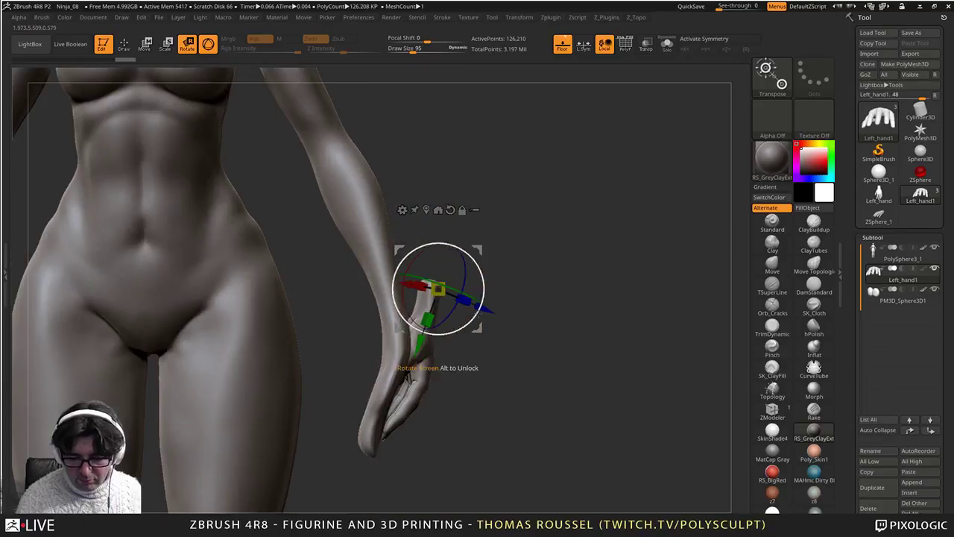
drag(456, 285, 430, 281)
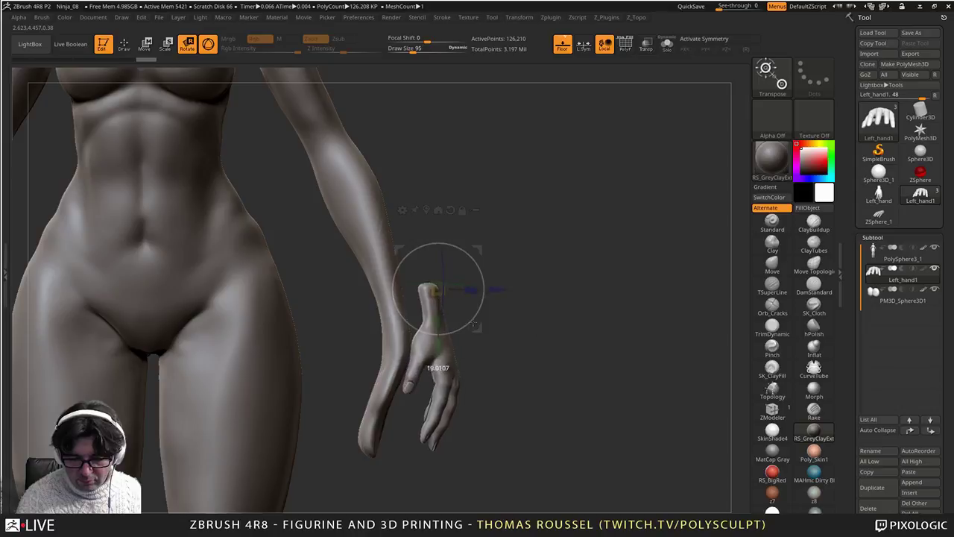
right_drag(520, 312, 454, 320)
drag(441, 305, 379, 267)
drag(495, 301, 578, 319)
alt+drag(450, 319, 501, 311)
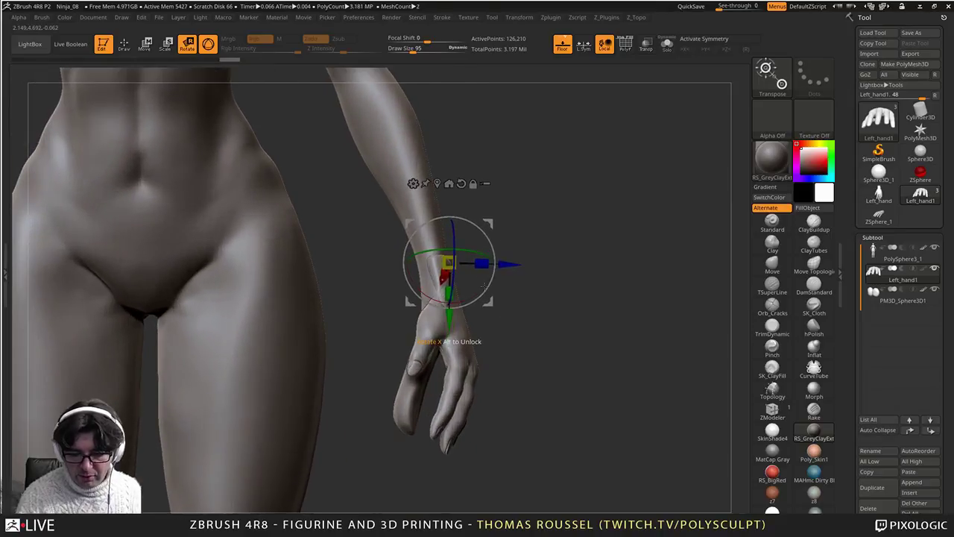
Step: Fine-tune the hand's rotation and position so its wrist lines up with the forearm
drag(432, 300, 406, 286)
alt+drag(495, 307, 513, 227)
drag(536, 286, 500, 293)
drag(511, 220, 514, 225)
drag(514, 292, 574, 331)
Step: Lower the PolySphere3_1 body subtool to a coarse subdivision level and choose the Standard brush with a draw size of 194
click(883, 256)
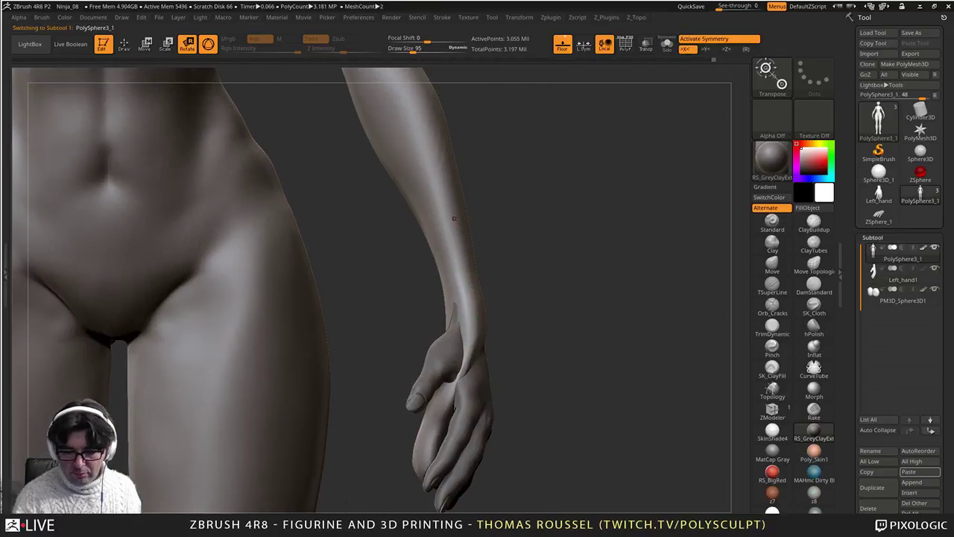
key(shift+d)
key(shift+d)
key(s)
drag(564, 287, 540, 308)
click(772, 223)
key(s)
Step: Smooth back the body's rough hand stub until it no longer pokes through the new hand's palm and wrist
shift+drag(430, 443, 438, 428)
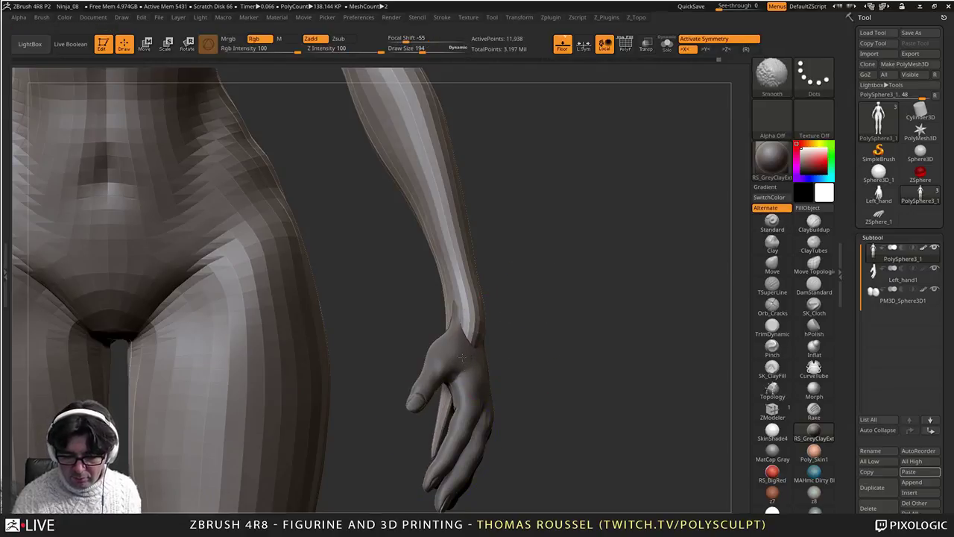
mouse_move(462, 357)
shift+mouse_down()
mouse_move(475, 298)
mouse_move(466, 323)
shift+mouse_up()
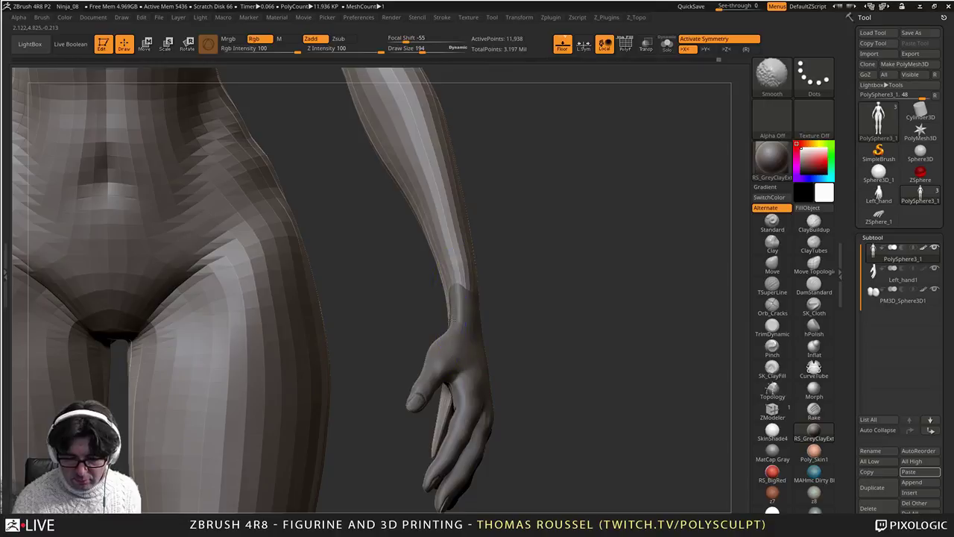
mouse_move(366, 406)
mouse_down()
mouse_move(437, 415)
mouse_move(429, 361)
mouse_up()
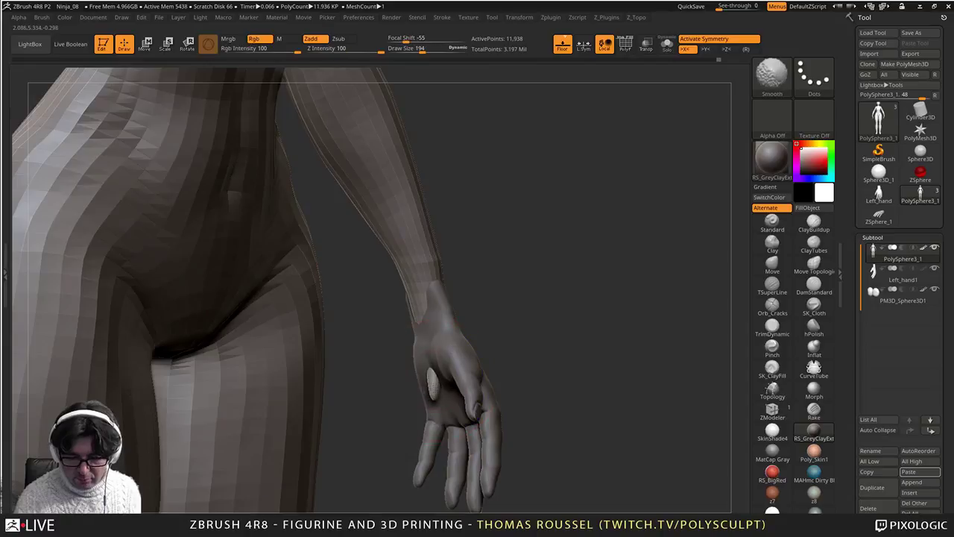
shift+drag(438, 380, 432, 379)
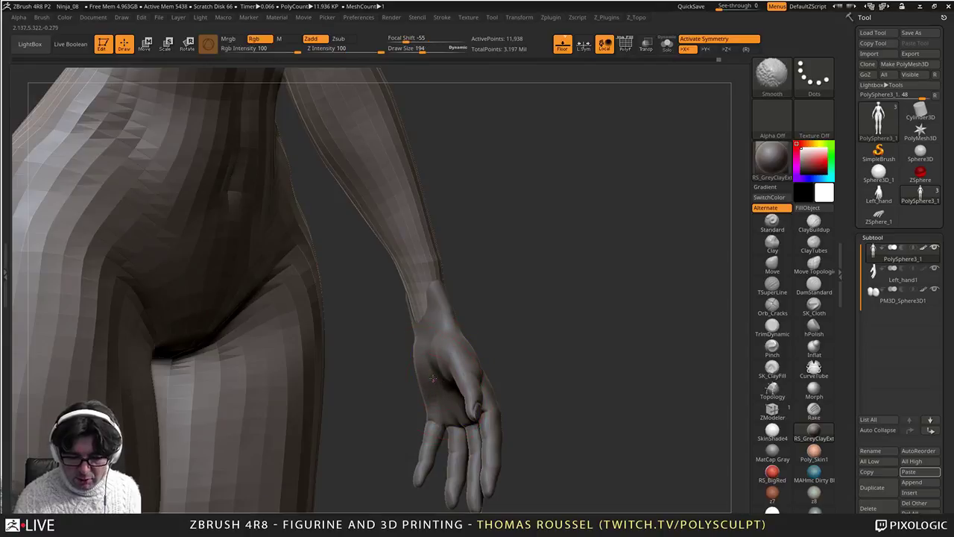
shift+drag(424, 347, 426, 343)
mouse_move(634, 354)
mouse_down()
mouse_move(470, 326)
mouse_move(462, 286)
mouse_move(464, 313)
mouse_move(497, 342)
mouse_up()
alt+right_drag(497, 342, 510, 251)
alt+right_drag(510, 251, 608, 324)
mouse_move(532, 313)
mouse_down()
mouse_move(551, 313)
mouse_move(540, 317)
mouse_up()
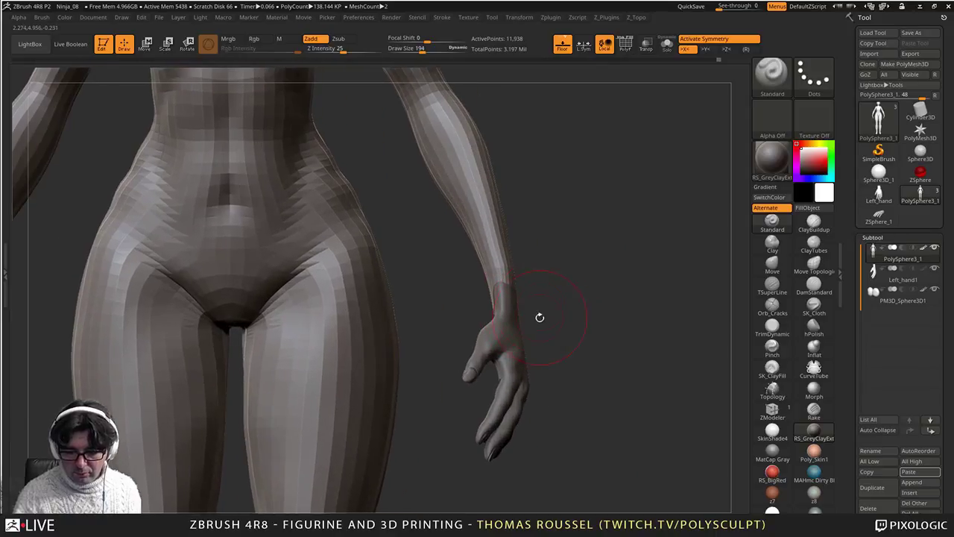
Step: Select the Left_hand1 subtool and lower it by three subdivision levels
alt+click(500, 333)
ctrl+right_drag(501, 333, 496, 363)
key(shift+d)
key(shift+d)
key(shift+d)
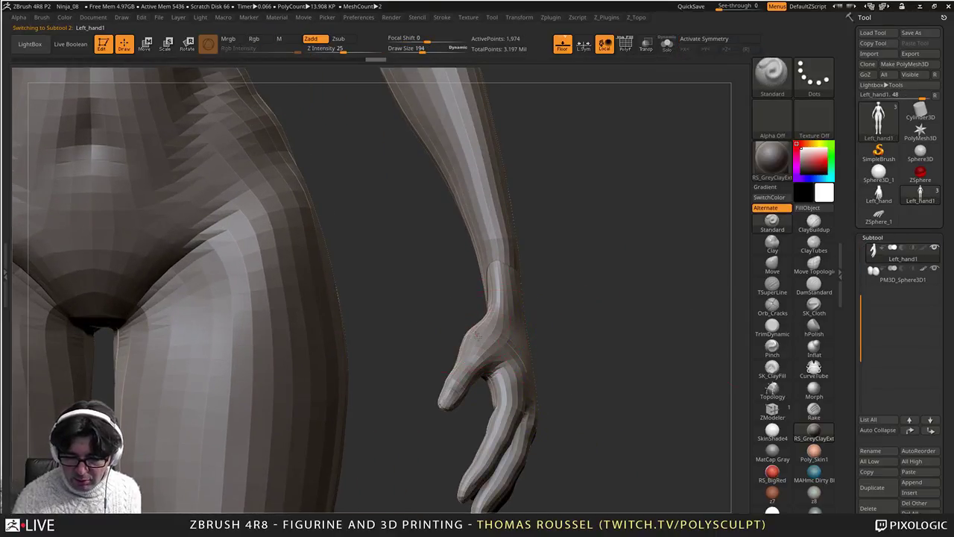
Step: Choose the Move brush and reduce its draw size to about 126 for reshaping the hand around the thumb
click(773, 263)
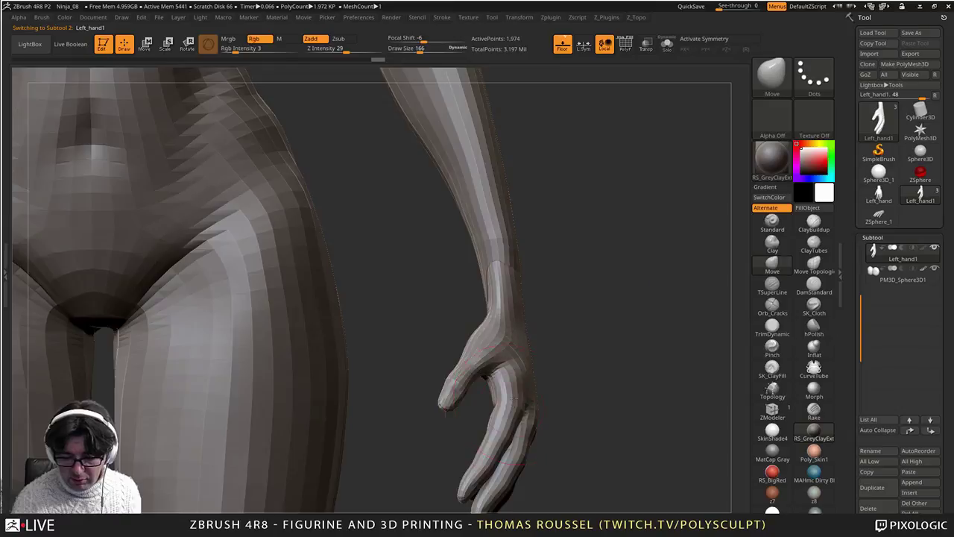
right_drag(512, 402, 536, 342)
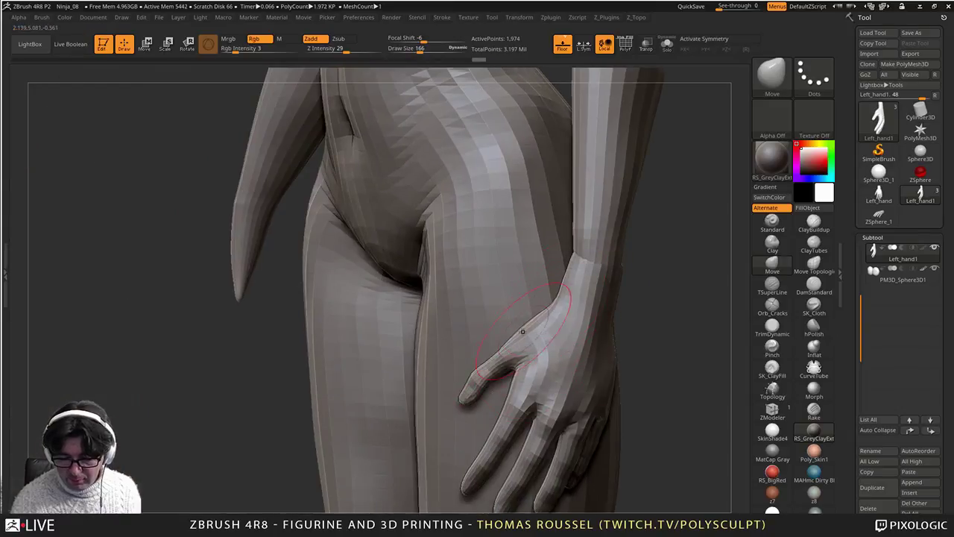
mouse_move(491, 367)
right_down()
mouse_move(511, 322)
mouse_move(526, 338)
right_up()
ctrl+right_drag(526, 338, 543, 316)
key(s)
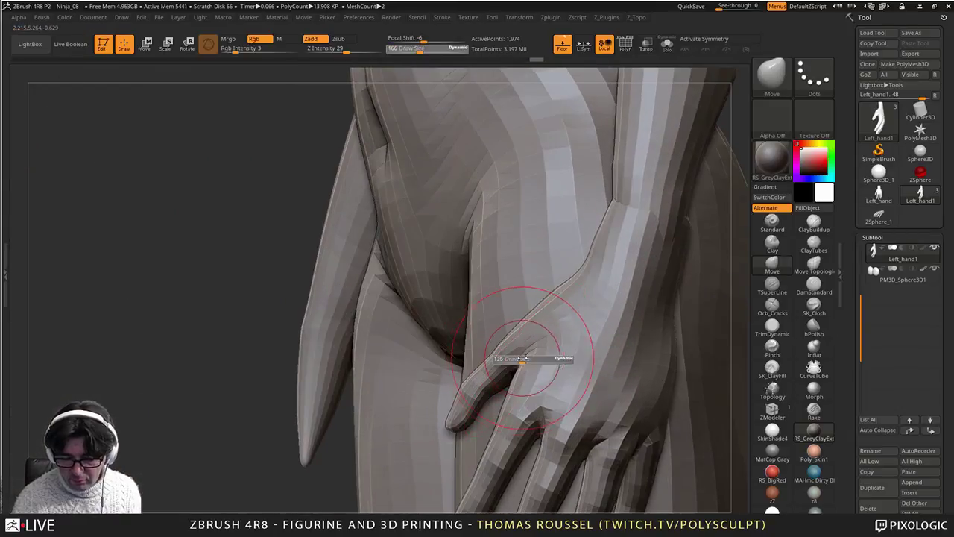
Step: Reshape the left hand's thumb area with the Move brush at a draw size of 112
drag(532, 358, 526, 357)
mouse_move(509, 355)
mouse_down()
mouse_move(503, 348)
mouse_move(524, 319)
mouse_up()
right_drag(524, 319, 538, 345)
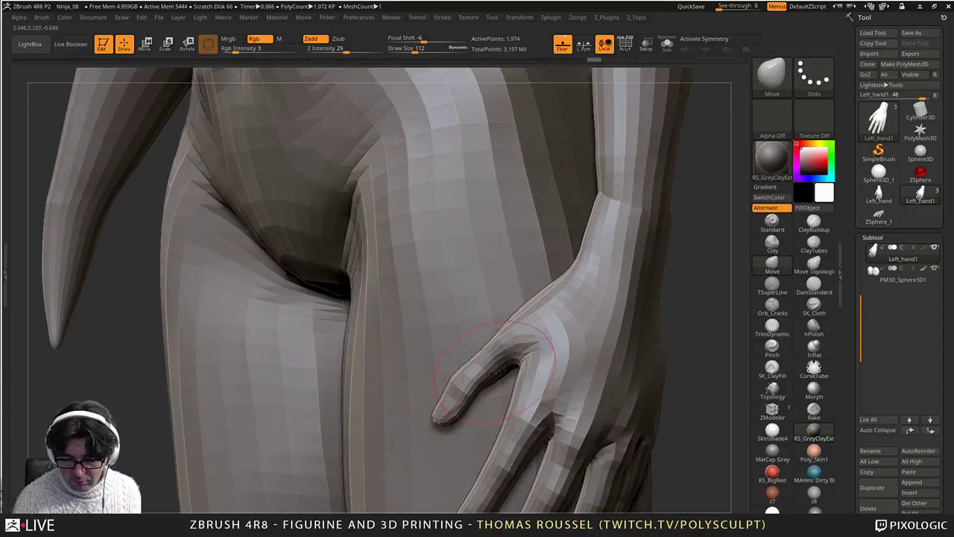
drag(516, 363, 511, 369)
mouse_move(488, 386)
right_down()
mouse_move(484, 372)
mouse_move(466, 413)
right_up()
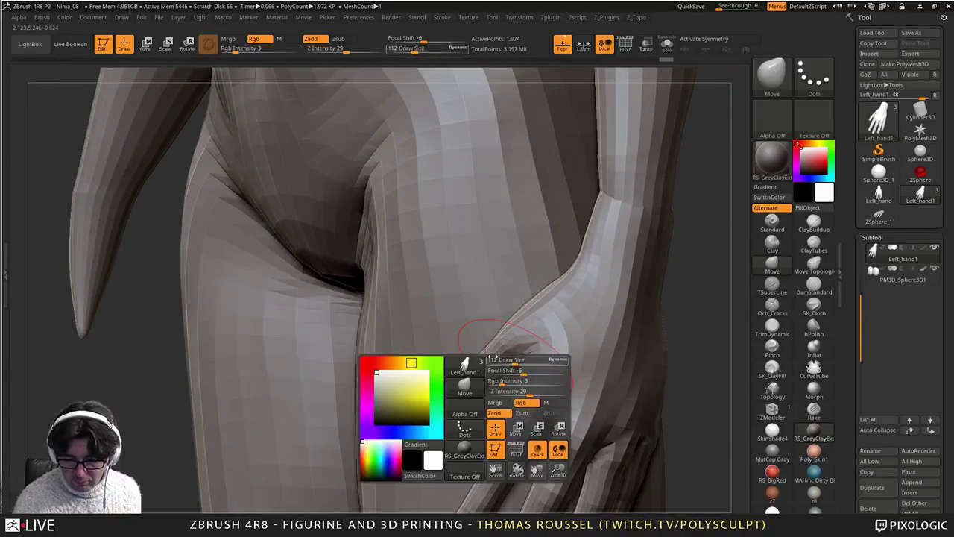
drag(519, 366, 515, 371)
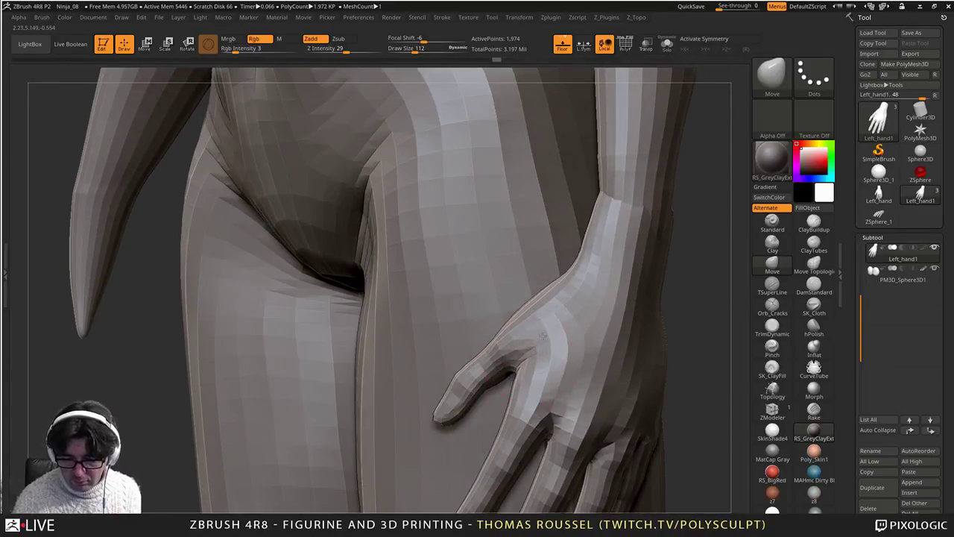
Step: Select the body subtool and adjust the forearm at the left wrist with the Move brush at a draw size of 212
alt+right_drag(544, 336, 489, 381)
drag(532, 280, 538, 280)
right_drag(538, 280, 629, 299)
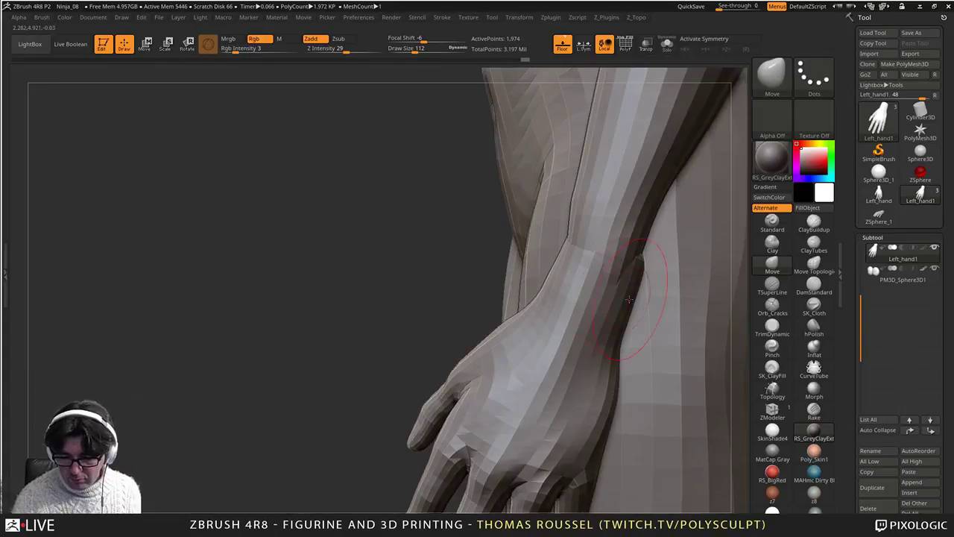
alt+click(639, 211)
key(s)
mouse_move(630, 213)
mouse_down()
mouse_move(647, 221)
mouse_move(584, 230)
mouse_move(587, 244)
mouse_up()
mouse_move(624, 318)
alt+right_down()
mouse_move(611, 306)
mouse_move(590, 218)
mouse_move(543, 290)
mouse_move(589, 335)
mouse_move(537, 281)
mouse_move(600, 353)
mouse_move(583, 377)
mouse_move(626, 360)
mouse_move(602, 304)
alt+right_up()
right_drag(588, 358, 601, 386)
ctrl+right_drag(601, 386, 592, 363)
alt+right_drag(592, 364, 642, 348)
alt+right_drag(642, 349, 541, 315)
Step: Duplicate the Left_hand1 subtool
click(902, 275)
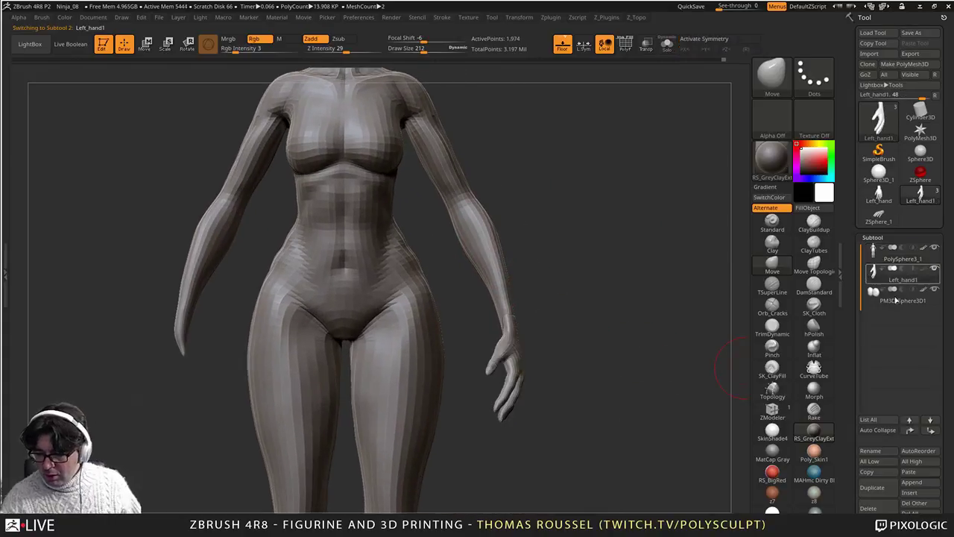
click(873, 487)
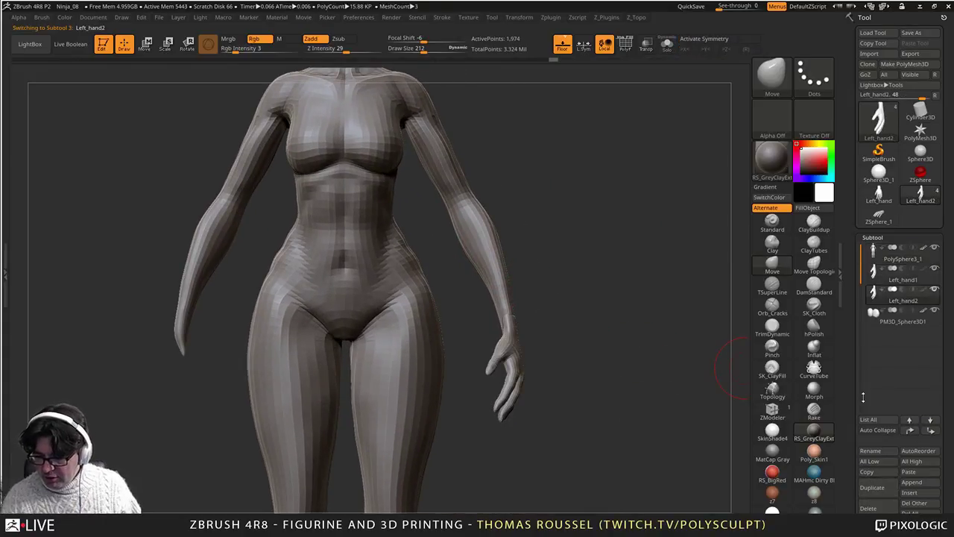
drag(863, 397, 861, 283)
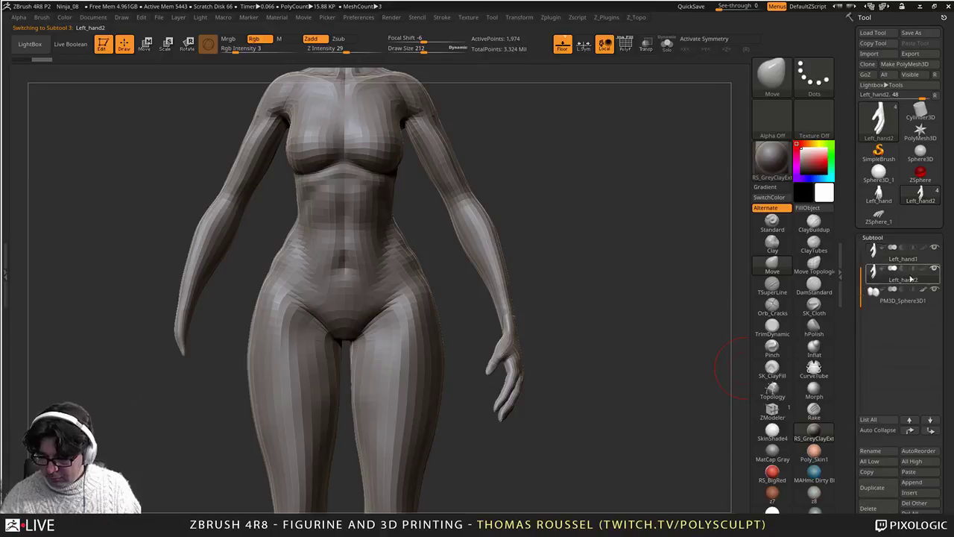
Step: Rename the duplicated hand subtool as Right_hand
click(879, 450)
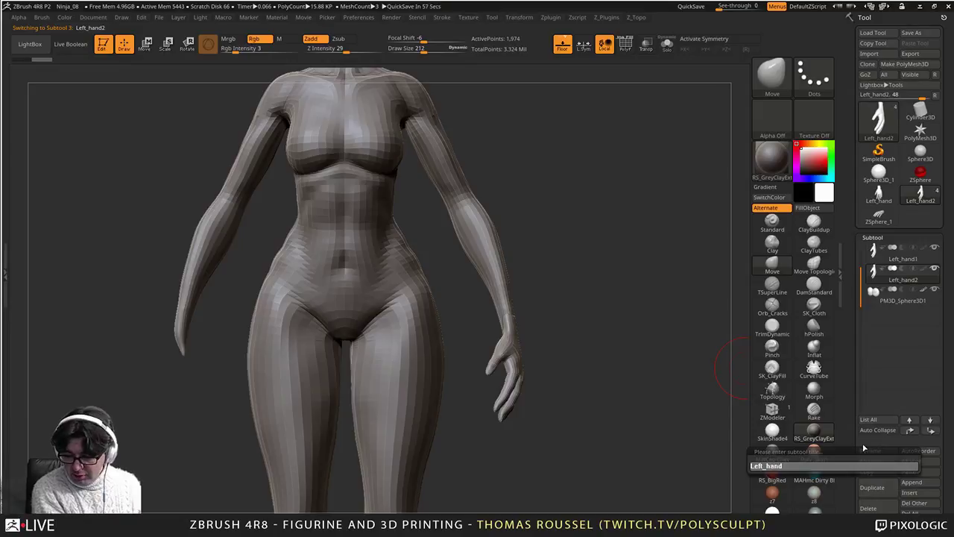
key(shift+Right)
key(shift+Right)
key(shift+Right)
key(shift+Right)
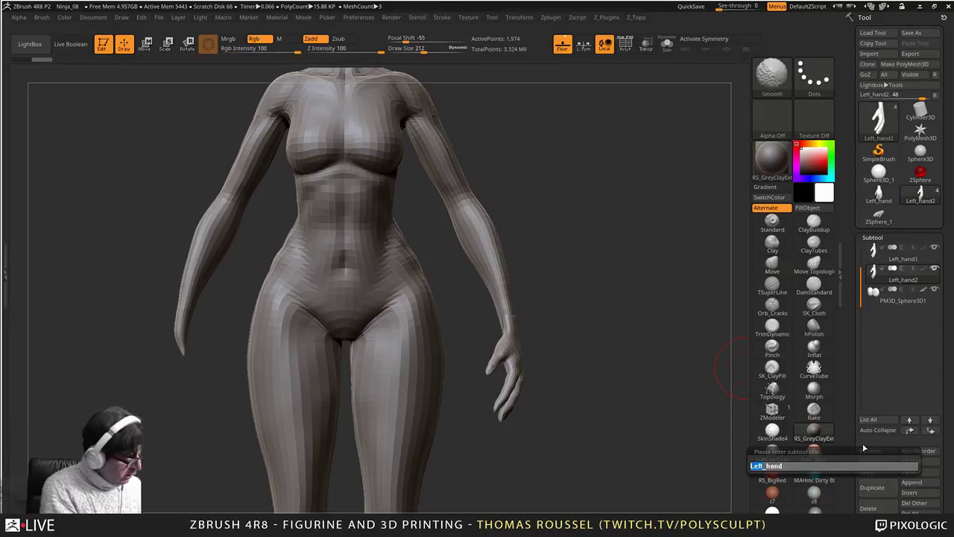
text(Right)
key(Return)
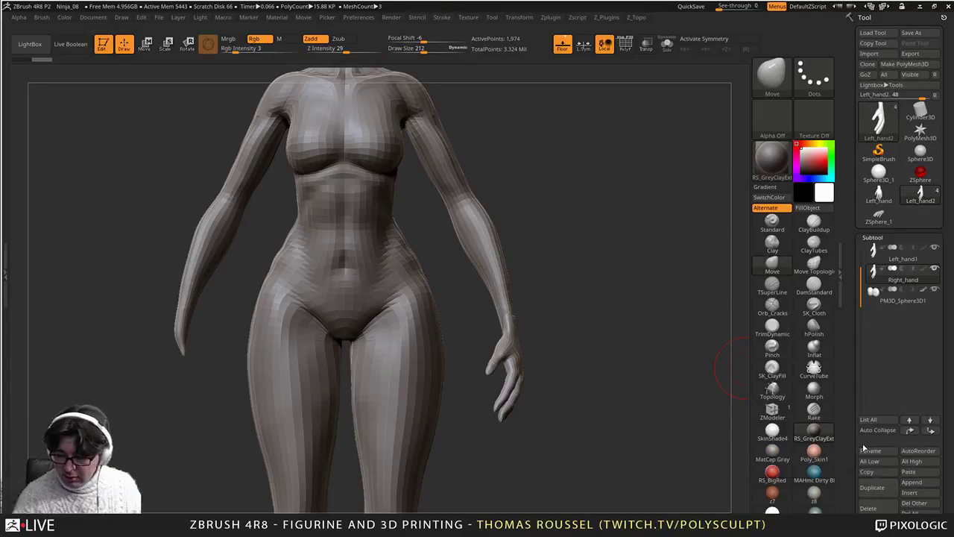
Step: Delete the lower subdivision levels of the Right_hand subtool at its highest level
drag(901, 408, 917, 335)
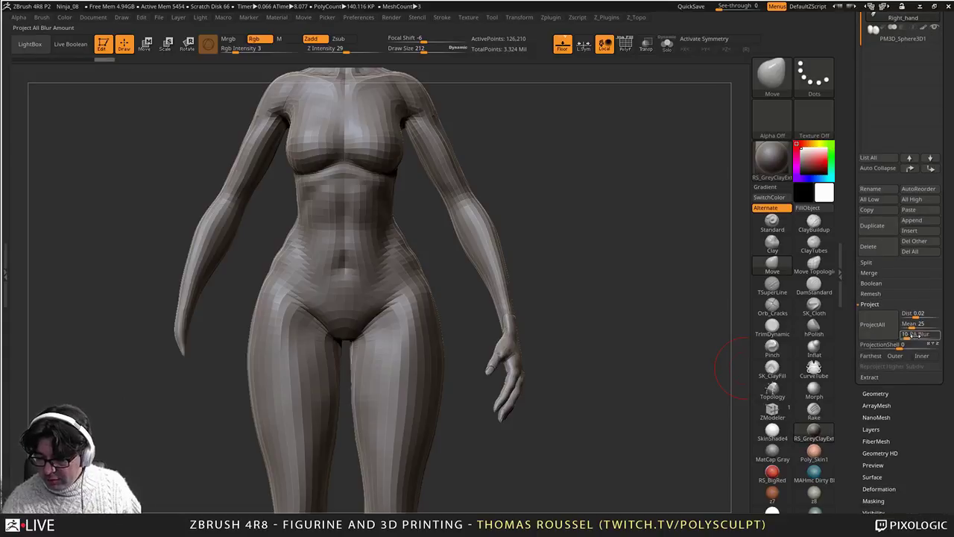
click(875, 393)
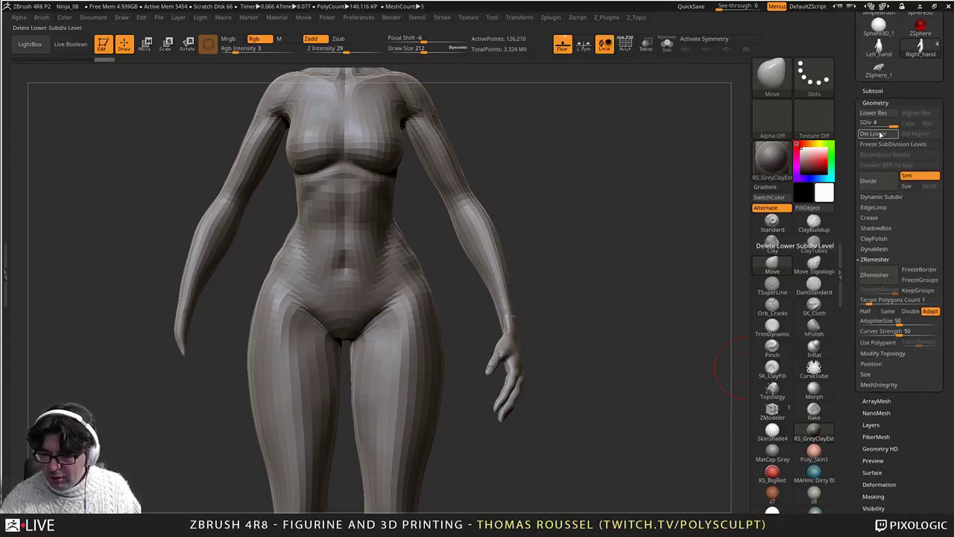
click(881, 135)
Step: Mirror the Right_hand subtool with the Mirror deformation so it sits on the figure's opposite arm
alt+right_drag(500, 363, 580, 388)
drag(914, 457, 914, 357)
click(887, 383)
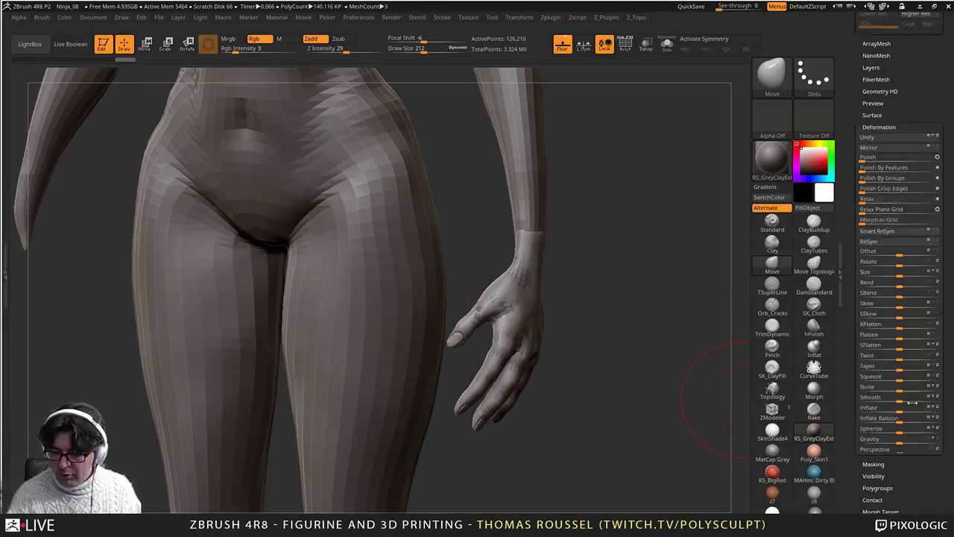
click(870, 122)
alt+right_drag(116, 341, 406, 345)
ctrl+right_drag(289, 286, 368, 365)
Step: Reconstruct the lower subdivision levels of the mirrored right hand
drag(911, 33, 907, 201)
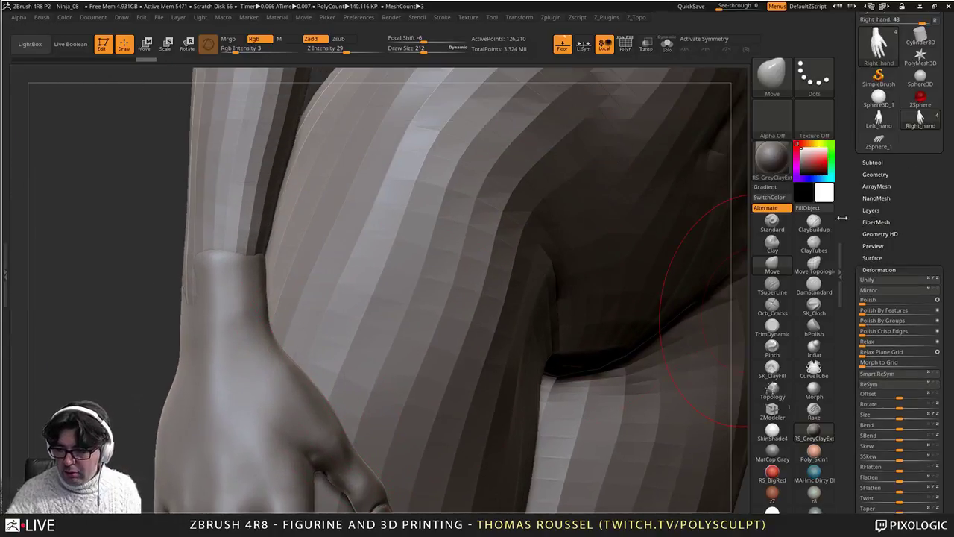
click(875, 173)
click(883, 228)
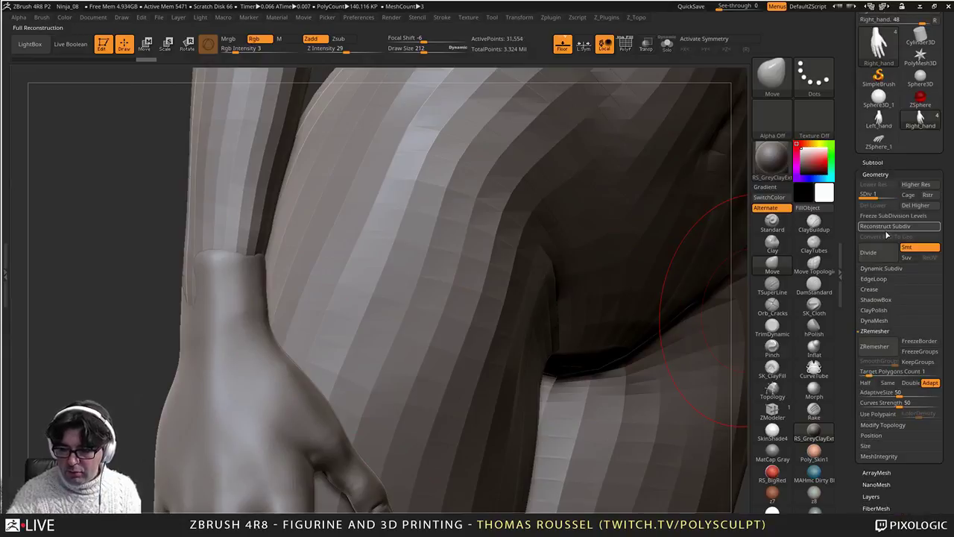
click(888, 230)
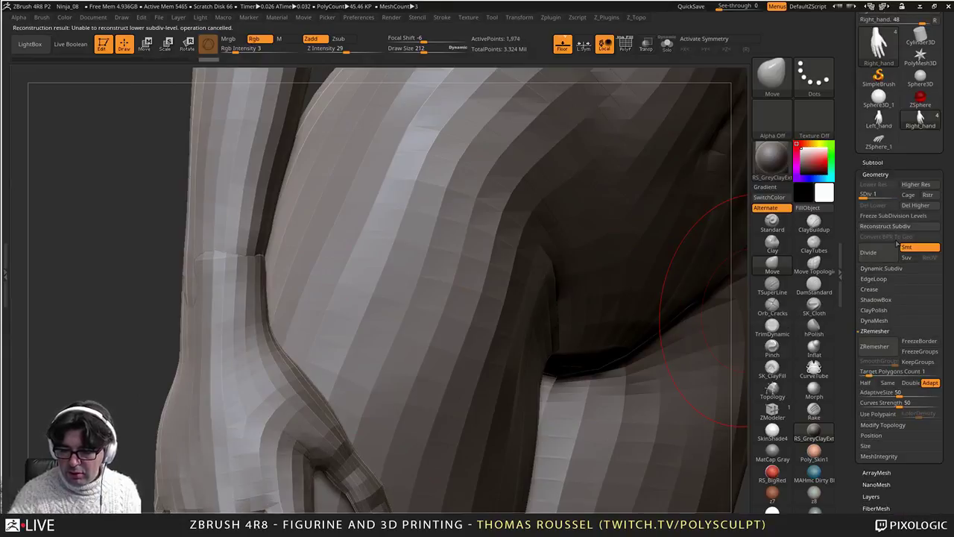
Step: Step through the right hand's subdivision levels and examine how both hands fit the whole figure
key(d)
key(d)
key(d)
key(shift+d)
key(shift+d)
key(shift+d)
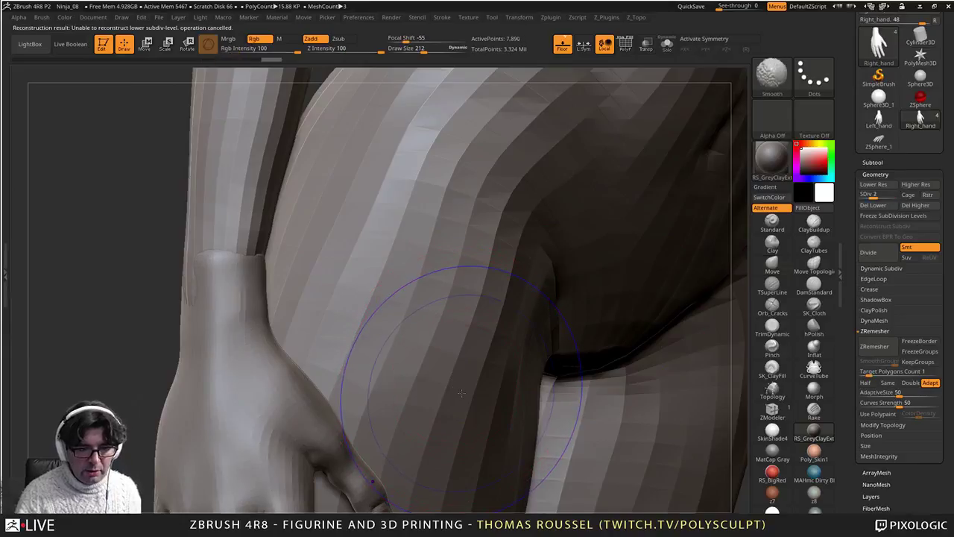
ctrl+right_drag(463, 394, 439, 291)
mouse_move(541, 396)
alt+right_down()
mouse_move(462, 325)
mouse_move(512, 342)
mouse_move(514, 304)
alt+right_up()
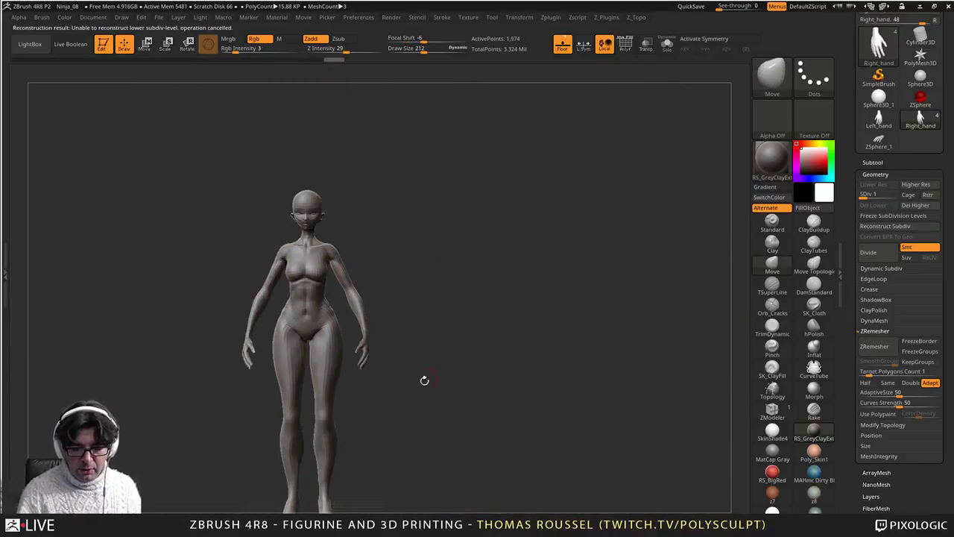
alt+right_drag(424, 381, 528, 329)
mouse_move(473, 340)
ctrl+right_down()
mouse_move(522, 388)
mouse_move(454, 465)
ctrl+right_up()
mouse_move(477, 427)
right_down()
mouse_move(408, 427)
mouse_move(485, 426)
right_up()
alt+right_drag(504, 374, 536, 373)
Step: Raise the right hand to subdivision level 3 and the body to level 4
key(d)
key(d)
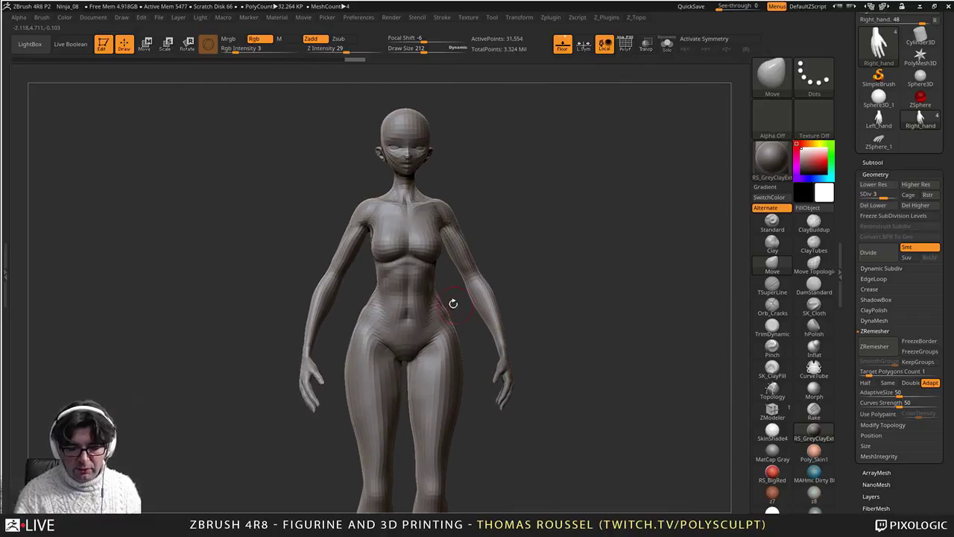
alt+click(427, 313)
key(d)
key(d)
key(d)
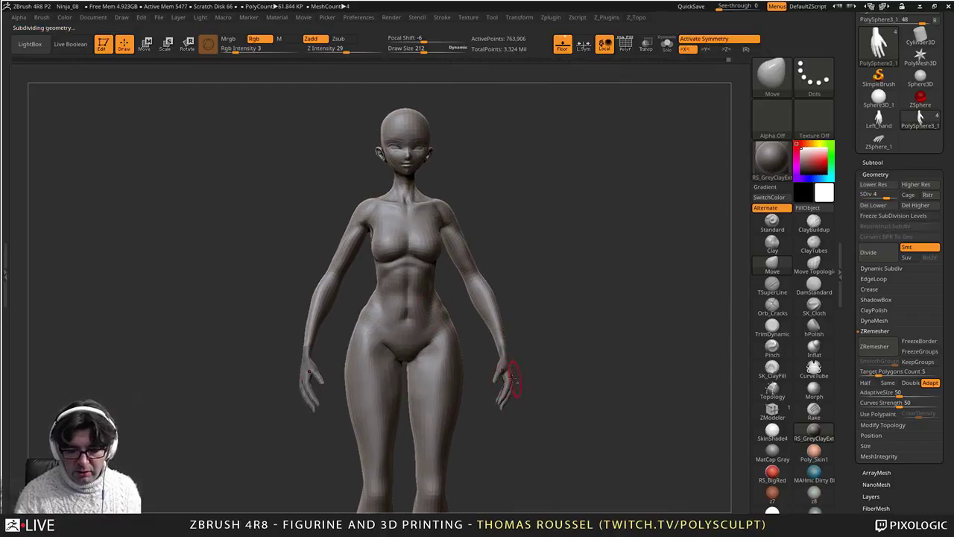
Step: Select the left hand and raise it to subdivision level 4
alt+click(512, 380)
right_drag(528, 383, 577, 328)
alt+right_drag(576, 328, 526, 316)
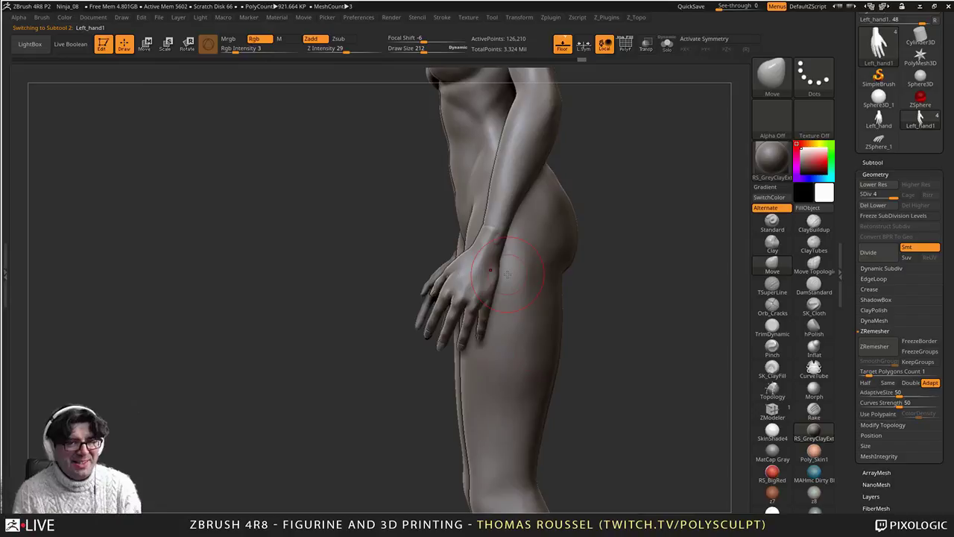
Step: Select the body subtool at the lower legs and reduce it to subdivision level 1
mouse_move(611, 228)
ctrl+right_down()
mouse_move(596, 276)
mouse_move(628, 261)
mouse_move(593, 200)
mouse_move(654, 122)
mouse_move(594, 196)
mouse_move(551, 224)
mouse_move(635, 327)
mouse_move(609, 96)
ctrl+right_up()
alt+right_drag(640, 257, 614, 194)
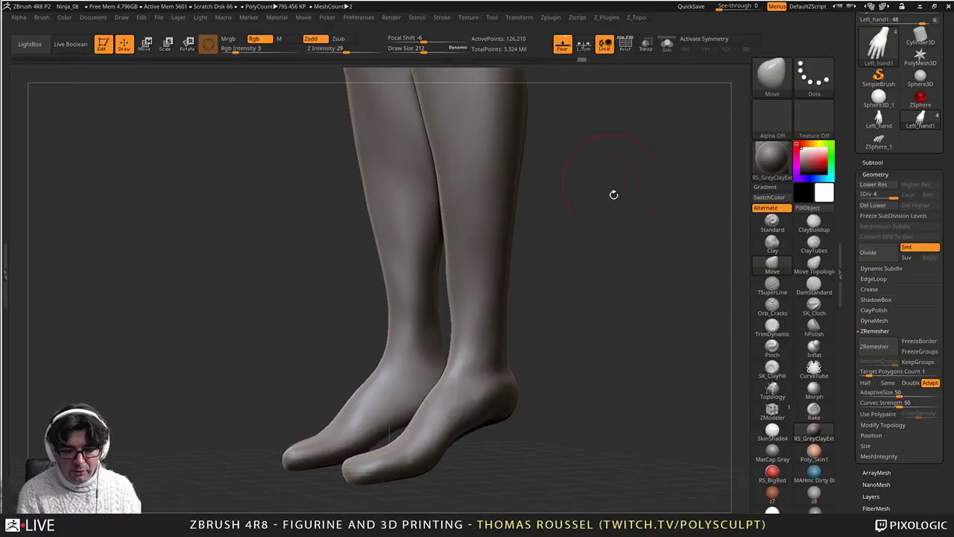
alt+click(484, 290)
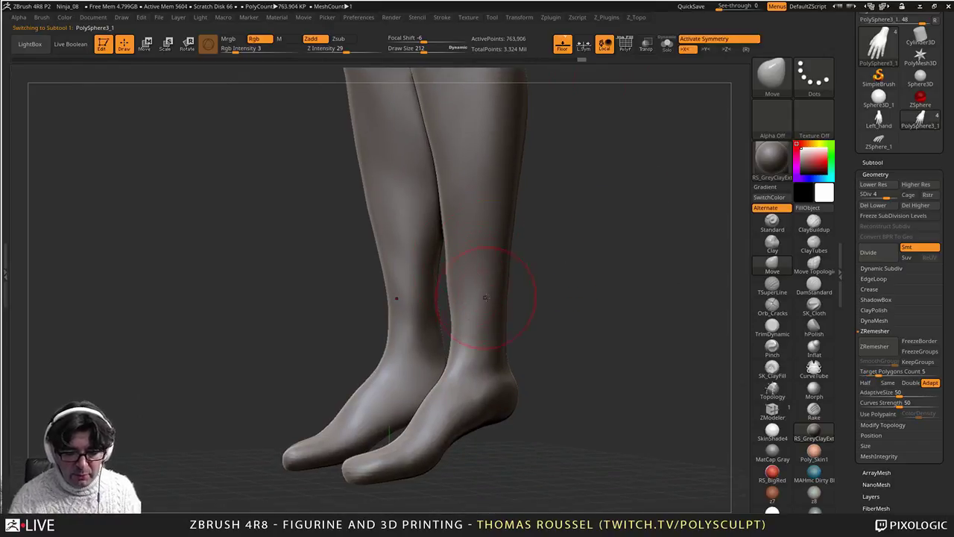
key(shift+d)
key(shift+d)
key(shift+d)
right_drag(479, 302, 439, 283)
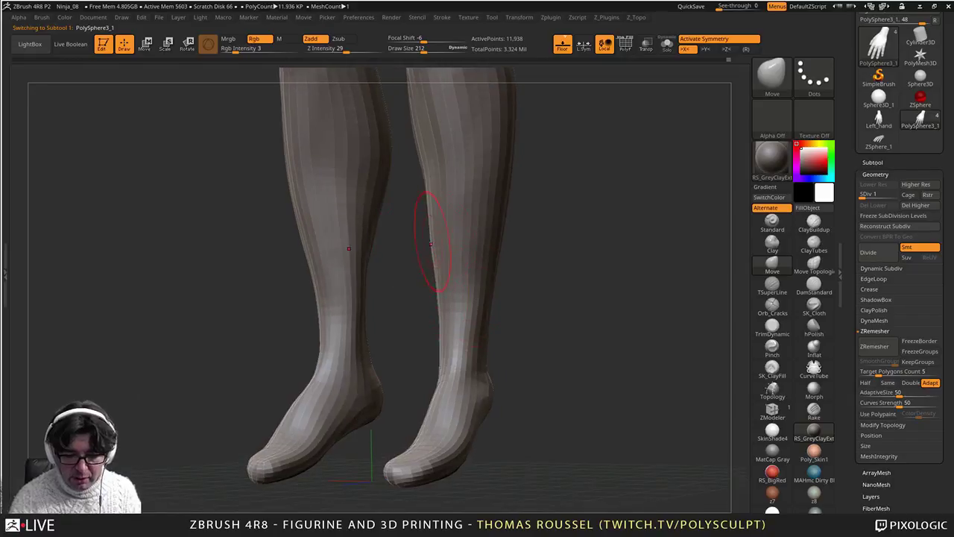
Step: Refine the lower-leg contour with the Move brush at a draw size of 300
mouse_move(430, 244)
right_down()
mouse_move(459, 271)
mouse_move(435, 276)
mouse_move(433, 256)
mouse_move(438, 263)
mouse_move(417, 277)
mouse_move(427, 341)
mouse_move(436, 297)
right_up()
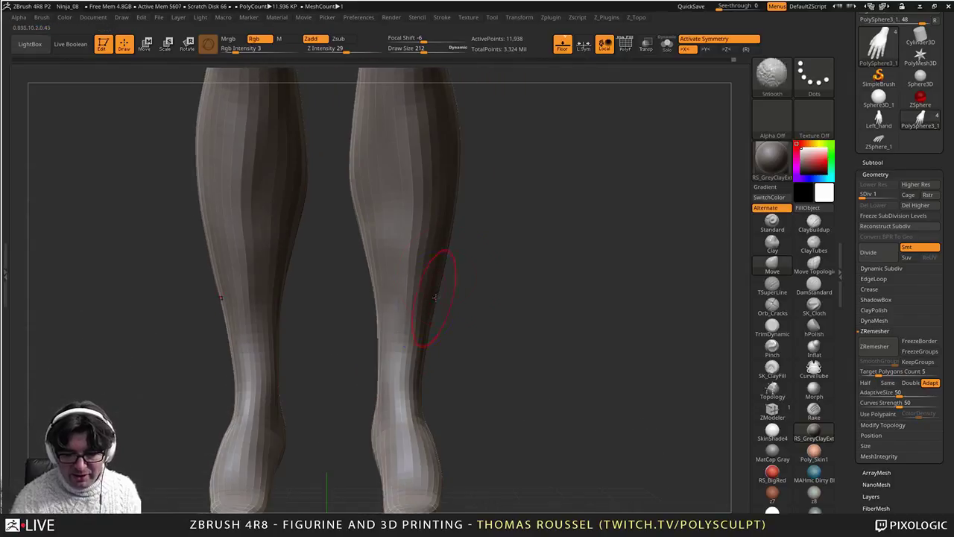
key(s)
drag(424, 237, 430, 237)
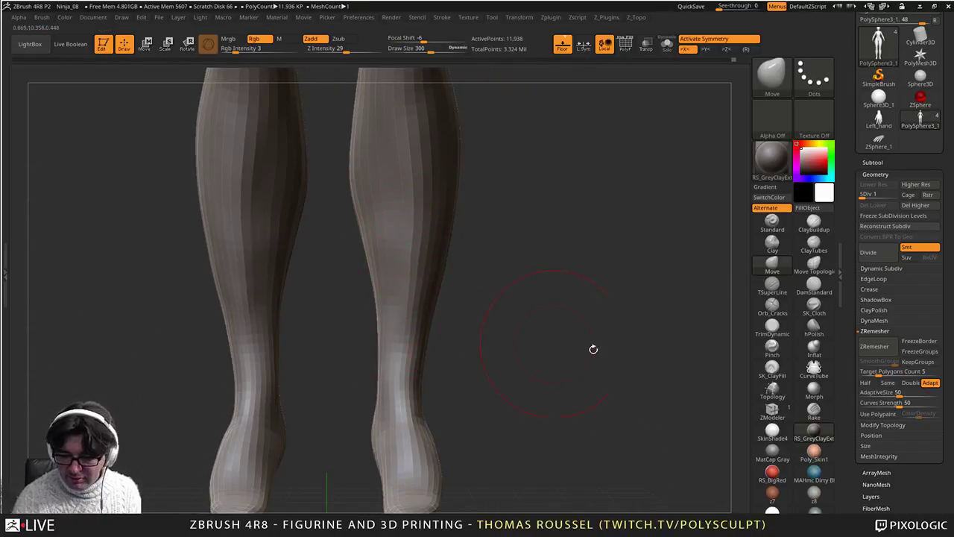
Step: Flatten the surfaces of the lower legs with the TrimDynamic brush at a draw size of 189
click(774, 330)
key(s)
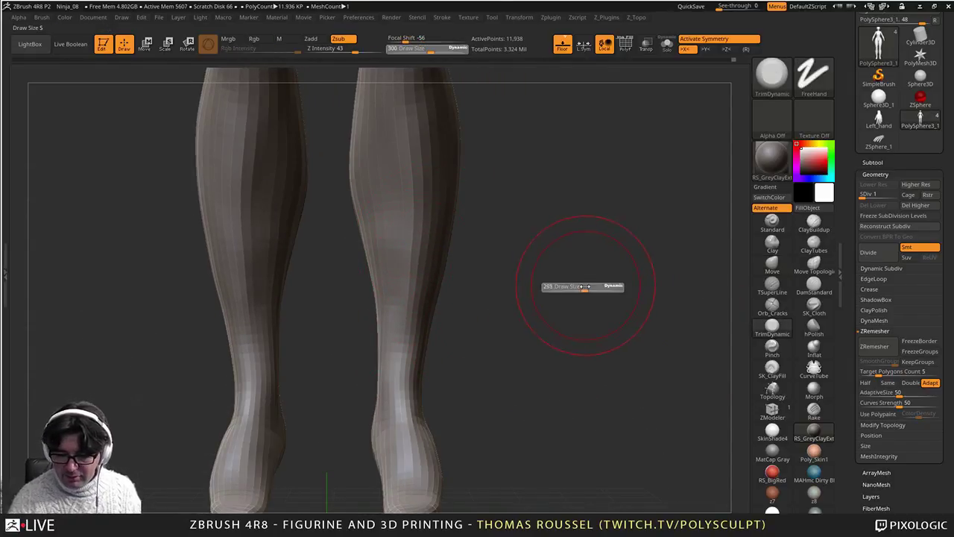
drag(584, 288, 579, 288)
right_drag(579, 288, 593, 298)
key(s)
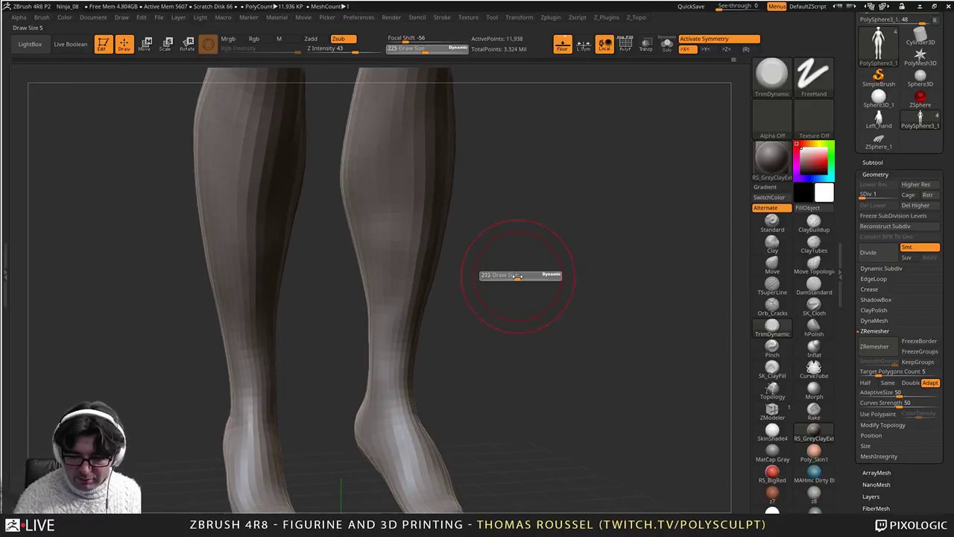
drag(520, 275, 517, 275)
right_drag(517, 272, 515, 266)
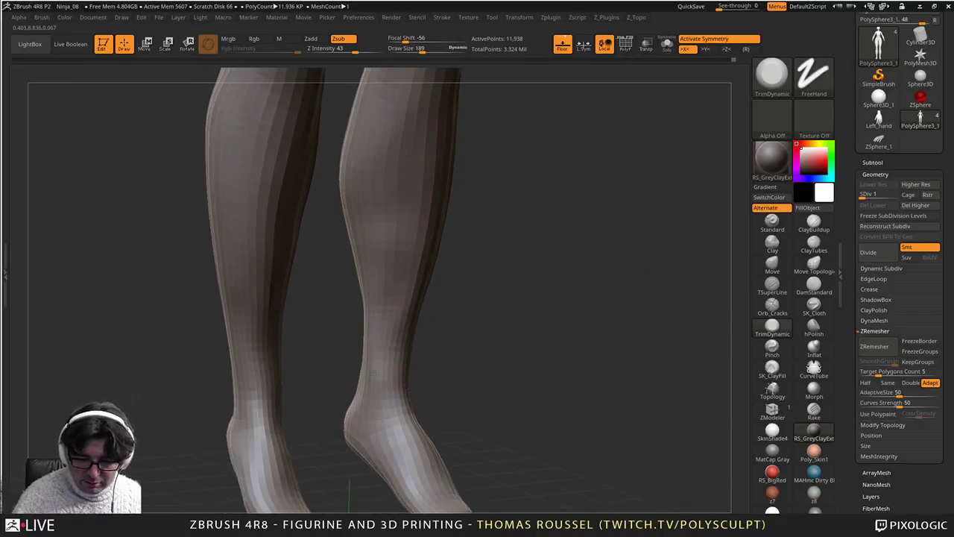
right_drag(427, 339, 448, 213)
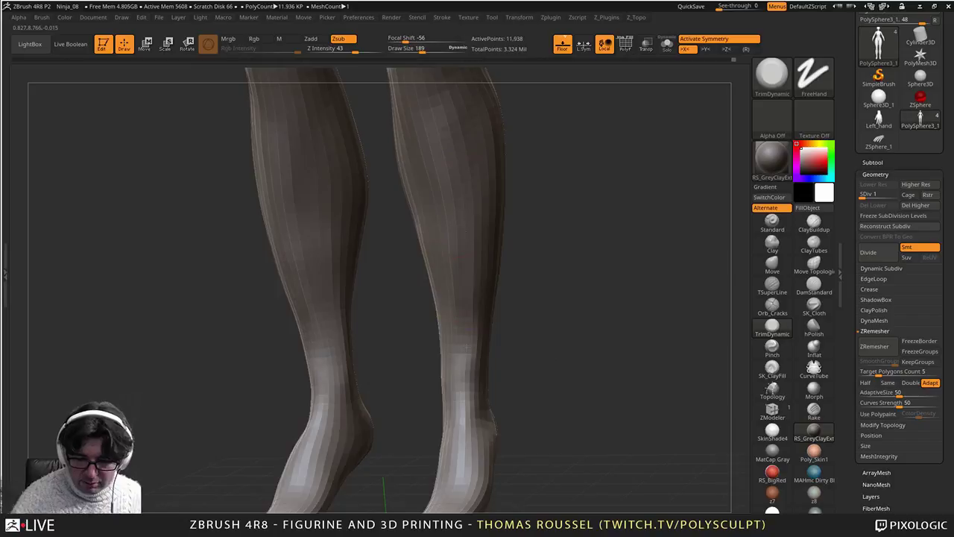
mouse_move(469, 399)
mouse_down()
mouse_move(470, 408)
mouse_move(589, 369)
mouse_up()
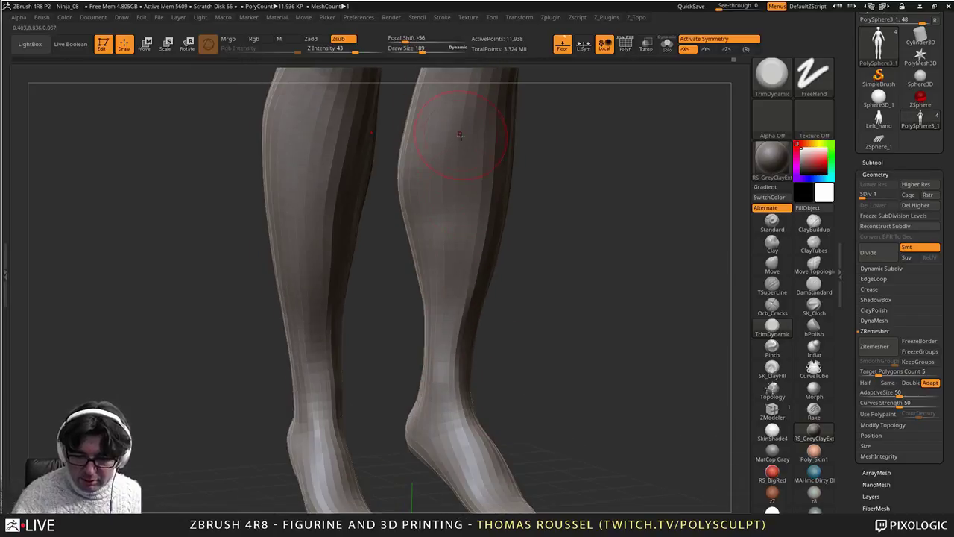
drag(497, 338, 380, 325)
Step: Select the left hand subtool and shift it slightly with a Transpose line in Move mode to align it with the wrist
alt+drag(554, 388, 509, 345)
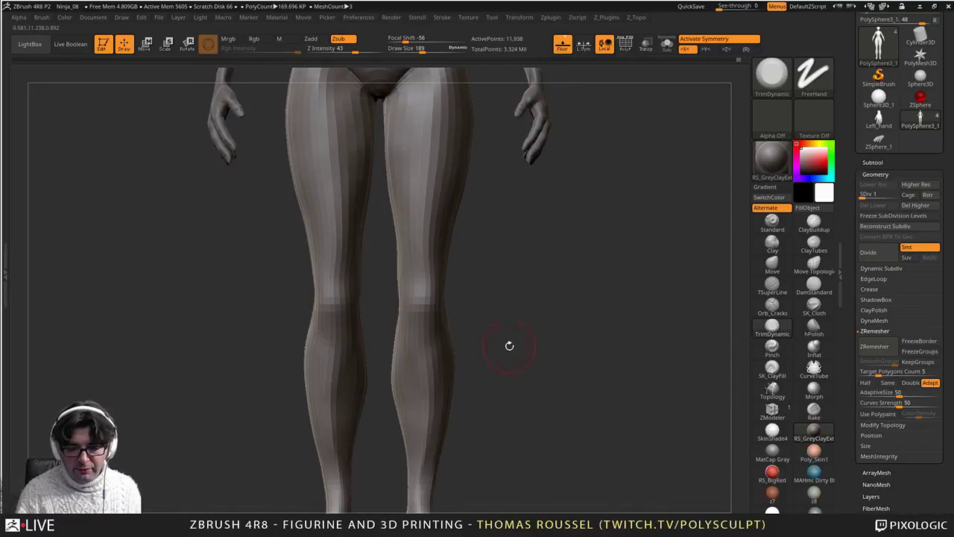
alt+drag(511, 224, 477, 417)
drag(563, 343, 470, 329)
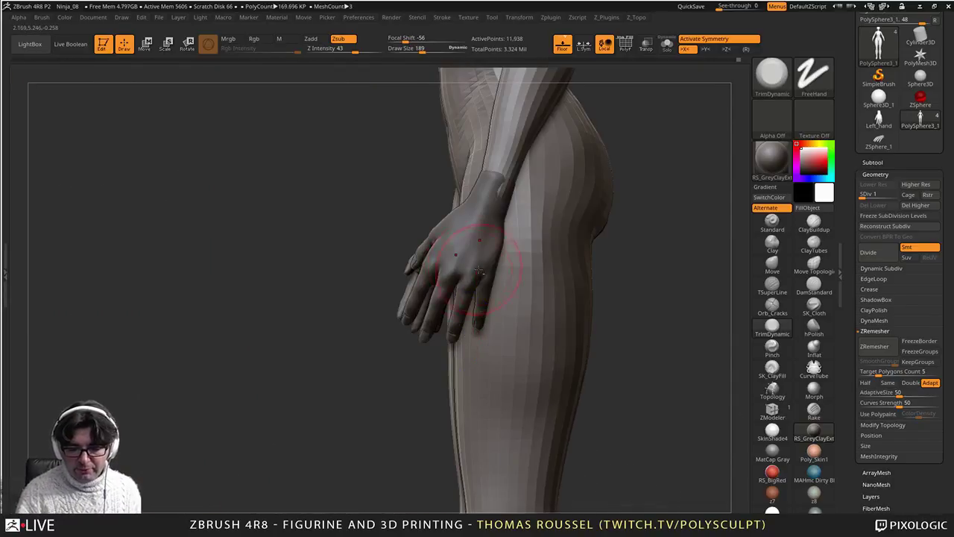
ctrl+right_drag(479, 270, 478, 256)
alt+drag(487, 281, 473, 299)
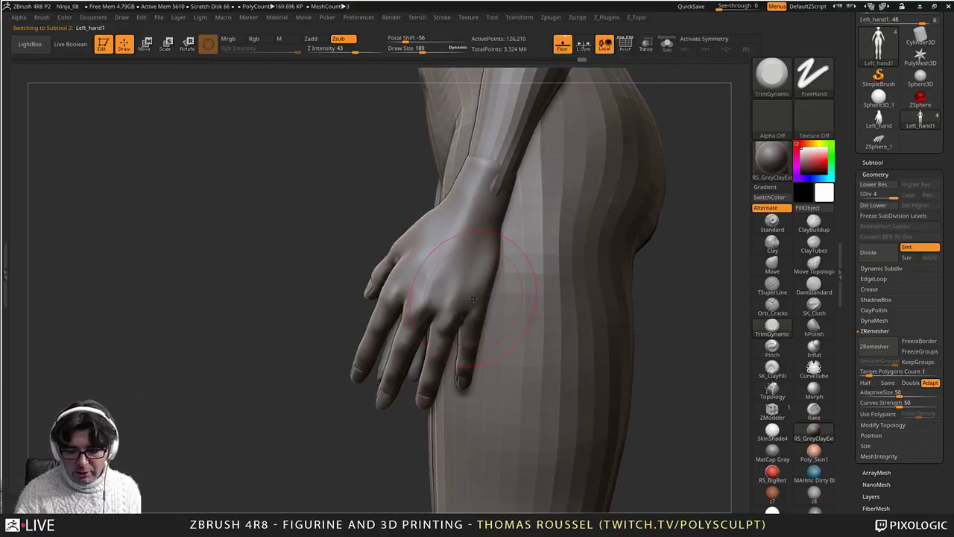
key(w)
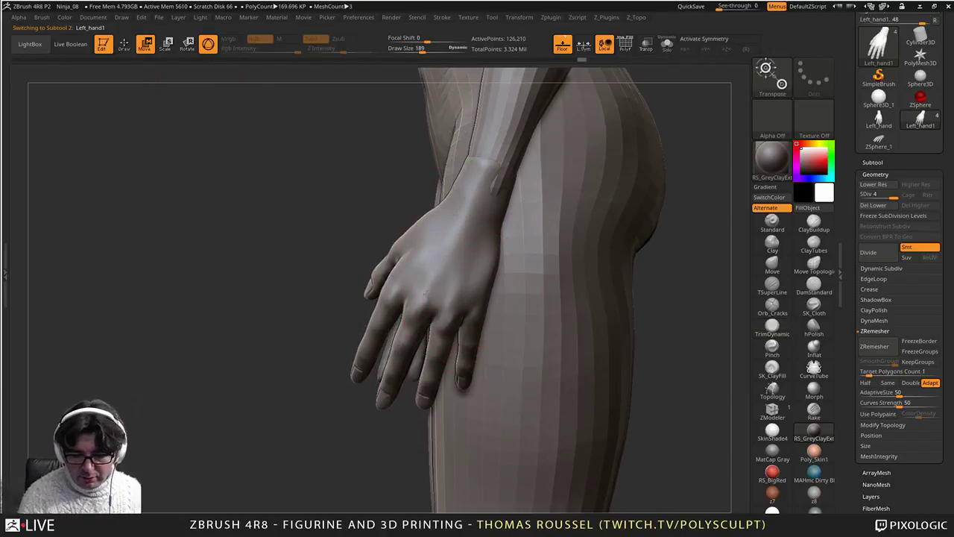
click(207, 49)
drag(411, 279, 425, 281)
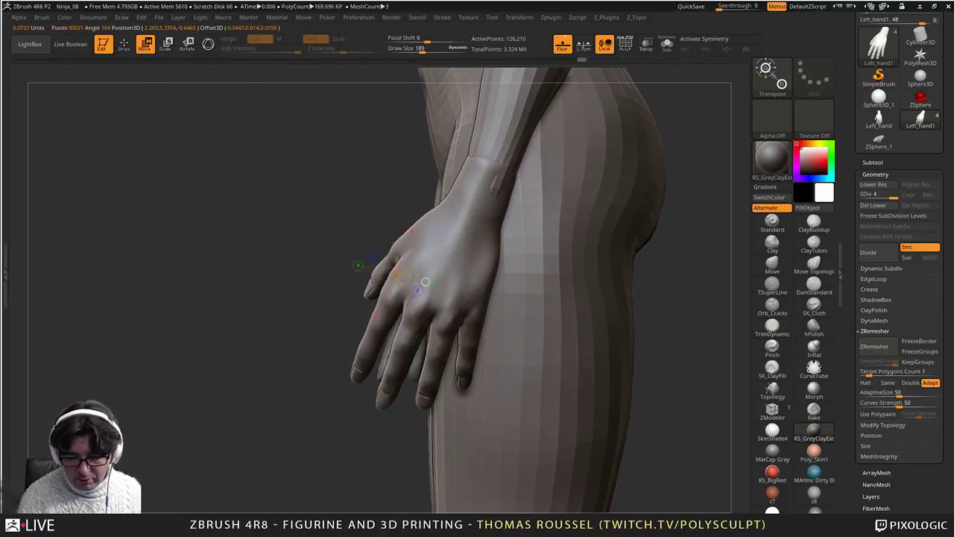
drag(478, 312, 474, 311)
right_drag(479, 313, 462, 371)
alt+right_drag(566, 361, 531, 247)
mouse_move(605, 318)
right_down()
mouse_move(547, 326)
mouse_move(557, 315)
mouse_move(568, 320)
right_up()
Step: Compare the left hand's placement before and after the move, keeping the moved version
key(ctrl+z)
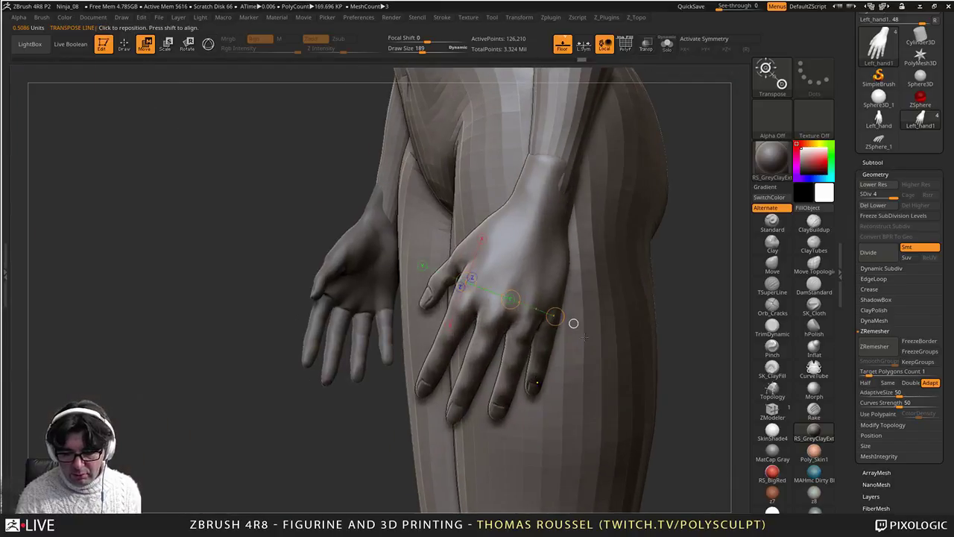
key(ctrl+shift+z)
key(ctrl+z)
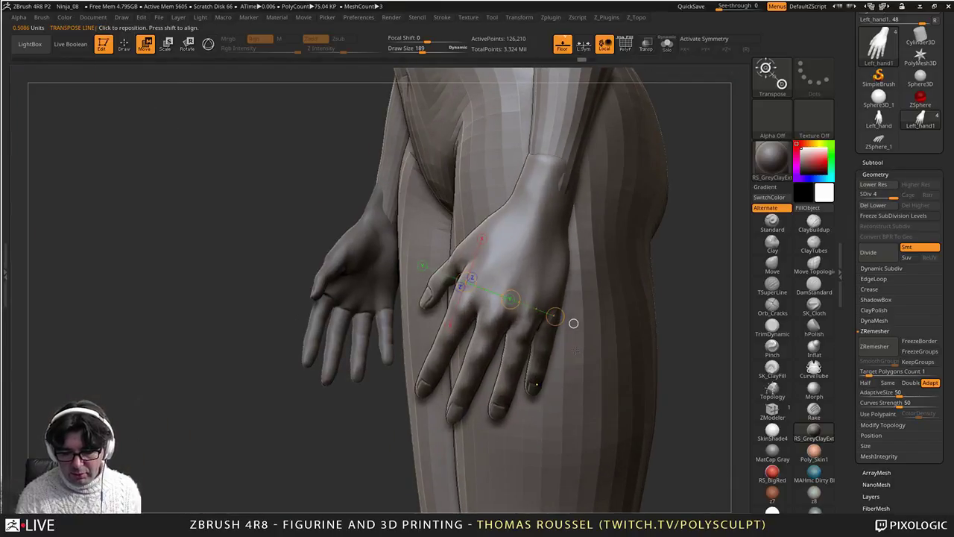
key(ctrl+shift+z)
key(ctrl+z)
key(ctrl+shift+z)
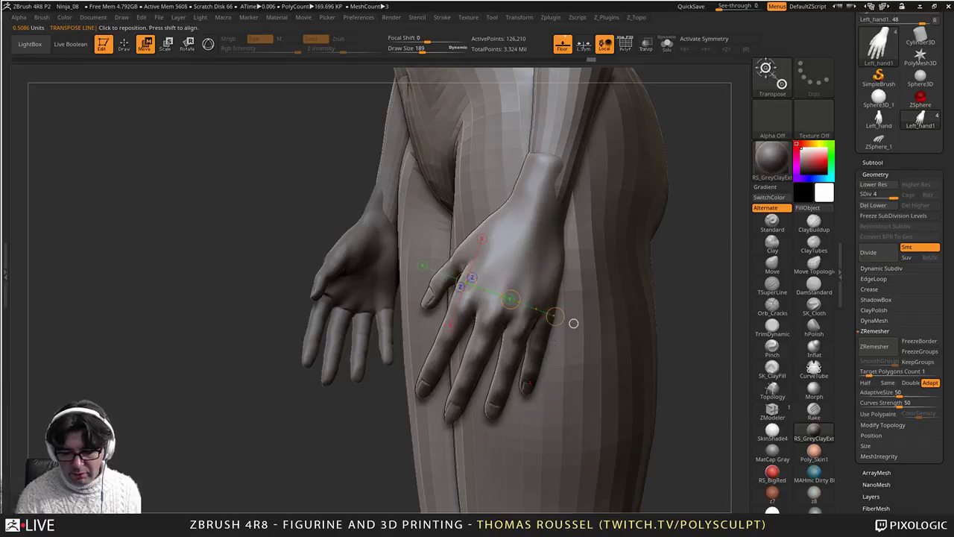
Step: Reduce the left hand to subdivision level 2 and reshape its wrist area with the Move brush at a draw size of 200
alt+right_drag(535, 196, 498, 234)
drag(498, 233, 550, 401)
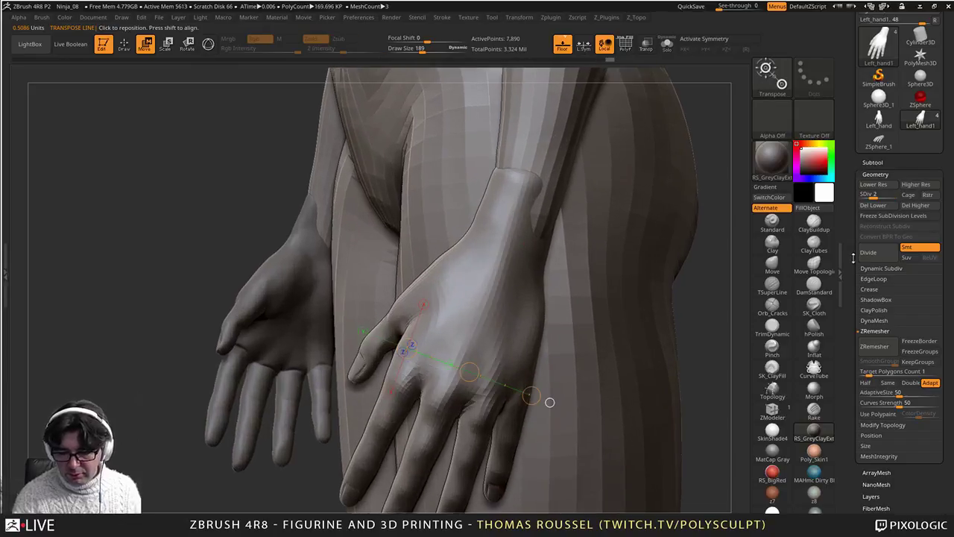
drag(646, 255, 648, 255)
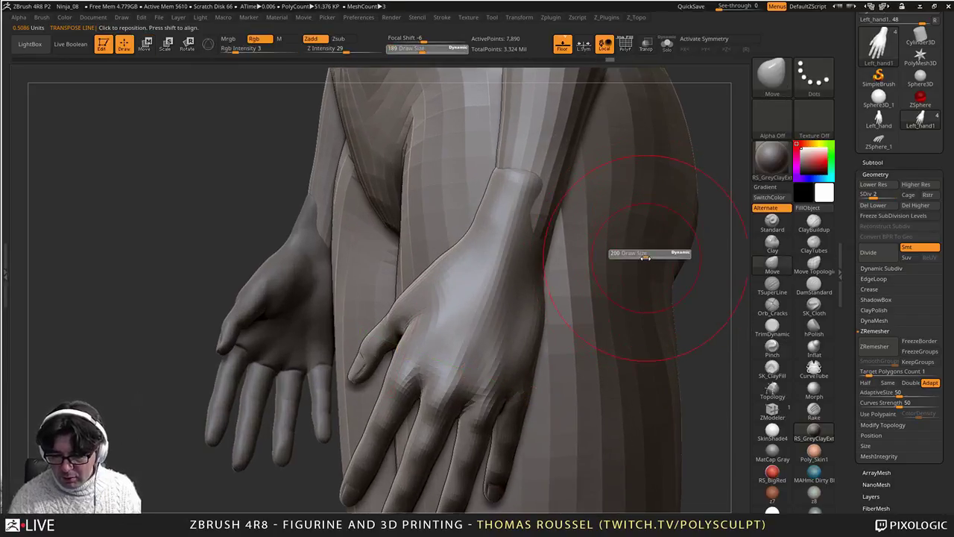
drag(481, 208, 491, 206)
drag(456, 254, 426, 276)
Step: Fit the left hand's wrist to the forearm using the Move brush at a draw size of 121
key(s)
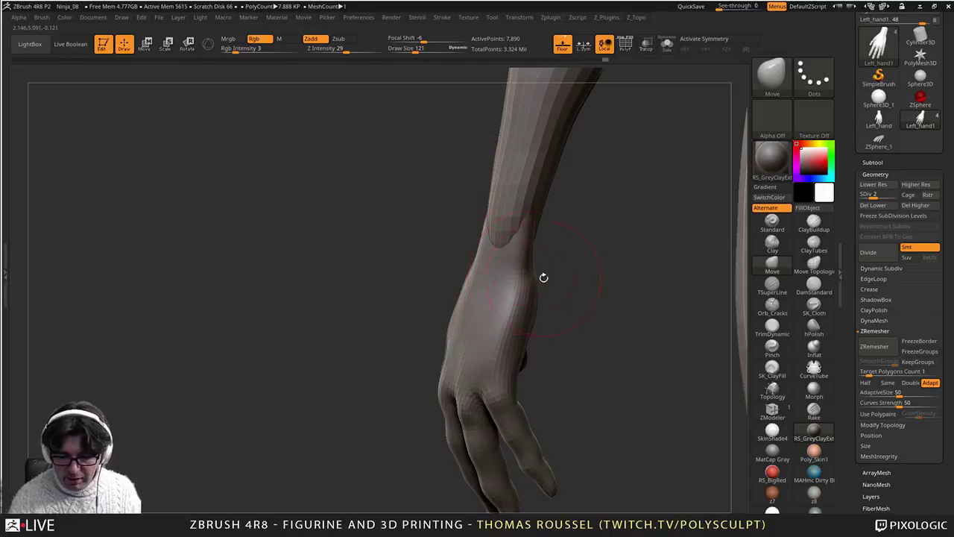
drag(544, 278, 524, 258)
alt+right_drag(534, 267, 504, 300)
alt+click(475, 218)
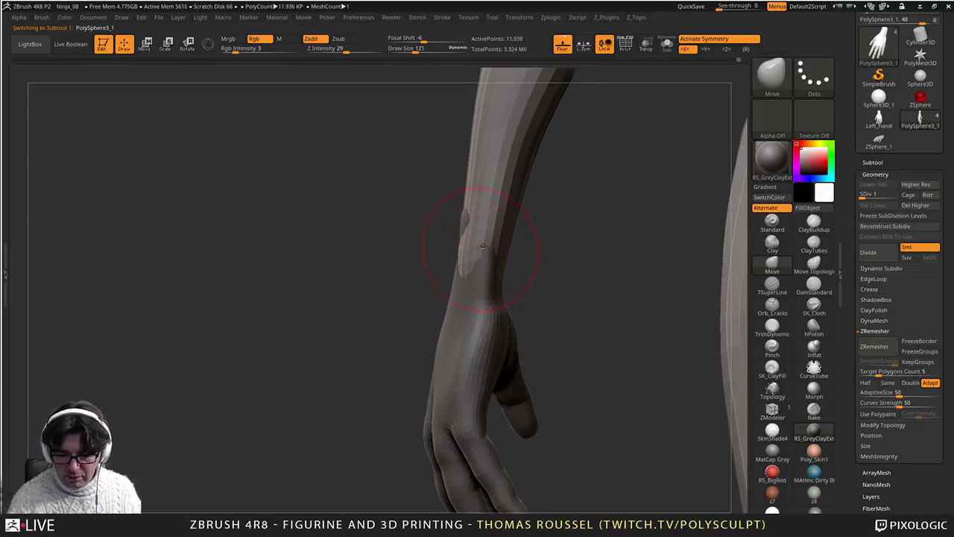
alt+click(467, 217)
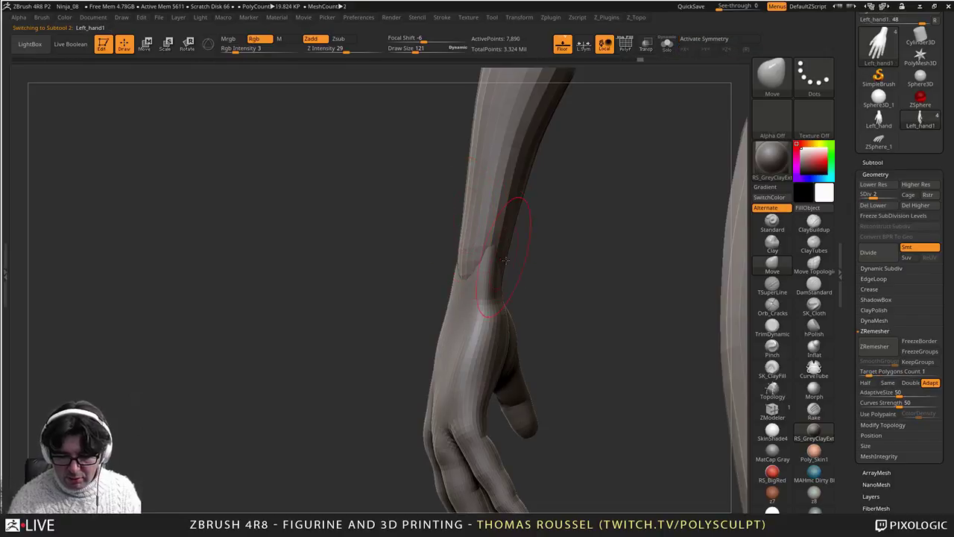
alt+right_drag(506, 297, 504, 182)
right_drag(490, 281, 498, 250)
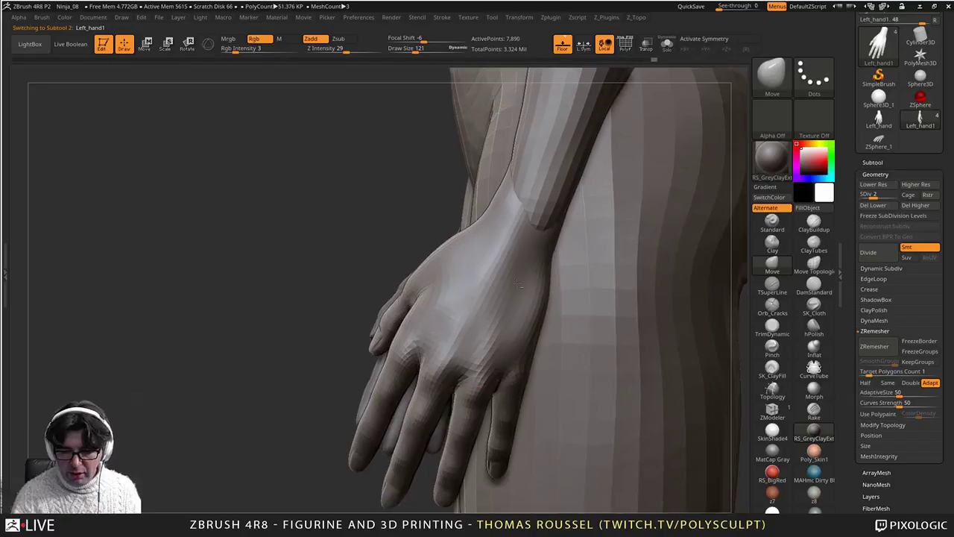
right_drag(516, 328, 542, 377)
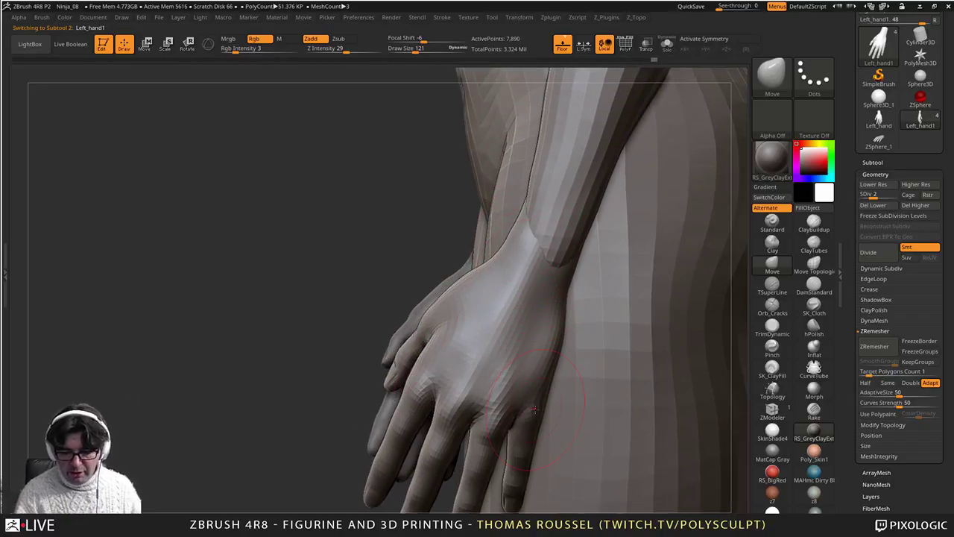
Step: Adjust the contour around the left thumb's base with the Move brush at a draw size of 87
right_drag(408, 334, 447, 331)
key(space)
drag(452, 331, 446, 326)
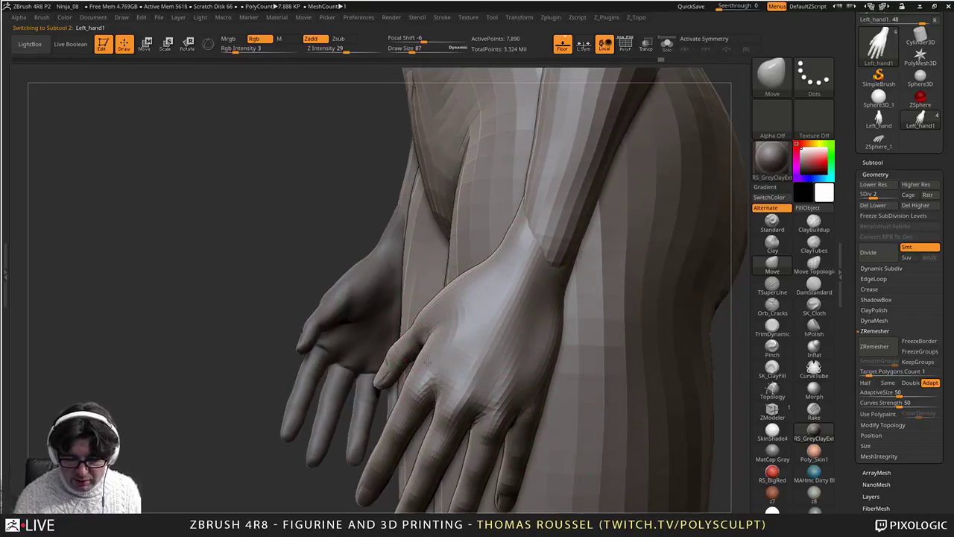
alt+right_drag(447, 334, 477, 343)
drag(404, 328, 392, 326)
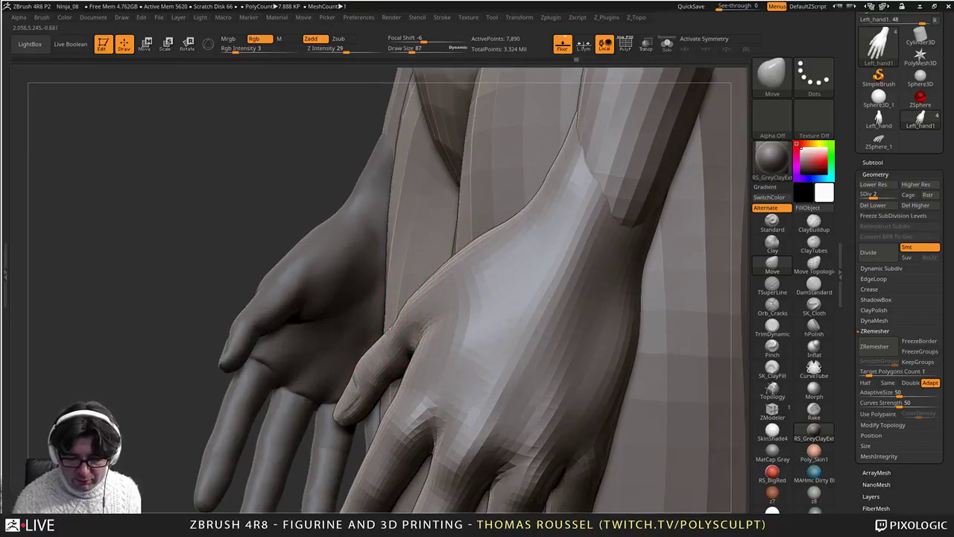
Step: Refine the knuckles and finger bases on the back of the left hand with the Move brush
mouse_move(425, 367)
right_down()
mouse_move(414, 436)
mouse_move(477, 304)
right_up()
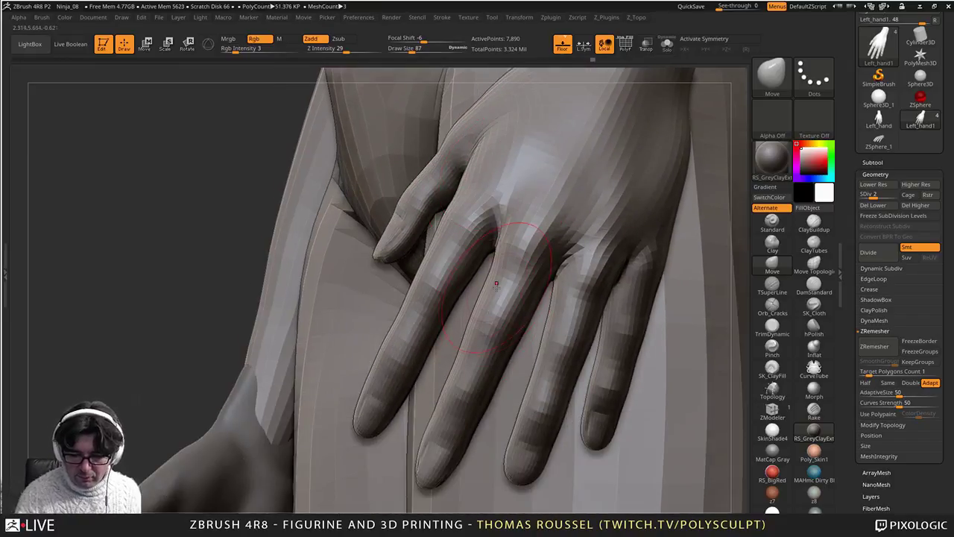
alt+right_drag(552, 310, 503, 344)
shift+drag(500, 245, 485, 224)
alt+right_drag(514, 391, 512, 335)
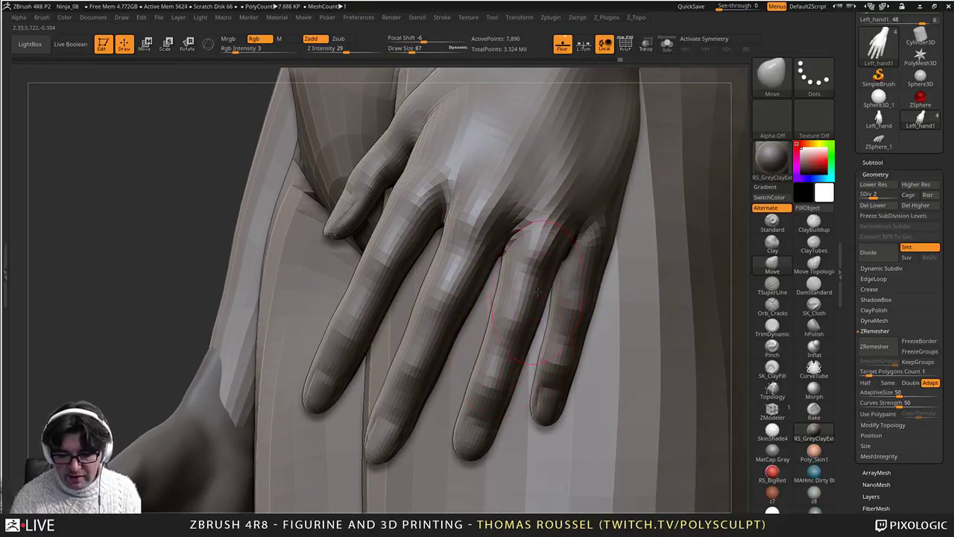
right_drag(537, 291, 521, 257)
mouse_move(547, 335)
ctrl+right_down()
mouse_move(557, 289)
mouse_move(577, 295)
mouse_move(592, 345)
mouse_move(555, 307)
ctrl+right_up()
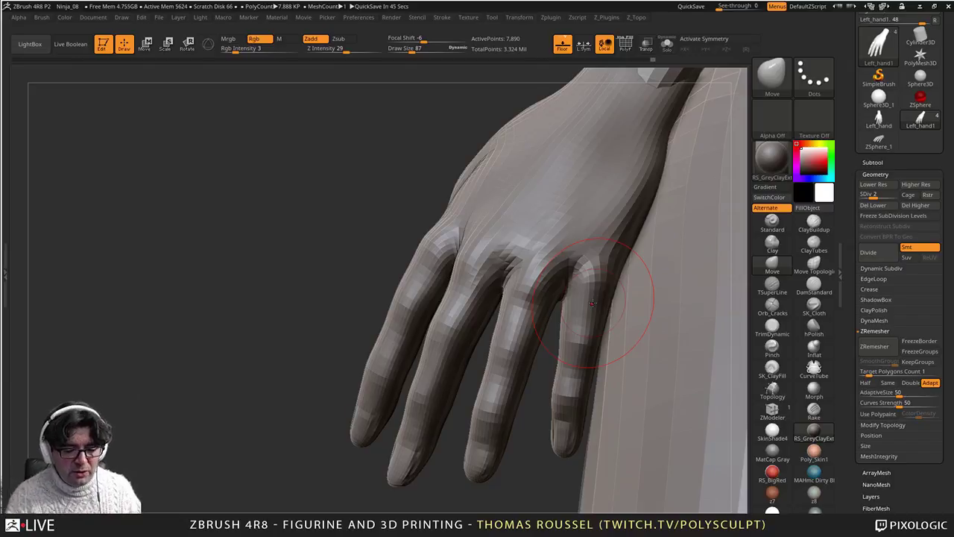
drag(336, 238, 476, 217)
drag(418, 244, 431, 237)
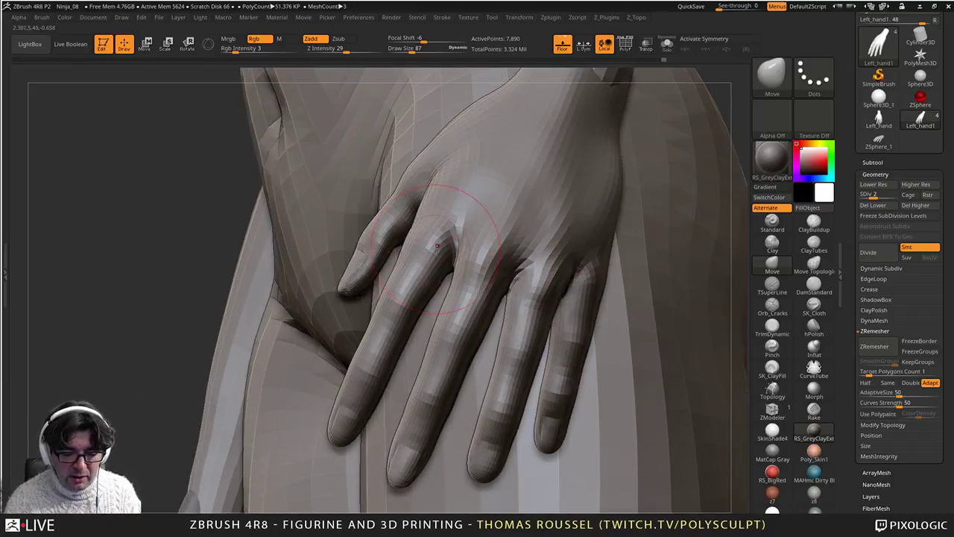
mouse_move(432, 237)
right_down()
mouse_move(495, 233)
mouse_move(452, 240)
mouse_move(514, 257)
mouse_move(412, 282)
right_up()
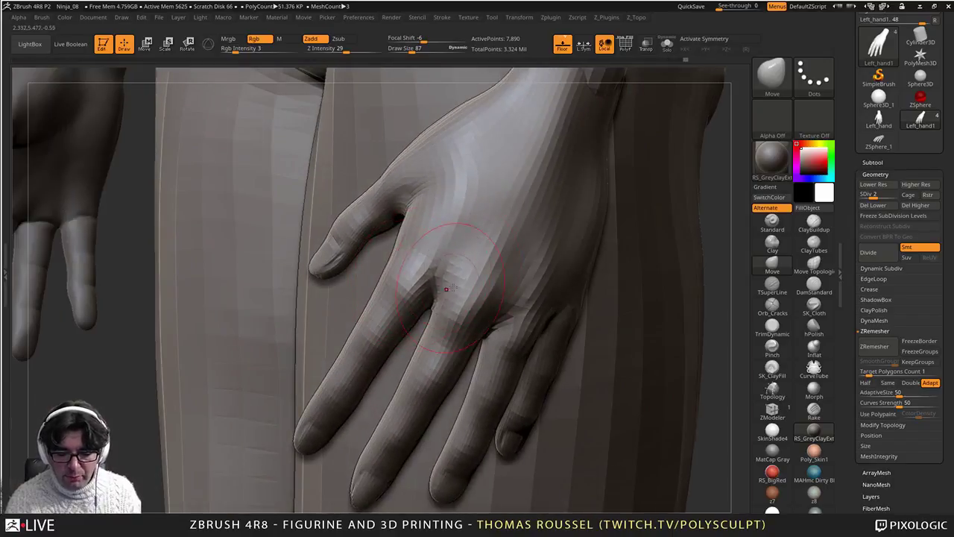
Step: Save the project as Ninja_09
mouse_move(543, 158)
ctrl+right_down()
mouse_move(522, 112)
mouse_move(462, 245)
mouse_move(483, 301)
mouse_move(469, 294)
mouse_move(563, 325)
mouse_move(522, 302)
mouse_move(530, 341)
ctrl+right_up()
right_drag(530, 341, 510, 352)
drag(921, 190, 922, 266)
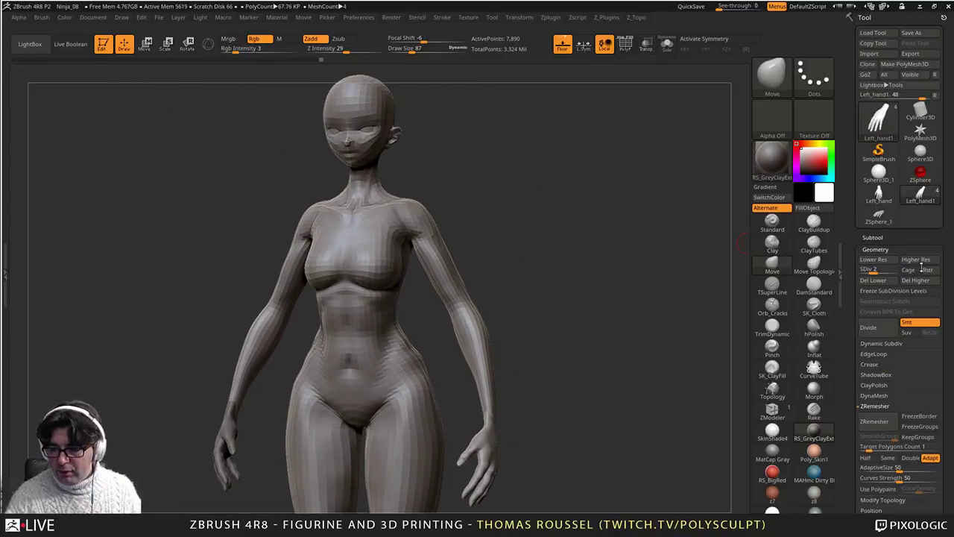
key(ctrl)
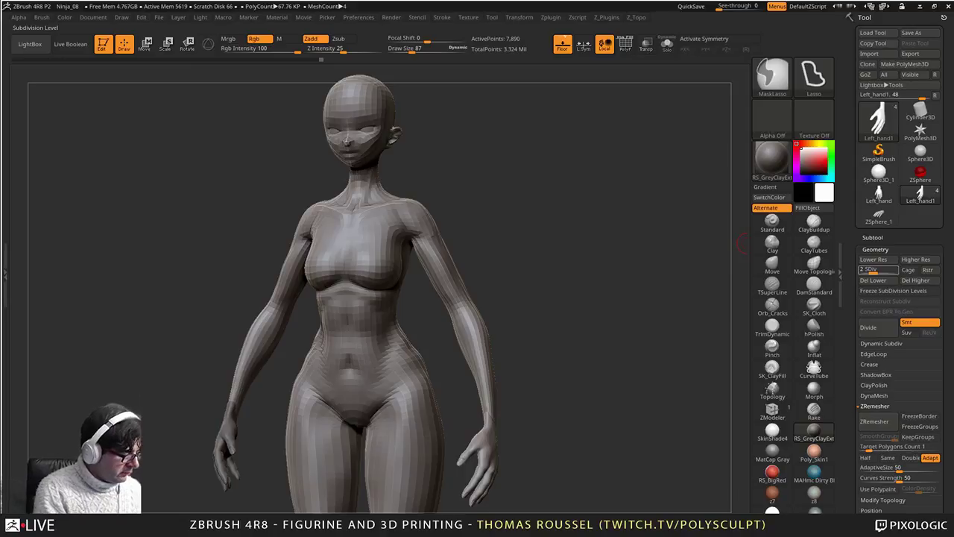
key(ctrl+s)
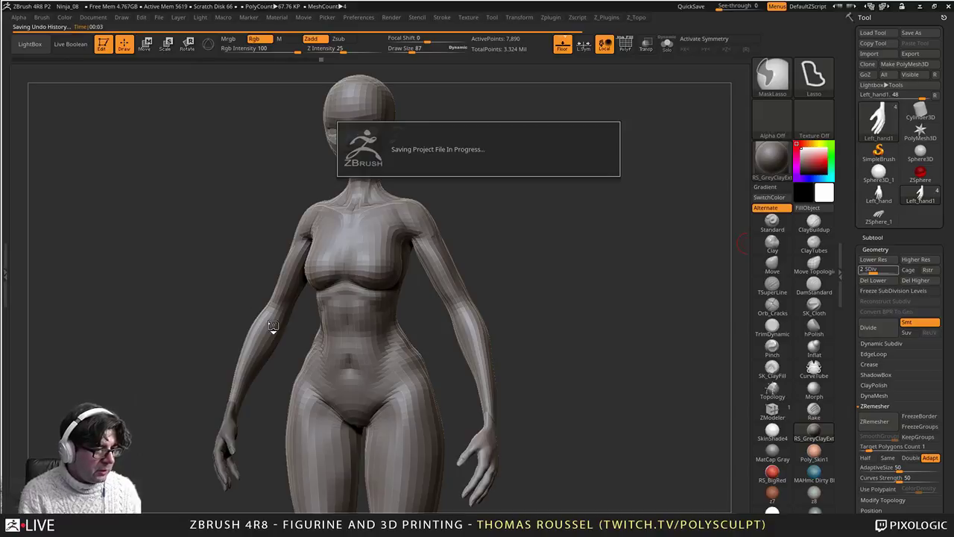
Step: Examine the whole figure's proportions from several angles, from the feet and legs up to the torso and head
drag(582, 269, 557, 287)
drag(567, 231, 542, 195)
alt+drag(542, 195, 577, 354)
alt+drag(575, 243, 709, 317)
drag(573, 262, 585, 282)
alt+drag(585, 282, 502, 119)
alt+drag(591, 252, 567, 105)
alt+drag(584, 213, 566, 112)
alt+drag(616, 229, 610, 195)
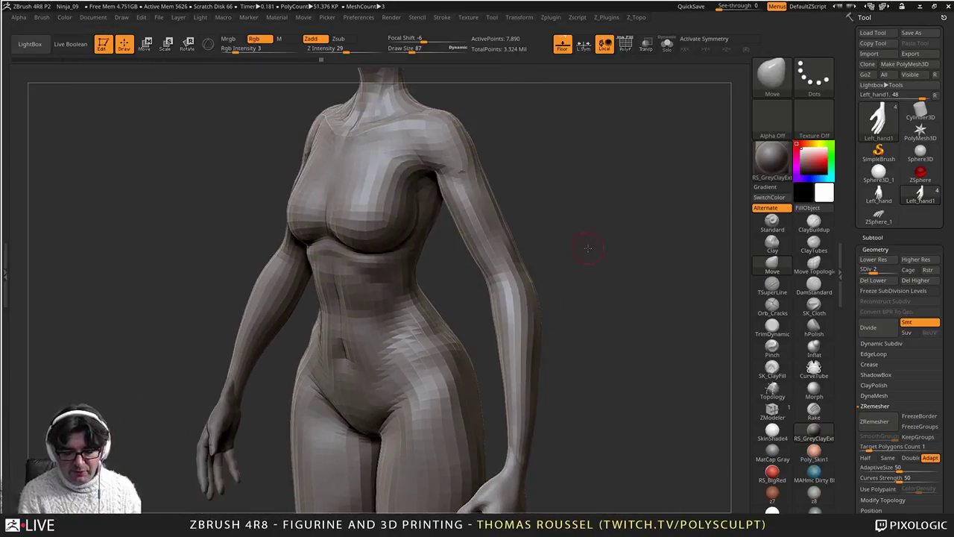
shift+drag(588, 248, 594, 213)
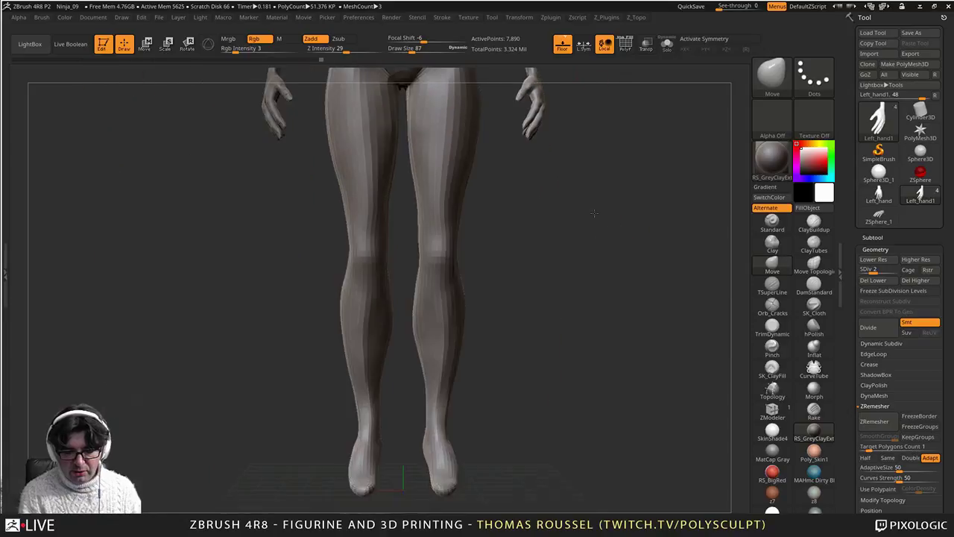
alt+drag(590, 112, 607, 372)
alt+drag(593, 152, 588, 298)
alt+drag(586, 134, 610, 369)
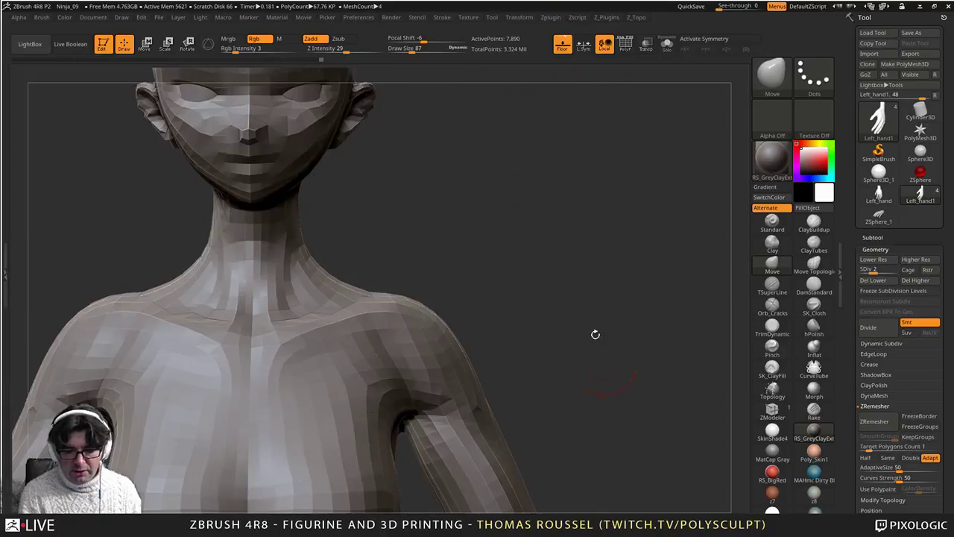
alt+drag(476, 96, 596, 365)
drag(577, 318, 537, 278)
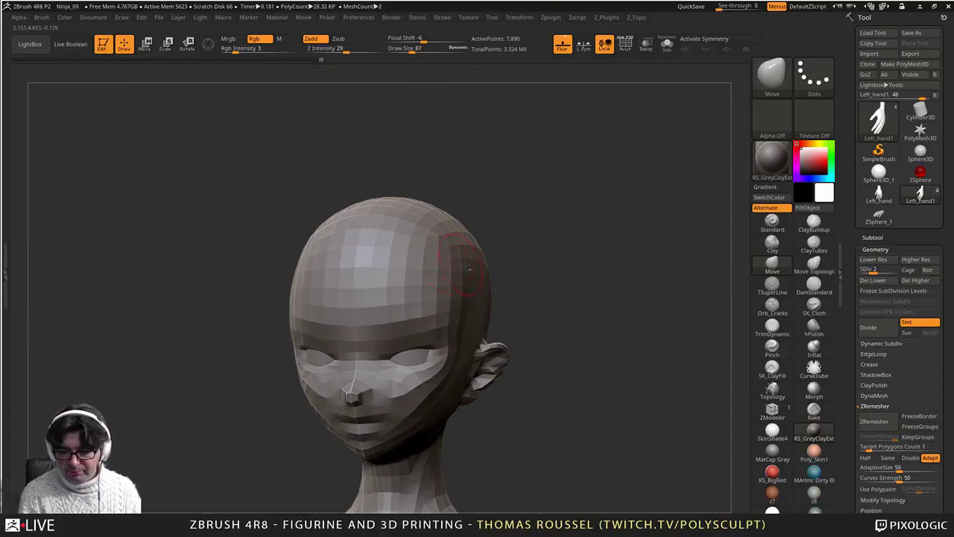
Step: Clone the body subtool as a separate tool and make the standalone body PolySphere3_1 active
click(871, 237)
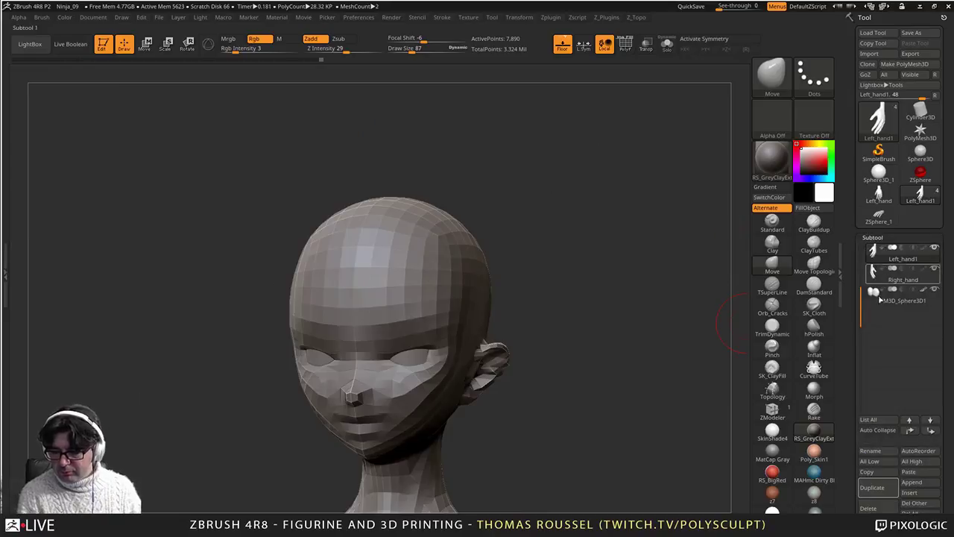
drag(864, 290, 863, 249)
click(881, 253)
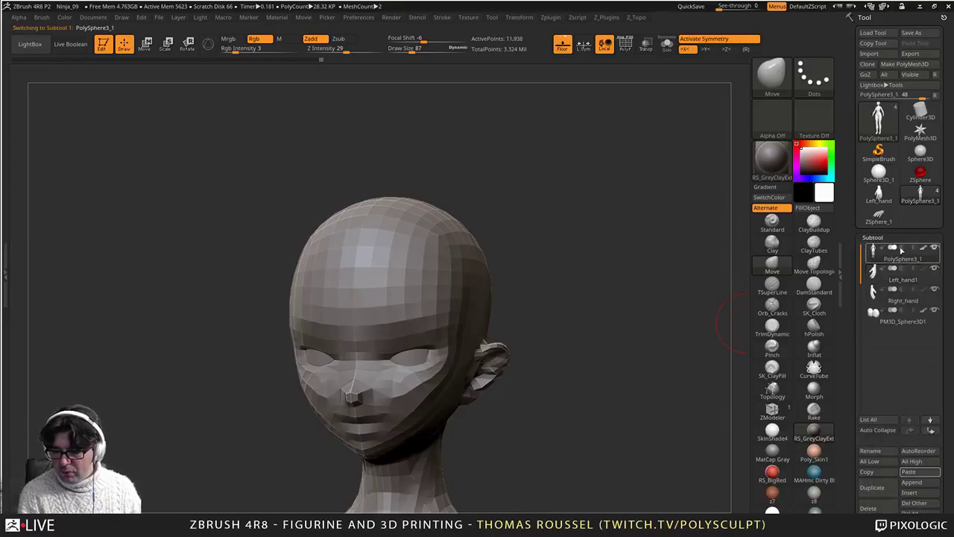
click(868, 66)
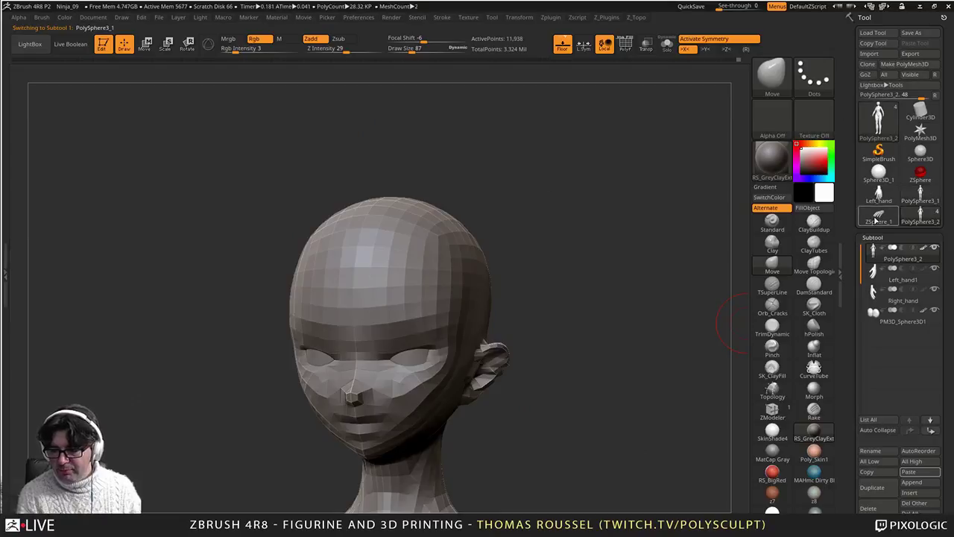
click(918, 200)
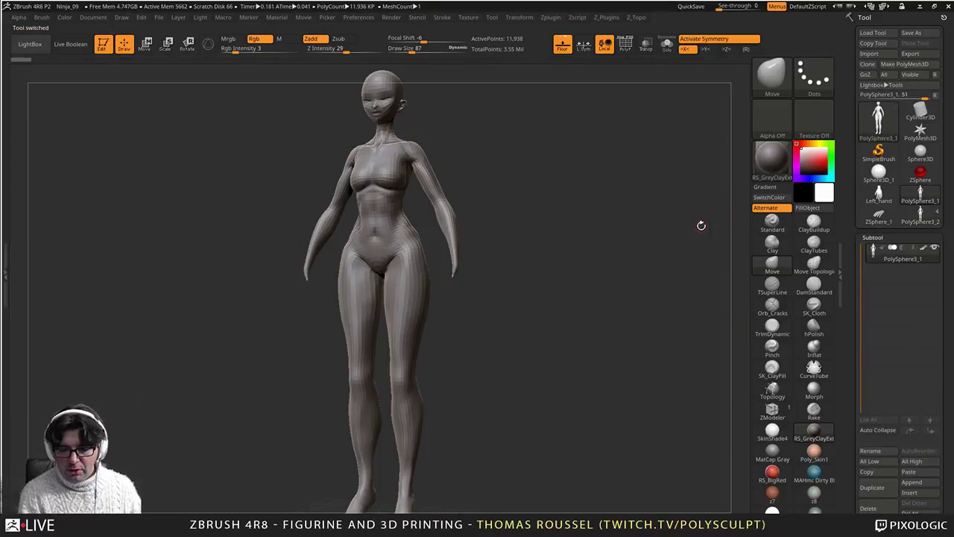
Step: Subdivide the standalone body twice to level 3 and open its geometry settings
key(ctrl+d)
key(ctrl+d)
alt+drag(524, 166, 614, 441)
alt+drag(513, 326, 586, 179)
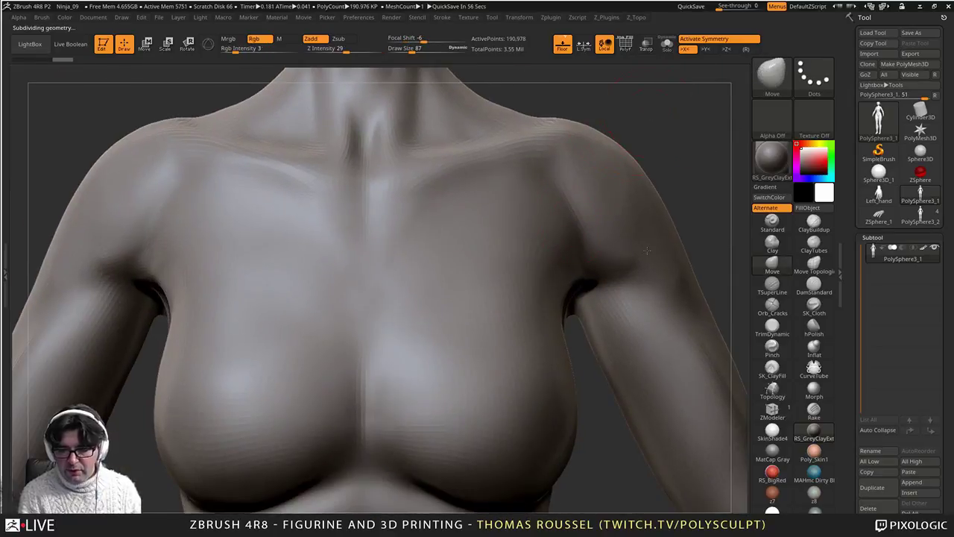
alt+drag(649, 113, 574, 395)
drag(944, 492, 934, 371)
click(876, 321)
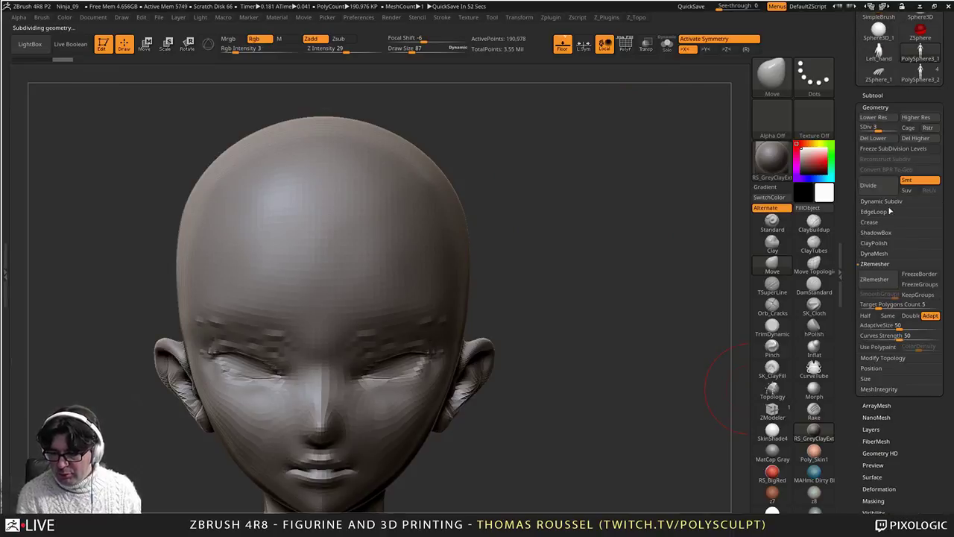
Step: Delete the standalone body's lower and higher subdivision levels and choose the Thairs brush
click(877, 139)
click(911, 141)
alt+drag(614, 209, 675, 222)
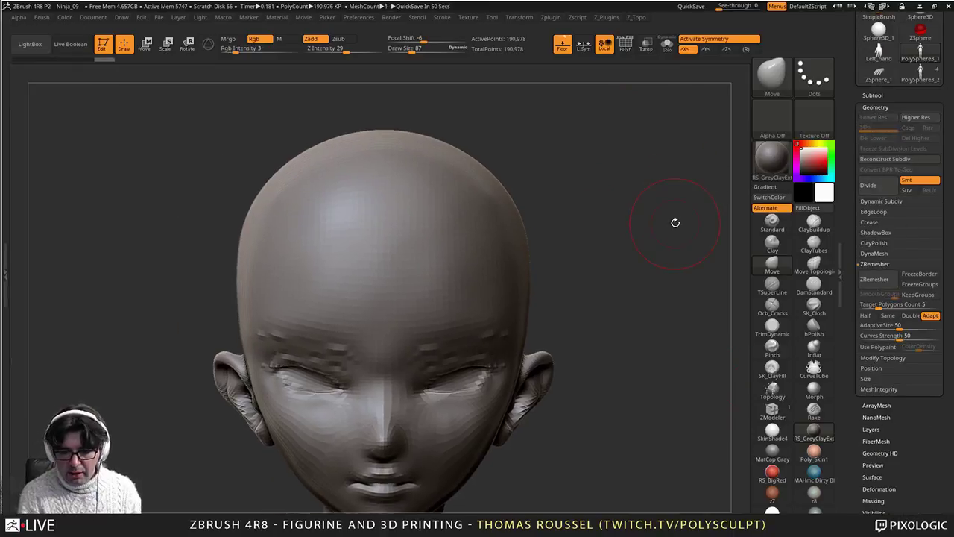
click(773, 79)
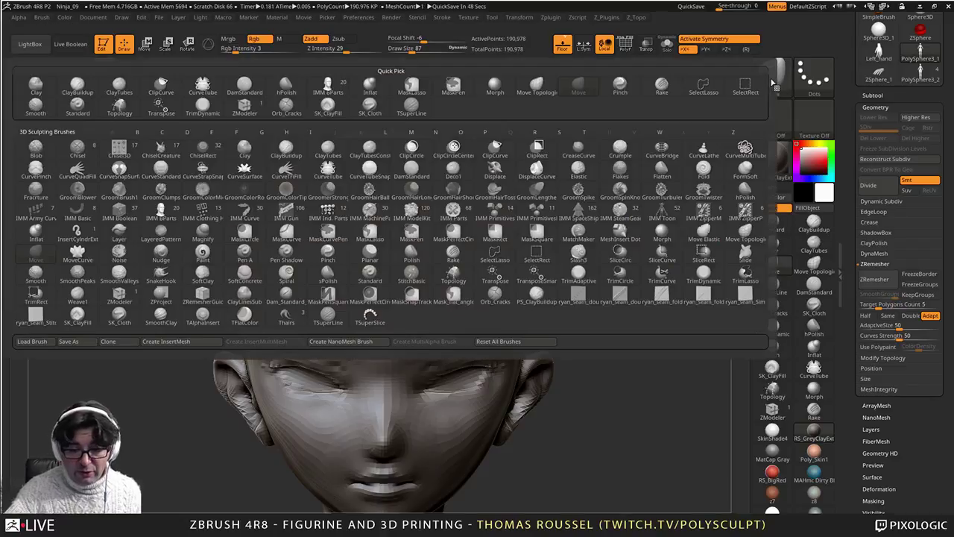
click(286, 316)
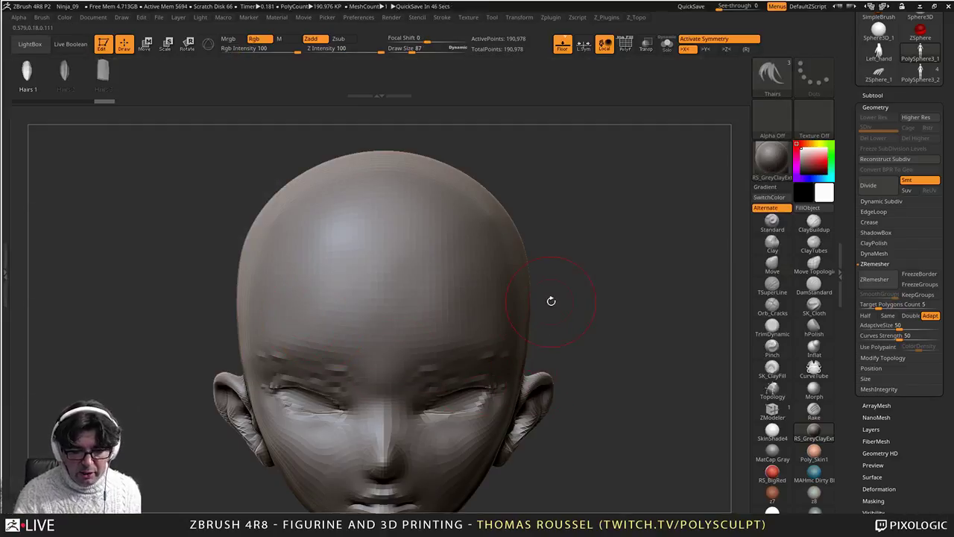
Step: Draw a mirrored hair strand from the forehead parting past the ear, adjusting its root and curling its tip upward
alt+drag(551, 301, 496, 296)
key(s)
drag(403, 256, 399, 255)
mouse_move(548, 290)
alt+mouse_down()
mouse_move(495, 261)
mouse_move(462, 202)
alt+mouse_up()
mouse_move(555, 404)
mouse_down()
mouse_move(598, 394)
mouse_move(570, 402)
mouse_up()
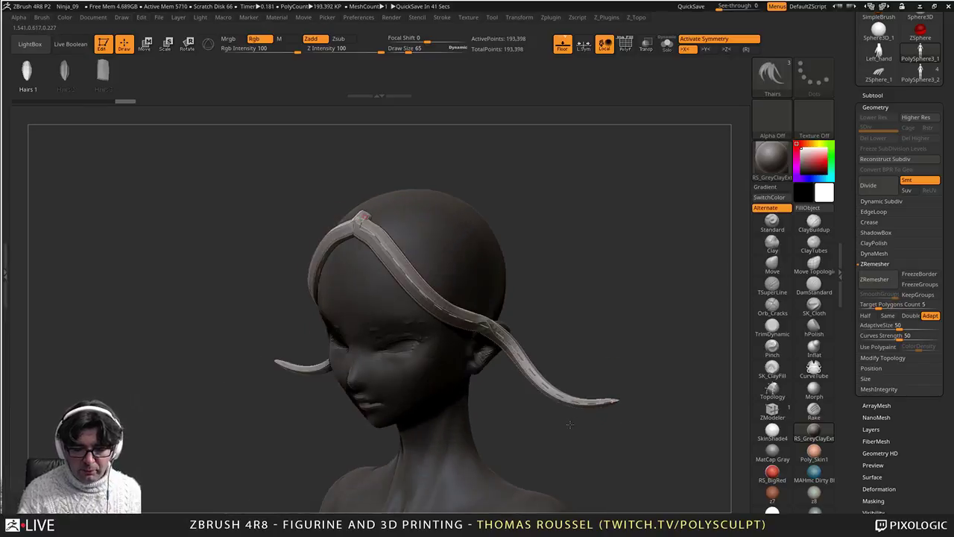
drag(367, 214, 370, 207)
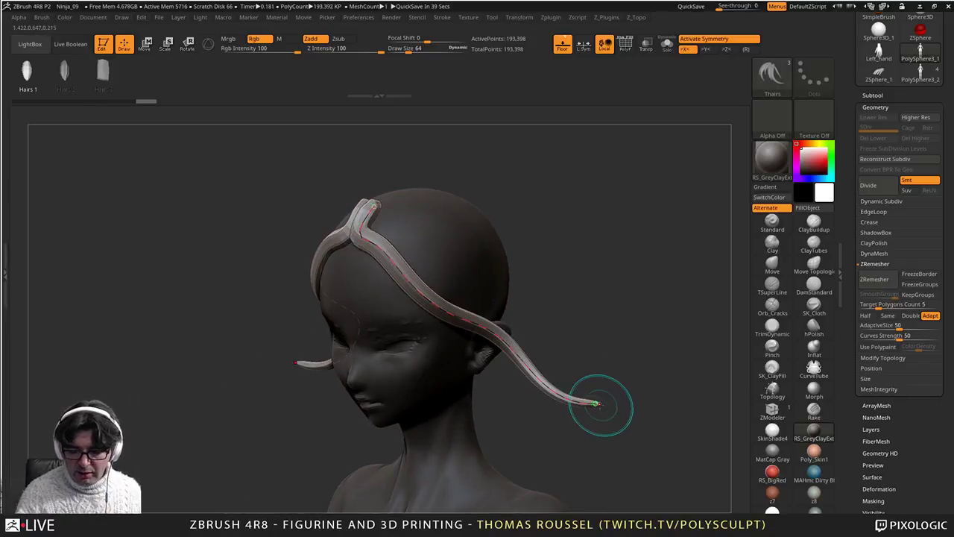
mouse_move(601, 405)
mouse_down()
mouse_move(641, 347)
mouse_move(616, 228)
mouse_move(598, 211)
mouse_move(591, 227)
mouse_up()
Step: Widen the first strand by applying a draw size of 116 to its curve
key(s)
key(s)
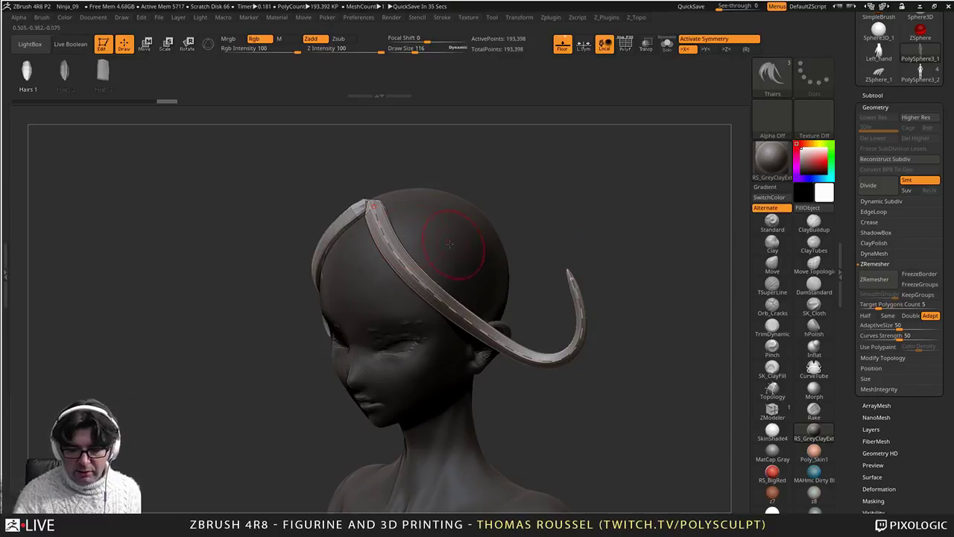
click(383, 236)
right_drag(462, 269, 516, 235)
mouse_move(533, 286)
right_down()
mouse_move(459, 370)
mouse_move(402, 225)
right_up()
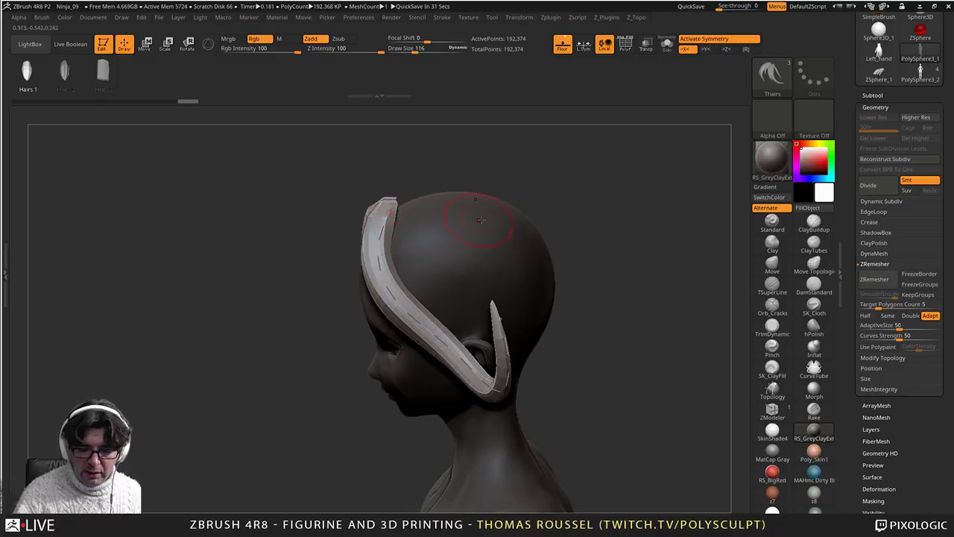
drag(598, 439, 576, 469)
key(ctrl+z)
right_drag(550, 396, 507, 345)
key(ctrl+z)
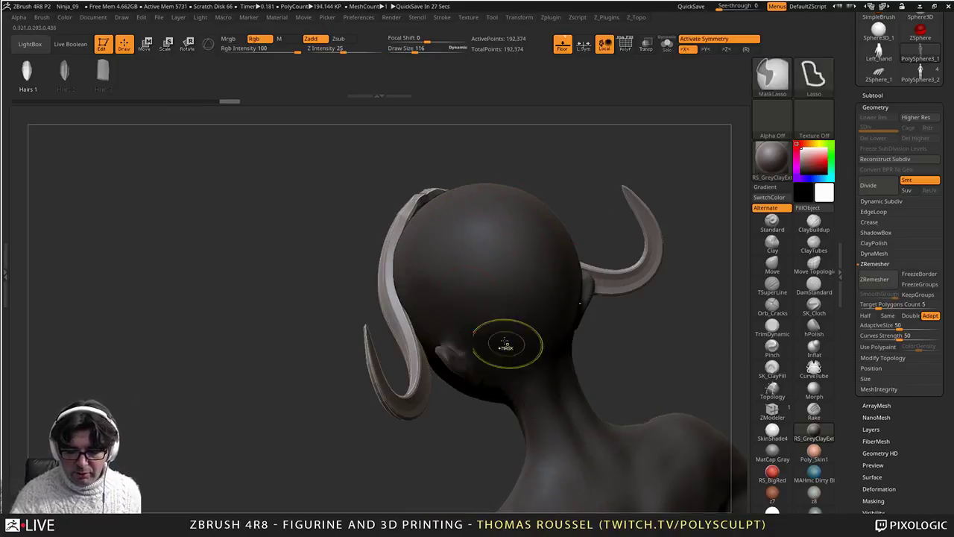
Step: Draw a second mirrored strand from the parting over the side of the head to the neck and bend its tip backward
drag(437, 343, 453, 440)
right_drag(467, 443, 540, 445)
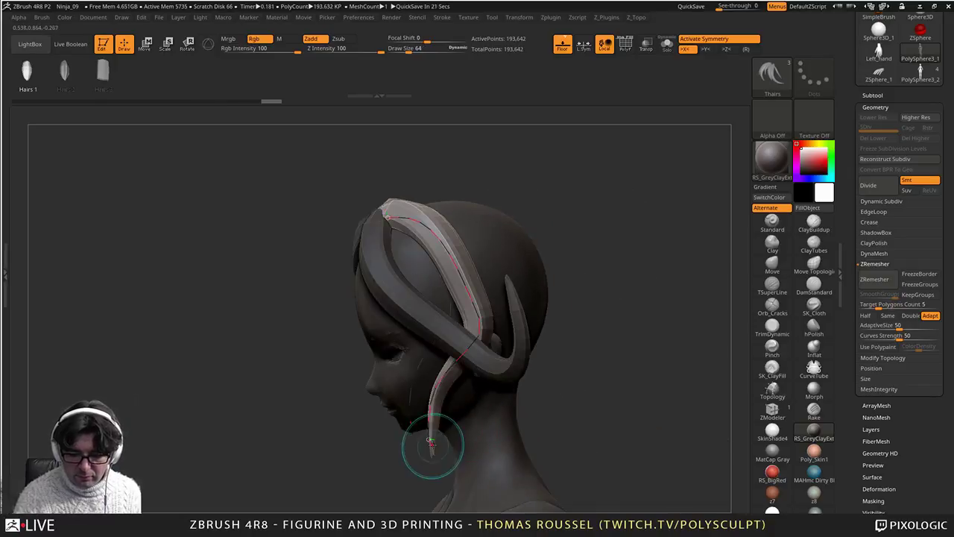
mouse_move(430, 446)
mouse_down()
mouse_move(481, 459)
mouse_move(520, 427)
mouse_up()
right_drag(525, 298, 583, 307)
drag(527, 280, 545, 296)
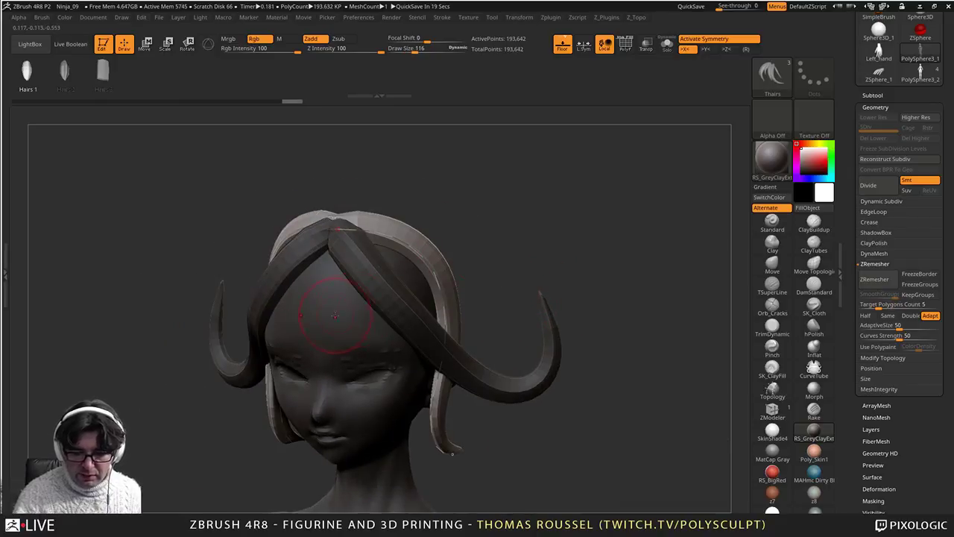
Step: Add a third mirrored strand between the first two, flick its tip outward and pull its root toward the parting
right_drag(335, 315, 292, 306)
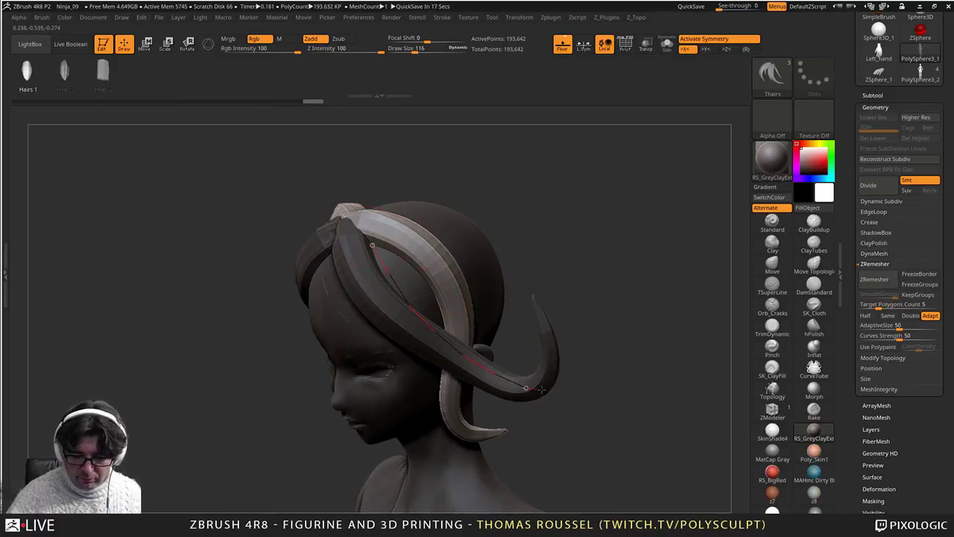
drag(542, 389, 546, 388)
right_drag(547, 368, 569, 372)
mouse_move(527, 387)
mouse_down()
mouse_move(566, 344)
mouse_move(556, 335)
mouse_up()
right_drag(564, 378, 589, 383)
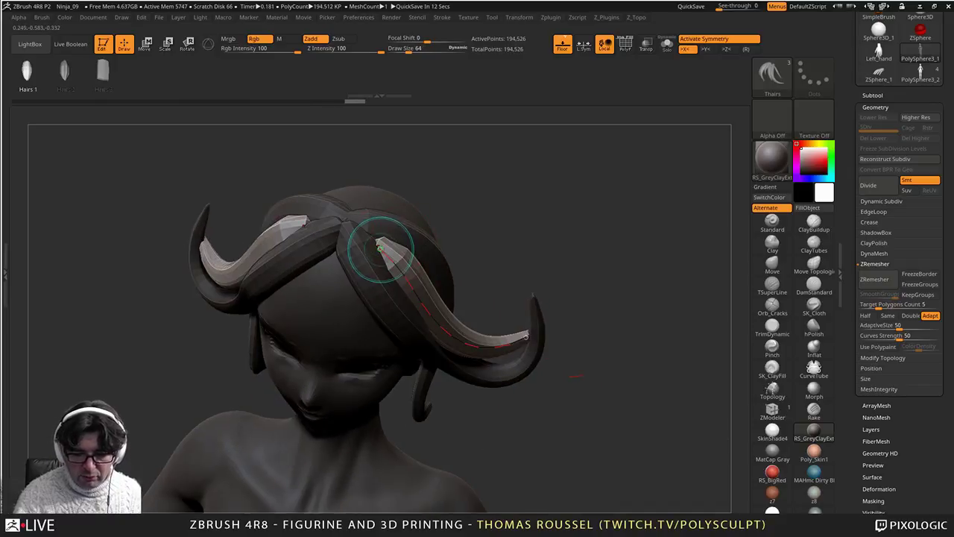
drag(381, 250, 356, 222)
mouse_move(496, 300)
right_down()
mouse_move(514, 281)
mouse_move(494, 320)
mouse_move(462, 223)
mouse_move(529, 334)
mouse_move(469, 313)
mouse_move(503, 384)
right_up()
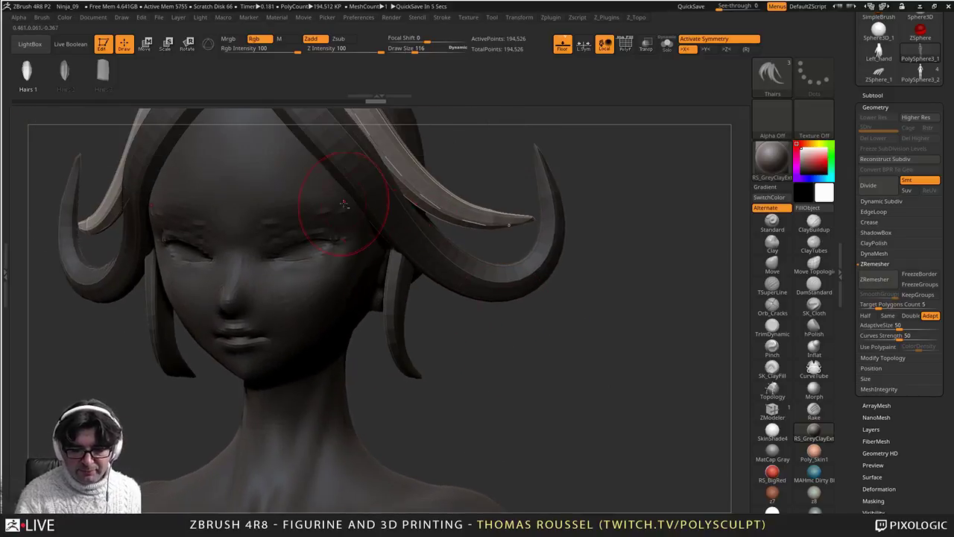
right_drag(498, 340, 395, 248)
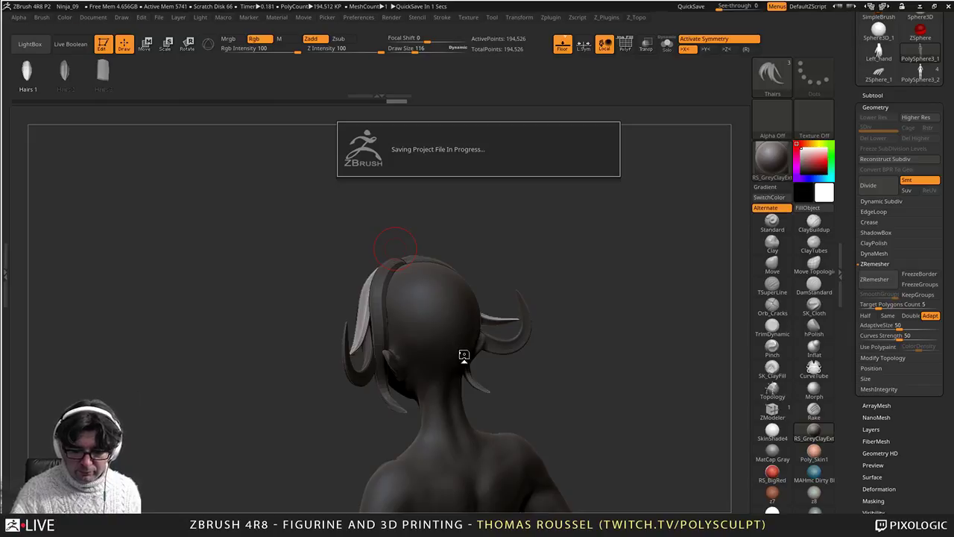
key(s)
drag(582, 282, 595, 283)
mouse_move(530, 311)
alt+right_down()
mouse_move(524, 228)
mouse_move(474, 214)
alt+right_up()
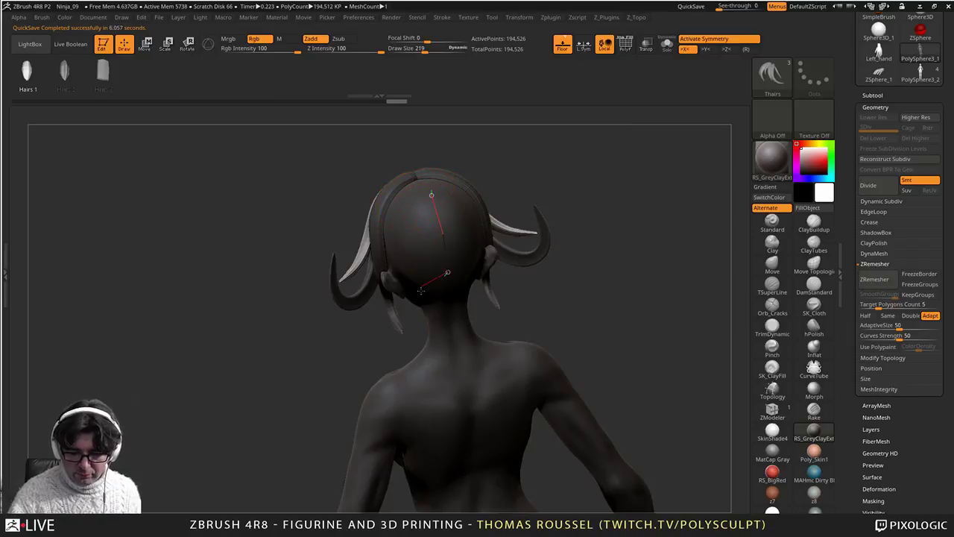
drag(439, 371, 462, 368)
key(ctrl+z)
Step: Draw a long mirrored strand down the back of the head from the crown to between the shoulder blades
key(s)
drag(418, 202, 402, 205)
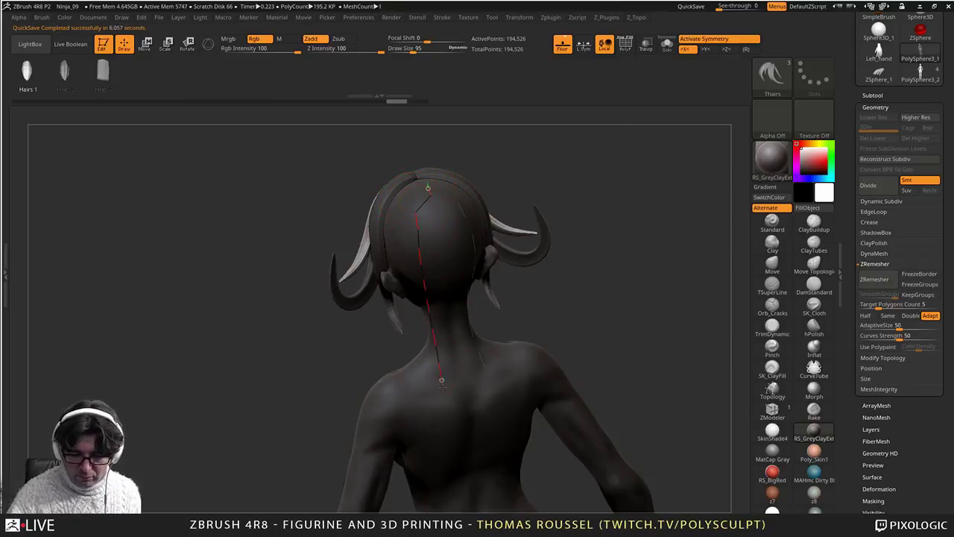
drag(442, 386, 452, 432)
key(s)
drag(427, 200, 415, 212)
drag(450, 431, 469, 441)
Step: Set the draw size to 161 and curve the long back strand away from the neck in side profile
right_drag(468, 441, 520, 378)
key(s)
mouse_move(515, 336)
mouse_down()
mouse_move(480, 326)
mouse_move(497, 324)
mouse_up()
key(s)
drag(479, 320, 498, 323)
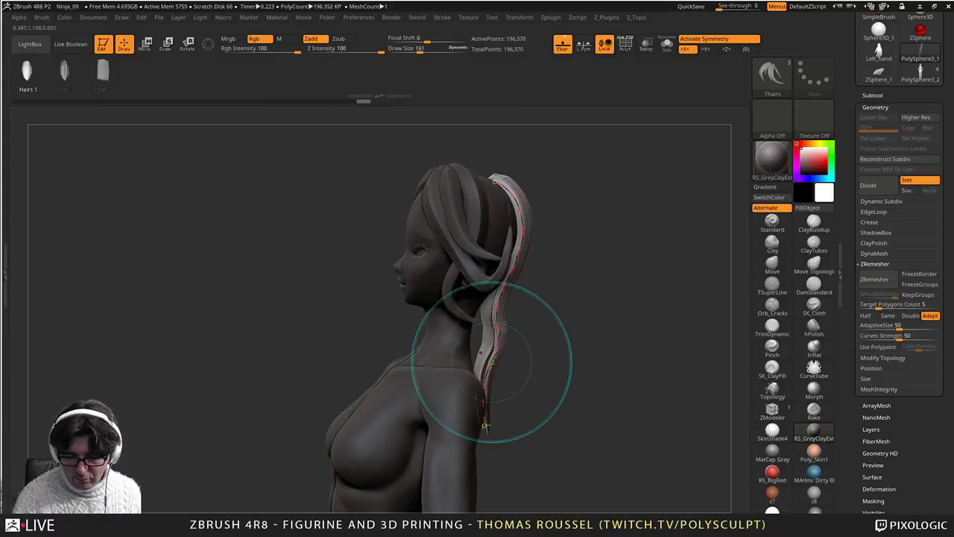
drag(491, 362, 504, 362)
drag(492, 399, 532, 401)
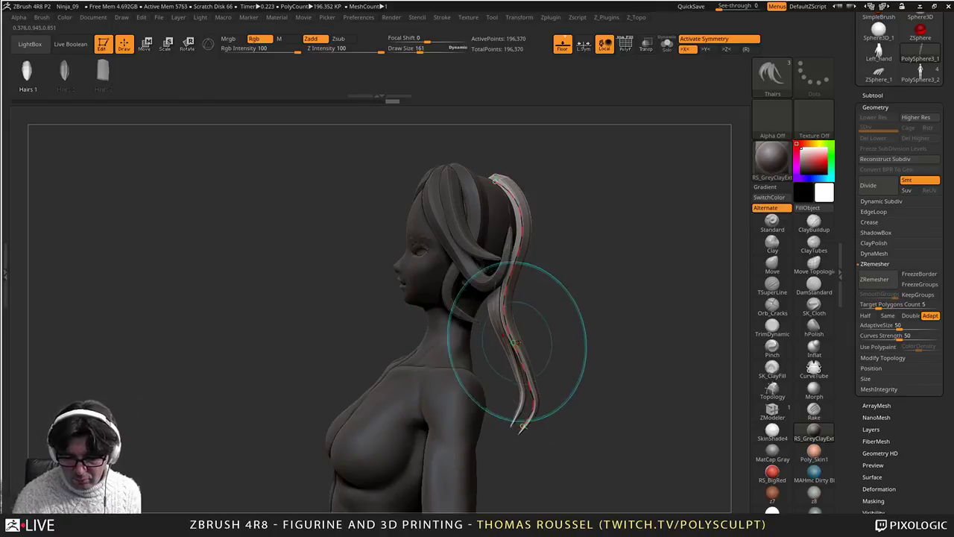
drag(517, 342, 527, 346)
right_drag(537, 215, 514, 212)
mouse_move(510, 196)
mouse_down()
mouse_move(493, 195)
mouse_move(504, 210)
mouse_up()
Step: Spread the long back strands outward around the head and neck and extend their tips downward
right_drag(578, 265, 517, 271)
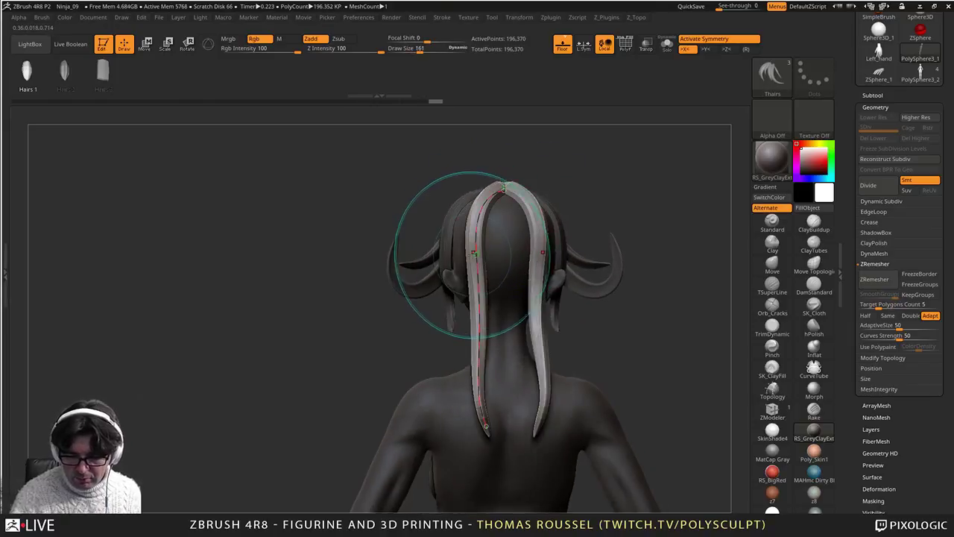
drag(477, 249, 466, 248)
drag(472, 308, 460, 310)
drag(471, 345, 464, 360)
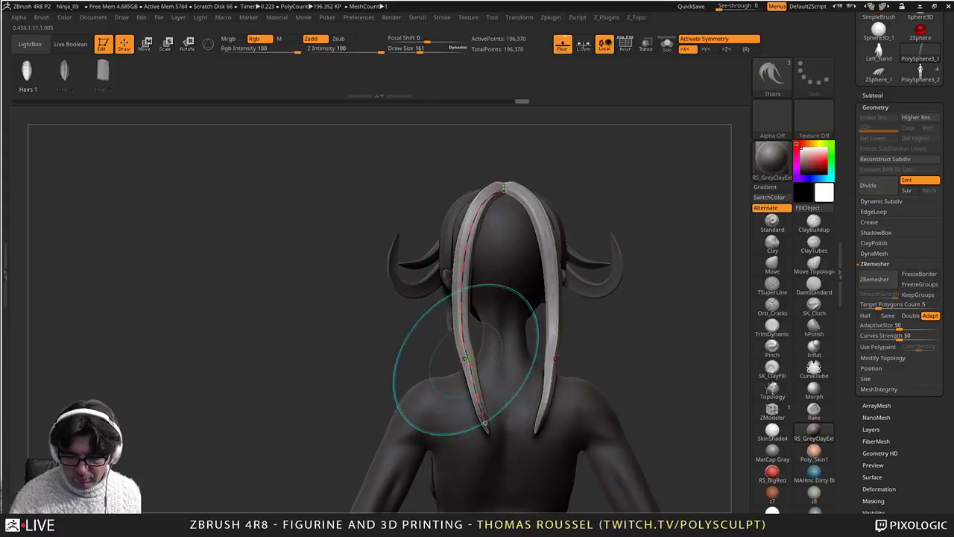
drag(476, 393, 478, 432)
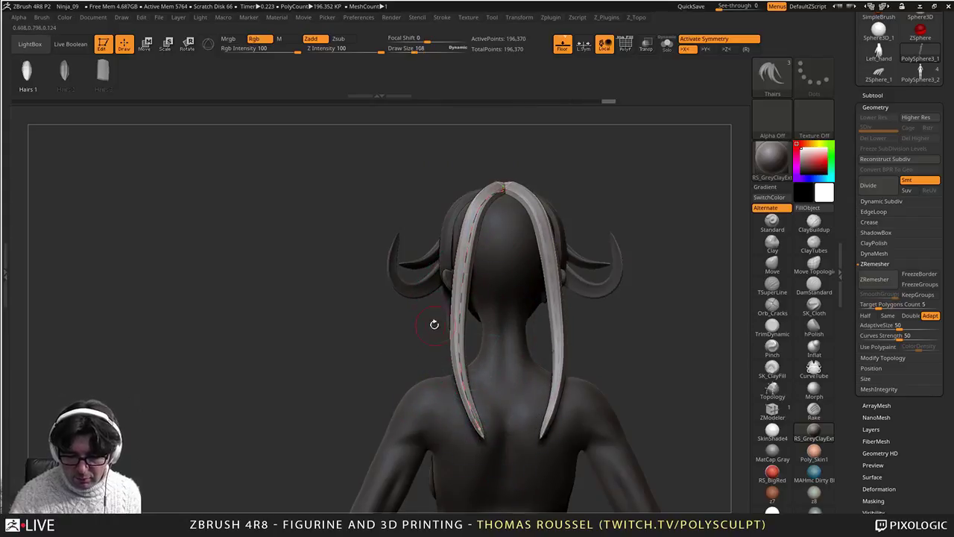
Step: Widen the long back strands with a draw size of 307, then slim them to 177
key(s)
drag(427, 332, 433, 333)
click(459, 306)
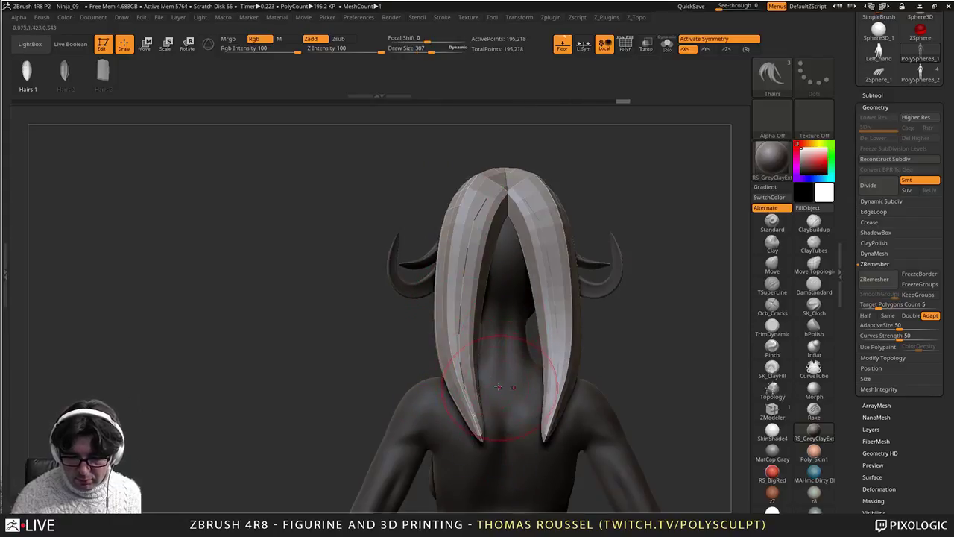
right_drag(514, 379, 586, 379)
right_drag(533, 277, 493, 263)
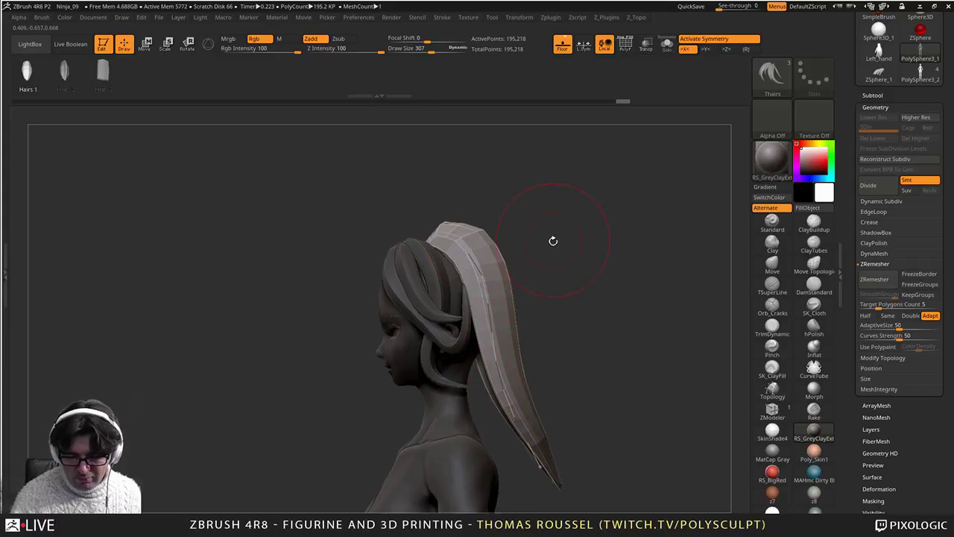
drag(552, 245, 547, 245)
click(492, 316)
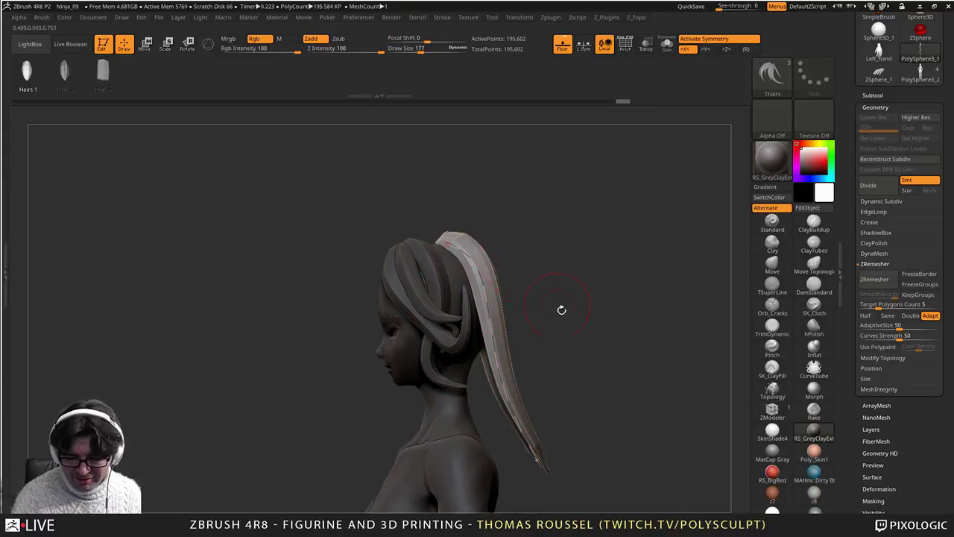
Step: Draw an inner mirrored strand from the crown down the back and push its middle outward beside the wide strands
mouse_move(562, 310)
shift+right_down()
mouse_move(543, 330)
mouse_move(490, 327)
mouse_move(497, 282)
shift+right_up()
key(s)
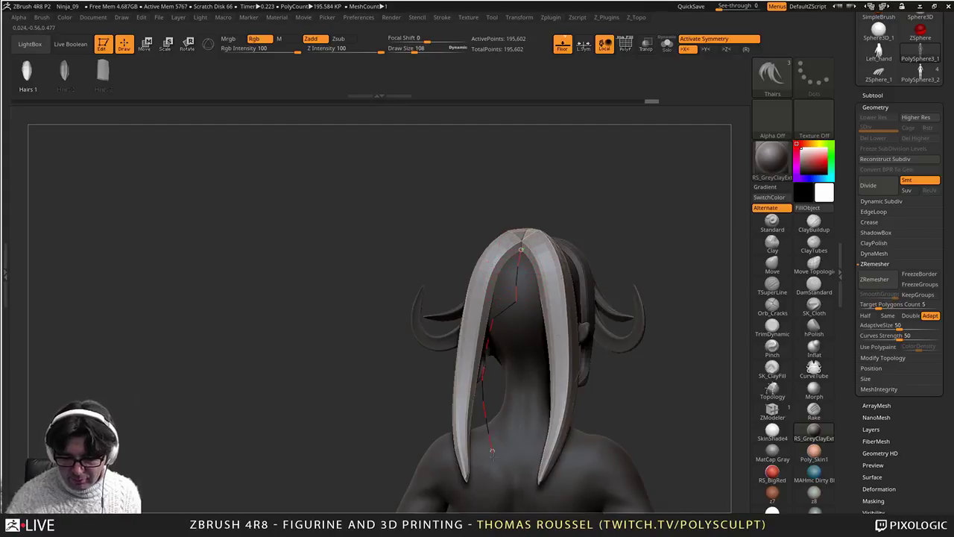
mouse_move(492, 451)
mouse_down()
mouse_move(515, 480)
mouse_move(507, 492)
mouse_up()
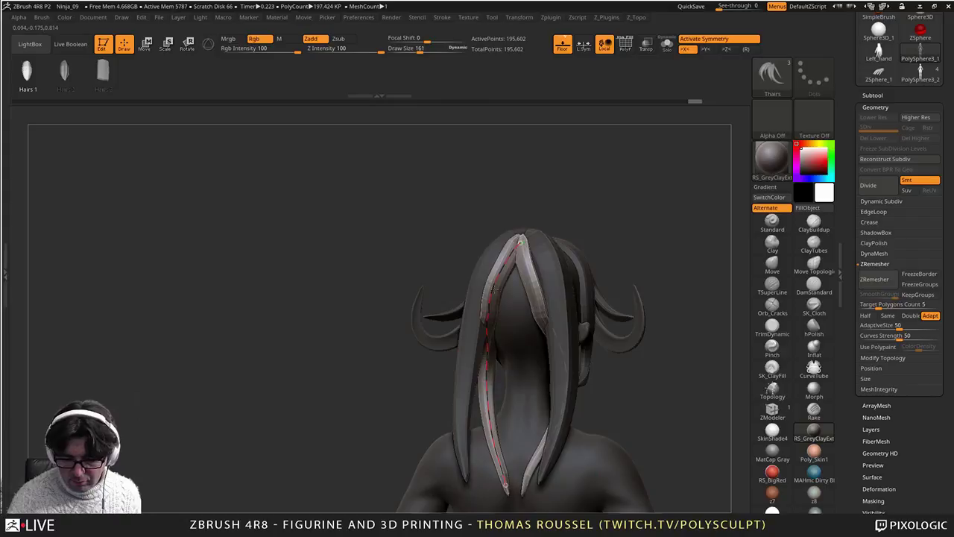
drag(493, 289, 490, 291)
drag(484, 373, 465, 377)
Step: Pull the inner strand away from the neck in side profile and sweep its tip out behind the back
right_drag(465, 377, 506, 366)
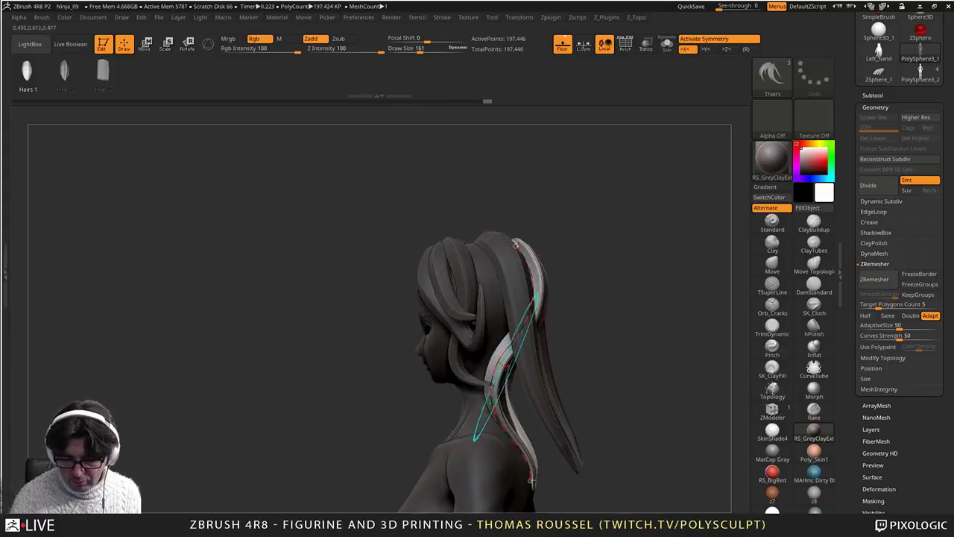
drag(506, 365, 552, 371)
drag(528, 428, 573, 426)
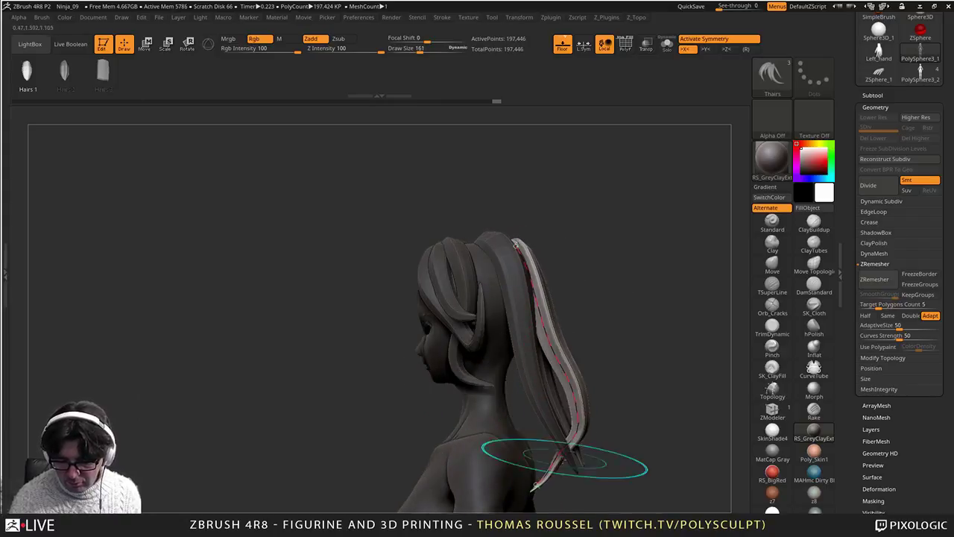
drag(535, 485, 642, 465)
drag(574, 392, 555, 405)
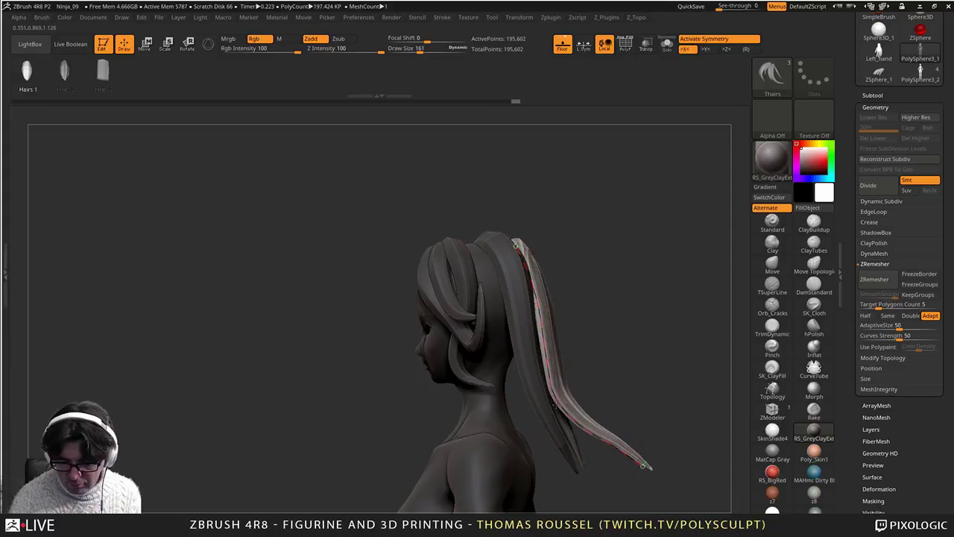
Step: Bend the upper part of the inner mirrored back strand outward toward the wide strands
right_drag(512, 244, 477, 282)
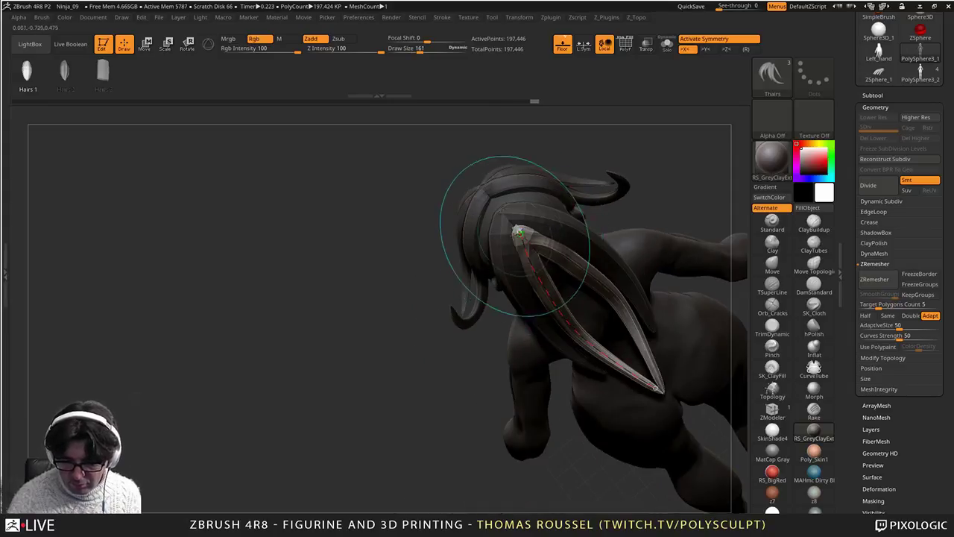
drag(533, 281, 538, 298)
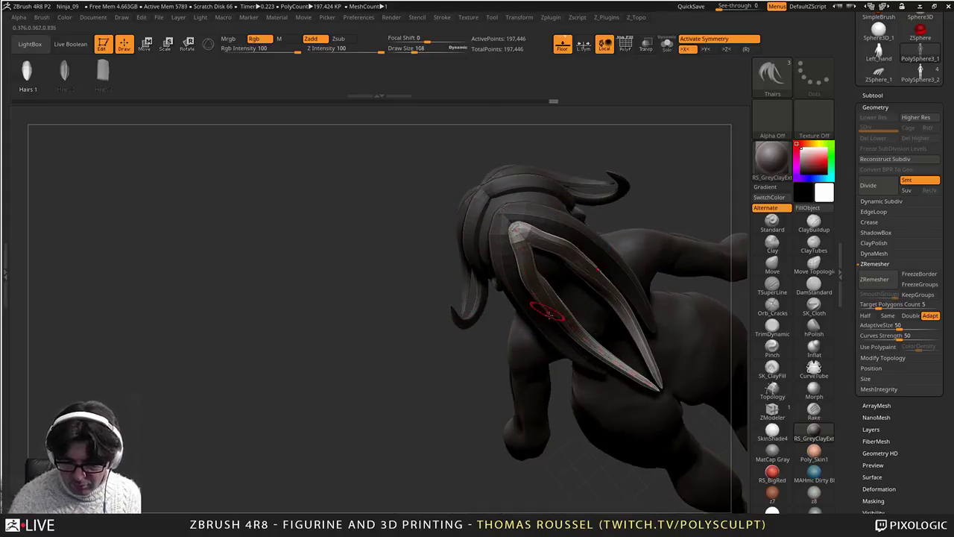
key(bracketright)
key(bracketright)
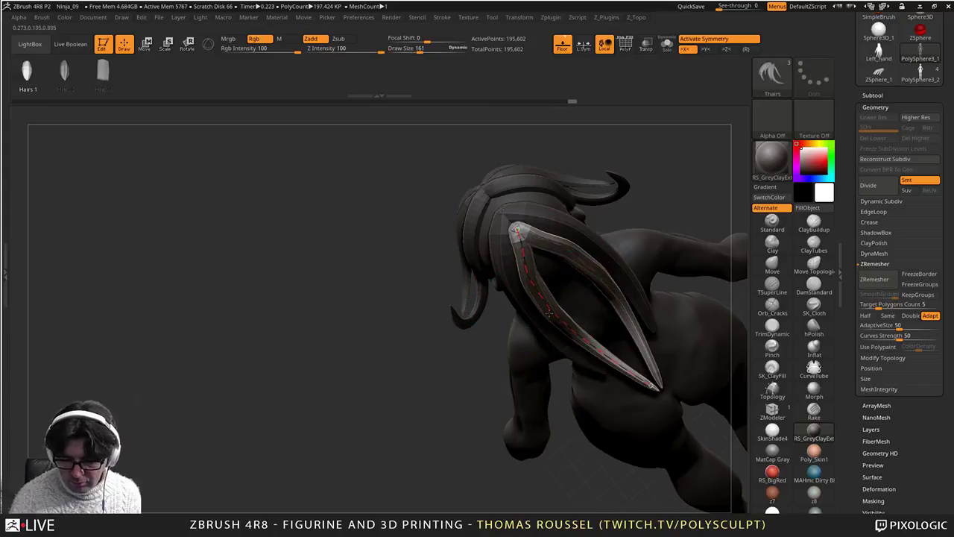
mouse_move(574, 336)
right_down()
mouse_move(583, 281)
mouse_move(561, 333)
mouse_move(564, 349)
right_up()
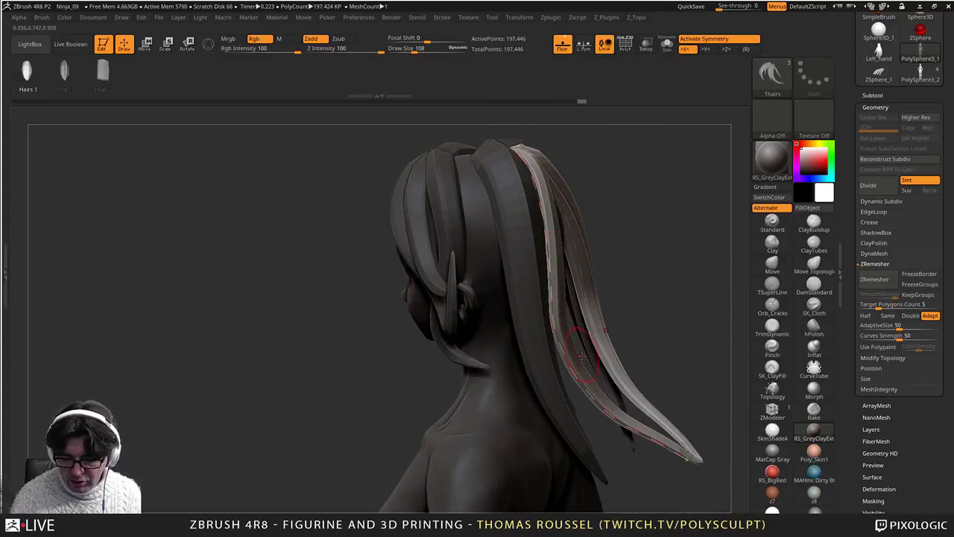
Step: Tuck the inner back strand's root into the crown, extend its tip down the back, and refresh its mesh
alt+right_drag(532, 157, 512, 238)
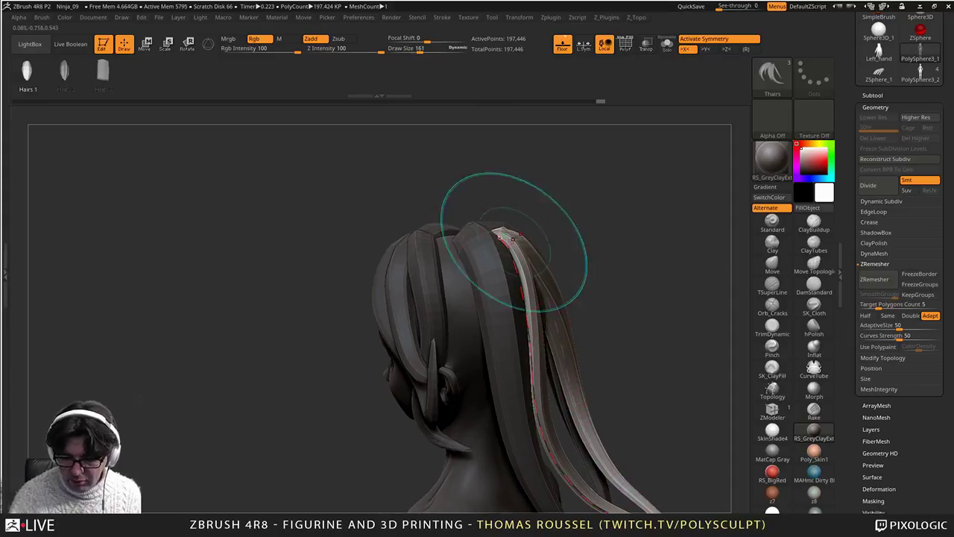
right_drag(535, 283, 511, 292)
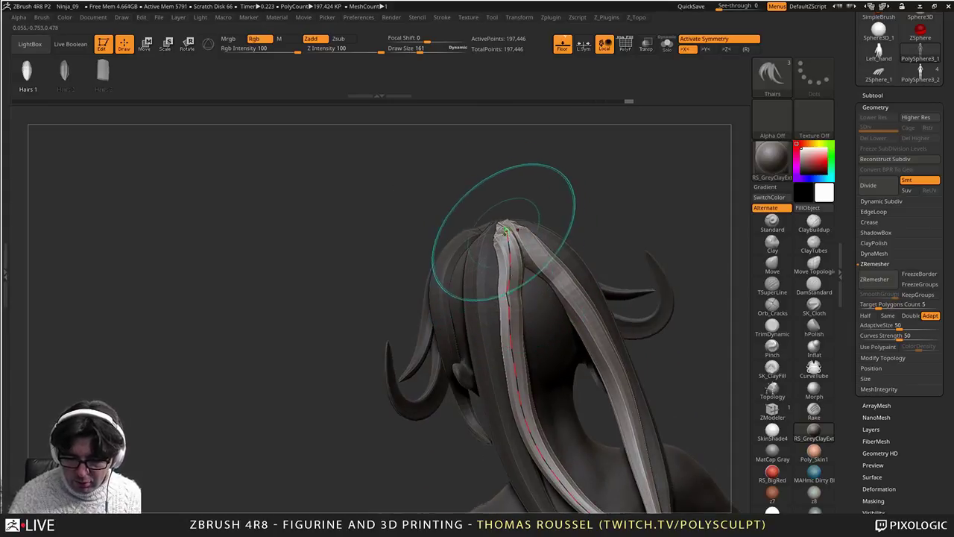
alt+right_drag(534, 369, 453, 232)
drag(555, 401, 561, 441)
alt+right_drag(498, 223, 508, 392)
right_drag(481, 343, 474, 290)
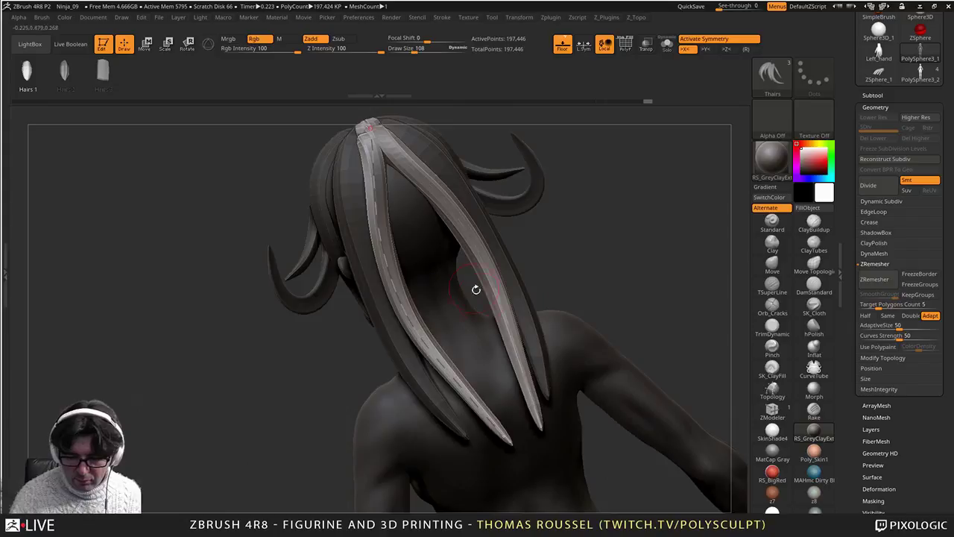
drag(510, 443, 511, 449)
mouse_move(469, 285)
alt+right_down()
mouse_move(483, 381)
mouse_move(433, 323)
alt+right_up()
click(368, 207)
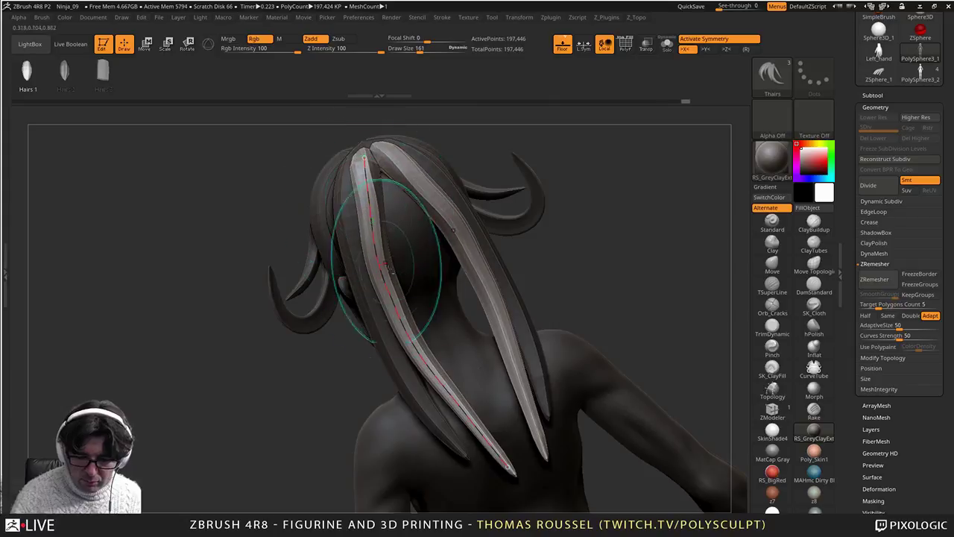
Step: Draw a mirrored bang strand at draw size 72 from the parting down the forehead past the eye, bowing its middle outward
alt+right_drag(503, 472, 453, 387)
alt+right_drag(445, 350, 537, 365)
alt+right_drag(426, 279, 428, 304)
mouse_move(428, 304)
right_down()
mouse_move(498, 307)
mouse_move(507, 320)
right_up()
key(s)
alt+right_drag(391, 308, 427, 226)
drag(441, 257, 450, 339)
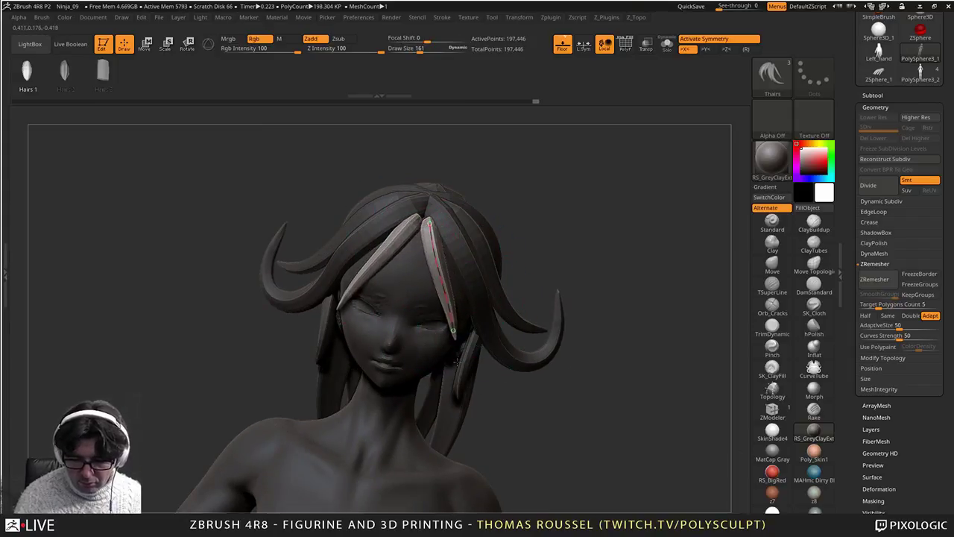
drag(456, 361, 457, 360)
drag(441, 279, 451, 285)
mouse_move(463, 298)
right_down()
mouse_move(437, 272)
mouse_move(479, 242)
mouse_move(465, 237)
right_up()
drag(468, 279, 454, 281)
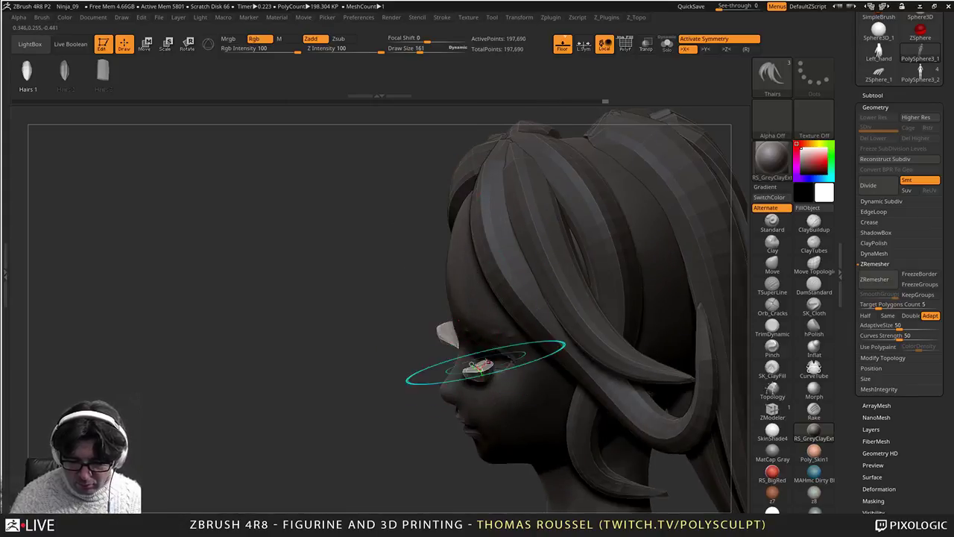
key(ctrl+z)
key(ctrl+z)
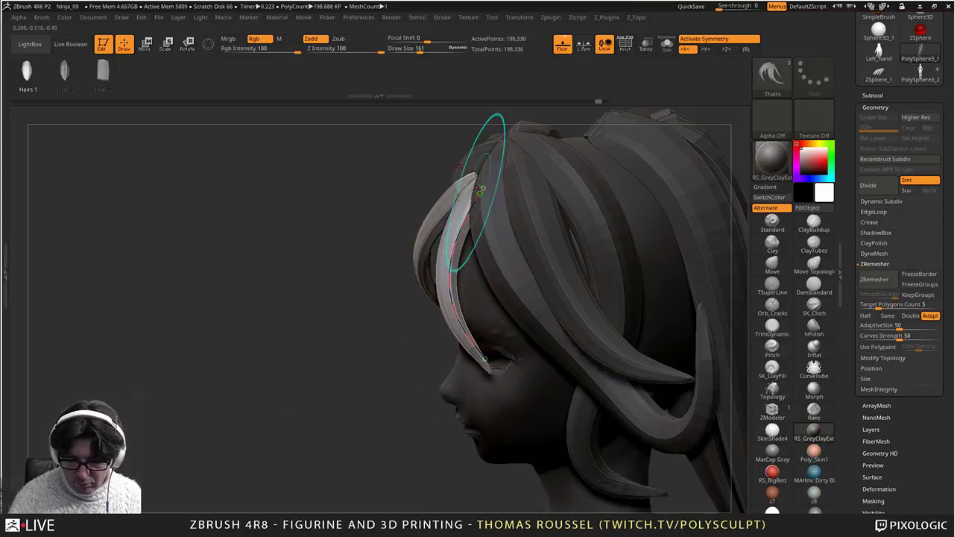
Step: Pull the bang strand's root back into the hair parting in side profile and adjust its tip near the eye
right_drag(490, 176, 478, 181)
drag(487, 174, 493, 169)
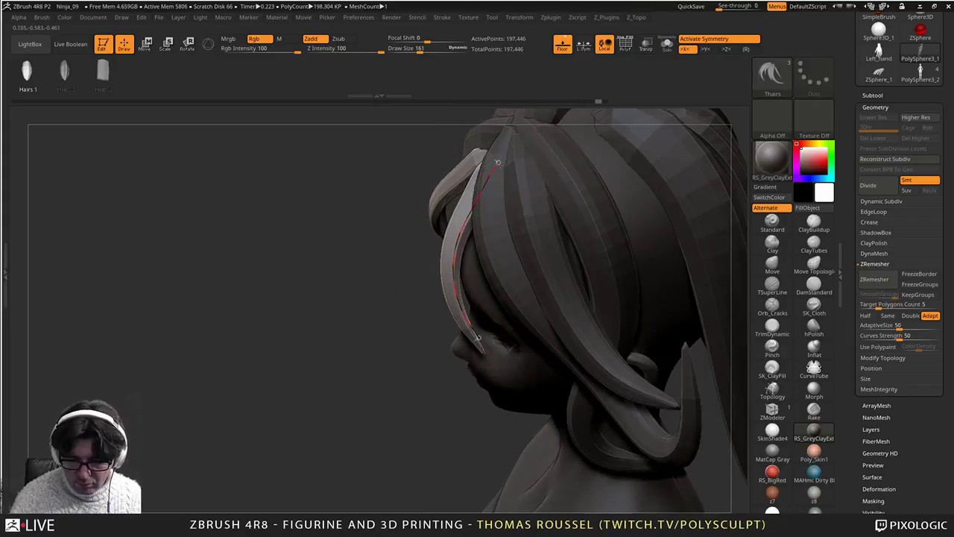
right_drag(504, 232, 492, 225)
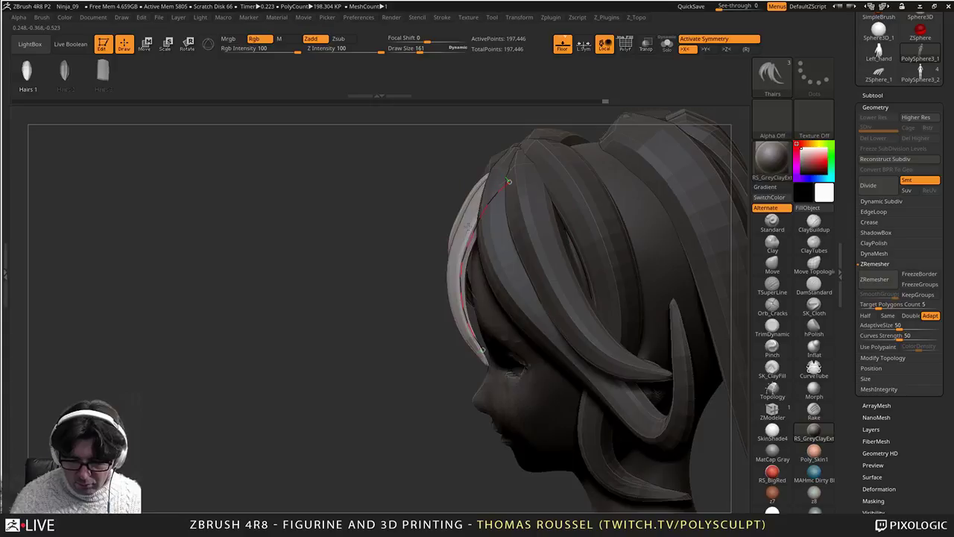
drag(478, 355, 479, 350)
Step: Spread the bang strand's middle and tip outward toward the temple and refresh its mesh
right_drag(452, 321, 498, 298)
drag(437, 271, 452, 262)
drag(466, 305, 475, 301)
drag(479, 349, 488, 356)
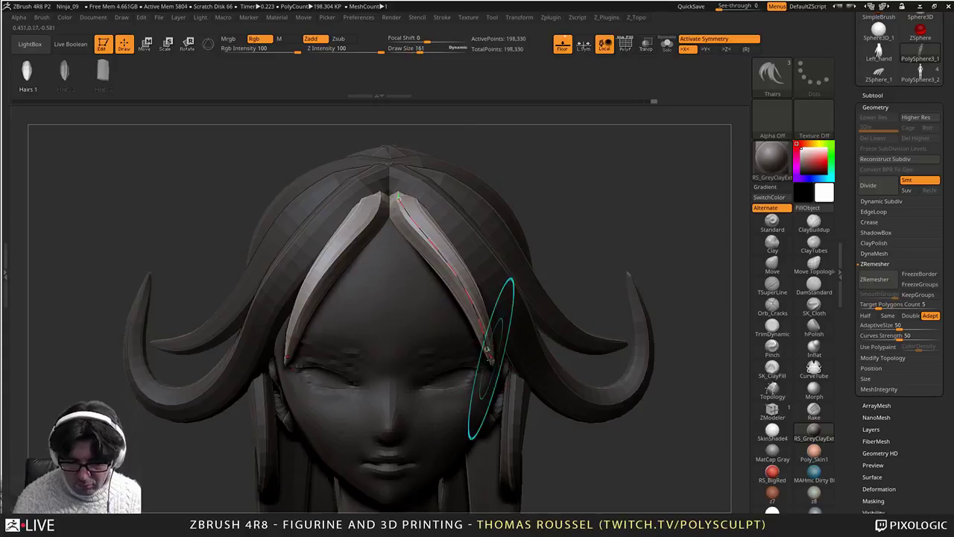
mouse_move(490, 360)
right_down()
mouse_move(406, 346)
mouse_move(532, 348)
right_up()
click(411, 236)
Step: Draw a second mirrored bang strand behind the first, down to the outer eye, and shift its root beside the parting
right_drag(458, 219, 437, 203)
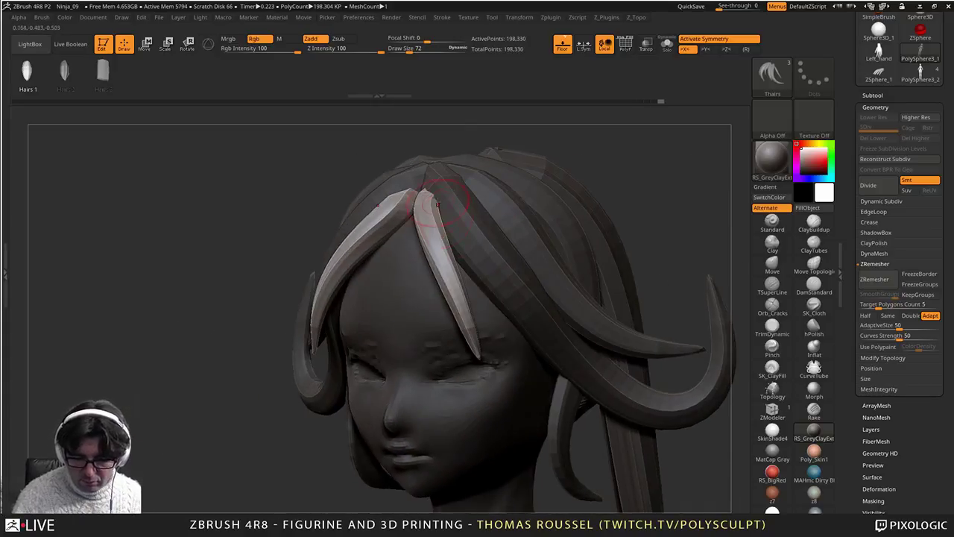
drag(504, 379, 505, 380)
click(504, 371)
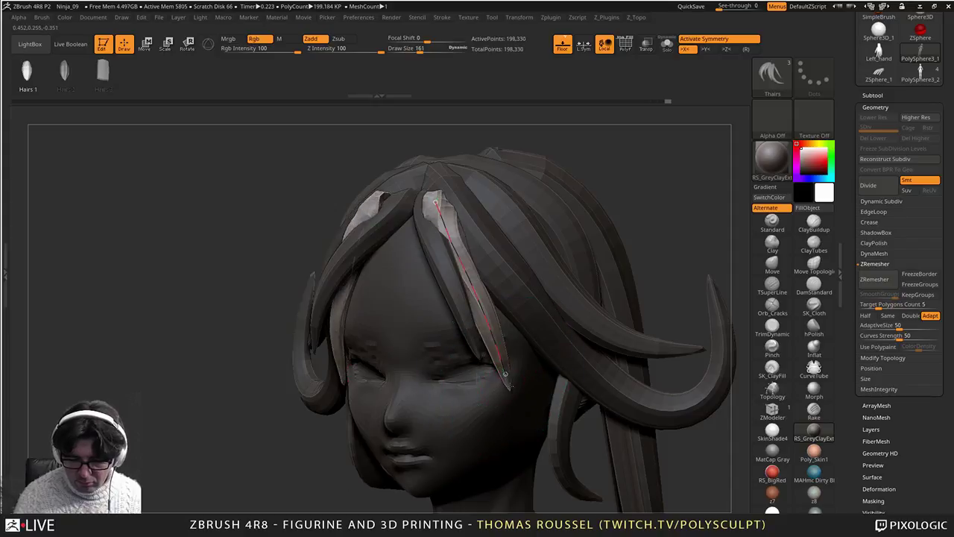
right_drag(456, 287, 493, 269)
drag(454, 196, 431, 195)
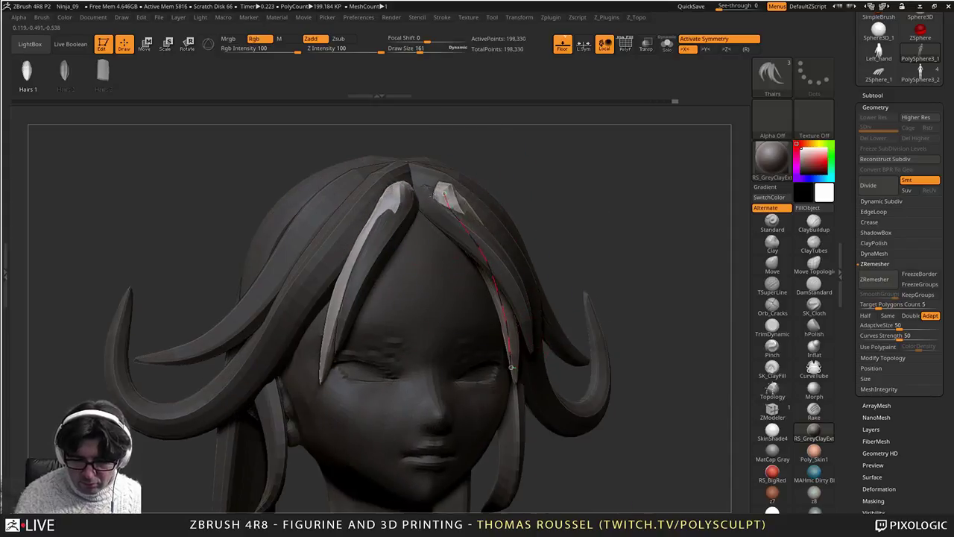
right_drag(486, 196, 475, 234)
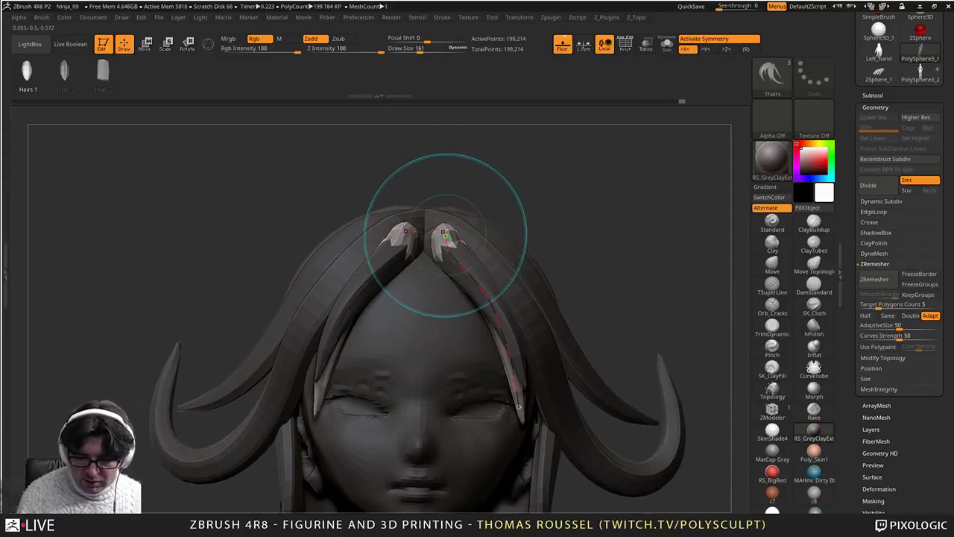
mouse_move(446, 235)
mouse_down()
mouse_move(436, 236)
mouse_move(459, 234)
mouse_up()
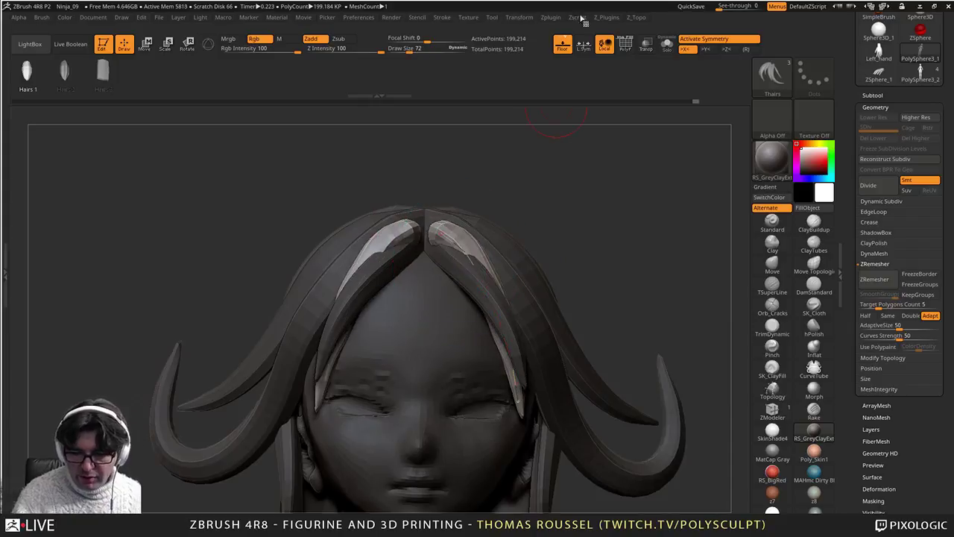
Step: Turn off Snap in the brush's curve stroke settings
click(442, 18)
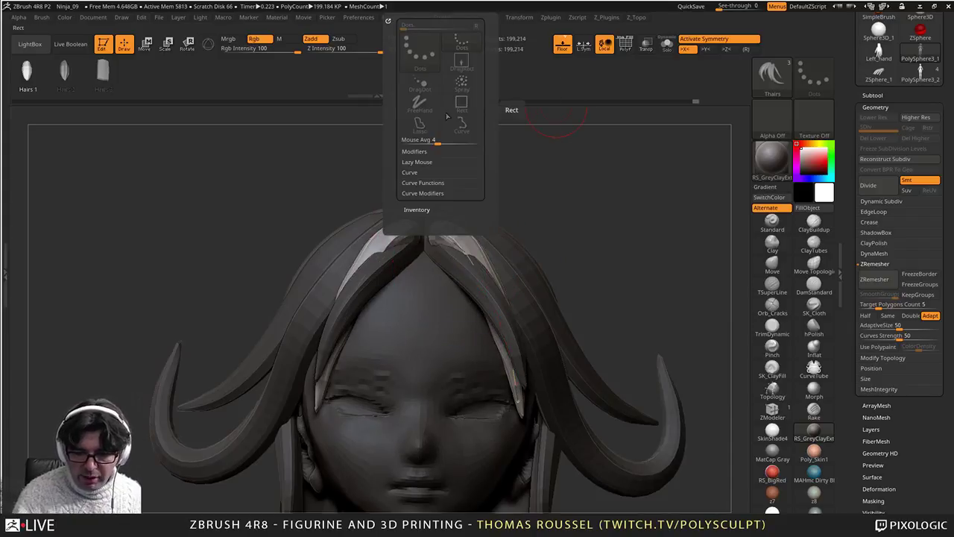
click(446, 22)
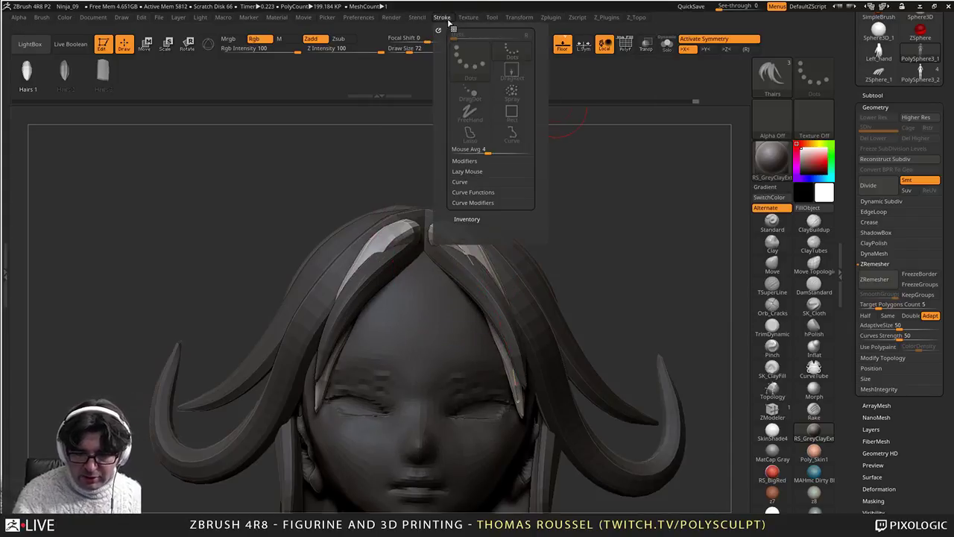
click(477, 182)
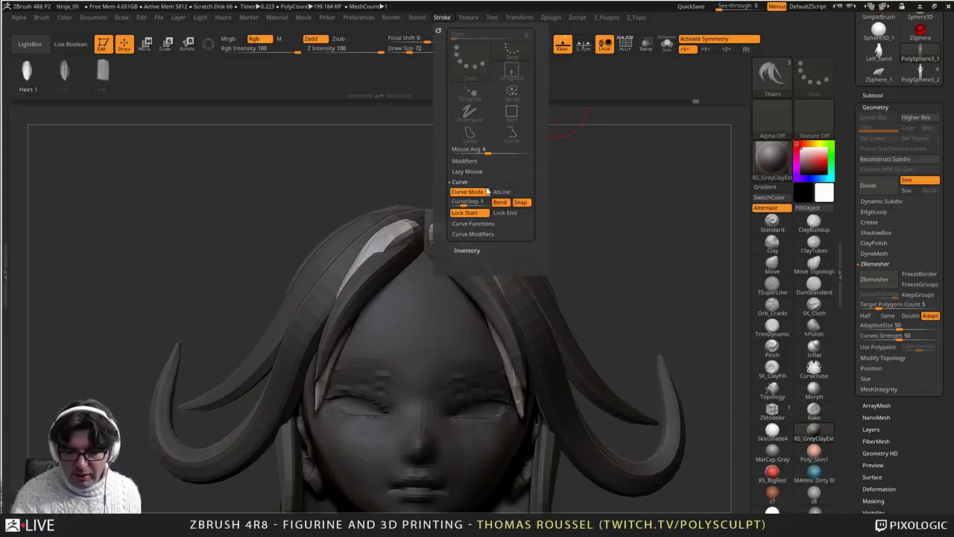
click(524, 205)
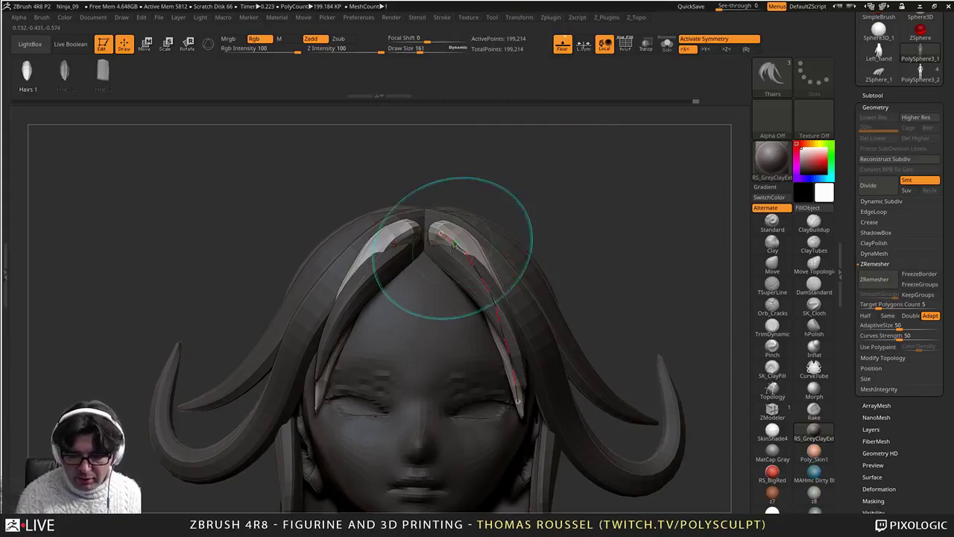
Step: Reposition the second bang strand's root on top of the hair beside the central parting
right_drag(457, 252, 458, 335)
drag(438, 234, 447, 215)
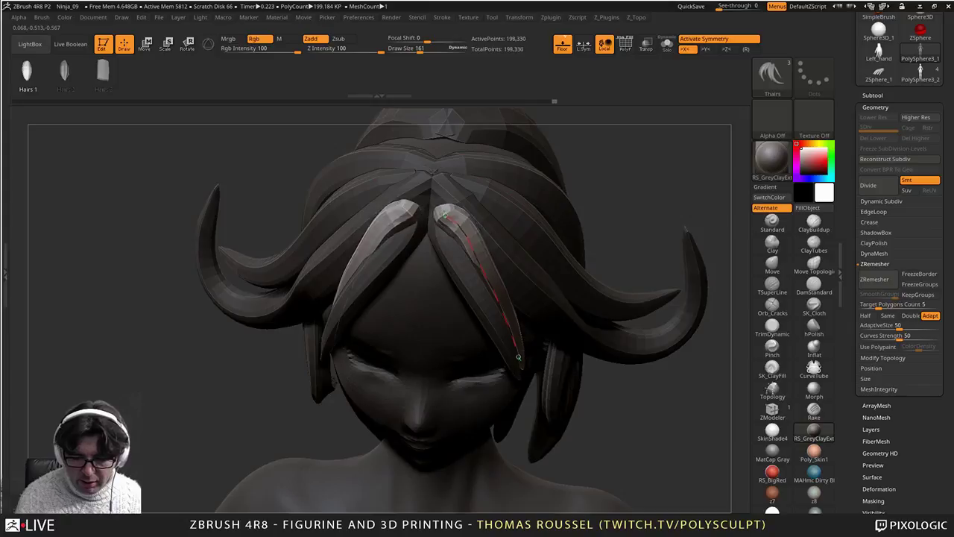
right_drag(452, 211, 452, 283)
drag(450, 208, 452, 200)
right_drag(453, 204, 419, 287)
drag(410, 289, 425, 290)
mouse_move(424, 291)
right_down()
mouse_move(483, 244)
mouse_move(489, 225)
right_up()
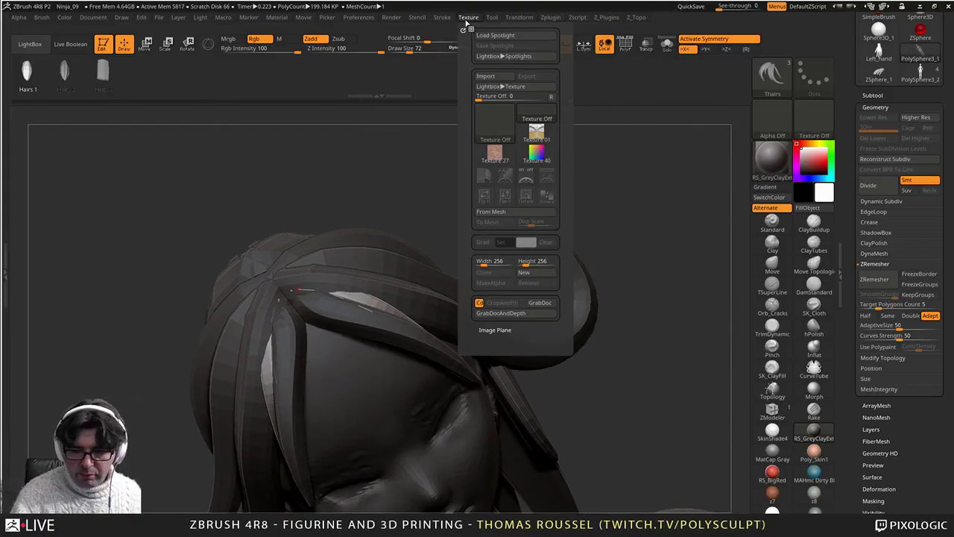
mouse_move(448, 21)
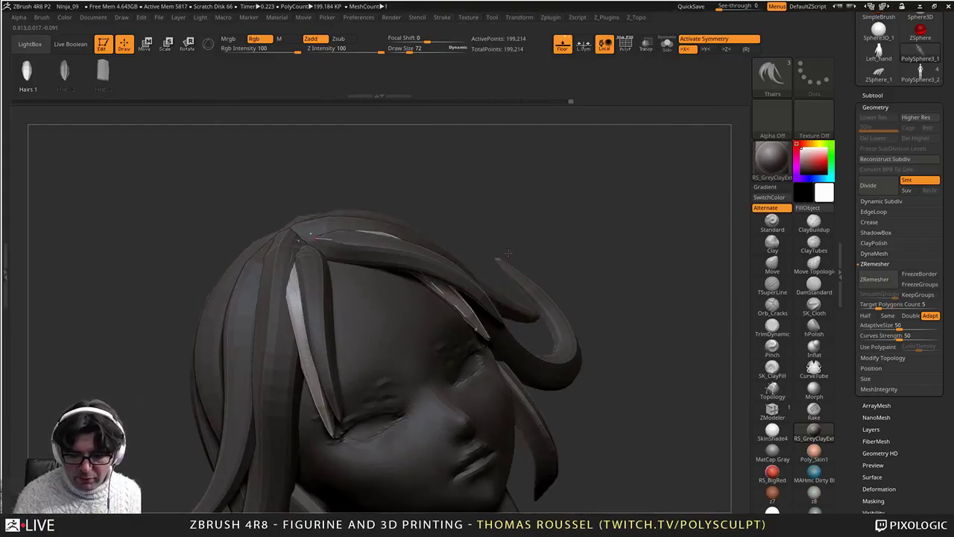
drag(316, 236, 479, 313)
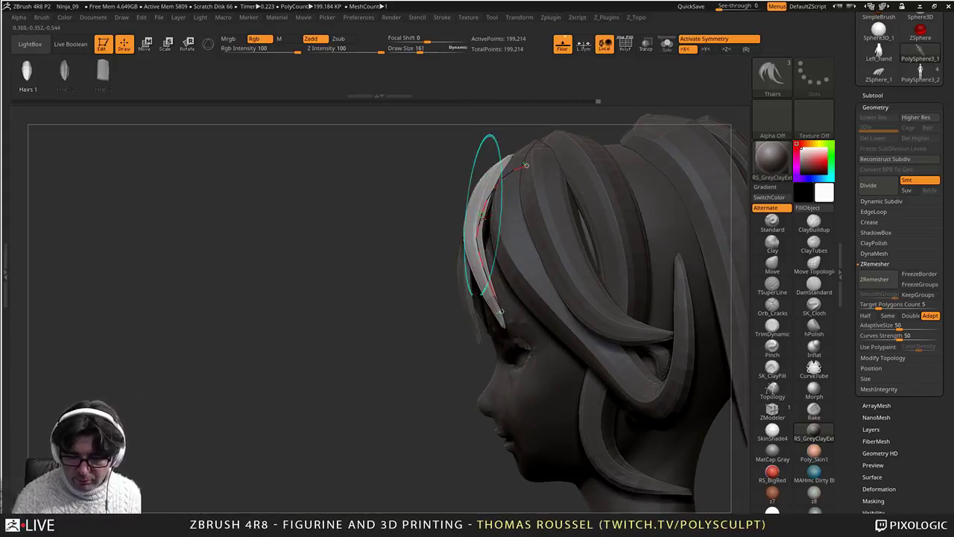
Step: Push the second bang strand's middle and tip forward and down in side profile, then refresh its mesh
drag(483, 223, 477, 257)
drag(498, 310, 493, 317)
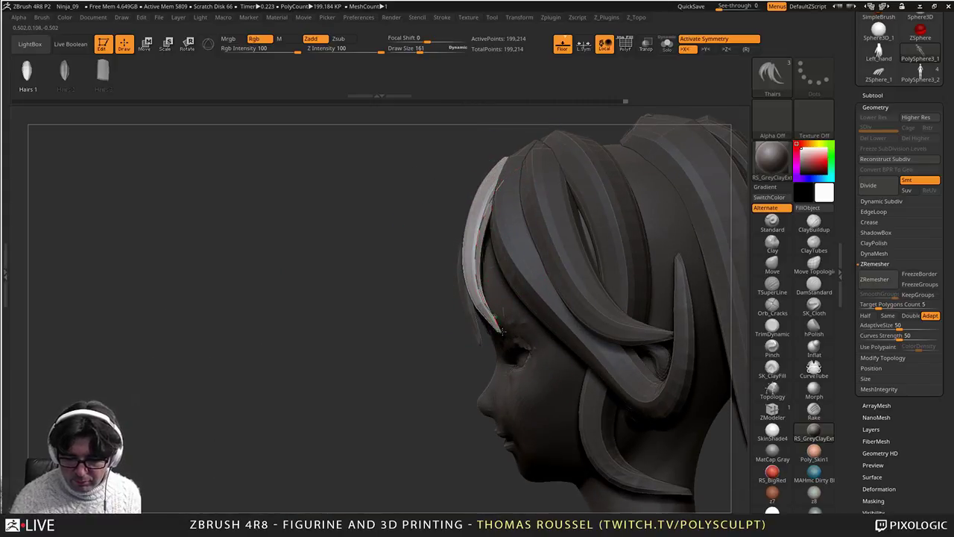
click(495, 321)
drag(417, 322, 566, 310)
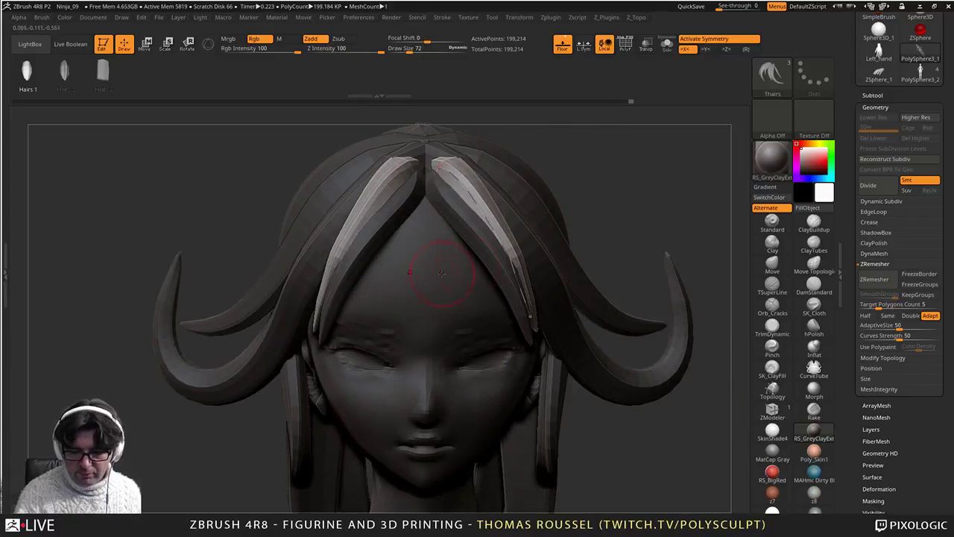
Step: Draw a mirrored strand at draw size 87 from the crown down the side of the head to the shoulder
ctrl+right_drag(536, 329, 543, 292)
alt+right_drag(570, 402, 466, 328)
alt+right_drag(500, 220, 477, 321)
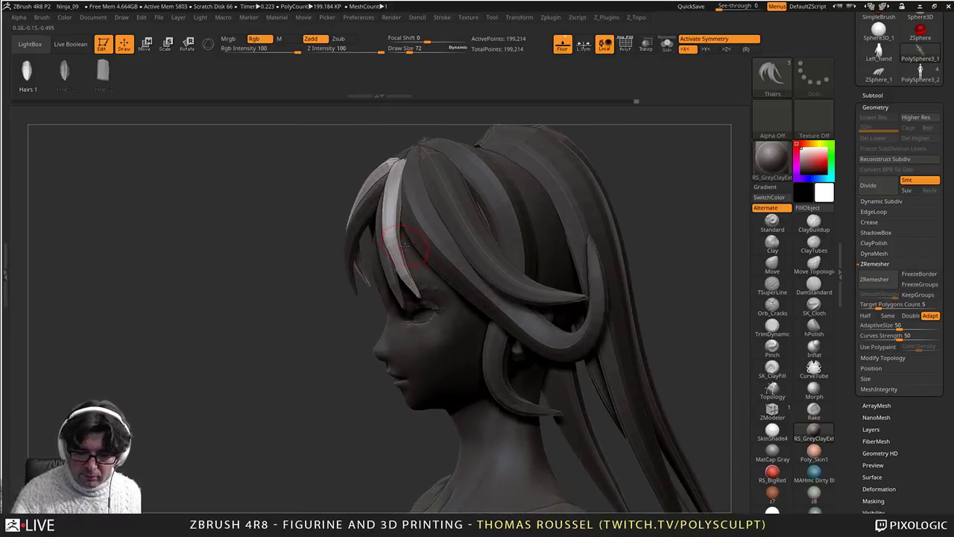
right_drag(365, 195, 416, 214)
right_drag(415, 283, 417, 327)
drag(416, 326, 466, 237)
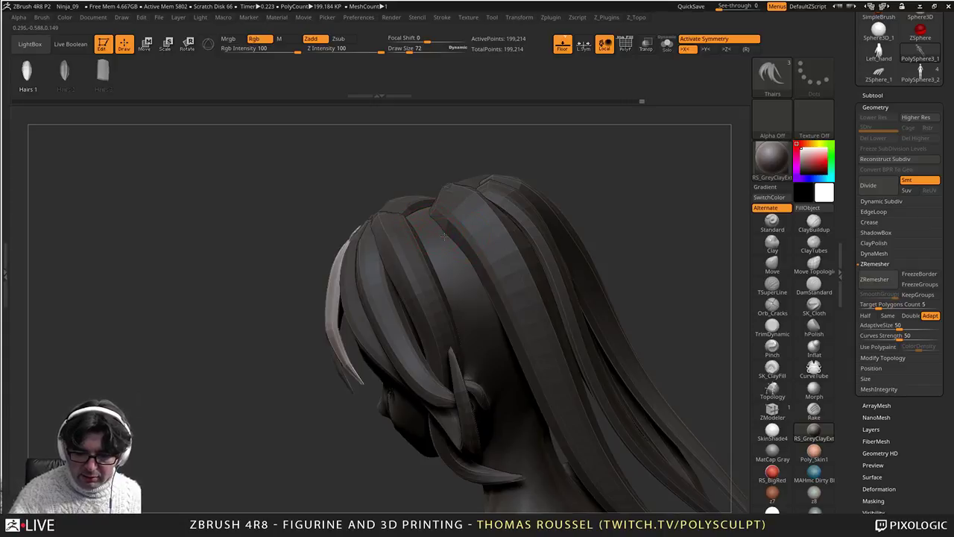
right_drag(446, 237, 399, 160)
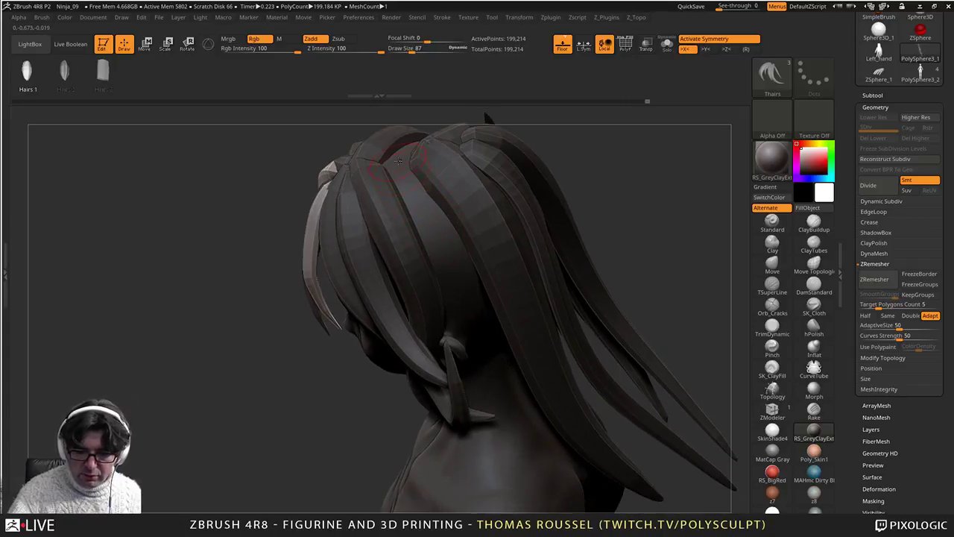
drag(583, 500, 585, 502)
mouse_move(514, 369)
alt+right_down()
mouse_move(505, 304)
mouse_move(496, 360)
mouse_move(413, 245)
alt+right_up()
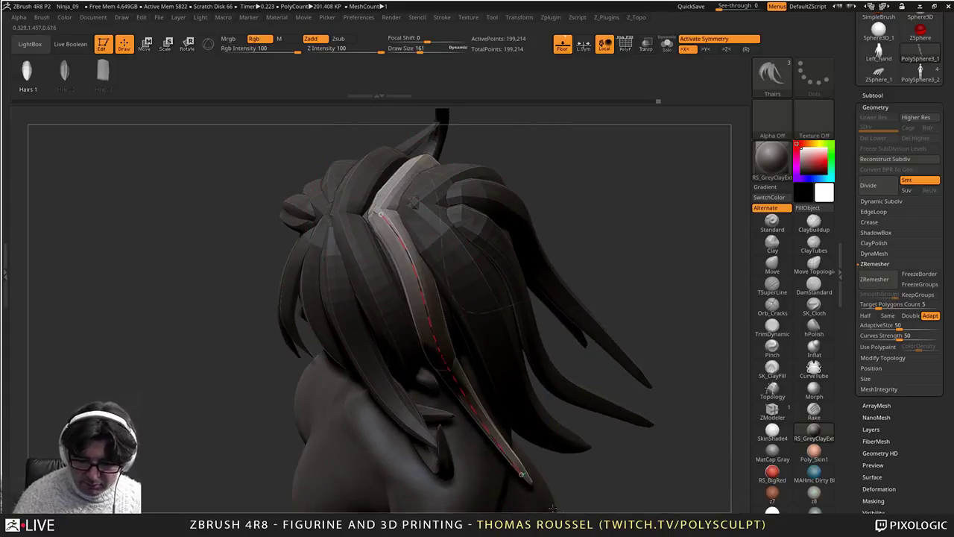
Step: Reposition the new side strand's tip and upper section so it follows the side of the head
drag(552, 508, 557, 441)
right_drag(455, 269, 427, 272)
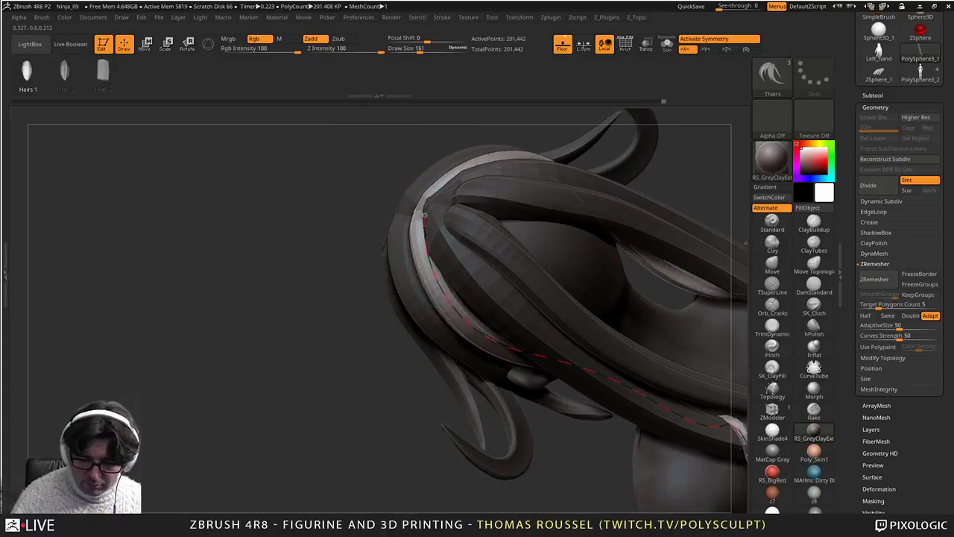
drag(425, 215, 430, 240)
mouse_move(630, 402)
alt+right_down()
mouse_move(556, 338)
mouse_move(558, 298)
alt+right_up()
alt+right_drag(628, 286, 525, 257)
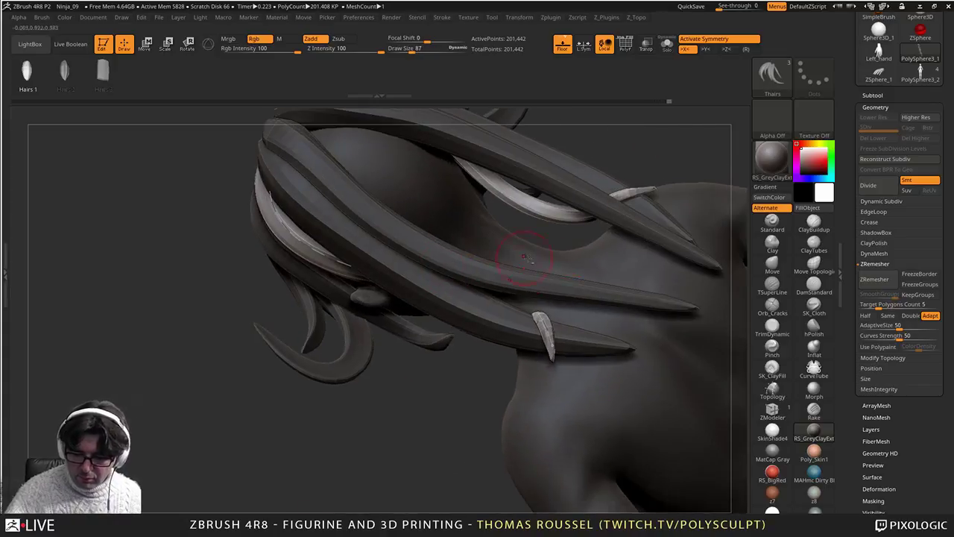
Step: Pull the side strand's middle and tip outward so it sits over the neighbouring hair strands
mouse_move(553, 342)
mouse_down()
mouse_move(564, 378)
mouse_move(557, 335)
mouse_up()
drag(431, 265, 431, 329)
drag(474, 259, 484, 366)
drag(517, 324, 592, 400)
right_drag(453, 422, 501, 338)
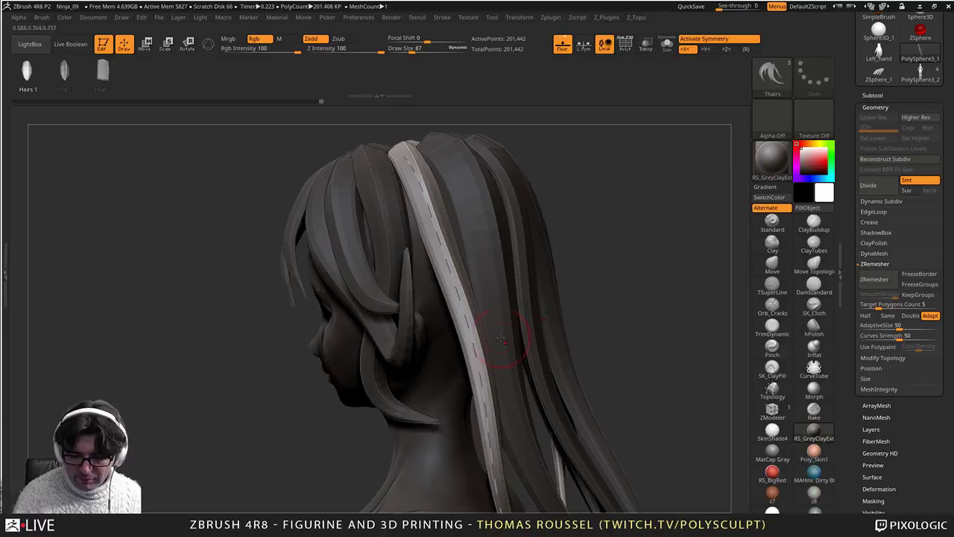
Step: Shift the side strand's root, middle and lower part forward in side profile, just behind the ear
drag(432, 216, 415, 218)
drag(412, 160, 407, 156)
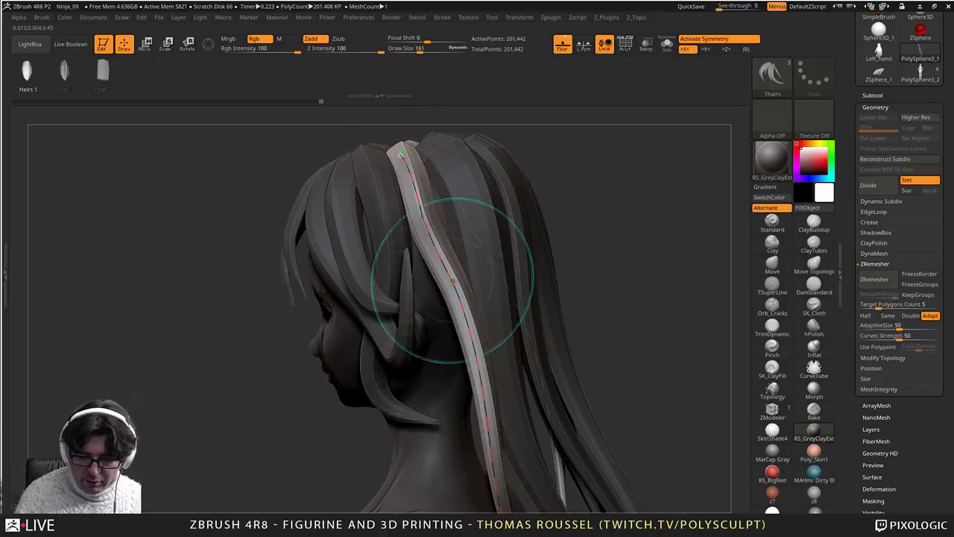
drag(479, 391, 475, 430)
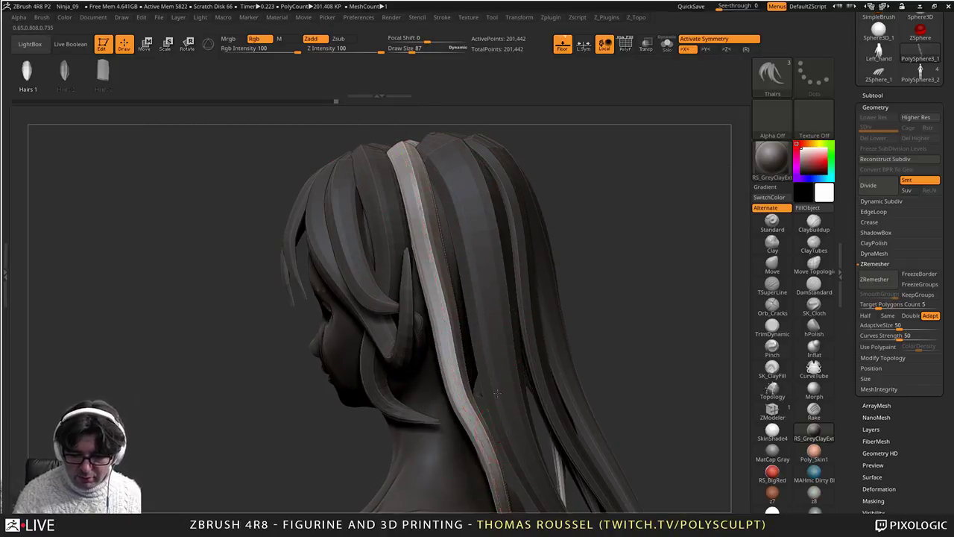
Step: Curl the side strand's tip backward and up into a hook behind the neck
alt+right_drag(477, 440, 472, 308)
drag(515, 432, 559, 448)
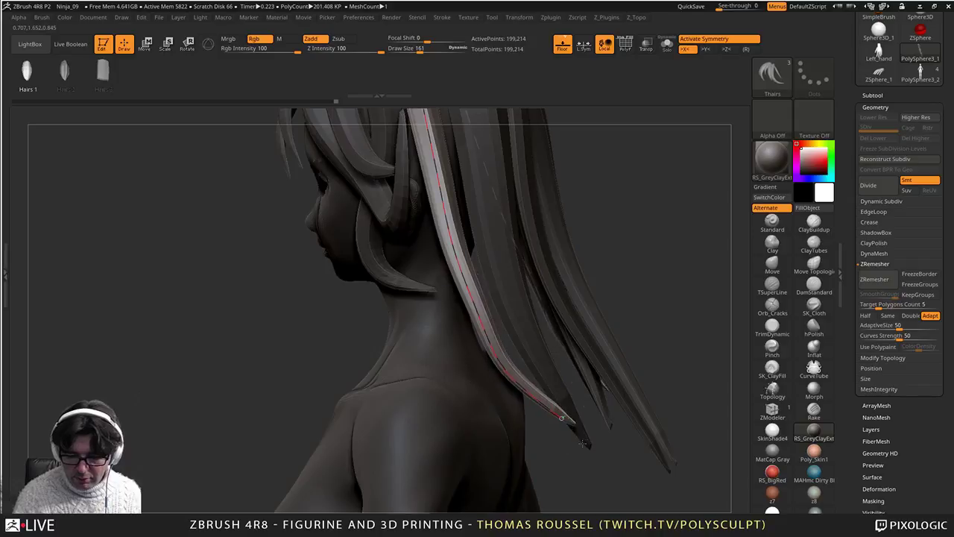
drag(621, 332, 567, 258)
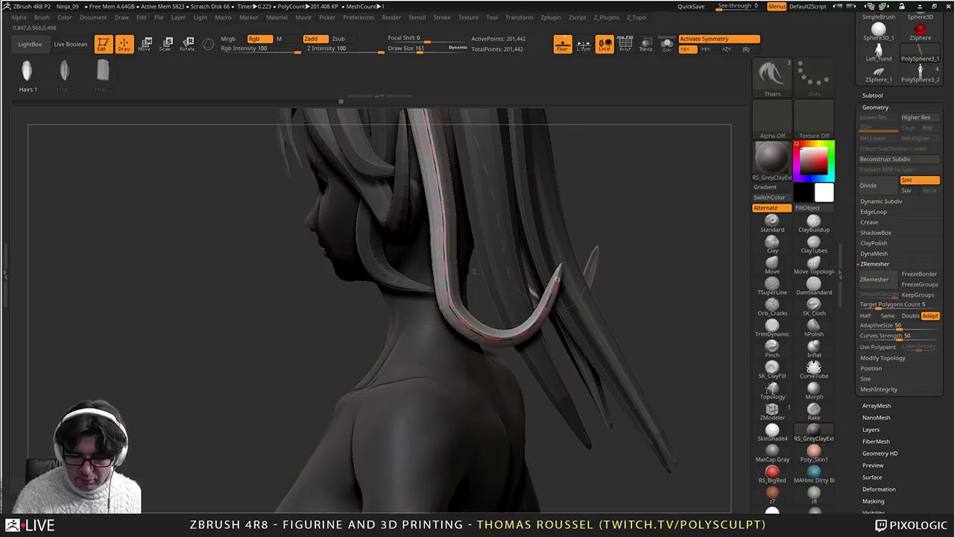
right_drag(558, 331, 602, 325)
drag(562, 292, 547, 293)
Step: Increase the draw size and refresh the curled side strand's mesh to make it thicker
key(s)
drag(630, 288, 640, 289)
click(594, 288)
mouse_move(655, 279)
right_down()
mouse_move(567, 296)
mouse_move(538, 291)
mouse_move(578, 418)
mouse_move(541, 373)
right_up()
Step: Draw a mirrored strand at draw size 108 from the central parting down the back of the head
key(s)
drag(543, 258, 535, 258)
mouse_move(596, 276)
right_down()
mouse_move(537, 298)
mouse_move(488, 186)
right_up()
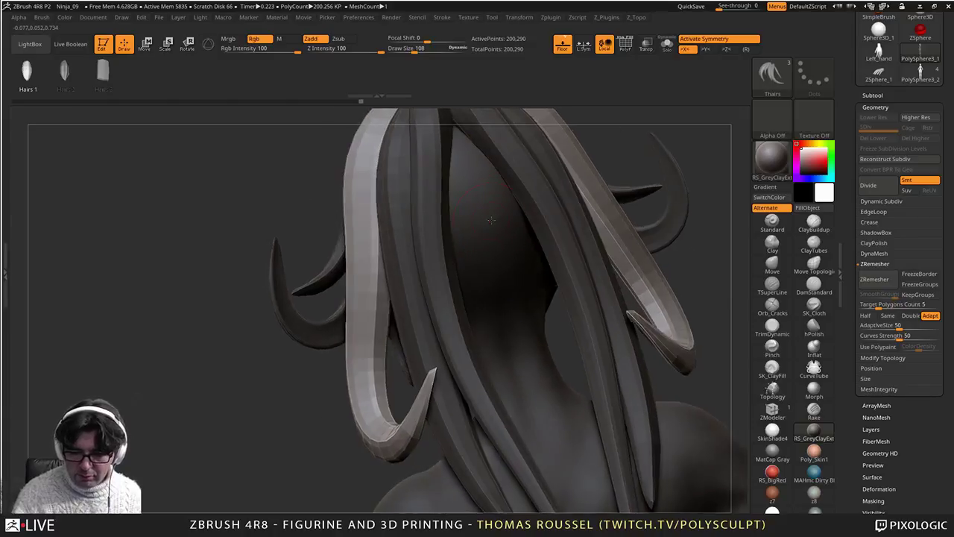
click(531, 141)
right_drag(454, 121, 450, 148)
alt+right_drag(486, 192, 354, 266)
drag(353, 267, 322, 243)
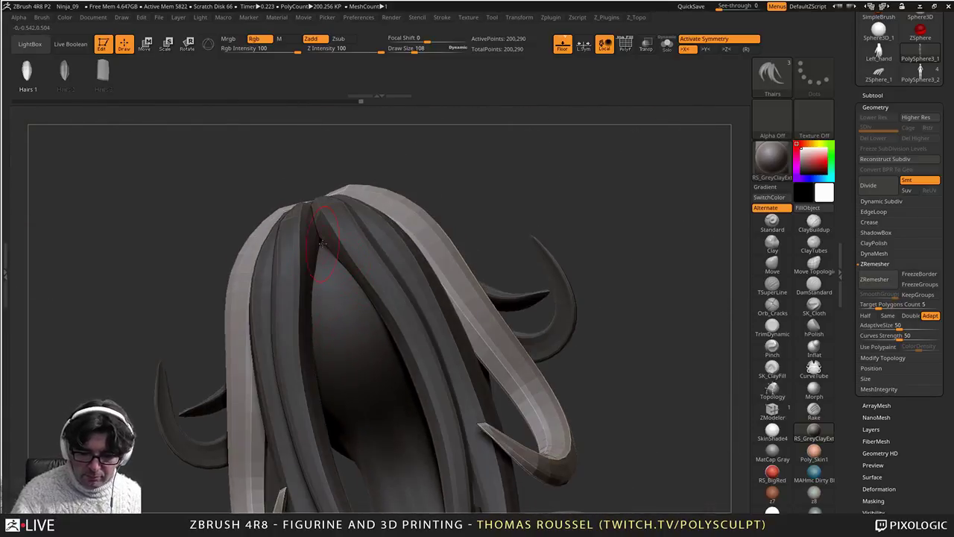
drag(402, 474, 401, 477)
alt+right_drag(399, 476, 403, 312)
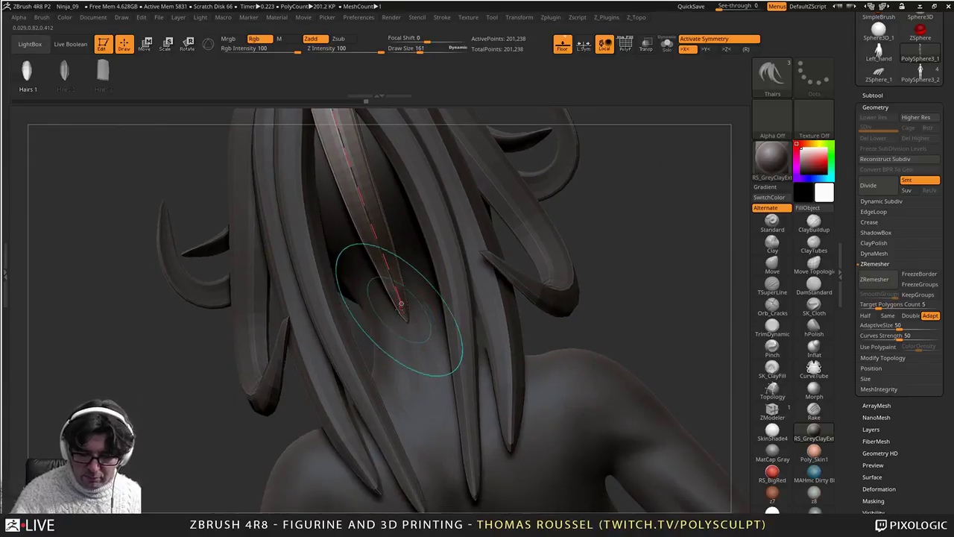
Step: Move the back strand's tip and middle away from the symmetry line to spread the mirrored pair apart
mouse_move(400, 310)
mouse_down()
mouse_move(369, 320)
mouse_move(387, 310)
mouse_up()
alt+right_drag(387, 310, 383, 408)
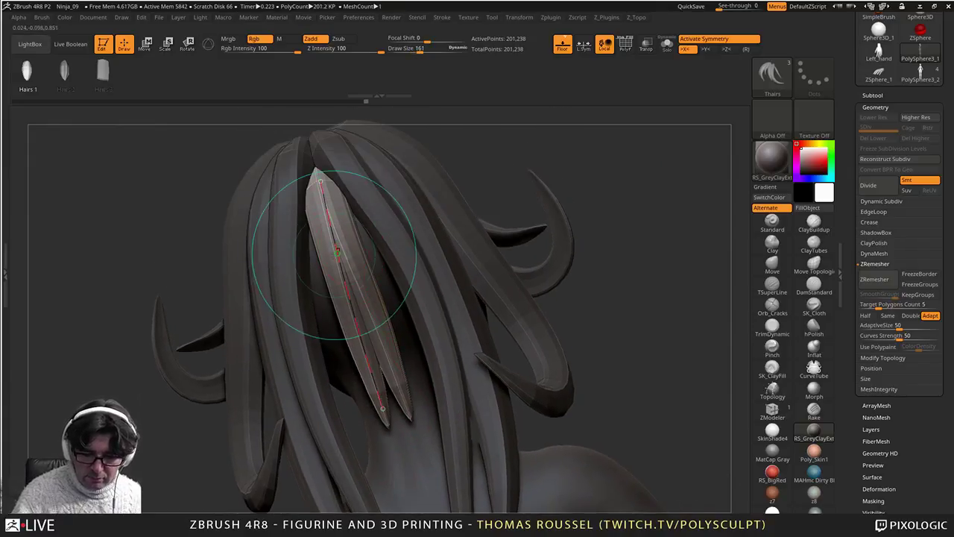
drag(340, 256, 329, 258)
drag(353, 326, 339, 333)
drag(362, 363, 351, 368)
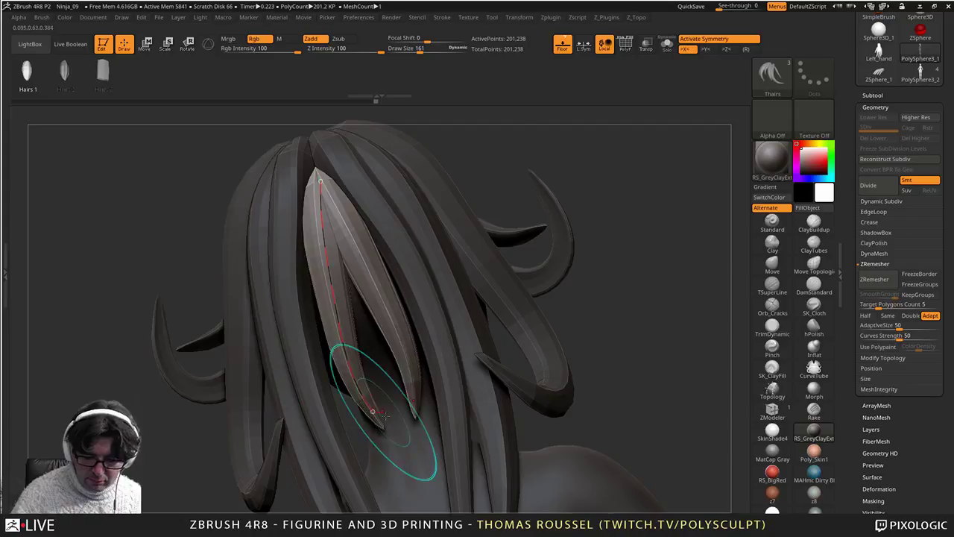
alt+right_drag(381, 418, 375, 224)
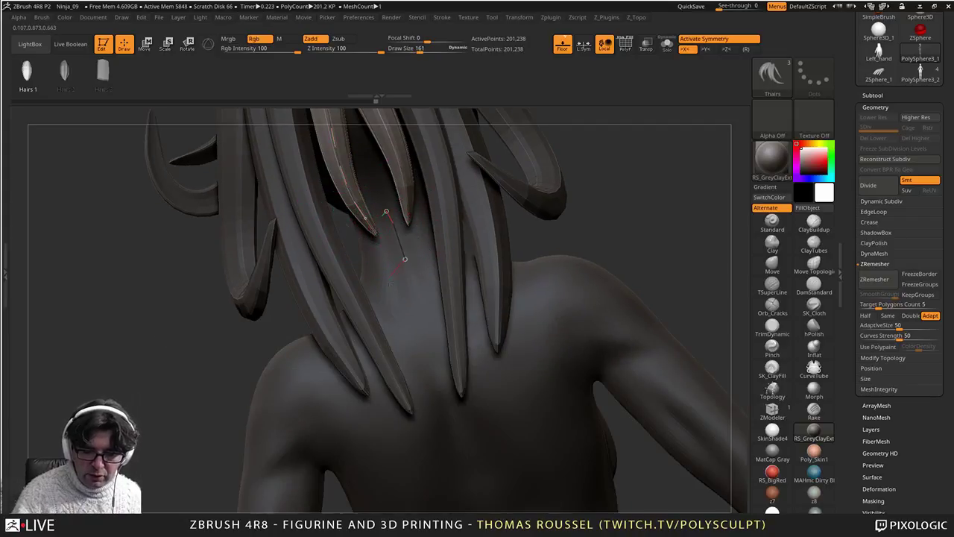
drag(430, 396, 429, 395)
key(ctrl+z)
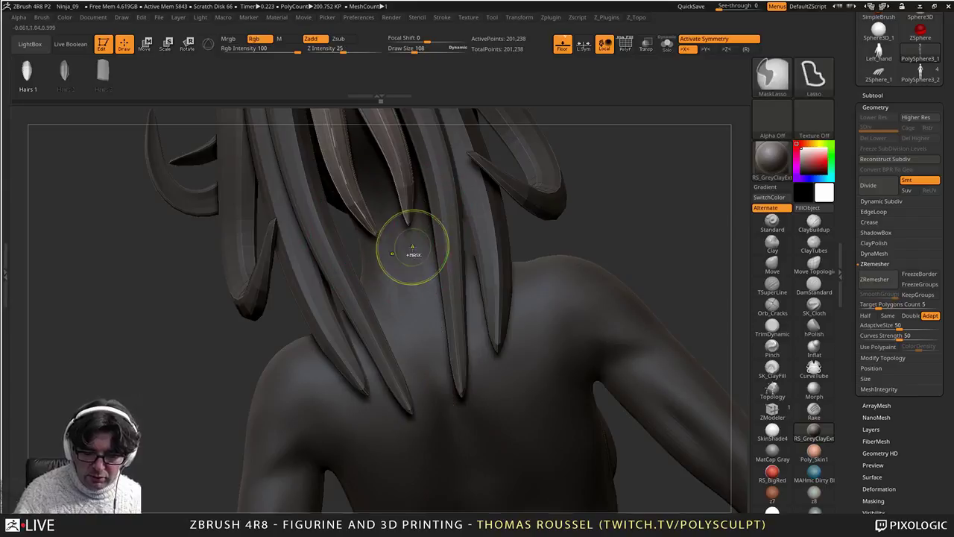
mouse_move(364, 232)
mouse_down()
mouse_move(375, 233)
mouse_move(361, 231)
mouse_up()
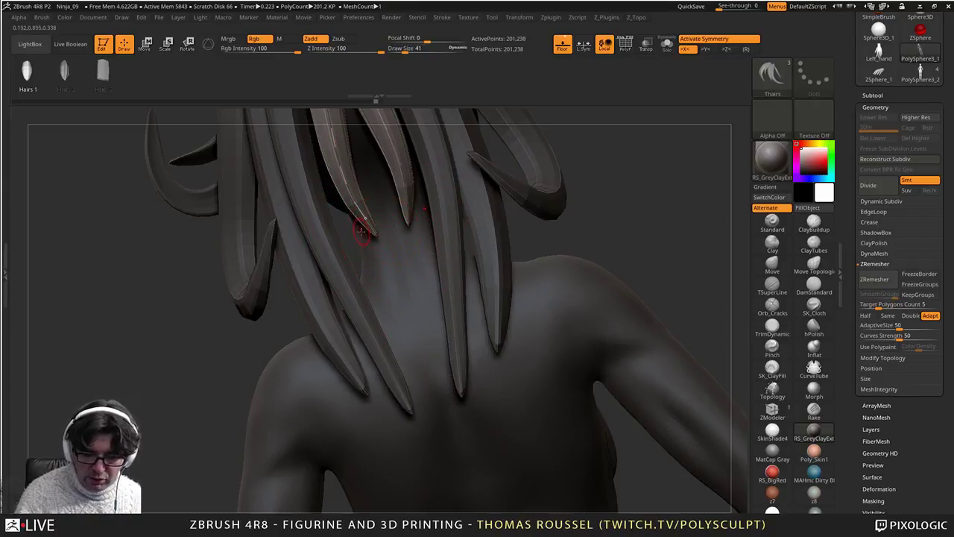
click(363, 228)
key(ctrl+z)
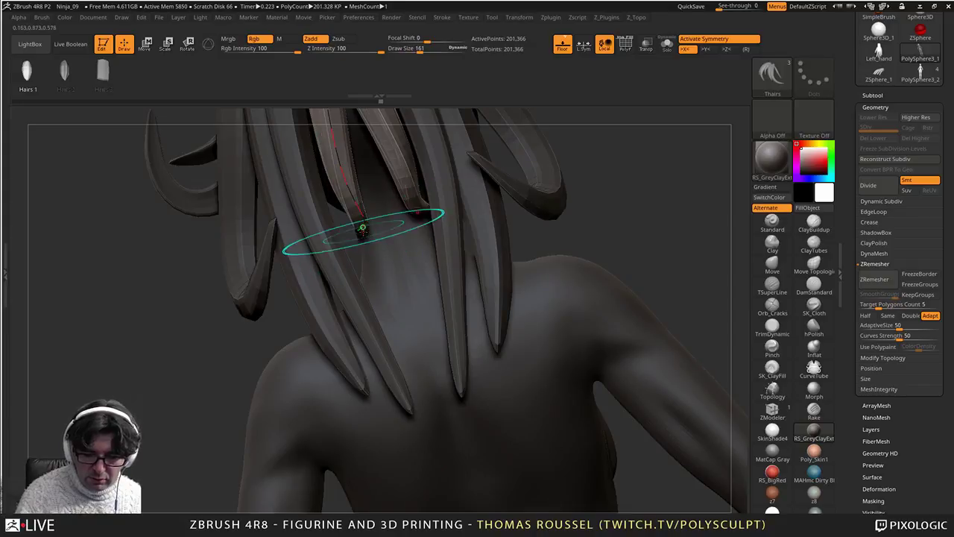
Step: Extend the back strand's curve from its tip down past the neck onto the upper back
drag(362, 239, 368, 273)
drag(402, 377, 414, 379)
key(ctrl+z)
alt+right_drag(411, 277, 398, 363)
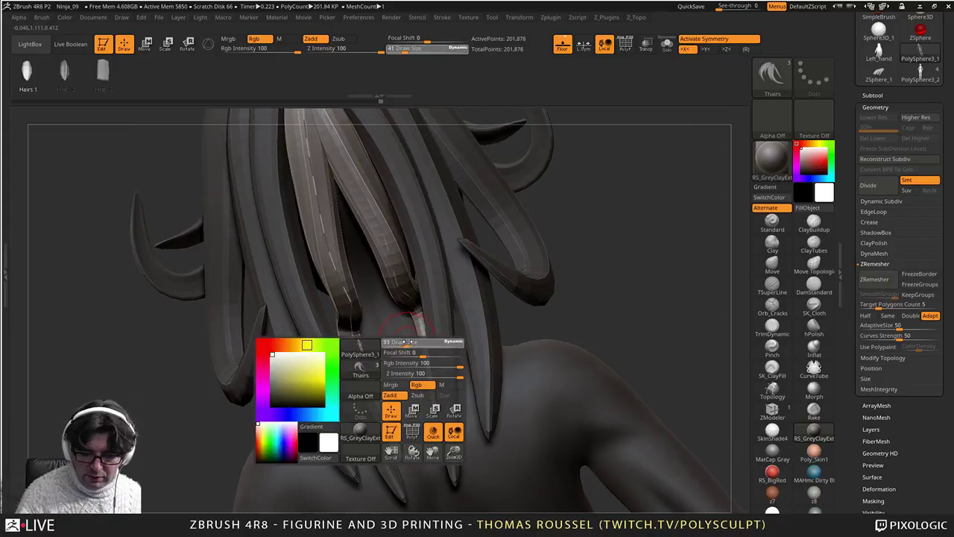
drag(407, 342, 406, 342)
drag(377, 400, 384, 413)
mouse_move(384, 403)
right_down()
mouse_move(387, 331)
mouse_move(412, 290)
right_up()
mouse_move(401, 205)
alt+right_down()
mouse_move(398, 276)
mouse_move(428, 224)
alt+right_up()
Step: Thicken the extended back strand by refreshing its mesh at draw size 194
key(s)
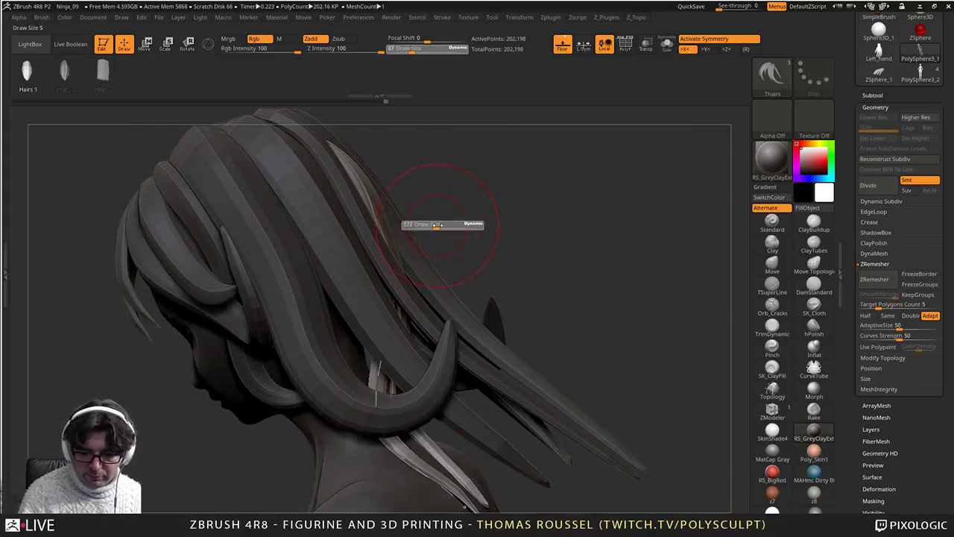
drag(436, 224, 441, 224)
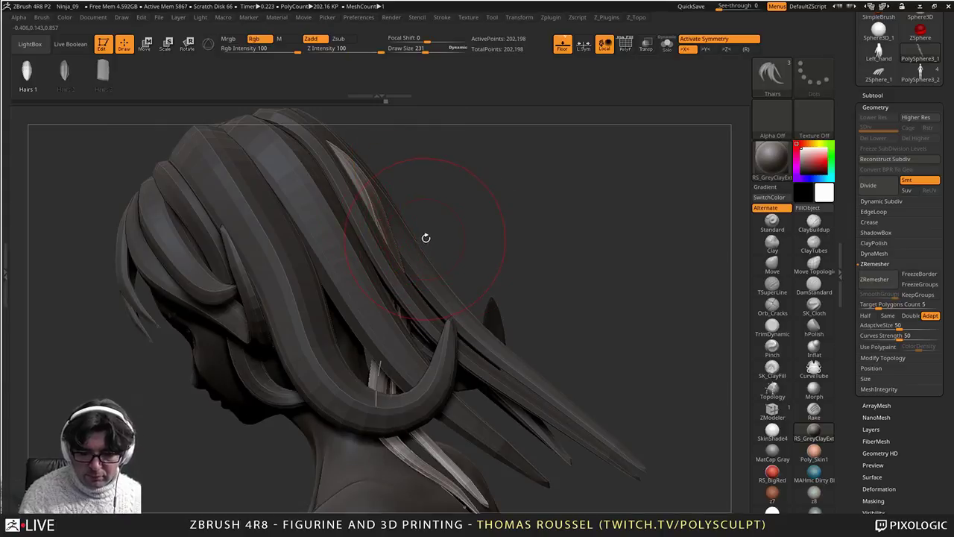
right_drag(426, 239, 419, 245)
key(s)
drag(419, 246, 398, 239)
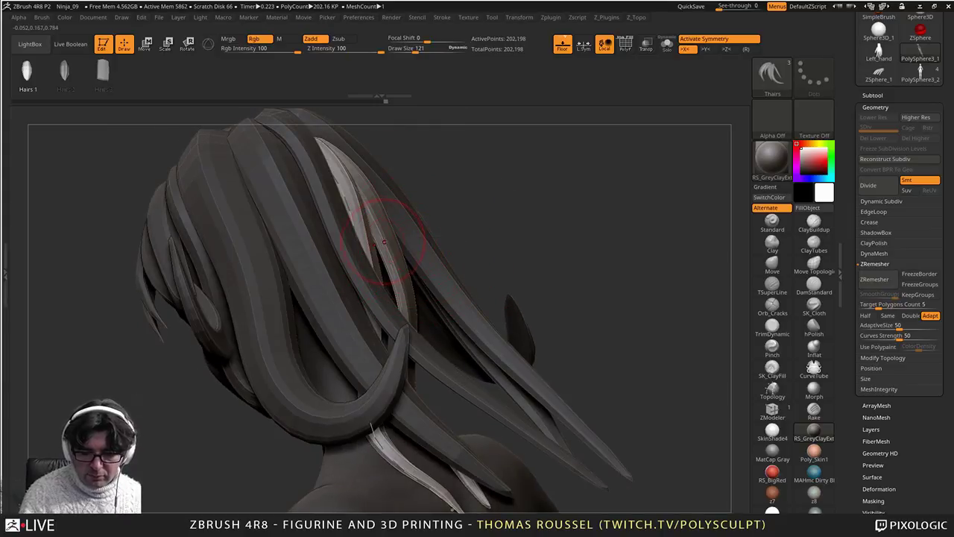
right_drag(384, 242, 337, 250)
click(368, 261)
mouse_move(395, 253)
right_down()
mouse_move(368, 290)
mouse_move(328, 268)
right_up()
key(s)
drag(327, 268, 343, 270)
right_drag(346, 277, 296, 282)
key(s)
click(363, 268)
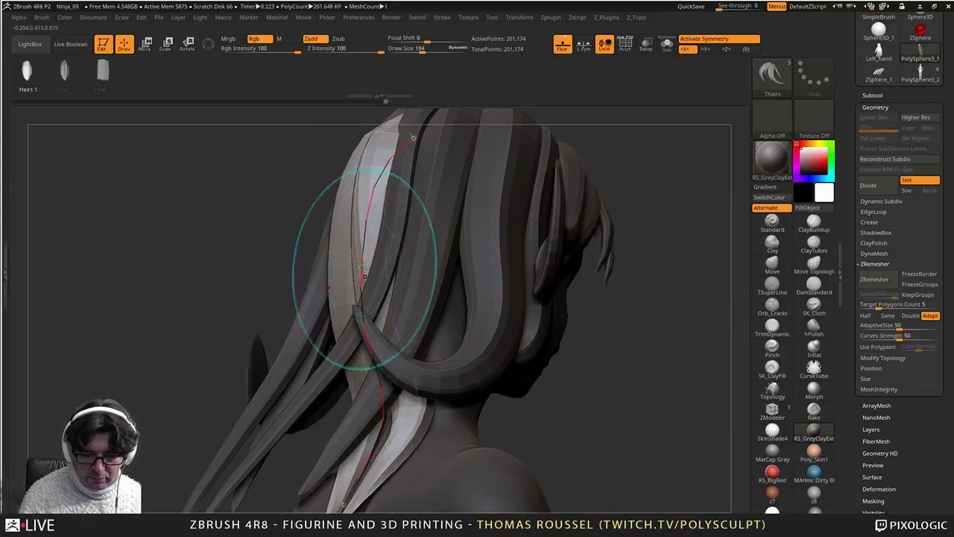
Step: Pull the back strand's lower end back away from the shoulder in side view
right_drag(364, 276, 397, 260)
mouse_move(323, 264)
right_down()
mouse_move(337, 262)
mouse_move(304, 263)
right_up()
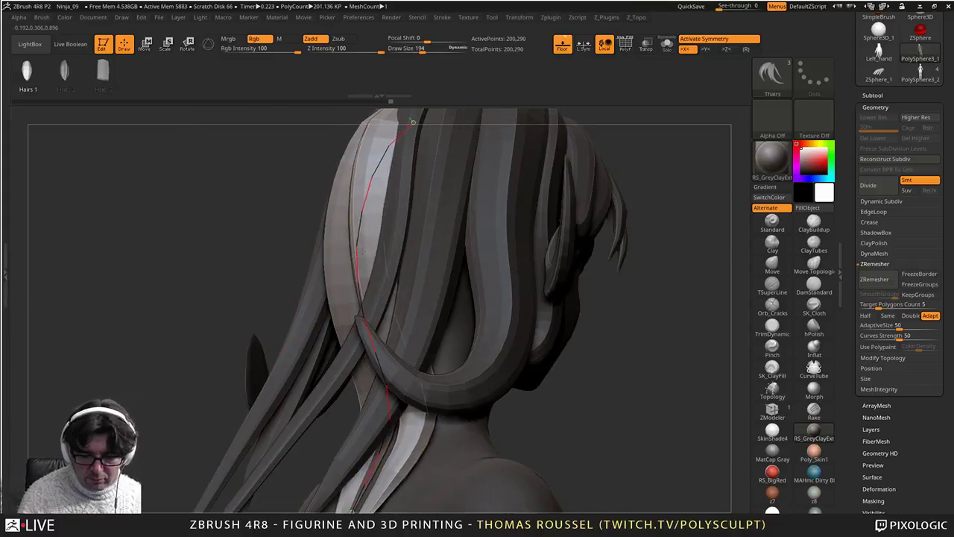
right_drag(412, 455, 381, 447)
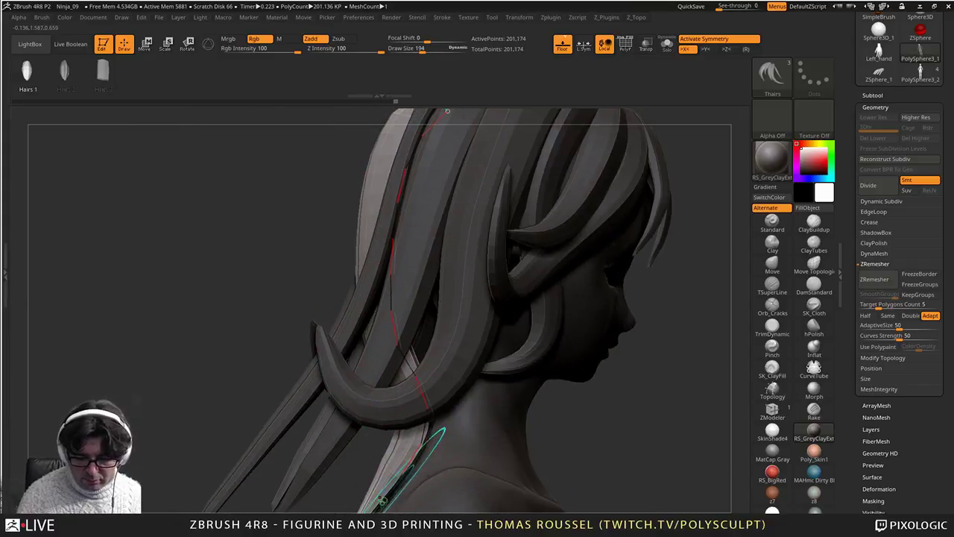
drag(414, 466, 398, 447)
Step: Smooth the back strand's curve along its middle and lower length
right_drag(398, 383, 437, 361)
mouse_move(437, 361)
alt+right_down()
mouse_move(445, 302)
mouse_move(473, 285)
alt+right_up()
mouse_move(354, 219)
right_down()
mouse_move(350, 313)
mouse_move(260, 321)
mouse_move(311, 323)
right_up()
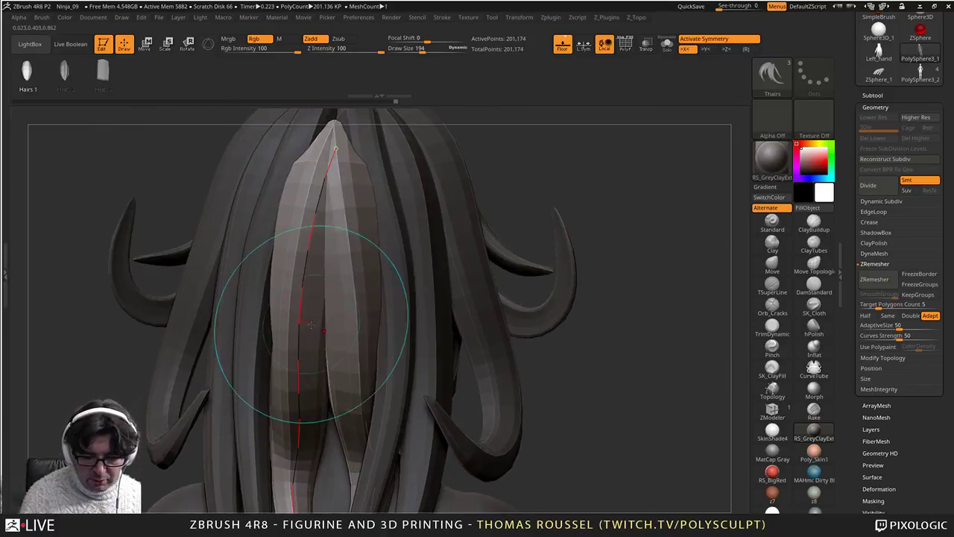
shift+drag(297, 335, 298, 440)
alt+right_drag(298, 440, 317, 312)
mouse_move(314, 335)
shift+mouse_down()
mouse_move(315, 415)
mouse_move(331, 463)
shift+mouse_up()
Step: Sweep the back strand's tip backward in side profile to line up with the surrounding strand tips
right_drag(358, 456, 283, 452)
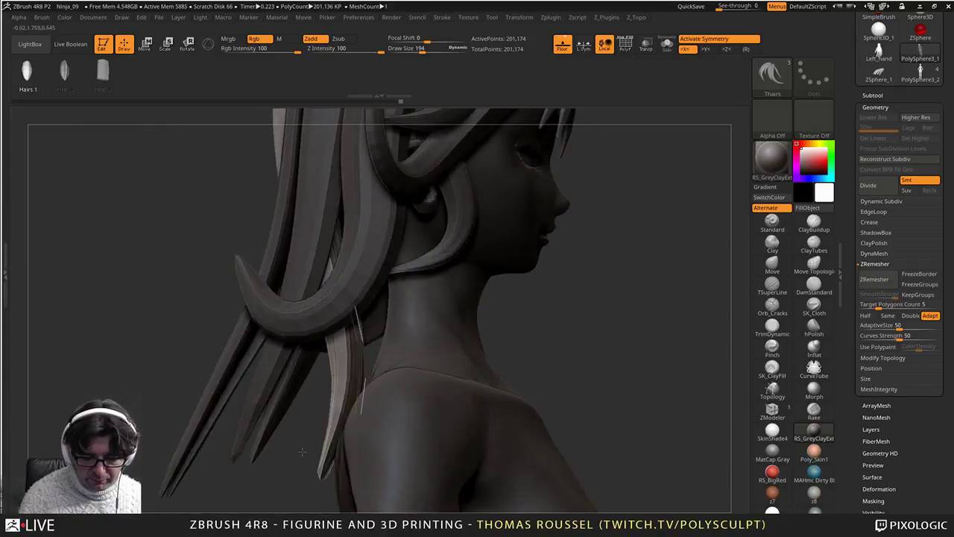
drag(331, 446, 283, 428)
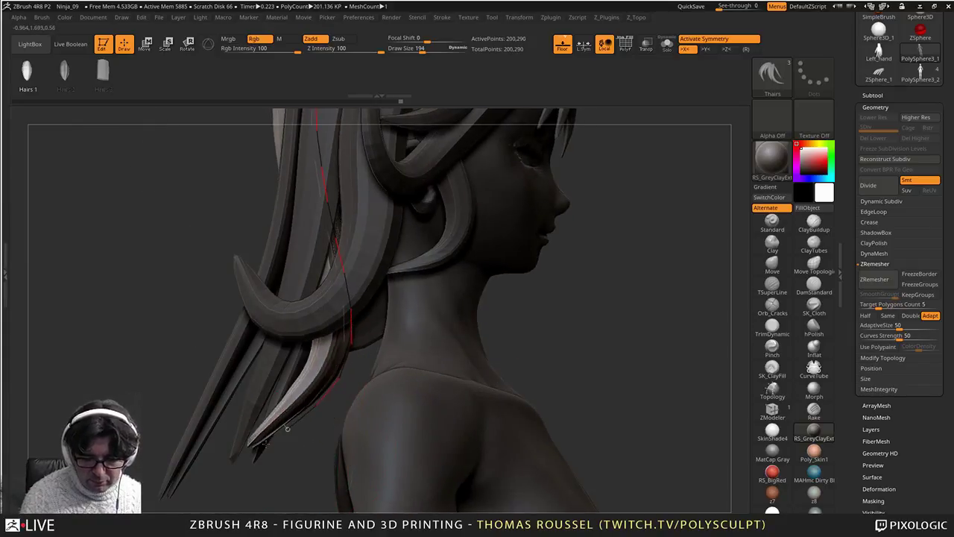
click(240, 435)
alt+right_drag(253, 346, 276, 425)
right_drag(276, 425, 365, 395)
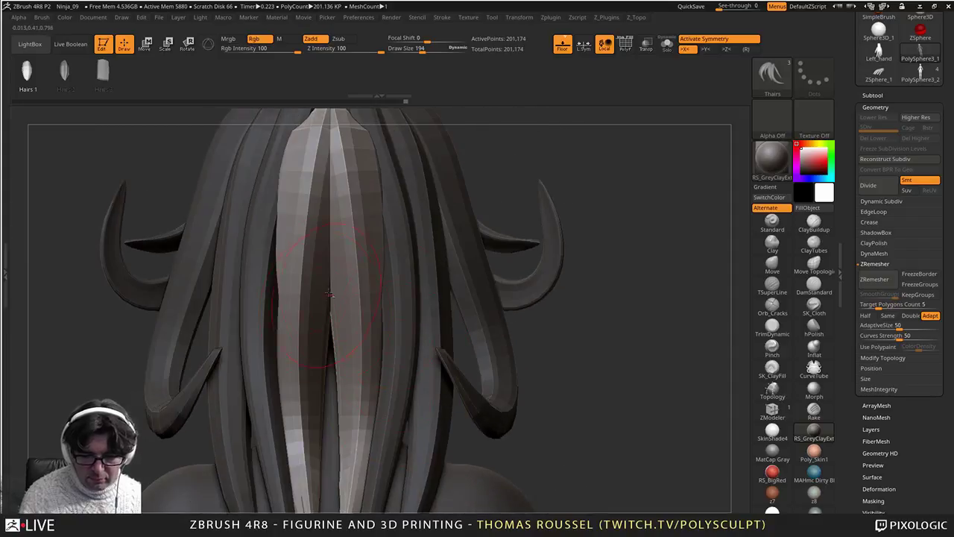
Step: Turn on the polygroup wireframe display and isolate the hair strands by hiding the body
alt+right_drag(330, 295, 529, 293)
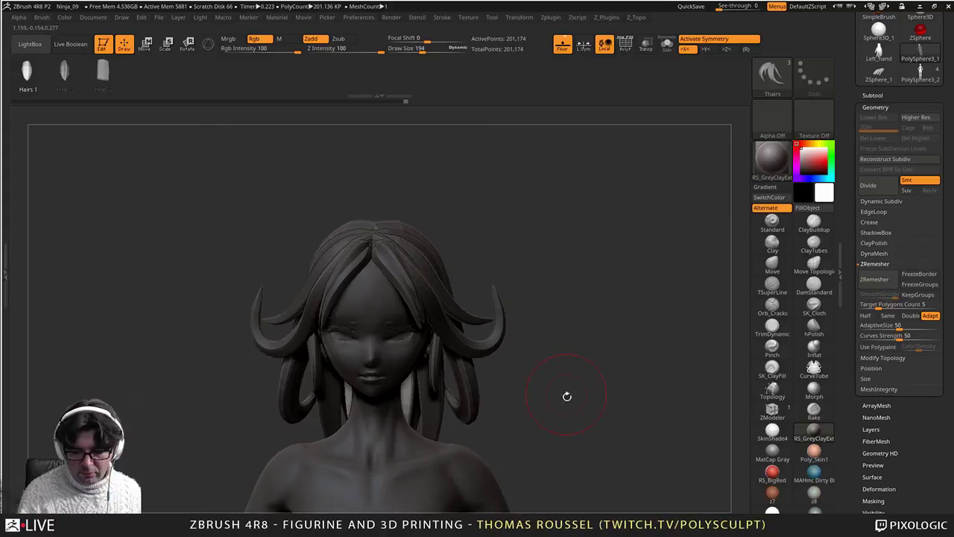
mouse_move(566, 395)
right_down()
mouse_move(464, 356)
mouse_move(496, 395)
mouse_move(547, 427)
mouse_move(522, 403)
mouse_move(463, 393)
mouse_move(522, 391)
mouse_move(563, 376)
right_up()
mouse_move(563, 376)
alt+right_down()
mouse_move(559, 285)
mouse_move(537, 377)
mouse_move(496, 350)
mouse_move(461, 414)
mouse_move(426, 418)
mouse_move(488, 429)
mouse_move(553, 358)
alt+right_up()
key(shift+f)
ctrl+shift+click(391, 449)
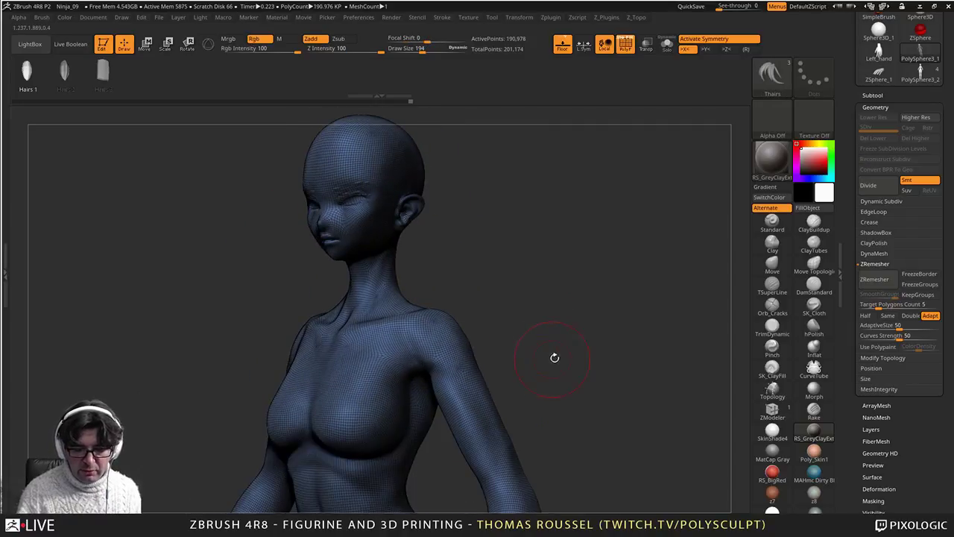
ctrl+shift+click(464, 365)
right_drag(635, 418, 587, 389)
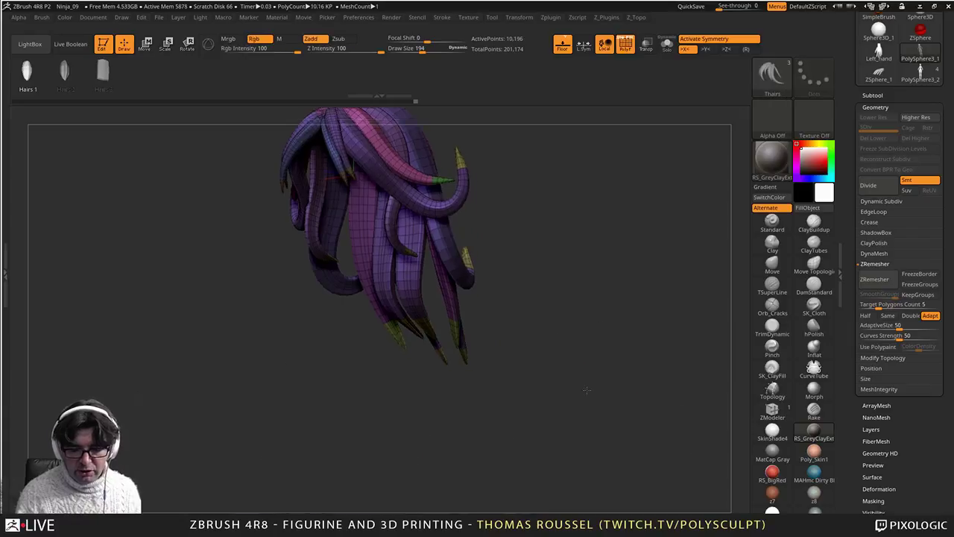
Step: Give each visible hair strand its own polygroup with Auto Groups
ctrl+right_drag(554, 358, 564, 429)
right_drag(564, 430, 526, 400)
mouse_move(526, 399)
right_down()
mouse_move(497, 407)
mouse_move(514, 406)
right_up()
drag(924, 454, 893, 361)
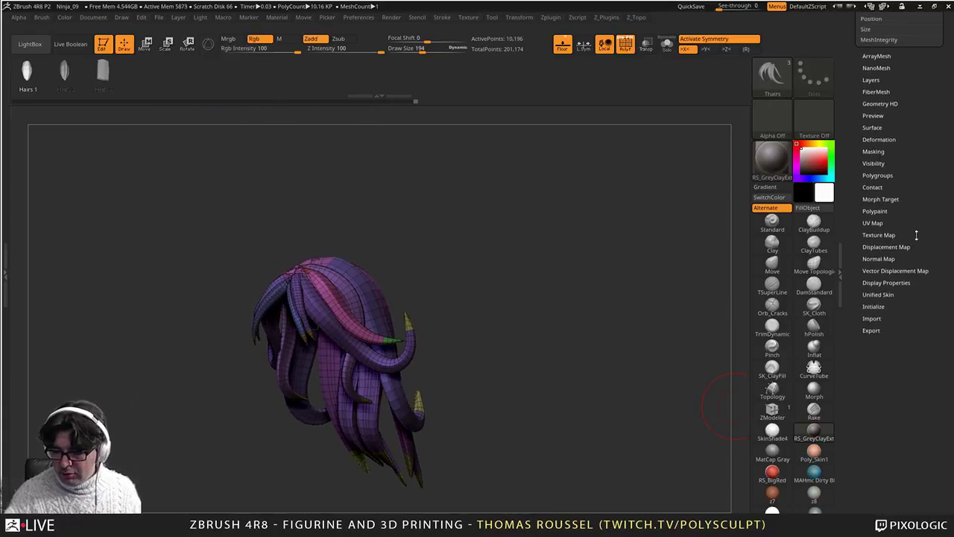
scroll(890, 238, up, 1)
click(877, 194)
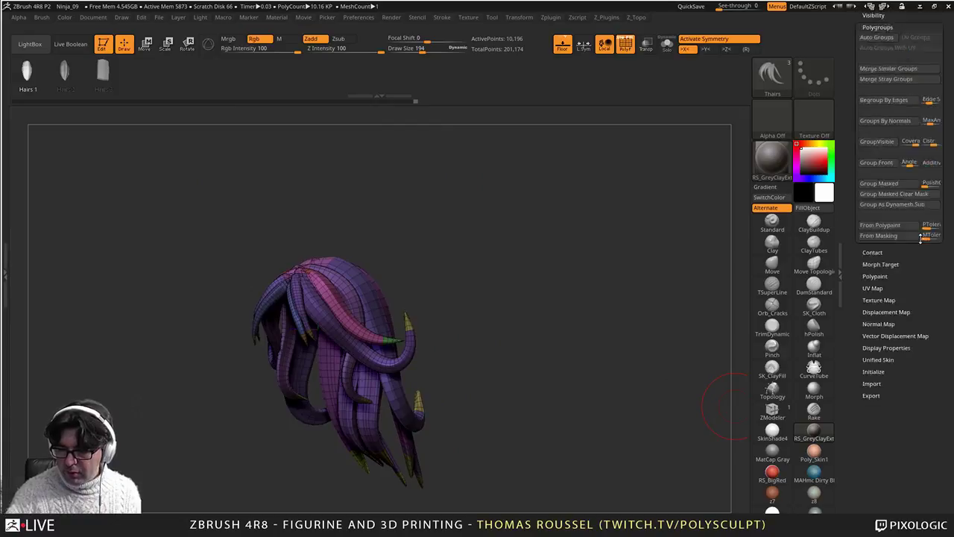
click(877, 82)
mouse_move(517, 321)
right_down()
mouse_move(425, 325)
mouse_move(421, 372)
mouse_move(461, 351)
mouse_move(498, 458)
mouse_move(570, 436)
mouse_move(513, 324)
right_up()
ctrl+right_drag(490, 366, 558, 271)
Step: Split the hidden body off from the hair into a separate subtool
drag(926, 55, 891, 200)
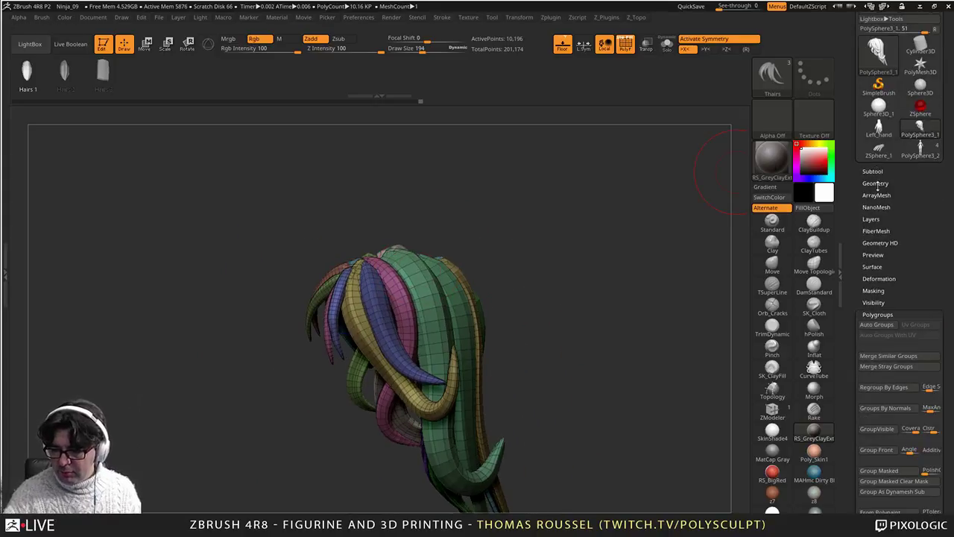
click(872, 172)
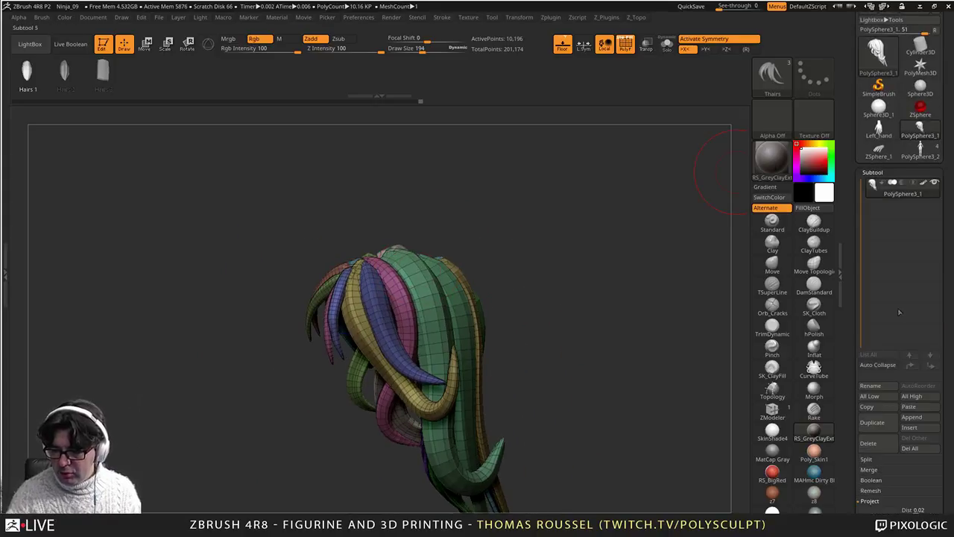
click(878, 469)
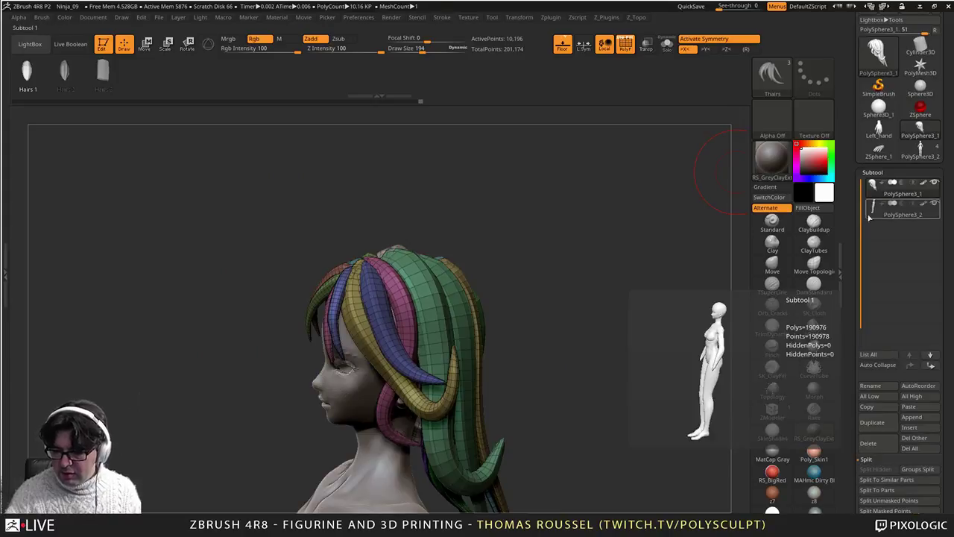
Step: Switch to the complete four-subtool figure, raise its body two subdivision levels, and paste the copied hair in as a subtool
right_drag(501, 291, 601, 267)
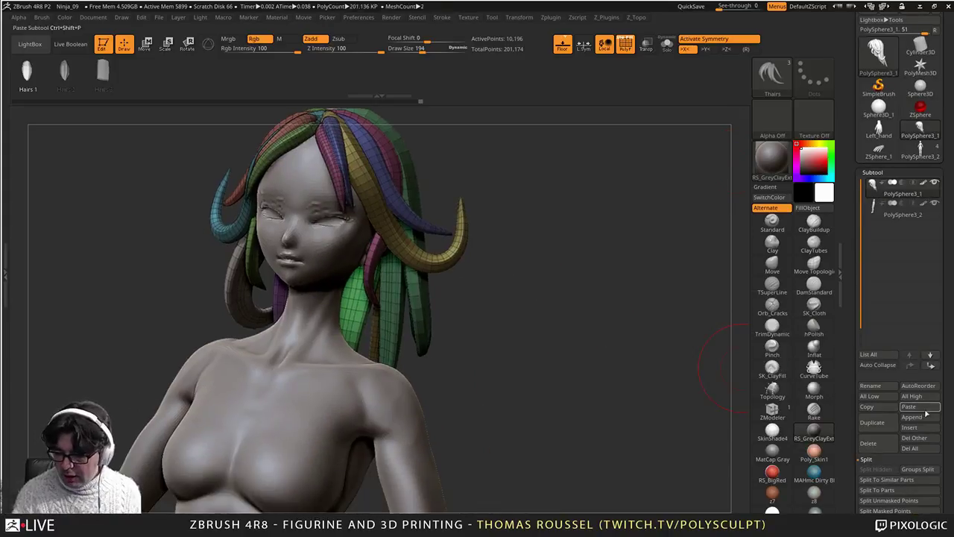
click(919, 150)
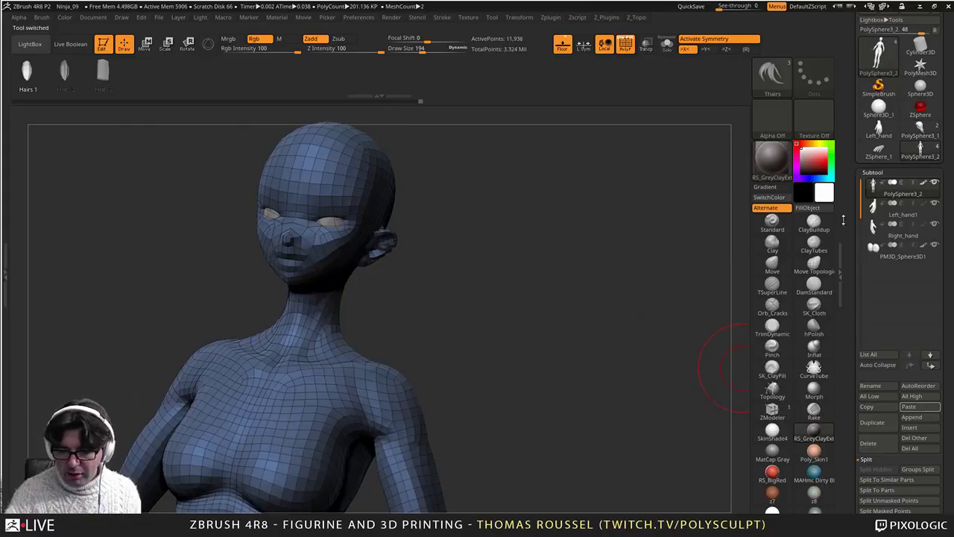
right_drag(604, 339, 589, 354)
key(d)
key(d)
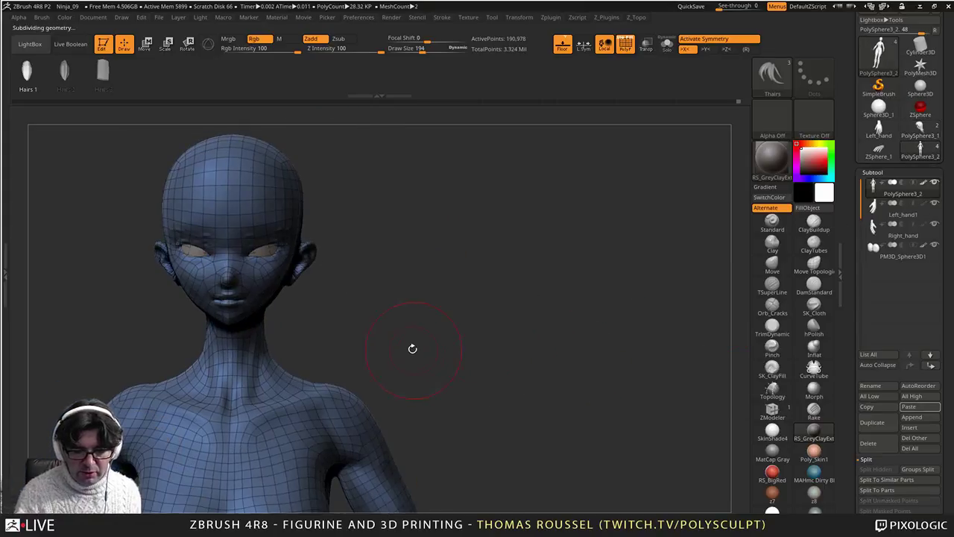
alt+drag(413, 347, 526, 325)
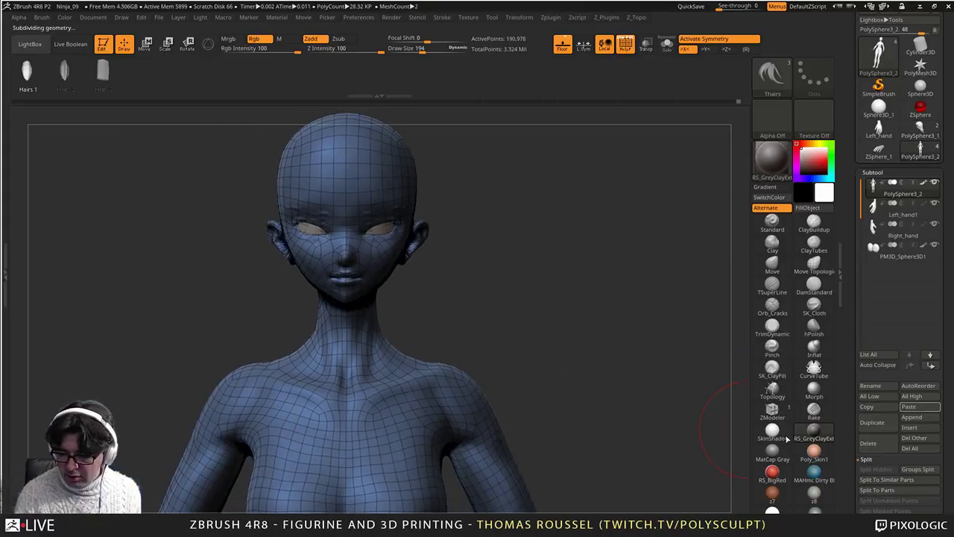
click(909, 406)
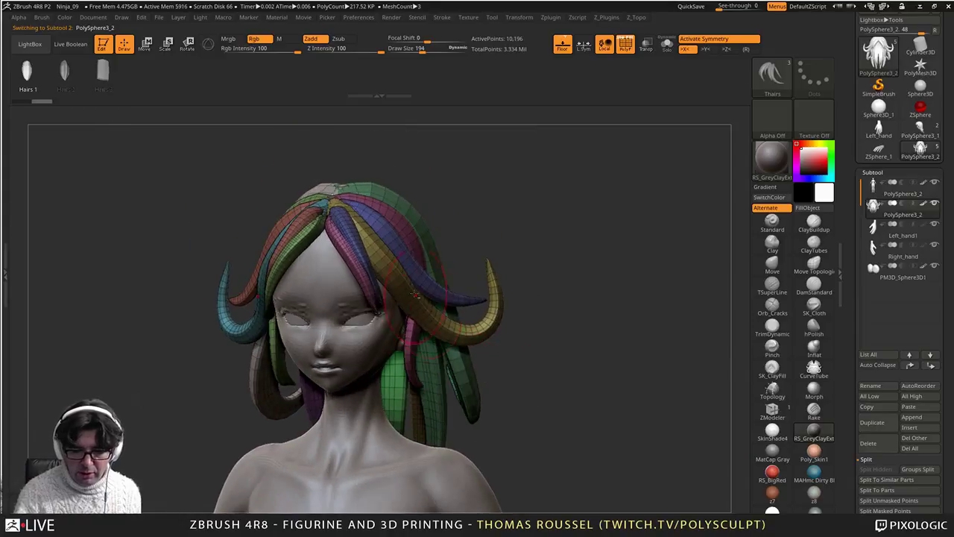
Step: Make the pasted hair the active subtool and set the Move brush's Mask By Polygroups auto masking to 100
mouse_move(486, 375)
ctrl+right_down()
mouse_move(455, 321)
mouse_move(475, 309)
ctrl+right_up()
key(s)
drag(507, 255, 499, 255)
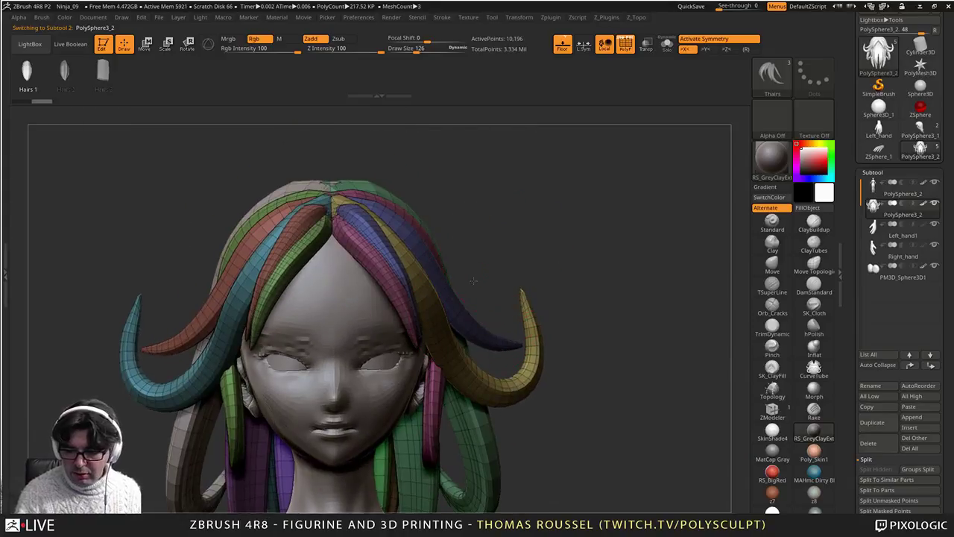
mouse_move(603, 307)
alt+mouse_down()
mouse_move(605, 341)
mouse_move(650, 334)
alt+mouse_up()
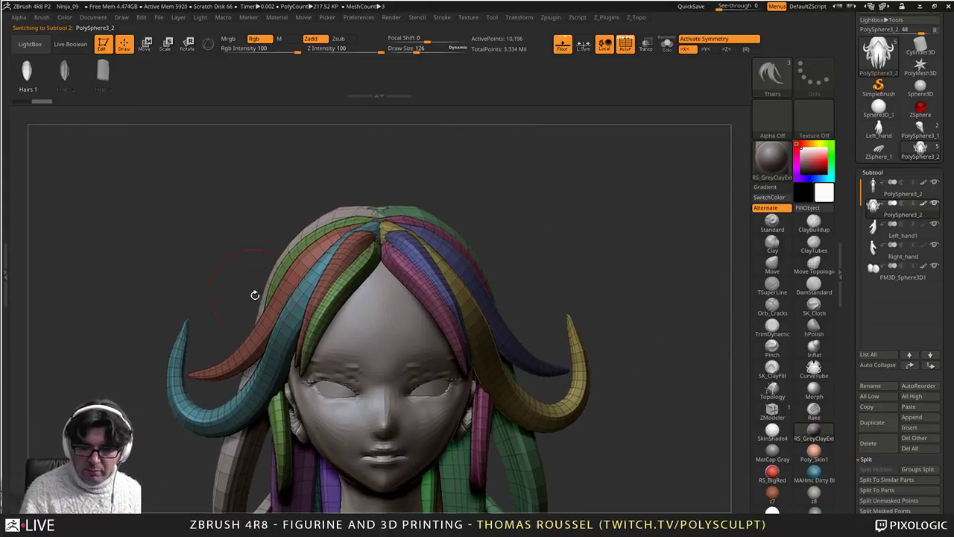
click(773, 268)
click(42, 18)
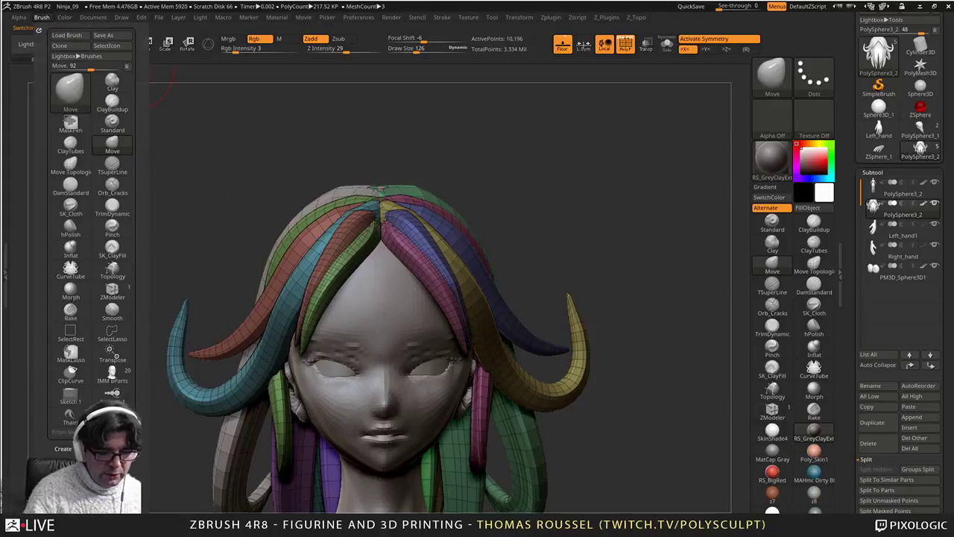
drag(79, 462, 79, 271)
drag(104, 333, 105, 137)
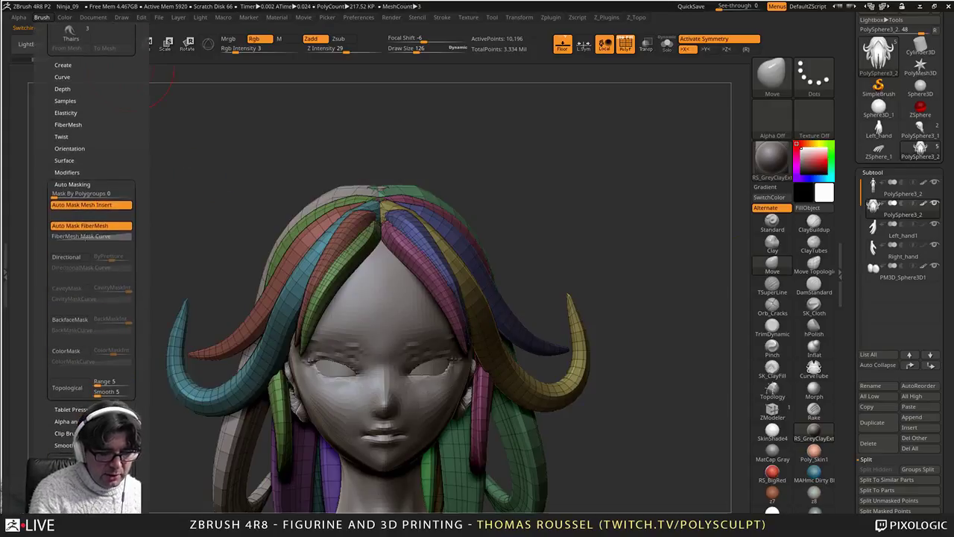
drag(104, 194, 139, 190)
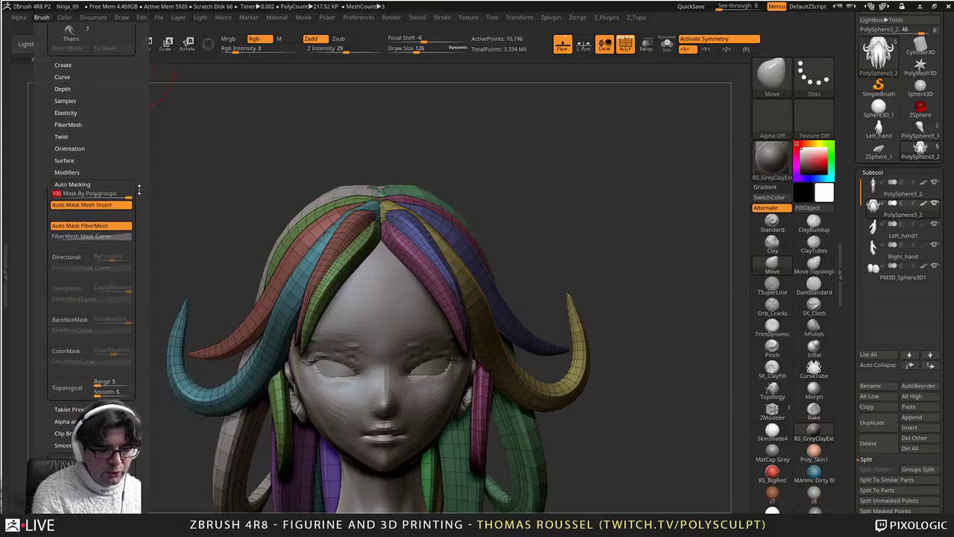
Step: Set the Move brush's draw size to 172 and nudge the front strands near the parting and crown
key(s)
mouse_move(480, 176)
mouse_down()
mouse_move(475, 187)
mouse_move(440, 188)
mouse_up()
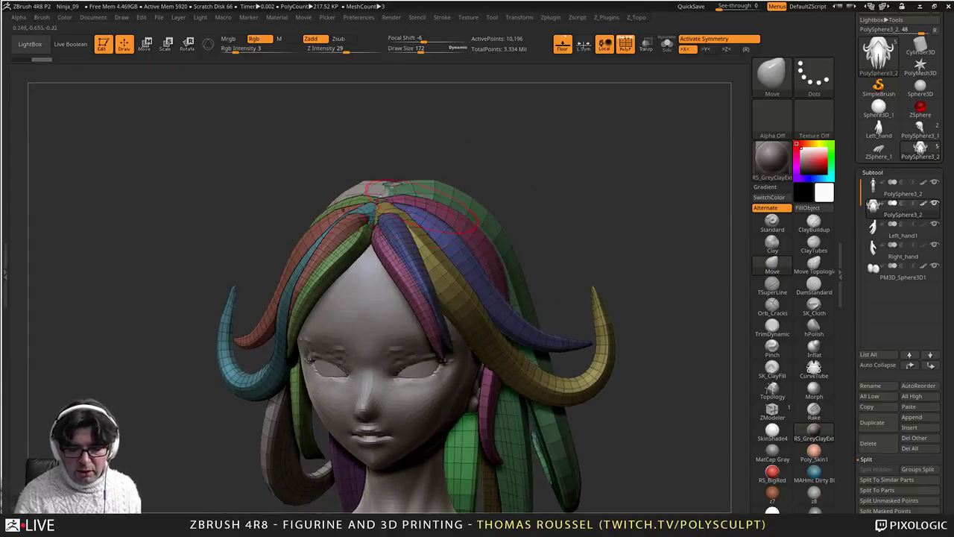
drag(371, 210, 383, 213)
drag(499, 186, 471, 186)
key(space)
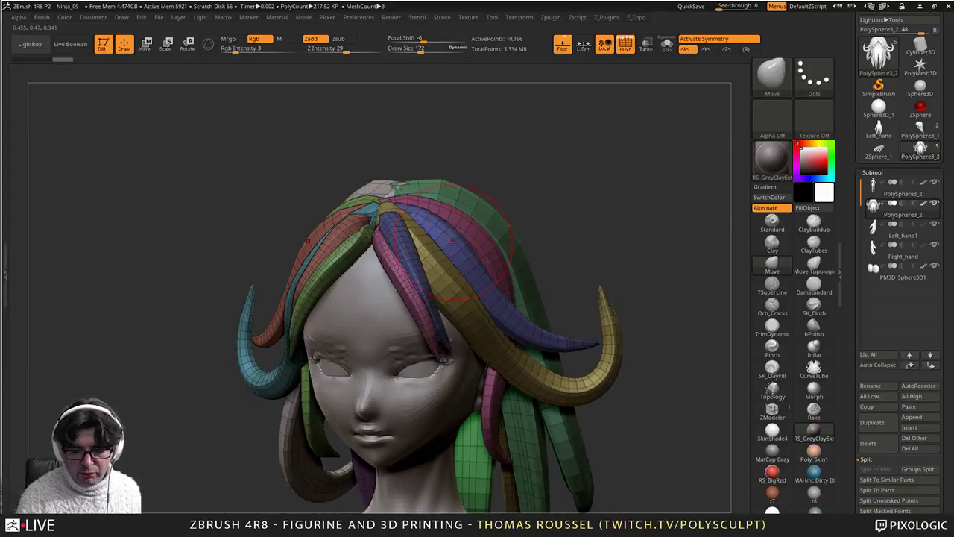
drag(470, 259, 459, 261)
drag(560, 277, 608, 258)
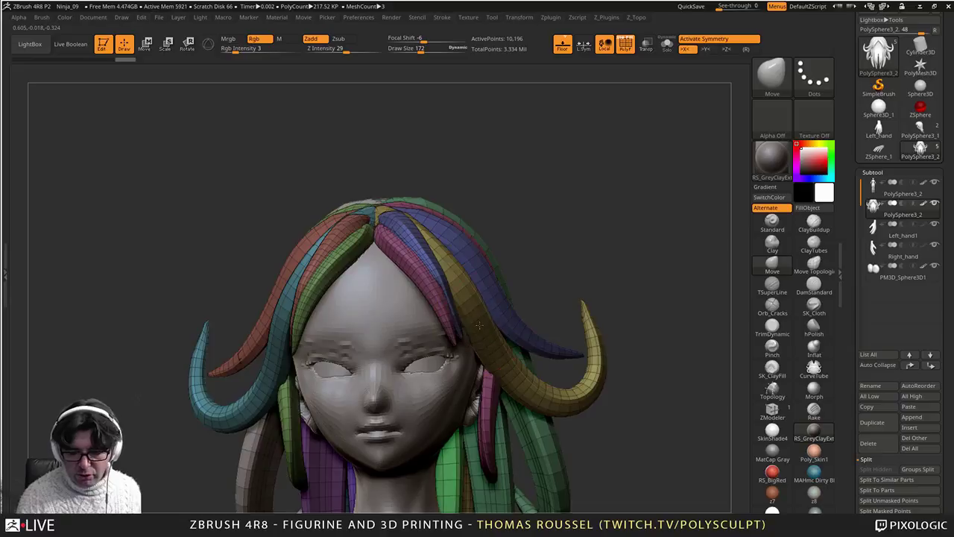
Step: Push the long curled yellow front strand outward along its length and adjust the curve of its tip
drag(485, 311, 498, 328)
drag(550, 393, 560, 398)
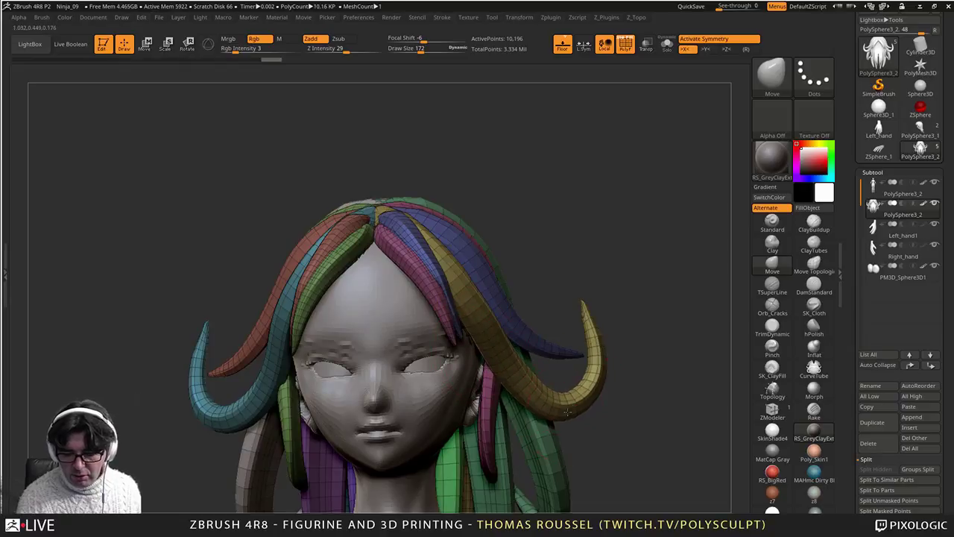
drag(635, 394, 594, 392)
drag(610, 367, 618, 361)
drag(609, 322, 605, 322)
drag(670, 358, 590, 354)
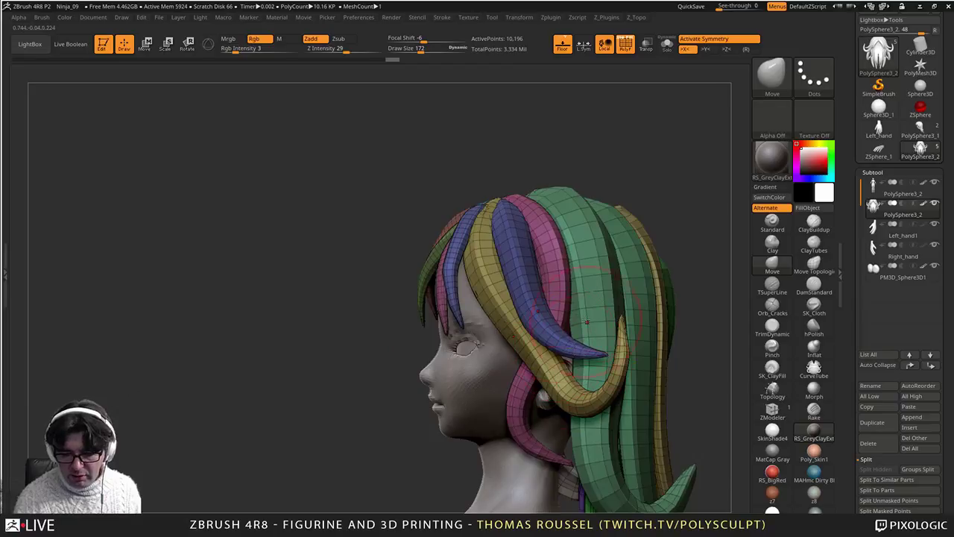
Step: Adjust the side and back hair strands with the Move brush, one polygroup at a time
mouse_move(670, 312)
mouse_down()
mouse_move(544, 316)
mouse_move(514, 297)
mouse_up()
drag(513, 316, 506, 318)
drag(395, 306, 376, 366)
drag(526, 252, 548, 243)
mouse_move(670, 193)
mouse_down()
mouse_move(596, 209)
mouse_move(585, 237)
mouse_up()
drag(596, 186, 583, 205)
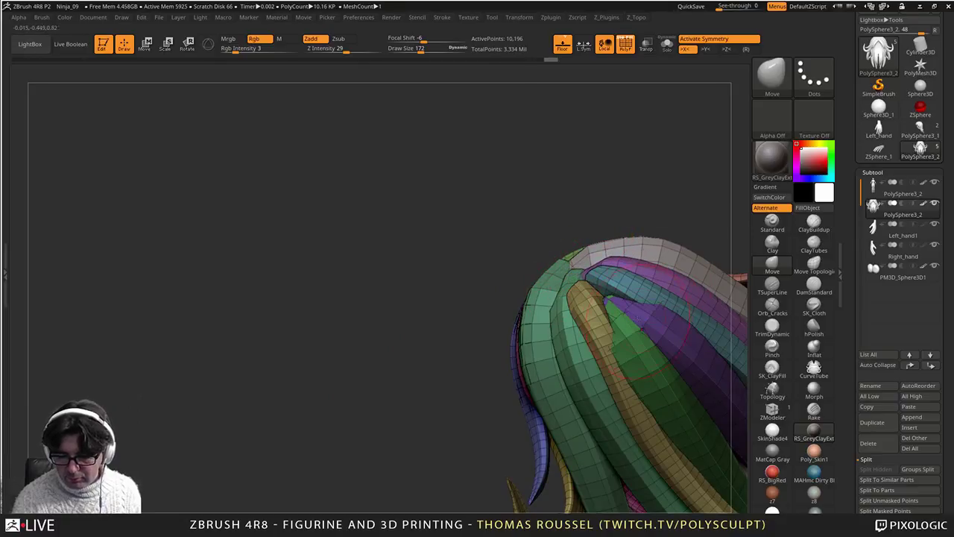
alt+right_drag(665, 409, 577, 317)
right_drag(507, 328, 602, 348)
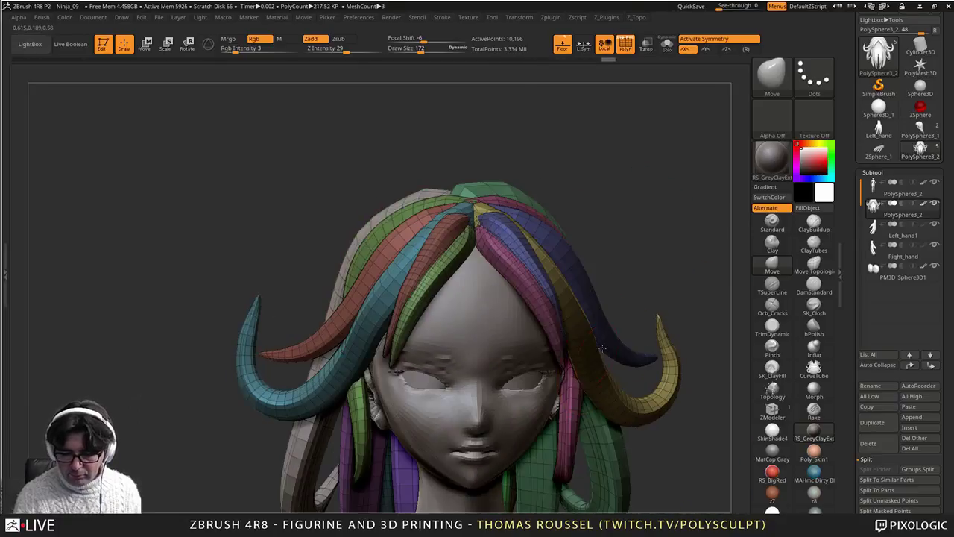
mouse_move(445, 298)
ctrl+right_down()
mouse_move(471, 322)
mouse_move(412, 309)
mouse_move(412, 283)
ctrl+right_up()
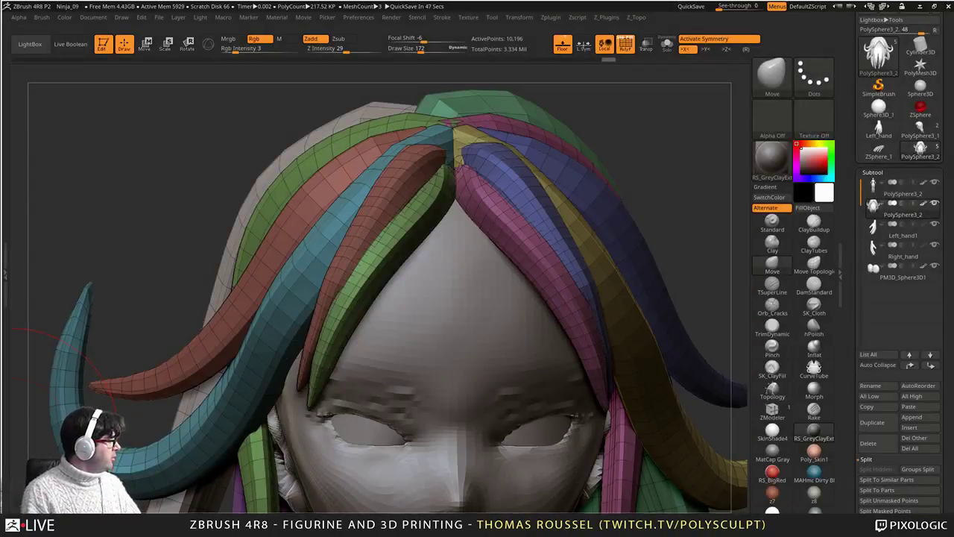
Step: Switch to the browser, open the PolySculpt site's Downloads page, and examine the PolySkin Matcap and THair brush entries
drag(0, 183, 476, 40)
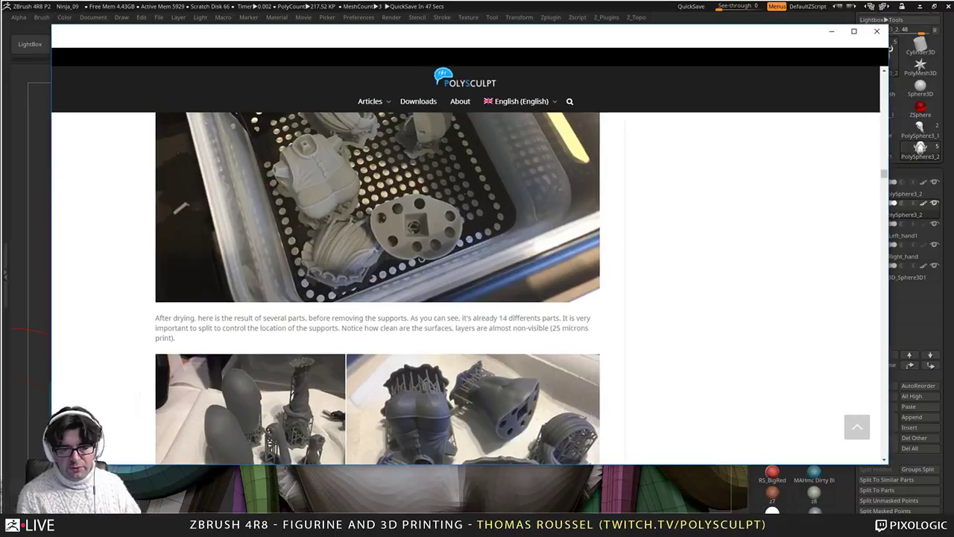
click(418, 101)
scroll(343, 305, down, 10)
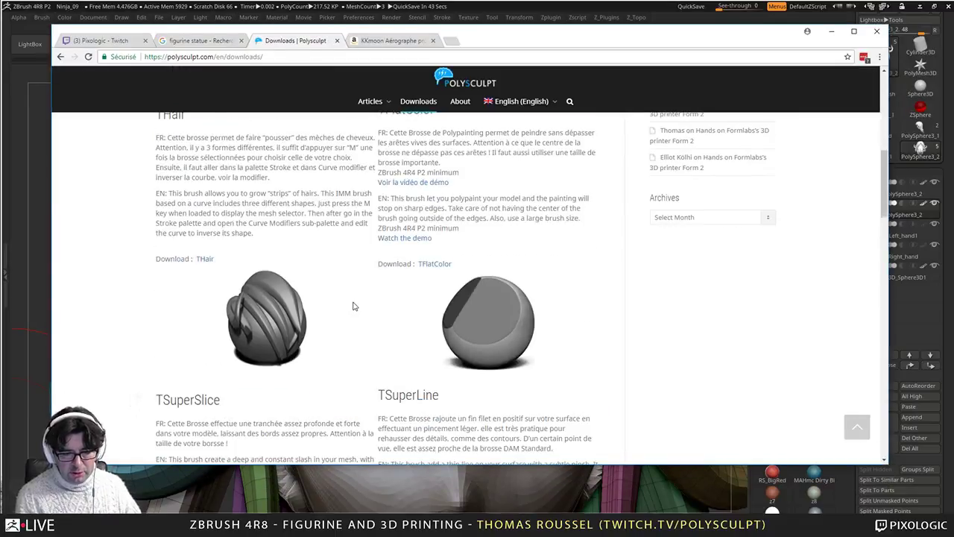
scroll(354, 302, up, 7)
click(267, 58)
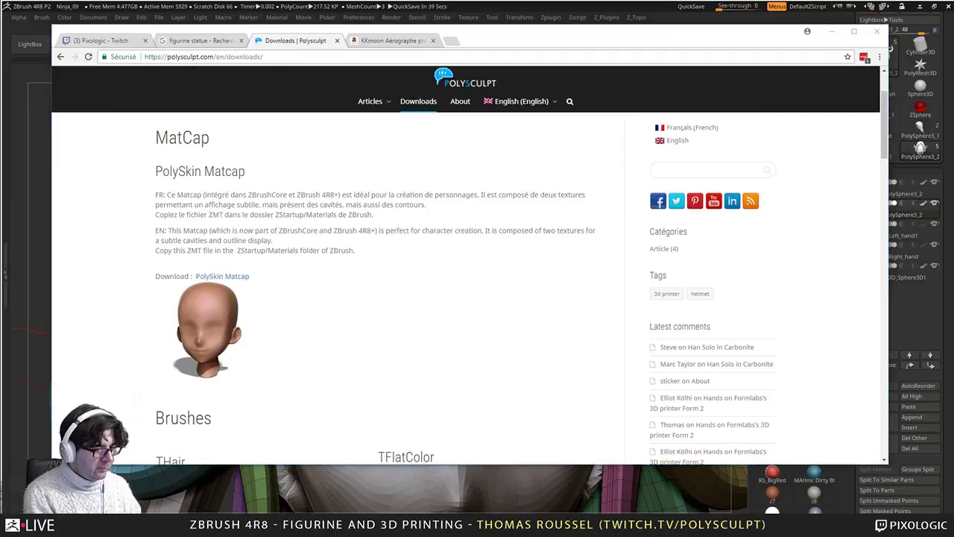
scroll(274, 386, down, 4)
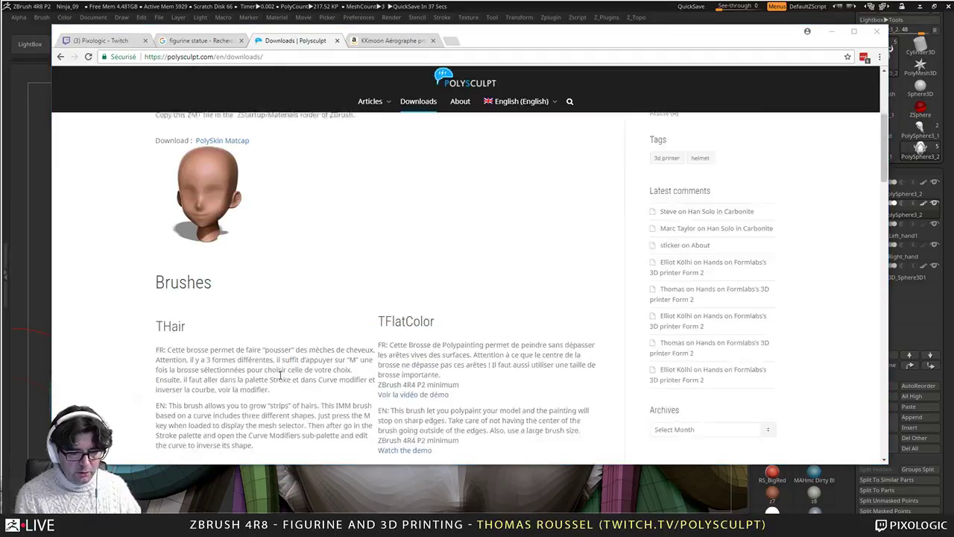
scroll(226, 197, up, 3)
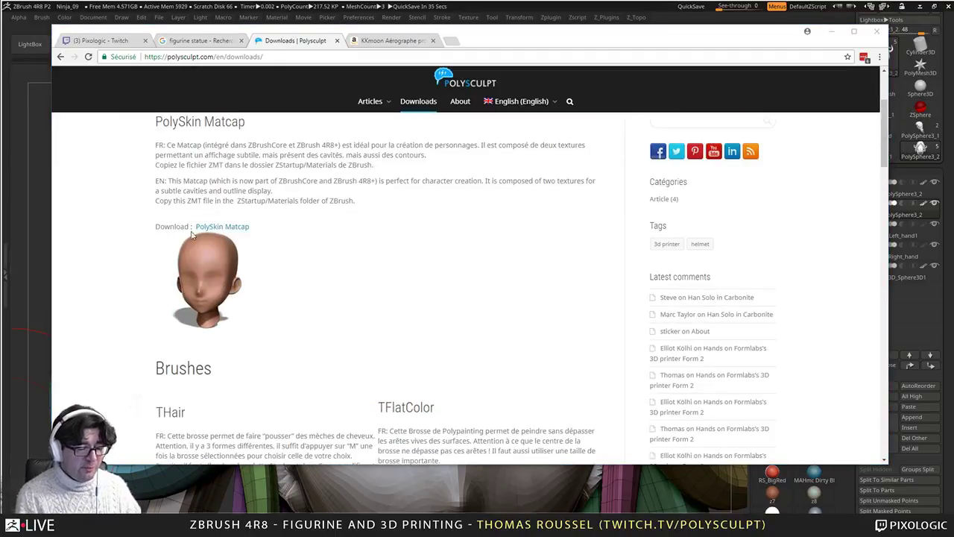
scroll(208, 260, down, 4)
scroll(203, 253, up, 1)
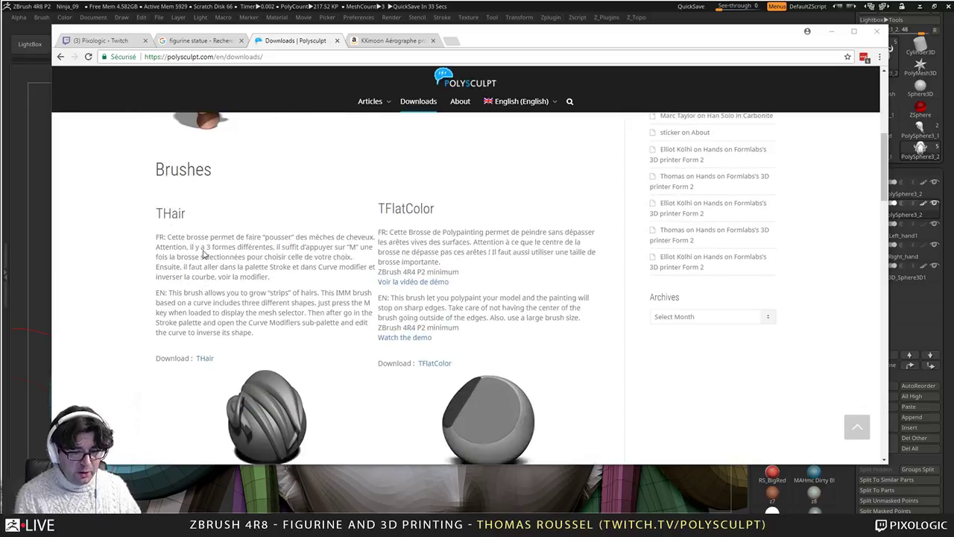
scroll(213, 298, down, 2)
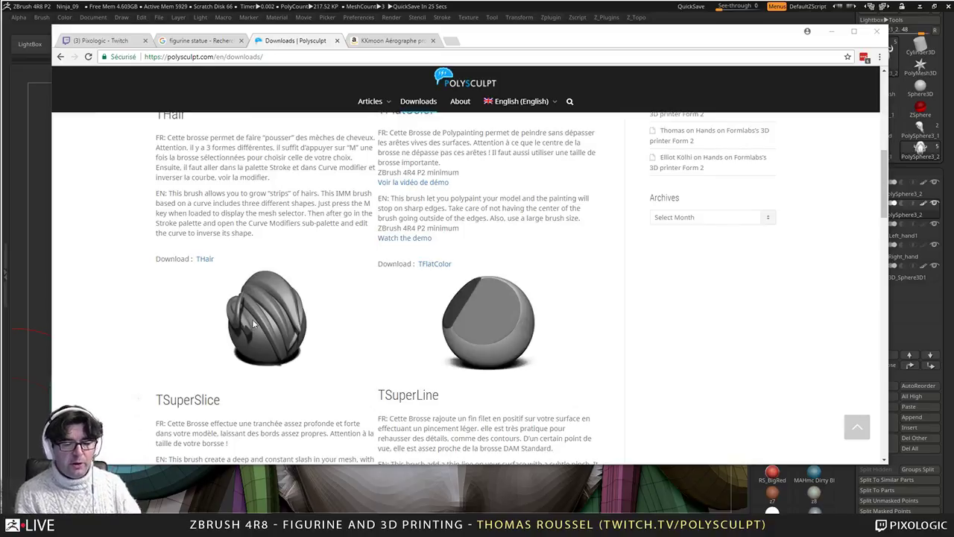
Step: Review the TSuperSlice, TSuperLine and environment map downloads on the page, and return to ZBrush
scroll(285, 317, down, 8)
scroll(289, 313, up, 5)
scroll(290, 319, down, 4)
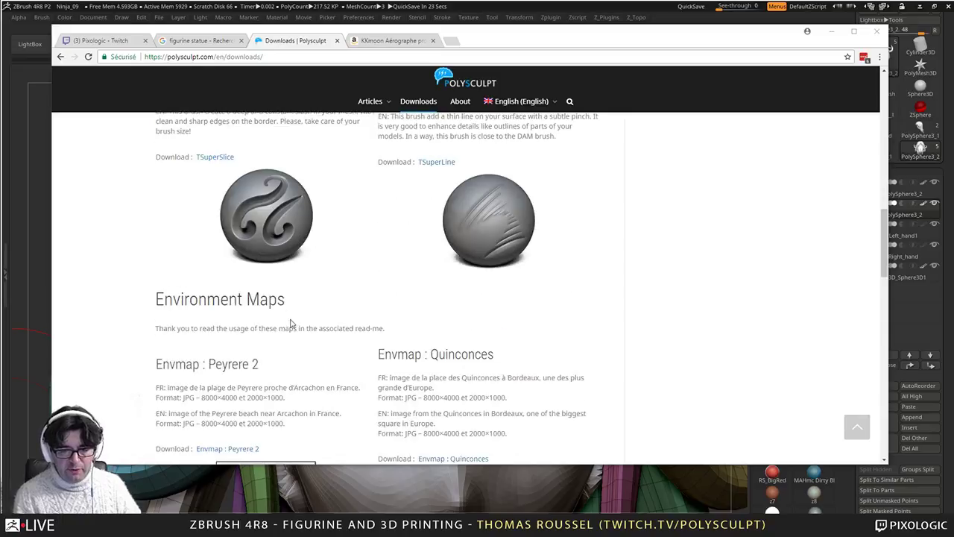
scroll(439, 325, up, 3)
scroll(415, 342, down, 4)
scroll(411, 342, down, 1)
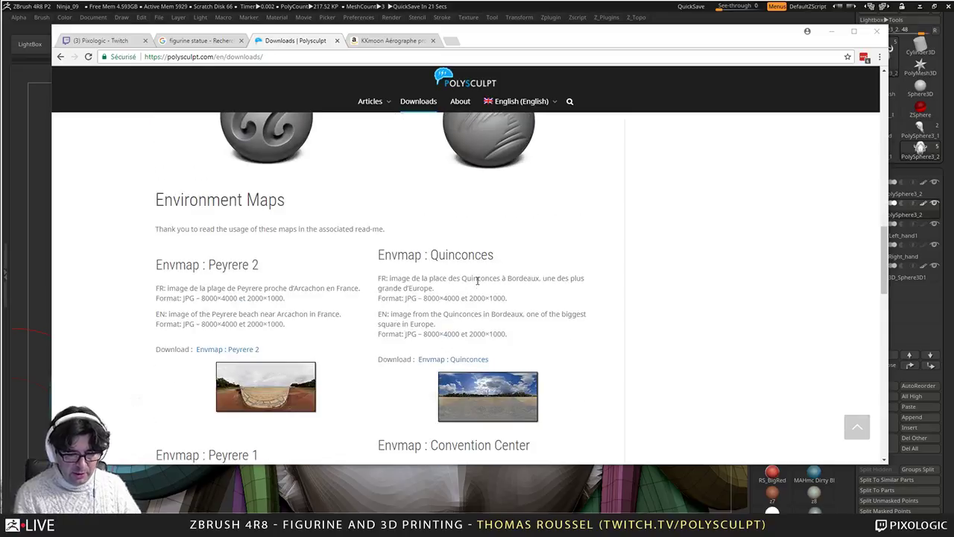
click(832, 32)
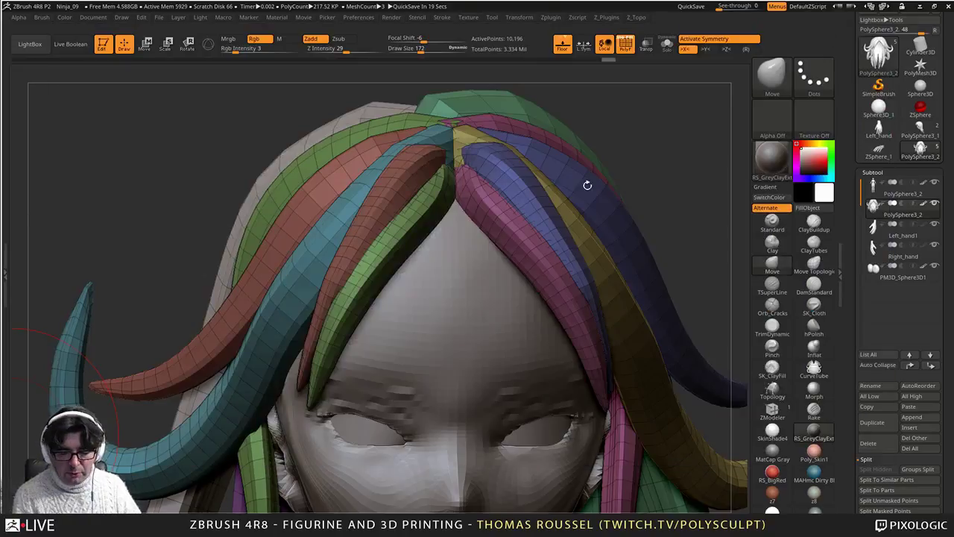
Step: Select the Thairs brush and open its Curve Falloff graph in the stroke's Curve Modifiers to examine the falloff shape
right_drag(582, 211, 626, 172)
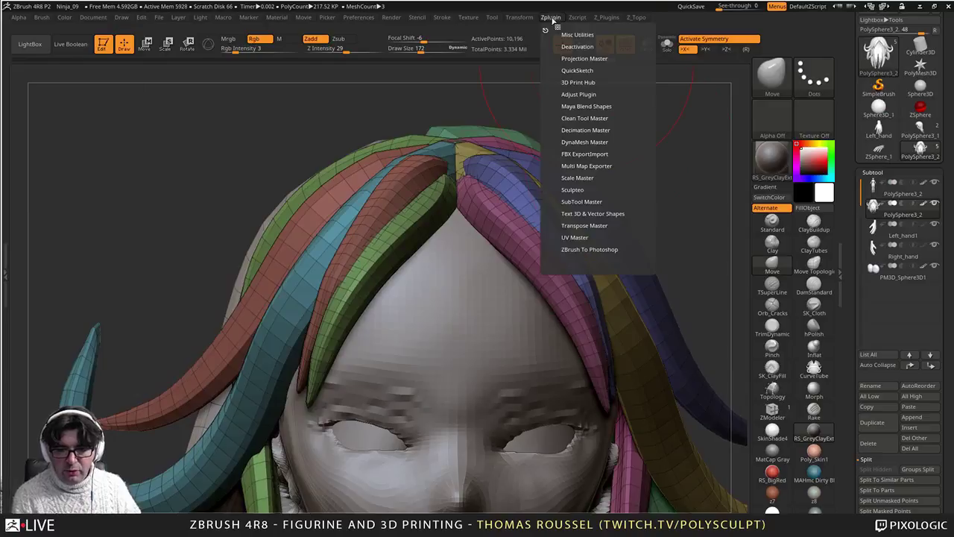
mouse_move(448, 23)
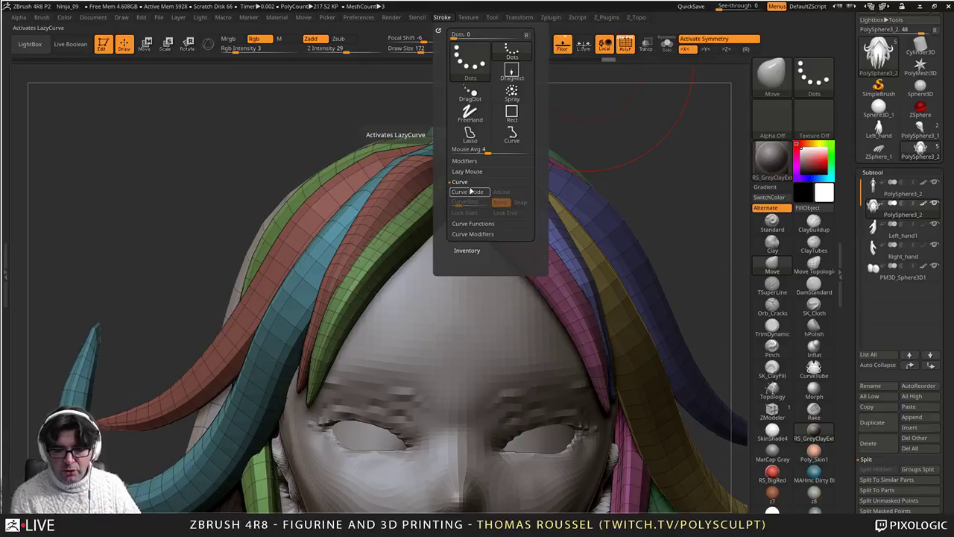
click(465, 231)
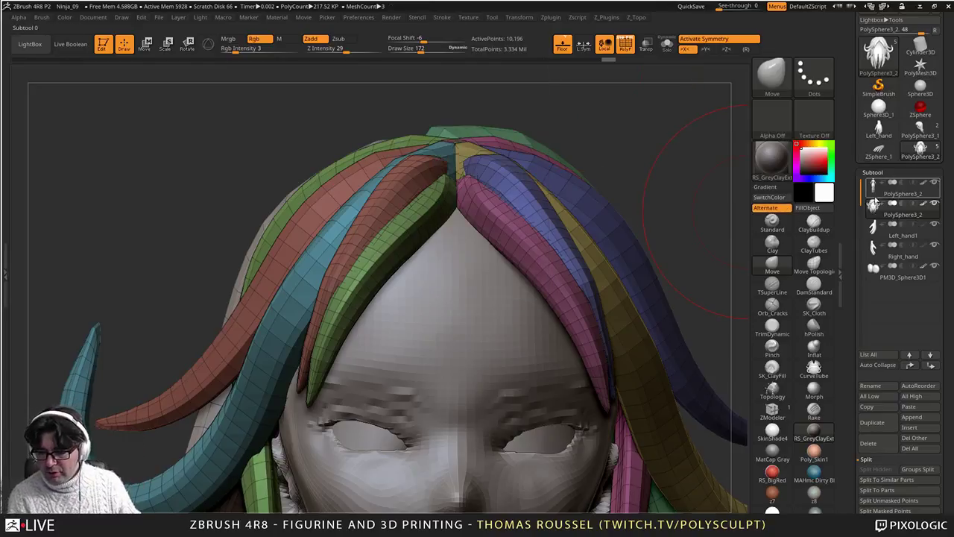
click(771, 75)
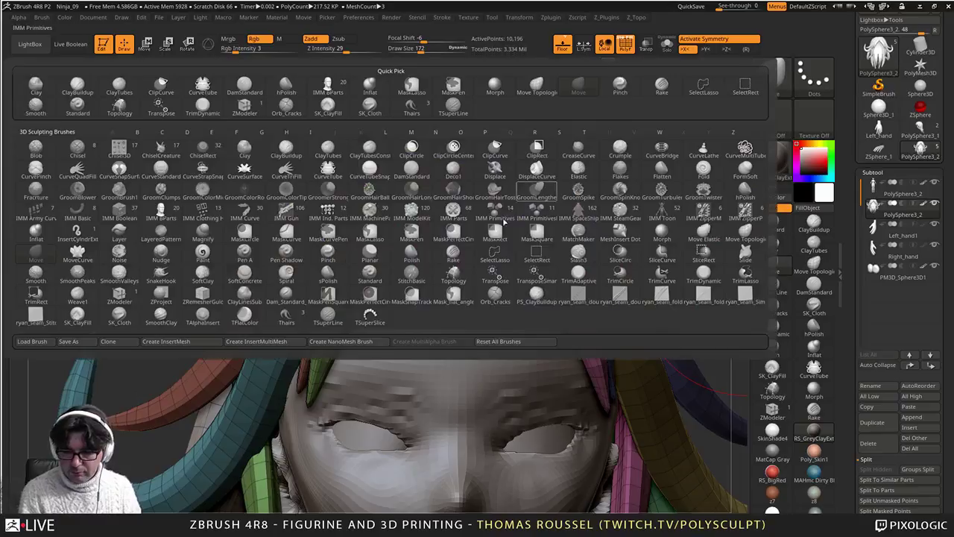
click(284, 316)
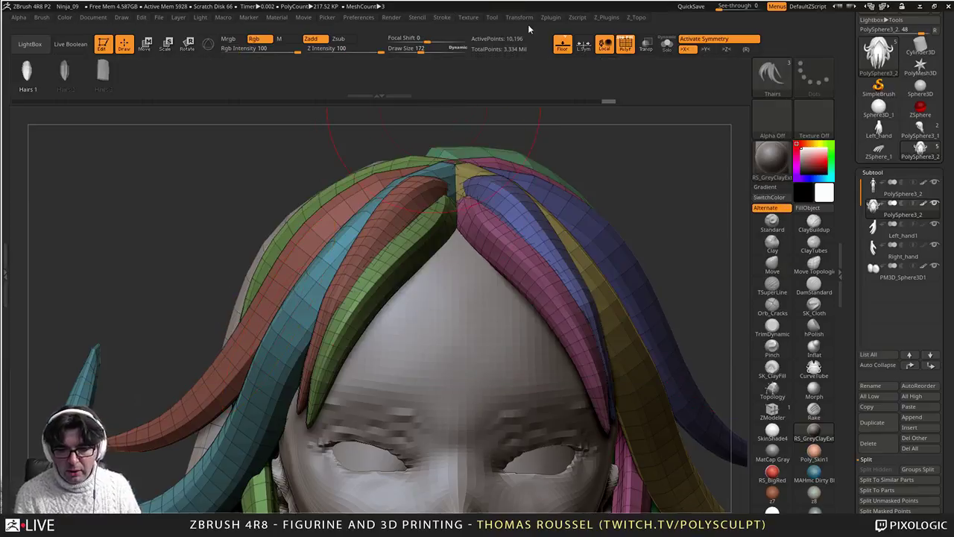
click(442, 17)
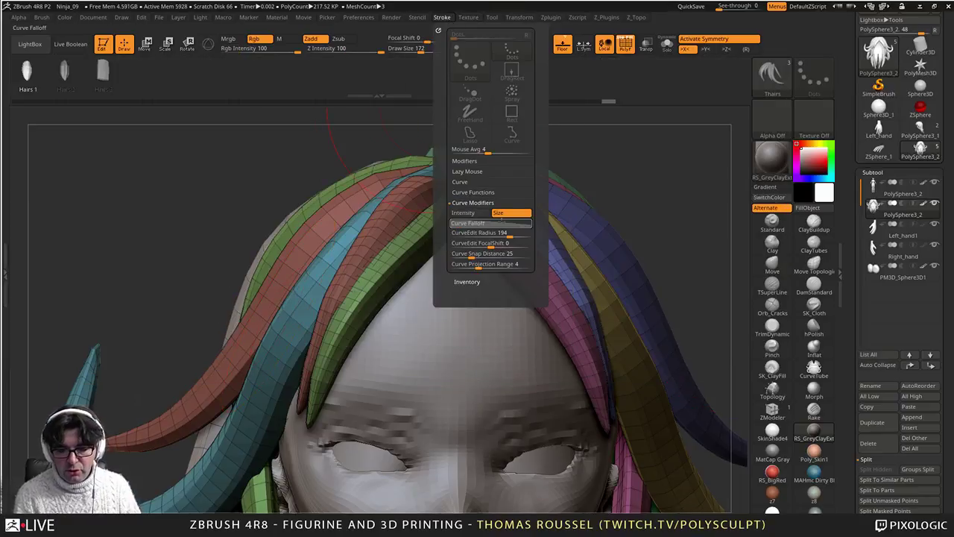
click(468, 223)
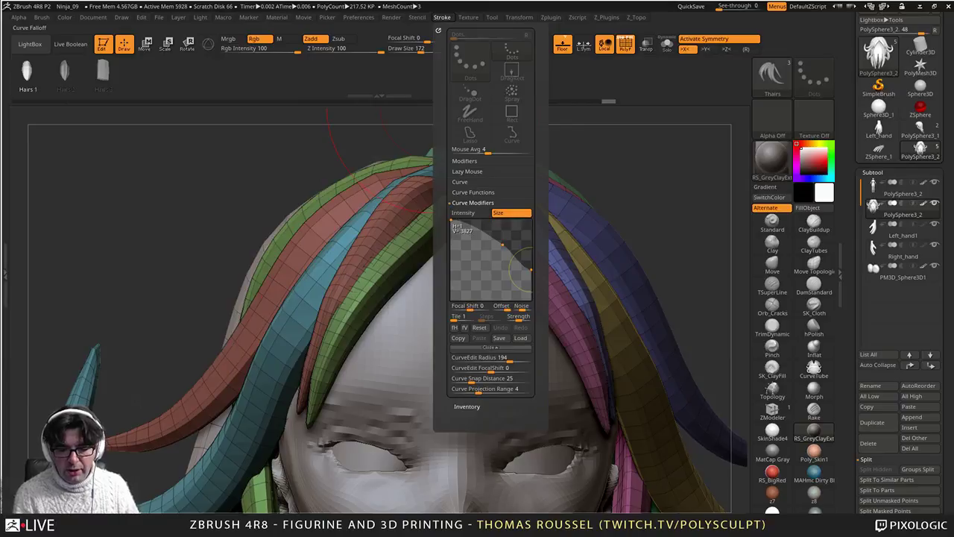
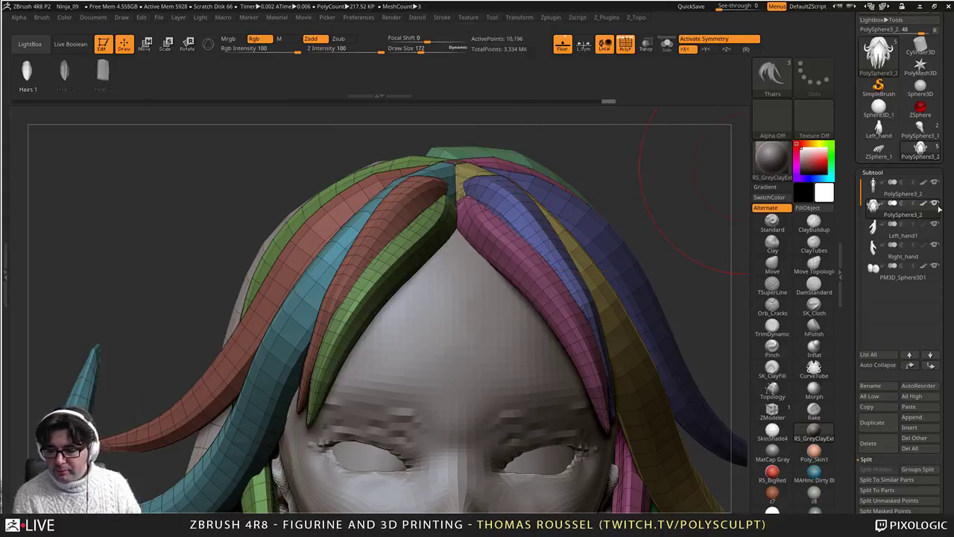
Step: Reshape the pink front strand with the Move brush so it follows the forehead and bends toward the eye
click(782, 264)
right_drag(535, 244, 570, 245)
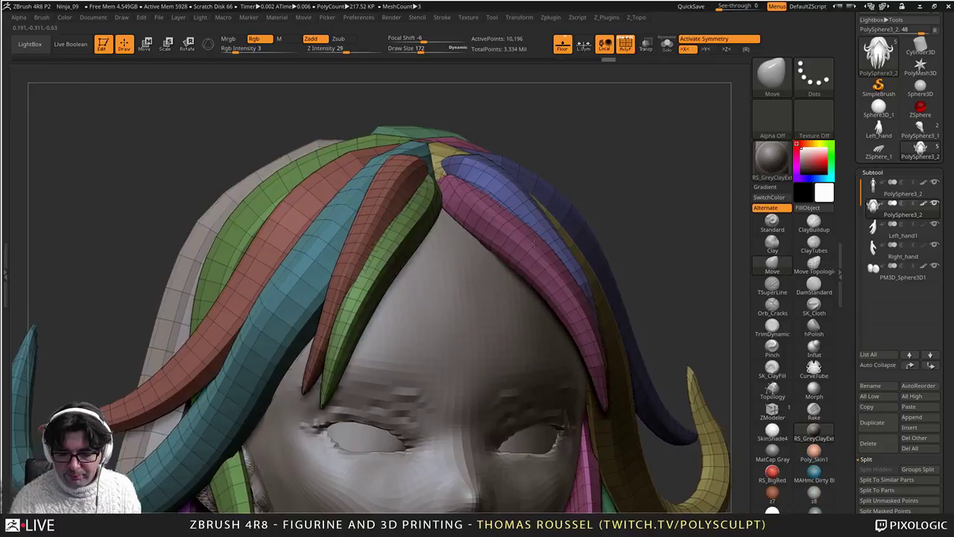
drag(493, 232, 518, 211)
drag(602, 365, 582, 365)
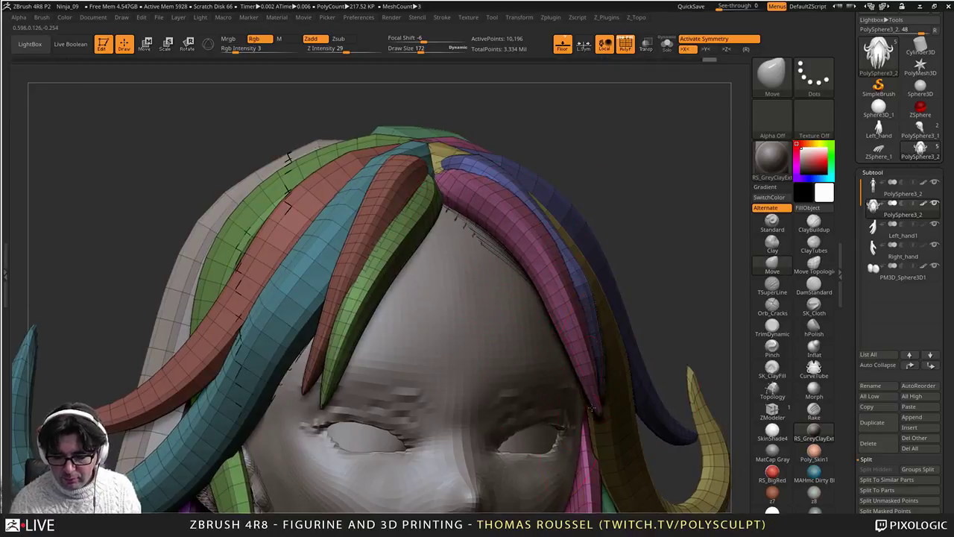
right_drag(522, 372, 442, 389)
drag(525, 407, 497, 409)
drag(485, 367, 500, 365)
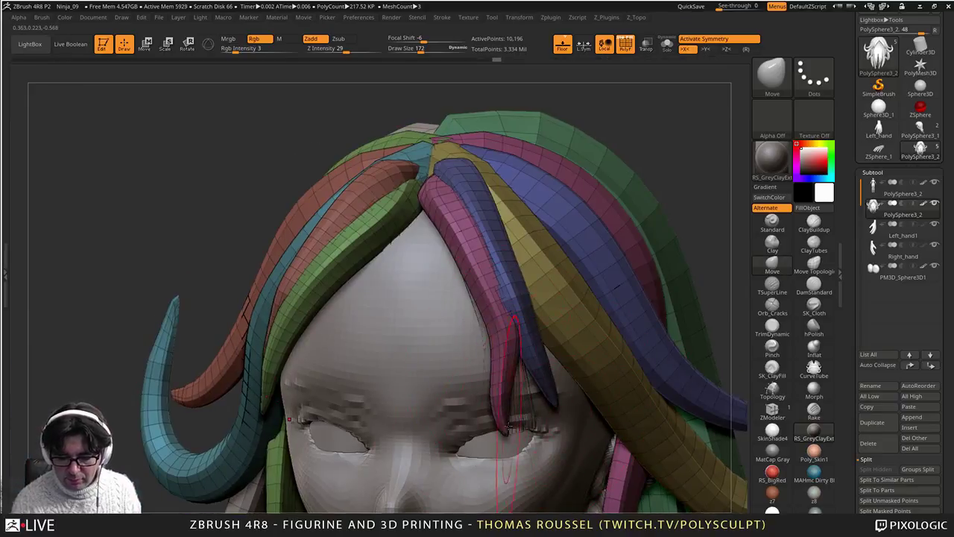
Step: Pull the pink front strand's tip inward over the eye and adjust the bend above it
drag(508, 428, 479, 441)
drag(489, 348, 503, 346)
mouse_move(493, 304)
mouse_down()
mouse_move(480, 304)
mouse_move(474, 287)
mouse_up()
drag(505, 344, 489, 353)
right_drag(508, 364, 555, 354)
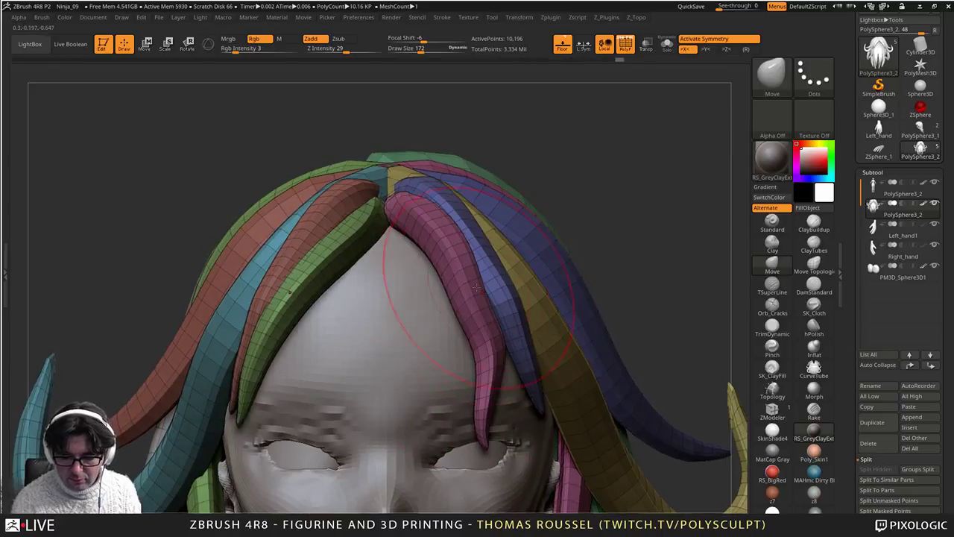
Step: Push the middle of the pink front strand outward and smooth its tip
mouse_move(453, 289)
mouse_down()
mouse_move(468, 284)
mouse_move(483, 302)
mouse_up()
drag(486, 356, 496, 353)
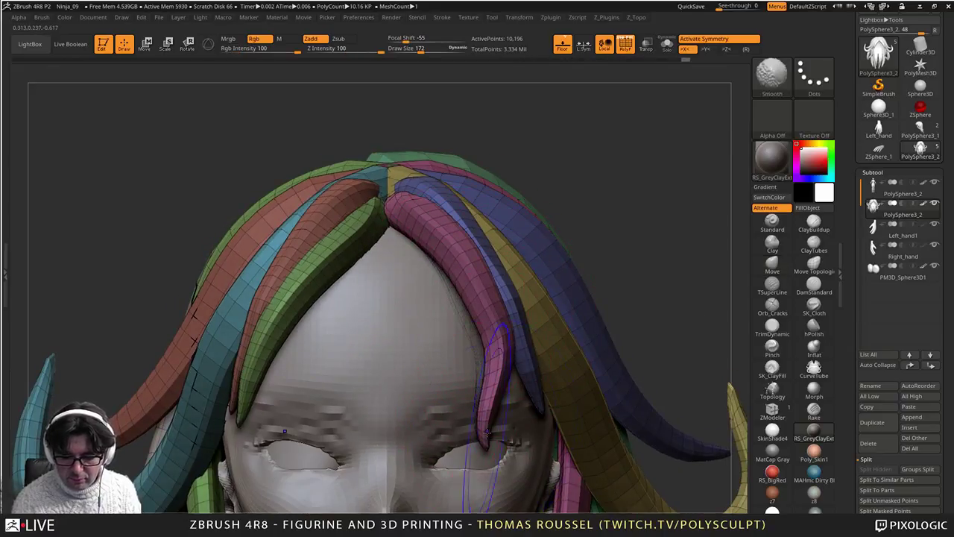
shift+drag(486, 395, 484, 441)
drag(487, 403, 493, 400)
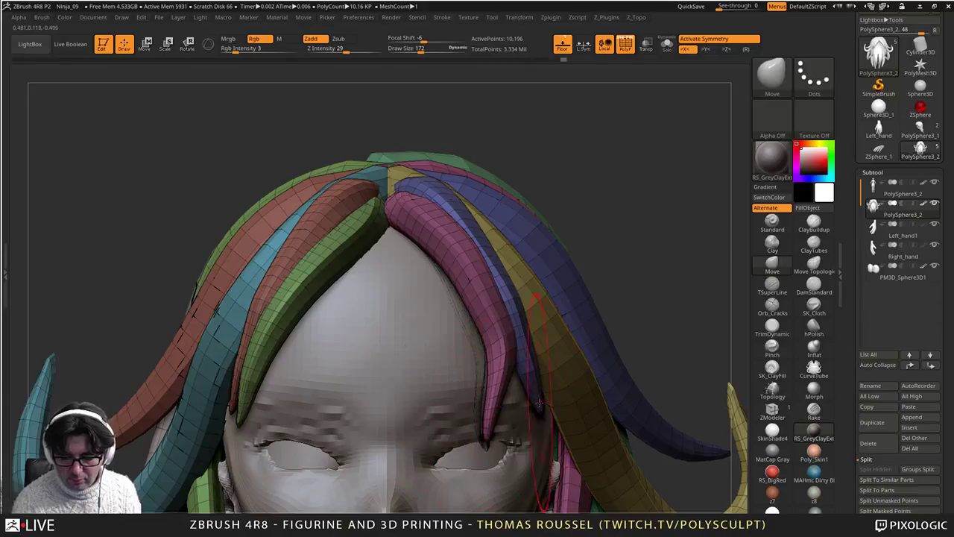
Step: Reposition the blue strand beside the pink one with the Move brush, adjusting its bend and tip from several angles
right_drag(495, 398, 542, 390)
drag(520, 332, 522, 298)
drag(535, 383, 546, 382)
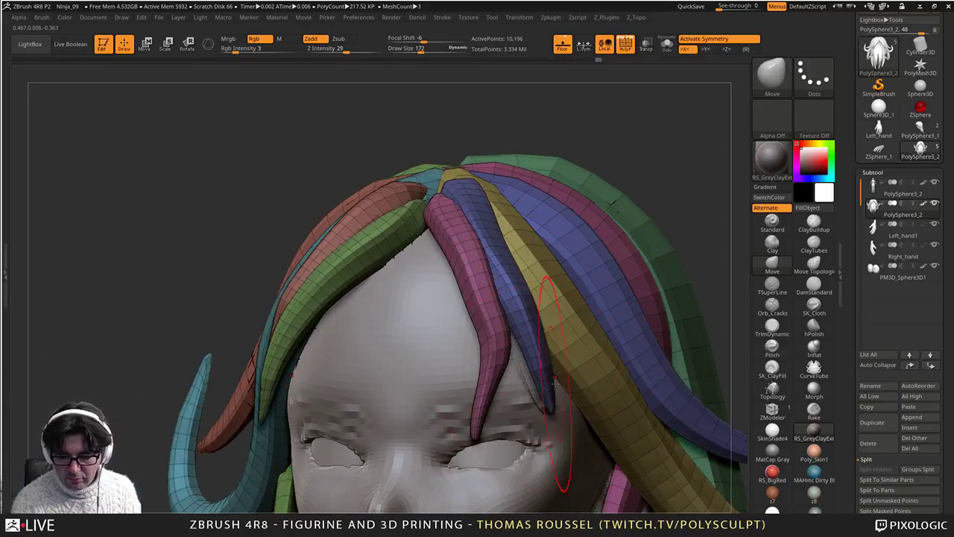
right_drag(554, 385, 501, 379)
drag(497, 283, 502, 281)
drag(473, 365, 477, 367)
drag(521, 406, 527, 406)
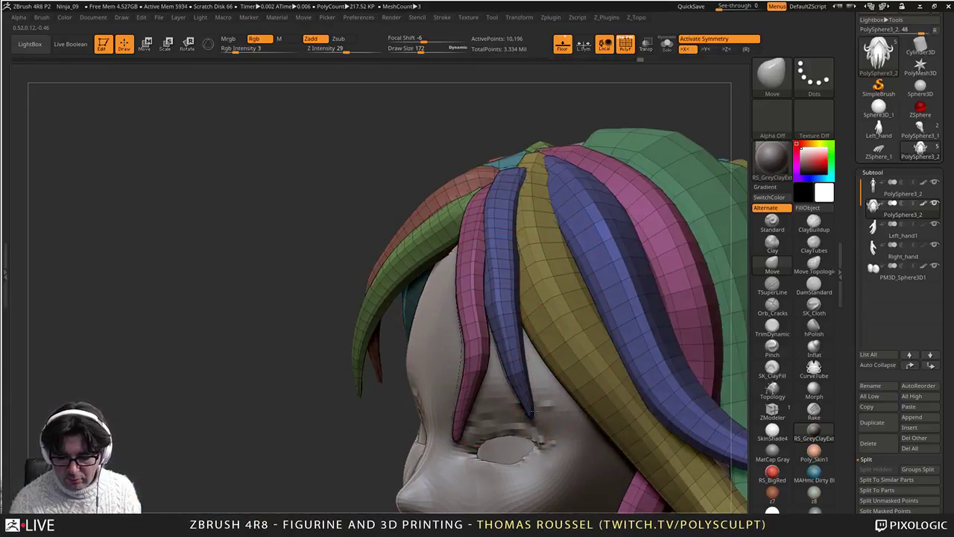
drag(508, 362, 514, 360)
right_drag(568, 325, 637, 320)
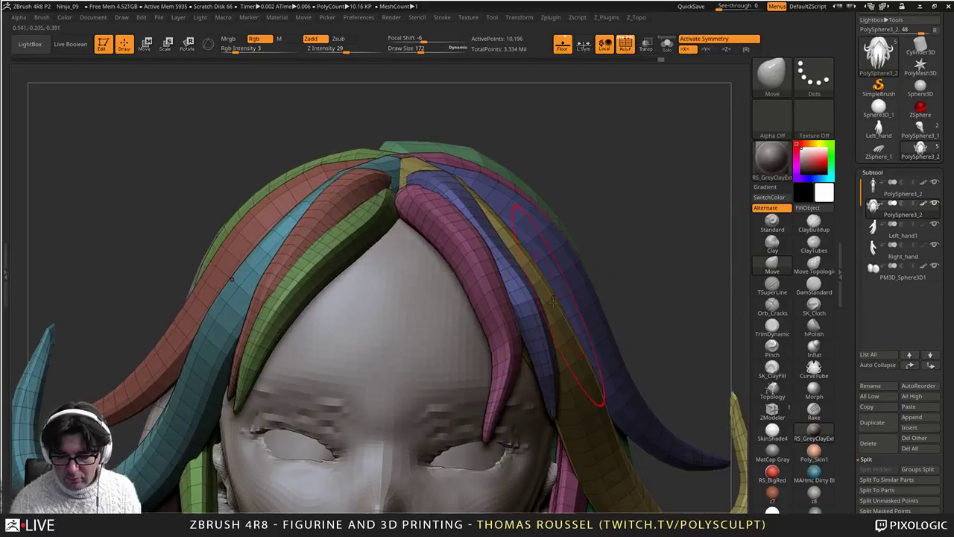
Step: Set the draw size to 257 and reshape the yellow side strand, the green fringe and the curled teal strand
key(s)
drag(550, 294, 541, 284)
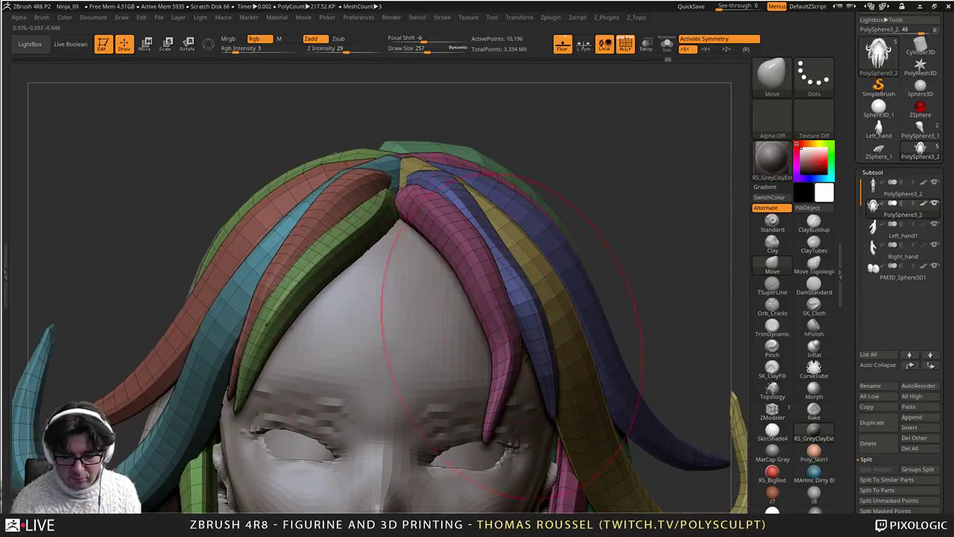
alt+right_drag(527, 298, 673, 168)
drag(280, 344, 273, 331)
drag(223, 373, 219, 354)
drag(177, 228, 193, 186)
drag(226, 362, 236, 343)
right_drag(301, 265, 328, 265)
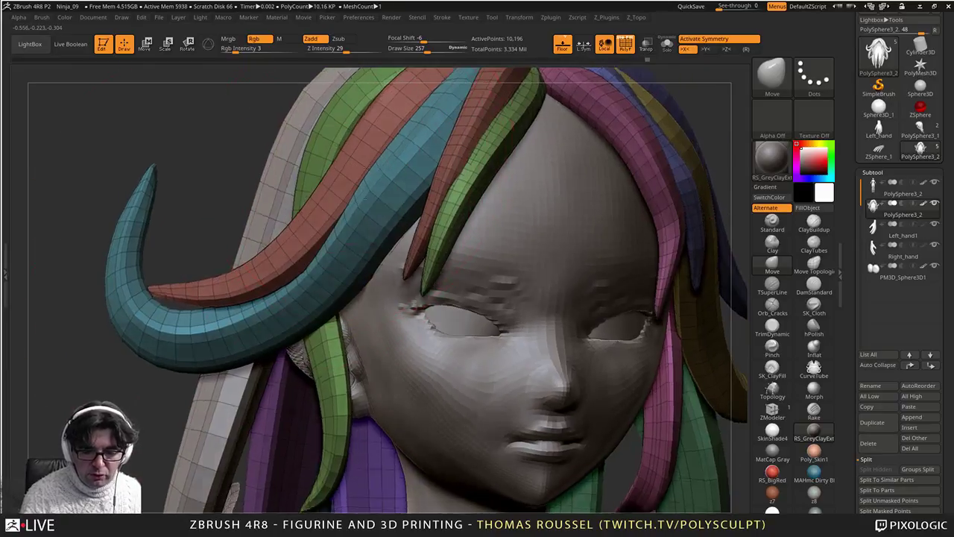
Step: Push the grey strand on the side of the crown outward with the Move brush
mouse_move(365, 179)
right_down()
mouse_move(432, 246)
mouse_move(375, 300)
mouse_move(440, 296)
right_up()
right_drag(313, 298, 335, 228)
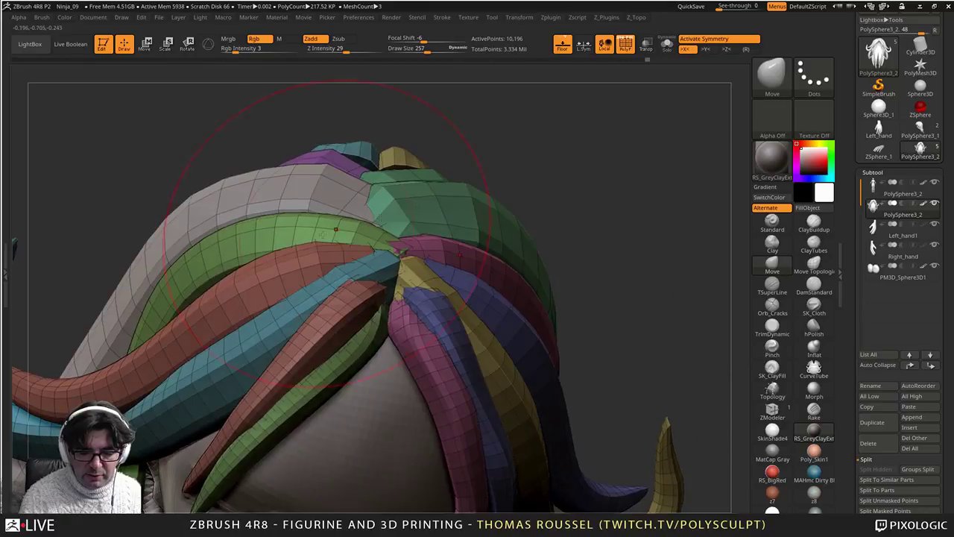
right_drag(275, 320, 365, 287)
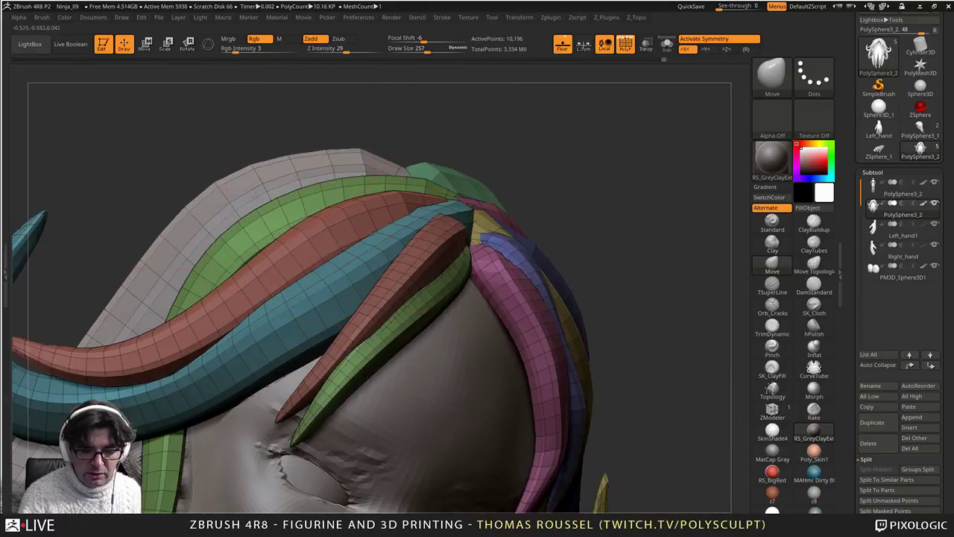
drag(263, 217, 252, 203)
Step: Pull the tip of the red fringe strand away from the green one and adjust its middle section
mouse_move(384, 204)
alt+right_down()
mouse_move(432, 78)
mouse_move(442, 234)
alt+right_up()
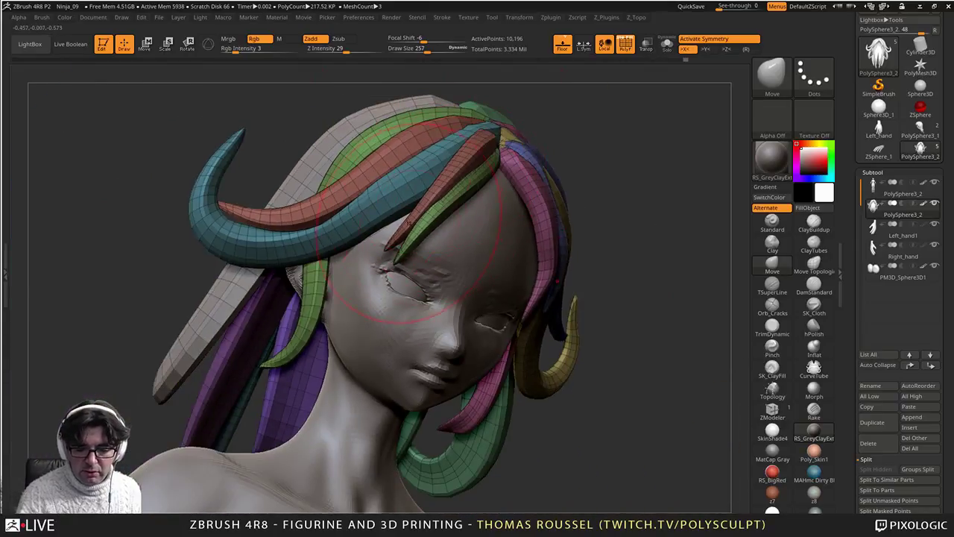
drag(395, 240, 389, 232)
drag(436, 191, 428, 197)
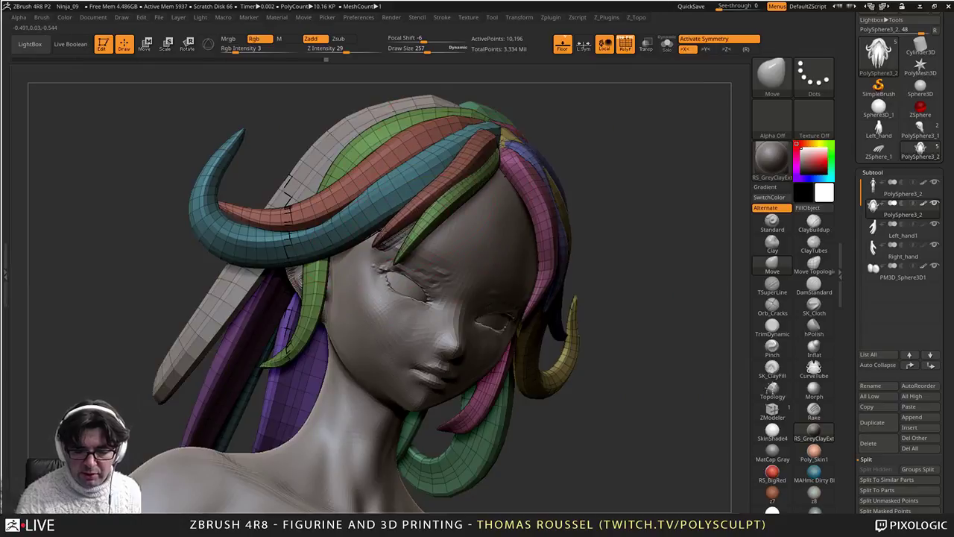
drag(389, 233, 380, 230)
drag(440, 186, 457, 196)
mouse_move(470, 279)
right_down()
mouse_move(440, 320)
mouse_move(384, 328)
mouse_move(427, 280)
mouse_move(331, 237)
right_up()
Step: Isolate the green fringe strand and copy its geometry with Modify Topology
ctrl+shift+click(393, 268)
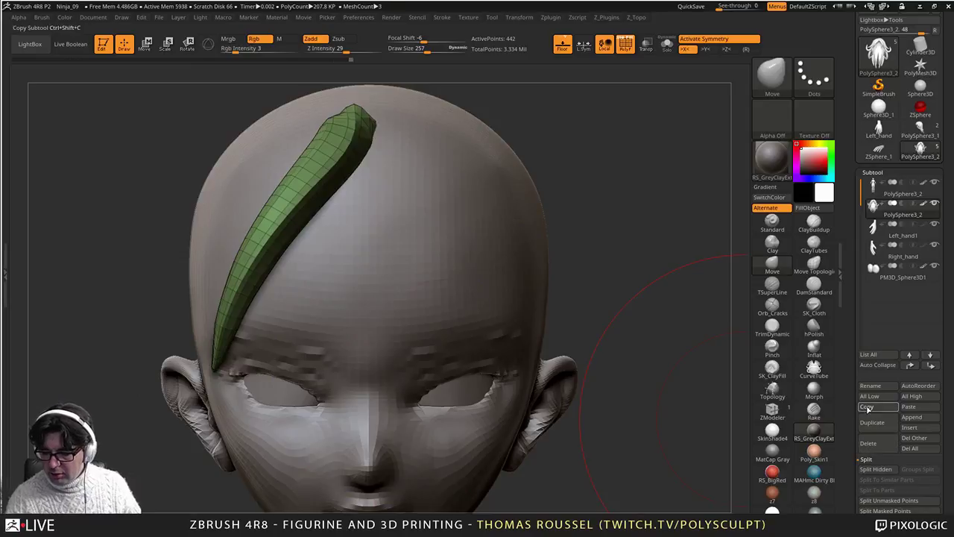
drag(937, 393, 932, 166)
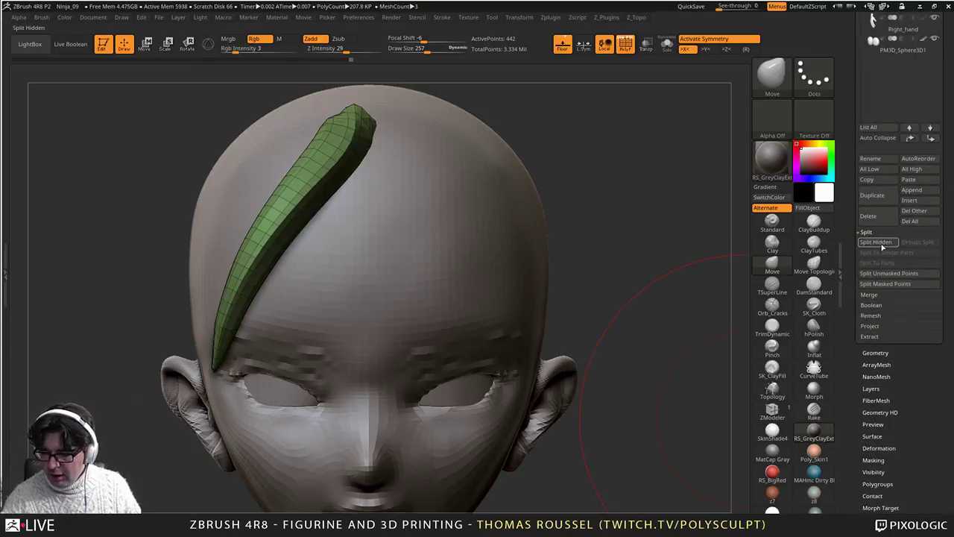
click(875, 351)
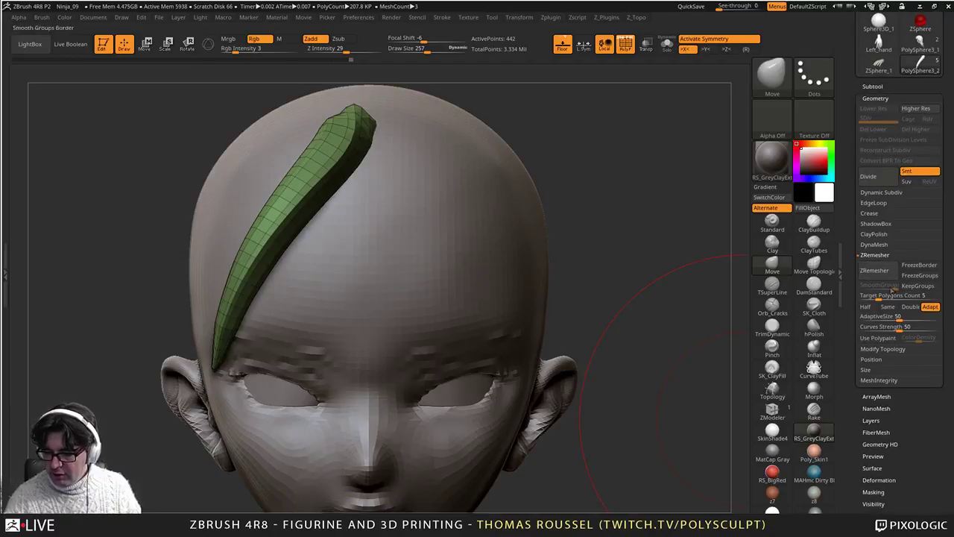
click(883, 349)
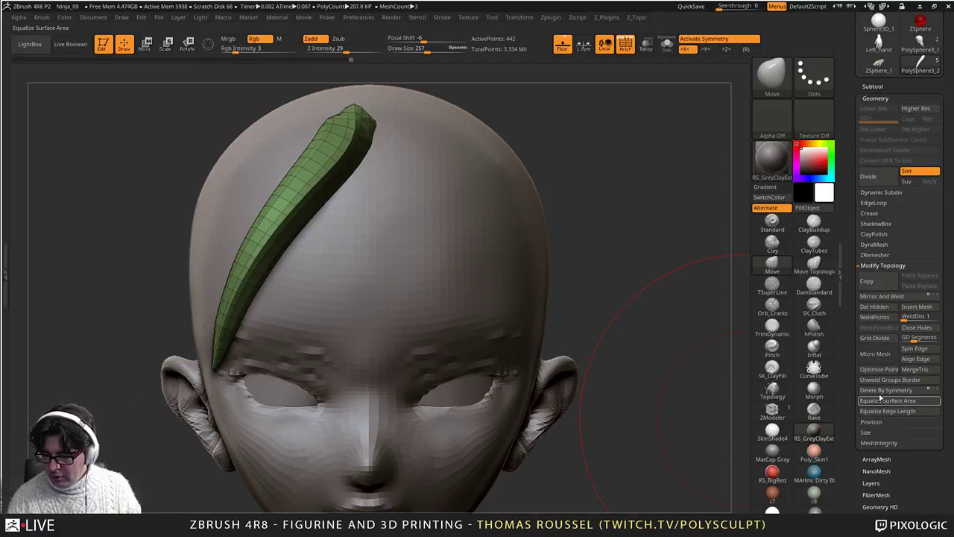
click(881, 282)
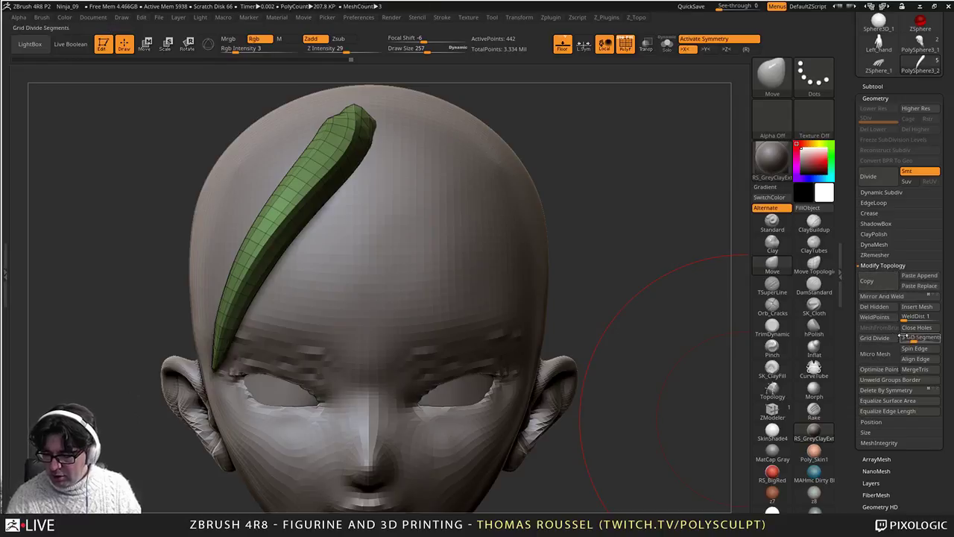
Step: Try to append the copied strand to the isolated one and shift it with the Move brush
click(916, 278)
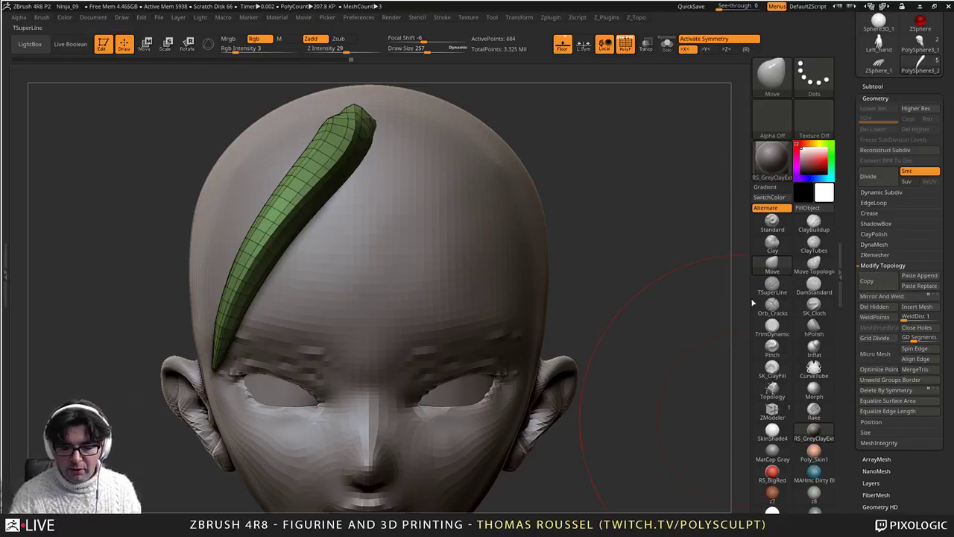
drag(368, 134, 353, 153)
right_drag(328, 153, 396, 202)
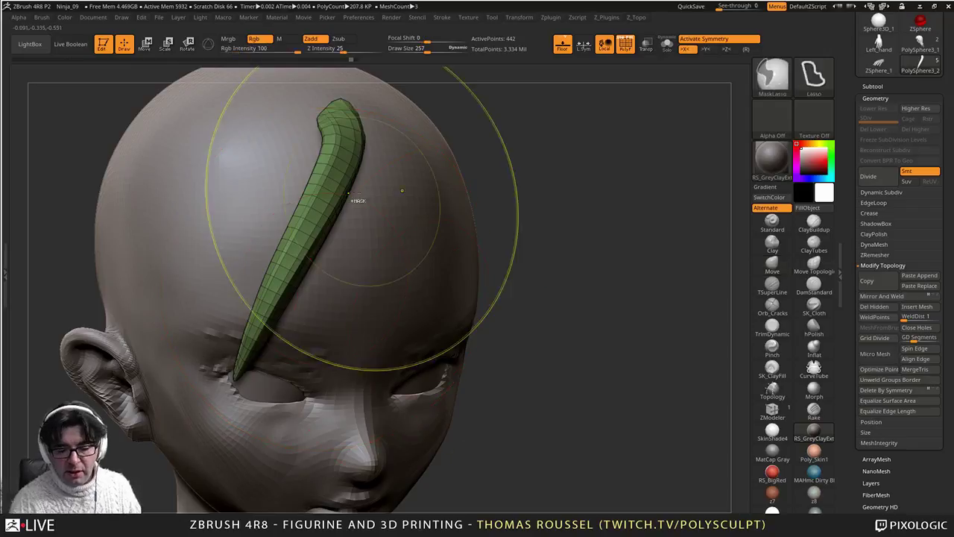
Step: Invert the visibility to hide the green fringe strand, and apply Auto Groups to the remaining hair
ctrl+shift+click(332, 173)
ctrl+shift+click(332, 174)
right_drag(532, 331, 476, 345)
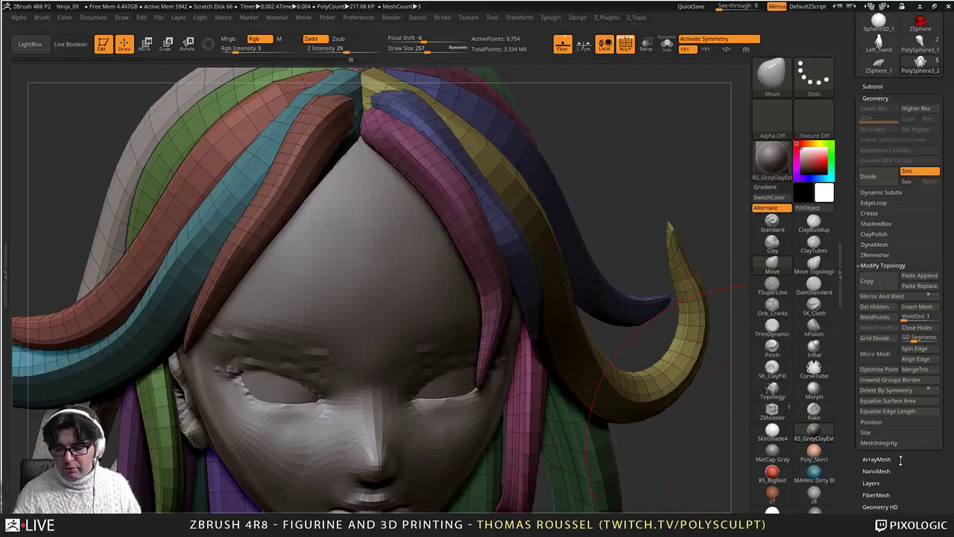
drag(900, 460, 909, 410)
click(877, 377)
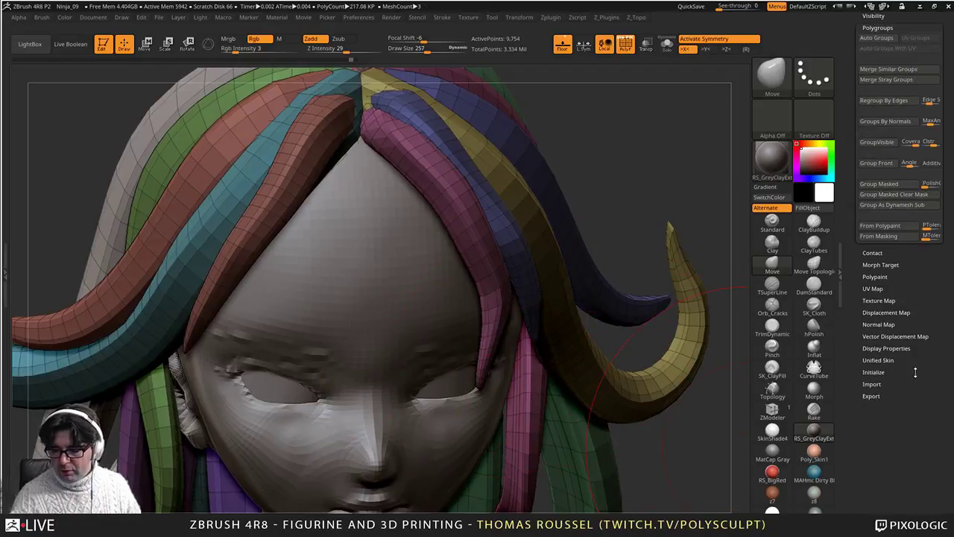
click(876, 137)
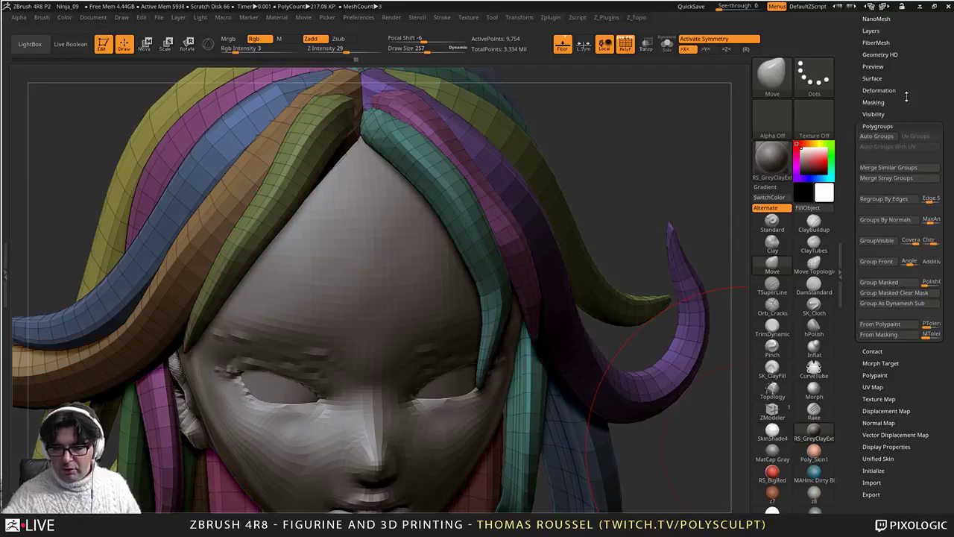
Step: Append the copied fringe strand to the hair subtool with Modify Topology's Paste Append
scroll(883, 224, up, 6)
click(873, 237)
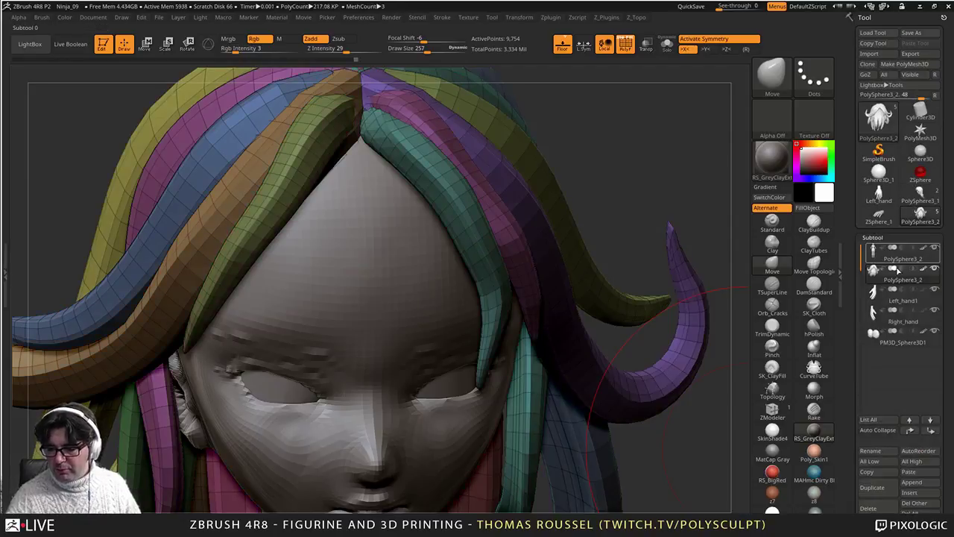
drag(953, 402, 950, 191)
click(875, 433)
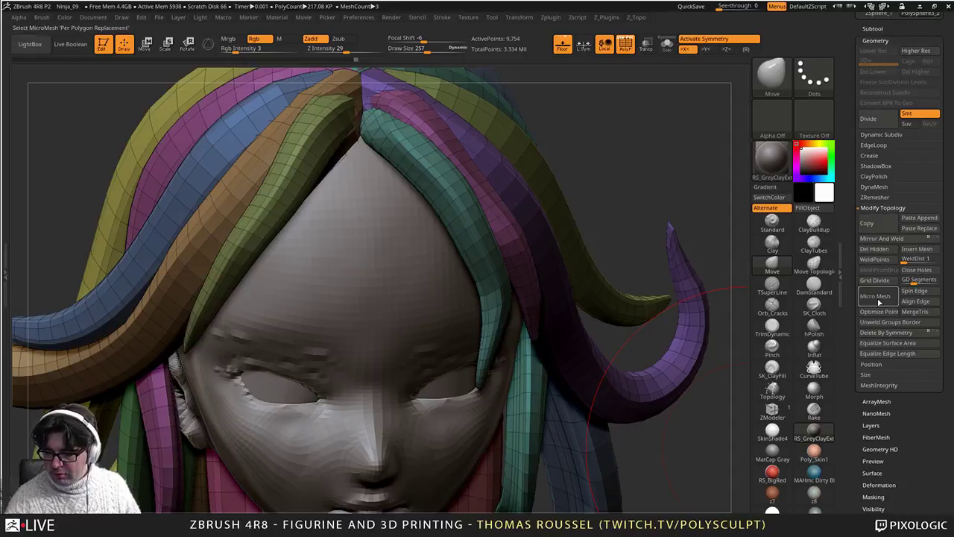
click(920, 218)
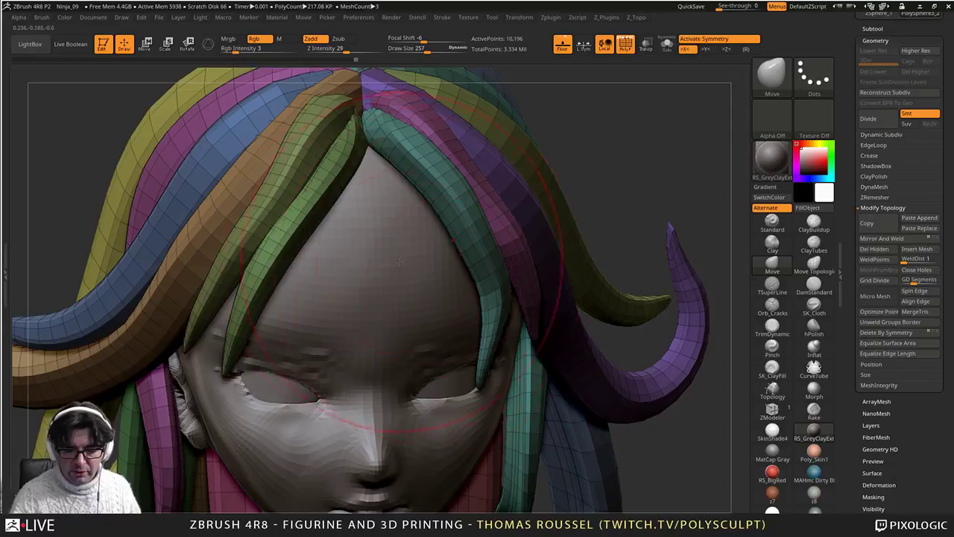
Step: Bend the pasted fringe strand along its length with the Move brush so it sits beside the neighbouring strand
drag(398, 263, 365, 257)
drag(319, 200, 338, 214)
drag(294, 261, 301, 266)
drag(275, 296, 282, 301)
drag(225, 350, 216, 358)
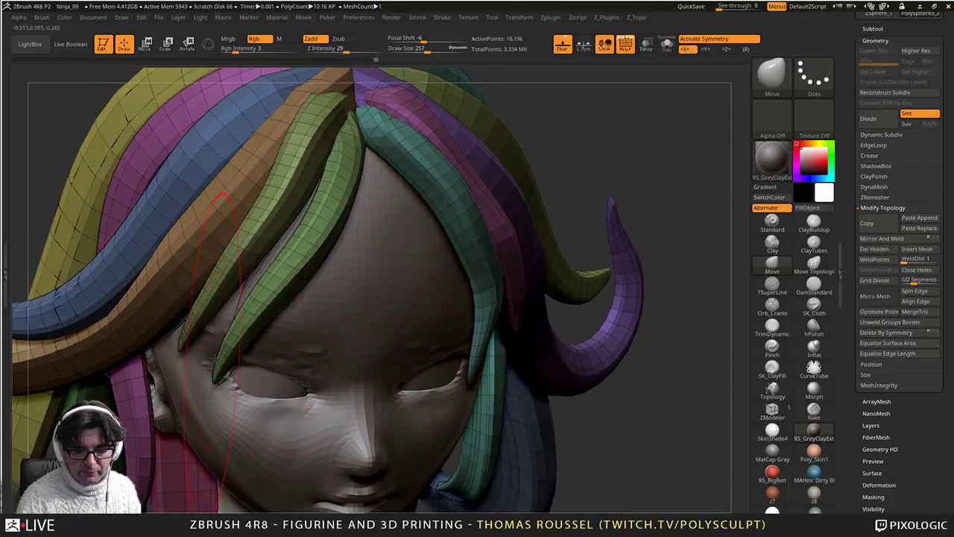
right_drag(531, 200, 467, 217)
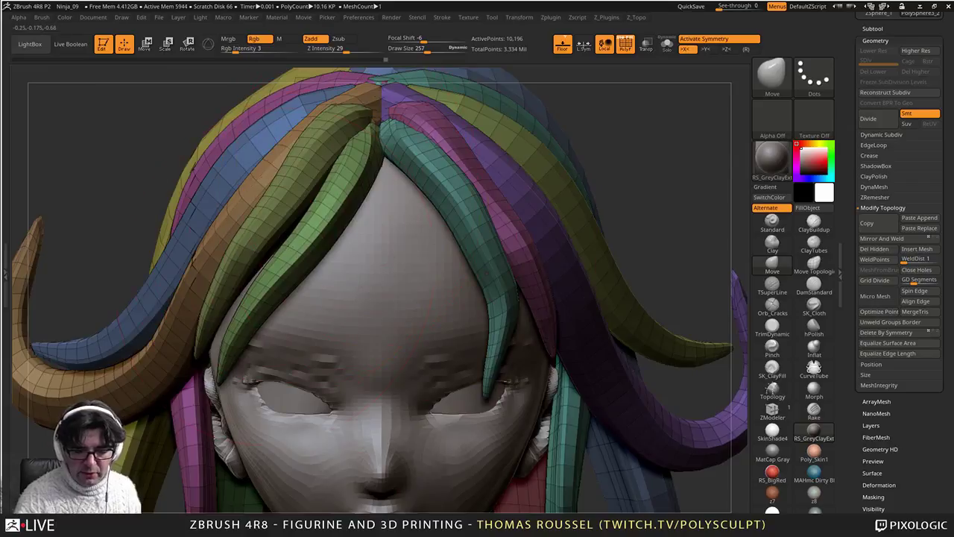
drag(301, 253, 293, 246)
Step: Mask everything except the pasted fringe strand and duplicate it toward the centre of the forehead with the Transpose Move line
key(w)
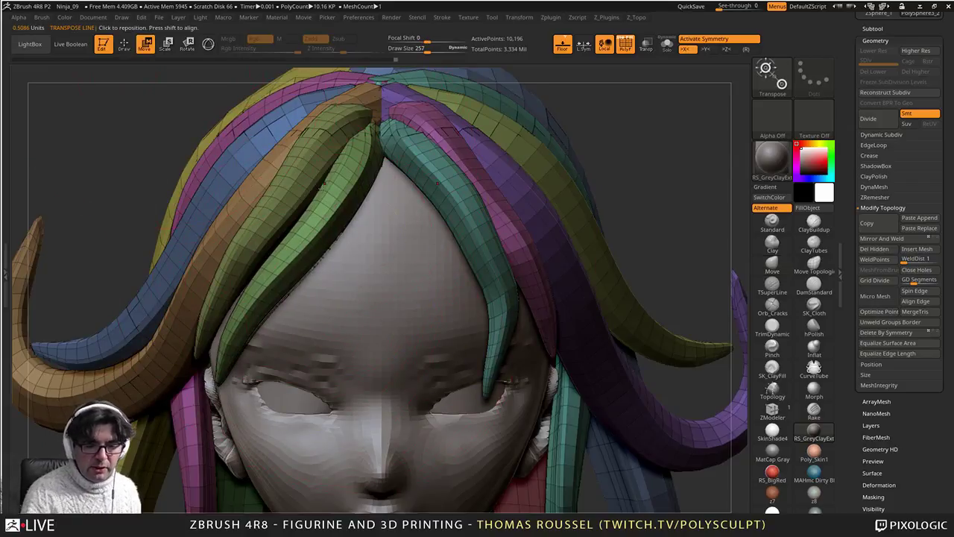
ctrl+click(319, 233)
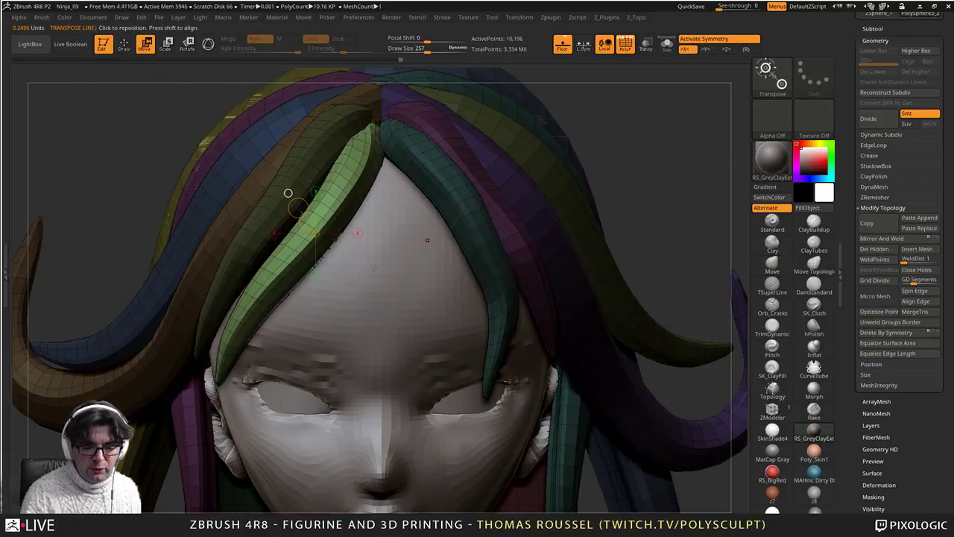
alt+right_drag(287, 193, 263, 216)
drag(406, 232, 294, 283)
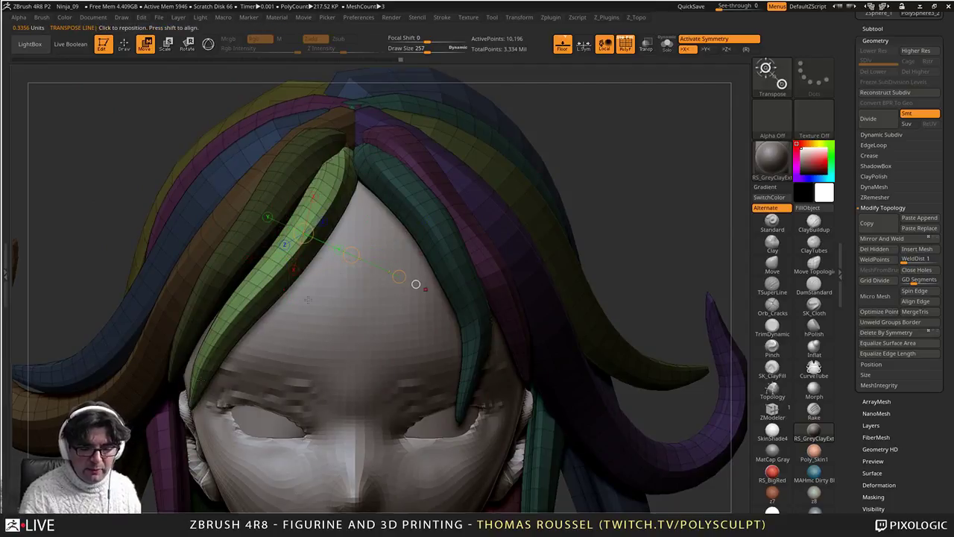
ctrl+drag(351, 255, 399, 256)
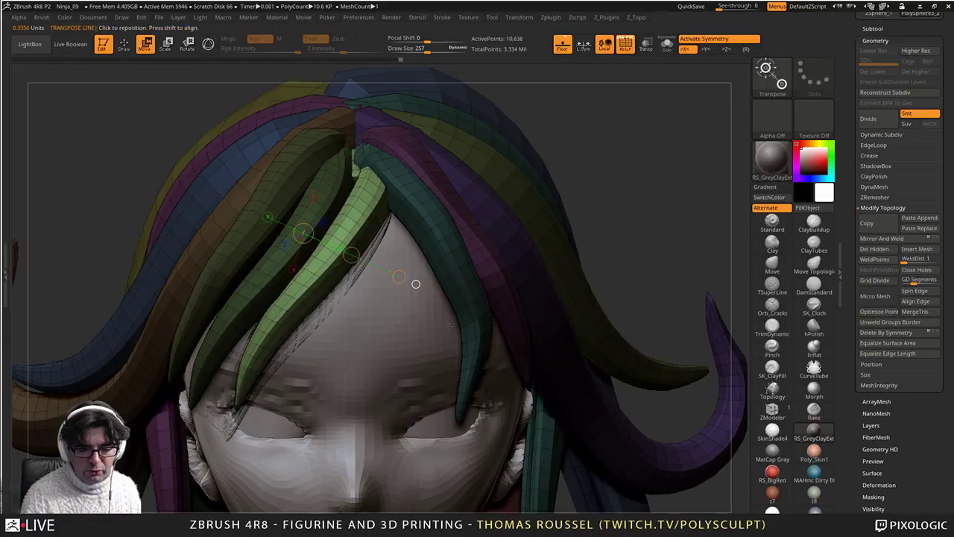
Step: Invert the mask and assign the duplicated centre fringe strand its own polygroup
key(ctrl+w)
key(ctrl+z)
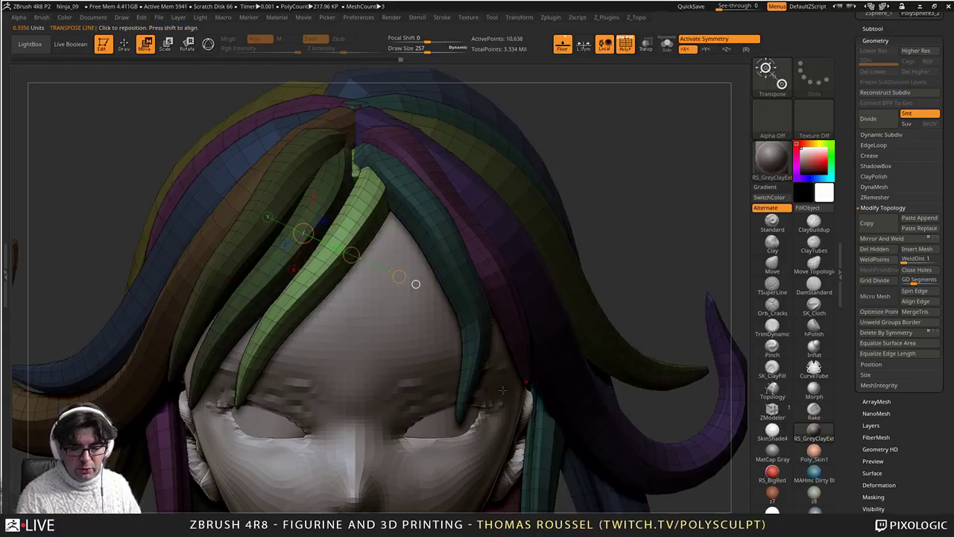
ctrl+click(652, 210)
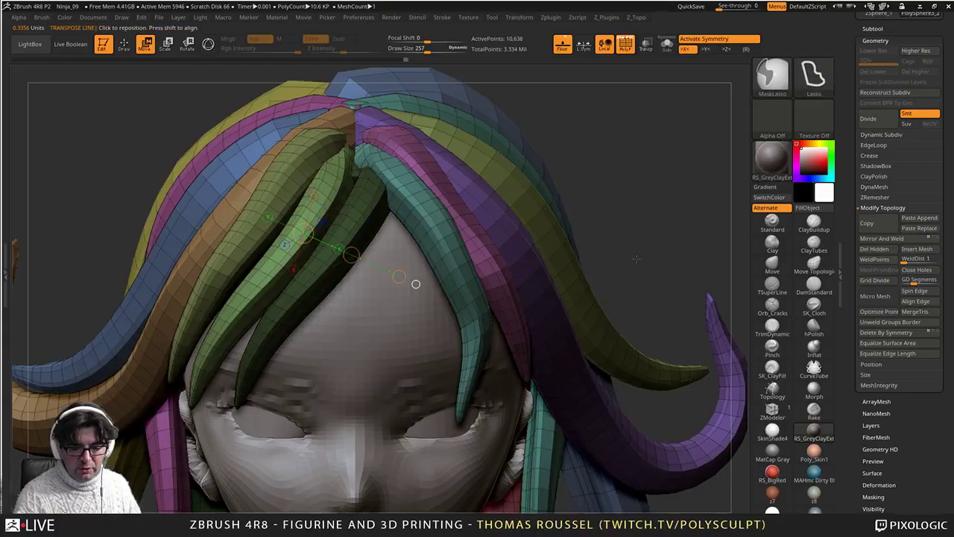
key(ctrl+w)
key(q)
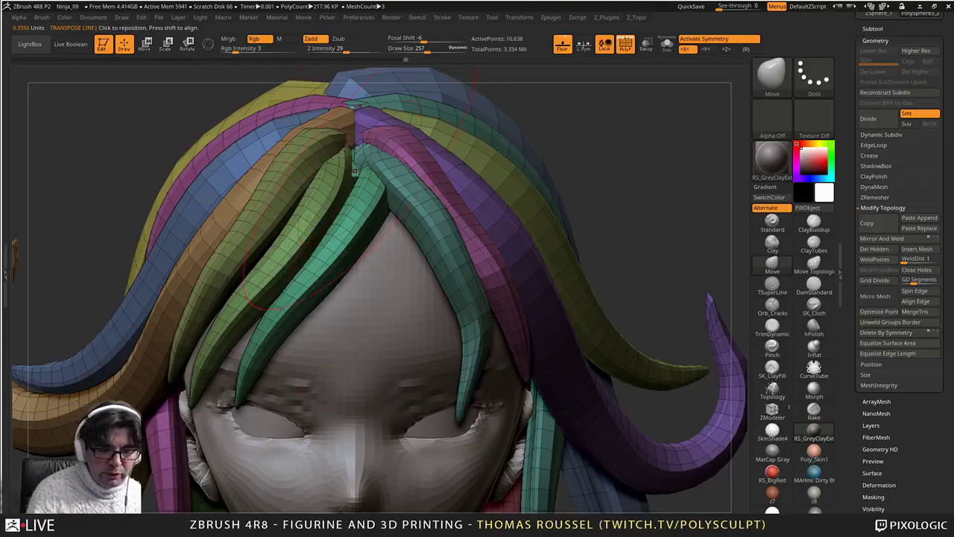
Step: Turn off symmetry and pull the duplicated strand's root toward the hair parting with the Move brush
drag(342, 241, 356, 218)
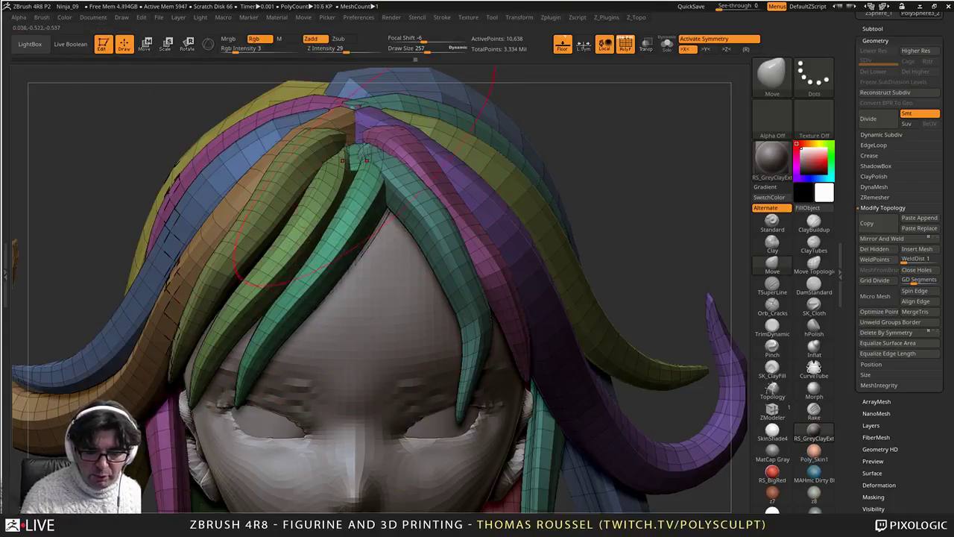
right_drag(356, 218, 345, 232)
right_drag(380, 188, 375, 164)
key(x)
drag(374, 196, 356, 180)
drag(428, 282, 447, 299)
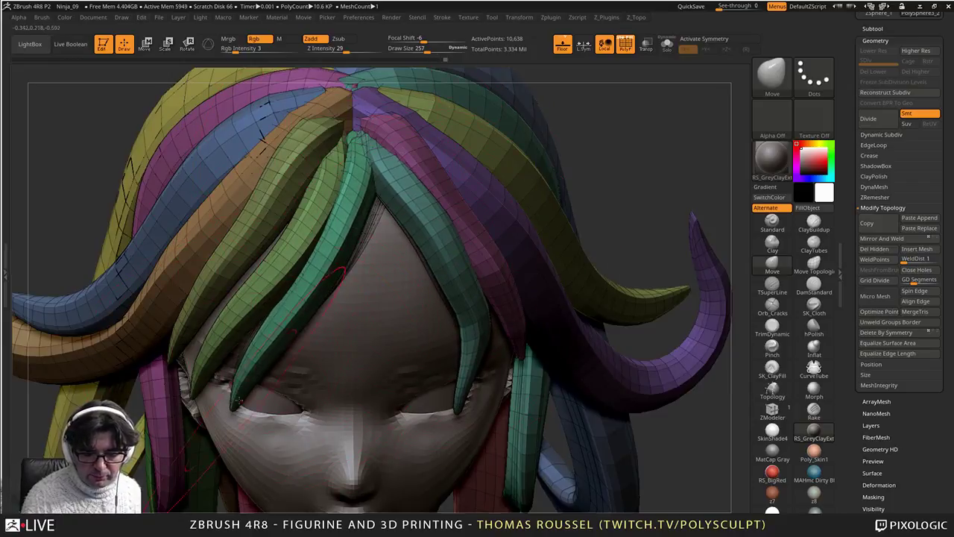
Step: Adjust the middle, root and tip of the duplicated strand with the Move brush so it follows the forehead
drag(243, 369, 235, 367)
drag(326, 240, 338, 244)
drag(378, 158, 362, 141)
right_drag(410, 197, 364, 159)
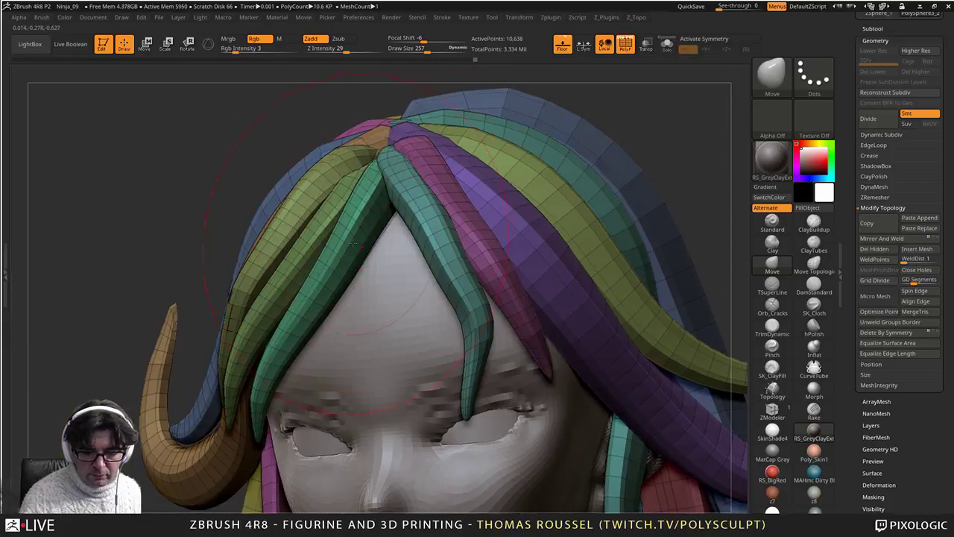
right_drag(353, 243, 335, 262)
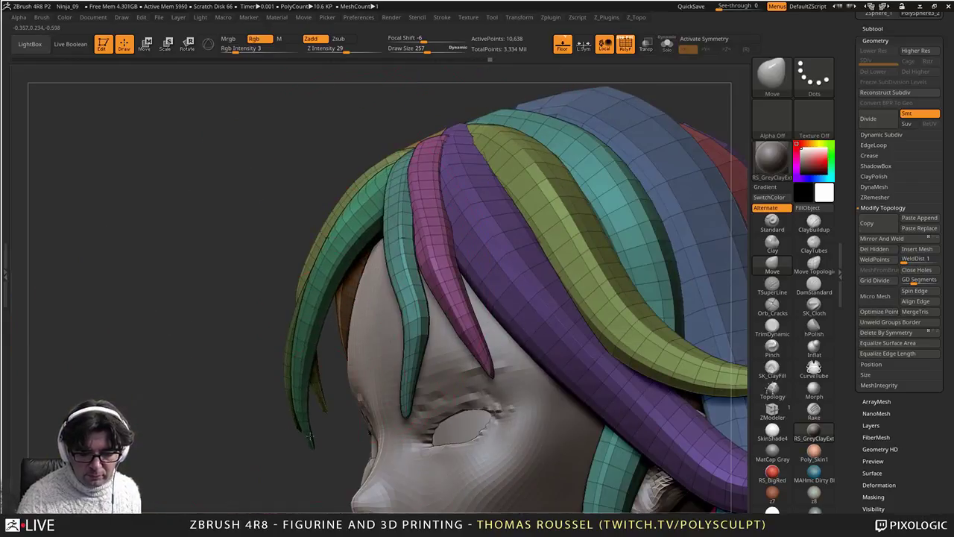
drag(310, 436, 317, 438)
right_drag(257, 277, 339, 297)
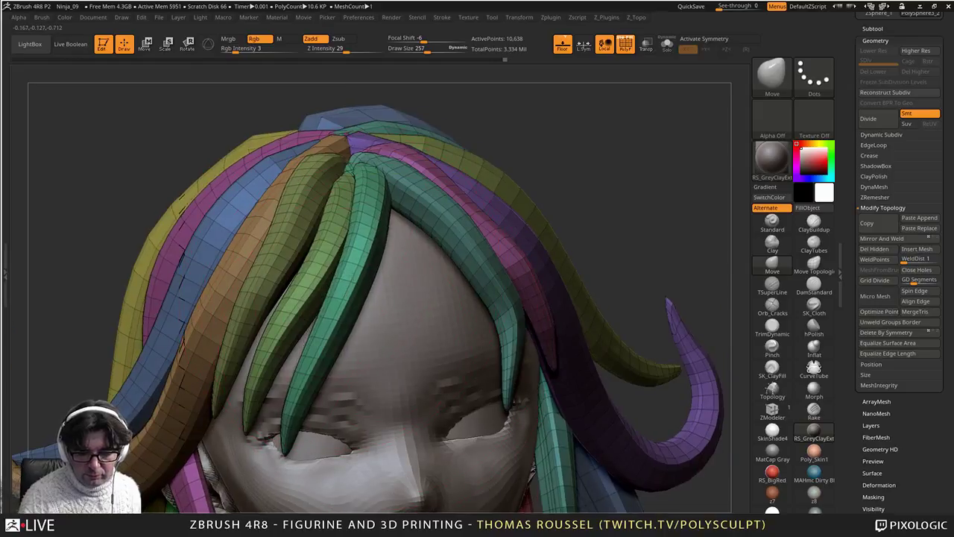
Step: Bend the lower halves of the two innermost fringe strands outward with the Move brush and lengthen their tips
drag(335, 321, 306, 347)
drag(261, 374, 252, 399)
mouse_move(275, 429)
mouse_down()
mouse_move(286, 401)
mouse_move(252, 371)
mouse_up()
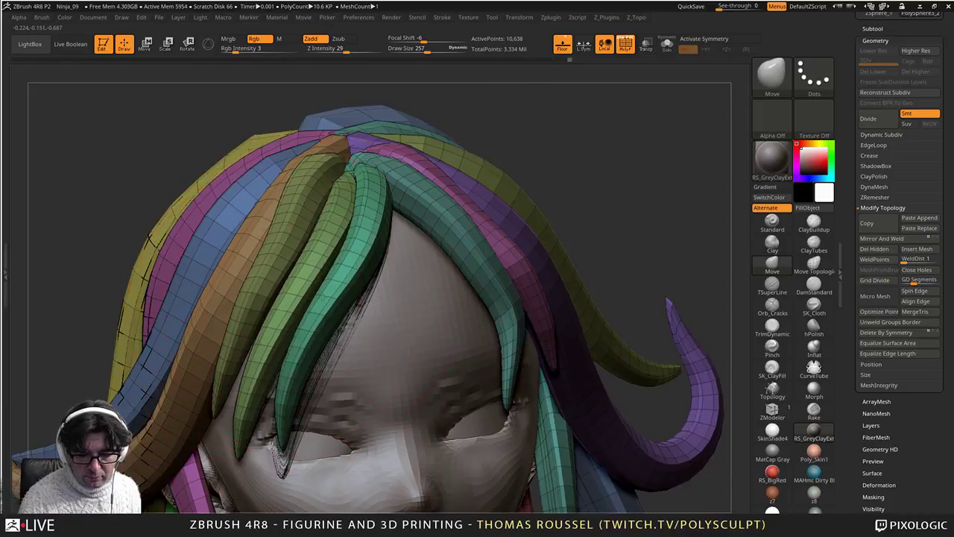
drag(126, 217, 291, 212)
ctrl+right_drag(374, 181, 351, 228)
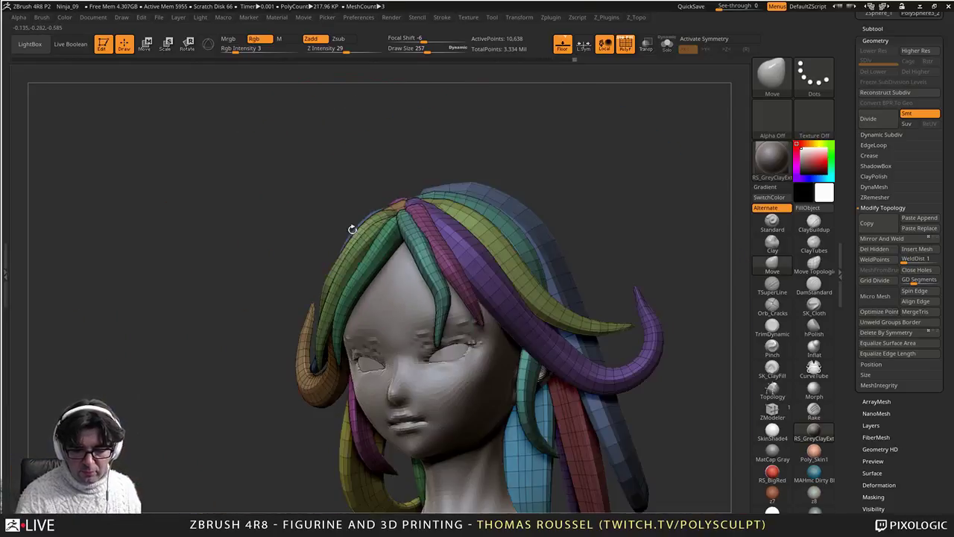
Step: Hide the polyframe display and subdivide the hair twice to subdivision level 3
key(shift+f)
right_drag(460, 384, 498, 358)
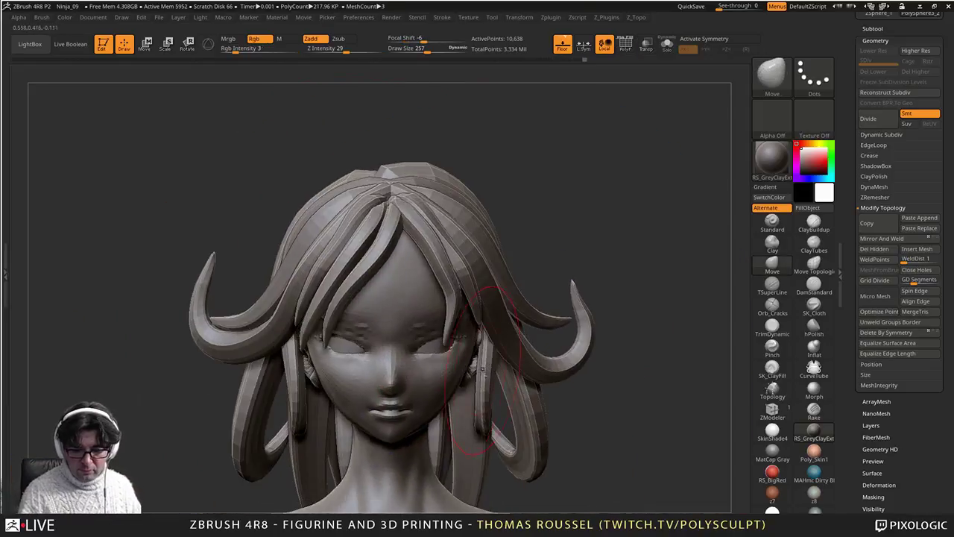
mouse_move(498, 320)
ctrl+right_down()
mouse_move(484, 361)
mouse_move(427, 219)
mouse_move(428, 233)
ctrl+right_up()
ctrl+right_drag(429, 232, 542, 383)
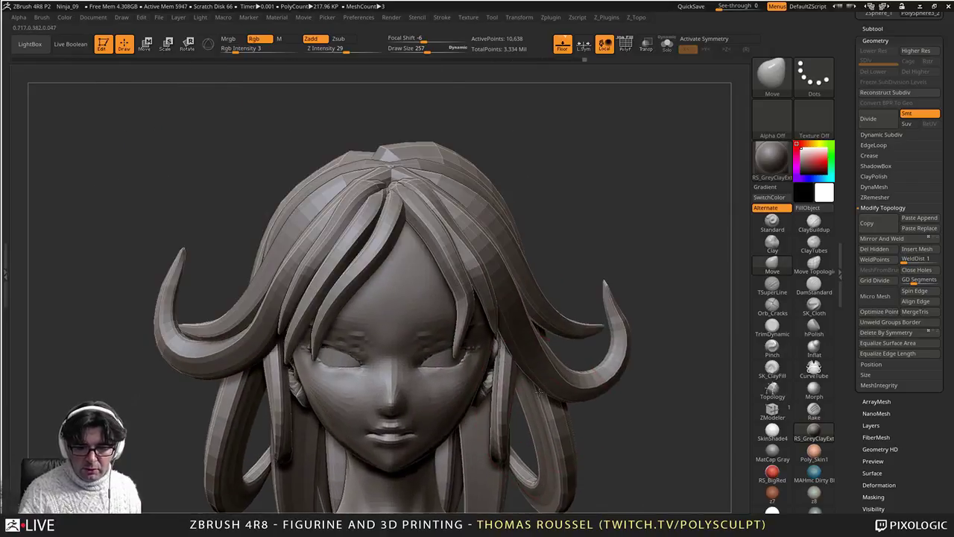
key(ctrl+d)
key(ctrl+d)
right_drag(385, 280, 477, 228)
Step: Carve lengthwise grooves into the centre fringe strand with the DamStandard brush at draw size 41
key(s)
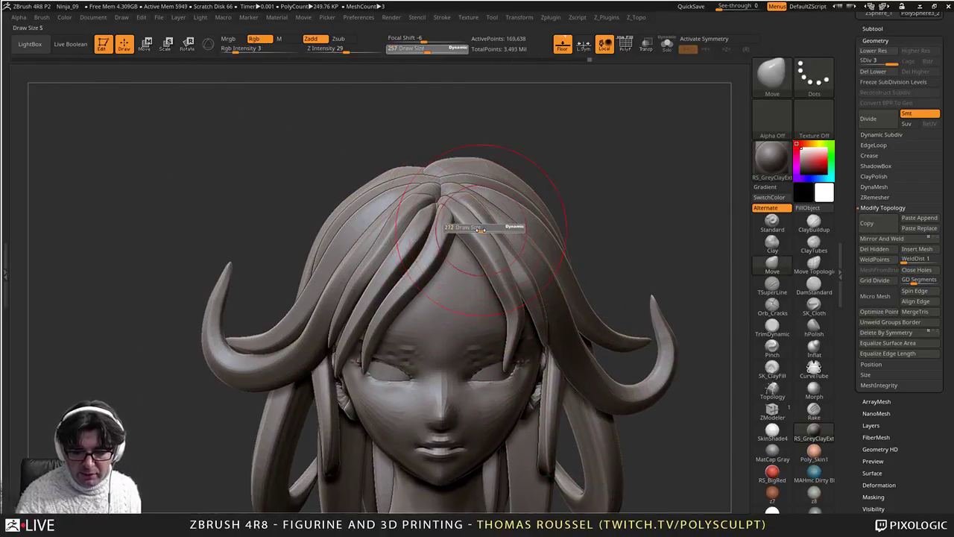
drag(483, 228, 468, 231)
right_drag(470, 232, 514, 261)
mouse_move(514, 261)
ctrl+right_down()
mouse_move(542, 303)
mouse_move(567, 282)
ctrl+right_up()
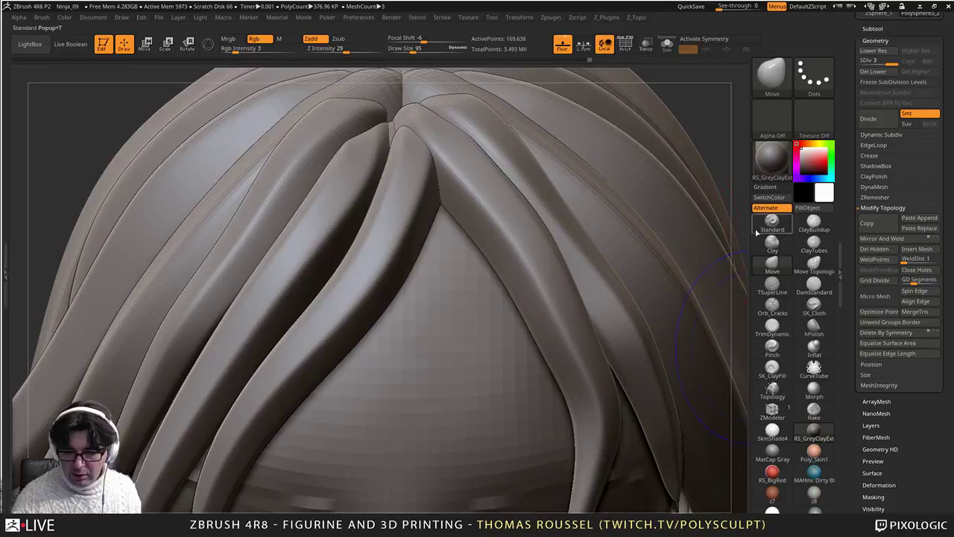
click(824, 290)
alt+right_drag(477, 298, 428, 224)
key(s)
mouse_move(412, 172)
mouse_down()
mouse_move(357, 295)
mouse_move(276, 399)
mouse_up()
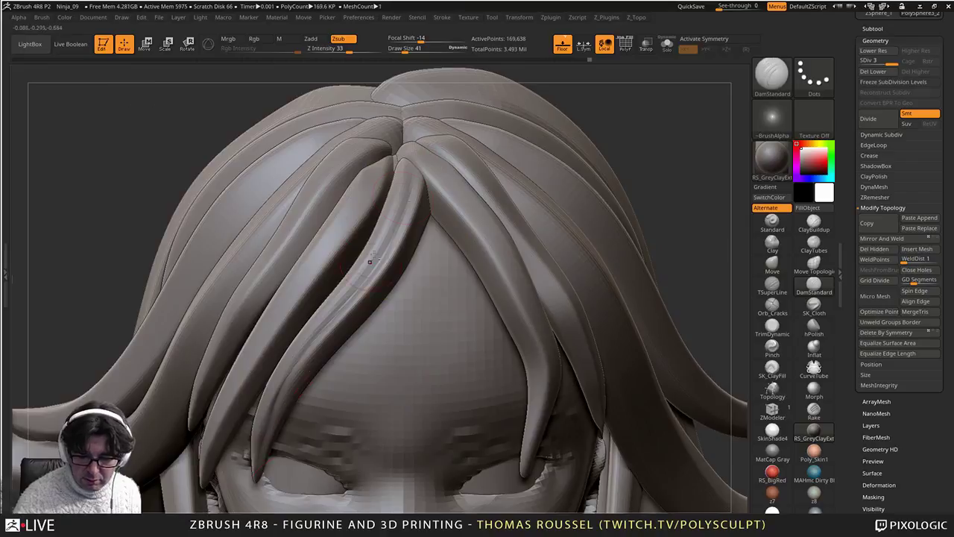
drag(383, 270, 271, 429)
Step: Carve root-to-tip grooves along the two fringe strands beside the centre one with DamStandard
mouse_move(321, 330)
mouse_down()
mouse_move(393, 207)
mouse_move(208, 475)
mouse_up()
drag(380, 158, 252, 347)
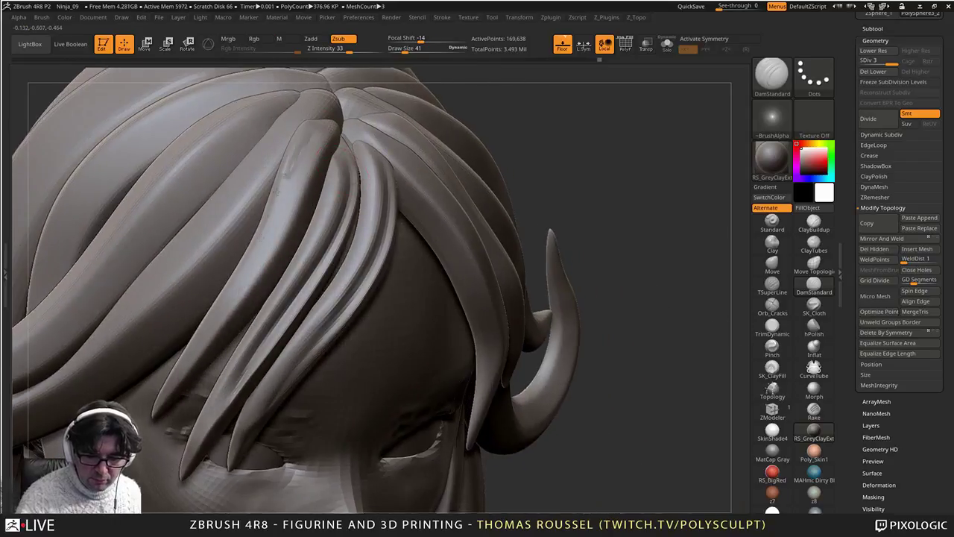
drag(276, 192, 164, 399)
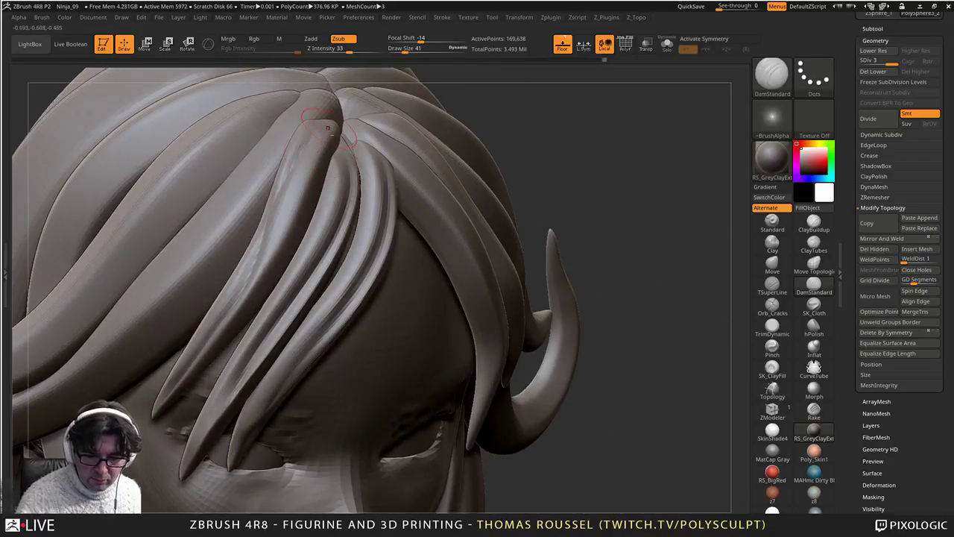
drag(328, 128, 250, 298)
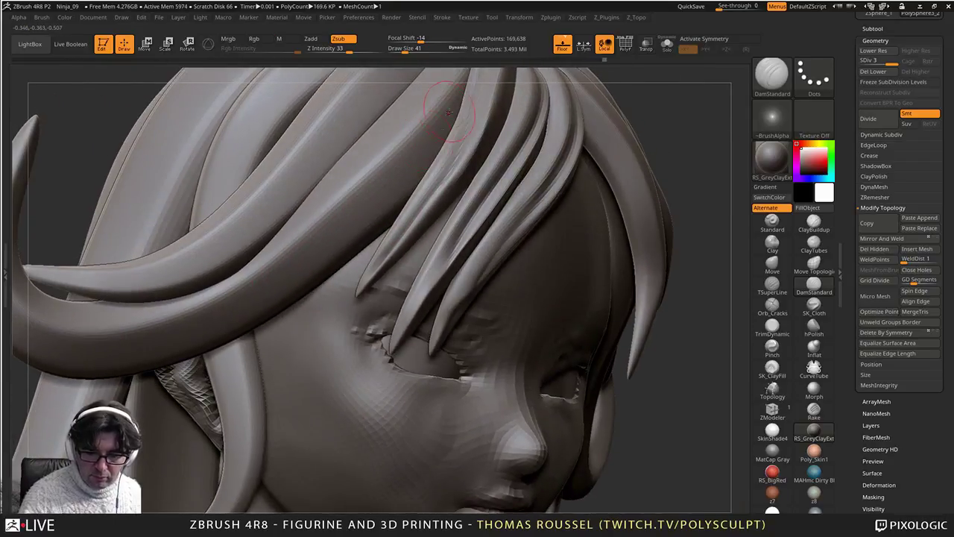
Step: Carve long grooves along the large side strand on the character's right, following its upturned curl to the tip
mouse_move(448, 113)
mouse_down()
mouse_move(321, 249)
mouse_move(135, 347)
mouse_up()
alt+right_drag(108, 342, 349, 277)
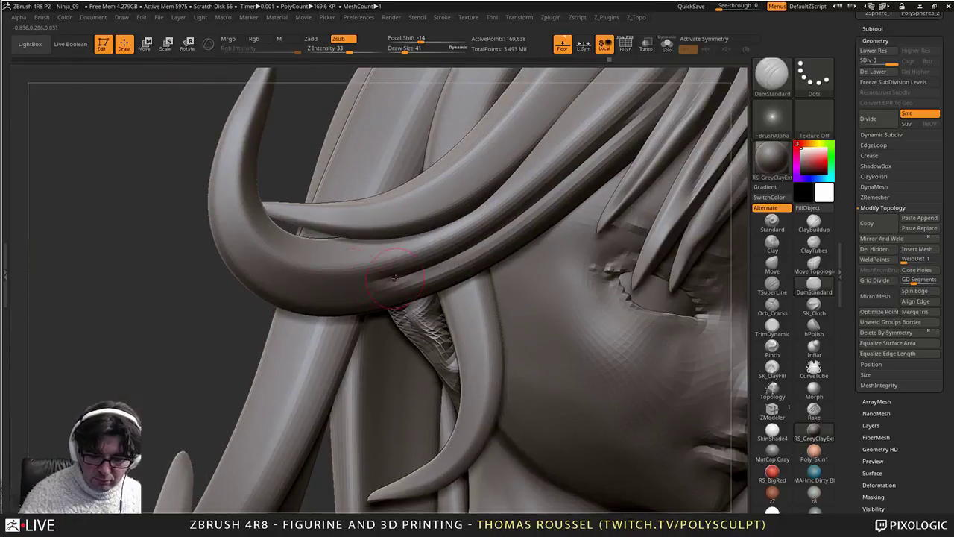
mouse_move(395, 278)
mouse_down()
mouse_move(274, 266)
mouse_move(258, 93)
mouse_up()
alt+drag(304, 113, 250, 192)
drag(212, 150, 191, 212)
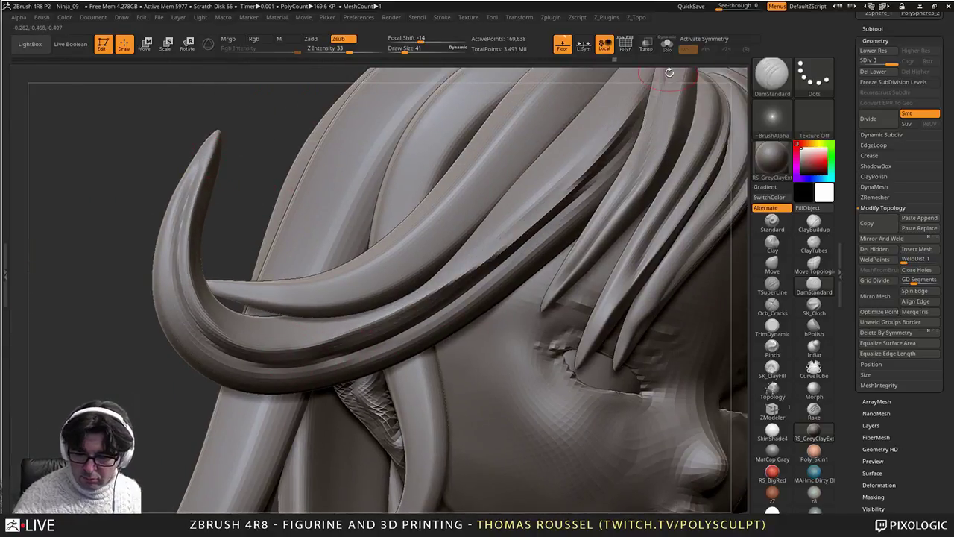
Step: Groove the upper length of the large right side strand and the shorter flicked strand above it
alt+right_drag(600, 145, 556, 210)
drag(564, 95, 403, 329)
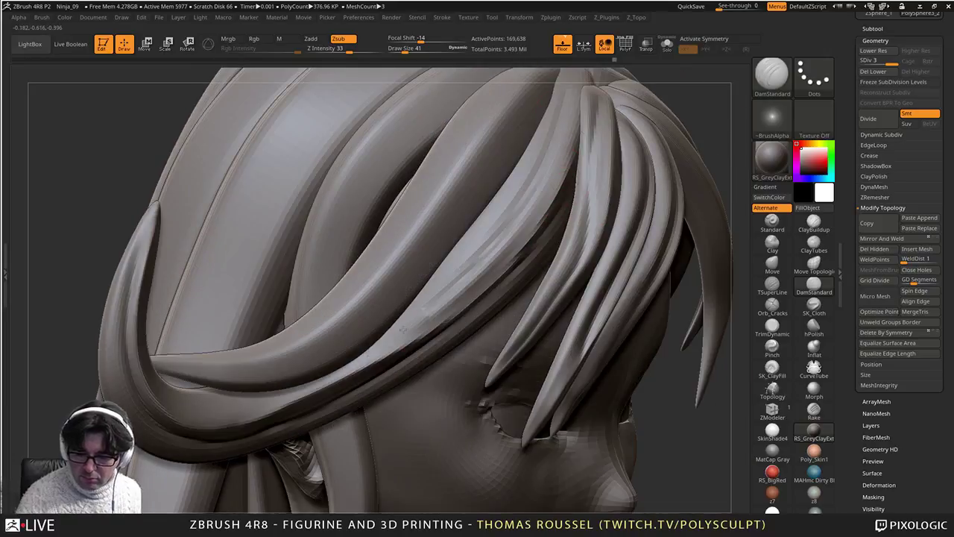
drag(495, 158, 227, 373)
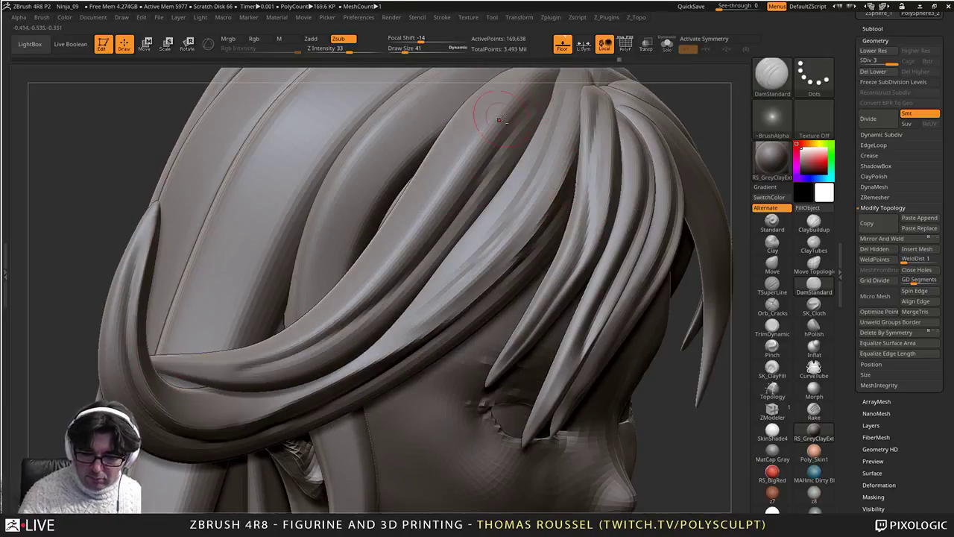
mouse_move(499, 118)
mouse_down()
mouse_move(406, 235)
mouse_move(255, 366)
mouse_up()
Step: Add another lengthwise groove to the centre fringe strand, near its forehead-side edge
alt+right_drag(634, 339, 369, 313)
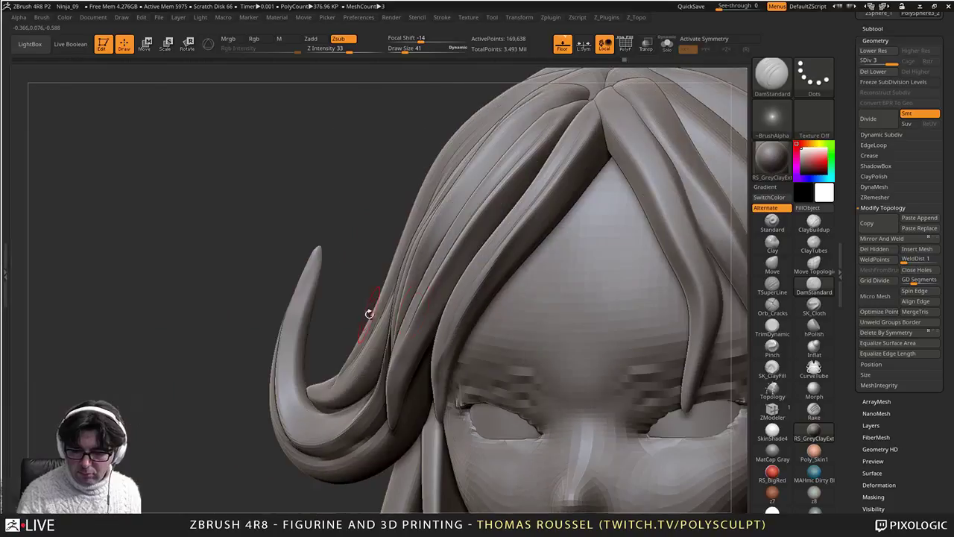
alt+right_drag(585, 260, 453, 279)
mouse_move(552, 194)
right_down()
mouse_move(456, 170)
mouse_move(465, 172)
right_up()
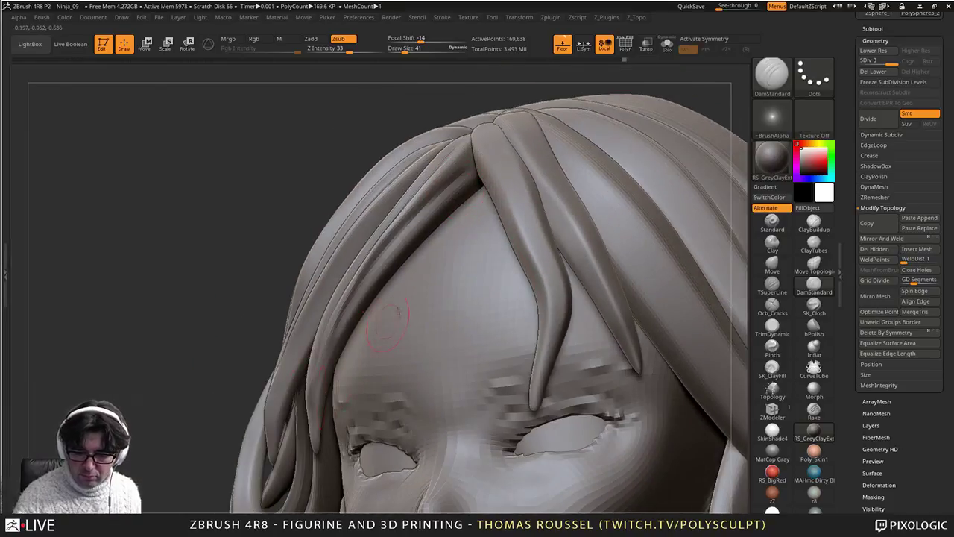
right_drag(399, 311, 496, 316)
mouse_move(392, 225)
mouse_down()
mouse_move(307, 375)
mouse_move(300, 416)
mouse_up()
Step: Carve grooves from root to tip along the two fringe strands on the character's left, redoing the first stroke
right_drag(474, 309, 563, 307)
drag(418, 179, 537, 357)
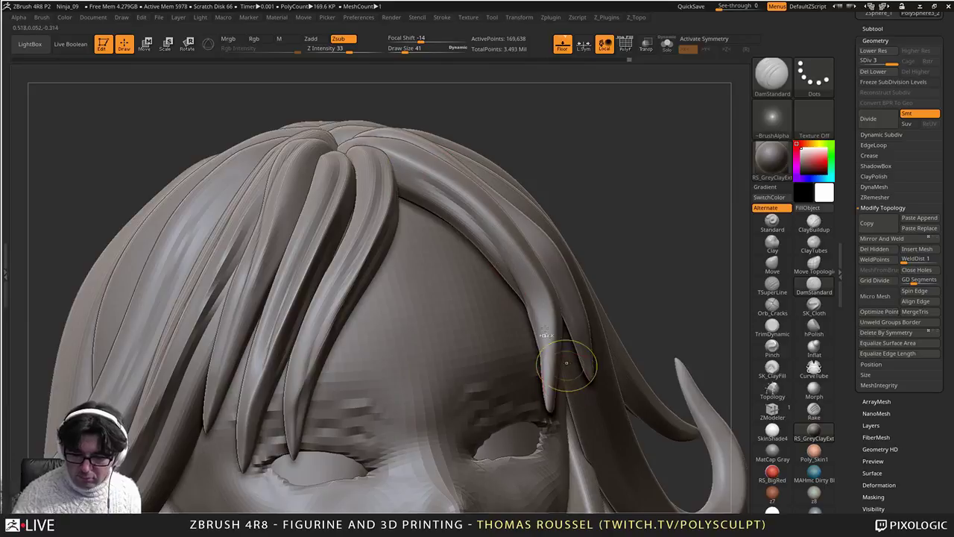
key(ctrl+z)
mouse_move(410, 180)
mouse_down()
mouse_move(544, 349)
mouse_move(552, 377)
mouse_up()
right_drag(548, 299, 410, 227)
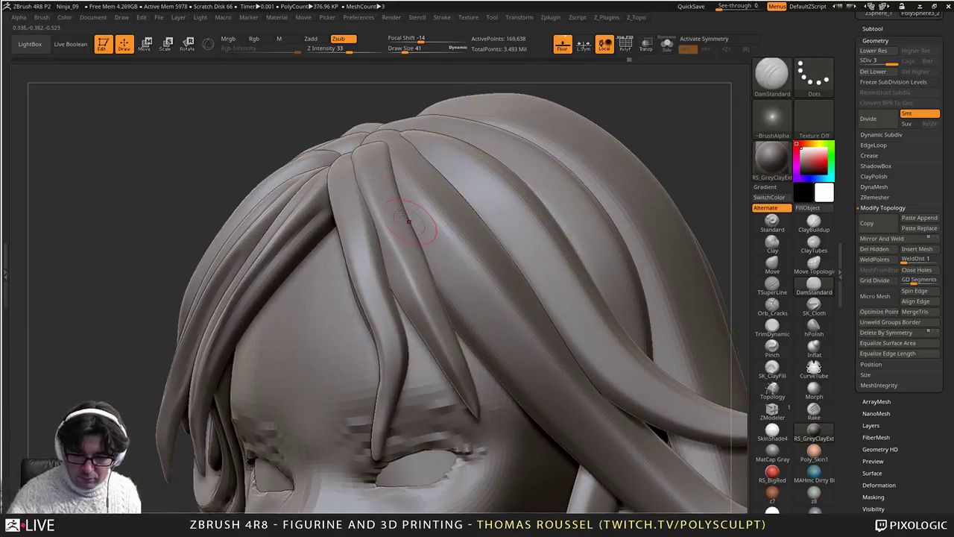
mouse_move(352, 179)
mouse_down()
mouse_move(391, 313)
mouse_move(387, 419)
mouse_up()
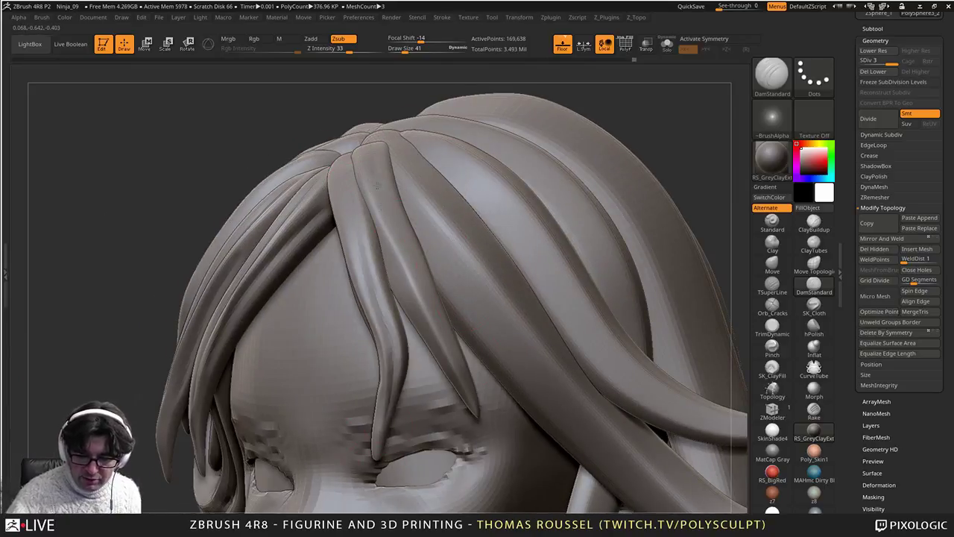
drag(376, 187, 458, 373)
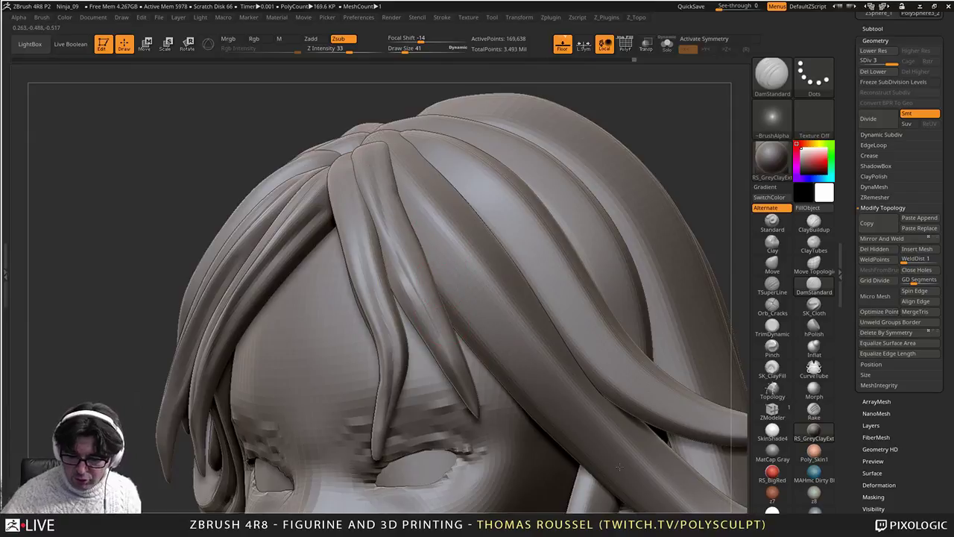
Step: Carve a long groove down the large side strand on the character's left and around its upturned curl
mouse_move(422, 212)
mouse_down()
mouse_move(630, 472)
mouse_move(690, 511)
mouse_up()
alt+right_drag(704, 475, 550, 325)
mouse_move(535, 369)
mouse_down()
mouse_move(680, 383)
mouse_move(695, 229)
mouse_up()
right_drag(693, 224, 728, 227)
key(ctrl+z)
mouse_move(650, 398)
right_down()
mouse_move(558, 365)
mouse_move(544, 332)
right_up()
drag(428, 363, 504, 408)
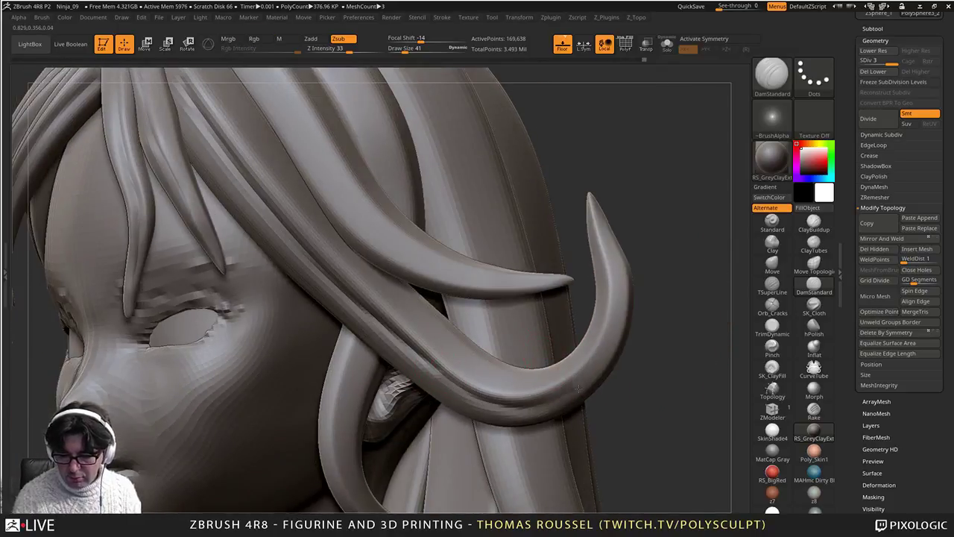
mouse_move(578, 388)
mouse_down()
mouse_move(616, 324)
mouse_move(603, 222)
mouse_up()
right_drag(605, 221, 644, 231)
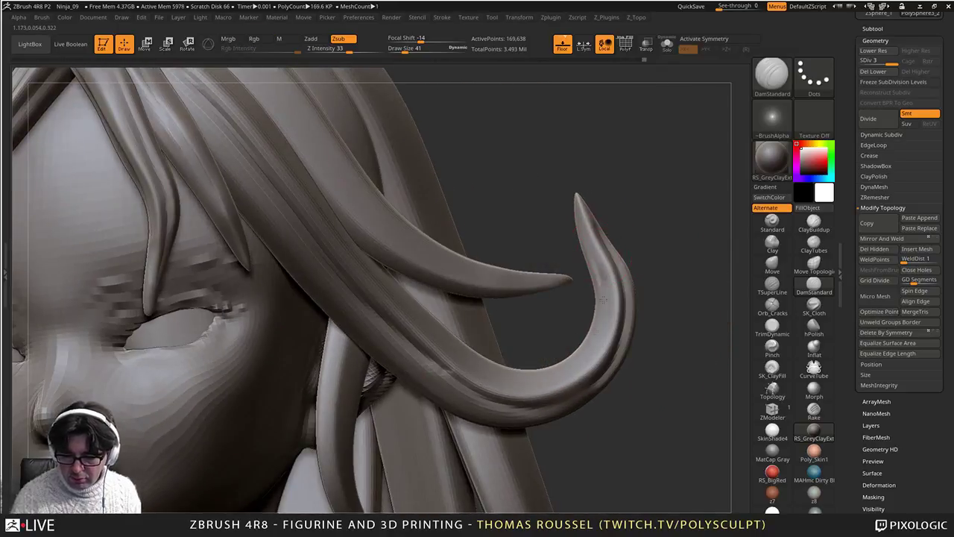
Step: Add more parallel grooves from the root through the middle of the large left side strand
right_drag(497, 345, 435, 419)
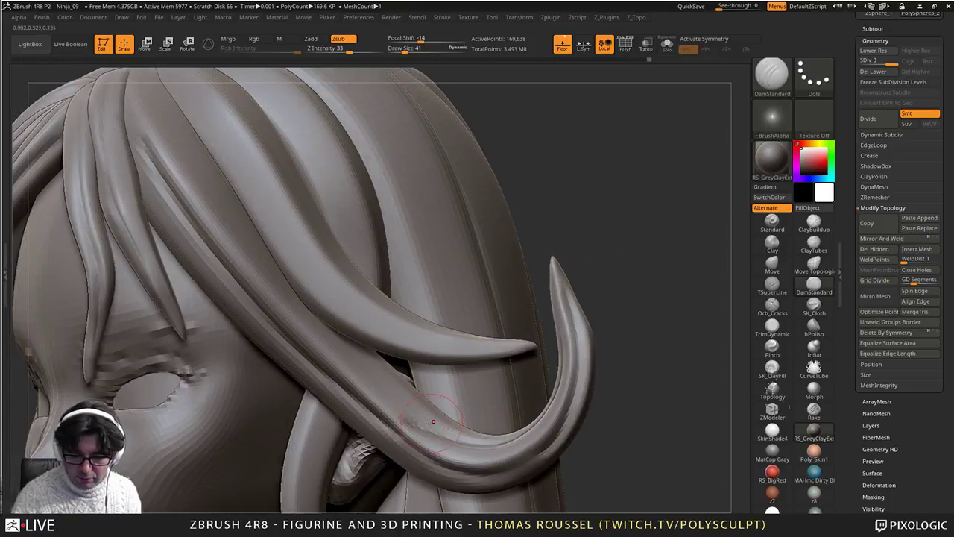
mouse_move(149, 108)
mouse_down()
mouse_move(257, 289)
mouse_move(334, 363)
mouse_up()
alt+right_drag(193, 74, 172, 140)
mouse_move(180, 160)
mouse_down()
mouse_move(267, 293)
mouse_move(389, 405)
mouse_move(430, 419)
mouse_up()
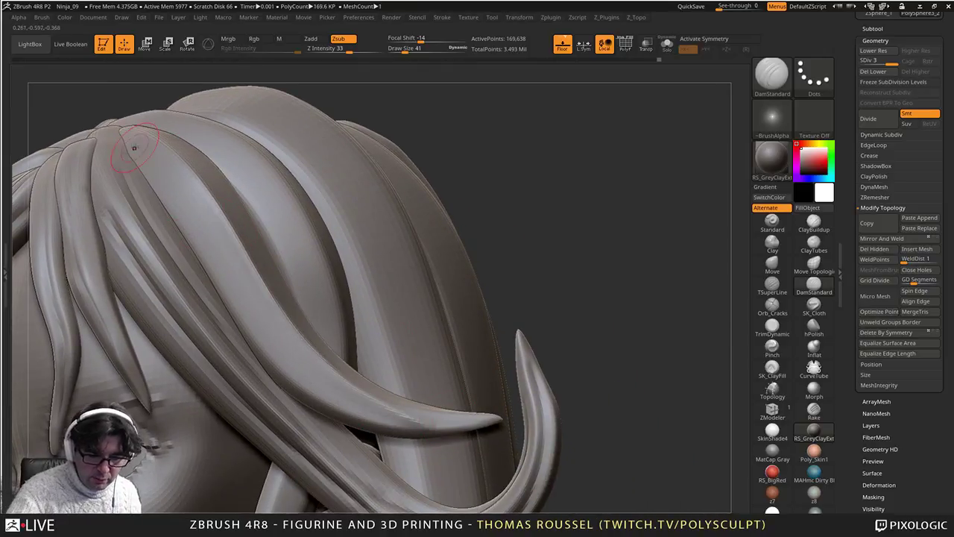
Step: Carve grooves along the flicked strand above the left curl and down the strand directly behind it
mouse_move(136, 149)
mouse_down()
mouse_move(320, 385)
mouse_move(408, 426)
mouse_up()
ctrl+right_drag(394, 425, 365, 366)
mouse_move(365, 365)
right_down()
mouse_move(411, 365)
mouse_move(408, 418)
right_up()
drag(311, 227, 370, 394)
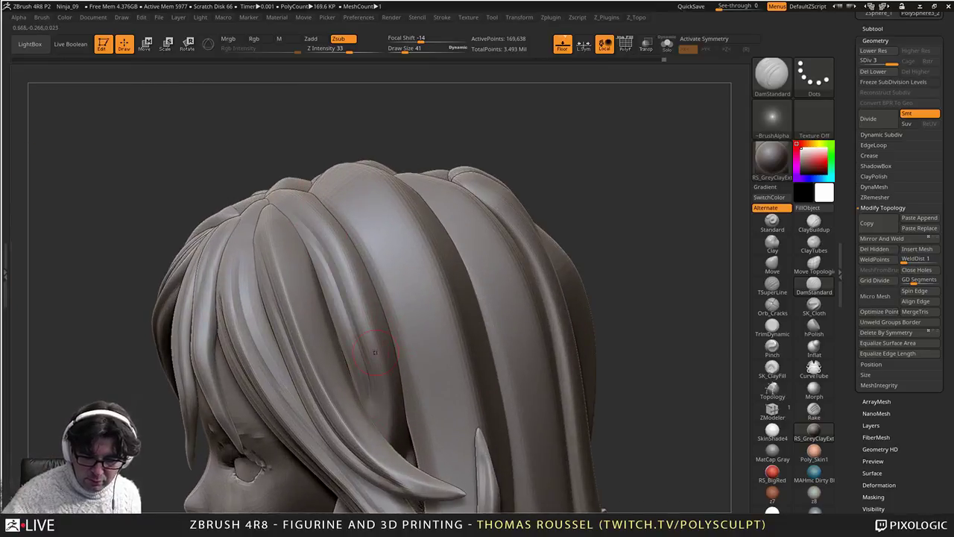
Step: Carve long grooves down the wide strand behind the left ear toward its bend, and isolate that strand
drag(364, 213, 456, 479)
alt+right_drag(462, 503, 414, 325)
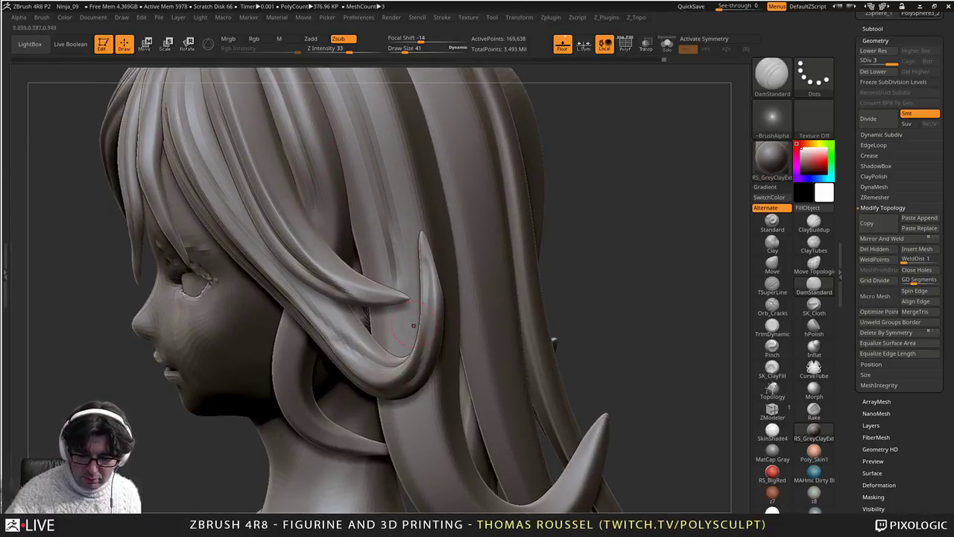
right_drag(413, 290, 360, 292)
mouse_move(399, 273)
mouse_down()
mouse_move(405, 374)
mouse_move(465, 510)
mouse_up()
alt+right_drag(532, 498, 437, 349)
ctrl+shift+click(482, 466)
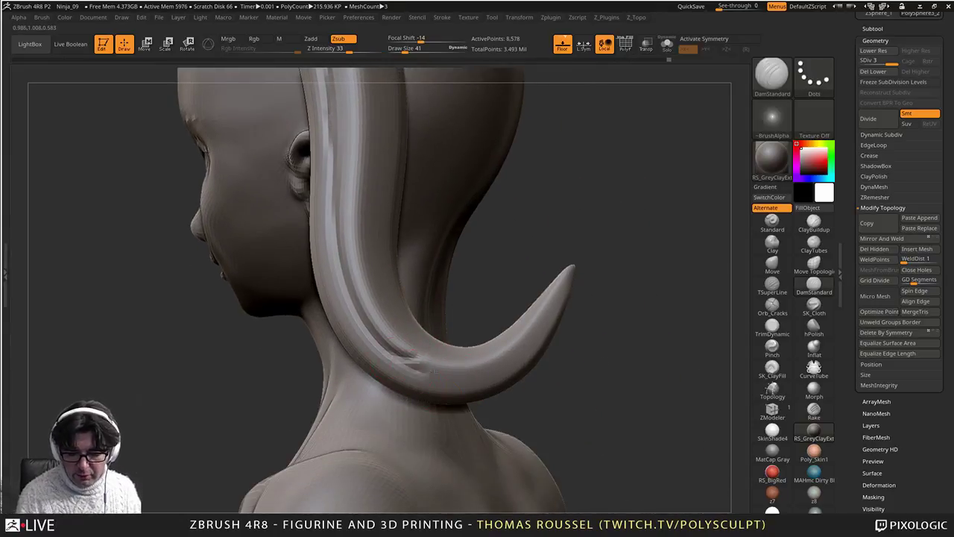
Step: Carve long grooves down the back face of the isolated wide strand from its root, and show the rest of the hair again
mouse_move(485, 323)
right_down()
mouse_move(363, 395)
mouse_move(279, 388)
right_up()
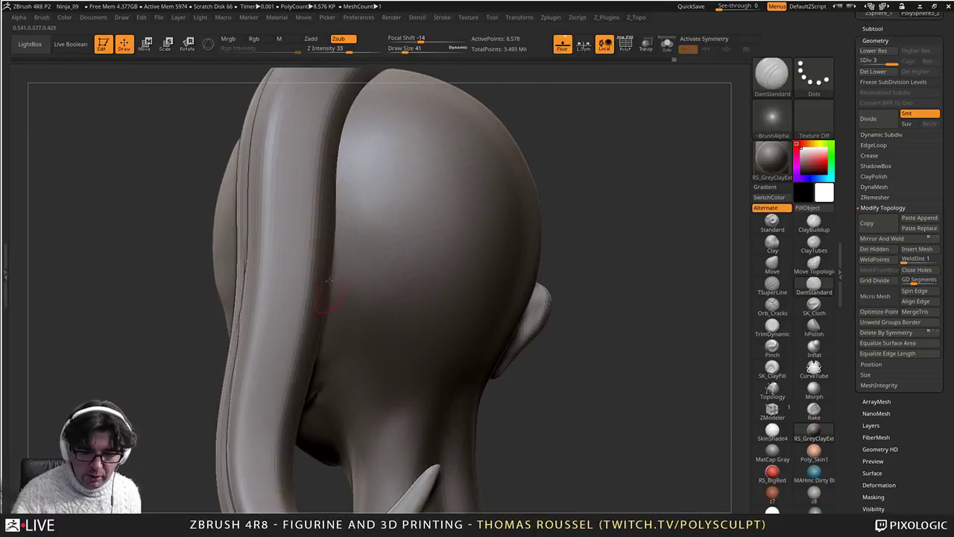
drag(308, 92, 265, 479)
alt+right_drag(264, 477, 251, 304)
mouse_move(236, 271)
mouse_down()
mouse_move(247, 317)
mouse_move(289, 382)
mouse_up()
alt+right_drag(315, 213, 345, 418)
drag(304, 129, 259, 491)
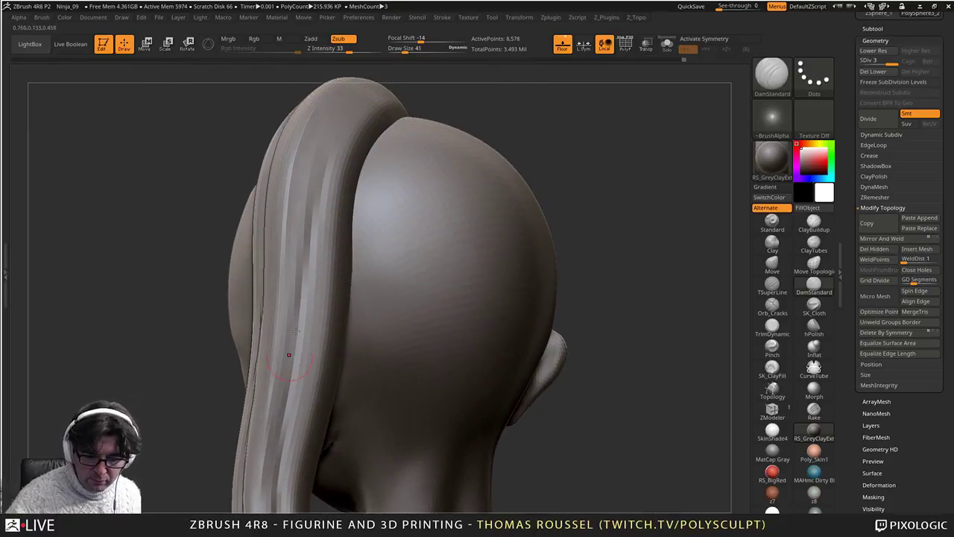
drag(344, 133, 295, 507)
right_drag(335, 415, 398, 402)
mouse_move(399, 403)
alt+right_down()
mouse_move(389, 282)
mouse_move(524, 281)
mouse_move(472, 319)
mouse_move(502, 309)
mouse_move(521, 365)
mouse_move(447, 395)
mouse_move(456, 445)
alt+right_up()
ctrl+shift+click(524, 281)
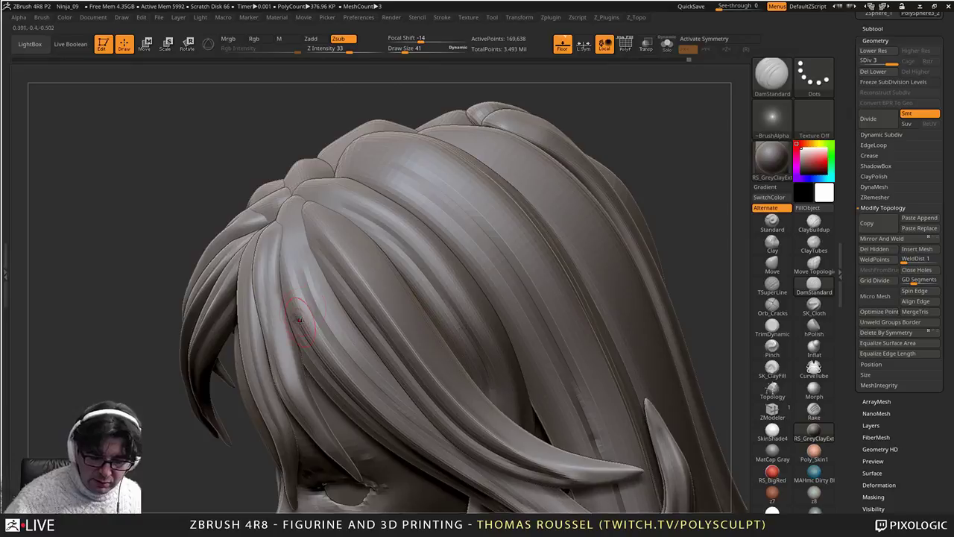
Step: Carve lengthwise grooves in the fringe strands from the parting and down the wide side strands on the character's left
drag(298, 309, 292, 208)
drag(350, 233, 453, 377)
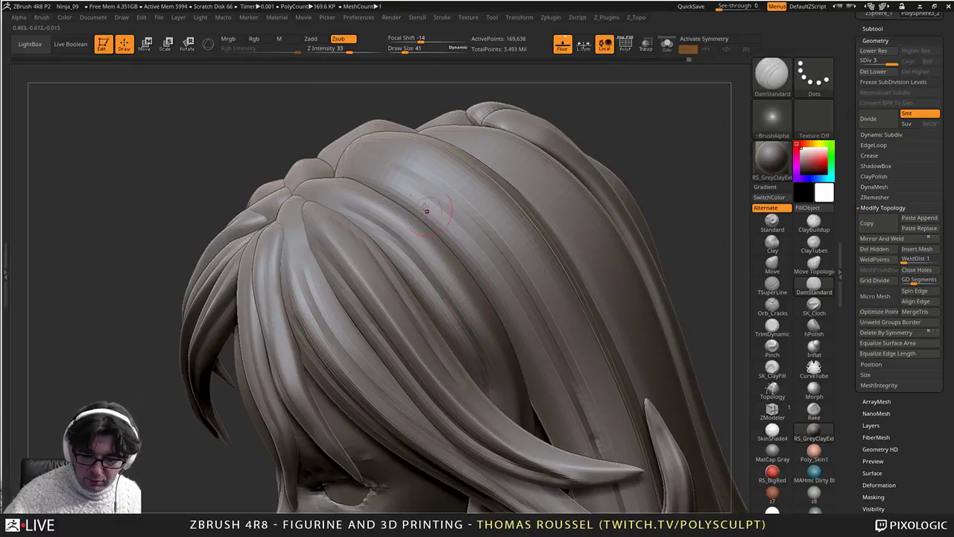
drag(395, 166, 512, 263)
mouse_move(556, 304)
alt+right_down()
mouse_move(505, 353)
mouse_move(494, 291)
alt+right_up()
mouse_move(440, 179)
mouse_down()
mouse_move(493, 224)
mouse_move(663, 496)
mouse_up()
alt+right_drag(641, 477, 457, 205)
drag(494, 267, 537, 362)
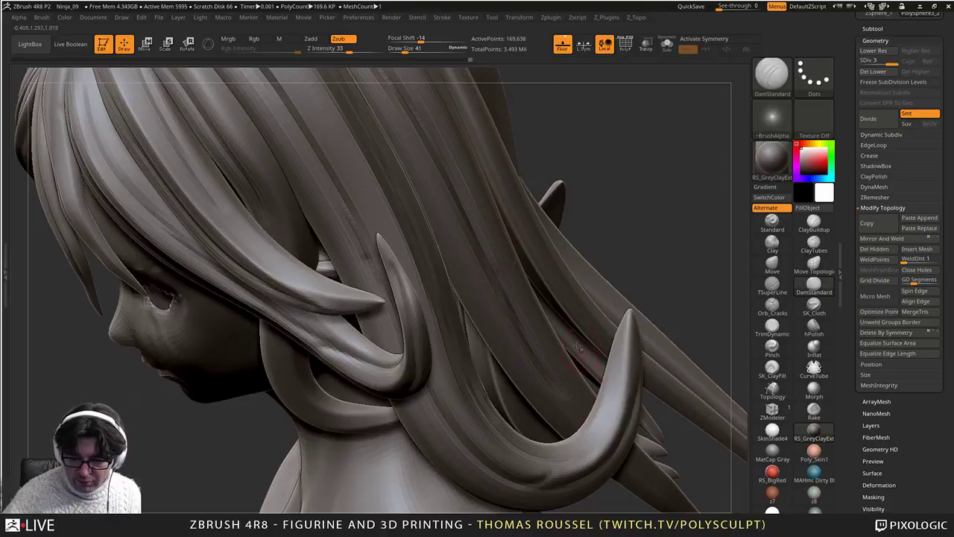
Step: Carve long grooves down the sweeping strand behind the character's right ear and along the small lock in front of that ear
alt+right_drag(417, 134, 622, 315)
mouse_move(620, 195)
mouse_down()
mouse_move(522, 205)
mouse_move(399, 322)
mouse_move(441, 329)
mouse_up()
drag(589, 138, 256, 382)
mouse_move(283, 395)
alt+right_down()
mouse_move(447, 214)
mouse_move(348, 261)
alt+right_up()
mouse_move(347, 261)
mouse_down()
mouse_move(319, 315)
mouse_move(173, 455)
mouse_up()
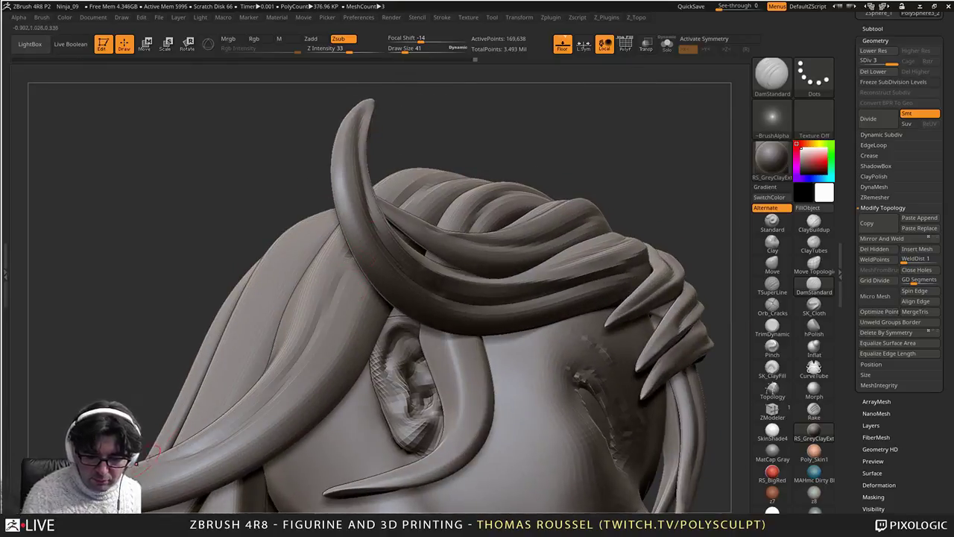
mouse_move(450, 348)
mouse_down()
mouse_move(445, 447)
mouse_move(389, 483)
mouse_up()
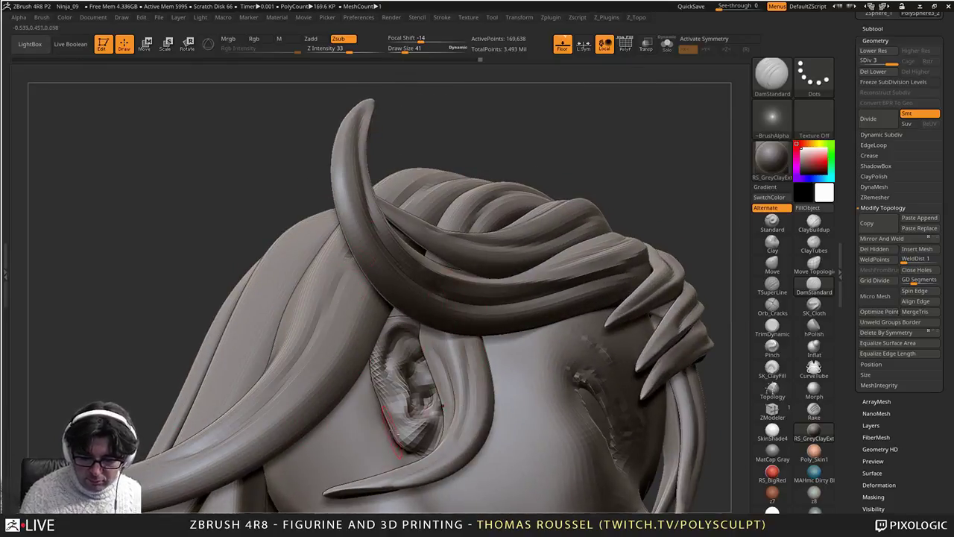
Step: Apply ClayPolish to the whole hair mesh and clear its mask
mouse_move(389, 447)
right_down()
mouse_move(450, 422)
mouse_move(514, 372)
right_up()
right_drag(330, 176, 414, 226)
shift+right_drag(555, 291, 529, 299)
alt+right_drag(621, 342, 527, 368)
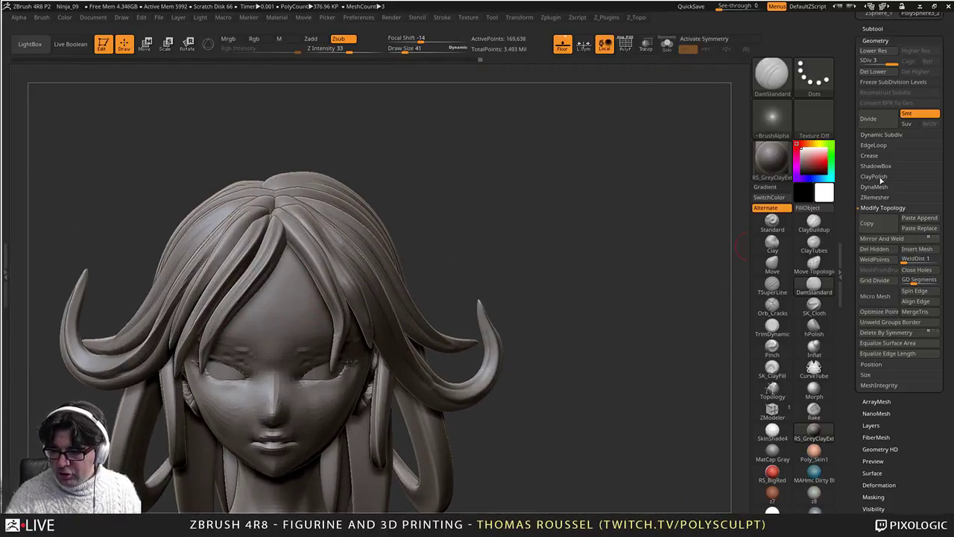
click(877, 179)
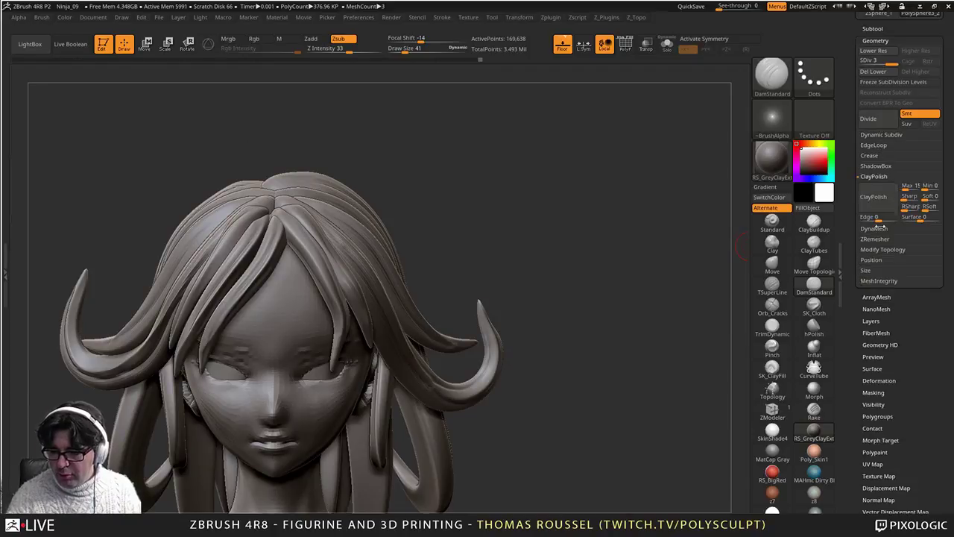
click(882, 201)
ctrl+drag(557, 288, 570, 316)
mouse_move(544, 380)
mouse_down()
mouse_move(530, 398)
mouse_move(424, 439)
mouse_move(470, 344)
mouse_move(532, 345)
mouse_up()
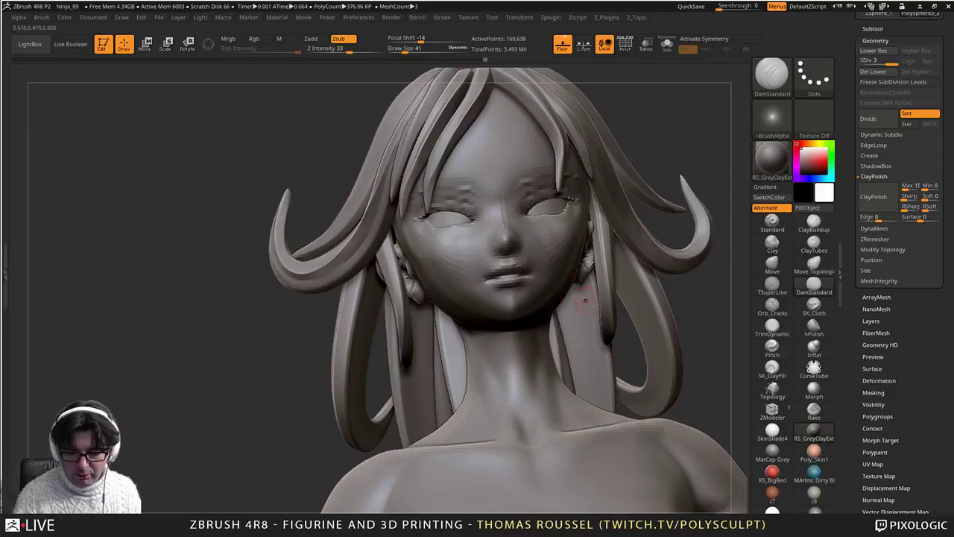
Step: Make the body mesh active for sculpting around the left armpit and set the brush's draw size to 33
mouse_move(585, 300)
alt+mouse_down()
mouse_move(468, 294)
mouse_move(454, 216)
mouse_move(432, 223)
mouse_move(438, 270)
mouse_move(428, 294)
mouse_move(449, 247)
mouse_move(471, 283)
mouse_move(446, 320)
mouse_move(447, 349)
alt+mouse_up()
alt+click(453, 297)
key(s)
drag(449, 258, 456, 258)
shift+drag(370, 261, 378, 275)
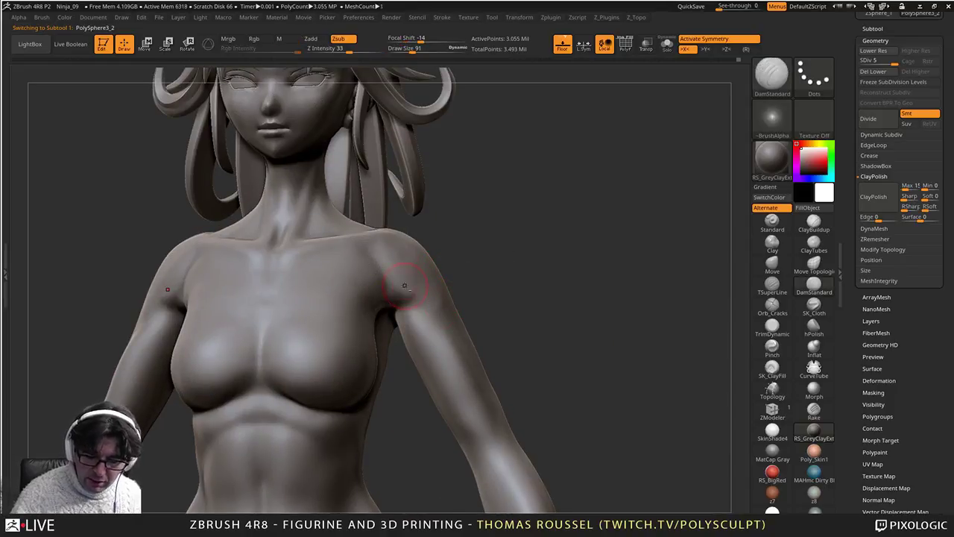
mouse_move(405, 285)
alt+right_down()
mouse_move(545, 385)
mouse_move(456, 391)
alt+right_up()
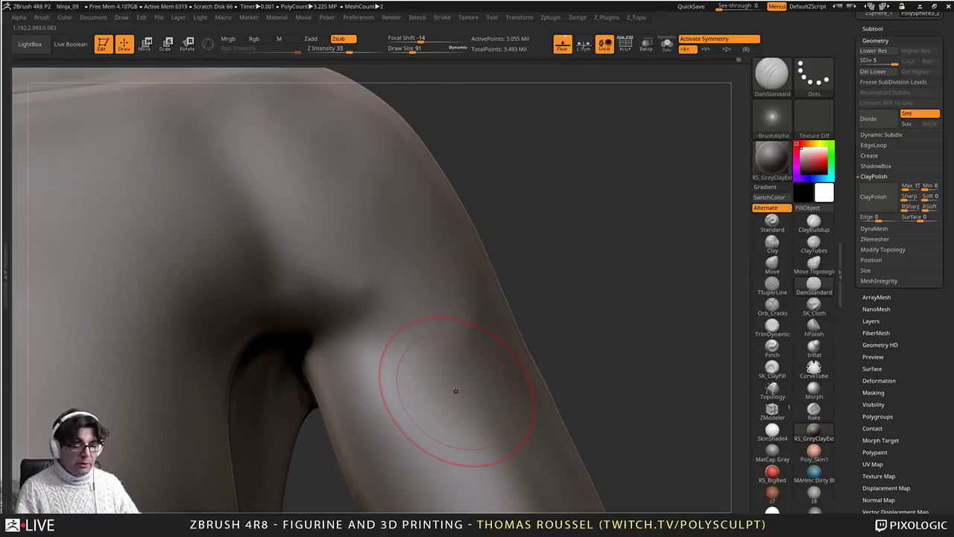
key(shift+f)
key(shift+f)
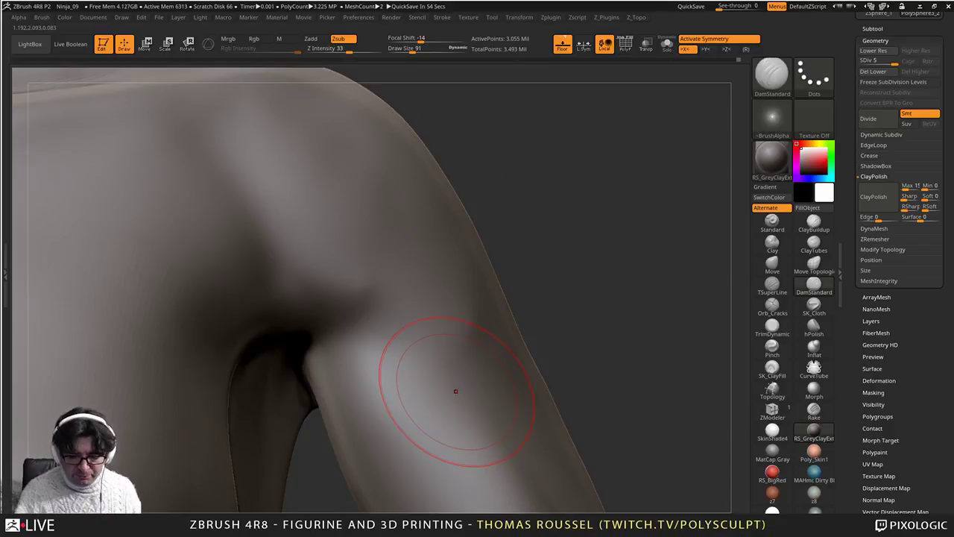
right_drag(455, 392, 517, 316)
key(s)
drag(526, 316, 509, 316)
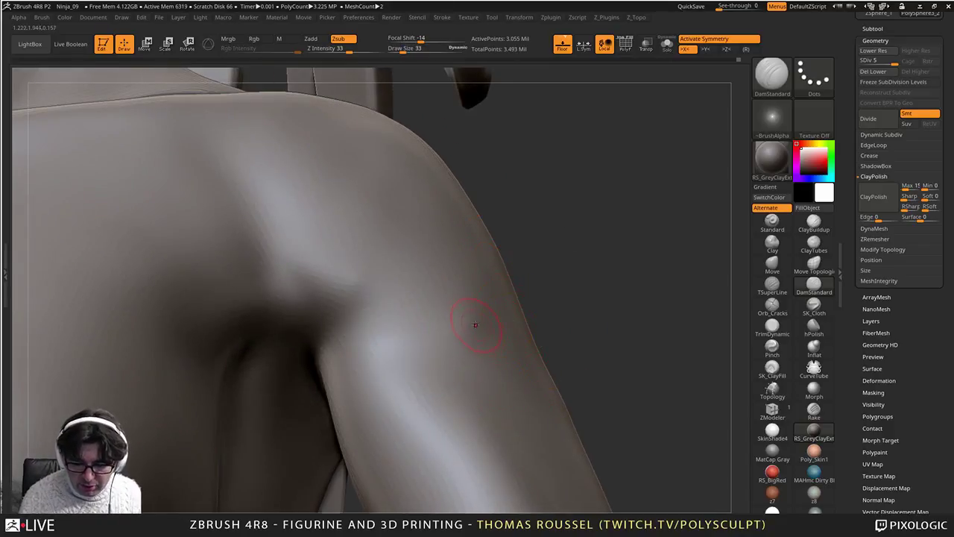
Step: Examine the body's wireframe edge flow around the left shoulder and armpit
mouse_move(421, 296)
right_down()
mouse_move(352, 283)
mouse_move(361, 301)
mouse_move(375, 300)
mouse_move(366, 303)
mouse_move(377, 282)
mouse_move(388, 285)
mouse_move(382, 292)
right_up()
drag(380, 291, 370, 279)
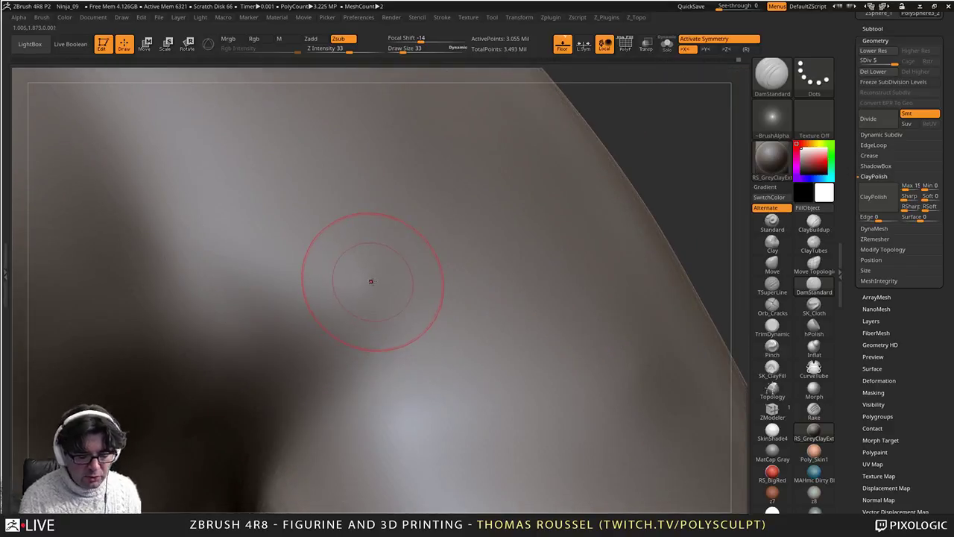
key(shift+f)
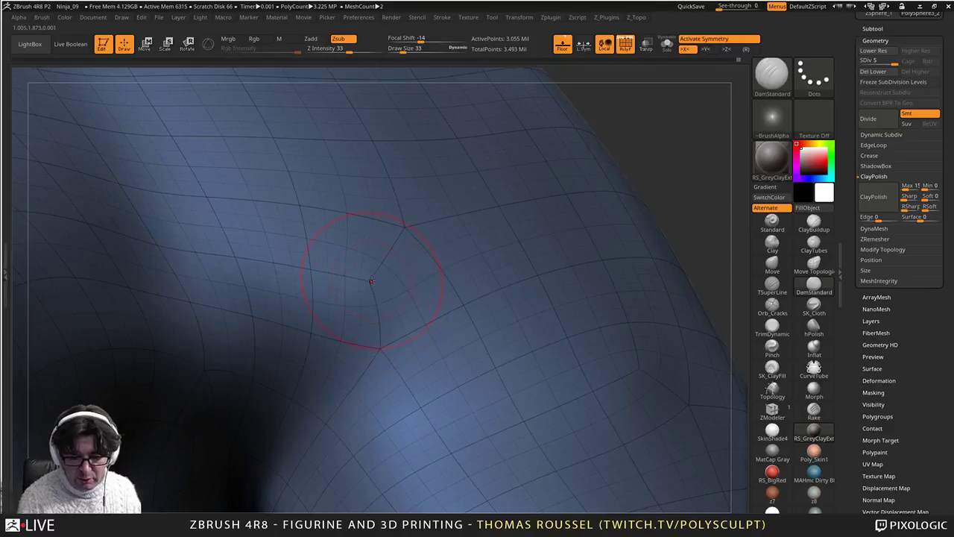
right_drag(372, 281, 383, 297)
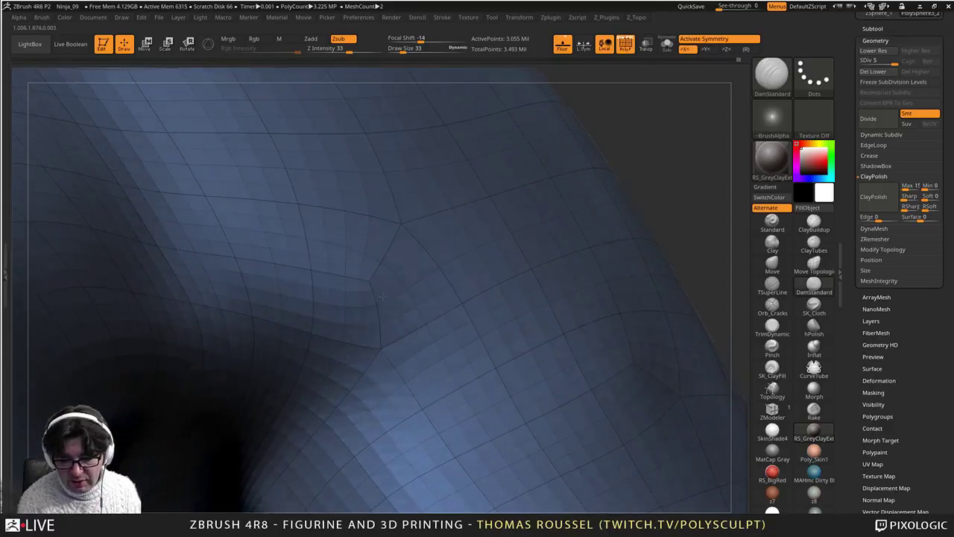
right_drag(623, 362, 611, 374)
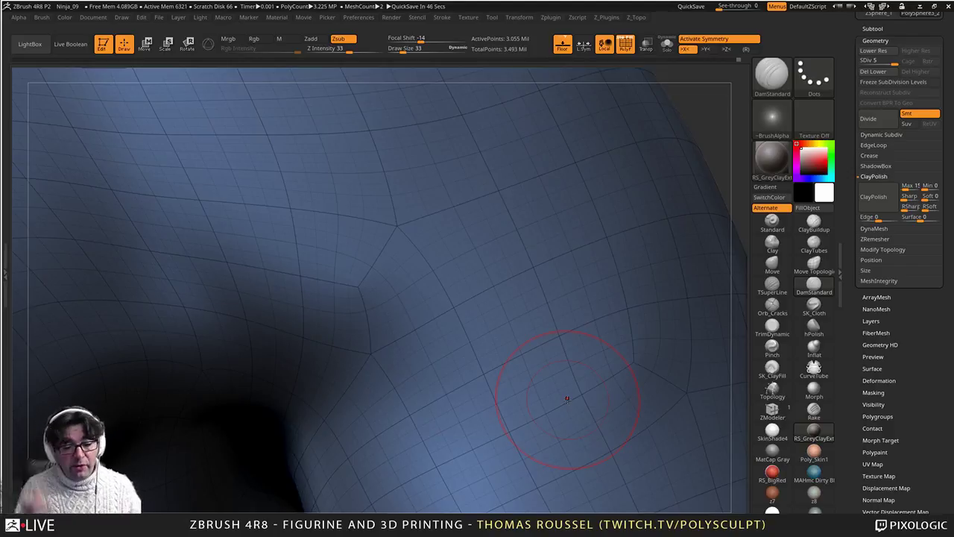
right_drag(650, 386, 649, 388)
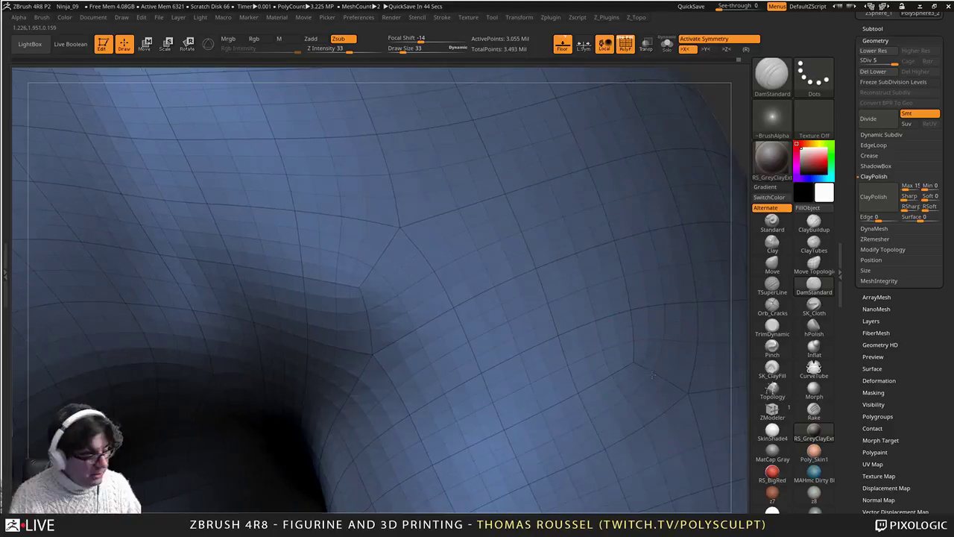
key(shift+f)
Step: Smooth the surface at the front of the upper arm beside the armpit with symmetry on
ctrl+right_drag(613, 417, 579, 384)
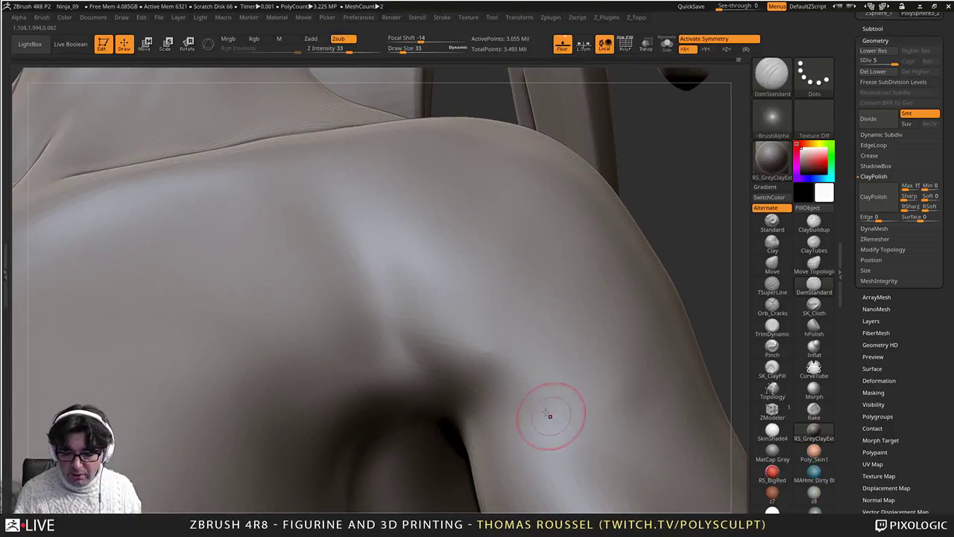
mouse_move(625, 385)
shift+mouse_down()
mouse_move(611, 405)
mouse_move(578, 381)
mouse_move(492, 351)
mouse_move(494, 367)
shift+mouse_up()
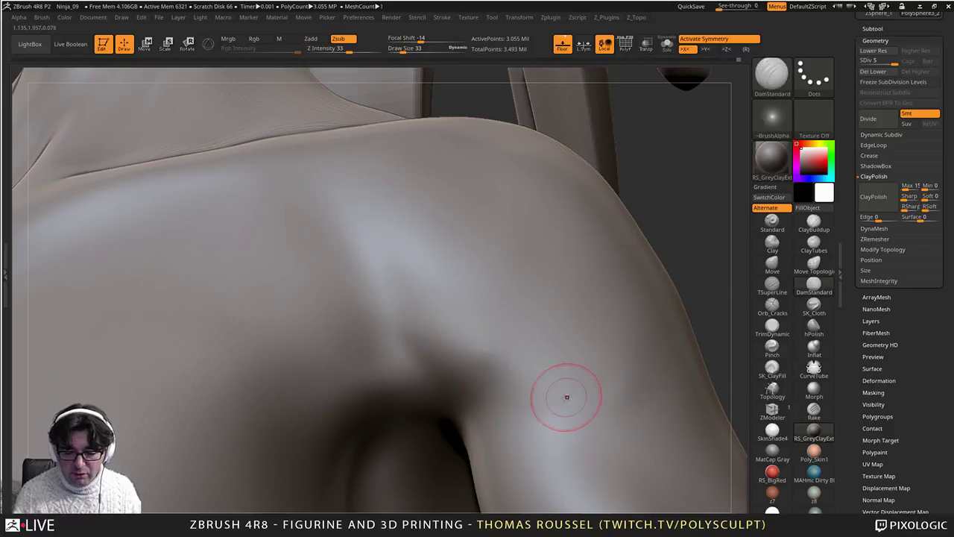
mouse_move(564, 395)
right_down()
mouse_move(574, 395)
mouse_move(547, 363)
right_up()
alt+right_drag(550, 414, 476, 371)
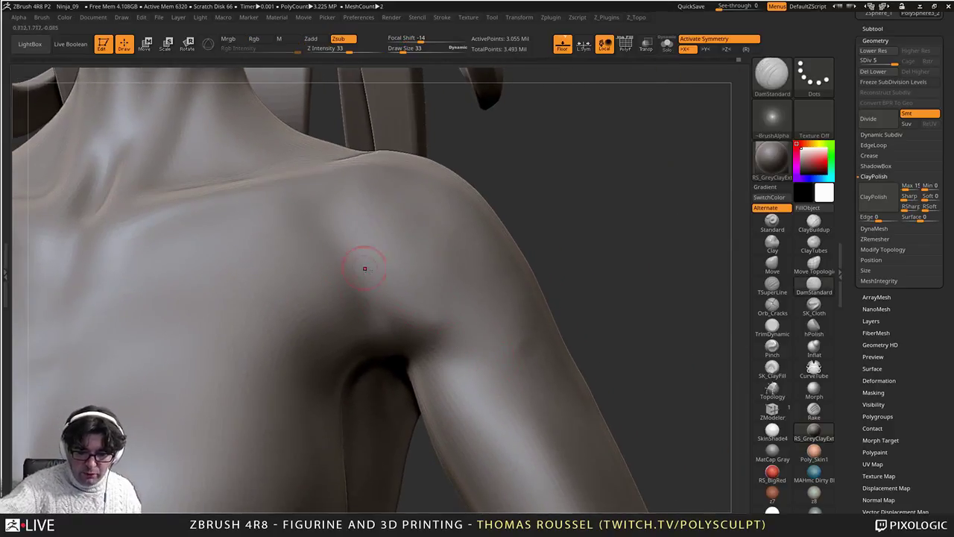
right_drag(576, 372, 426, 288)
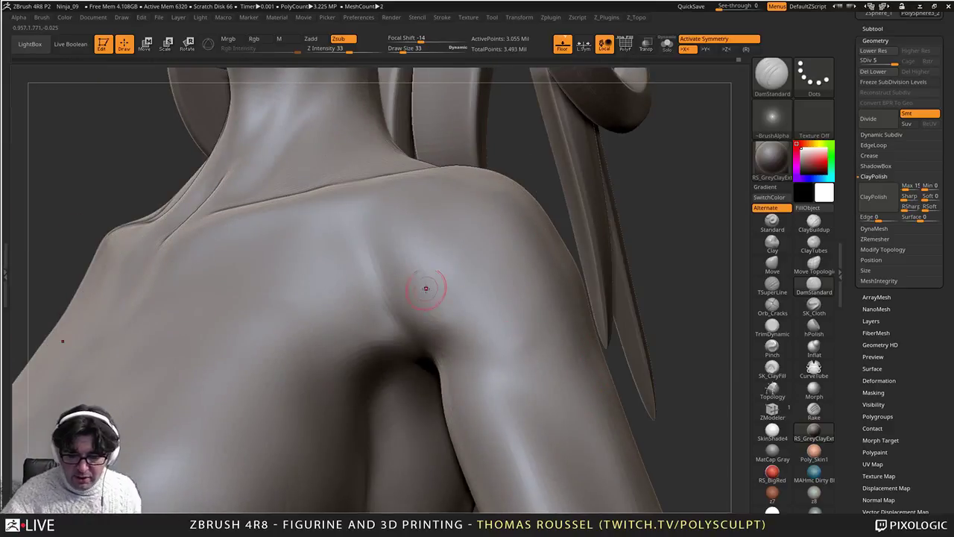
right_drag(470, 355, 517, 453)
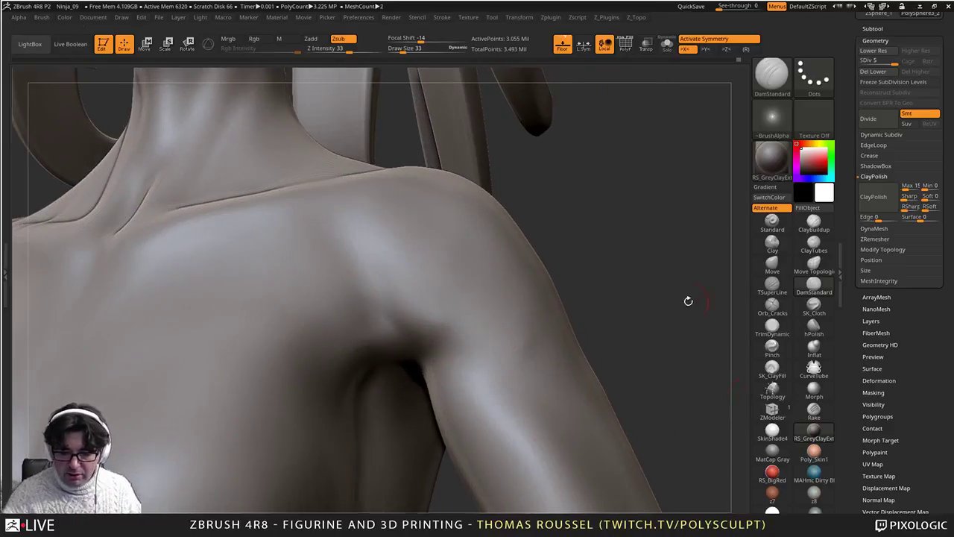
Step: Carve a diagonal crease from the chest across the armpit onto the upper arm, and soften it with Smooth
drag(376, 293, 522, 388)
right_drag(375, 264, 342, 259)
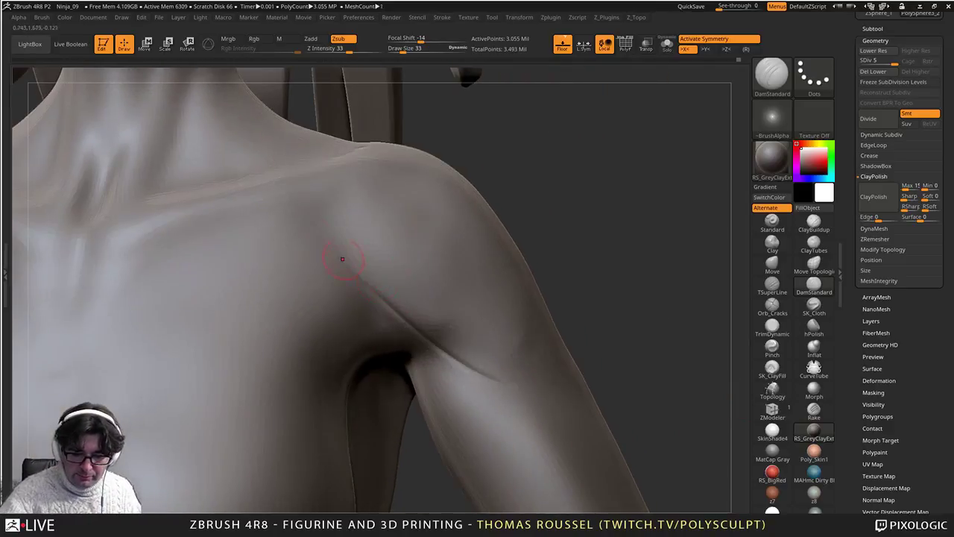
drag(353, 275, 504, 381)
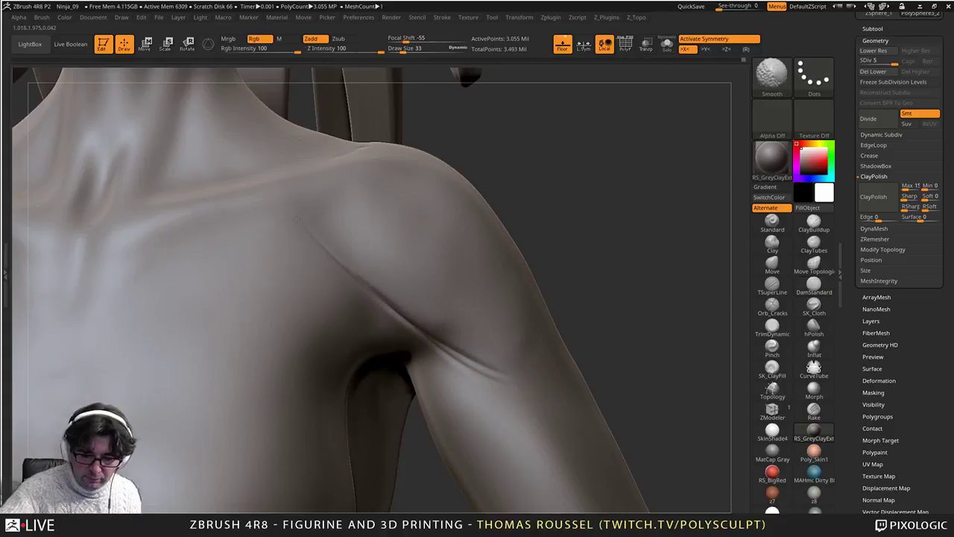
shift+drag(297, 233, 407, 321)
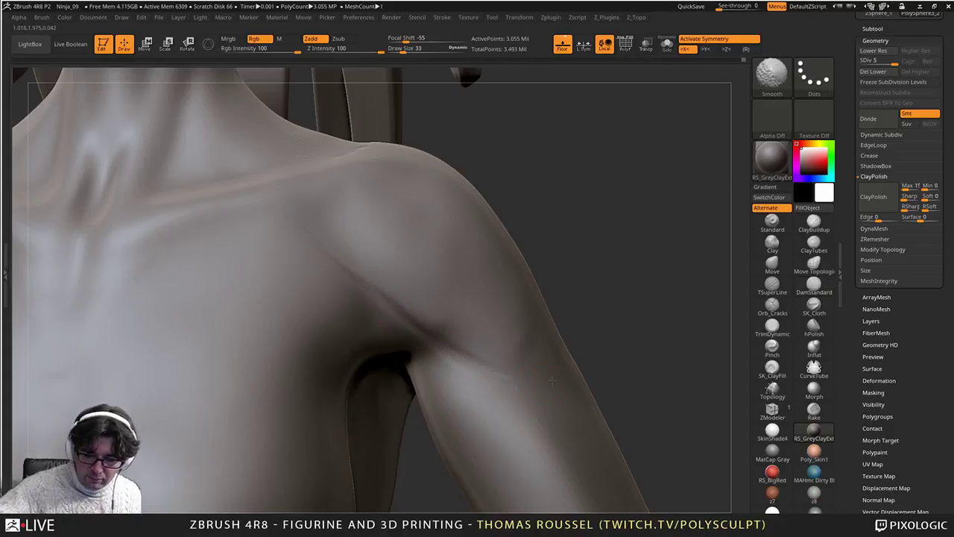
right_drag(574, 364, 605, 360)
alt+right_drag(305, 260, 481, 223)
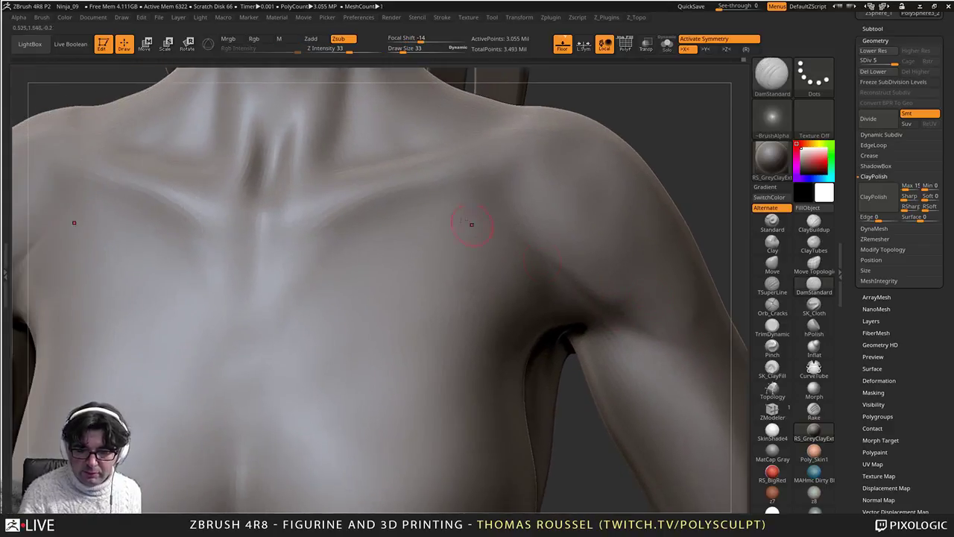
mouse_move(478, 187)
mouse_down()
mouse_move(421, 195)
mouse_move(318, 278)
mouse_move(402, 199)
mouse_up()
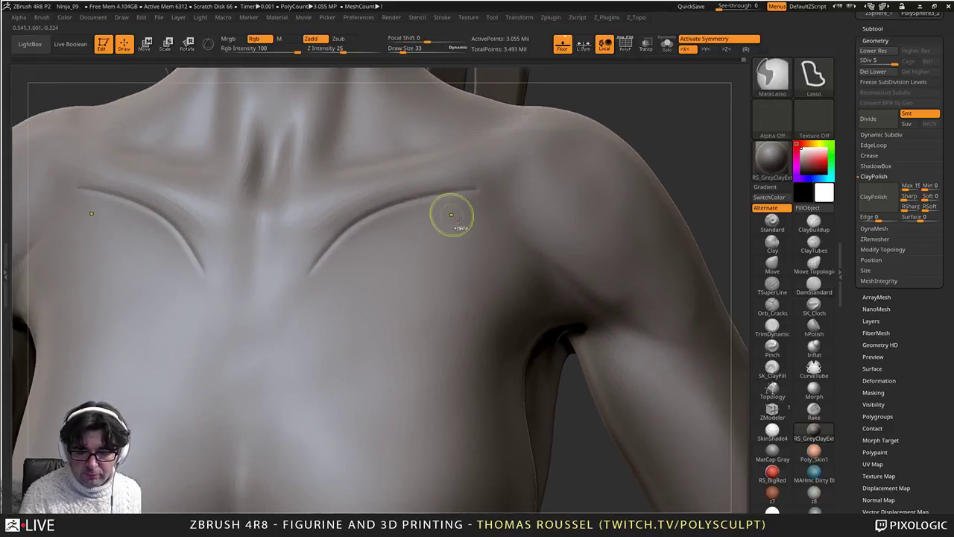
key(ctrl+z)
key(ctrl+z)
Step: Carve a groove along the underside of each collarbone and smooth it toward the sternum
drag(498, 185, 321, 255)
key(shift)
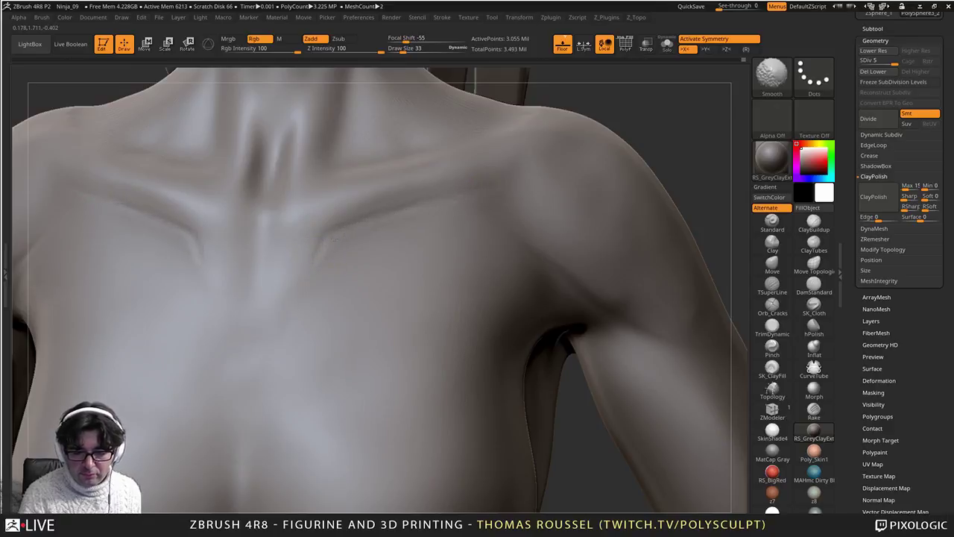
mouse_move(422, 178)
mouse_down()
mouse_move(287, 242)
mouse_move(290, 213)
mouse_up()
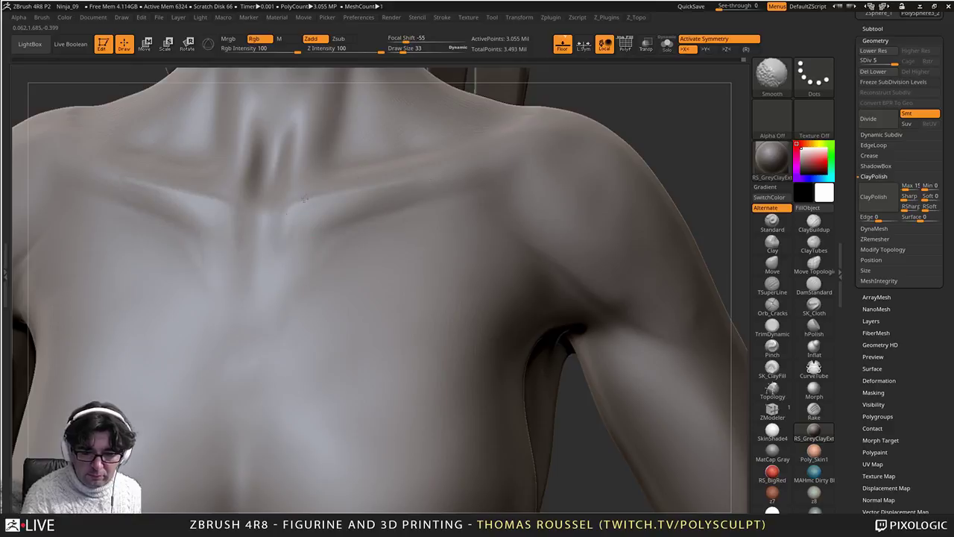
alt+right_drag(366, 213, 310, 304)
mouse_move(292, 187)
mouse_down()
mouse_move(270, 243)
mouse_move(282, 268)
mouse_up()
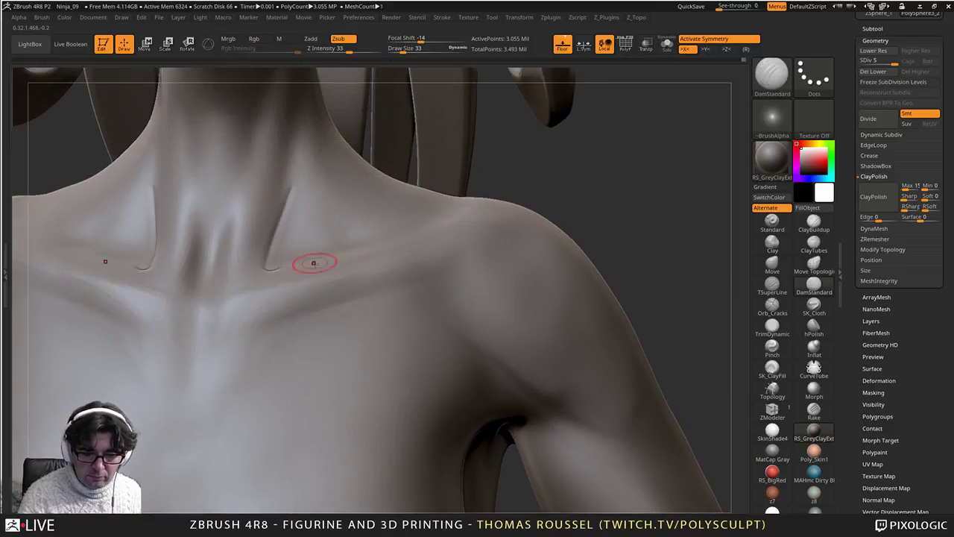
right_drag(313, 263, 296, 276)
key(ctrl+z)
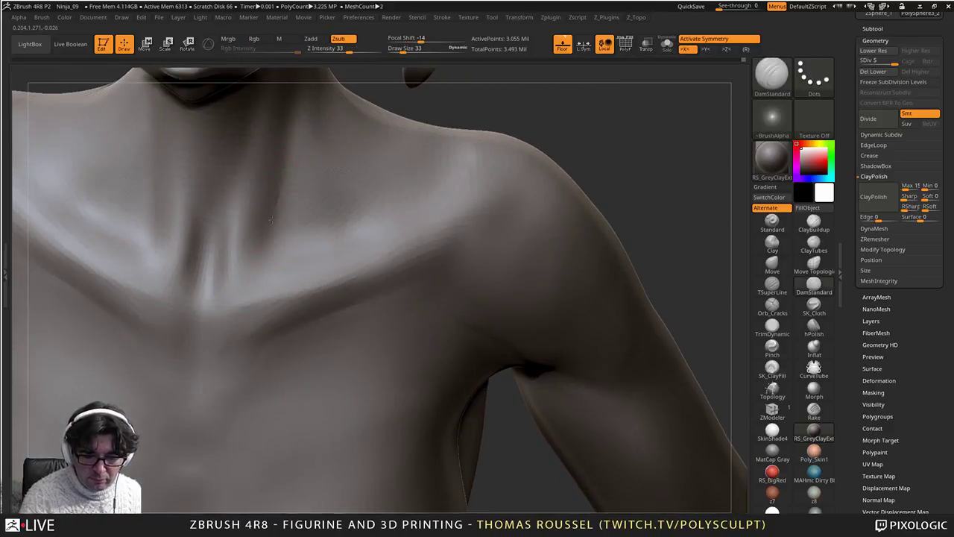
Step: Carve the hollow above each collarbone beside the base of the neck
mouse_move(272, 216)
mouse_down()
mouse_move(277, 268)
mouse_move(406, 203)
mouse_move(274, 263)
mouse_up()
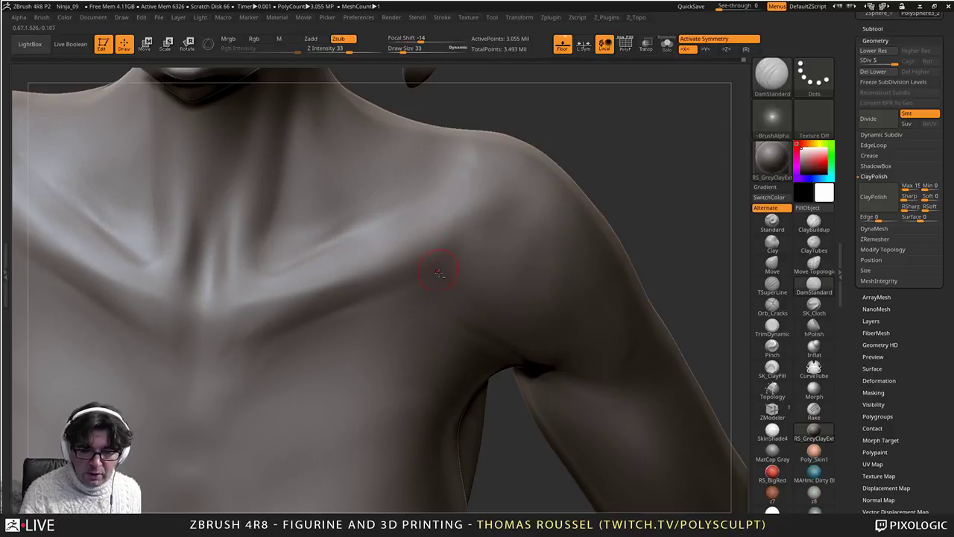
Step: Examine the lips and mouth corners up close, and review the head and shoulders from the front
ctrl+right_drag(440, 268, 440, 161)
mouse_move(440, 246)
ctrl+right_down()
mouse_move(443, 319)
mouse_move(440, 261)
mouse_move(406, 257)
mouse_move(410, 246)
ctrl+right_up()
ctrl+right_drag(402, 186, 403, 252)
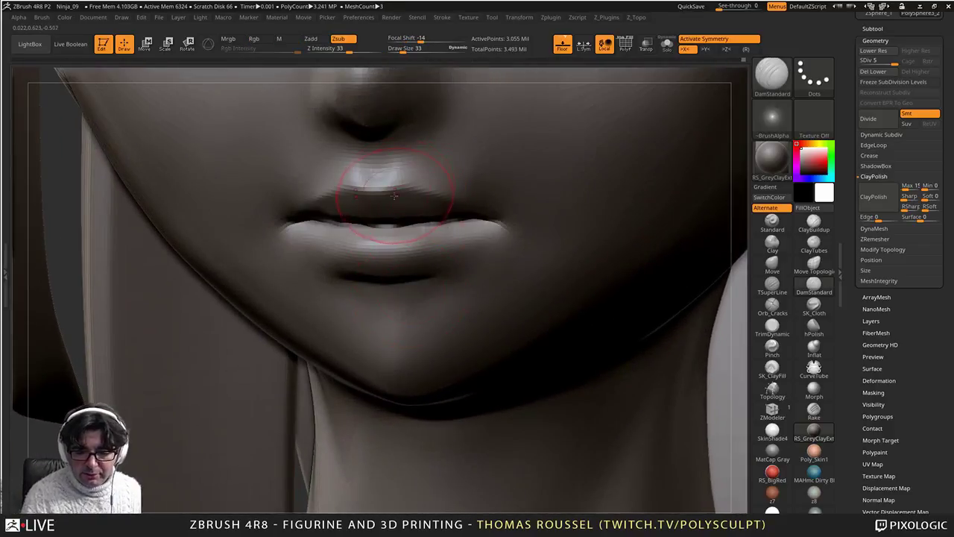
key(s)
drag(390, 197, 385, 197)
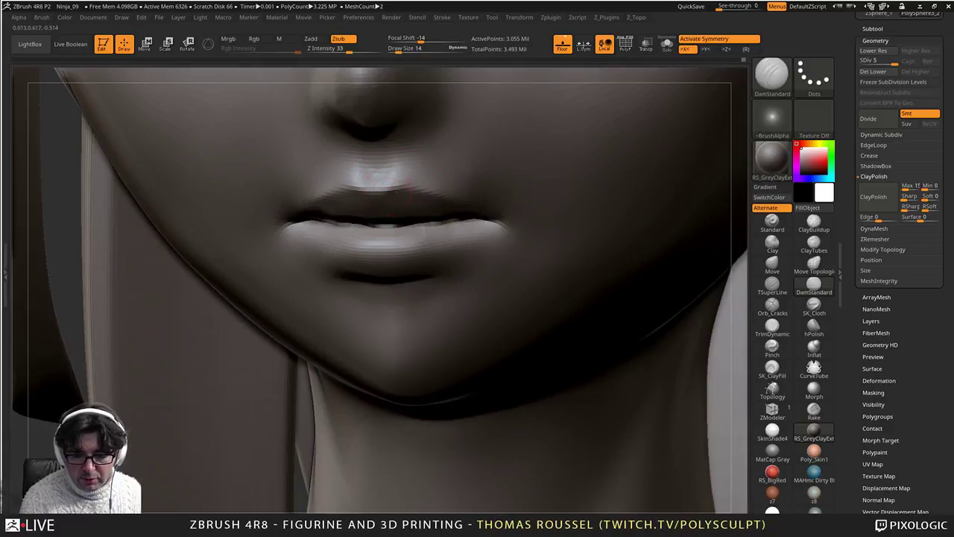
mouse_move(478, 252)
right_down()
mouse_move(450, 242)
mouse_move(484, 257)
right_up()
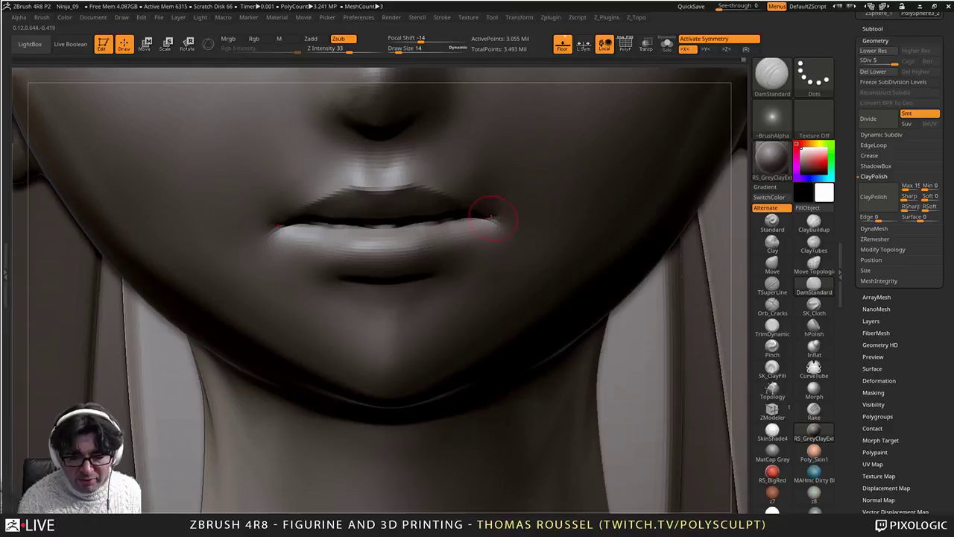
ctrl+right_drag(499, 319, 434, 417)
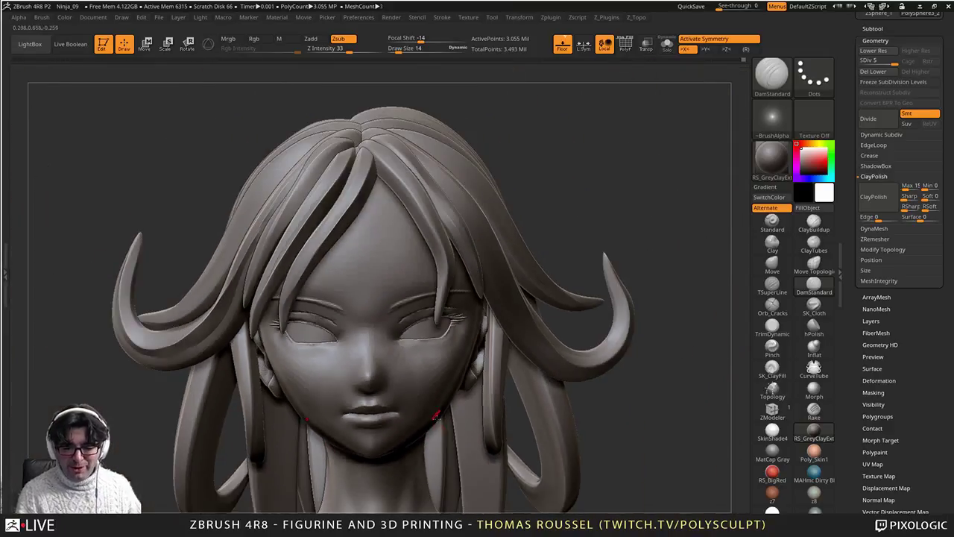
right_drag(477, 440, 500, 340)
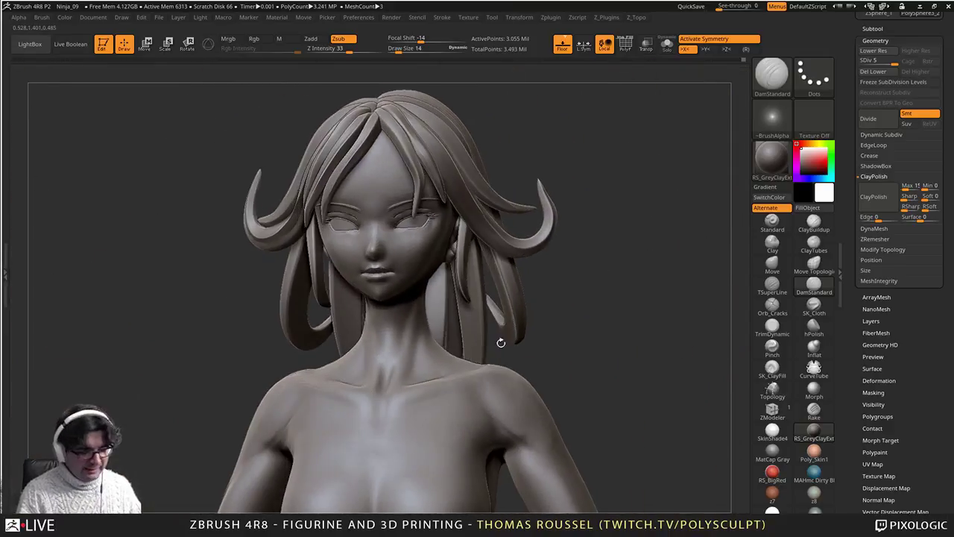
right_drag(505, 379, 541, 381)
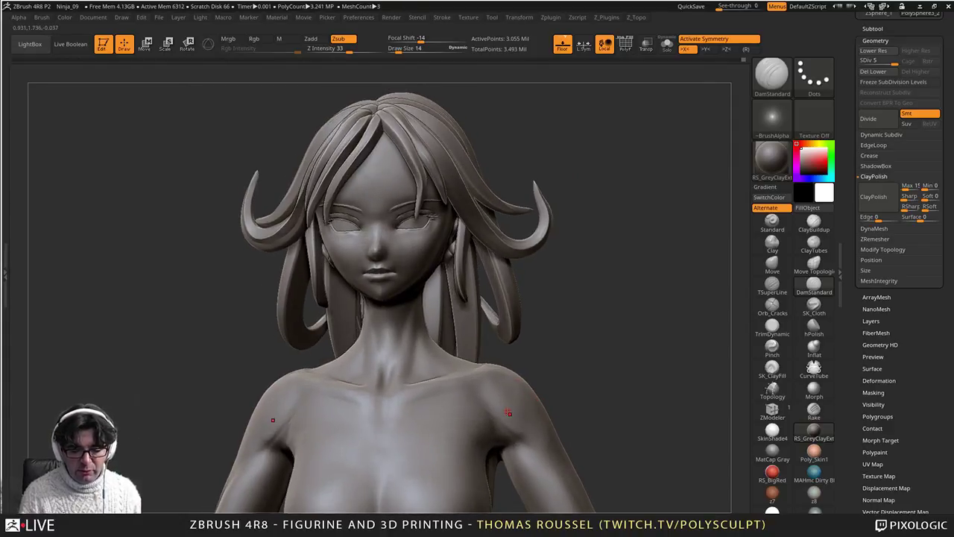
right_drag(508, 412, 507, 412)
Step: Touch up the shoulder and armpit transition on the body at draw size 38
key(shift)
key(s)
drag(498, 410, 503, 411)
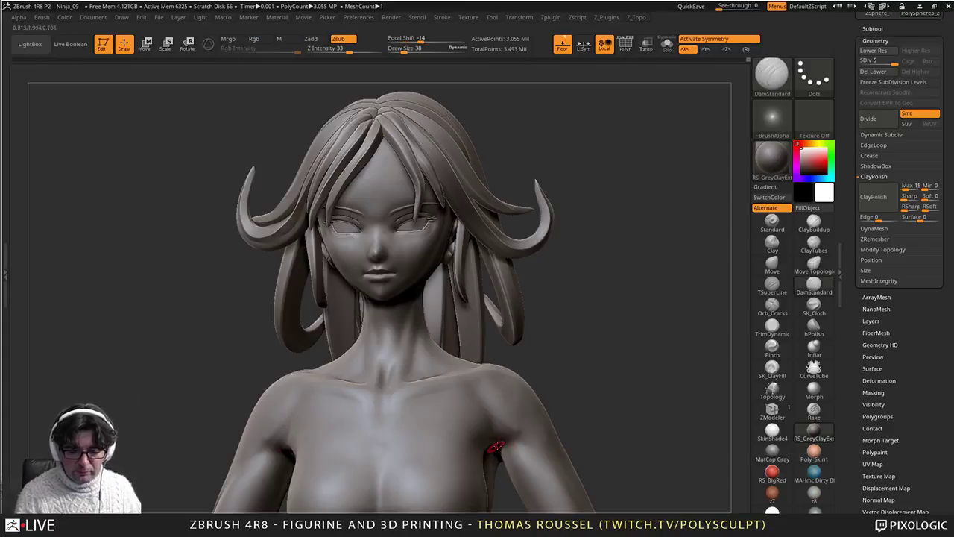
mouse_move(496, 447)
ctrl+right_down()
mouse_move(508, 432)
mouse_move(490, 419)
ctrl+right_up()
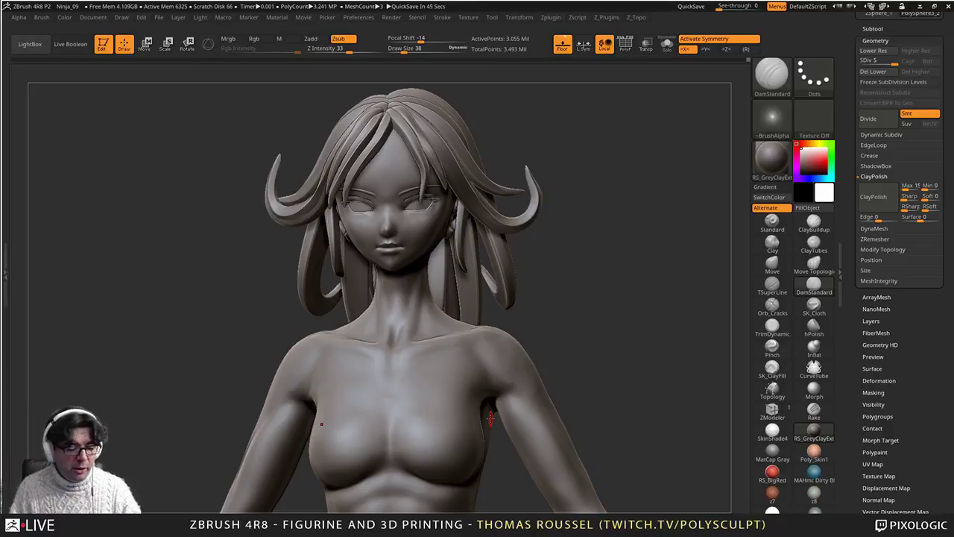
Step: Lower the body to subdivision level 2 and build up the outer instep of the foot with ClayBuildup at draw size 87
key(f)
alt+drag(490, 418, 494, 337)
shift+drag(494, 337, 484, 362)
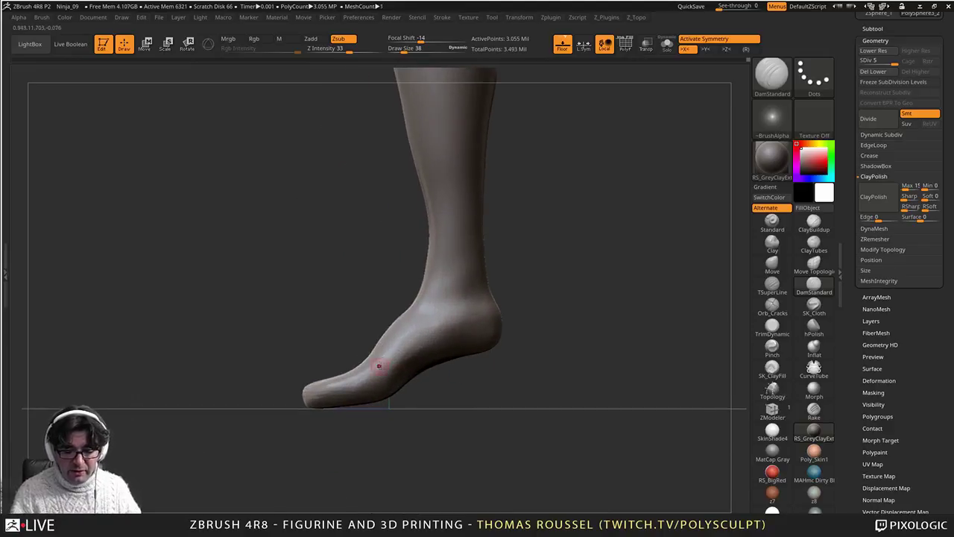
mouse_move(373, 283)
mouse_down()
mouse_move(425, 302)
mouse_move(484, 352)
mouse_up()
key(s)
key(s)
click(819, 230)
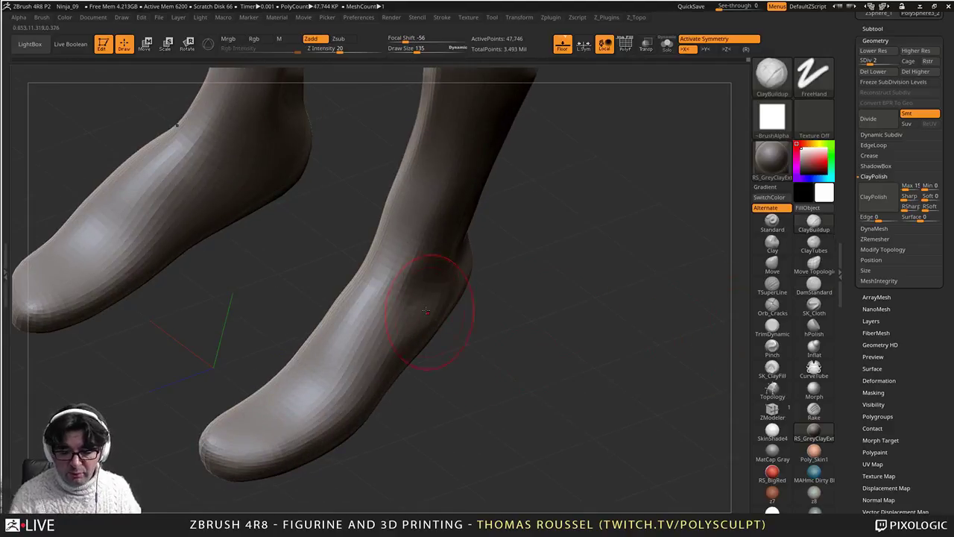
key(s)
mouse_move(428, 305)
mouse_down()
mouse_move(386, 320)
mouse_move(306, 380)
mouse_up()
drag(384, 277, 342, 359)
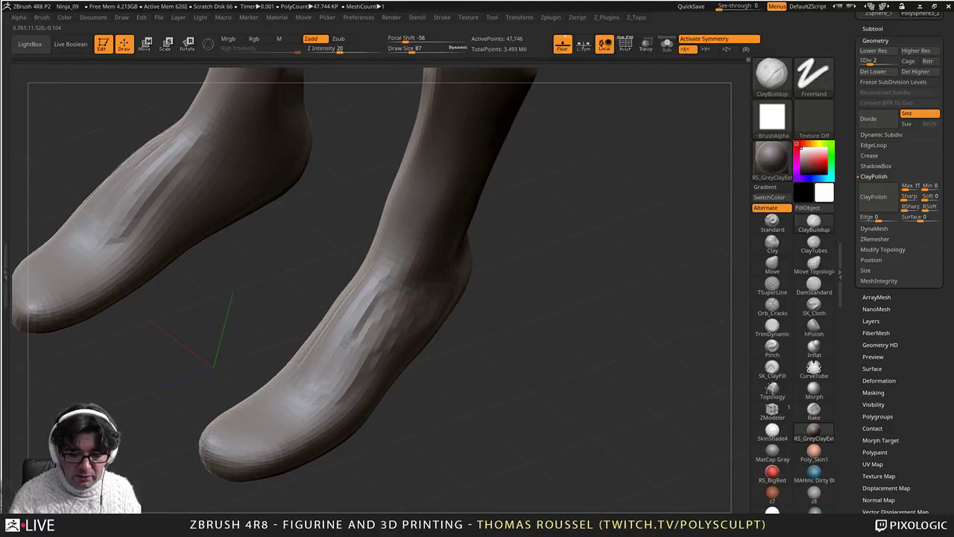
drag(386, 317, 341, 404)
mouse_move(381, 440)
mouse_down()
mouse_move(339, 456)
mouse_move(312, 434)
mouse_move(402, 388)
mouse_move(406, 404)
mouse_up()
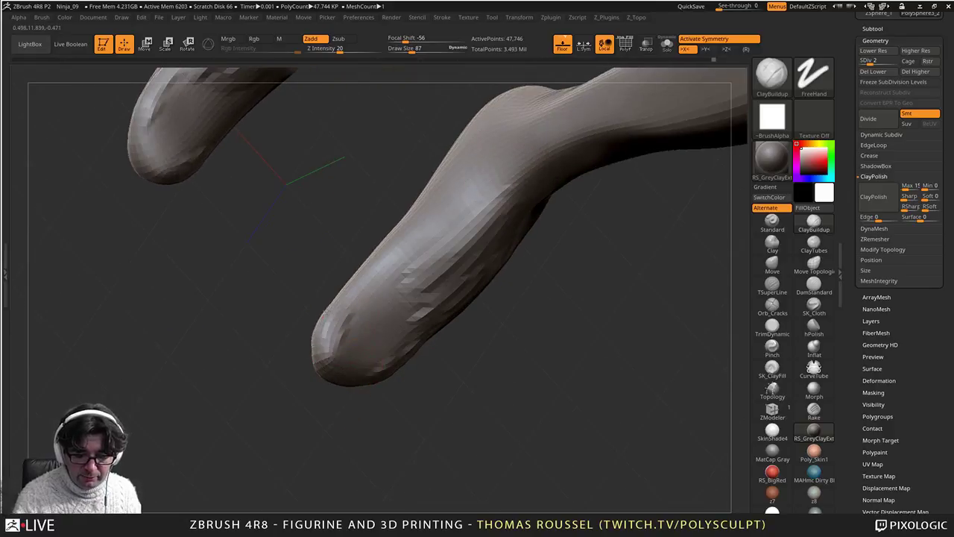
Step: Add clay to the tip of the foot and across the top behind the toes
drag(323, 319, 355, 339)
drag(328, 406, 409, 251)
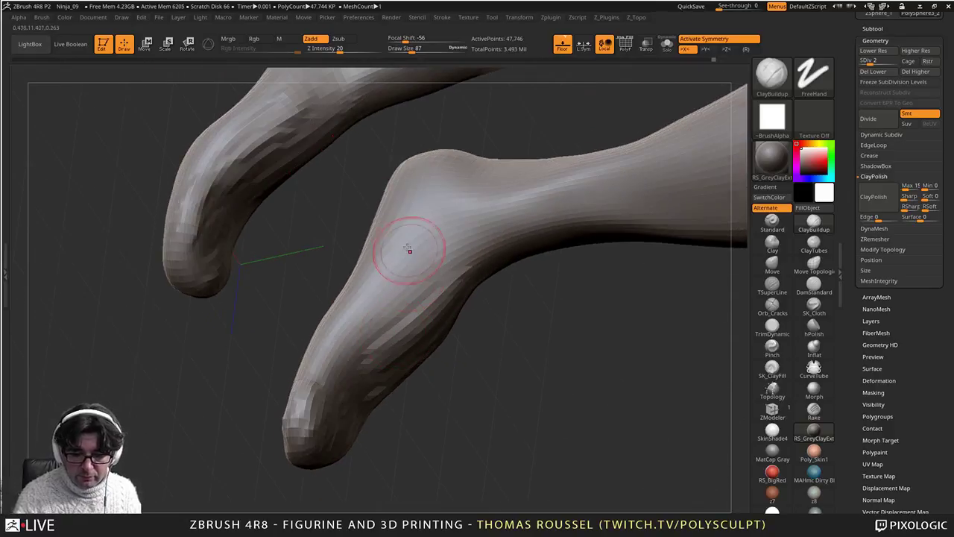
mouse_move(366, 273)
right_down()
mouse_move(405, 311)
mouse_move(397, 264)
mouse_move(336, 275)
right_up()
drag(320, 288, 280, 334)
drag(291, 268, 272, 316)
Step: Build up the forefoot at the base of the toes and along the side of the toe area
right_drag(294, 301, 299, 374)
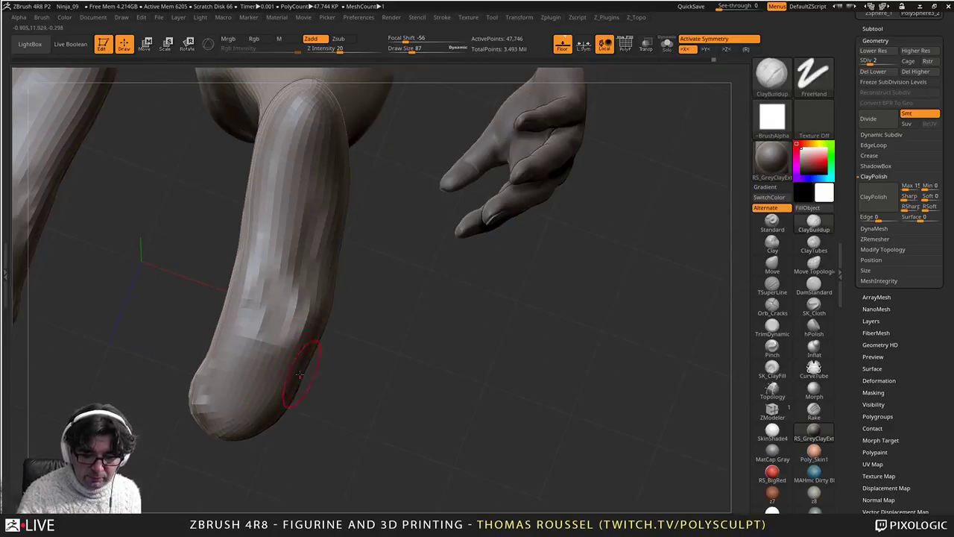
drag(270, 356, 250, 398)
drag(234, 341, 210, 392)
right_drag(223, 373, 214, 329)
mouse_move(213, 329)
mouse_down()
mouse_move(195, 366)
mouse_move(227, 373)
mouse_up()
mouse_move(227, 373)
right_down()
mouse_move(246, 350)
mouse_move(287, 339)
mouse_move(335, 358)
right_up()
mouse_move(193, 378)
mouse_down()
mouse_move(201, 406)
mouse_move(212, 409)
mouse_move(199, 408)
mouse_up()
mouse_move(253, 387)
right_down()
mouse_move(288, 362)
mouse_move(307, 328)
mouse_move(358, 395)
mouse_move(440, 249)
mouse_move(448, 358)
mouse_move(465, 368)
right_up()
Step: Reshape the underside of the ball and the top of the toes with the Move brush at draw size 145
click(772, 265)
key(s)
drag(675, 304, 667, 308)
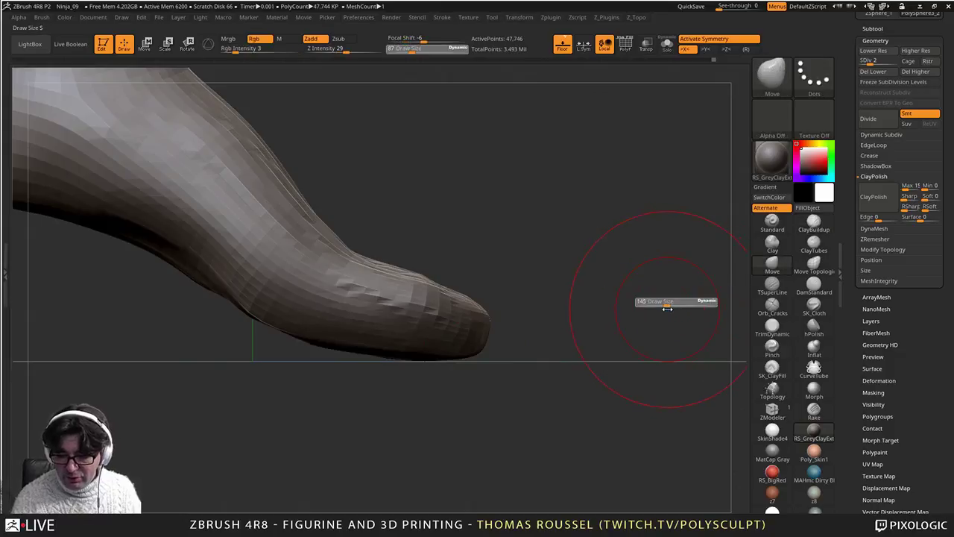
drag(306, 328, 308, 333)
drag(415, 283, 409, 292)
Step: Reshape the instep and front of the ankle into a fuller curve with the Move brush at draw size 212
alt+right_drag(334, 197, 368, 273)
key(s)
drag(369, 266, 374, 265)
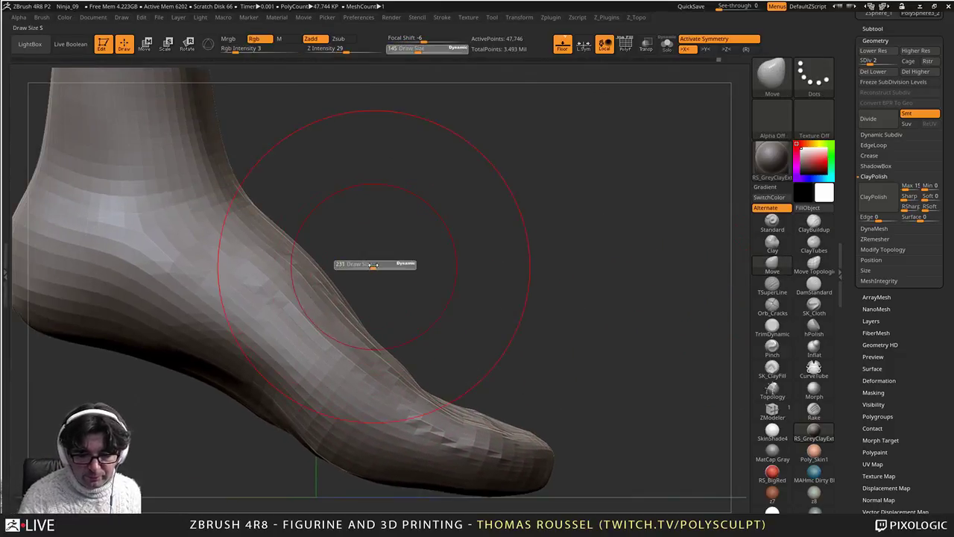
drag(250, 207, 261, 198)
drag(320, 274, 368, 306)
drag(322, 269, 328, 263)
drag(273, 199, 279, 192)
Step: Pull the back of the ankle and the heel inward with the Move brush
alt+right_drag(254, 179, 377, 251)
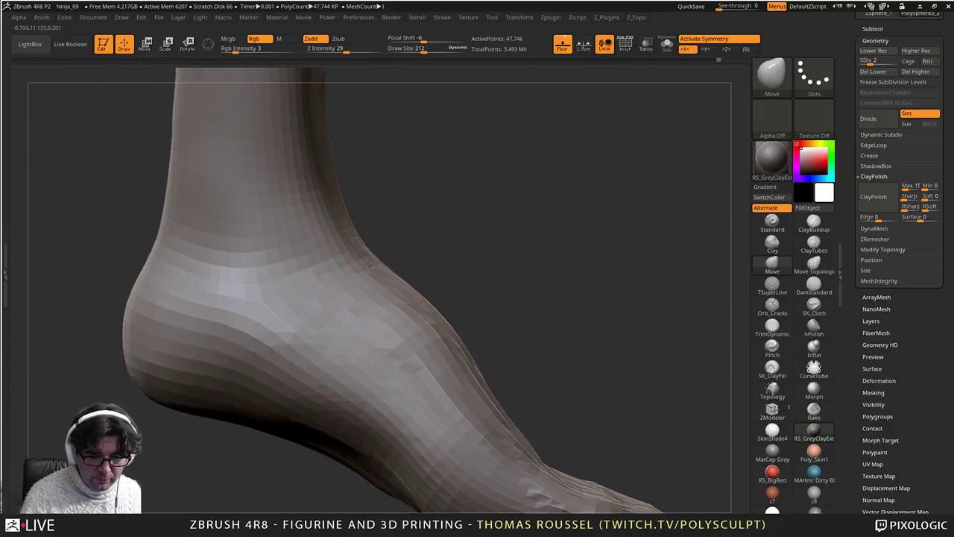
drag(155, 223, 186, 199)
drag(199, 419, 225, 412)
drag(144, 326, 153, 323)
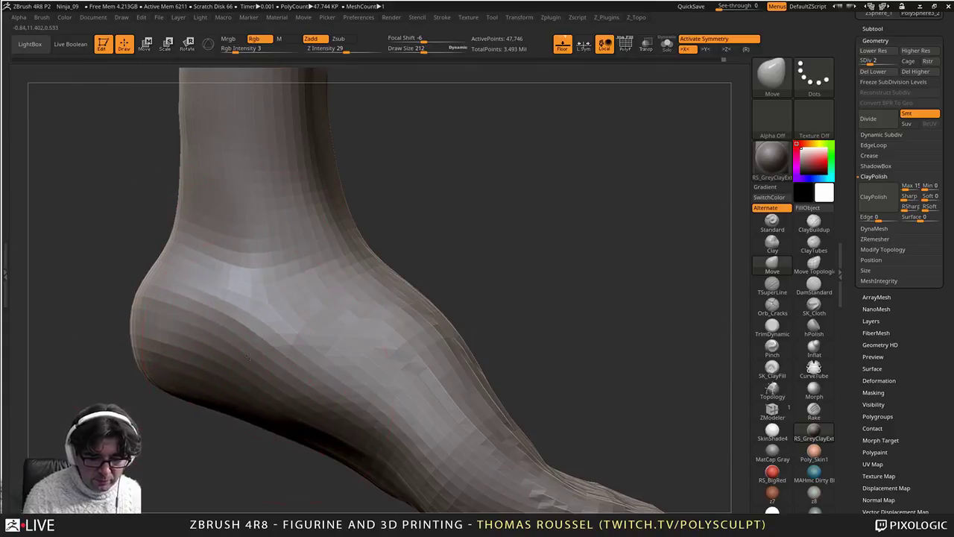
Step: Push the sole upward between the heel and the ball to shape the foot's arch, using Move
alt+right_drag(433, 358, 423, 288)
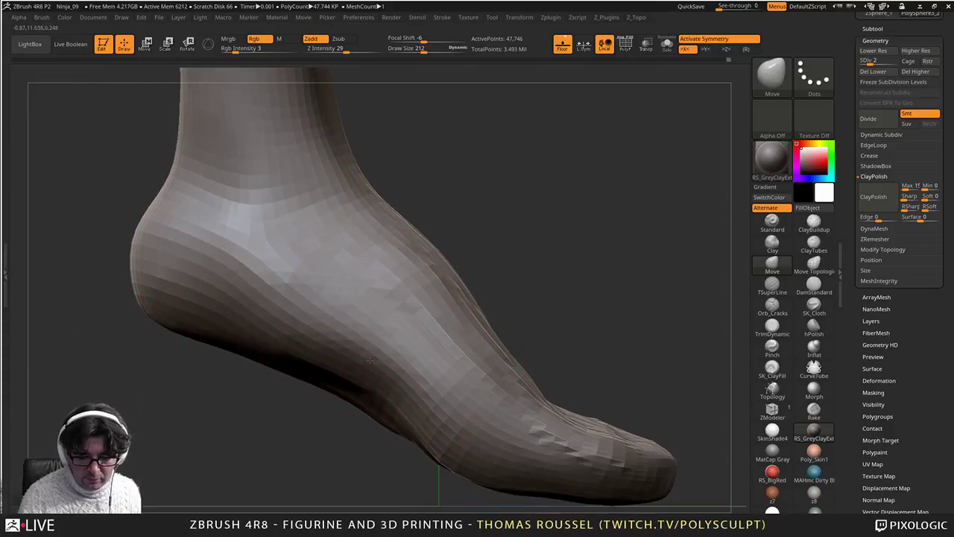
right_drag(255, 349, 416, 355)
drag(320, 394, 317, 371)
key(s)
drag(323, 383, 313, 383)
drag(332, 407, 333, 398)
key(s)
drag(335, 365, 345, 365)
drag(333, 353, 327, 329)
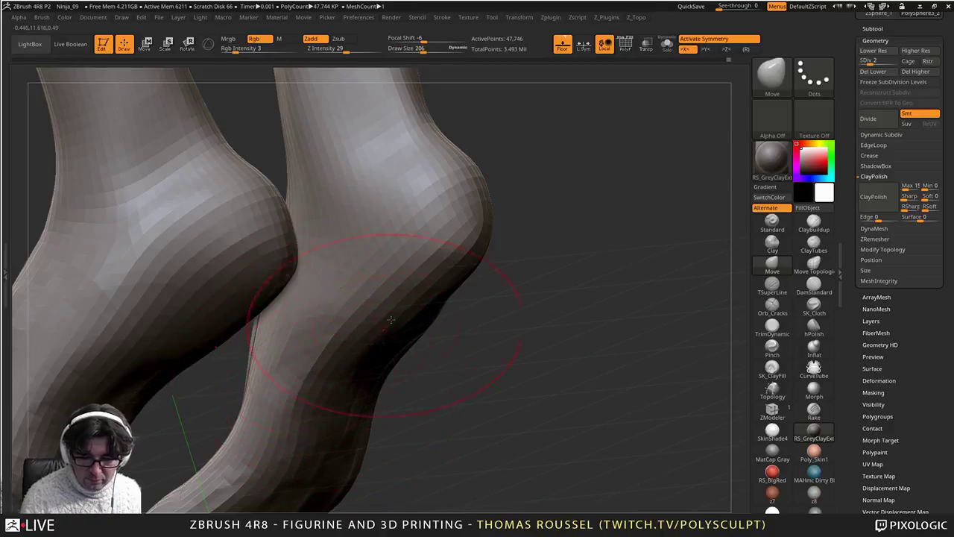
Step: Add clay down the outer side of the ankle with ClayBuildup at draw size 79
mouse_move(388, 318)
right_down()
mouse_move(398, 258)
mouse_move(415, 234)
mouse_move(383, 335)
right_up()
key(s)
drag(380, 303, 366, 303)
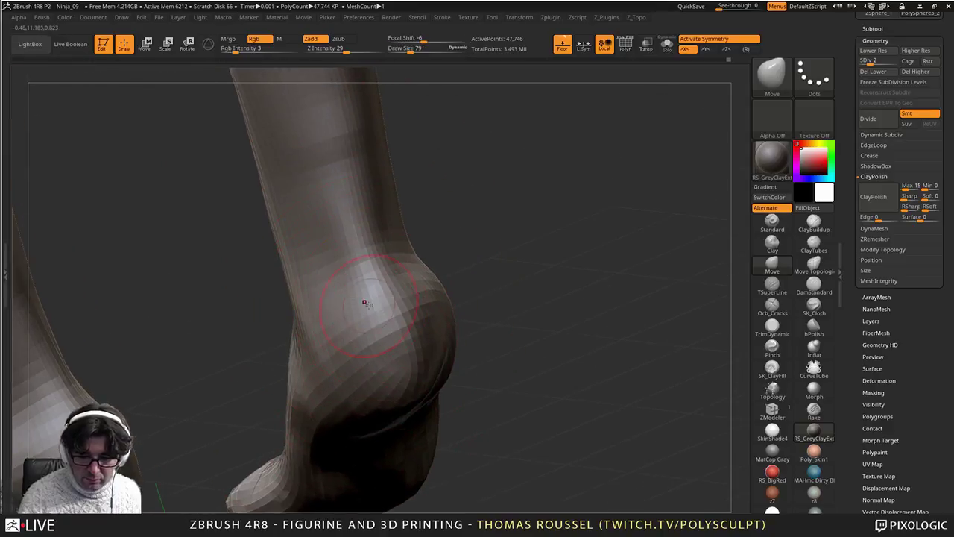
mouse_move(362, 302)
right_down()
mouse_move(335, 332)
mouse_move(309, 321)
mouse_move(469, 313)
mouse_move(537, 298)
right_up()
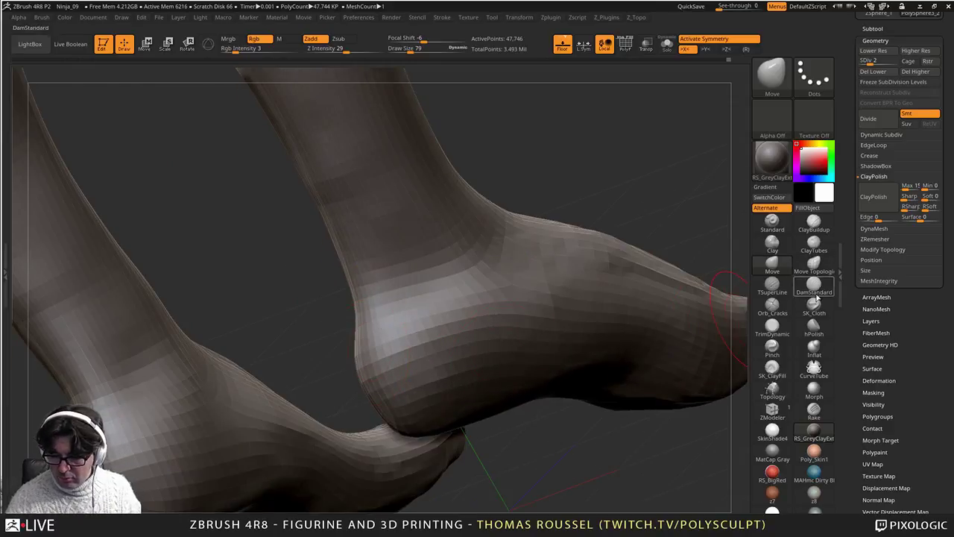
click(813, 223)
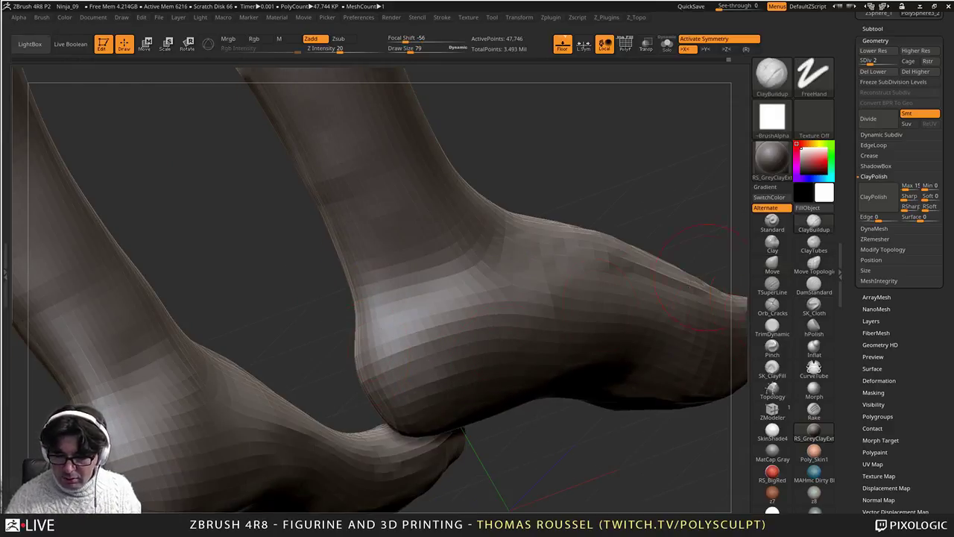
mouse_move(641, 284)
right_down()
mouse_move(536, 245)
mouse_move(477, 205)
right_up()
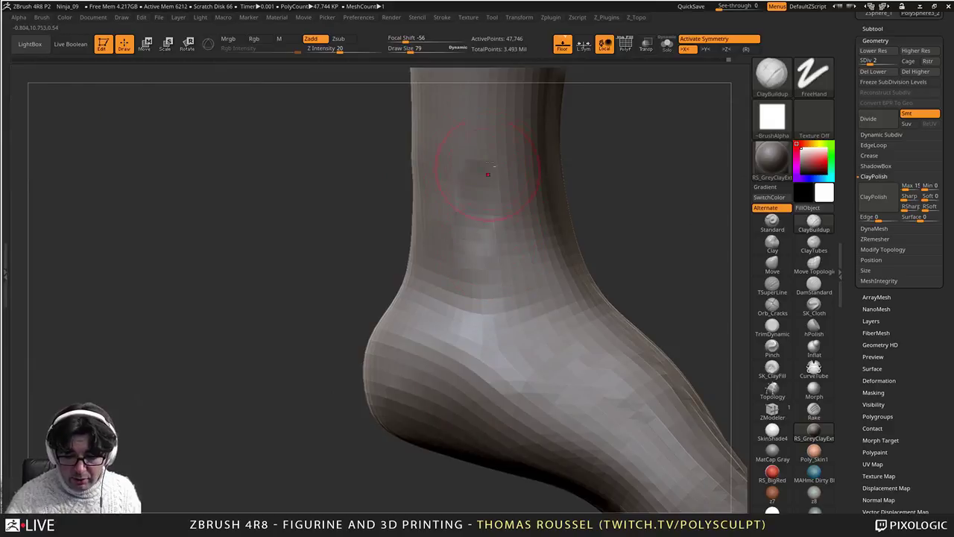
key(ctrl+z)
drag(492, 171, 483, 243)
mouse_move(549, 259)
right_down()
mouse_move(469, 261)
mouse_move(576, 263)
right_up()
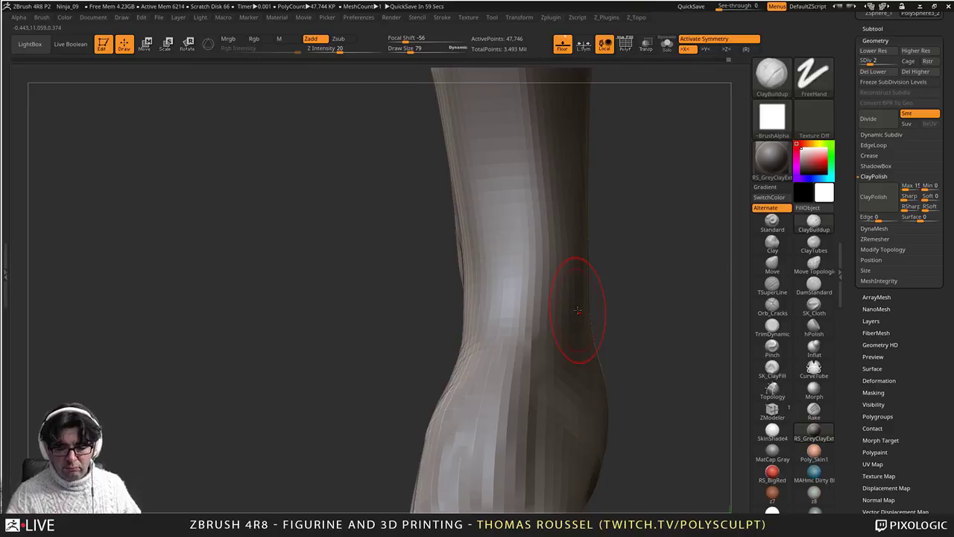
Step: Build up the ankle bones with clay strokes down the sides of the ankle above the heel
ctrl+right_drag(578, 310, 562, 295)
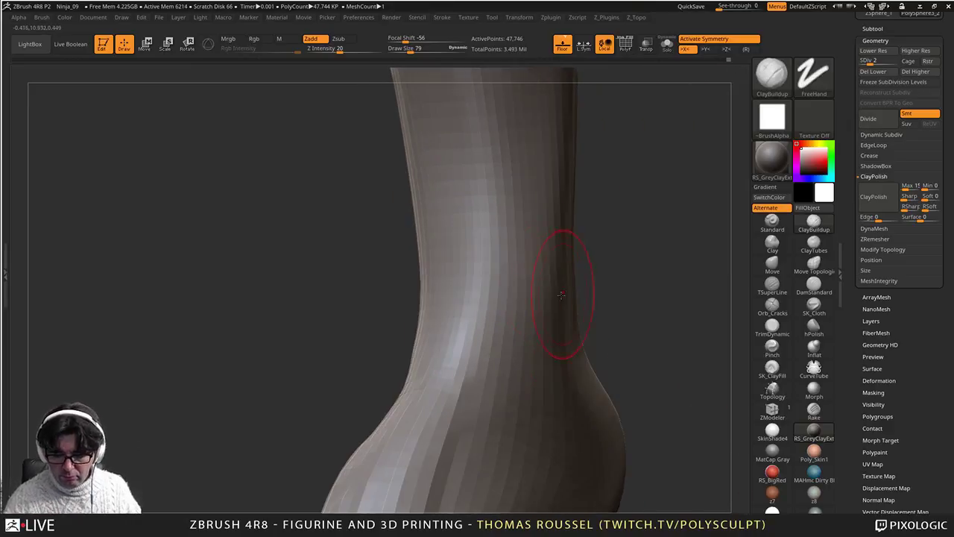
mouse_move(562, 298)
mouse_down()
mouse_move(547, 187)
mouse_move(557, 316)
mouse_up()
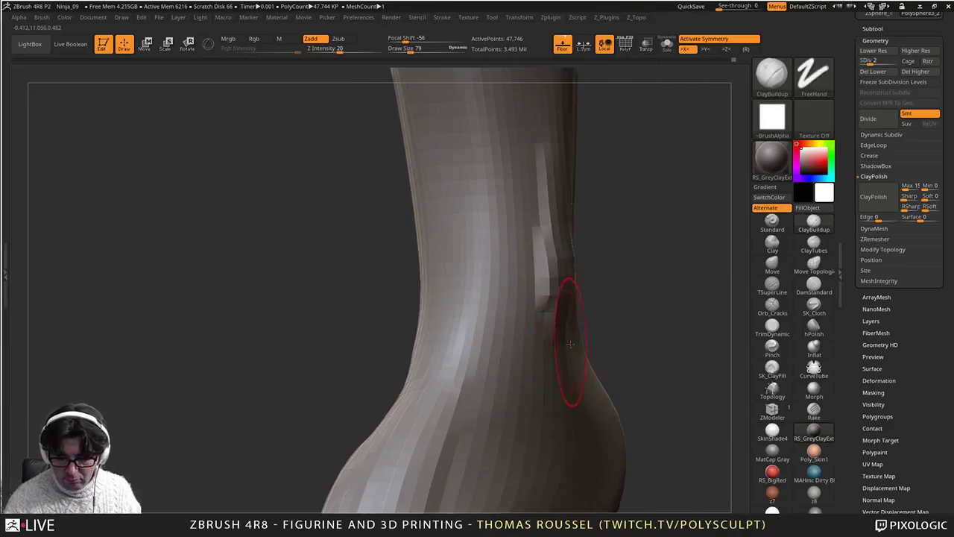
mouse_move(570, 341)
right_down()
mouse_move(580, 368)
mouse_move(578, 339)
right_up()
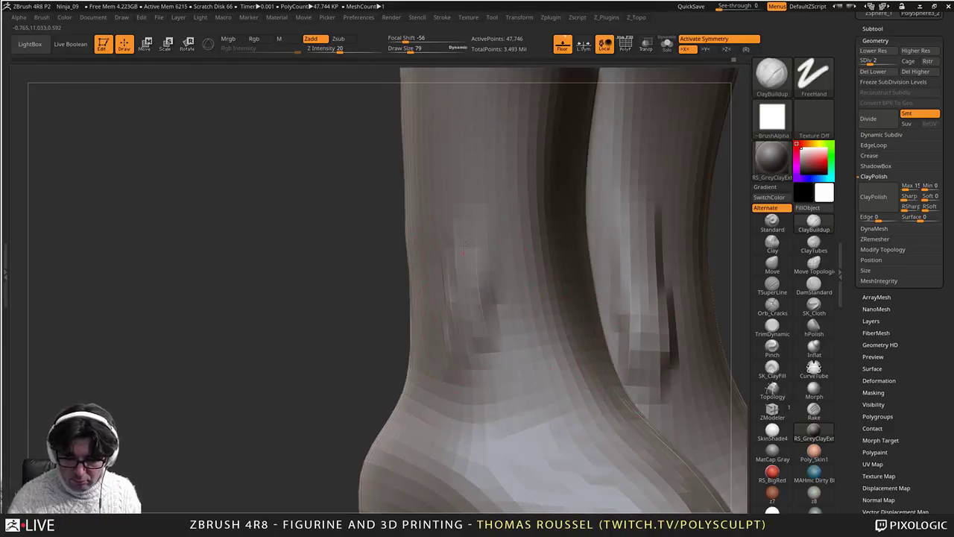
drag(463, 250, 482, 322)
Step: Sculpt the hollow between the outer ankle bone and the Achilles tendon with vertical ClayBuildup strokes
right_drag(441, 380, 443, 299)
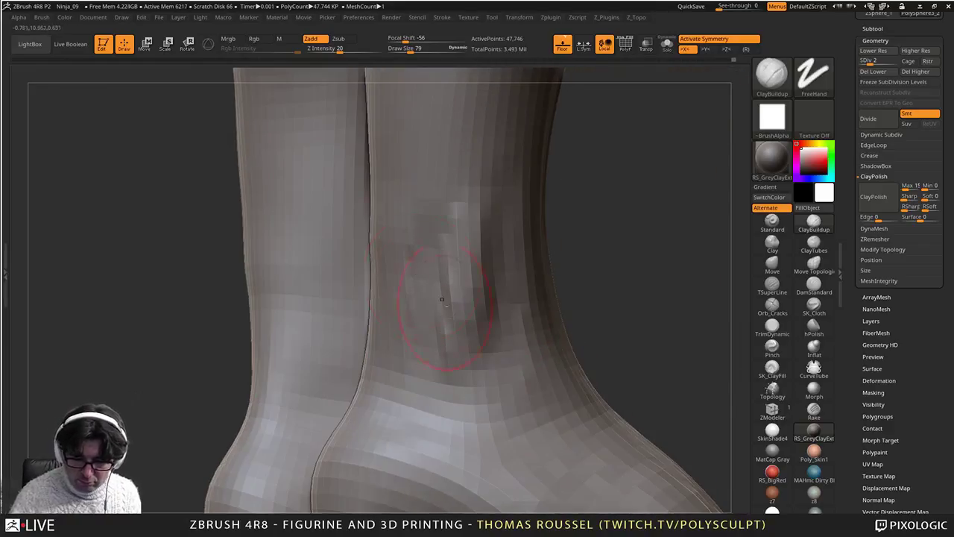
drag(403, 319, 392, 355)
drag(421, 195, 408, 374)
right_drag(430, 392, 431, 320)
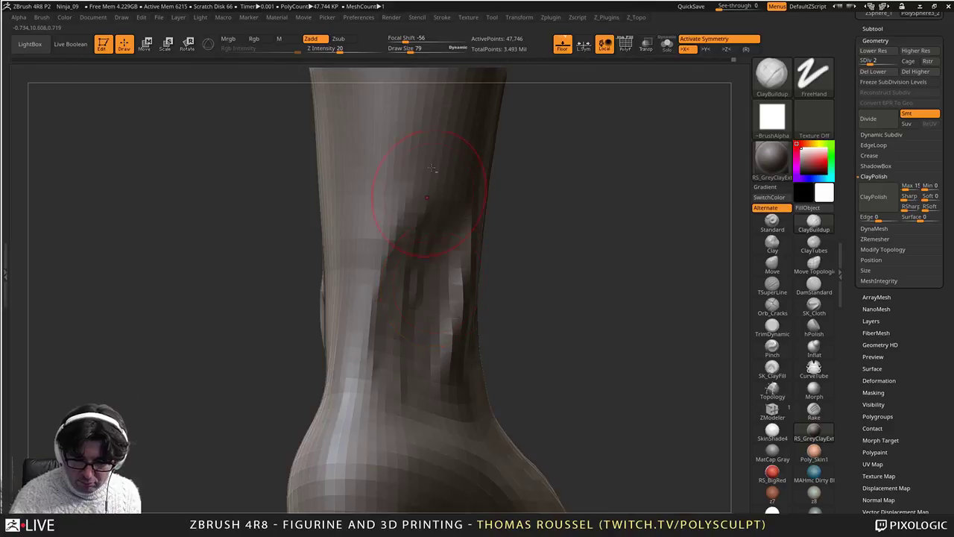
drag(428, 195, 426, 298)
right_drag(445, 345, 433, 339)
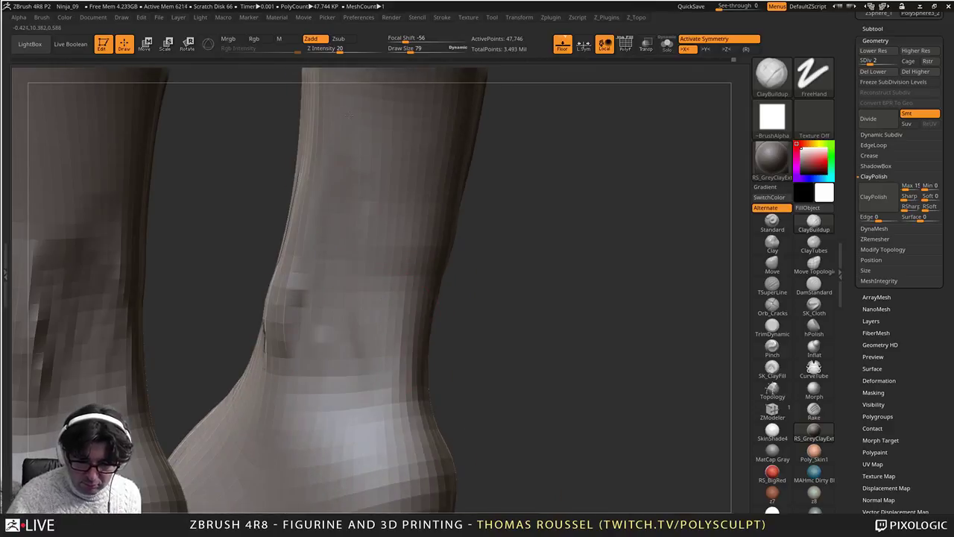
Step: Sculpt the inner side of the lower leg with vertical clay strokes down to the heel
mouse_move(365, 420)
mouse_down()
mouse_move(334, 443)
mouse_move(331, 386)
mouse_up()
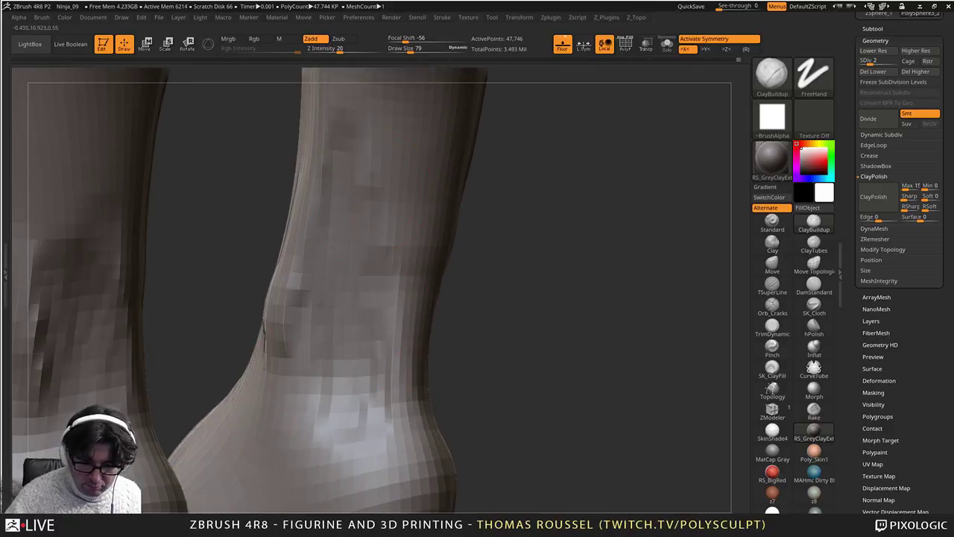
drag(366, 134, 395, 425)
drag(398, 225, 350, 409)
Step: Add clay strokes to the side of the ankle with ClayBuildup and smooth both sides of the lower leg around the Achilles tendon
right_drag(417, 373, 269, 373)
drag(379, 307, 410, 336)
drag(380, 195, 389, 141)
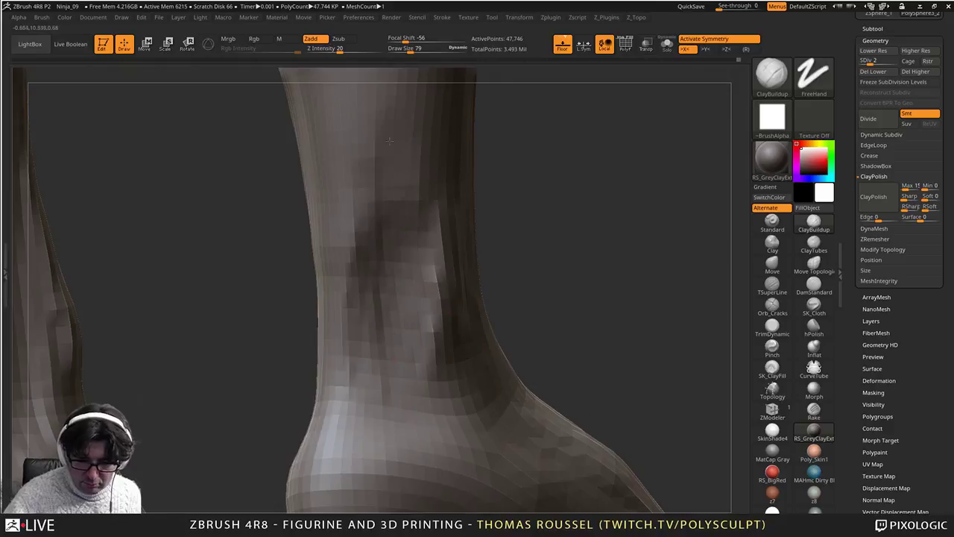
shift+right_drag(430, 134, 391, 133)
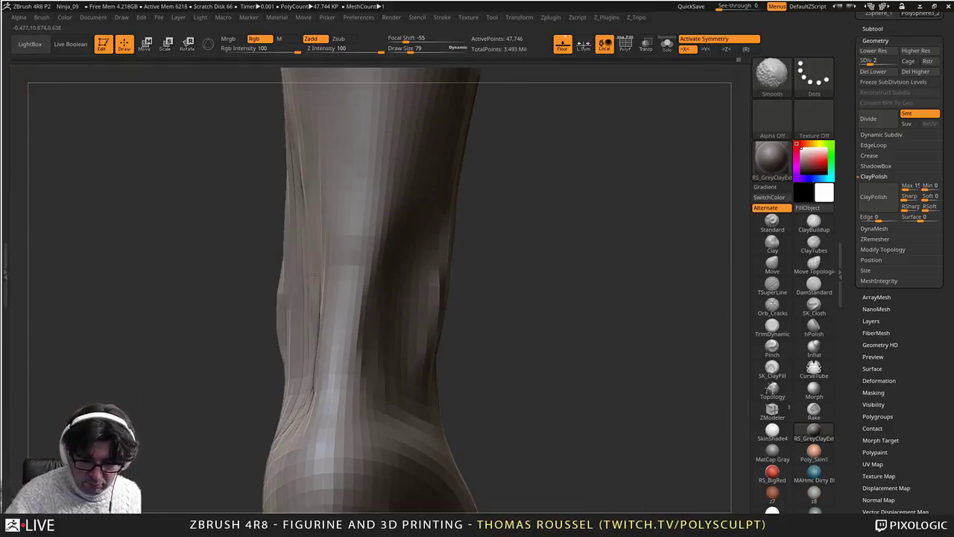
shift+drag(309, 338, 289, 198)
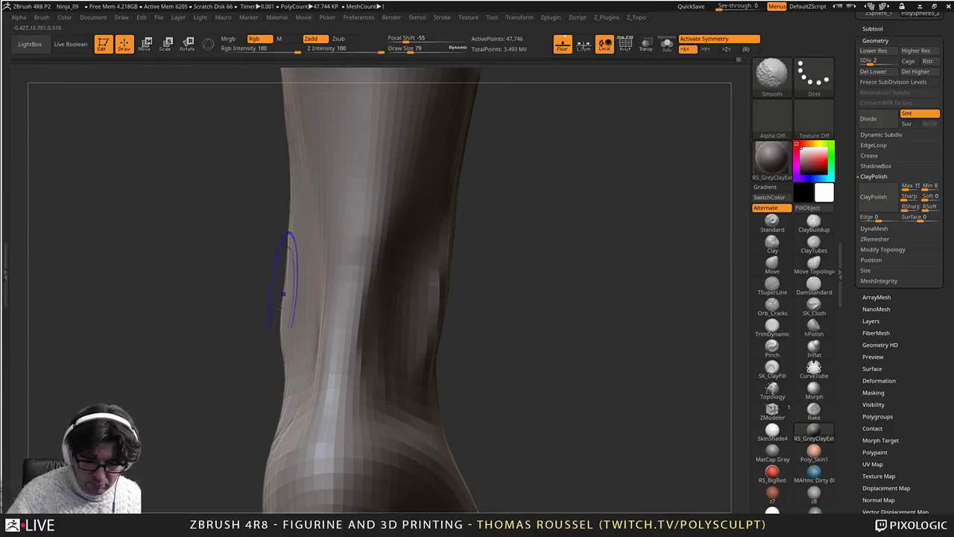
shift+drag(428, 352, 442, 189)
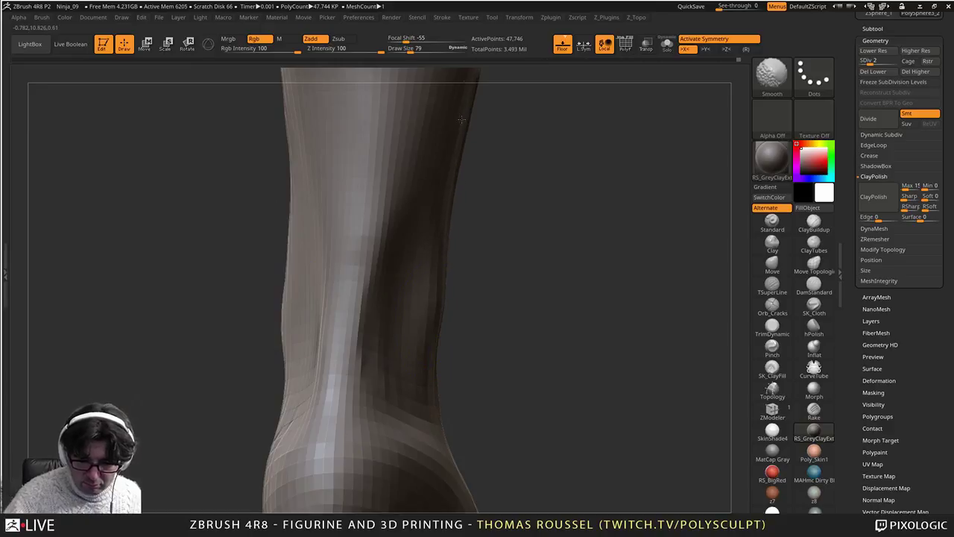
Step: Build up the rounded side and back of the heel with ClayBuildup strokes
alt+right_drag(445, 417, 460, 249)
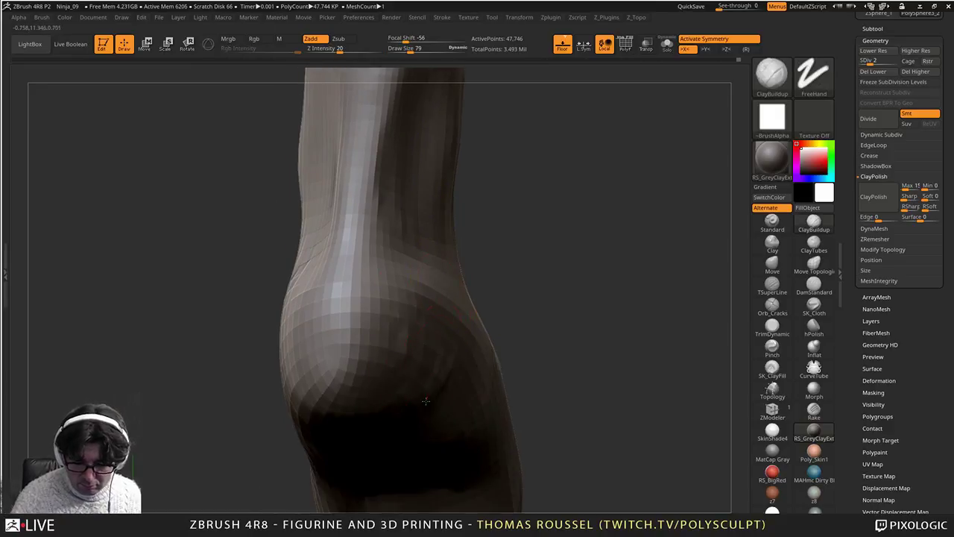
drag(426, 400, 440, 361)
right_drag(440, 362, 403, 332)
drag(400, 328, 390, 302)
right_drag(389, 301, 409, 343)
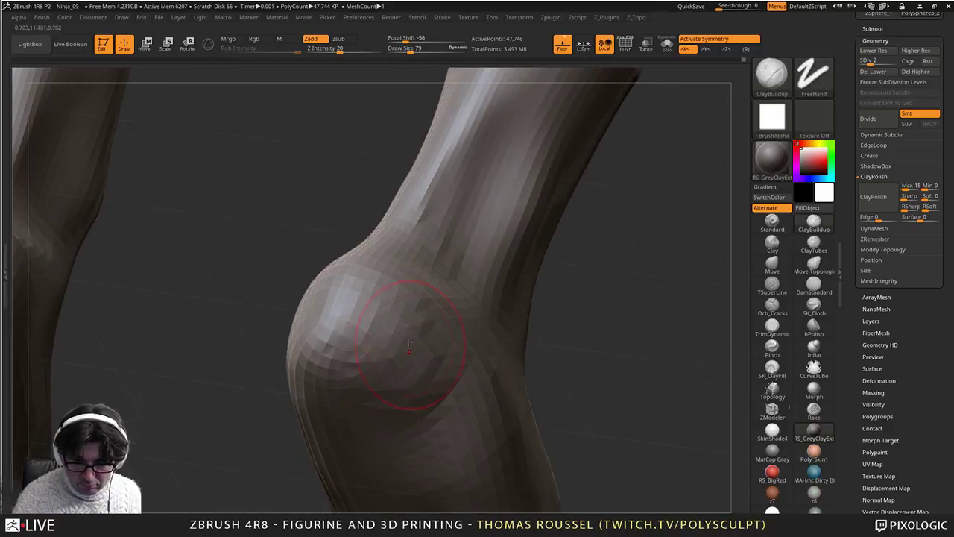
mouse_move(356, 307)
mouse_down()
mouse_move(410, 339)
mouse_move(437, 375)
mouse_up()
right_drag(436, 377, 390, 307)
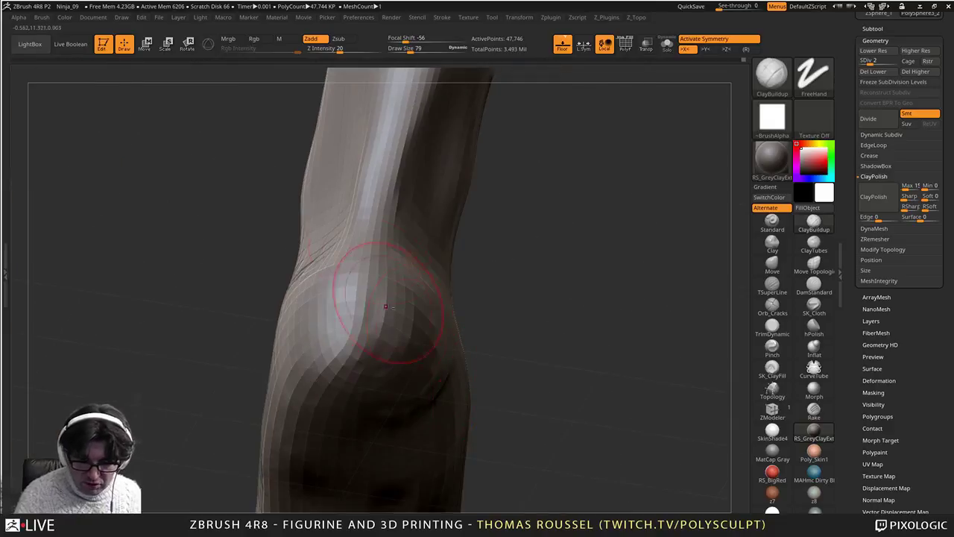
Step: Smooth the fresh clay across the back and side of the heel
mouse_move(345, 326)
shift+mouse_down()
mouse_move(370, 320)
mouse_move(374, 332)
shift+mouse_up()
right_drag(374, 332, 424, 335)
shift+drag(424, 335, 449, 358)
Step: Add clay from the top of the heel down toward the sole and smooth it into the arch
right_drag(459, 358, 399, 291)
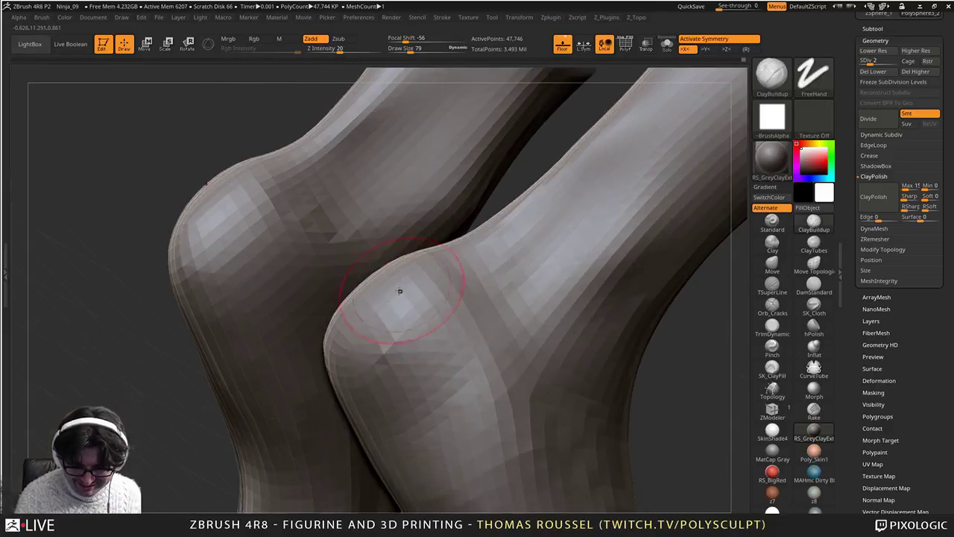
mouse_move(397, 271)
mouse_down()
mouse_move(398, 335)
mouse_move(447, 398)
mouse_up()
alt+right_drag(429, 379, 462, 247)
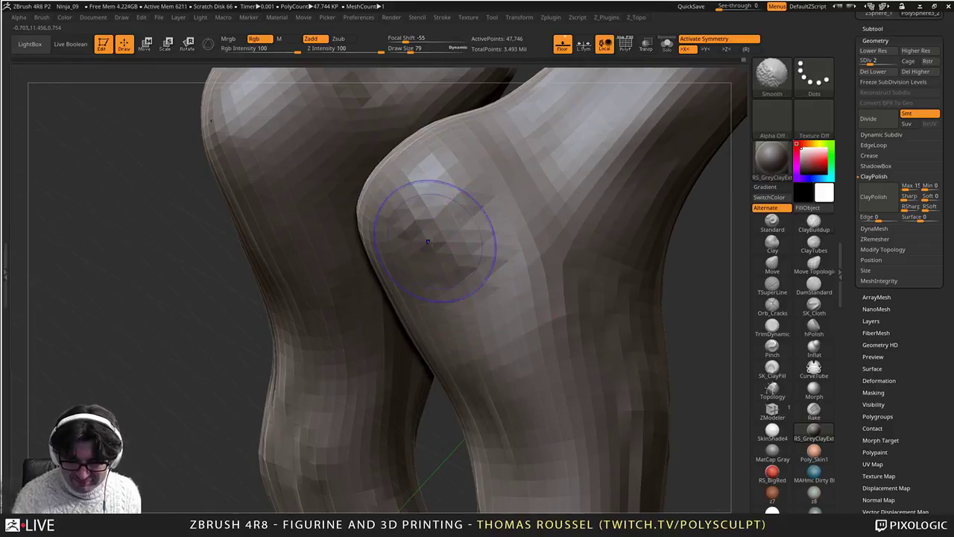
shift+drag(435, 239, 439, 272)
shift+drag(426, 340, 435, 359)
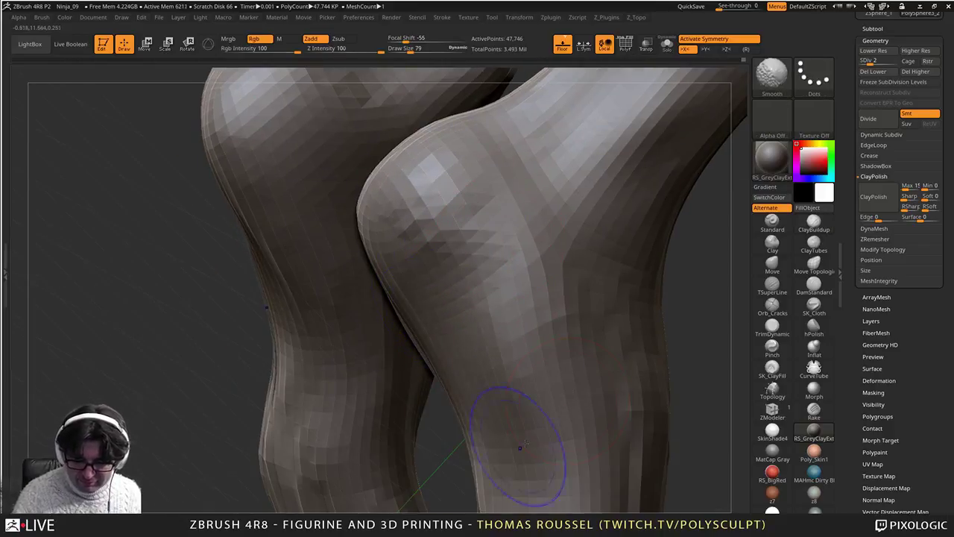
Step: Smooth the side edge of the foot along its length from the ankle toward the toes
right_drag(525, 443, 469, 362)
alt+right_drag(634, 334, 494, 243)
shift+drag(380, 140, 398, 257)
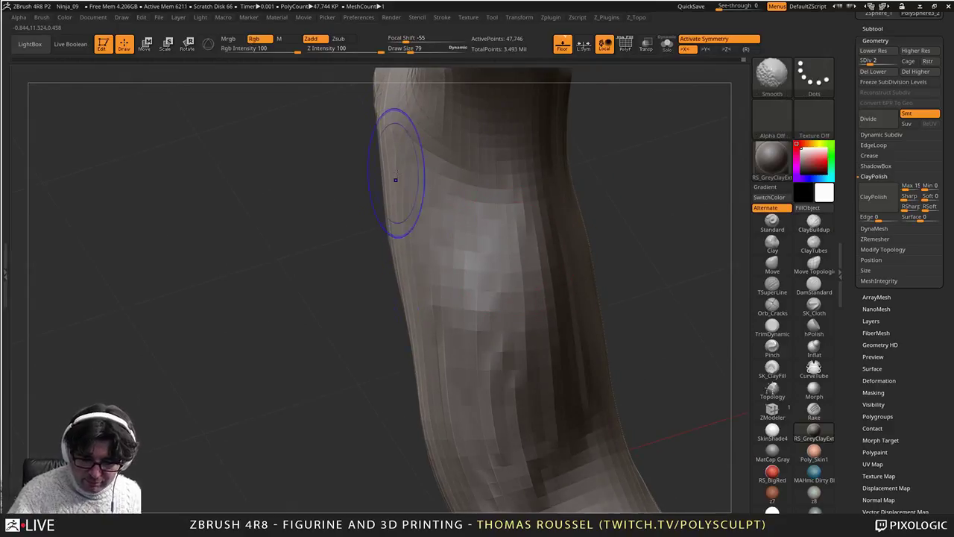
shift+drag(395, 179, 426, 350)
Step: Reshape the outer and inner contours of the foot from the front with the Move brush at draw size 161
right_drag(522, 358, 458, 320)
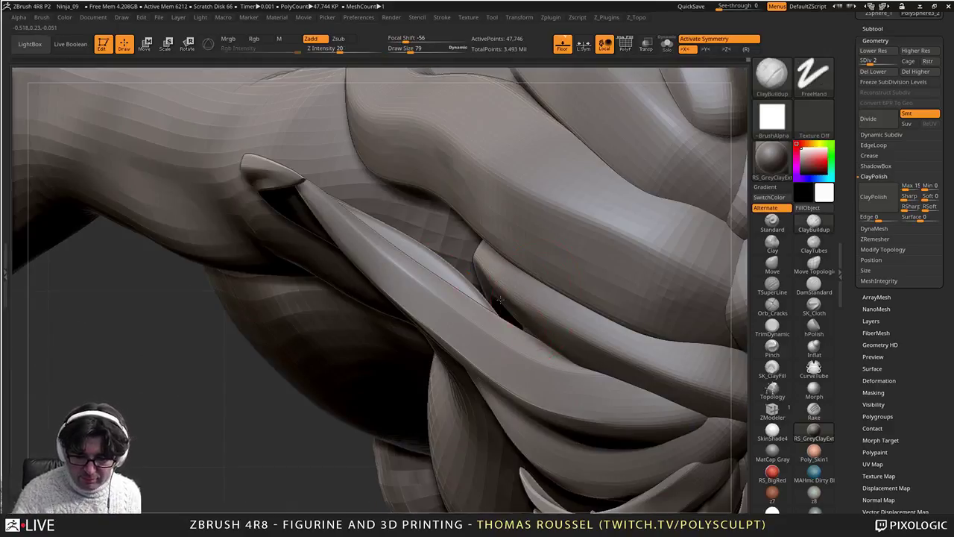
right_drag(500, 299, 338, 153)
key(f)
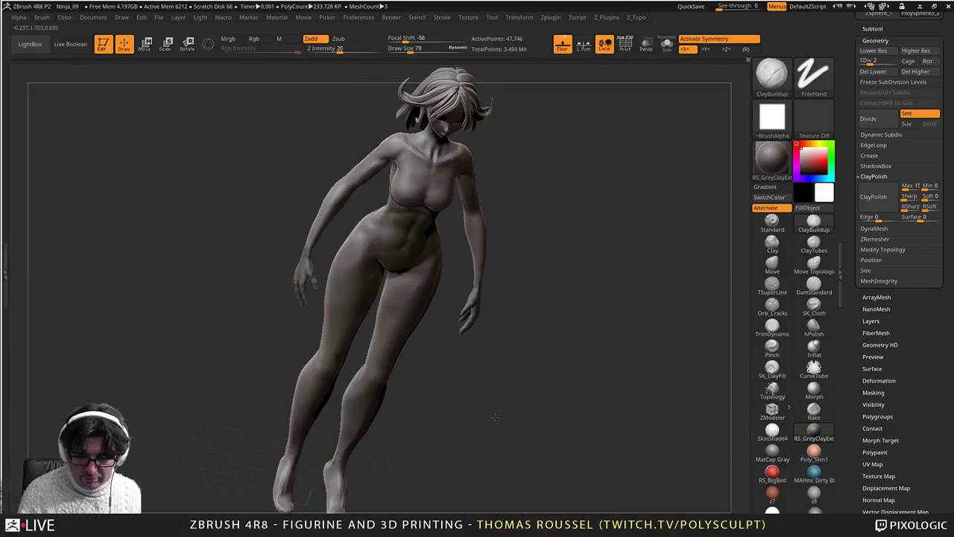
right_drag(495, 417, 333, 316)
ctrl+right_drag(407, 187, 447, 223)
ctrl+right_drag(417, 283, 447, 417)
mouse_move(448, 358)
ctrl+right_down()
mouse_move(489, 437)
mouse_move(464, 350)
ctrl+right_up()
click(773, 369)
click(772, 263)
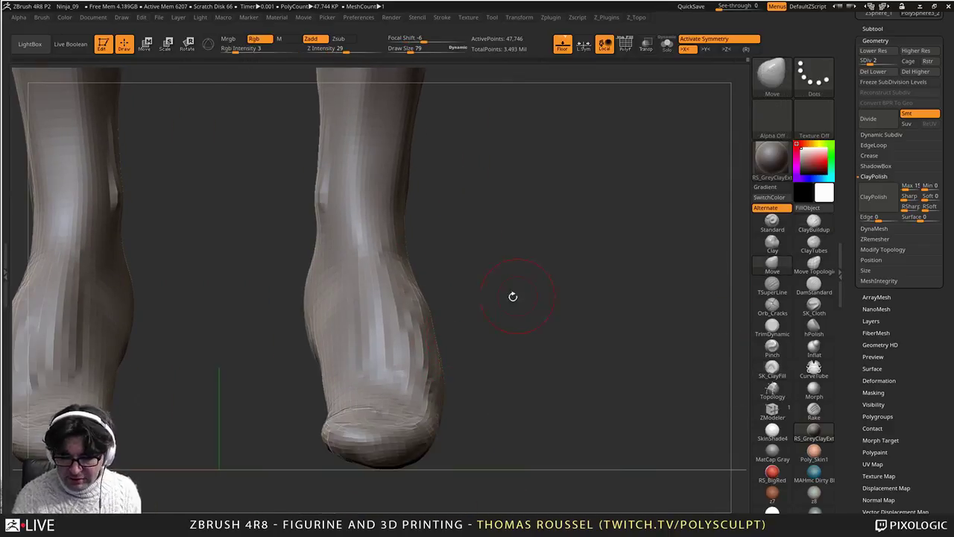
drag(419, 330, 426, 378)
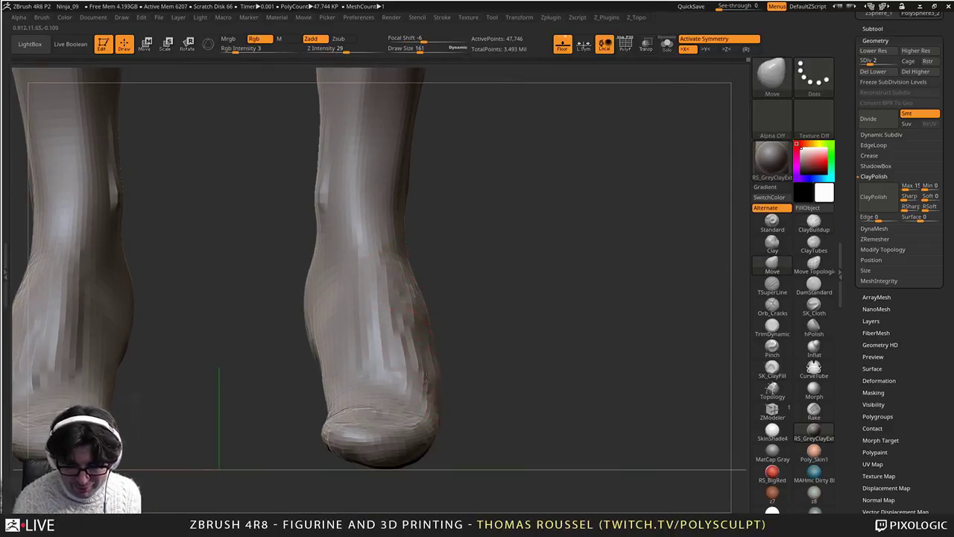
drag(405, 289, 413, 302)
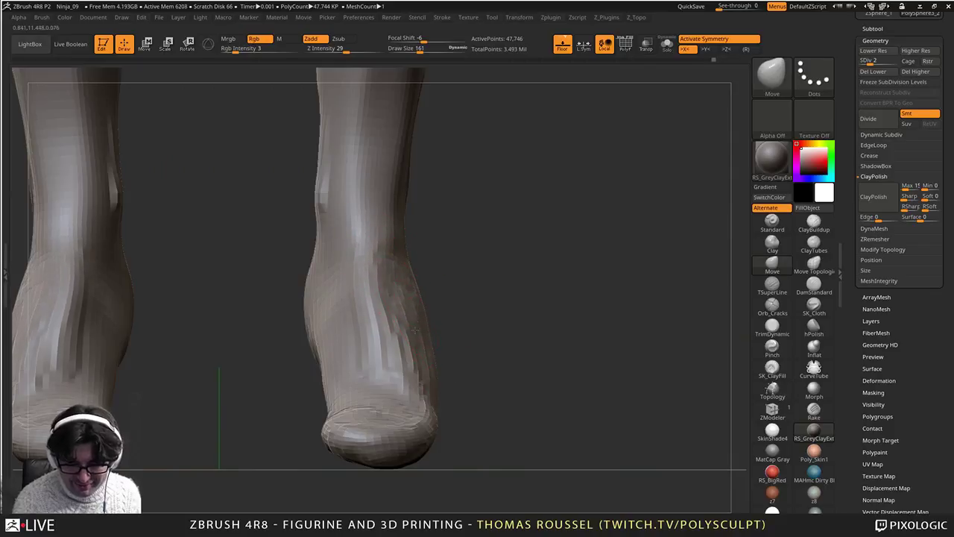
drag(427, 367, 433, 370)
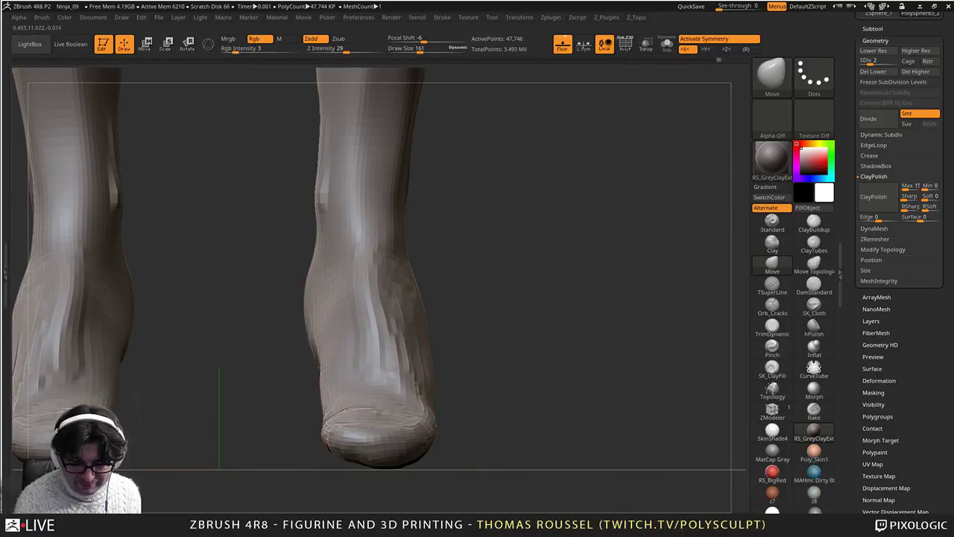
drag(304, 298, 307, 296)
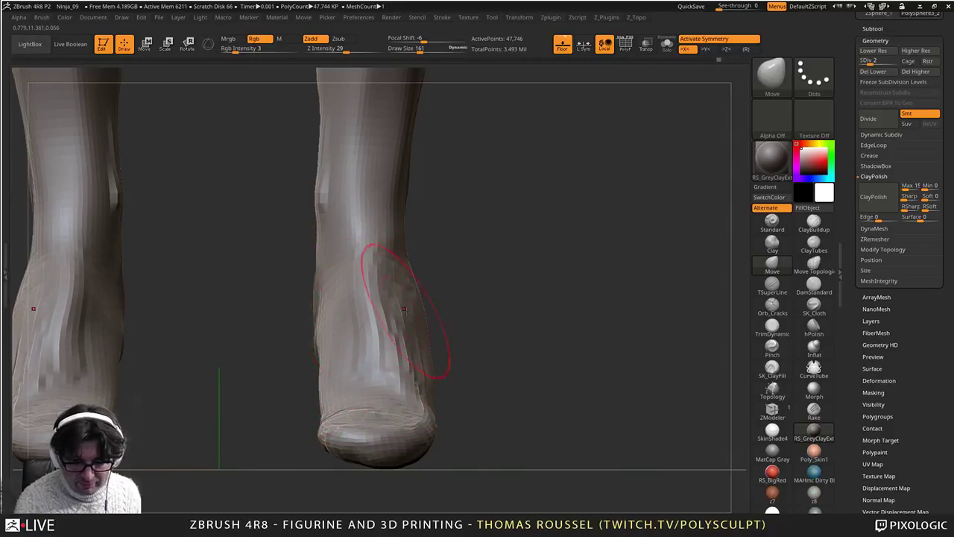
Step: Pull the base of the Achilles tendon upward and widen the ball of the foot on both sides with the Move brush
drag(480, 321, 349, 333)
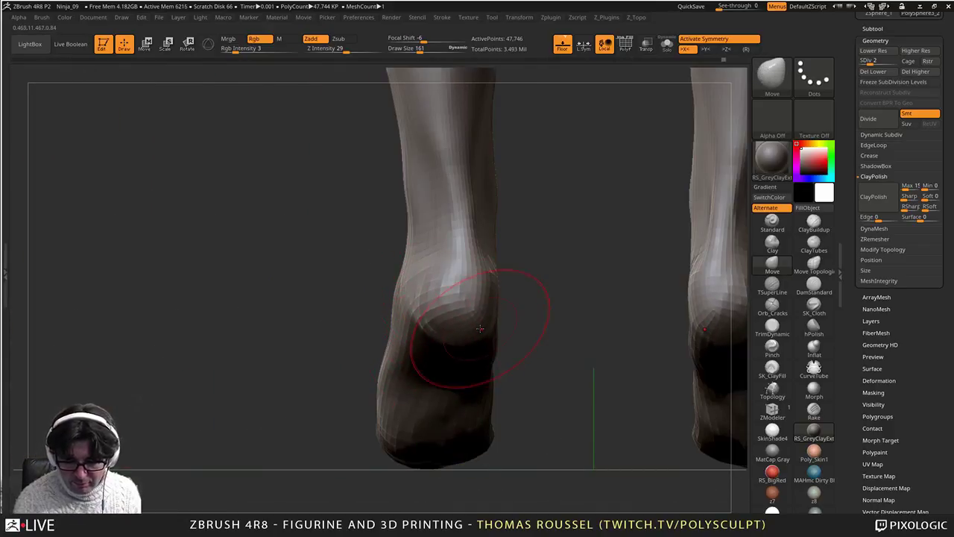
drag(451, 259, 456, 222)
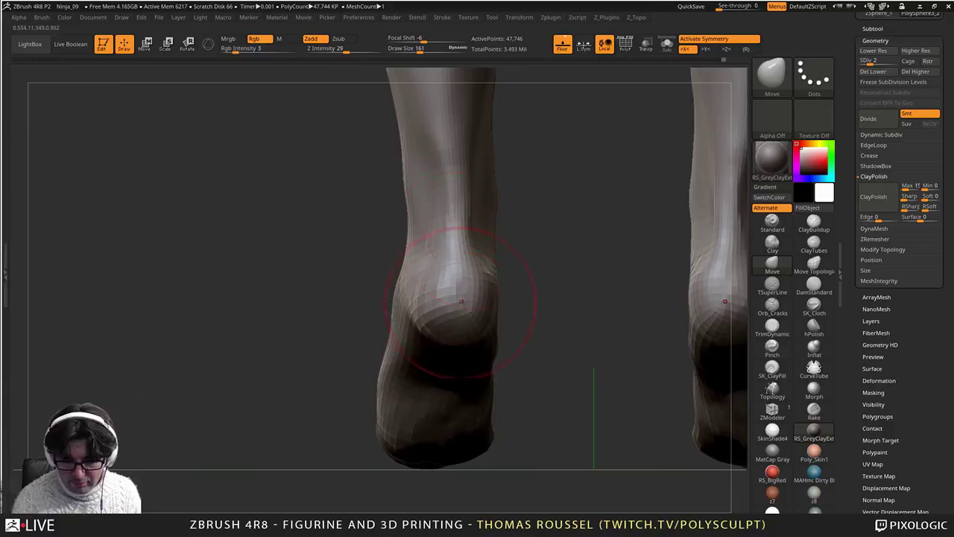
alt+right_drag(418, 400, 421, 209)
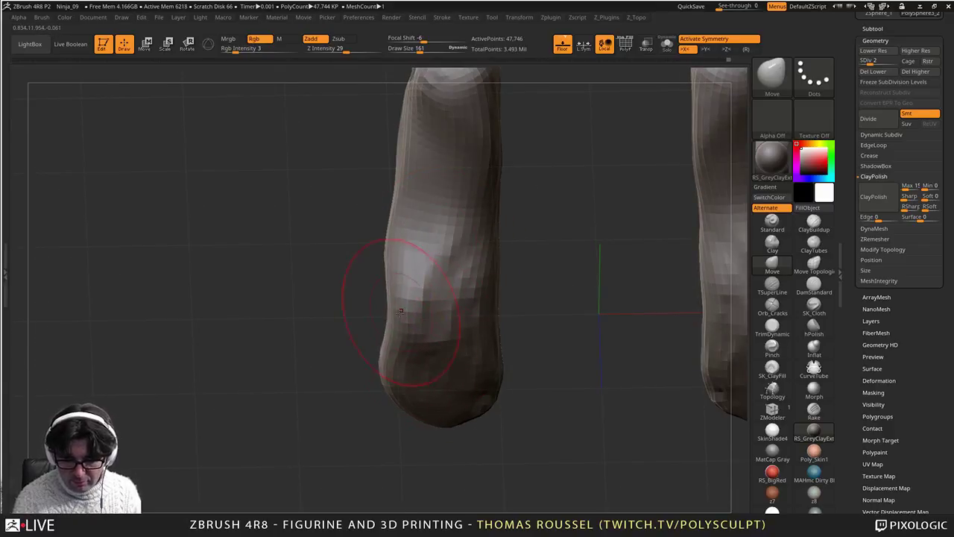
drag(392, 313, 384, 316)
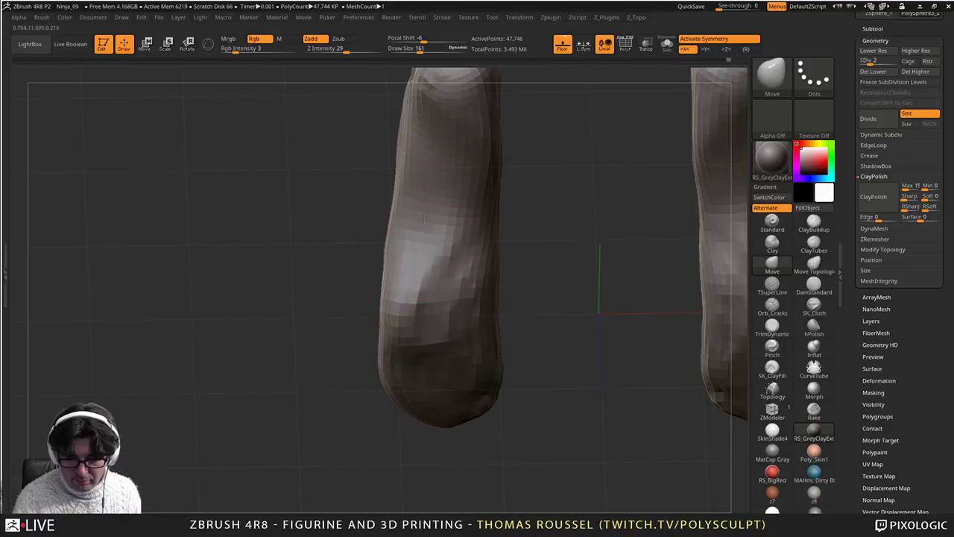
drag(491, 328, 502, 329)
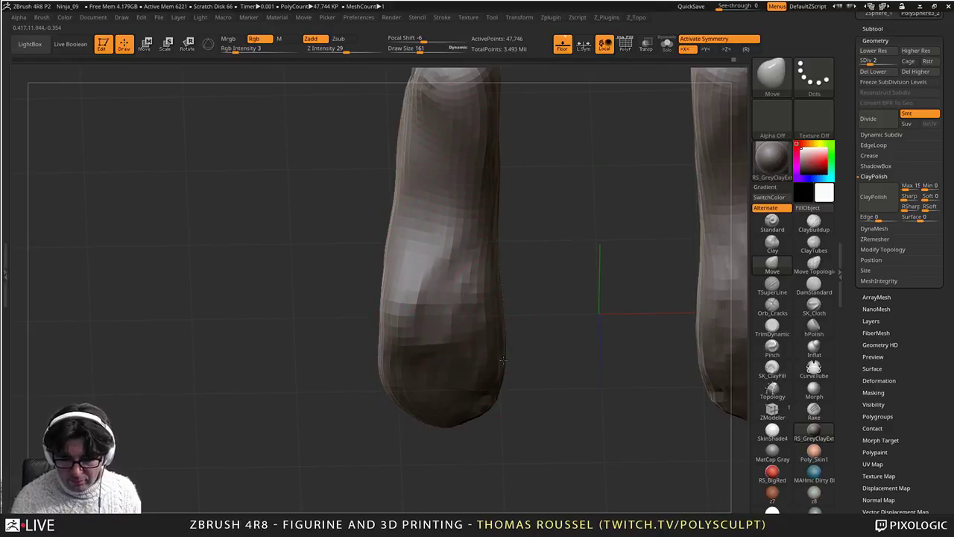
drag(495, 375, 502, 388)
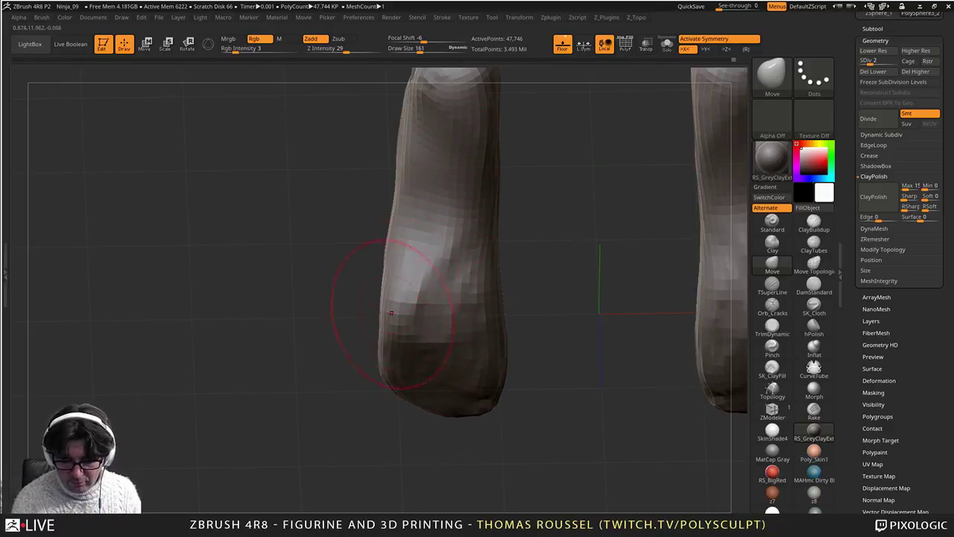
Step: Push the outer edge near the toes outward and adjust the midfoot from above with the Move brush
right_drag(393, 298, 494, 332)
key(alt+s)
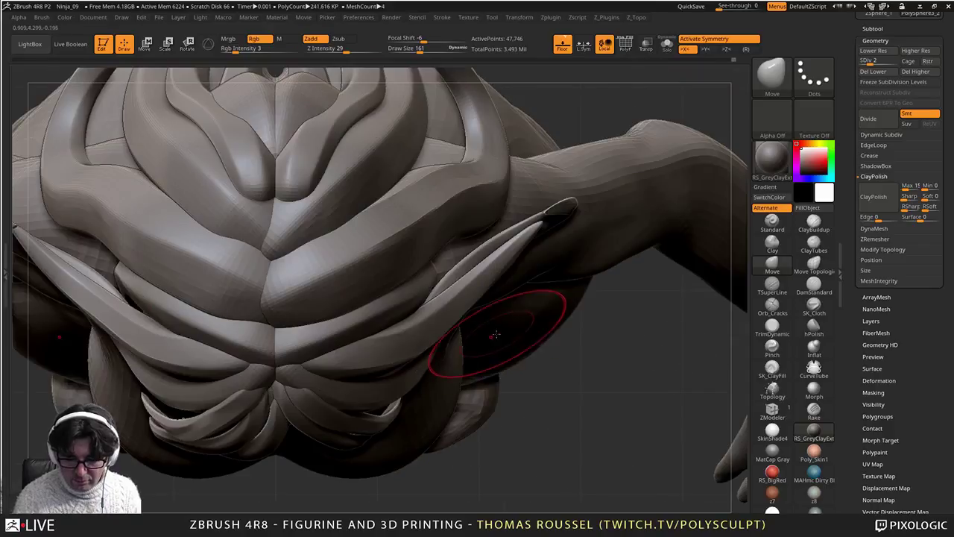
right_drag(453, 304, 447, 138)
right_drag(439, 371, 447, 223)
alt+right_drag(461, 398, 372, 187)
mouse_move(403, 447)
alt+right_down()
mouse_move(388, 159)
mouse_move(426, 239)
mouse_move(443, 104)
alt+right_up()
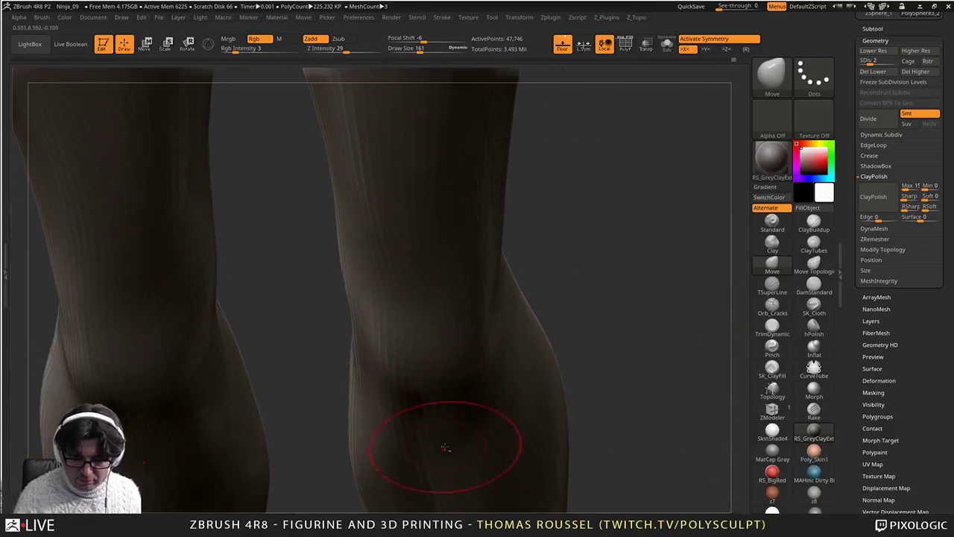
alt+right_drag(445, 447, 448, 202)
alt+right_drag(436, 417, 462, 436)
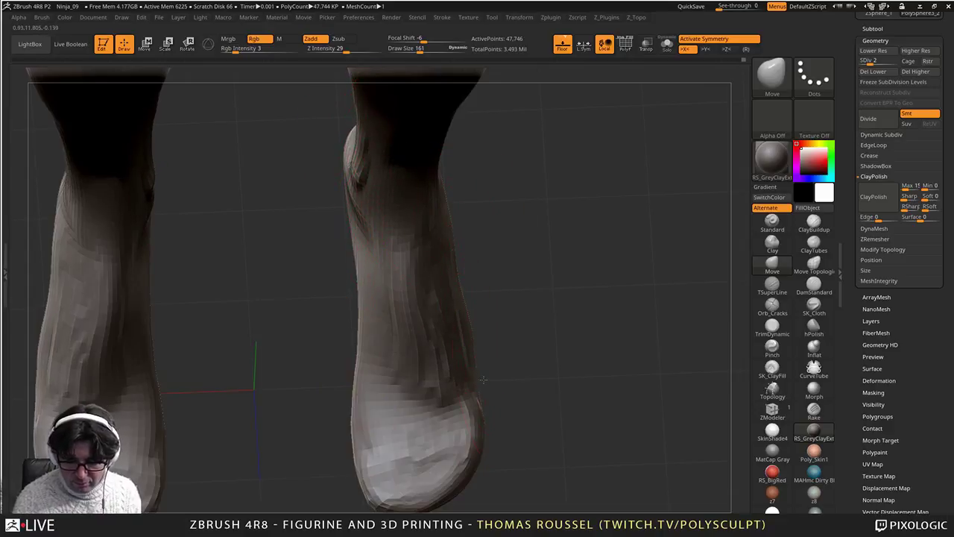
drag(485, 418, 489, 417)
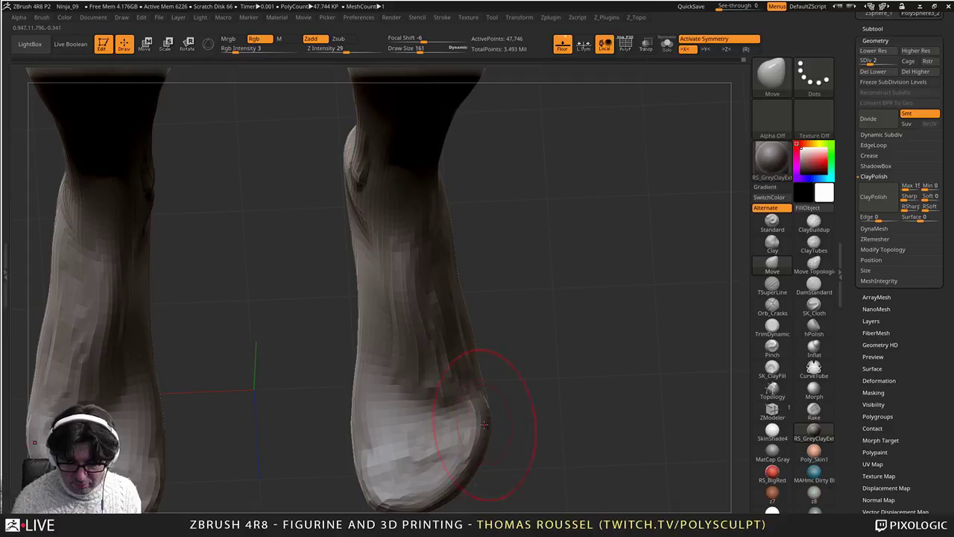
drag(395, 330, 396, 351)
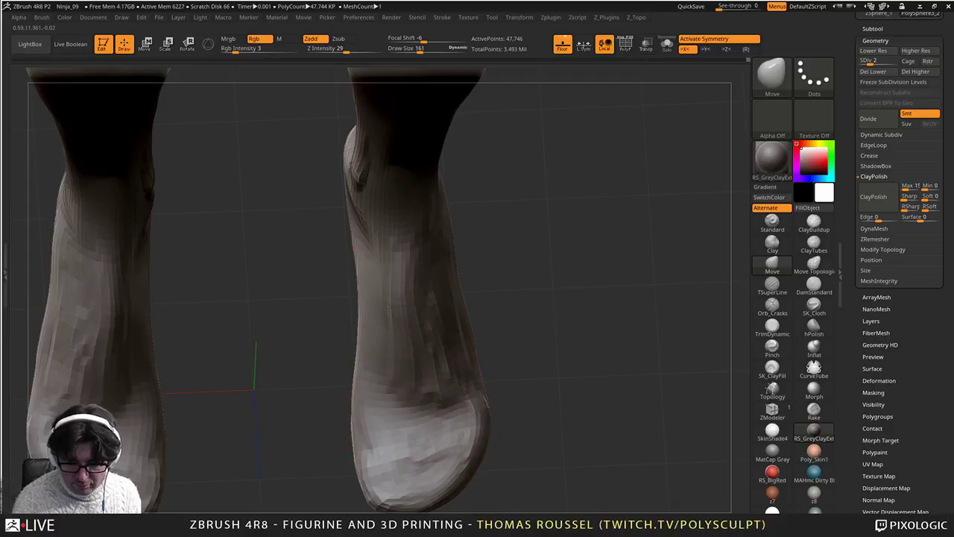
drag(387, 308, 400, 304)
Step: Shift the heel's contours toward the inner side and pull the outer edge of the forefoot outward with the Move brush
mouse_move(456, 266)
right_down()
mouse_move(383, 384)
mouse_move(414, 359)
mouse_move(440, 379)
right_up()
mouse_move(462, 370)
mouse_down()
mouse_move(476, 389)
mouse_move(430, 341)
mouse_move(392, 323)
mouse_move(392, 243)
mouse_move(415, 282)
mouse_up()
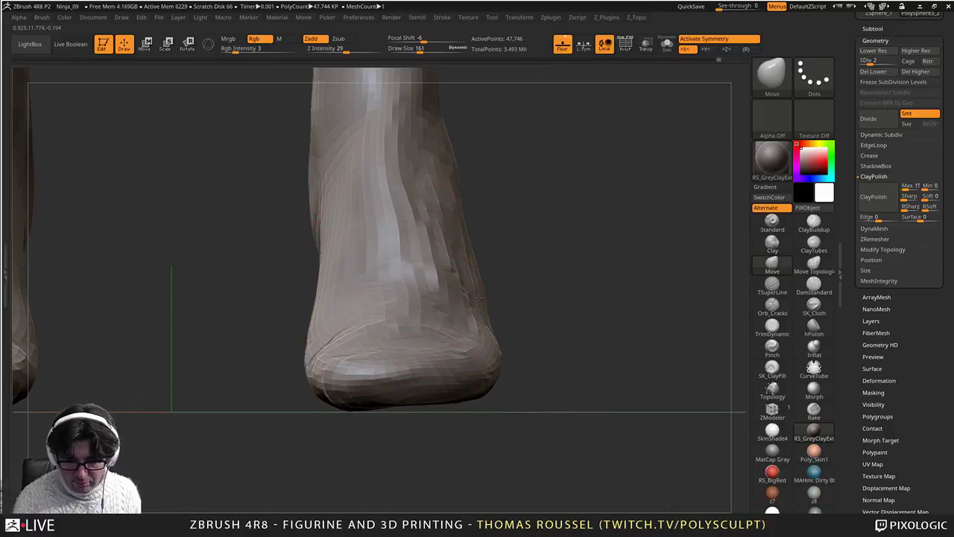
right_drag(496, 290, 579, 259)
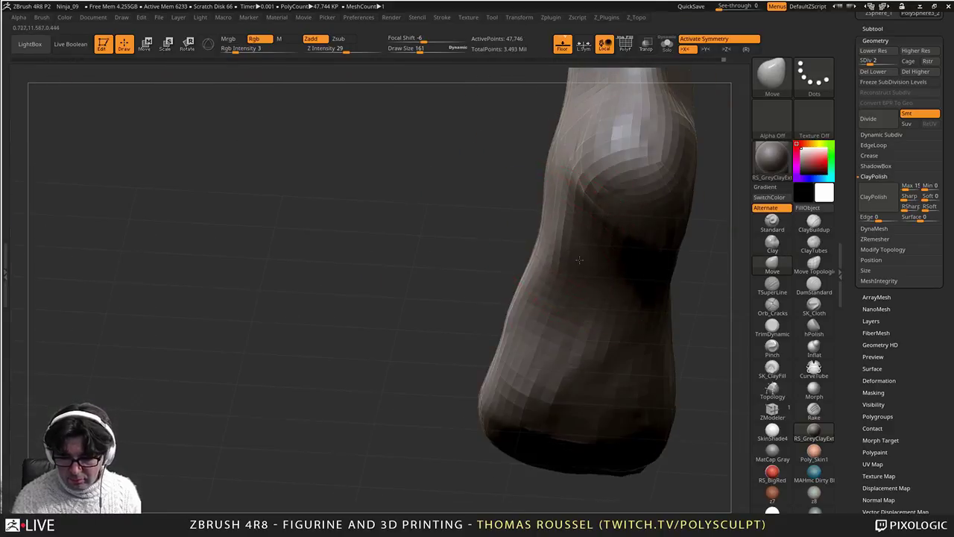
drag(596, 206, 601, 205)
right_drag(597, 209, 589, 165)
drag(578, 190, 589, 182)
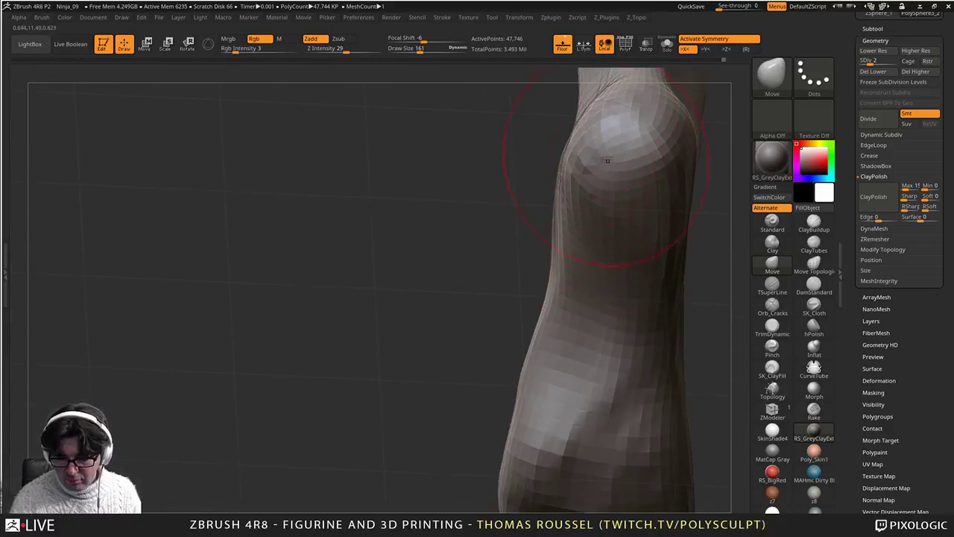
drag(662, 147, 671, 163)
right_drag(668, 163, 573, 326)
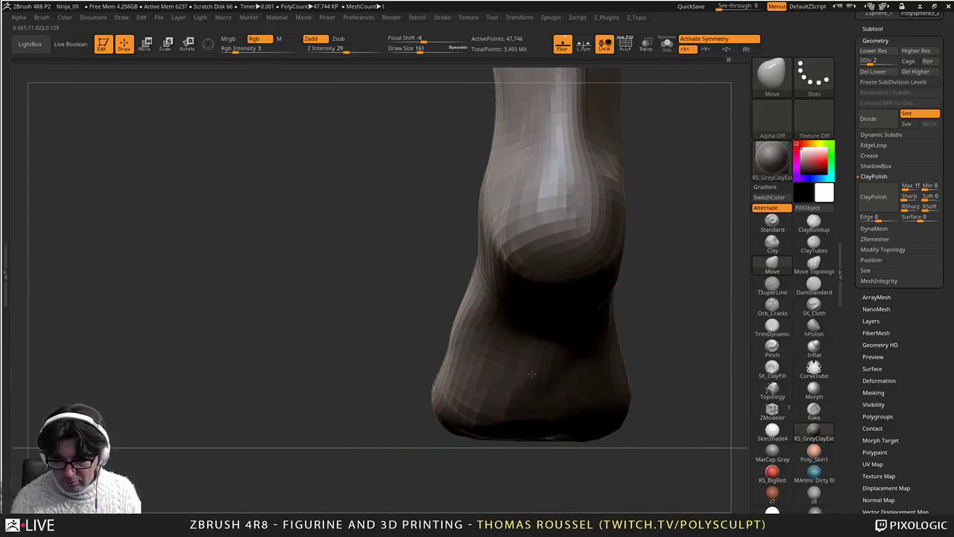
drag(511, 346, 496, 353)
Step: Raise the instep profile along the top of the foot in side view with the Move brush
mouse_move(517, 327)
right_down()
mouse_move(577, 347)
mouse_move(500, 305)
right_up()
drag(377, 307, 368, 298)
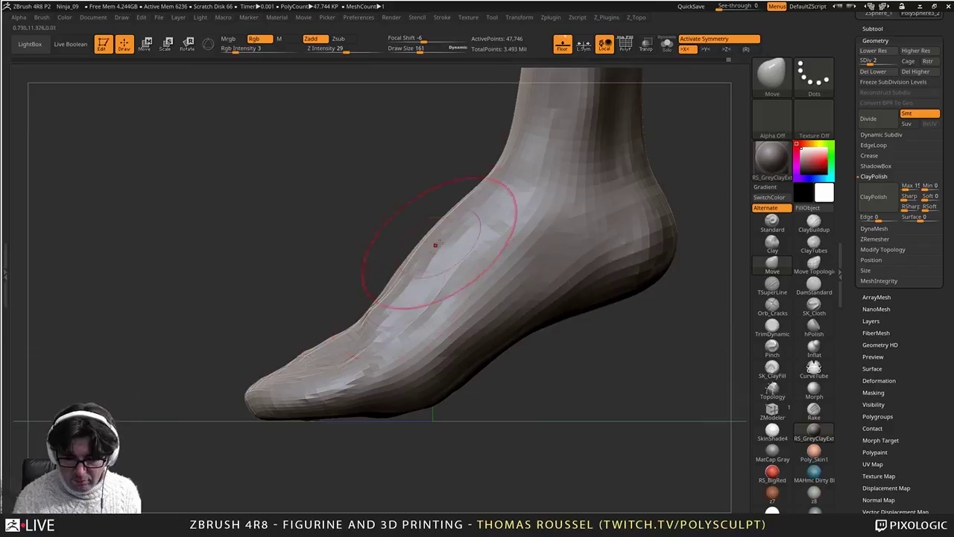
drag(456, 222, 449, 209)
alt+right_drag(433, 224, 394, 287)
drag(394, 287, 388, 283)
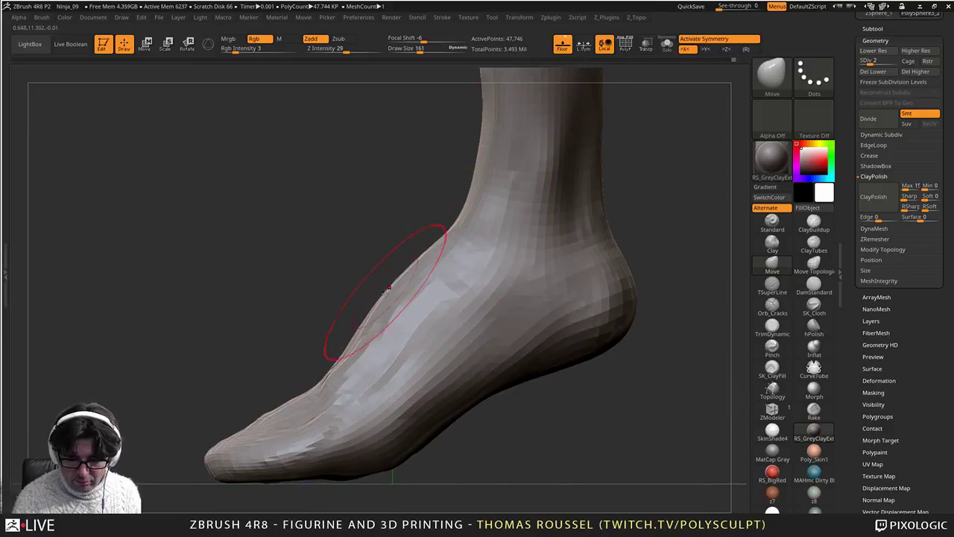
Step: Refine the instep profile and the upper contour of the toes with the Move brush, reducing the draw size to 79
drag(367, 328, 362, 325)
drag(299, 397, 299, 402)
key(s)
drag(240, 437, 234, 436)
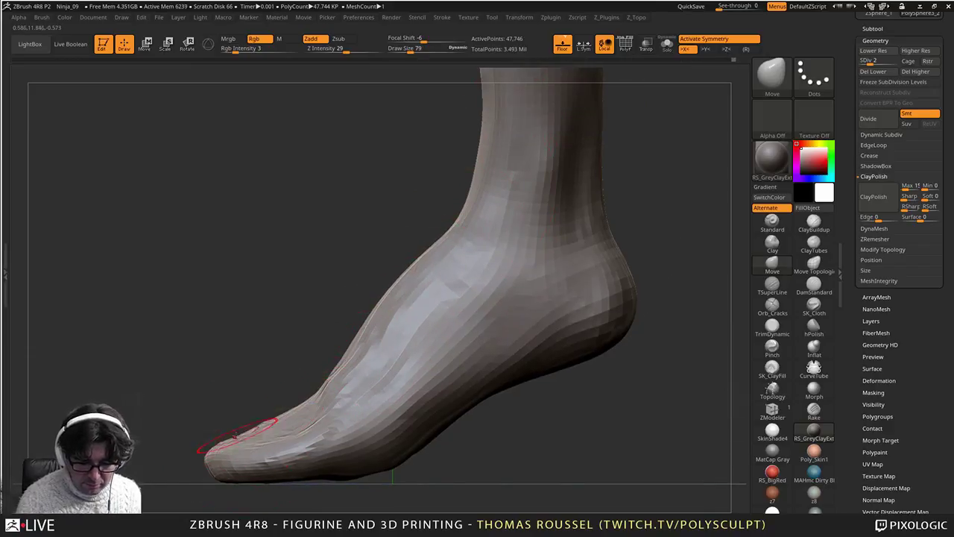
drag(302, 417, 302, 422)
Step: Smooth the side of the foot below the ankle, checking its shape from the opposite side and the front
mouse_move(202, 399)
mouse_down()
mouse_move(353, 417)
mouse_move(332, 369)
mouse_up()
mouse_move(284, 280)
shift+mouse_down()
mouse_move(298, 390)
mouse_move(316, 387)
mouse_move(274, 415)
mouse_move(233, 411)
mouse_move(226, 381)
mouse_move(328, 395)
shift+mouse_up()
mouse_move(172, 332)
shift+mouse_down()
mouse_move(176, 362)
mouse_move(146, 364)
mouse_move(136, 340)
mouse_move(192, 337)
shift+mouse_up()
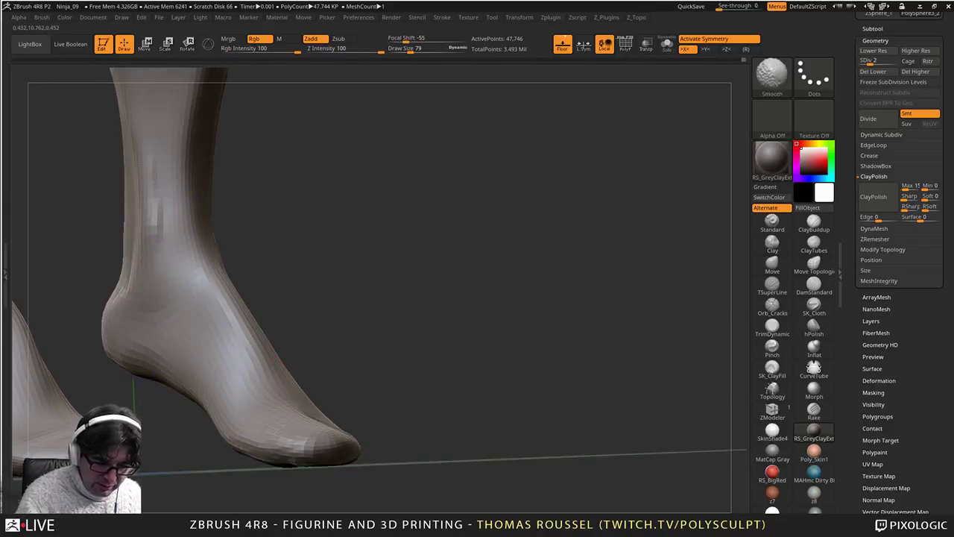
drag(345, 468, 231, 464)
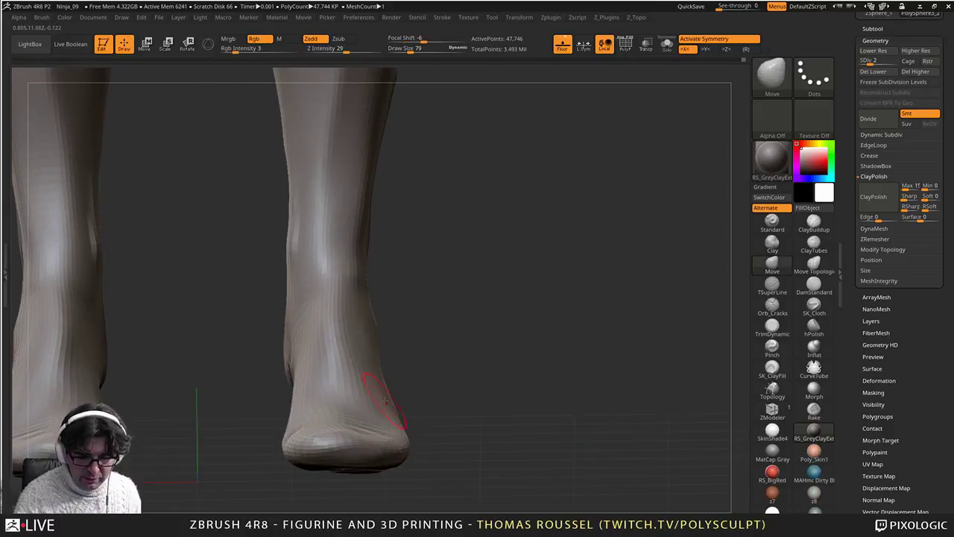
Step: Frame the figure's head and torso and raise the body mesh to subdivision level 5
mouse_move(415, 395)
alt+mouse_down()
mouse_move(383, 187)
mouse_move(393, 454)
alt+mouse_up()
alt+drag(339, 196, 396, 389)
alt+drag(401, 207, 423, 396)
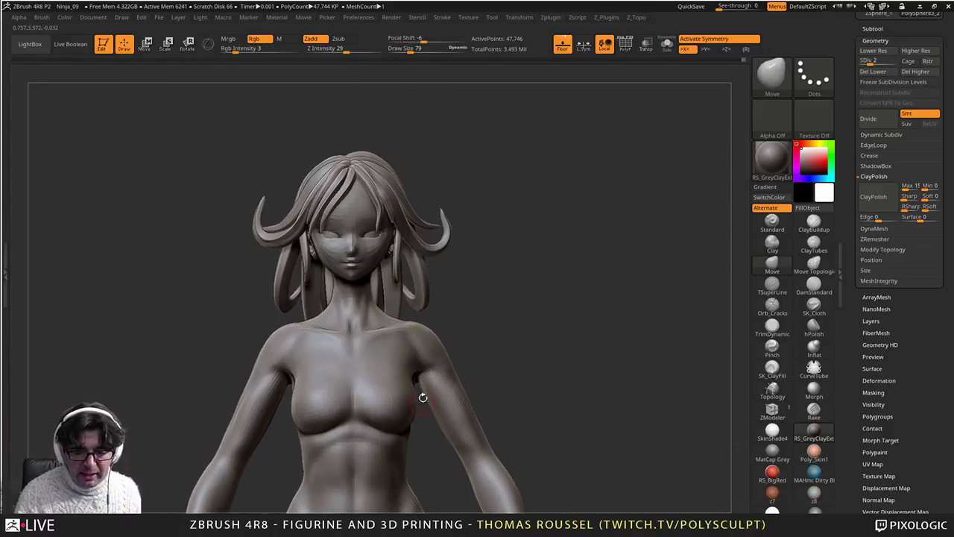
alt+drag(420, 276, 422, 363)
key(d)
key(d)
key(d)
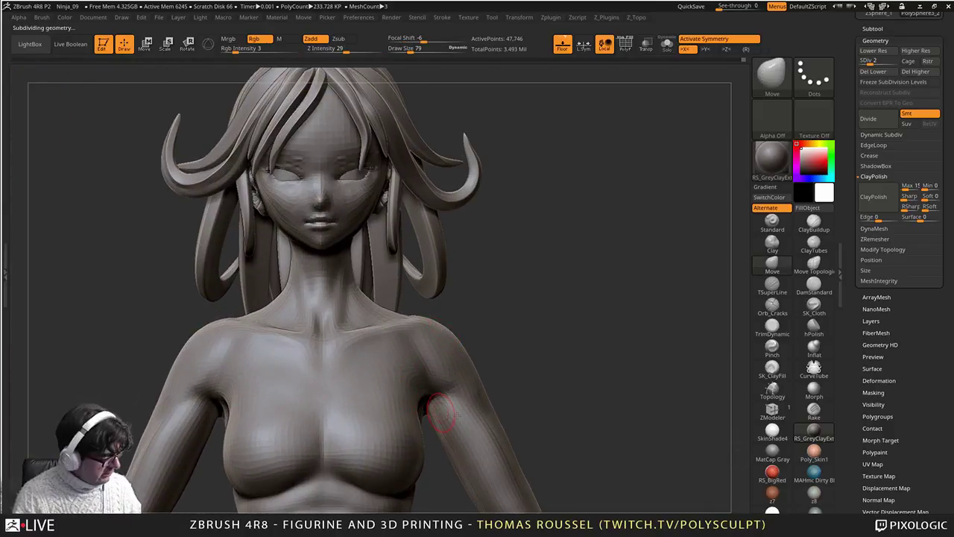
drag(516, 383, 544, 416)
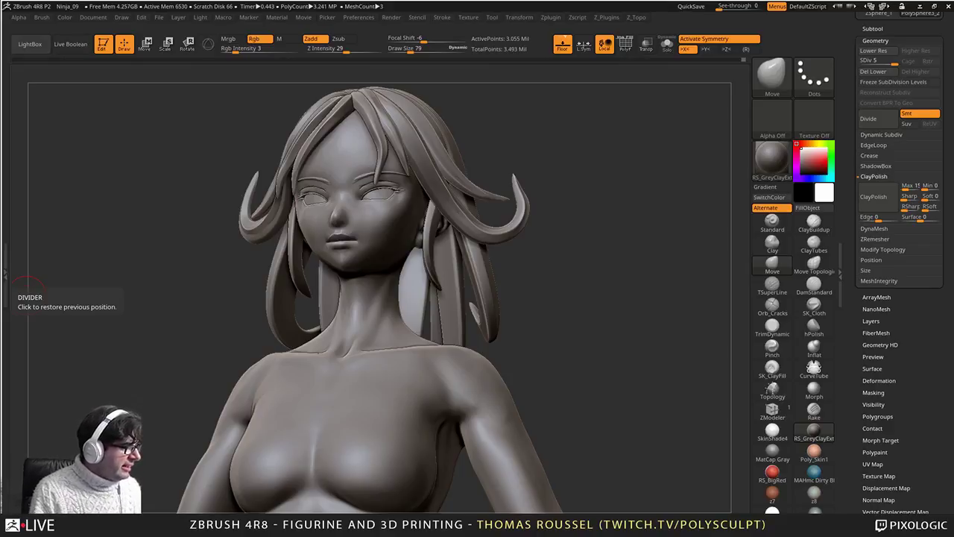
Step: Switch to File Explorer and open the BrushPresets folder inside ZStartup of the ZBrush 4R8 installation
drag(0, 226, 380, 64)
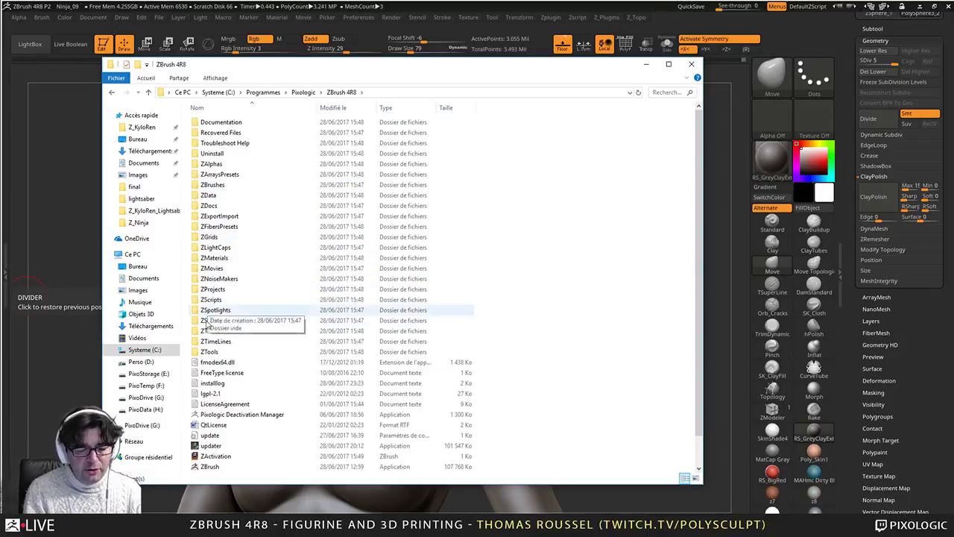
double_click(210, 322)
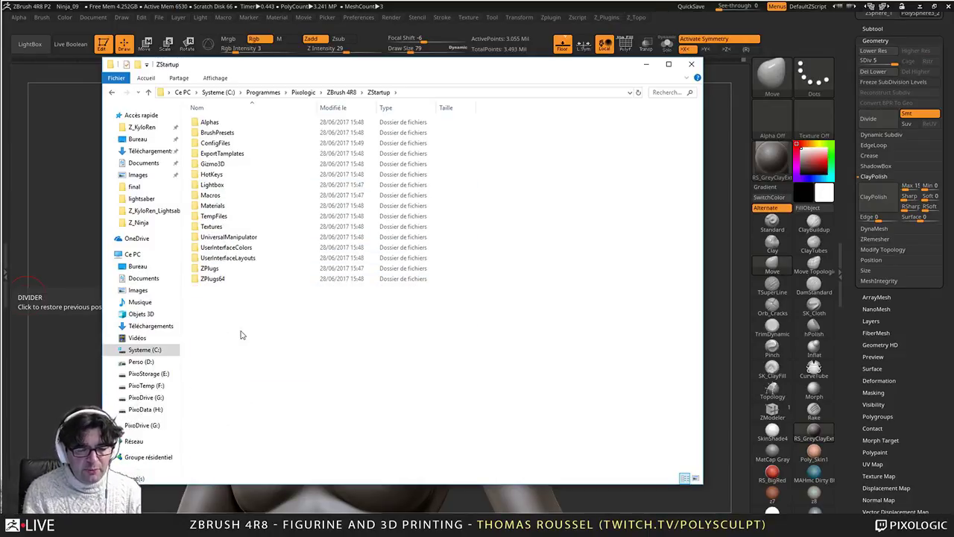
double_click(217, 133)
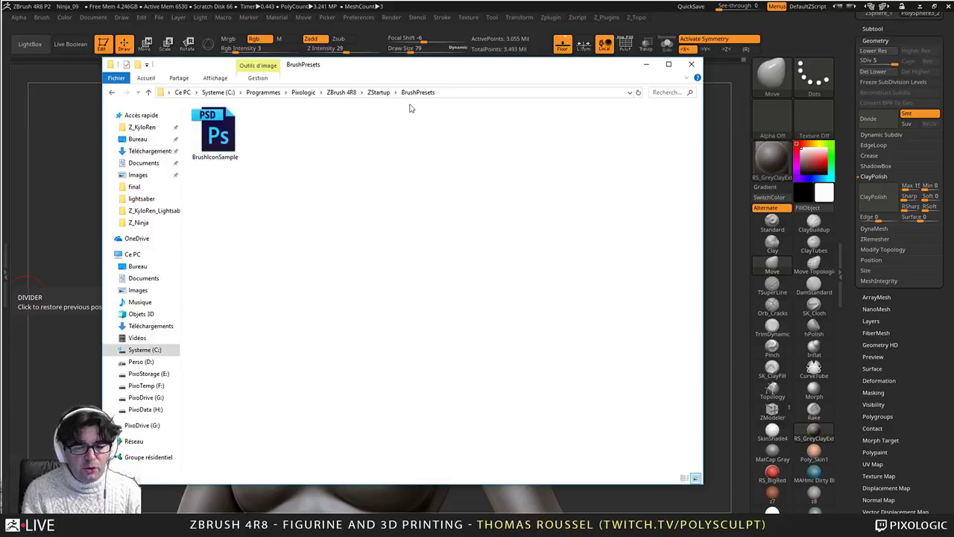
Step: Highlight the full path of the BrushPresets folder, and move the File Explorer window out of the way
click(462, 93)
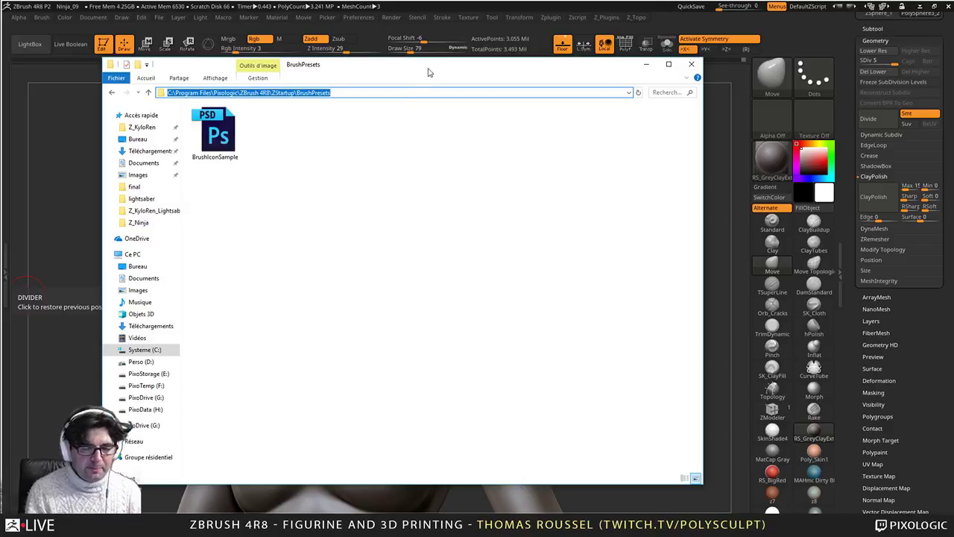
drag(367, 92, 159, 93)
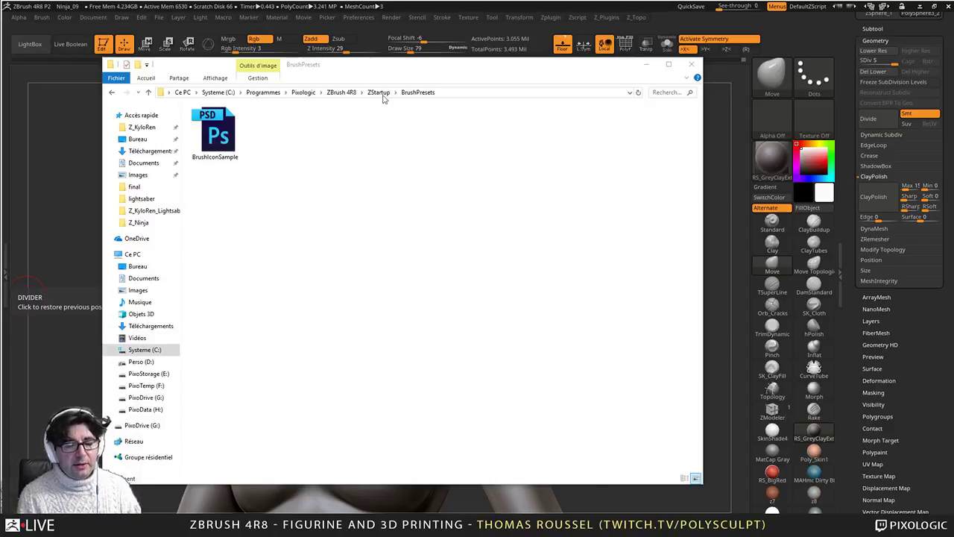
click(434, 74)
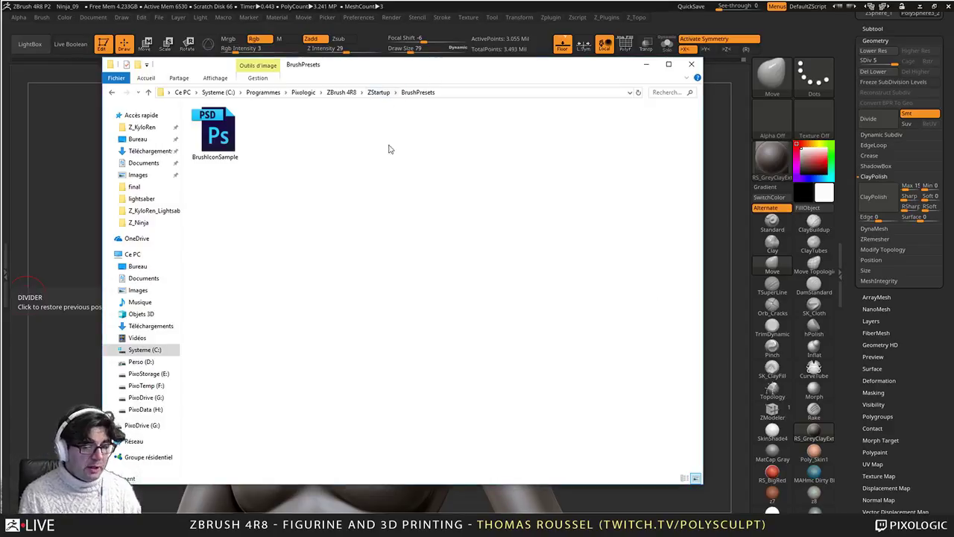
drag(419, 59, 432, 199)
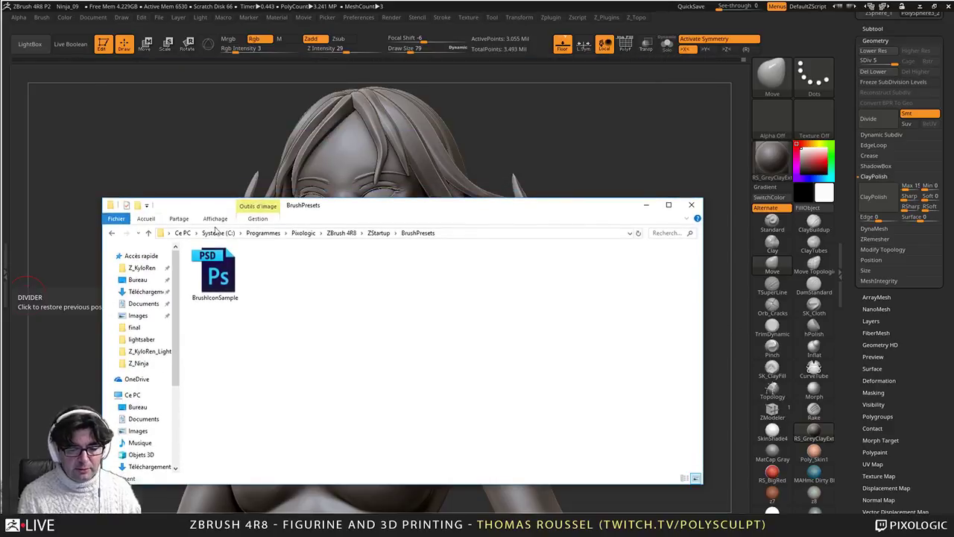
drag(200, 208, 0, 208)
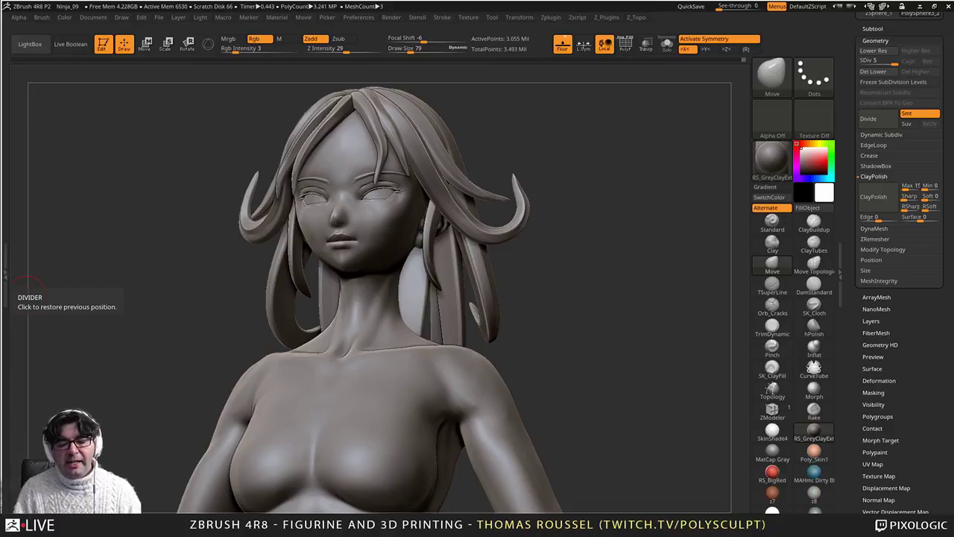
Step: Switch to the web browser, examine the stream schedule on Pixologic's Twitch channel page, and close the browser
shift+drag(609, 333, 637, 287)
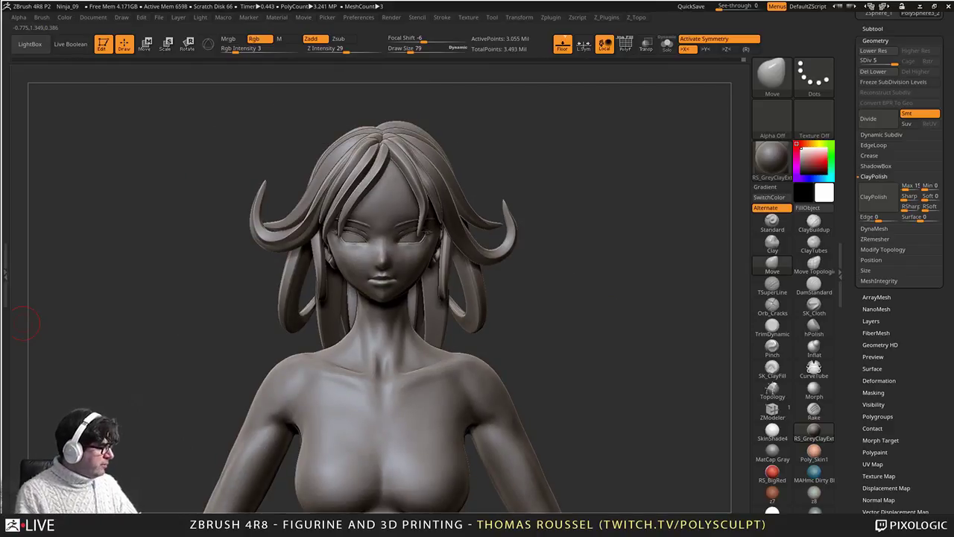
key(alt+Tab)
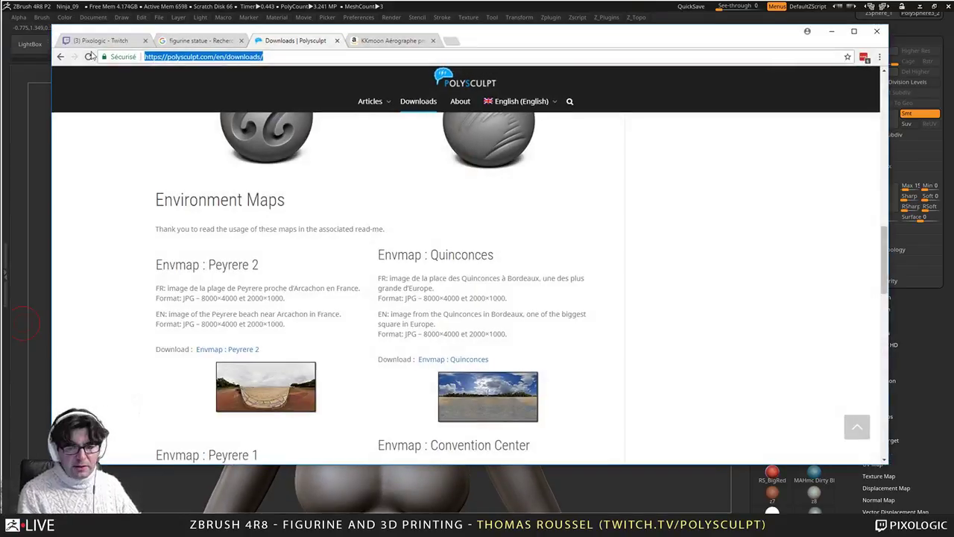
click(121, 41)
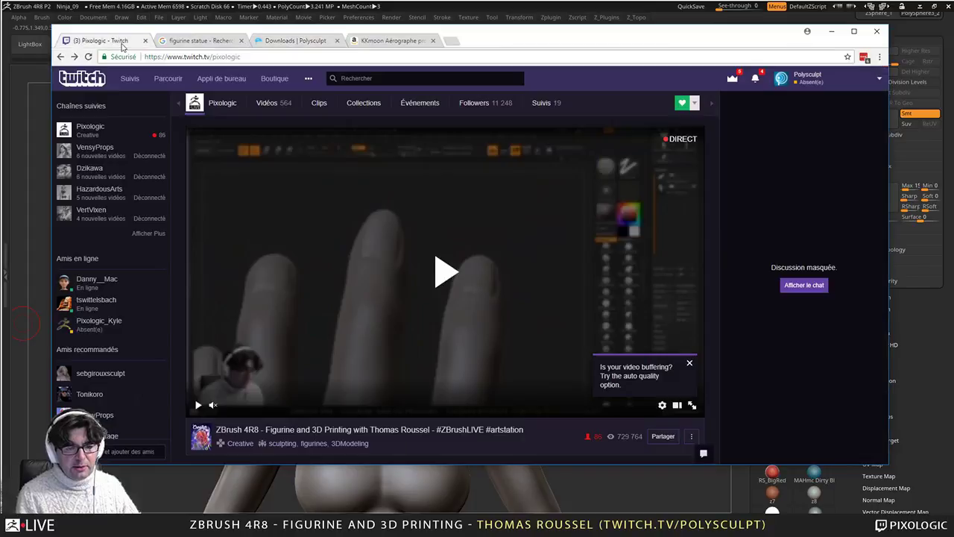
scroll(345, 280, down, 10)
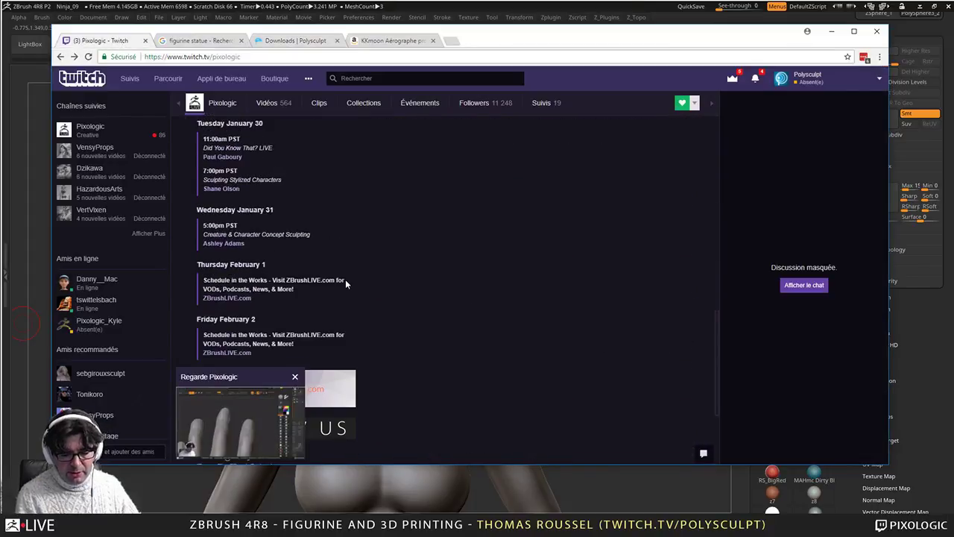
scroll(347, 280, up, 3)
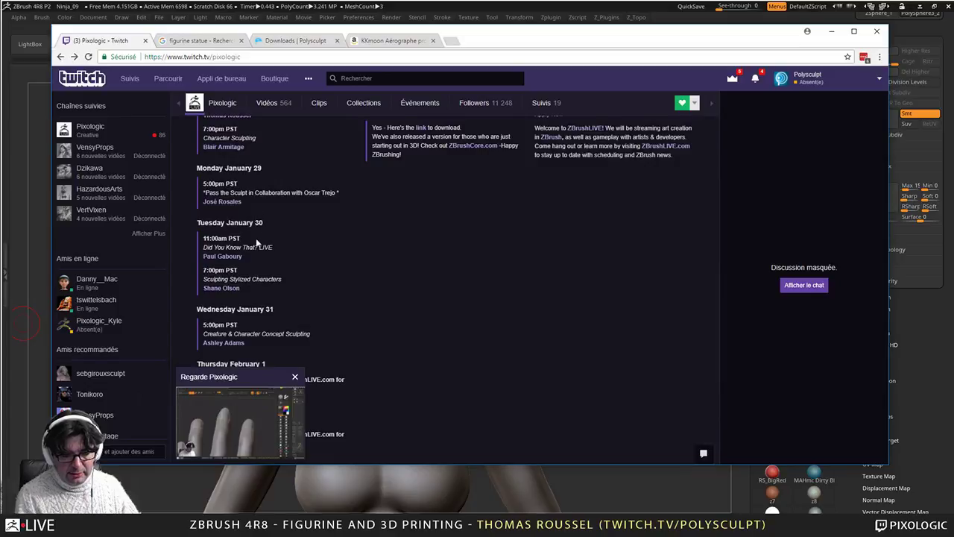
scroll(271, 216, up, 1)
scroll(268, 196, up, 1)
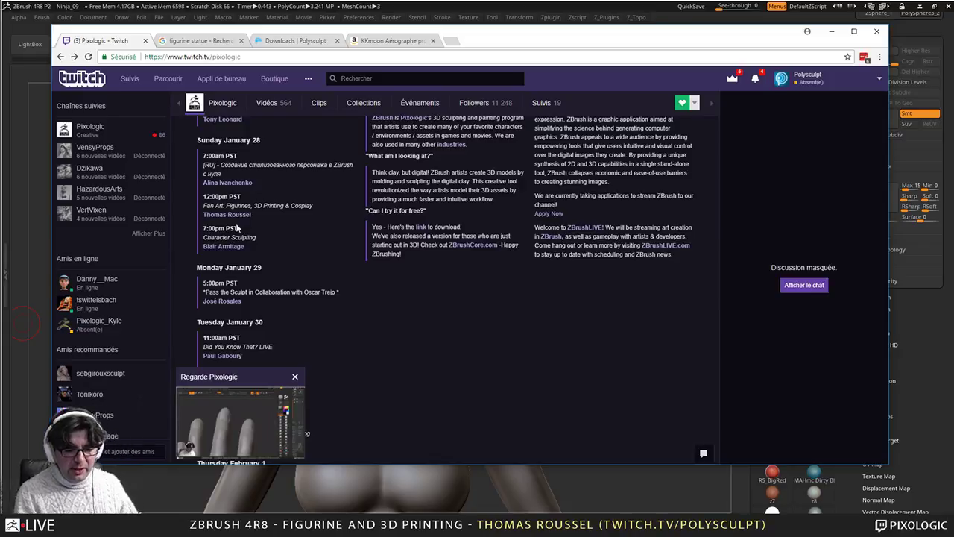
scroll(296, 234, down, 2)
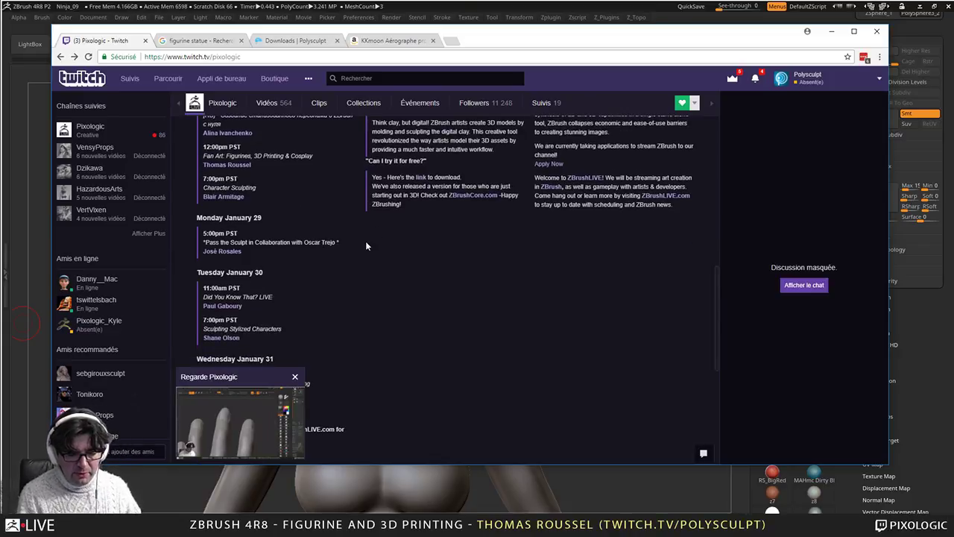
scroll(265, 217, down, 1)
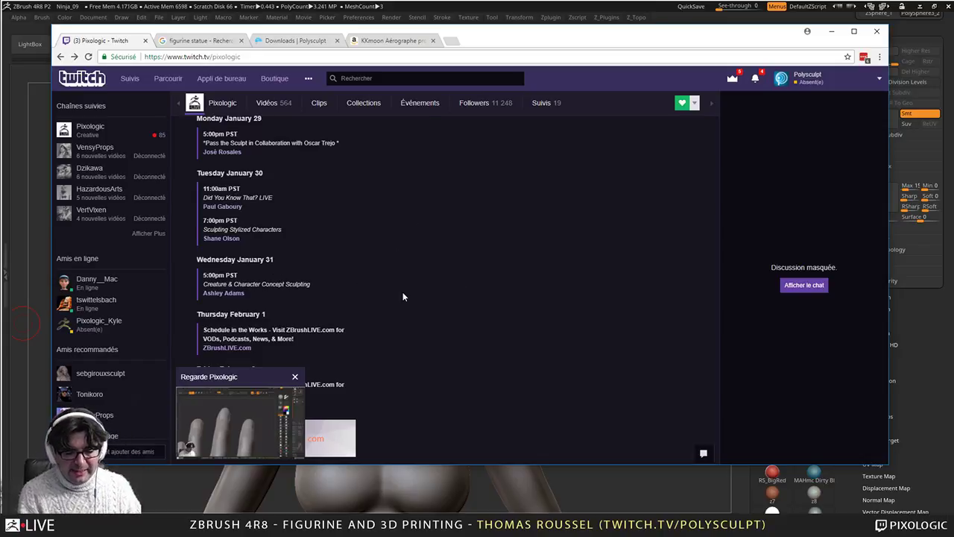
scroll(403, 296, up, 10)
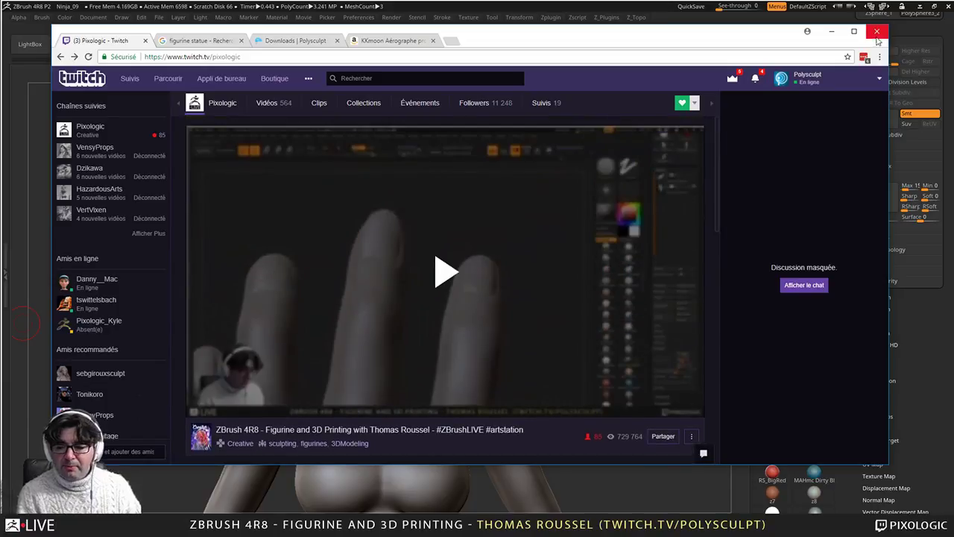
click(877, 34)
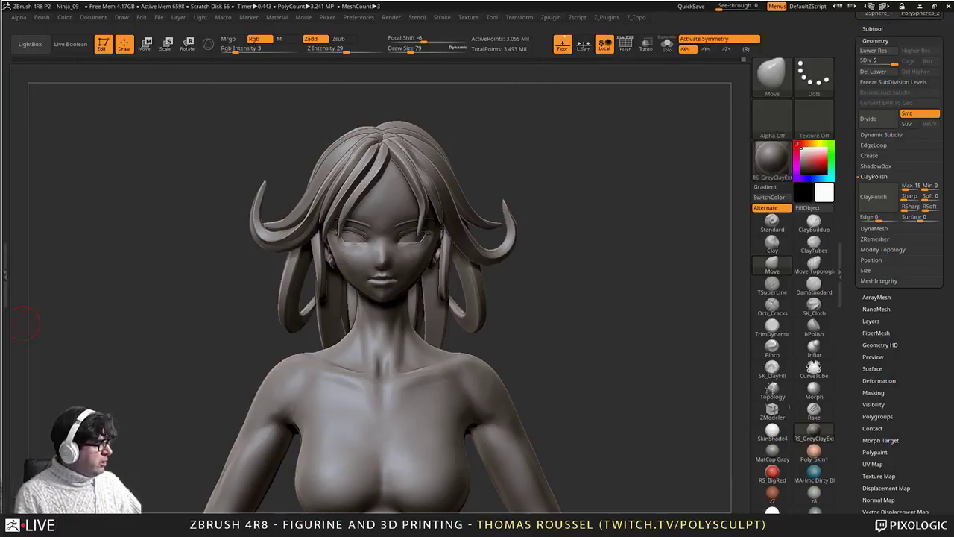